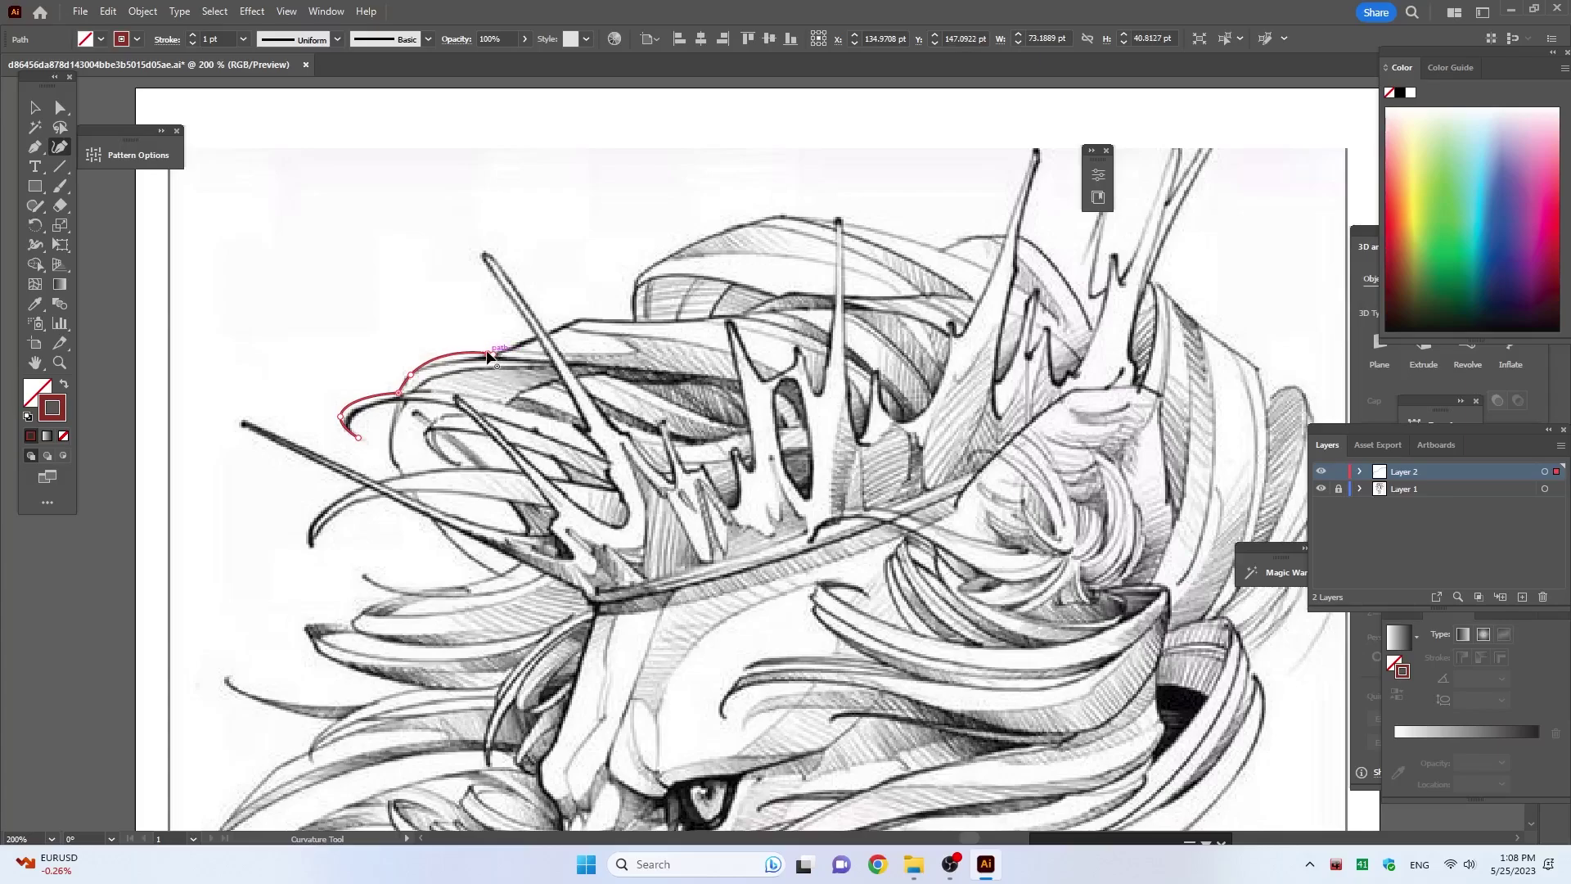
Step: Trace the mane's top up to the left crown spike tip and back down
click(494, 355)
click(485, 259)
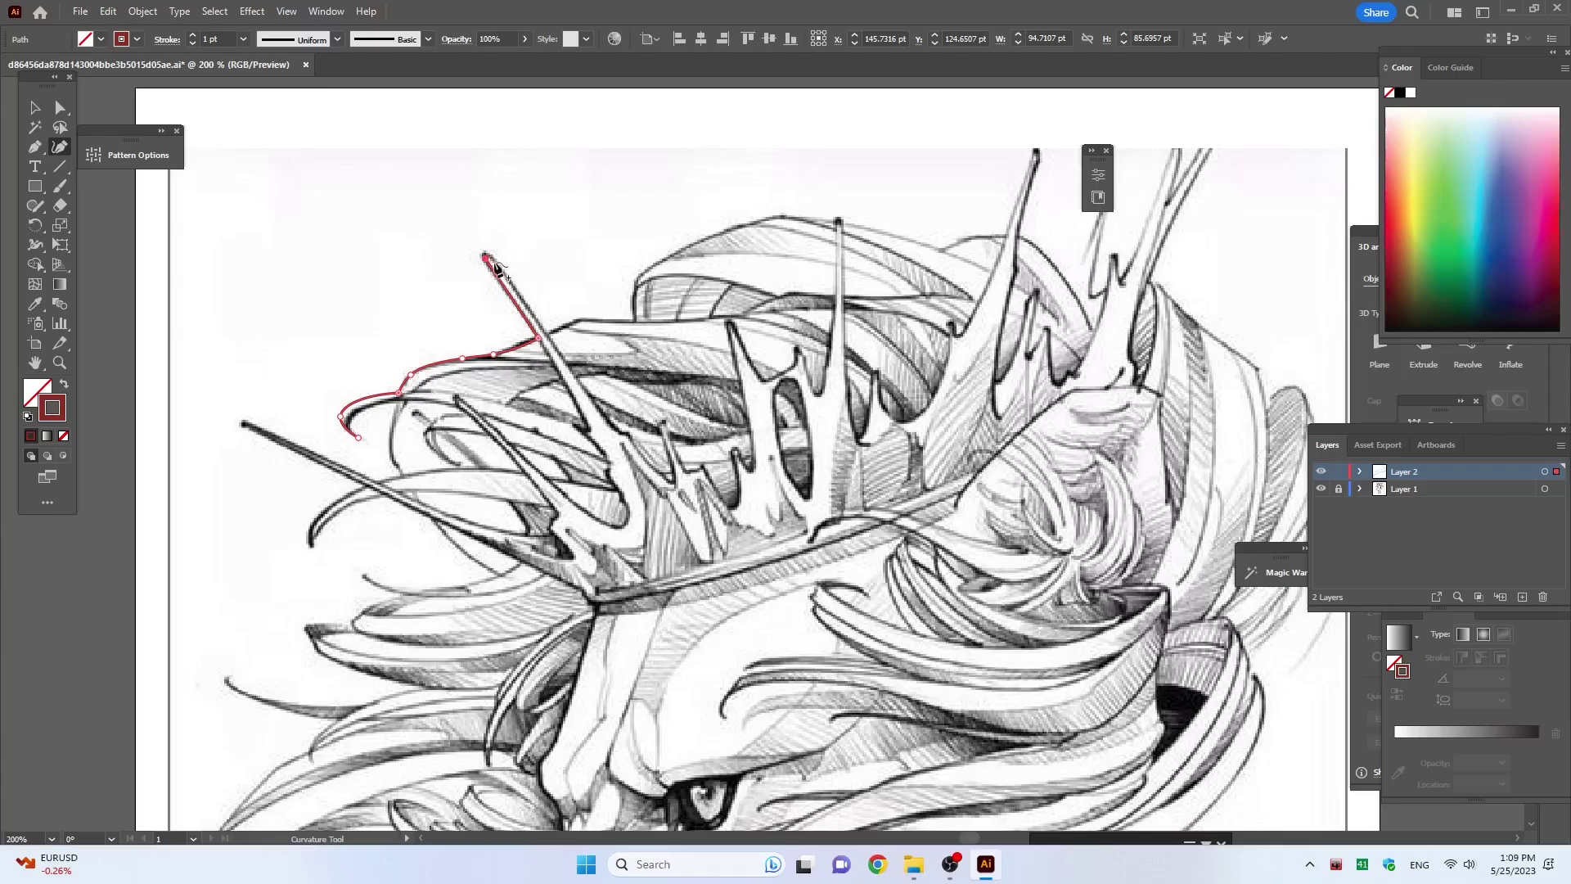
alt+scroll(496, 260, up, 4)
click(708, 558)
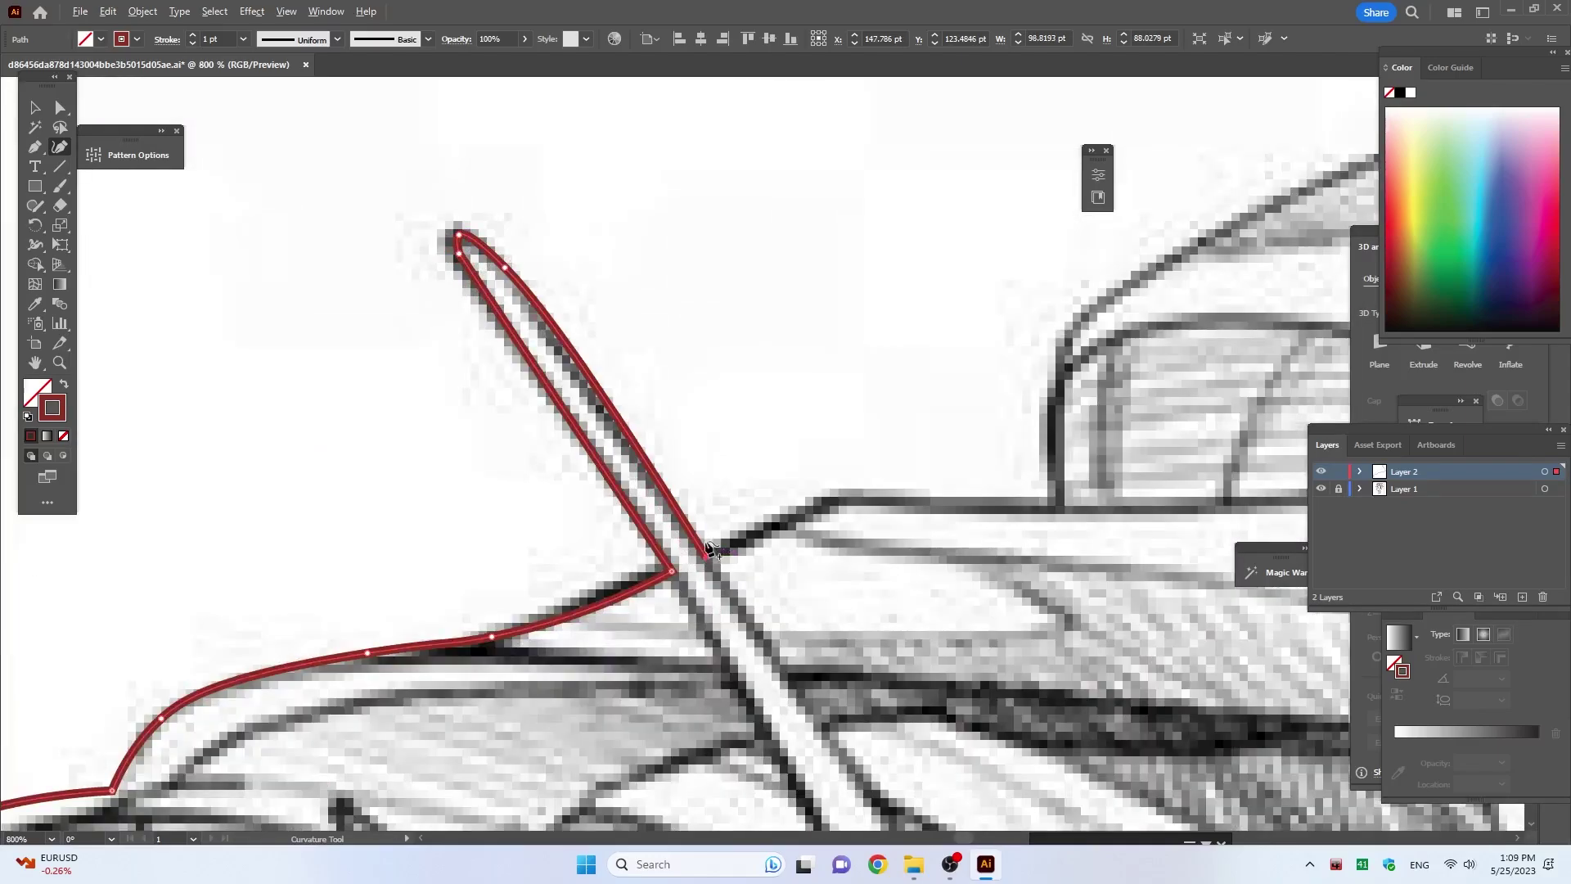
alt+scroll(707, 557, down, 2)
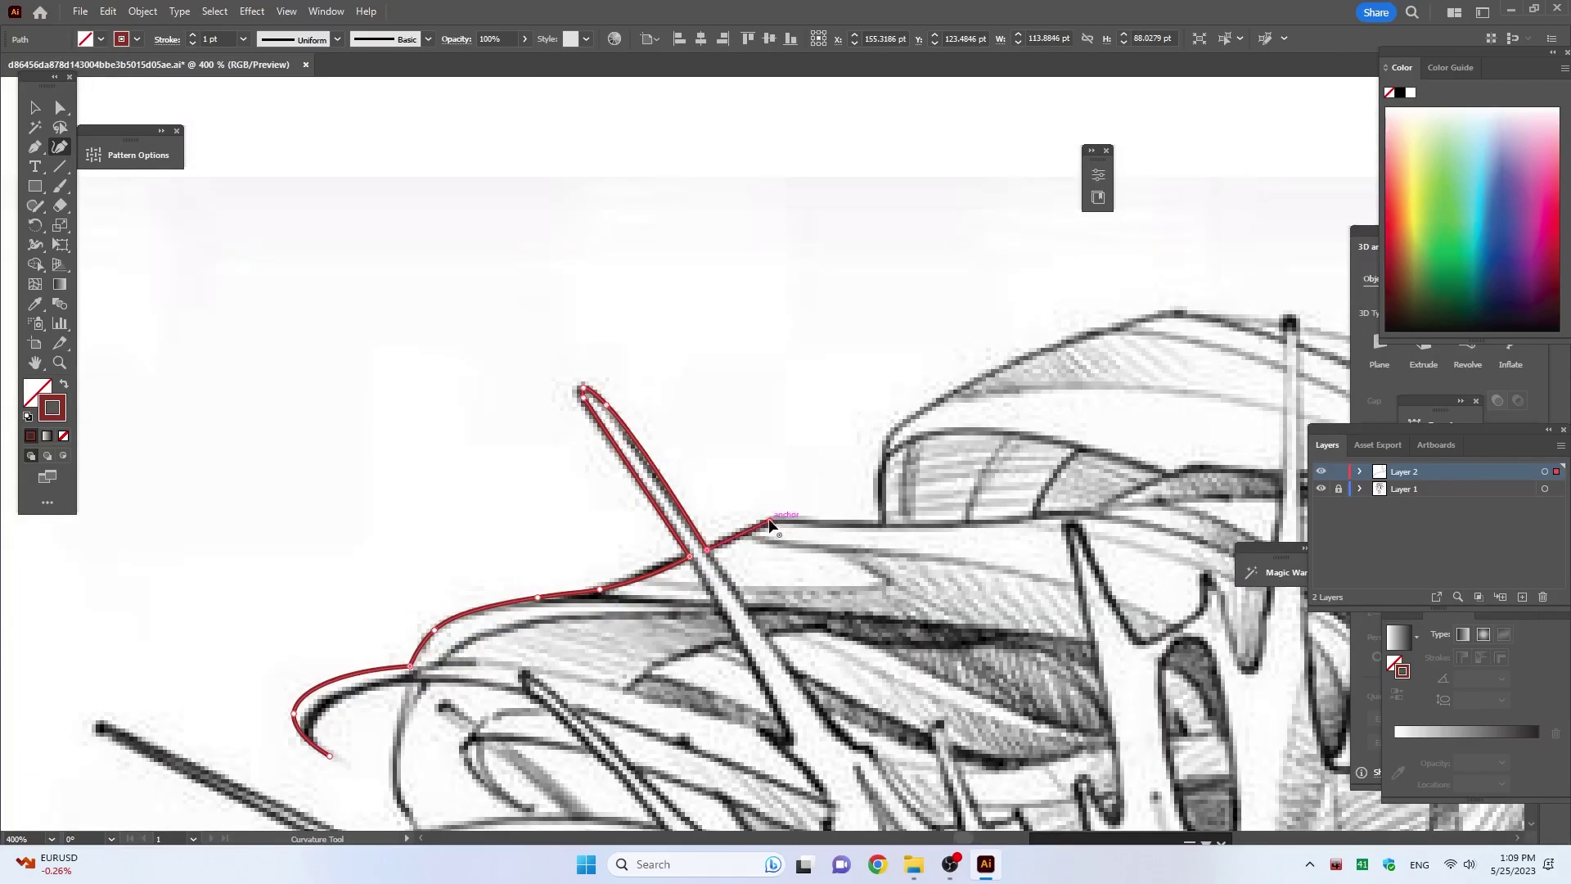
Step: Continue the red line along the mane's top edge to where it turns upward
click(770, 521)
click(883, 447)
click(1311, 866)
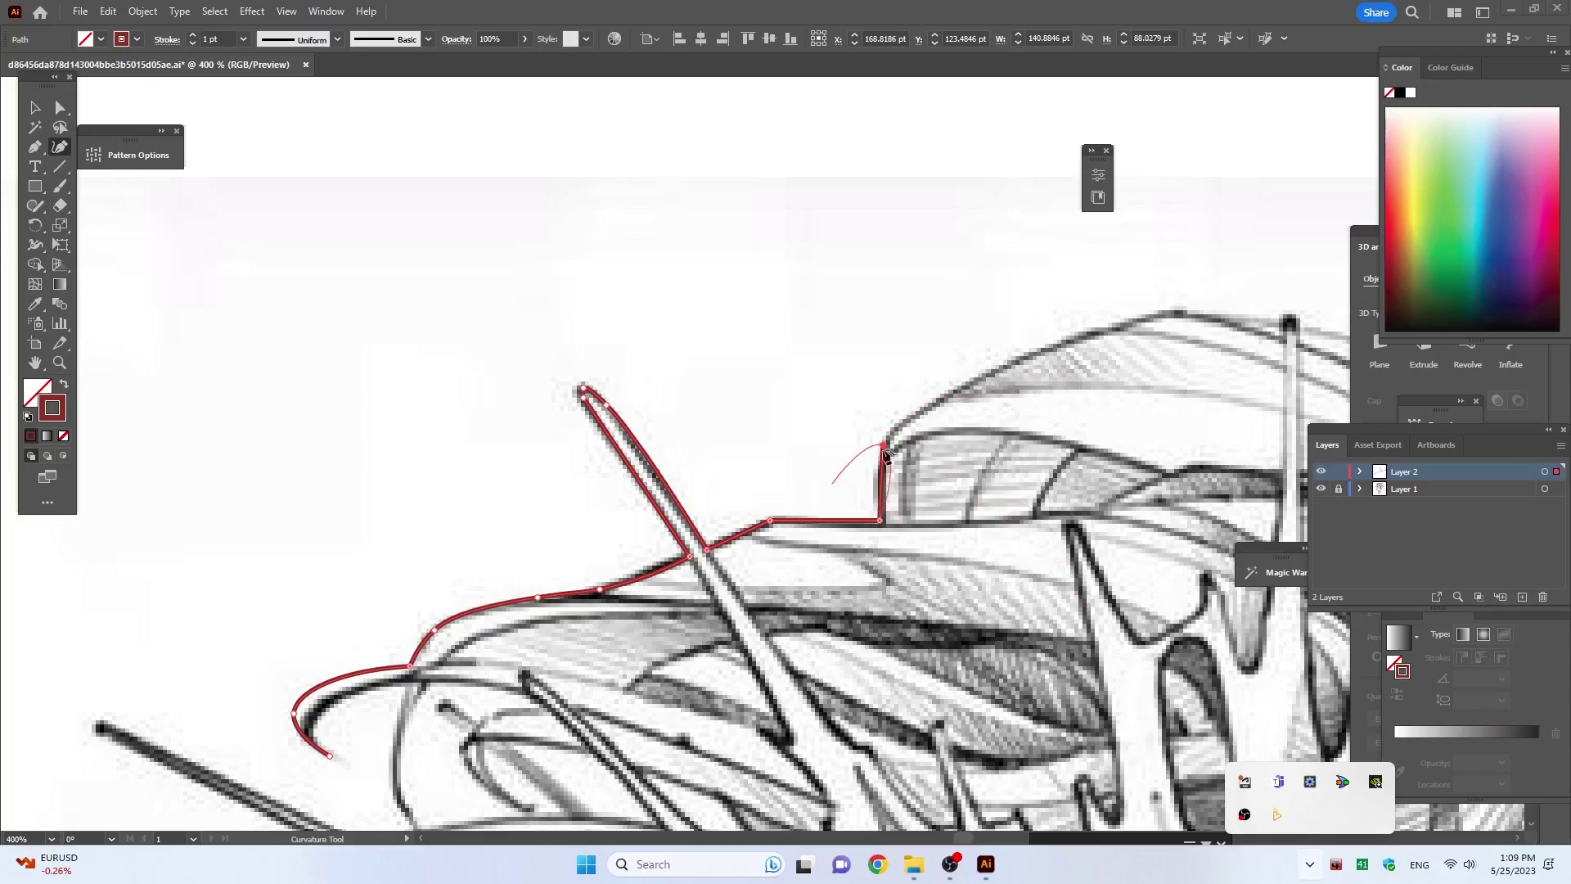
scroll(931, 411, right, 5)
scroll(930, 410, up, 1)
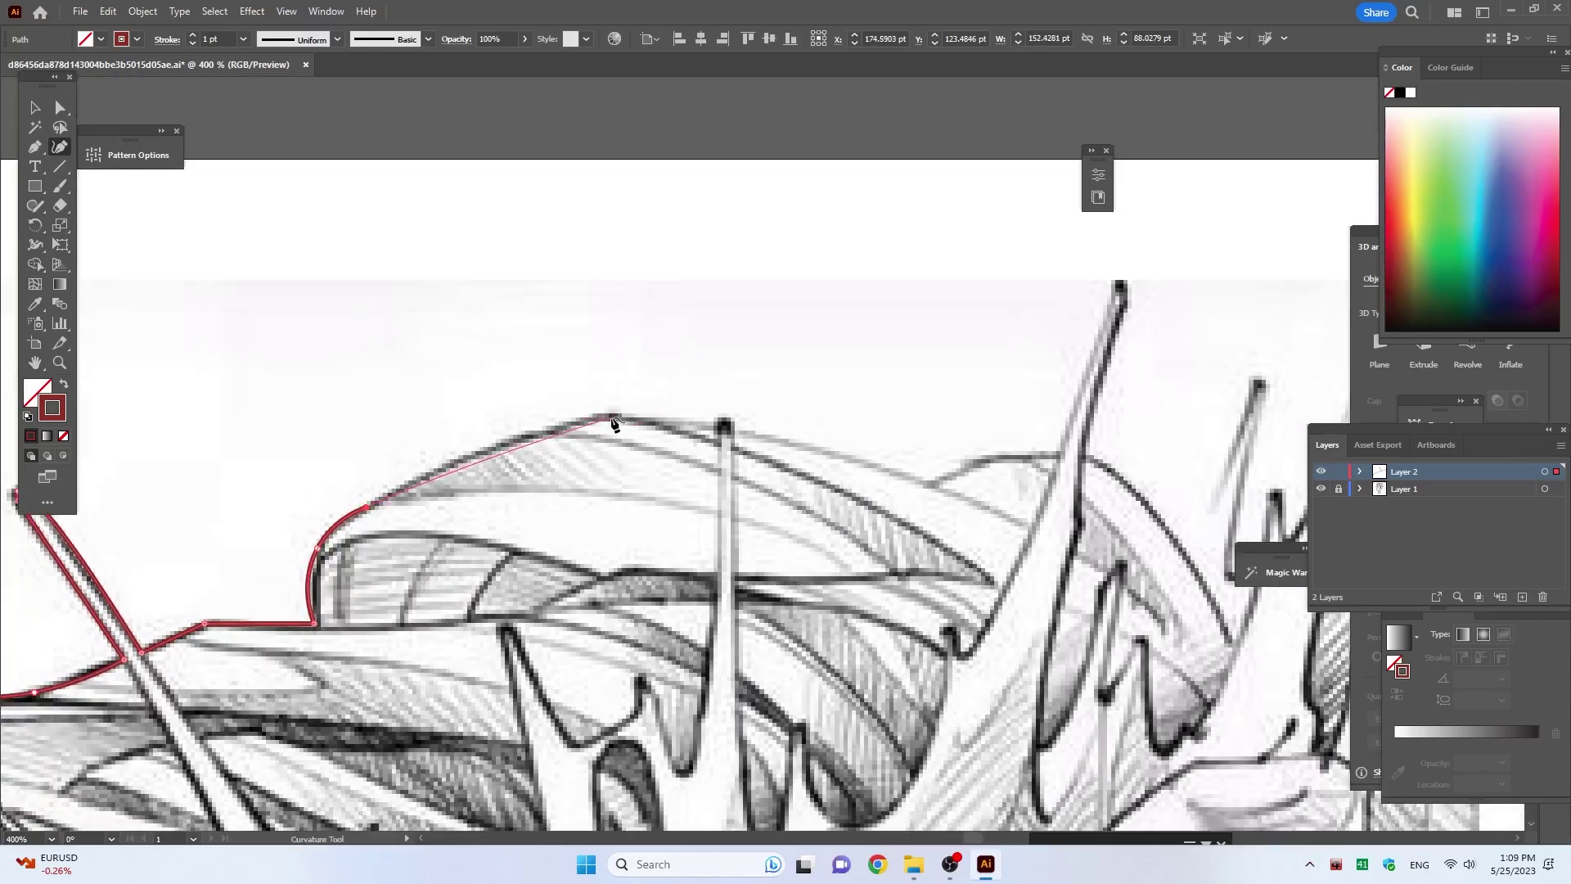
Step: Follow the upper mane curve over the crown post and into the dip between spikes
click(612, 418)
click(720, 424)
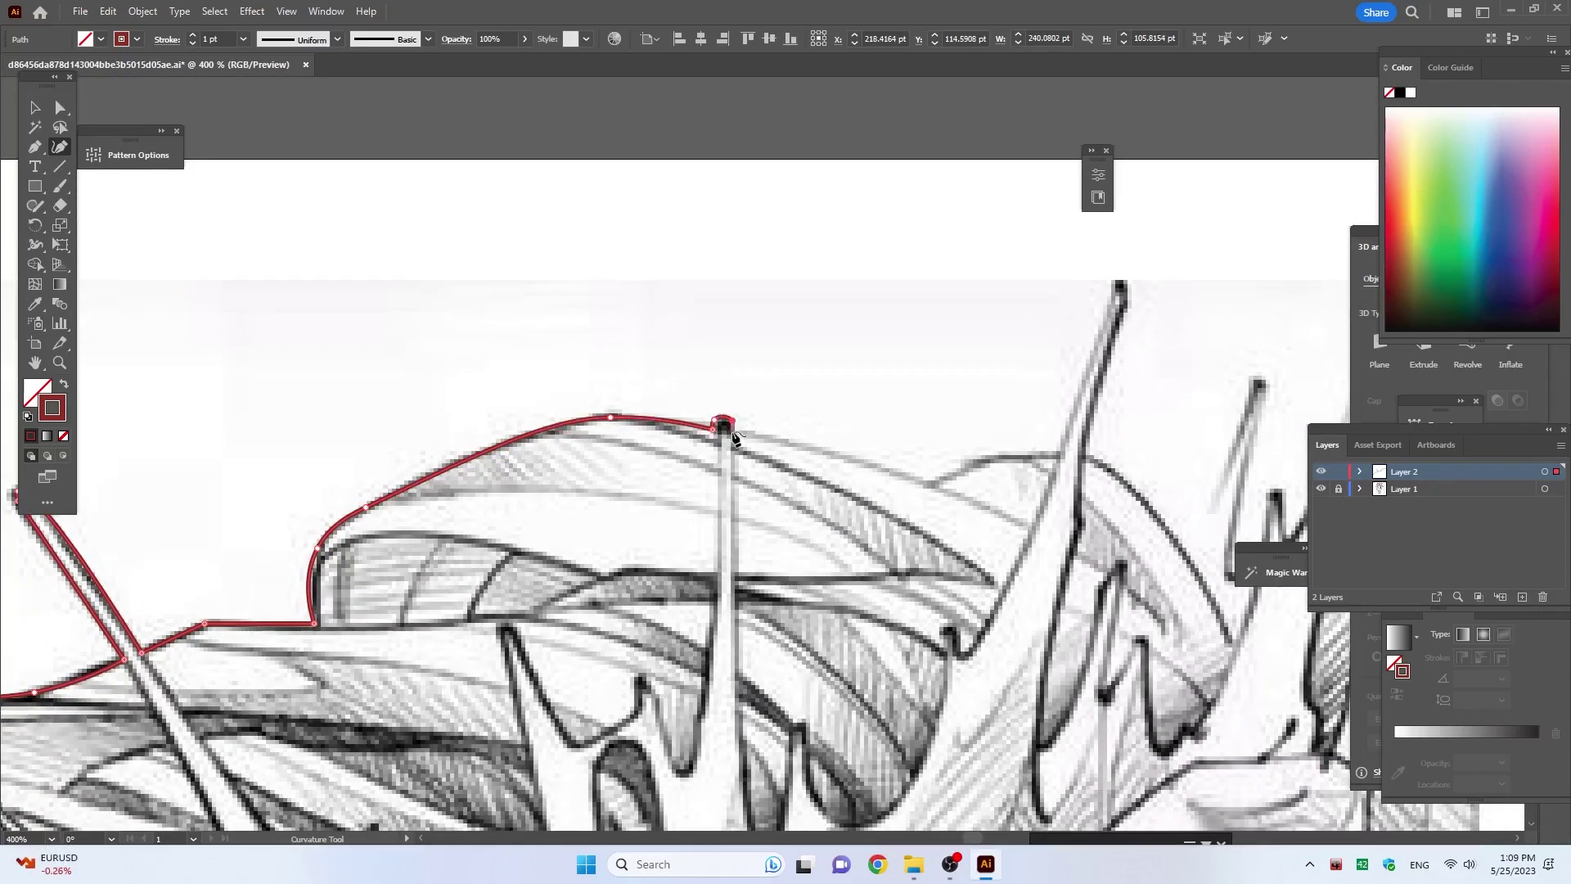
click(783, 442)
click(928, 485)
click(993, 459)
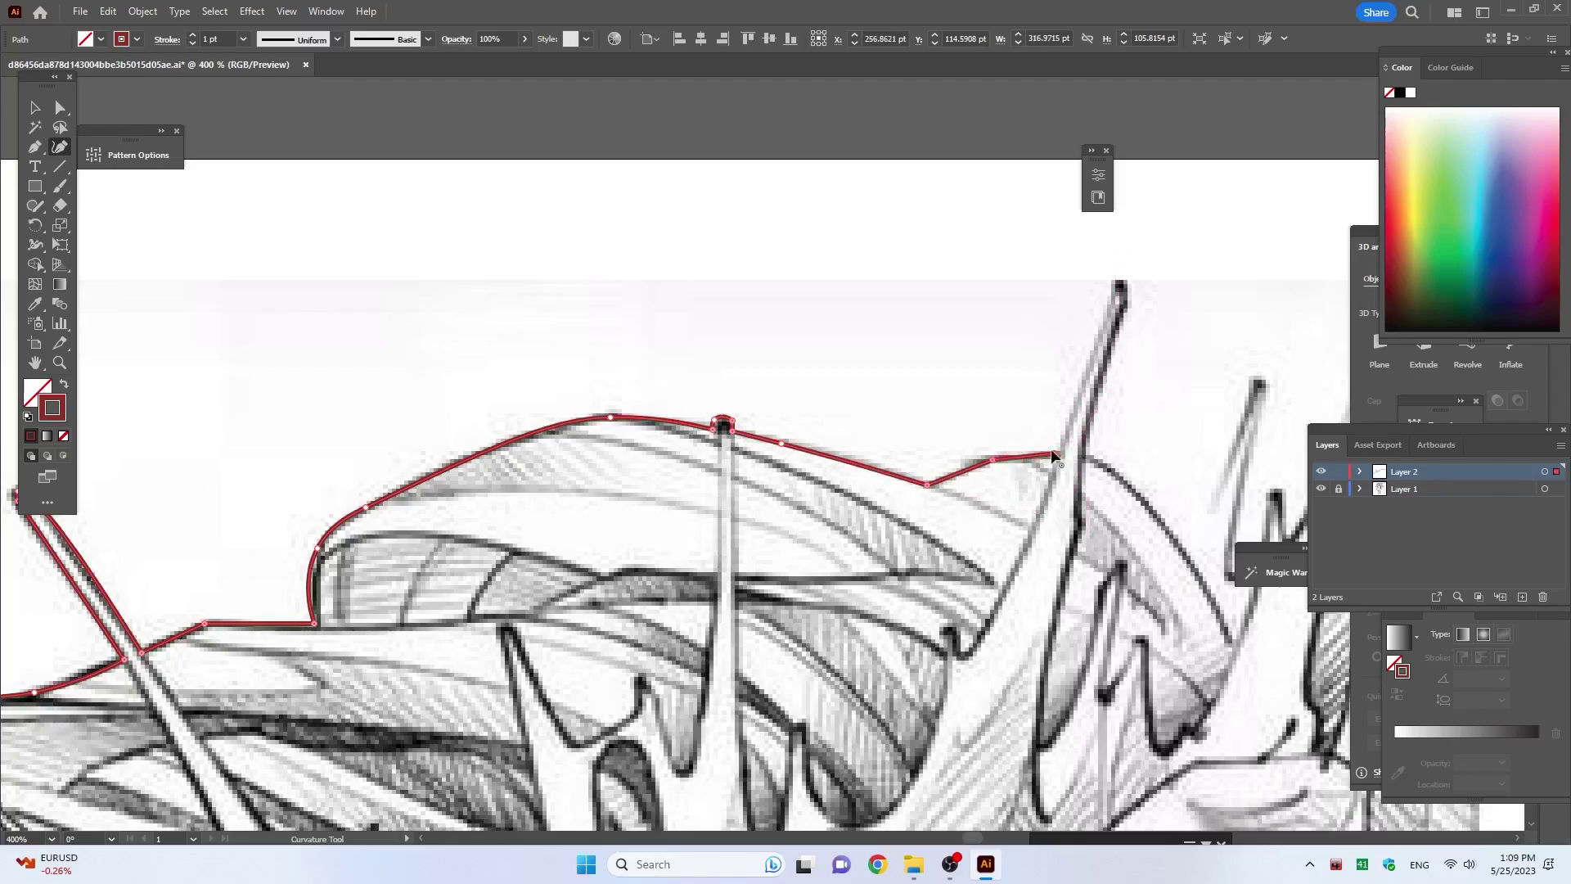
Step: Trace up and around the tall spike's tip and down its other side
click(1054, 453)
click(1116, 280)
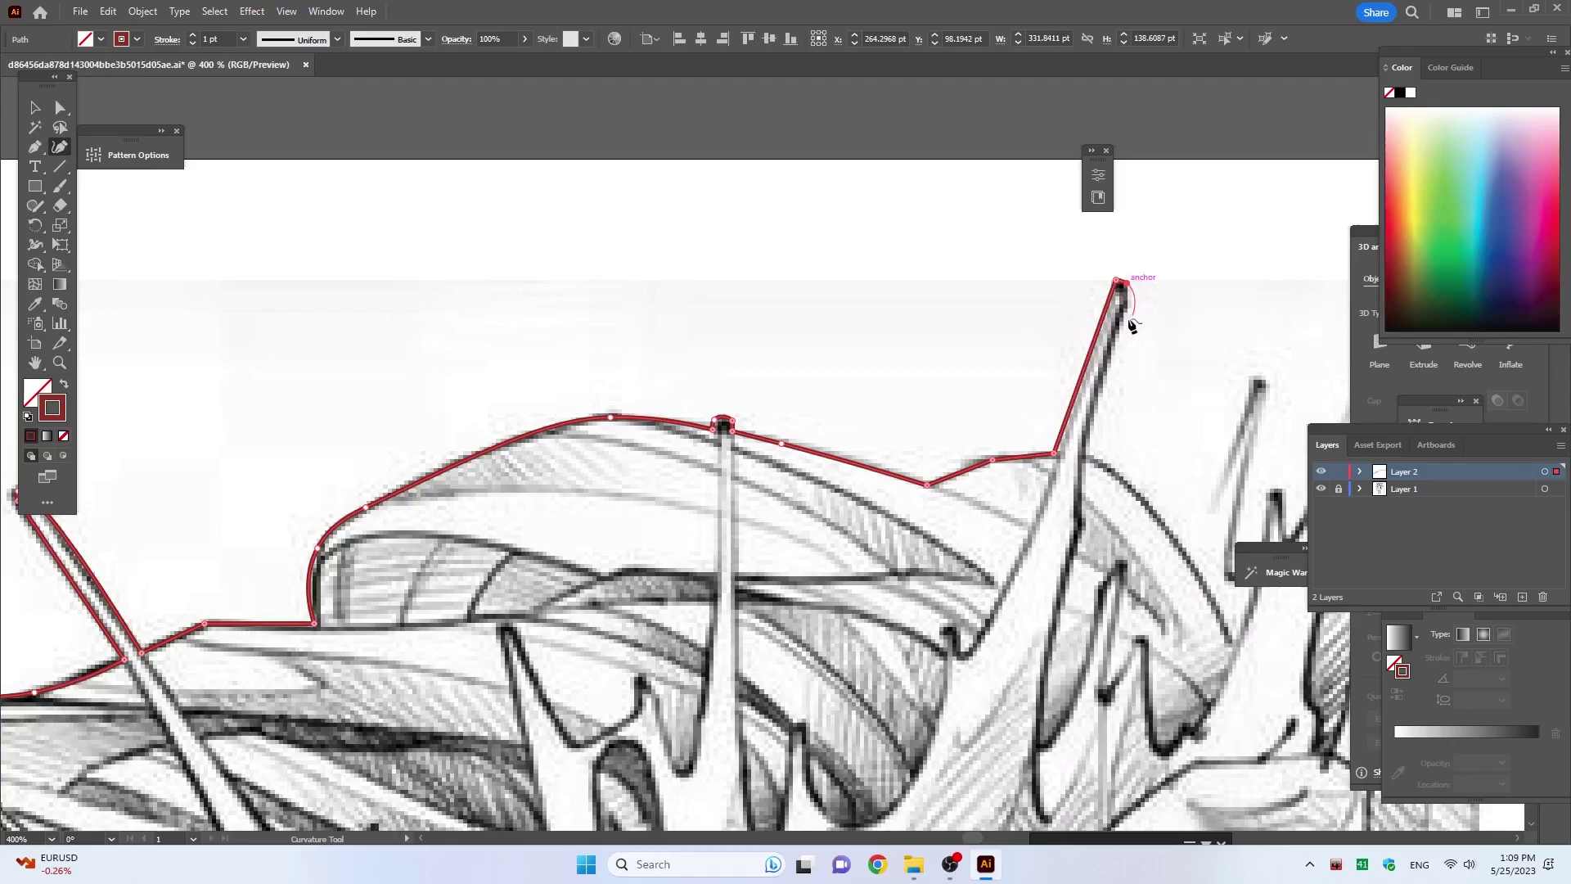
click(1127, 285)
click(1085, 431)
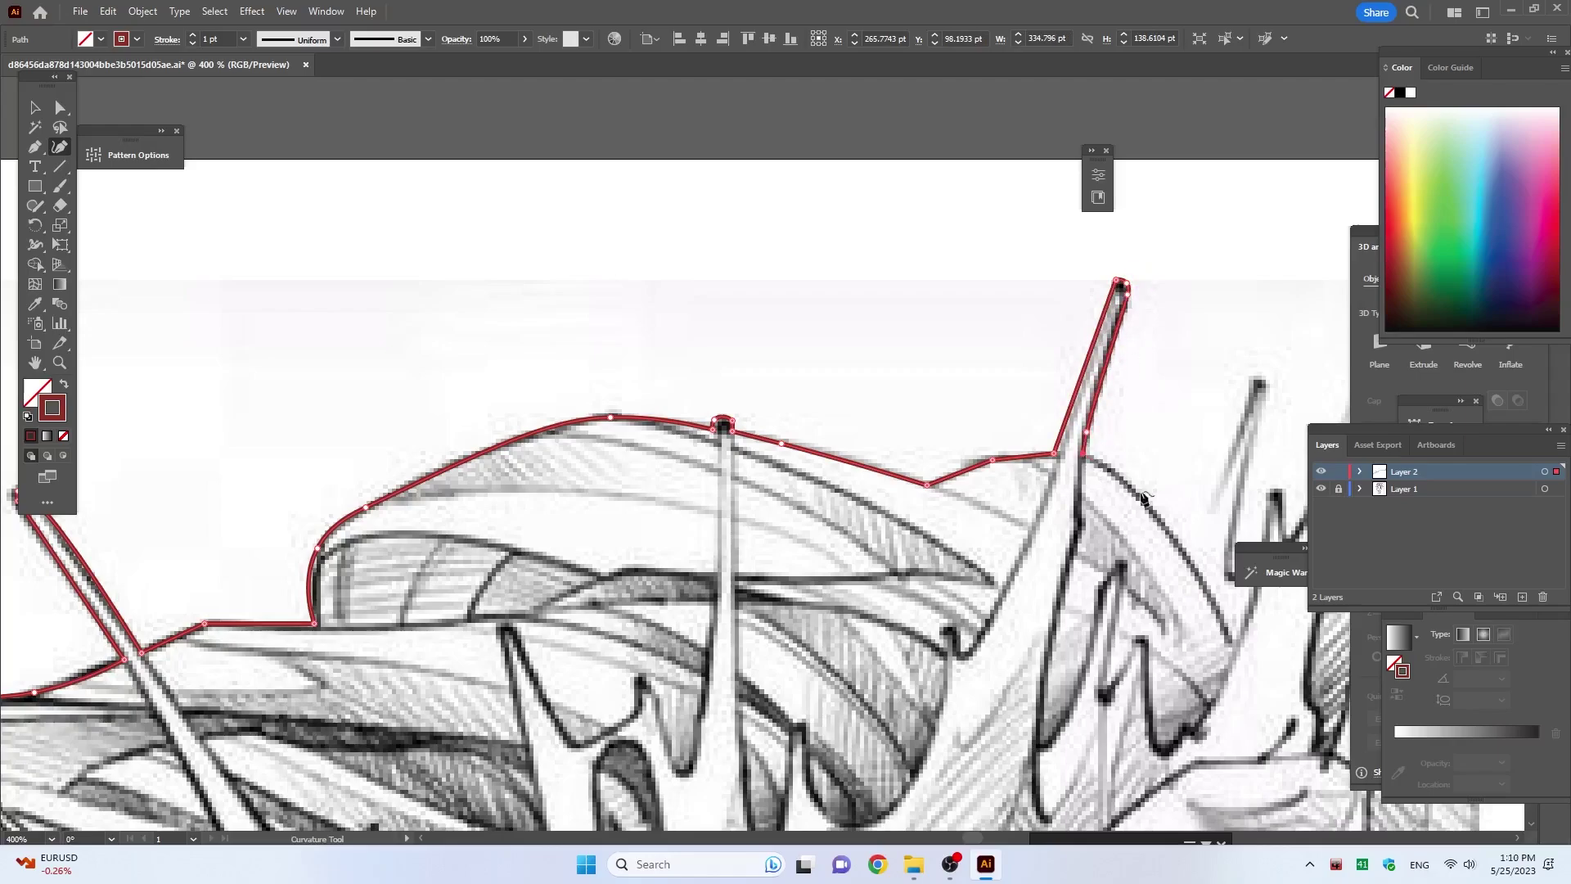
click(1232, 647)
Step: Outline the small crown spike on the right, up to its tip and back down
drag(1236, 670, 797, 633)
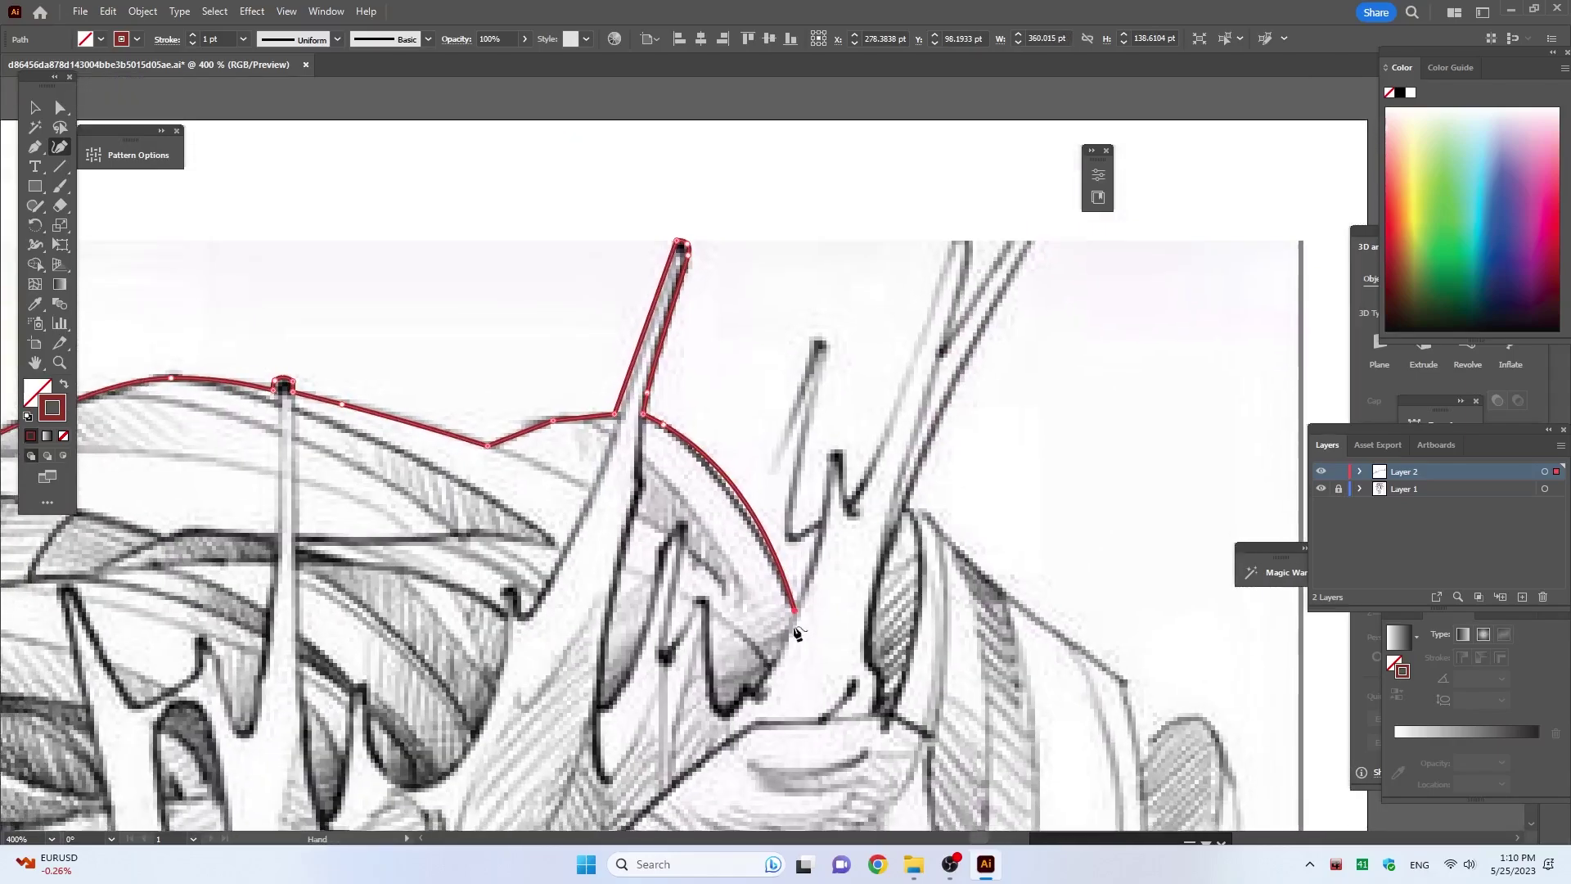
click(819, 547)
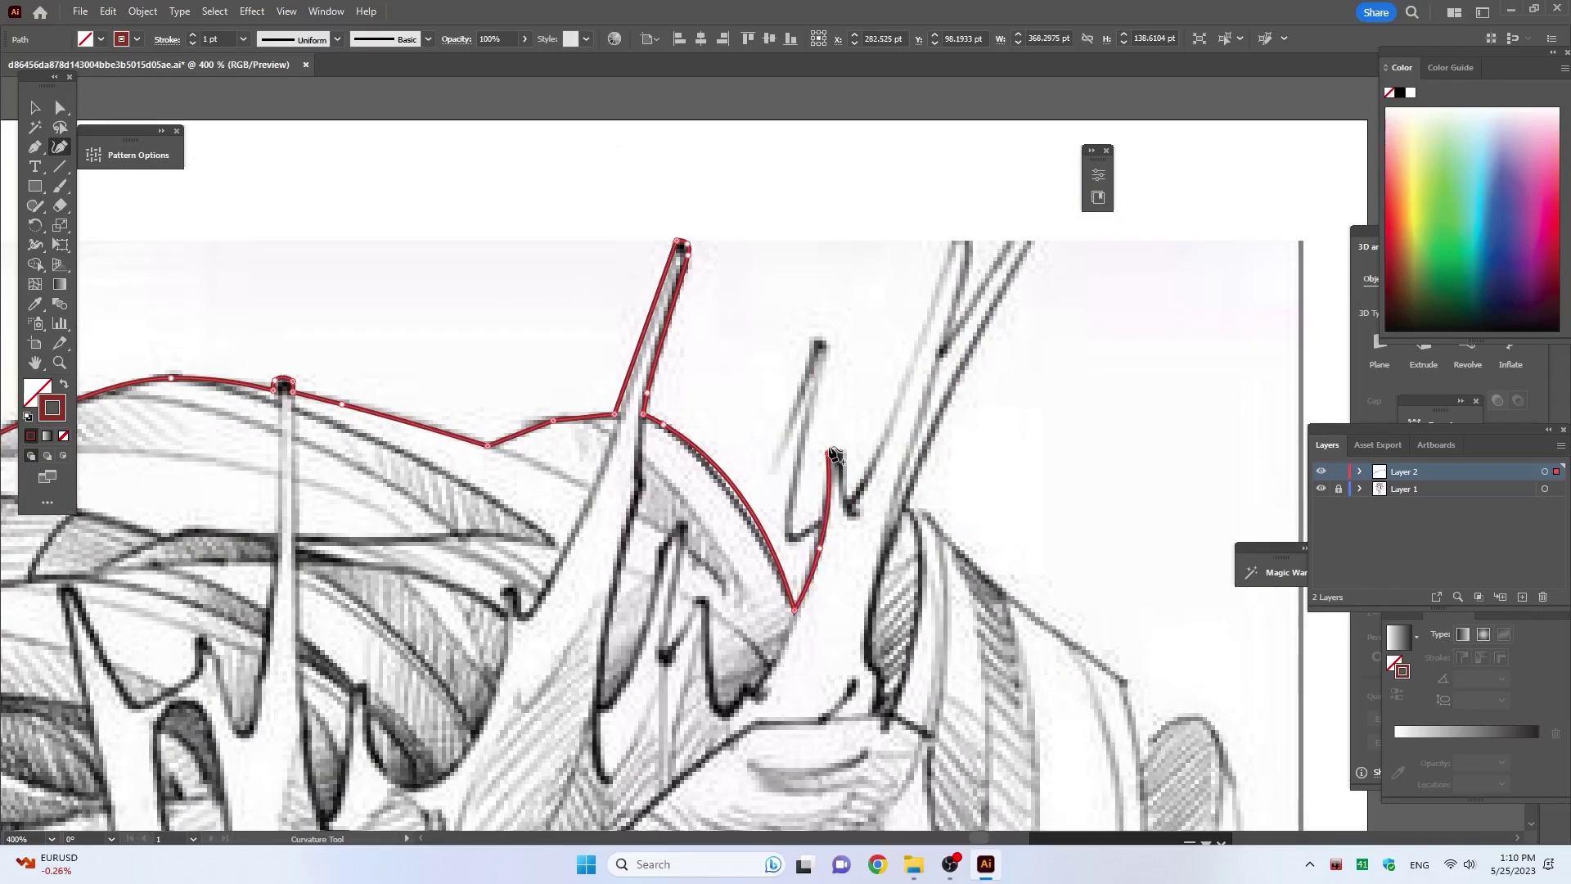
click(843, 450)
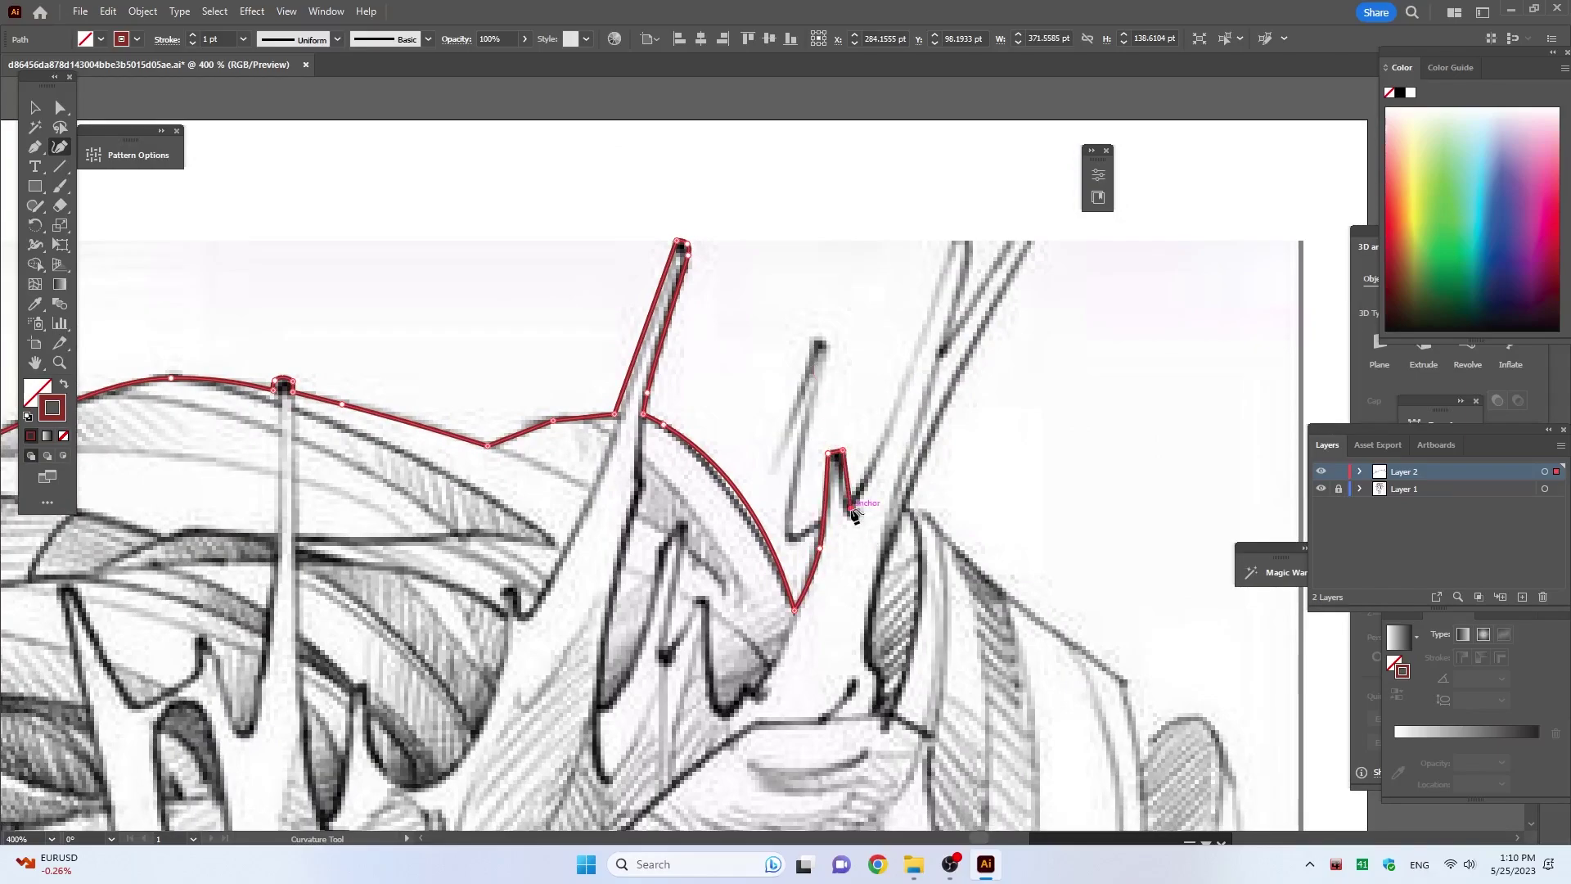
click(852, 511)
Step: Trace the last two tall spikes and continue down the mane's right side
click(957, 240)
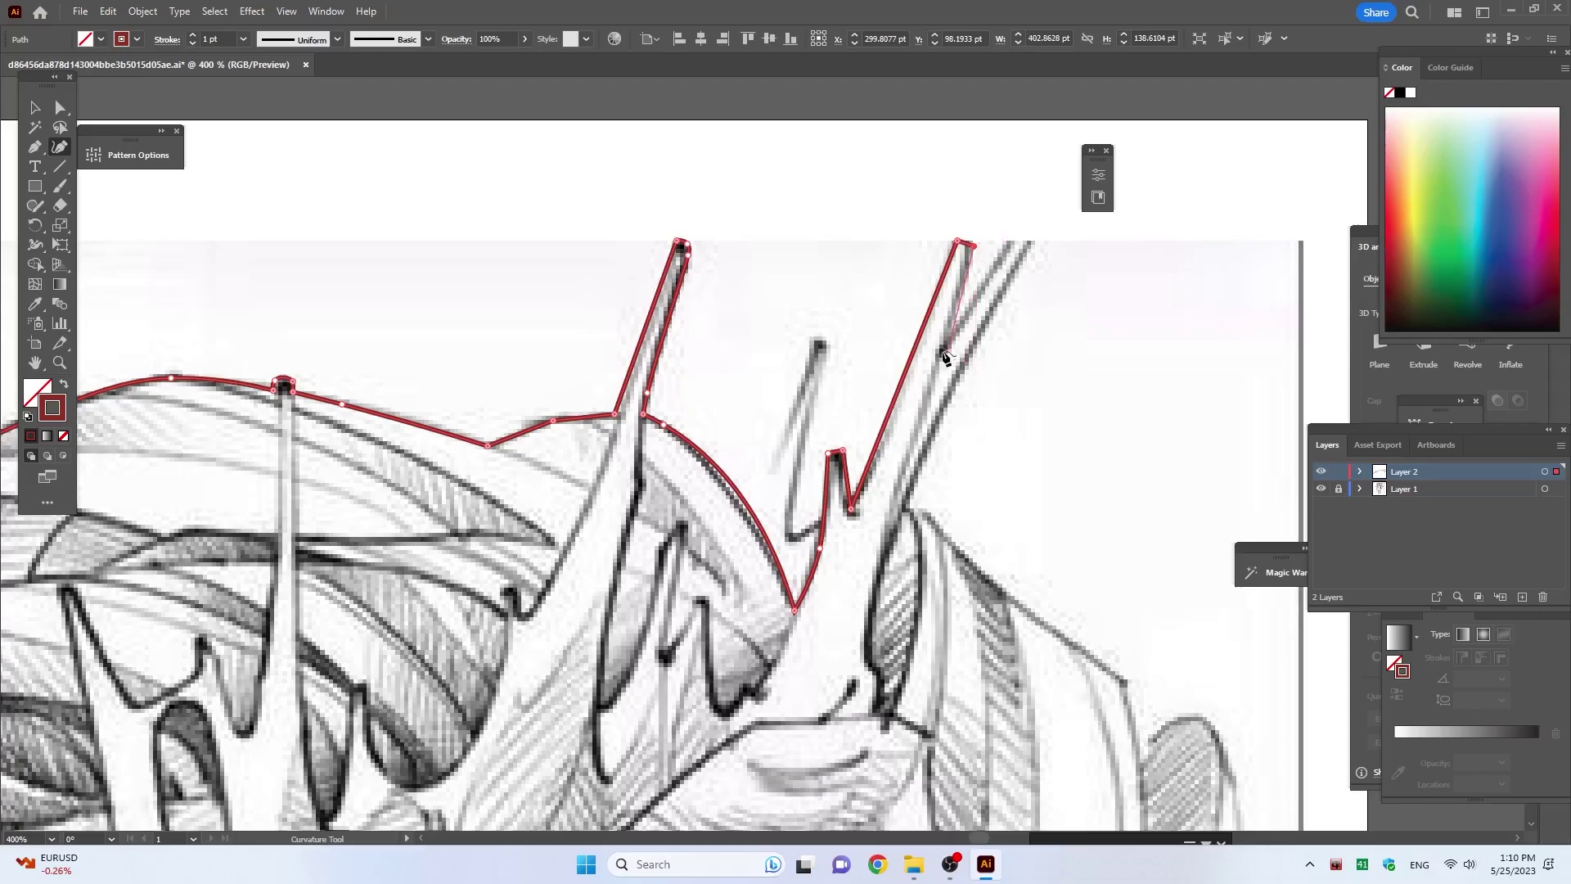
click(941, 352)
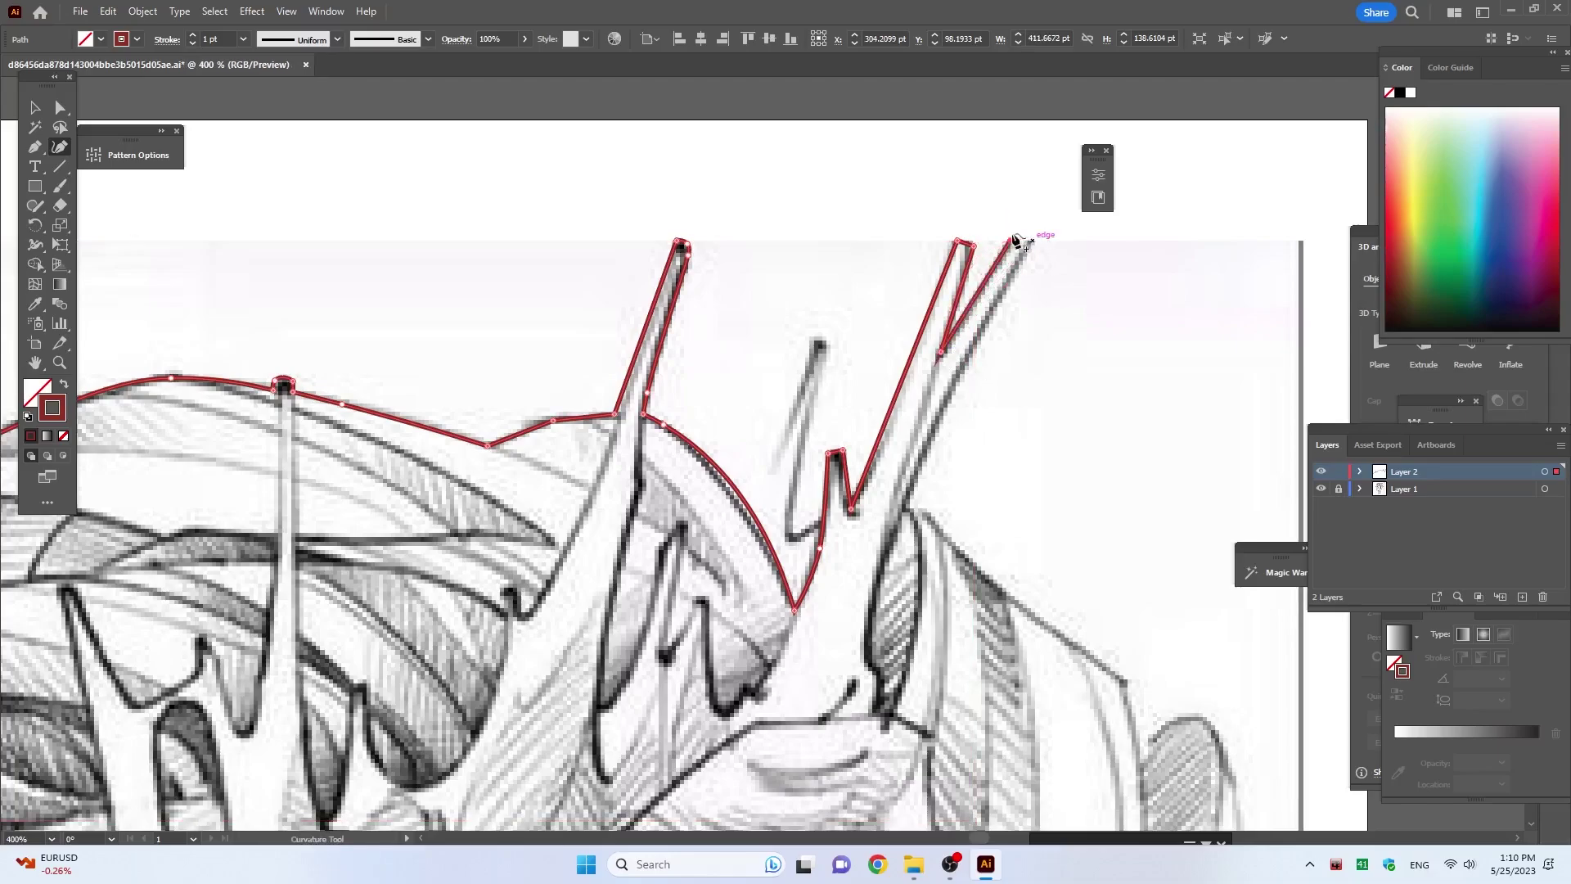
click(1030, 242)
click(951, 390)
click(906, 509)
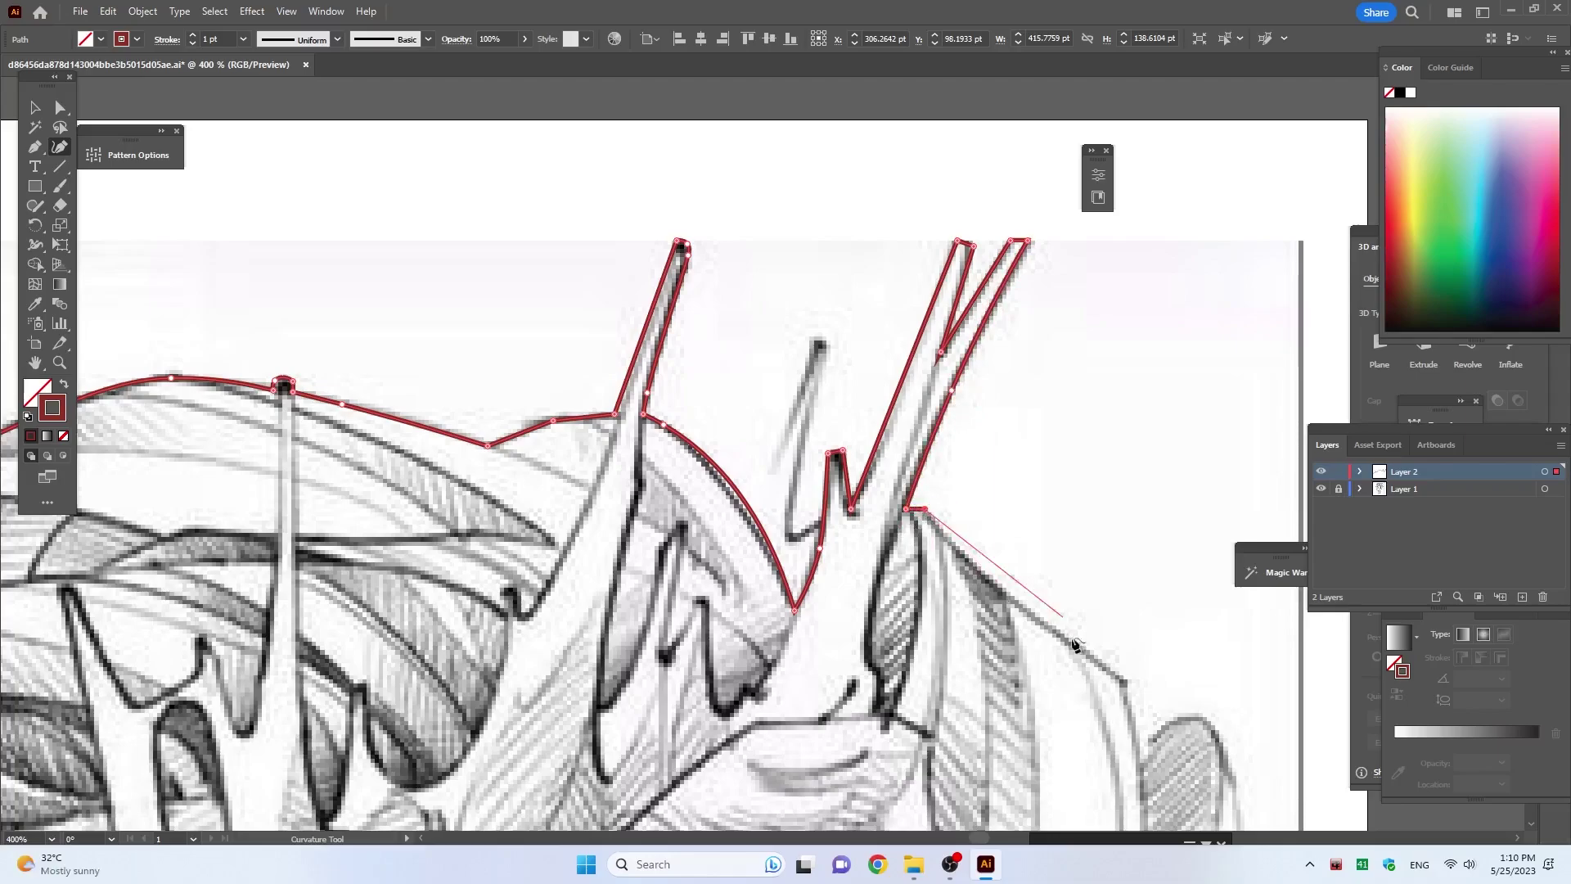
click(1128, 682)
key(ctrl+minus)
key(ctrl+minus)
key(ctrl+minus)
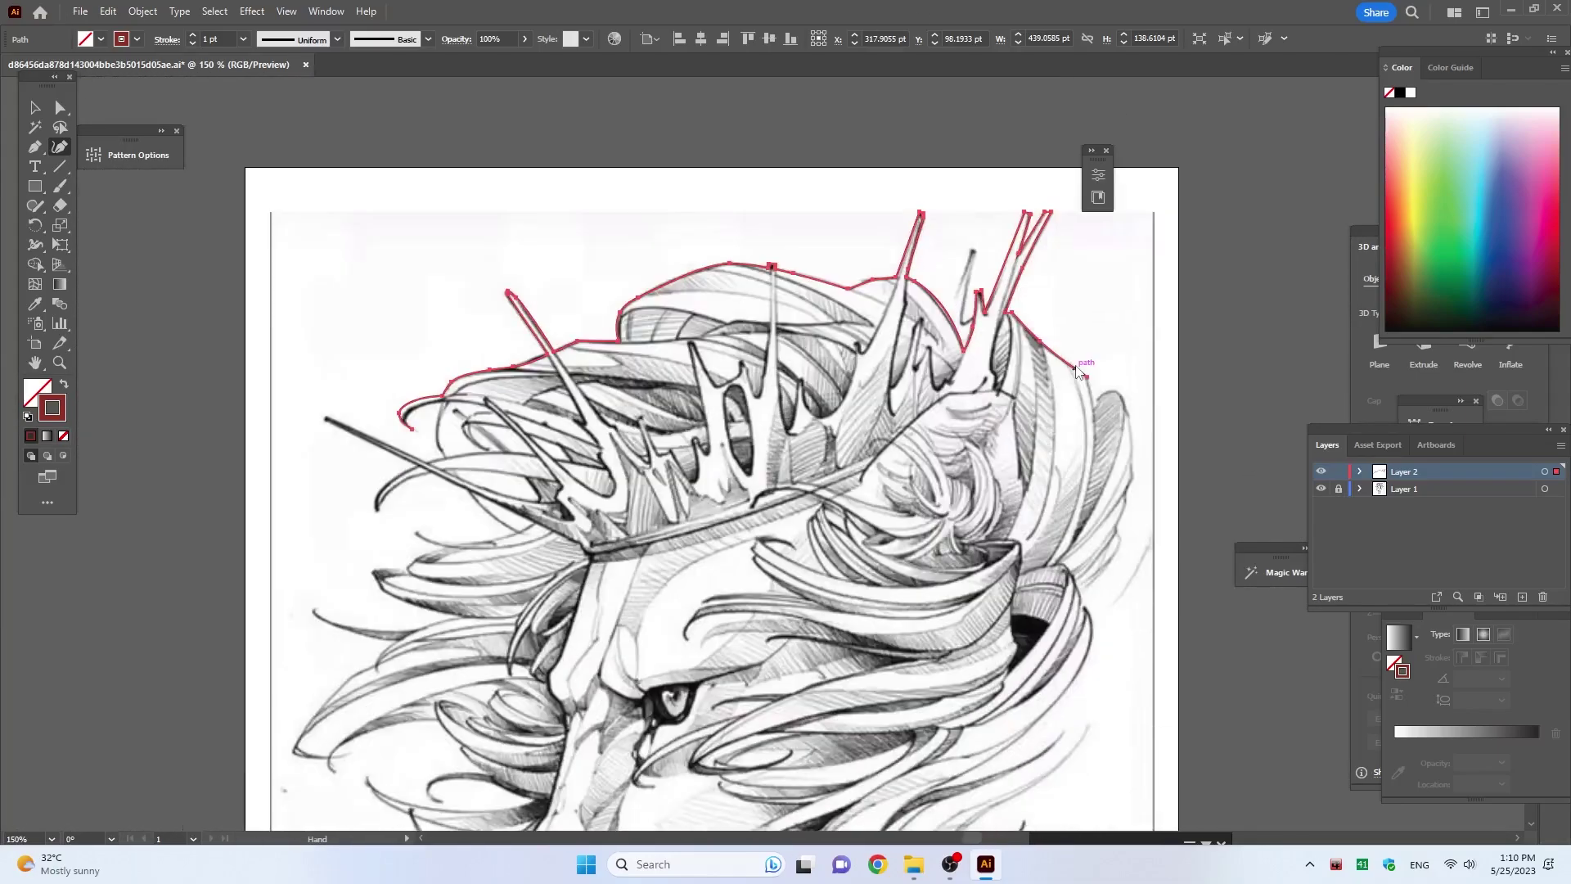
Step: Trace the right mane curl and outer bulge, past the notch, onto the lower strand
scroll(1077, 371, up, 2)
click(1102, 367)
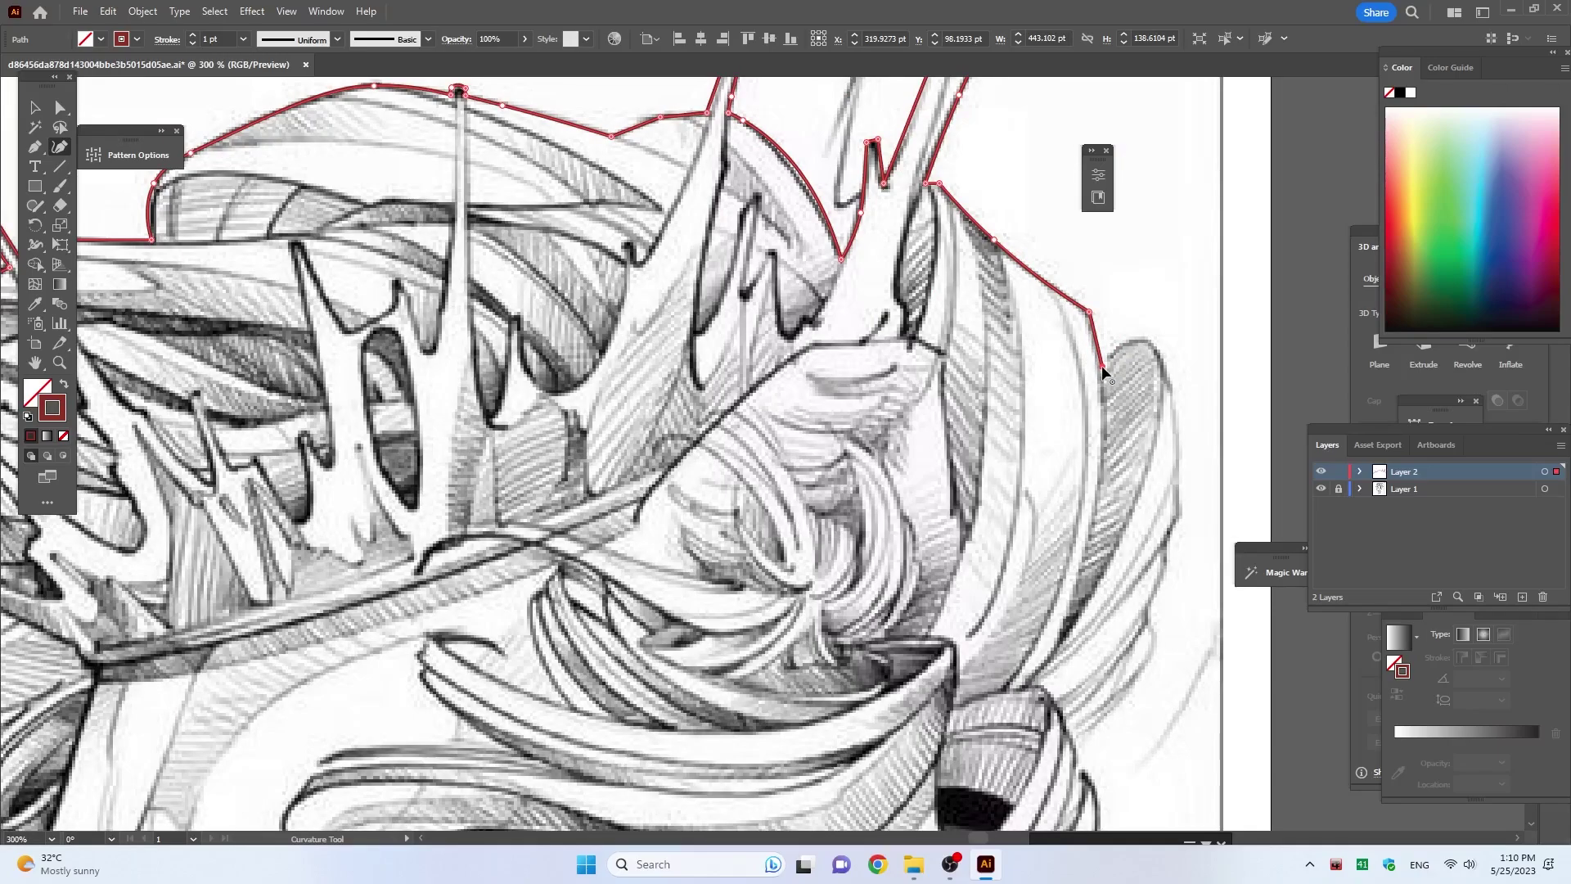
click(1131, 340)
click(1165, 368)
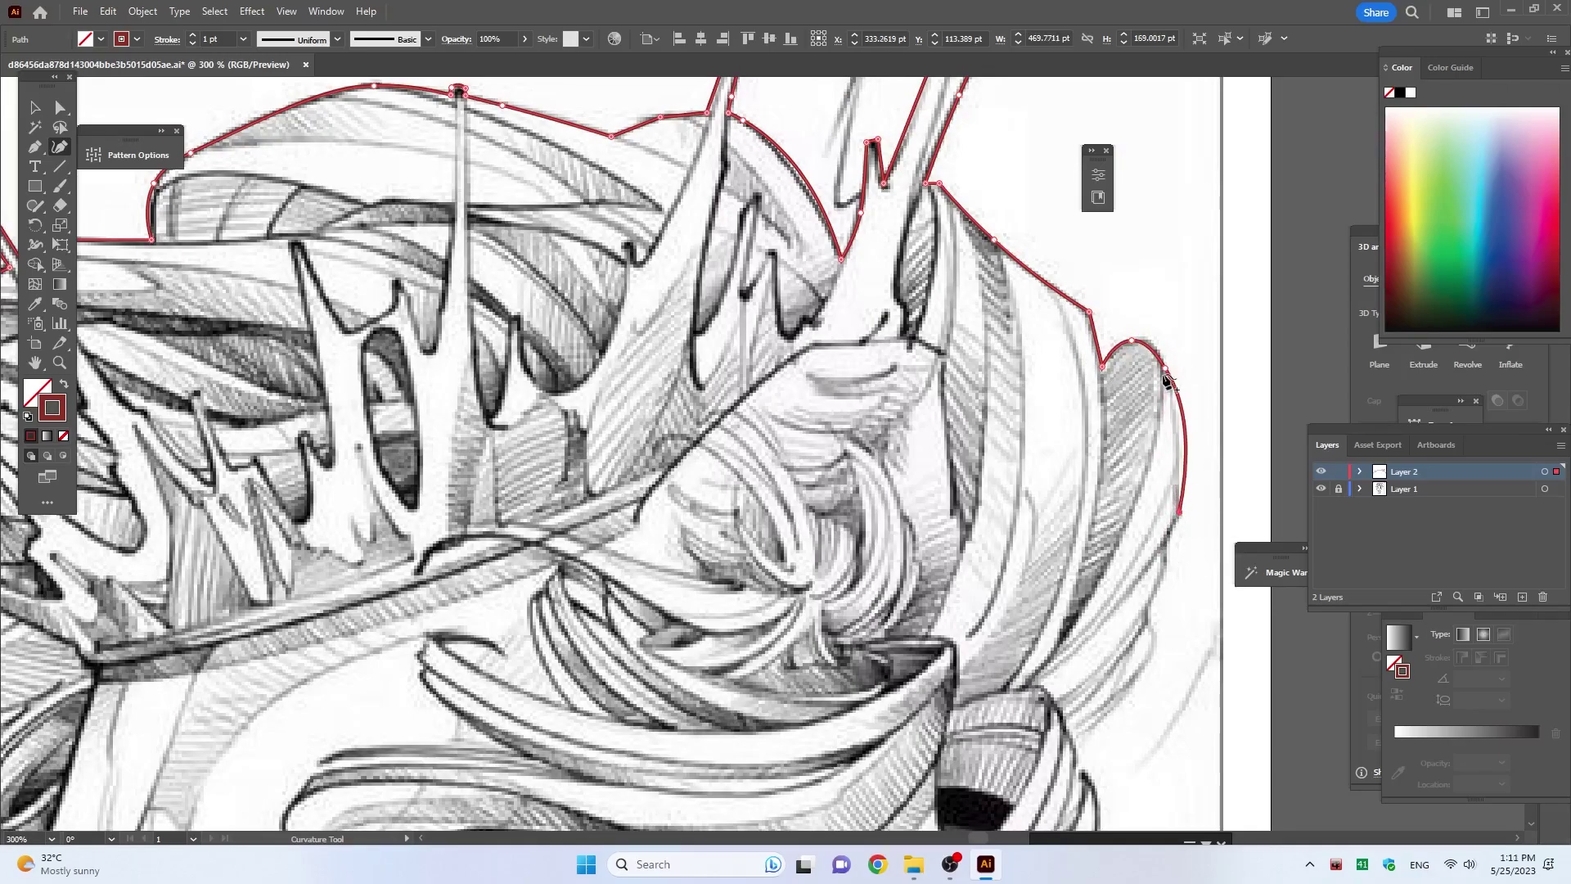
click(1168, 550)
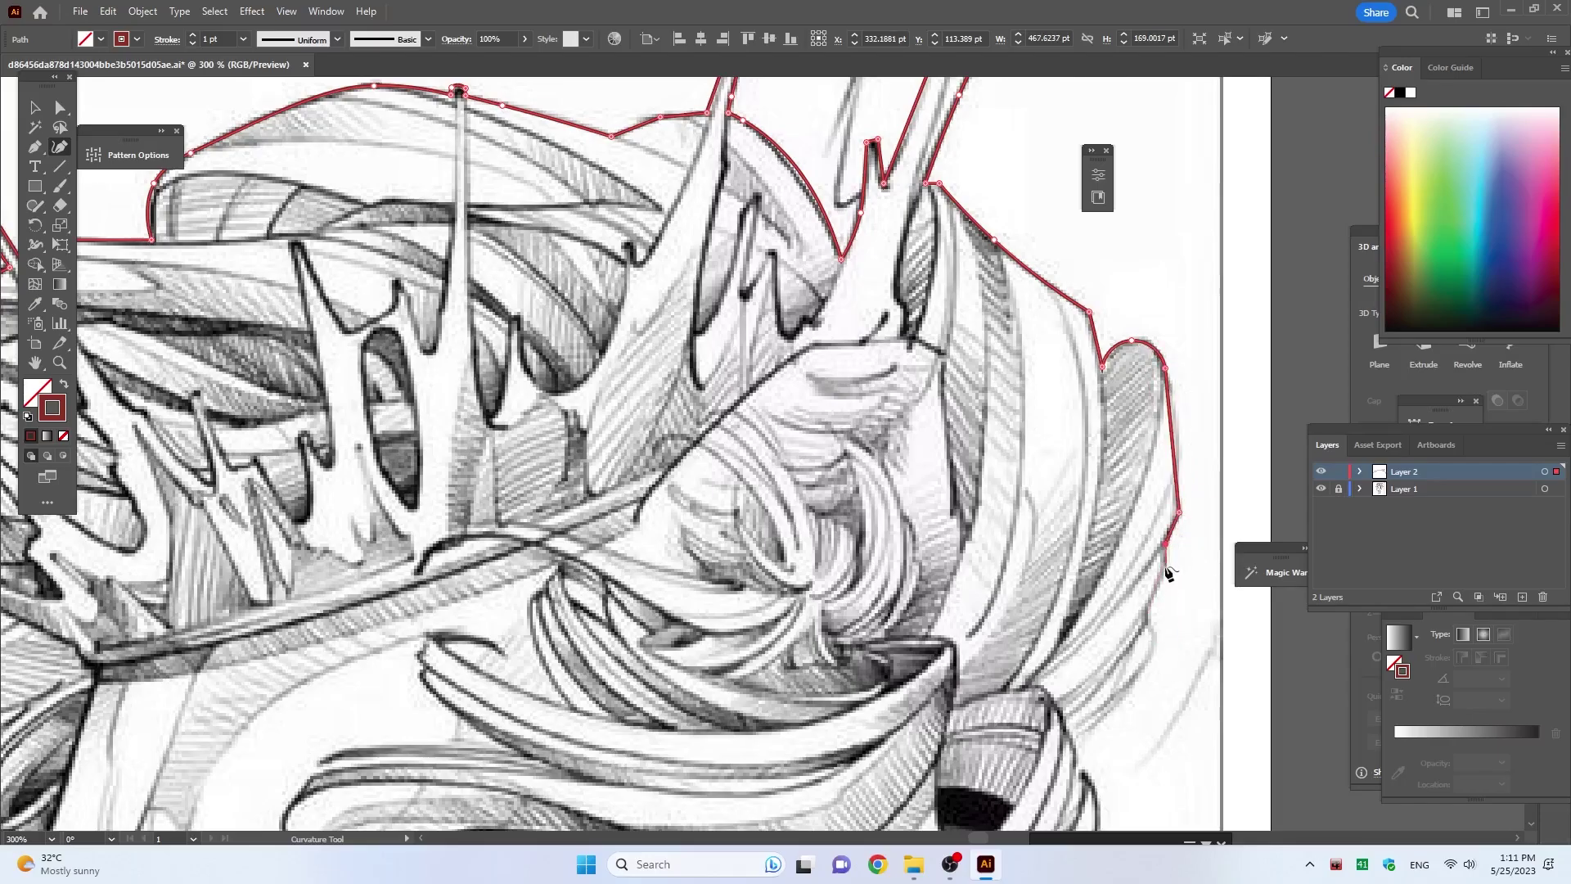
drag(1168, 573, 1026, 255)
click(1014, 321)
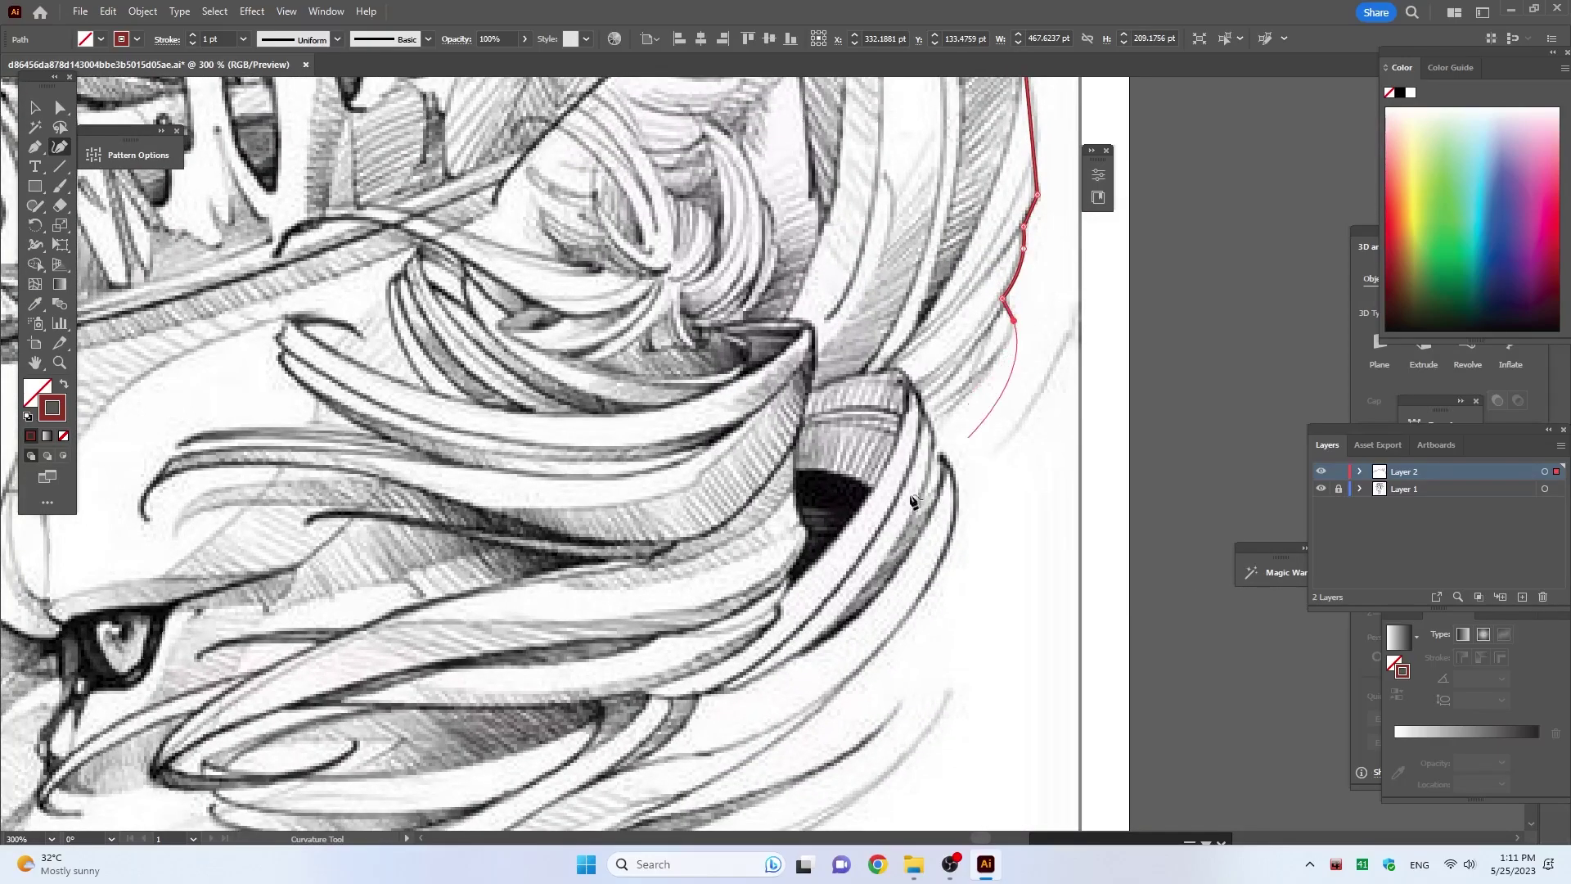
click(931, 421)
click(957, 475)
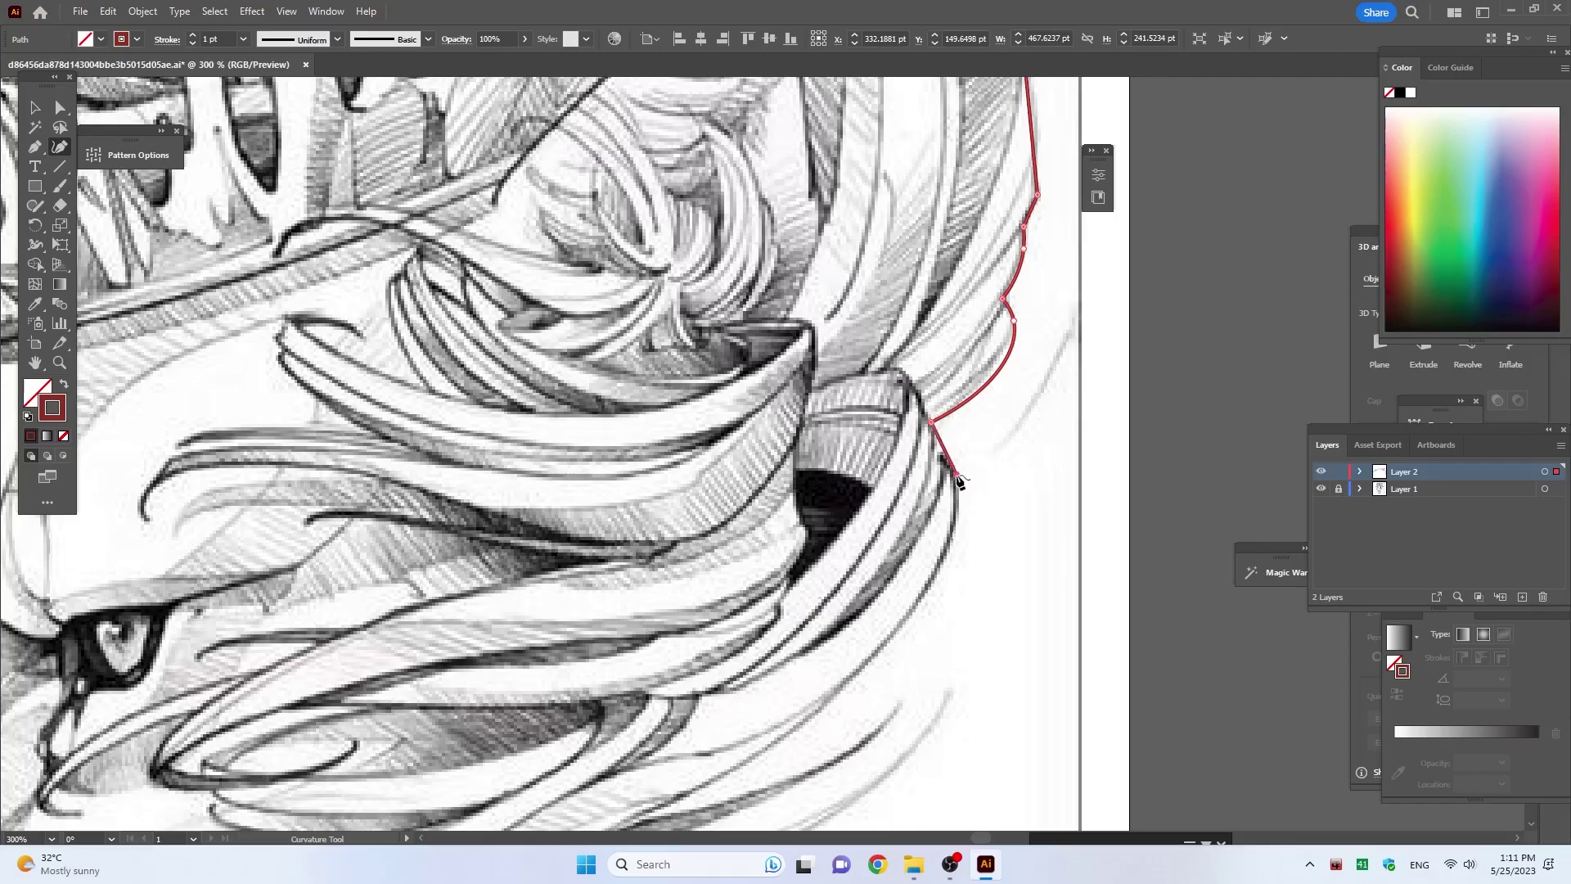
drag(963, 481, 1147, 283)
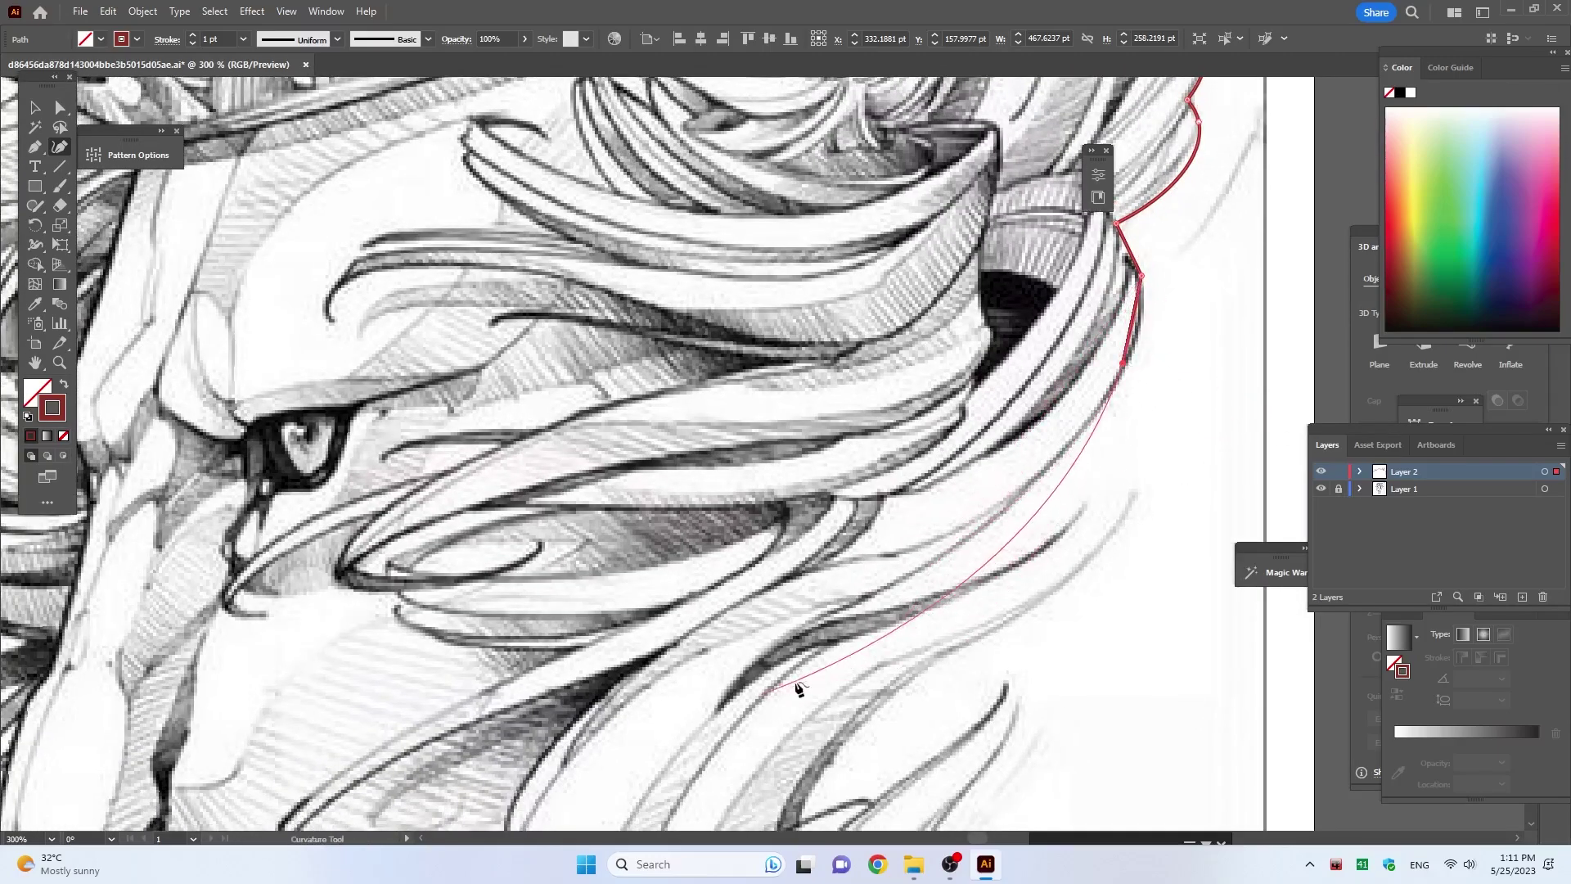
click(872, 595)
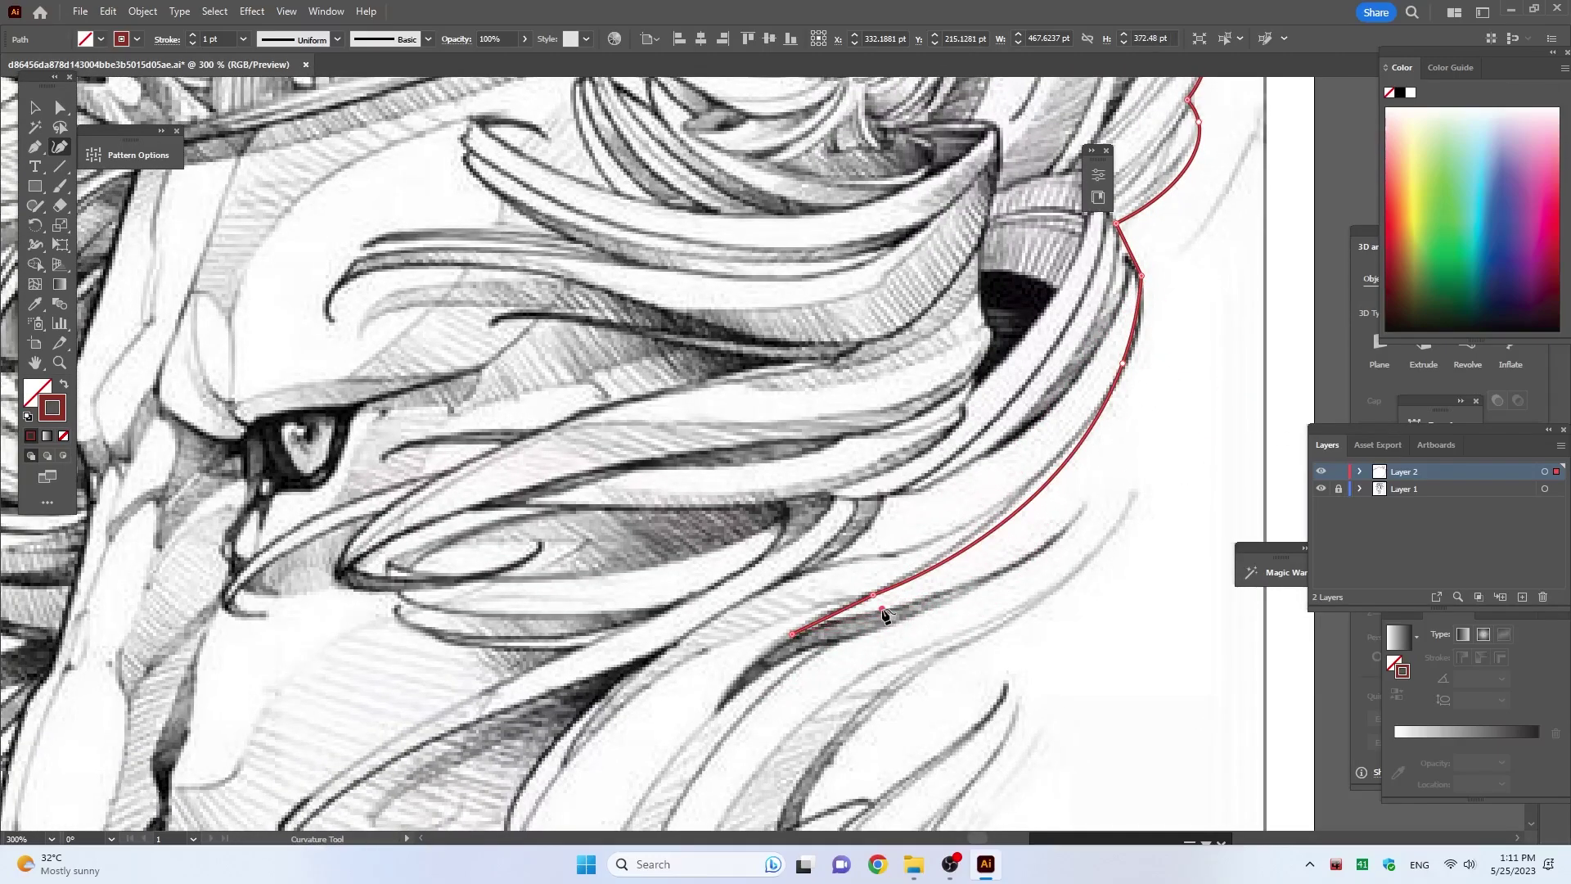
Step: Reshape the strand tip and trace the mane strand back toward the cheek
drag(1059, 568, 1110, 122)
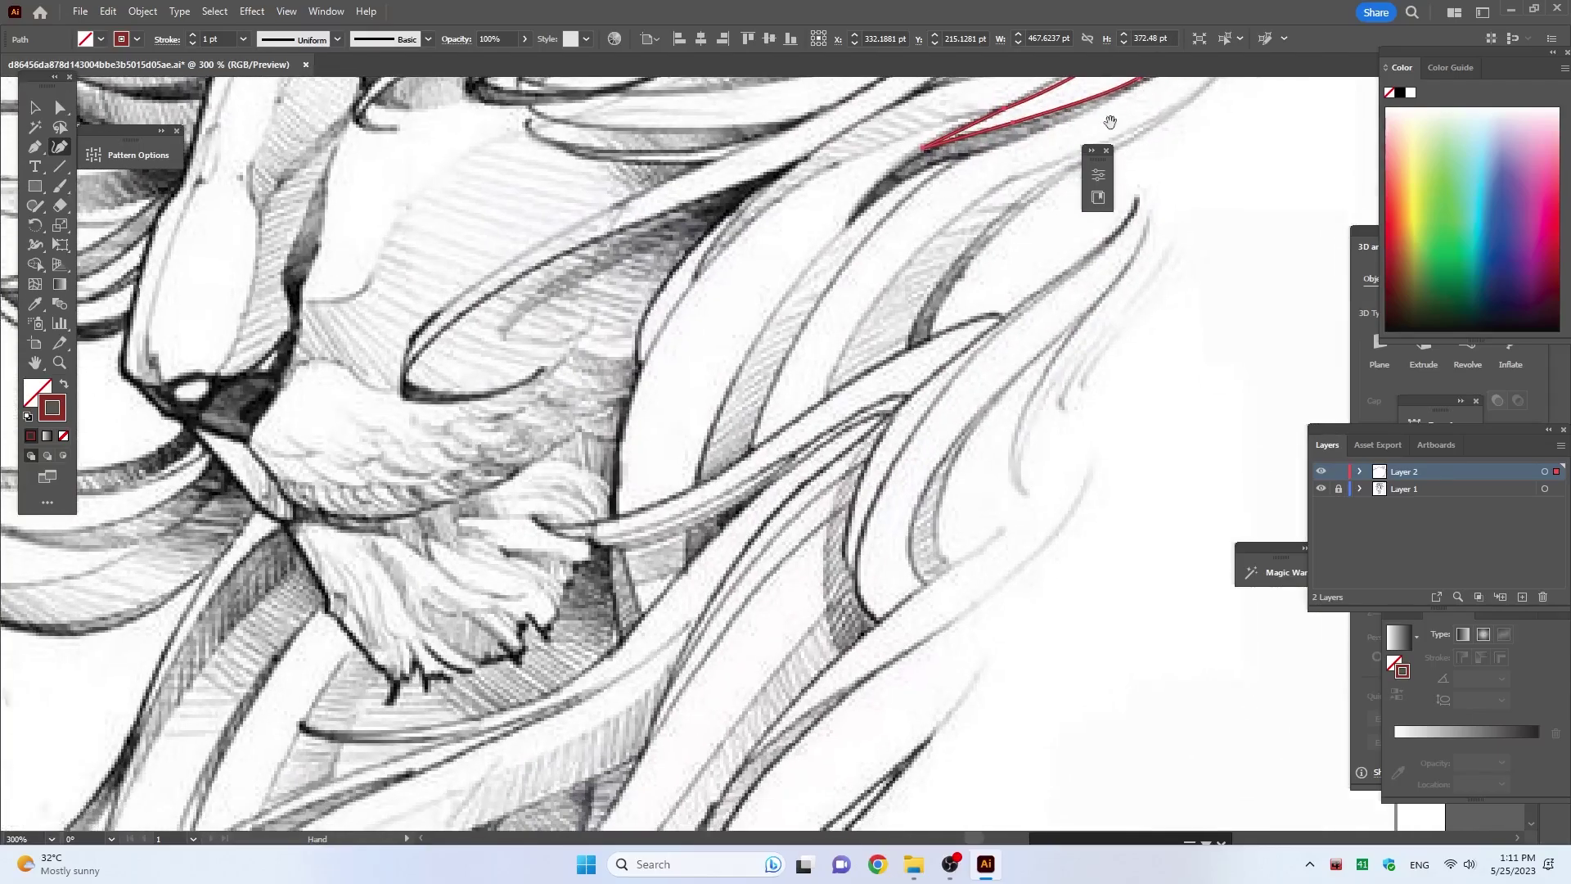
drag(1086, 298, 1071, 607)
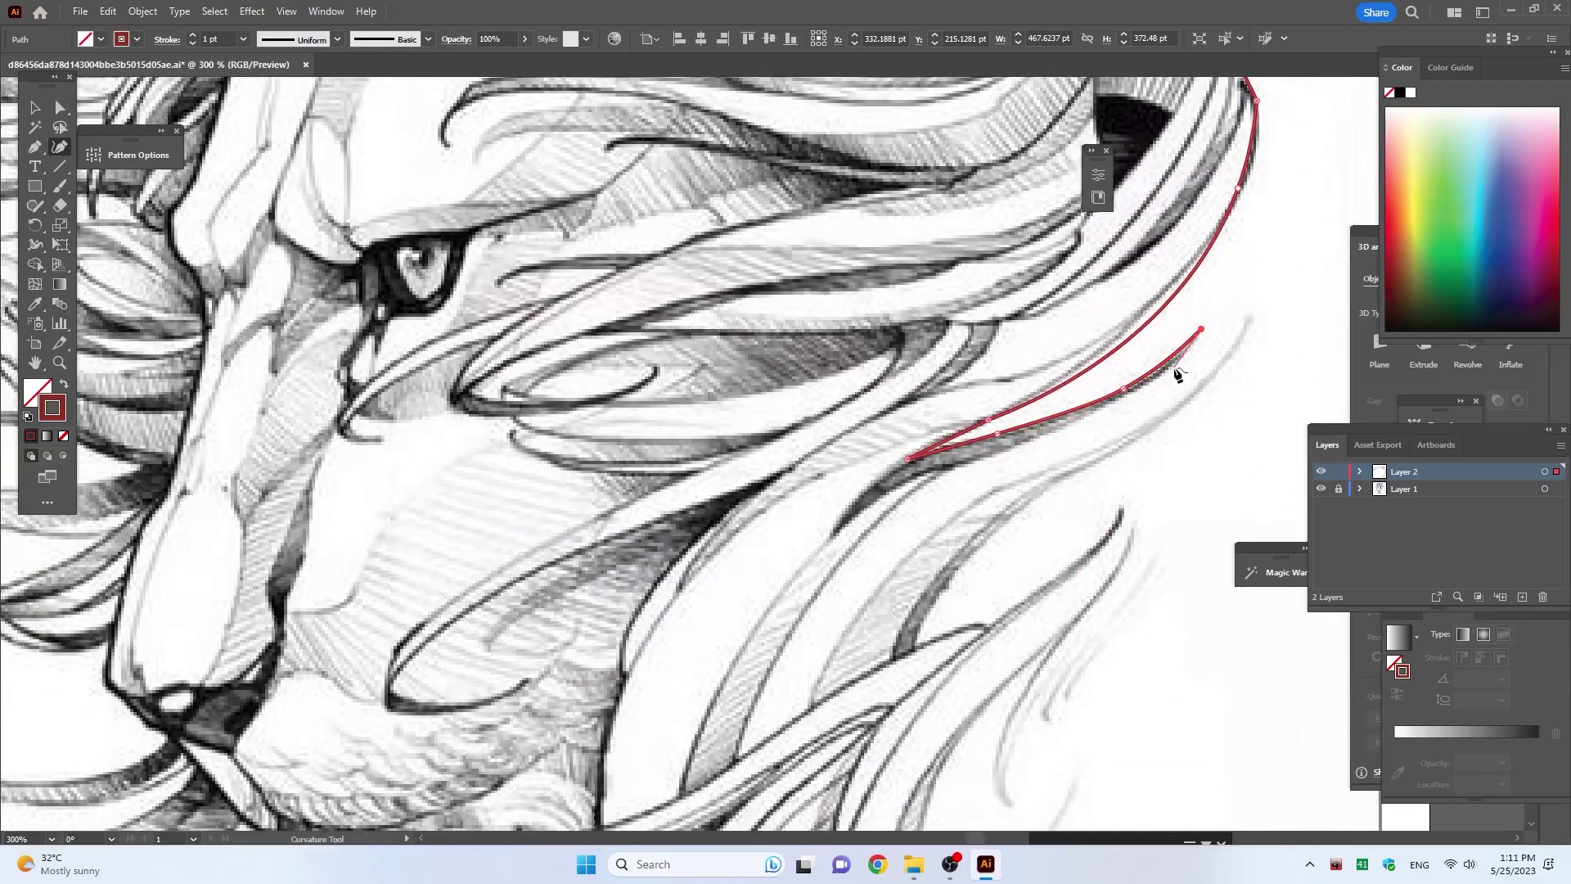
click(1155, 382)
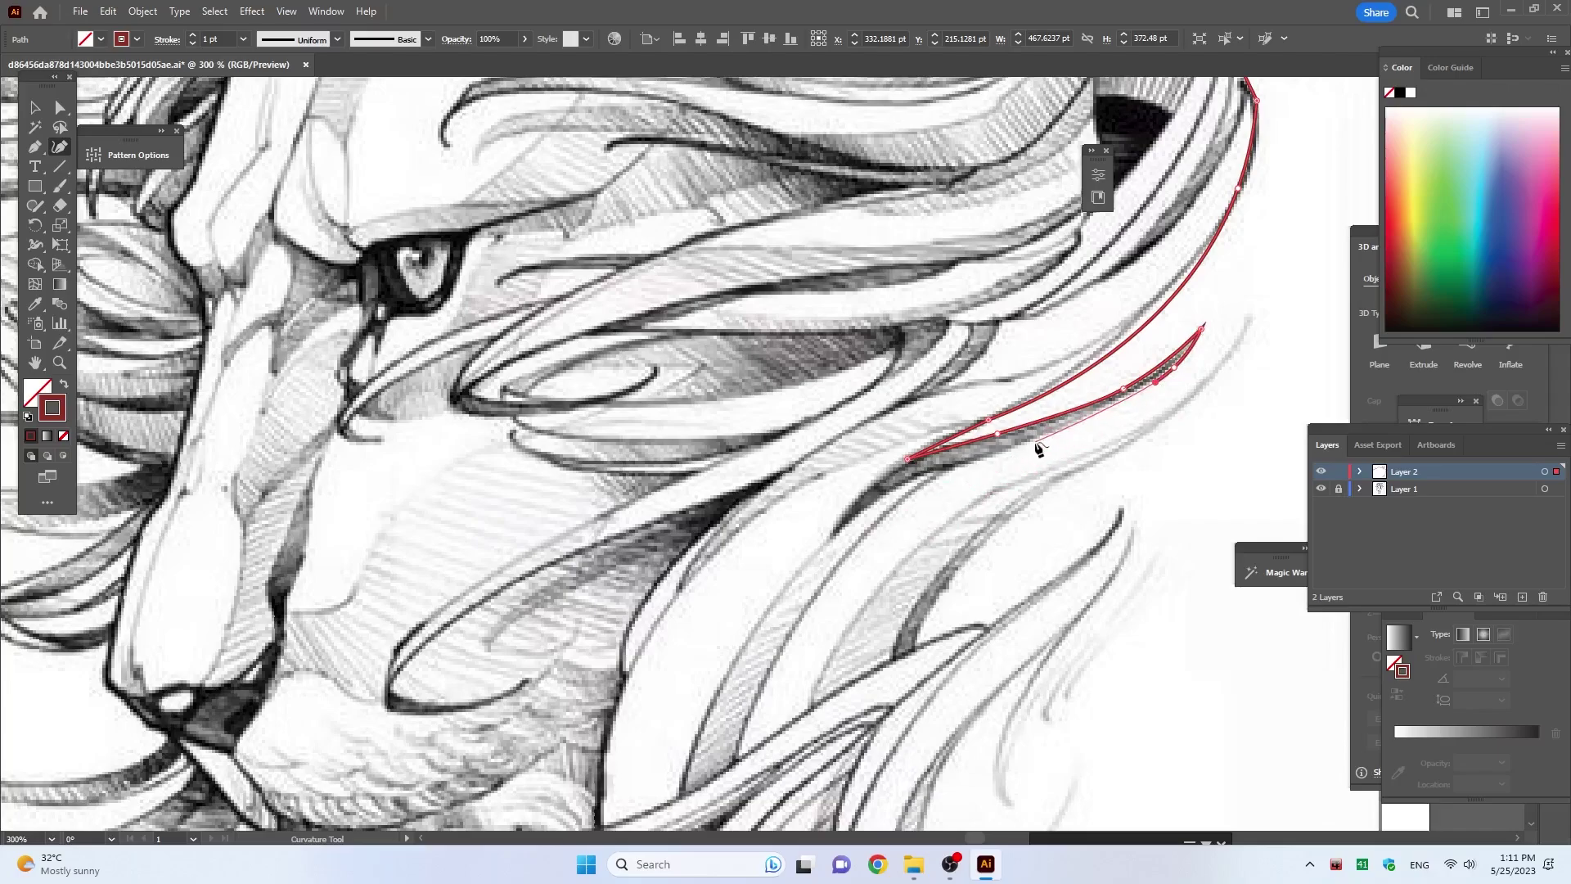
click(1035, 441)
click(939, 468)
click(892, 500)
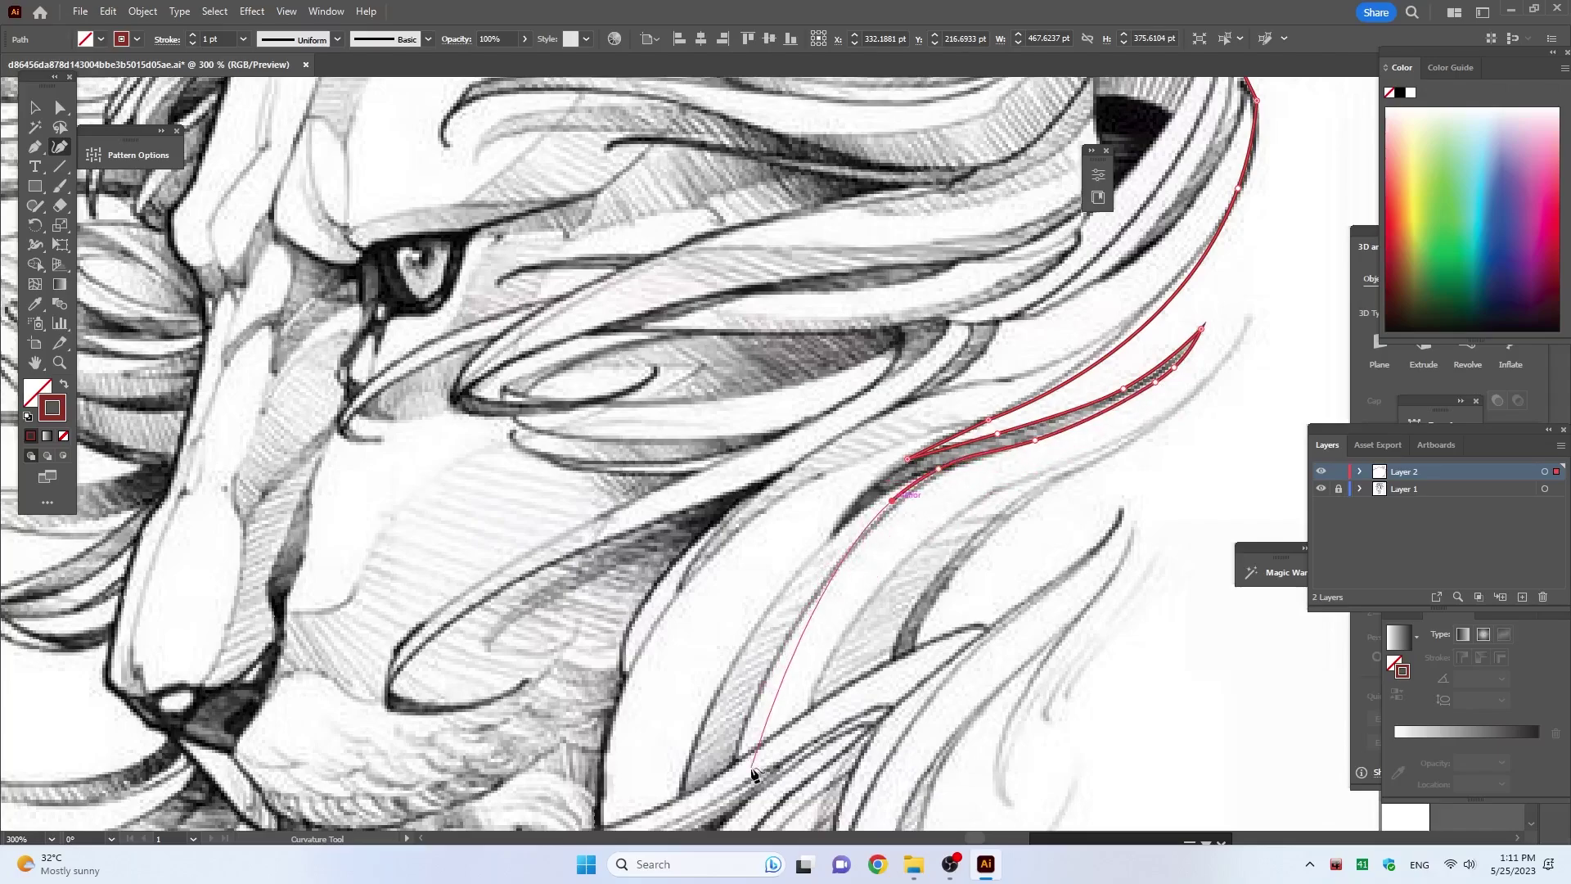
Step: Outline the strand down to its lower tip and back up to its upper tip
click(737, 750)
click(811, 703)
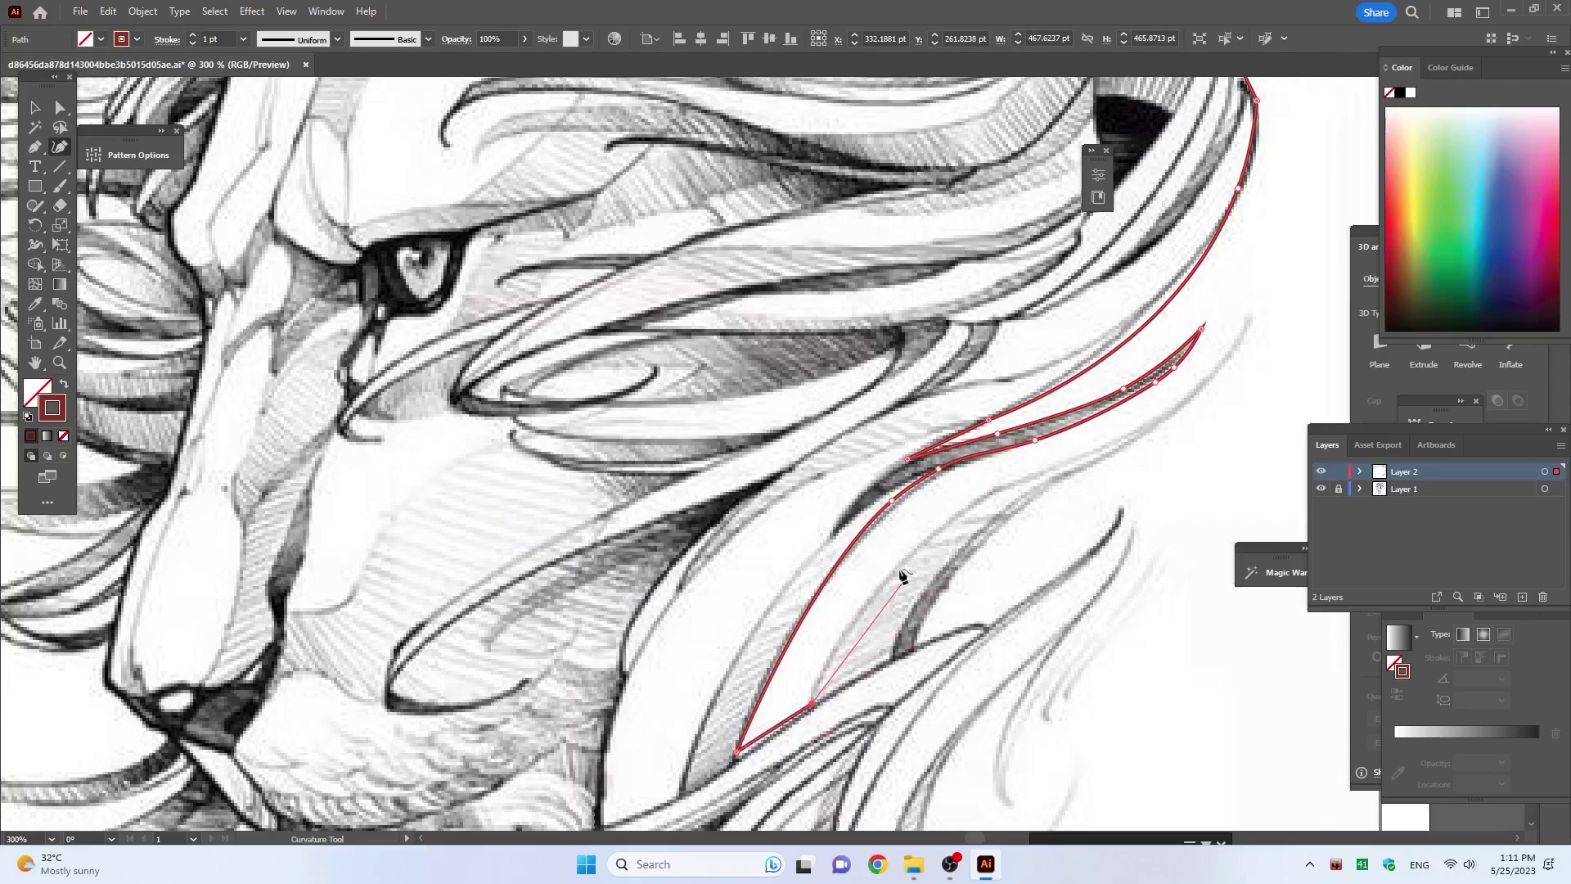
click(898, 566)
click(1000, 486)
click(1137, 432)
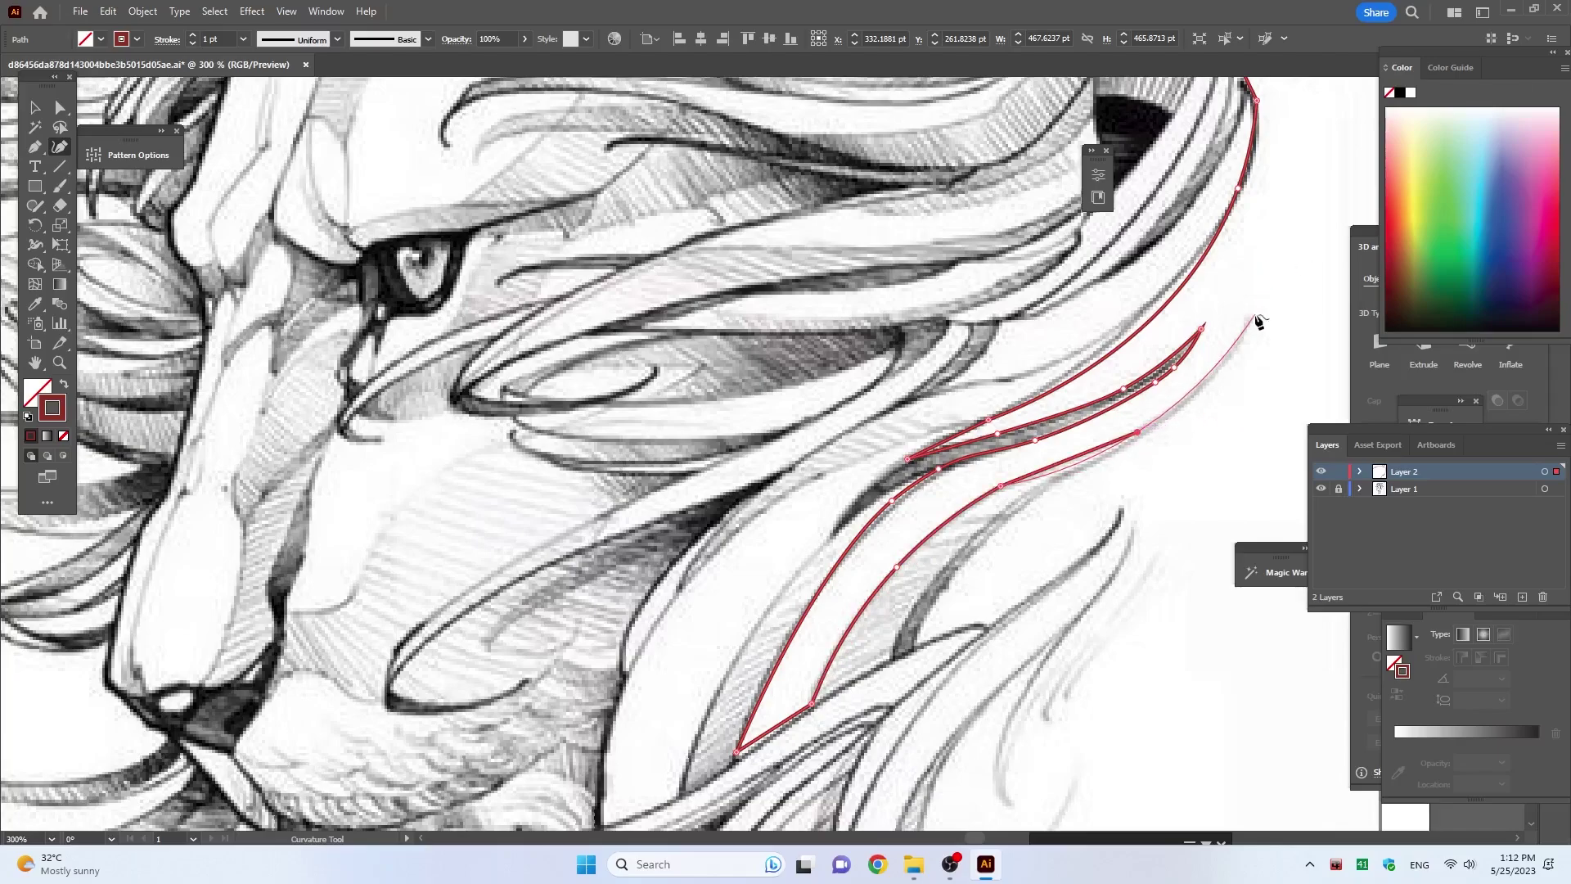
click(1253, 314)
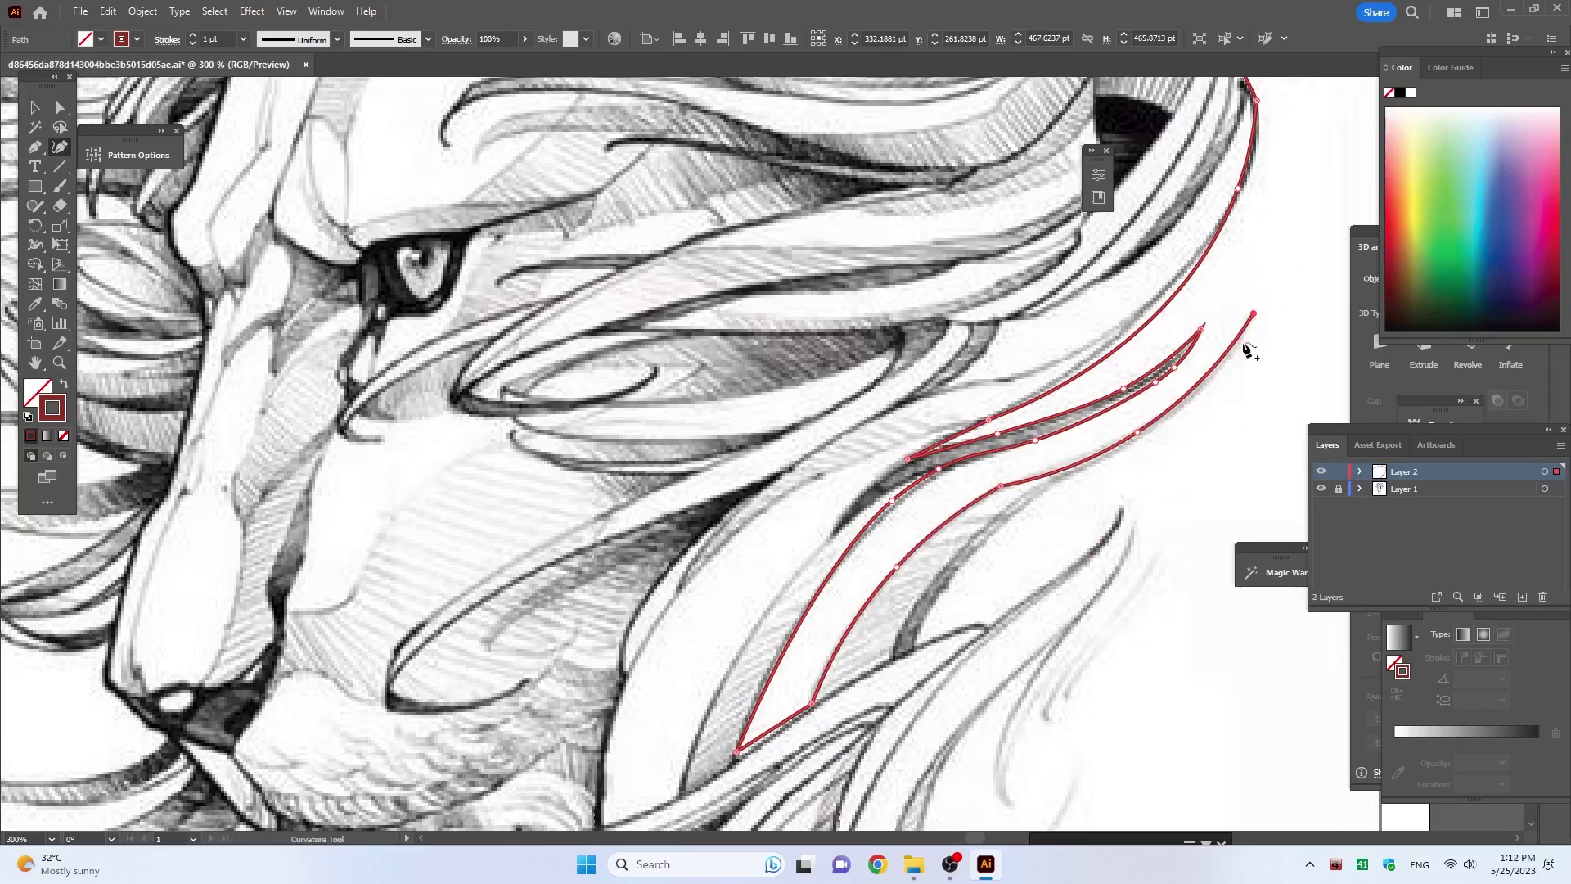
Step: Extend the outline down-left and trace the lower edge of the next mane strand
click(1183, 410)
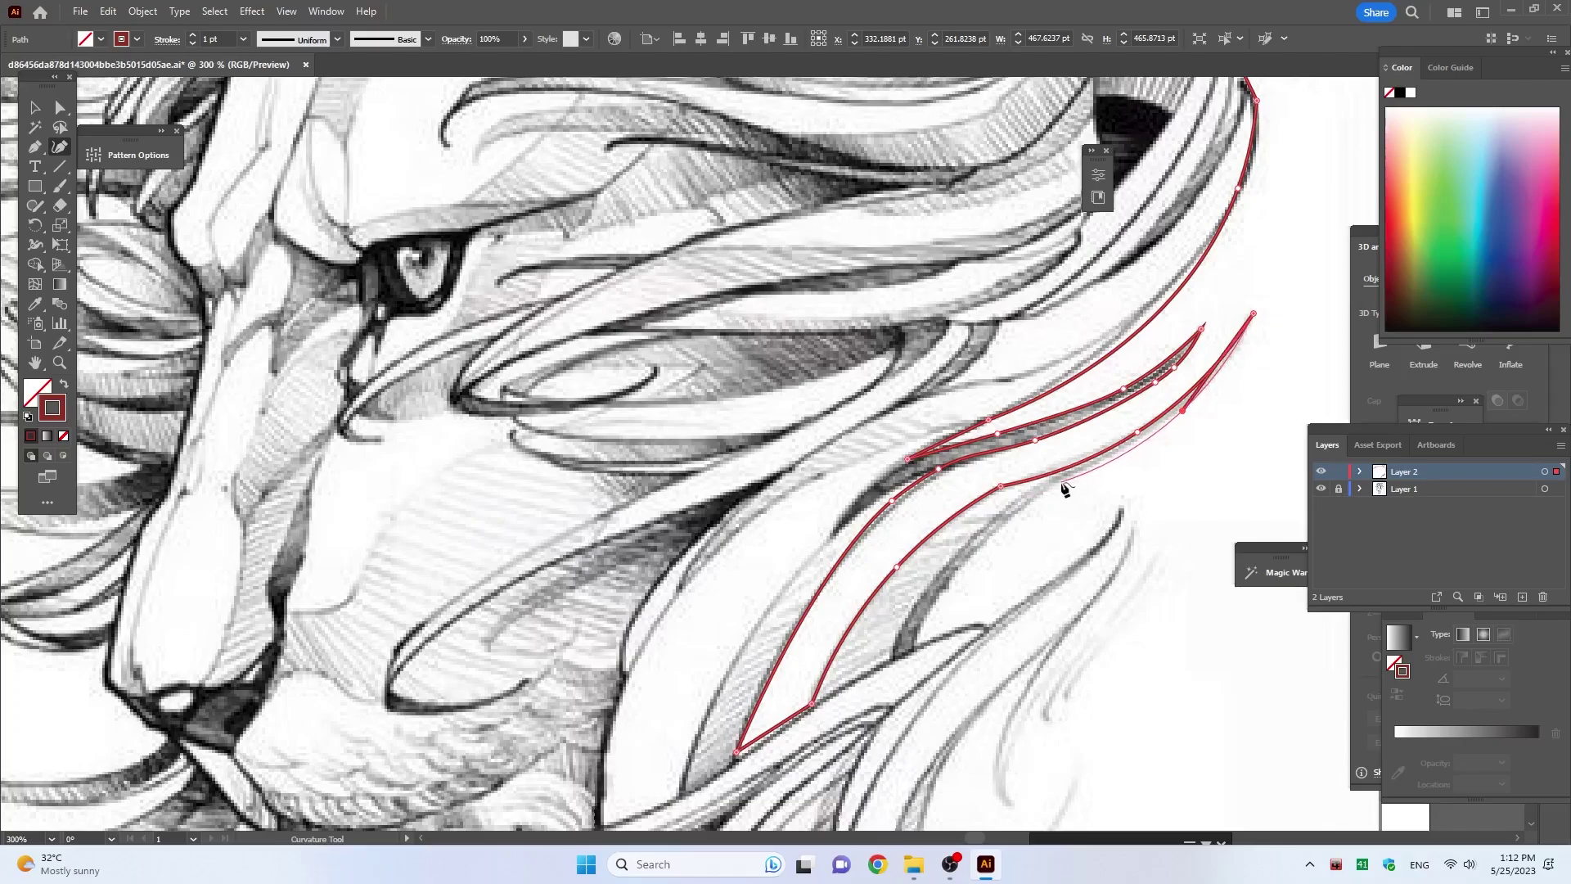
click(1062, 483)
click(1013, 505)
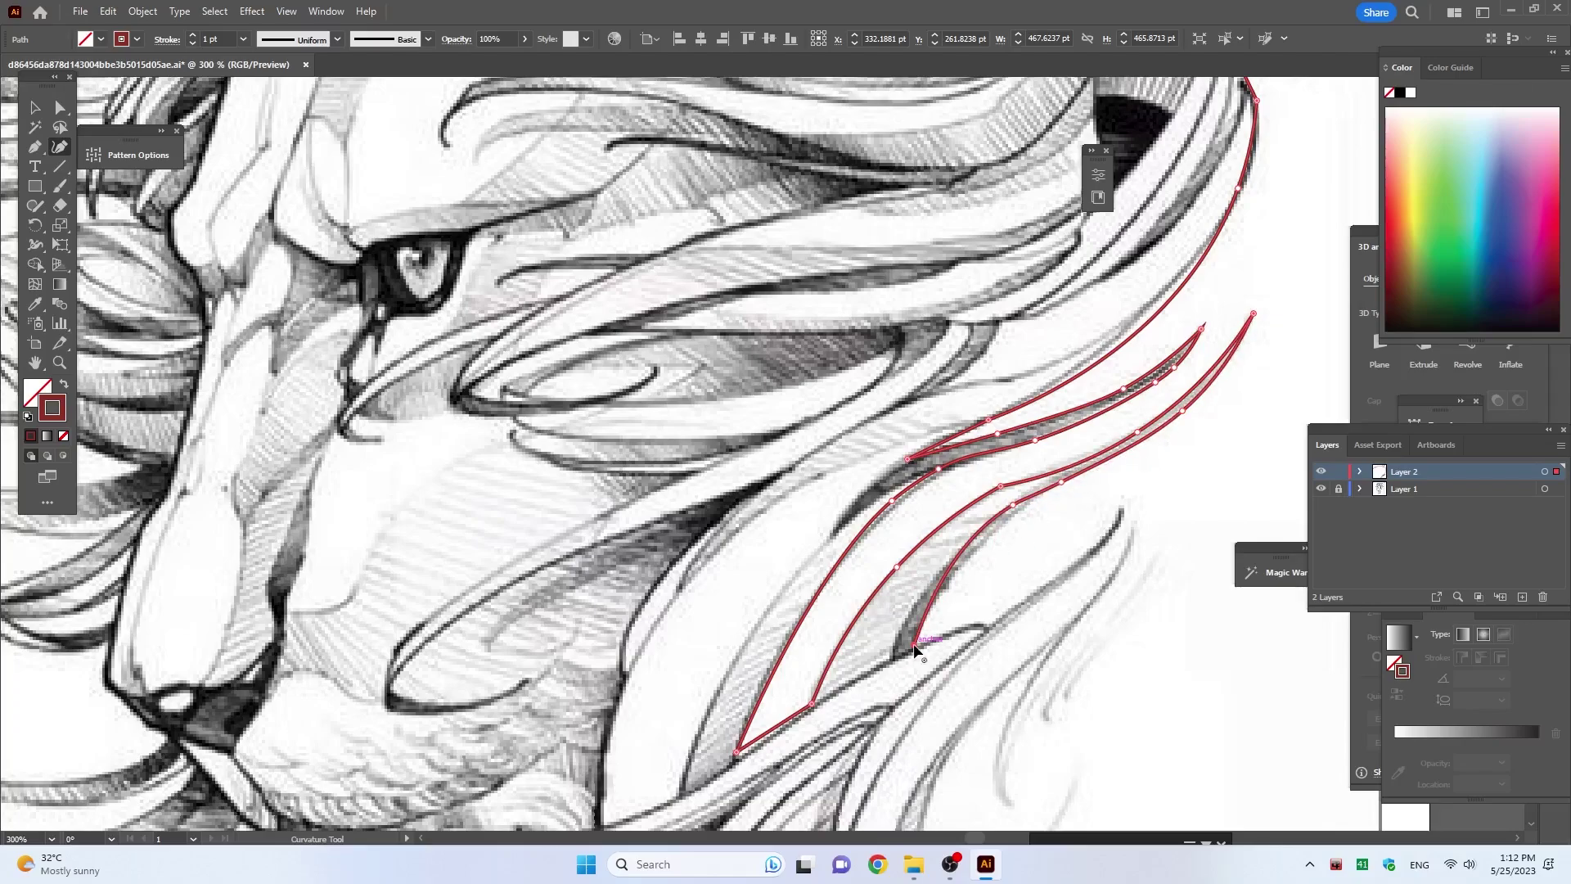
click(913, 646)
click(989, 628)
click(1054, 578)
click(1114, 526)
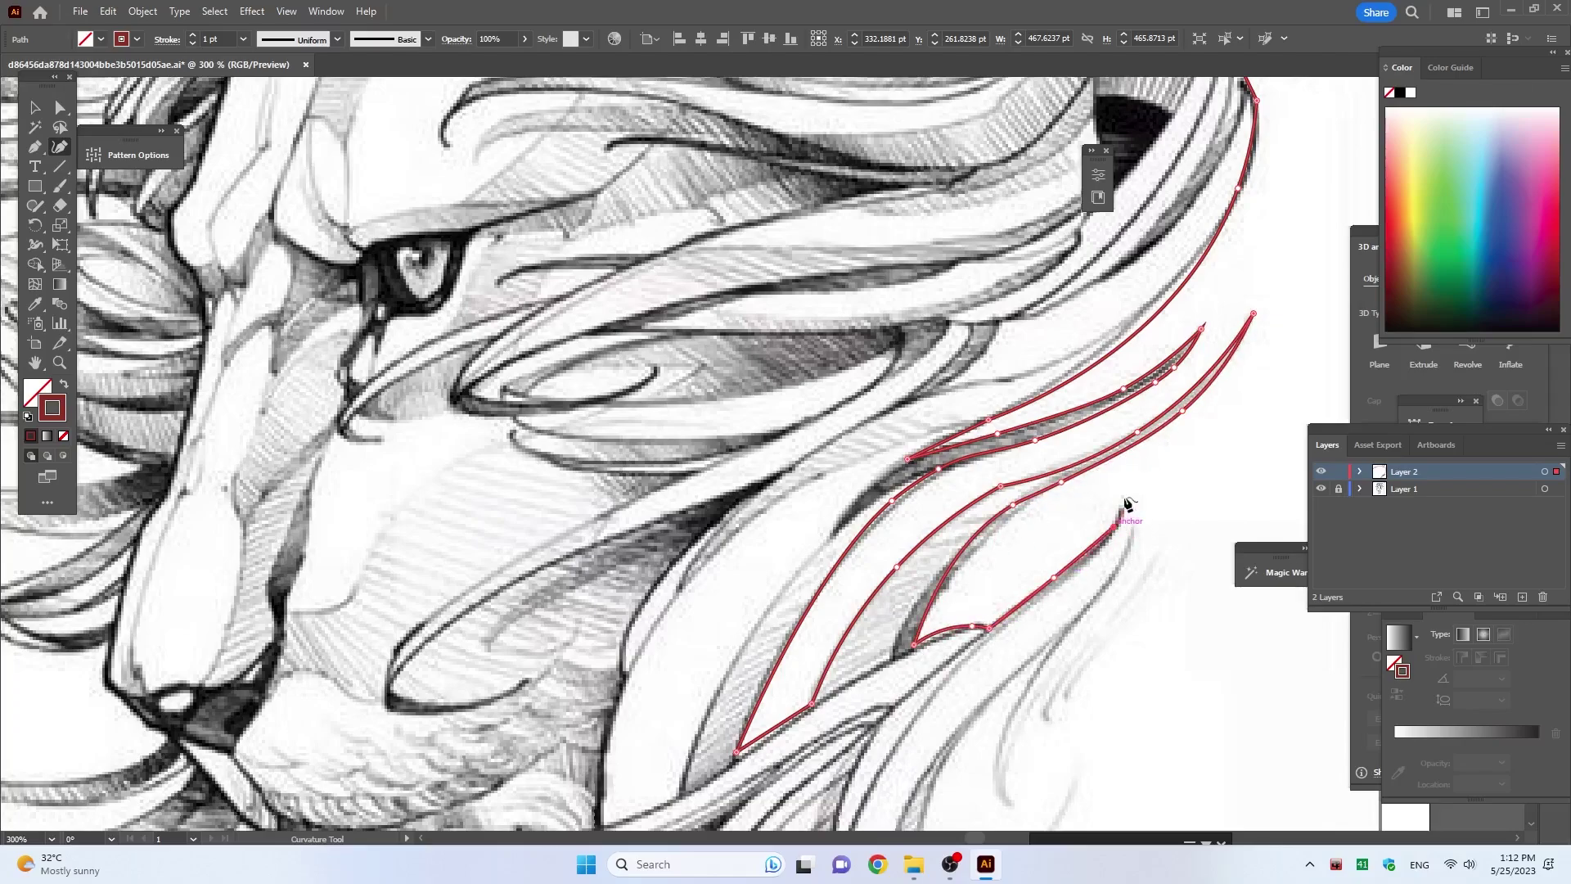
scroll(1128, 500, down, 3)
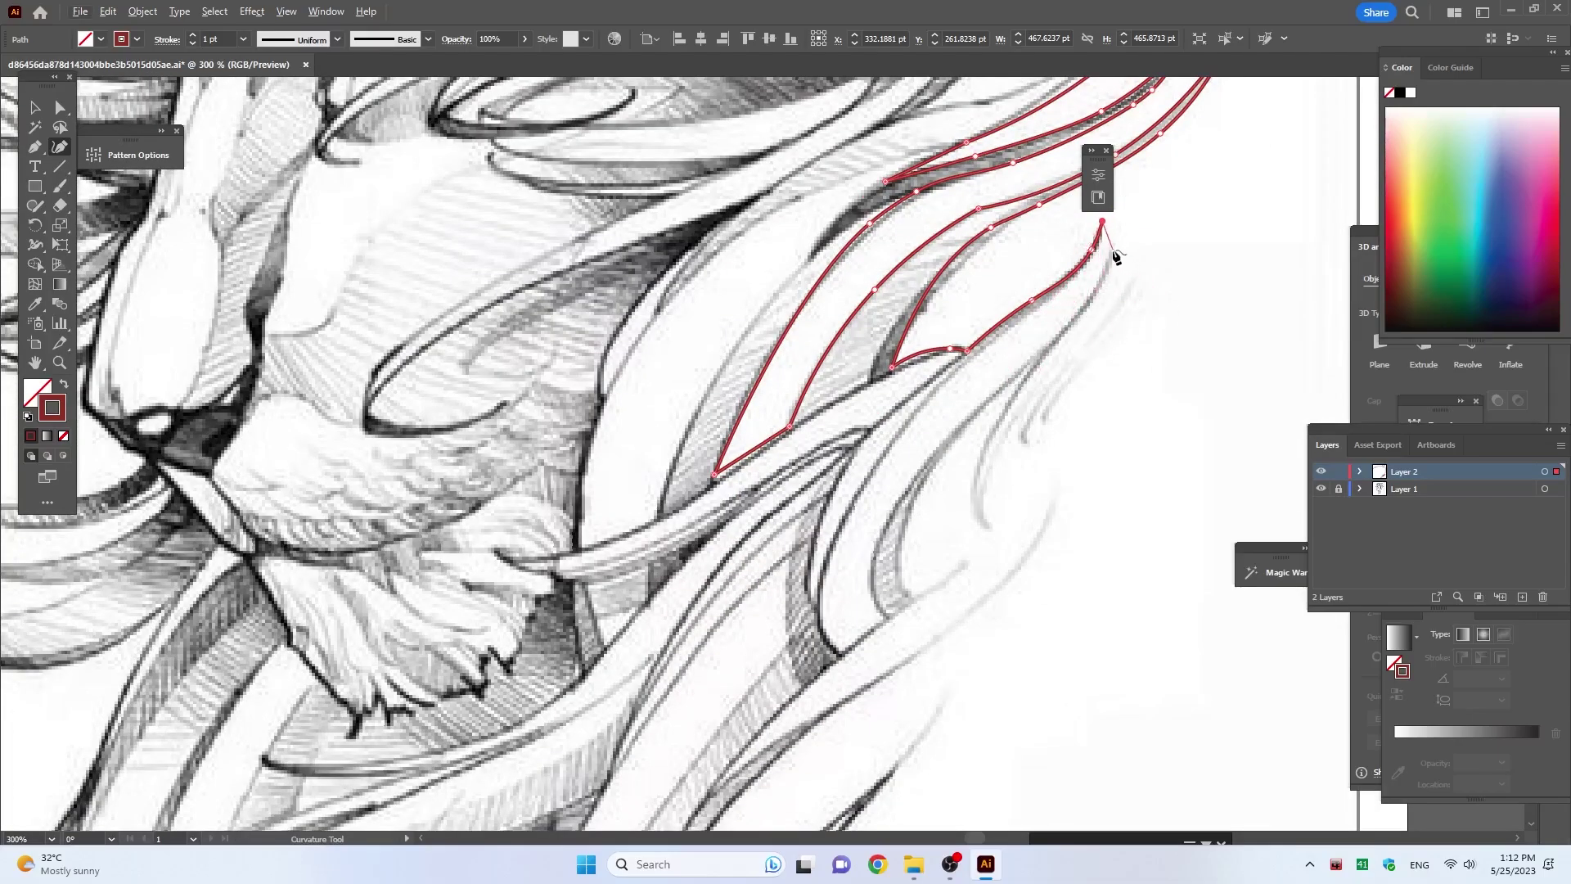
Step: Continue the strand outline downward and down-left along the mane
click(1108, 249)
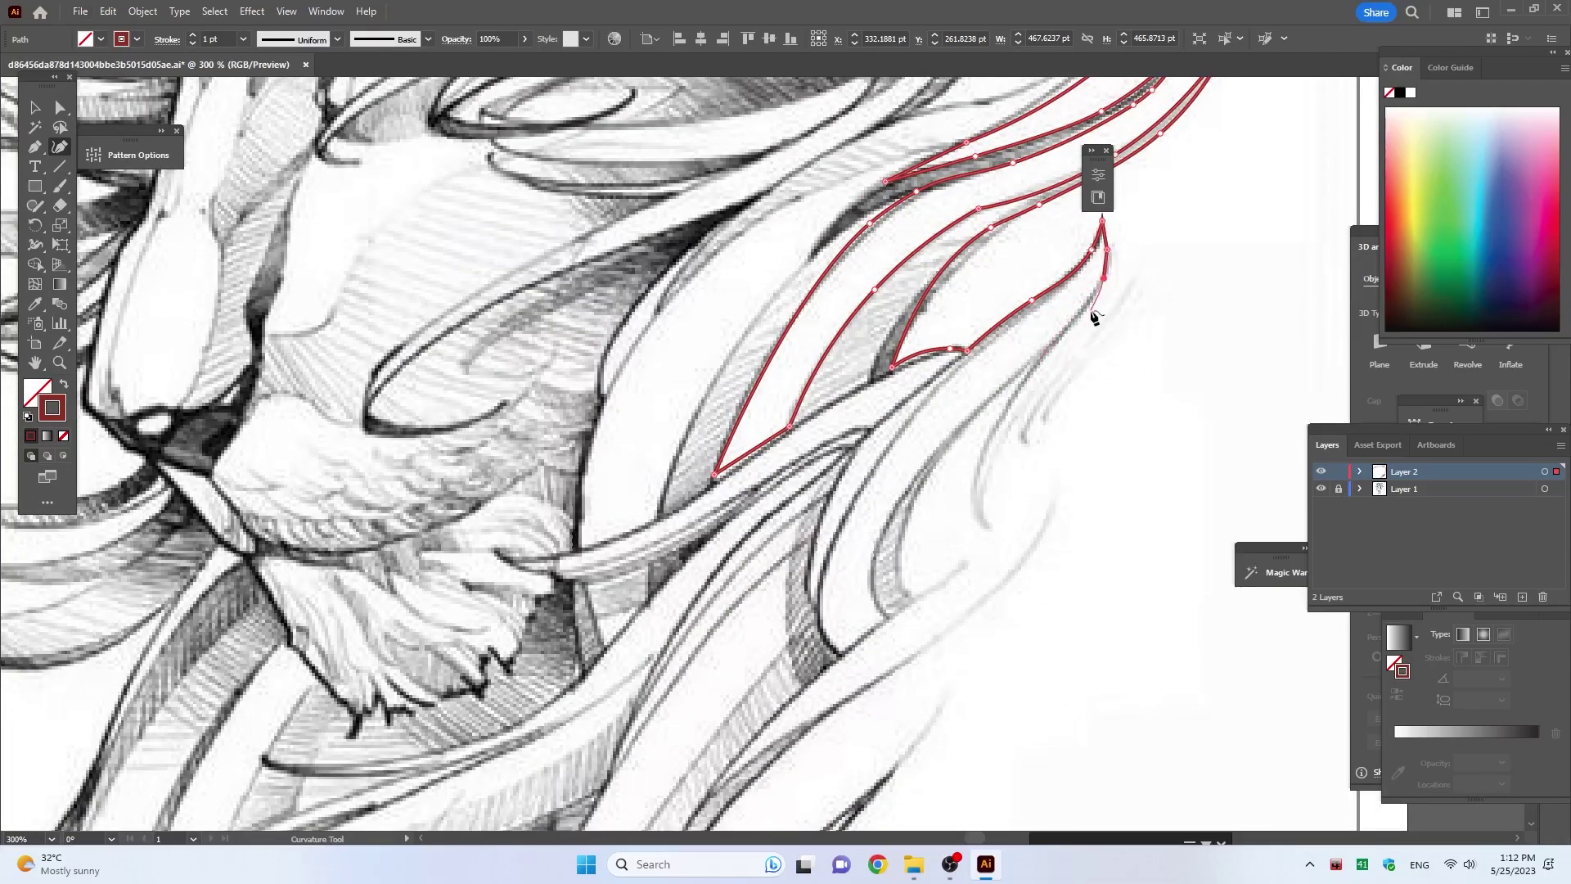
click(1076, 310)
click(1023, 375)
click(976, 495)
click(991, 524)
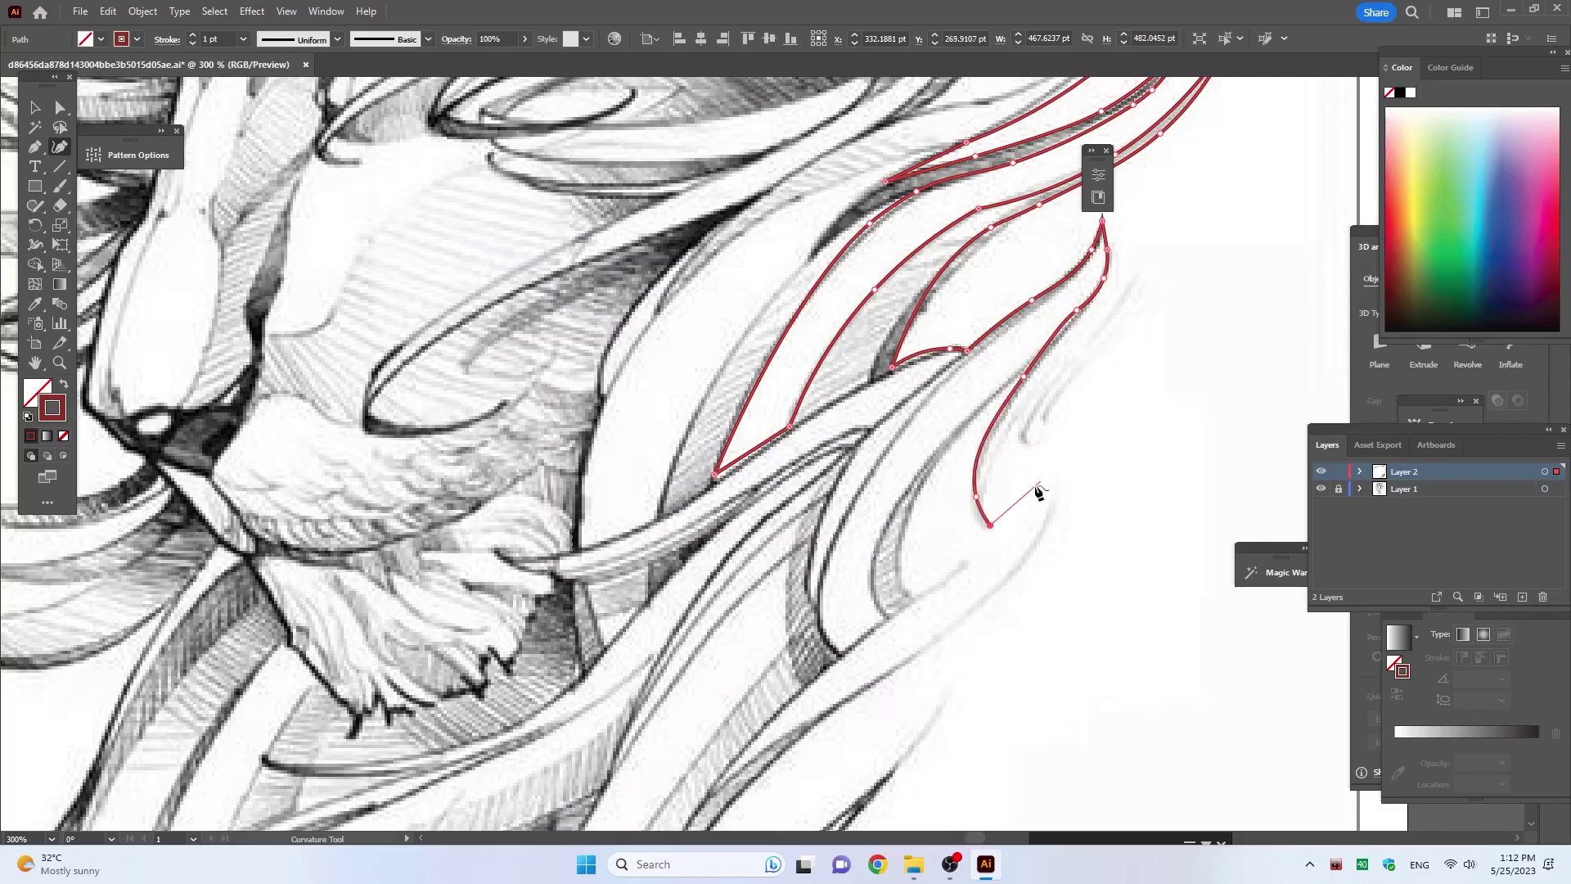
click(1044, 439)
drag(1050, 564, 1134, 353)
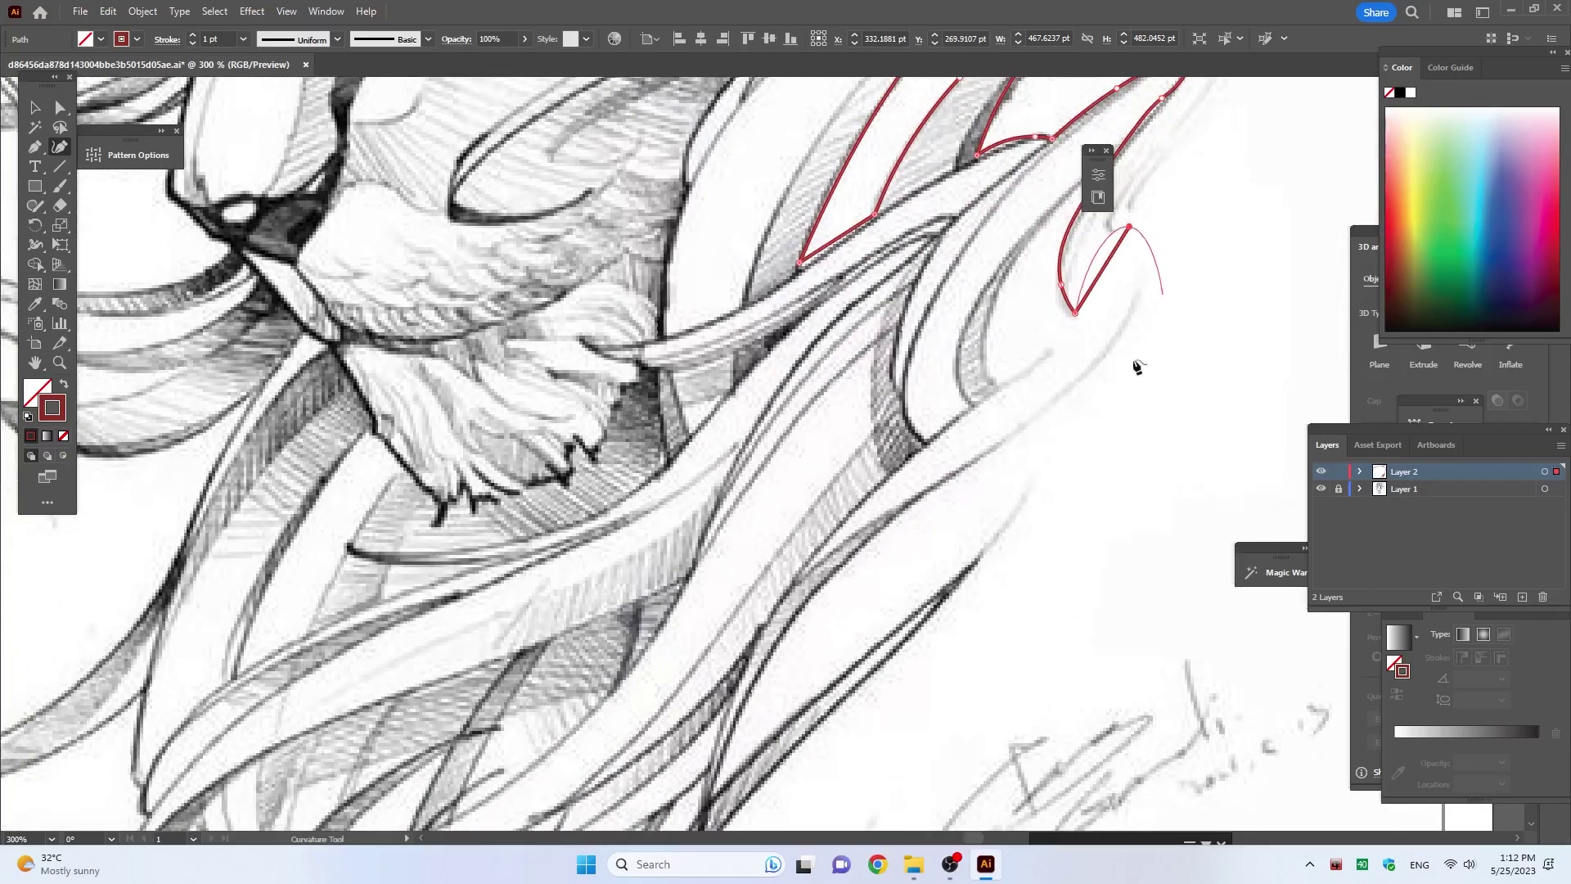
Step: Trace the next curling strand tip and down along the long outer strand
click(1134, 308)
click(1102, 362)
click(1036, 423)
click(1038, 478)
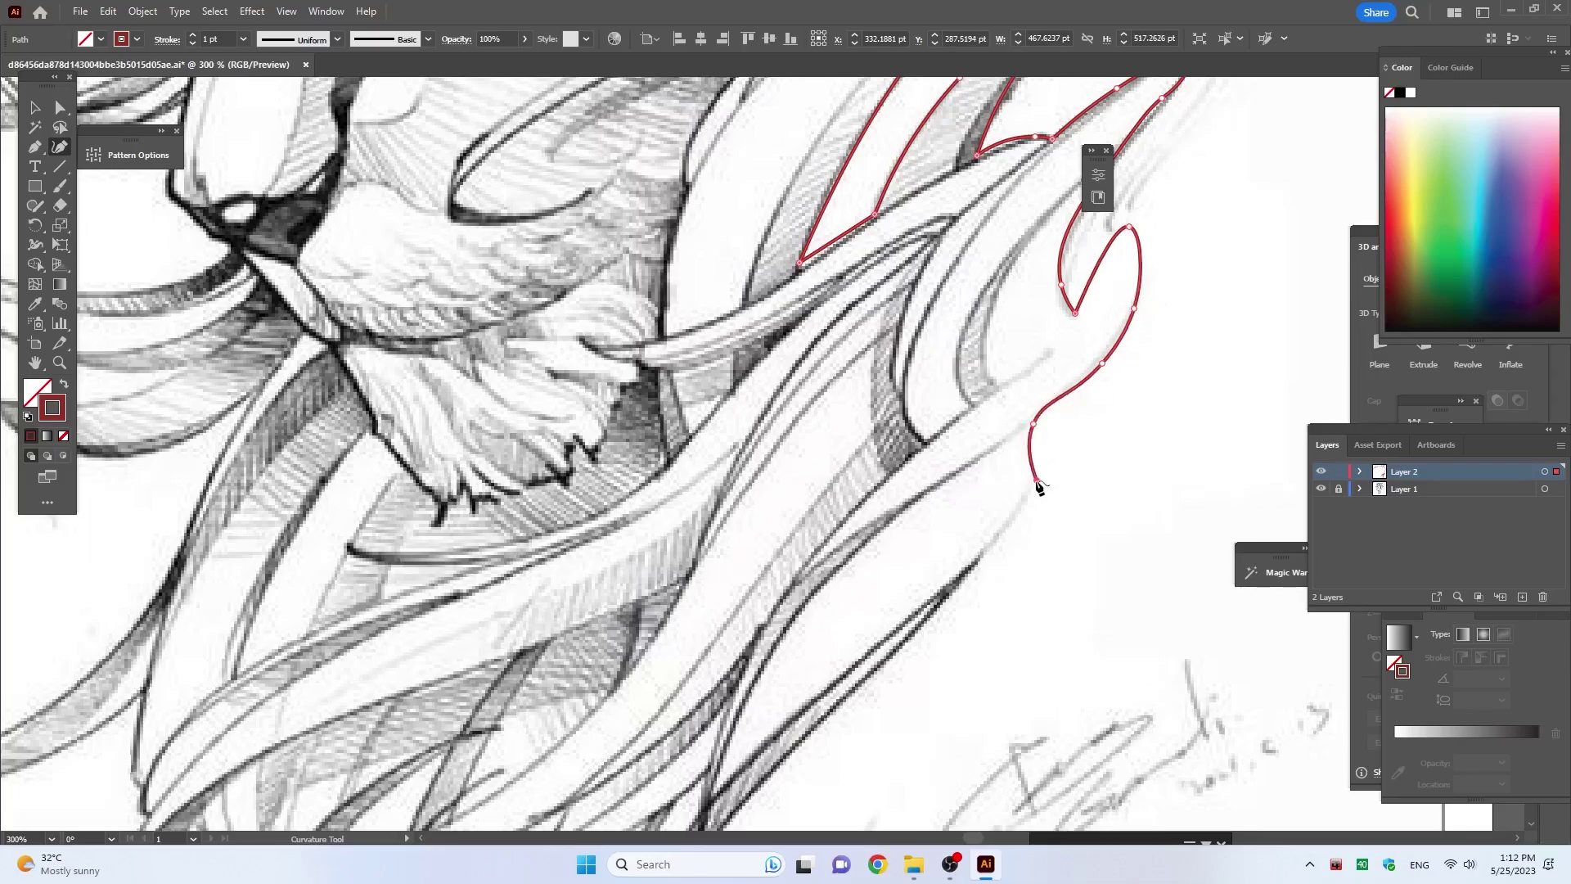
click(1029, 497)
drag(808, 818, 898, 573)
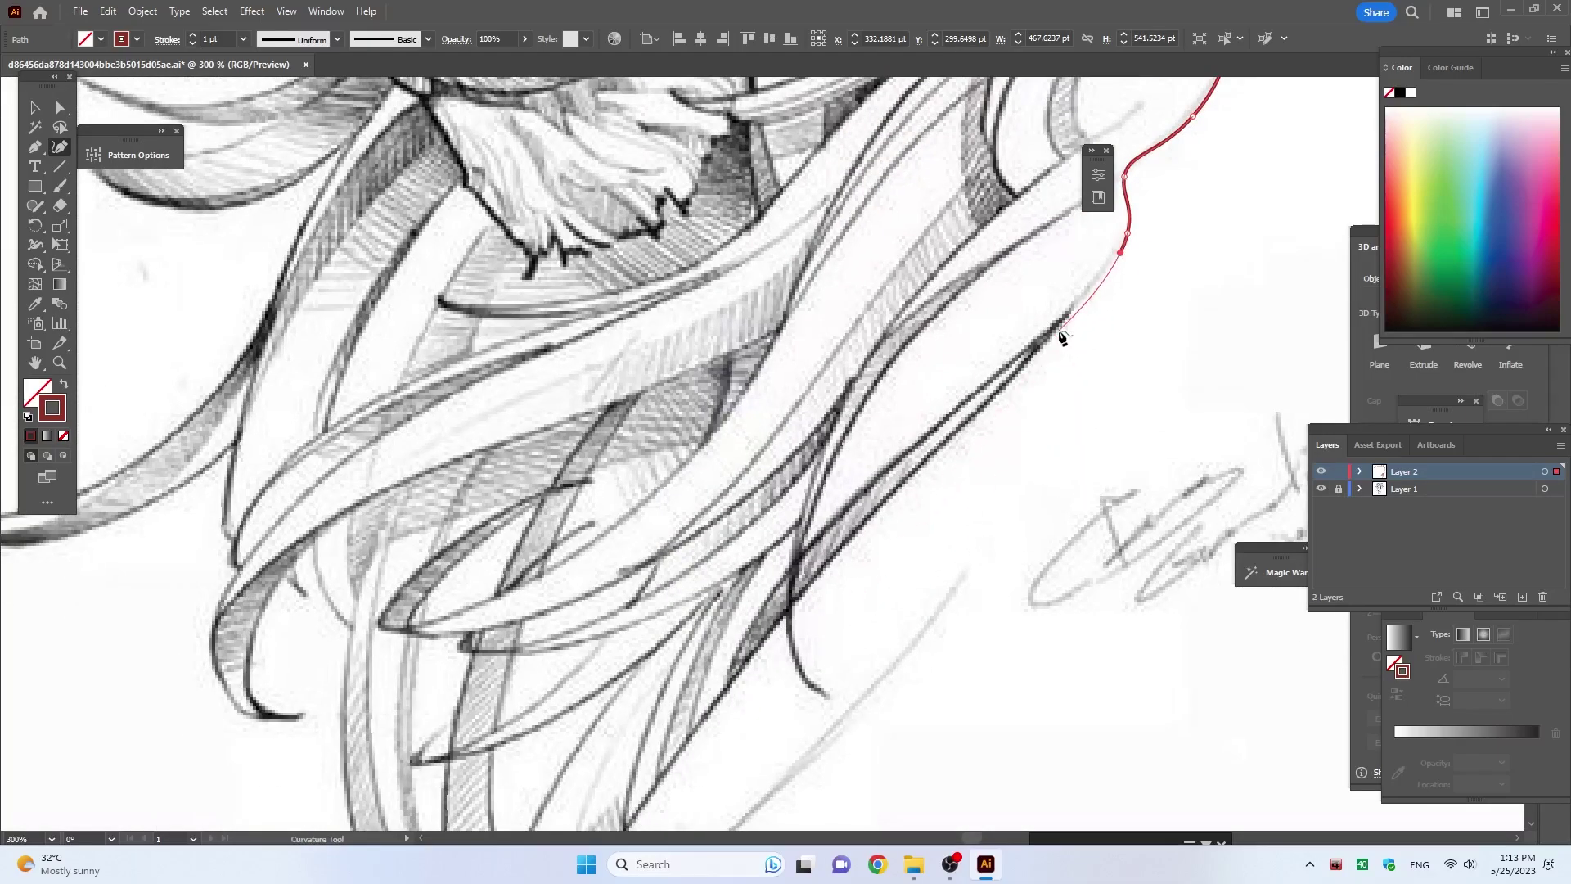
click(792, 604)
Step: Reach the mane's bottom point and trace up the strand's inner edge to the hair tip
mouse_move(695, 801)
mouse_down()
mouse_move(830, 552)
mouse_move(1055, 339)
mouse_up()
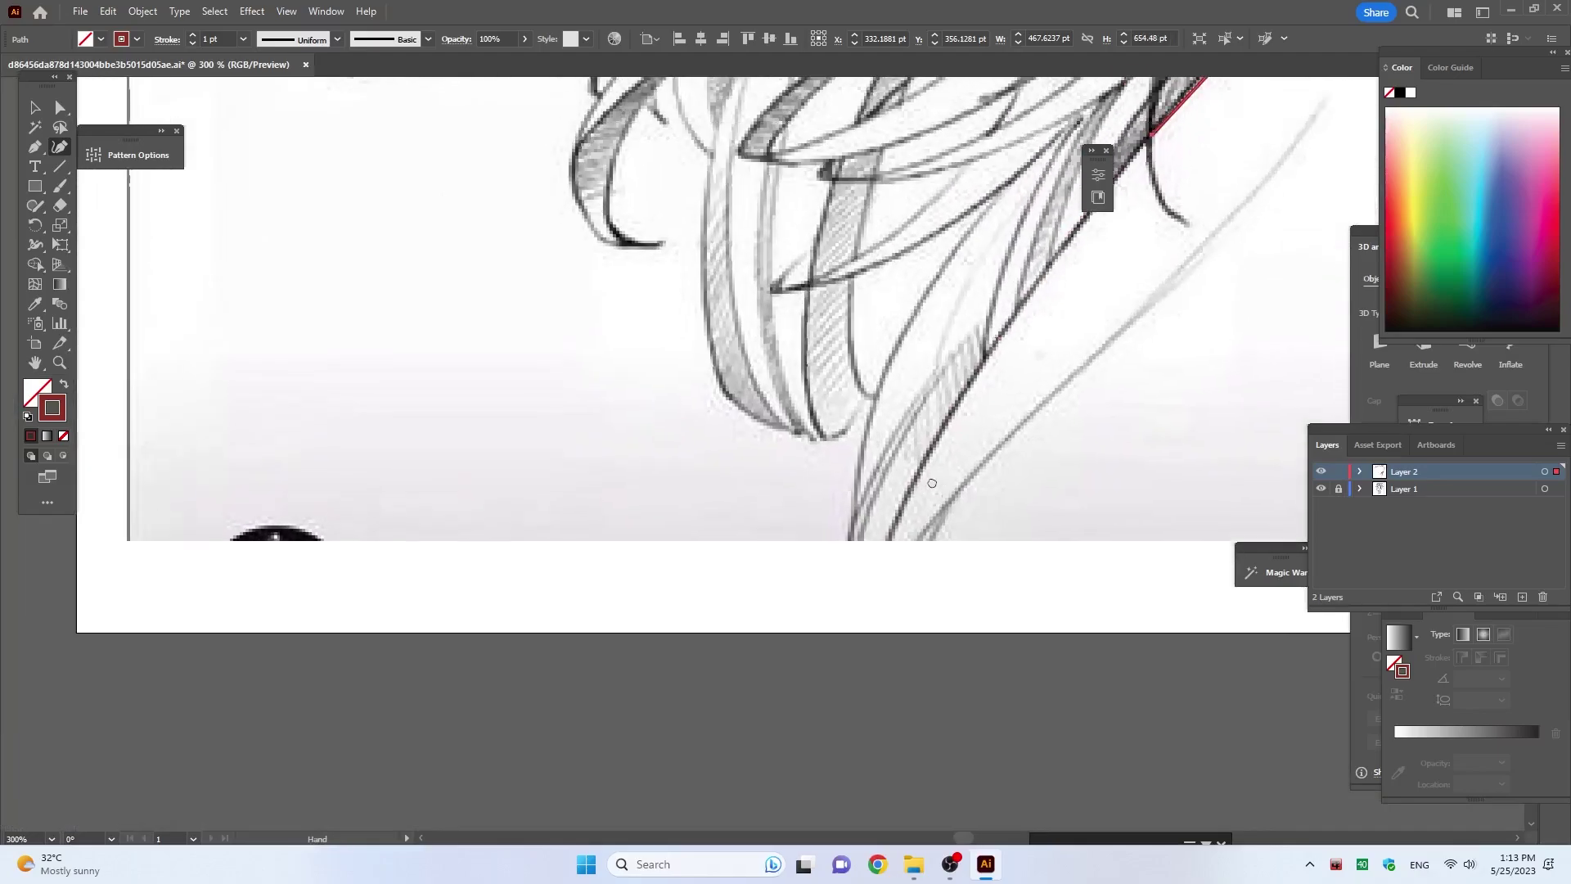
click(866, 628)
click(854, 529)
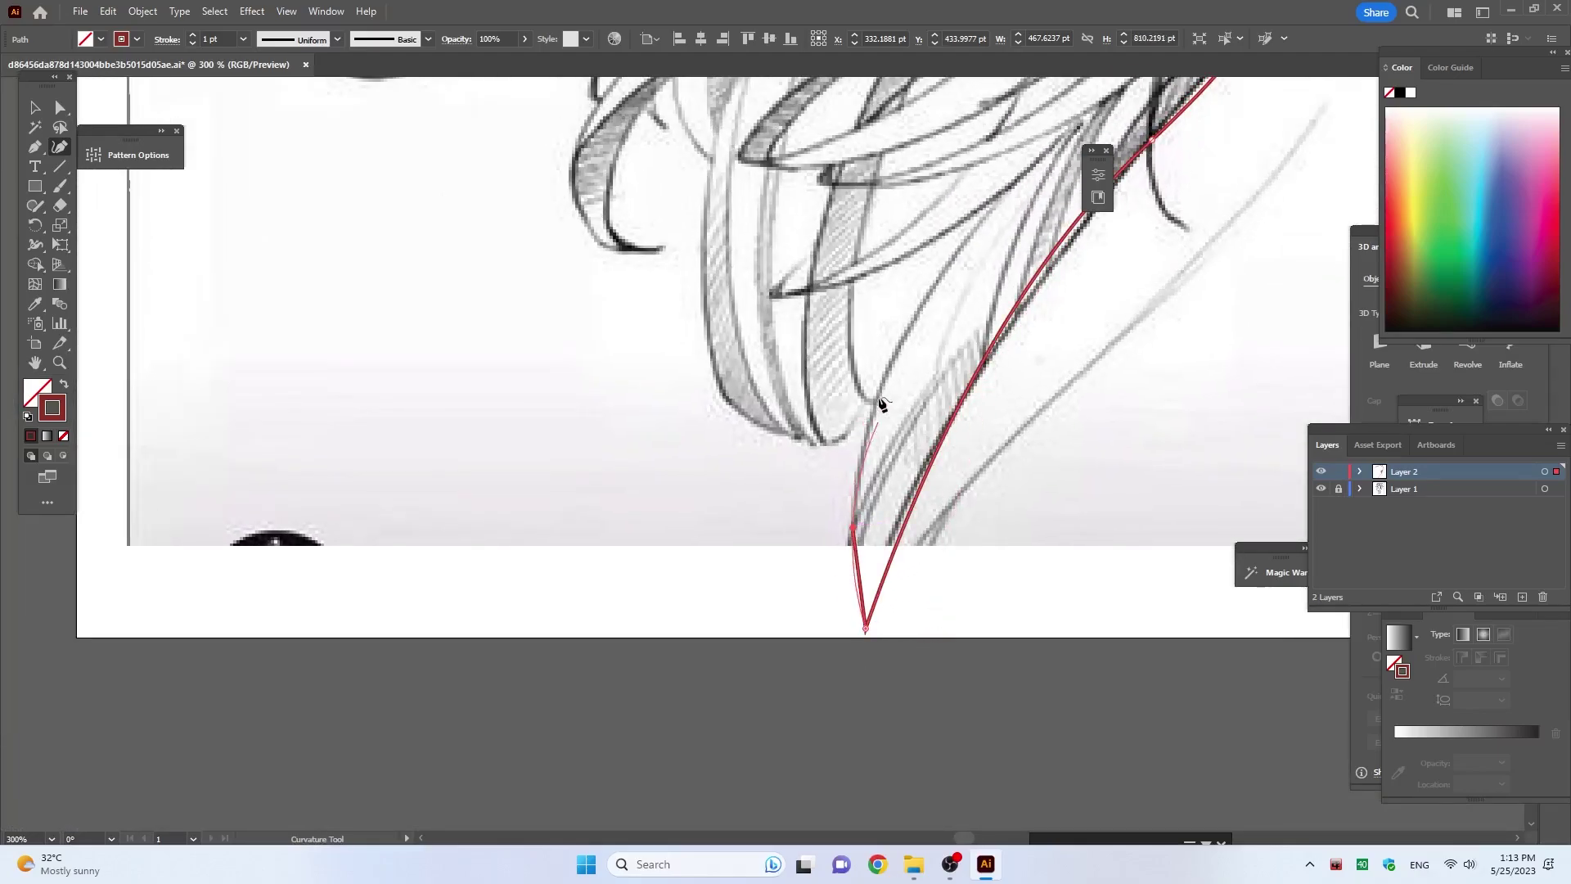
click(873, 403)
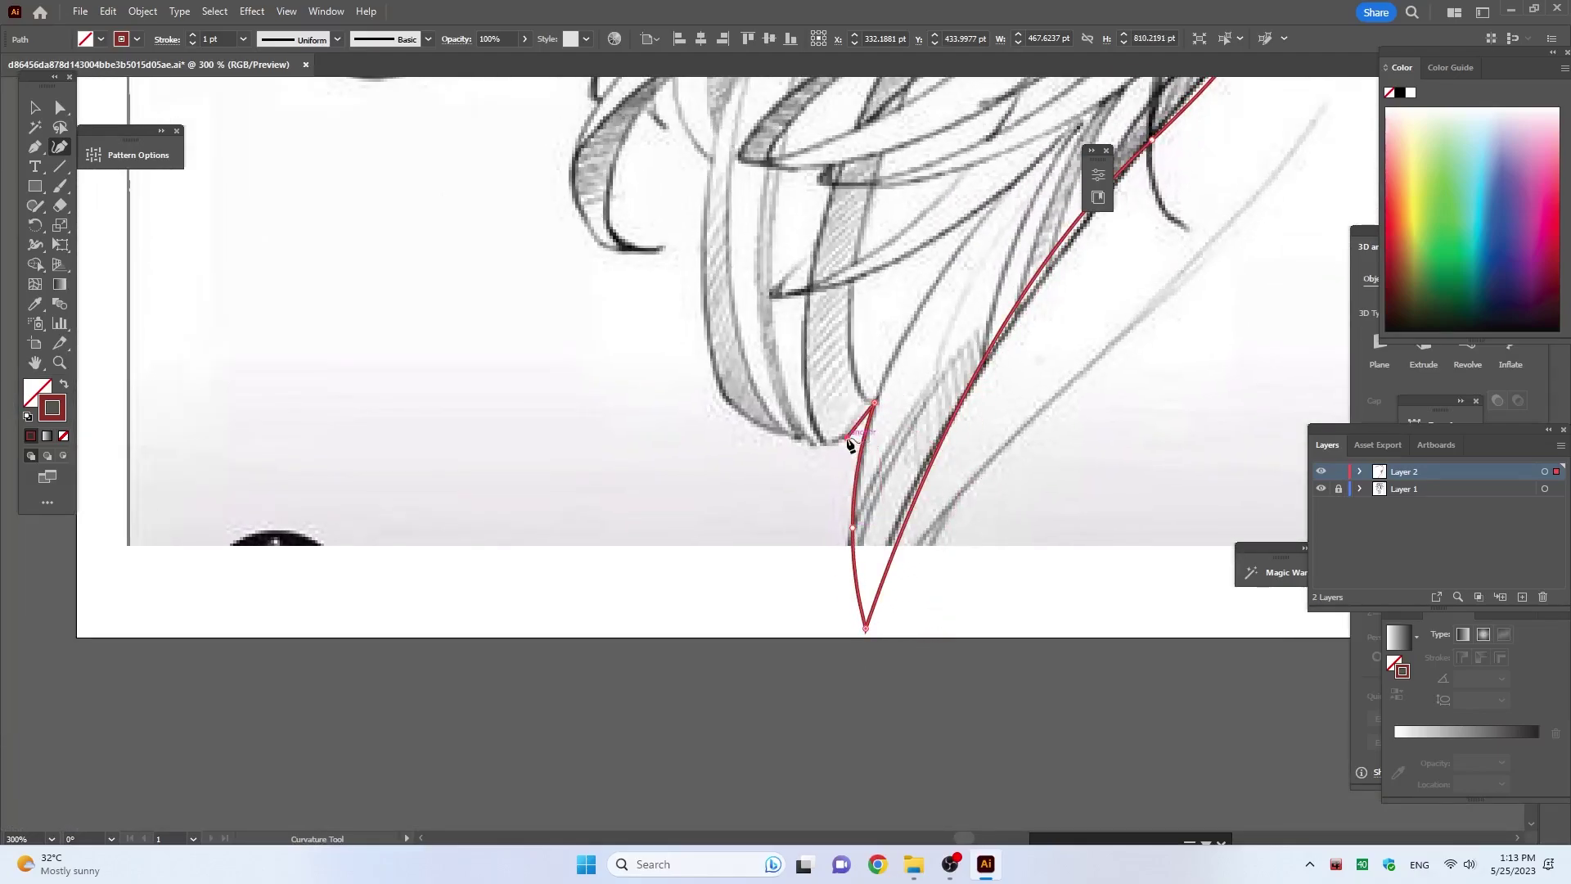
click(722, 398)
drag(720, 403, 863, 668)
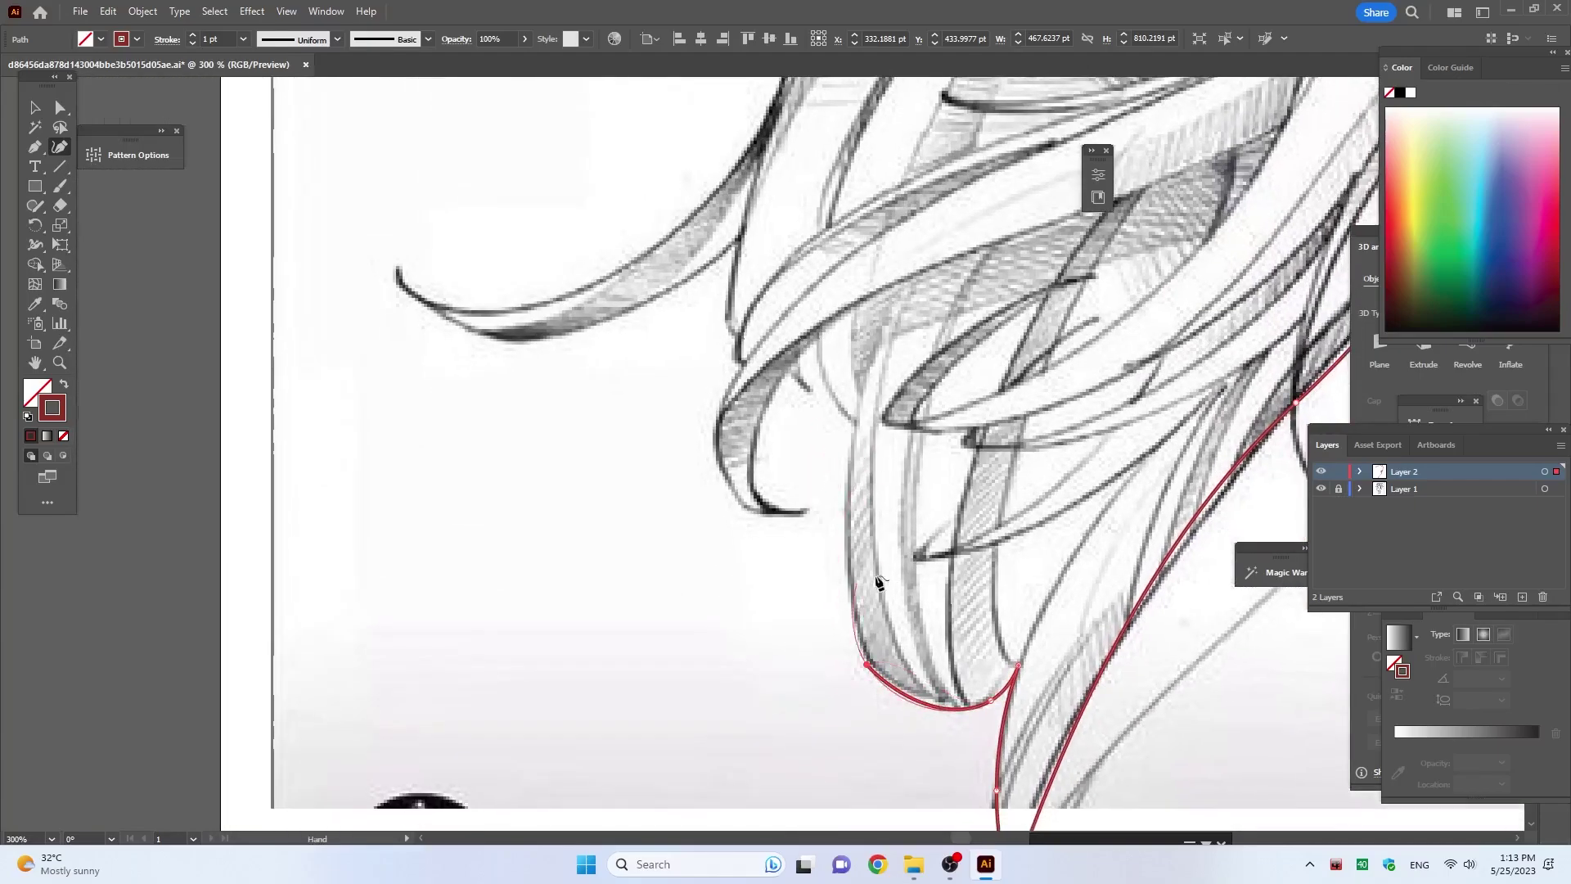
Step: Wrap around the hair tip's bottom and trace up its left edge to the top anchor
click(853, 633)
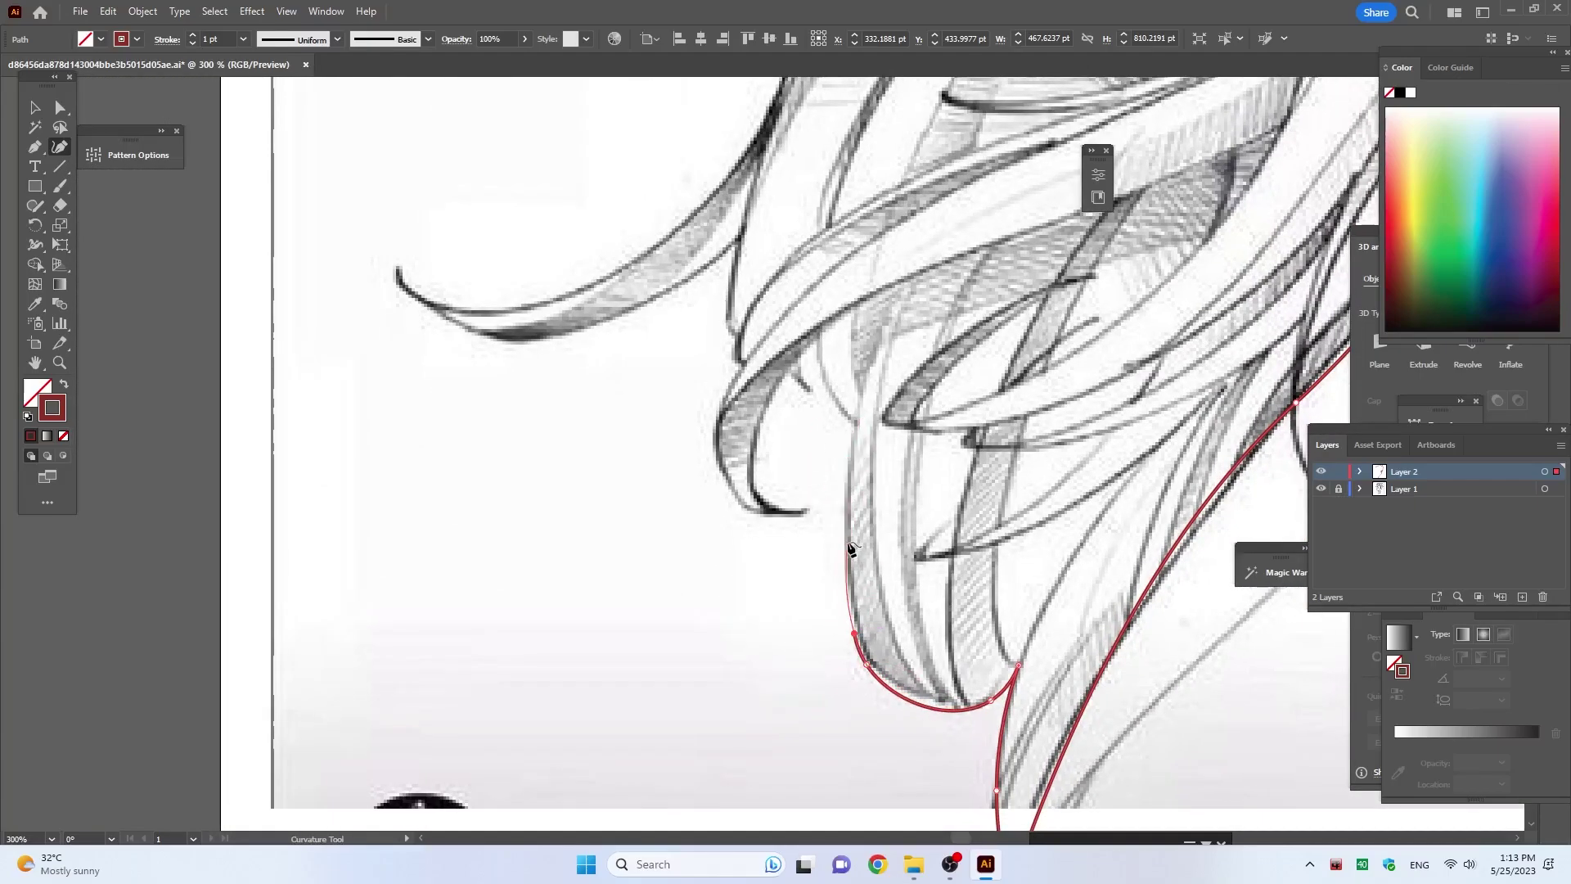
click(847, 541)
click(854, 422)
click(826, 385)
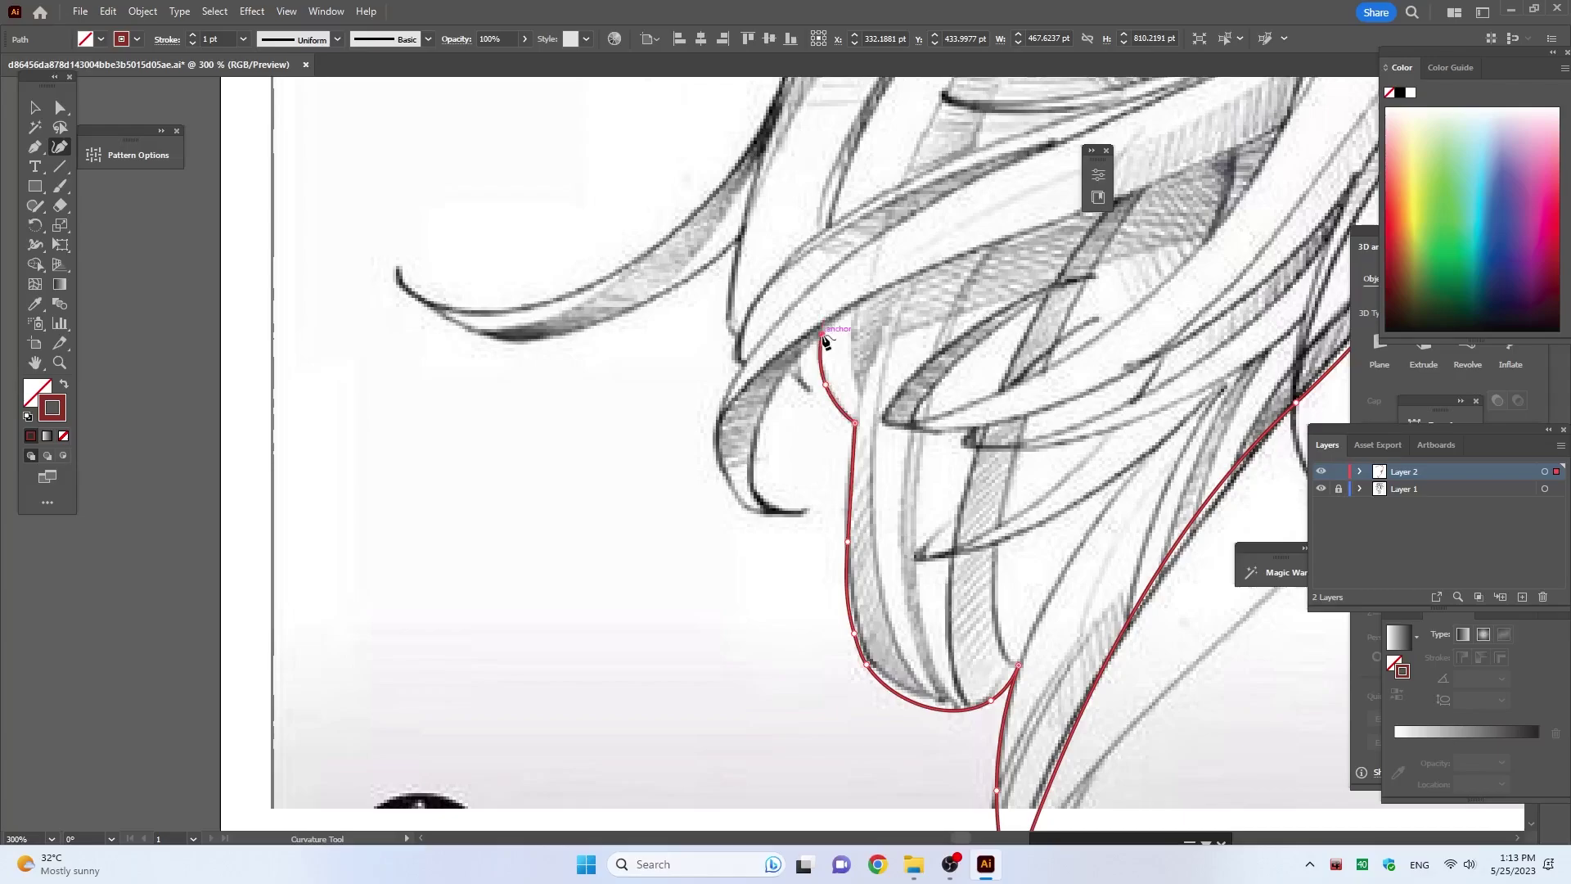
click(813, 394)
Step: Outline around the next hair tip, up its left edge, and along the strand's lower edge
click(787, 377)
click(754, 477)
click(775, 506)
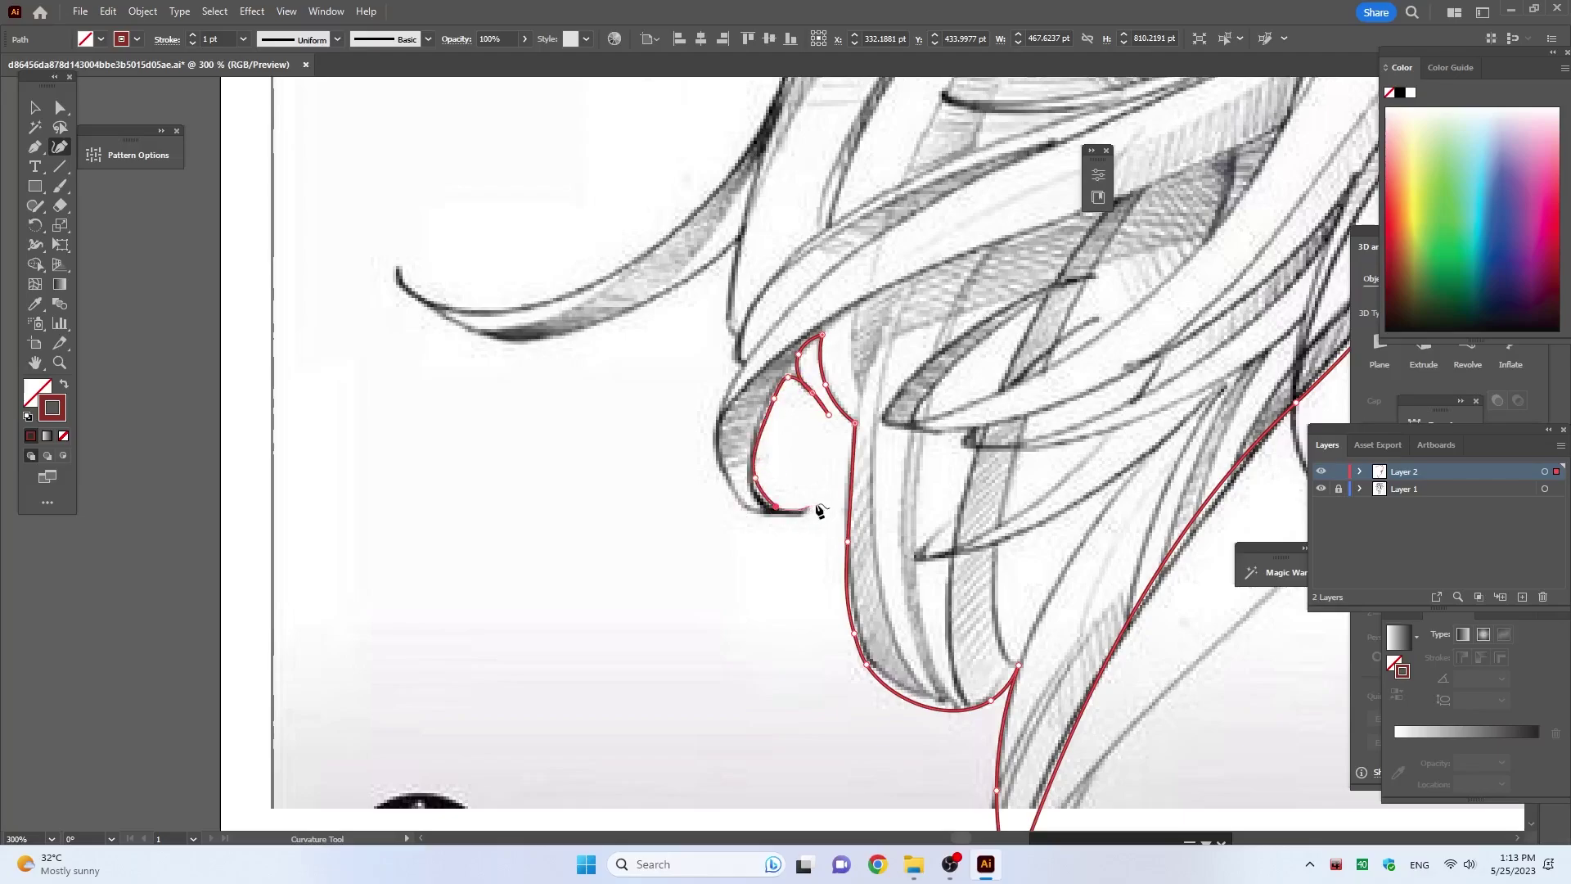
click(788, 508)
click(717, 431)
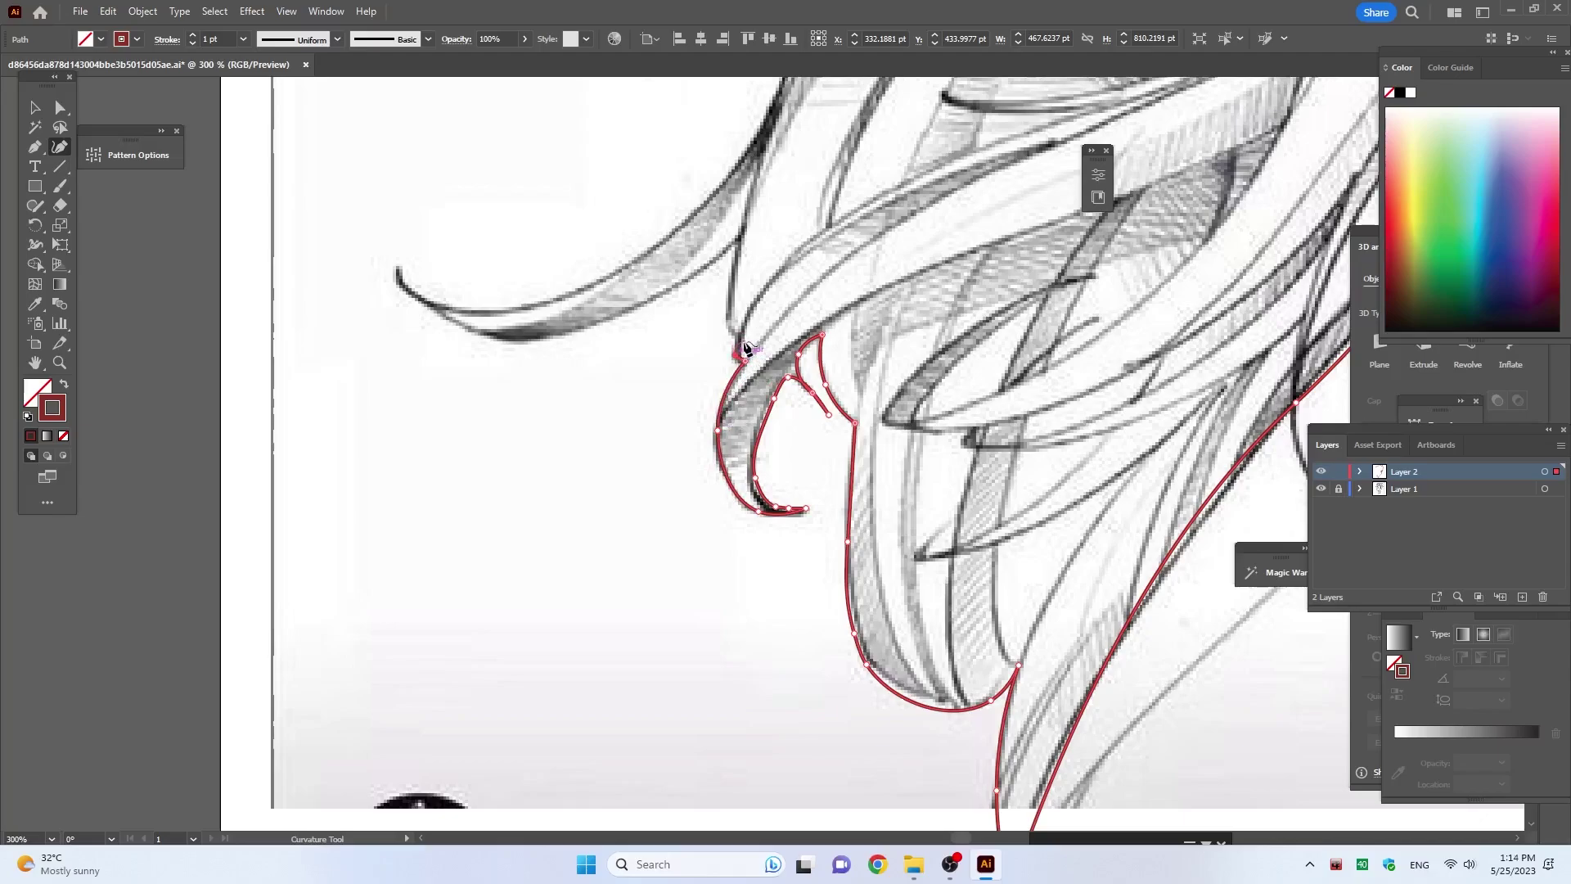
click(730, 332)
click(741, 239)
drag(743, 243, 951, 562)
Step: Trace the strand's lower edge to its pointed tip and back toward the chin
click(869, 612)
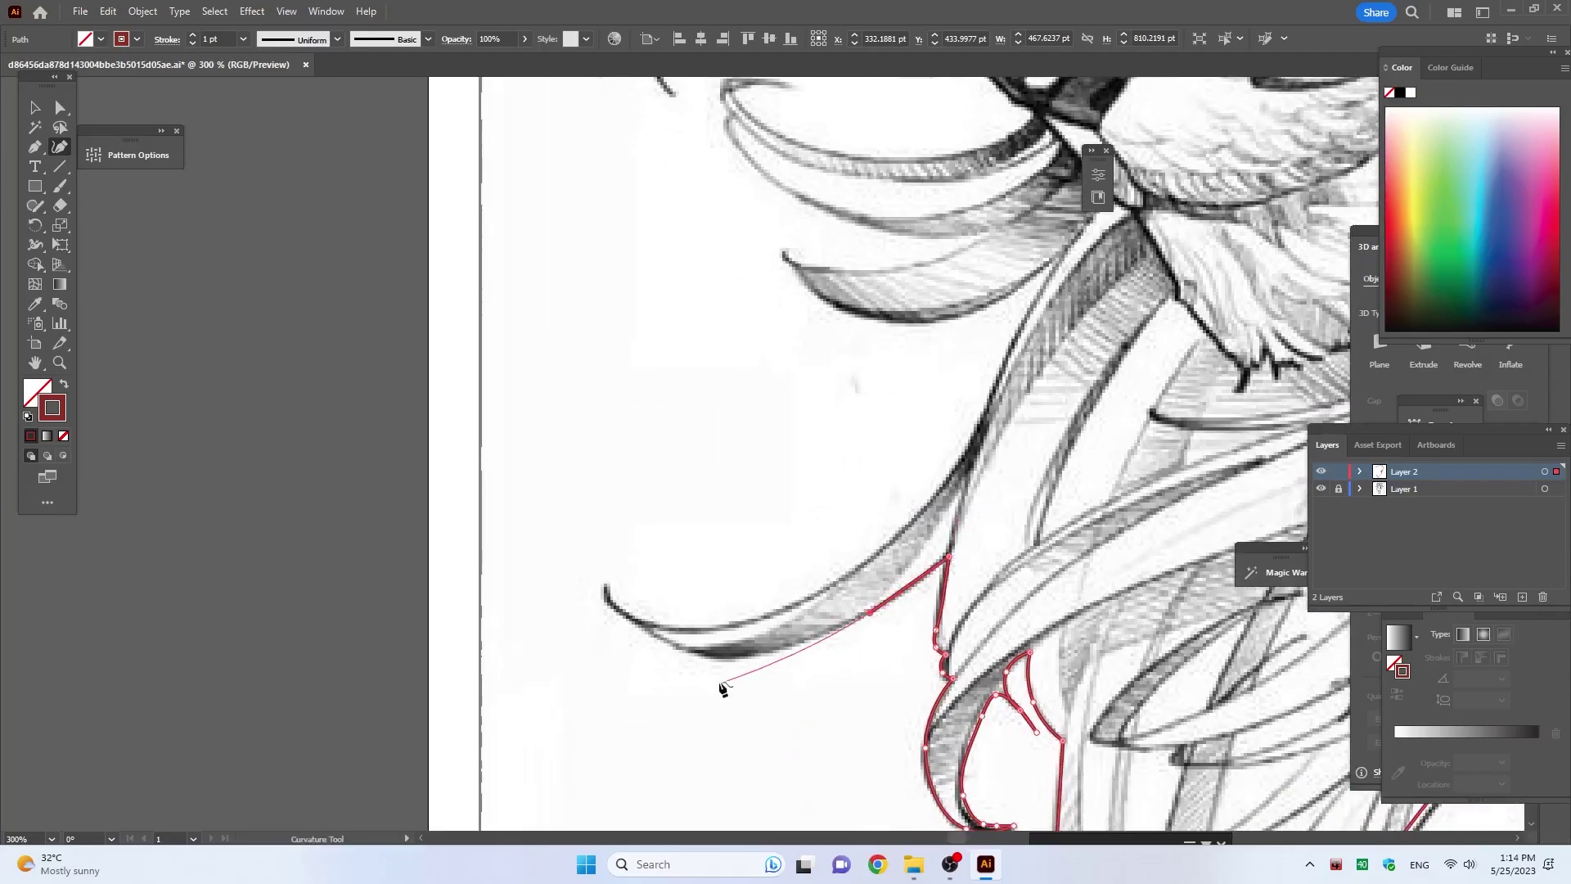
click(717, 660)
click(603, 597)
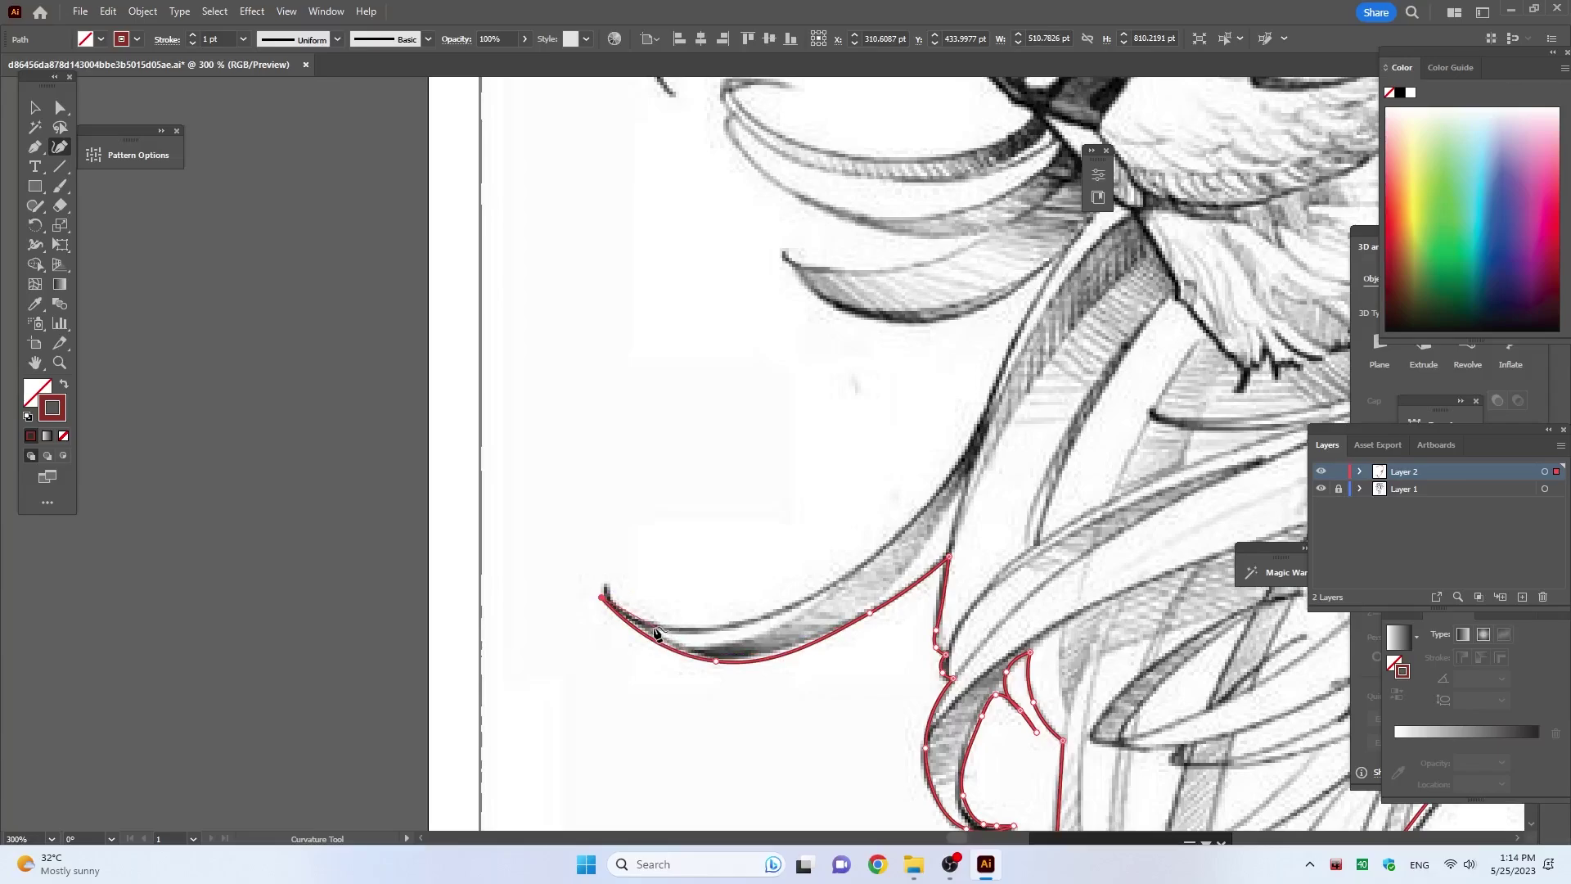
click(651, 627)
click(851, 570)
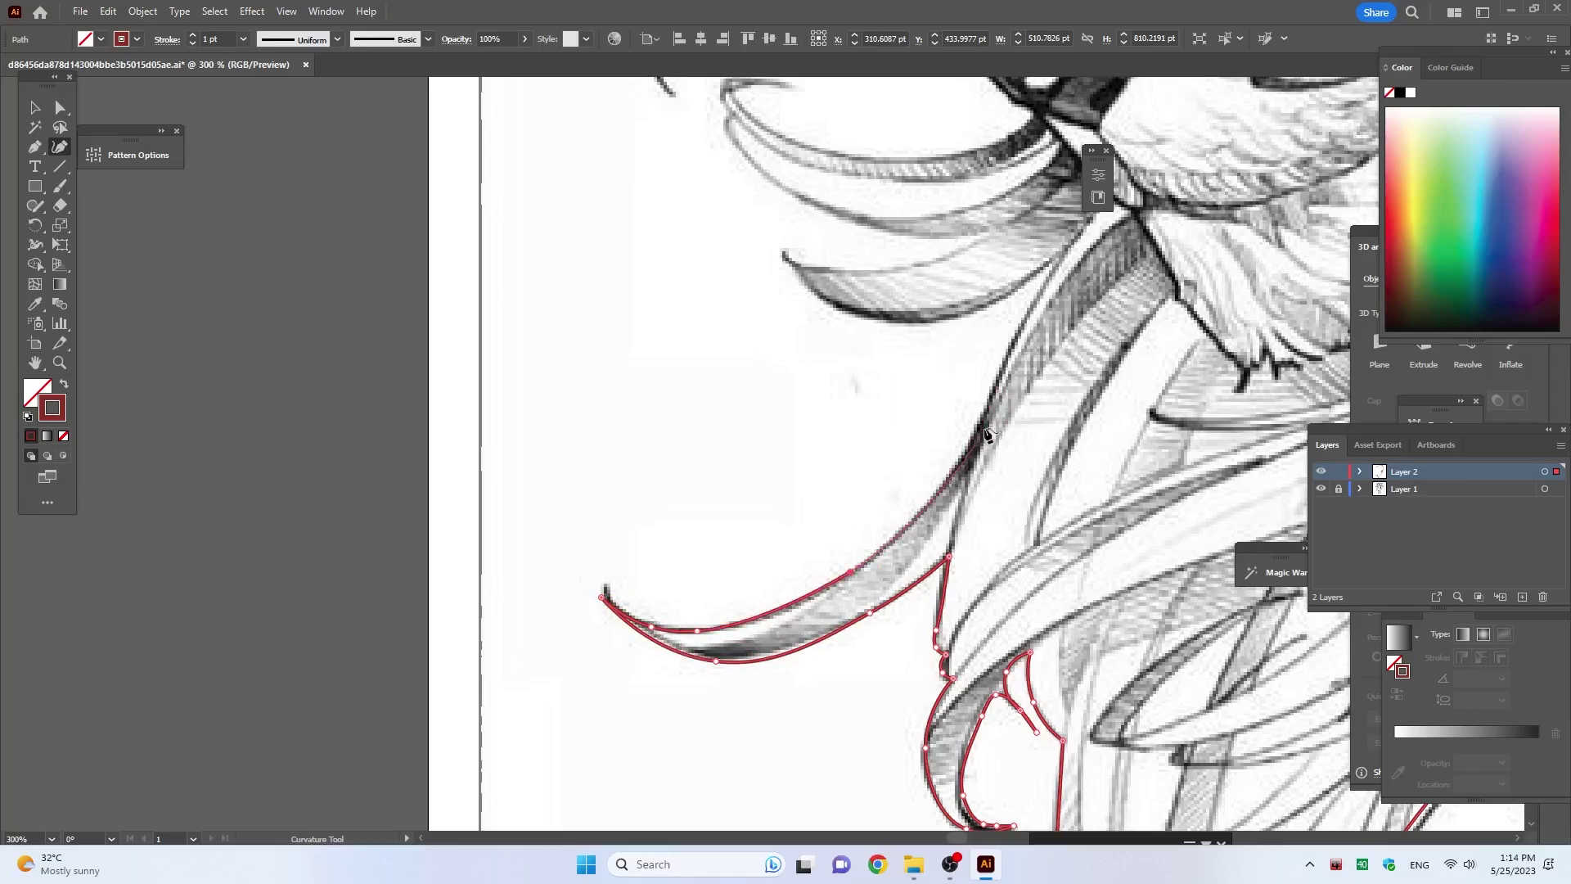
click(986, 427)
drag(1049, 230, 922, 451)
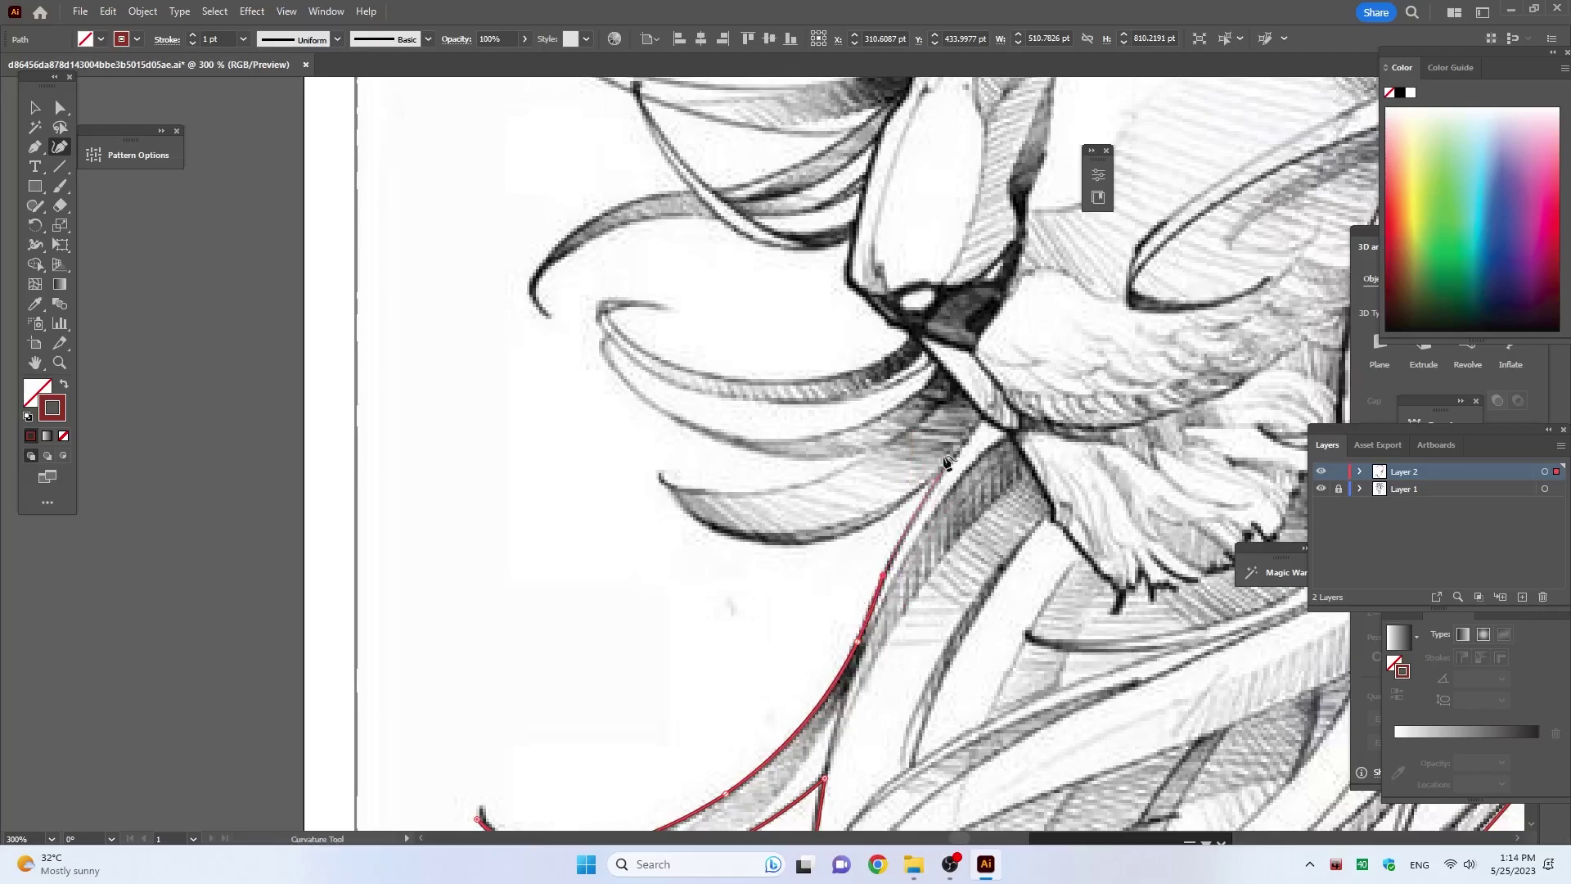
Step: Outline the next fur strand's lower curve and back along its upper edge
click(882, 578)
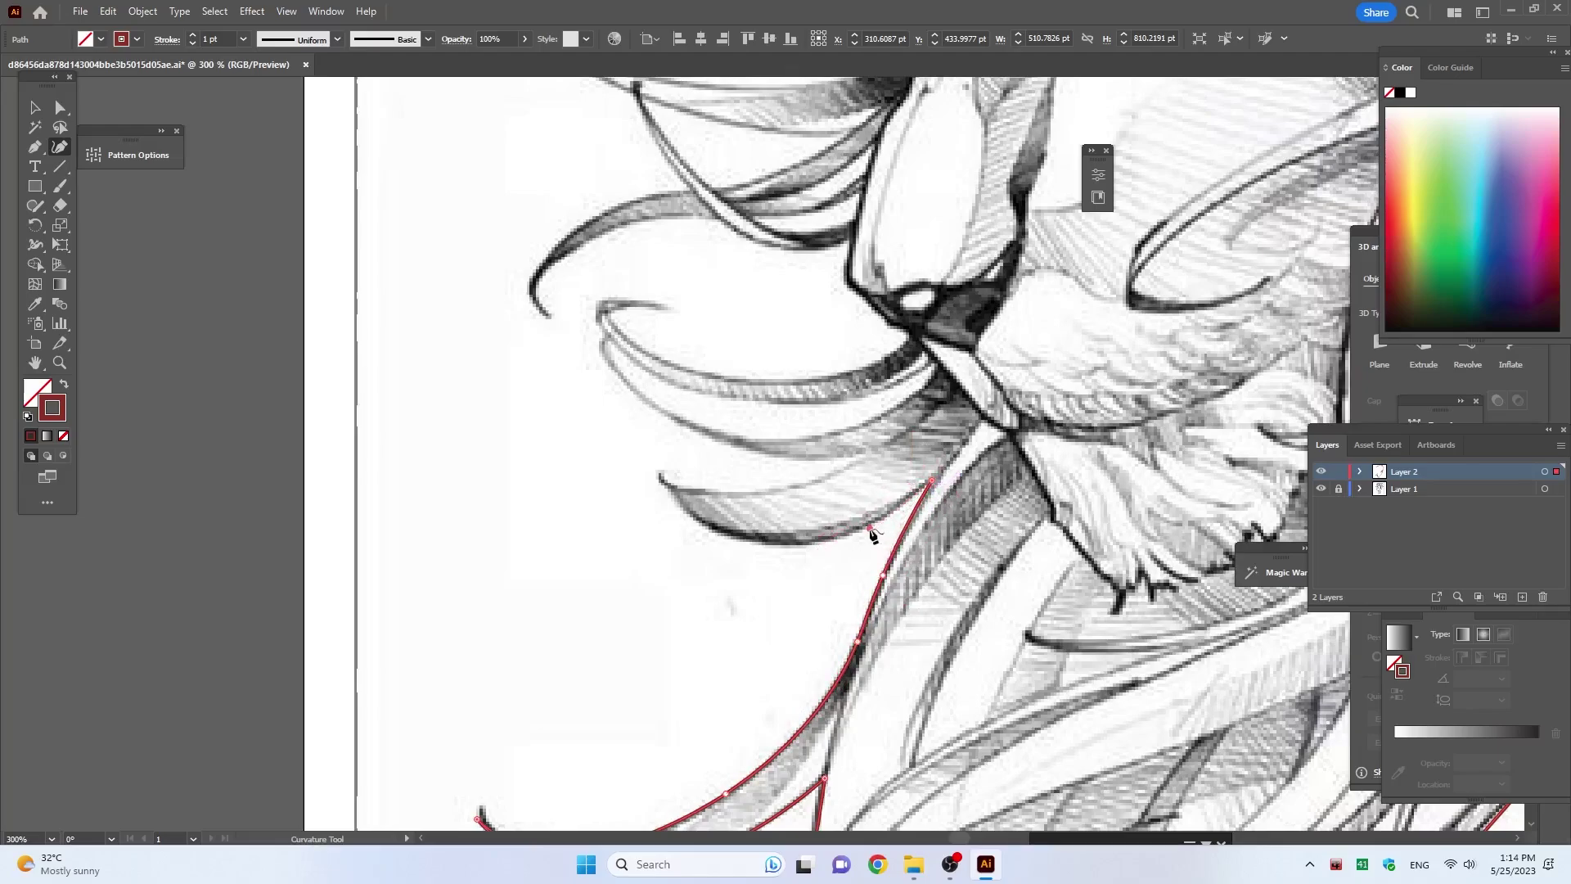
click(870, 528)
click(661, 478)
click(715, 494)
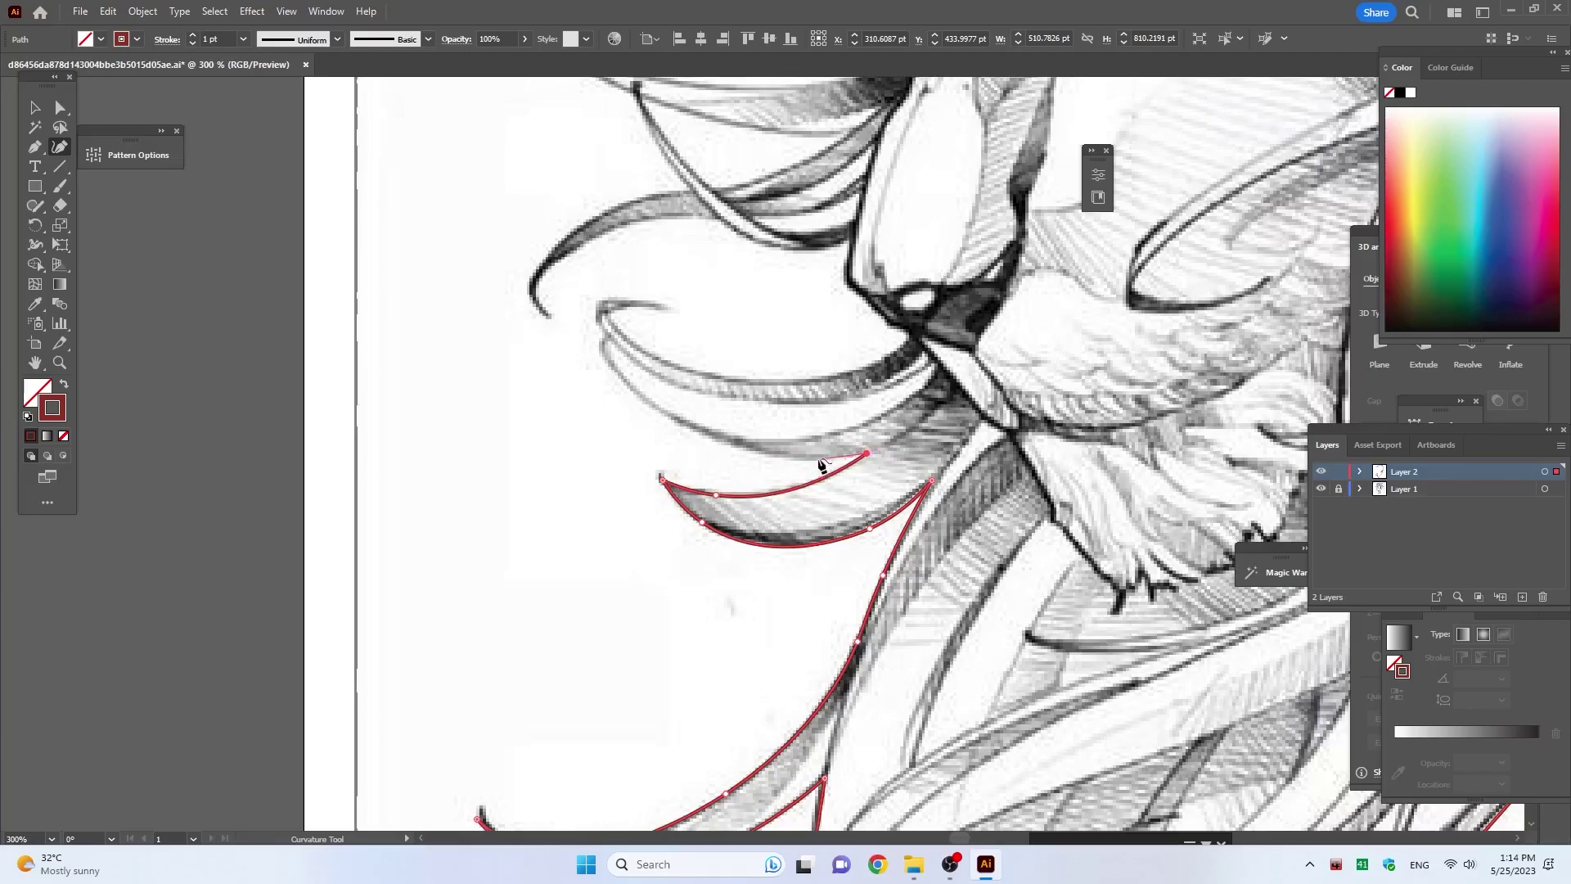
click(814, 458)
click(708, 432)
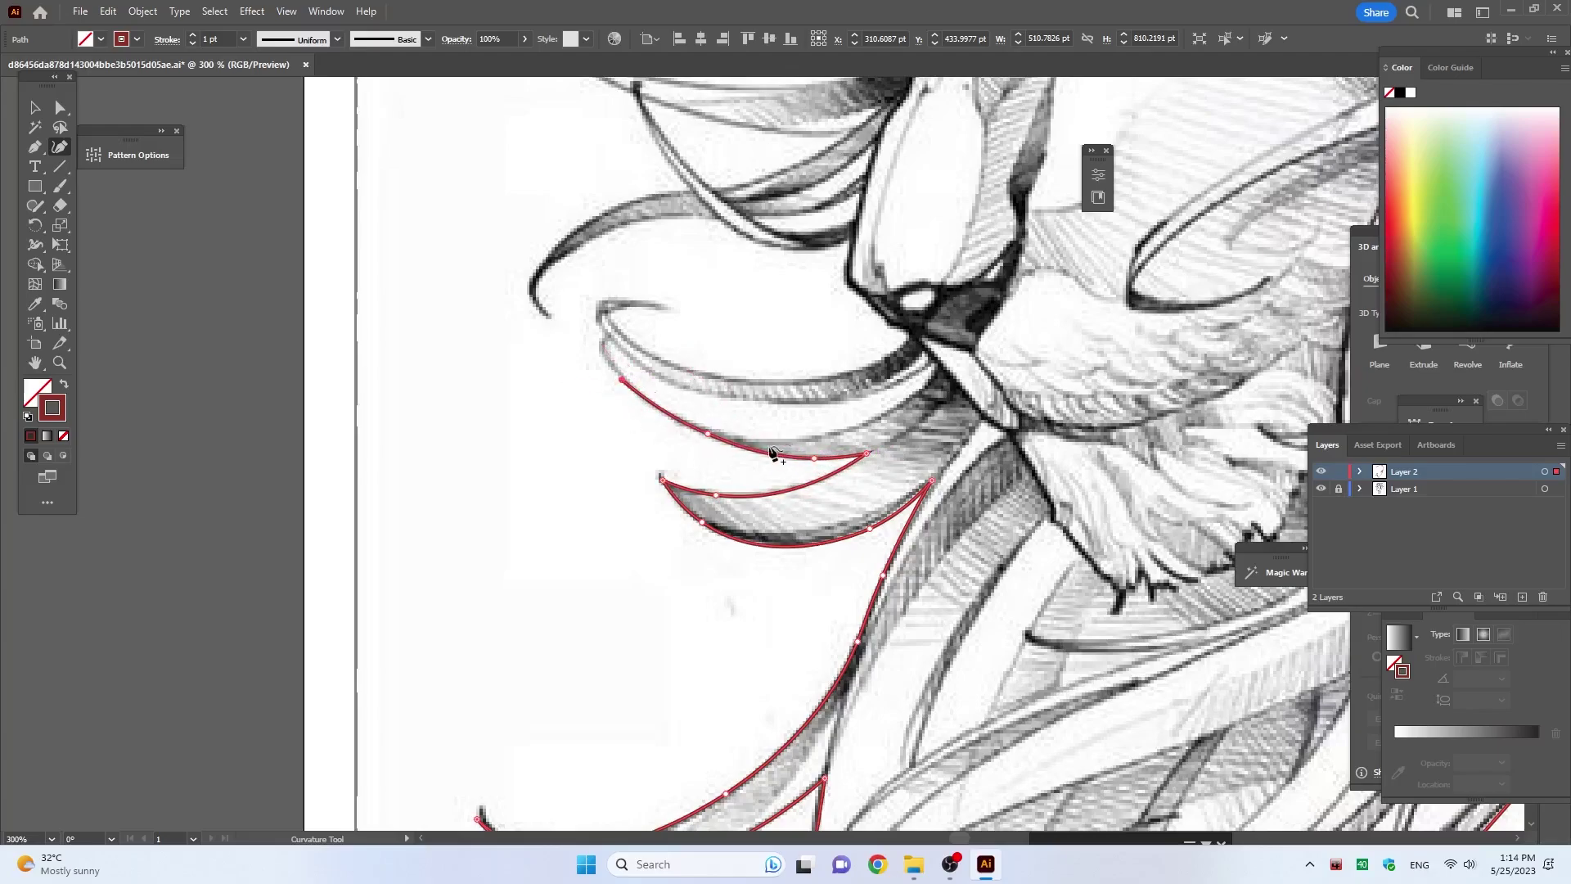
click(766, 439)
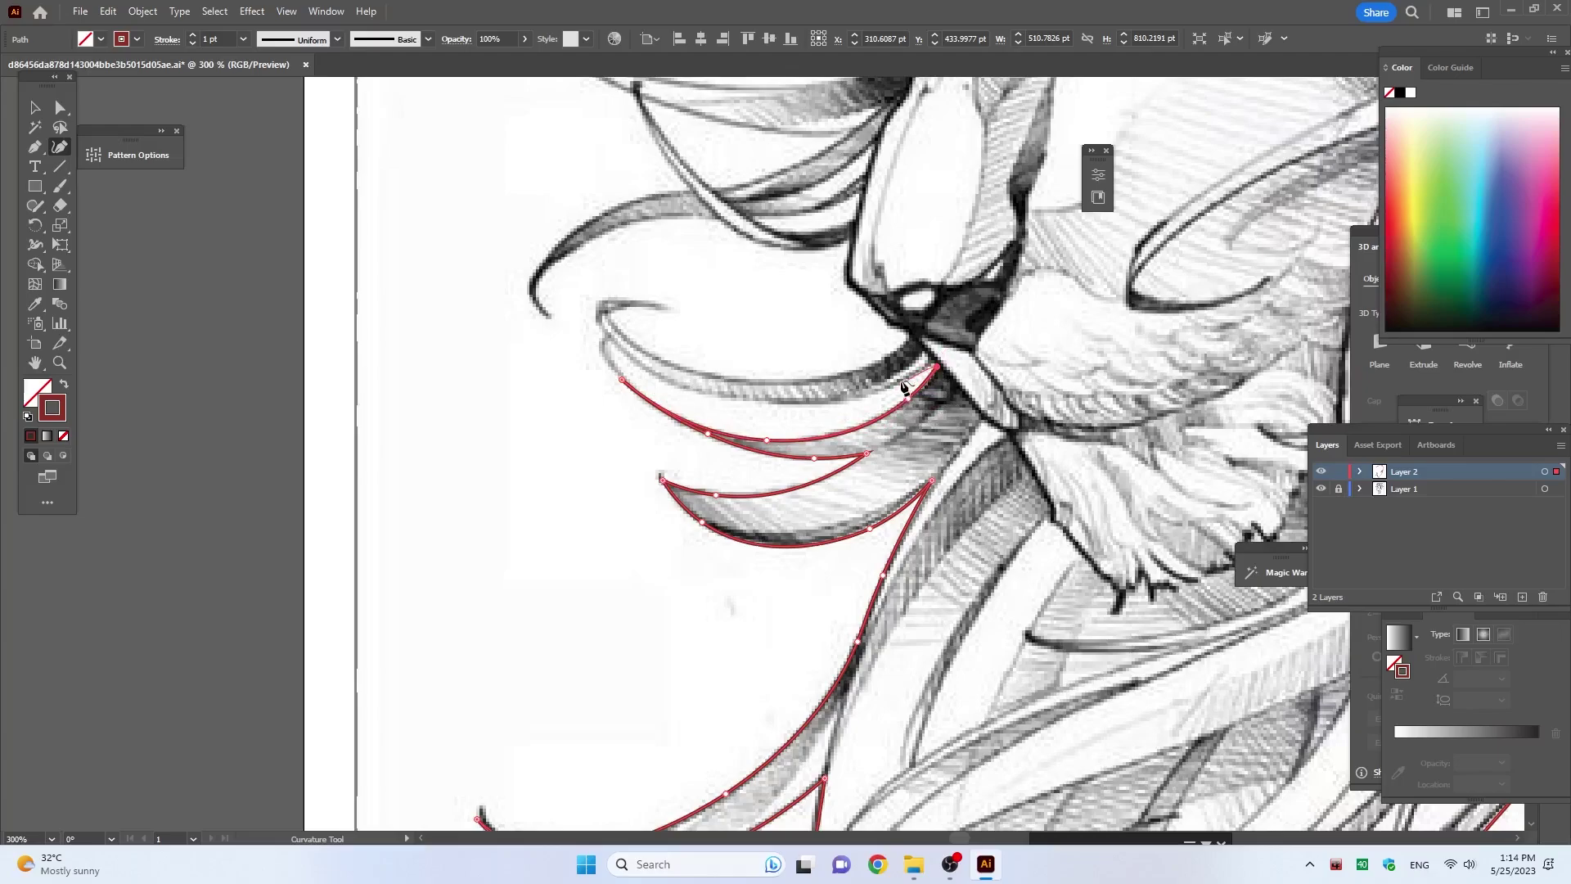
Step: Extend the outline left along the next chin strand up to its curled tip
click(907, 398)
click(827, 408)
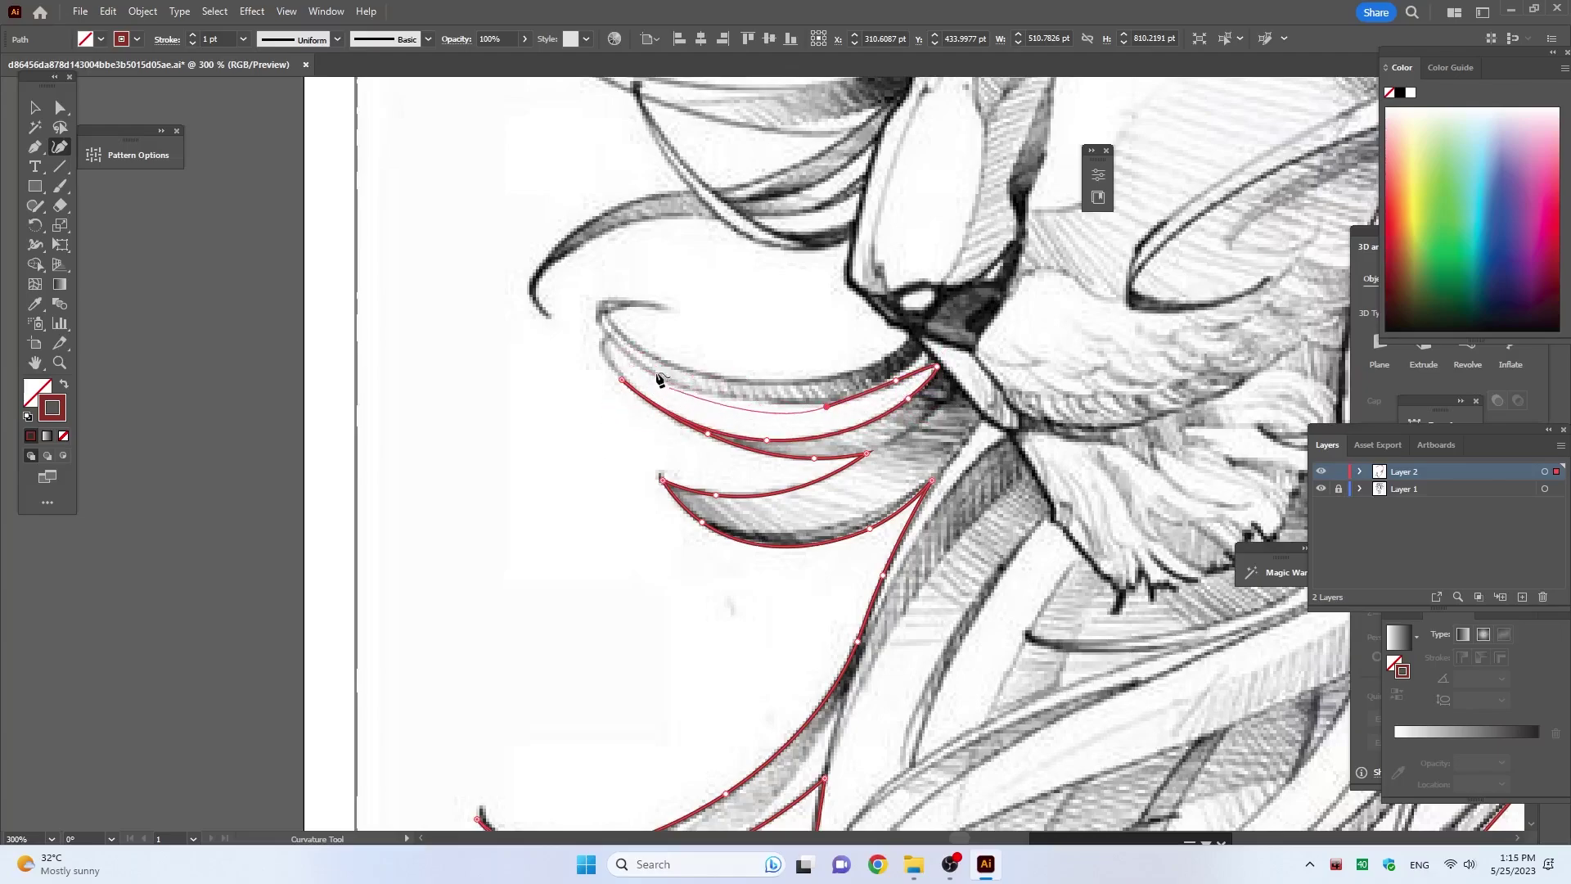
click(759, 405)
click(646, 374)
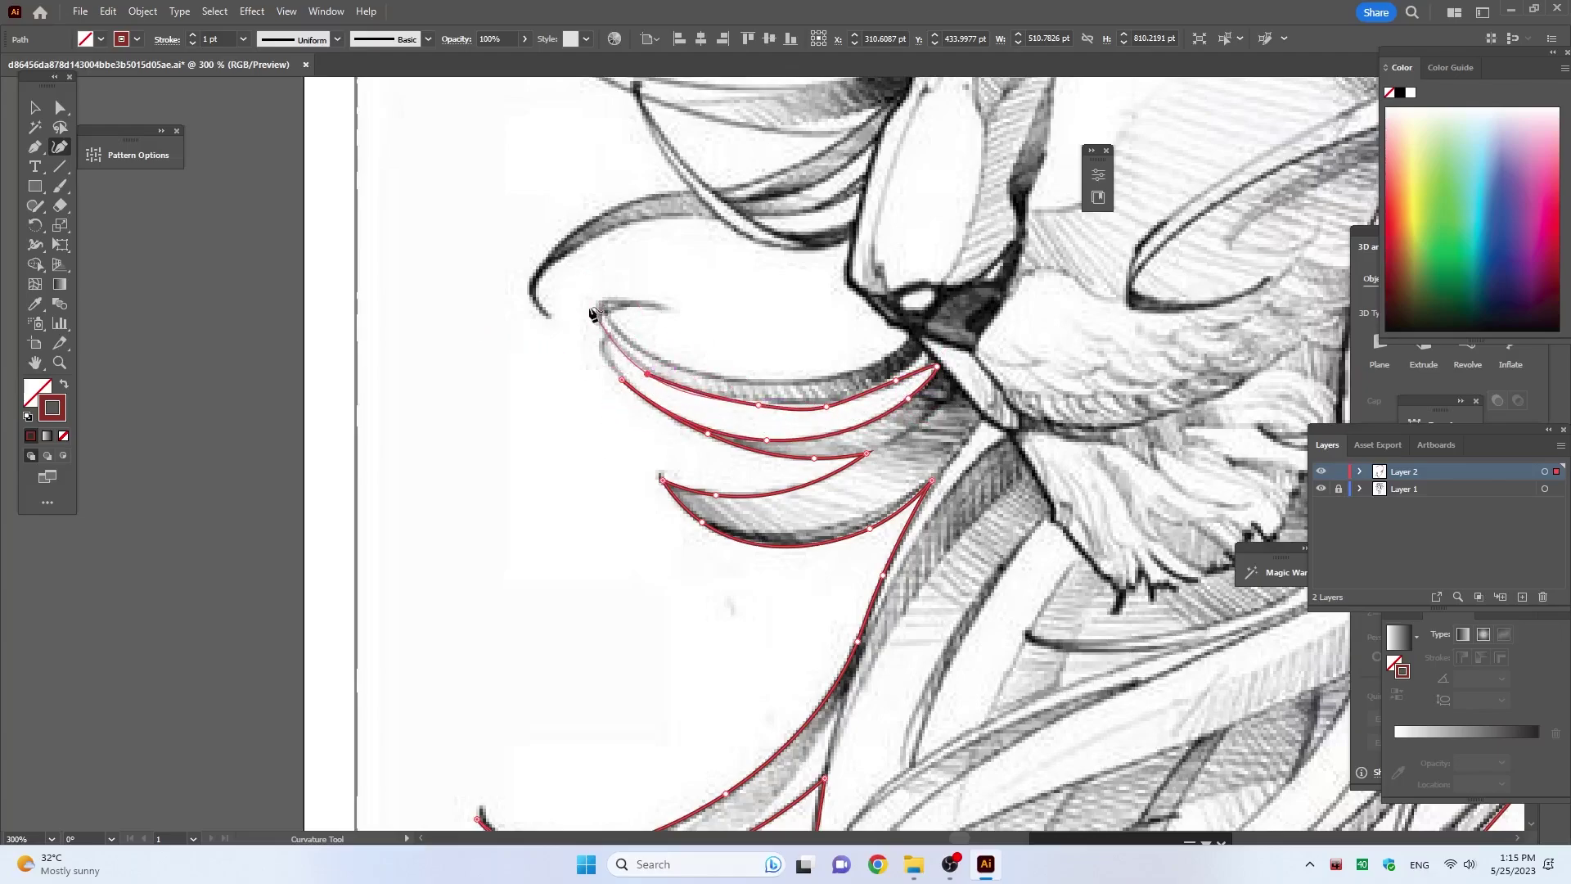
click(591, 307)
Step: Curve the outline around the curled tip and back to the chin
click(668, 309)
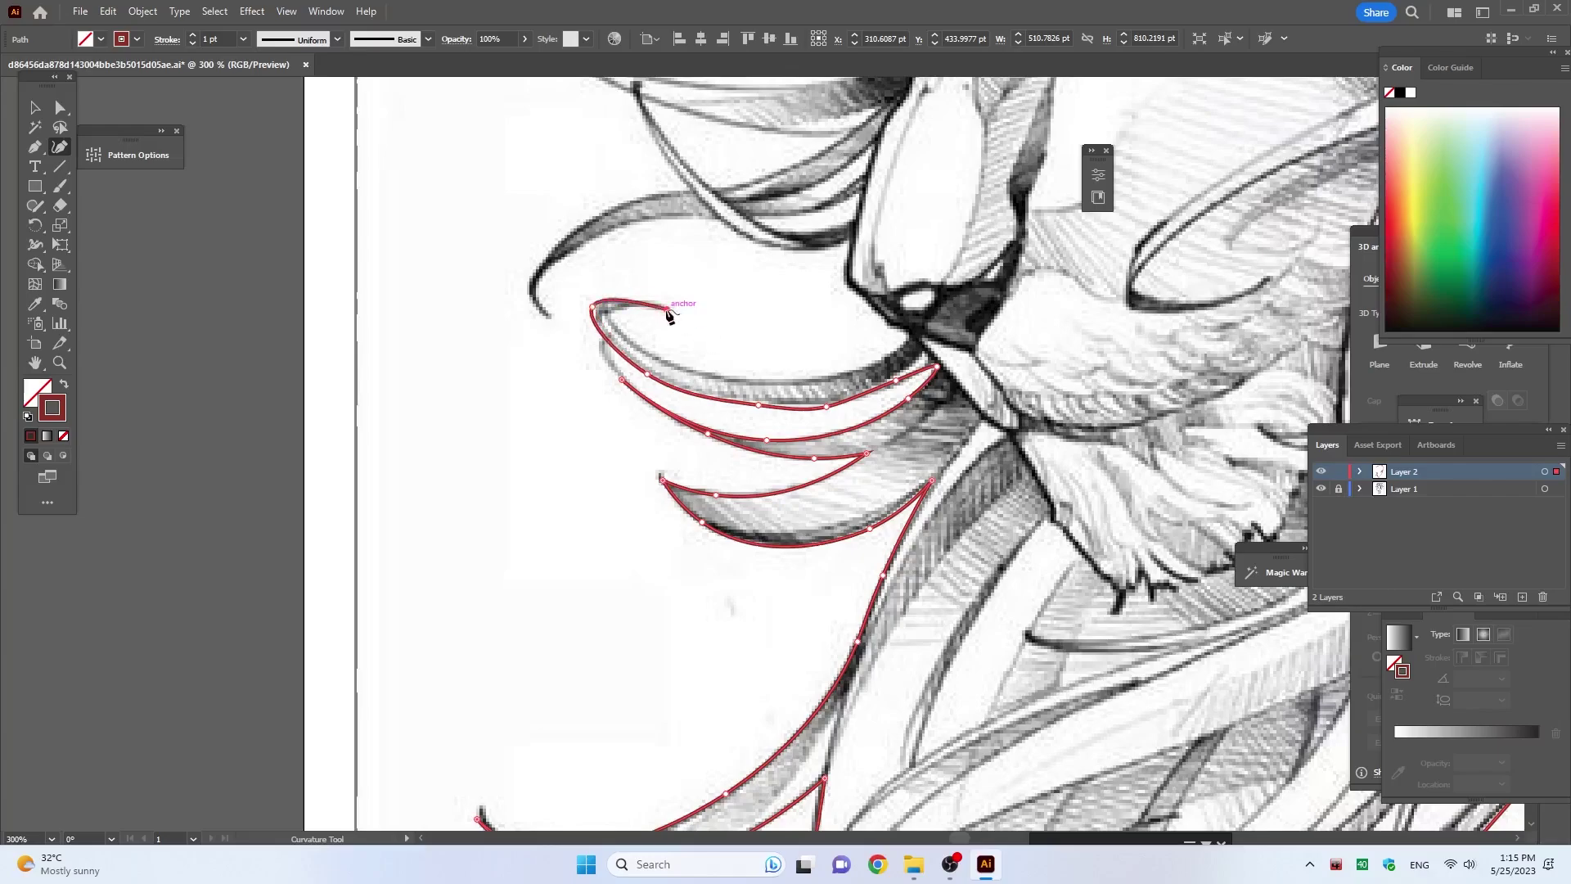
click(603, 310)
click(634, 347)
click(833, 378)
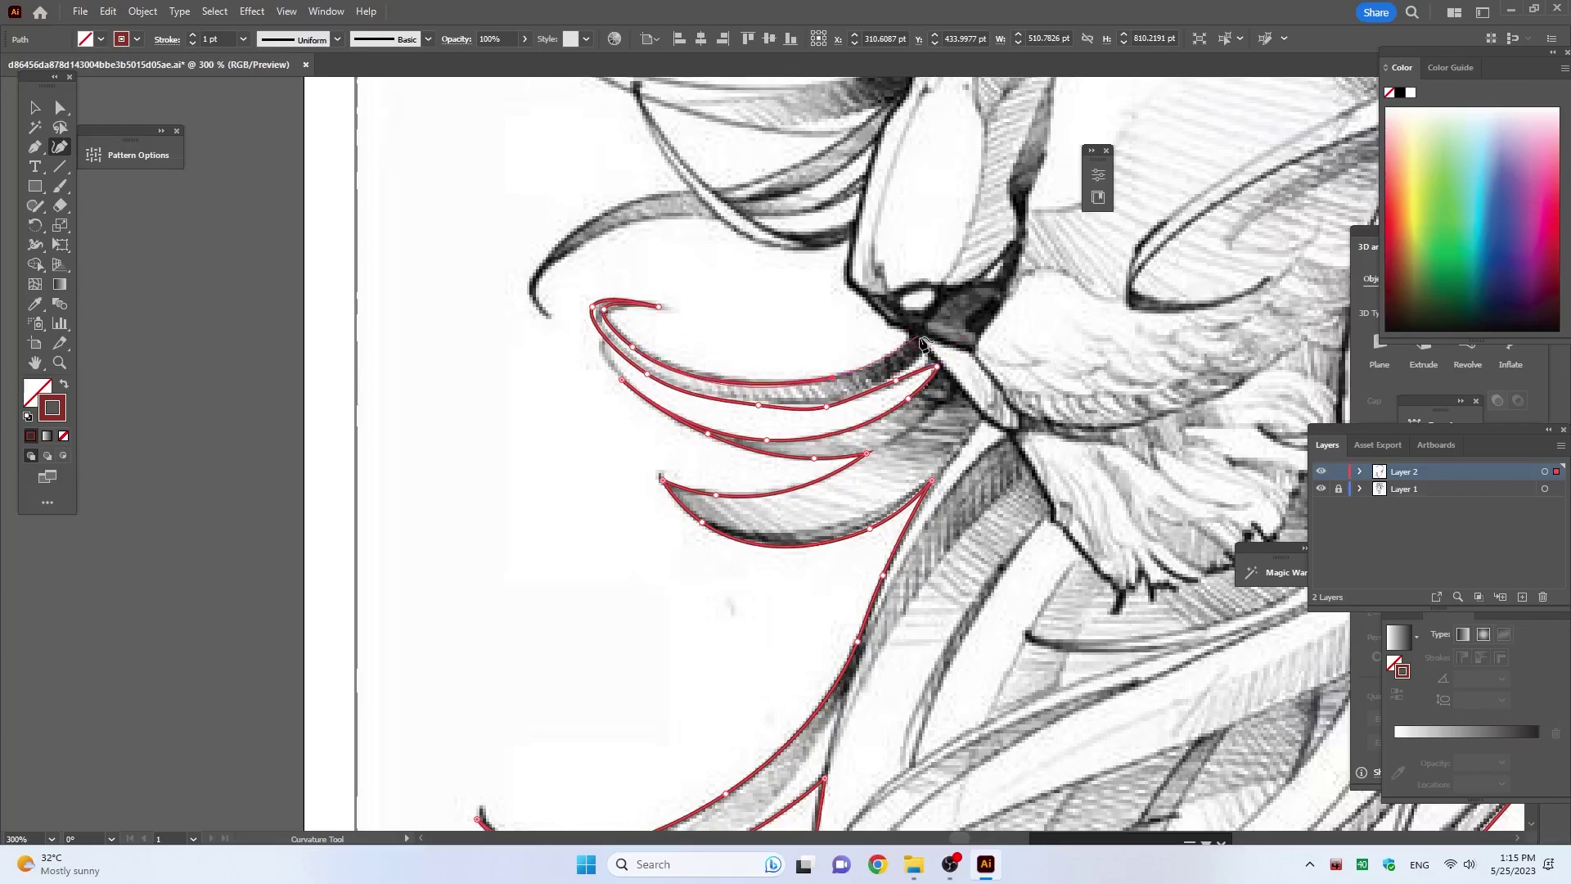
click(914, 340)
Step: Trace the strand below the nose left and down around the left strand's curl
click(851, 285)
drag(850, 285, 988, 672)
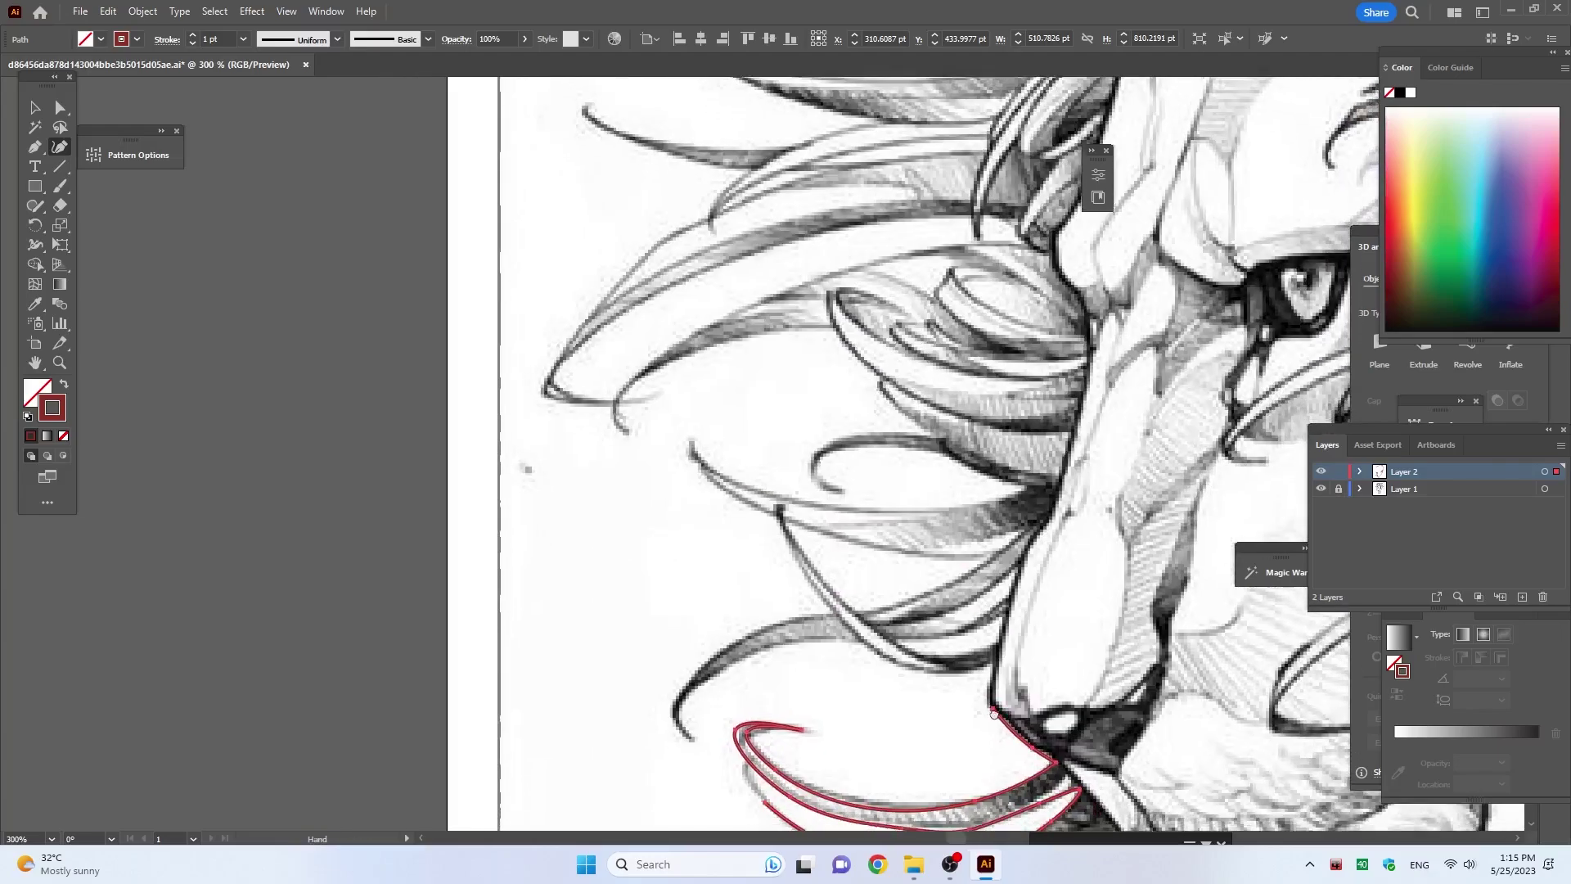
click(991, 632)
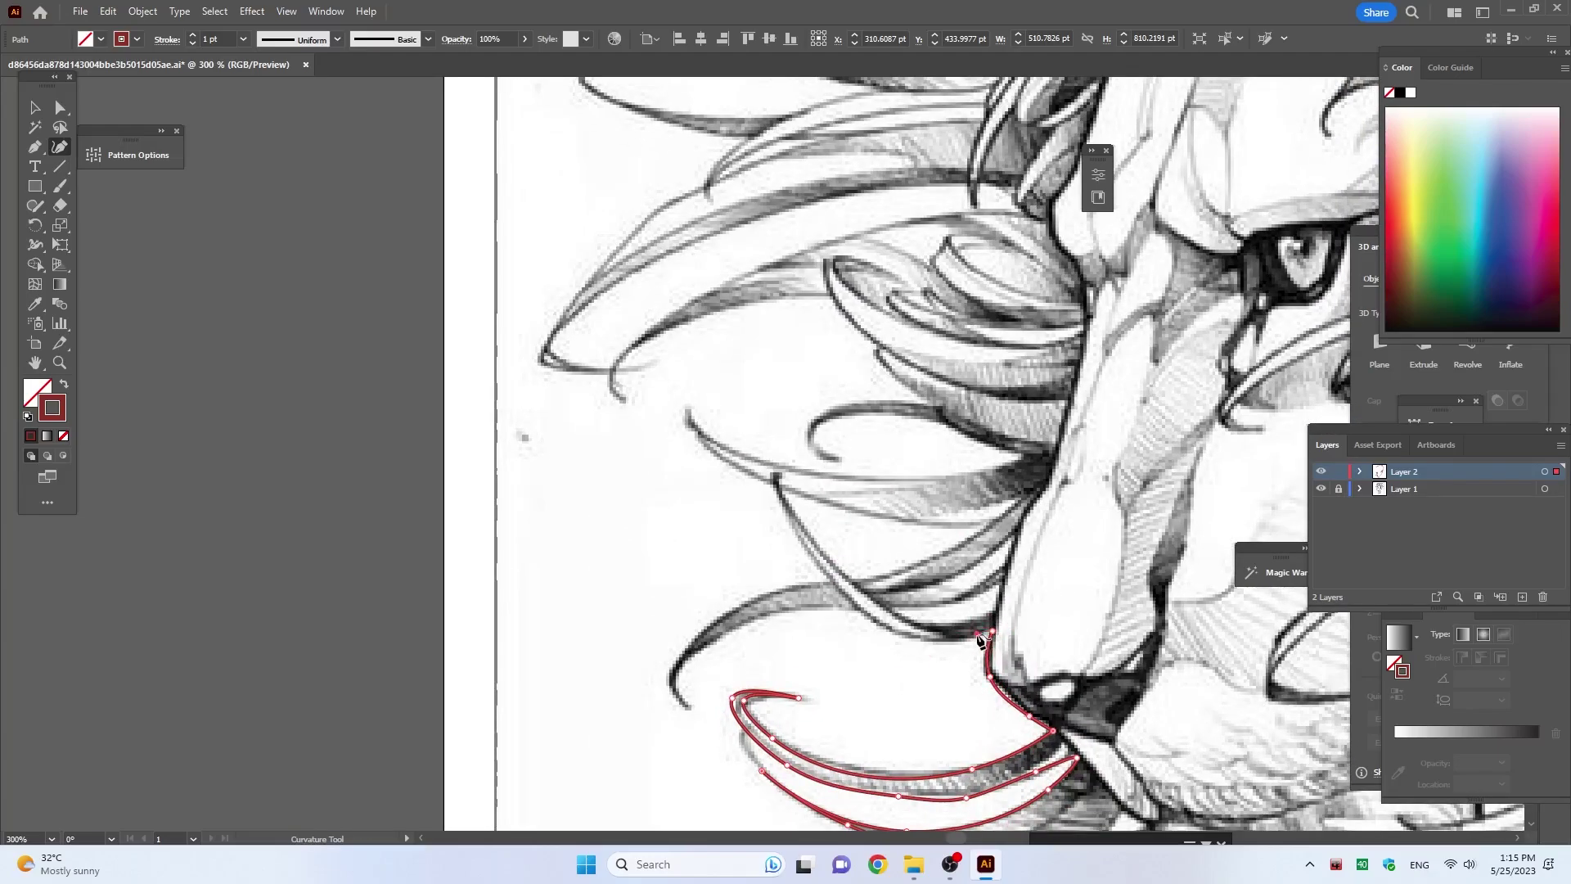
click(914, 638)
click(681, 666)
click(688, 707)
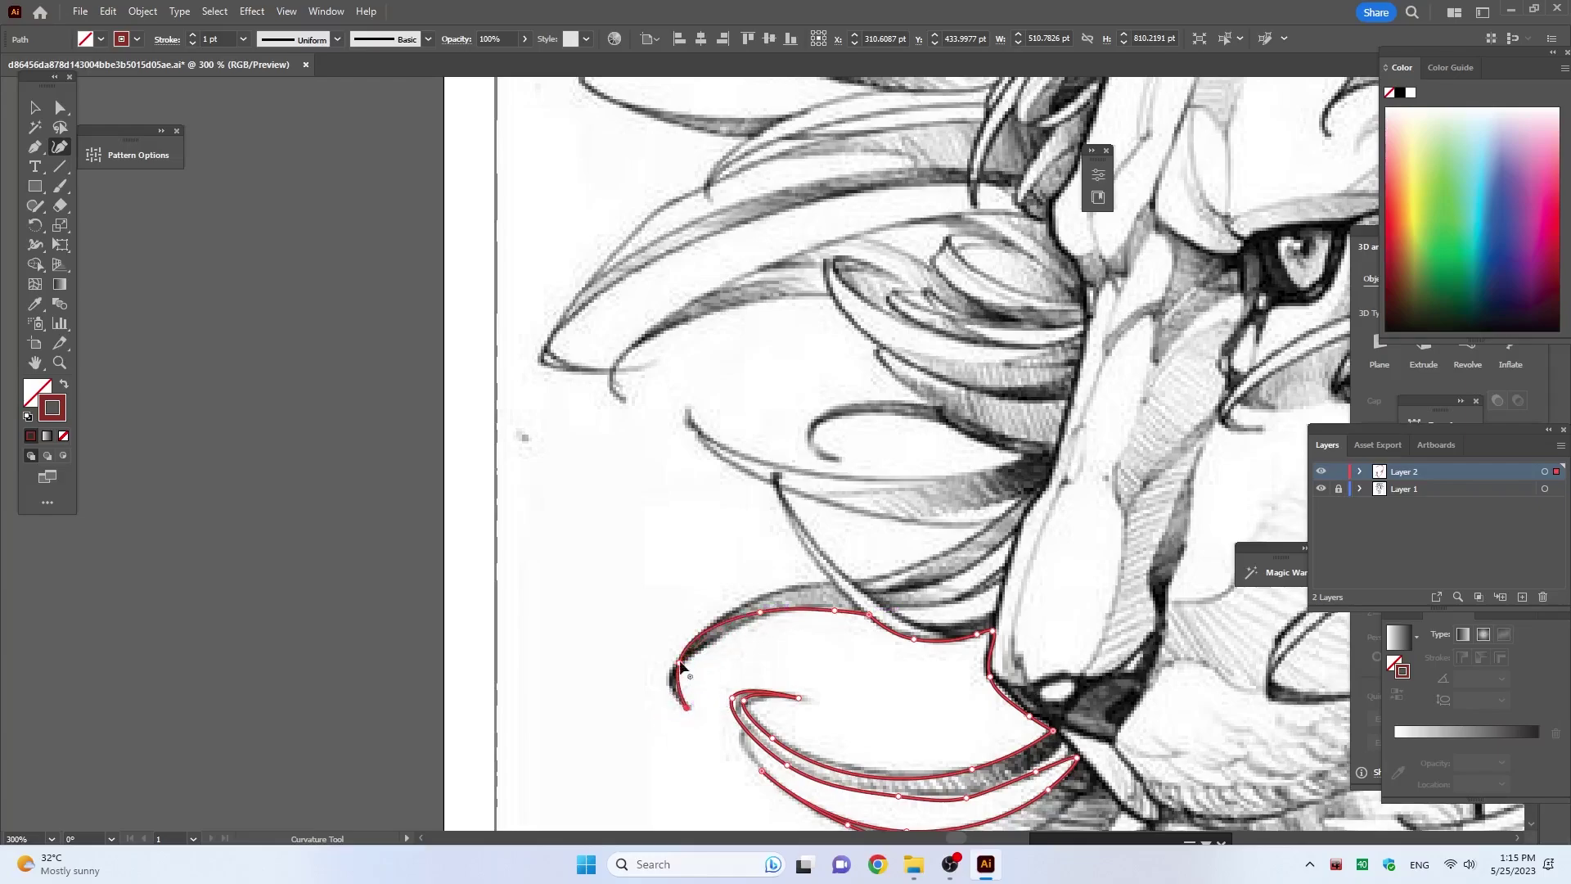
Step: Follow the strand's upper edge back right and up to the higher strand's tip
click(761, 600)
click(833, 581)
click(796, 541)
click(767, 483)
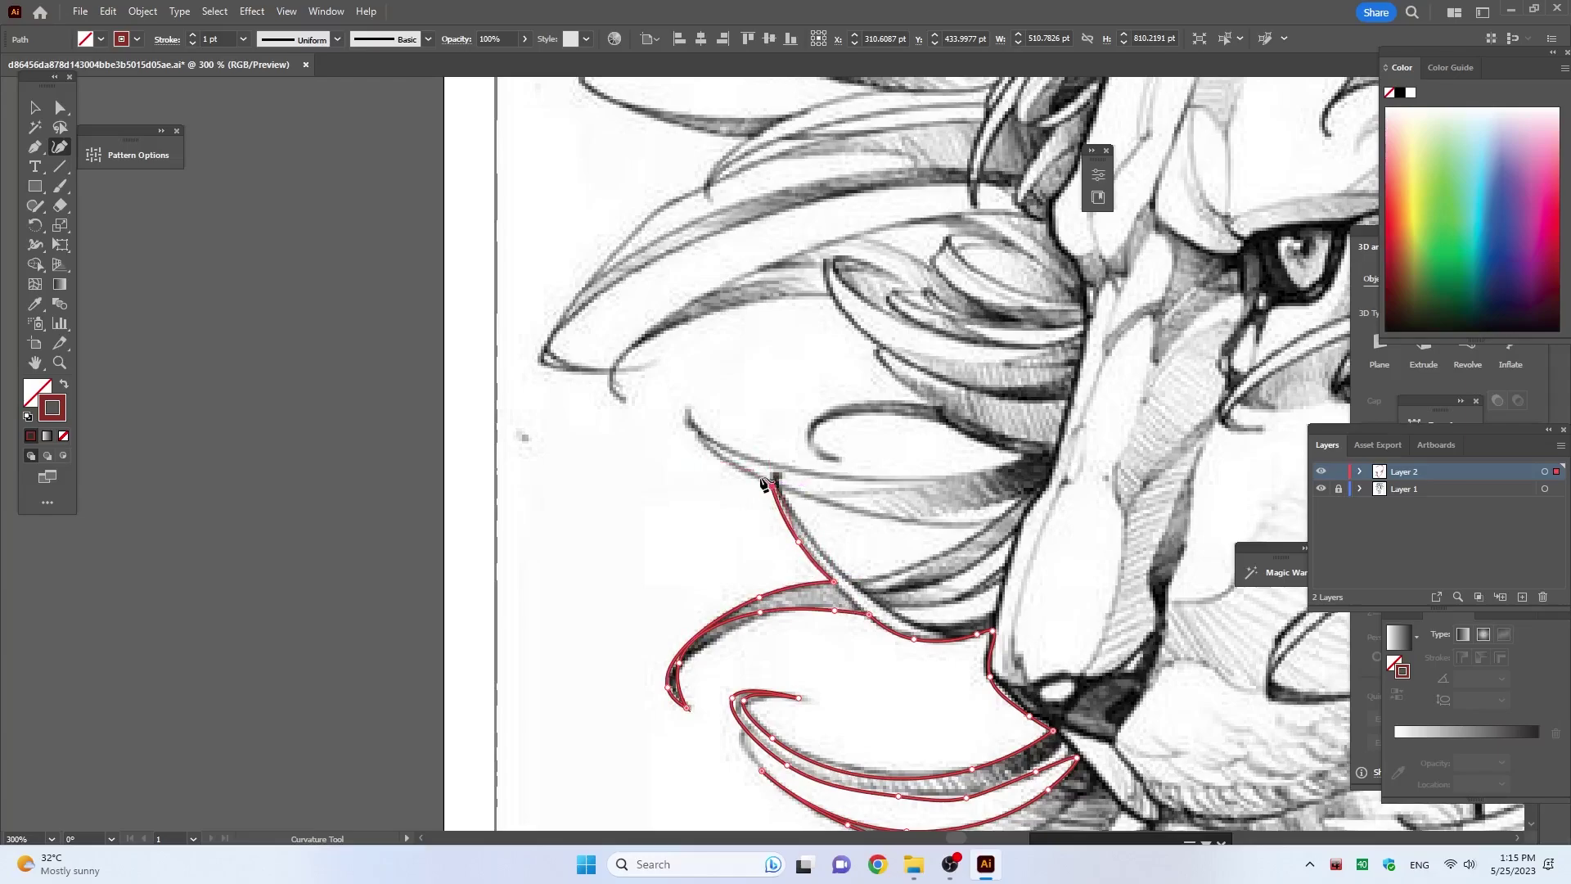
click(722, 461)
click(686, 407)
Step: Trace the higher strand's underside toward the face and wrap around its hooked curl
click(740, 452)
click(899, 482)
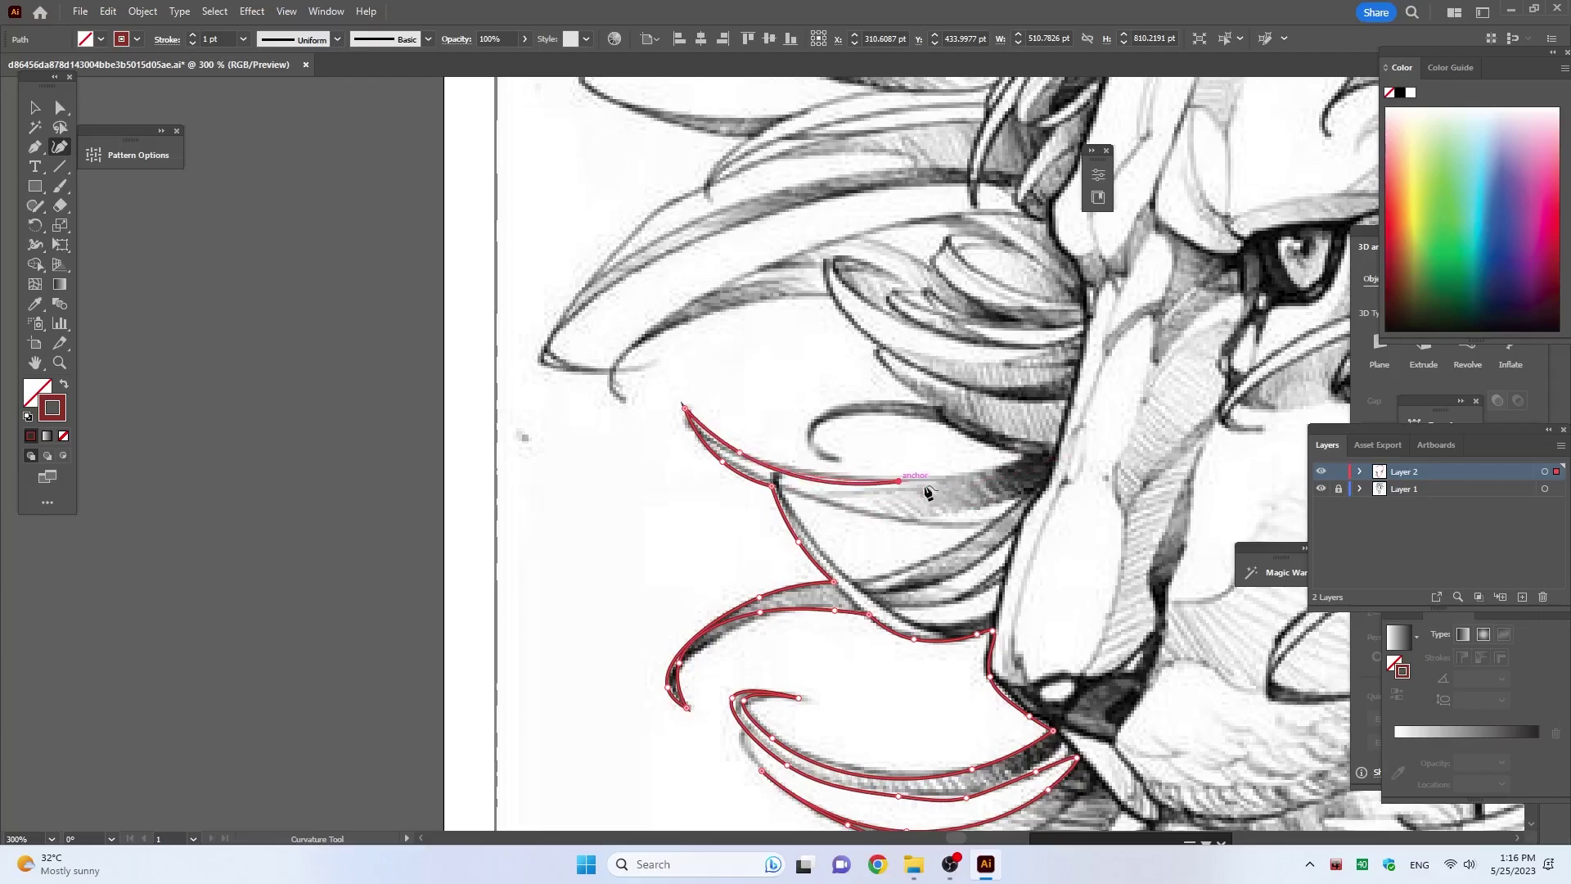
click(1021, 456)
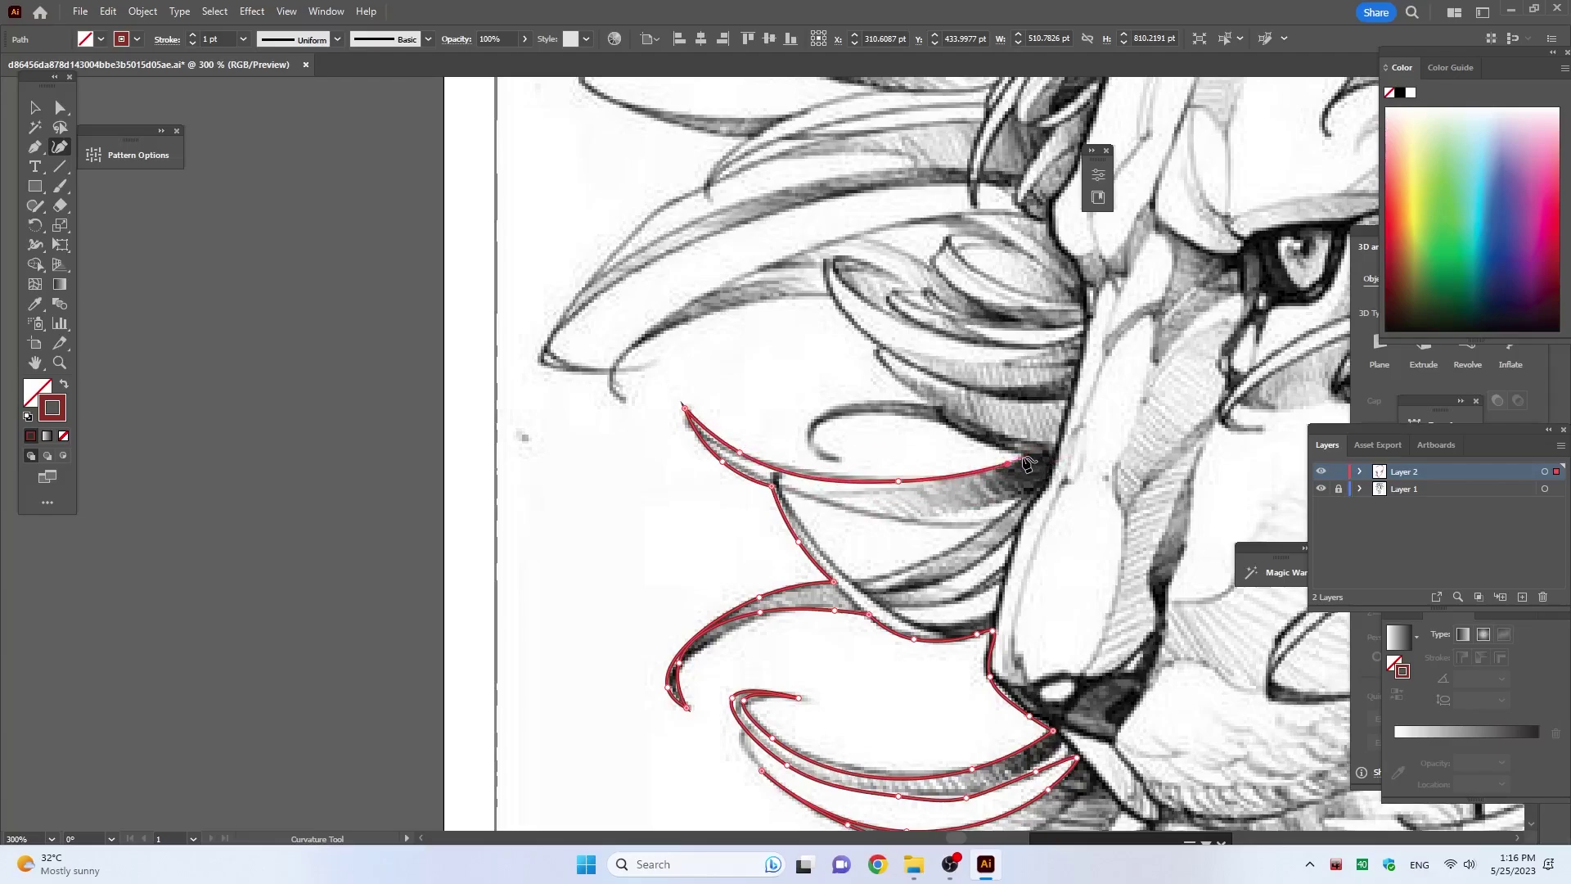
click(928, 421)
click(820, 425)
click(814, 443)
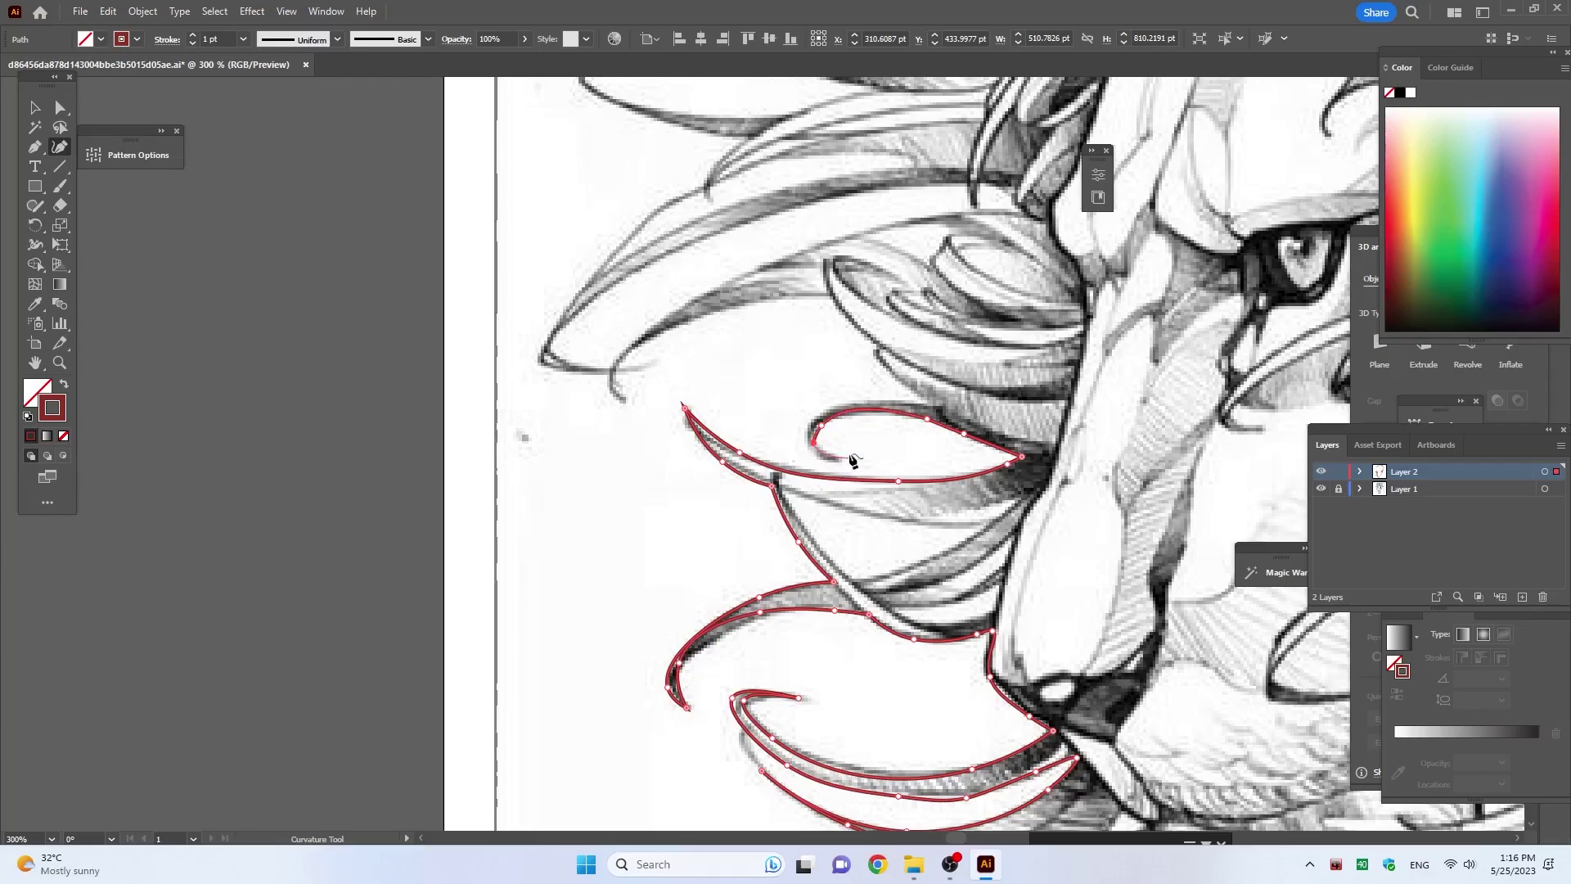
click(932, 401)
Step: Trace the red outline leftward across the lower pointed mane strands and back up the longer strand
scroll(778, 527, up, 3)
scroll(778, 528, right, 1)
click(801, 521)
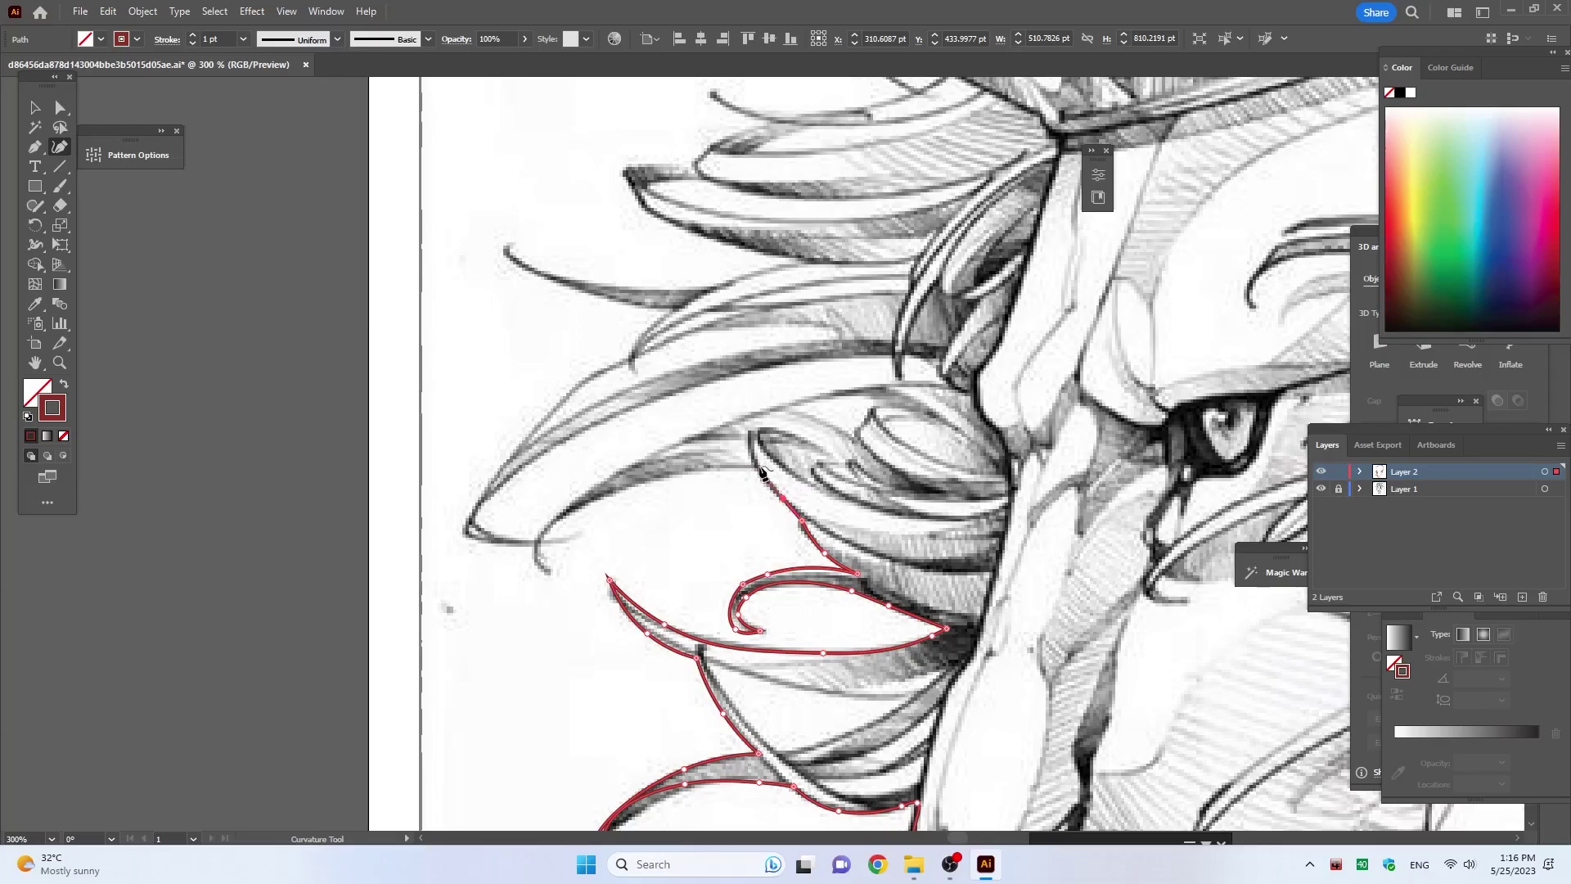
click(661, 476)
click(566, 510)
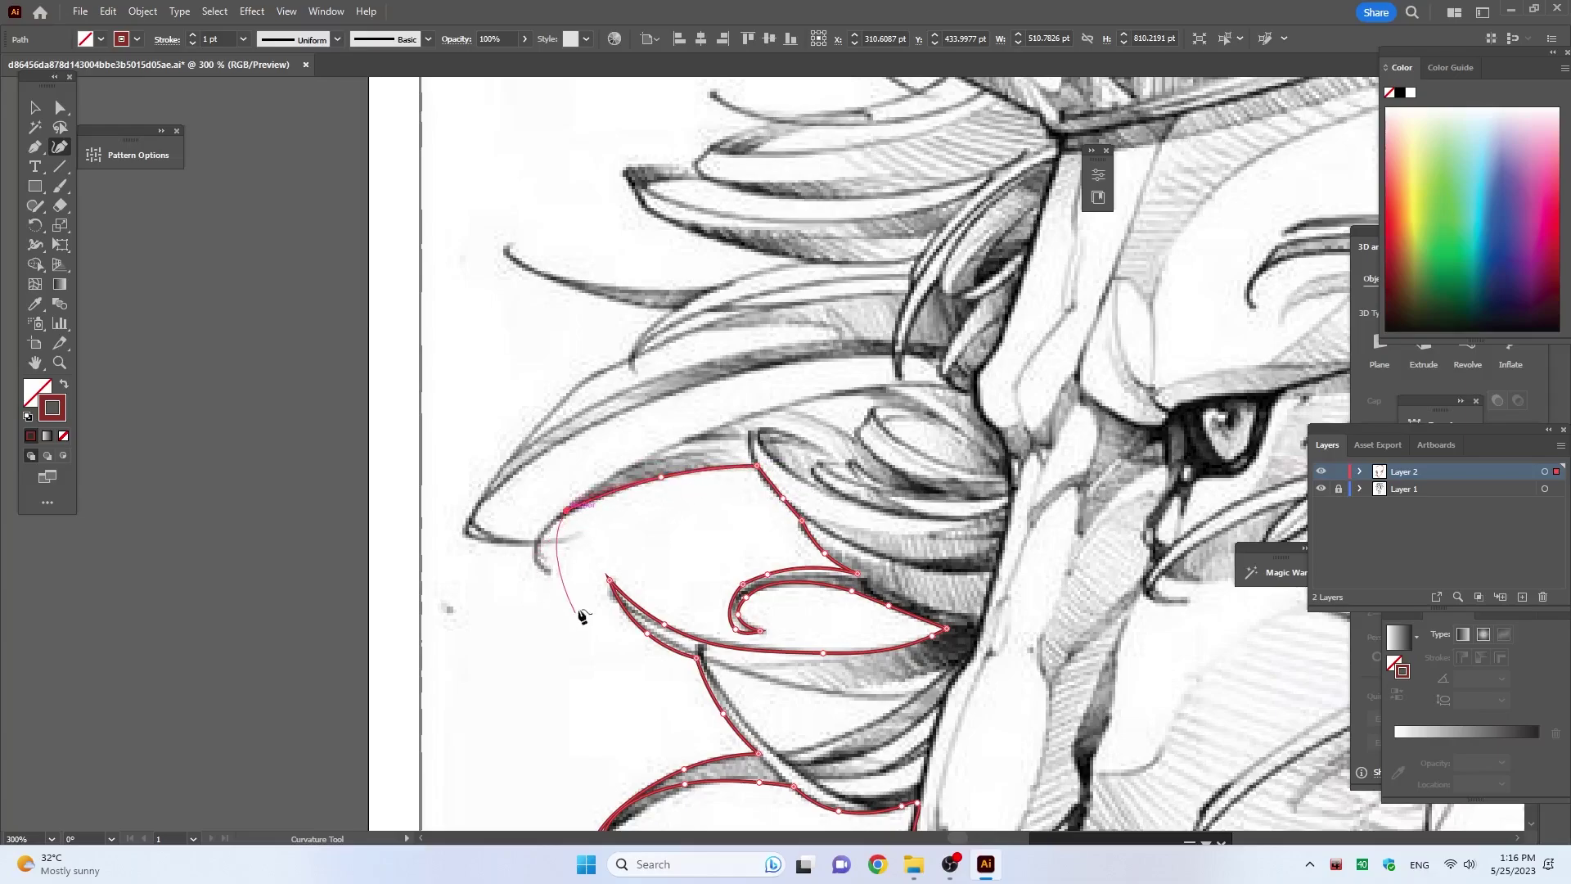
click(548, 574)
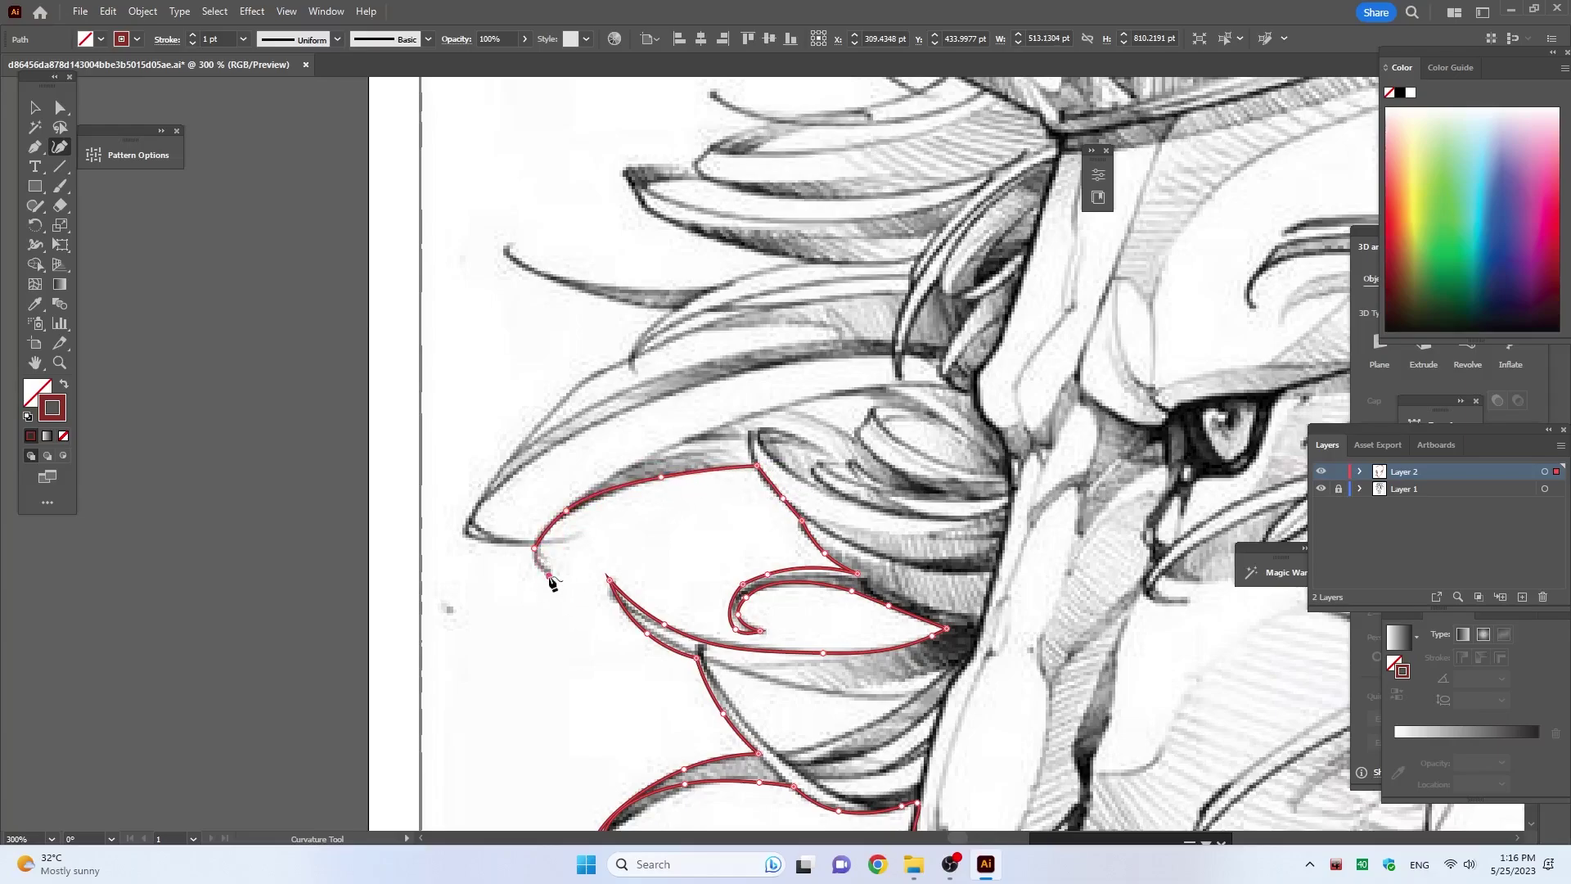
click(466, 537)
click(486, 485)
click(579, 384)
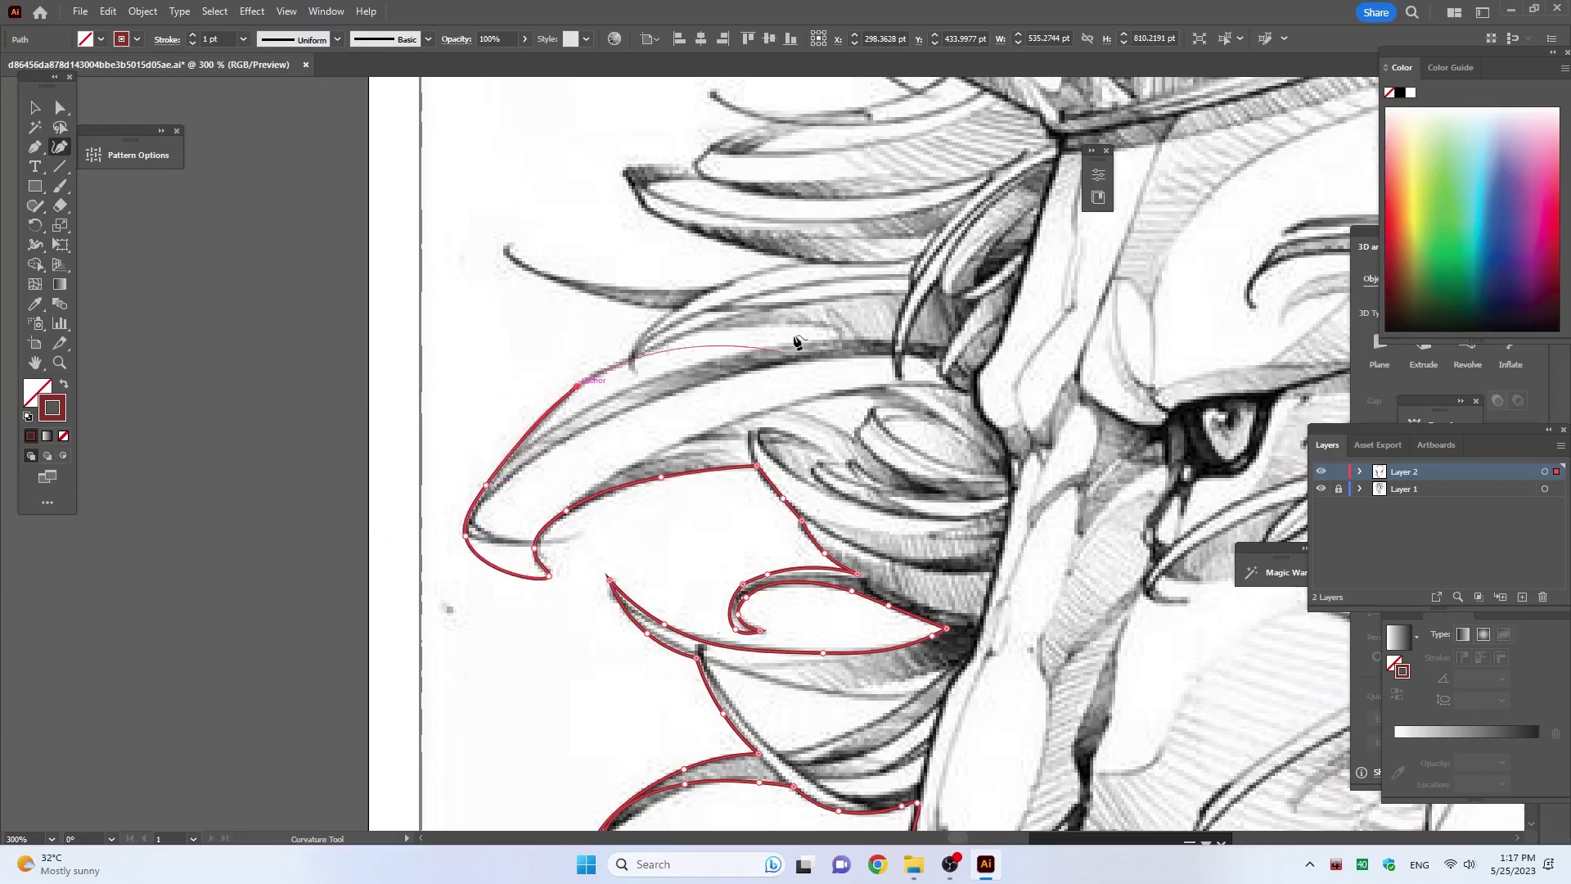
Step: Extend the outline up the sketch's edge around the next pointed strand to its final anchor
click(629, 357)
click(646, 328)
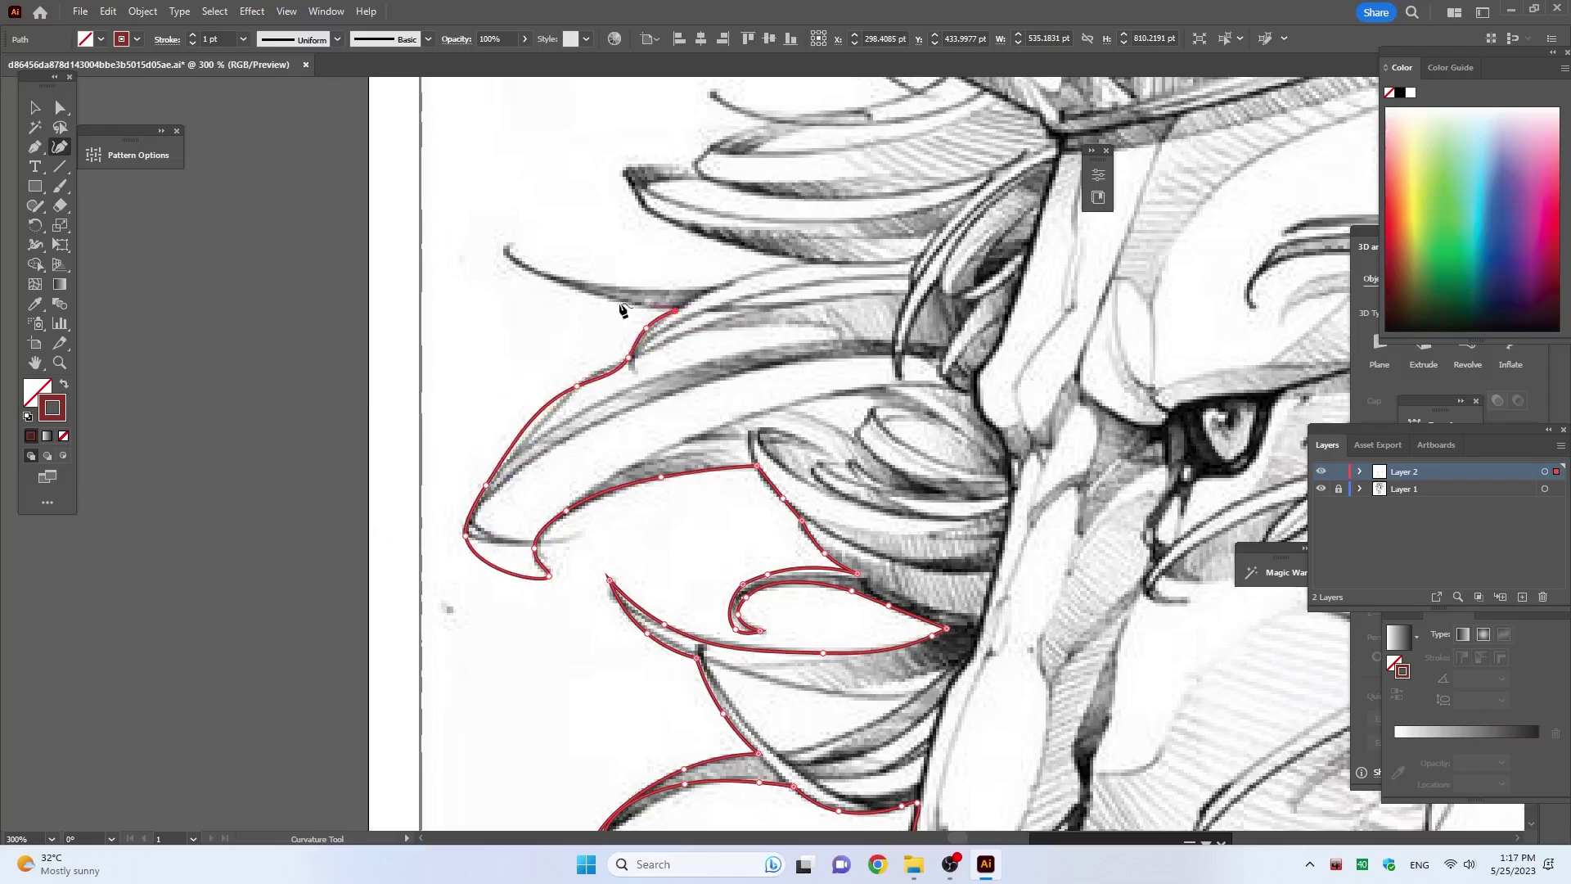
click(602, 294)
click(506, 250)
click(631, 286)
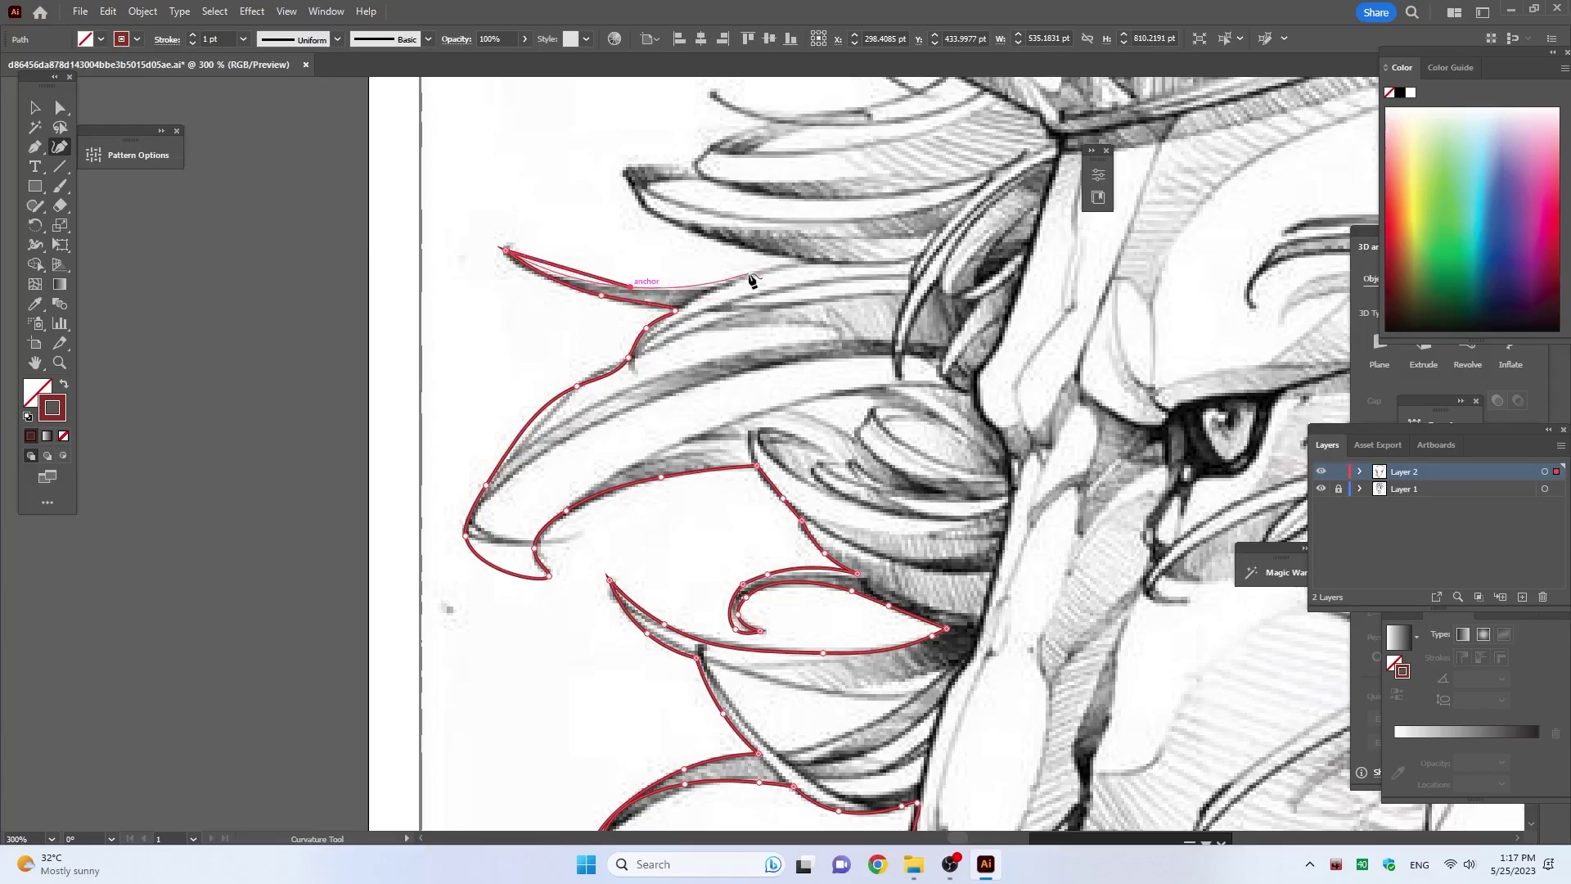
click(727, 280)
Step: End the path, then resume from its endpoint up toward the top-left strand's tip
key(Escape)
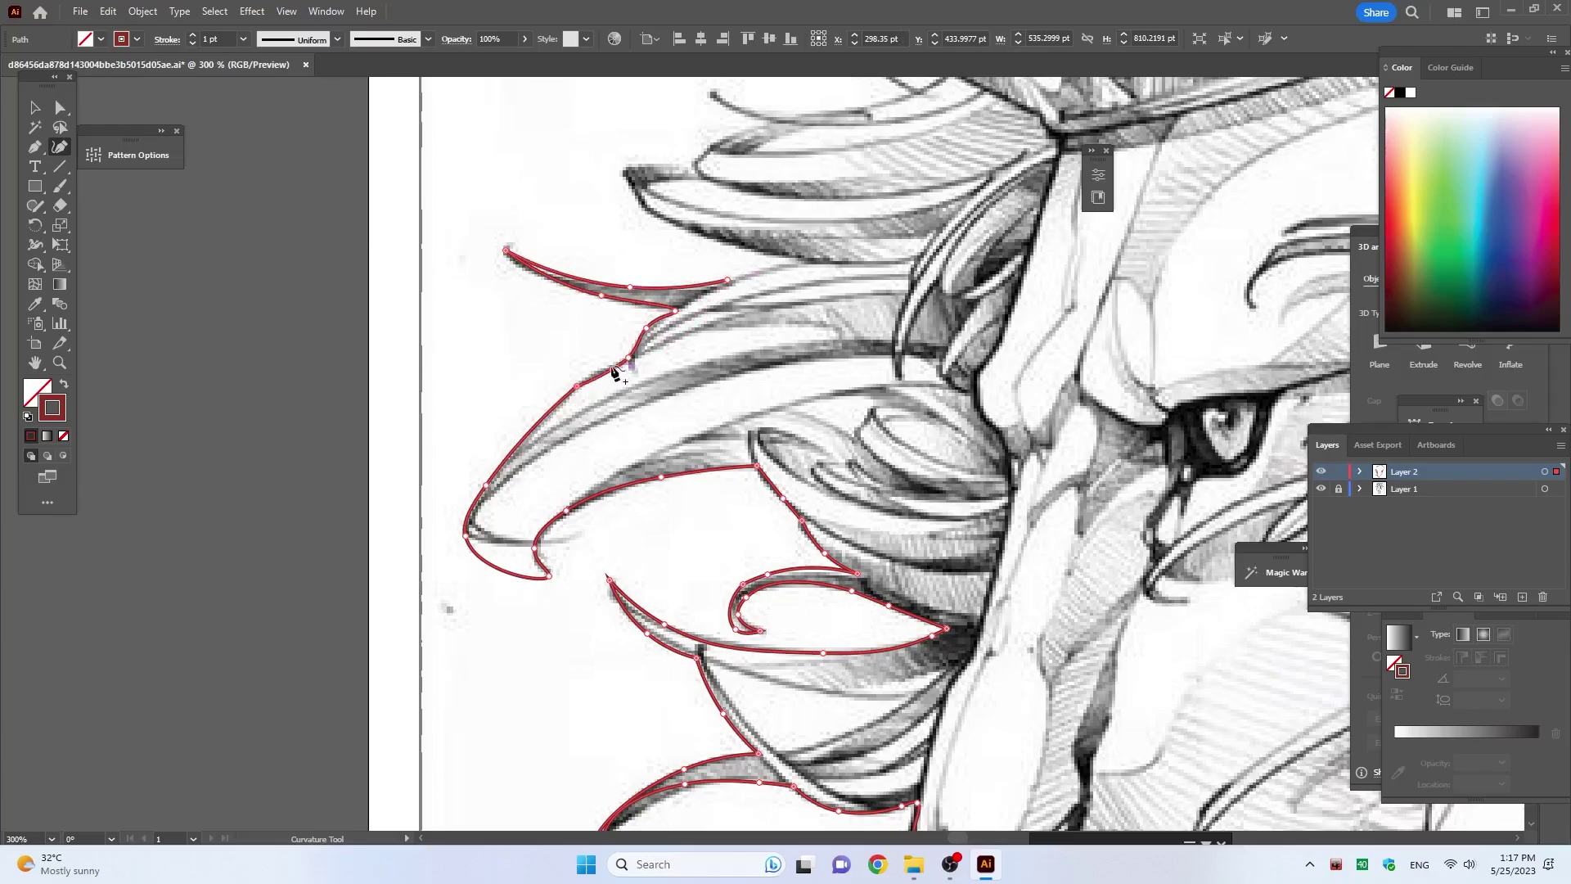
click(728, 280)
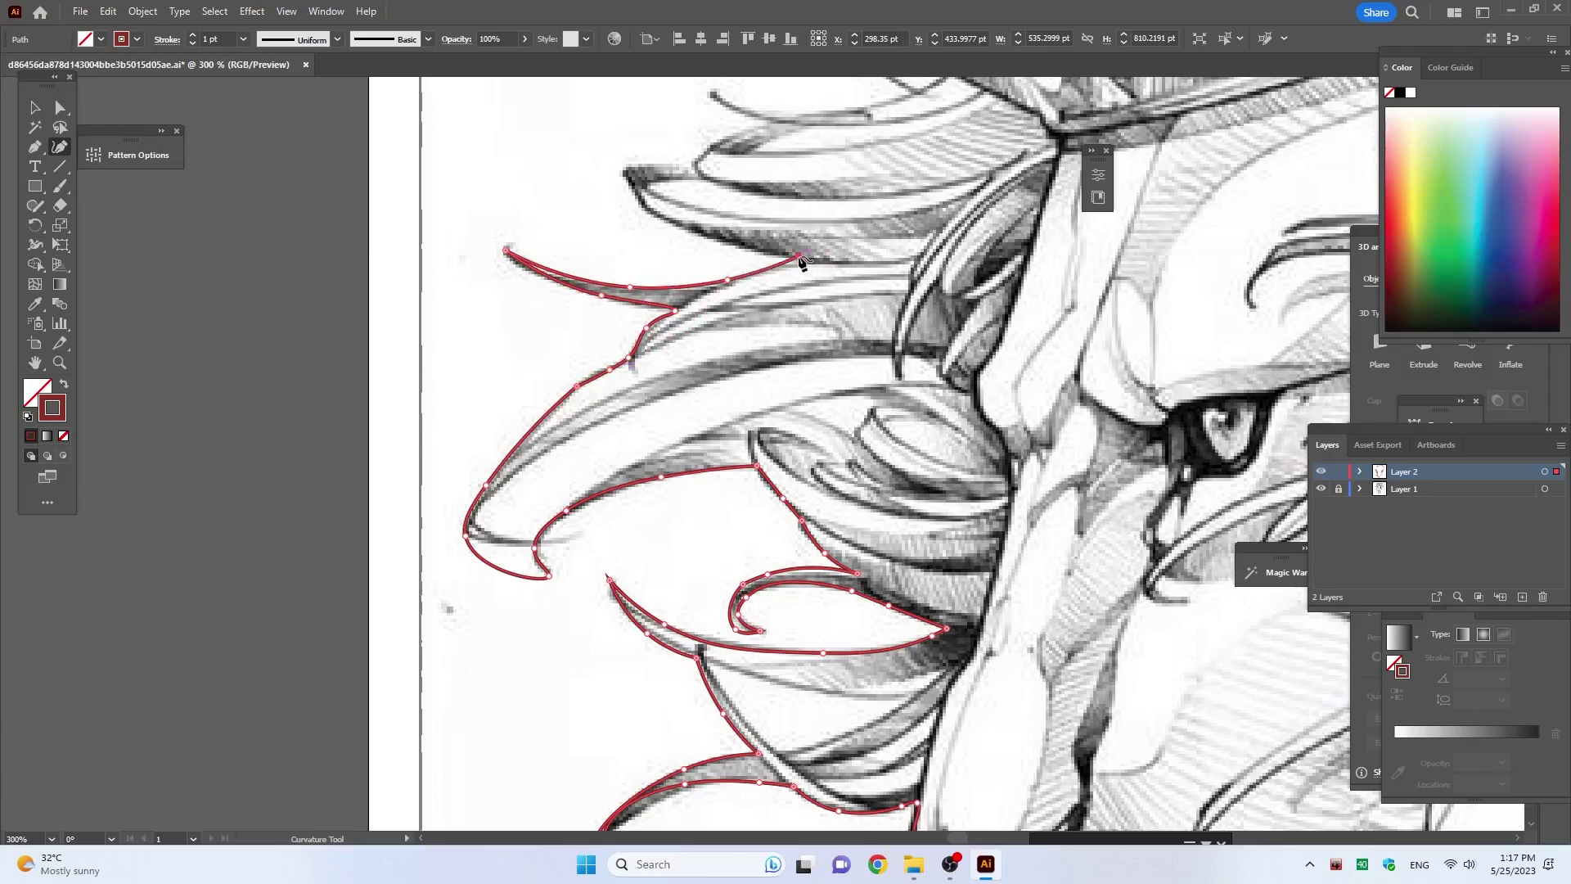
click(724, 241)
click(625, 170)
Step: Outline the top-left strand and the strands below the crown, continuing up toward the crown
click(699, 171)
scroll(704, 164, up, 5)
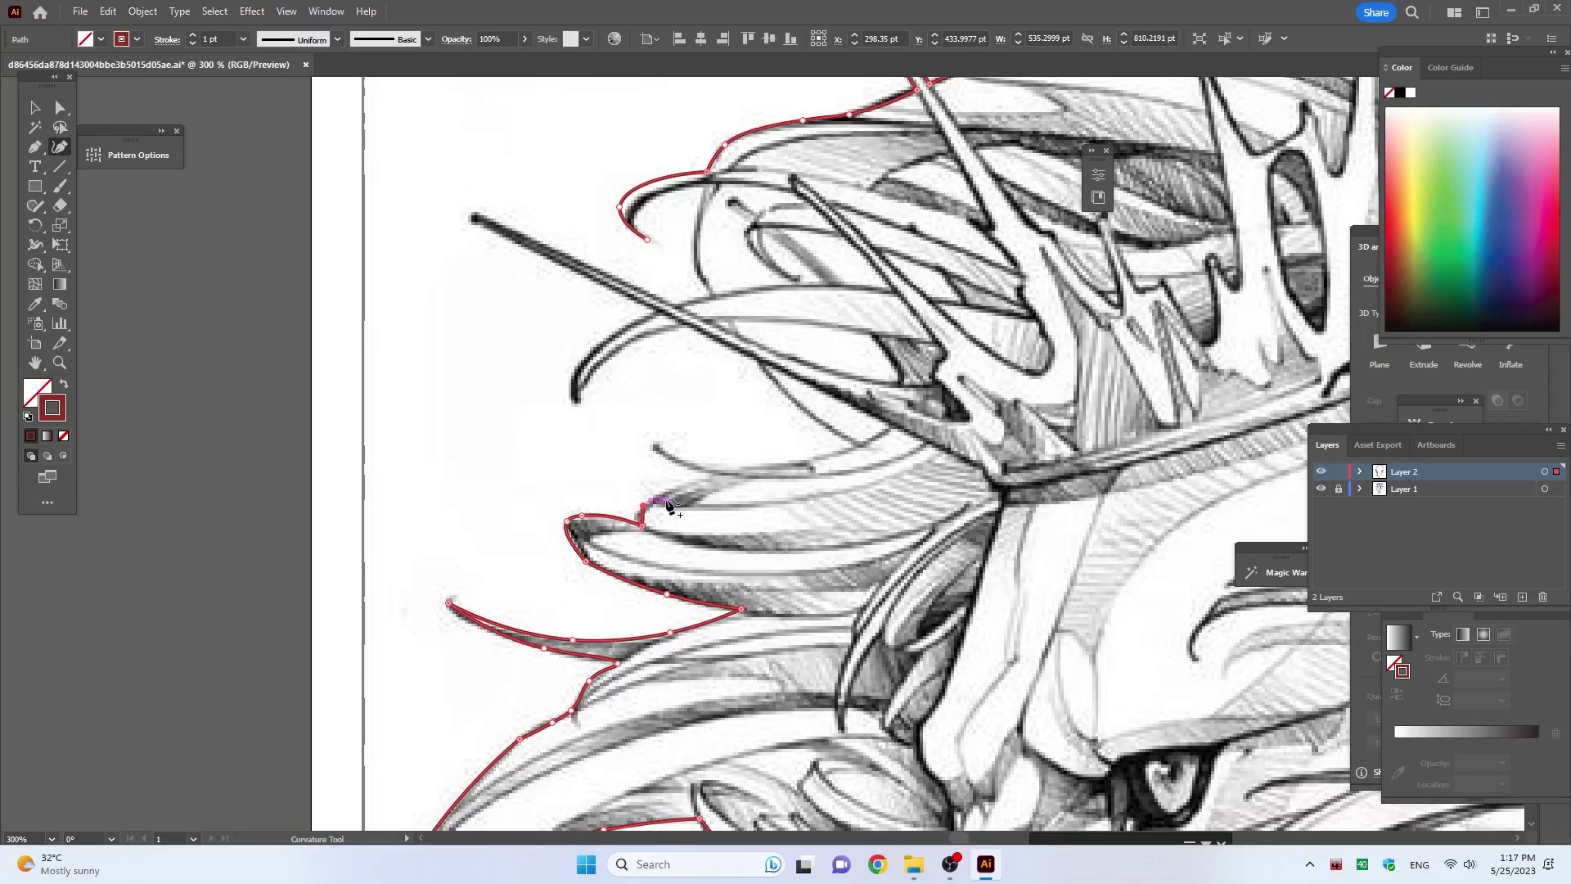
click(665, 489)
click(707, 474)
click(661, 441)
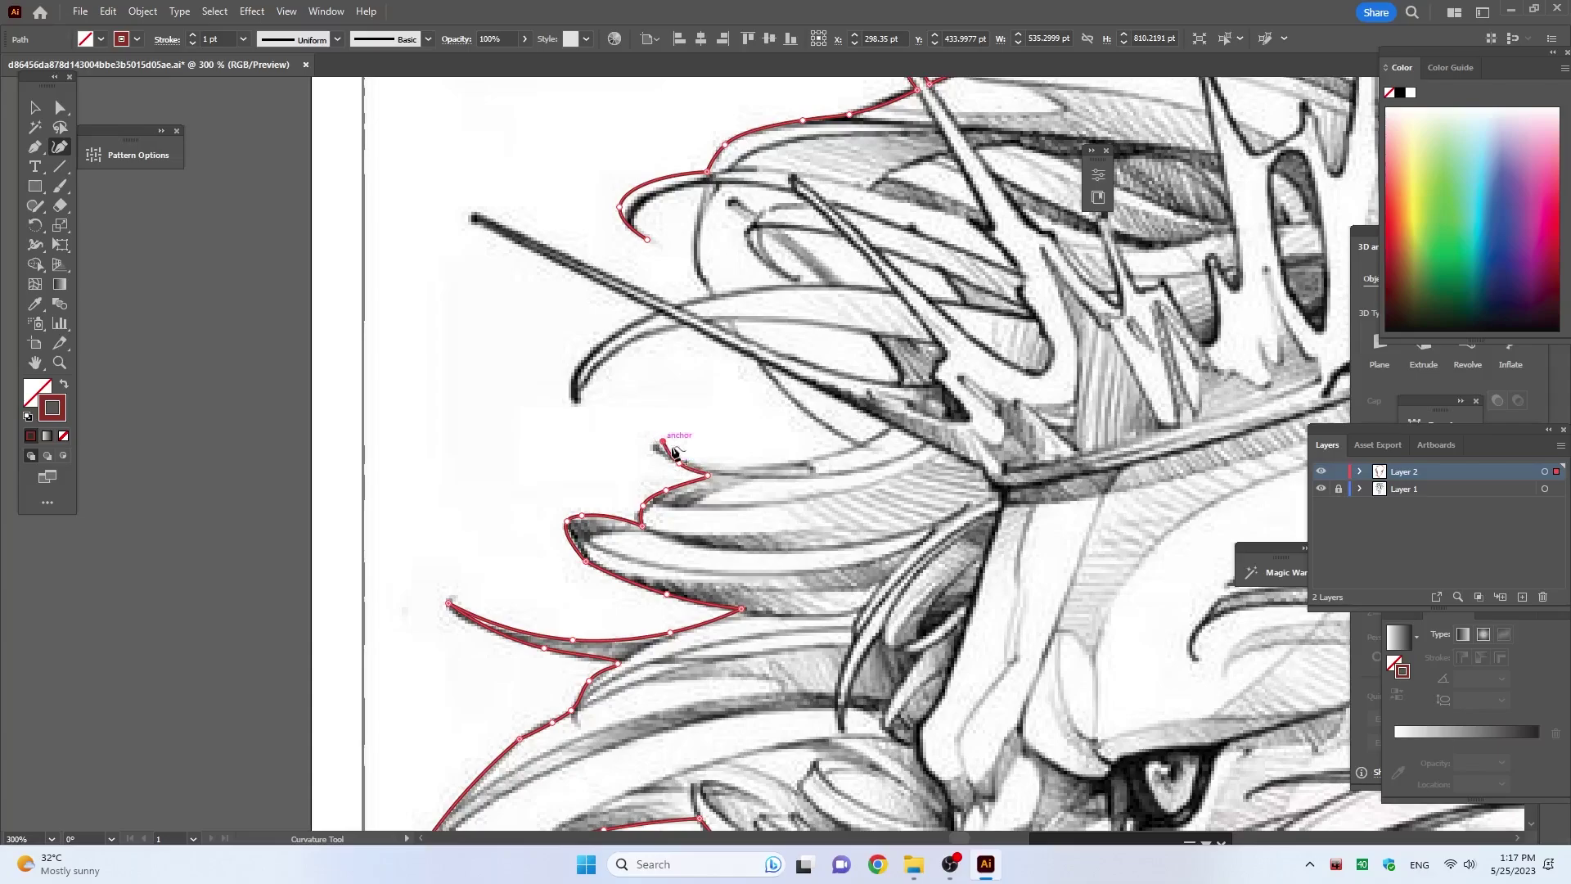
click(863, 443)
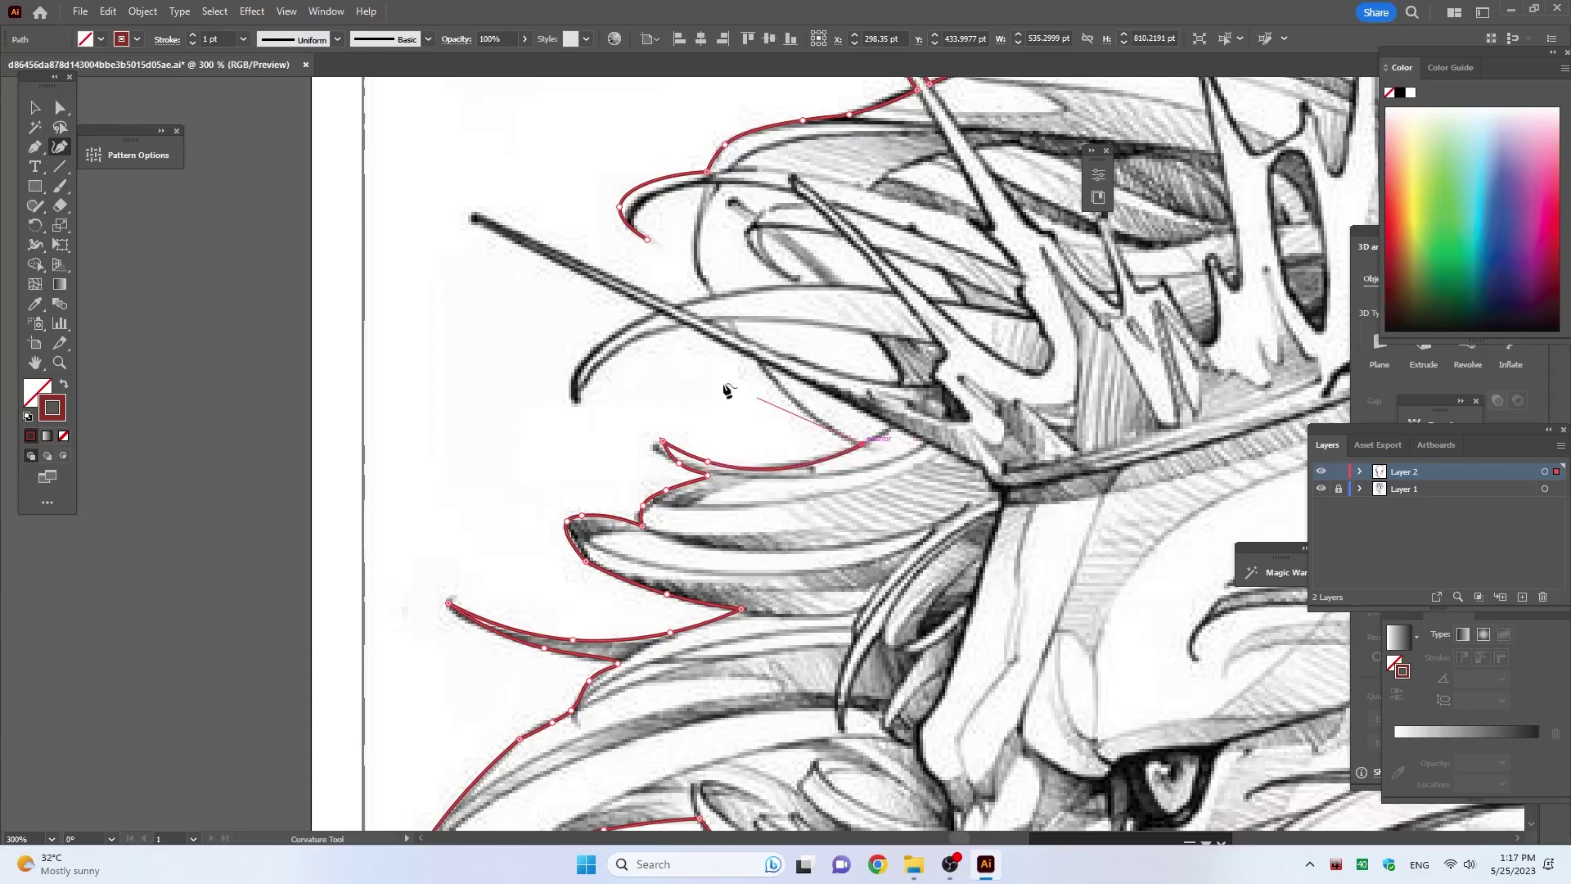
click(799, 413)
click(759, 360)
Step: Curve the outline around the next strand and along the long crown spike to its tip
click(692, 328)
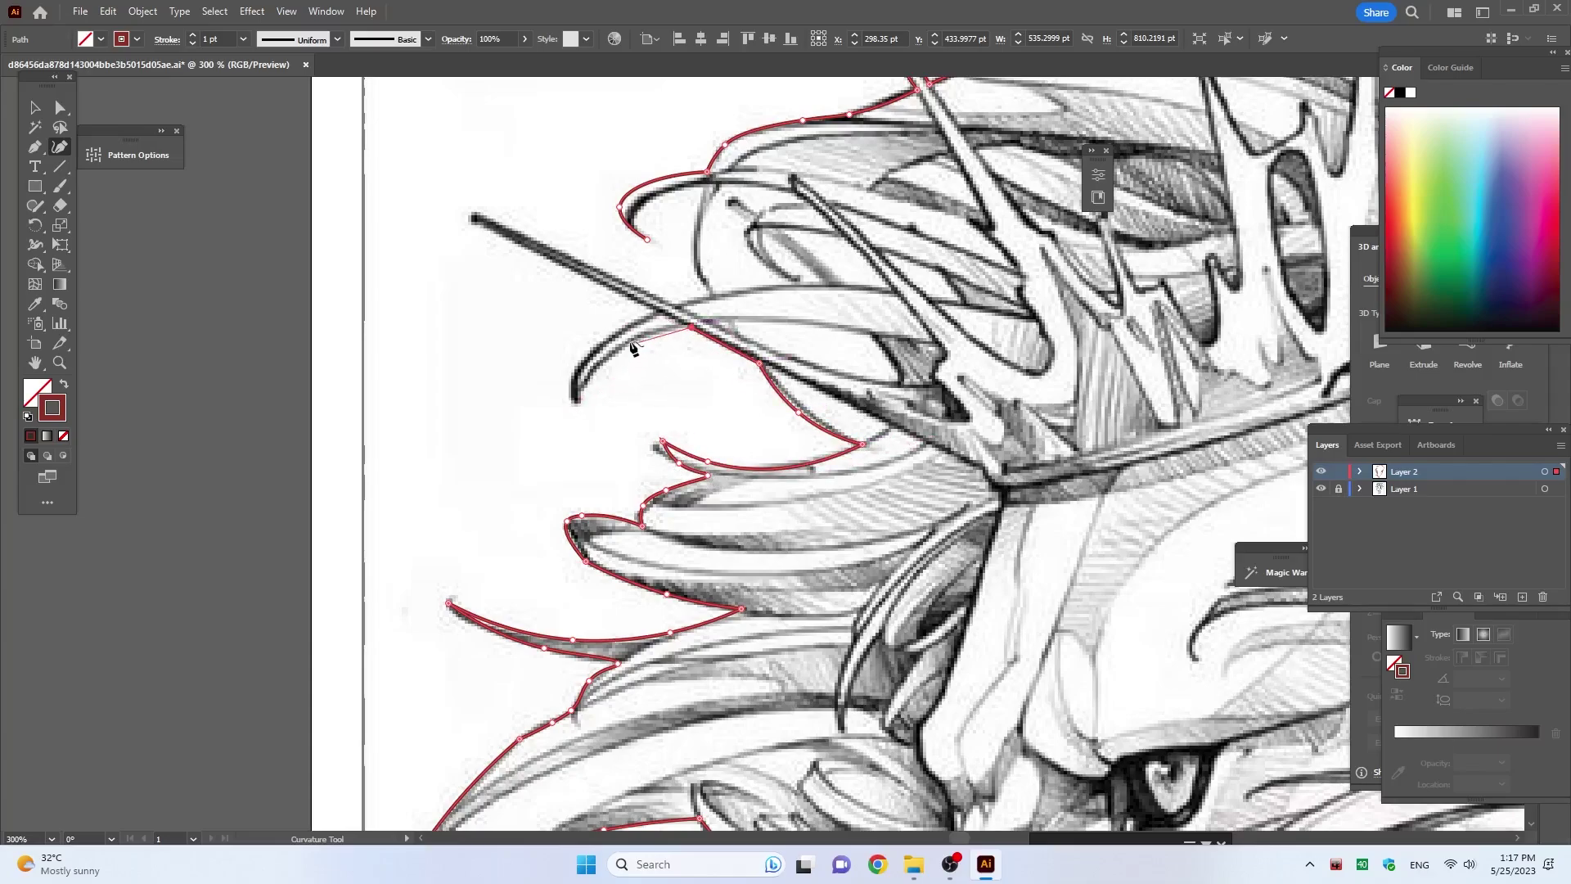
click(633, 336)
click(582, 362)
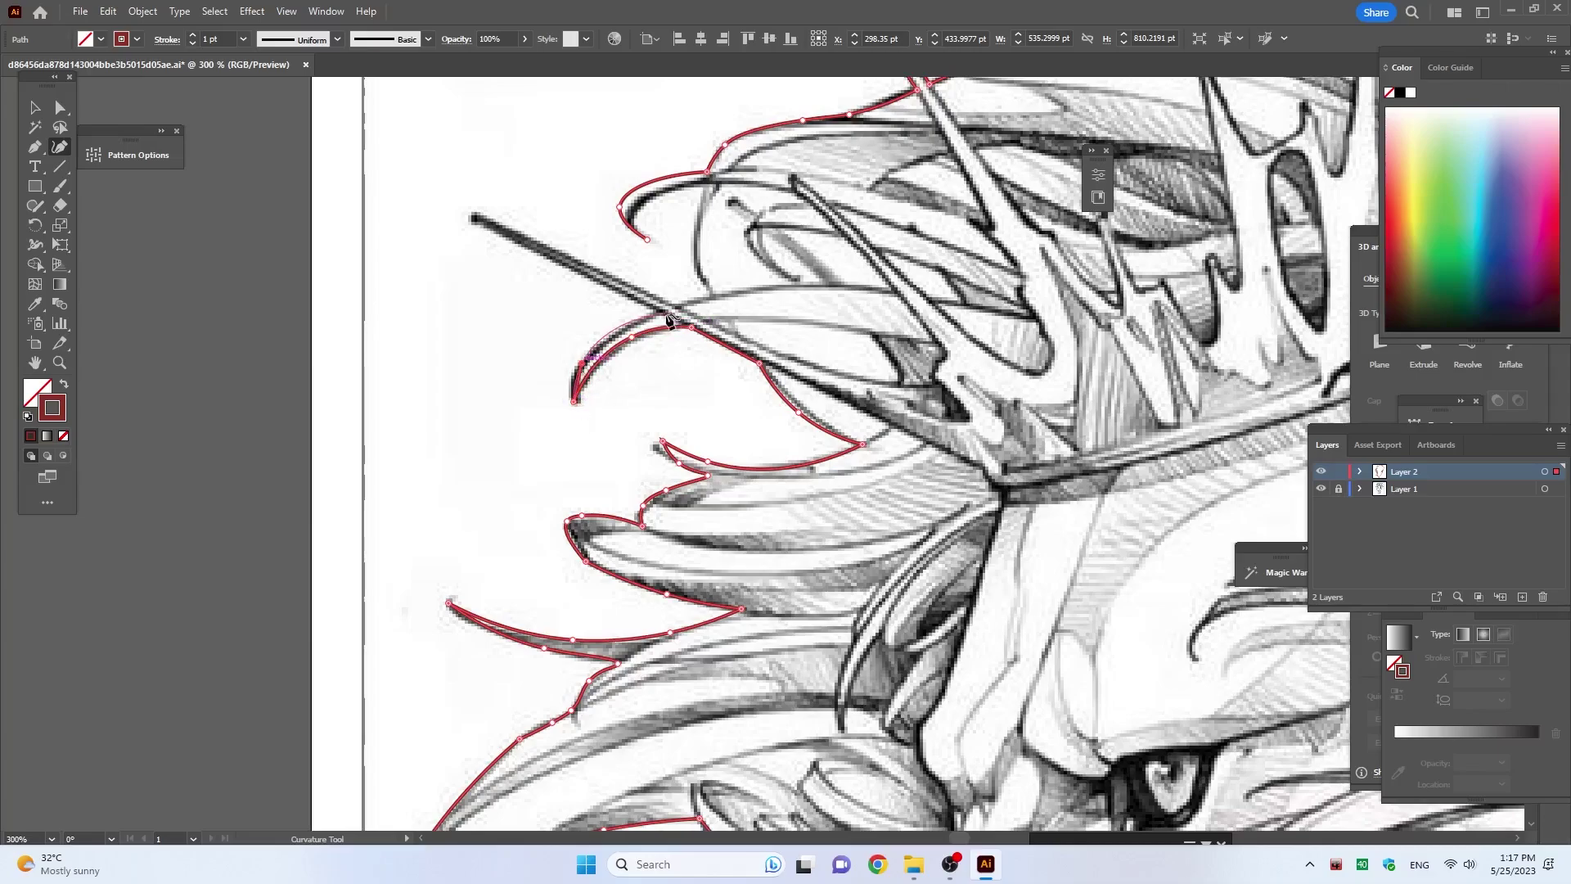
click(662, 314)
click(465, 217)
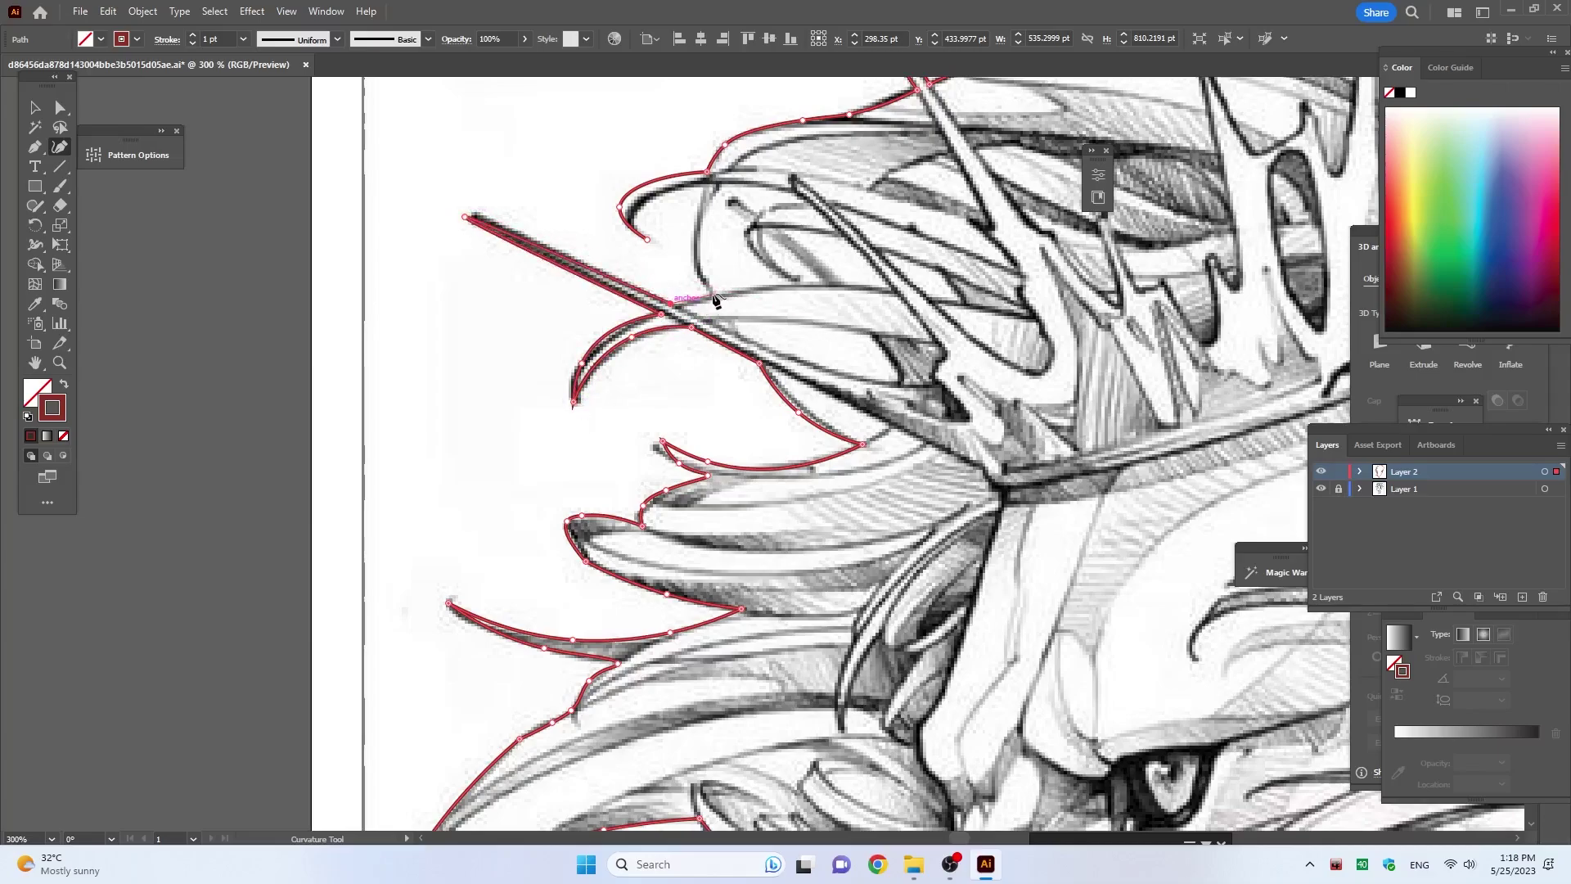
click(709, 294)
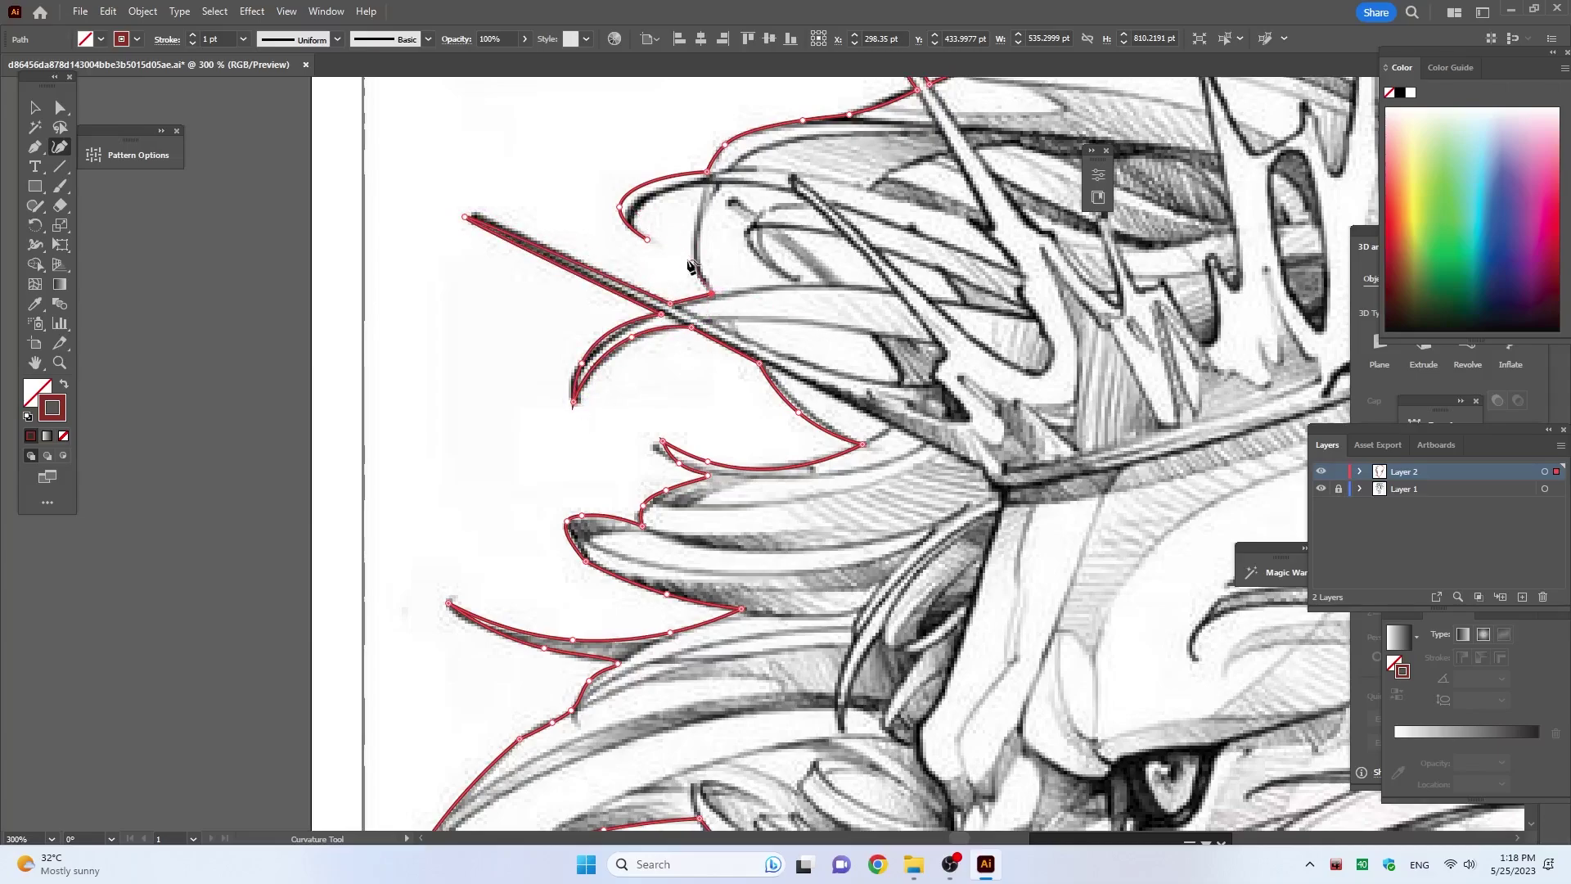
click(703, 181)
Step: Zoom out to see the whole lion, zoom back in, and start a new line at the crown spike's tip
key(ctrl+1)
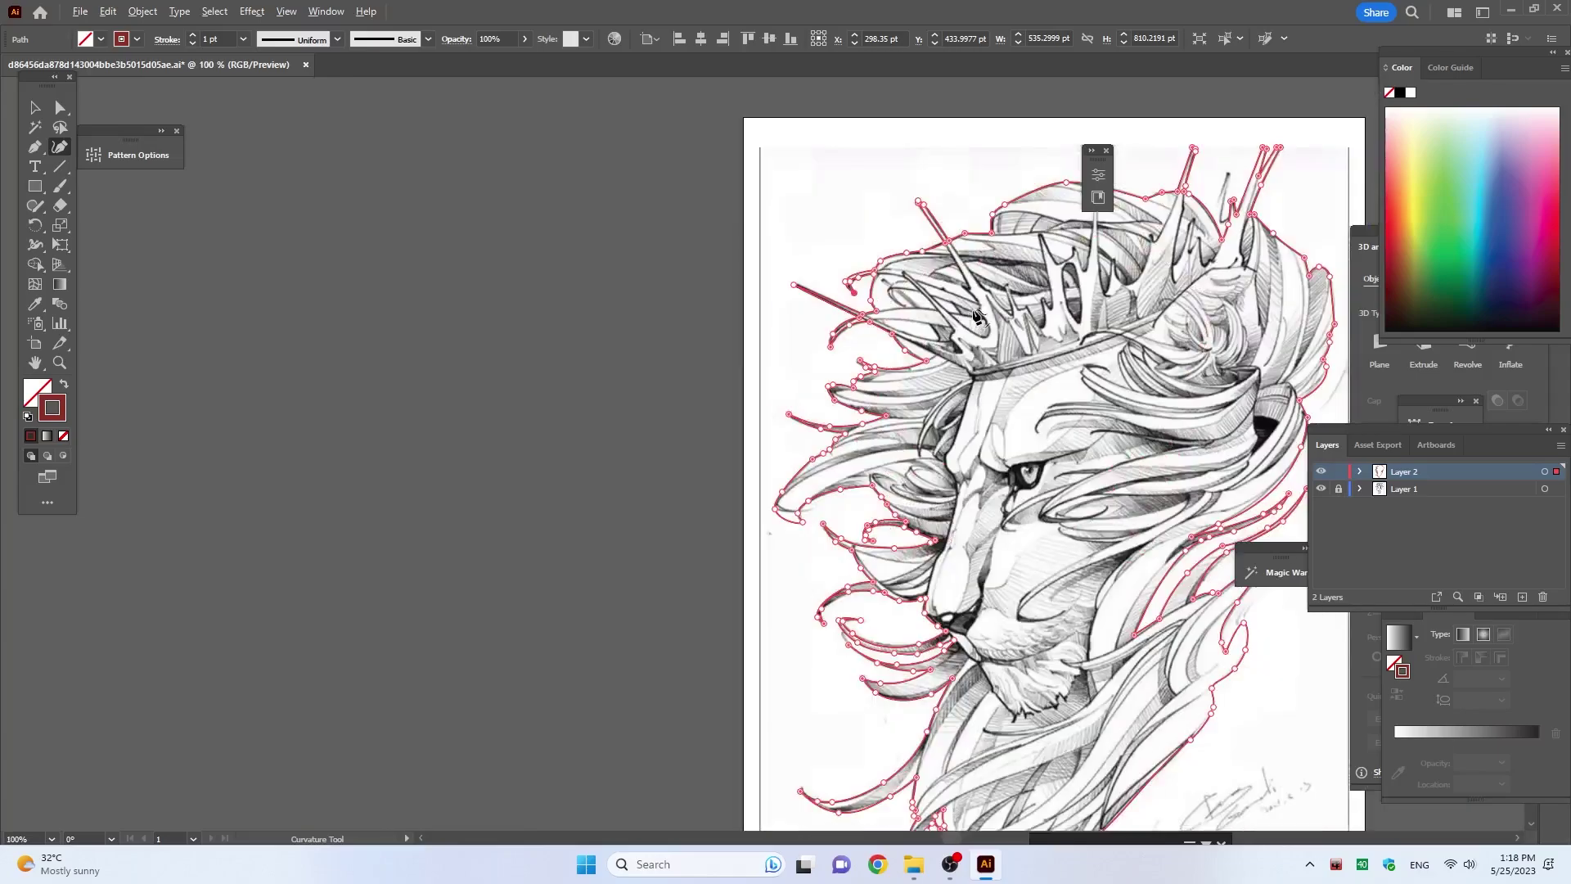
scroll(801, 483, down, 3)
scroll(801, 483, right, 4)
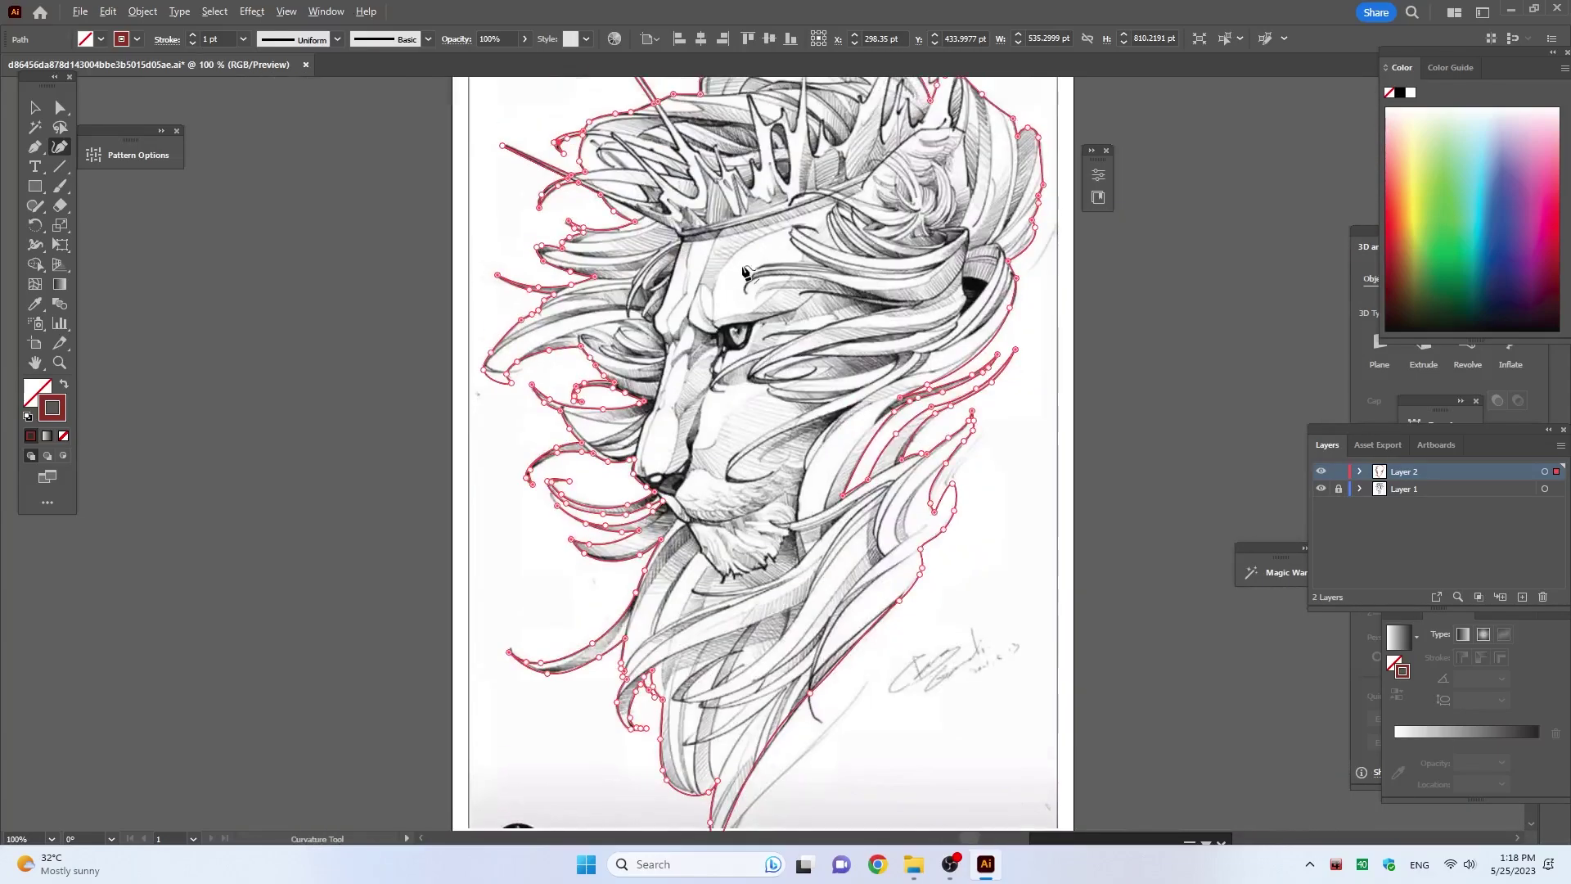
key(ctrl+plus)
click(351, 136)
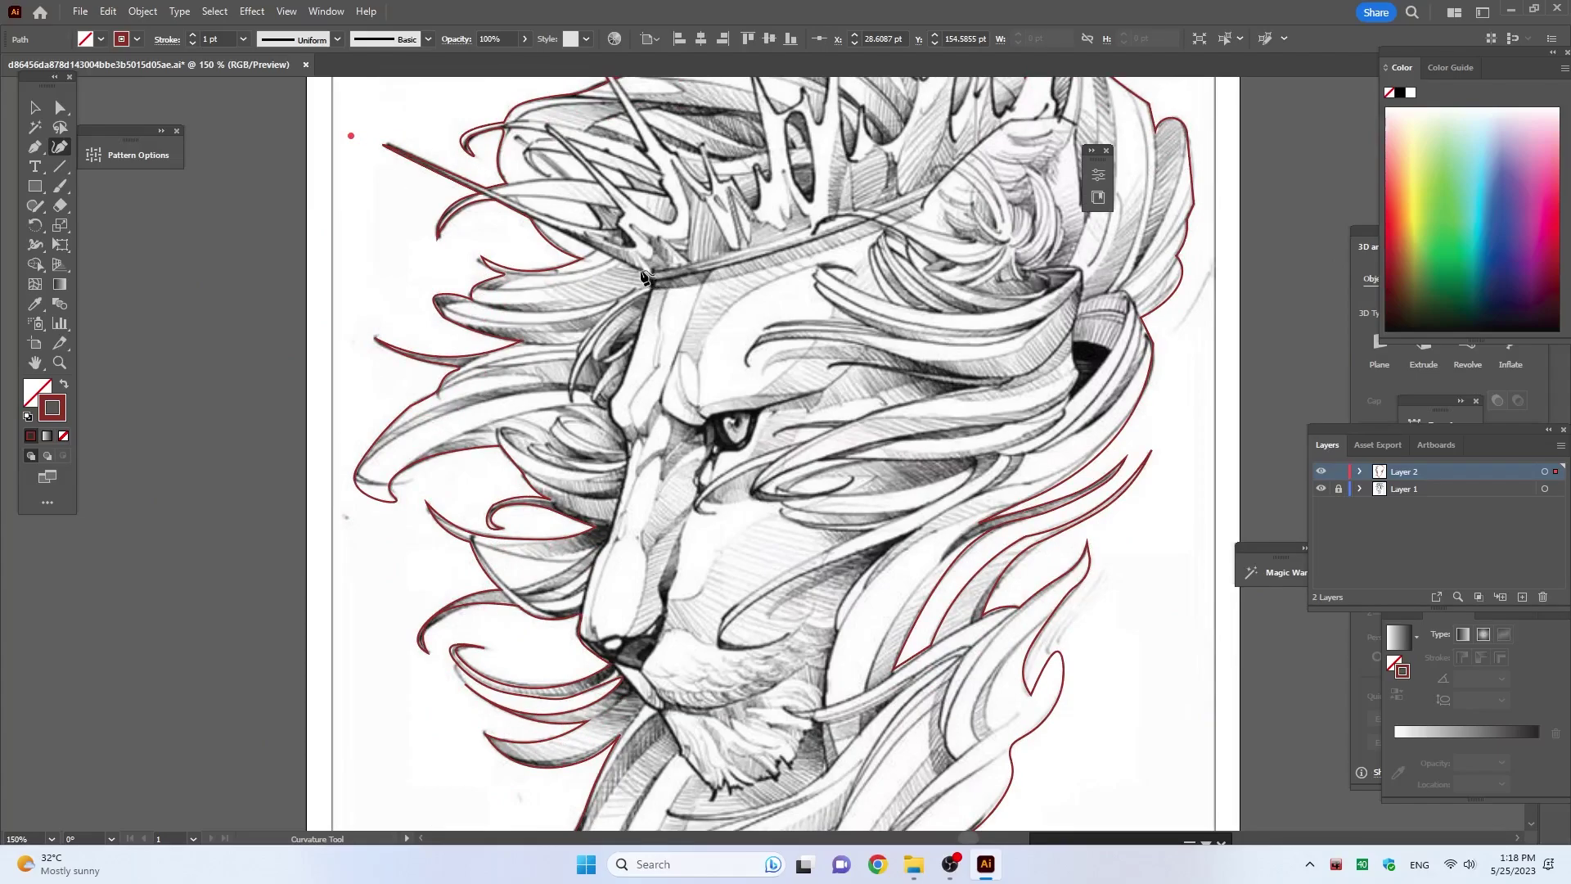
Step: Draw a red line from the spike tip to the crown edge, then down the brow and nose bridge to the nostril
click(643, 272)
click(652, 284)
scroll(655, 290, down, 3)
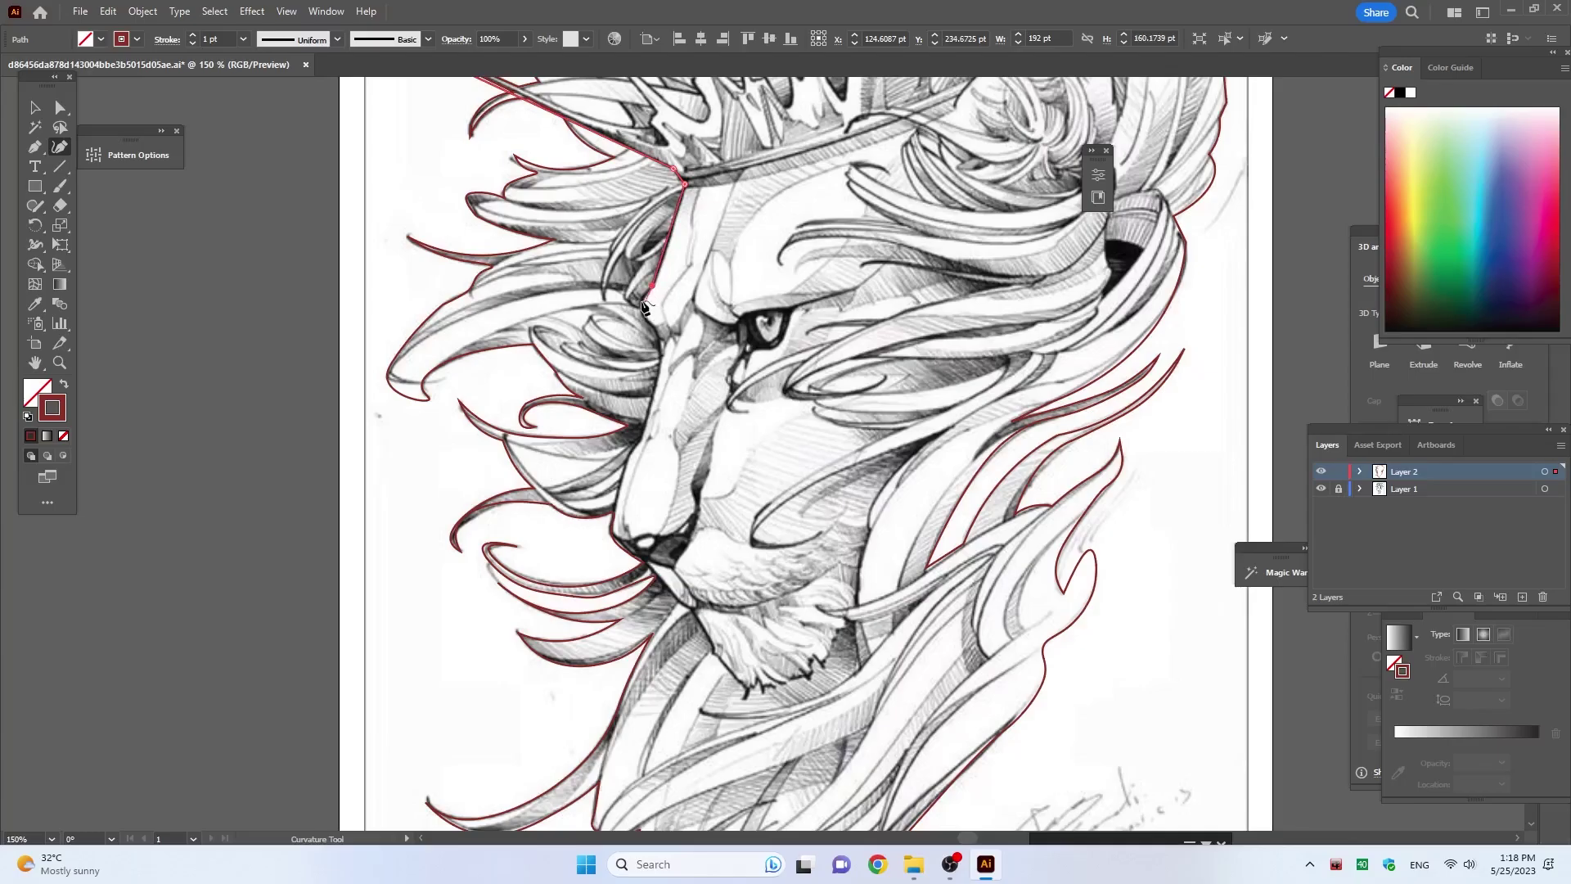
scroll(649, 311, up, 3)
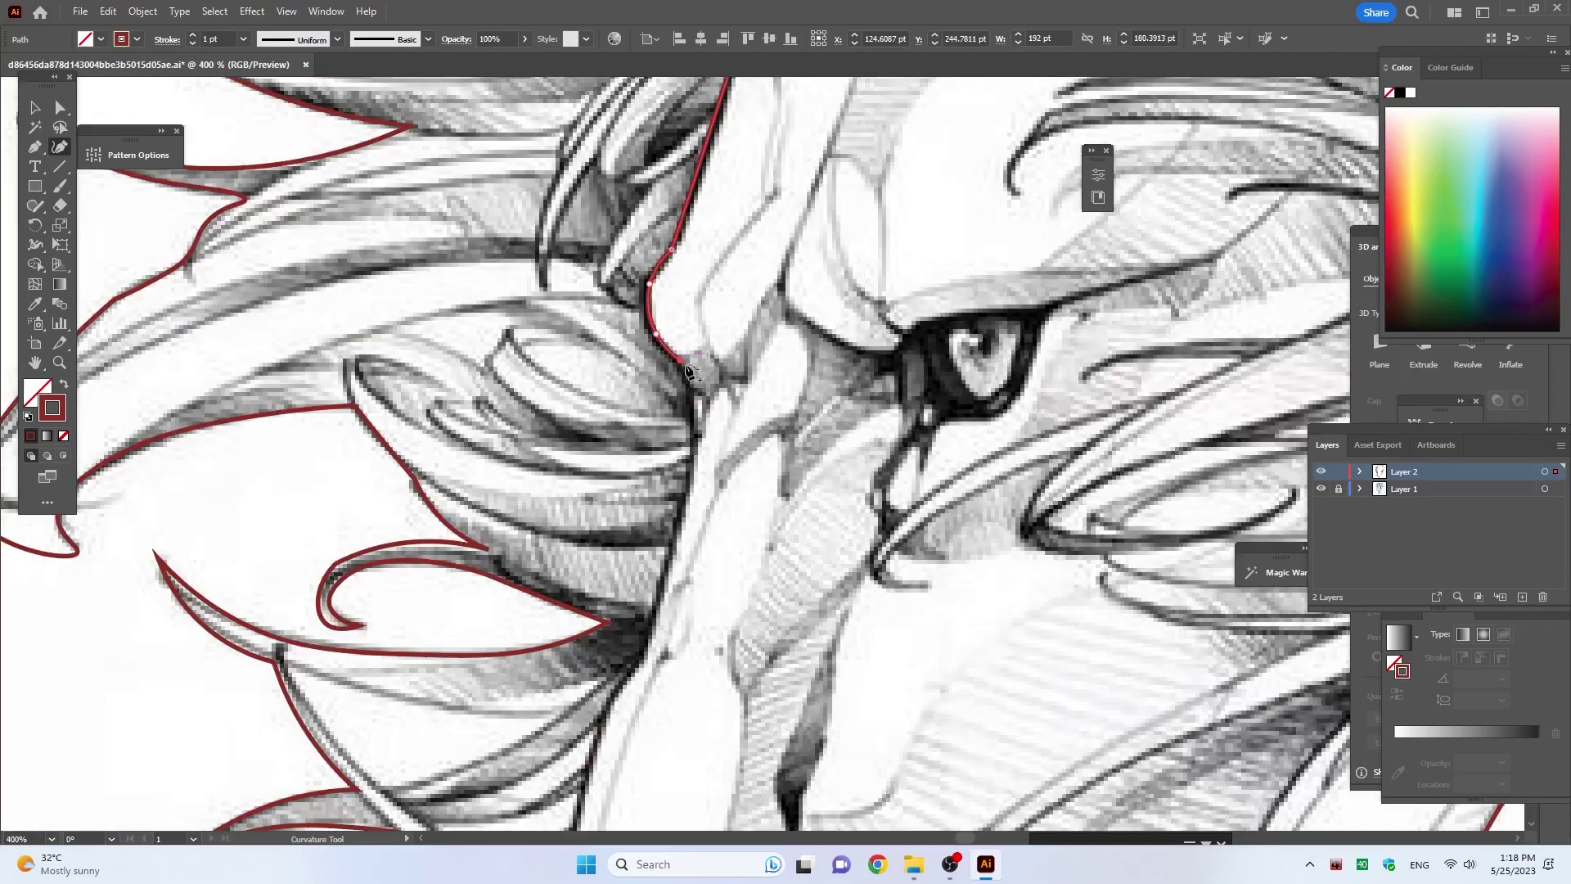
click(693, 400)
scroll(695, 404, down, 5)
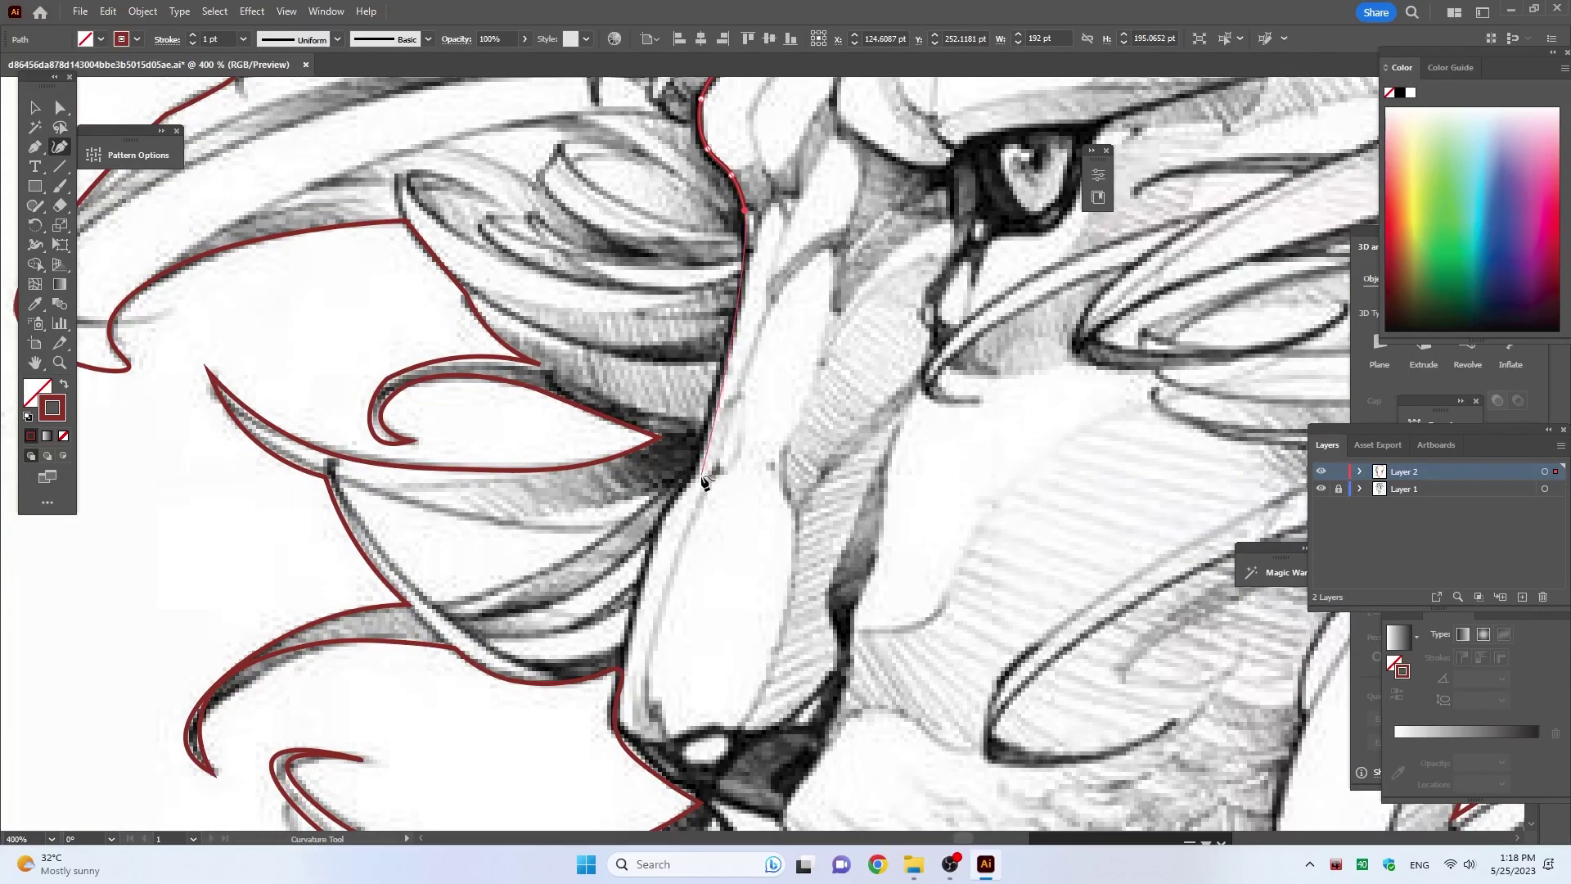
click(693, 472)
scroll(703, 376, down, 5)
click(701, 324)
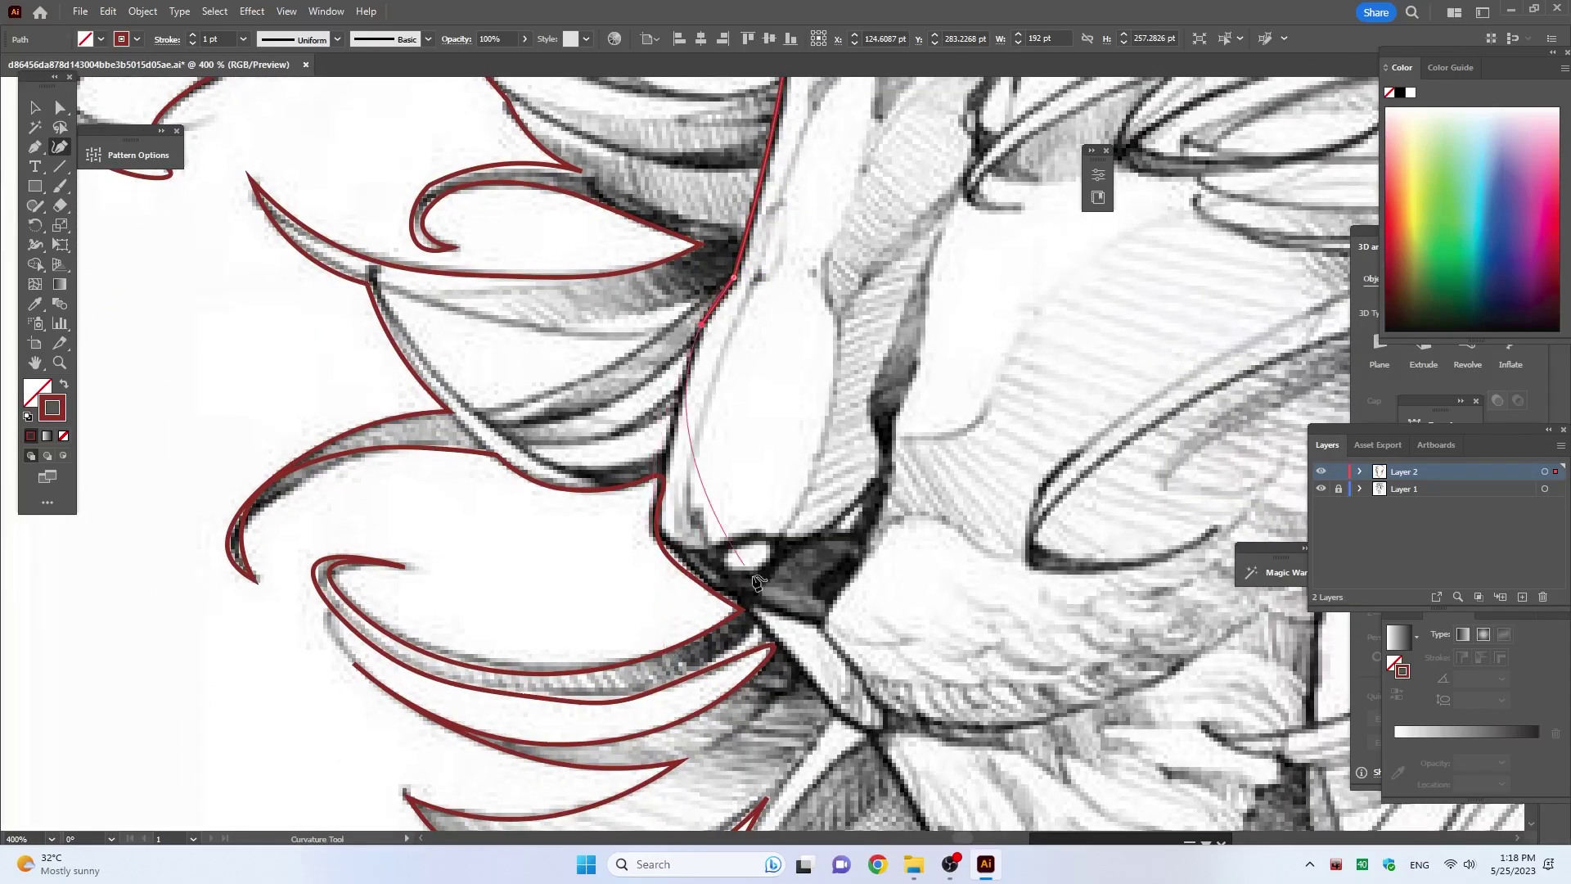
click(683, 386)
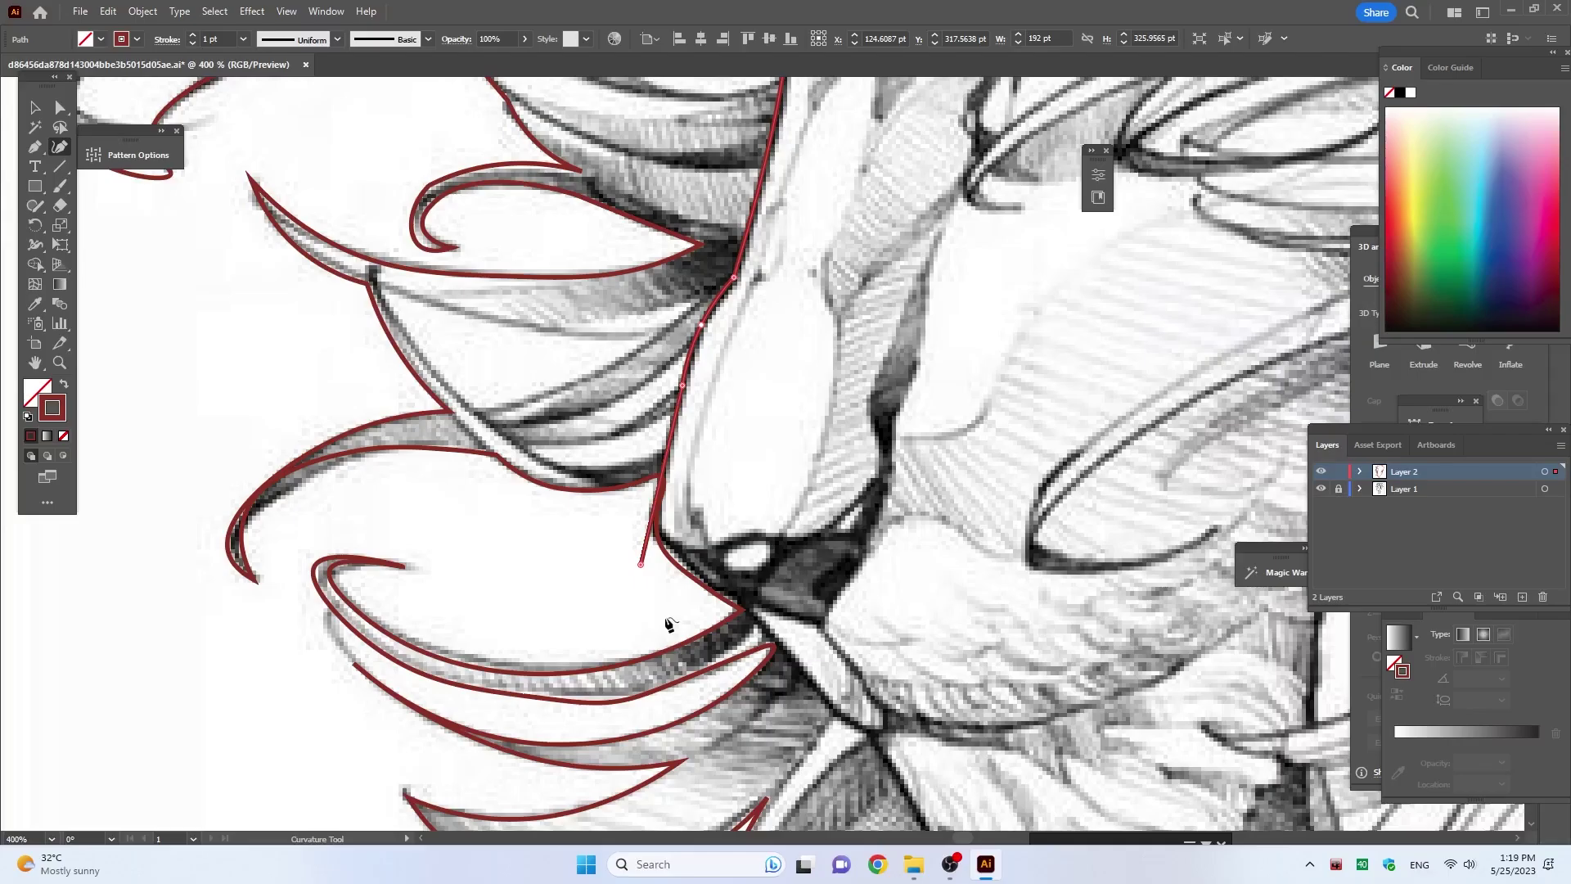
Step: Start a new red outline at the crown's edge and begin tracing the band beneath the crown
alt+scroll(689, 374, down, 7)
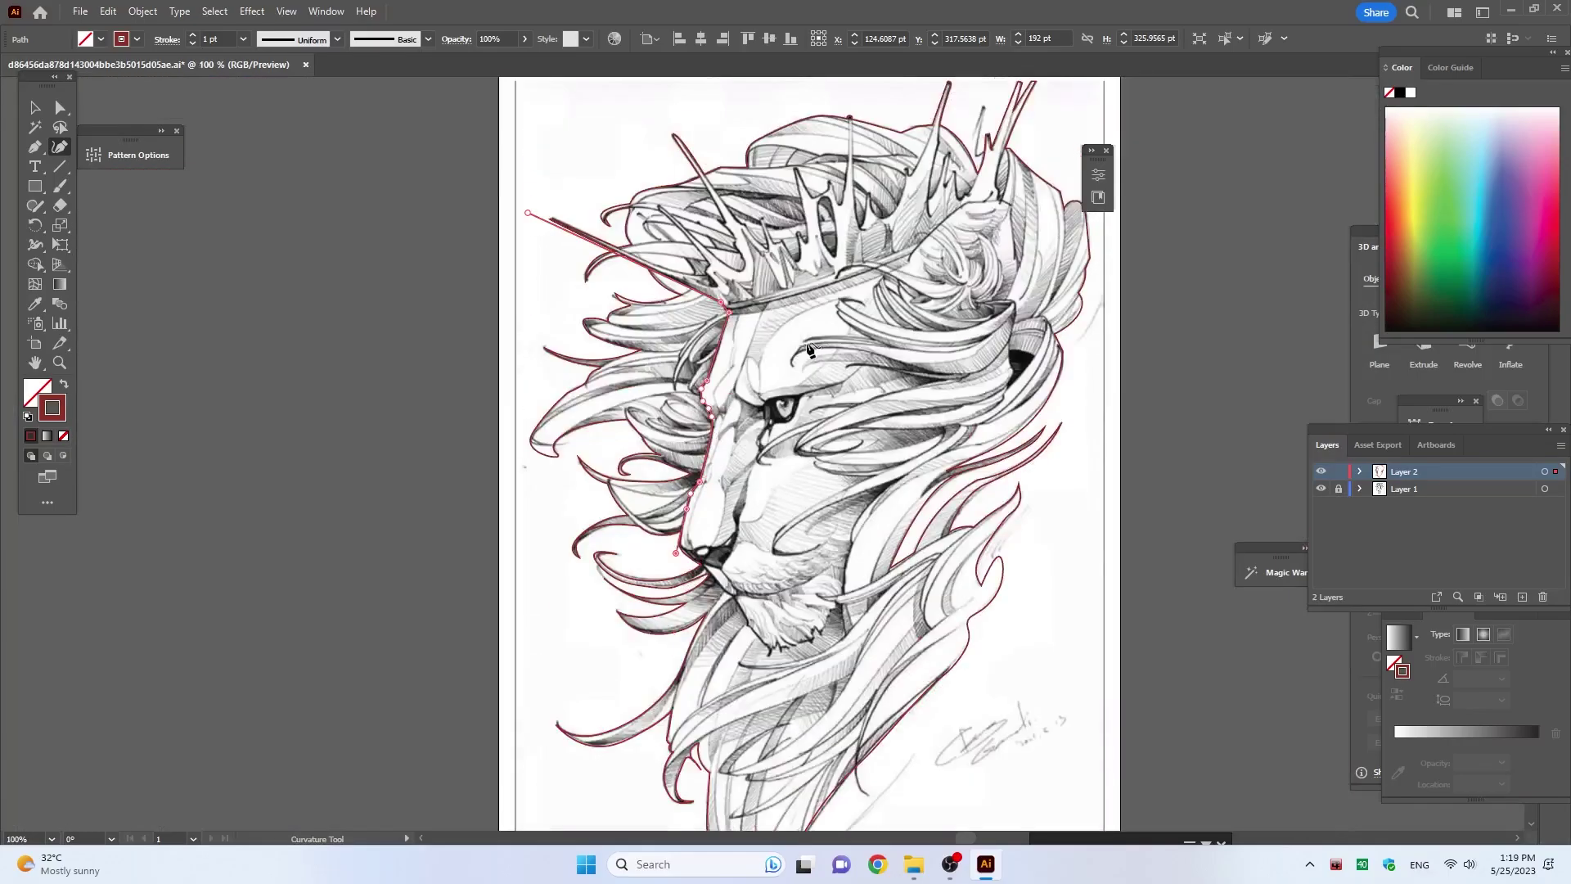
scroll(655, 368, down, 2)
scroll(655, 368, up, 2)
alt+scroll(636, 360, up, 5)
alt+scroll(636, 360, up, 2)
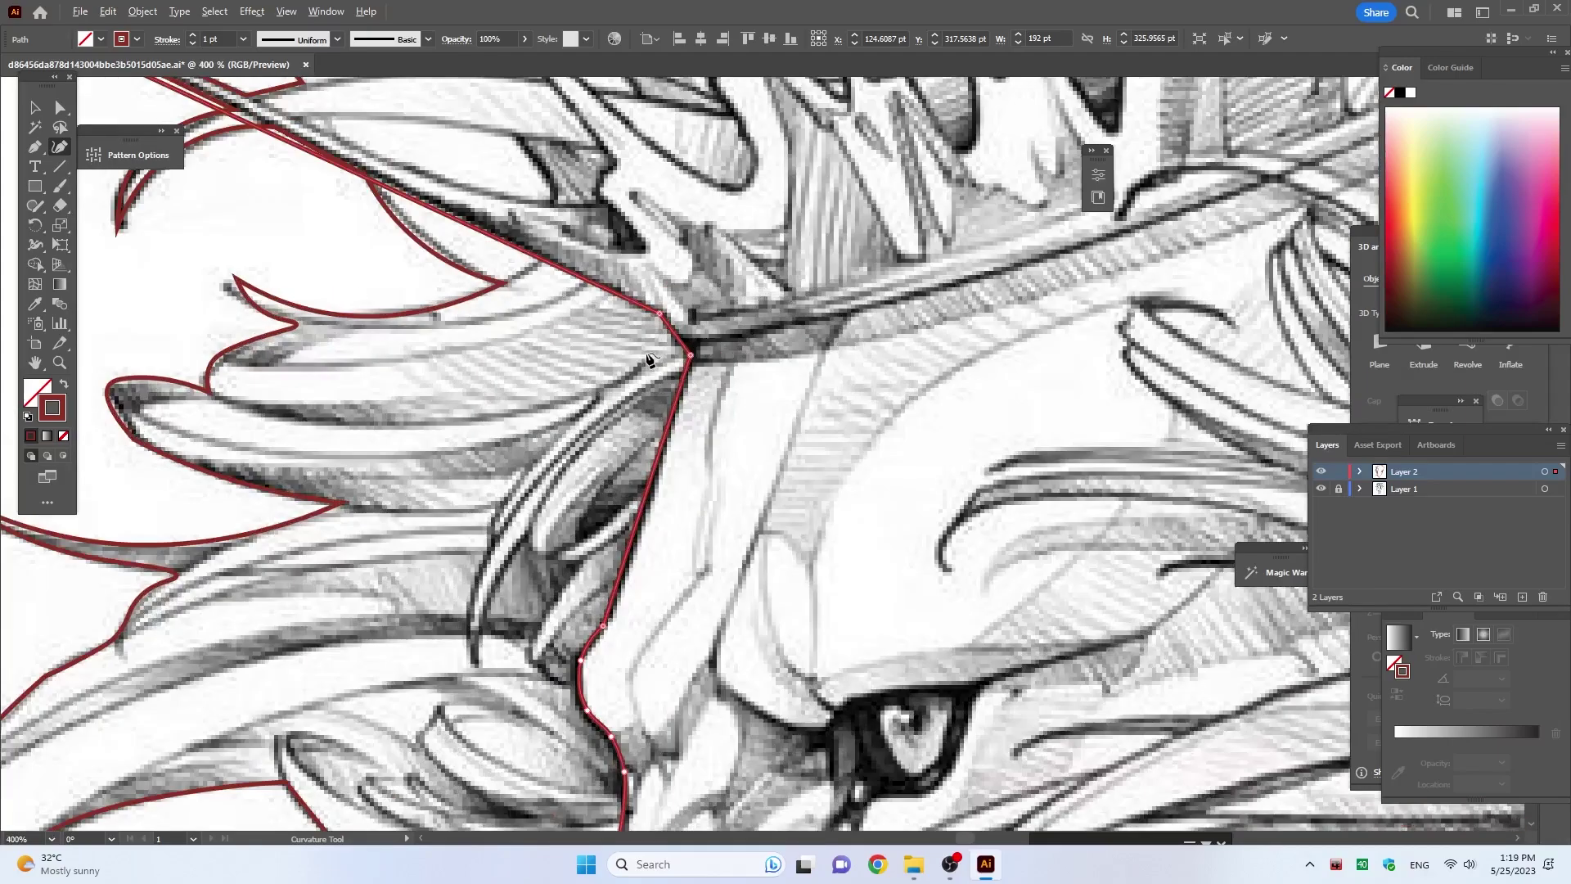
click(661, 337)
click(744, 334)
drag(991, 282, 618, 650)
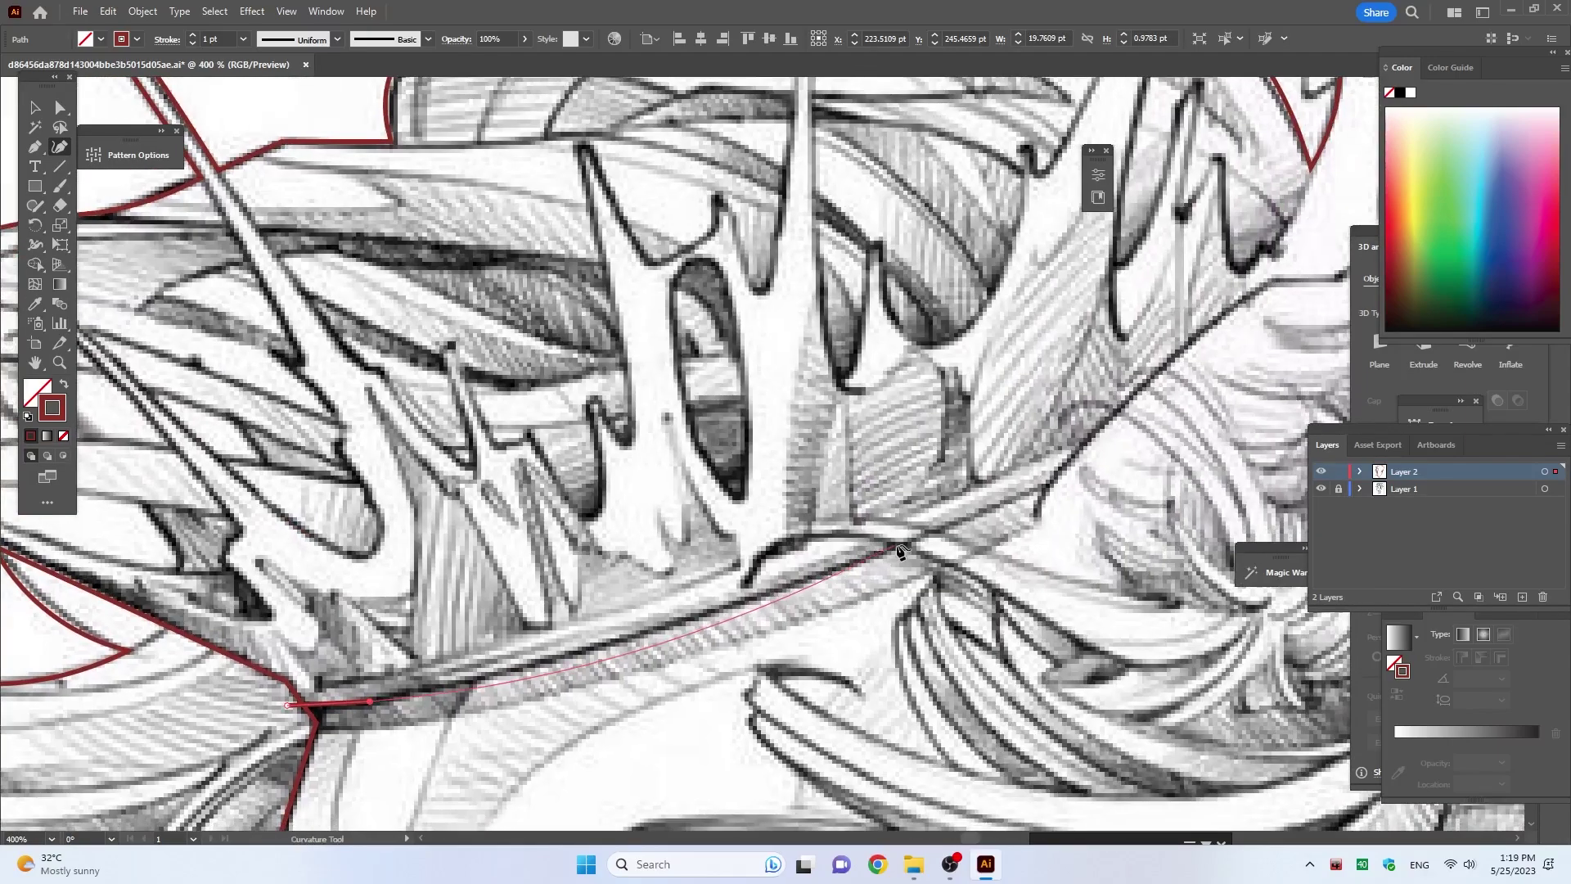
Step: Trace the band's lower edge to its far end, return along the upper edge, and close at the start
click(616, 645)
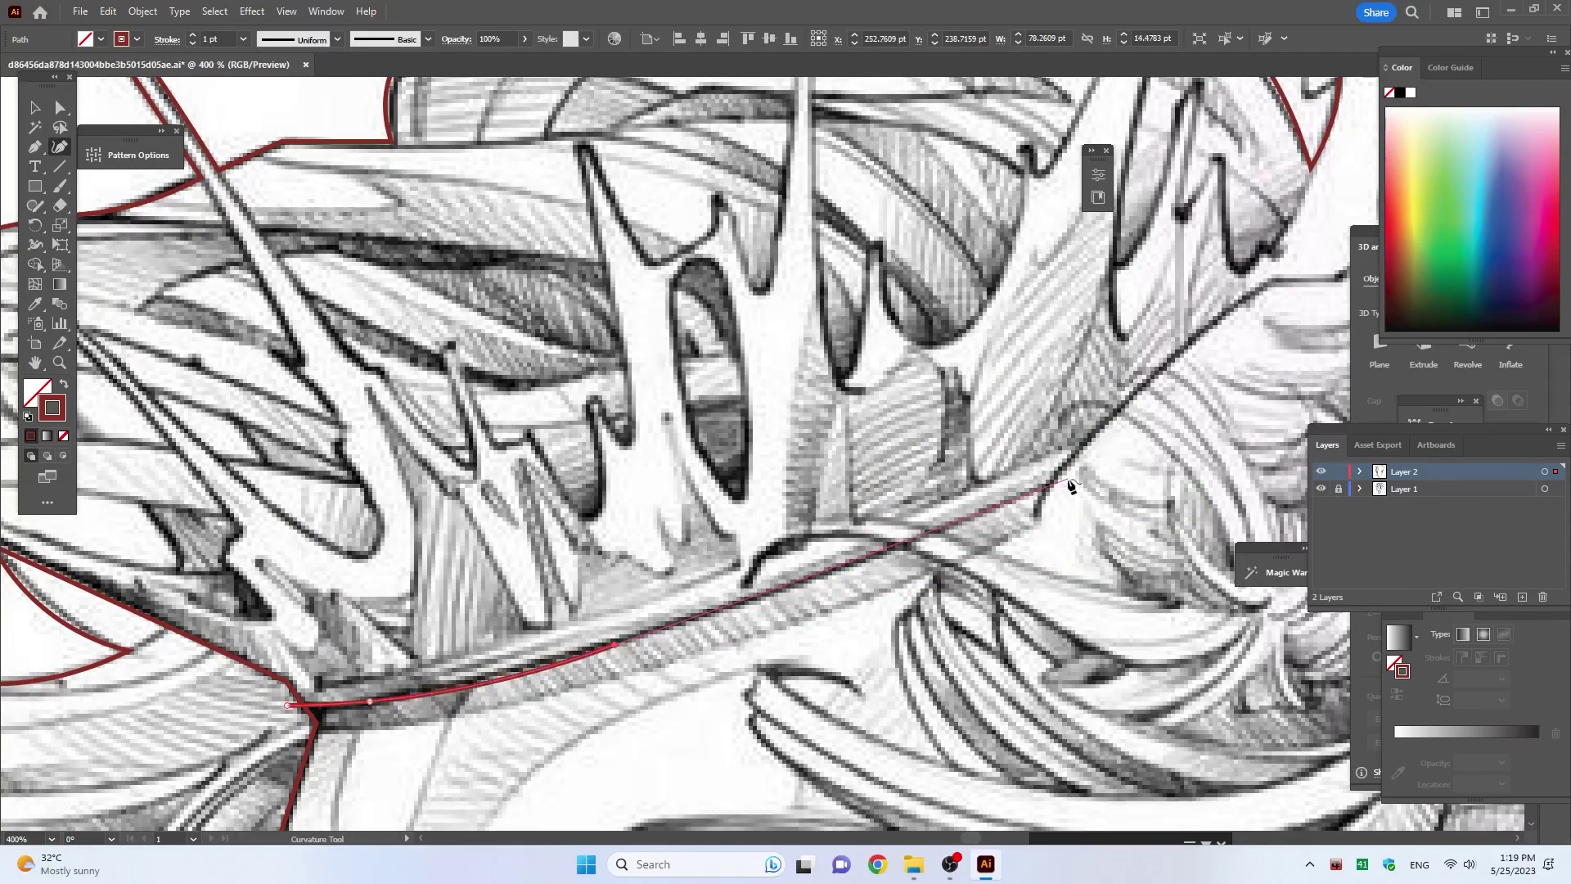
click(1067, 479)
click(1100, 433)
click(994, 480)
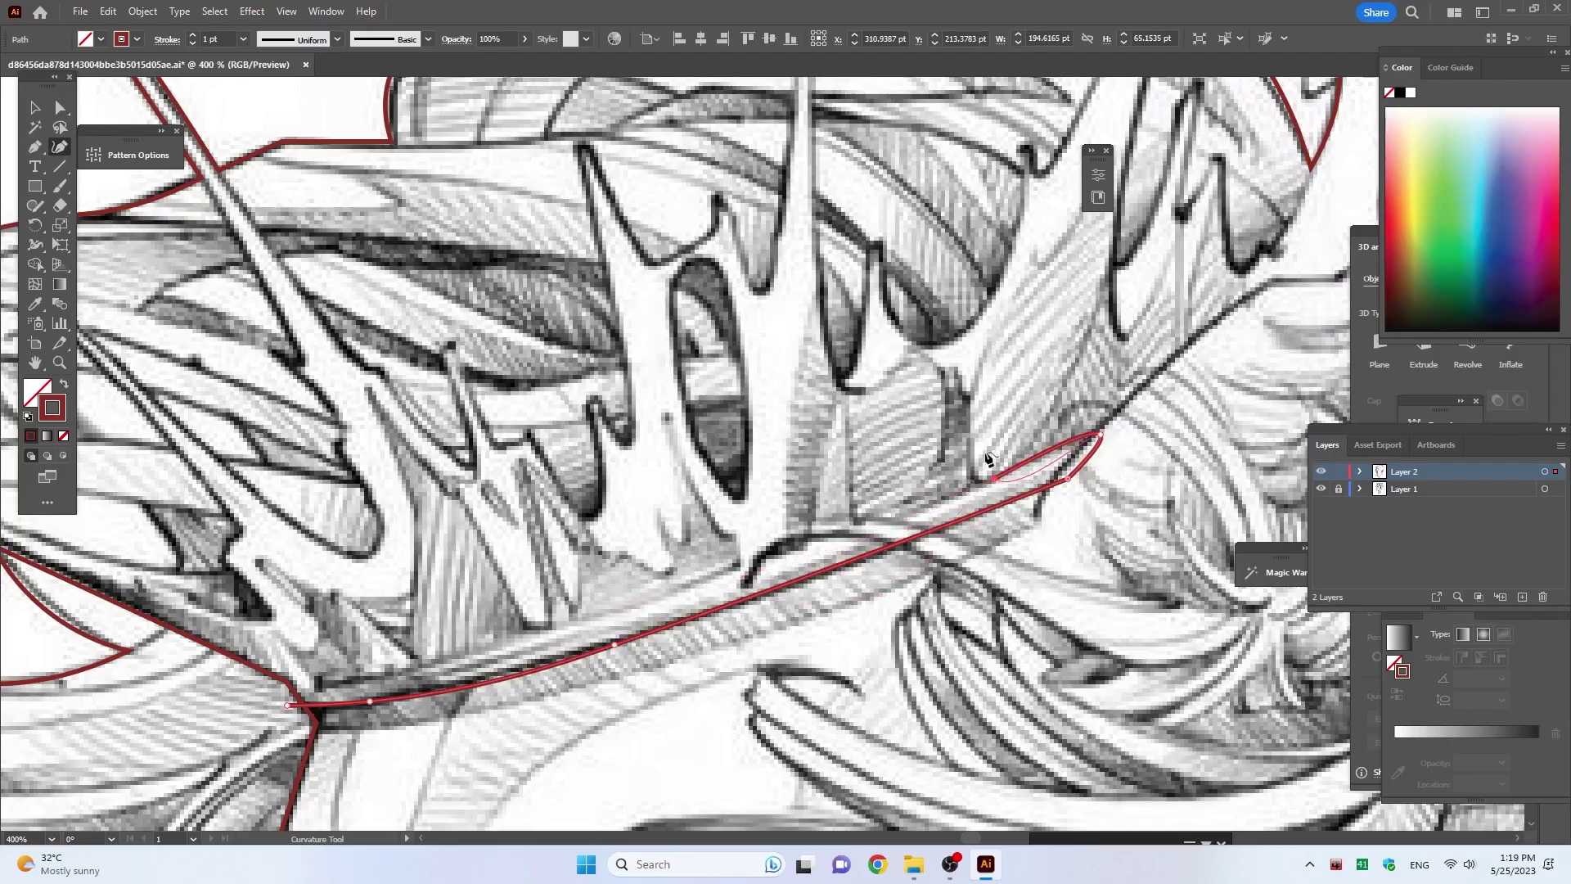
click(942, 499)
click(526, 634)
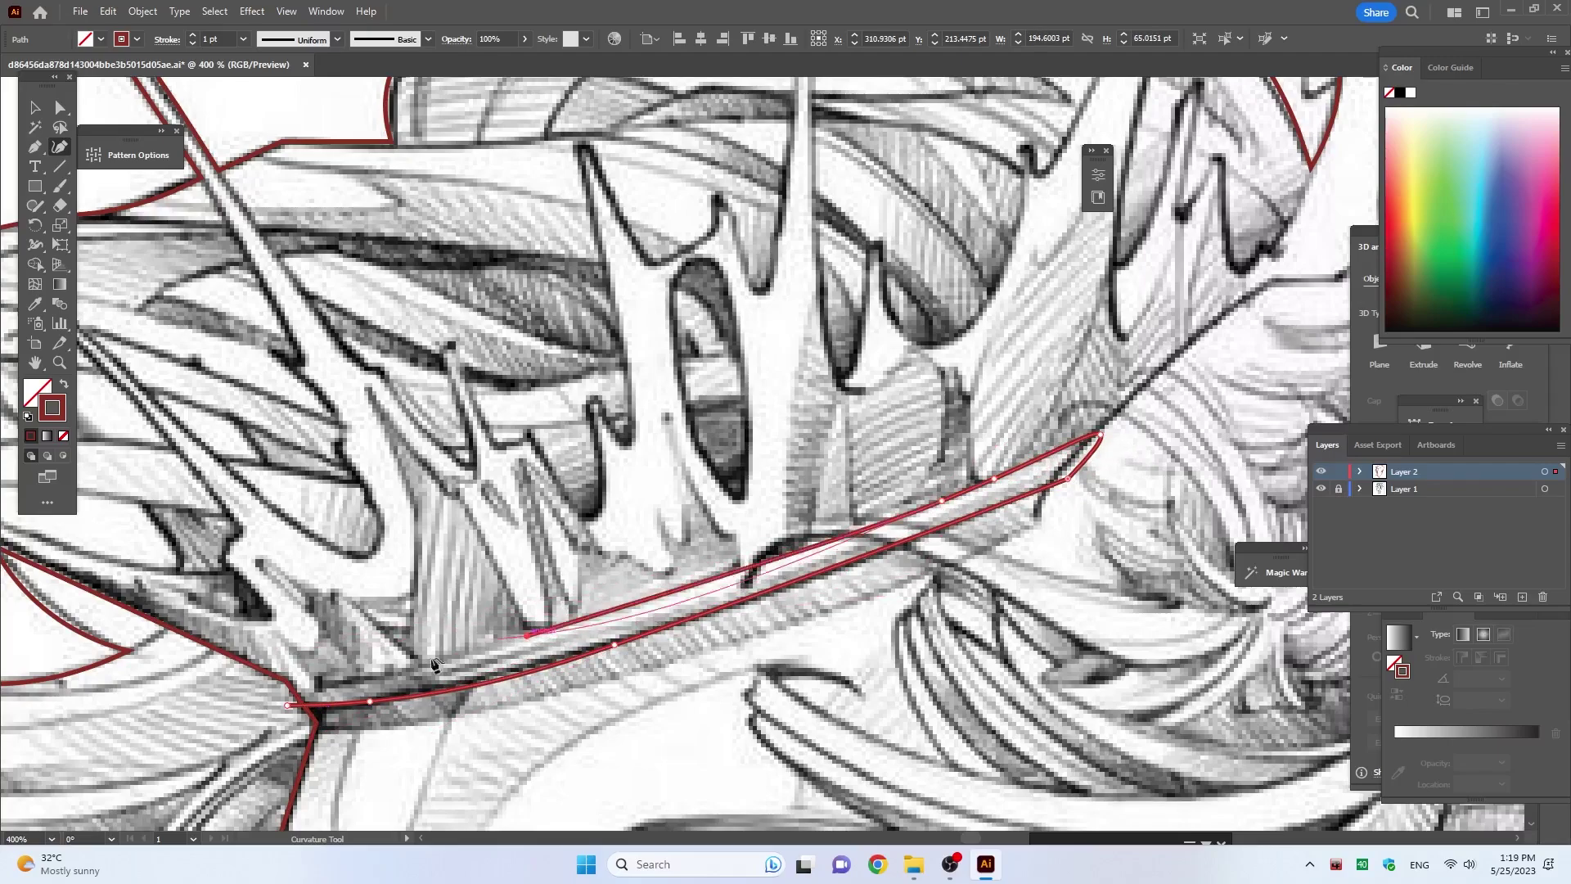
click(284, 708)
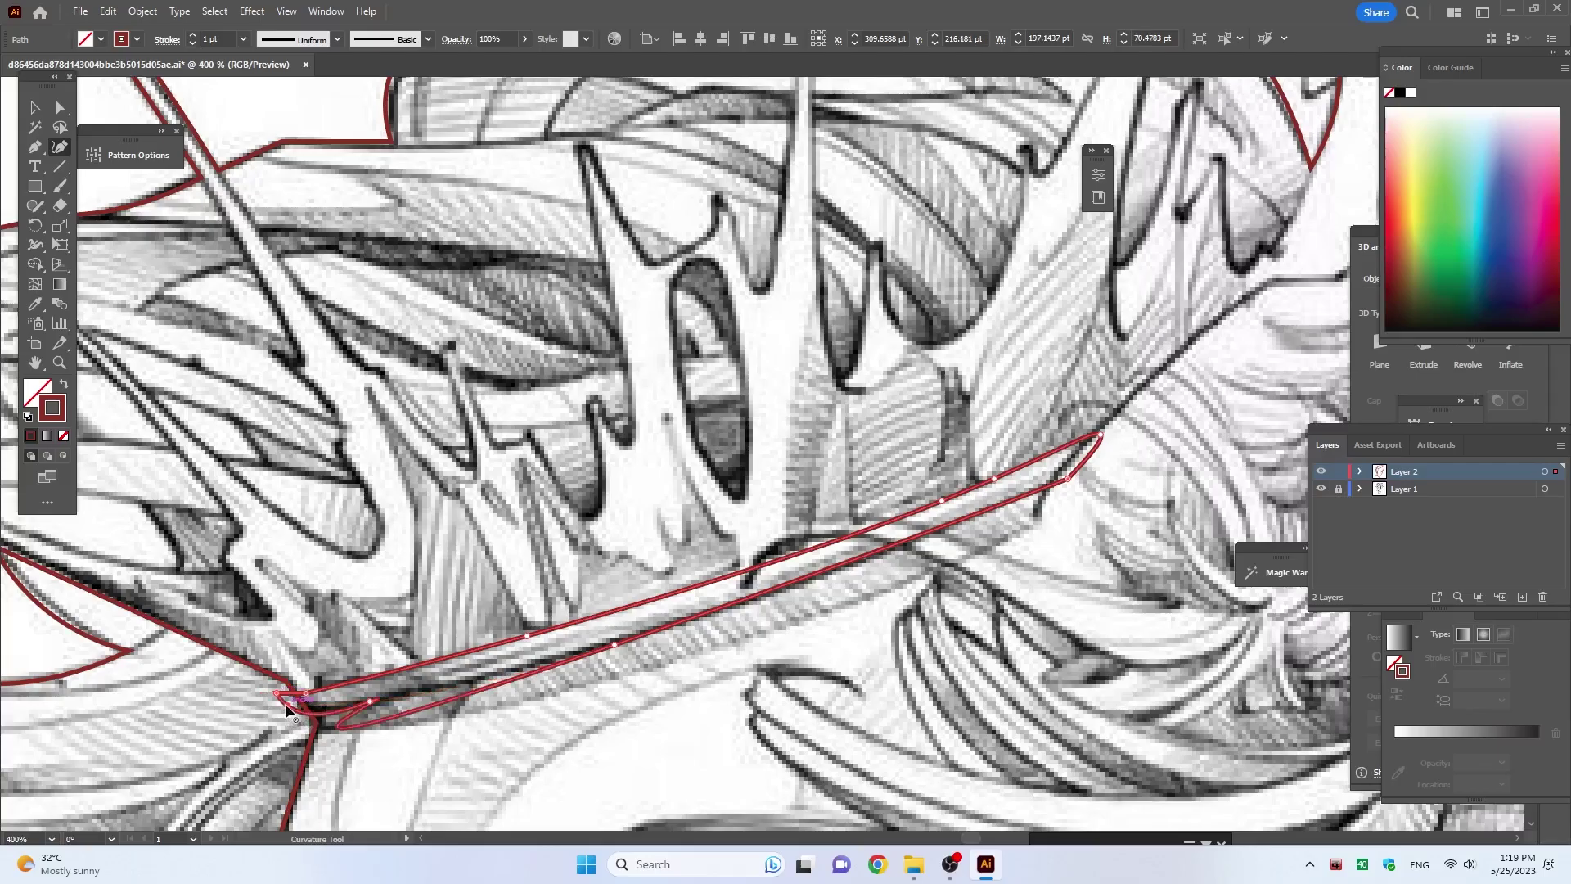
Step: Start a nose bridge line below the band, curving it to the eye corner
key(ctrl+minus)
key(ctrl+minus)
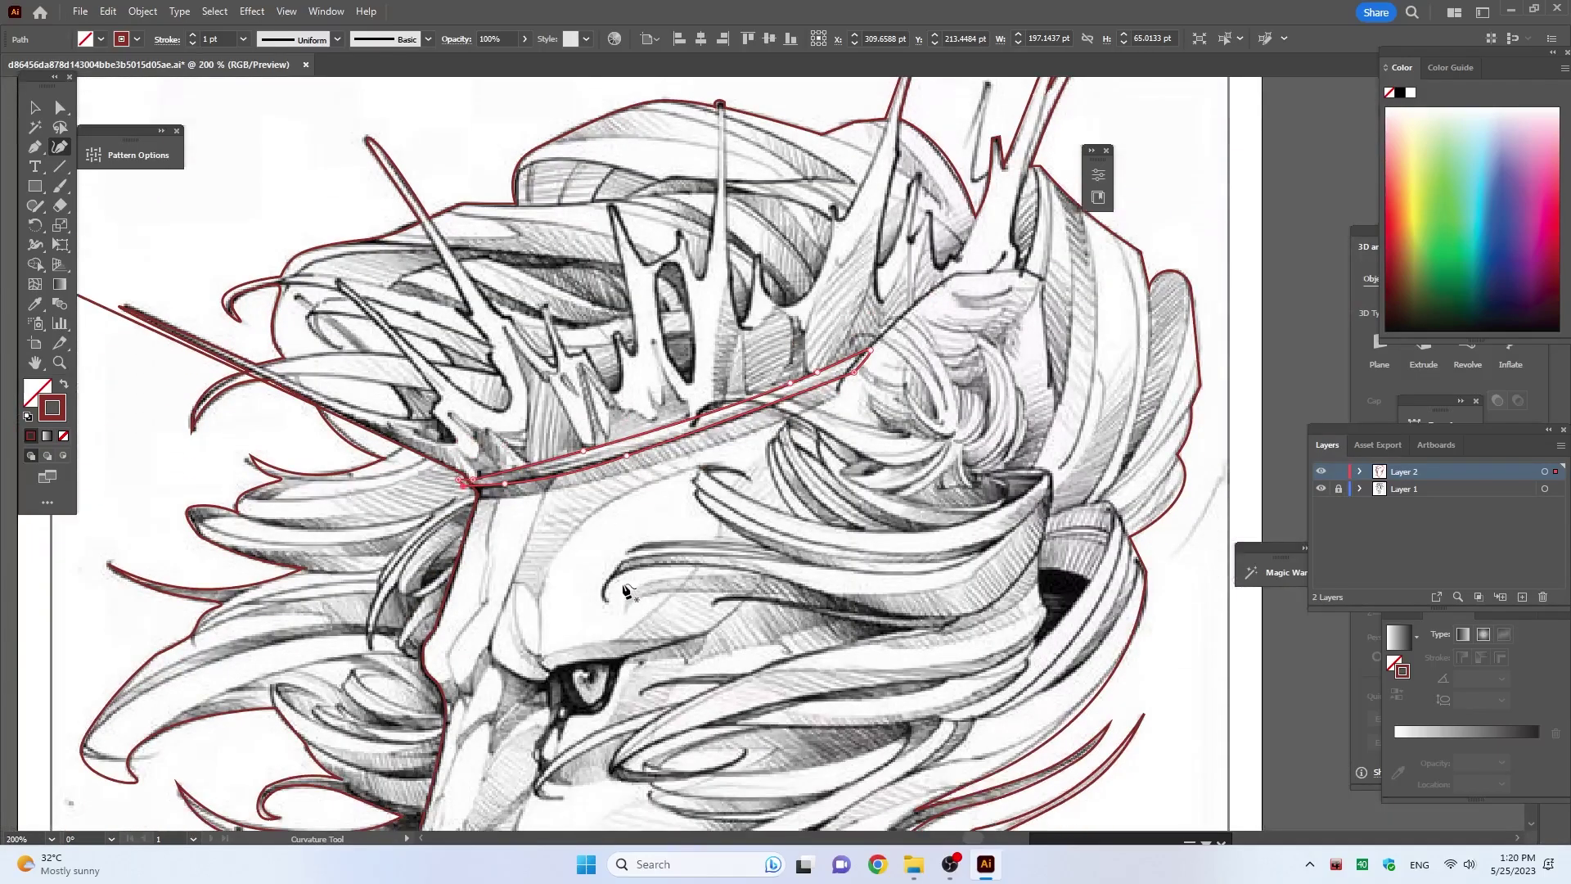
scroll(550, 528, down, 4)
scroll(550, 528, down, 3)
key(ctrl+plus)
key(ctrl+plus)
key(ctrl+plus)
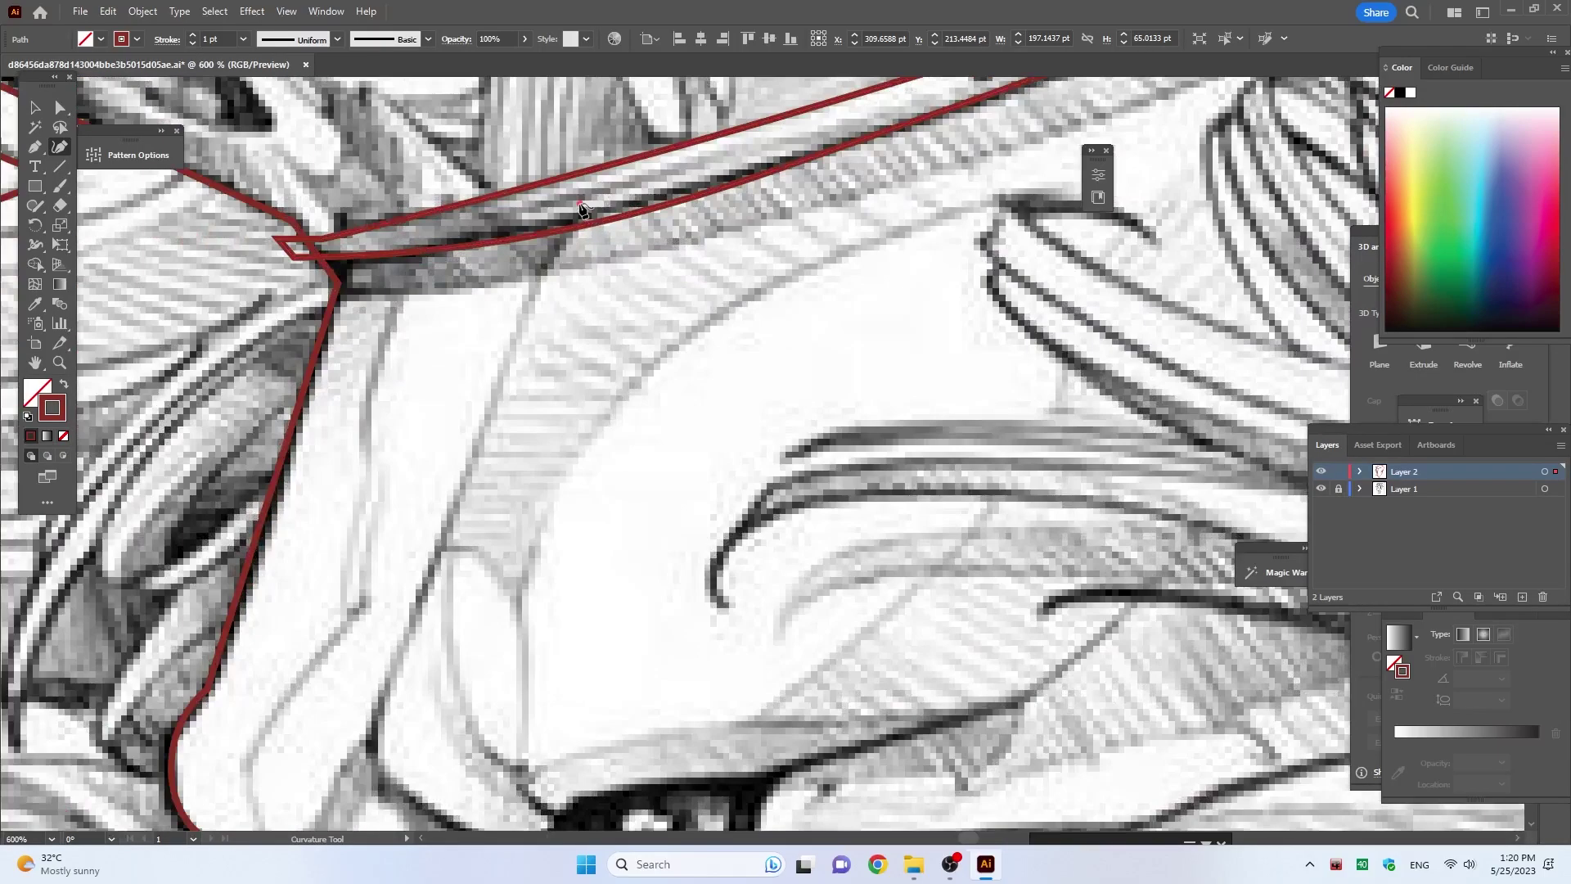
click(540, 272)
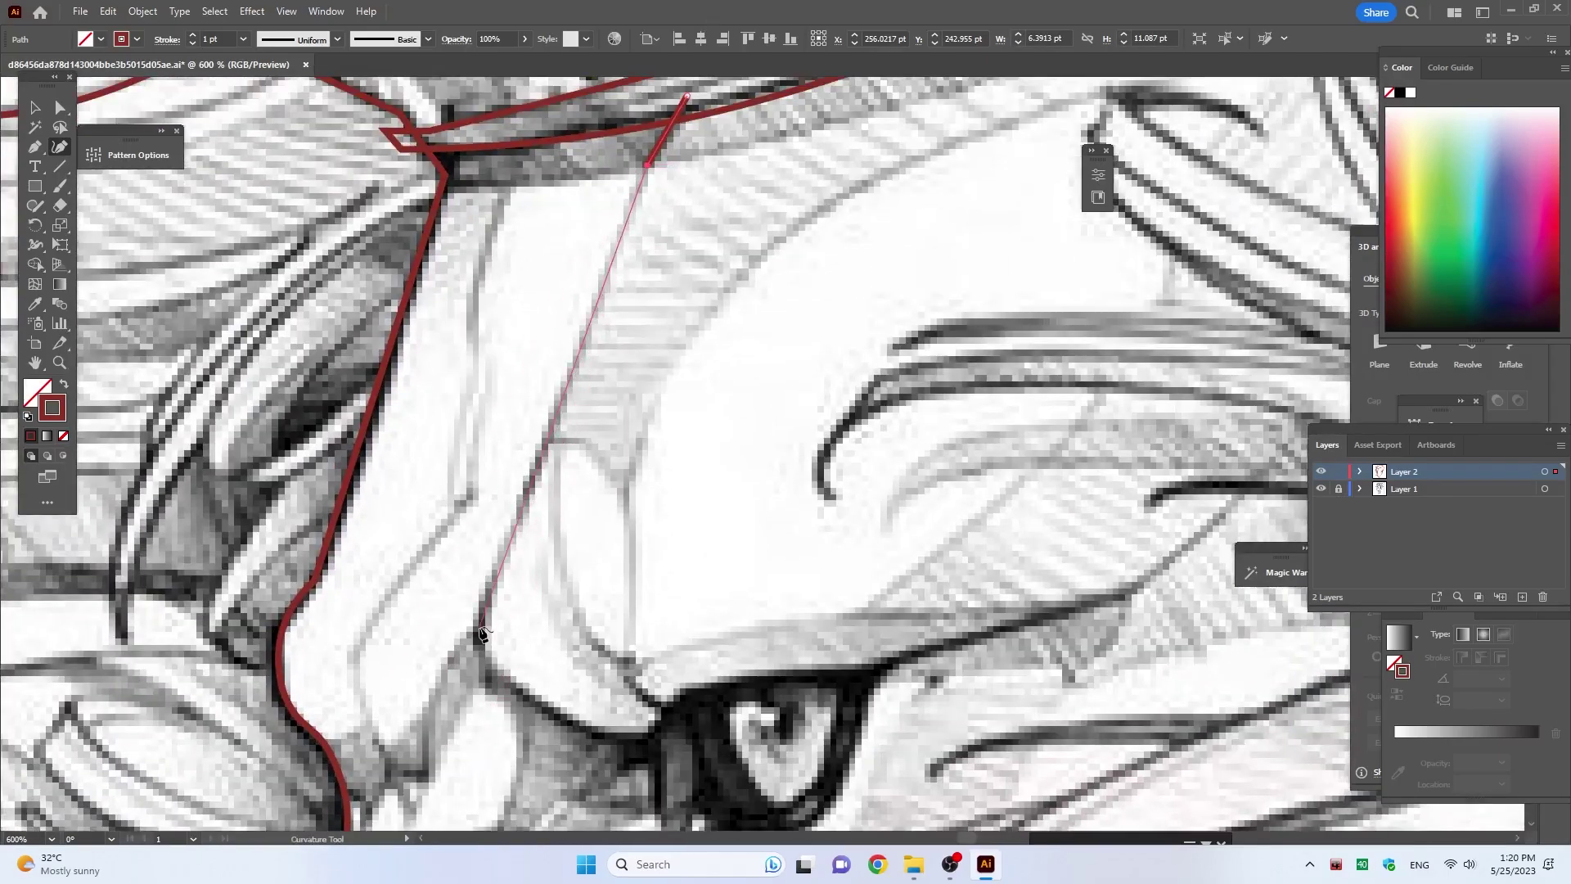
click(477, 624)
click(484, 667)
click(649, 735)
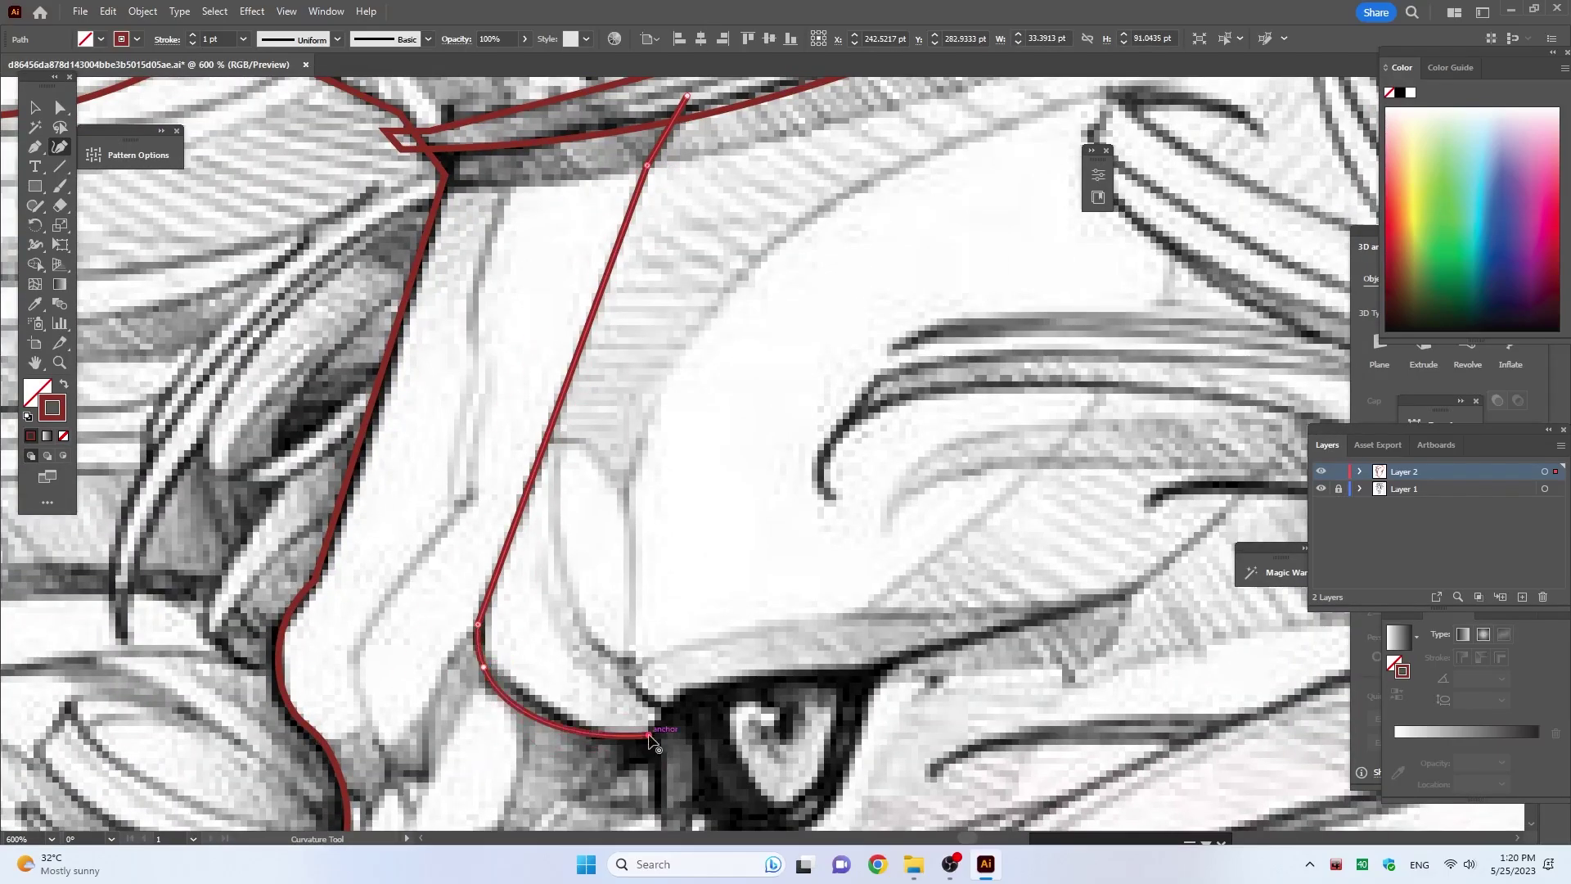
Step: Continue the line down beside the eye and lower along the nose
key(ctrl+minus)
click(746, 365)
click(728, 416)
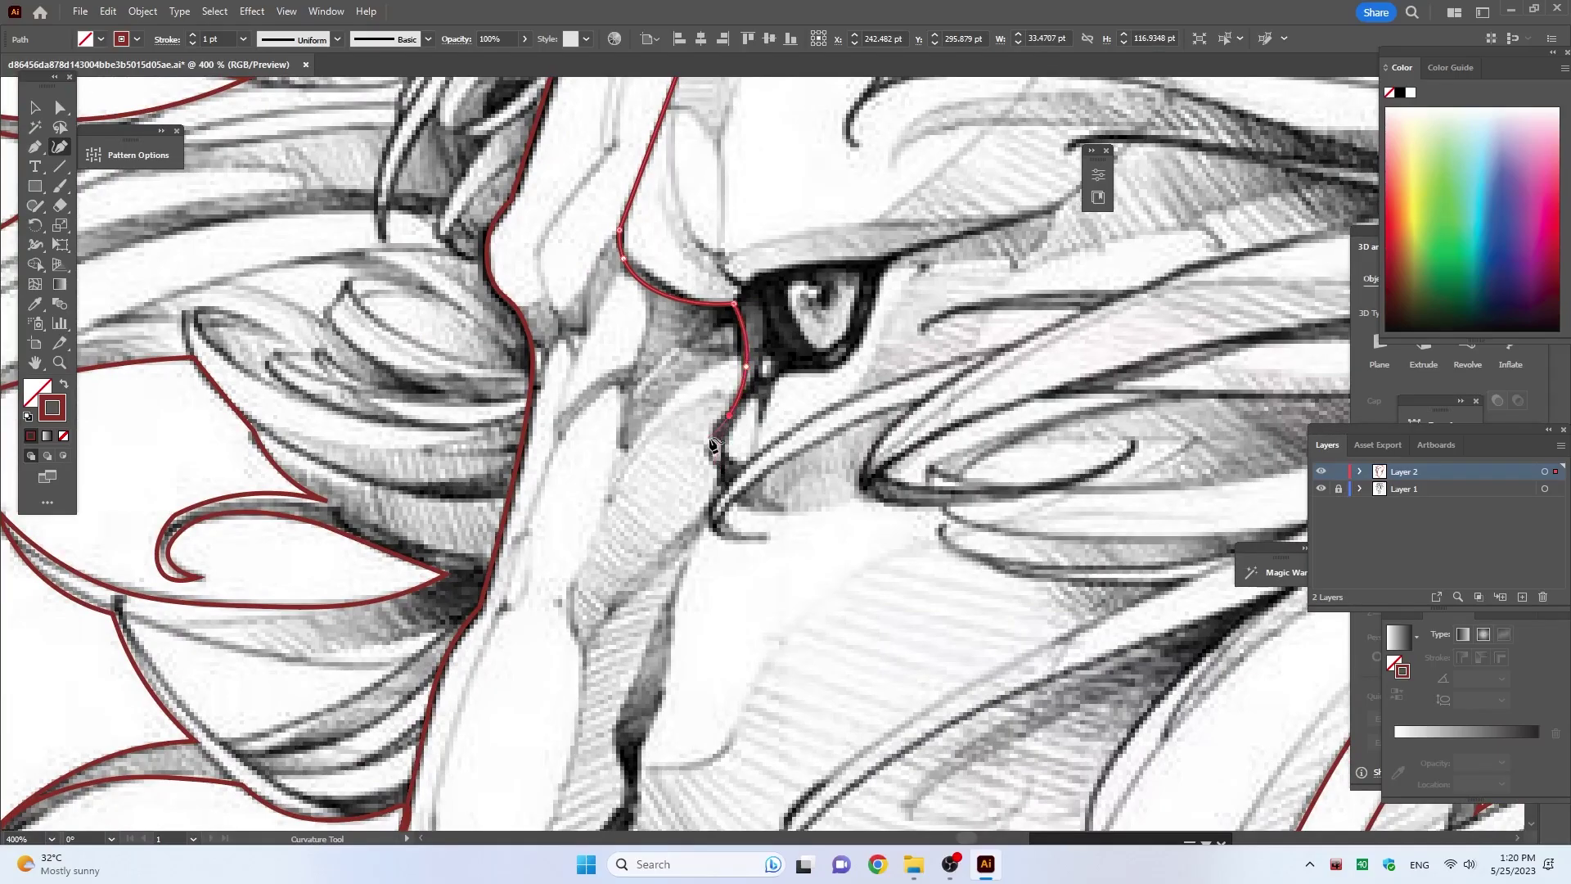
click(706, 442)
click(720, 472)
click(685, 560)
Step: Extend the line down the nose side around the nose tip and join it to the existing outline
scroll(686, 560, down, 5)
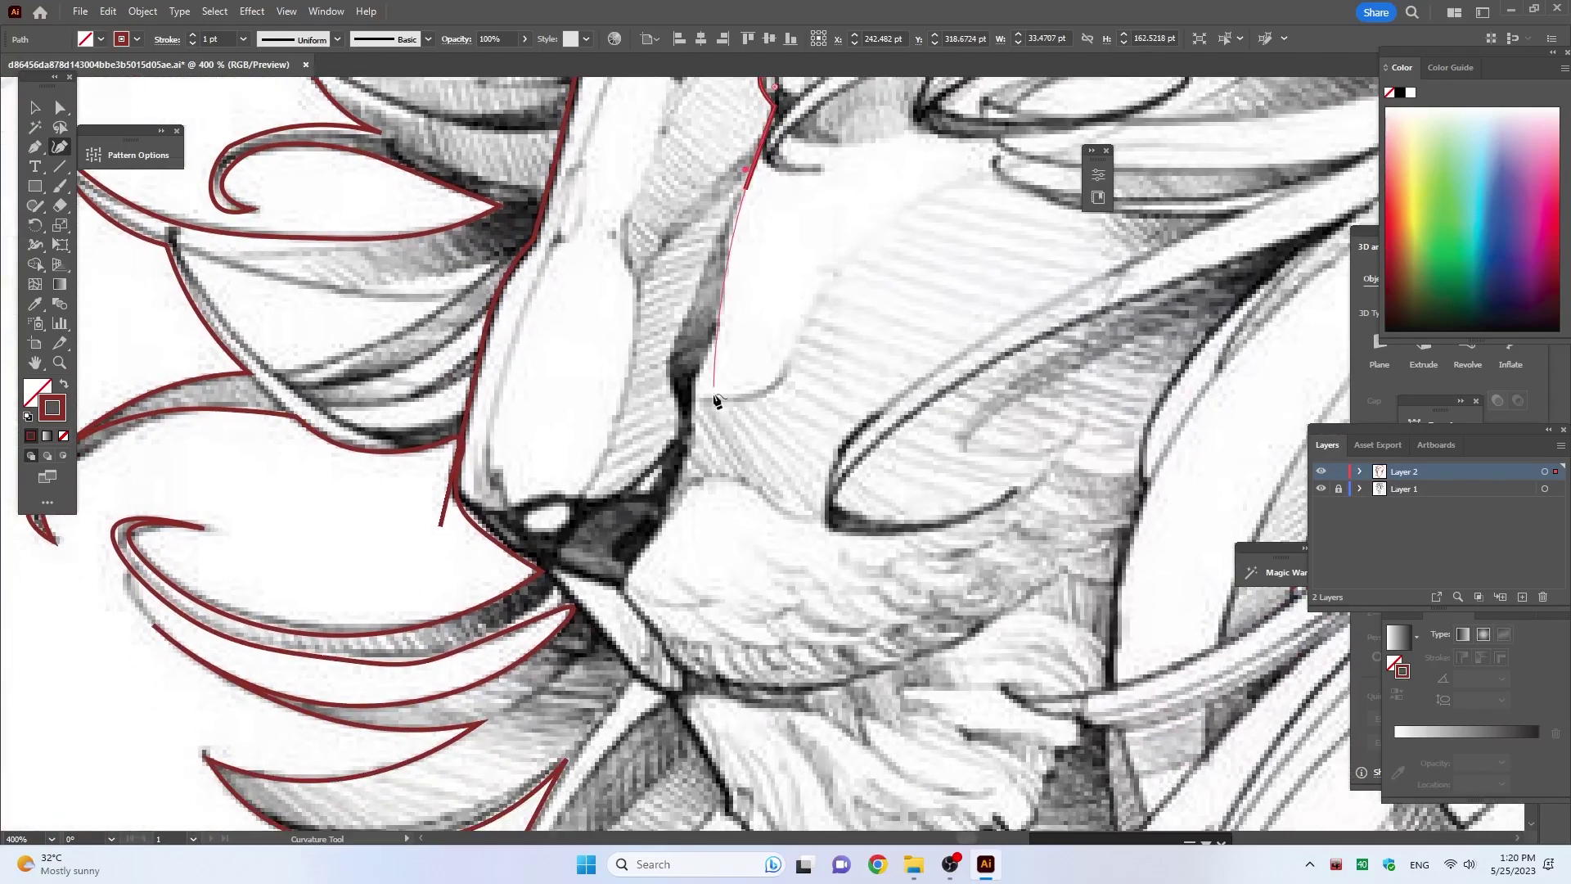
click(716, 332)
click(697, 382)
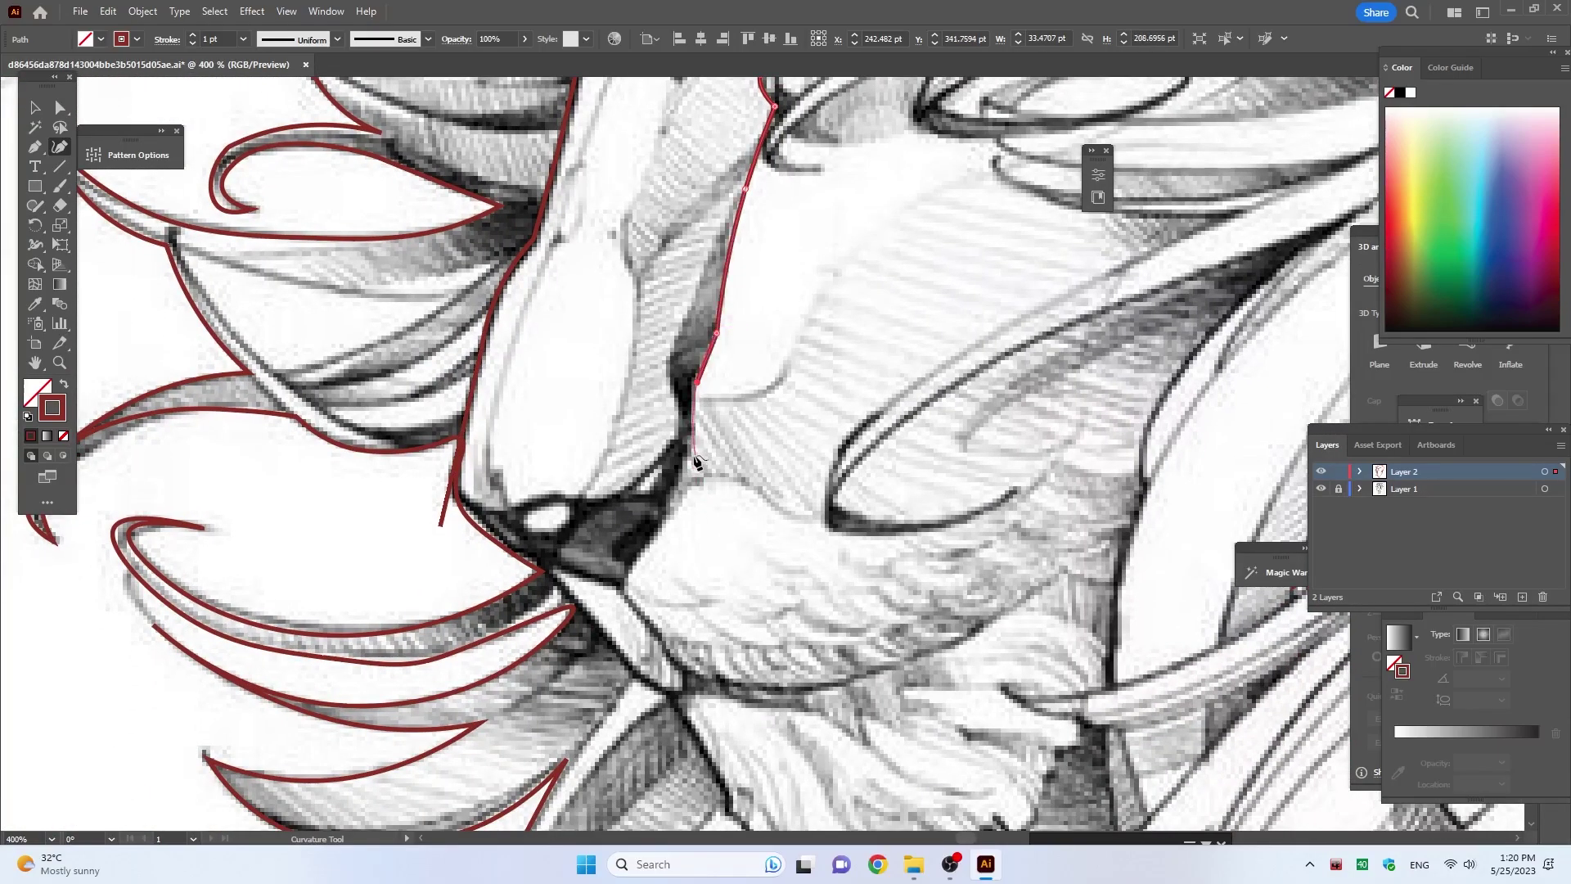
click(692, 456)
click(662, 526)
click(628, 570)
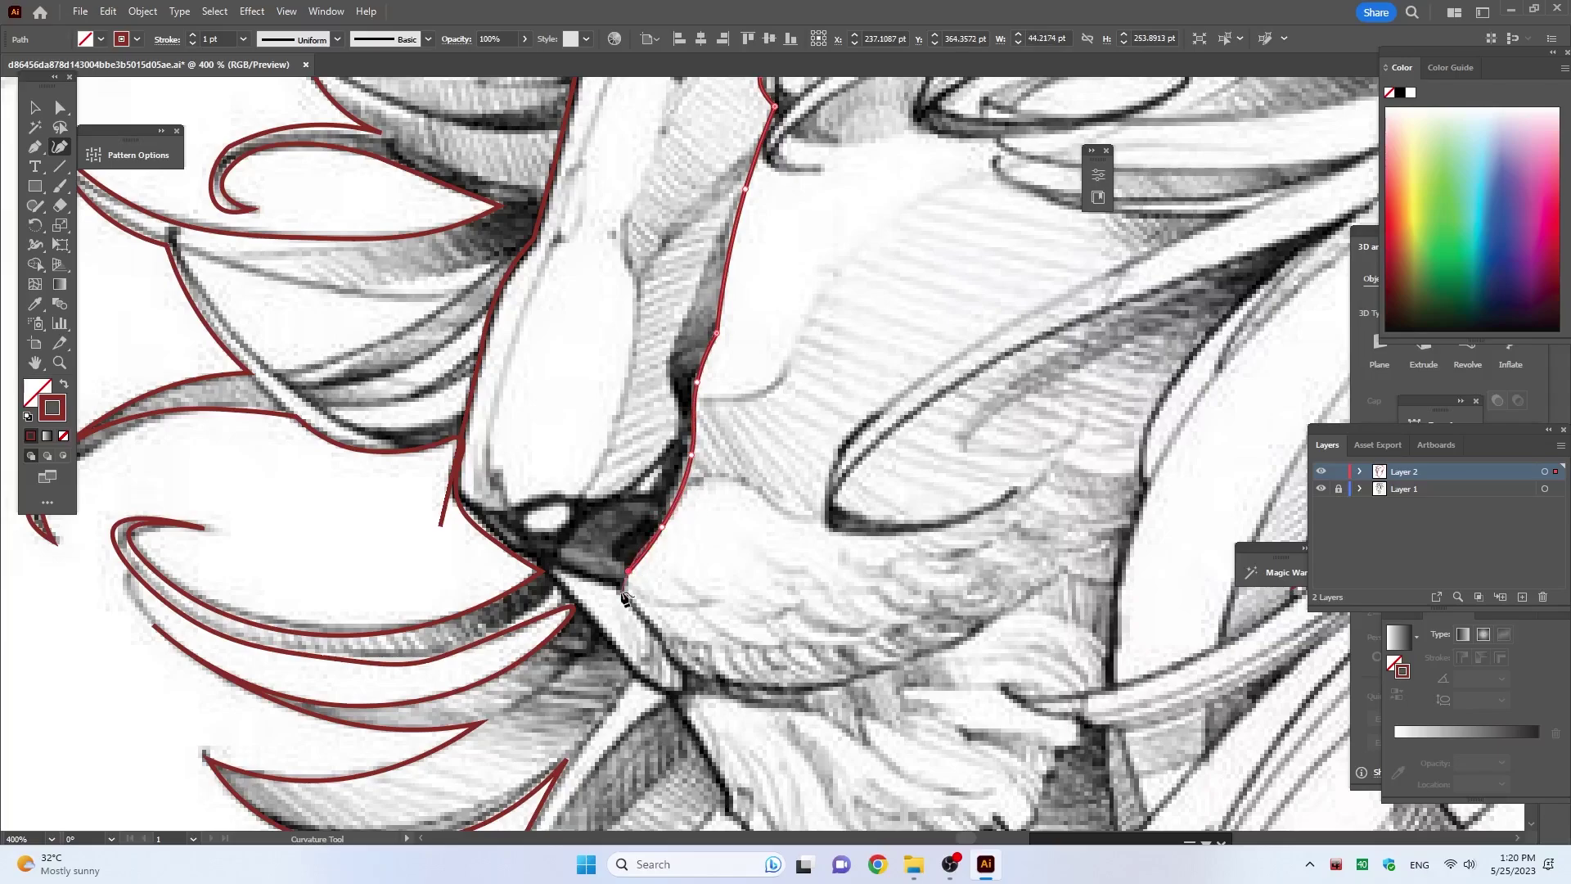
click(596, 583)
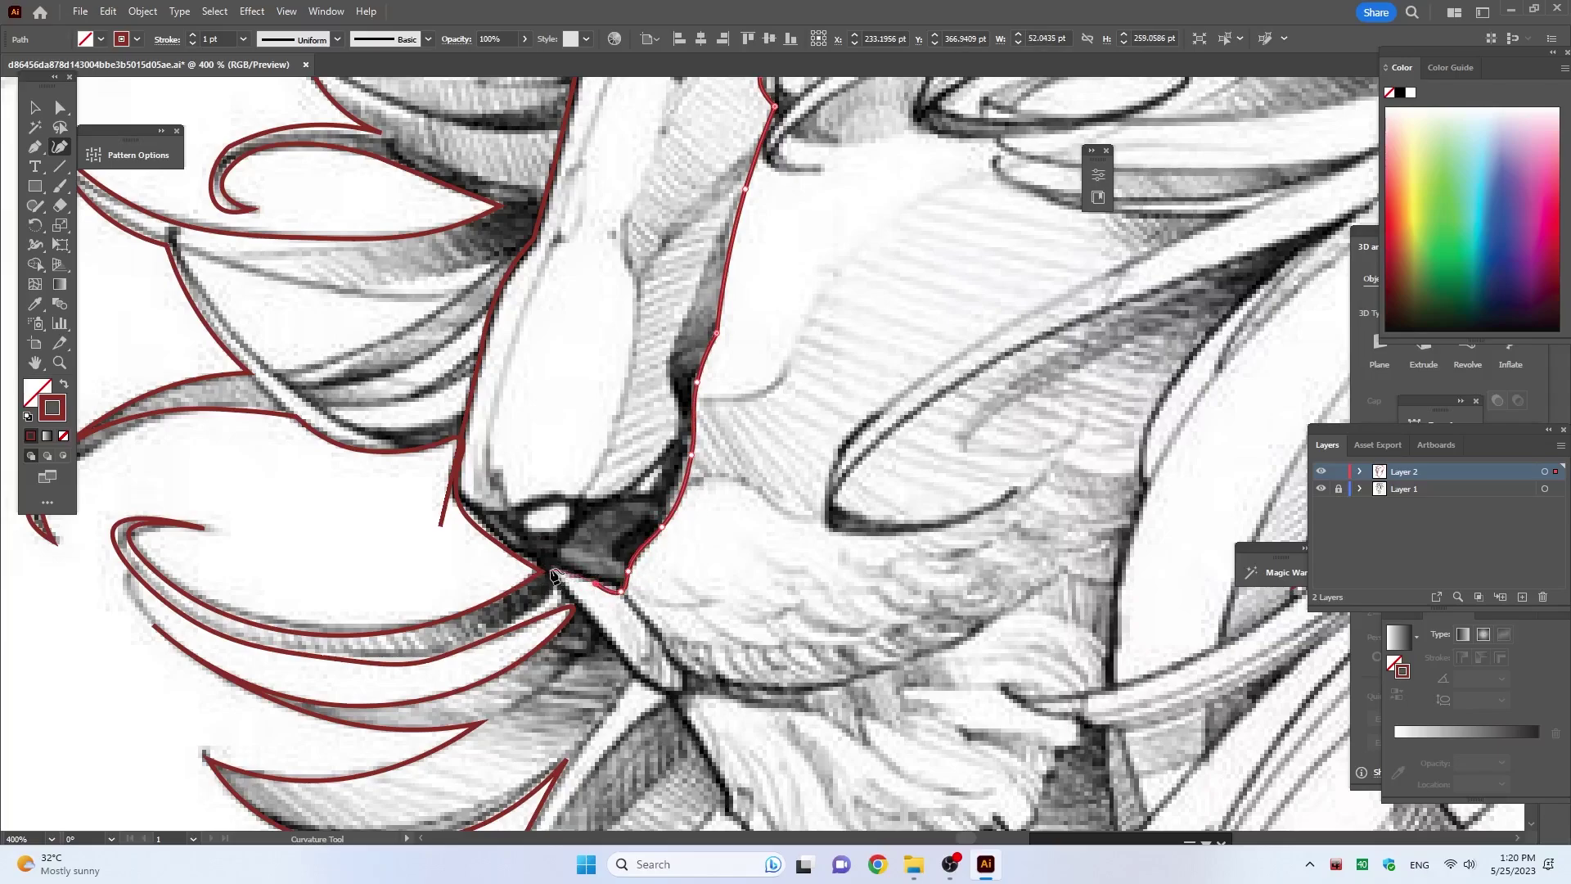
click(543, 571)
click(506, 596)
Step: Draw a new curve around the nose tip tracing upward, adjusting one anchor's position
click(436, 460)
click(486, 508)
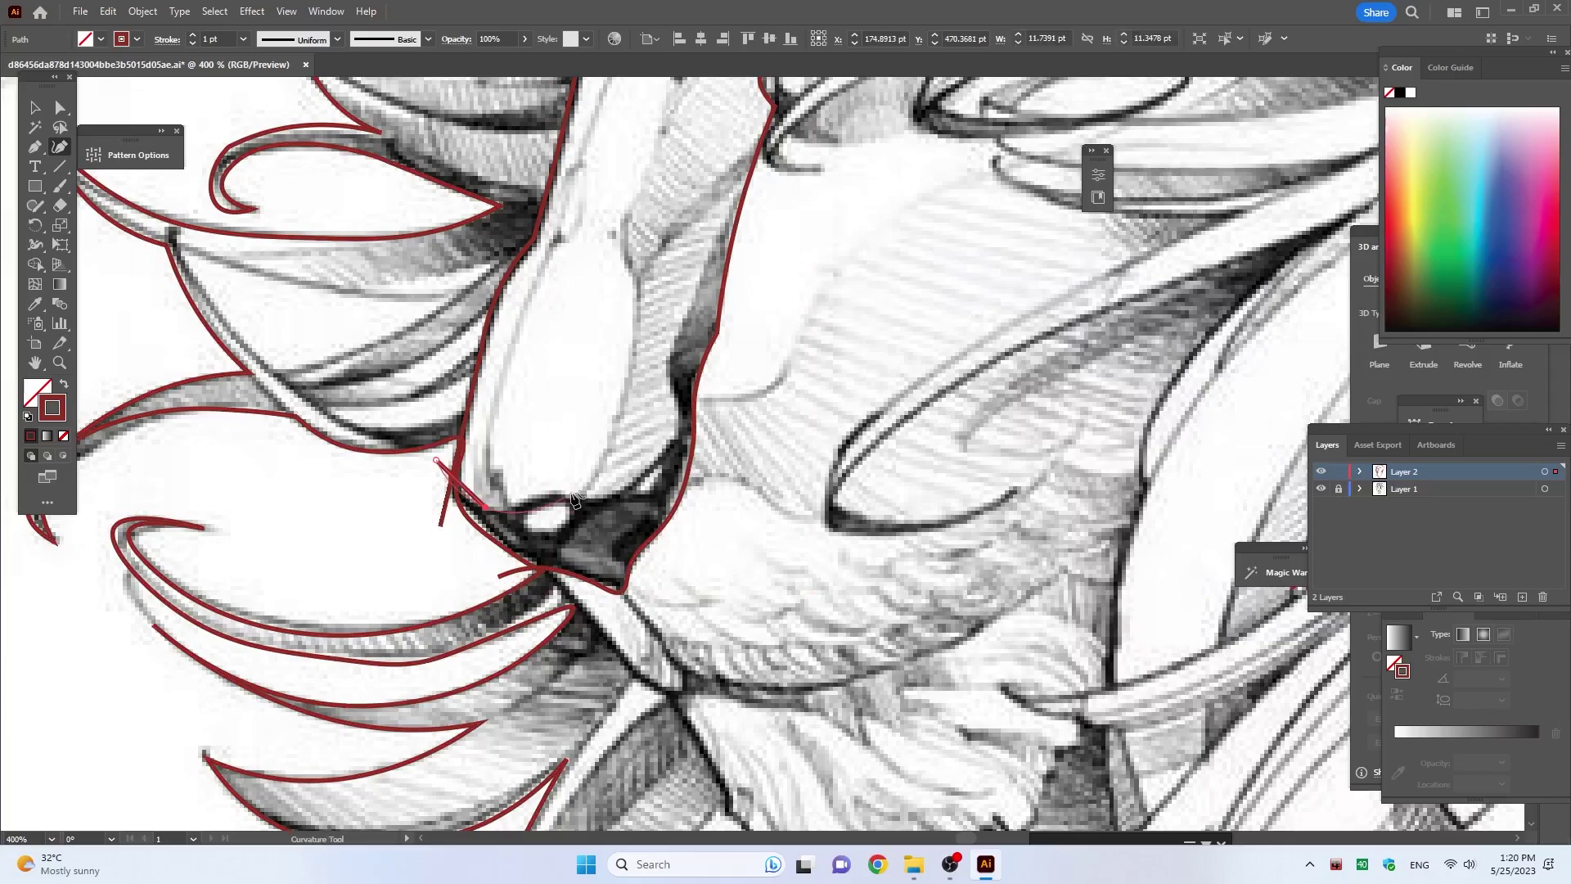
click(553, 497)
click(674, 445)
click(676, 394)
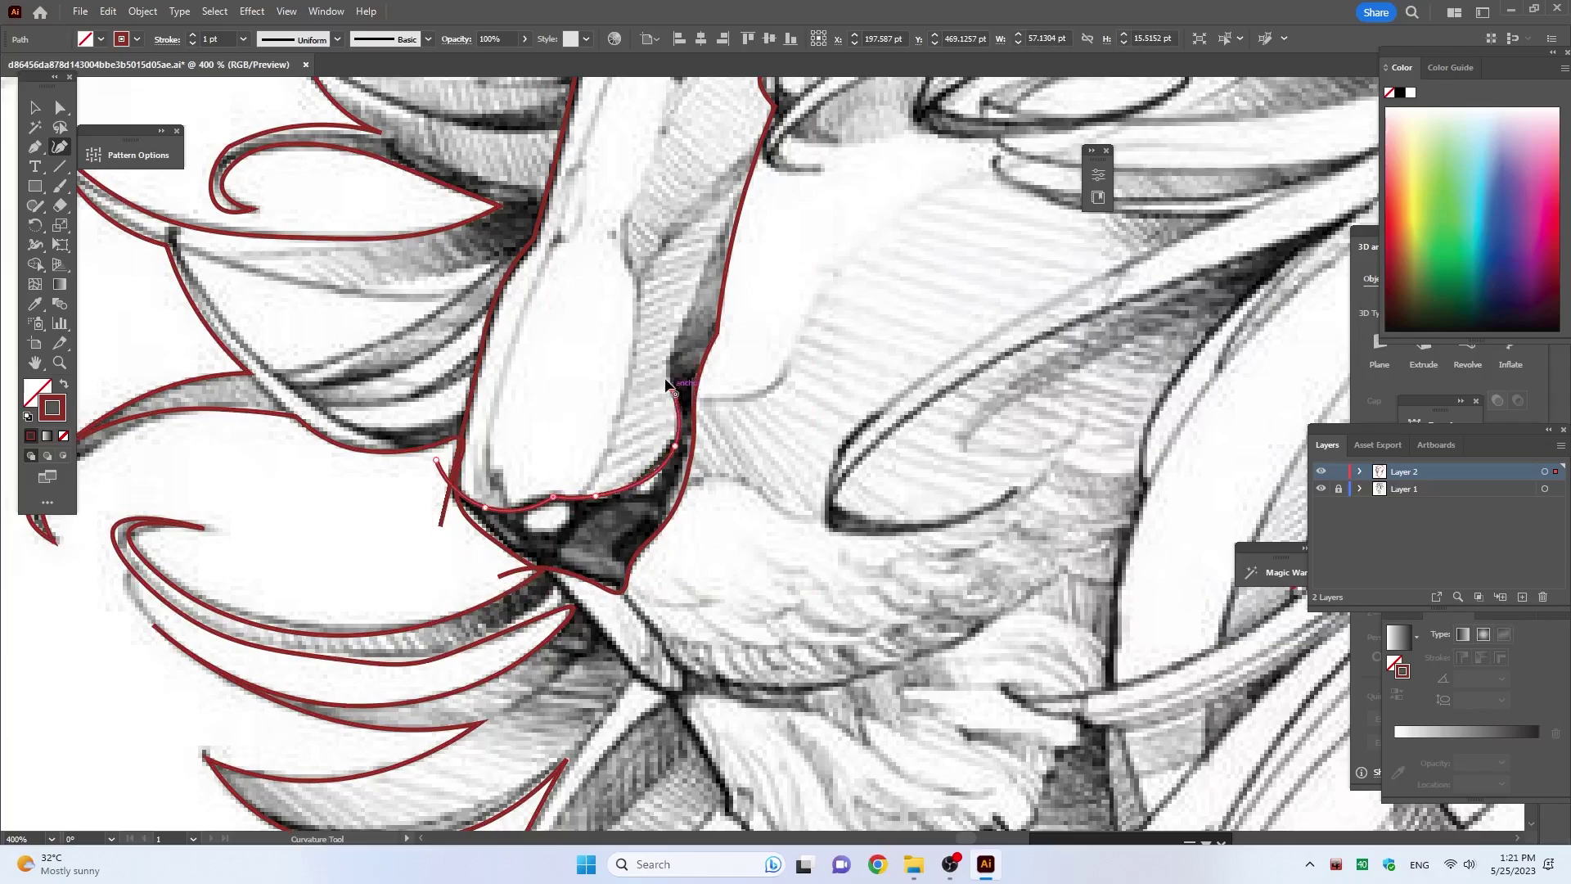
click(669, 360)
drag(672, 389, 680, 407)
Step: Add points higher up the nose and extend the curve toward the eye
click(686, 329)
click(698, 283)
scroll(699, 287, up, 5)
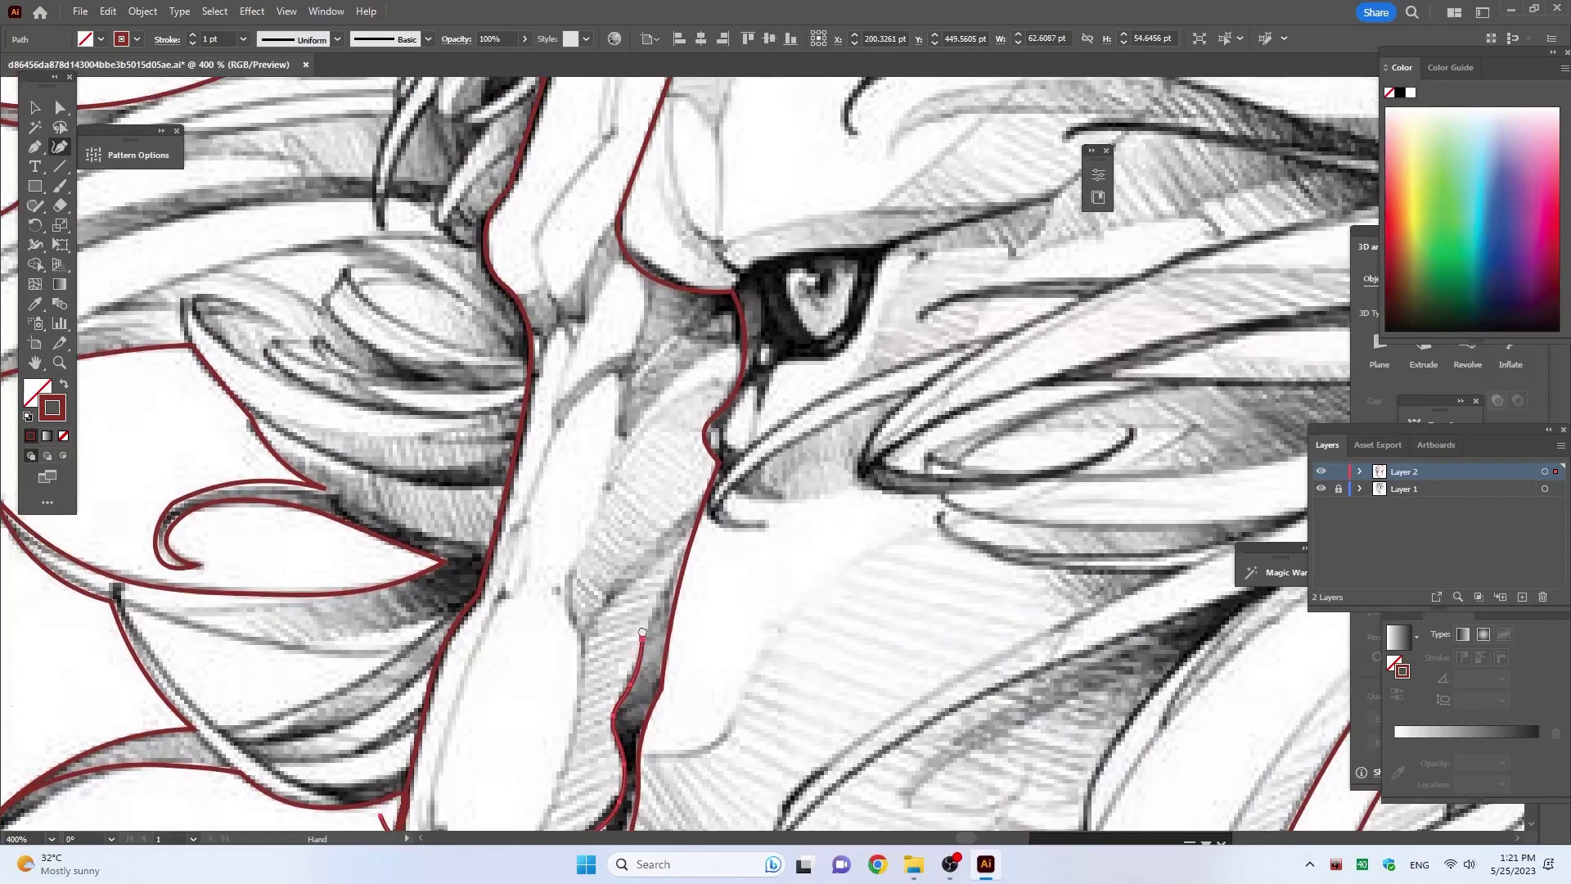
click(704, 529)
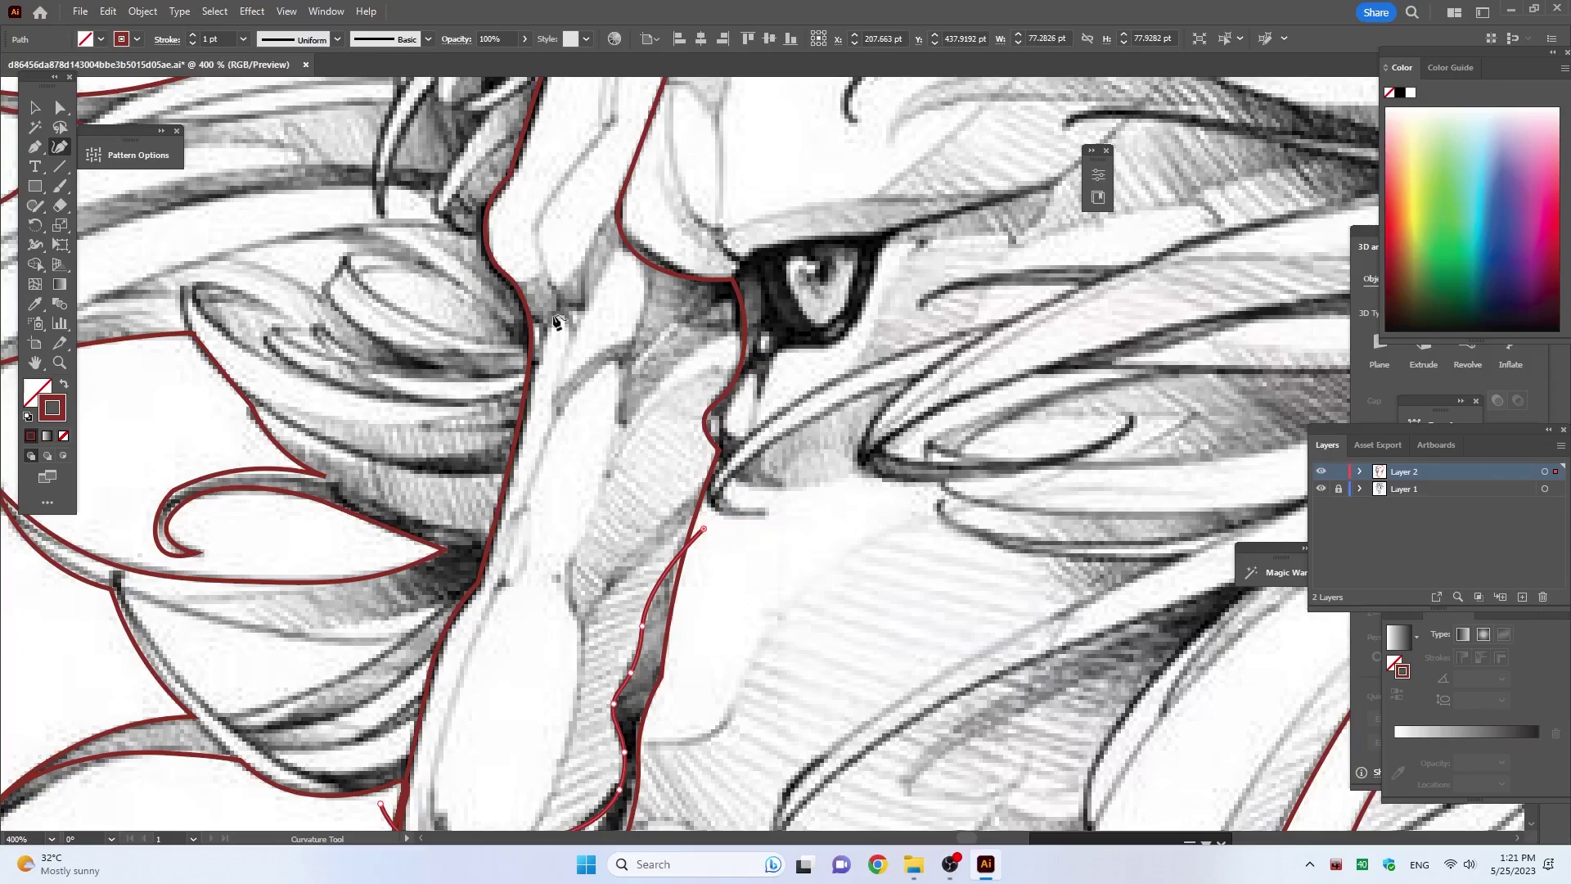
scroll(619, 214, down, 1)
Step: Draw a short line beside the nose bridge extending toward the eye
click(646, 260)
click(623, 314)
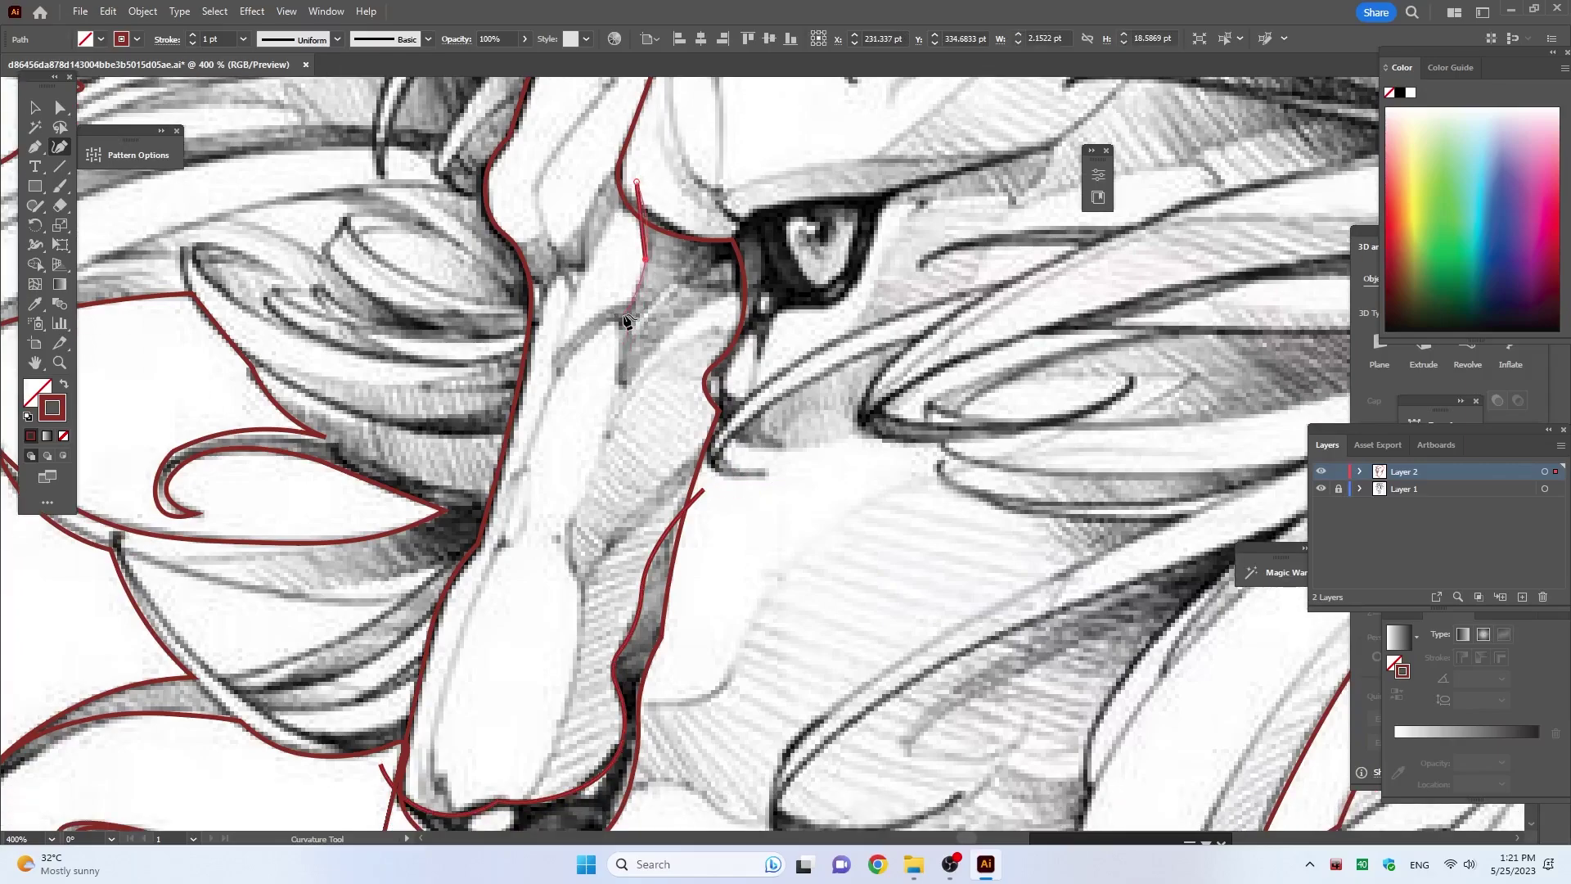
click(652, 347)
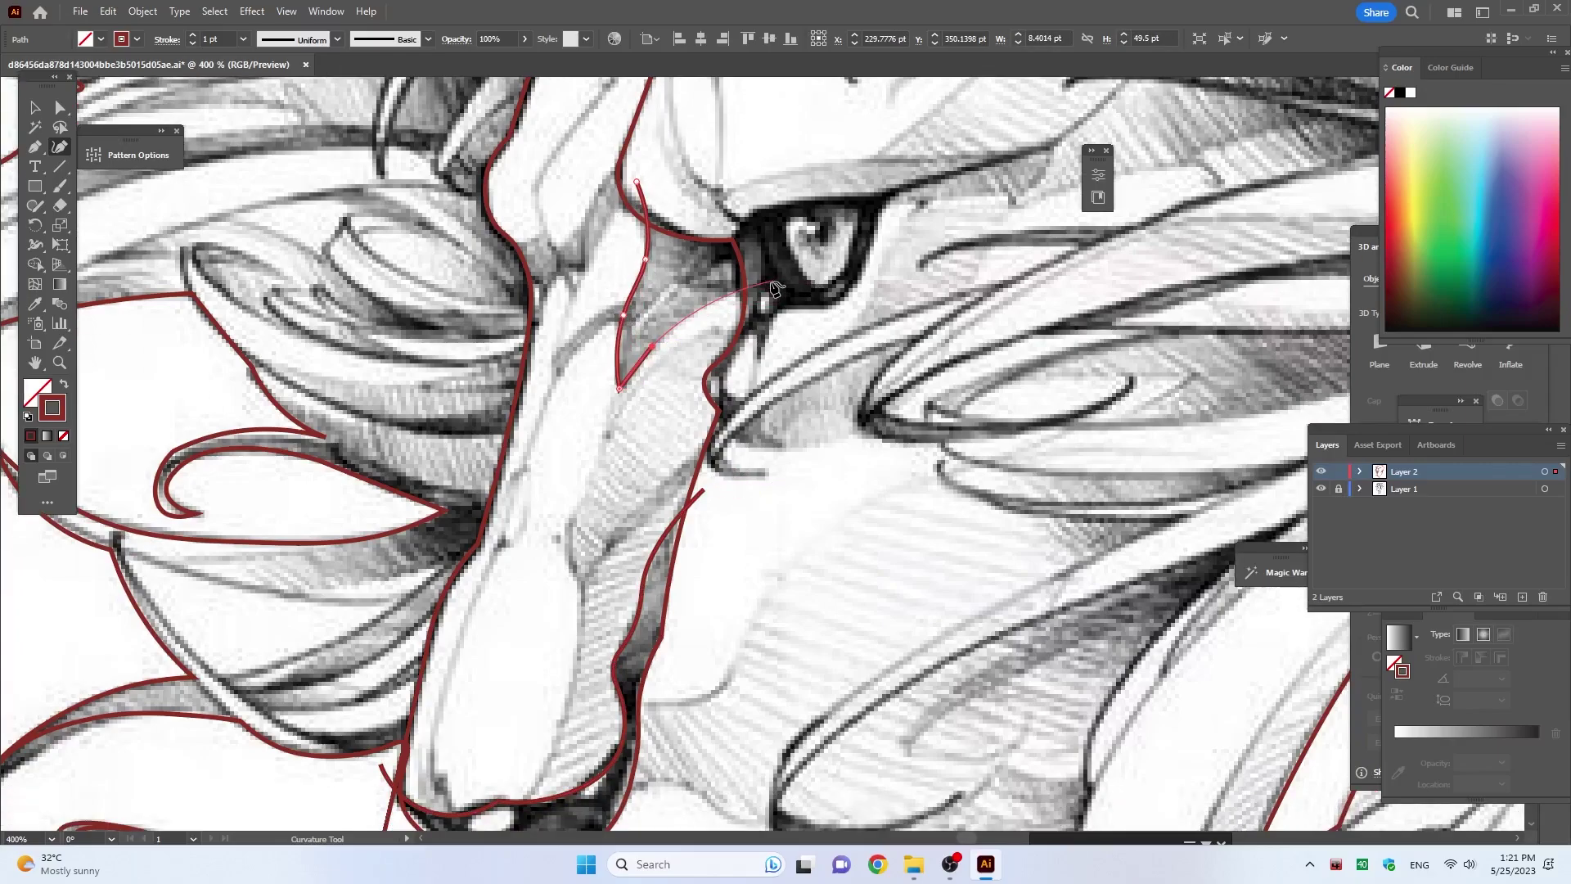
click(764, 284)
Step: Trace another line down the length of the nose bridge
click(630, 348)
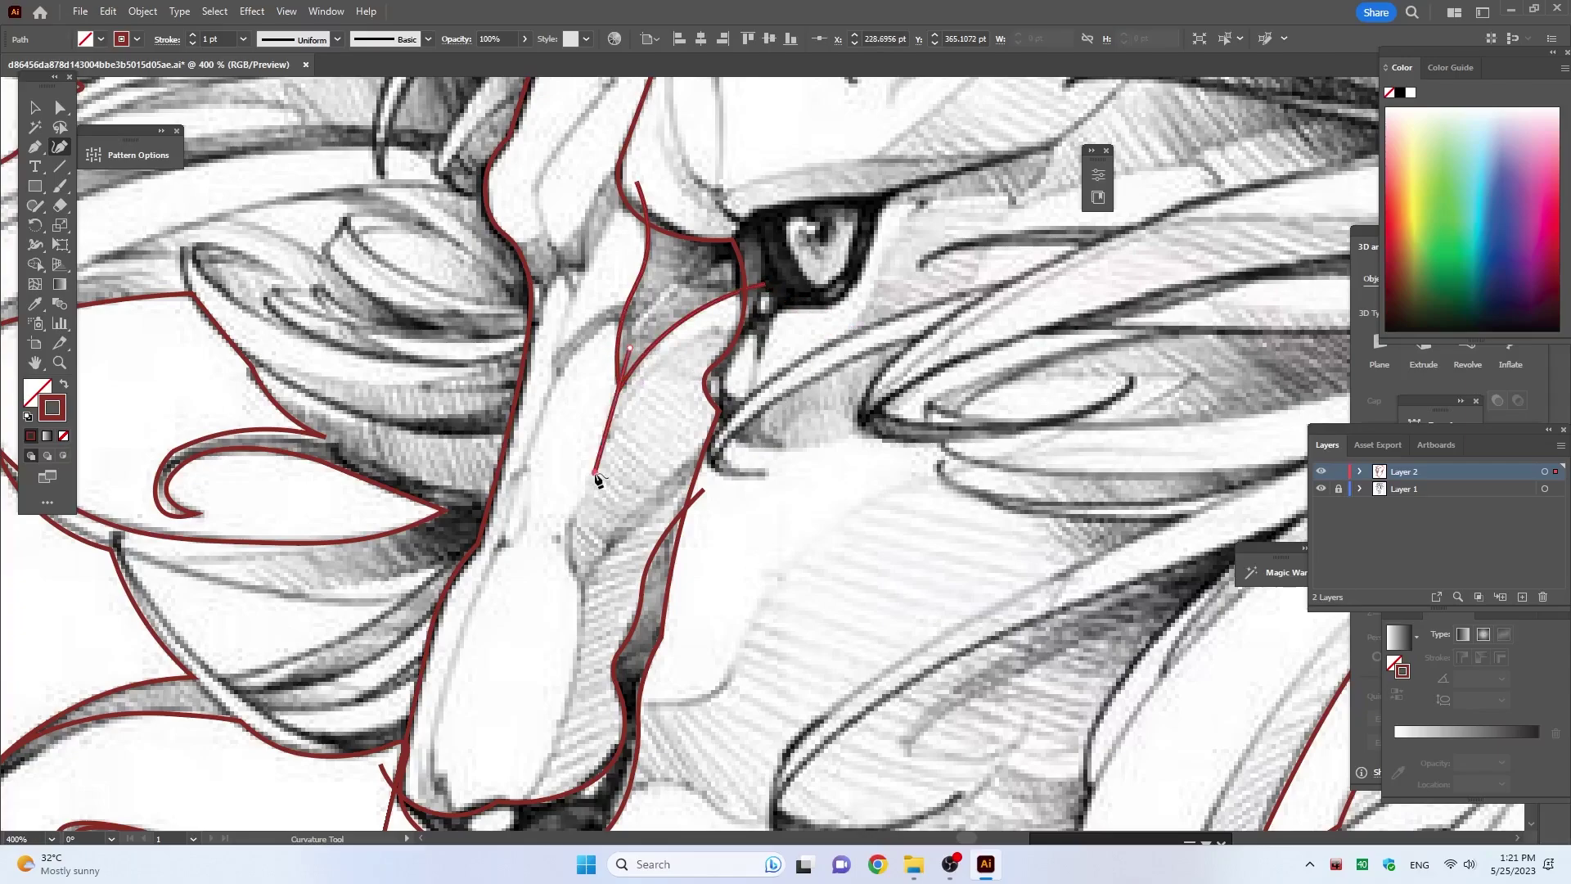
click(595, 472)
click(579, 585)
scroll(580, 584, down, 8)
scroll(579, 584, left, 3)
click(691, 322)
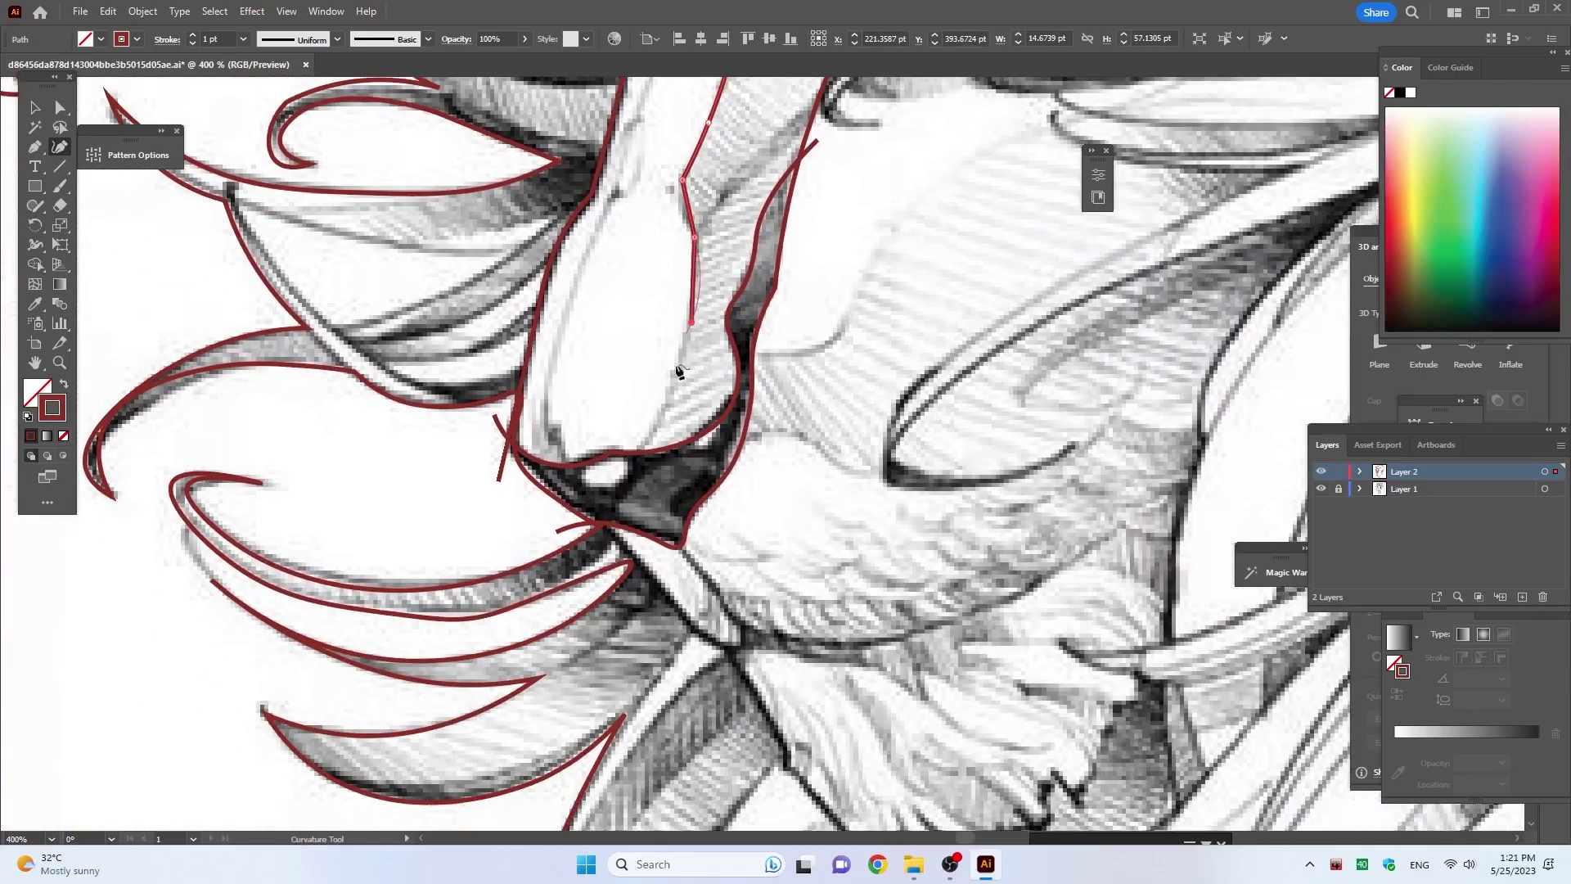
click(605, 491)
Step: Trace the brow curve across and up to the right in red
scroll(676, 483, down, 5)
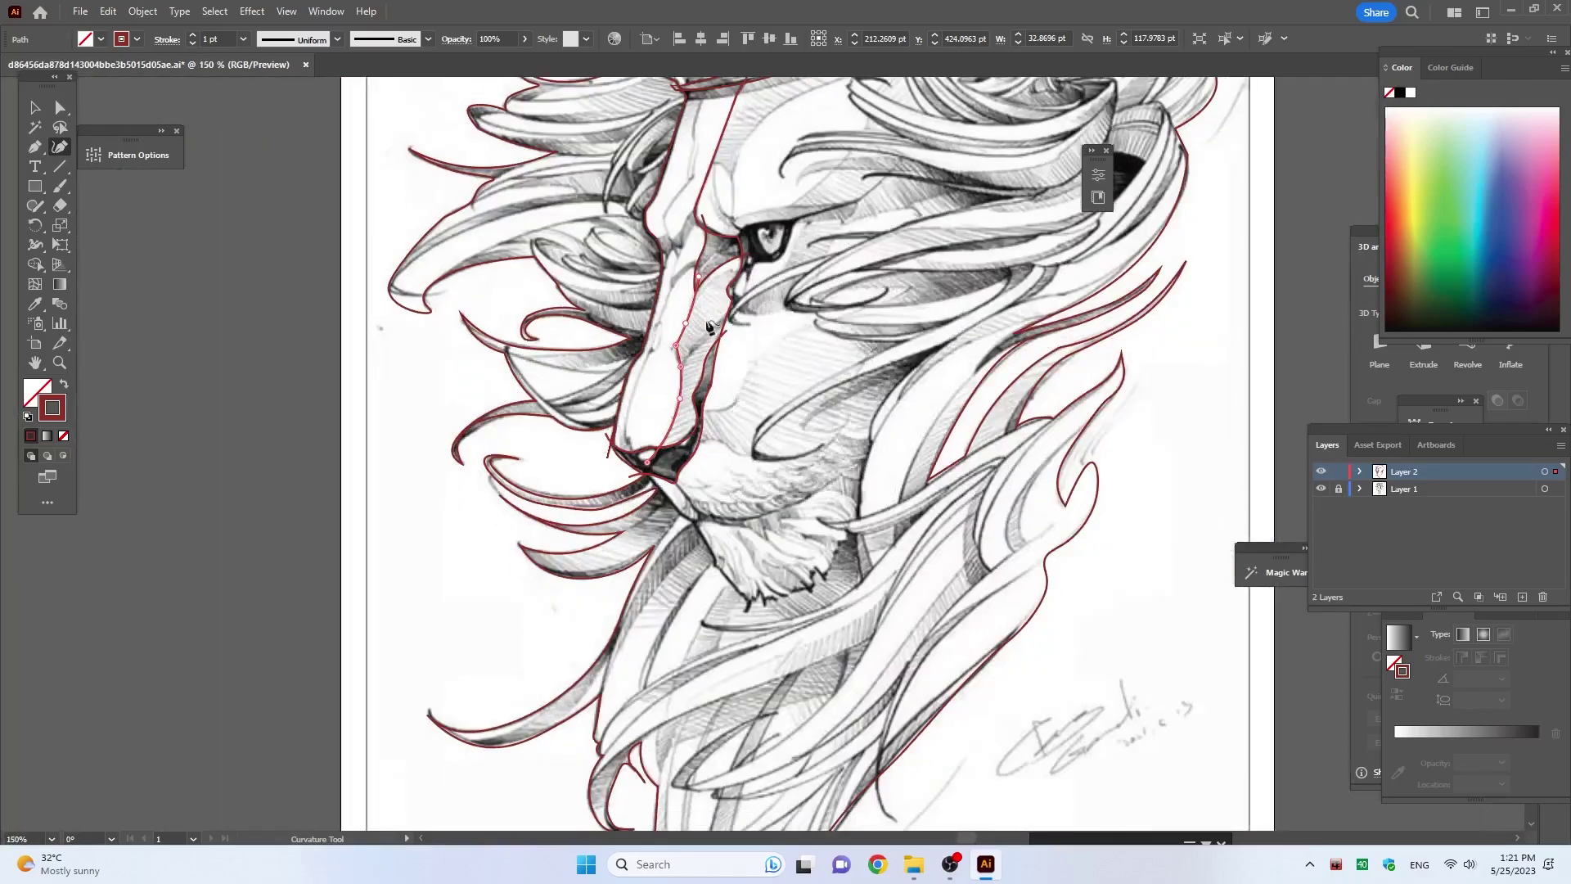
scroll(677, 305, up, 5)
click(410, 306)
click(471, 337)
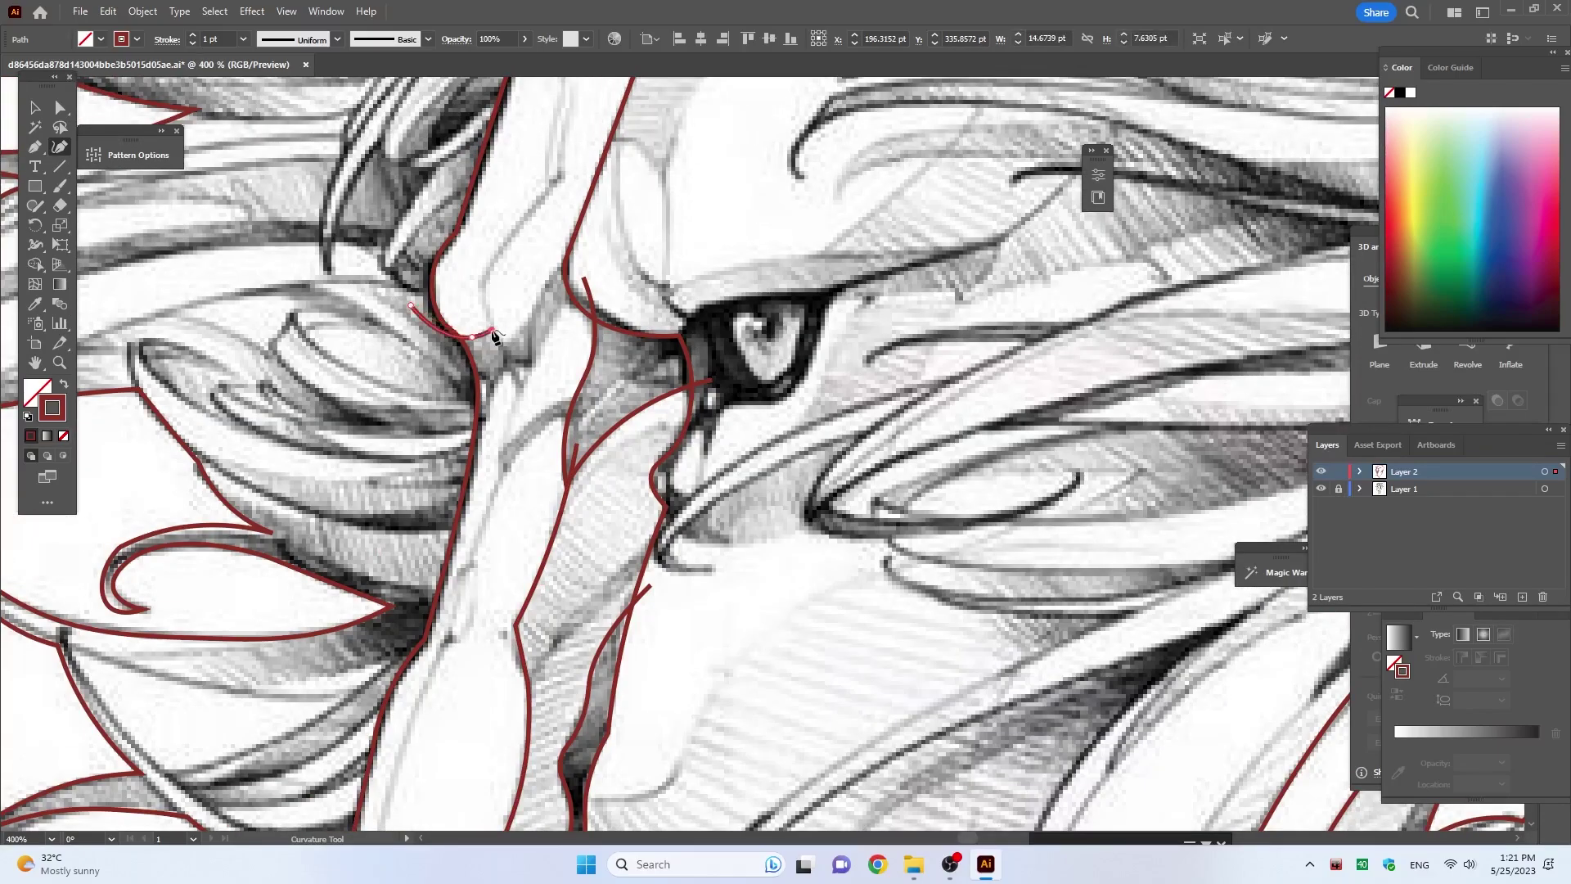
click(505, 336)
click(540, 307)
click(583, 247)
scroll(619, 288, up, 3)
key(Escape)
Step: Trace a line running down from above toward the eye
click(604, 206)
click(623, 332)
click(659, 393)
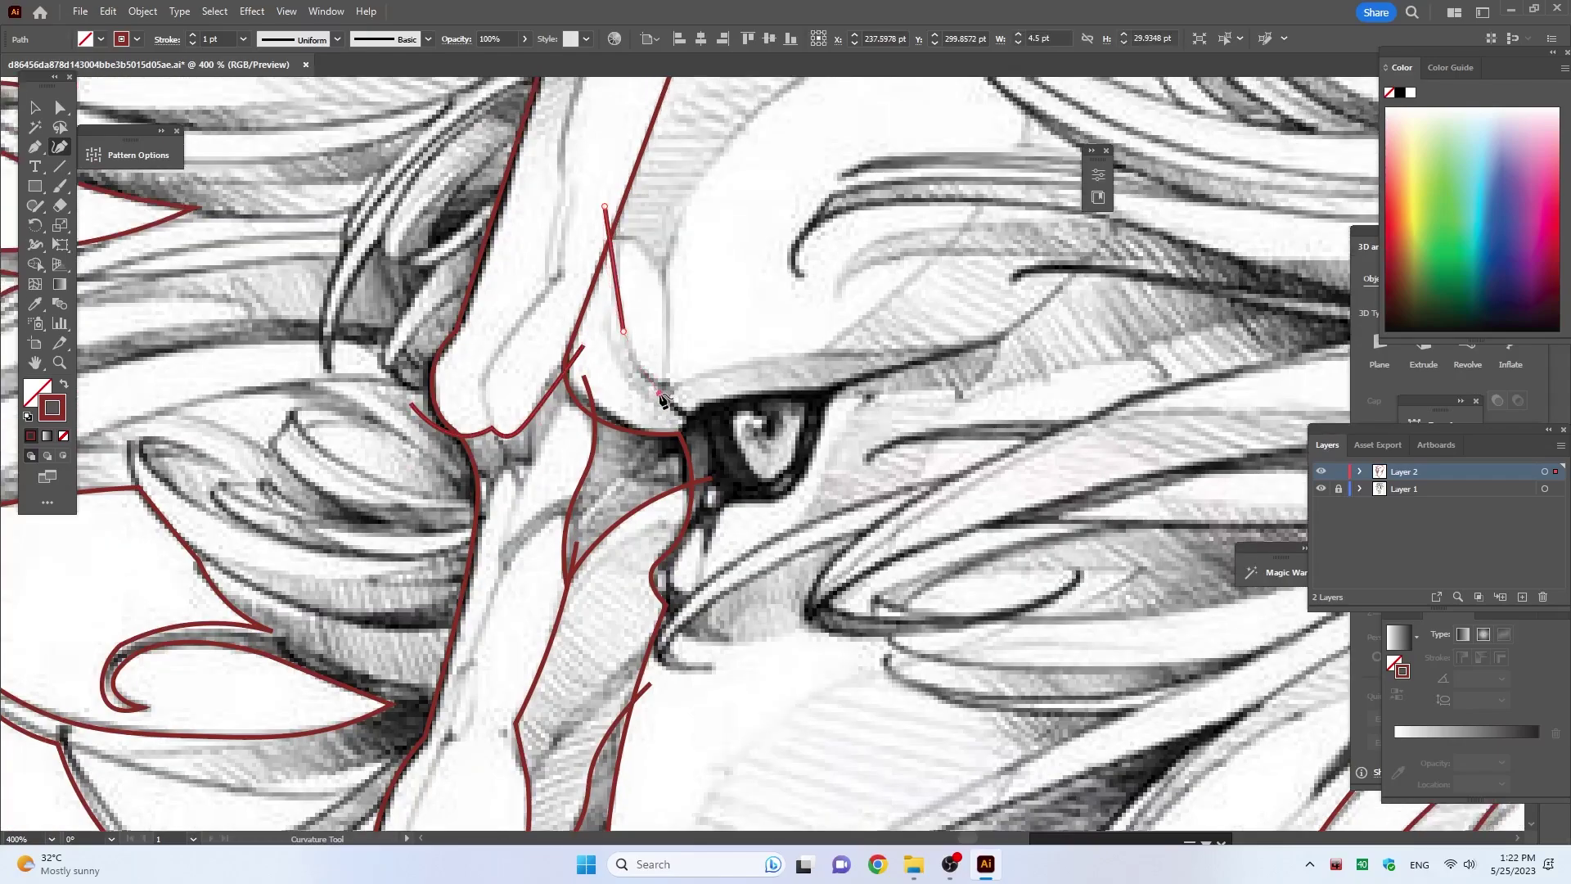
click(713, 427)
key(Escape)
Step: Trace the upper and lower eyelid around the eye as one curve
click(661, 460)
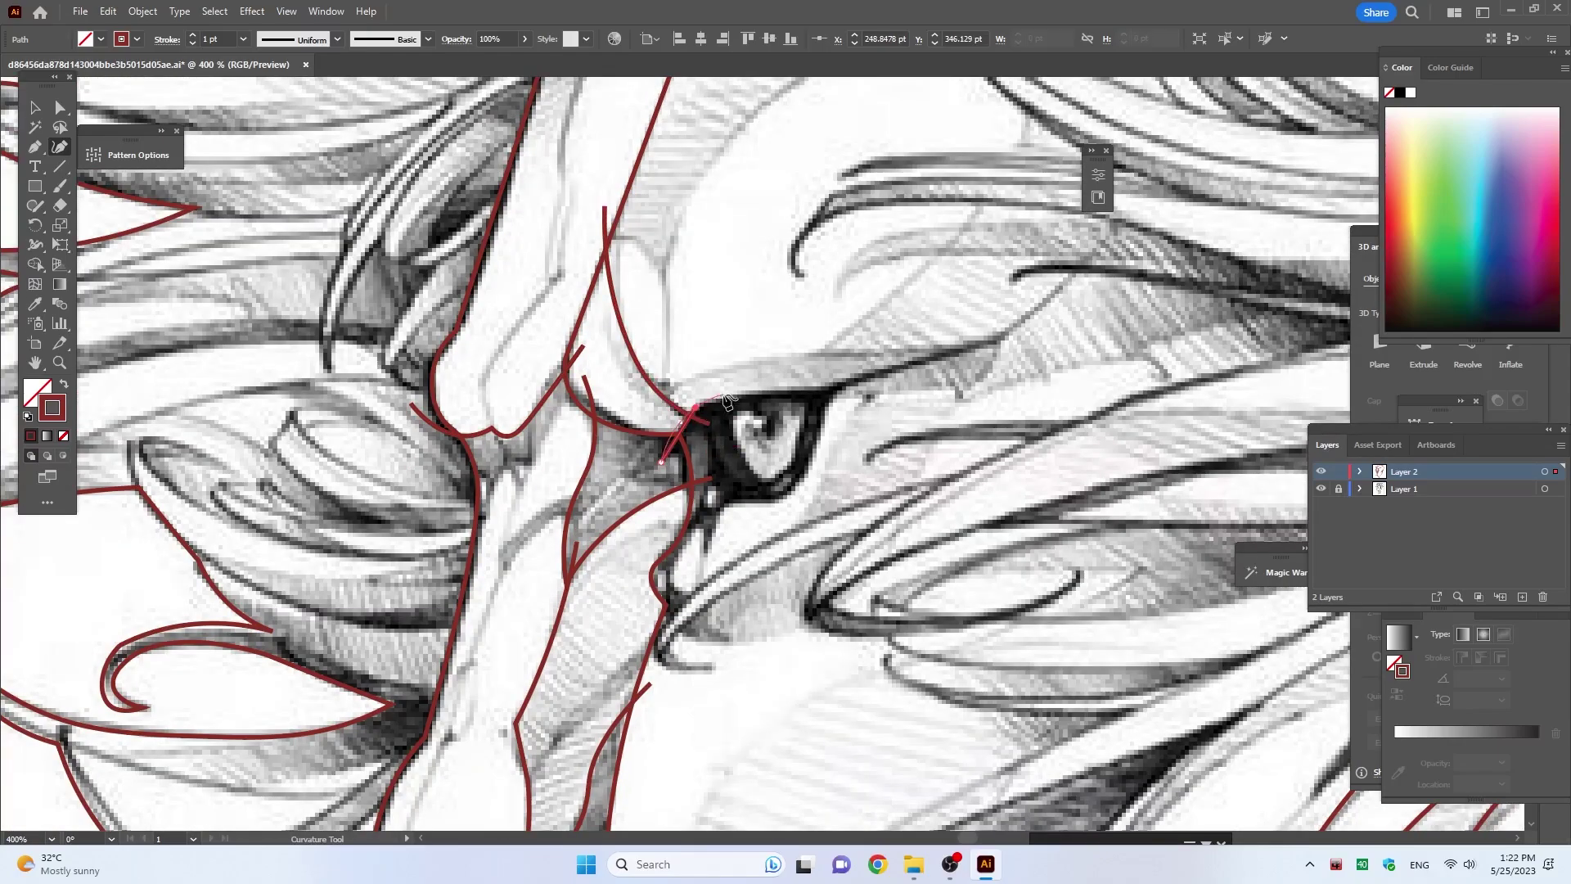
click(695, 406)
click(828, 390)
click(1002, 338)
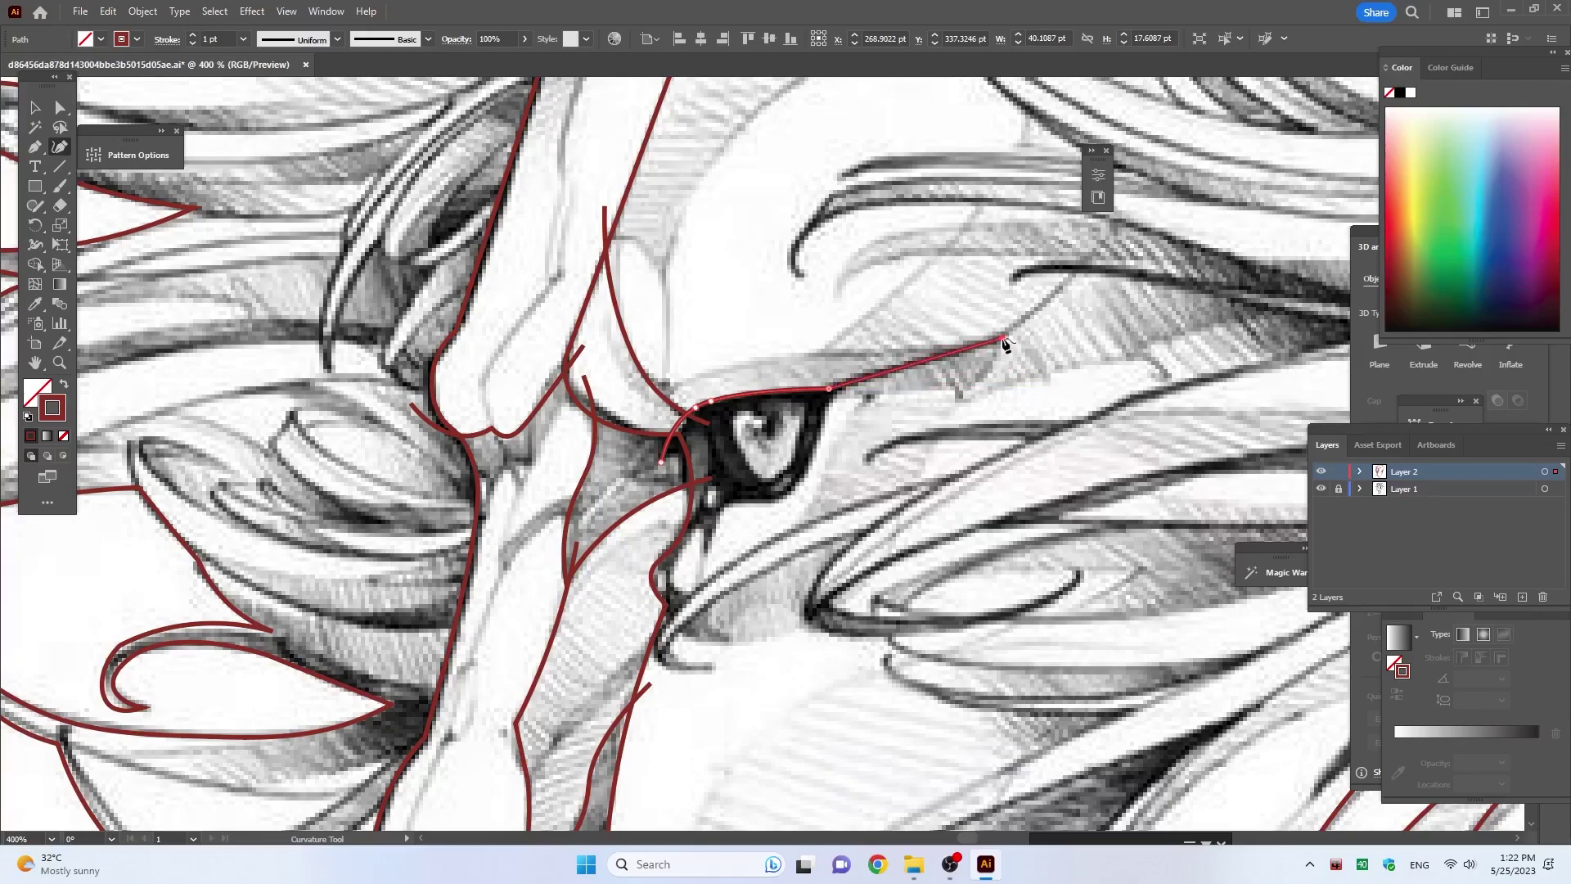
click(829, 398)
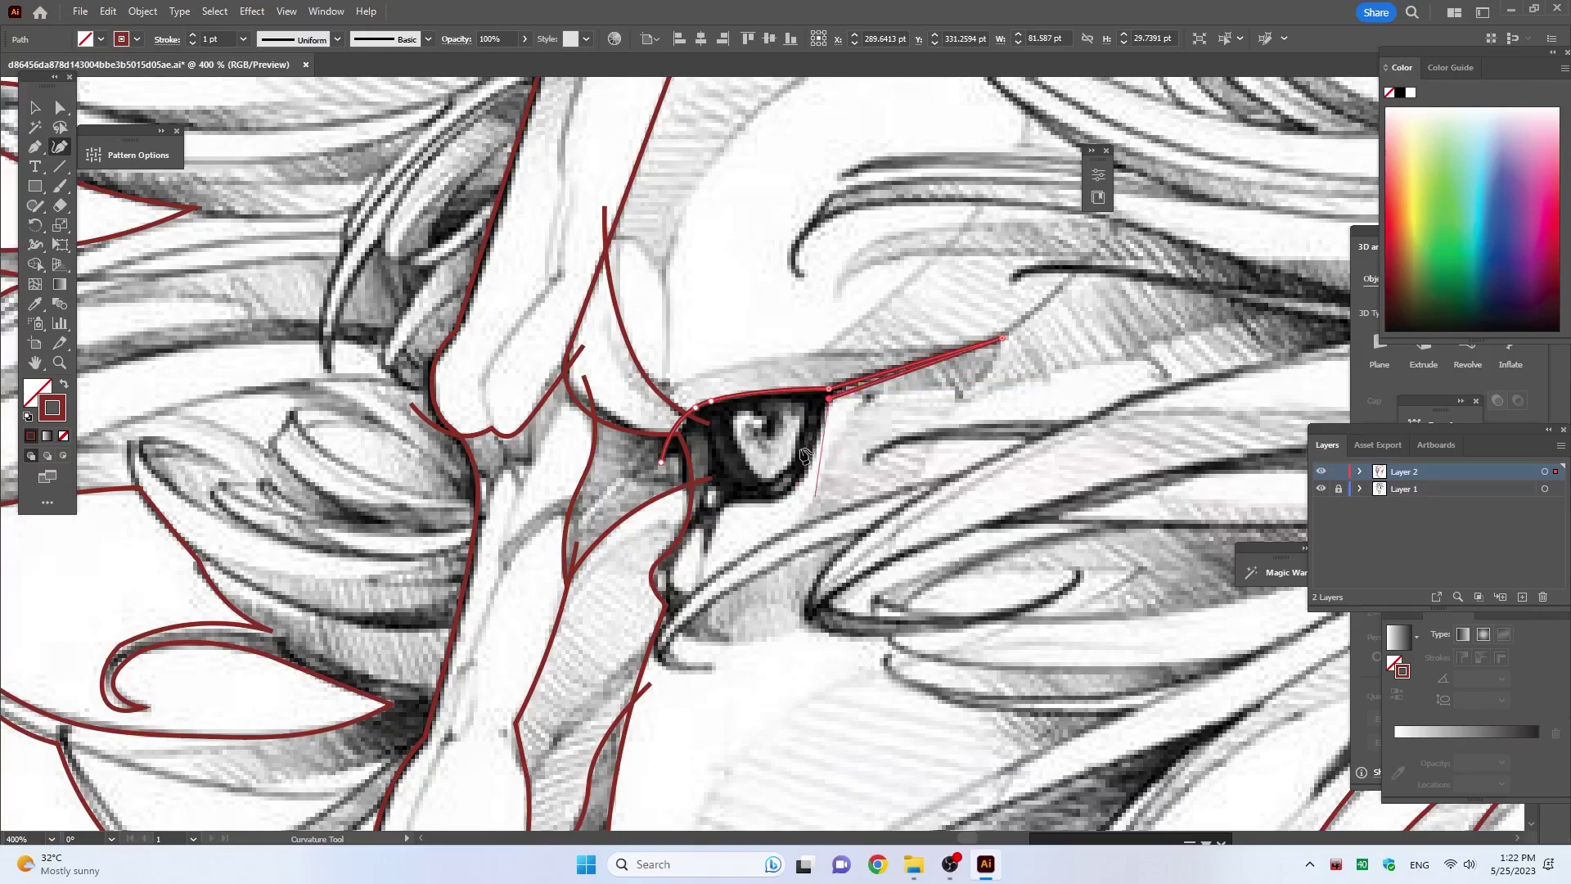
click(814, 464)
click(731, 502)
click(708, 558)
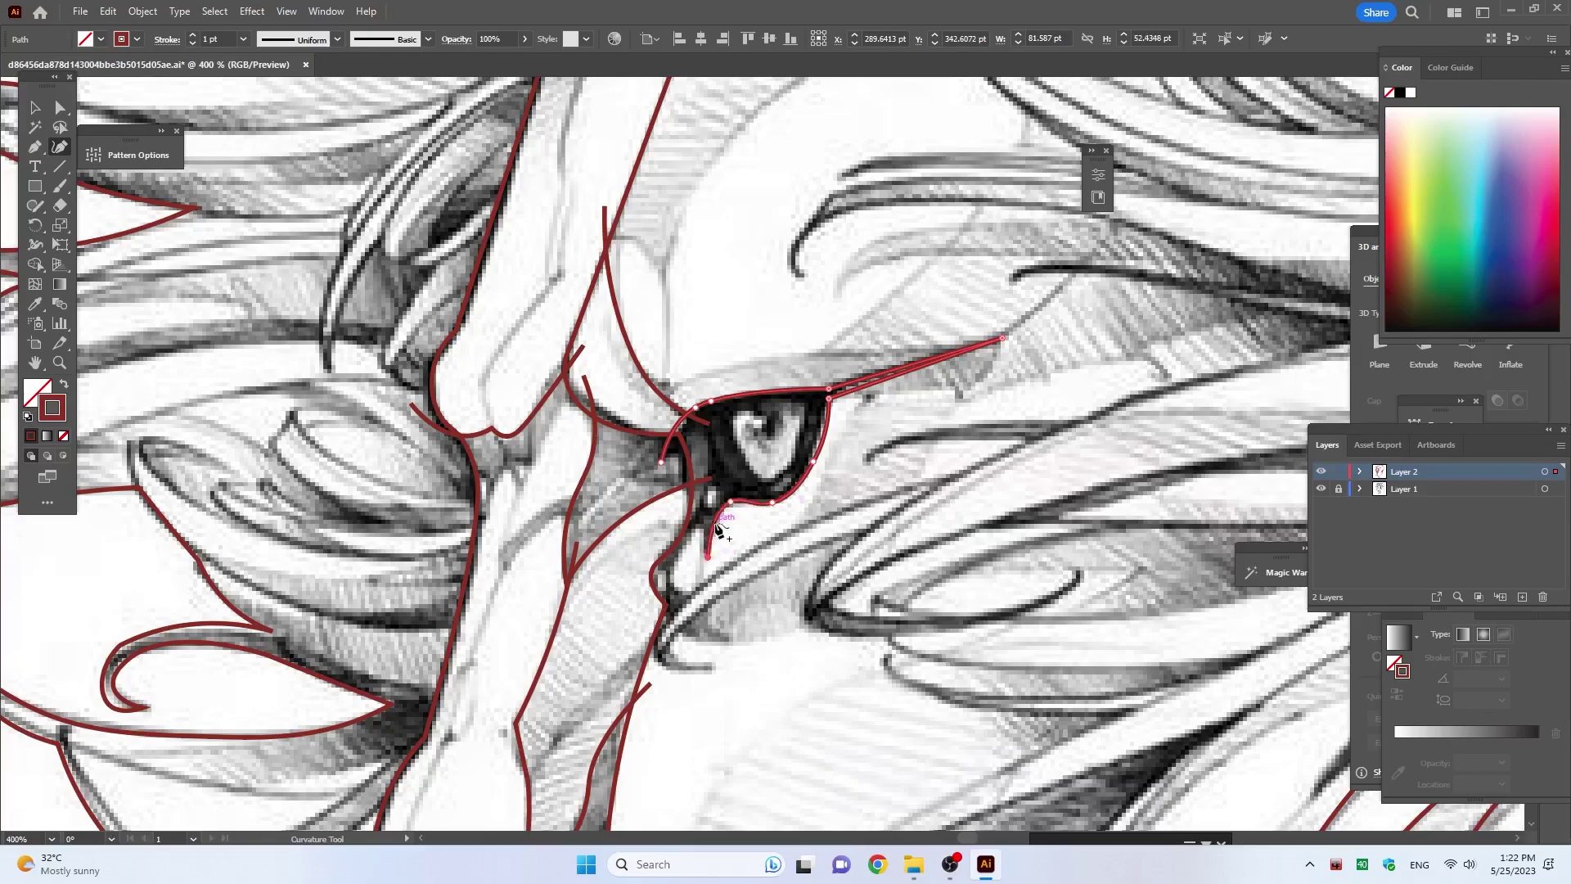
click(702, 529)
click(646, 543)
key(Escape)
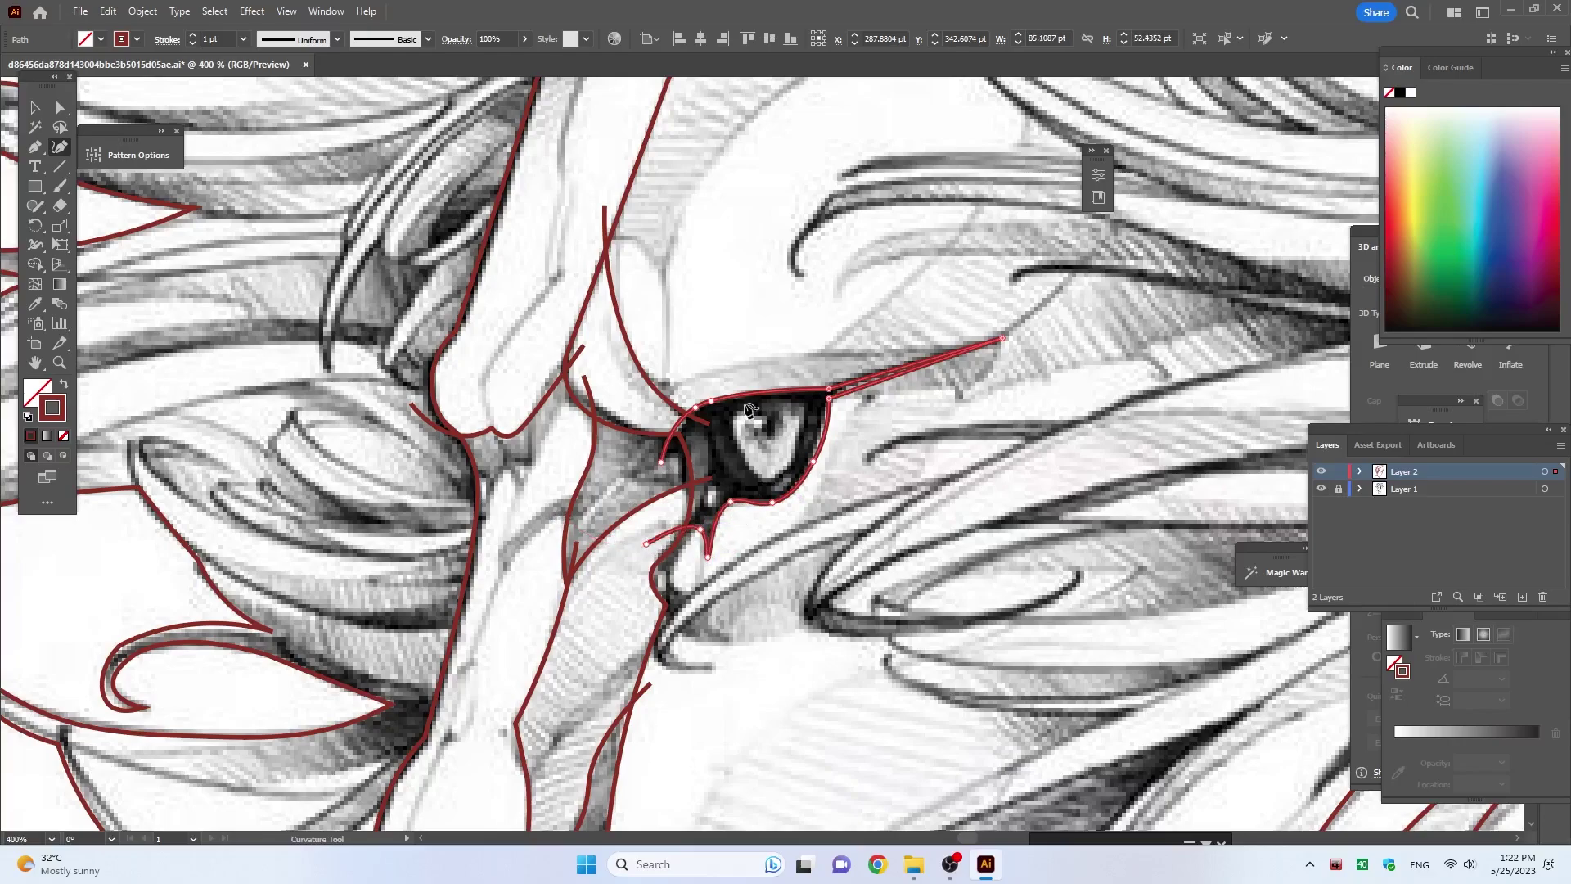
Step: Trace a line along the eye's edge down to below the eye
click(691, 356)
click(702, 444)
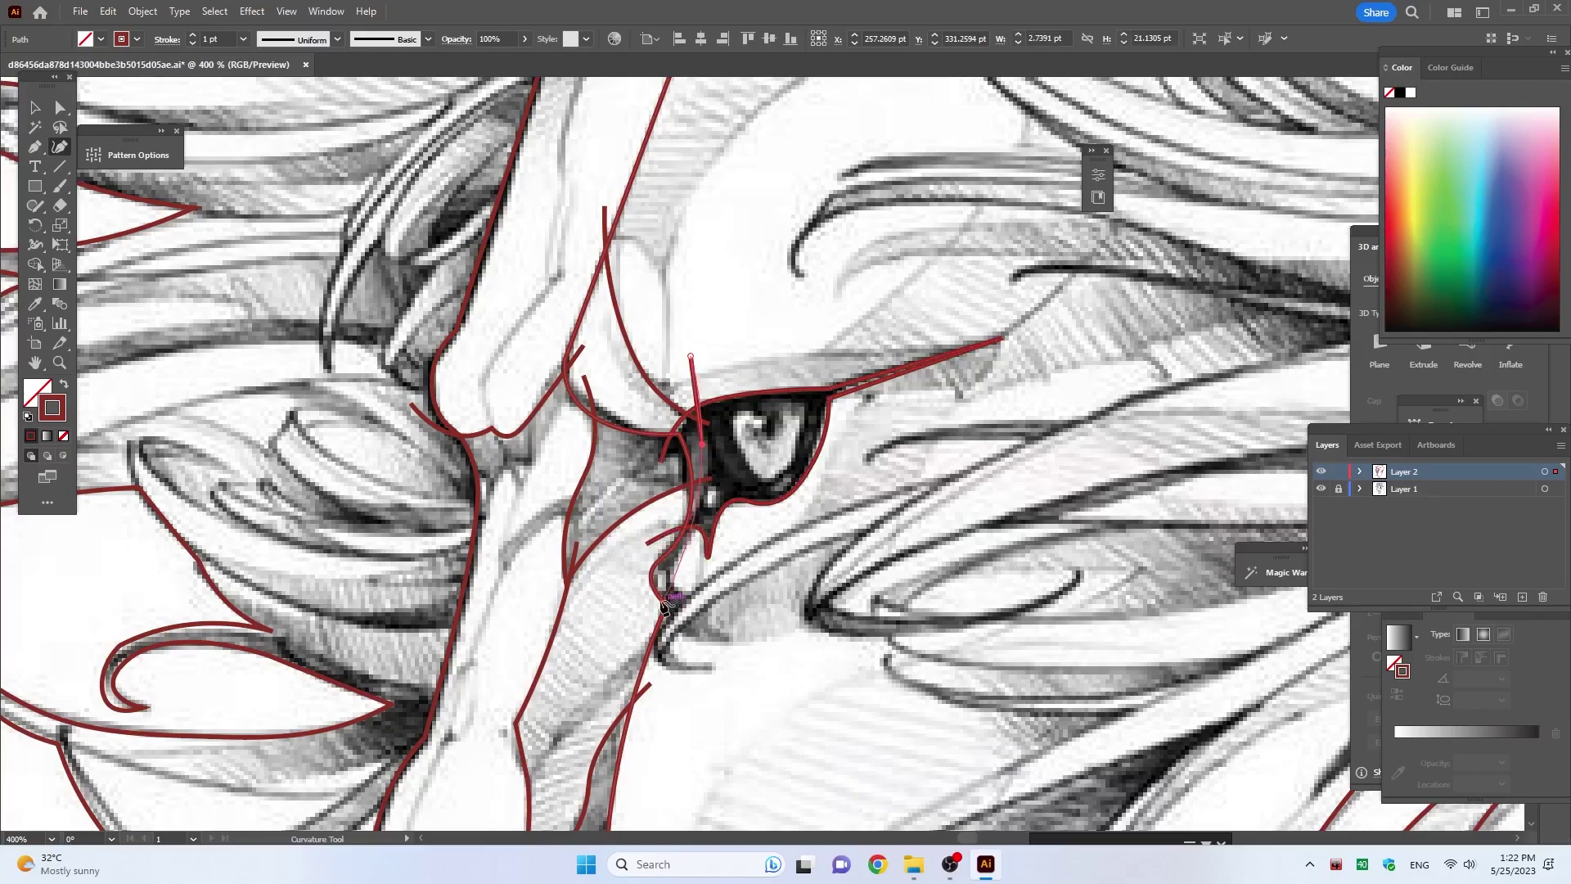
click(684, 571)
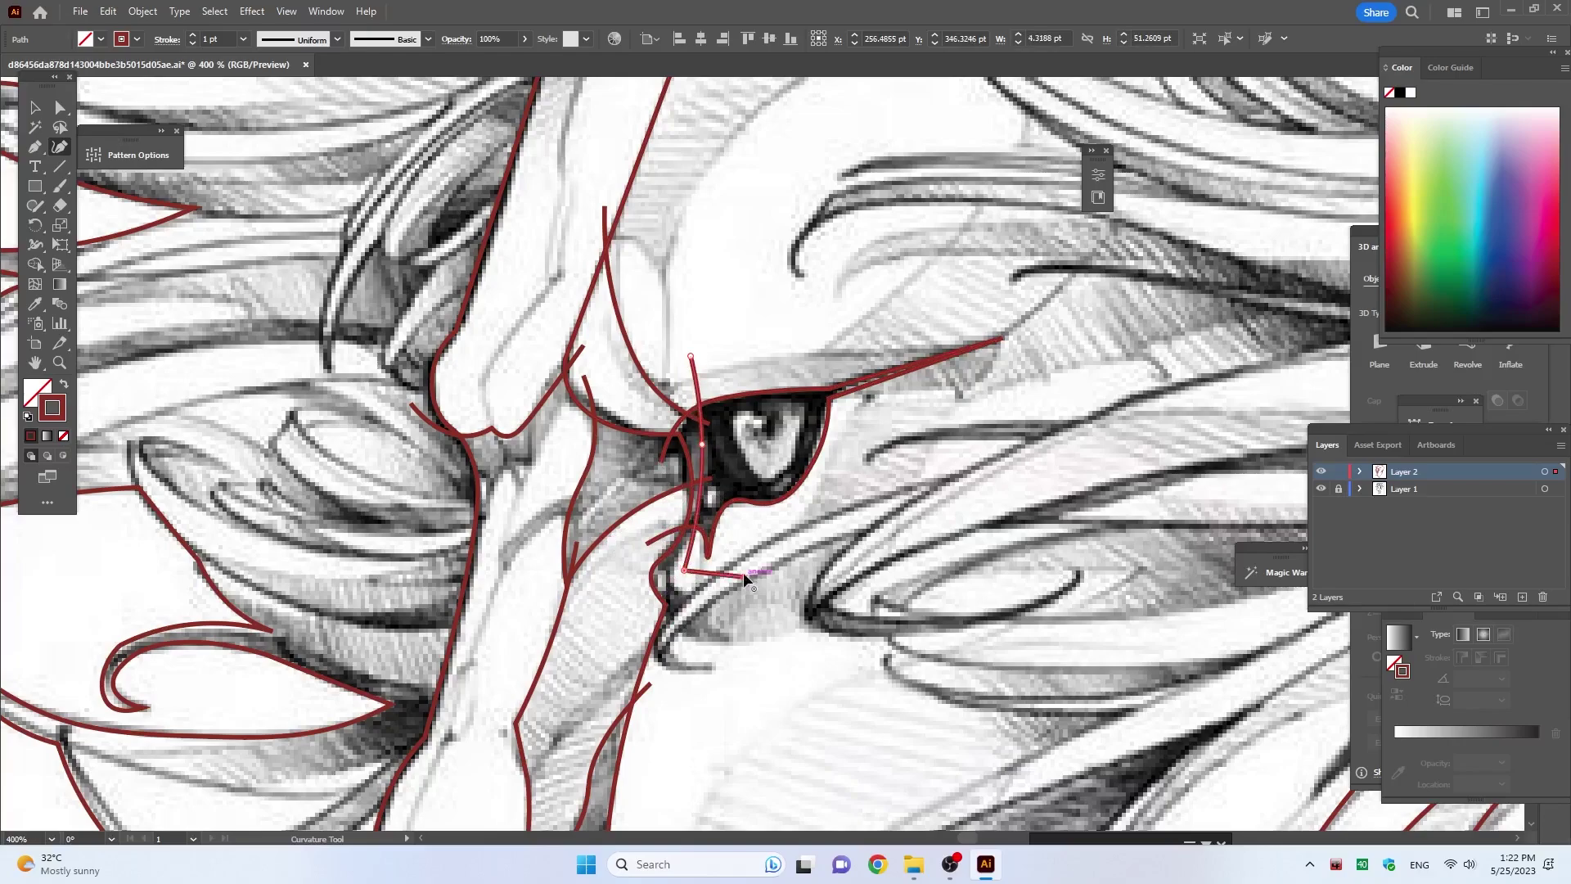
key(Escape)
Step: Trace the lower curve of the eye
click(707, 374)
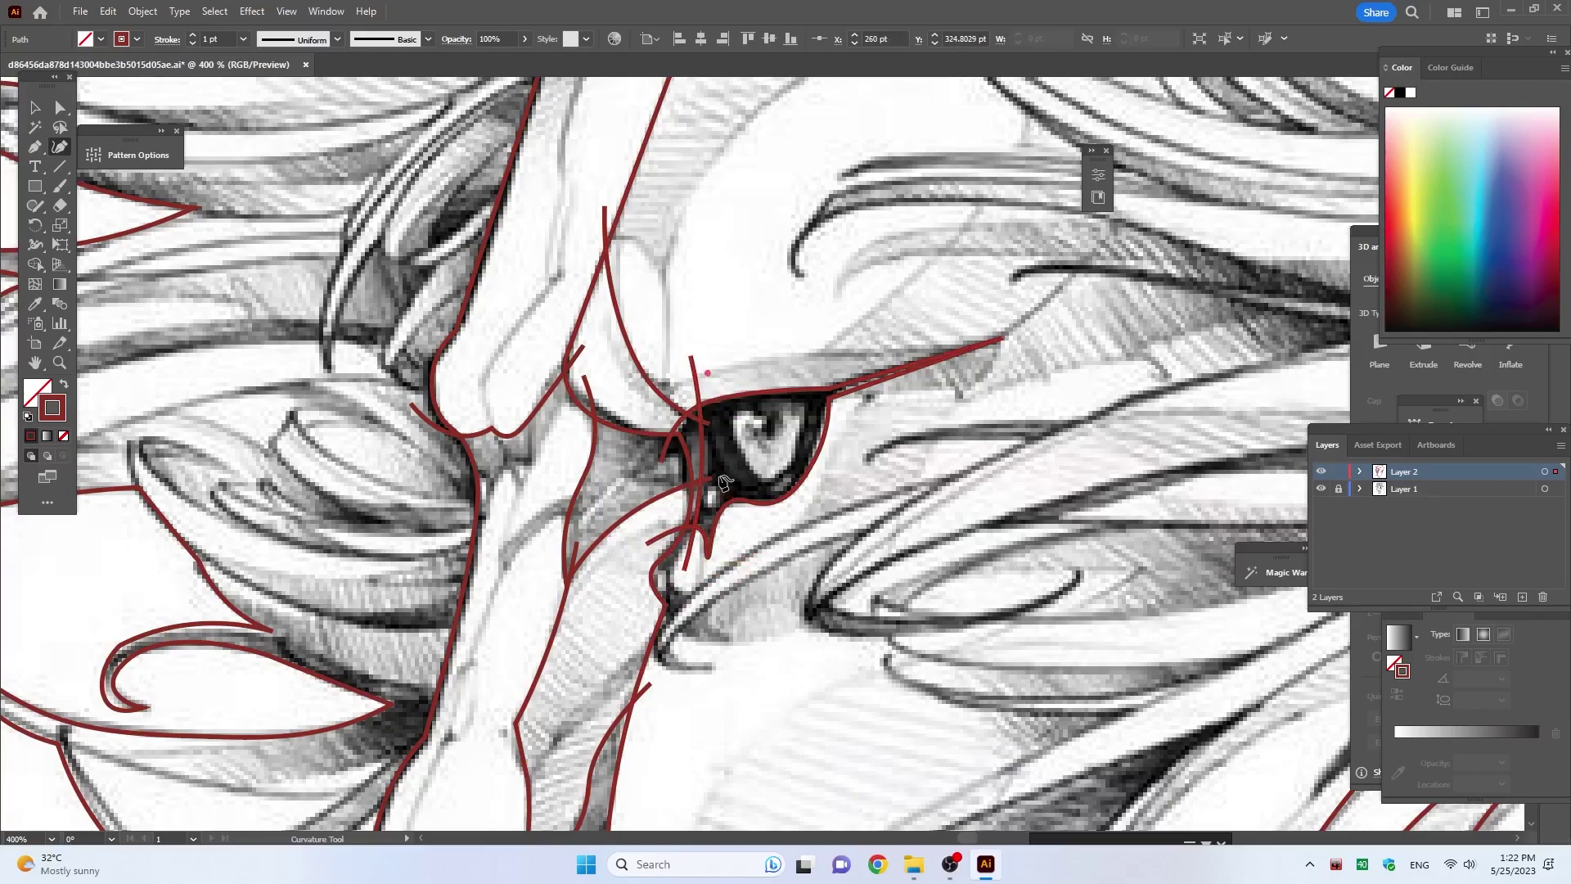
click(721, 458)
click(819, 519)
key(Escape)
click(727, 375)
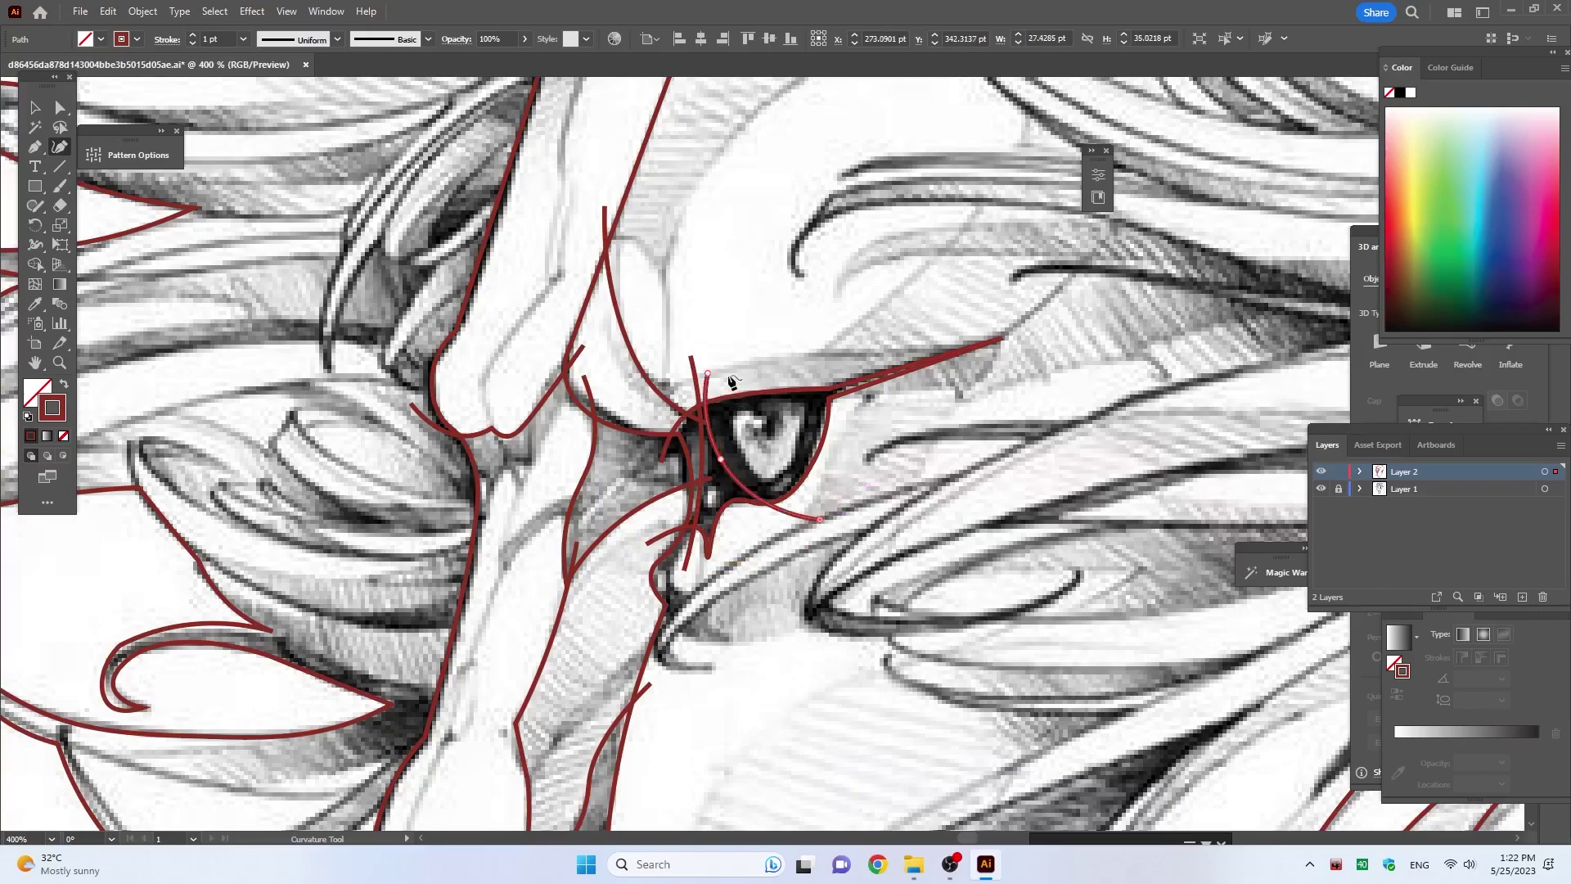
key(Escape)
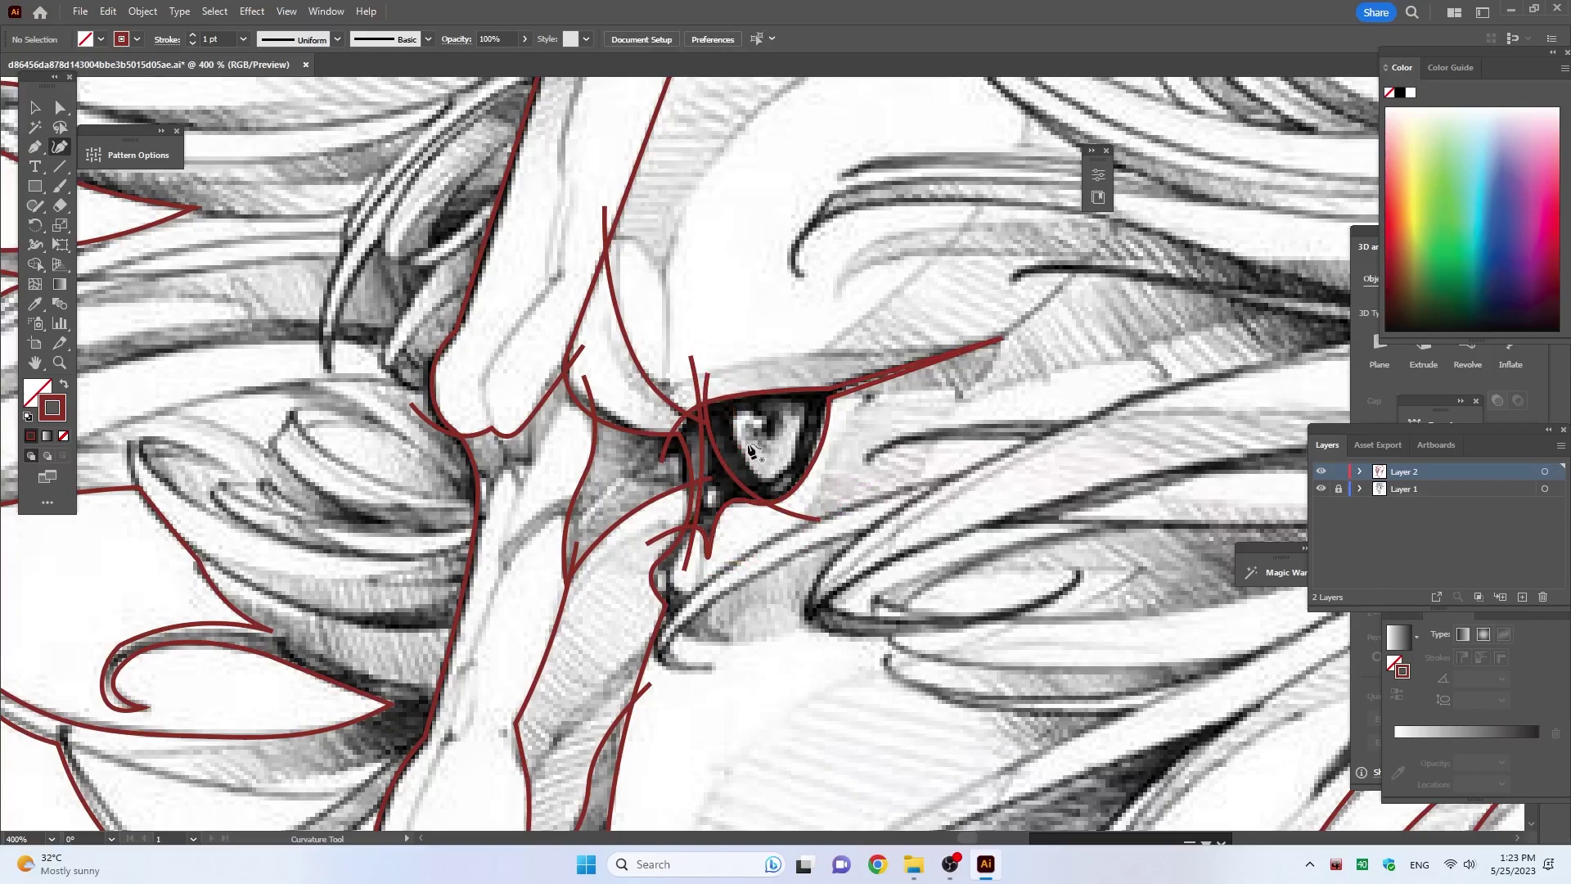
Step: Outline the iris as a closed loop inside the eye
click(729, 412)
click(748, 462)
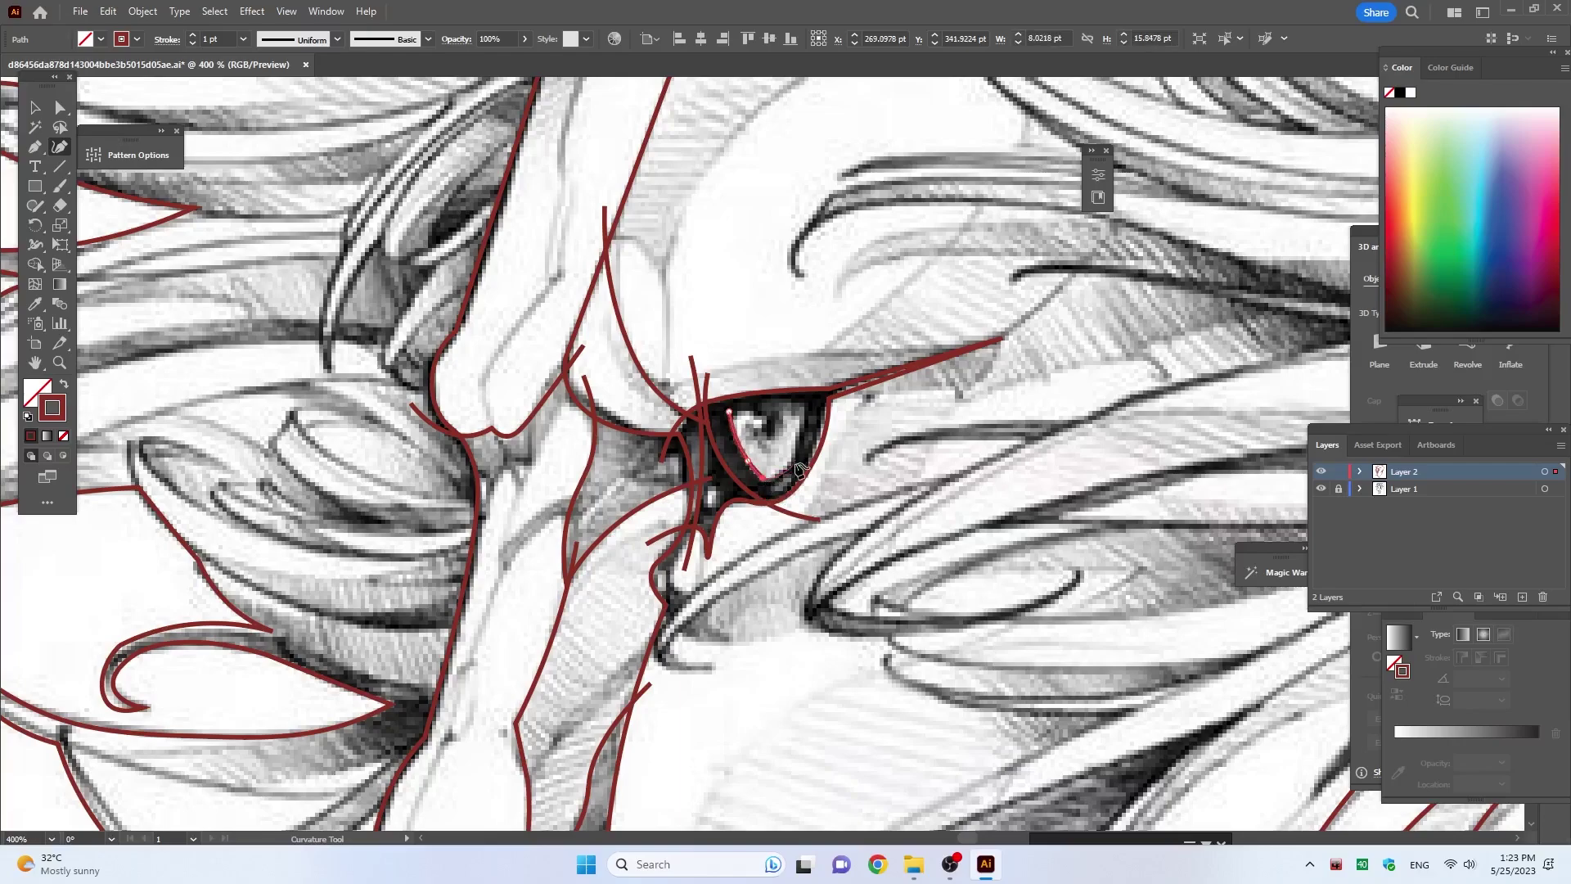
click(790, 463)
click(806, 405)
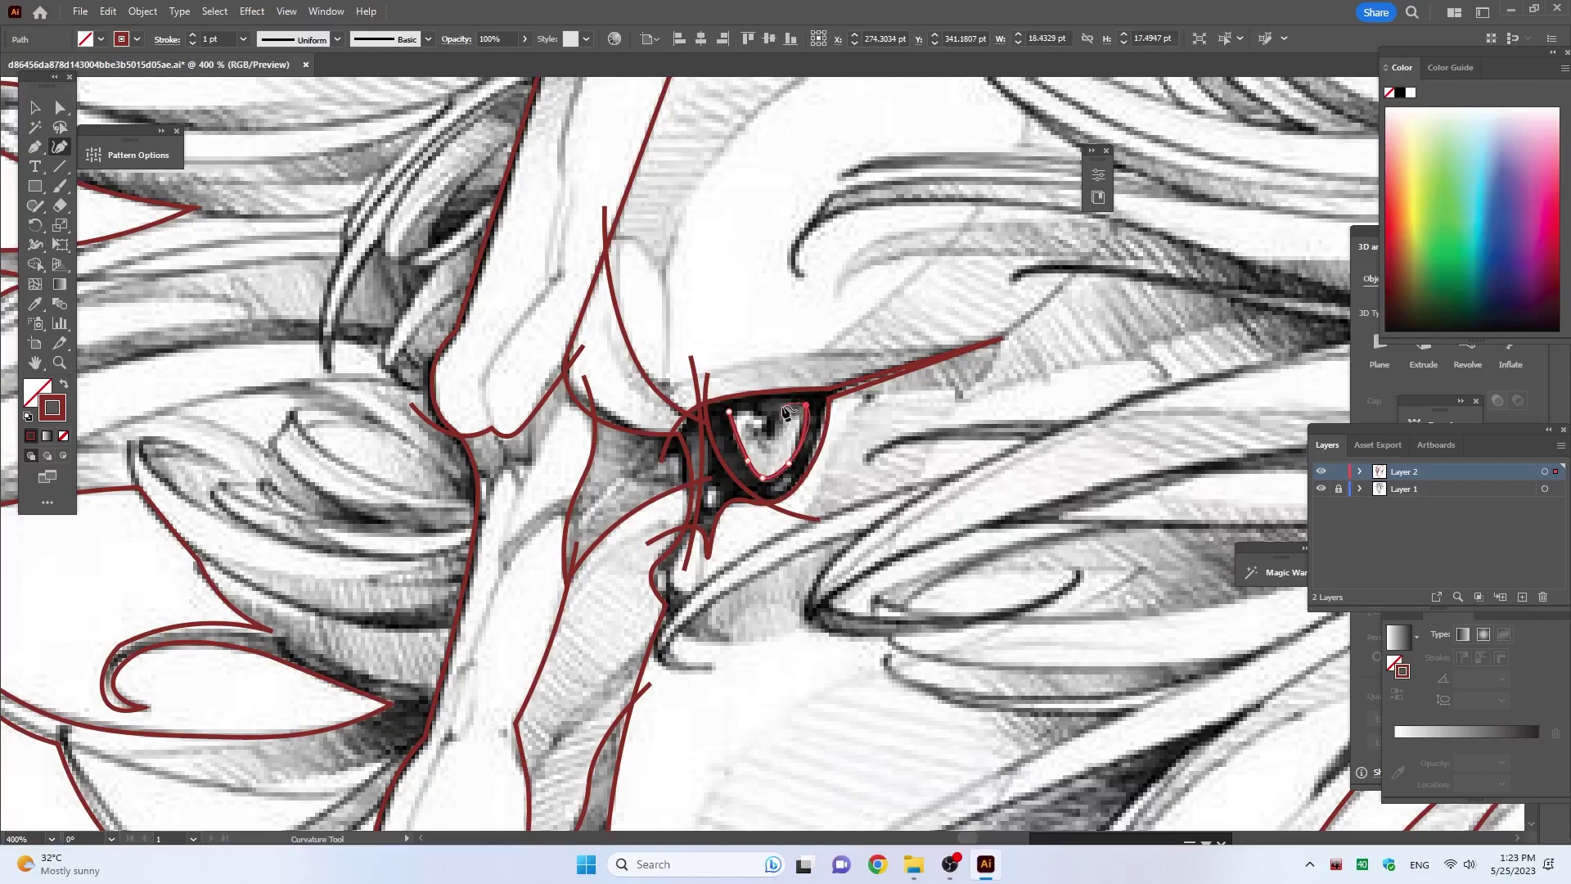
click(784, 400)
click(729, 411)
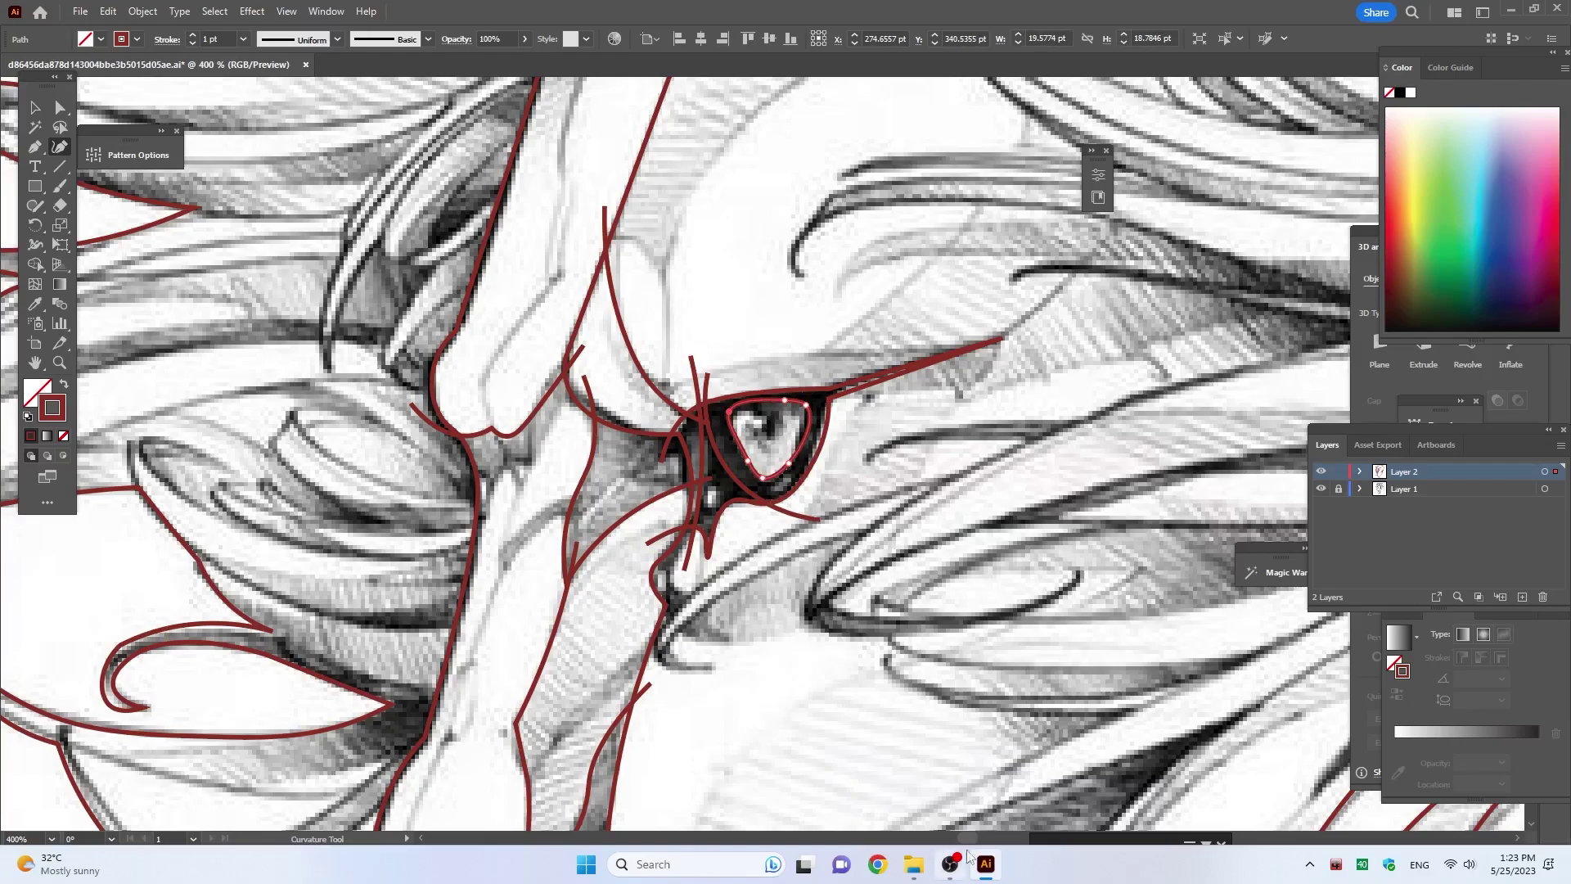
Step: Draw a small pupil ellipse inside the iris with the Ellipse tool
click(35, 186)
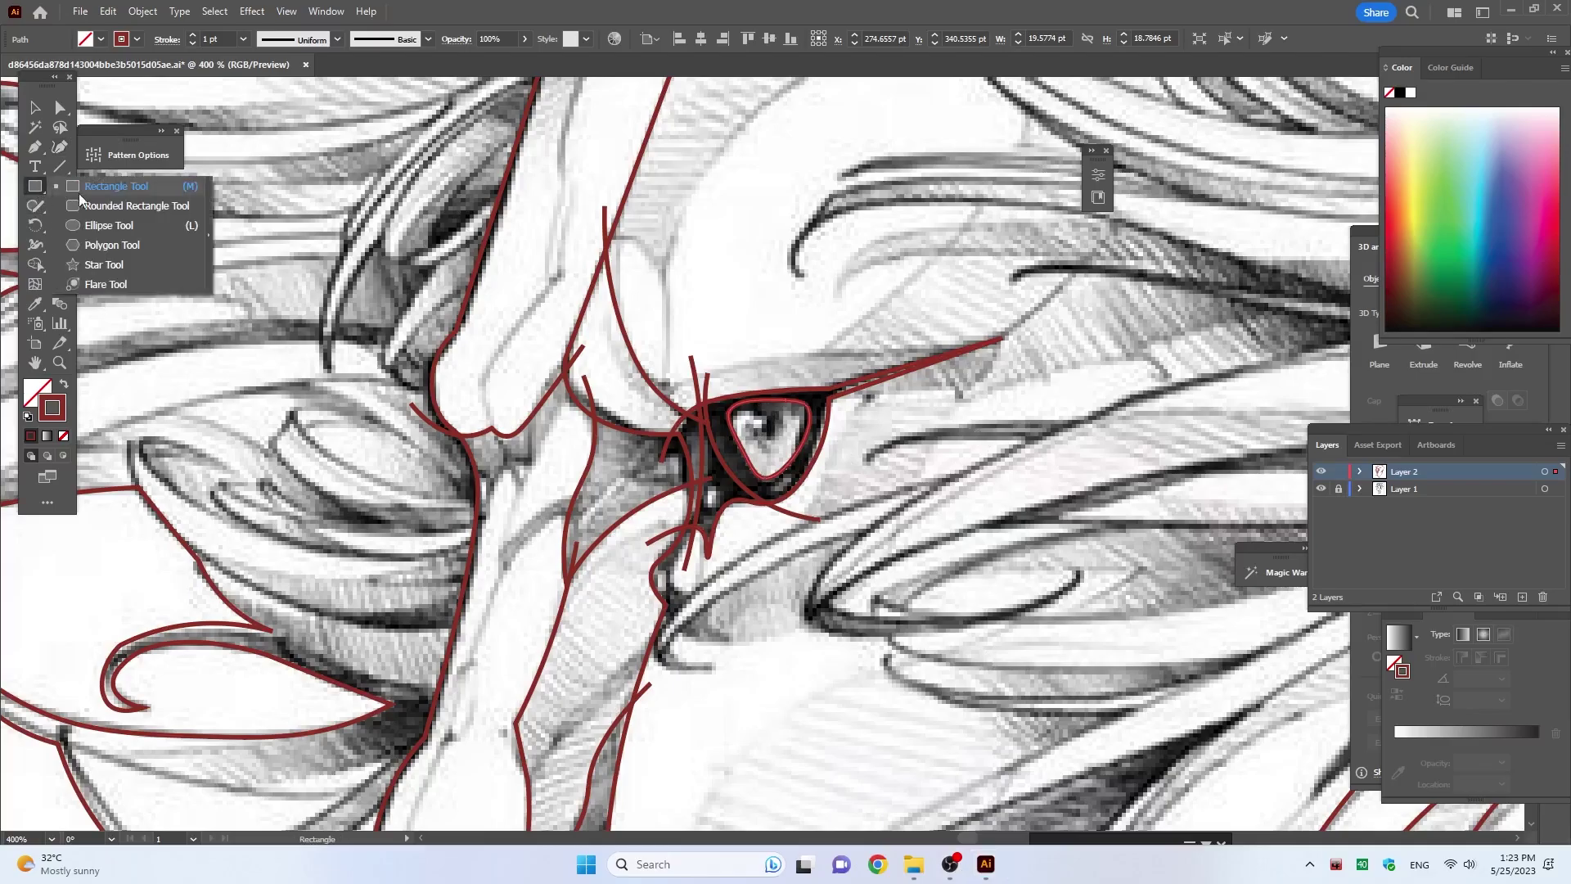
click(114, 226)
drag(755, 414, 779, 445)
key(ctrl+minus)
key(ctrl+minus)
key(ctrl+minus)
drag(766, 393, 766, 191)
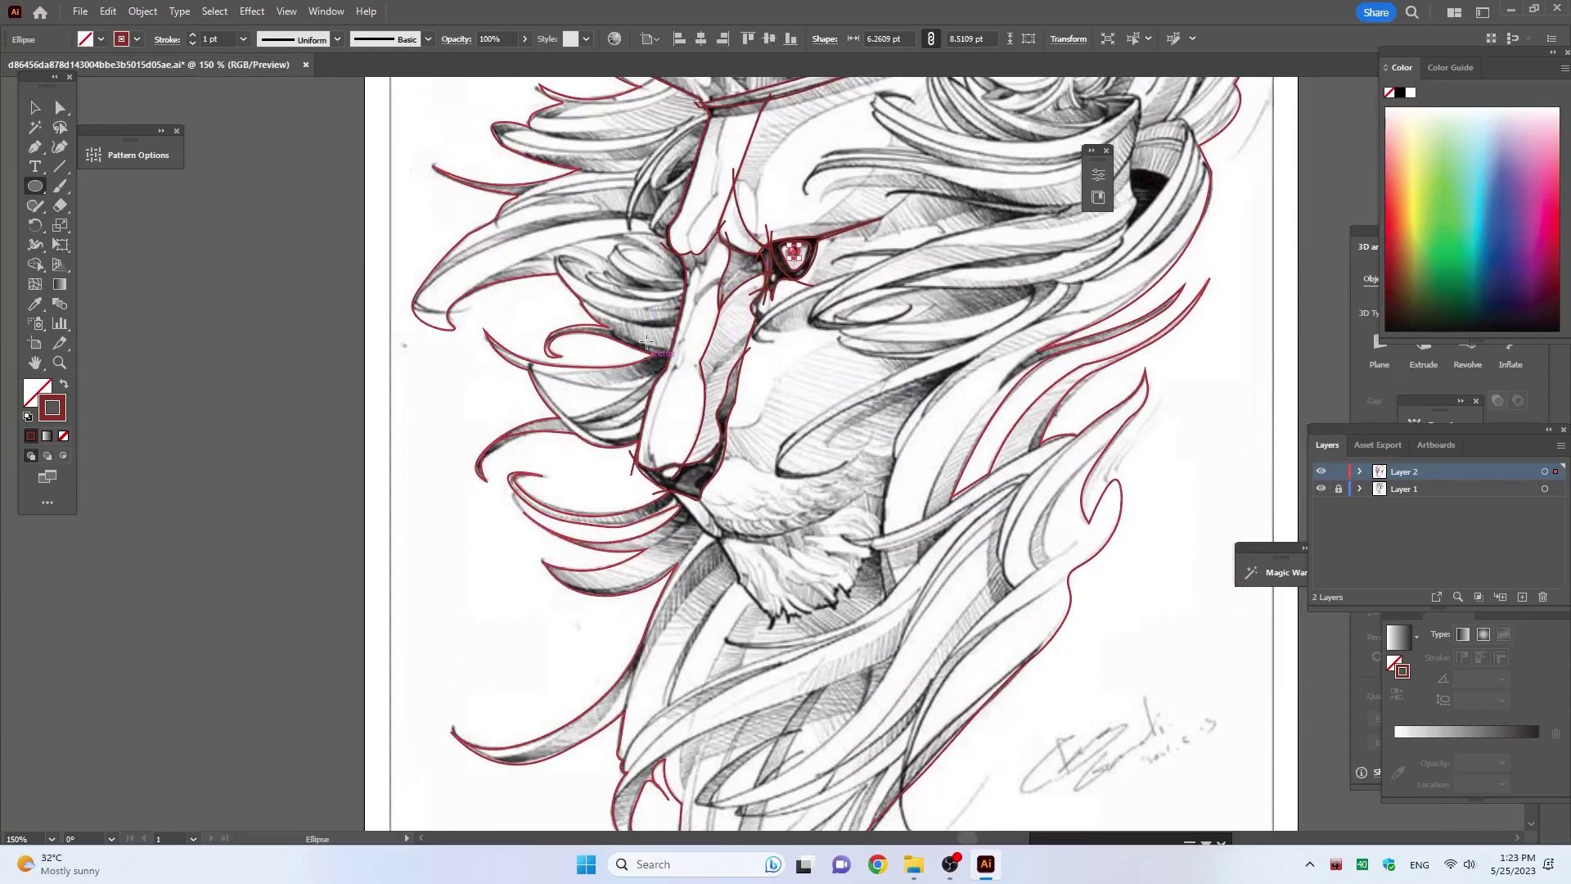
key(ctrl+plus)
scroll(785, 409, up, 3)
key(shift+grave)
scroll(687, 393, up, 2)
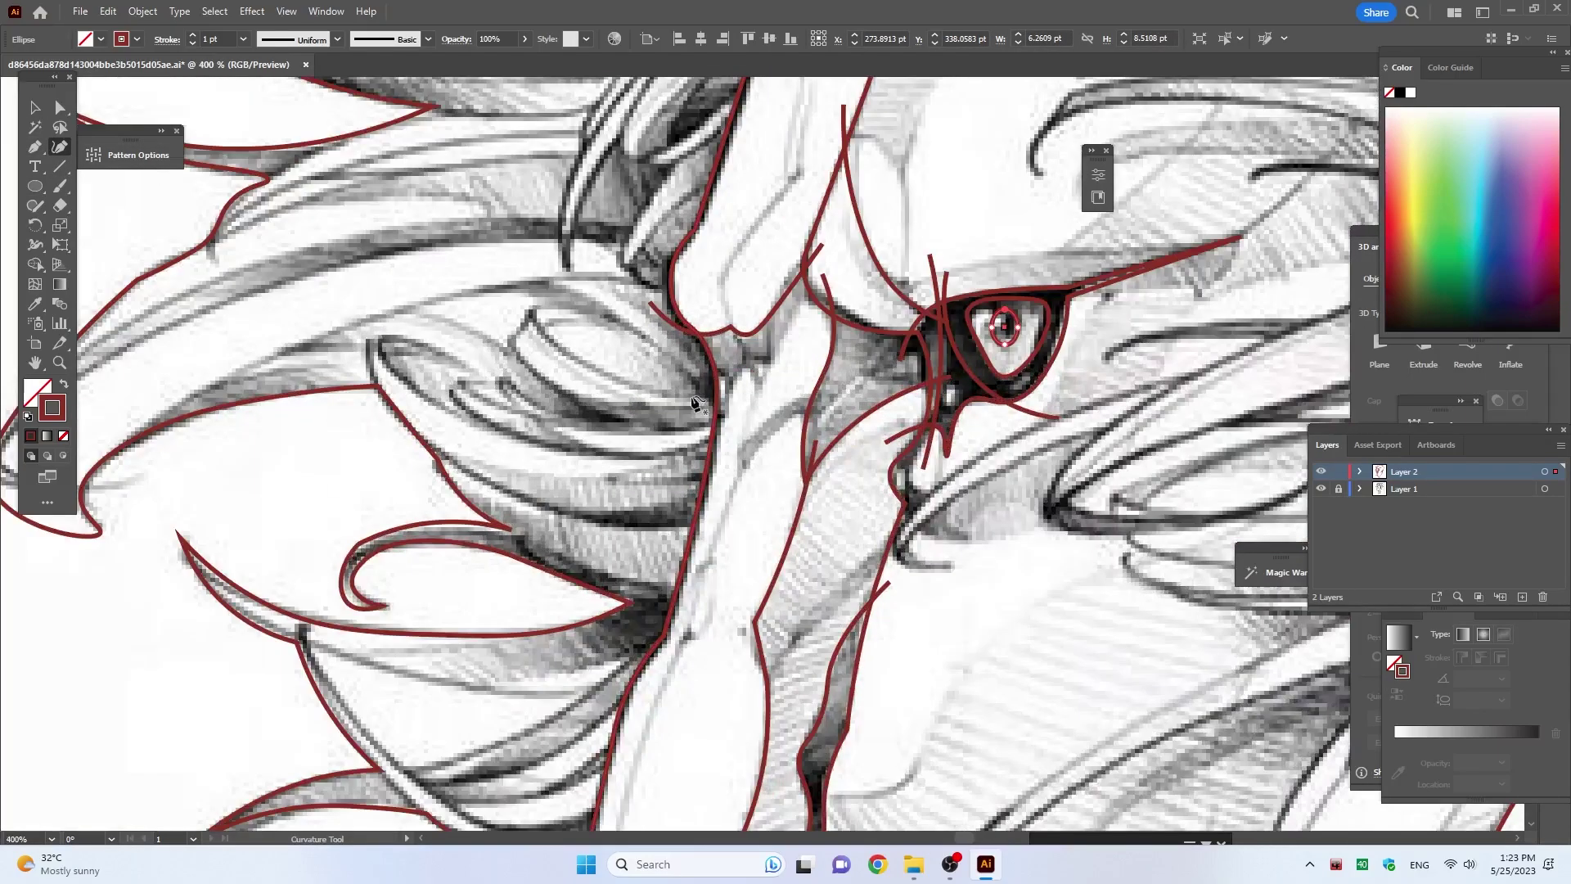
Step: Trace the muzzle ridge upward from below the eye, undoing a misplaced point
click(692, 453)
click(737, 366)
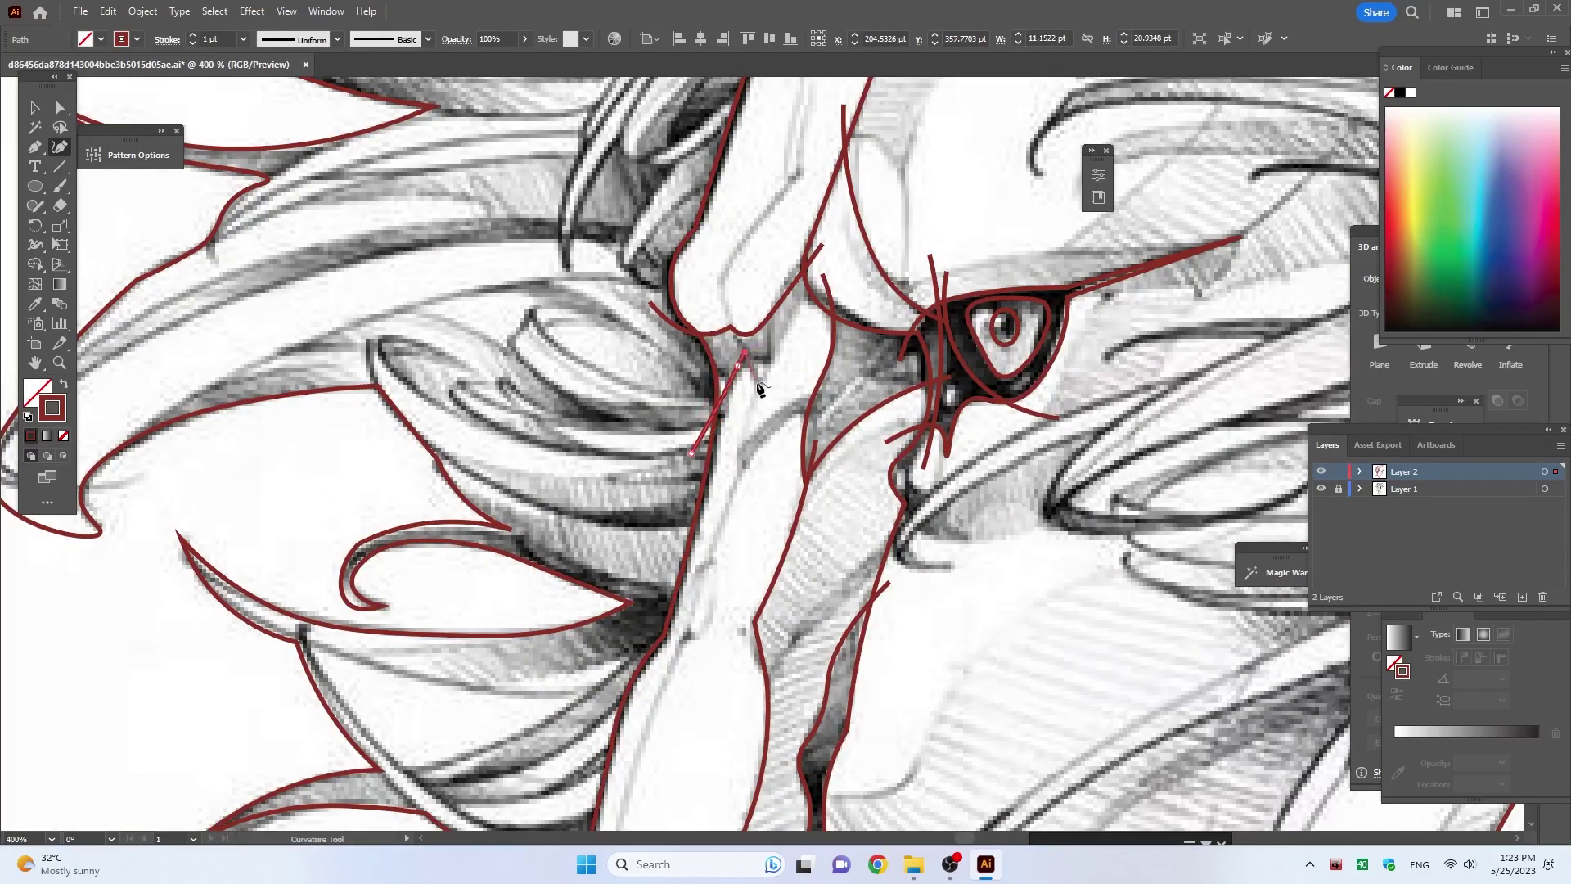
click(756, 382)
click(776, 346)
click(841, 268)
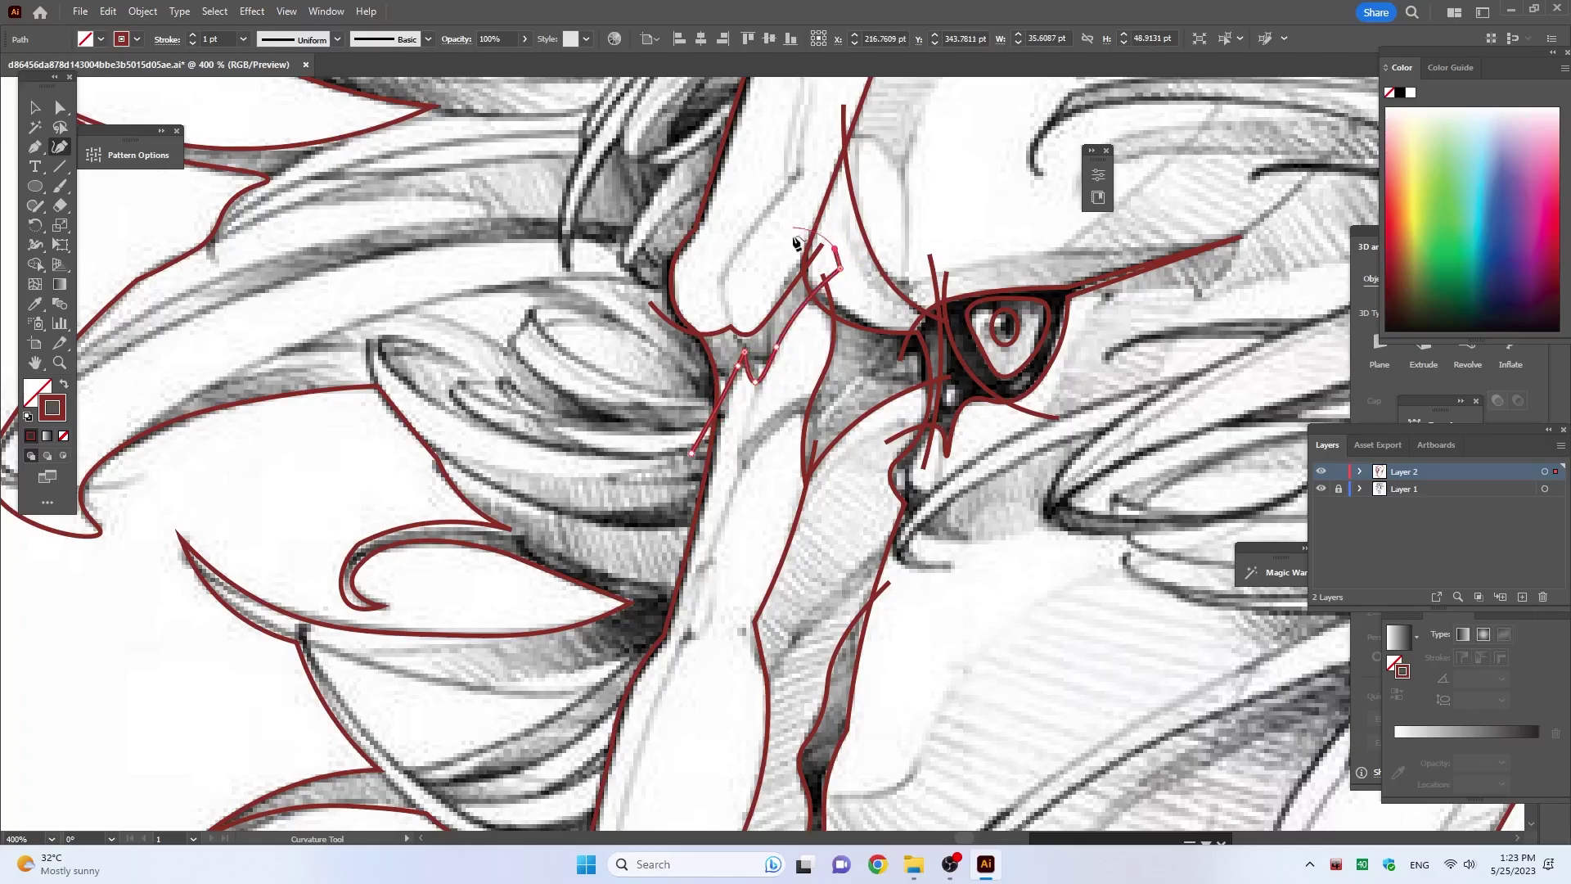
key(ctrl+z)
scroll(757, 471, down, 3)
scroll(757, 470, up, 3)
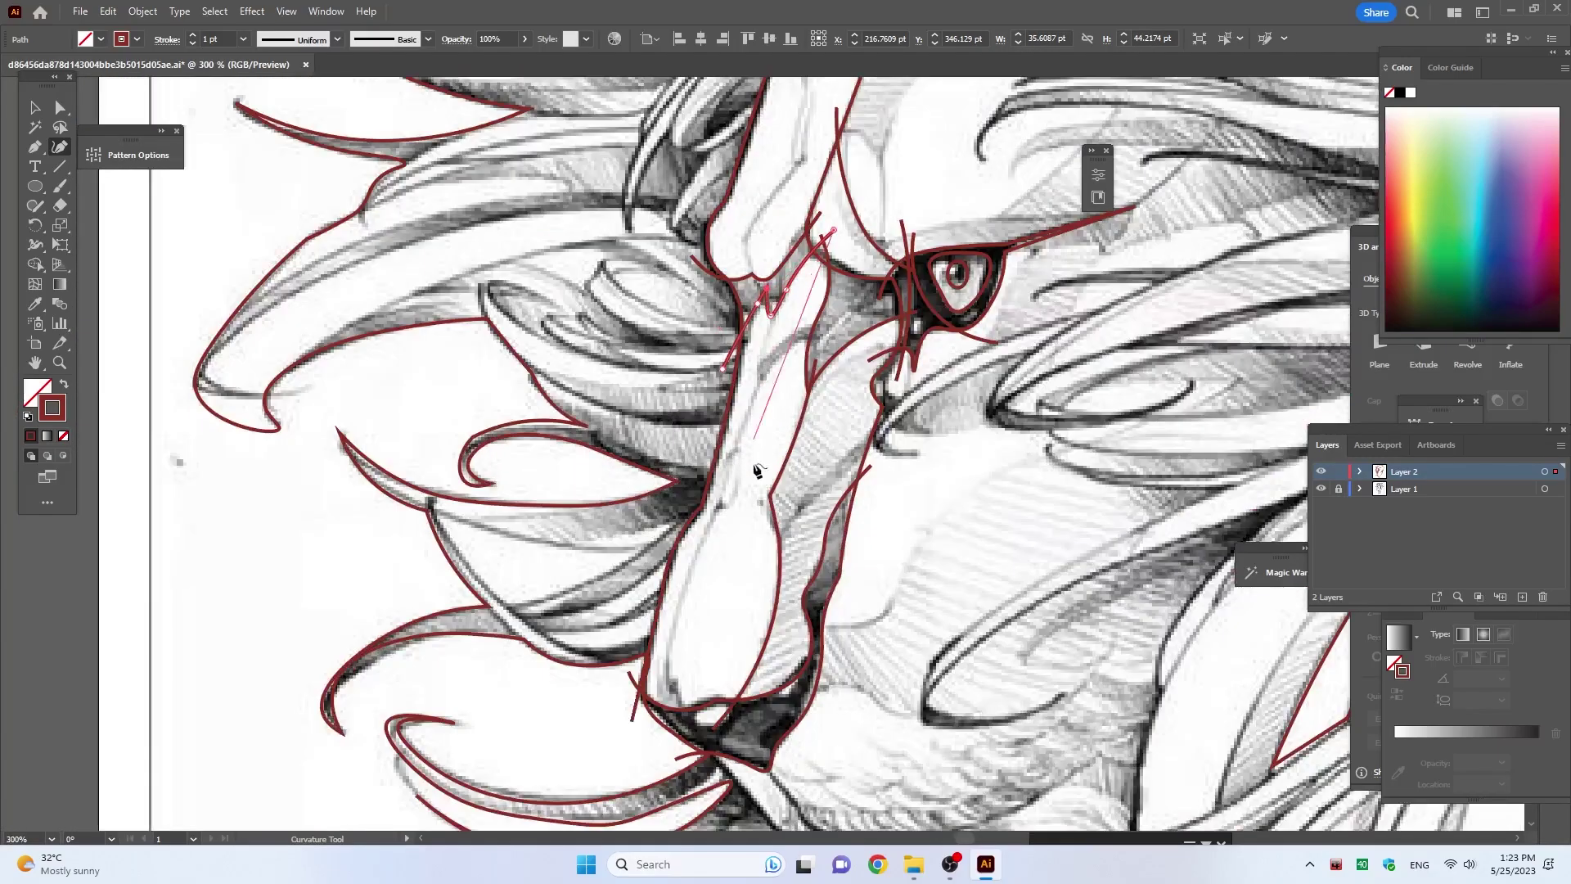
scroll(769, 253, down, 1)
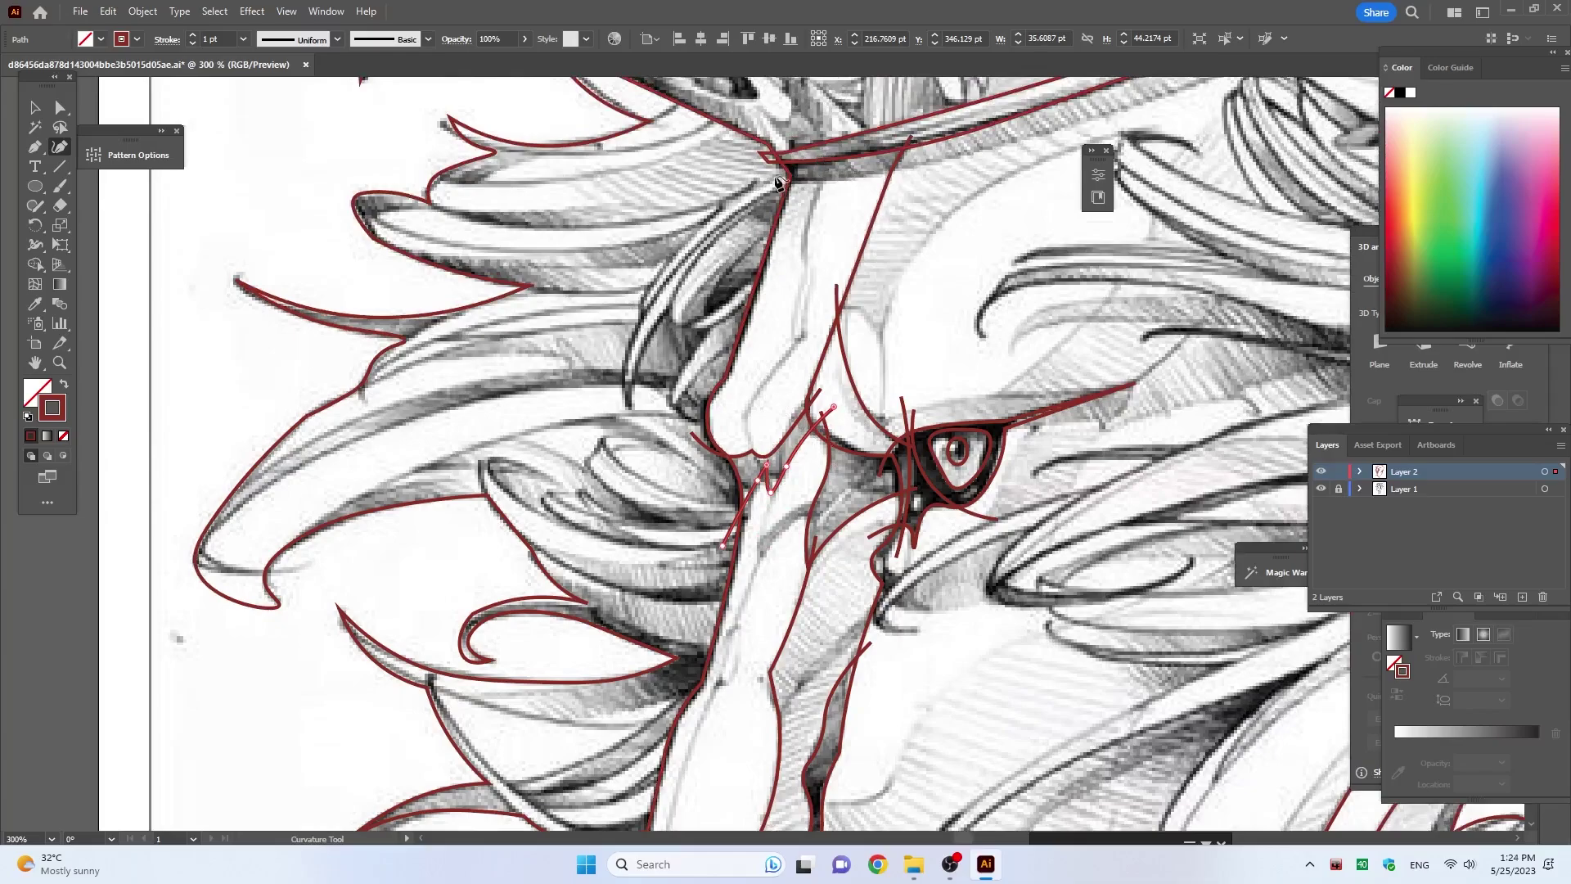
Step: Outline the long diagonal crown band as a closed shape
click(807, 176)
click(924, 165)
drag(925, 164, 434, 481)
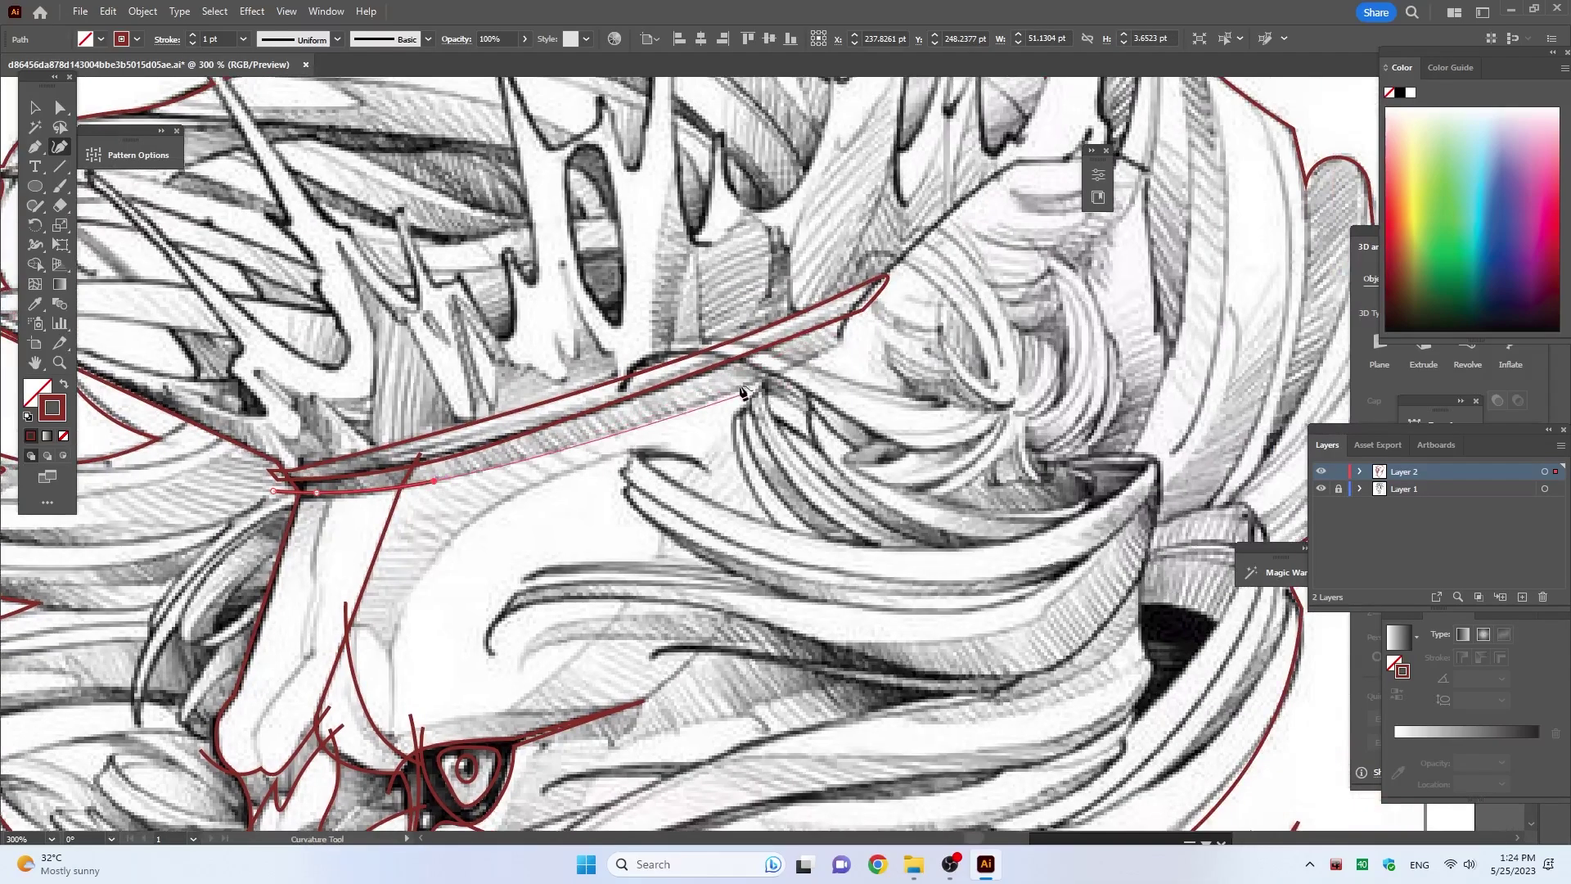
click(743, 388)
click(835, 337)
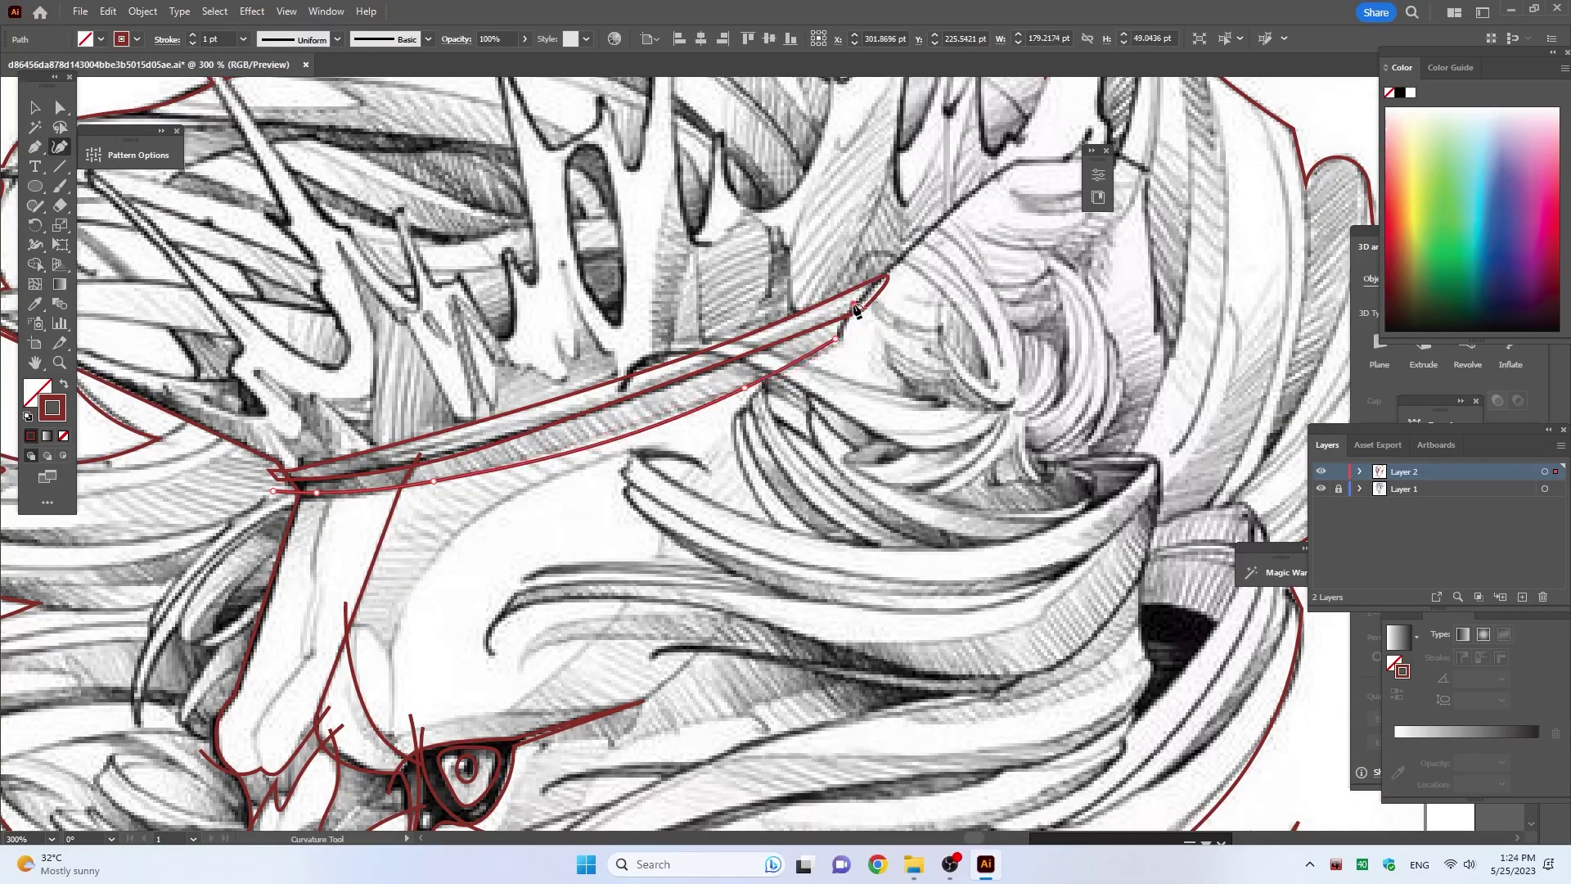
click(854, 306)
scroll(654, 450, down, 3)
Step: Trace the forehead curve into a curling mane strand running under the crown band
click(330, 535)
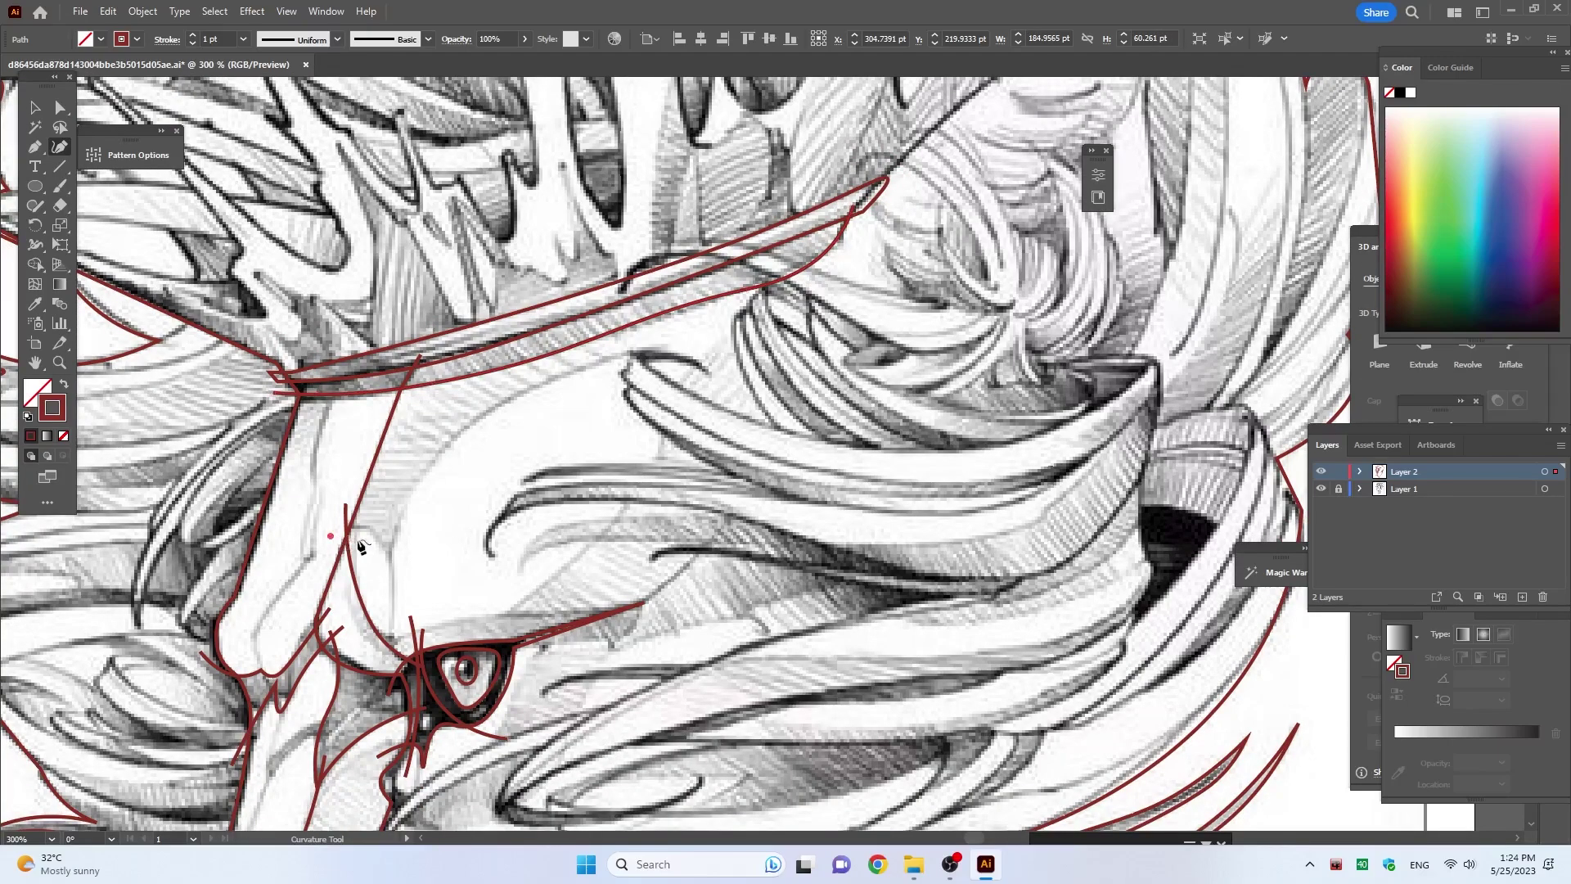
click(390, 559)
click(425, 473)
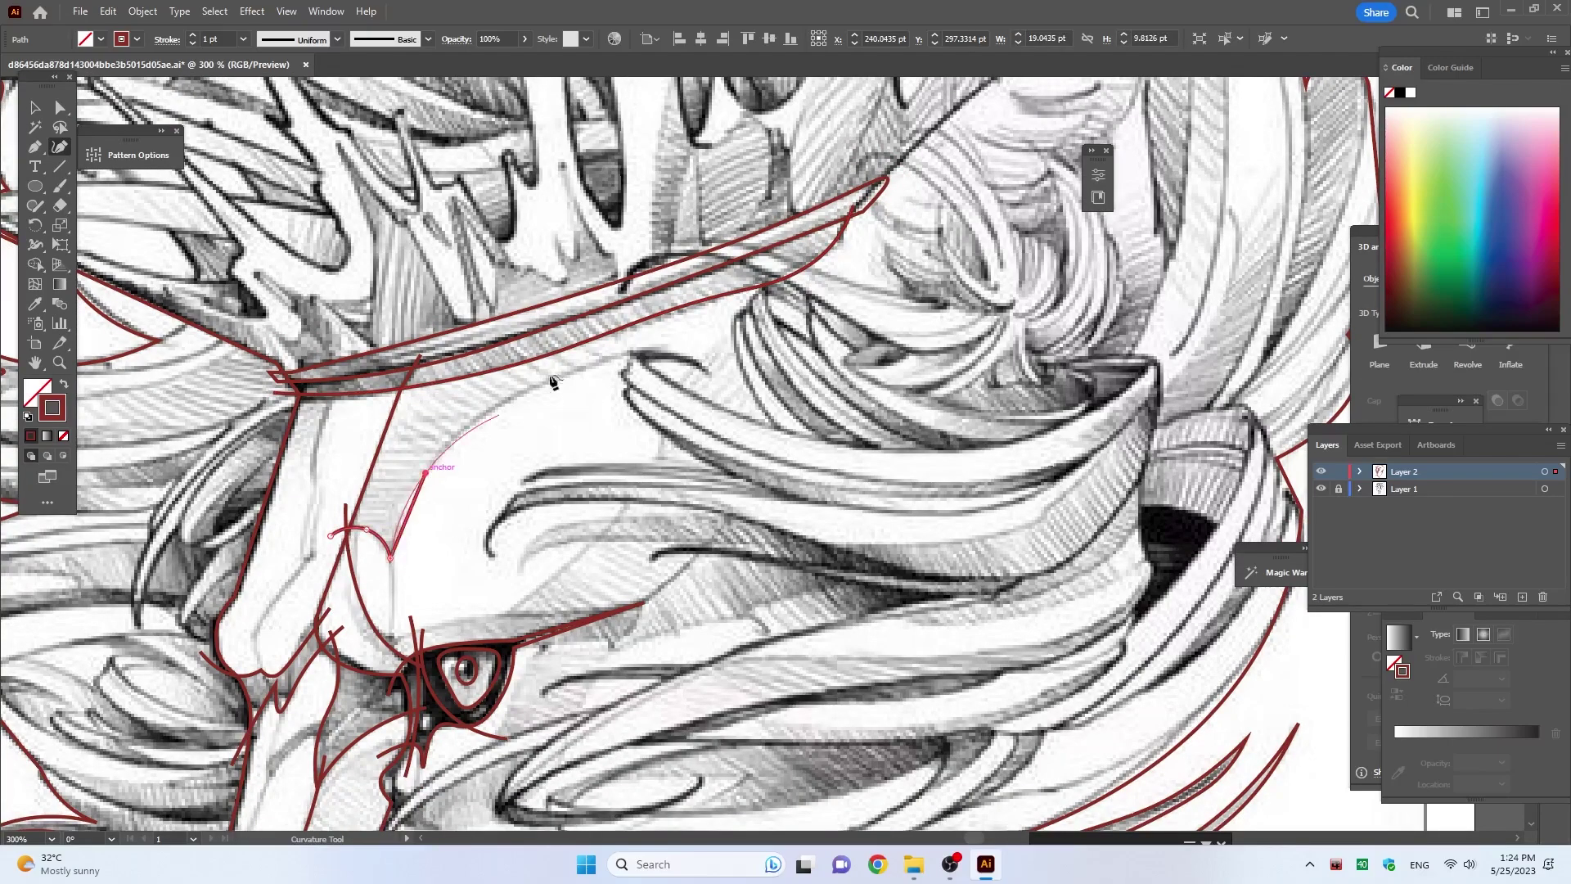
click(639, 353)
click(708, 374)
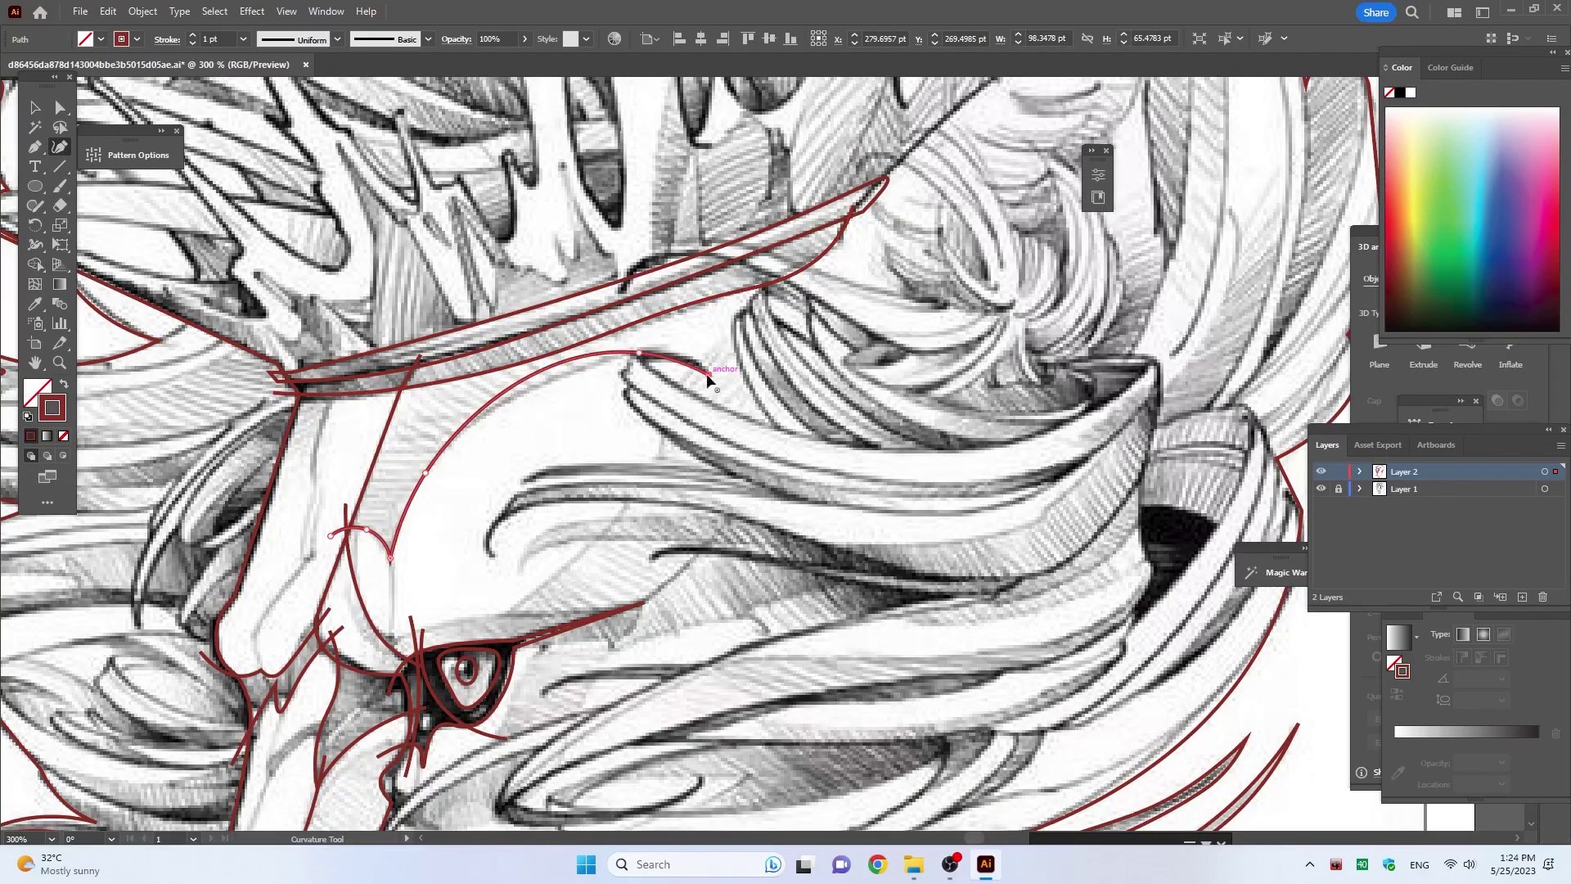
click(739, 413)
click(774, 424)
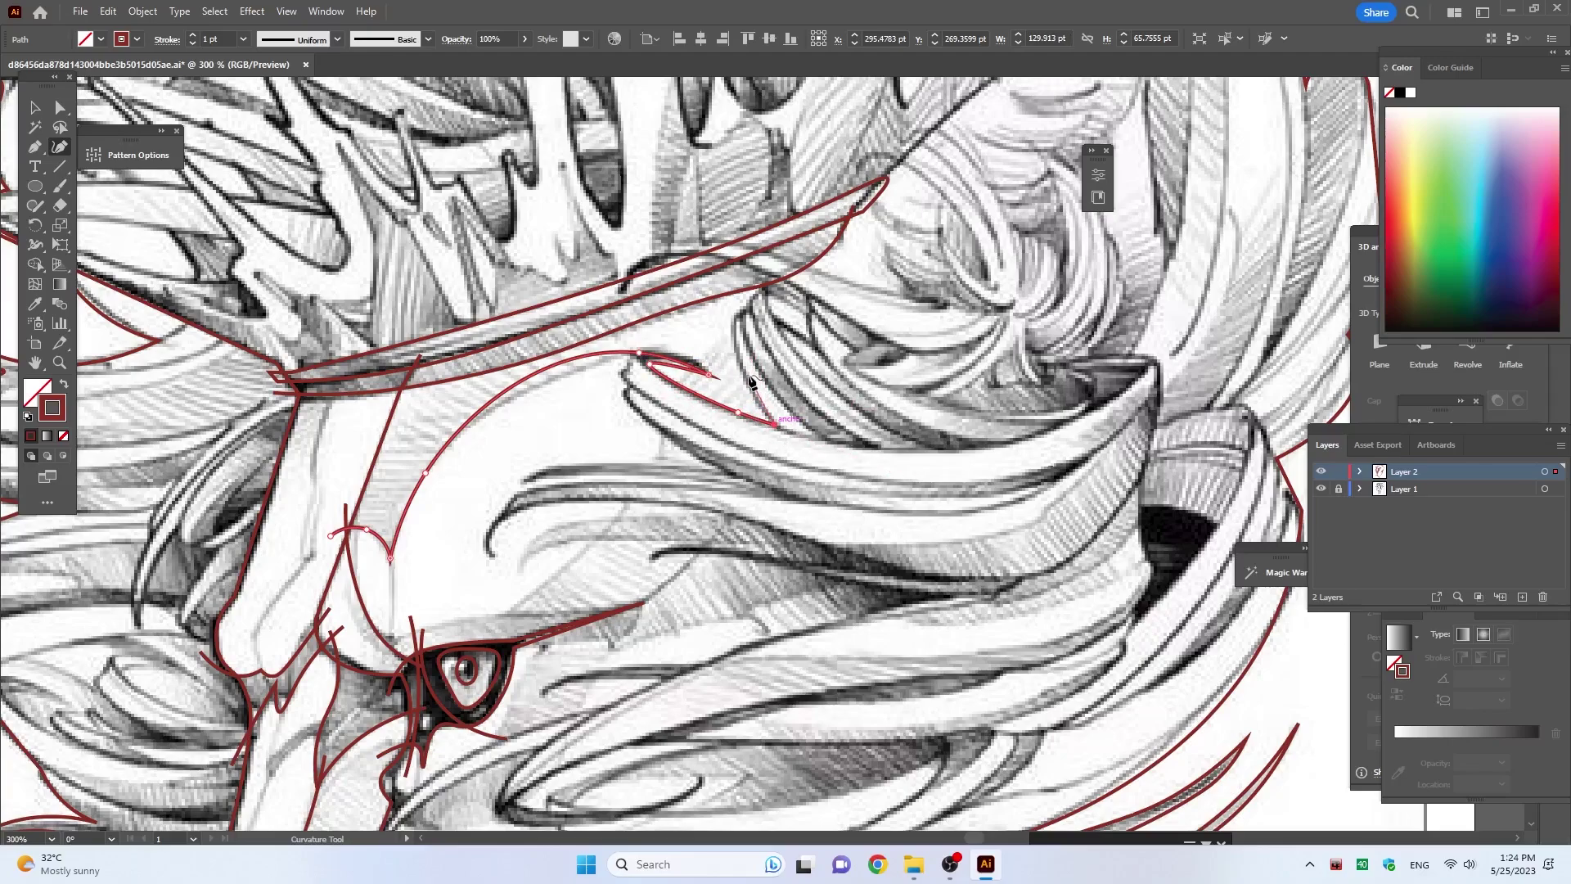
click(745, 375)
click(816, 270)
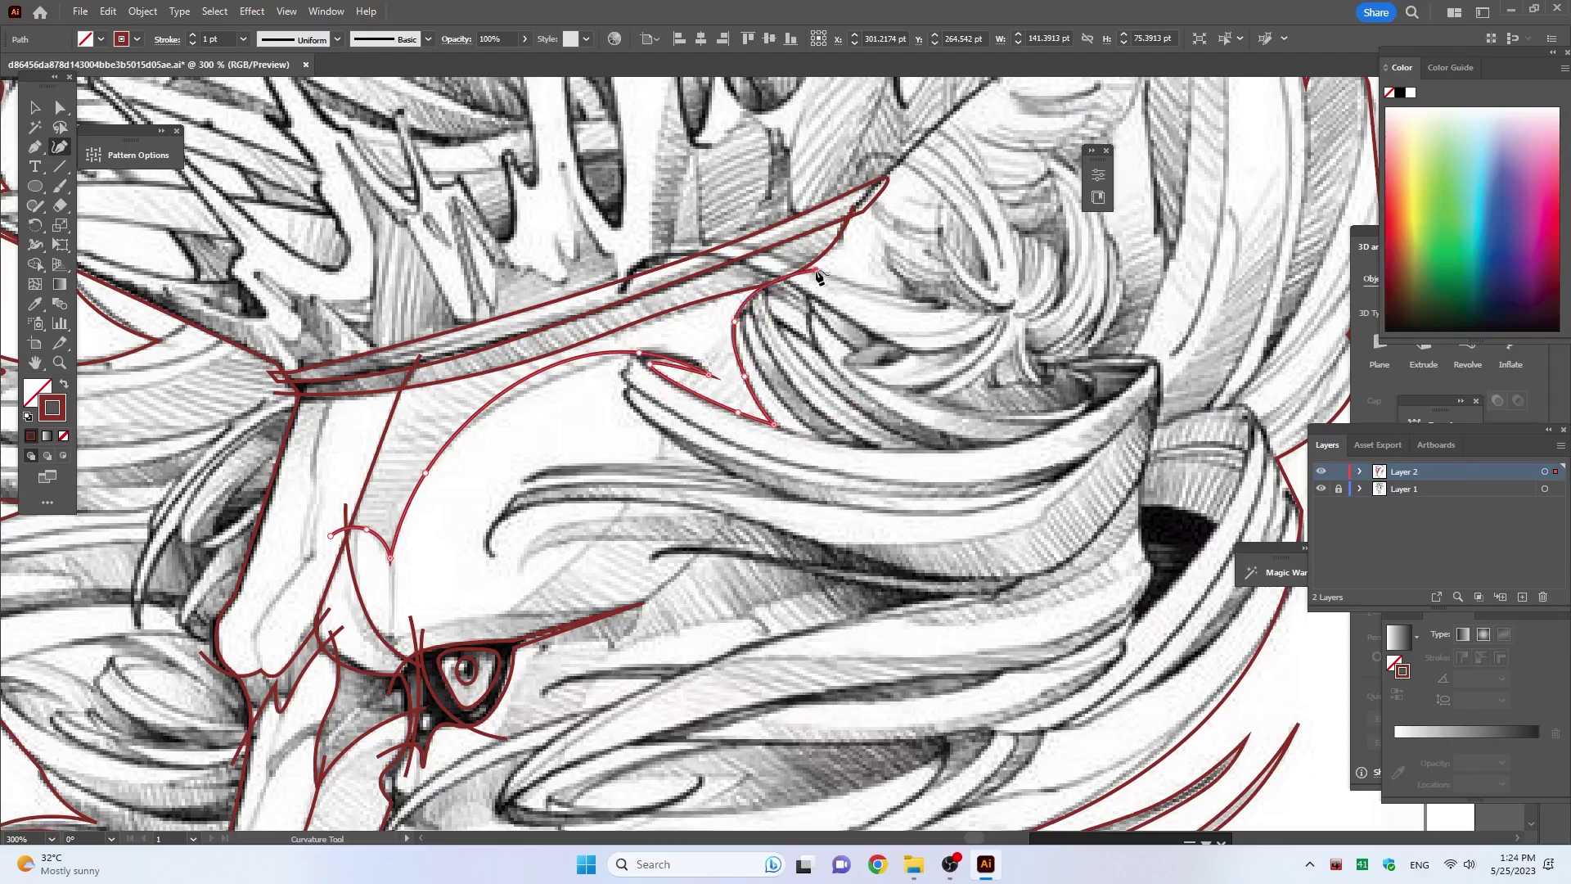
click(880, 292)
click(933, 302)
Step: Add V-shaped mane strands reaching up toward the crown and out to the right
click(903, 278)
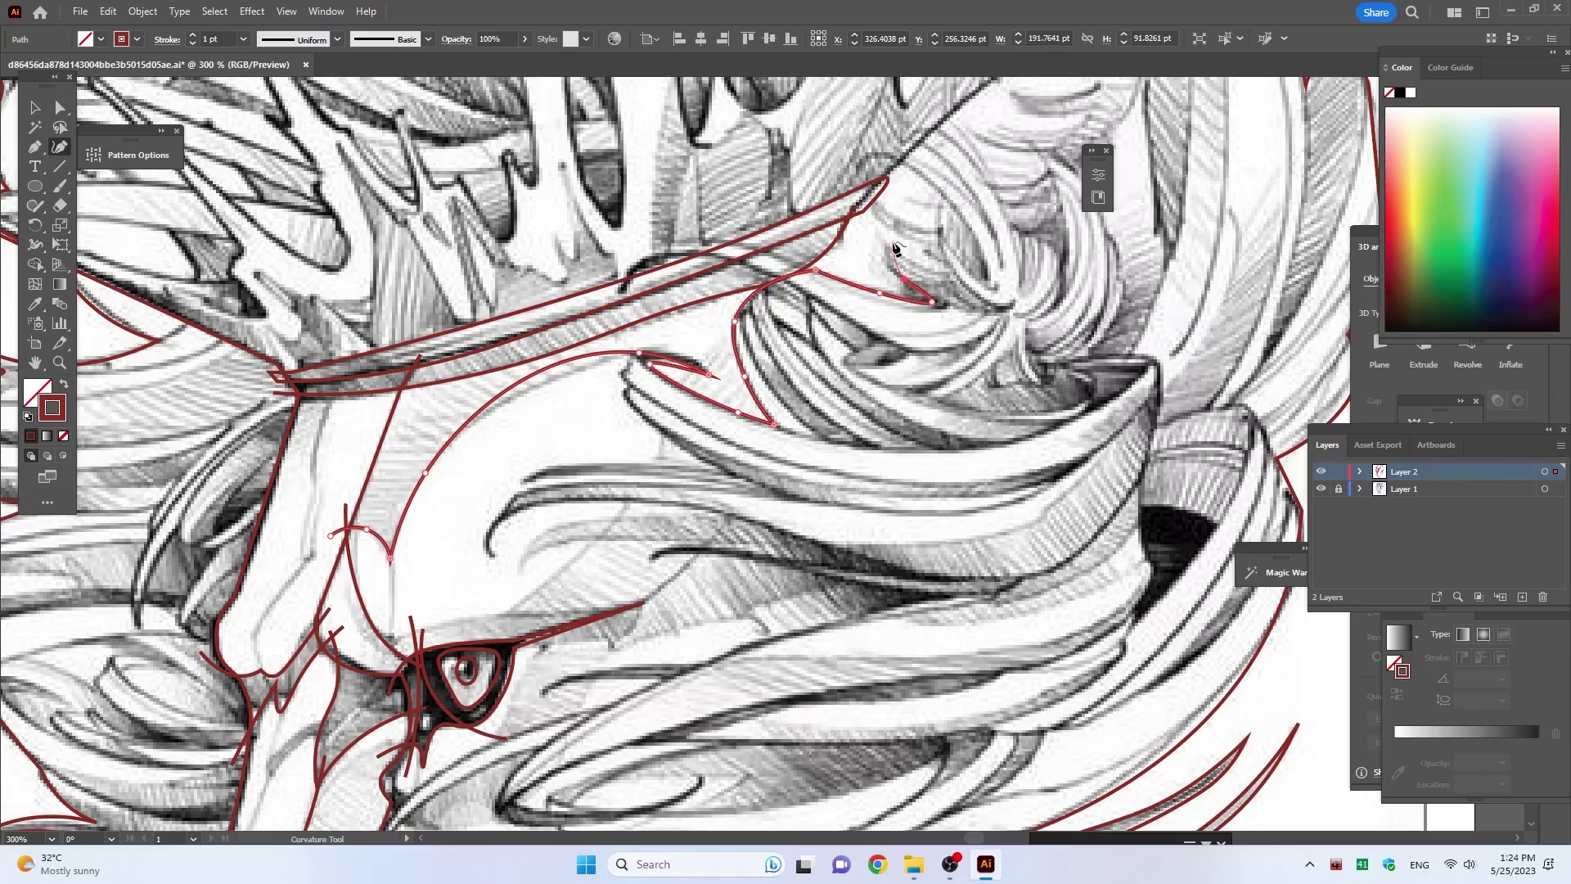
click(889, 244)
click(924, 270)
click(971, 300)
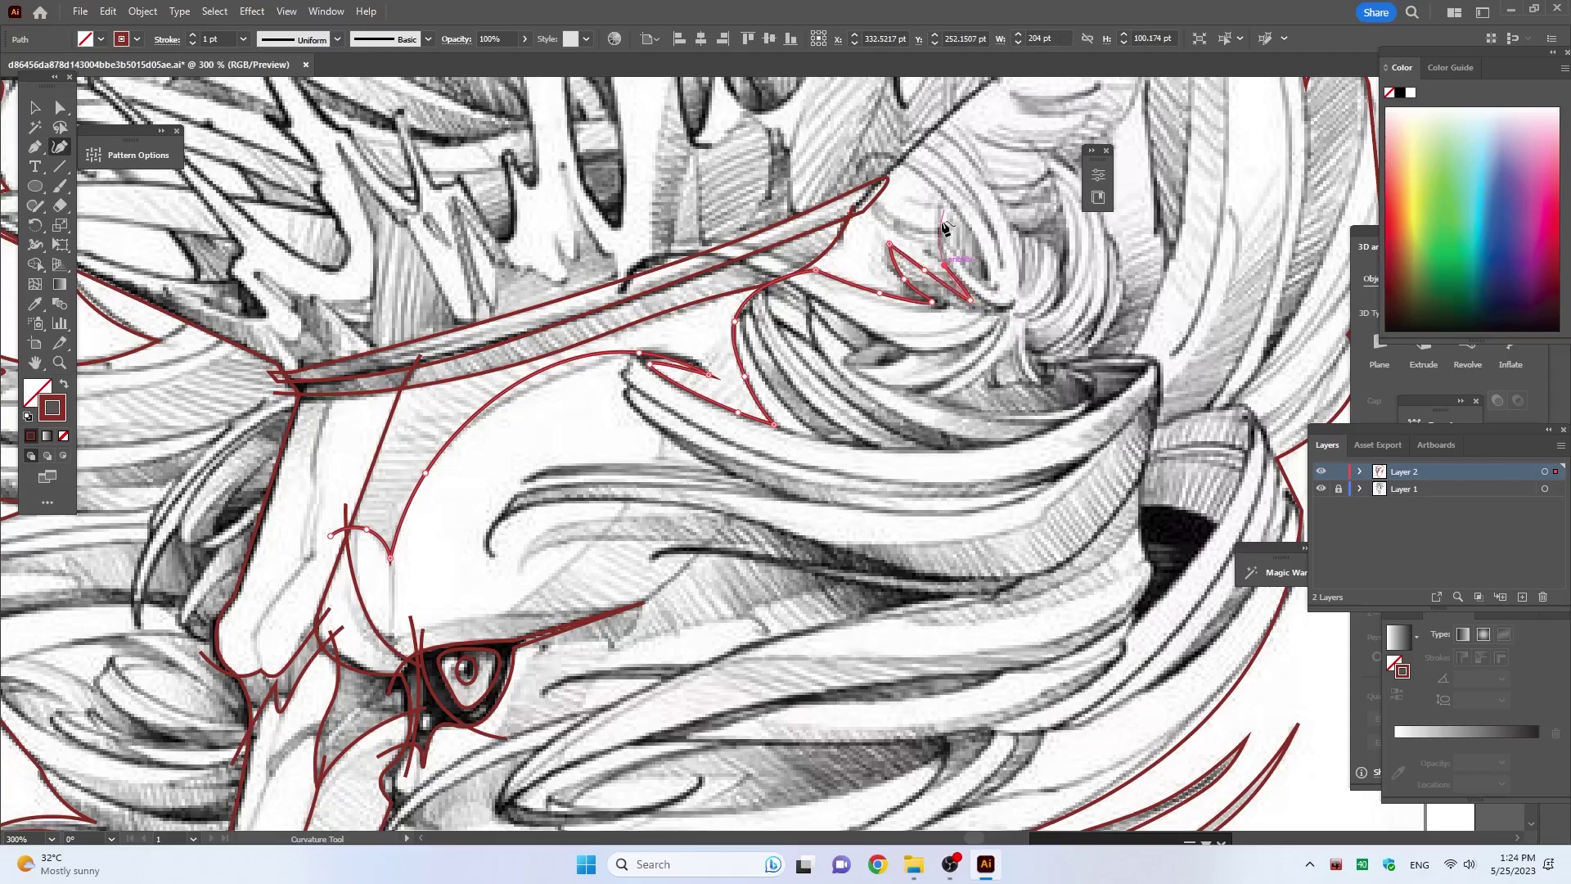
click(910, 238)
click(873, 214)
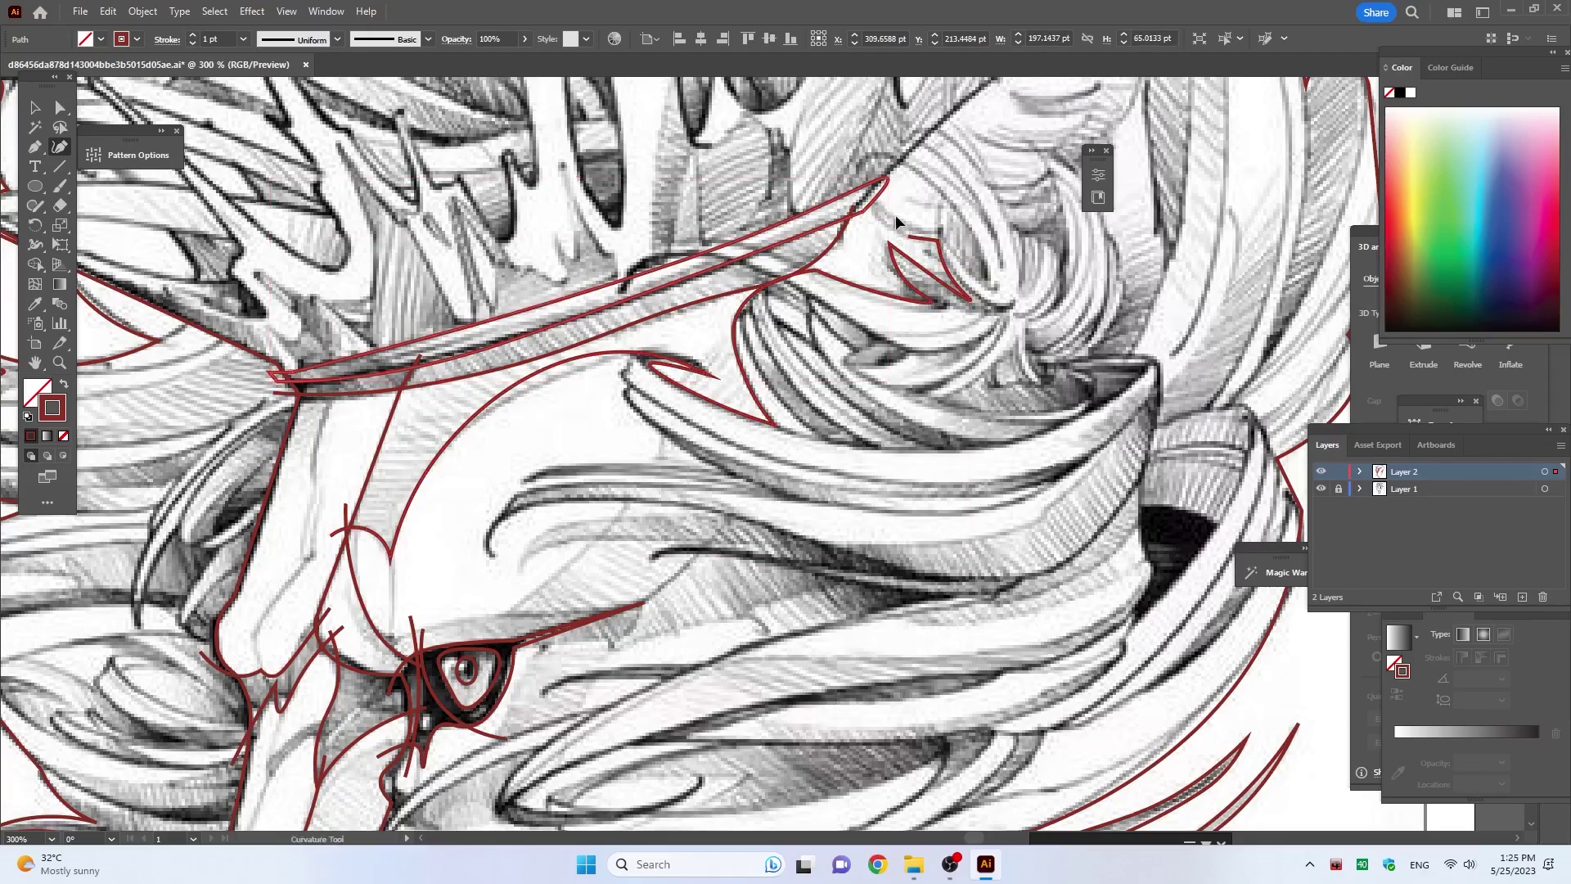
click(875, 215)
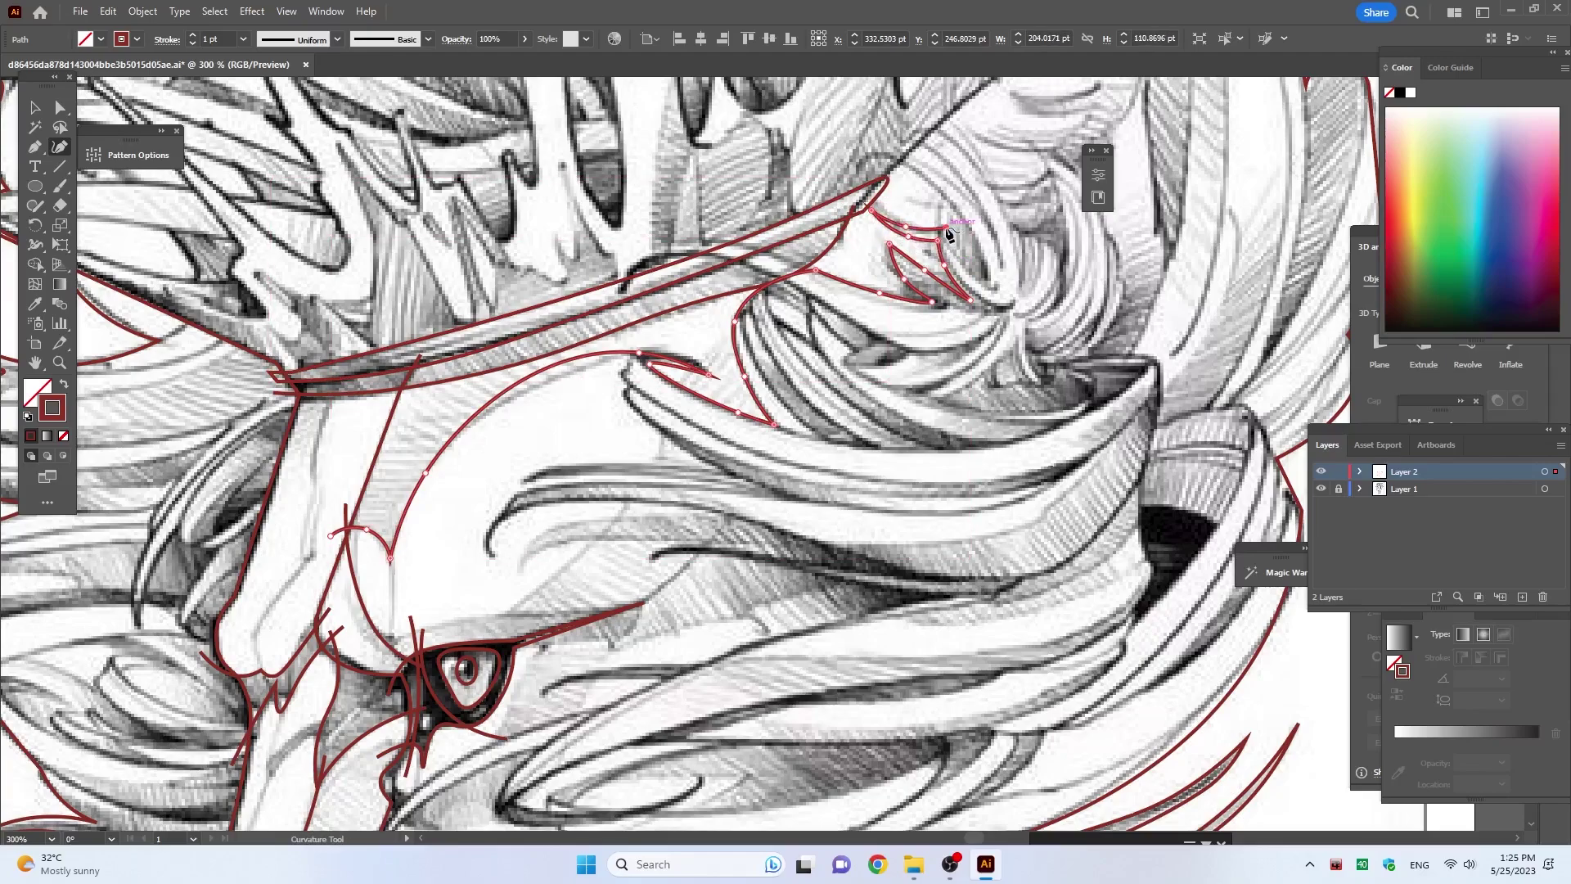
click(991, 286)
click(977, 239)
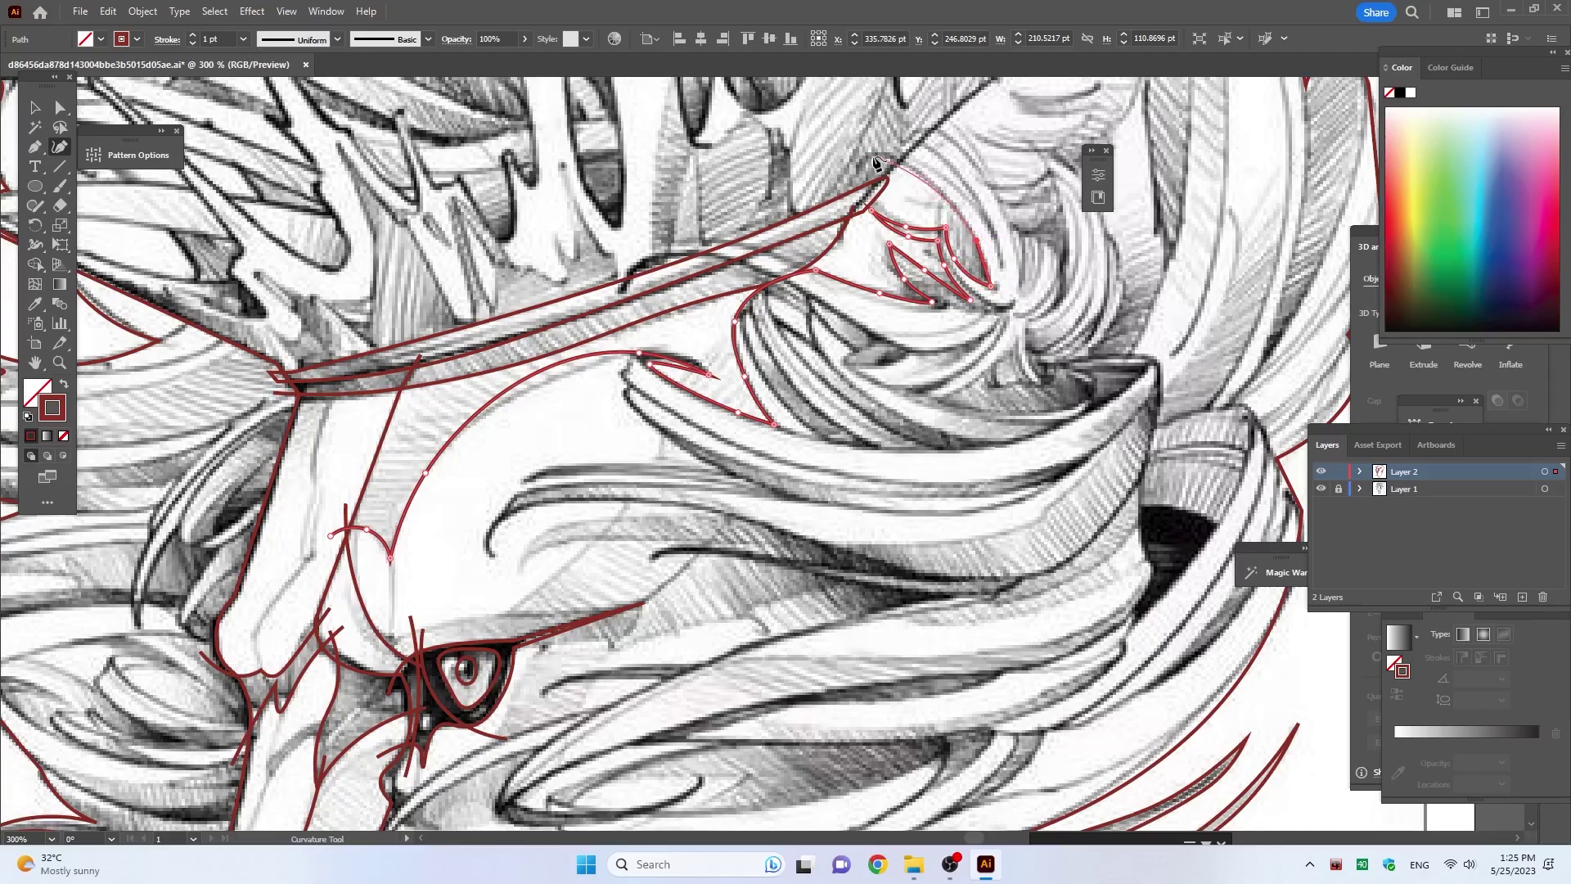
click(922, 165)
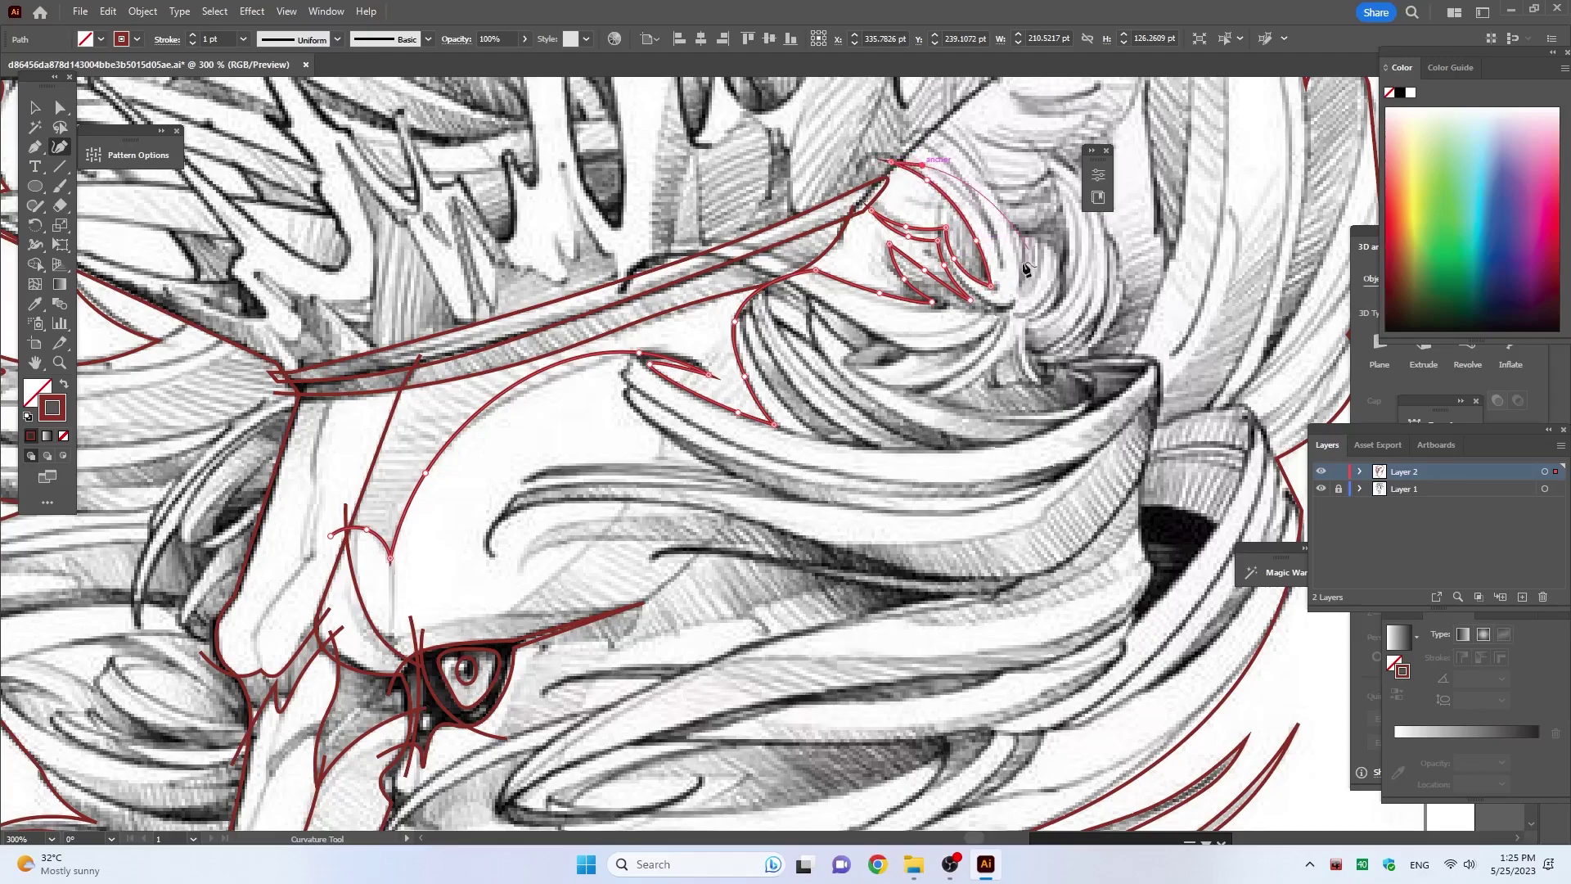
click(1000, 260)
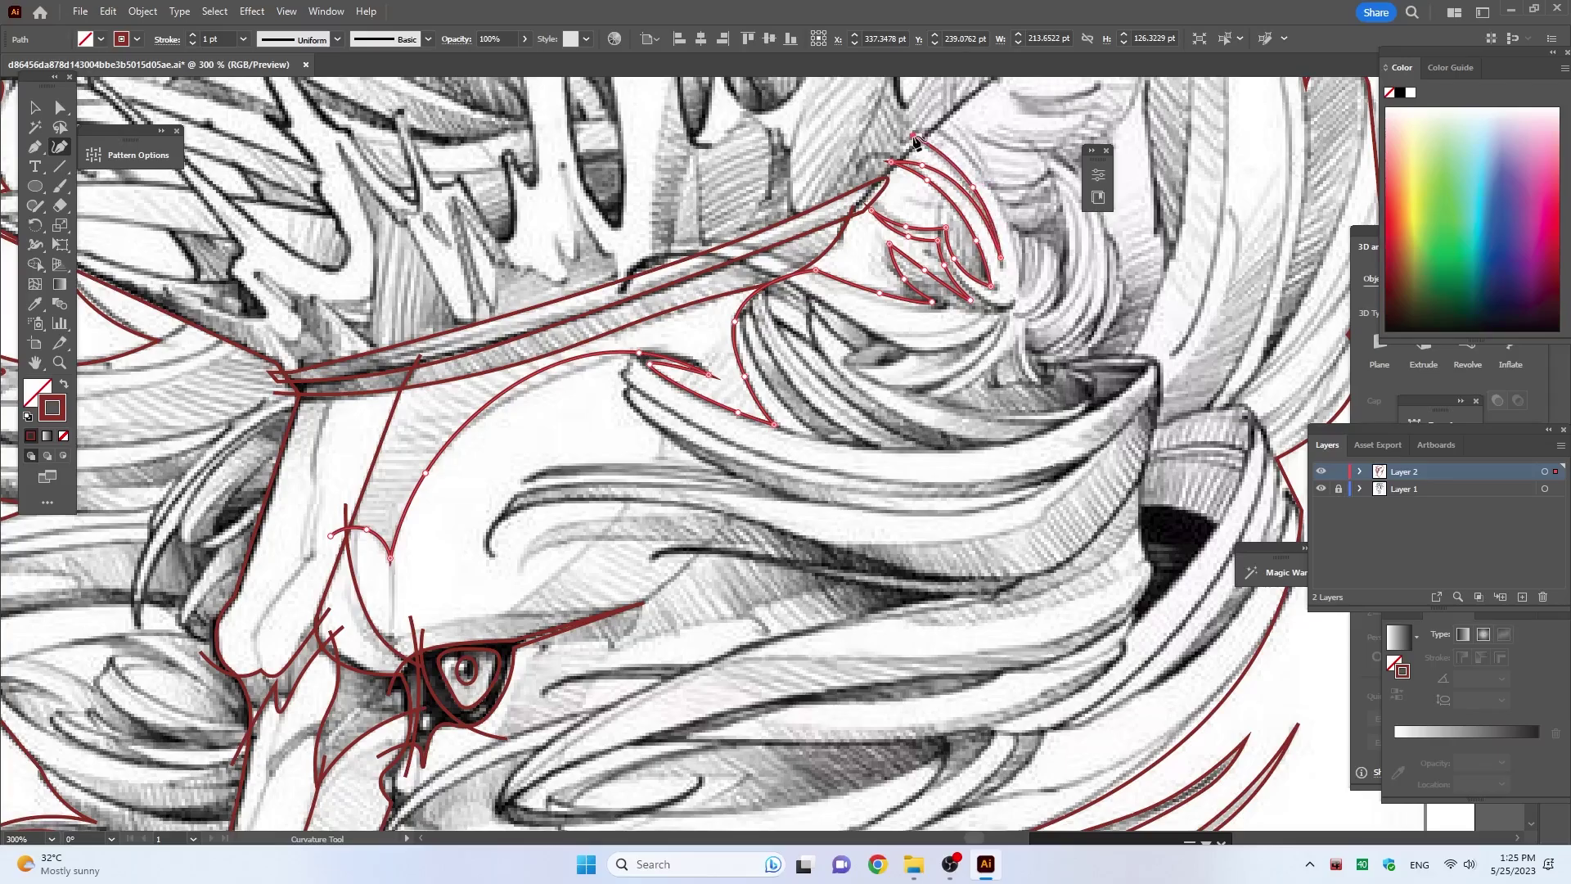
Step: Trace the swirling mane curls beside the crown band's right end
click(1019, 285)
scroll(961, 164, up, 5)
scroll(962, 164, right, 5)
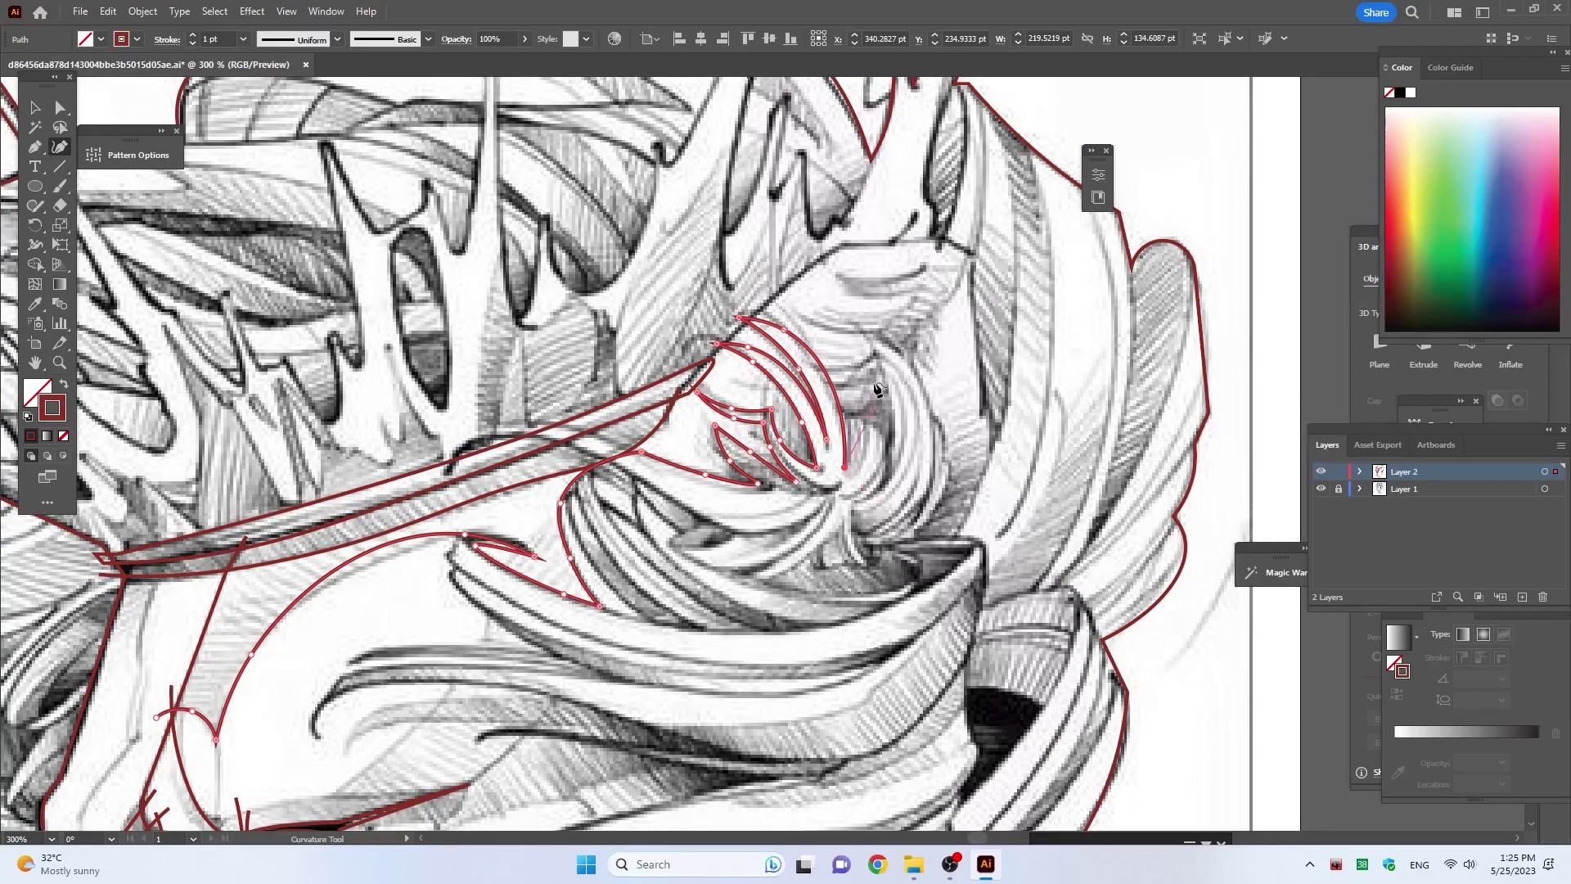
click(849, 495)
click(887, 477)
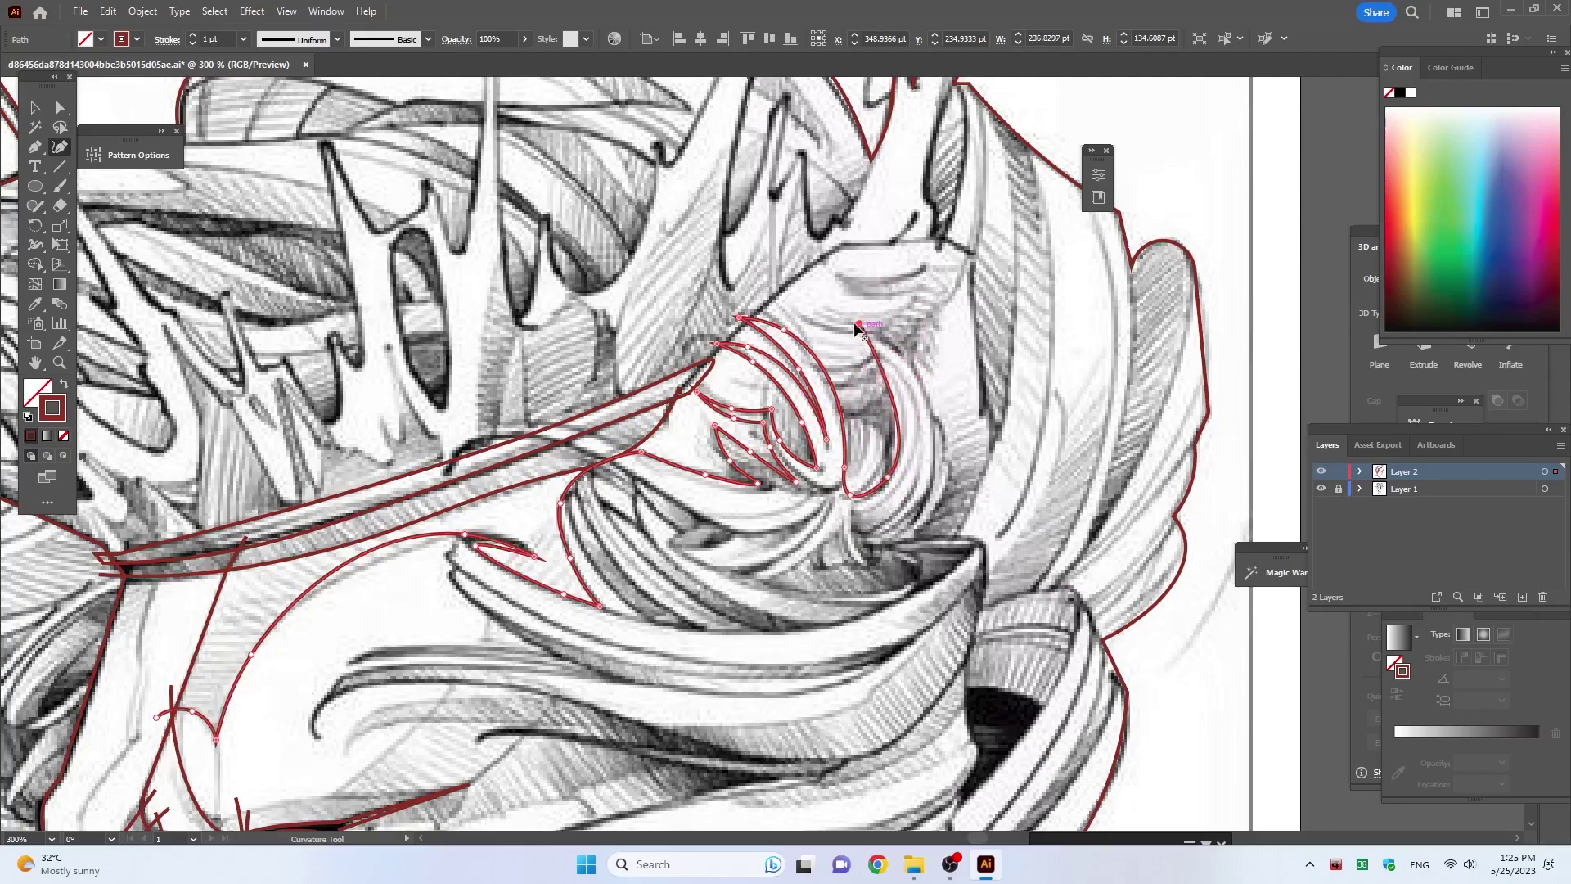
click(859, 325)
click(918, 378)
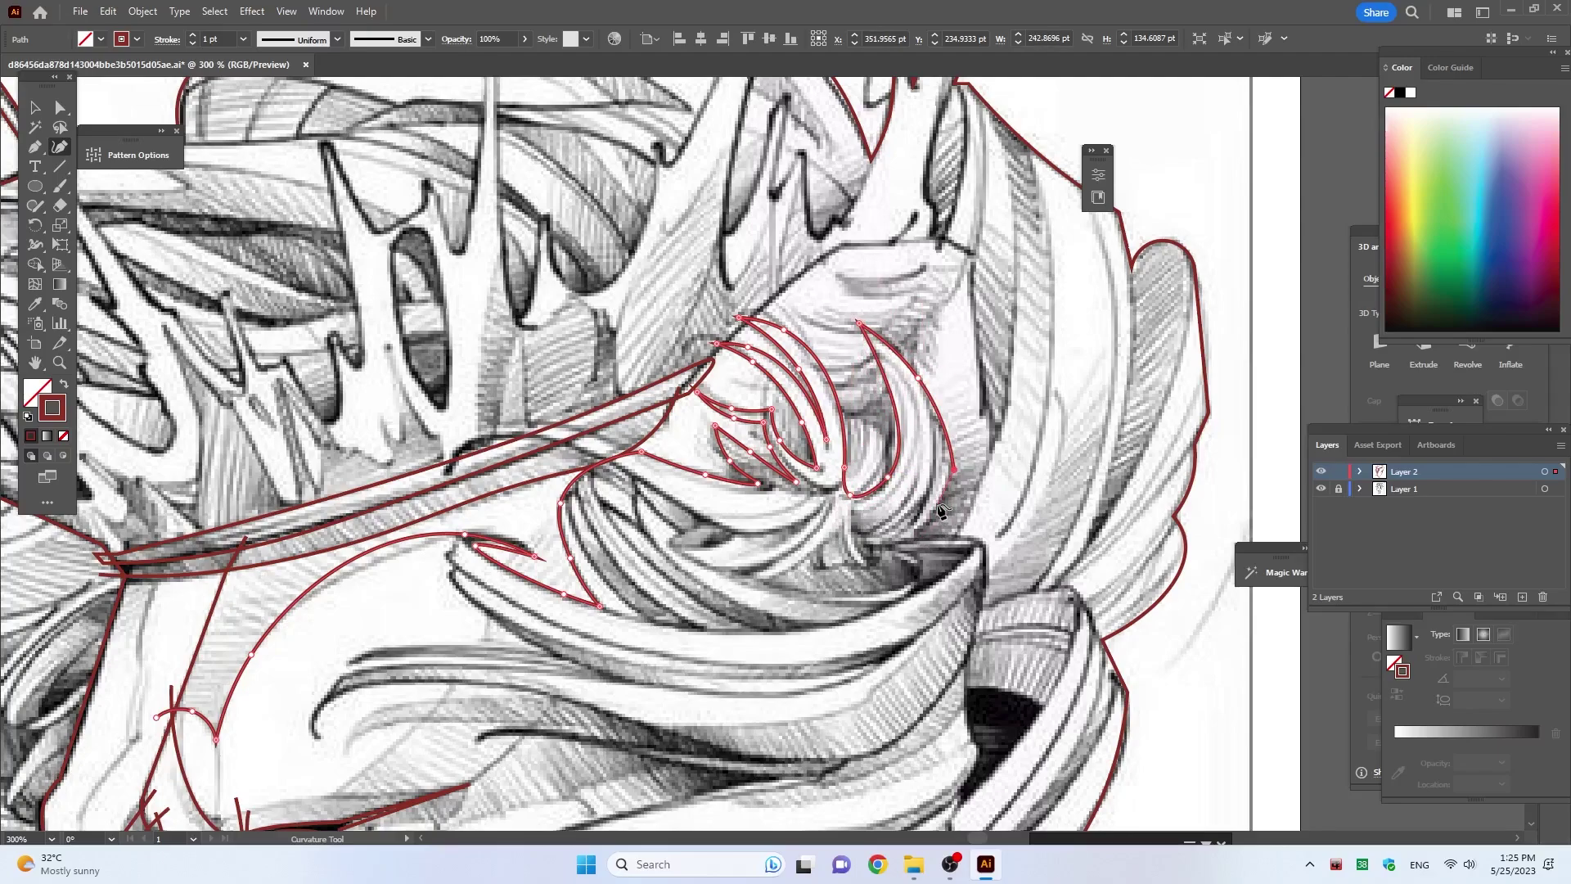
Step: Carry the red outline past the crown's end and down the mane's right edge
click(985, 540)
click(983, 598)
click(1028, 590)
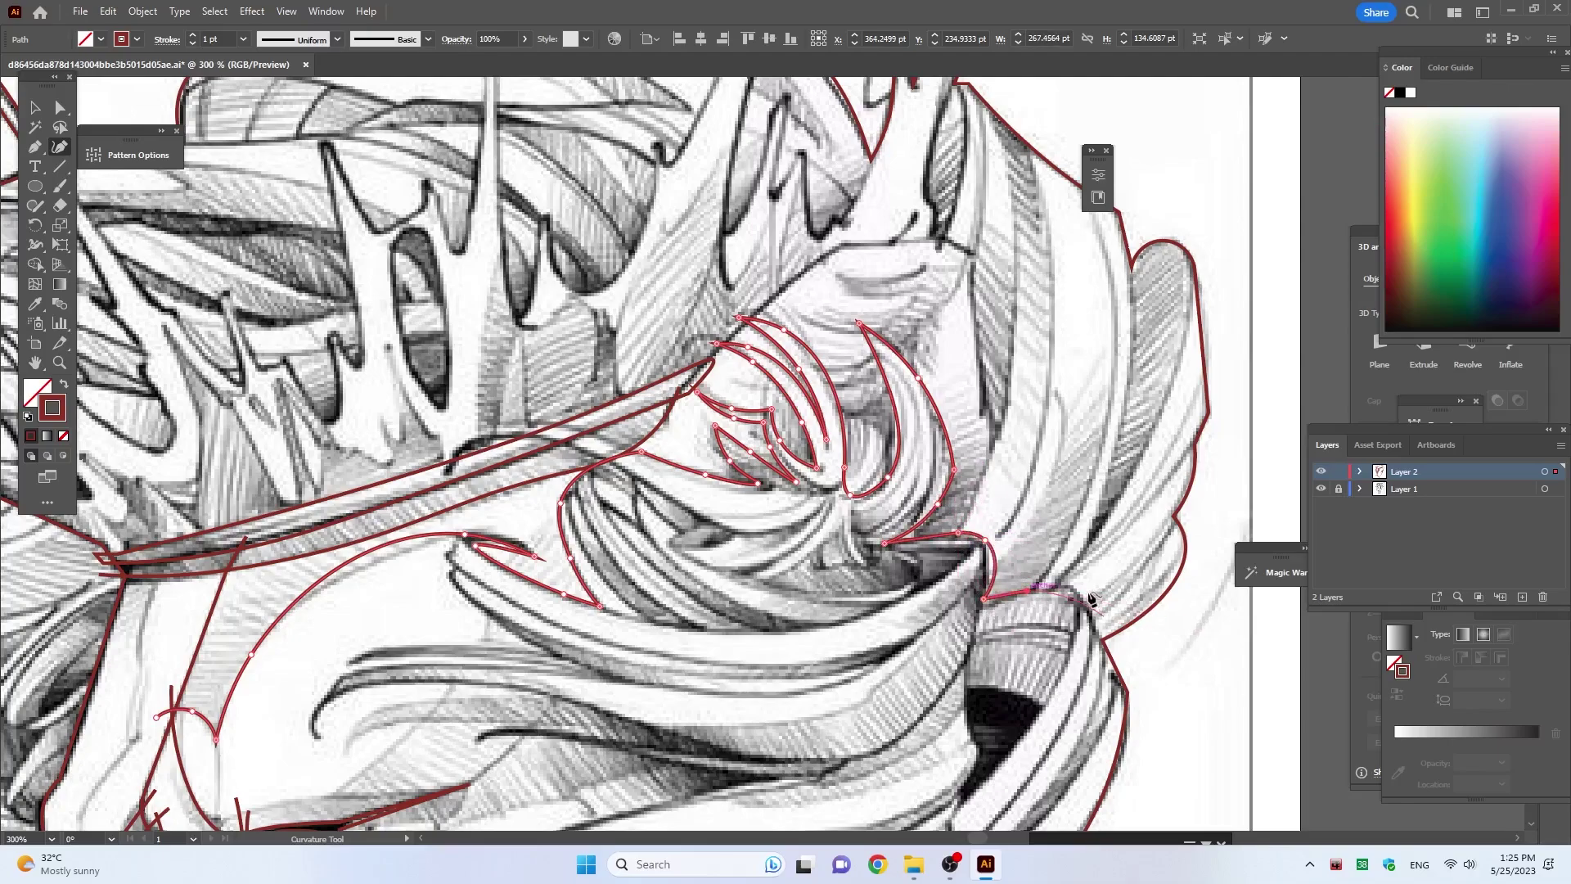
click(1078, 590)
click(1167, 749)
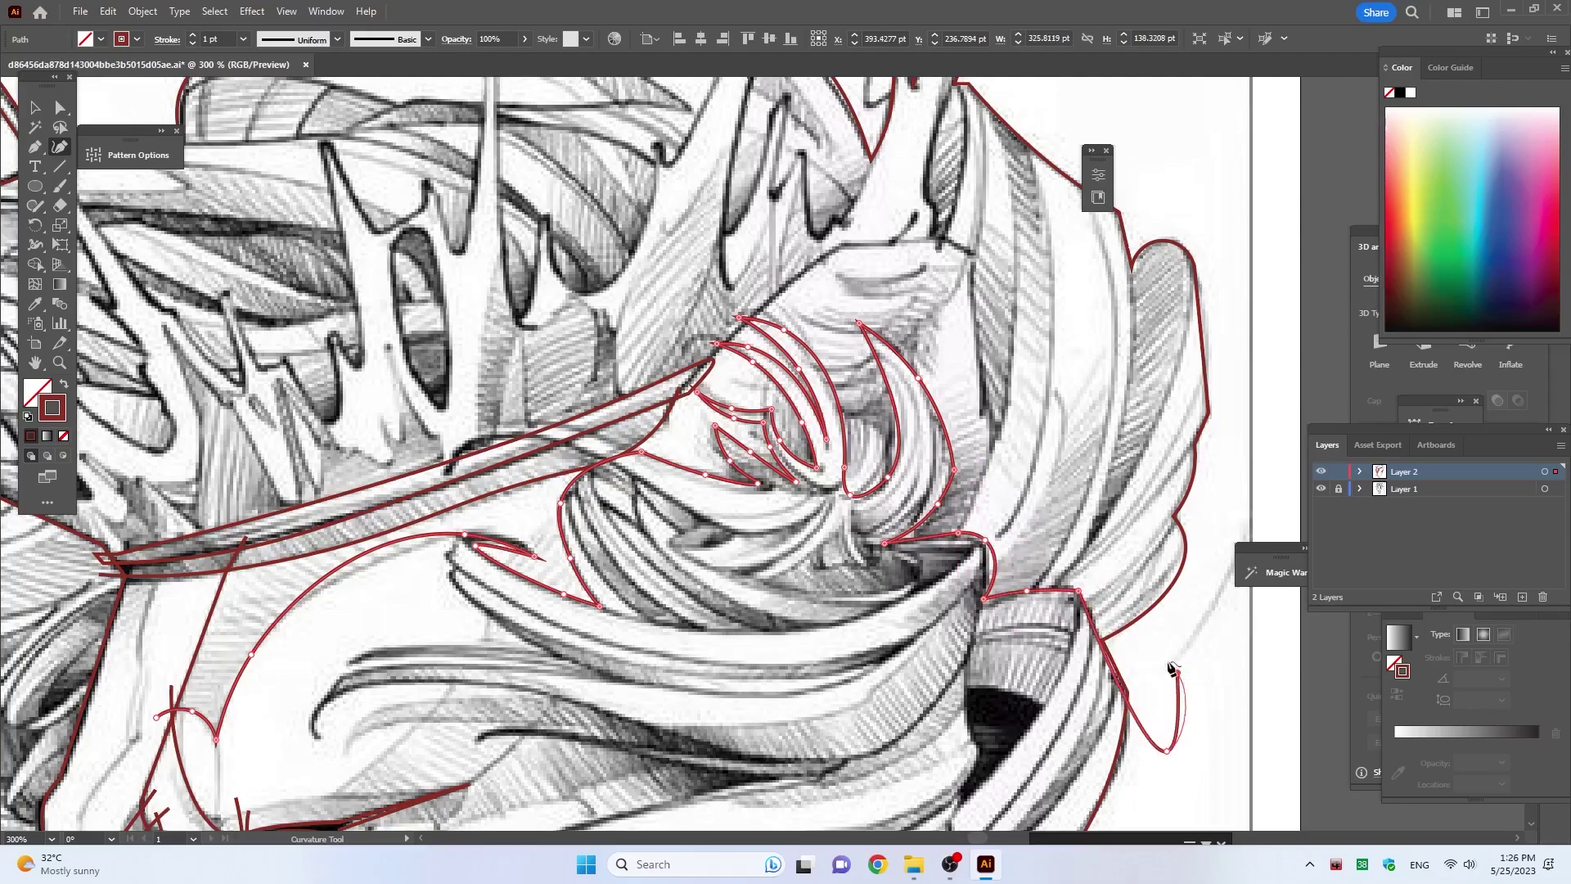
scroll(1078, 725, down, 2)
scroll(1077, 713, down, 5)
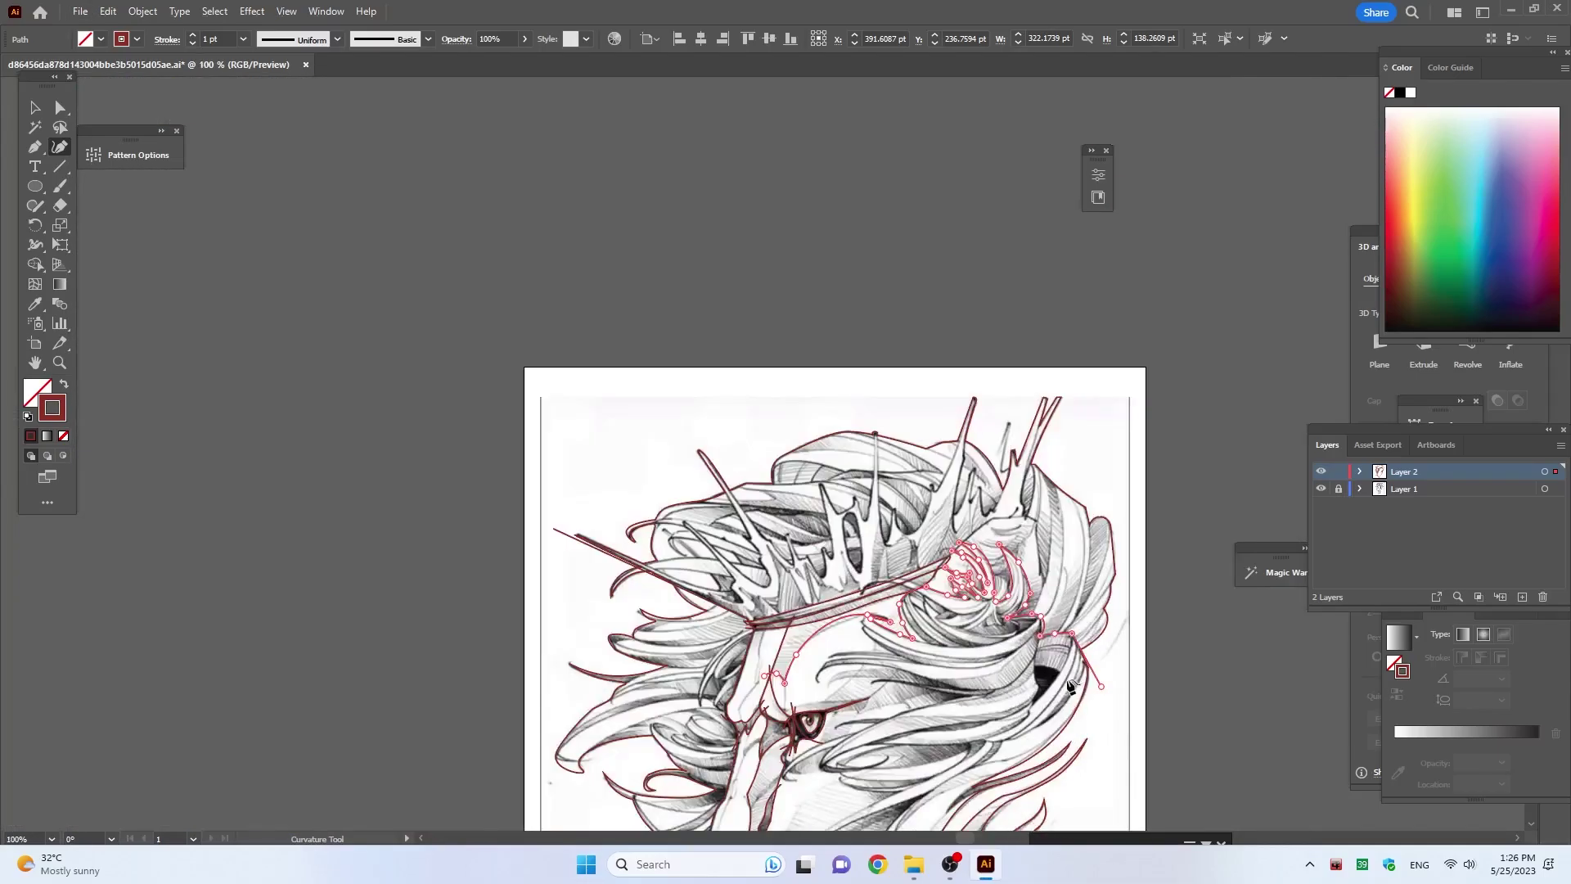
scroll(1080, 704, down, 4)
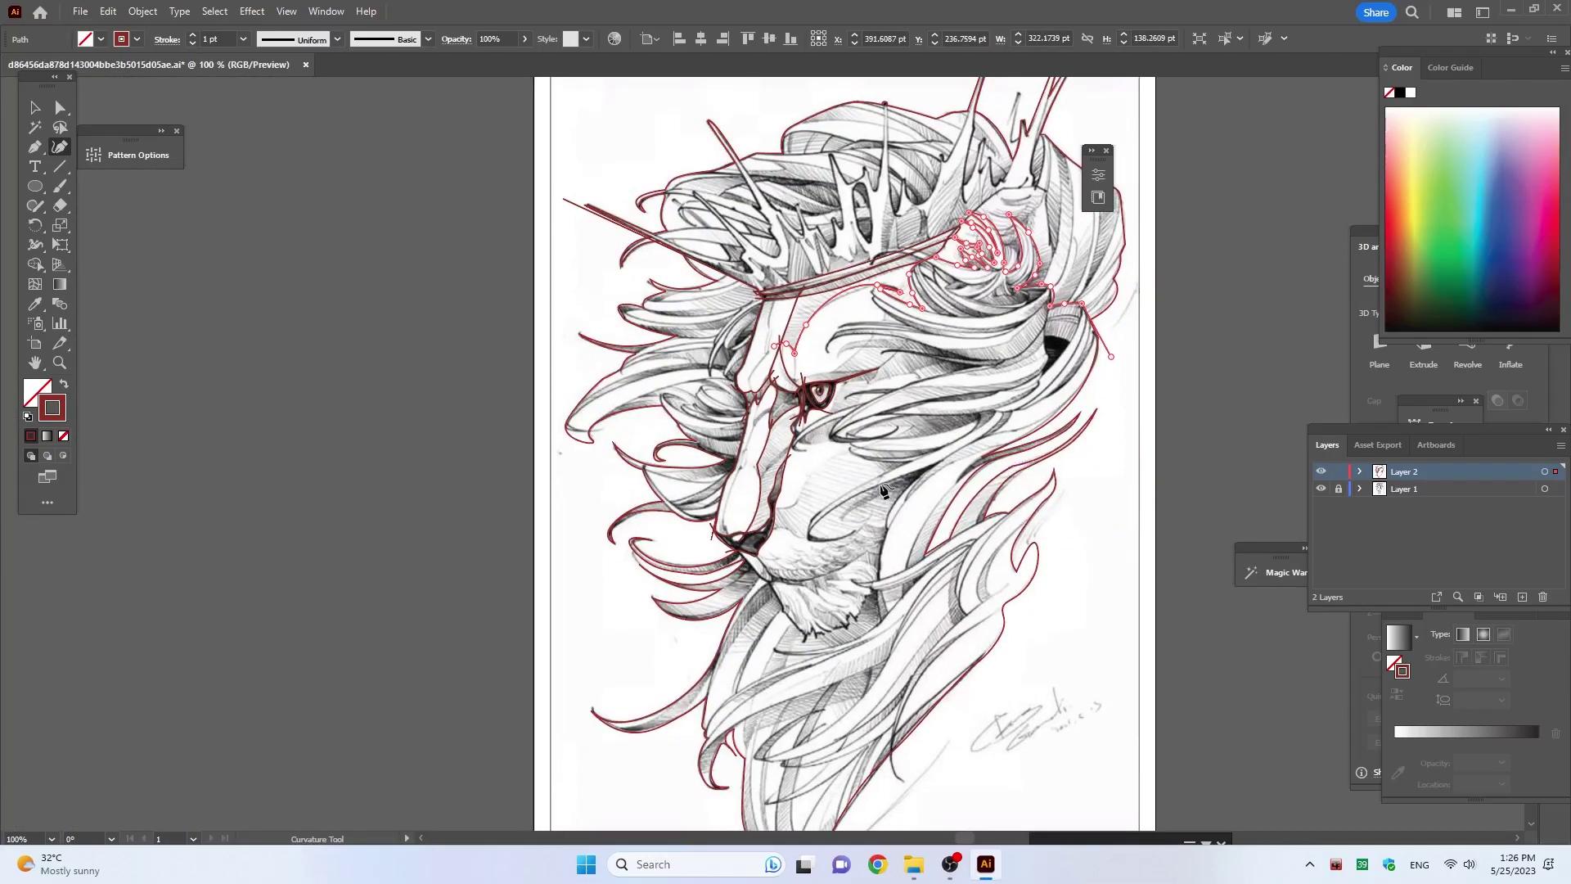
scroll(855, 347, up, 3)
scroll(922, 221, up, 2)
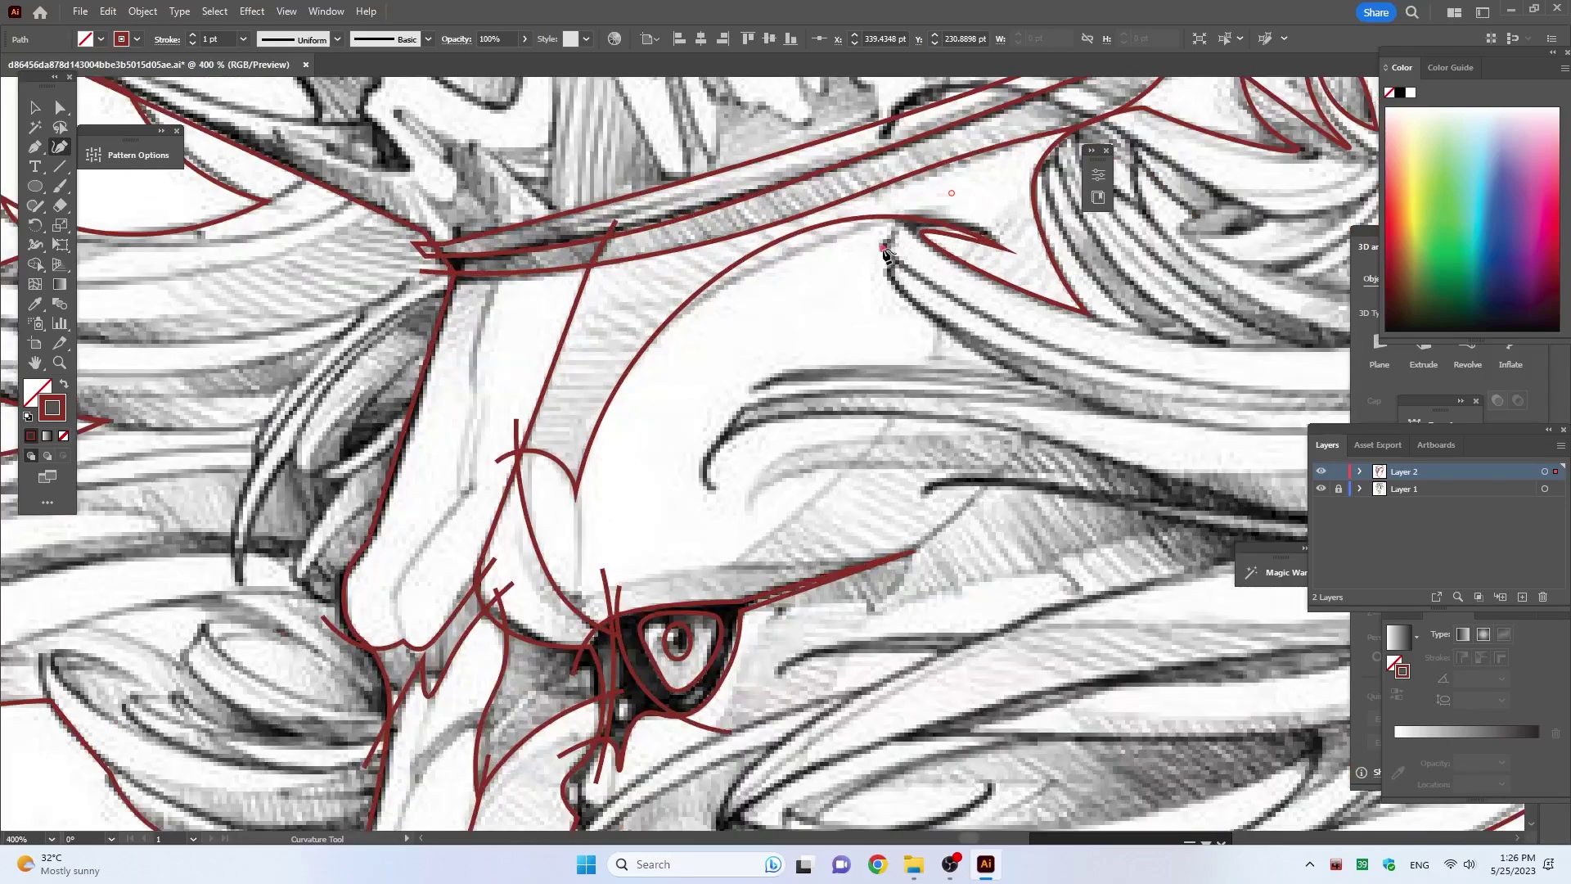
Step: Trace the mane strand above the eye, curling its tip down near the brow
click(882, 247)
click(887, 278)
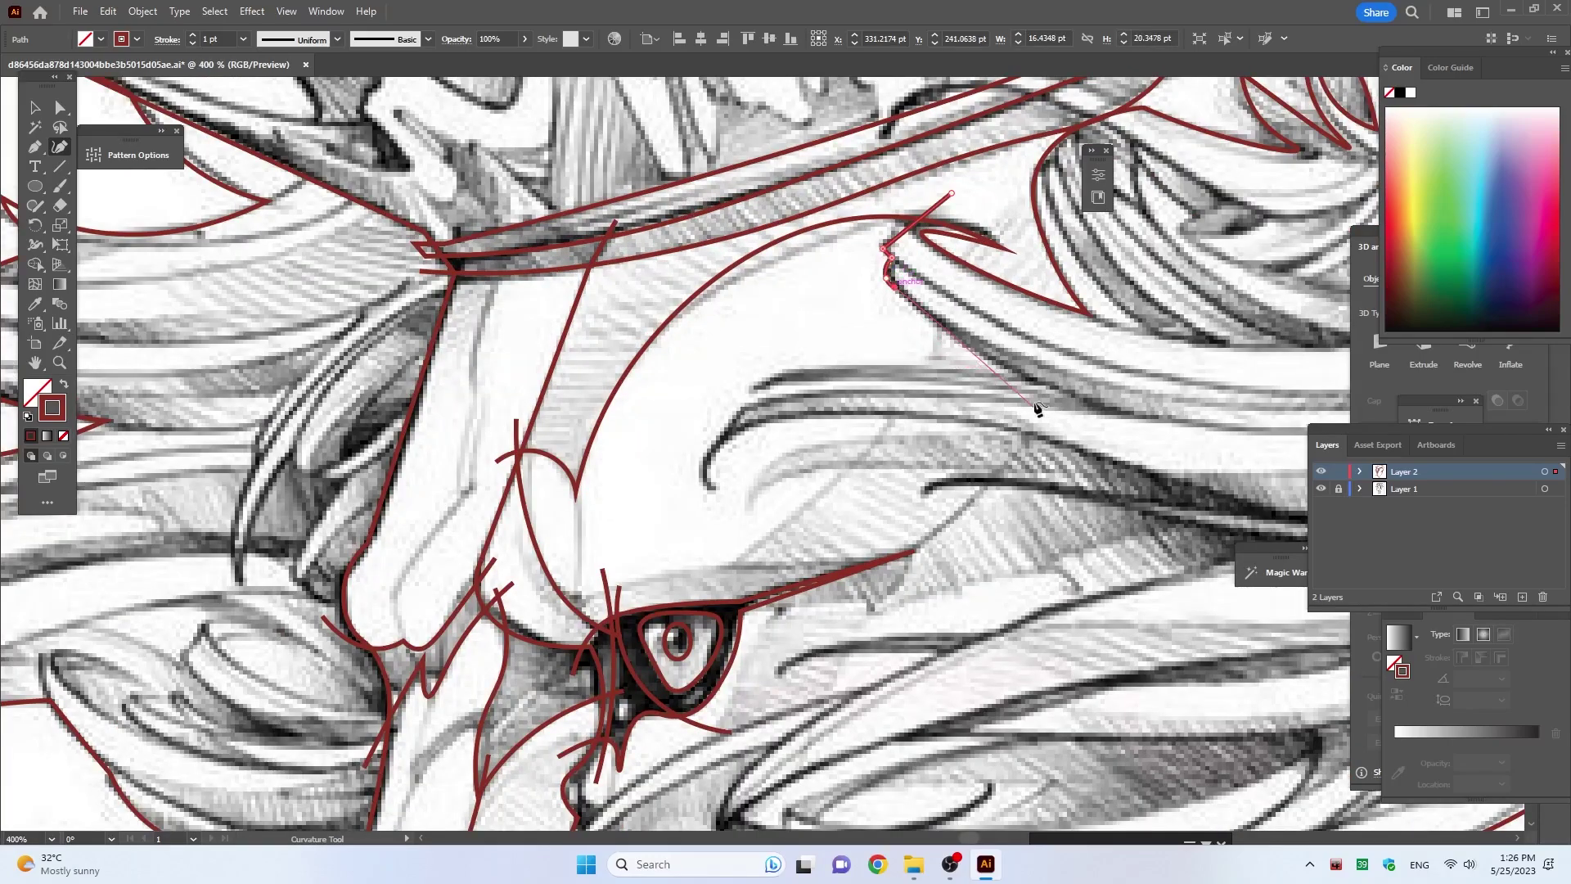
click(980, 352)
click(1031, 381)
click(835, 369)
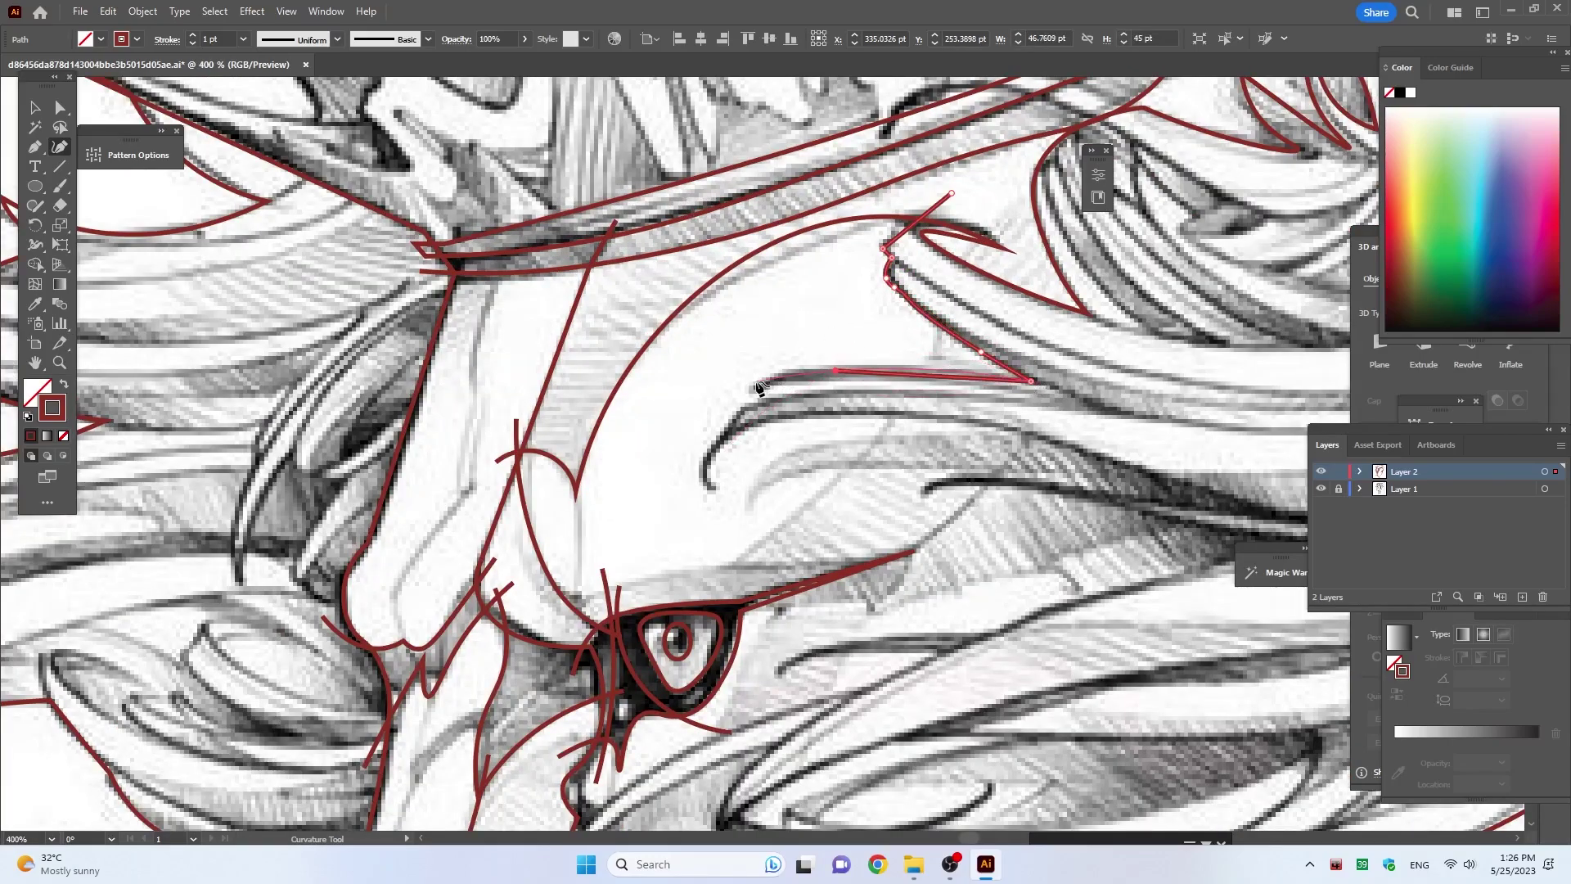
click(755, 382)
click(710, 445)
click(706, 491)
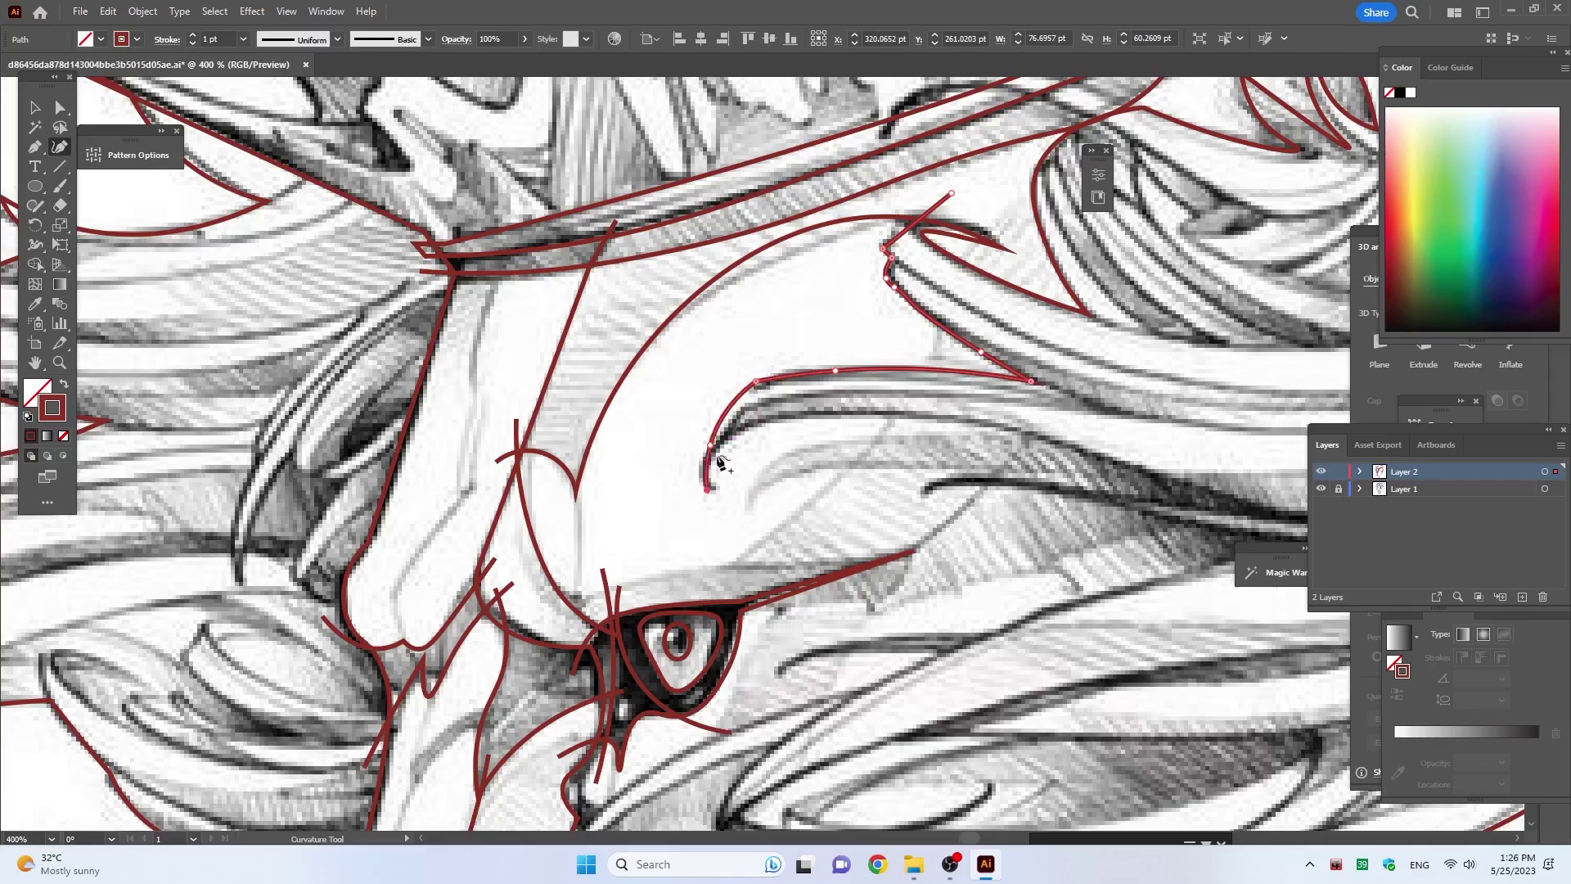
click(733, 431)
click(1008, 422)
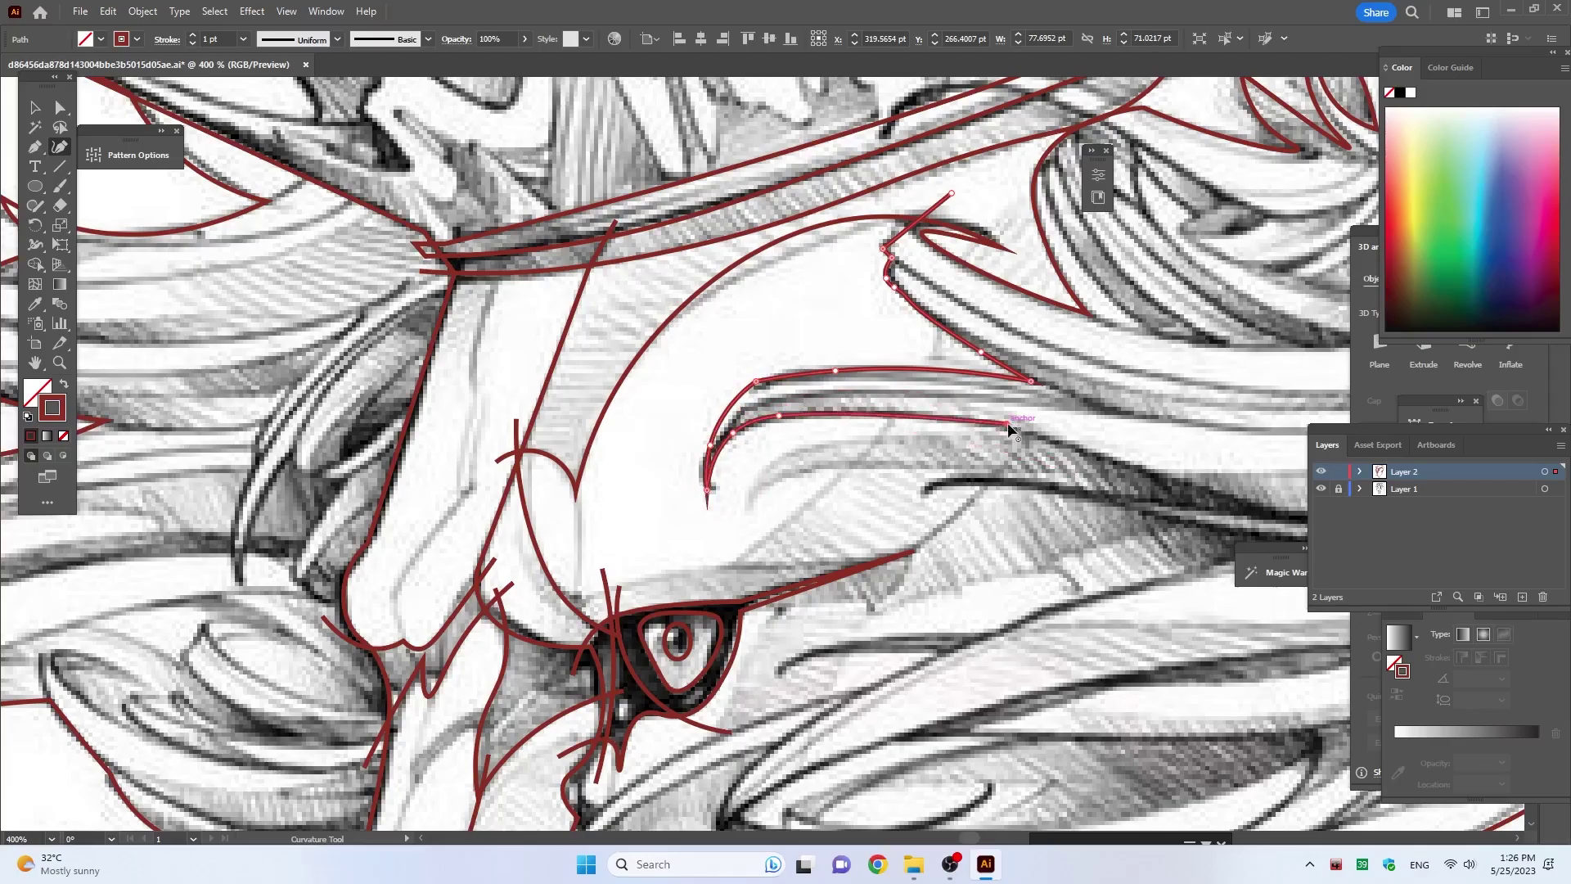
Step: Outline the next strands right of the eye, running back and forth along their edges
scroll(1008, 423, down, 3)
scroll(985, 360, up, 2)
click(946, 341)
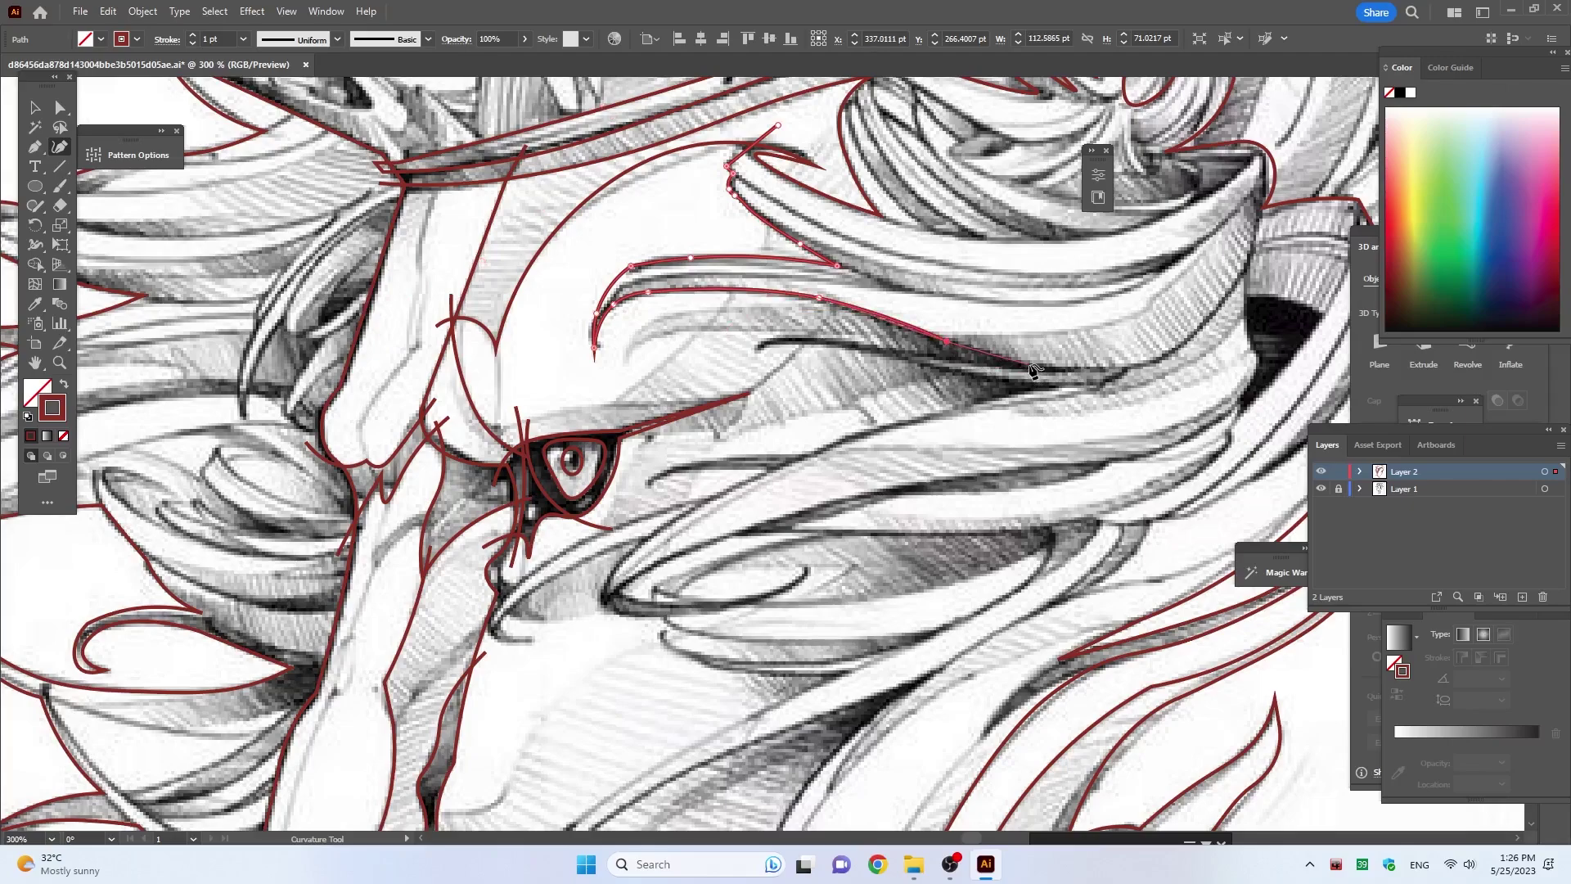
click(1030, 364)
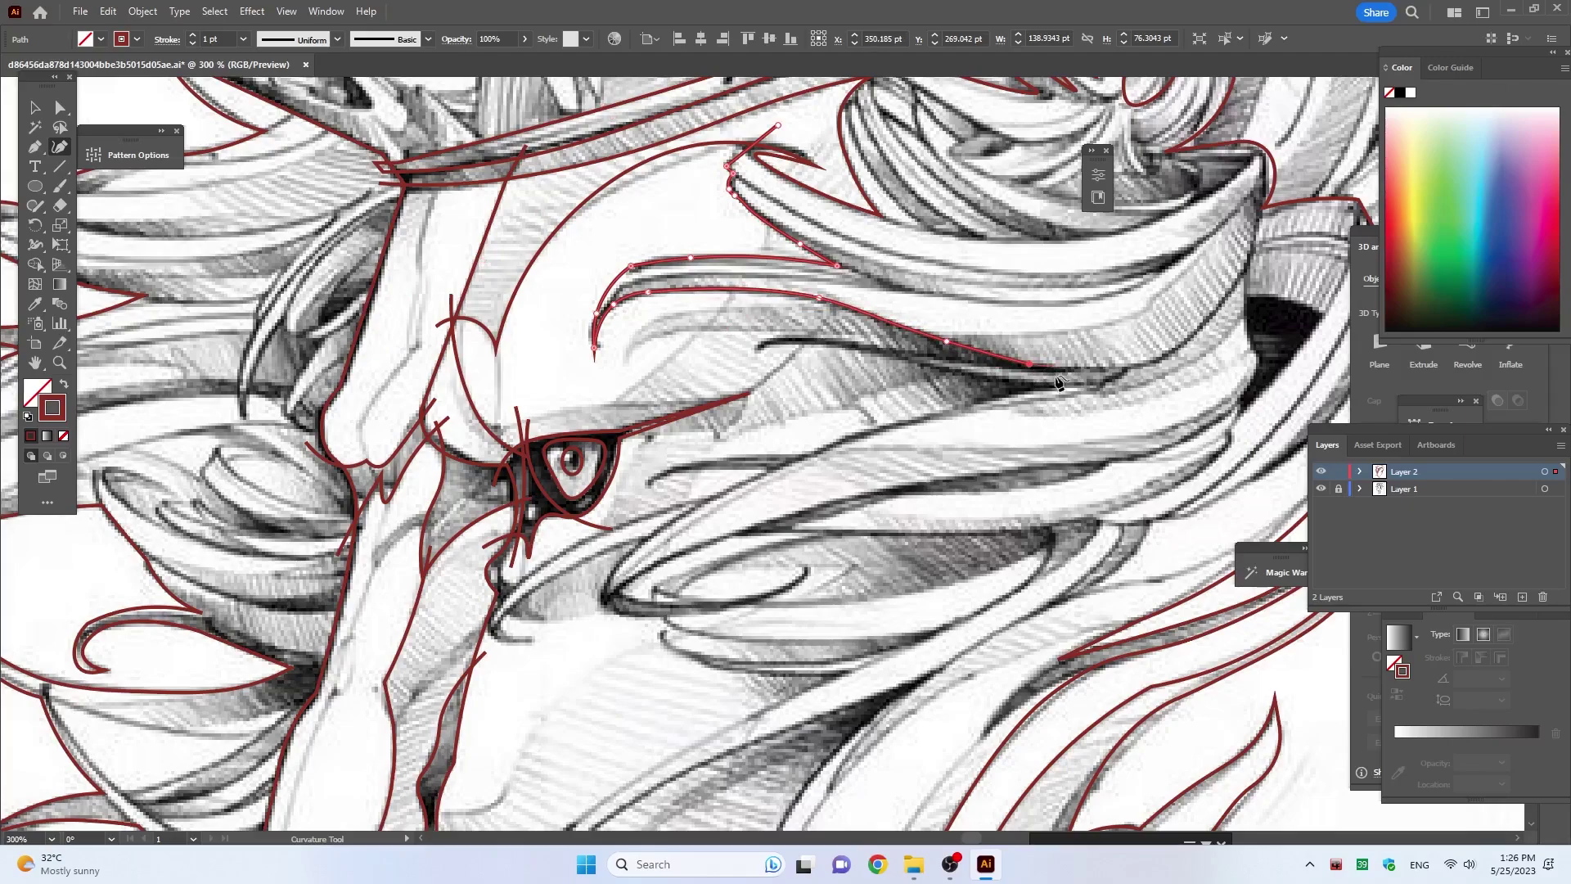
click(943, 358)
click(838, 339)
click(770, 339)
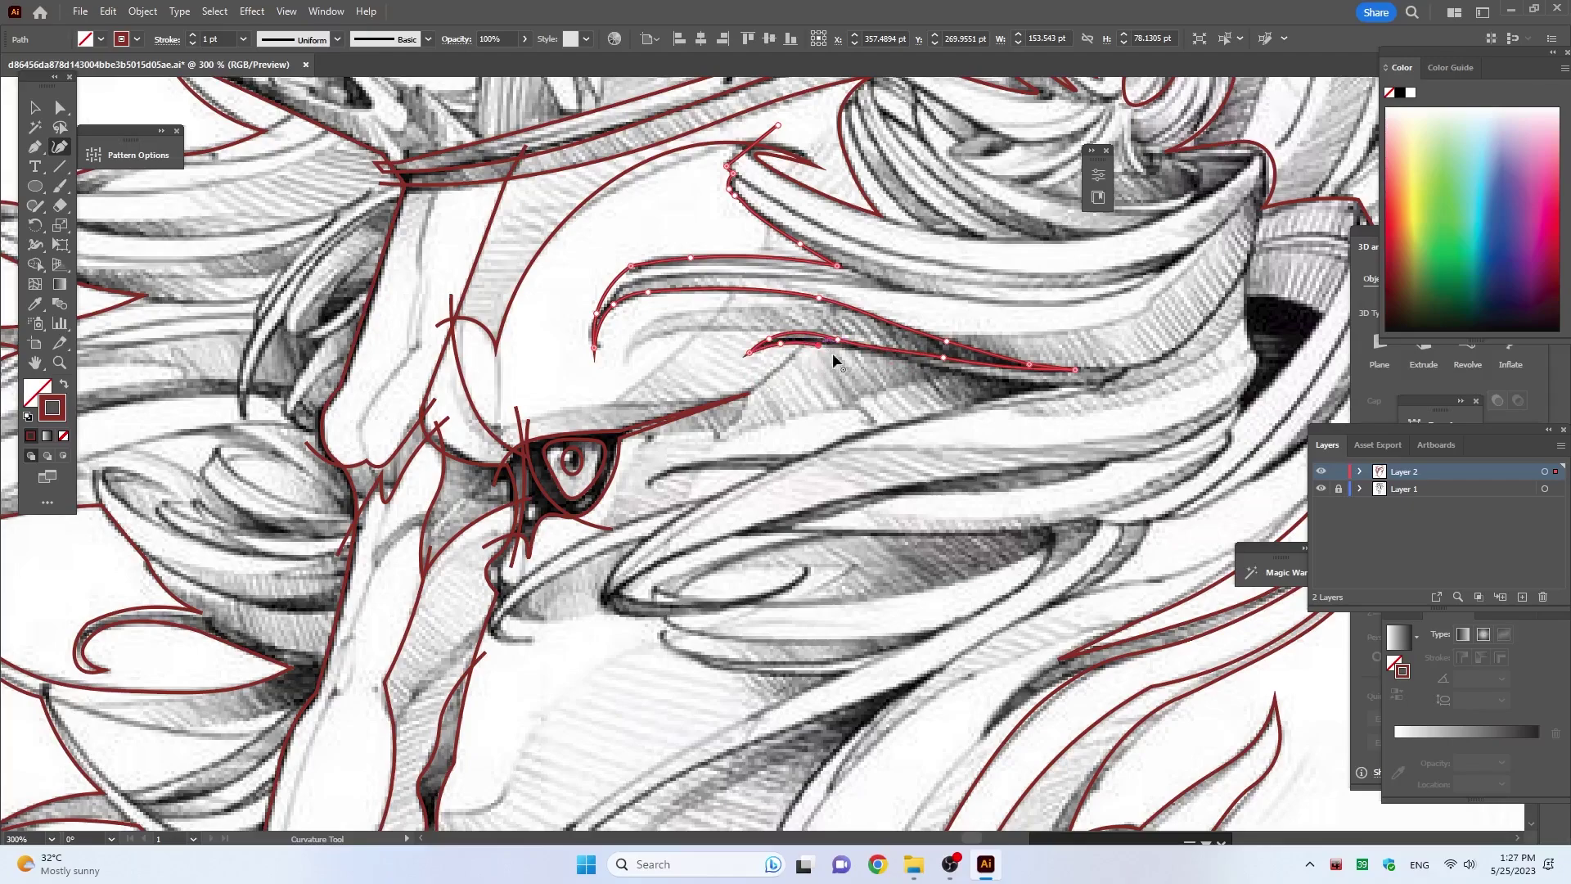
click(1072, 383)
click(980, 401)
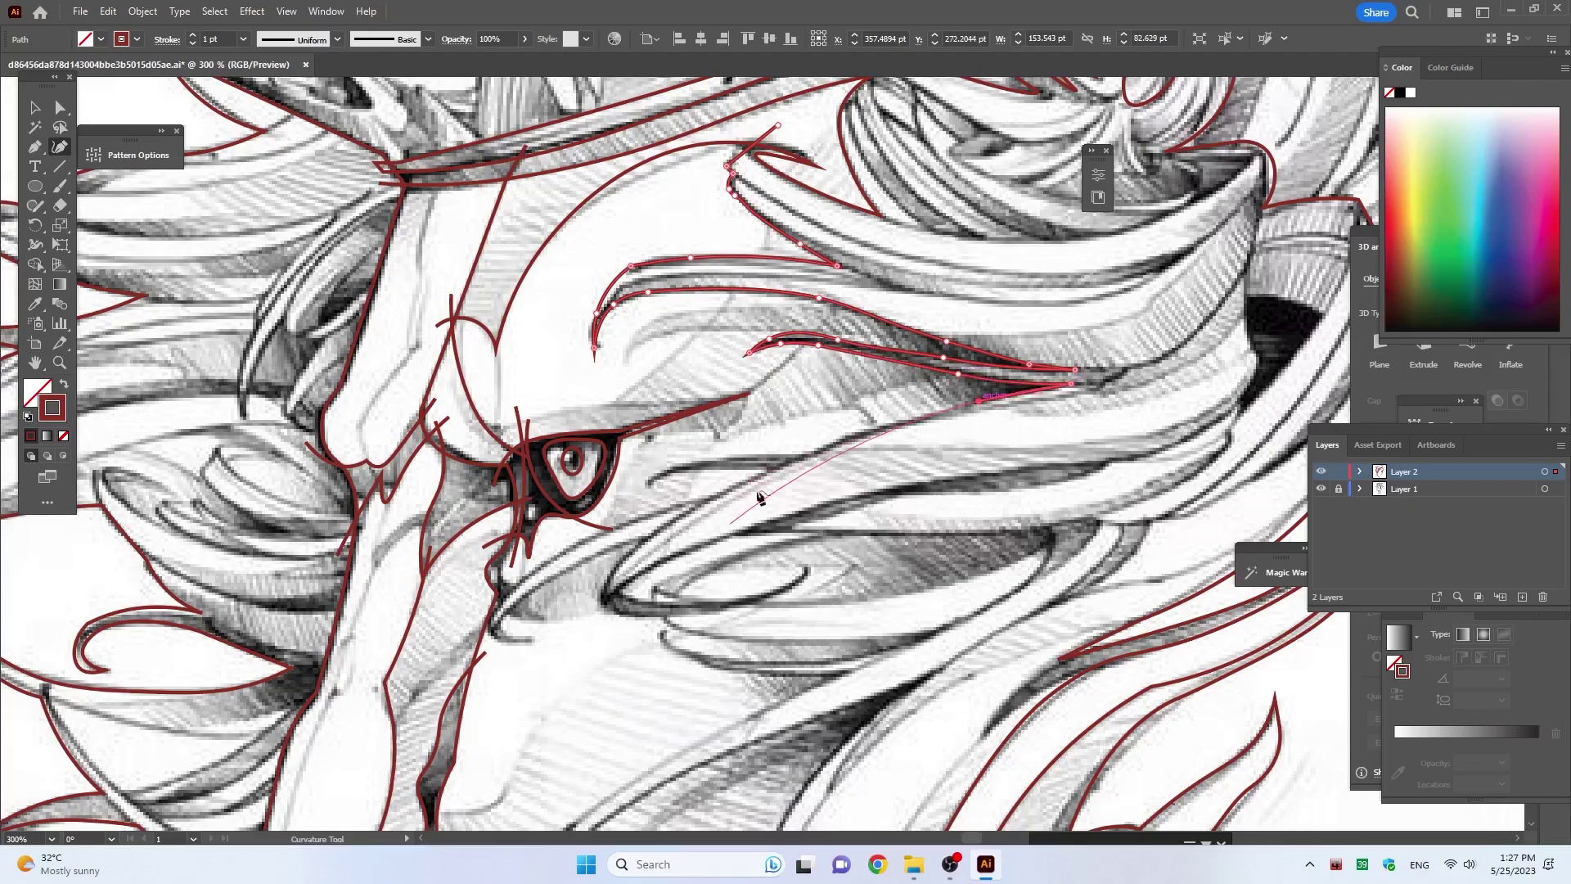
Step: Trace the strands below the eye, running down toward the muzzle and cheek
click(829, 444)
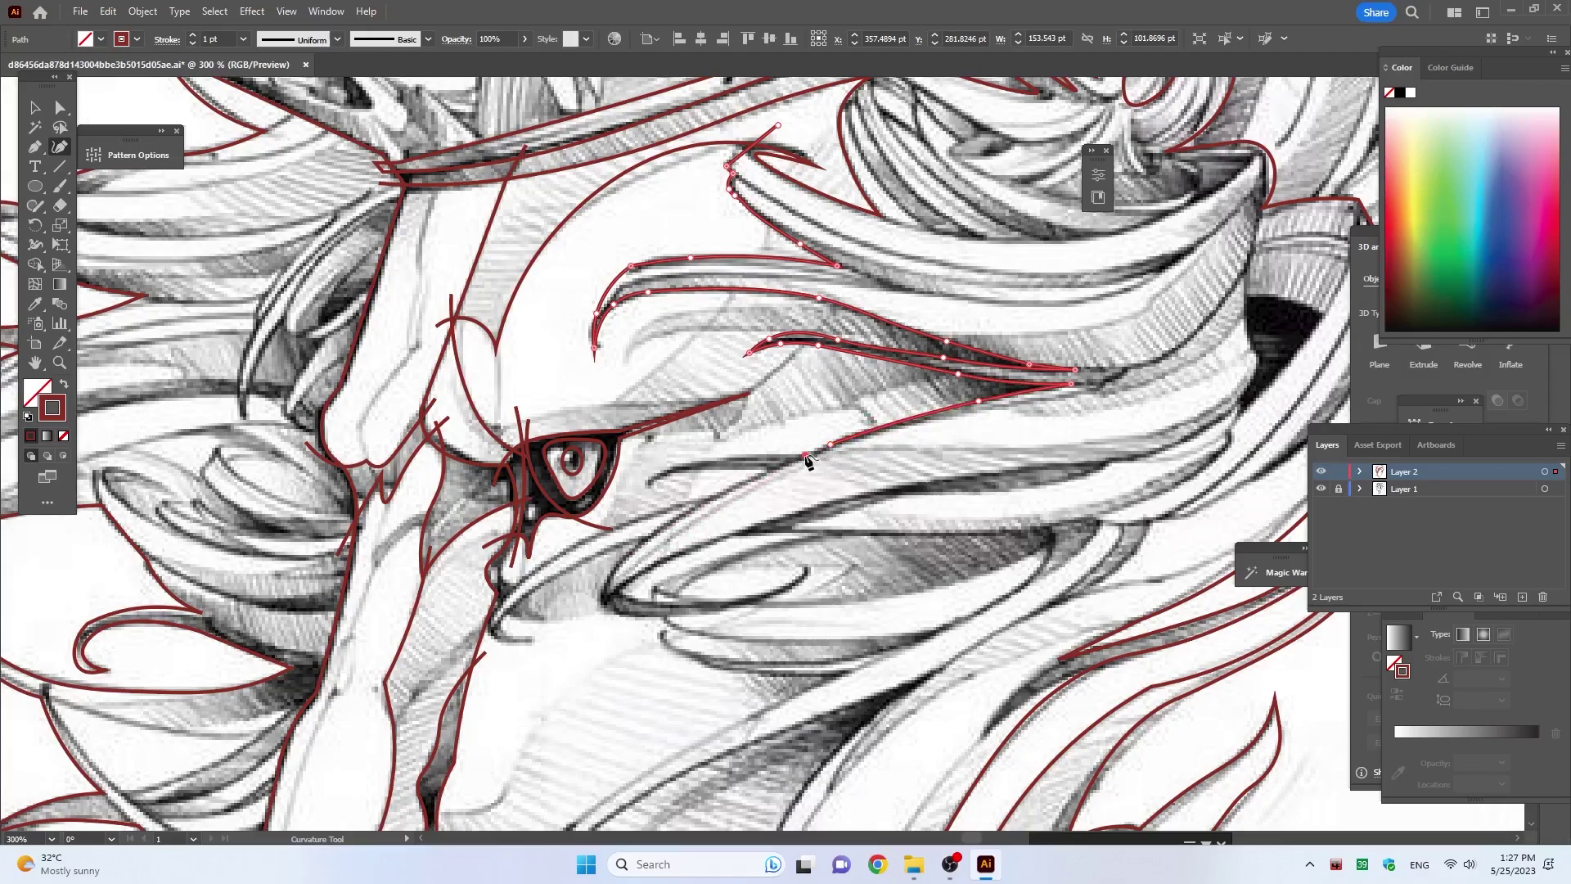
click(720, 457)
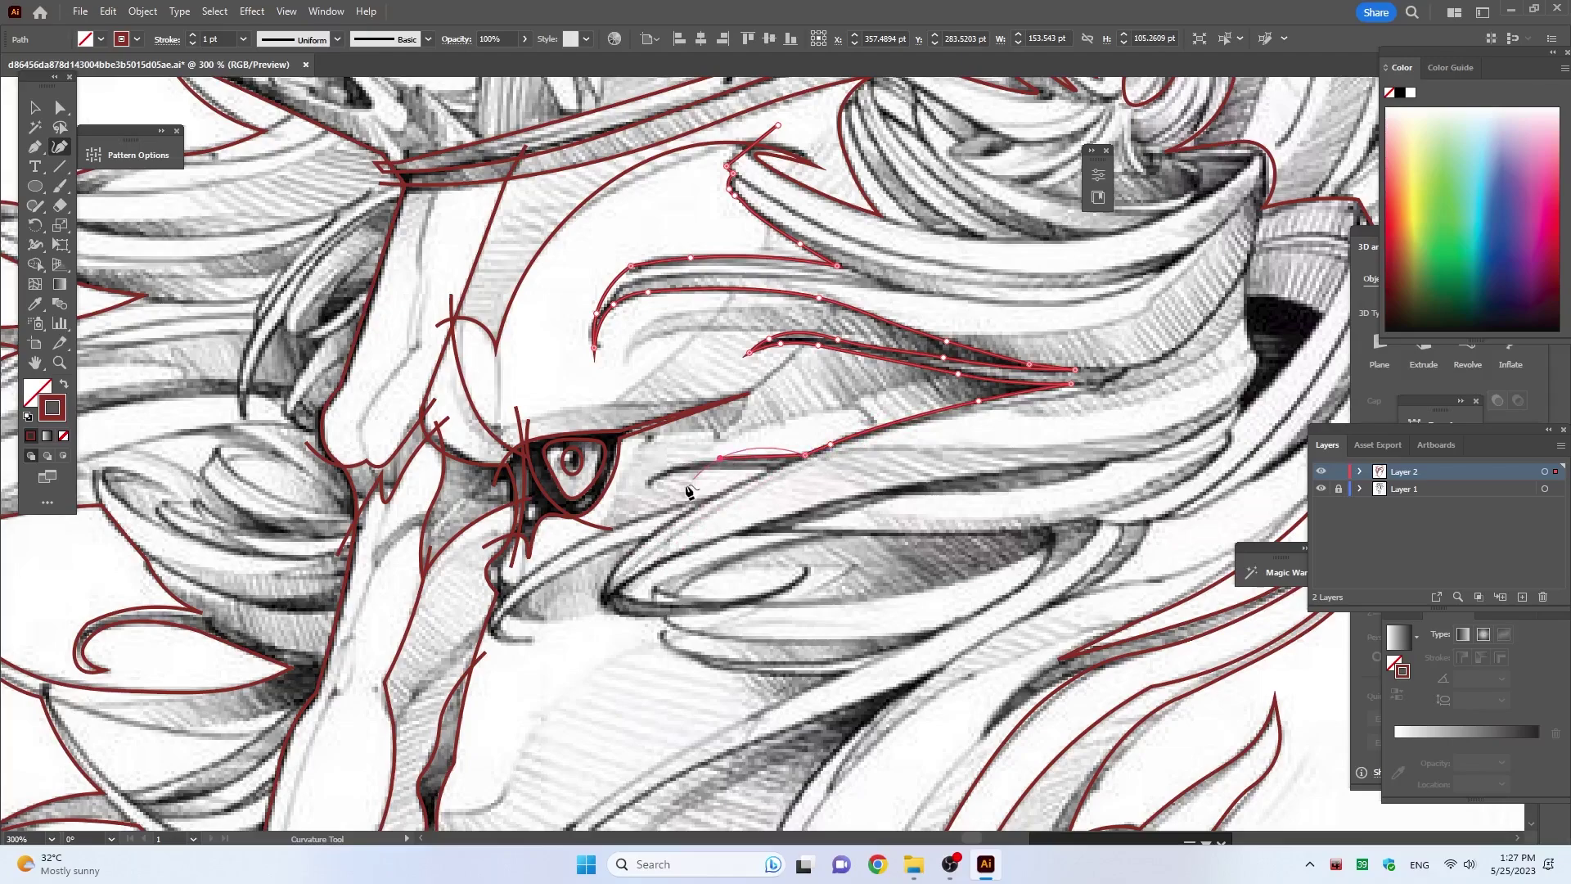
click(639, 482)
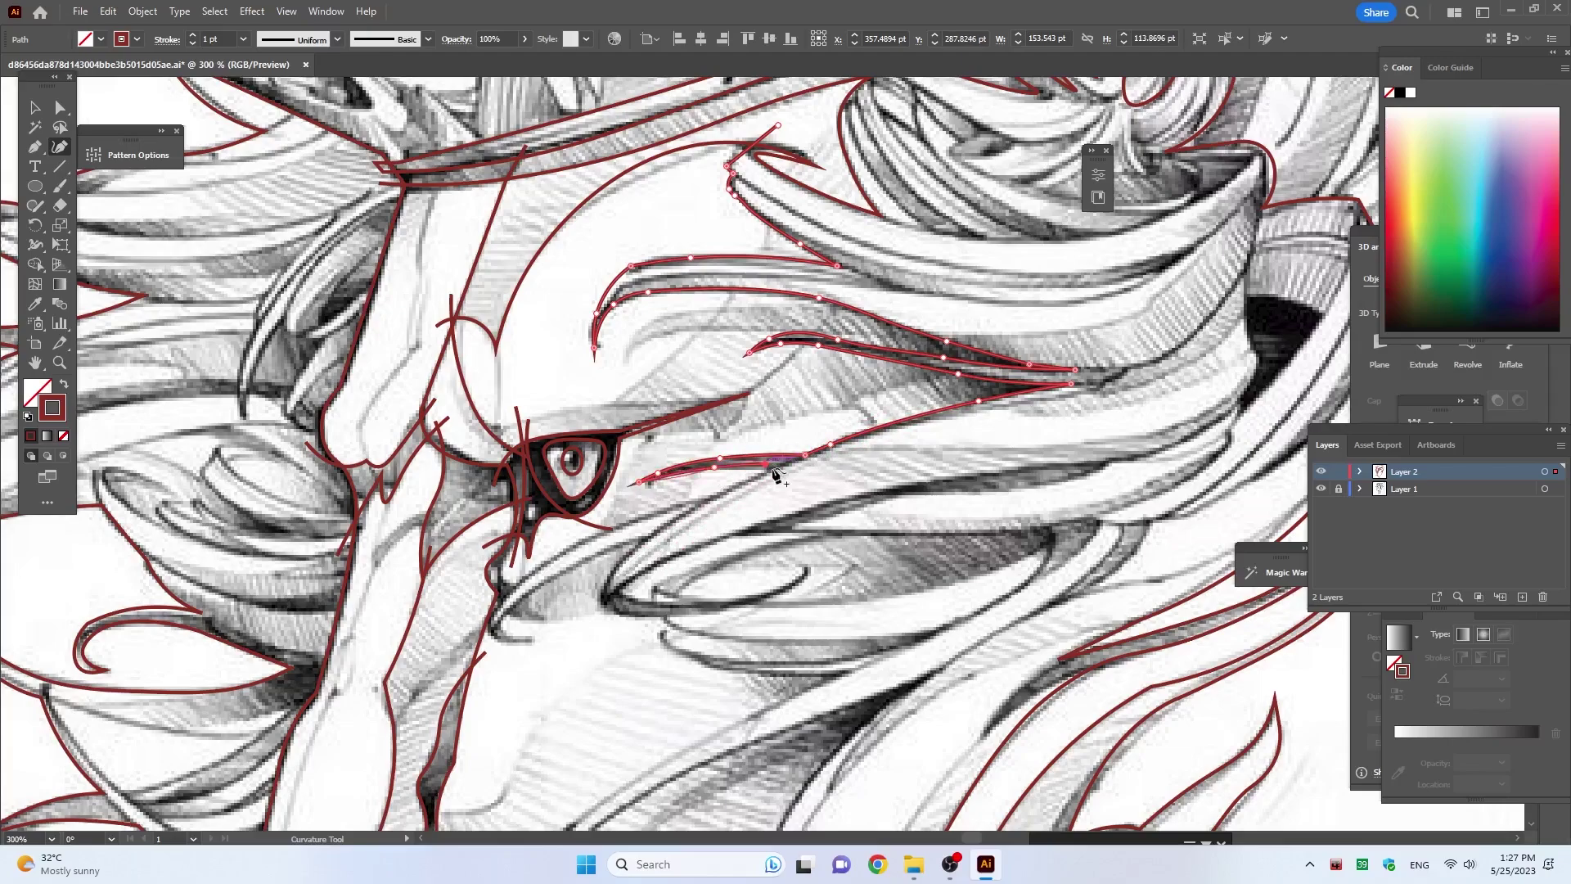
click(772, 471)
click(708, 496)
click(587, 538)
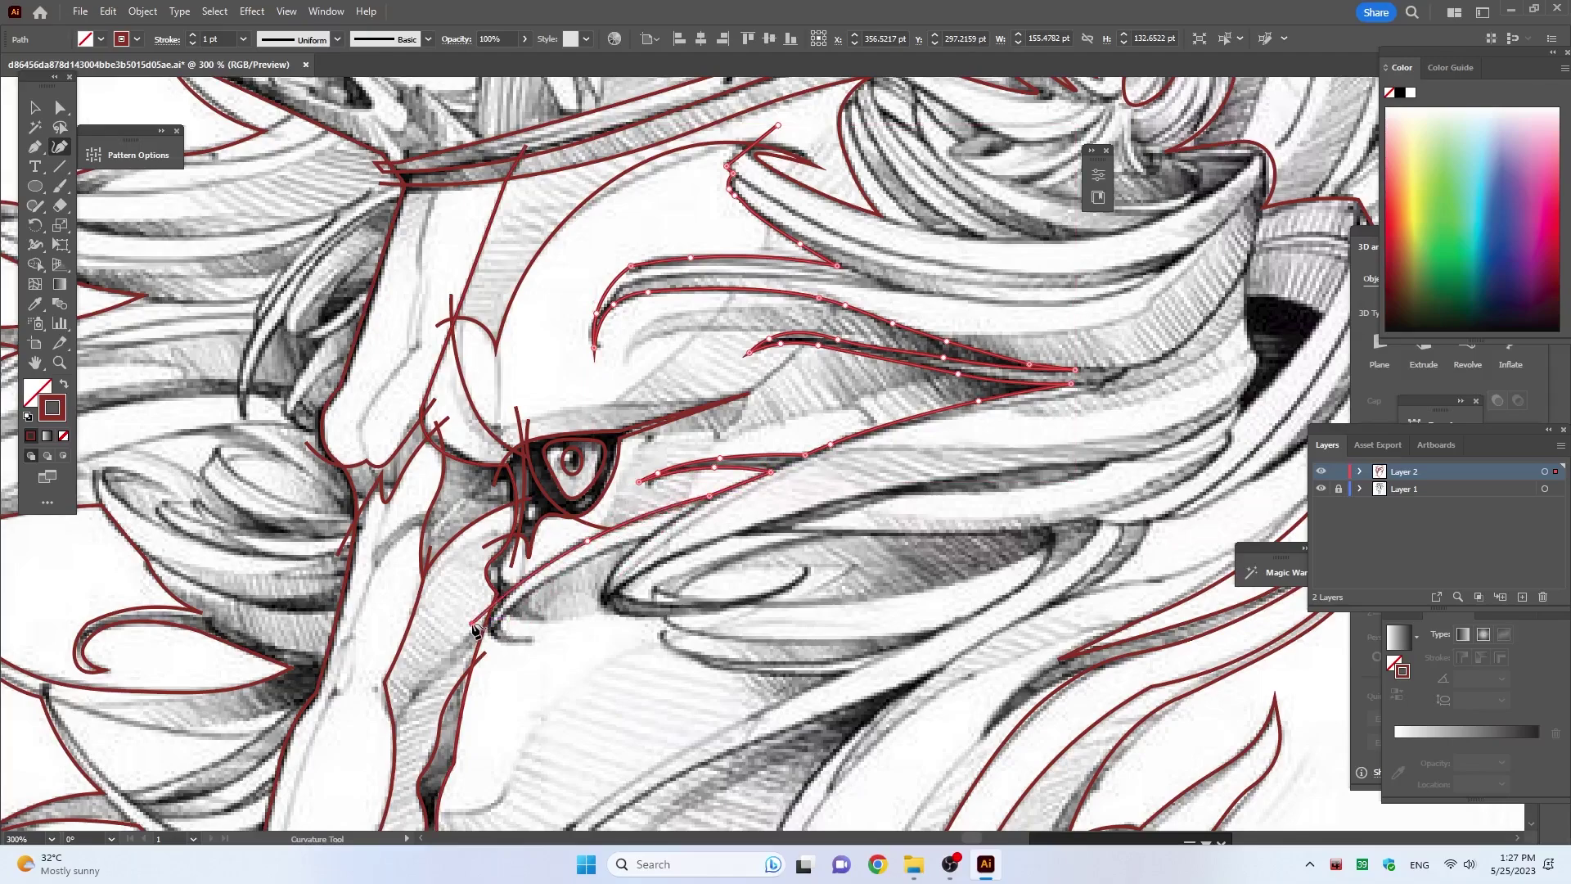
click(472, 624)
scroll(513, 650, up, 3)
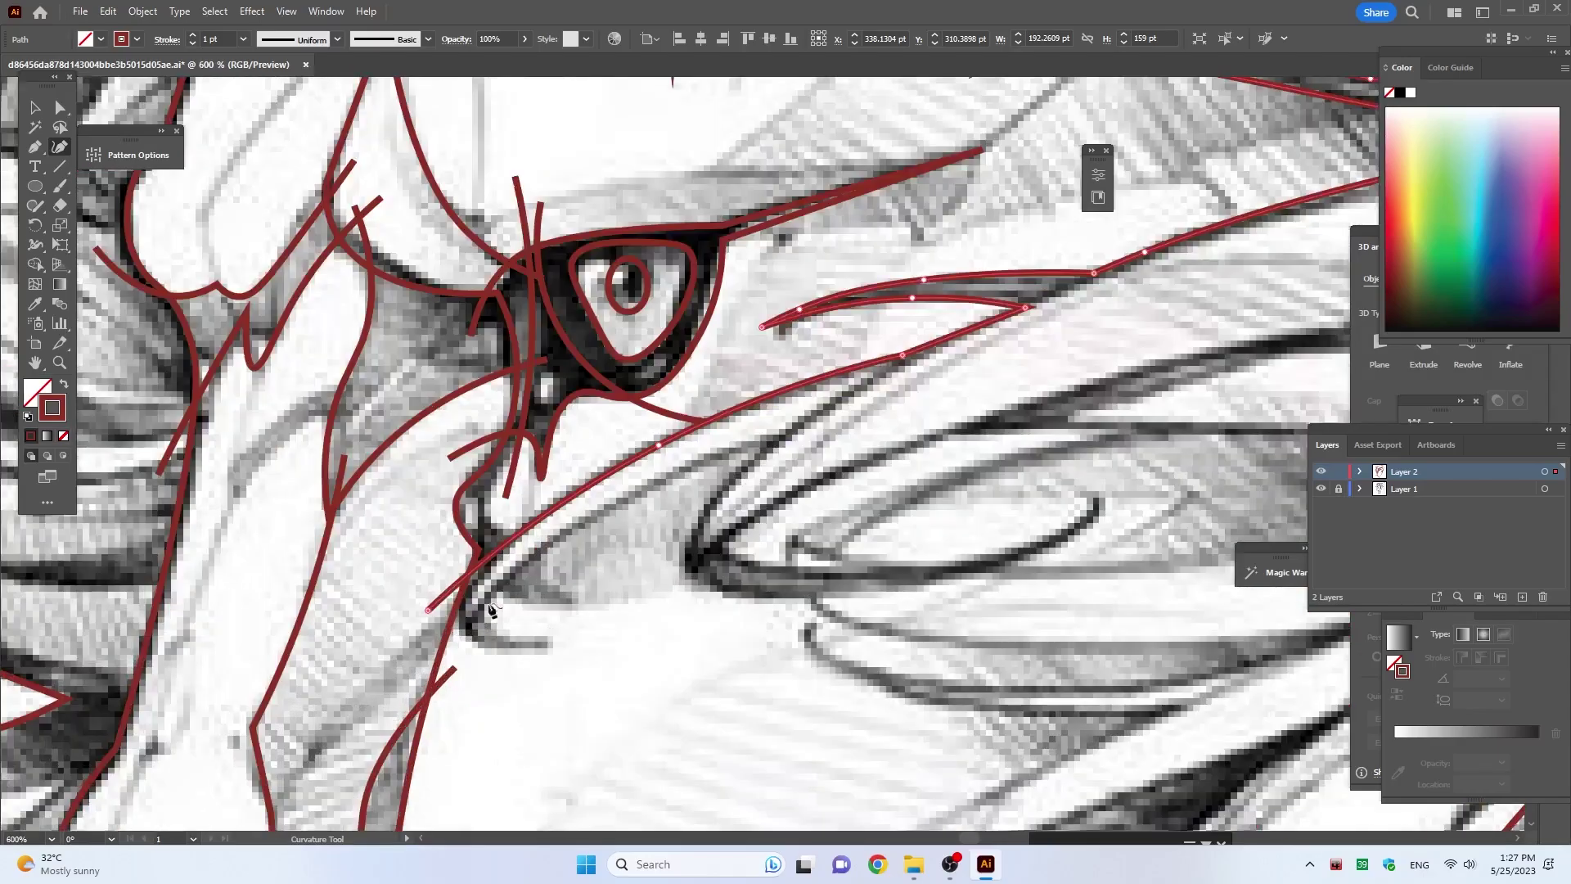
Step: Start a separate curve at the cheek fur tip and bend it into a hook
key(Escape)
click(501, 528)
click(462, 634)
click(548, 651)
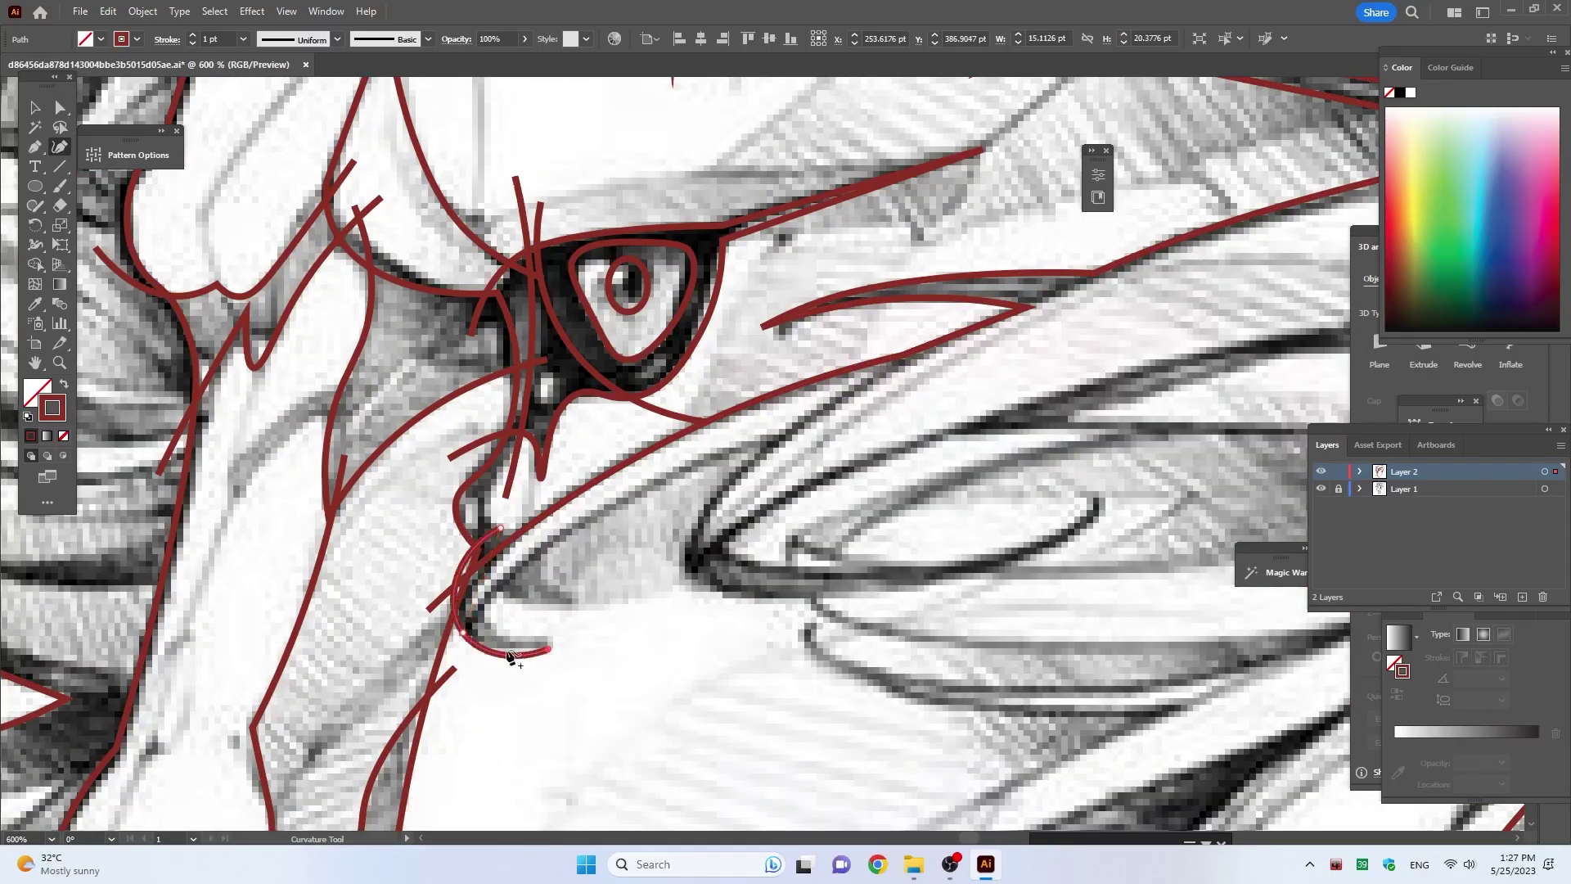
click(492, 639)
click(484, 605)
Step: Extend the hook up along the strand and back down its lower edge
click(533, 548)
click(780, 432)
click(694, 523)
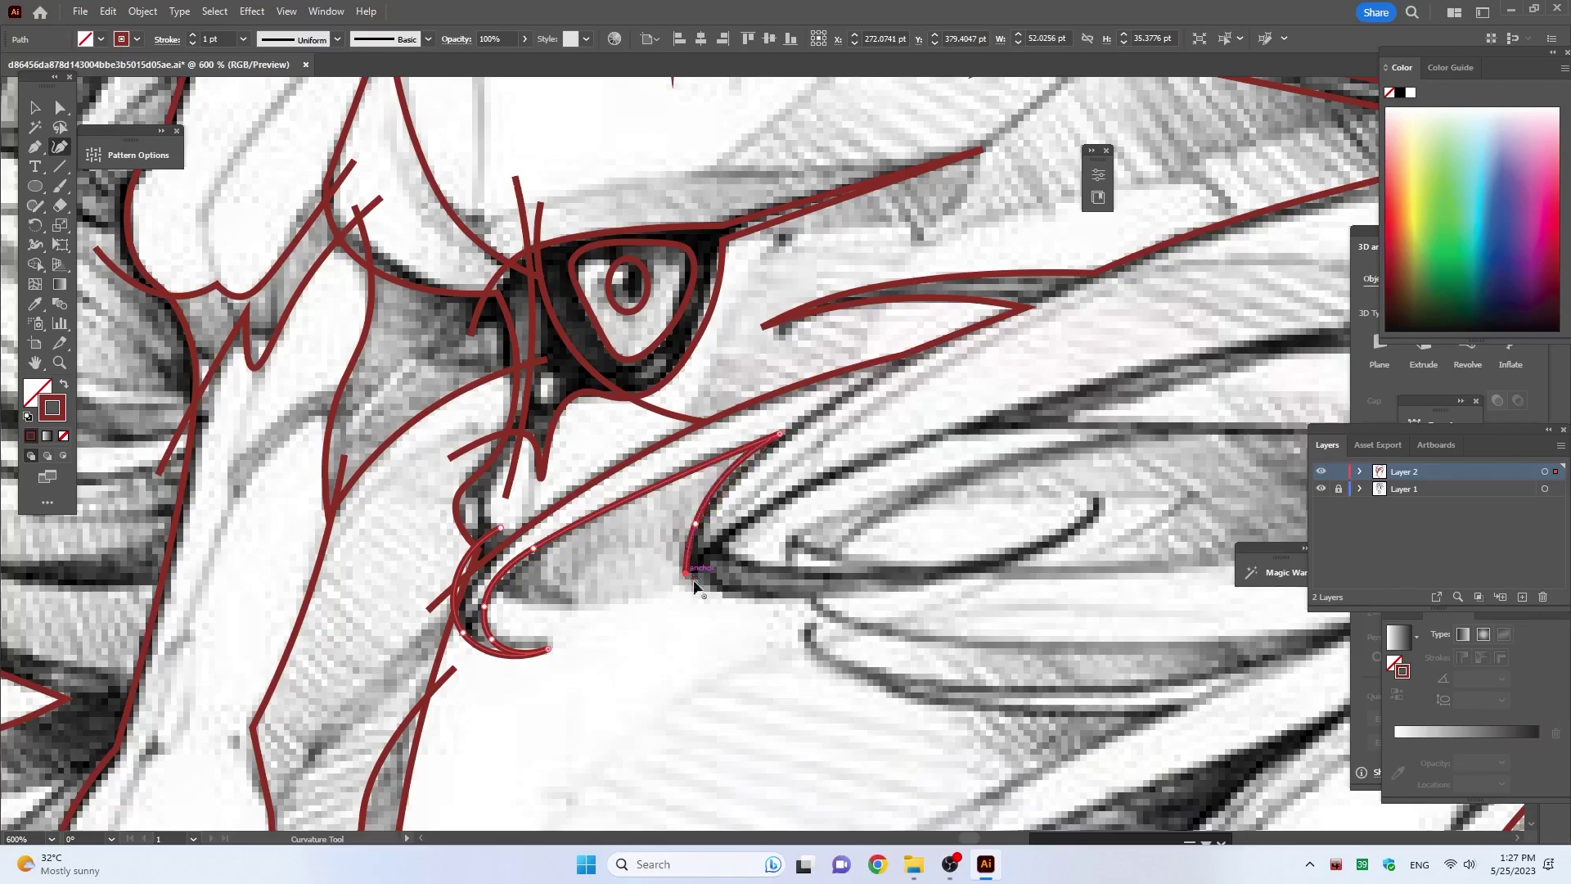
click(686, 573)
click(892, 672)
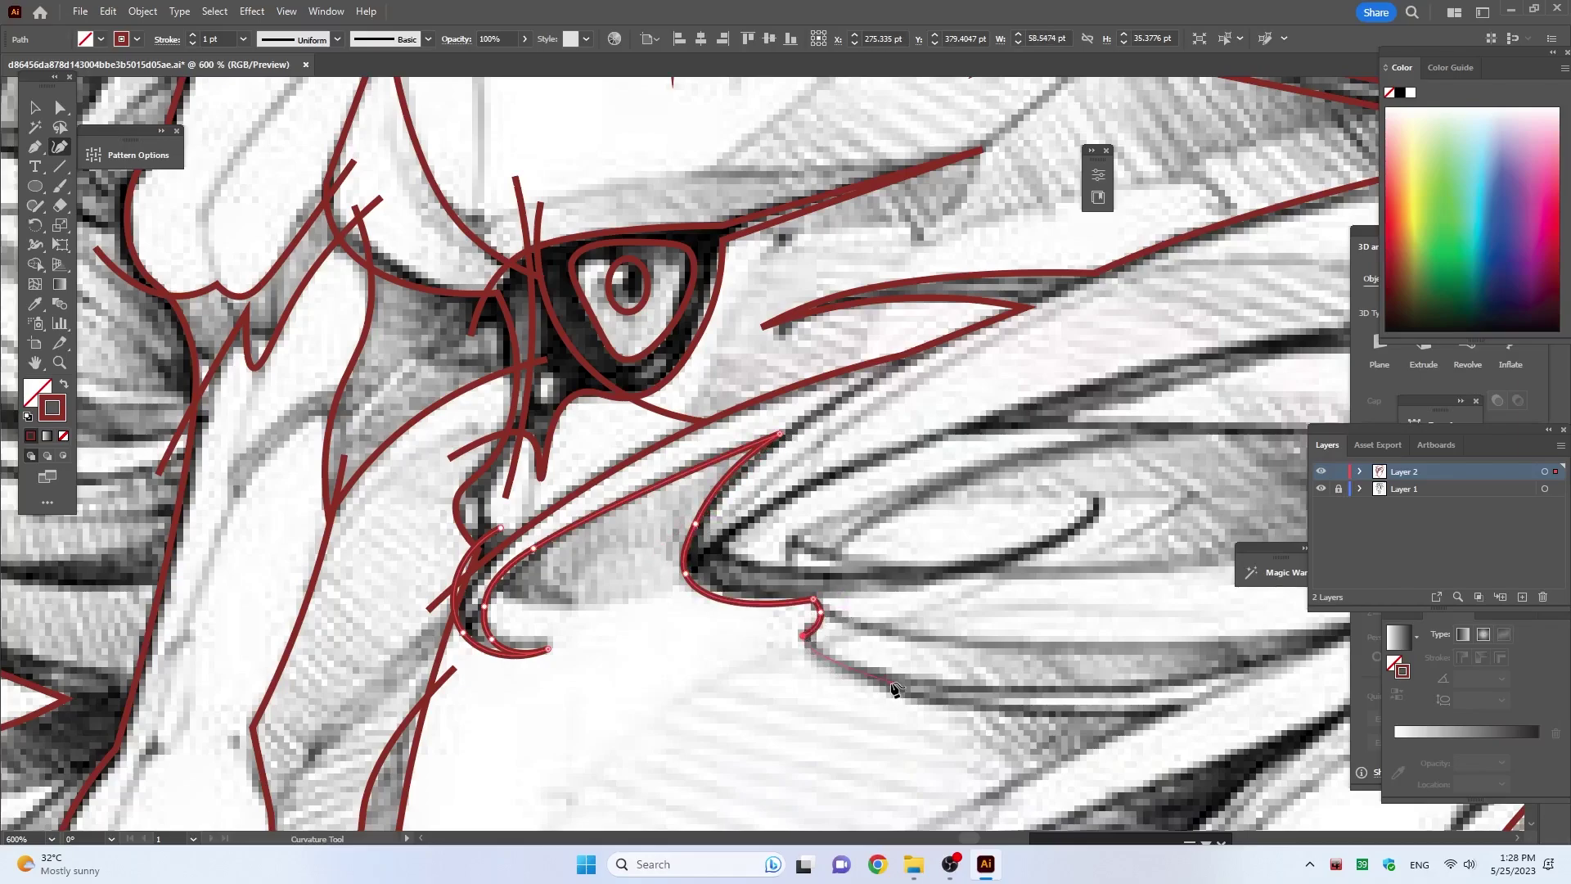
scroll(707, 374, down, 4)
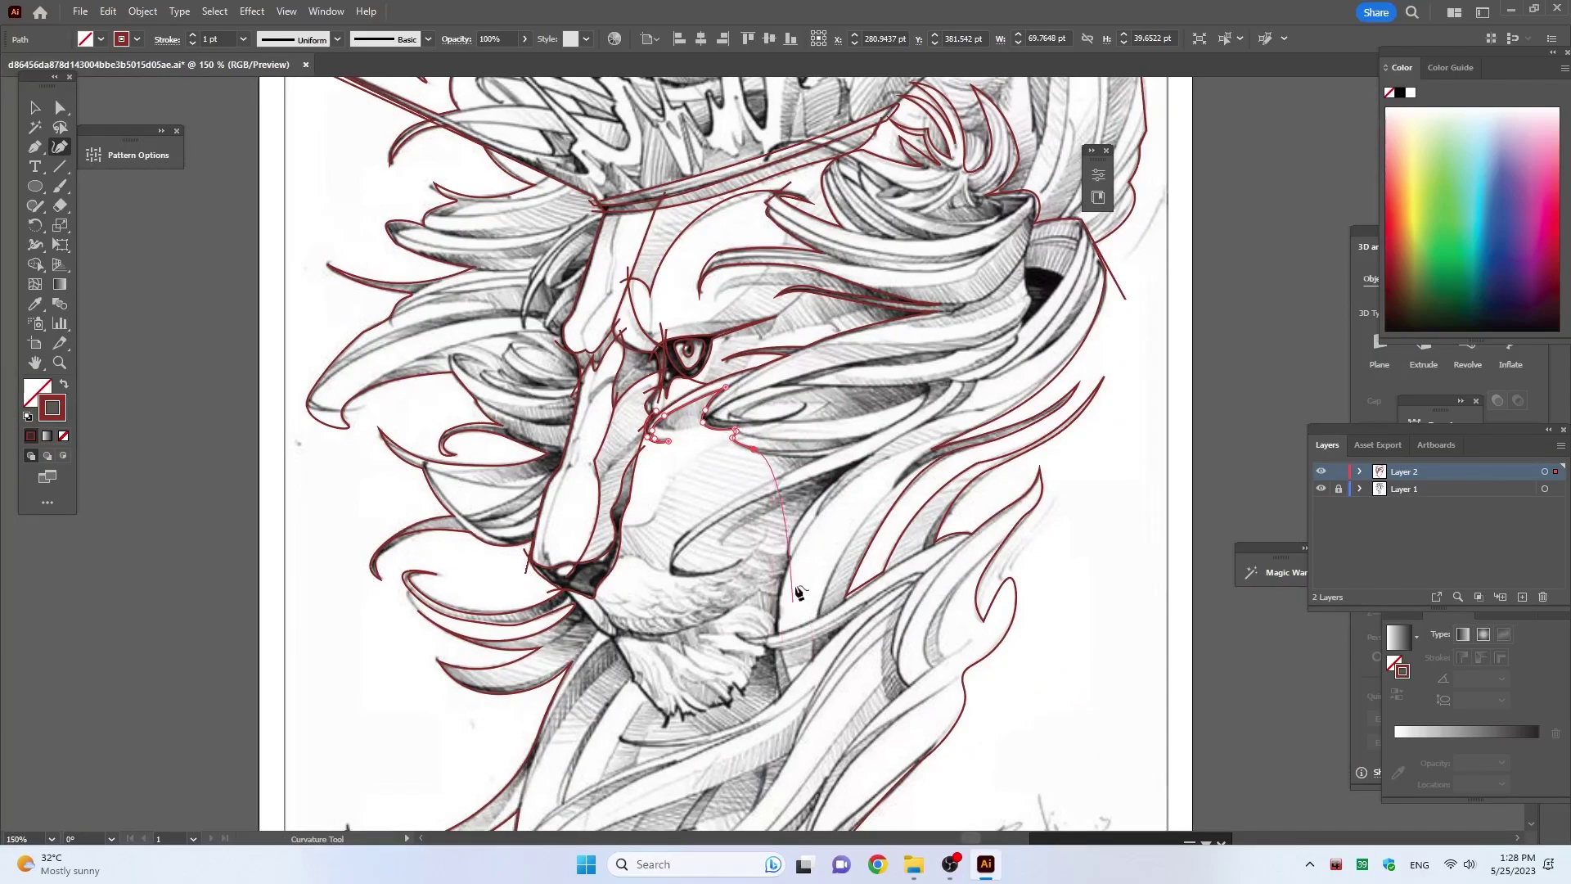
Step: Trace a strand down toward the muzzle, curving its tip and following its lower edge
scroll(793, 431, up, 3)
click(890, 353)
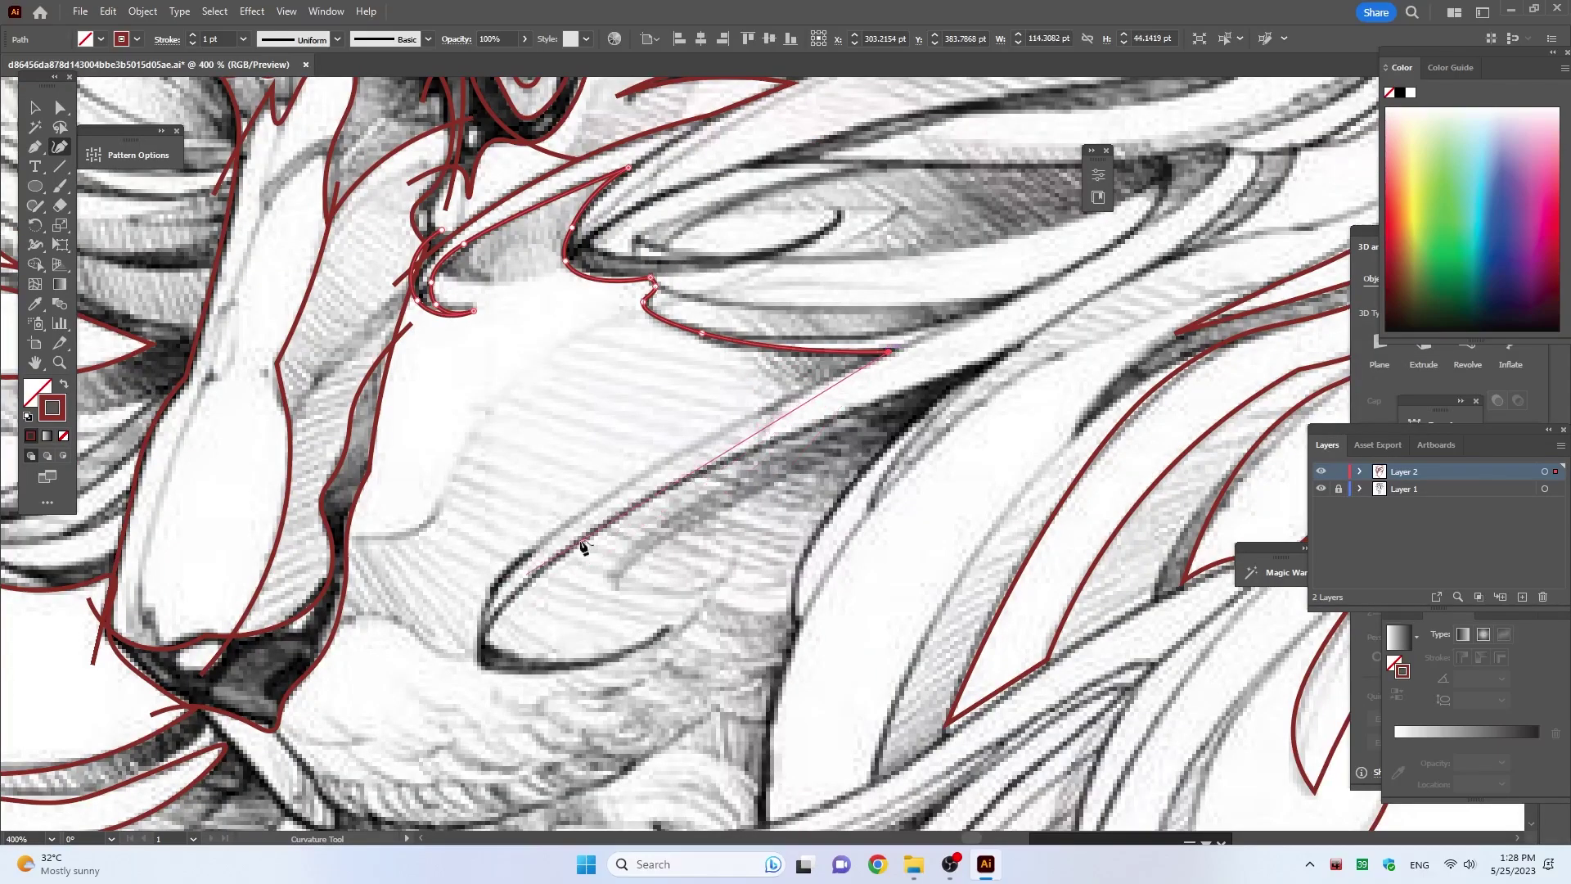
click(636, 474)
click(497, 581)
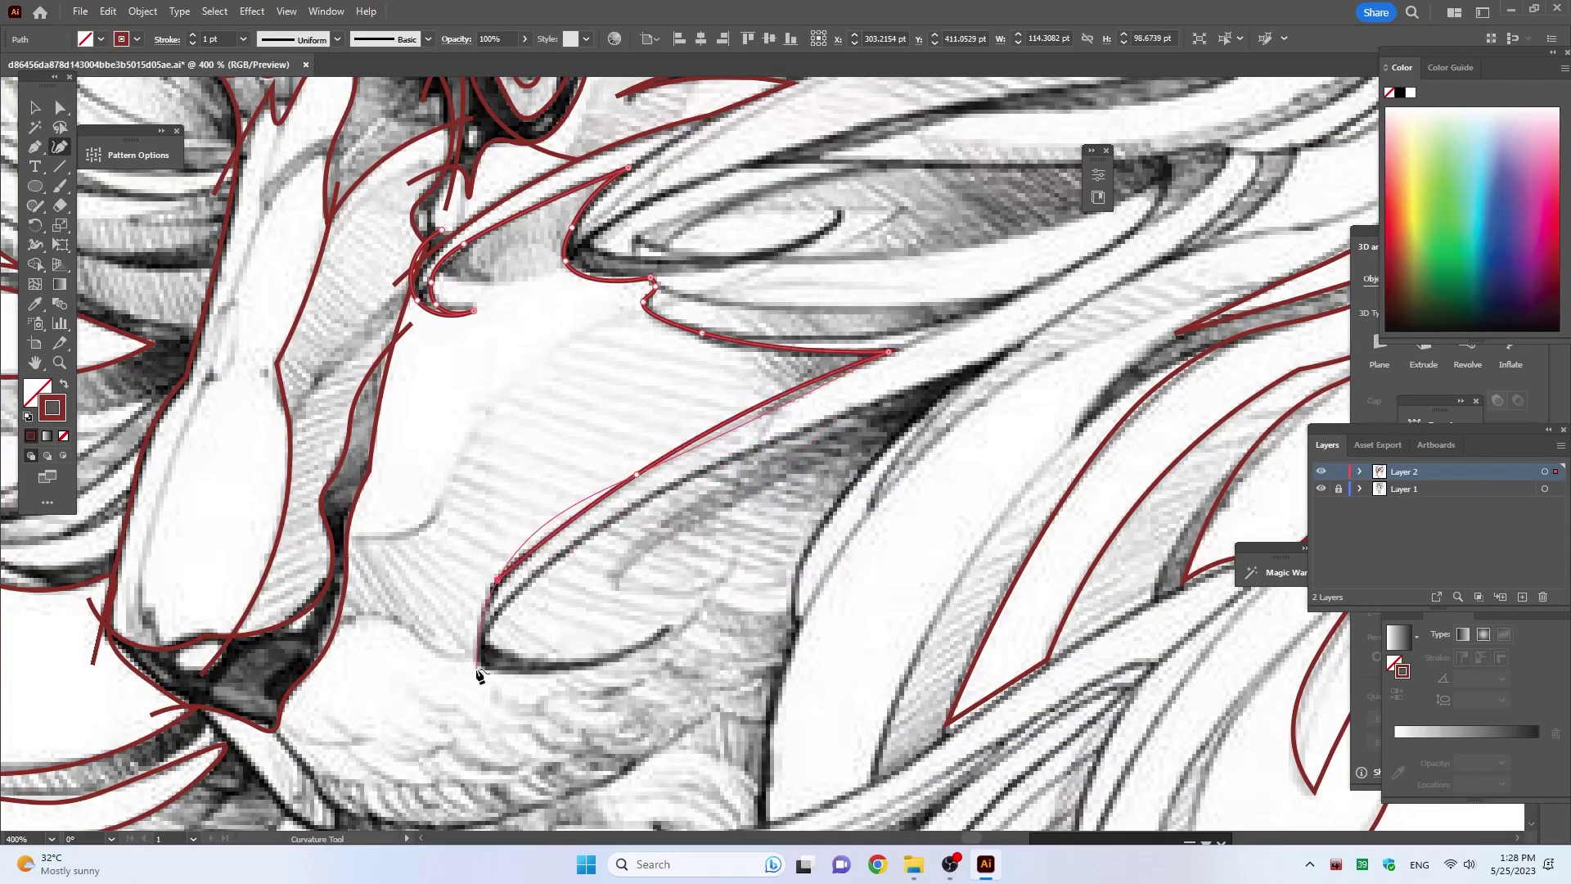
click(476, 666)
click(677, 621)
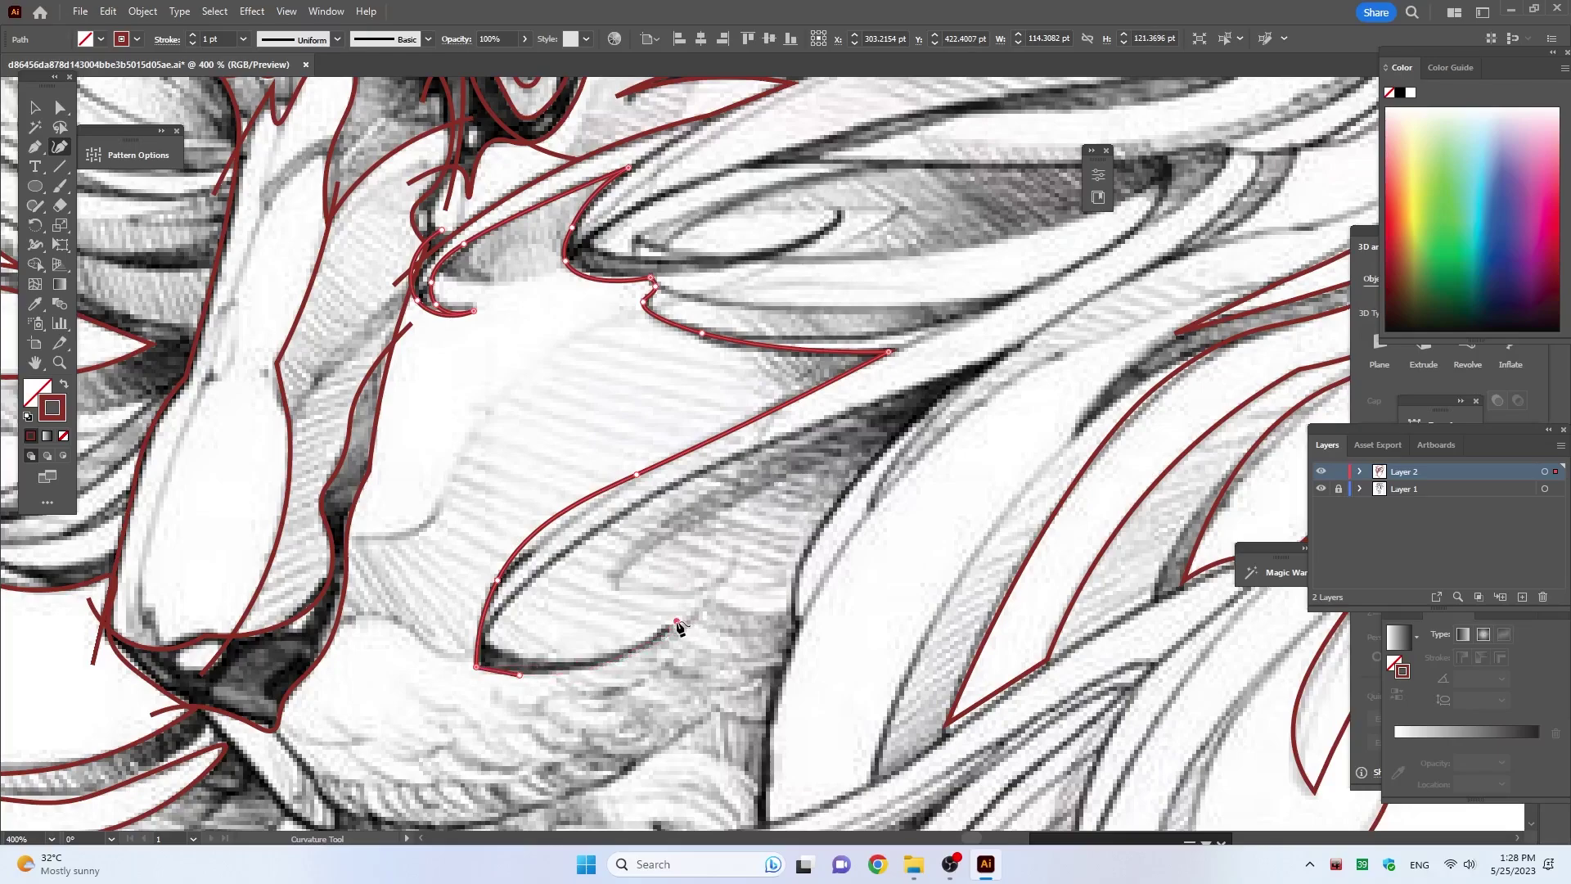
click(564, 658)
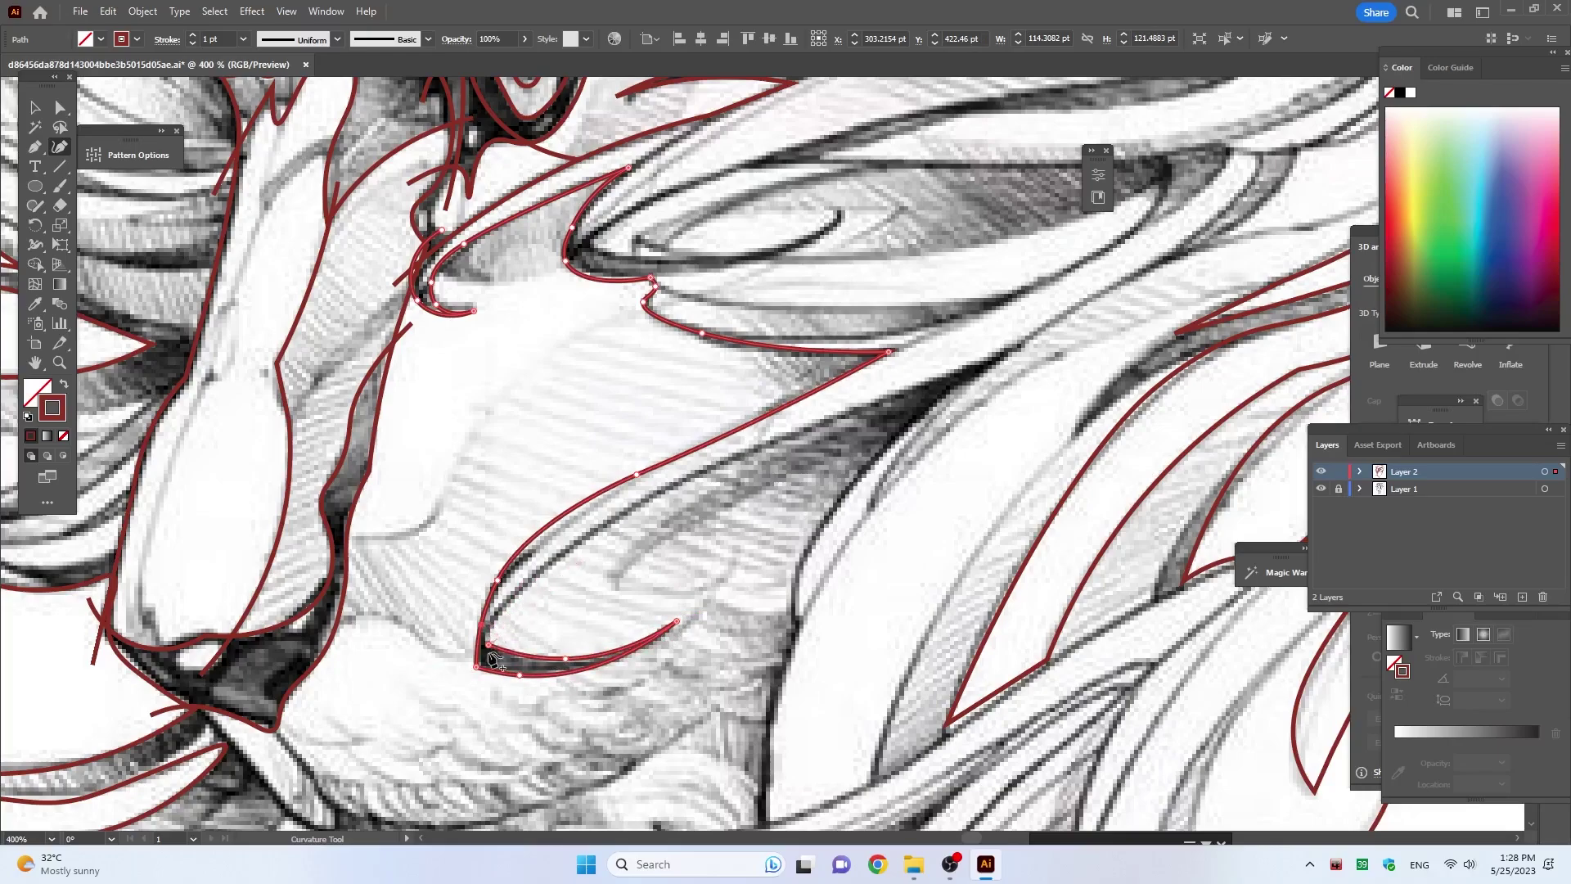
Step: Turn the line back up the strand to a point at its upper end
click(481, 623)
click(508, 599)
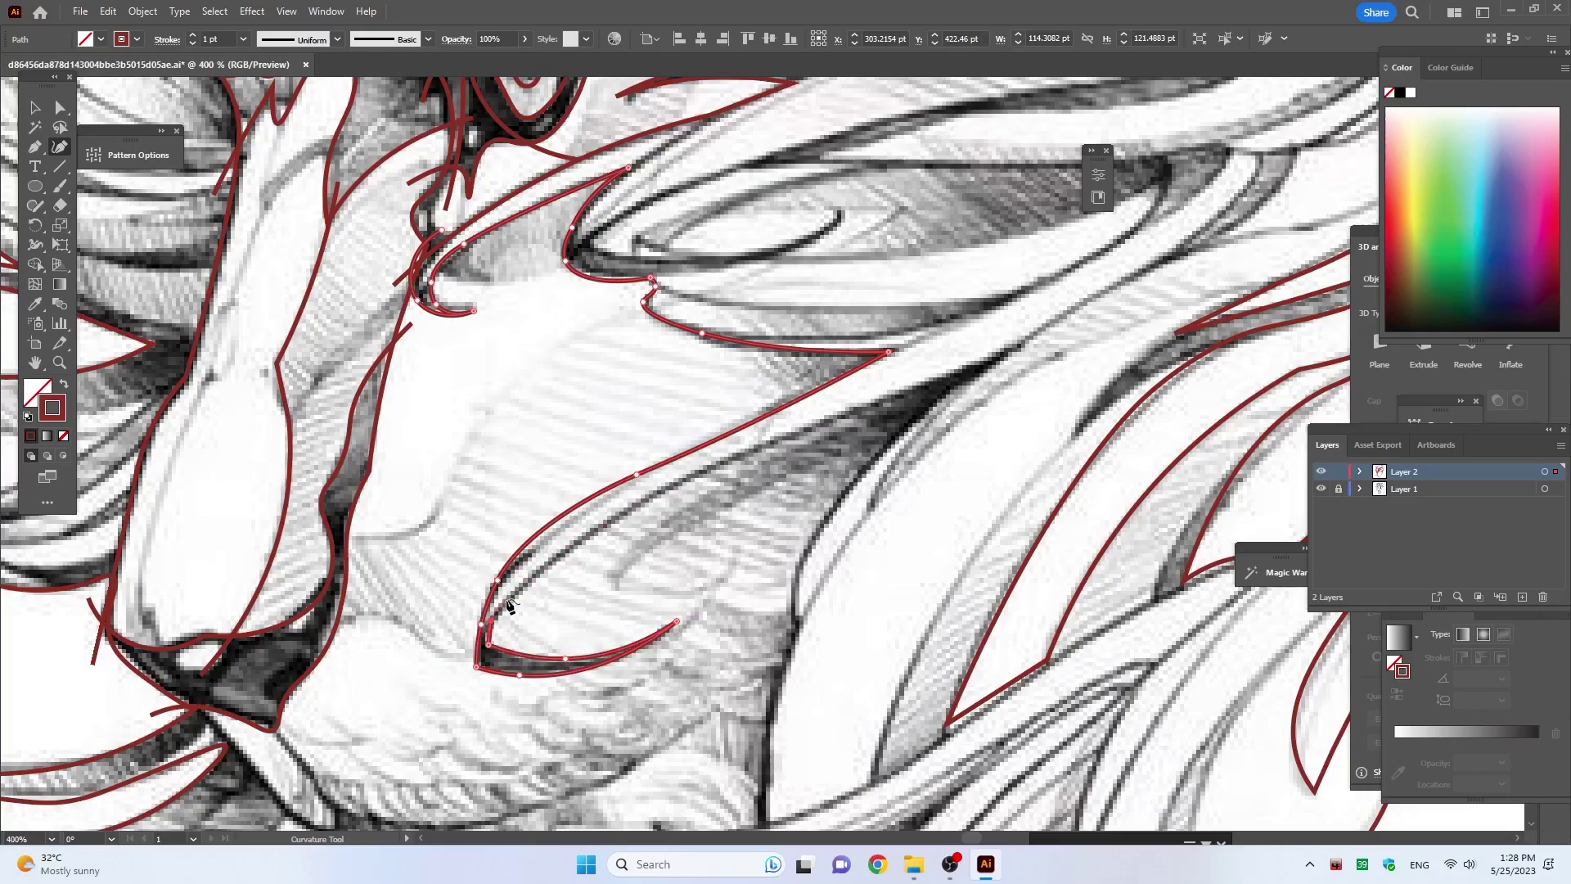
click(612, 512)
click(1022, 342)
scroll(1022, 346, down, 5)
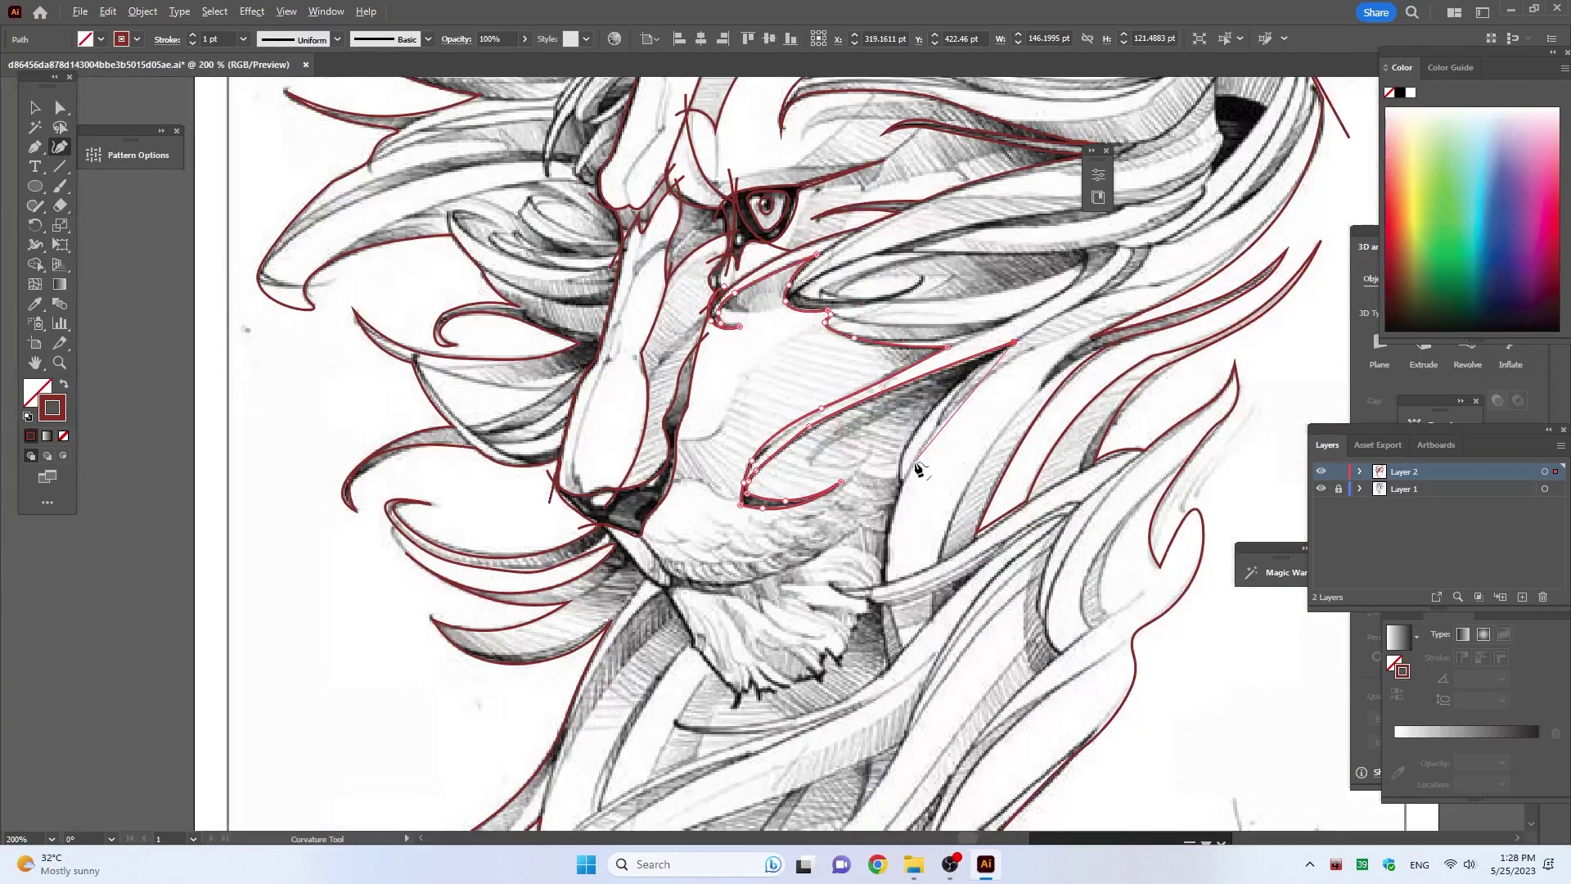
scroll(900, 442, up, 6)
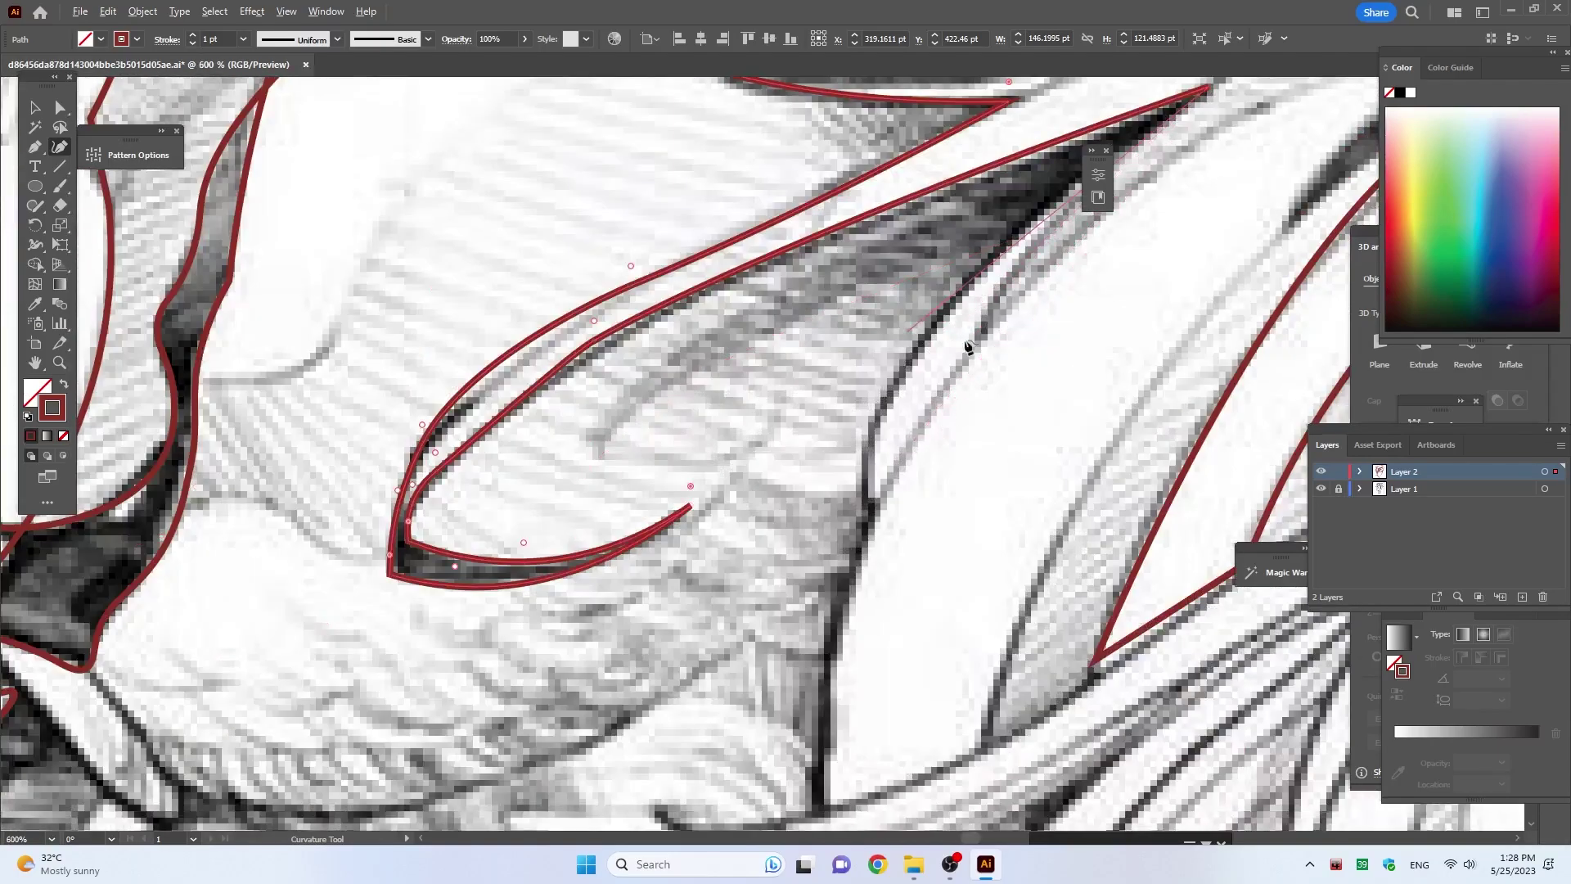
Step: Outline the neighbouring strand down beside the chin fur
click(866, 516)
scroll(867, 517, down, 3)
click(755, 499)
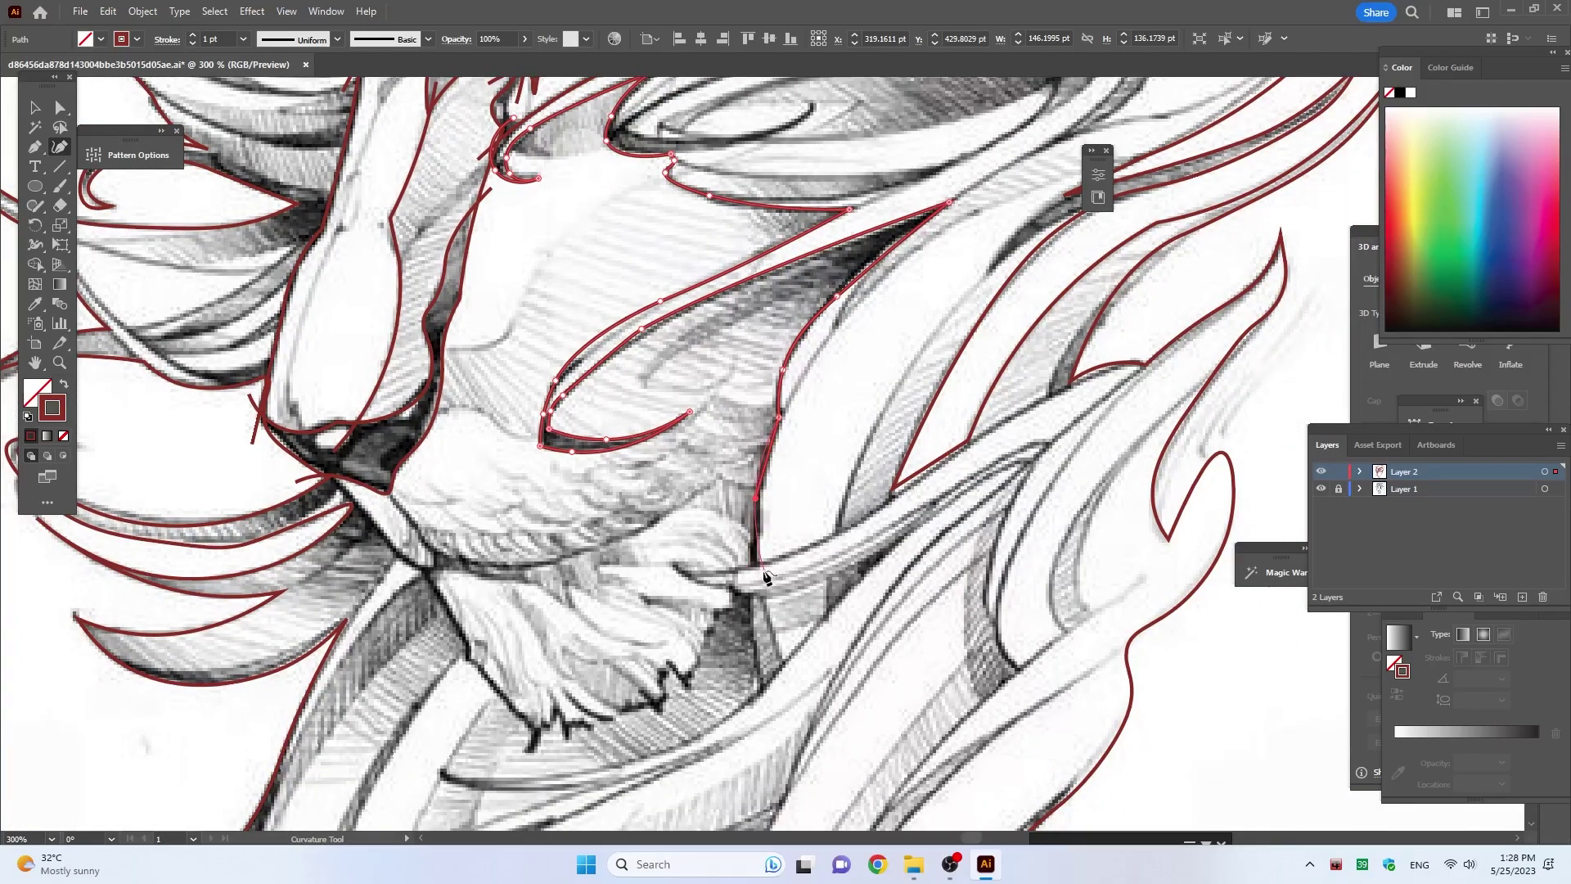
click(750, 562)
click(753, 655)
click(762, 689)
Step: Continue the line along the strand under the chin, reshaping one curve to hug its edge
drag(703, 612, 904, 385)
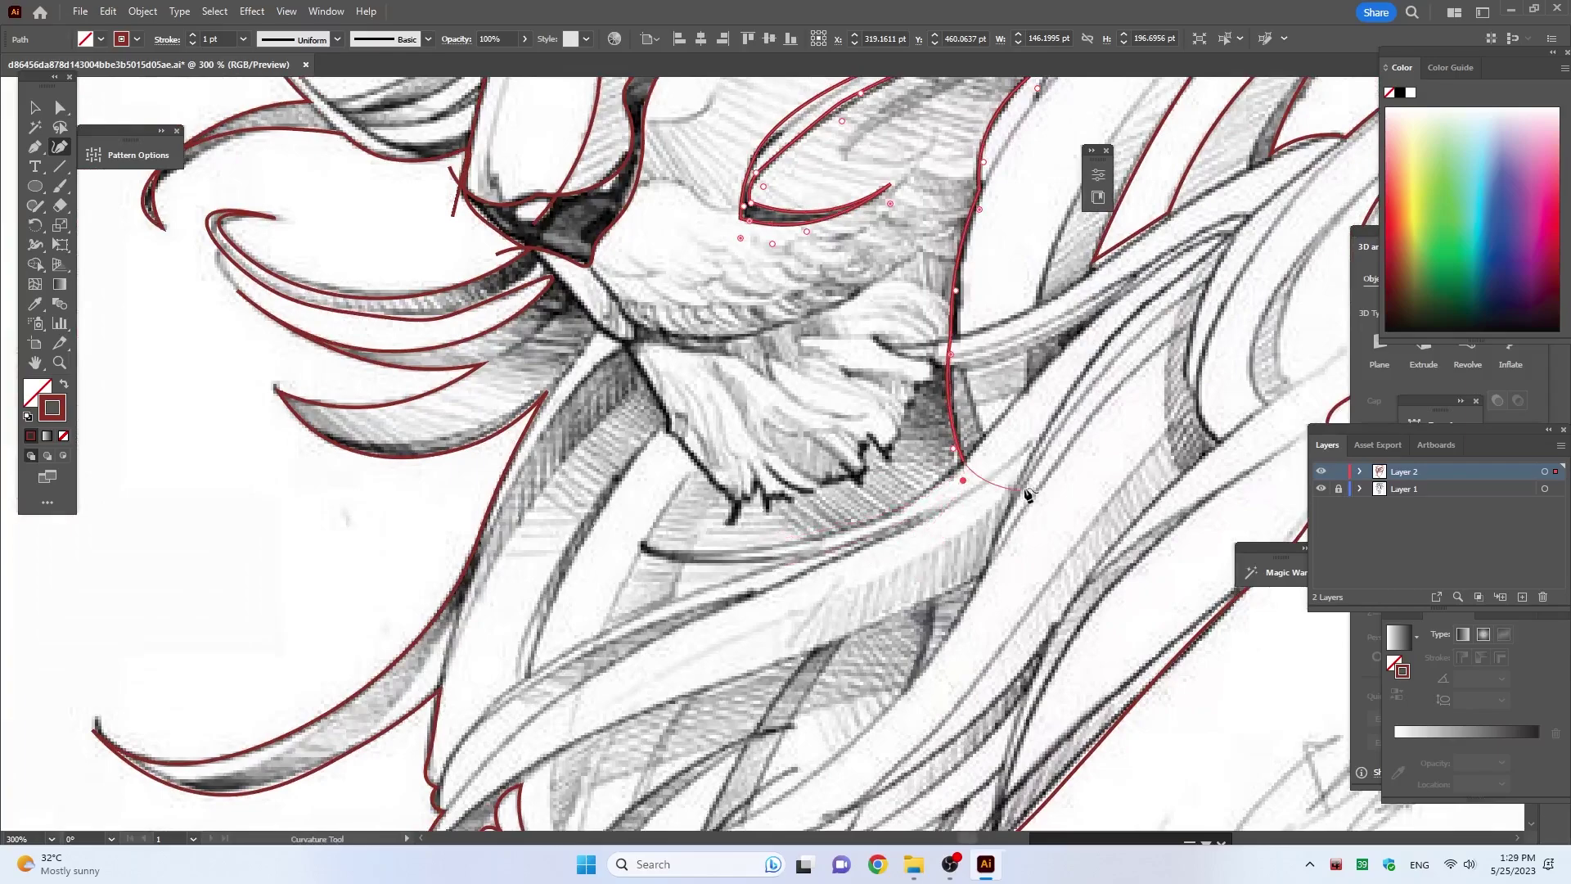
click(874, 519)
click(644, 544)
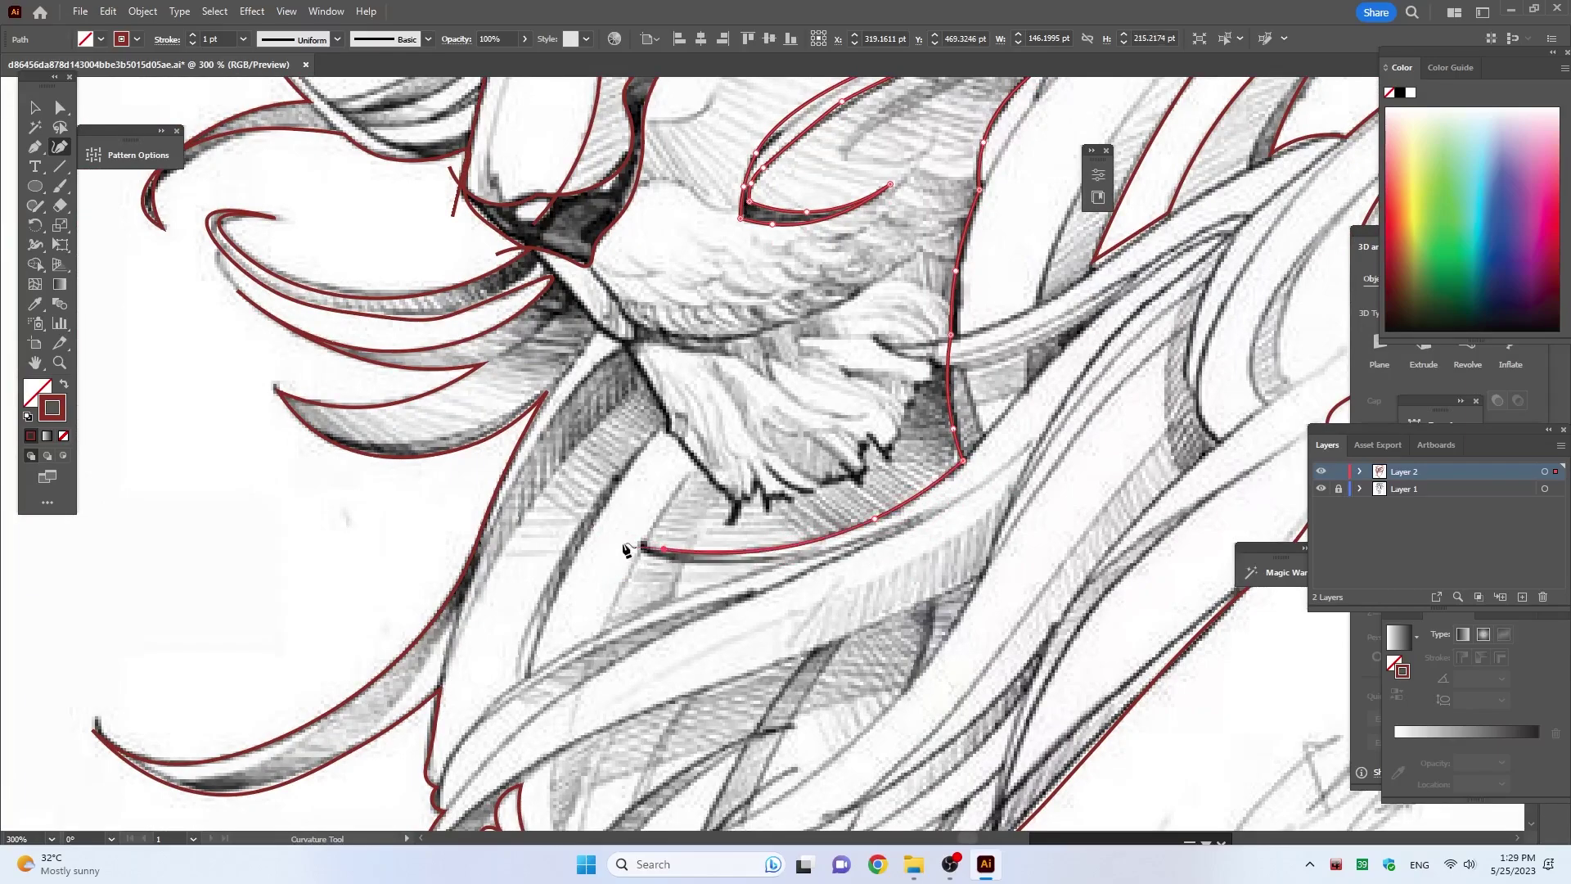
drag(799, 557, 773, 545)
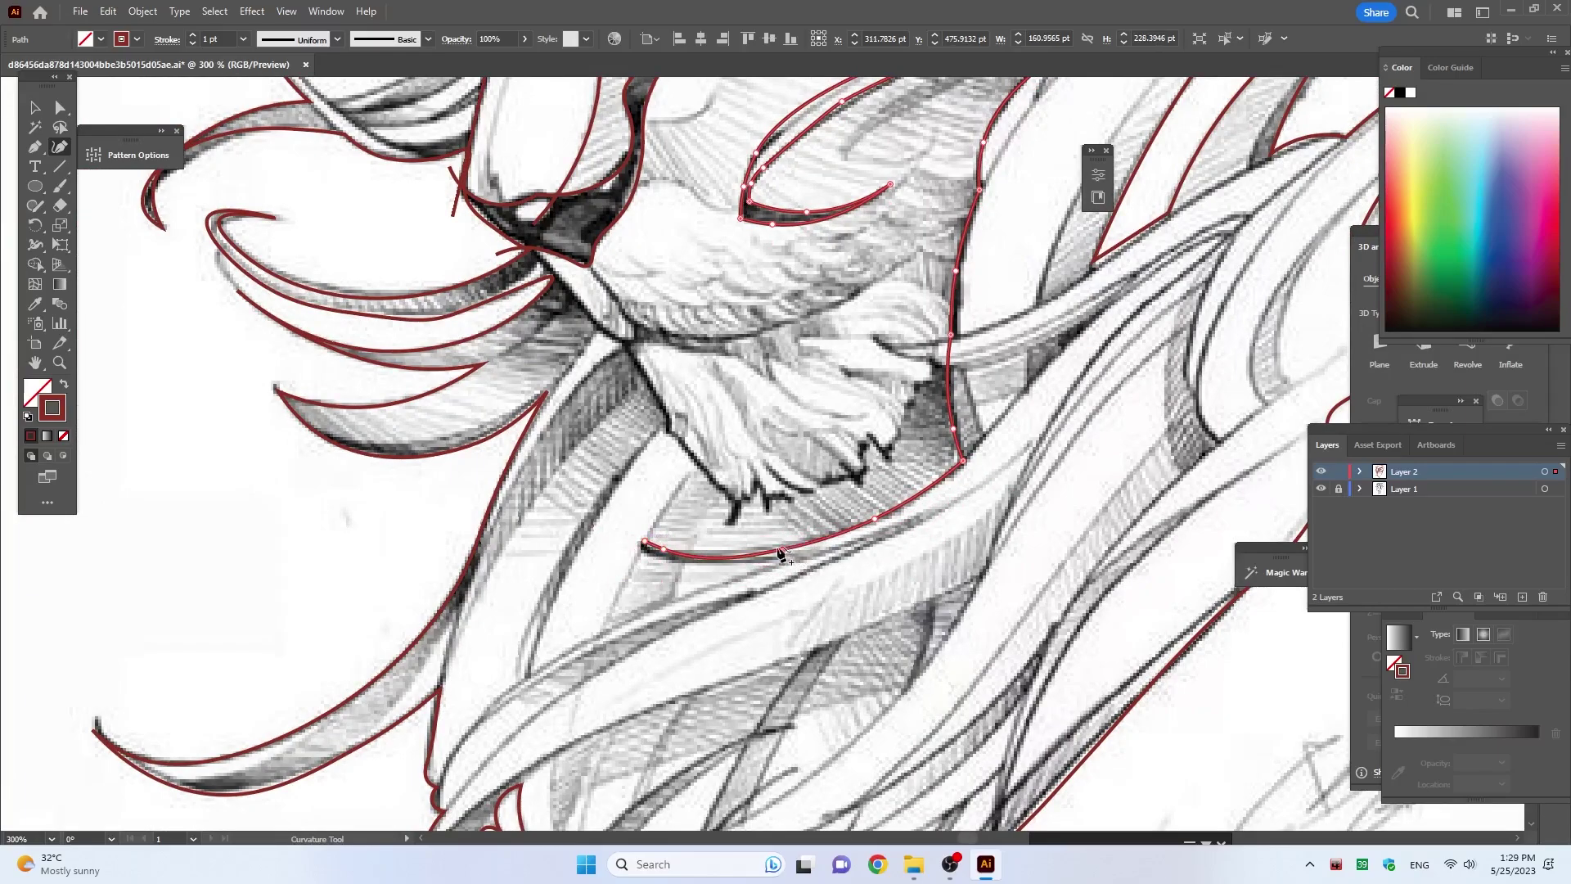
click(735, 564)
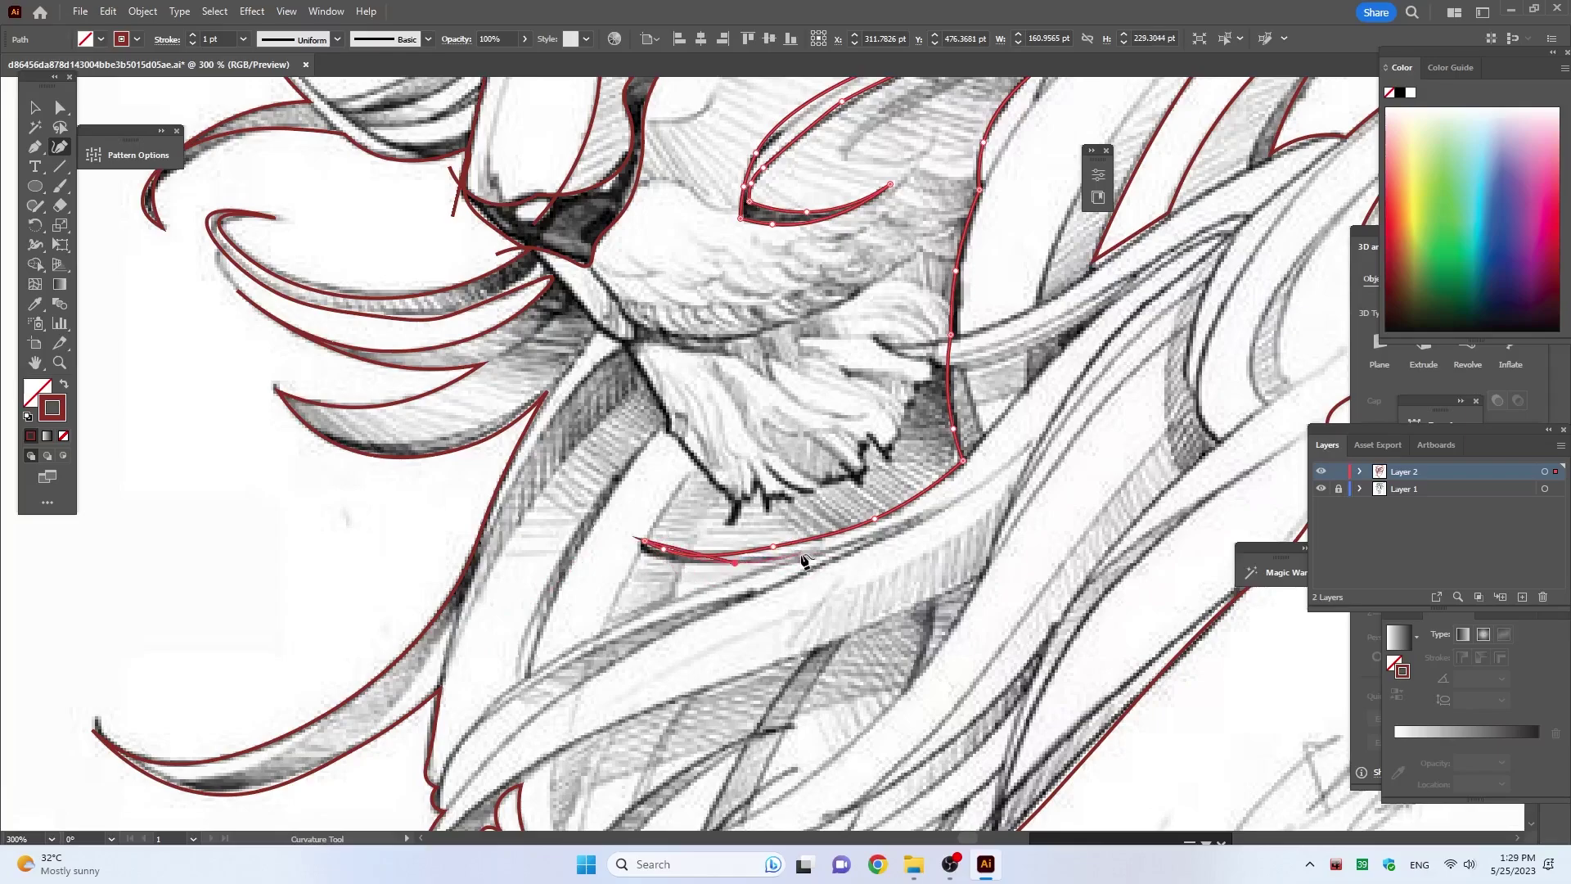
click(685, 596)
Step: Trace the long diagonal strand from its lower end along its upper edge toward the tip
drag(524, 691, 710, 485)
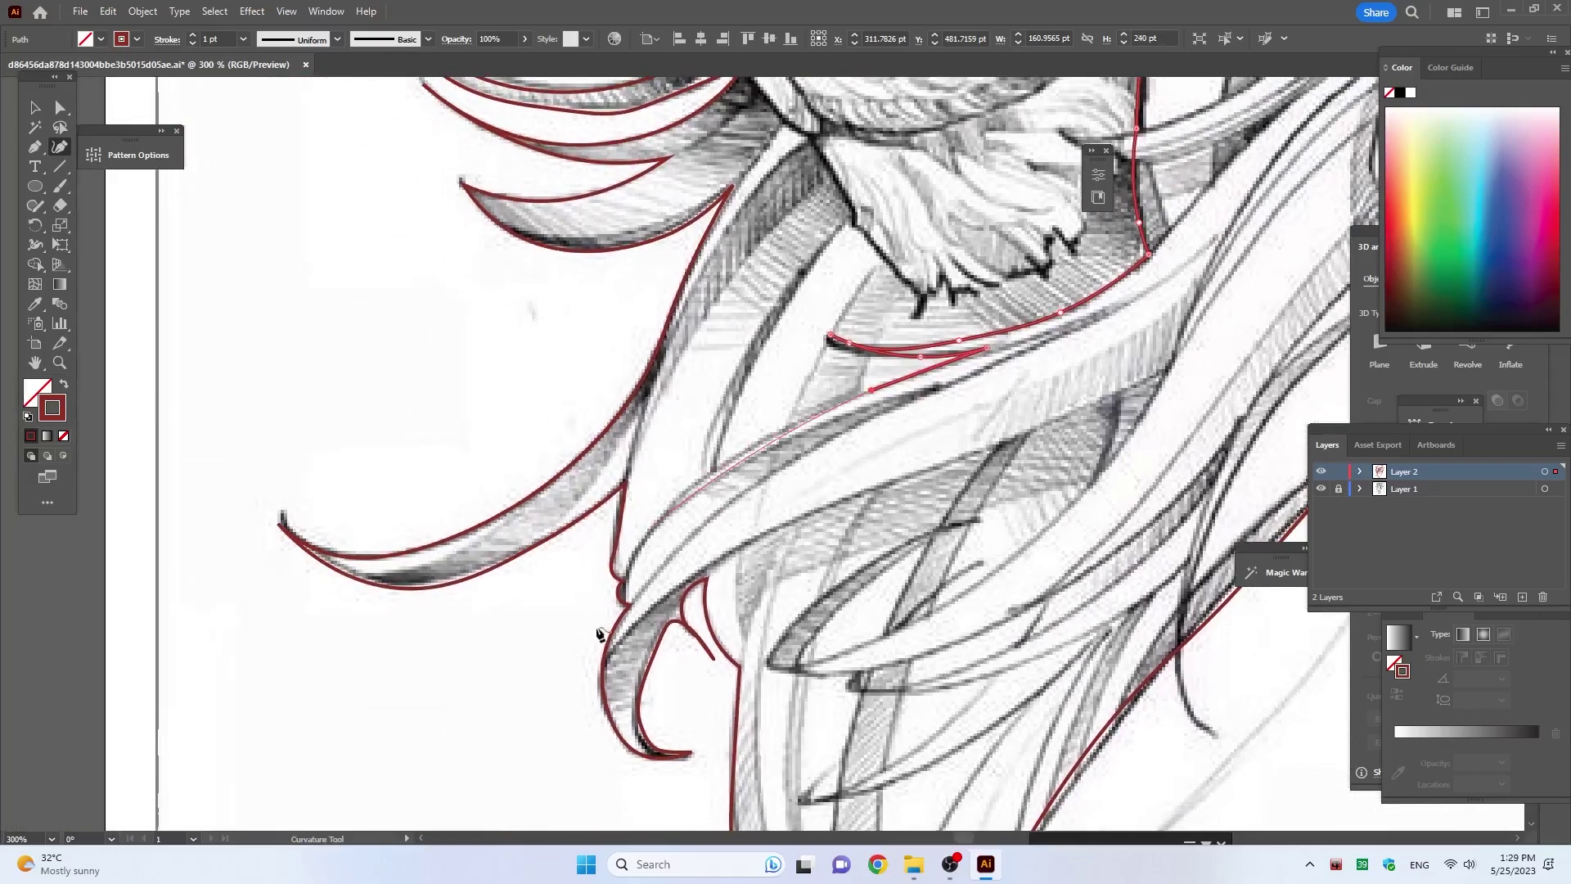
click(702, 481)
click(586, 650)
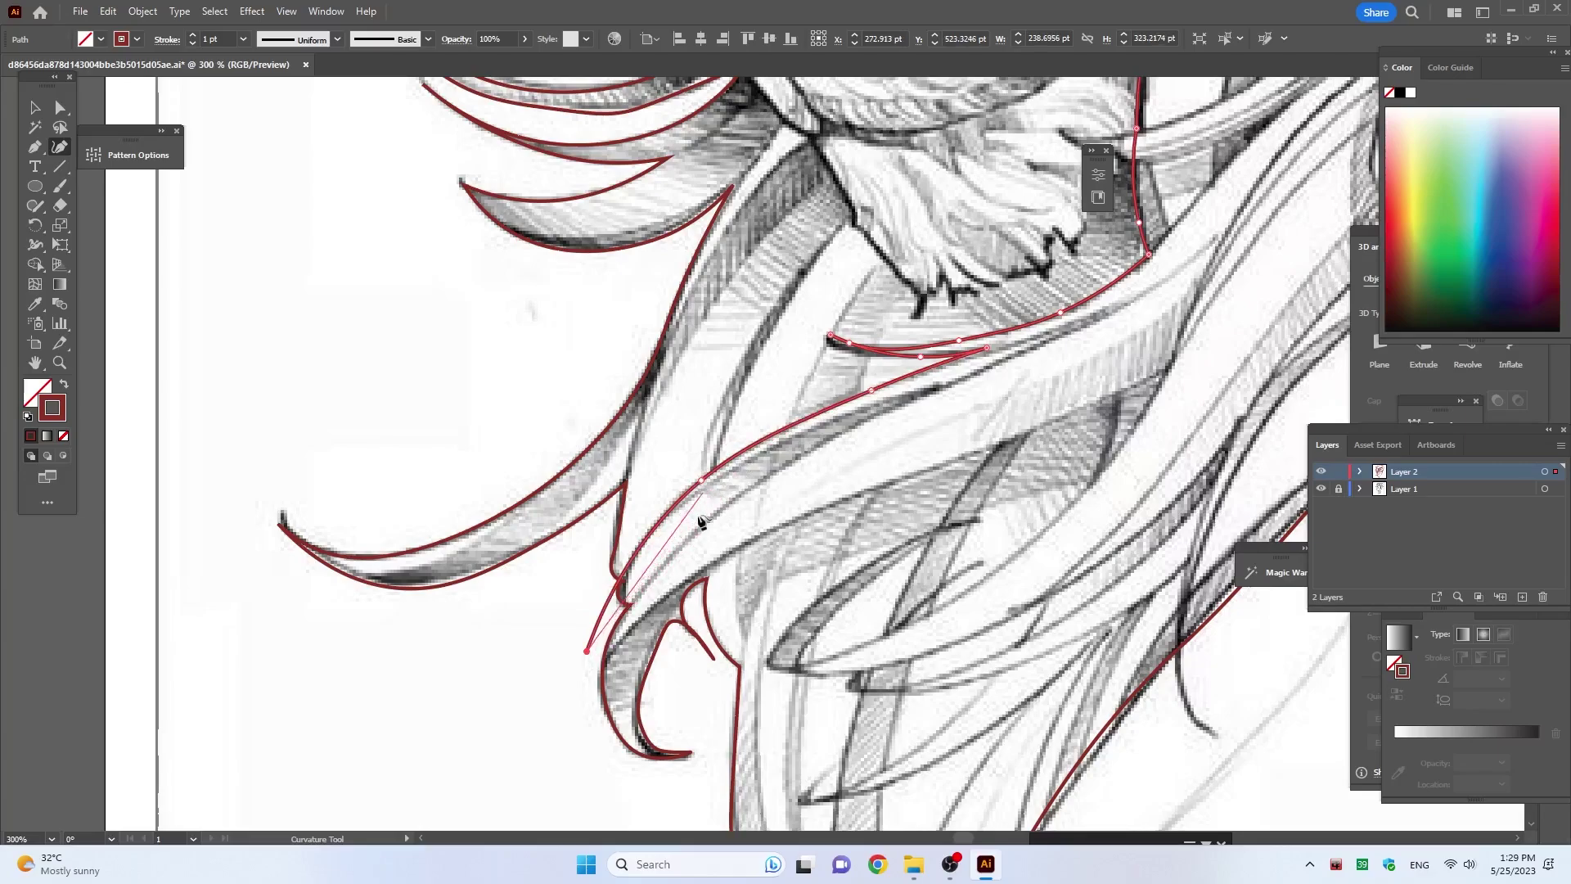
scroll(681, 520, up, 3)
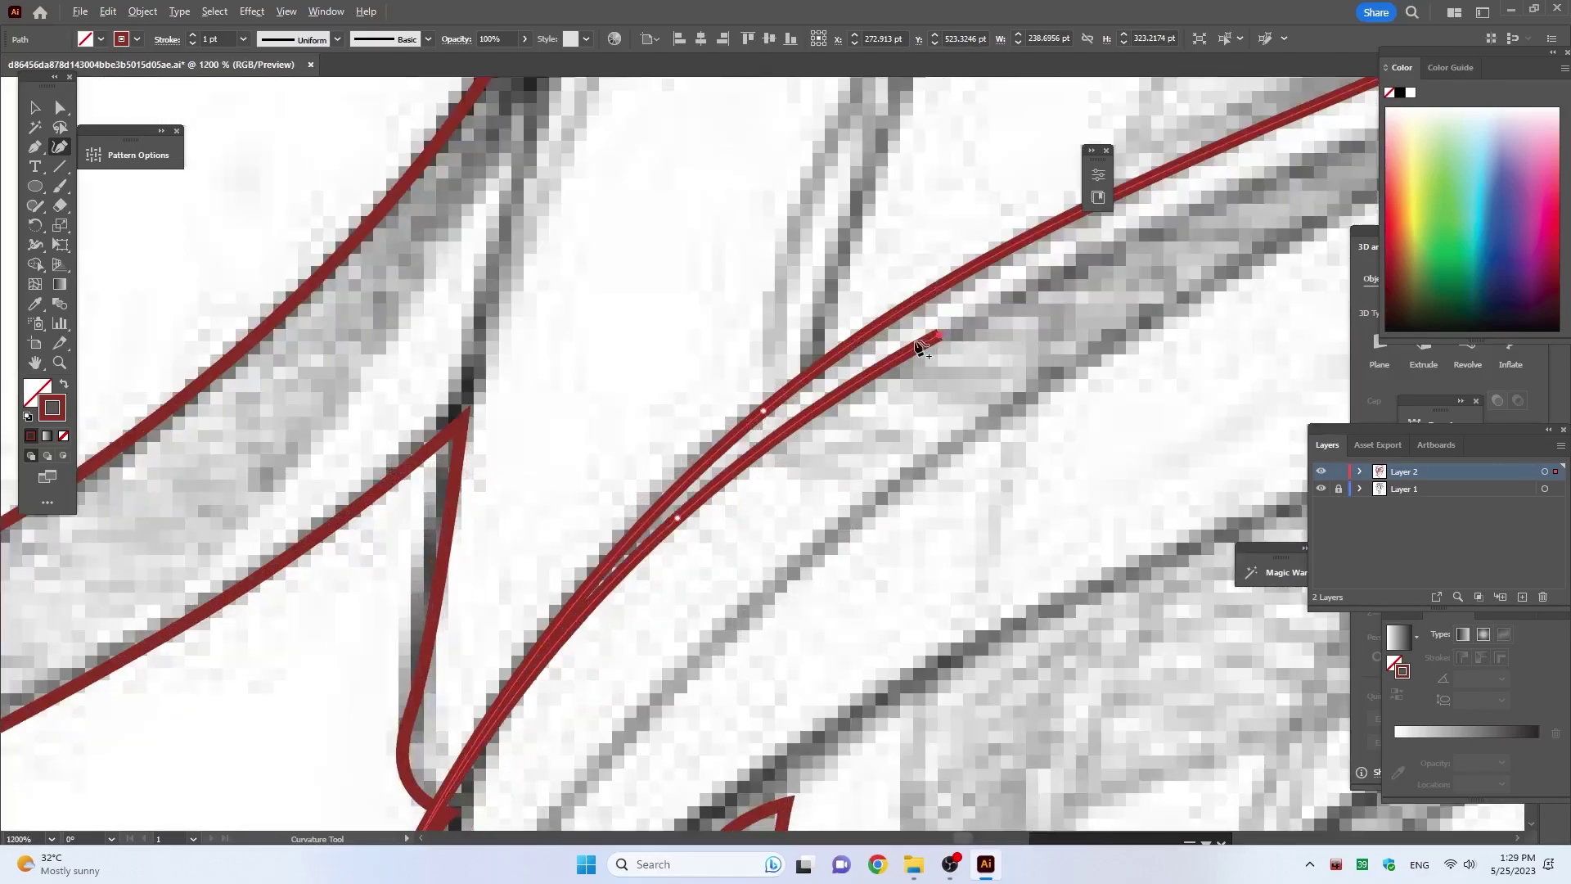
scroll(929, 341, down, 2)
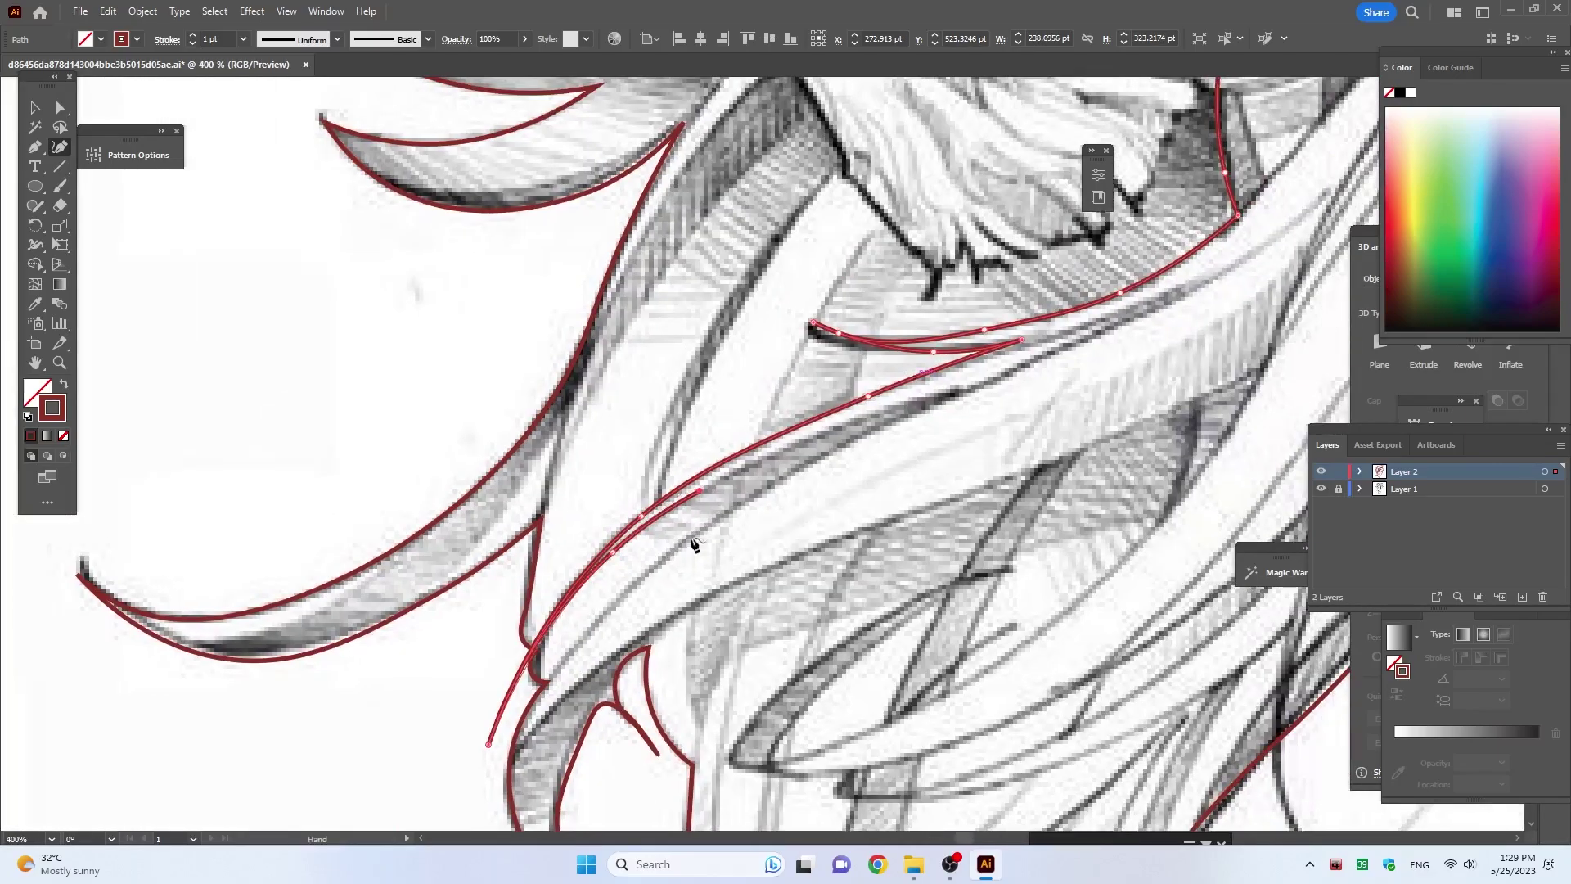
click(968, 390)
click(792, 475)
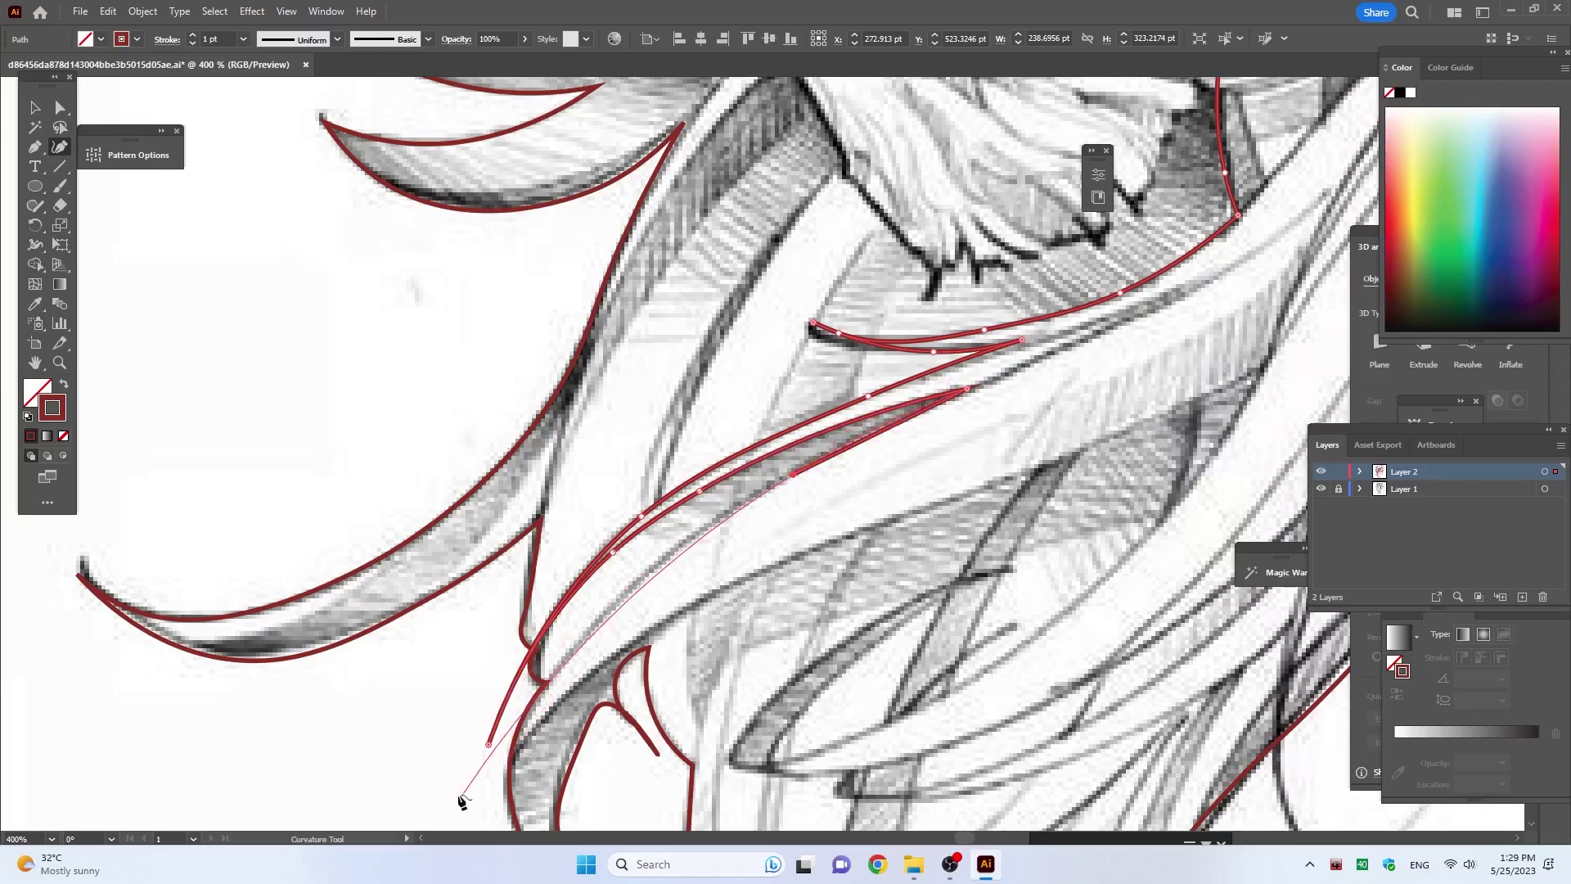
click(807, 553)
Step: Outline the strand's lower edge back up, undoing a stray final point
scroll(784, 589, right, 5)
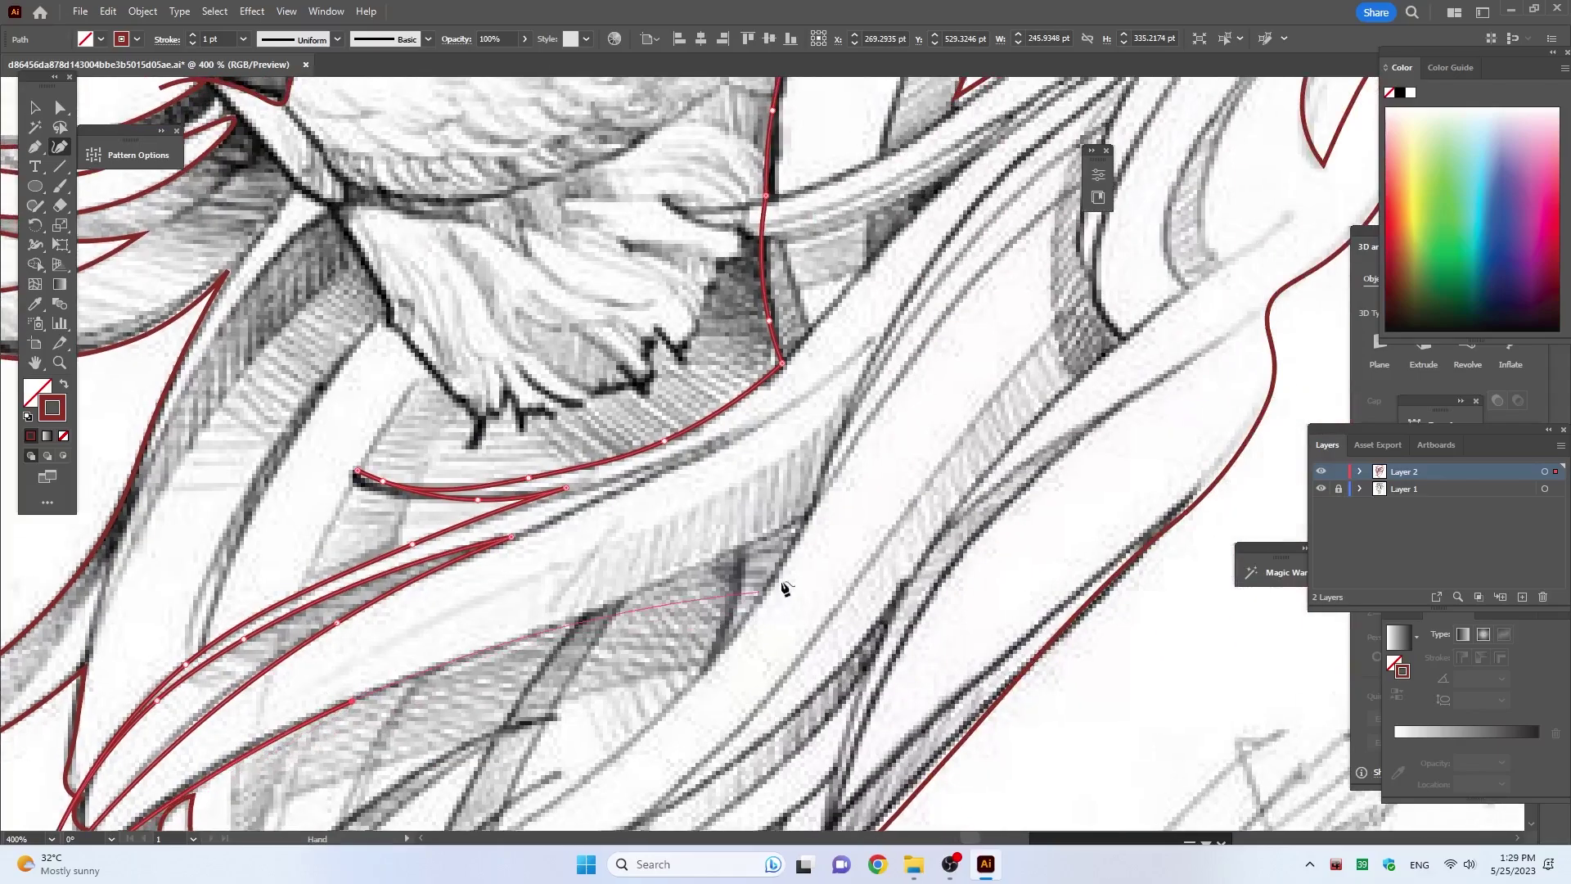
click(645, 583)
click(848, 493)
scroll(843, 501, down, 2)
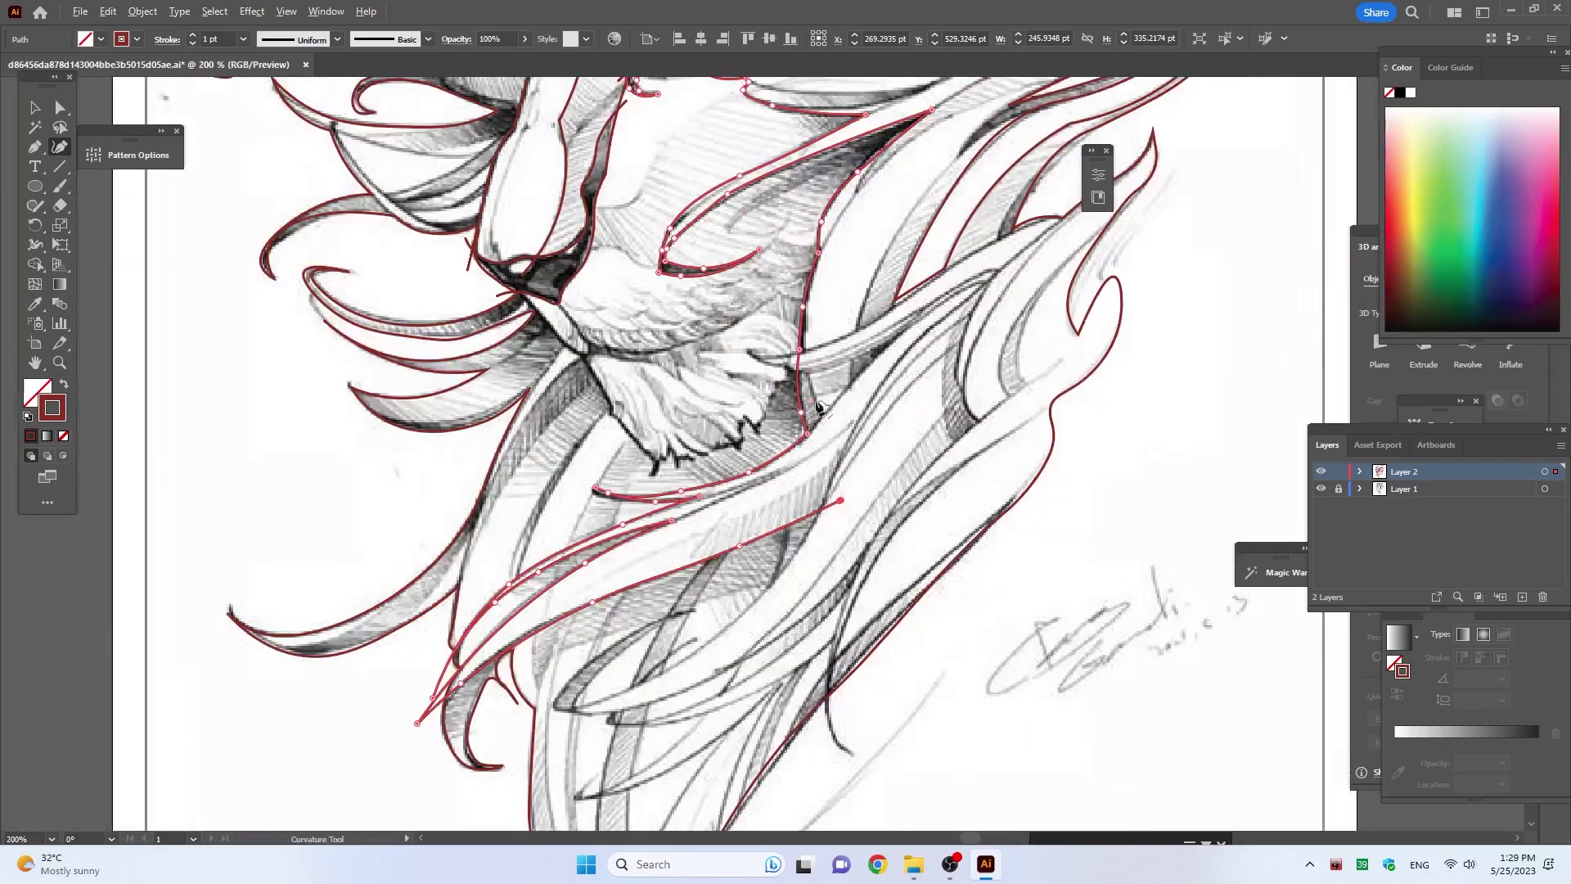
scroll(867, 364, down, 5)
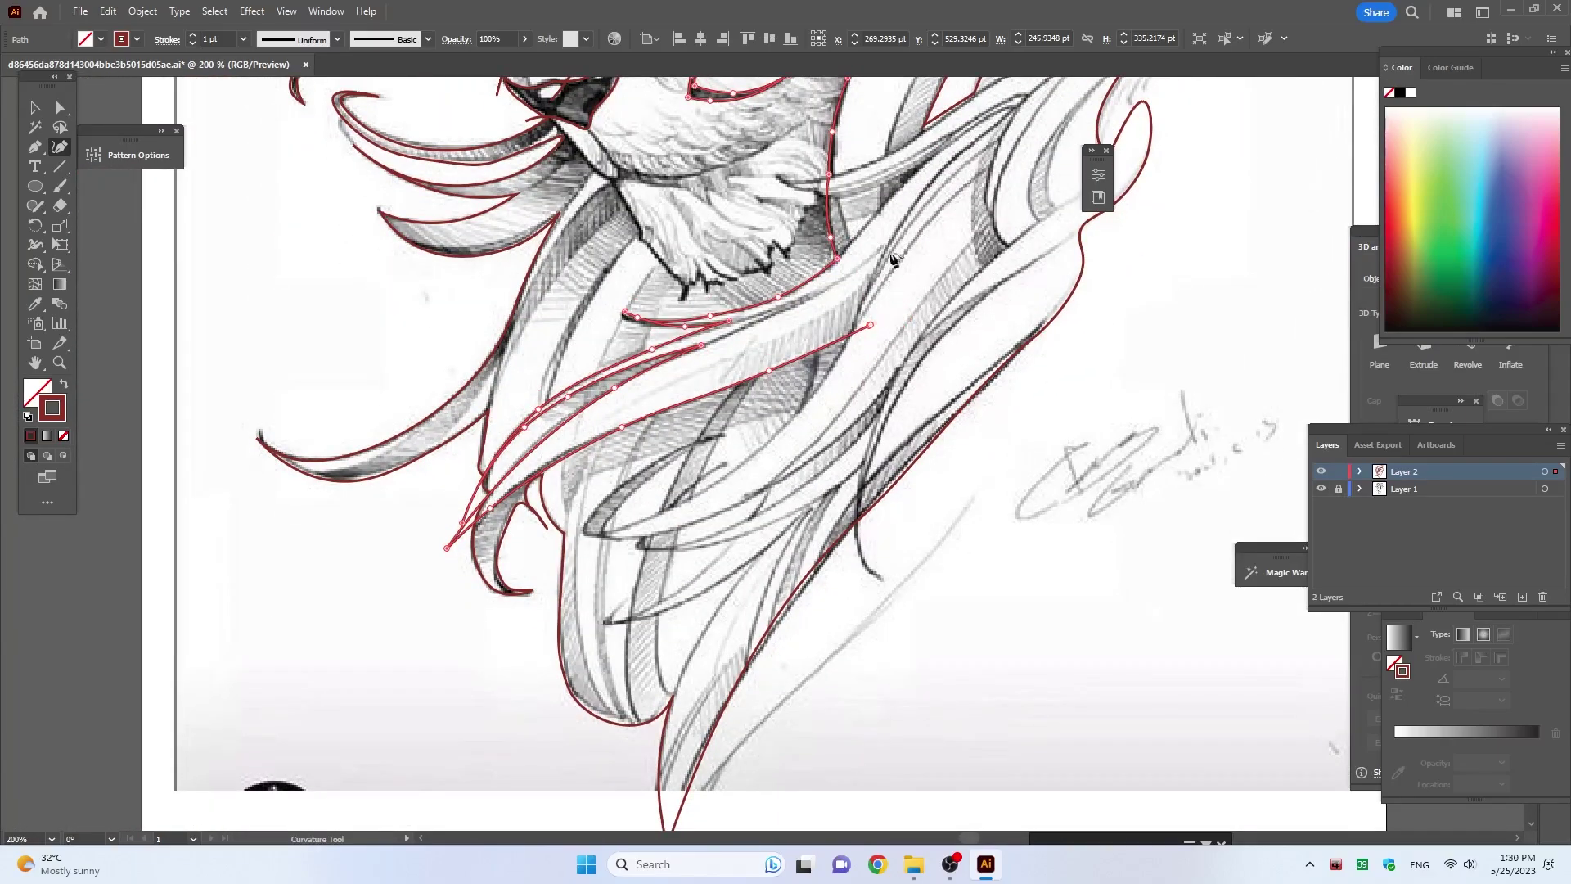
scroll(845, 391, up, 2)
scroll(818, 425, right, 5)
scroll(818, 425, up, 3)
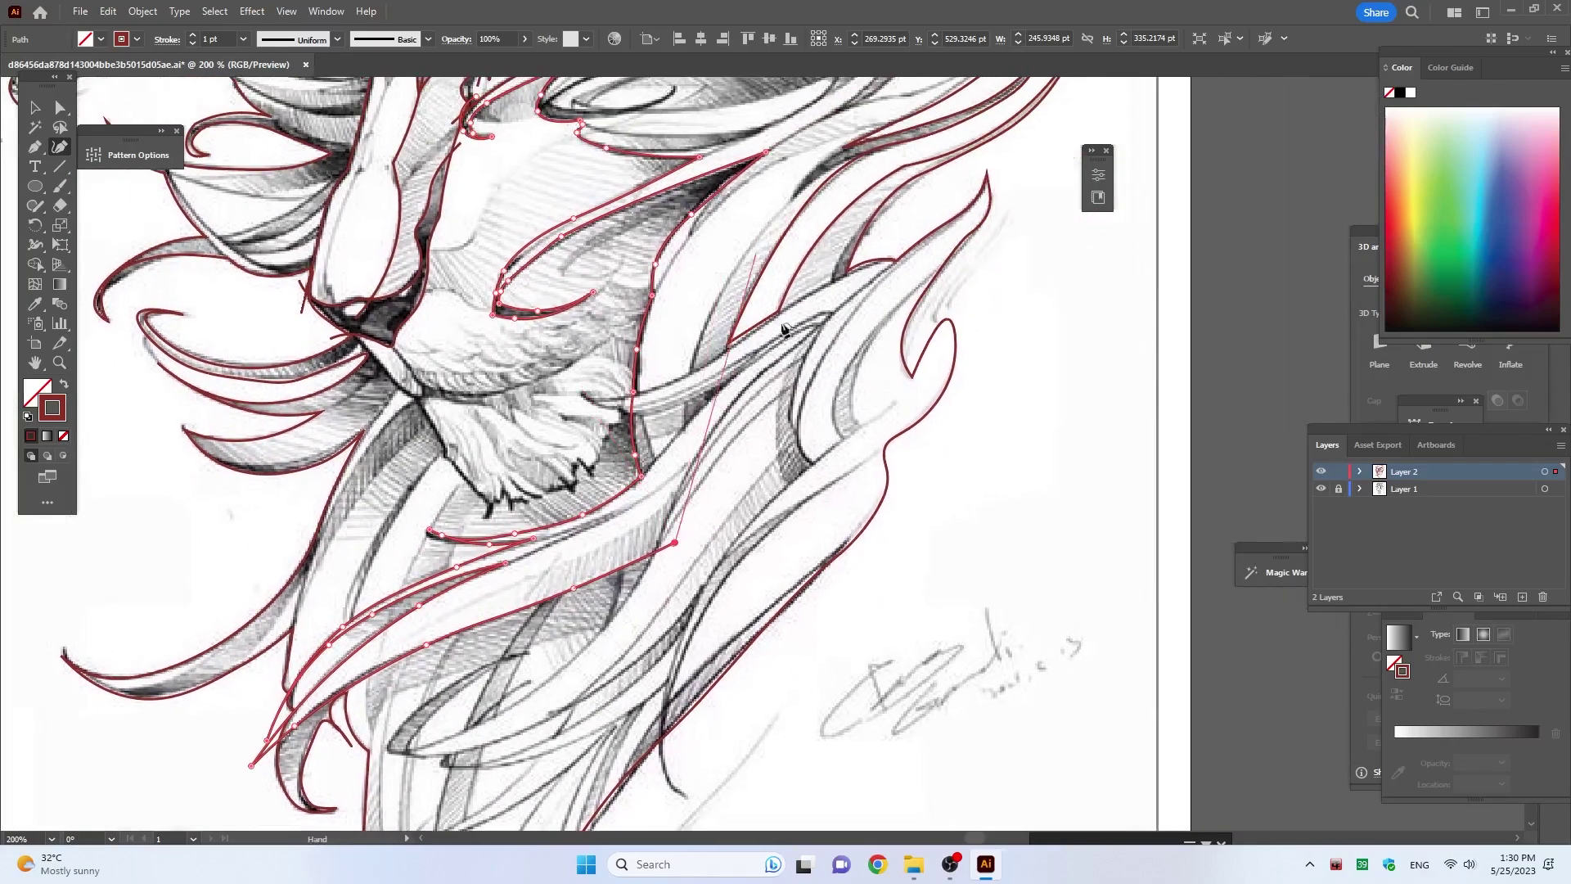
click(749, 459)
key(ctrl+z)
Step: Trace the jaw from the mouth corner down the chin's left side
scroll(189, 360, up, 2)
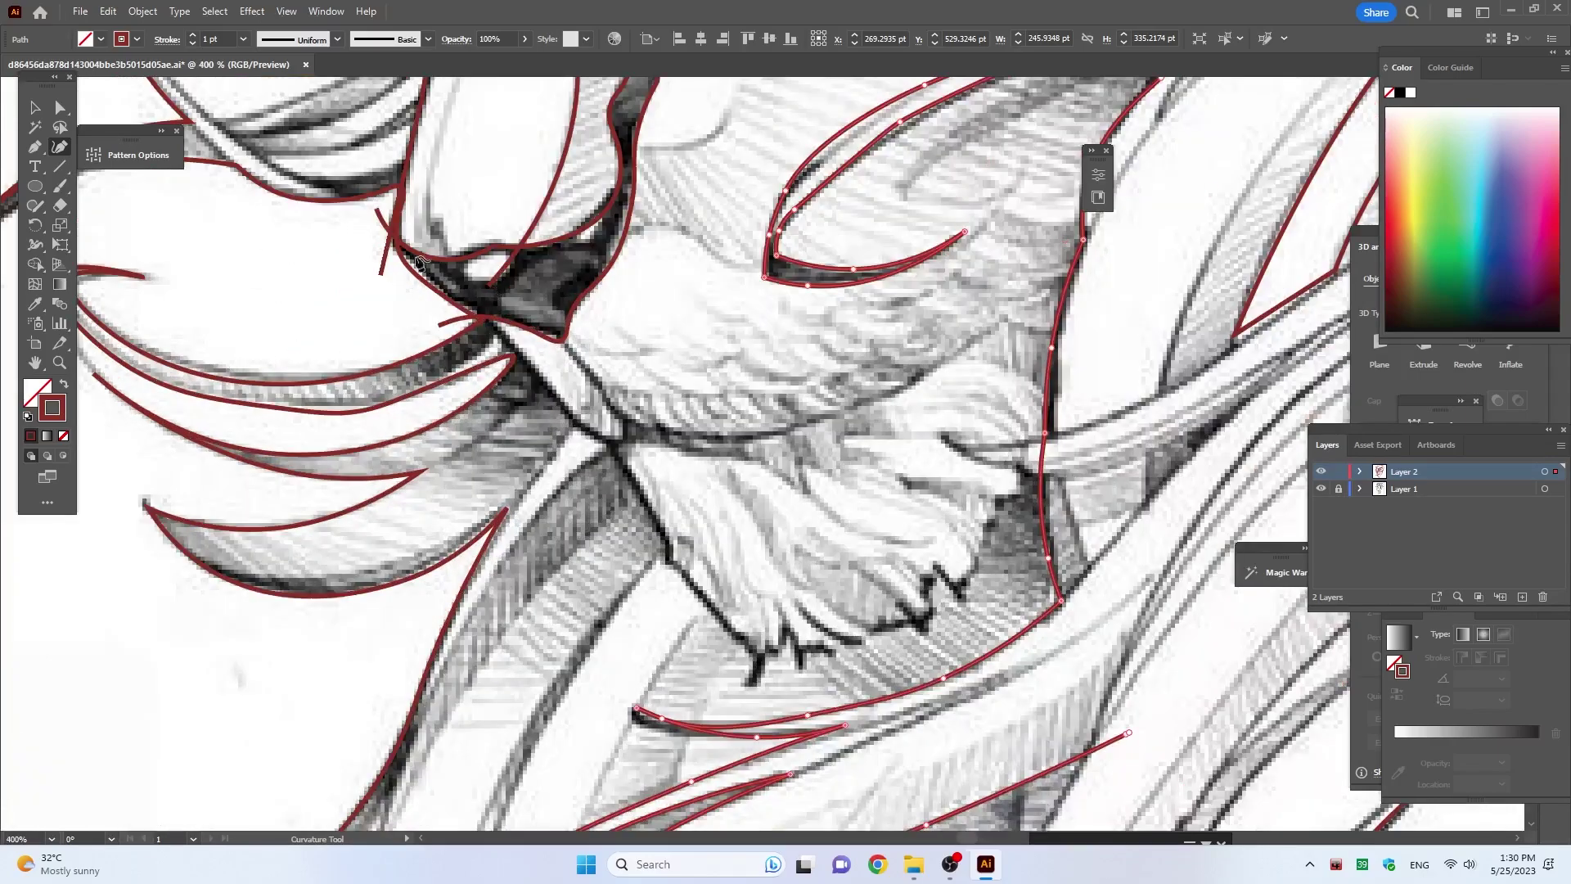
click(423, 242)
click(526, 364)
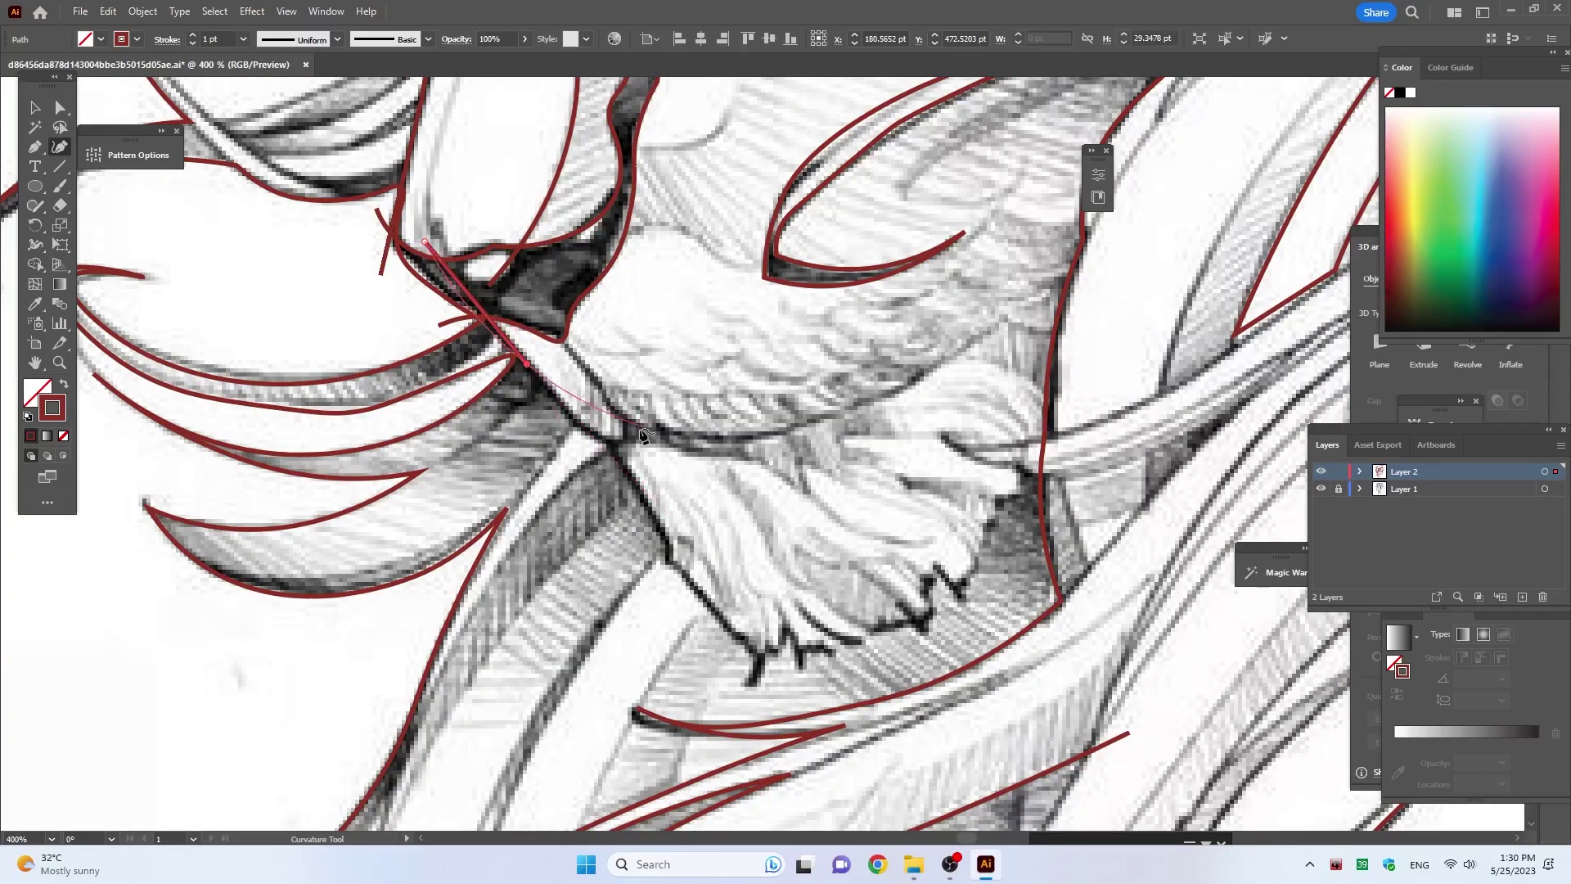
click(593, 438)
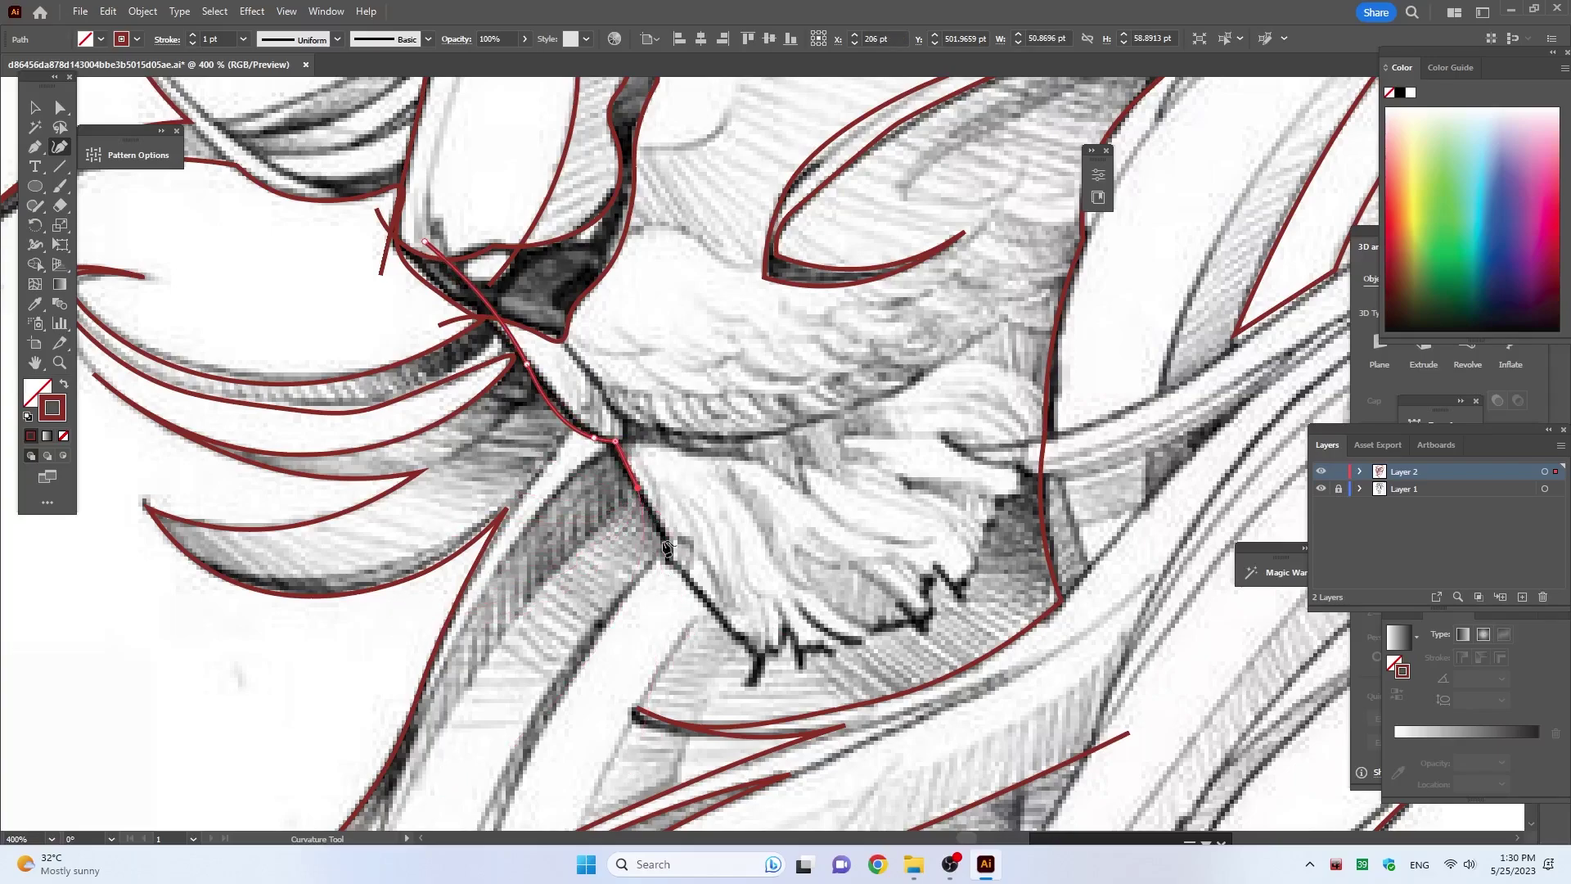
click(656, 521)
click(662, 560)
click(694, 585)
Step: Follow the jagged fur tufts and notches along the bottom of the chin
click(750, 641)
click(747, 679)
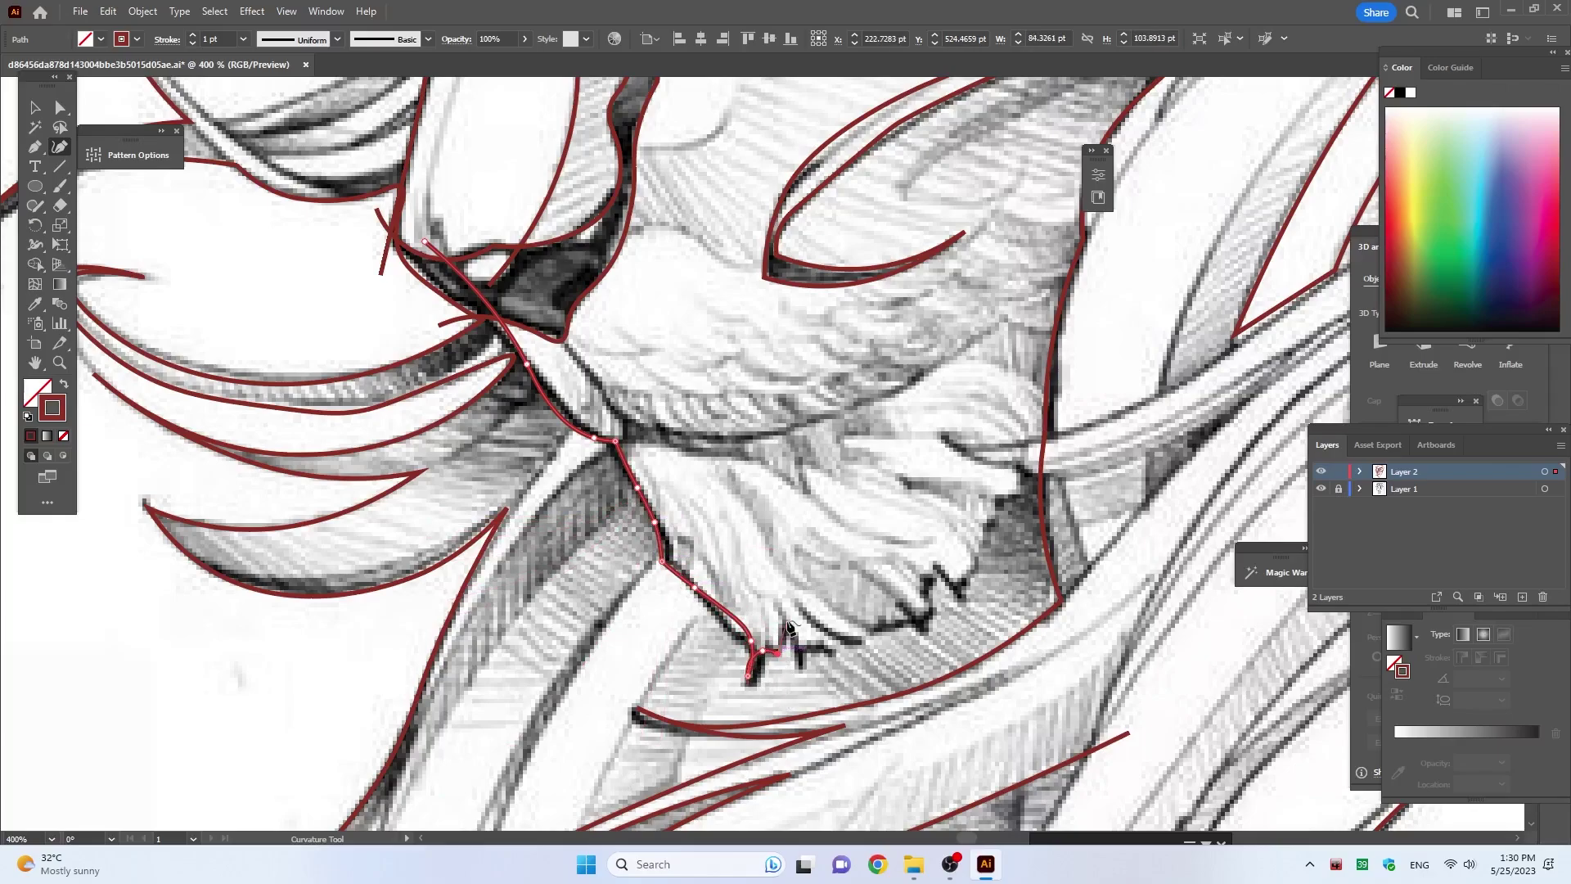
click(787, 621)
click(828, 629)
click(933, 610)
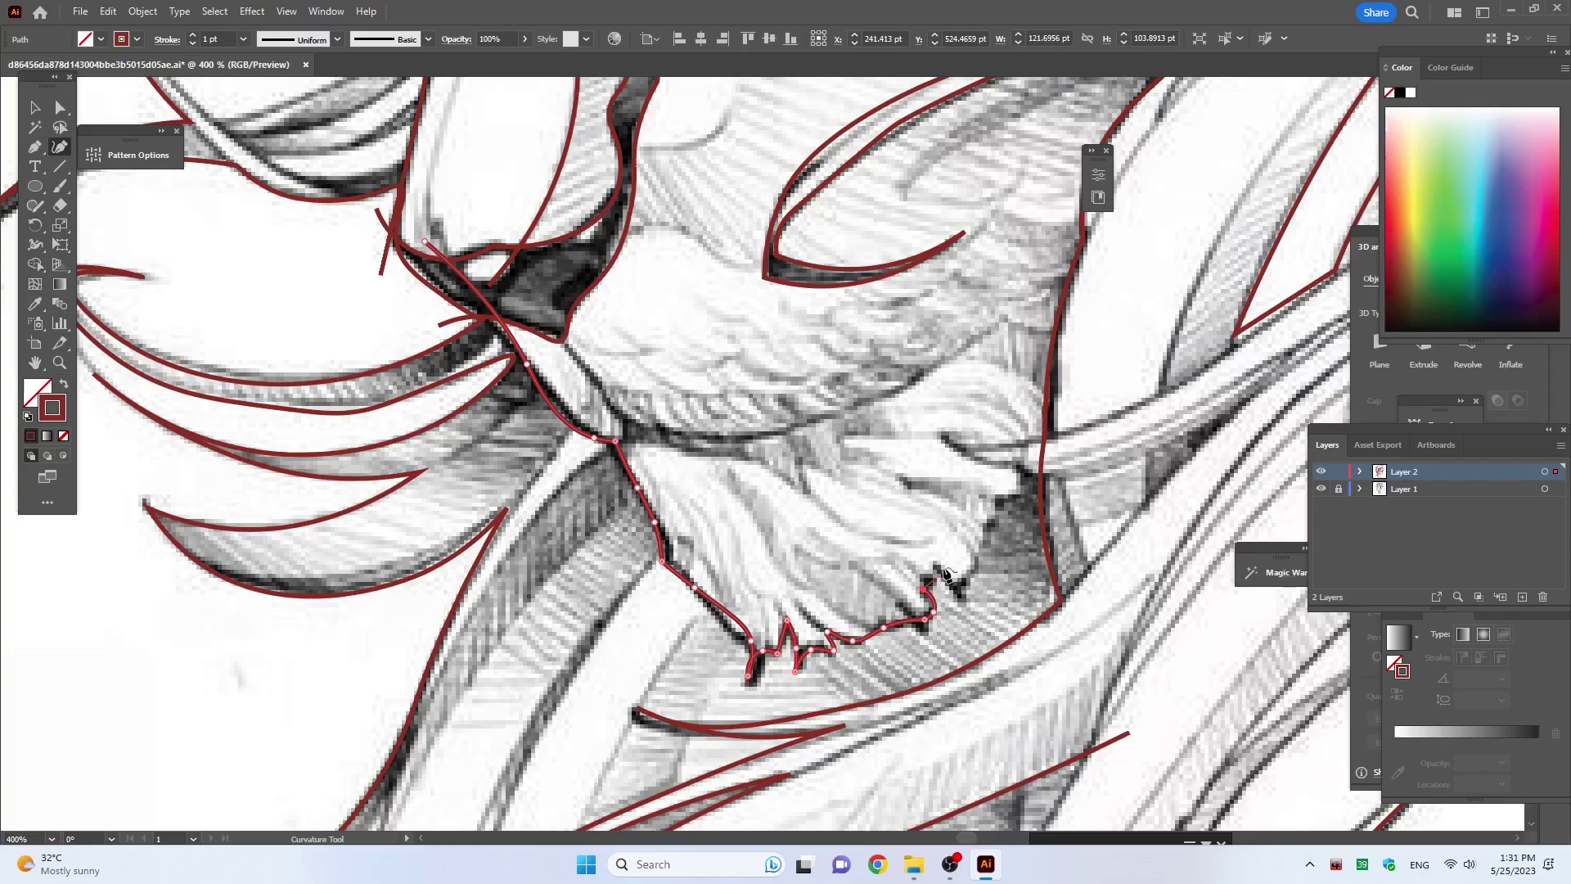
click(938, 573)
click(962, 593)
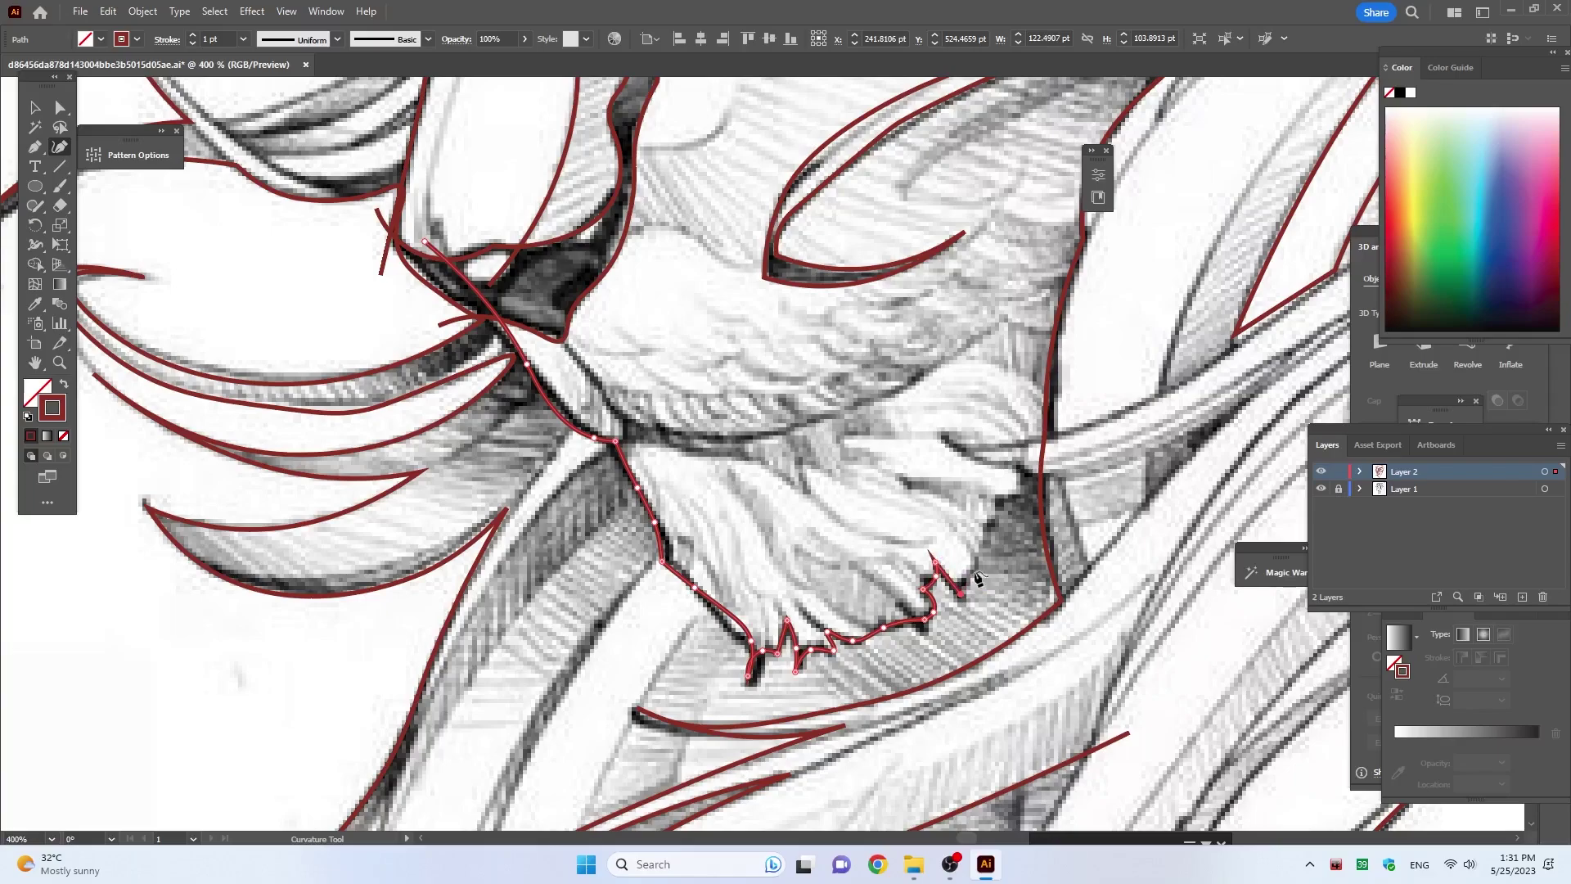
Step: Trace up the chin's right side to the mane strand and end the path
click(990, 513)
click(1016, 491)
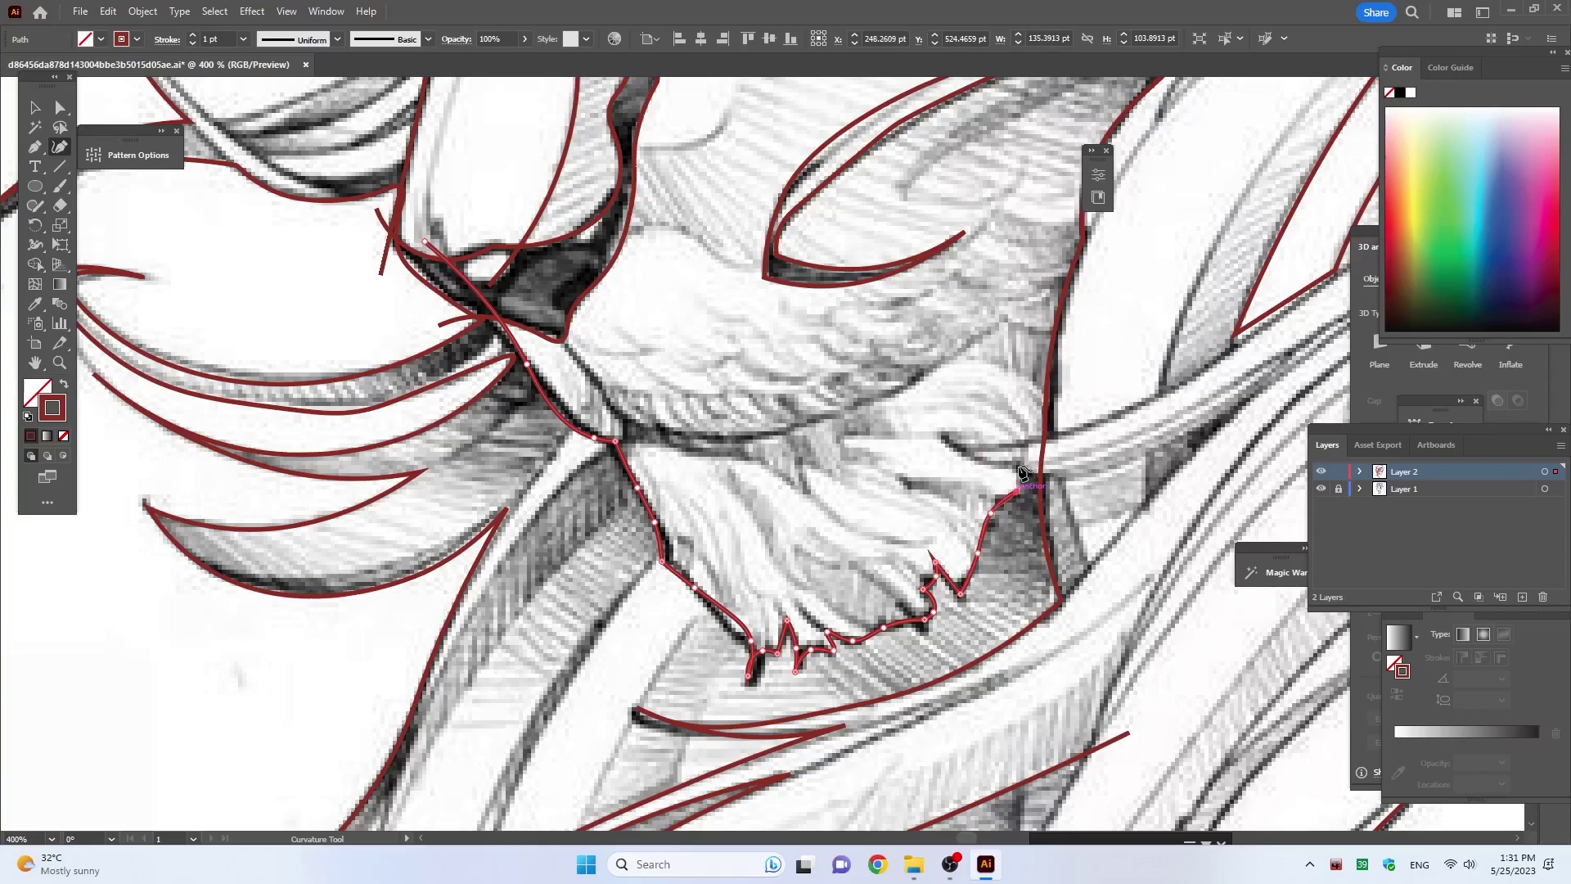
click(1071, 414)
key(Escape)
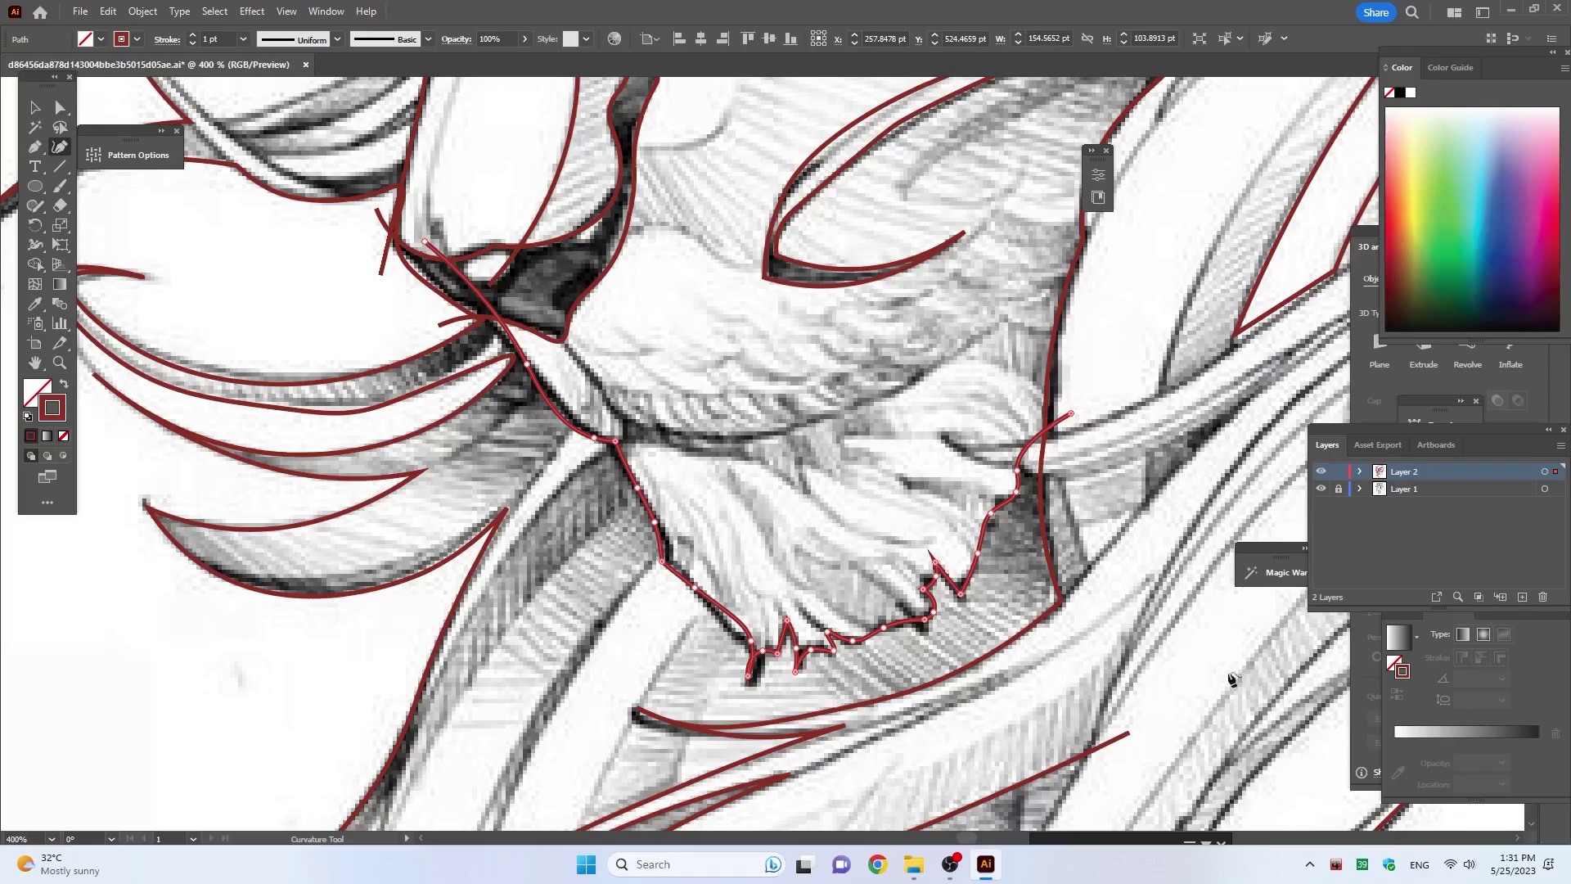
scroll(1065, 586, down, 5)
Step: Convert the chin fur line's end point into a sharp corner
scroll(959, 586, down, 2)
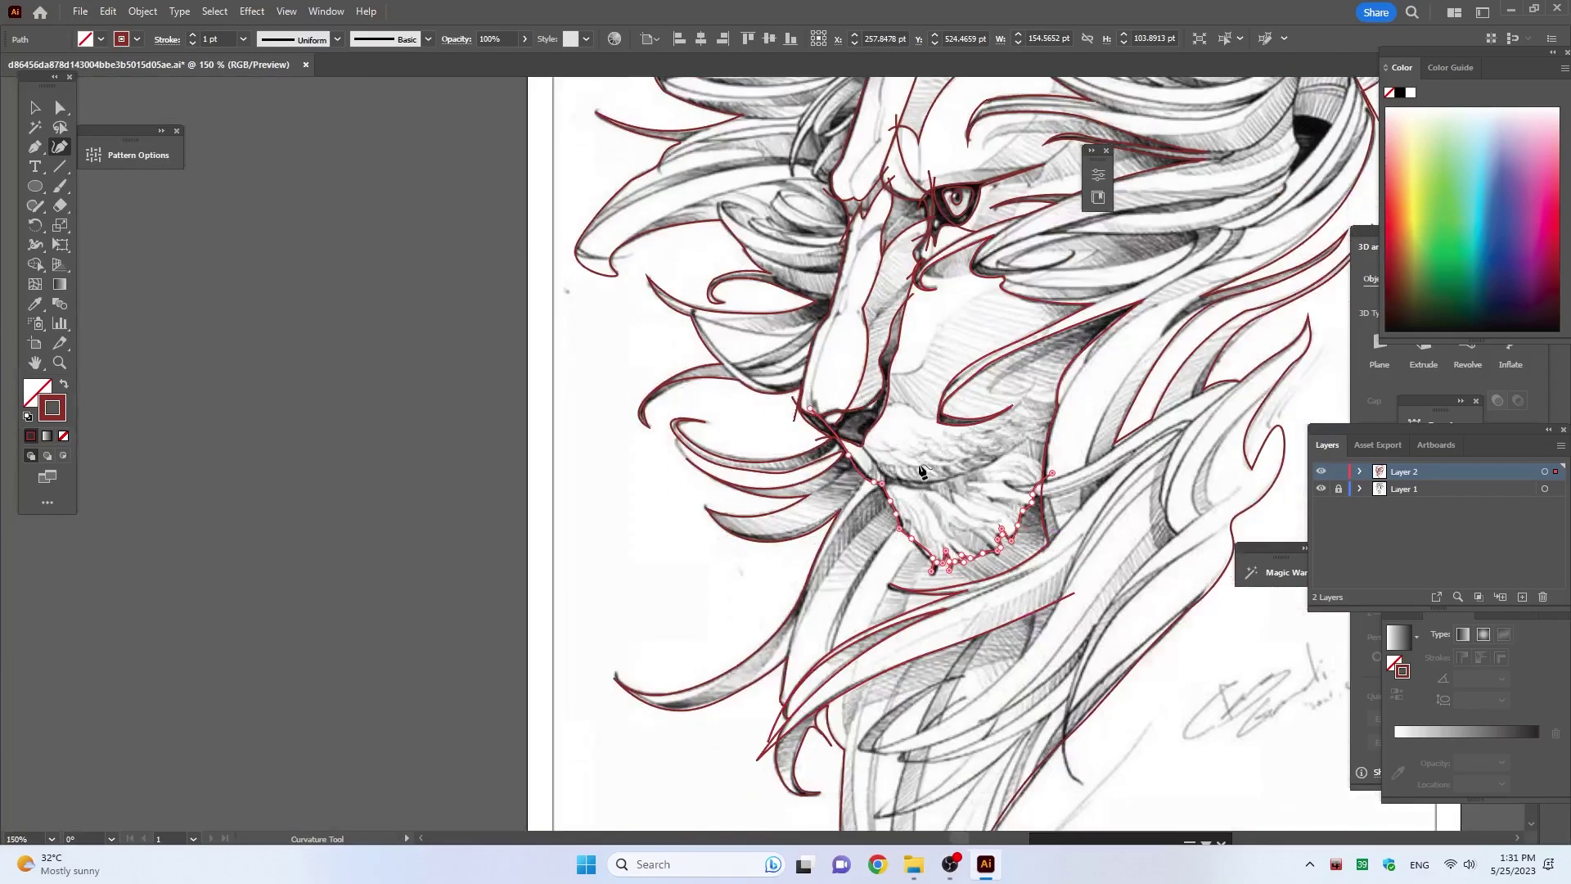
scroll(959, 586, up, 5)
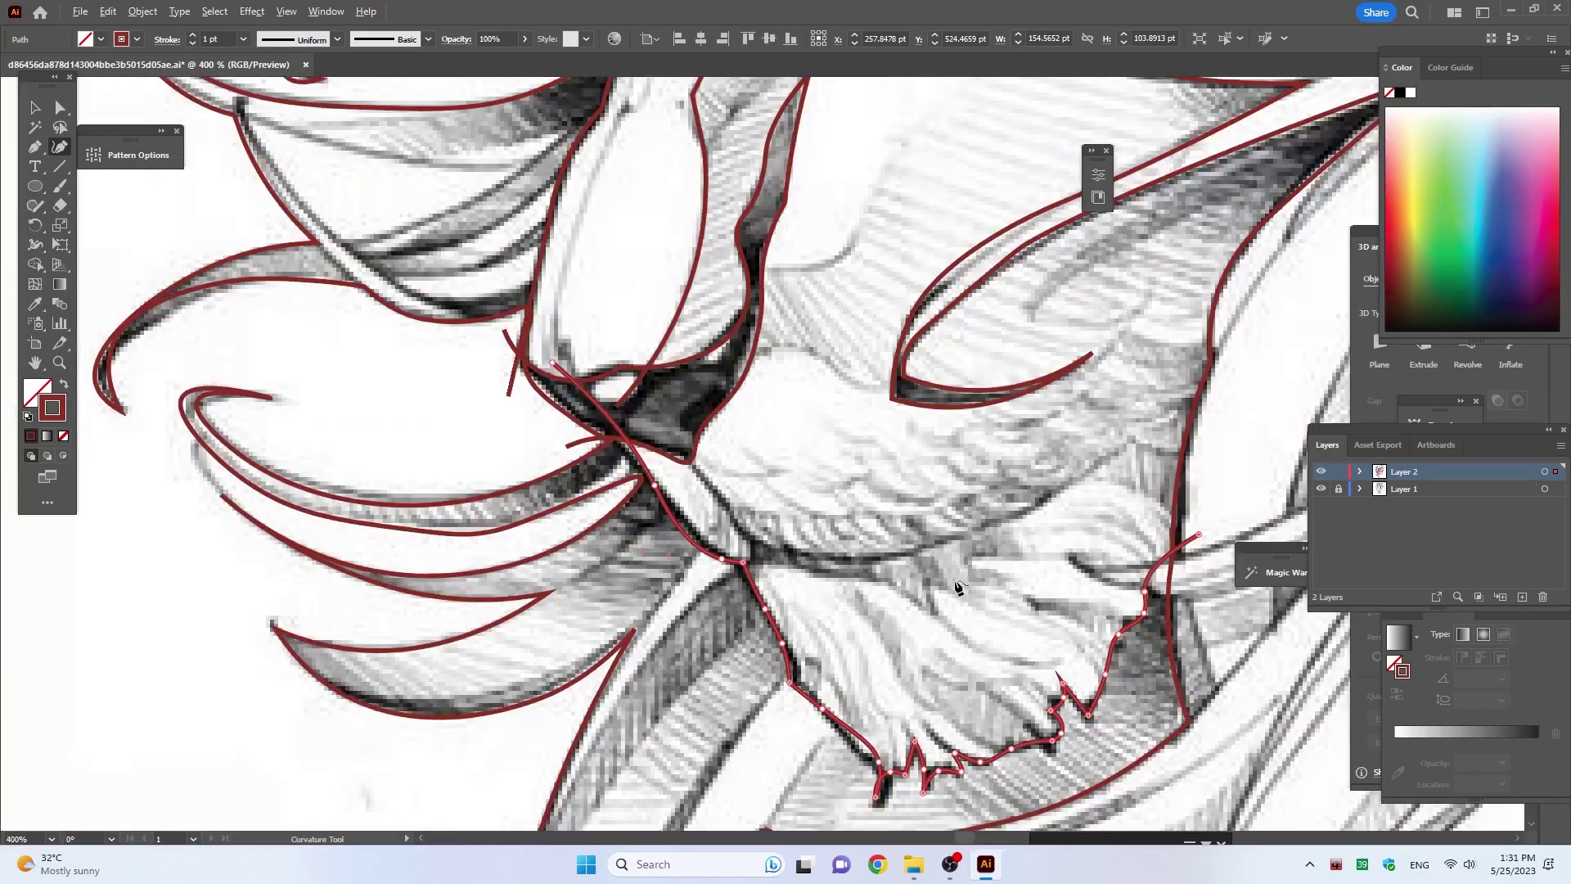
double_click(721, 560)
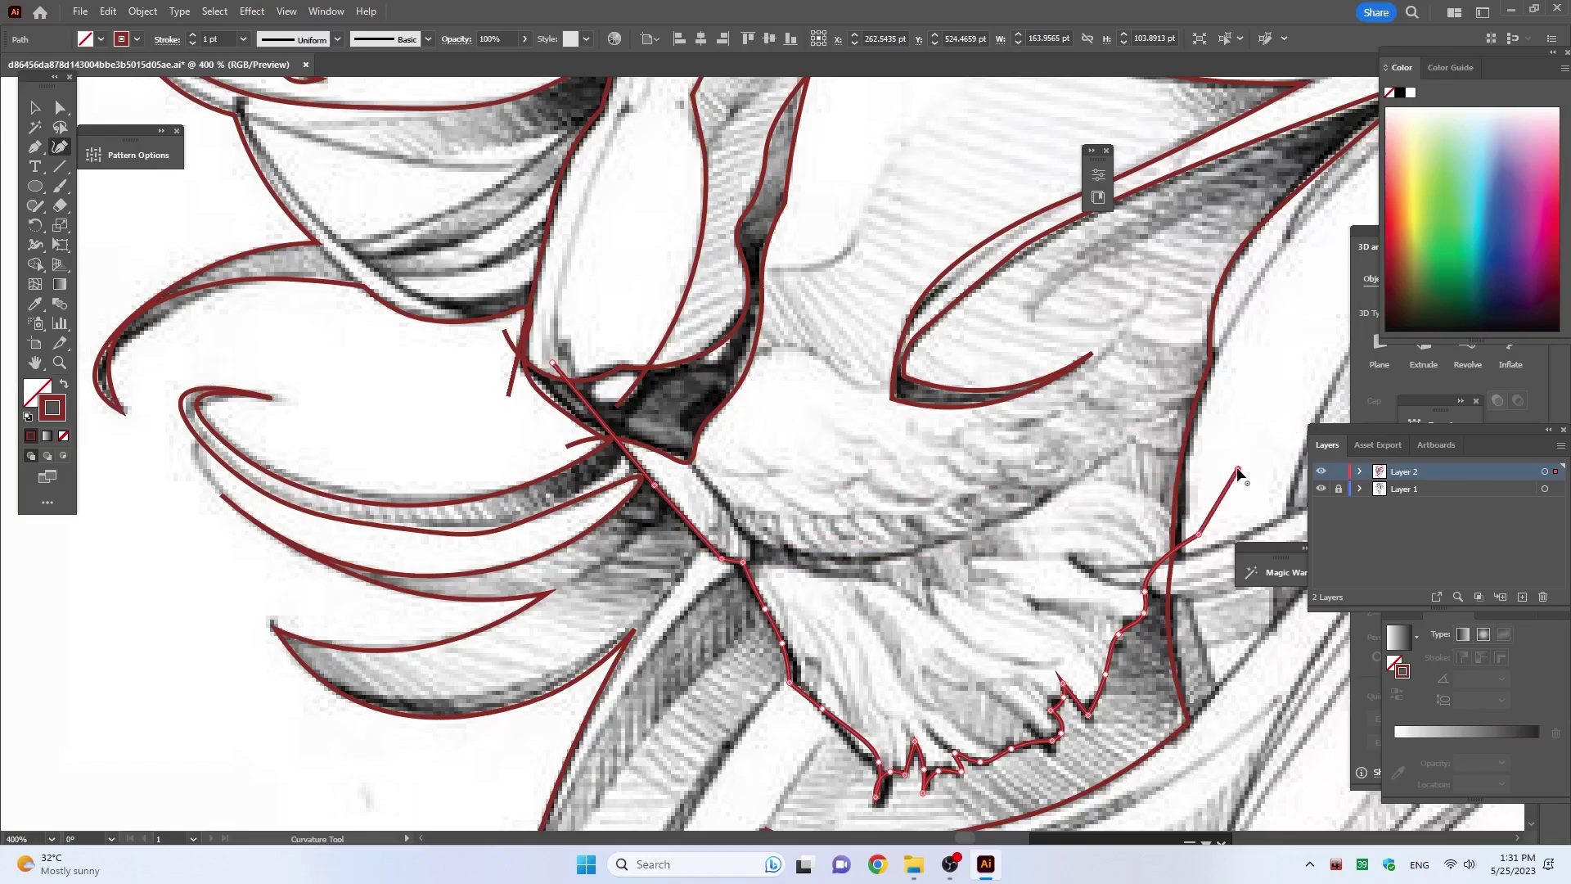
key(Escape)
Step: Add red curves along the lip edge and the mouth crease up toward the cheek
click(669, 435)
click(724, 501)
click(747, 541)
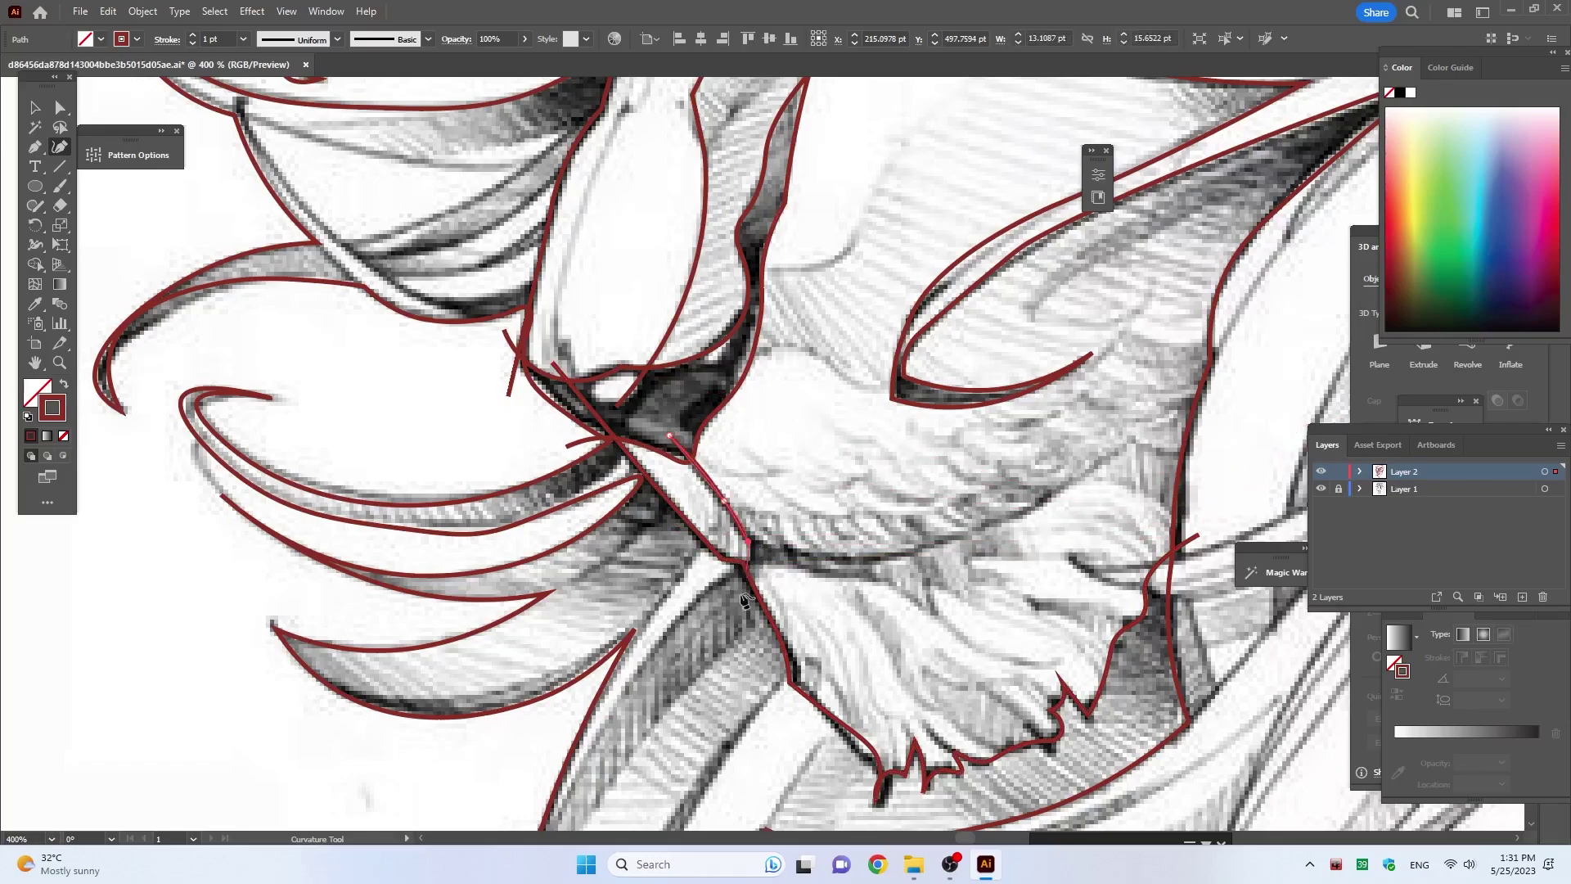
key(Escape)
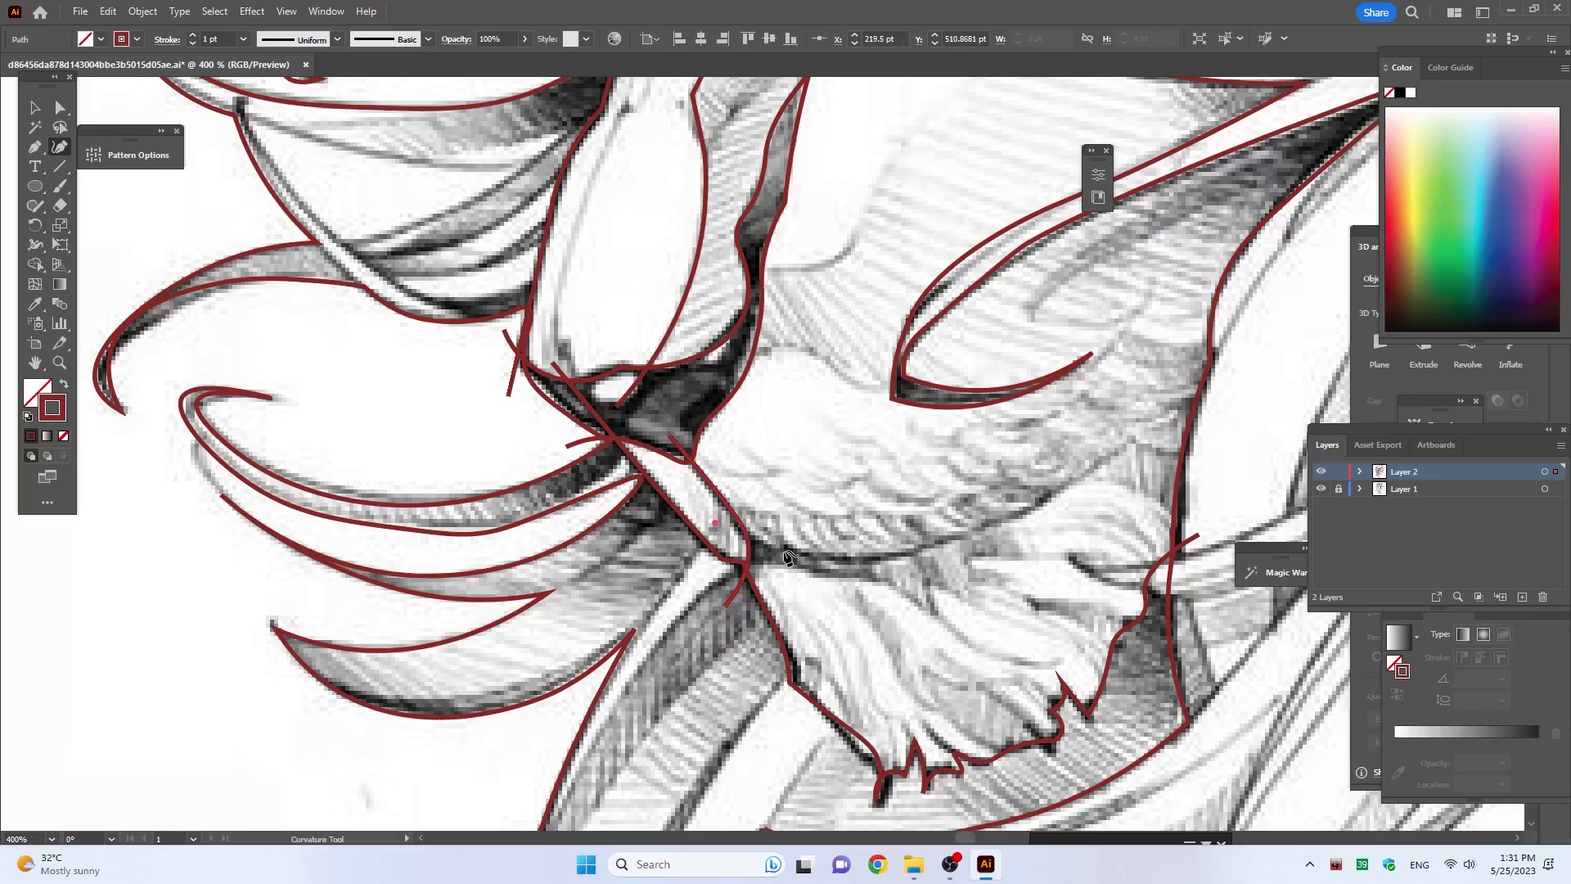
click(715, 522)
click(784, 548)
click(924, 549)
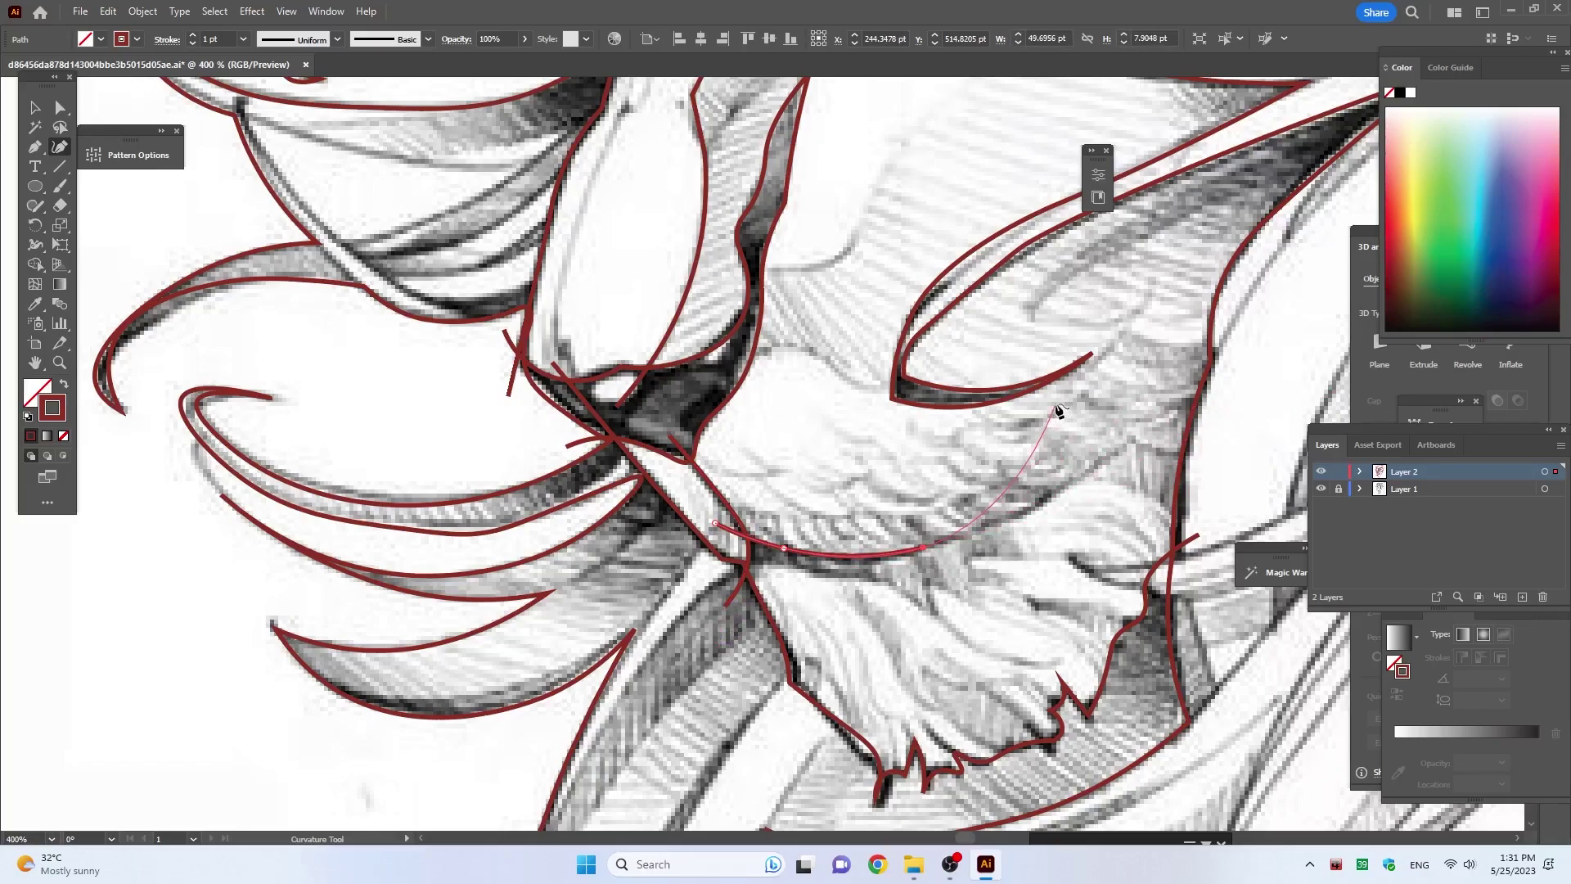
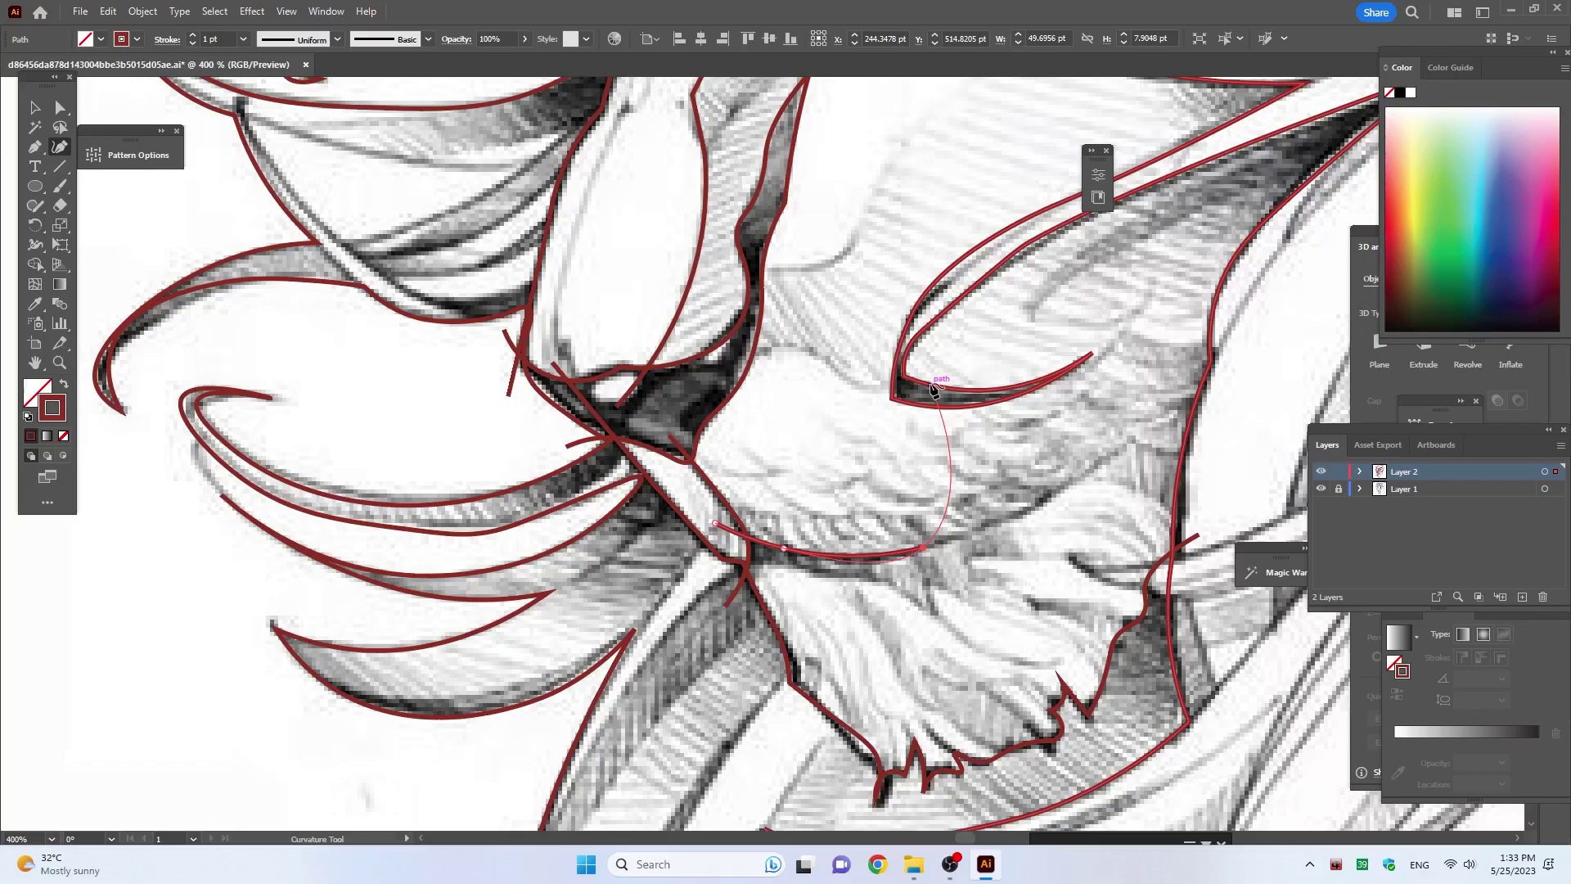
Step: Extend the red beard curve rightward with four more anchors along its lower edge
click(1097, 469)
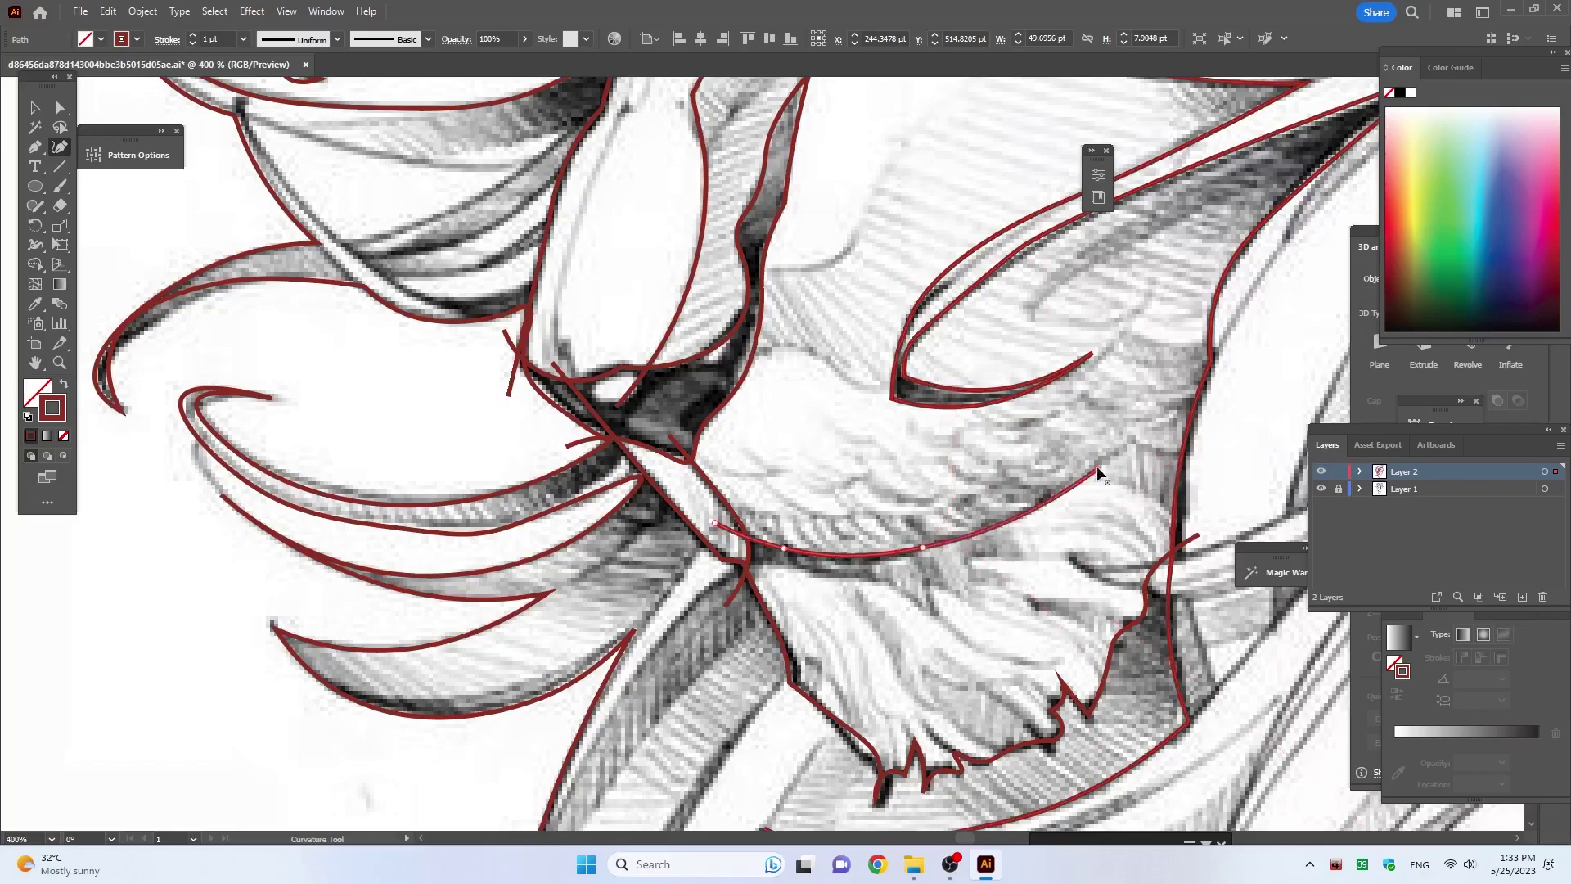
click(1132, 443)
click(1154, 448)
click(1218, 432)
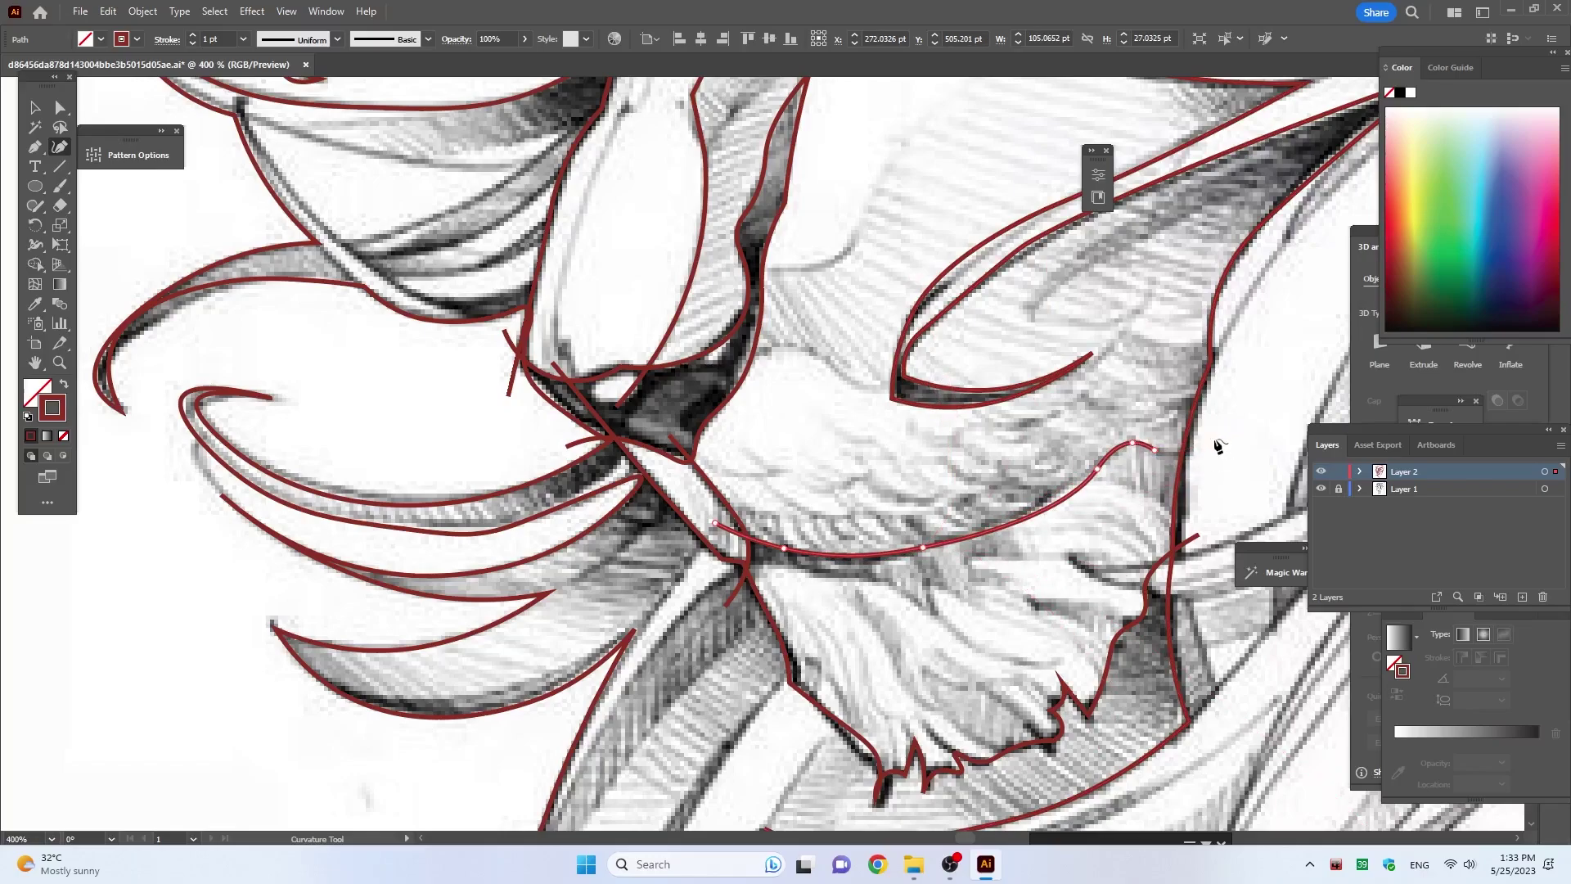
scroll(641, 611, down, 3)
scroll(640, 611, down, 2)
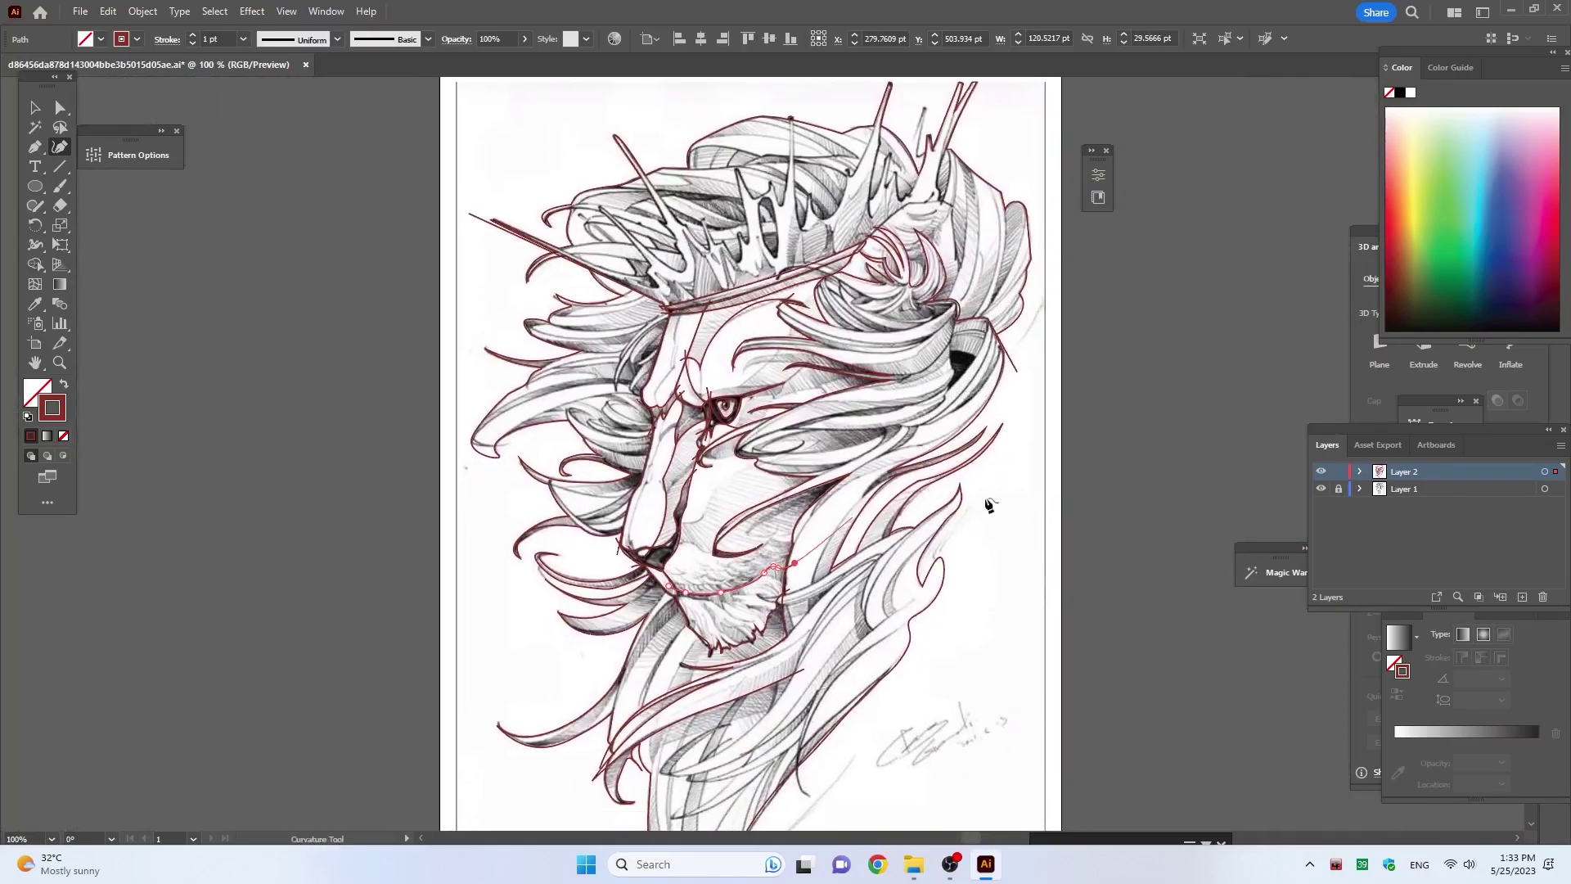
scroll(761, 458, up, 2)
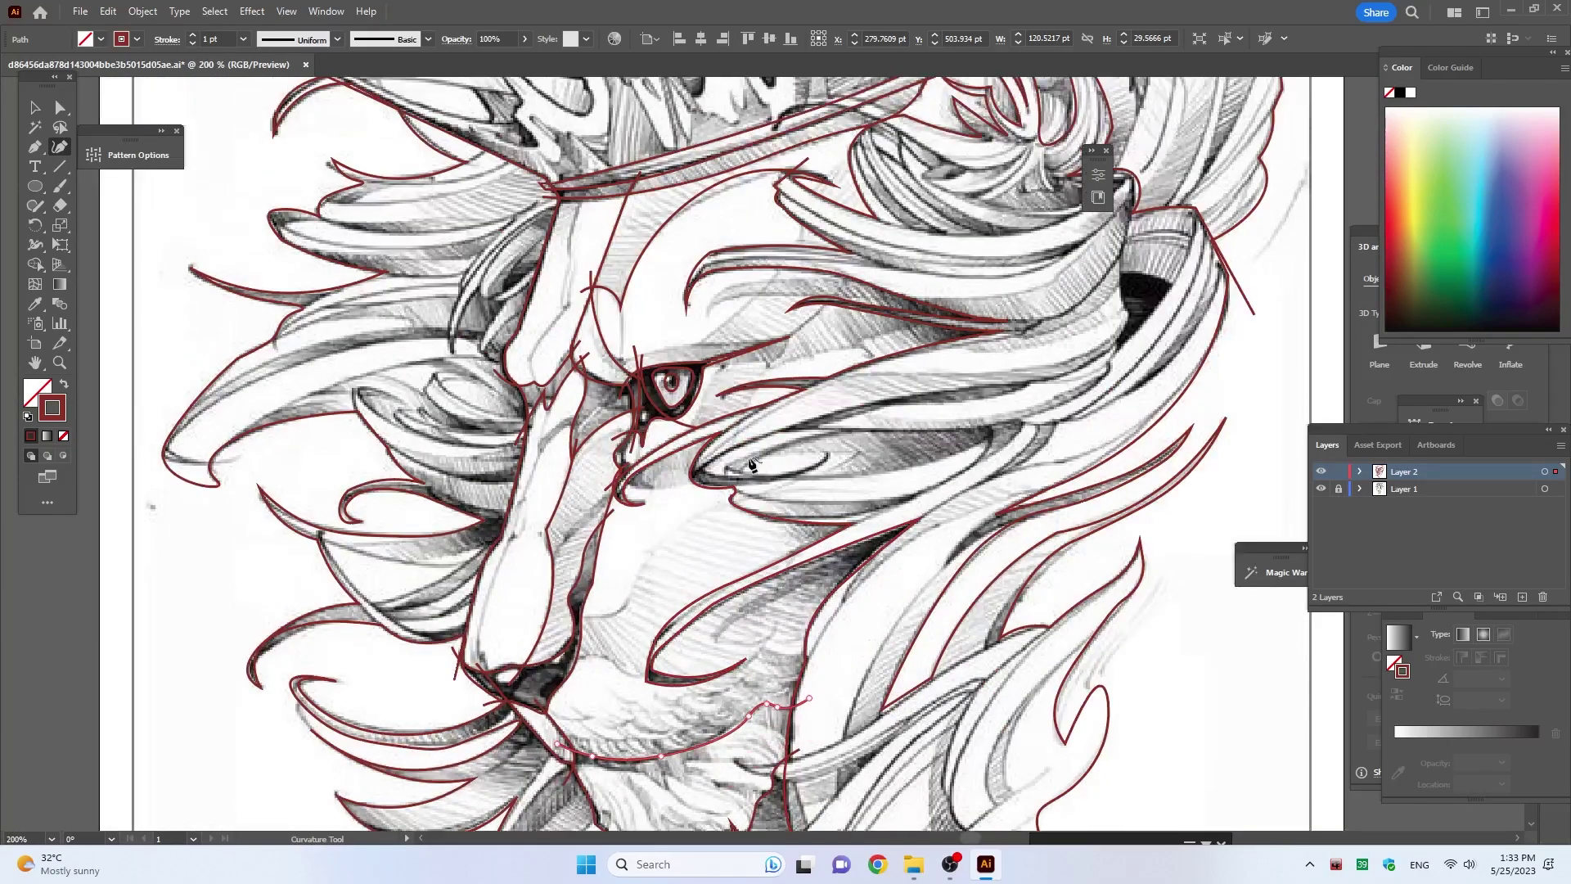
scroll(552, 217, up, 2)
Step: Start a new red line down the side of the nose bridge toward the muzzle
click(612, 168)
click(588, 278)
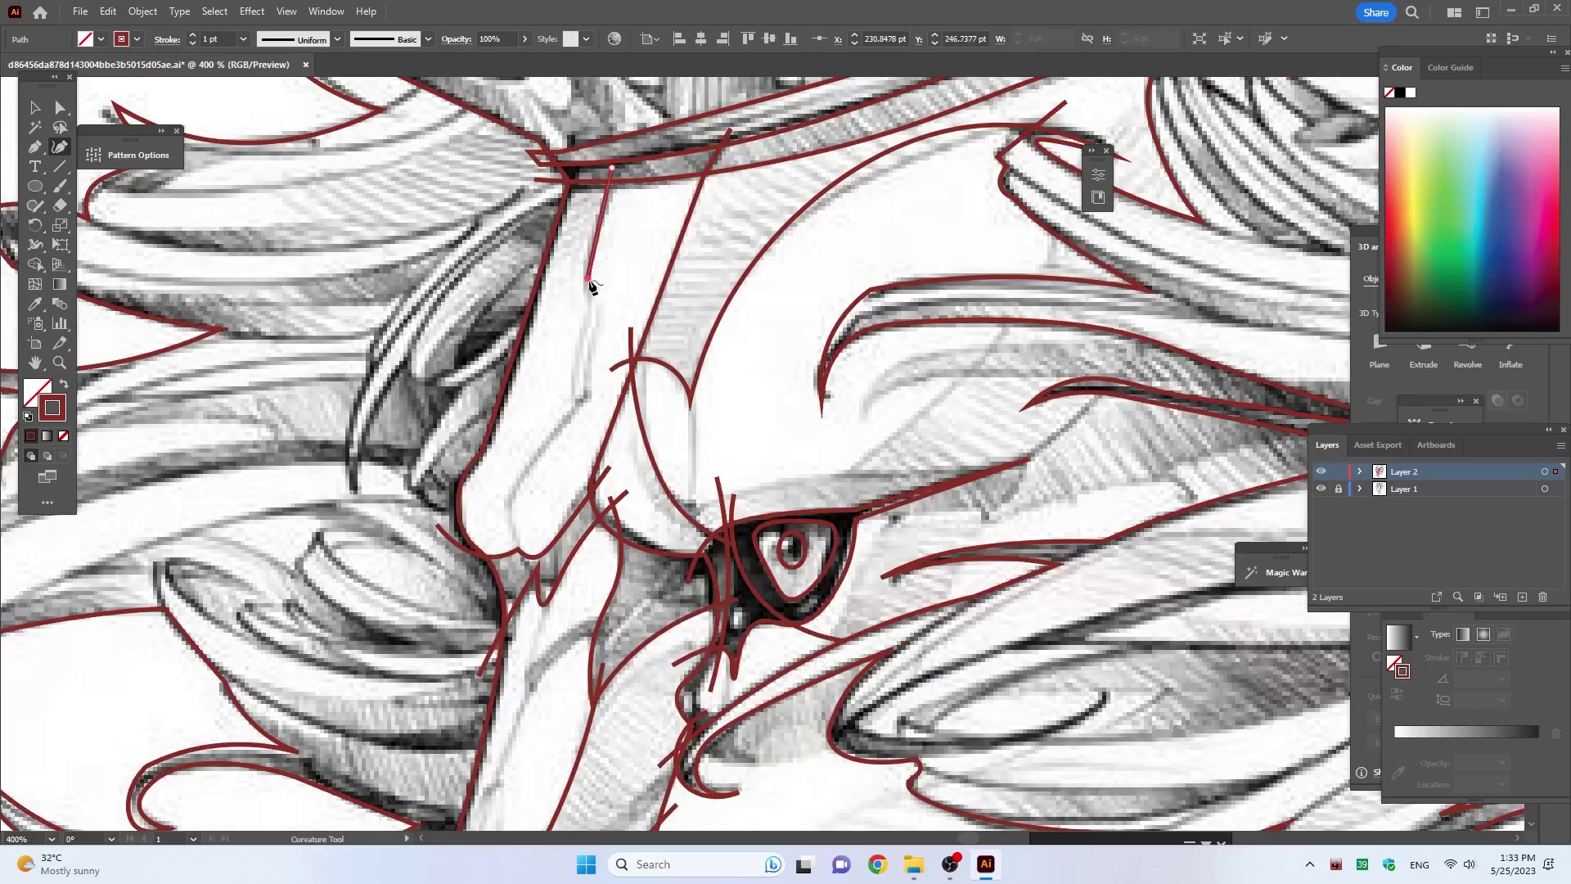
click(587, 315)
click(577, 405)
click(524, 458)
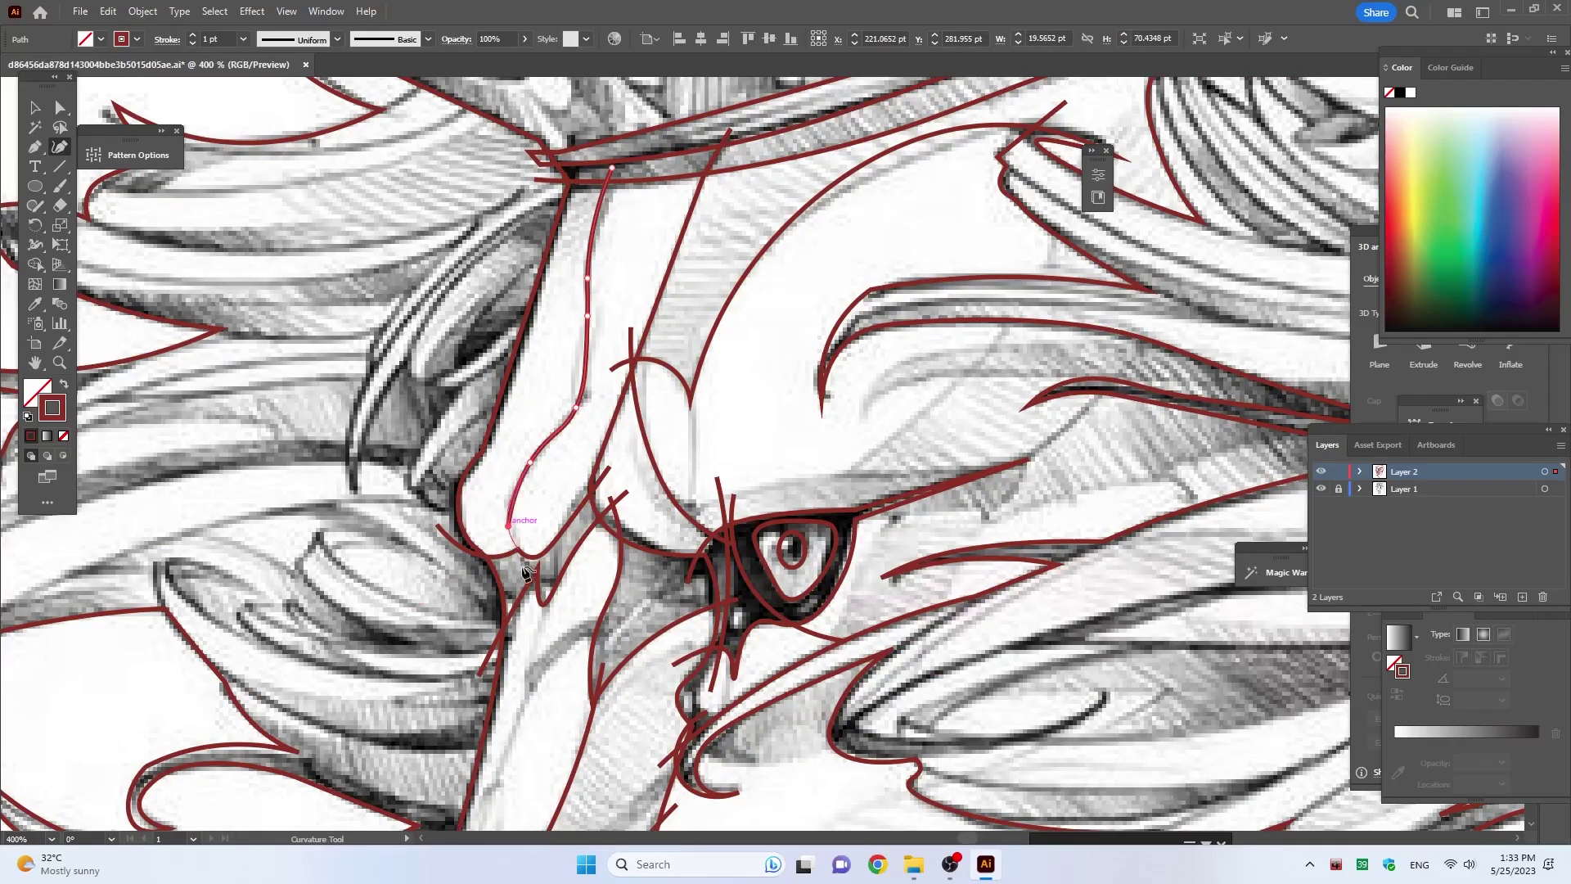
click(509, 540)
scroll(549, 594, down, 1)
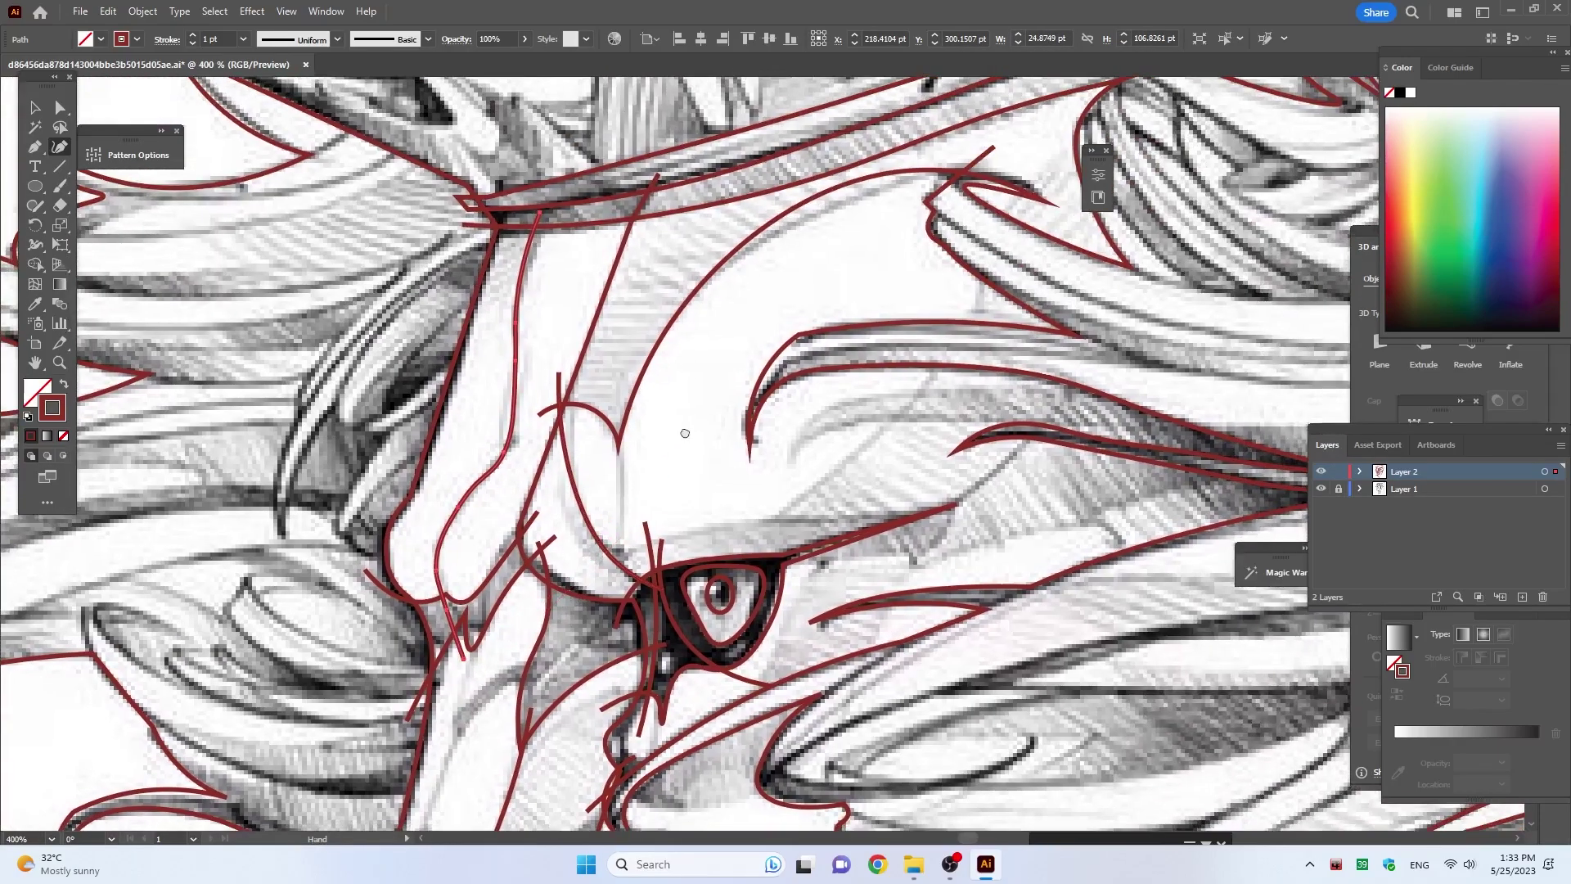
Step: Carry the nose line down the side of the muzzle, ending near the mouth
scroll(550, 593, down, 3)
scroll(549, 593, left, 5)
click(941, 409)
click(893, 550)
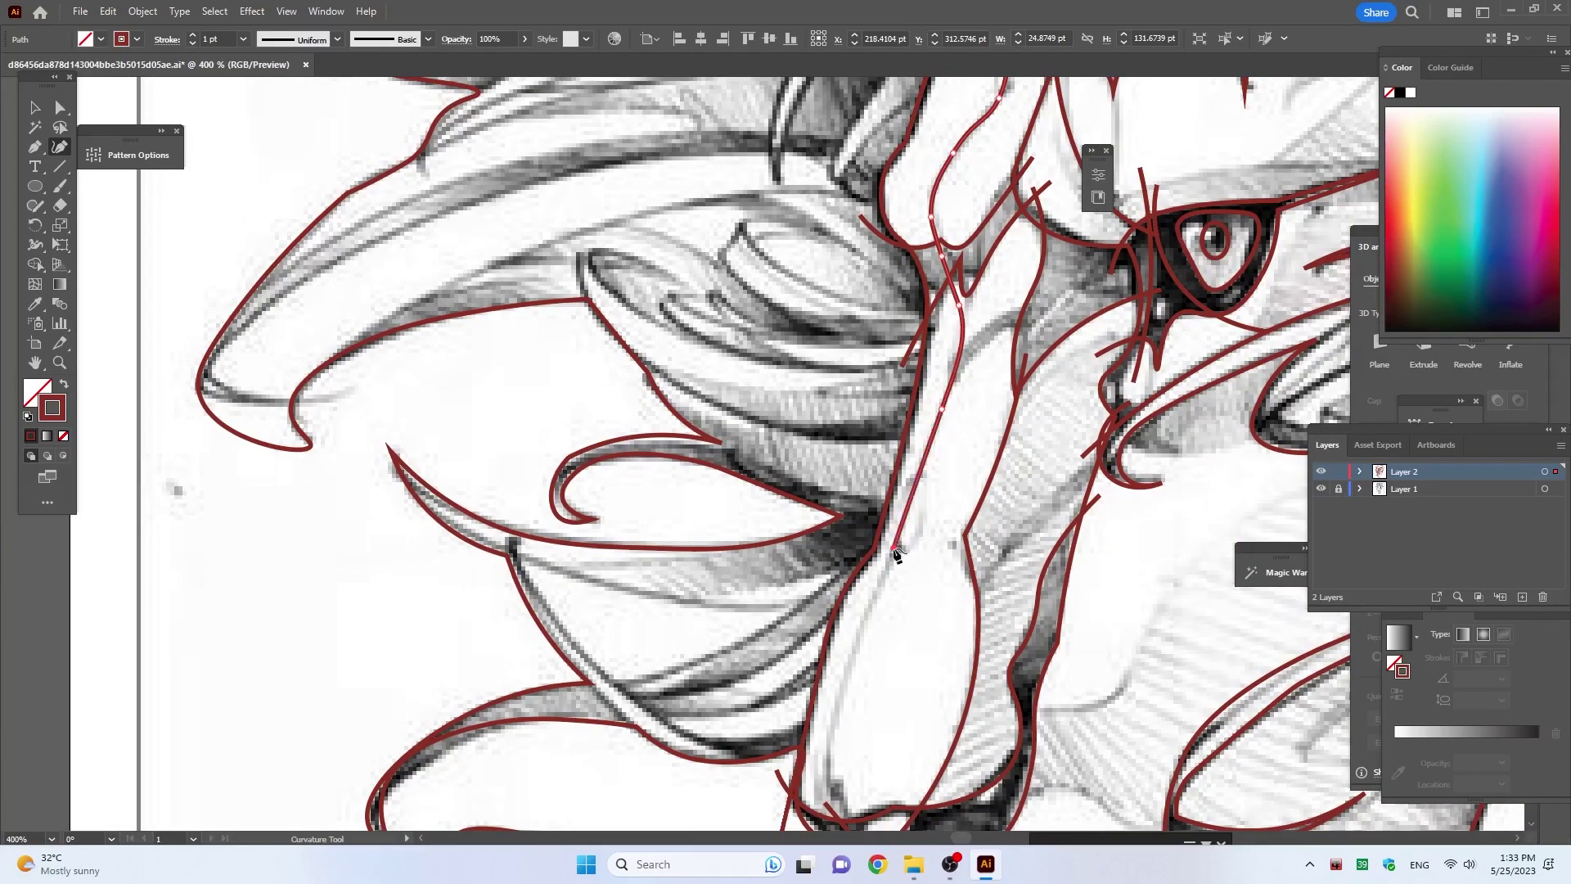
scroll(894, 550, down, 2)
click(843, 648)
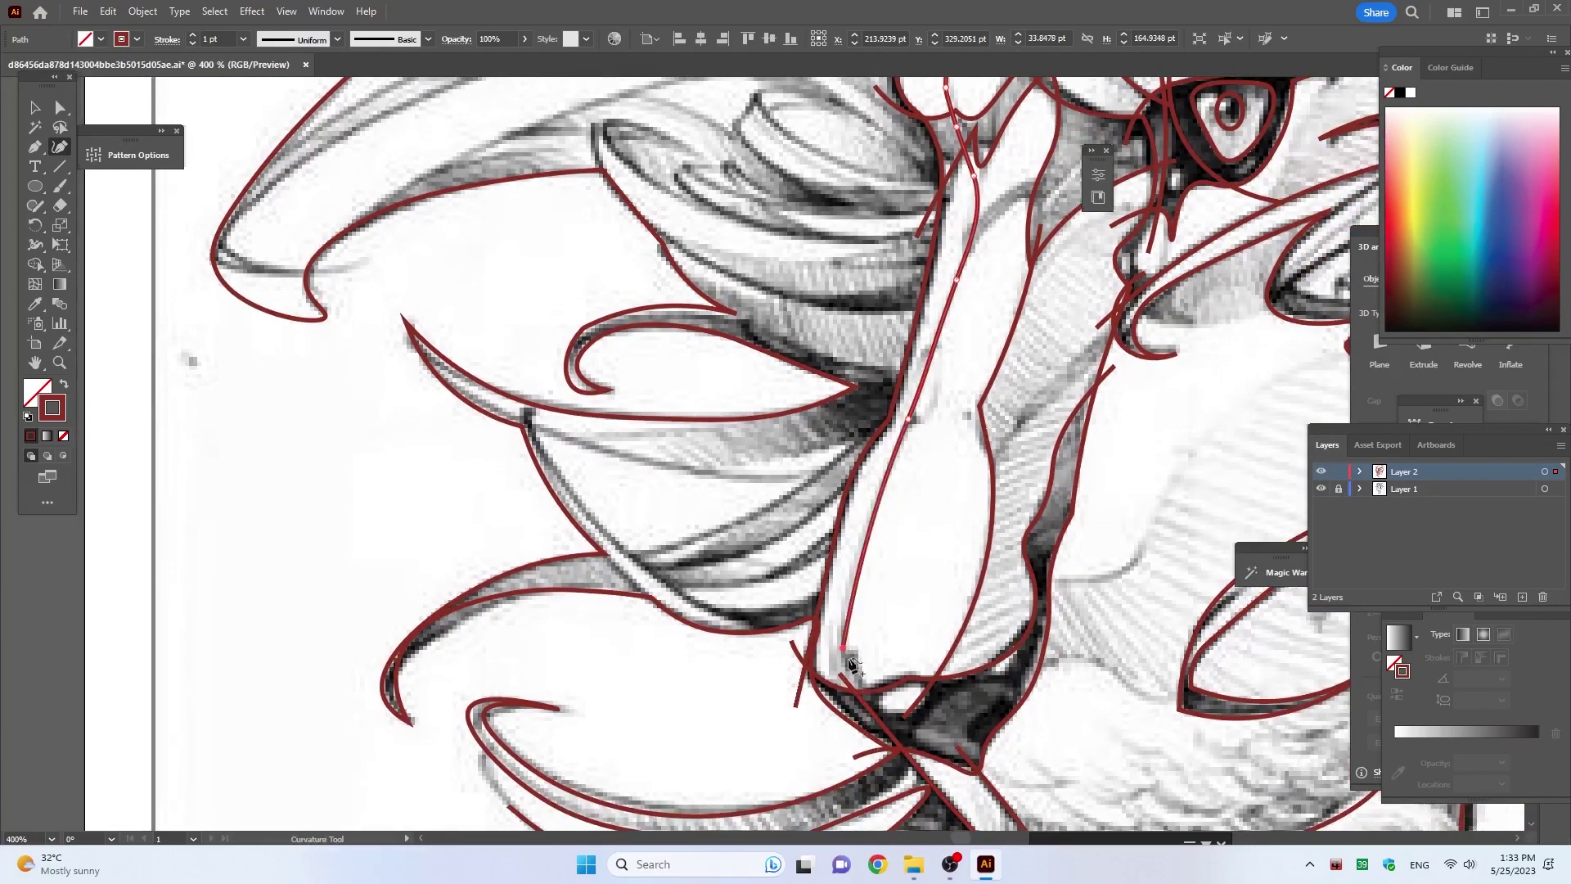
click(855, 762)
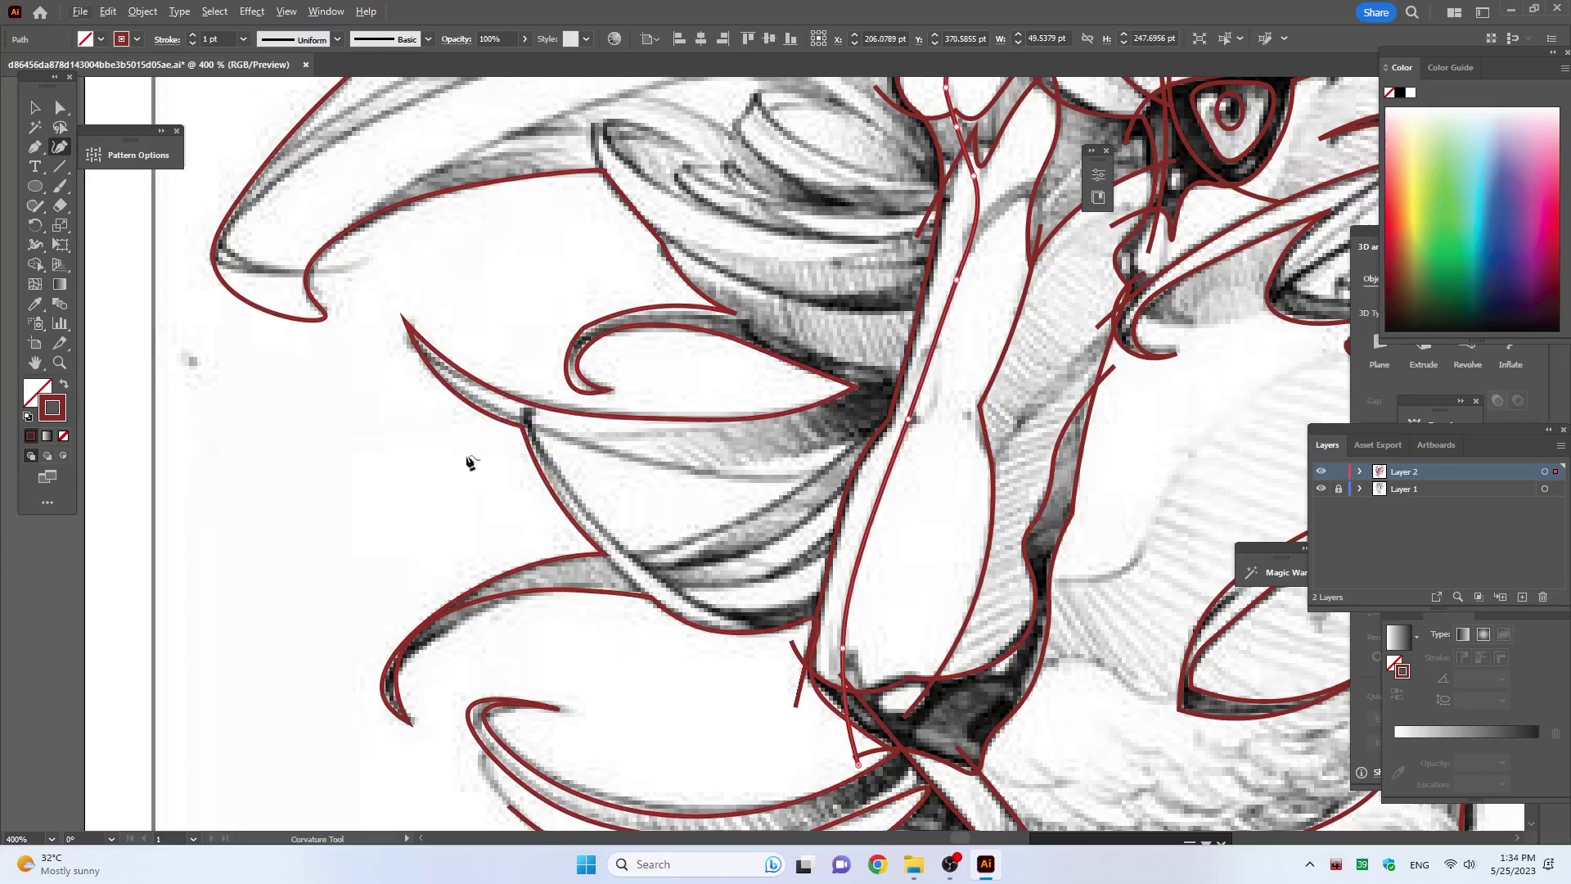
Step: Outline a mane strand toward the muzzle and back to its tip as one path
click(391, 334)
click(590, 446)
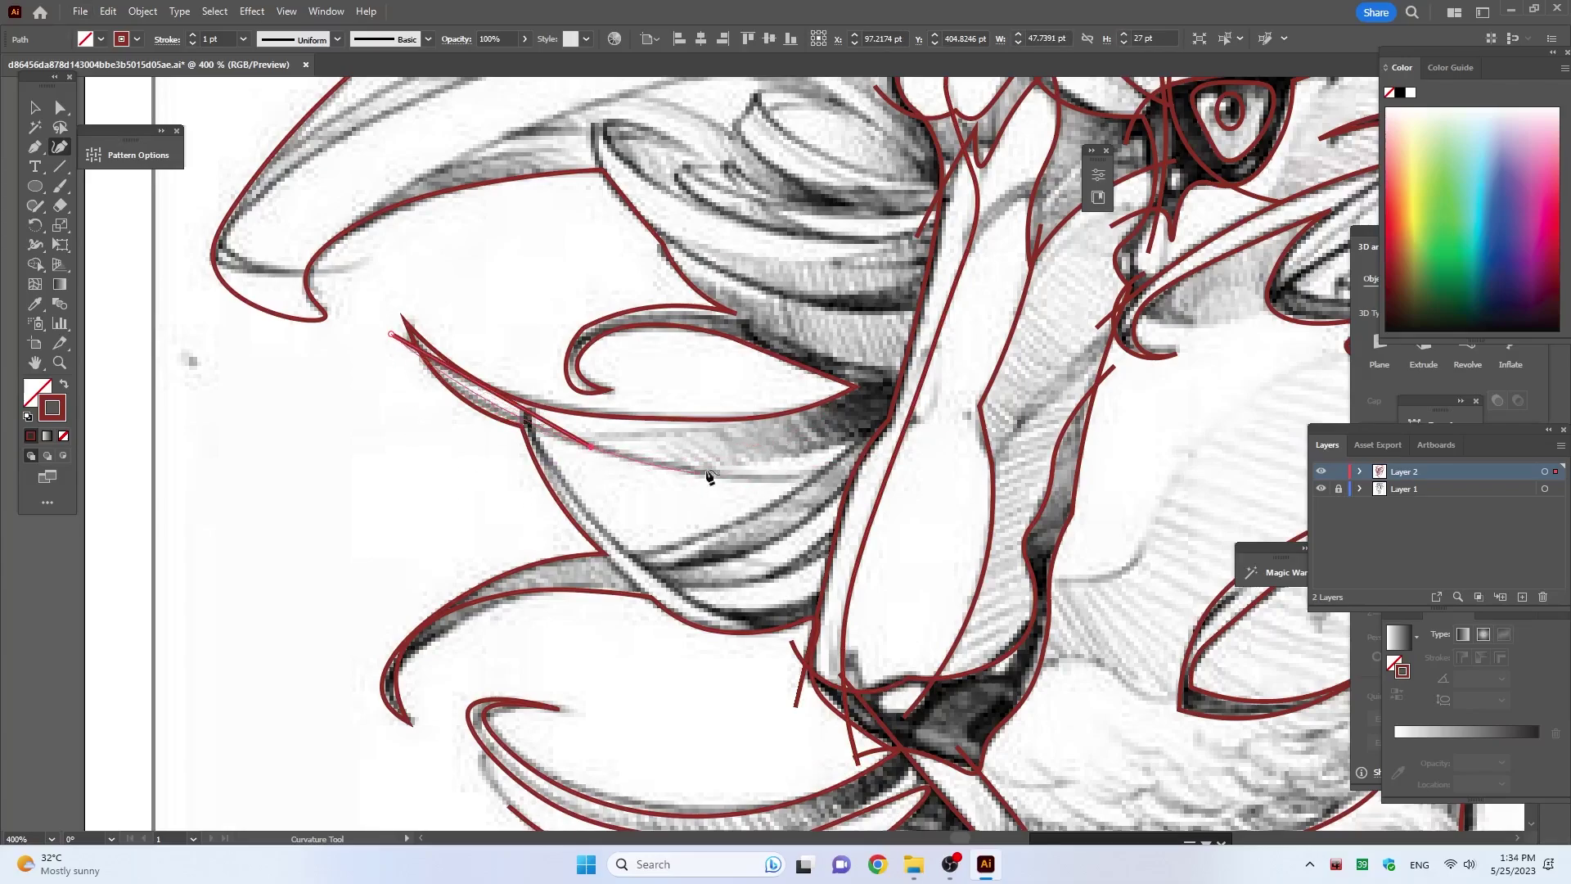
click(738, 463)
click(855, 438)
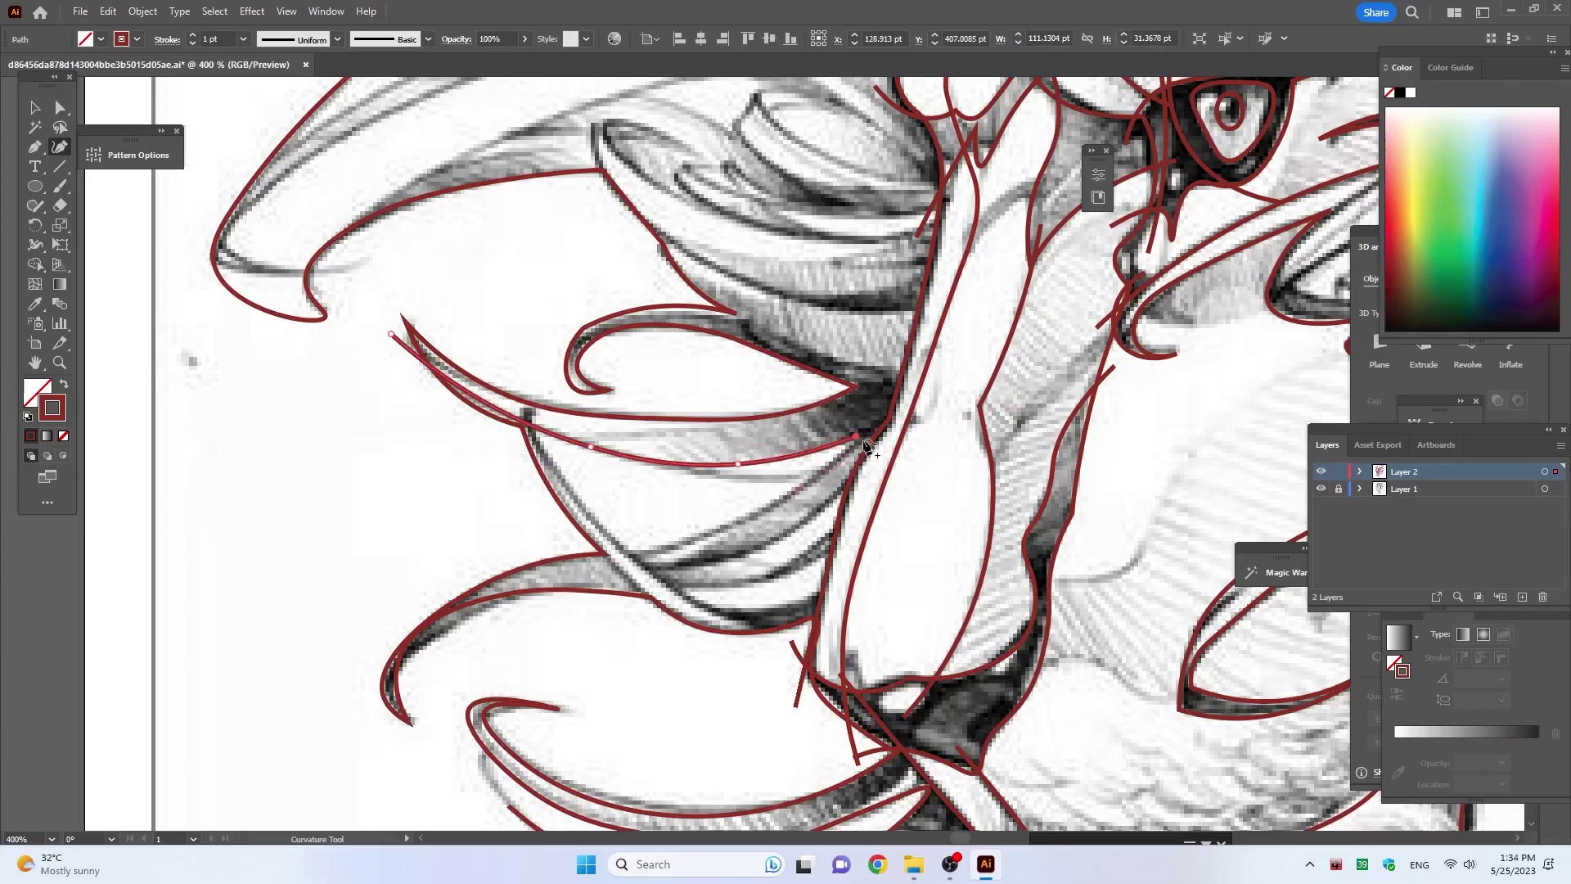
click(807, 486)
click(627, 549)
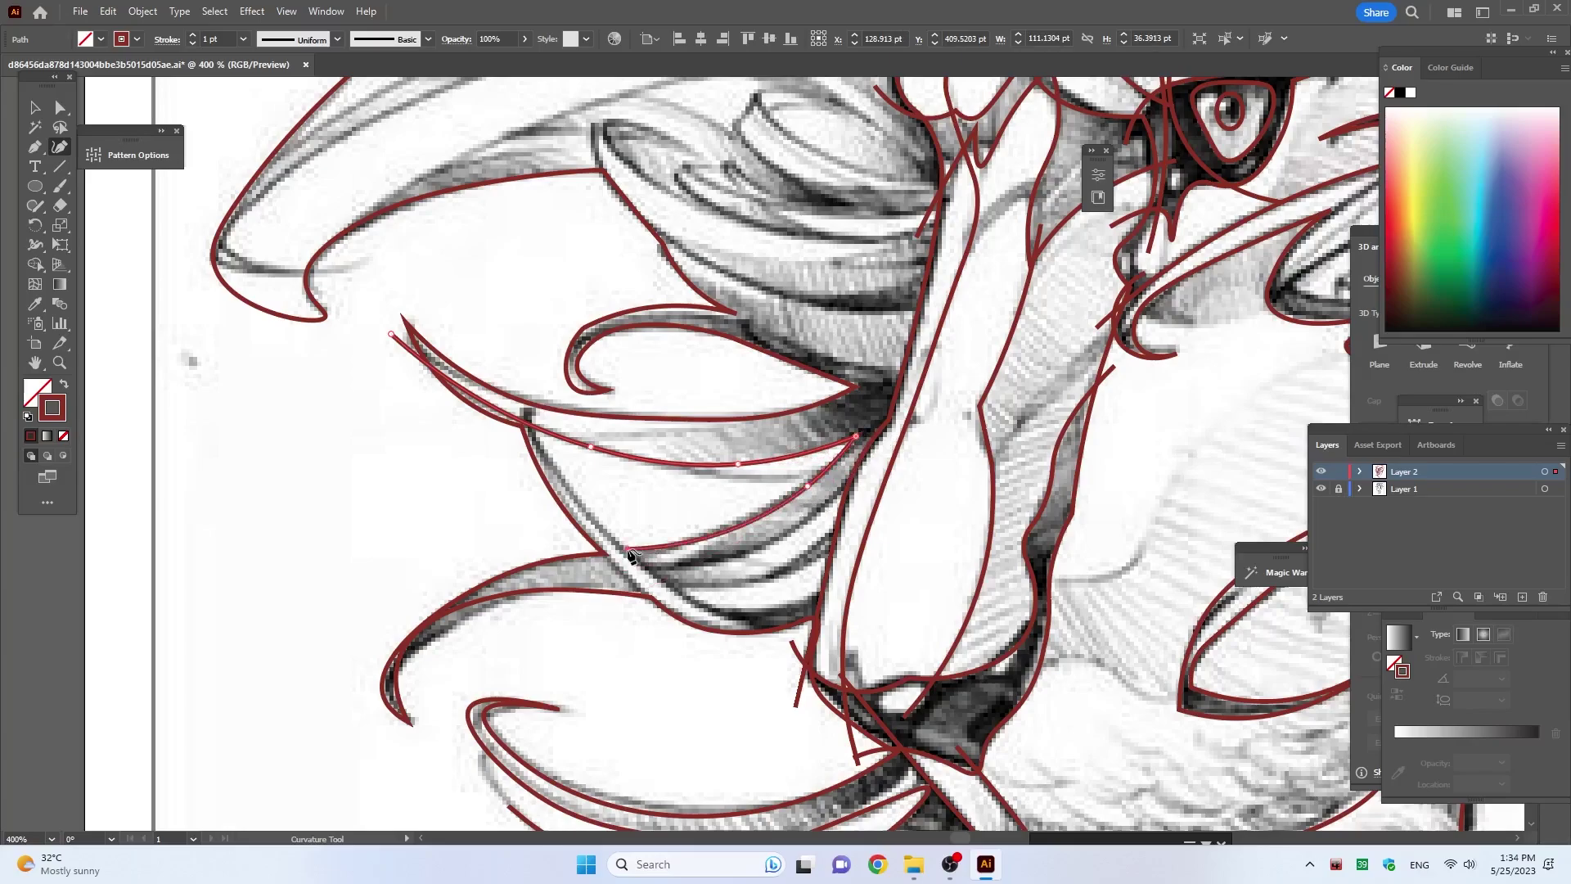
click(525, 380)
click(520, 463)
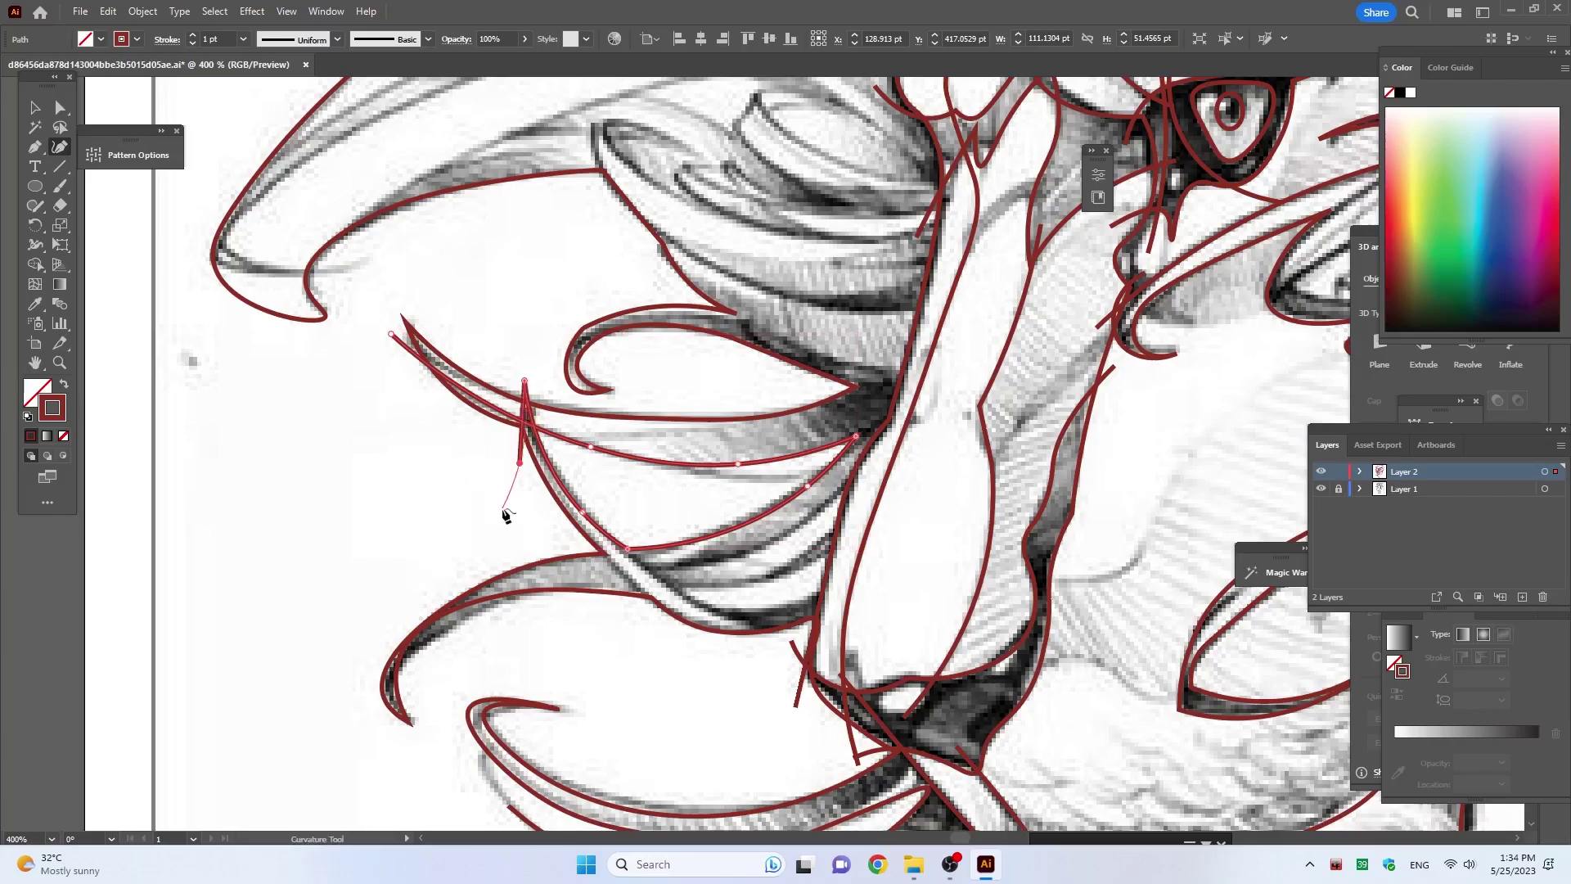
key(Escape)
Step: Trace two more mane strands running from the left into the muzzle outline
click(579, 491)
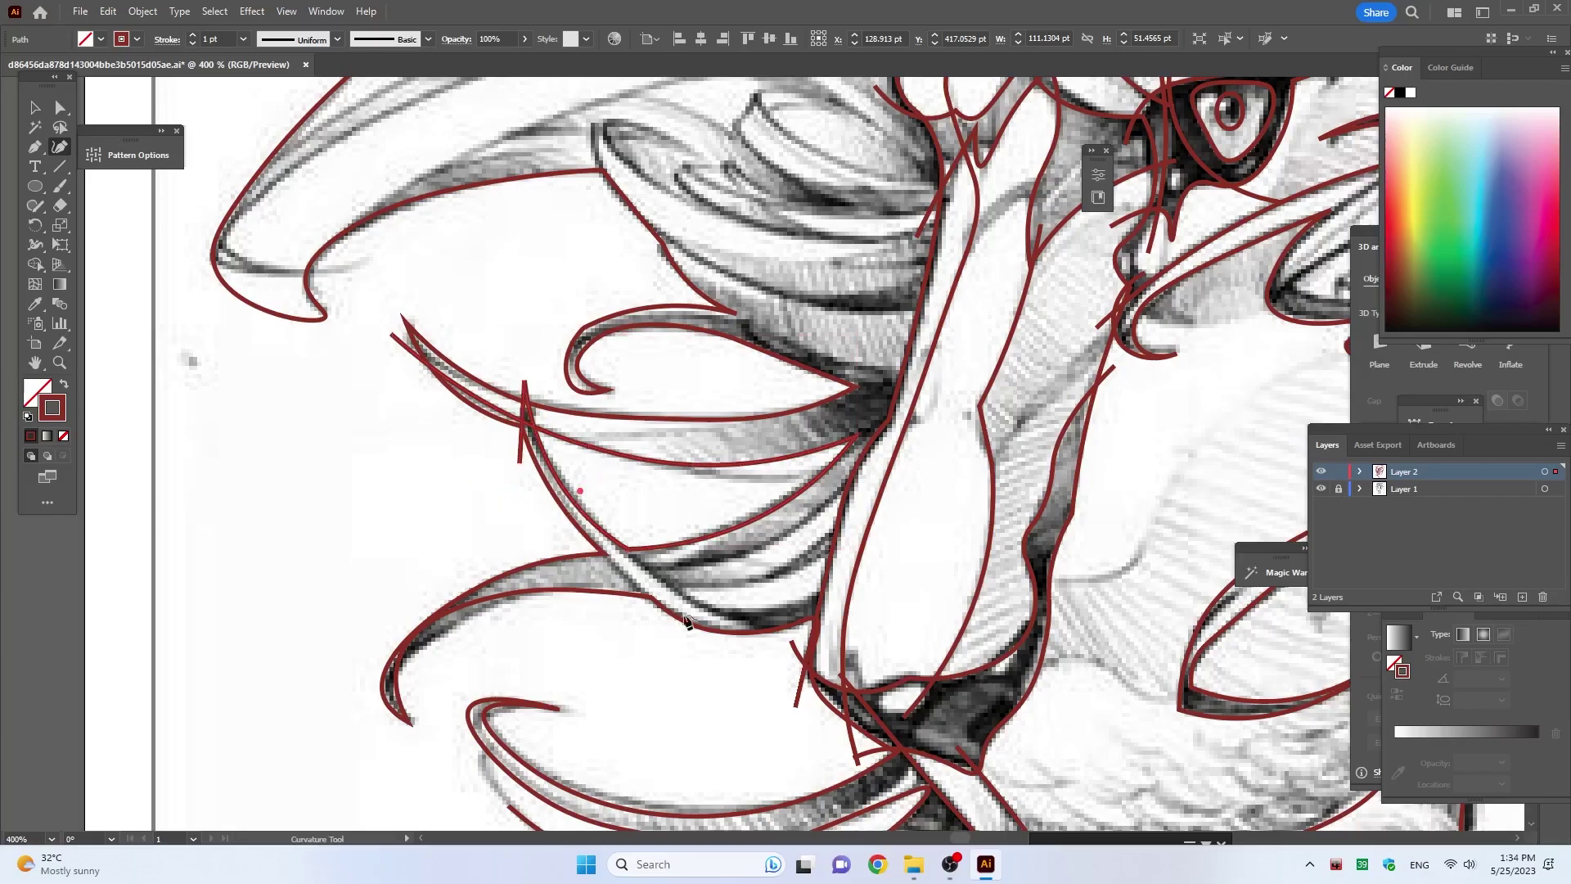
click(654, 576)
click(738, 624)
click(863, 615)
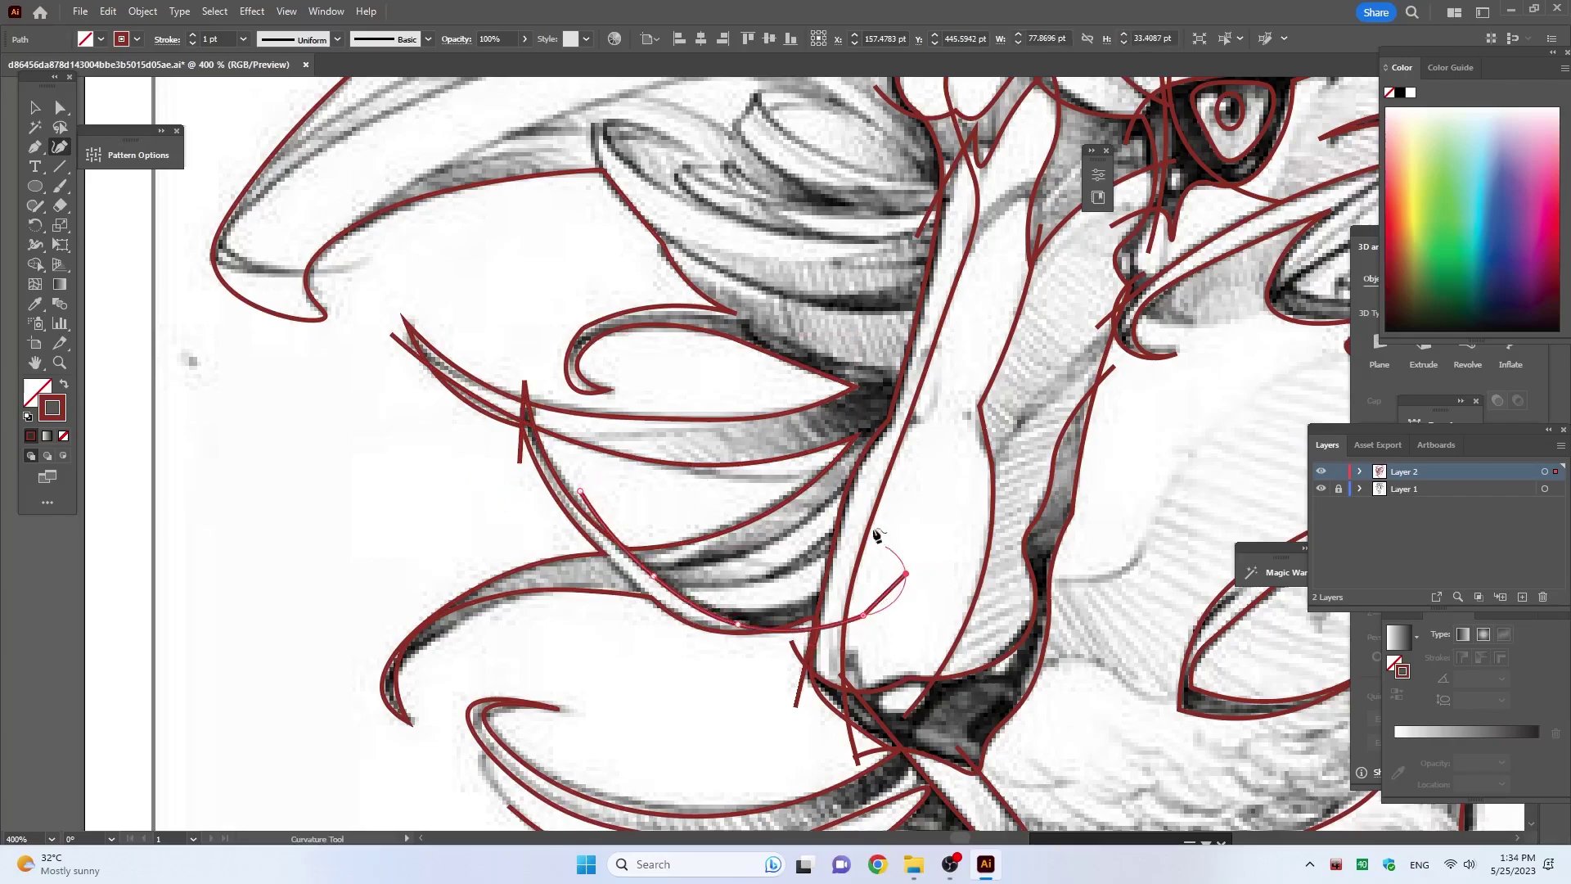
click(576, 570)
click(690, 563)
click(748, 552)
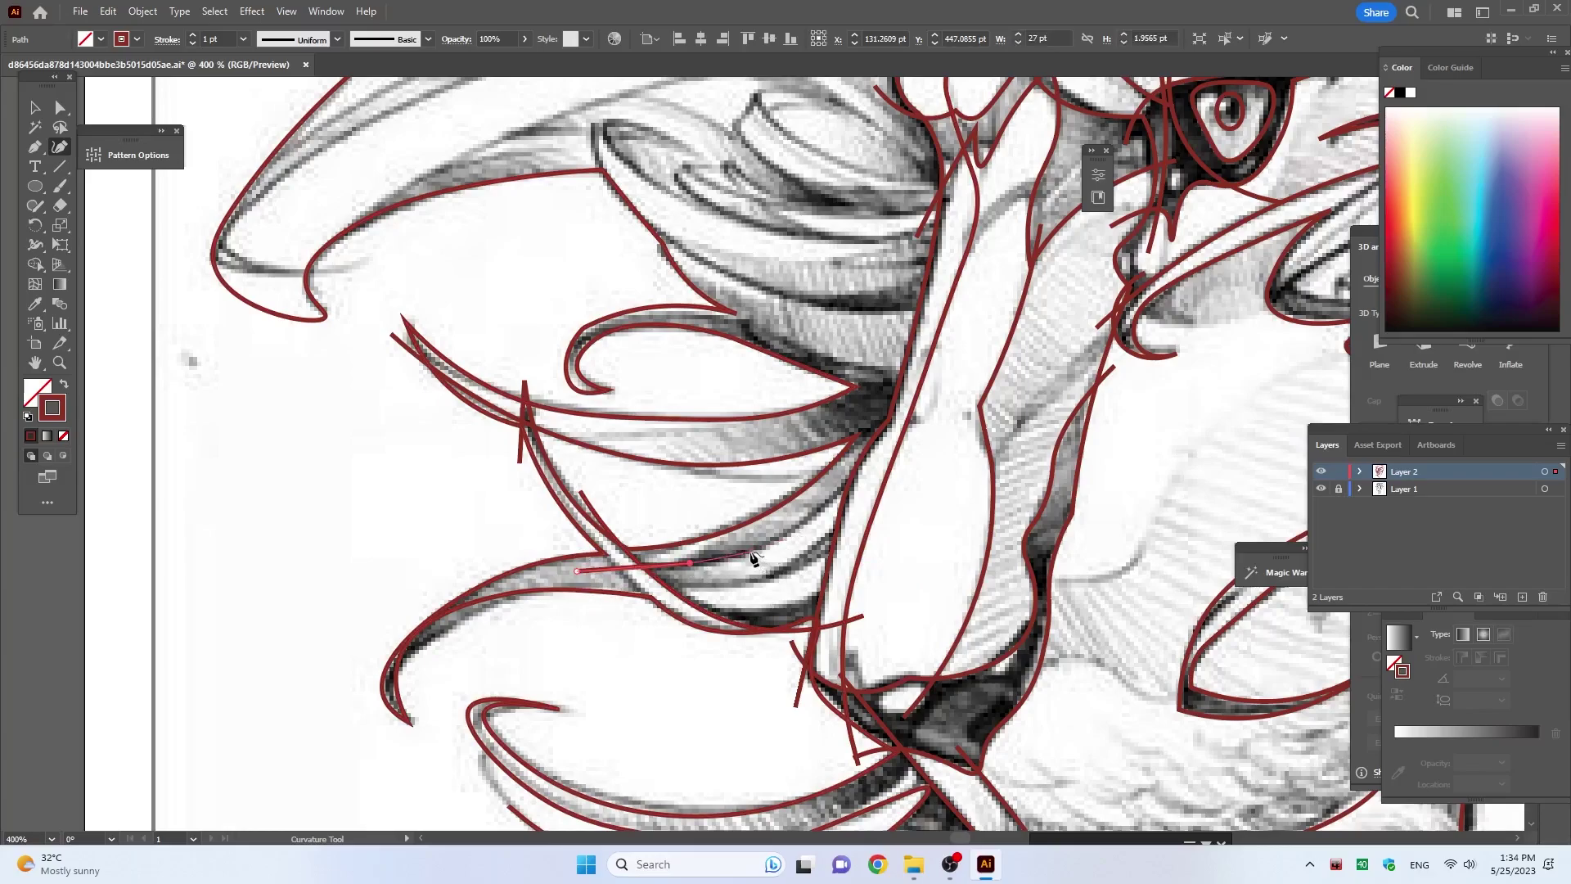
click(872, 463)
key(Escape)
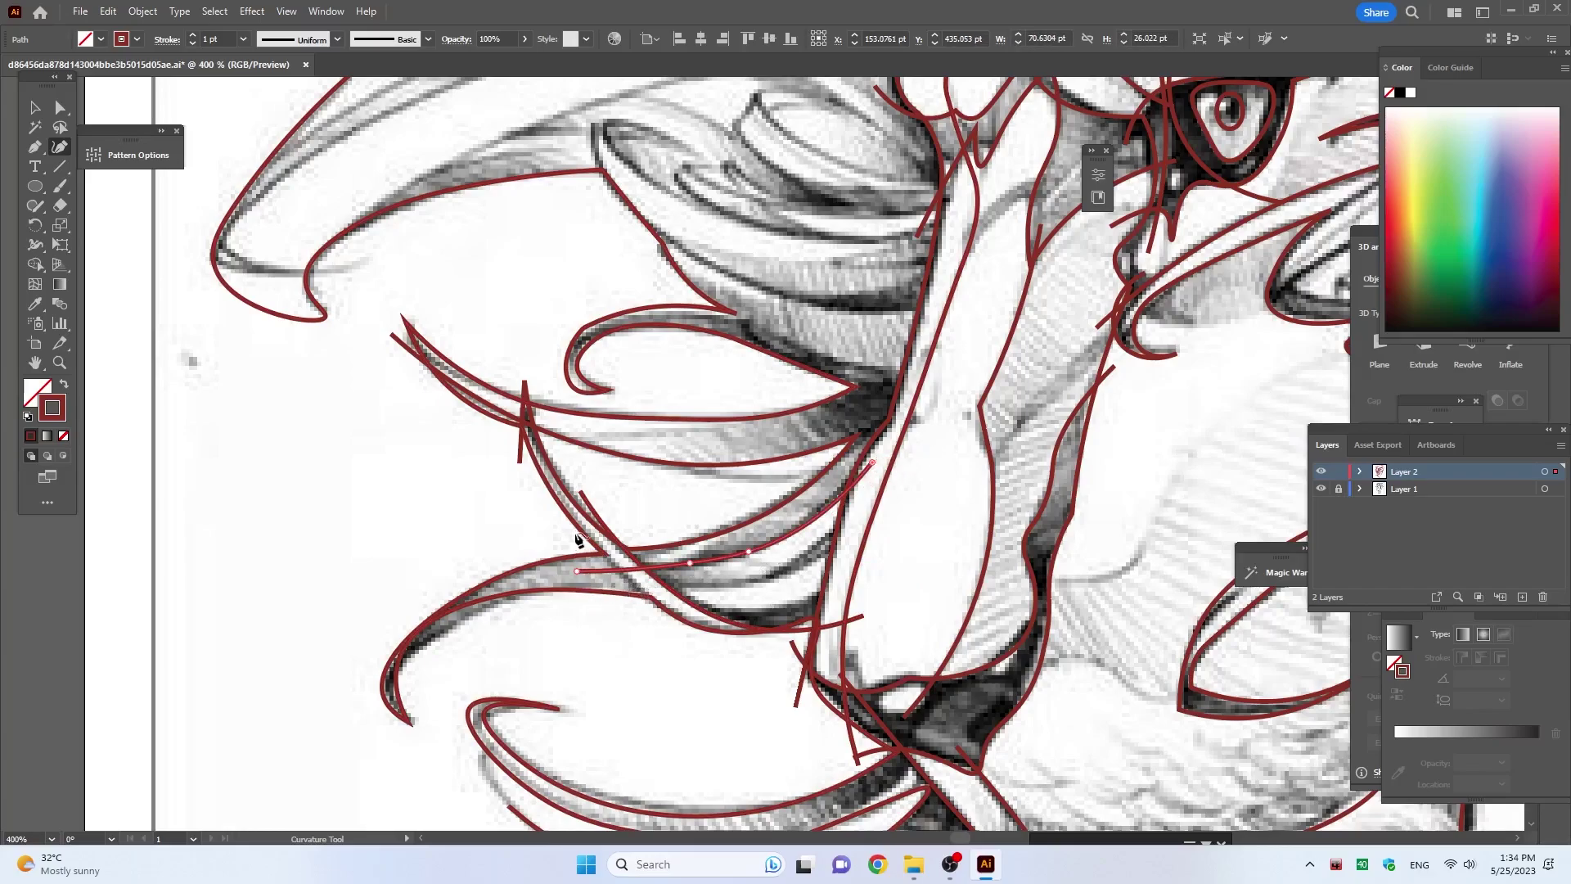
Step: Outline a strand running downward, then a short strand curving up toward the muzzle
click(560, 528)
click(609, 560)
click(661, 621)
click(667, 686)
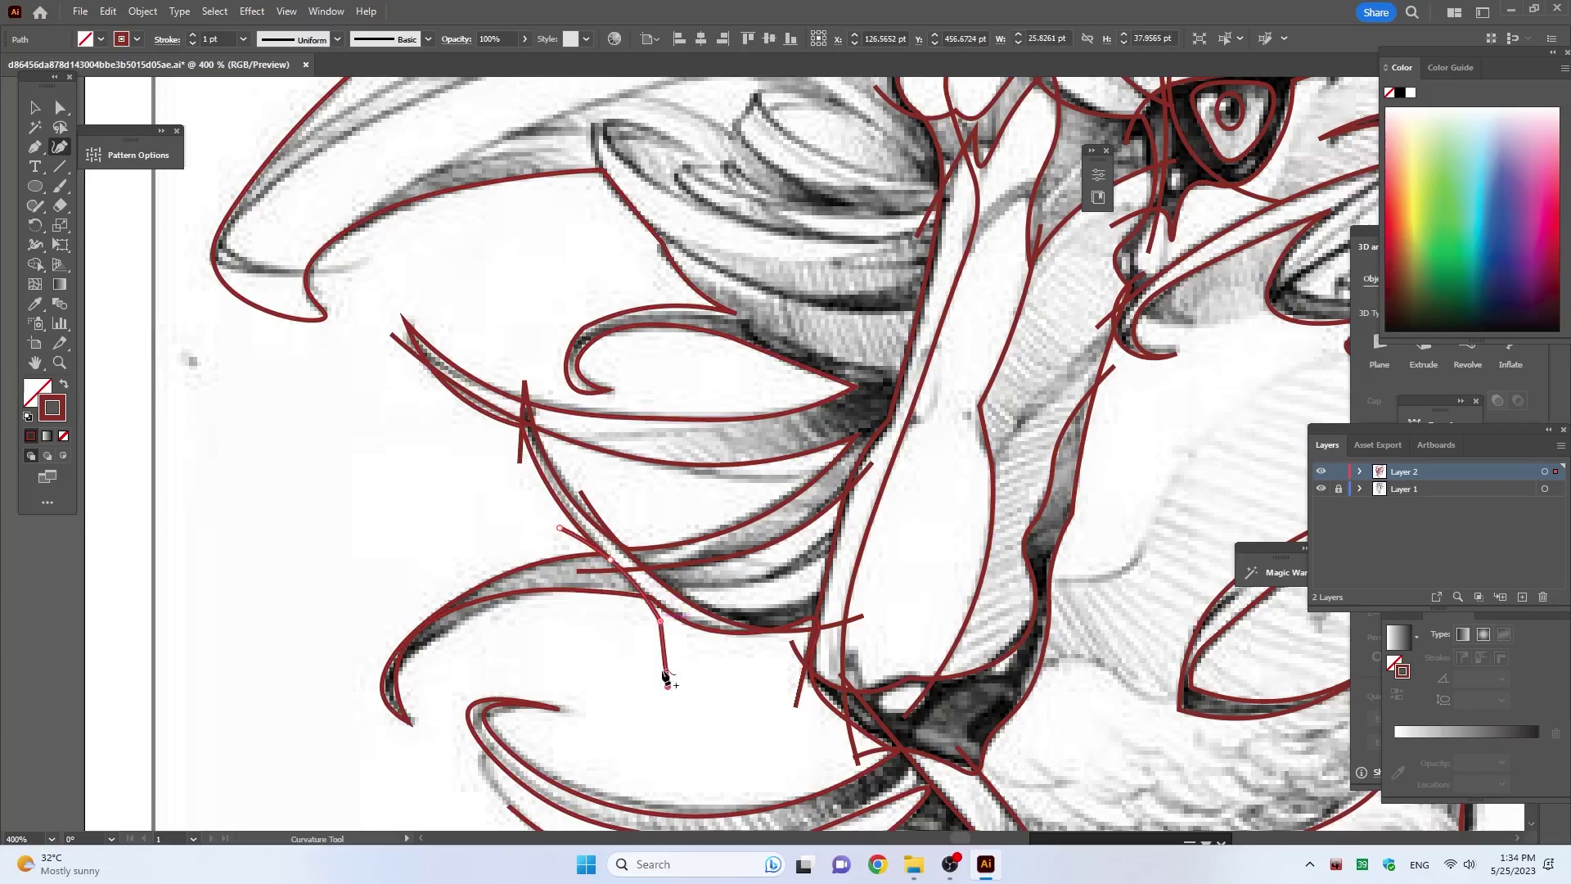
key(Escape)
click(652, 587)
click(760, 576)
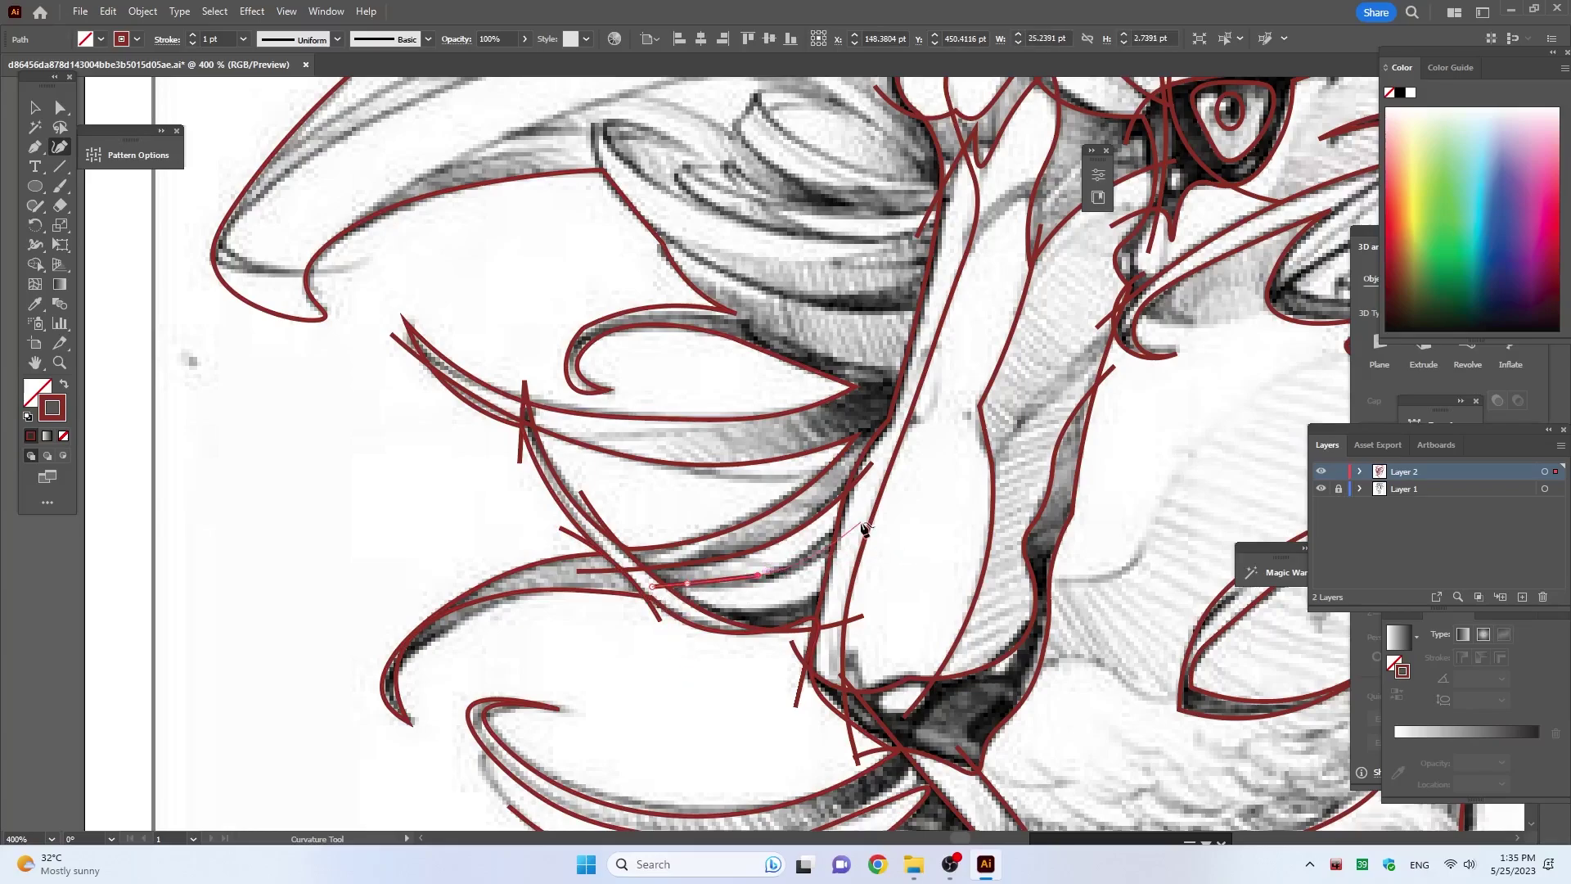
click(849, 526)
Step: Outline two short mane strands to the left of the nose as separate paths
scroll(714, 400, down, 2)
scroll(715, 390, down, 2)
scroll(714, 390, down, 1)
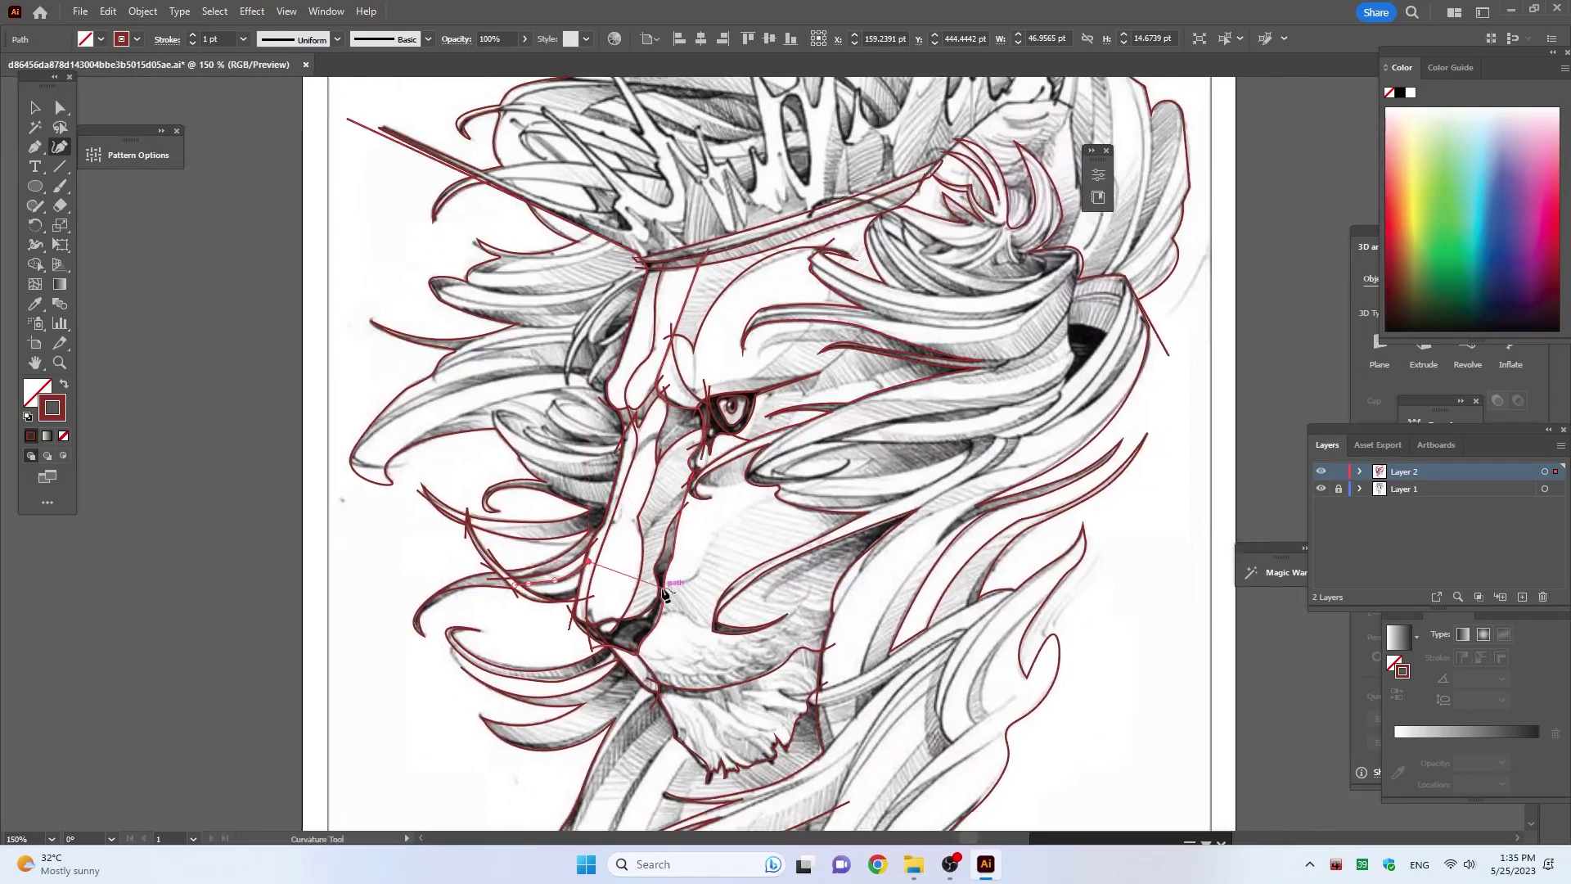
scroll(534, 523, up, 2)
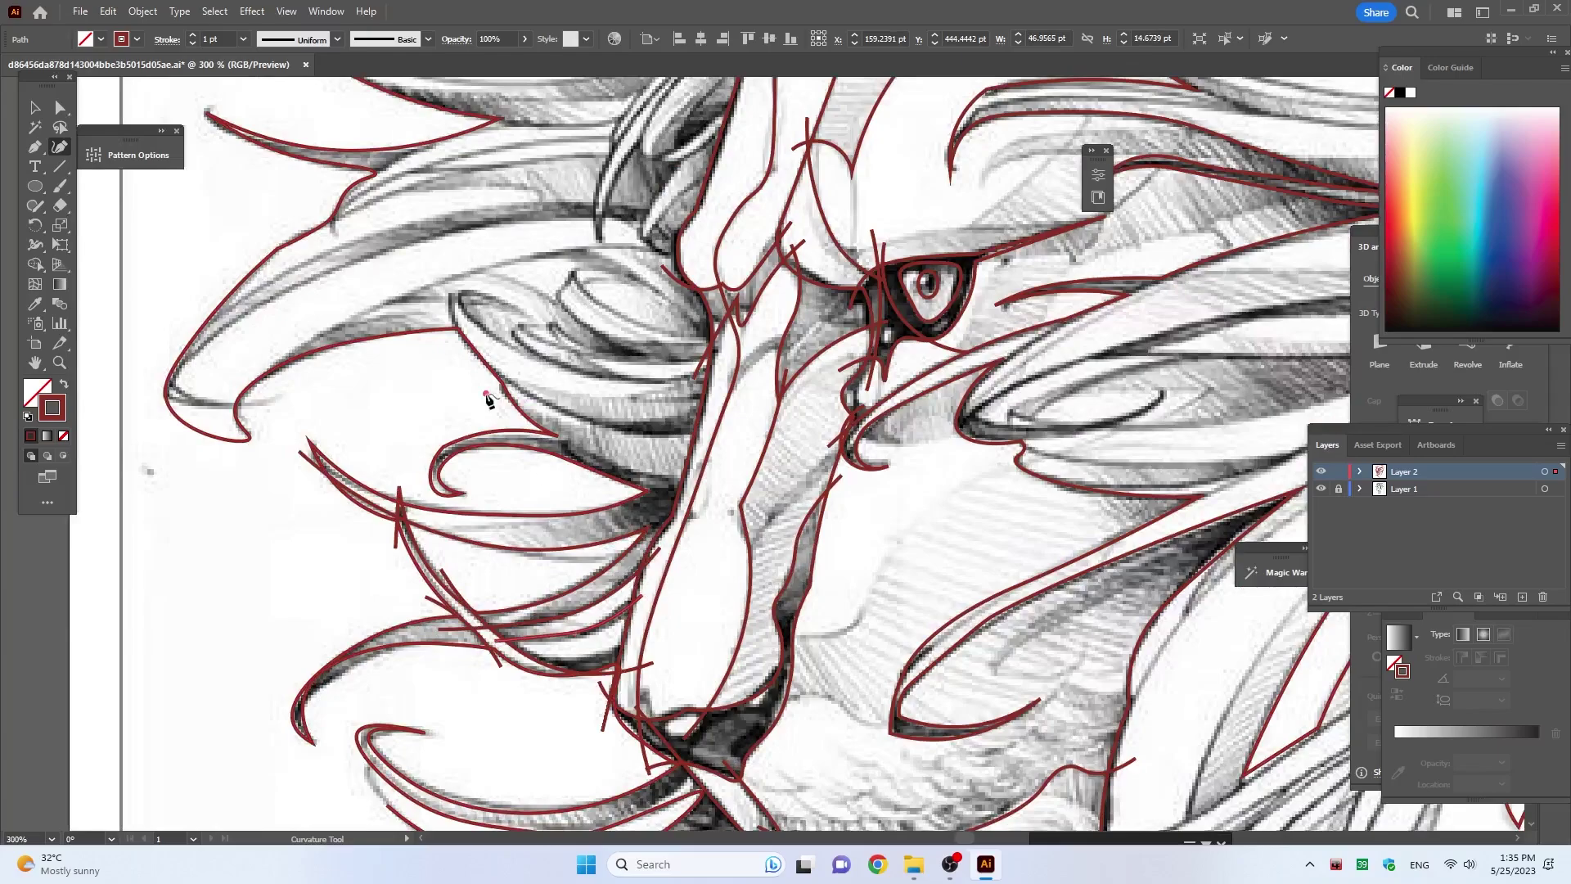
click(596, 456)
click(718, 479)
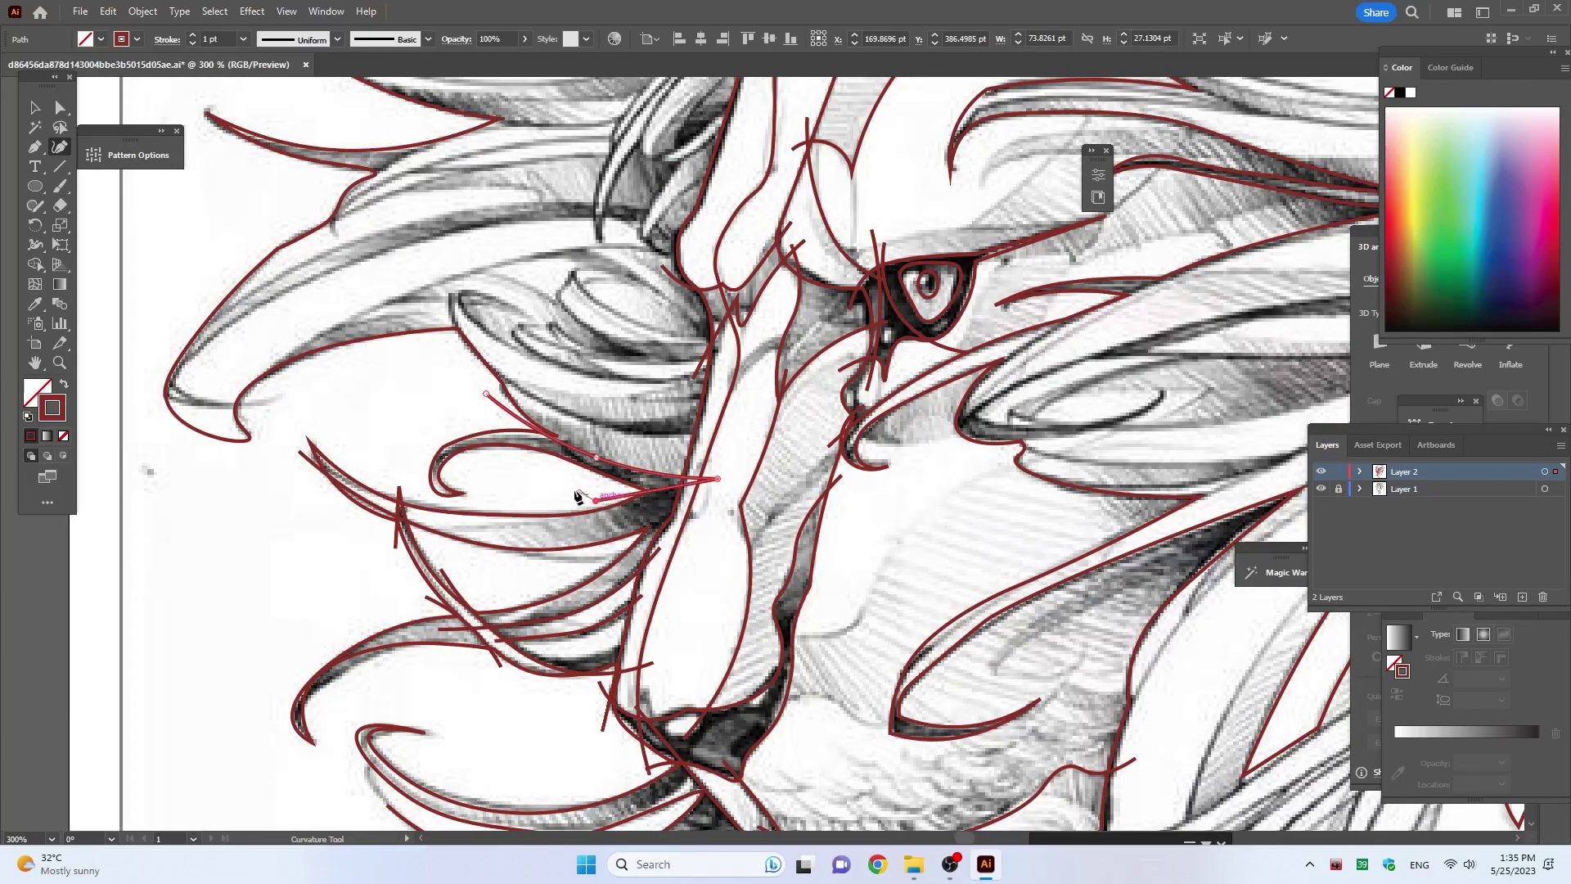
key(Escape)
click(458, 354)
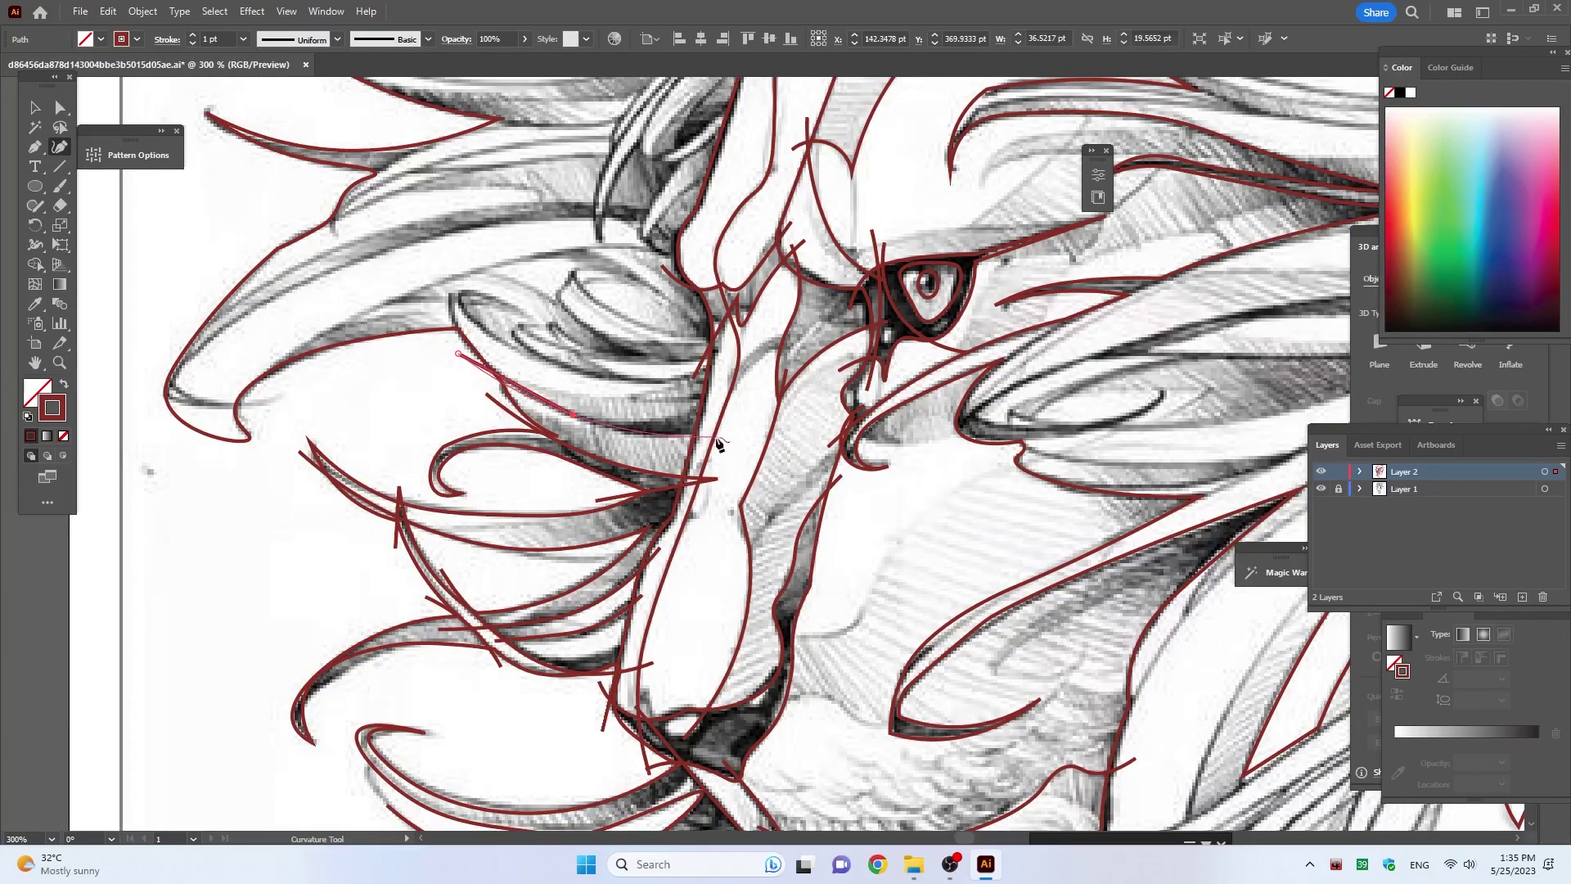
click(573, 415)
key(Escape)
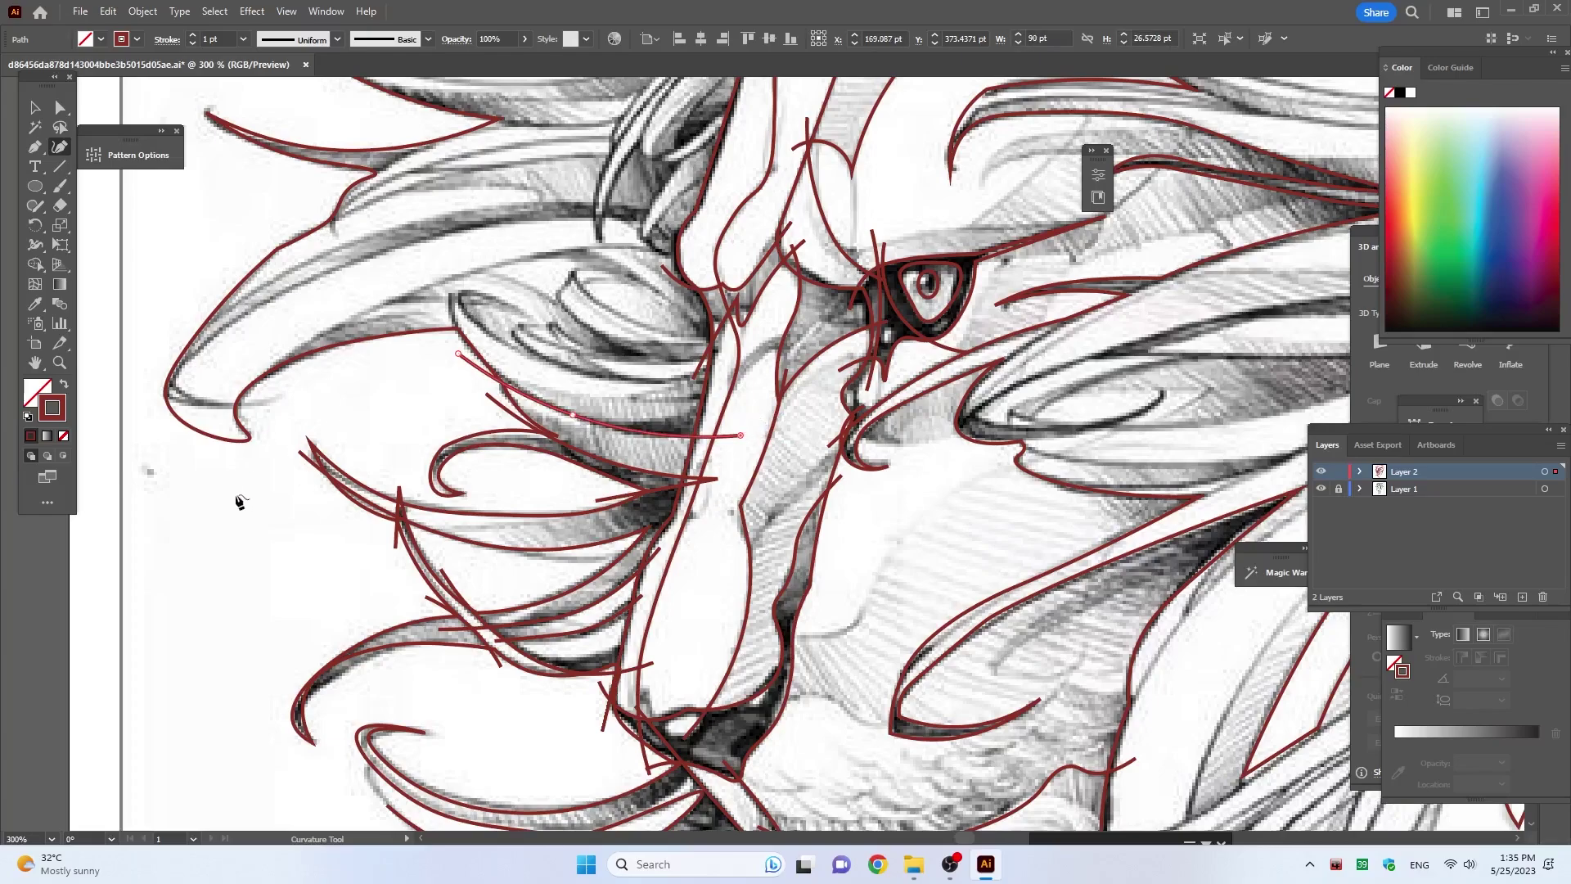
Step: Trace a long upper mane strand reaching up toward the nose
click(252, 404)
click(368, 309)
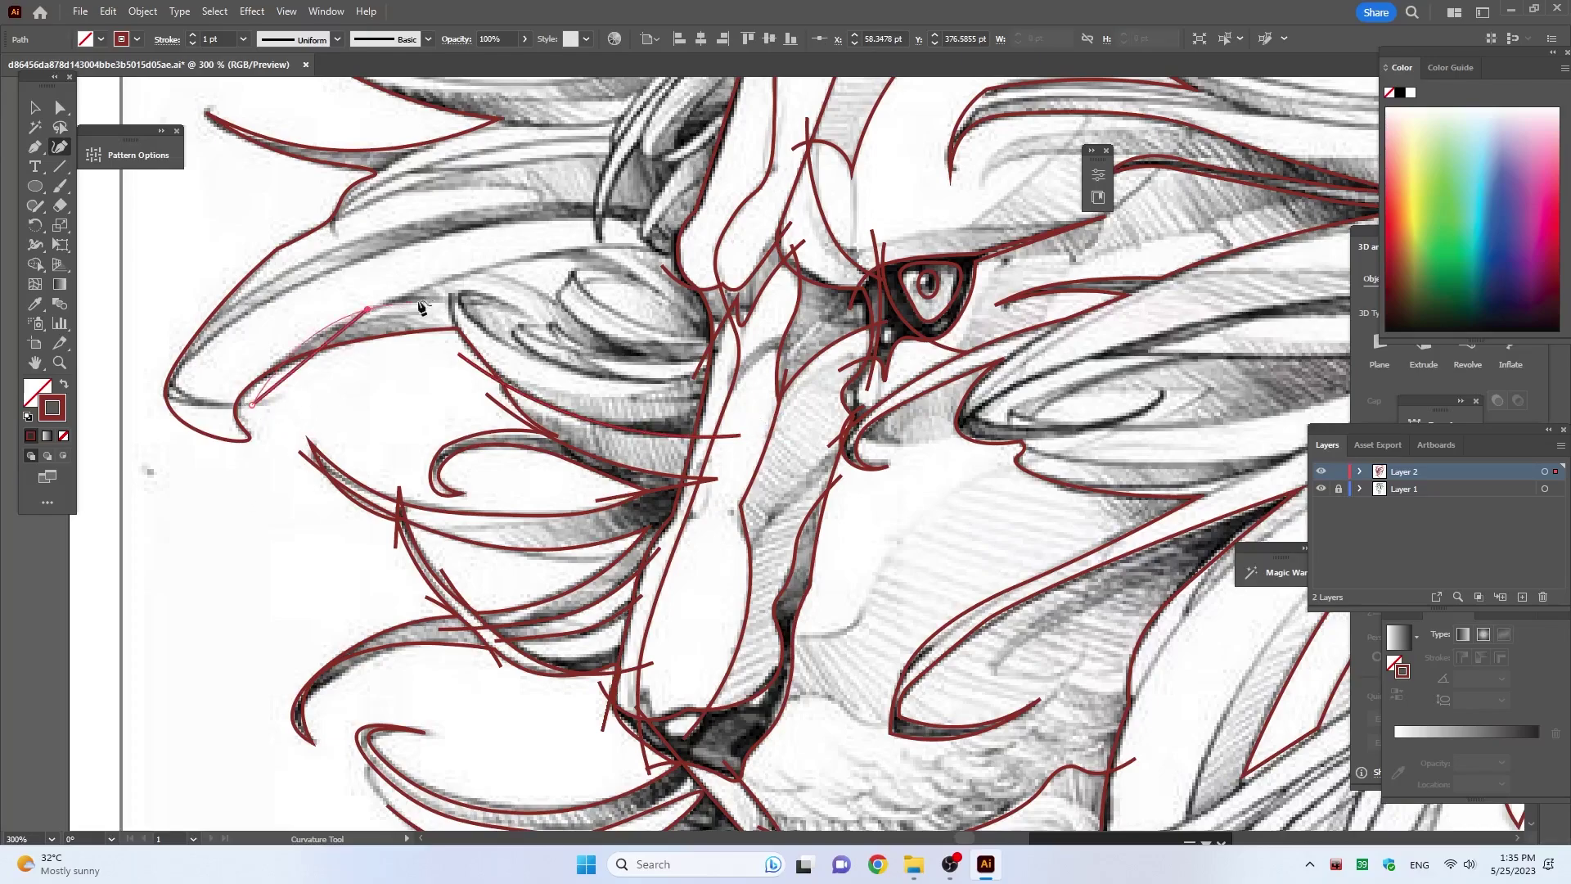
click(704, 257)
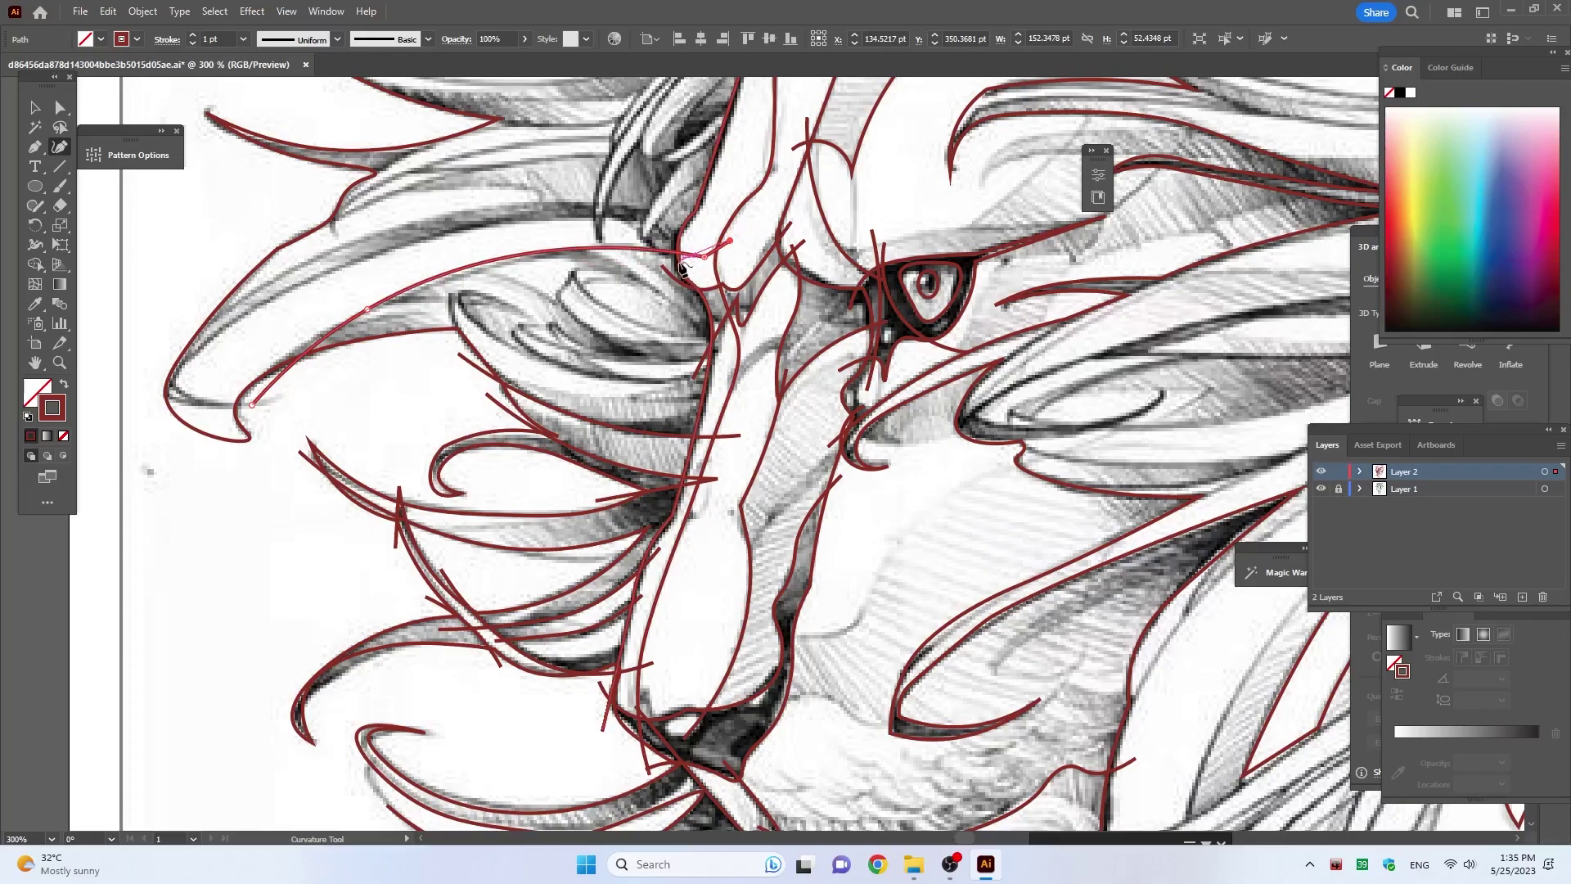
key(Escape)
Step: Outline the sweeping strand from the outer mane tip up toward the face
click(158, 451)
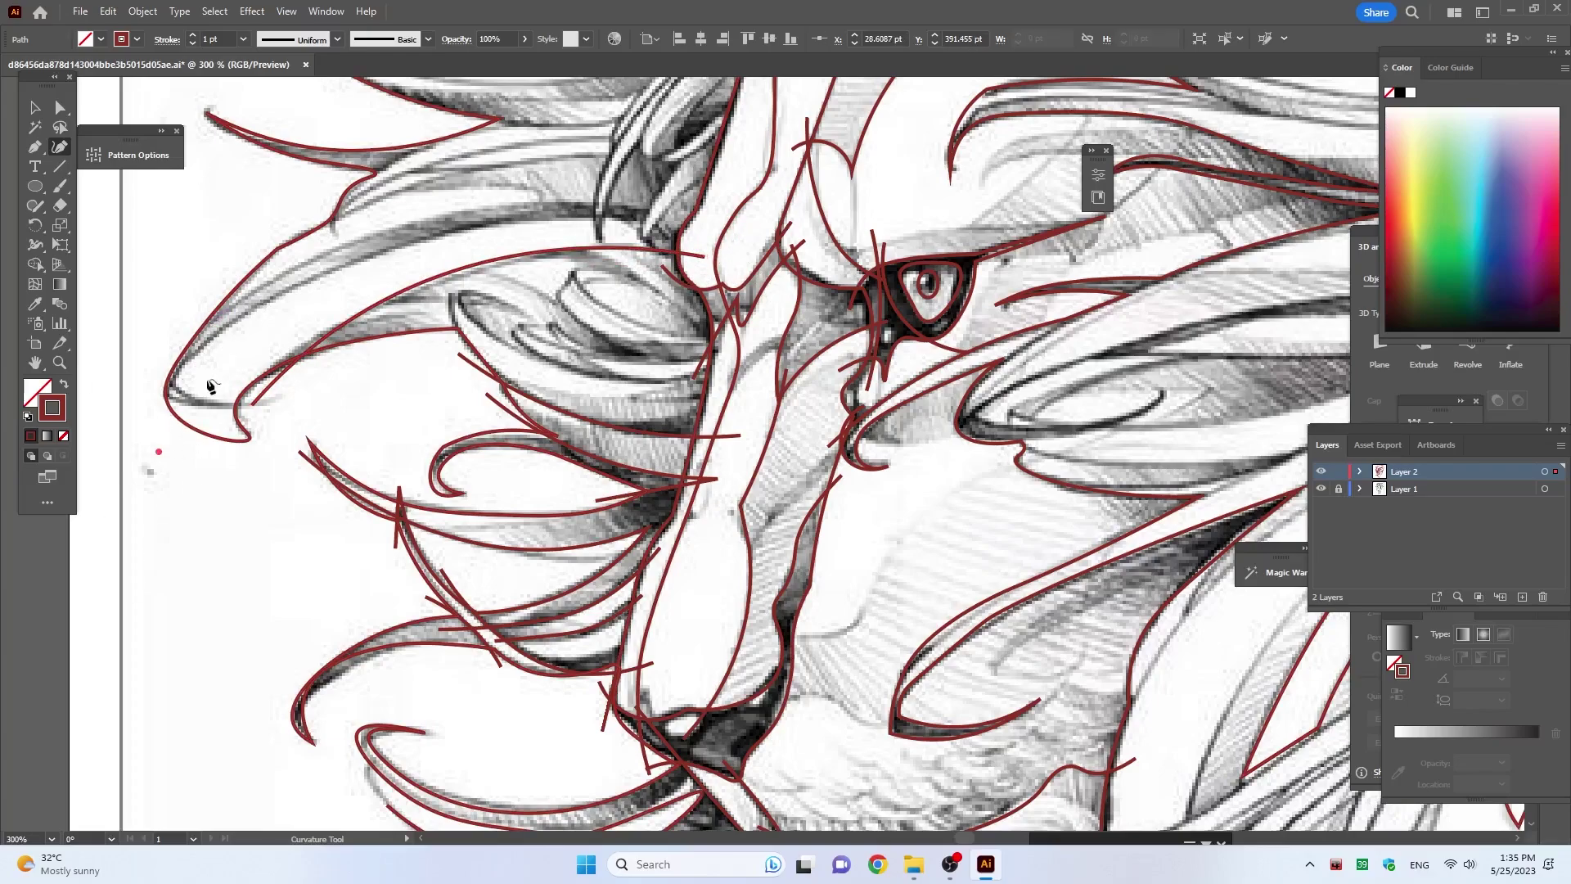
click(262, 309)
click(372, 250)
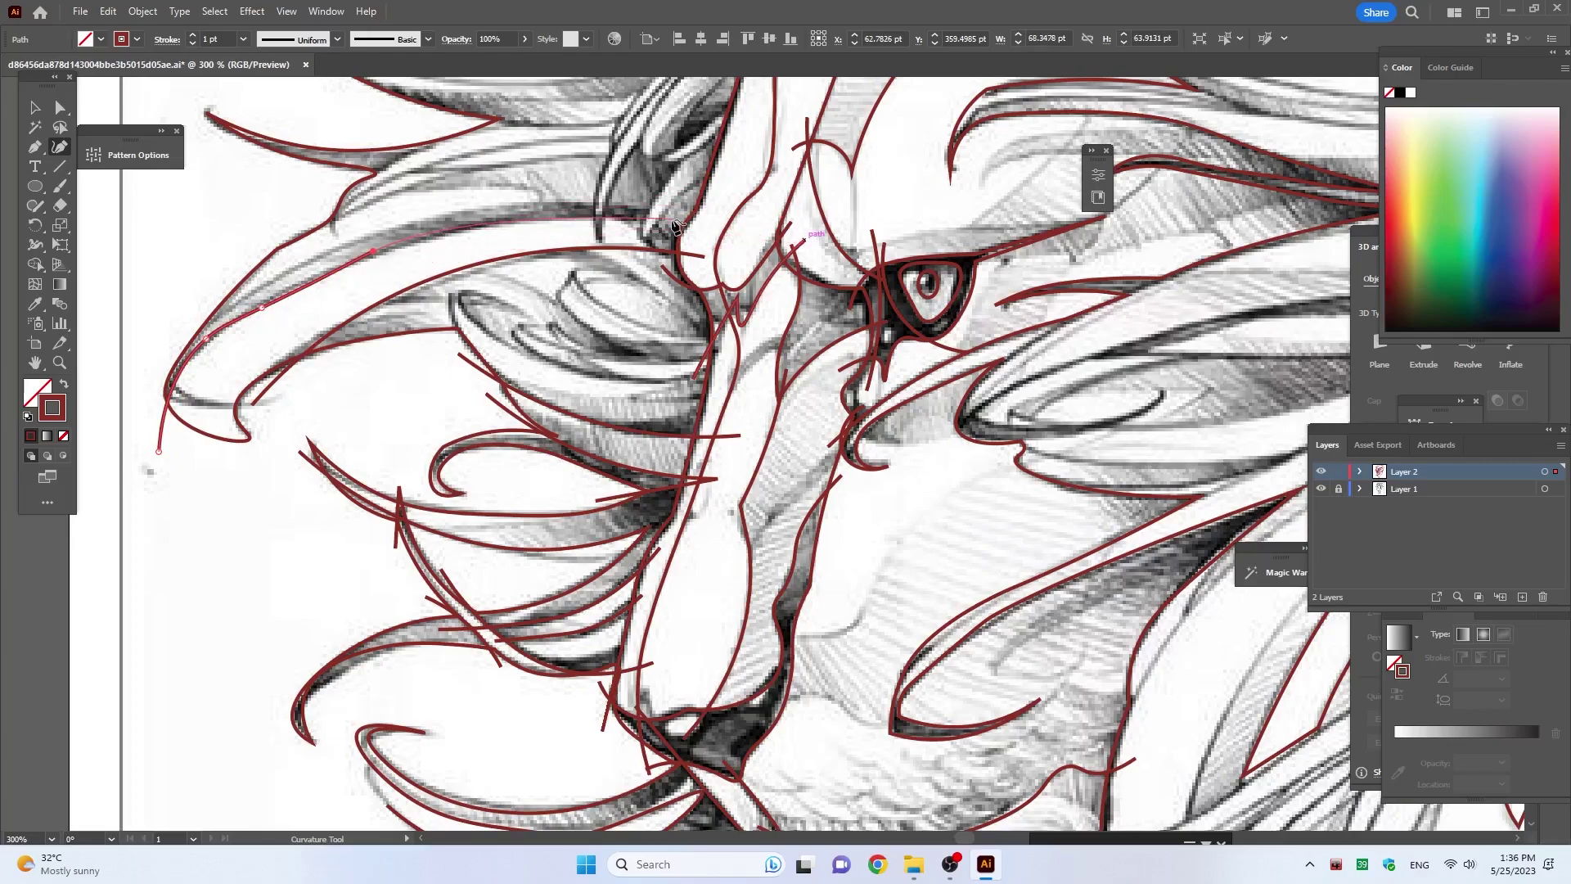
click(577, 204)
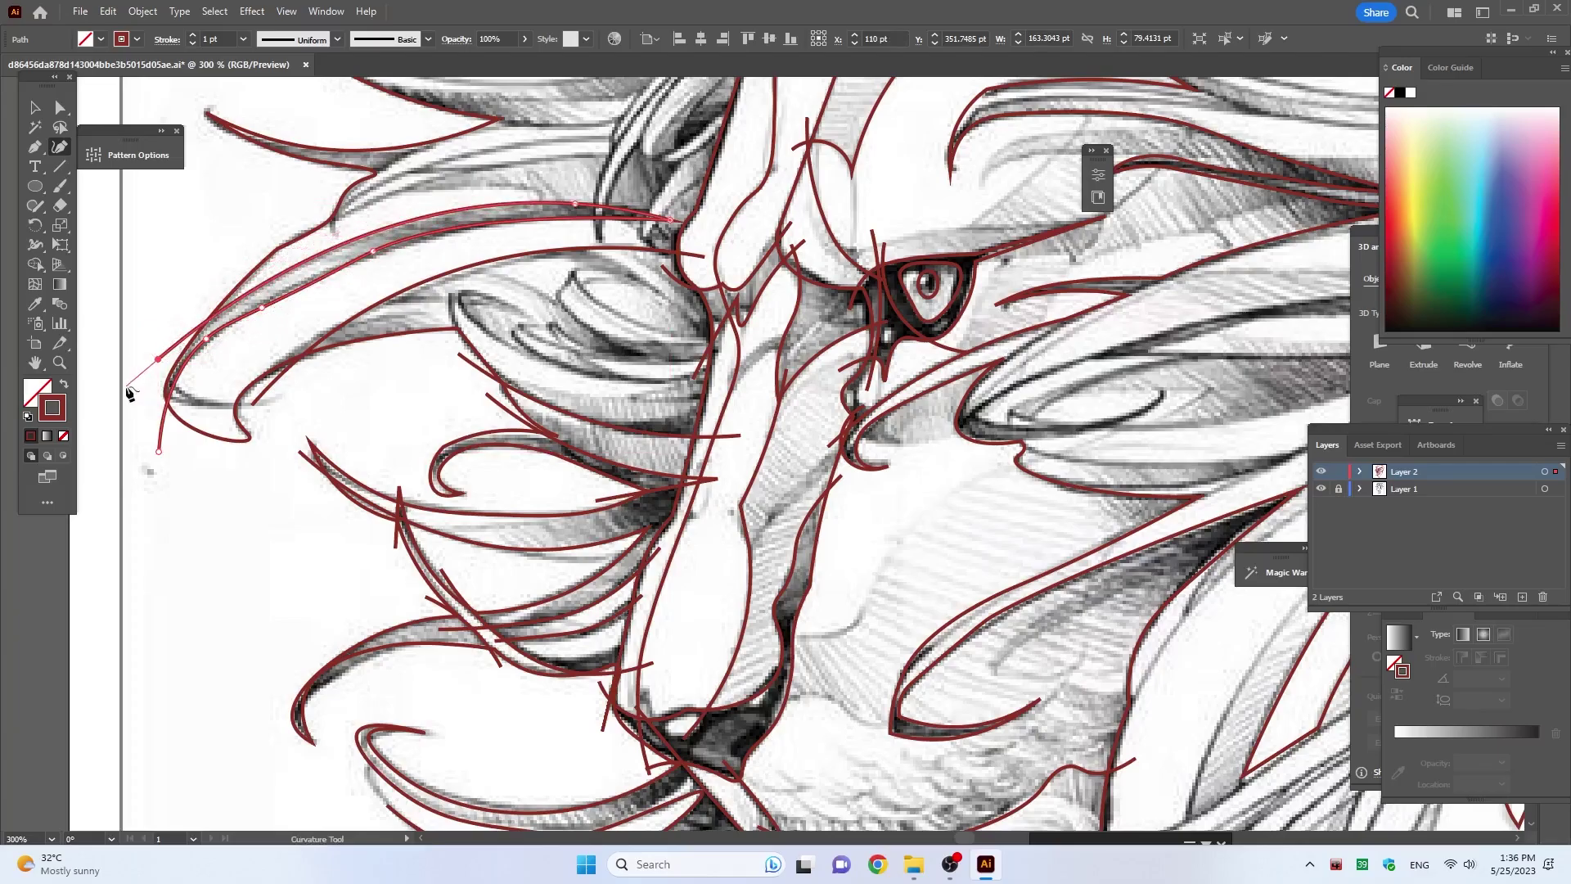
key(Escape)
scroll(327, 263, up, 5)
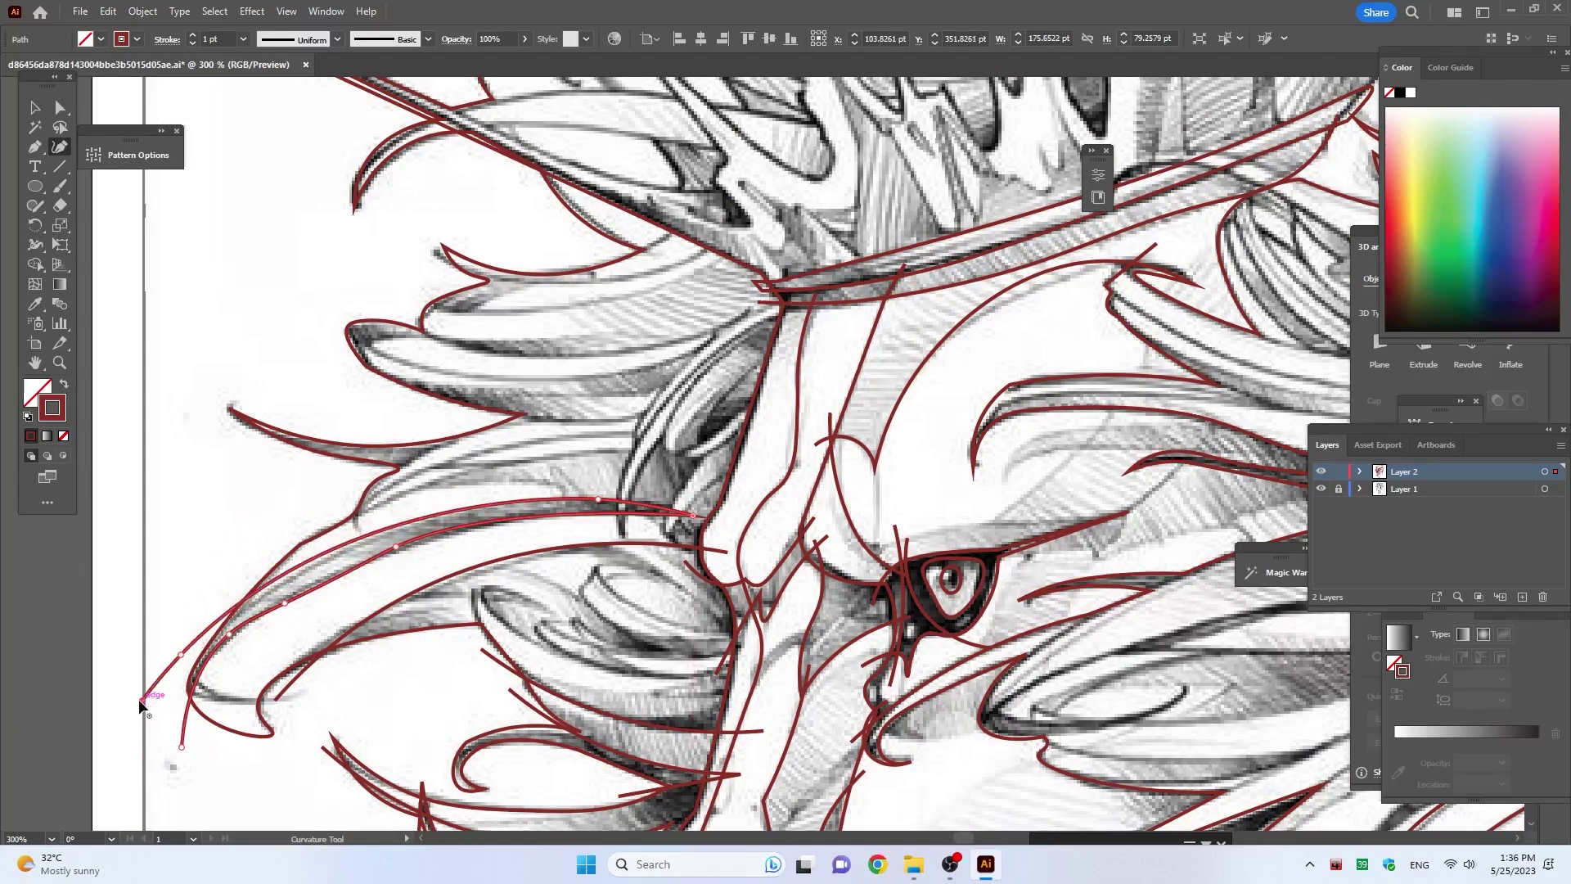
key(Escape)
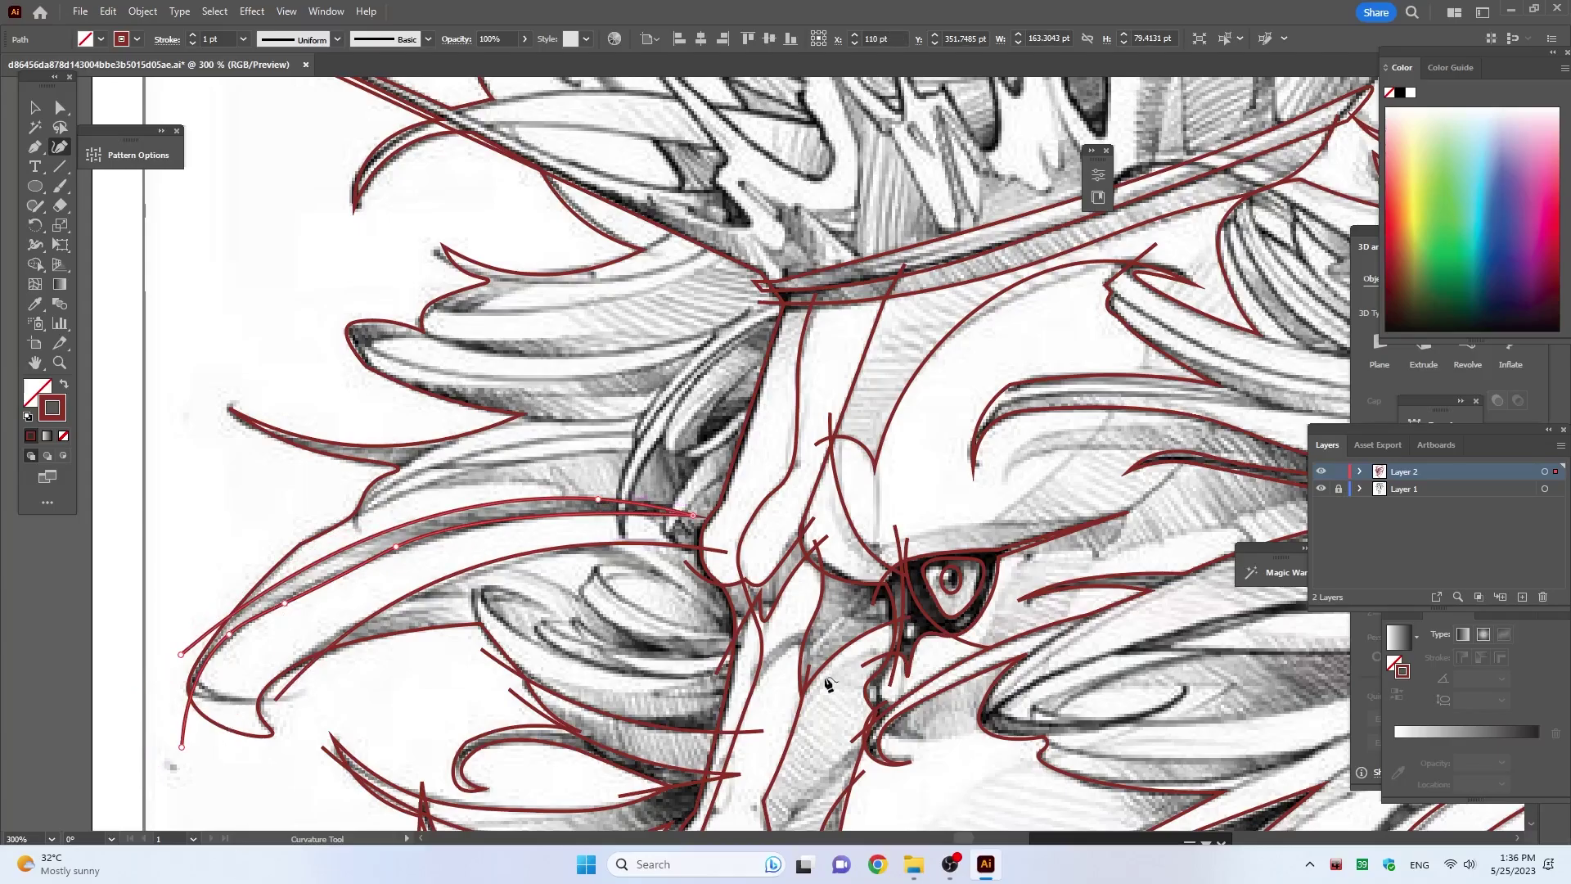
scroll(828, 683, down, 10)
scroll(100, 331, up, 2)
scroll(100, 331, up, 5)
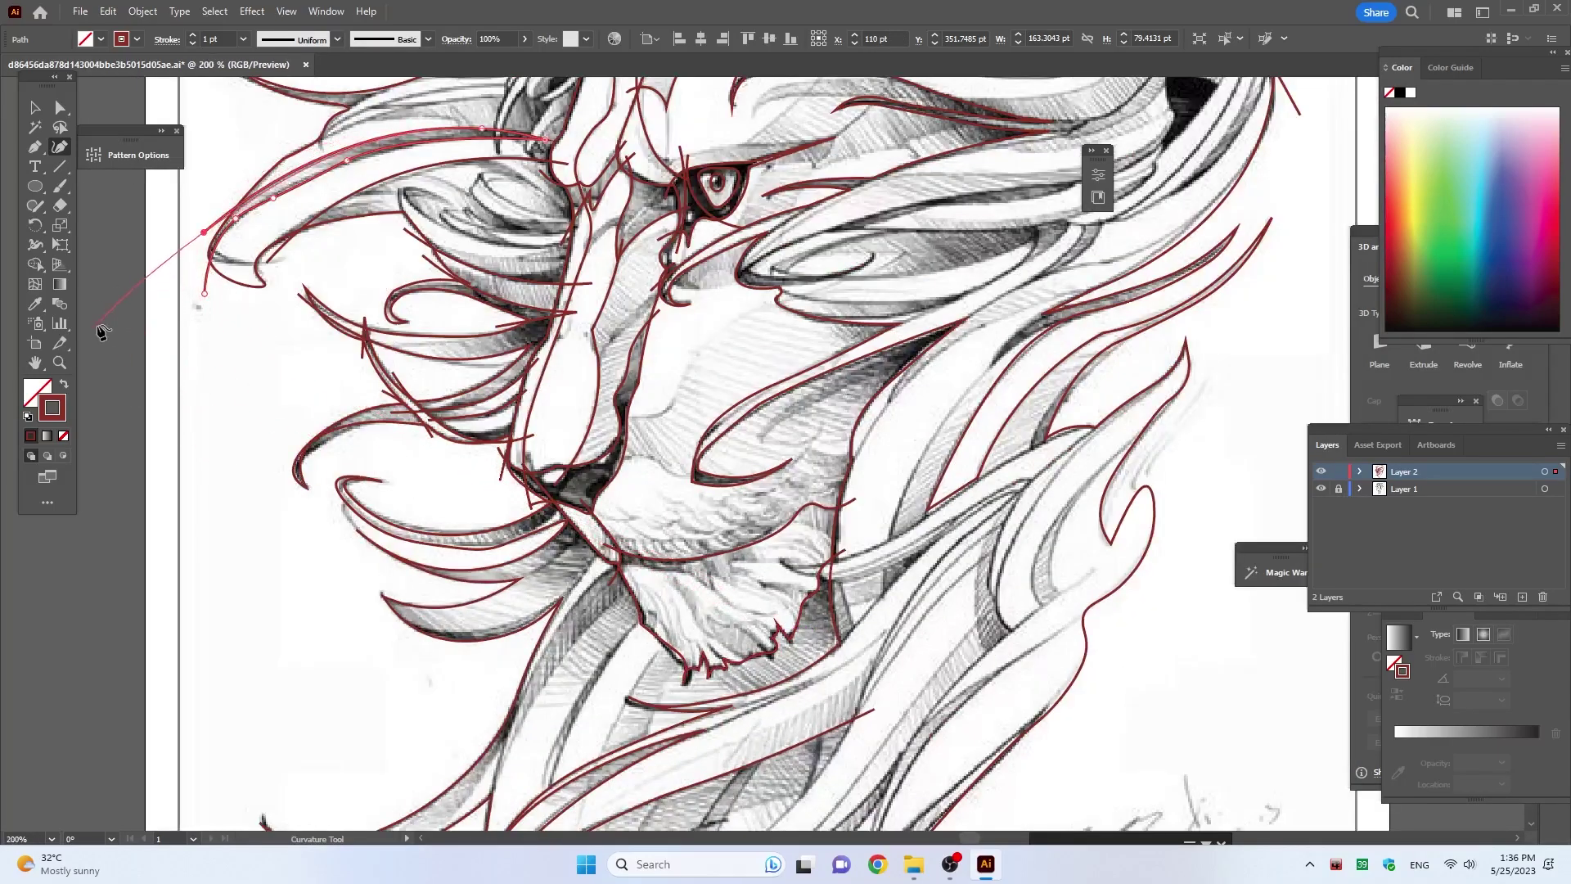
key(Escape)
Step: Begin a new outline on the strand beneath the muzzle with two anchors
click(491, 588)
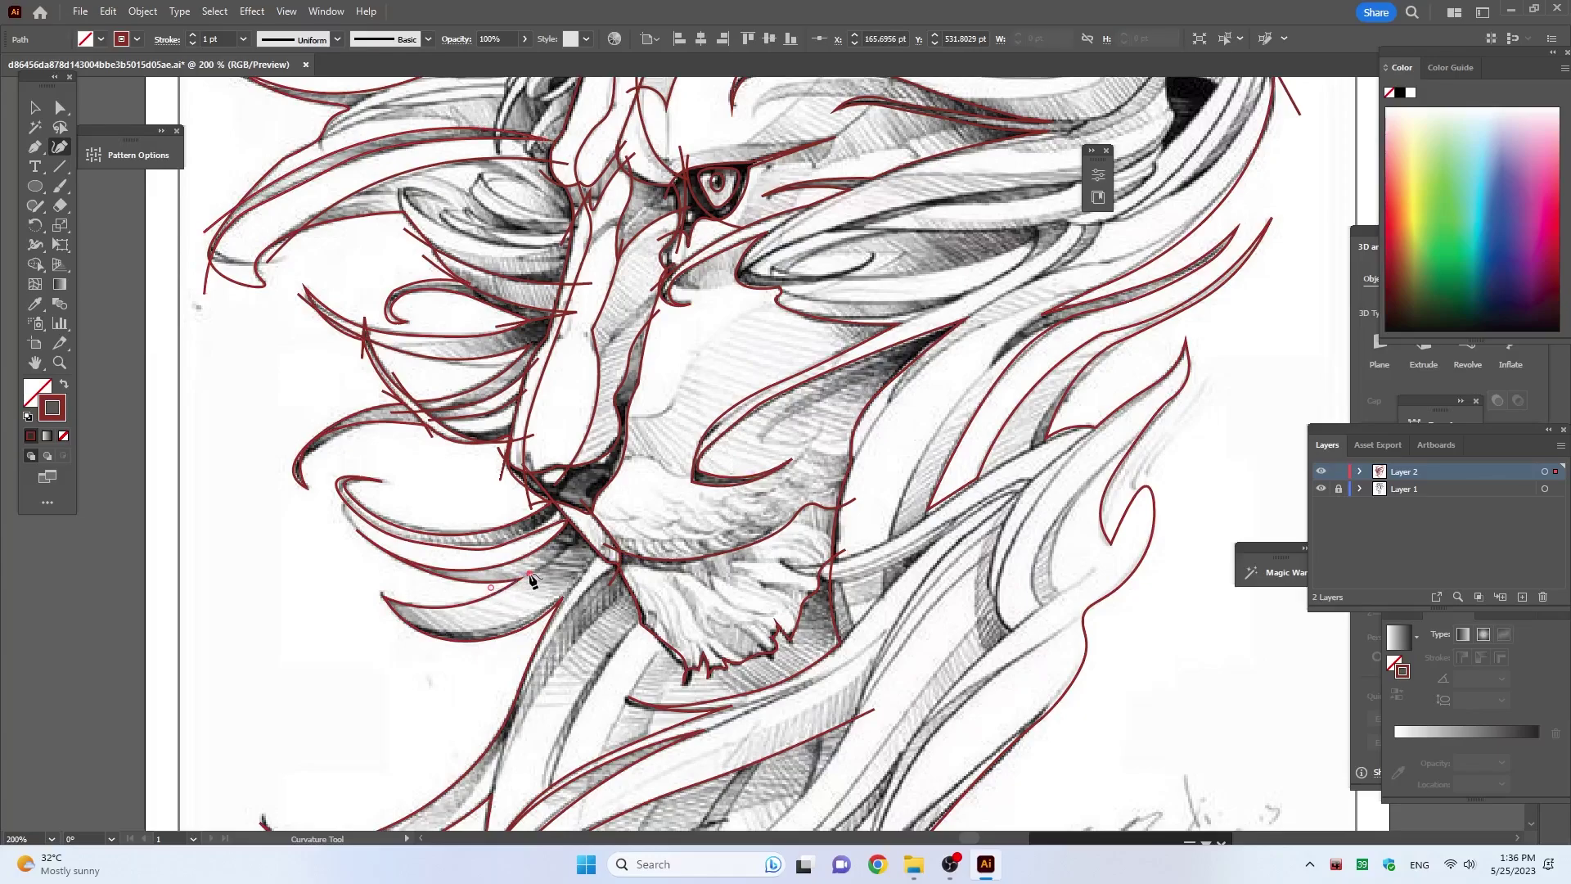
click(609, 497)
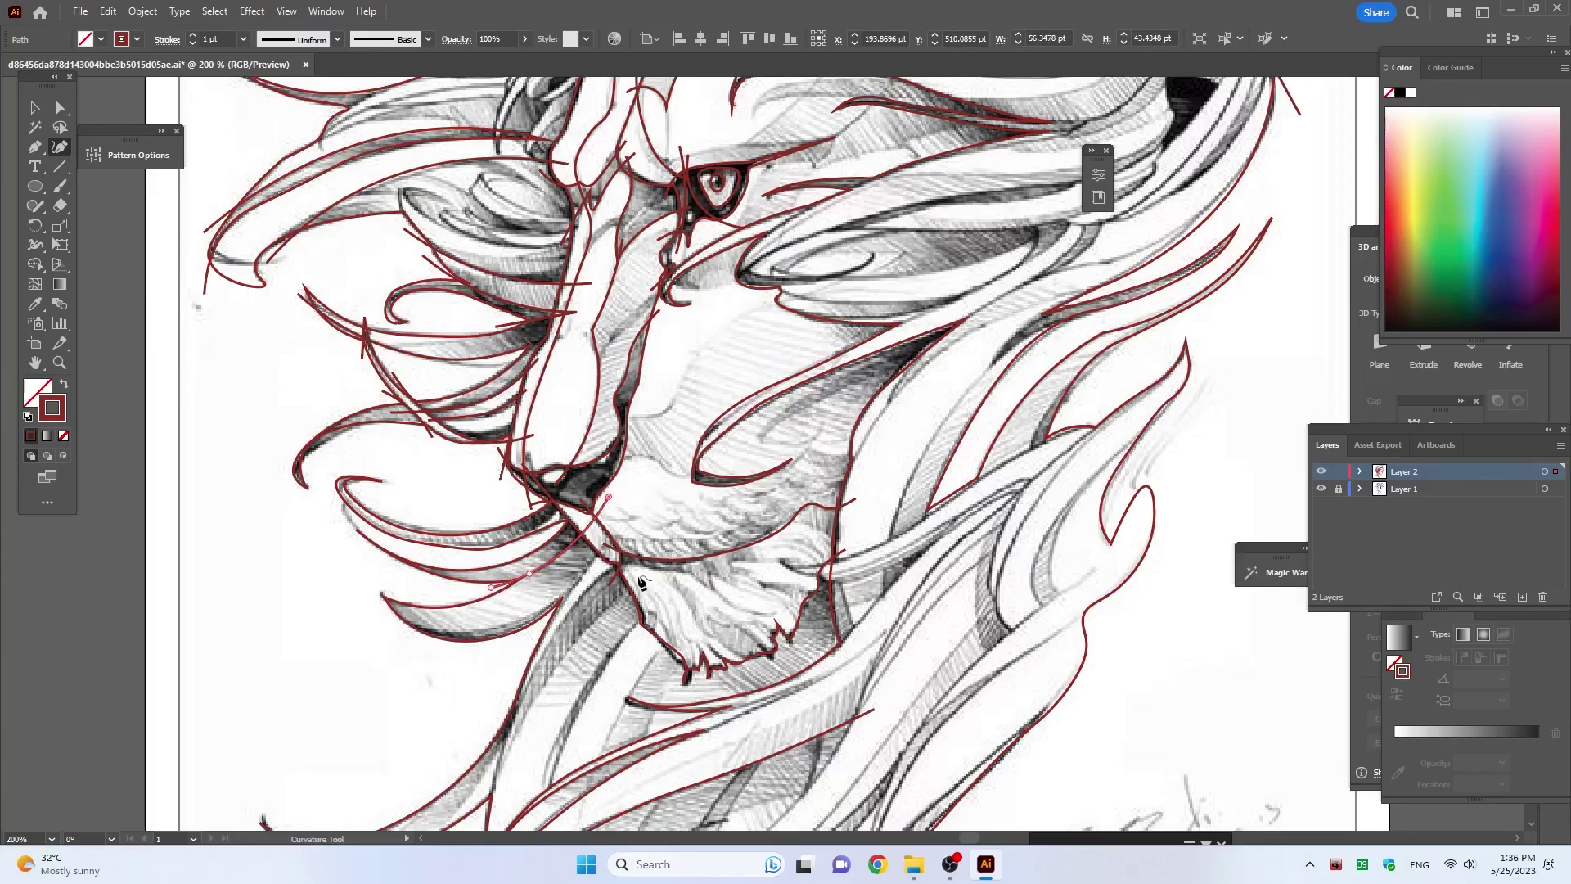
scroll(640, 583, up, 3)
scroll(630, 595, up, 3)
scroll(617, 609, up, 3)
Step: Start the crown outline at its left end, tracing up the first spike and its notch
scroll(605, 625, up, 3)
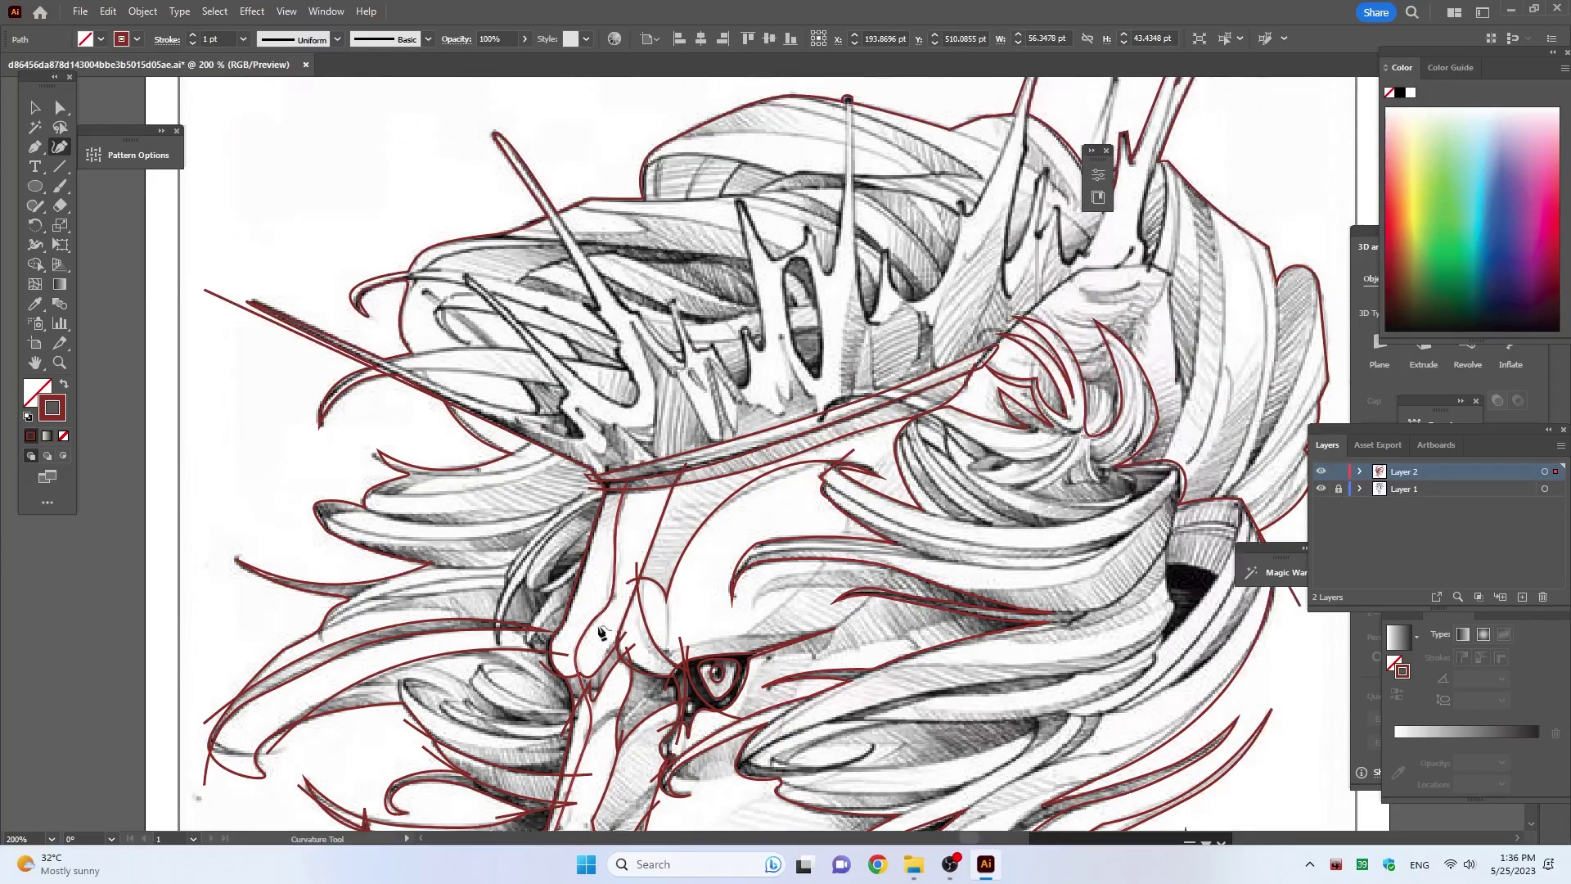
click(235, 285)
click(474, 400)
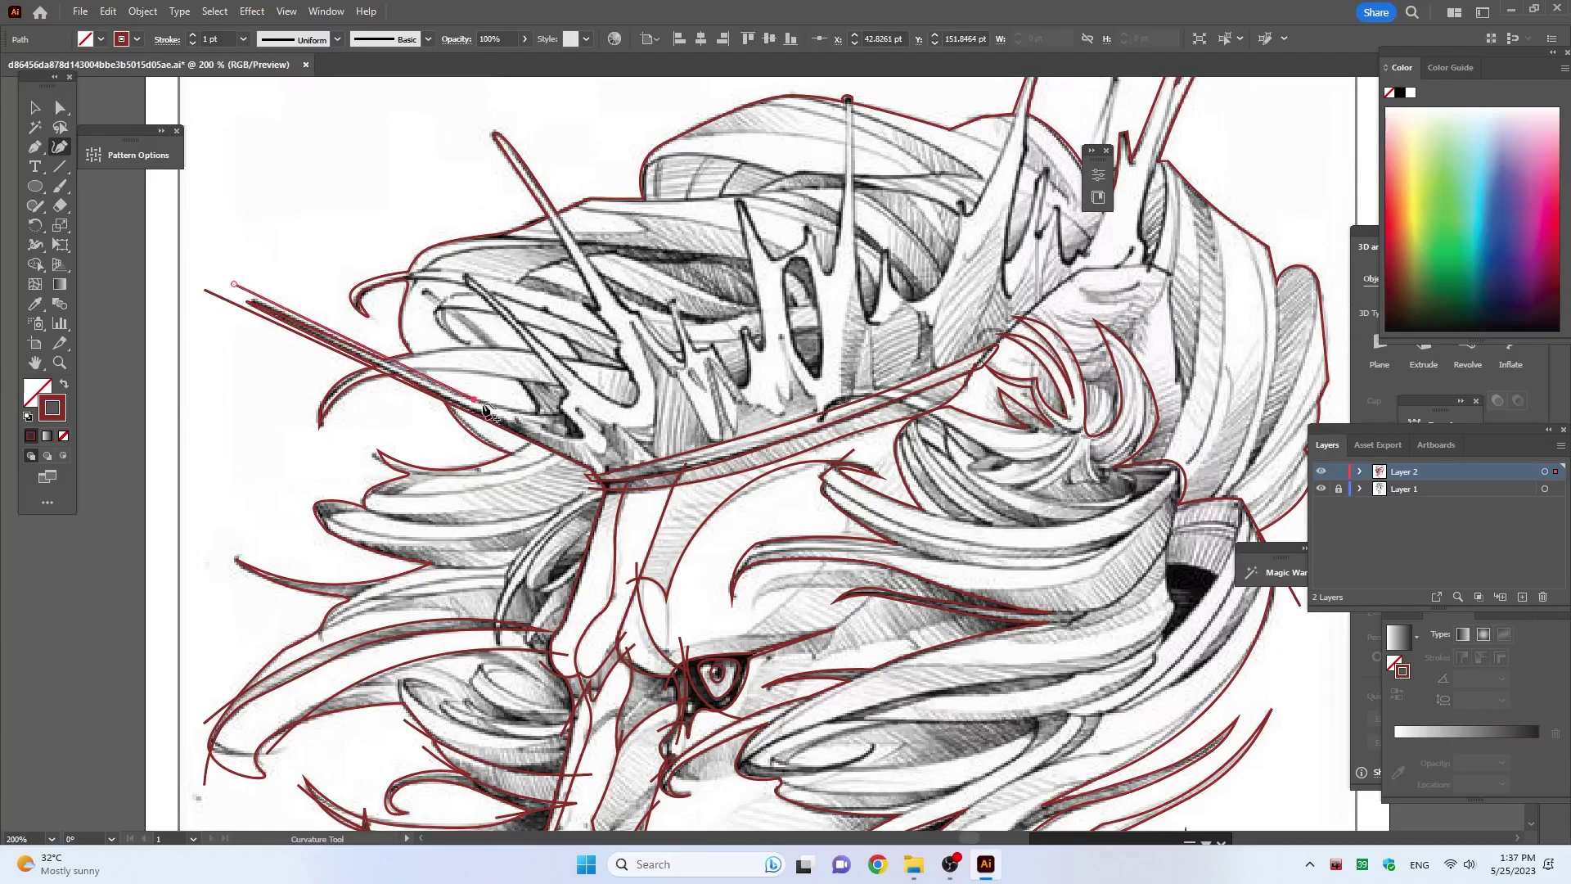
click(532, 411)
click(583, 434)
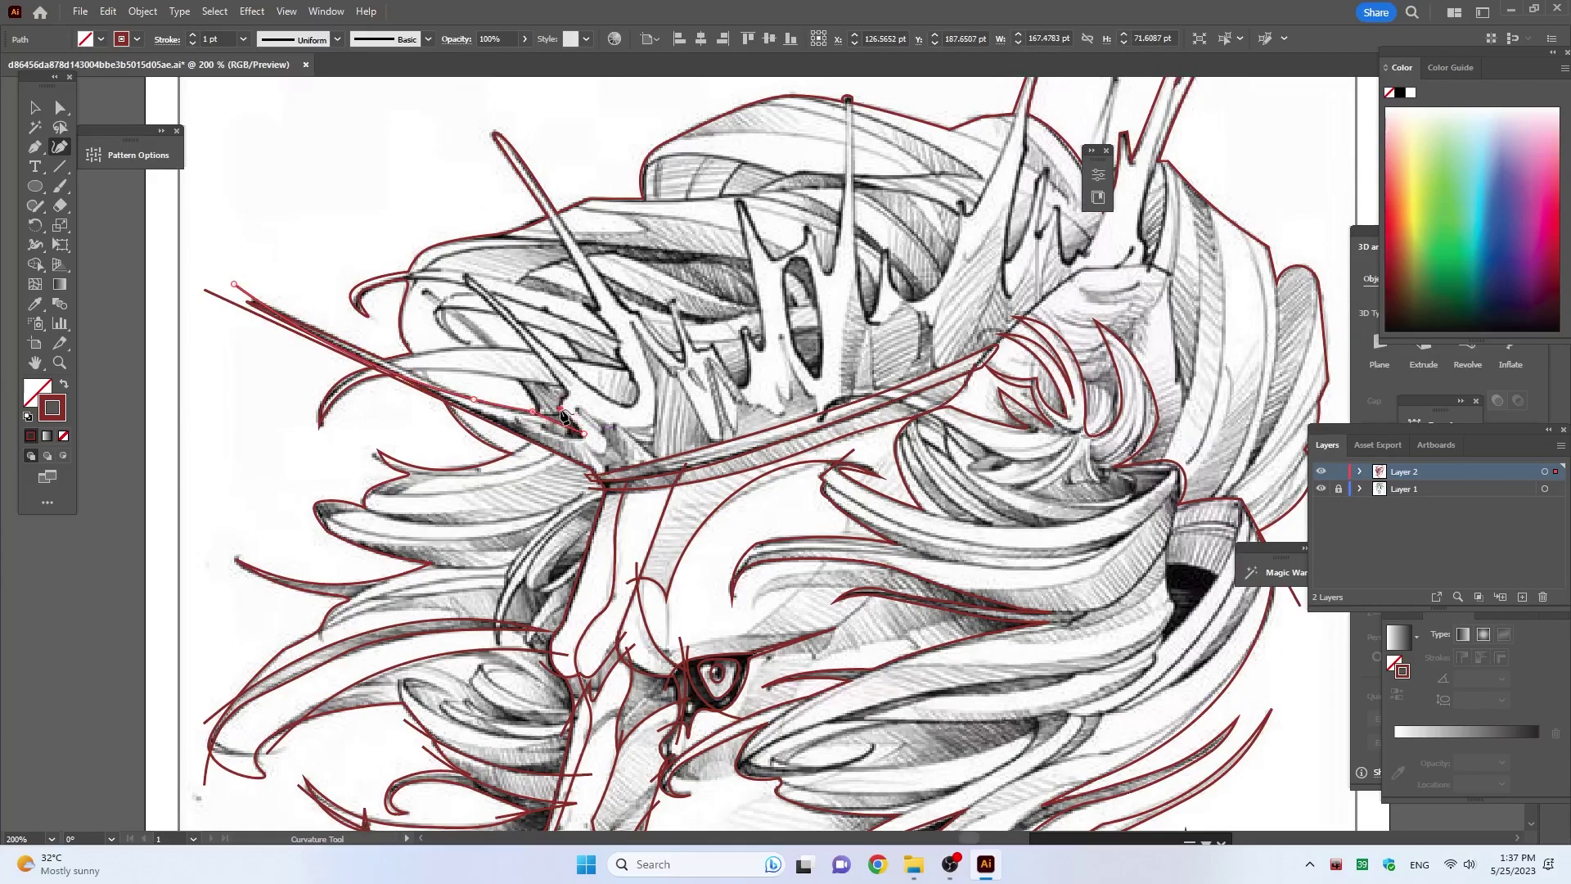
click(565, 396)
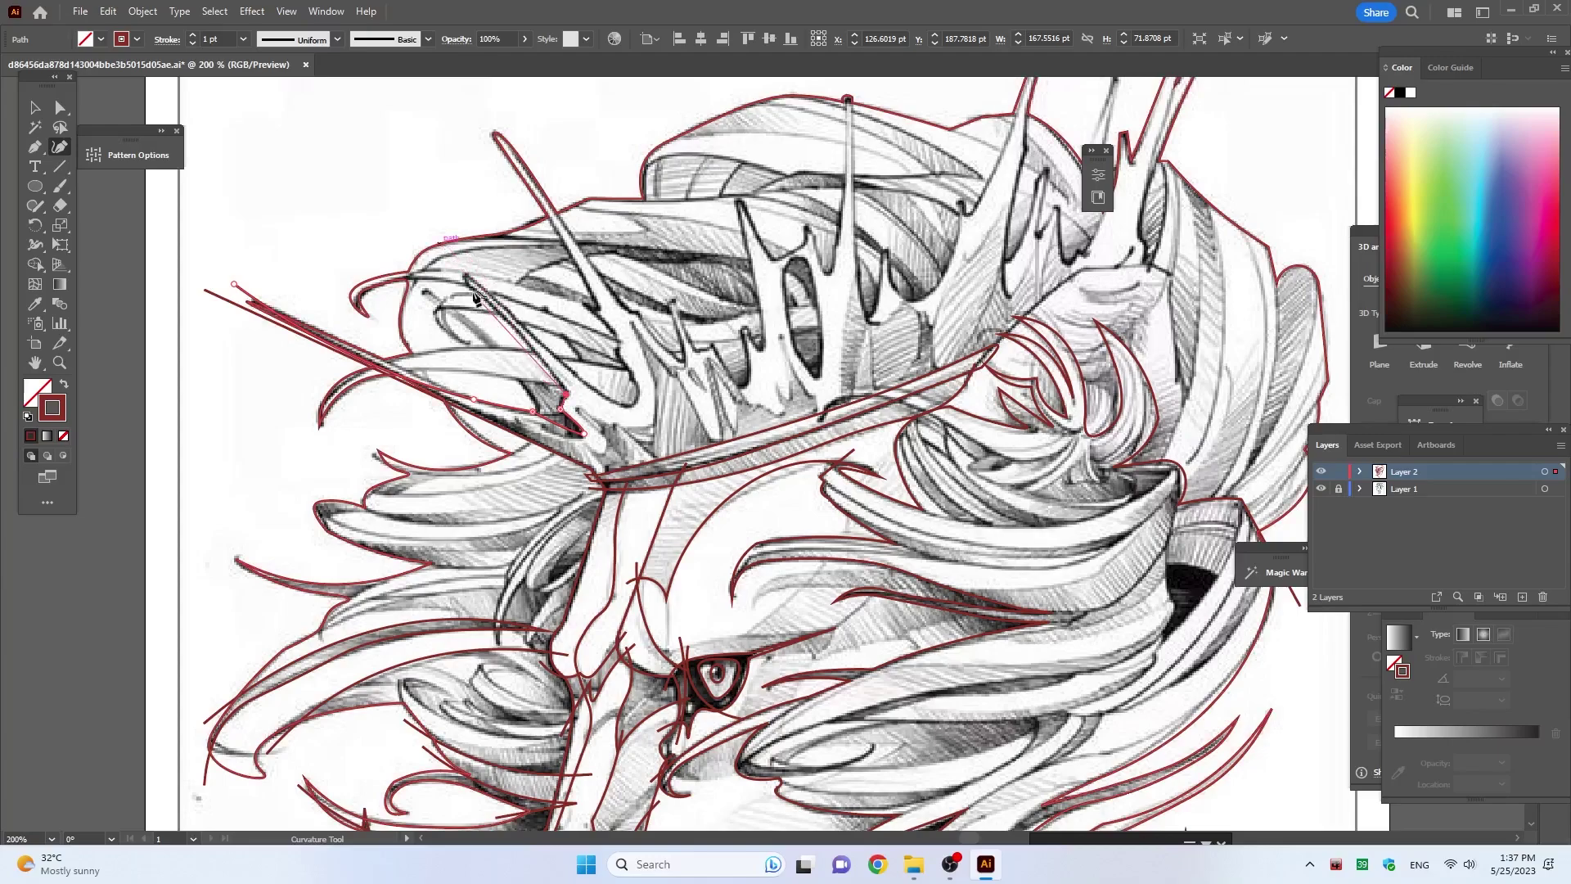
click(463, 275)
click(615, 399)
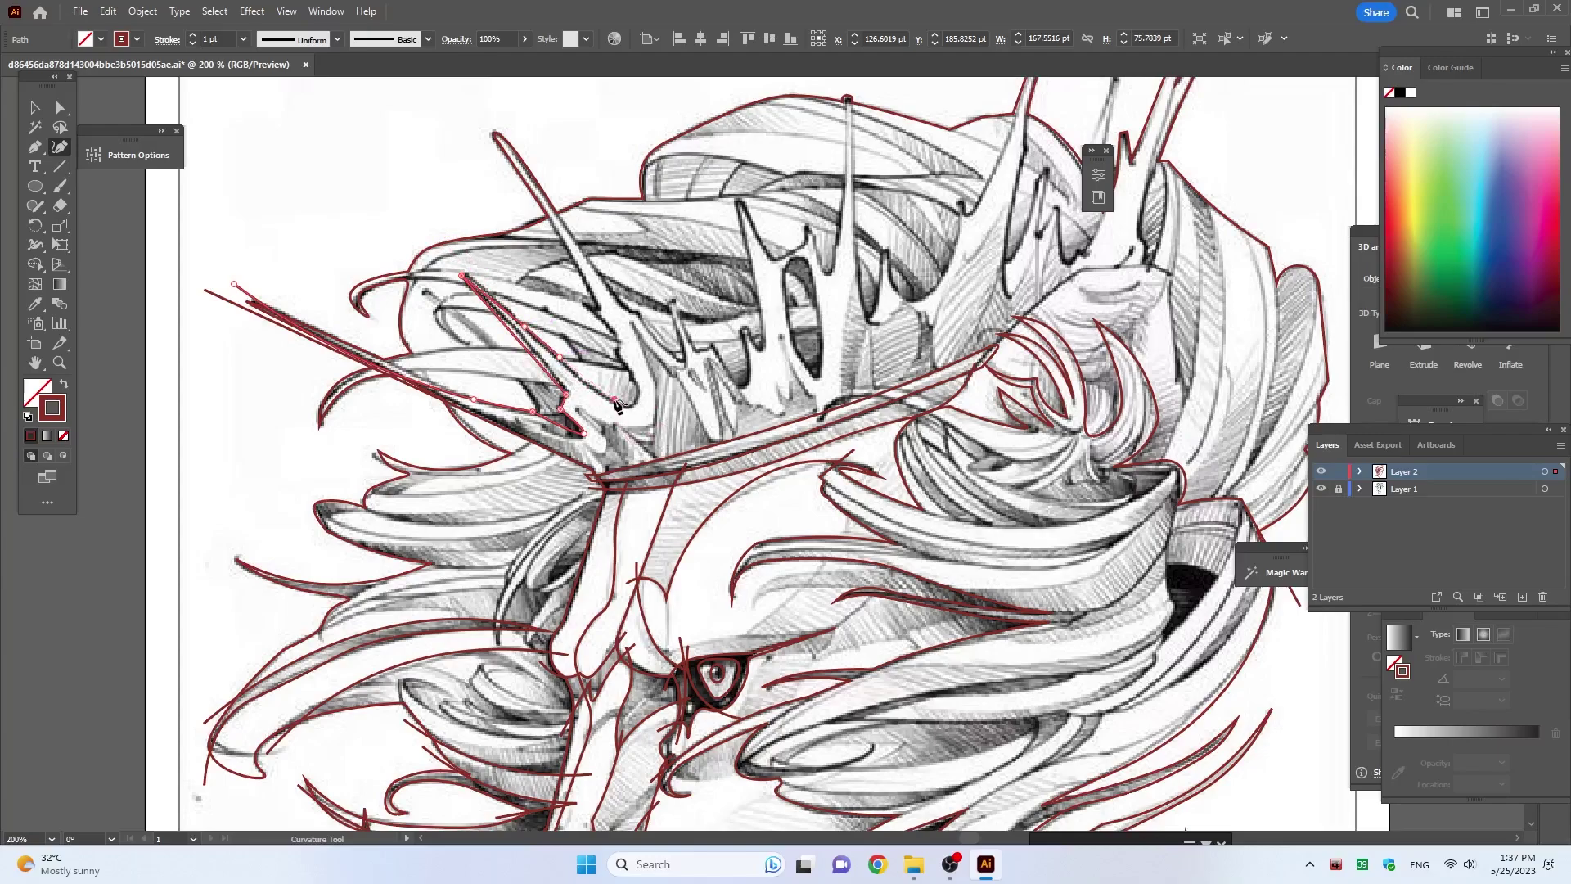
click(635, 393)
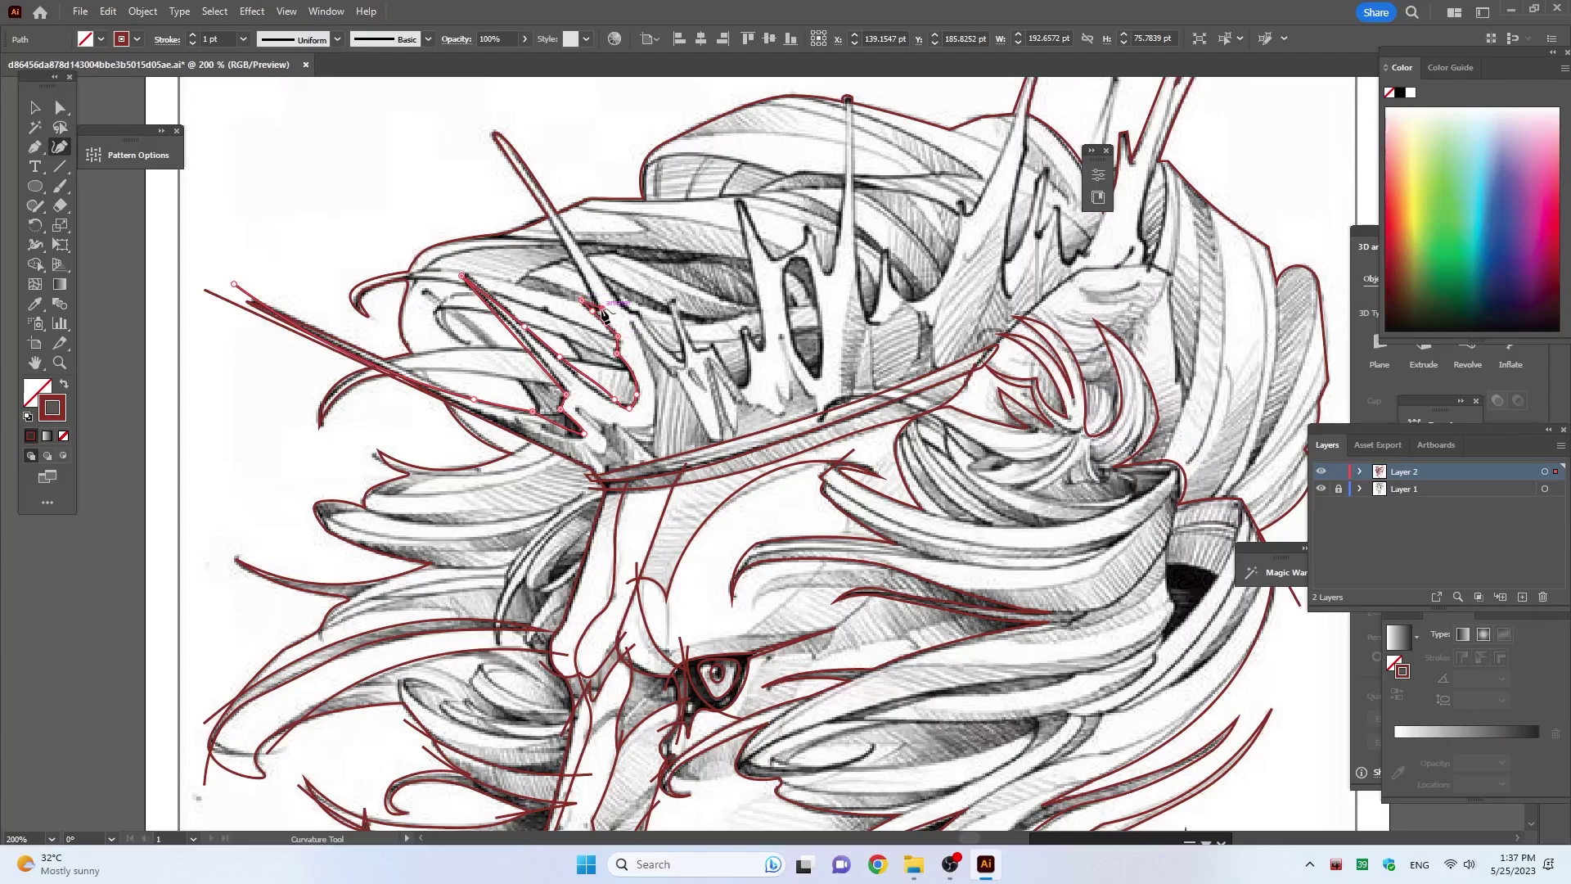
Step: Trace the tall spike and the next tip, down through the small curl between spikes
click(589, 284)
click(472, 102)
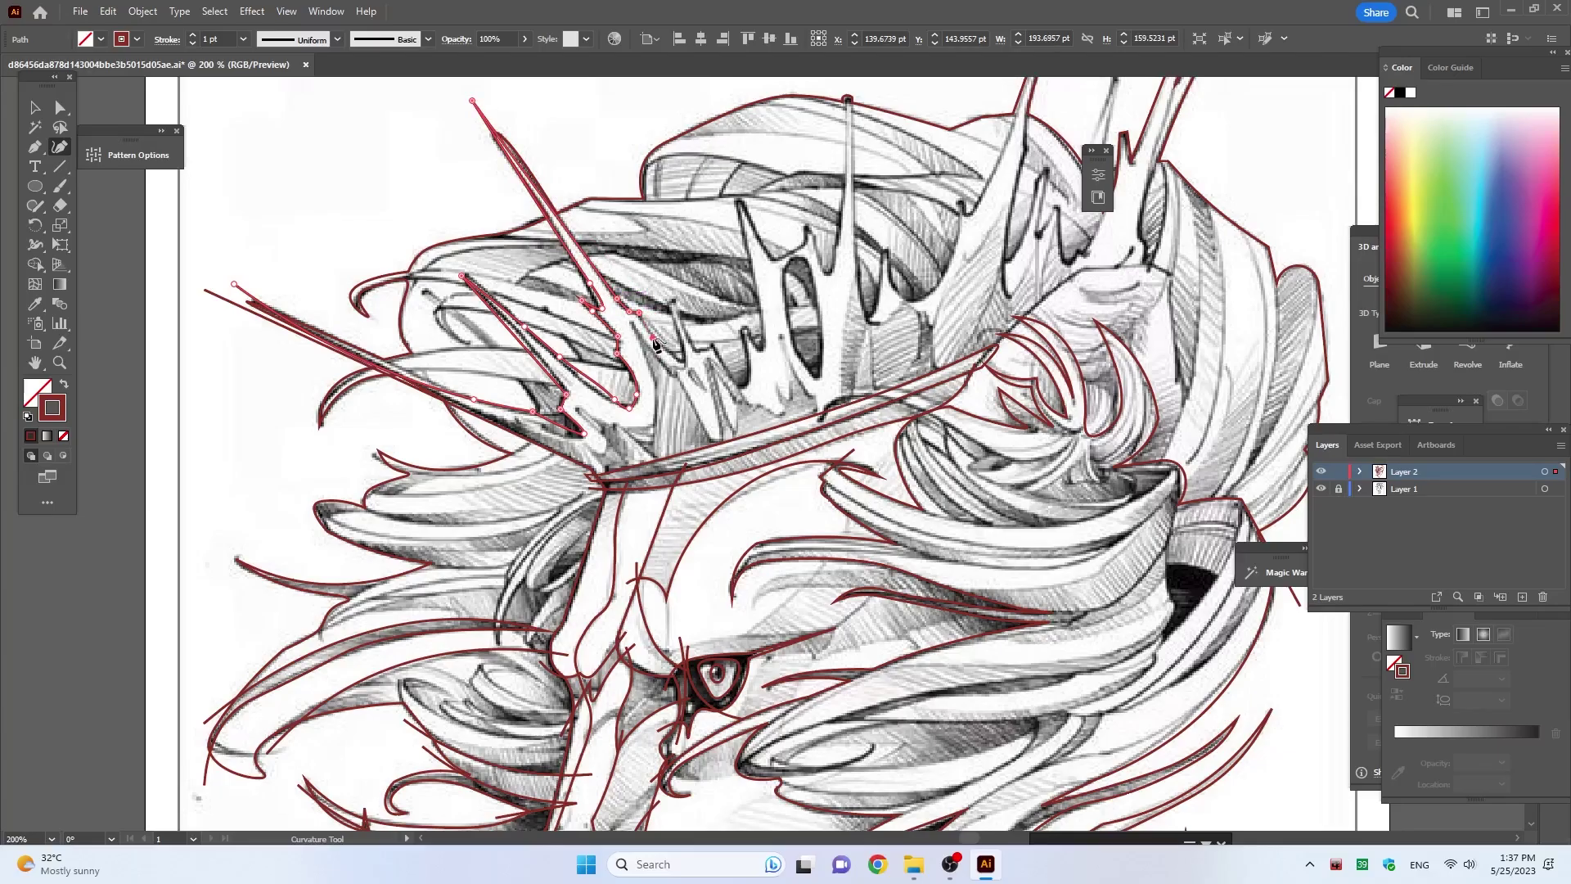
scroll(670, 333, up, 1)
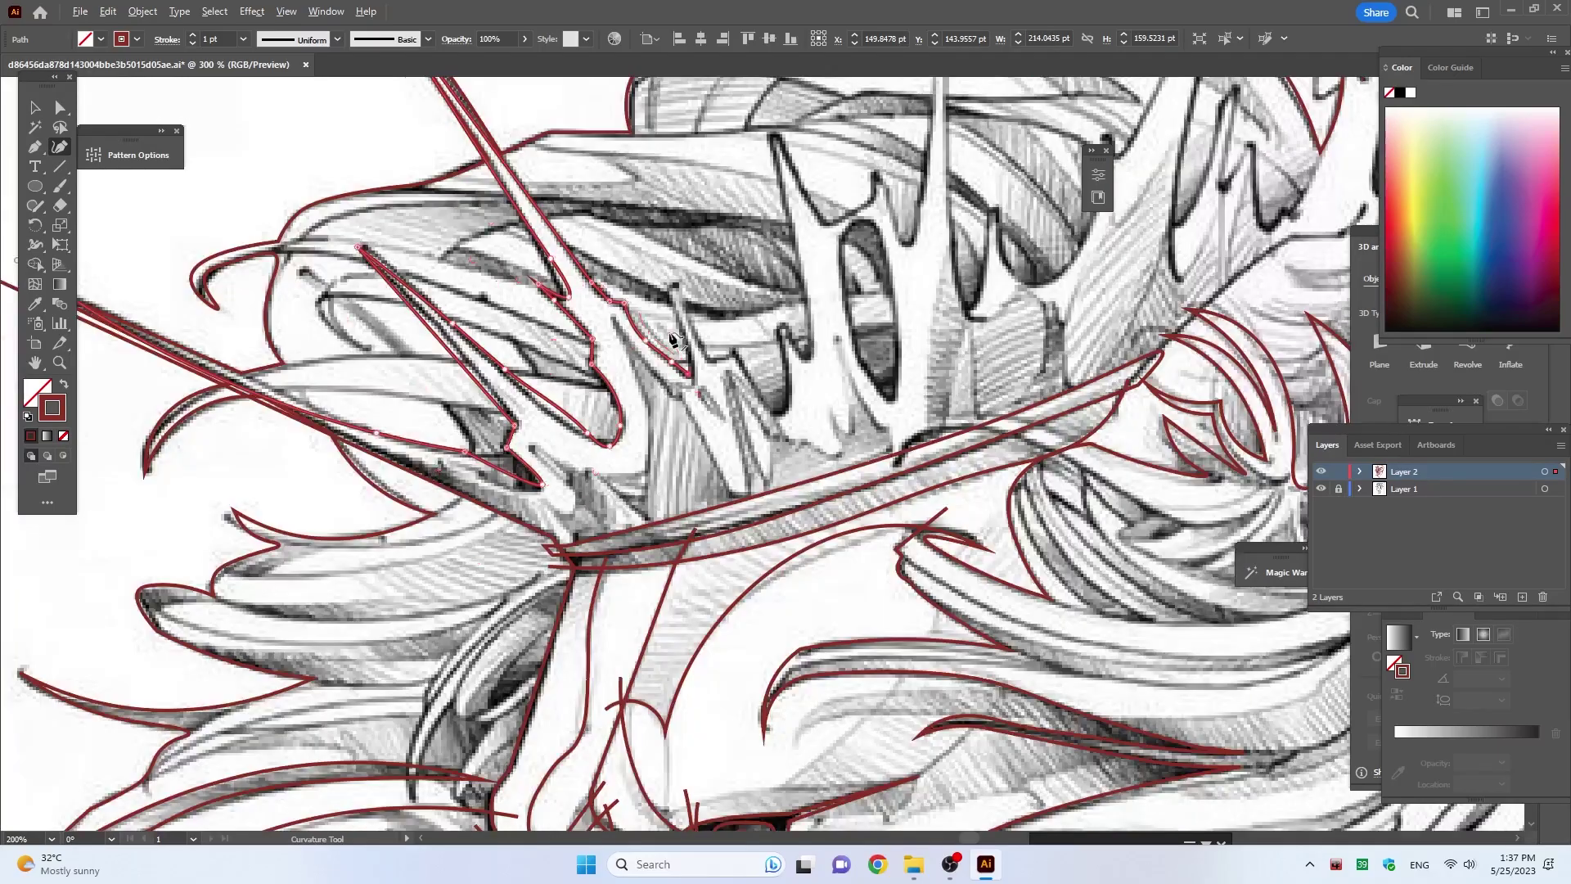
scroll(669, 334, up, 1)
click(672, 266)
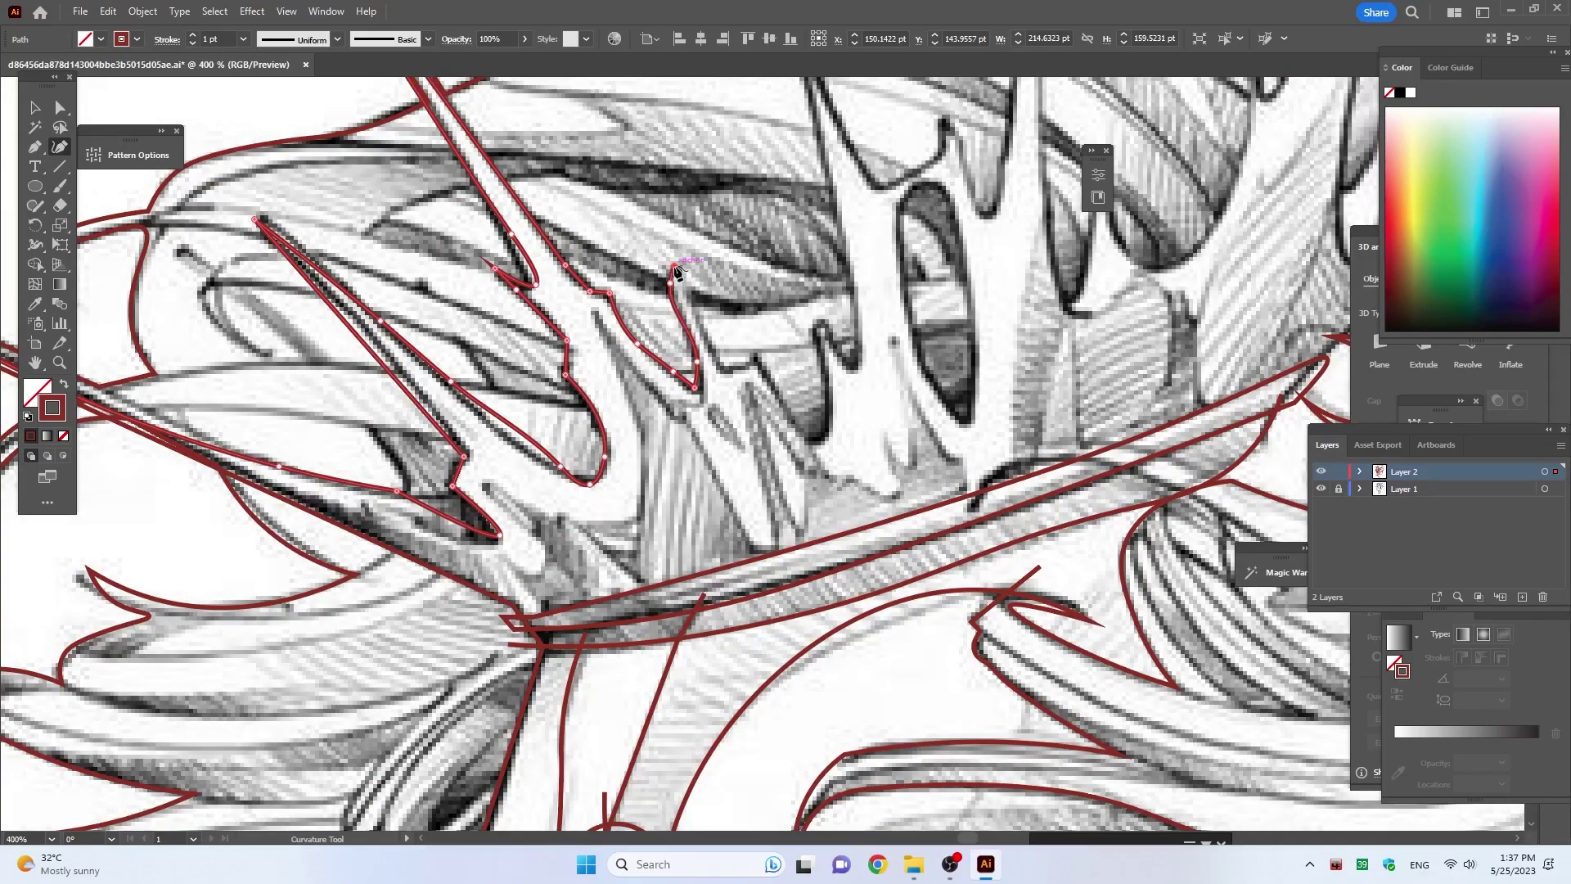
click(724, 369)
click(785, 412)
click(810, 441)
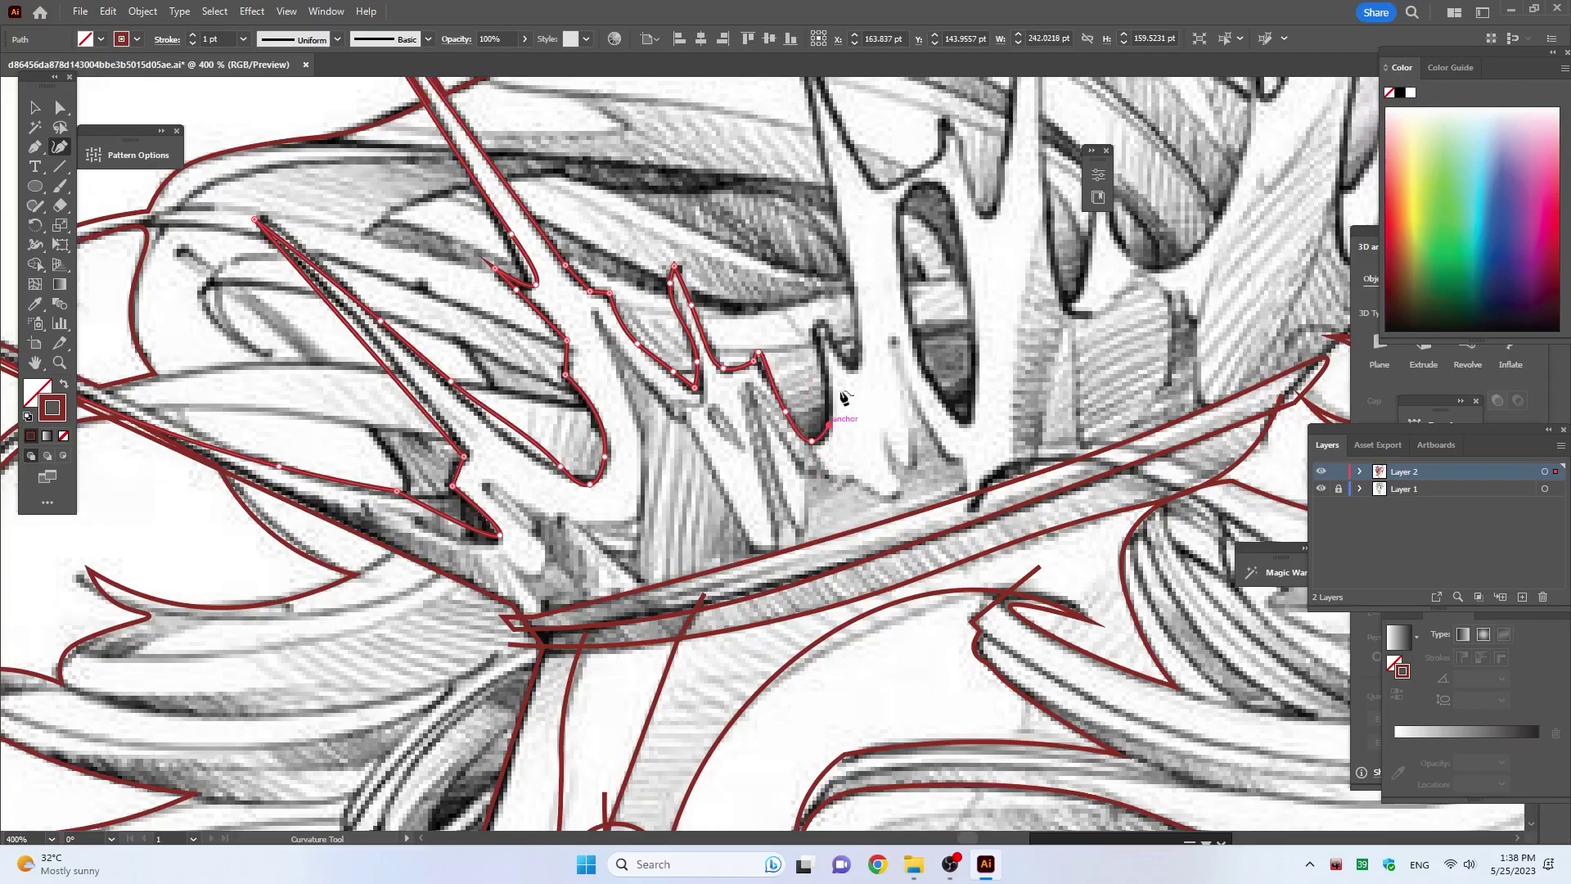
click(814, 324)
Step: Outline the dip at the spike's base and carry the line along to its upper edge
scroll(847, 246, up, 3)
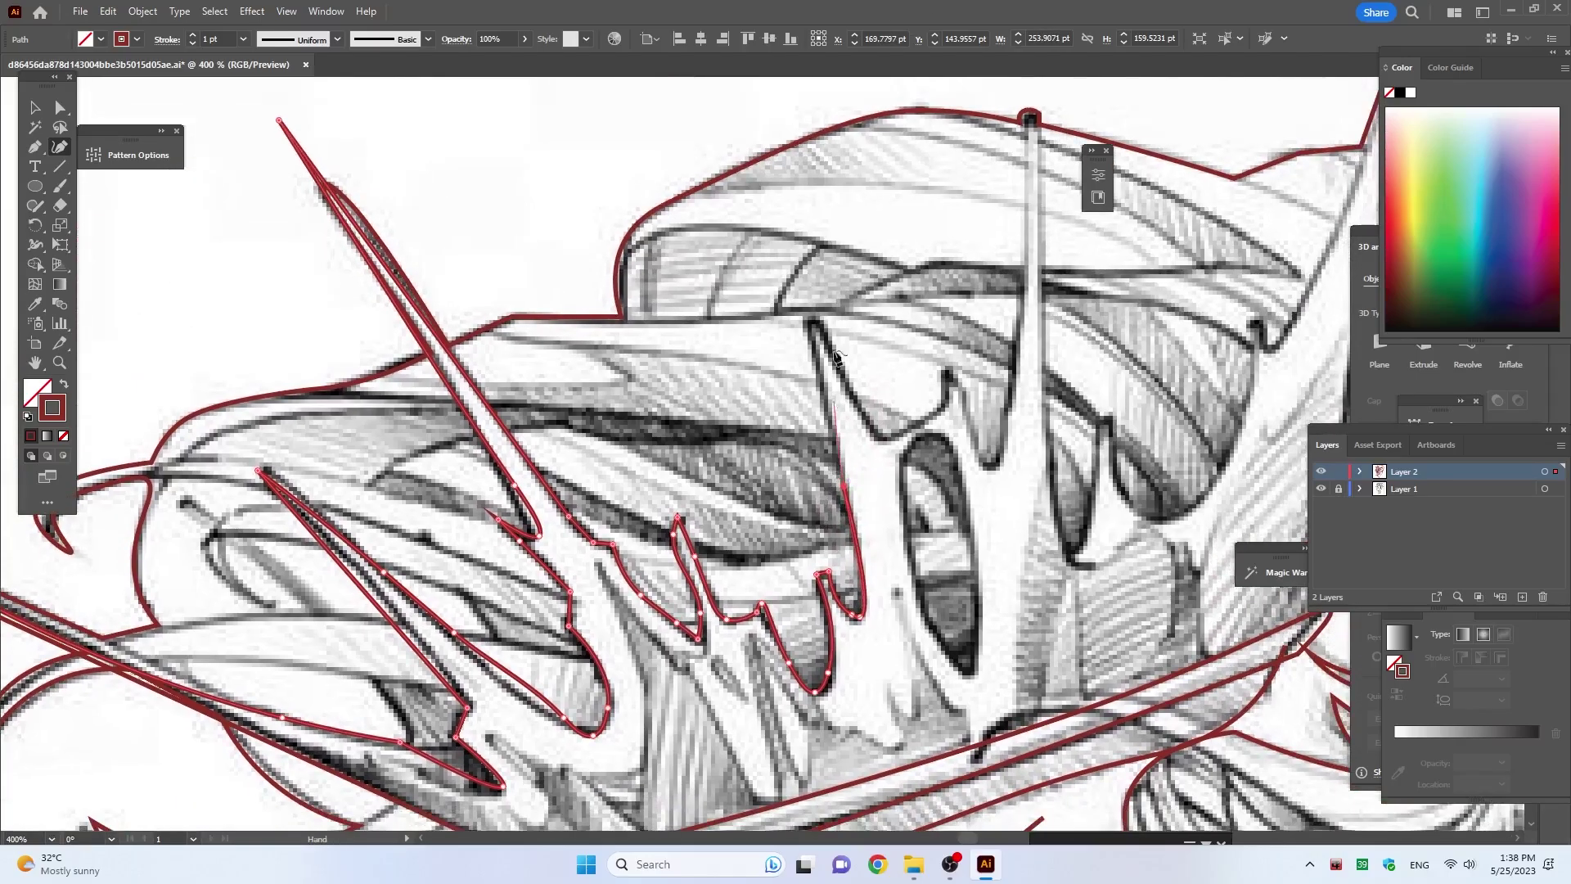
click(810, 322)
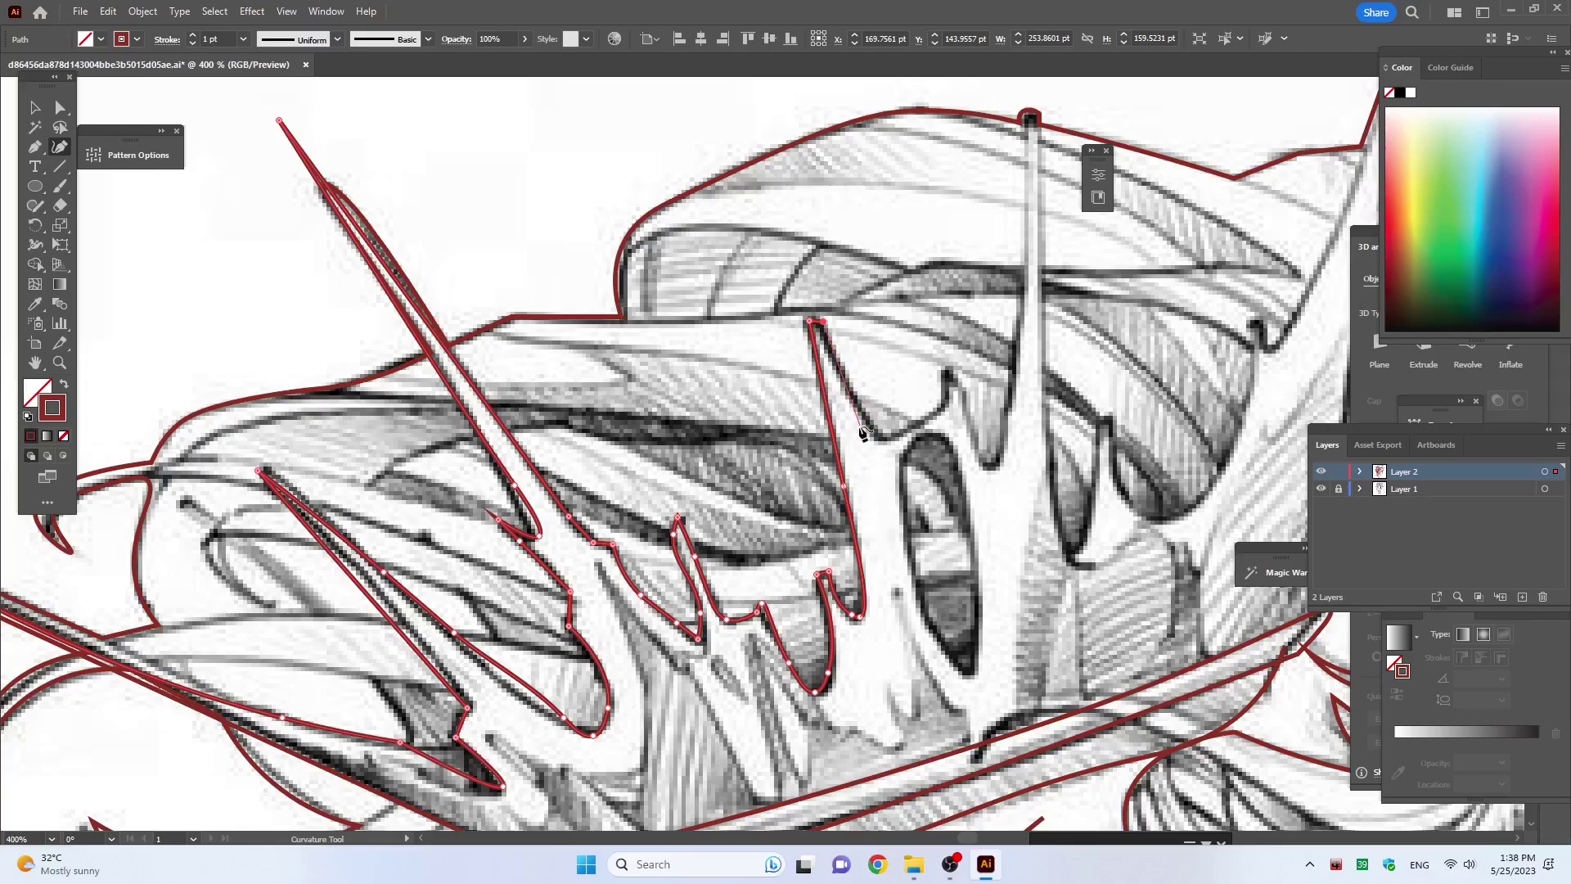
click(858, 411)
click(878, 439)
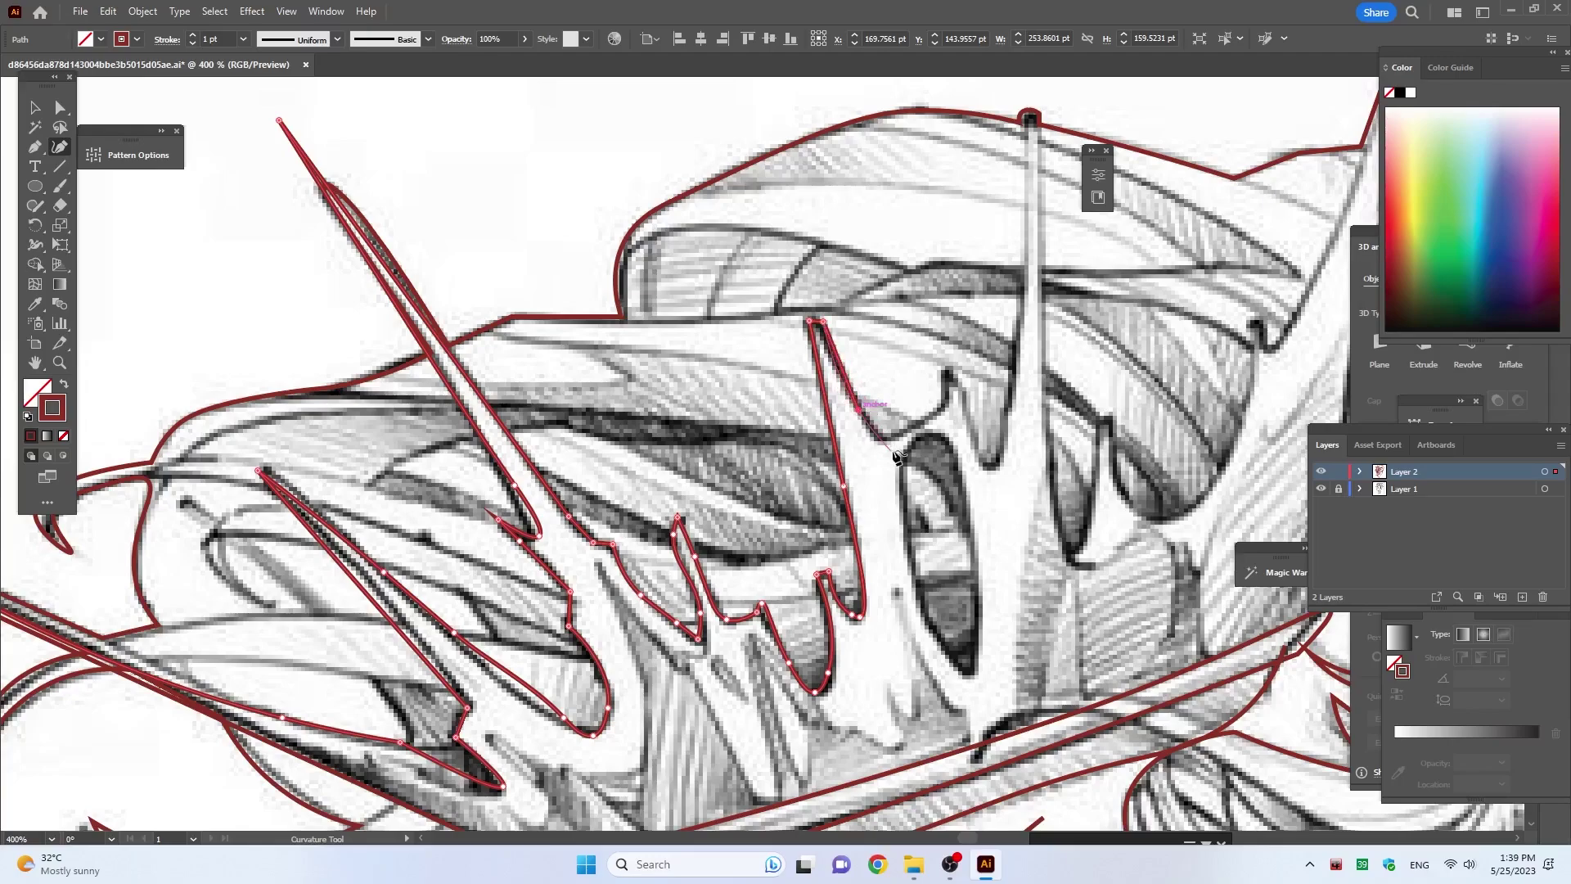
click(948, 402)
click(962, 390)
scroll(691, 465, right, 5)
scroll(692, 465, down, 1)
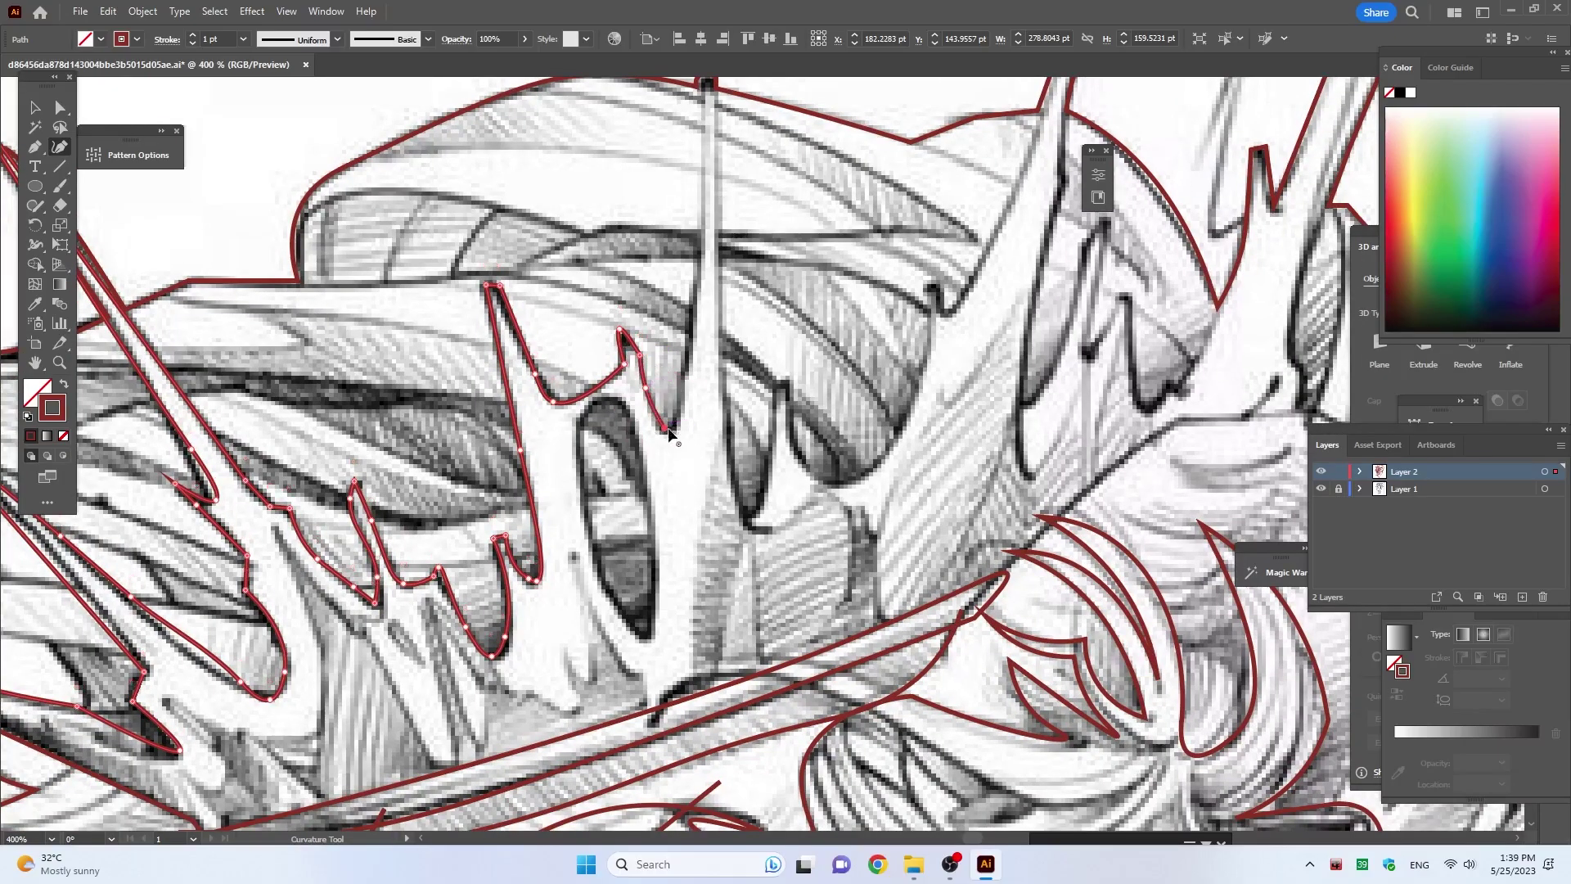
Step: Trace the thin crown prong up to its tip and back down to its base
click(692, 357)
click(706, 246)
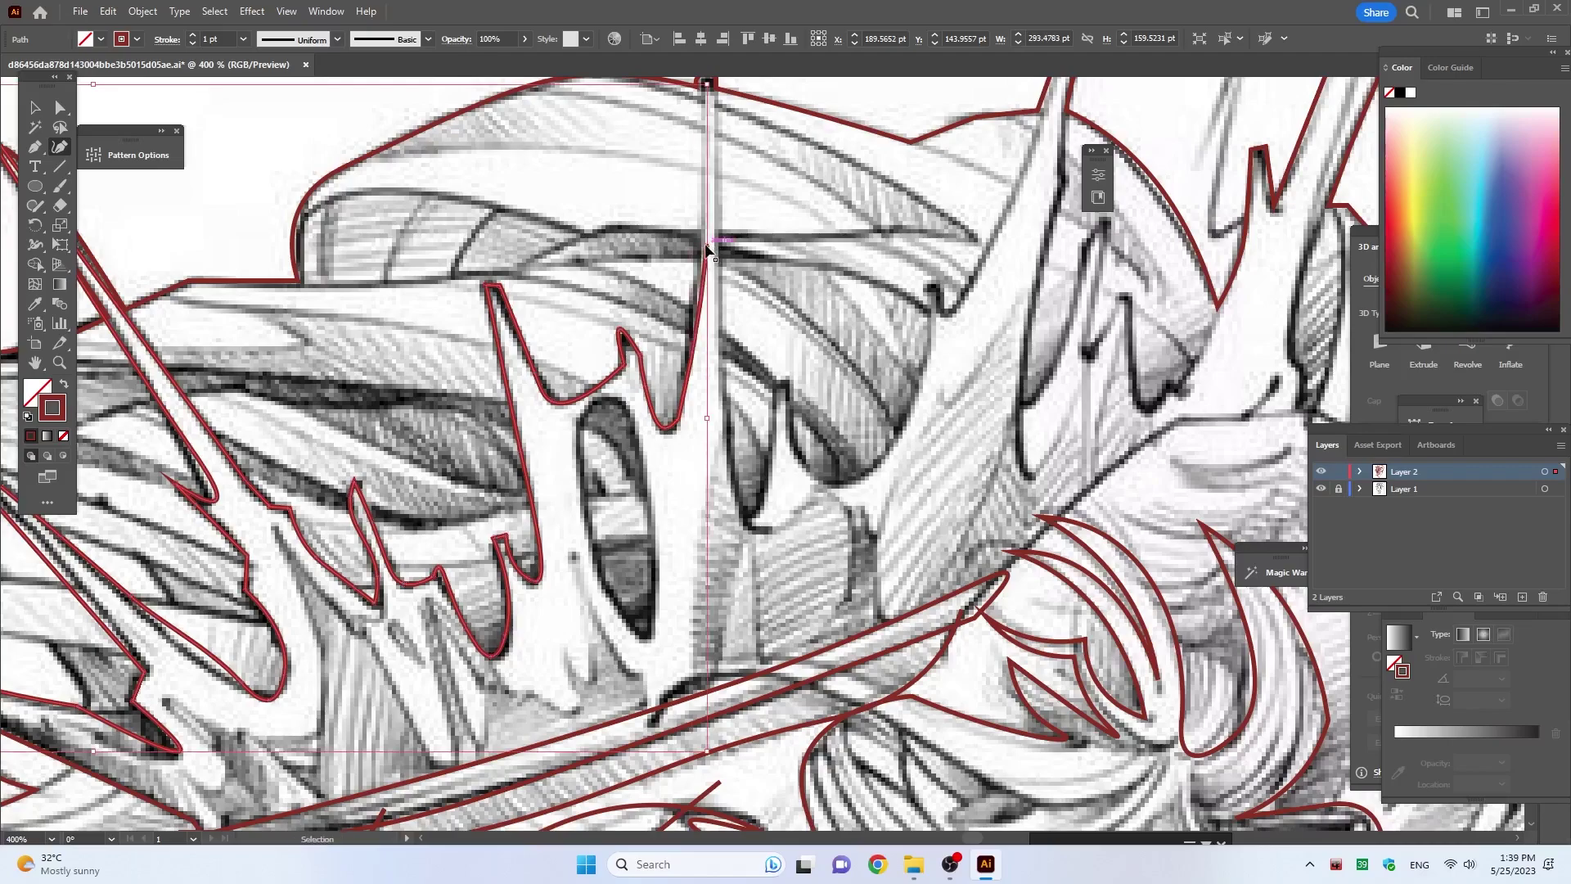
scroll(720, 229, up, 4)
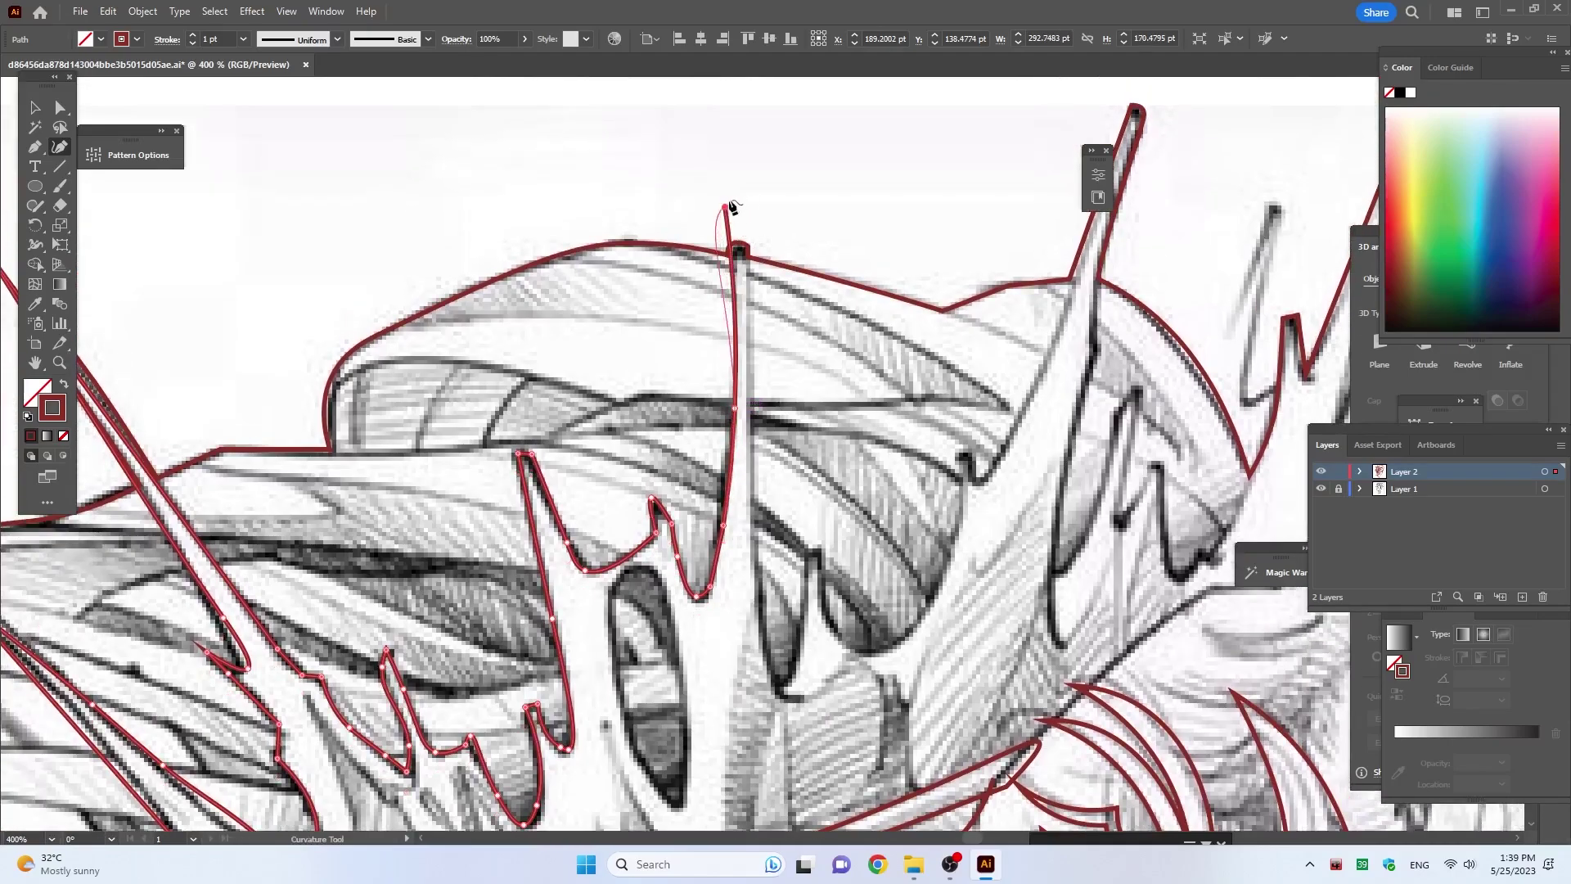
click(723, 201)
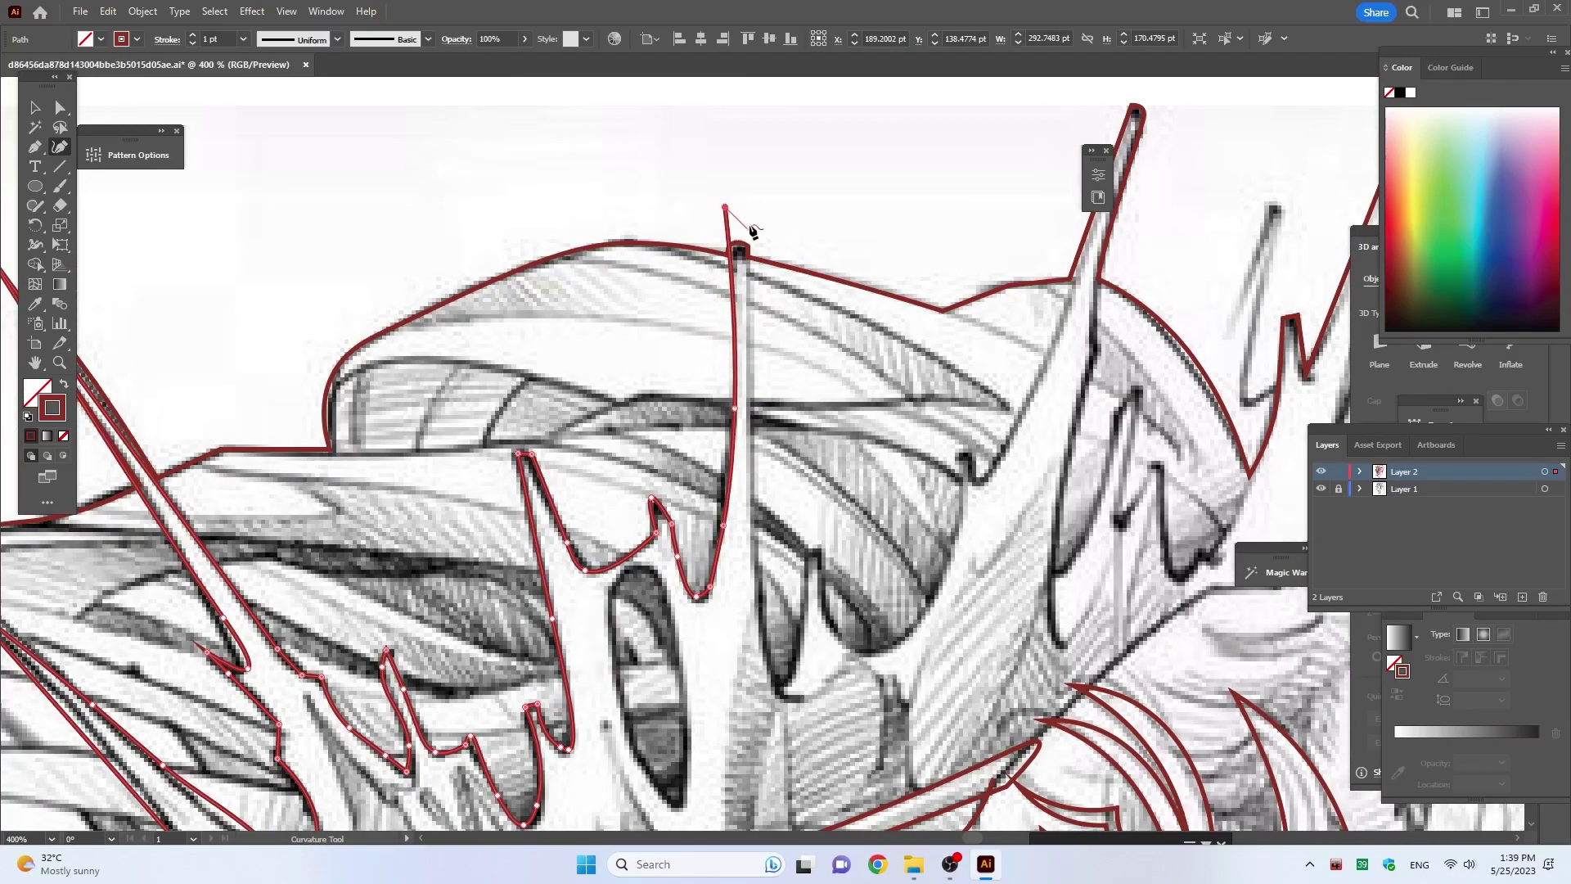
click(748, 222)
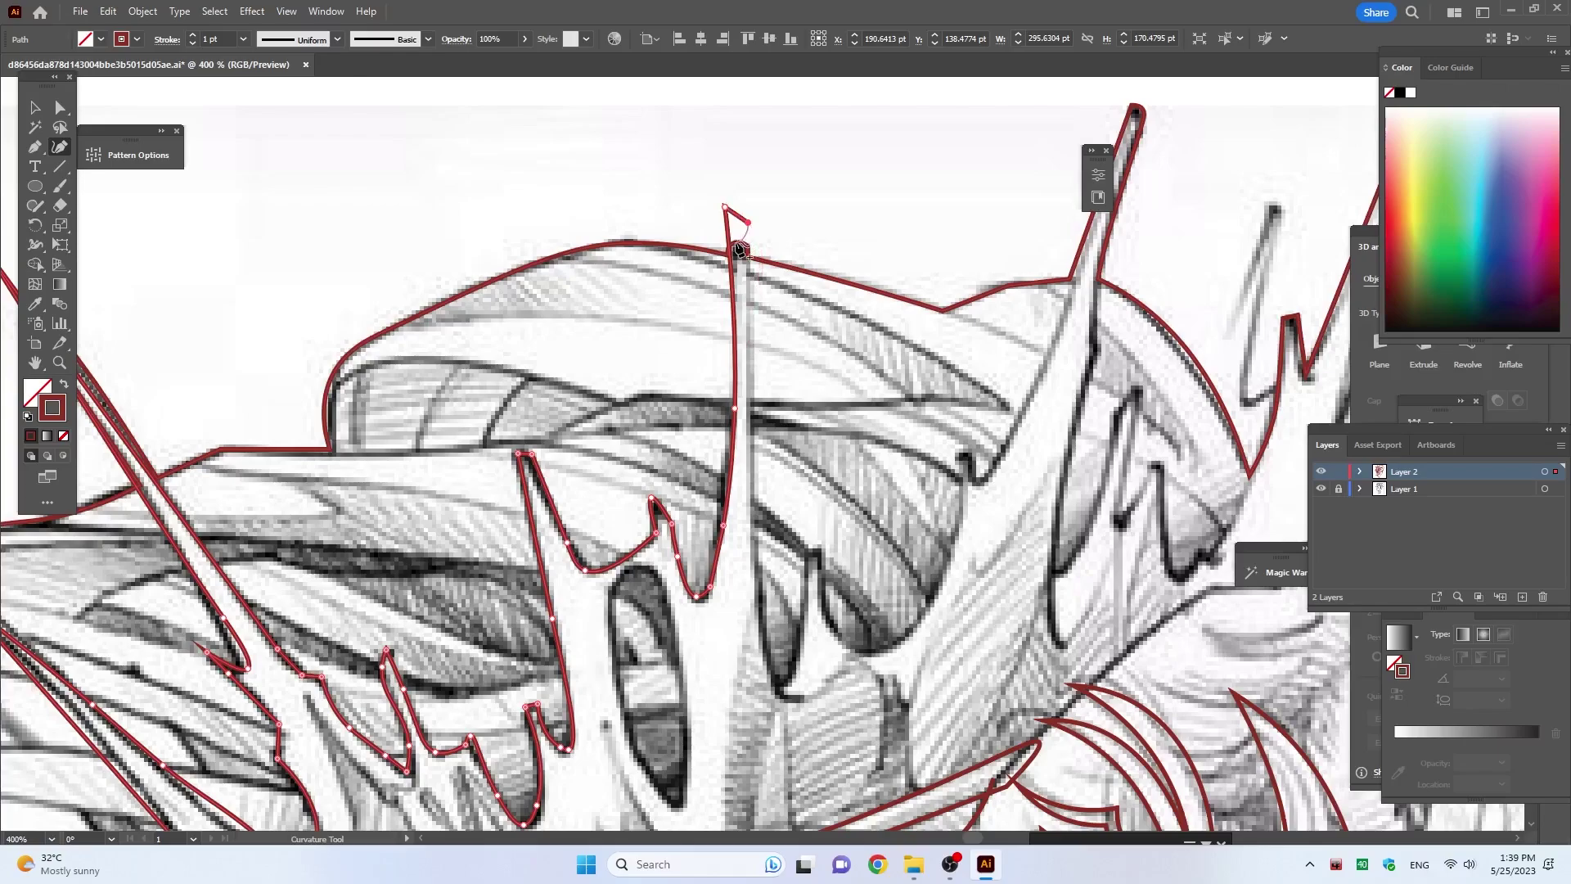
click(757, 606)
scroll(727, 540, down, 4)
click(720, 521)
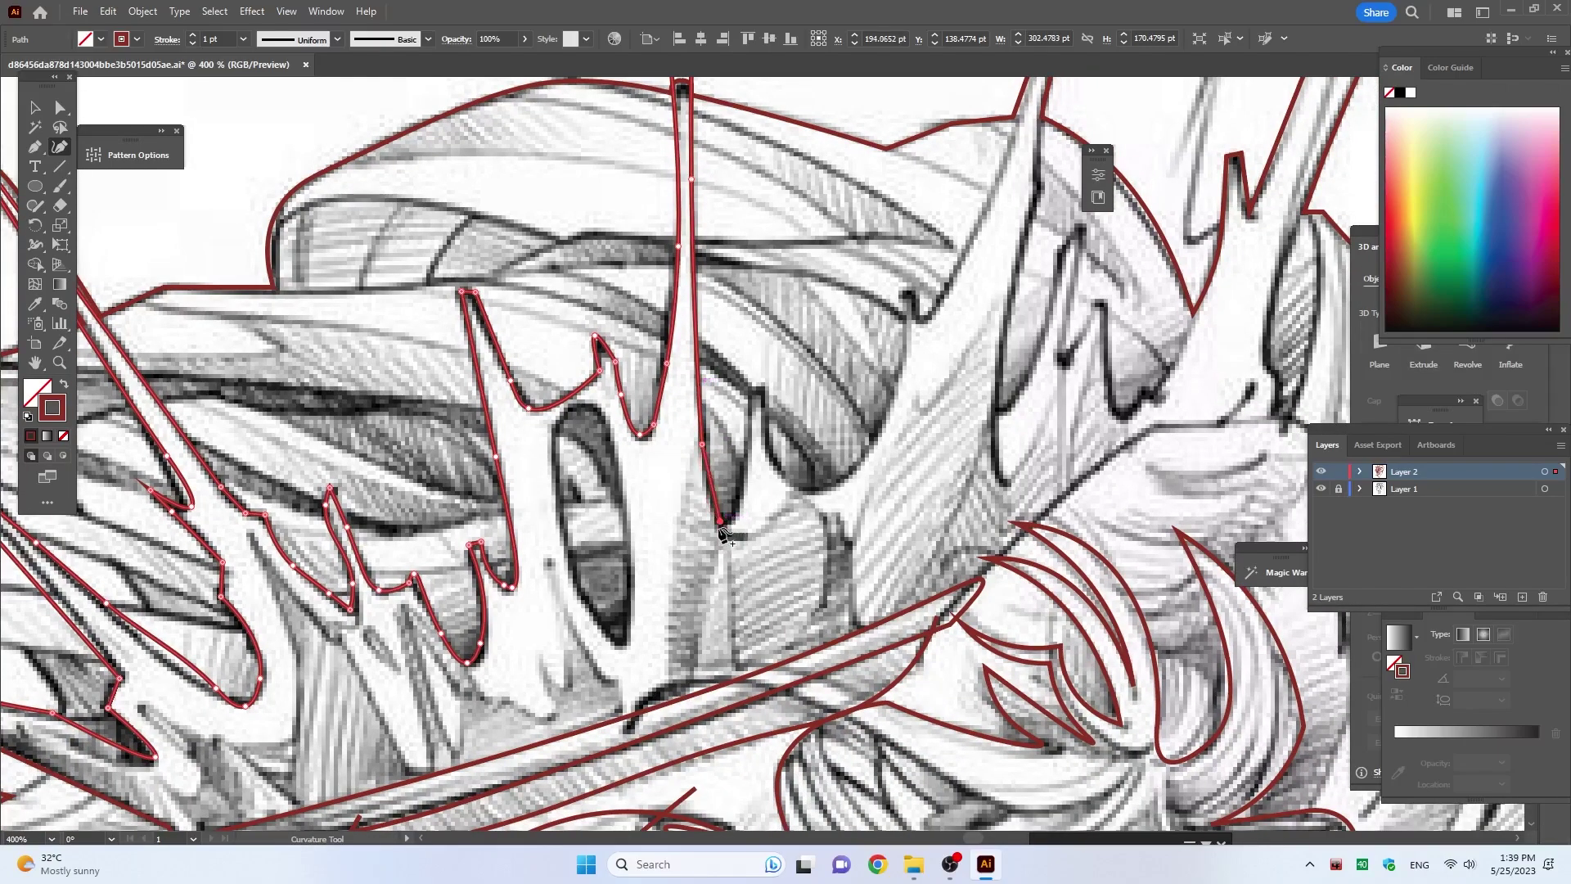
Step: Continue the crown outline along the edge down into the next notch
click(763, 385)
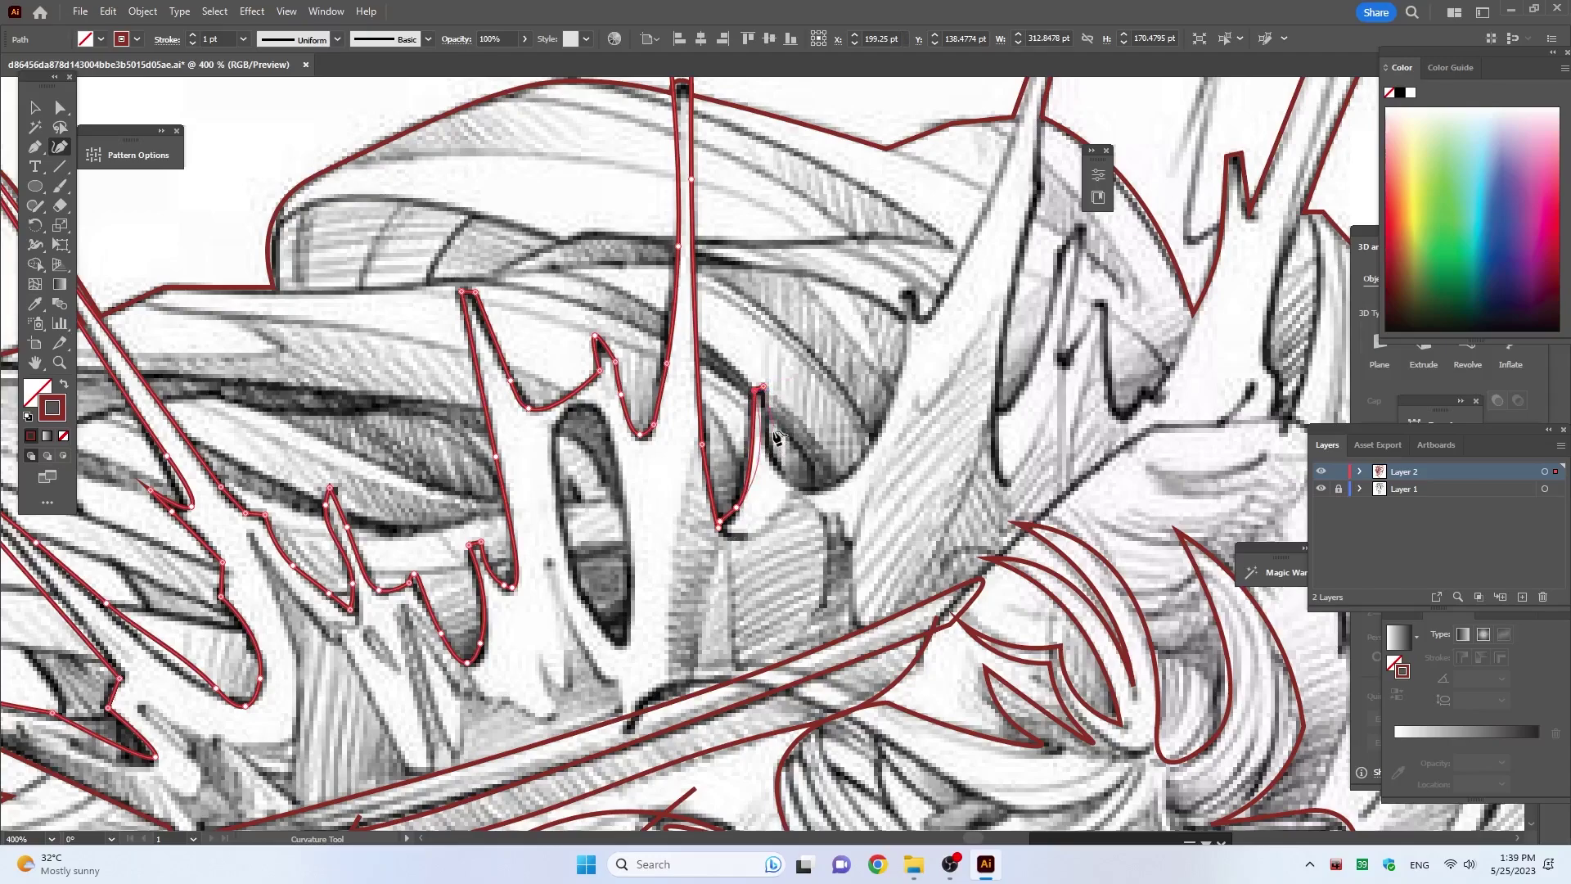
click(760, 428)
click(804, 492)
click(849, 482)
scroll(851, 482, up, 5)
scroll(851, 482, right, 4)
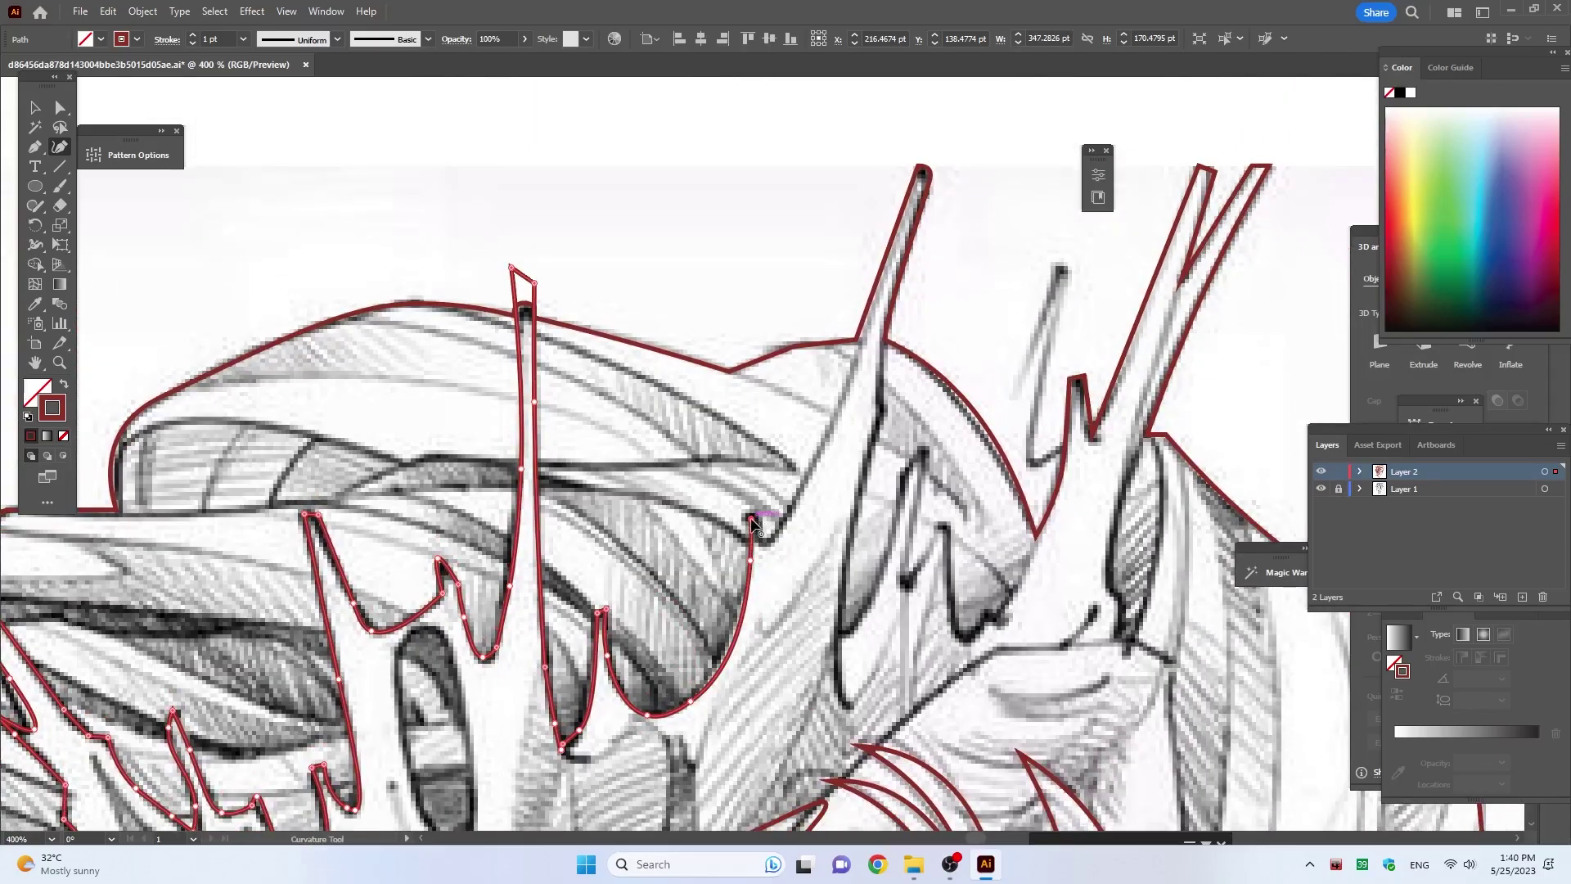
Step: Outline the tall crown spike in red, from its base over the tip and down its edges
click(790, 496)
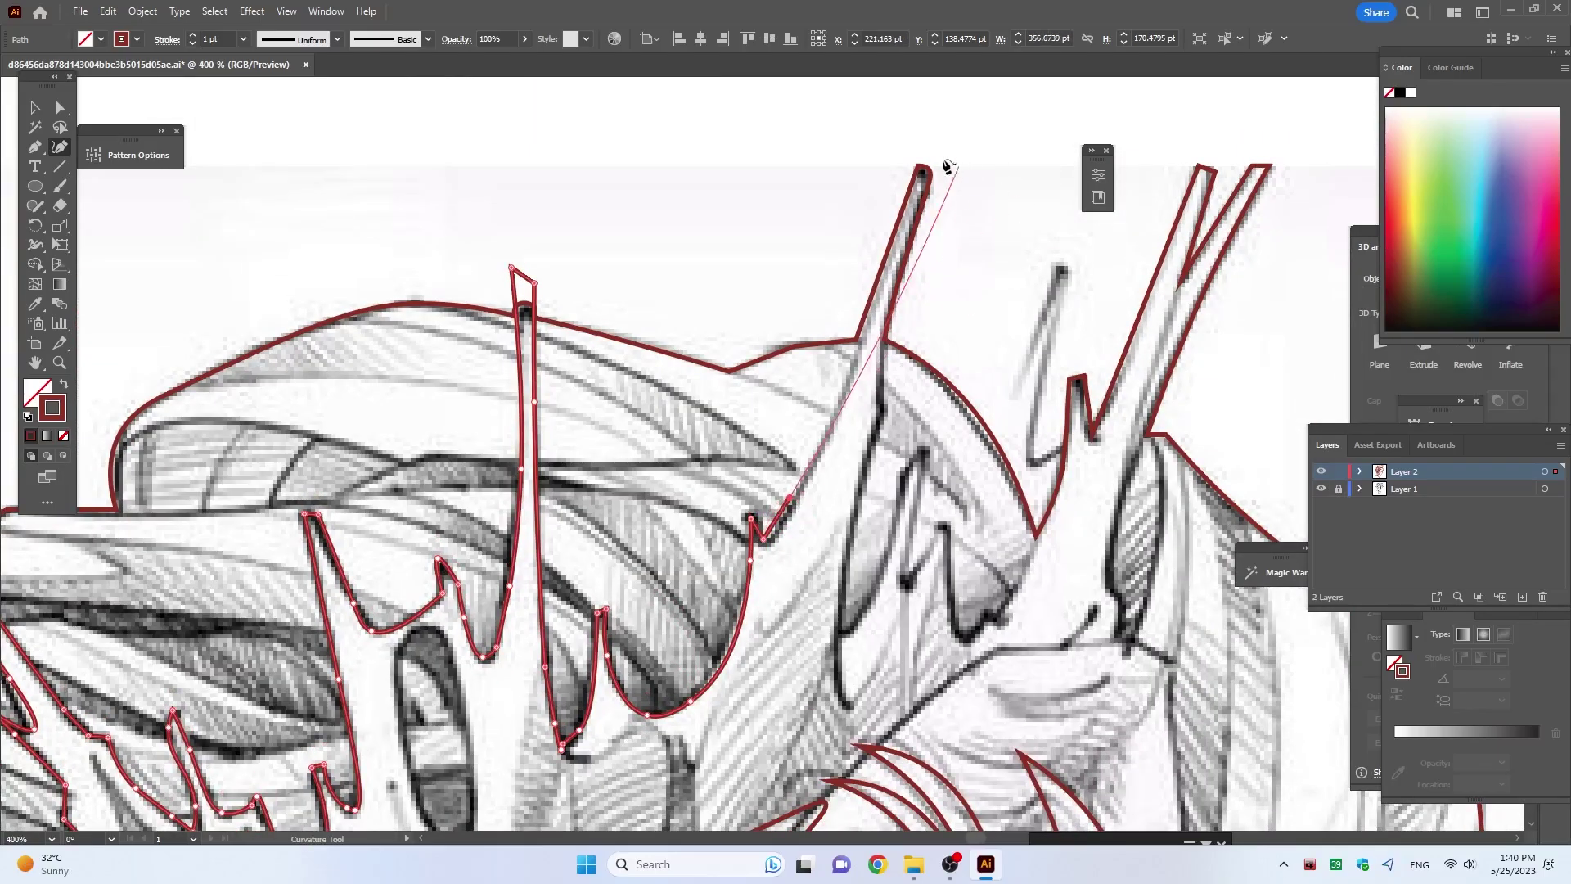
click(920, 114)
click(959, 170)
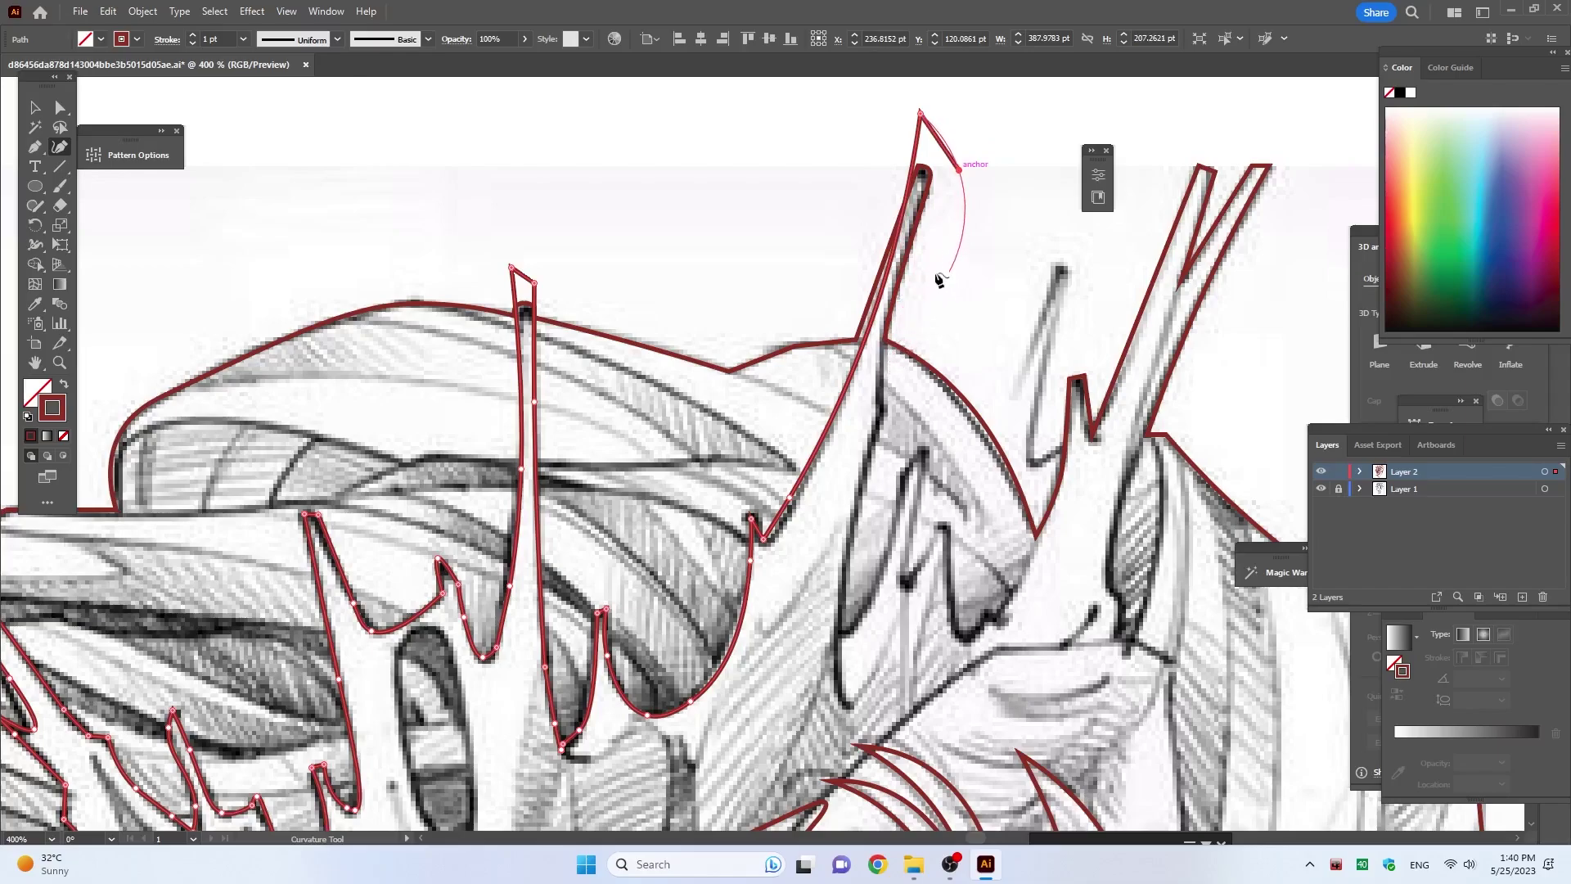
click(874, 425)
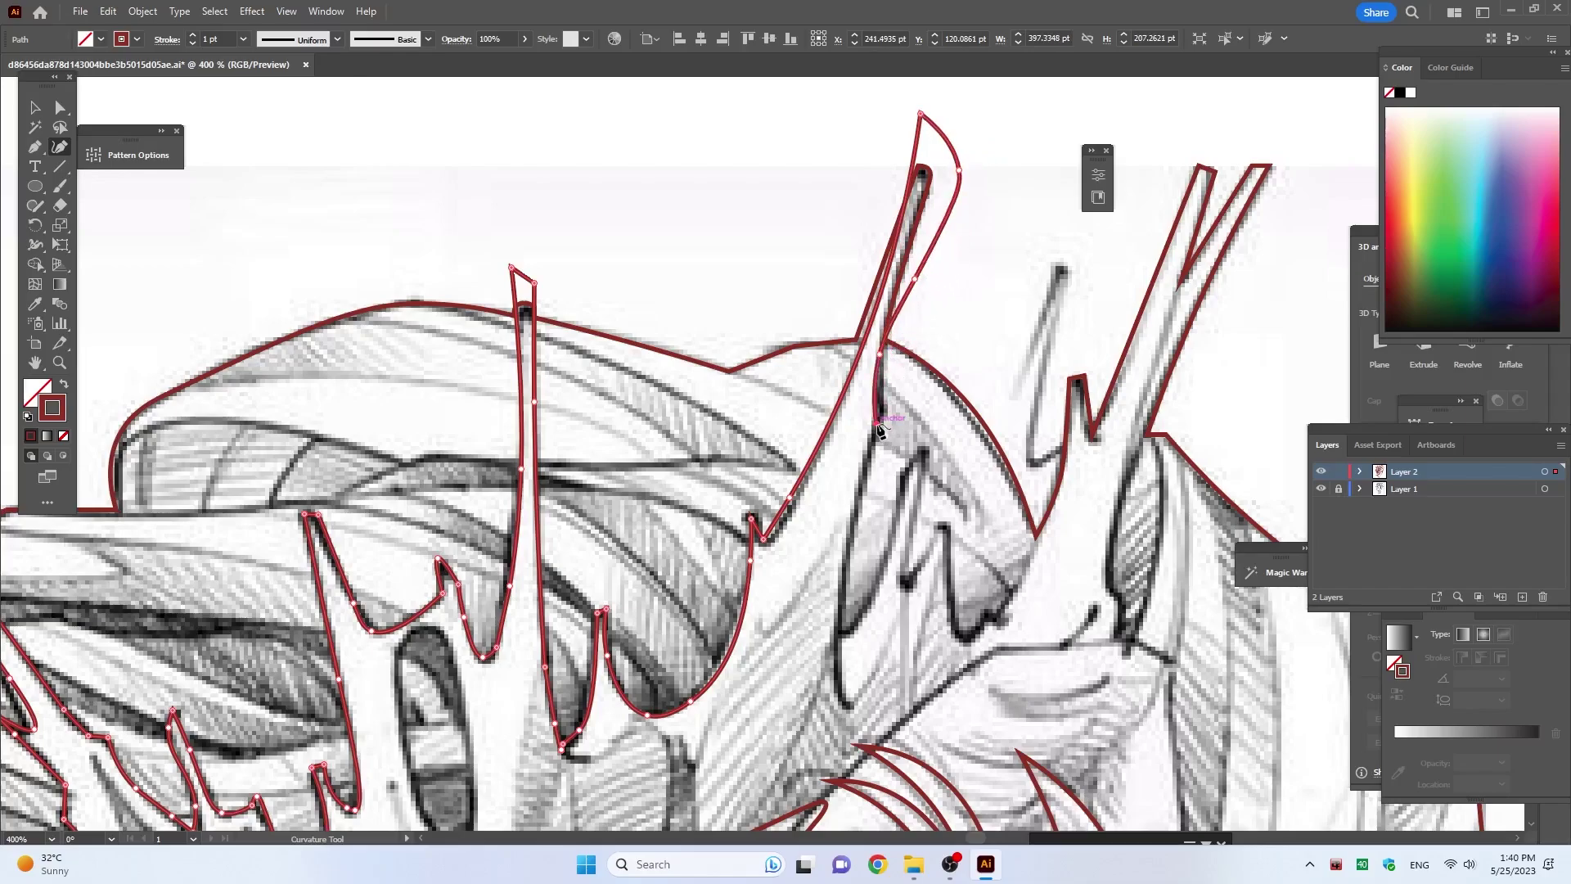
scroll(874, 426, down, 5)
scroll(875, 426, right, 3)
click(726, 311)
click(714, 413)
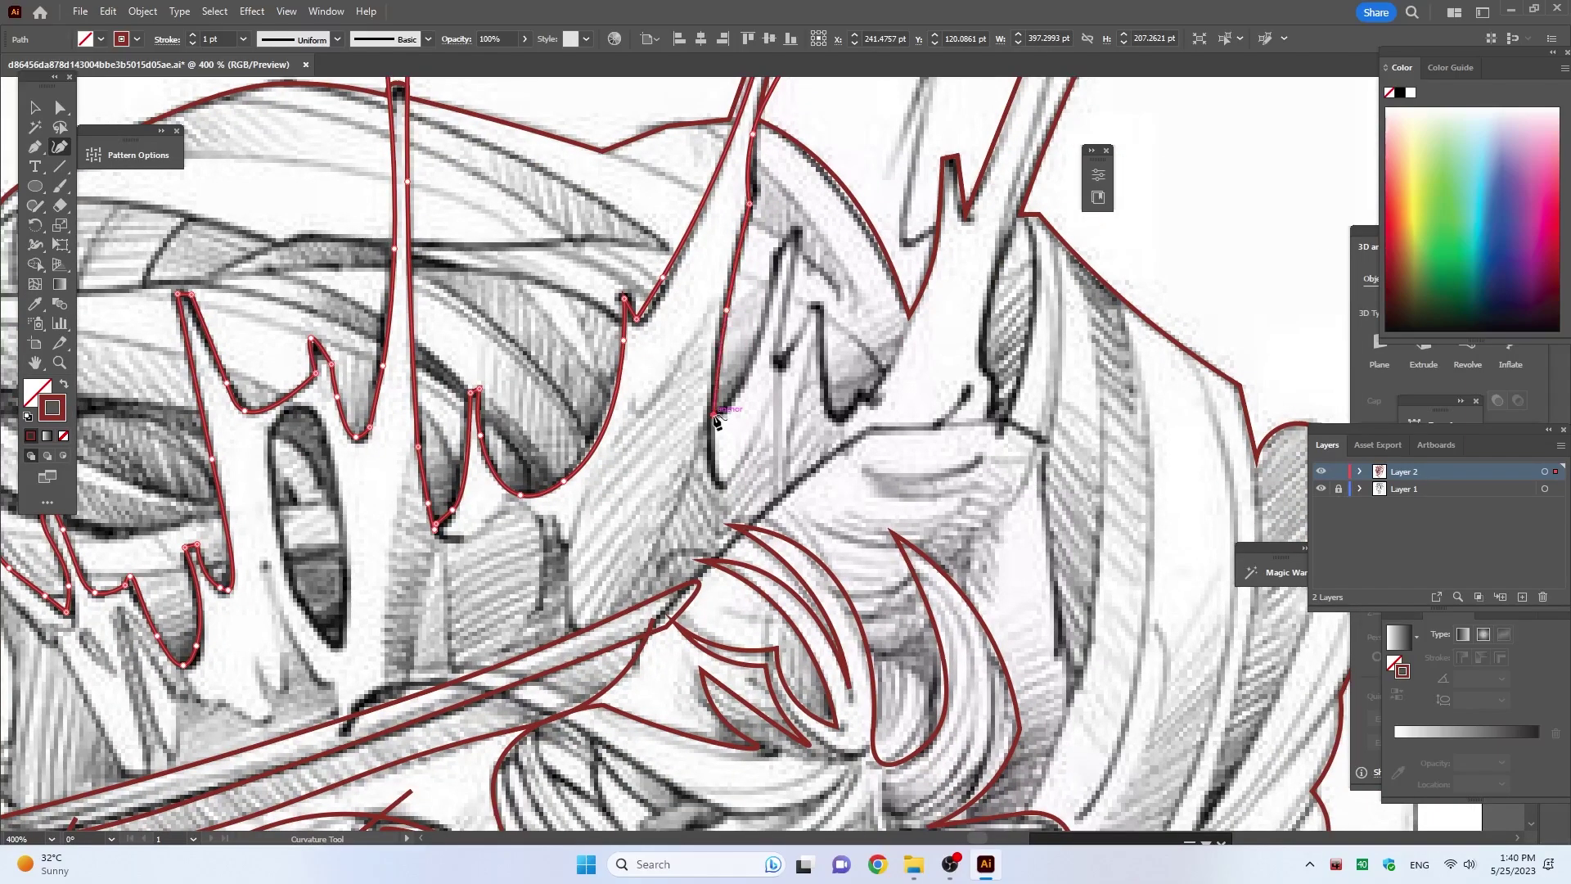
Step: Trace the next crown point and the notch between points, then end the crown outline
click(753, 362)
click(775, 255)
click(797, 229)
click(775, 361)
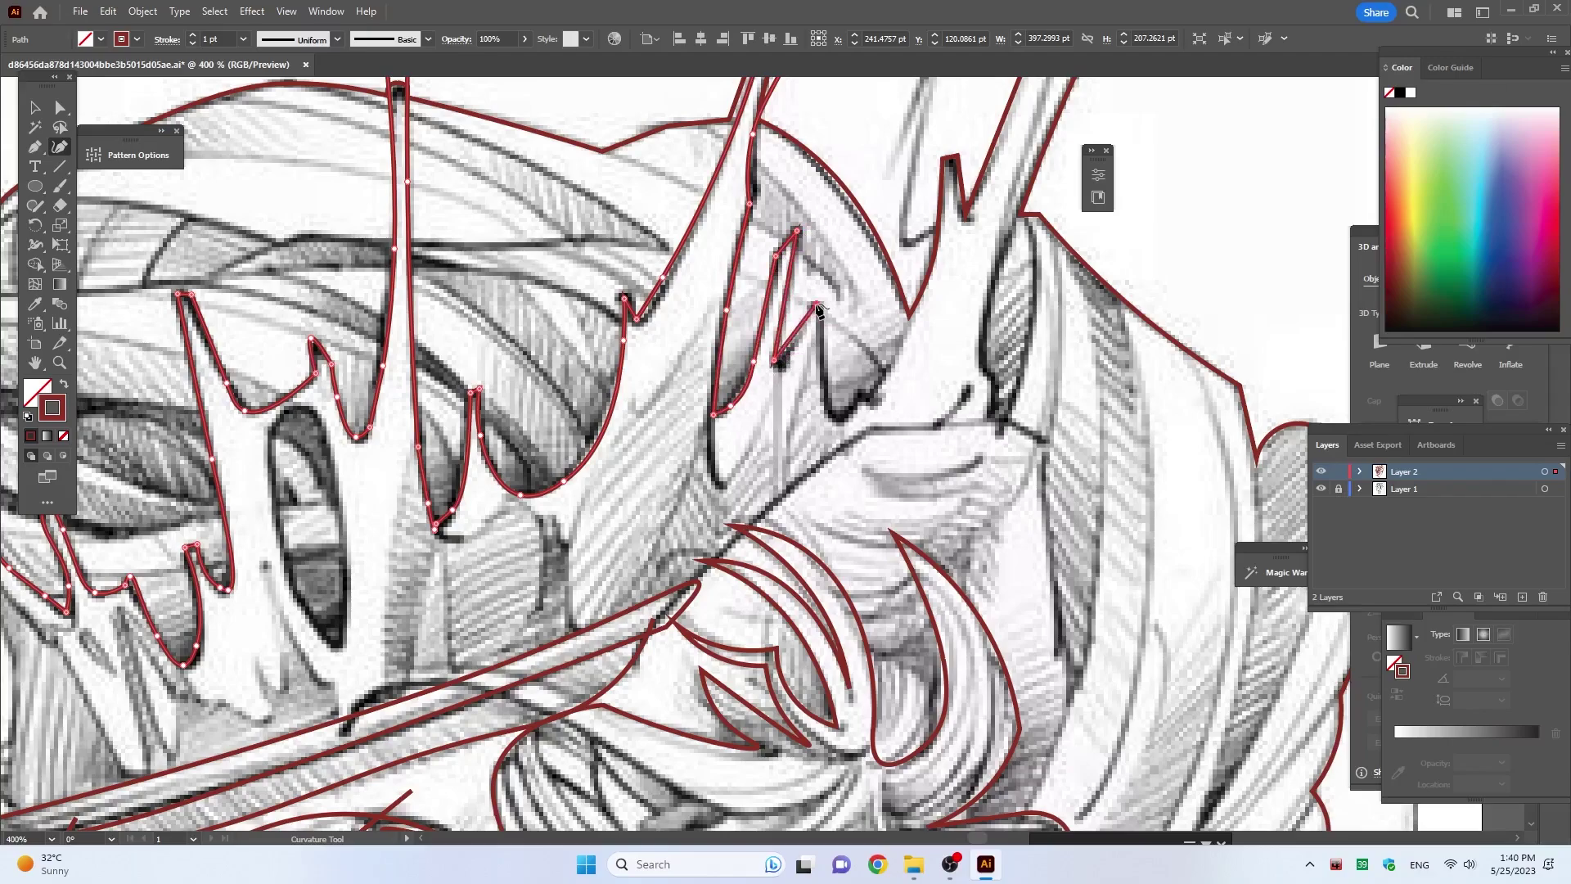
click(826, 406)
click(856, 403)
click(872, 389)
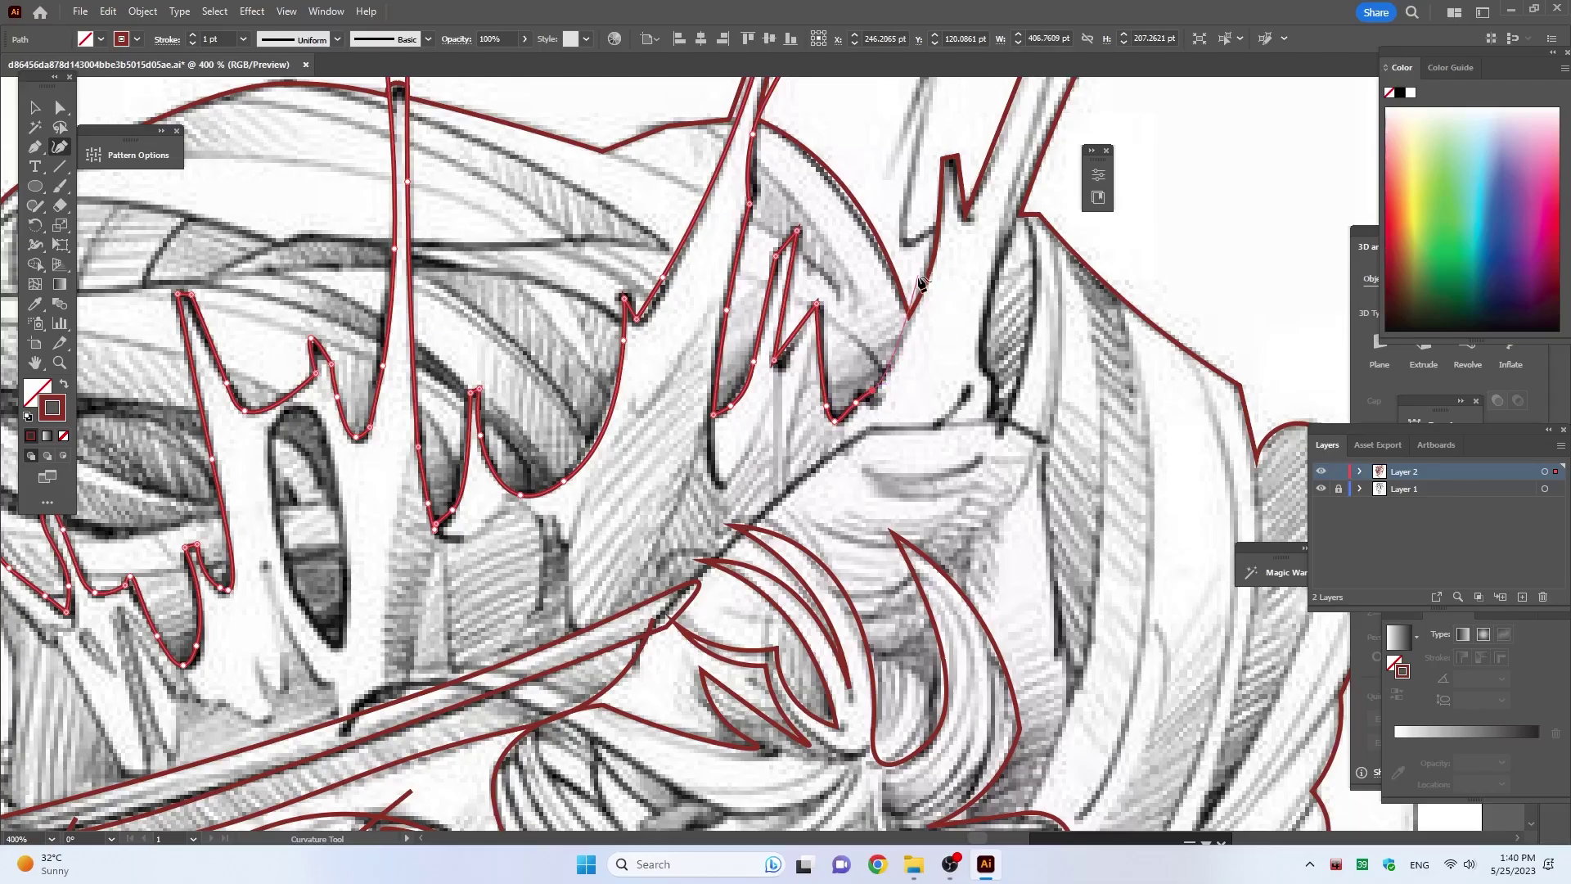
click(921, 276)
scroll(765, 385, down, 5)
scroll(765, 384, up, 4)
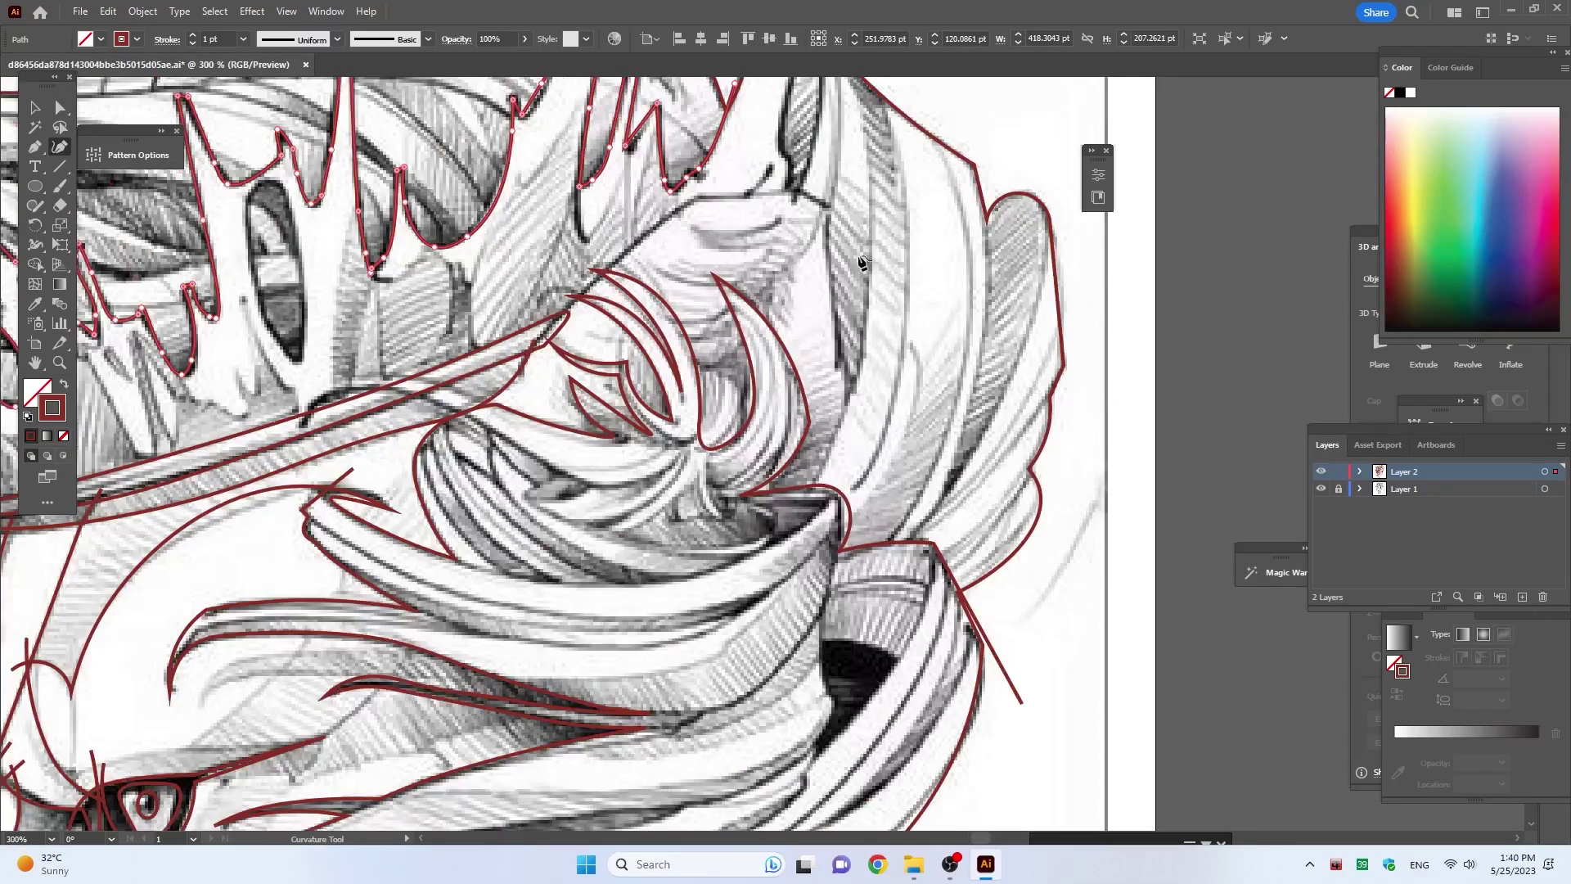
click(730, 375)
key(Escape)
Step: Draw a separate red line down and back up the rightmost crown prong's edge
click(813, 427)
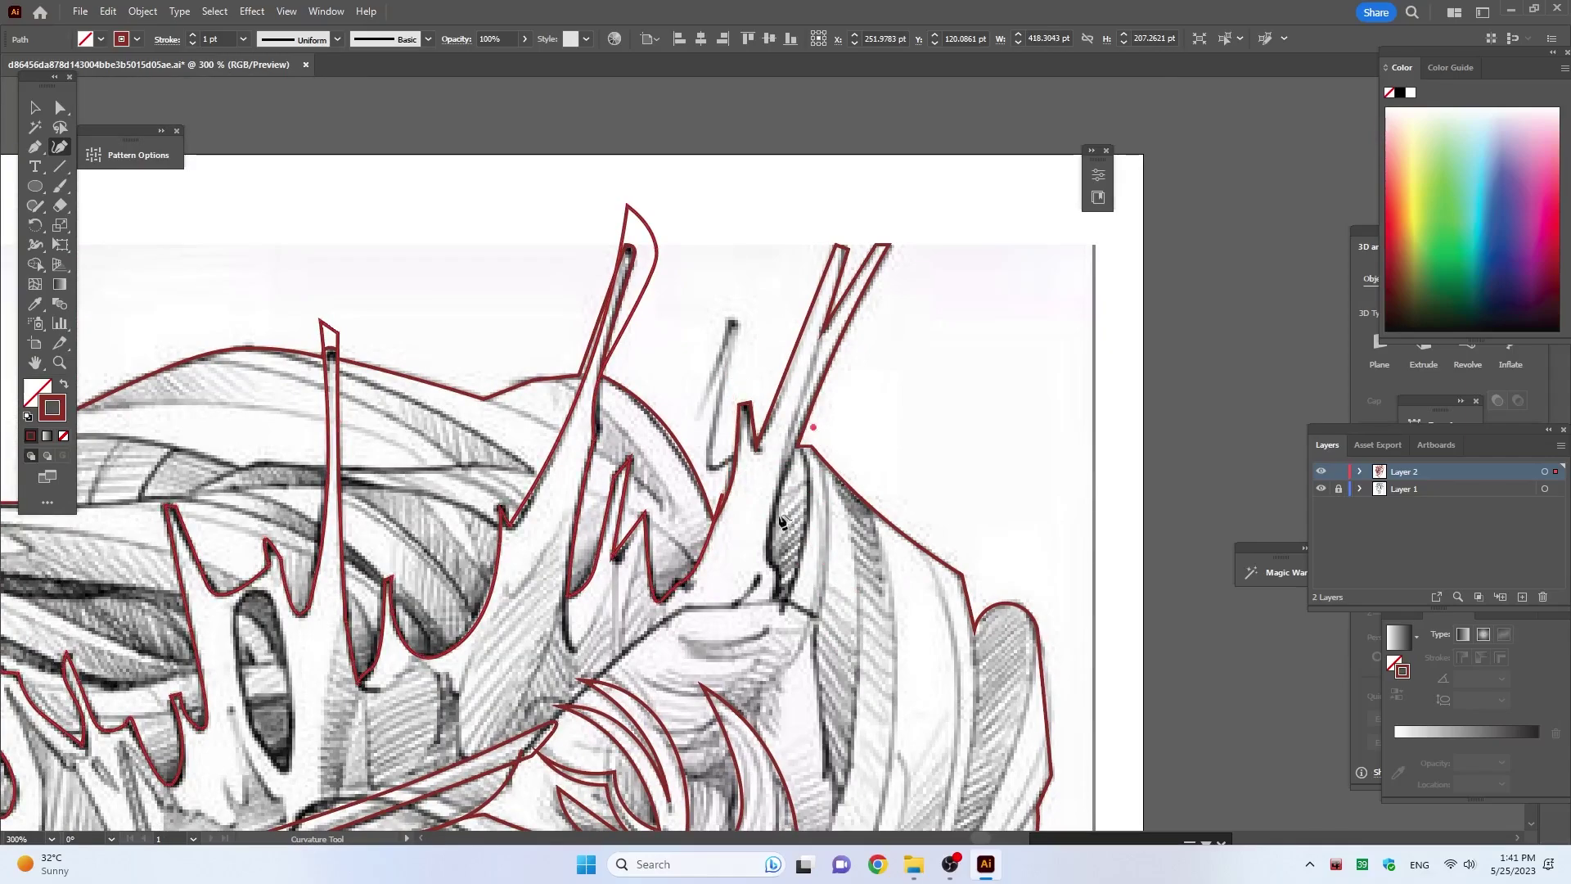
click(777, 485)
click(771, 558)
click(775, 601)
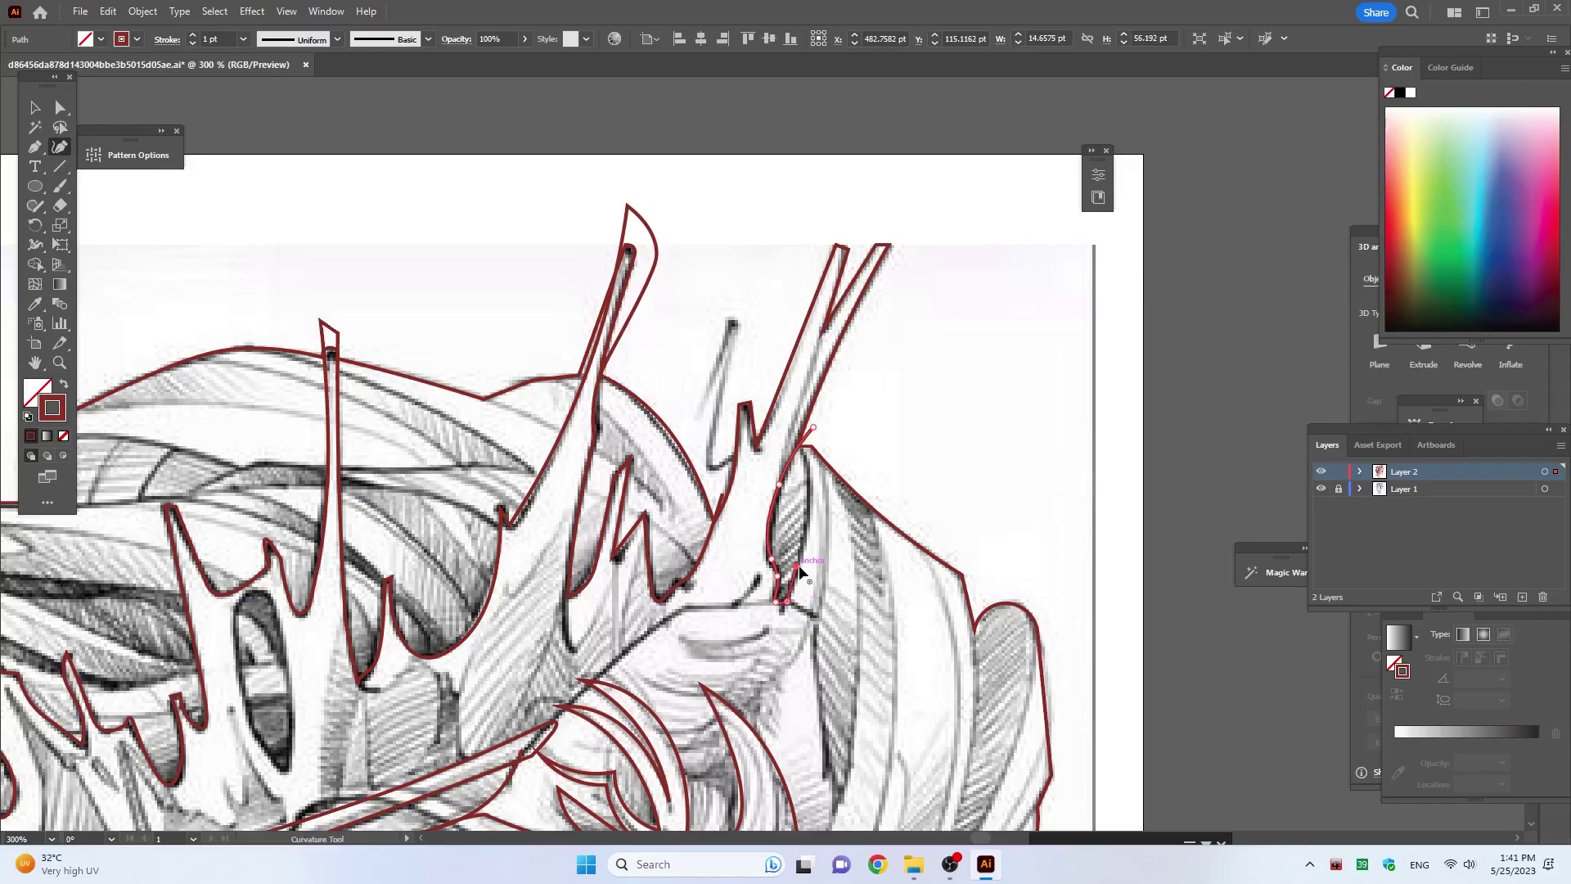
click(796, 565)
click(788, 421)
scroll(832, 401, down, 3)
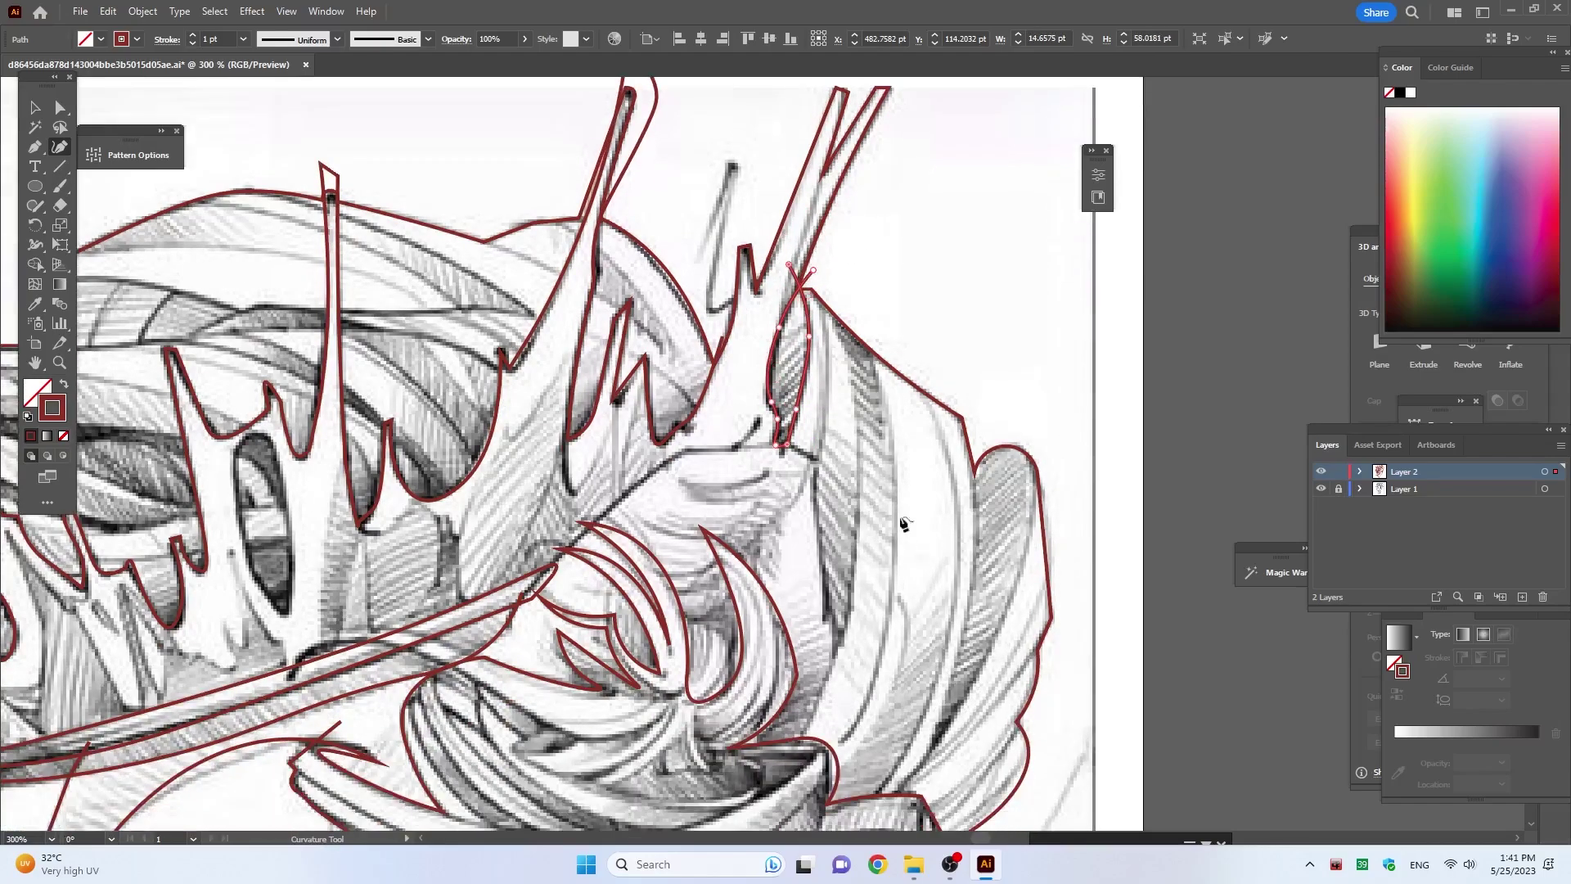
scroll(883, 434, down, 5)
scroll(654, 409, up, 5)
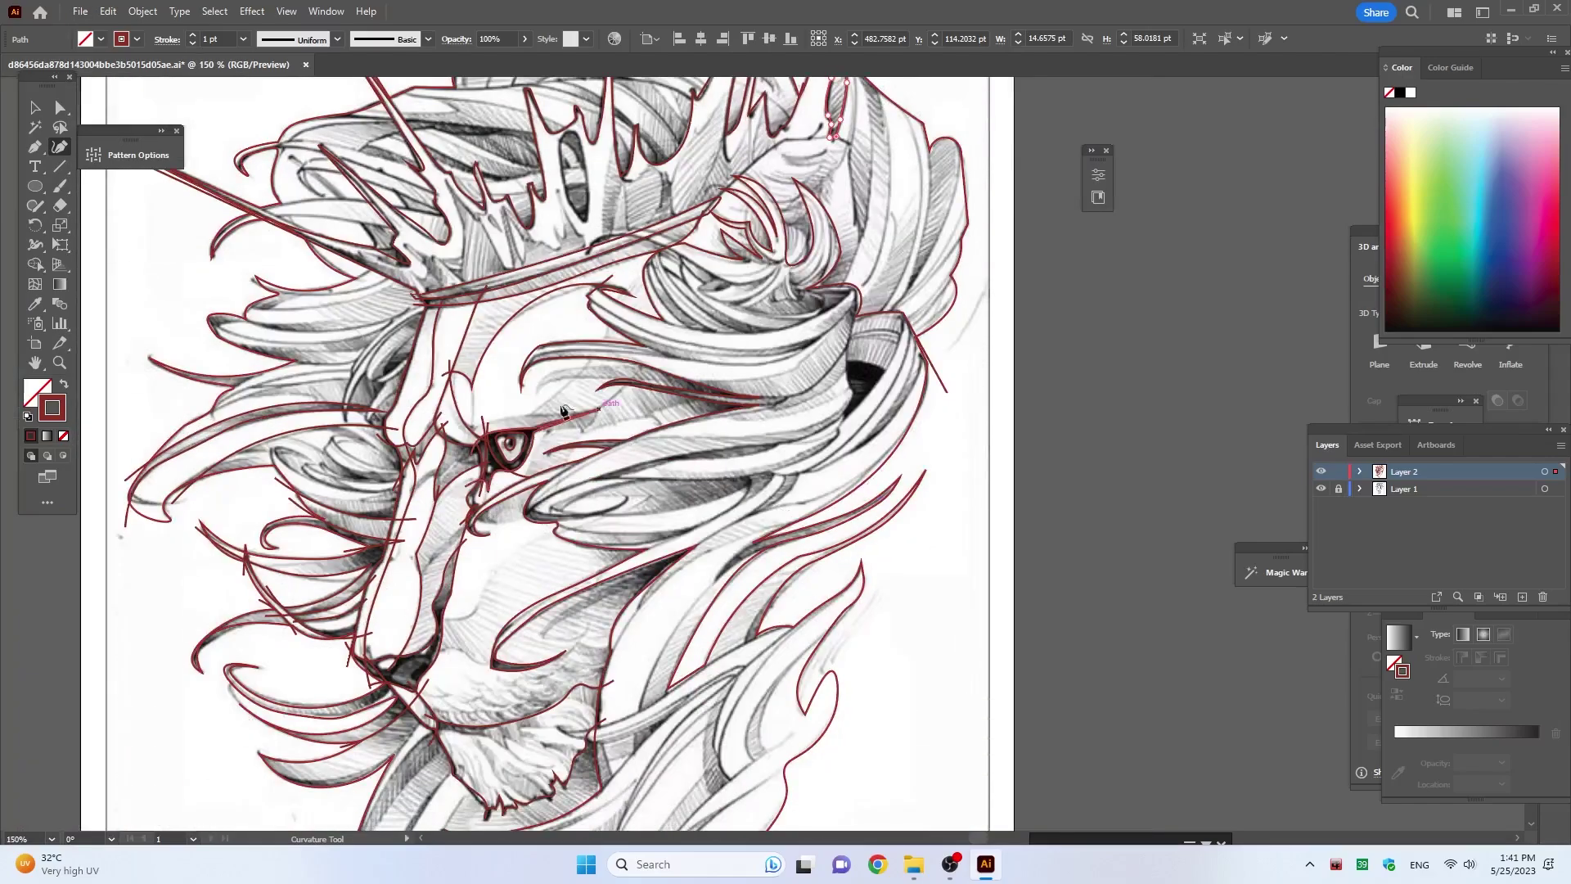
Step: Trace a red contour path around the lion's eye
scroll(494, 285, up, 5)
click(440, 257)
click(434, 386)
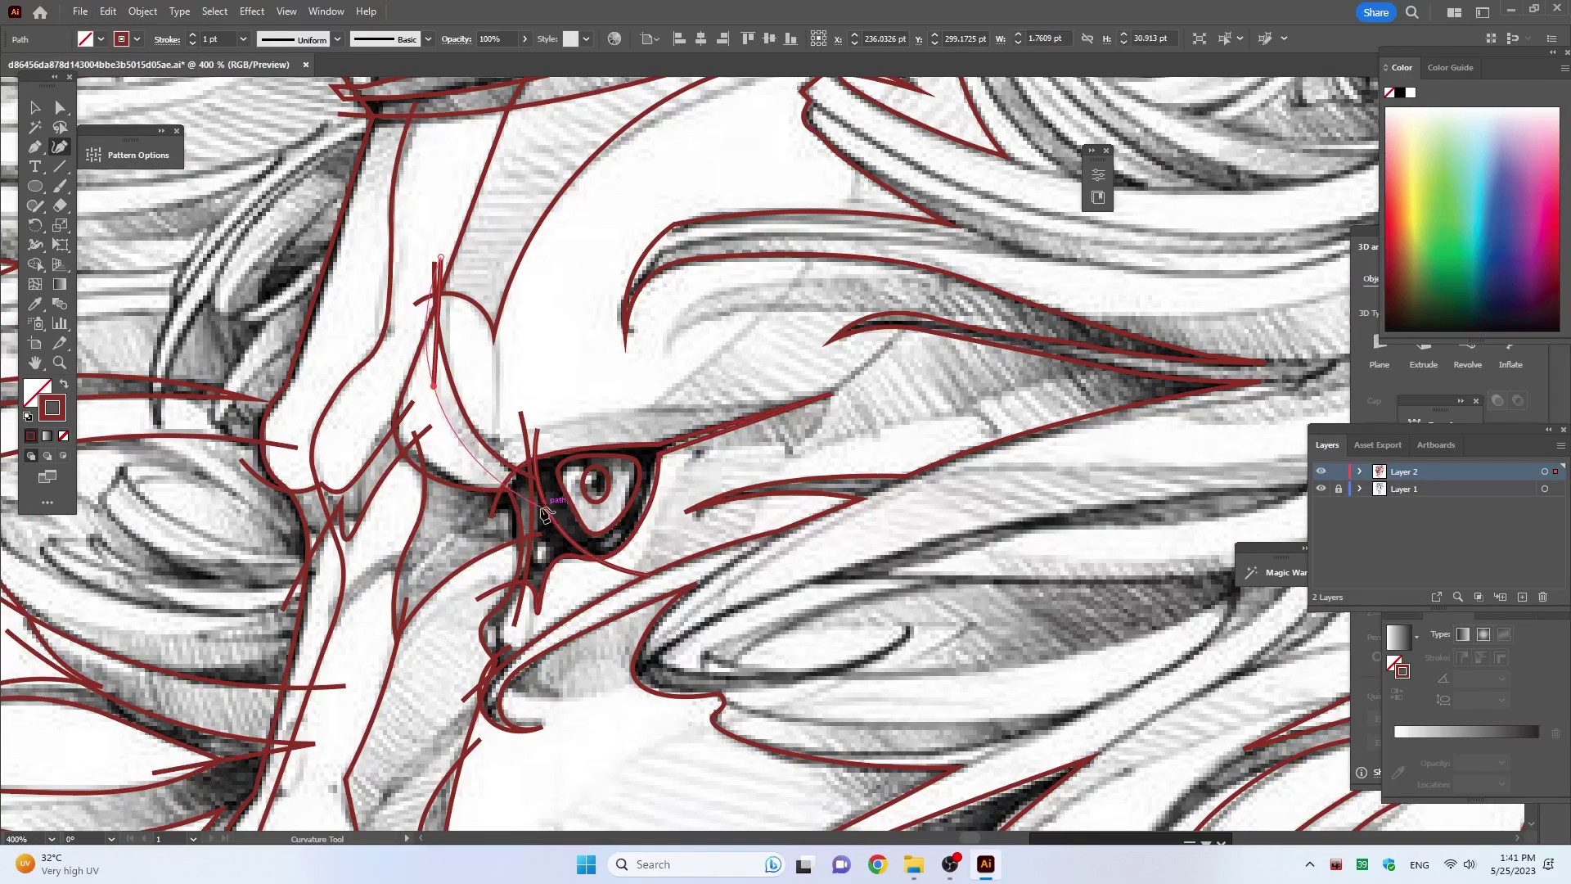
click(519, 491)
click(574, 411)
key(Escape)
Step: Draw a red line along the upper eyelid
click(462, 469)
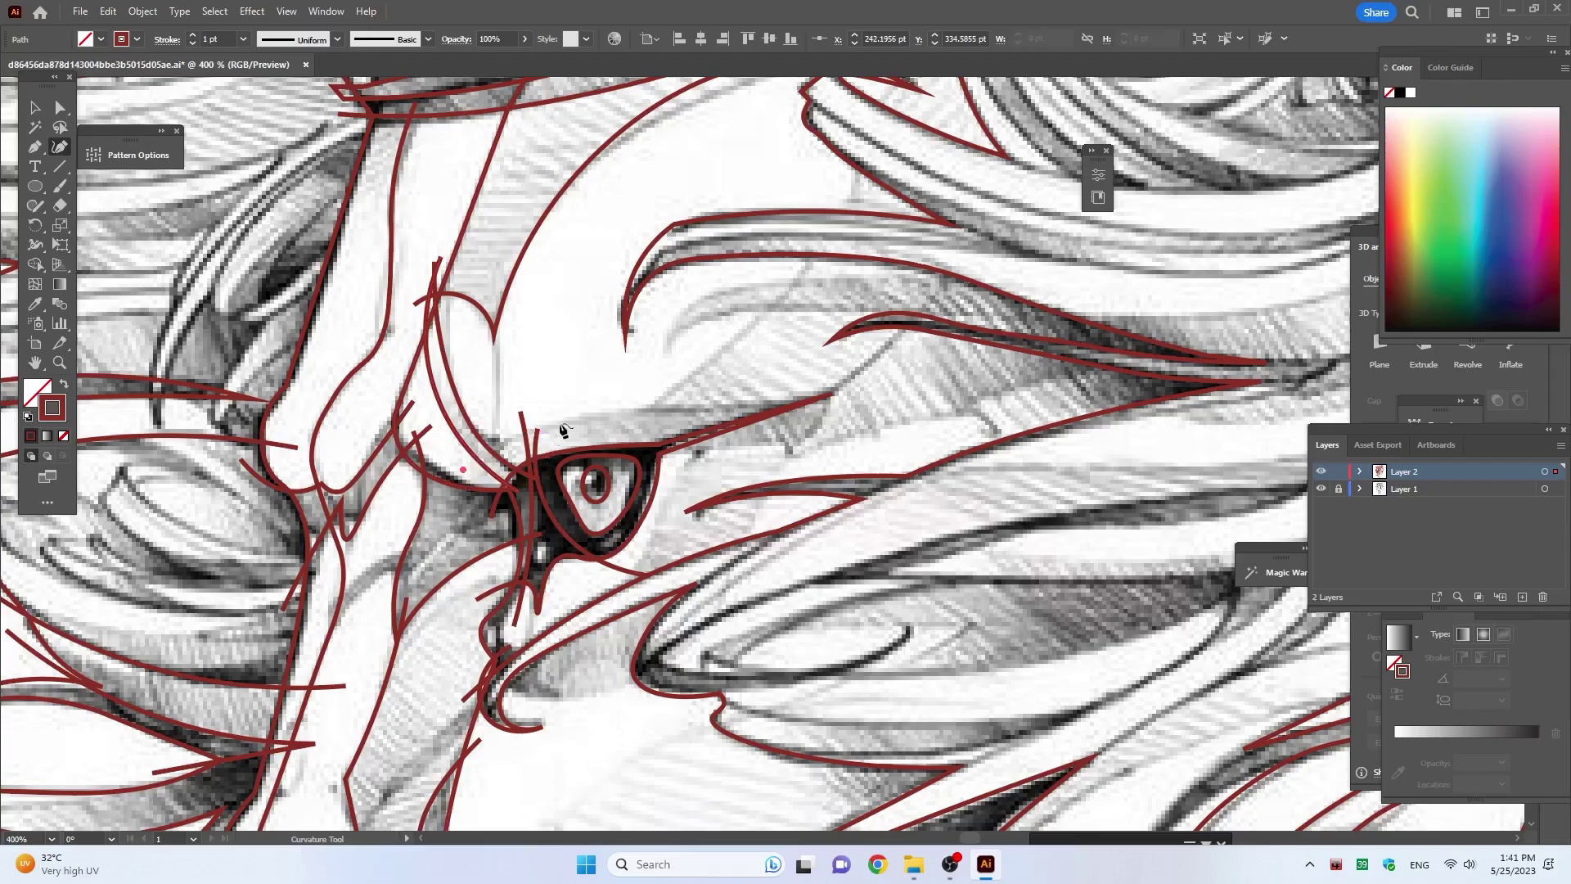
click(550, 427)
click(701, 409)
click(864, 393)
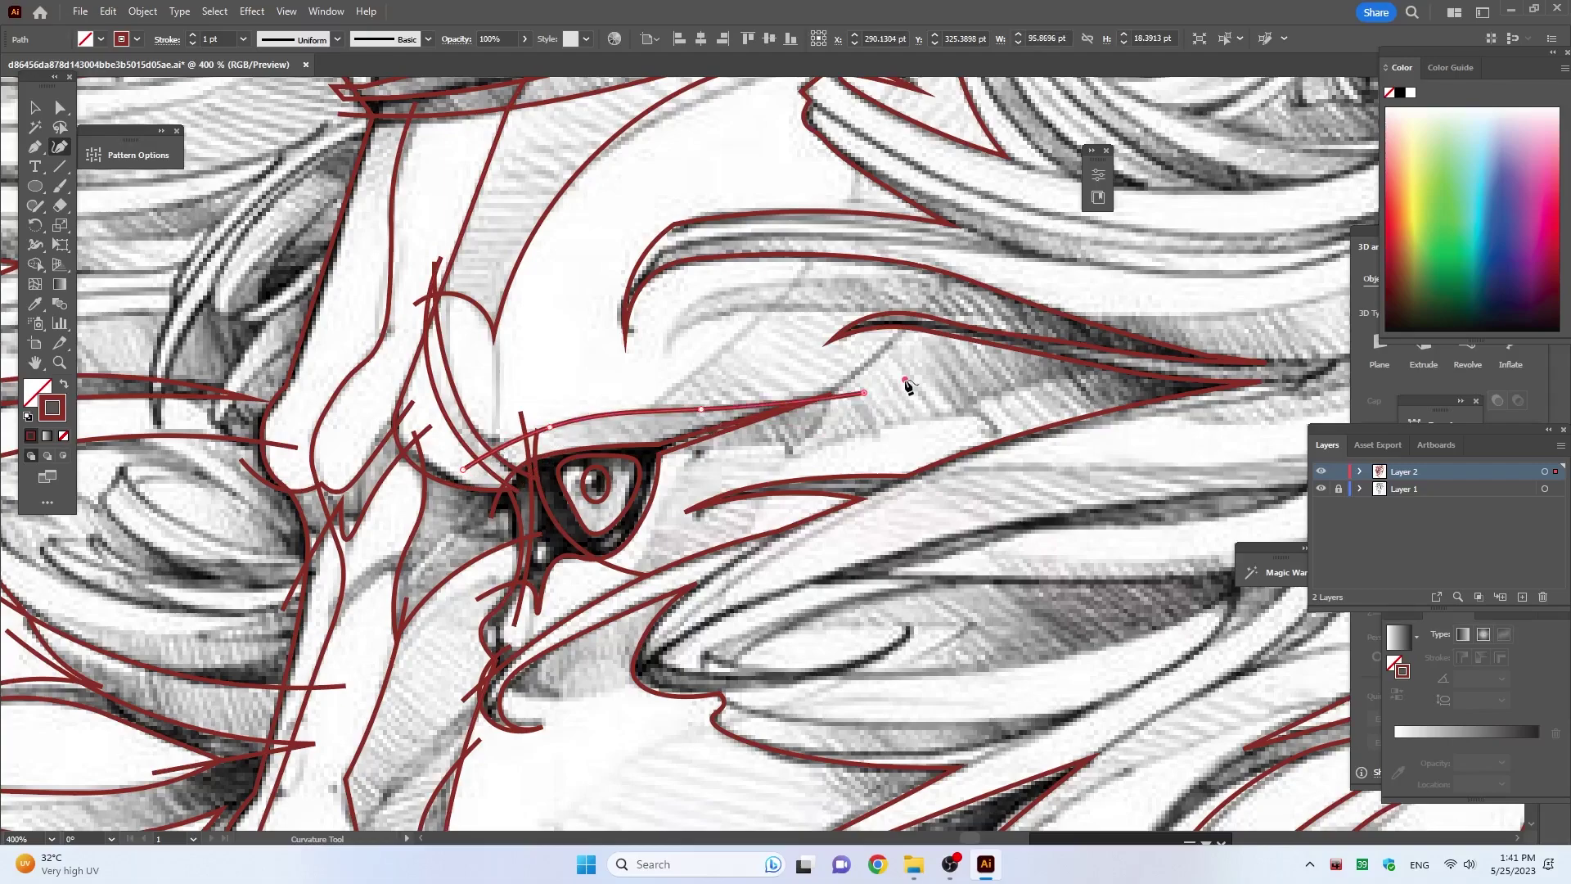
key(Escape)
Step: Add a short red line beside the eye running down past it
click(489, 280)
click(496, 386)
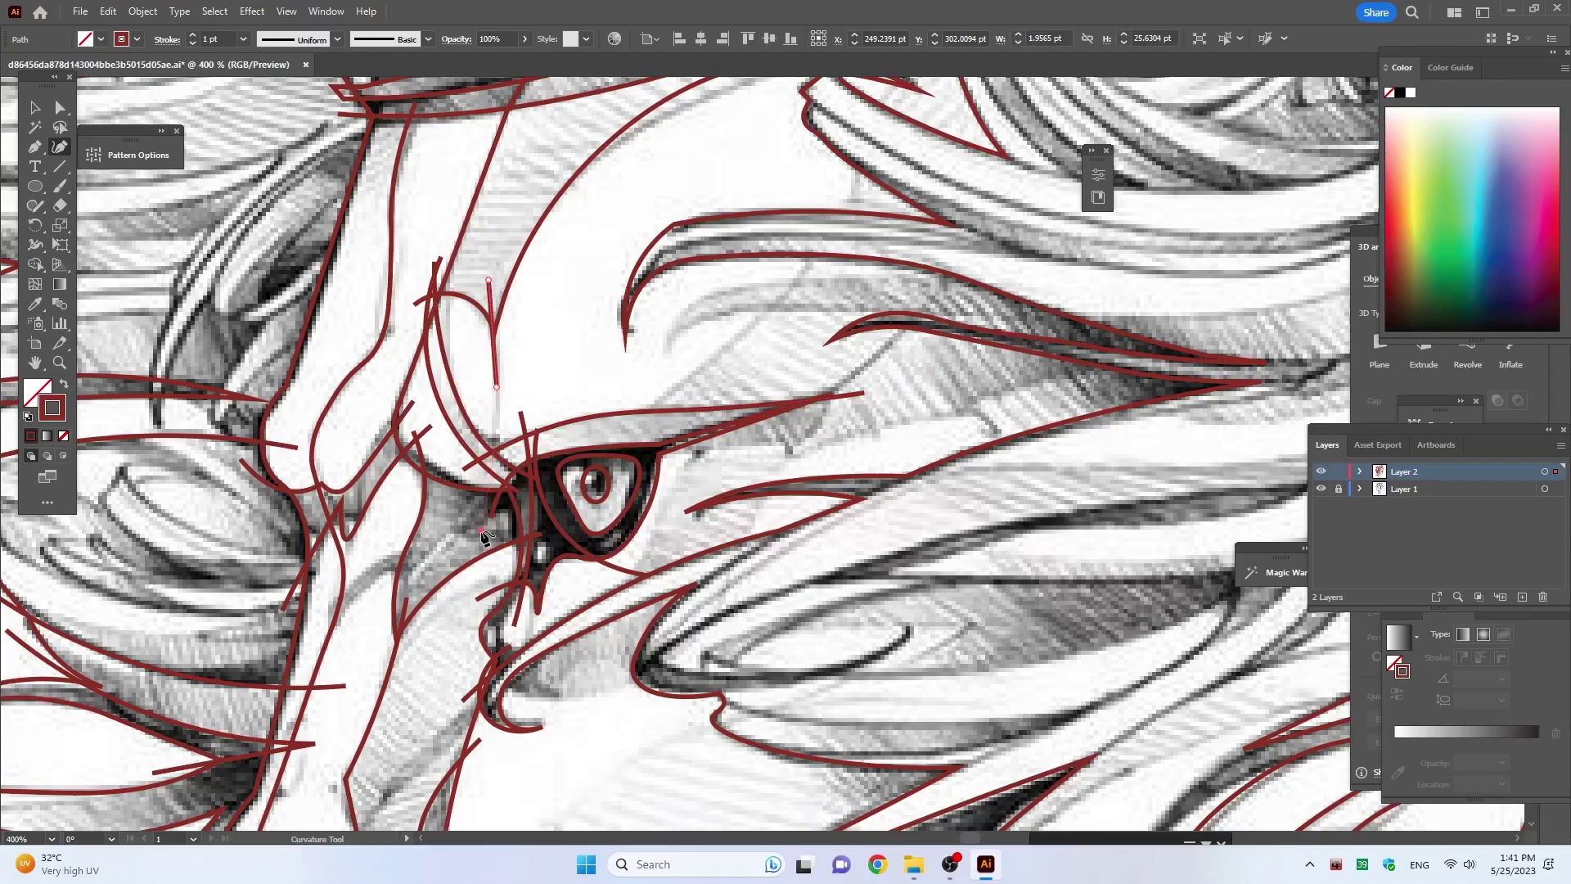
click(482, 531)
key(Escape)
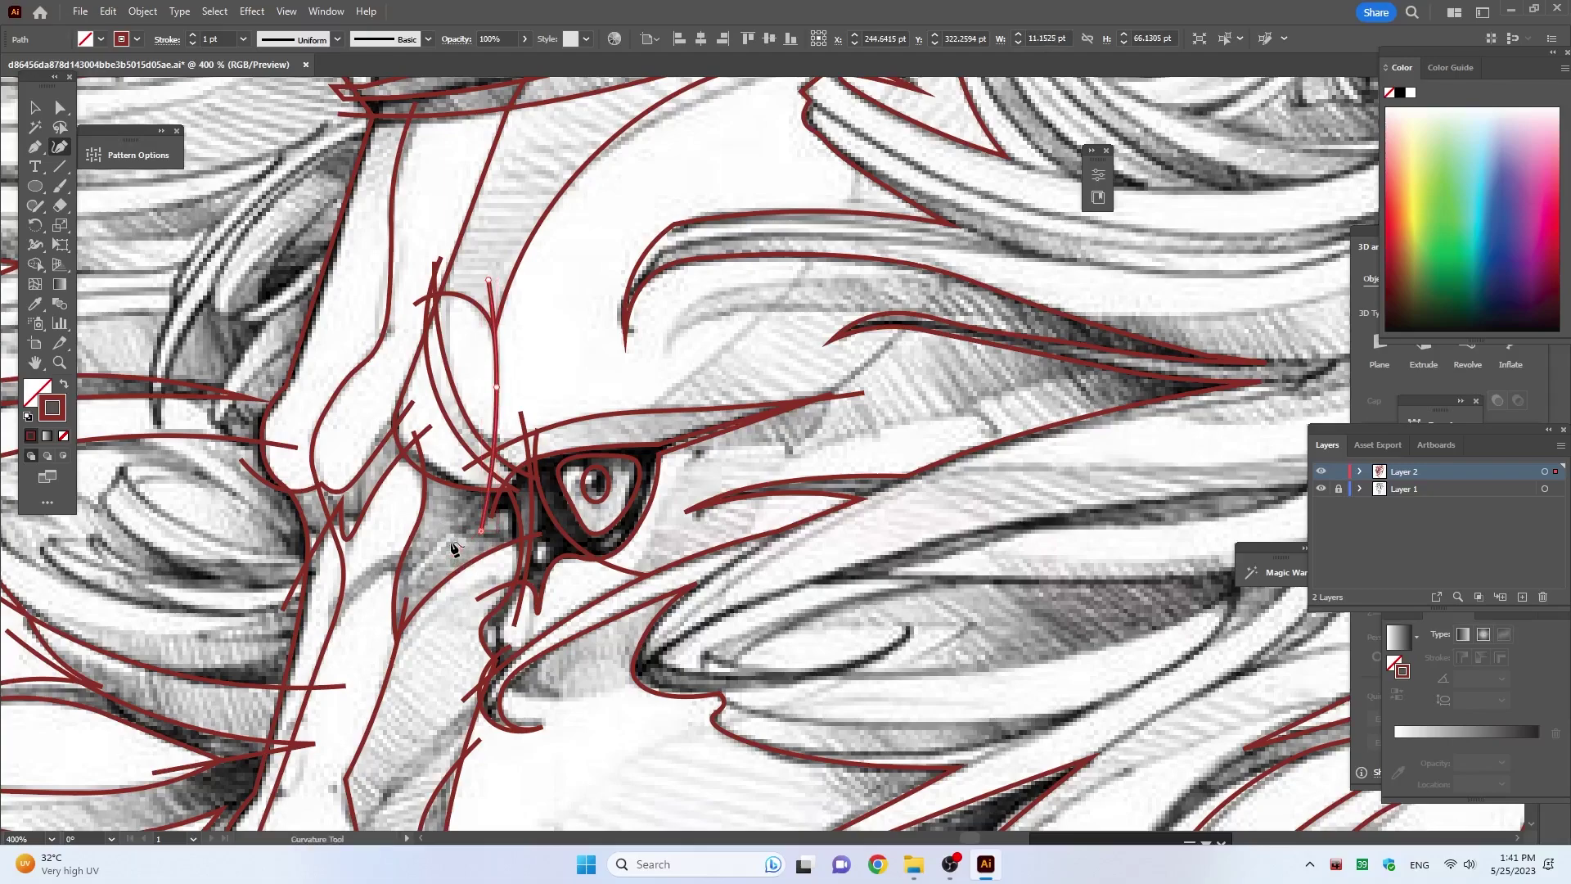
Step: Draw a long red fur line running toward the eye
click(862, 156)
click(747, 326)
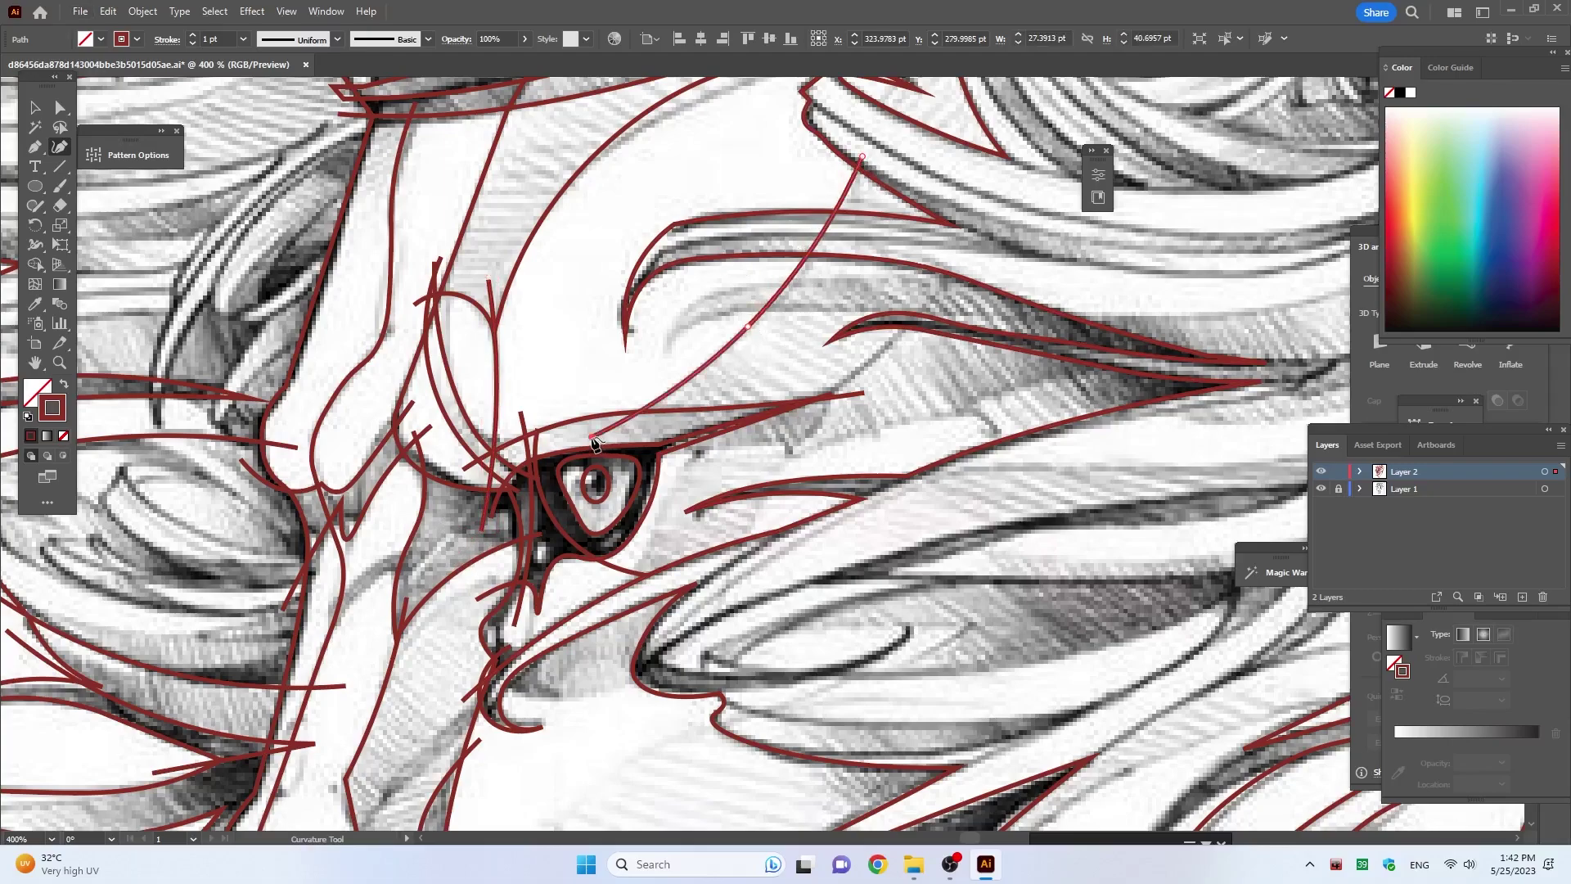
click(592, 436)
key(Escape)
Step: Outline the pointed mane strand above the eye as a closed shape with a smoothed corner
click(704, 314)
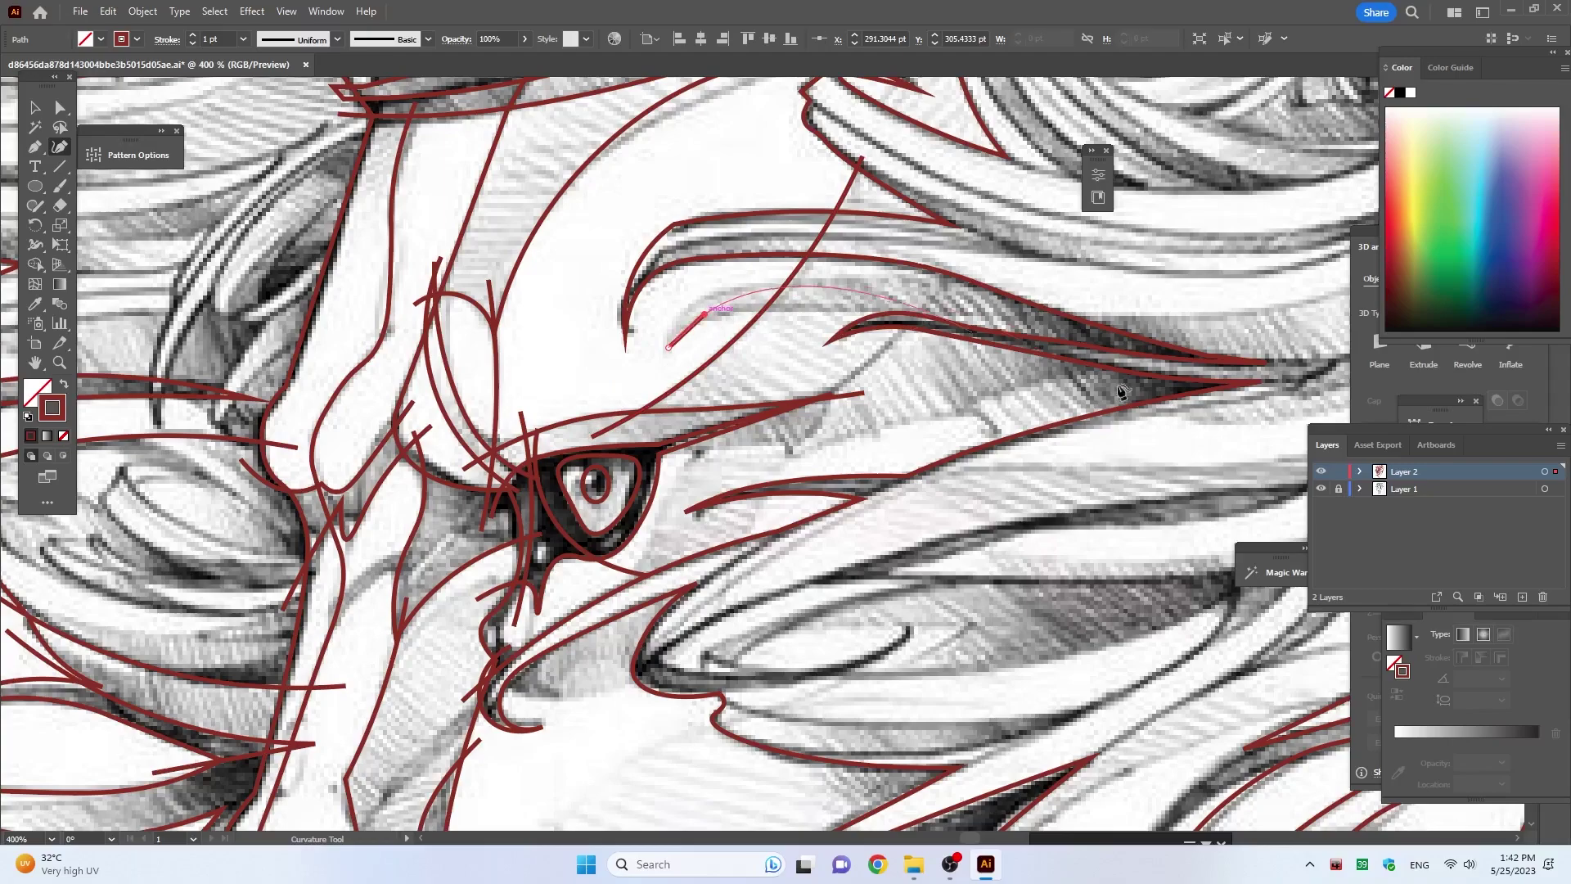
click(745, 306)
click(992, 321)
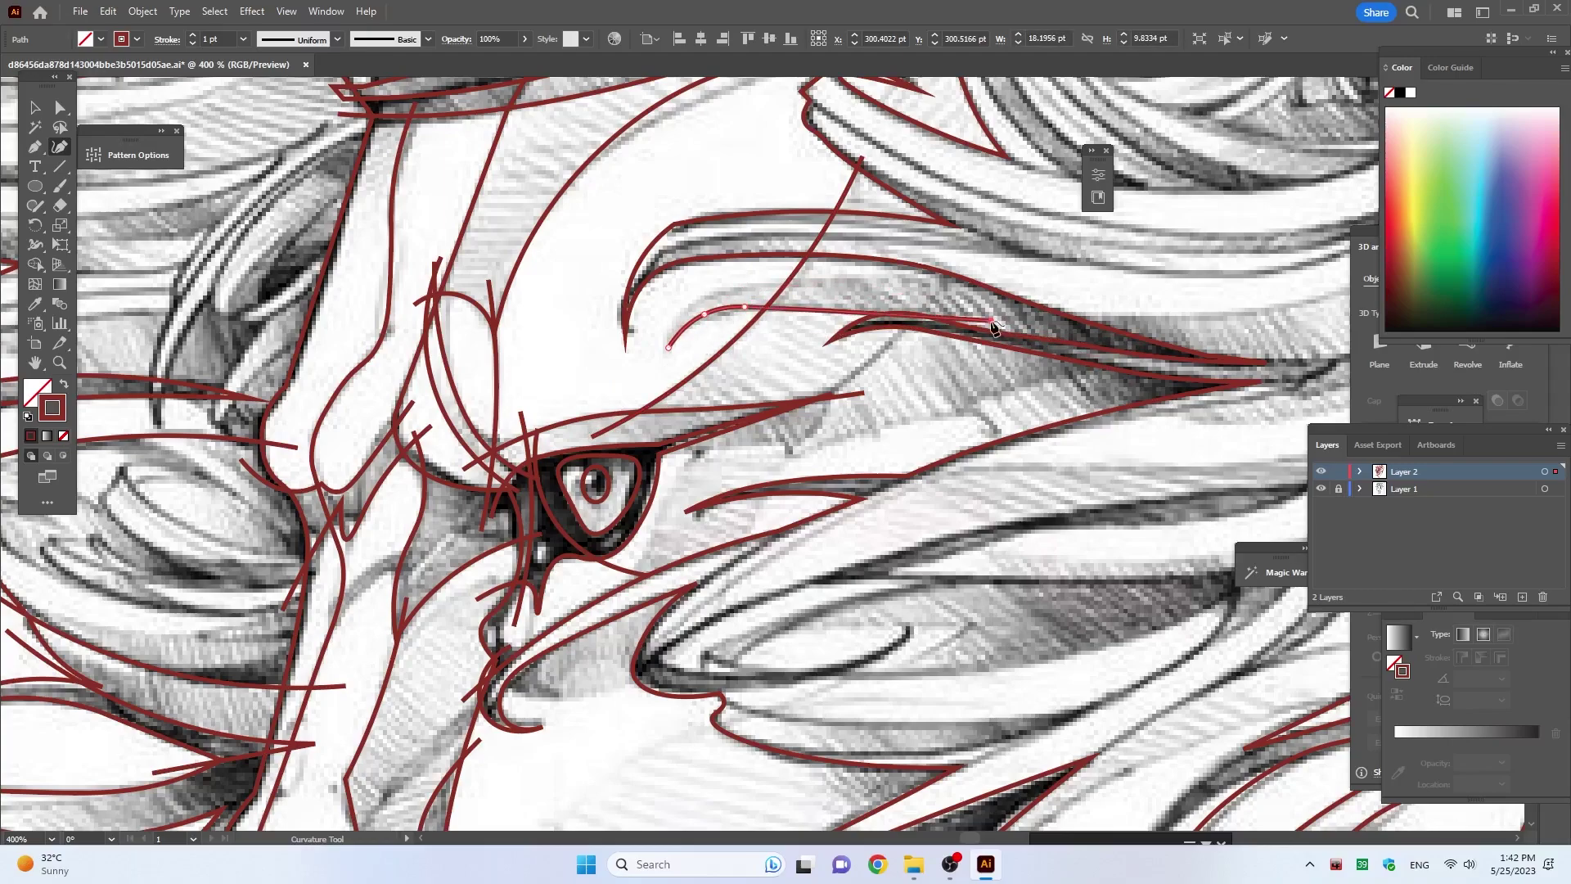
click(1172, 329)
click(878, 278)
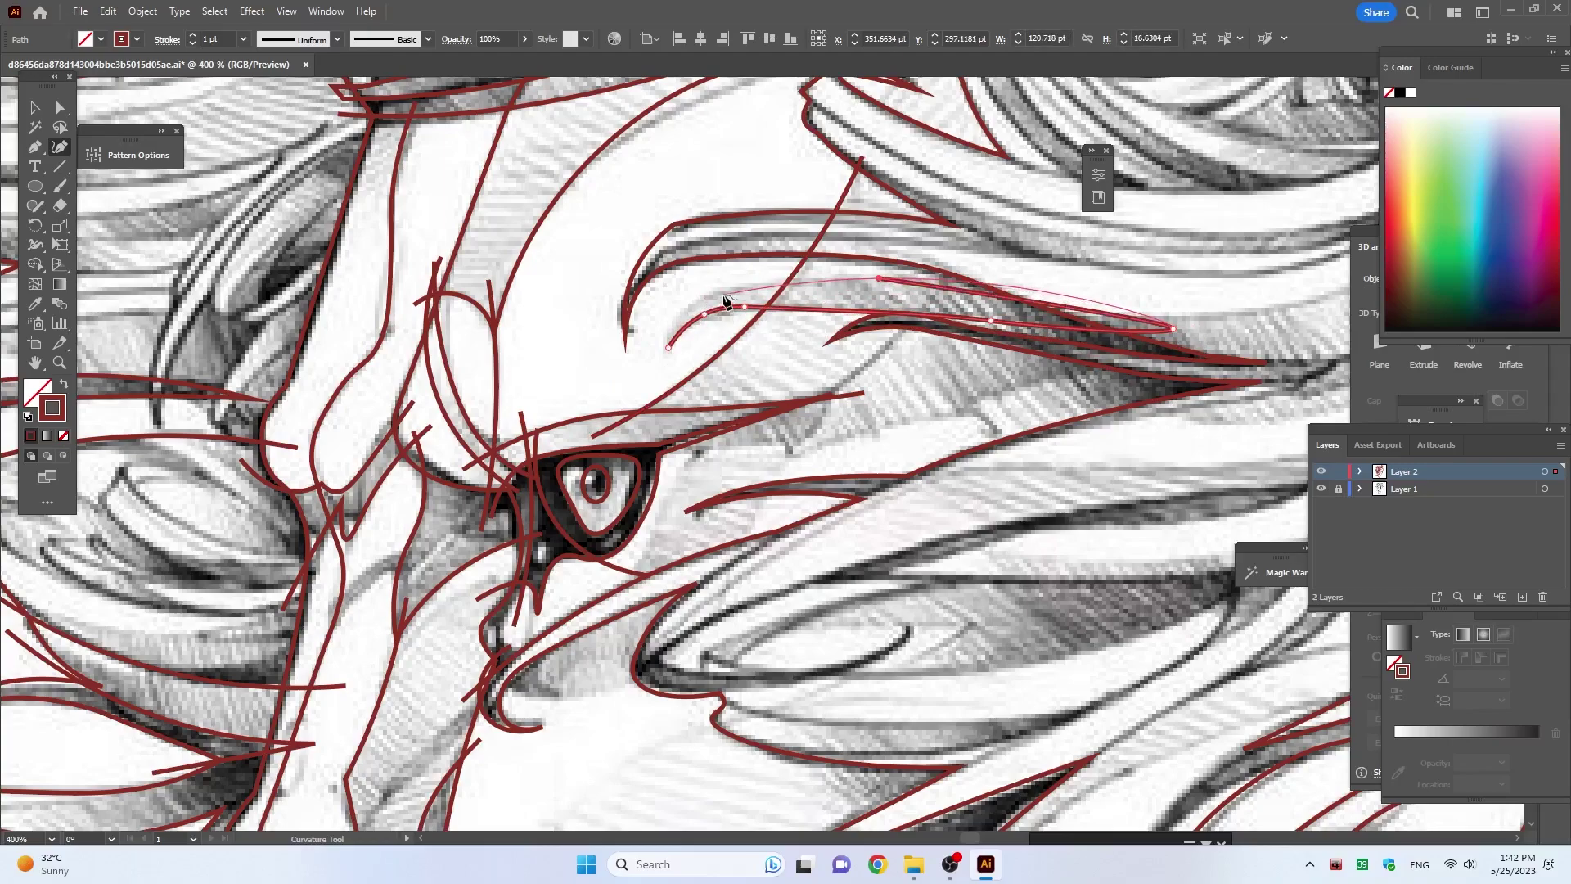
click(719, 288)
click(664, 344)
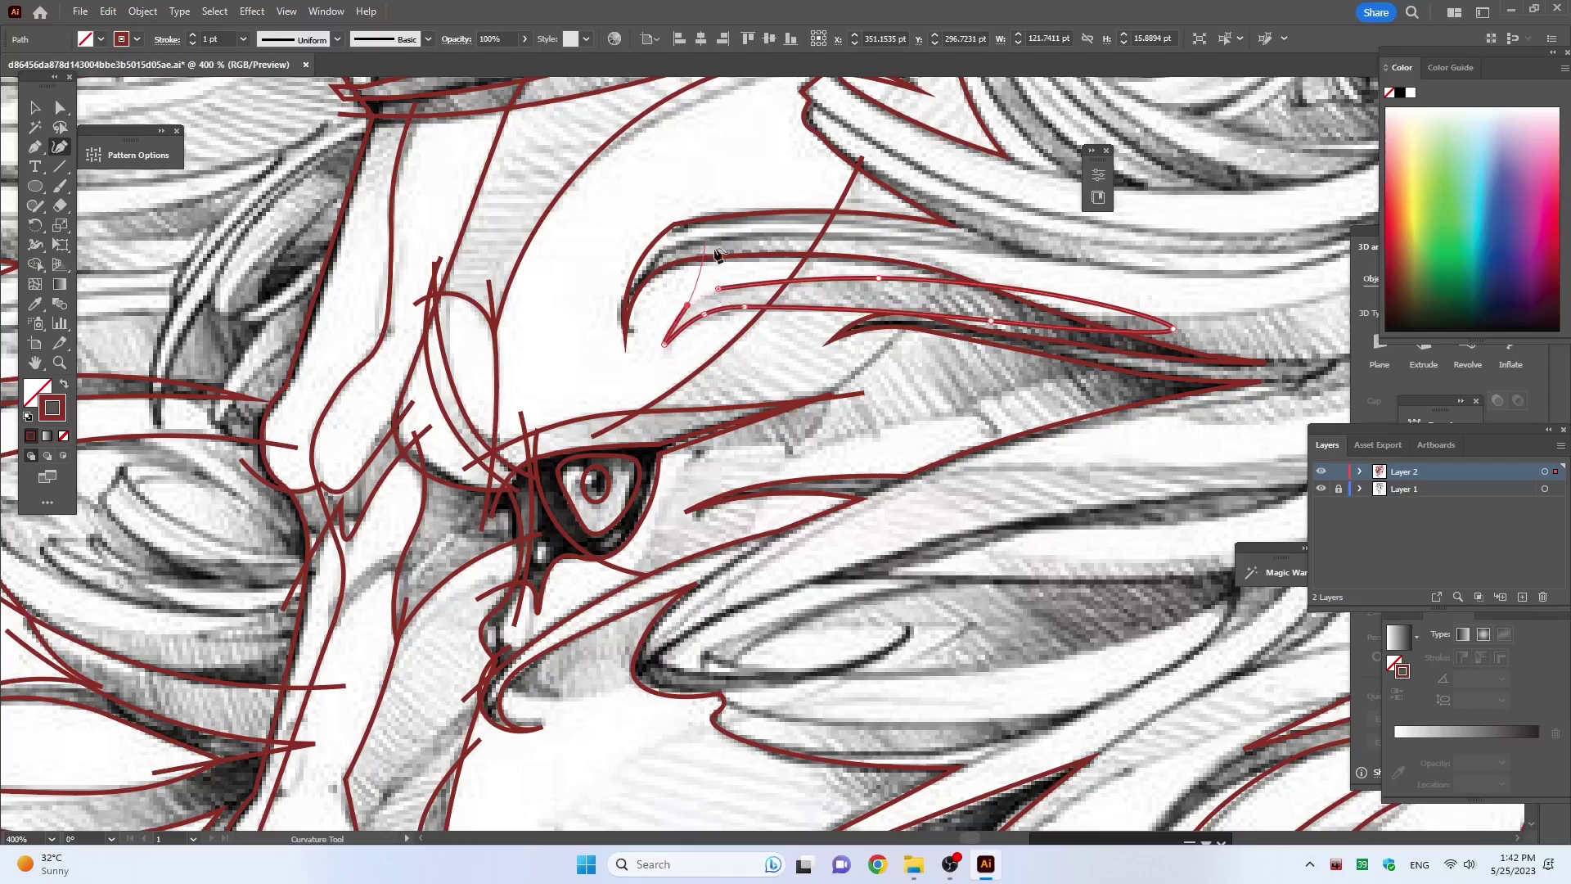
double_click(687, 305)
scroll(654, 326, down, 4)
scroll(892, 324, up, 4)
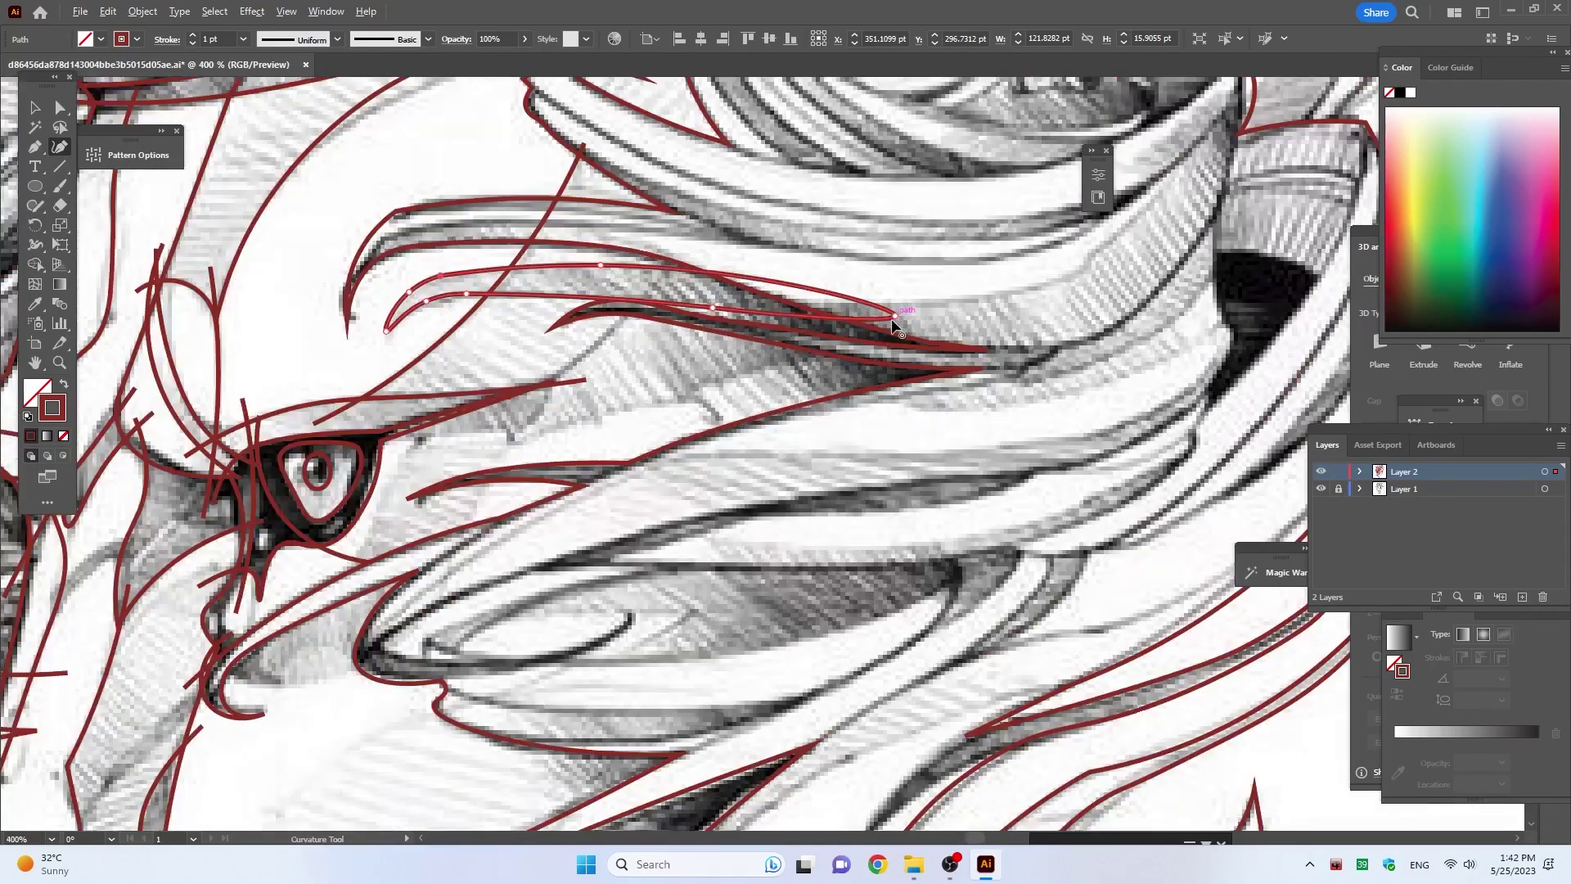
Step: Begin tracing the edge of another mane strand and pan to the next strands
click(698, 281)
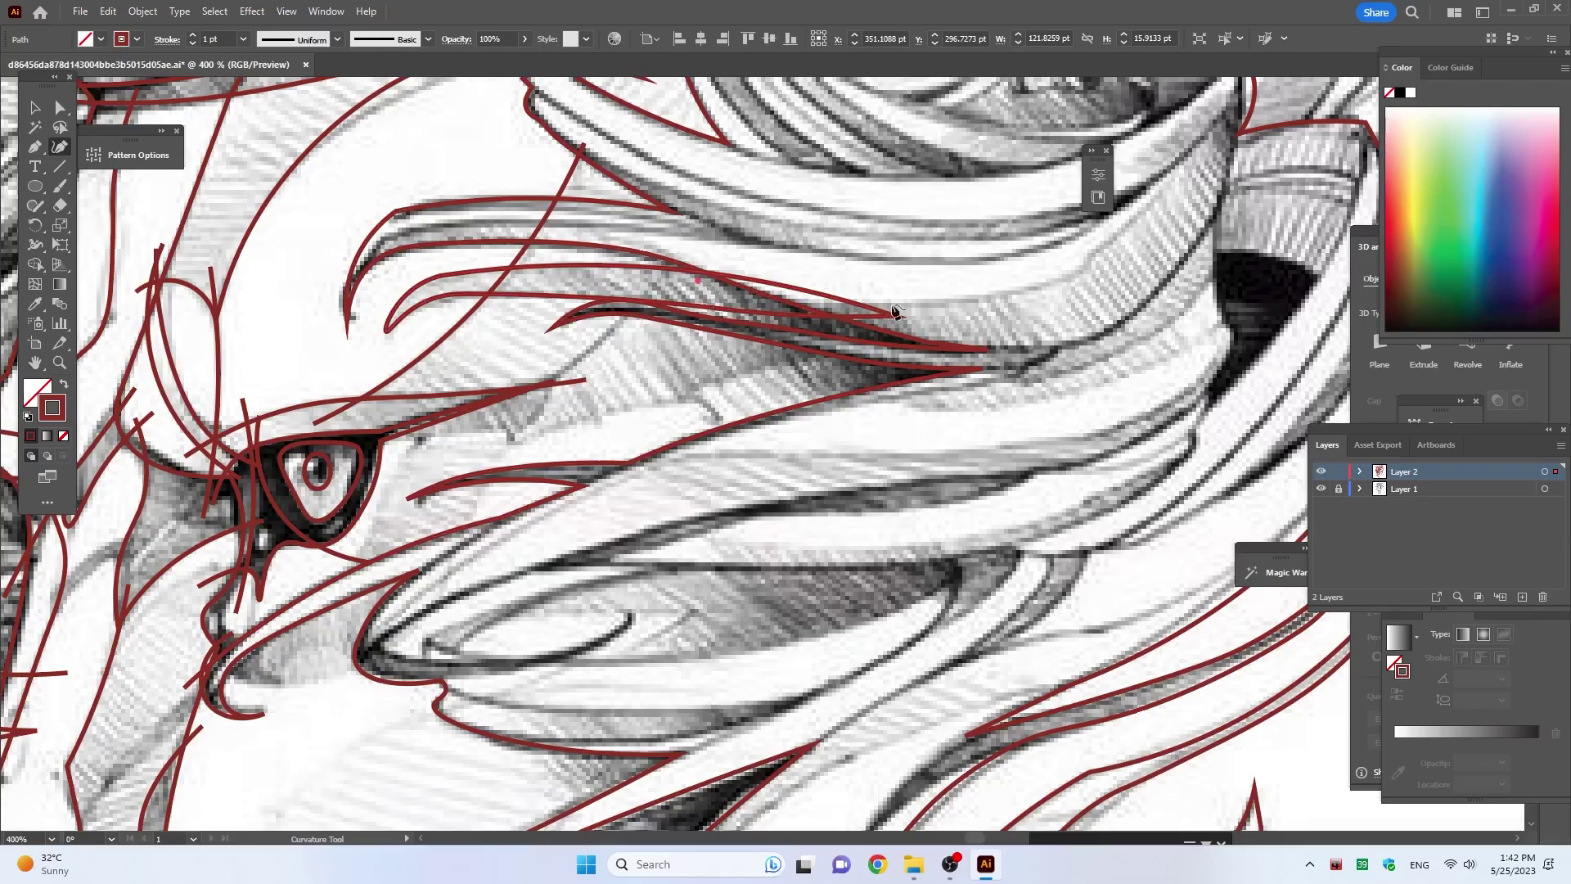
click(896, 306)
drag(1127, 277, 732, 488)
Step: Join the mane strand line to an existing path end, undoing one misplaced point
click(719, 457)
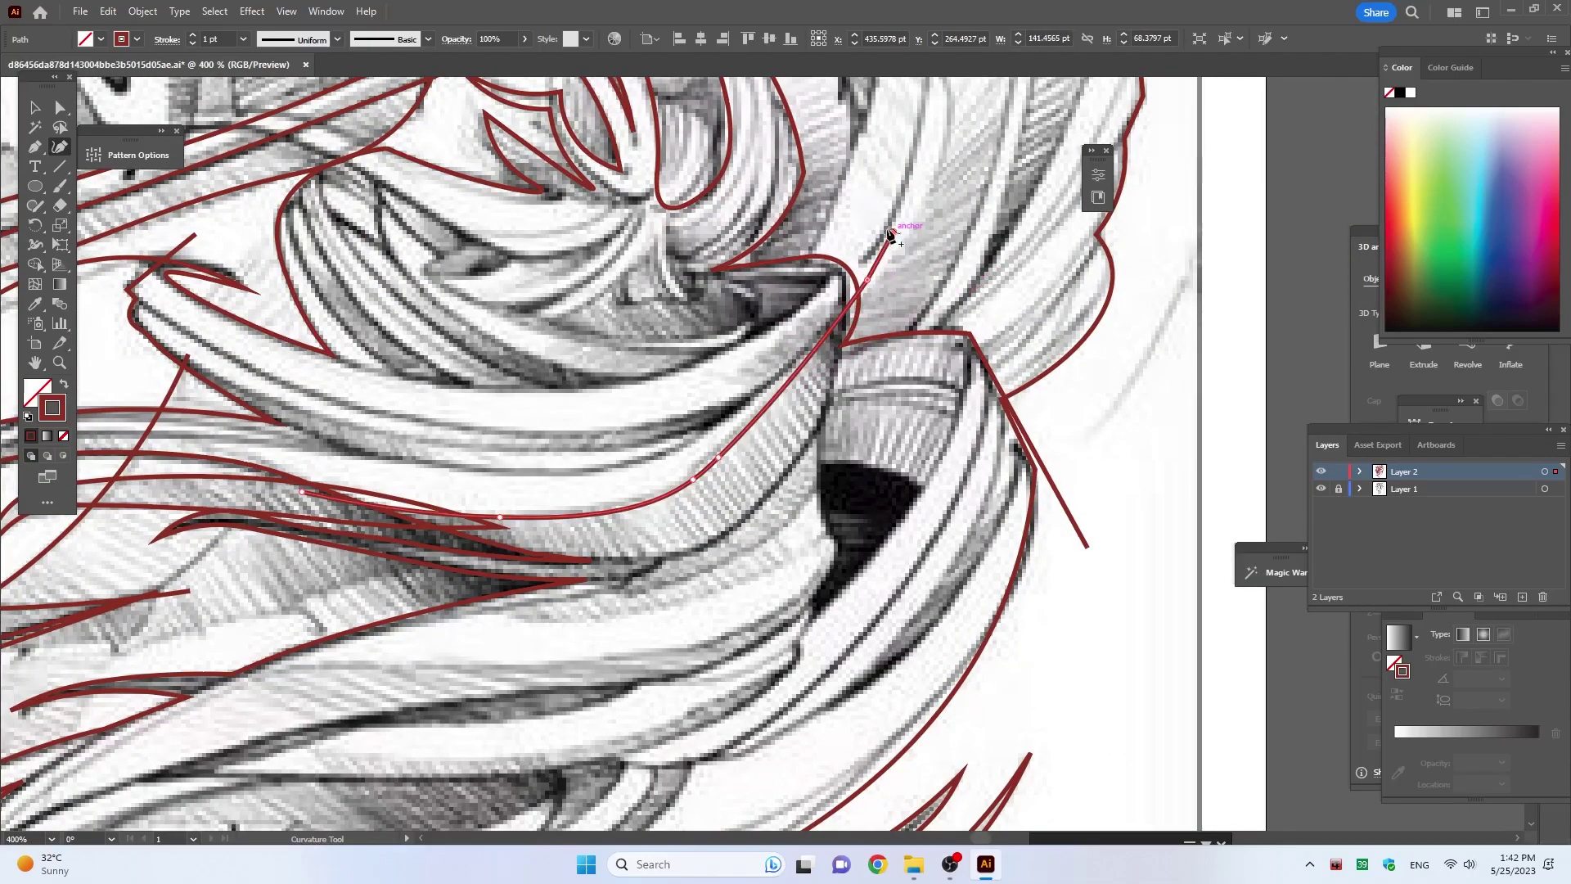
click(847, 270)
click(1088, 547)
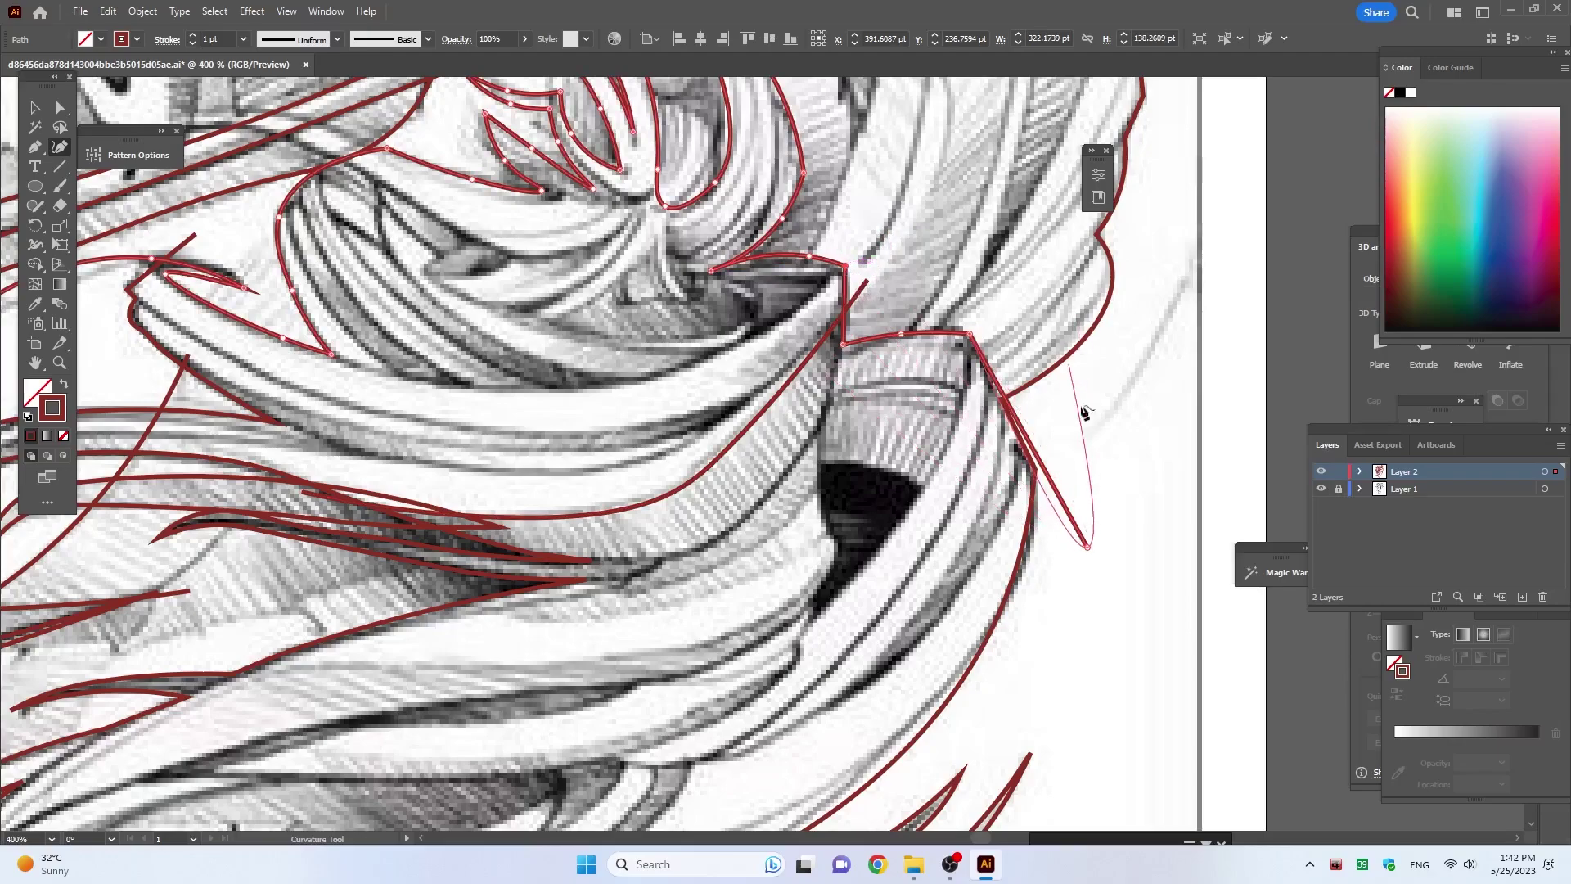
click(1097, 582)
key(ctrl+z)
key(Escape)
Step: Trace a red curve along the underside of the mane curl up to its tip
click(265, 311)
click(347, 361)
click(530, 391)
click(642, 382)
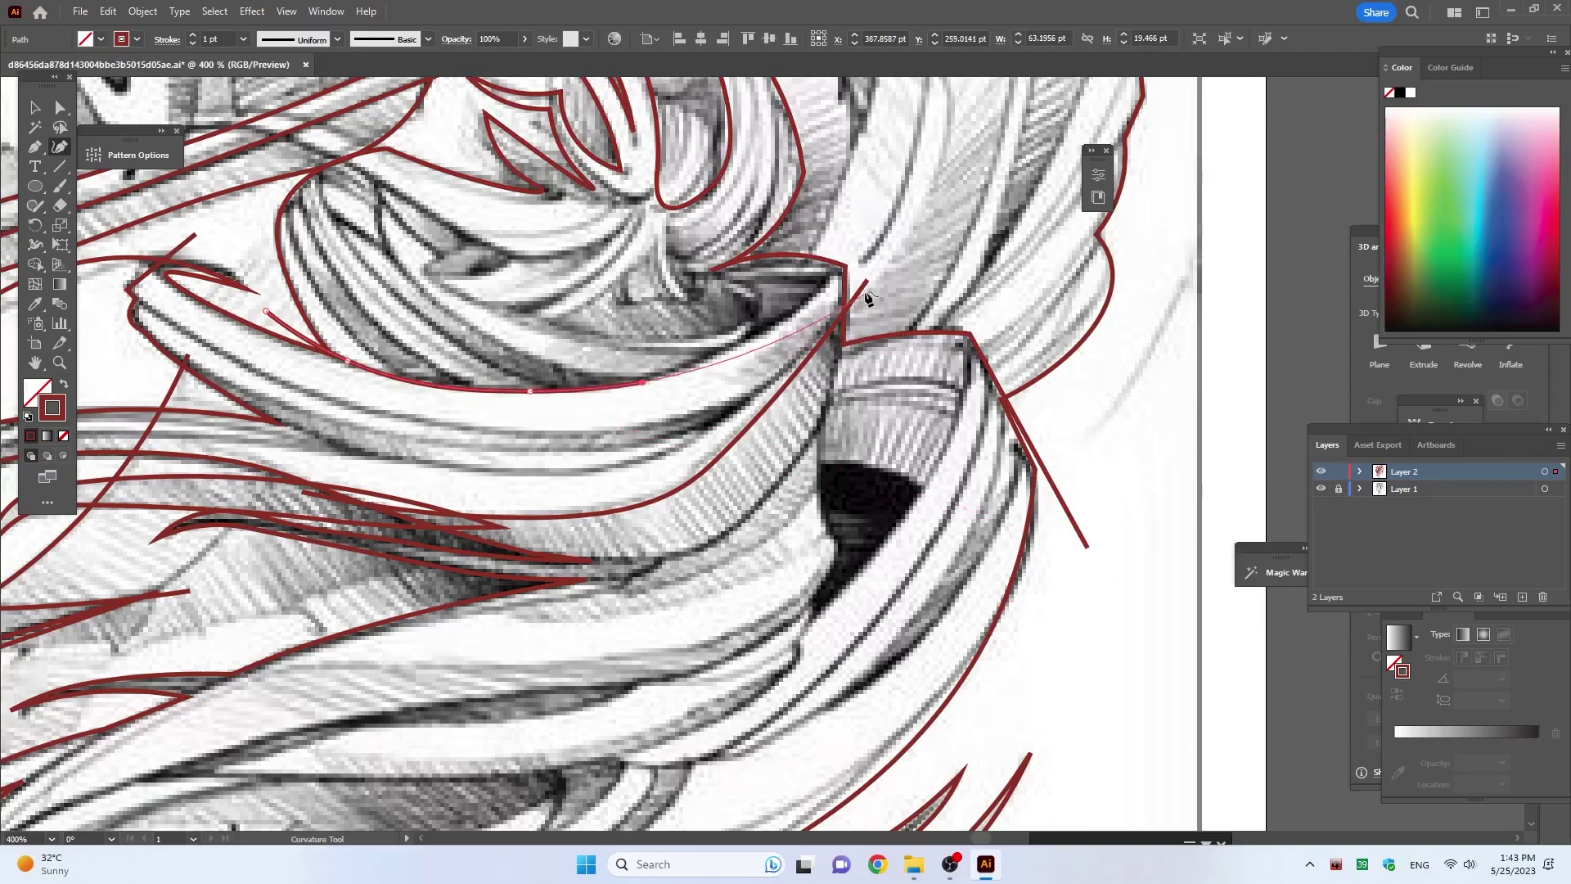
click(797, 312)
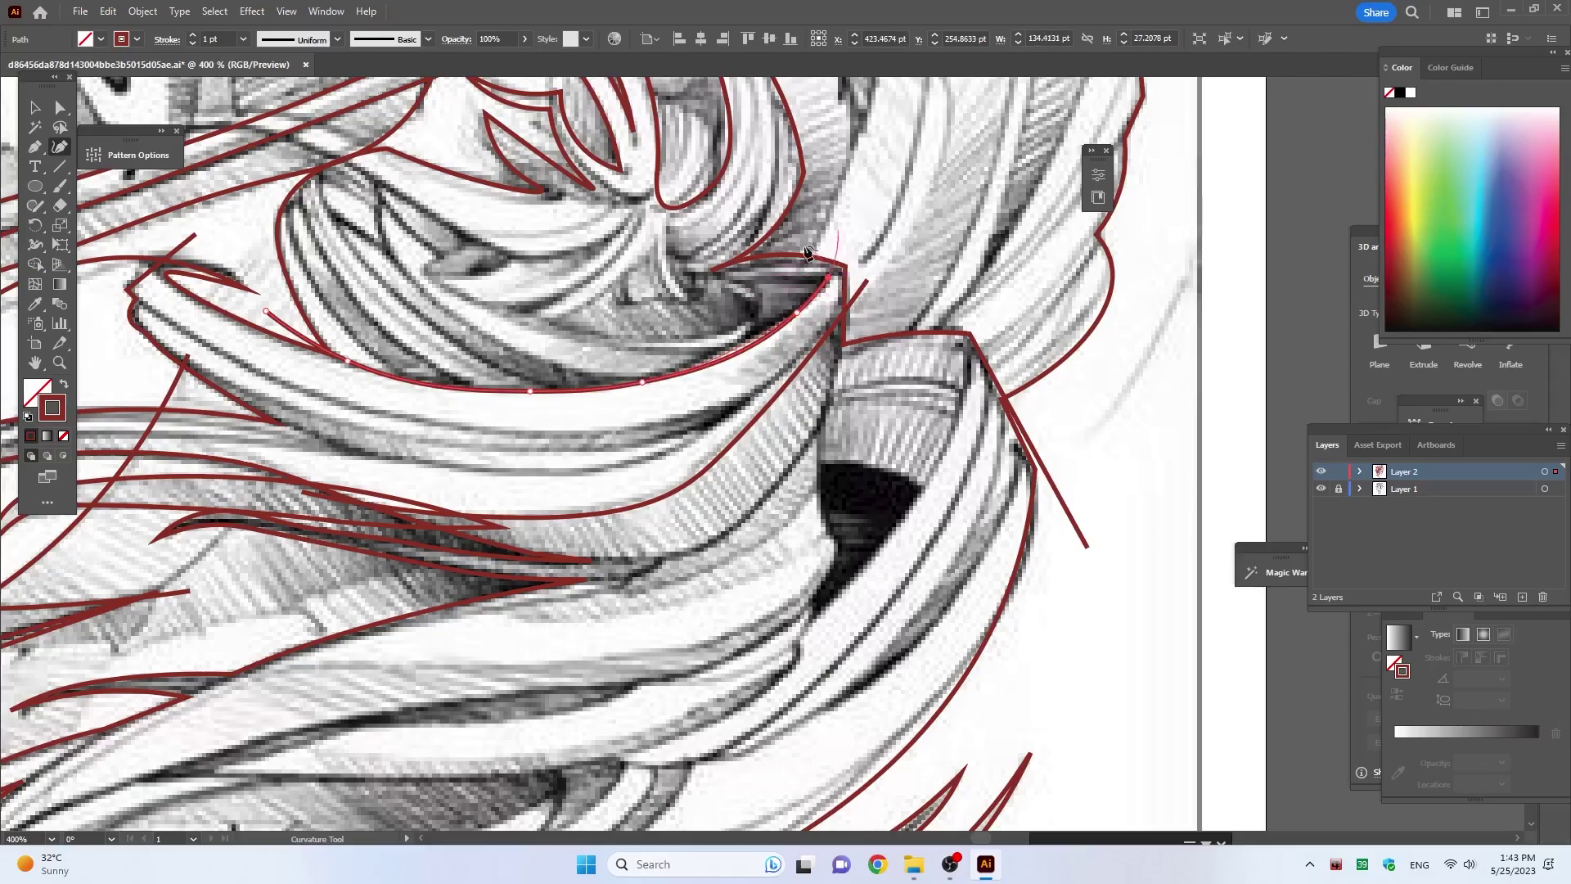
click(829, 234)
key(ctrl+minus)
key(ctrl+minus)
key(ctrl+minus)
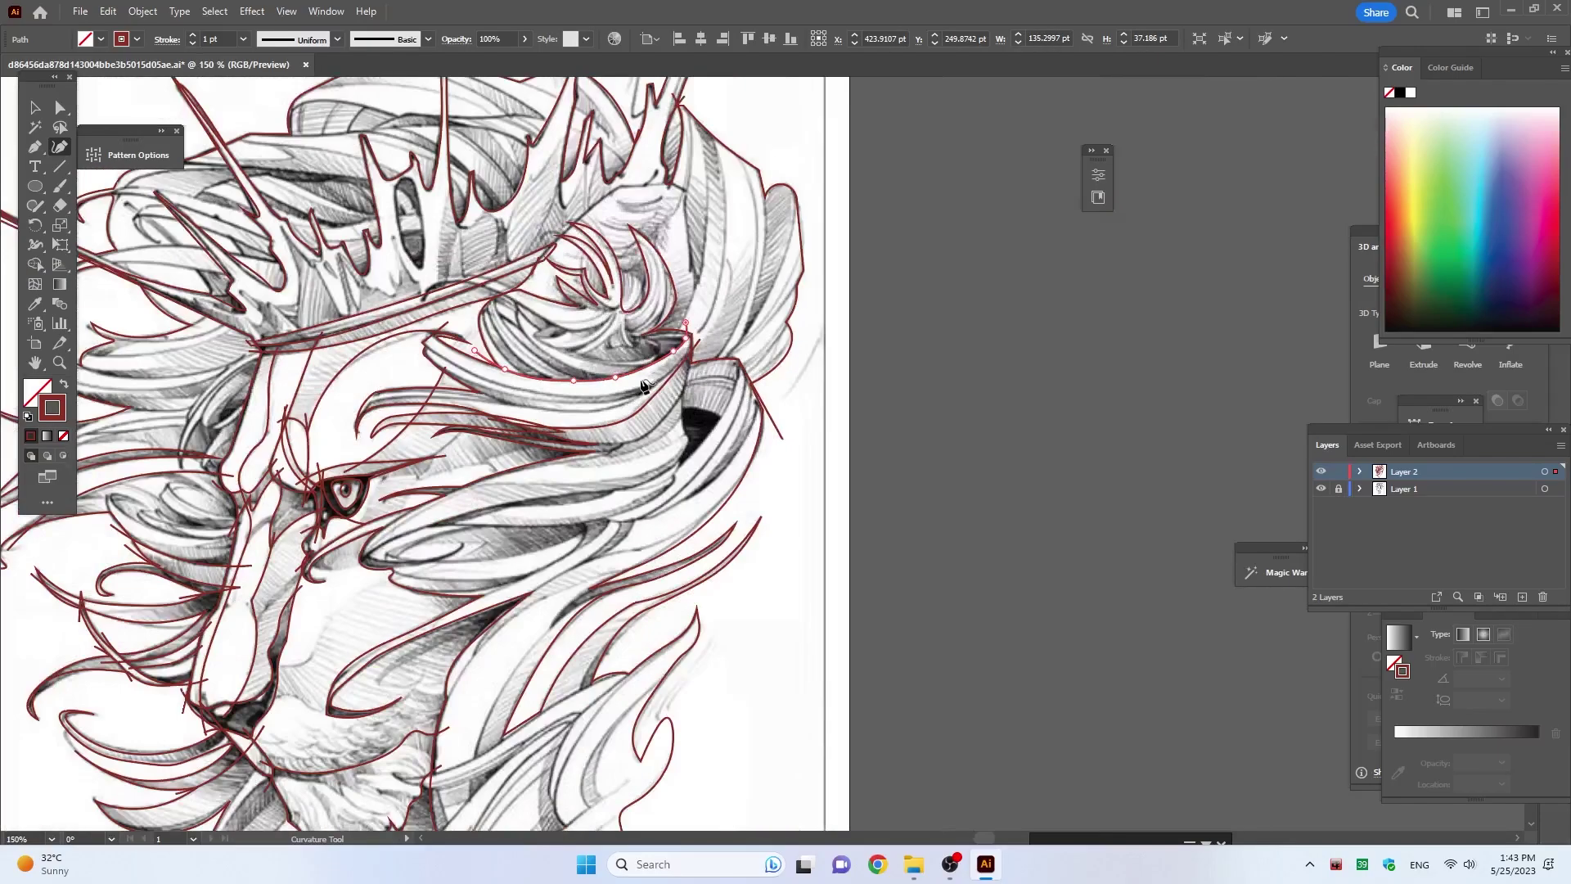
scroll(376, 423, up, 3)
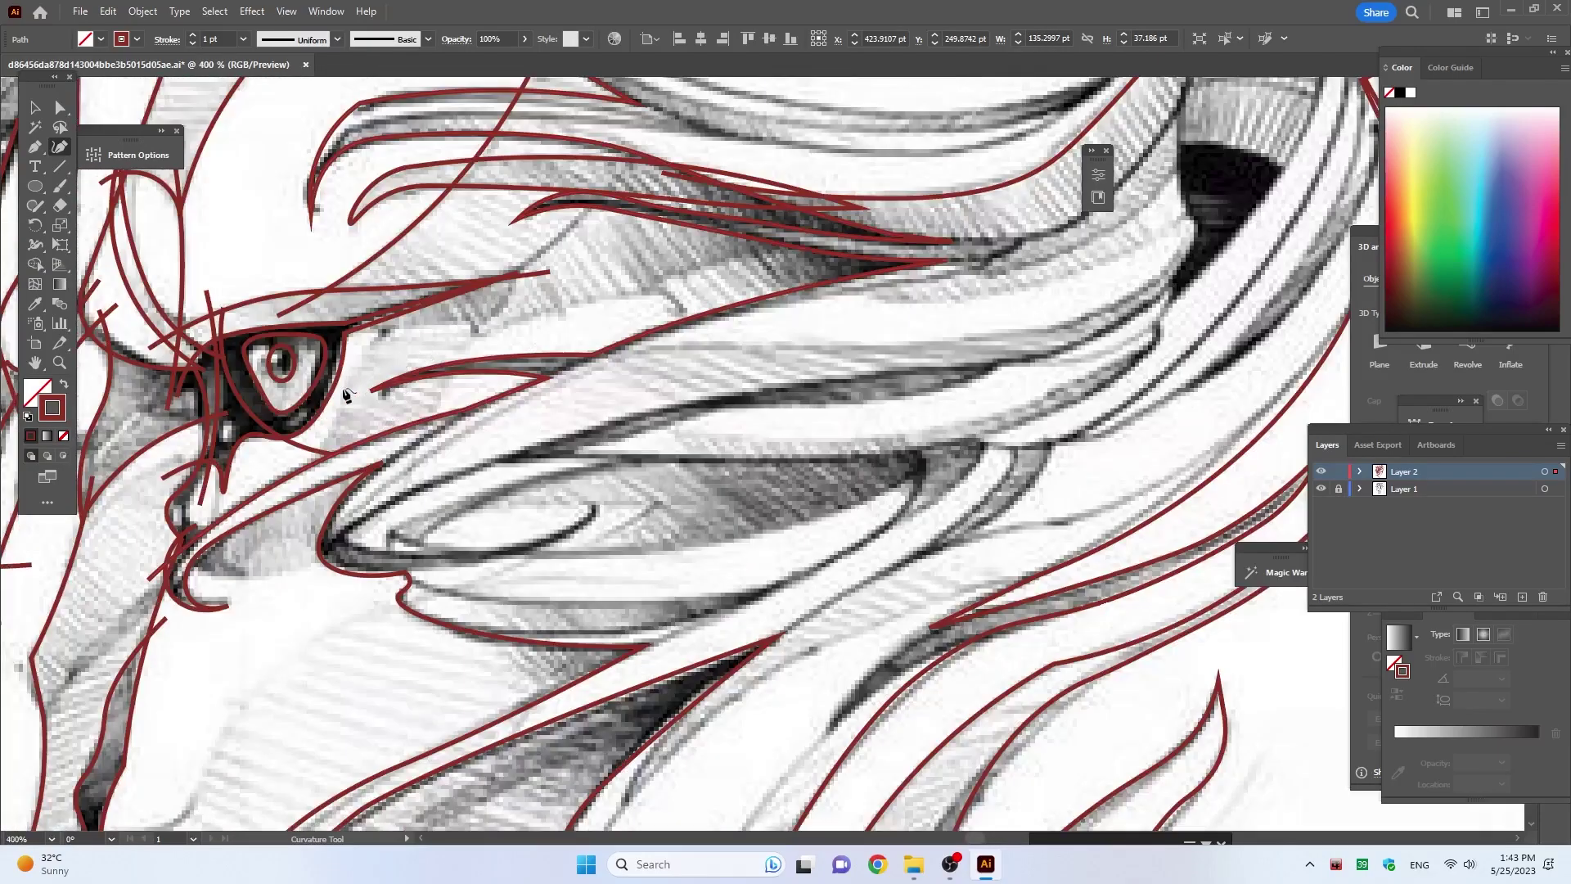
Step: Draw a short stroke beside the eye, replacing a misplaced first attempt
click(618, 175)
click(542, 251)
click(454, 317)
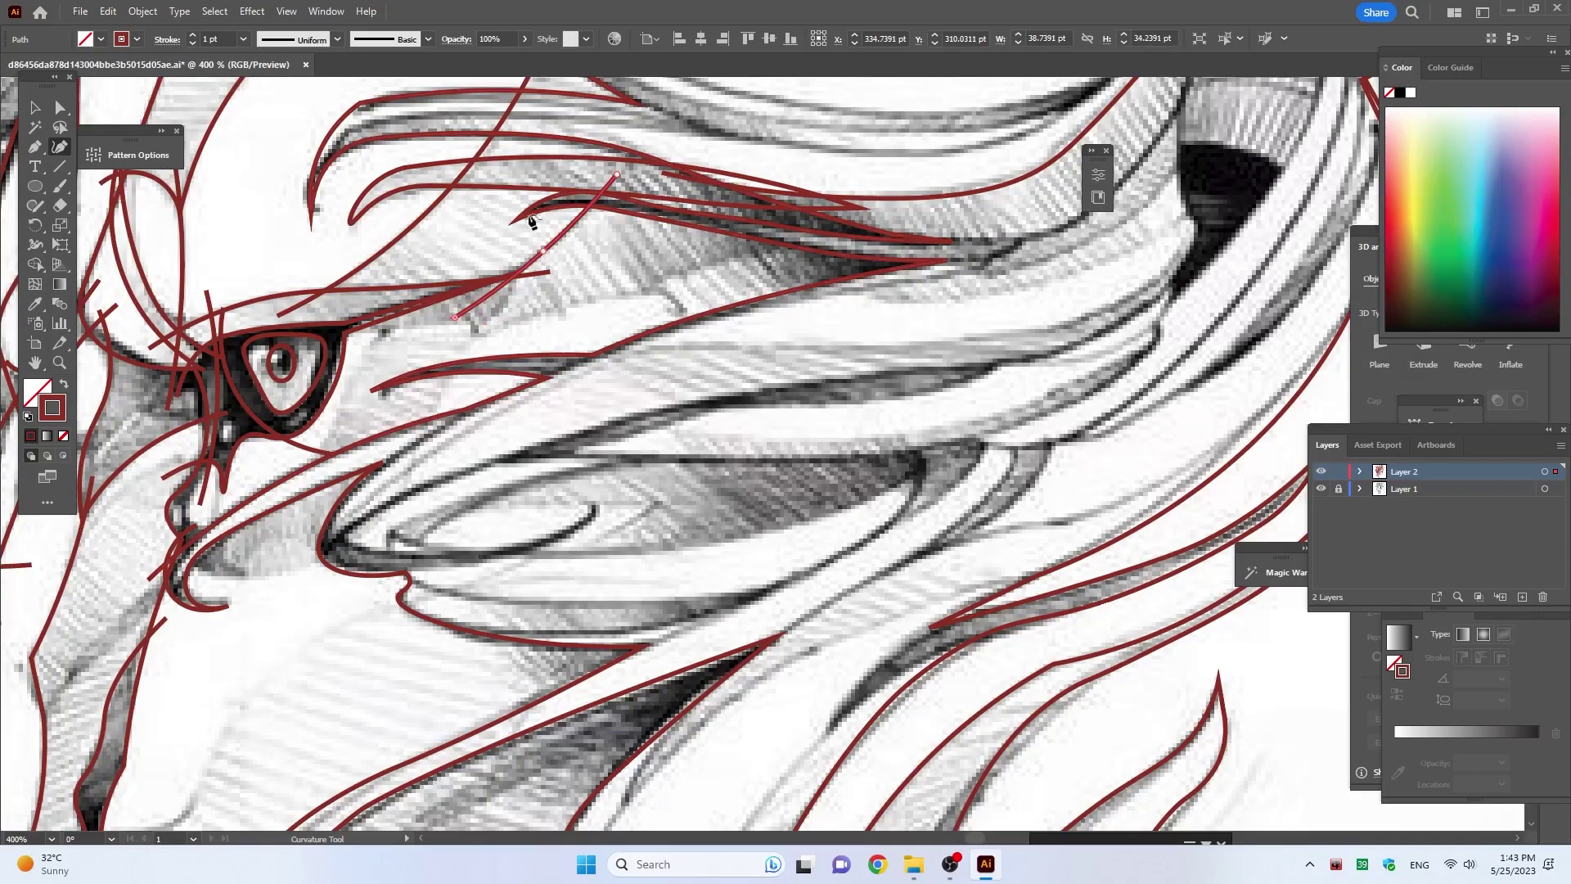
key(Delete)
click(518, 239)
click(481, 323)
click(418, 398)
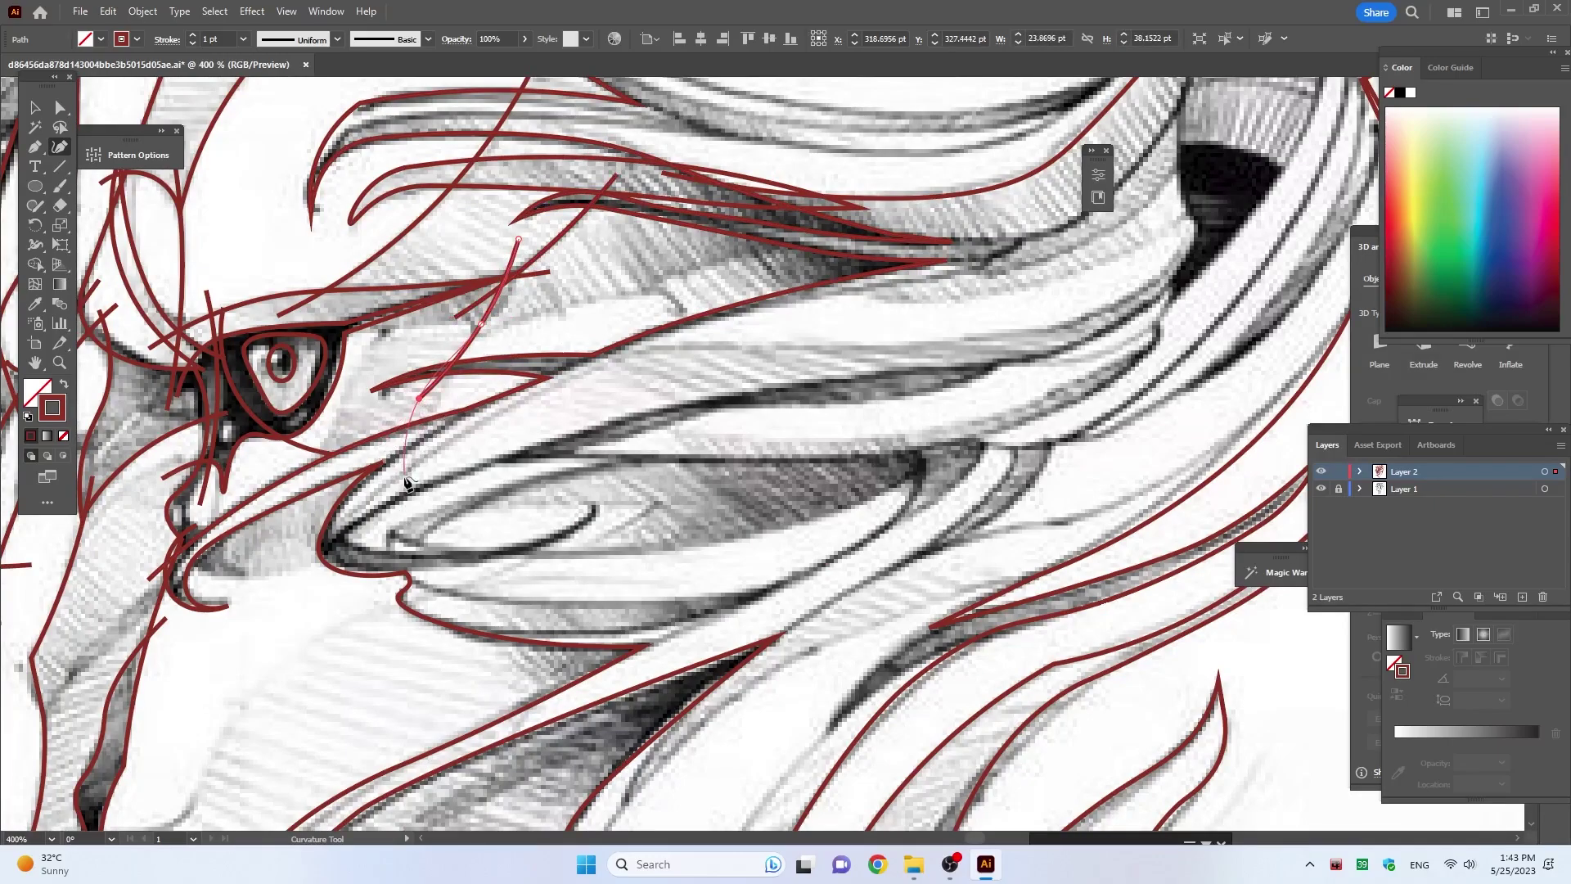
key(Escape)
key(ctrl+shift+a)
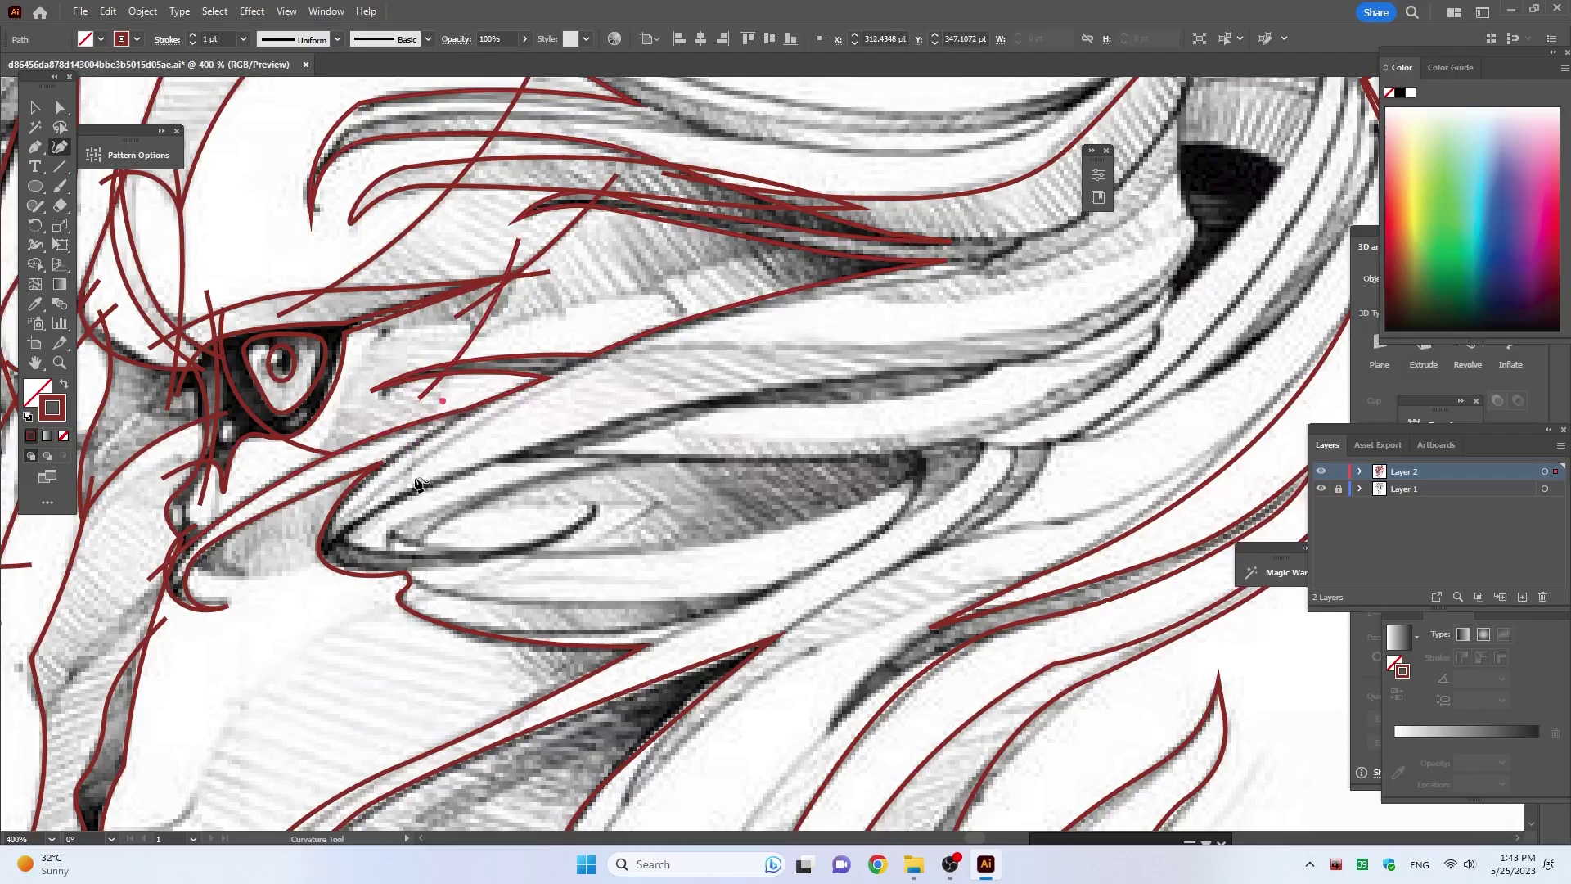
Step: Draw a long red line down across the cheek fur, discarding a stray anchor
click(497, 385)
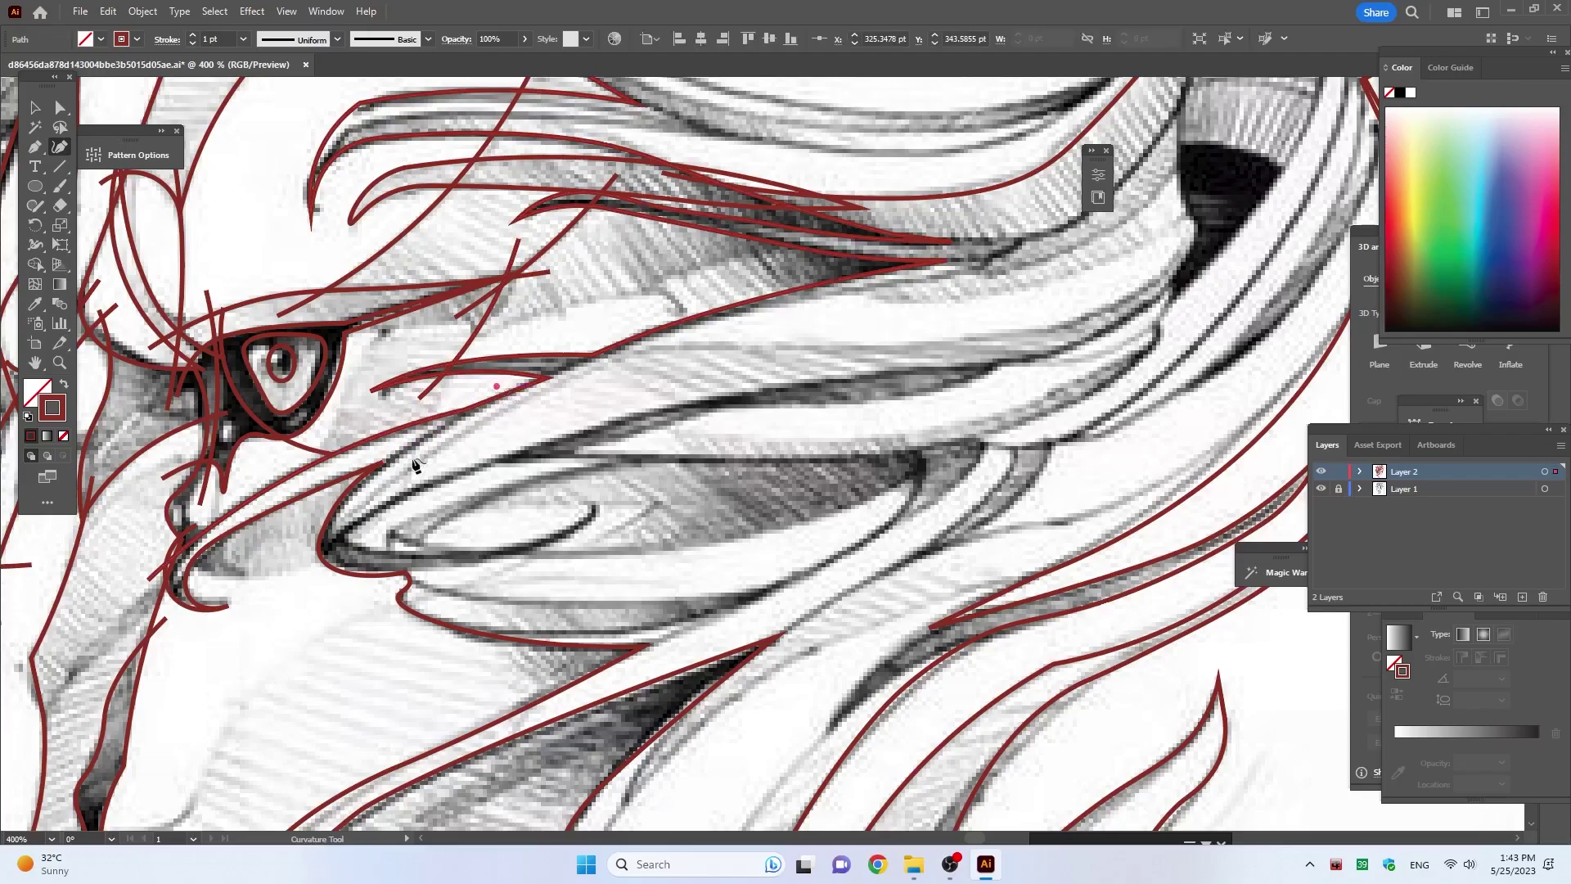
click(312, 610)
click(346, 670)
key(Escape)
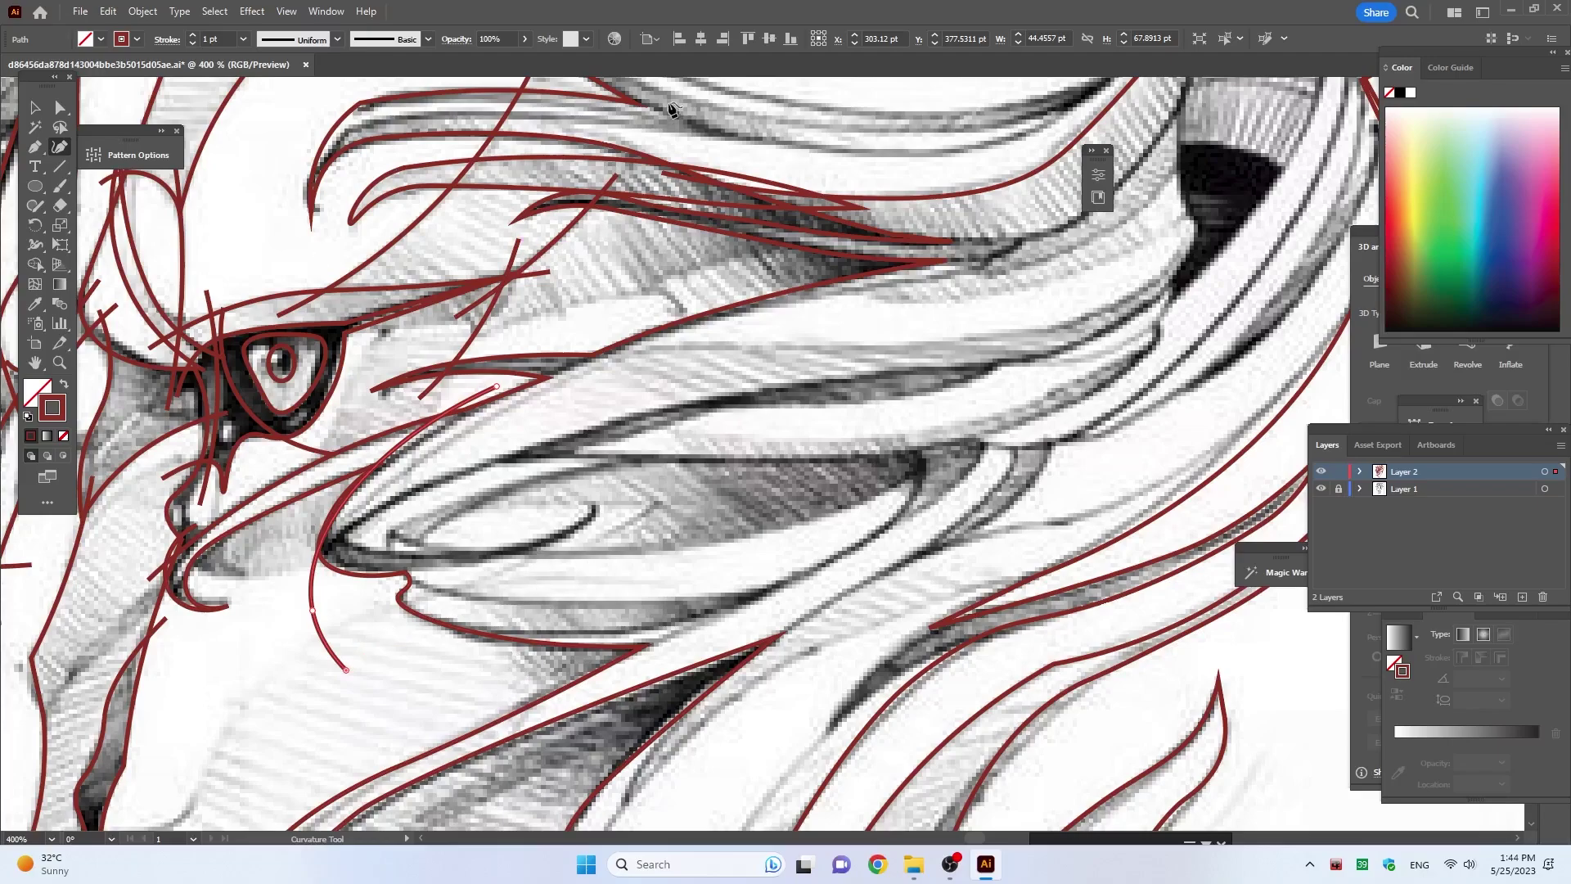
click(282, 598)
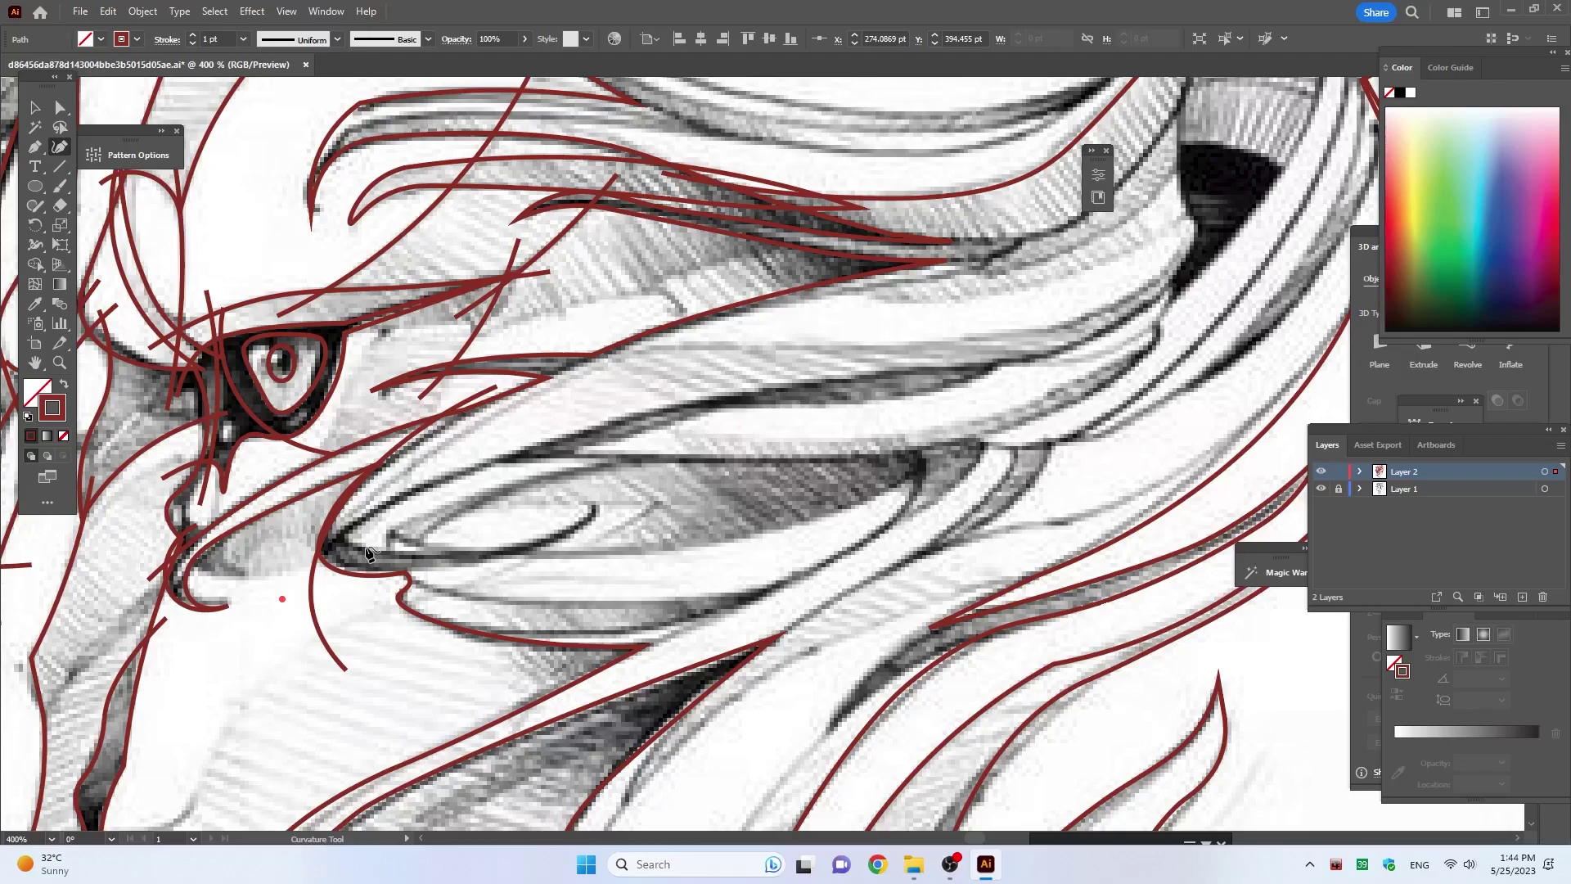
key(Escape)
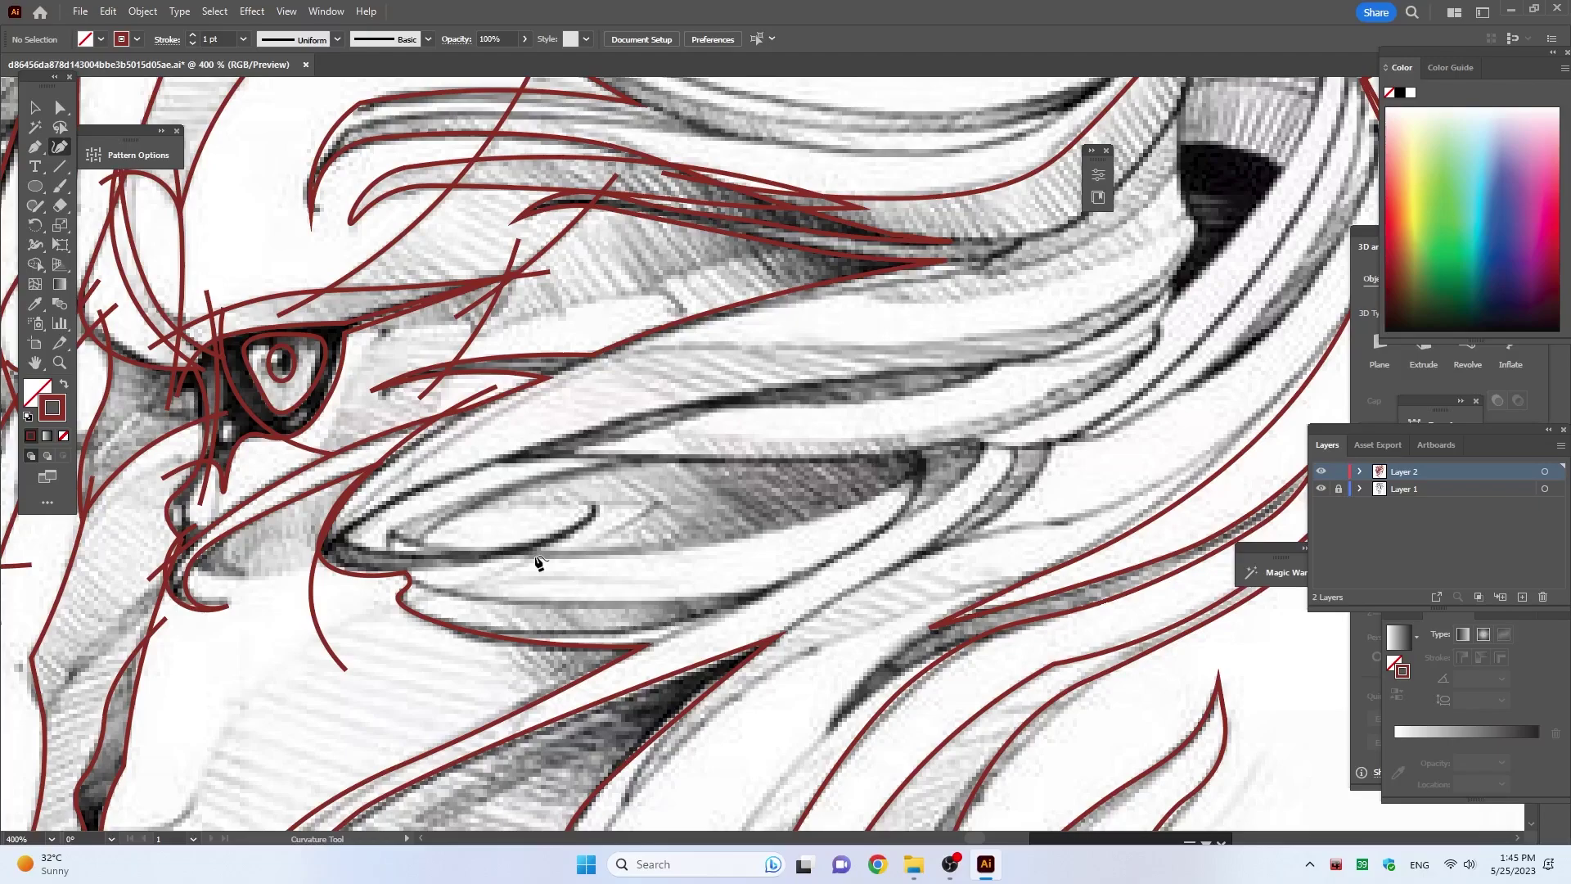
Step: Trace a mane strand curve beside the eye, bending right along the sketch
click(517, 382)
click(600, 344)
click(628, 320)
click(674, 305)
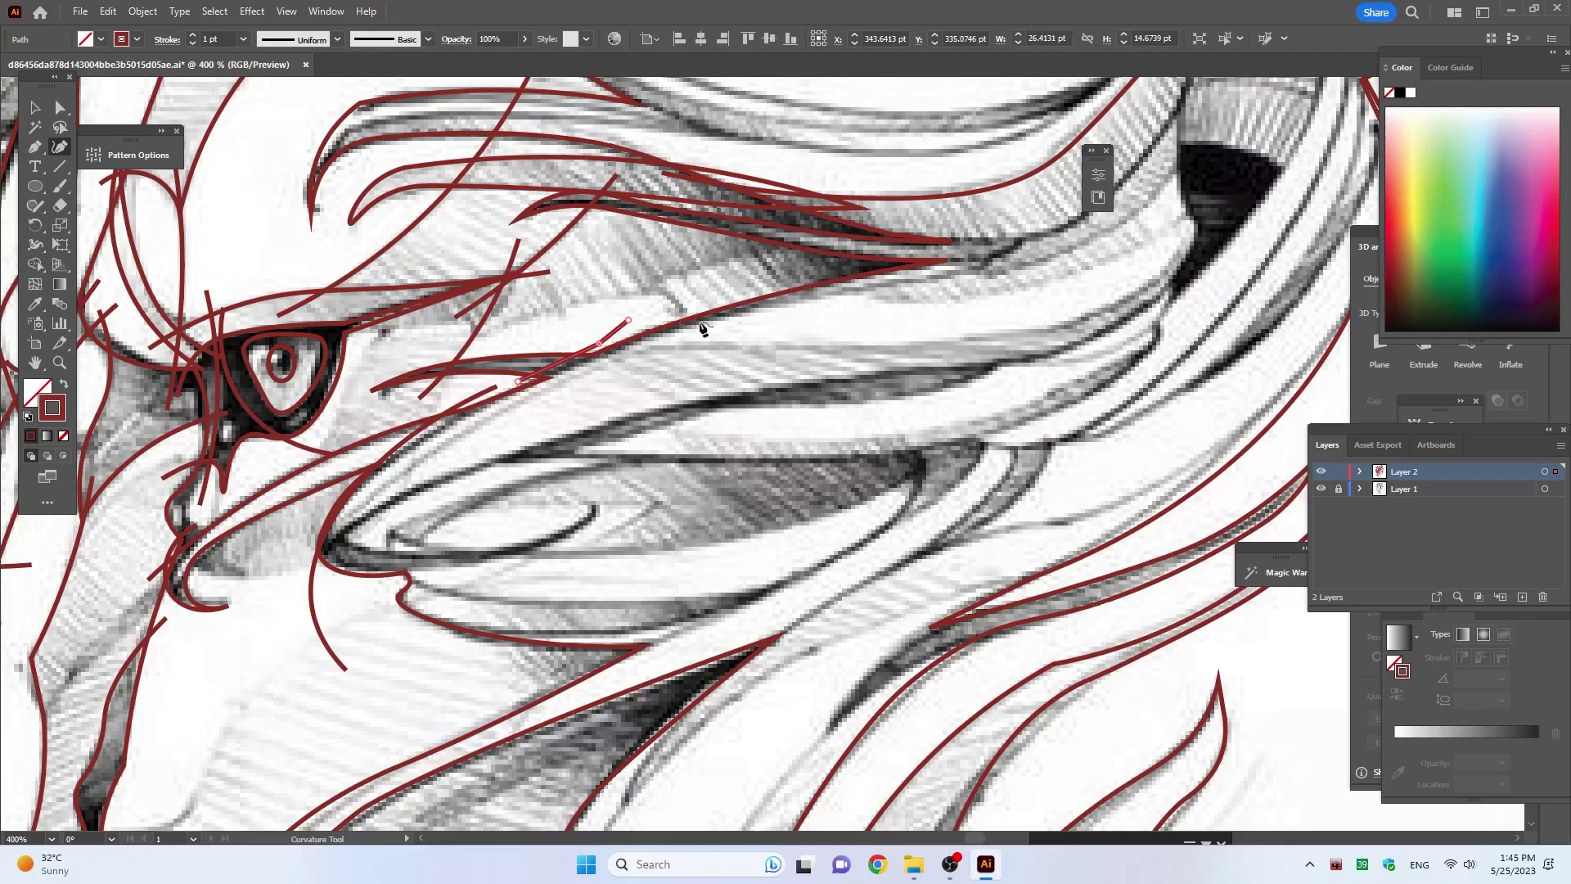
Step: Outline the long almond-shaped strand with a closed red loop
click(595, 502)
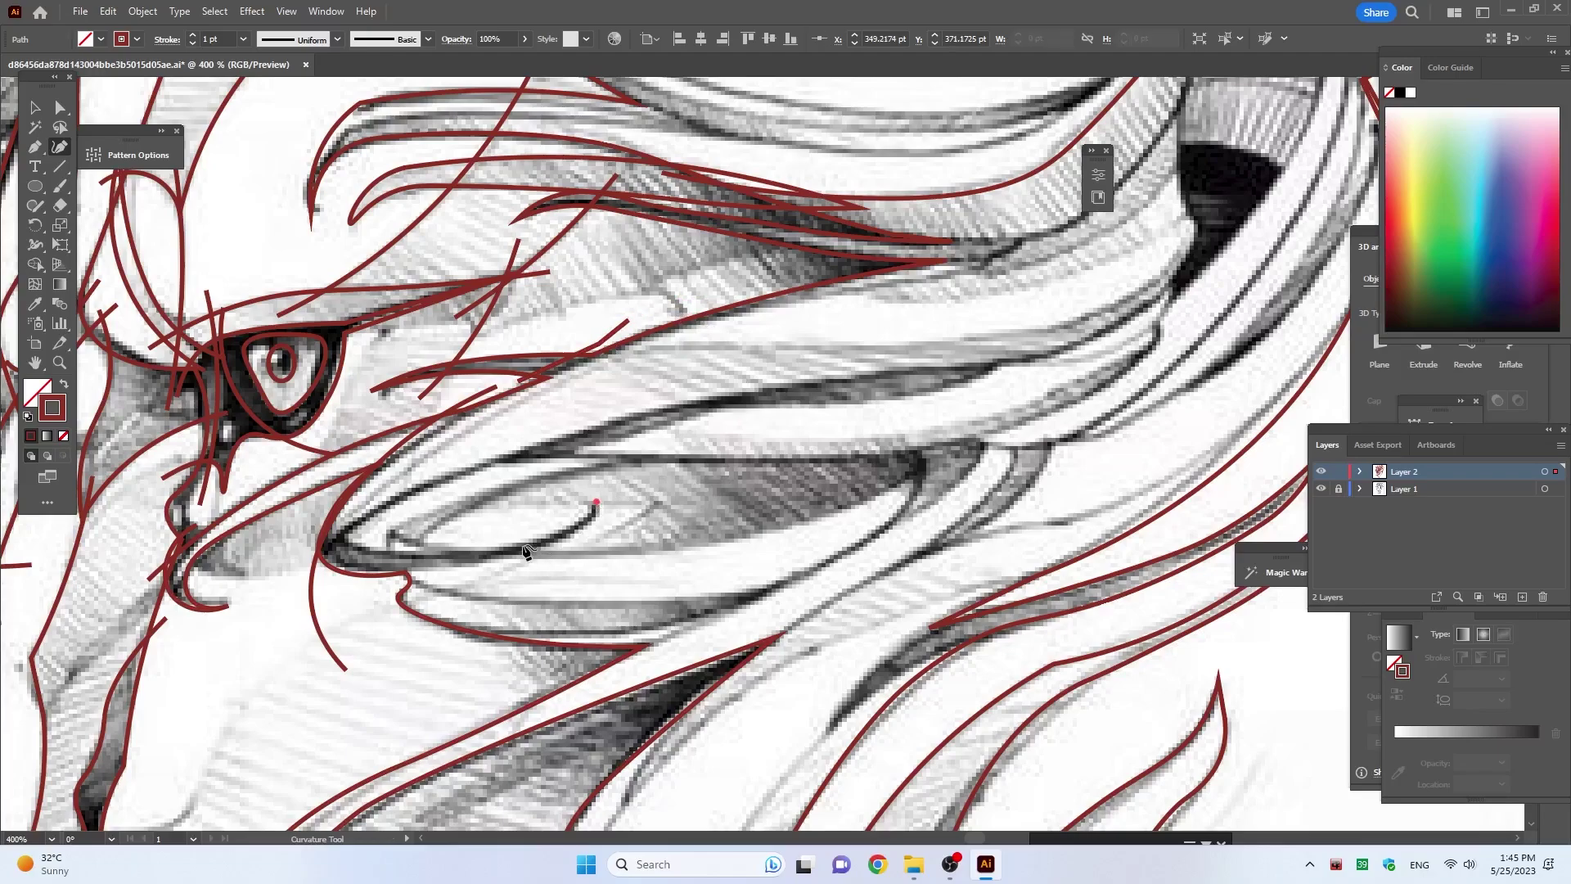
click(525, 542)
click(419, 544)
click(464, 511)
click(655, 460)
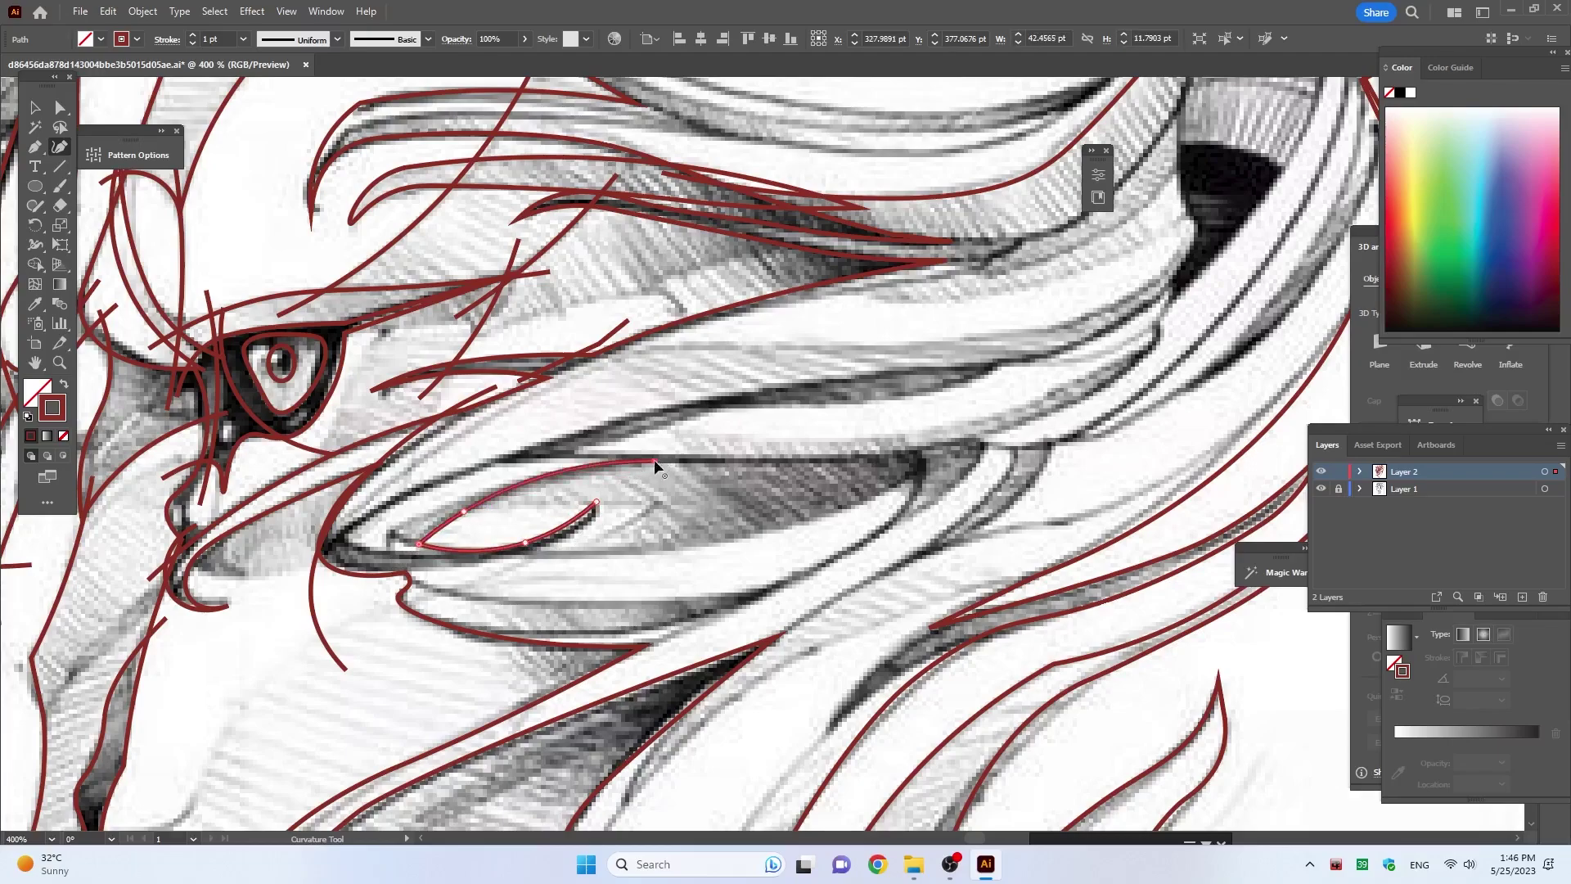
click(801, 455)
click(915, 452)
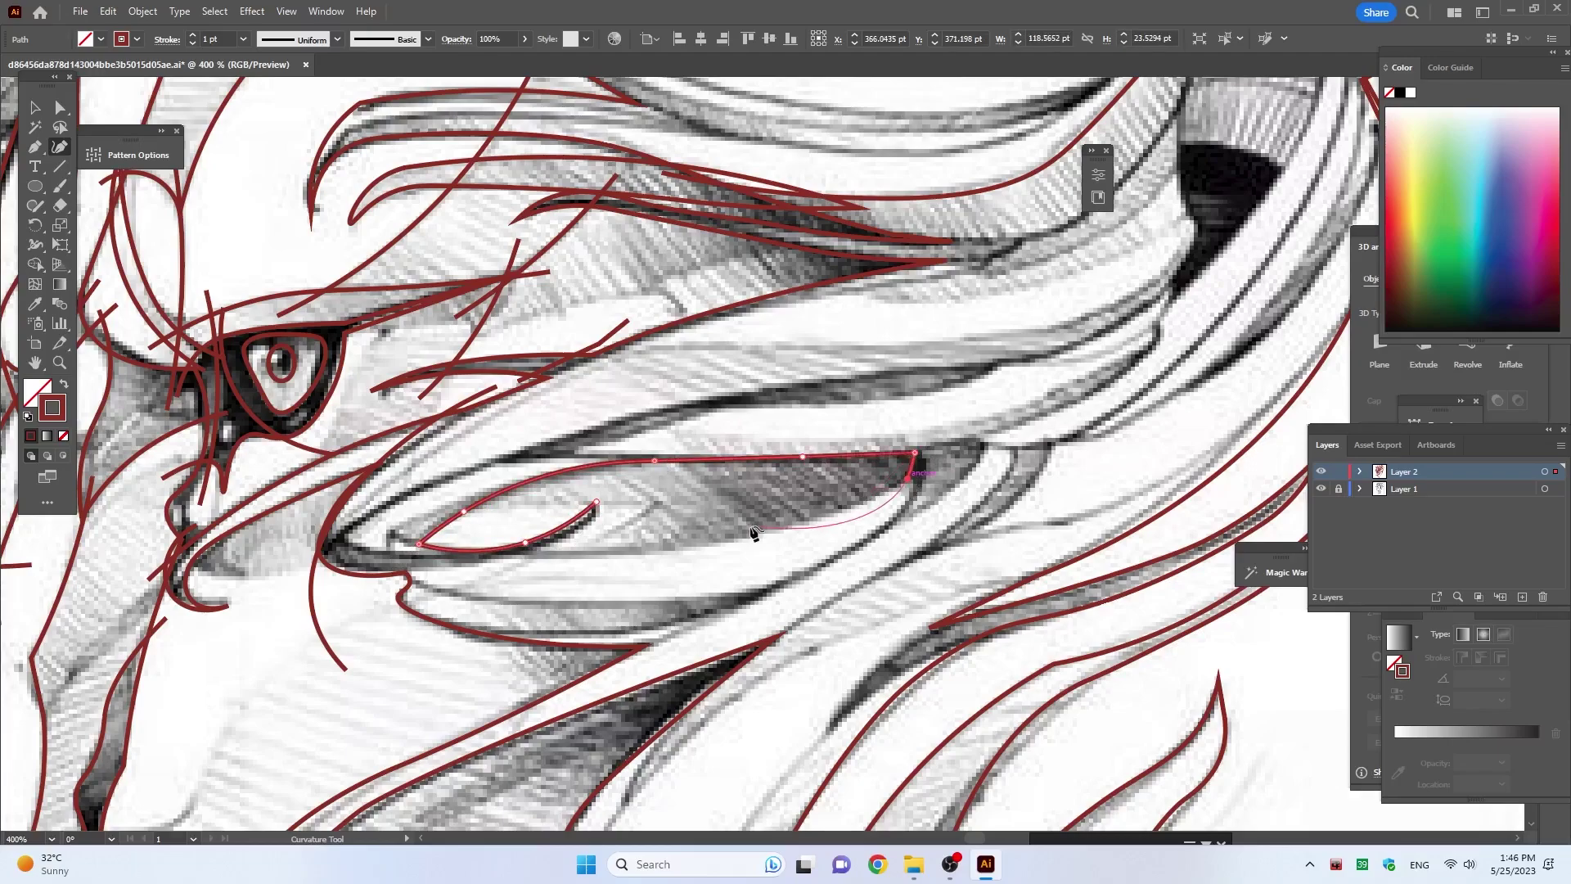
click(885, 490)
click(650, 548)
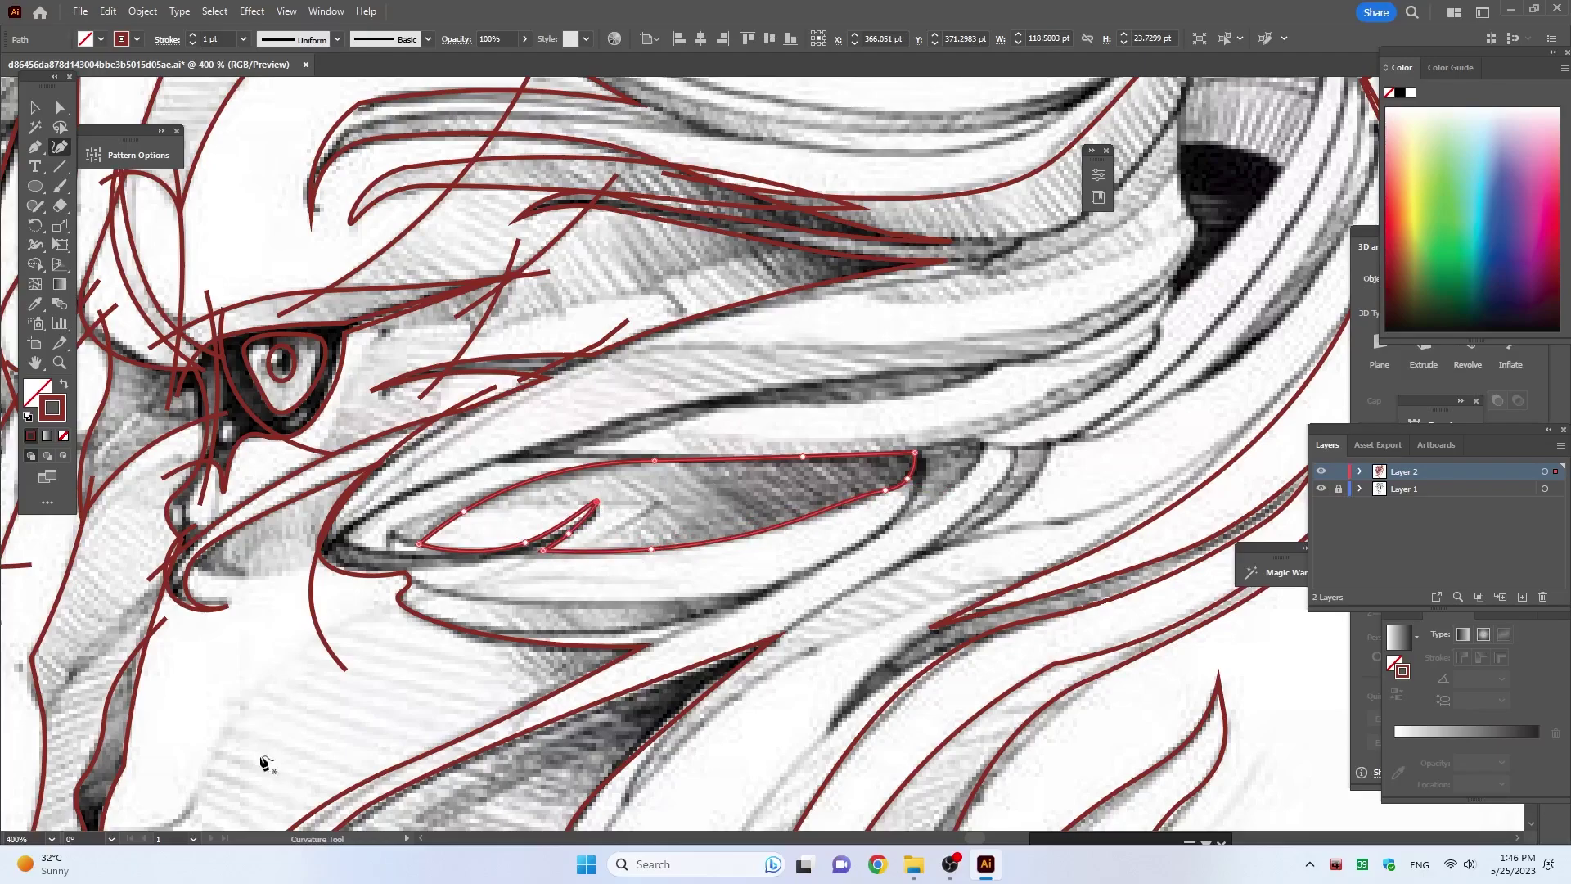
Step: Start a new strand outline below the loop, extending it to the right
click(261, 604)
click(380, 509)
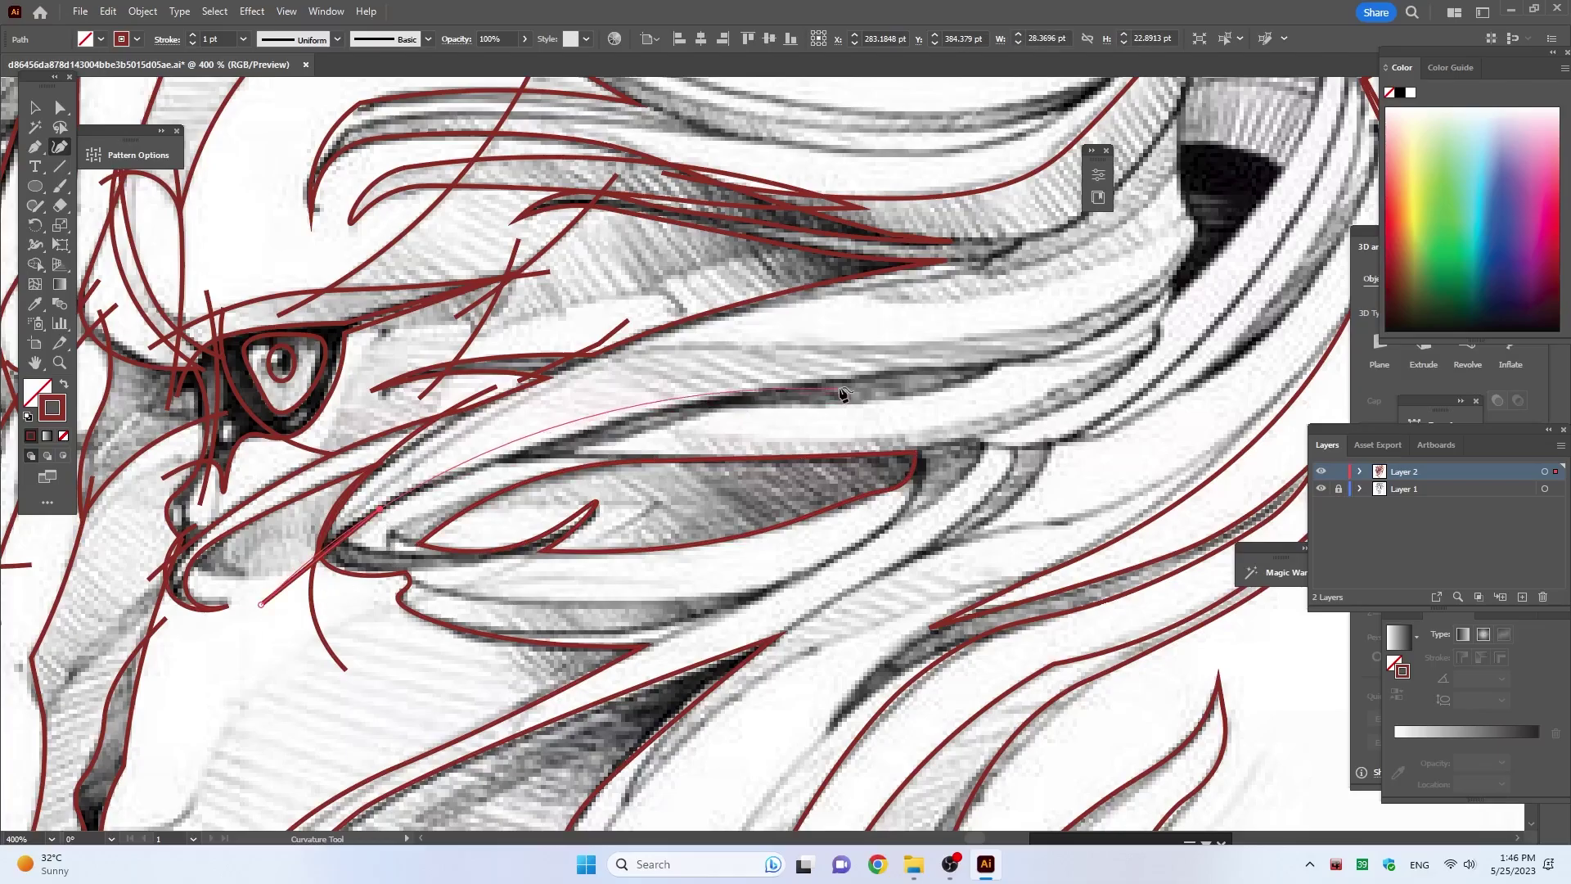
click(527, 452)
click(794, 386)
Step: Extend the strand line along its curve and up beside the dark shadow
drag(795, 386, 528, 591)
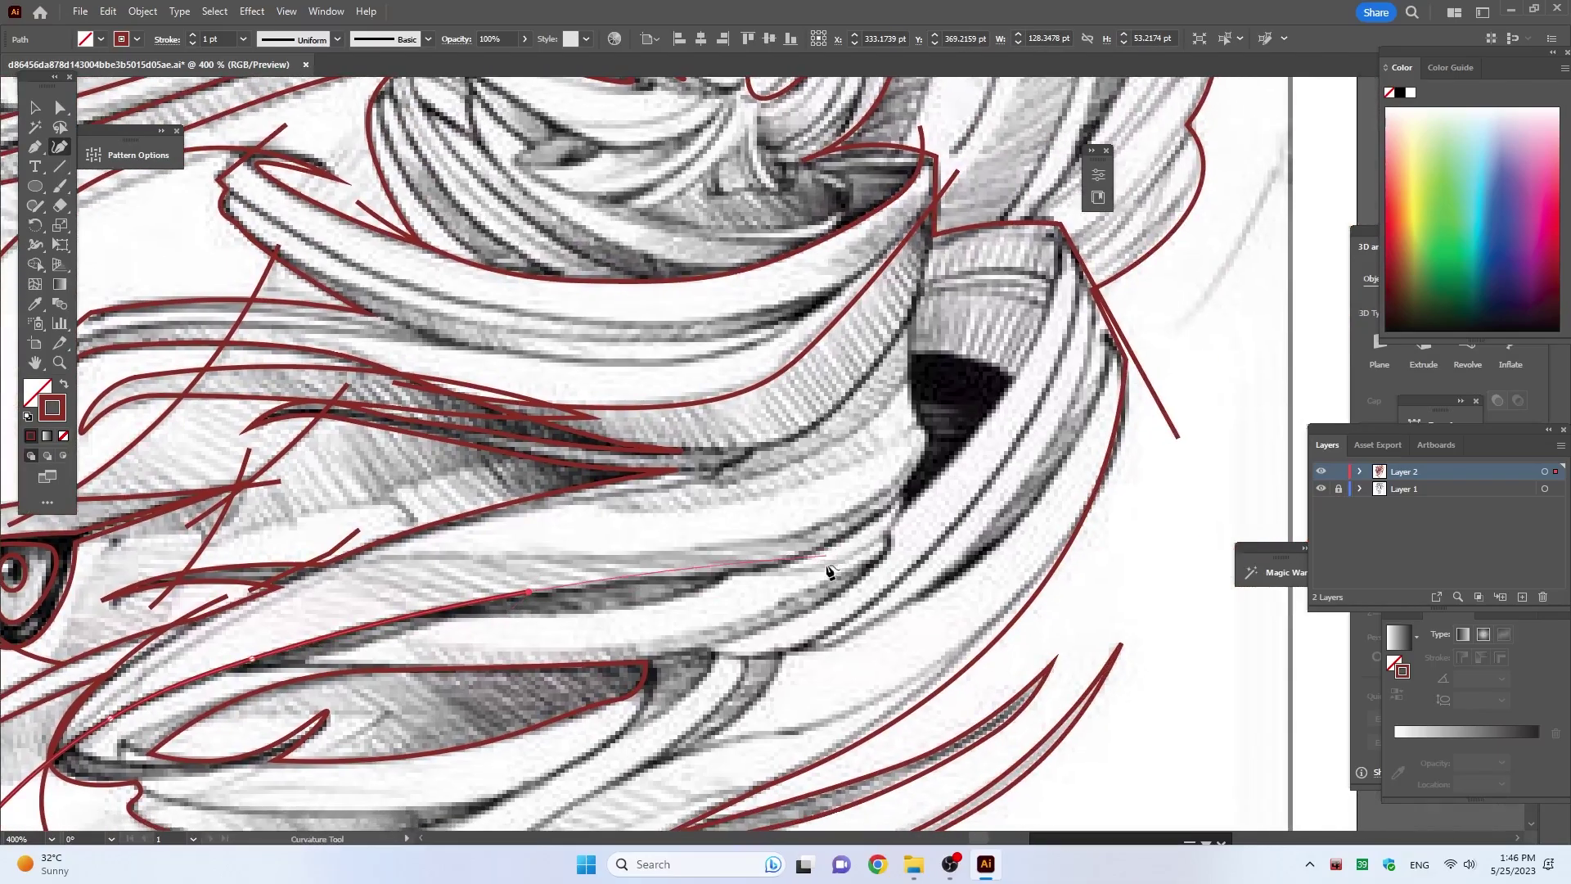
click(777, 568)
click(884, 513)
click(930, 437)
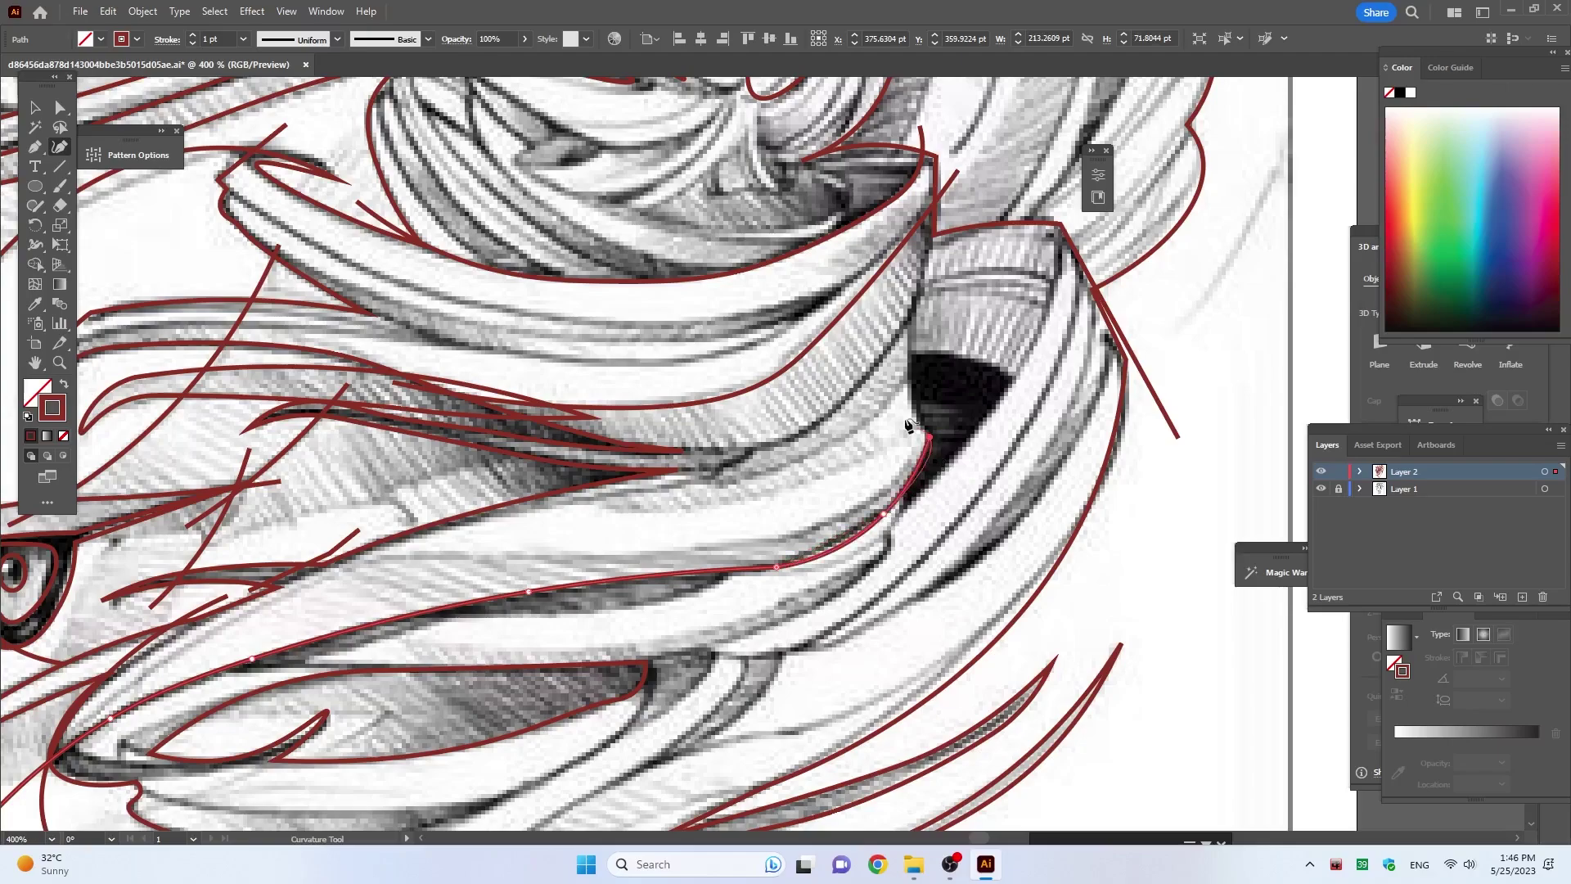
click(910, 321)
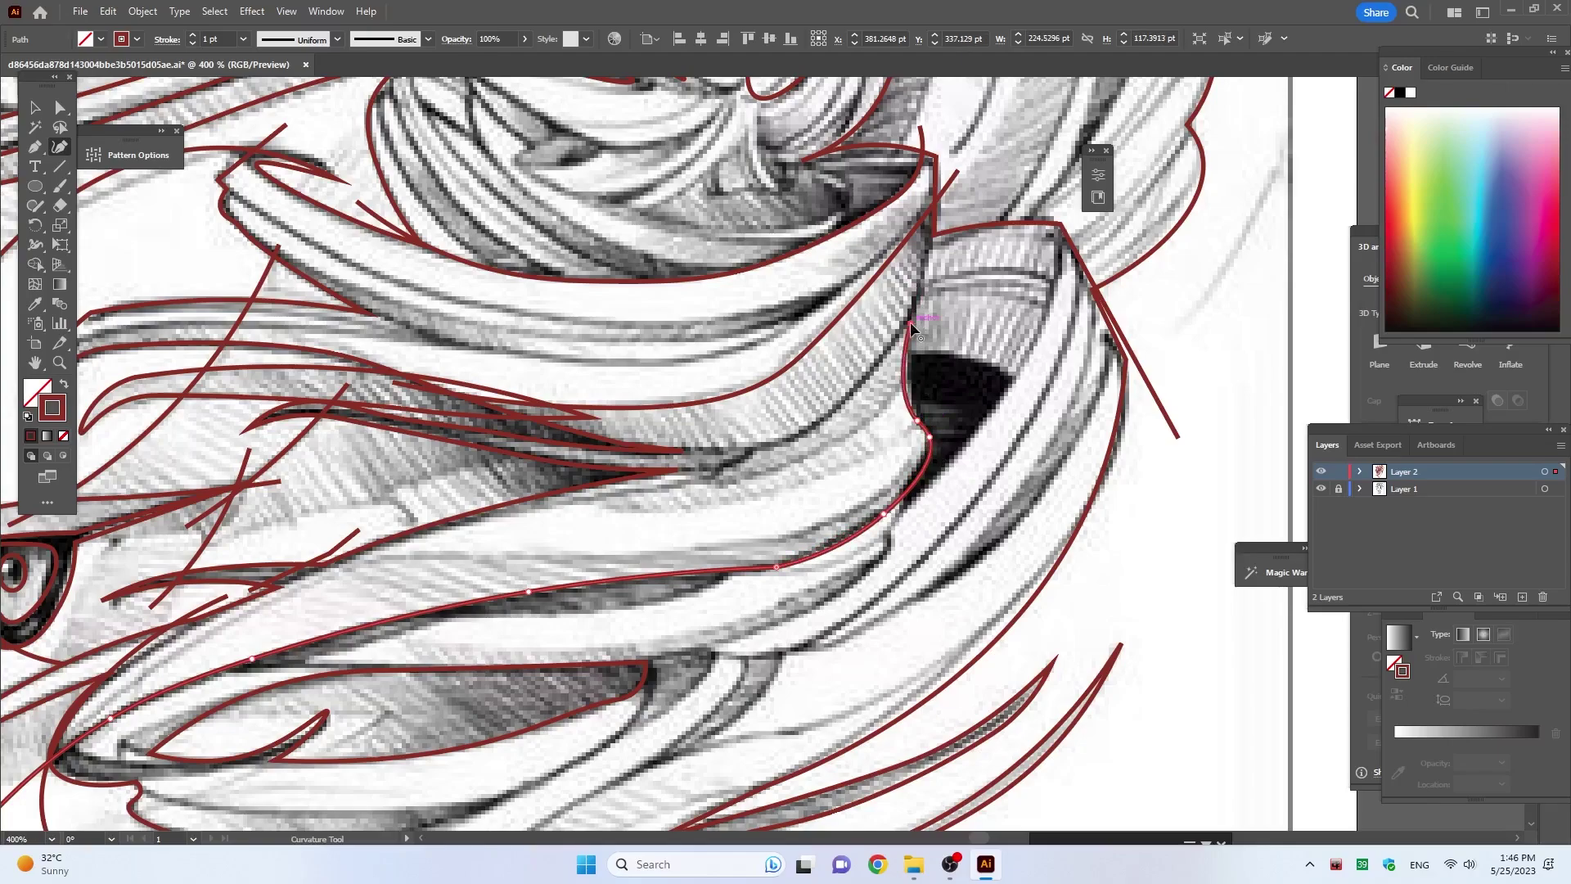
click(947, 215)
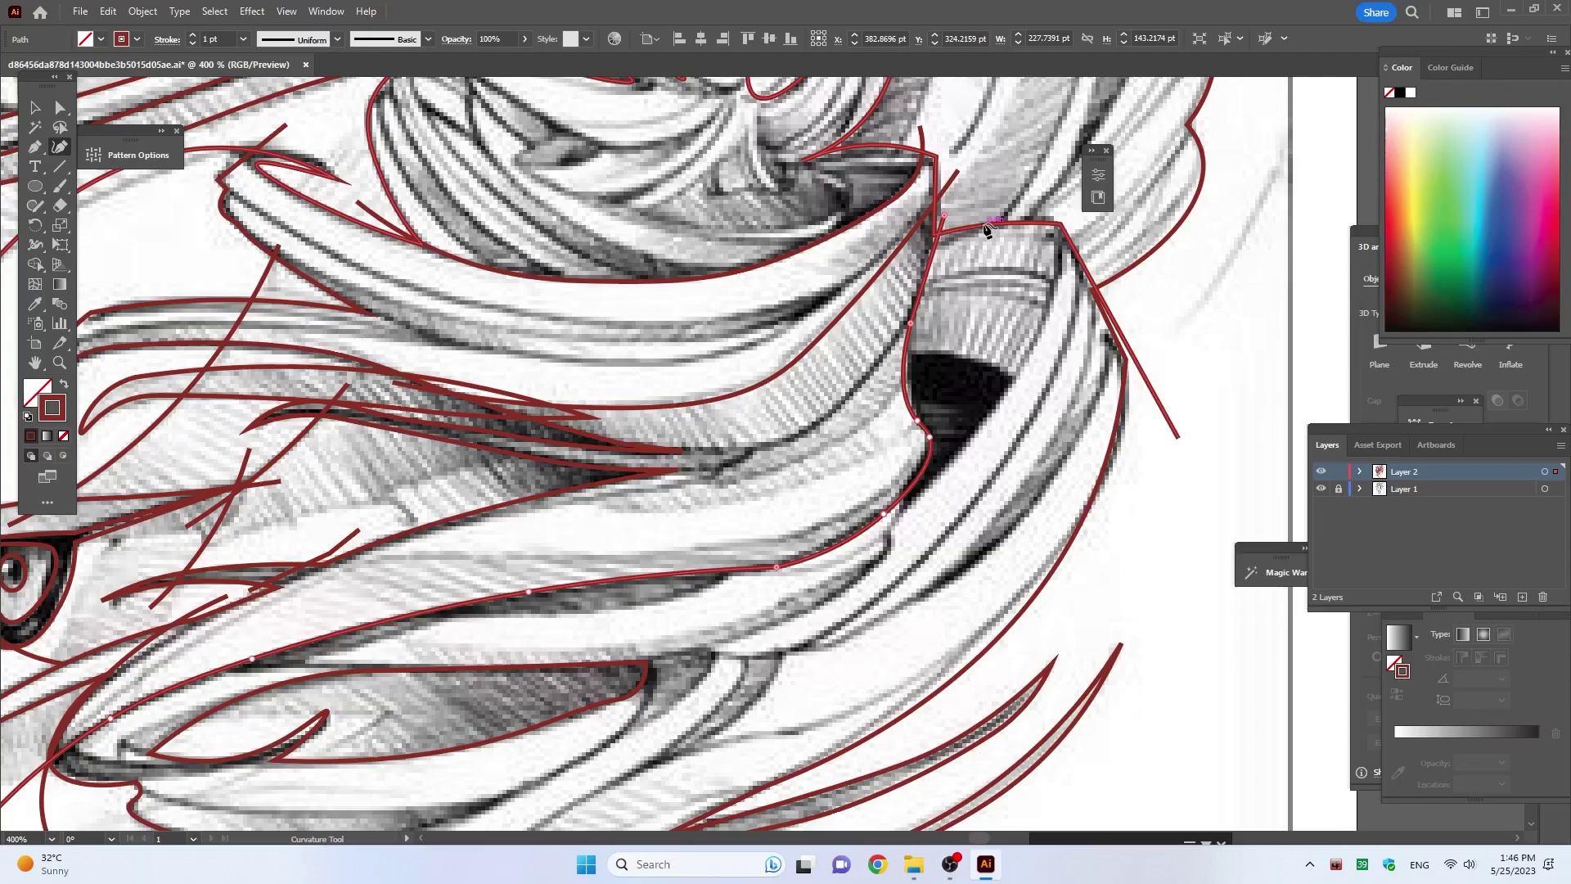
key(Escape)
Step: Outline the next strand from its lower end up to its top
click(543, 435)
click(732, 452)
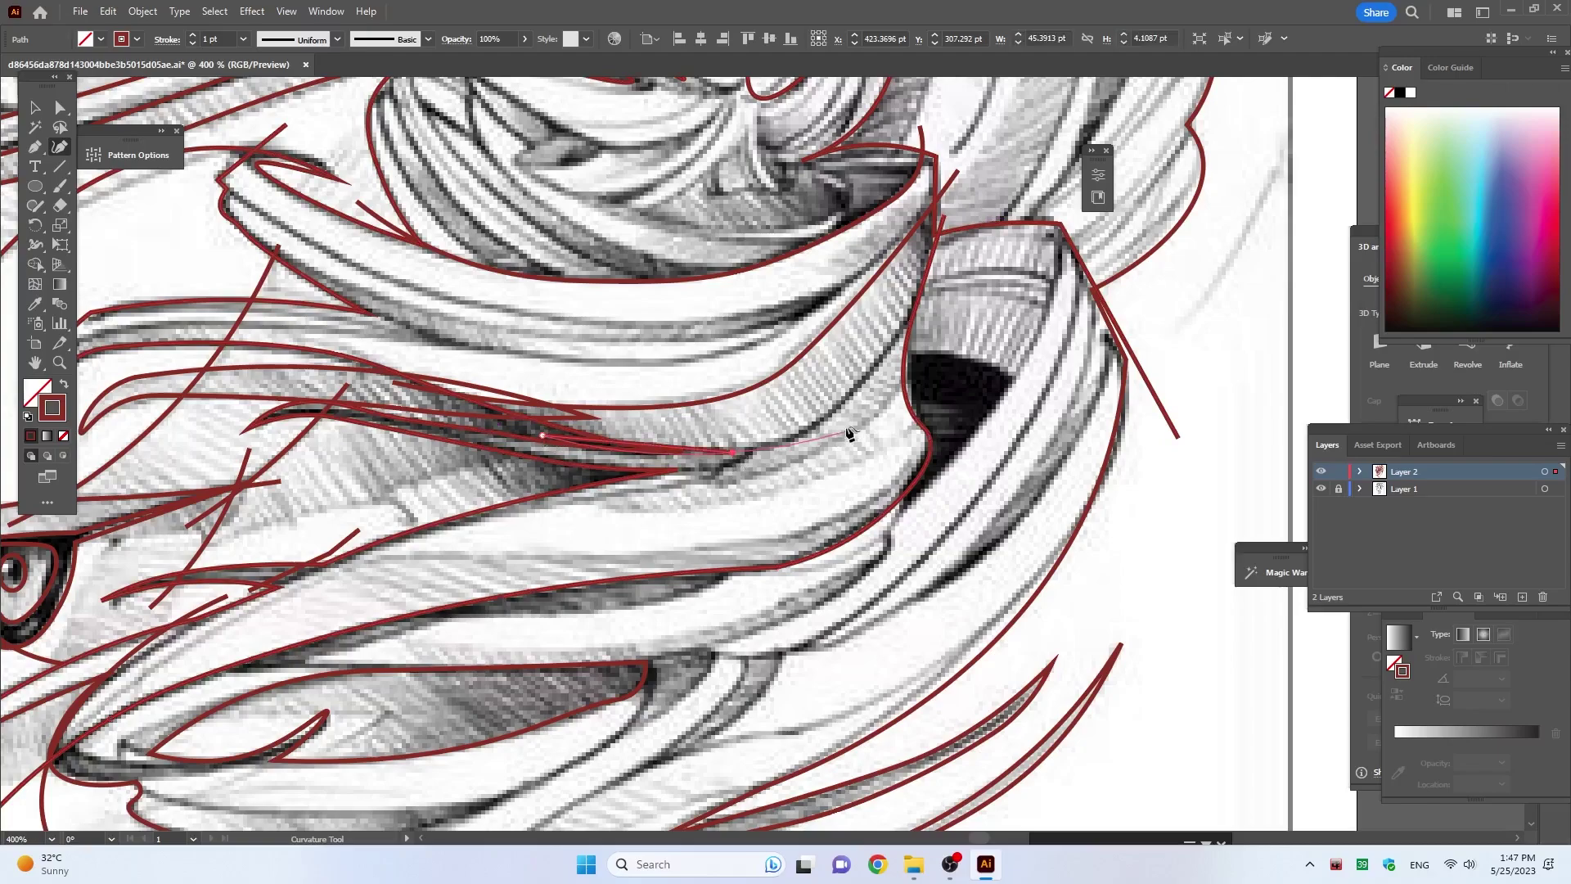
click(803, 437)
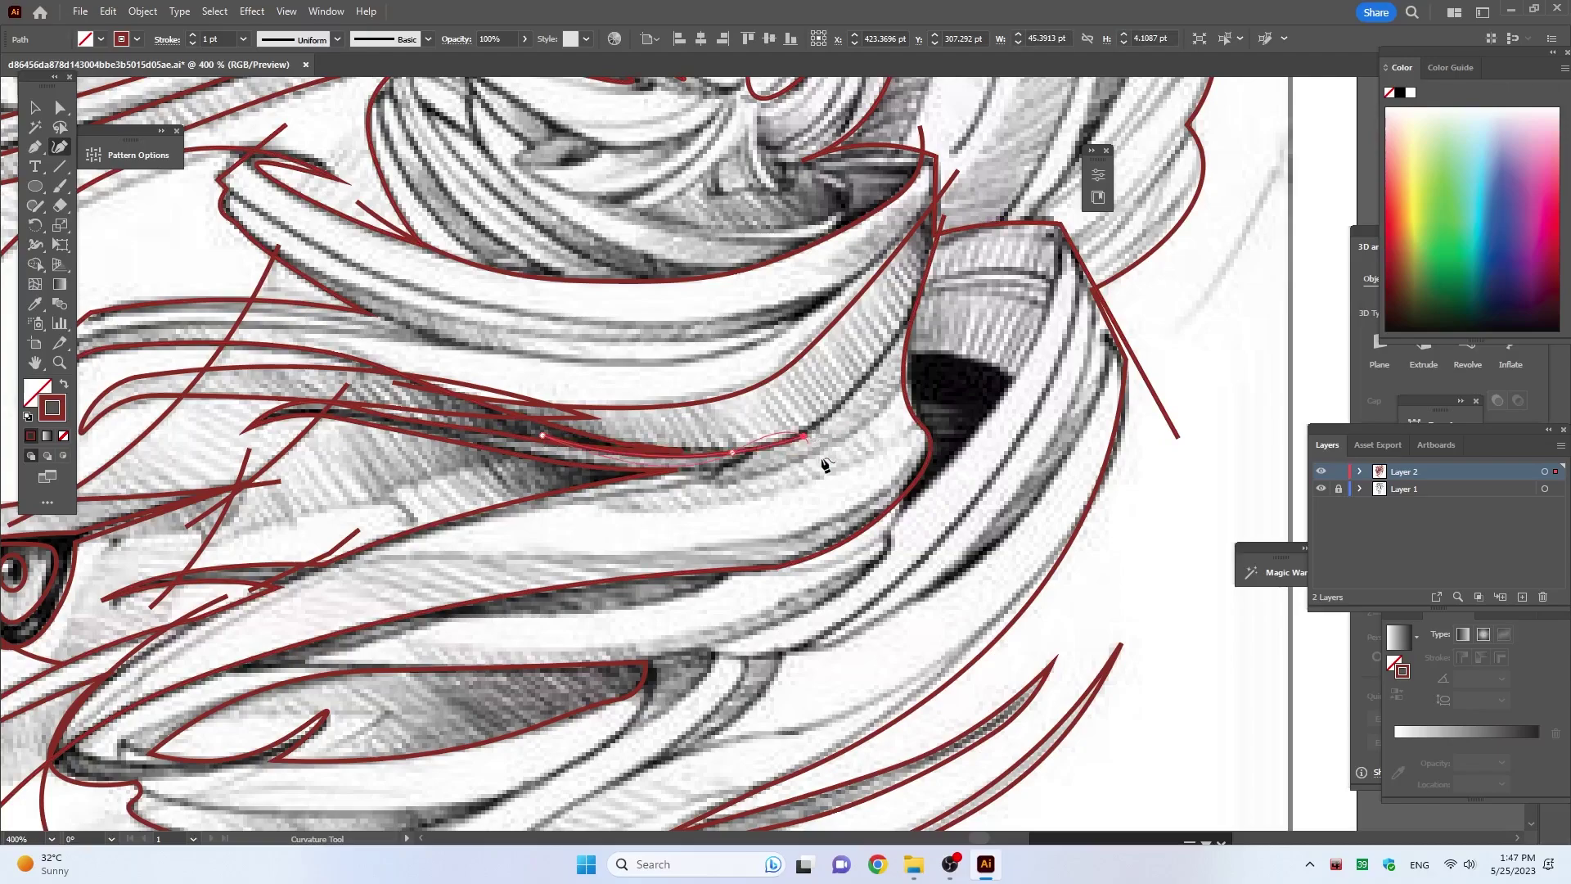
click(954, 192)
key(Escape)
Step: Outline another strand near the shadow, running down and to the left
click(874, 342)
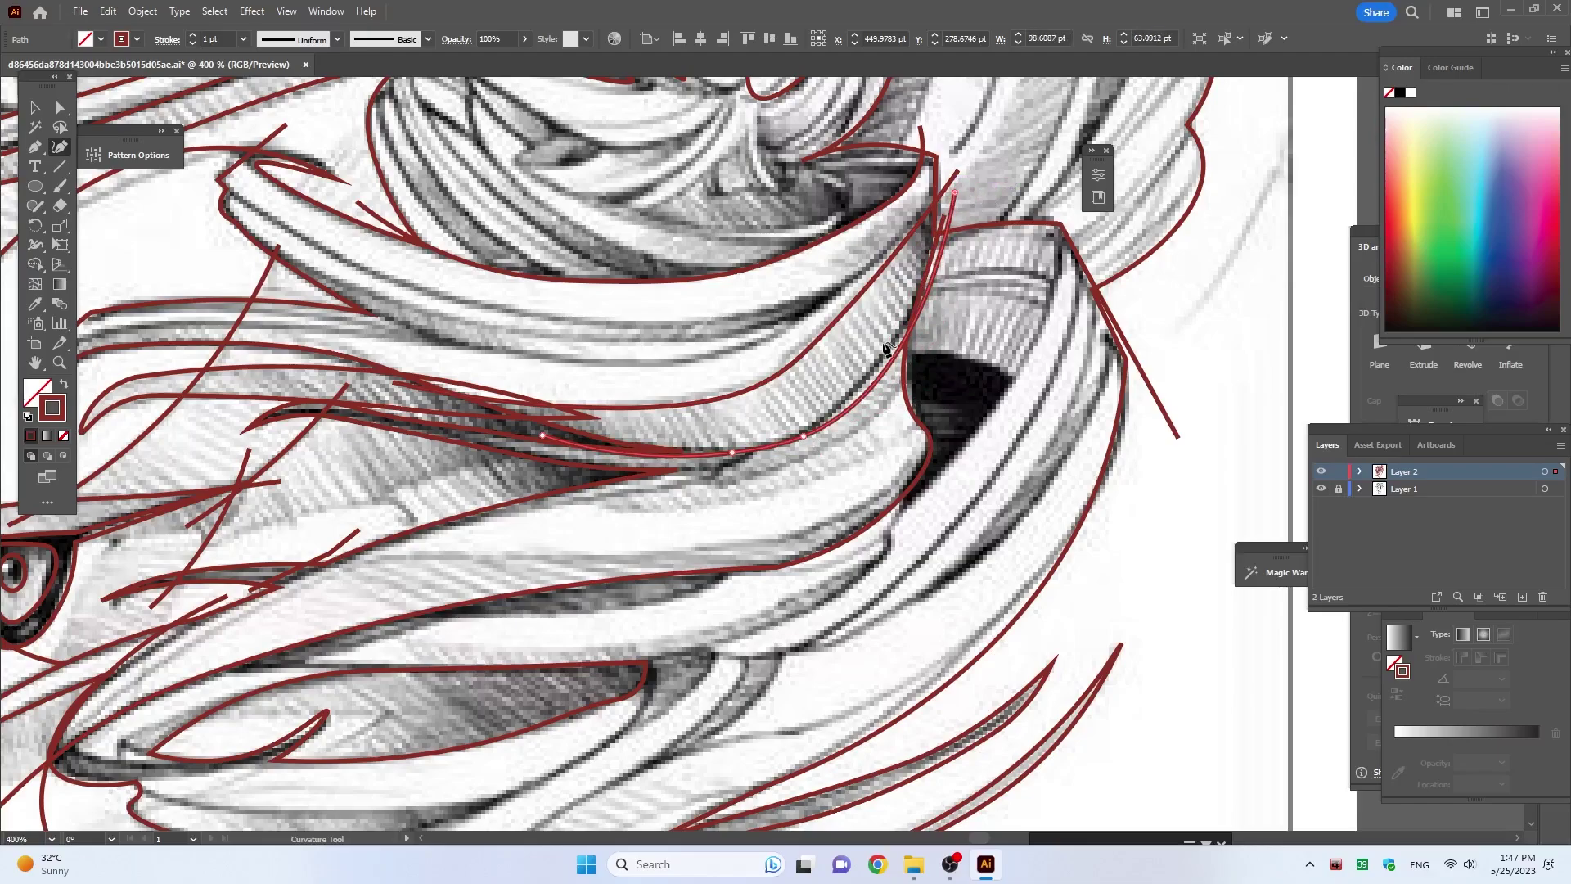
click(964, 355)
click(1011, 379)
click(952, 460)
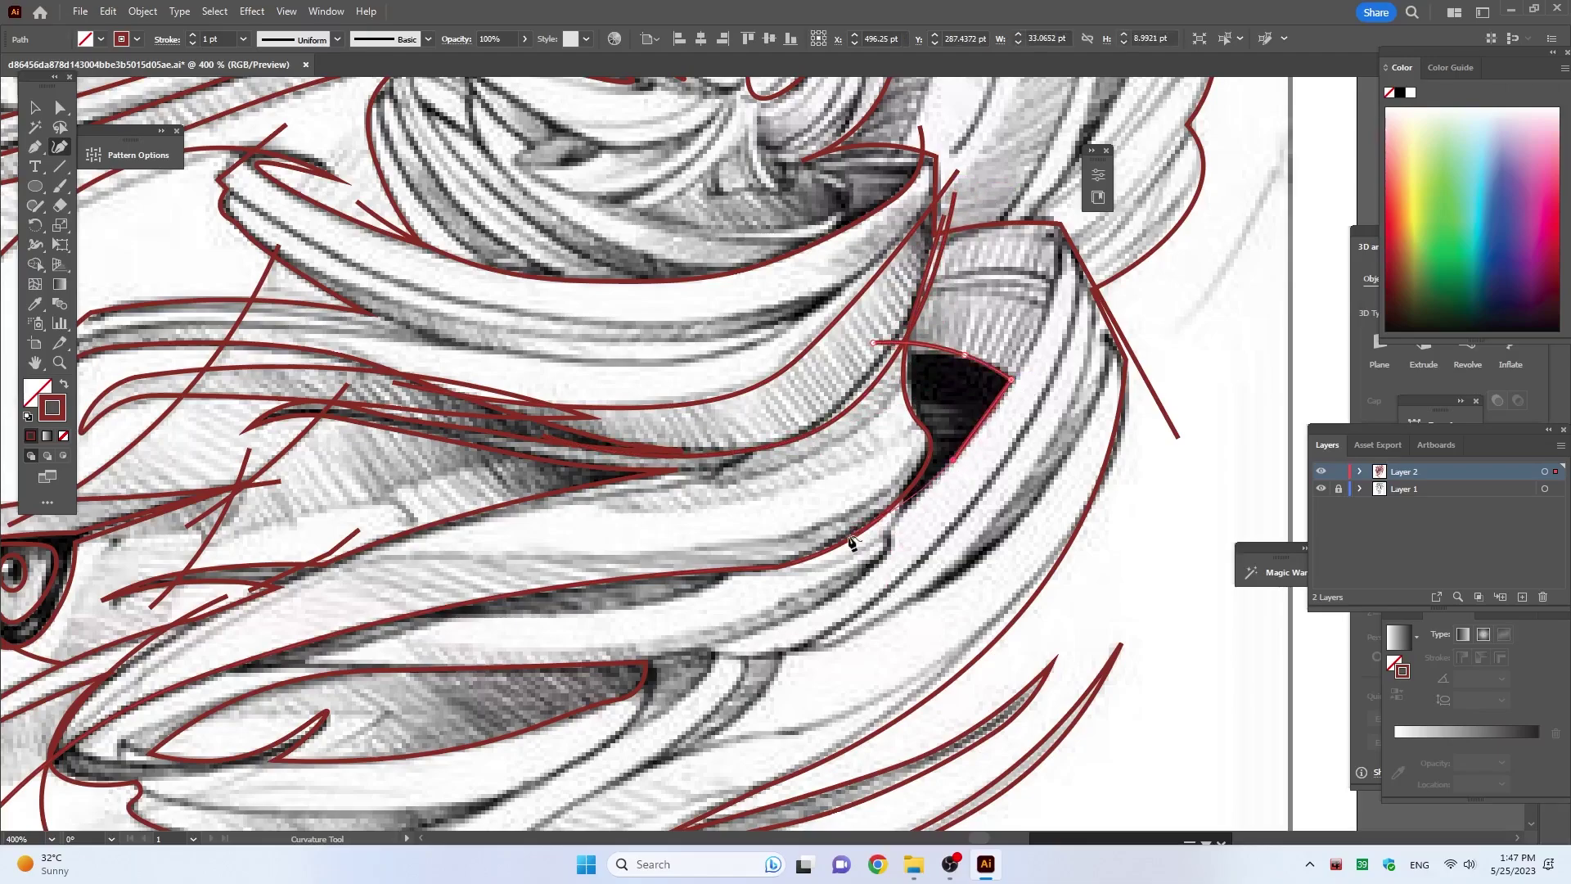
click(829, 529)
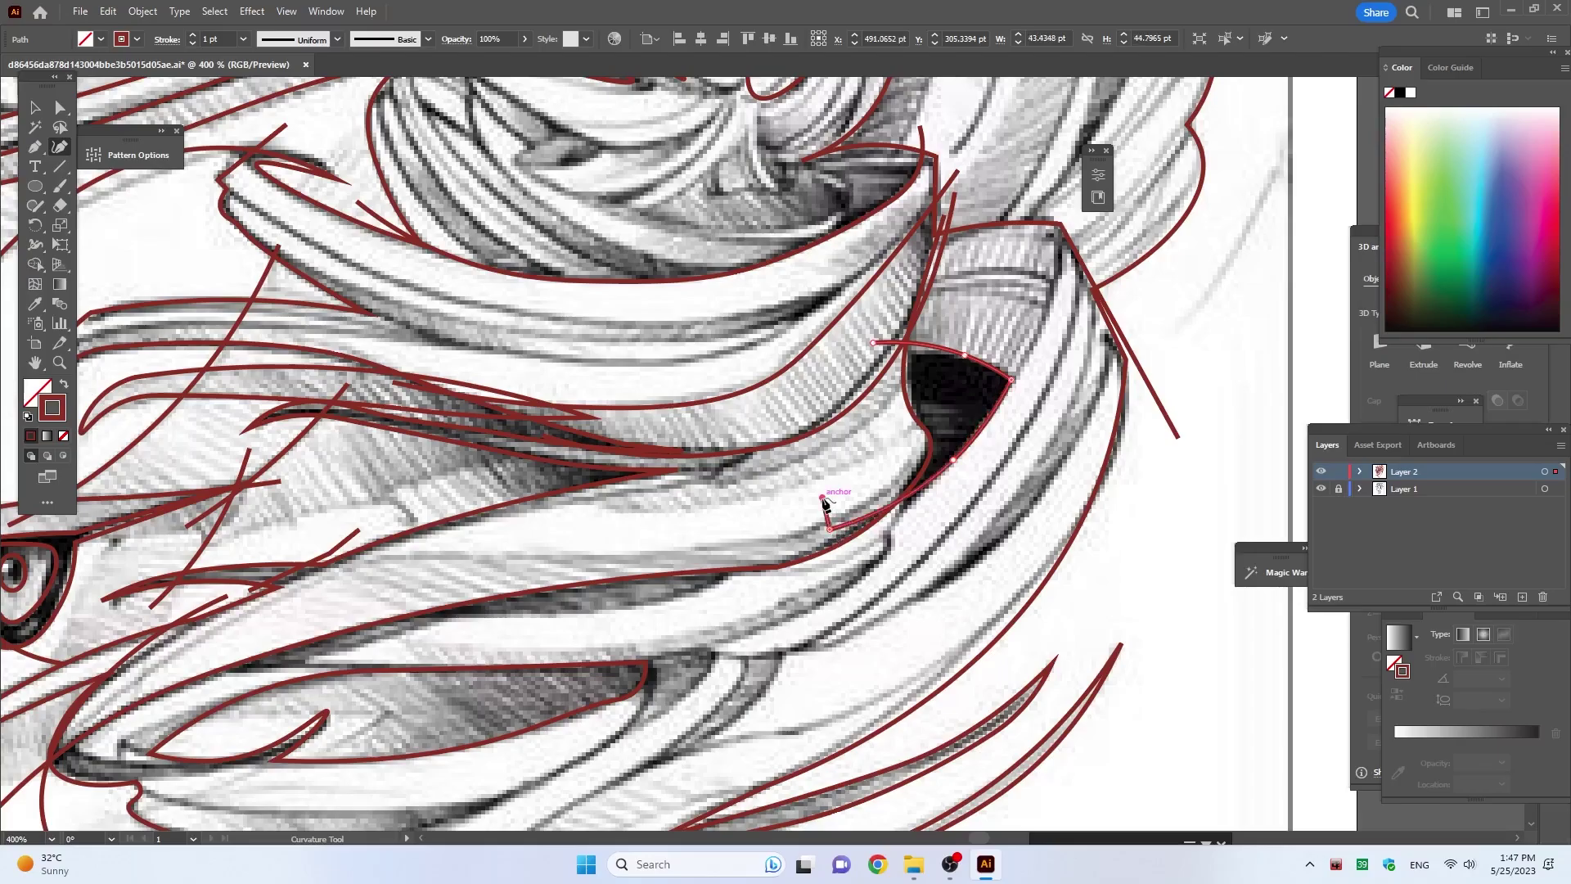
key(Escape)
Step: Begin outlining the shadow's right edge, curving down along the strand
click(1044, 193)
click(1057, 264)
click(939, 440)
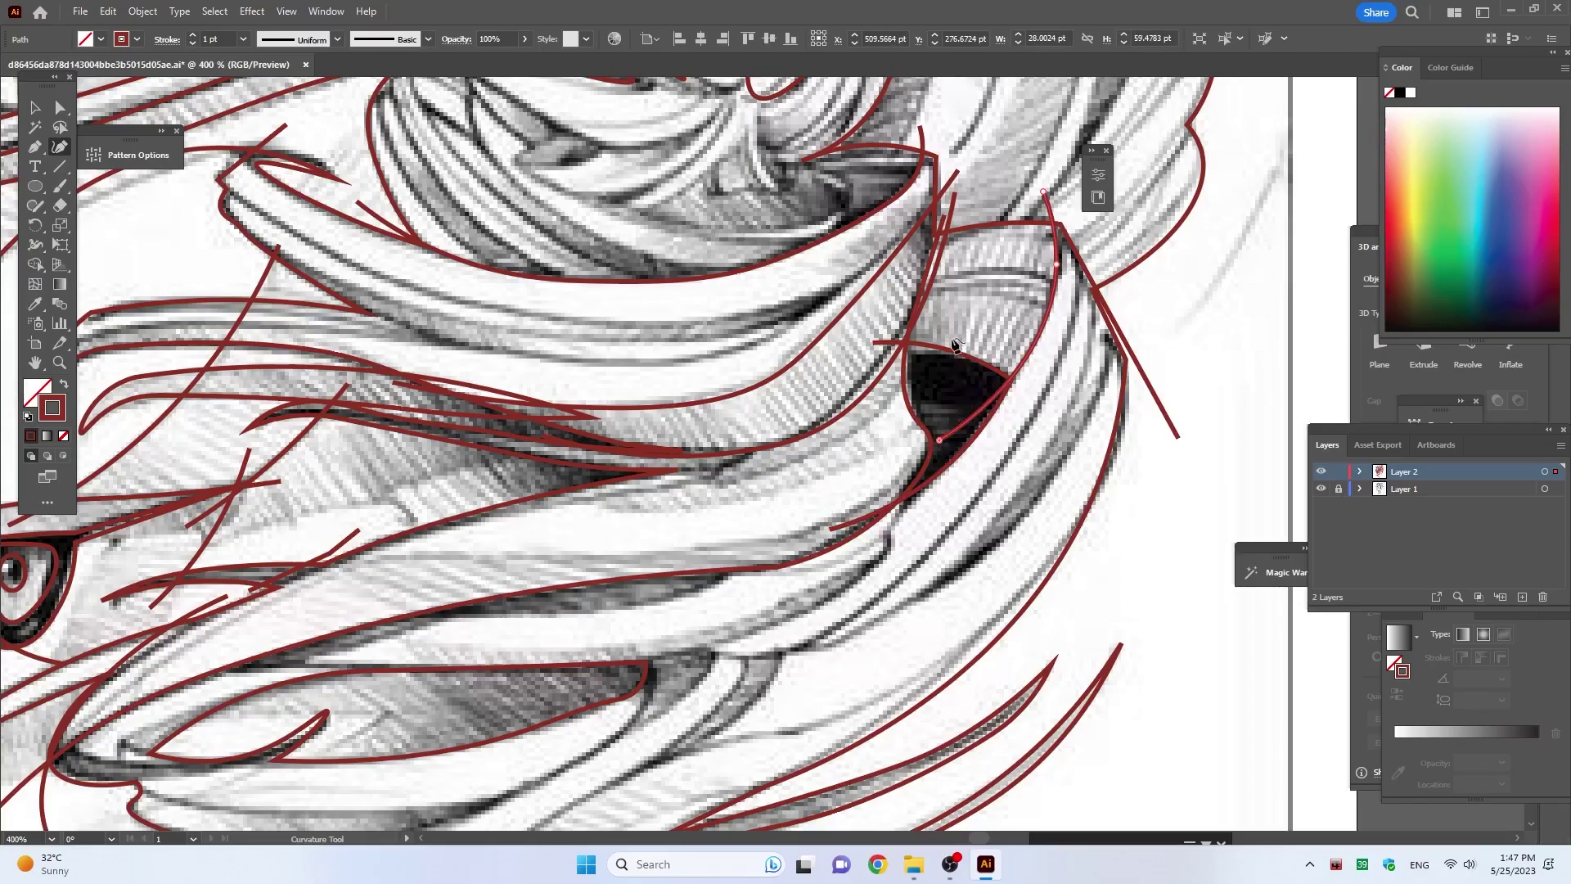
Step: Trace a red curve up the mane's outer right edge to its top corner
scroll(940, 352, down, 2)
scroll(1063, 237, up, 3)
scroll(1015, 164, up, 2)
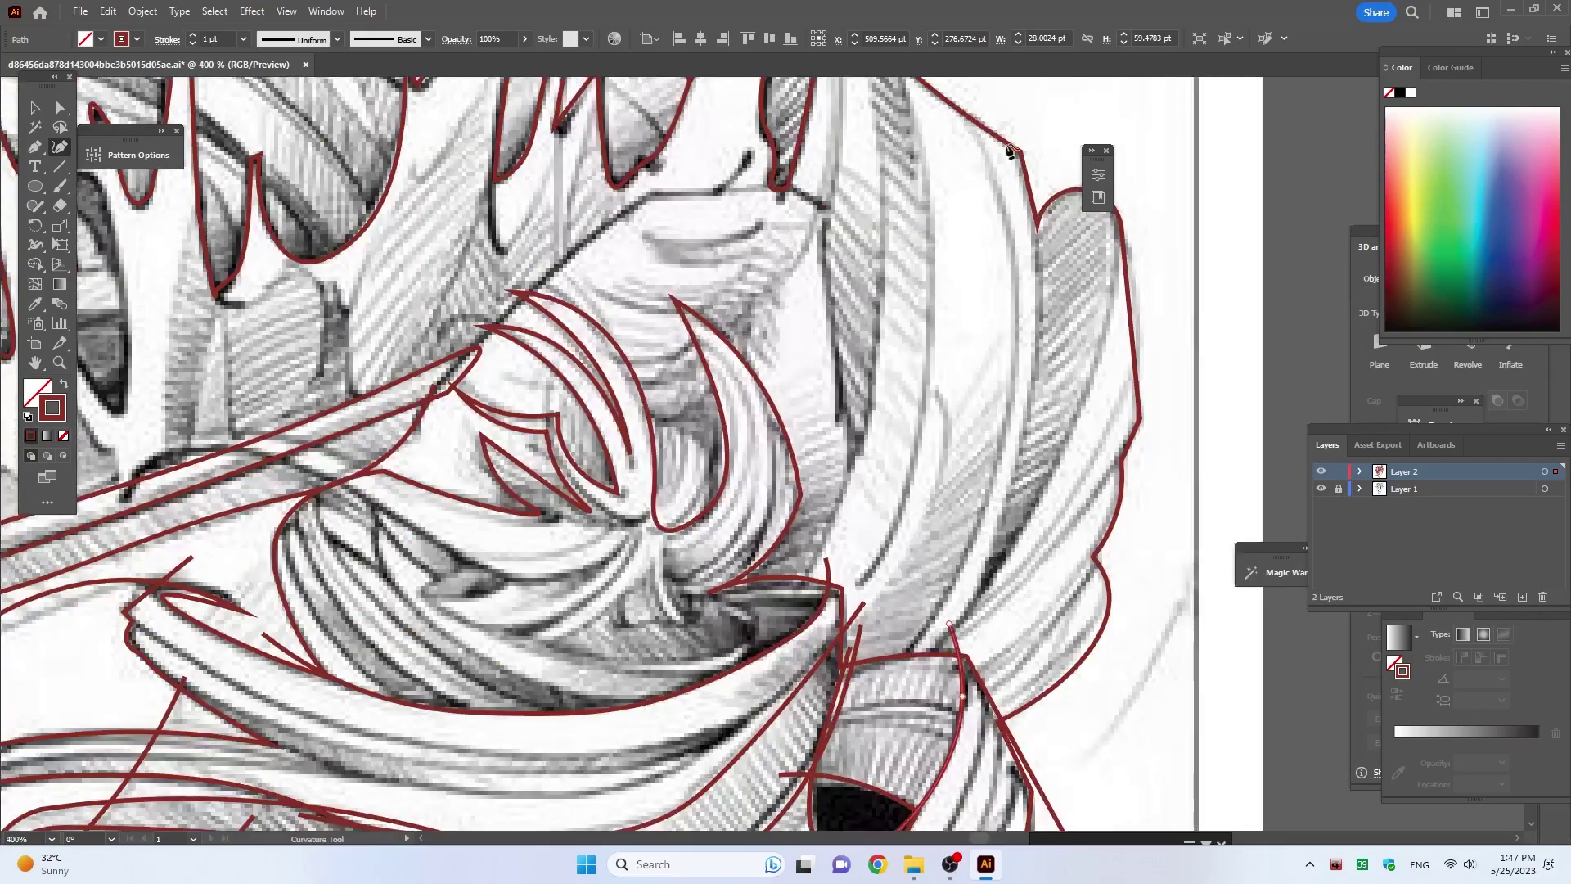
click(999, 120)
click(1038, 255)
click(897, 705)
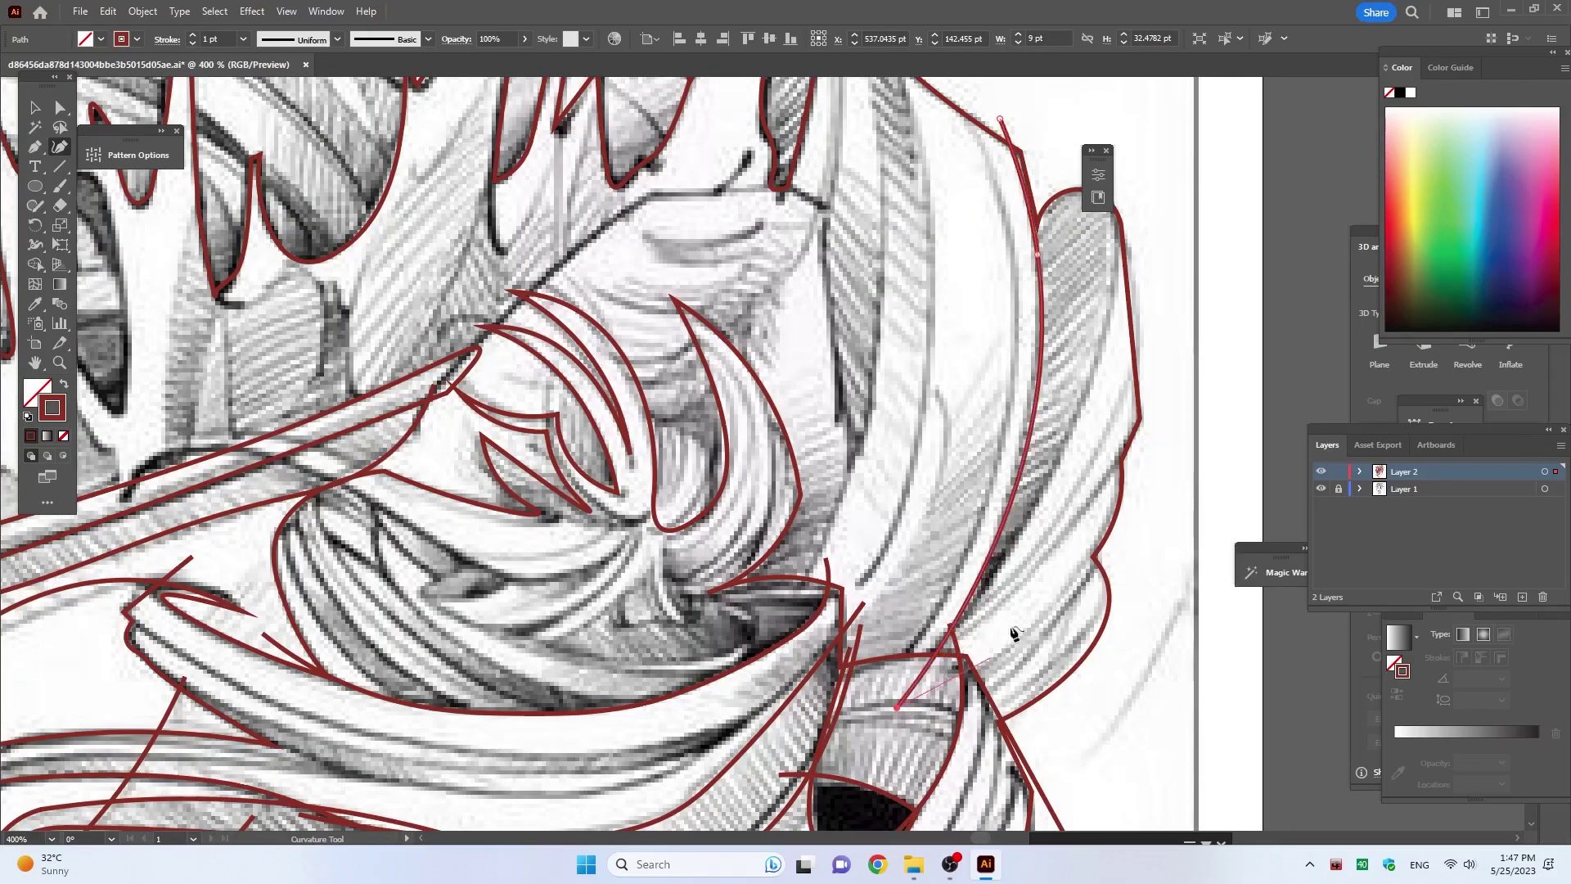
click(1021, 537)
scroll(1028, 532, up, 2)
click(985, 495)
click(995, 273)
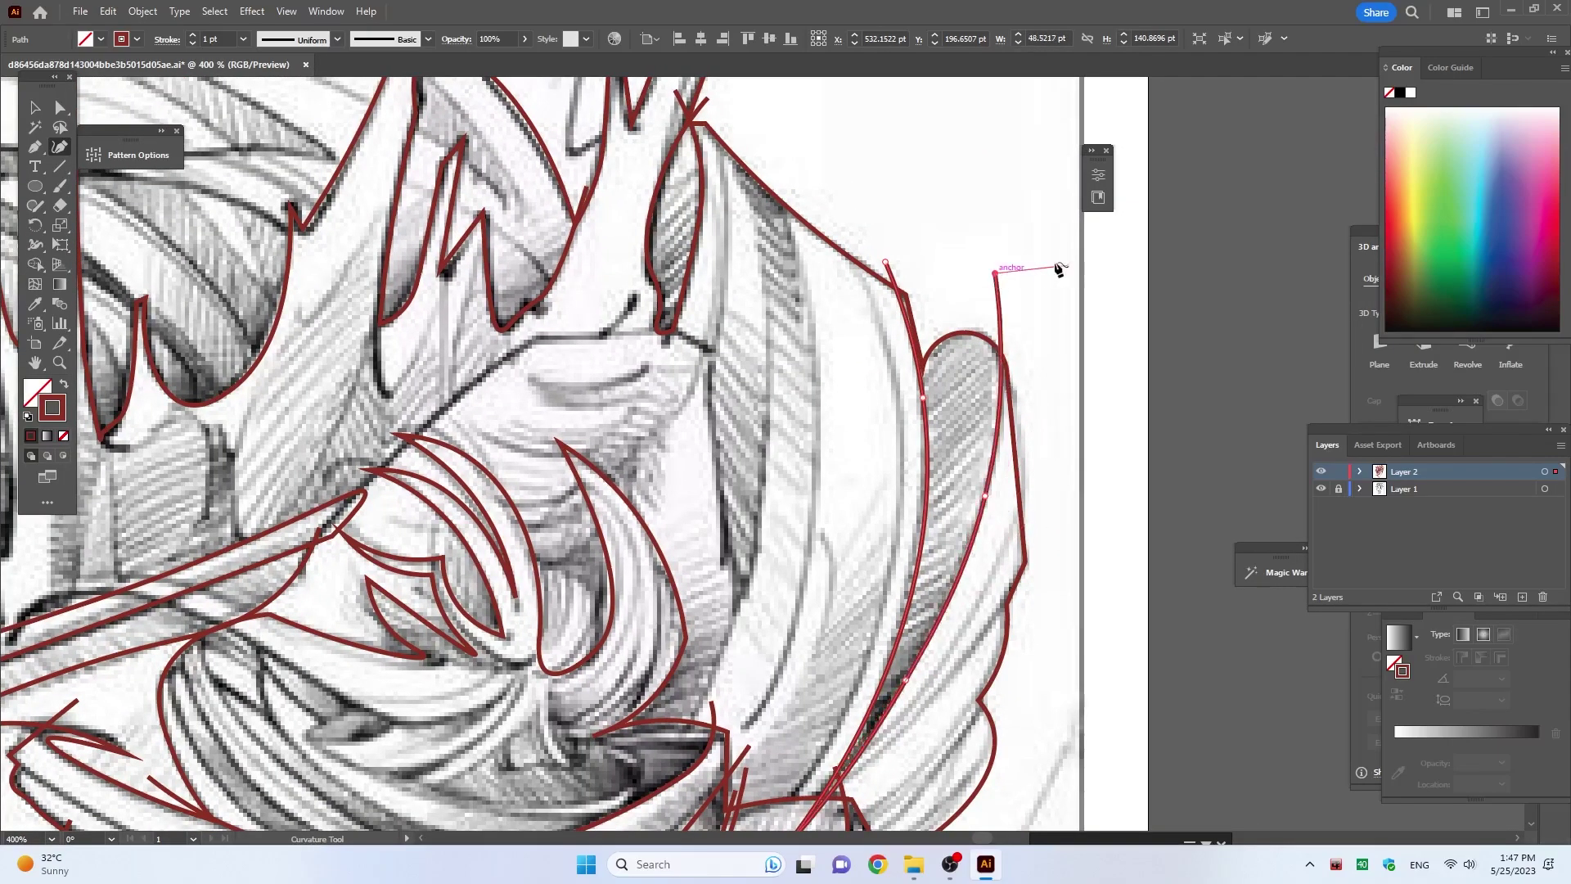
Step: Trace the short strand just below the lion's eye, curving it to the right
scroll(1037, 263, down, 2)
scroll(602, 597, down, 3)
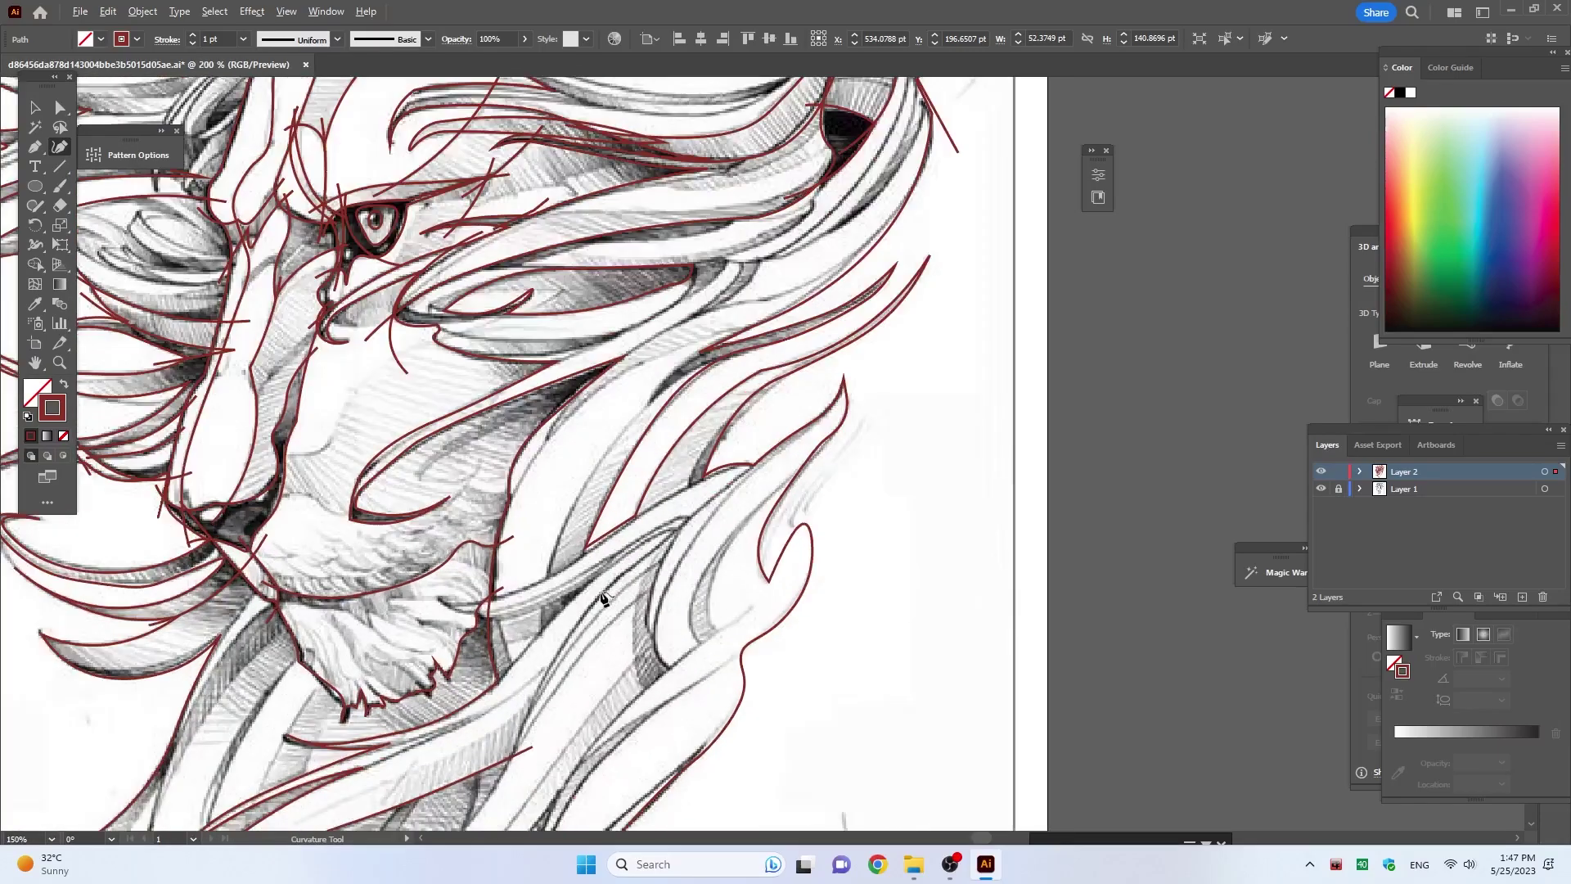
scroll(602, 597, up, 2)
click(329, 300)
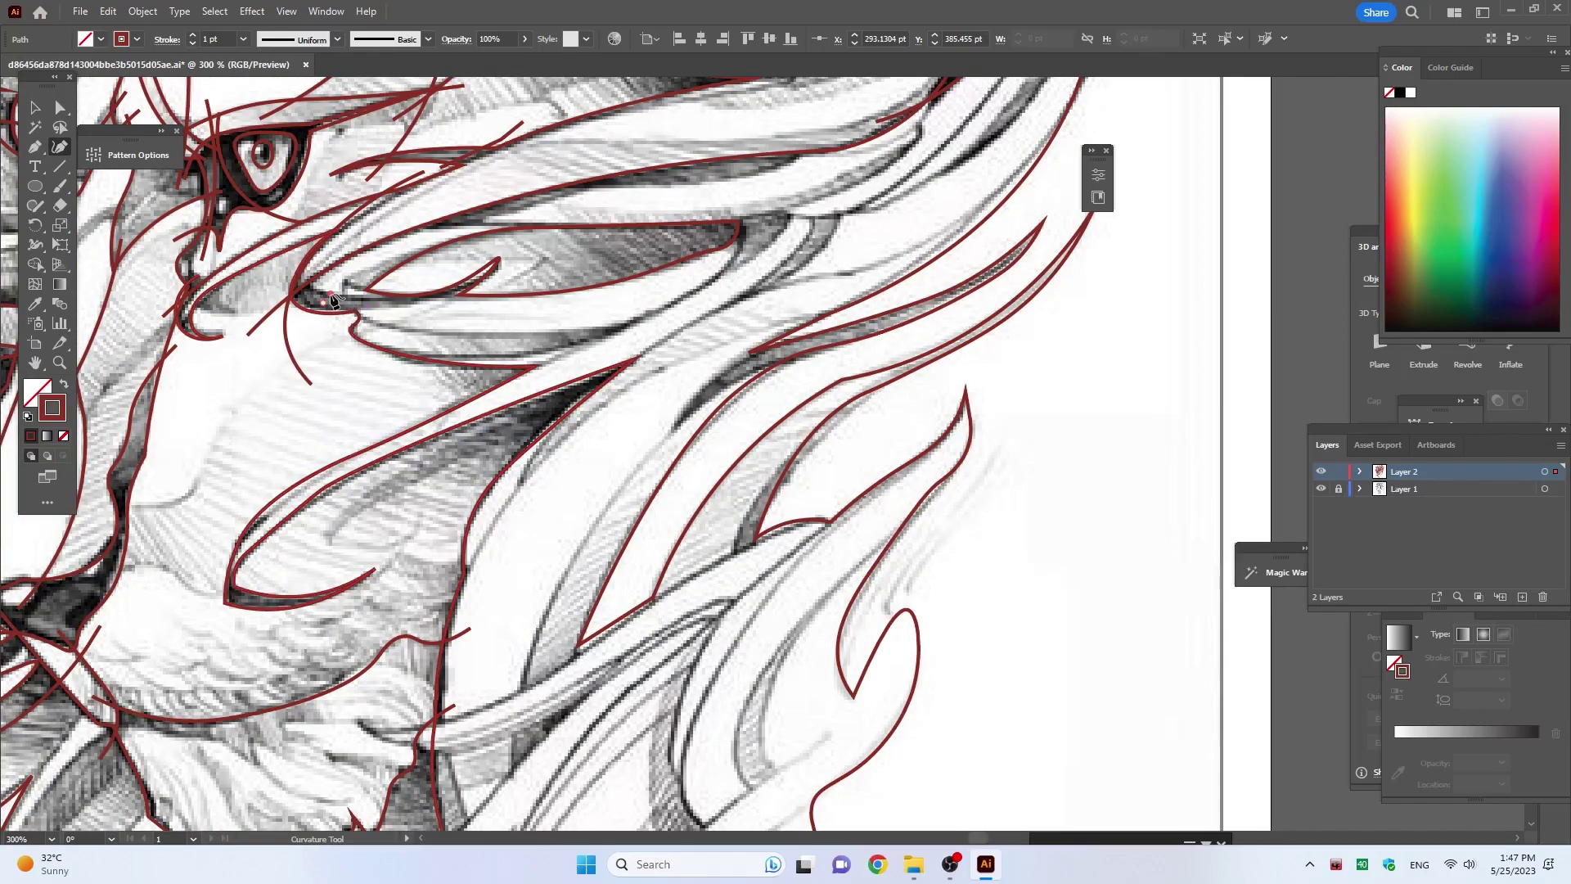
click(284, 255)
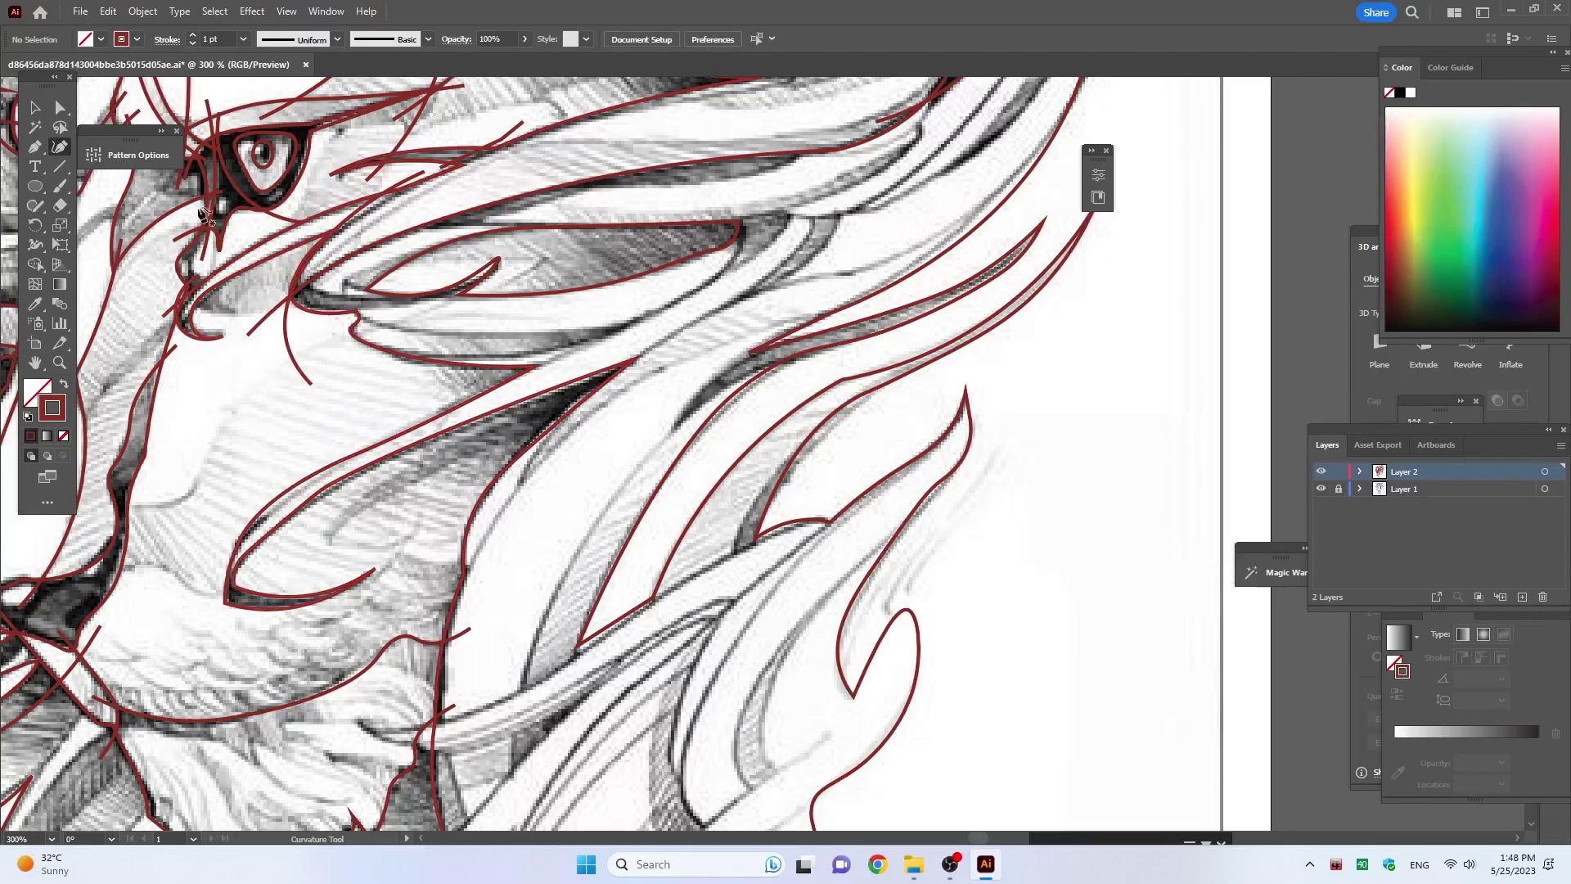
click(327, 293)
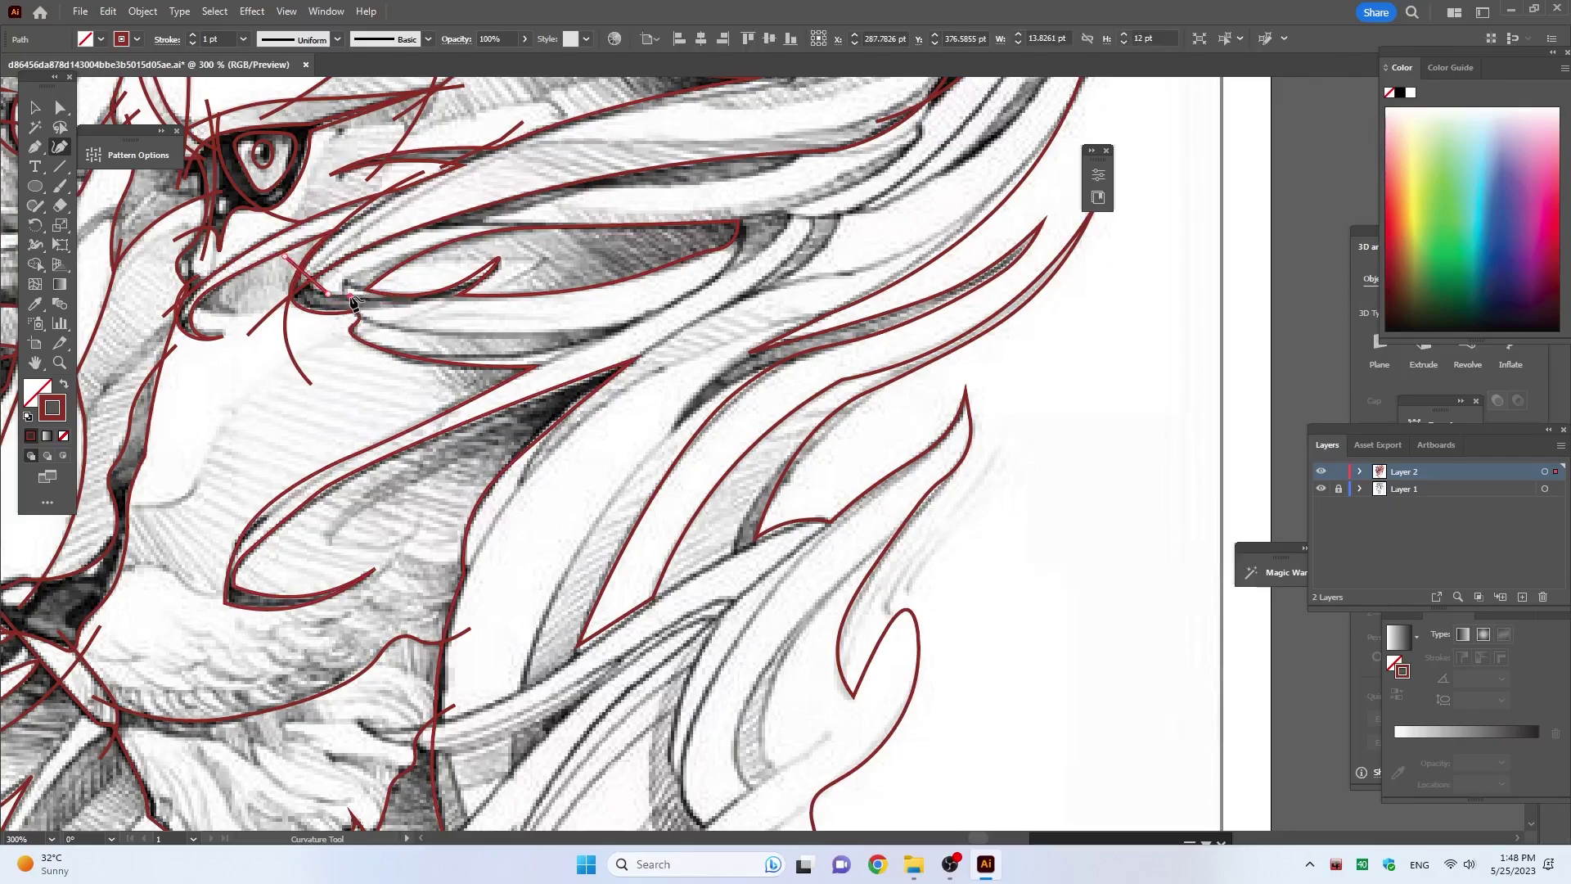
click(350, 295)
click(422, 286)
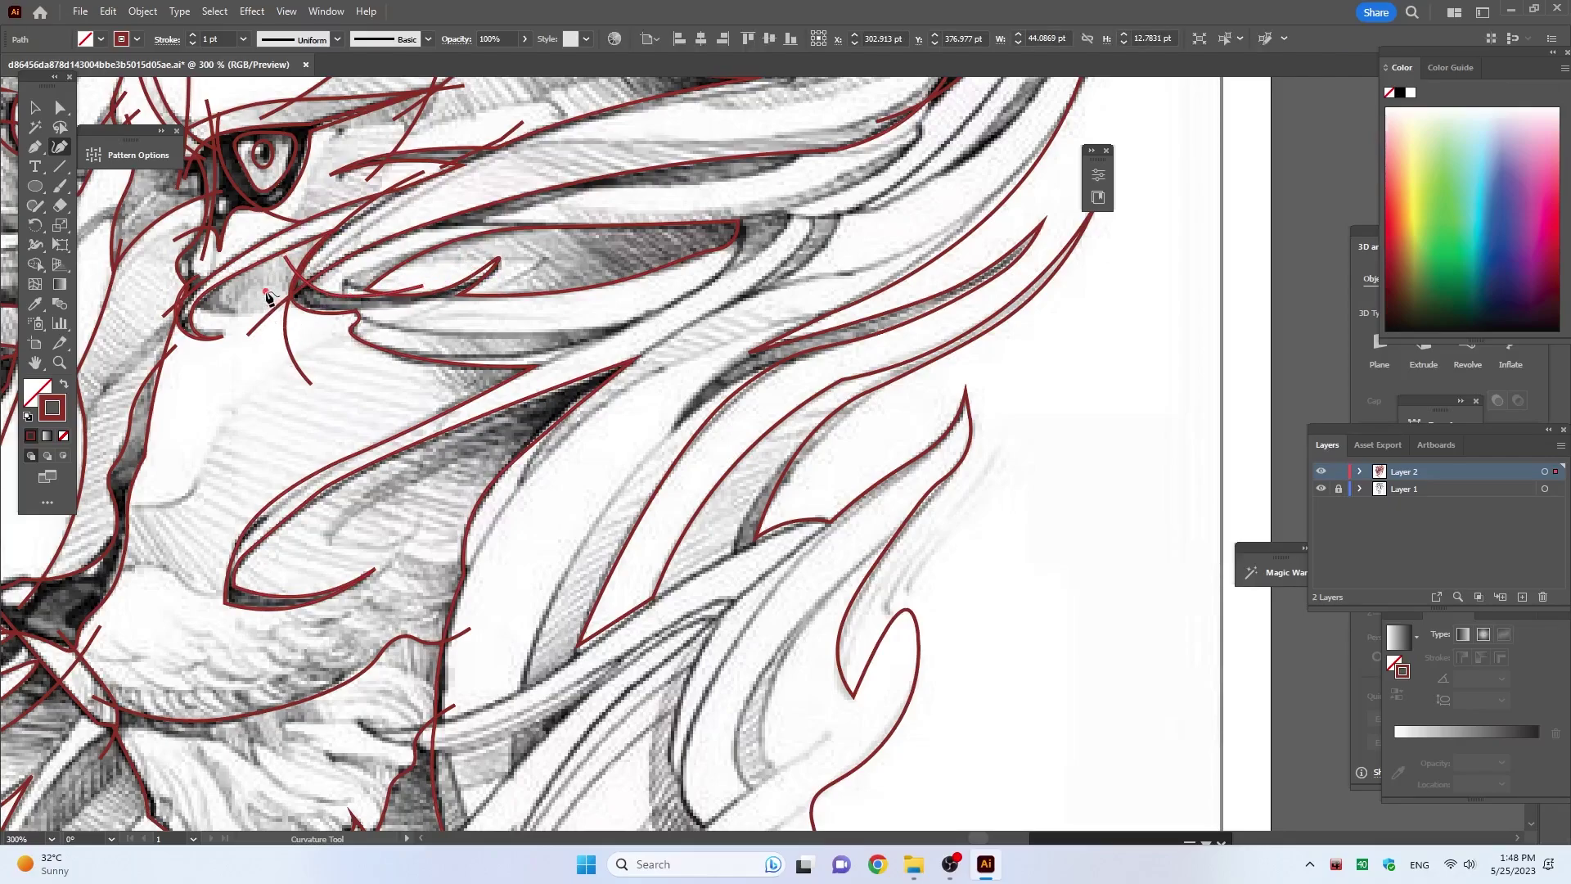
Step: Start another short strand beneath it, extending toward the right
click(265, 292)
click(295, 311)
click(394, 309)
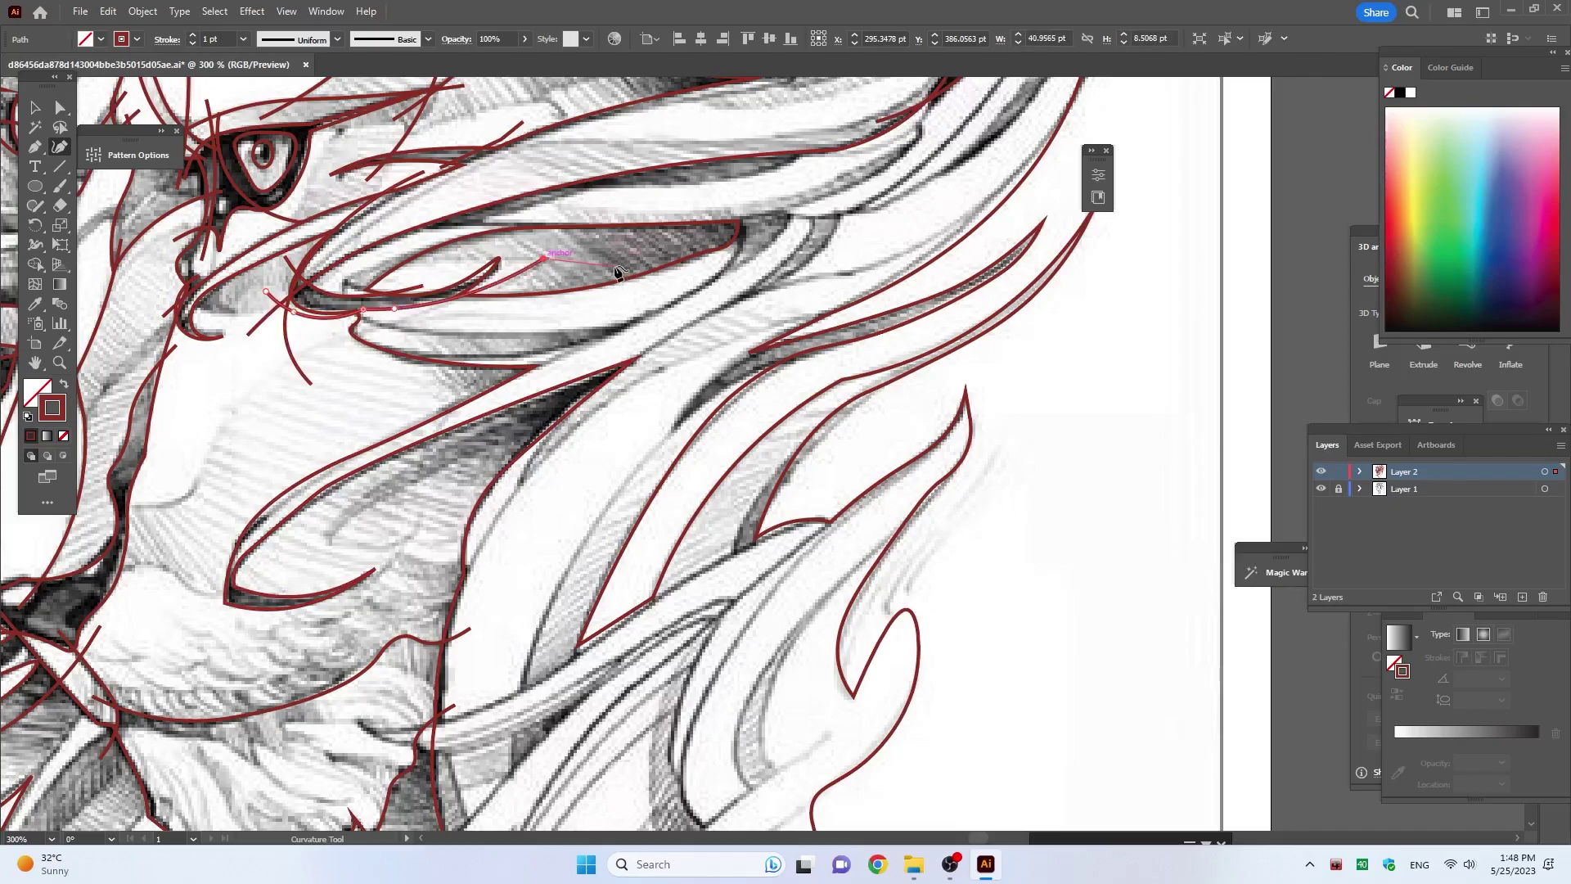
scroll(378, 327, up, 2)
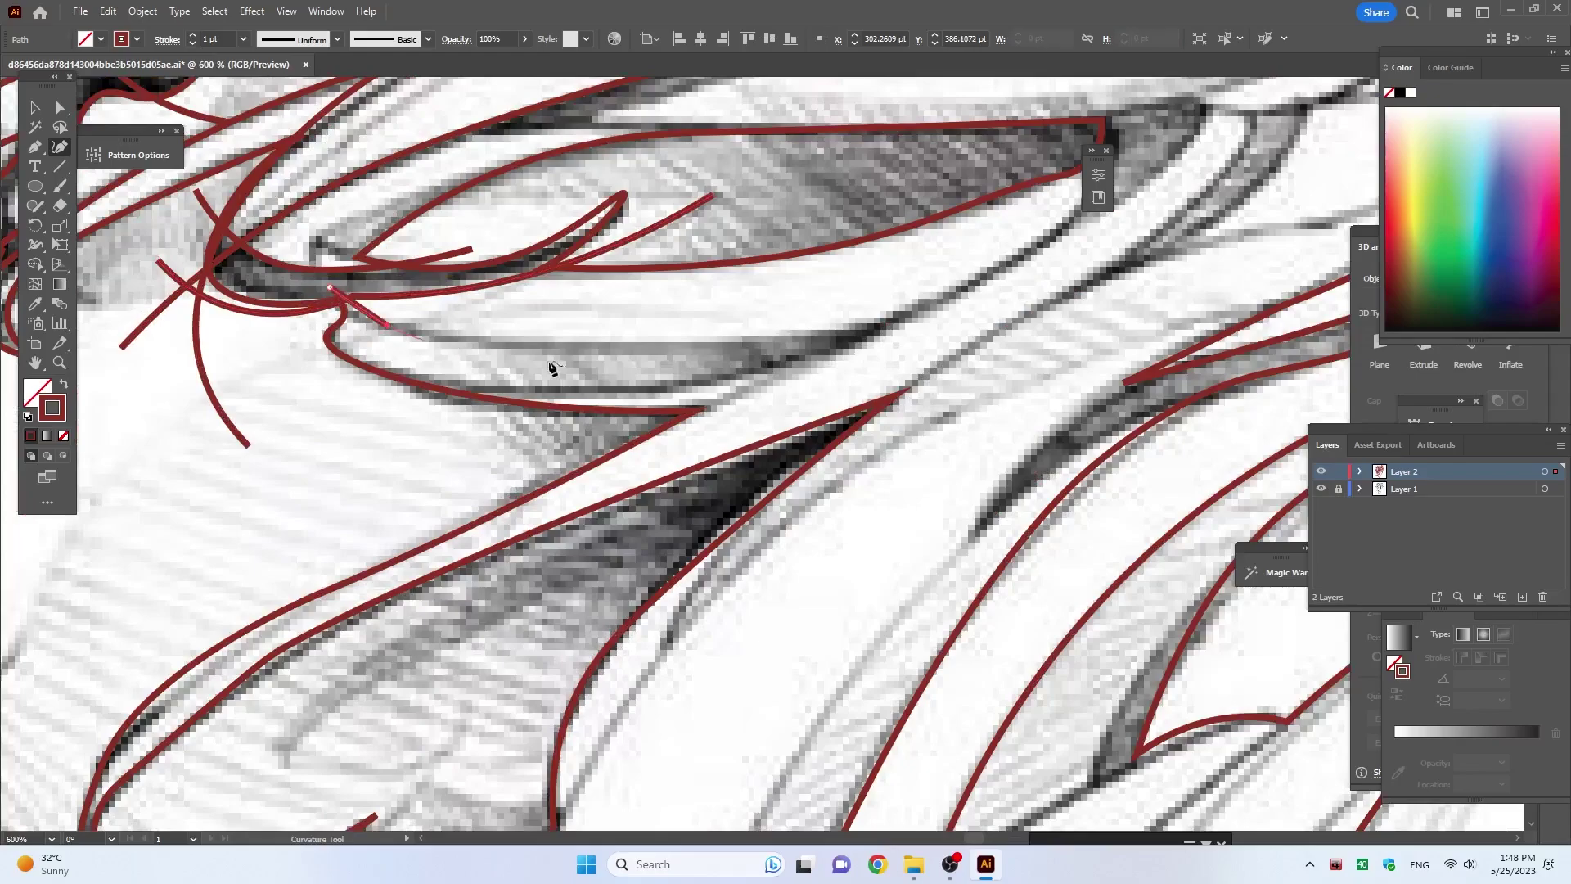
Step: Carry the current strand across the mane to its right end and finish it
click(516, 341)
click(748, 338)
click(881, 329)
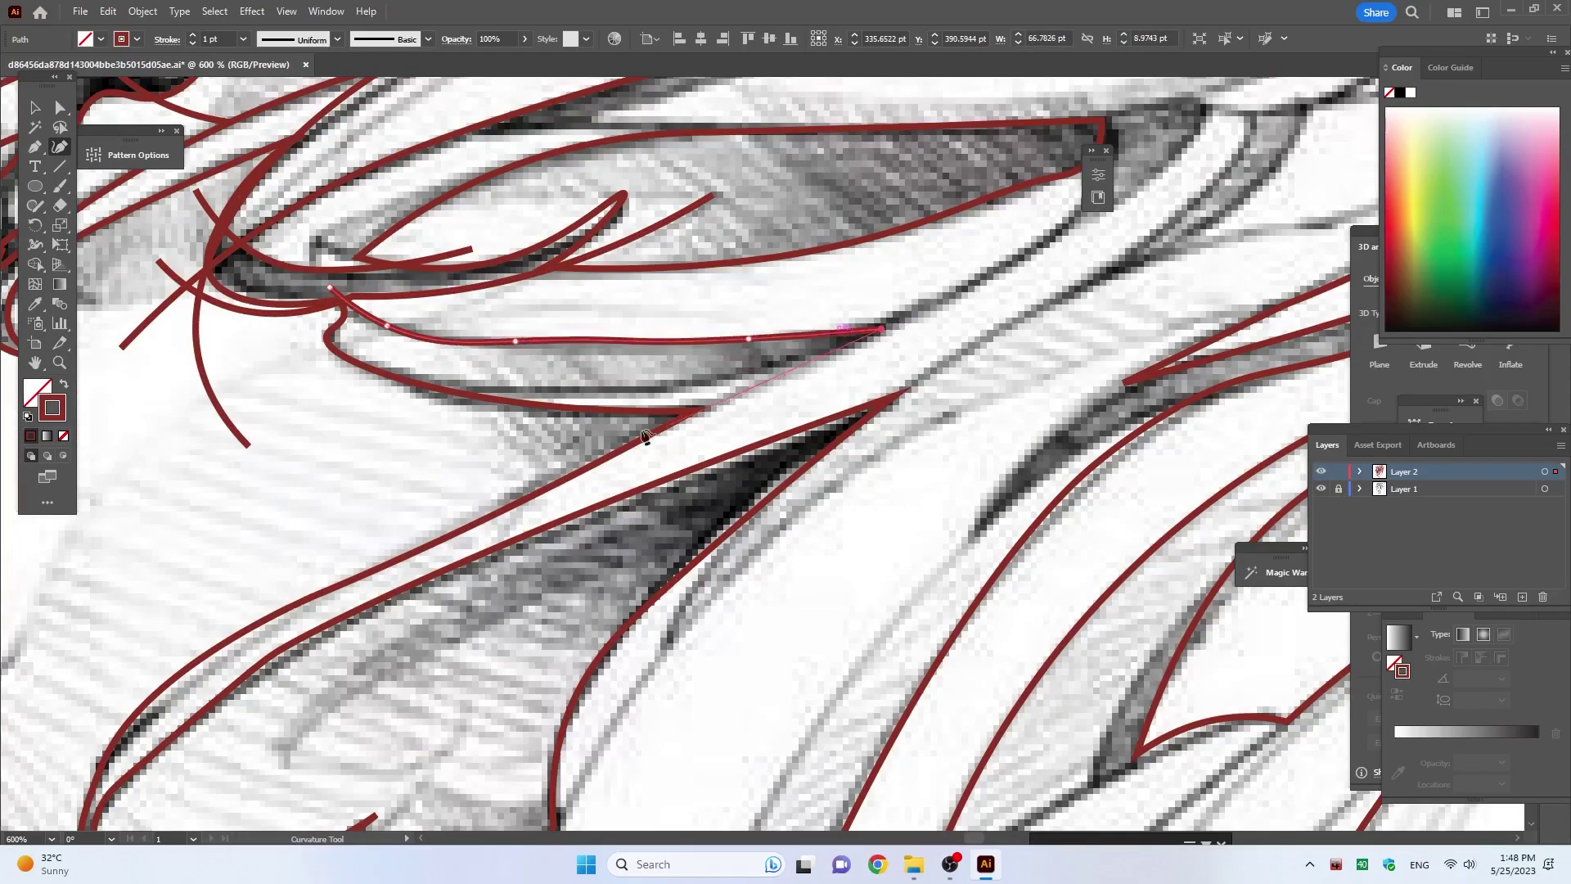
click(585, 447)
click(451, 438)
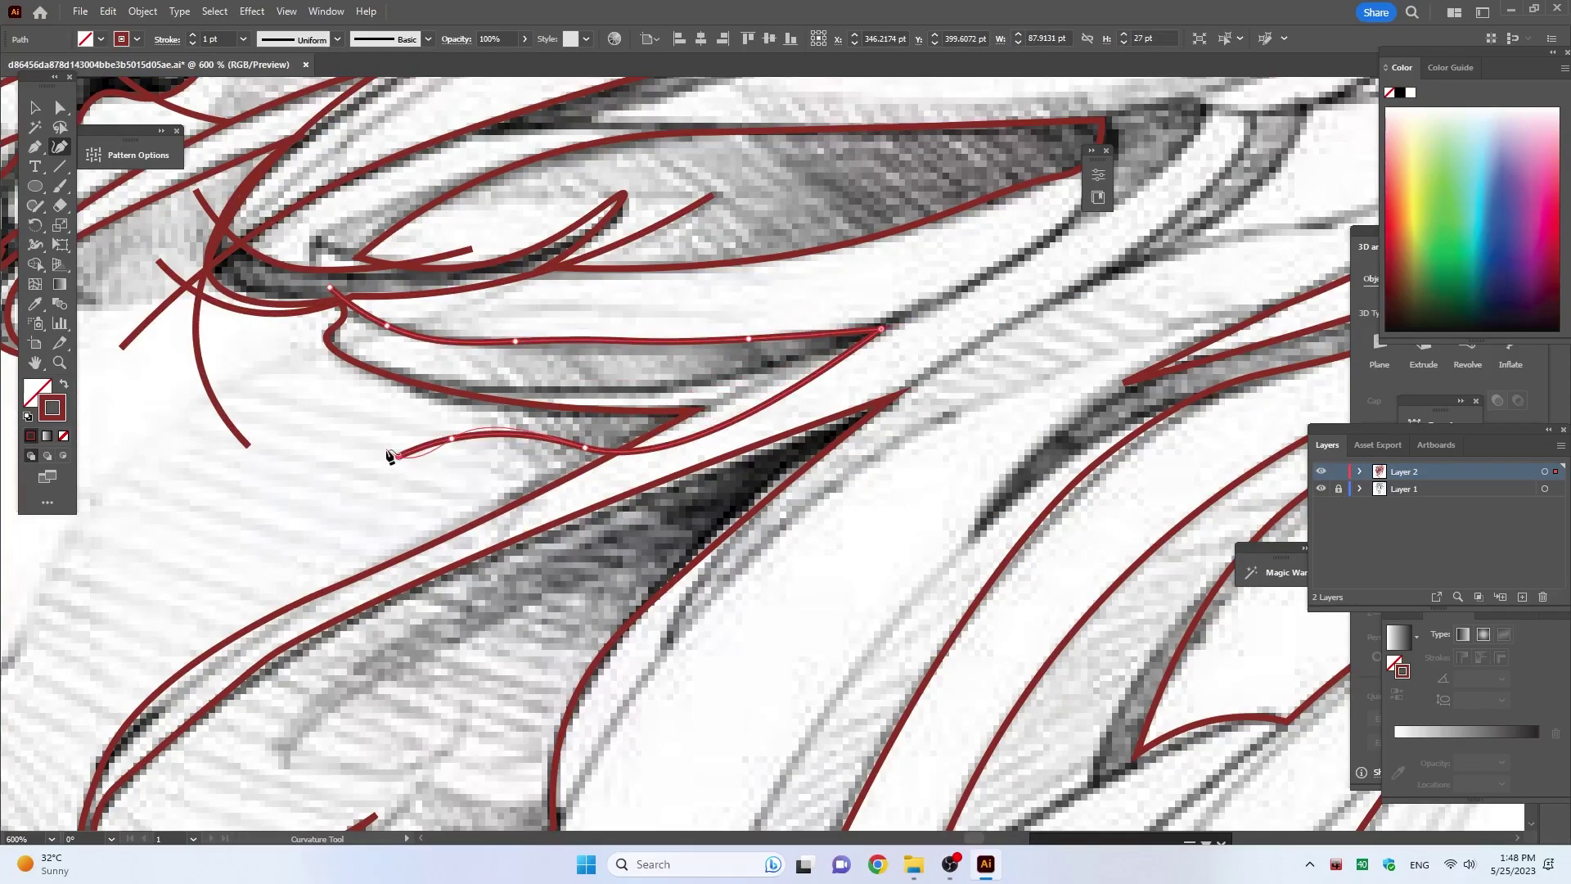
key(Escape)
Step: Trace a new strand from beneath the eye down, then looping back up to the right
scroll(949, 434, down, 4)
scroll(998, 360, up, 1)
scroll(993, 278, up, 4)
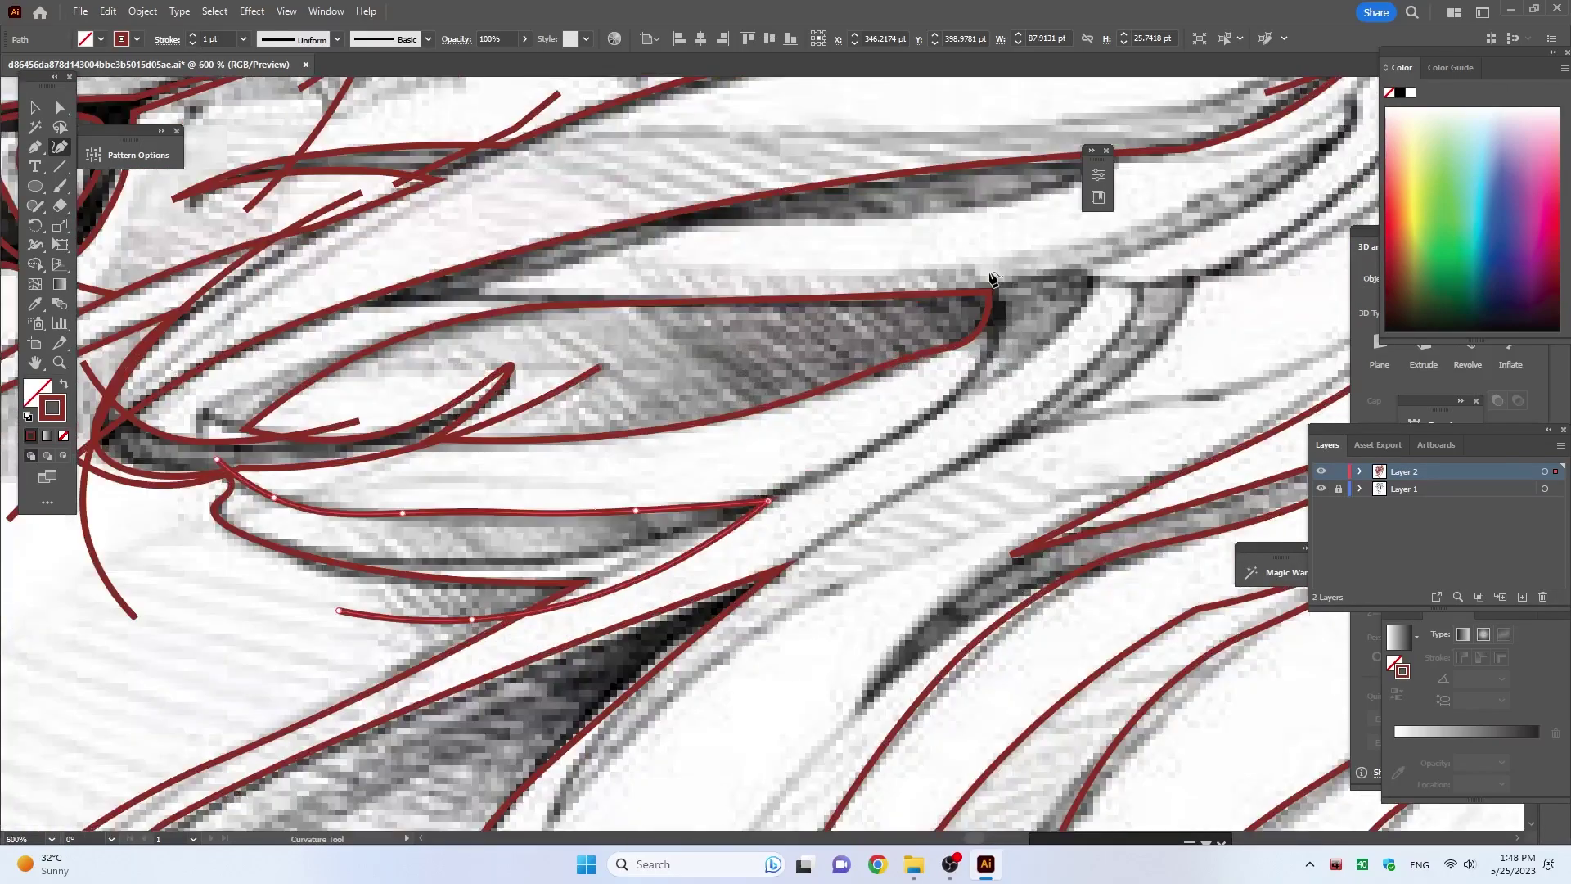
click(987, 271)
click(989, 361)
click(972, 389)
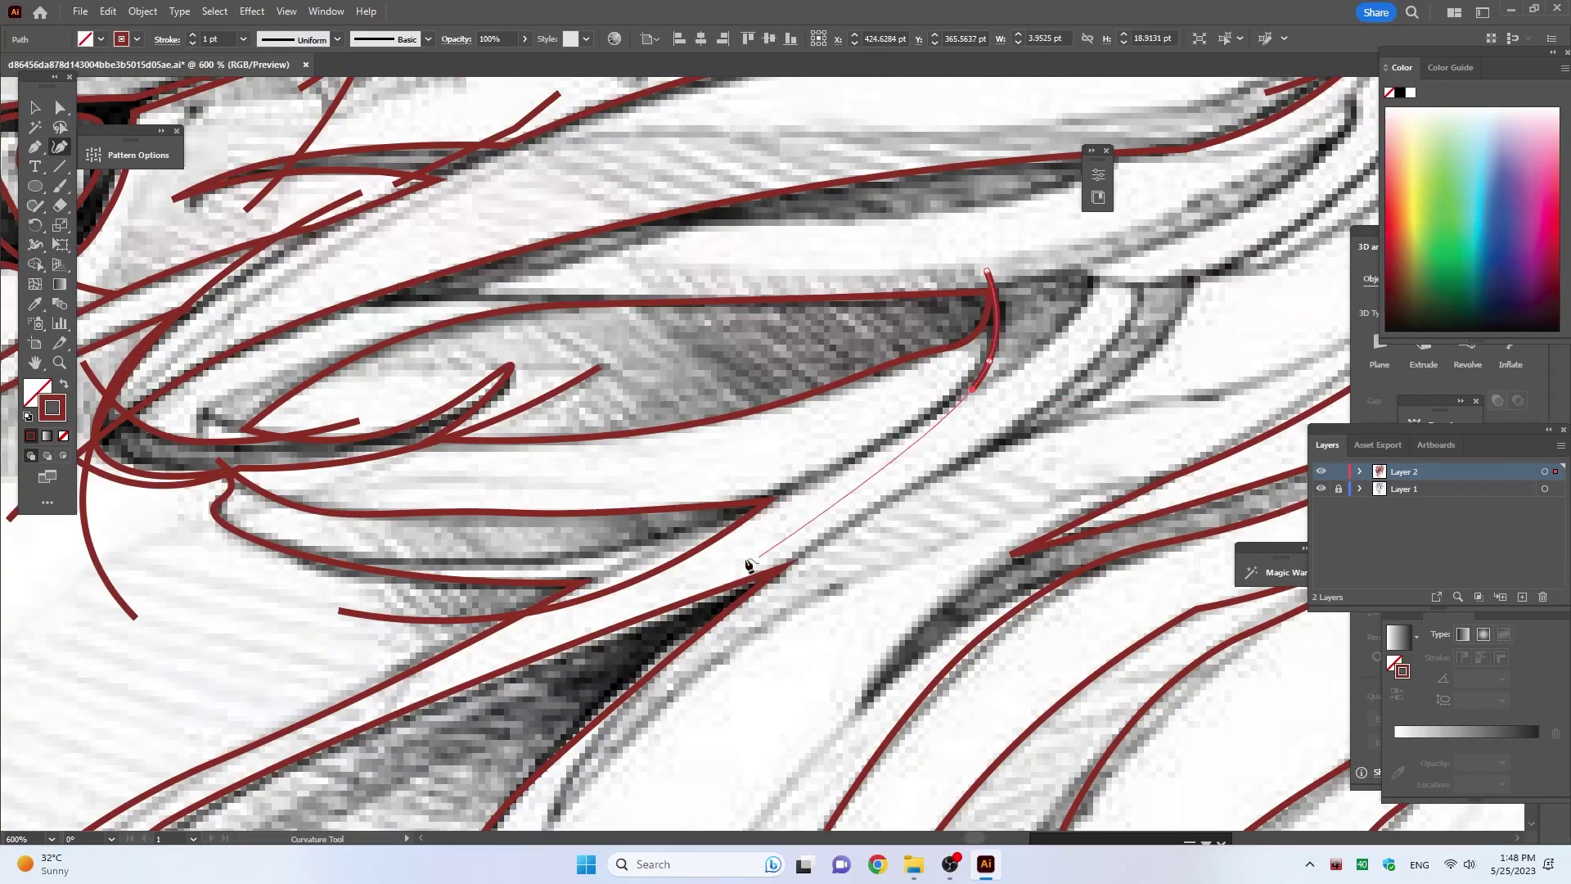
click(706, 518)
click(990, 391)
click(1084, 295)
click(1088, 268)
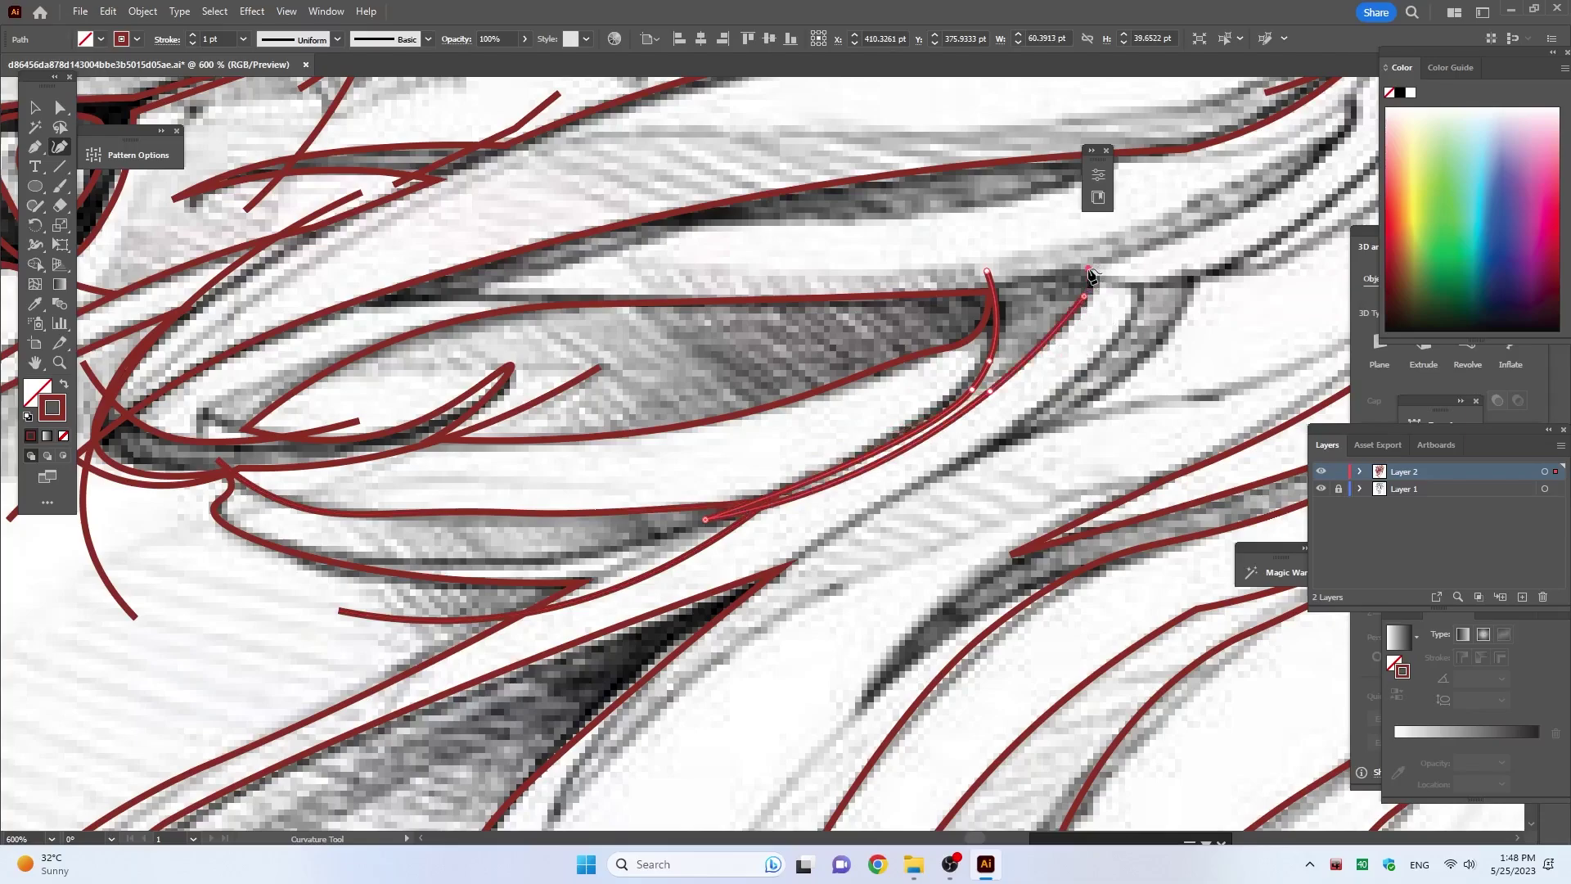
scroll(1104, 286, down, 3)
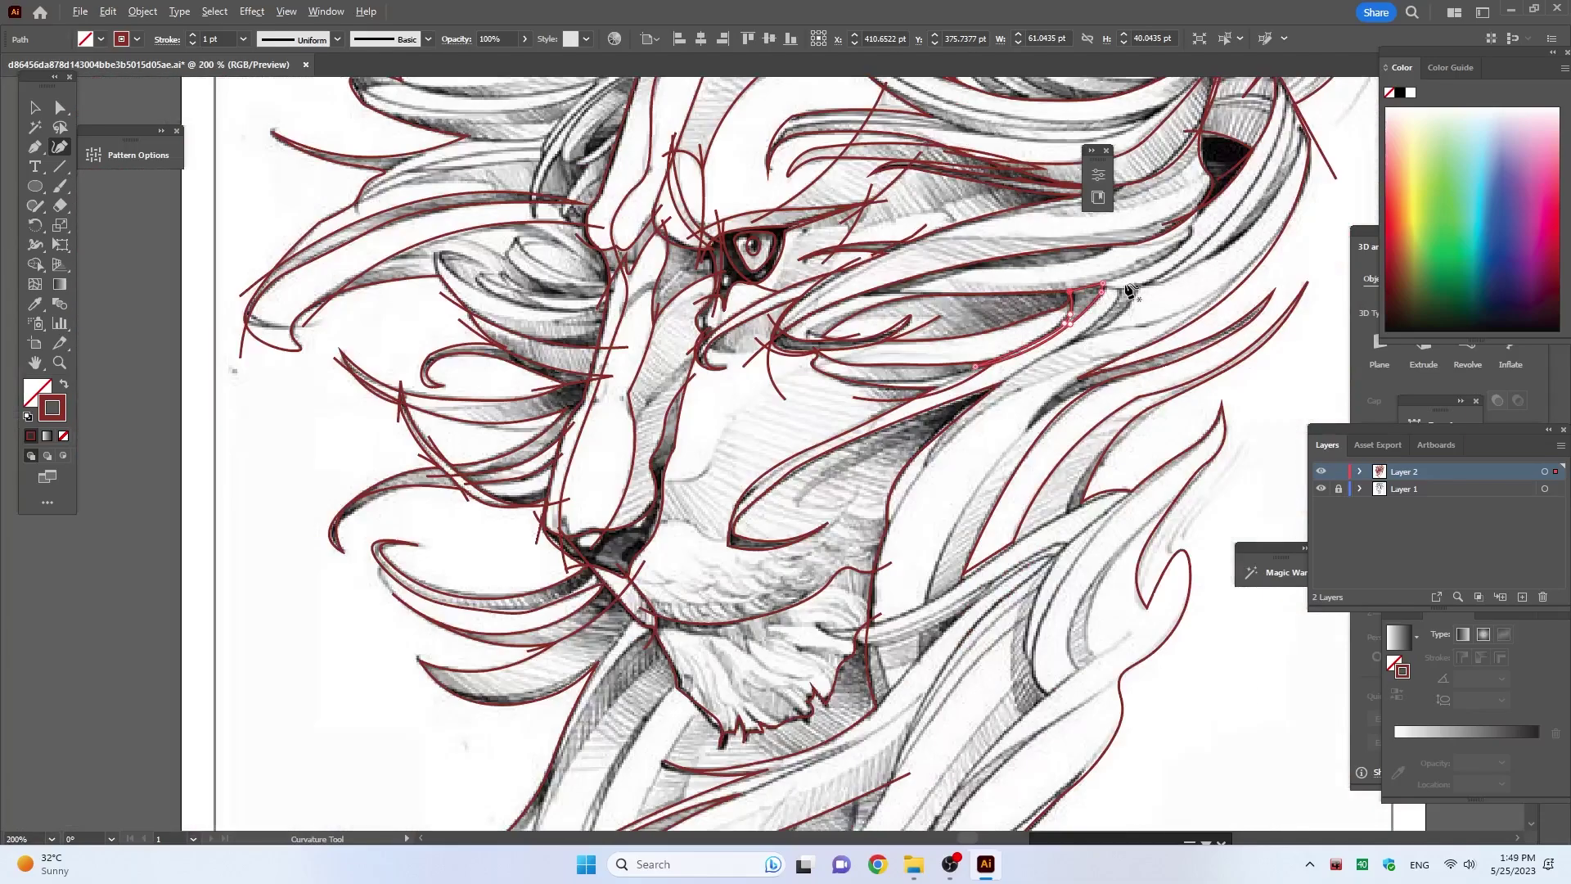
scroll(1127, 290, up, 2)
Step: Trace a new strand running right from beside the eye
key(Escape)
click(867, 290)
click(931, 302)
click(1059, 296)
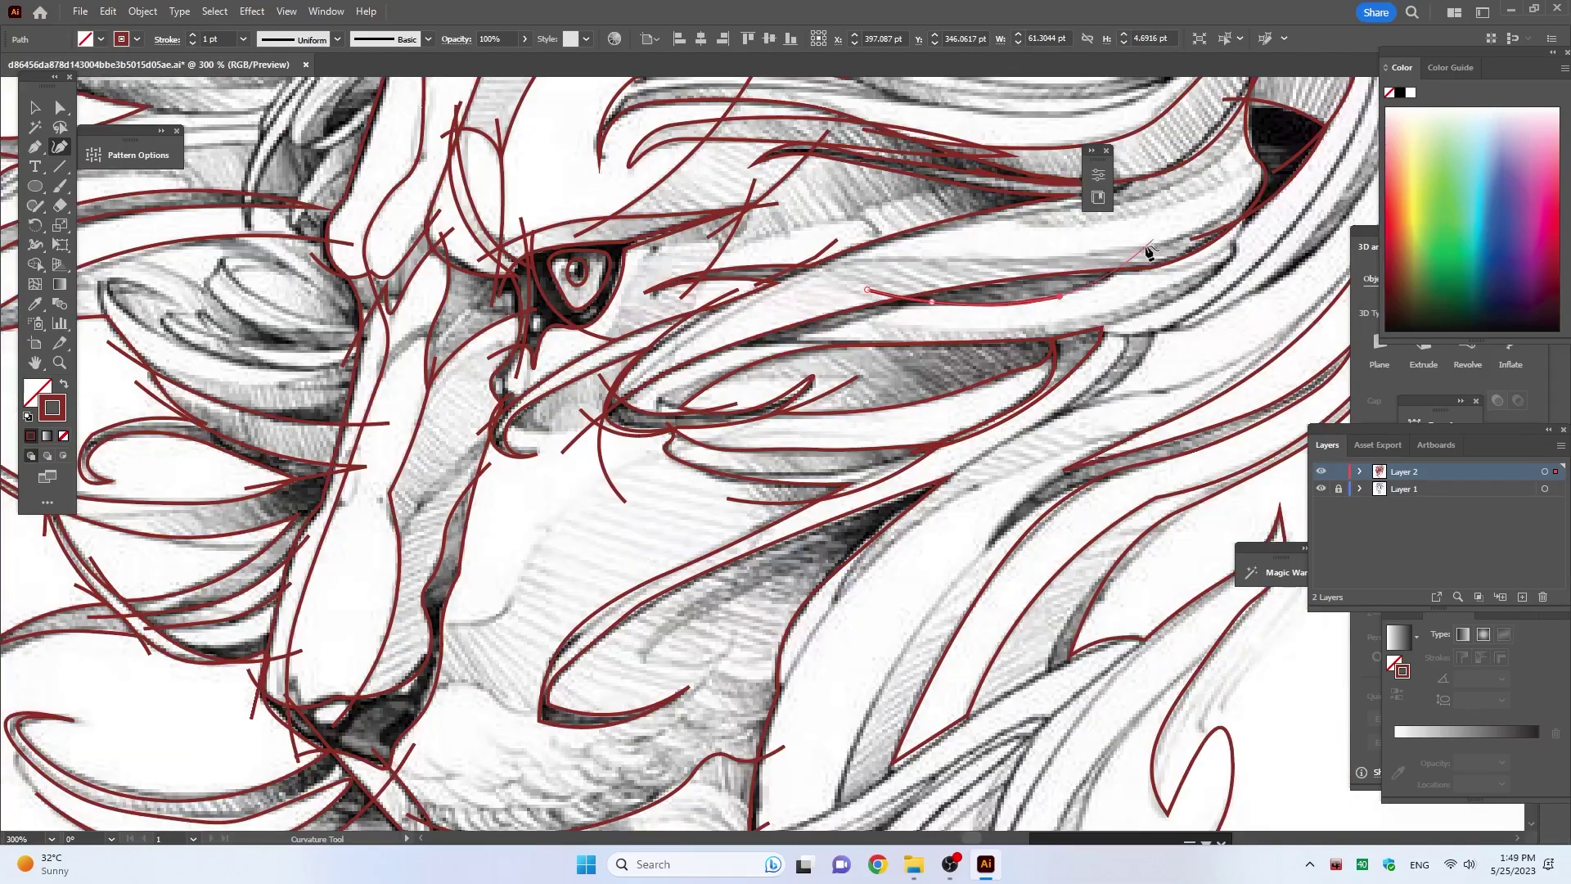
Step: Outline a strand along the top edge of the mane
scroll(1113, 260, down, 2)
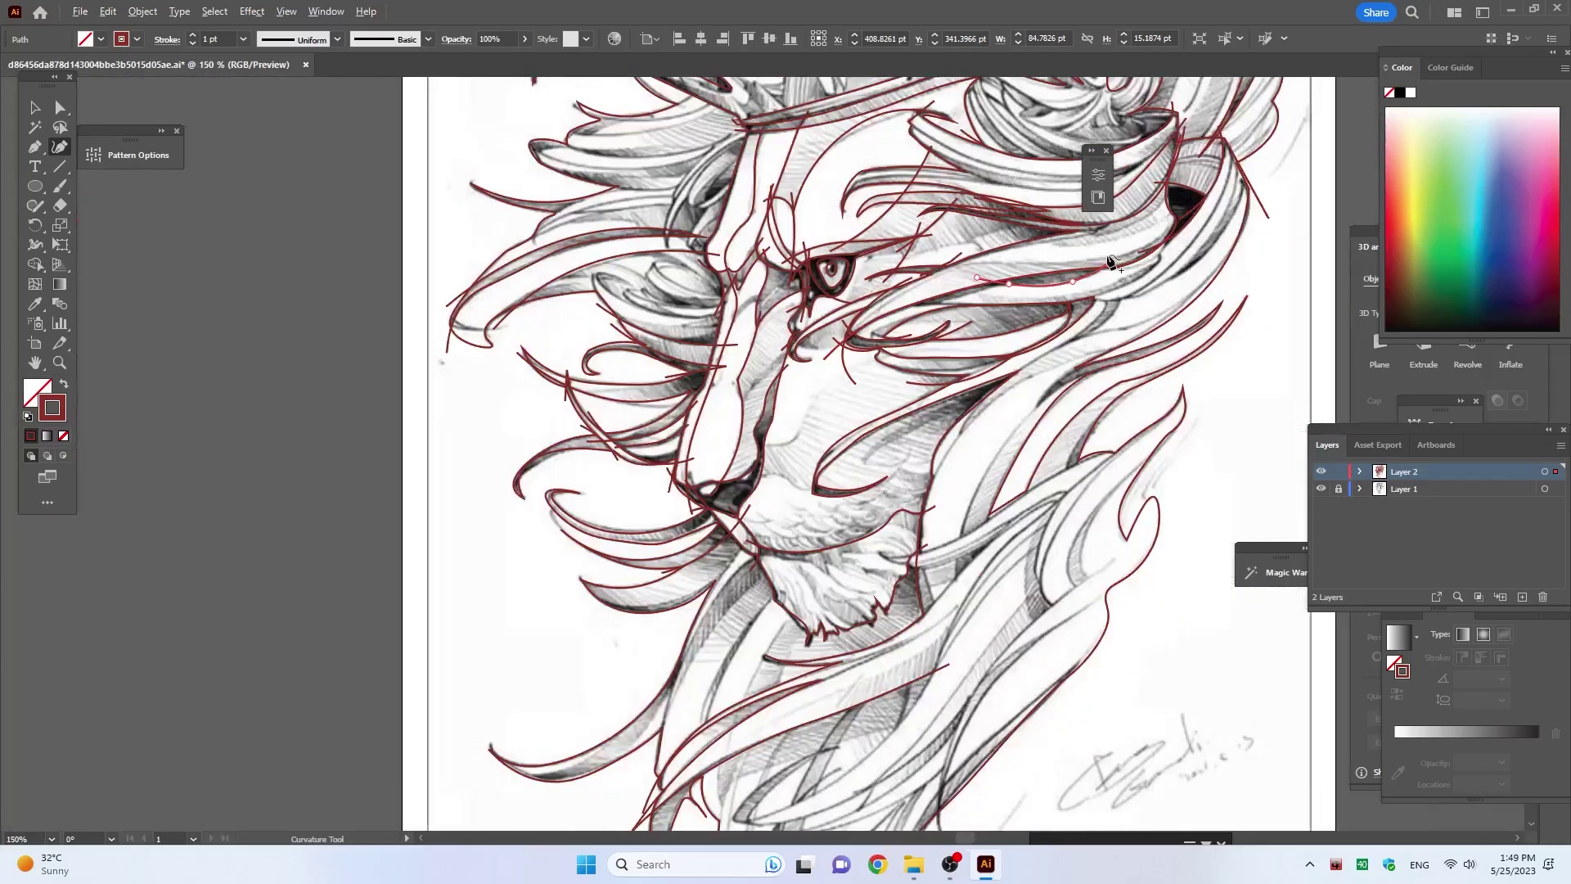
scroll(1109, 262, down, 2)
scroll(1127, 325, up, 3)
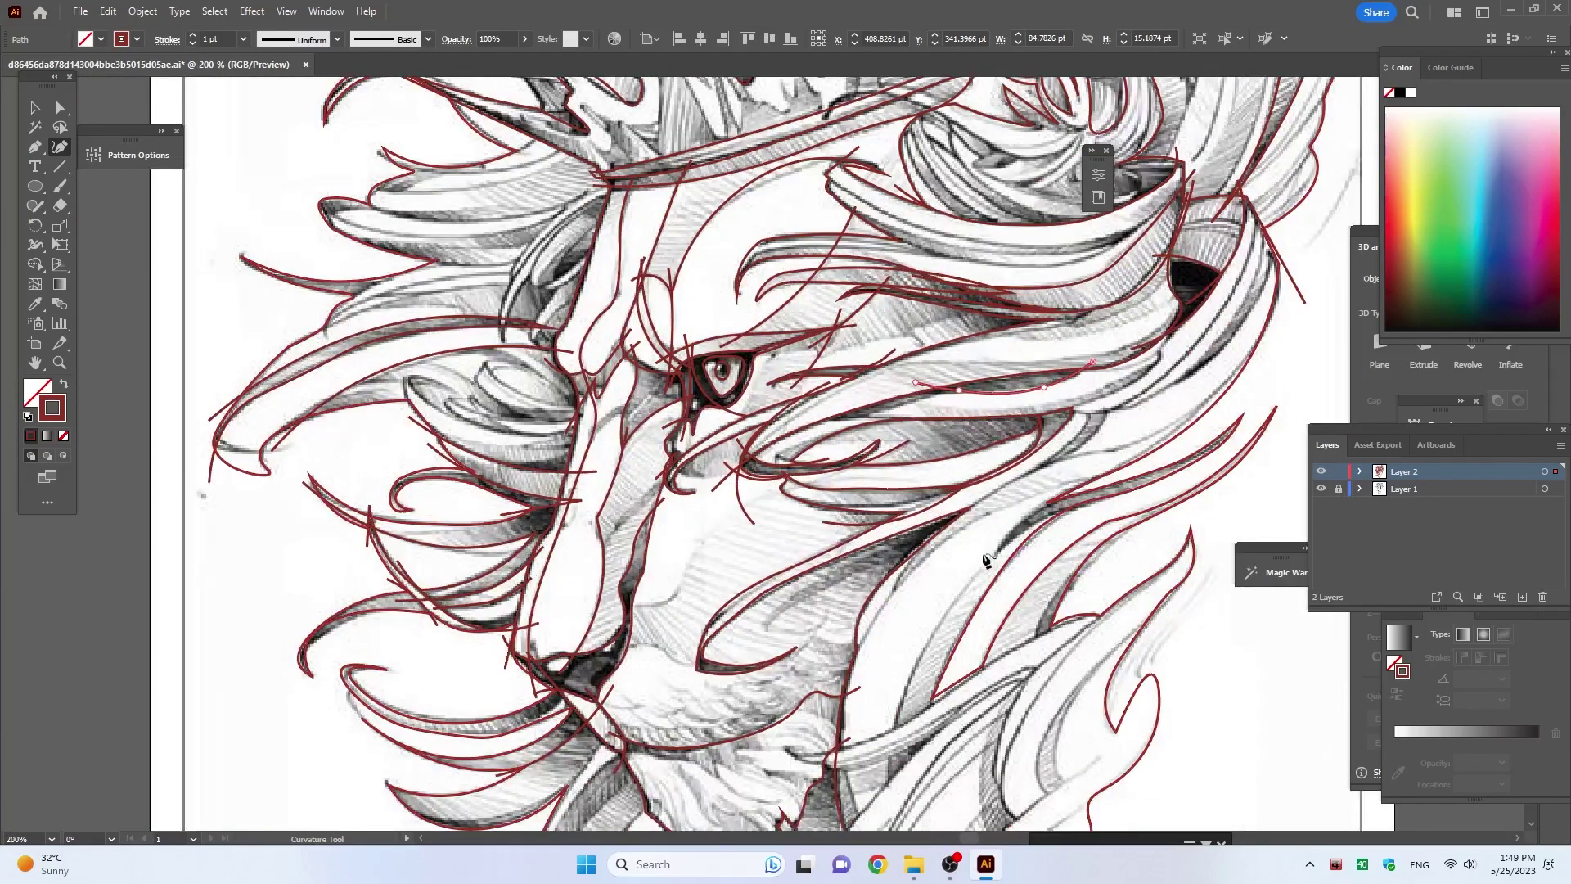
scroll(987, 561, up, 2)
scroll(941, 532, up, 1)
scroll(884, 495, up, 2)
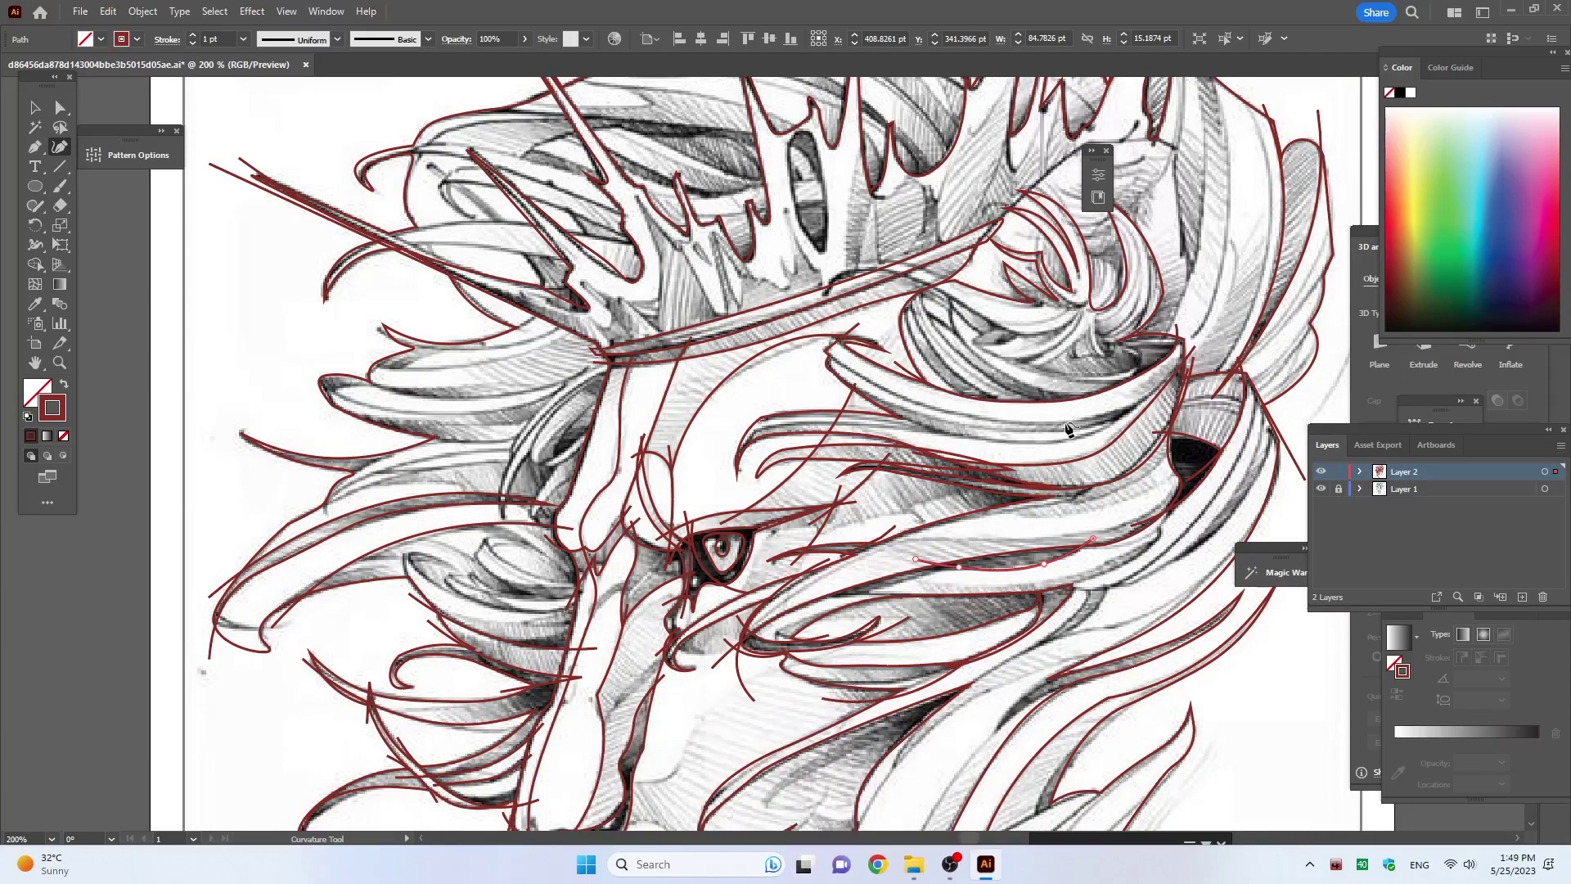
scroll(877, 164, up, 2)
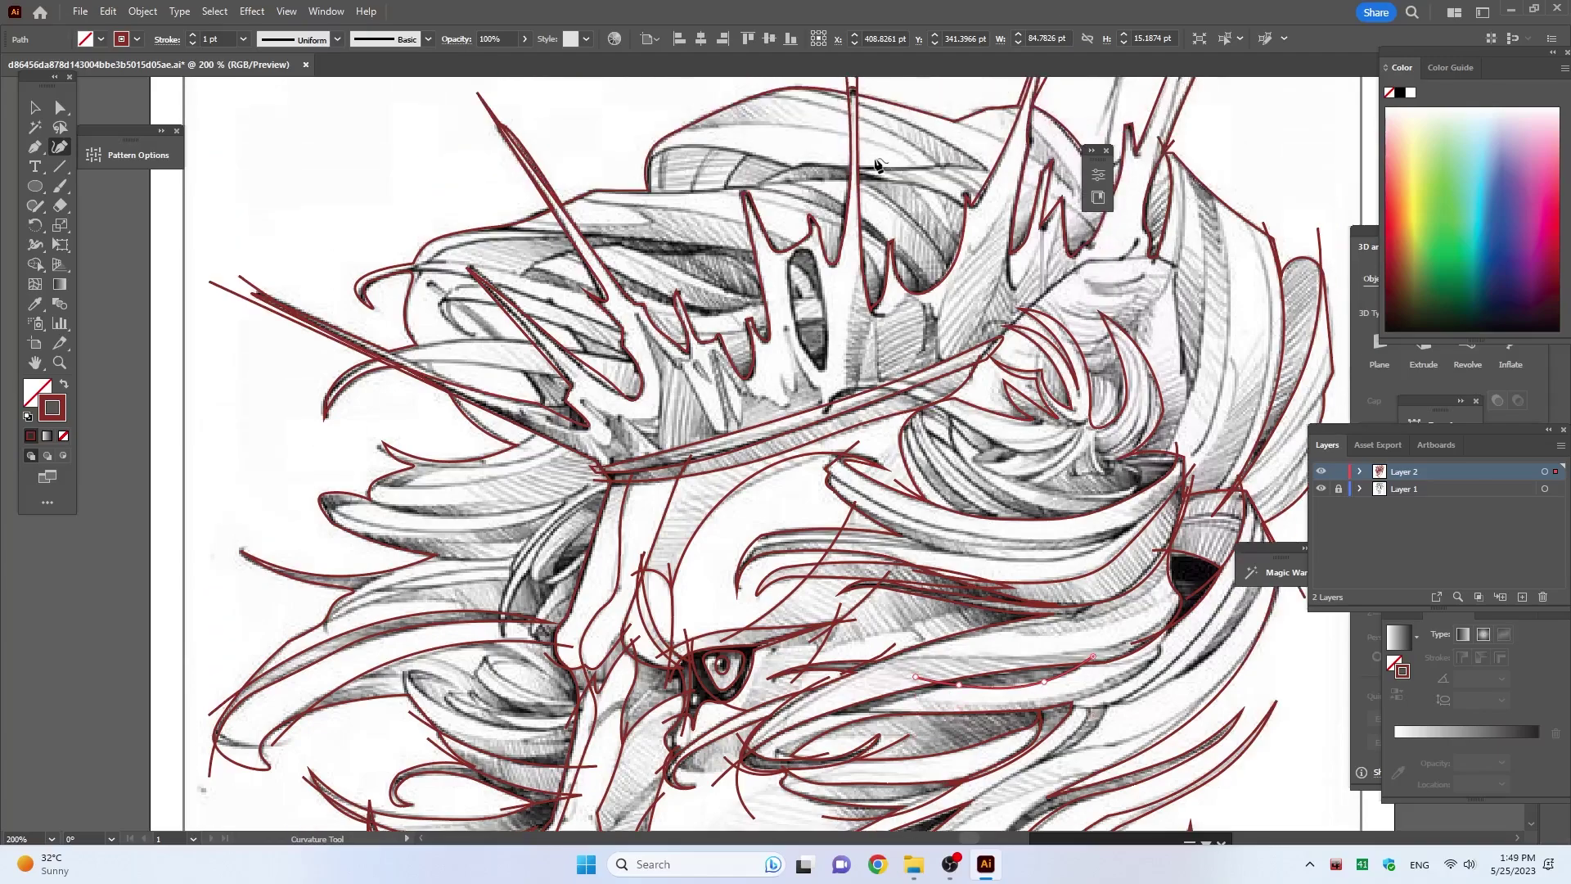
click(627, 171)
click(683, 145)
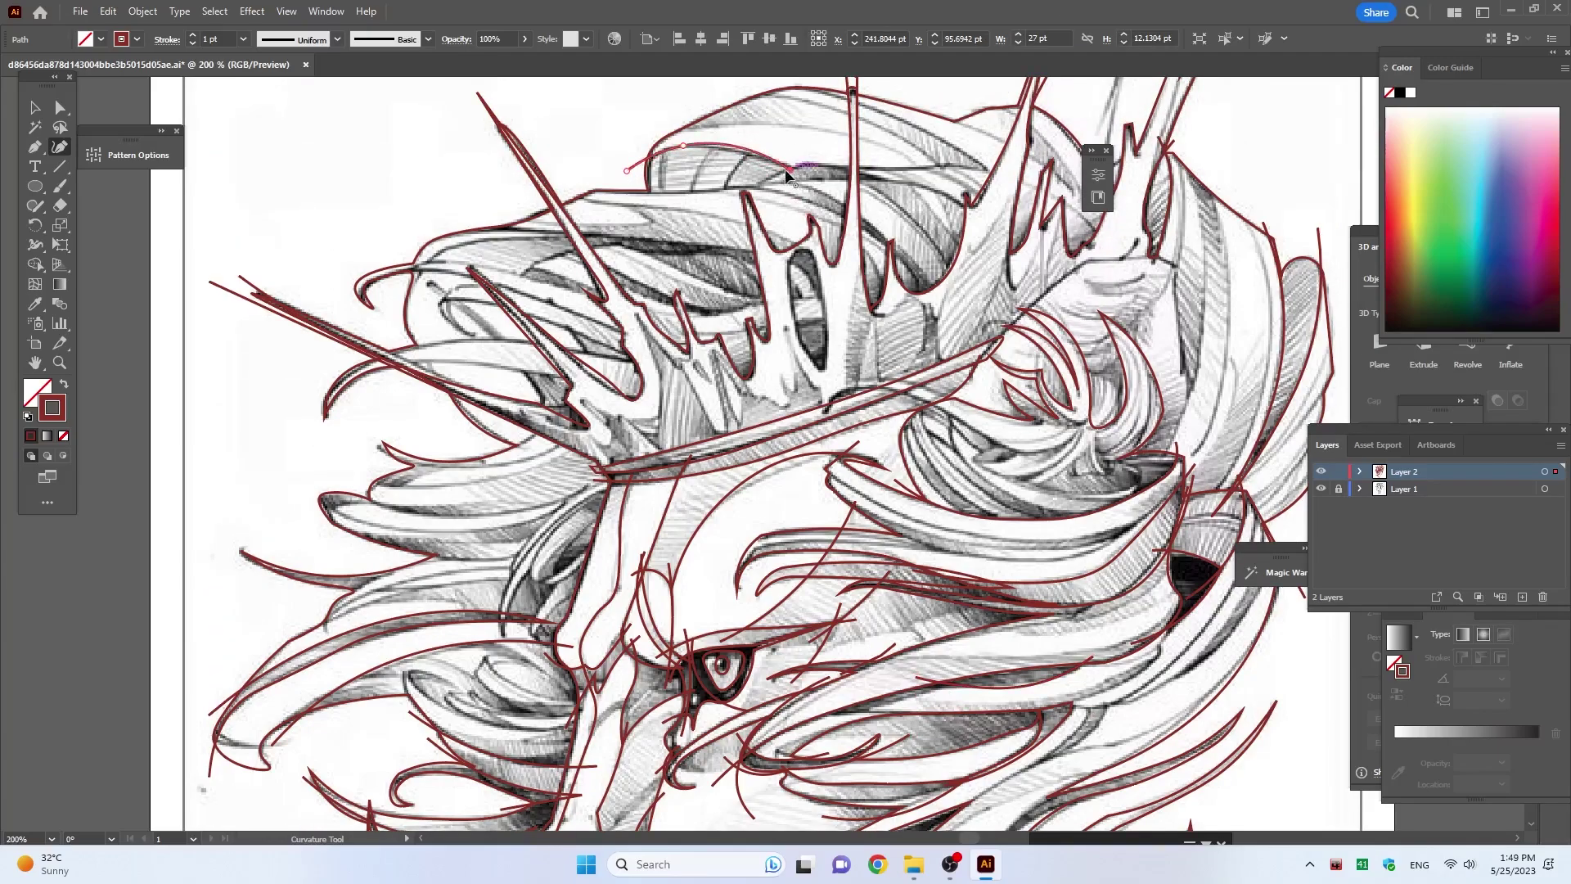
click(788, 170)
click(712, 189)
Step: Outline a strand from right of the crown up and down the mane's right side
scroll(581, 163, down, 3)
scroll(1045, 212, up, 3)
click(955, 384)
click(1049, 292)
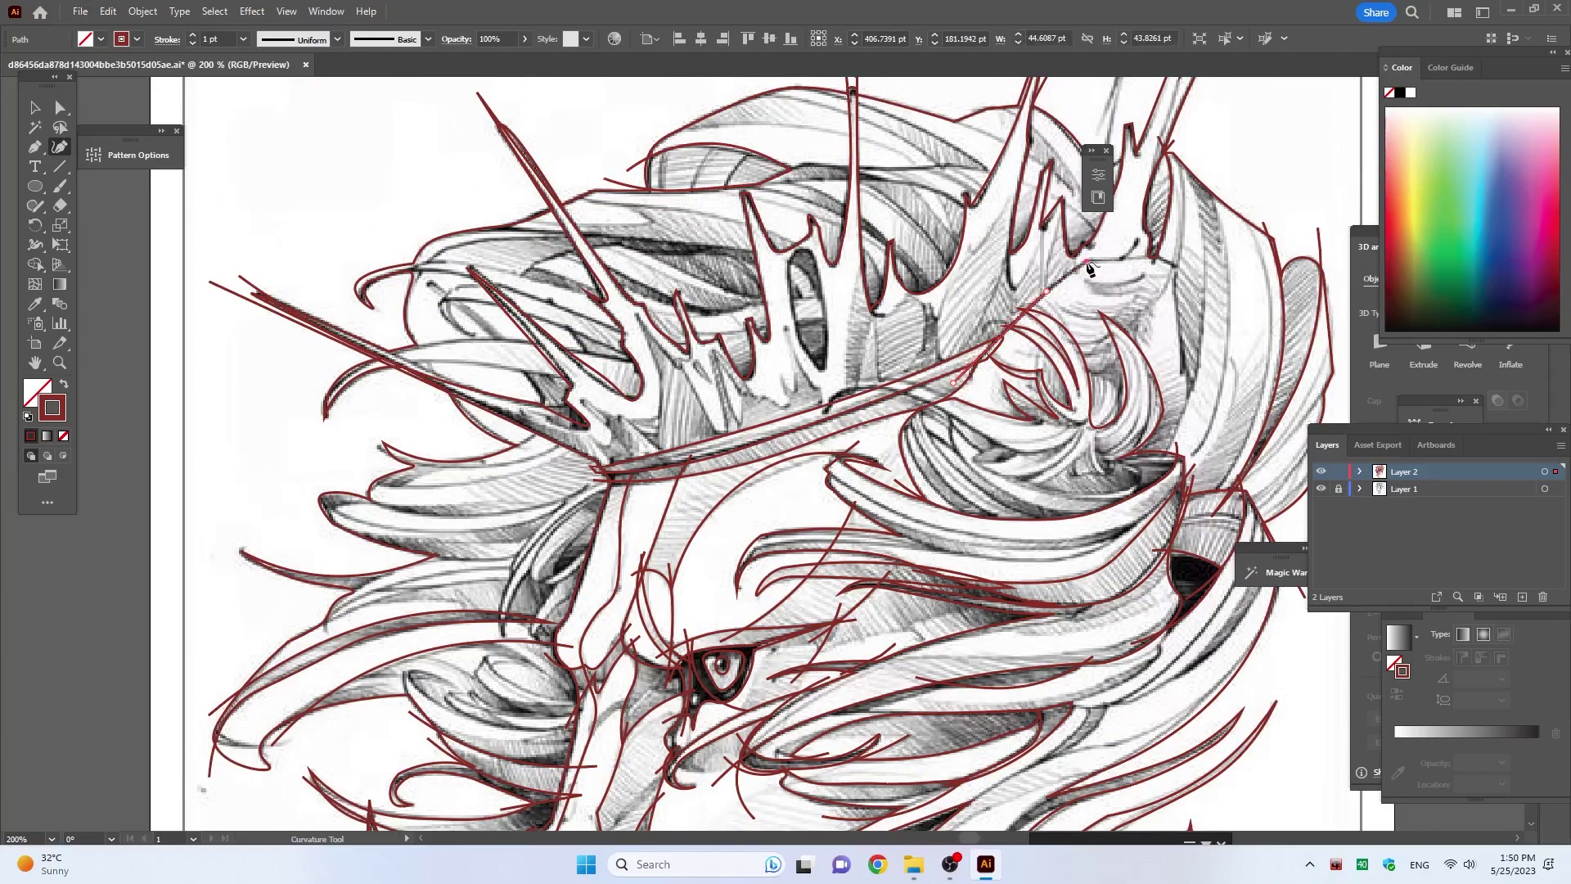
click(1086, 262)
click(1163, 261)
click(1174, 297)
click(1190, 386)
click(1161, 470)
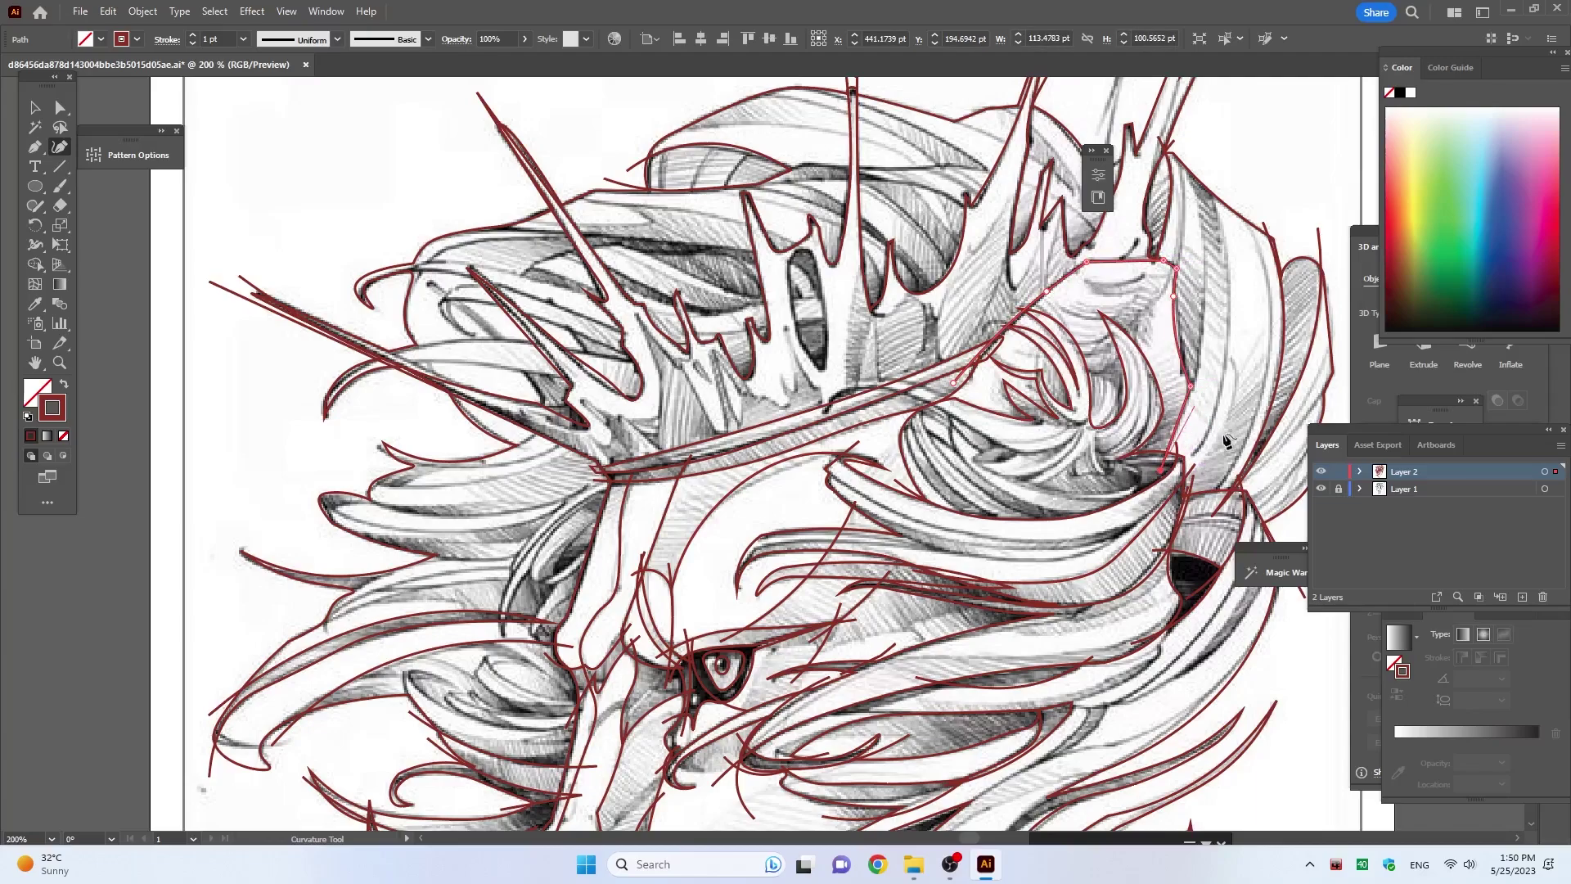
Step: Trace a strand from the mane's upper right down and inward
key(Escape)
click(1185, 146)
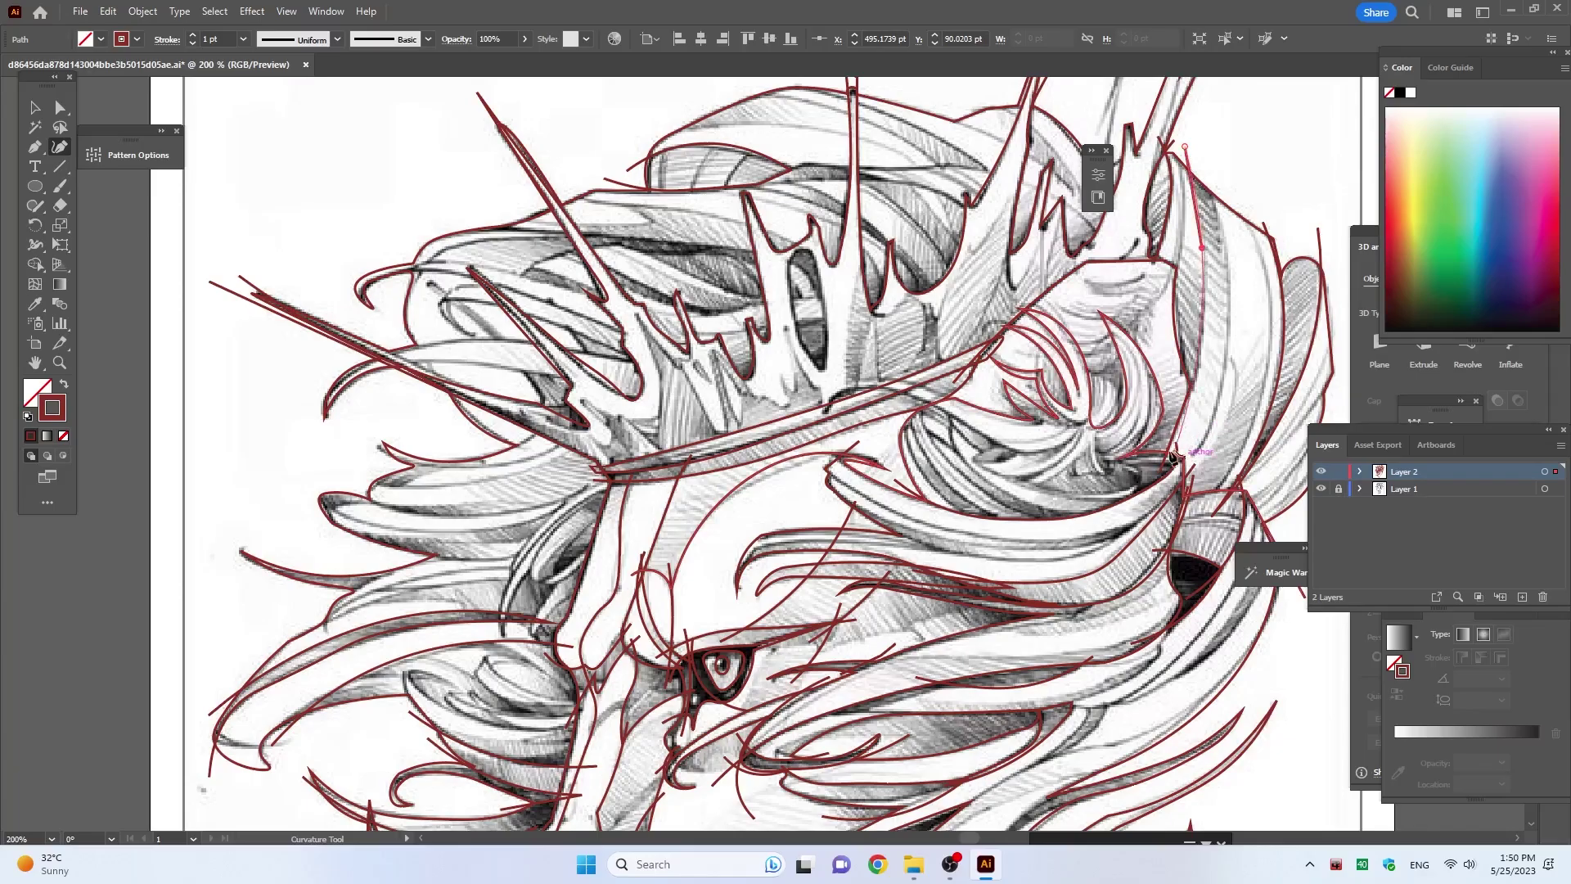
click(1201, 247)
click(1197, 358)
click(1160, 431)
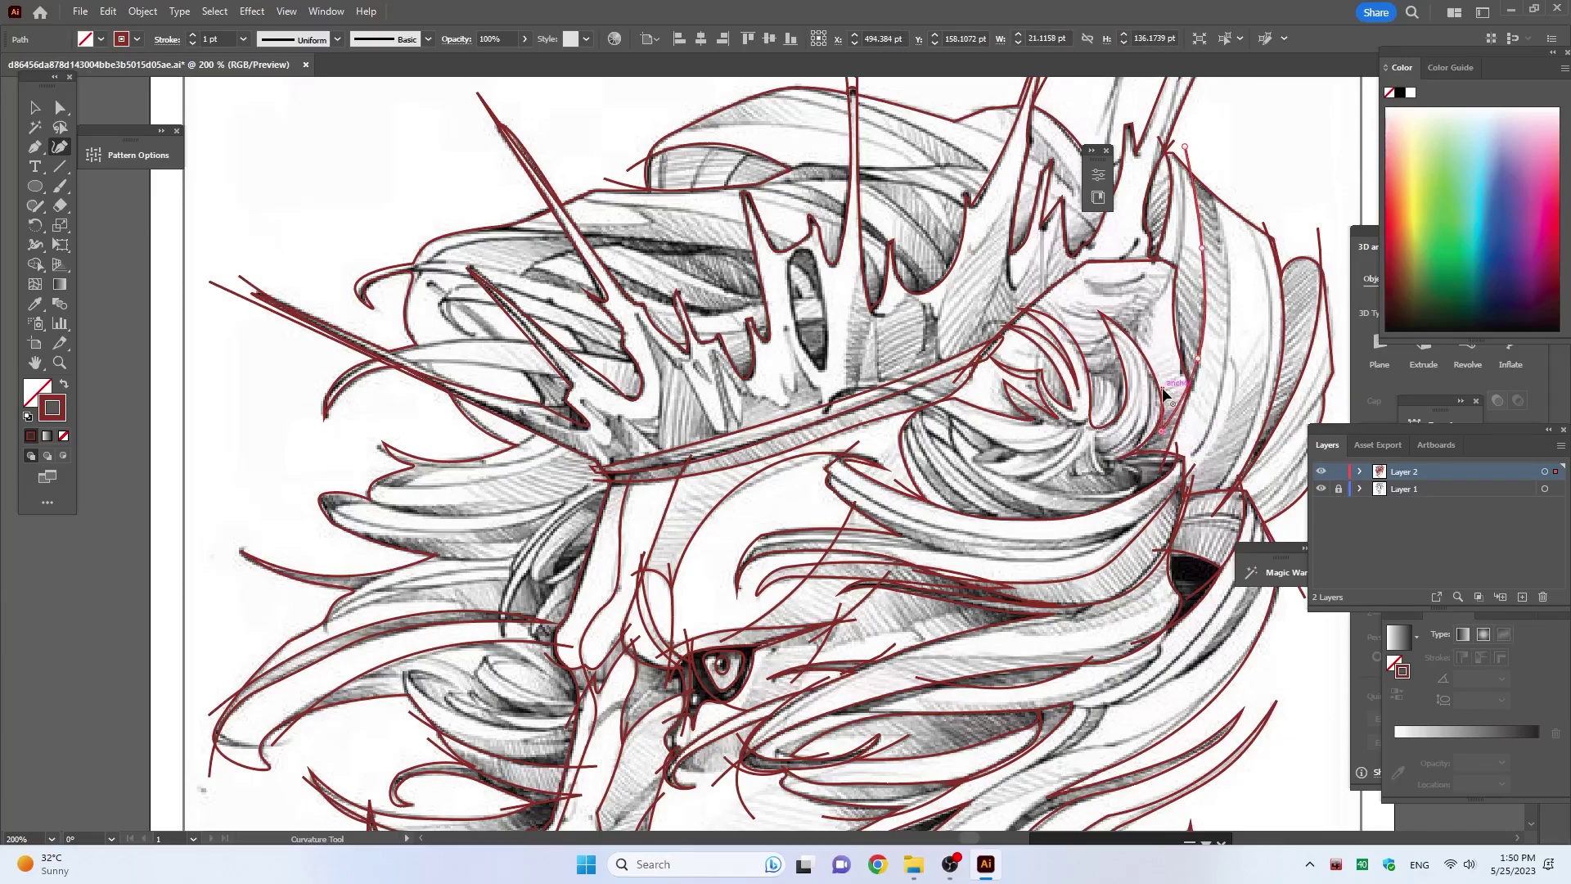
scroll(1181, 155, up, 3)
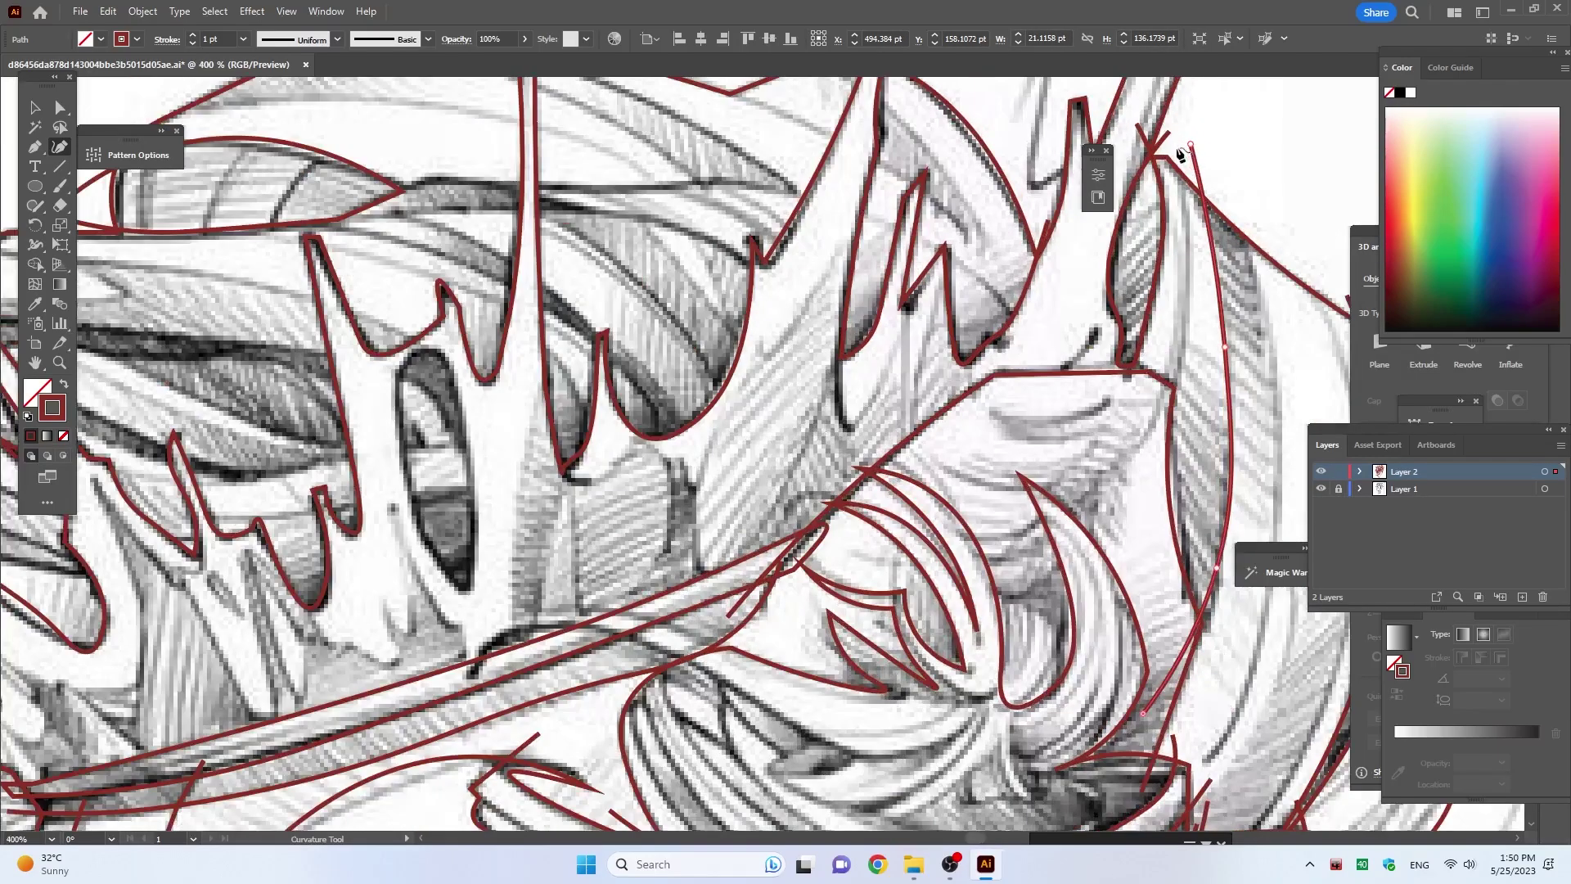
Step: Extend the upper-right strand lower, deleting a misplaced anchor
click(1187, 247)
click(1138, 484)
key(Delete)
scroll(1121, 327, down, 3)
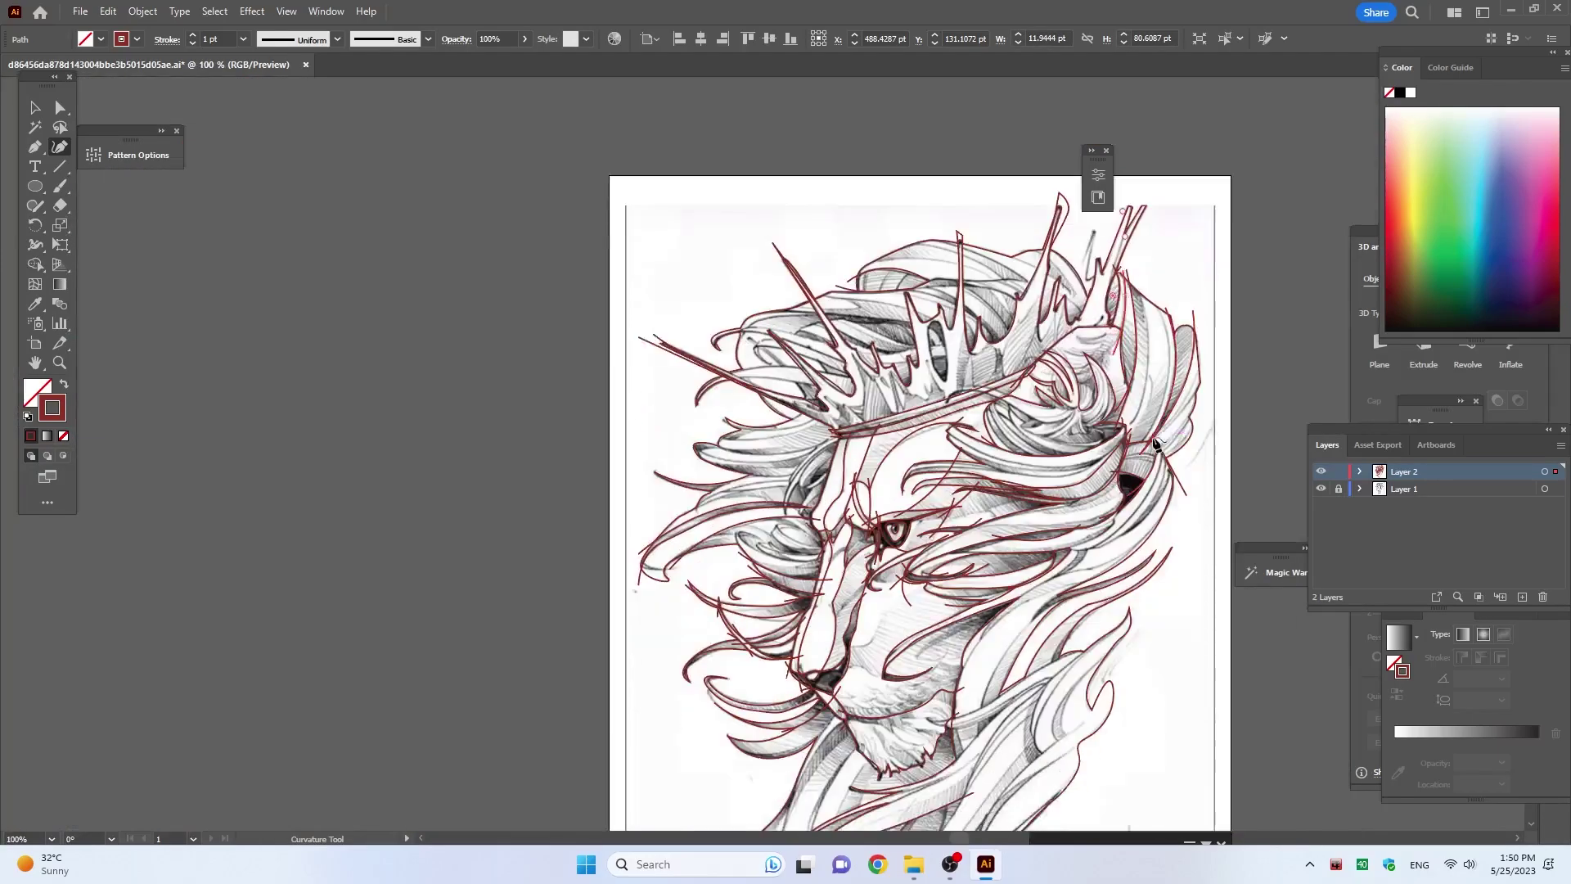
scroll(1125, 246, up, 2)
scroll(1126, 238, down, 2)
Step: Trace a strand down the mane's right side and begin another on its right edge
click(1119, 219)
click(1137, 339)
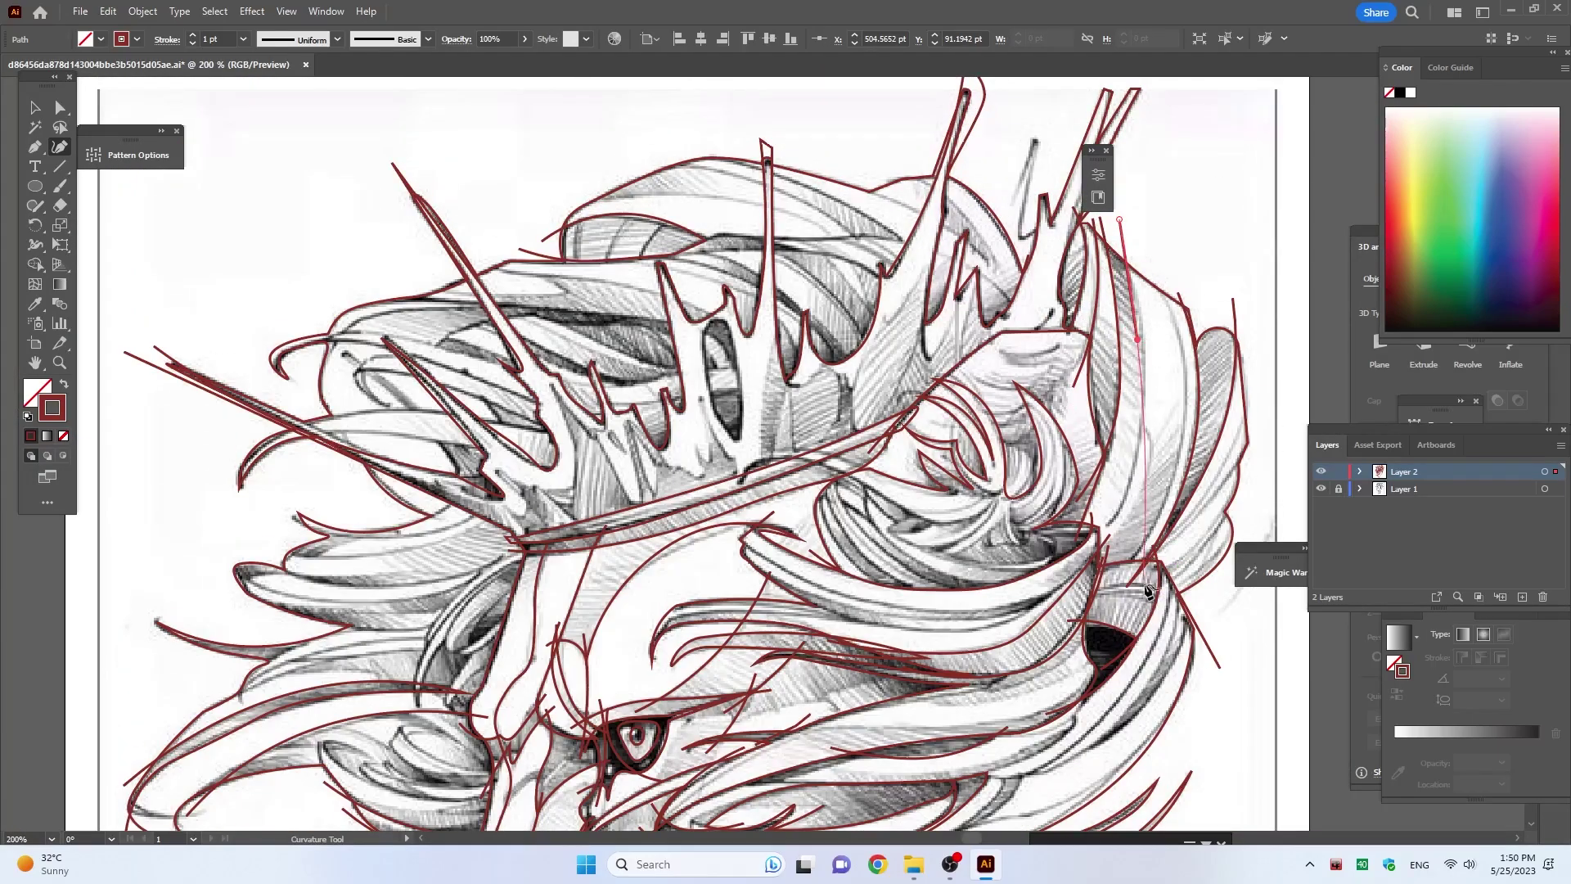
click(1134, 478)
click(1035, 585)
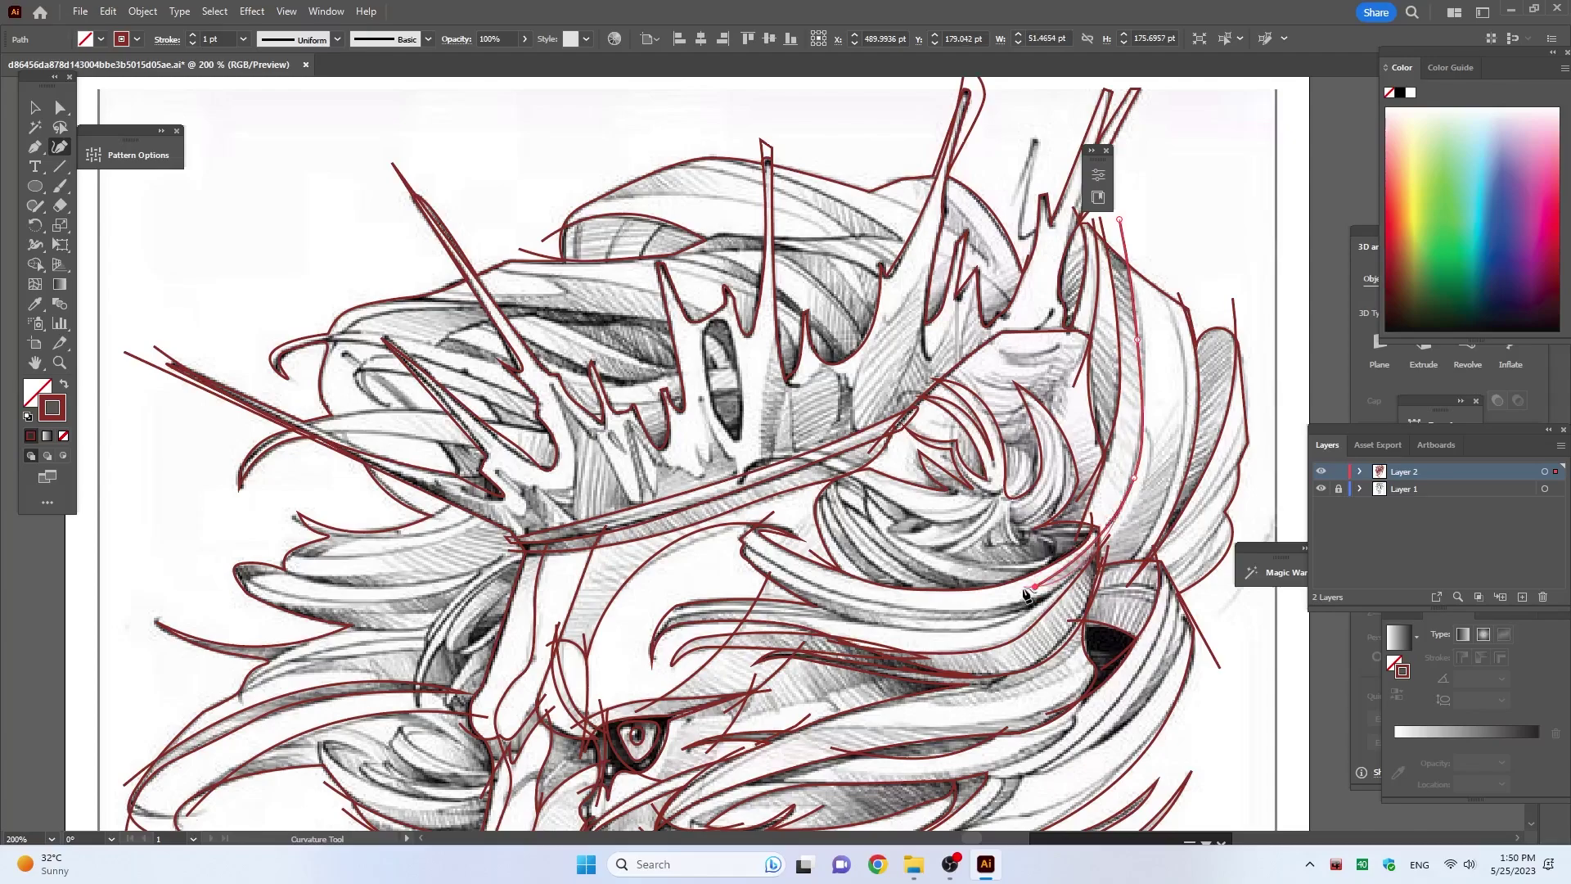
click(1159, 268)
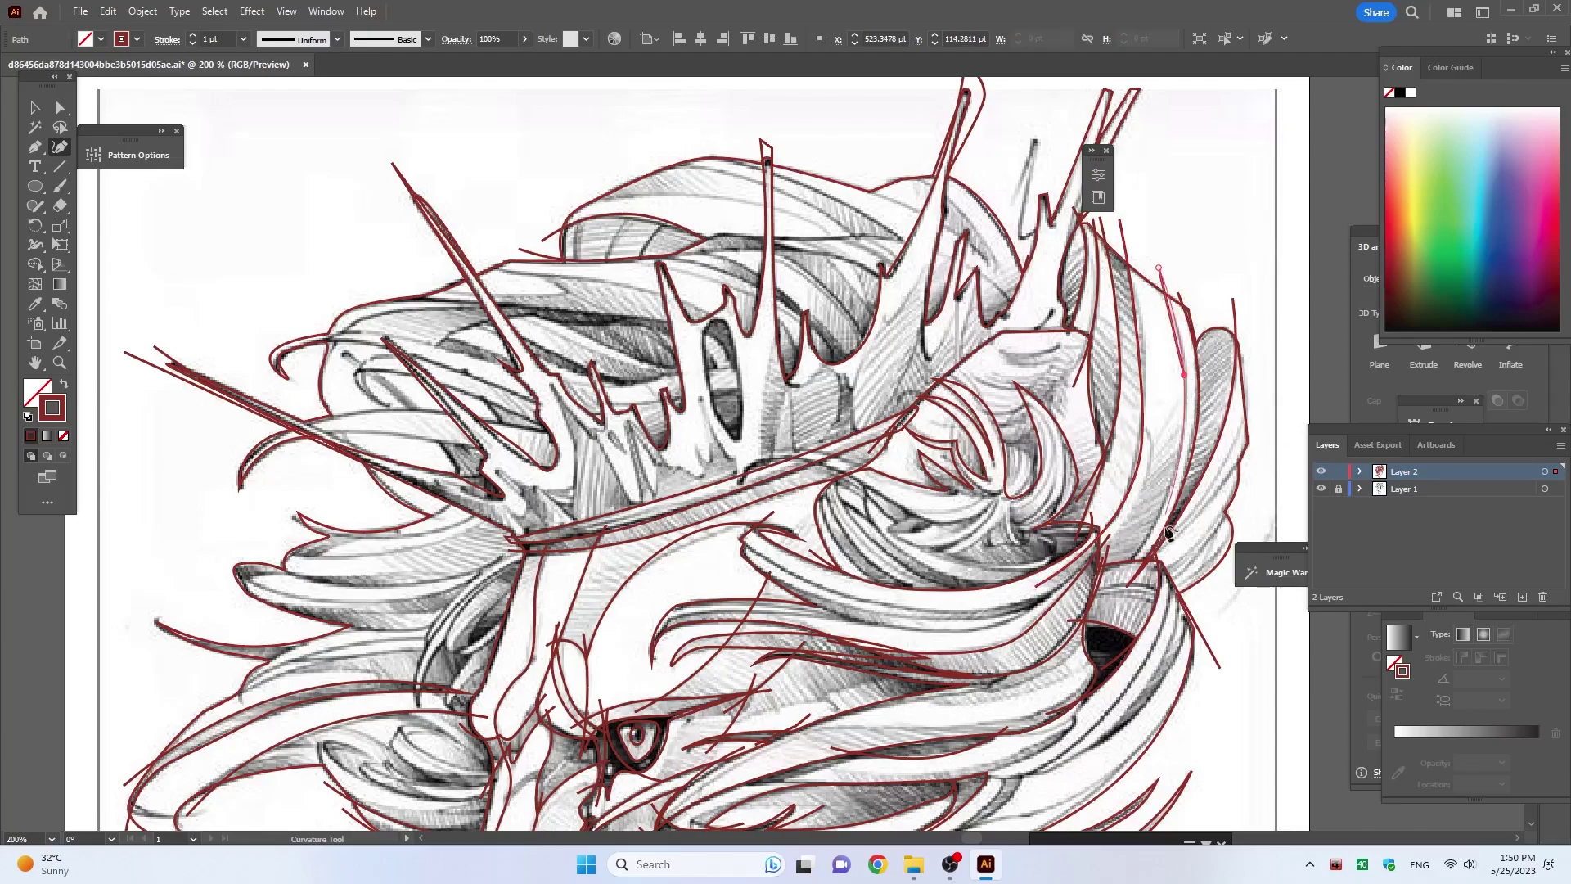
click(1184, 375)
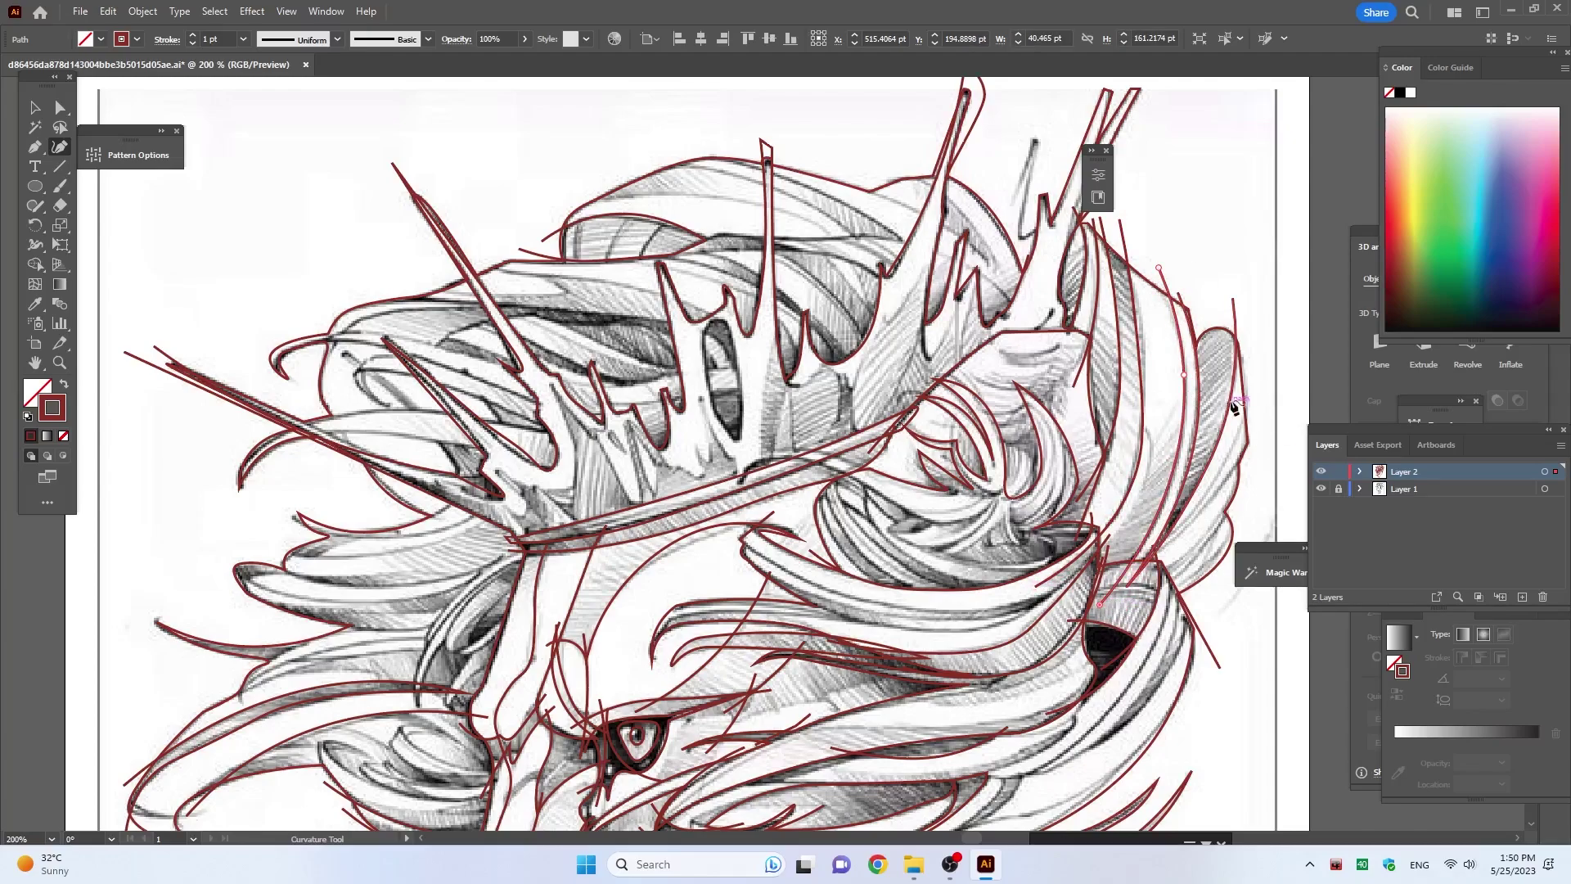
Step: Outline a looping strand at the far right of the mane and a short lower strand
key(Escape)
click(1254, 379)
click(1219, 470)
click(1103, 583)
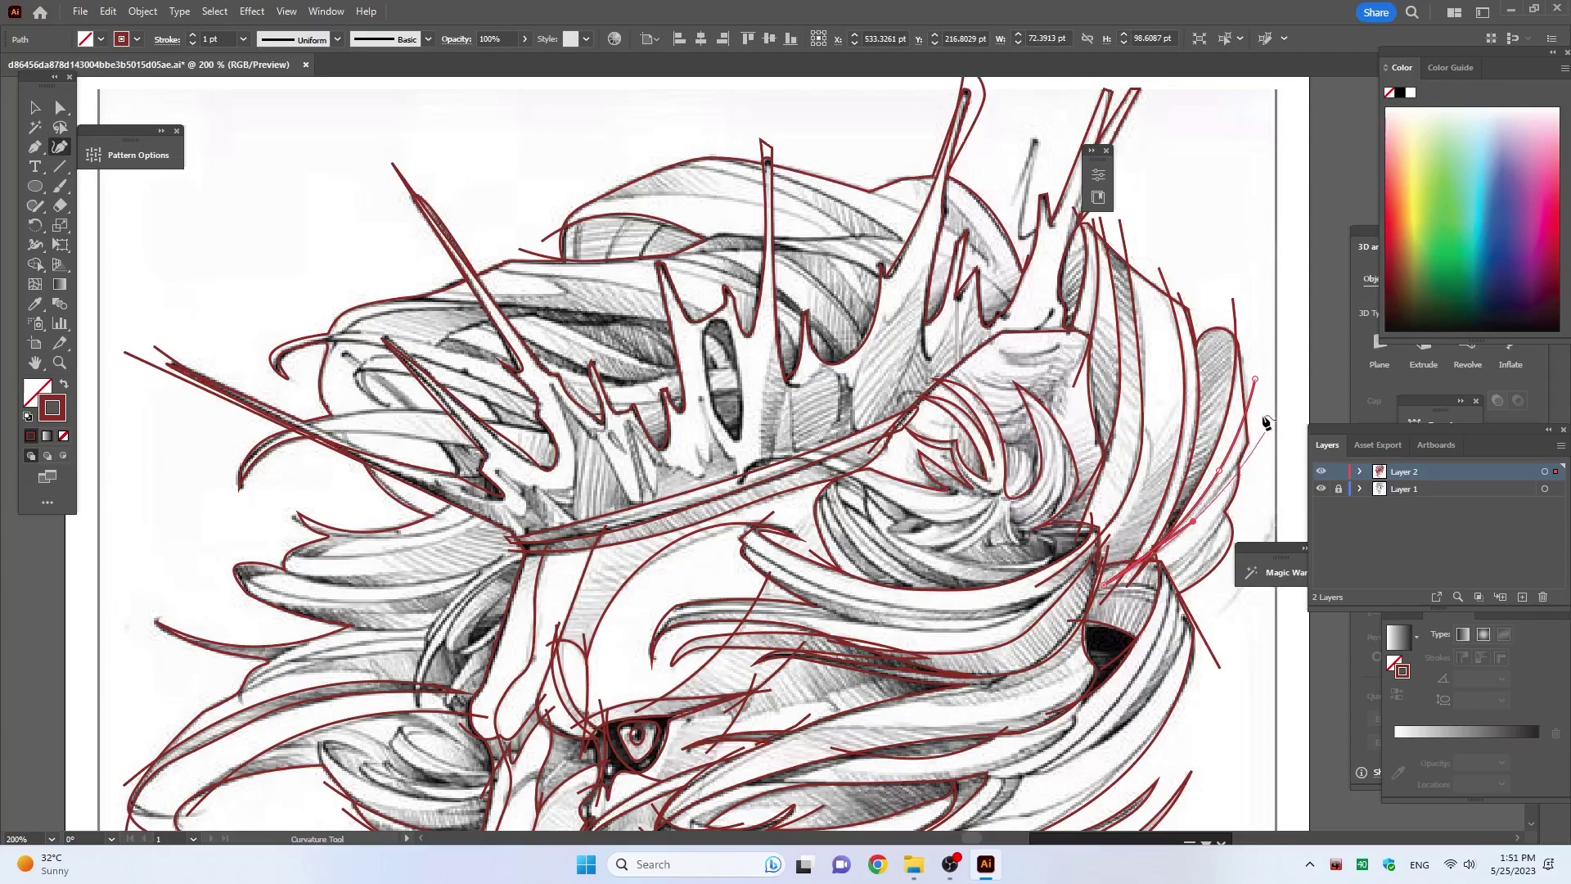
click(1267, 394)
click(1281, 336)
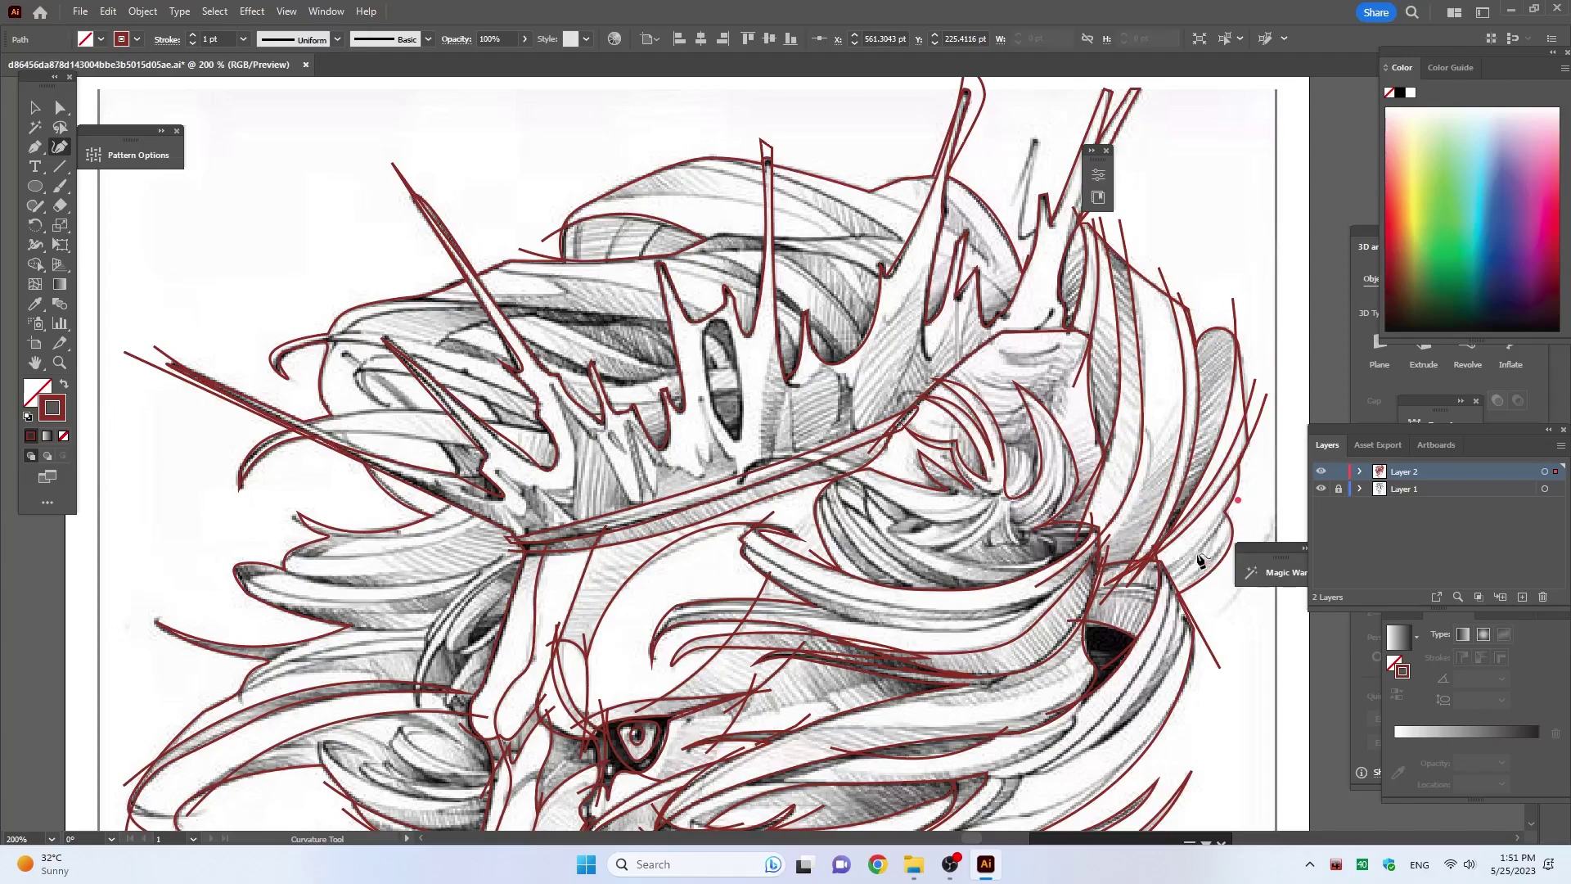
click(1238, 500)
click(1195, 546)
click(1139, 585)
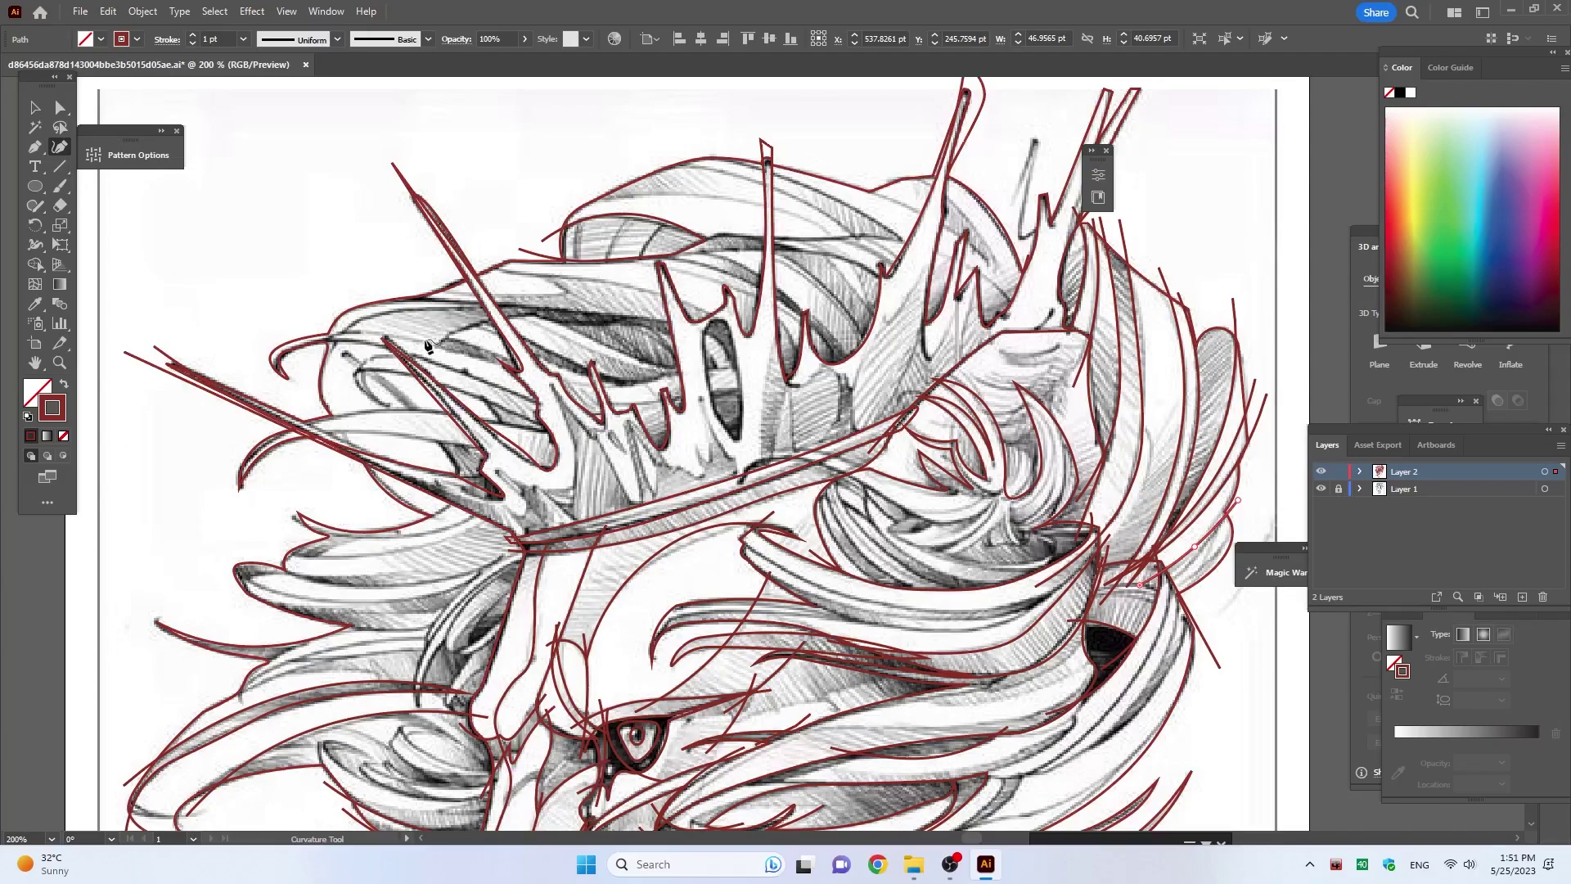
Step: Trace a long strand arching above the crown past the spike and back left
click(522, 214)
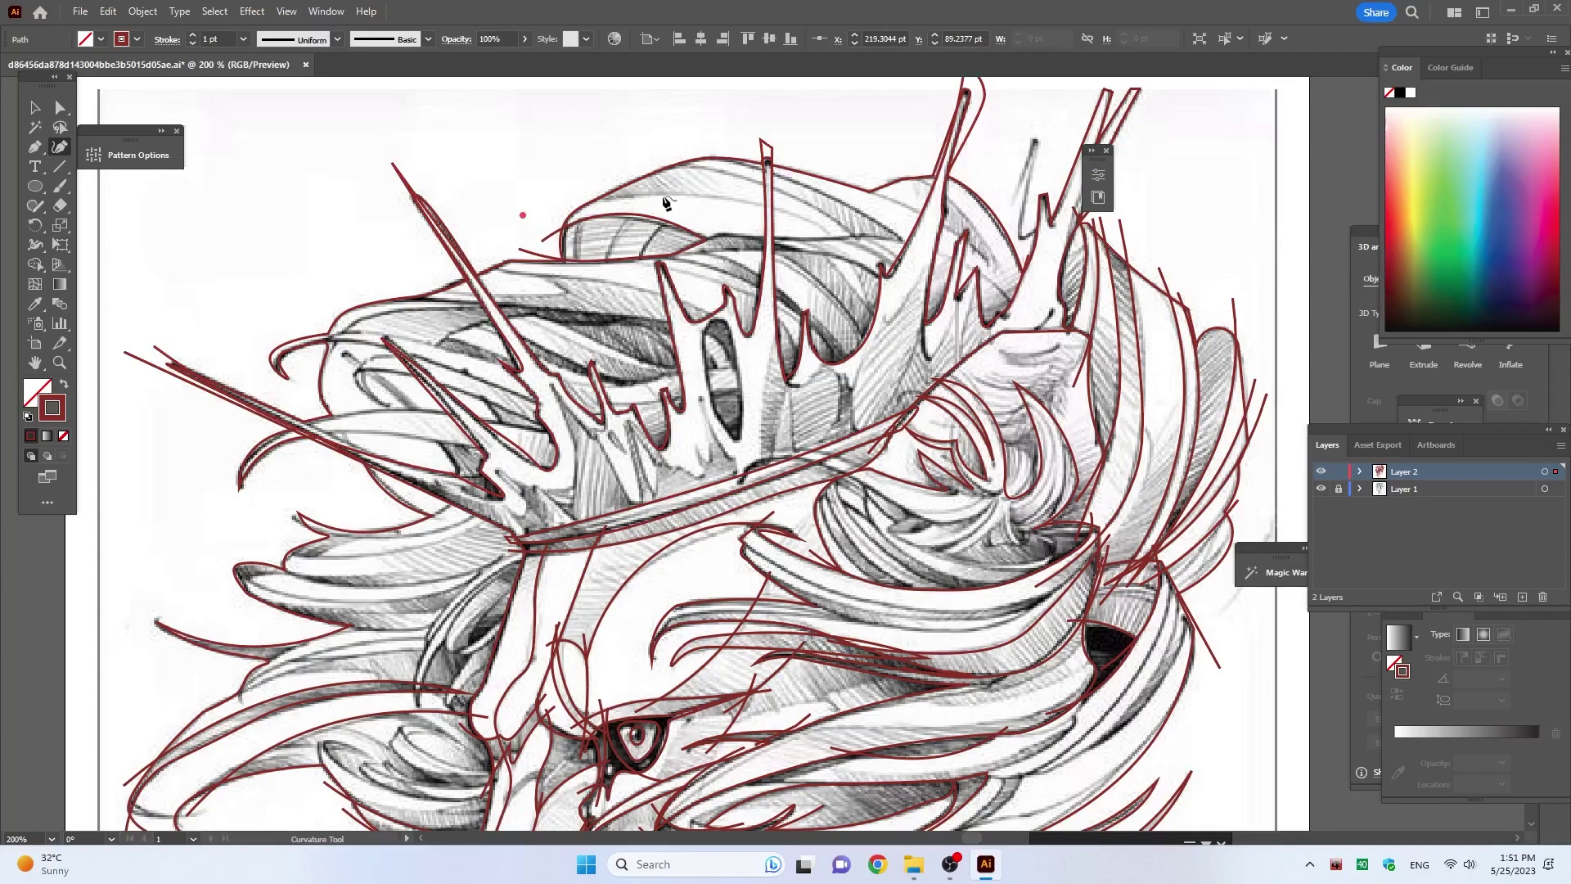
click(663, 194)
click(832, 238)
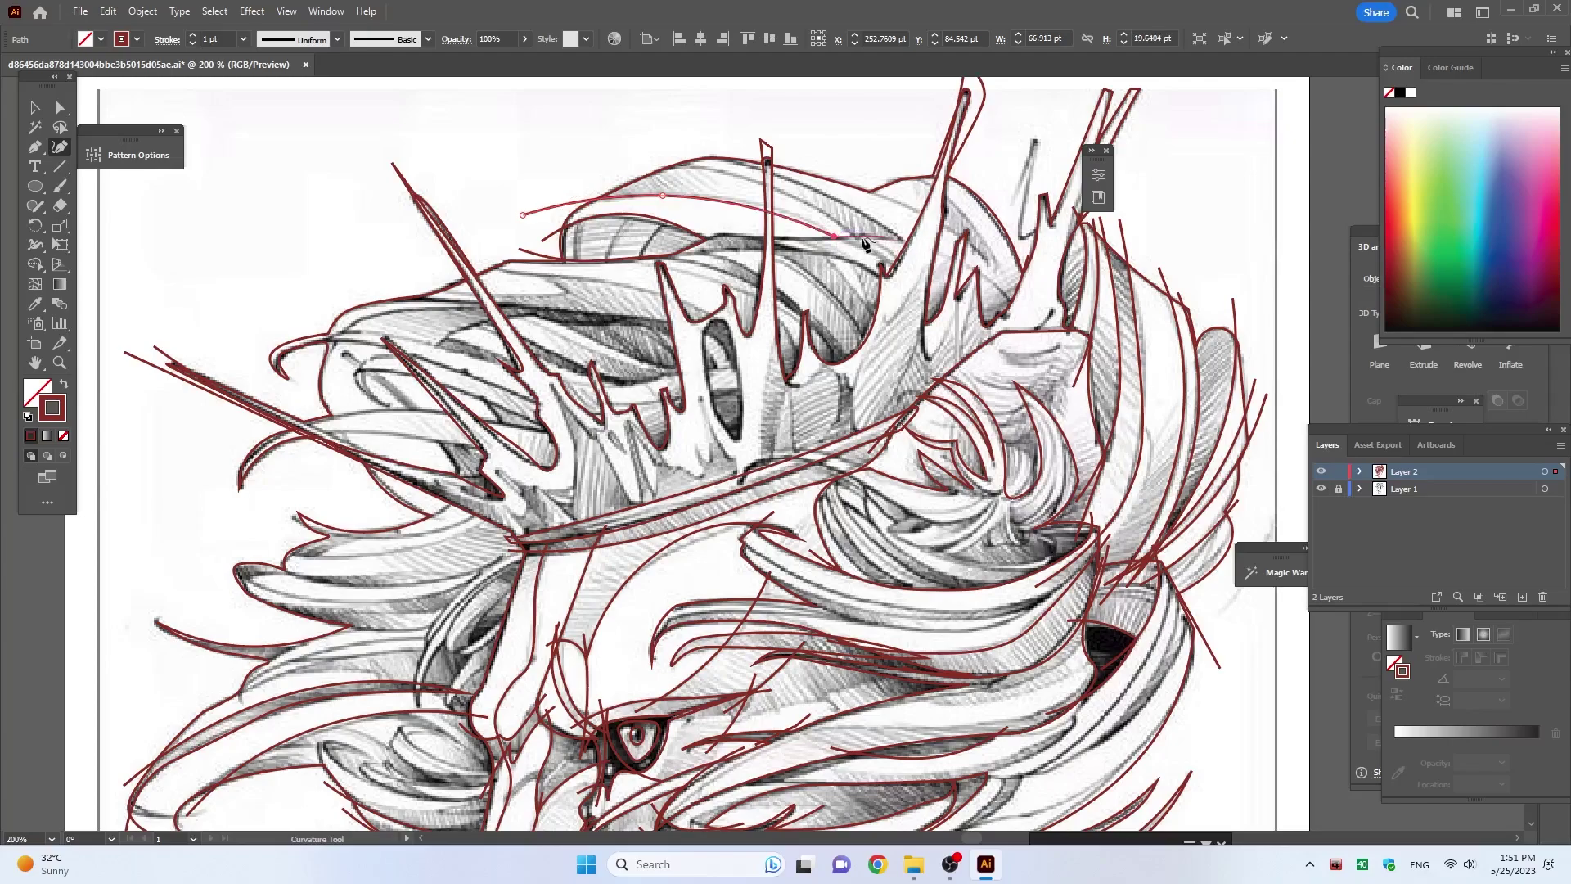
click(898, 237)
click(822, 193)
click(600, 151)
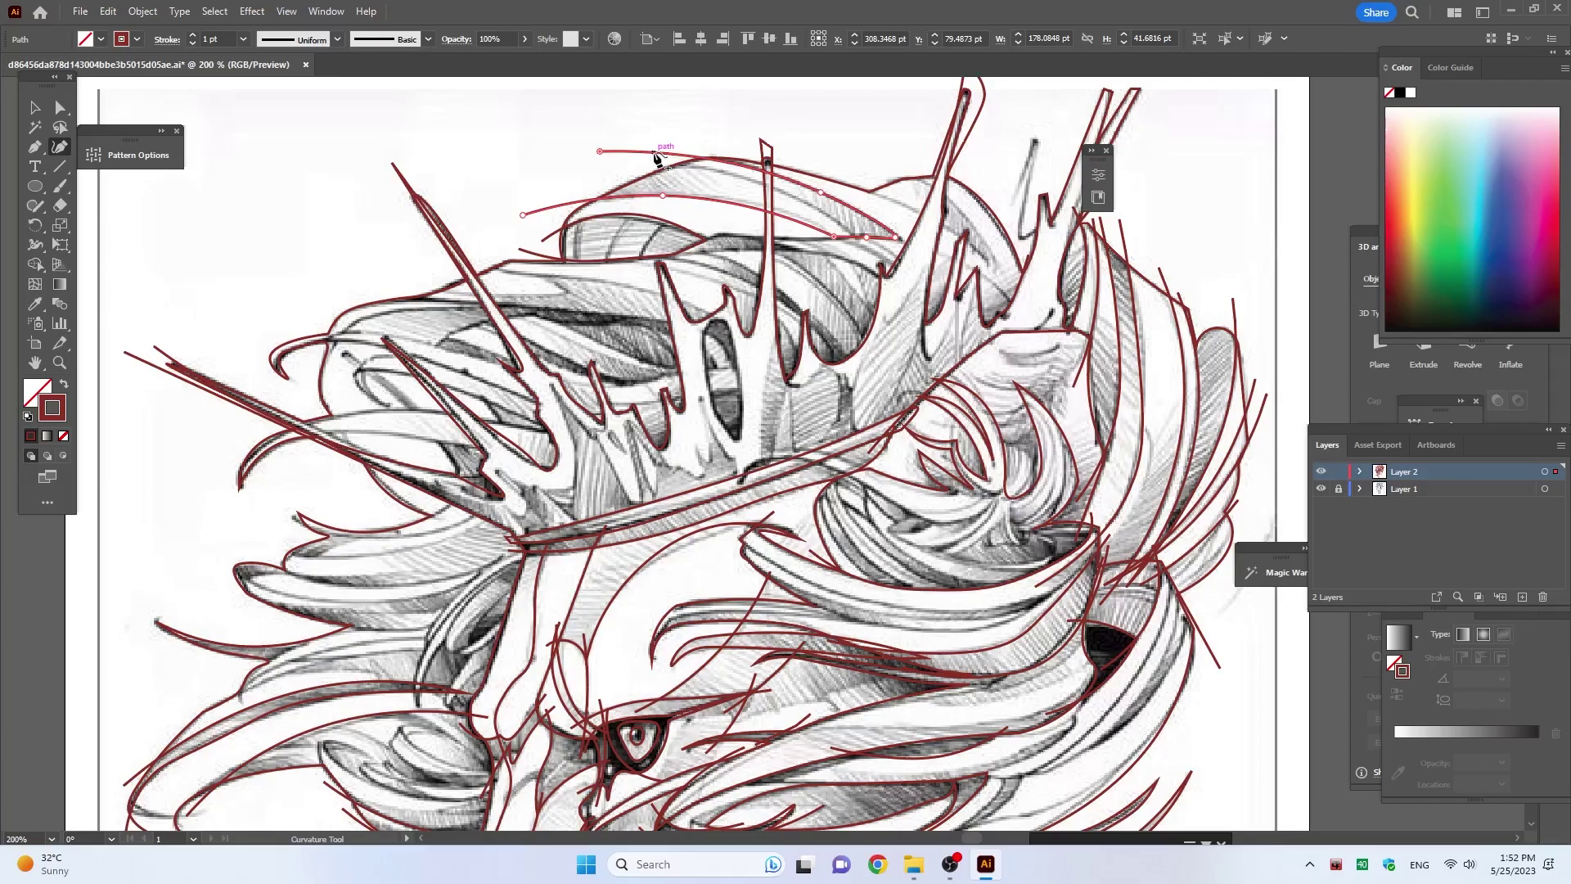
Step: Trace a strand running down and left from beside the ear
scroll(835, 345, down, 5)
scroll(1064, 311, down, 2)
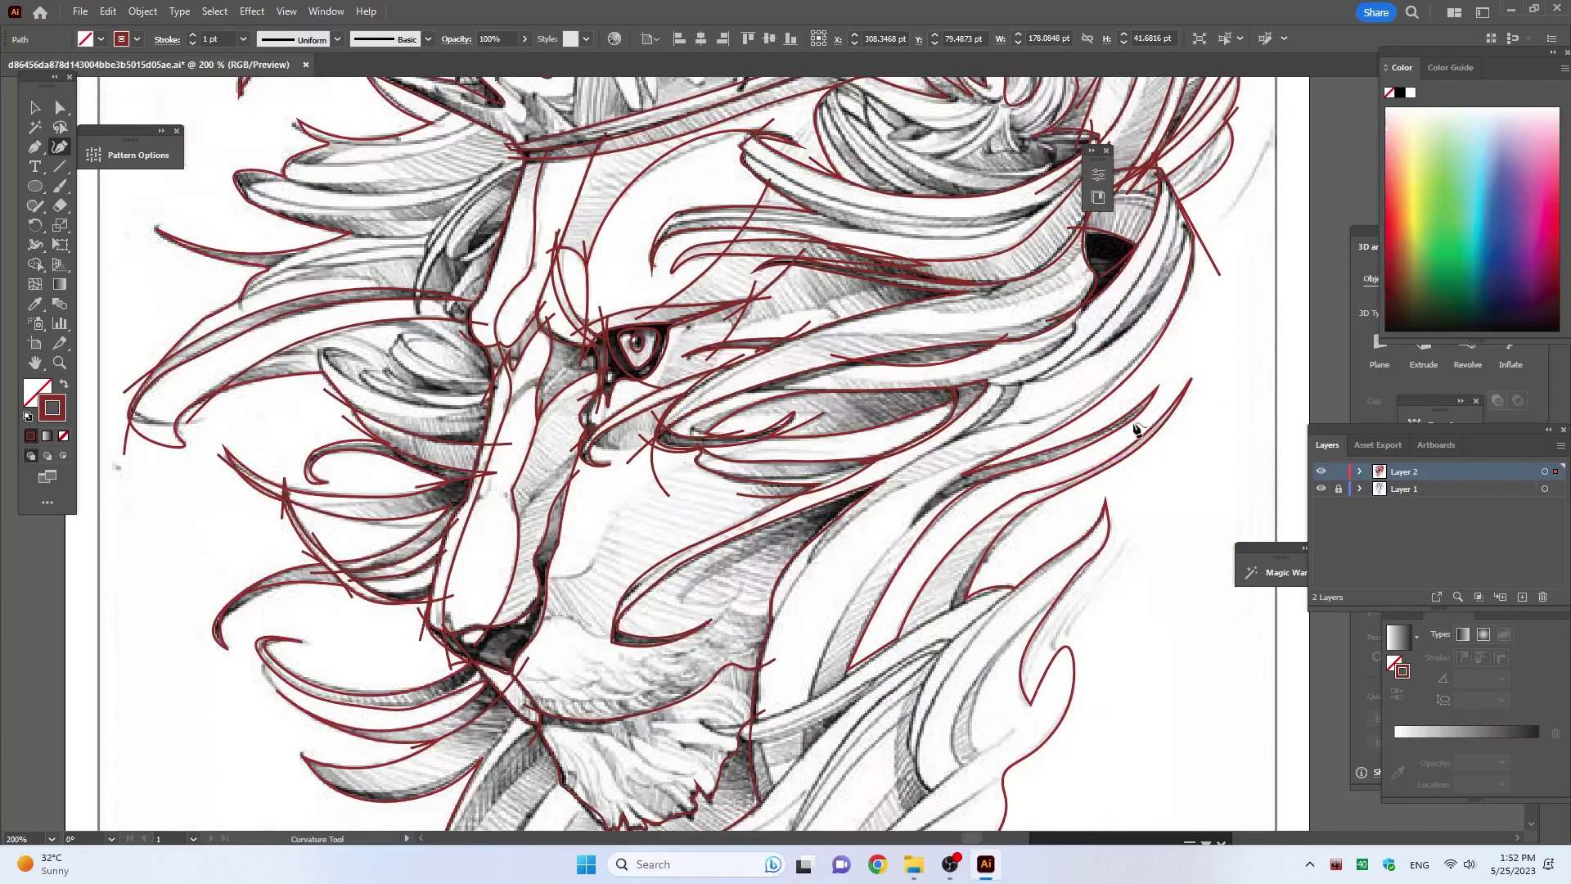
click(1193, 289)
click(1146, 385)
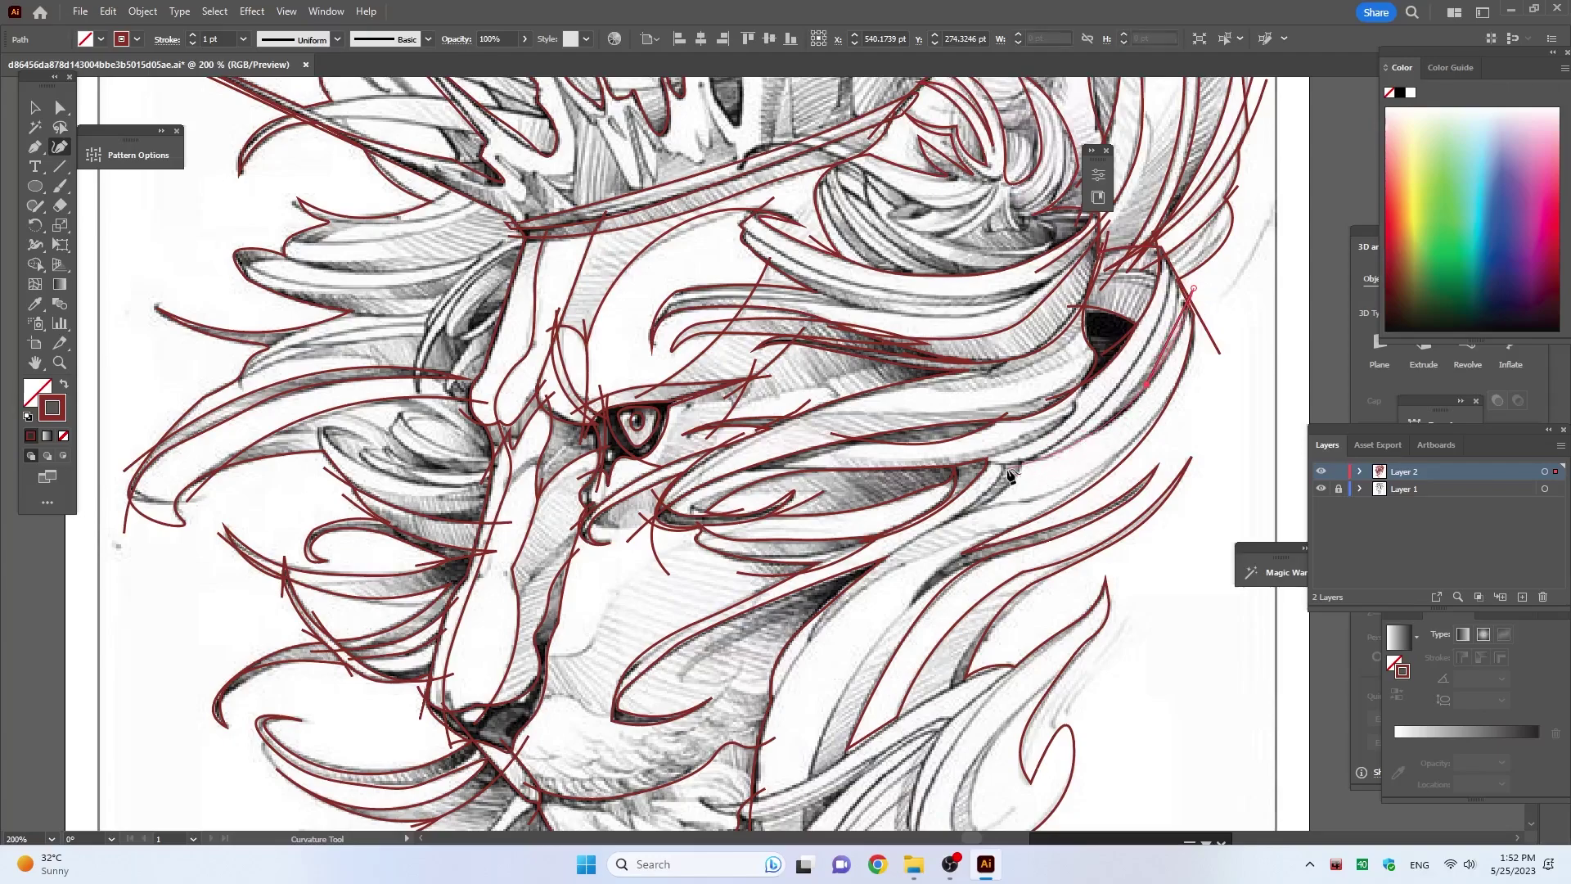
click(1026, 463)
click(949, 459)
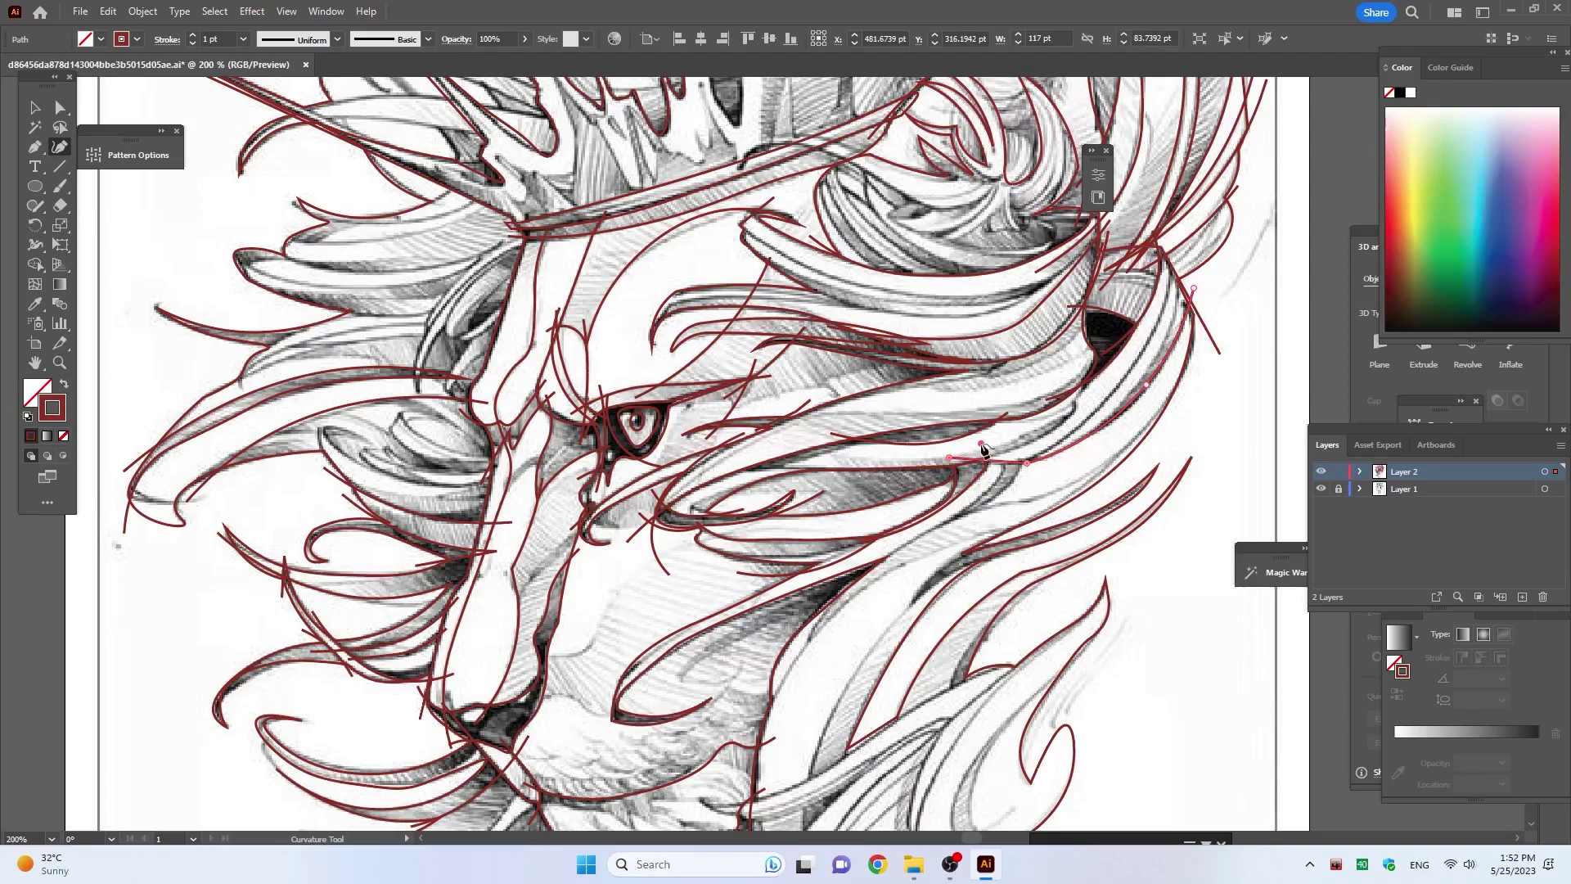
key(Escape)
Step: Trace a strand from below the eye along the mane strand beside it
click(712, 405)
click(776, 395)
click(818, 383)
click(951, 348)
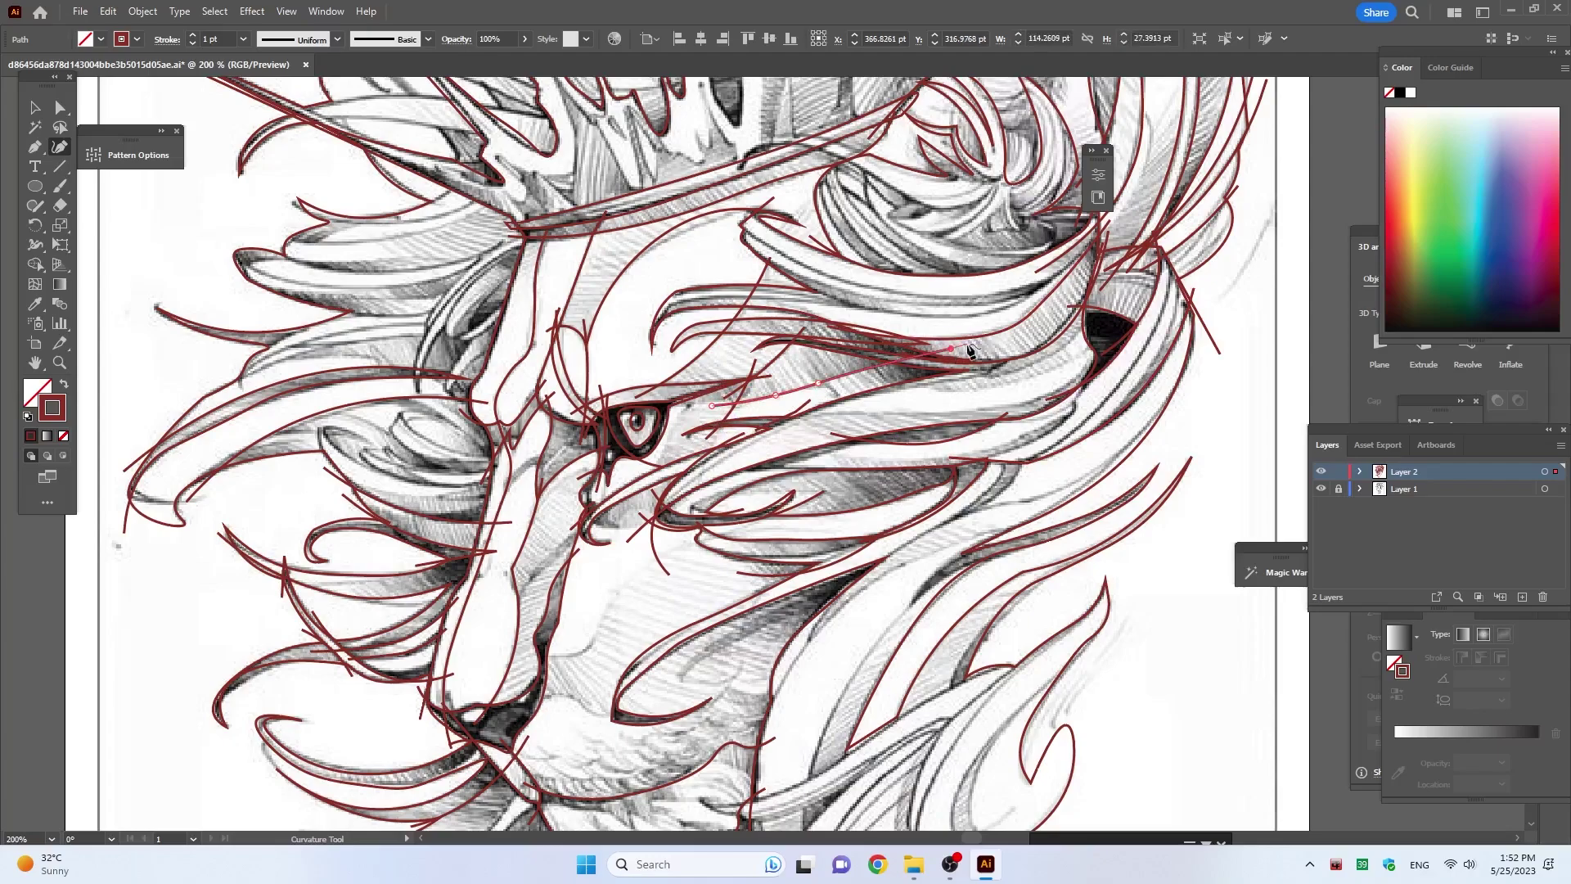
scroll(818, 524, down, 3)
scroll(589, 337, down, 3)
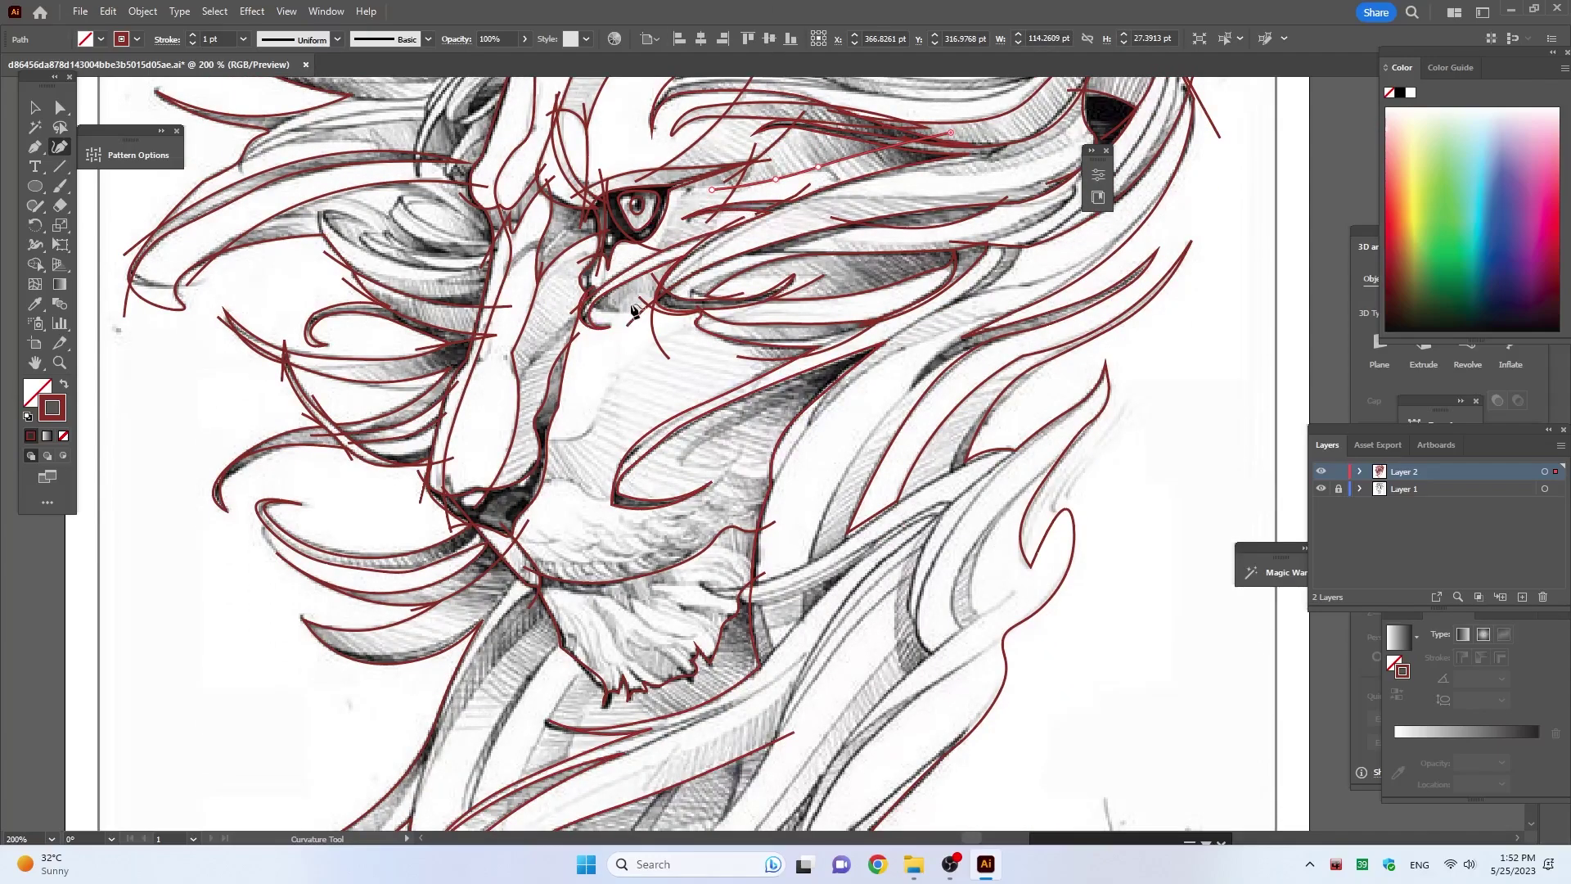
Step: Draw a red line along the cheek from below the eye down toward the muzzle
click(608, 309)
click(678, 323)
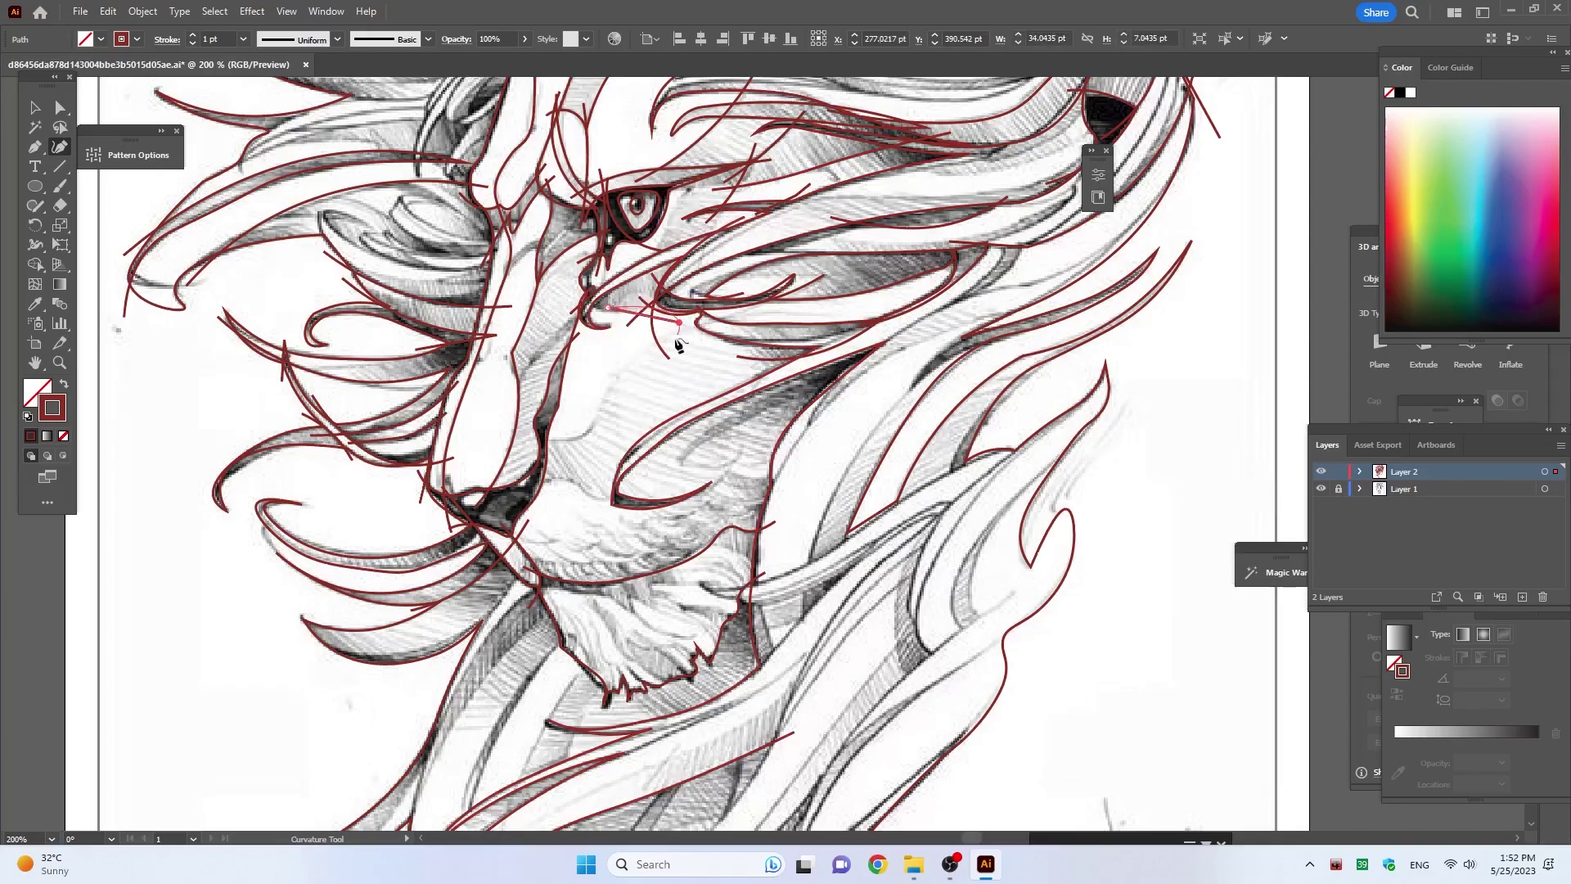
click(630, 361)
click(594, 431)
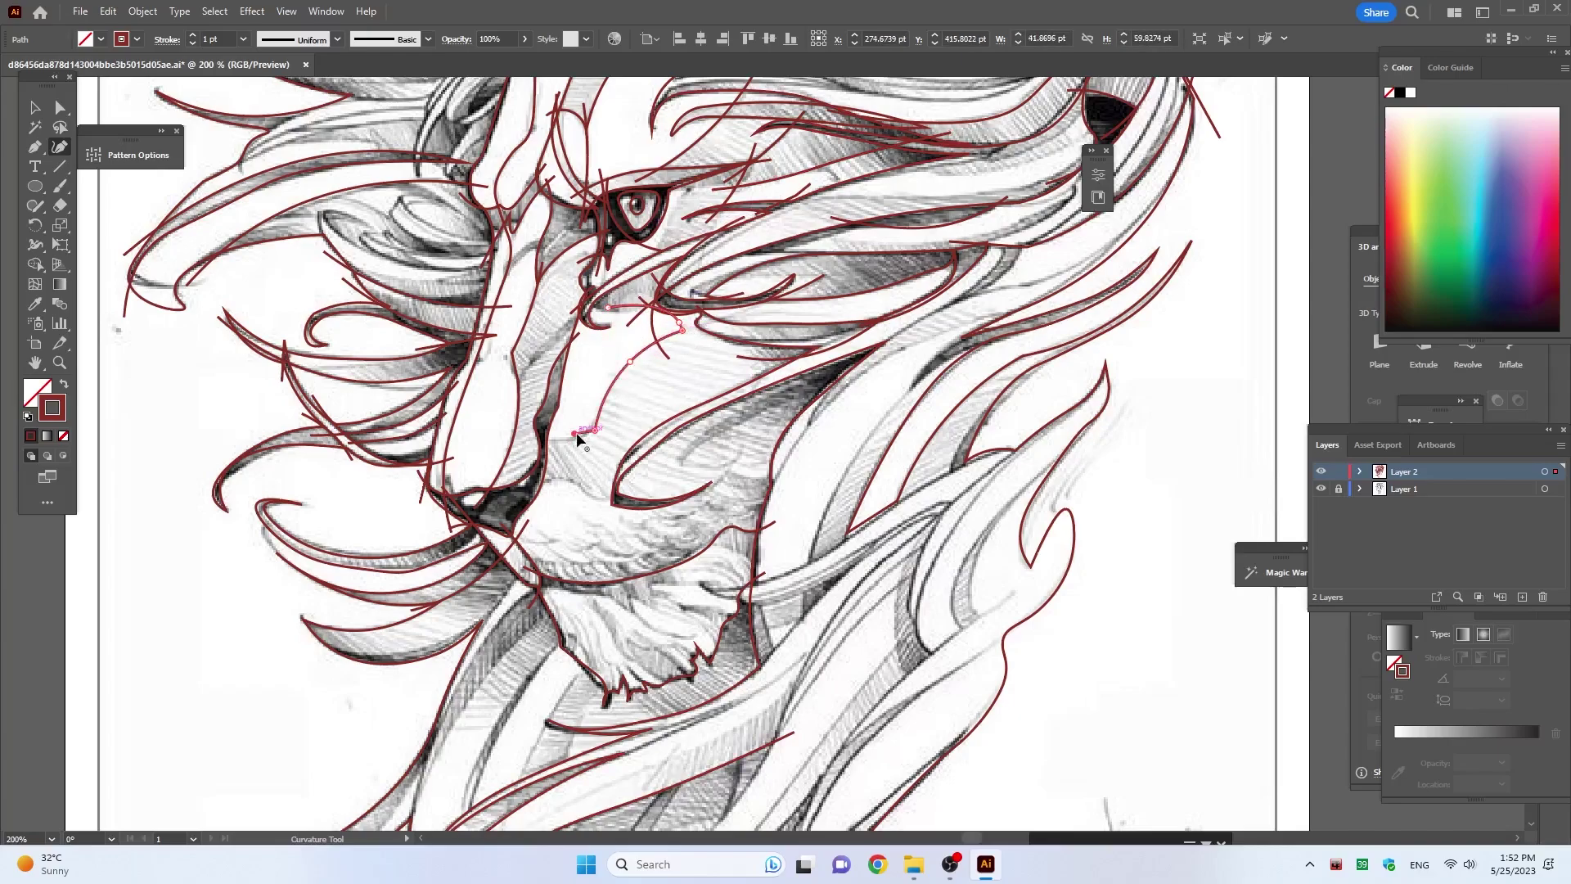
click(575, 433)
key(Escape)
Step: Draw a line along the jaw above the beard, ending at the beard edge
click(523, 488)
click(566, 478)
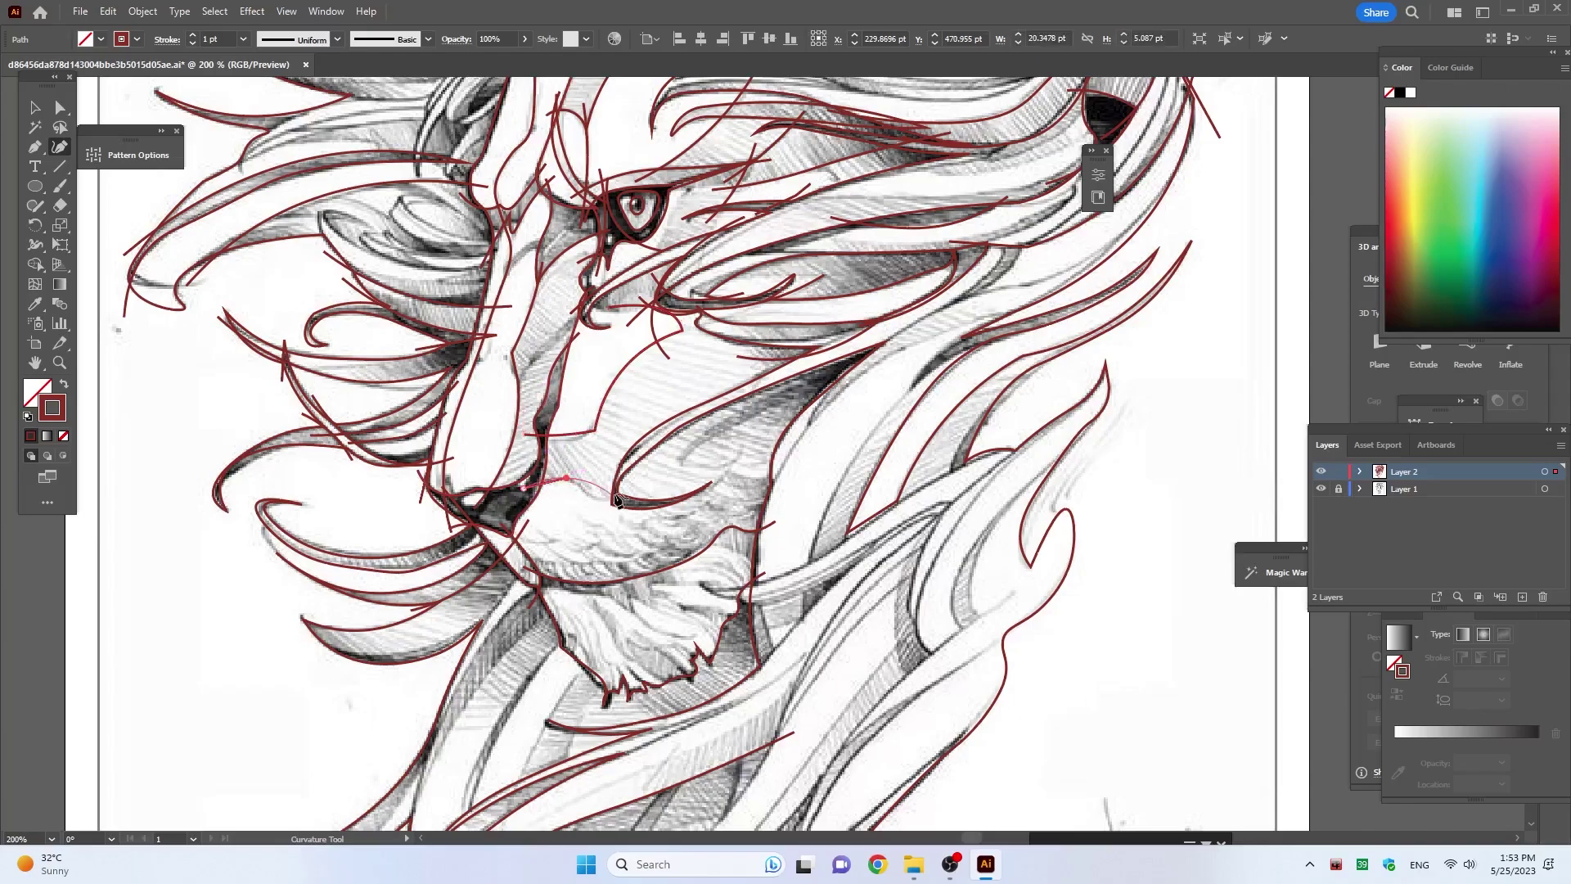
click(709, 504)
click(775, 543)
key(Escape)
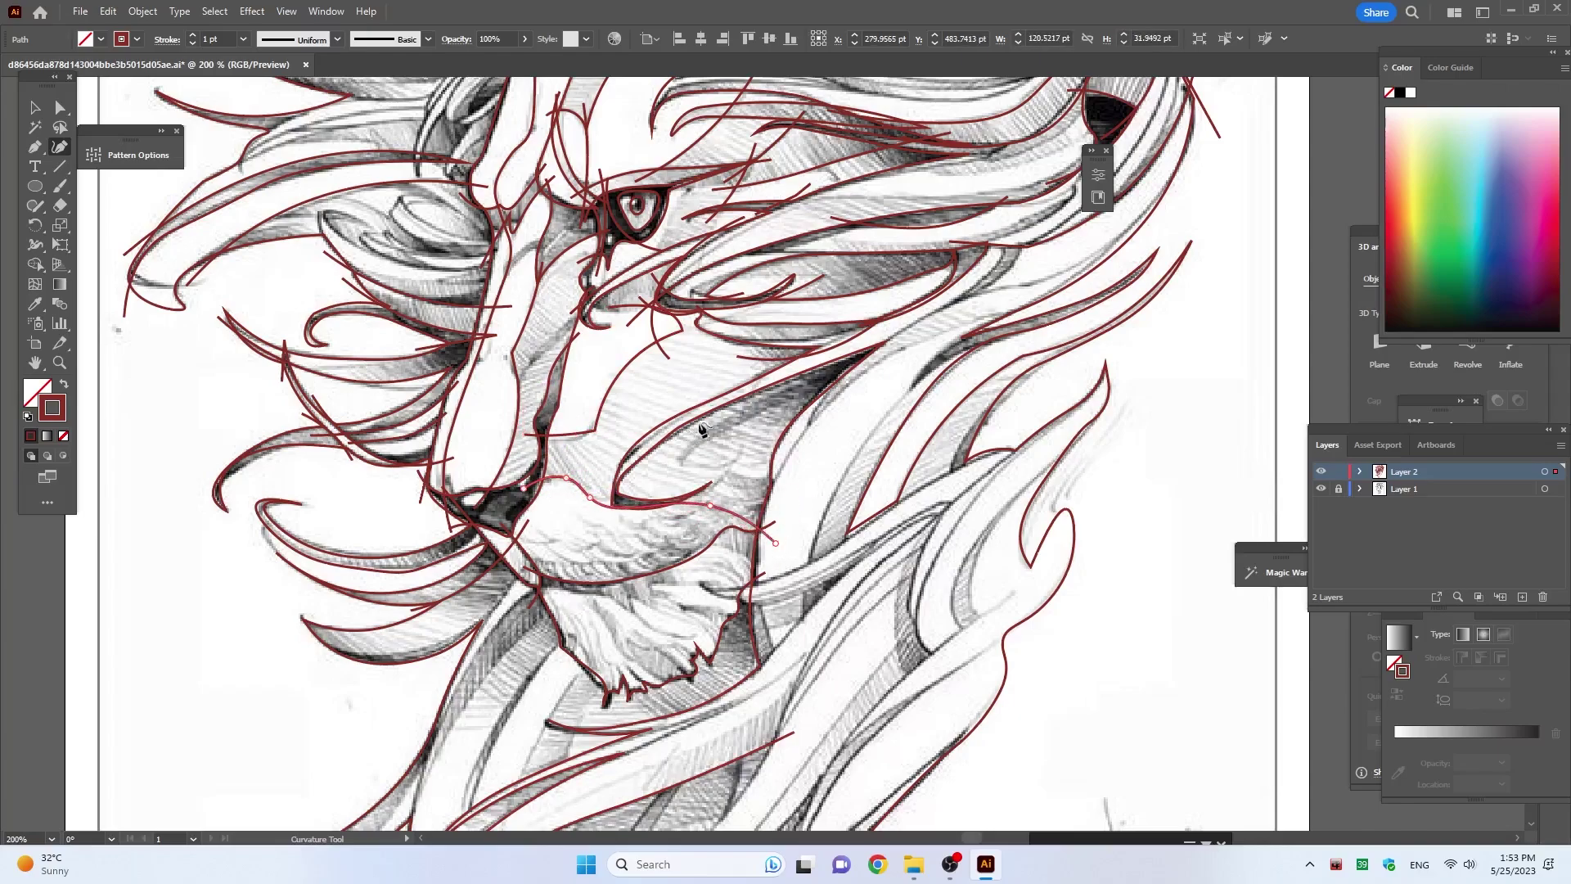
Step: Trace an upper mane strand line, undoing and redrawing it slightly lower
scroll(651, 431, up, 5)
scroll(650, 431, right, 5)
click(473, 258)
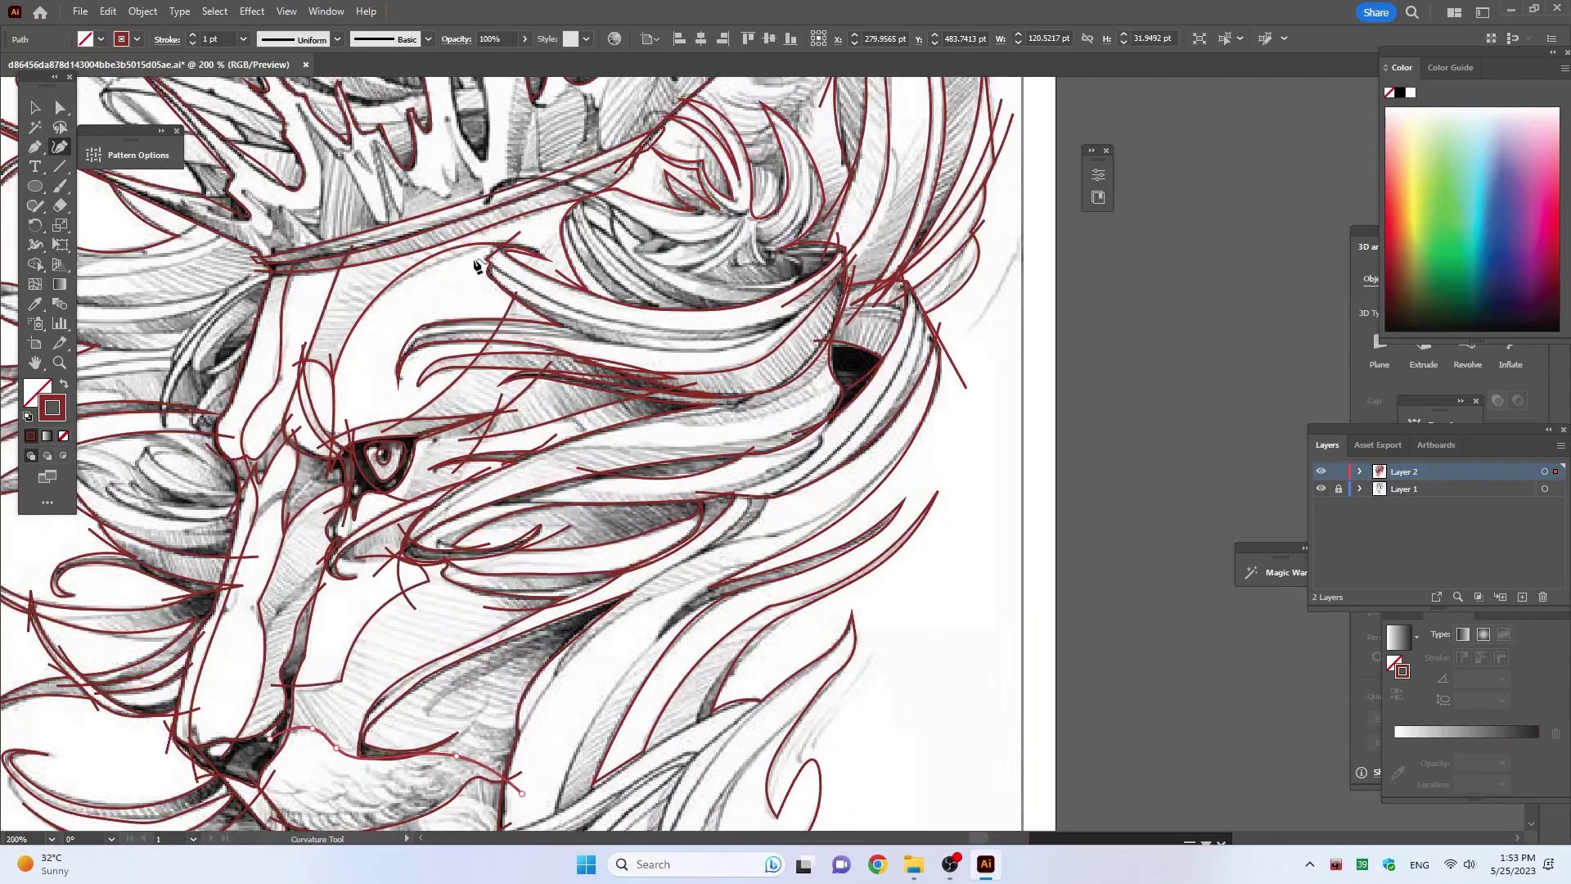
click(577, 313)
click(786, 316)
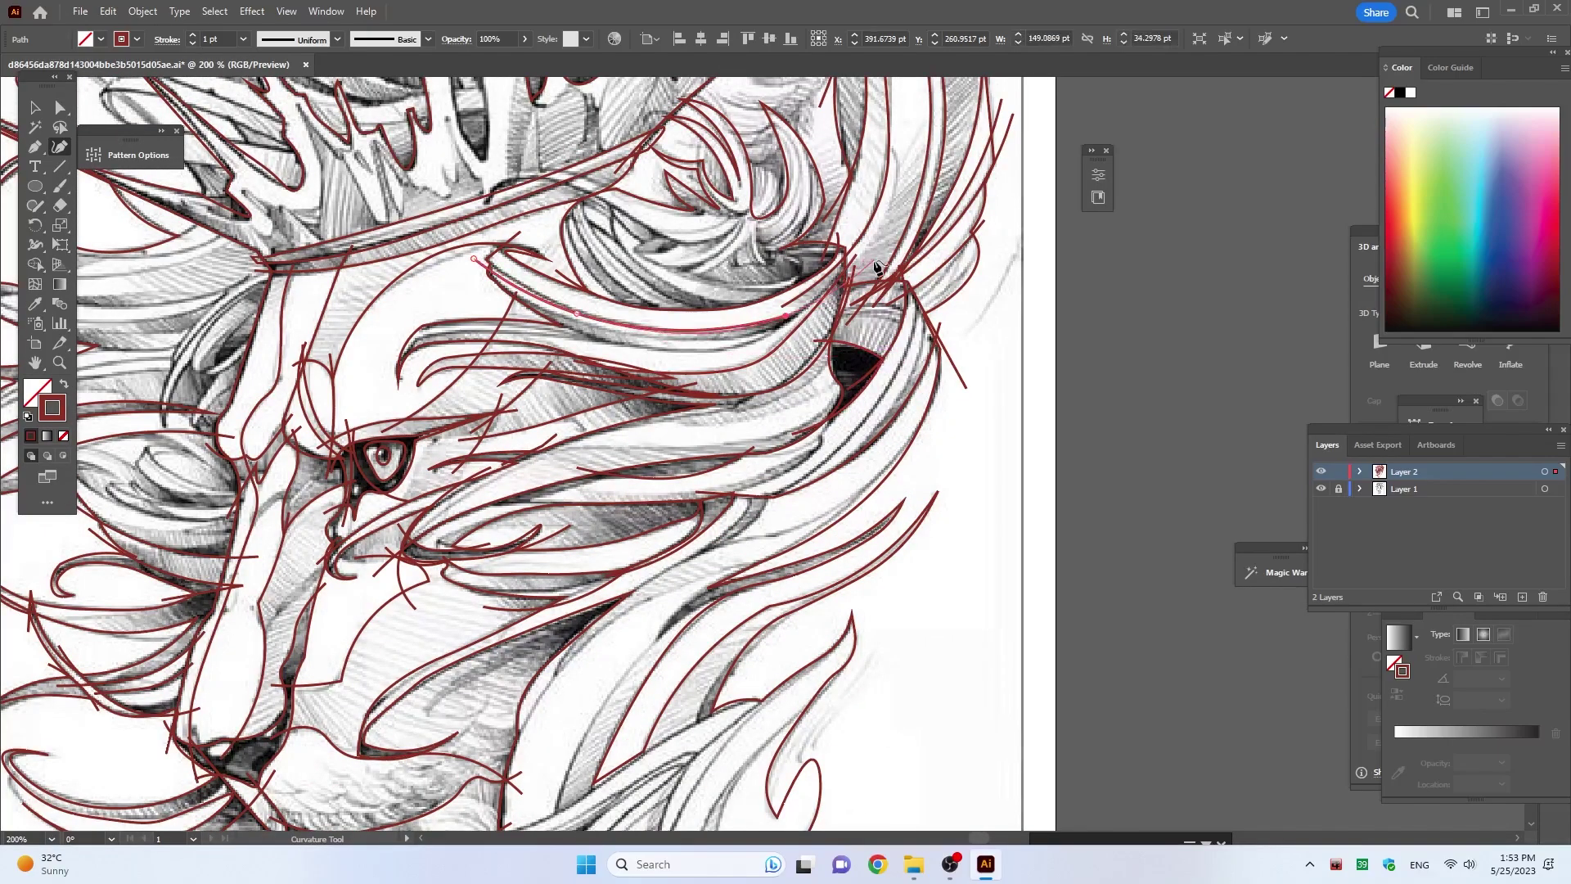
key(ctrl+z)
click(479, 295)
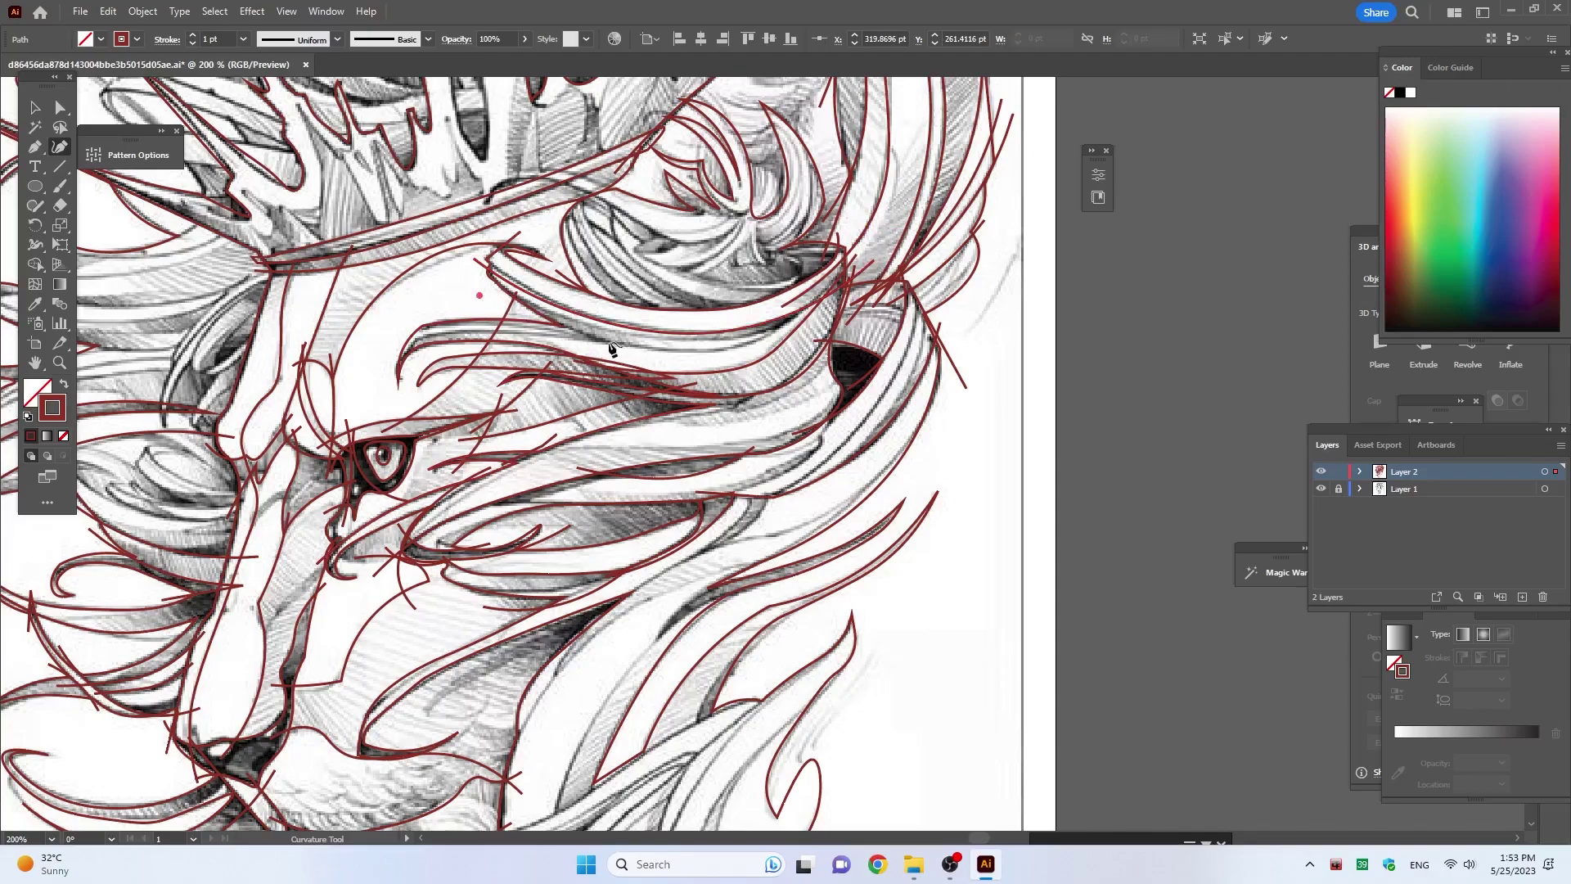
click(609, 342)
click(718, 352)
click(815, 298)
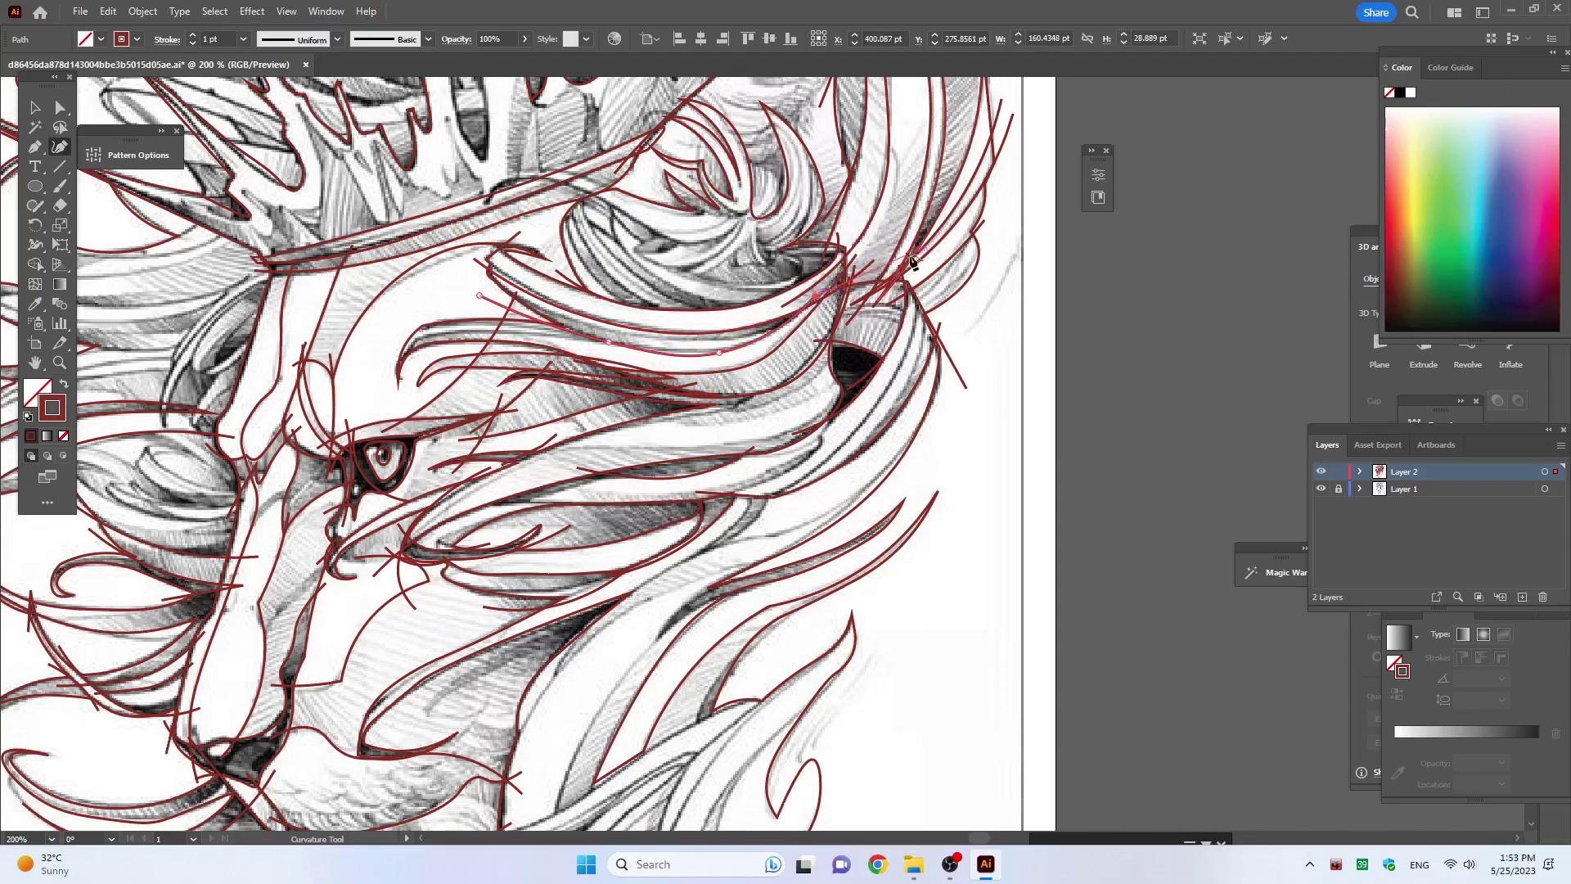
Step: Zoom in and trace a red curve from the mane beside the crown down to the strand's right end
scroll(585, 326, up, 2)
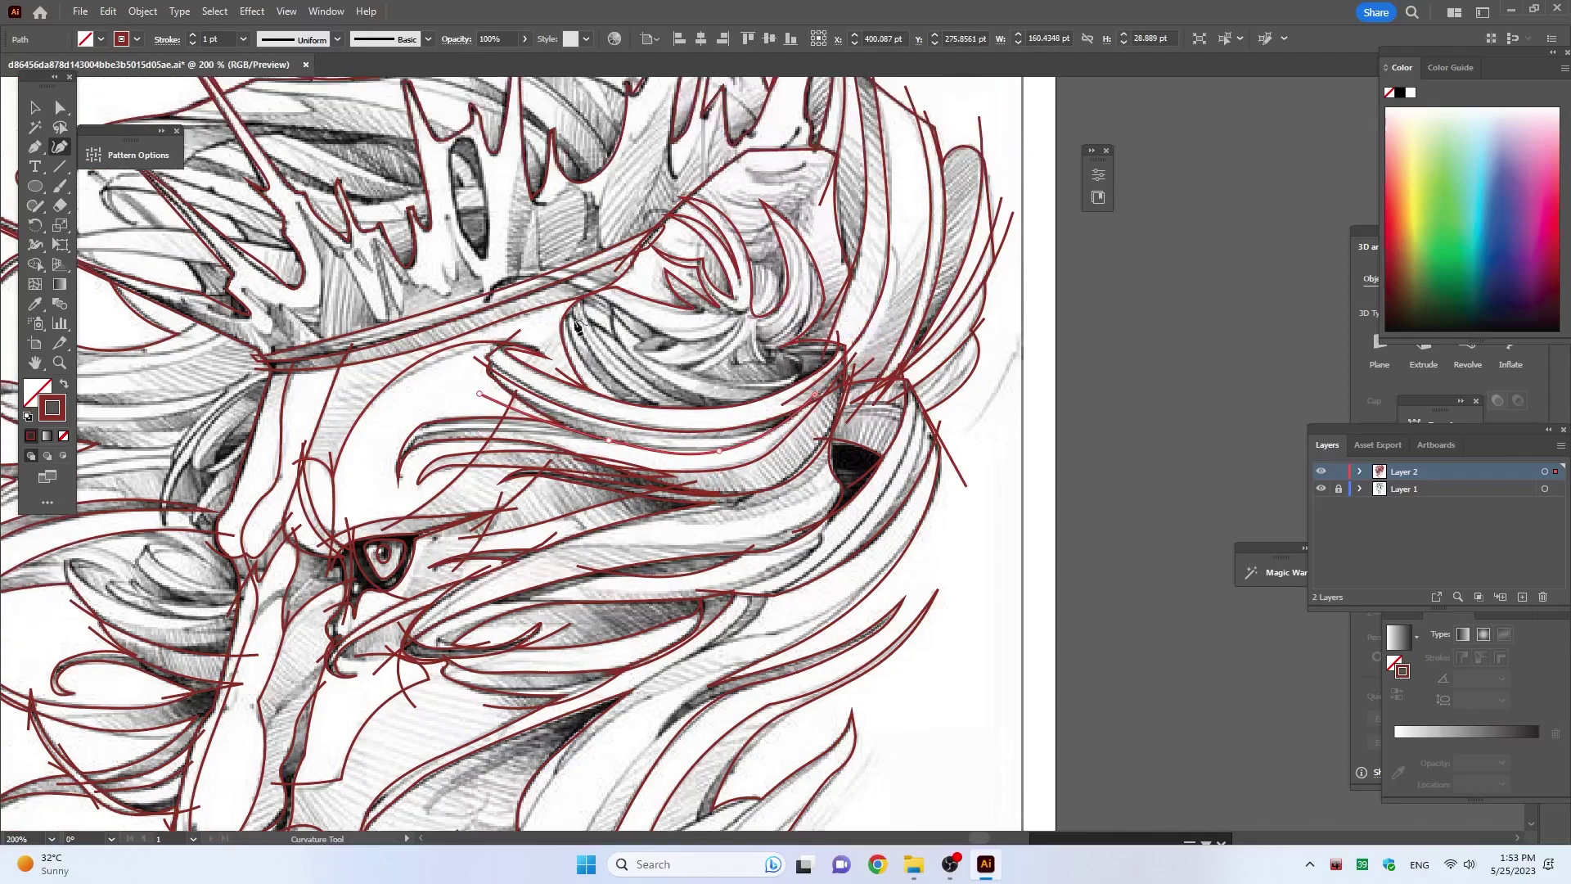
scroll(591, 318, up, 2)
click(581, 268)
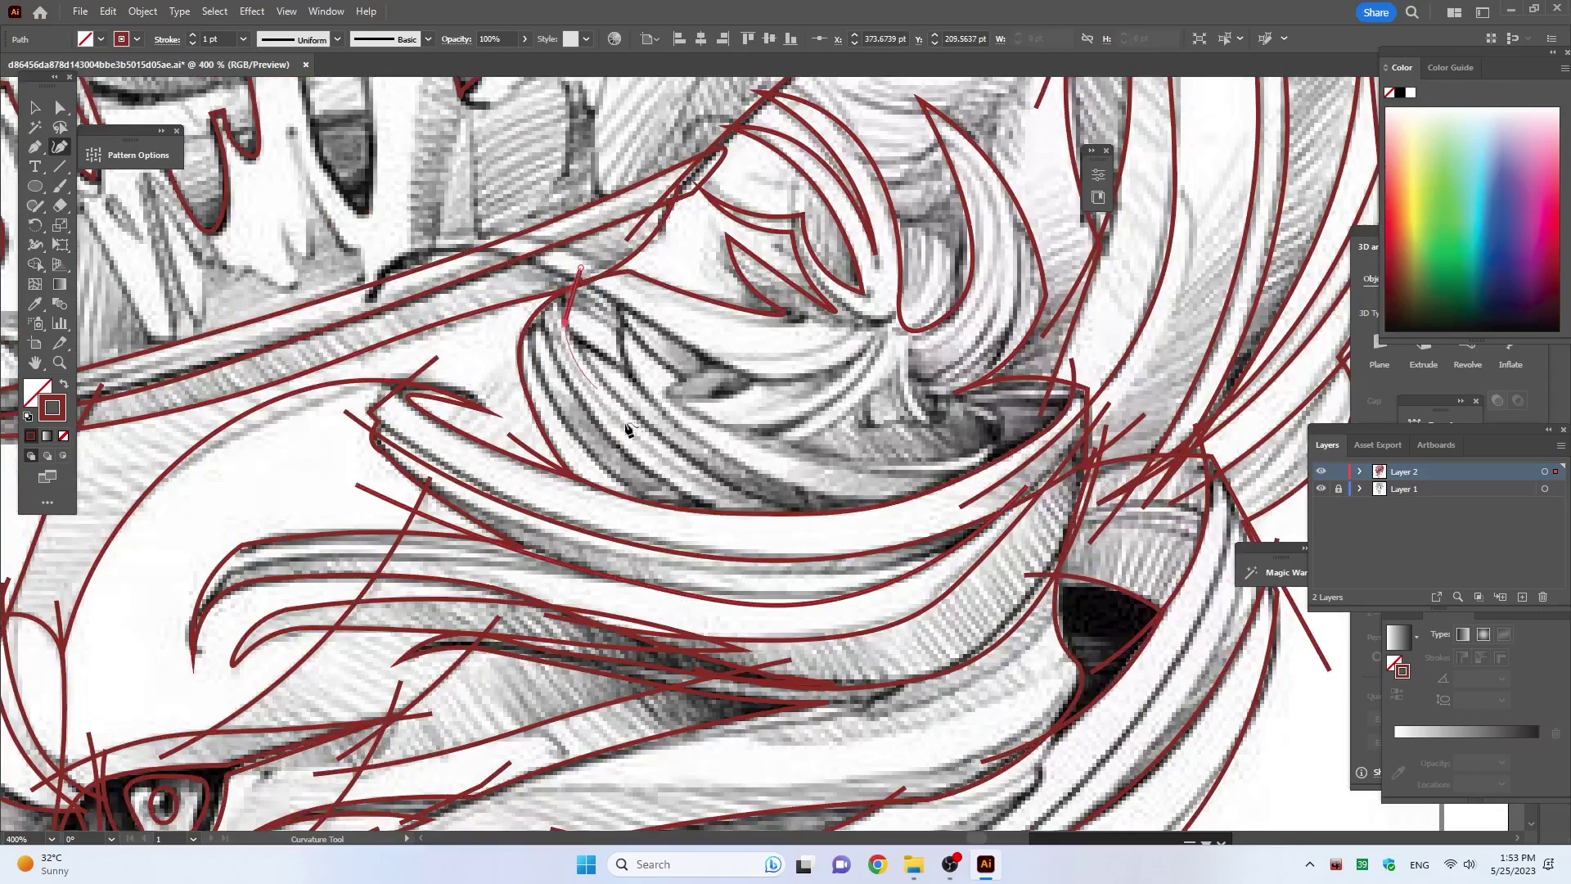
click(589, 368)
click(719, 477)
click(884, 521)
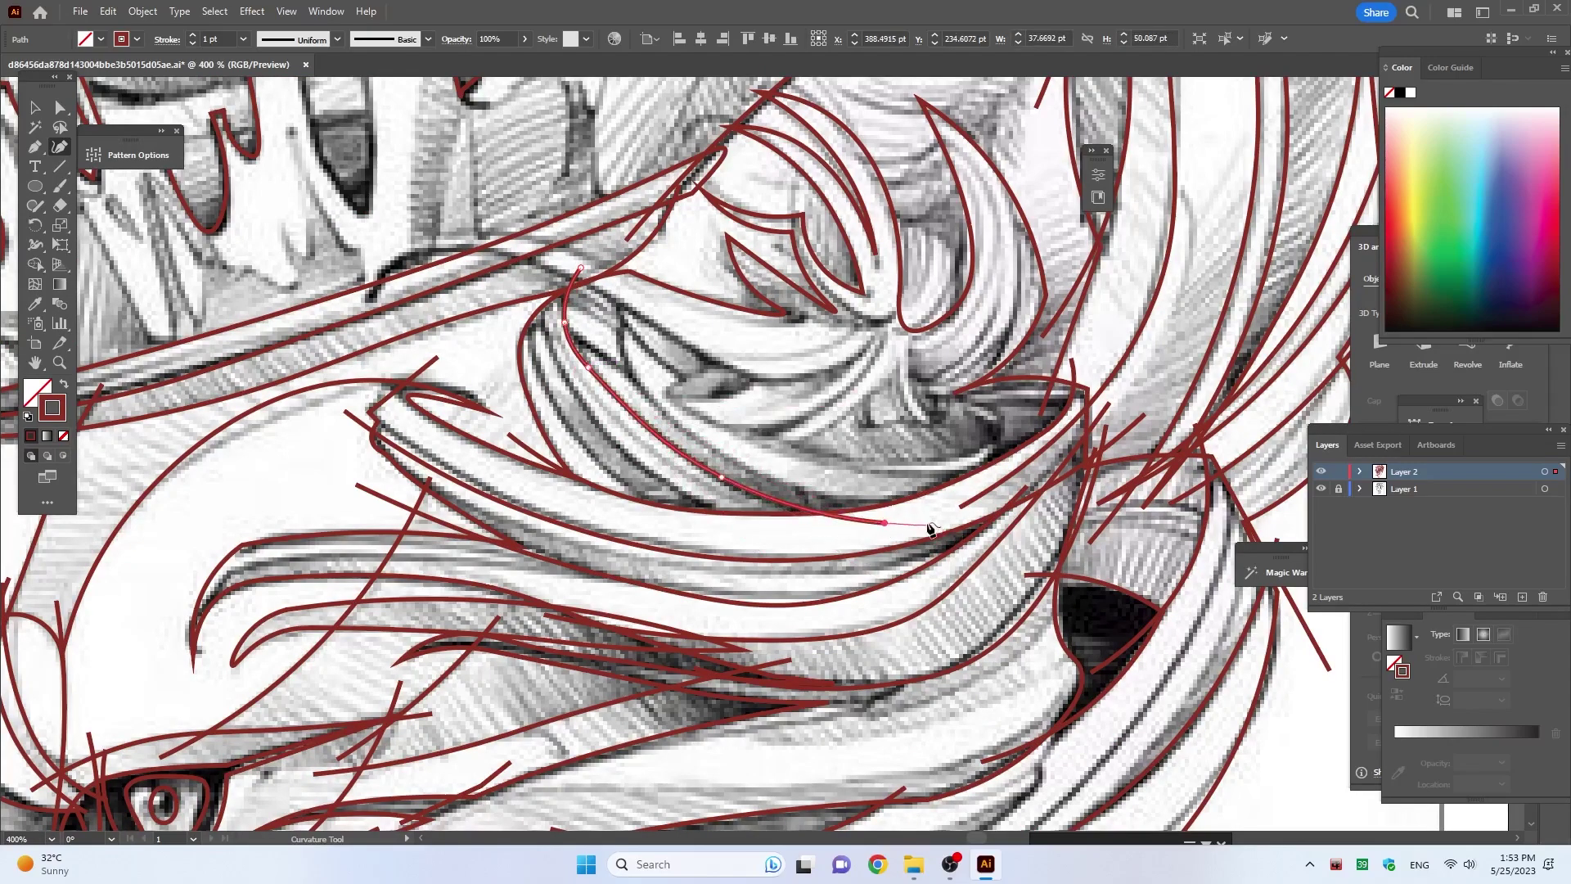
key(Escape)
Step: Trace the next long mane strand and a short inner strand edge as red curves
click(546, 319)
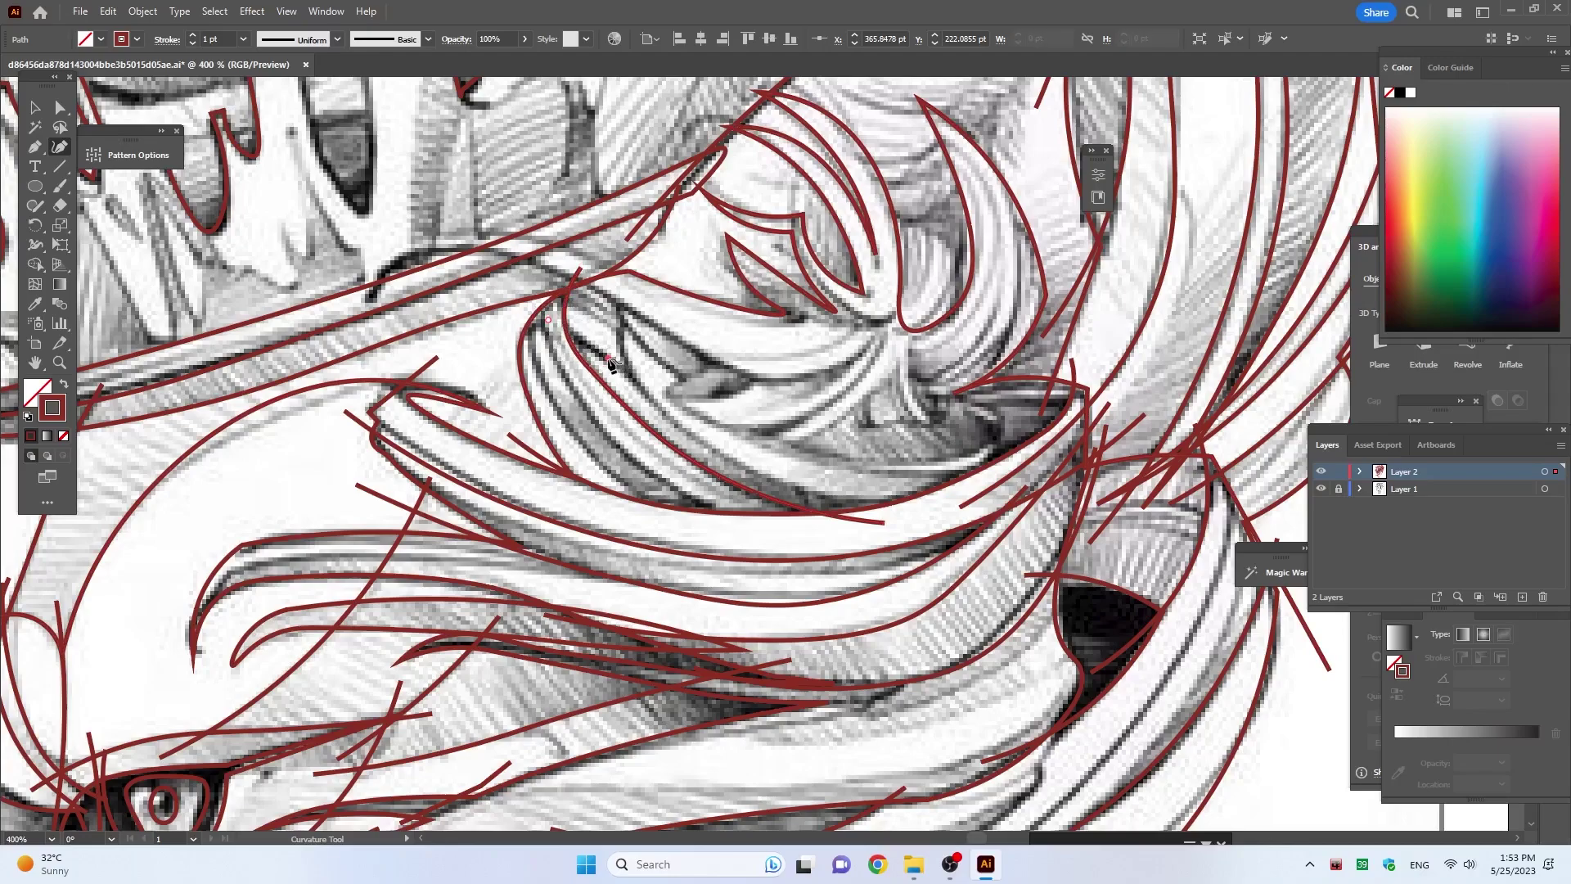
click(625, 369)
click(693, 436)
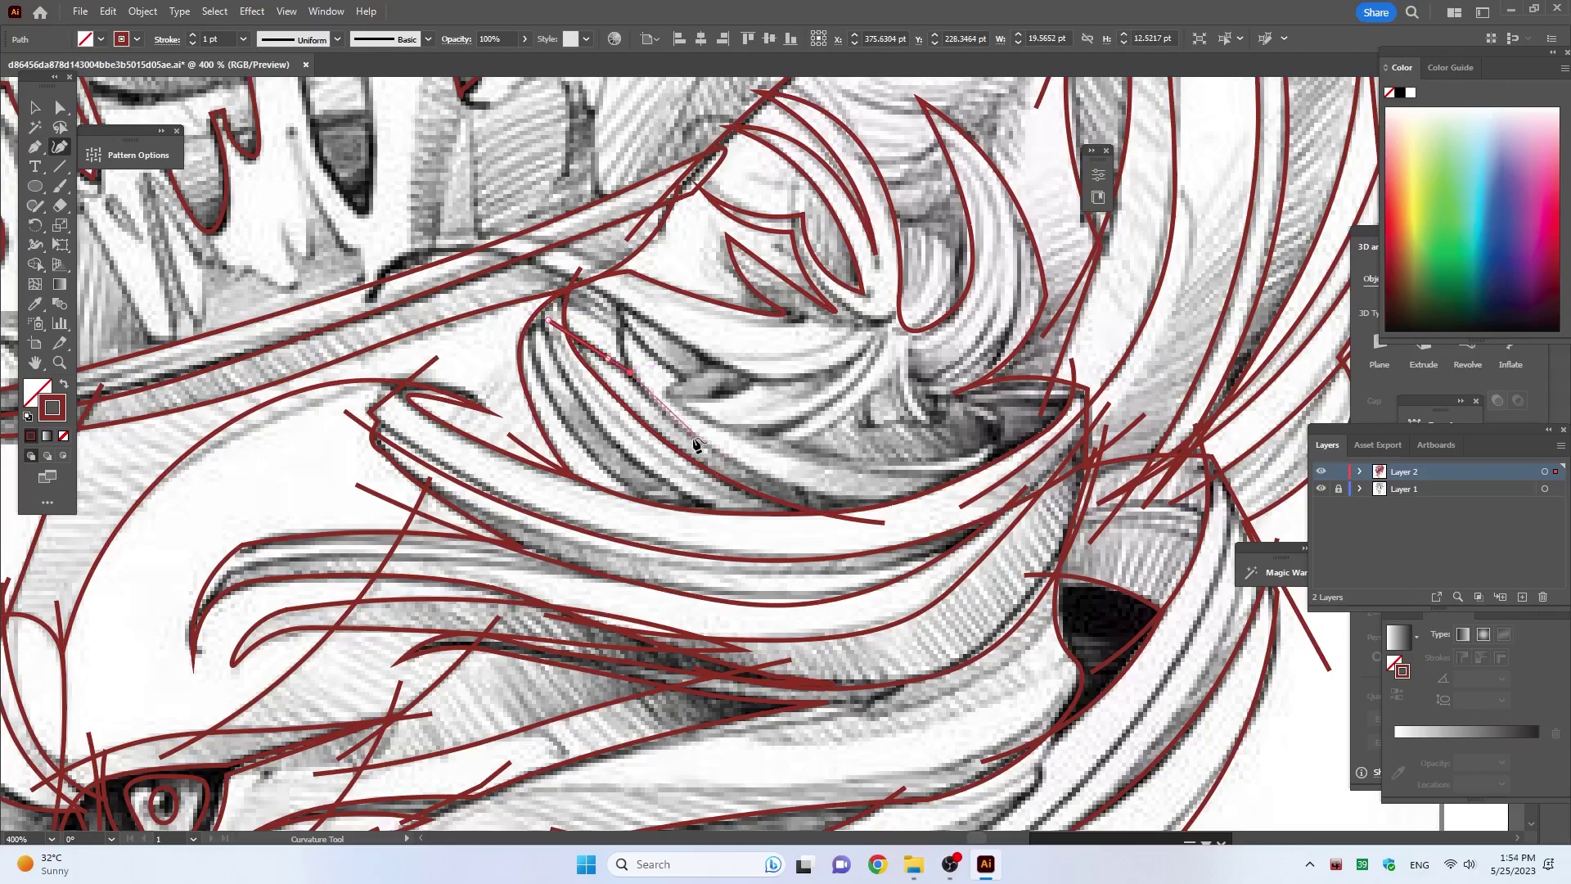
click(954, 513)
key(Escape)
click(589, 262)
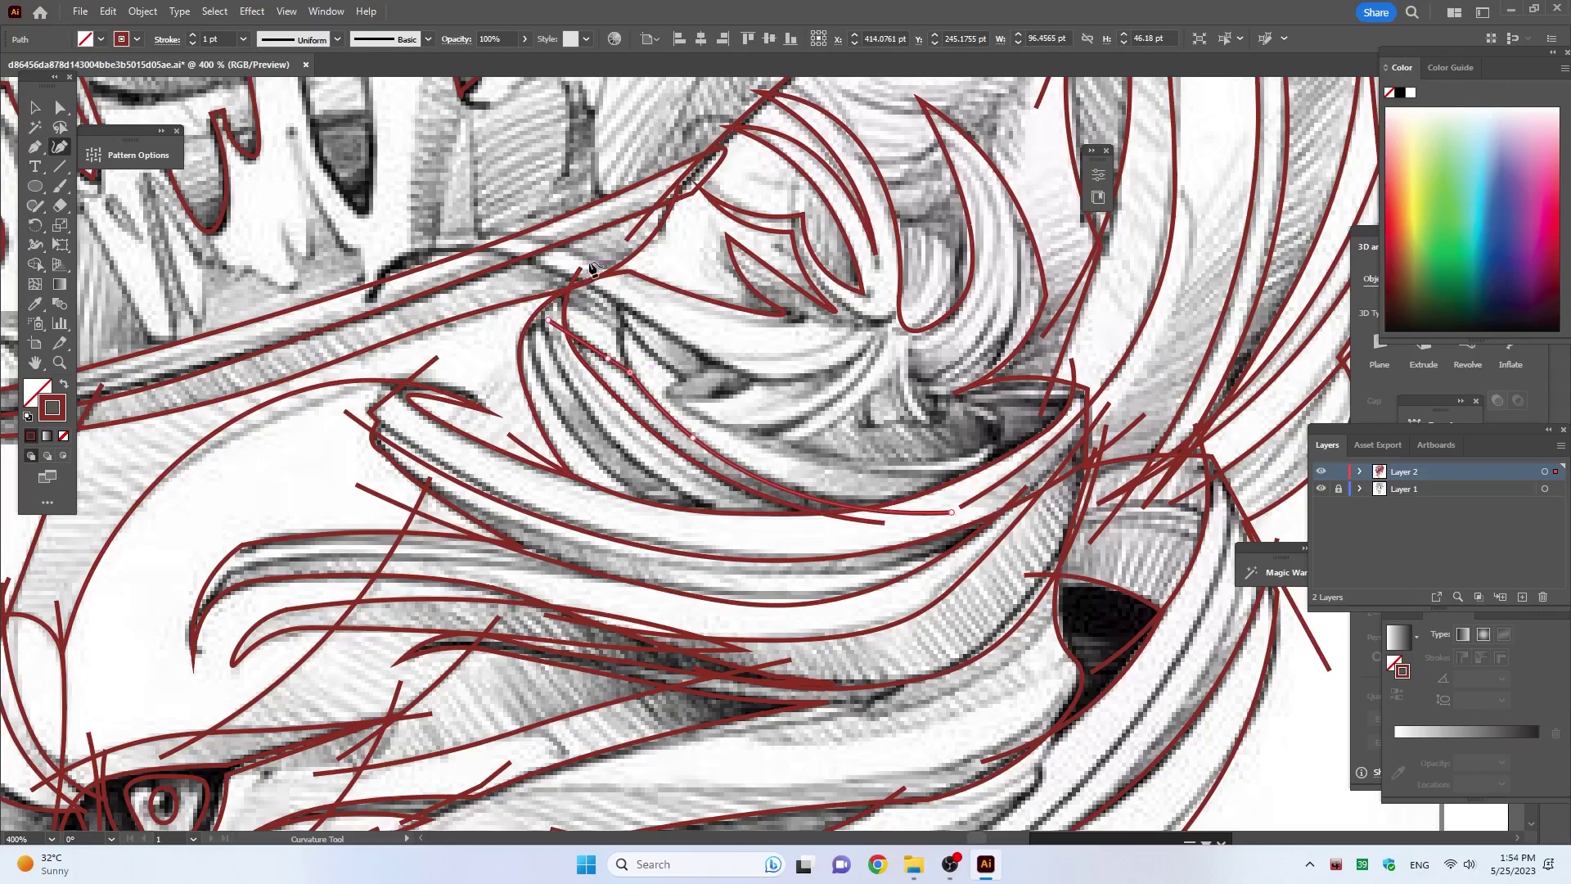
click(625, 380)
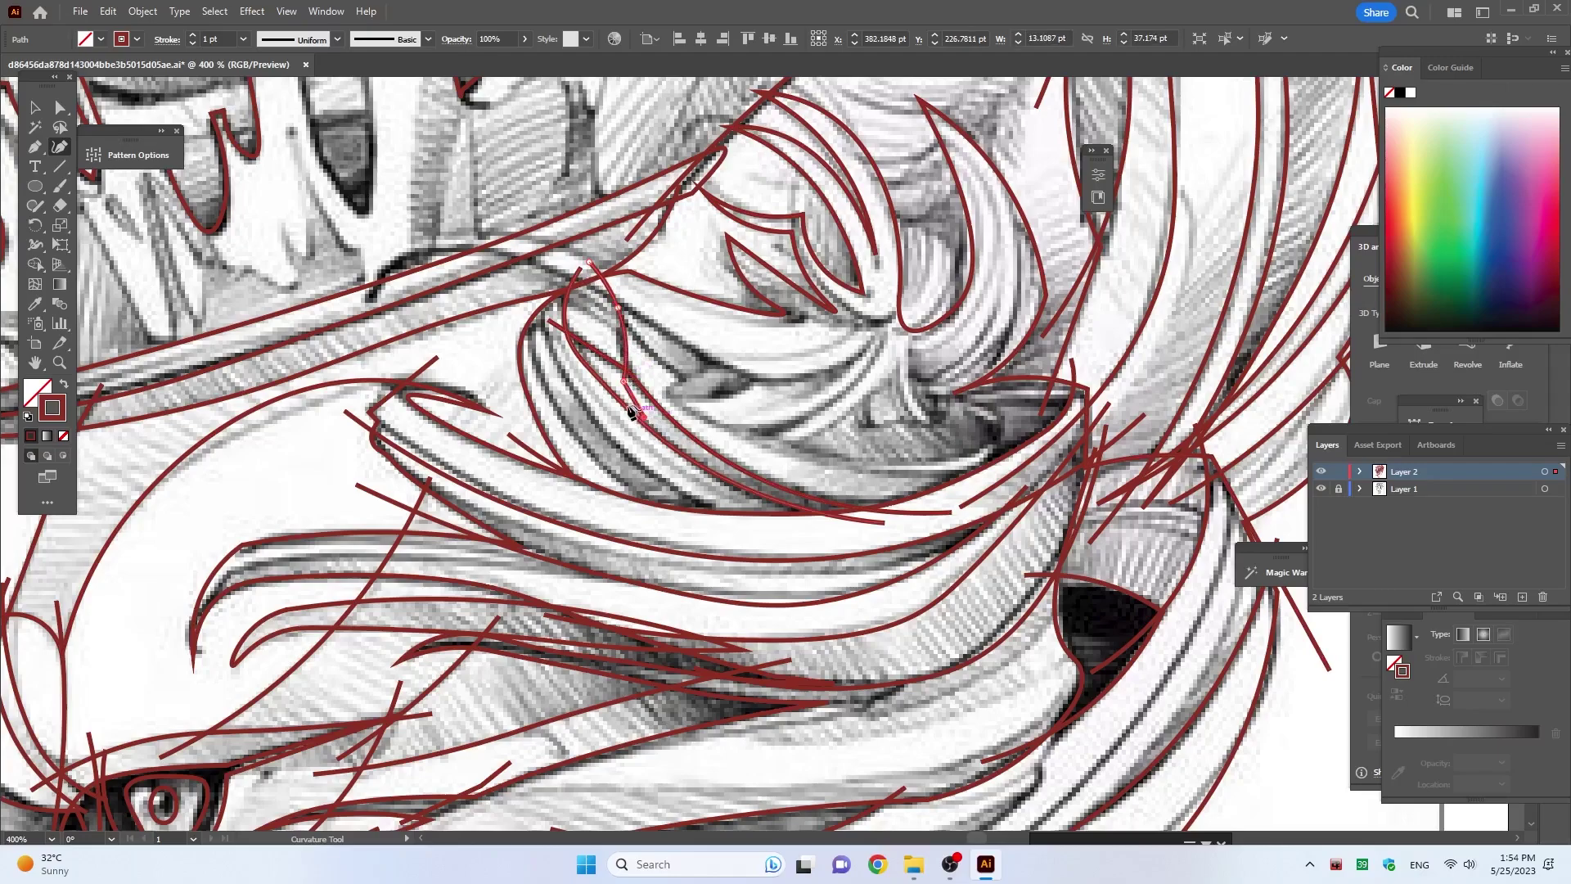
key(Escape)
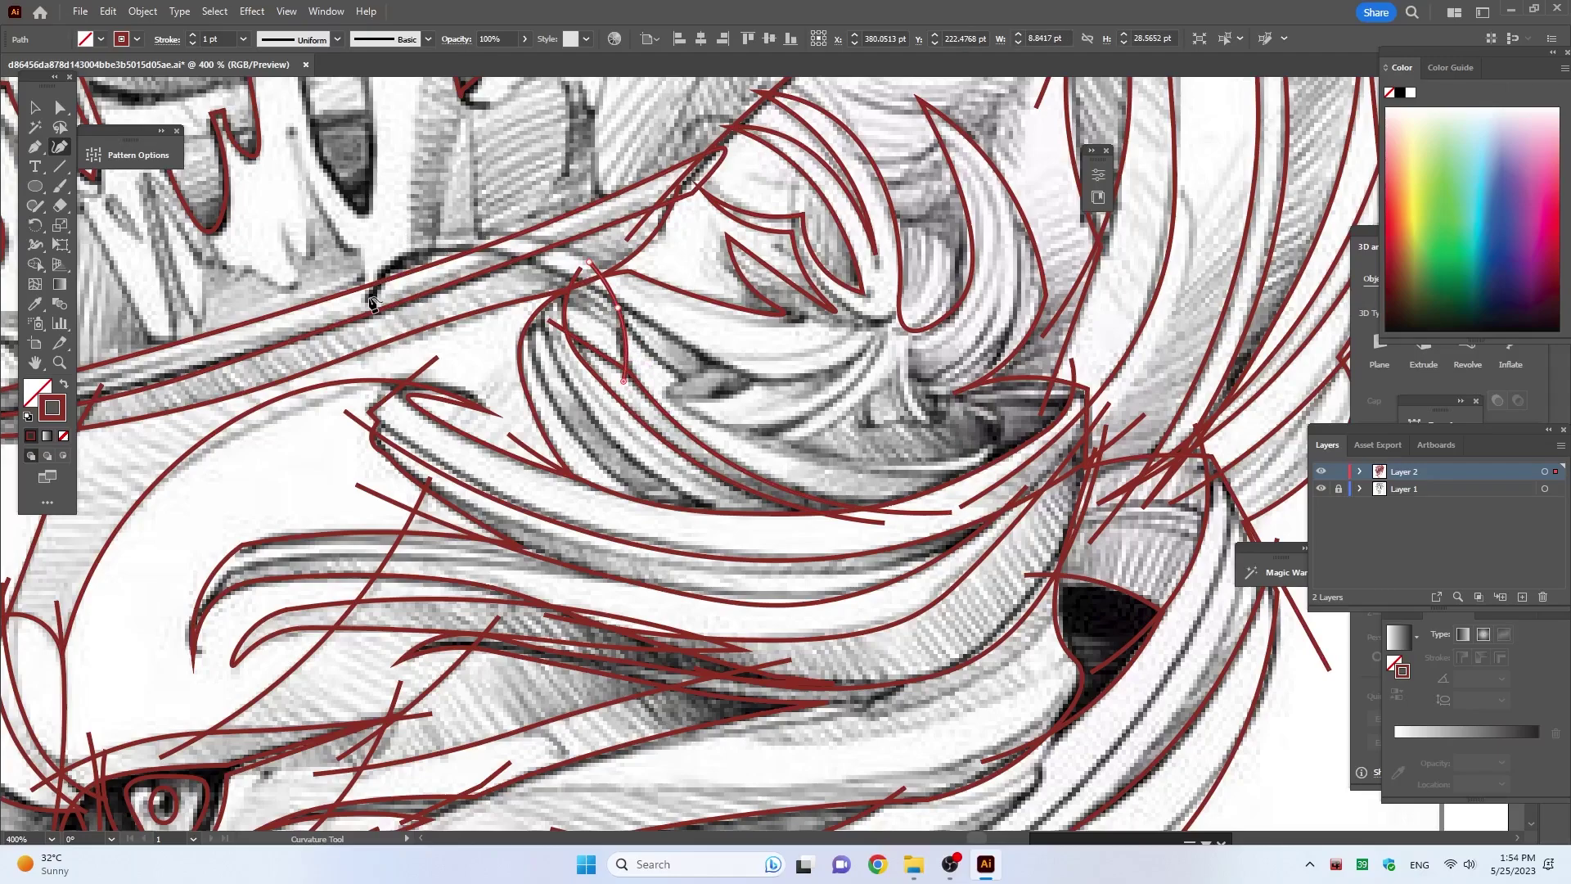
Step: Outline the strand running under the crown band with a three-point red curve
click(367, 297)
click(499, 225)
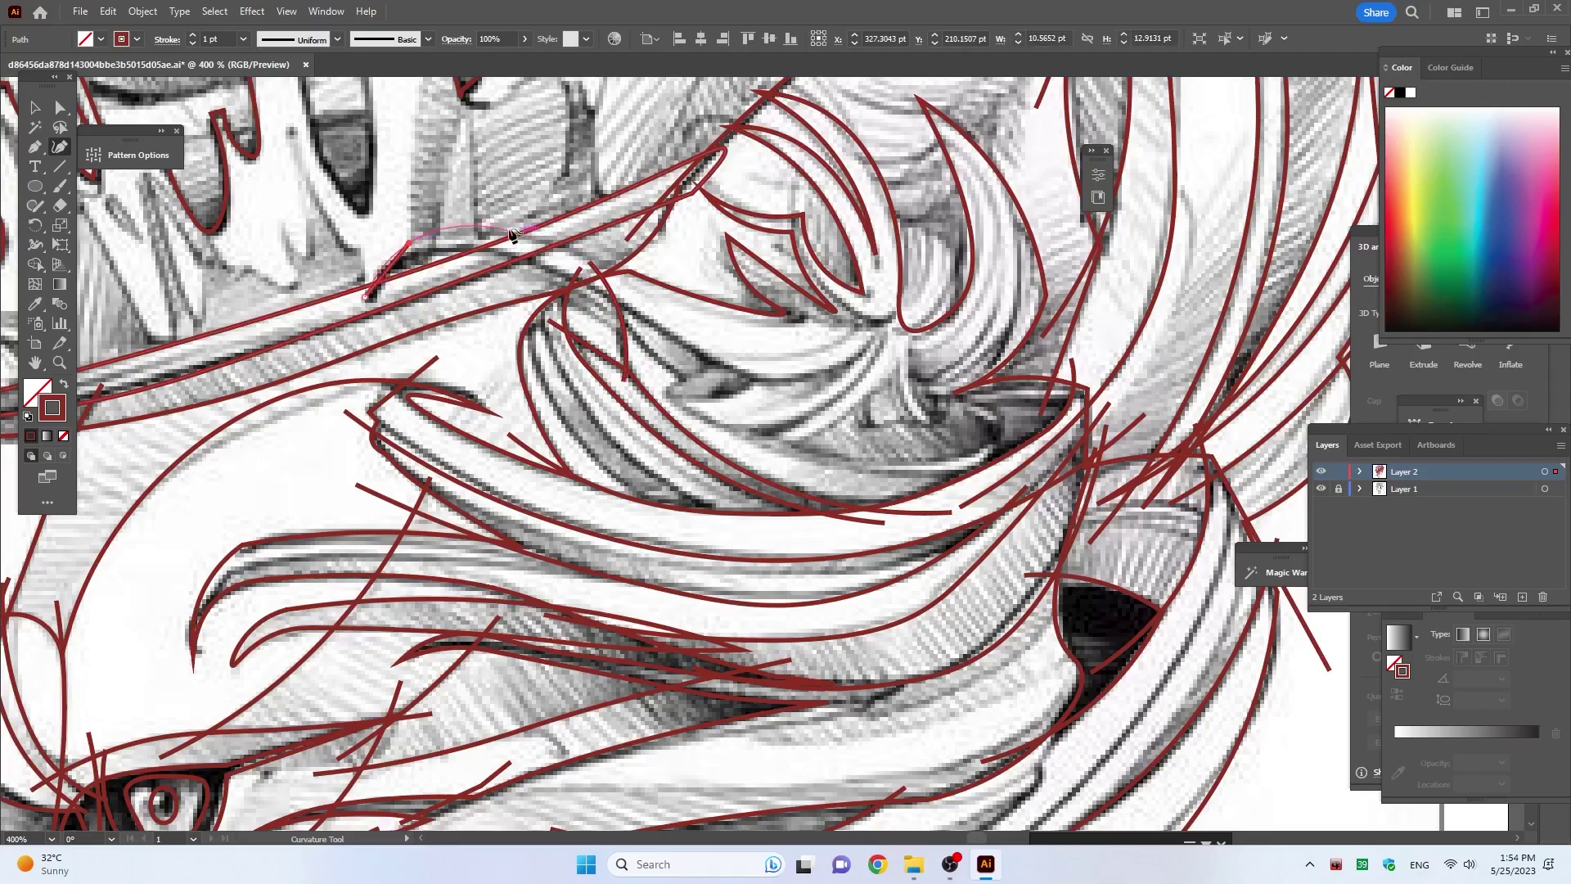
click(669, 299)
key(Escape)
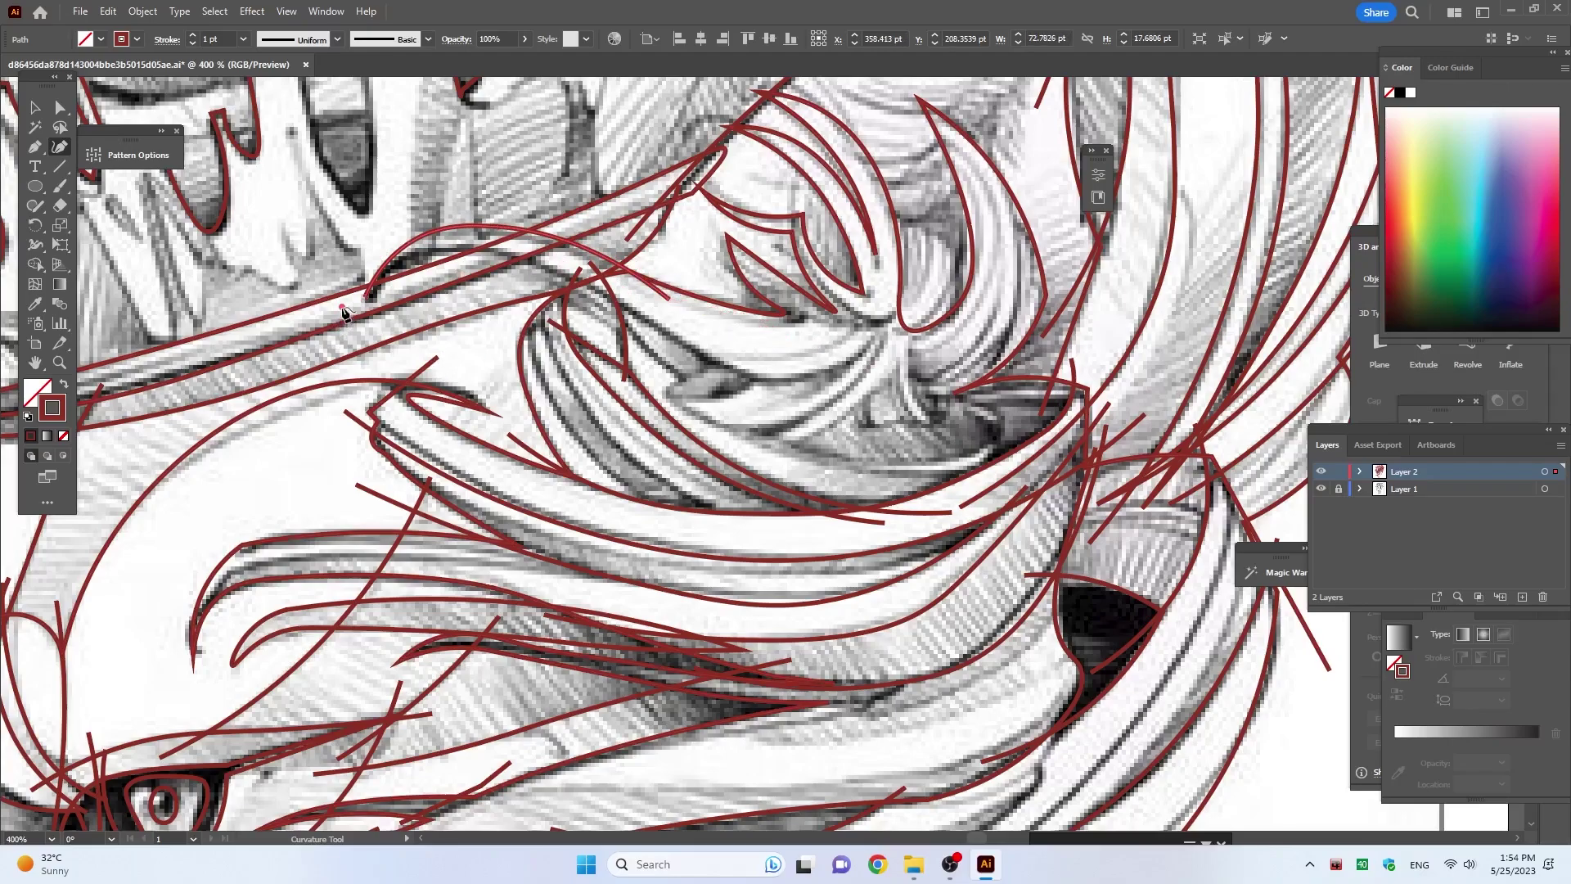
Step: Trace a long red curve over the mane swirl, curling into its centre and hooking to the tip
click(406, 260)
click(558, 270)
click(700, 344)
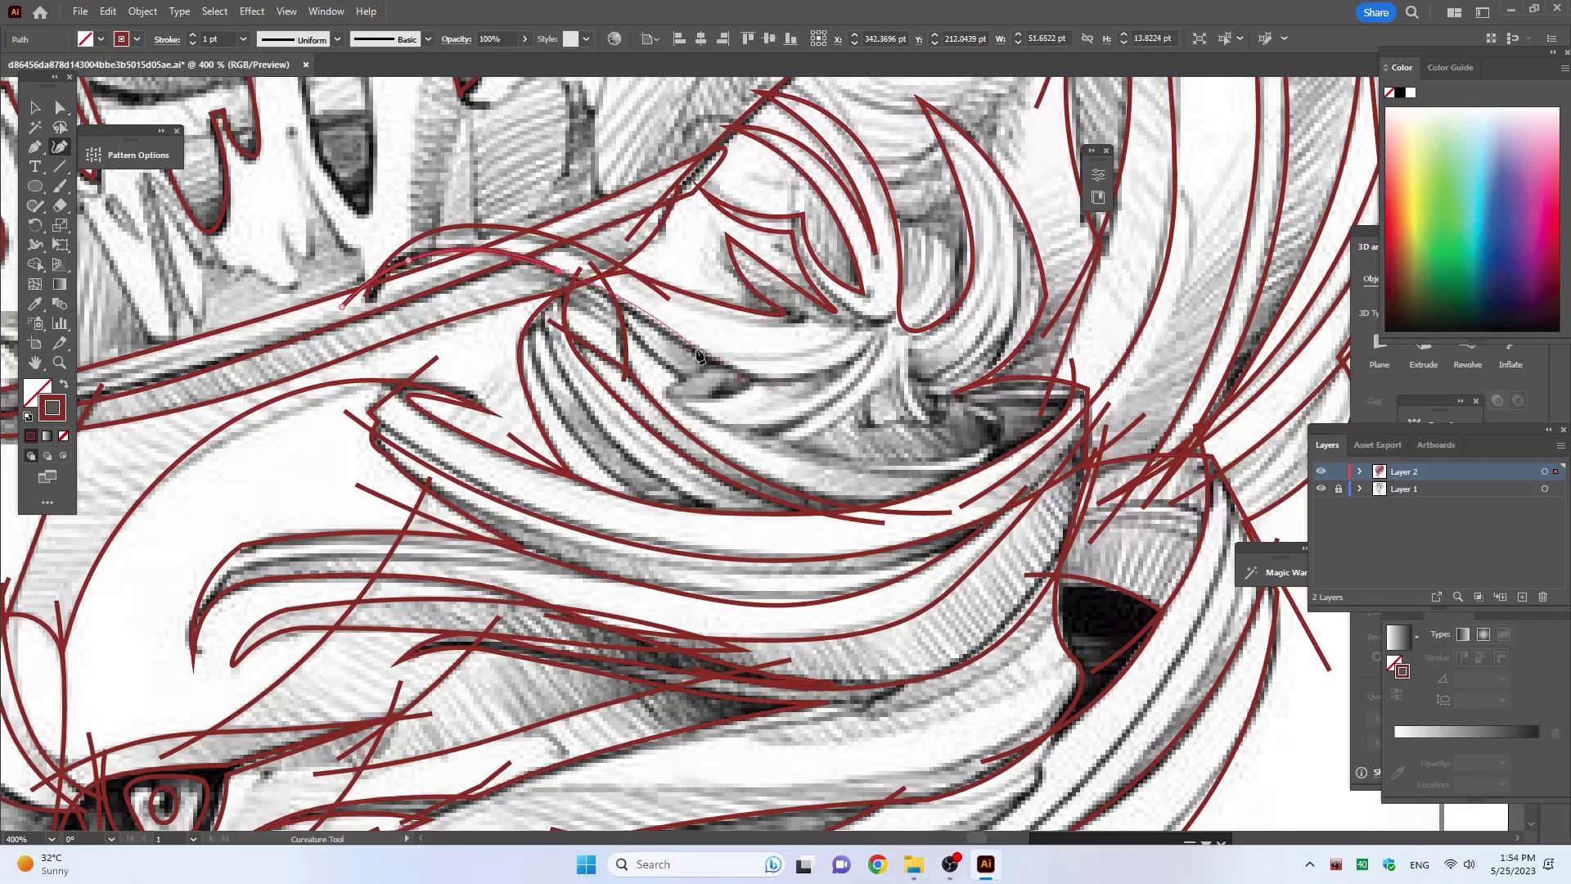
click(756, 379)
click(837, 369)
click(837, 399)
click(804, 437)
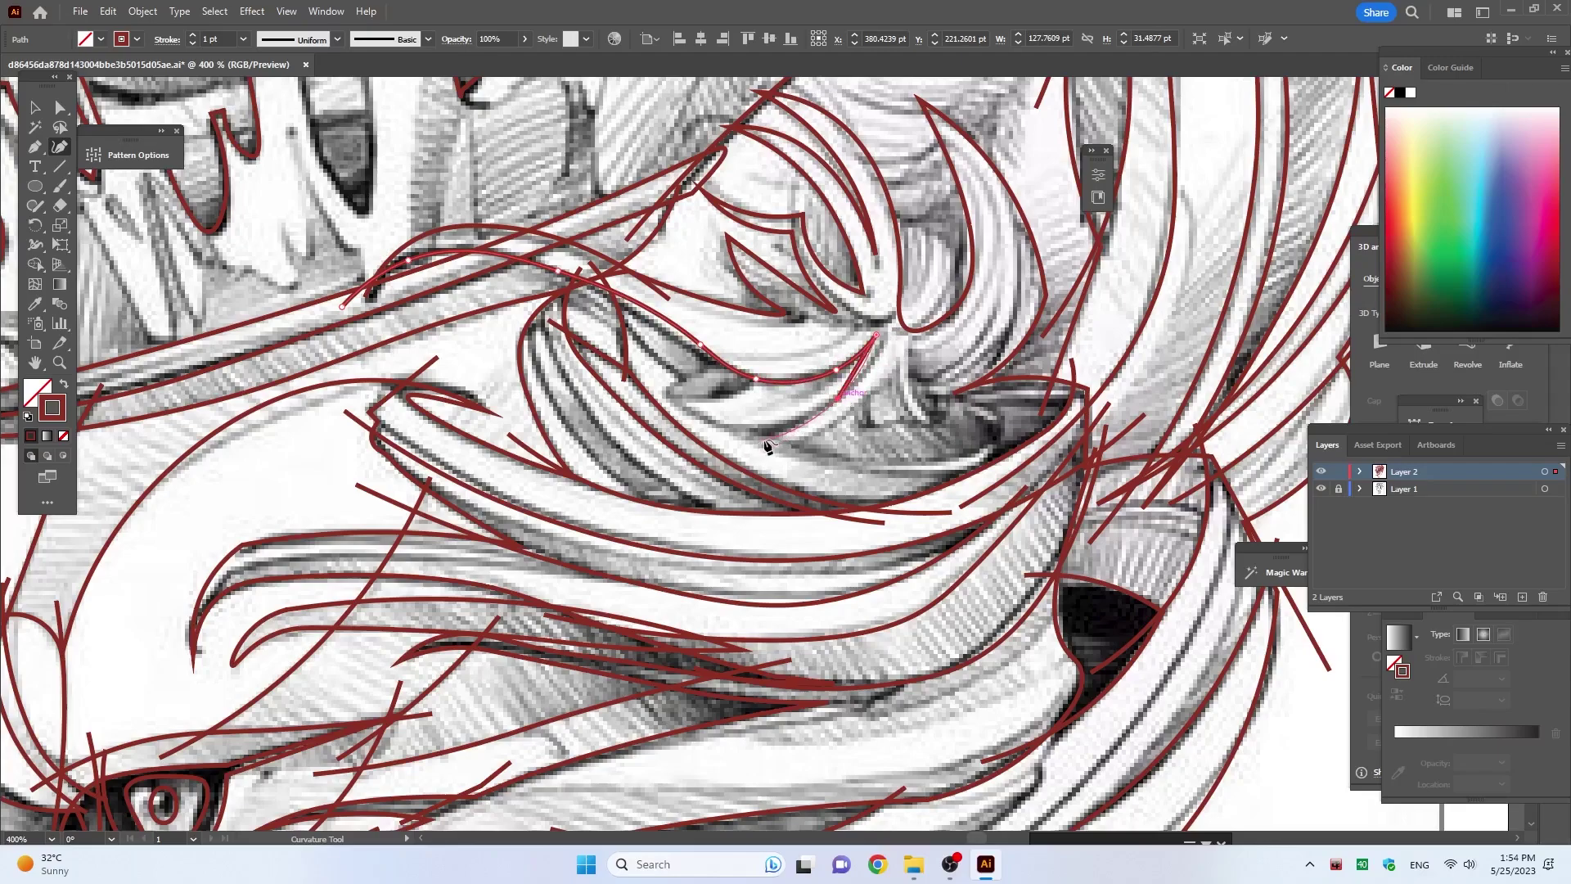
click(888, 360)
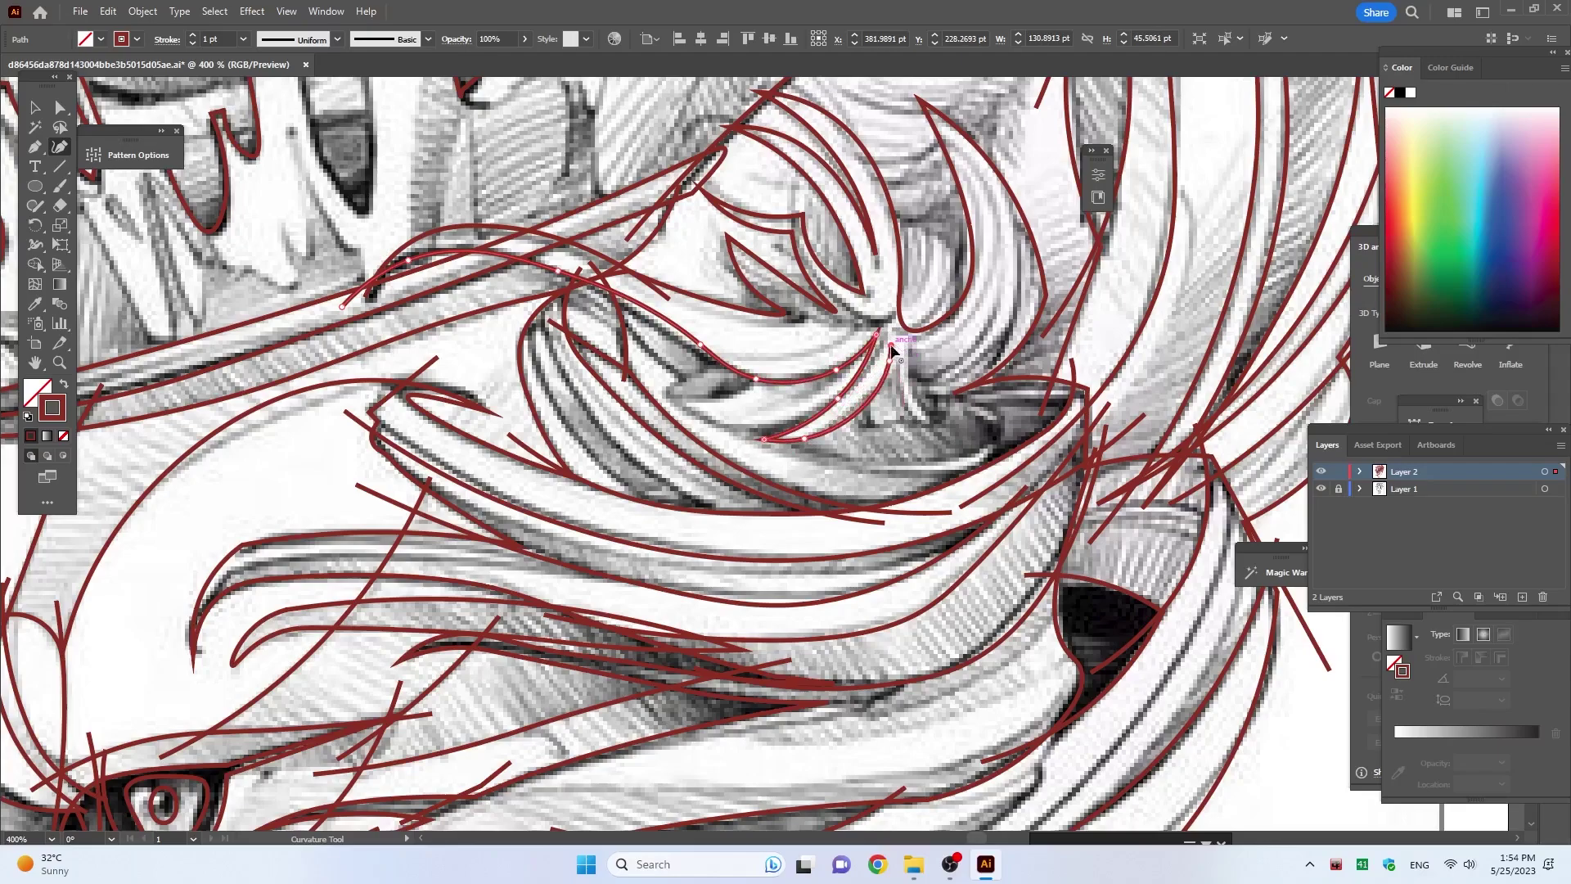
click(944, 442)
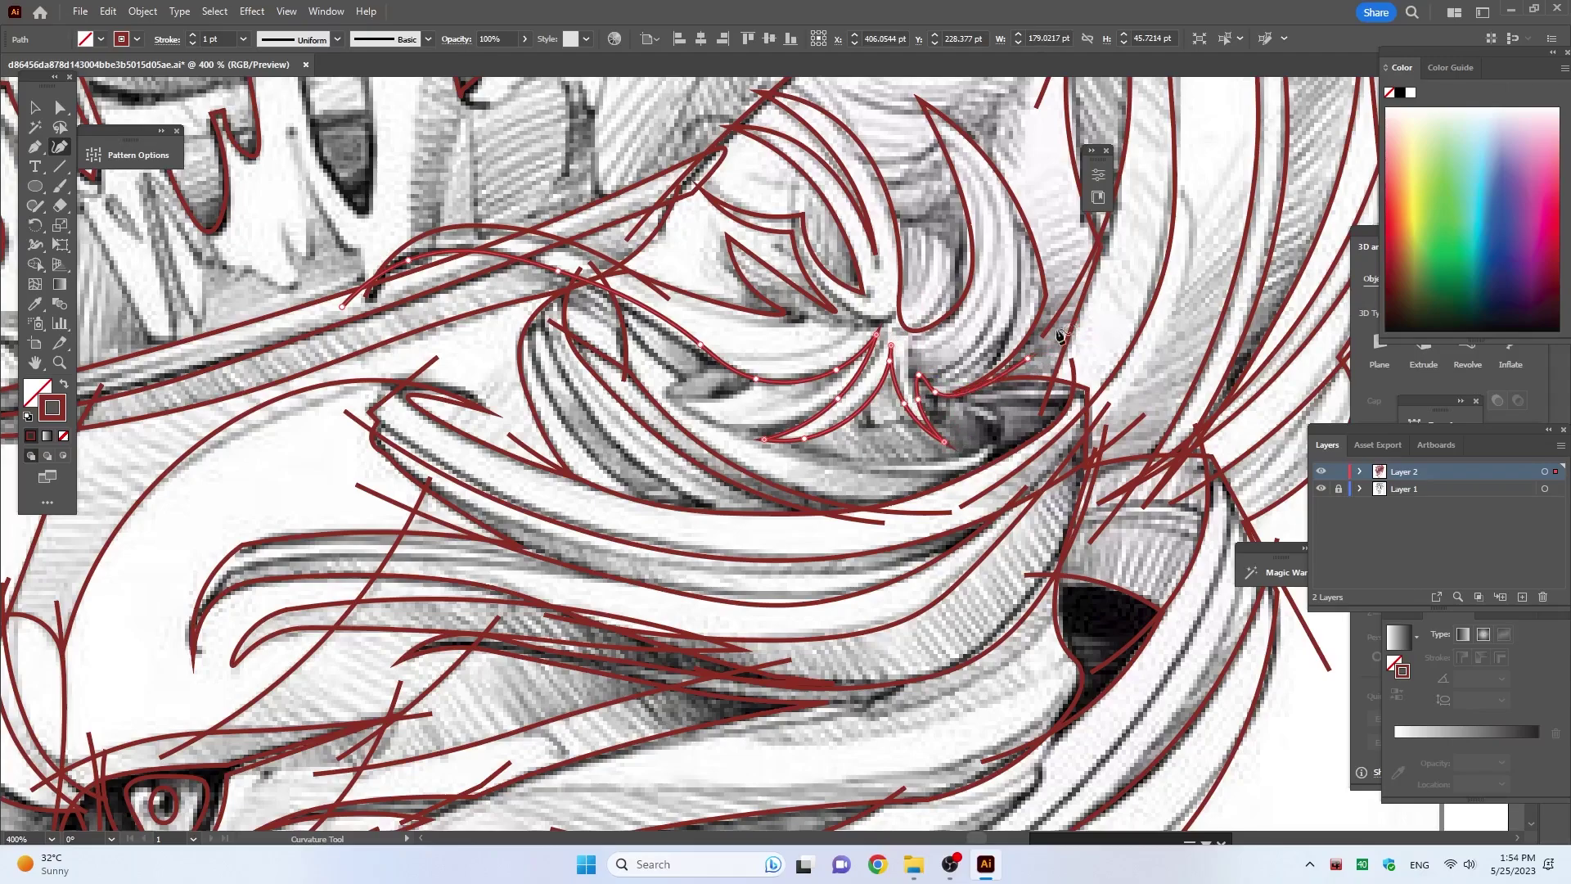
key(Escape)
Step: Trace a hair strand rightward across the swirl, hooking up to its tip
click(622, 279)
click(635, 339)
click(683, 377)
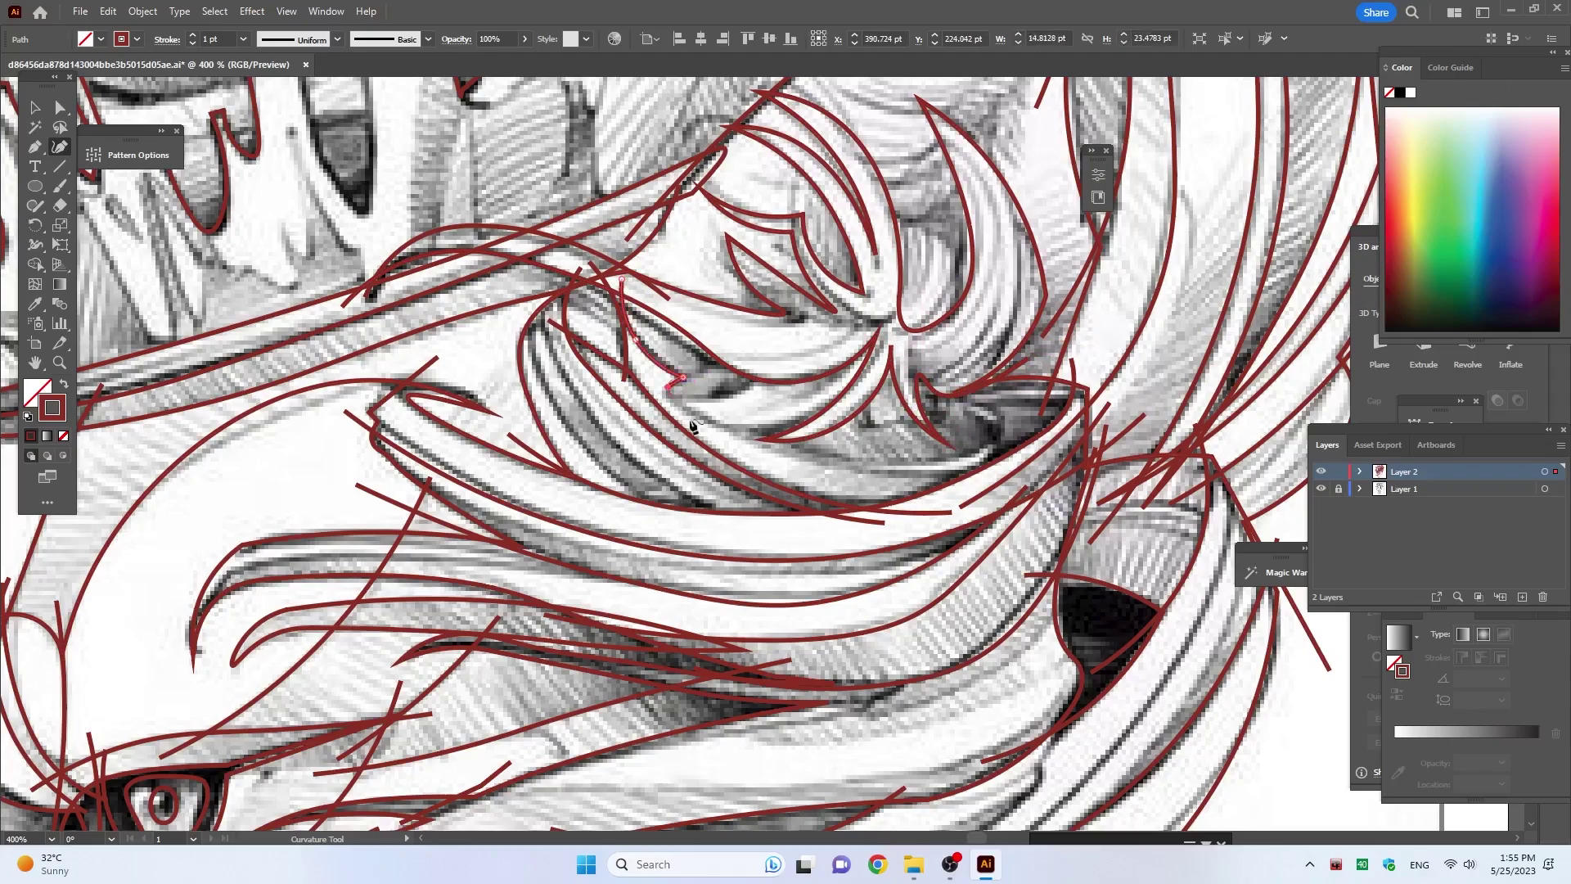
click(701, 417)
click(876, 462)
click(962, 460)
click(998, 431)
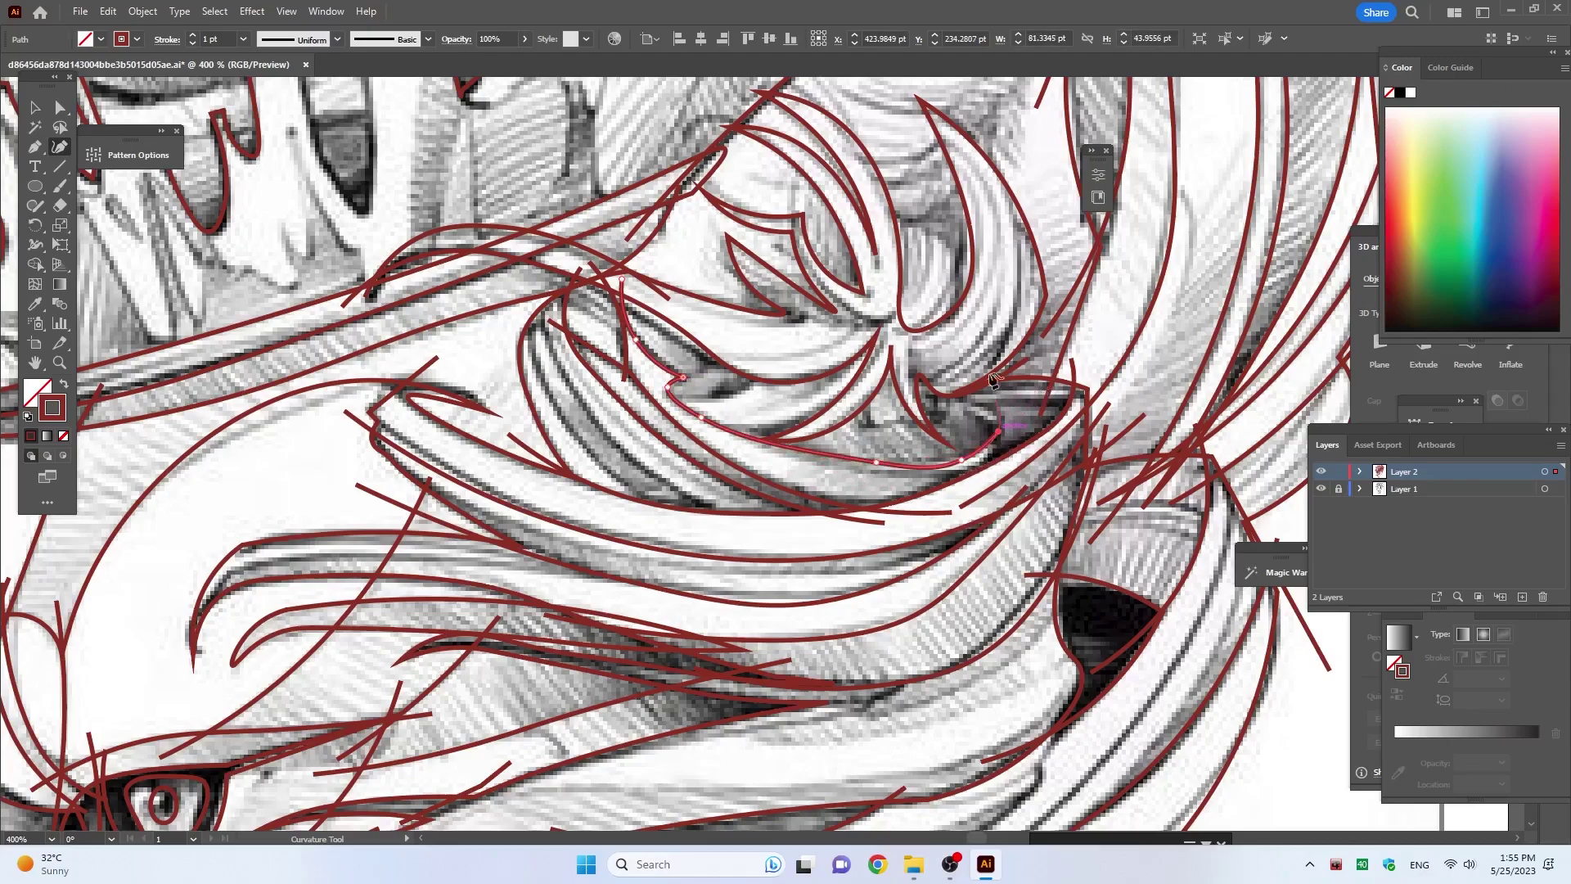
click(946, 377)
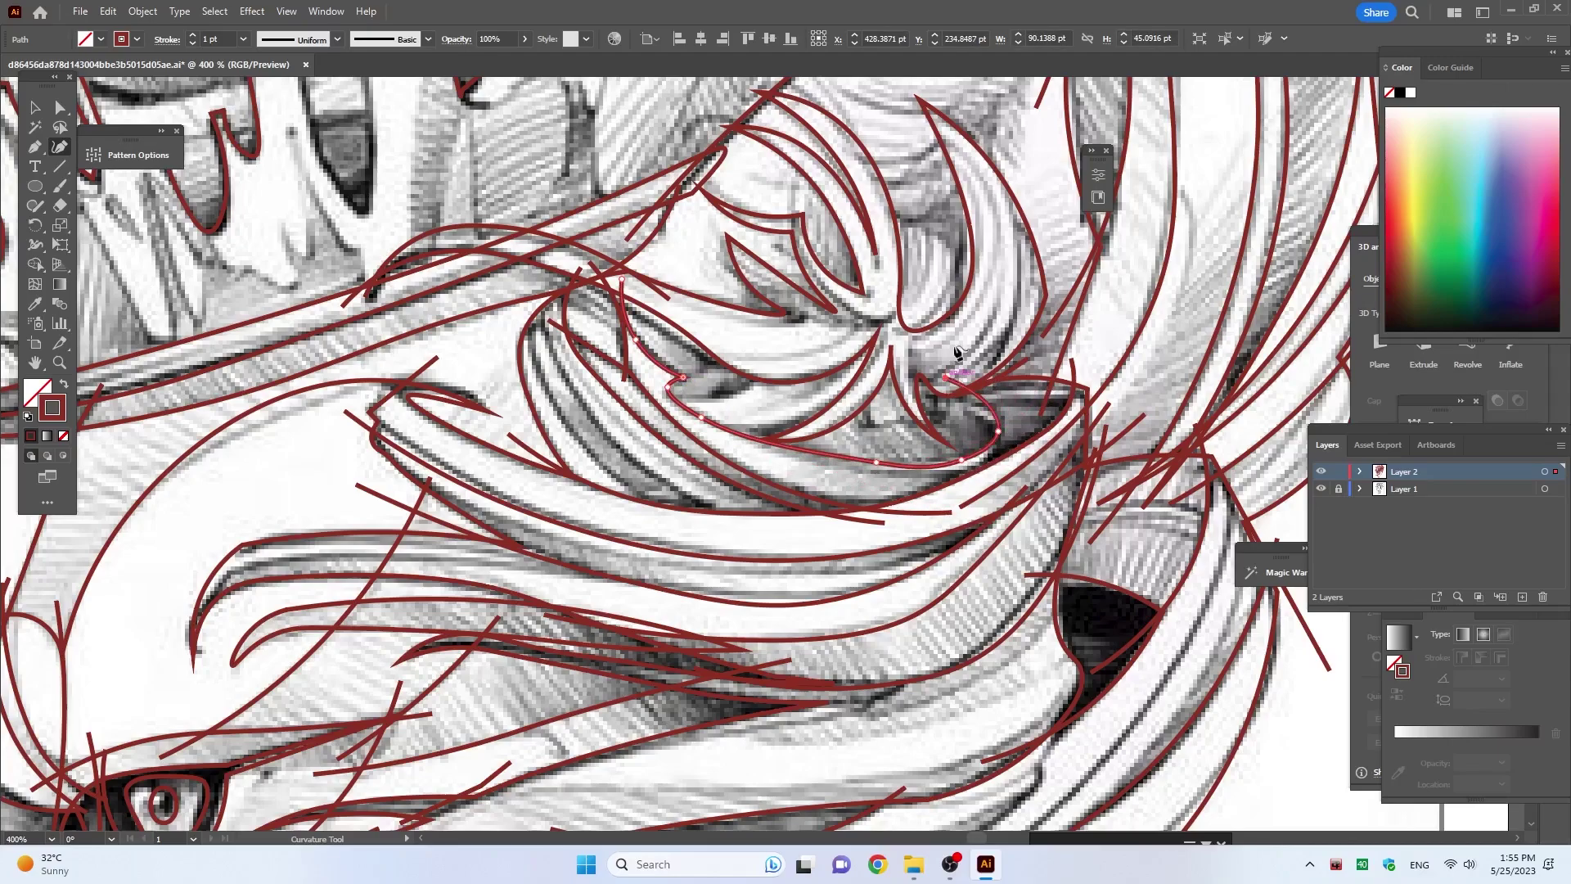
key(Escape)
Step: Draw a short swirl curve running down the strand and back up to its top, then zoom out
click(654, 375)
click(696, 398)
click(766, 368)
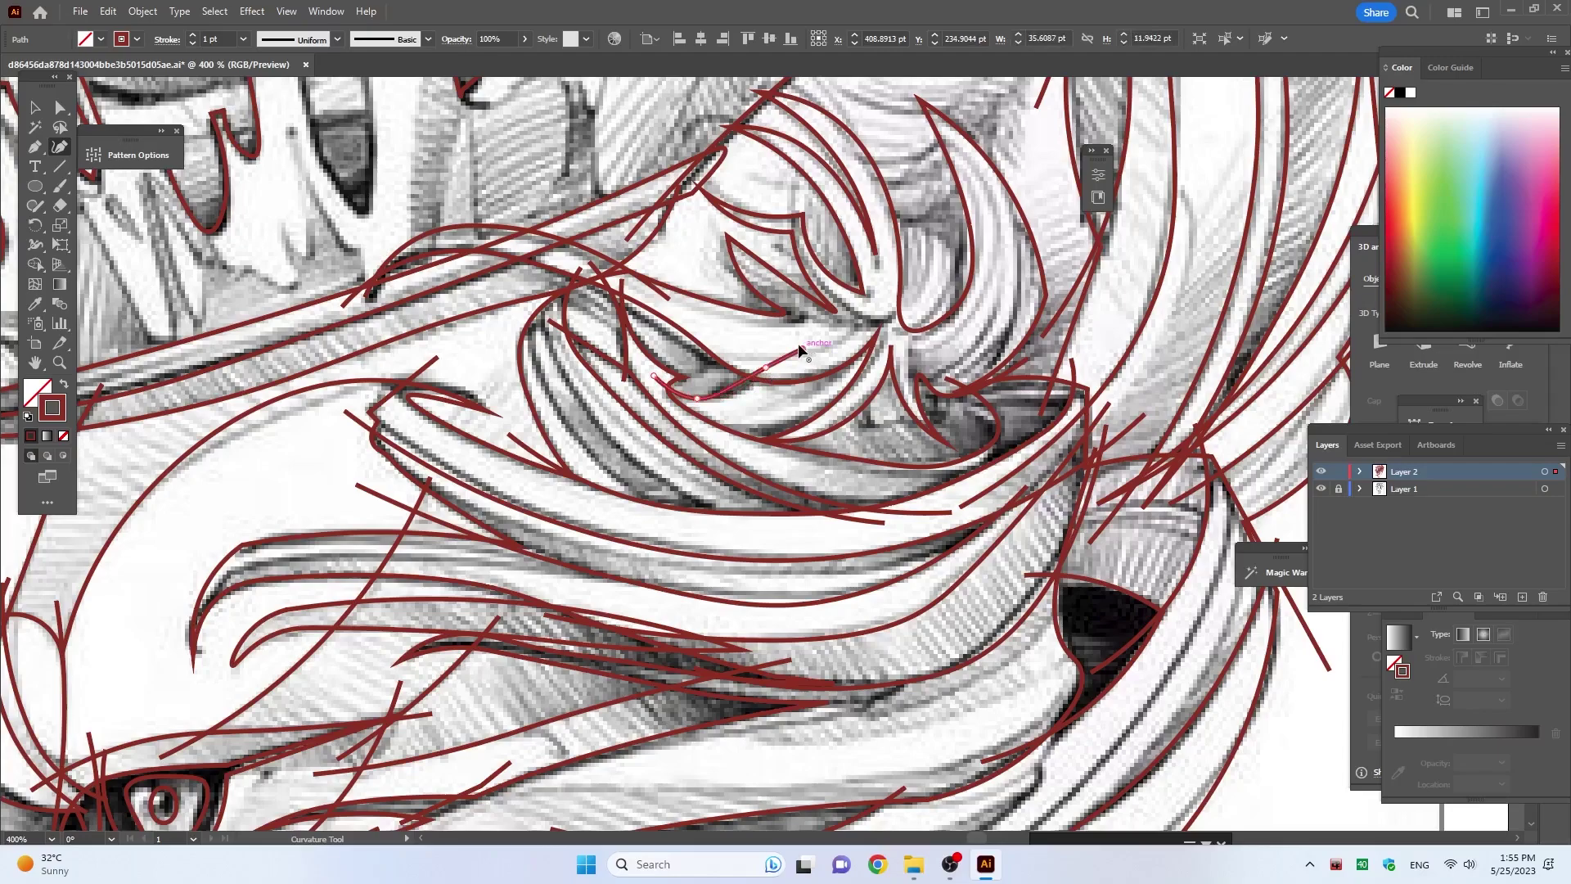
click(552, 396)
click(737, 550)
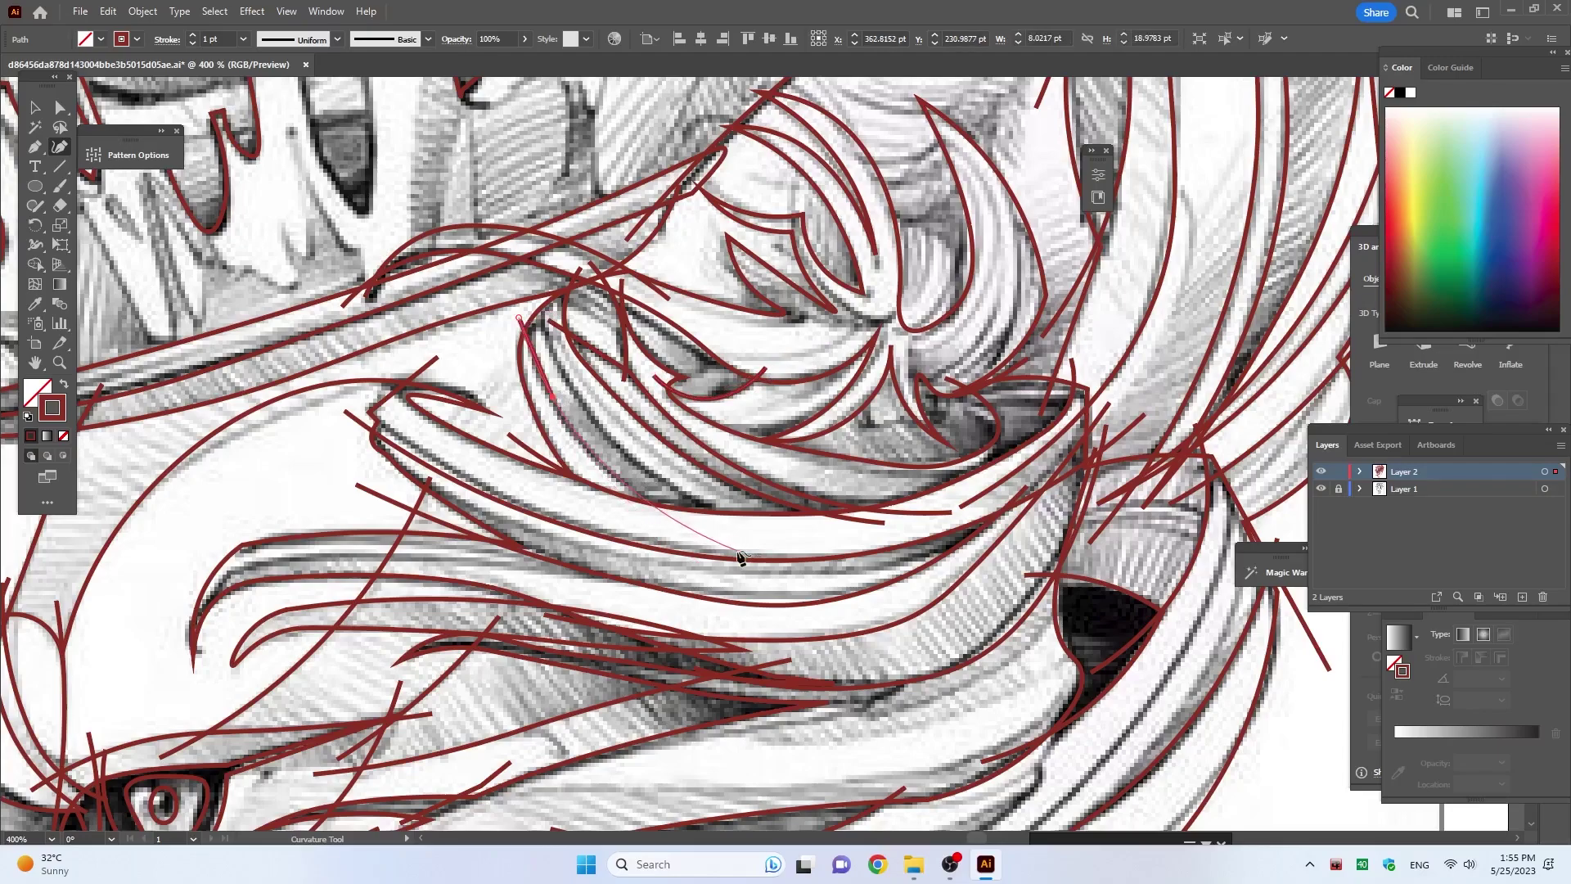
click(702, 499)
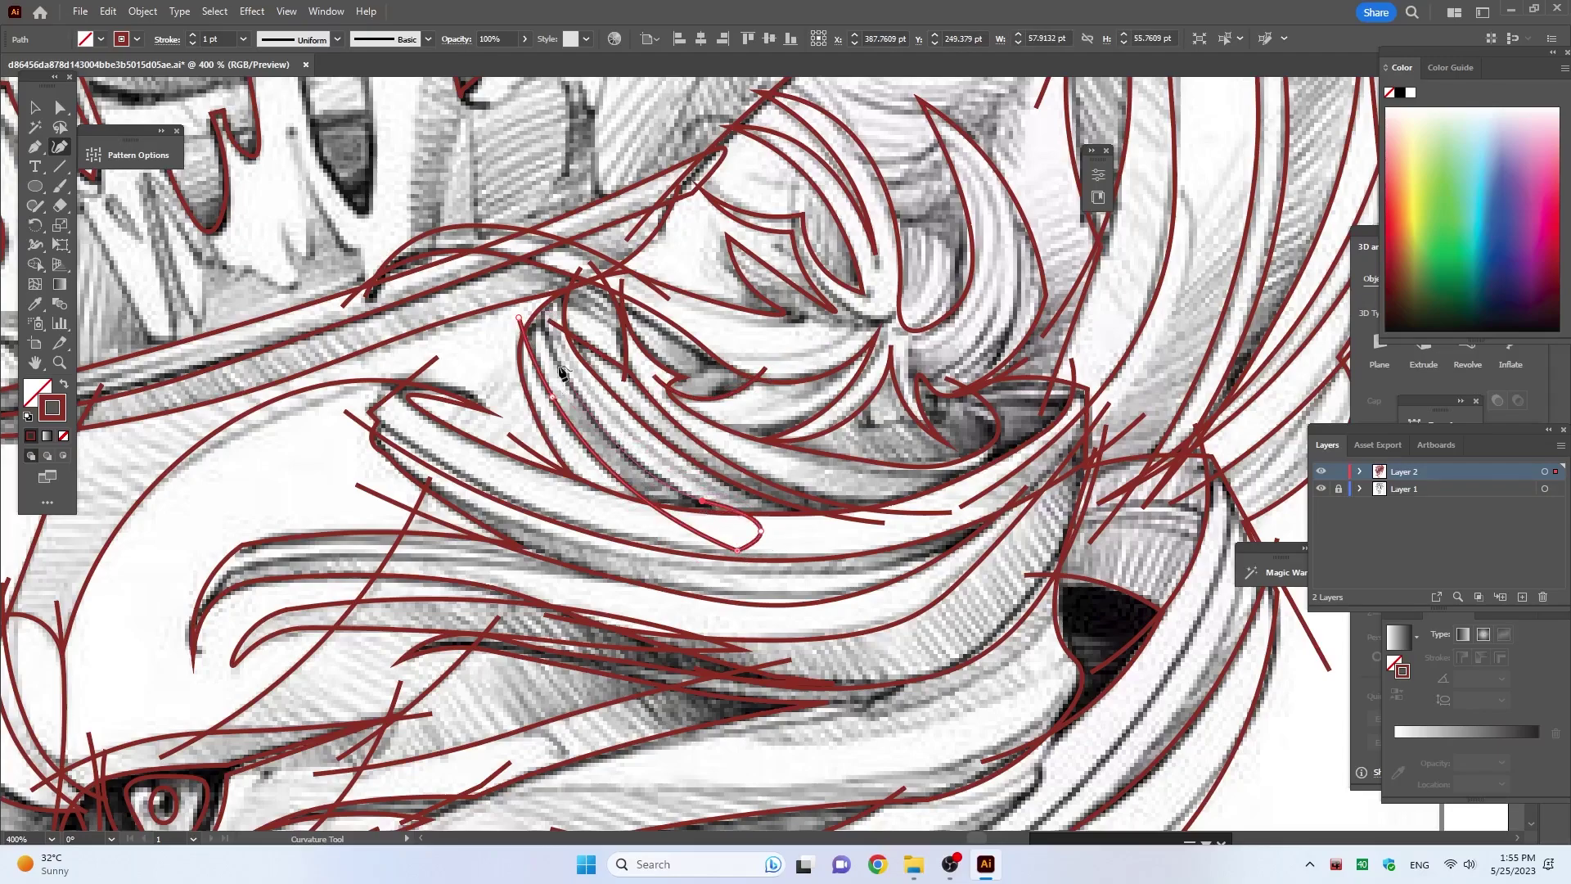
click(606, 432)
click(559, 368)
click(545, 279)
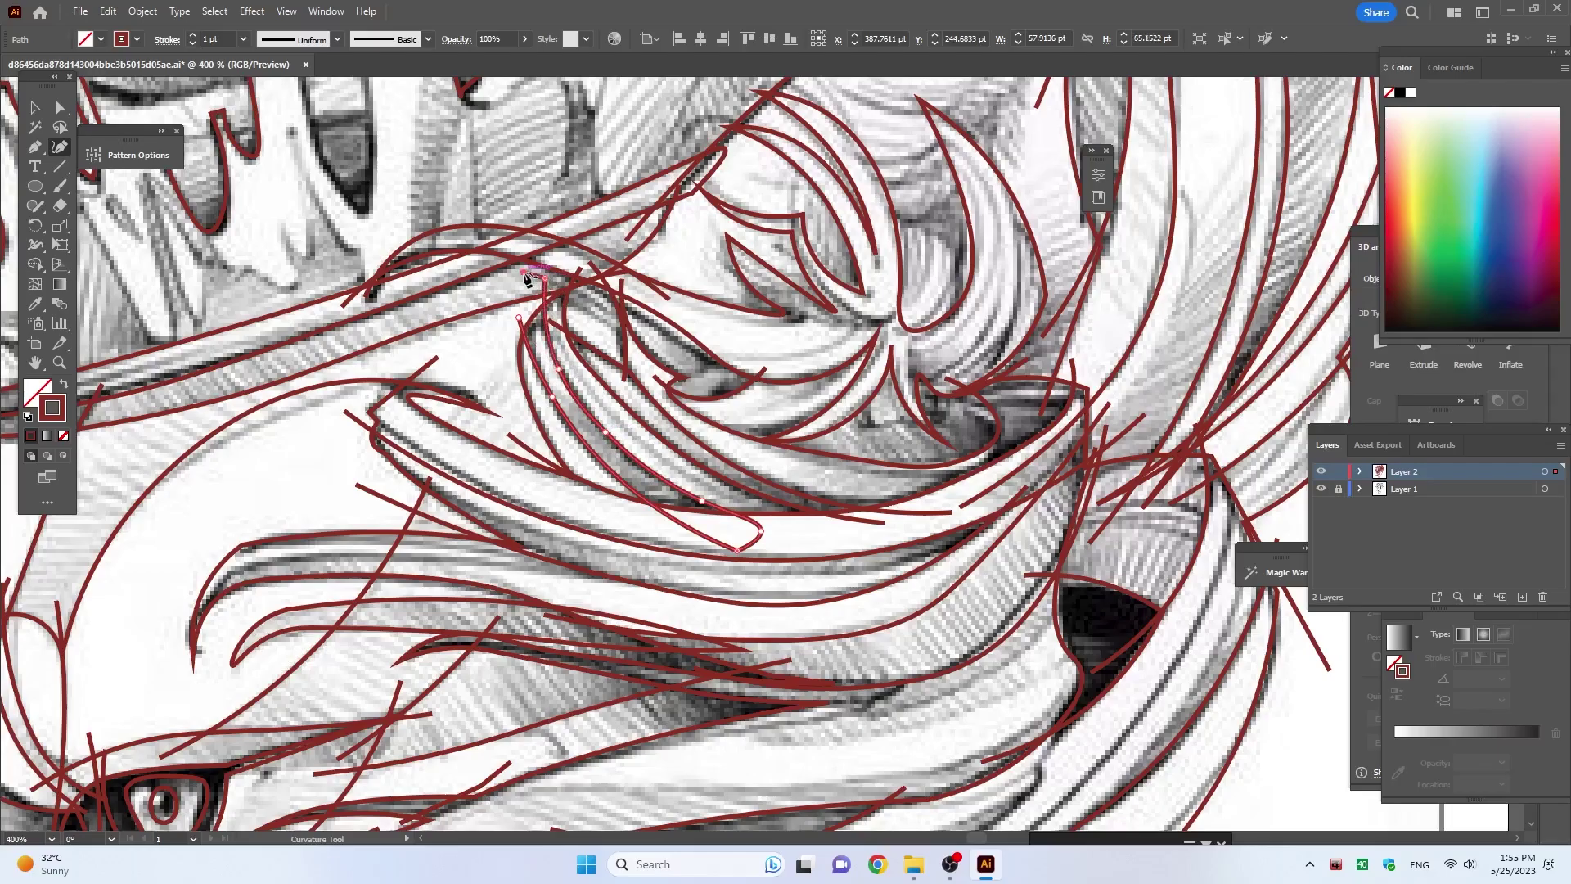
key(h)
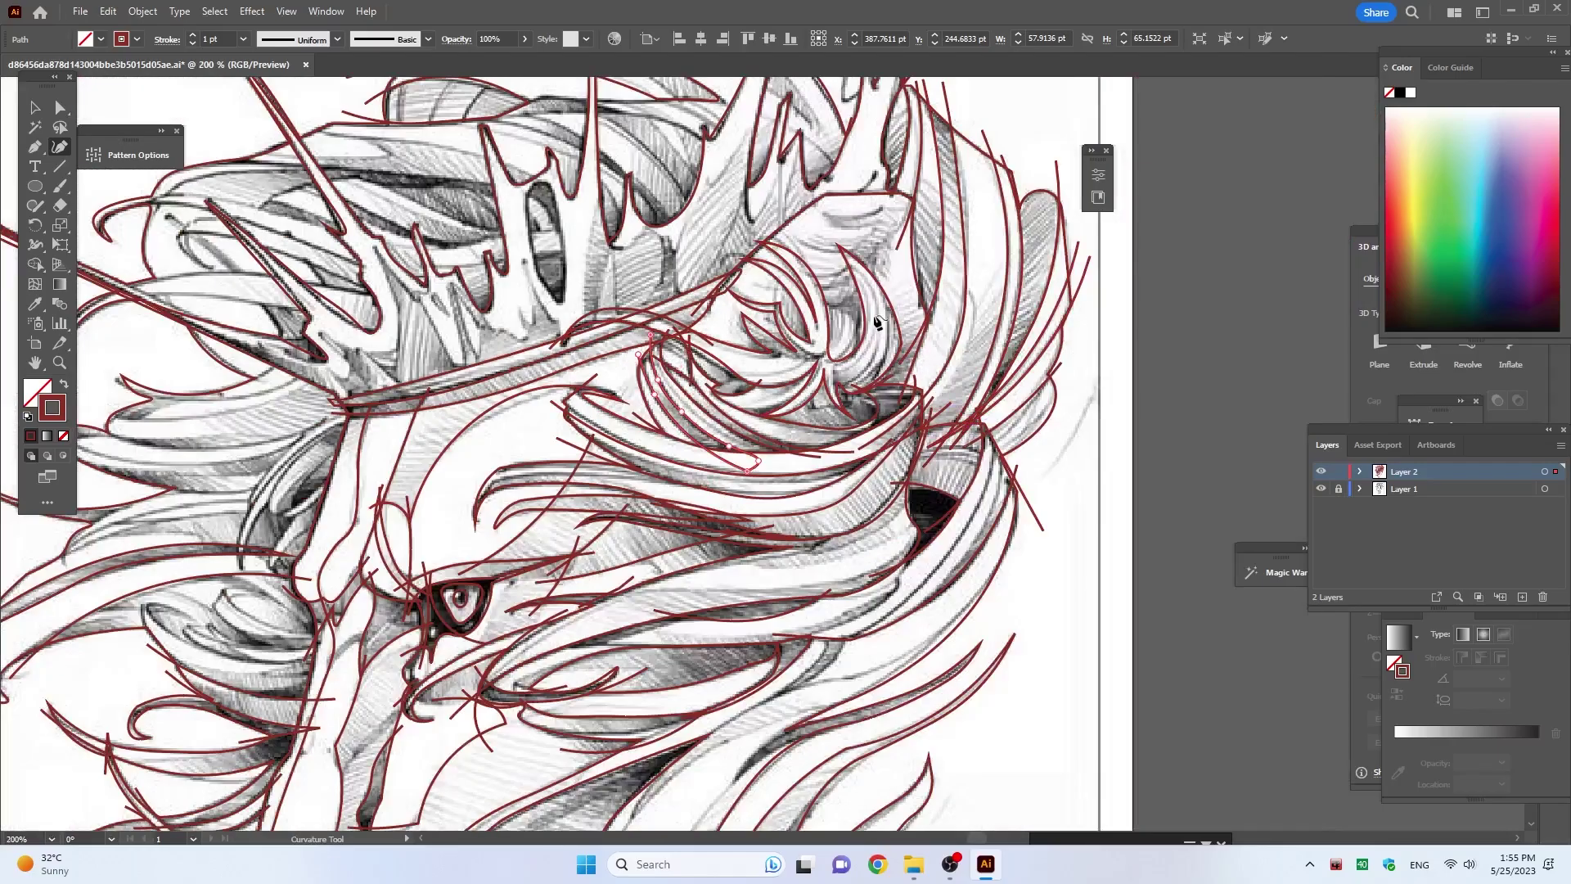
drag(768, 388, 883, 319)
scroll(886, 319, down, 1)
Step: Zoom to the beard and trace a red strand from below the beard sweeping up to the upper right
scroll(876, 336, down, 1)
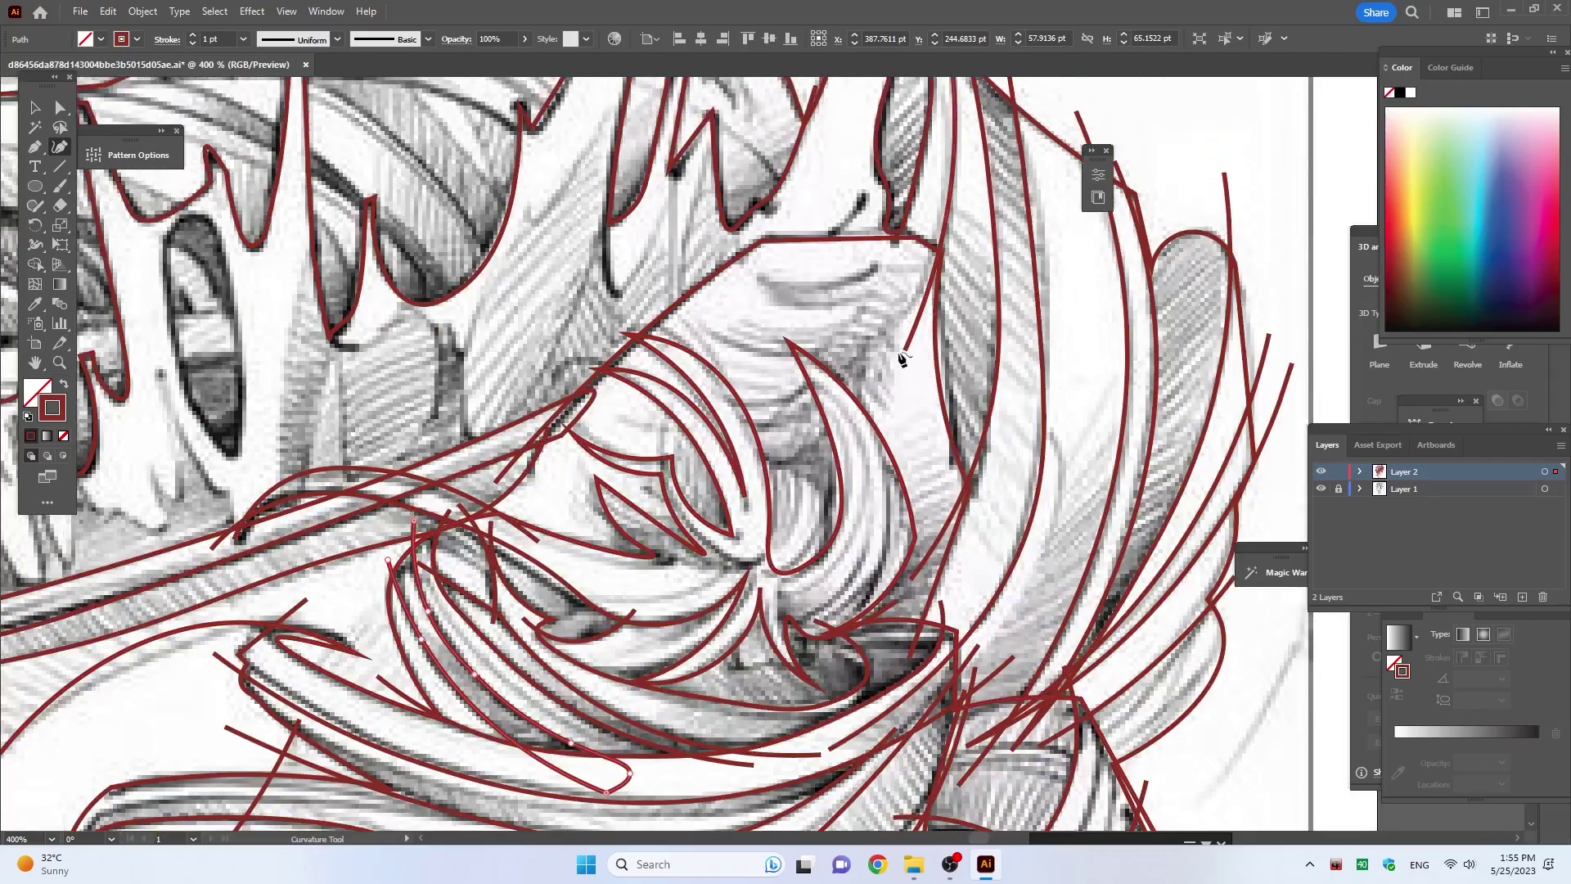
scroll(859, 352, down, 1)
scroll(838, 378, down, 1)
scroll(839, 378, down, 1)
scroll(839, 378, down, 1)
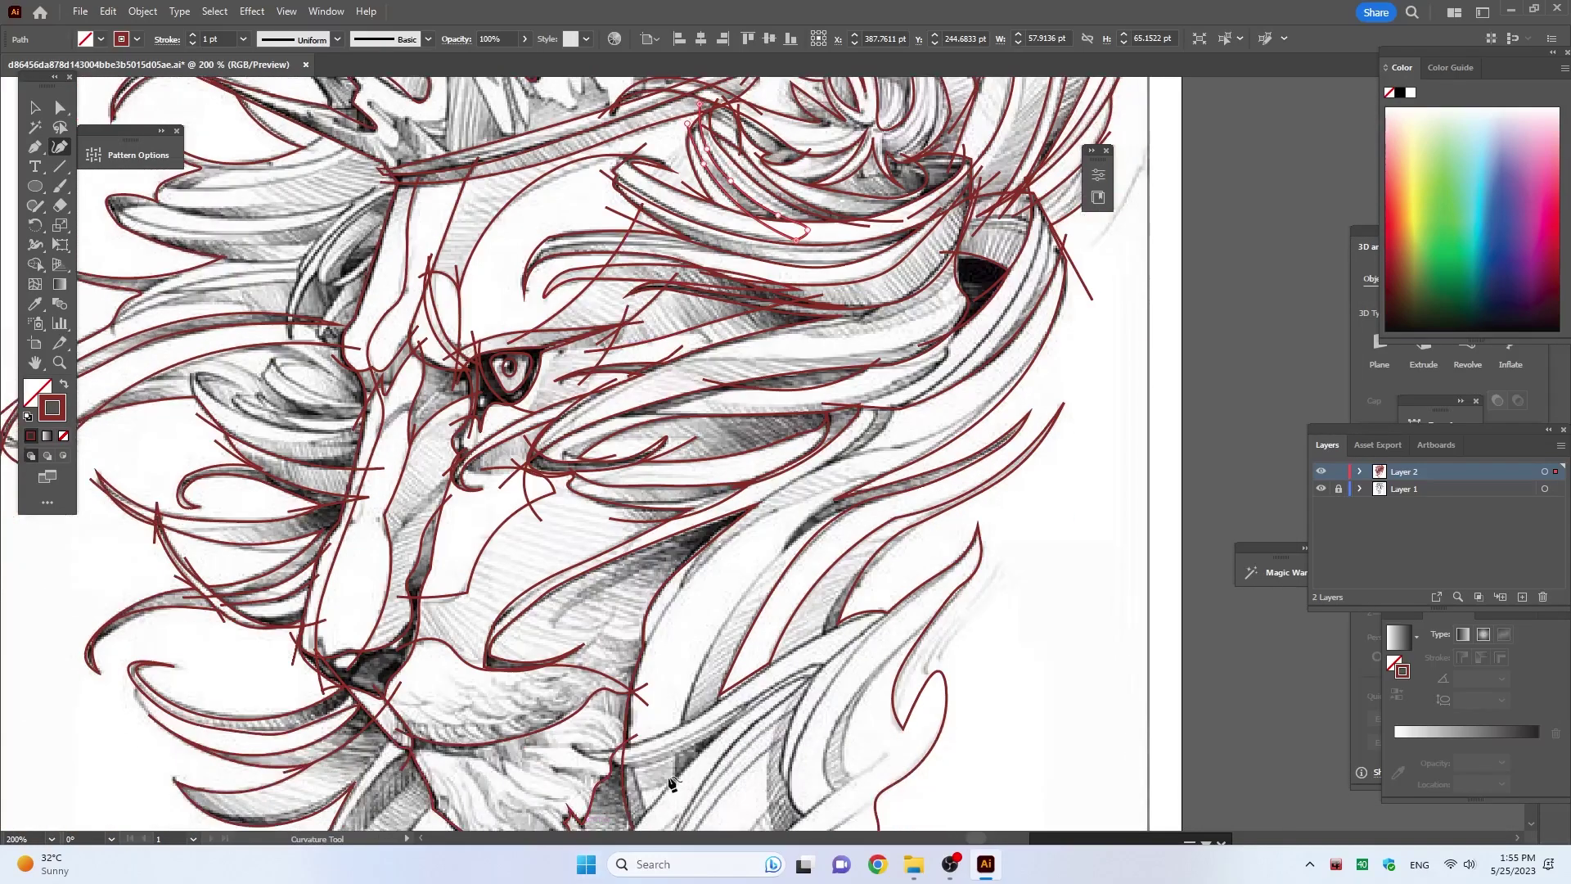
scroll(838, 378, down, 1)
scroll(714, 676, up, 2)
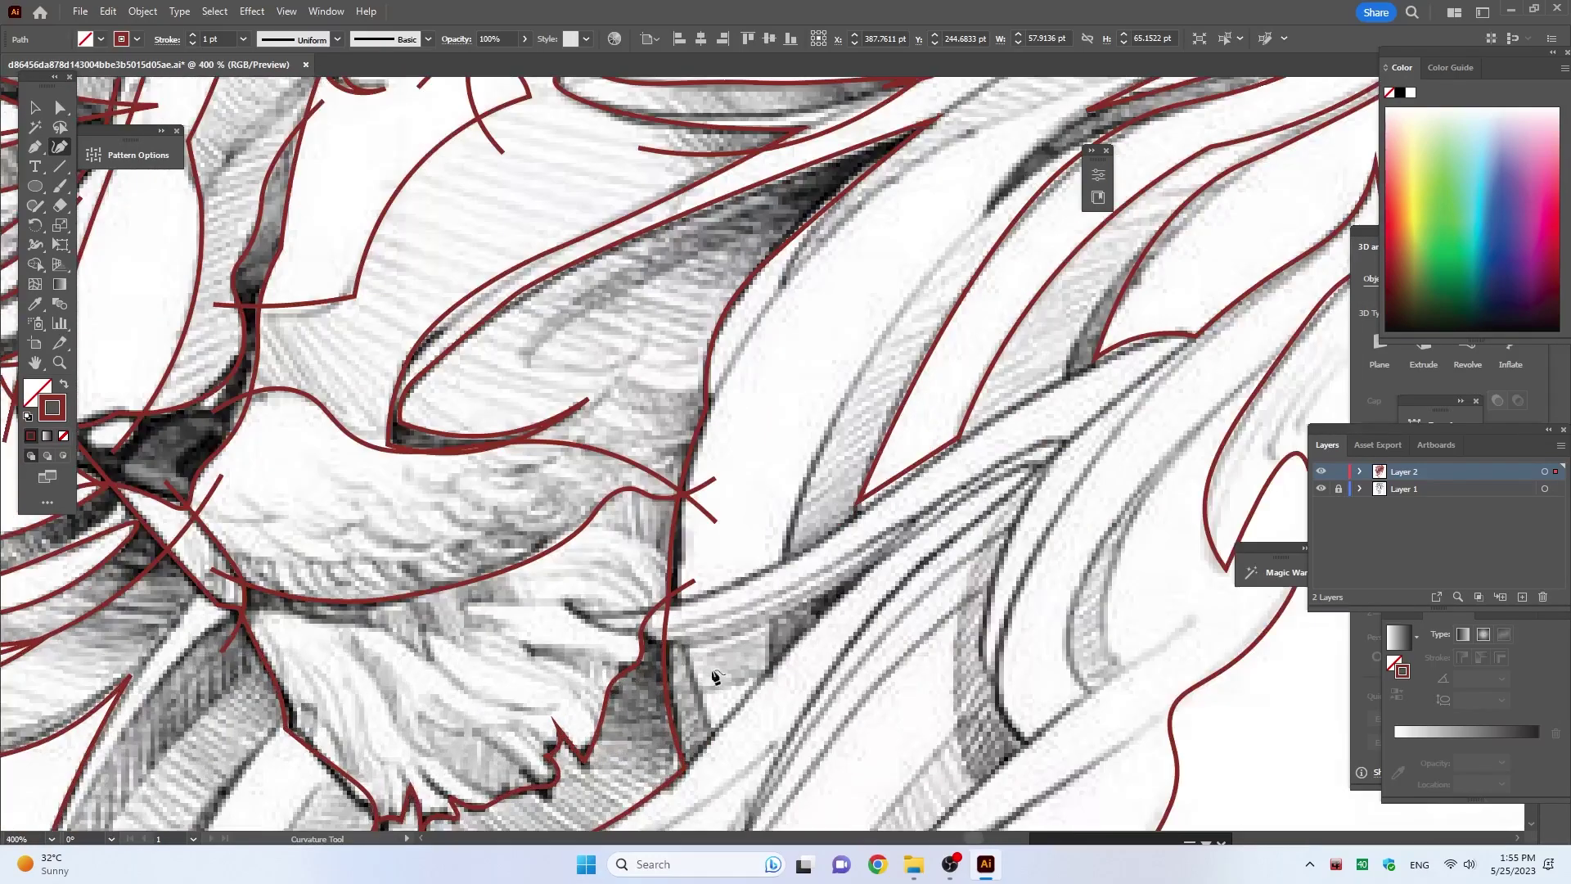
click(828, 591)
click(686, 639)
click(620, 632)
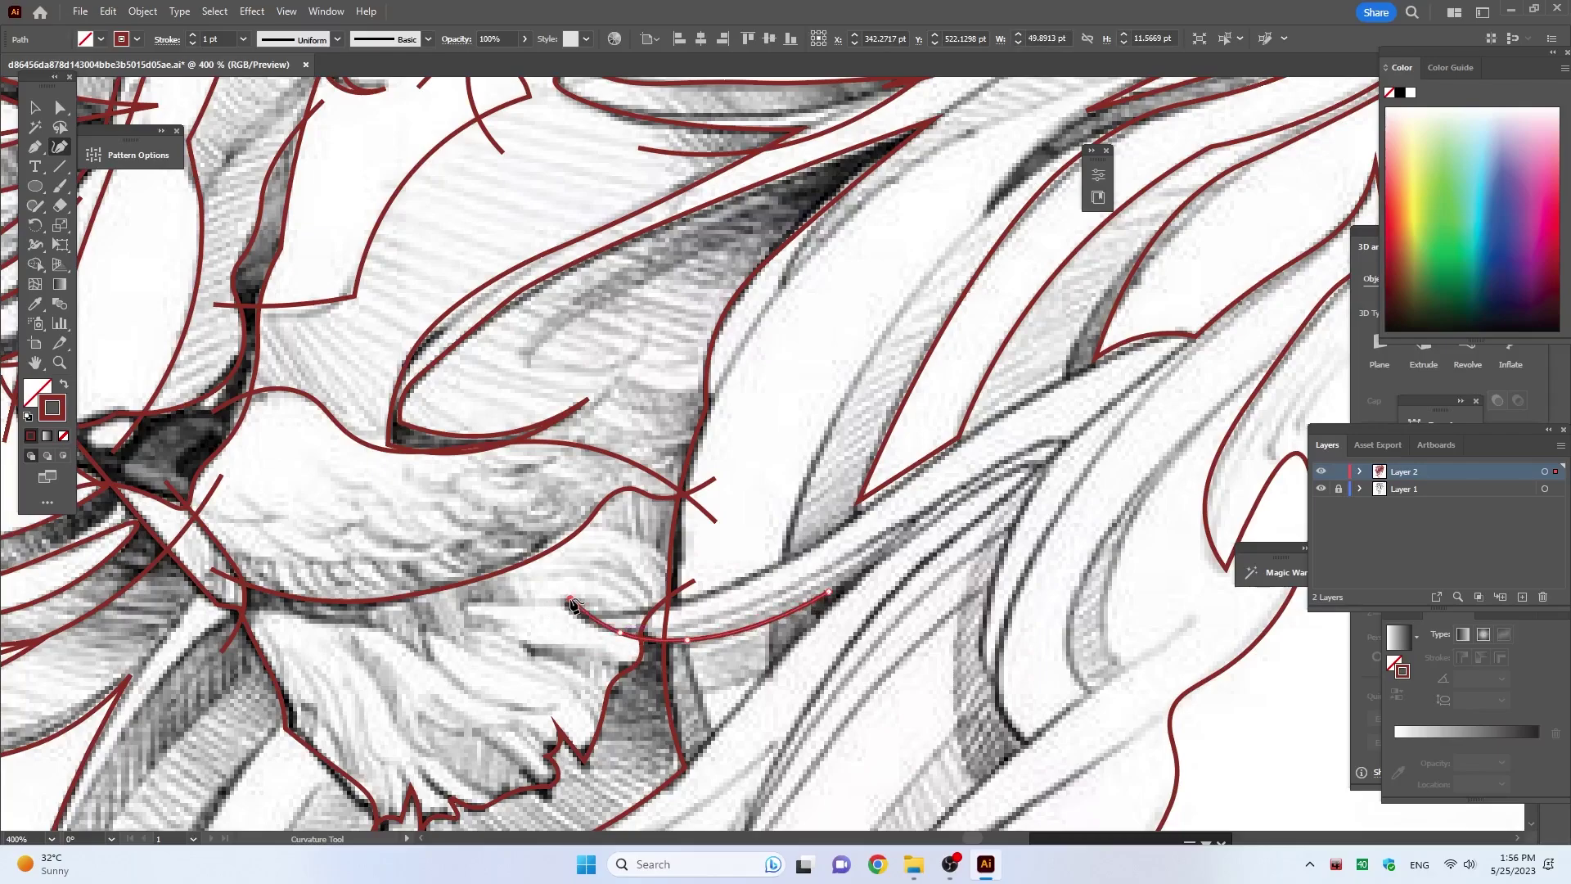
click(570, 598)
click(616, 607)
click(750, 579)
click(976, 429)
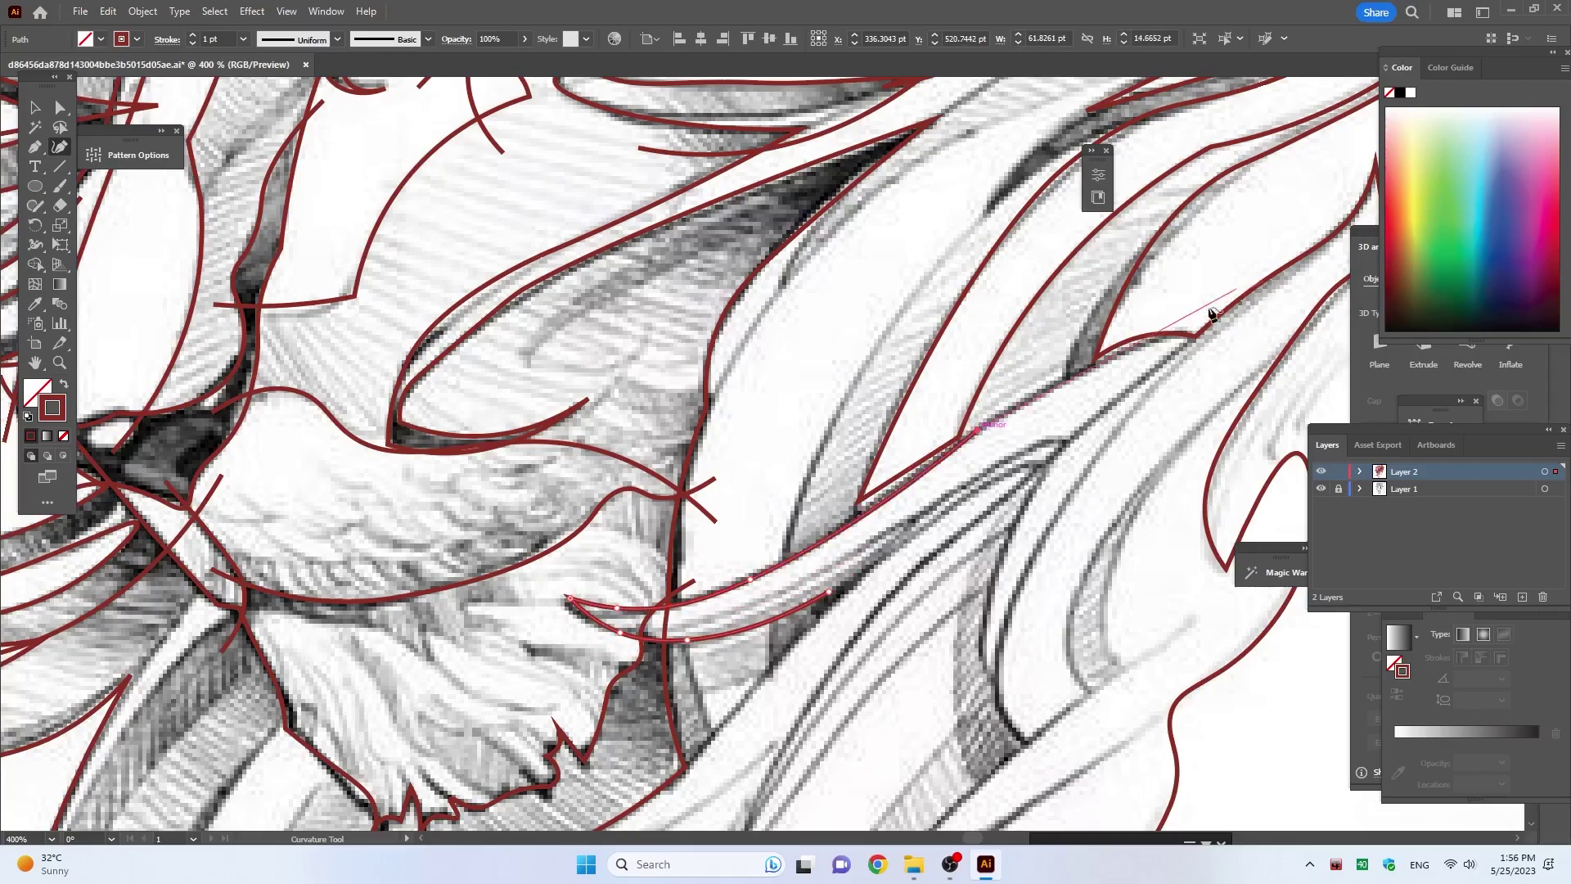
click(1155, 319)
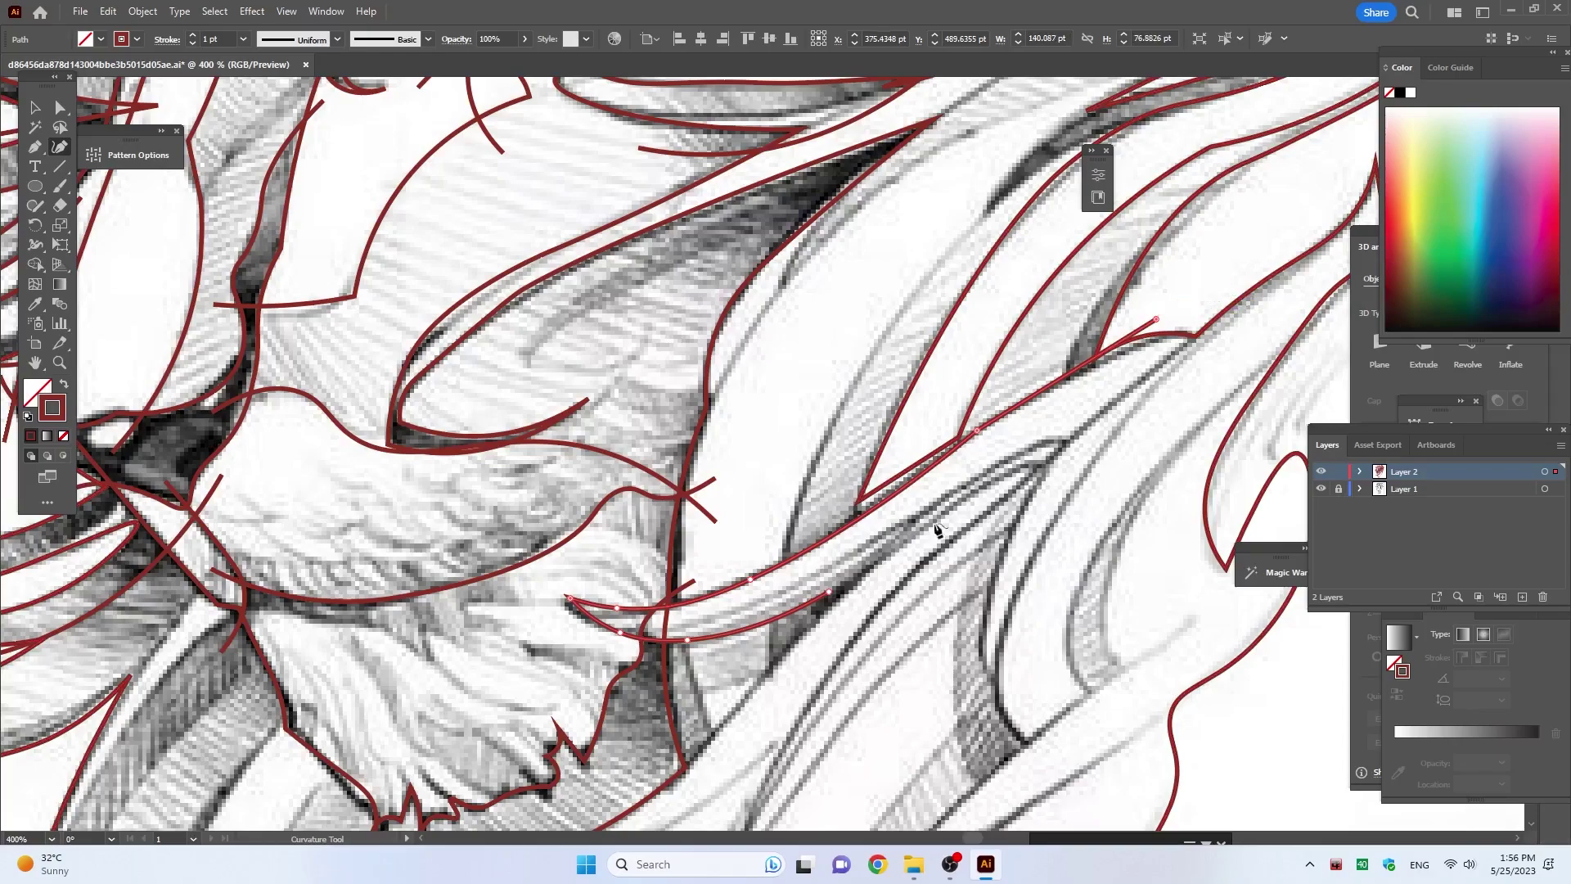
key(Escape)
Step: Add a short curve beside the beard and a long strand running down the lower-right mane
click(880, 476)
click(853, 553)
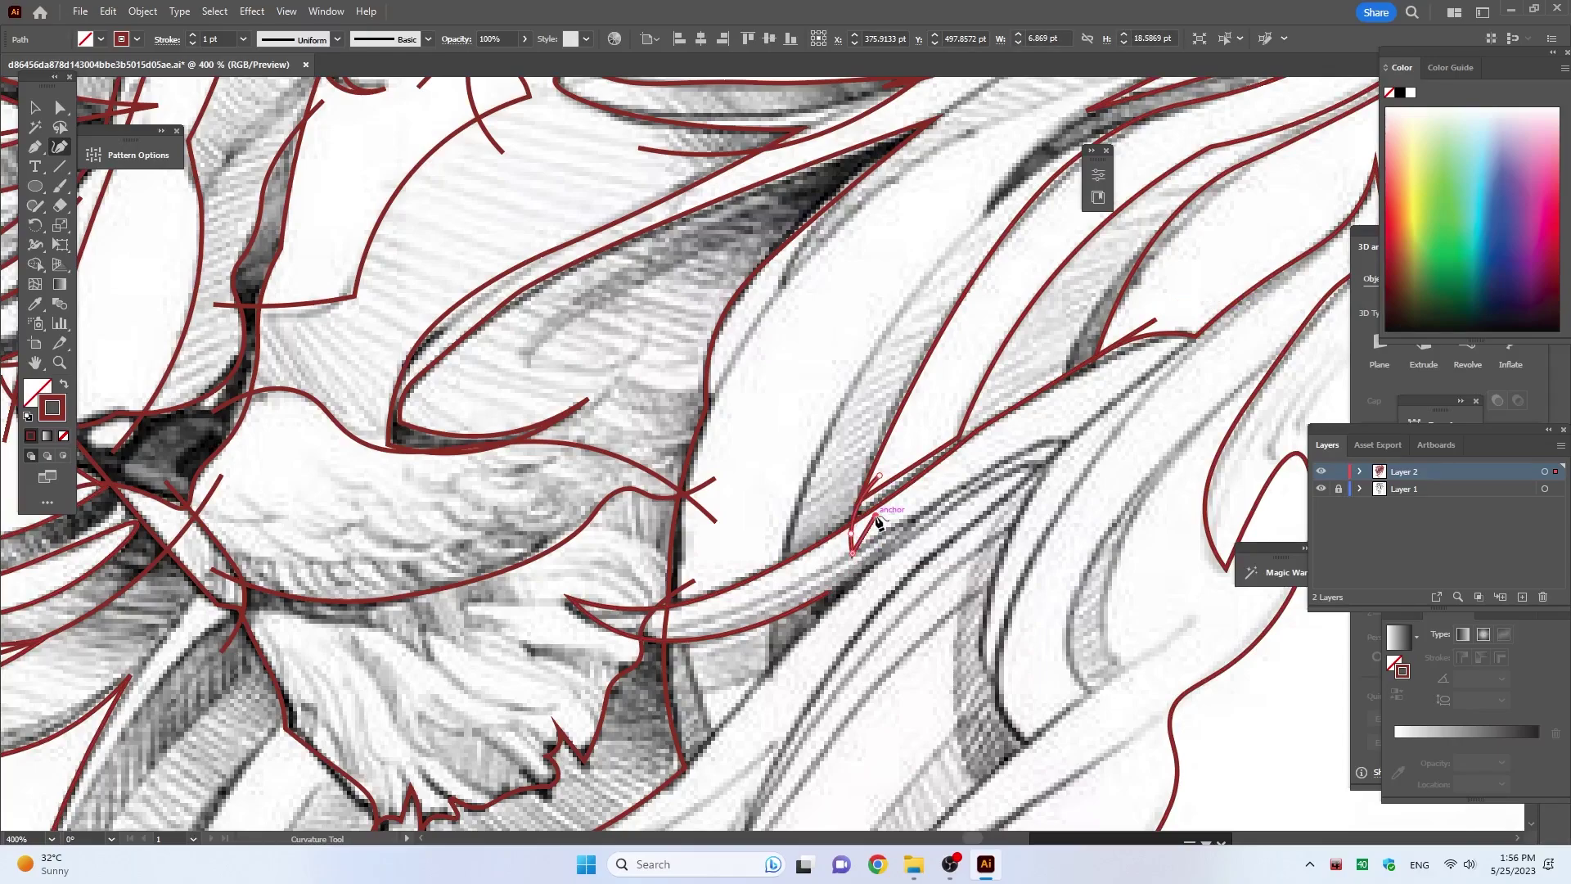
key(Escape)
click(1212, 295)
click(1135, 385)
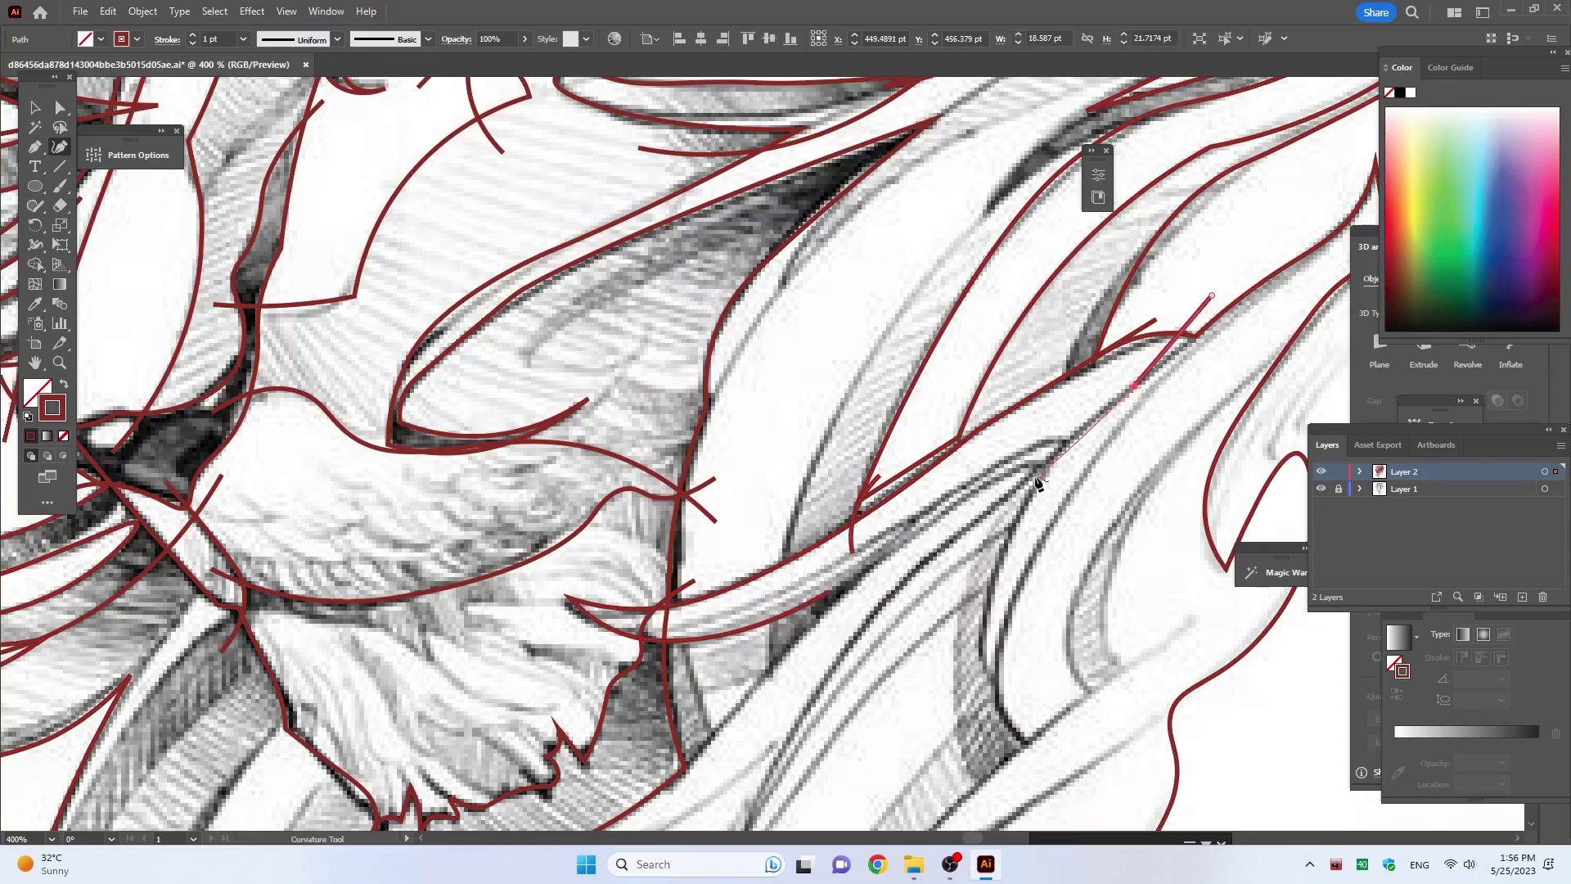
click(1061, 449)
click(984, 651)
click(1027, 746)
scroll(1060, 689, down, 3)
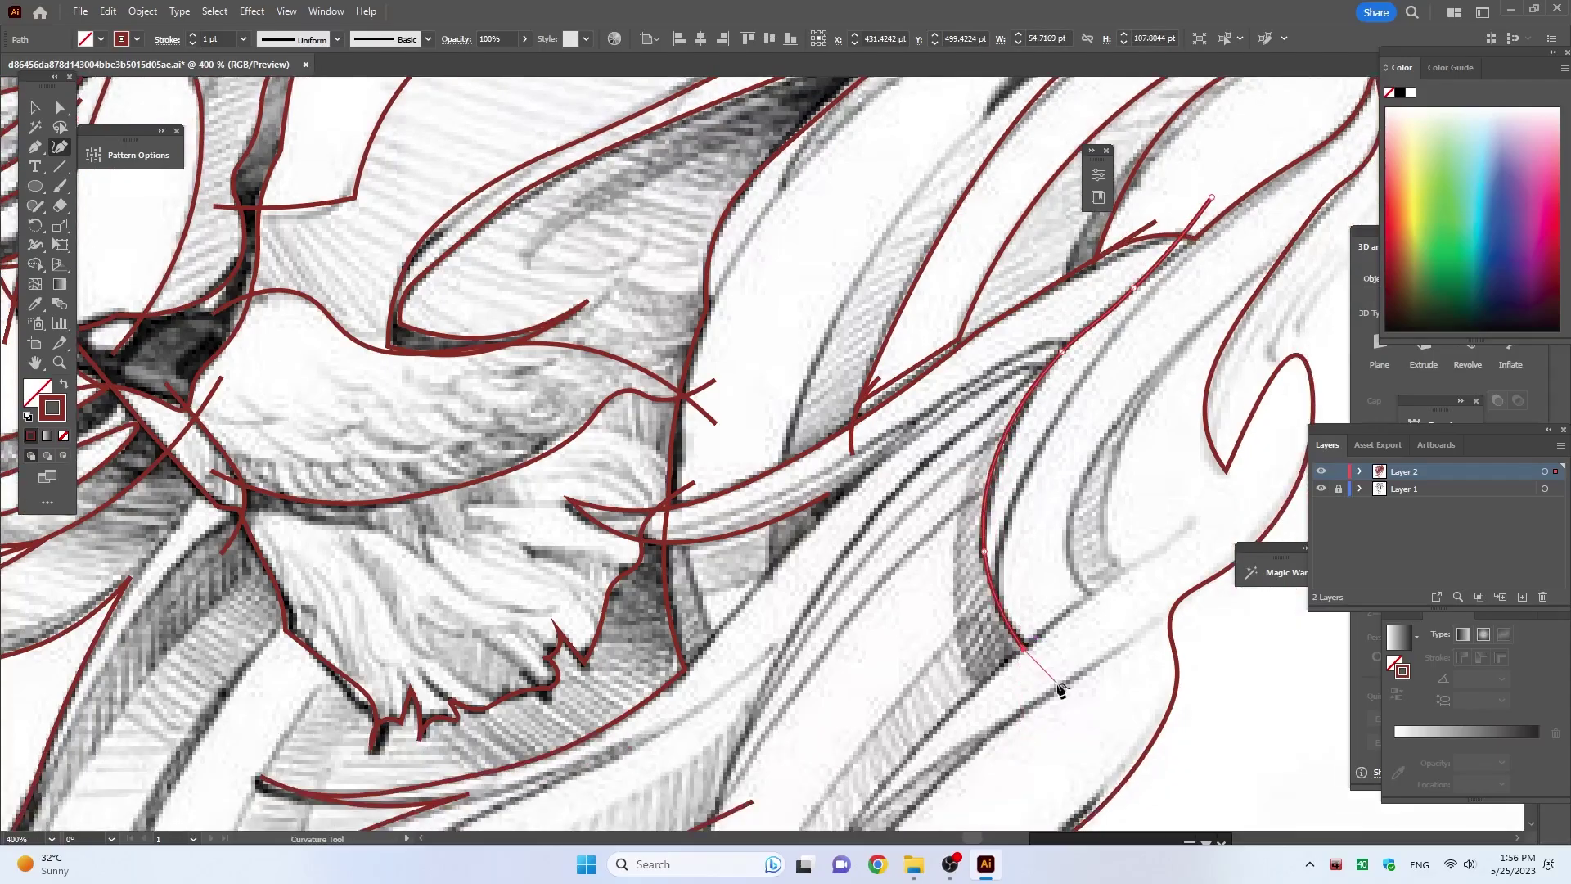
scroll(1087, 688, up, 5)
scroll(1157, 669, down, 2)
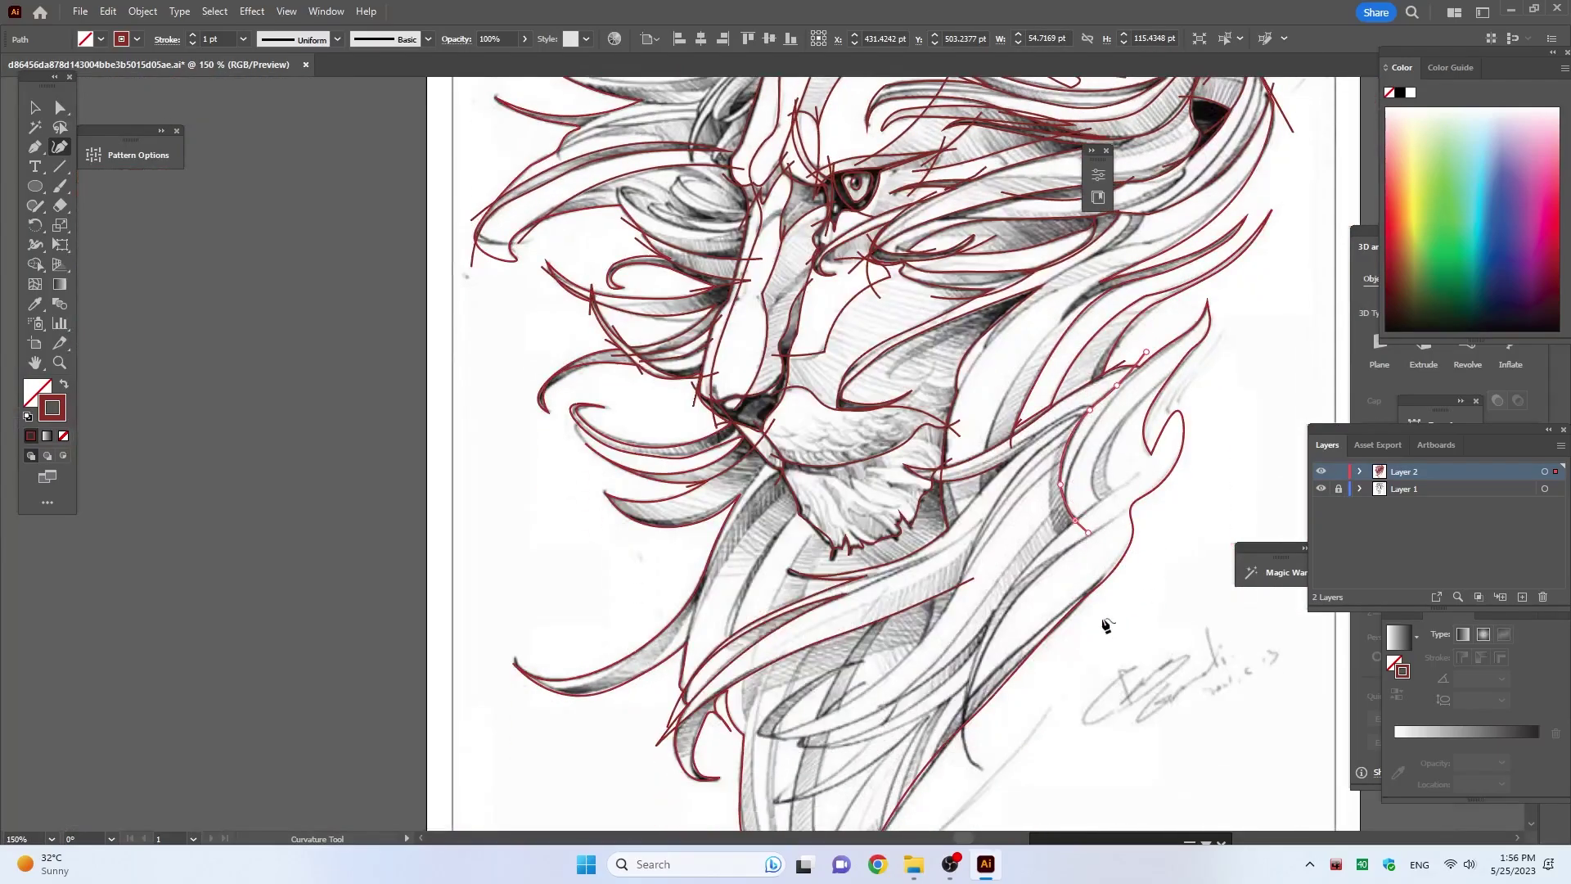
scroll(1047, 401, up, 4)
Step: Pan to the right side of the mane and trace a short three-point strand curve
drag(403, 779, 283, 766)
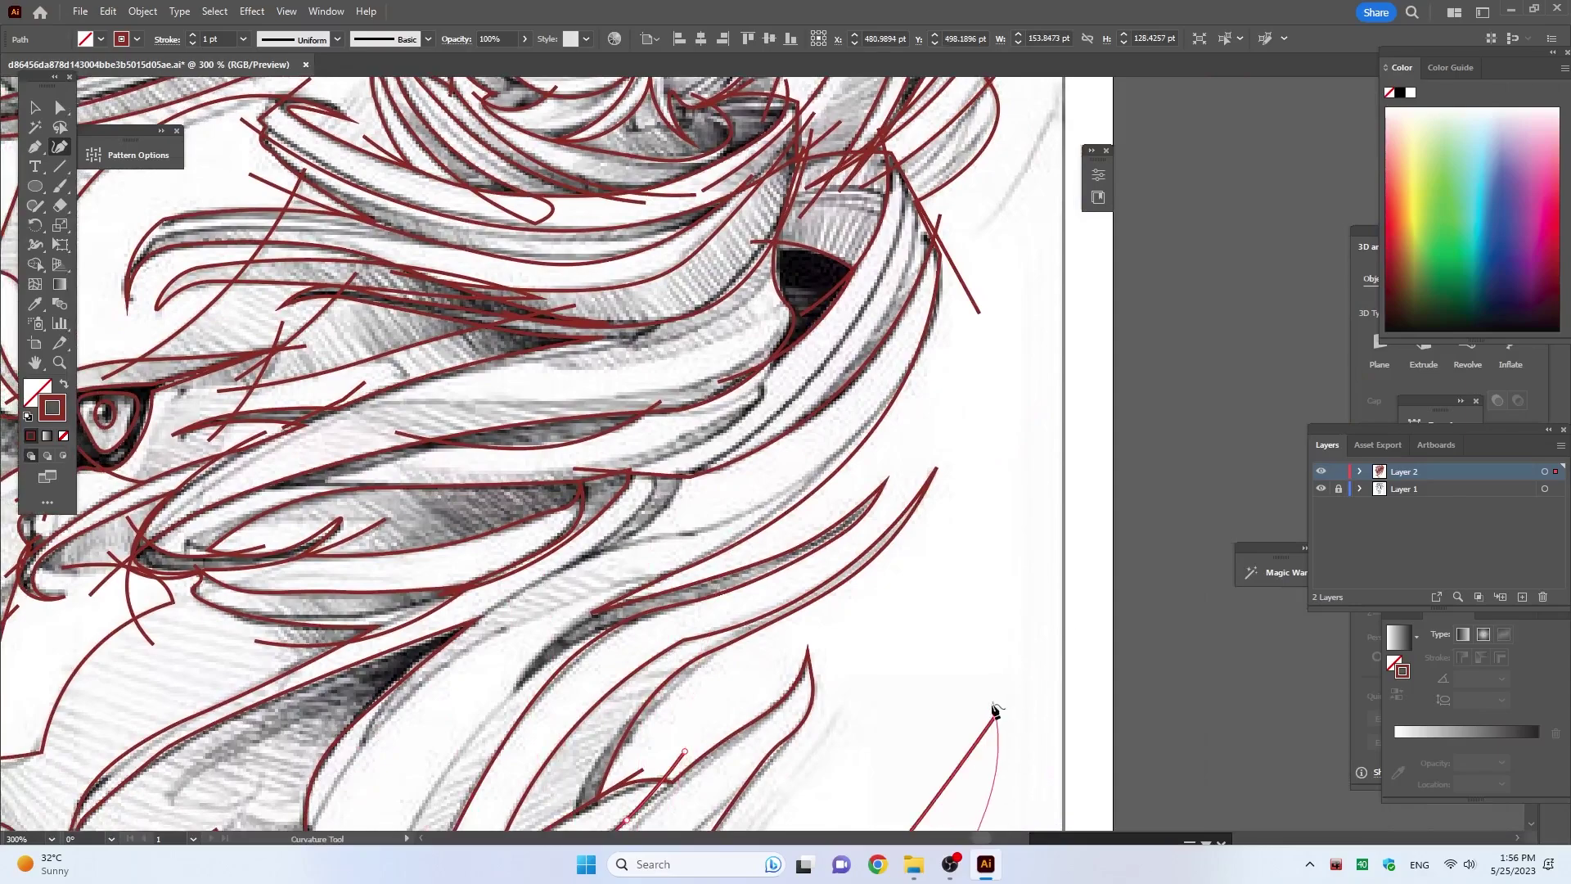
click(462, 352)
click(552, 365)
click(669, 353)
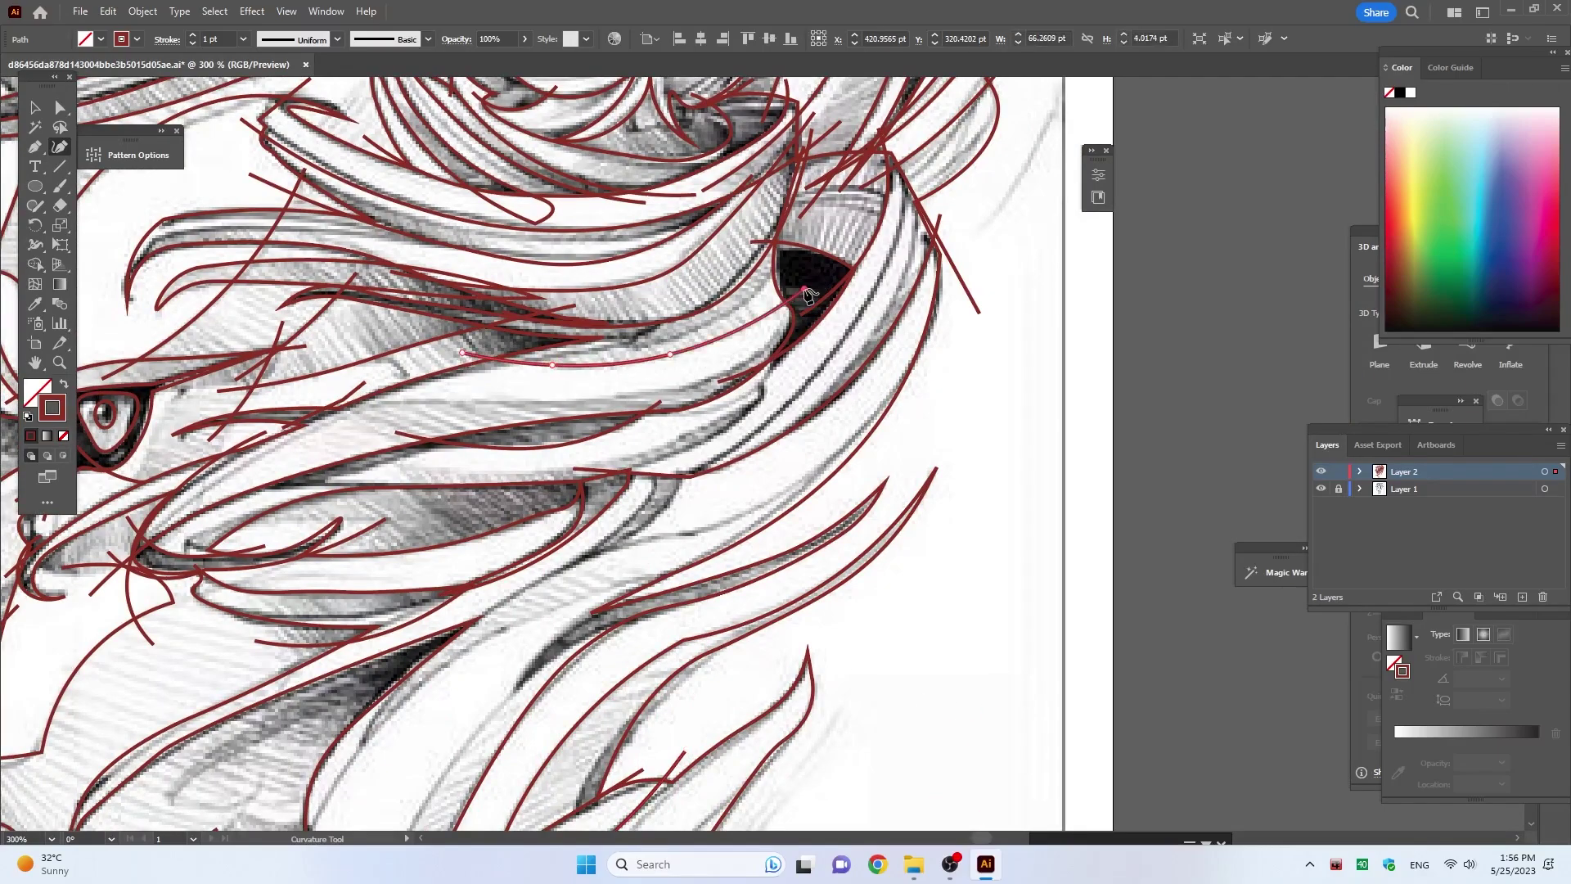
key(Escape)
Step: Trace a strand across the cheek mane ending at the dark gap's corner
click(304, 397)
click(433, 403)
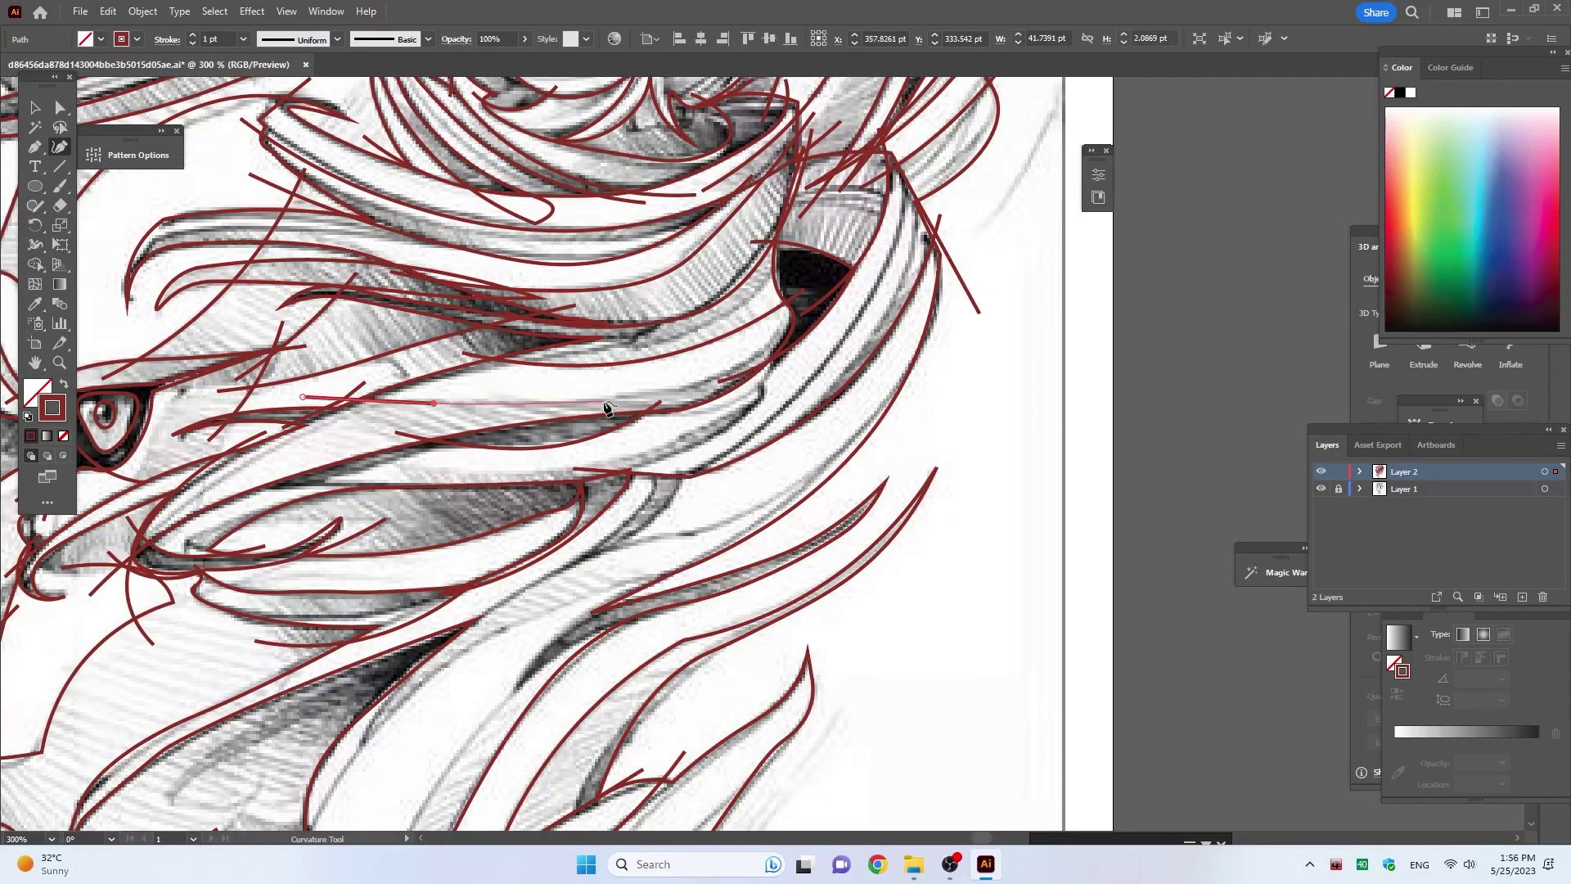
click(602, 400)
click(731, 366)
click(805, 294)
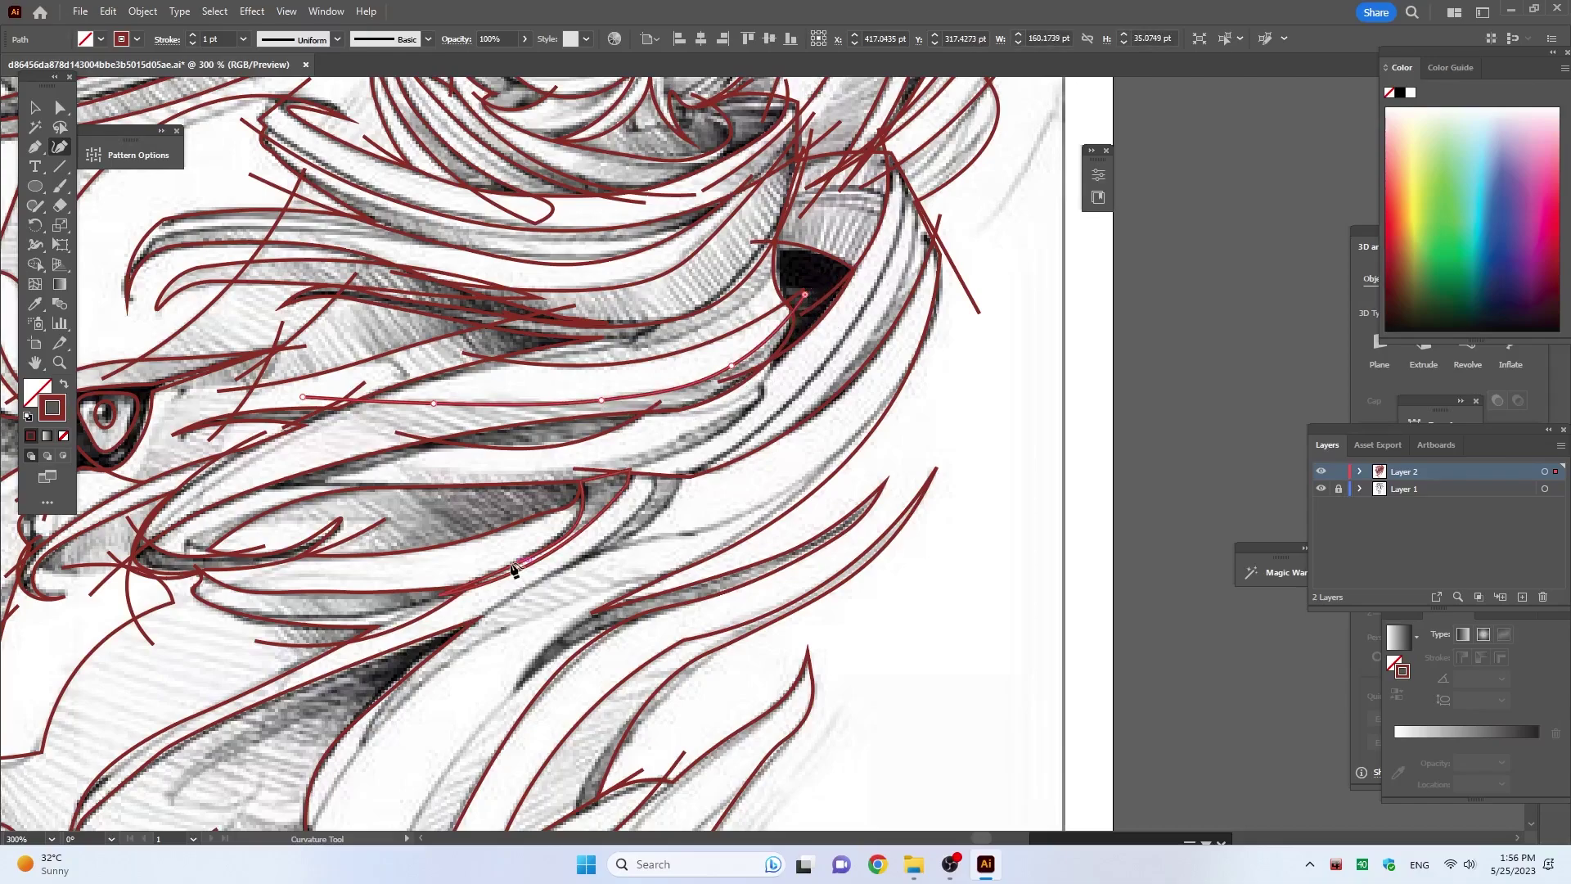
scroll(669, 334, down, 3)
key(Escape)
Step: Outline another mane strand reaching up toward the dark gap
click(315, 332)
click(433, 350)
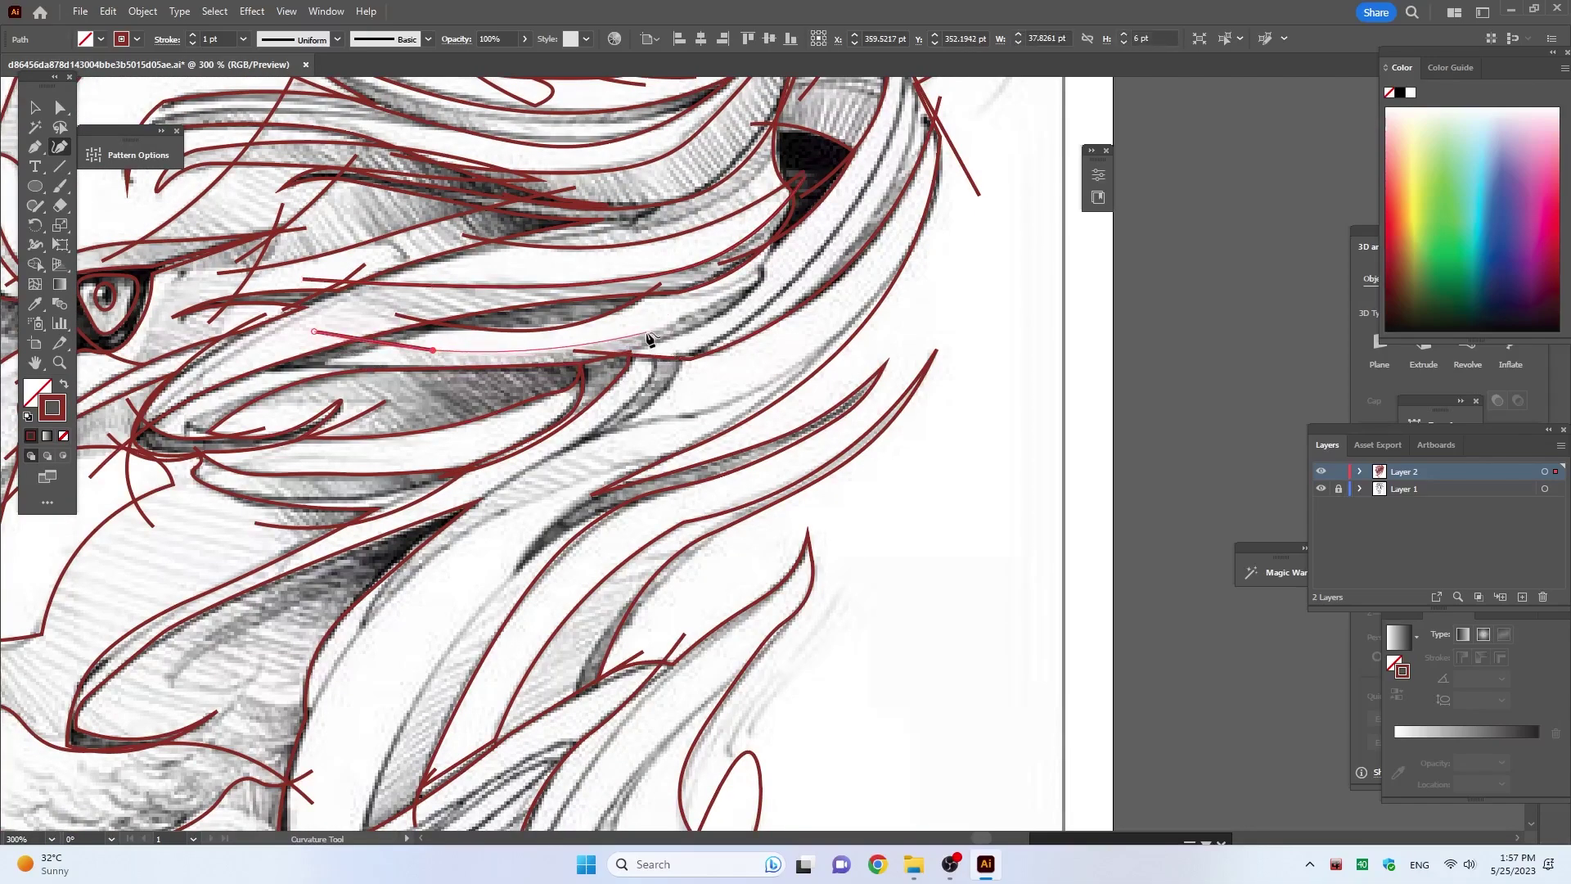
click(646, 333)
click(769, 272)
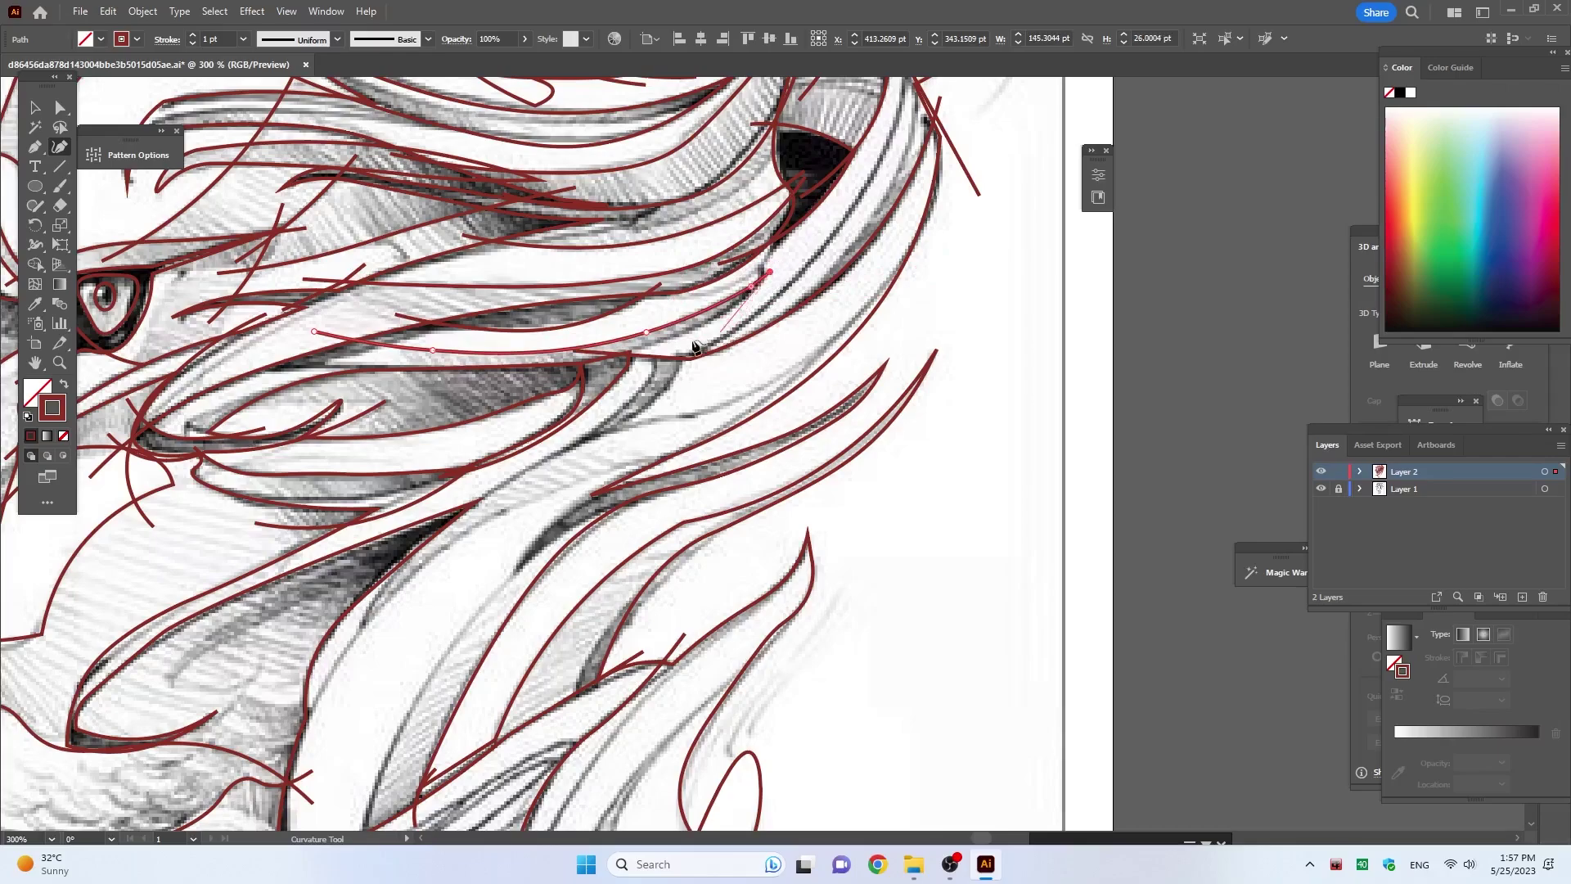
click(662, 340)
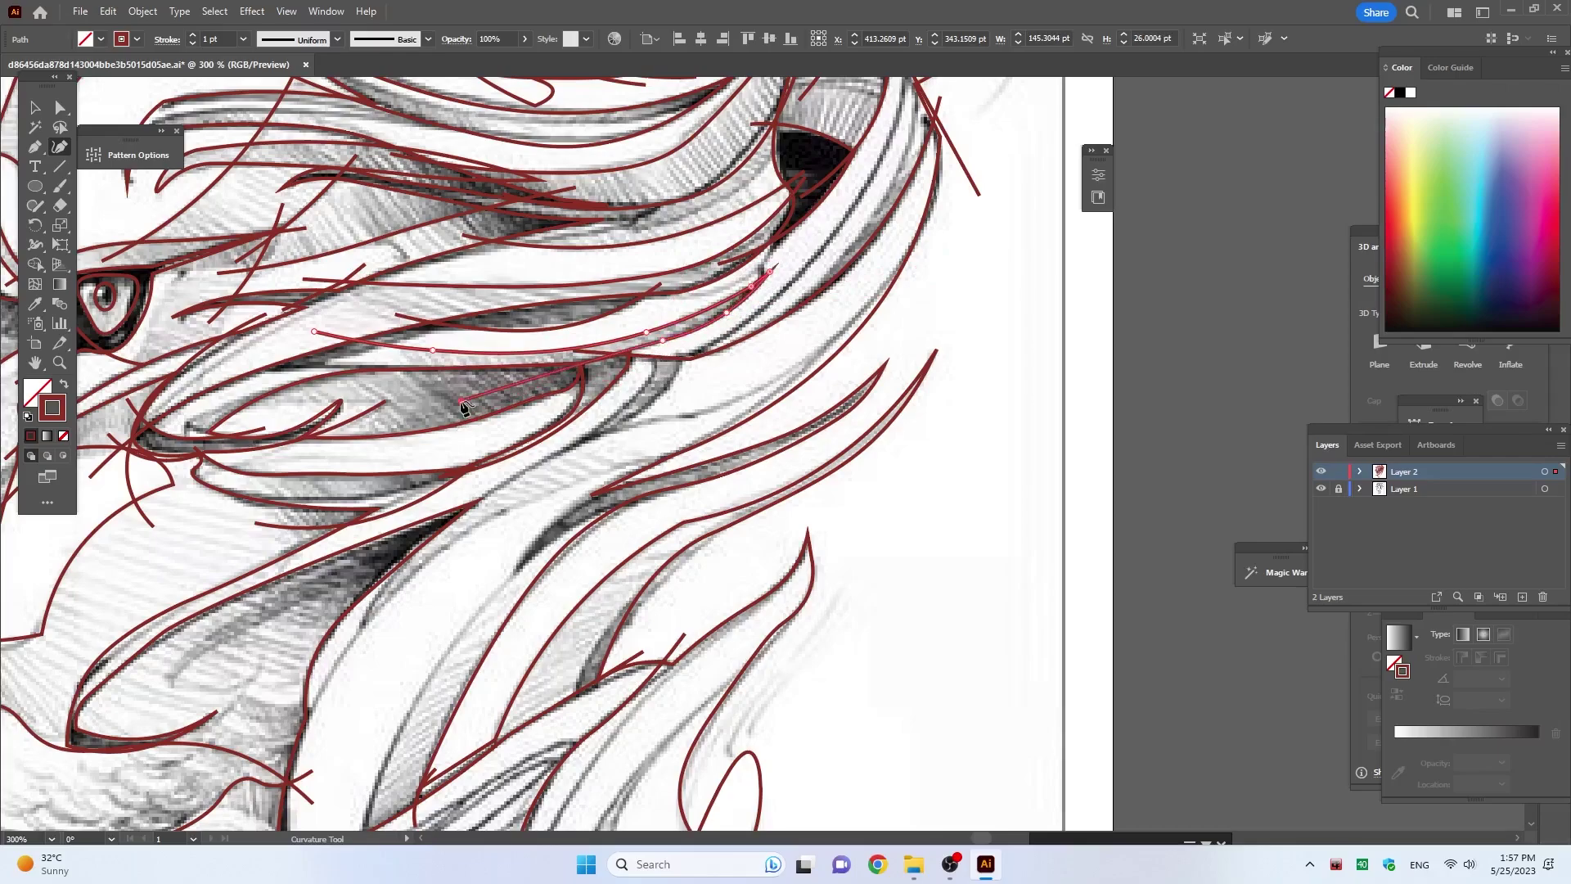
scroll(643, 369, up, 1)
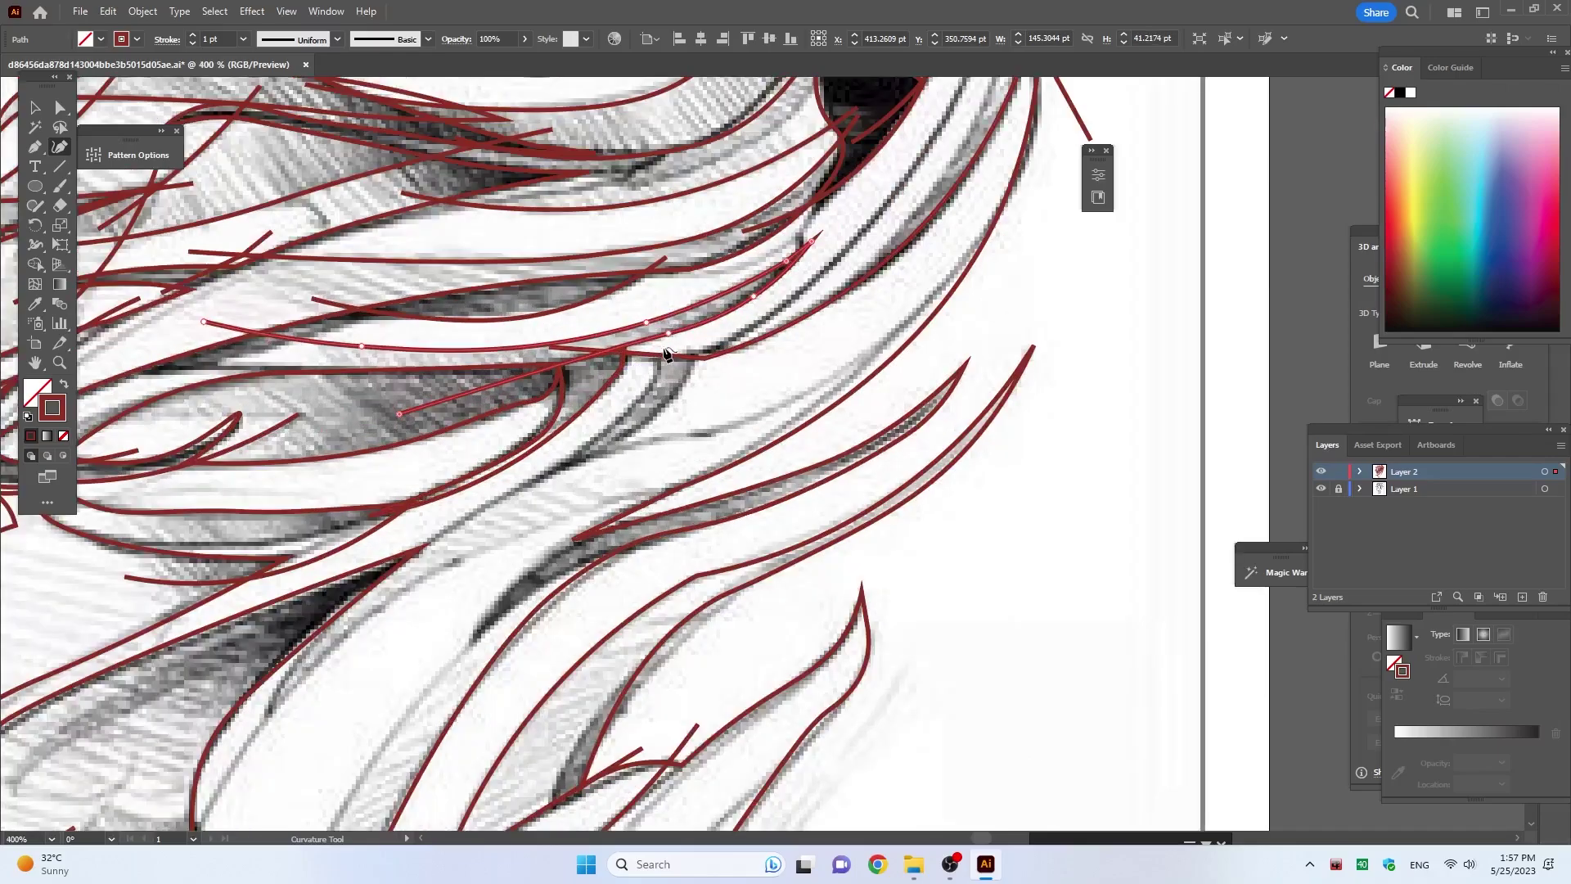
key(Escape)
Step: Trace a looping strand that runs down-left and curls back up to the right
click(662, 348)
click(655, 384)
click(626, 409)
click(544, 480)
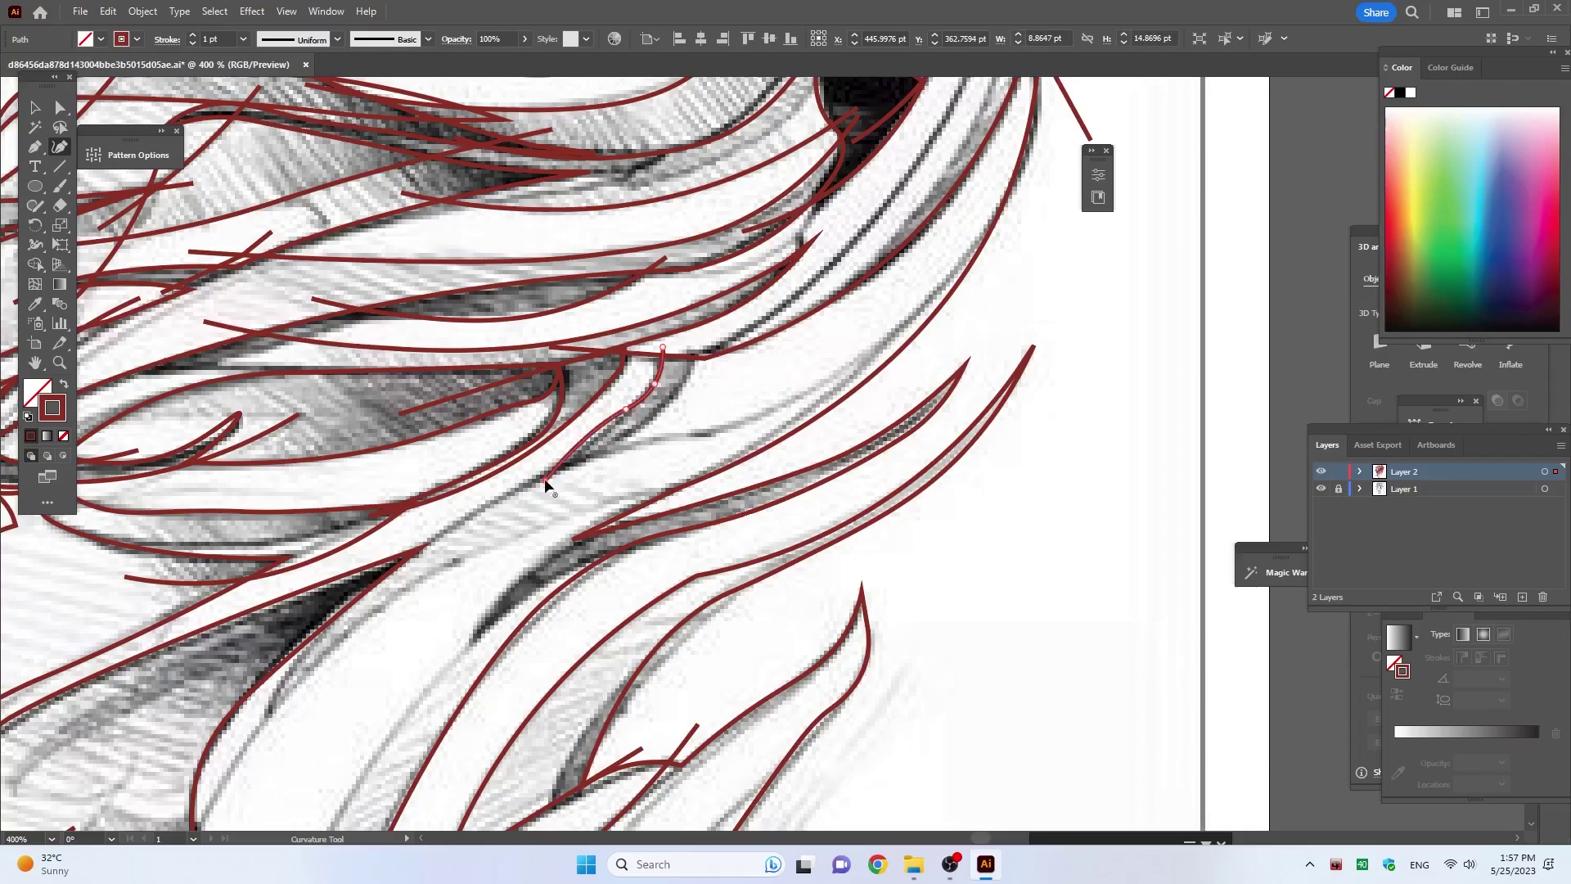
click(631, 435)
click(686, 374)
click(702, 340)
key(Escape)
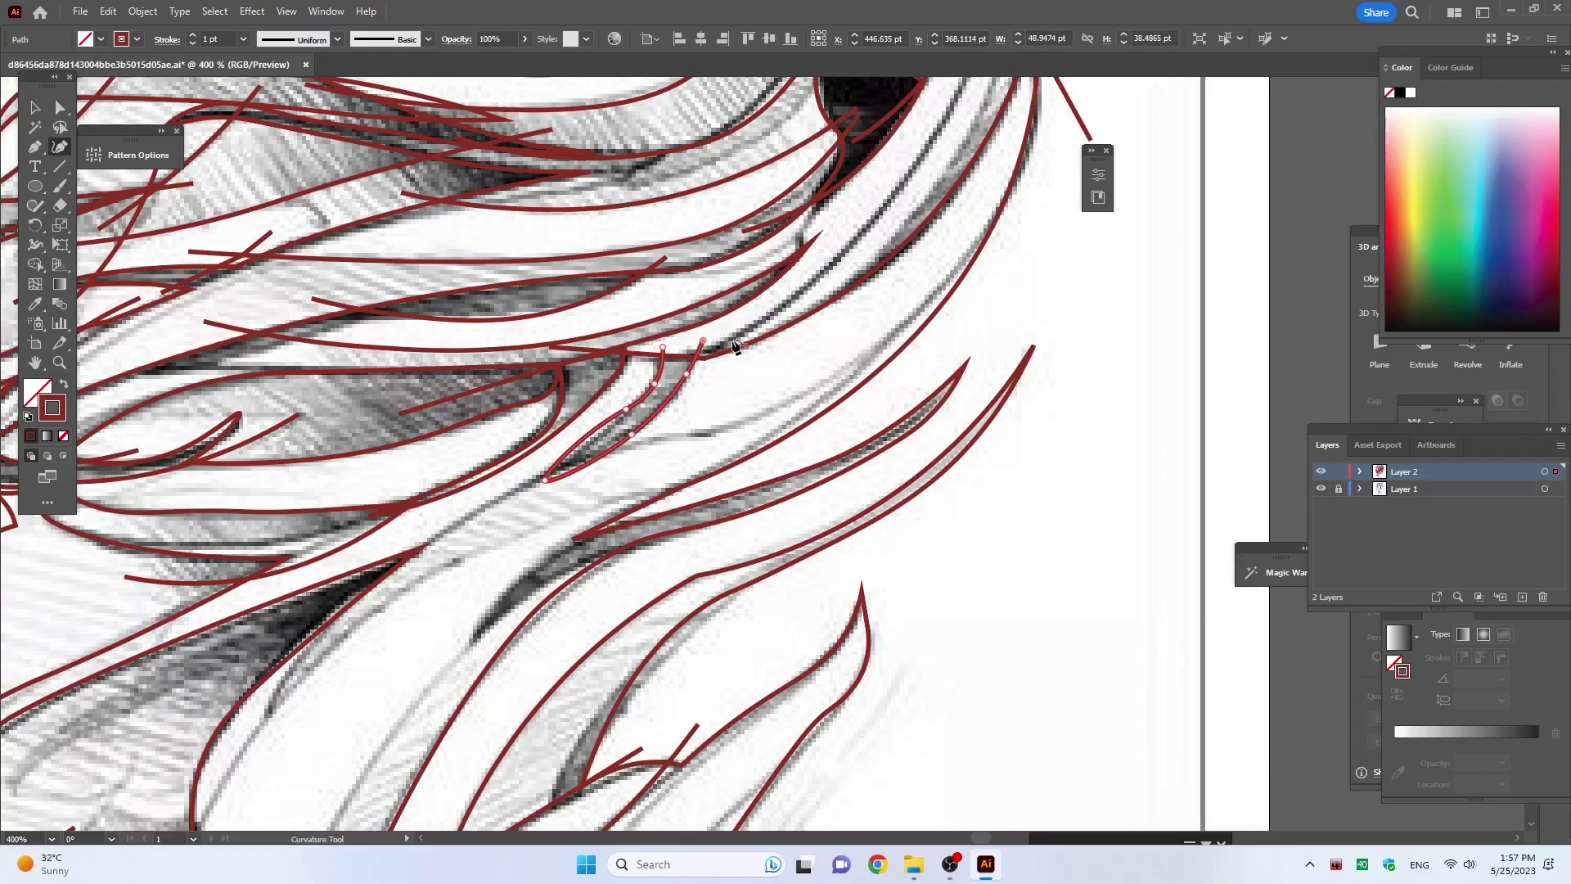
Step: Trace a long strand from its lower left up to its upper-right tip
click(342, 598)
click(463, 515)
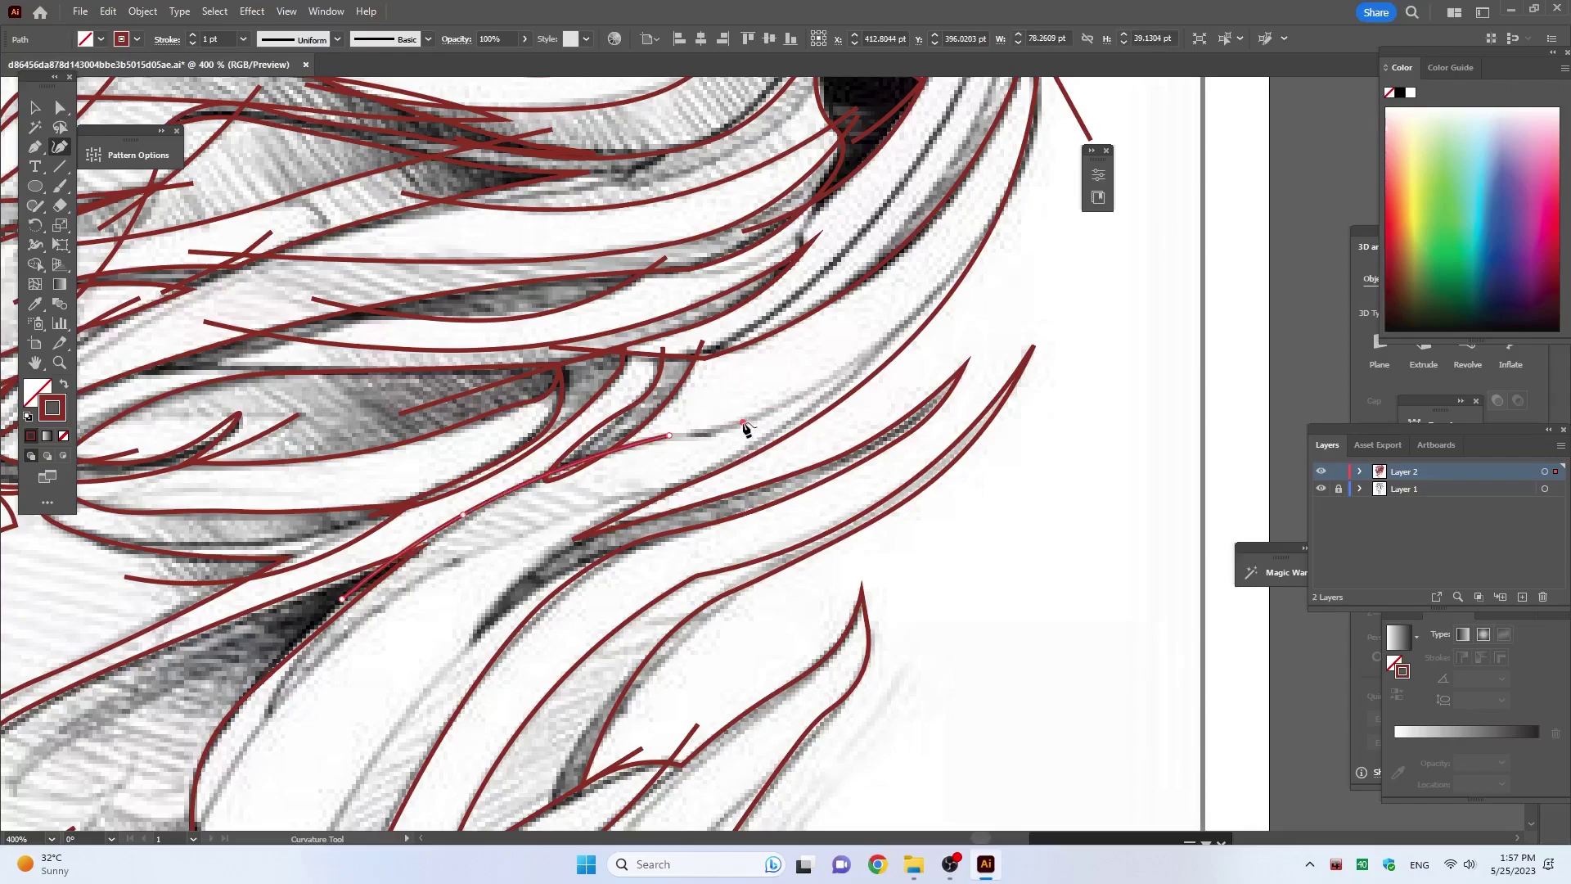
click(743, 422)
click(873, 350)
click(1046, 132)
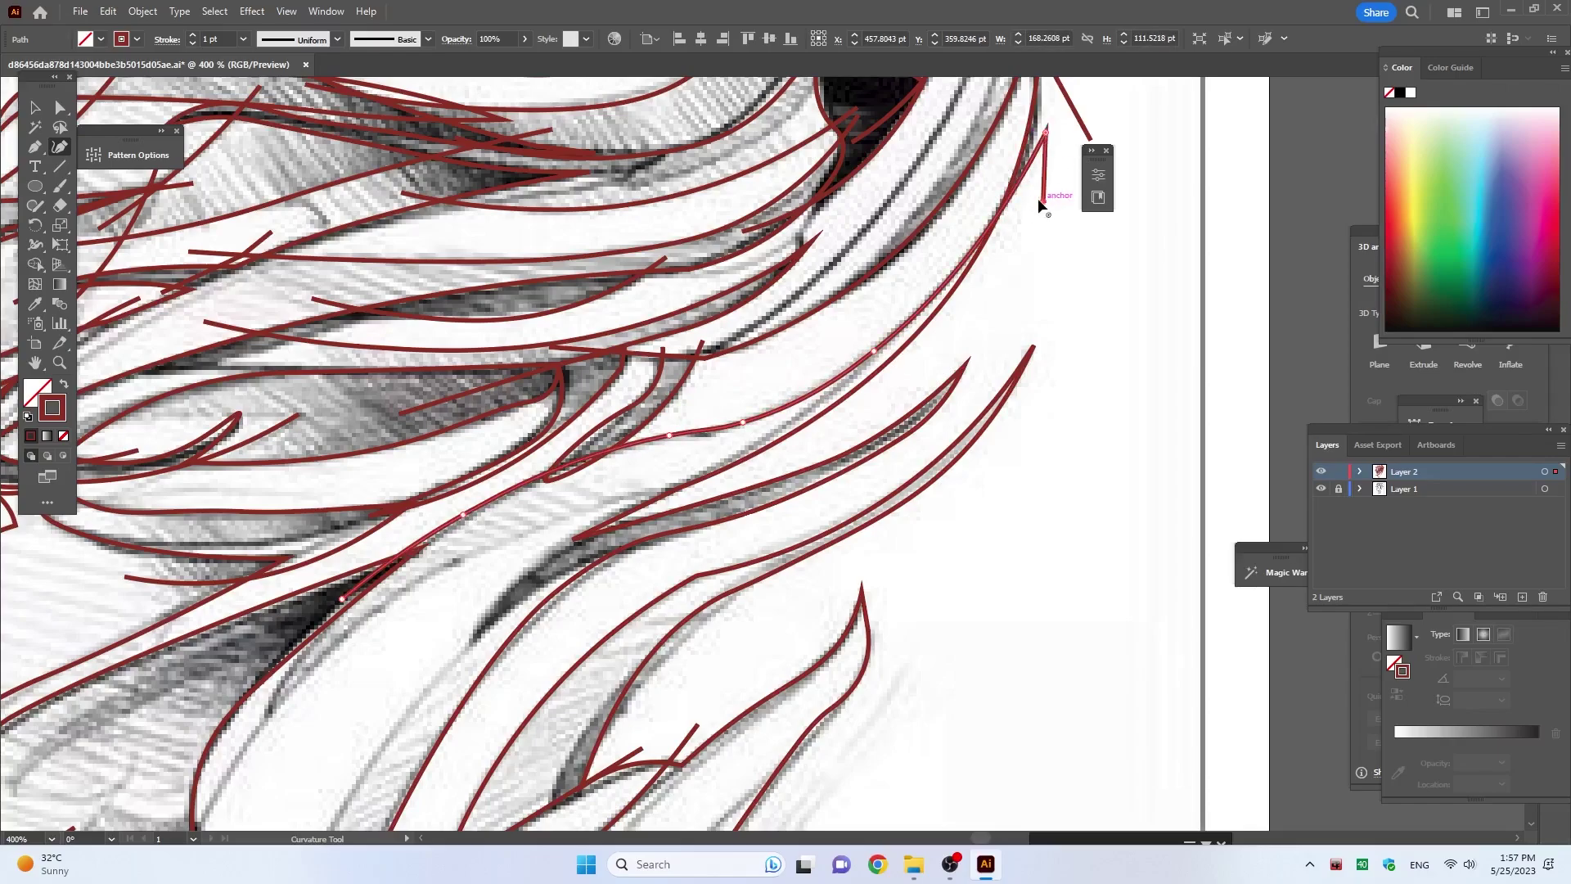
key(Escape)
Step: Zoom in and trace a lower mane strand curving out to its right tip
scroll(842, 453, down, 5)
scroll(475, 610, up, 5)
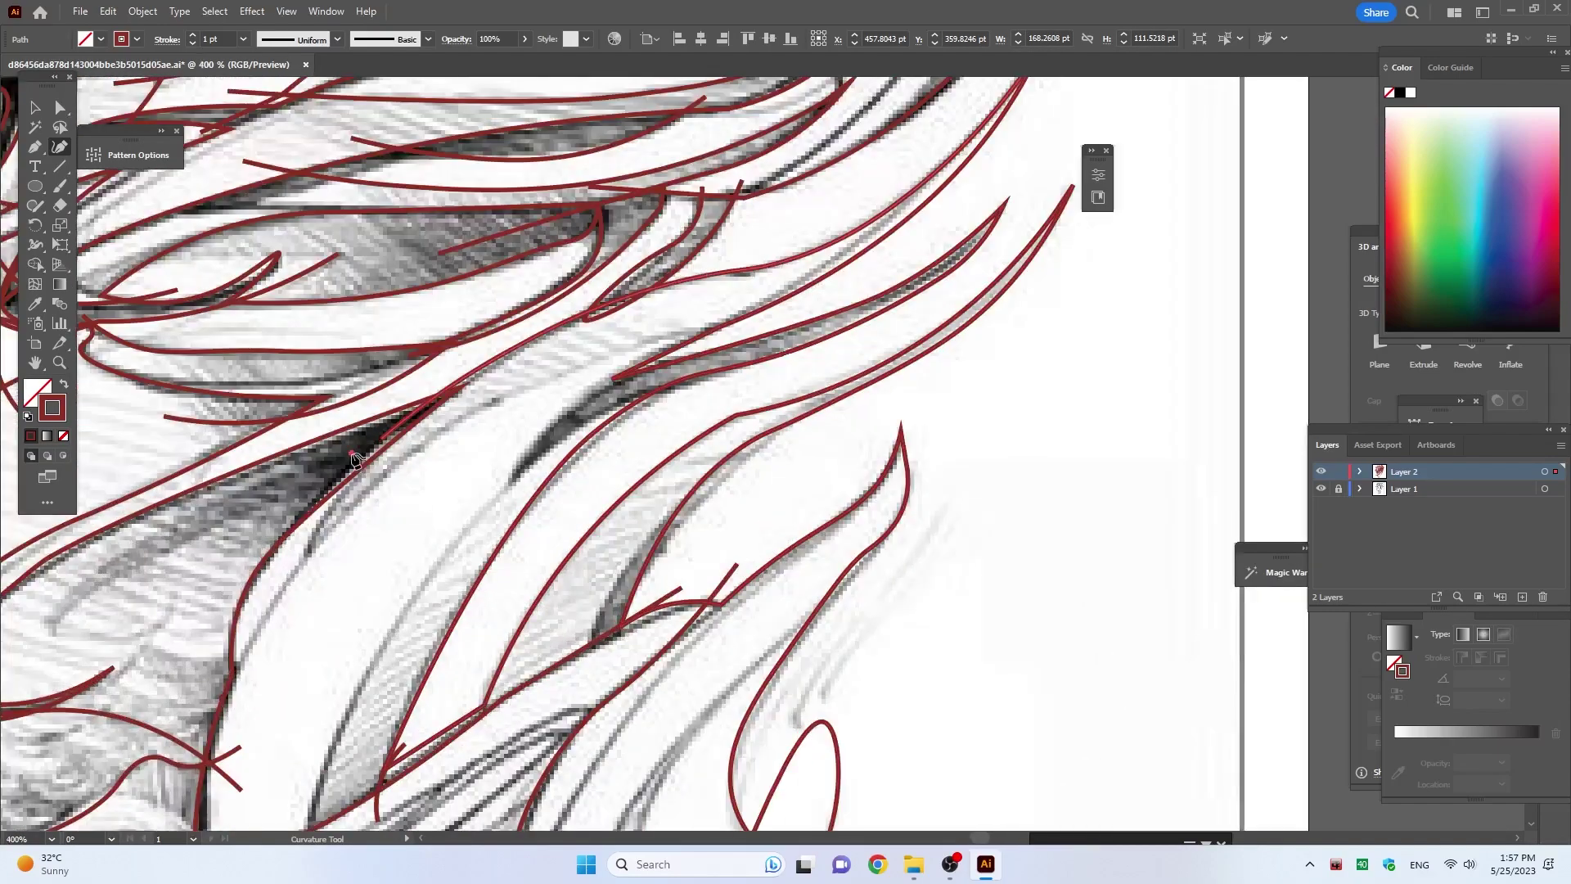
click(351, 453)
click(308, 555)
click(371, 487)
click(541, 380)
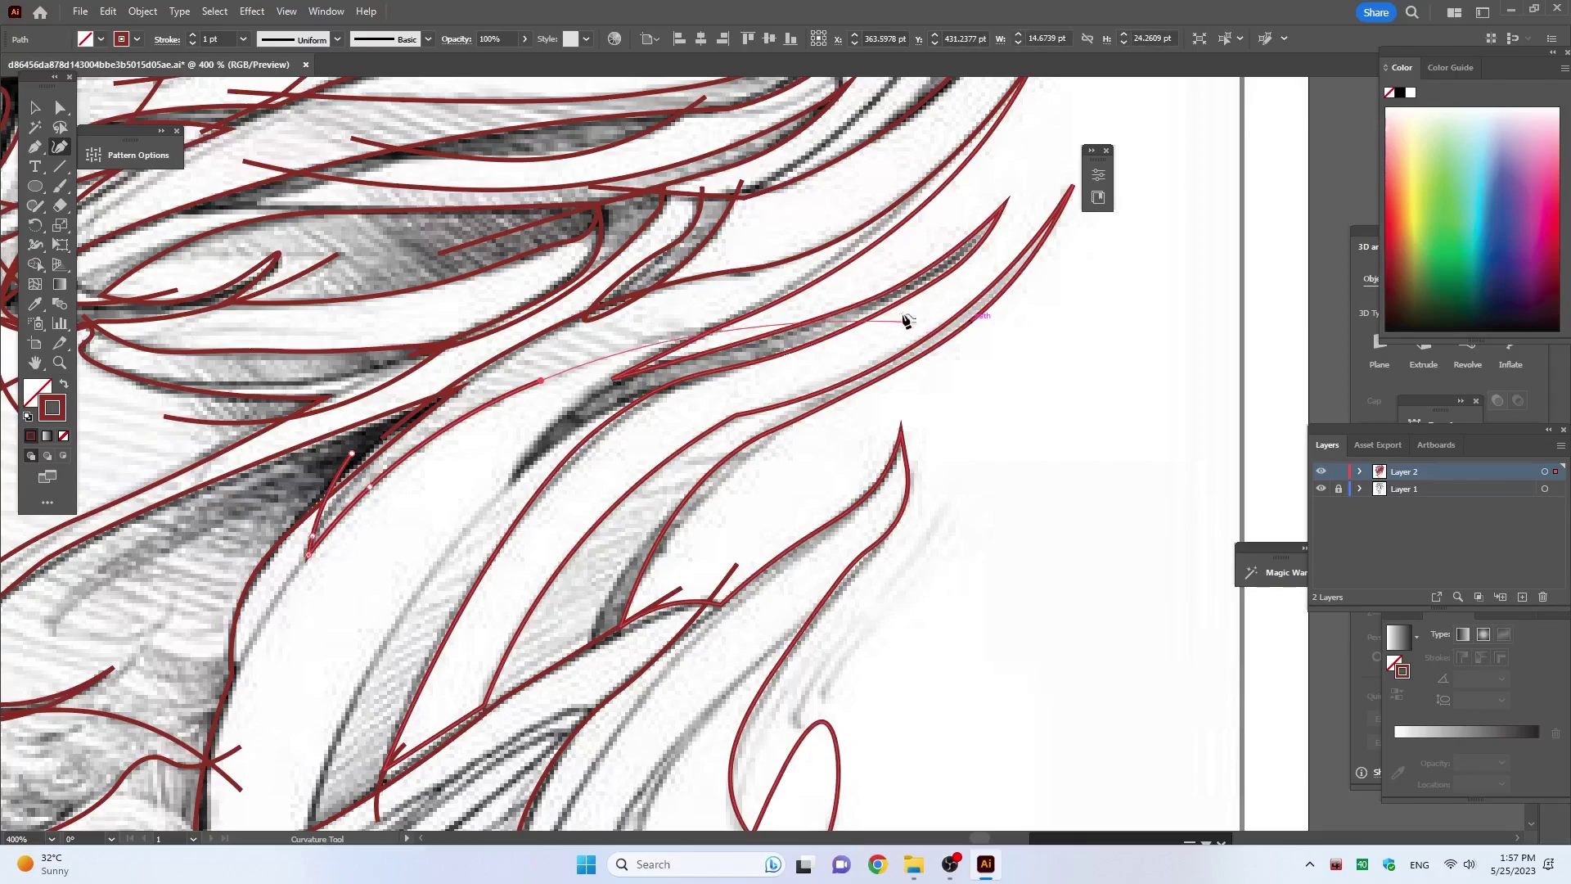
click(837, 298)
key(Escape)
Step: Trace a strand climbing upward from the lower left of the mane
scroll(201, 623, down, 2)
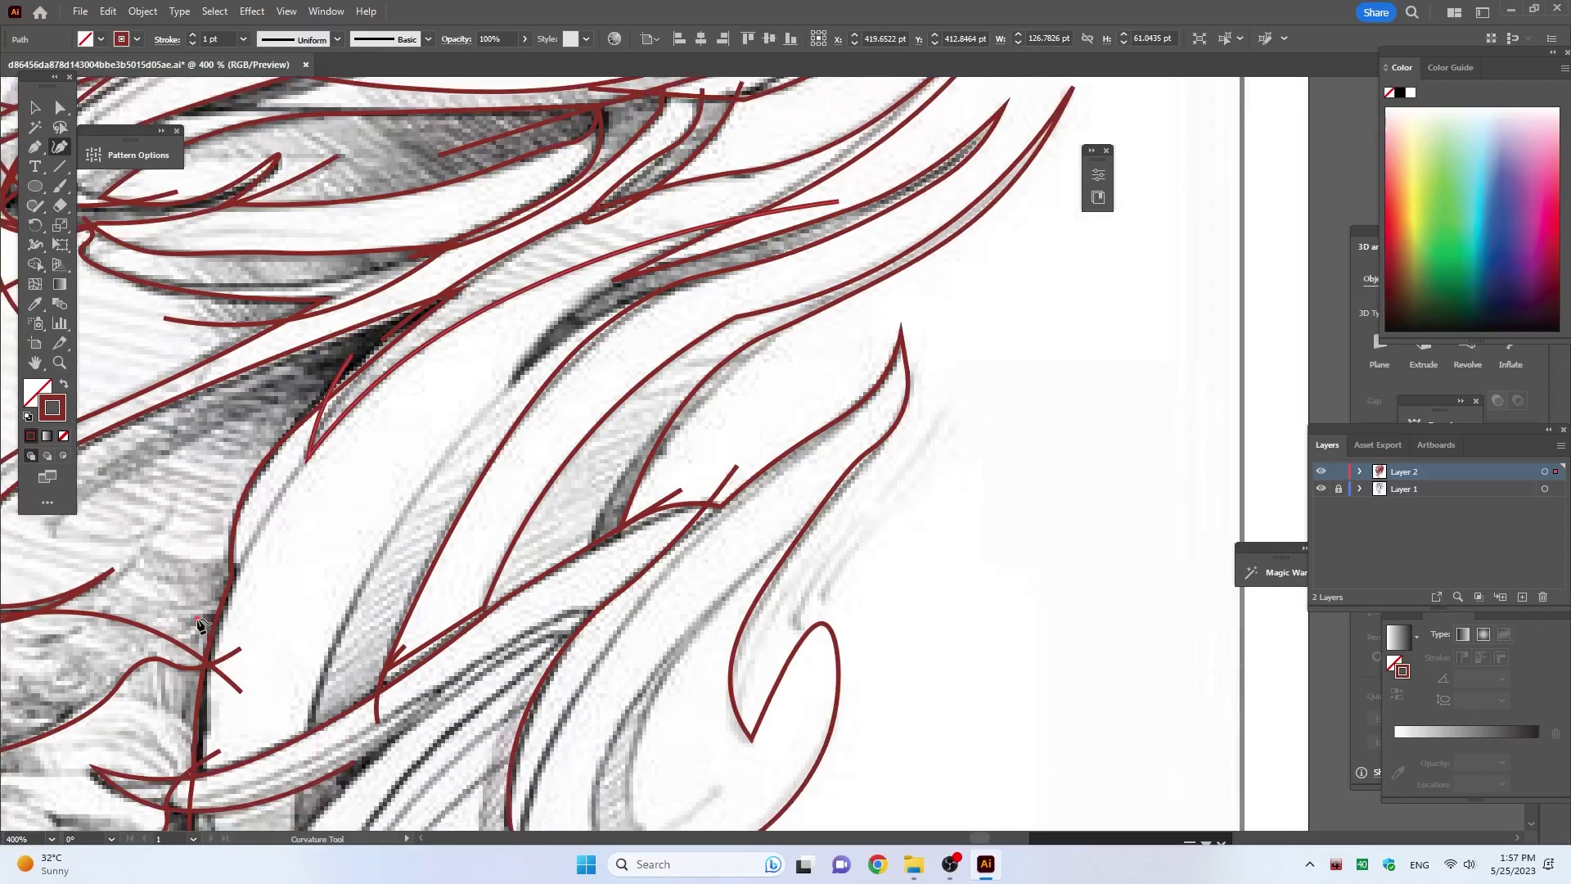
click(198, 619)
click(266, 510)
click(344, 401)
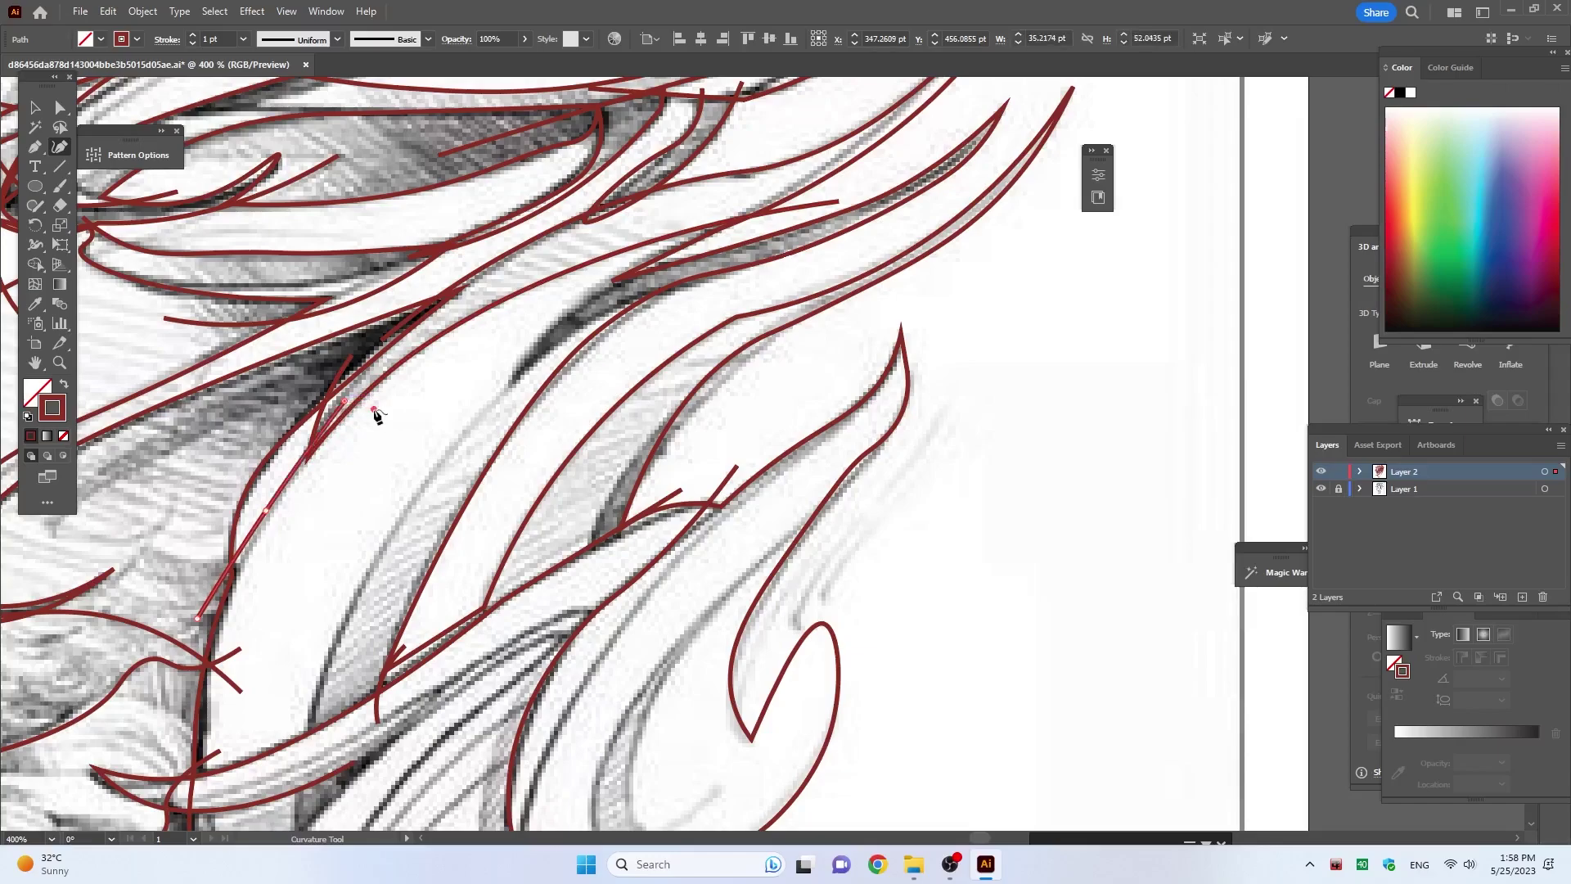
scroll(720, 215, up, 2)
key(Escape)
Step: Draw another strand curve dipping down-left then sweeping right to its end
click(738, 206)
click(436, 400)
click(301, 562)
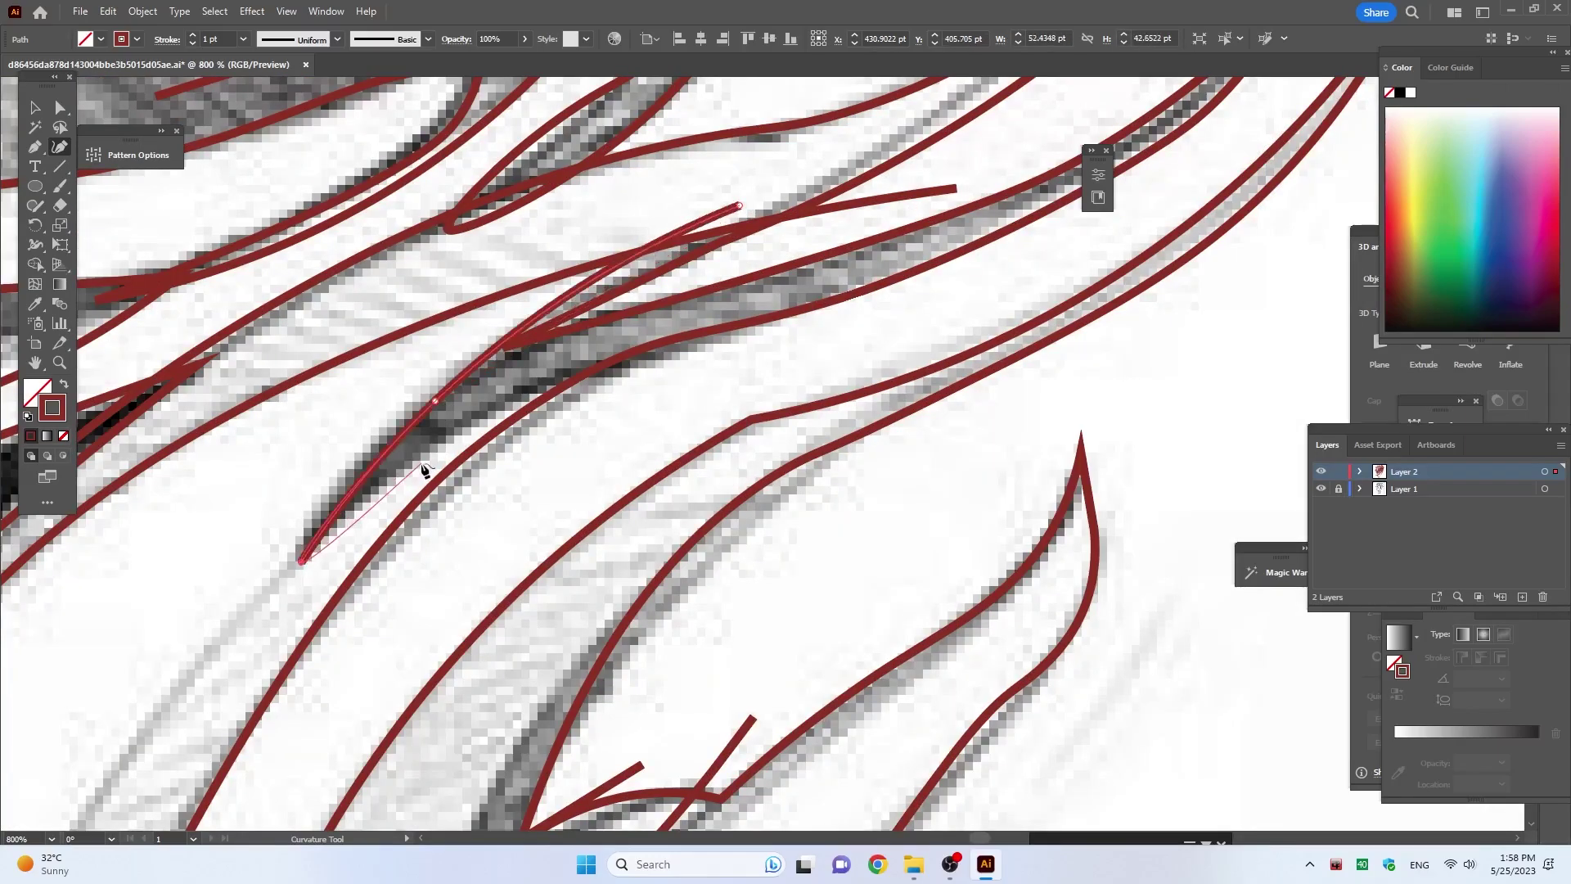
click(417, 459)
click(822, 333)
scroll(889, 331, down, 3)
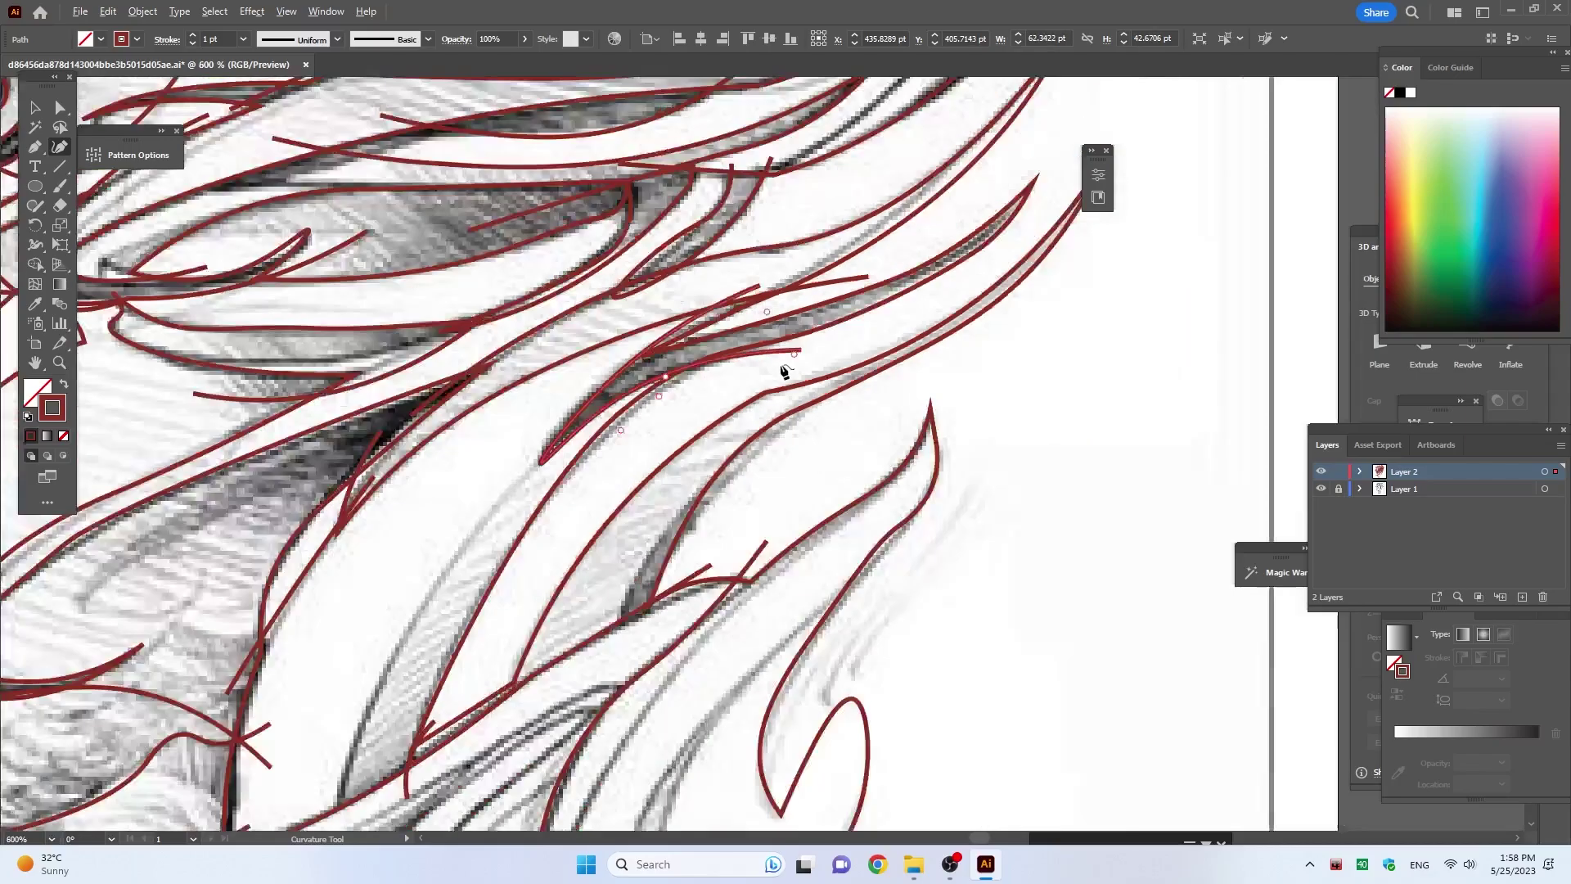
scroll(736, 458, down, 1)
Step: Trace a short two-point red strand line right of the chin beard
scroll(605, 595, up, 1)
click(564, 597)
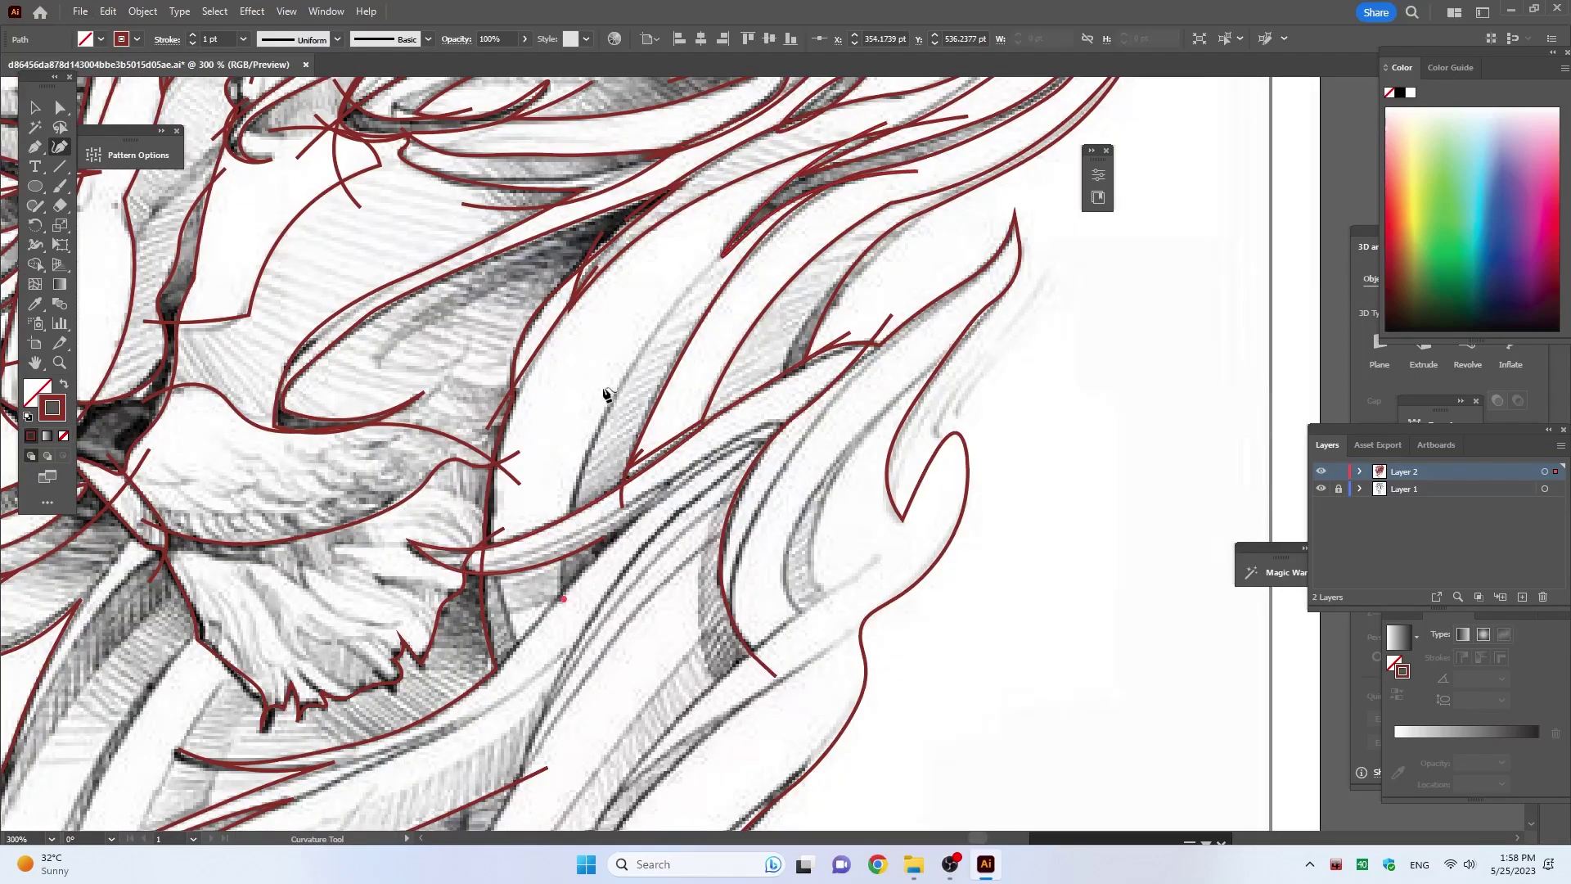
click(589, 452)
key(Escape)
Step: Start a new strand curve sweeping up toward the mane swirl
click(801, 193)
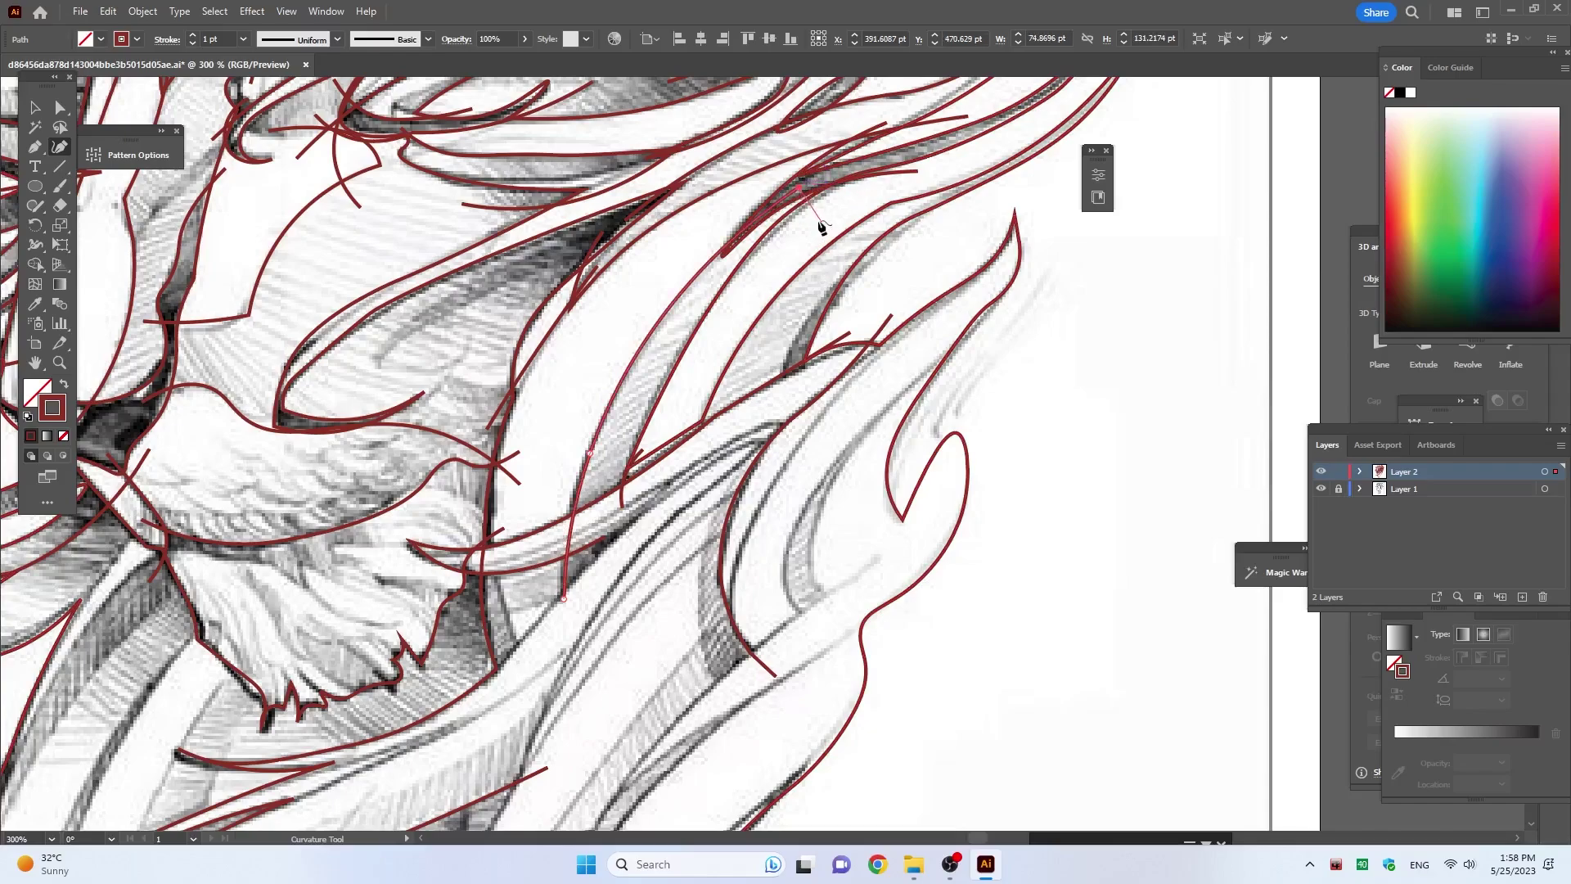
scroll(598, 425, down, 2)
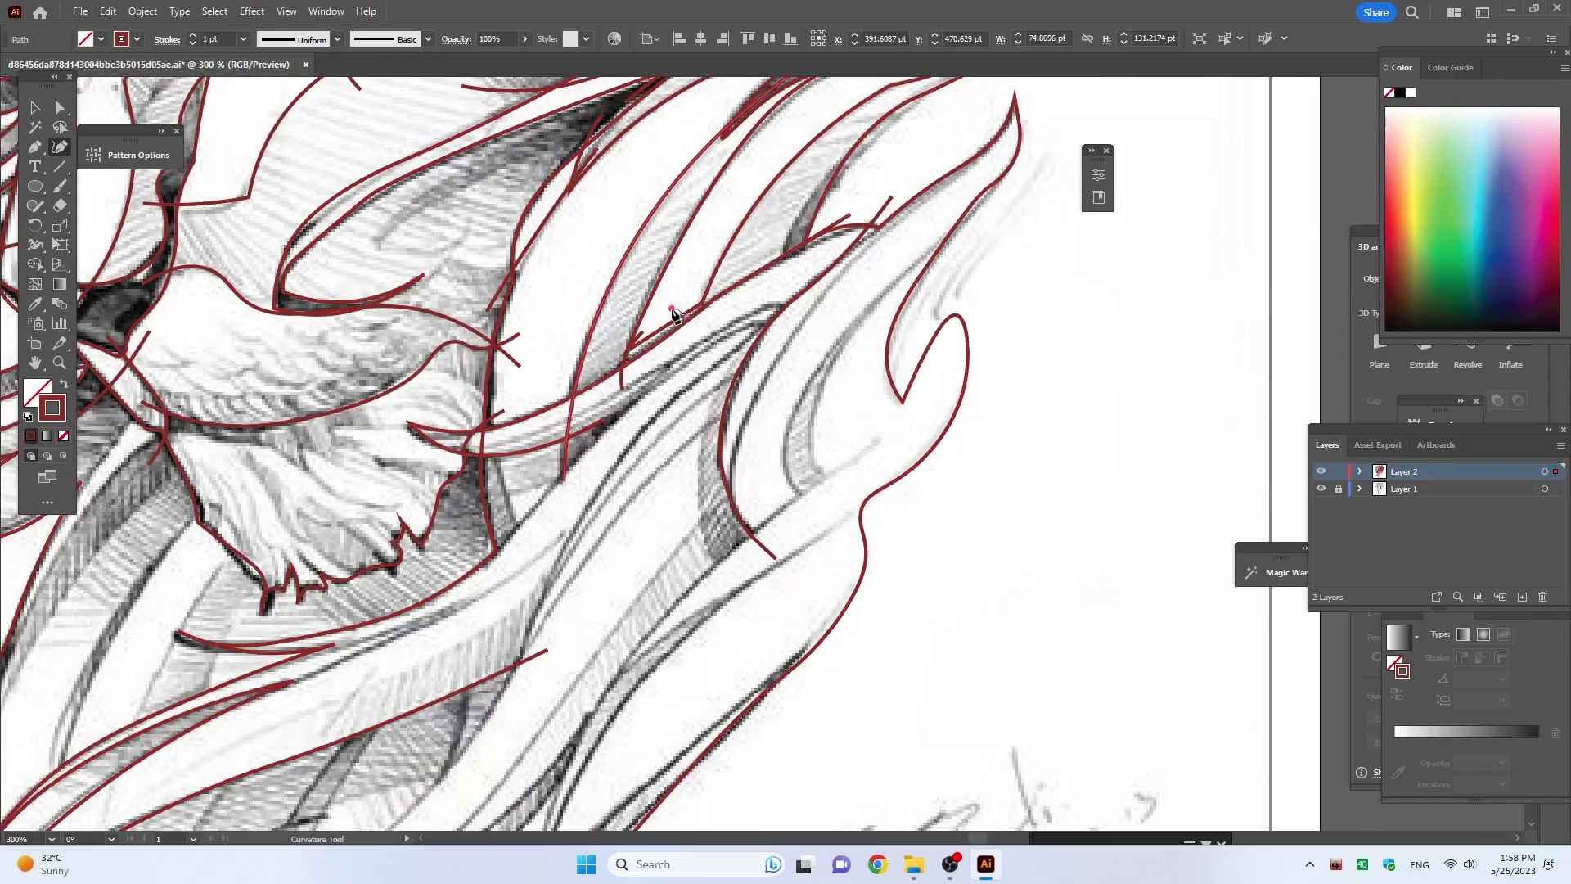
click(615, 423)
click(586, 452)
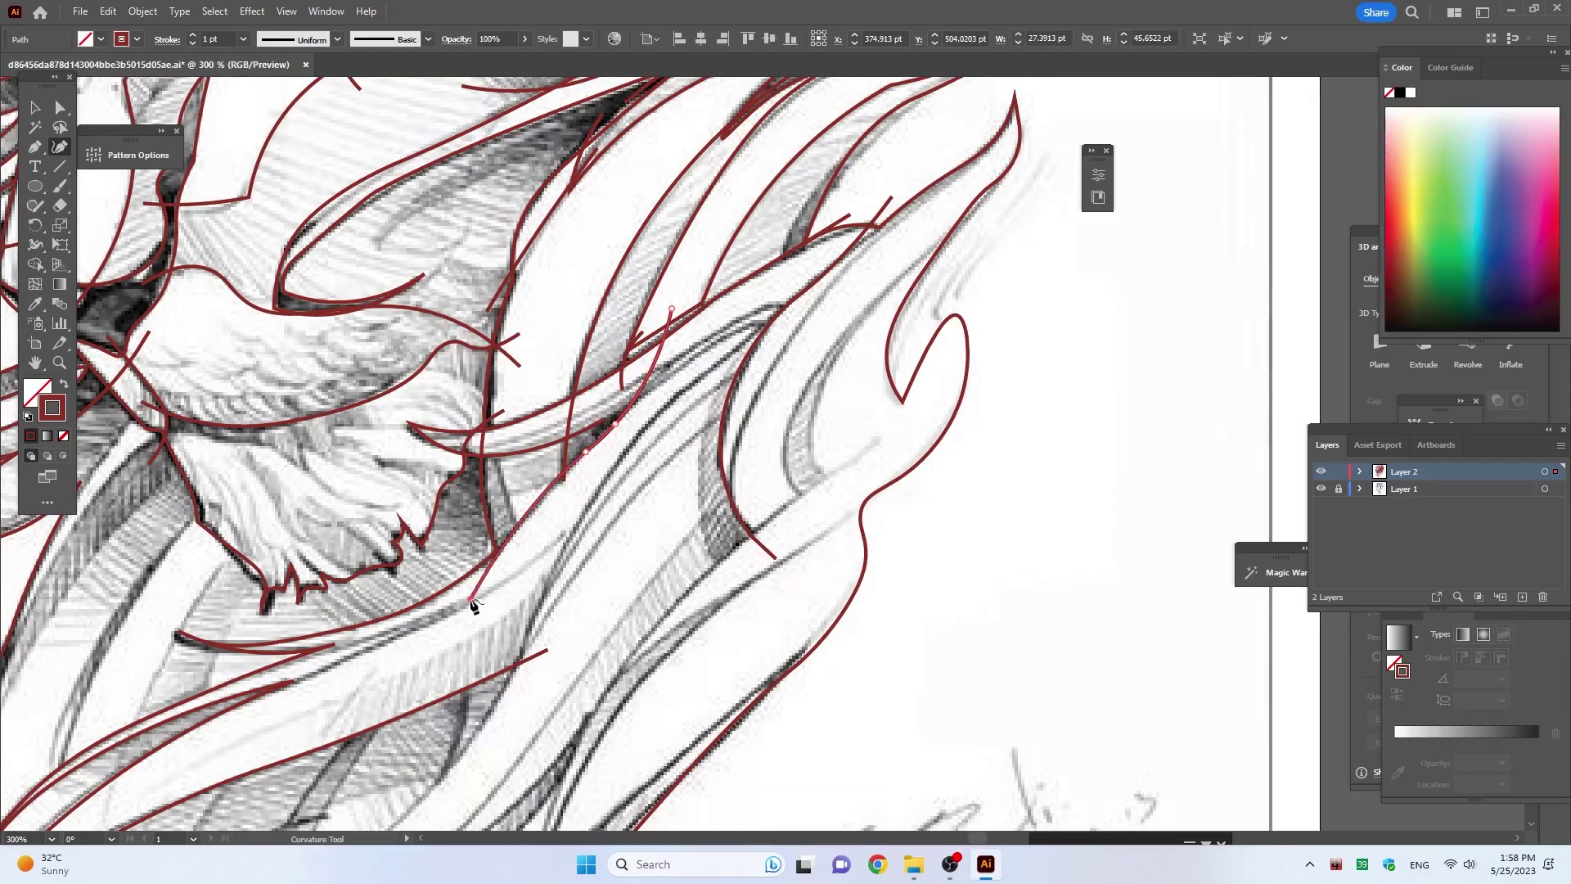
Step: Trace a long red strand from the dark gap beside the beard up to its tip
click(494, 435)
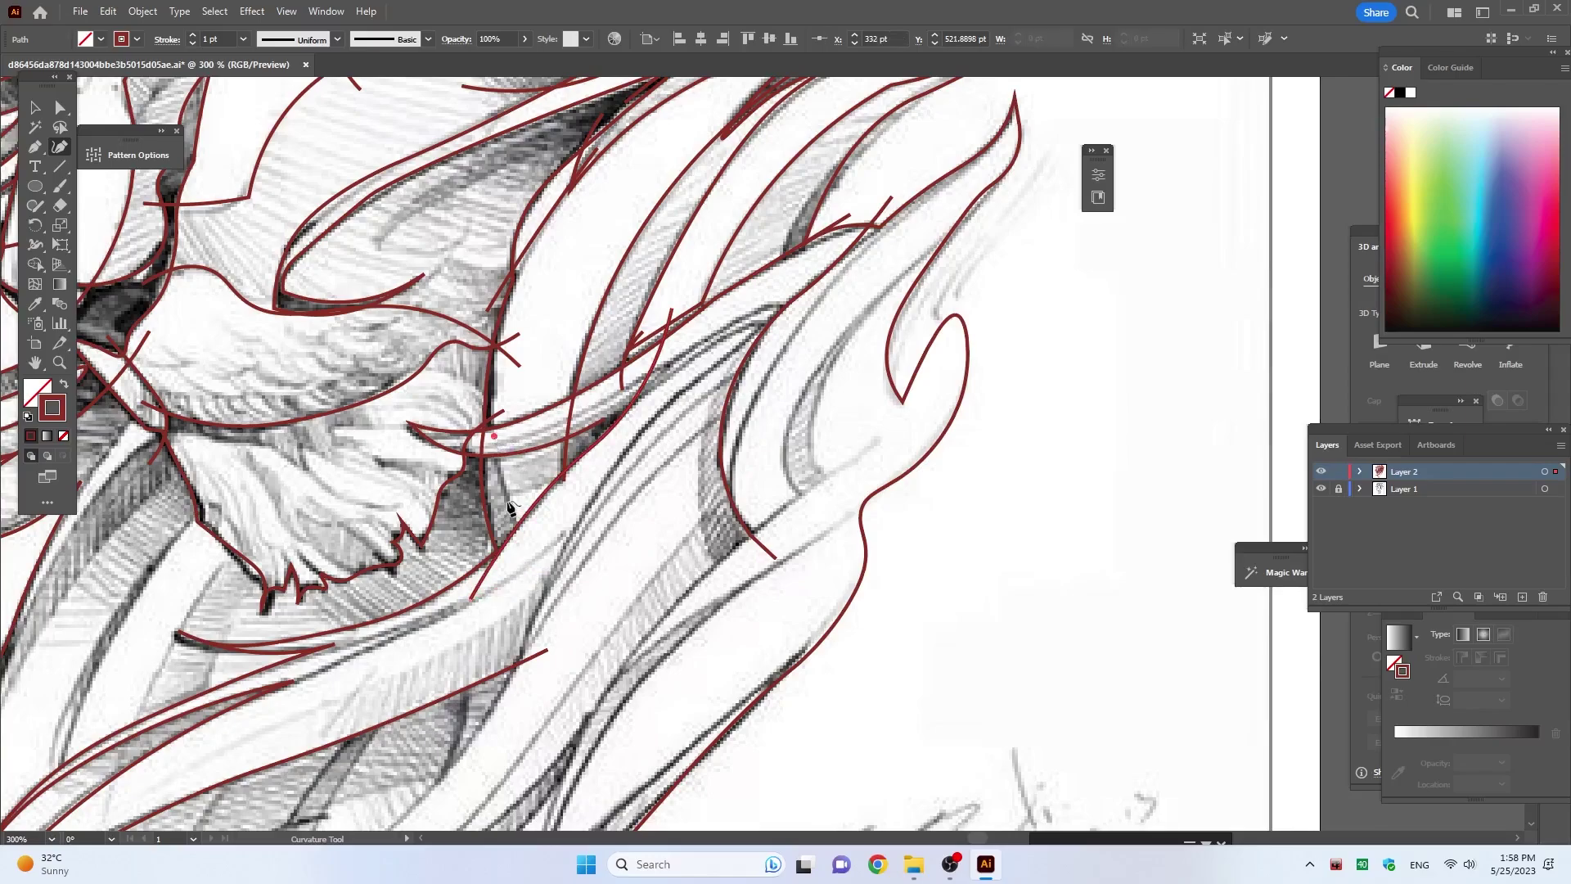
click(507, 500)
click(533, 543)
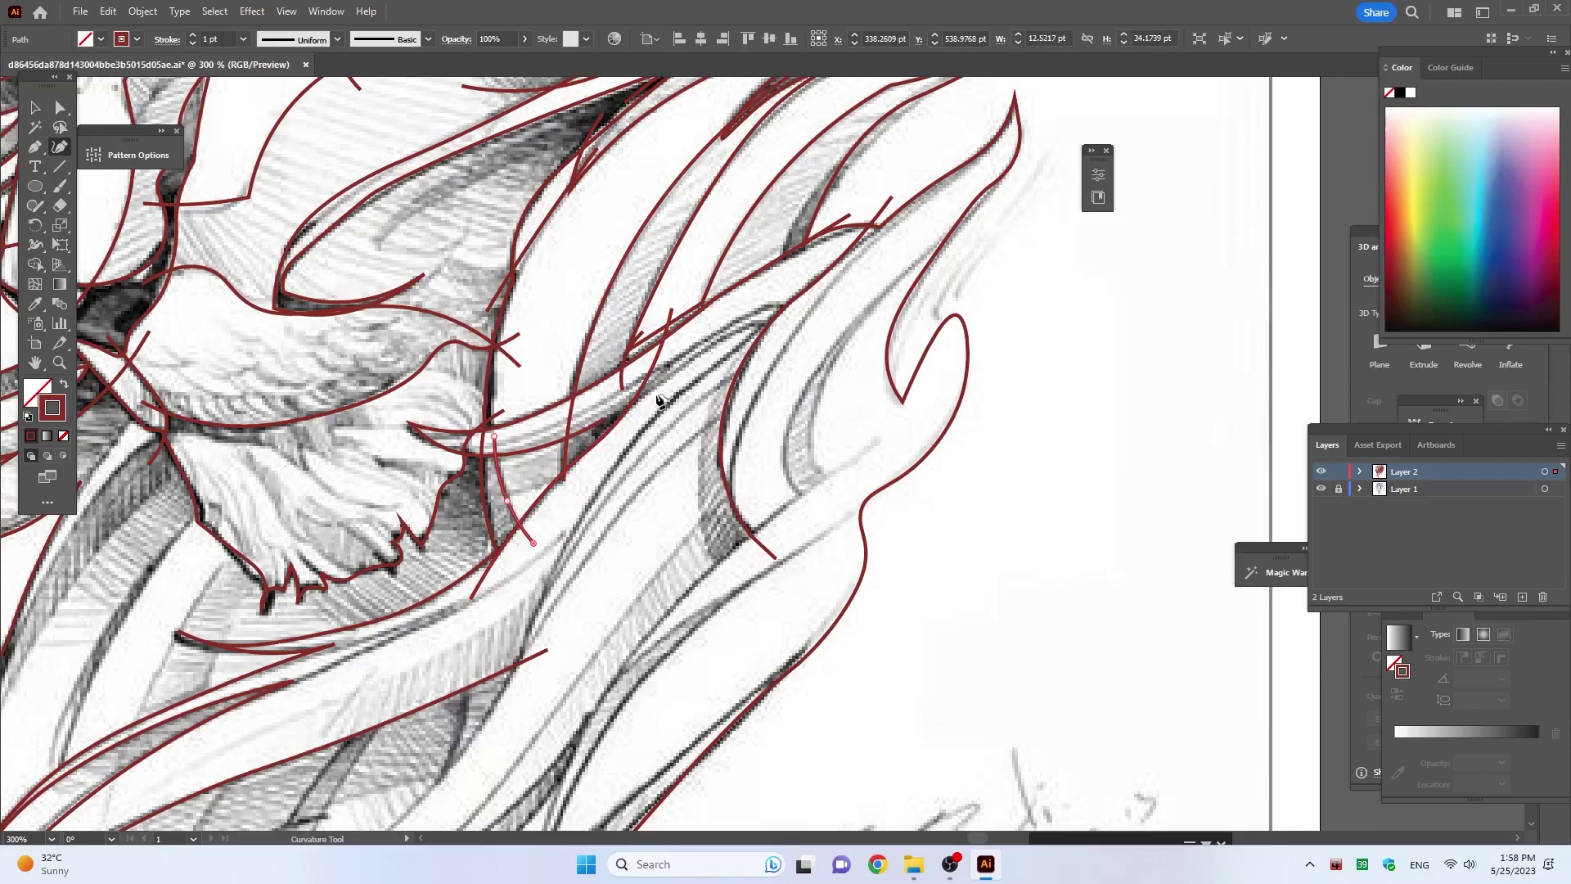
click(605, 419)
click(717, 298)
click(850, 214)
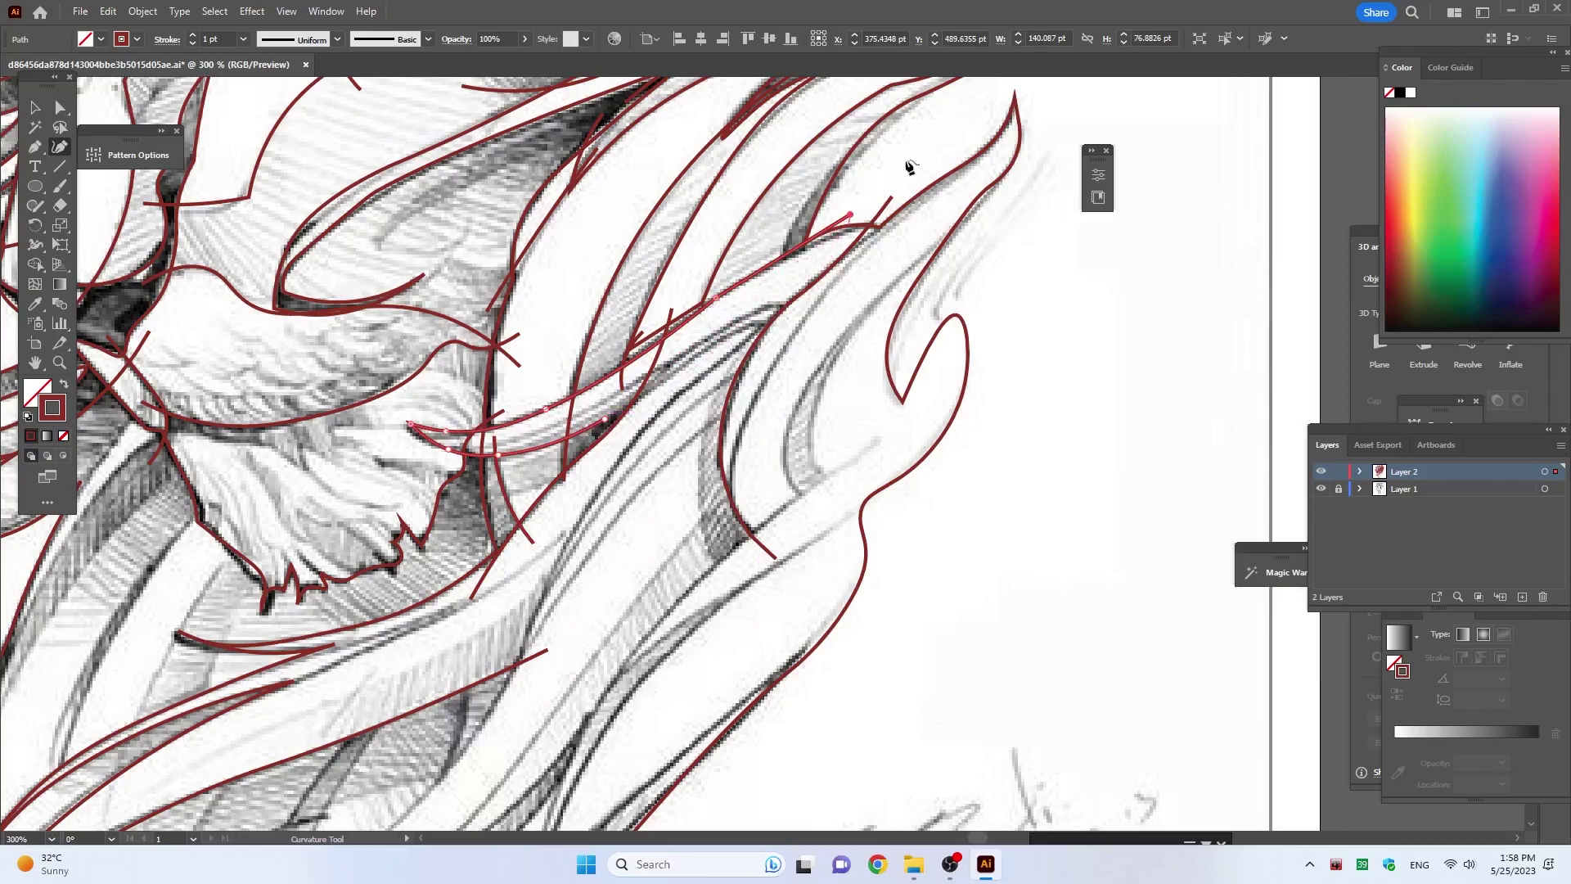
Step: Outline another strand edge with three points and end the path
click(535, 434)
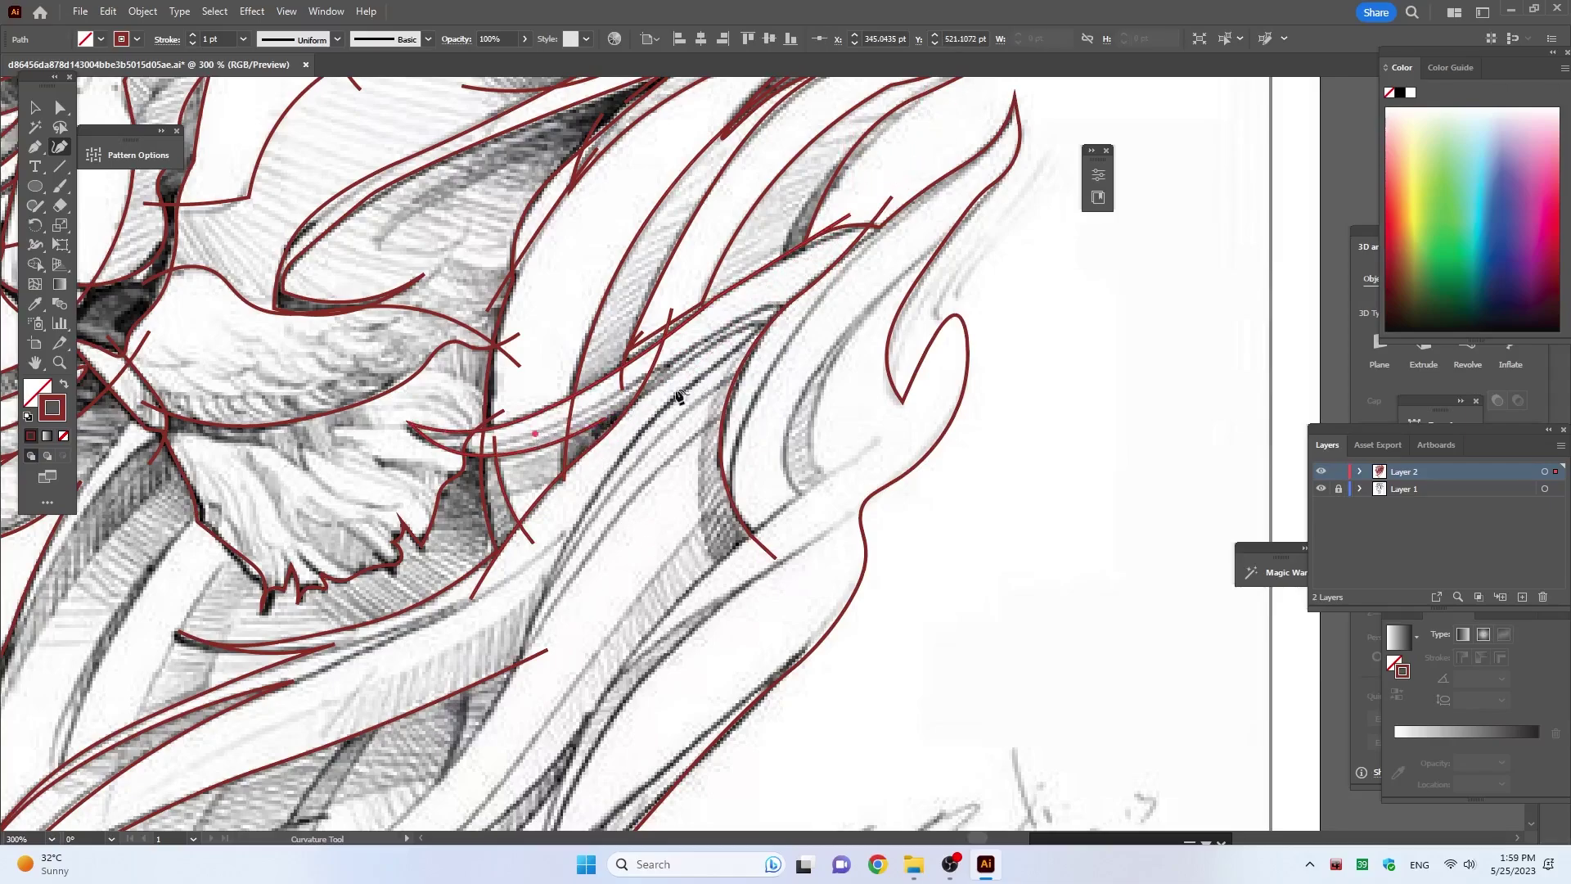
click(643, 399)
click(766, 303)
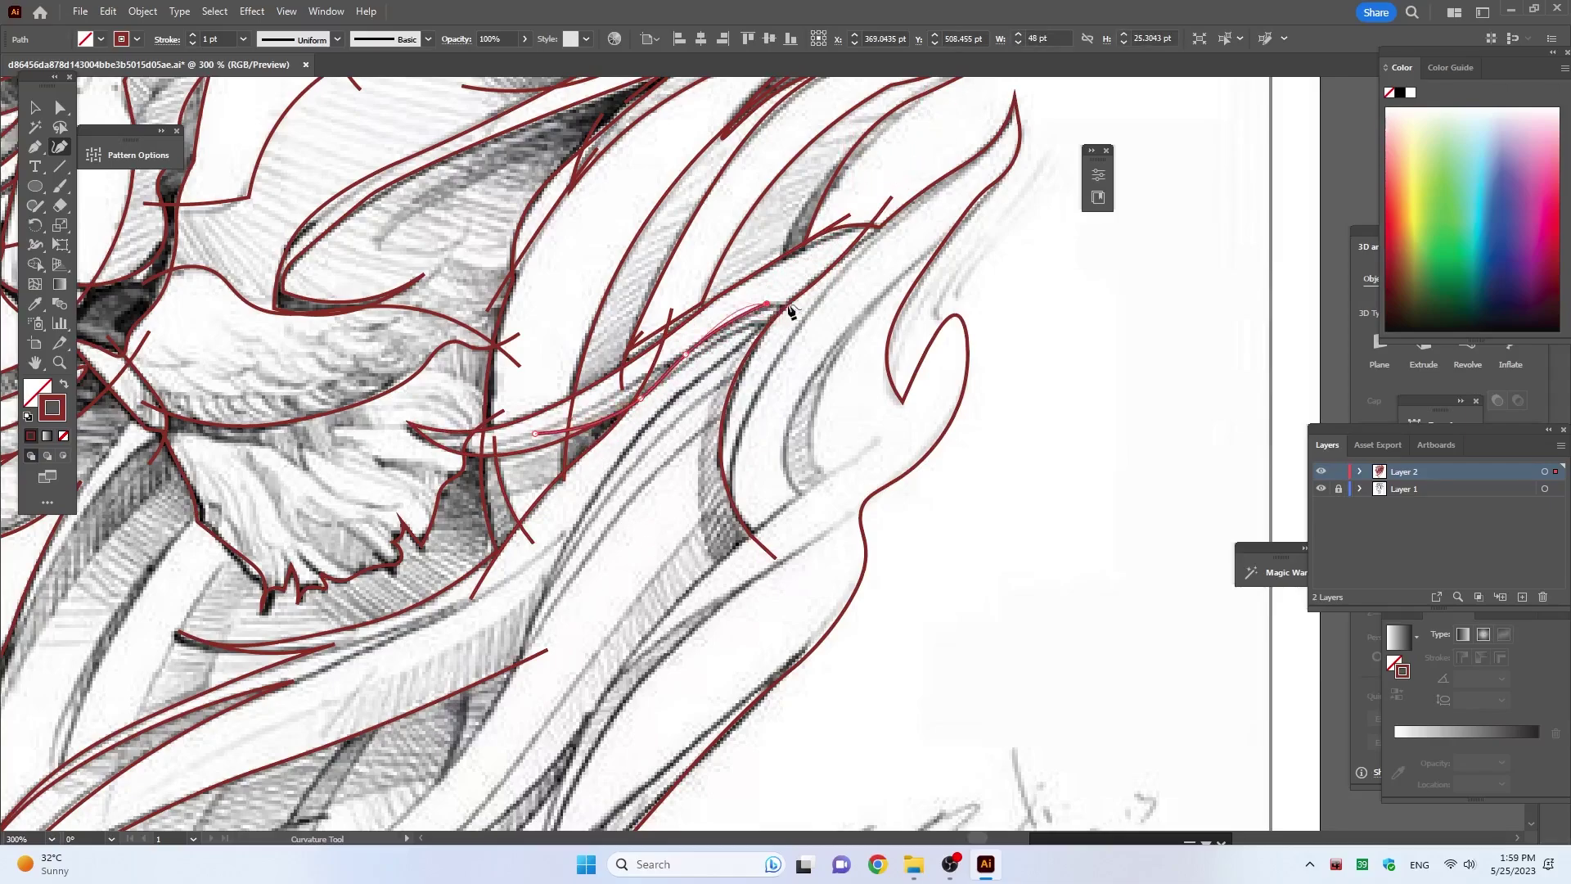
key(Escape)
Step: Start a lower strand line running down along the strand edge
click(787, 332)
click(753, 339)
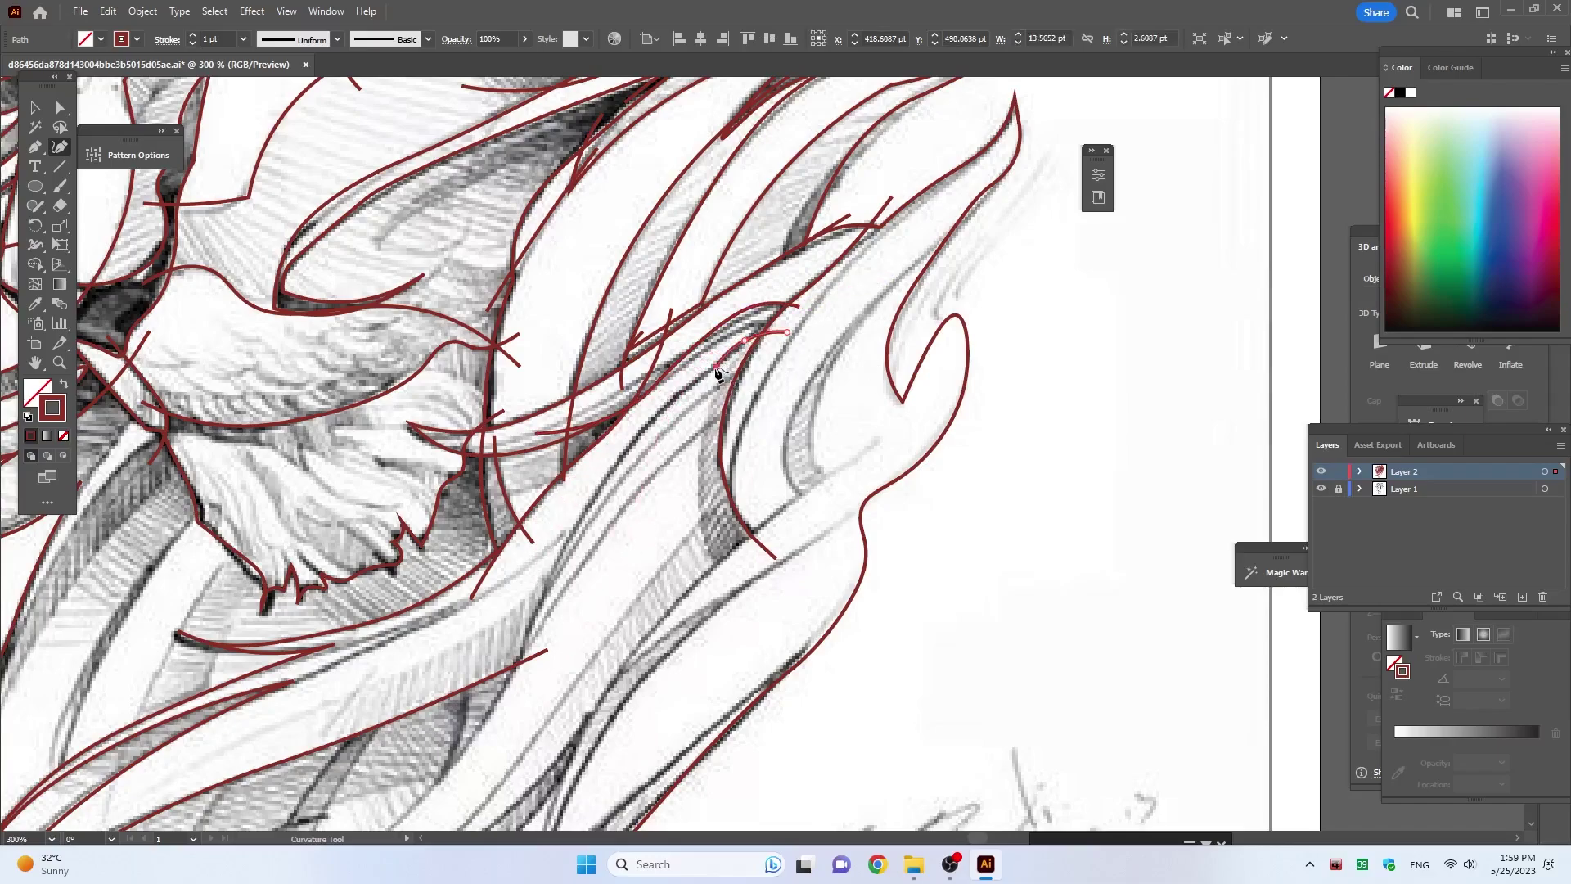
click(684, 393)
click(603, 486)
scroll(572, 573, down, 1)
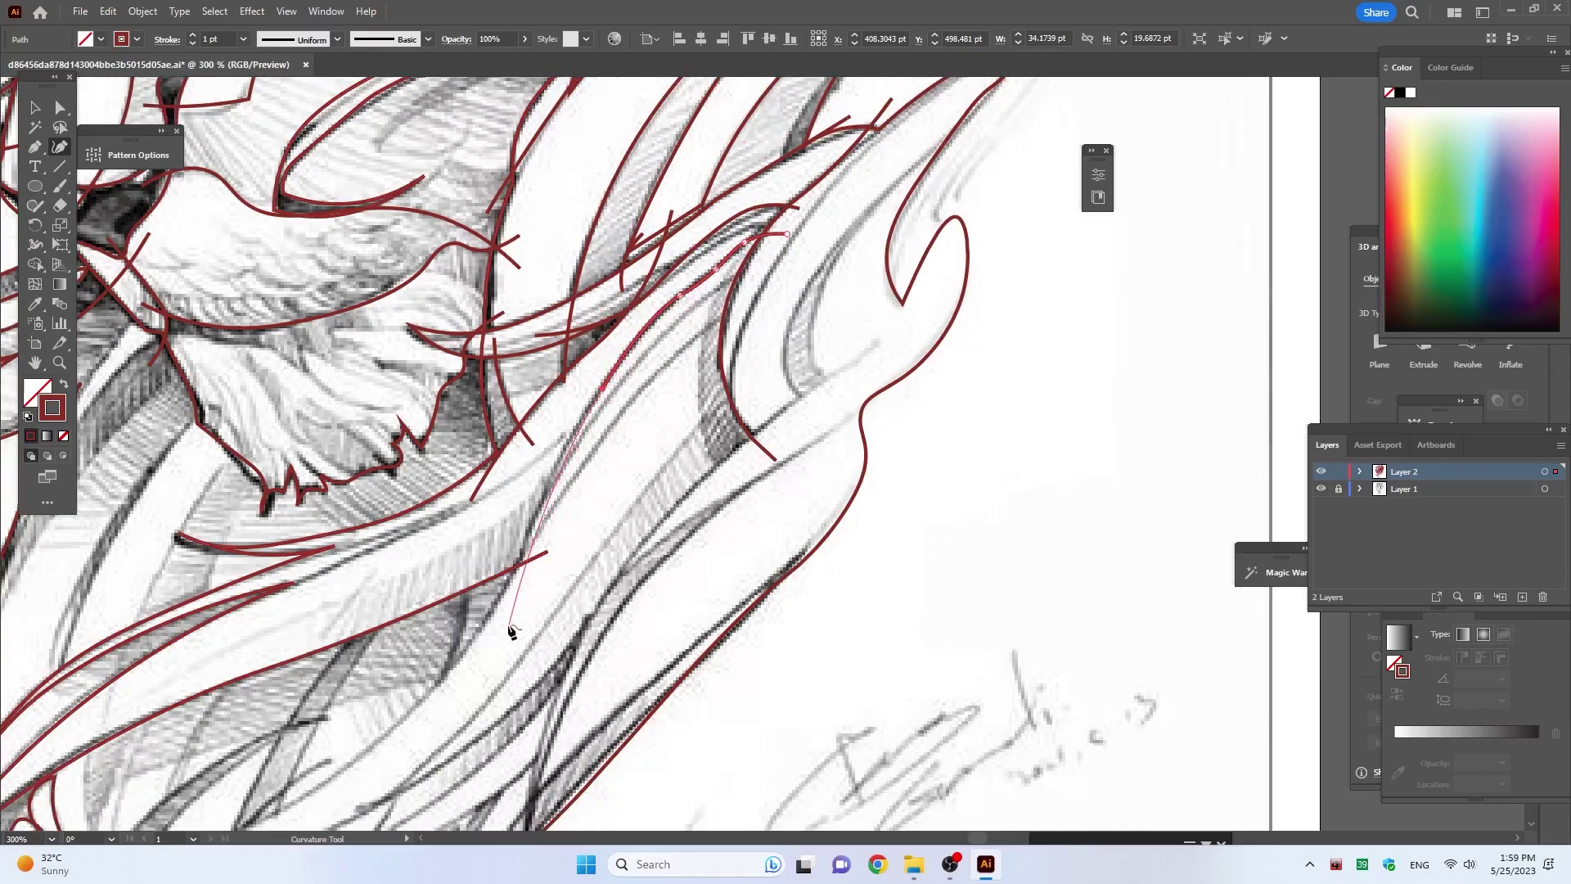
Step: Extend the lower strand curve to its left tip and back up its other edge
click(504, 597)
drag(508, 607, 913, 384)
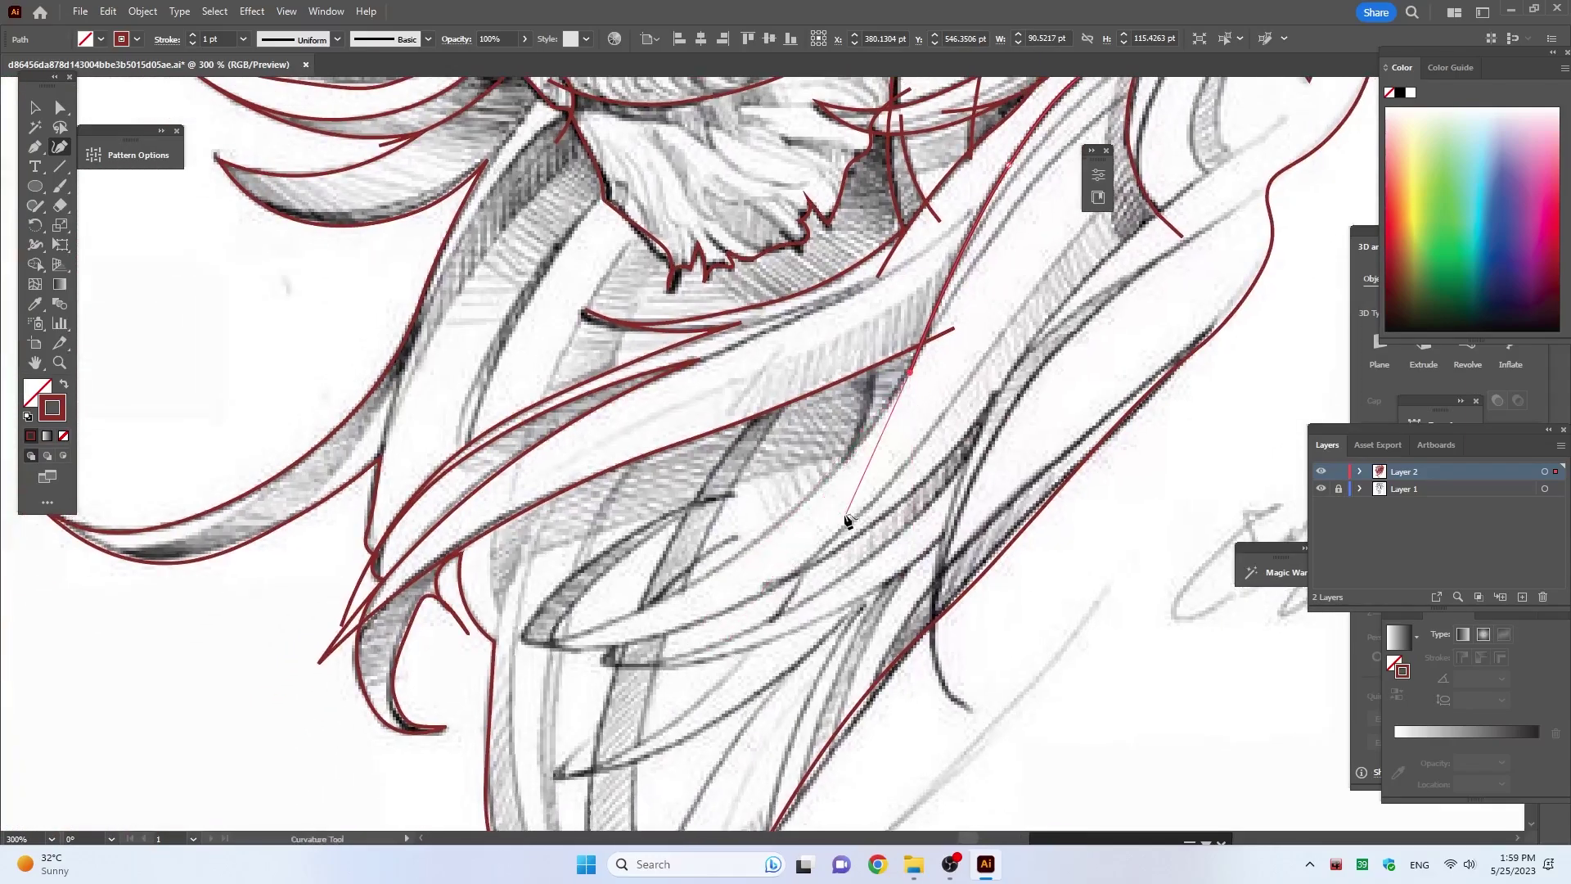
click(829, 486)
click(658, 603)
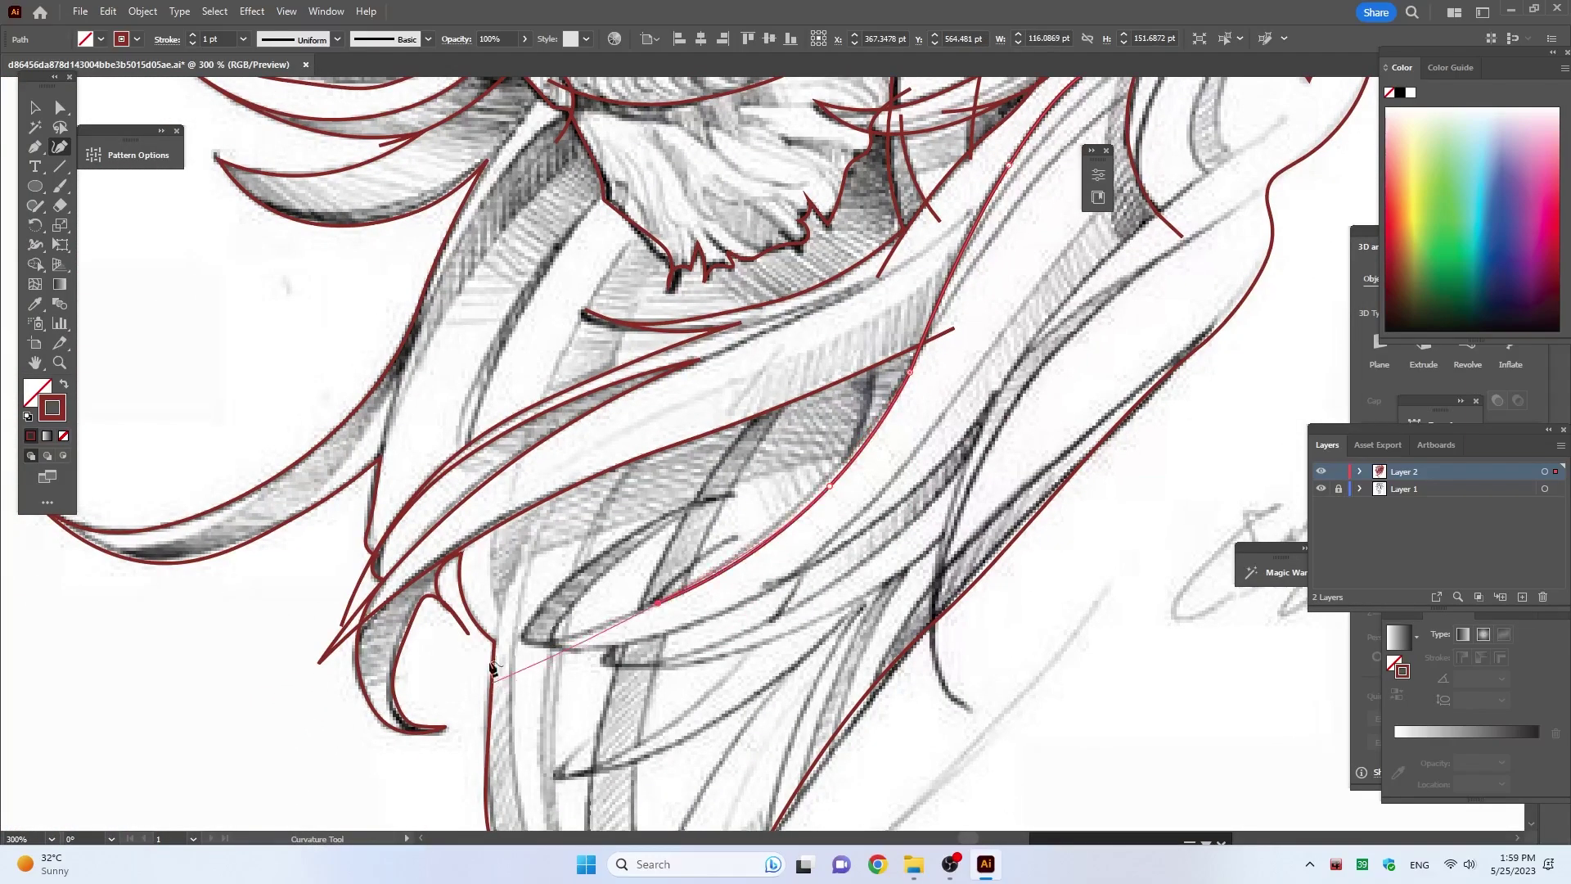
click(554, 639)
click(588, 590)
click(734, 496)
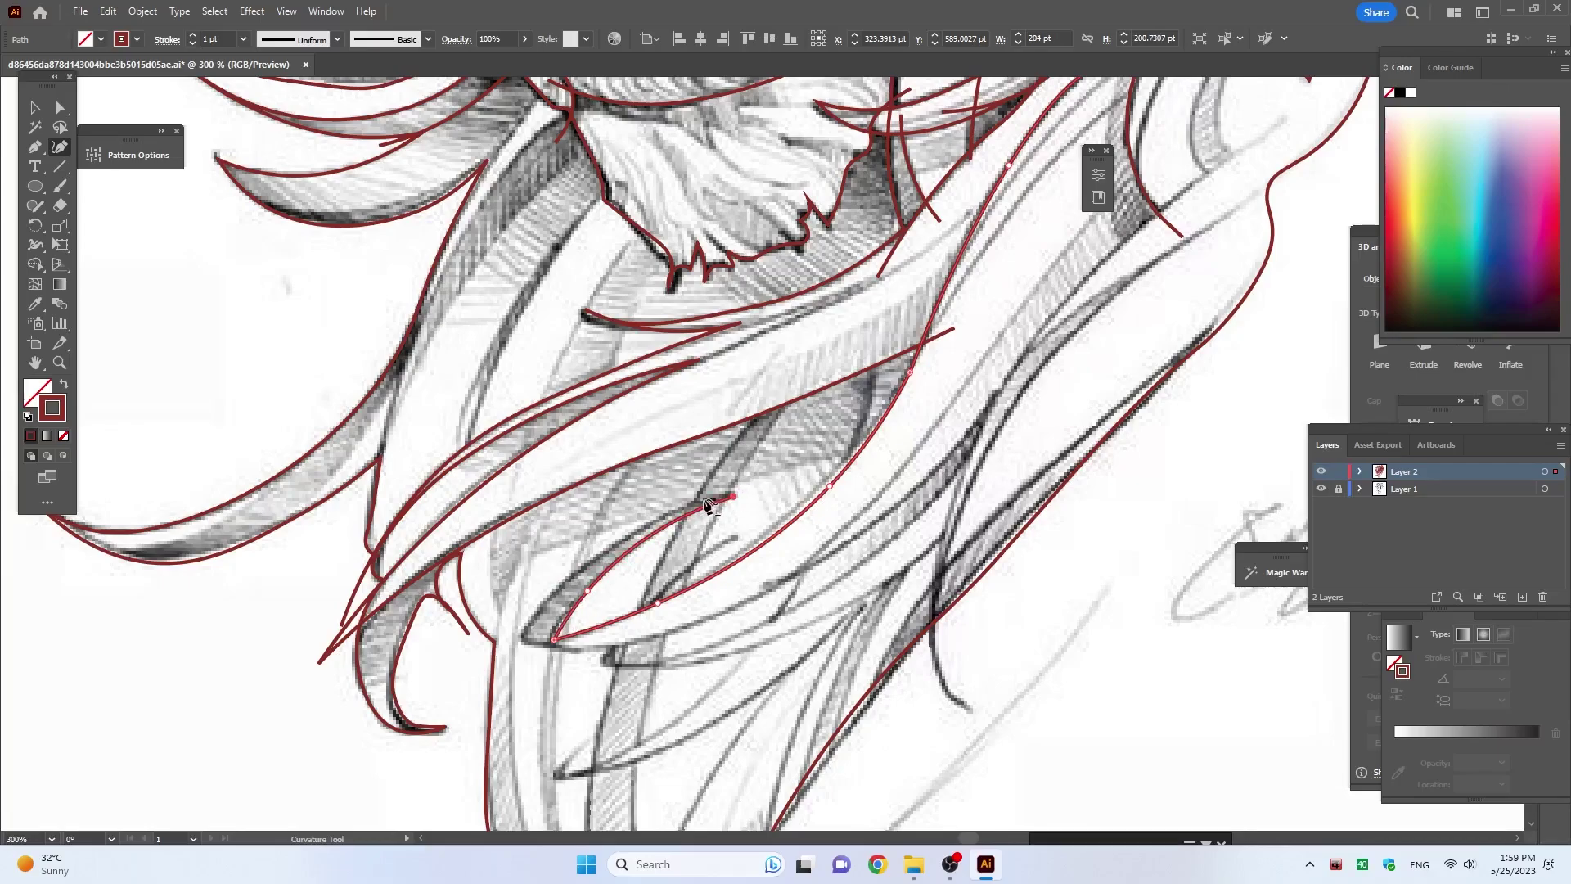
Step: Shape the strand's upper edge and run the outline up to its end
click(691, 499)
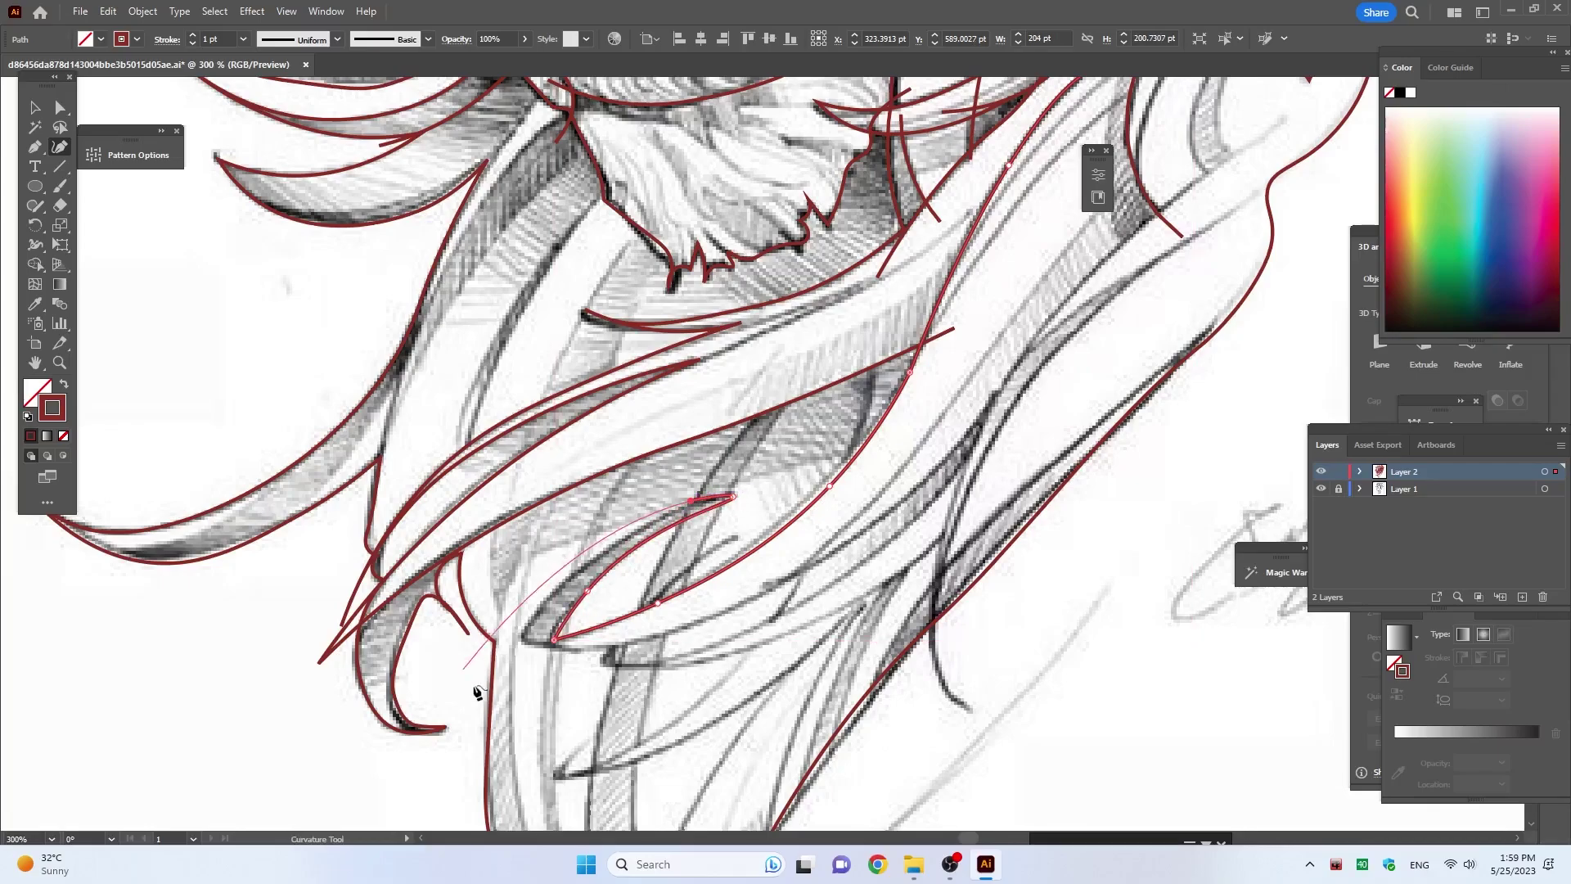
click(521, 638)
click(870, 523)
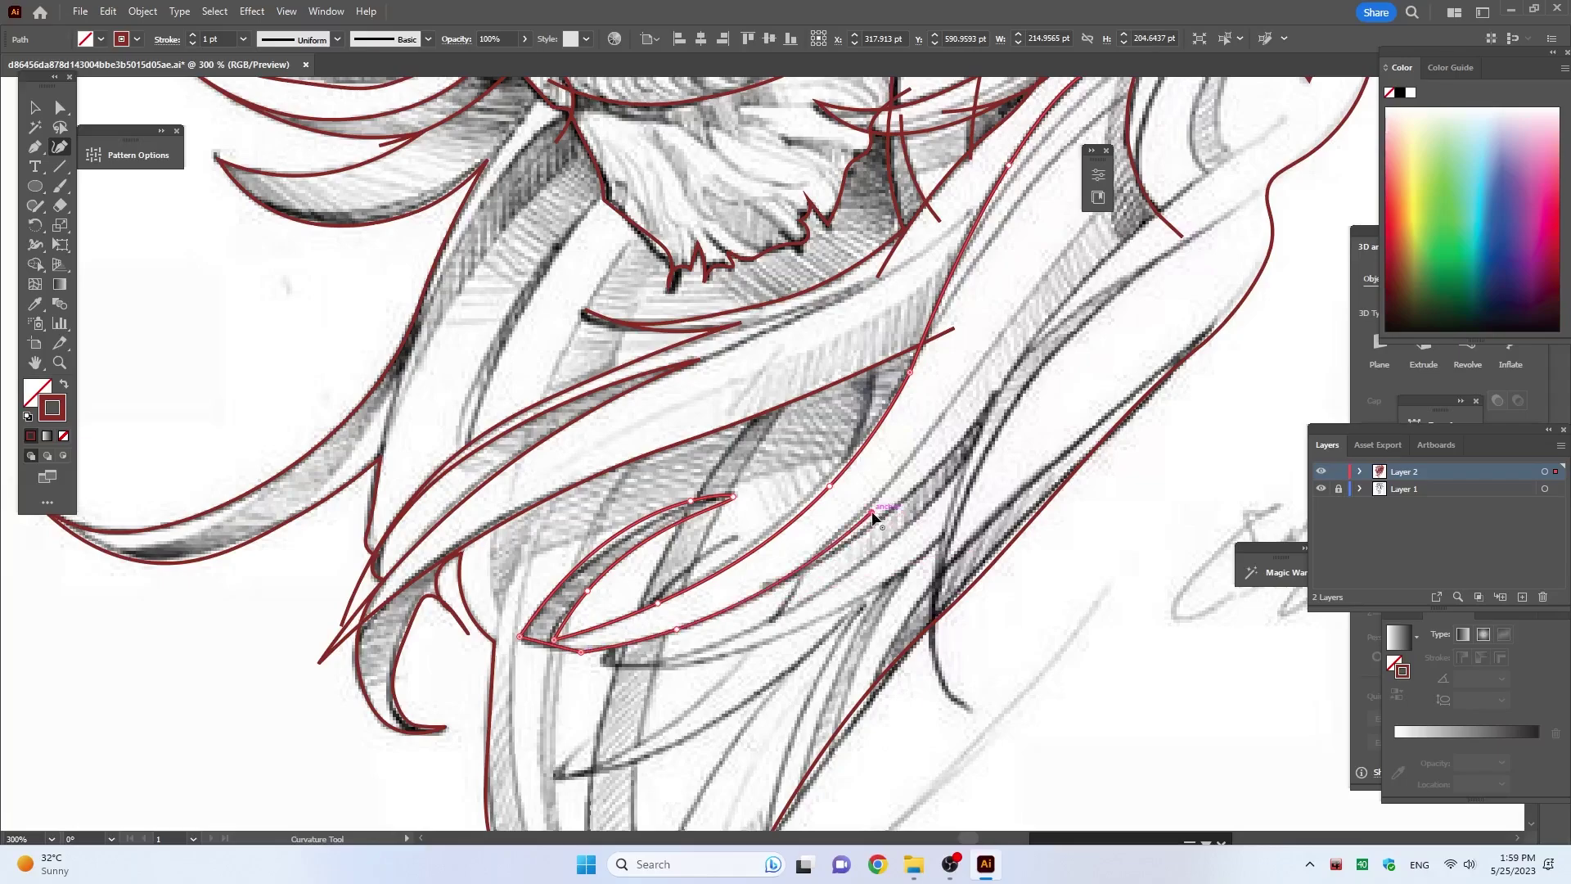
scroll(869, 526, up, 3)
scroll(870, 526, right, 5)
click(709, 491)
click(806, 369)
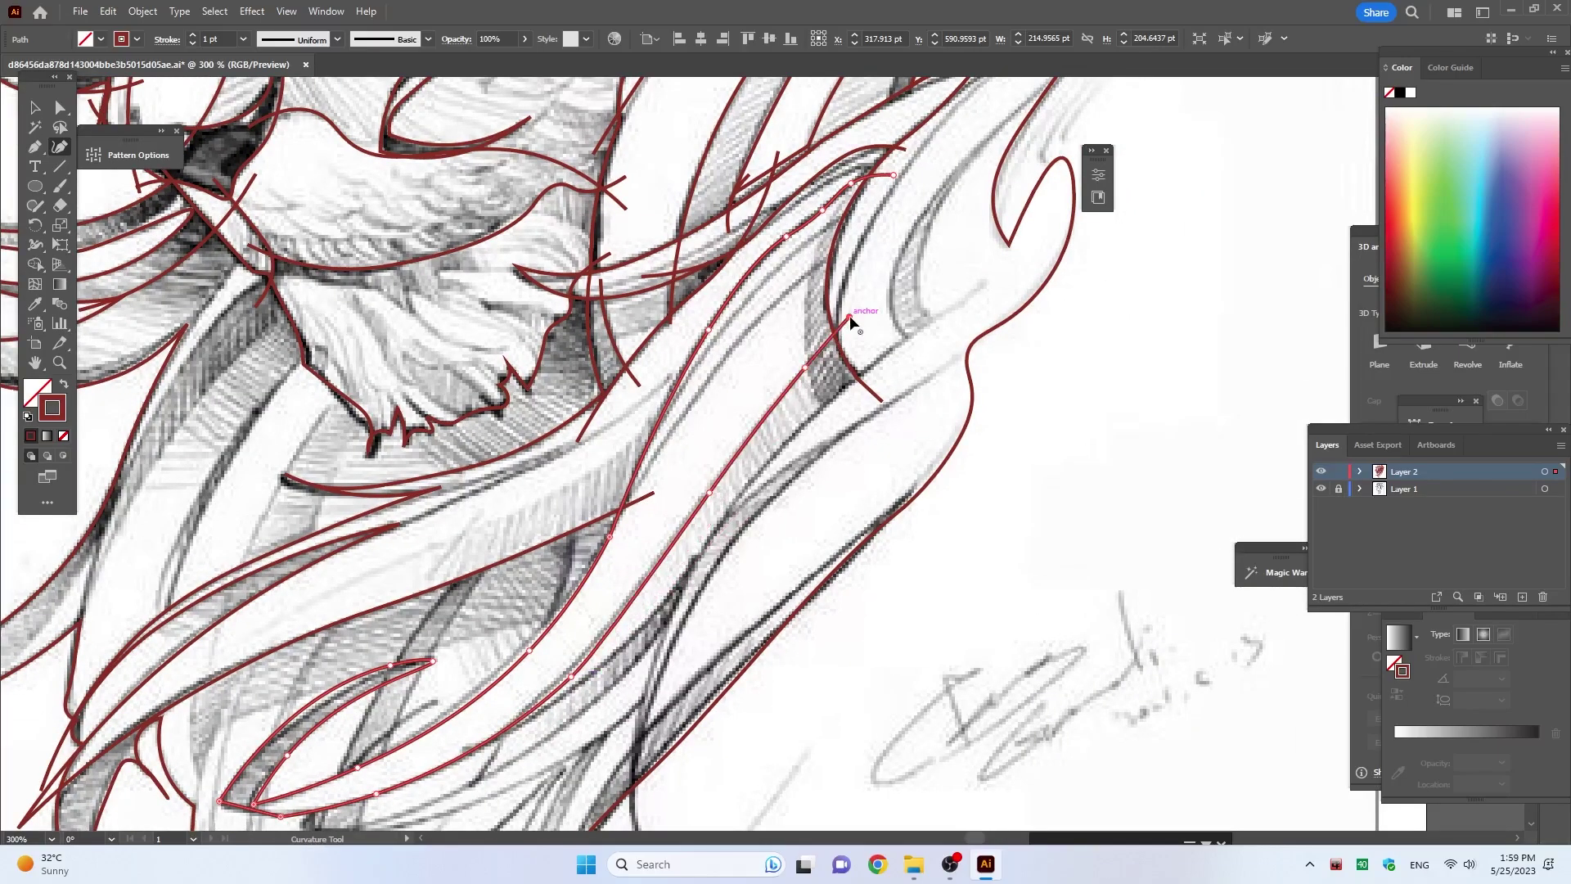
key(Escape)
Step: Draw a short two-point strand line from the beard's edge below the chin
mouse_move(605, 571)
mouse_down()
mouse_move(401, 552)
mouse_move(579, 671)
mouse_up()
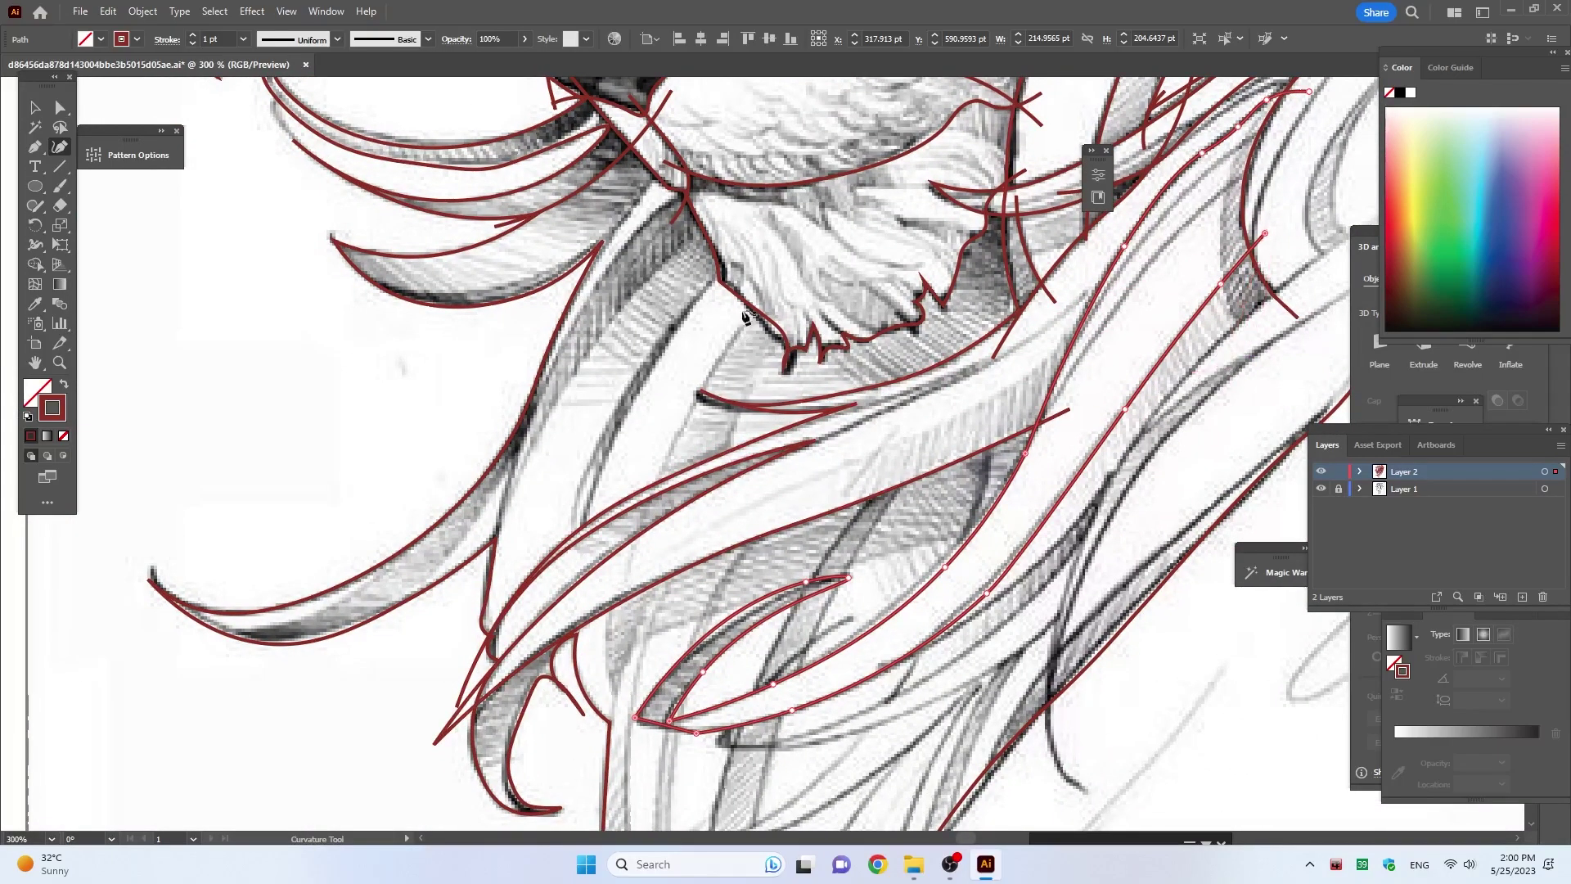
click(751, 254)
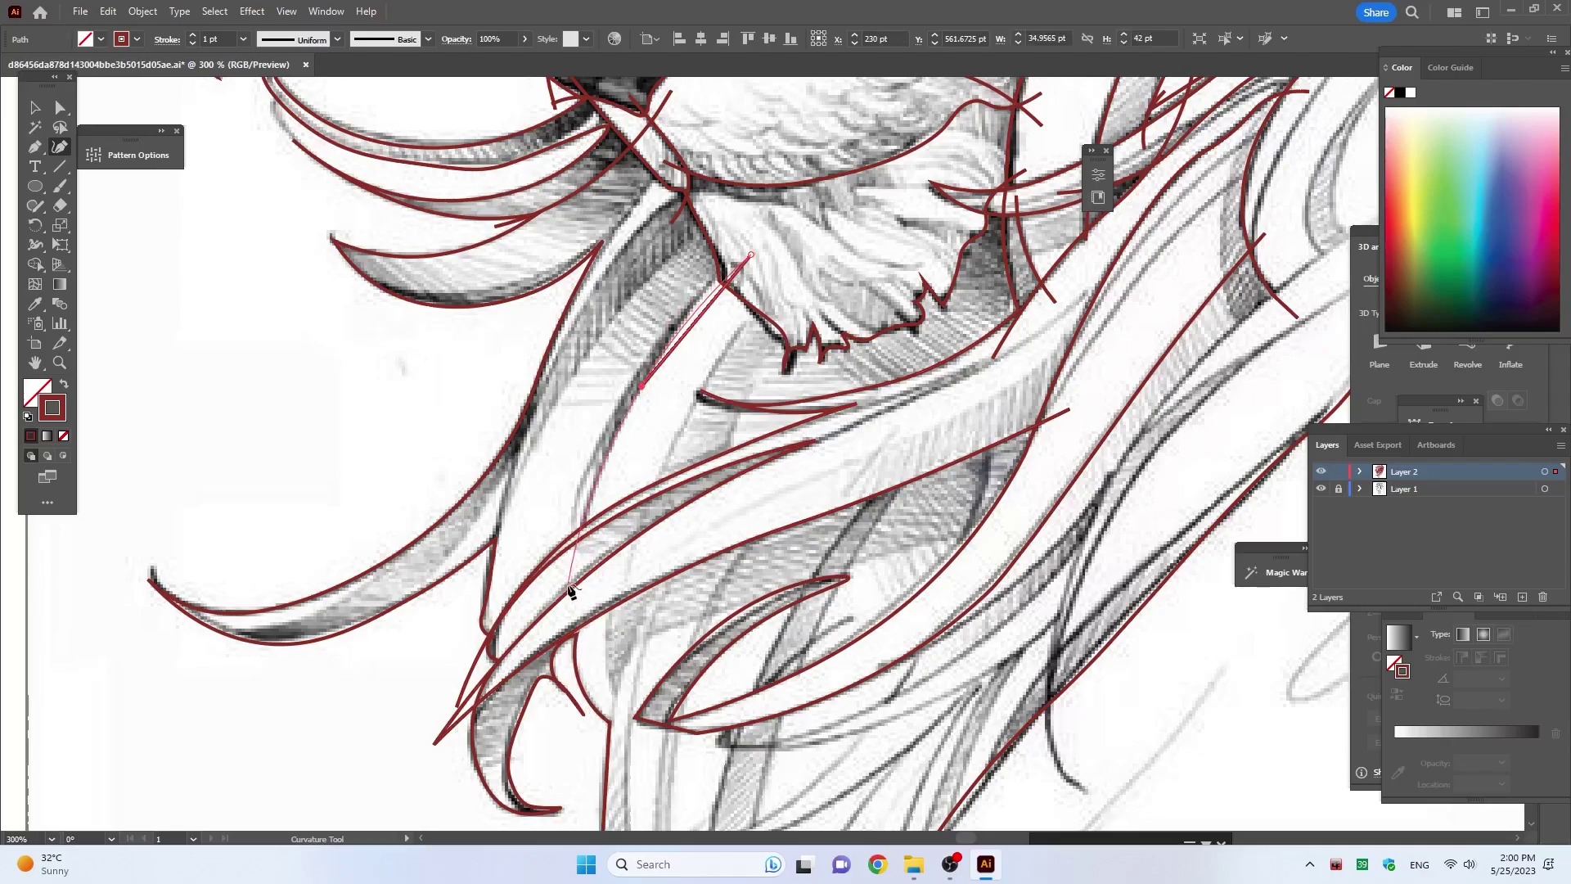
click(568, 584)
key(Escape)
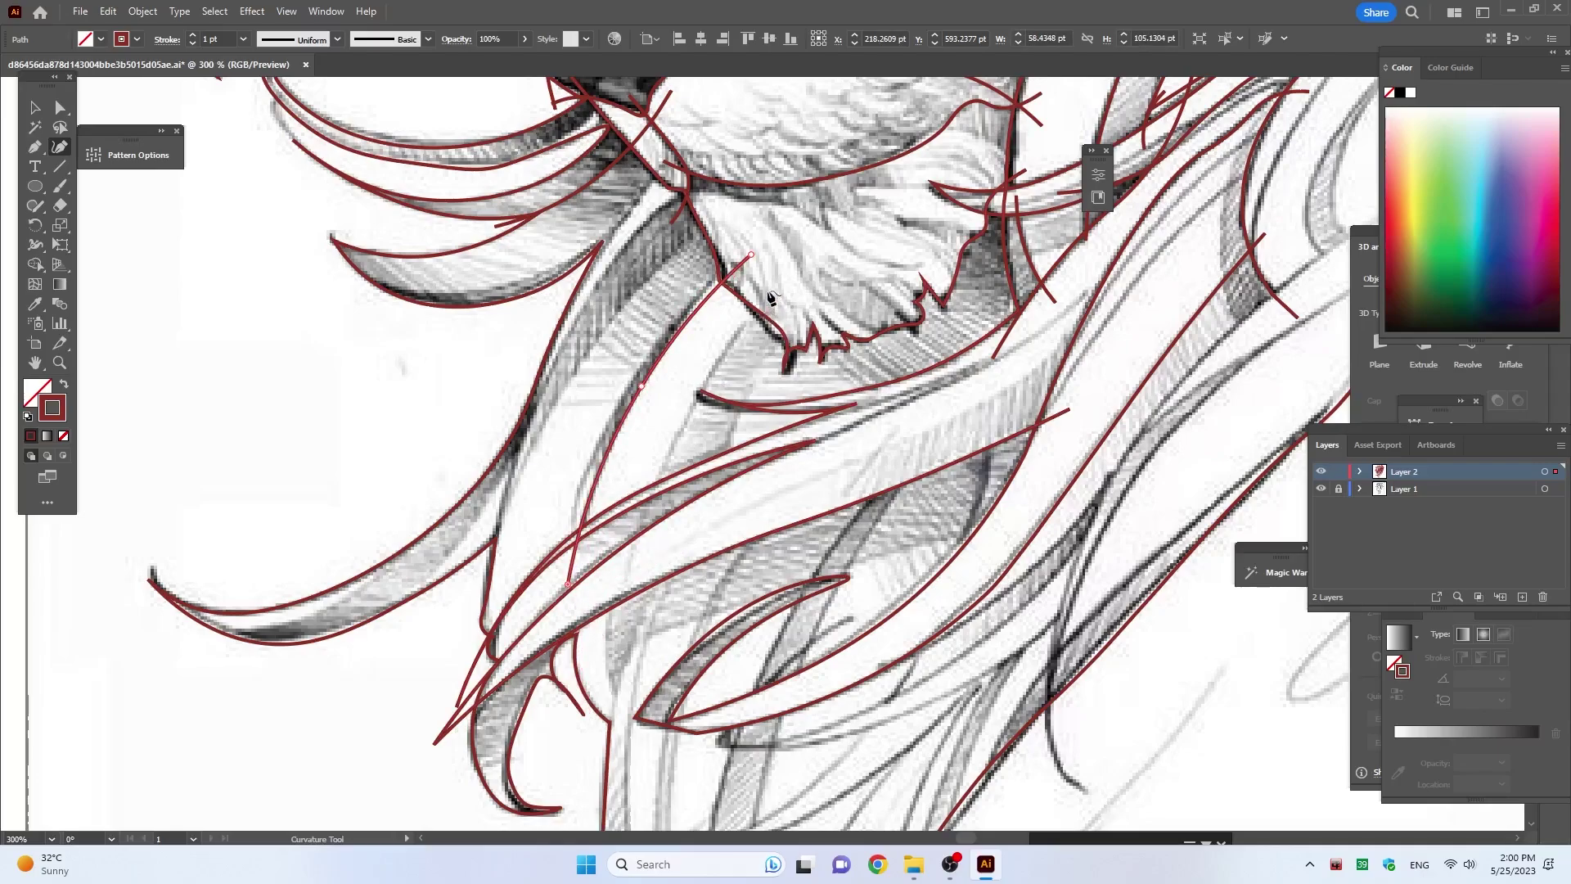
Step: Trace a long five-point strand running down from beneath the beard
click(766, 291)
click(677, 427)
click(605, 635)
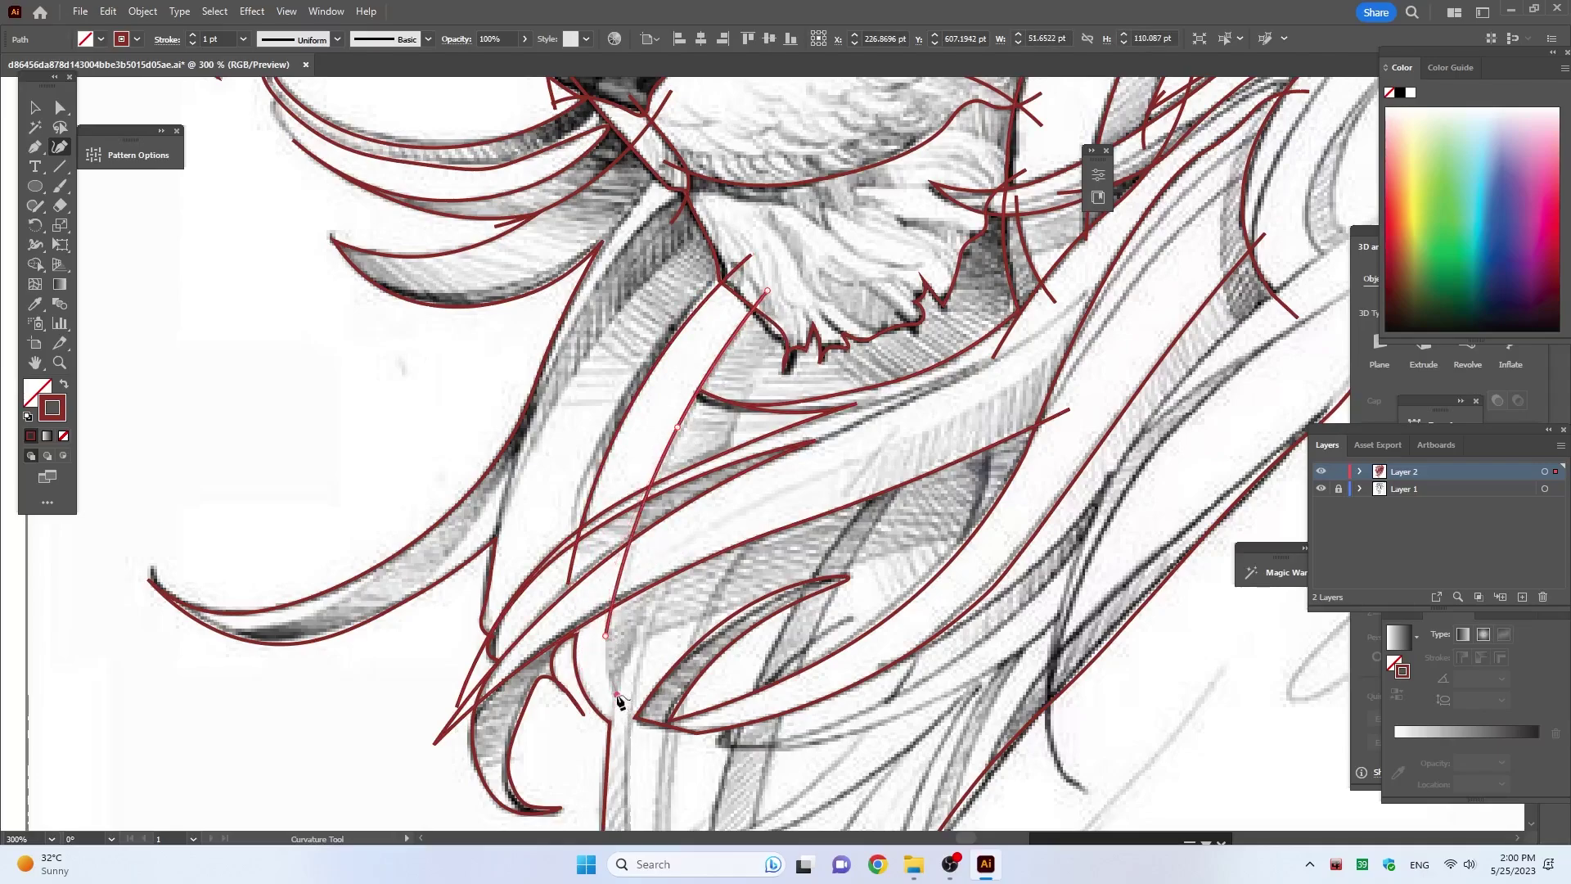
click(618, 693)
click(593, 771)
key(Escape)
Step: Trace a three-point beard strand running down from the chin
scroll(826, 810, down, 2)
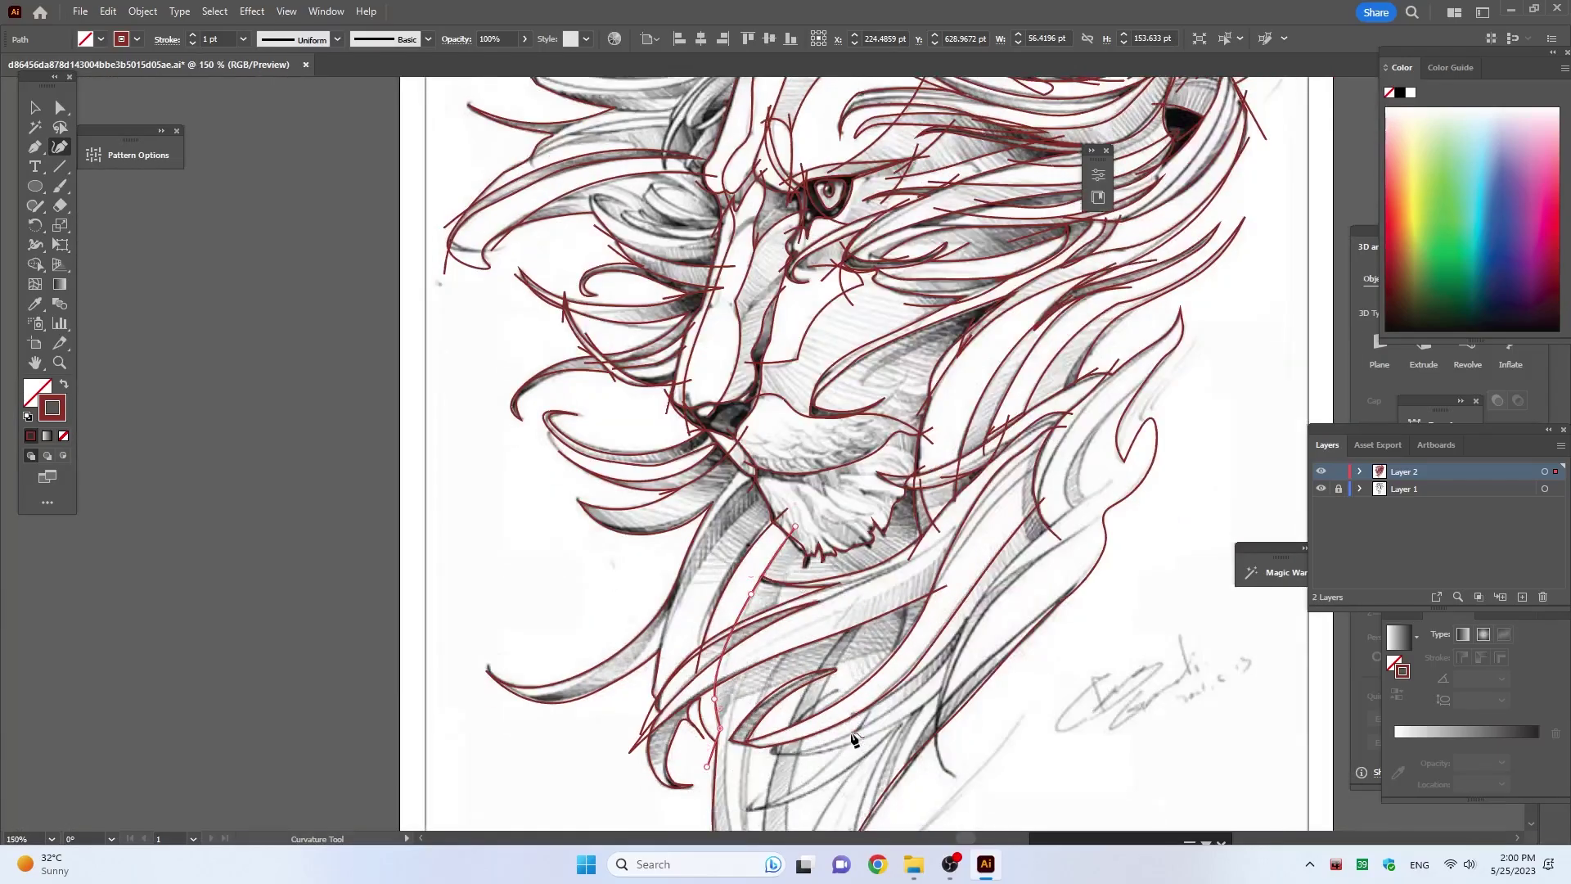
scroll(854, 739, down, 1)
scroll(652, 703, up, 3)
scroll(652, 704, up, 2)
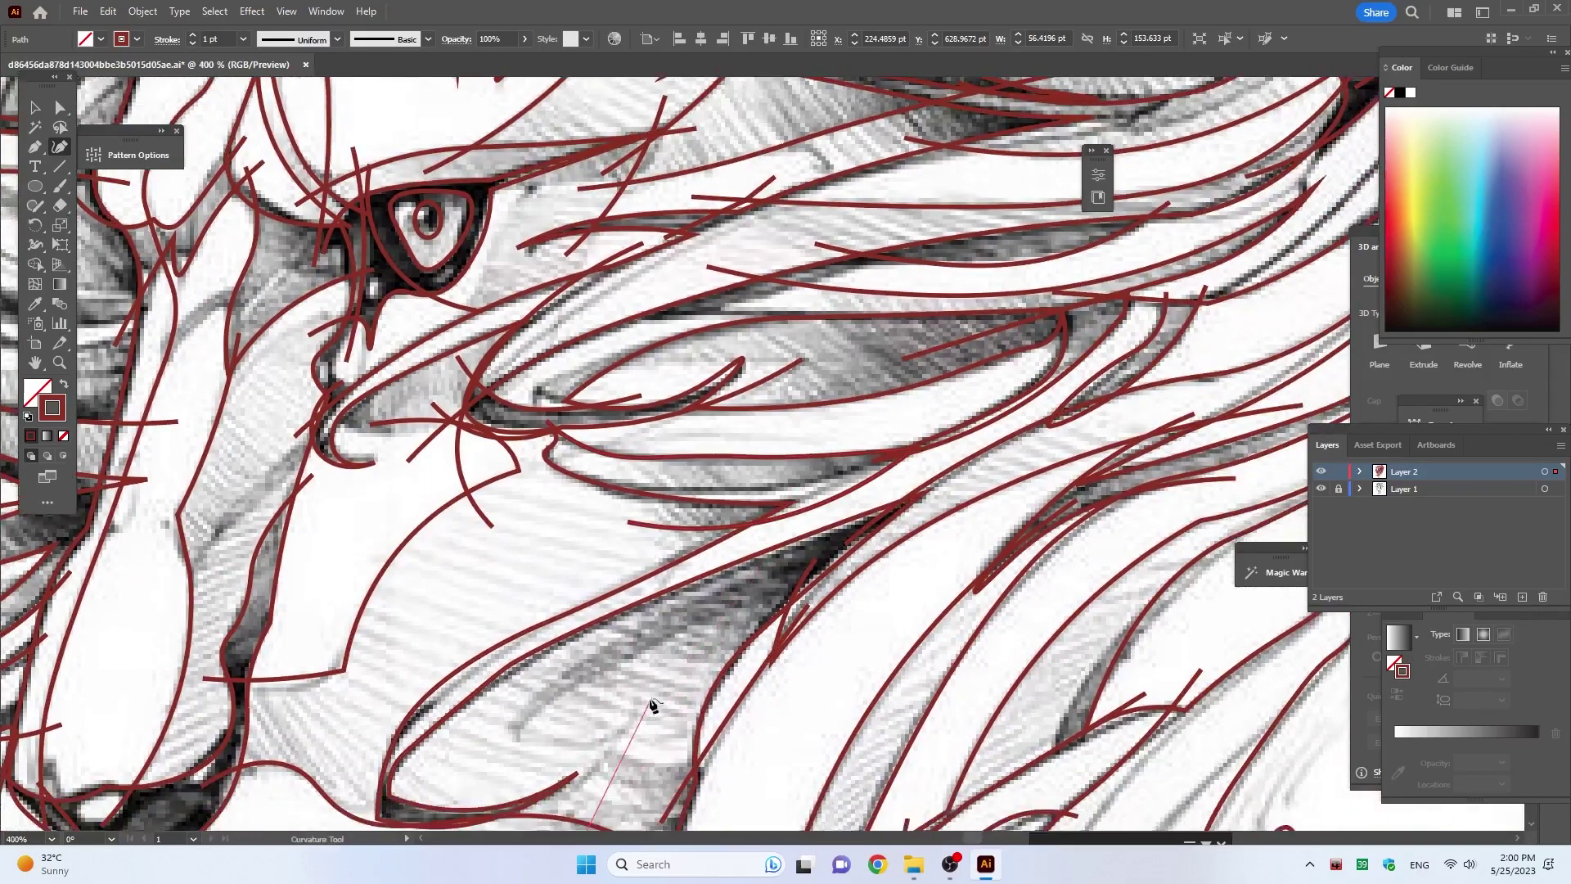
scroll(652, 704, down, 5)
scroll(622, 712, down, 4)
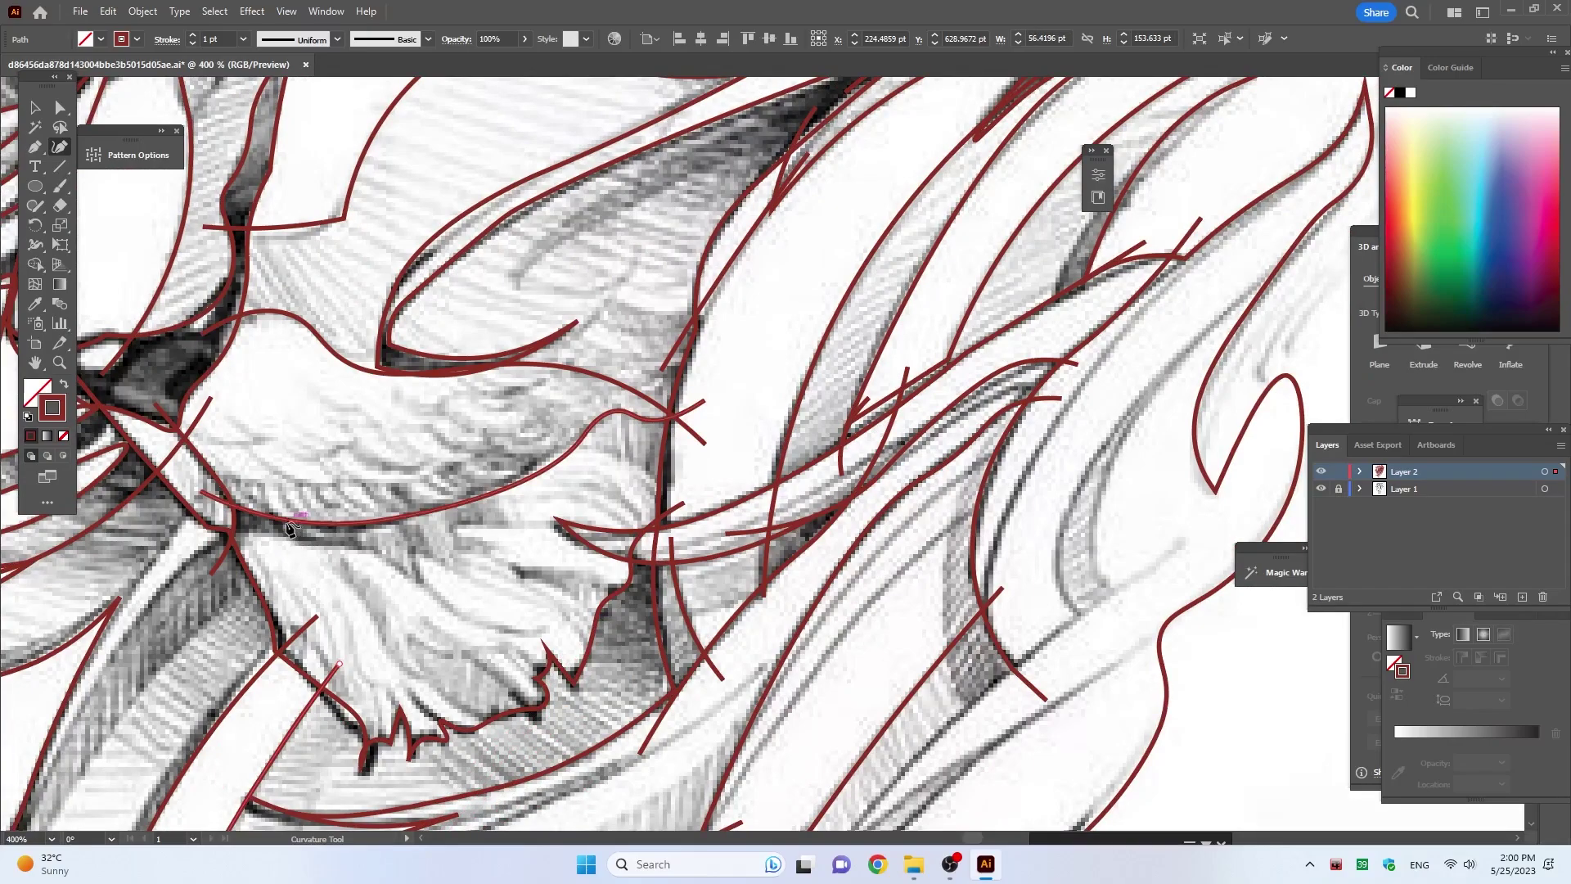
click(269, 564)
click(321, 625)
click(350, 785)
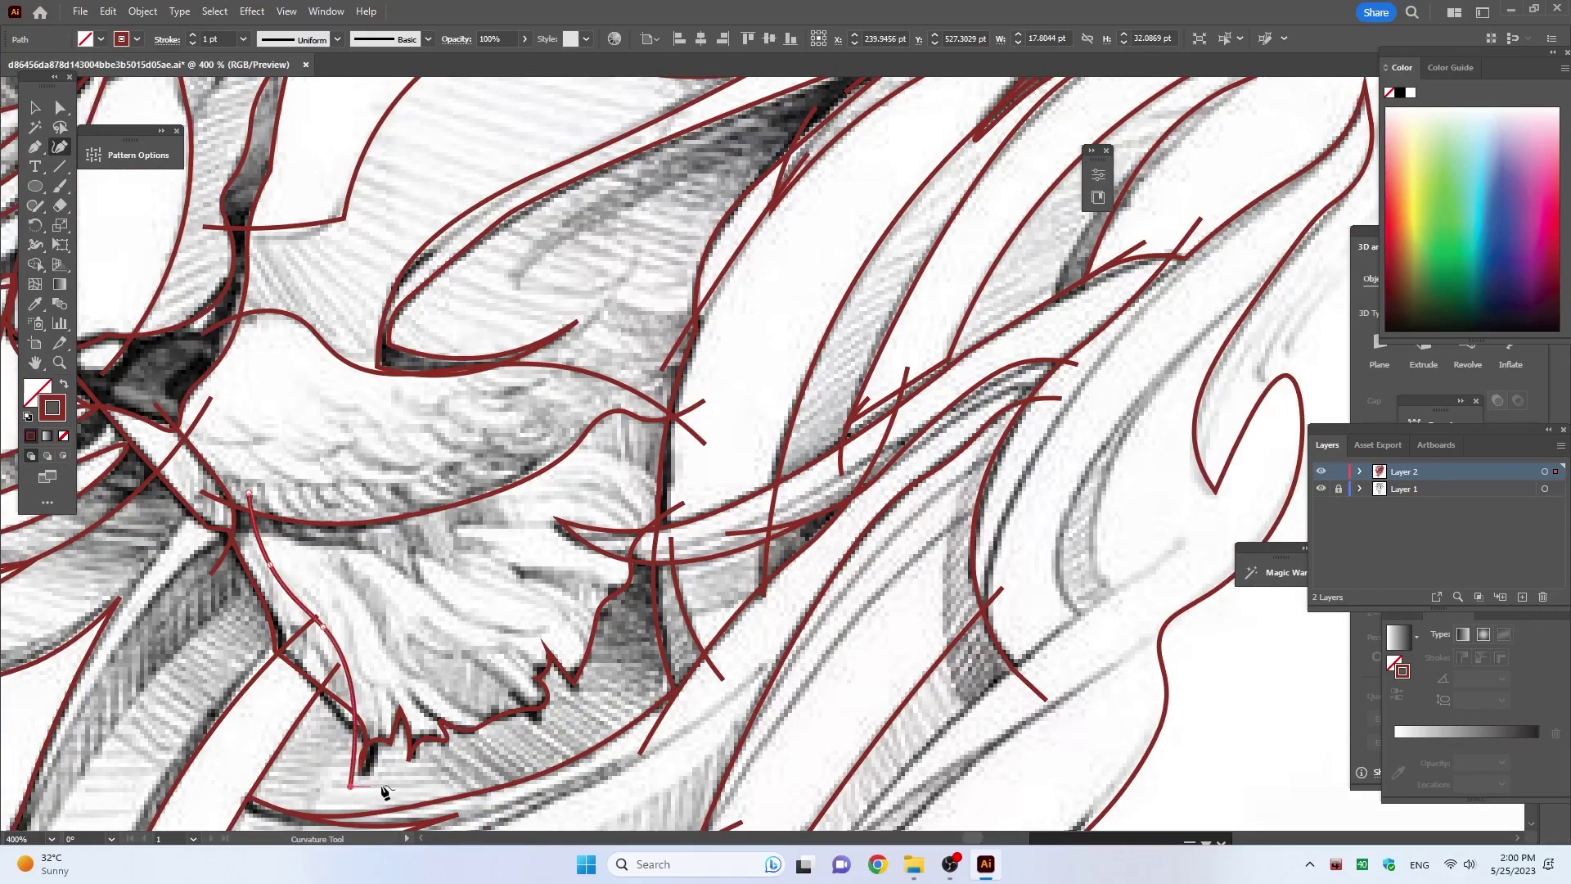
key(Escape)
Step: Draw two more beard strands, deleting a misplaced final point
click(270, 478)
click(335, 602)
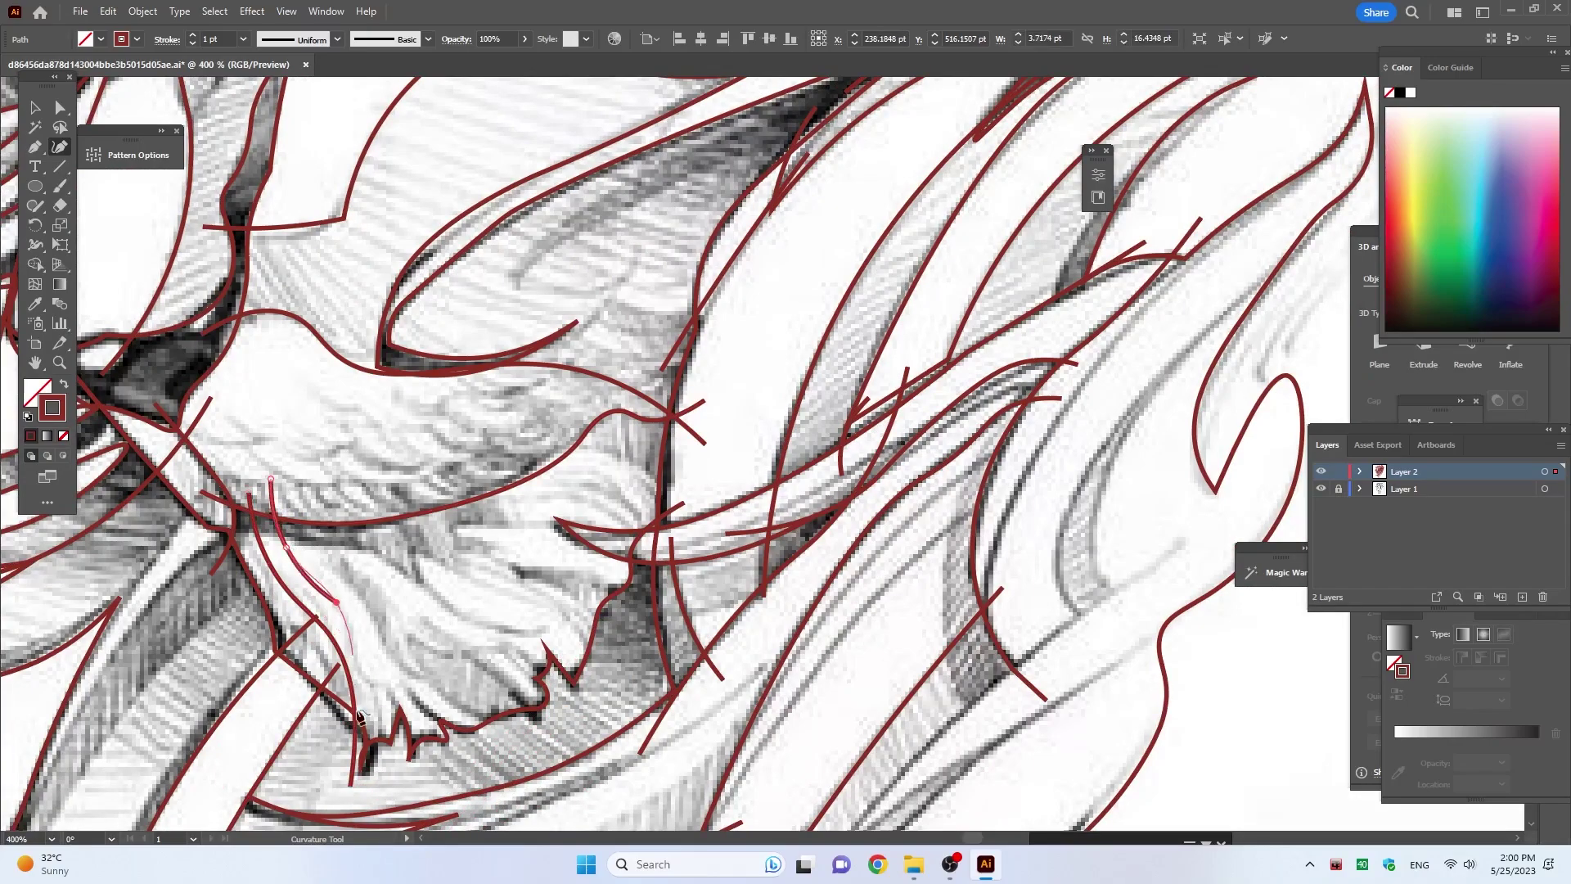
click(360, 798)
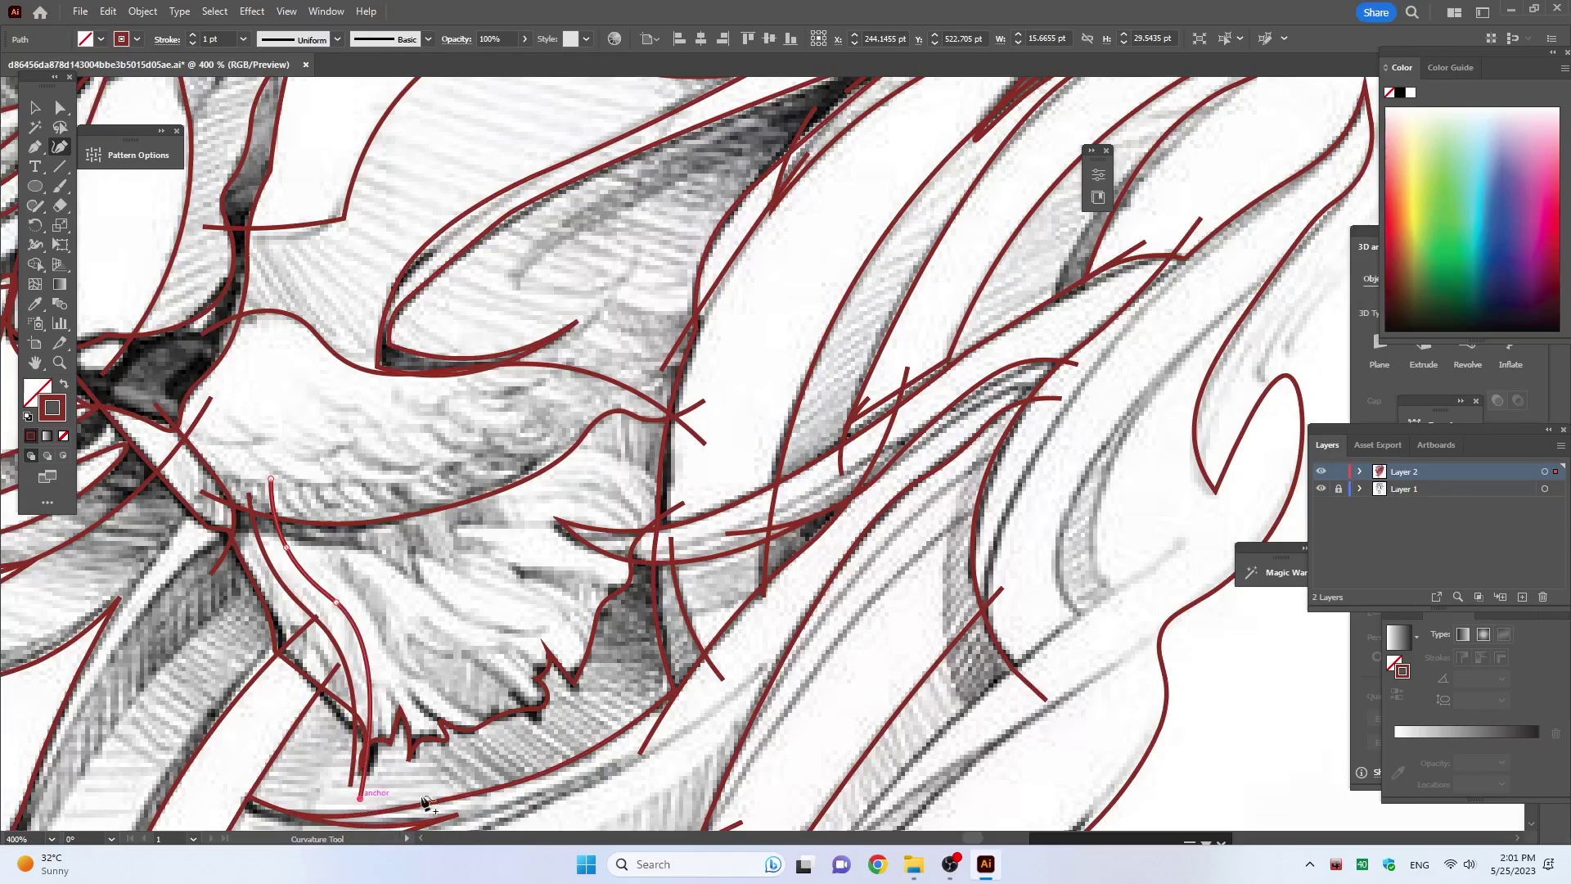
click(304, 494)
click(318, 558)
click(360, 595)
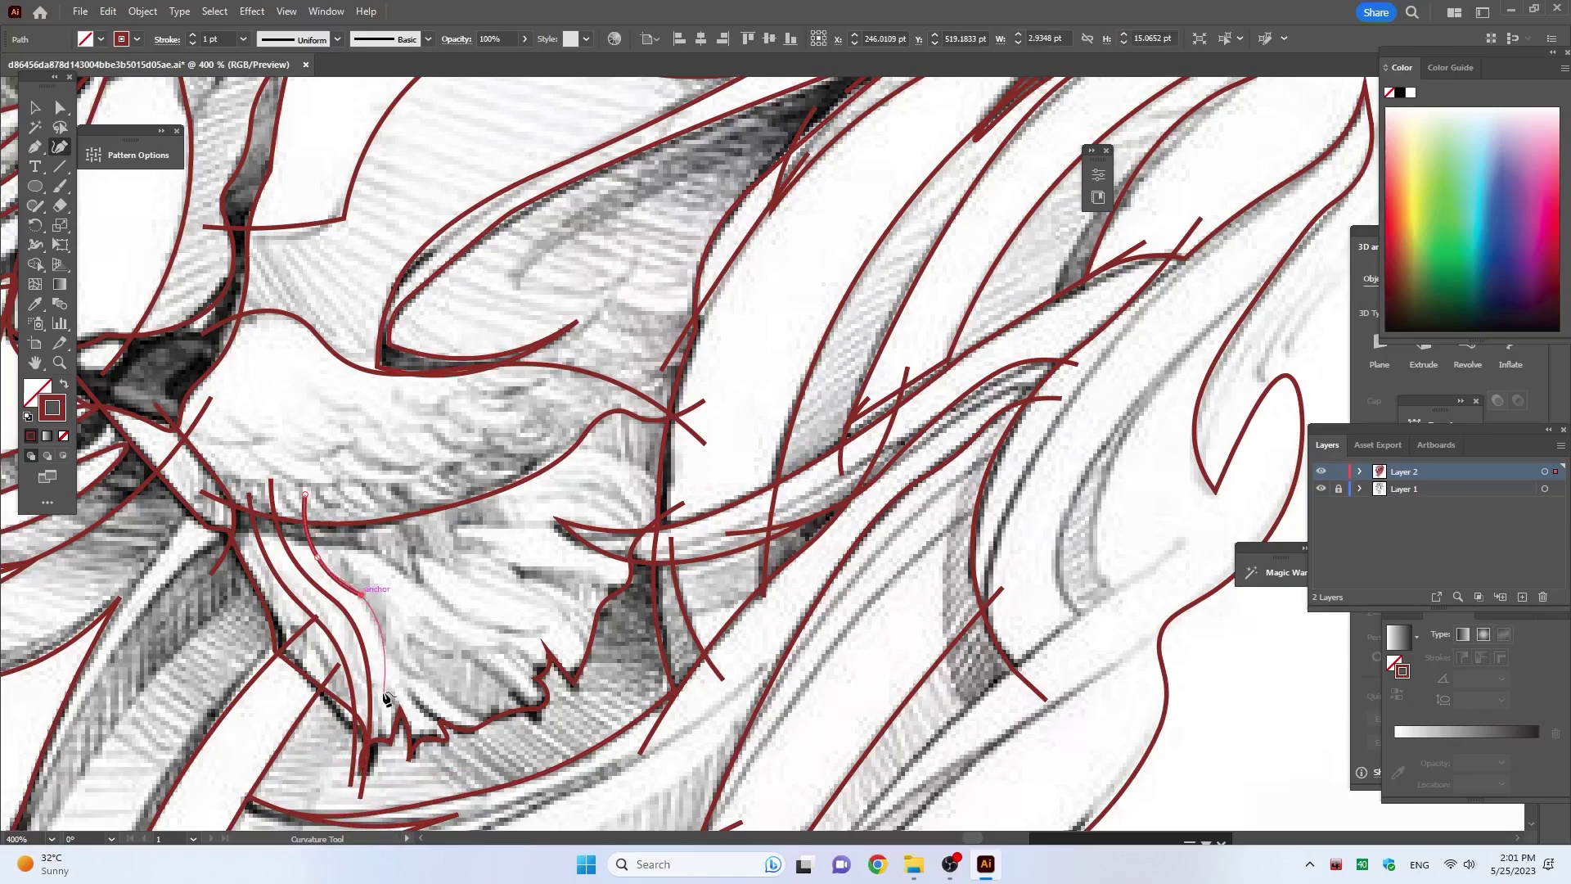
click(383, 669)
key(Delete)
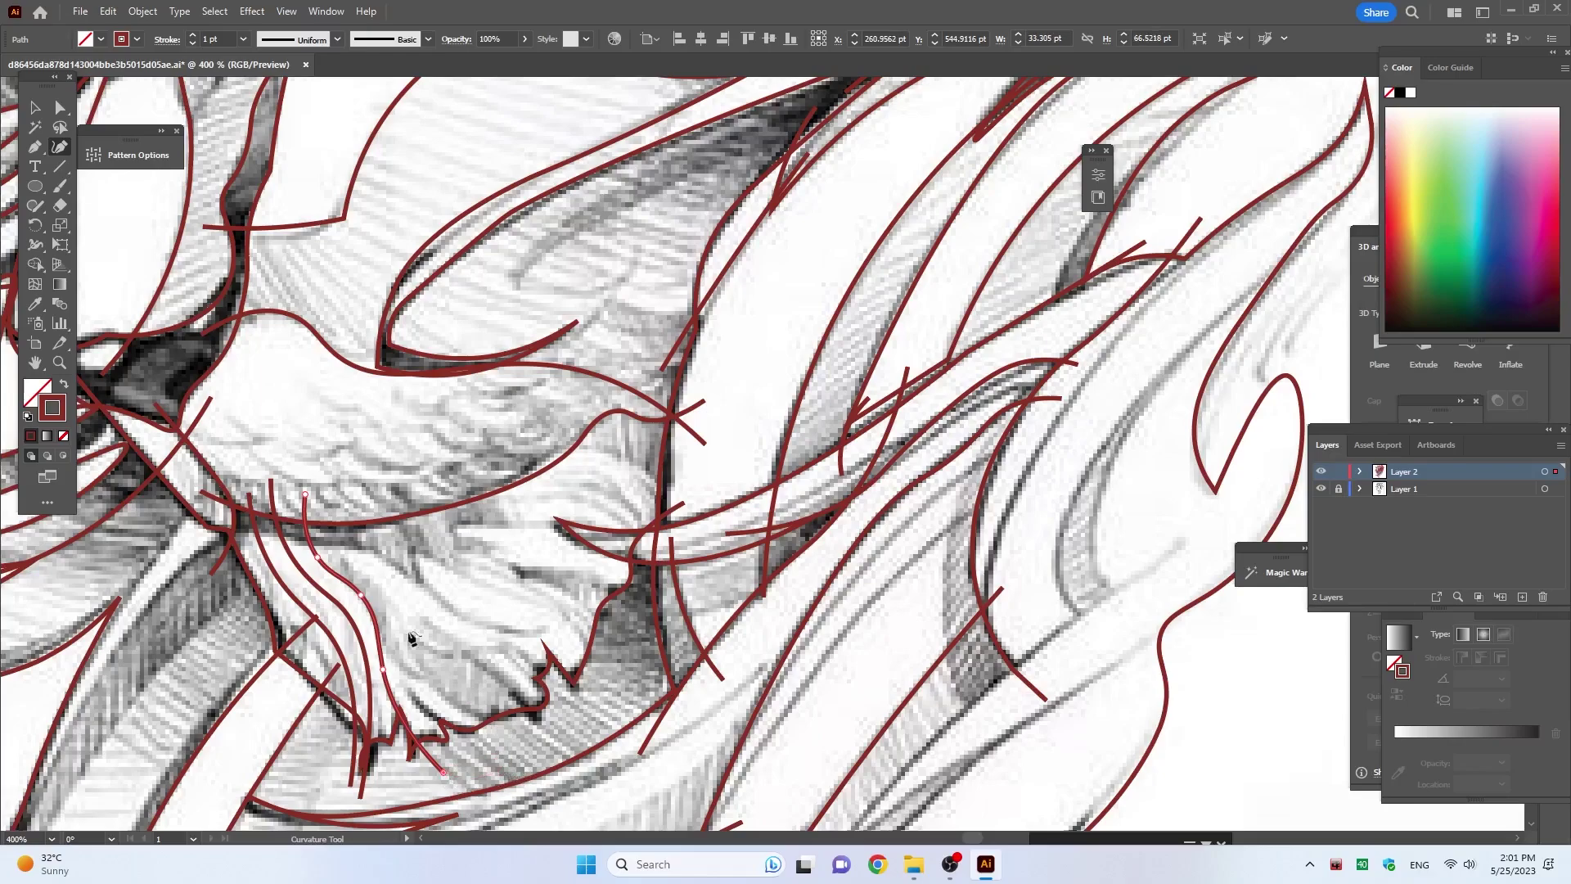
Step: Trace two more beard strands reaching toward the beard's lower edge
click(363, 573)
click(406, 665)
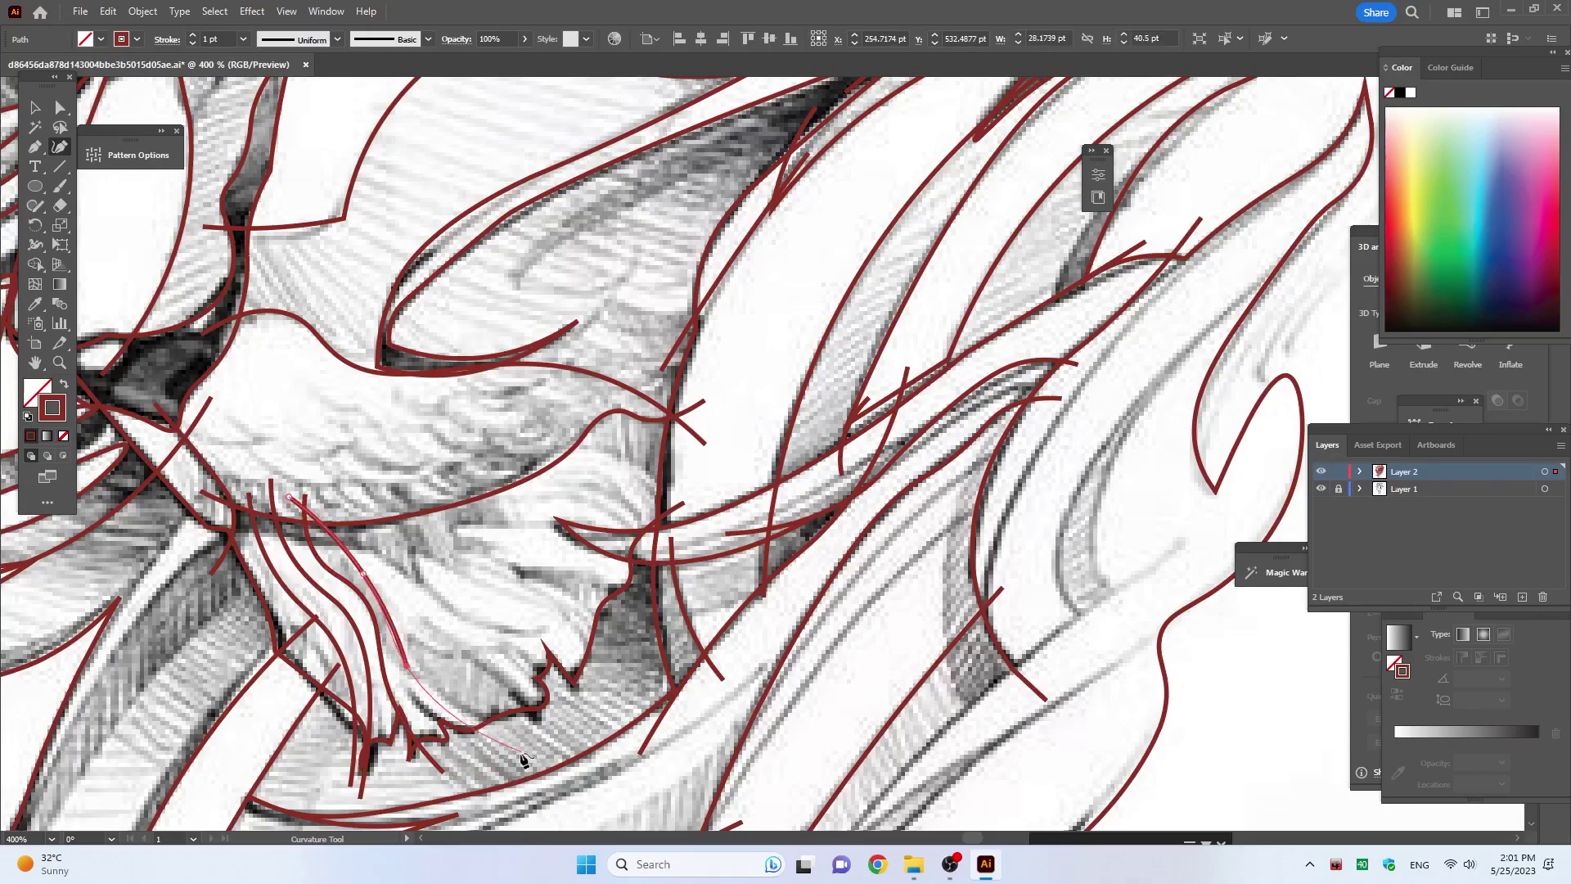
click(520, 751)
key(Escape)
click(325, 507)
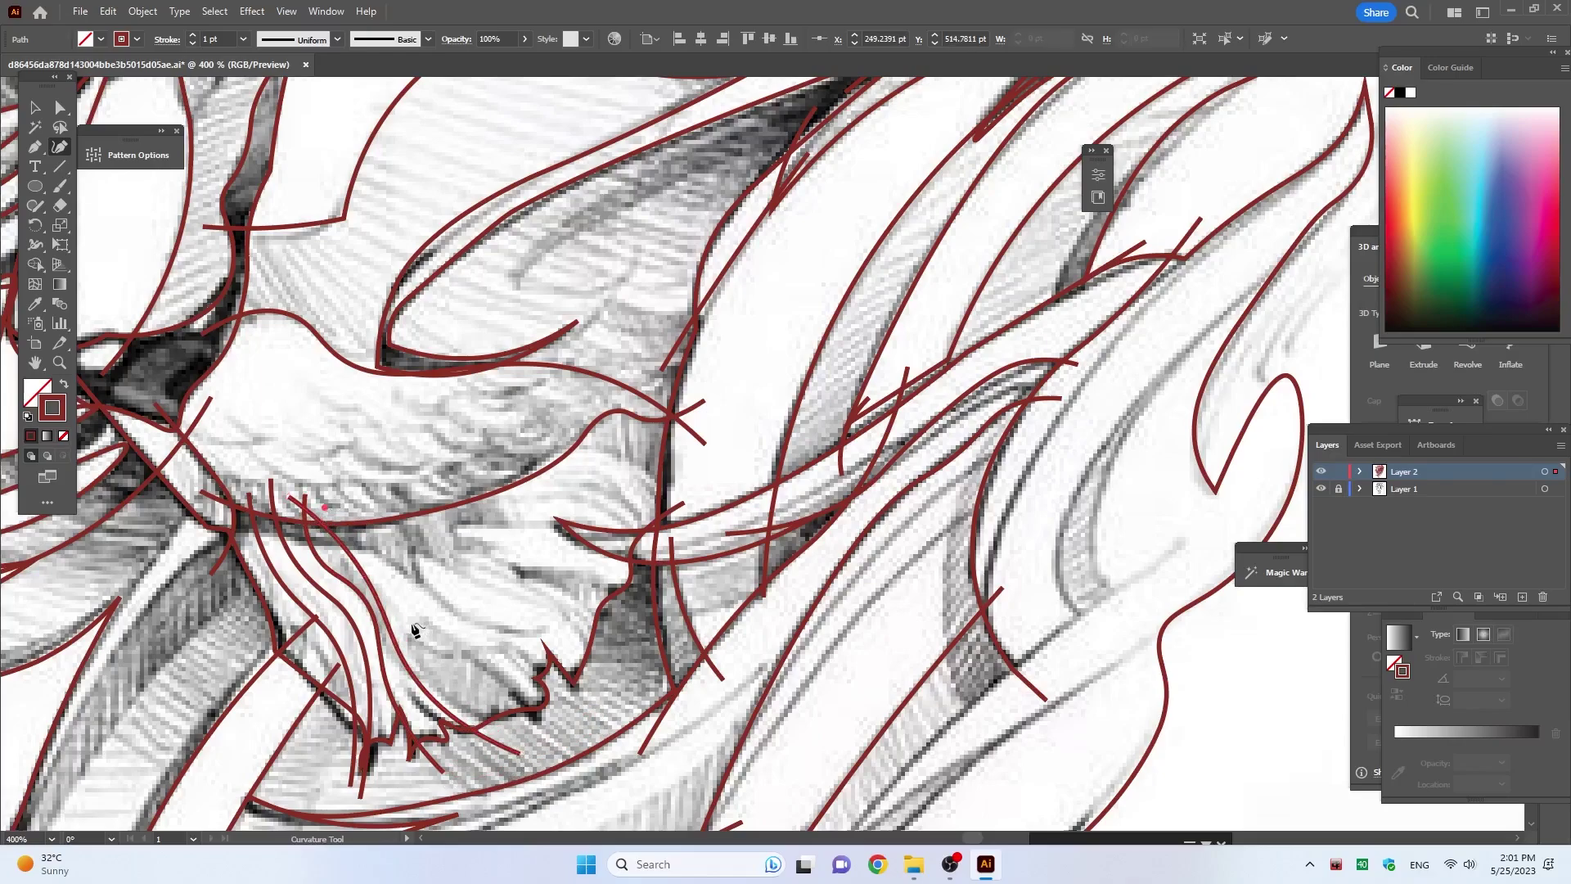
click(411, 623)
click(483, 669)
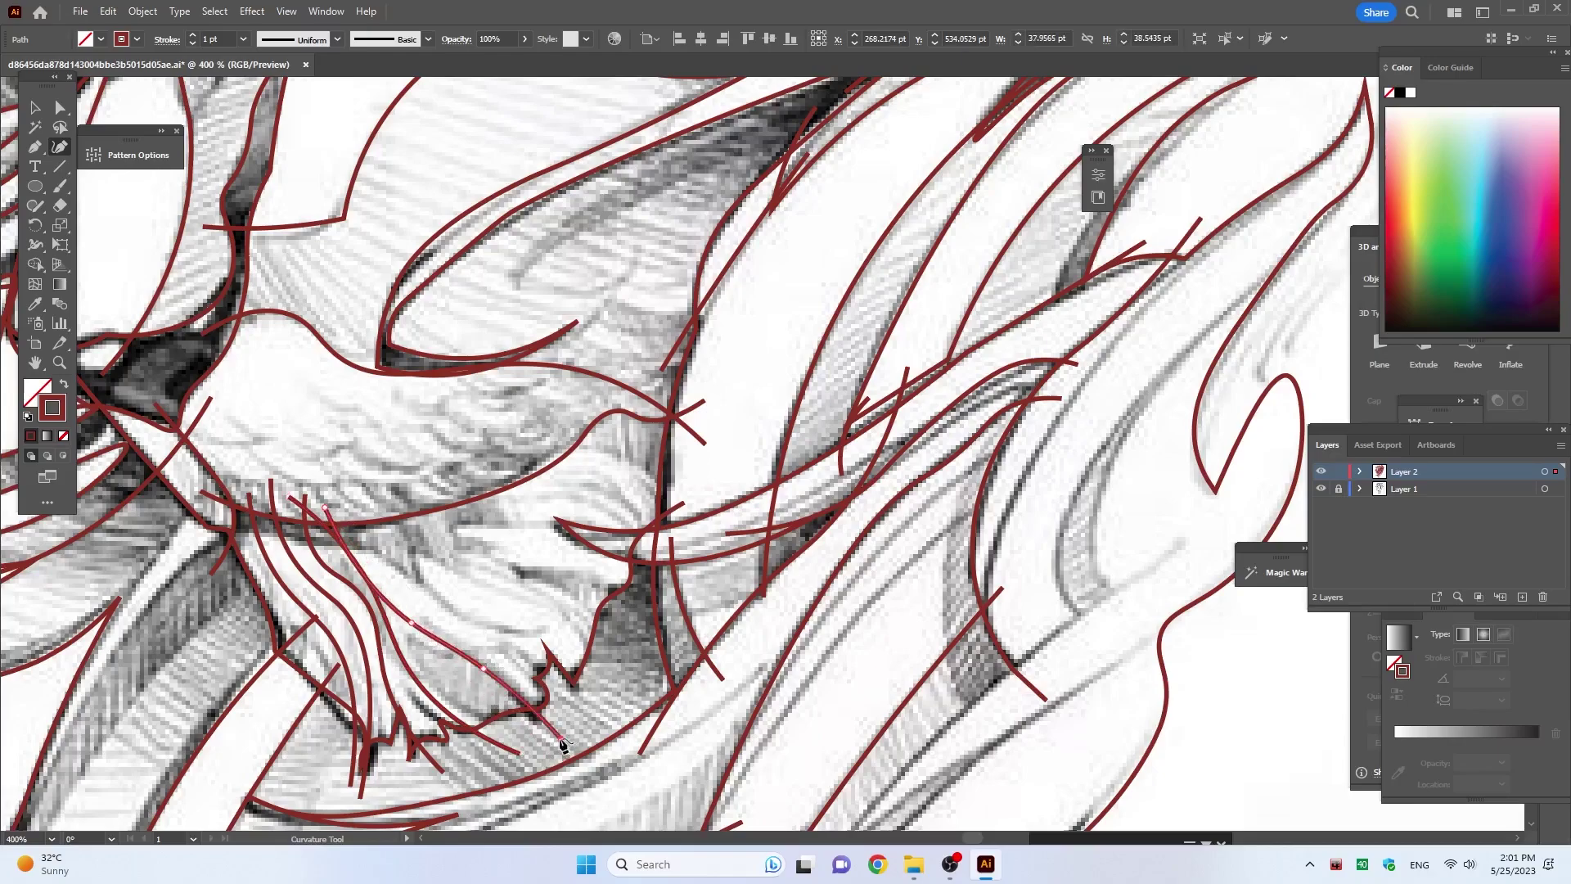
click(335, 513)
key(Escape)
Step: Add several short red beard strand curves beneath the chin
click(362, 504)
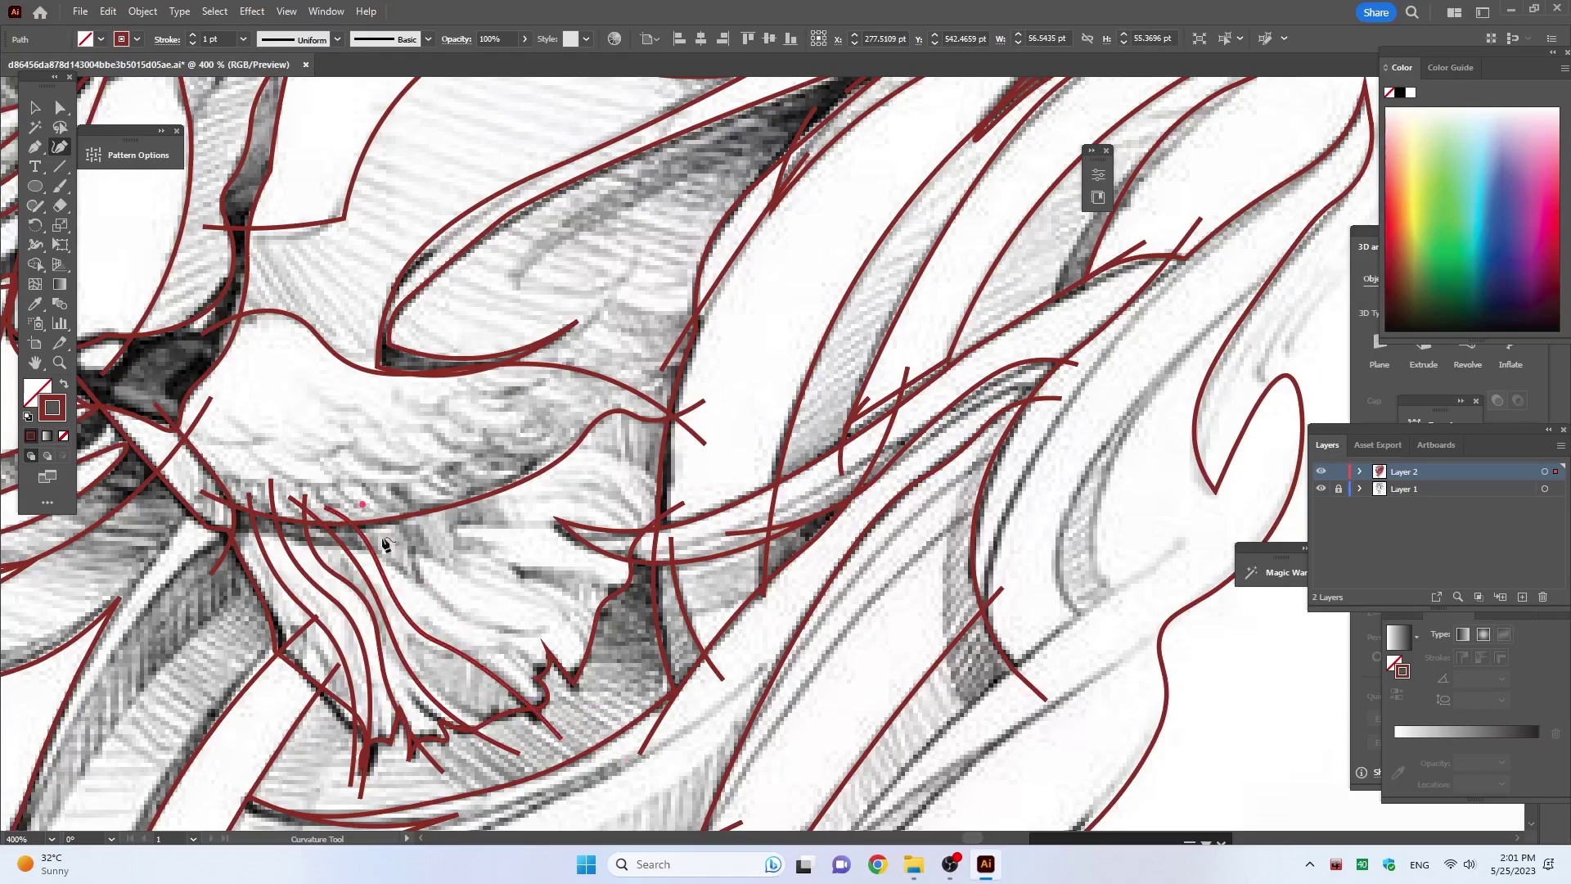
click(391, 561)
click(442, 603)
click(501, 645)
click(540, 676)
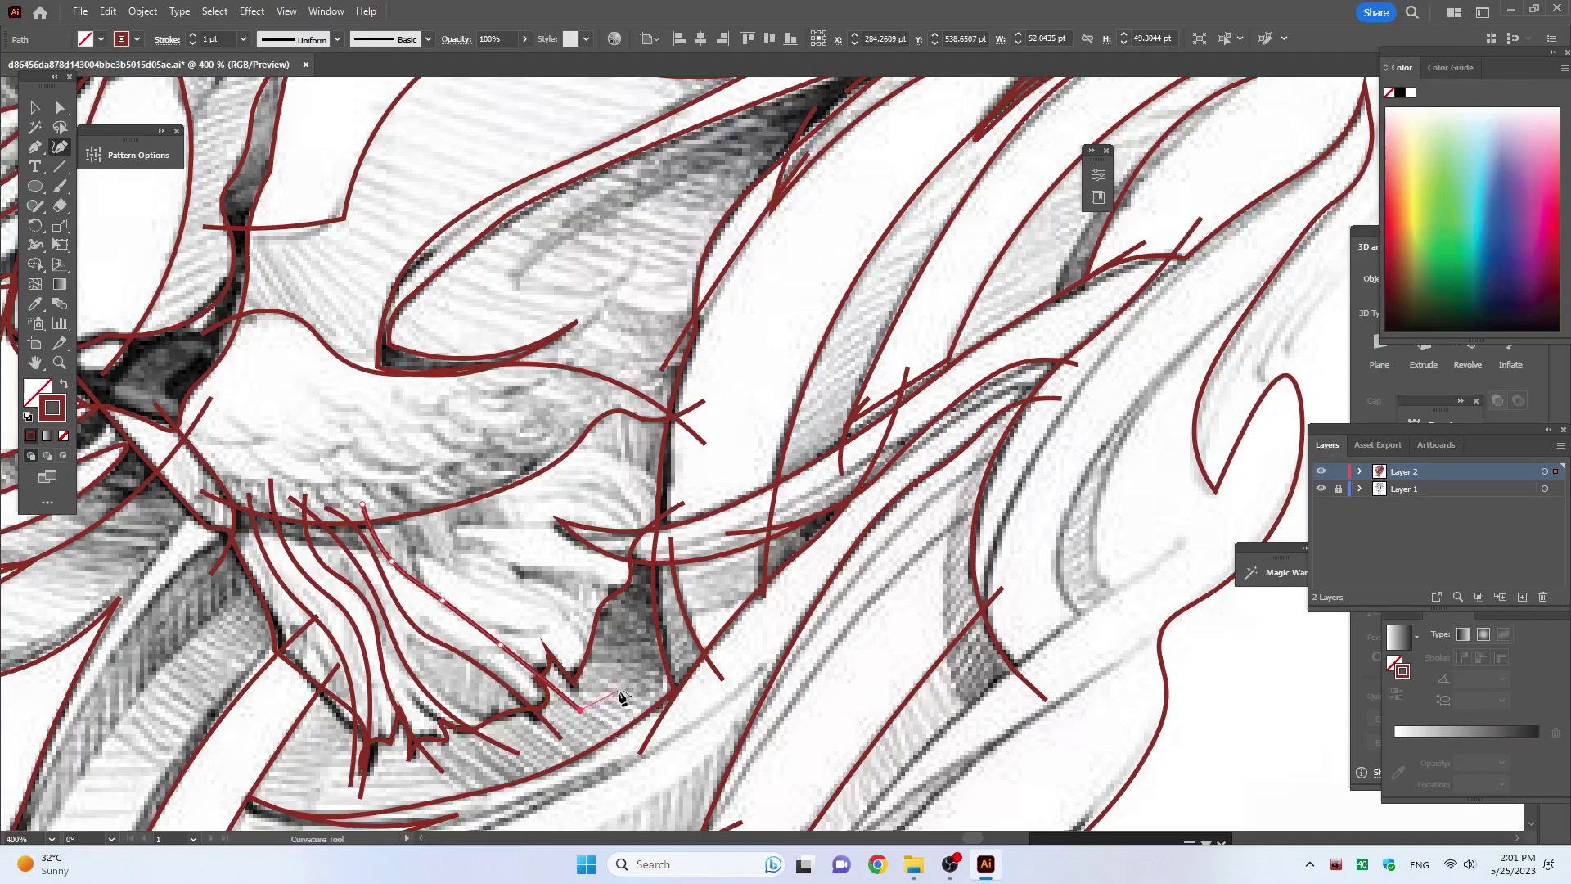
key(Escape)
click(398, 496)
click(415, 559)
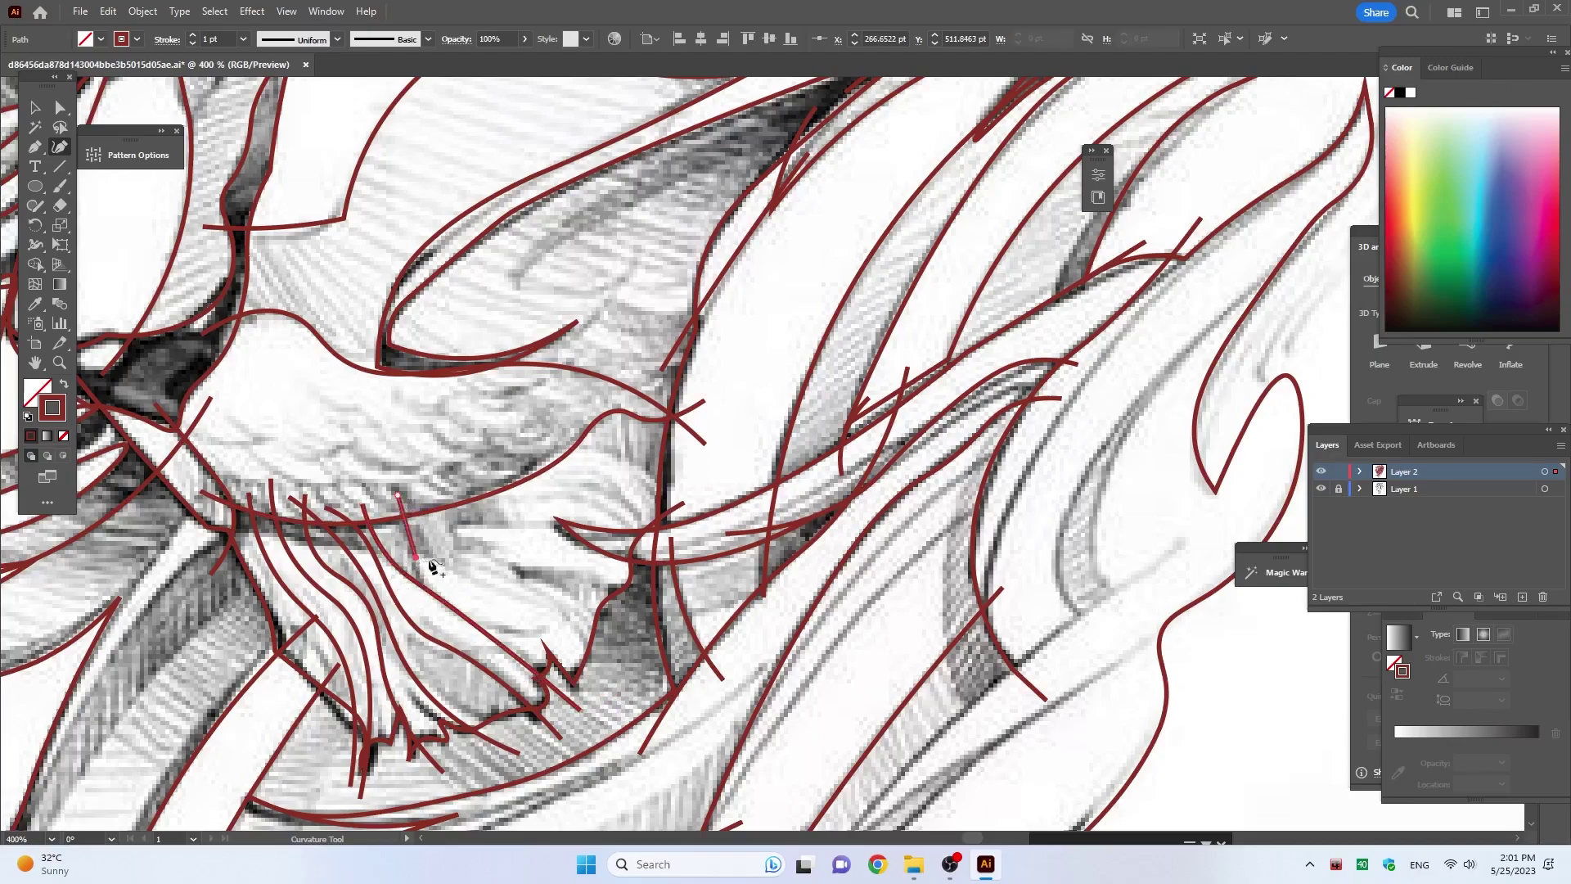
click(588, 734)
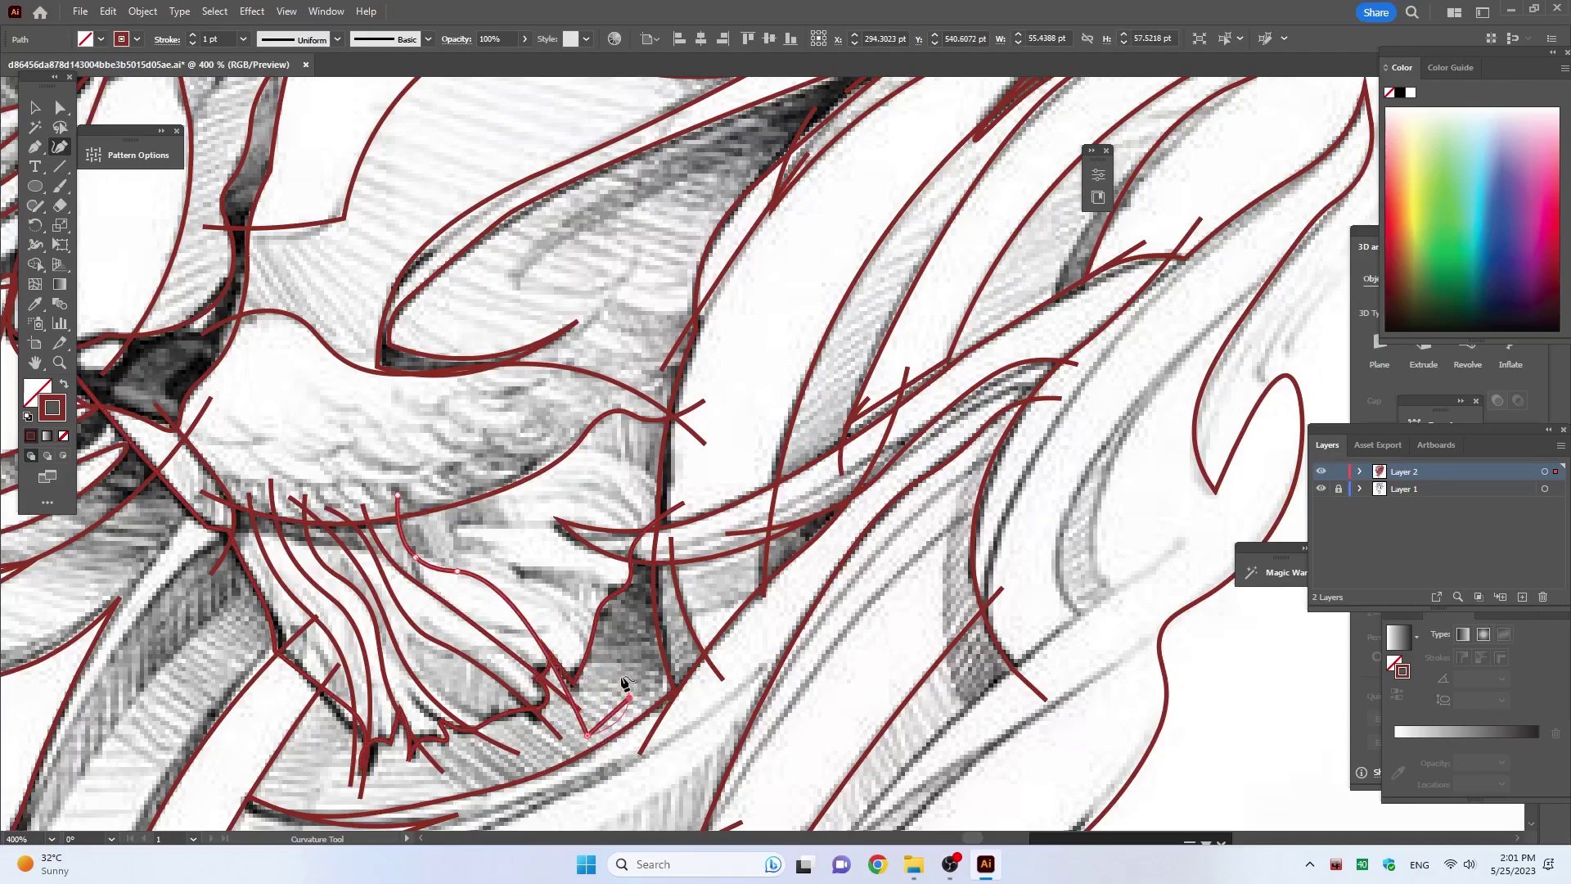
key(Escape)
Step: Trace another short beard strand extending toward the beard tip
click(448, 496)
click(445, 542)
click(481, 556)
click(545, 592)
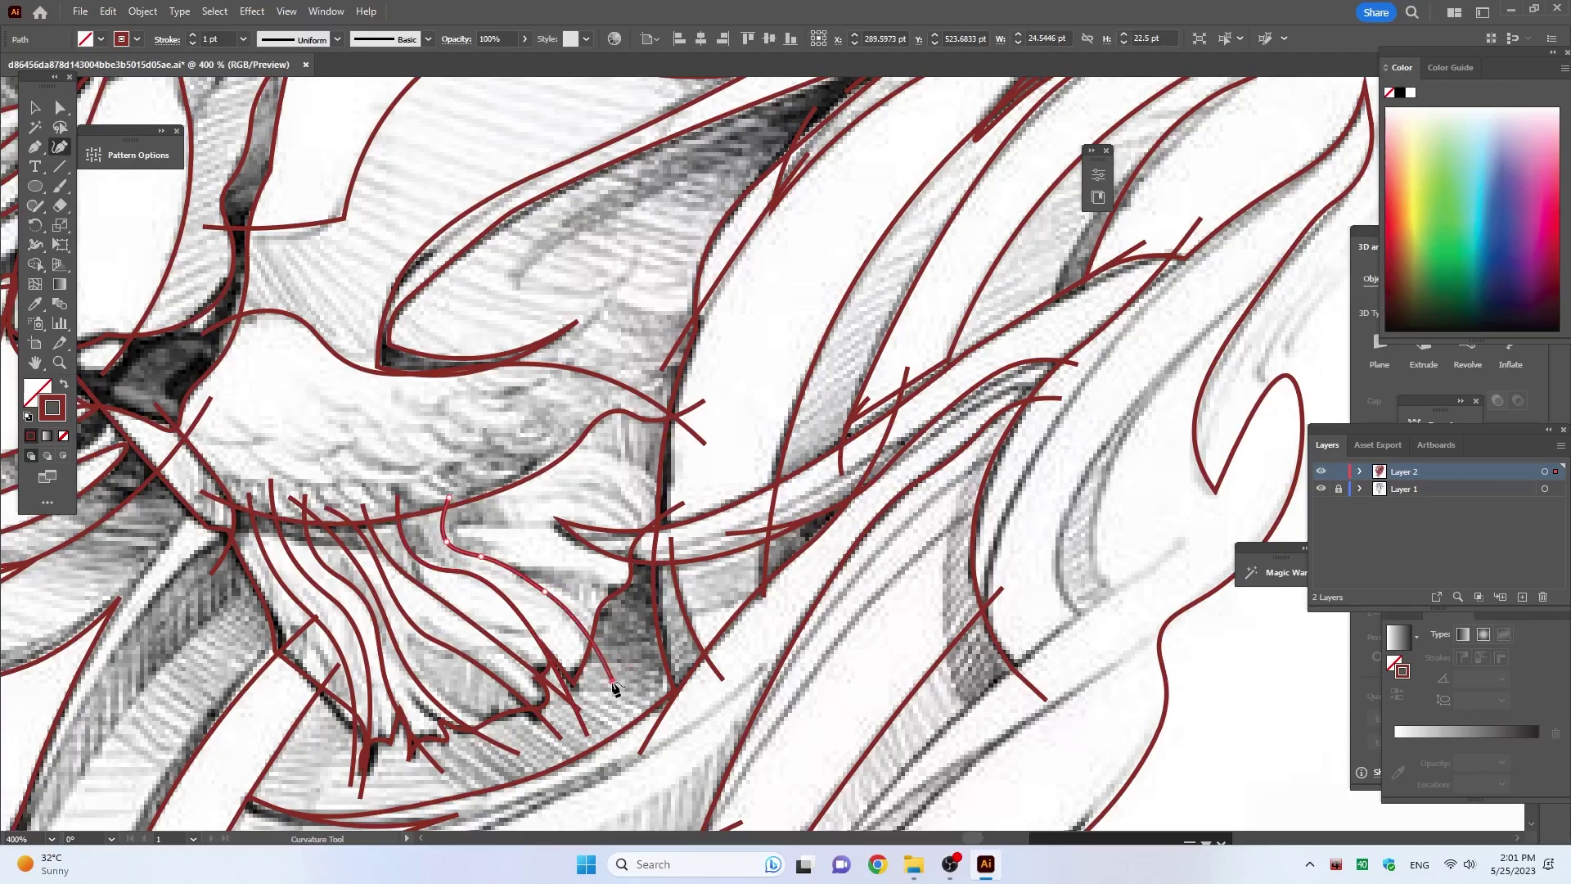
key(Escape)
Step: Add short strands on the beard's right side toward the jaw edge
click(504, 474)
click(508, 510)
click(528, 570)
click(581, 574)
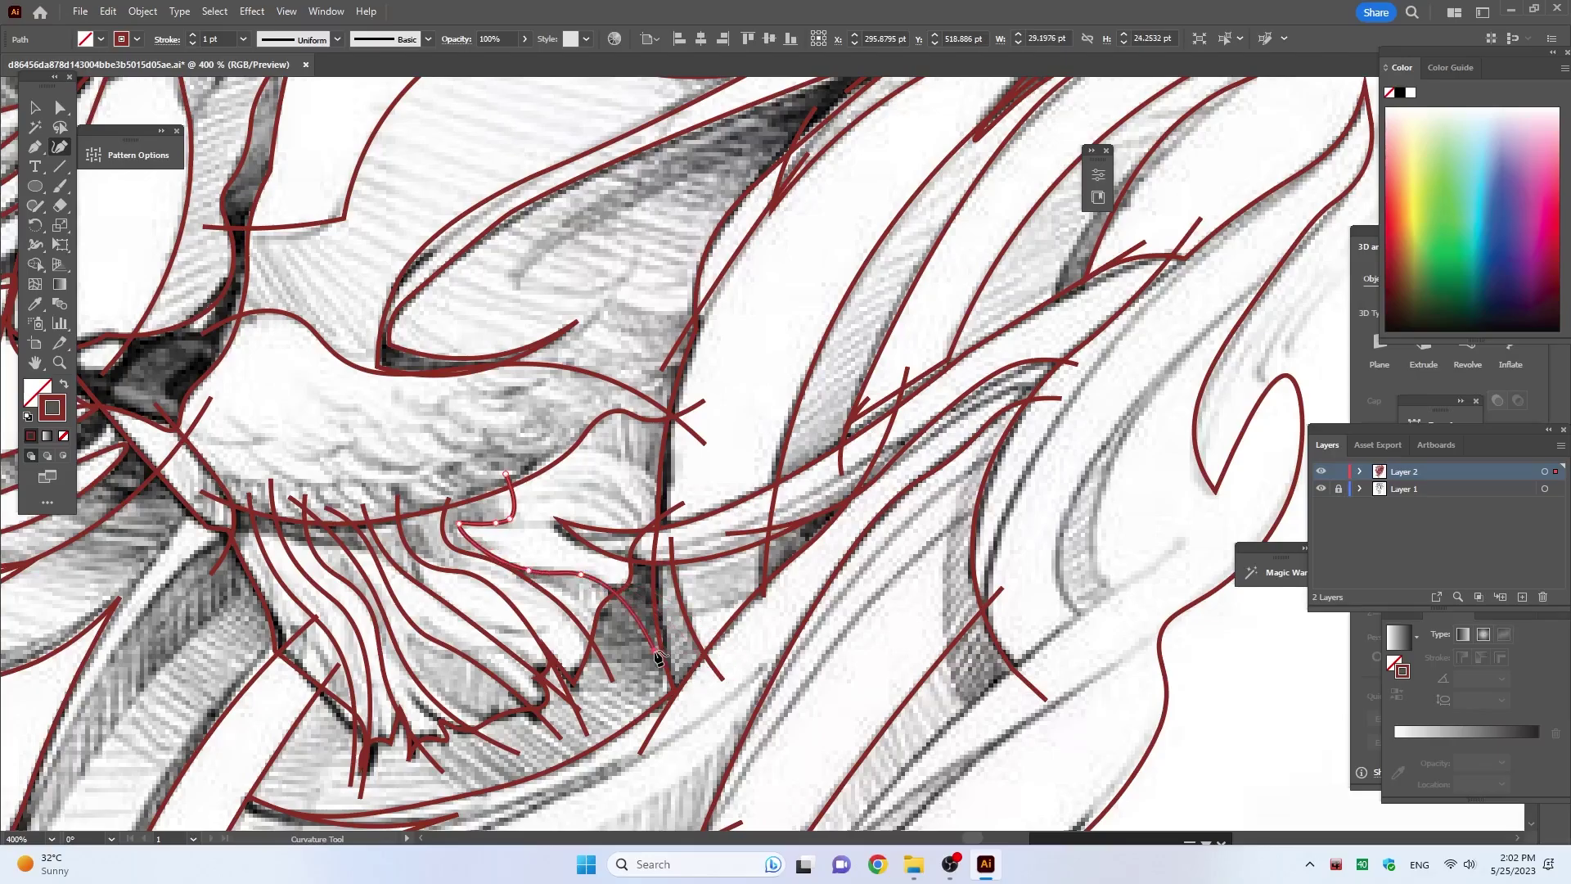
key(Escape)
click(541, 444)
click(617, 454)
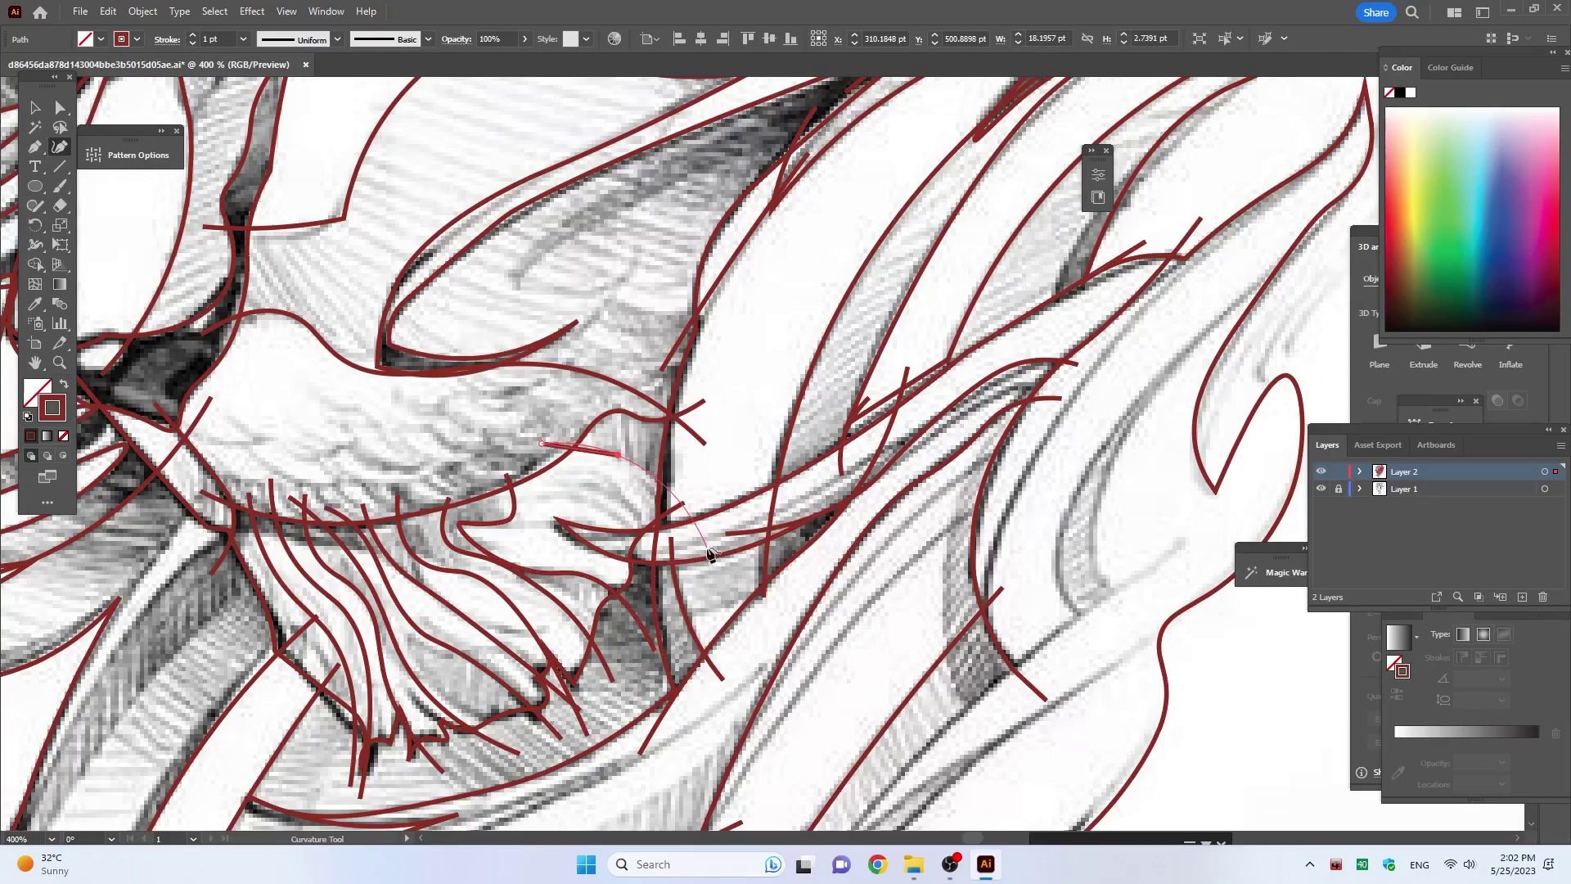
click(698, 542)
Step: Begin the long left mane strand curve with three points down its outer edge
alt+scroll(691, 570, down, 5)
scroll(613, 557, down, 2)
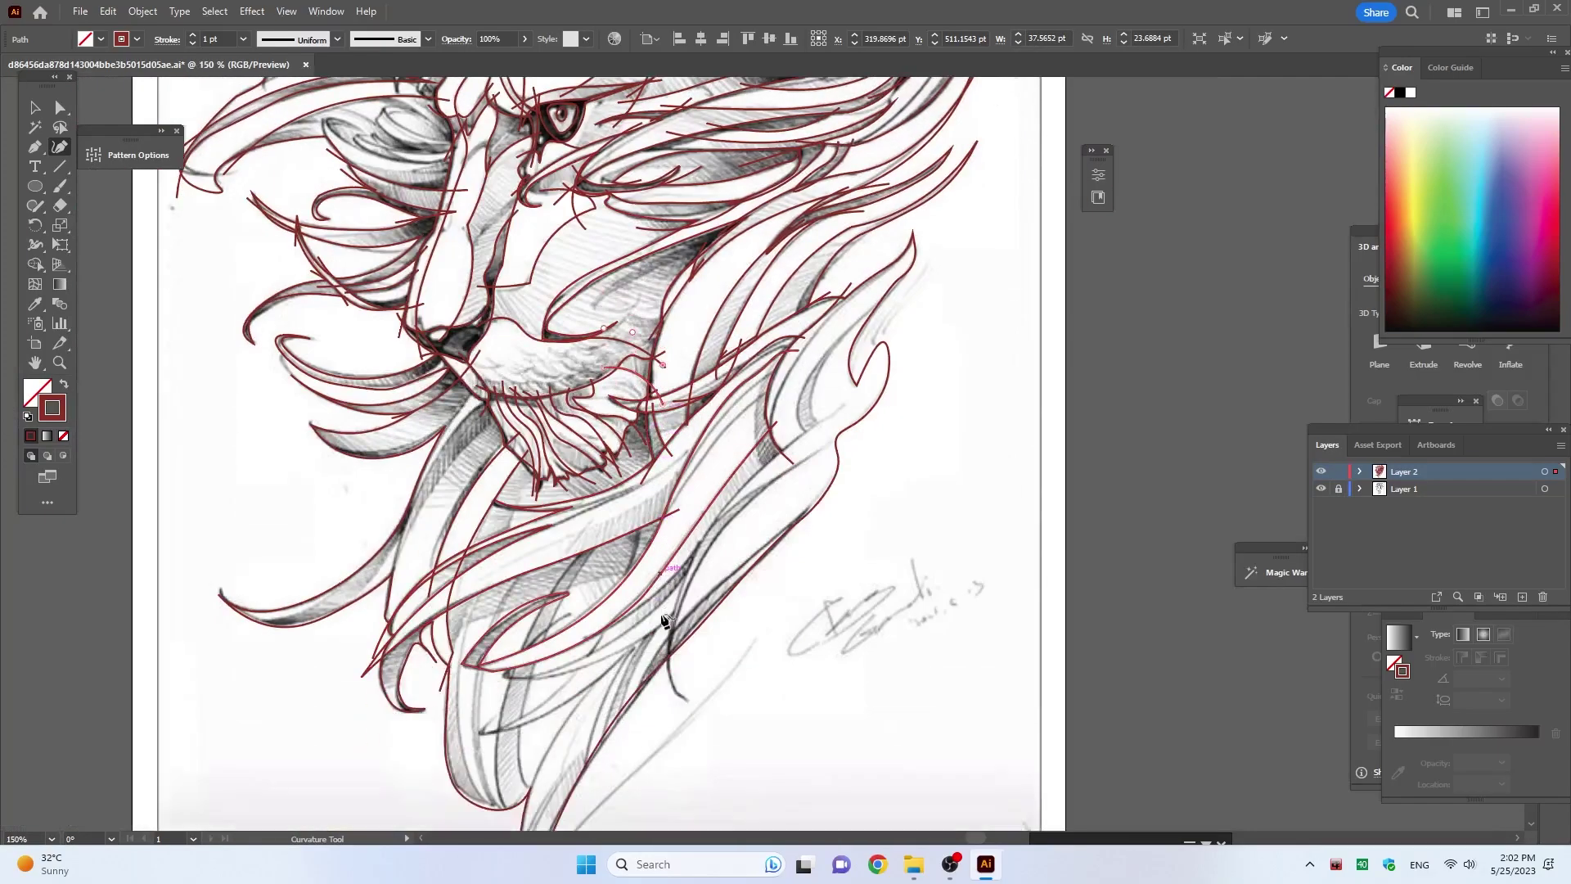
alt+scroll(532, 540, up, 5)
alt+scroll(466, 528, down, 2)
alt+scroll(467, 527, up, 3)
scroll(475, 450, left, 2)
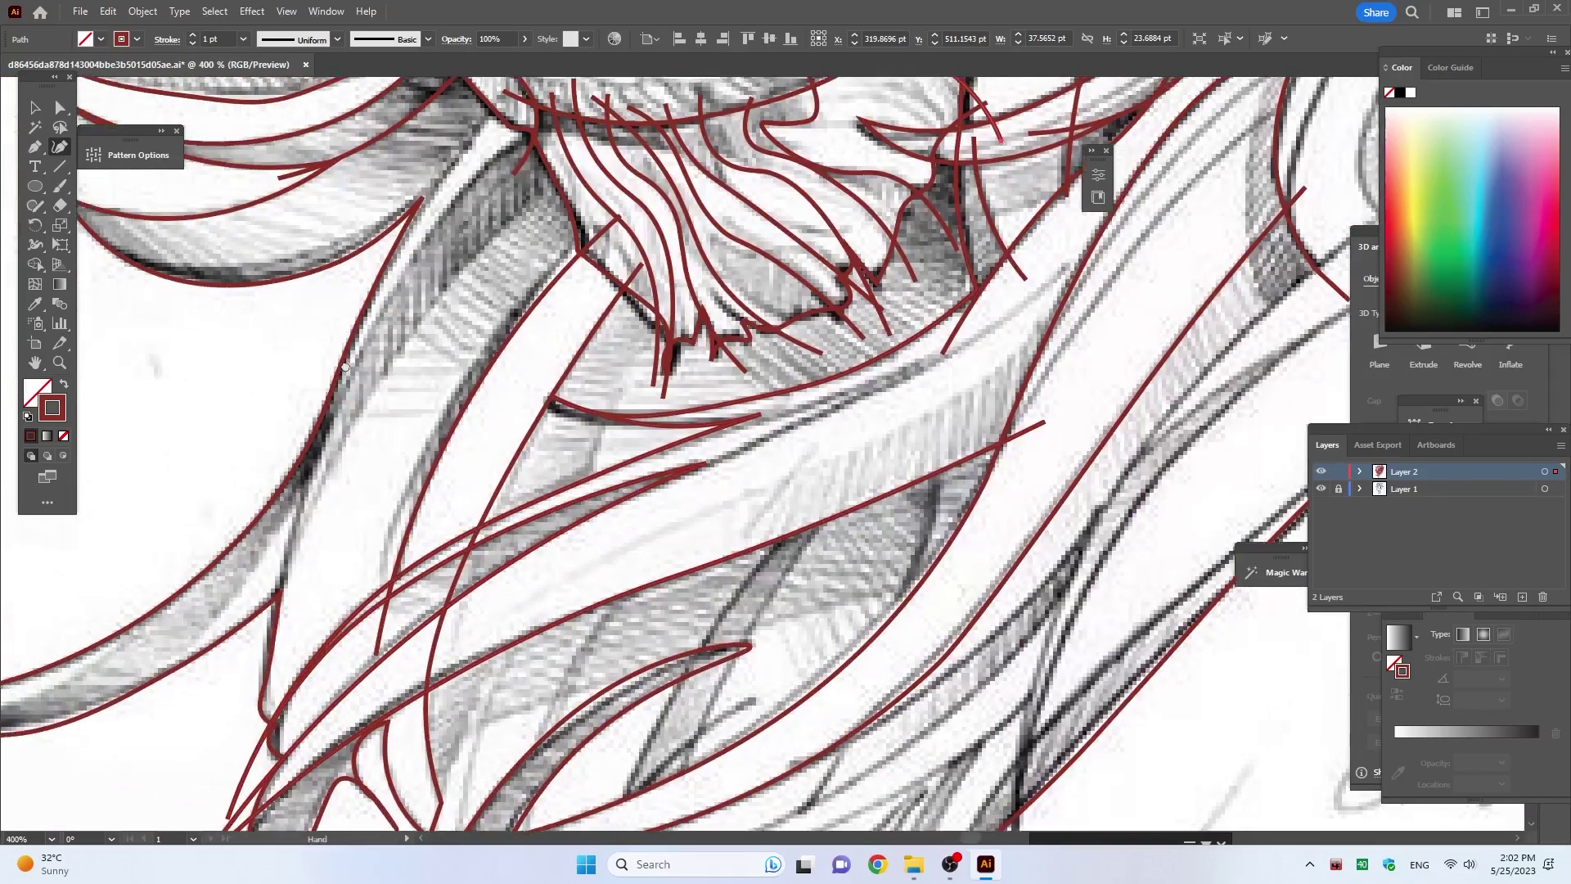
scroll(481, 368, down, 2)
scroll(485, 364, up, 5)
scroll(485, 364, left, 1)
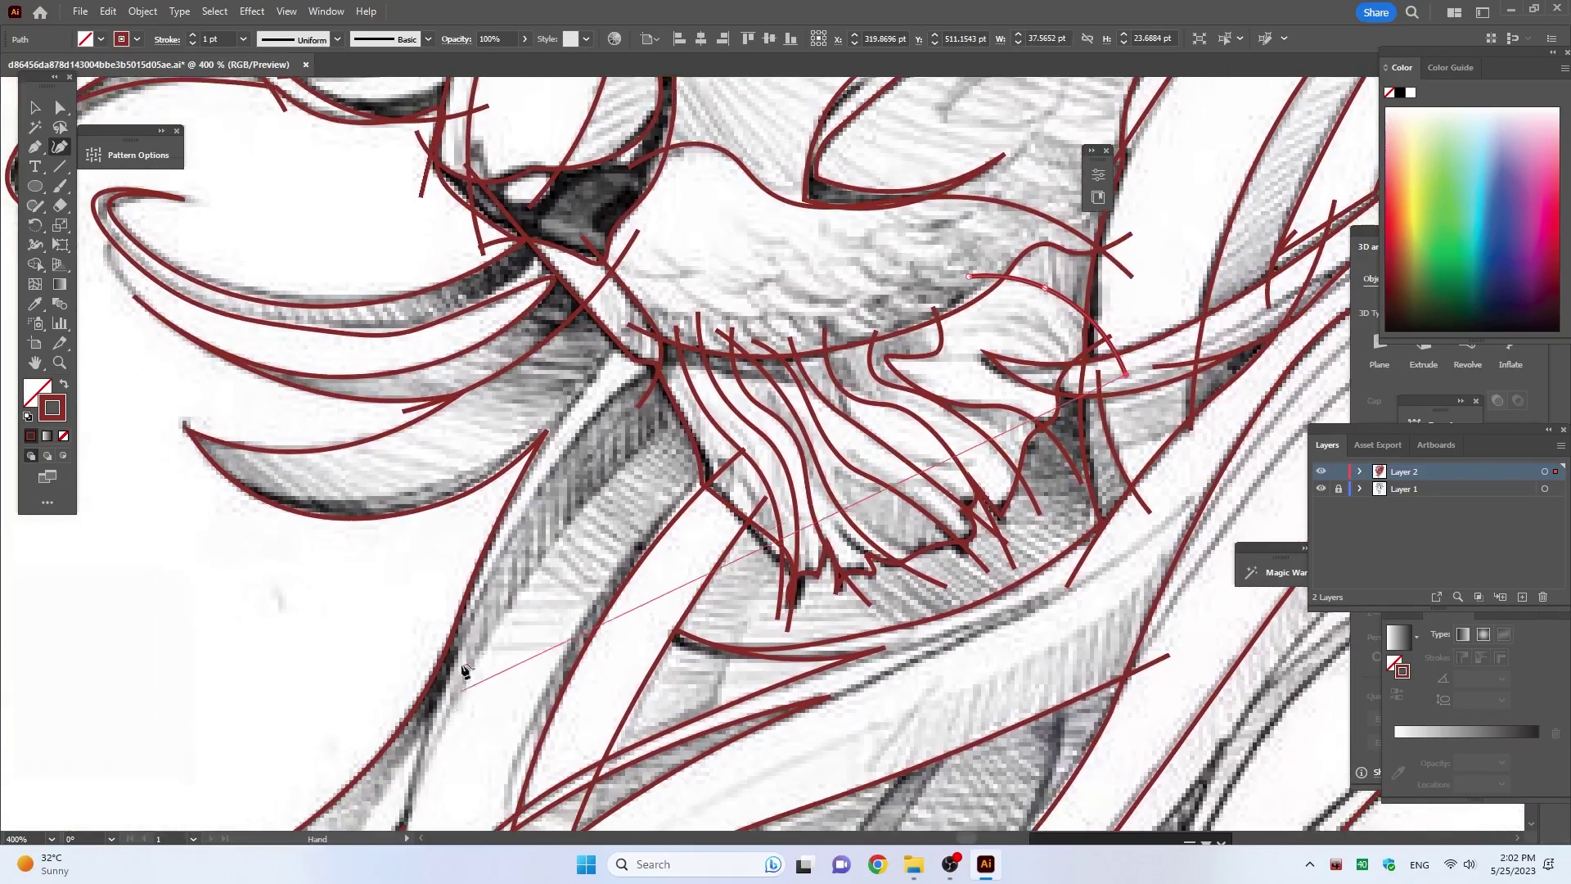
click(613, 313)
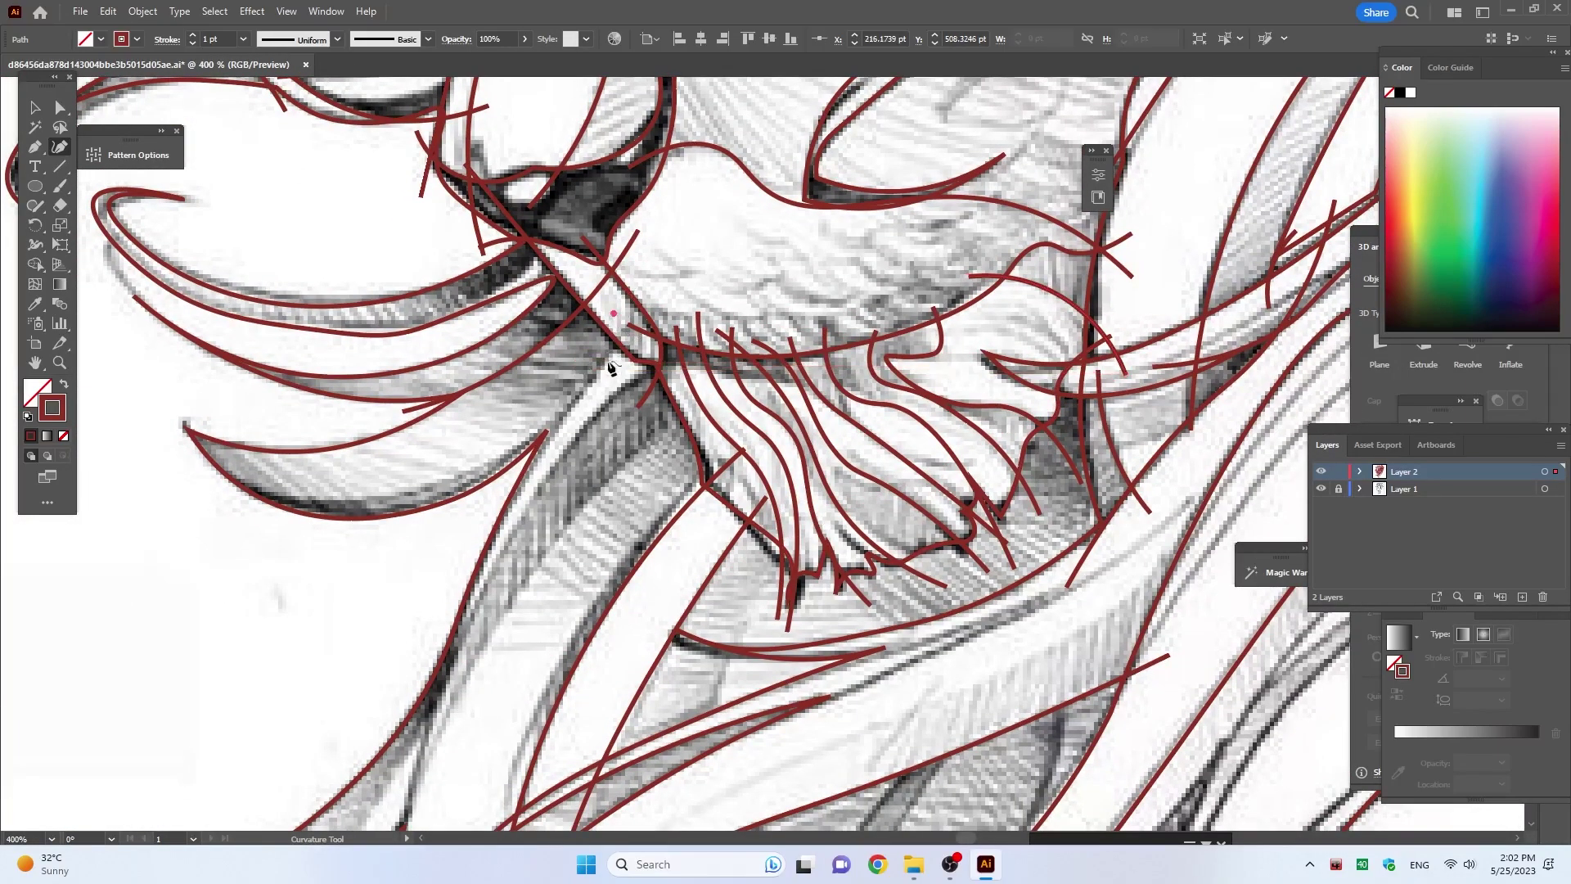
click(561, 411)
click(489, 524)
Step: Continue the left strand curve down to its lower tip
scroll(442, 562, down, 4)
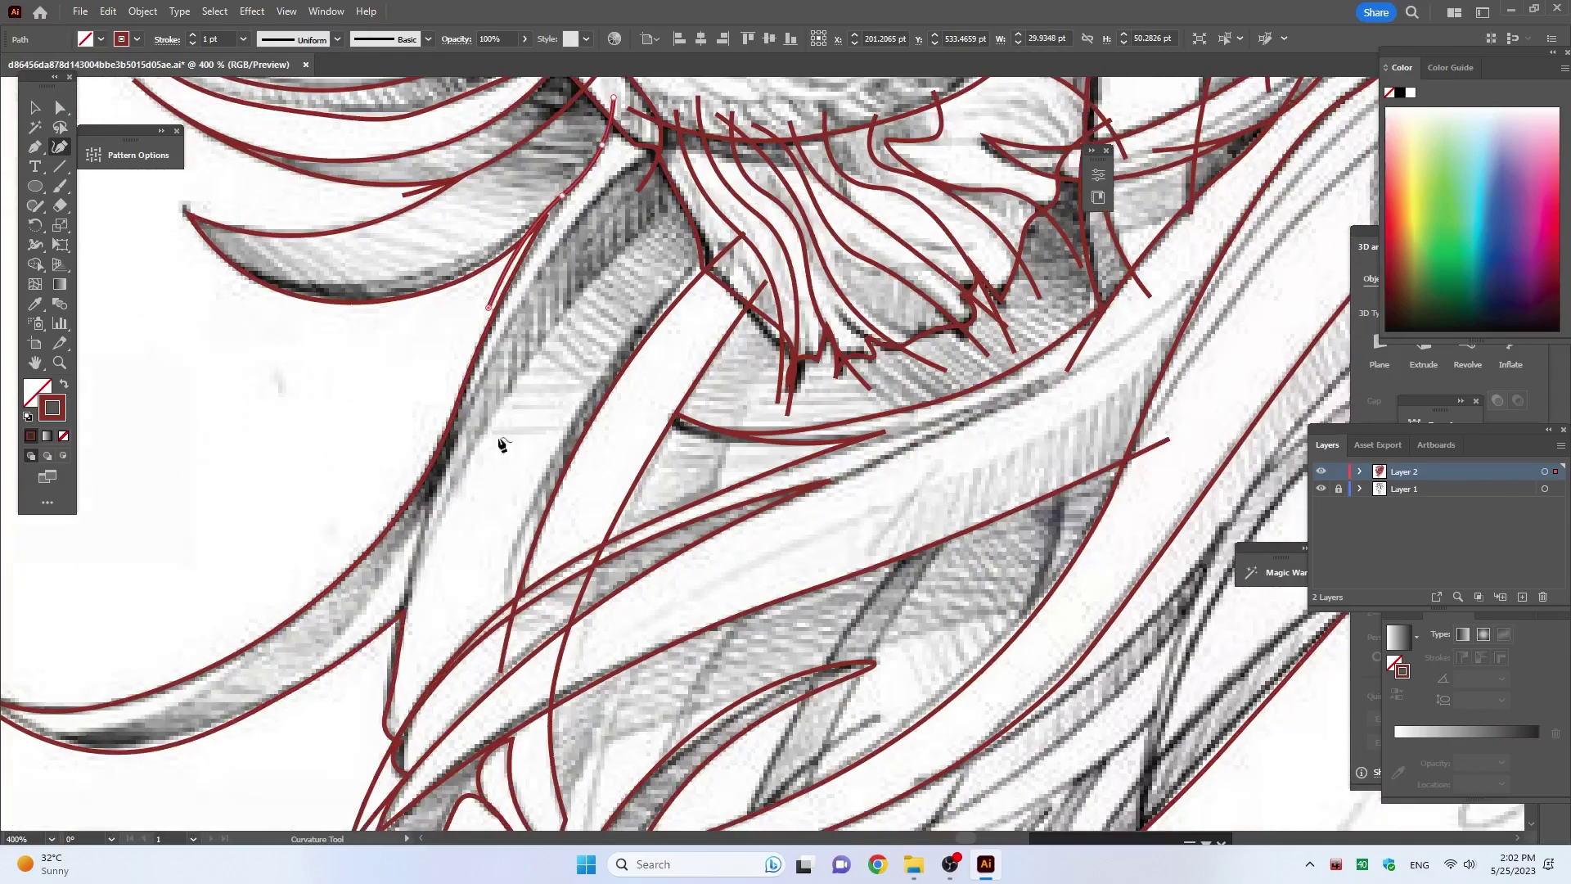
click(459, 350)
click(440, 478)
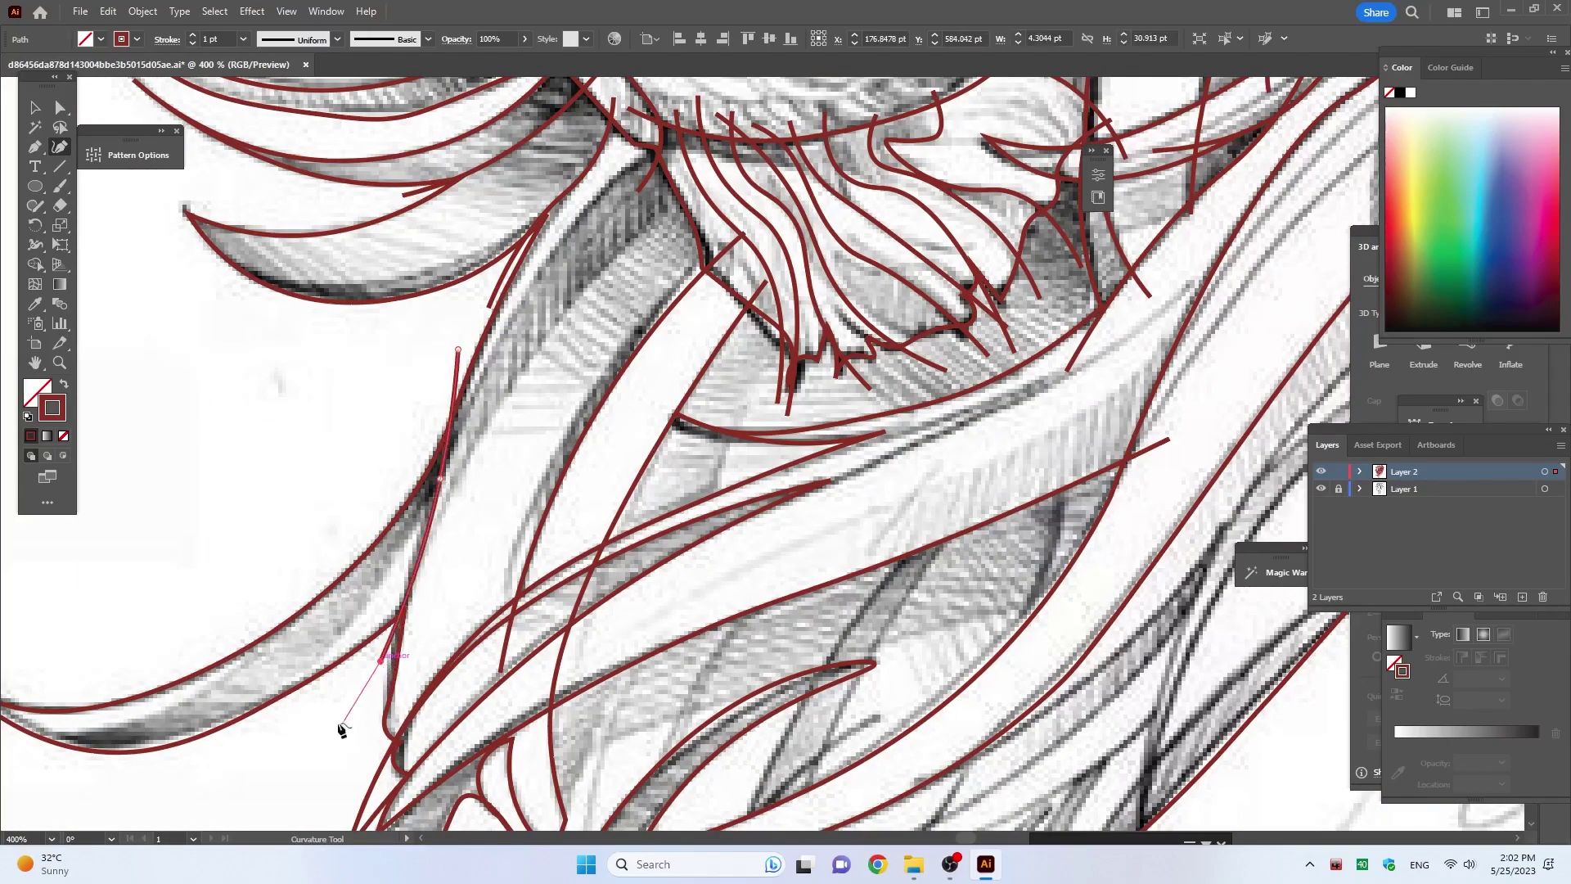
click(382, 650)
scroll(640, 191, down, 2)
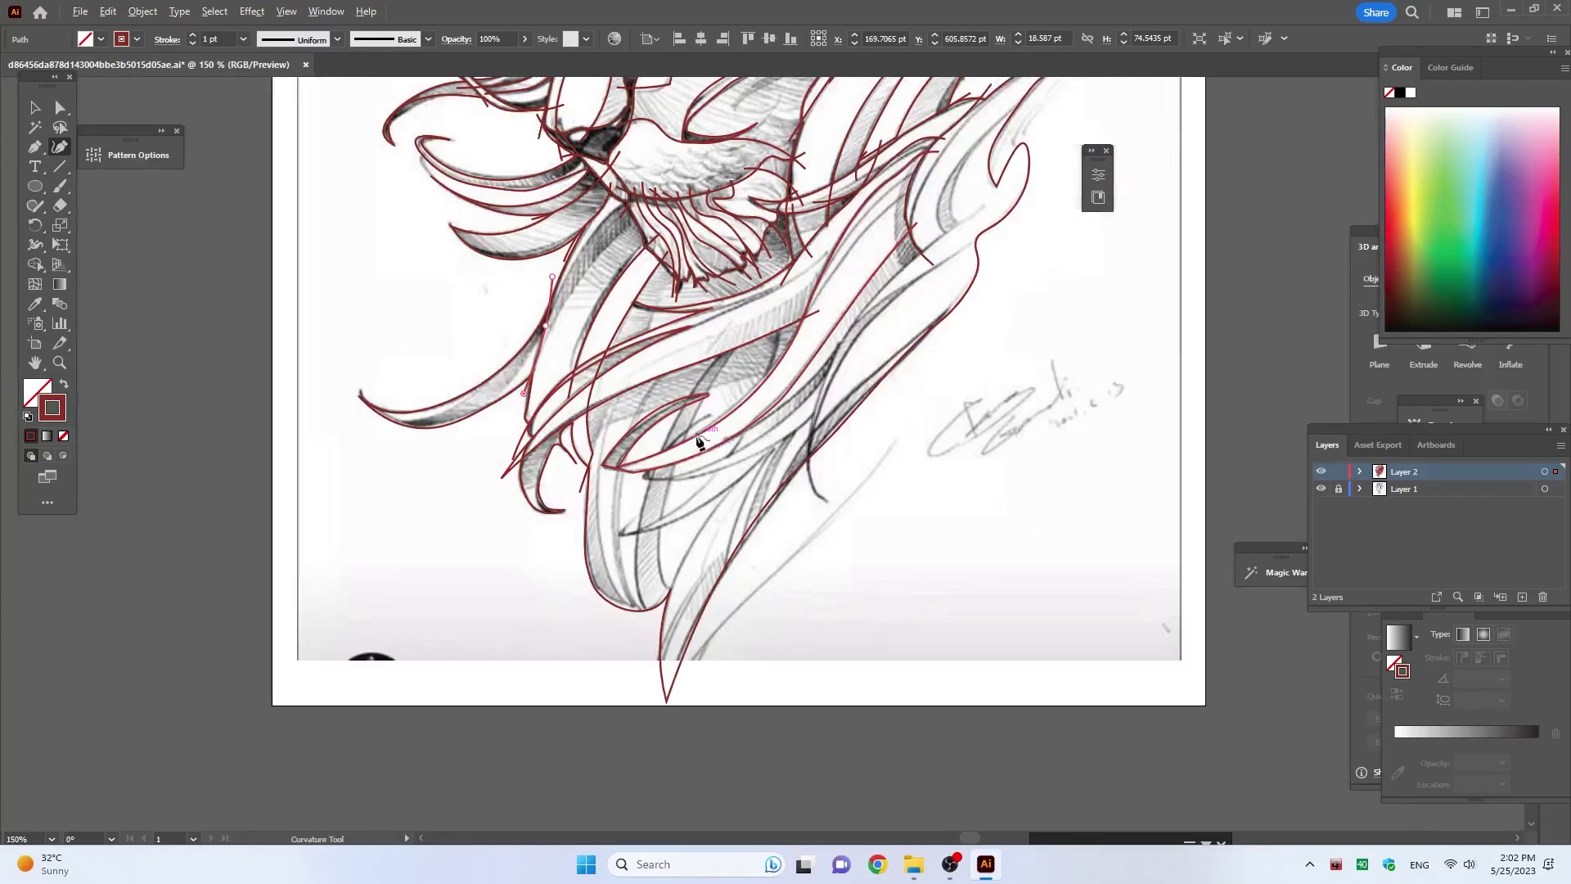
Step: Zoom in and trace the first mane strand right of the face up to its tip
scroll(1064, 572, up, 2)
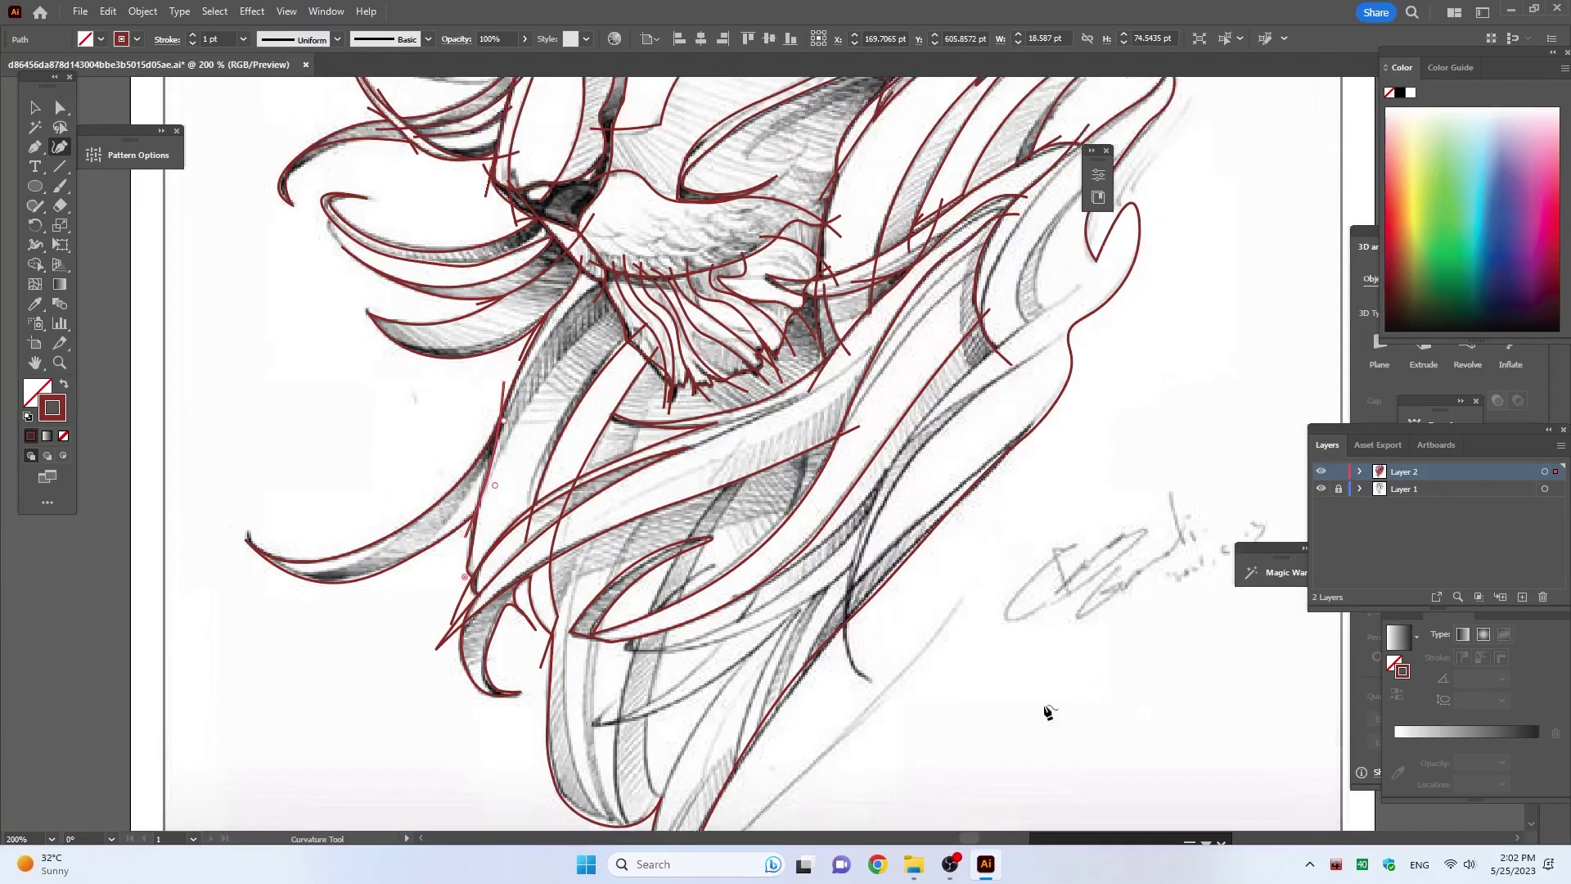
scroll(1070, 397, up, 3)
scroll(1038, 598, up, 1)
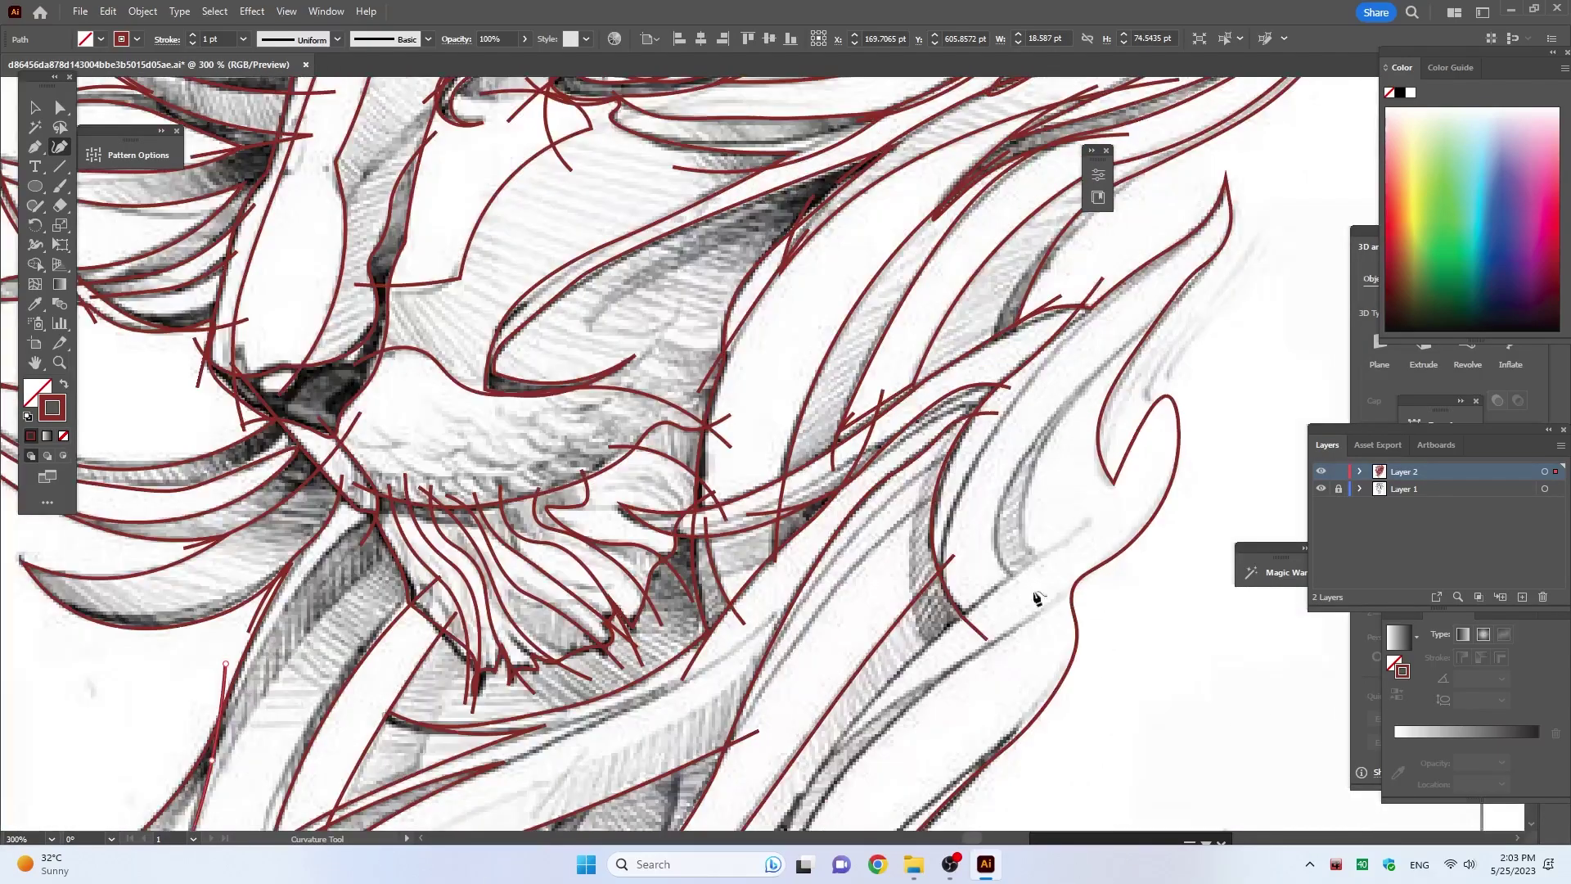
click(939, 613)
click(960, 482)
click(1025, 389)
click(1126, 265)
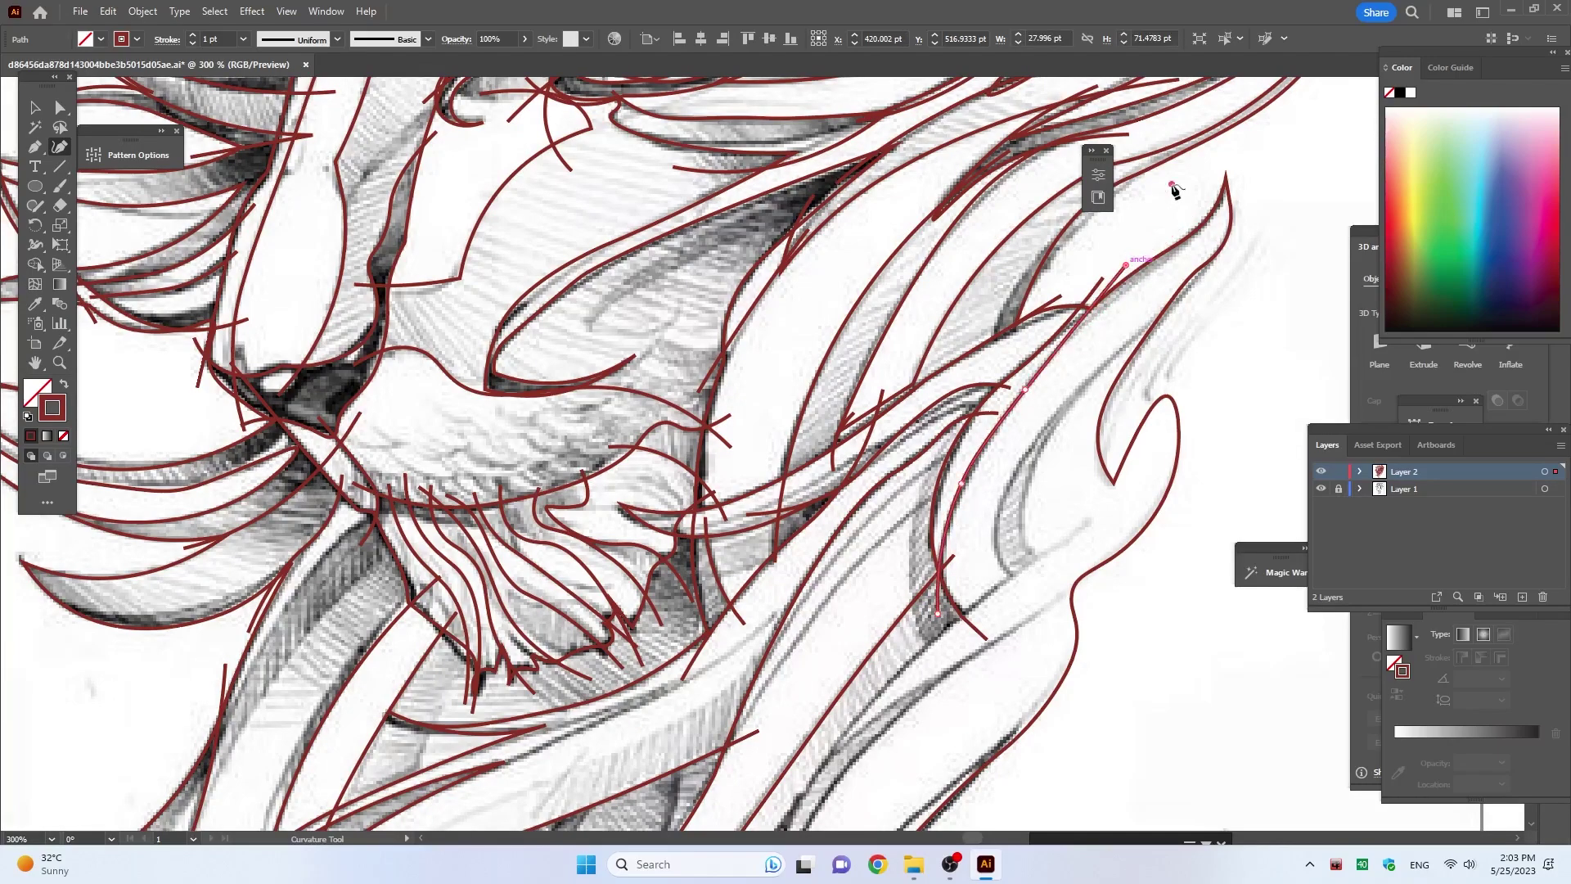
scroll(1058, 446, up, 3)
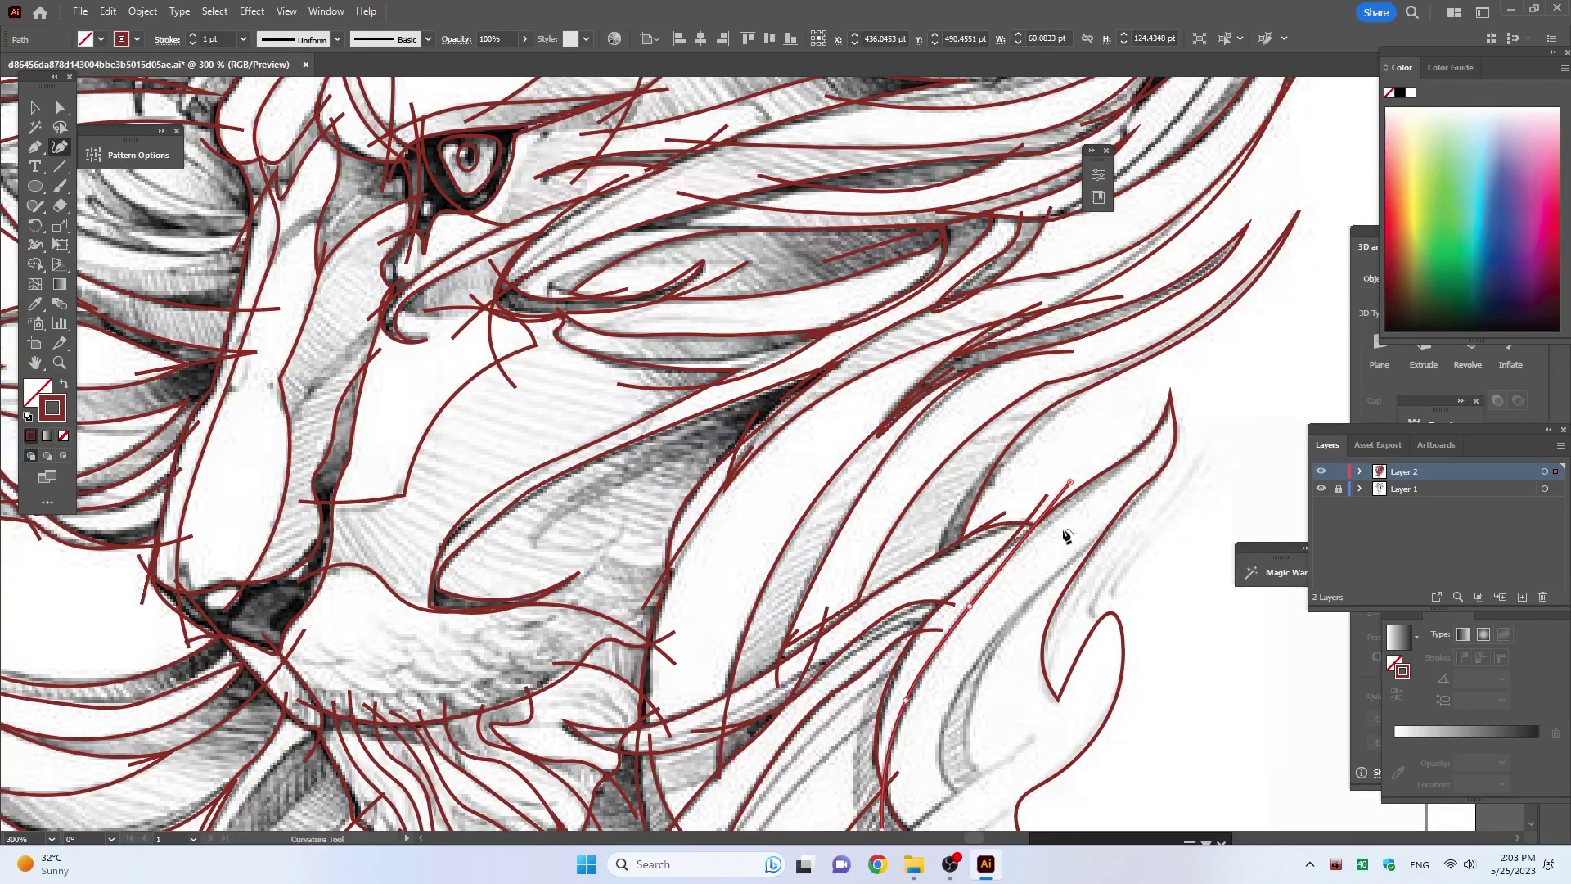
key(Escape)
Step: Outline the next mane strand up to its tip and back around the hooked curl
click(940, 574)
click(1091, 400)
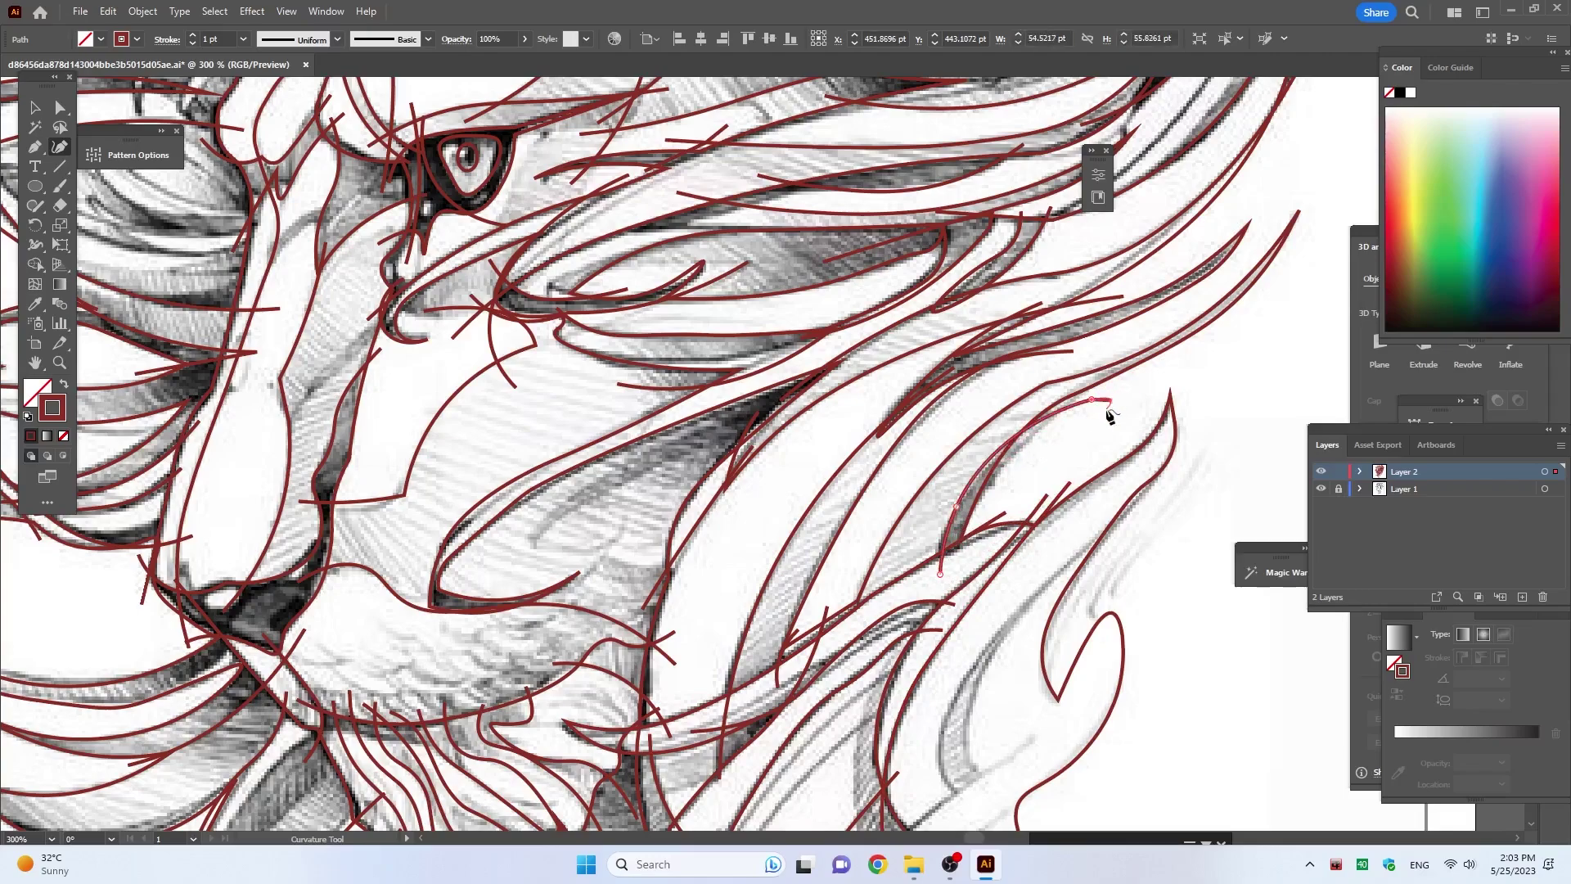
scroll(1109, 416, down, 2)
scroll(1110, 416, down, 1)
click(1218, 220)
click(1011, 403)
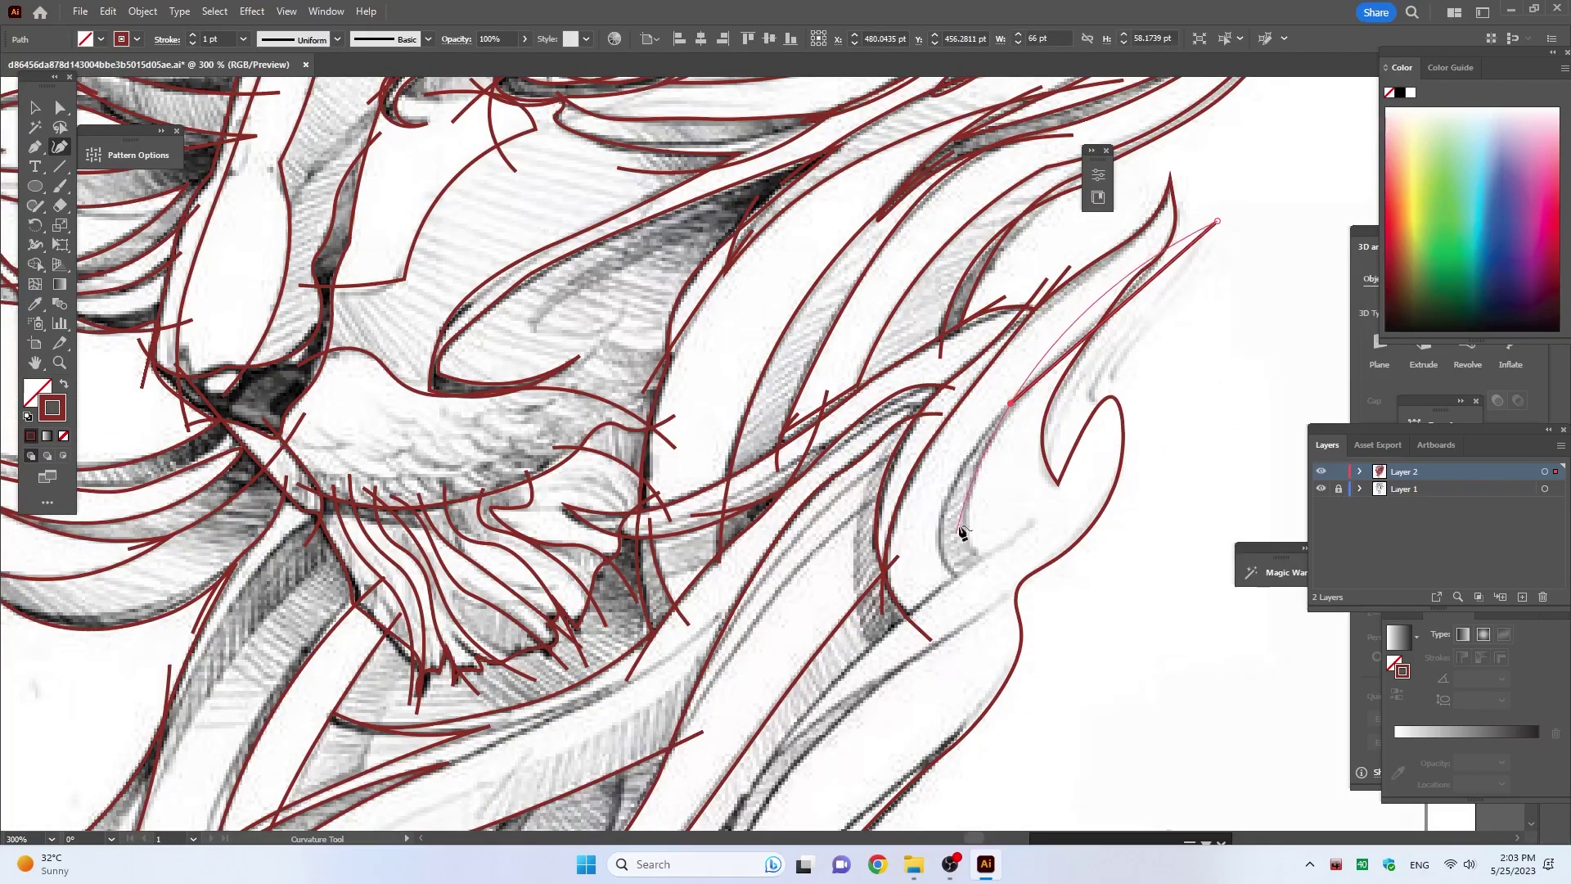
click(962, 525)
click(976, 554)
click(1037, 518)
click(1069, 434)
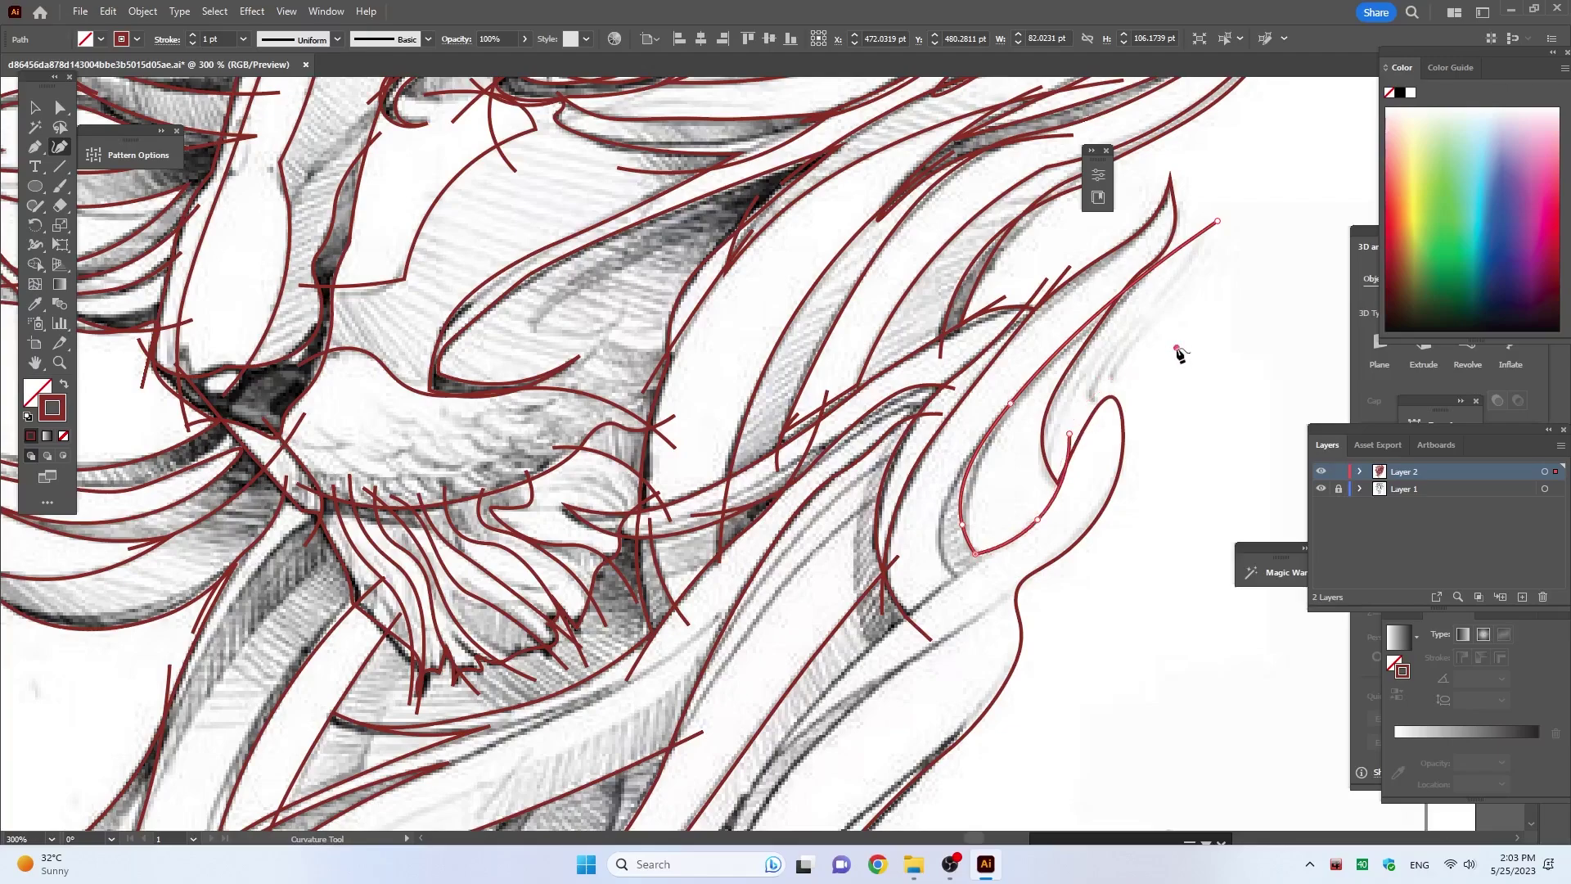
key(Escape)
Step: Trace a strand inside the hooked curl, running down-left along the mane
click(1034, 391)
click(949, 493)
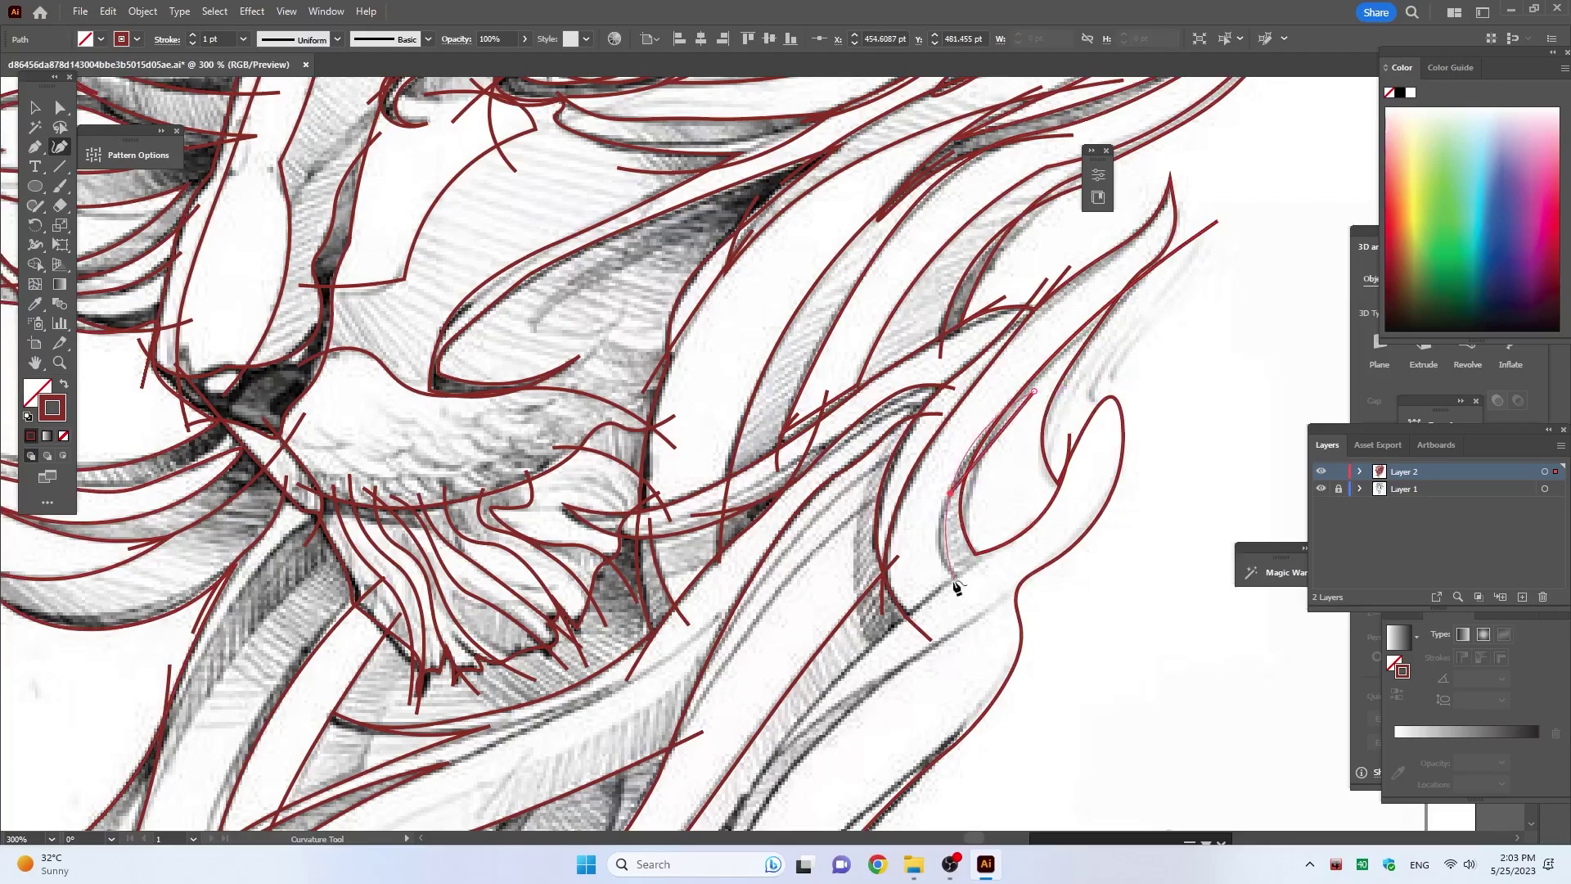
click(947, 575)
click(1004, 524)
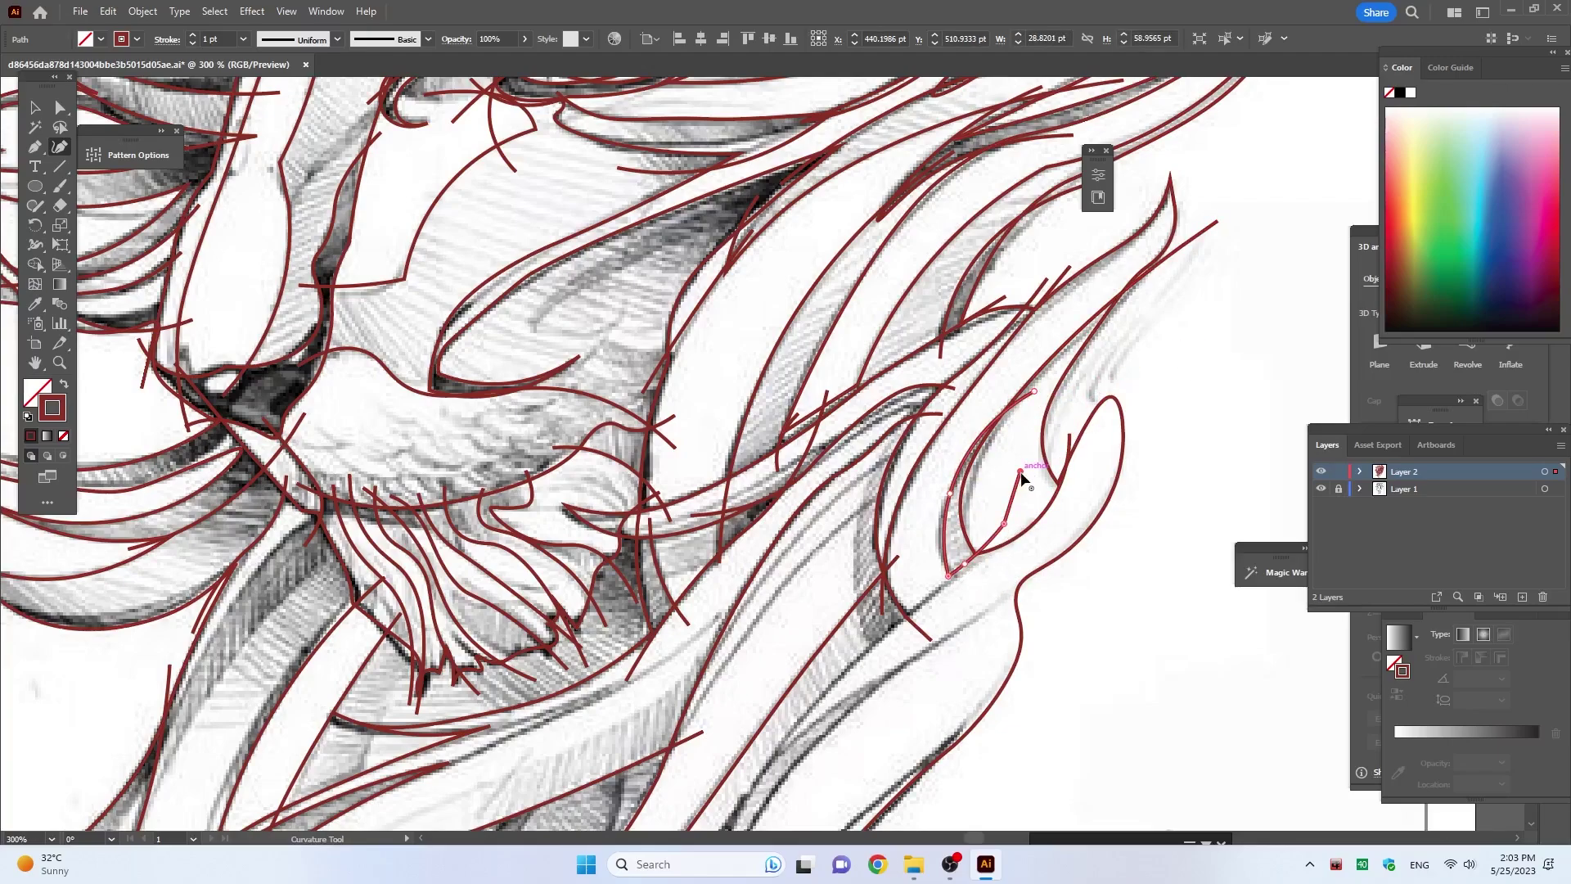
click(920, 597)
click(847, 668)
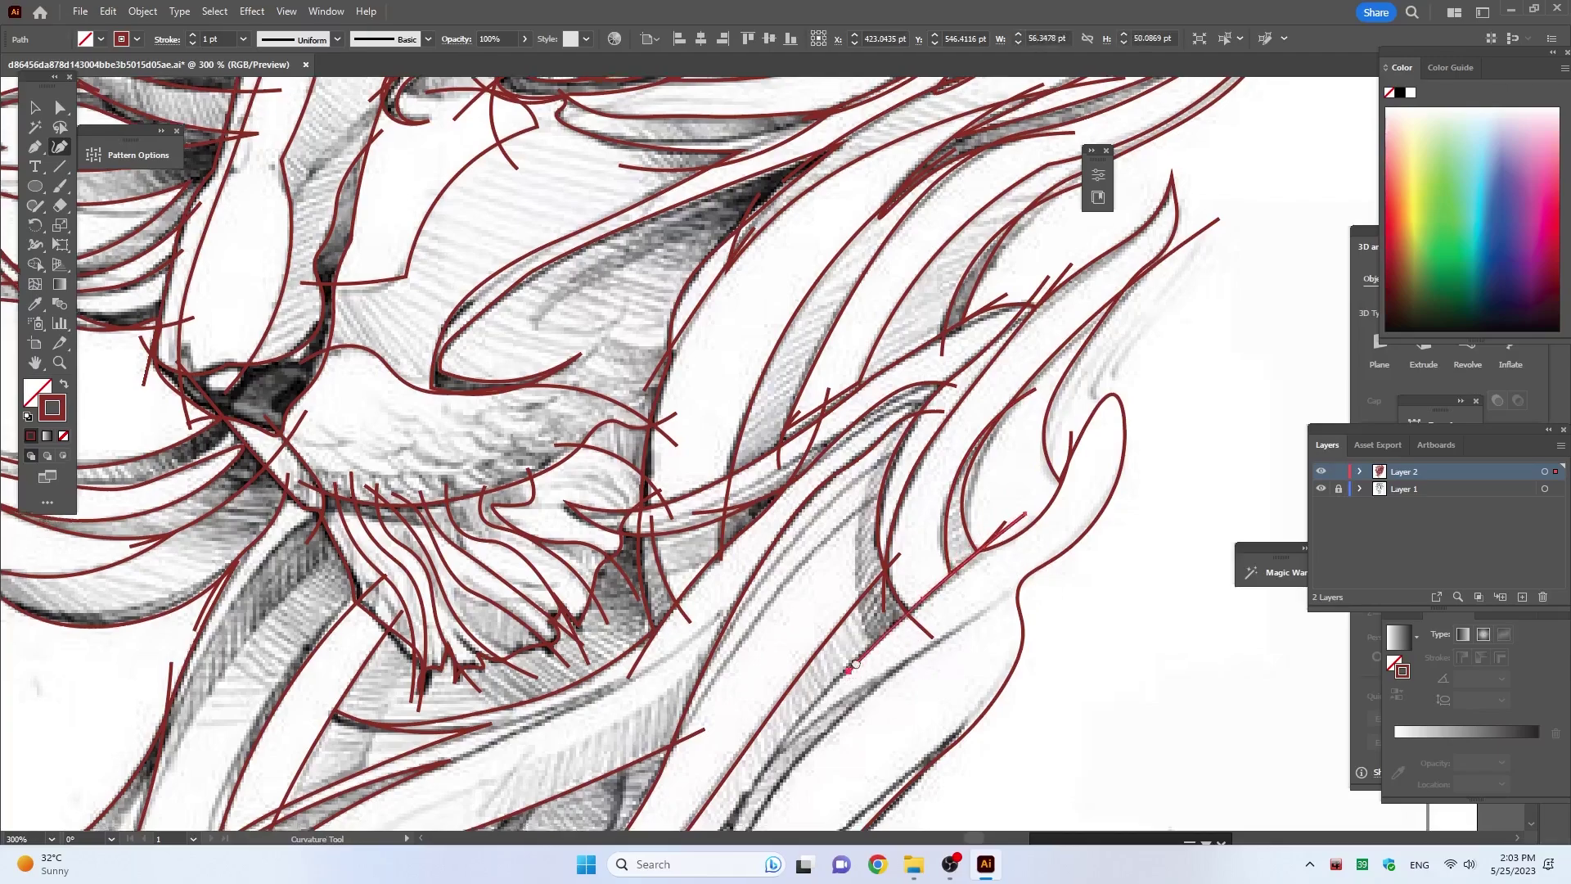
Step: Extend the long strand down the lower mane, ending it in a small hook
scroll(949, 708, down, 3)
scroll(949, 708, left, 3)
click(984, 591)
scroll(969, 556, down, 3)
scroll(954, 519, right, 1)
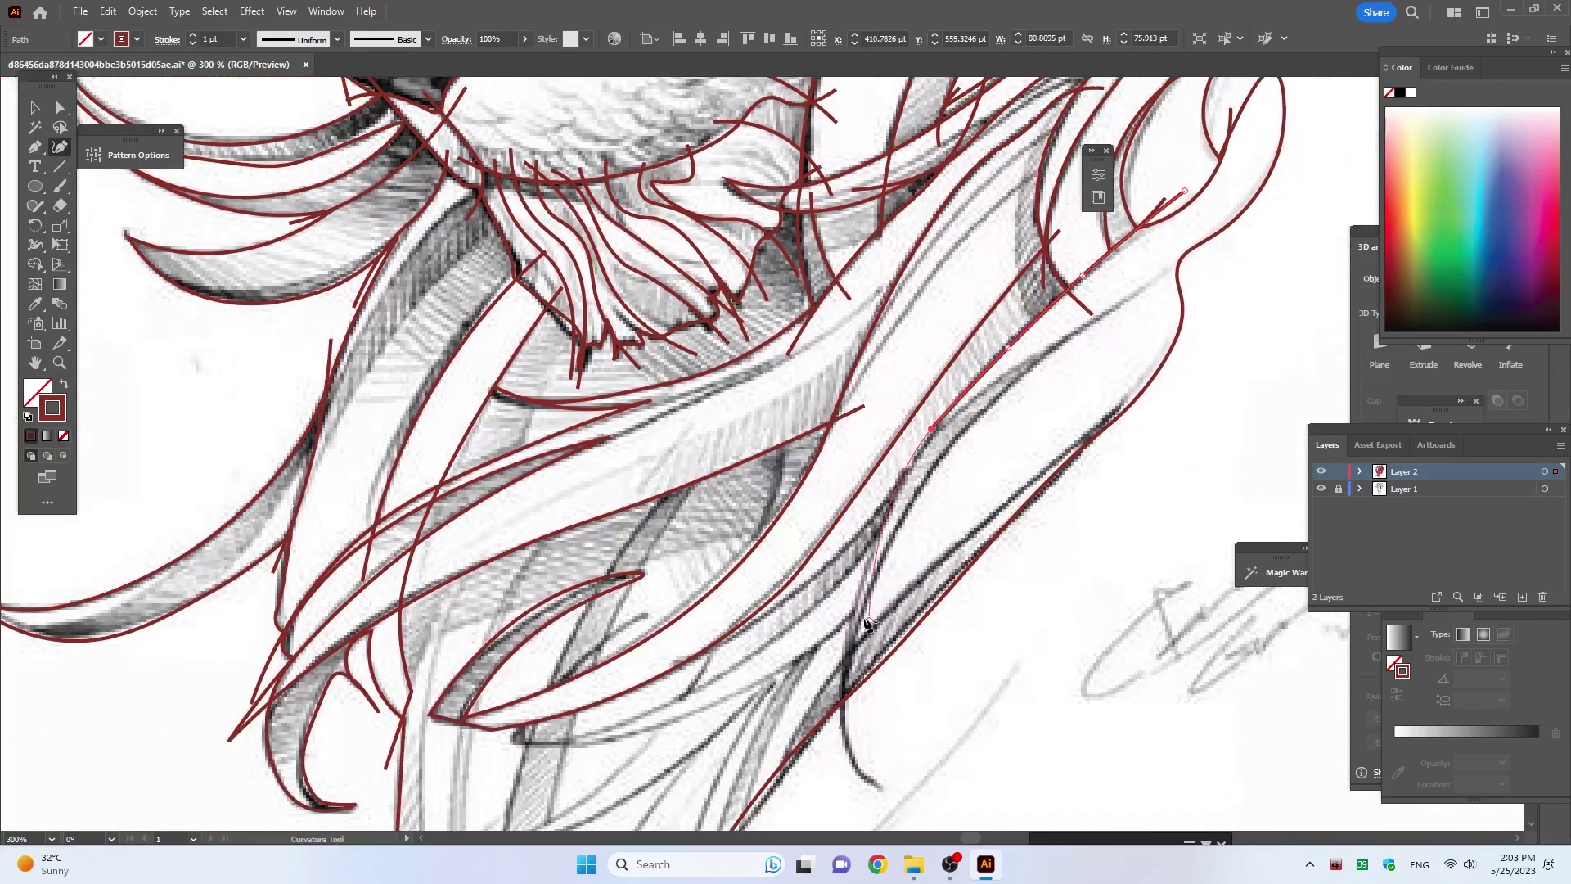
click(852, 634)
click(876, 795)
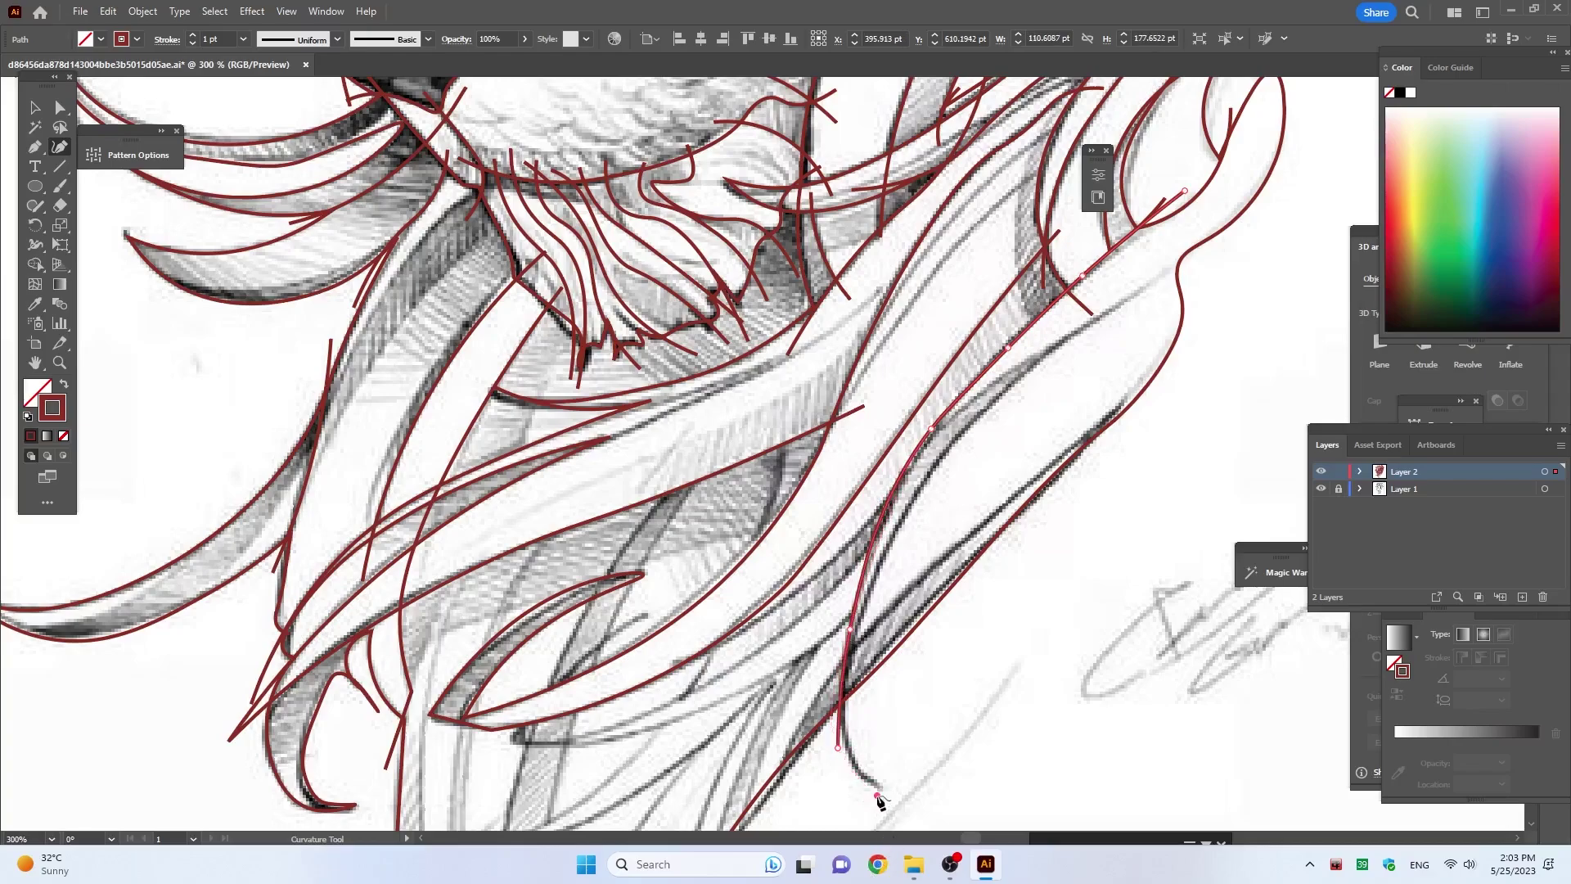
click(837, 747)
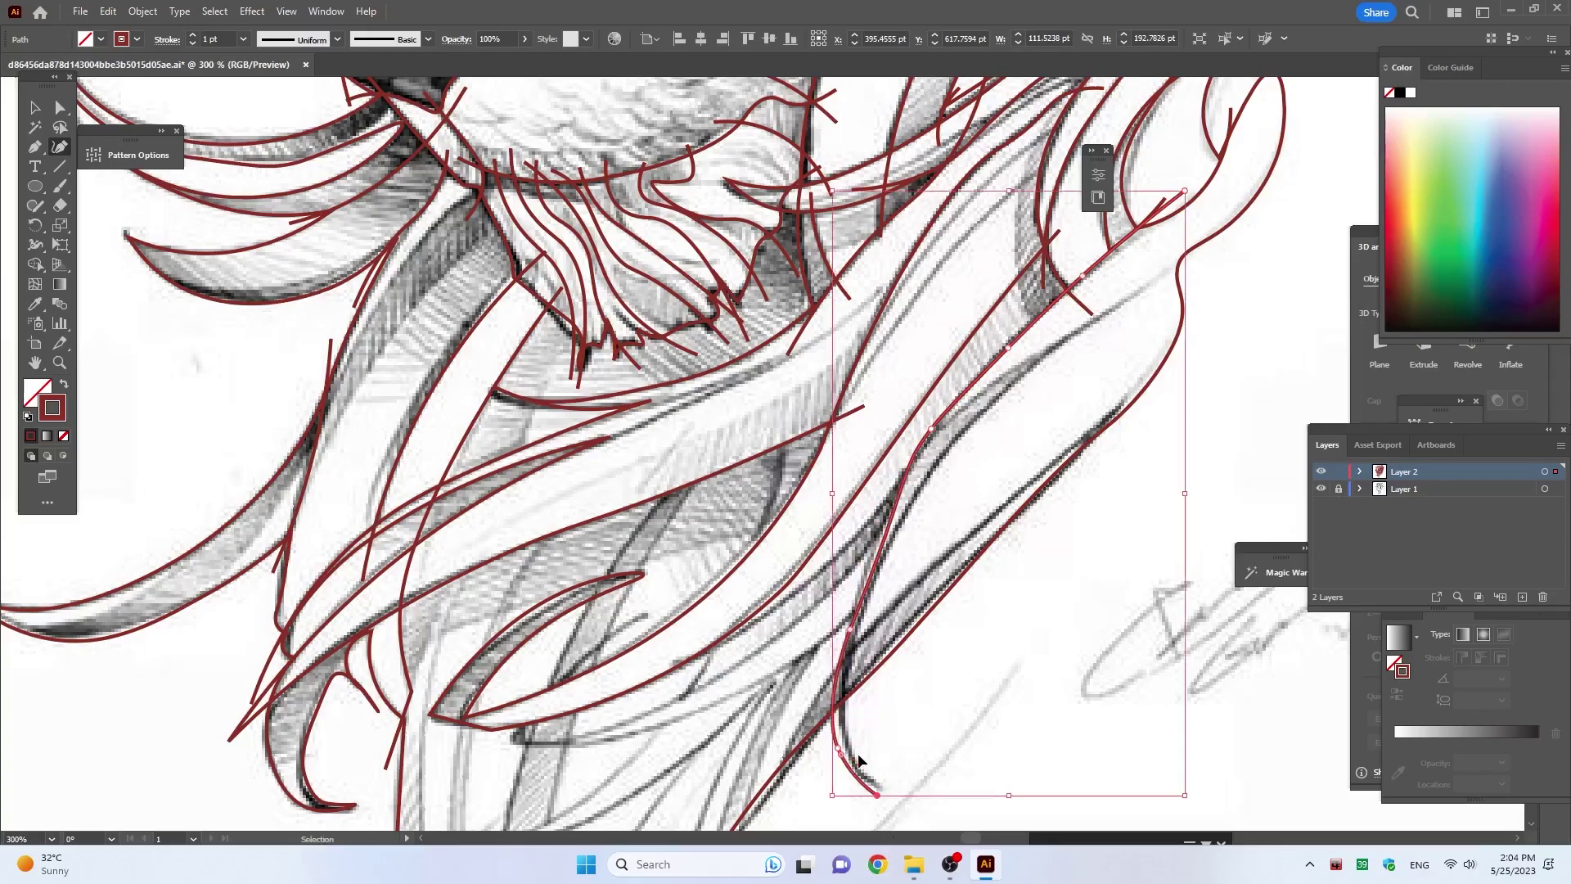
Step: Nudge the bottom hook anchor up and refine the lower curve toward the adjoining strand
drag(844, 752, 847, 740)
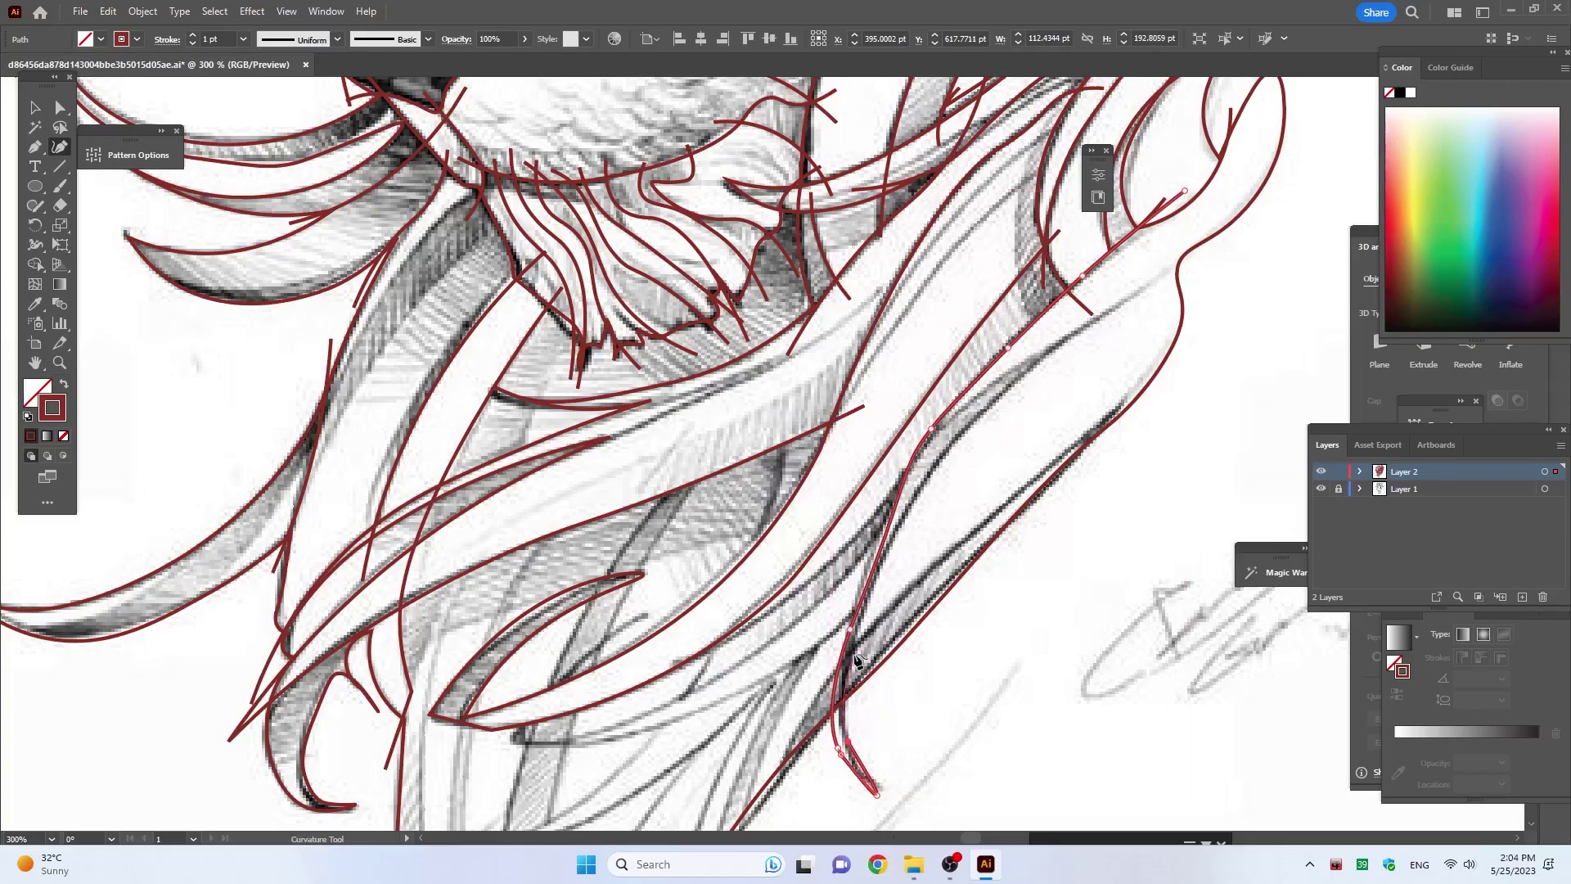
click(854, 652)
click(994, 516)
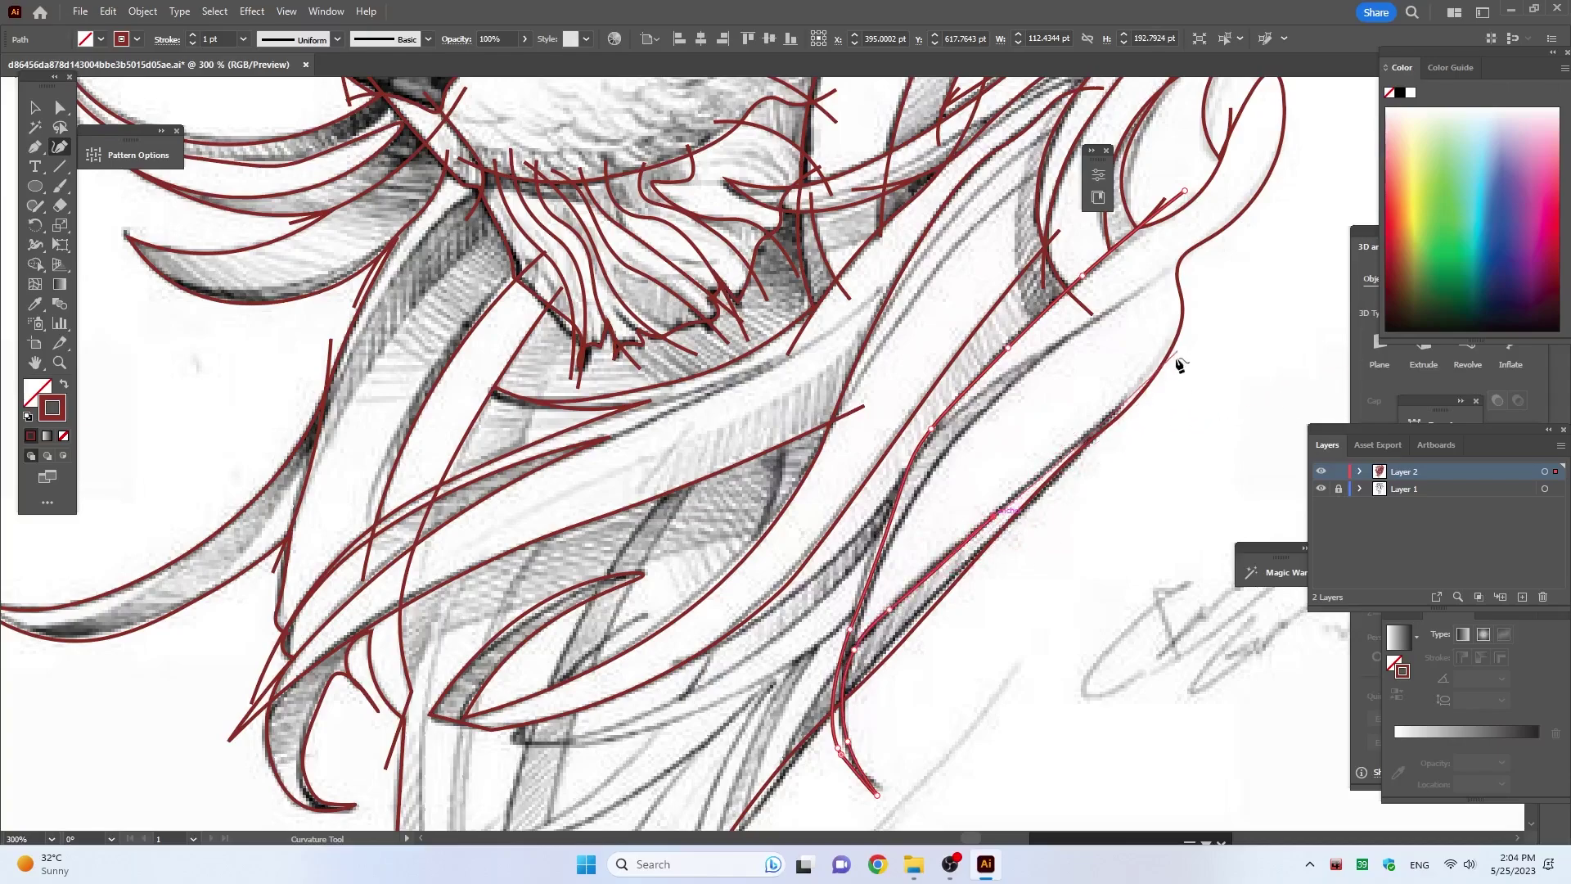
Step: Trace a curve up a mane strand and remove its misplaced final point
click(887, 463)
click(977, 393)
click(1056, 340)
click(1145, 287)
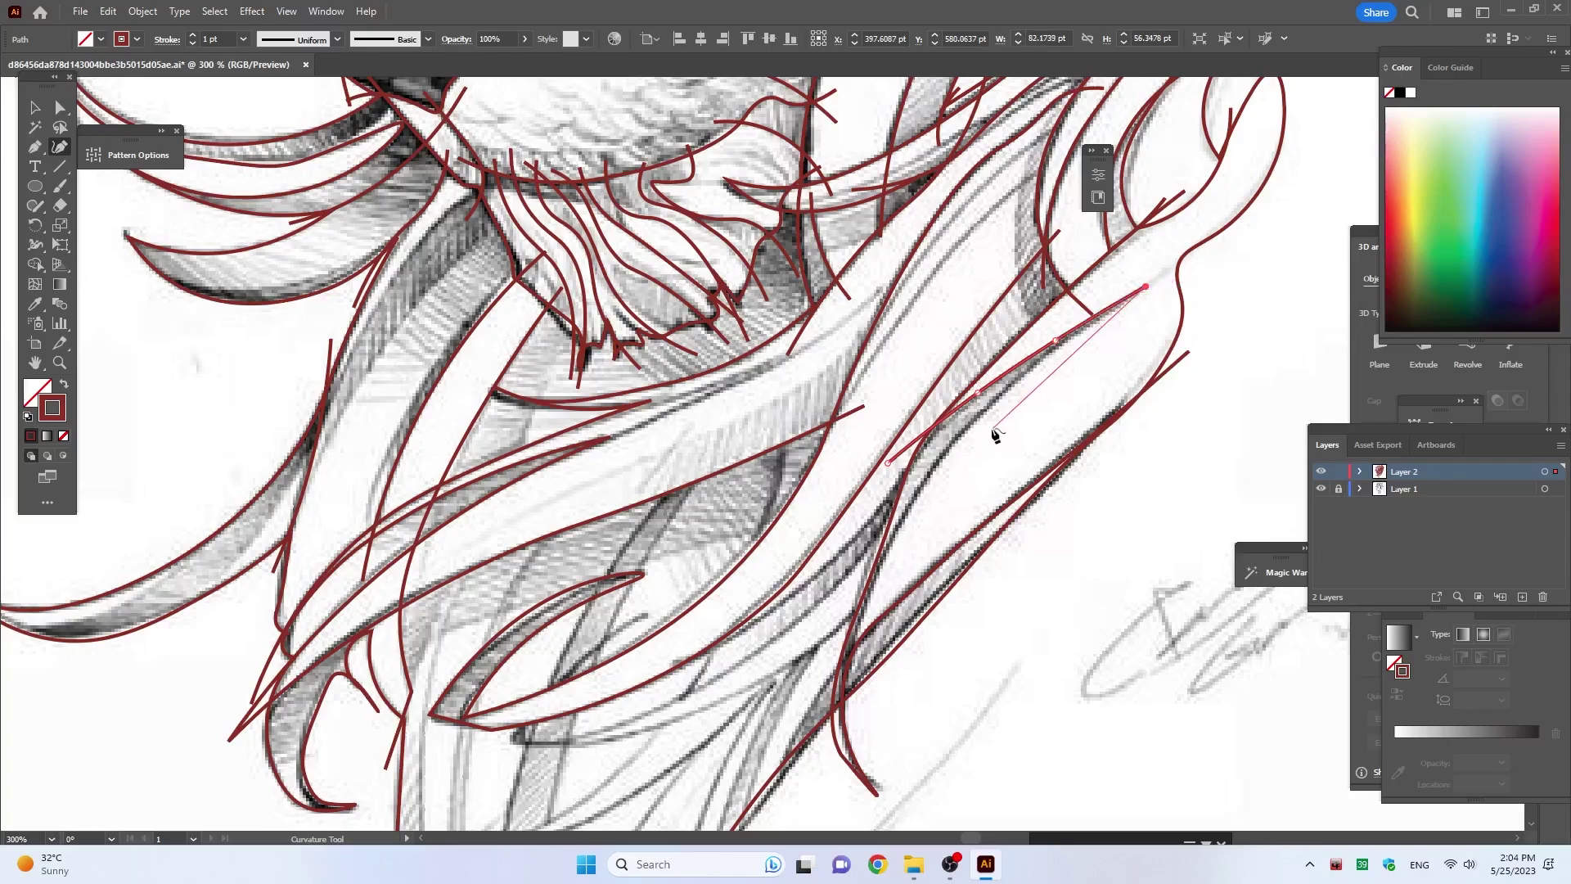
click(987, 405)
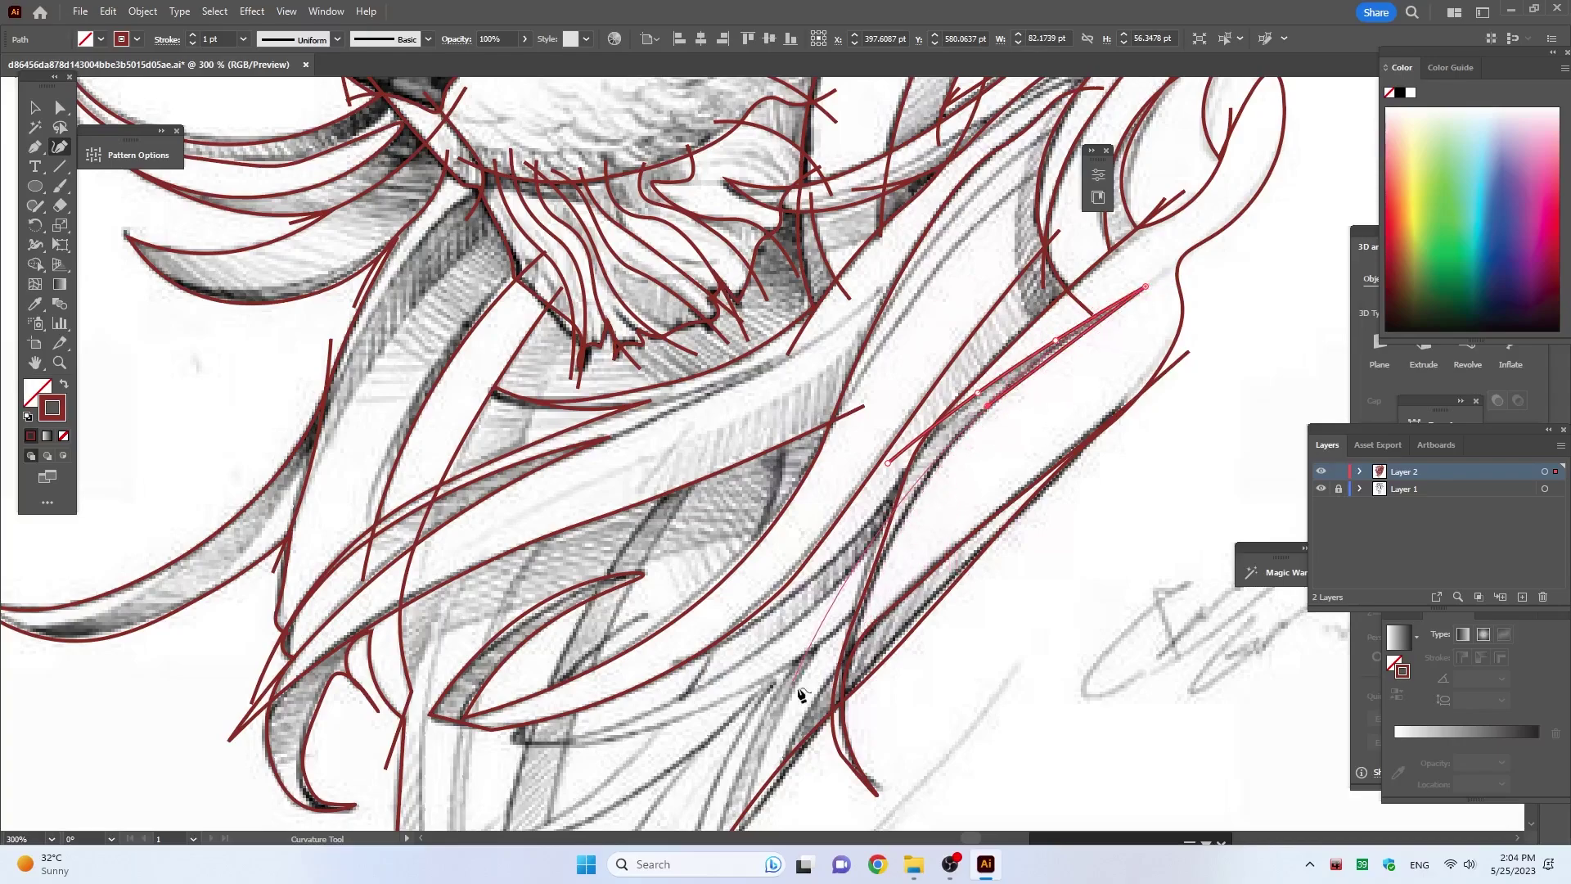
click(820, 793)
click(1050, 751)
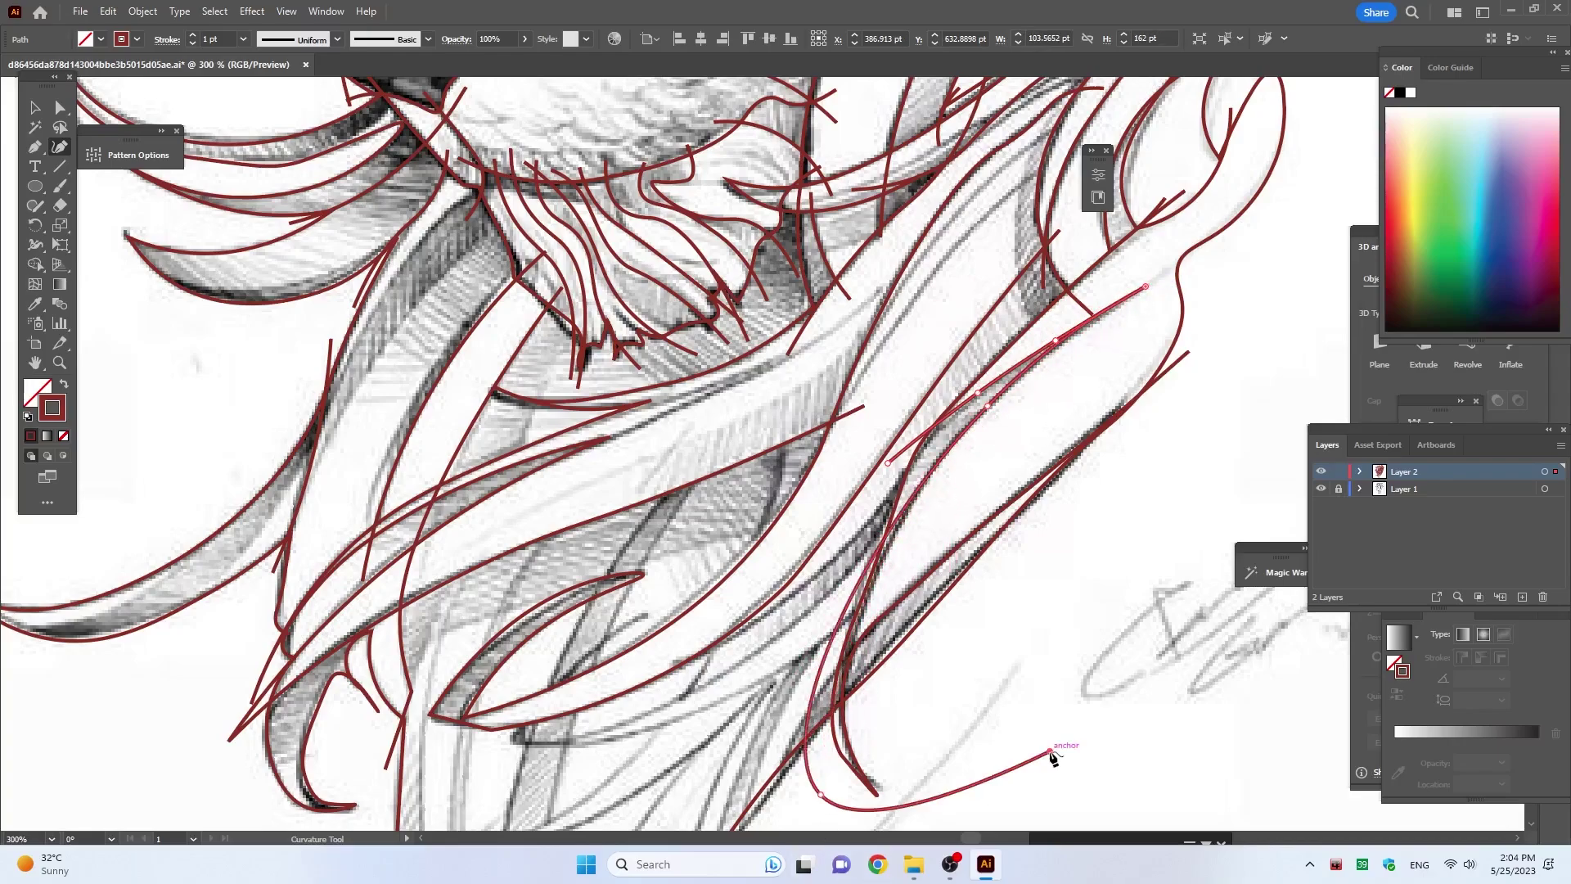
key(ctrl+z)
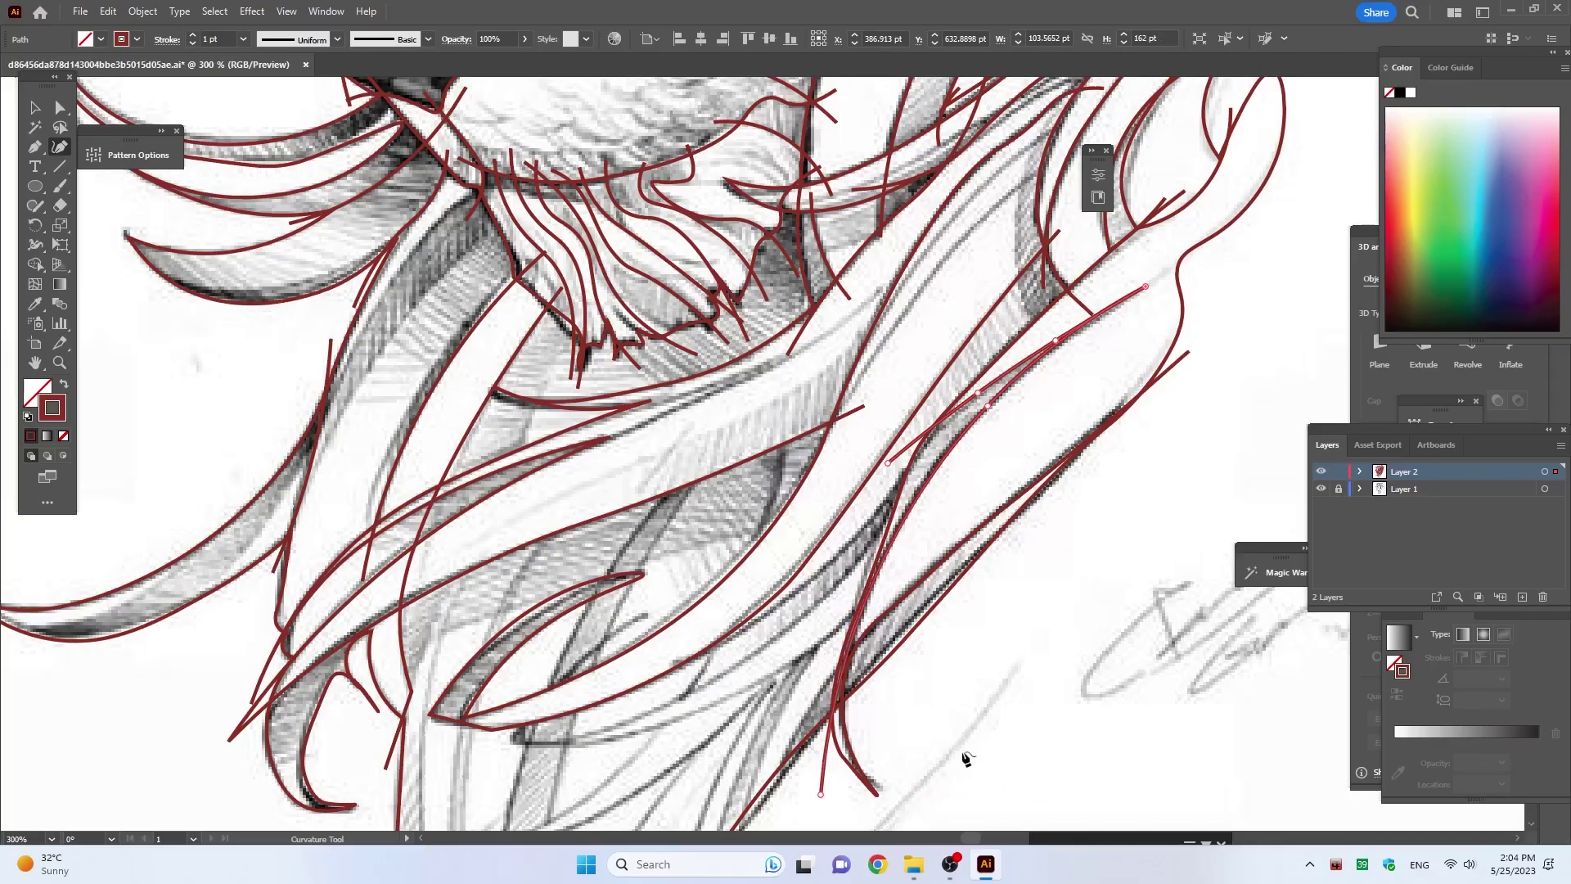
scroll(941, 663, down, 2)
scroll(1019, 540, down, 1)
scroll(1014, 487, up, 1)
scroll(769, 478, up, 1)
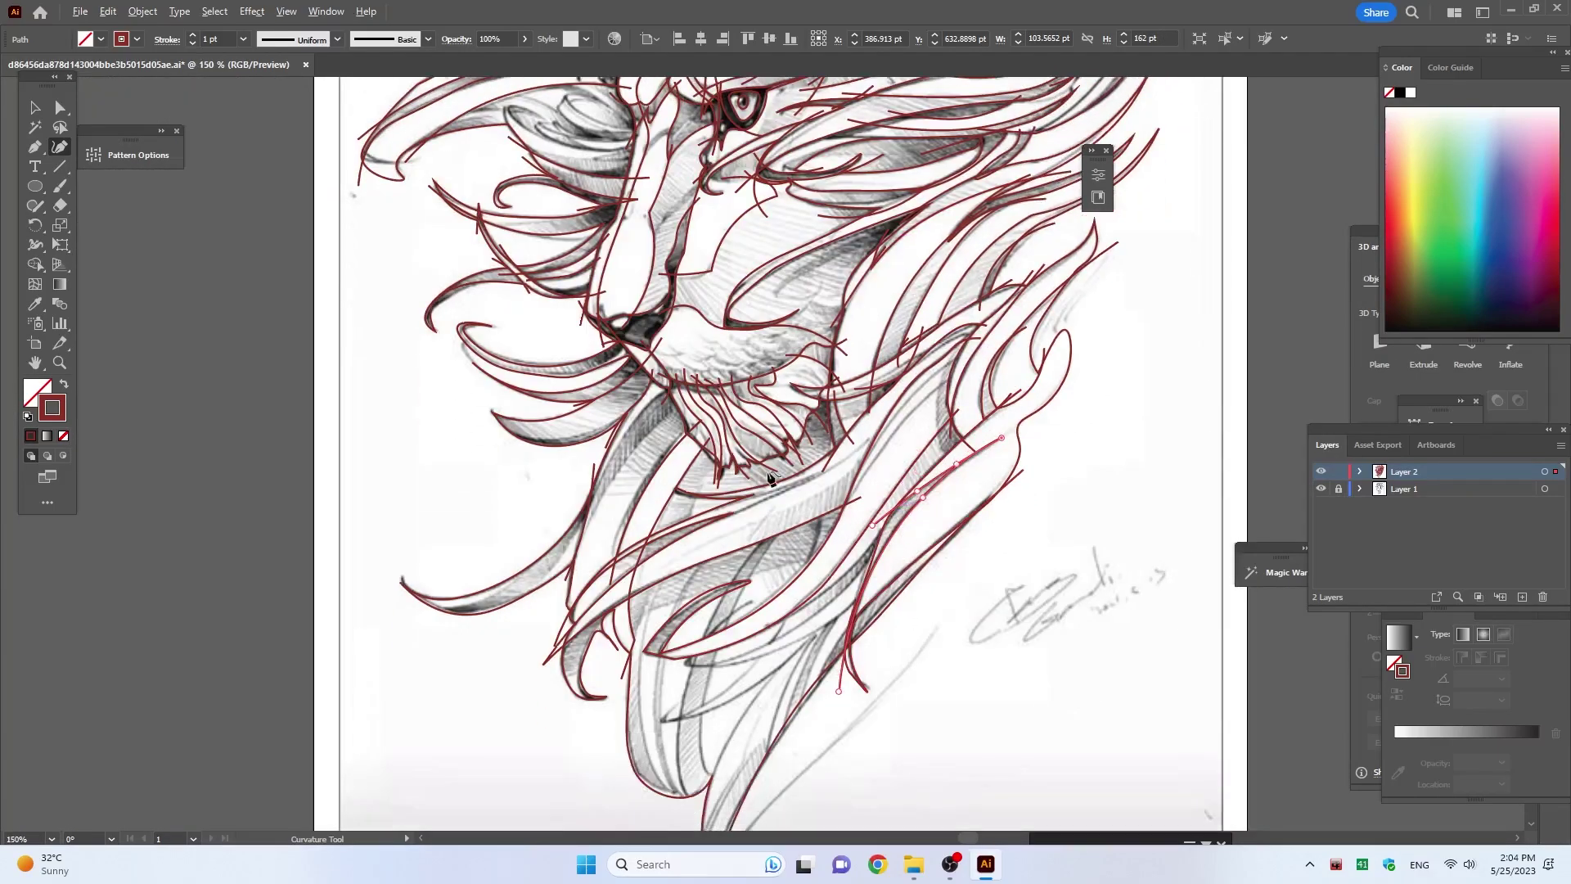
scroll(769, 479, up, 3)
Step: Trace a curve along the strand just below the mouth, from left to upper right
click(624, 512)
click(761, 463)
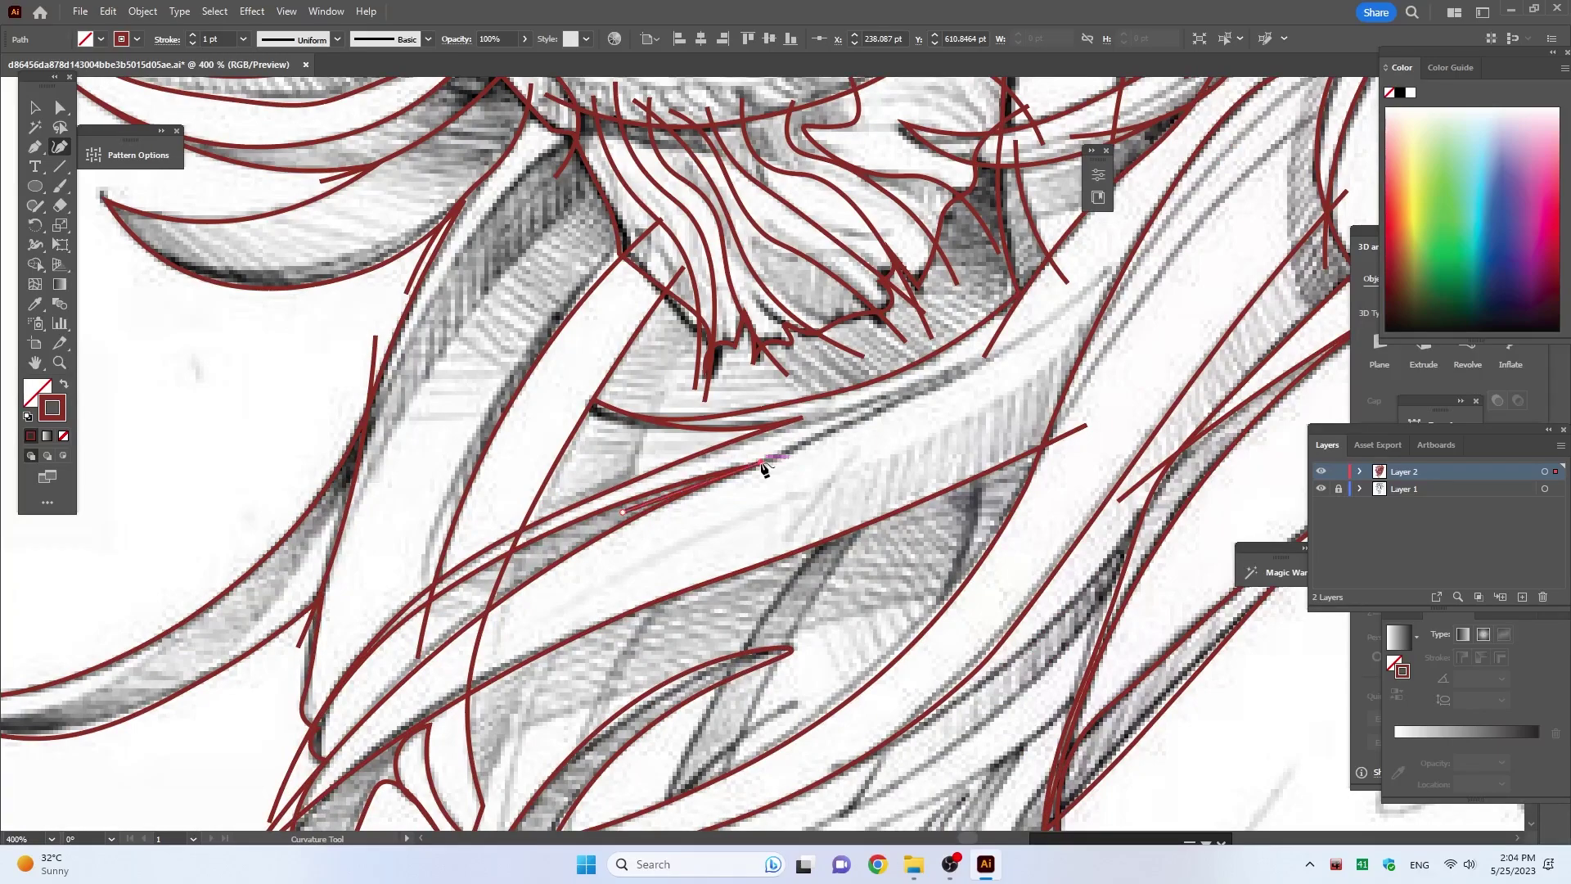
click(990, 355)
click(1190, 217)
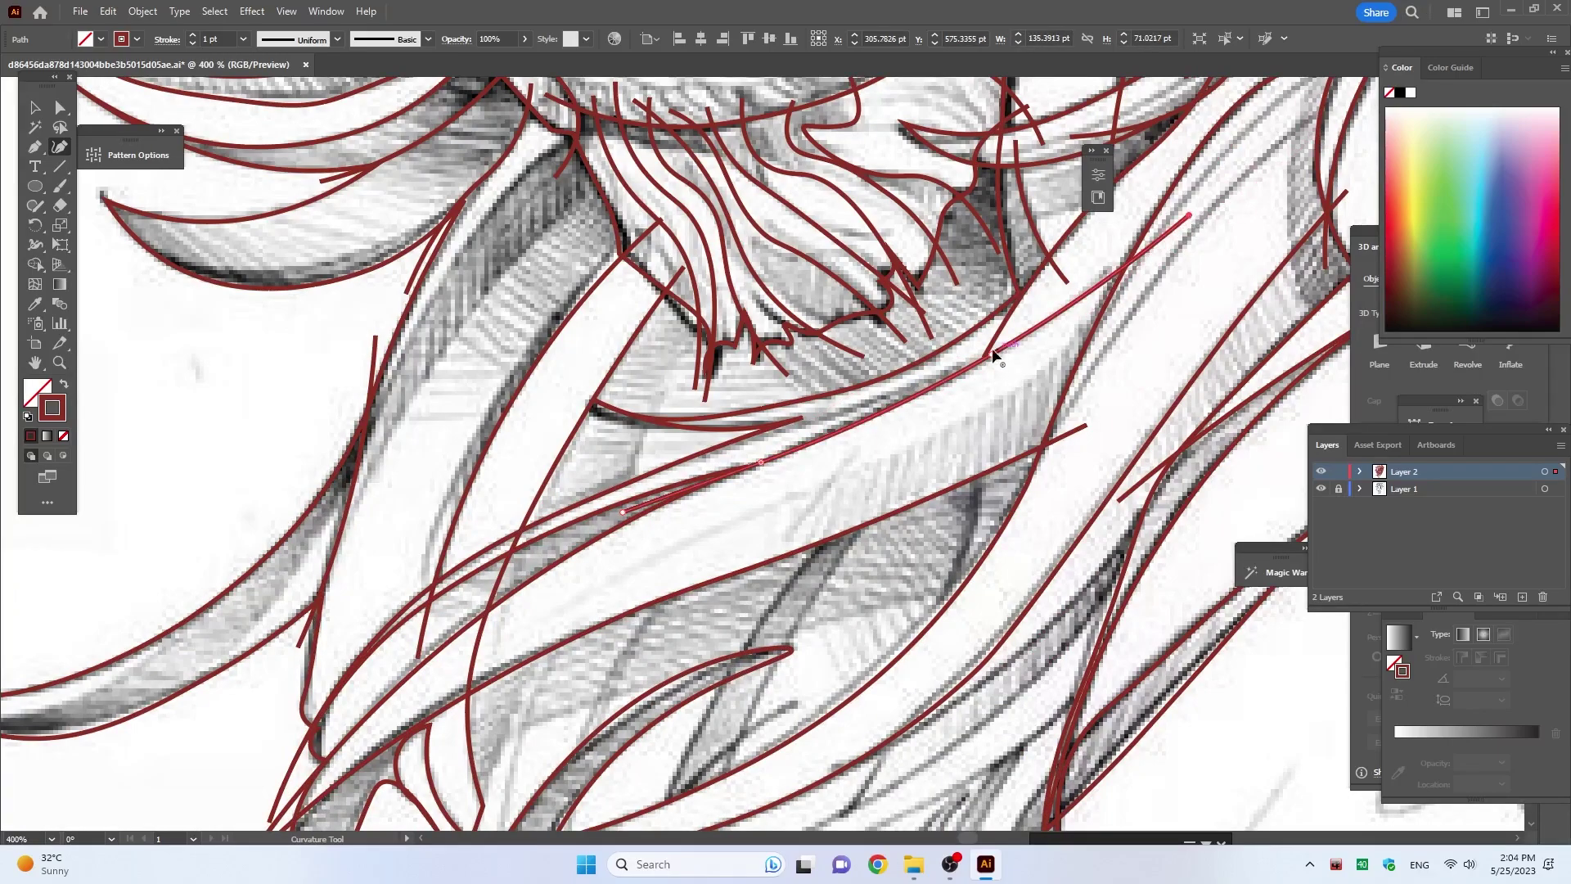
click(915, 384)
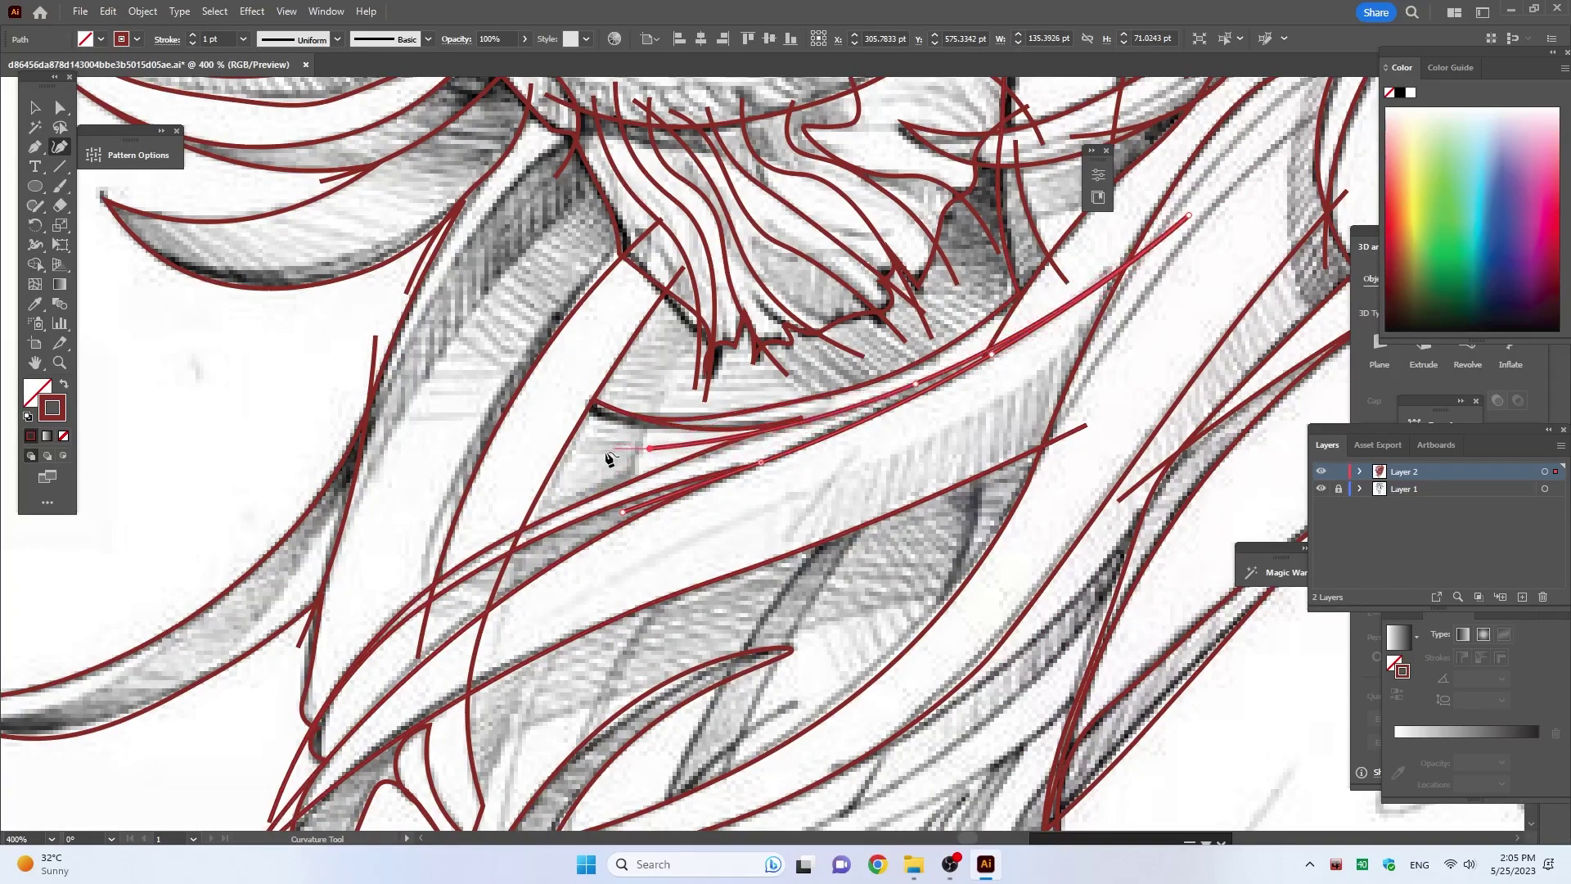
click(652, 448)
Step: Zoom in on the lower mane and reshape a new curve to follow a strand edge
key(ctrl+0)
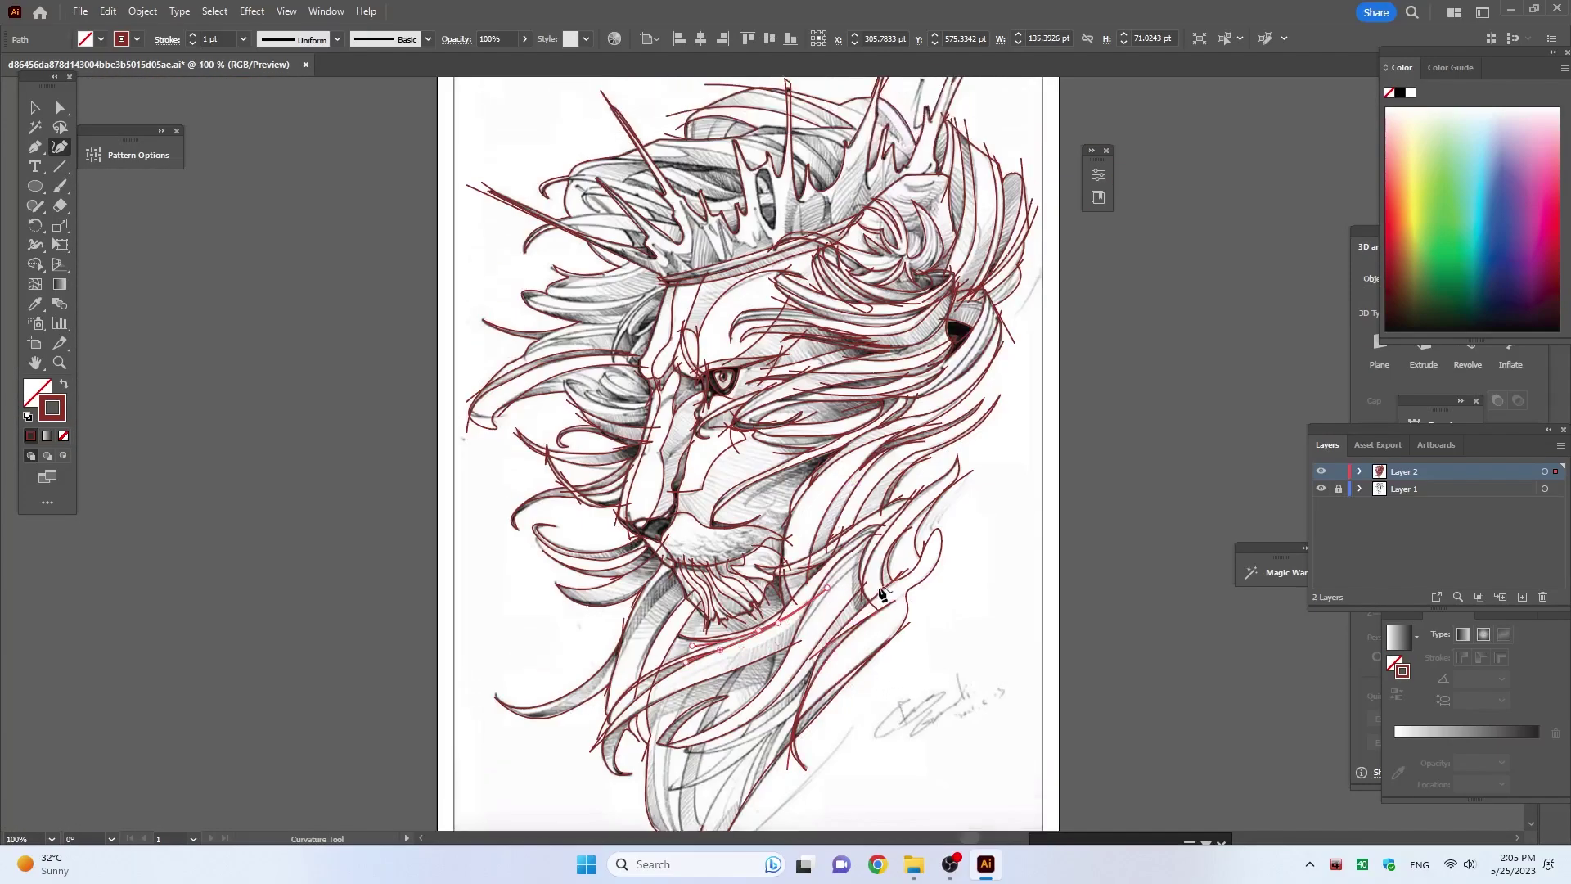
key(ctrl+equal)
key(ctrl+equal)
key(ctrl+equal)
click(573, 593)
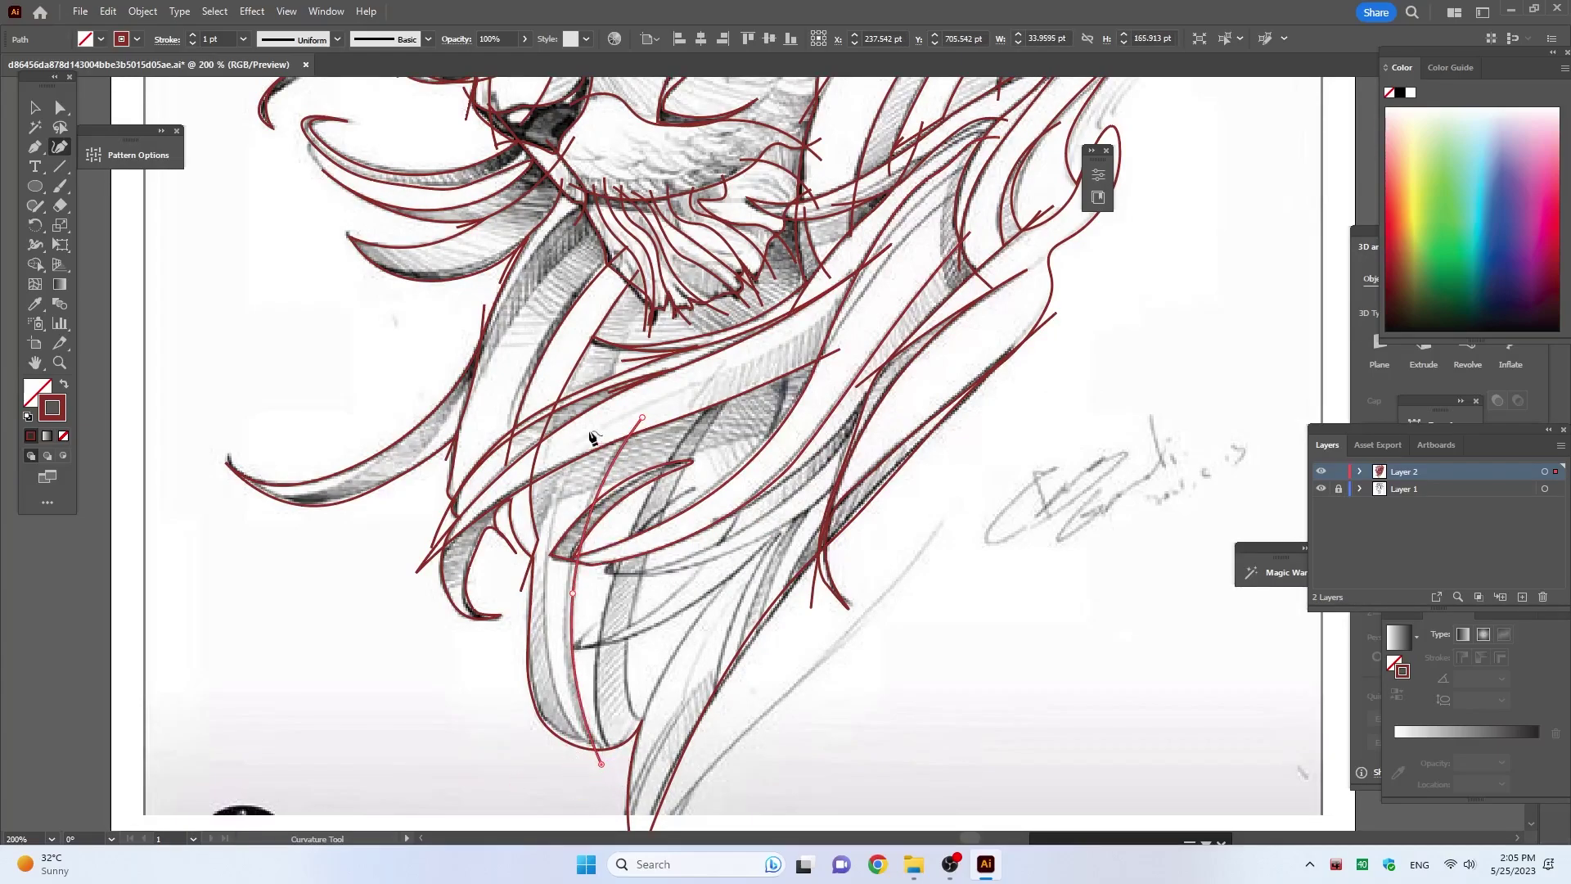
drag(642, 417, 578, 443)
drag(573, 593, 543, 612)
key(Escape)
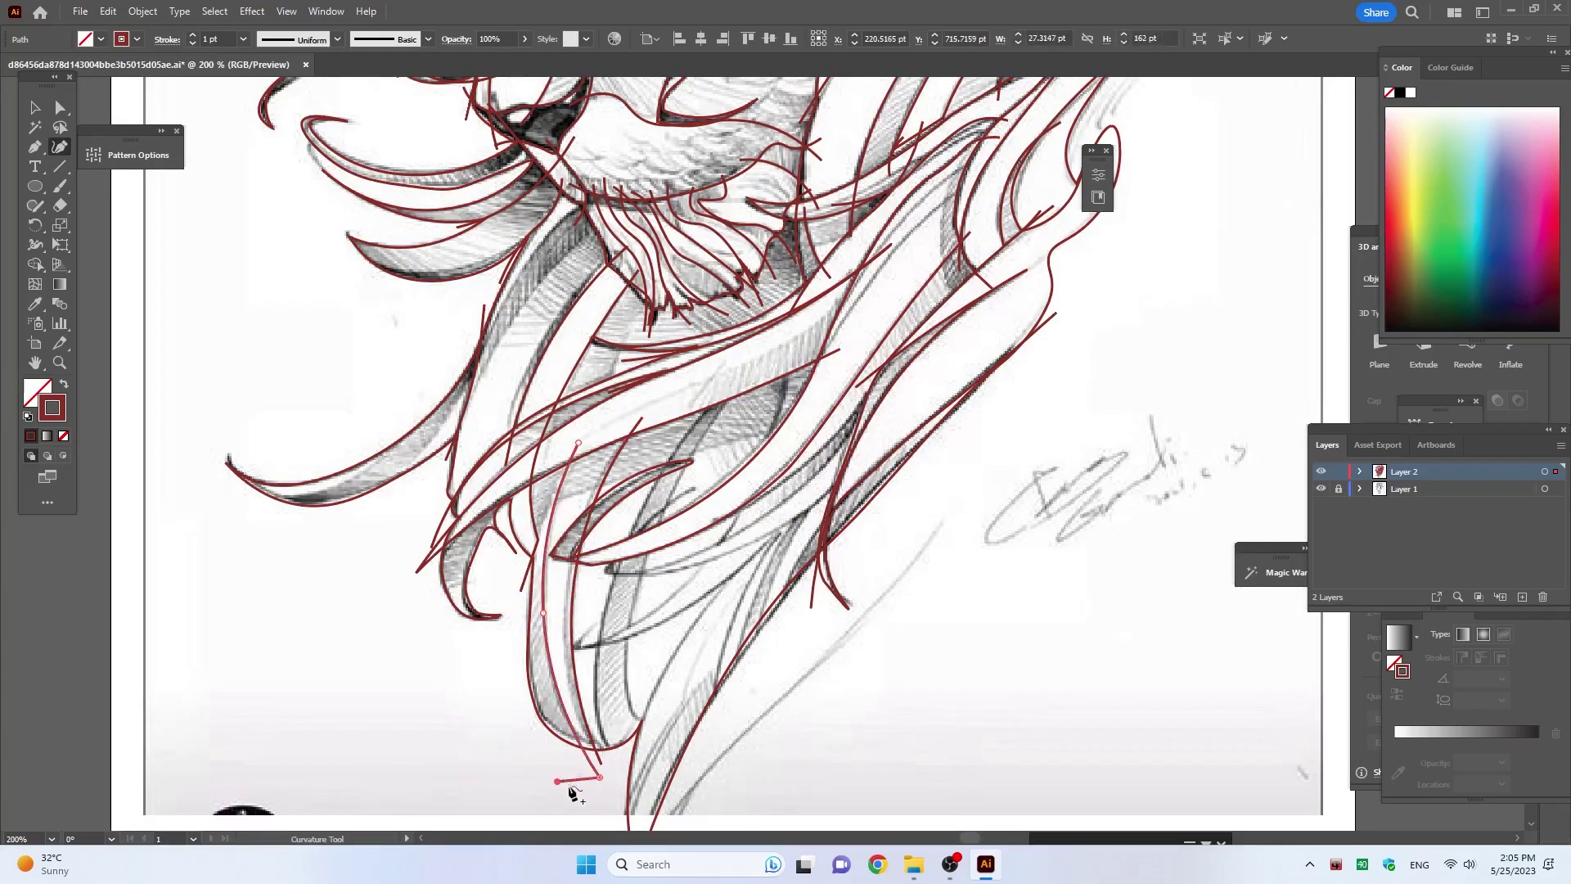
Step: Trace a strand from its lower tip upward and to the right
click(506, 635)
click(543, 508)
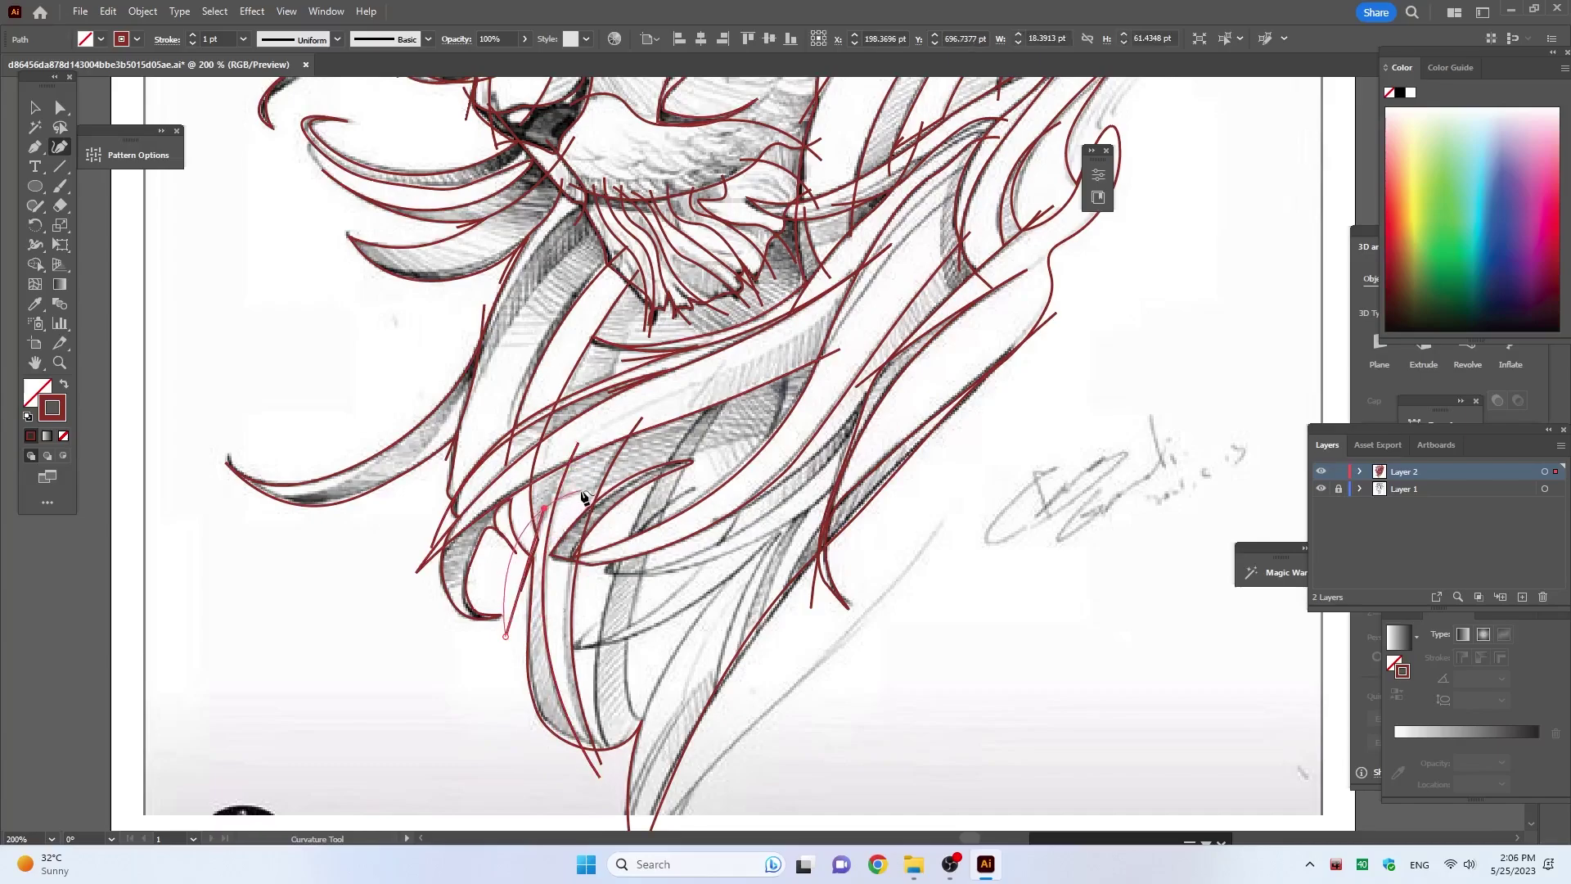
click(580, 491)
click(732, 441)
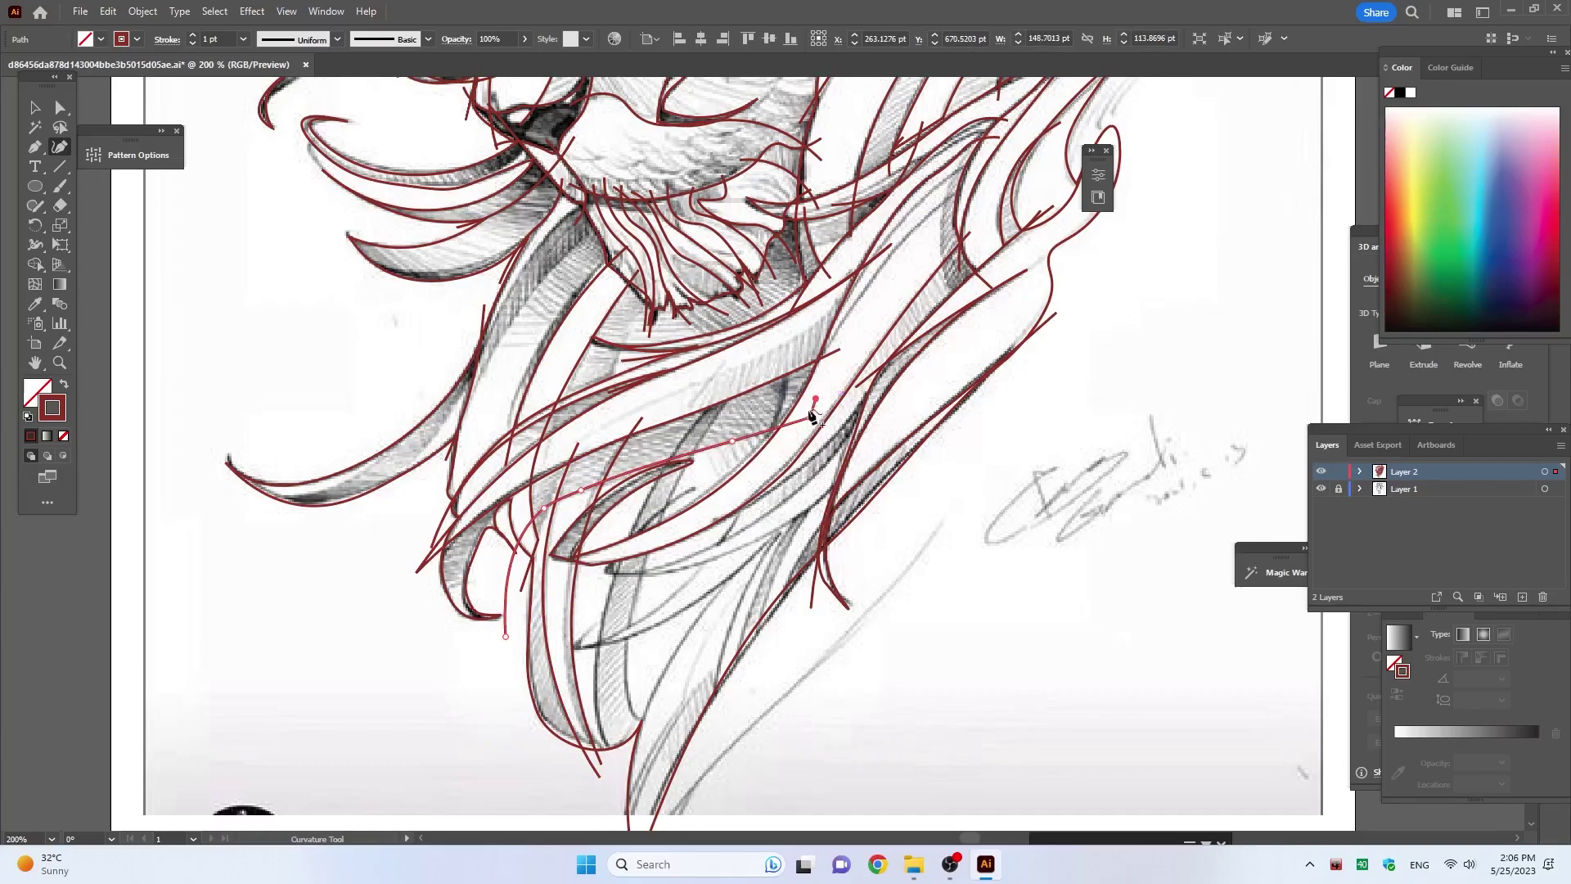
key(Escape)
Step: Trace another long strand downward to its tip
click(717, 389)
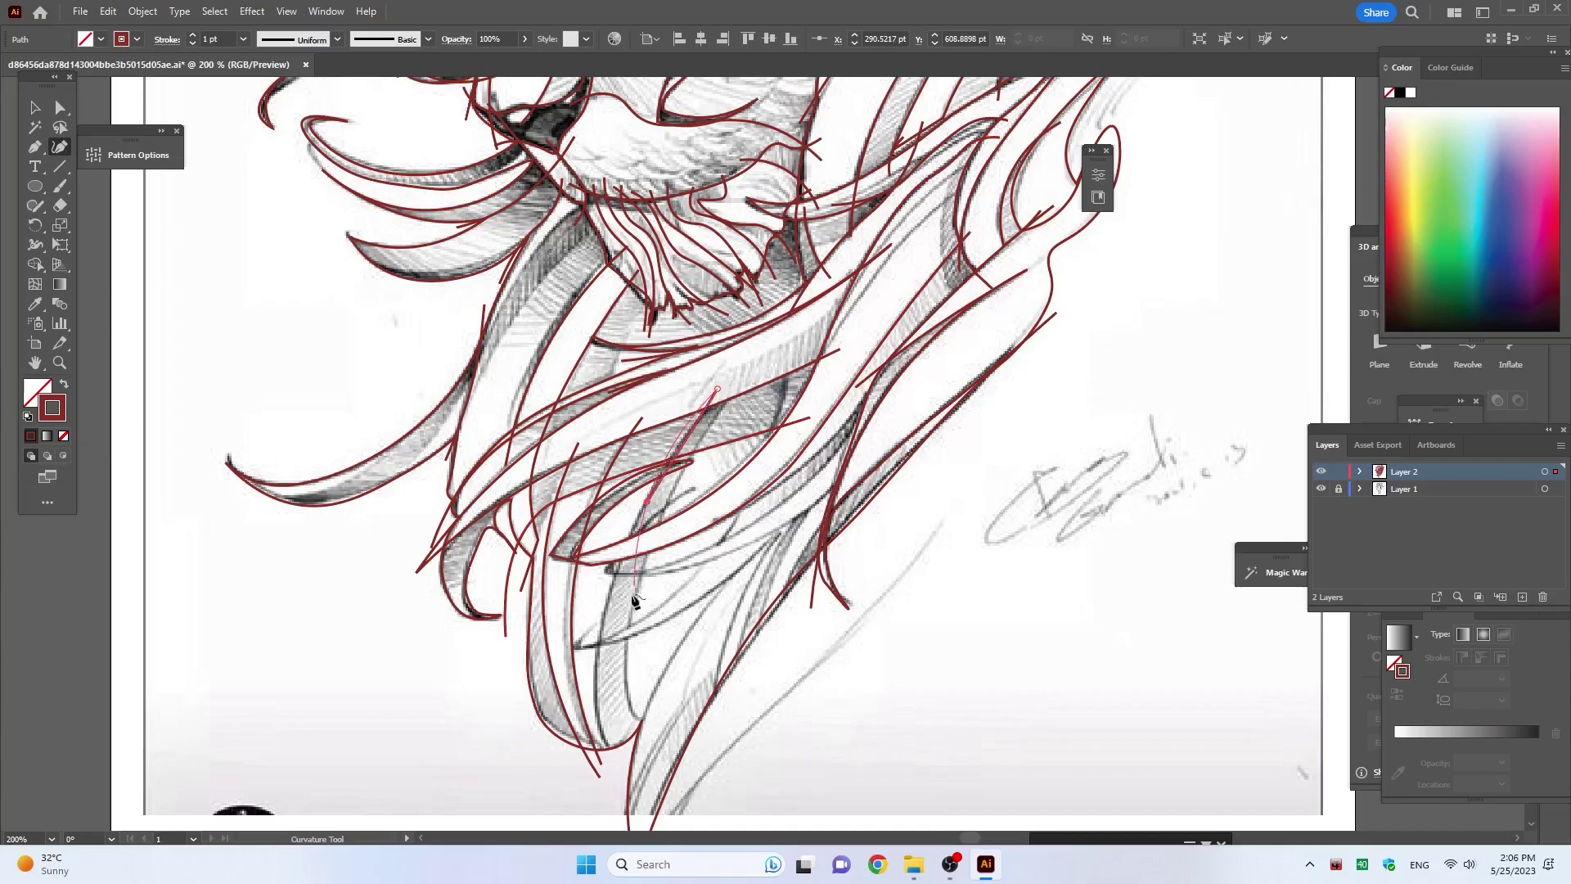
click(646, 500)
click(603, 626)
click(594, 701)
click(615, 769)
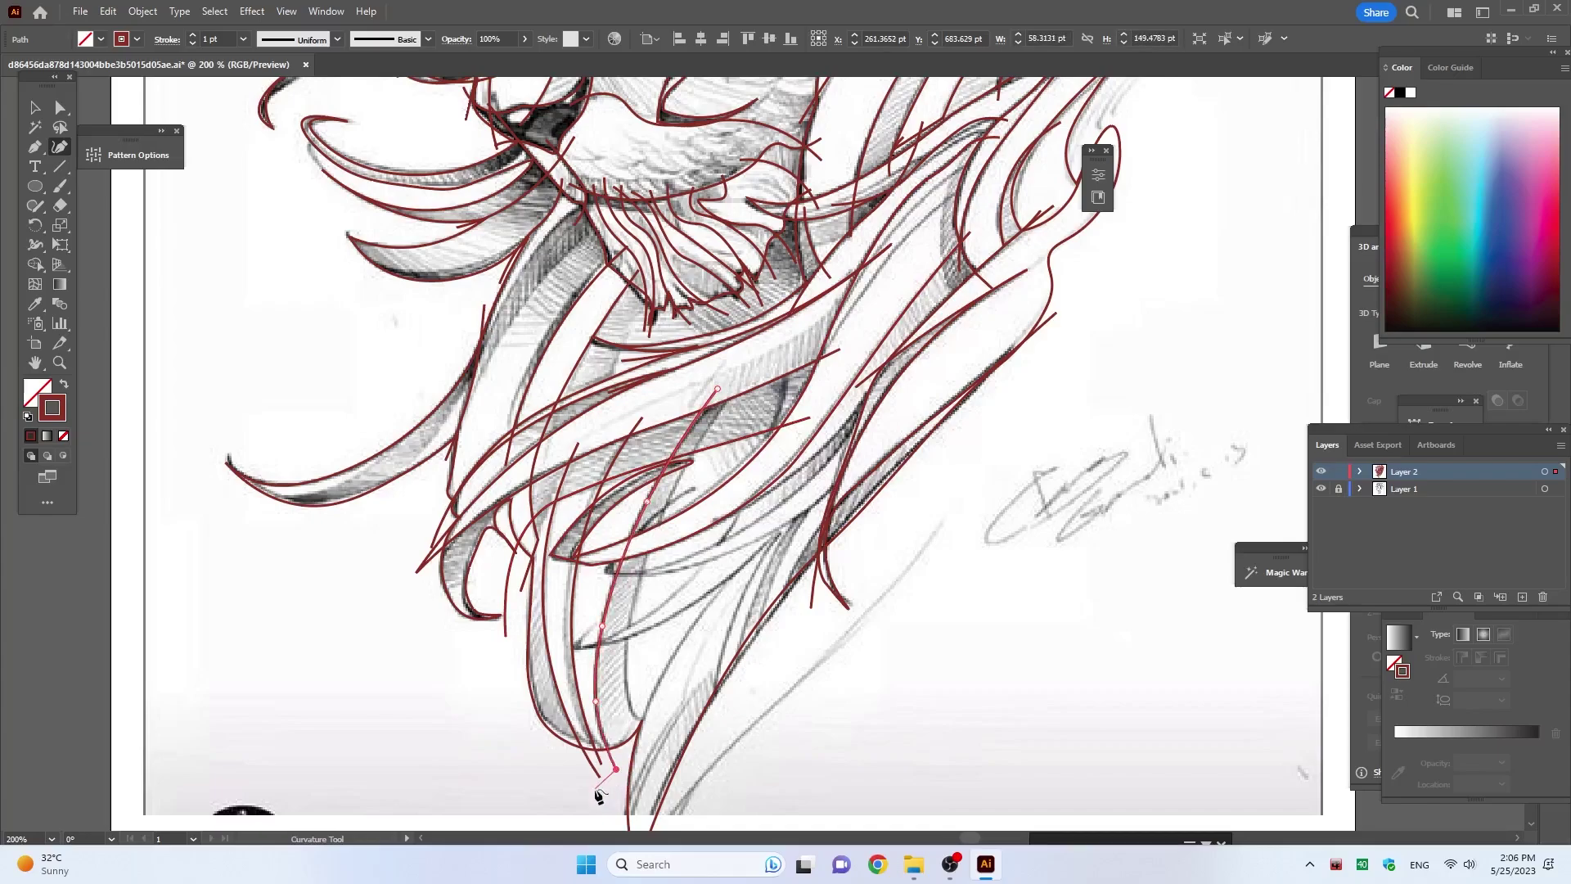
key(Escape)
Step: Trace a lower strand upward from its tip, correcting one misplaced point
click(586, 786)
click(565, 686)
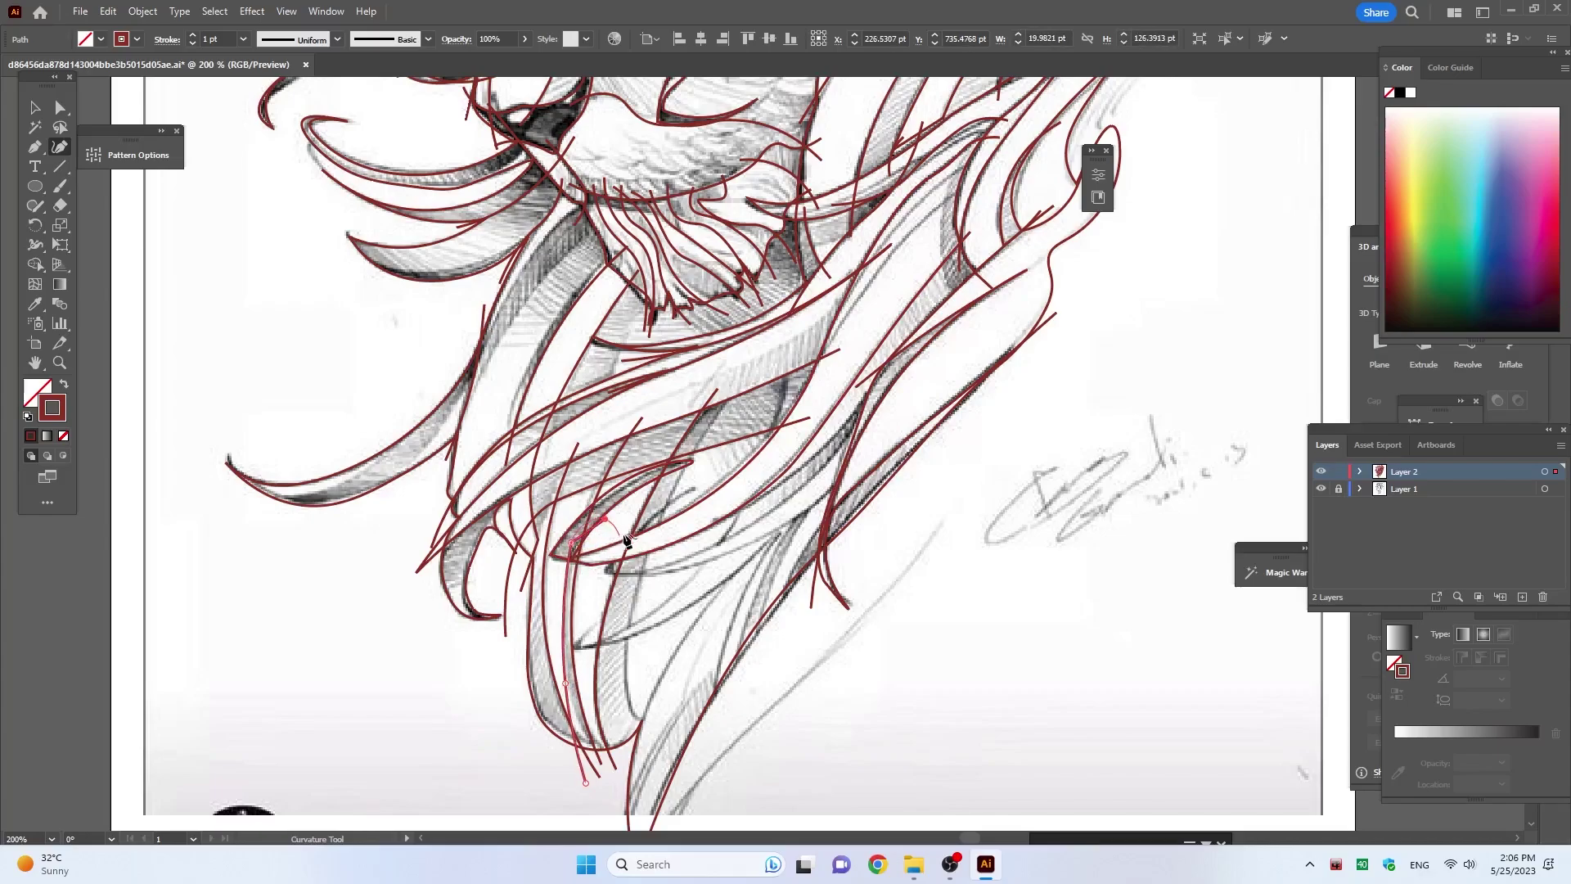
key(ctrl+z)
click(641, 419)
click(588, 495)
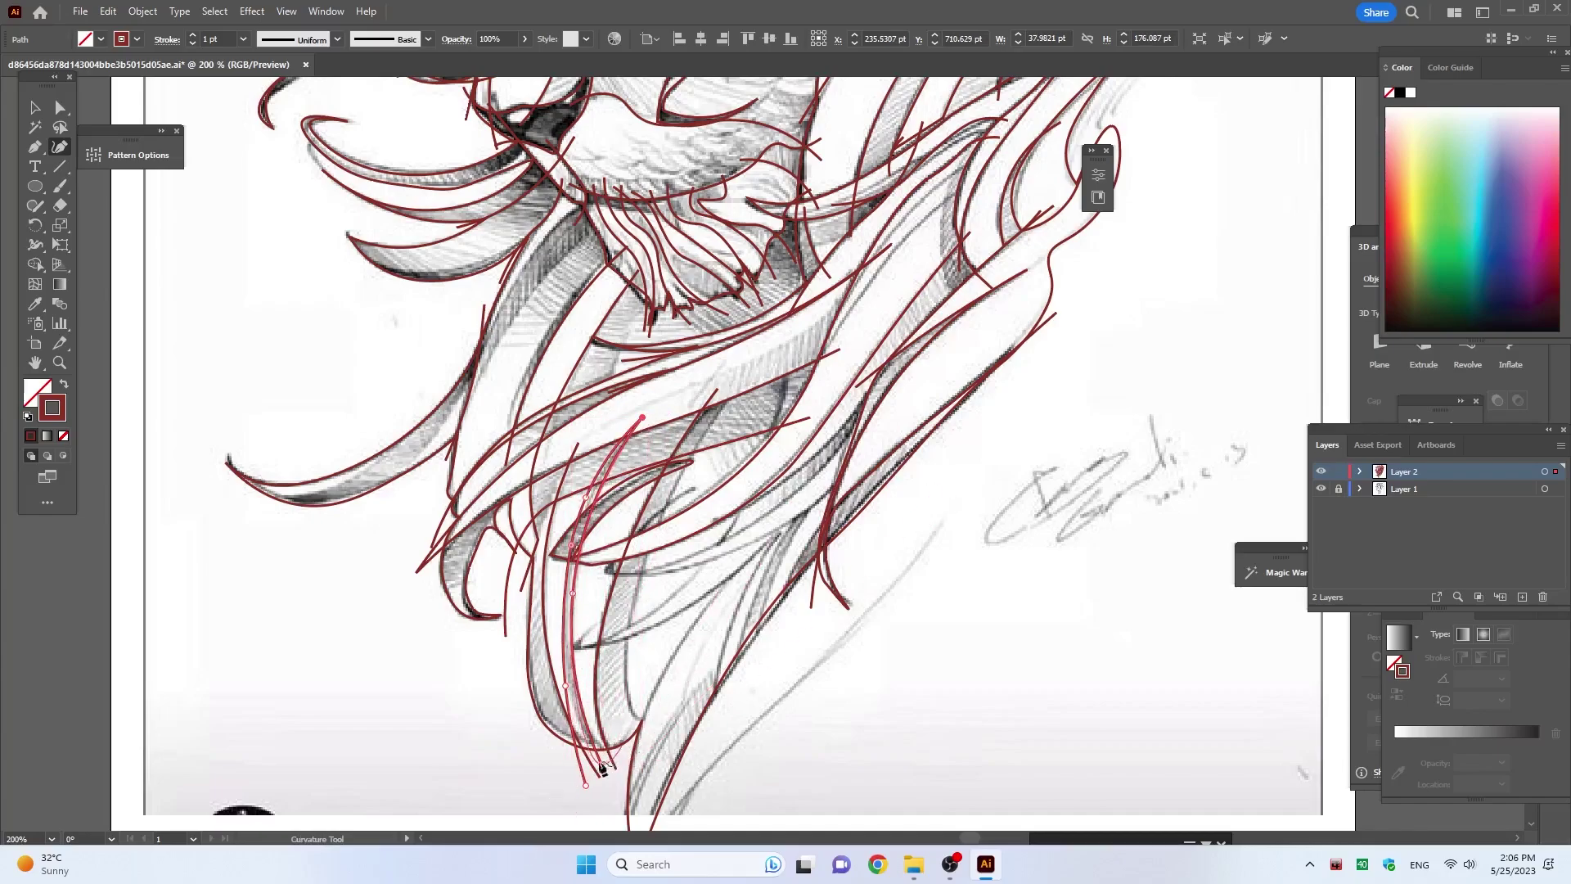
key(Escape)
Step: Trace a short curved strand upward from its tip
click(644, 738)
click(630, 629)
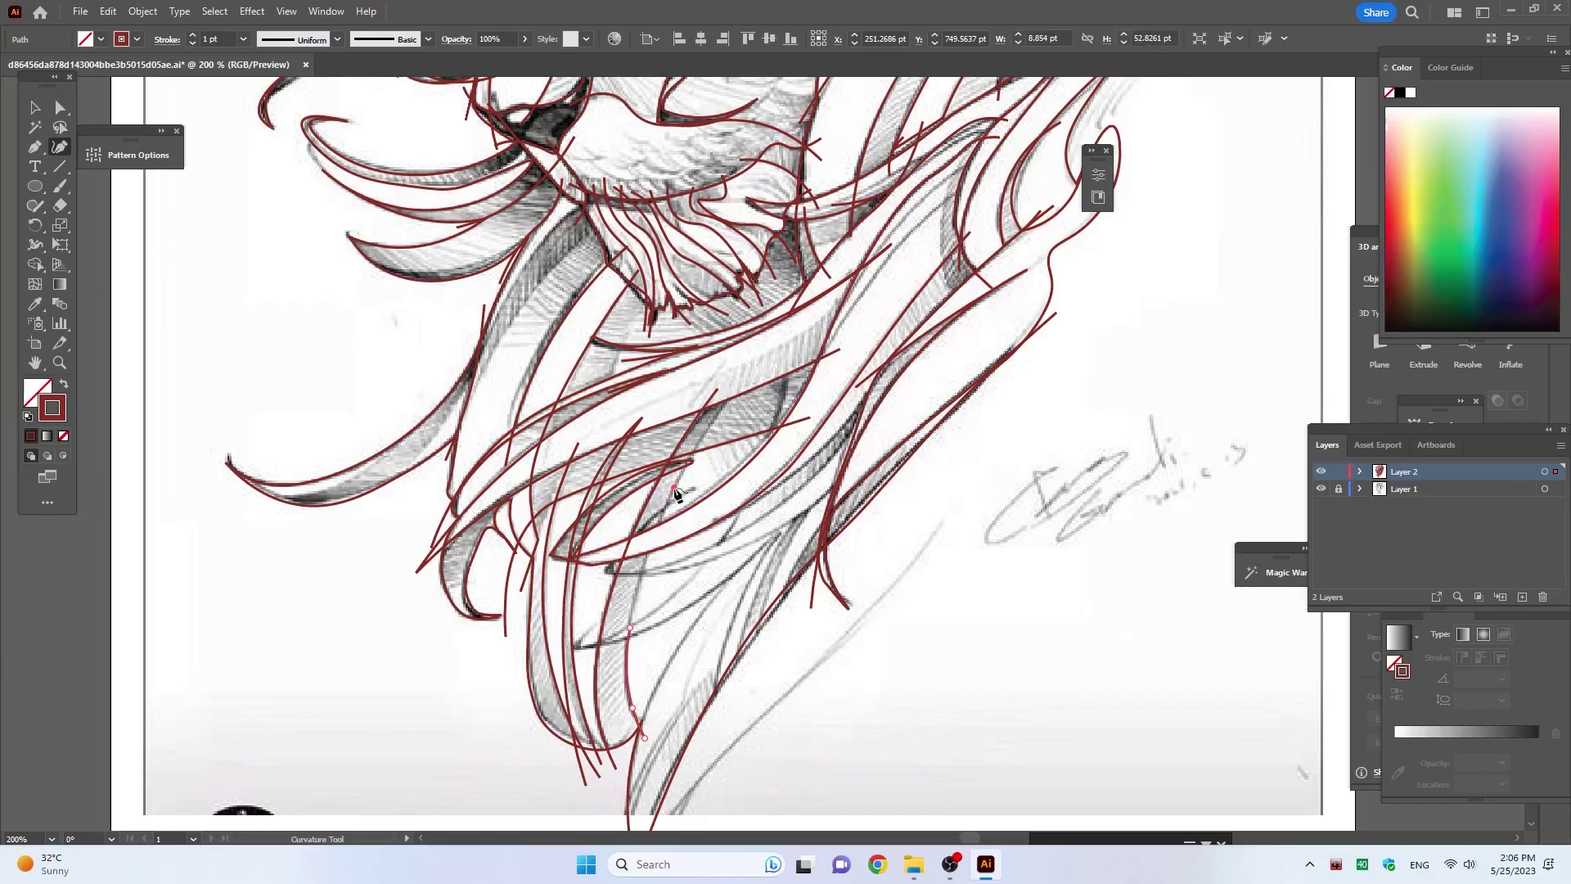
click(673, 489)
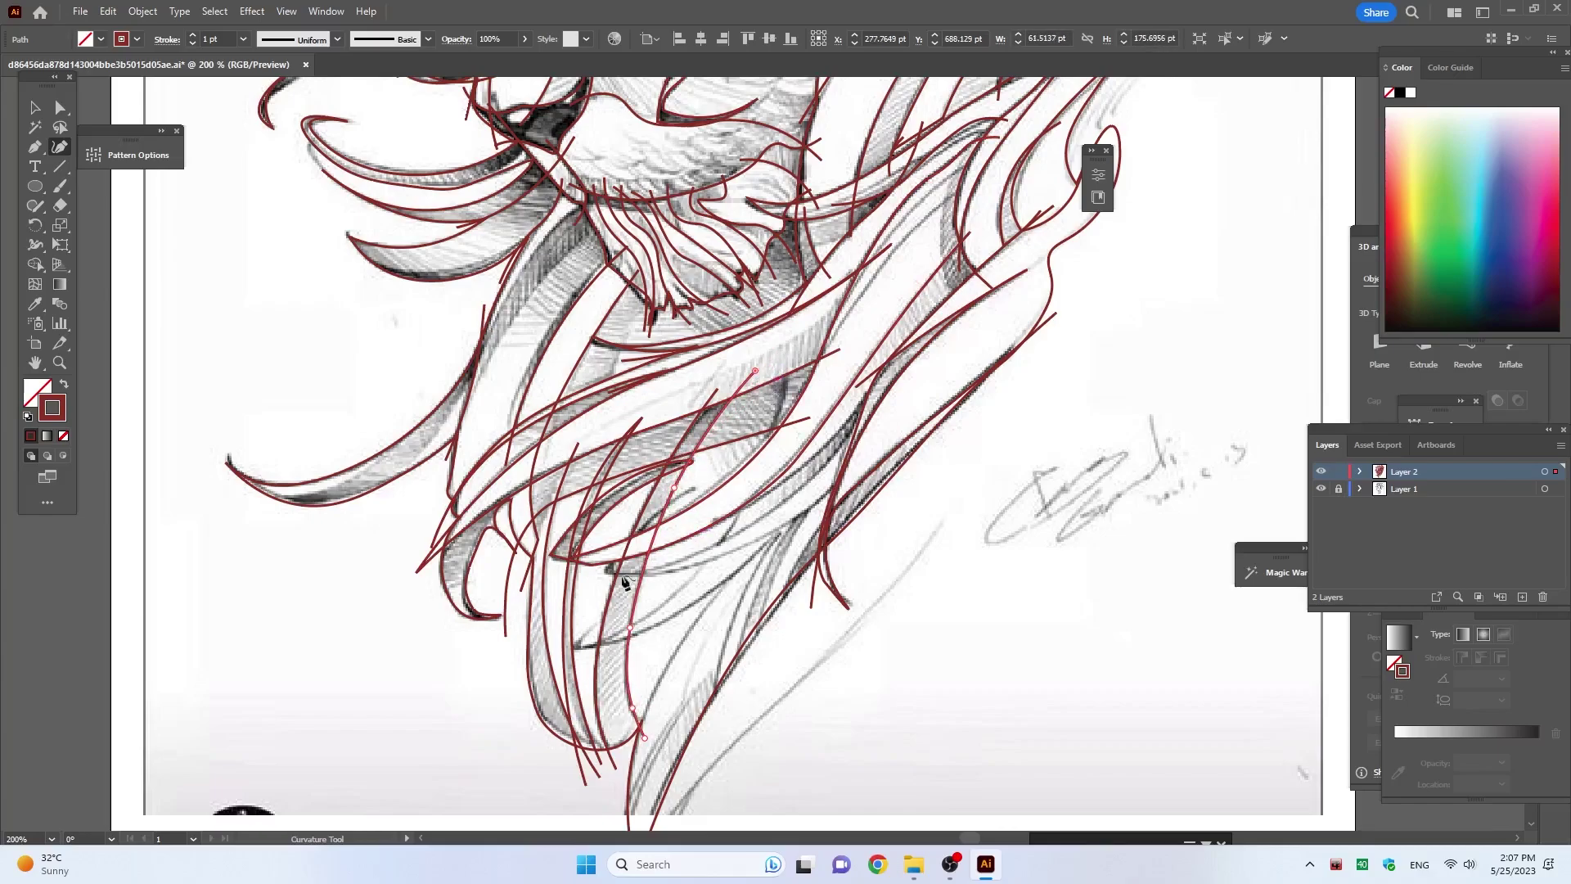
key(Escape)
Step: Trace a strand down and back, bending the curve to follow its shape
click(792, 517)
click(730, 577)
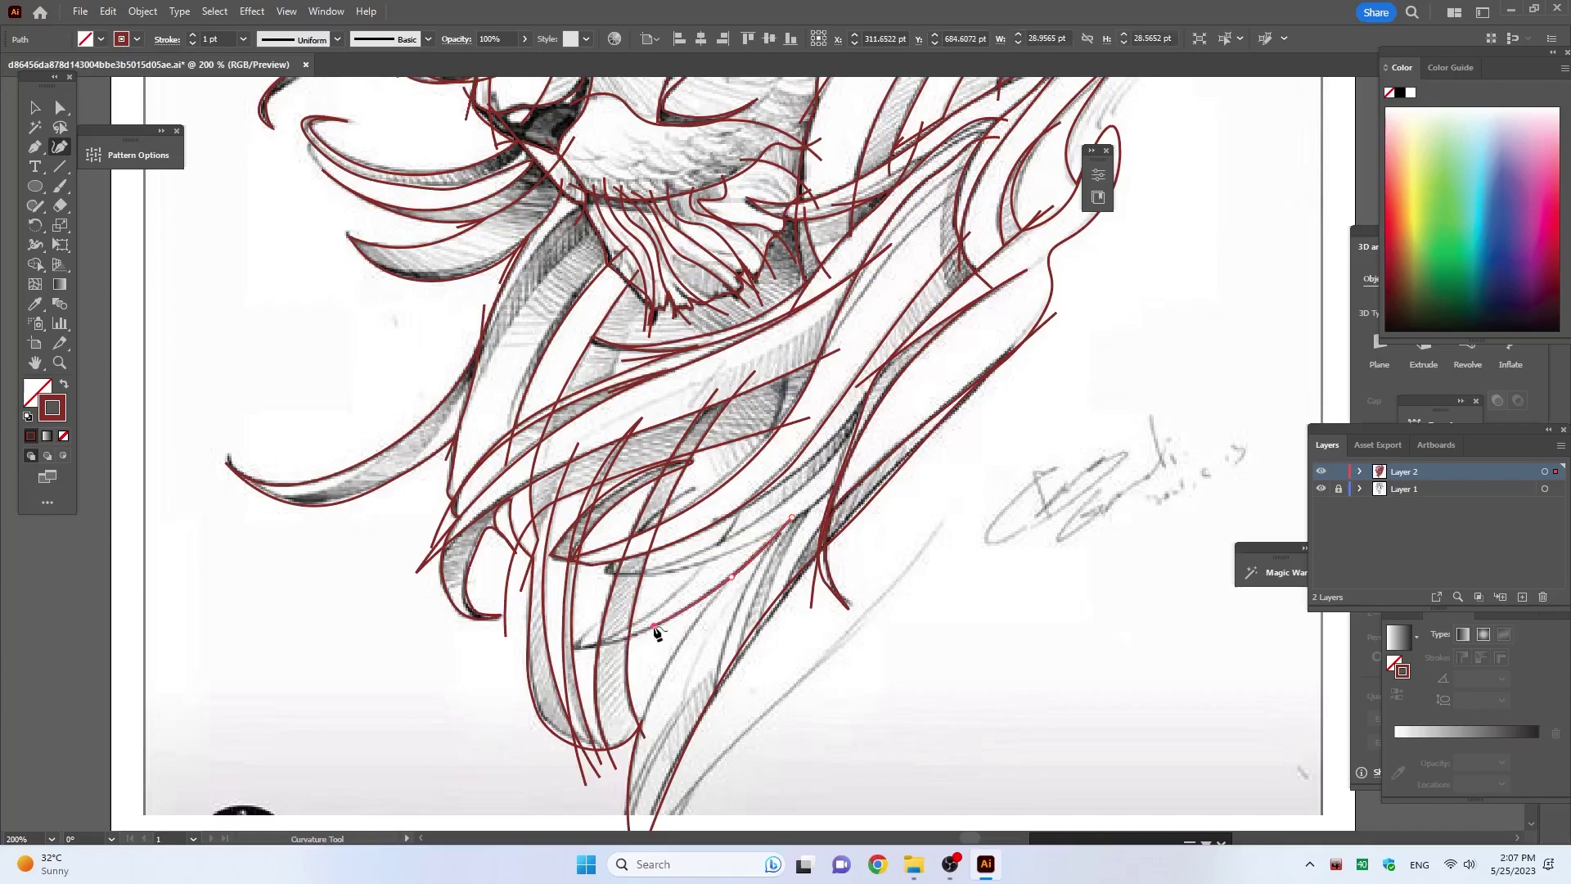
click(583, 648)
click(699, 566)
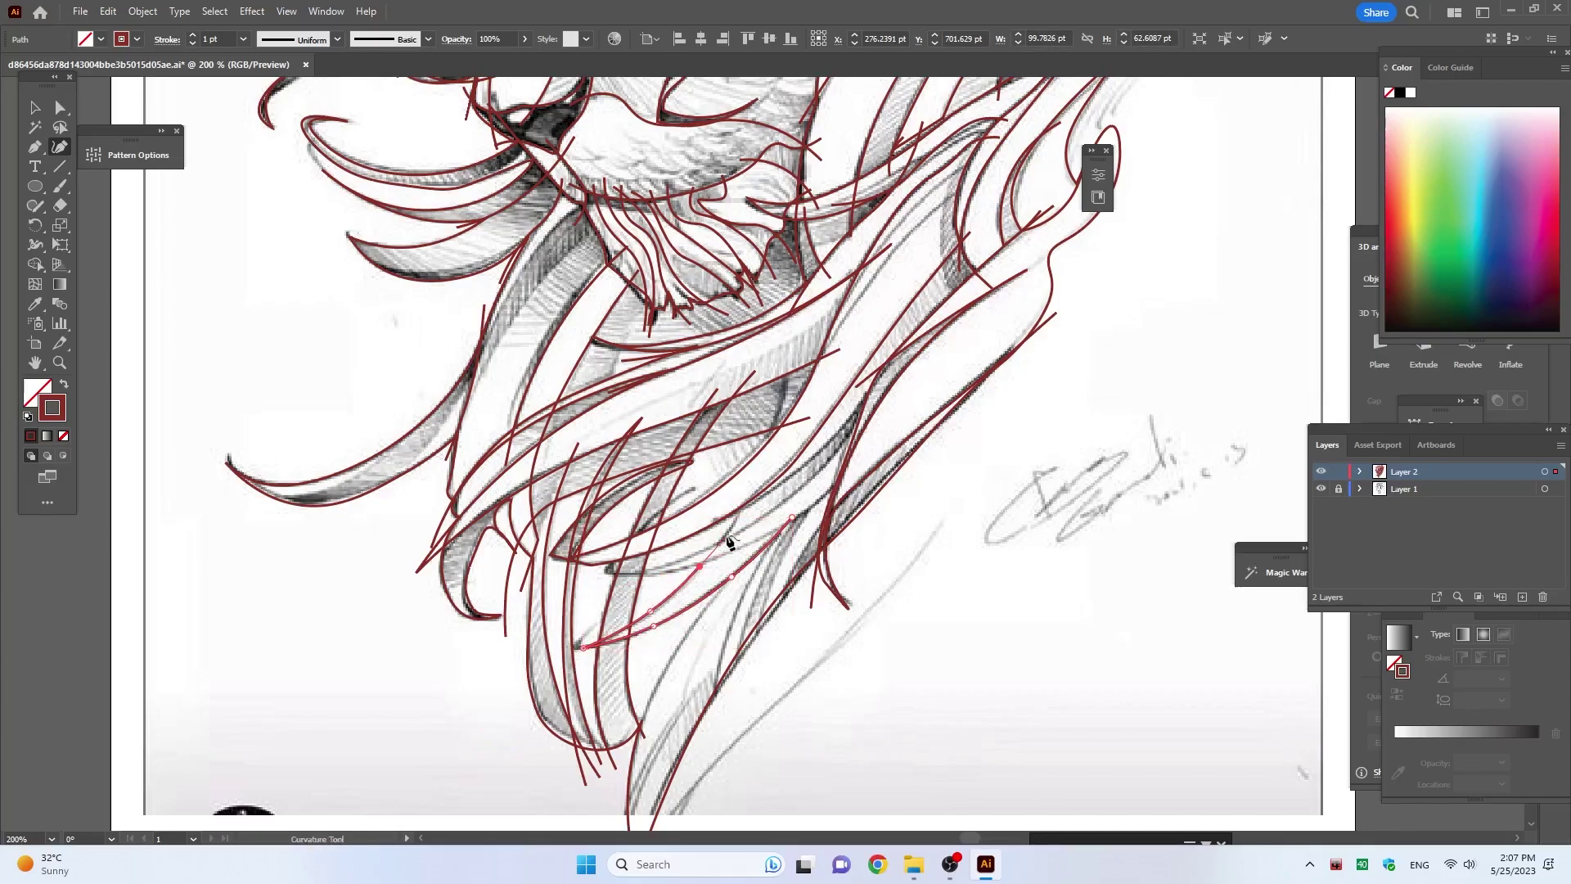
click(726, 535)
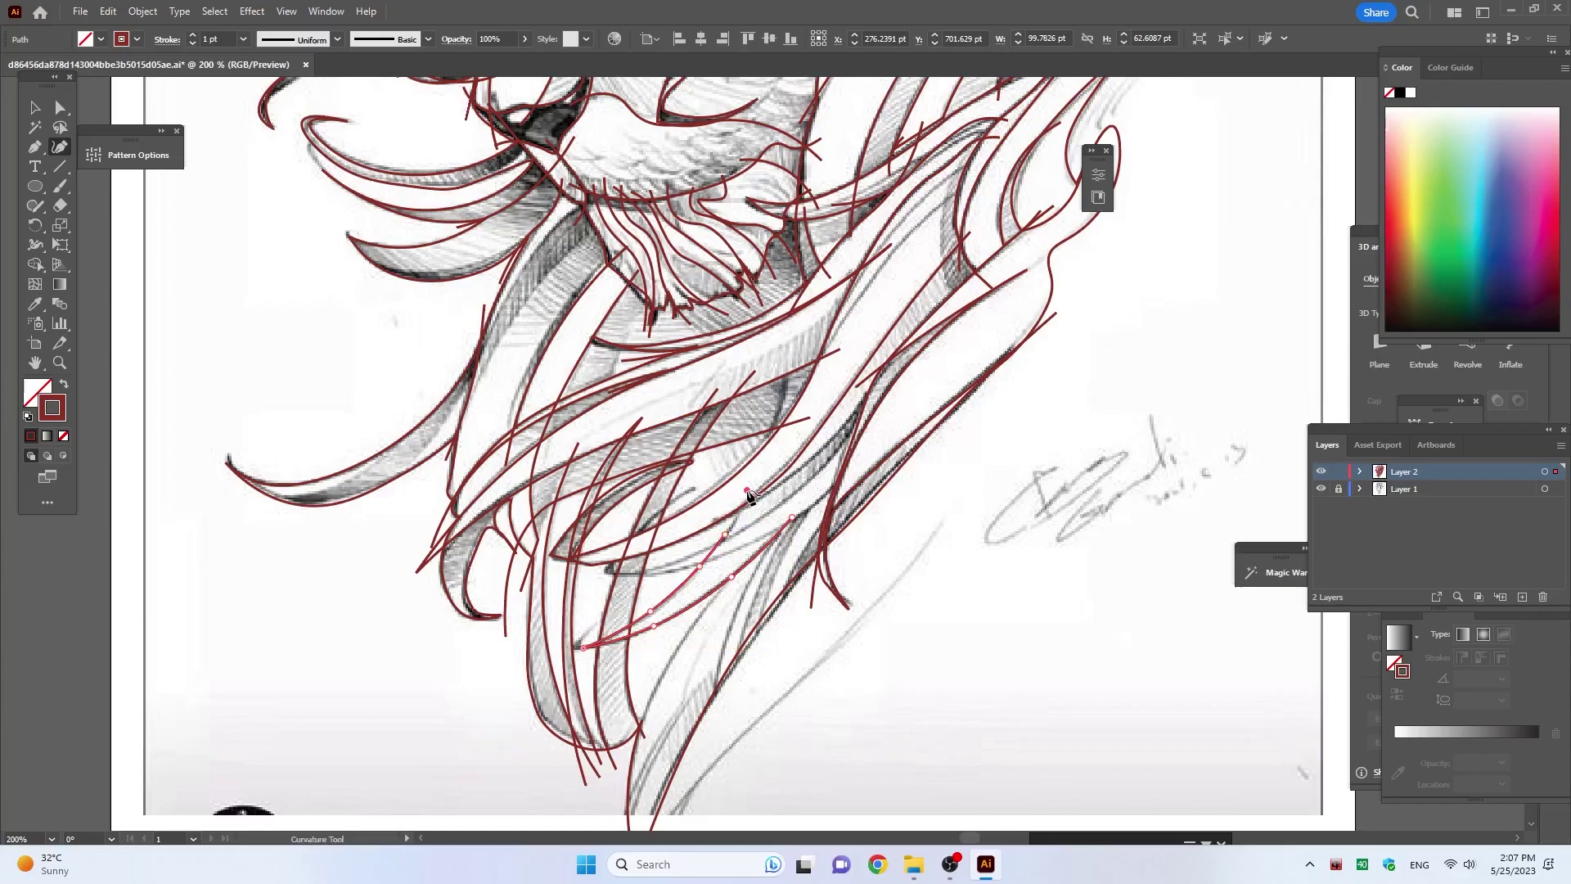
key(Escape)
Step: Trace a strand leftward, discarding a stray starting point first
click(857, 458)
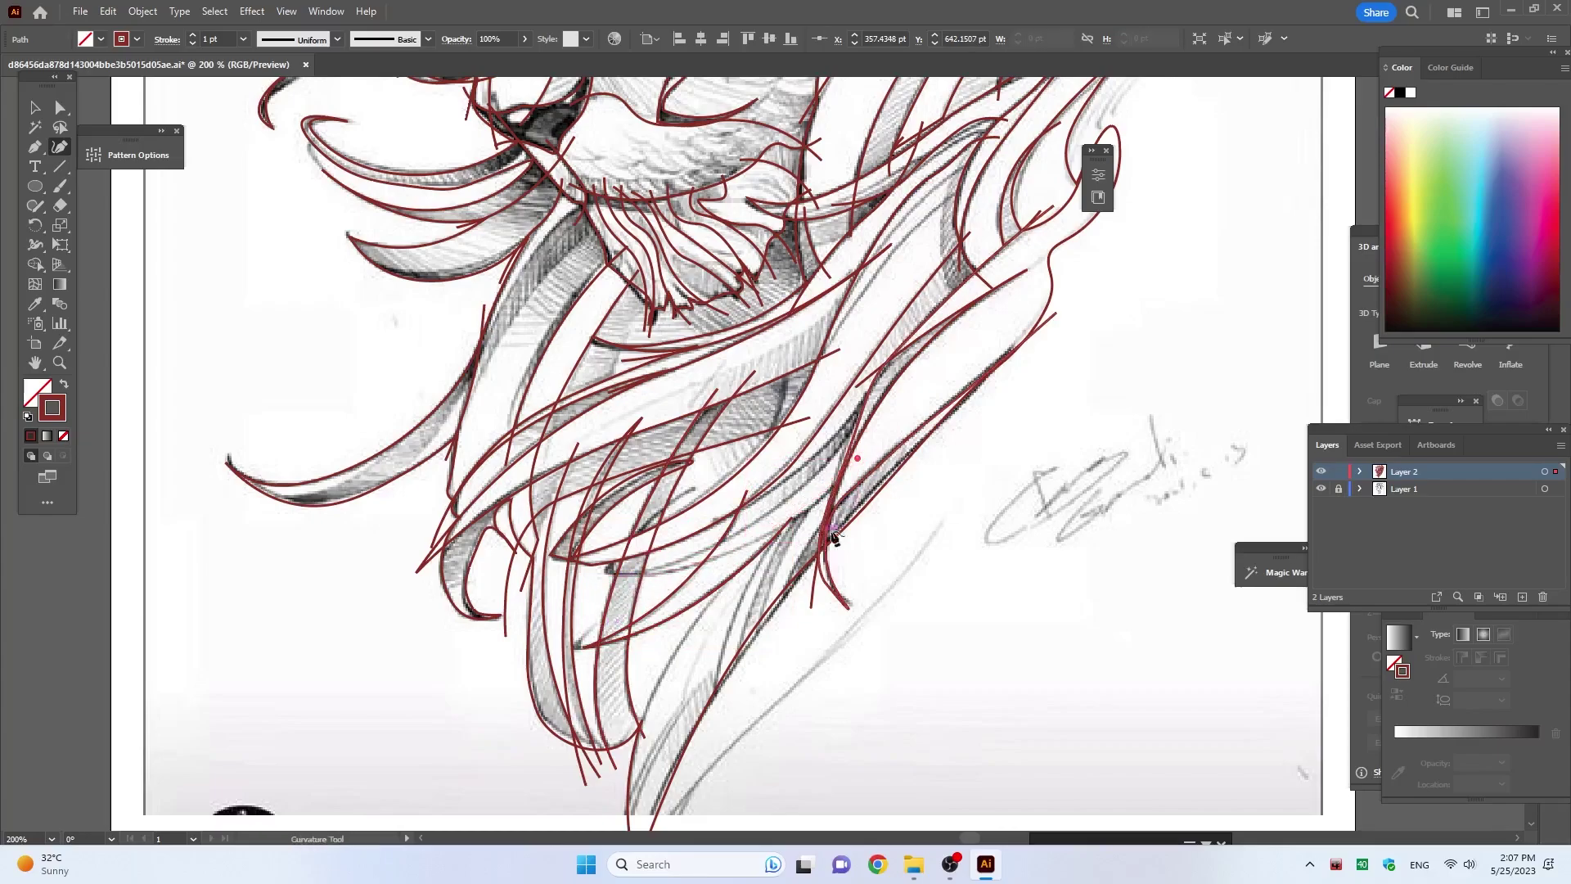
key(ctrl+z)
click(854, 481)
click(797, 520)
click(711, 562)
click(591, 575)
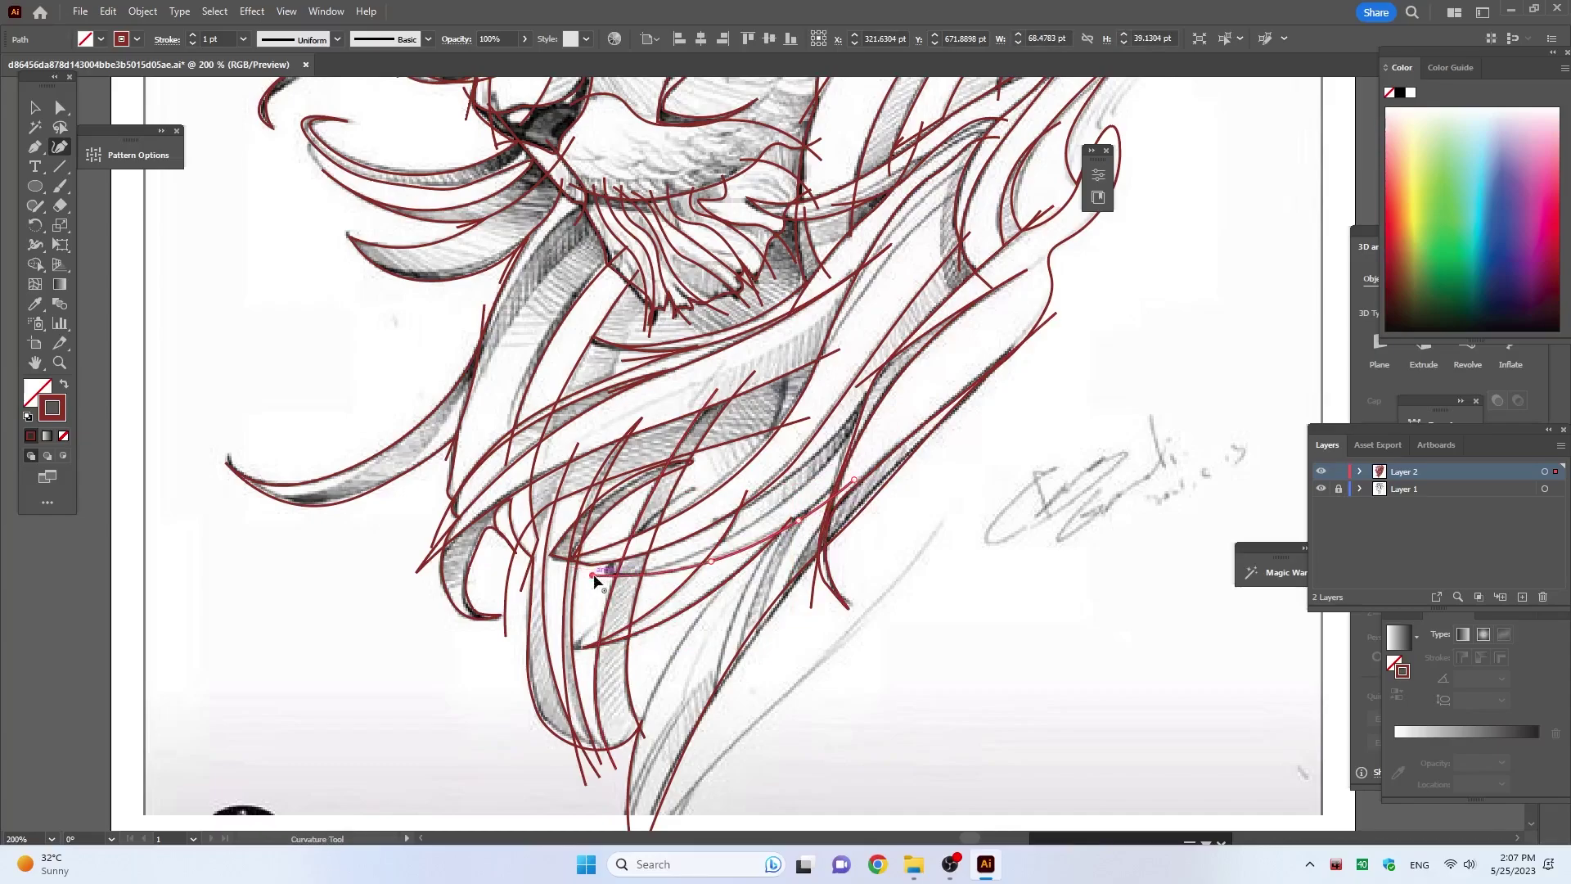
click(774, 506)
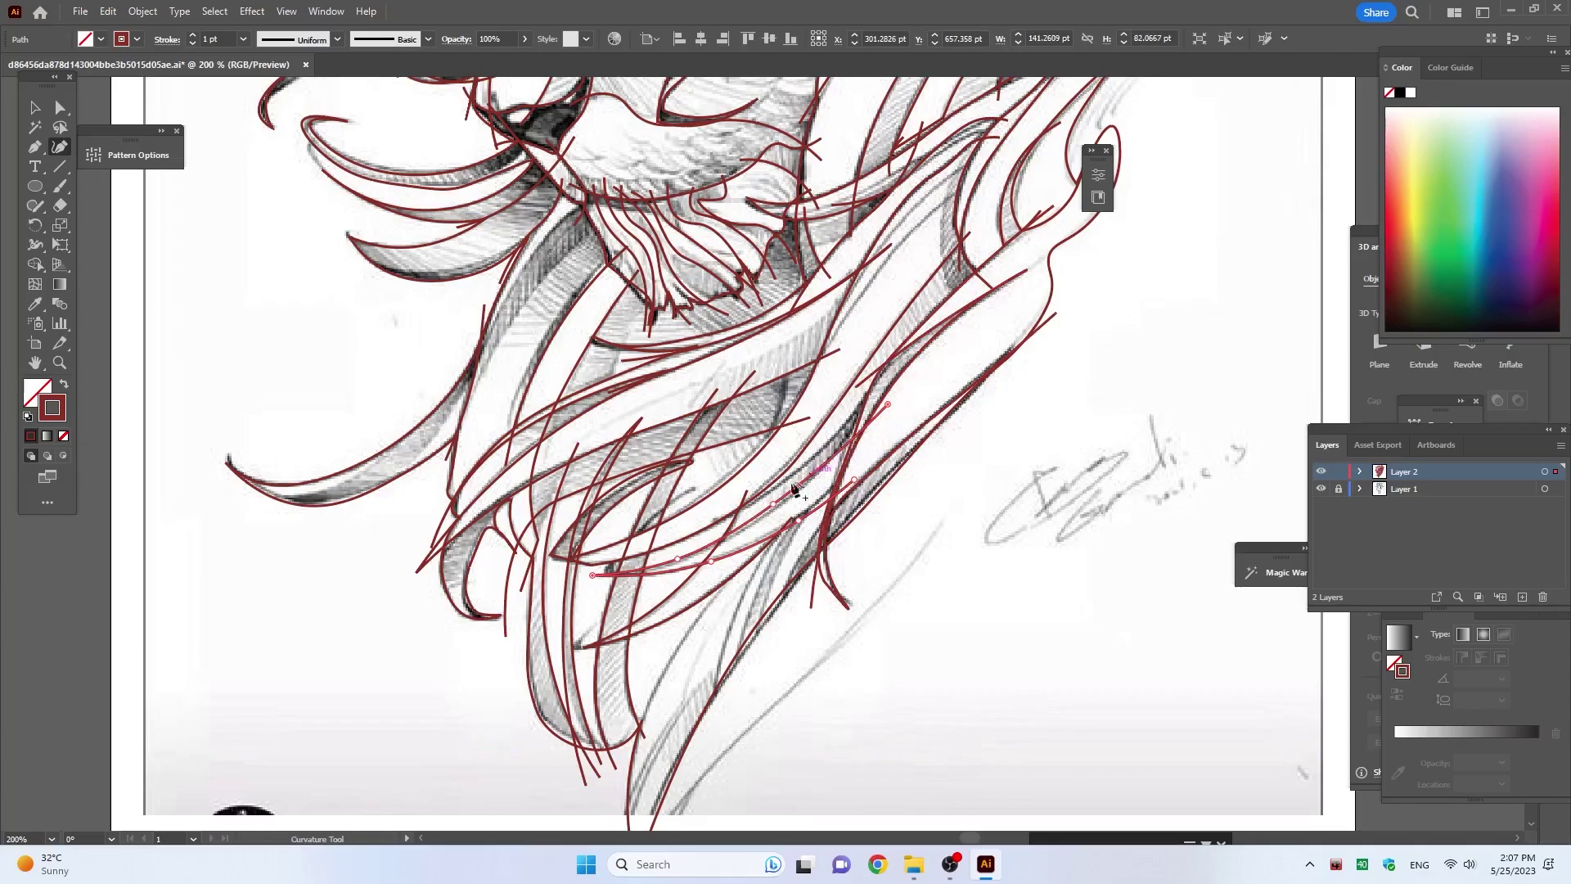
Step: Zoom closer and trace a strand up to the right
key(ctrl+plus)
click(800, 528)
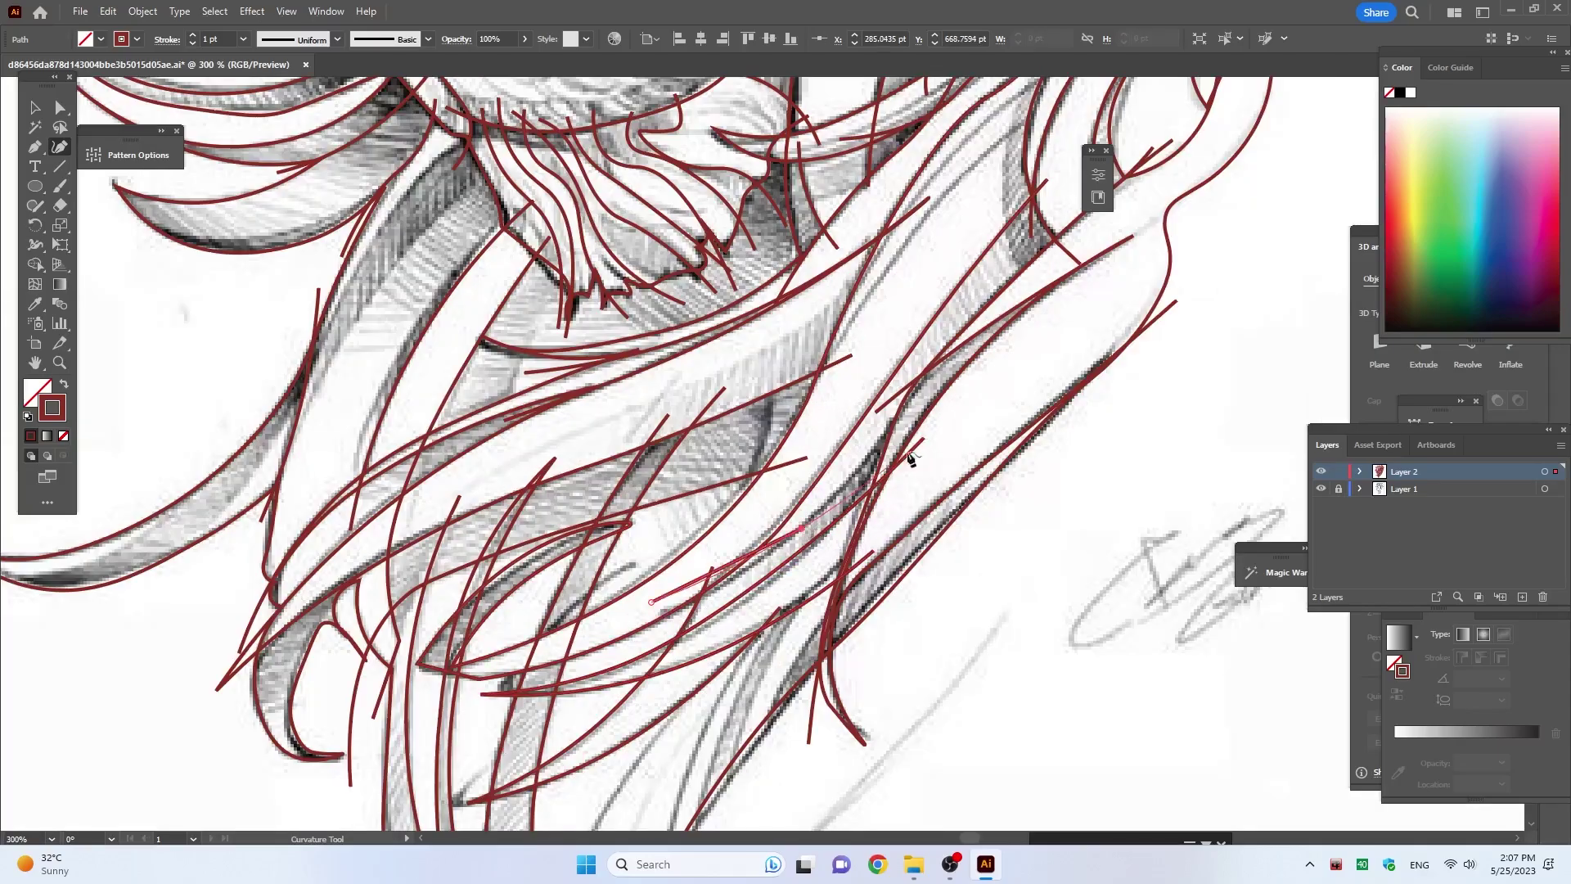
click(851, 471)
click(914, 401)
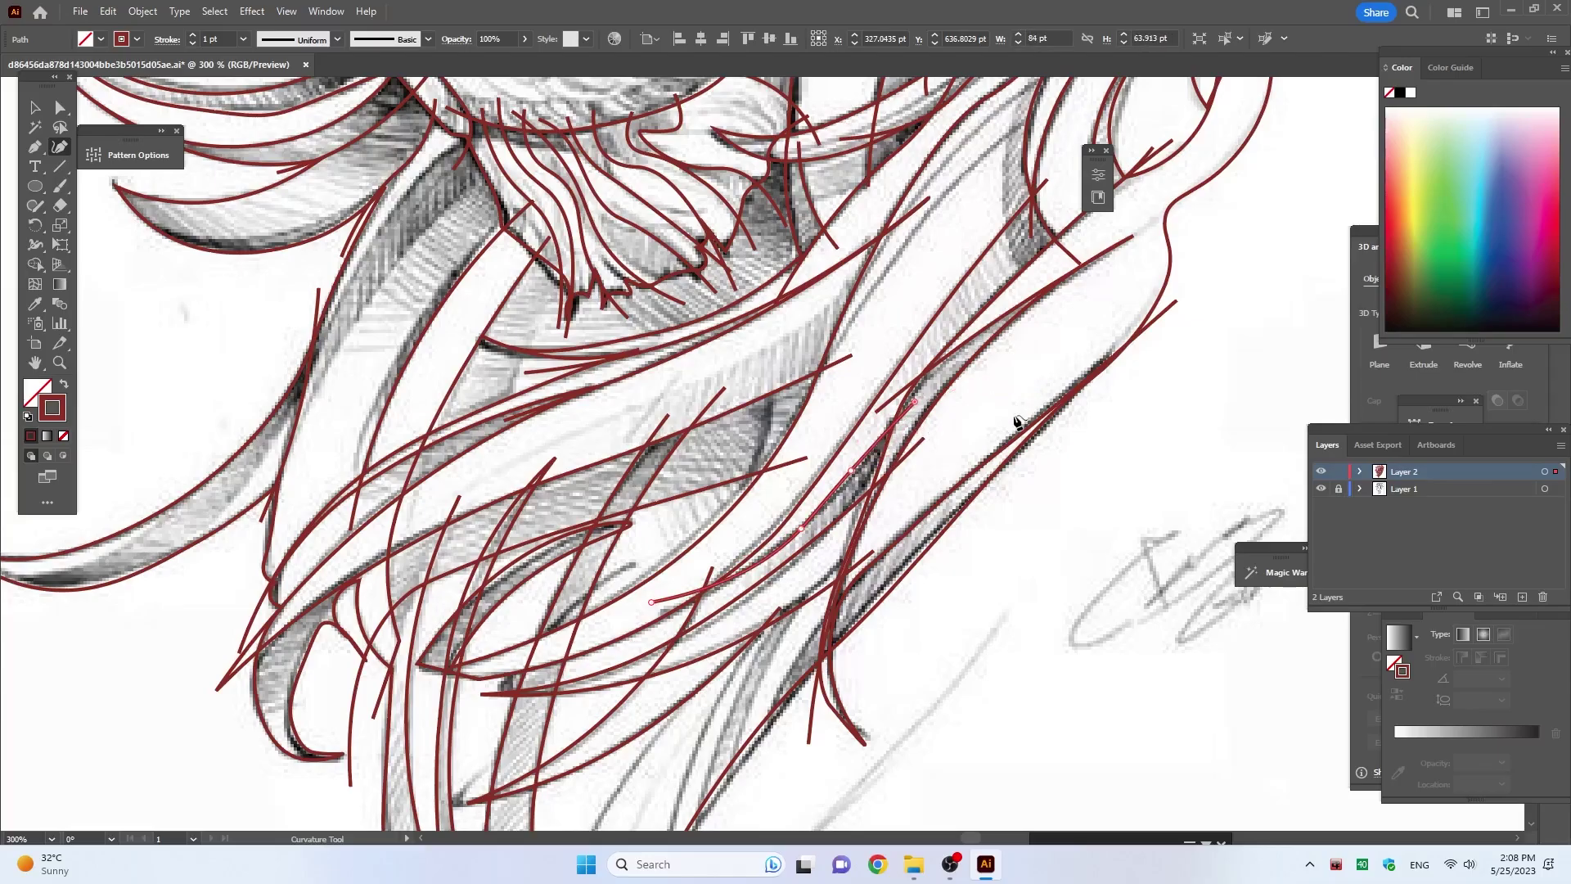
Step: Zoom in on the crown and place a short dark red segment on its edge
scroll(1064, 442, down, 5)
scroll(951, 266, up, 2)
scroll(952, 266, up, 3)
scroll(952, 266, up, 3)
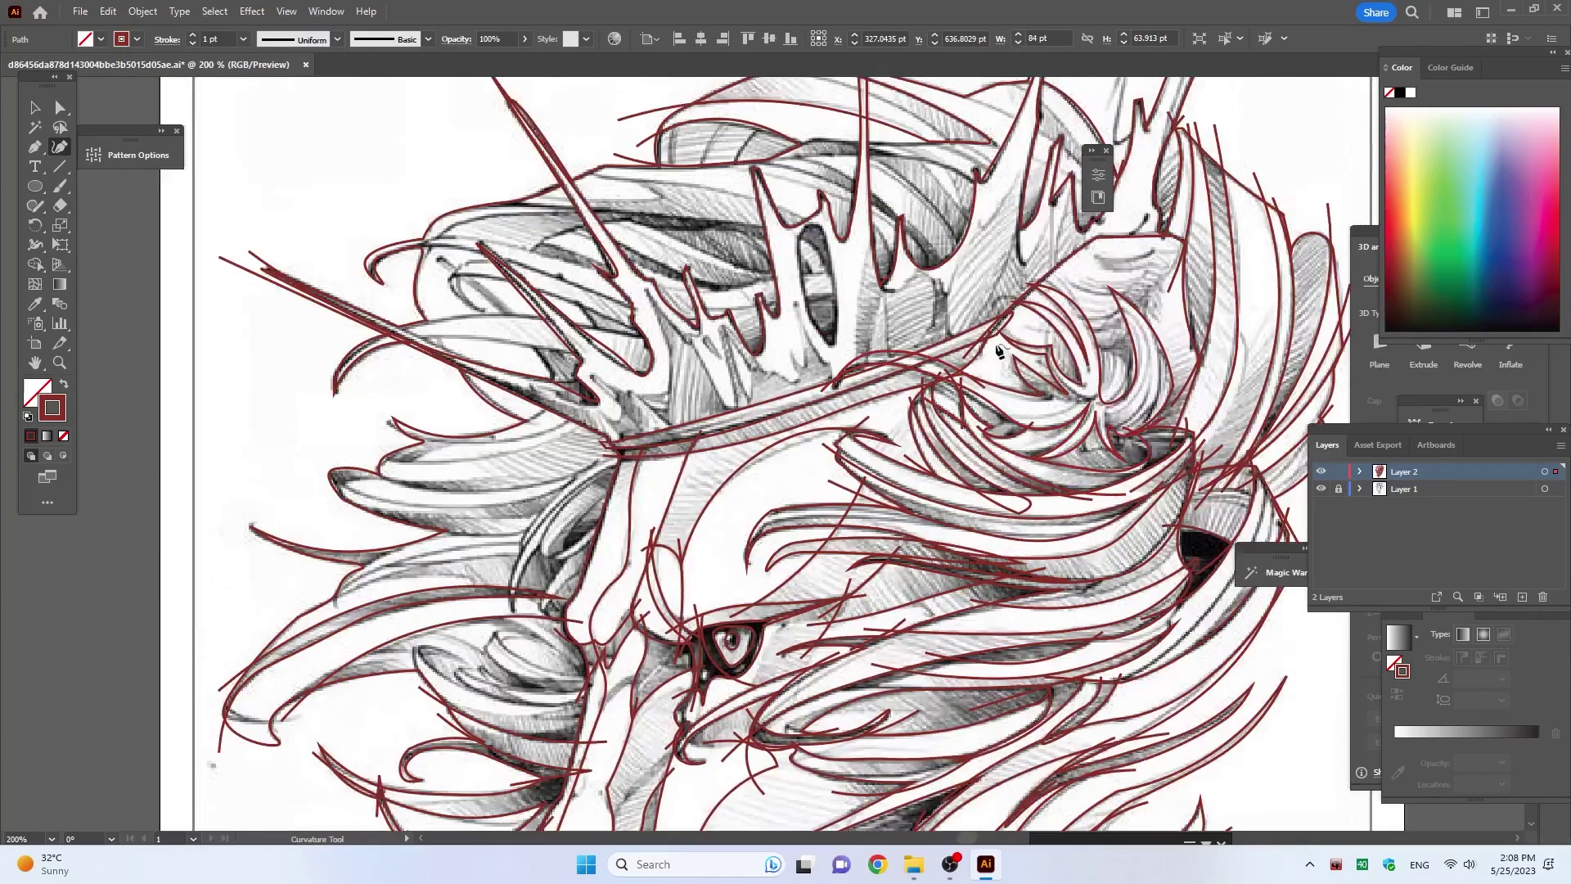
scroll(1154, 438, up, 2)
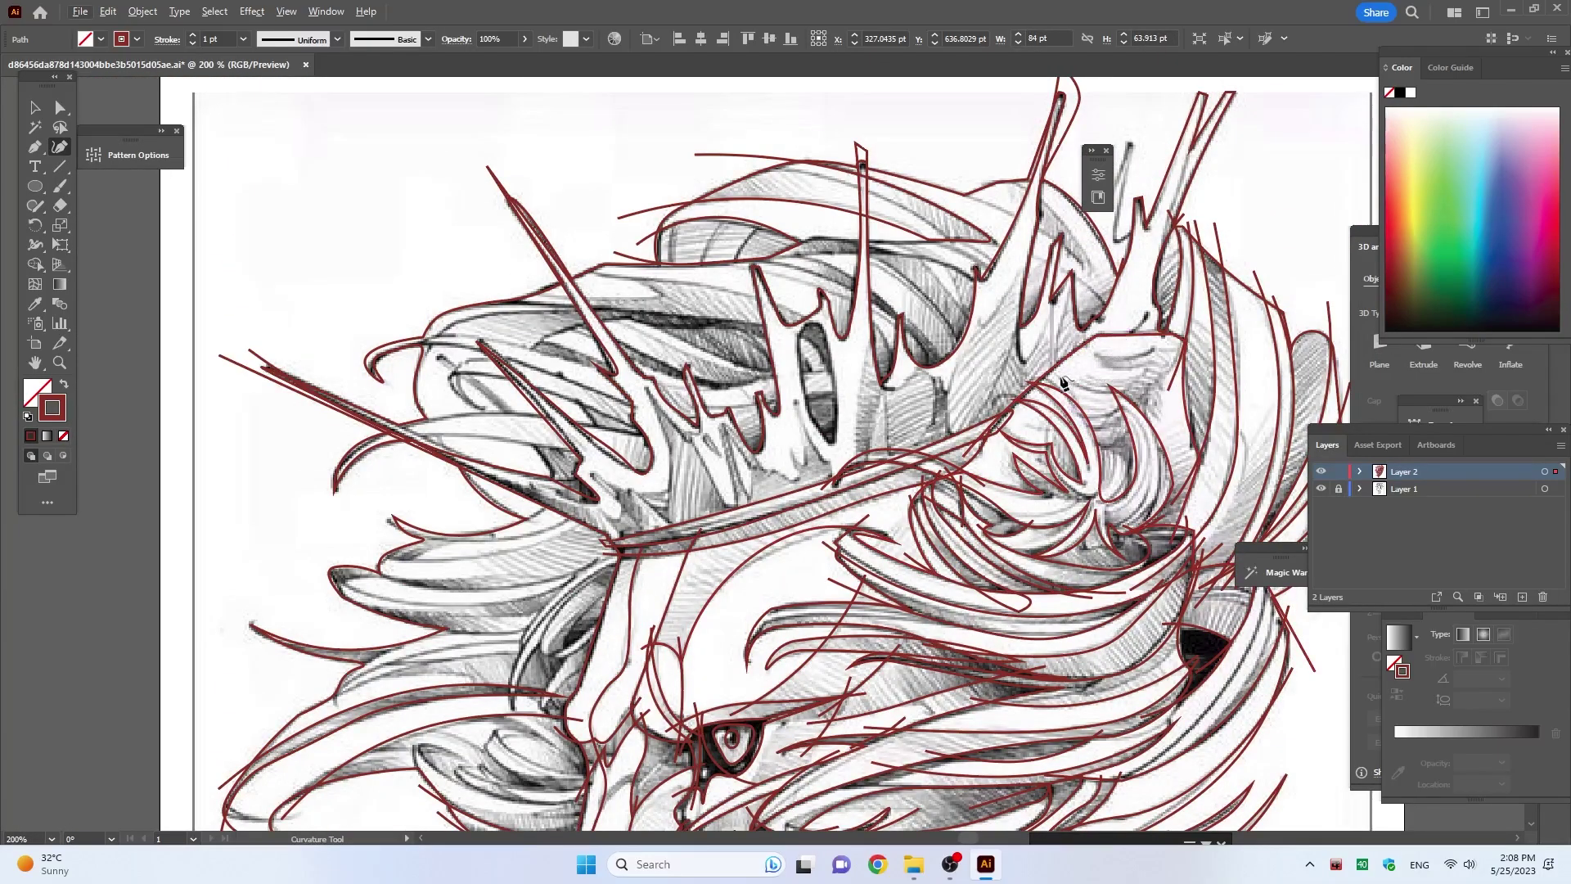
scroll(1004, 356, up, 2)
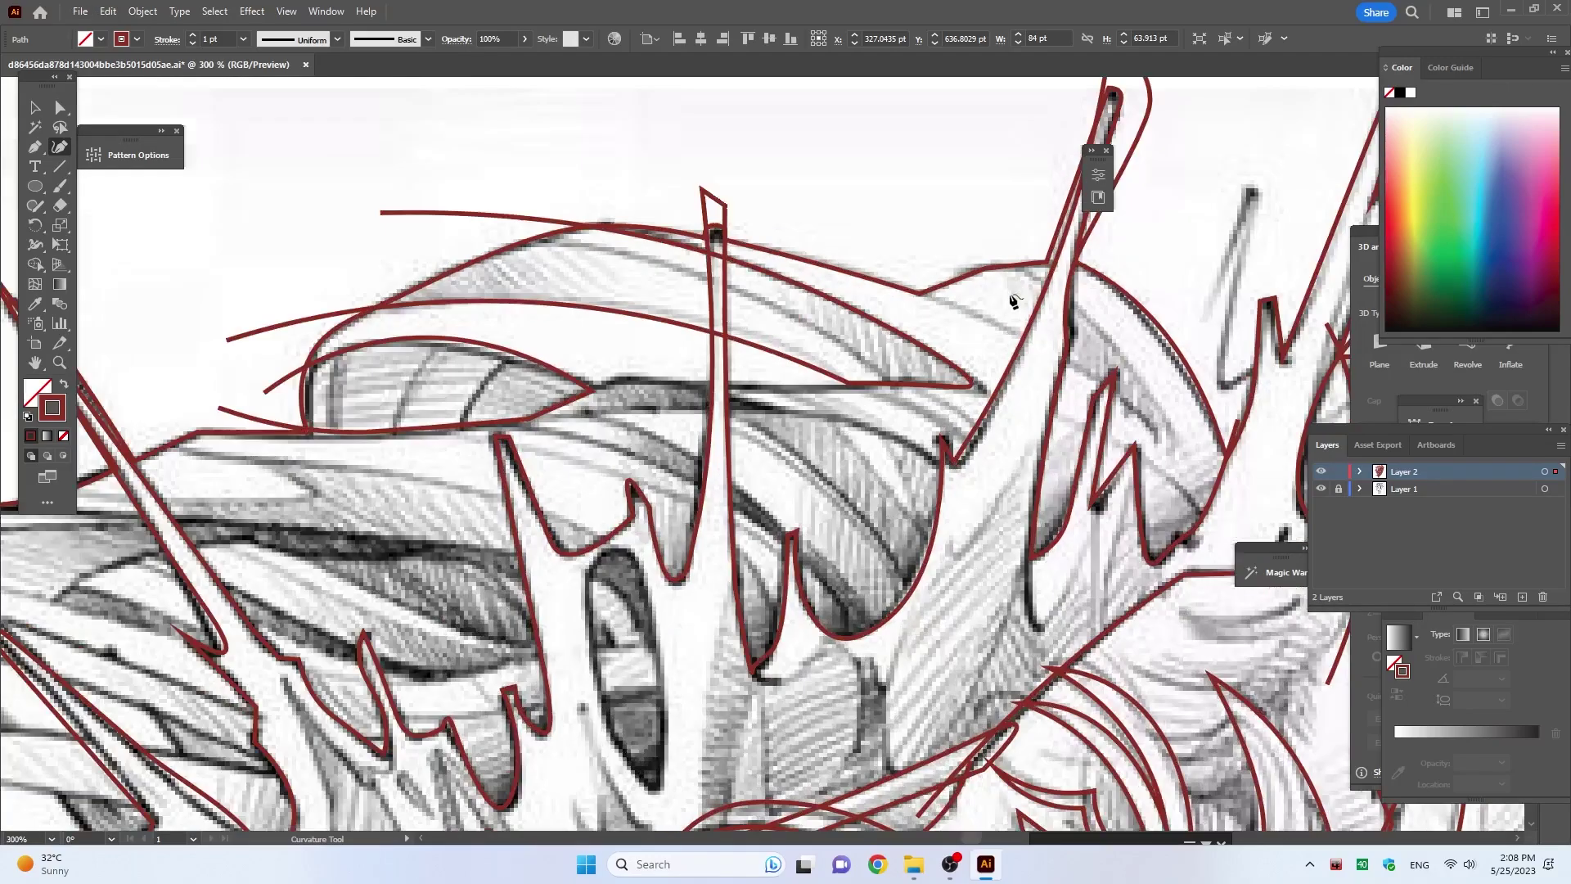
click(1054, 292)
key(Escape)
Step: Trace a curve down the crown's edge and a short stroke along a crown spike
click(1054, 301)
click(1095, 330)
click(1176, 456)
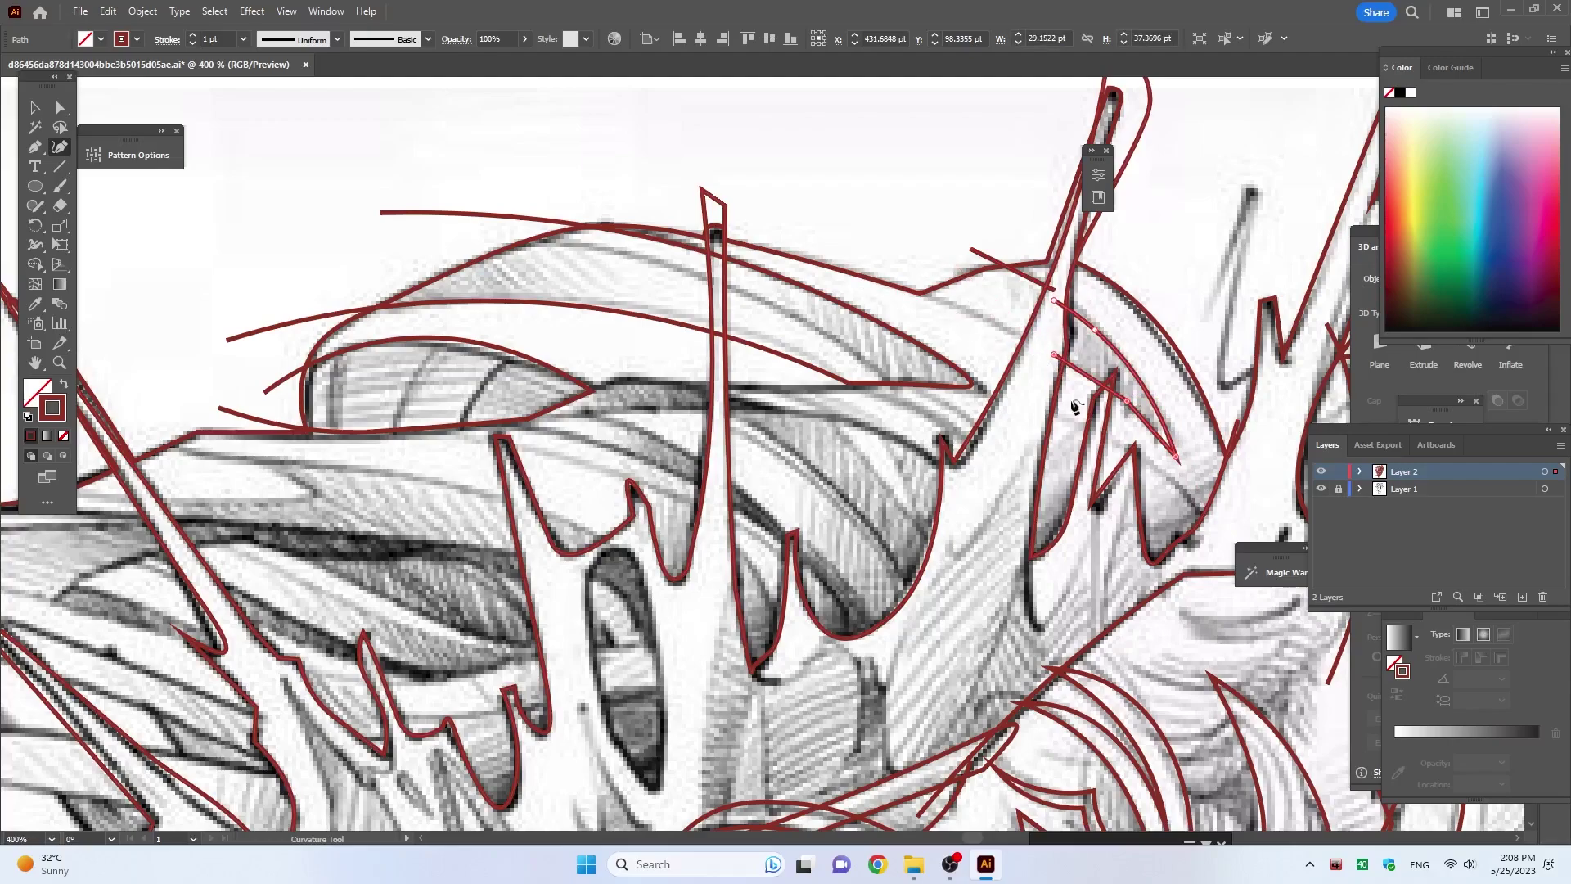
key(Escape)
click(1043, 354)
click(892, 270)
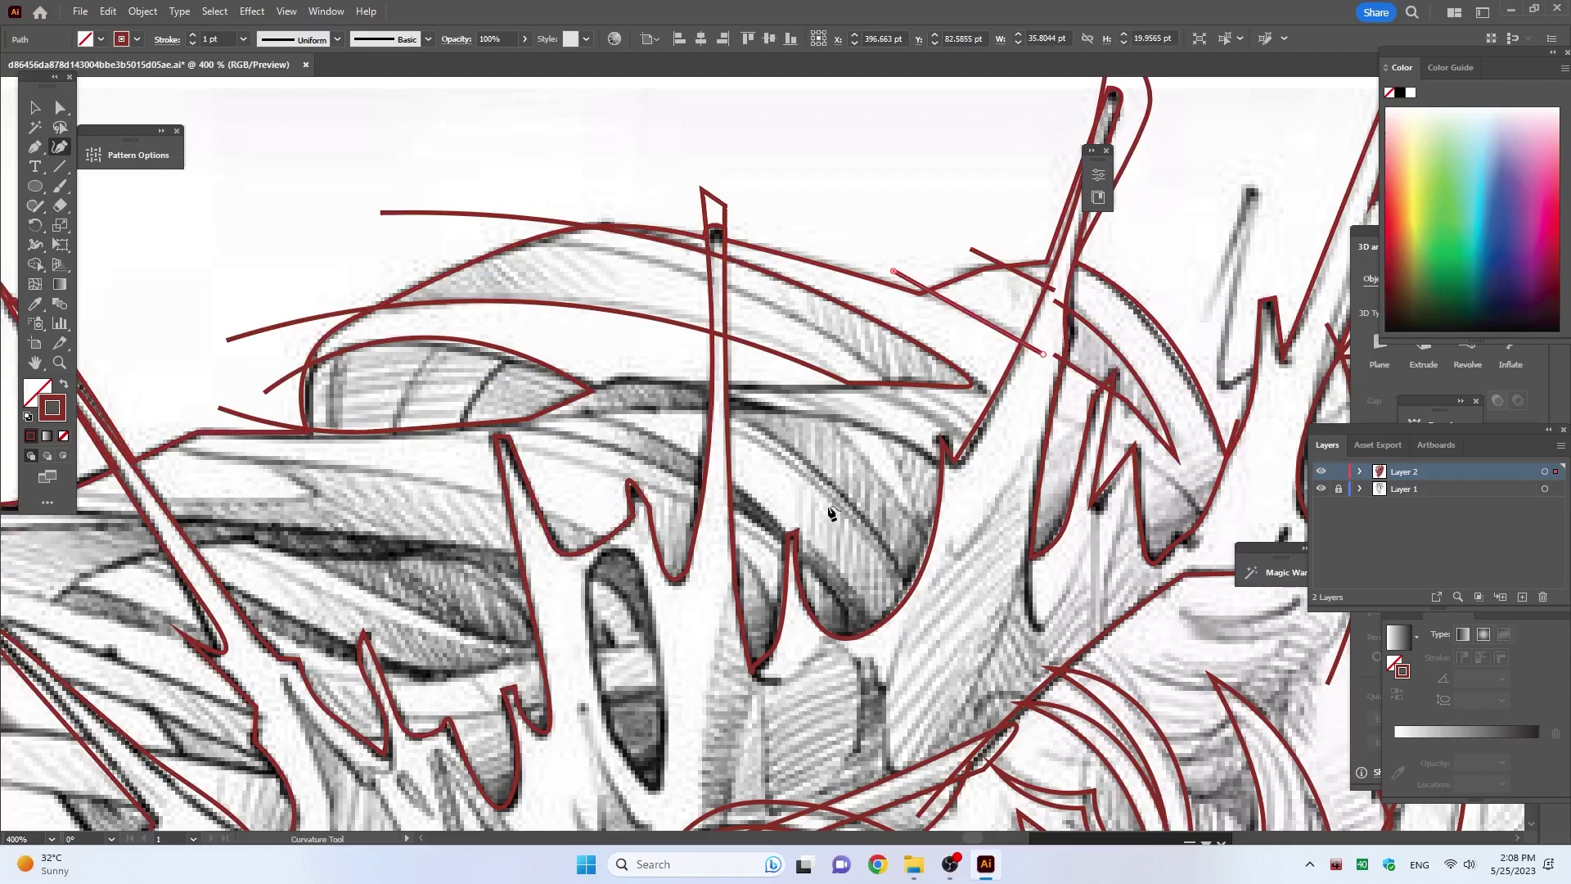
Step: Zoom to the full artboard and begin outlining the crown's lower edge and first spike
key(ctrl+0)
scroll(534, 388, up, 5)
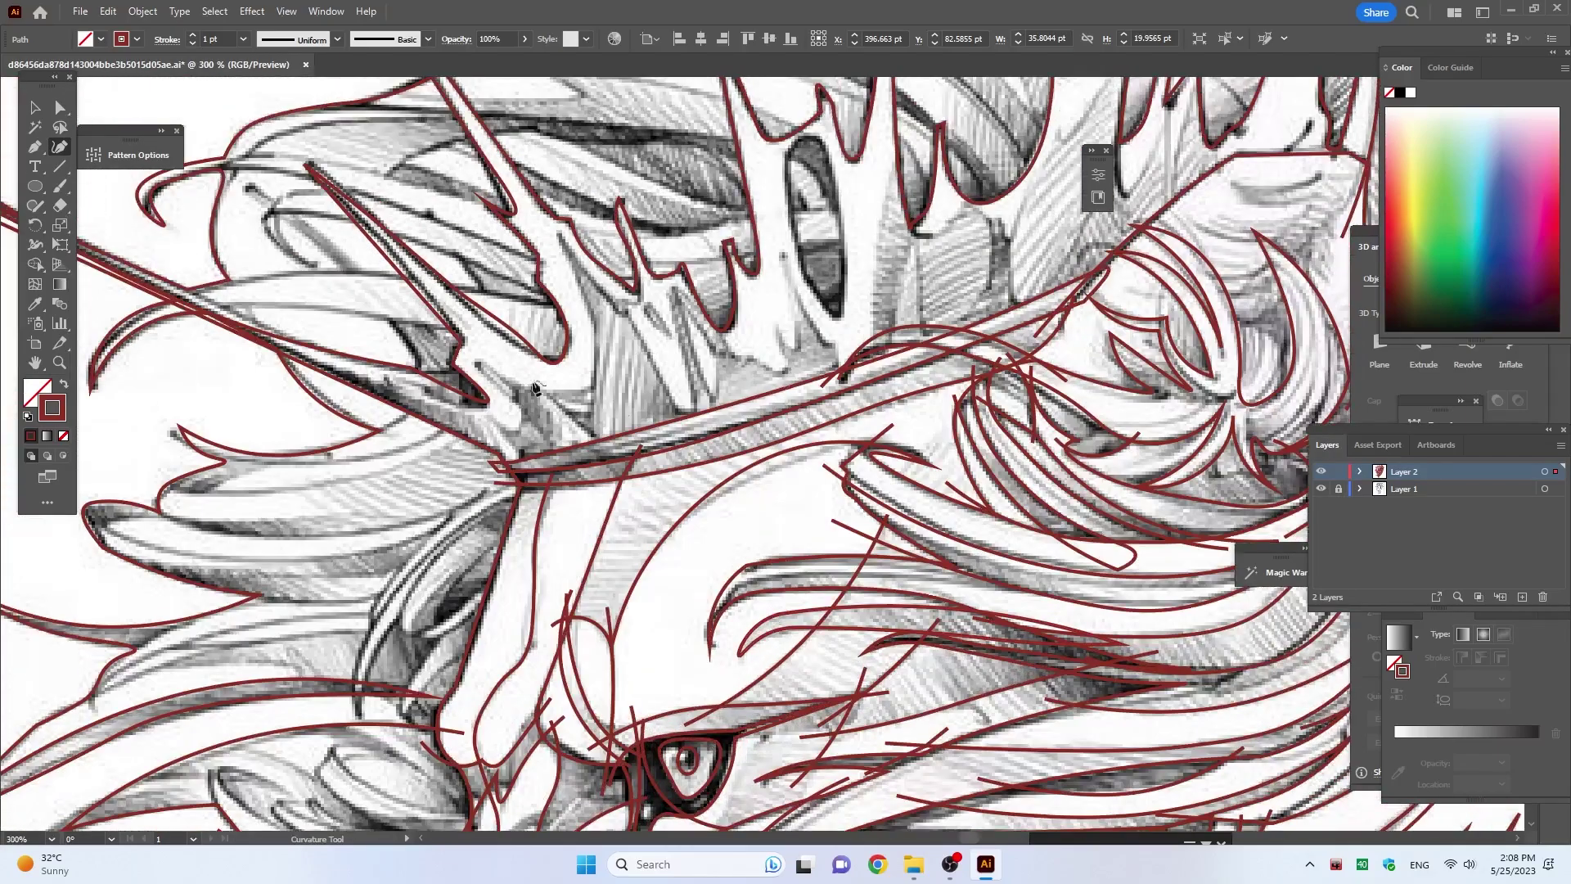
scroll(533, 388, up, 3)
click(460, 579)
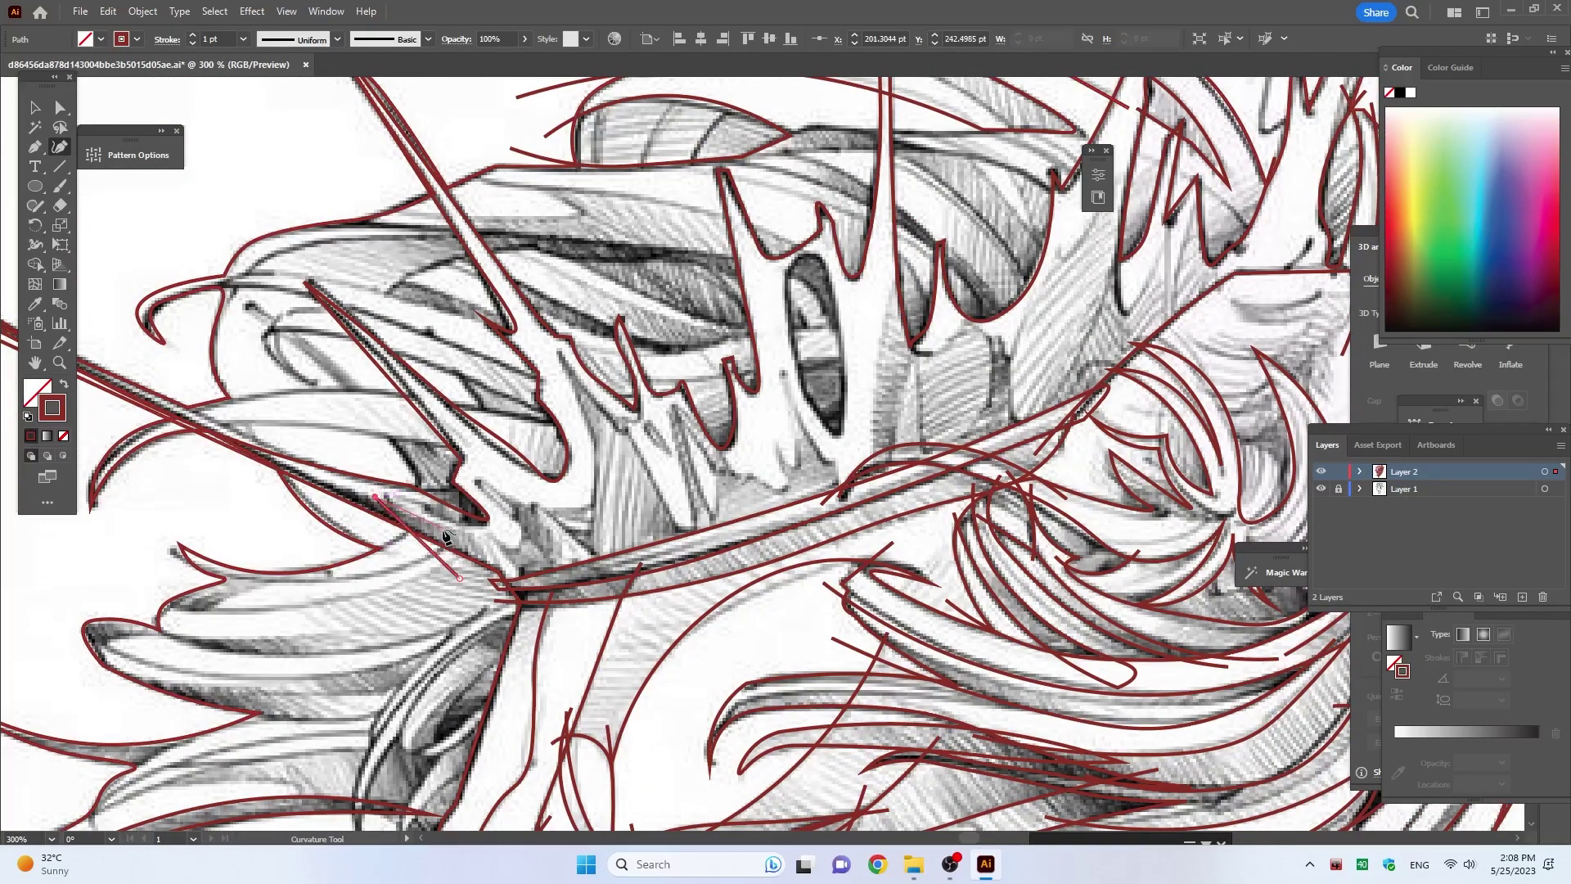
click(485, 542)
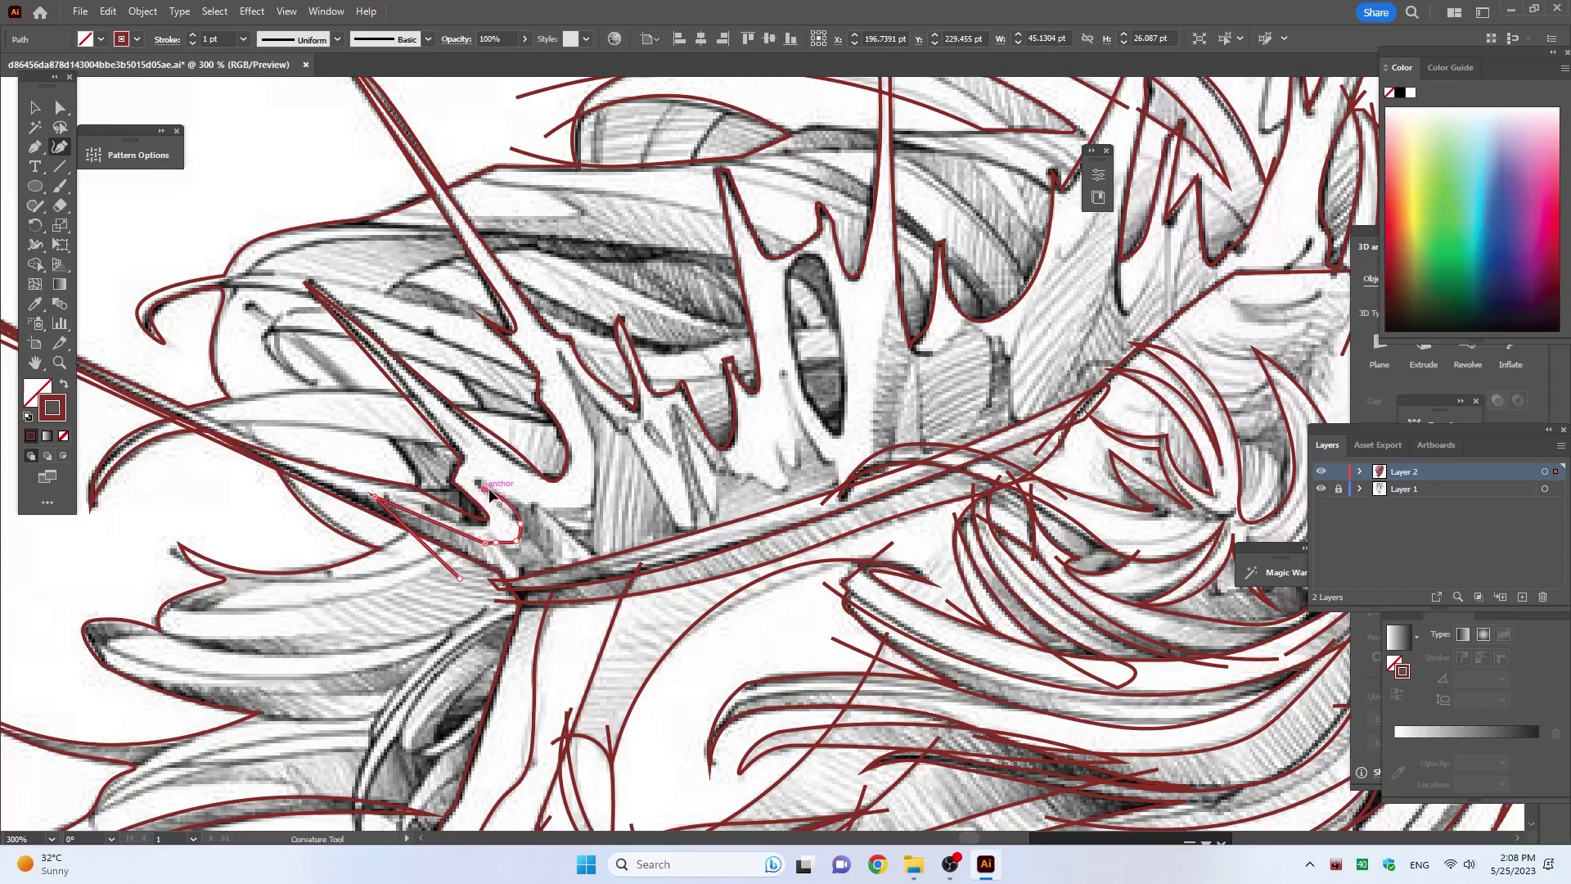
click(551, 508)
click(554, 348)
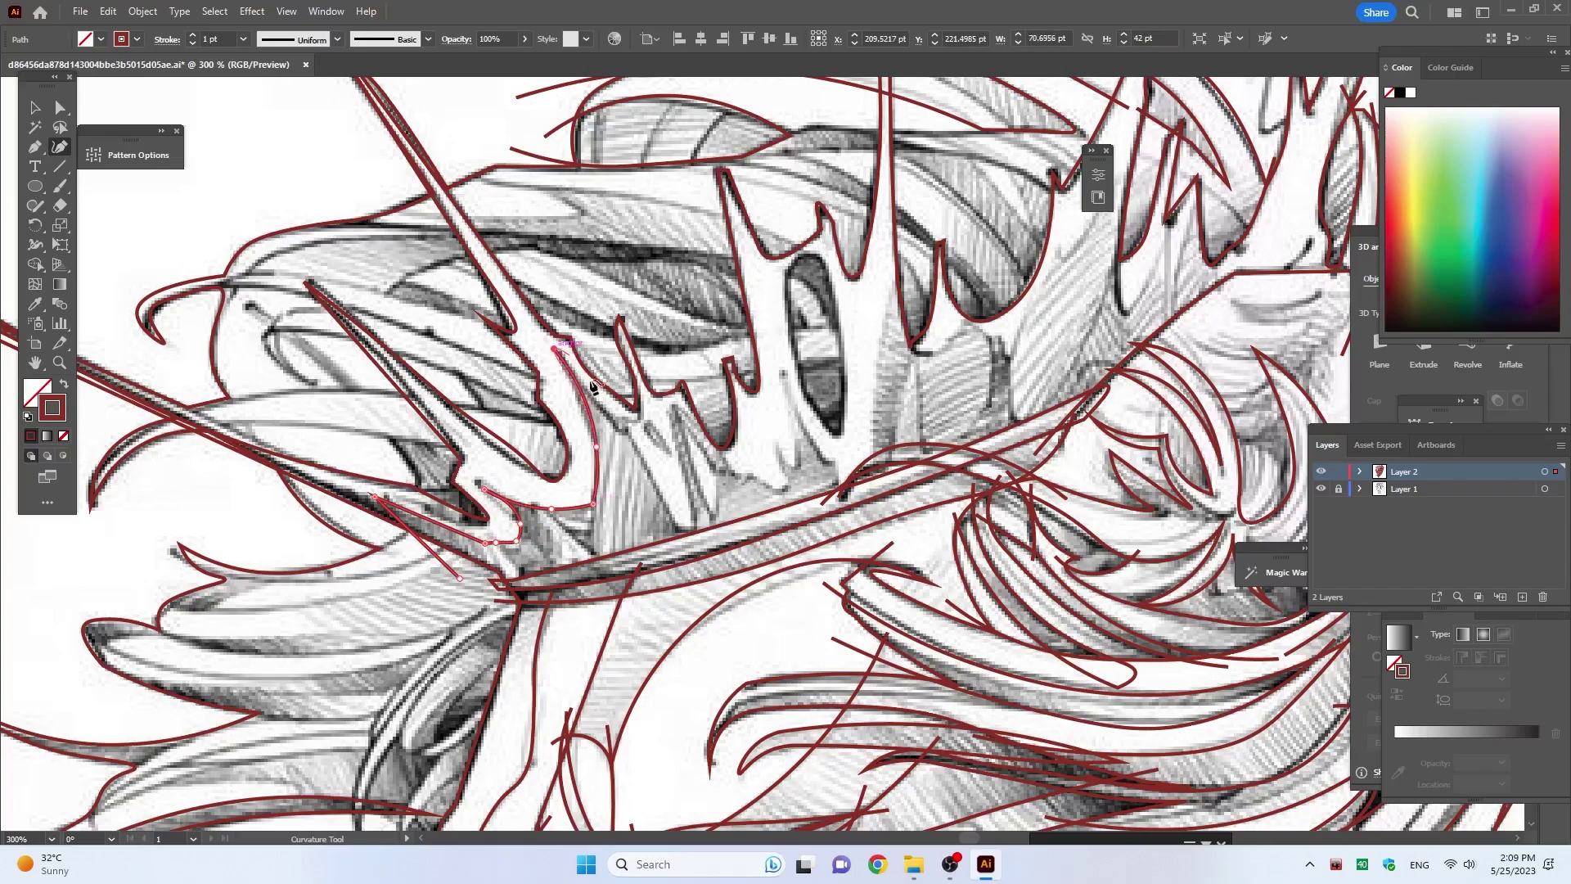
click(675, 526)
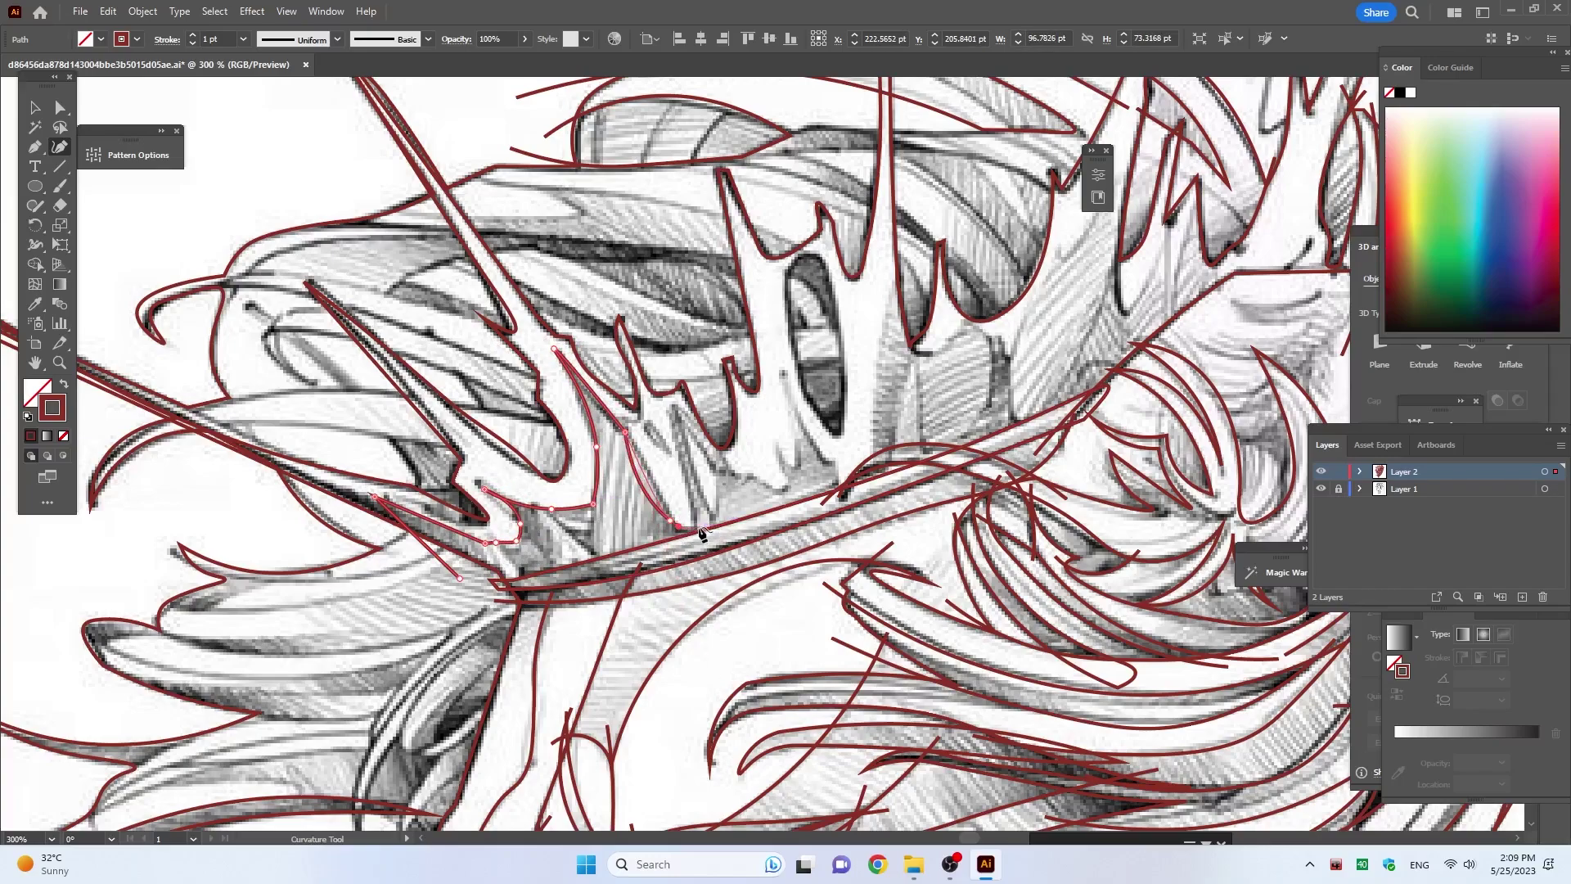
click(713, 512)
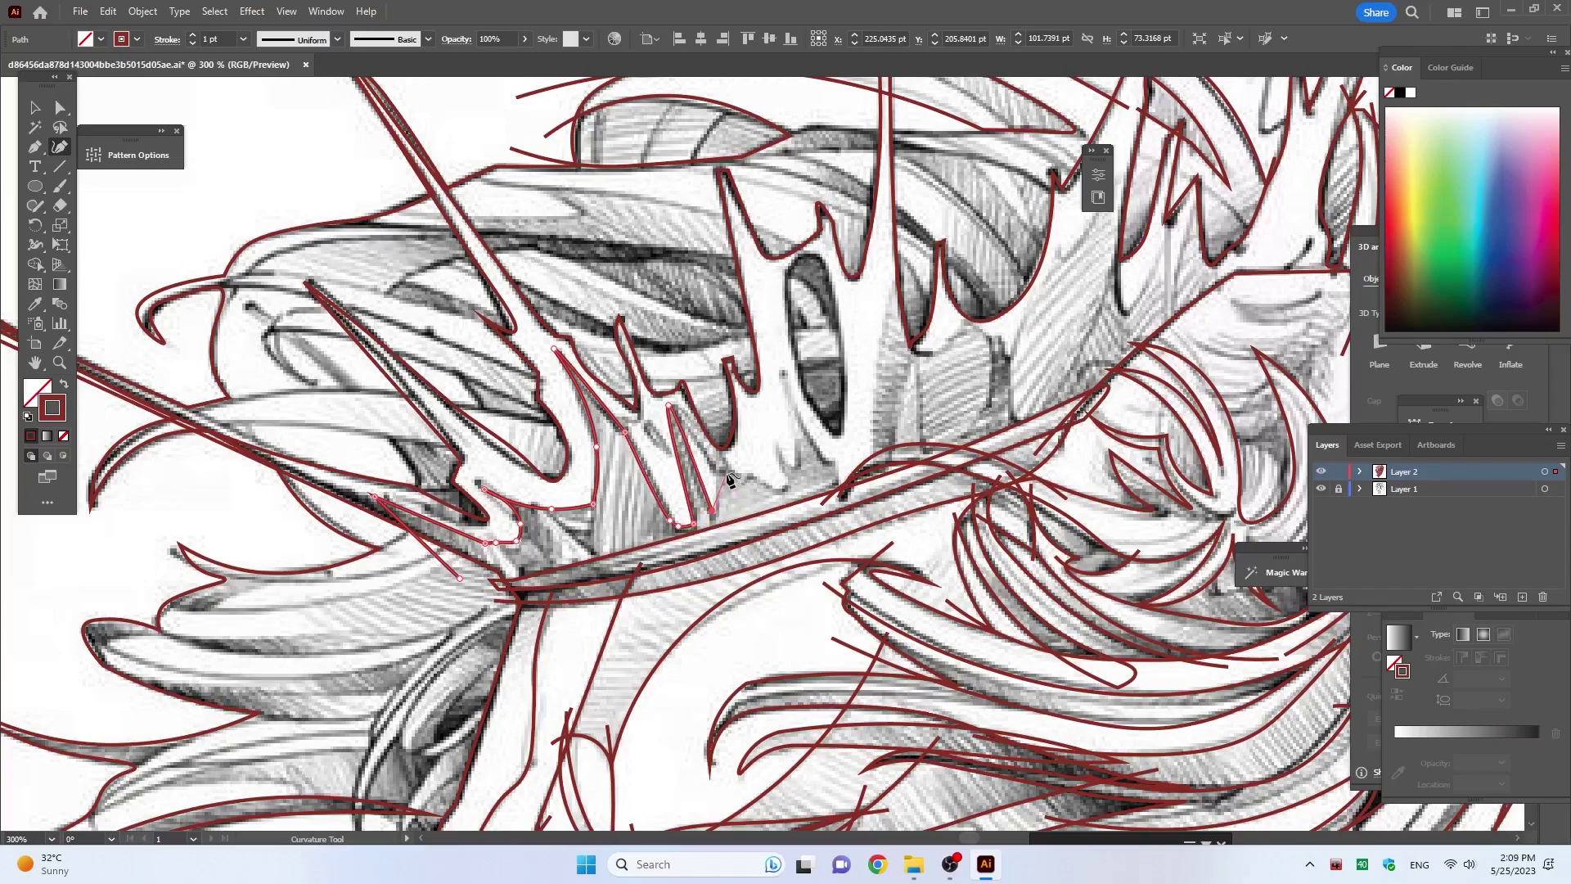
Step: Continue the crown outline over the small spikes and the tall central spike
click(761, 483)
click(773, 445)
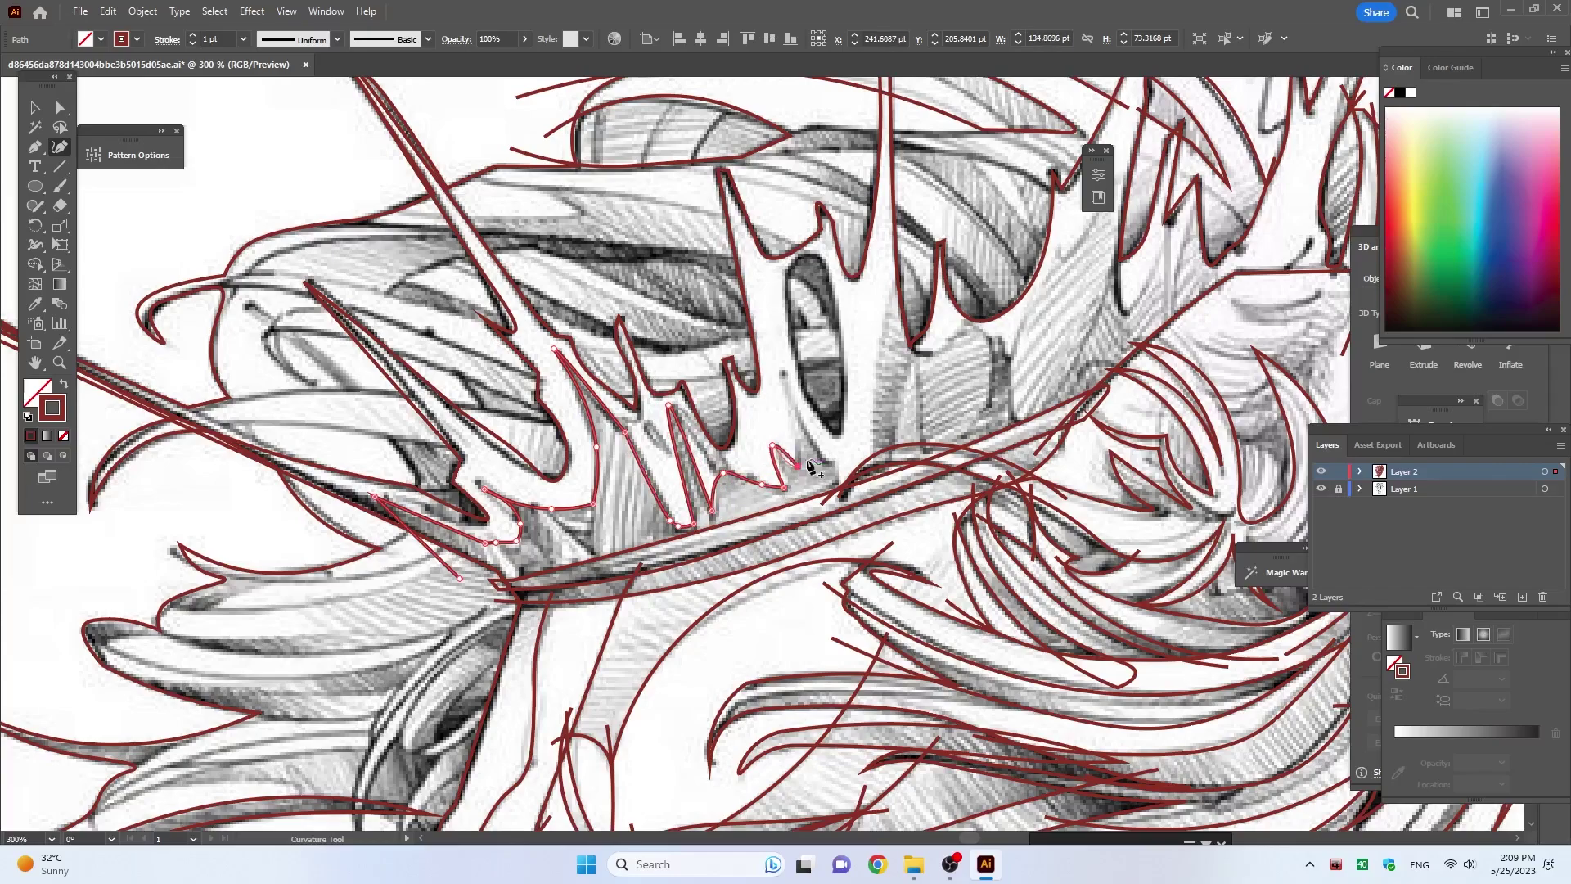
click(820, 457)
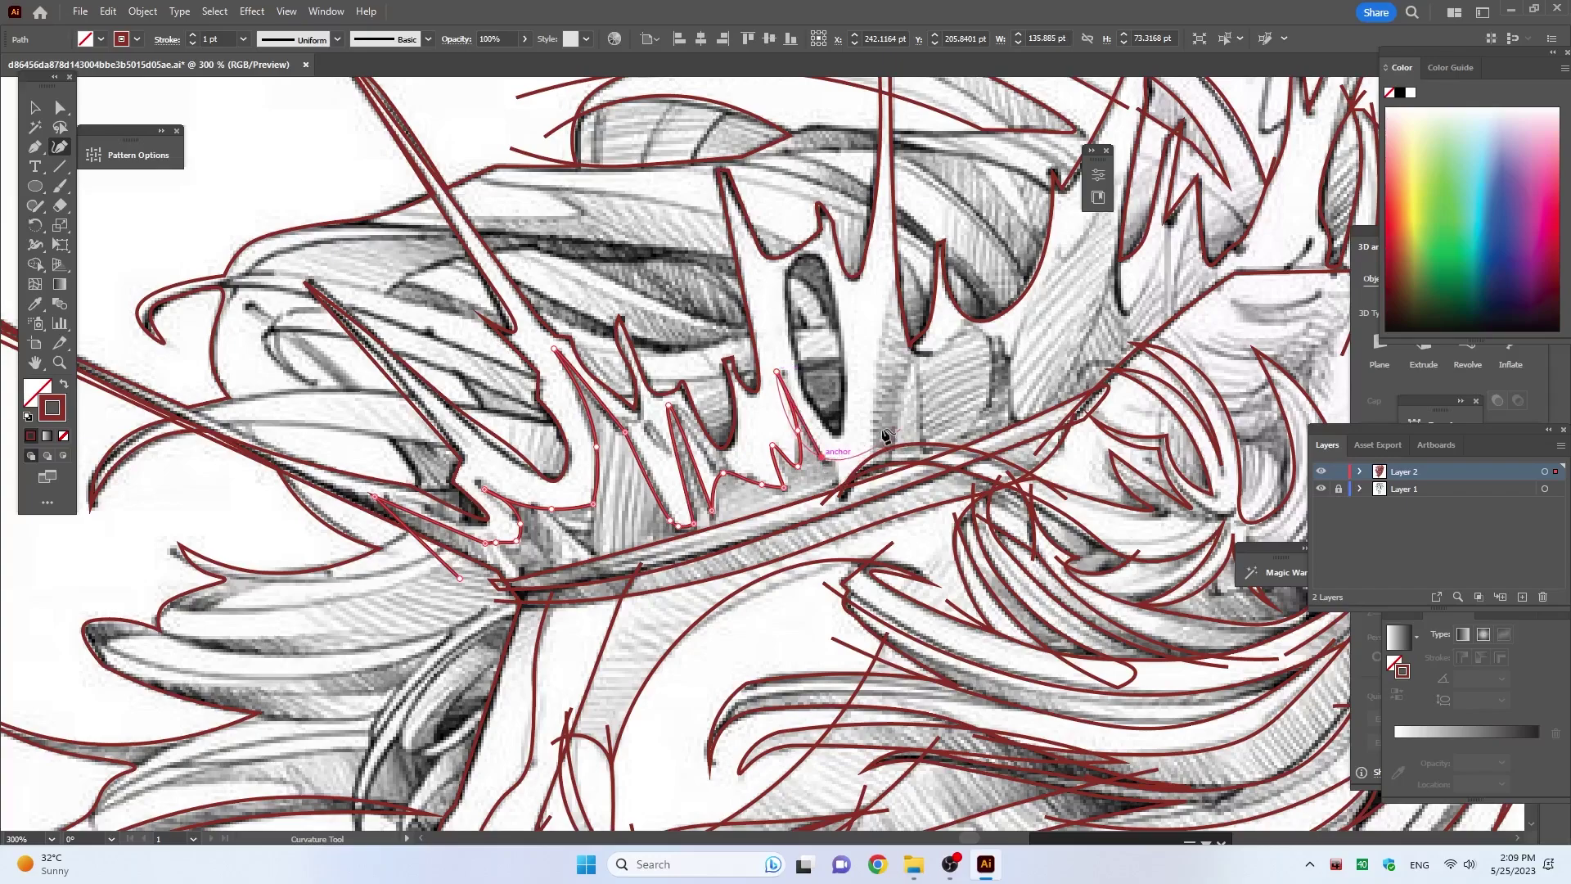
click(874, 441)
click(875, 400)
click(909, 258)
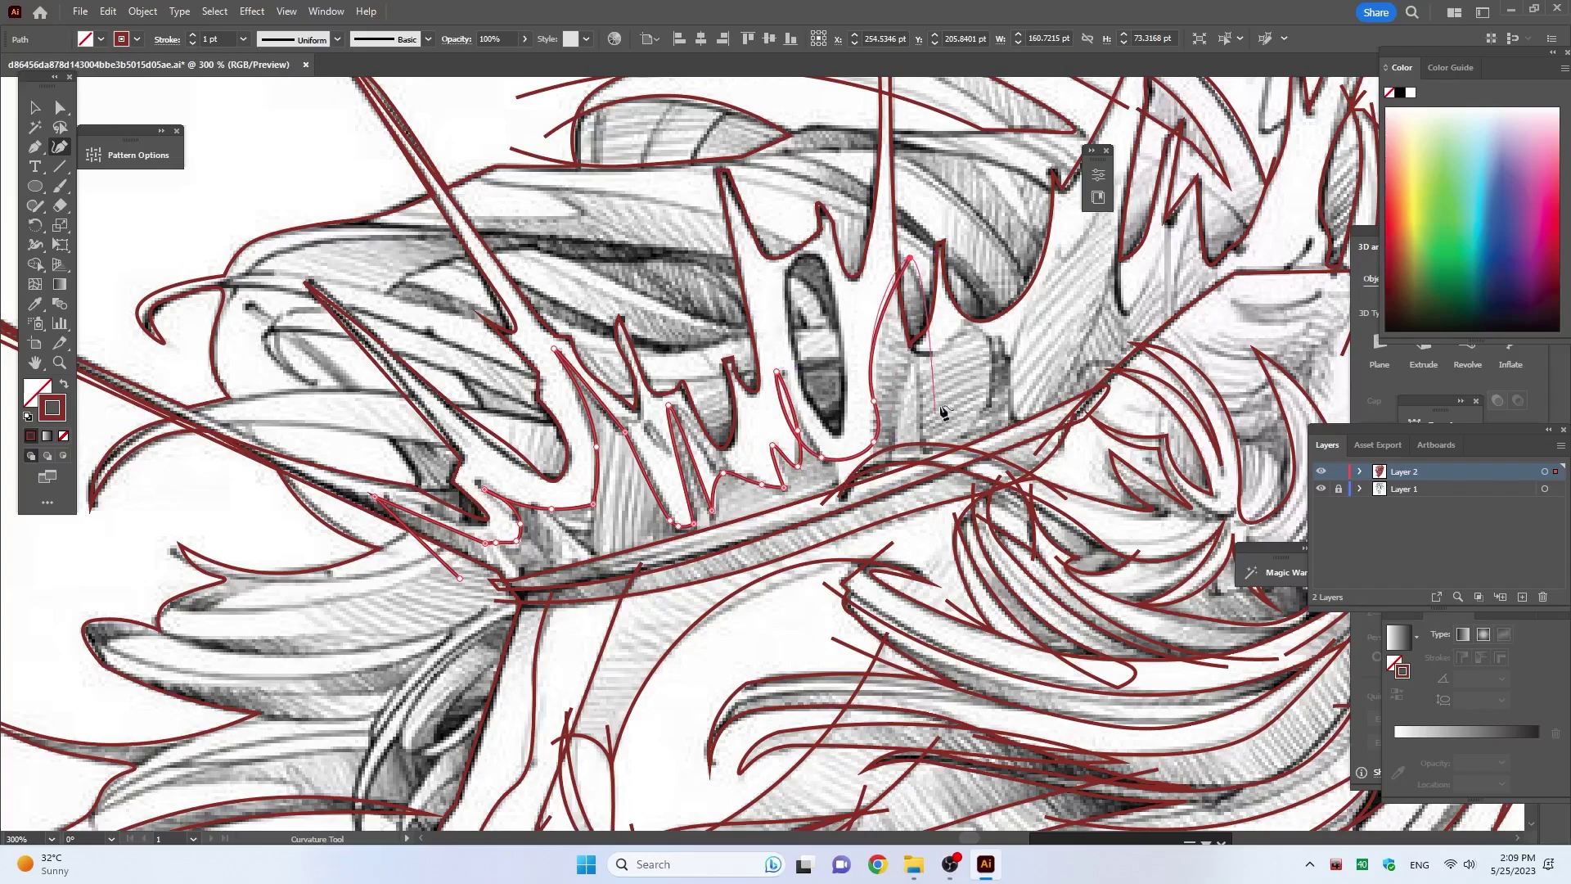
click(918, 352)
click(964, 332)
click(998, 357)
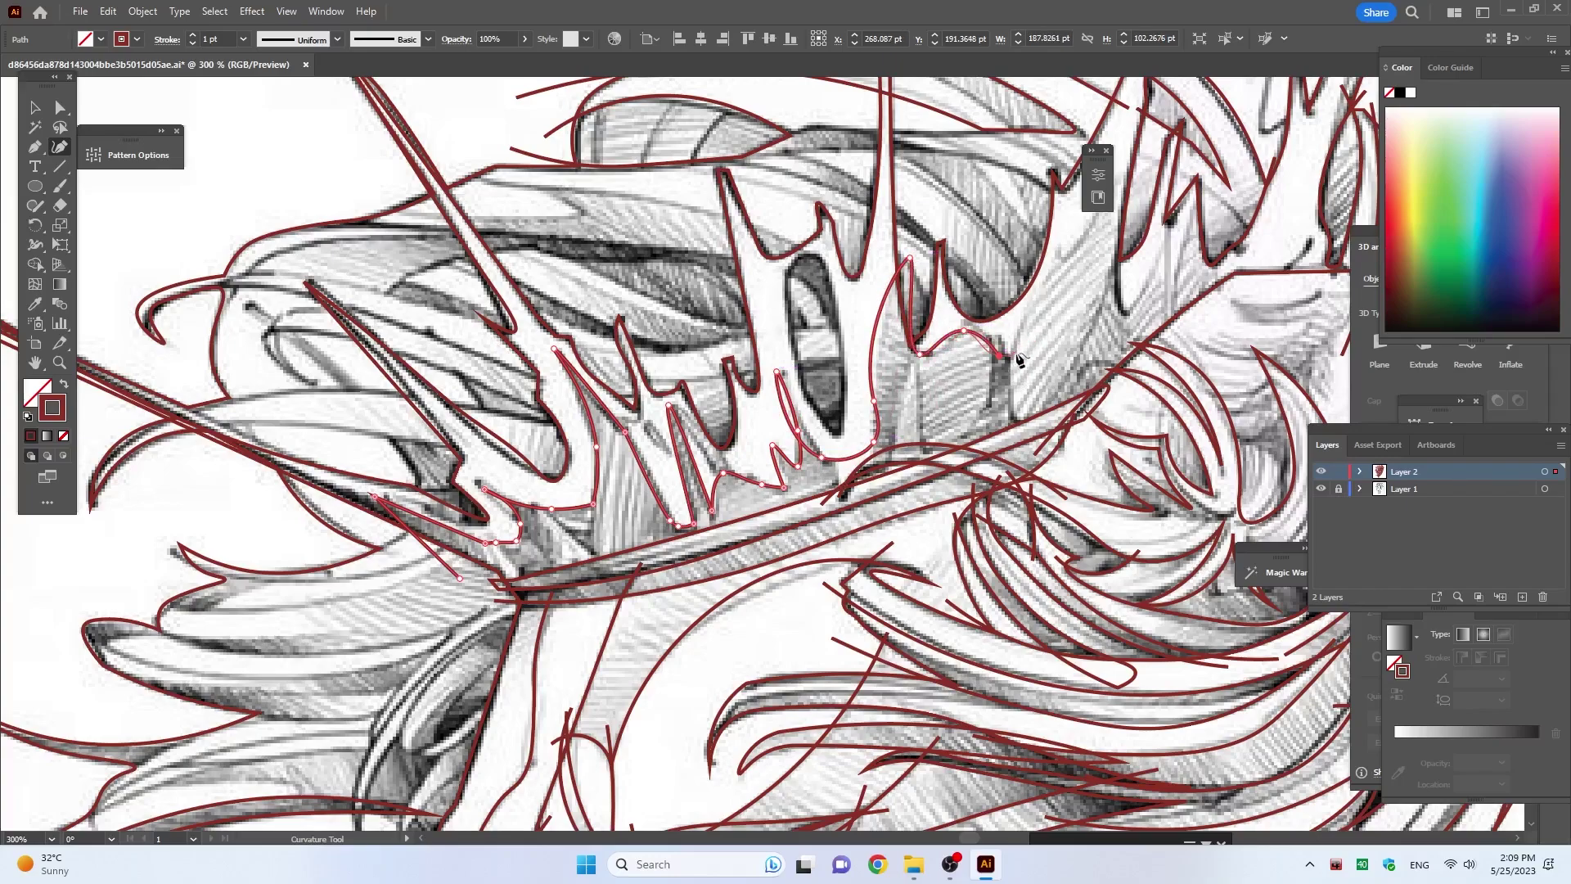
Step: Pan right and finish the crown outline around its right-side spikes
drag(1057, 248, 828, 444)
click(832, 451)
click(862, 423)
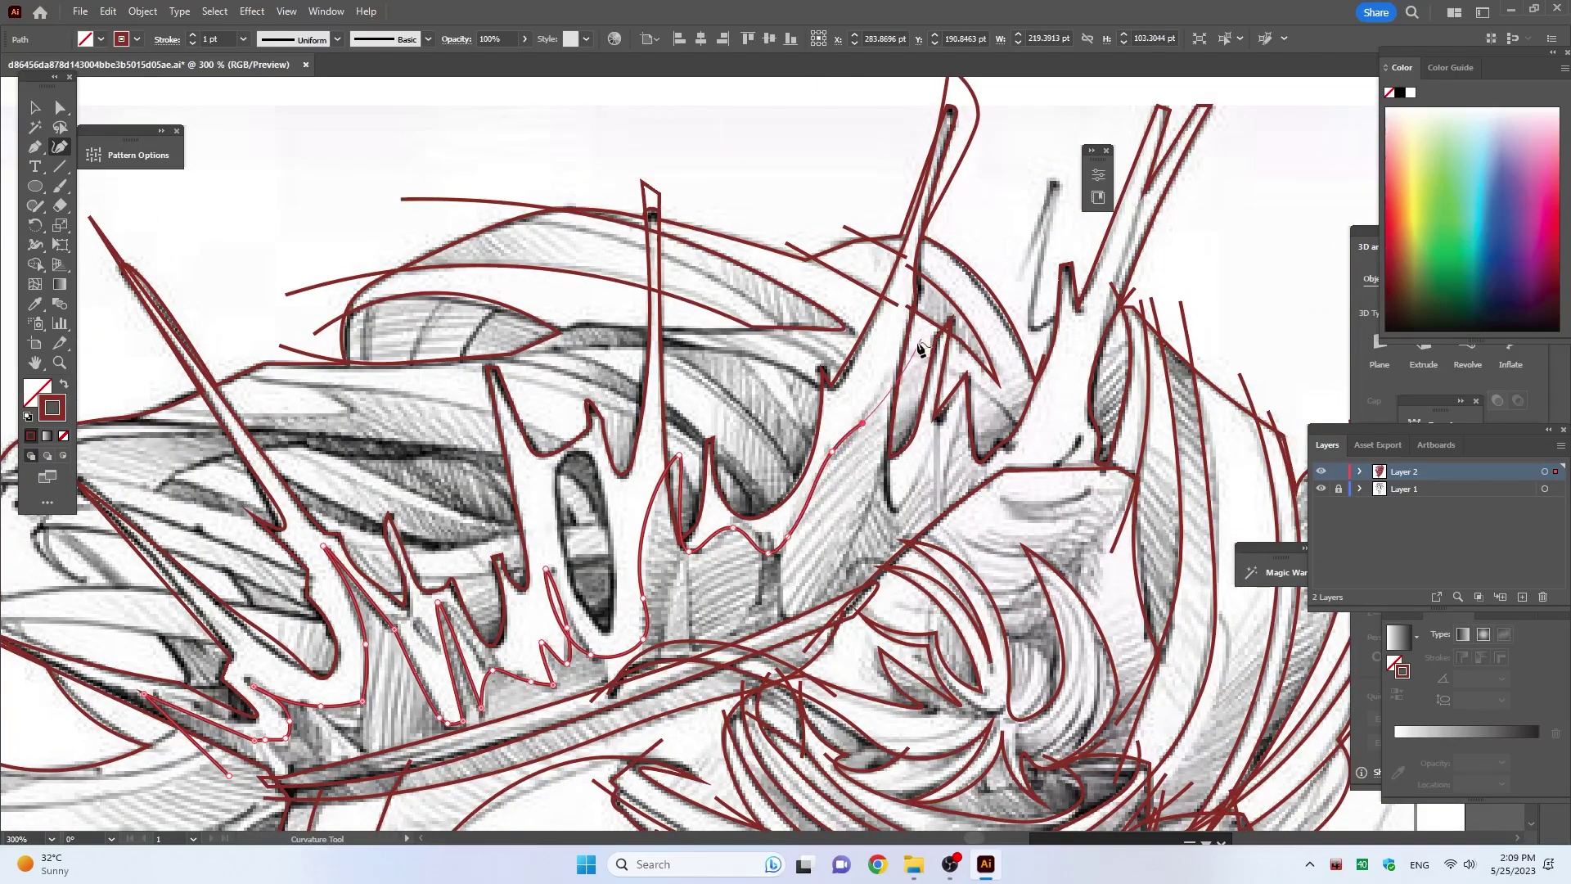
click(908, 370)
click(887, 489)
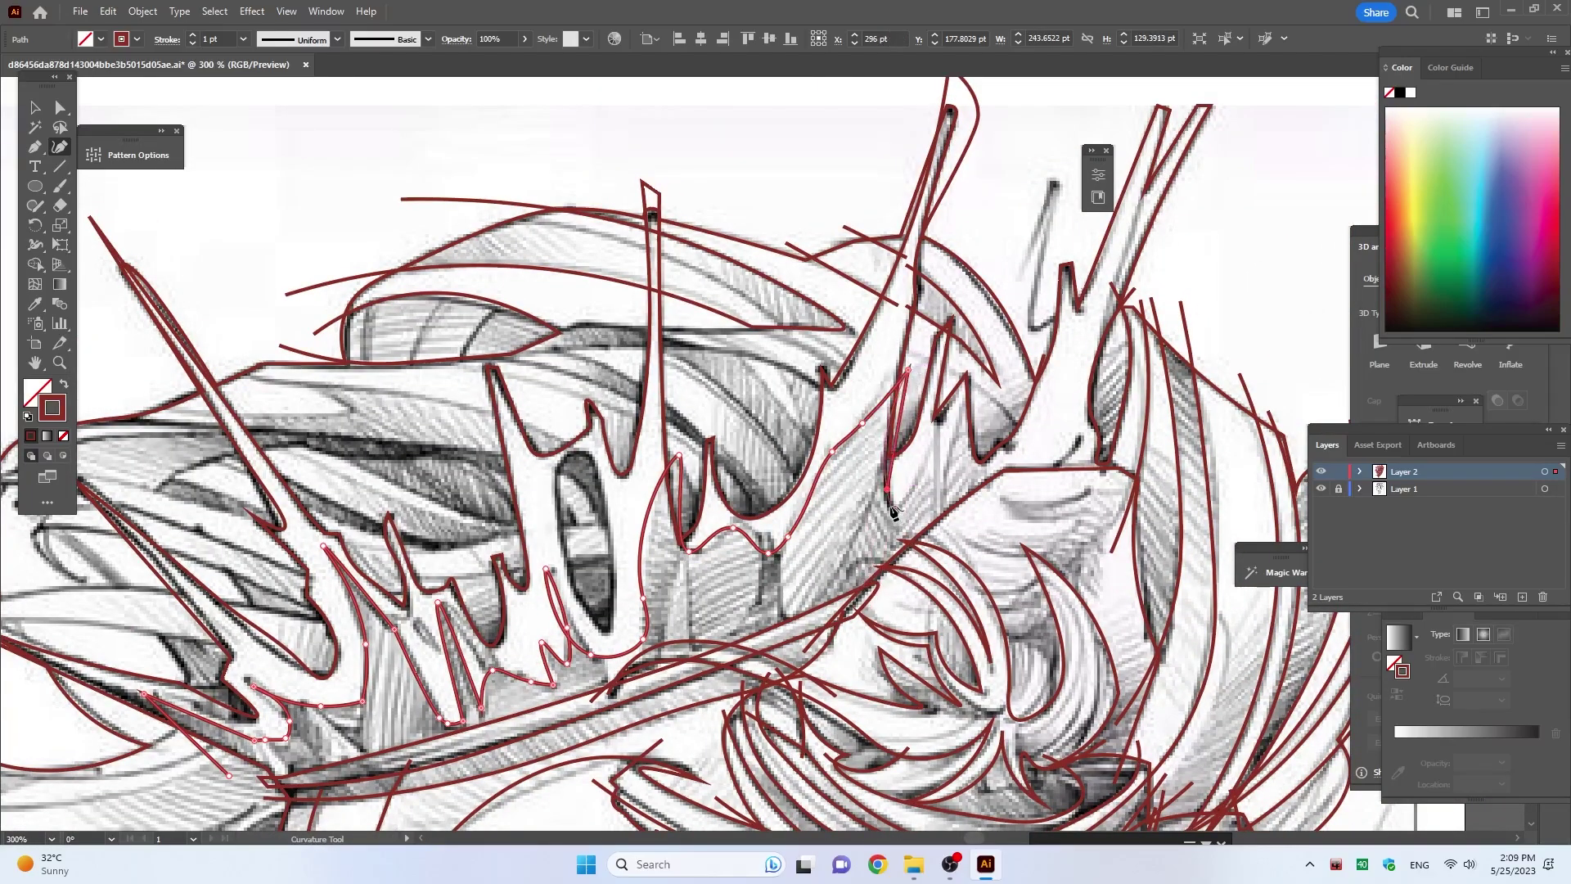
click(935, 449)
click(943, 481)
click(974, 398)
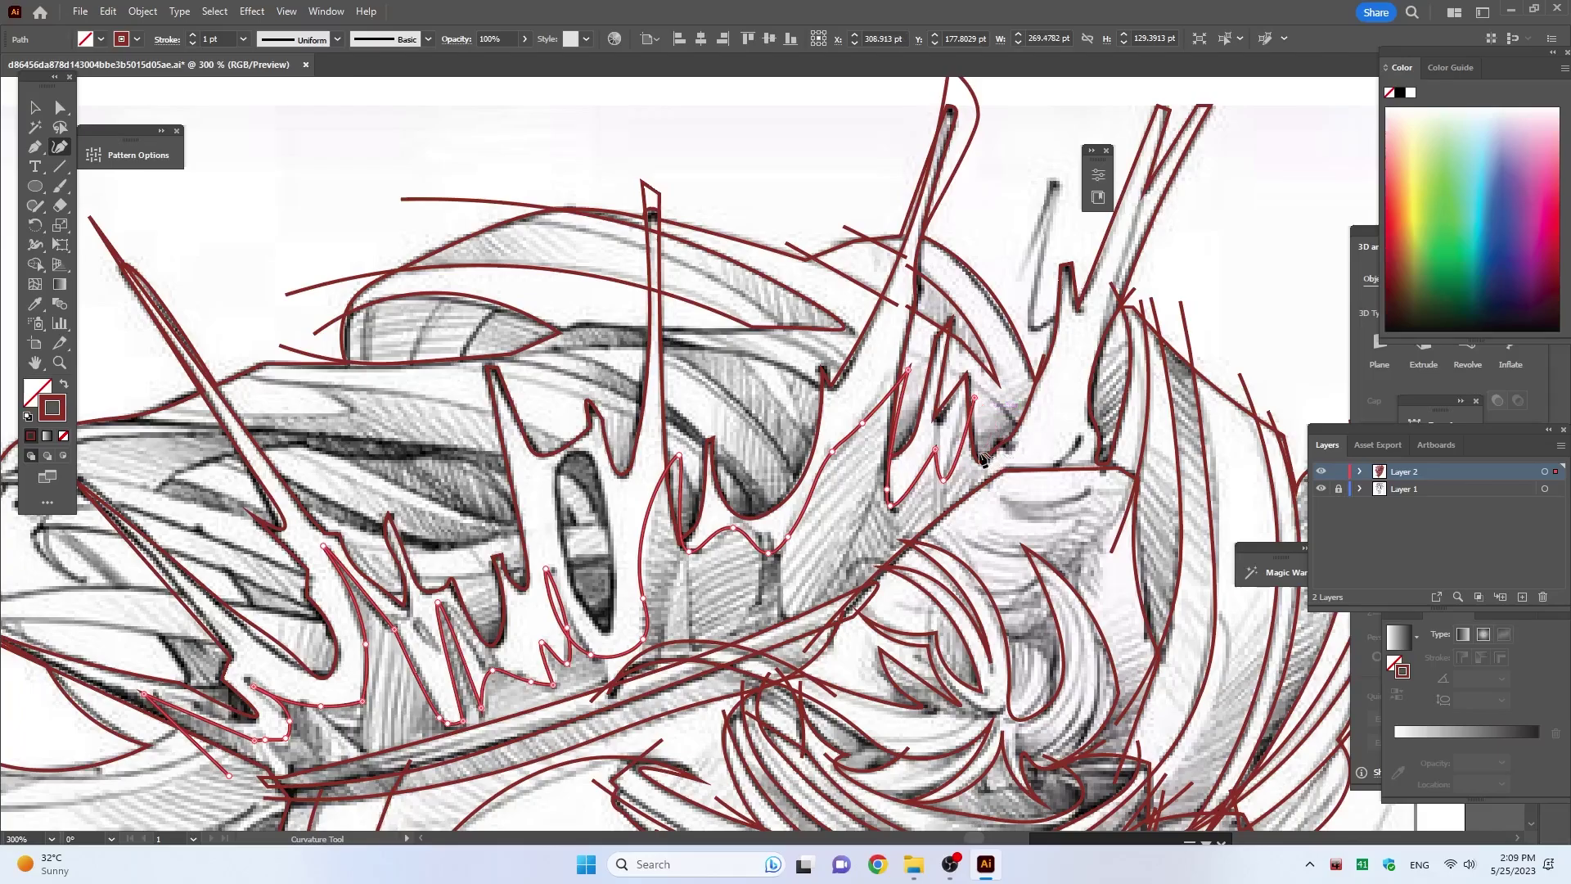
scroll(984, 458, down, 5)
scroll(487, 638, up, 5)
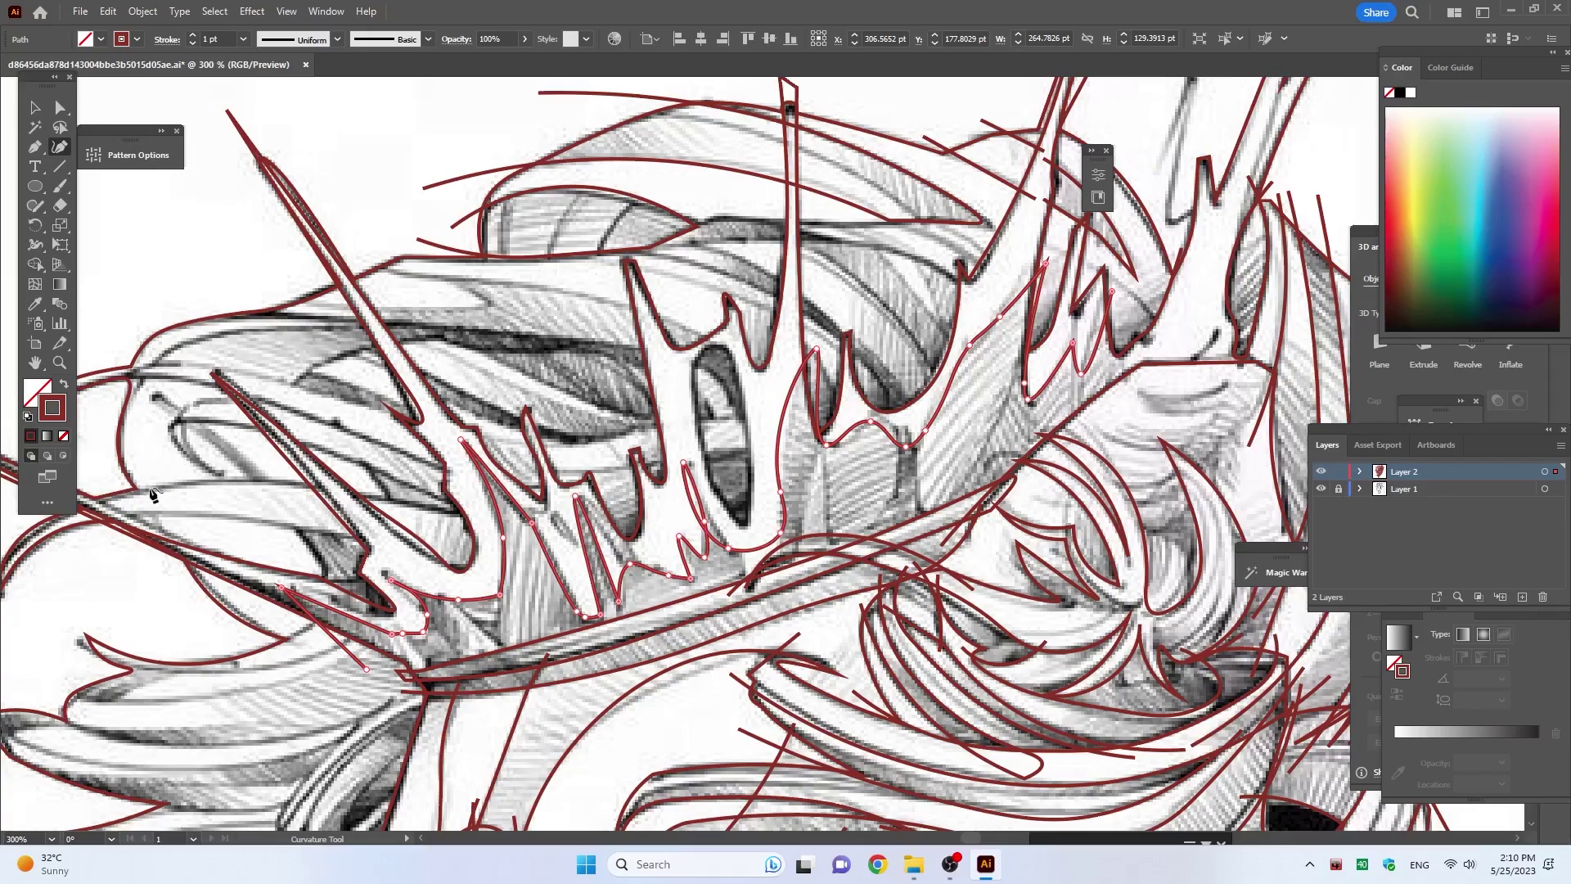
Step: Trace two mane-strand curves running from the left toward the crown
click(99, 444)
click(176, 348)
click(270, 330)
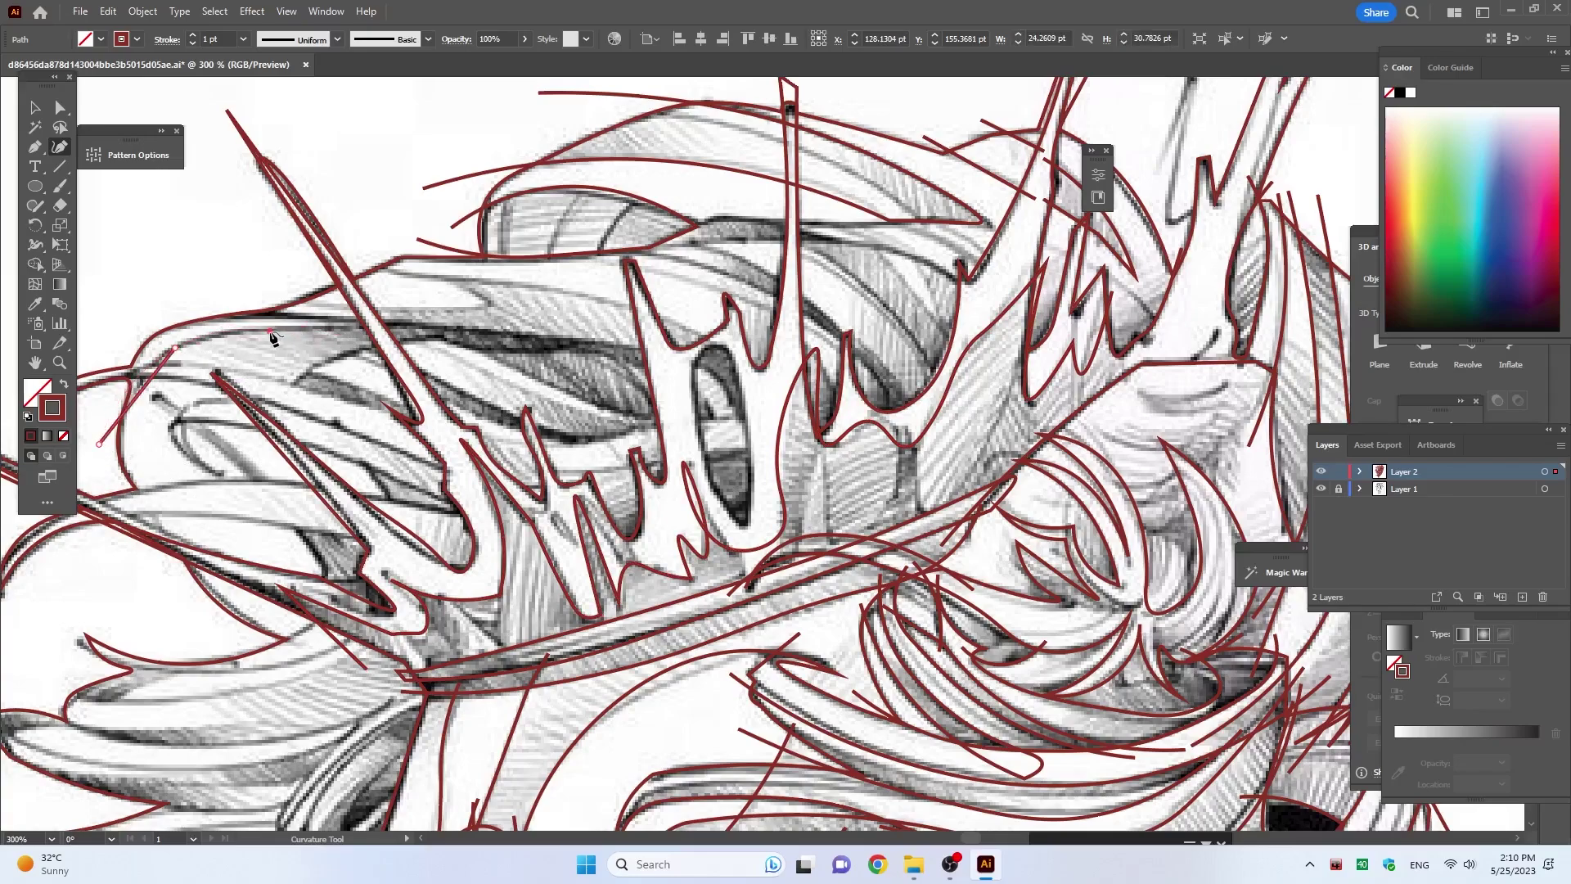
click(500, 312)
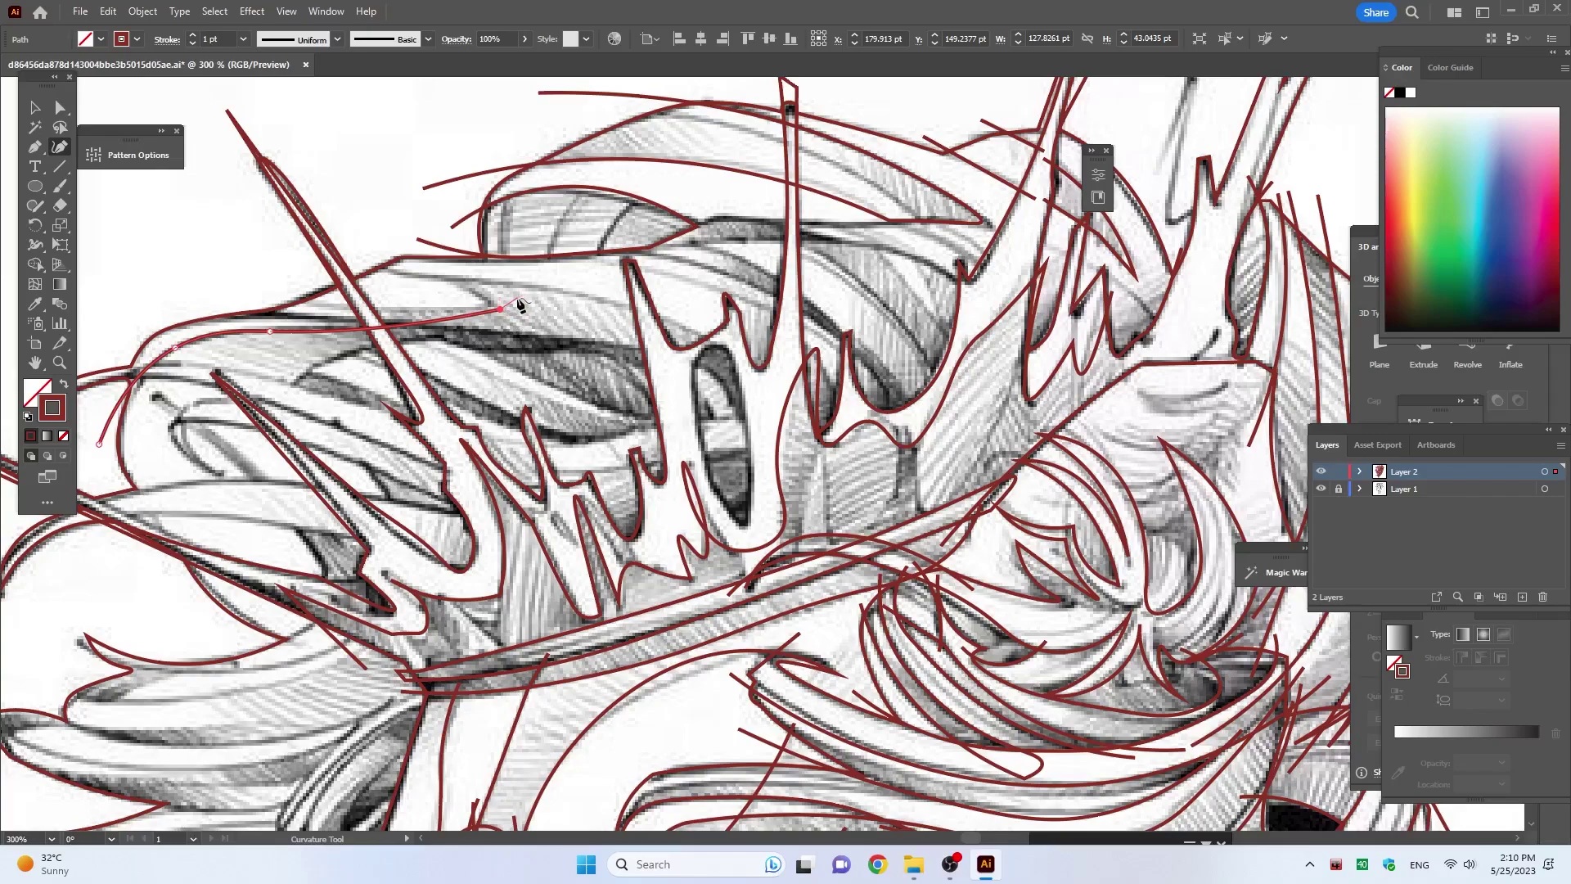
key(Escape)
click(180, 312)
click(324, 316)
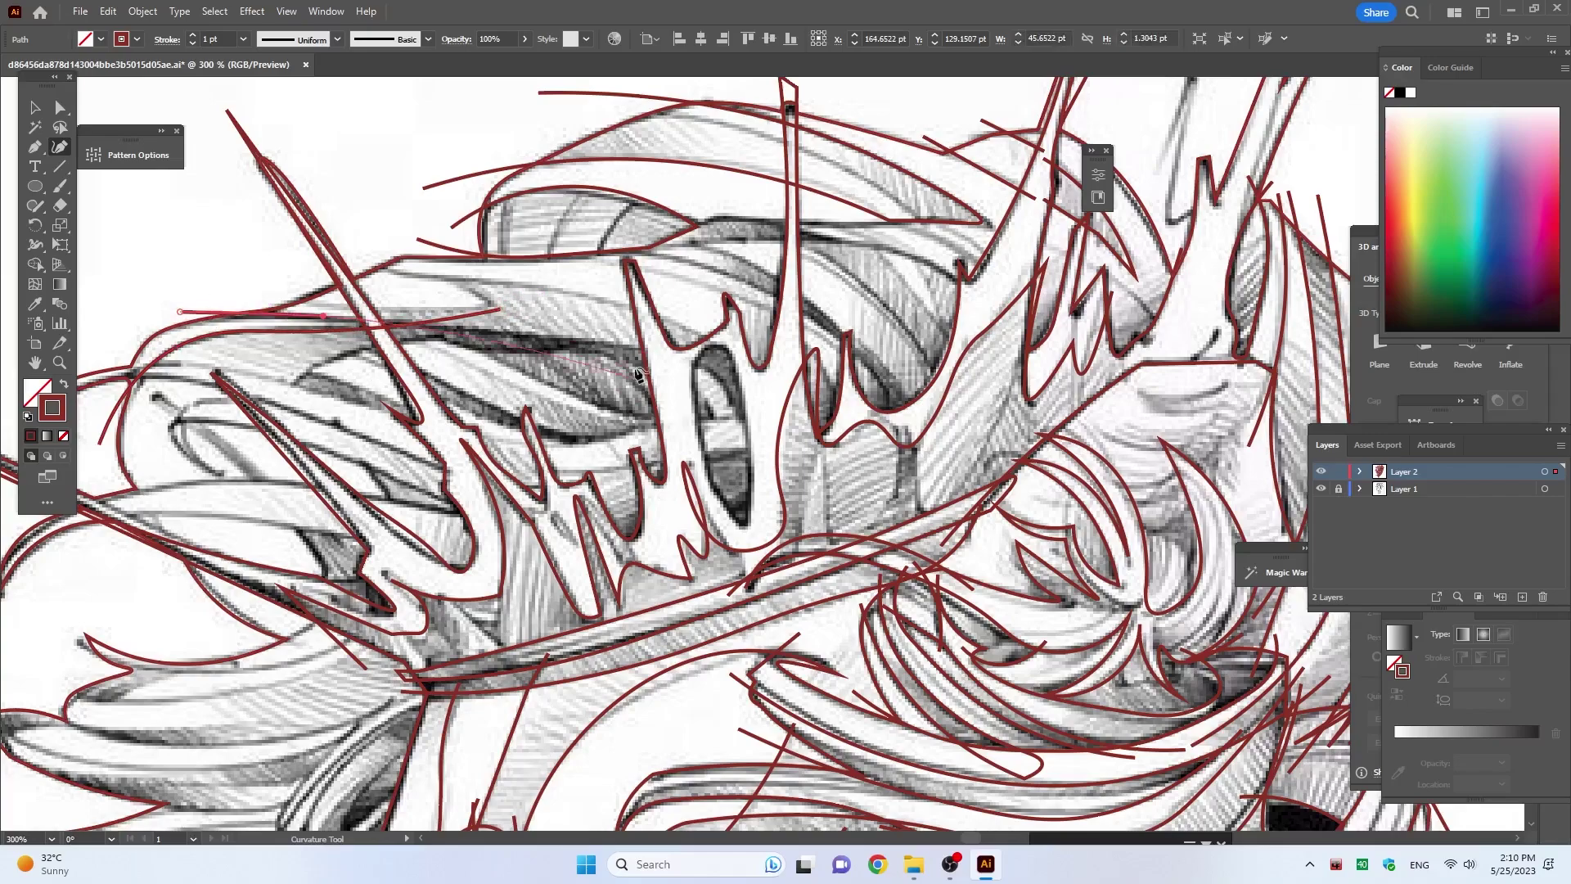
click(568, 339)
click(667, 353)
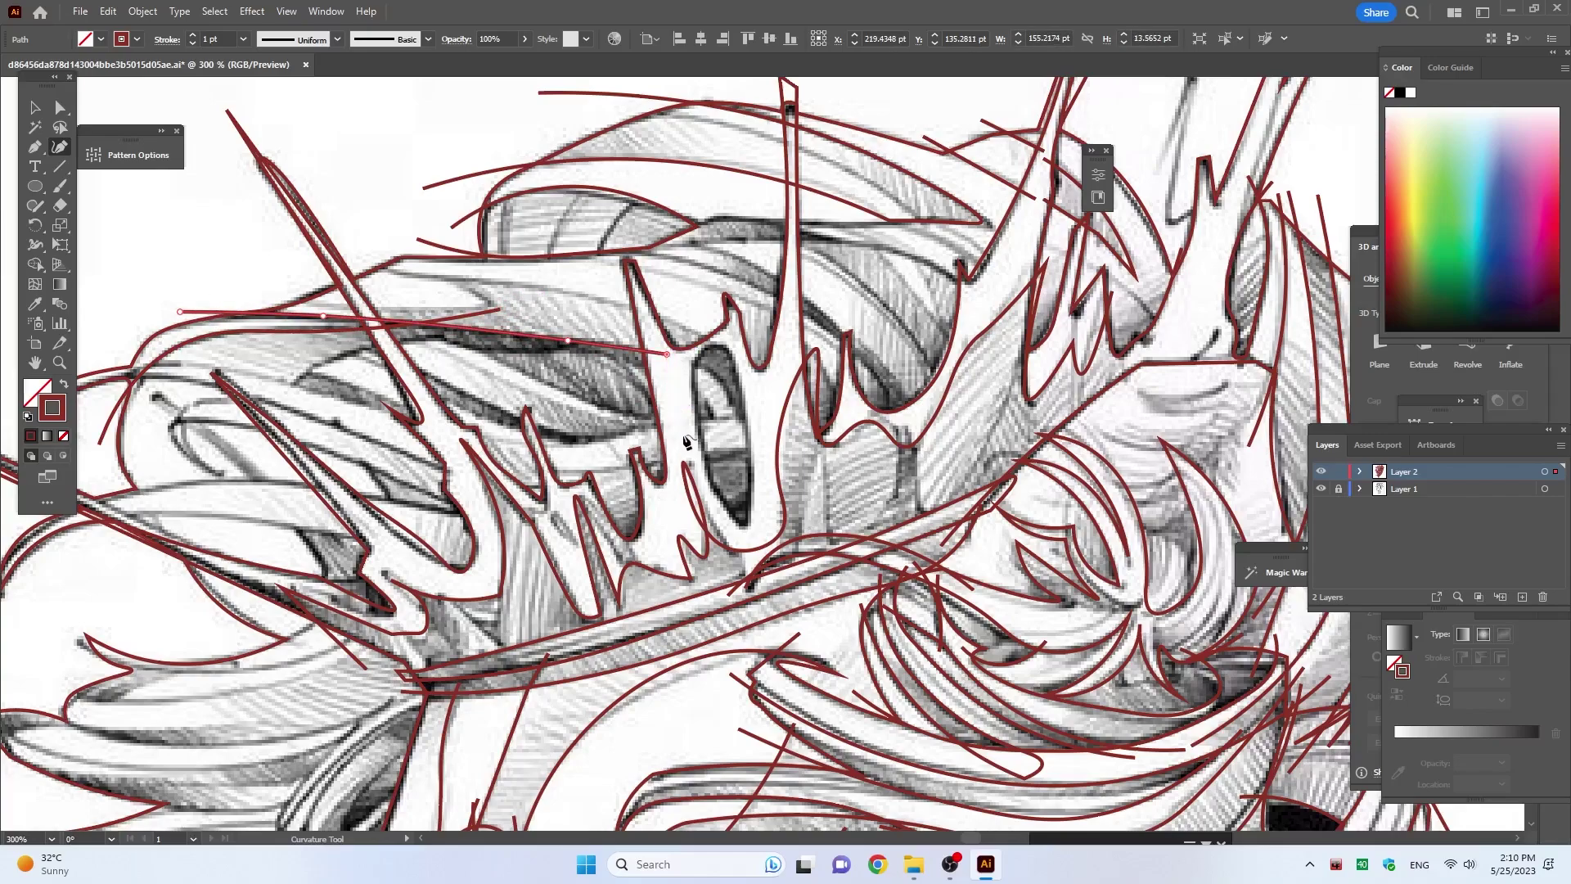
key(Escape)
Step: Outline the small pointed hair strand as a closed curve
click(281, 282)
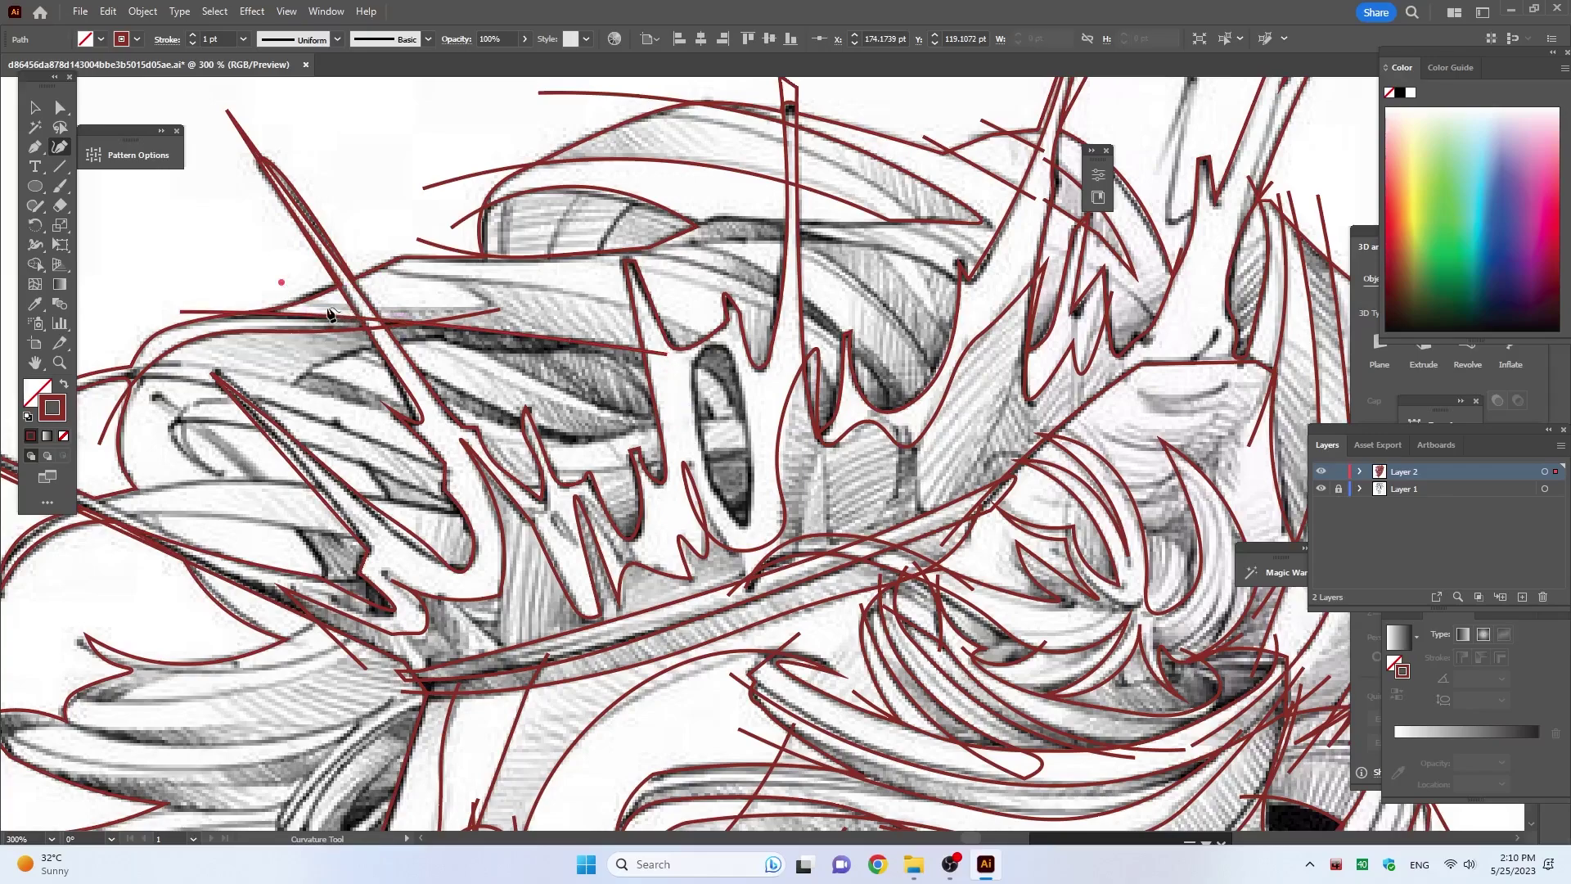
click(325, 304)
click(408, 312)
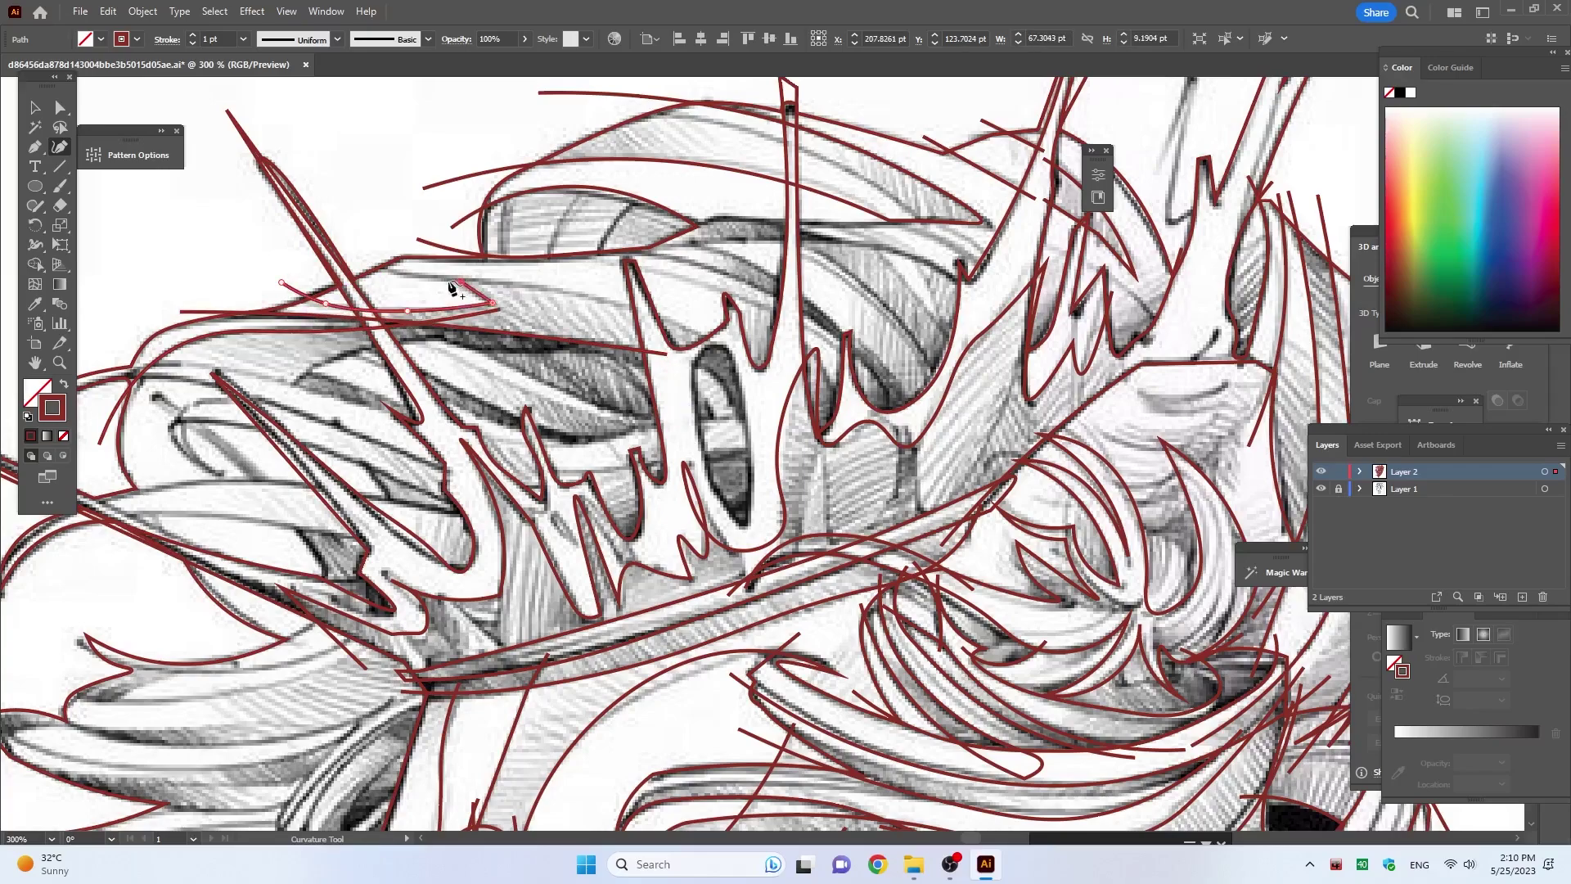
click(461, 281)
click(424, 278)
click(362, 251)
key(Escape)
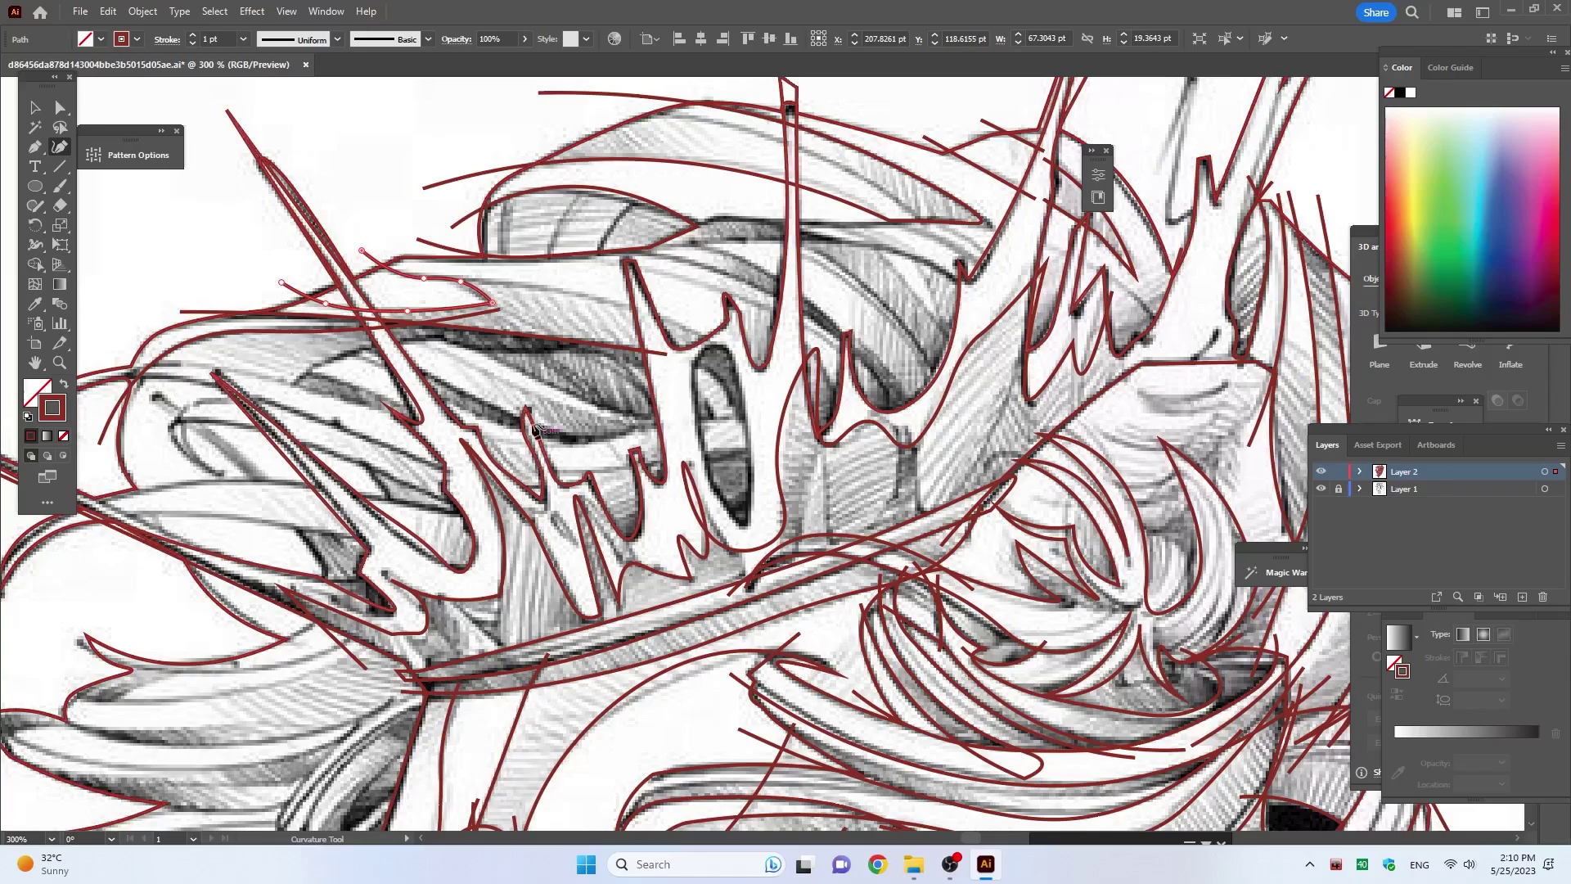
Step: Outline the hair strand lying above the crown
click(672, 230)
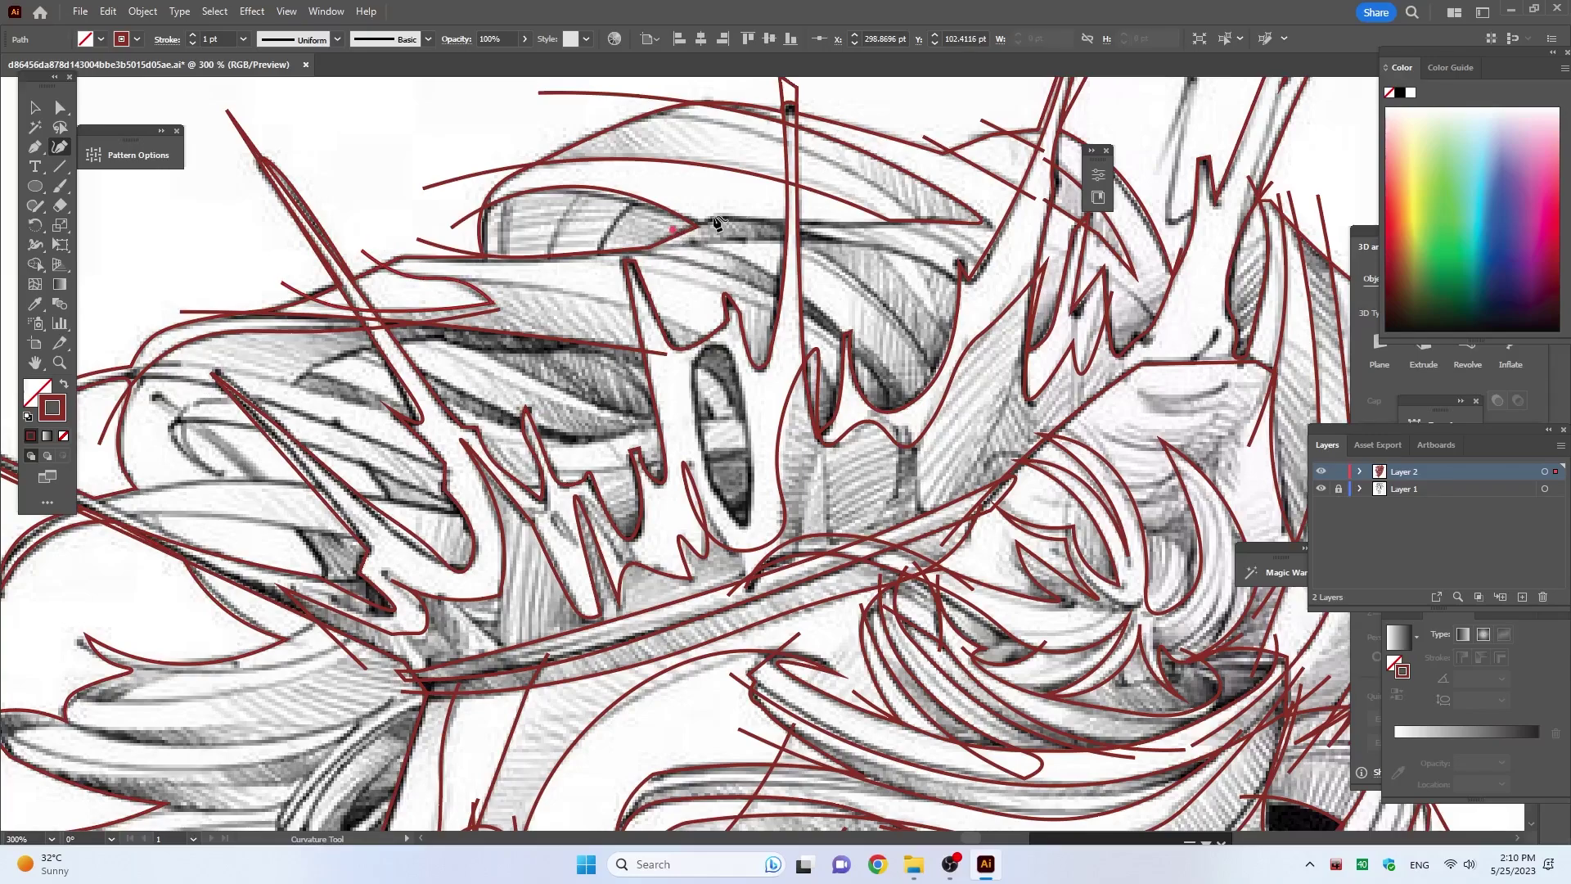
click(714, 216)
click(769, 216)
click(830, 221)
click(918, 216)
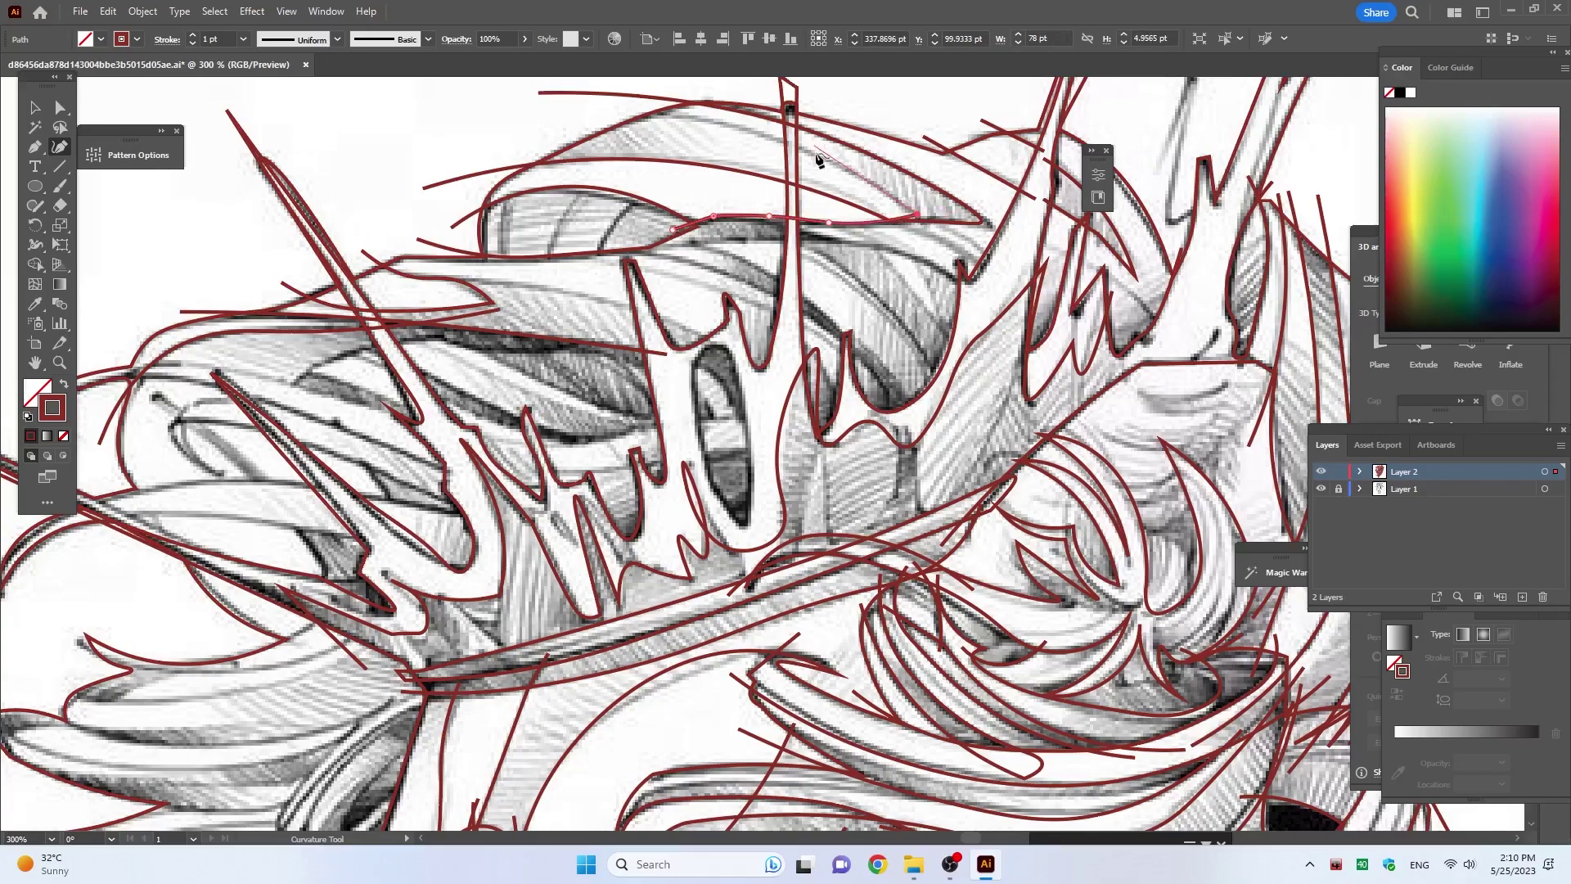
click(865, 175)
click(533, 128)
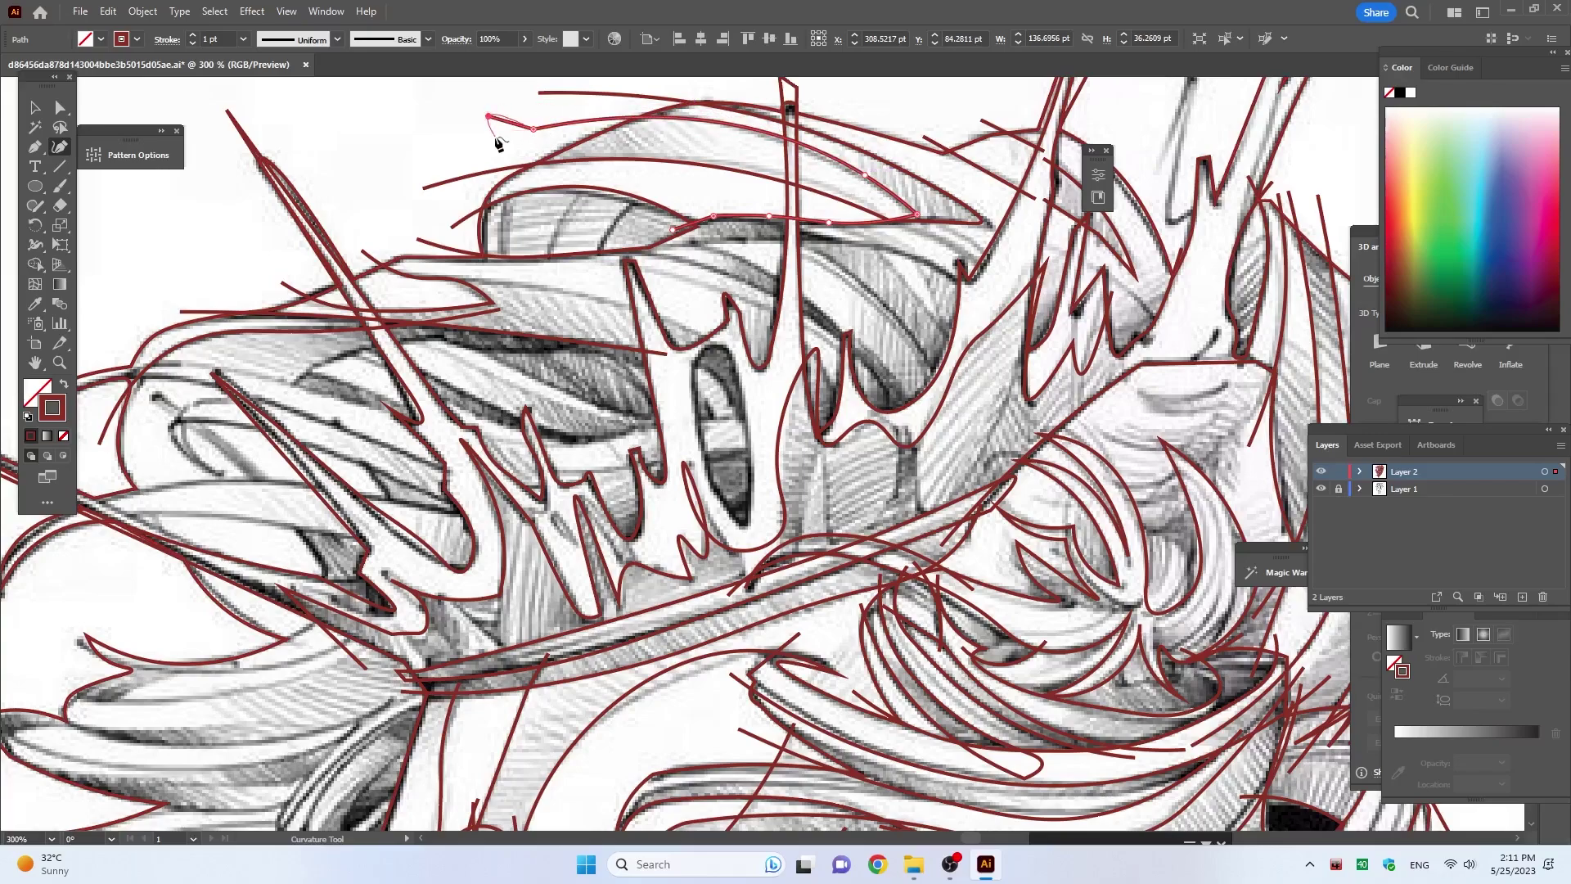
key(Escape)
Step: Trace another hair strand, wrapping the curve around its curled tip
click(571, 247)
click(697, 242)
click(878, 247)
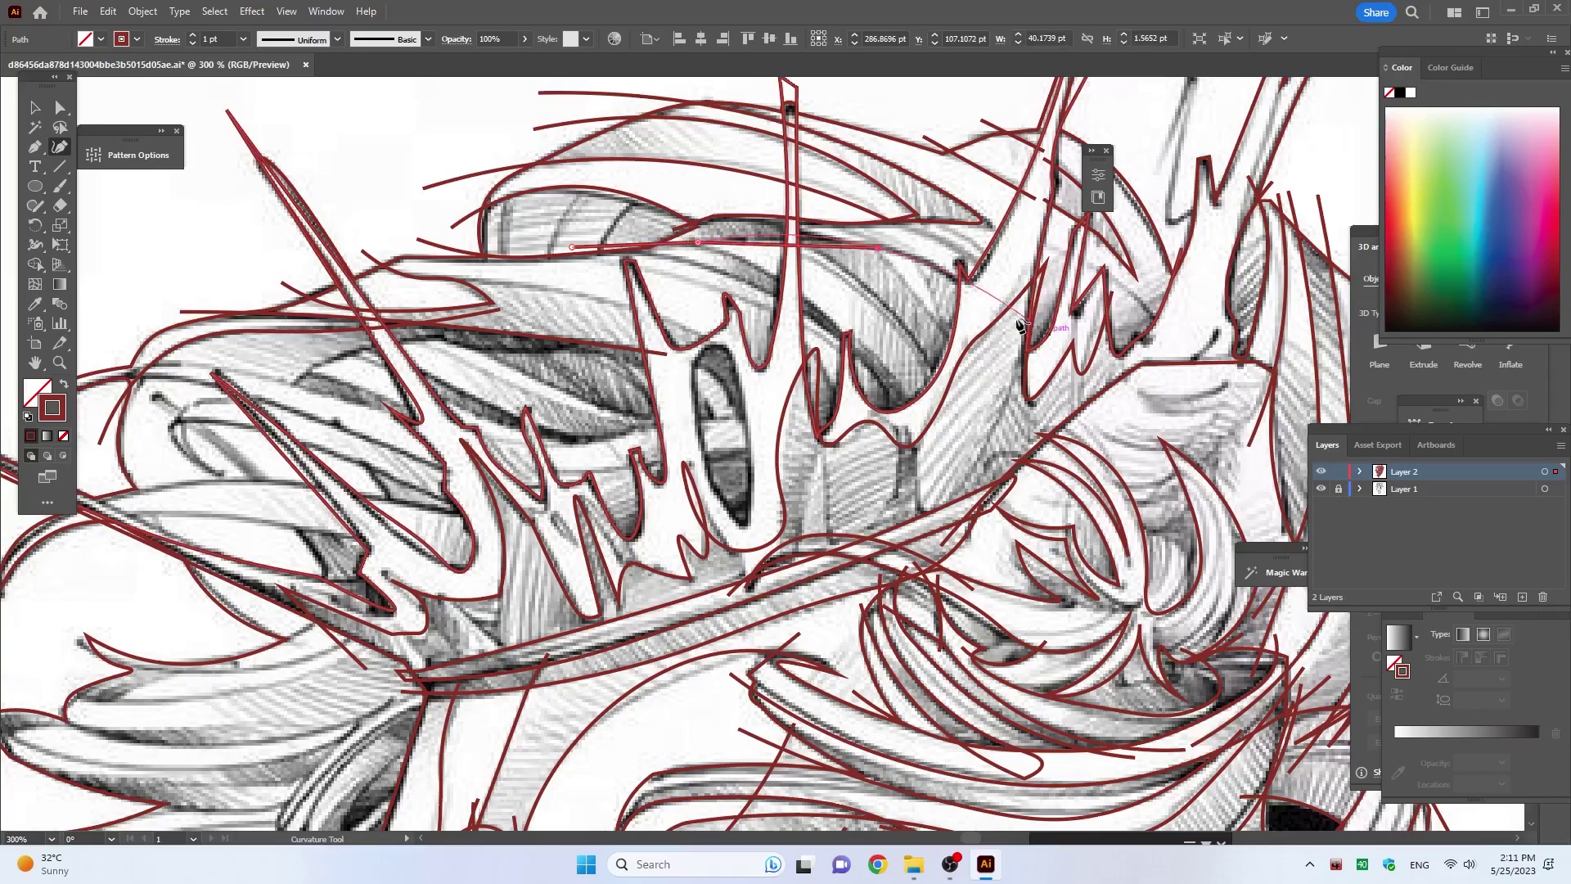
click(986, 299)
click(1012, 278)
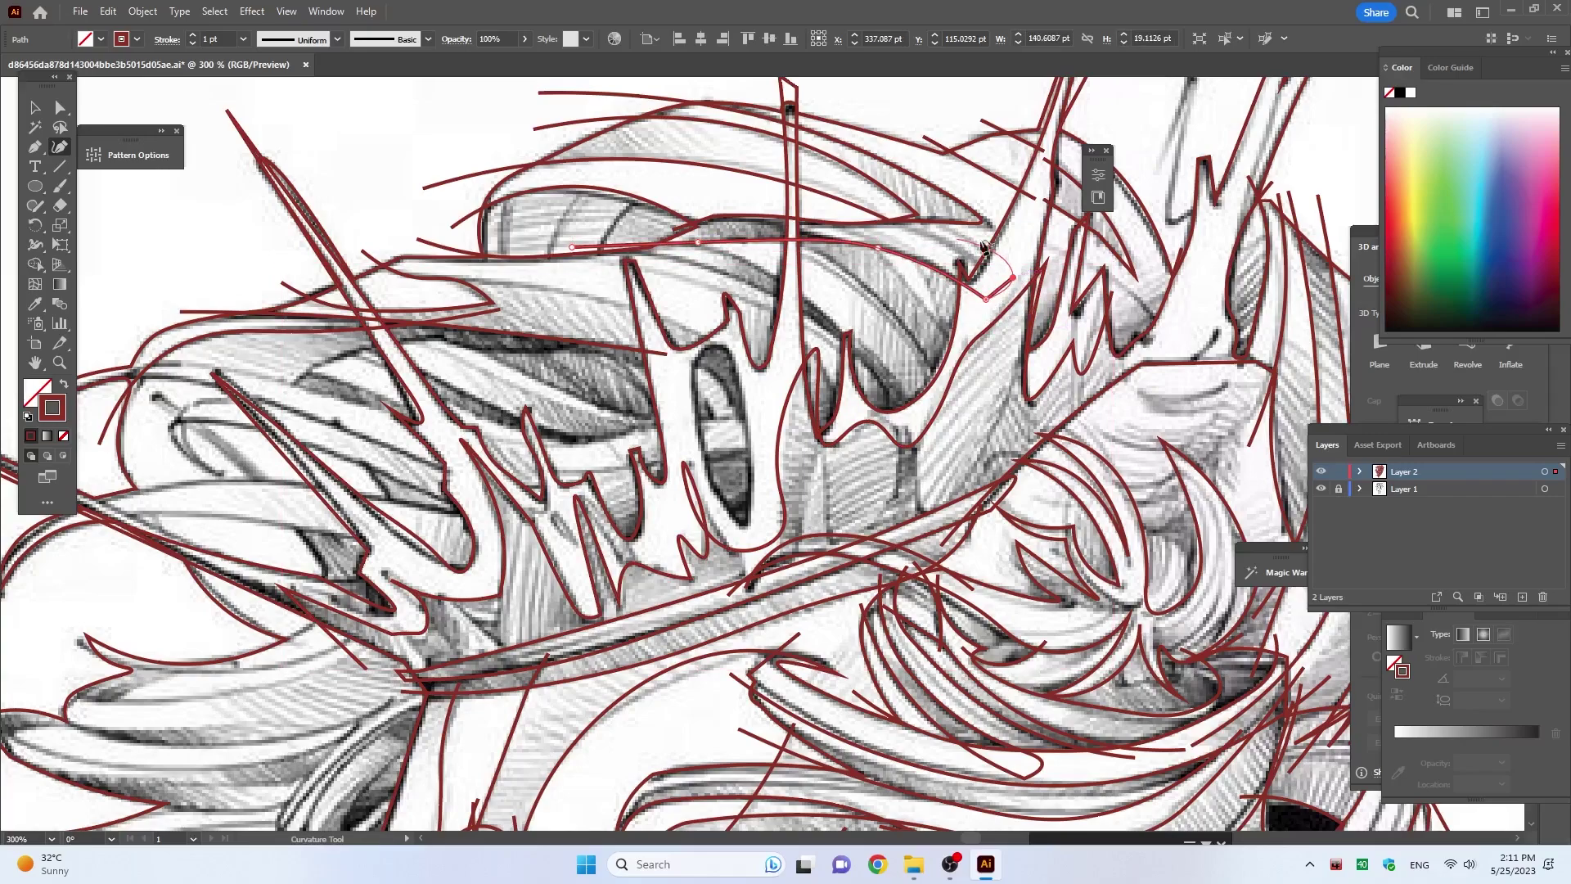
click(1003, 266)
click(970, 245)
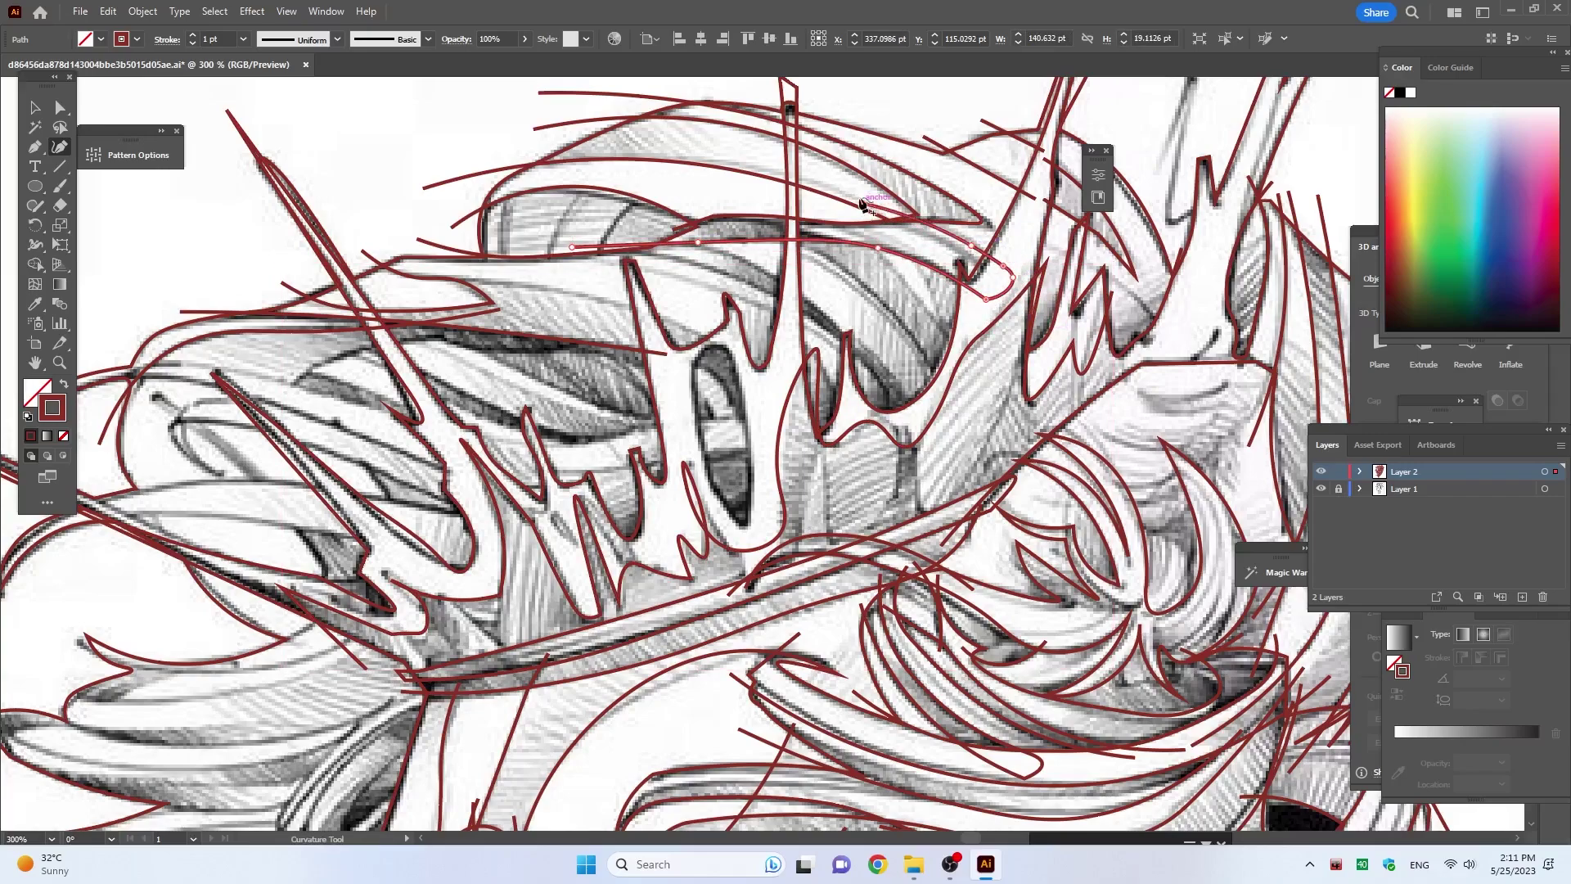
click(861, 202)
Step: Trace a mane curve down to the right and adjust anchors on the crown outline
click(647, 224)
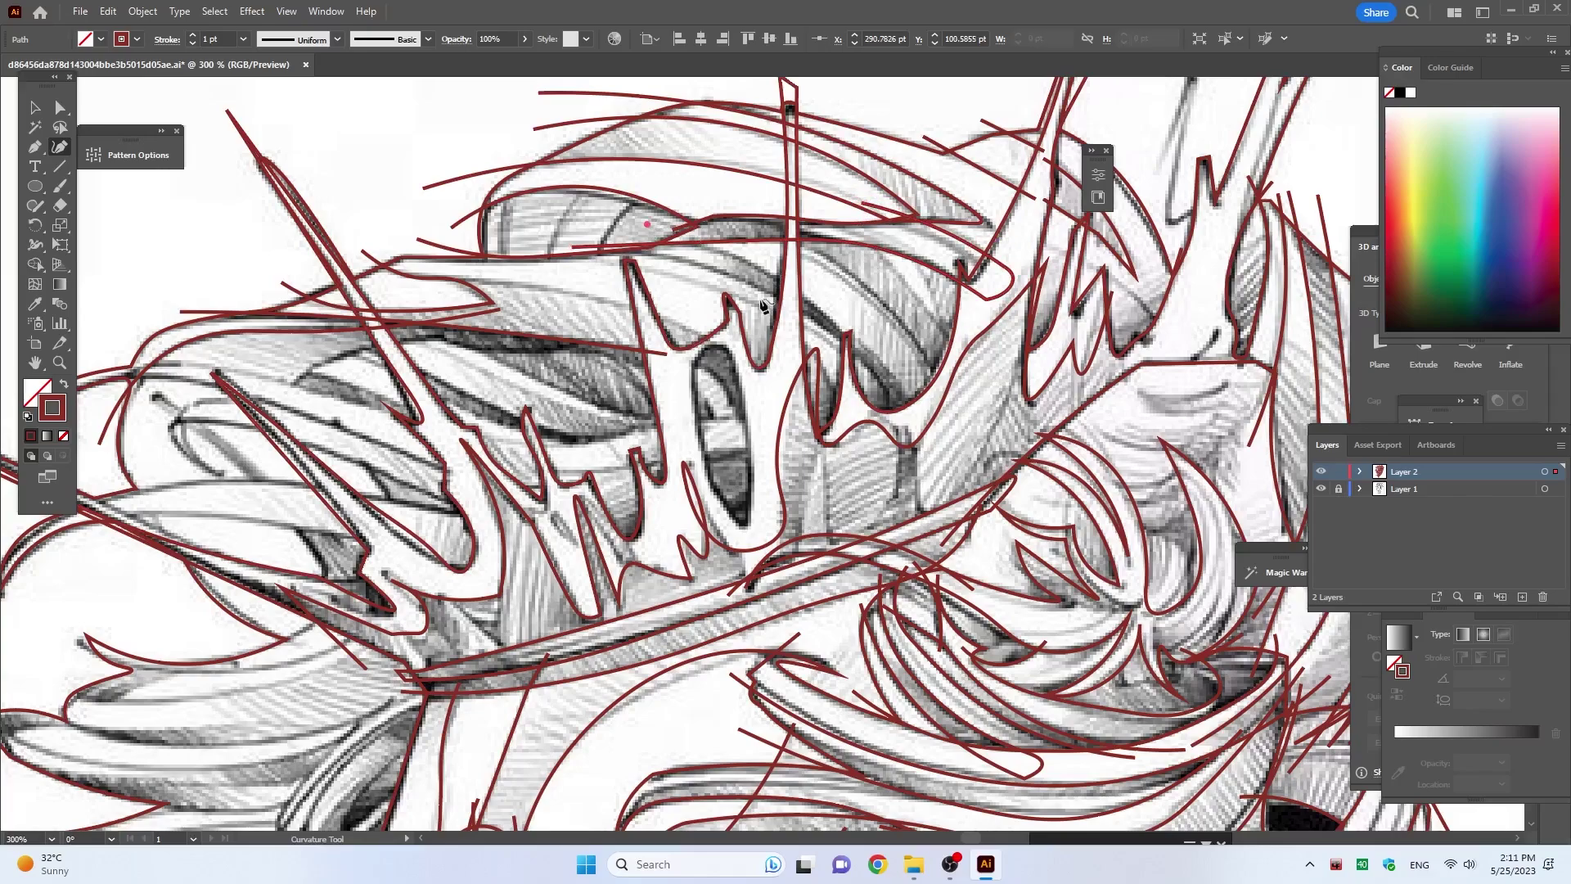
click(763, 271)
click(938, 396)
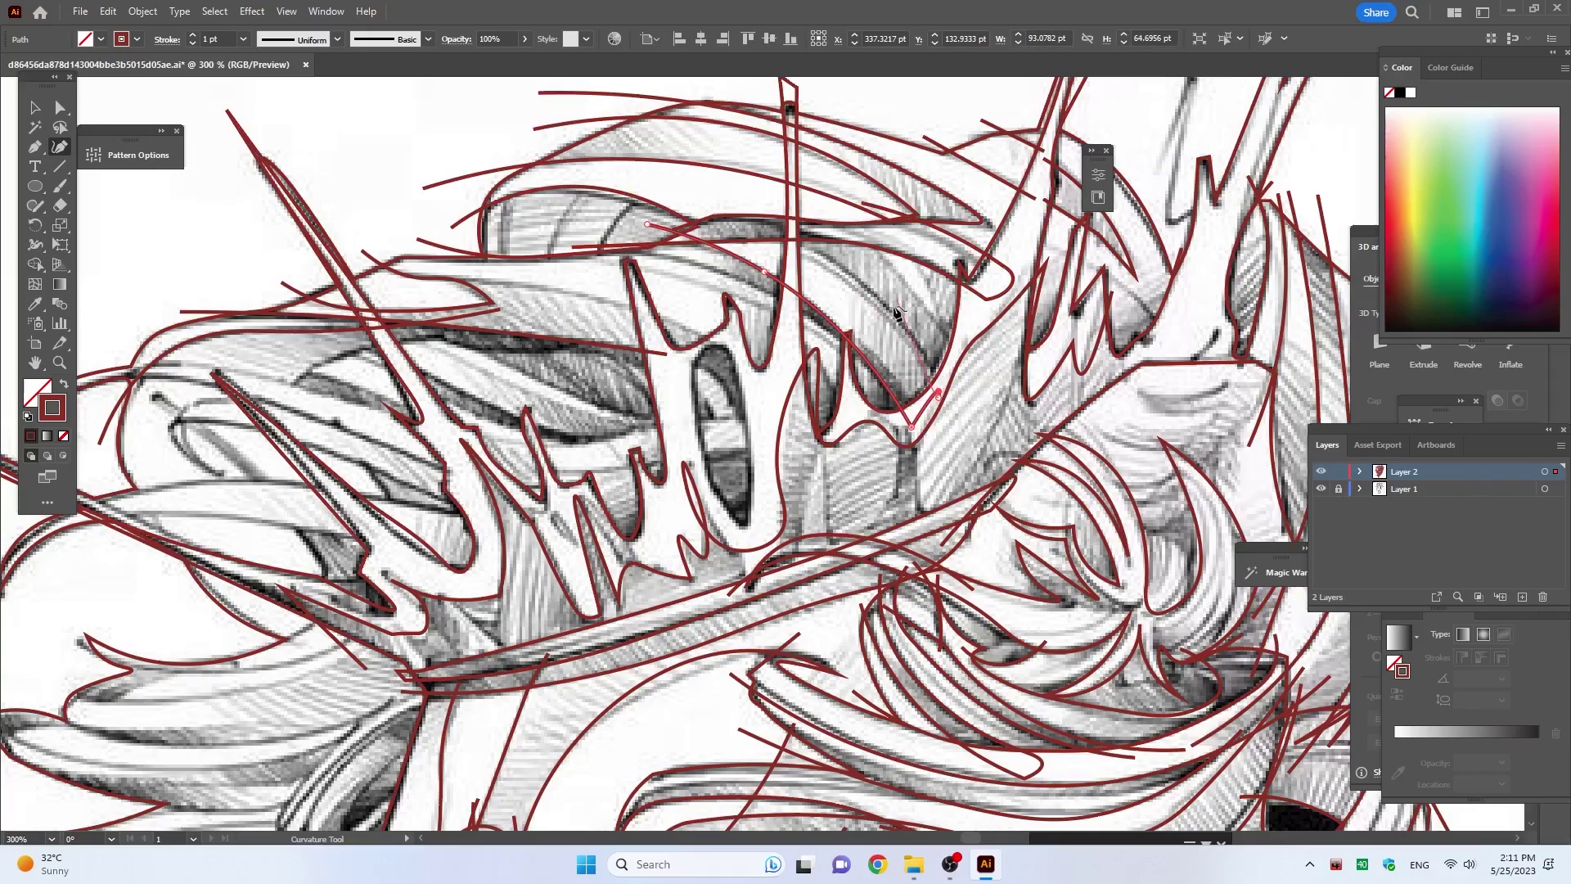
click(731, 227)
click(868, 237)
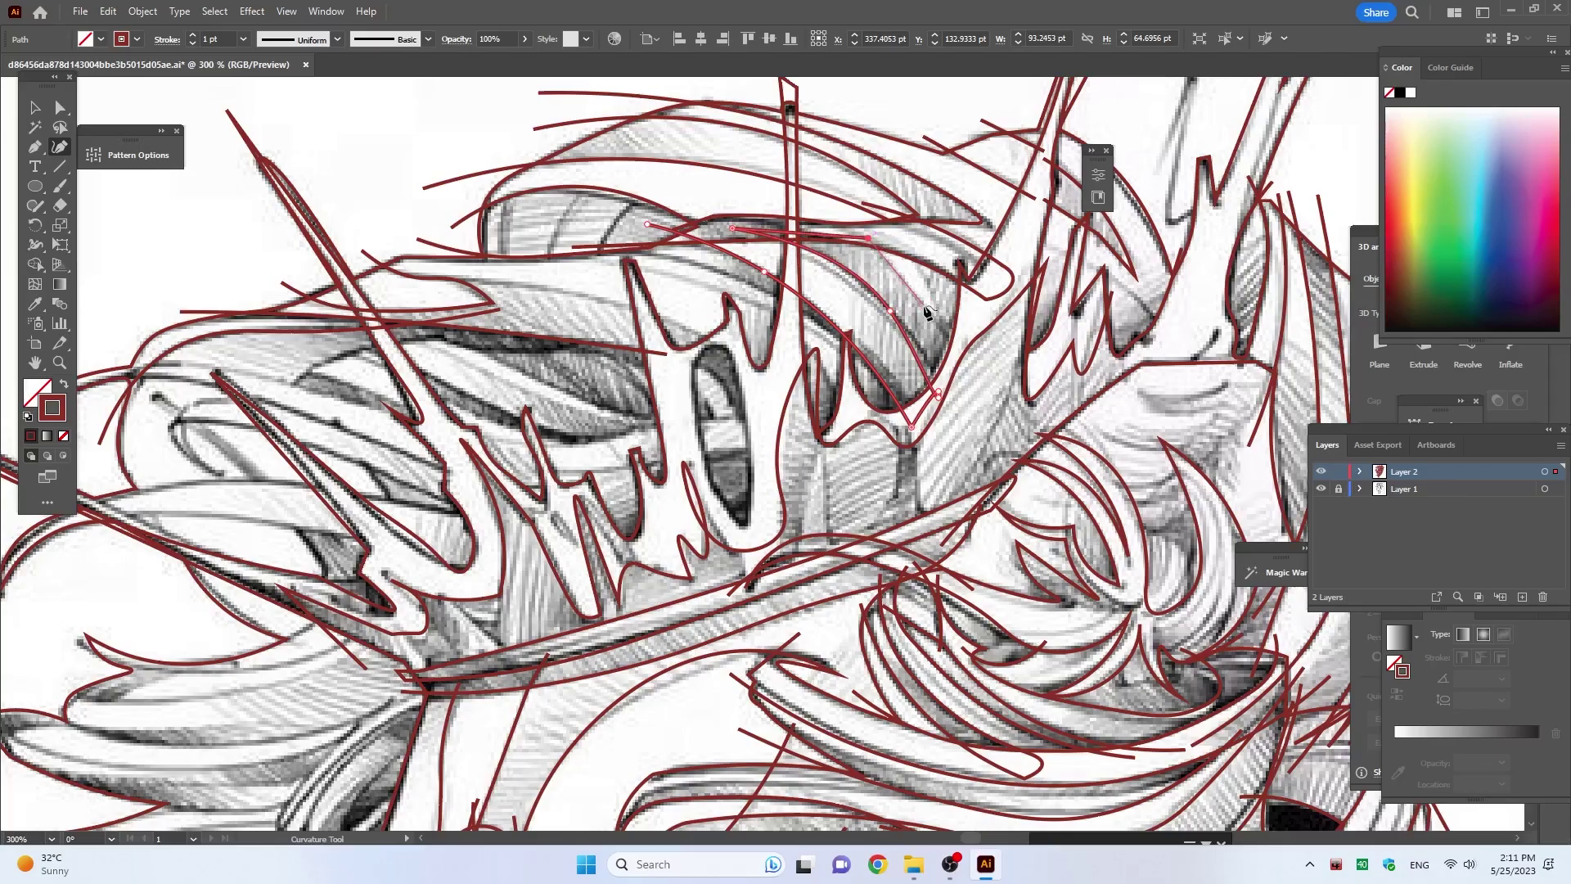
click(969, 385)
Step: Zoom in on the crown and trace a dark red curve along the mane strand left of it
key(ctrl+plus)
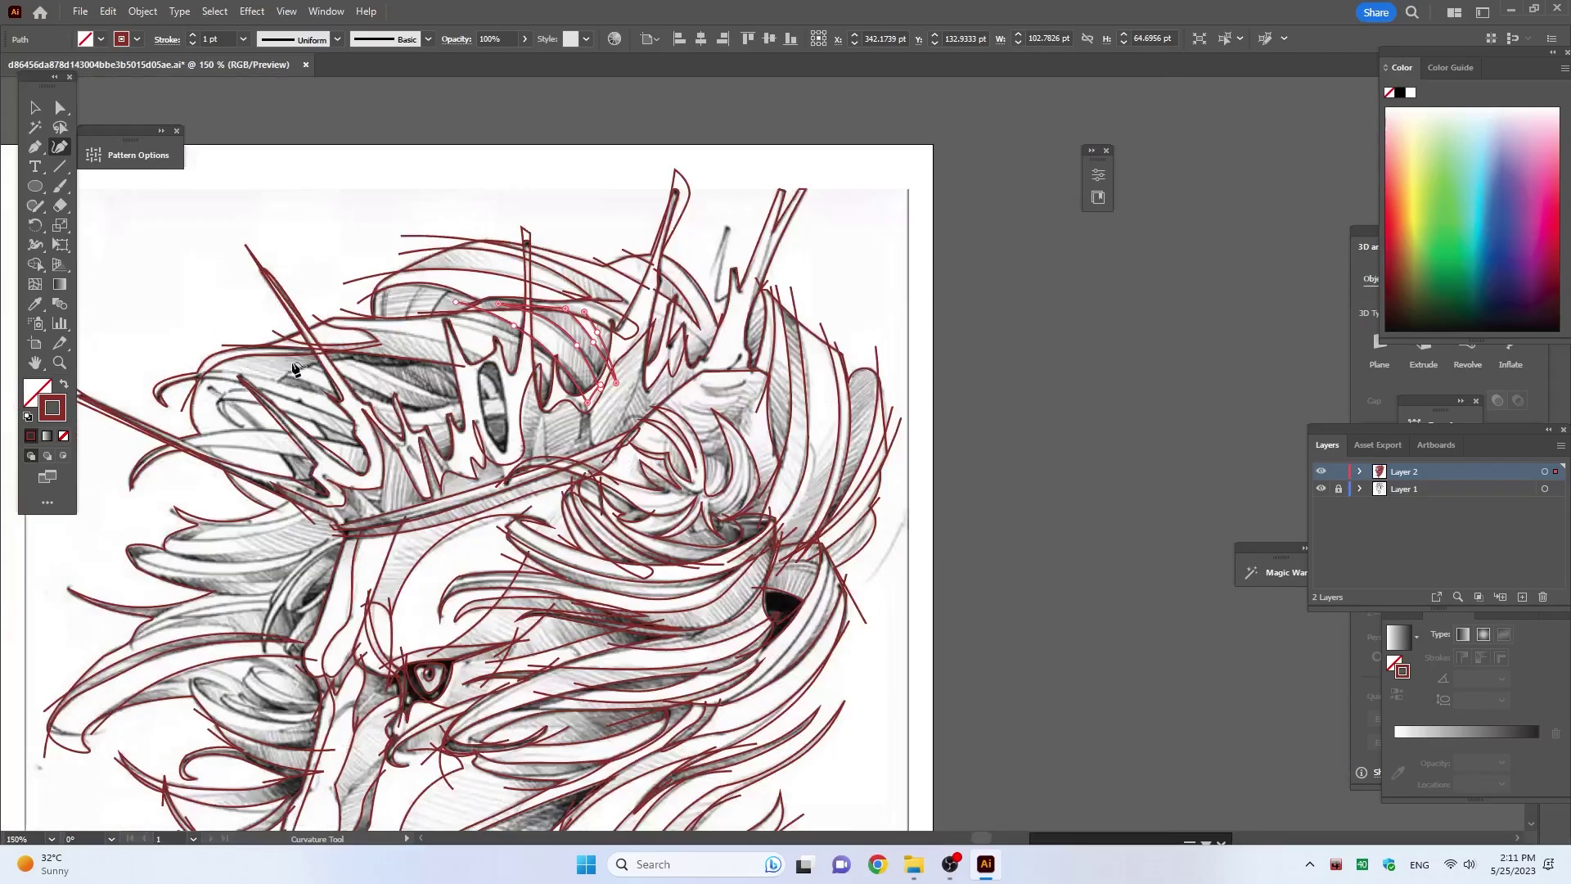
scroll(267, 399, left, 5)
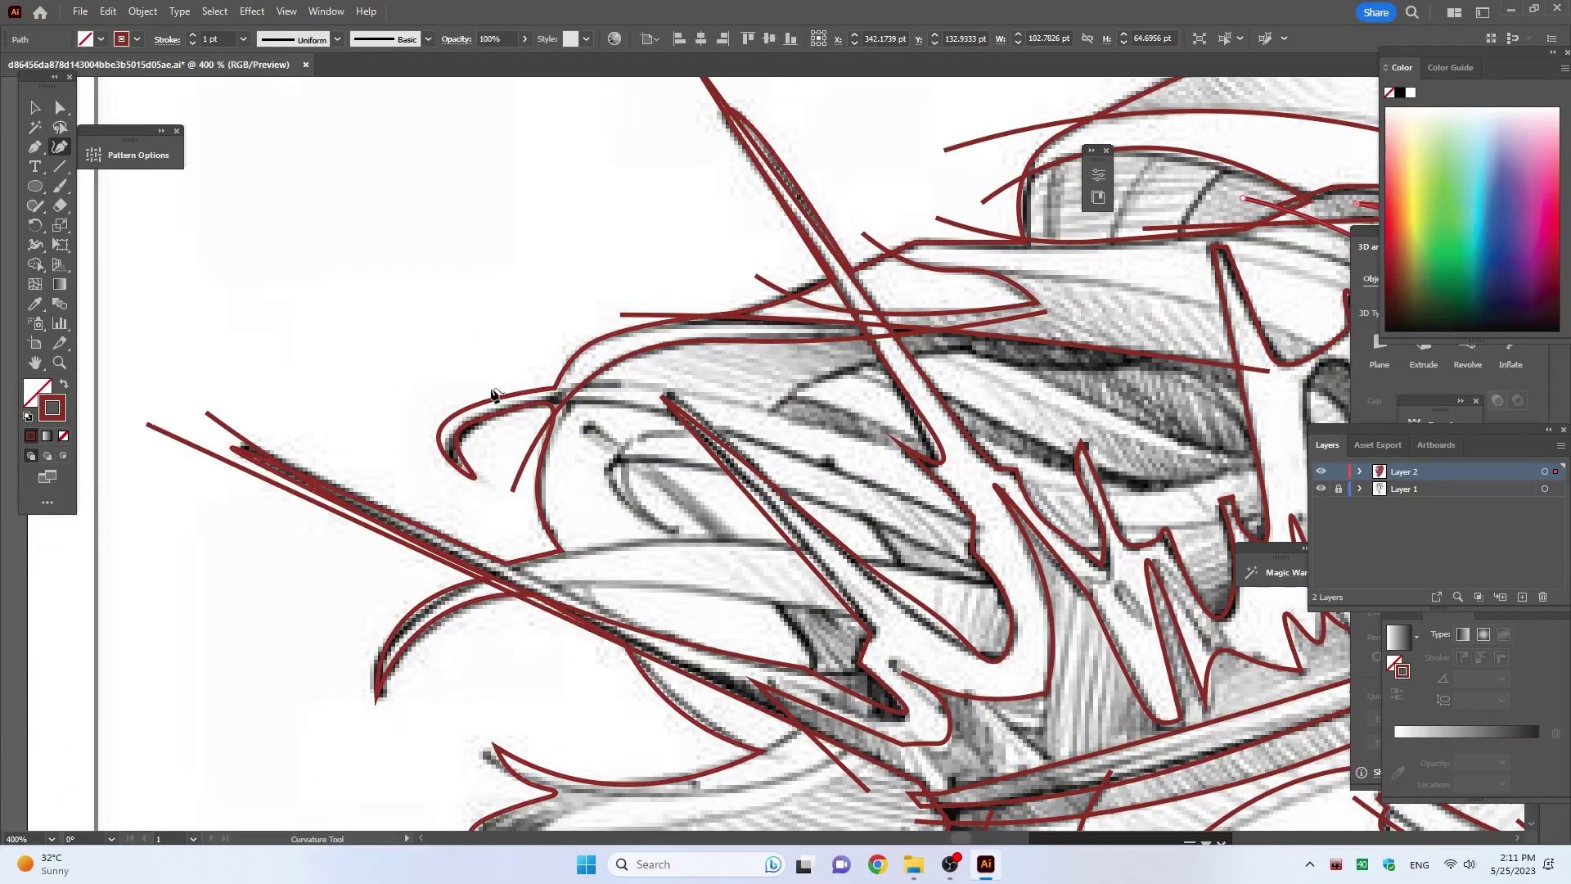
click(491, 388)
click(615, 385)
click(771, 412)
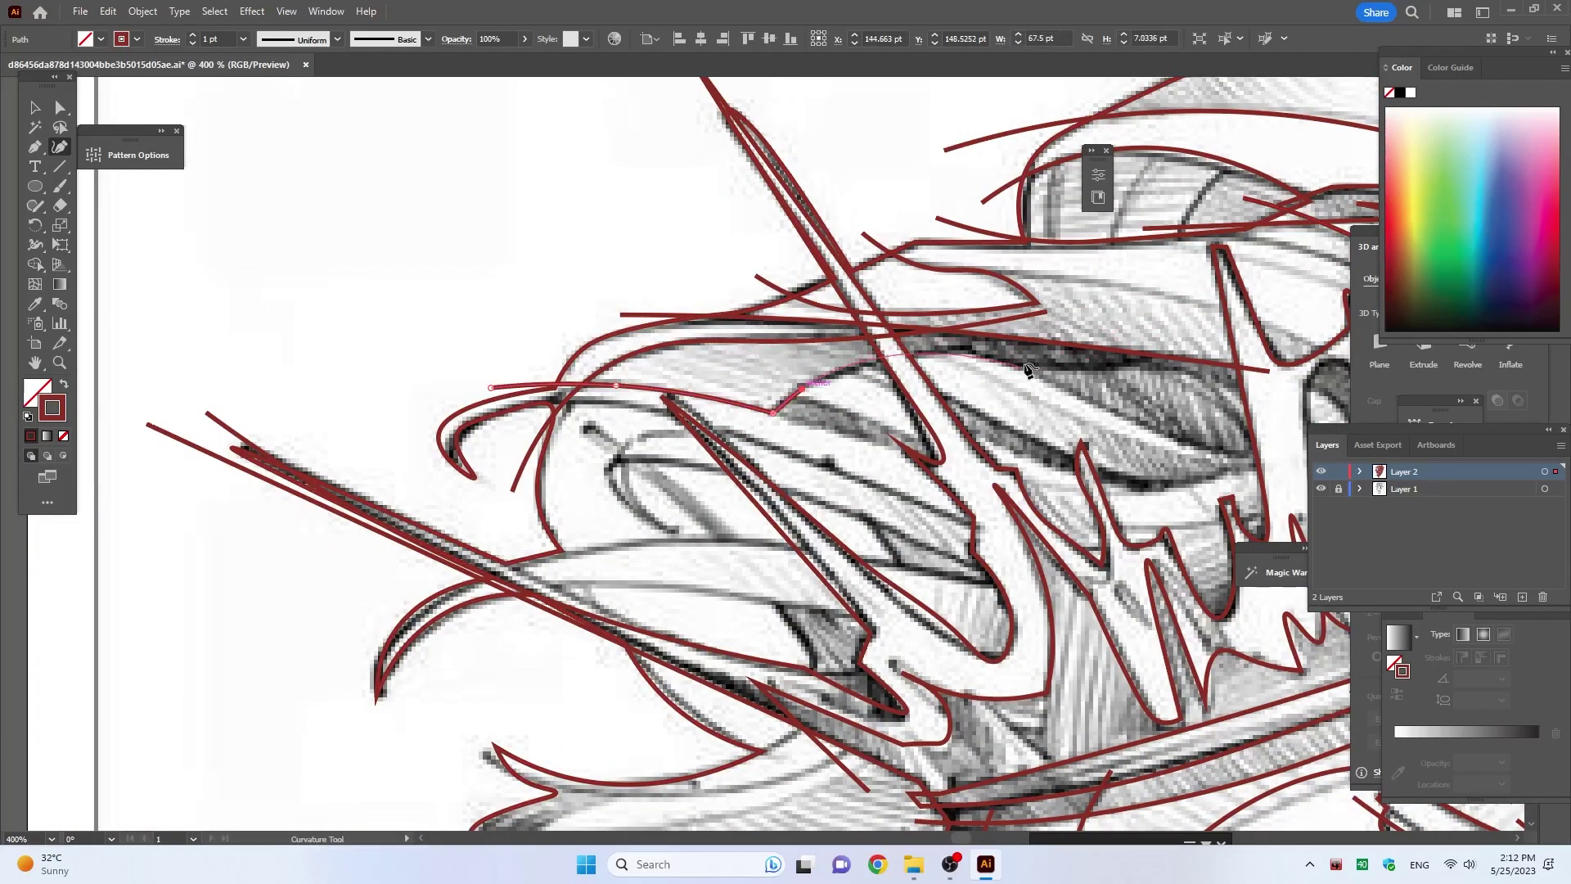
click(999, 358)
scroll(999, 358, right, 5)
click(686, 423)
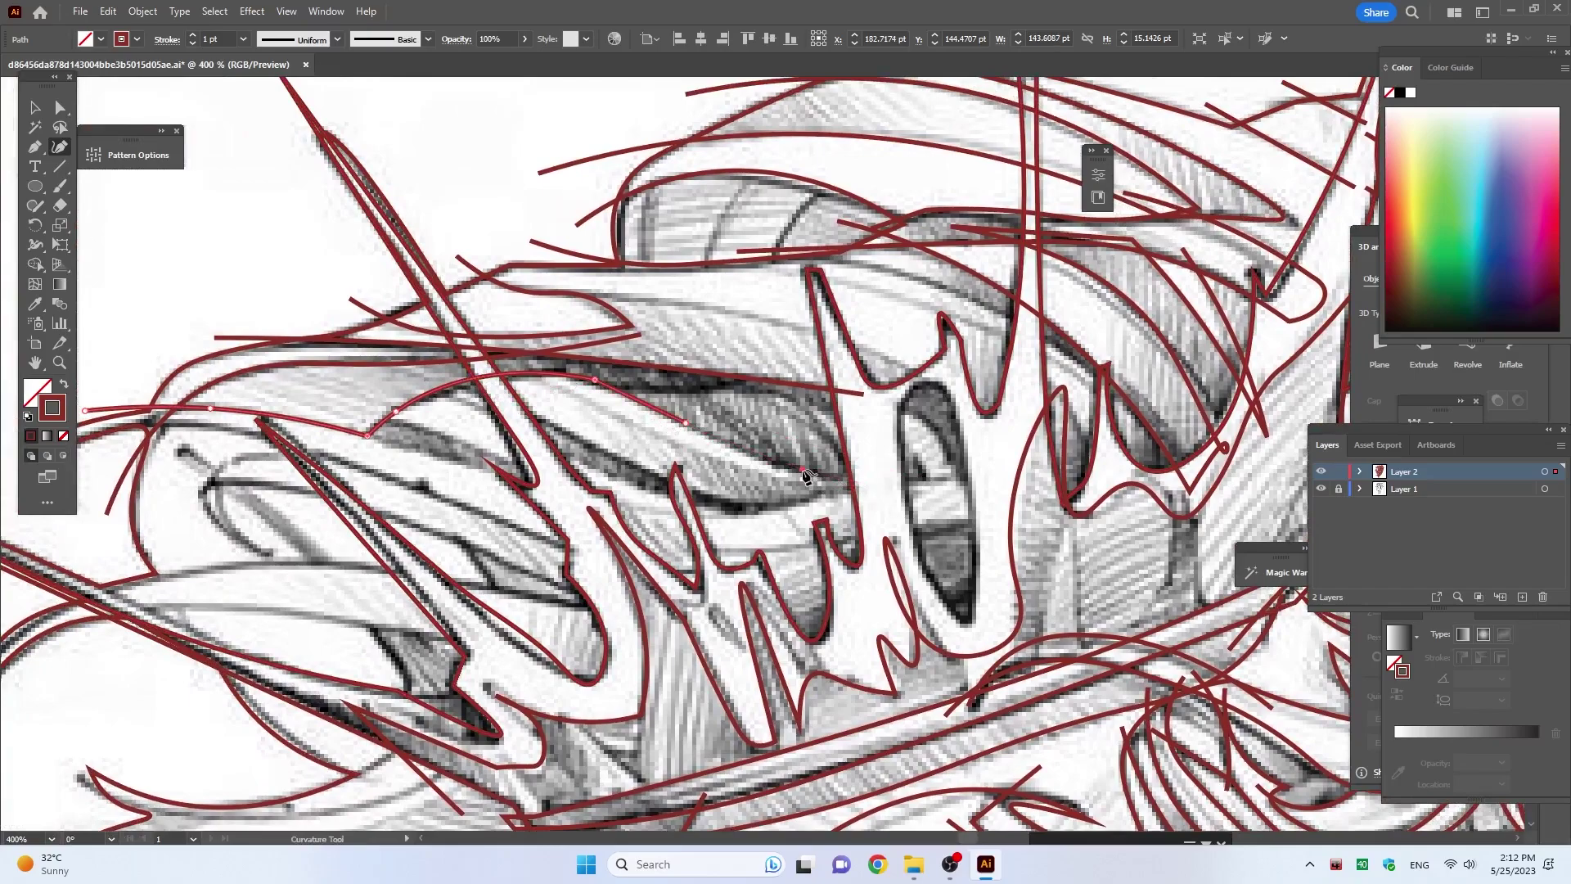
click(803, 470)
click(871, 480)
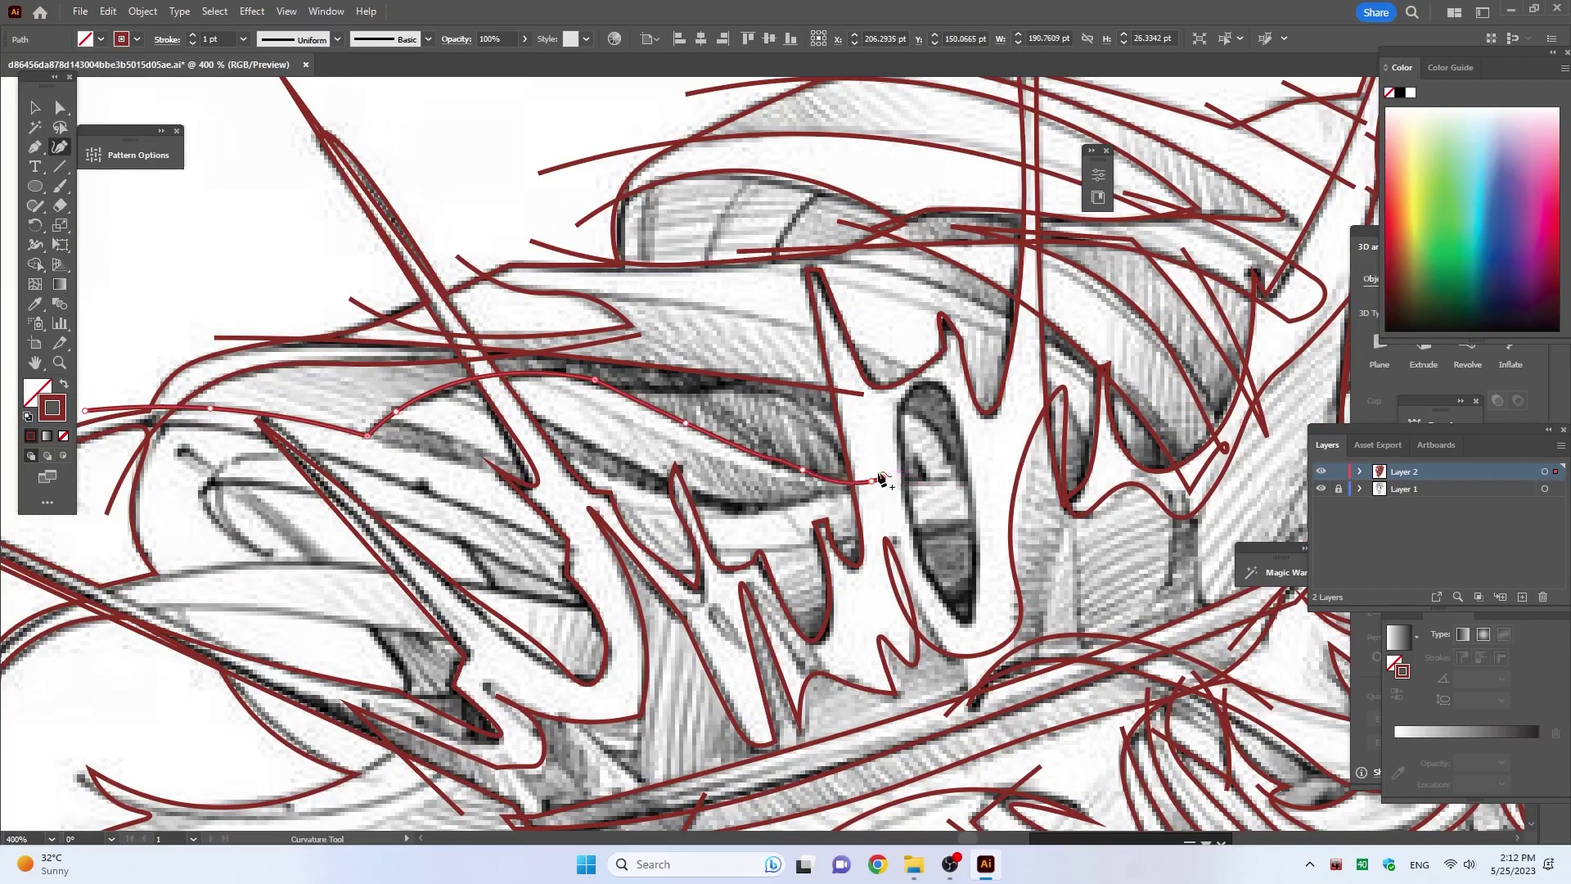
key(Escape)
Step: Outline the crown's oval gem and pull its top anchor up to fit the sketch
click(897, 405)
click(912, 540)
click(965, 627)
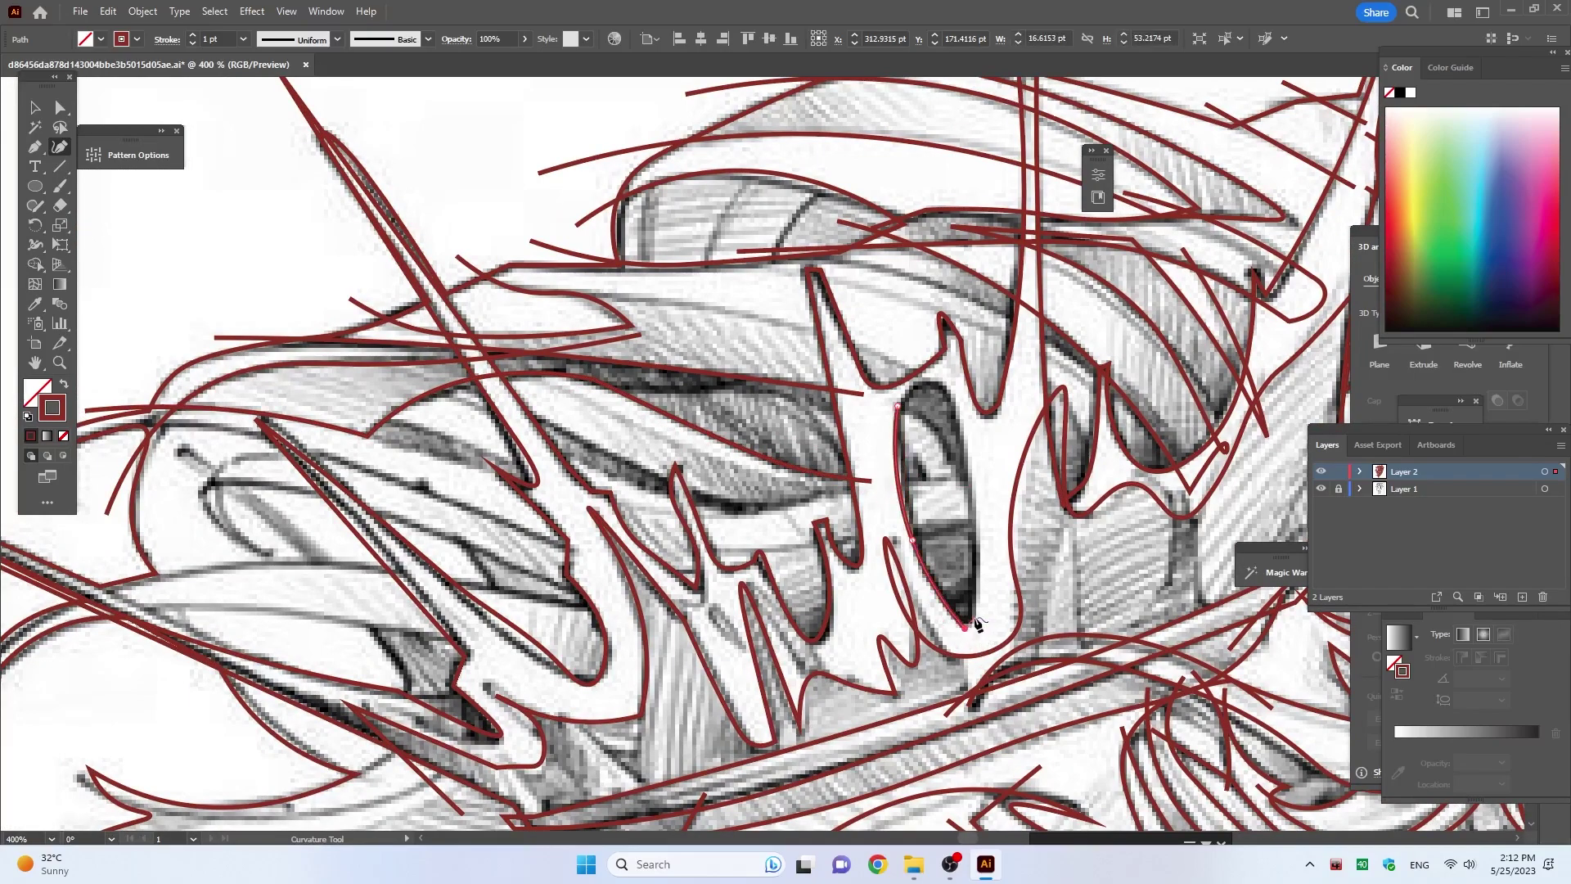
click(977, 561)
click(965, 463)
click(938, 393)
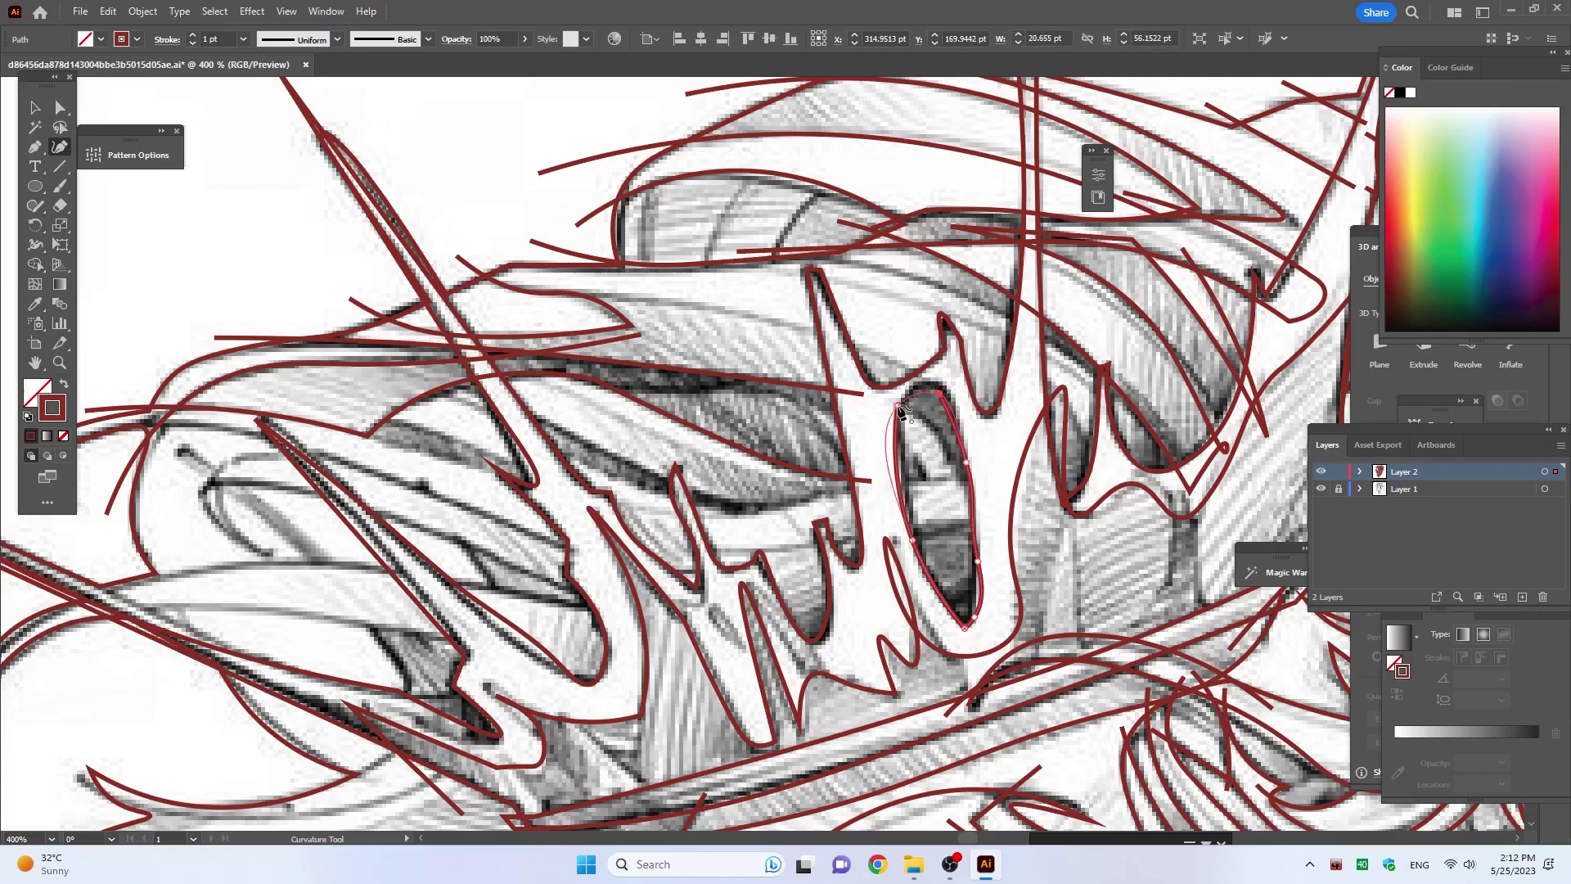
click(916, 385)
key(ctrl)
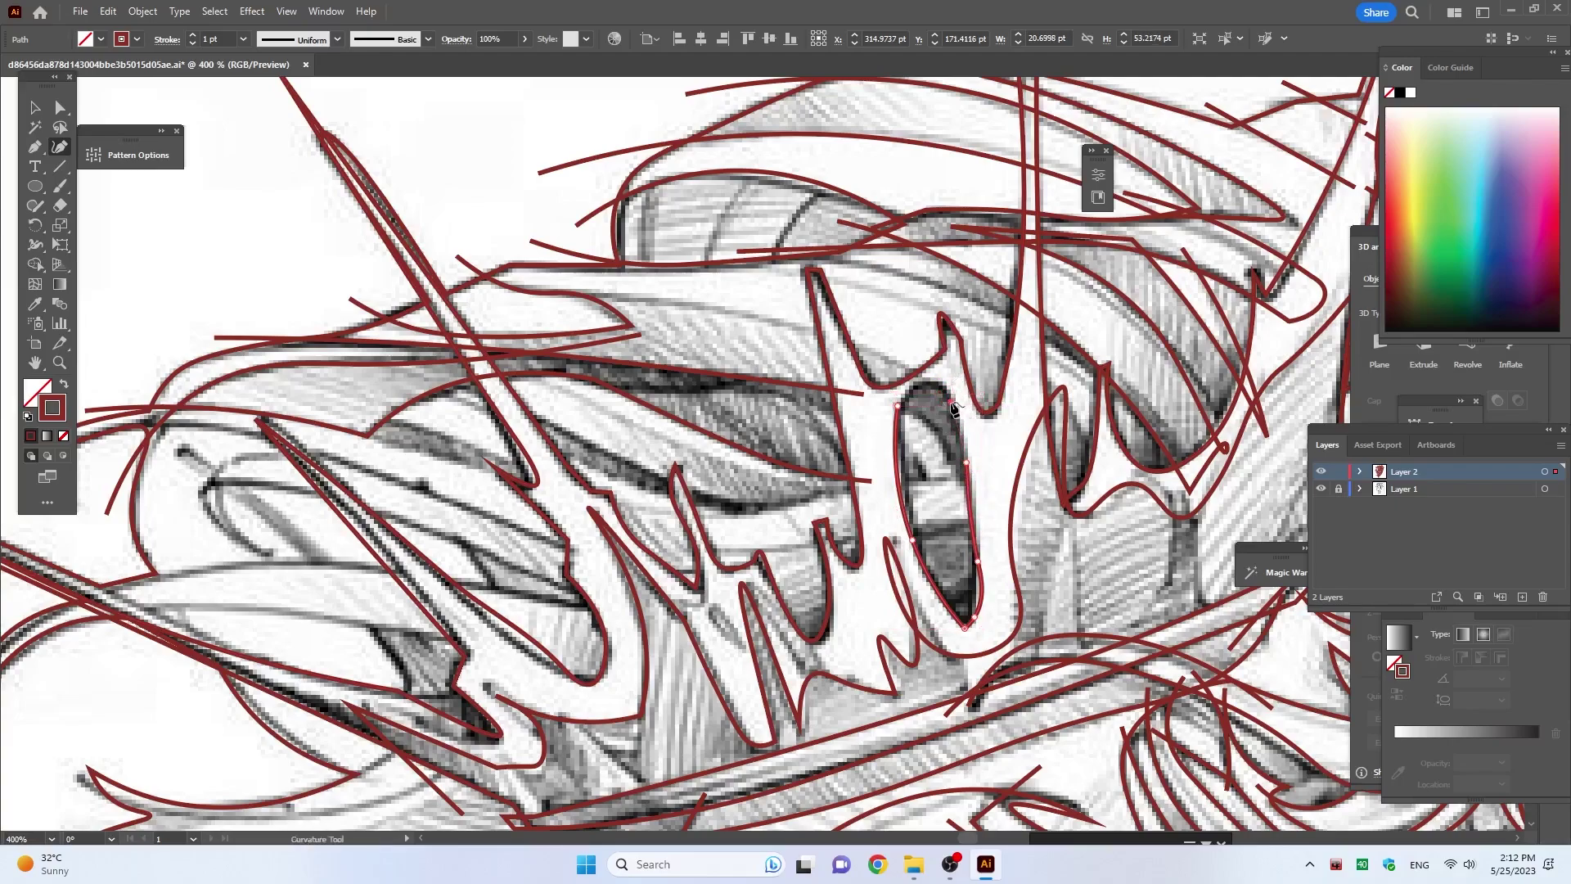
drag(896, 400, 925, 384)
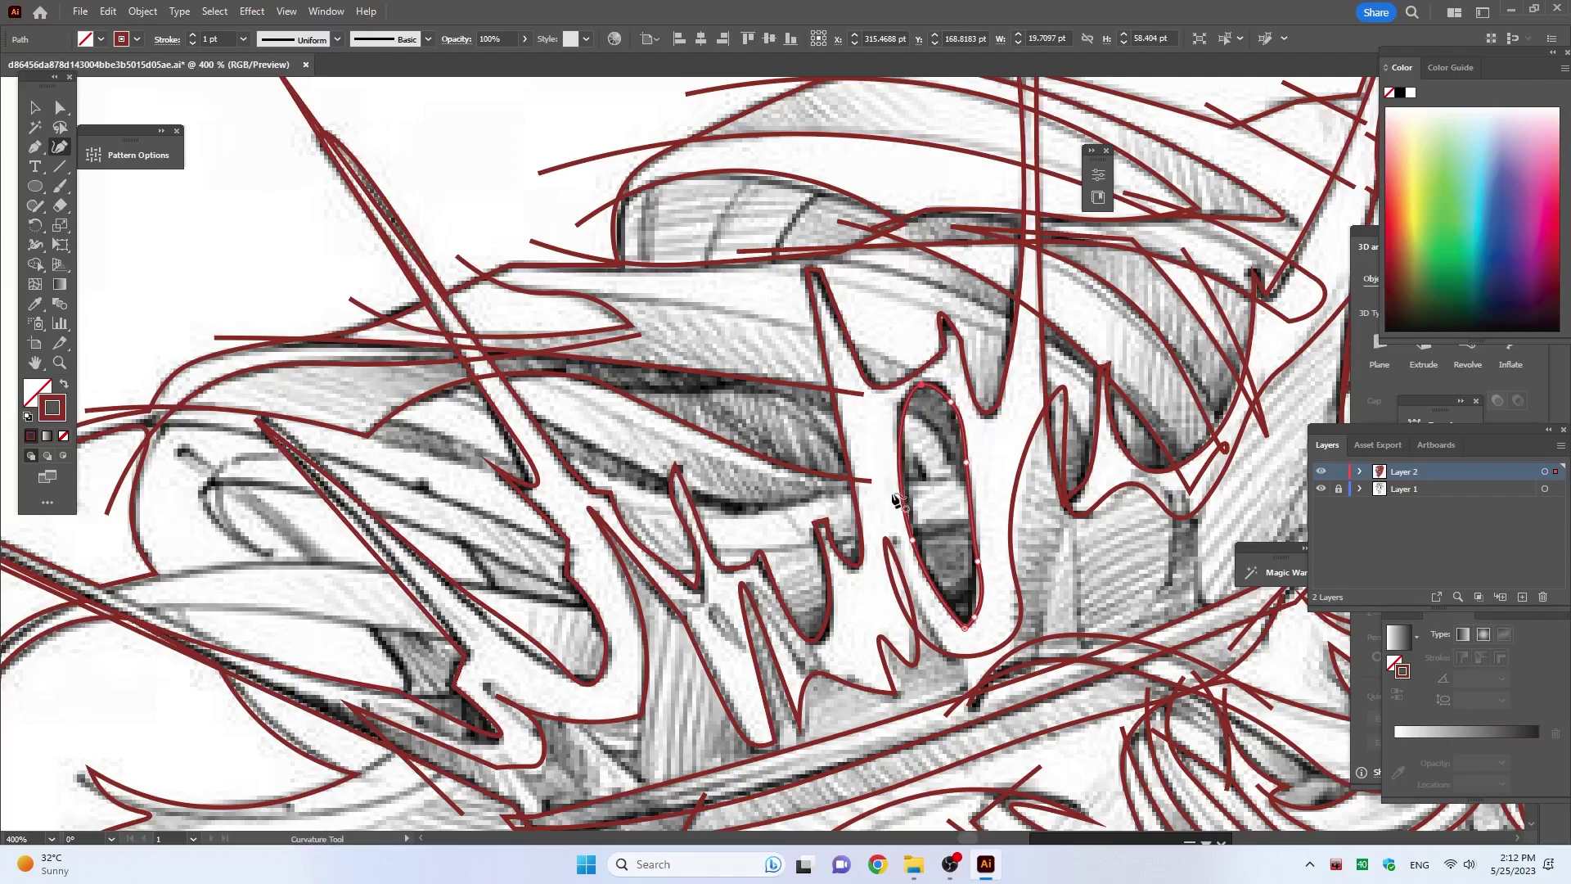
Step: Trace two curves running across and beside the oval gem
click(878, 419)
click(923, 415)
click(984, 552)
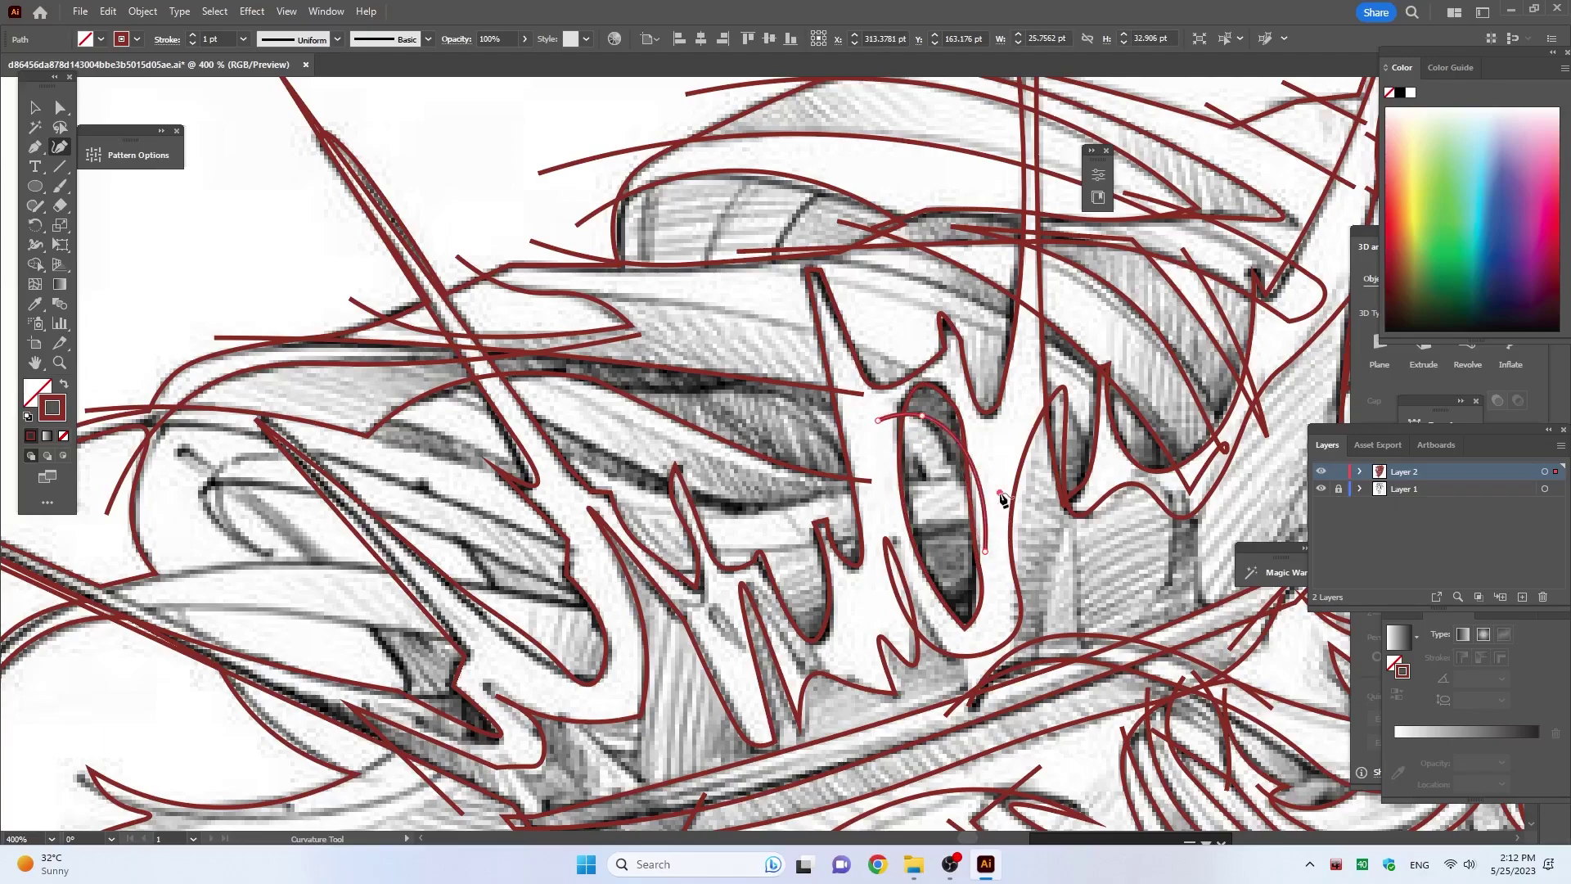
click(1000, 492)
click(882, 526)
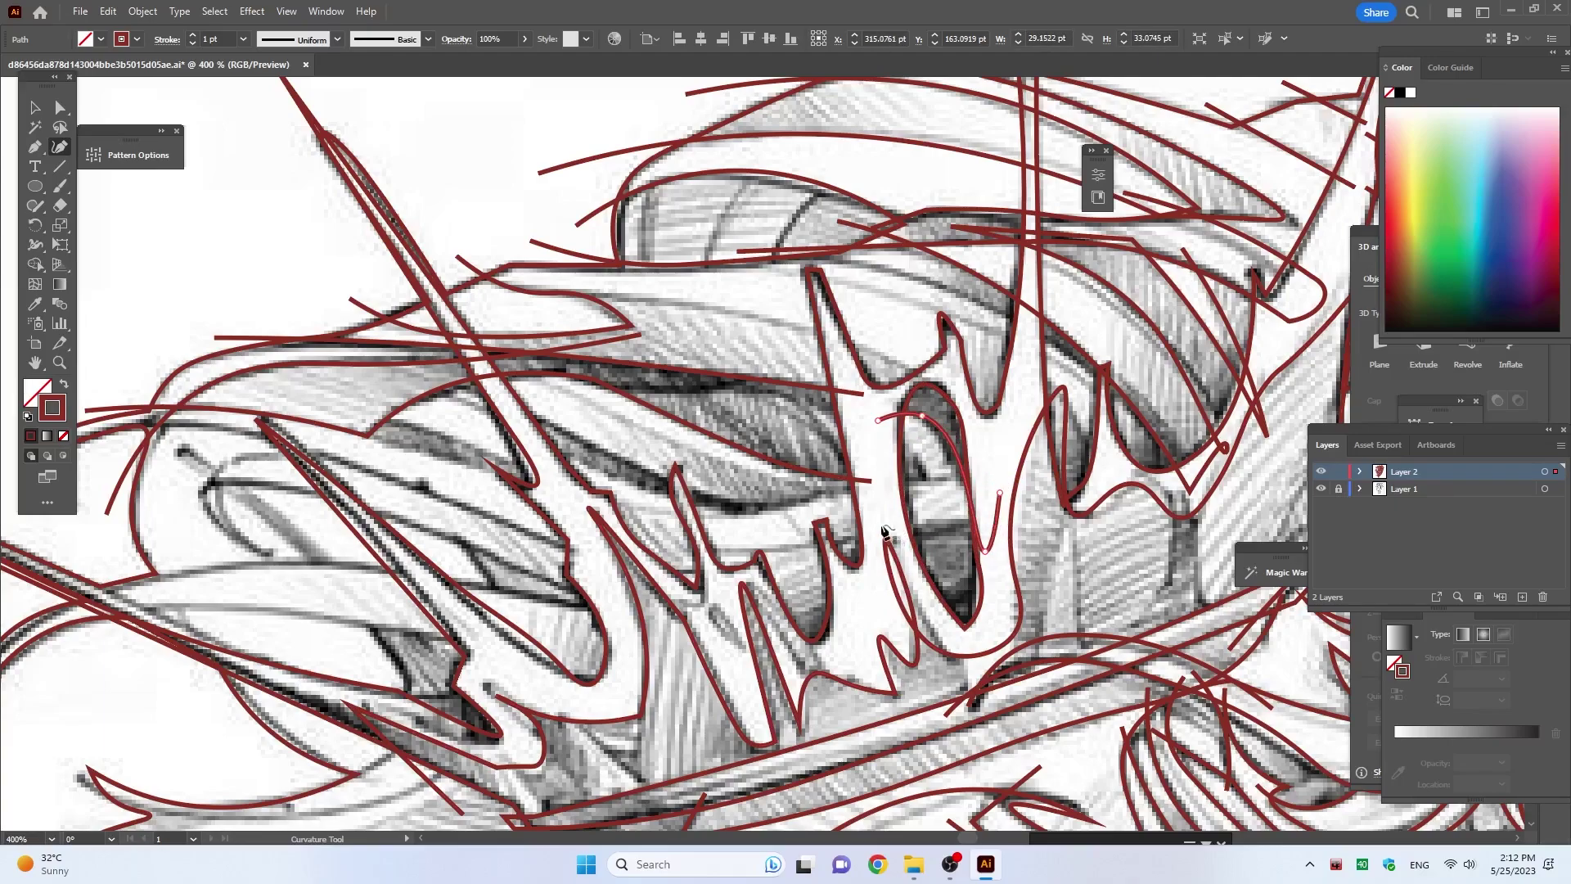
click(943, 527)
click(985, 493)
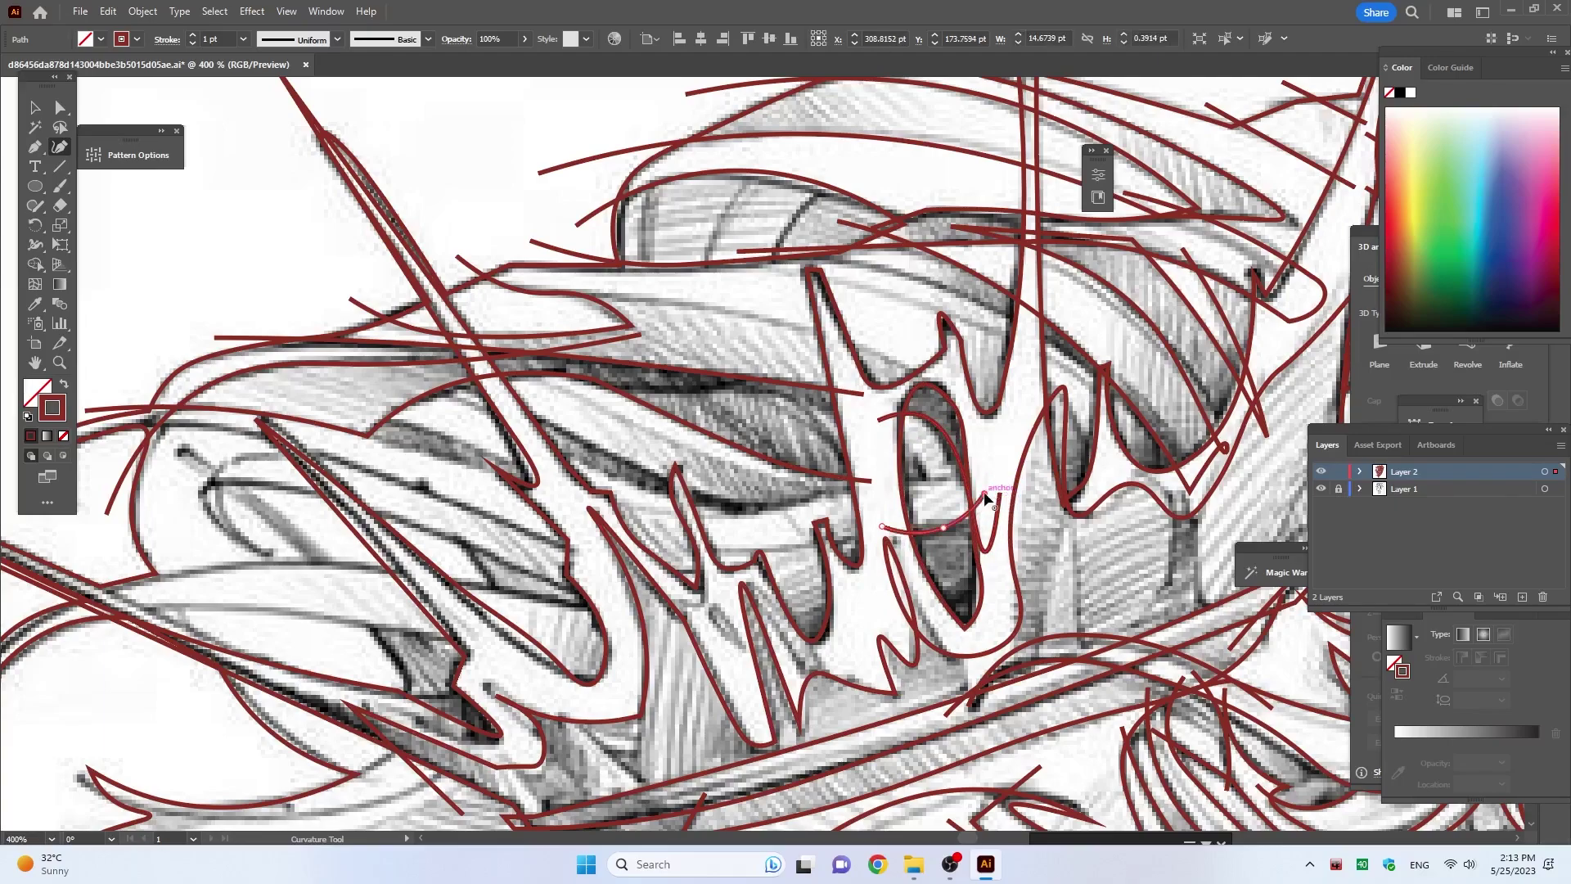
click(889, 459)
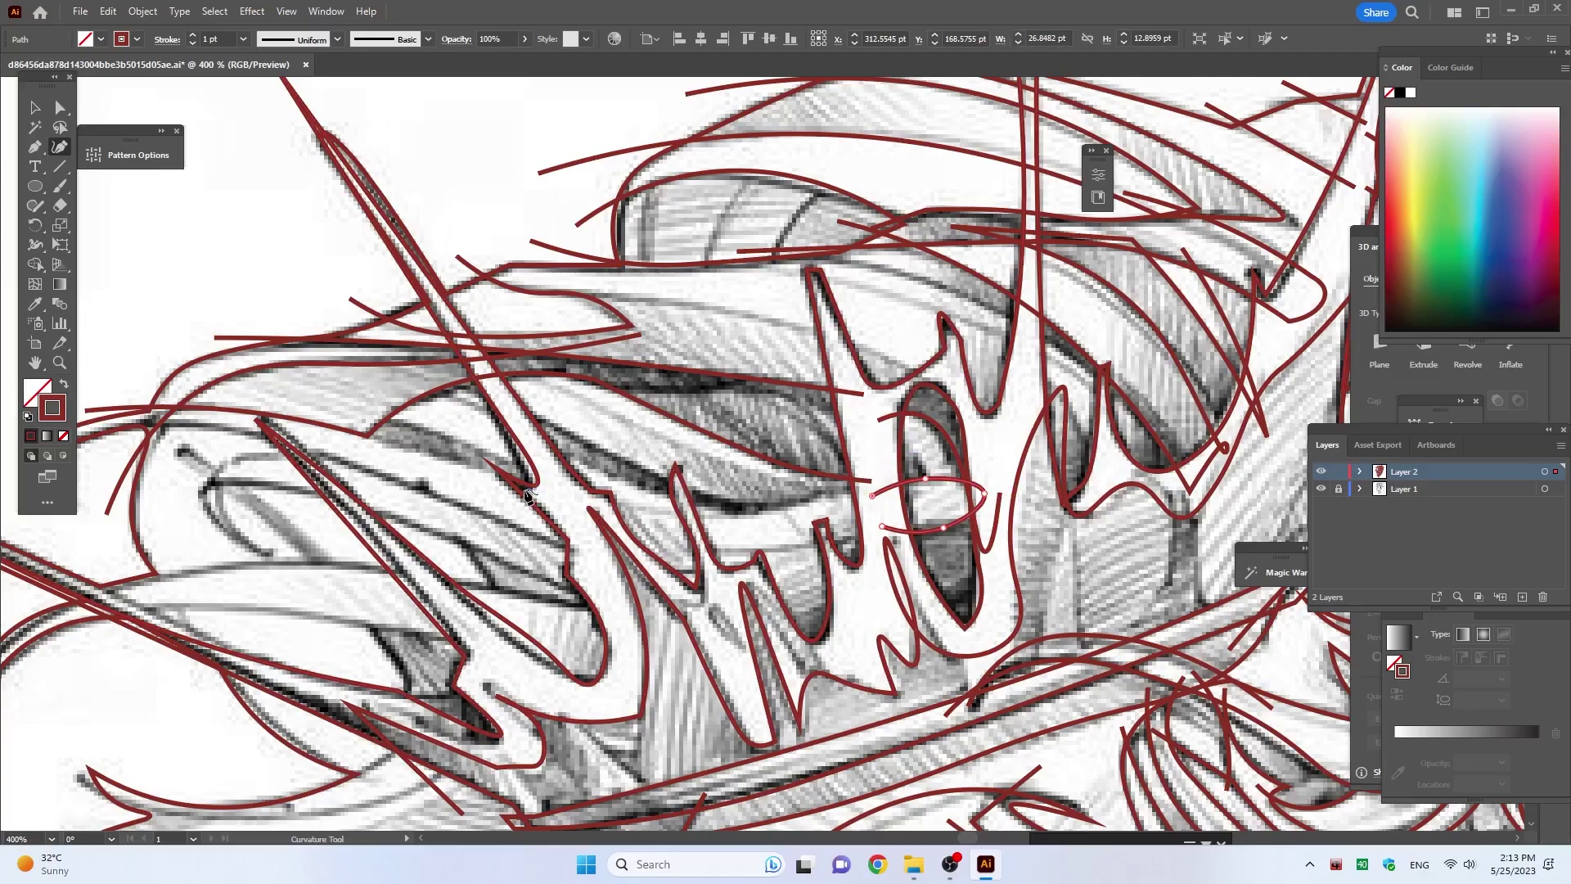
Step: Trace the mane strand on the far left, bending it back toward the left
click(318, 409)
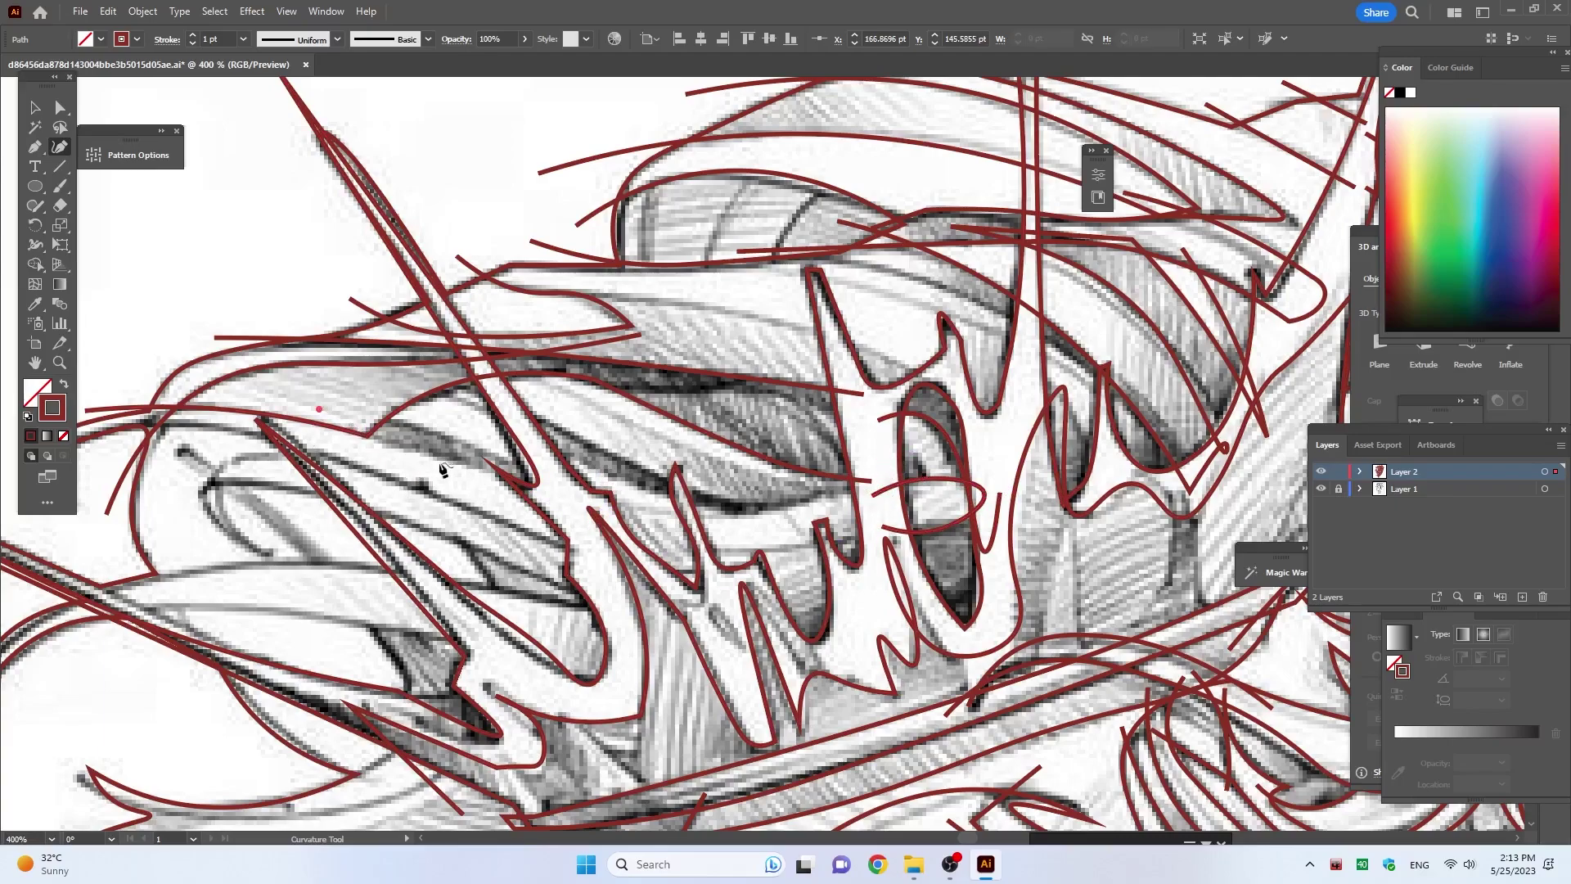
click(431, 456)
click(556, 486)
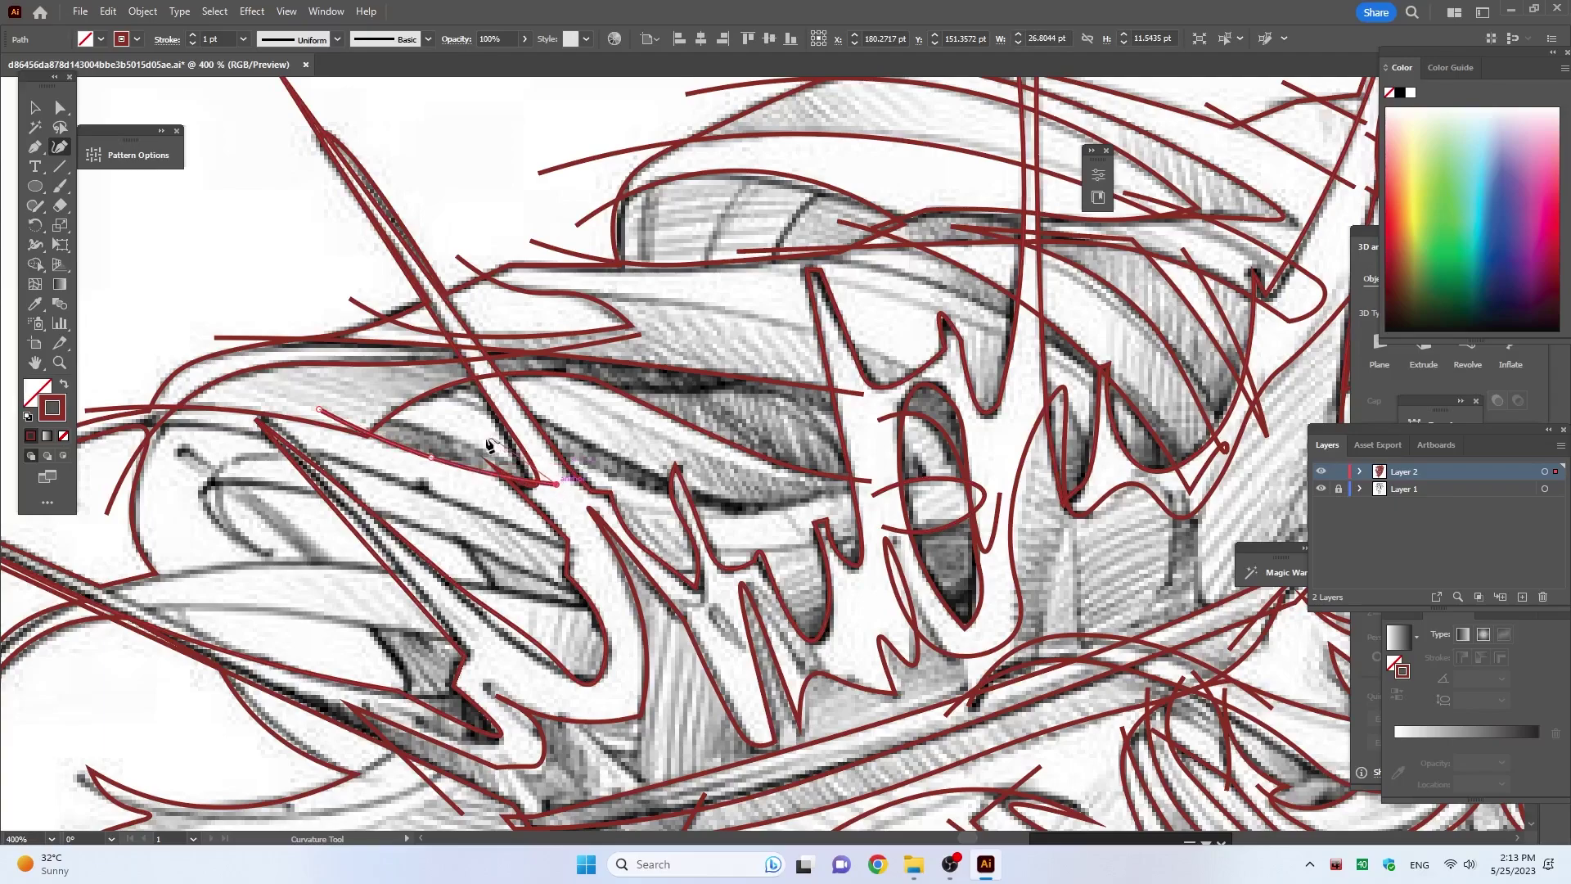
click(475, 443)
click(347, 405)
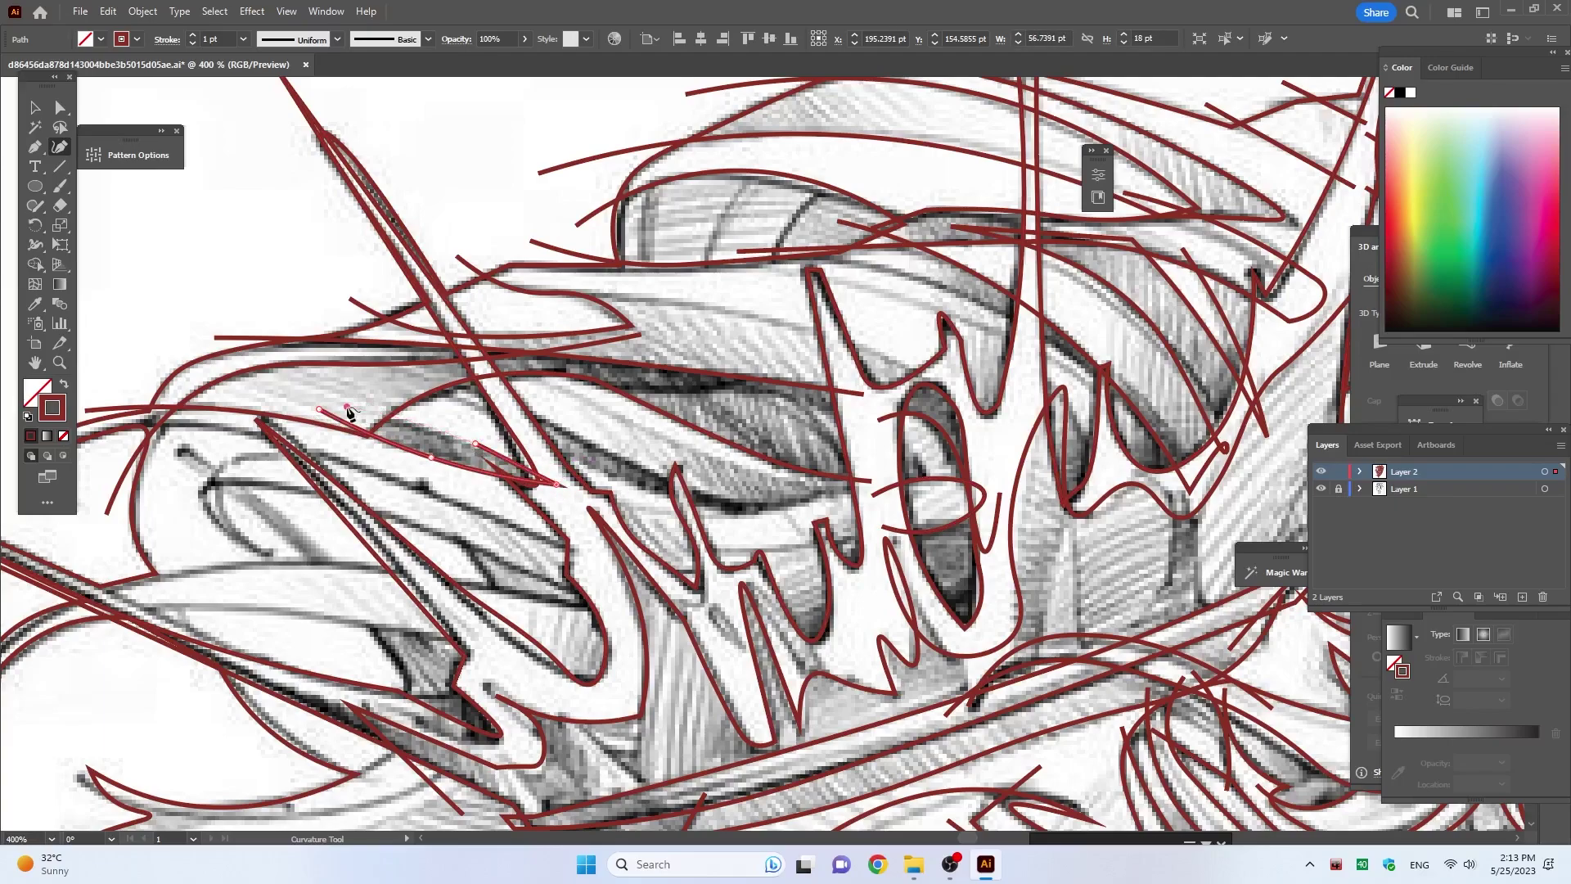
key(Escape)
click(397, 380)
Step: Trace a mane strand curving toward the crown base
click(584, 465)
click(647, 494)
click(754, 513)
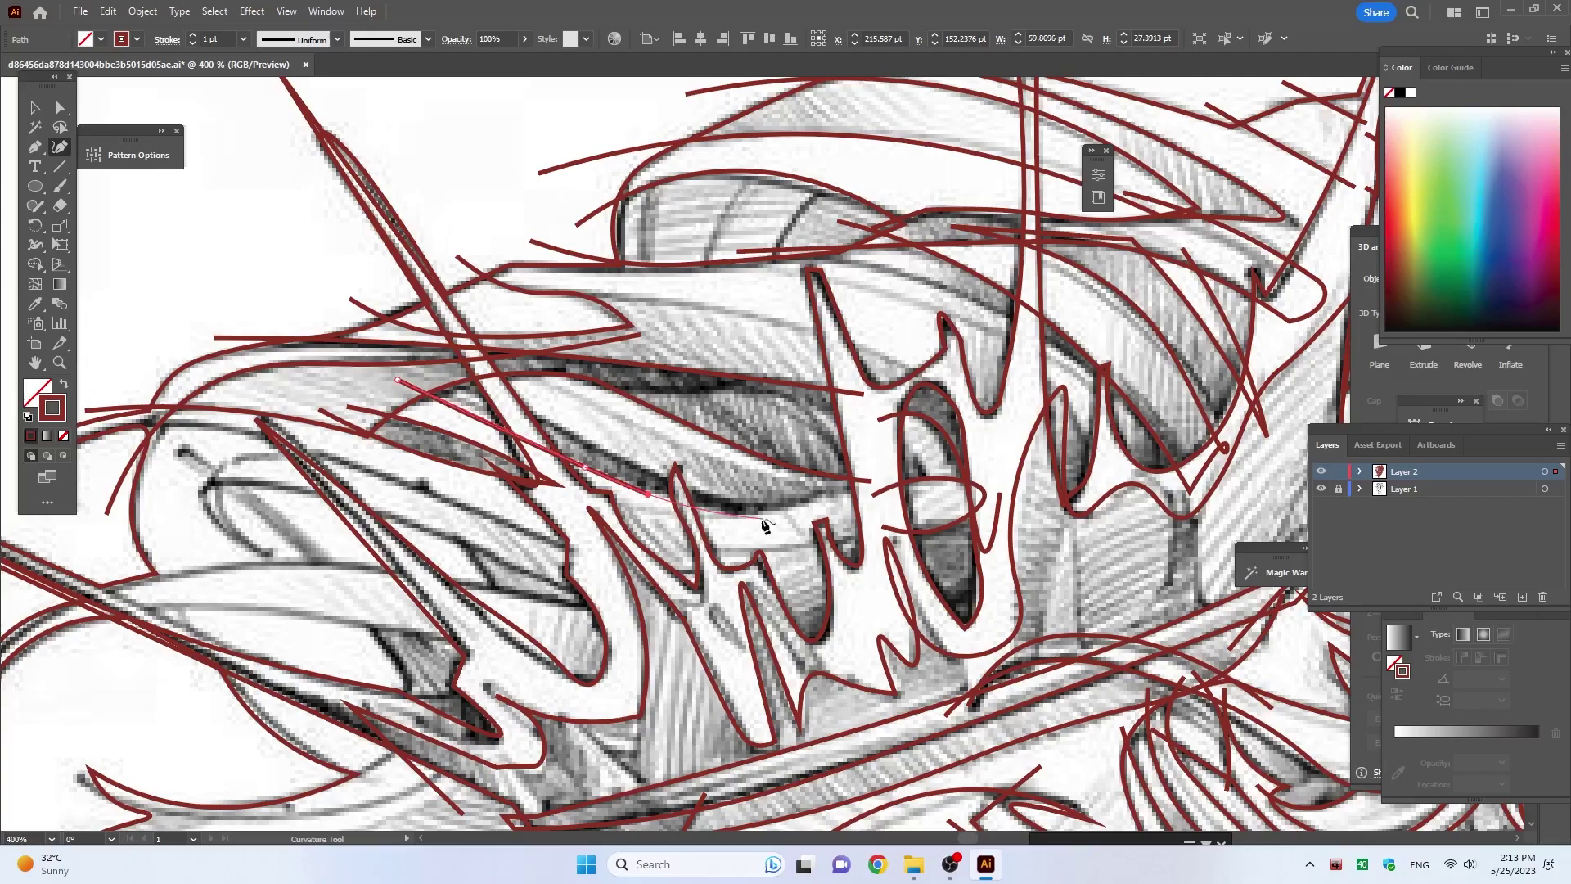
click(869, 460)
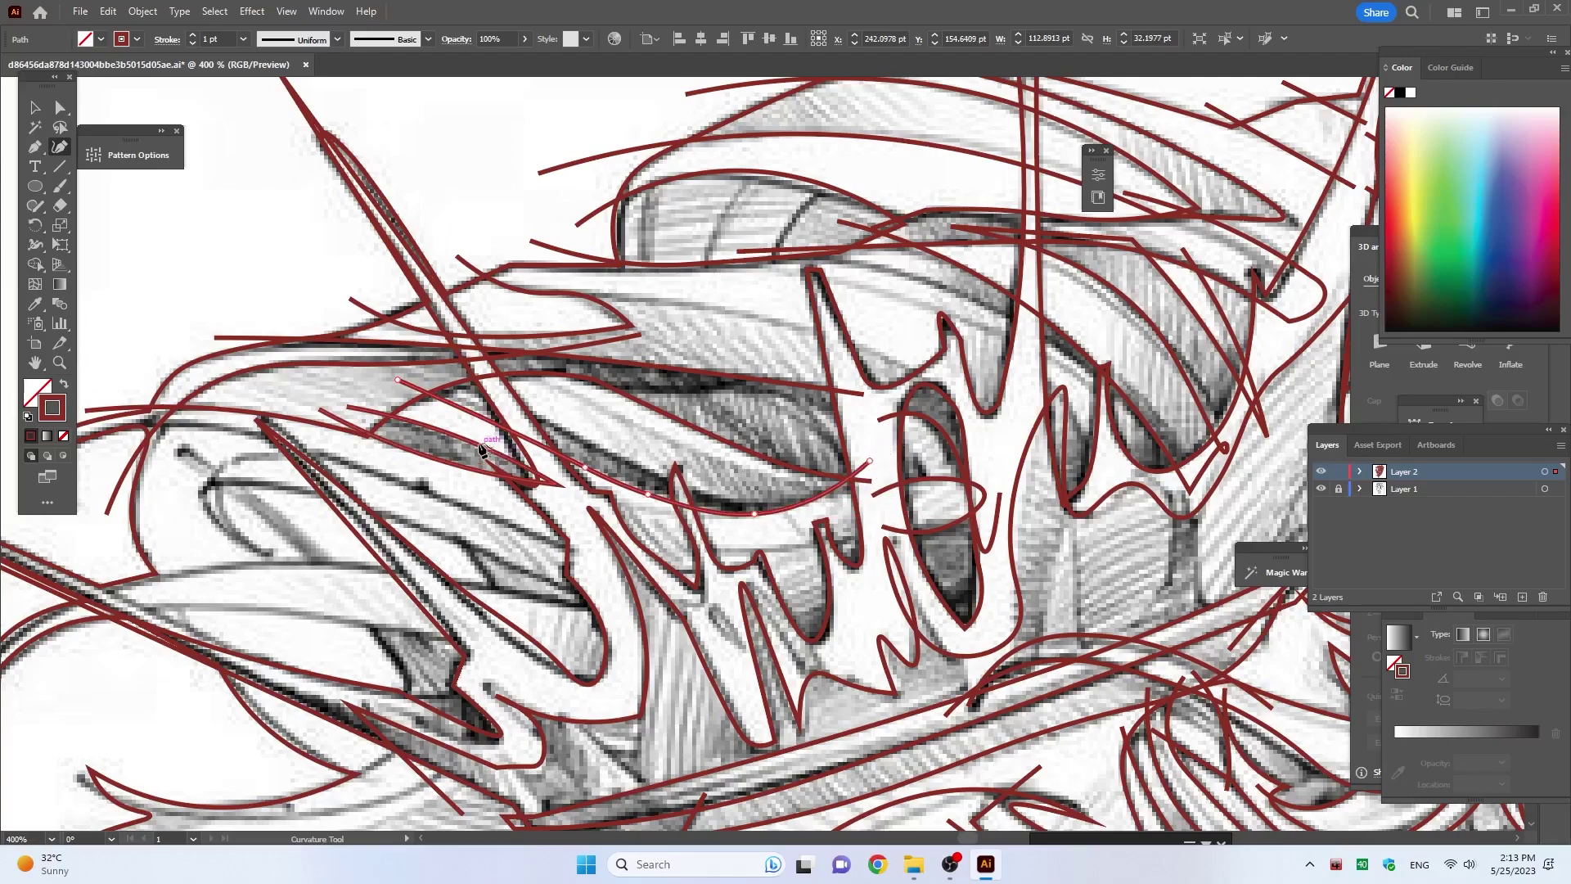
key(Escape)
Step: Trace another parallel mane strand ending at the crown base
click(434, 370)
click(599, 448)
click(714, 498)
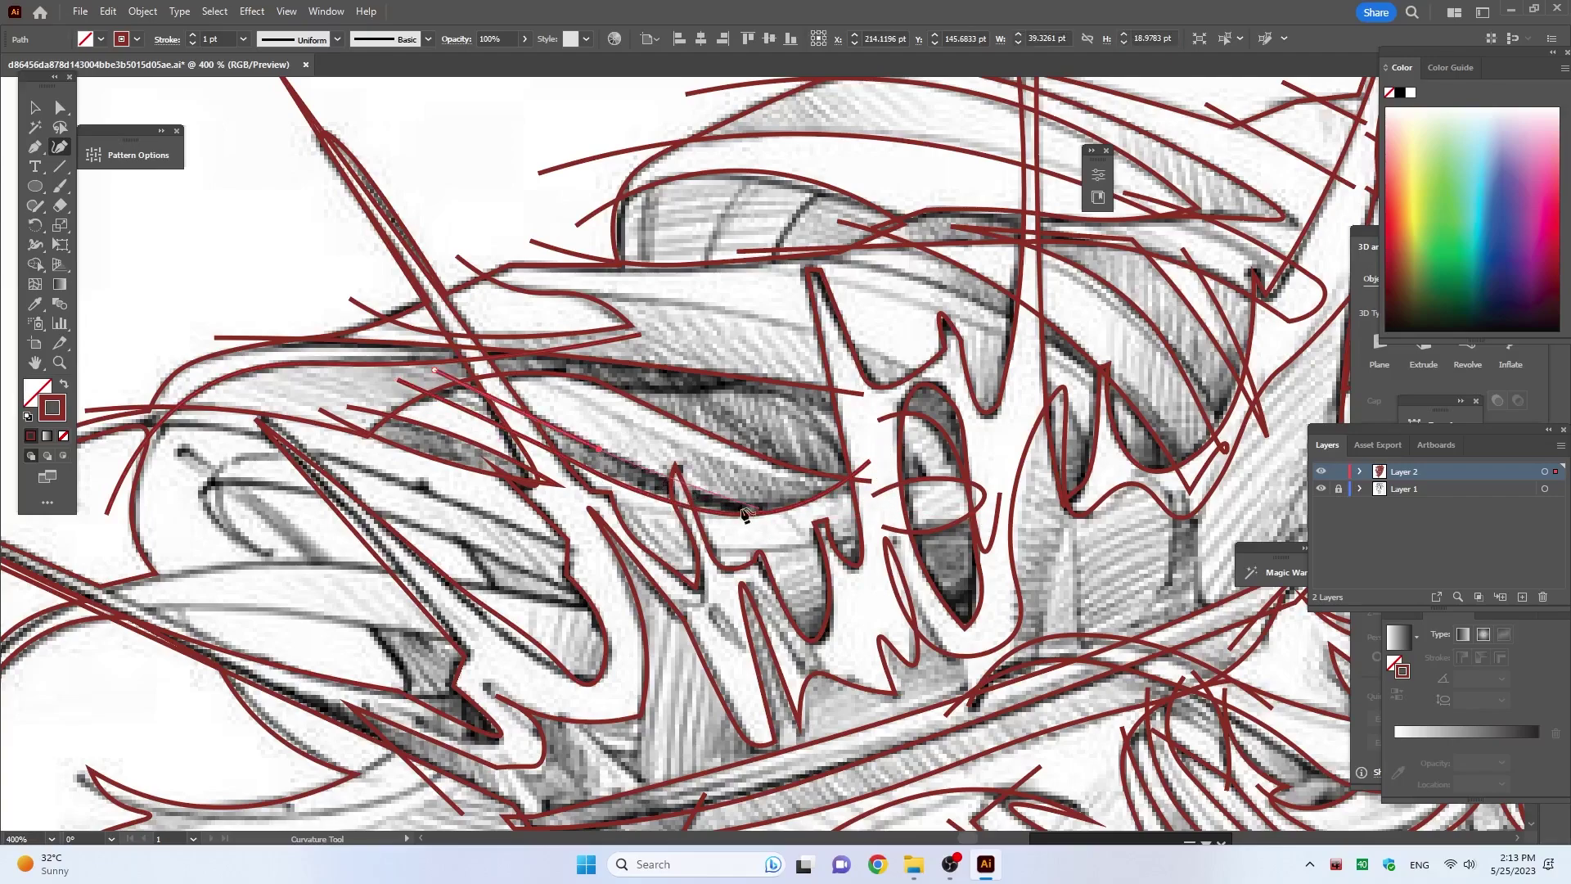
click(834, 511)
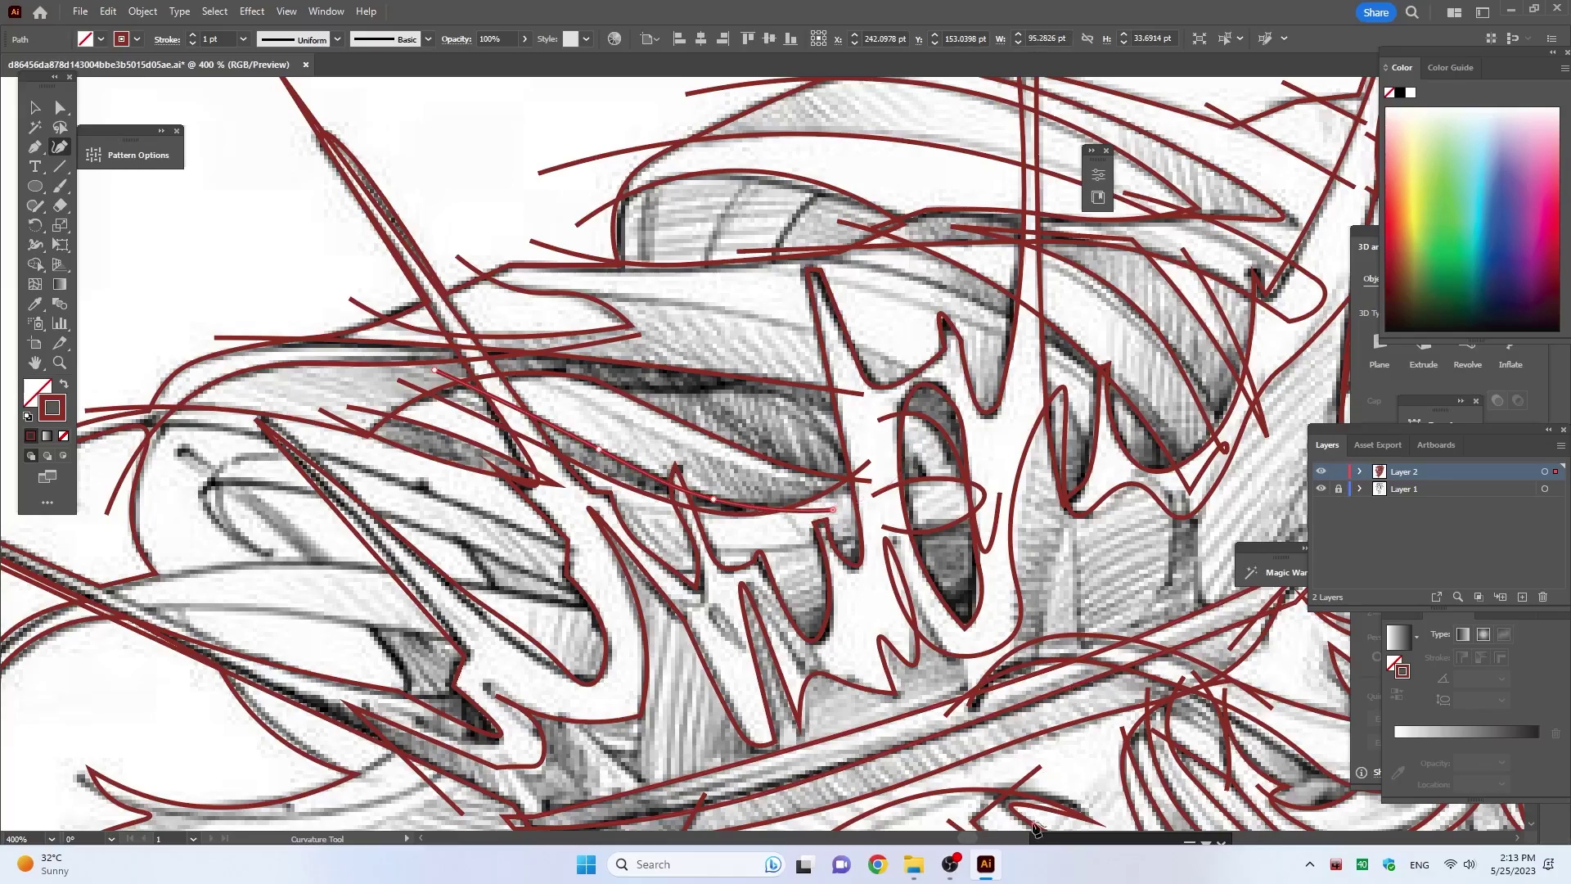
scroll(155, 473, down, 5)
scroll(204, 392, up, 6)
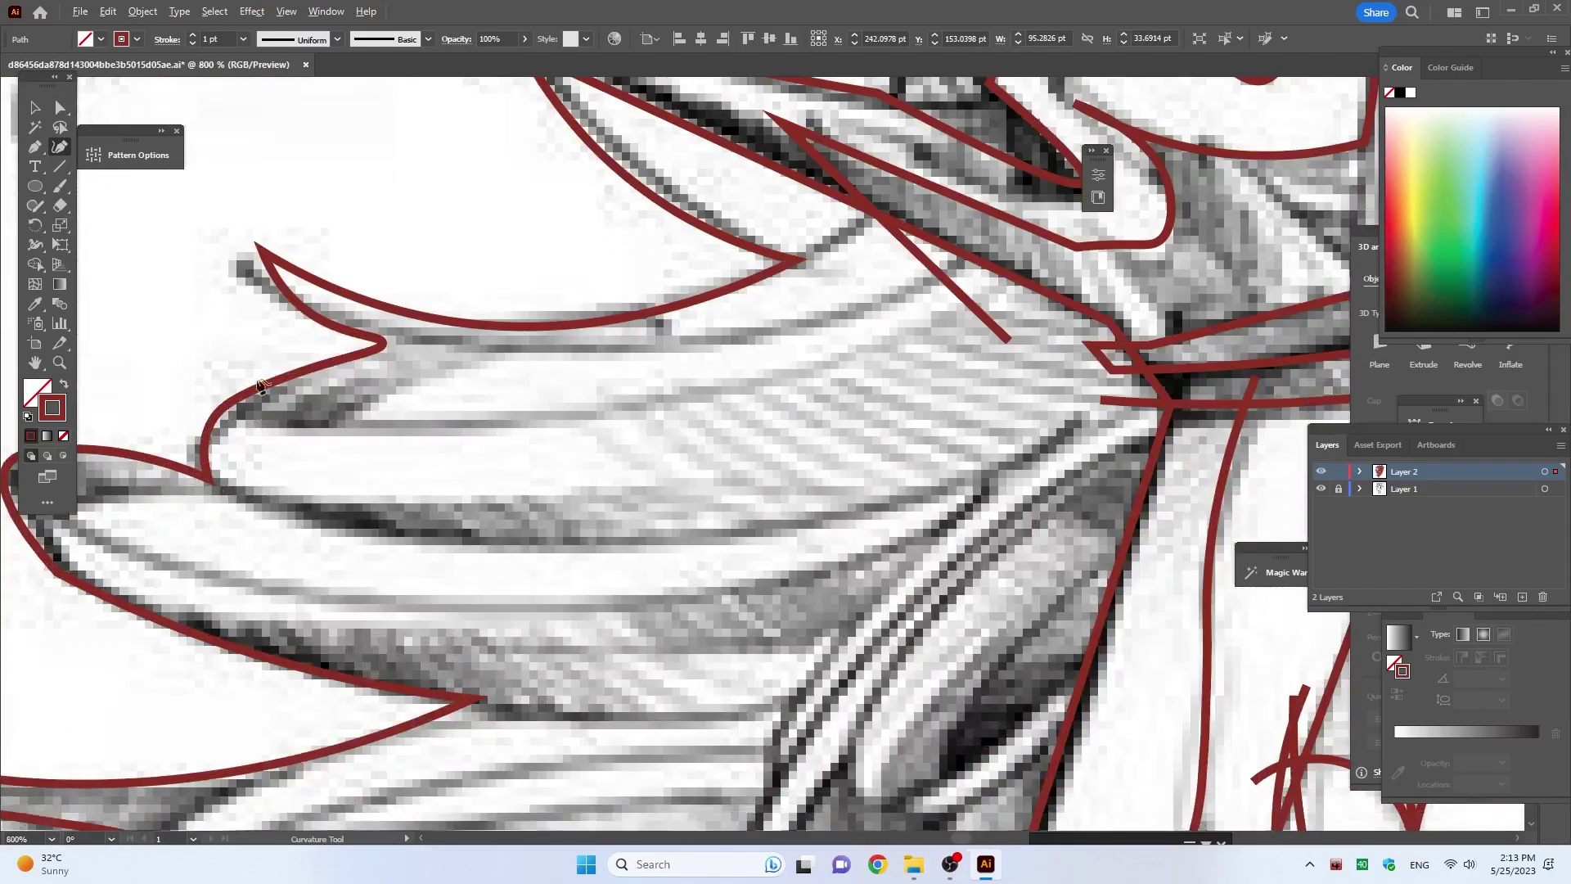
scroll(246, 327, down, 3)
scroll(299, 266, up, 2)
scroll(298, 266, up, 1)
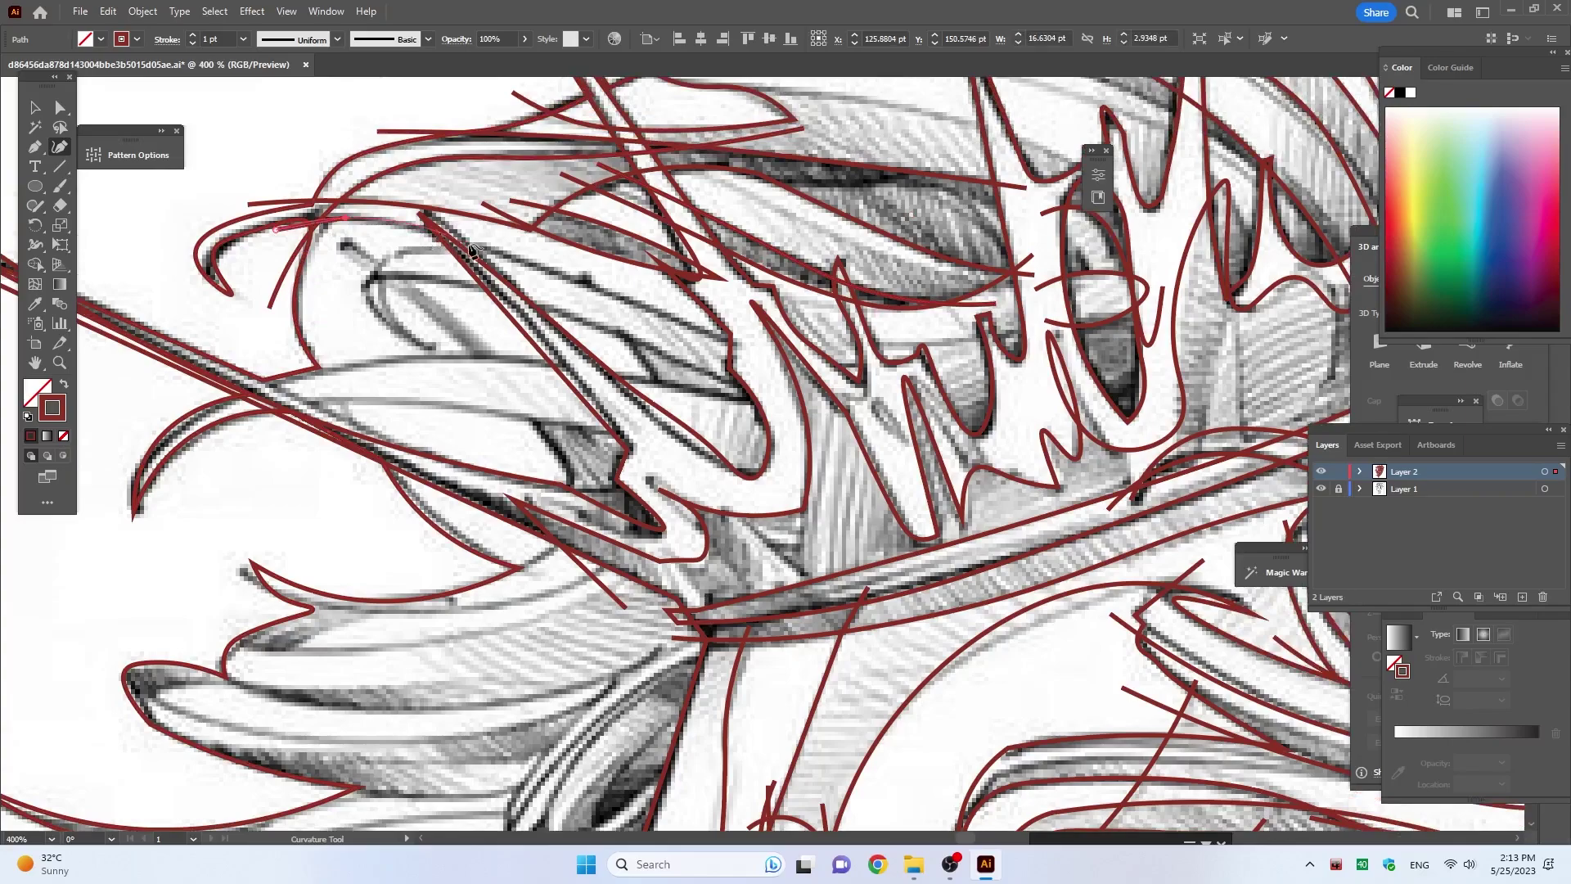
Step: Trace the upper-left mane strand with its curl at the left end
click(344, 217)
click(520, 262)
click(751, 345)
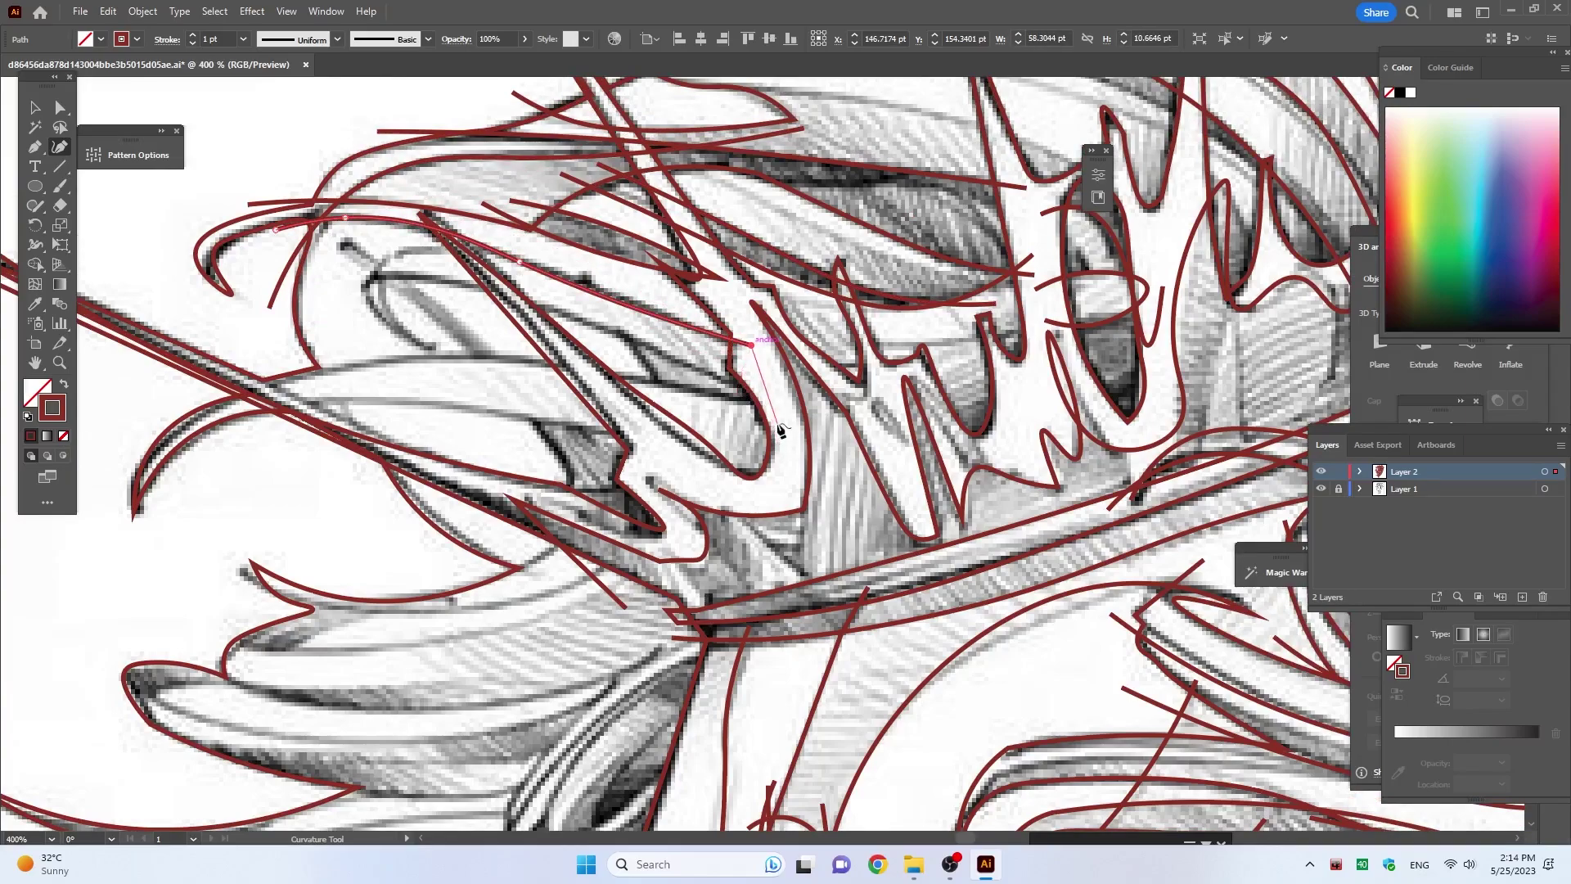
click(705, 373)
click(513, 302)
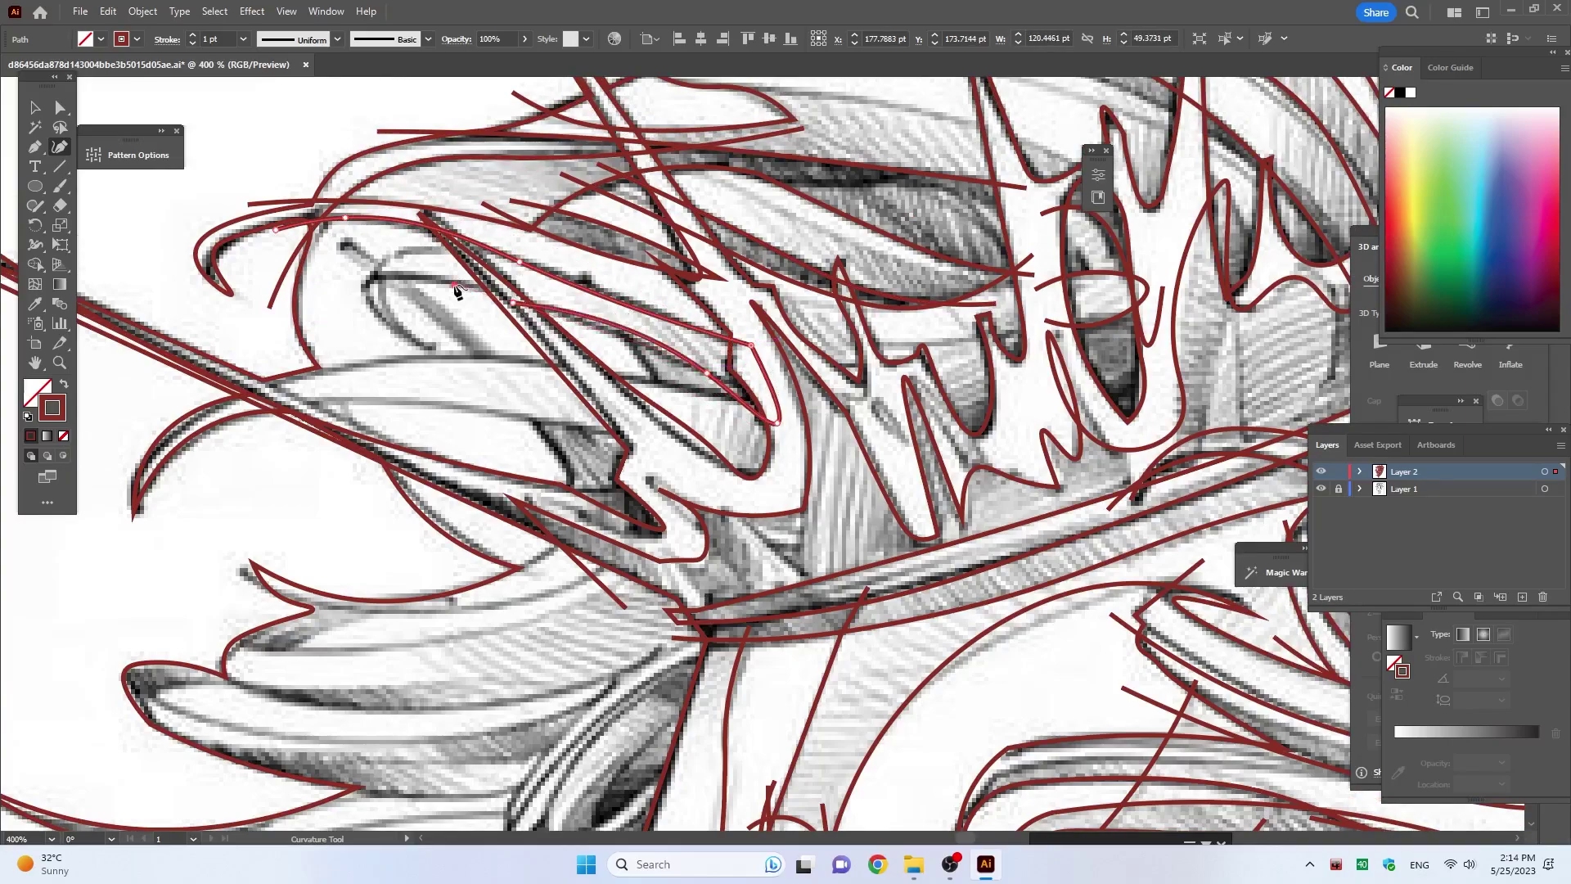
click(454, 284)
click(383, 281)
click(429, 344)
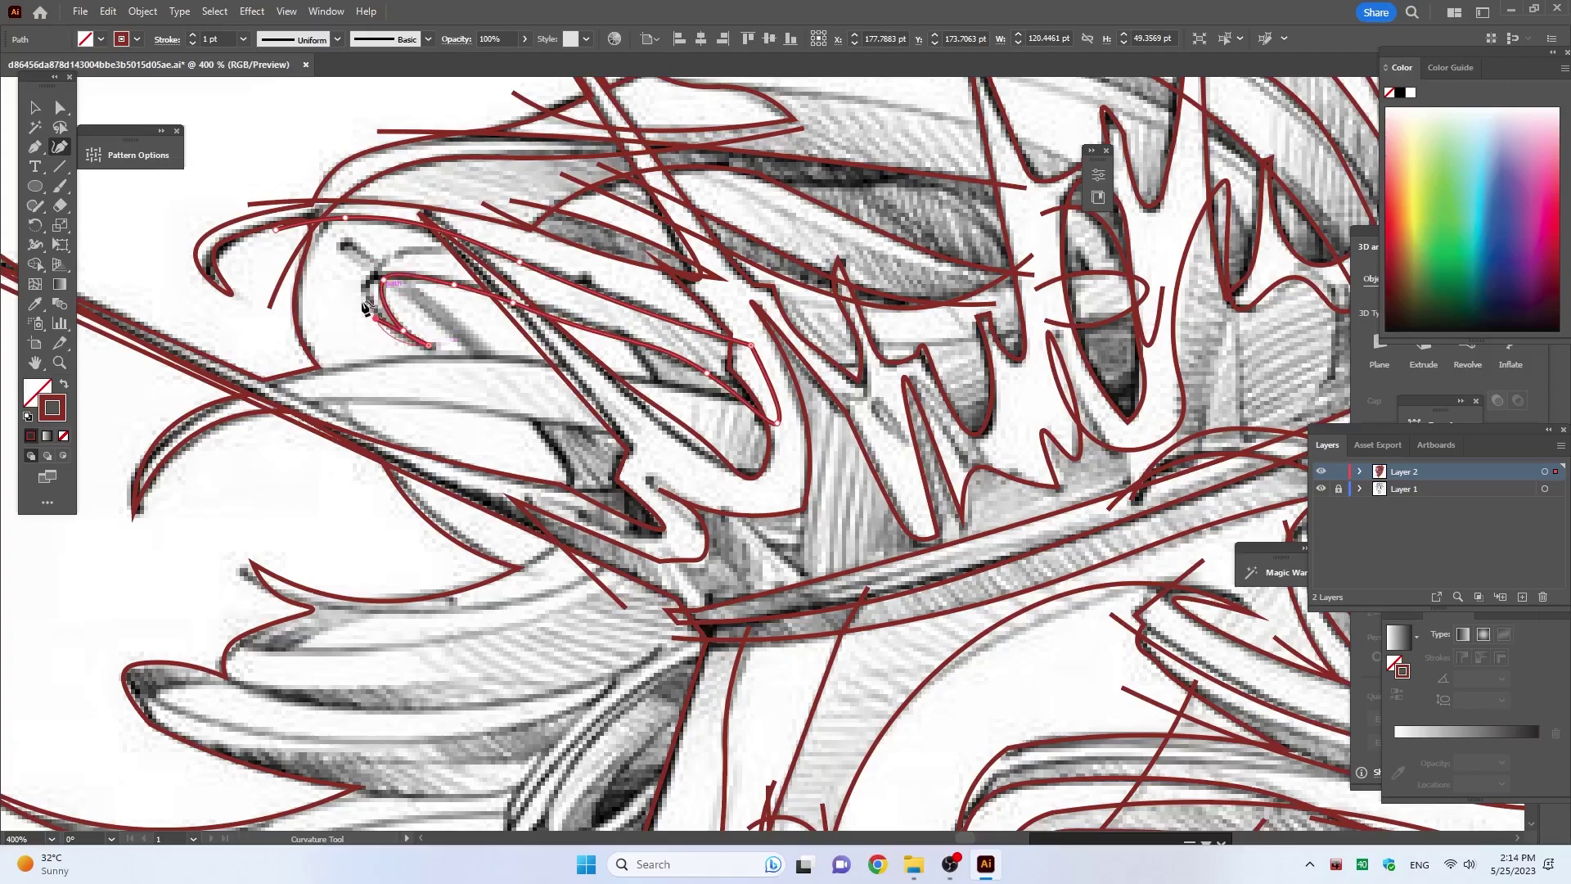
click(368, 276)
click(541, 253)
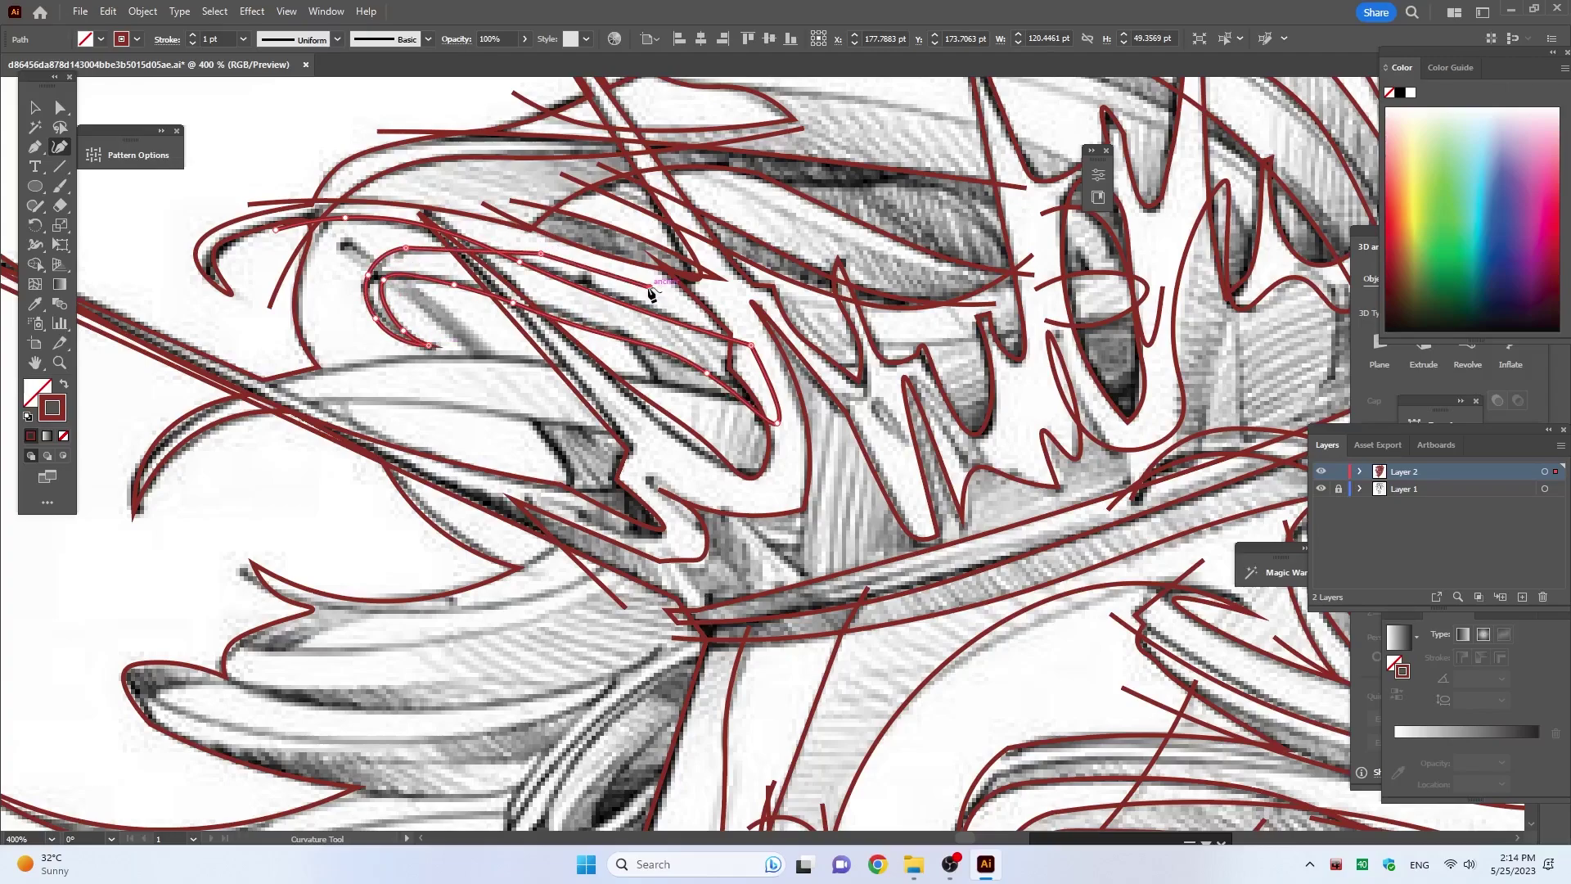
Step: Extend that long strand curve far to the left and finish it
scroll(572, 452, down, 3)
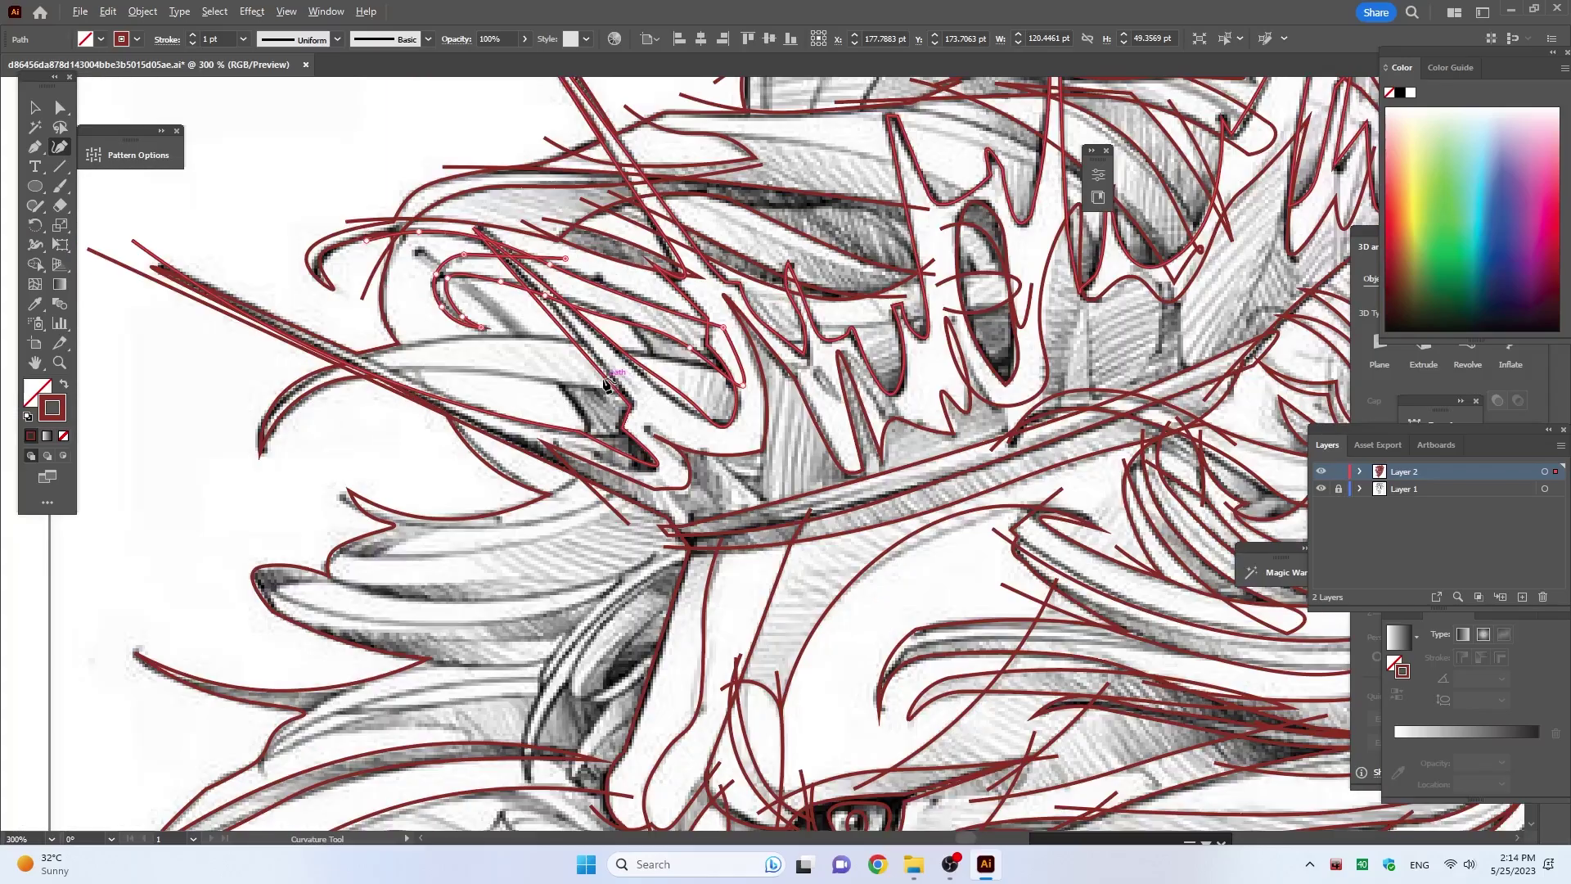
scroll(798, 391, up, 2)
click(485, 325)
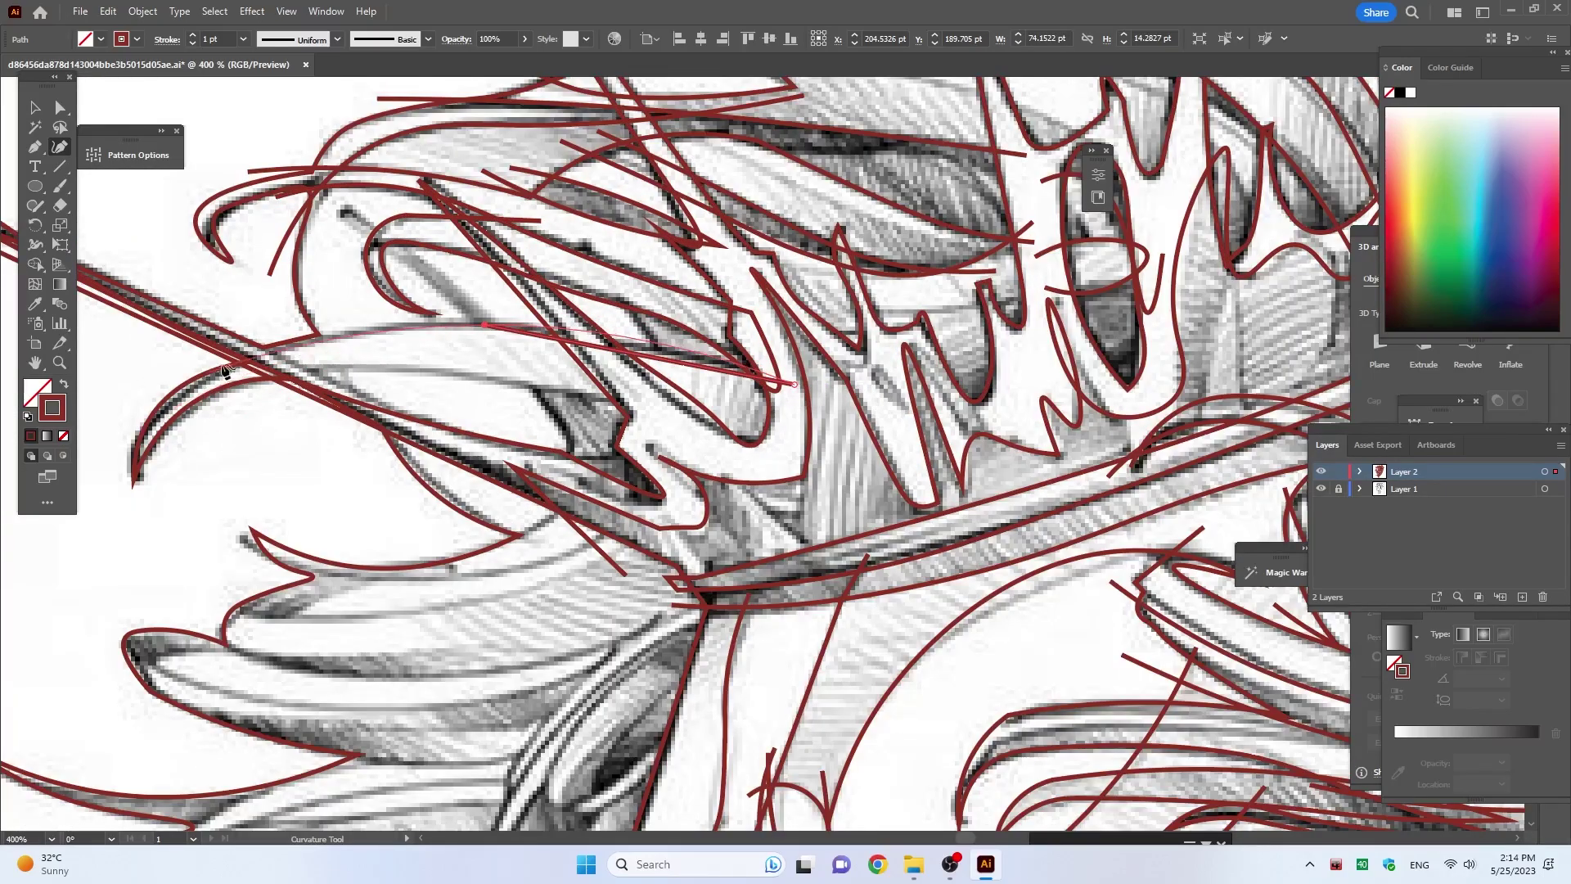
click(163, 382)
key(Escape)
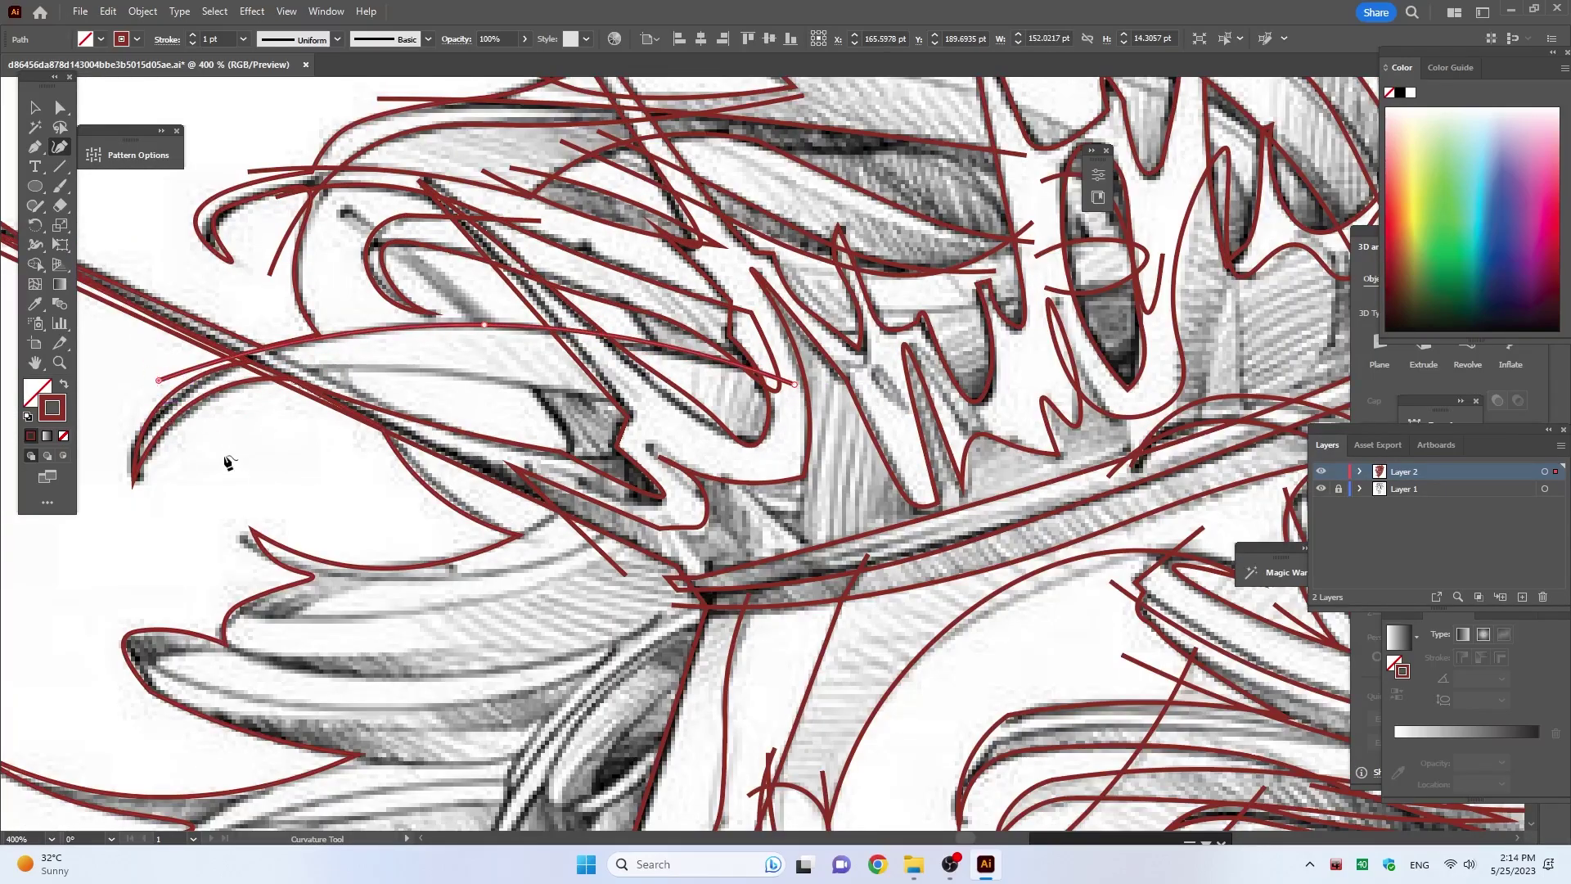
Step: Trace a lower mane strand running rightward toward the crown
click(175, 429)
click(318, 365)
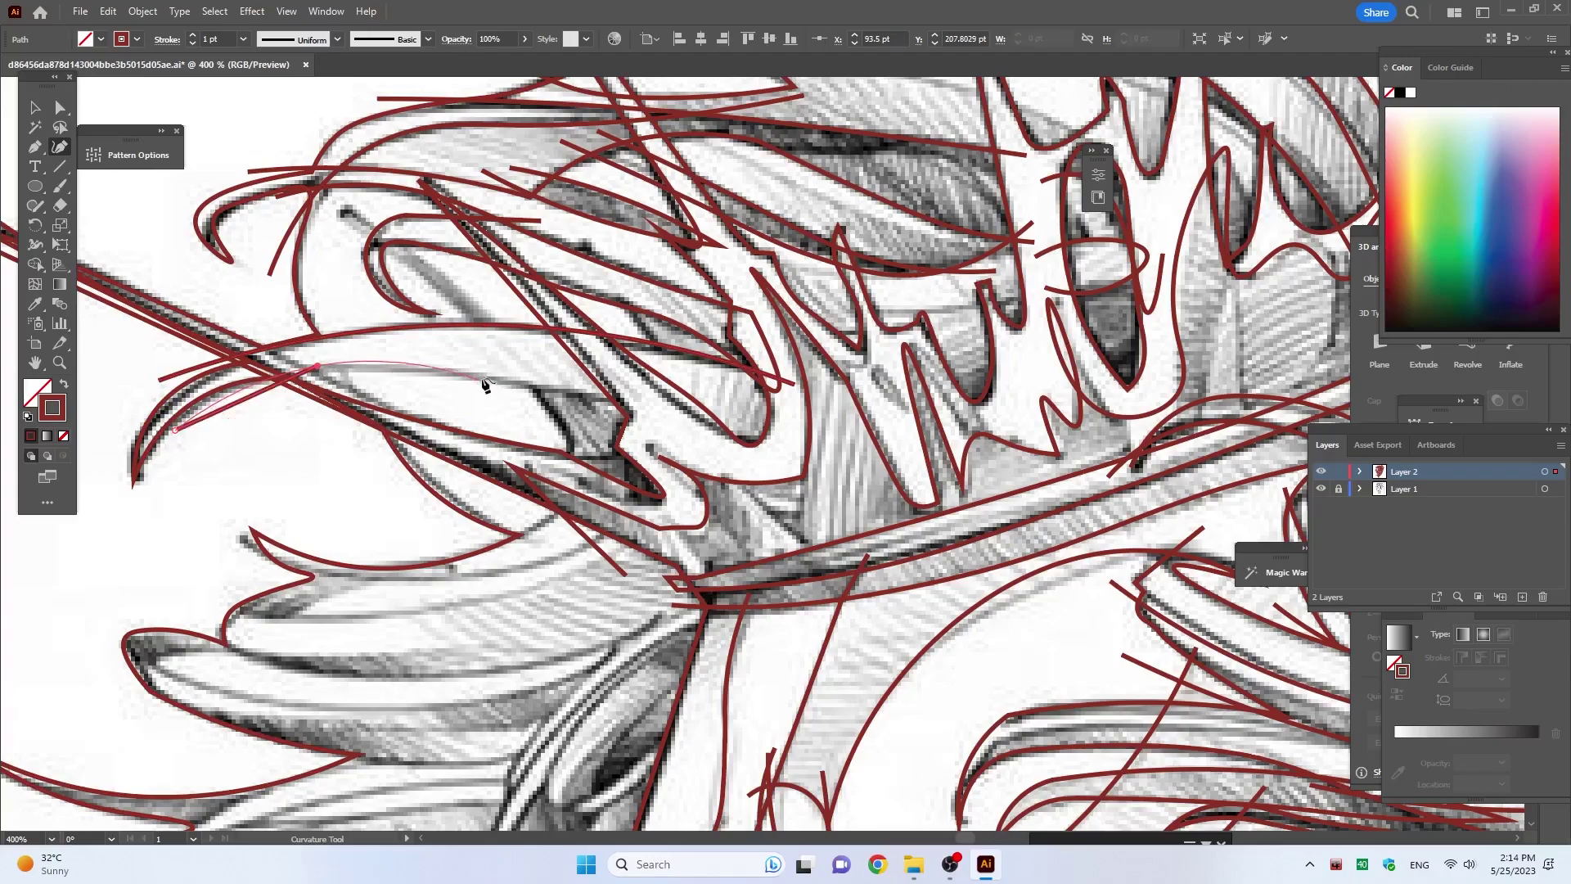
click(452, 370)
click(665, 403)
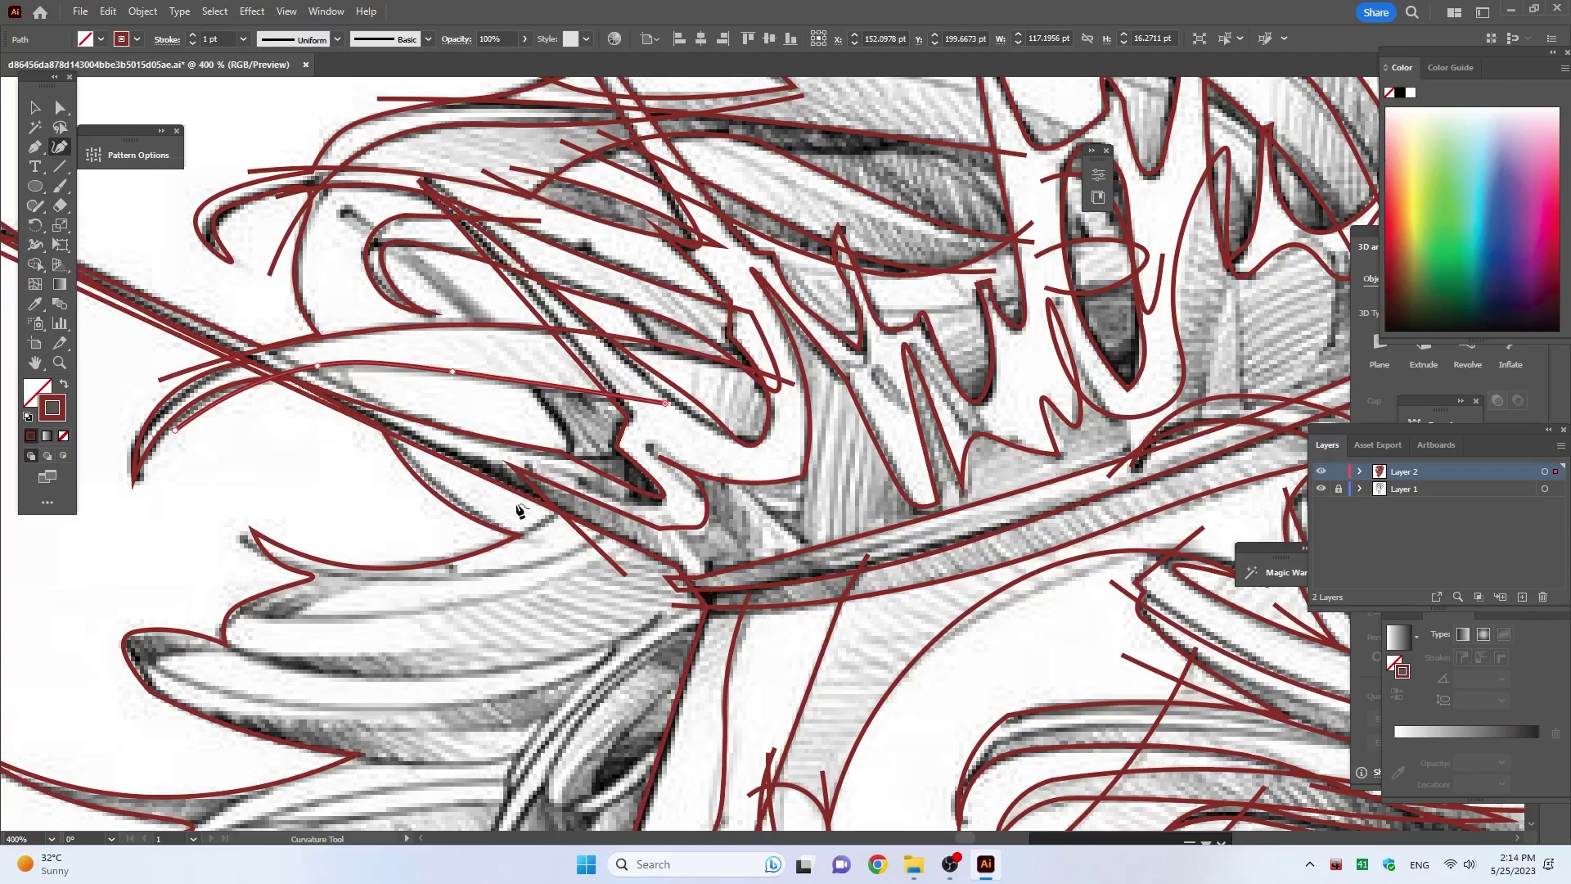
key(Escape)
Step: Trace a curve from the crown band to the upper-left strand, then zoom out to the whole lion
click(566, 466)
click(553, 413)
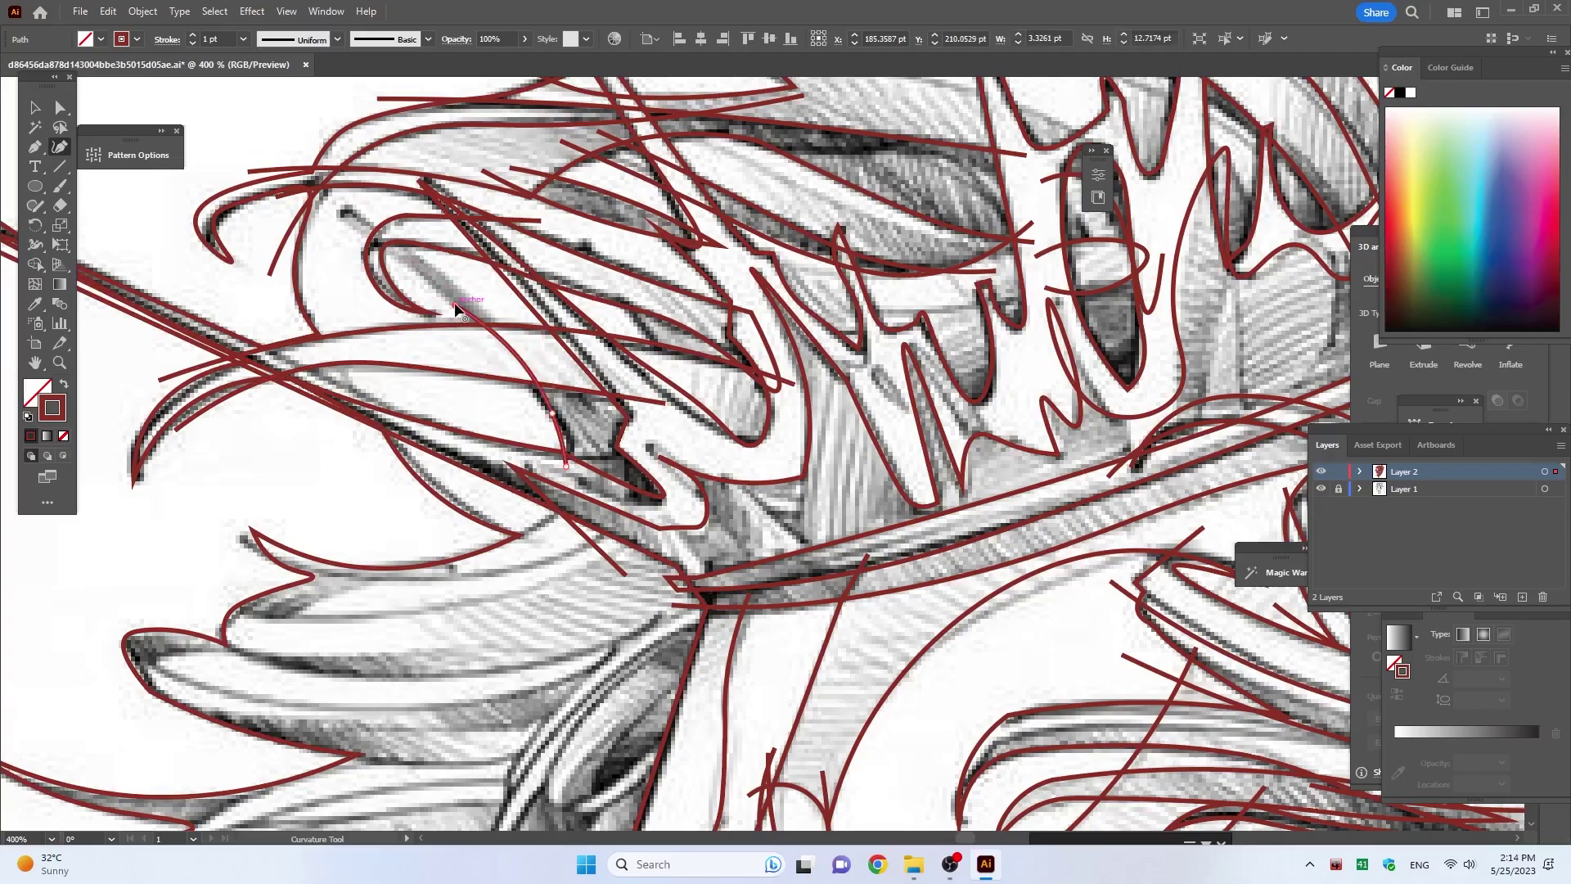
click(454, 306)
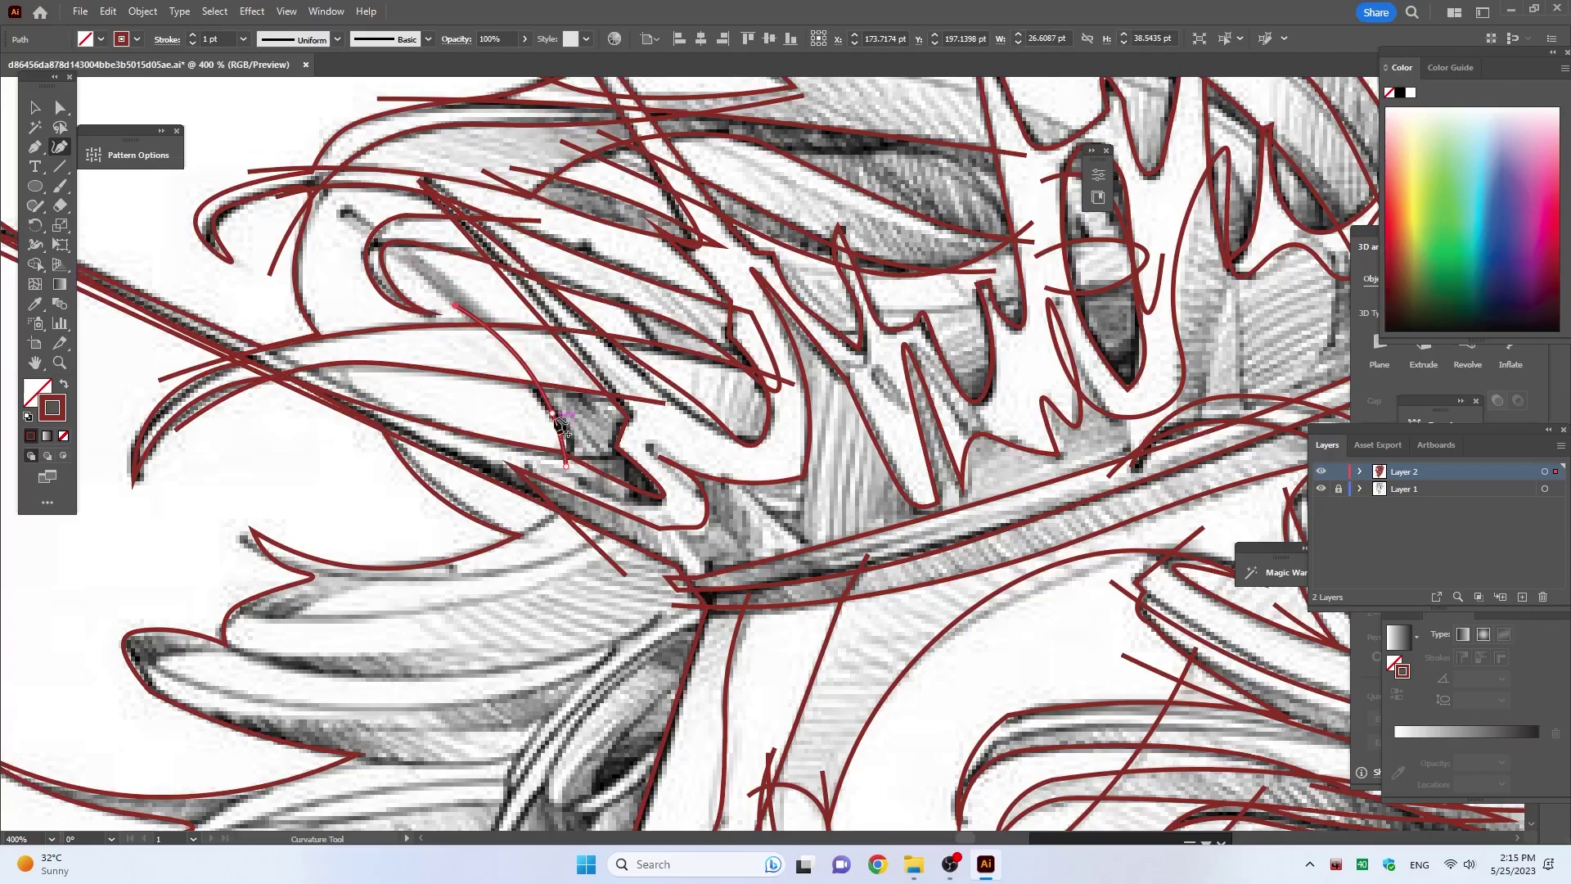
click(339, 208)
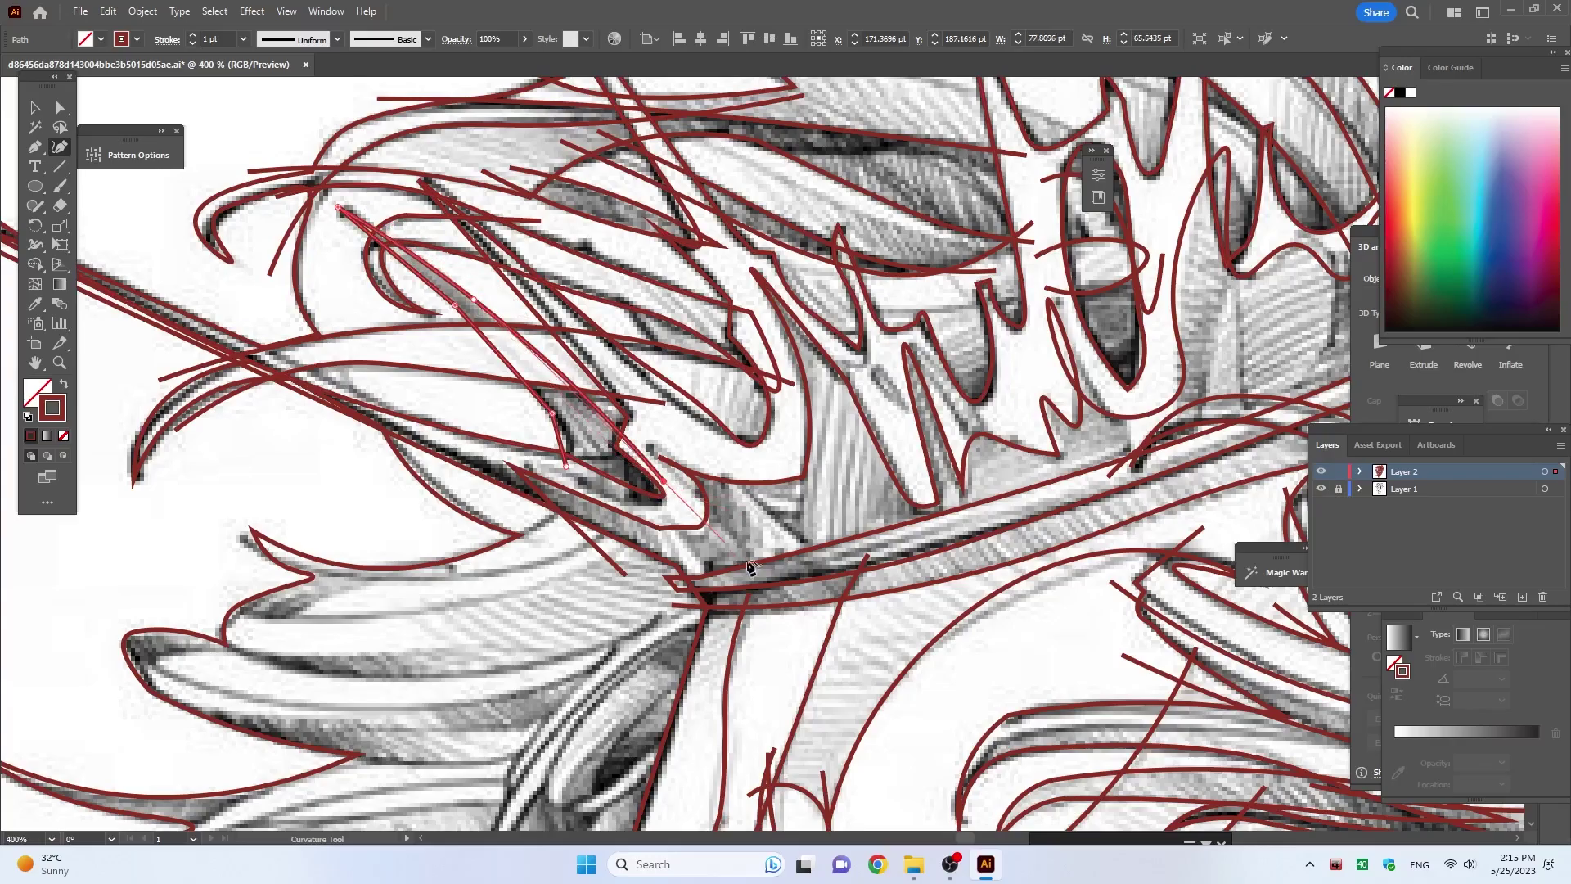
key(Escape)
key(ctrl+minus)
key(ctrl+minus)
key(ctrl+minus)
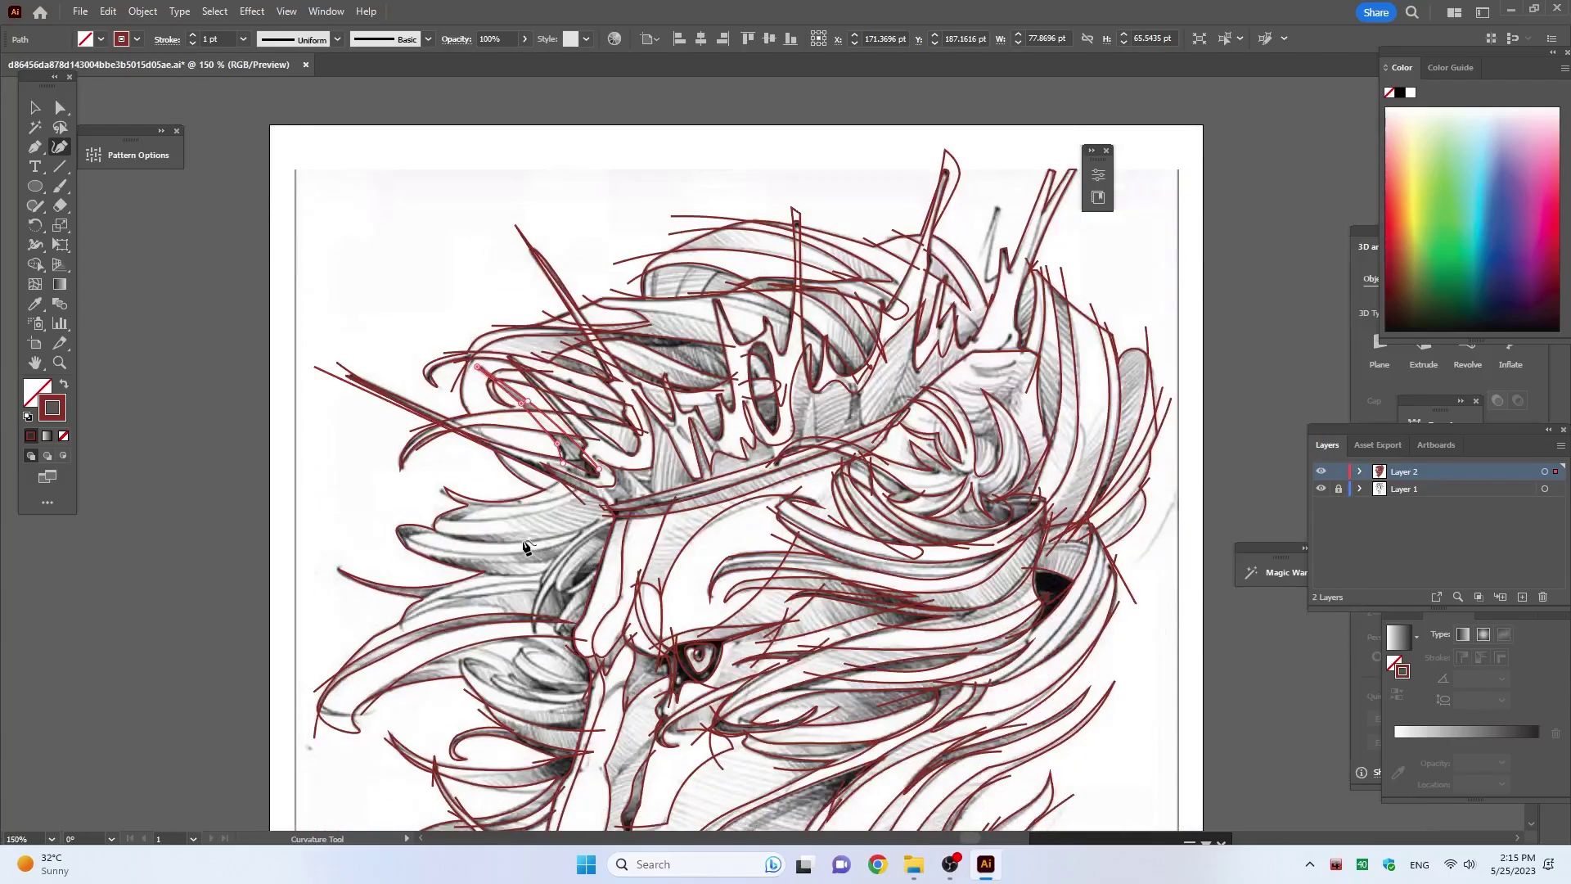
Step: Zoom in near the eye and trace a dark red curve on the mane strand left of it
scroll(1024, 389, up, 3)
scroll(434, 571, down, 5)
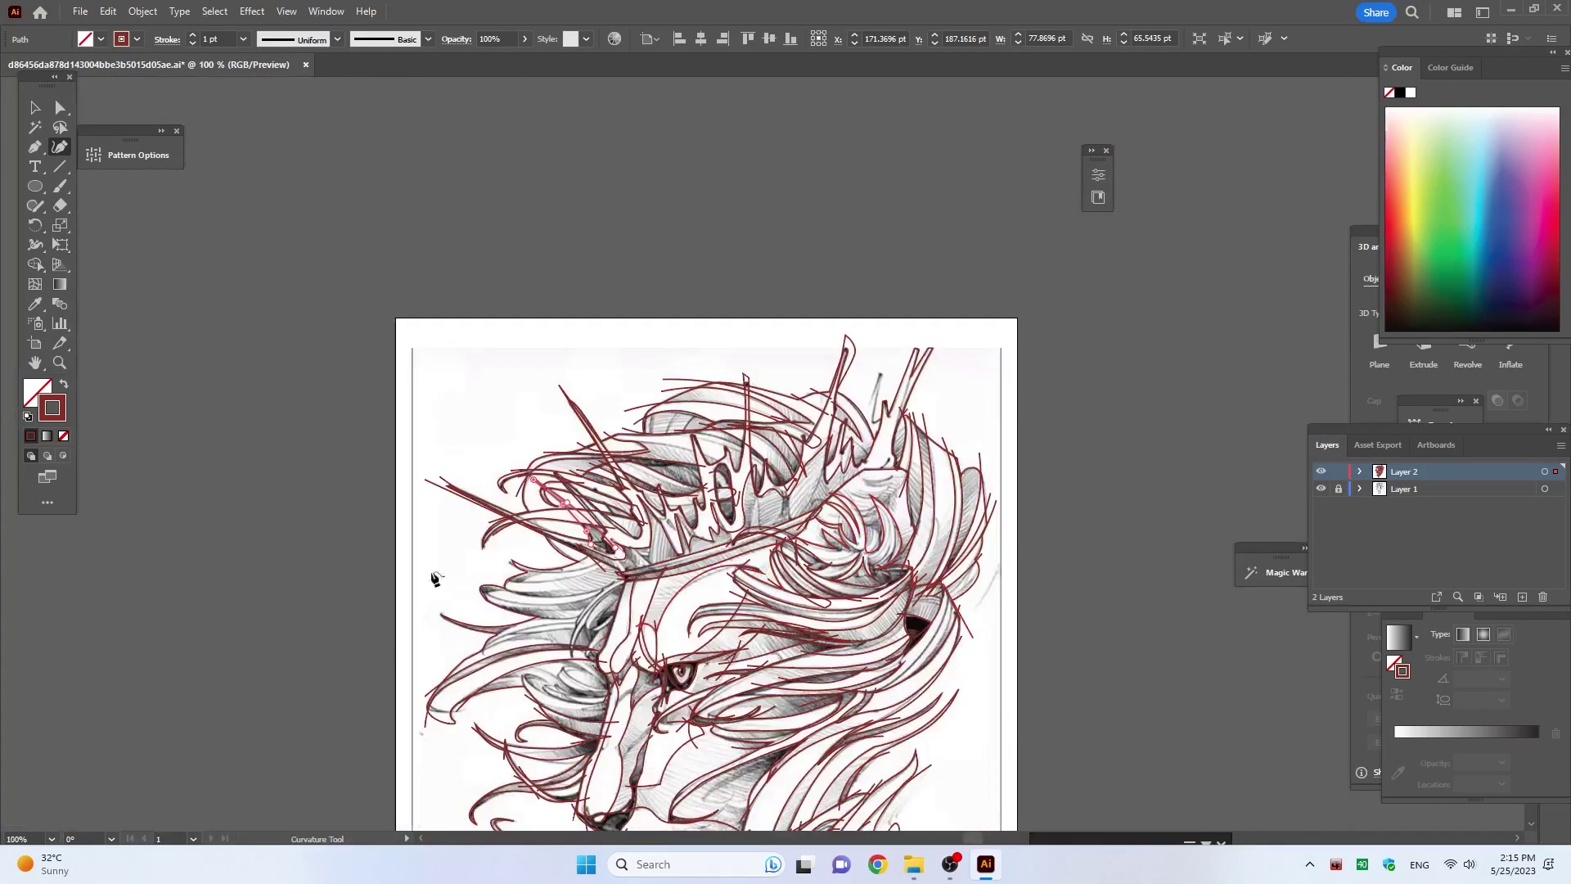
scroll(570, 382, up, 2)
scroll(570, 382, up, 3)
click(442, 493)
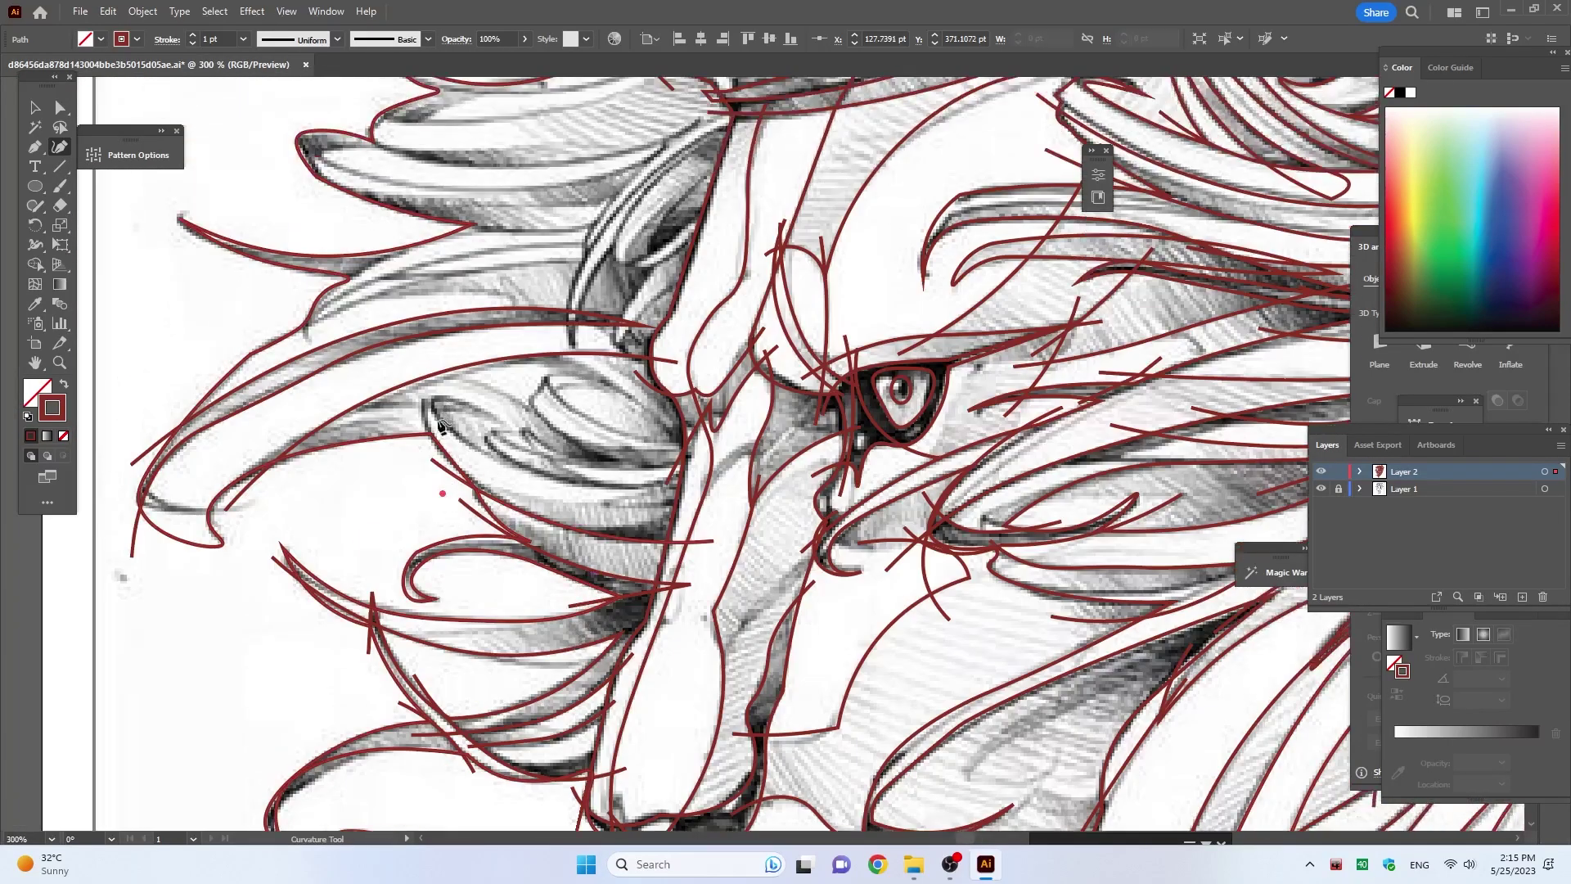
click(424, 404)
click(513, 429)
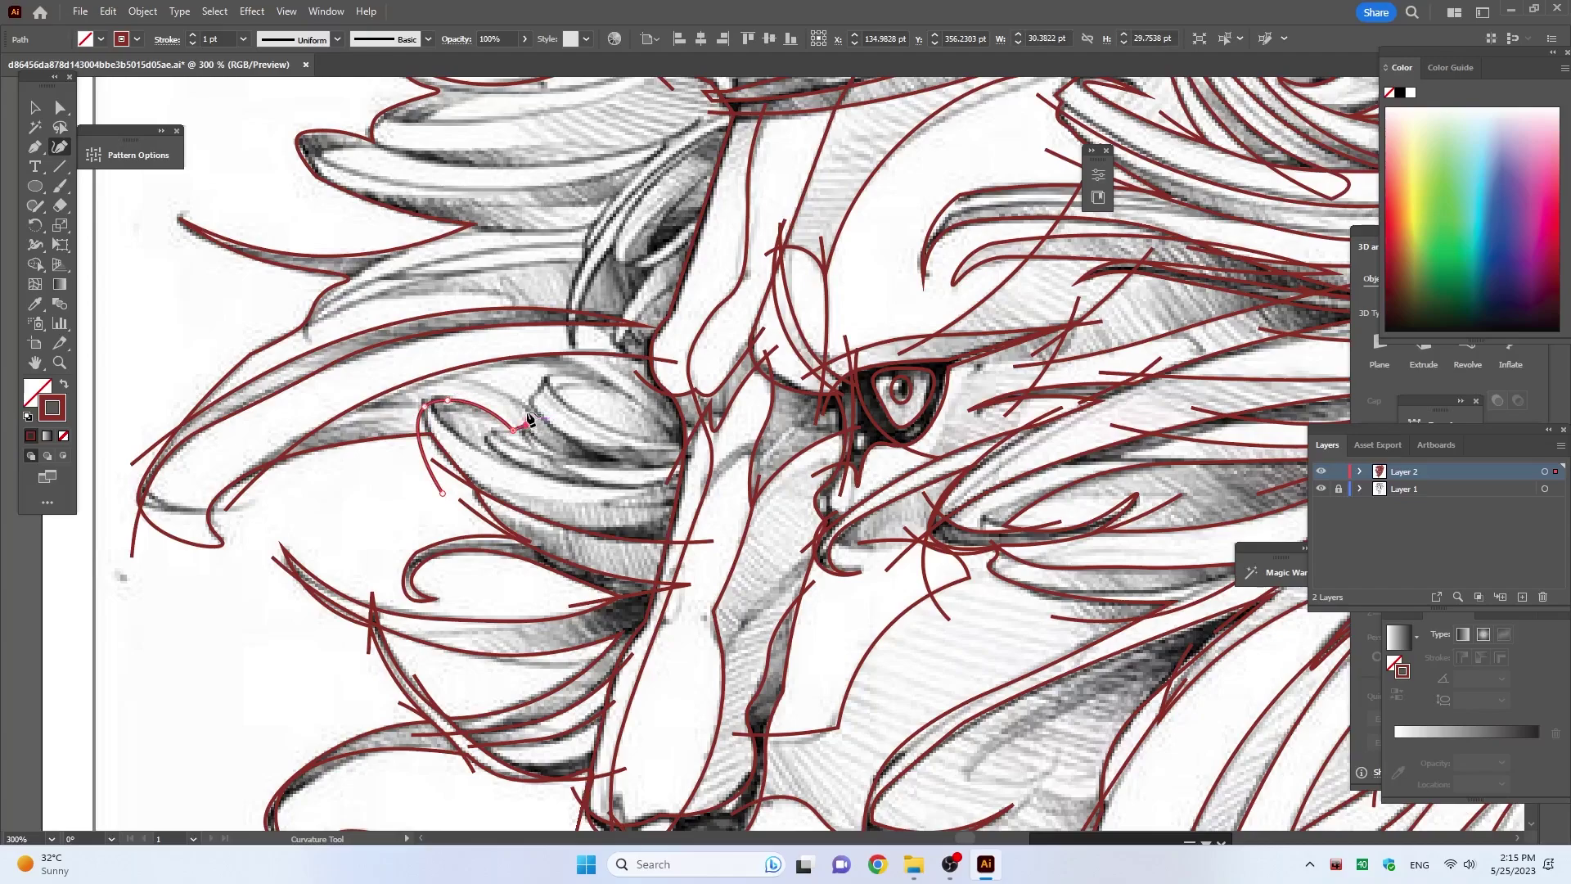
click(615, 381)
key(Escape)
Step: Trace a long curve along the next strand toward the nose
click(456, 385)
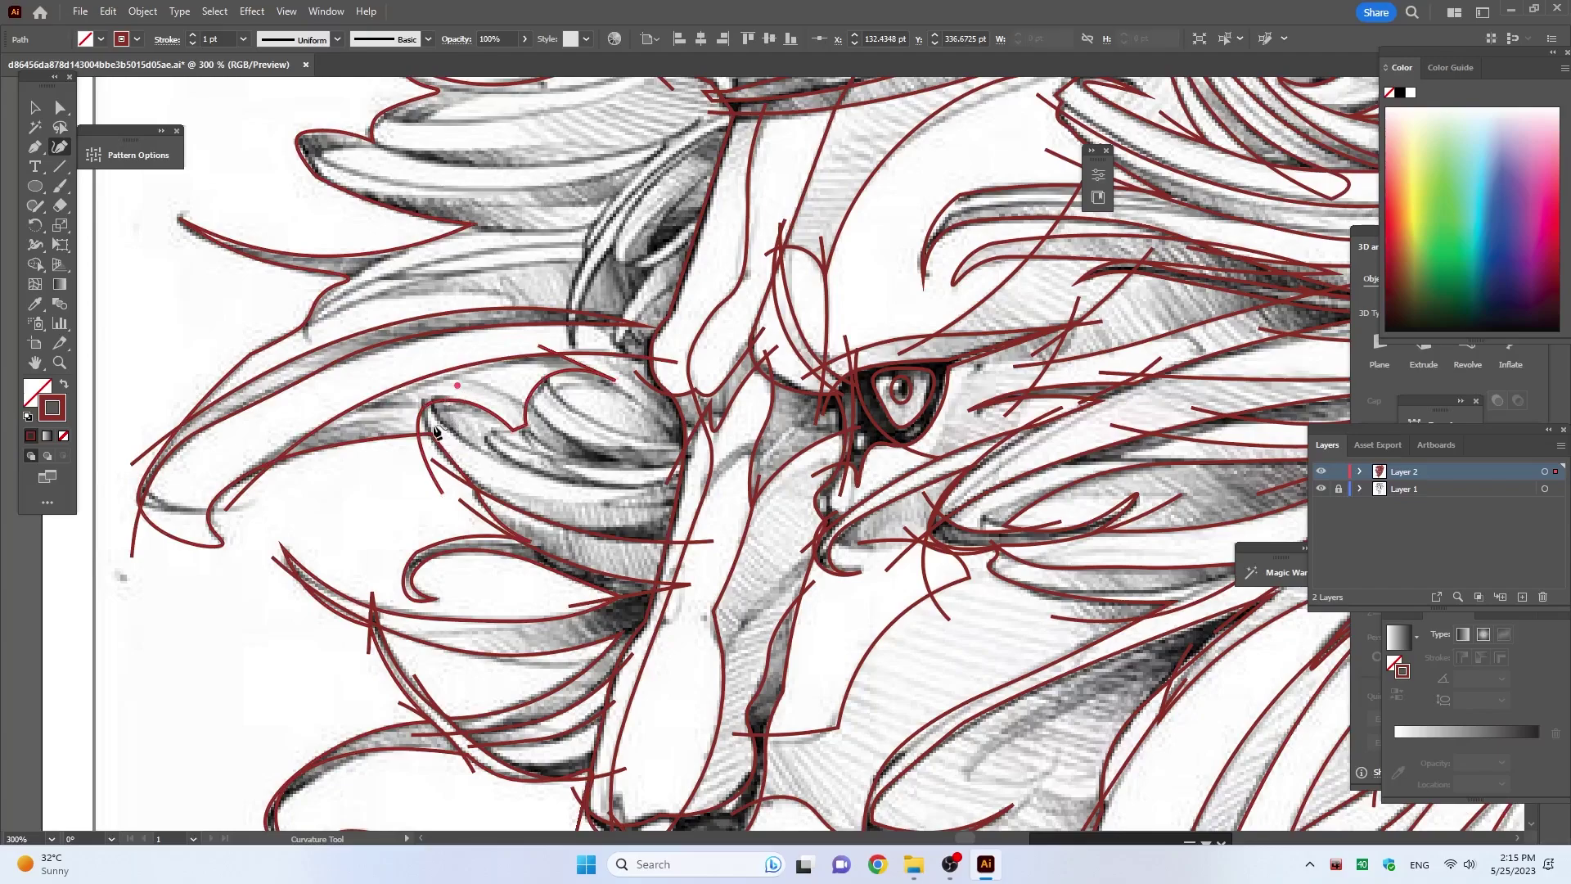
click(437, 423)
click(448, 434)
click(527, 468)
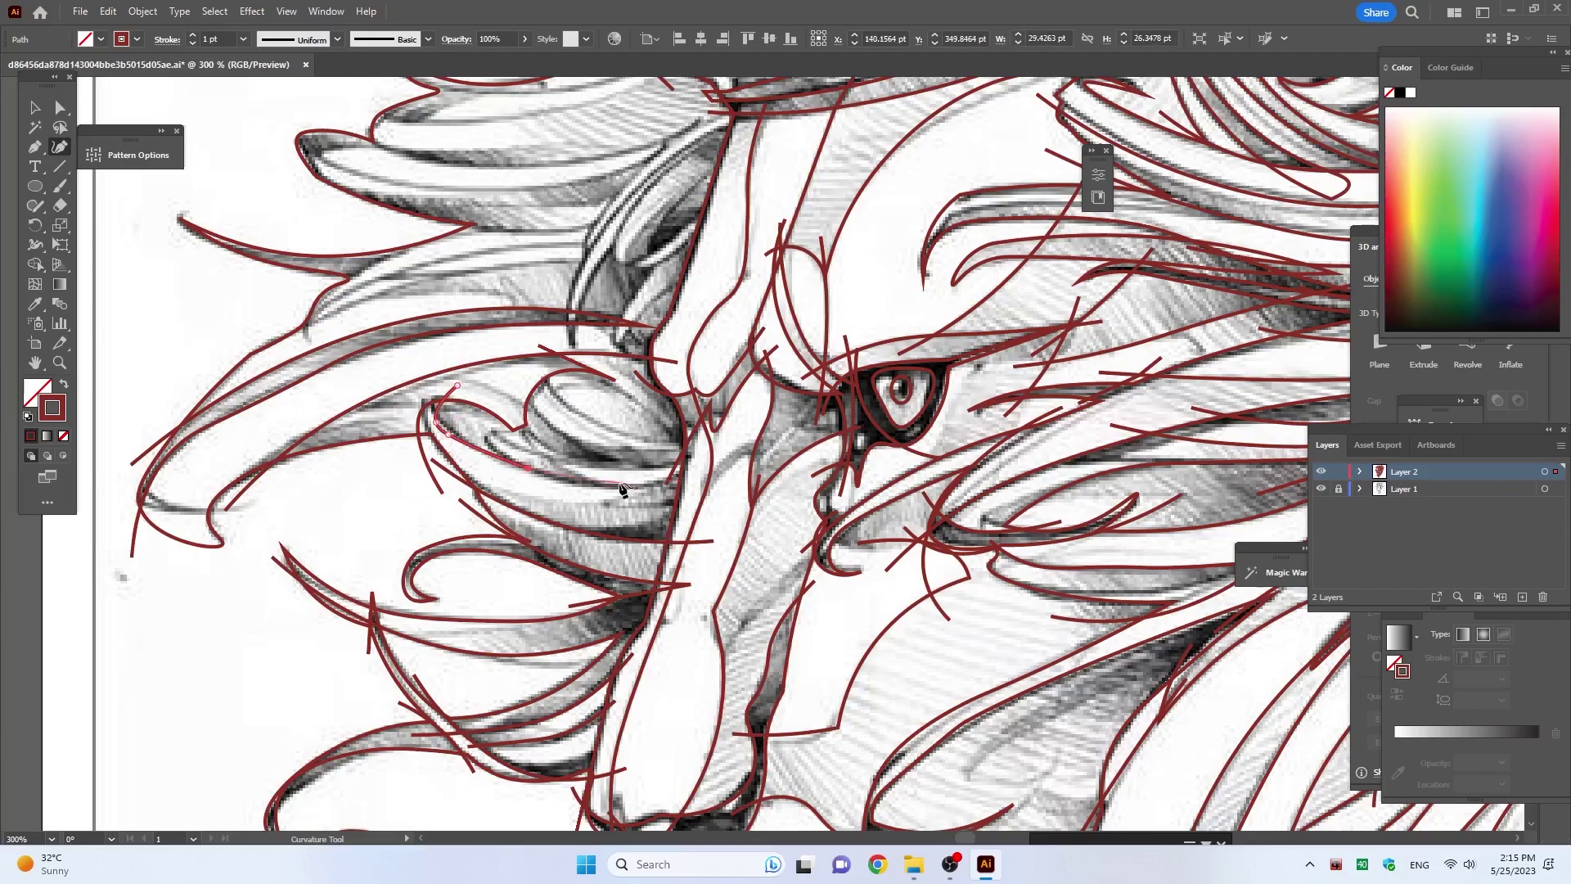
click(619, 482)
click(694, 473)
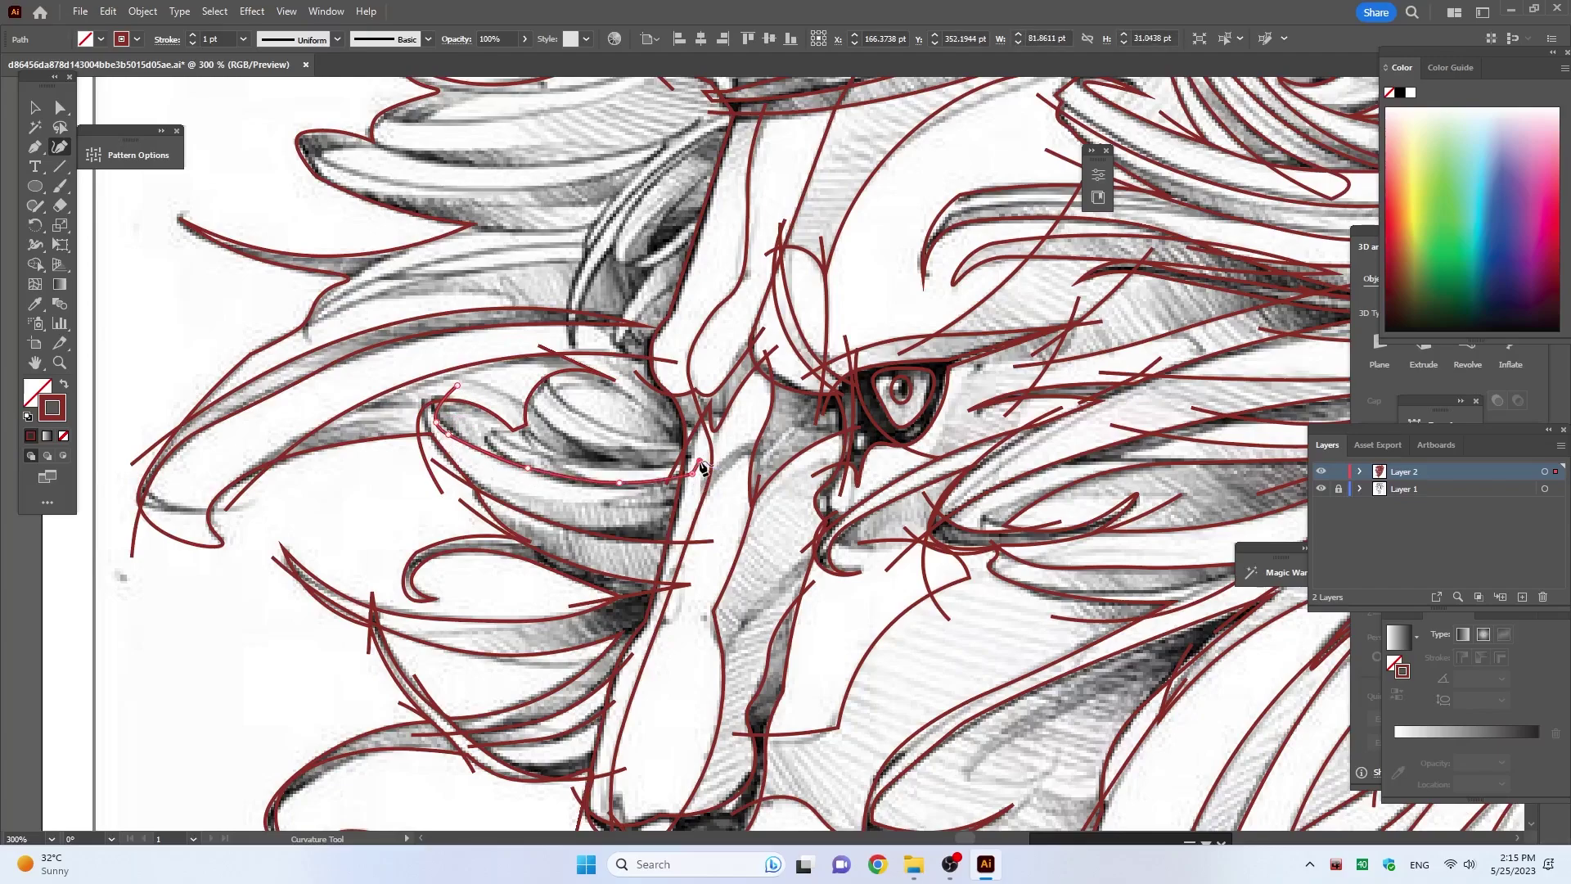
key(Escape)
Step: Add a small curve inside the strand and trace its inner lower edge toward the nose
click(516, 410)
click(494, 433)
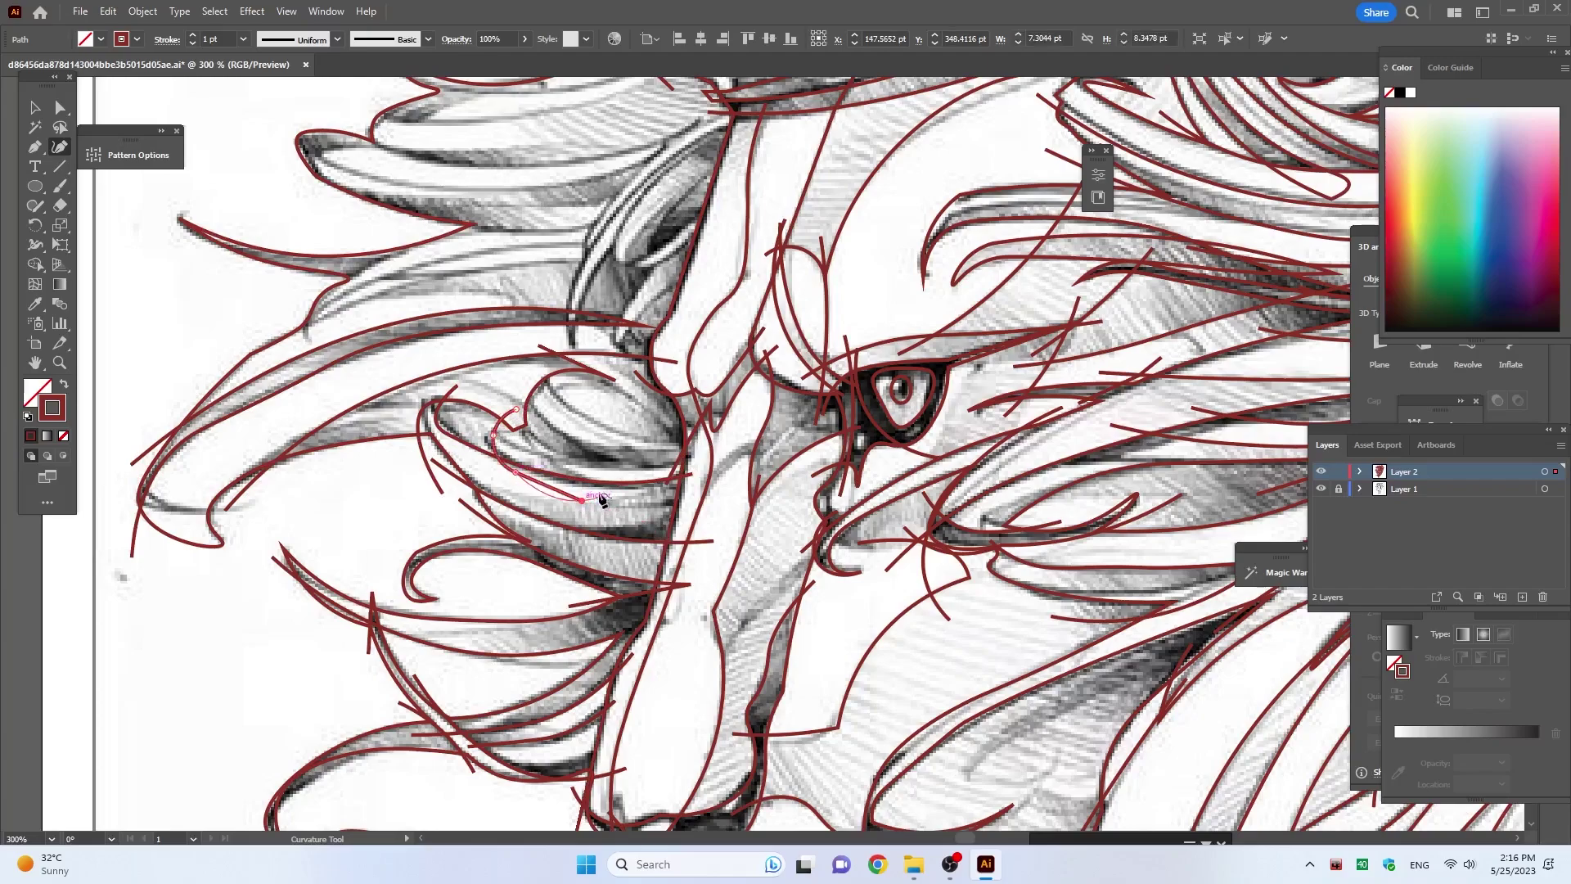
key(Escape)
click(512, 382)
click(544, 450)
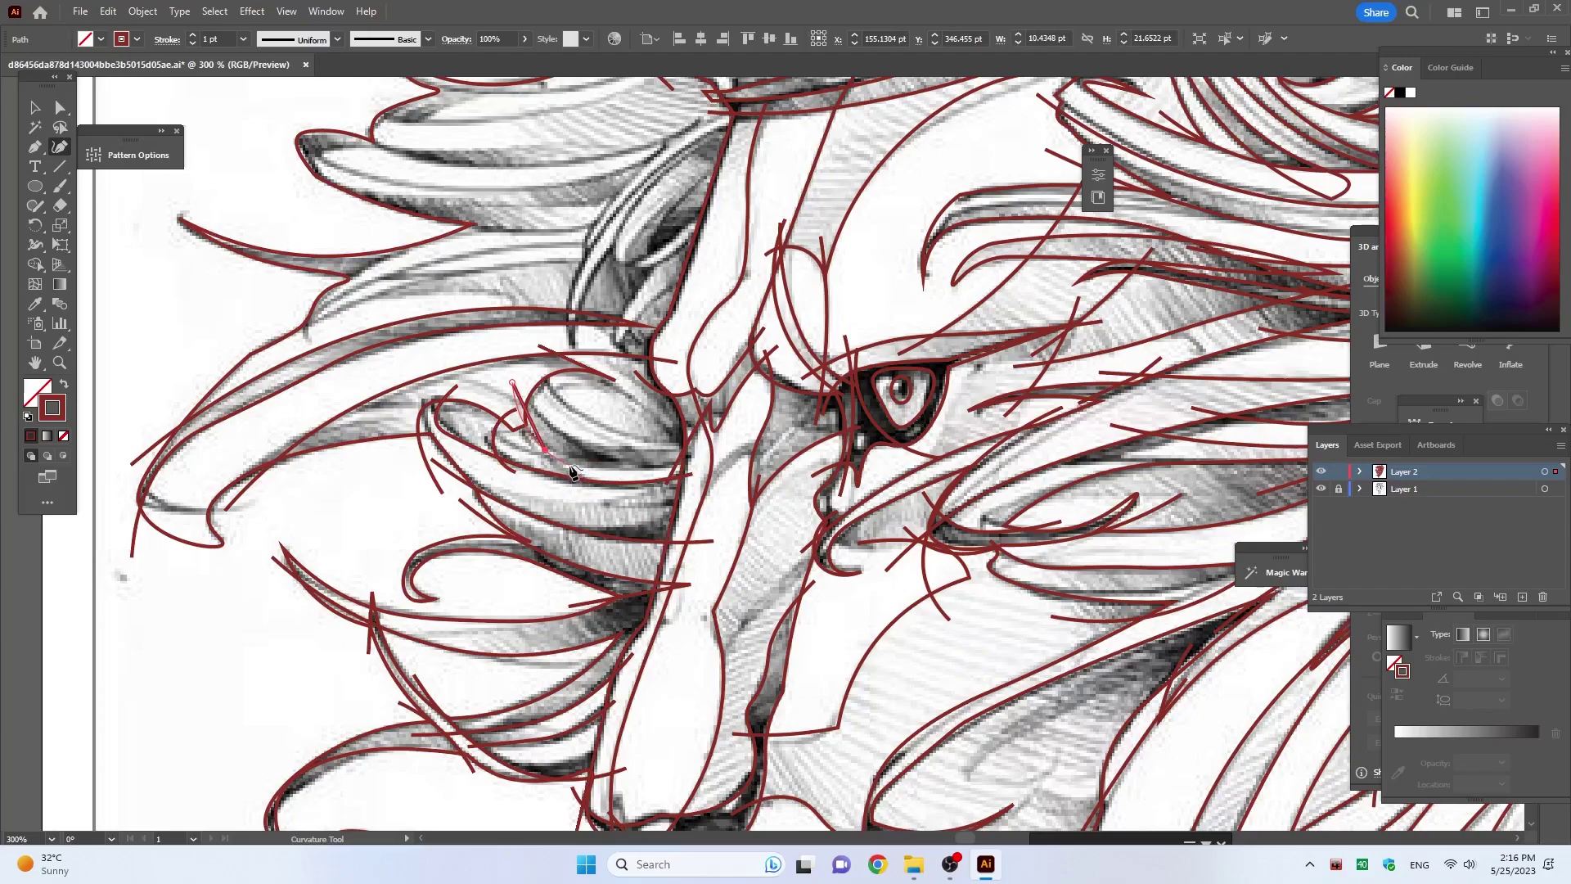
click(570, 466)
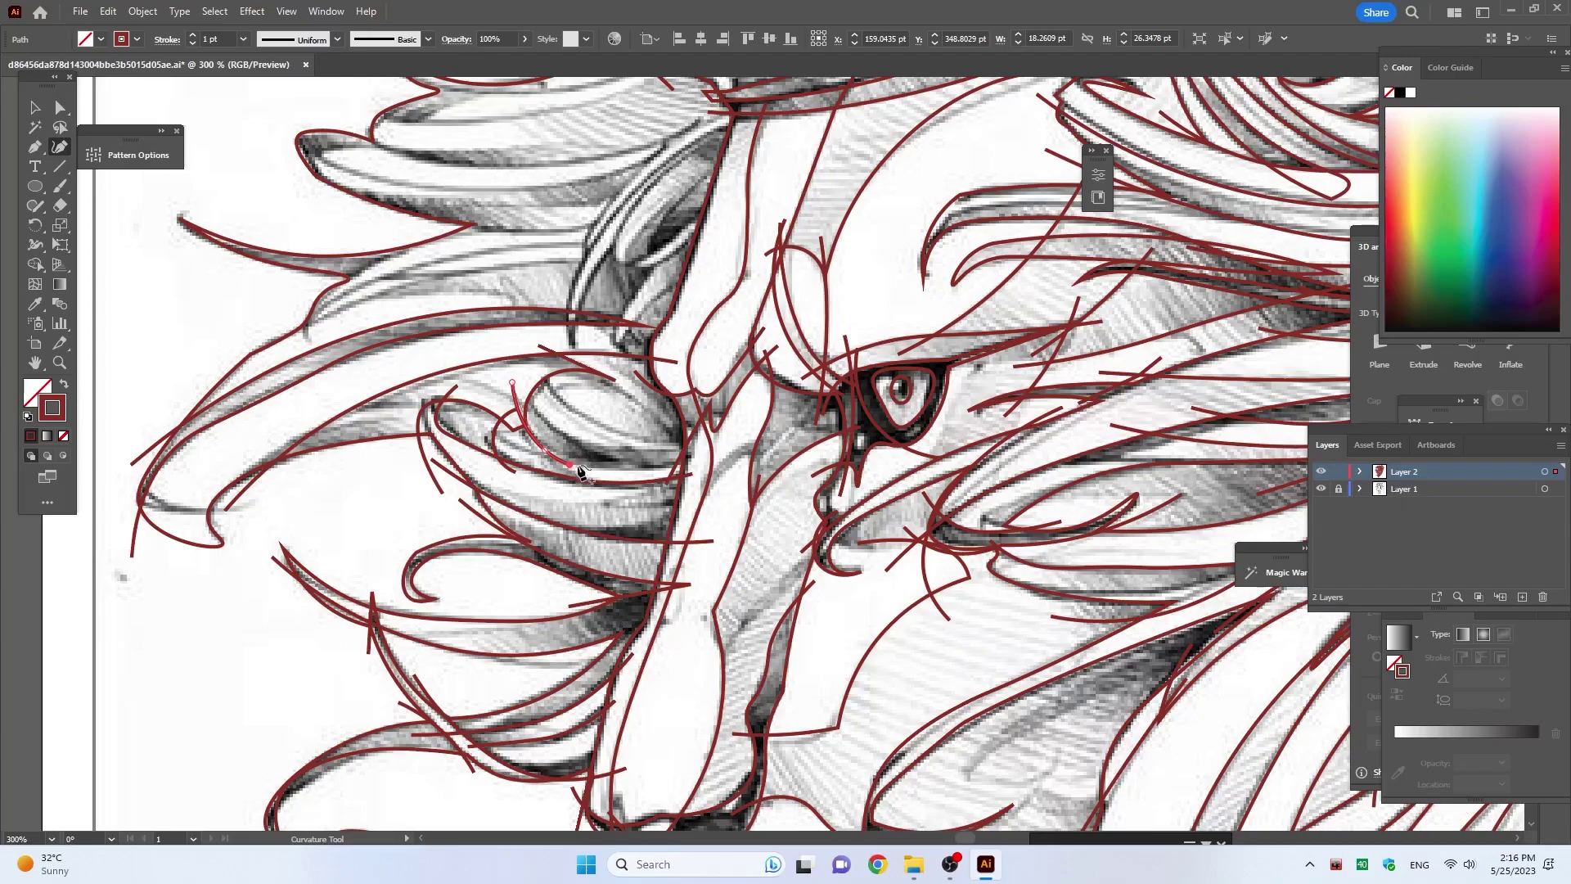
click(702, 455)
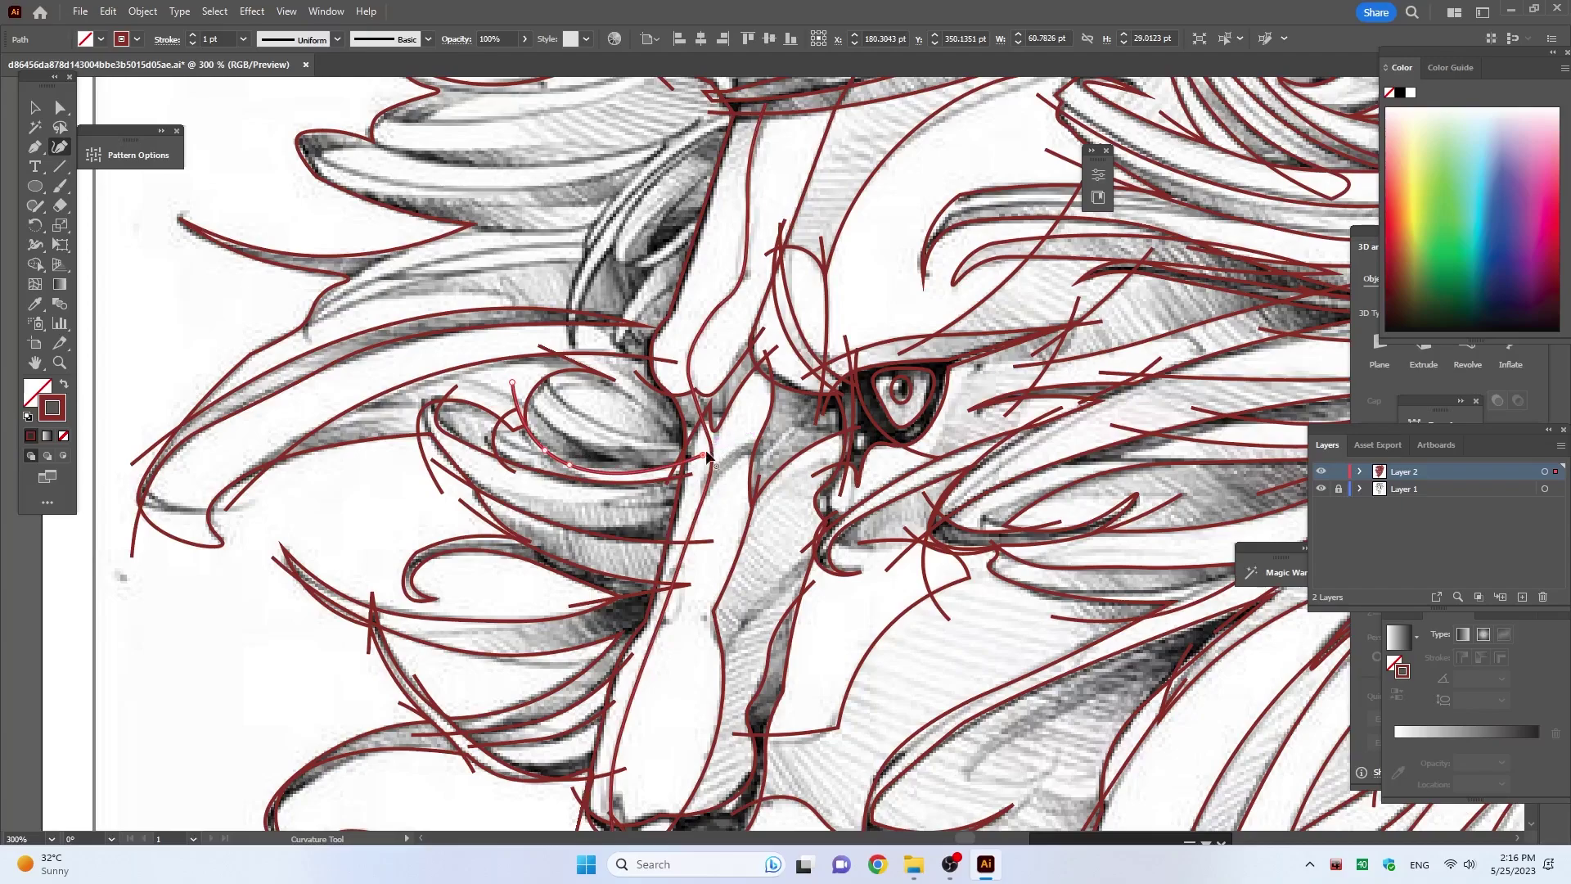
Step: Trace the strand's upper edge, bringing the curve down to the nose bridge
key(Escape)
click(545, 370)
click(577, 407)
click(699, 442)
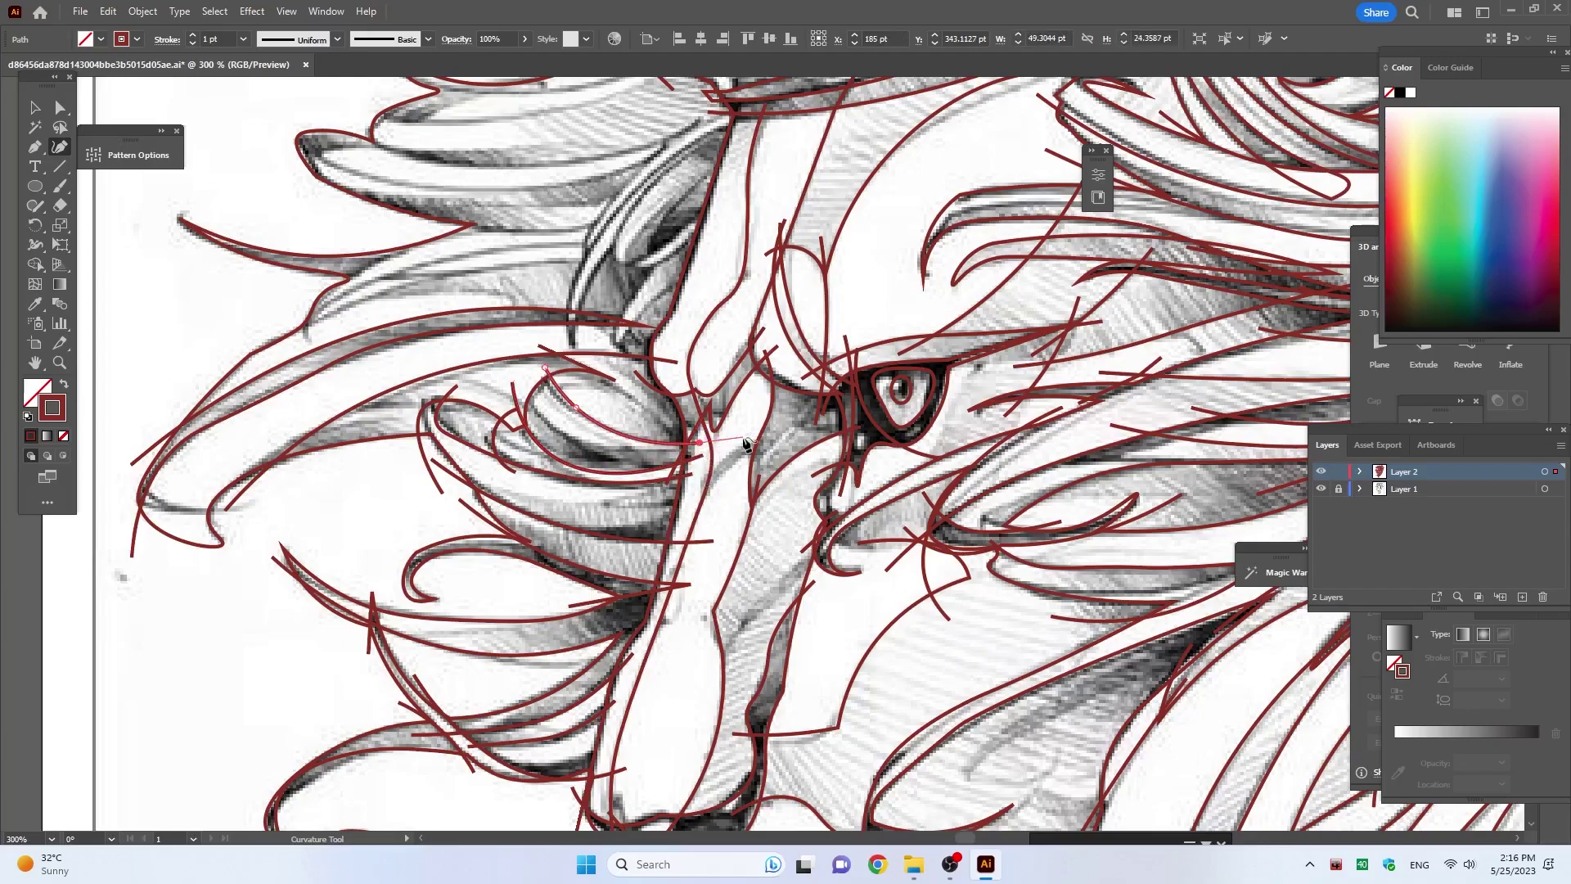
click(520, 366)
click(630, 389)
click(694, 482)
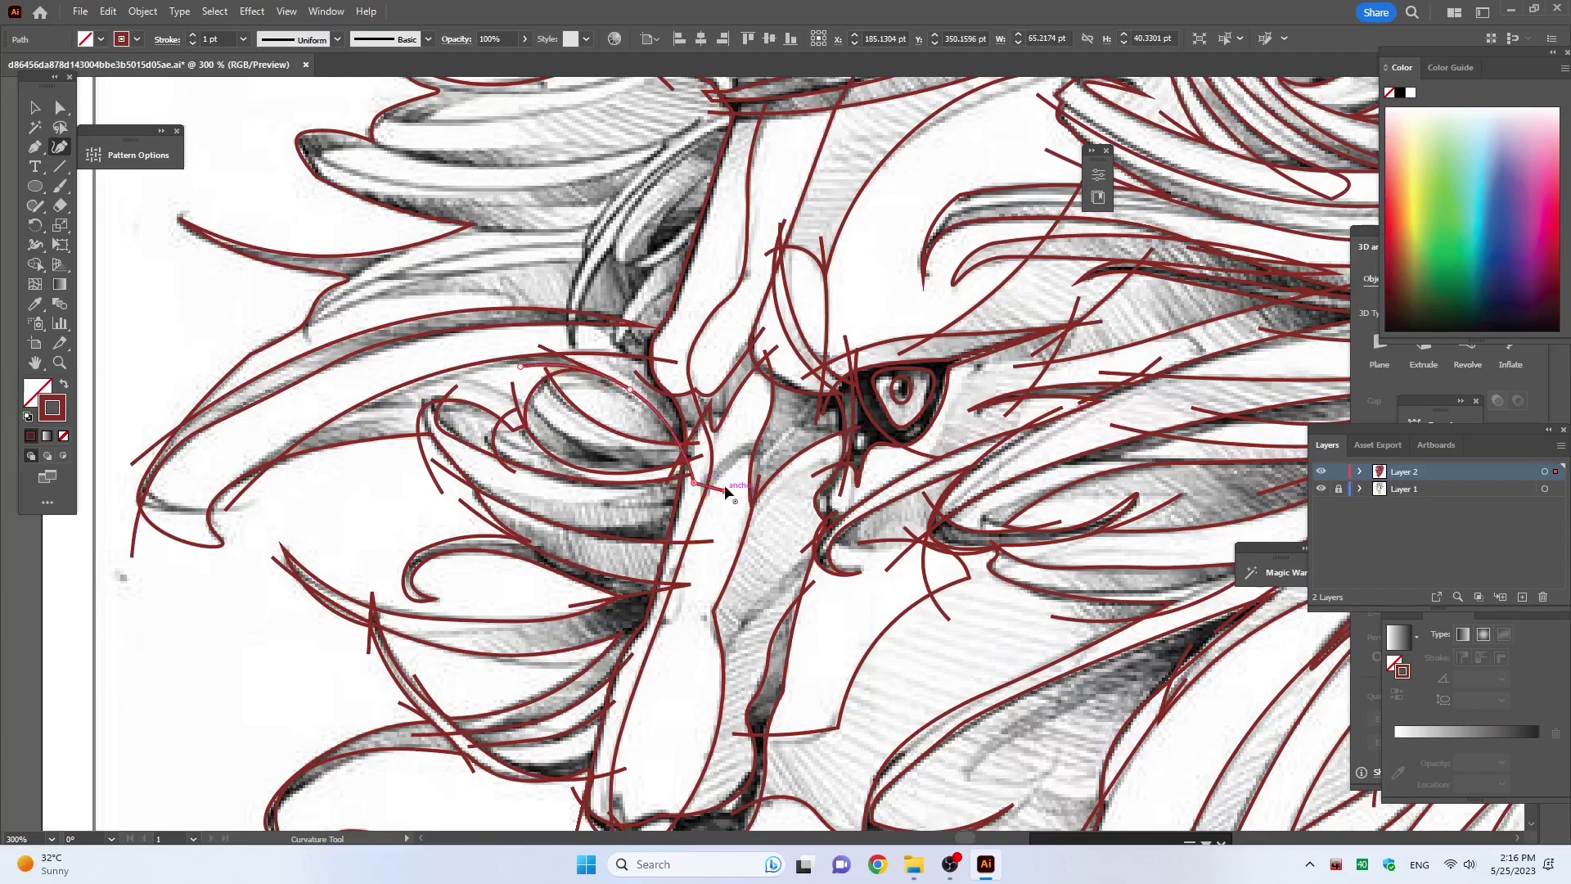
Step: Trace a closed dark red curve loop around the mane strand beside the face
scroll(757, 212, up, 3)
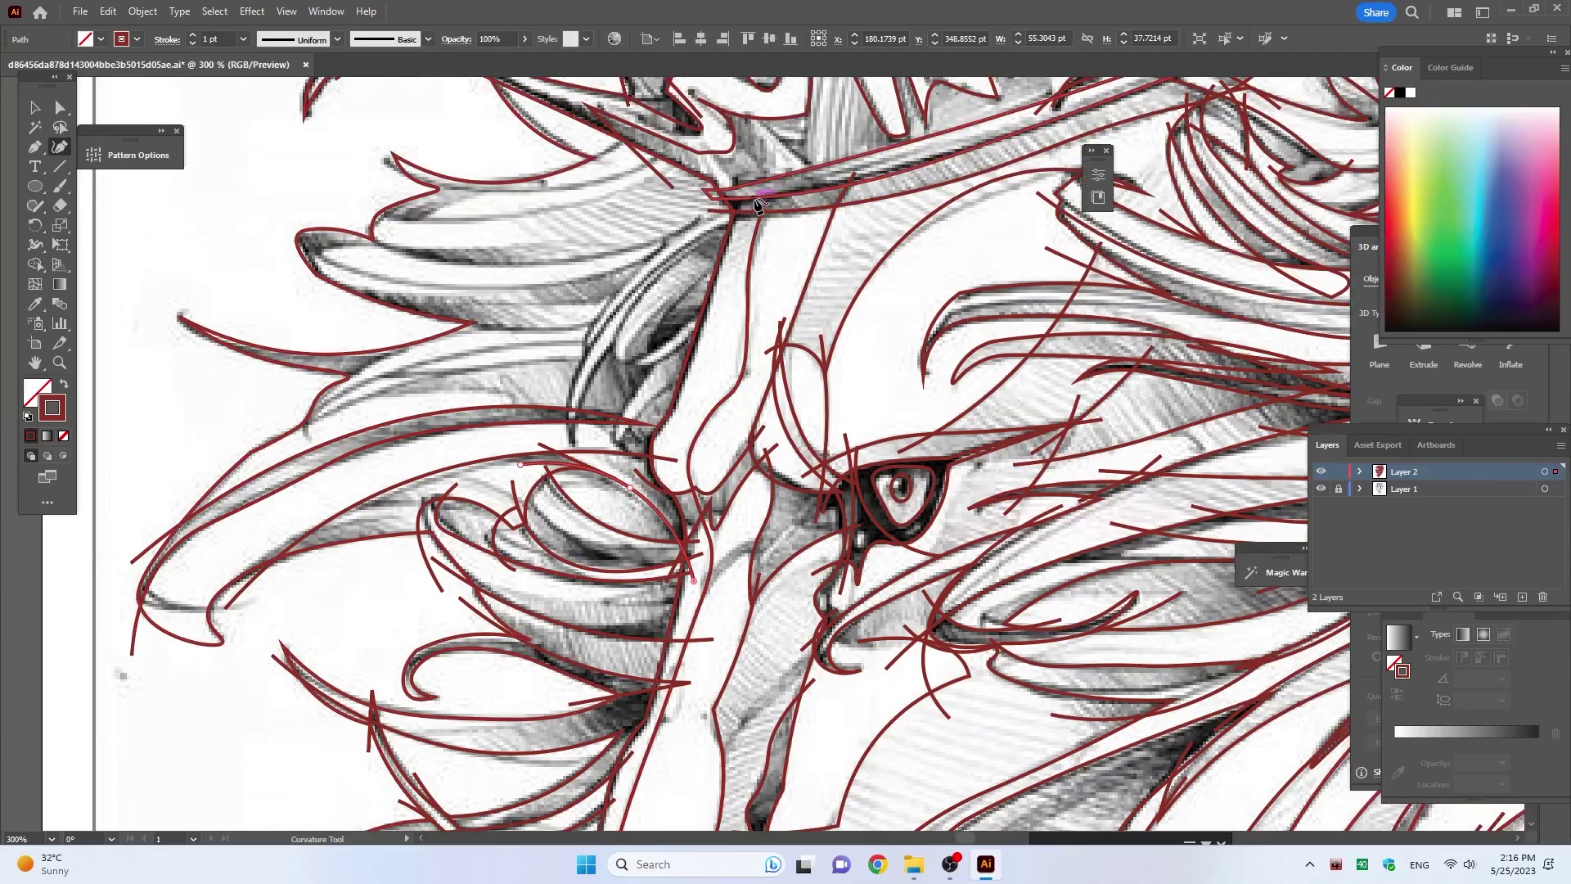
scroll(757, 204, up, 1)
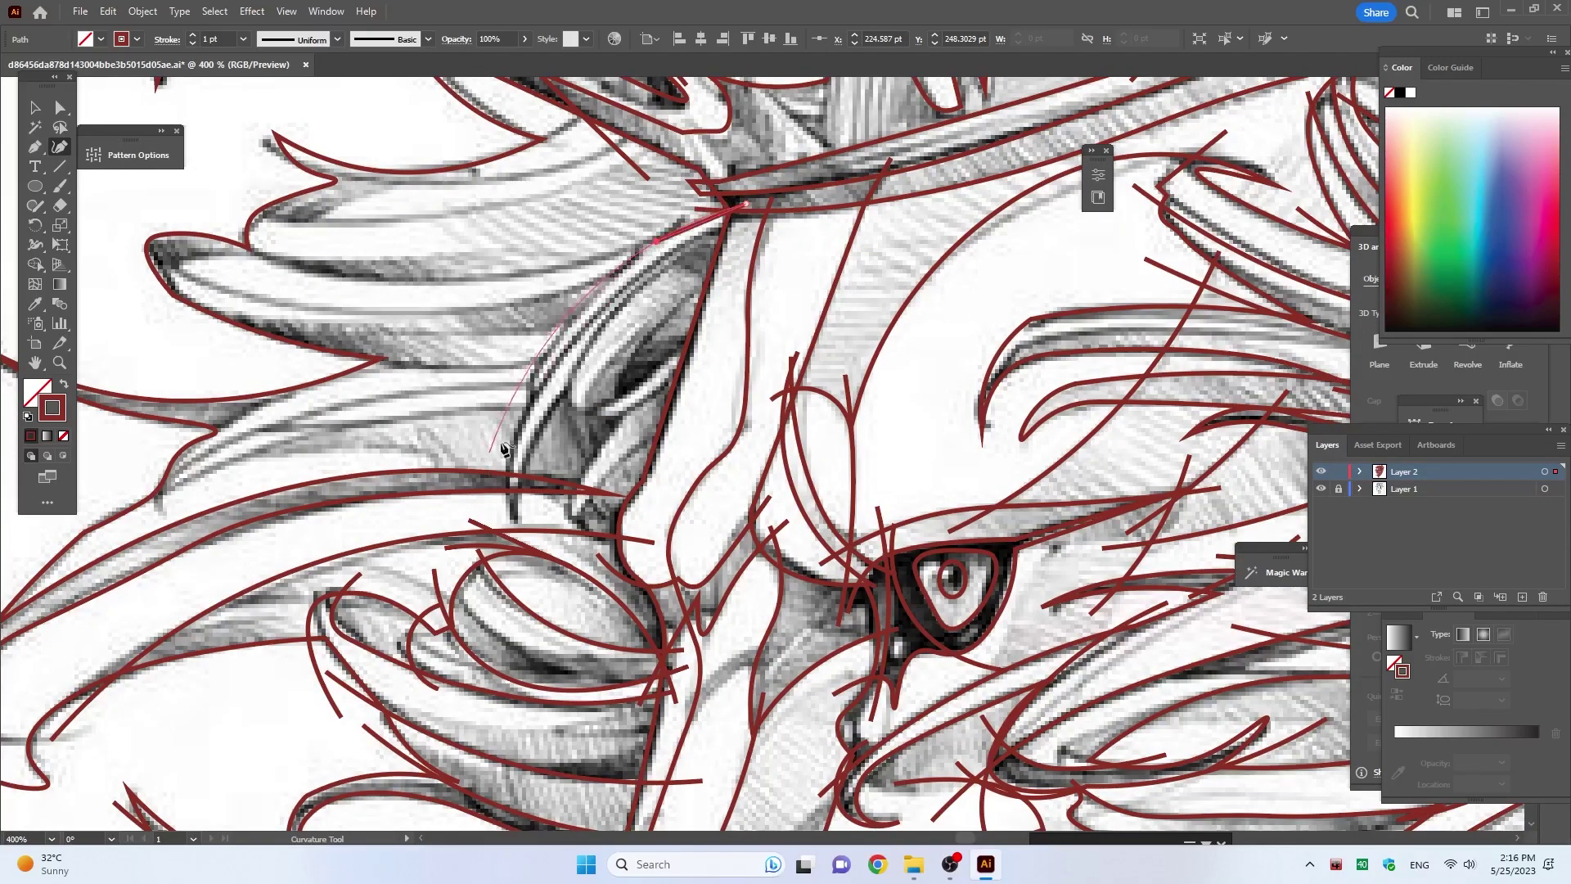
click(528, 389)
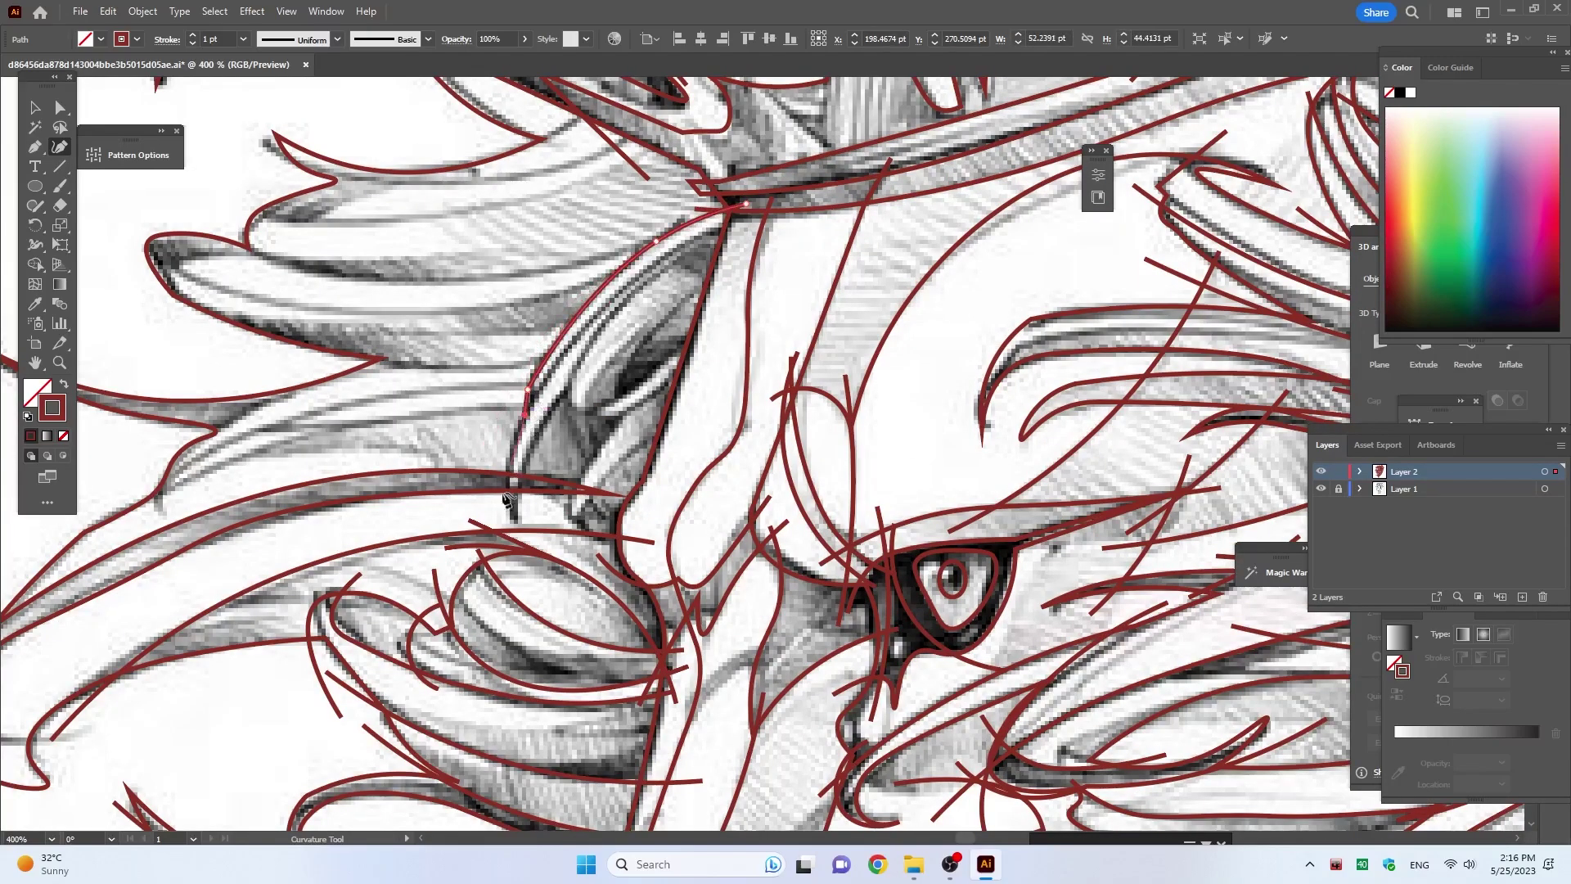
click(514, 448)
click(567, 390)
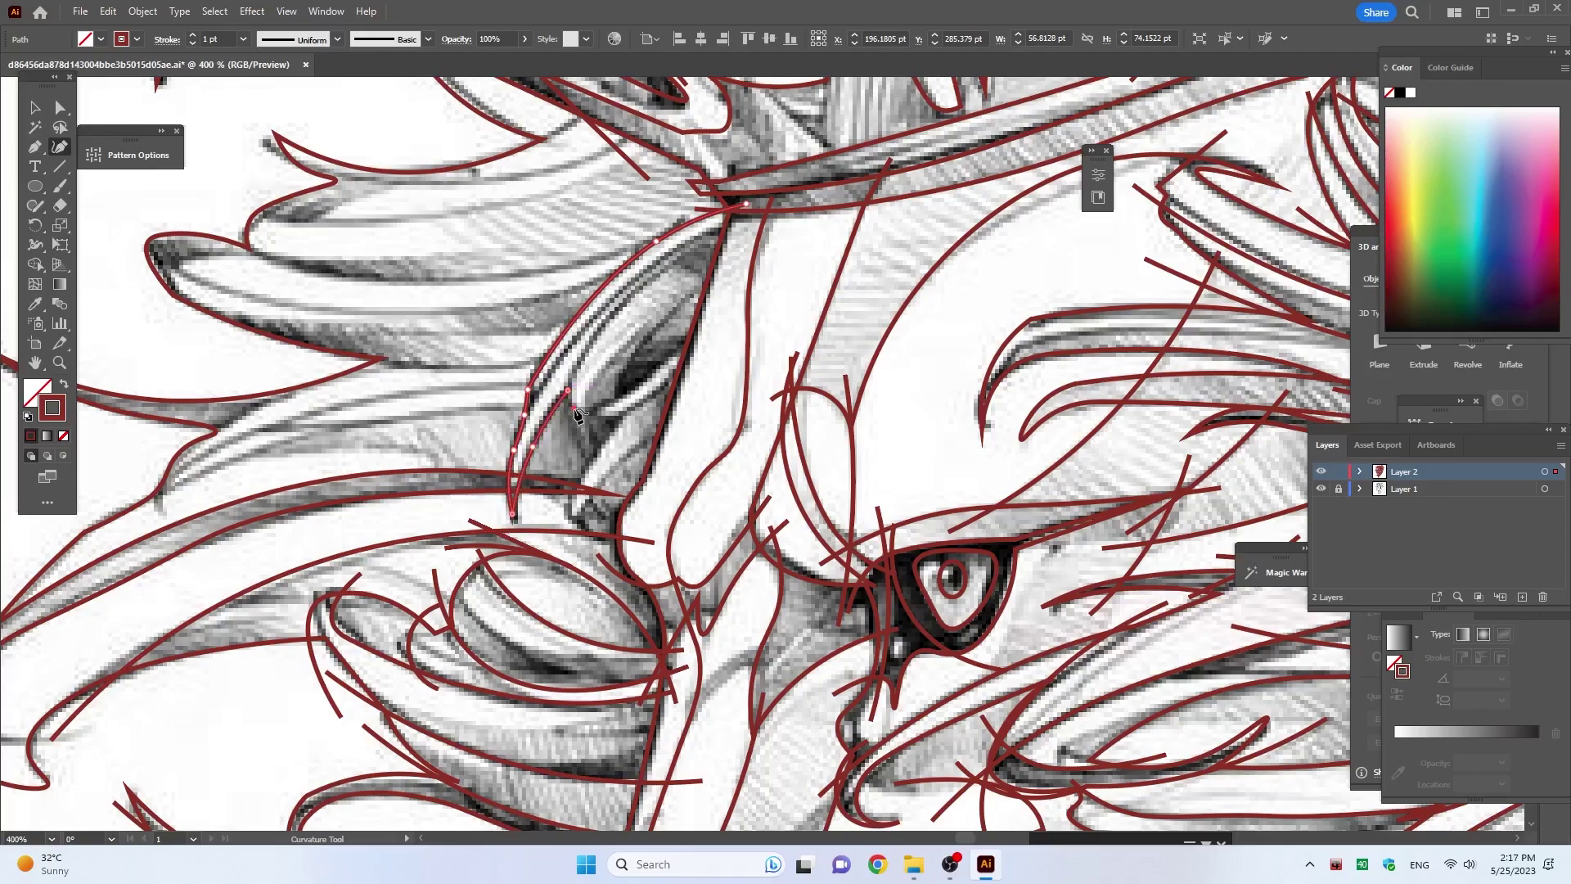
click(711, 361)
click(660, 370)
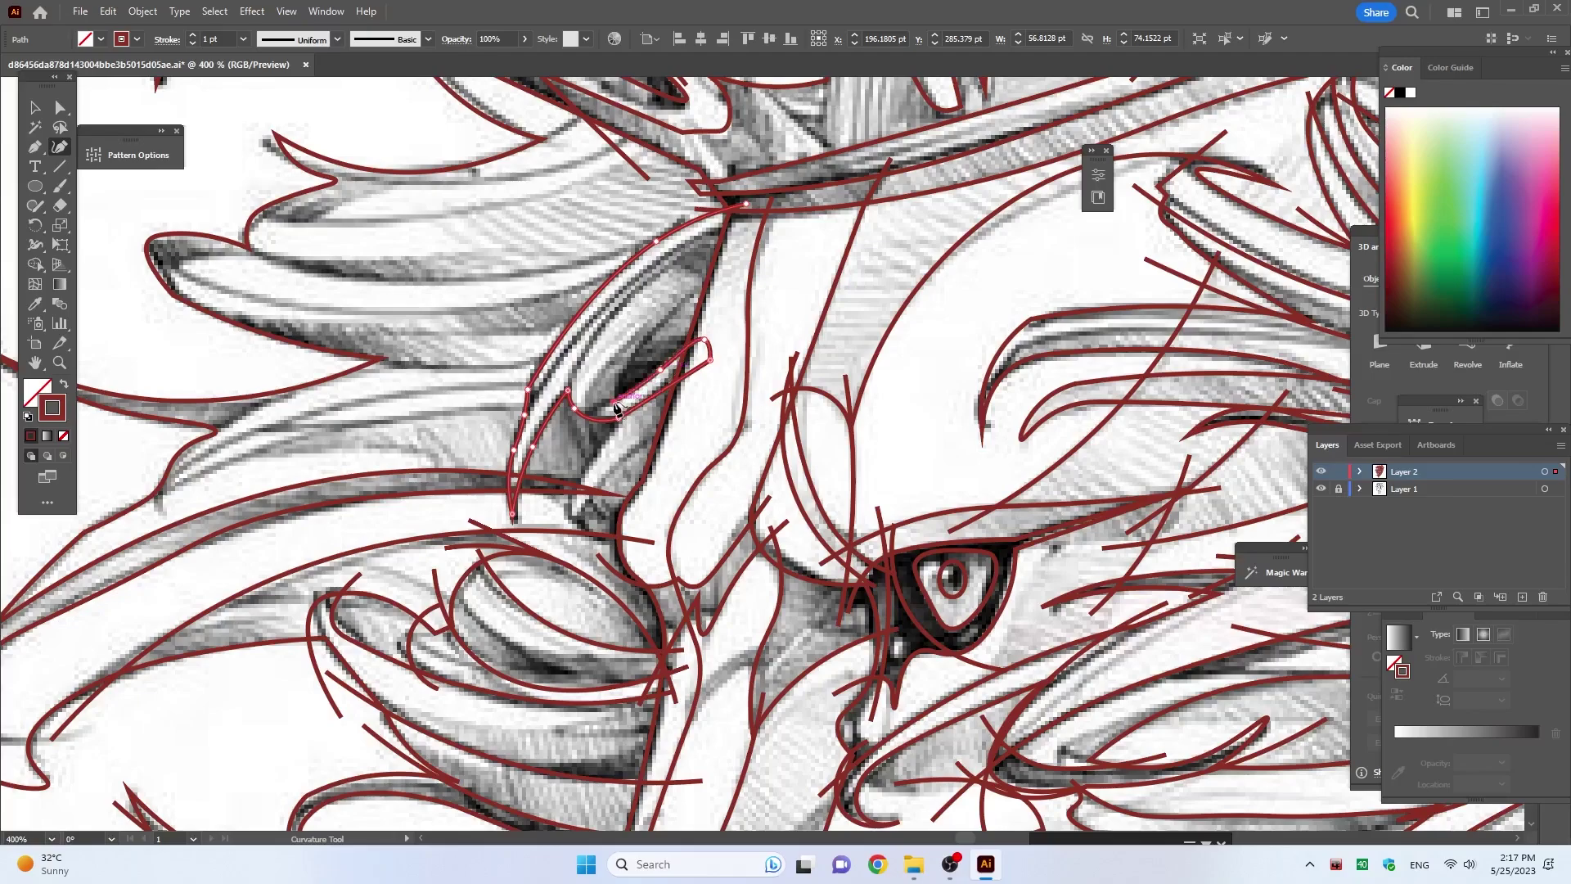
click(627, 370)
click(727, 288)
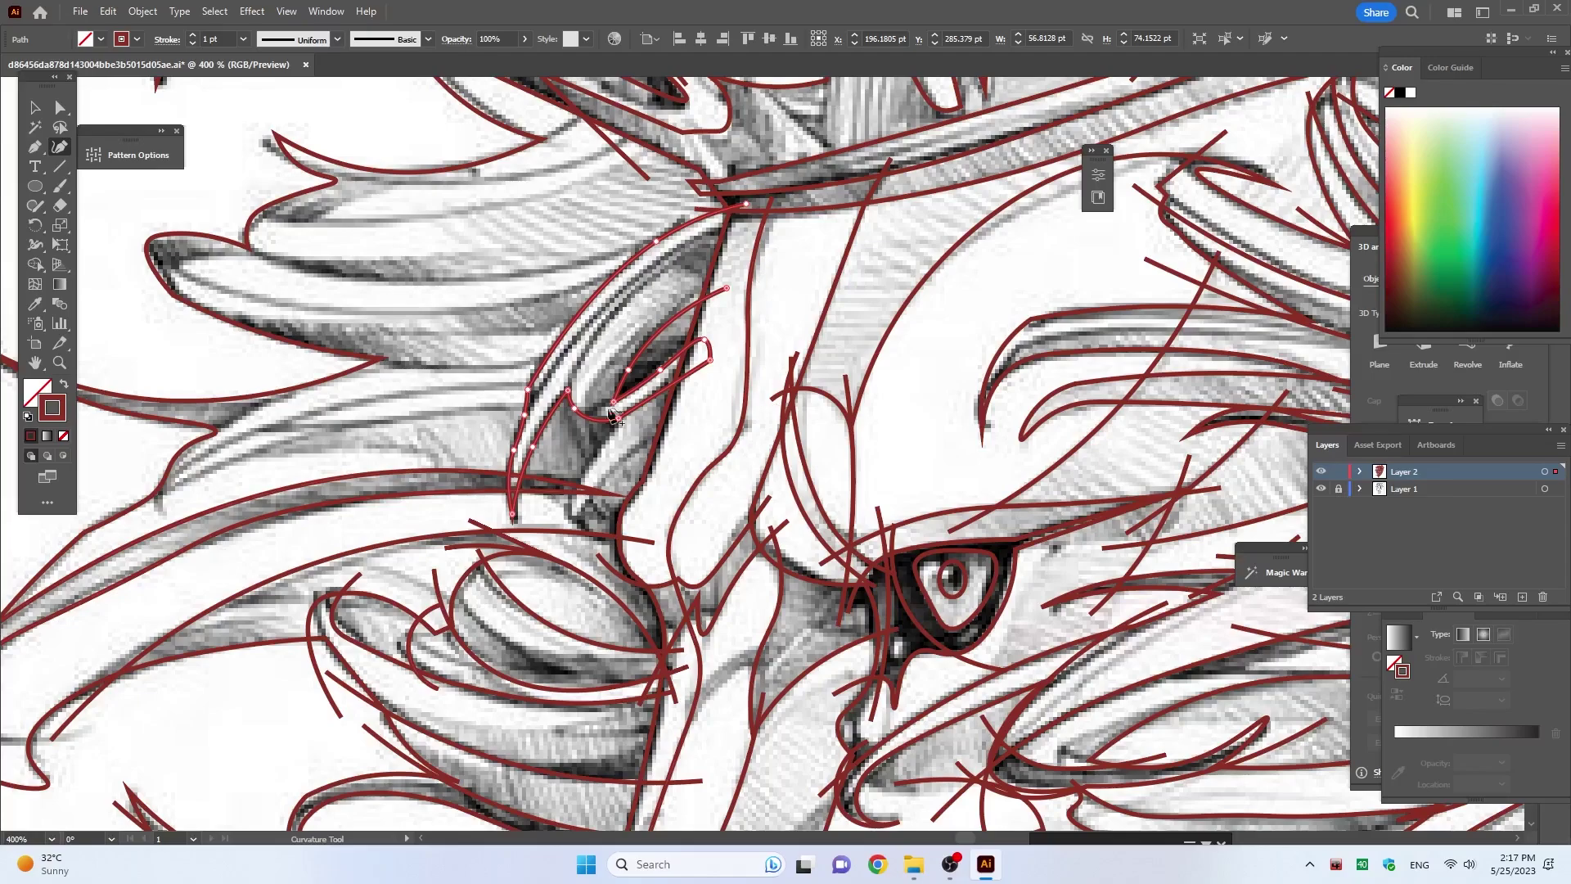
key(Escape)
Step: Trace curves along the strand's outer edge up to the crown band, the neighbouring strand and the left strand
click(570, 428)
click(581, 367)
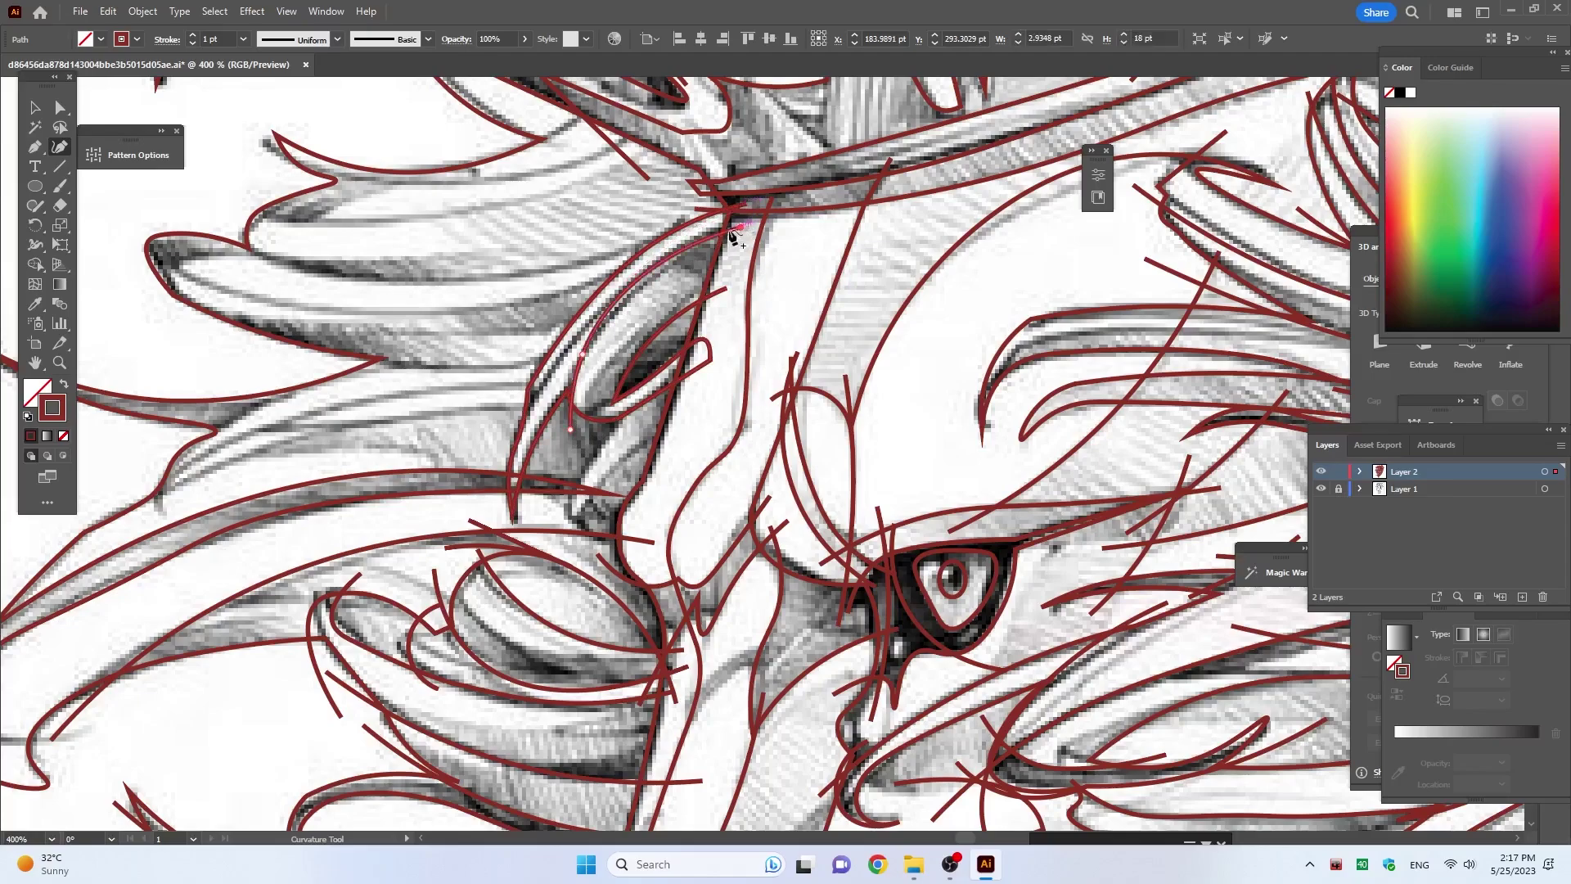
click(738, 227)
key(Escape)
click(494, 446)
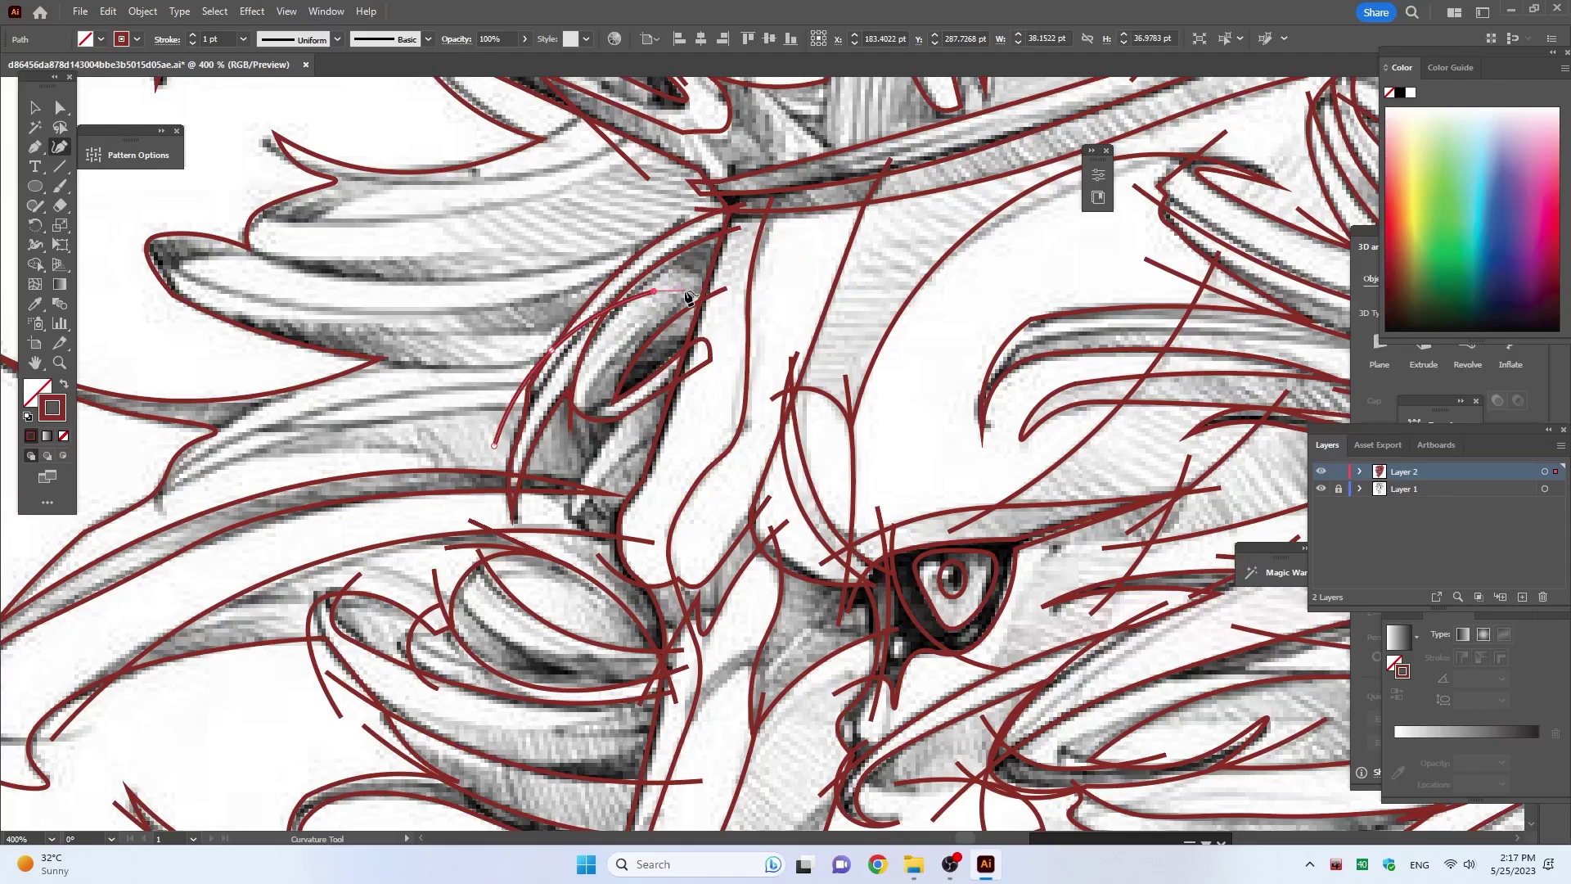
key(Escape)
click(113, 504)
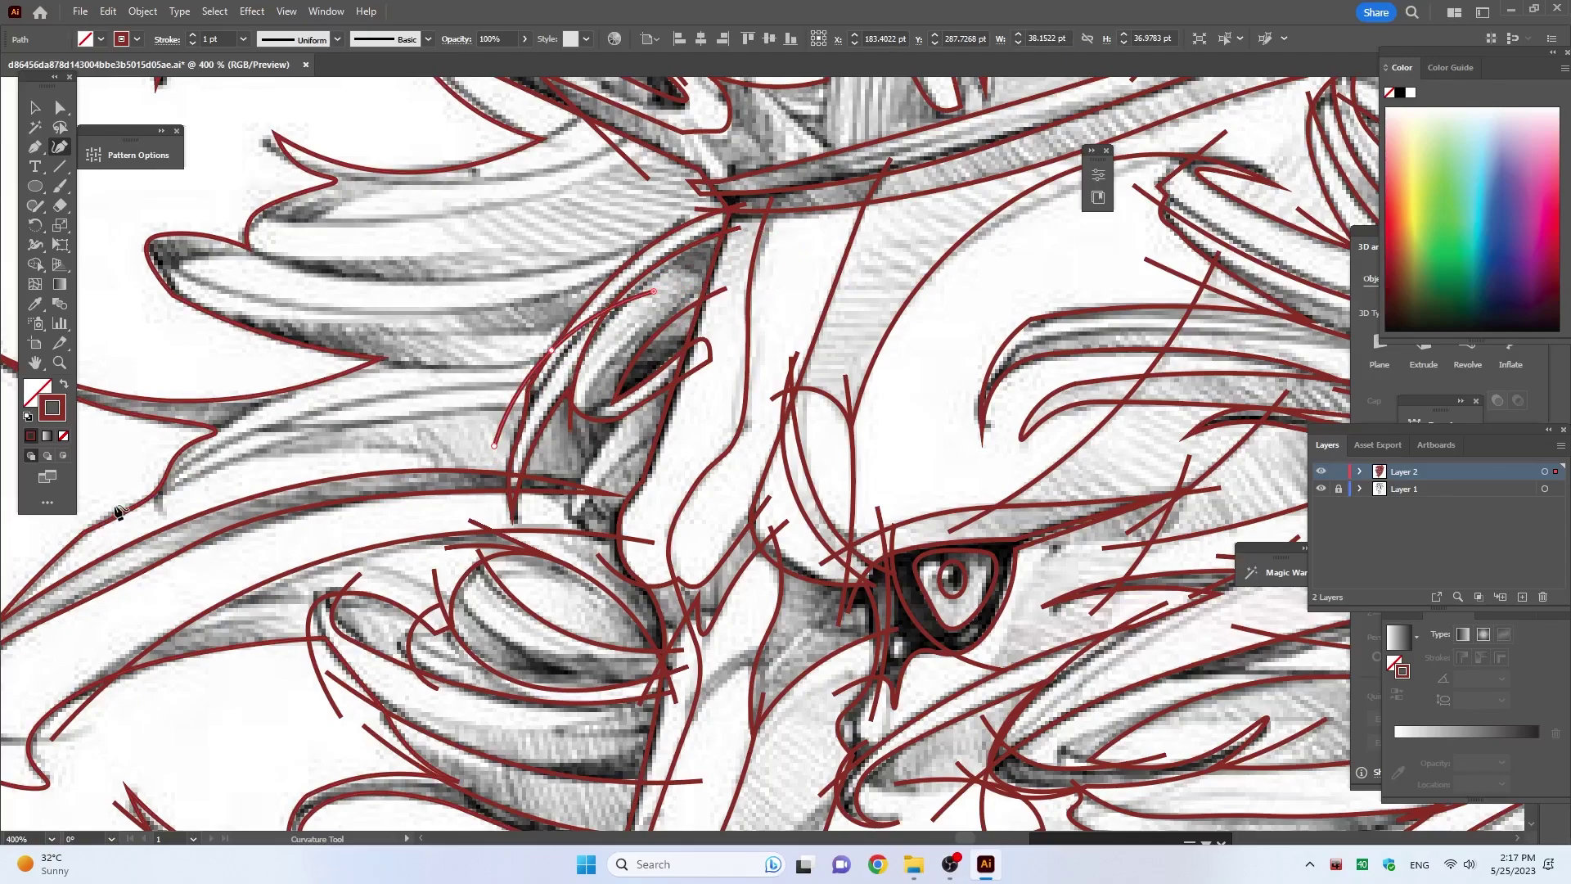
click(202, 473)
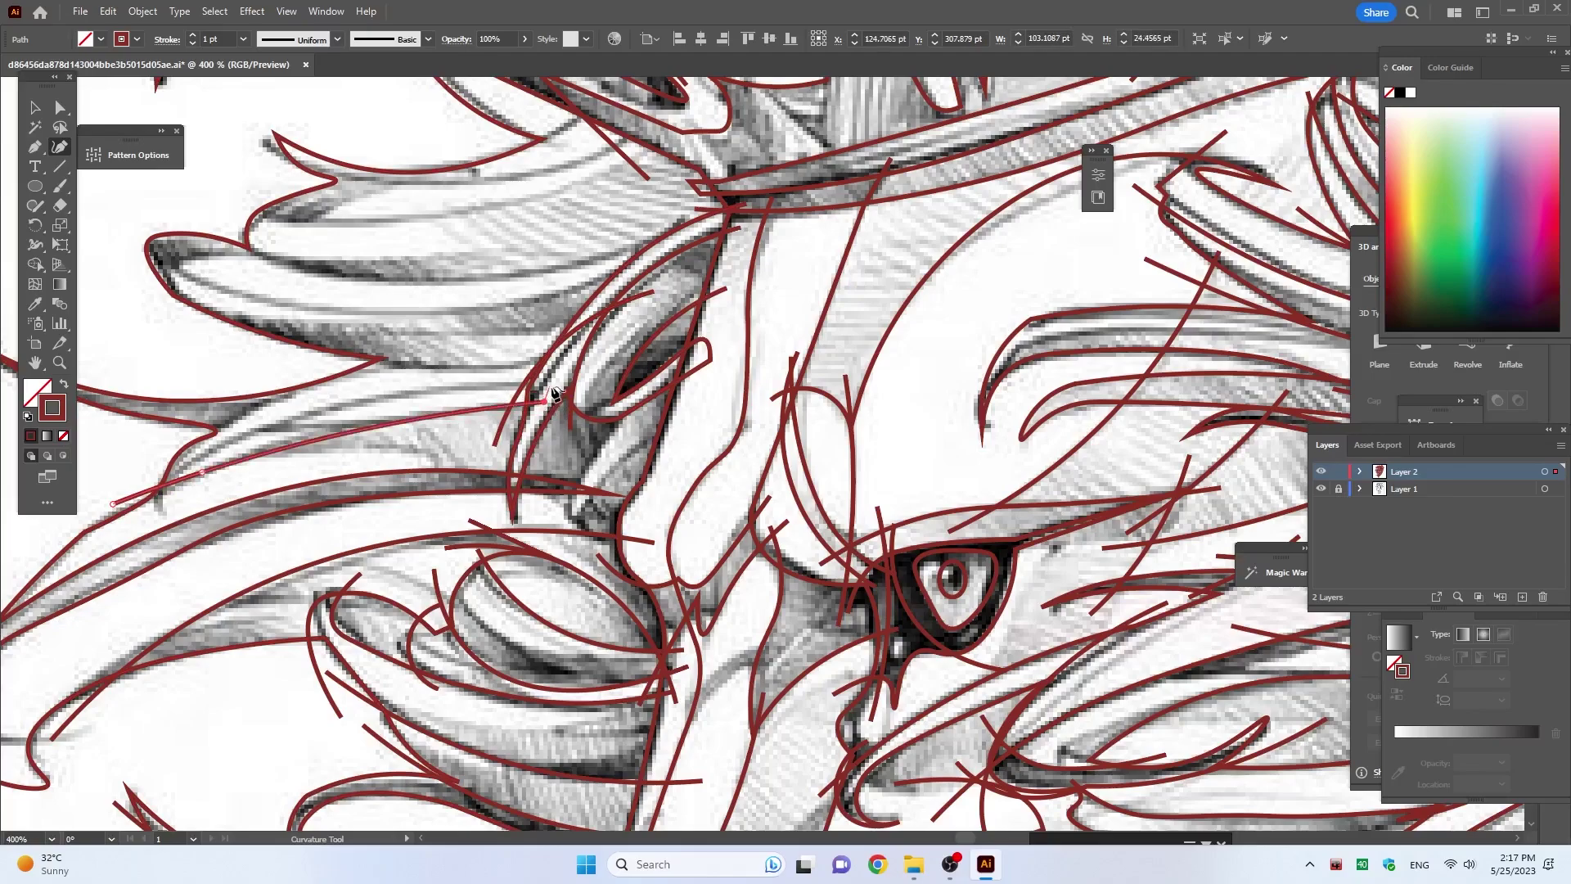
key(Escape)
Step: Trace the long feather strand toward the face and back to its rounded tip
click(248, 349)
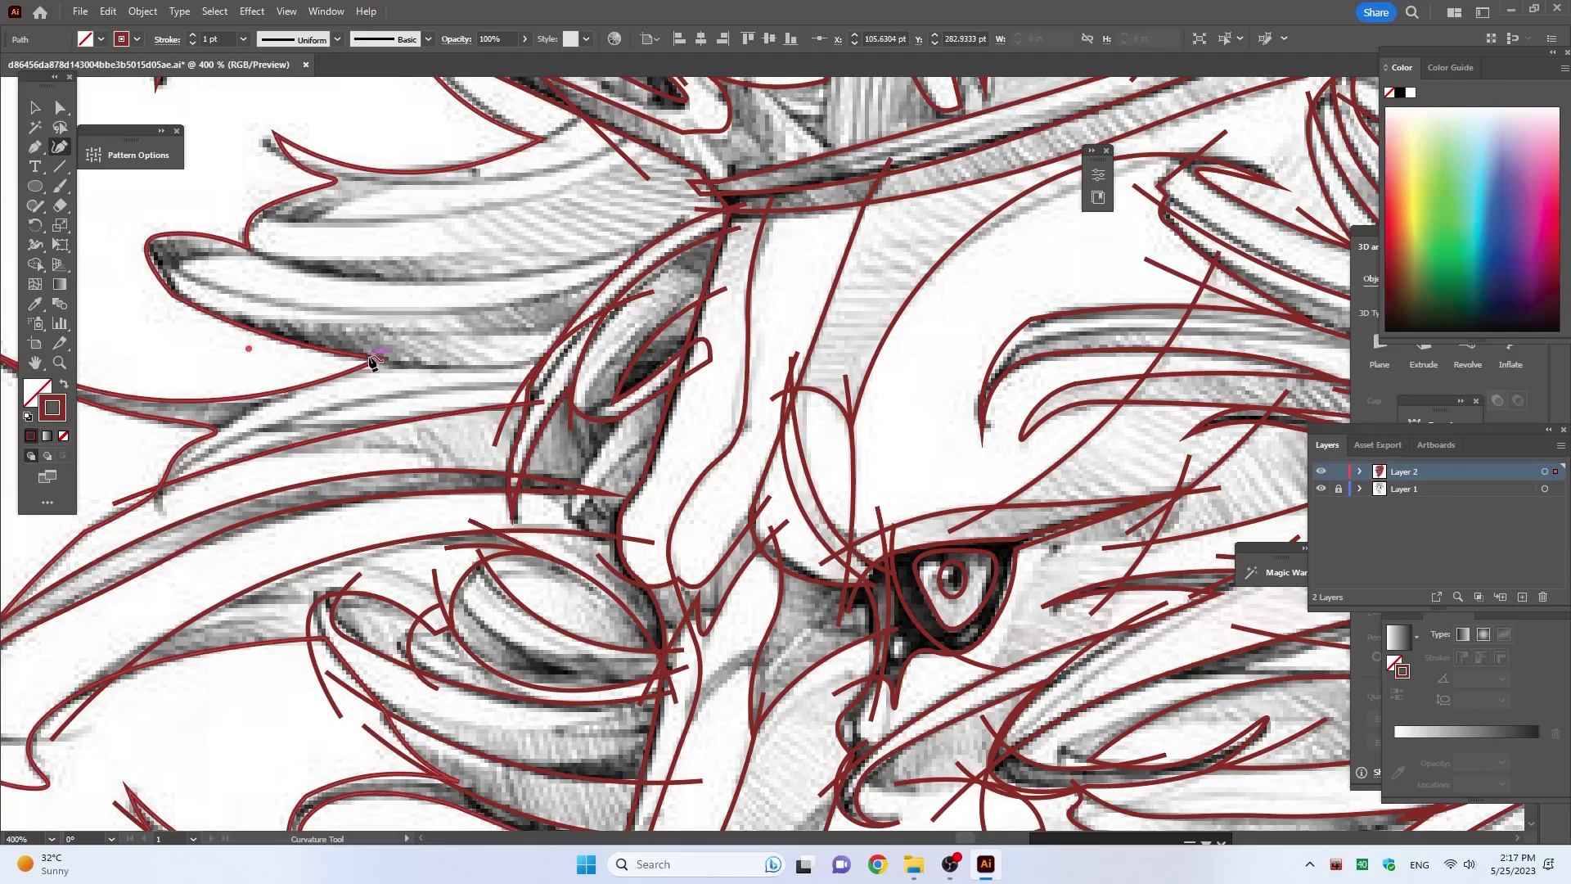
click(409, 366)
click(566, 358)
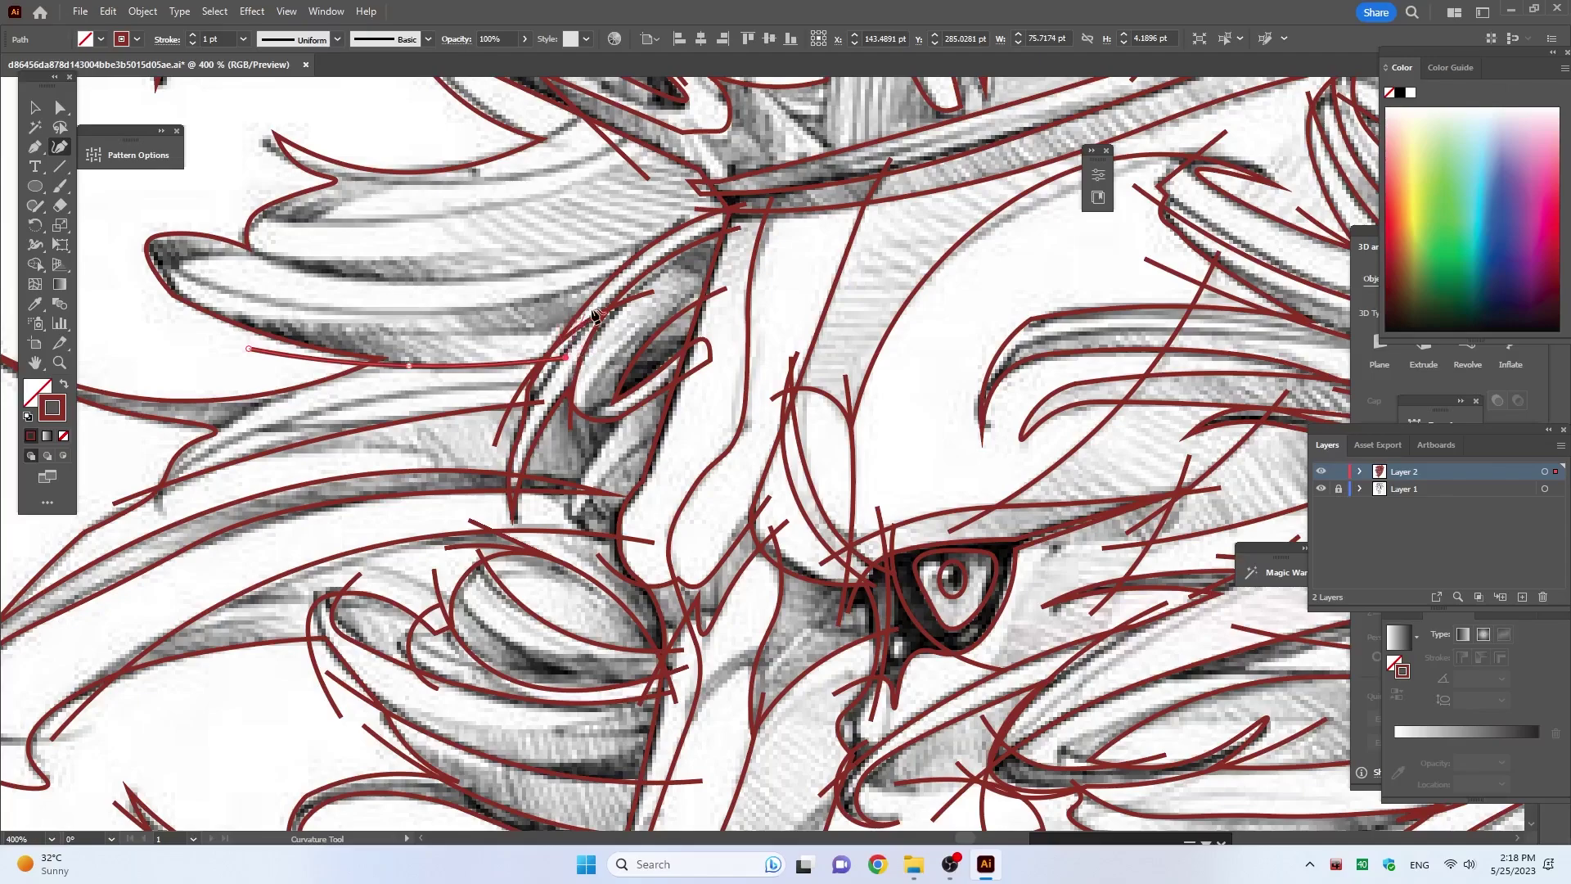
click(537, 327)
click(423, 330)
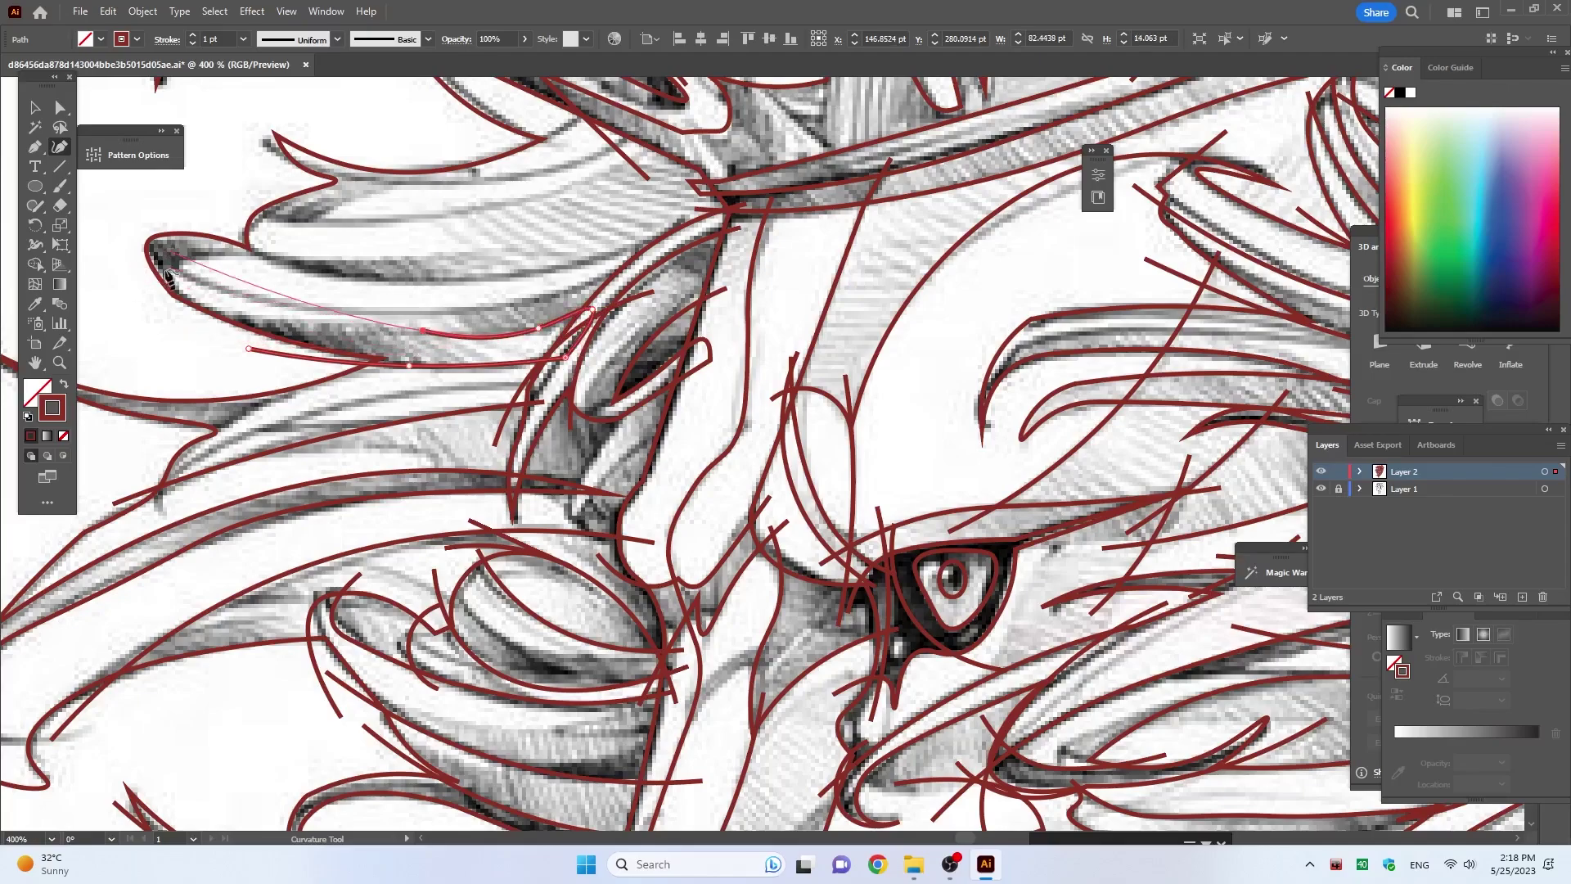
click(291, 325)
click(111, 262)
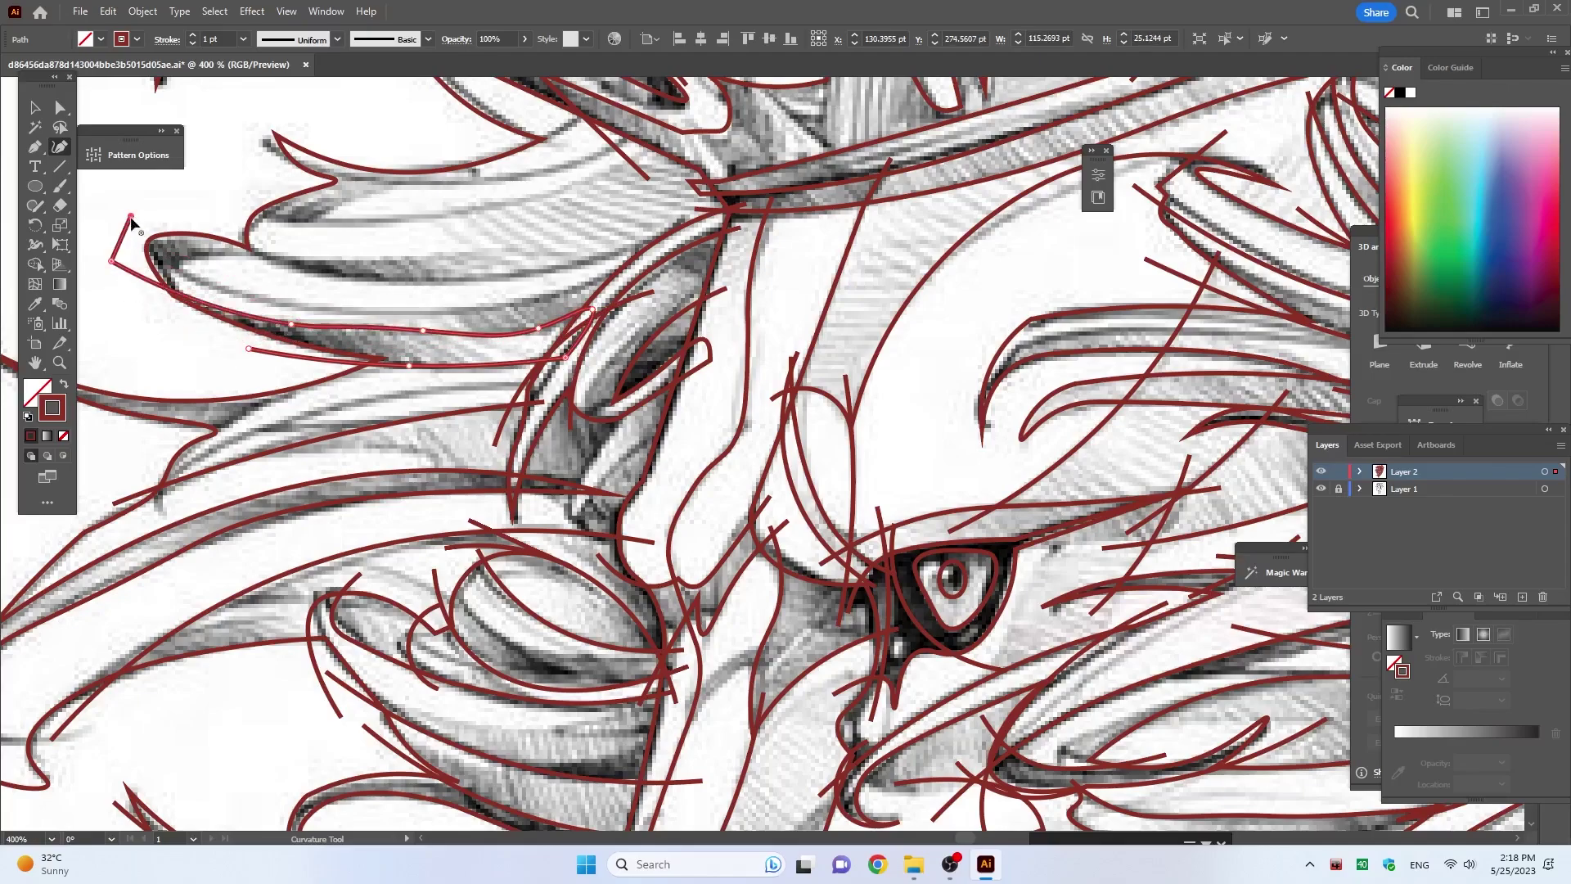
click(178, 264)
Step: Continue the feather curve up-right, then back left, adding anchors along the strand
click(481, 306)
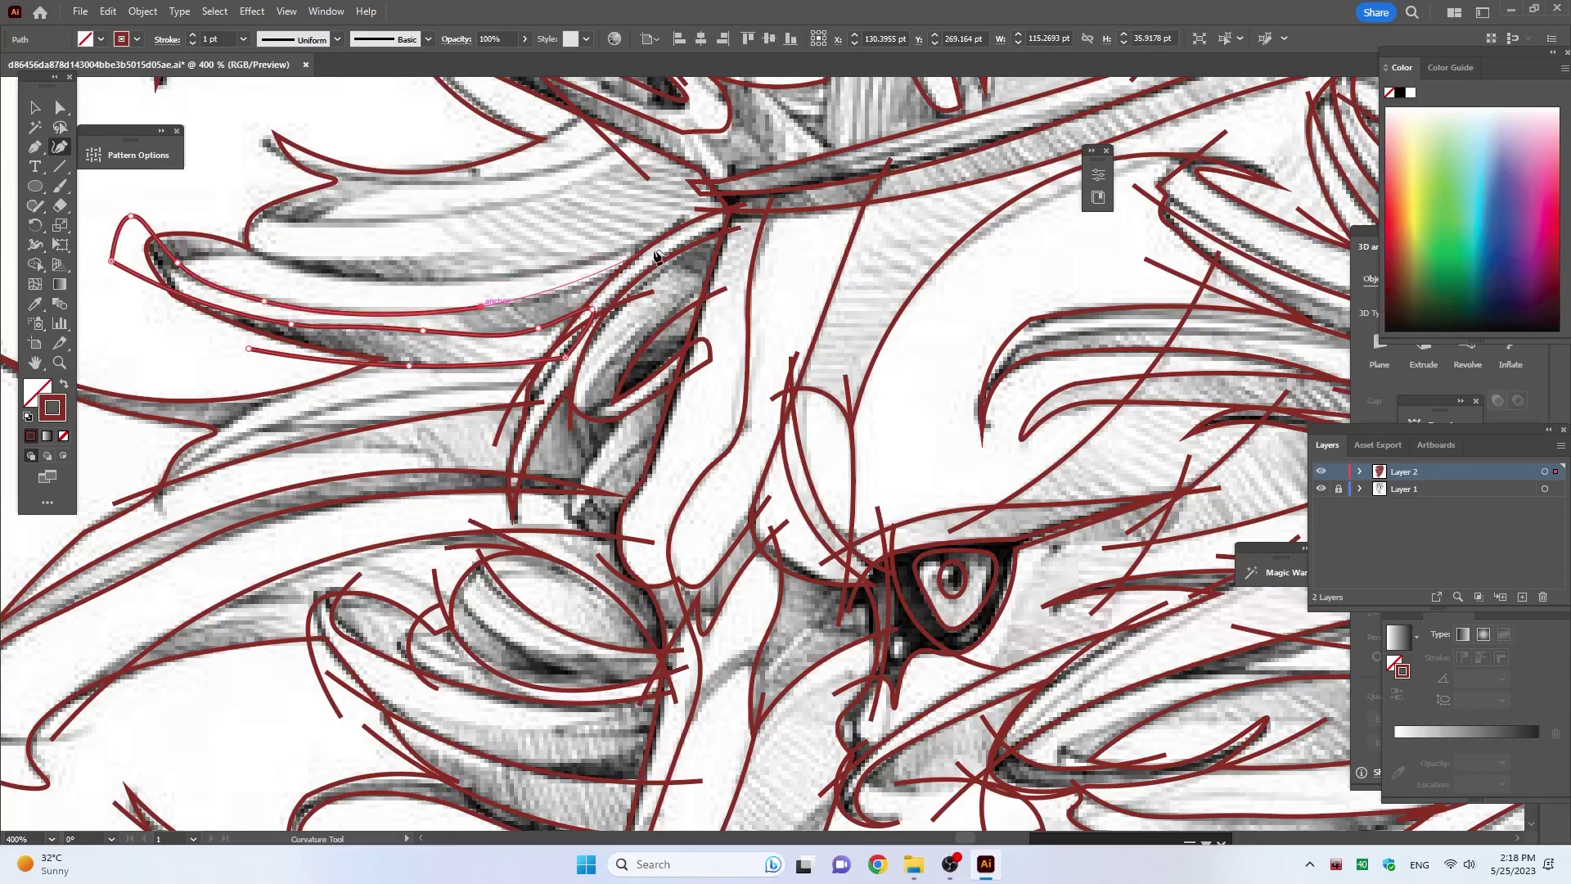
click(647, 259)
click(678, 234)
click(571, 263)
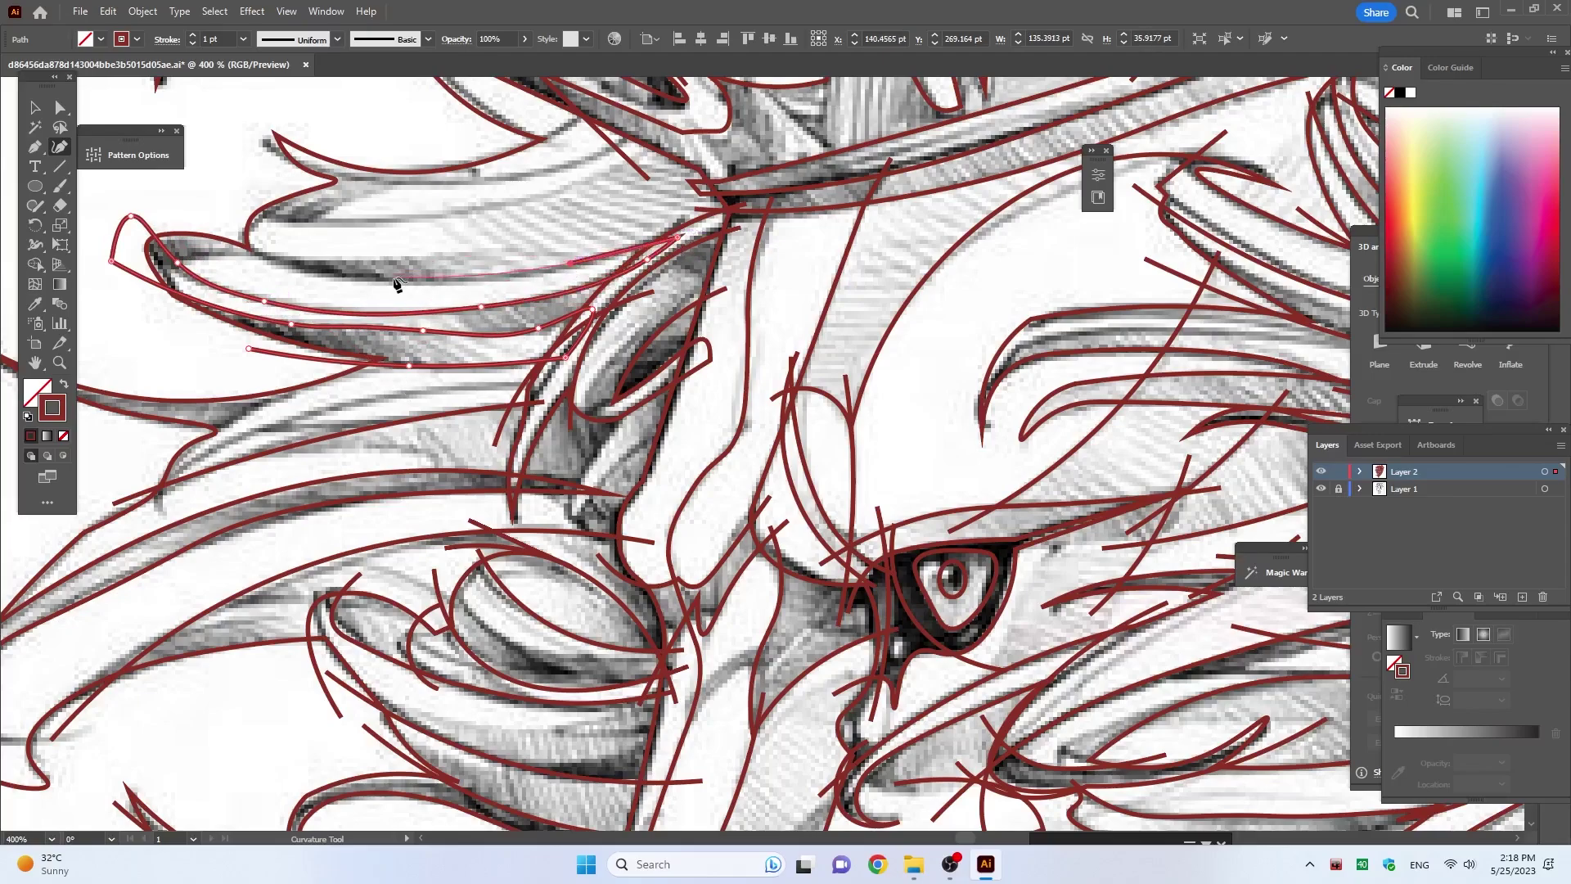
click(391, 278)
click(173, 202)
Step: Extend the strand curve right, then trace the next strand curving back left to its end point
click(290, 220)
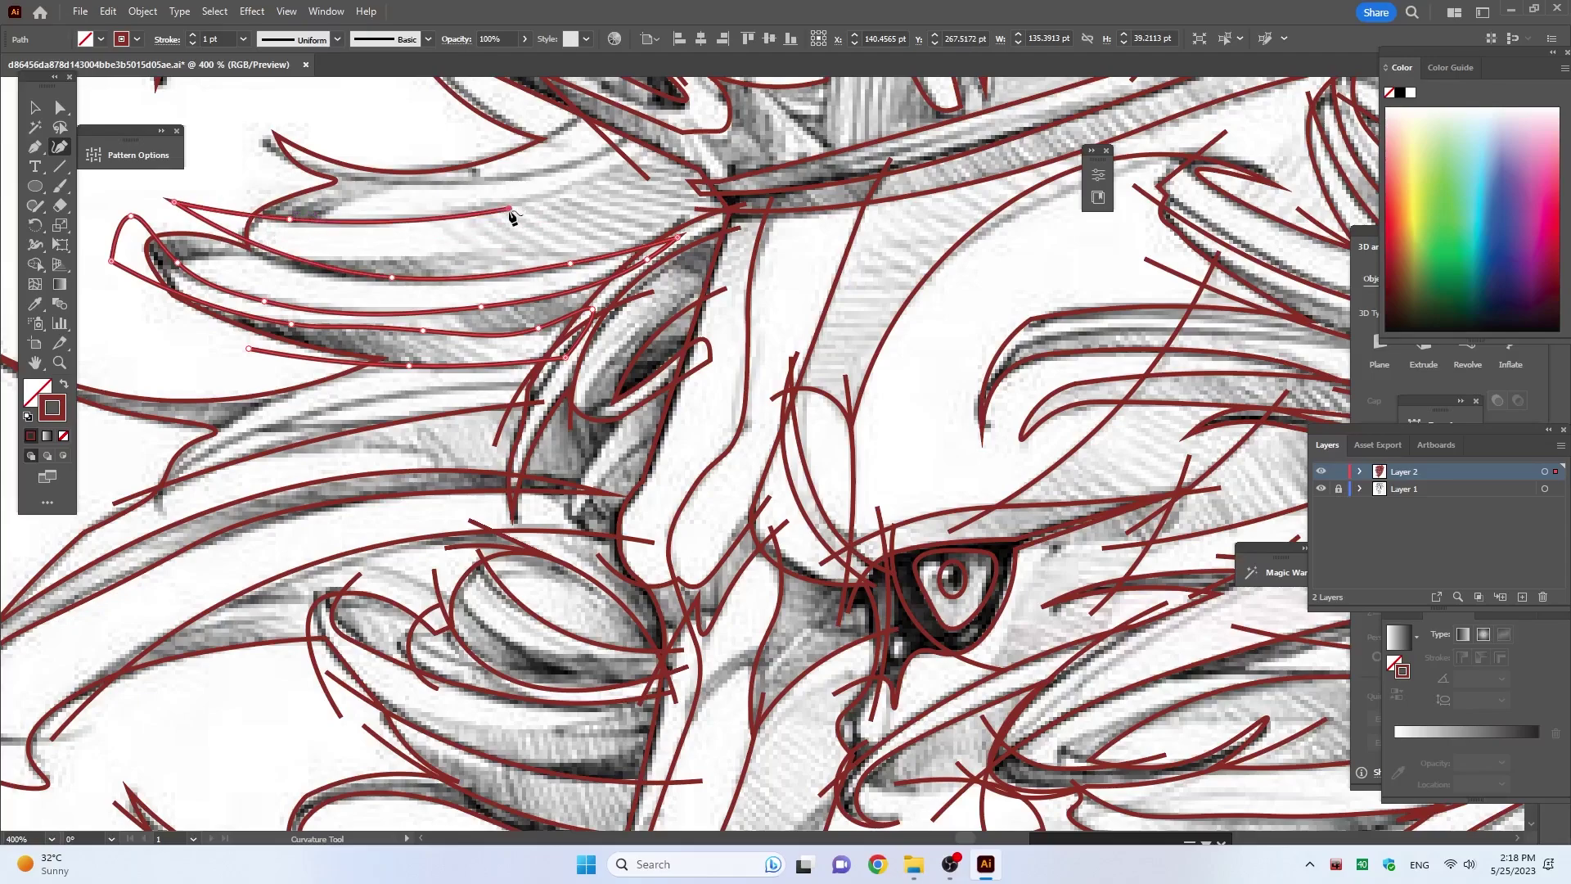
click(509, 209)
click(678, 142)
click(634, 129)
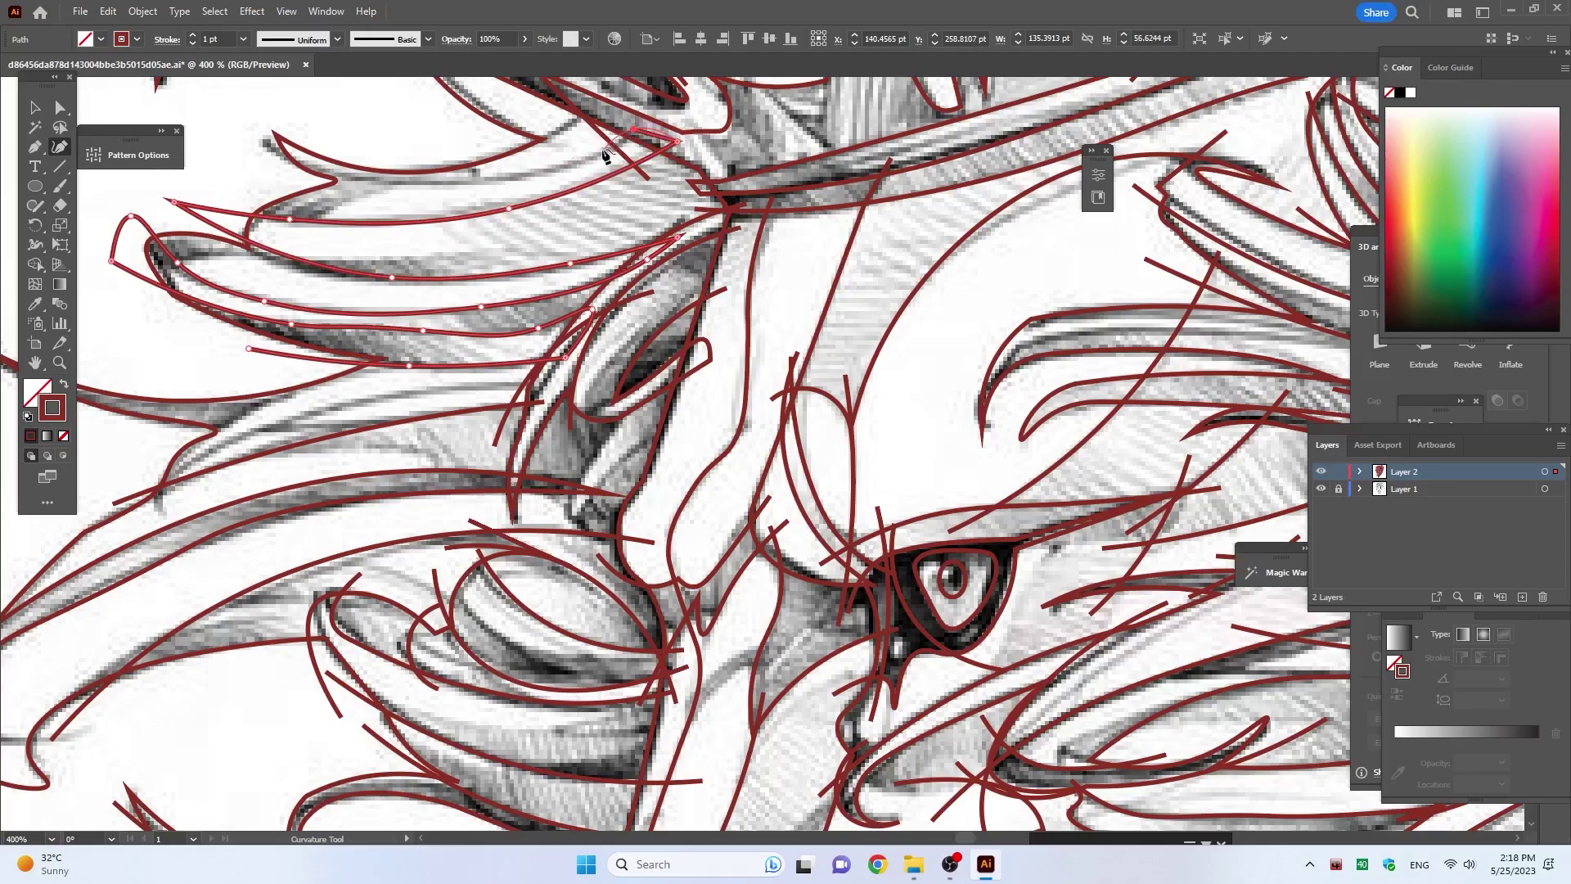
click(593, 154)
click(520, 172)
click(325, 139)
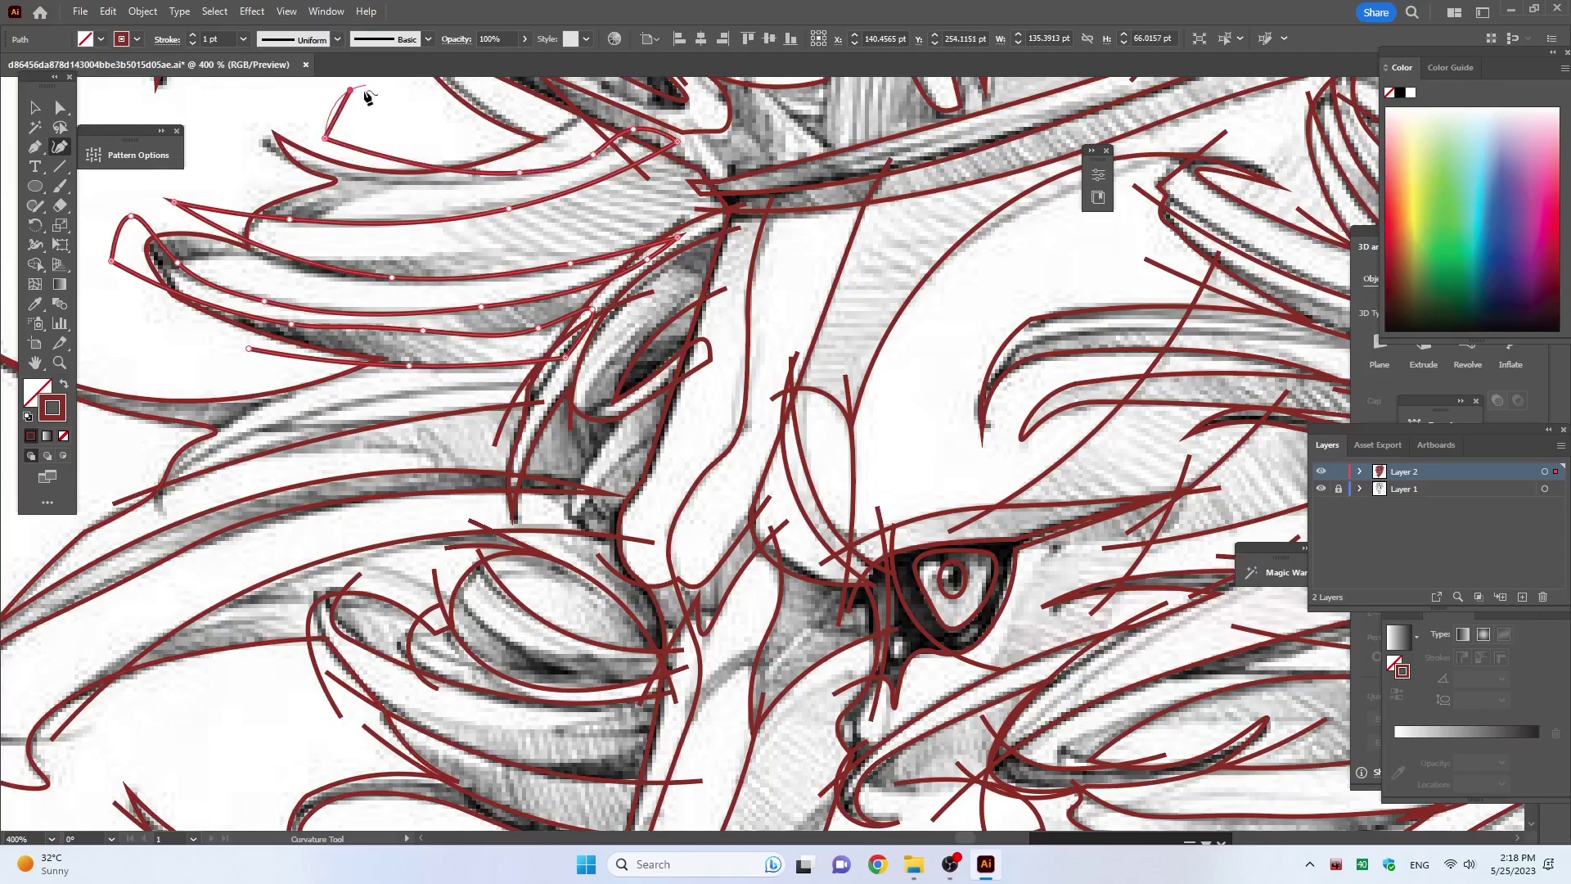
key(super)
Step: Trace a long lower-mane strand curve down to the drawing's bottom
key(Escape)
scroll(751, 422, down, 5)
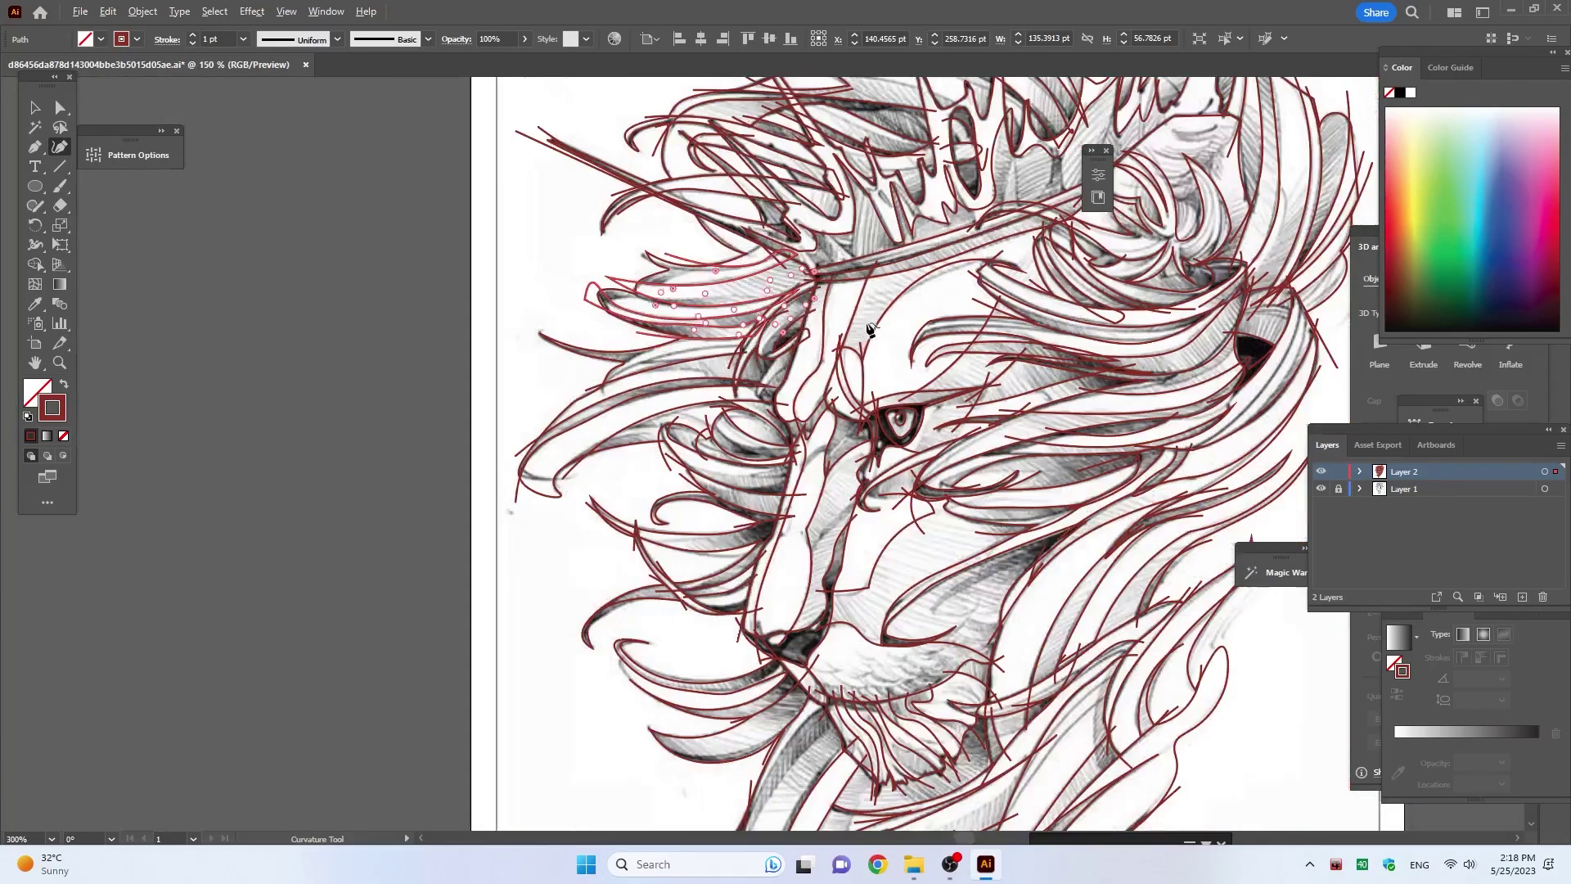
scroll(751, 421, down, 1)
scroll(751, 422, up, 2)
scroll(751, 422, up, 2)
scroll(751, 421, down, 3)
click(722, 272)
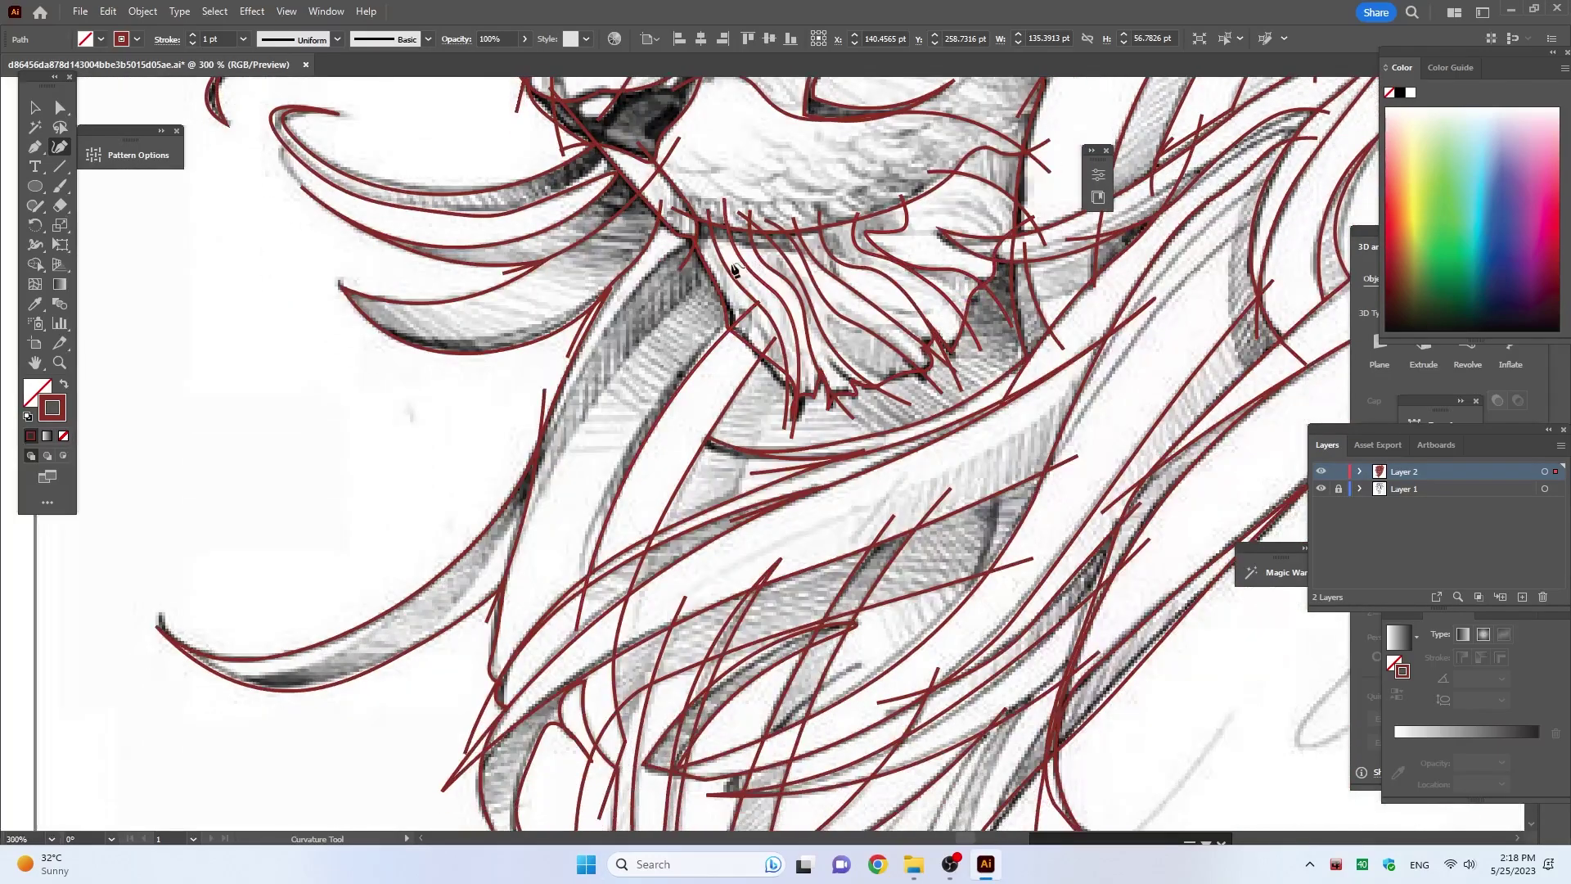
click(624, 355)
scroll(481, 643, down, 3)
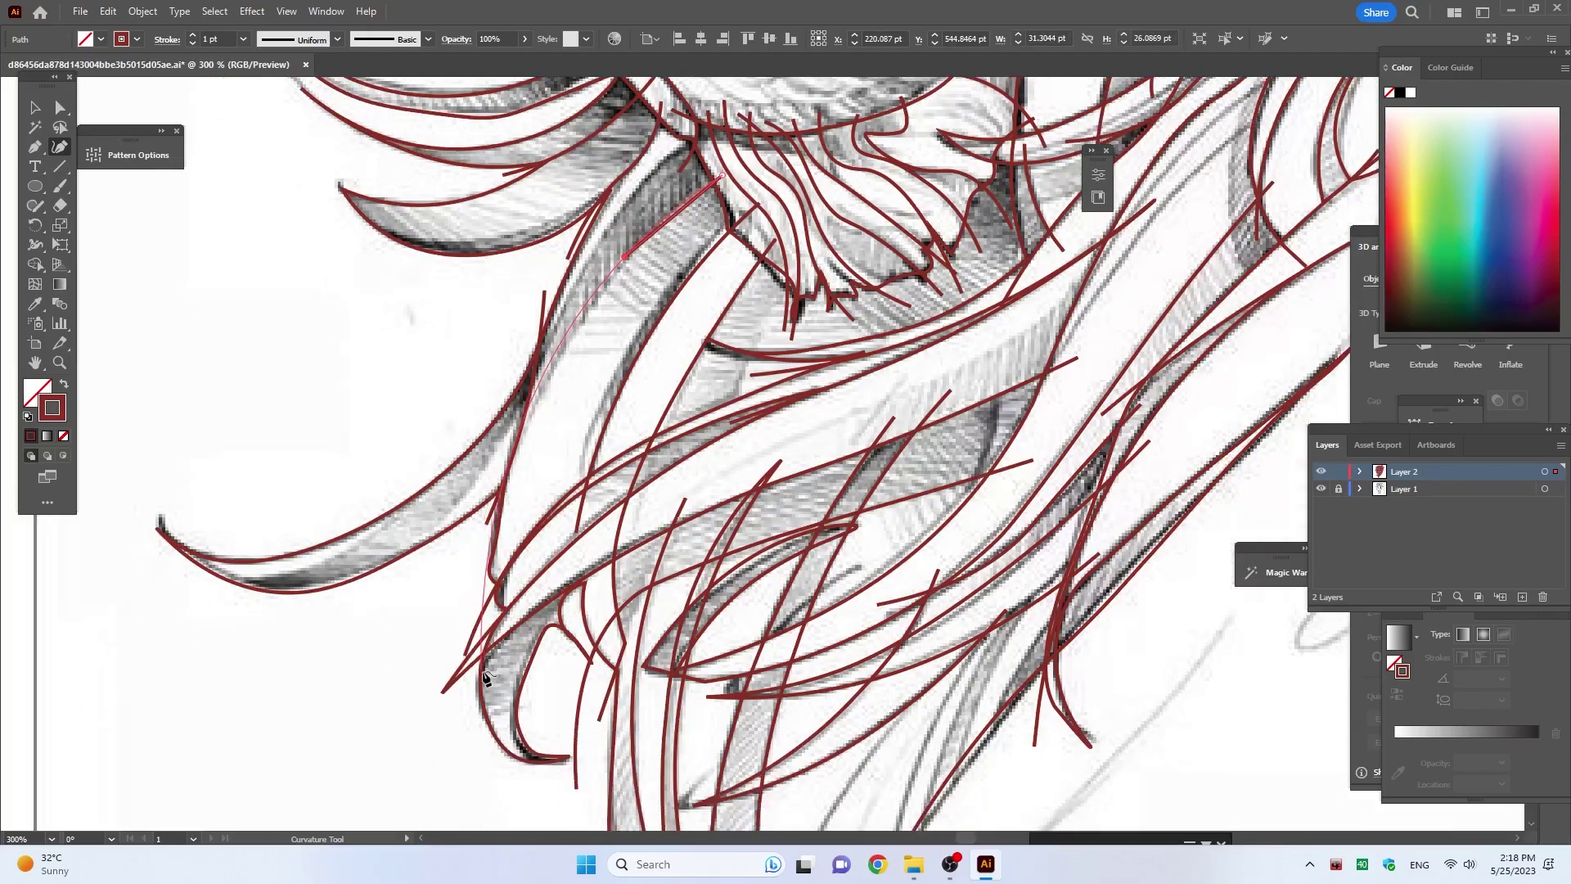
click(505, 821)
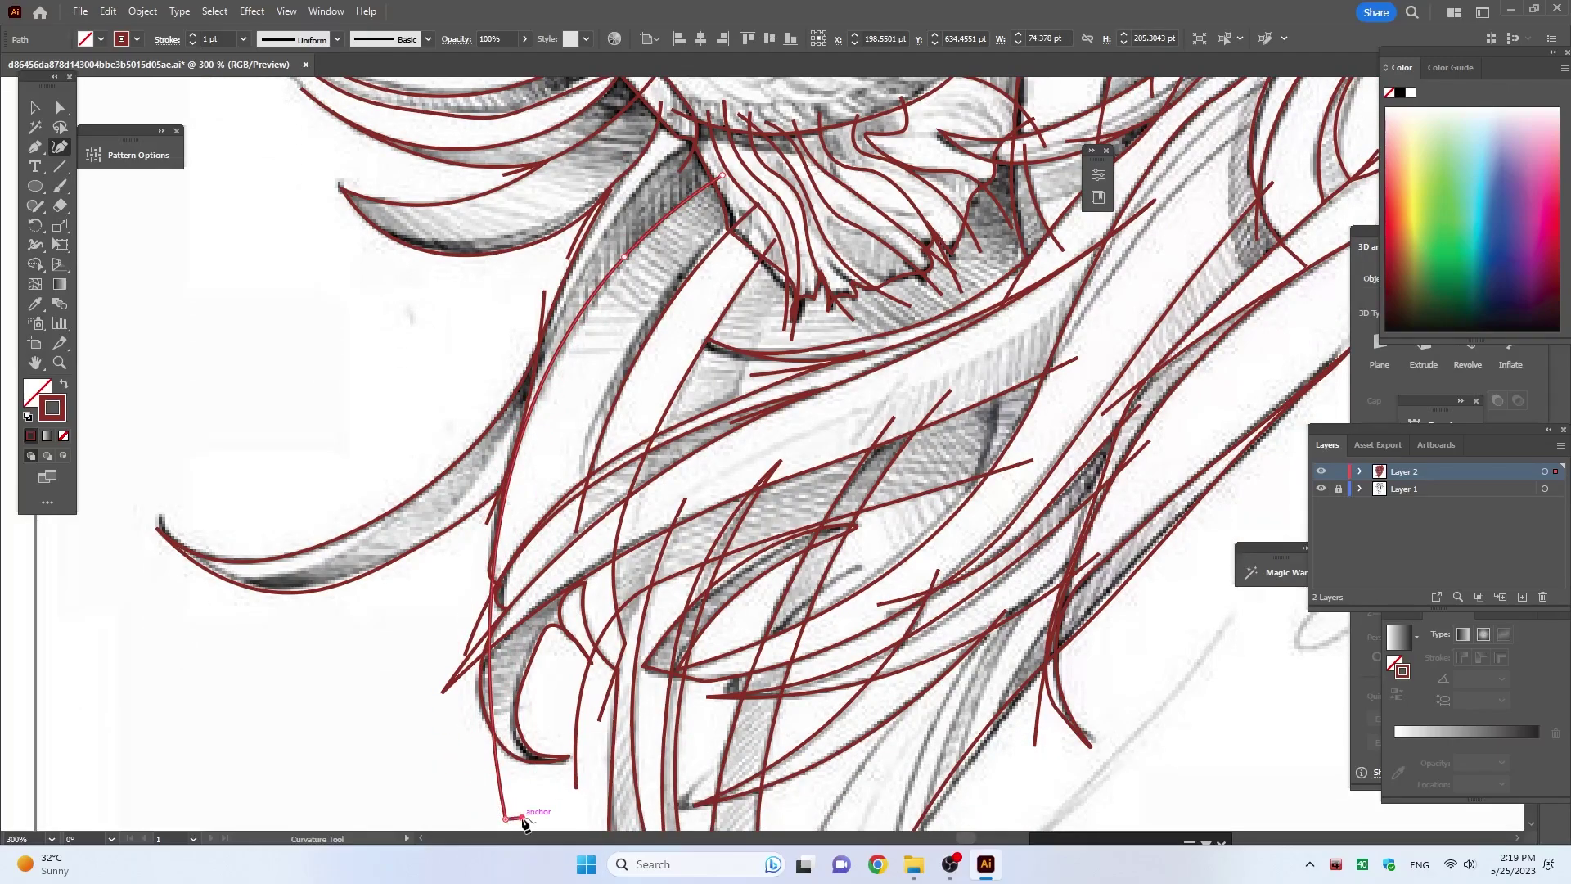
Step: Trace another strand down through the lower mane, then zoom out to the whole lion
click(705, 140)
click(638, 187)
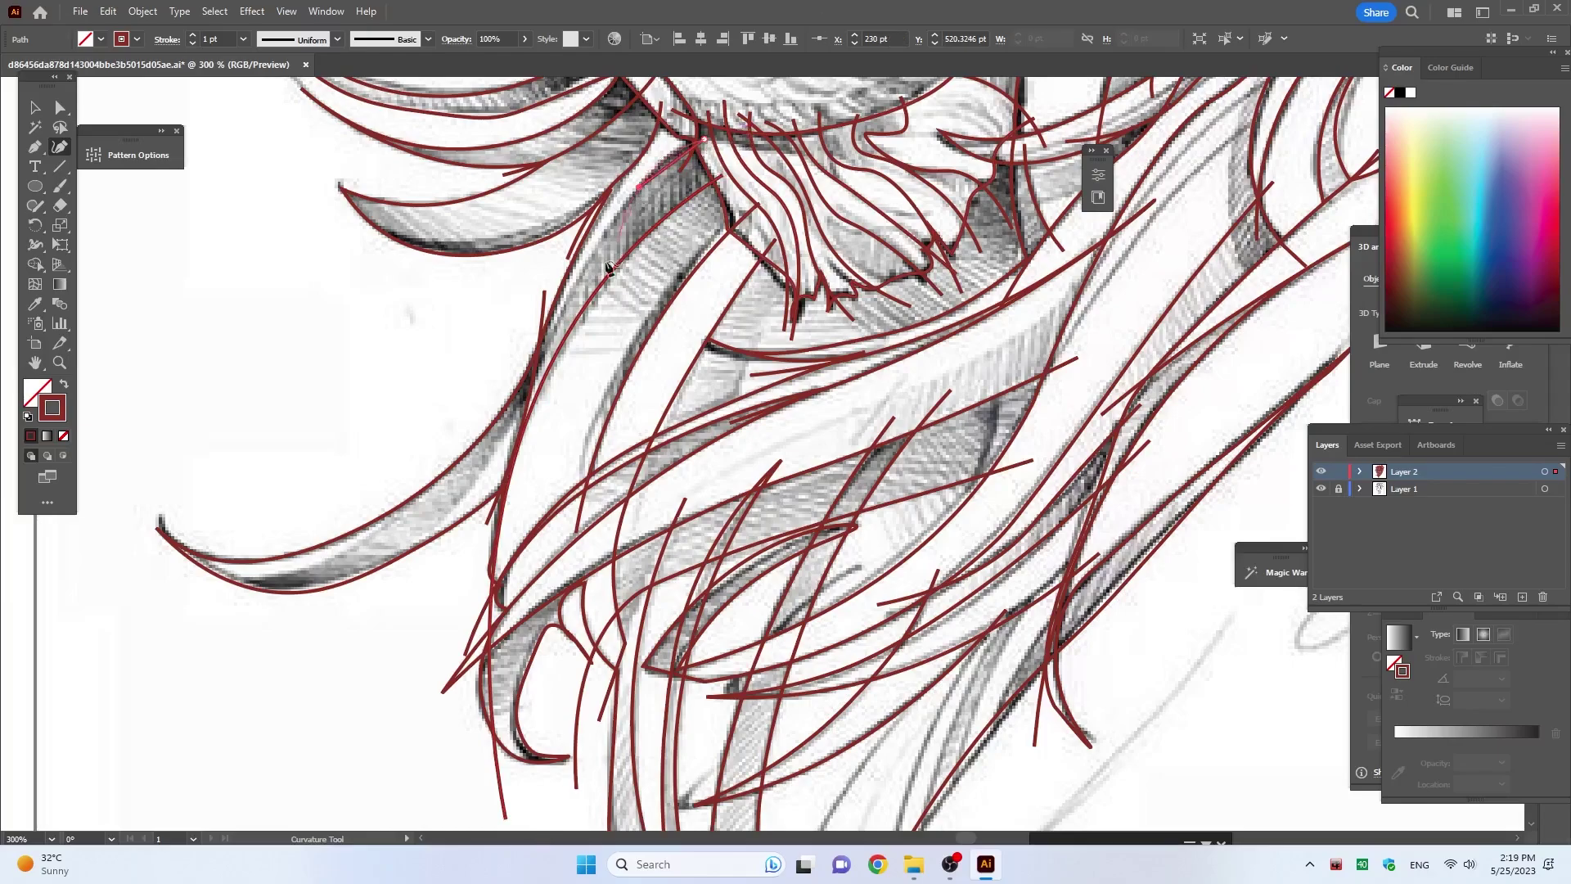
click(522, 498)
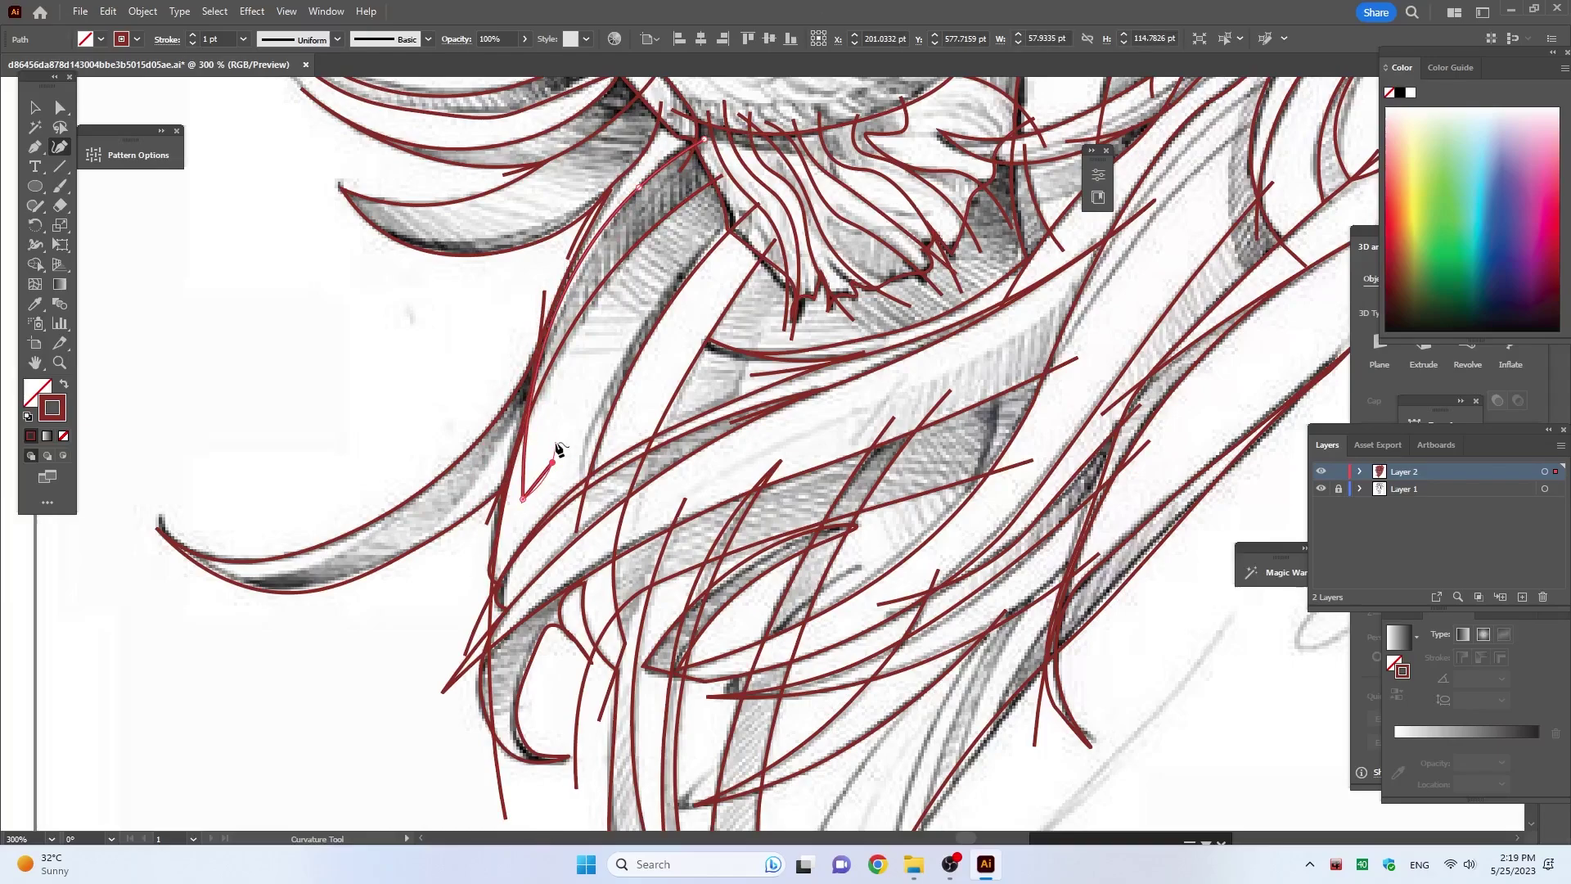
key(ctrl+1)
scroll(678, 206, up, 3)
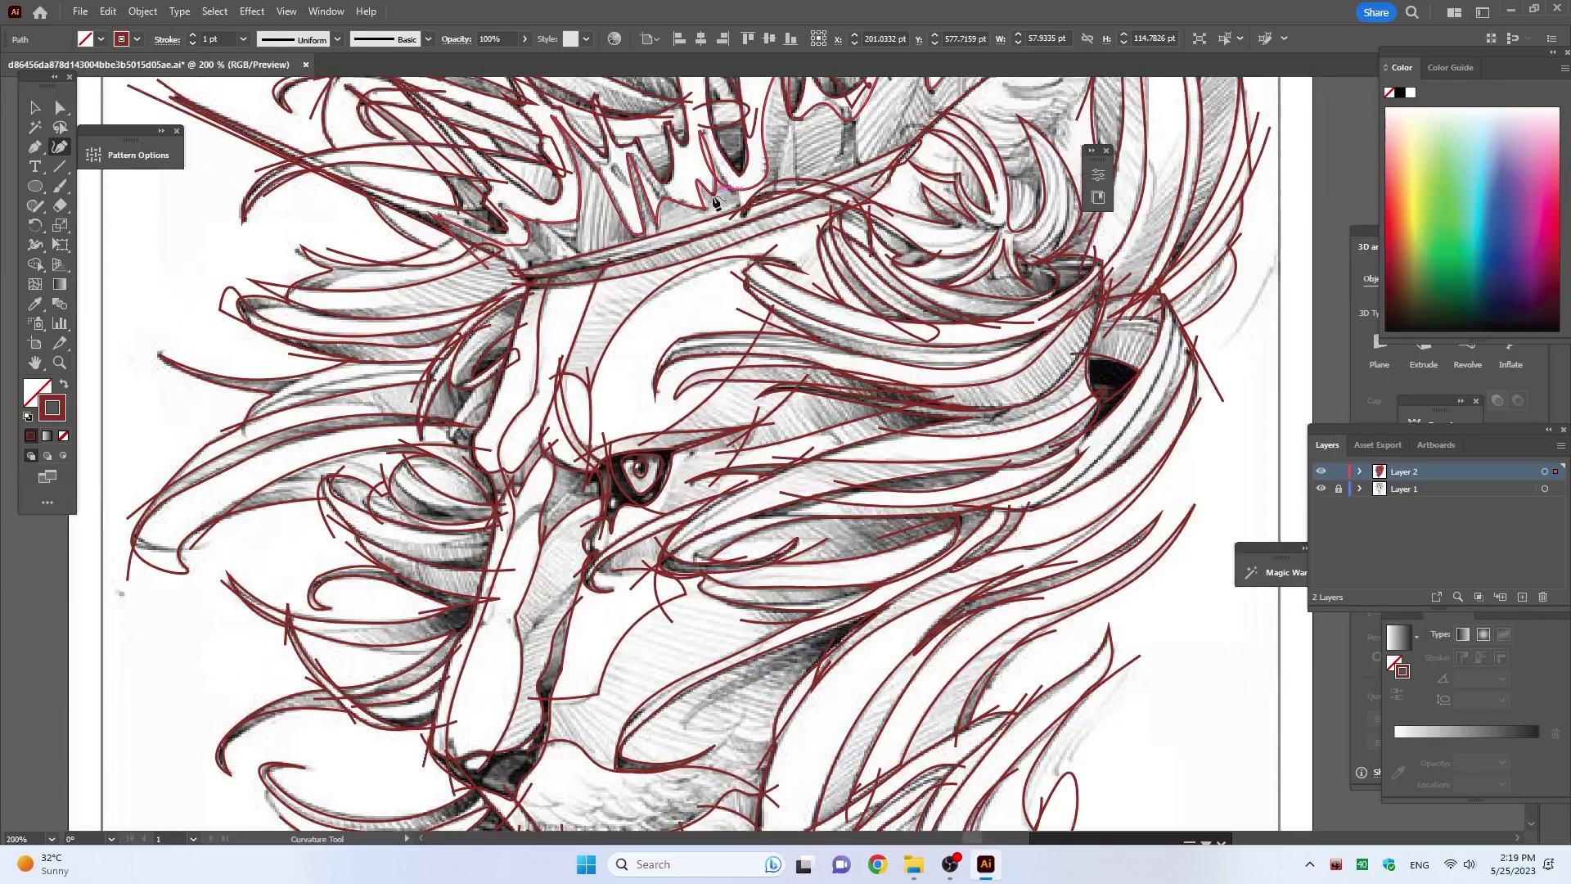
Step: Trace a short curve up along a crown spike
click(514, 236)
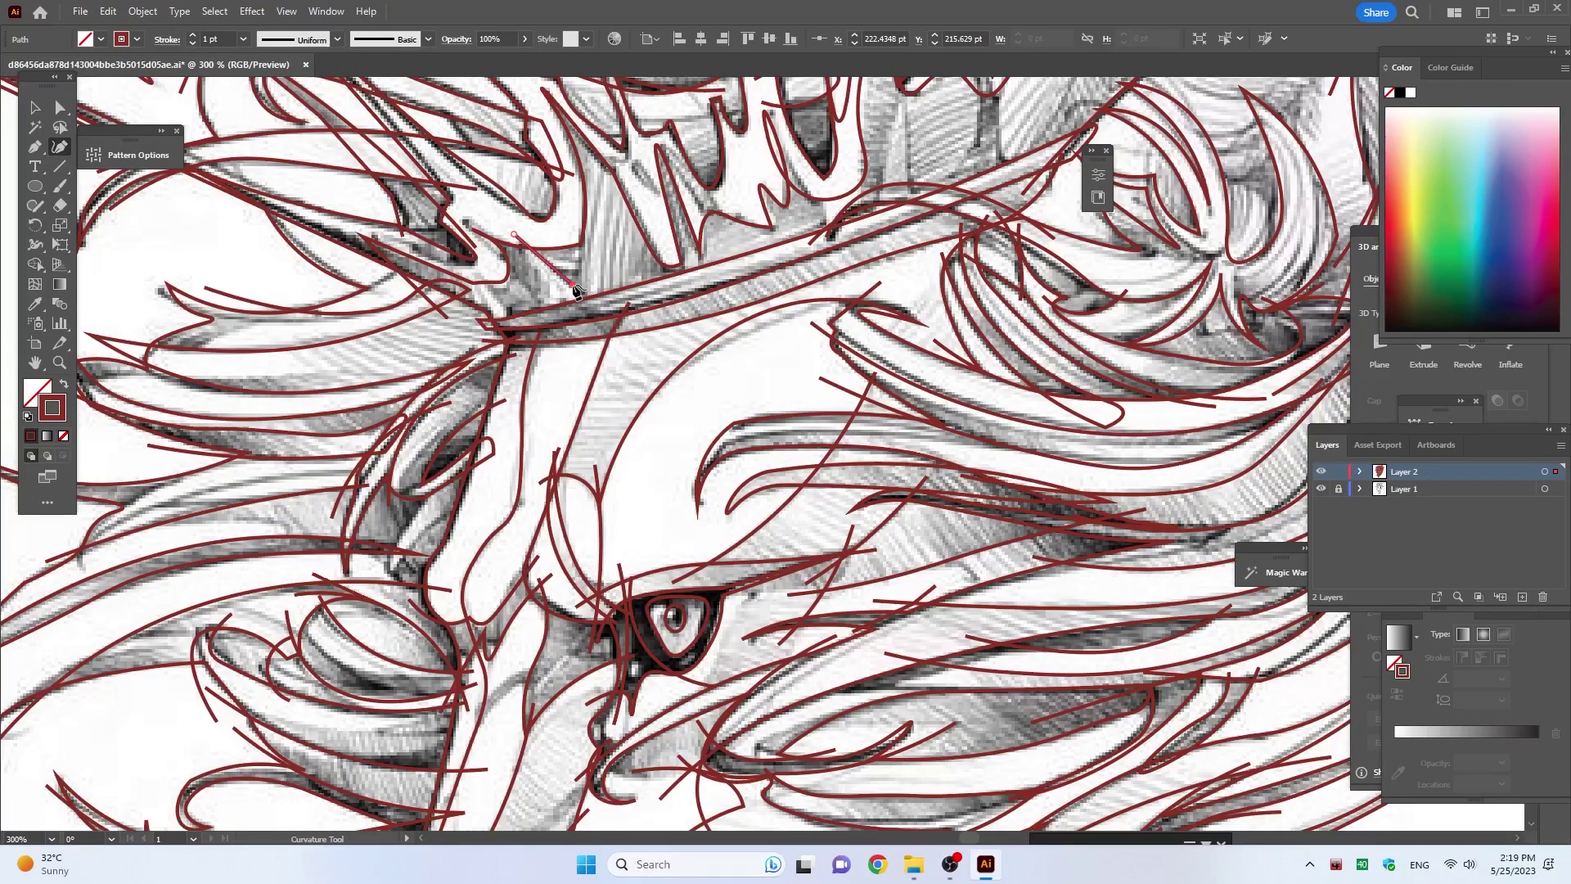
click(589, 306)
click(583, 270)
click(560, 215)
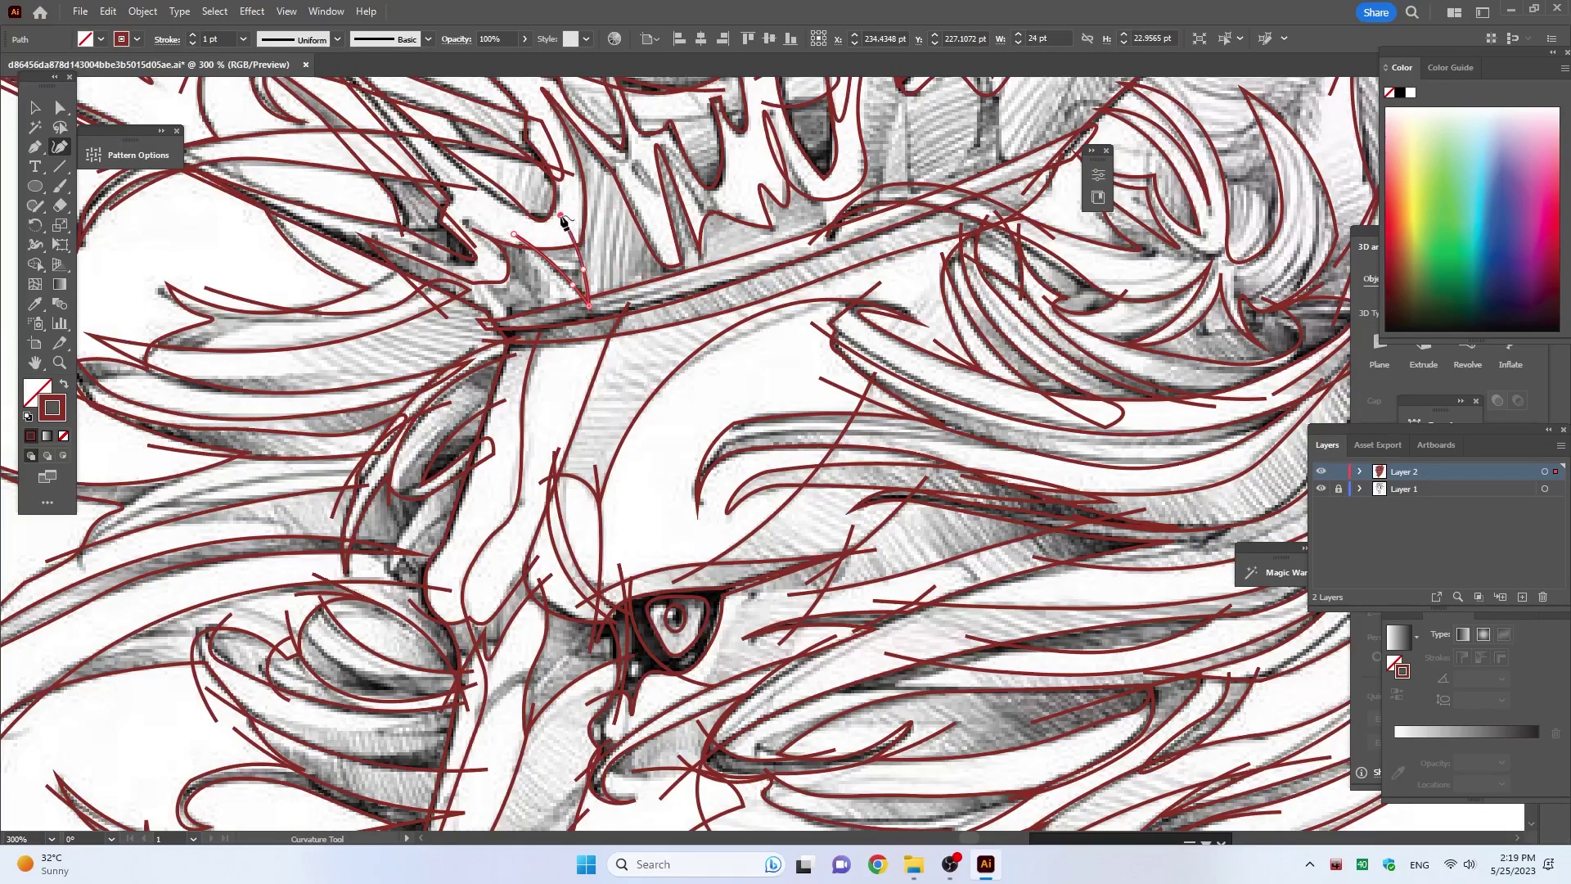
scroll(658, 280, down, 2)
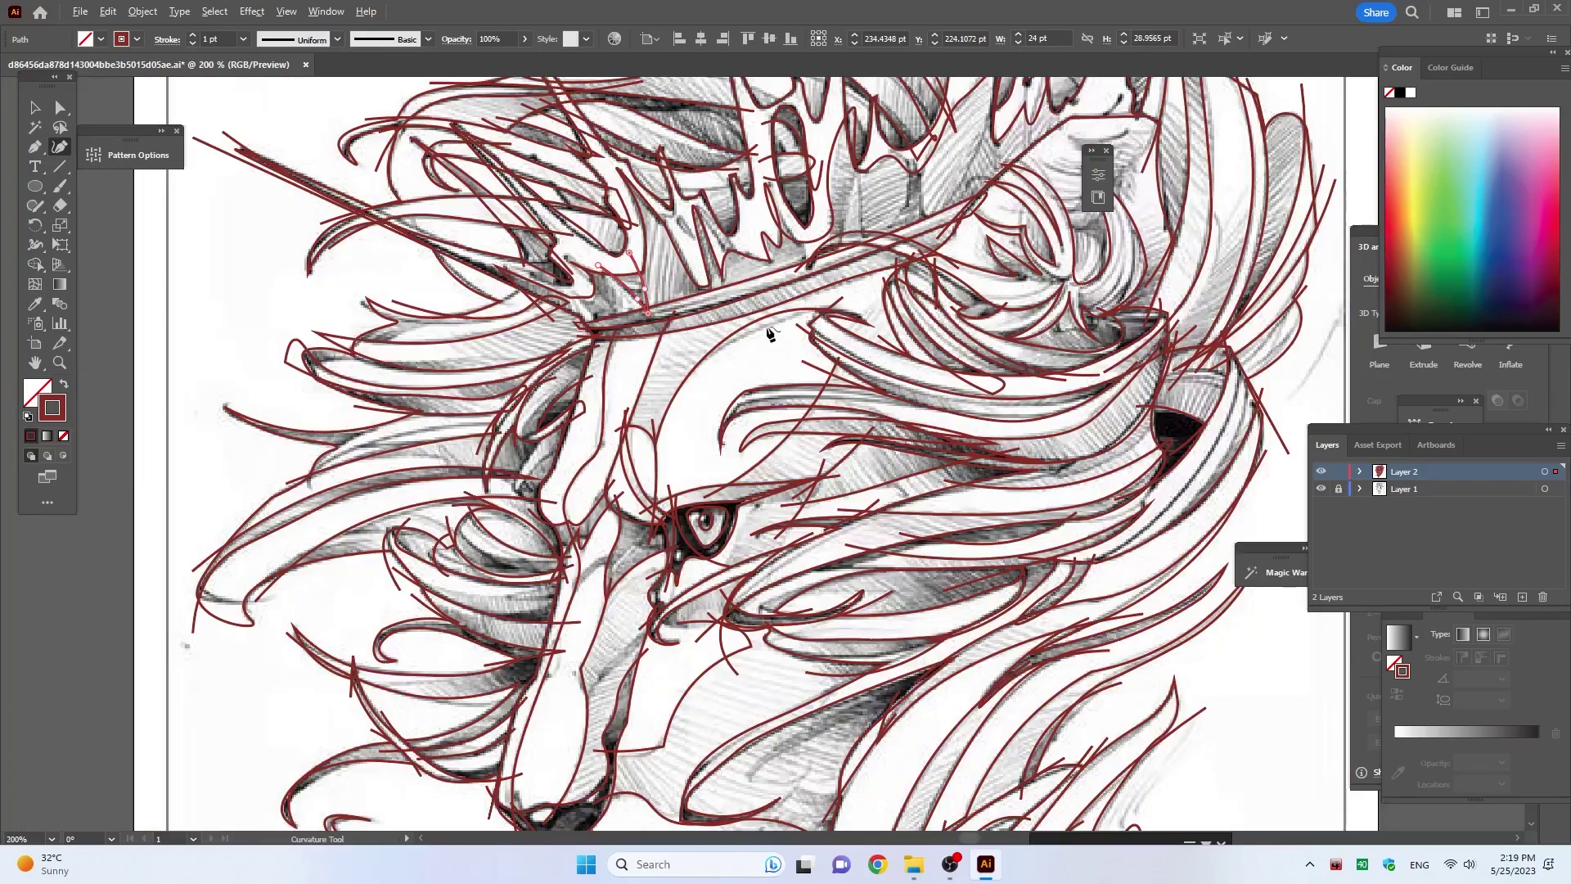
scroll(659, 280, down, 2)
scroll(892, 353, up, 2)
scroll(892, 353, up, 2)
Step: Trace a curl in the hair right of the crown and a lower hair strand rising upward
click(887, 338)
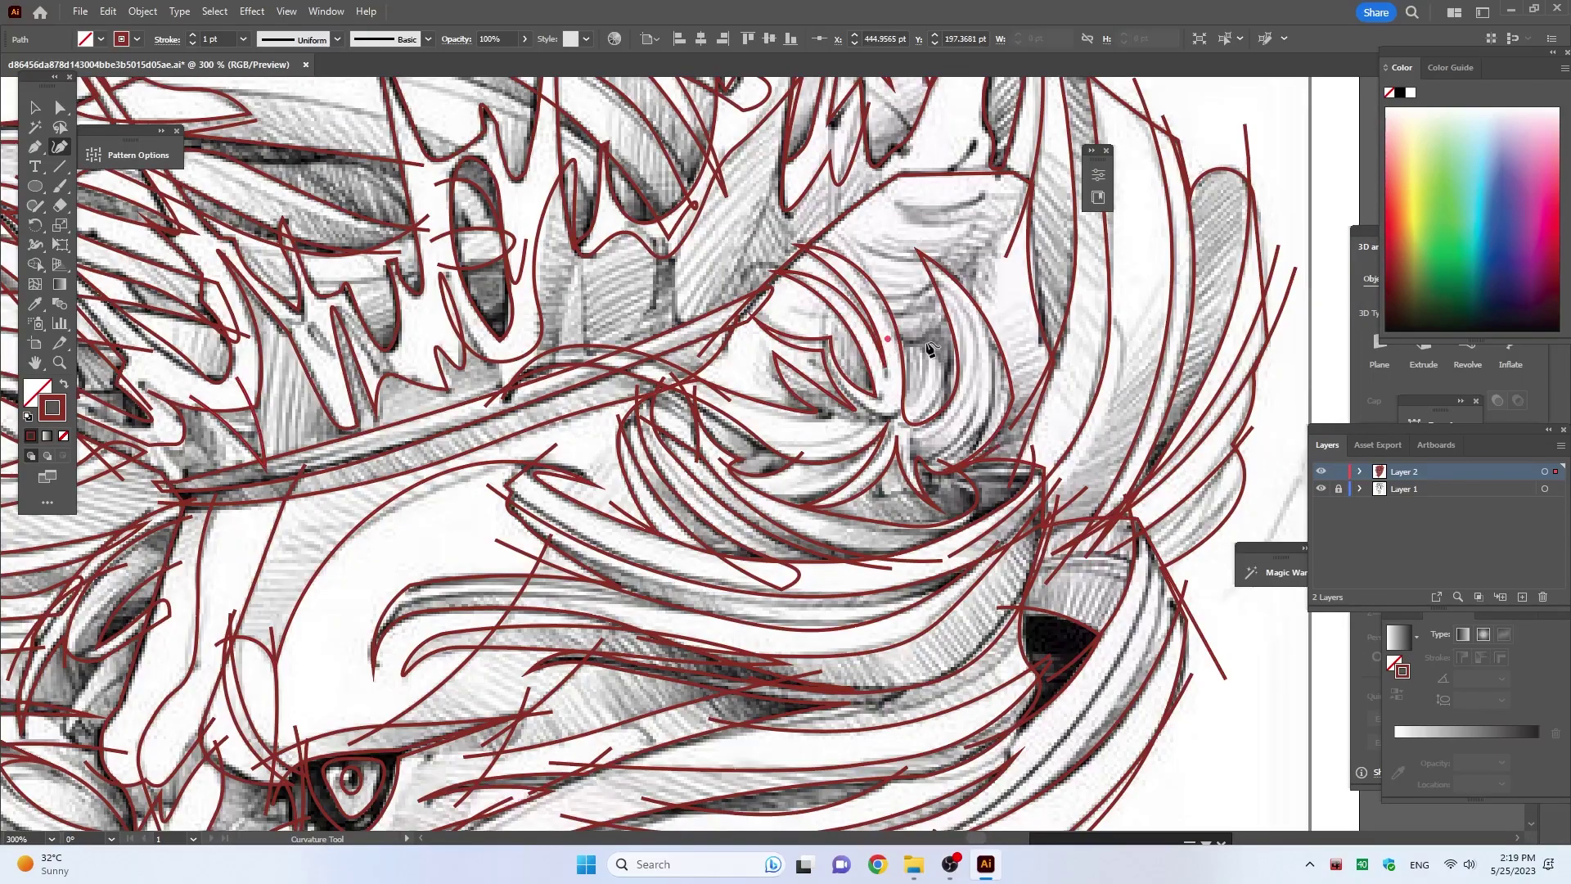
click(954, 431)
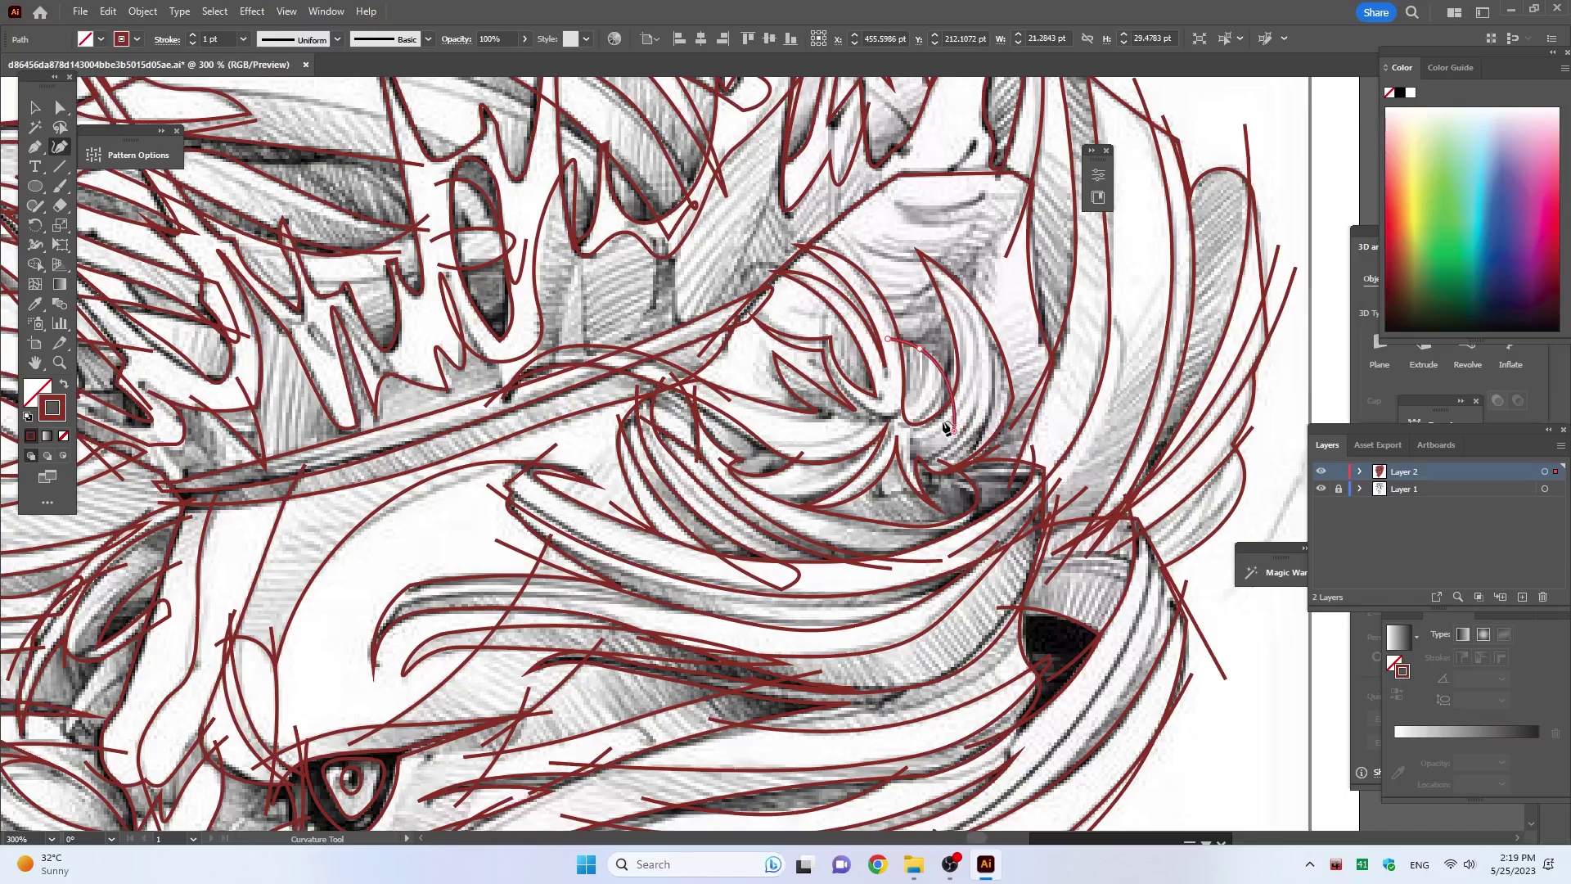
scroll(900, 422, down, 4)
scroll(801, 421, up, 1)
scroll(801, 422, up, 1)
scroll(658, 720, up, 2)
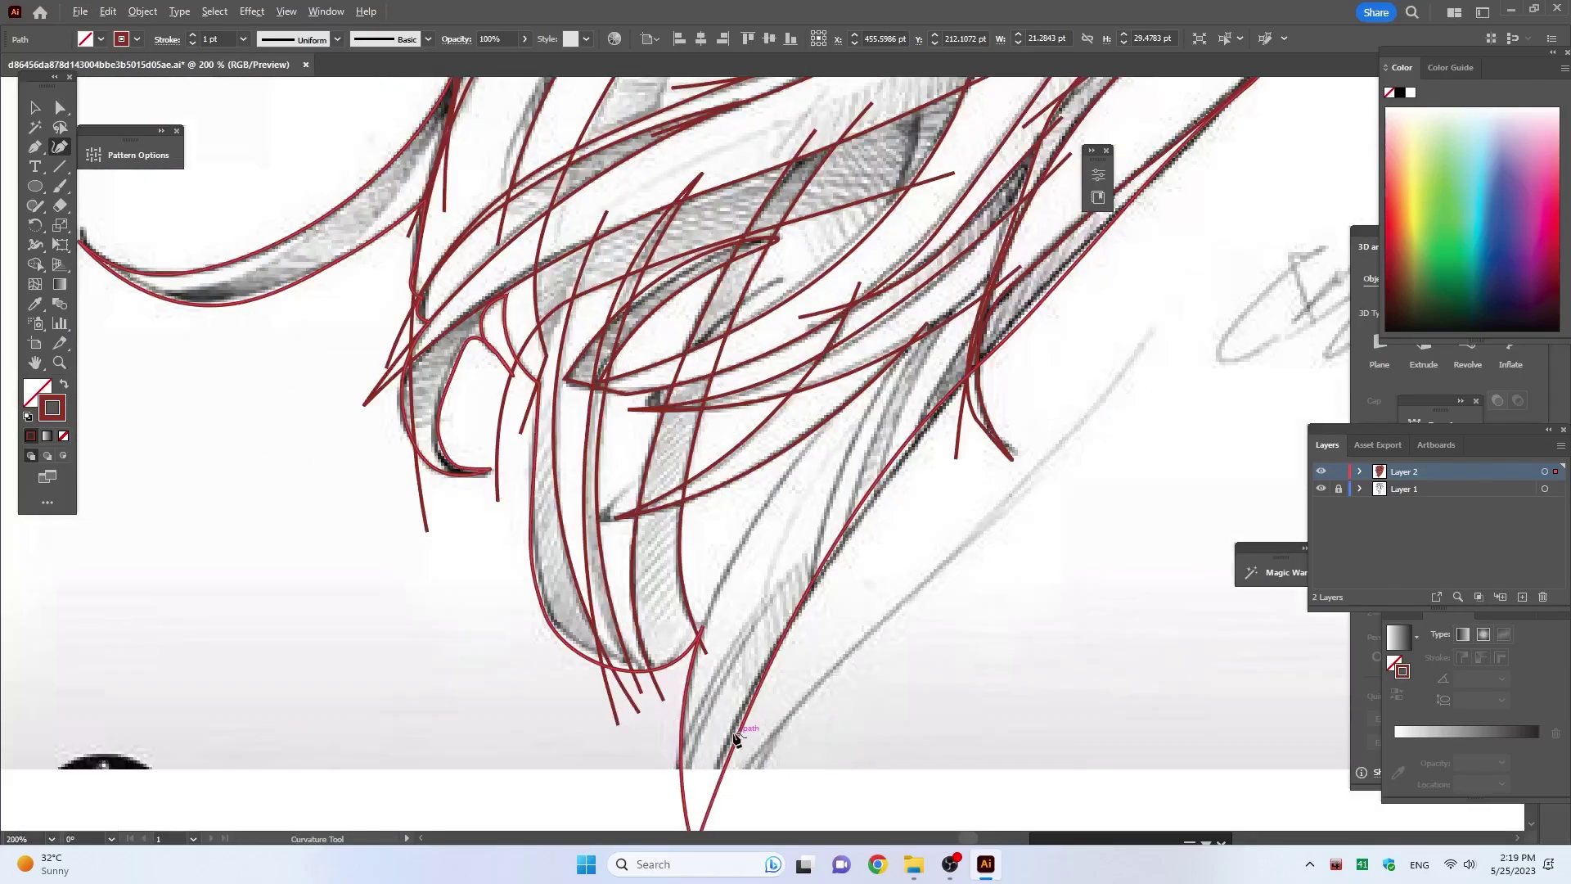
click(659, 721)
click(746, 536)
click(841, 393)
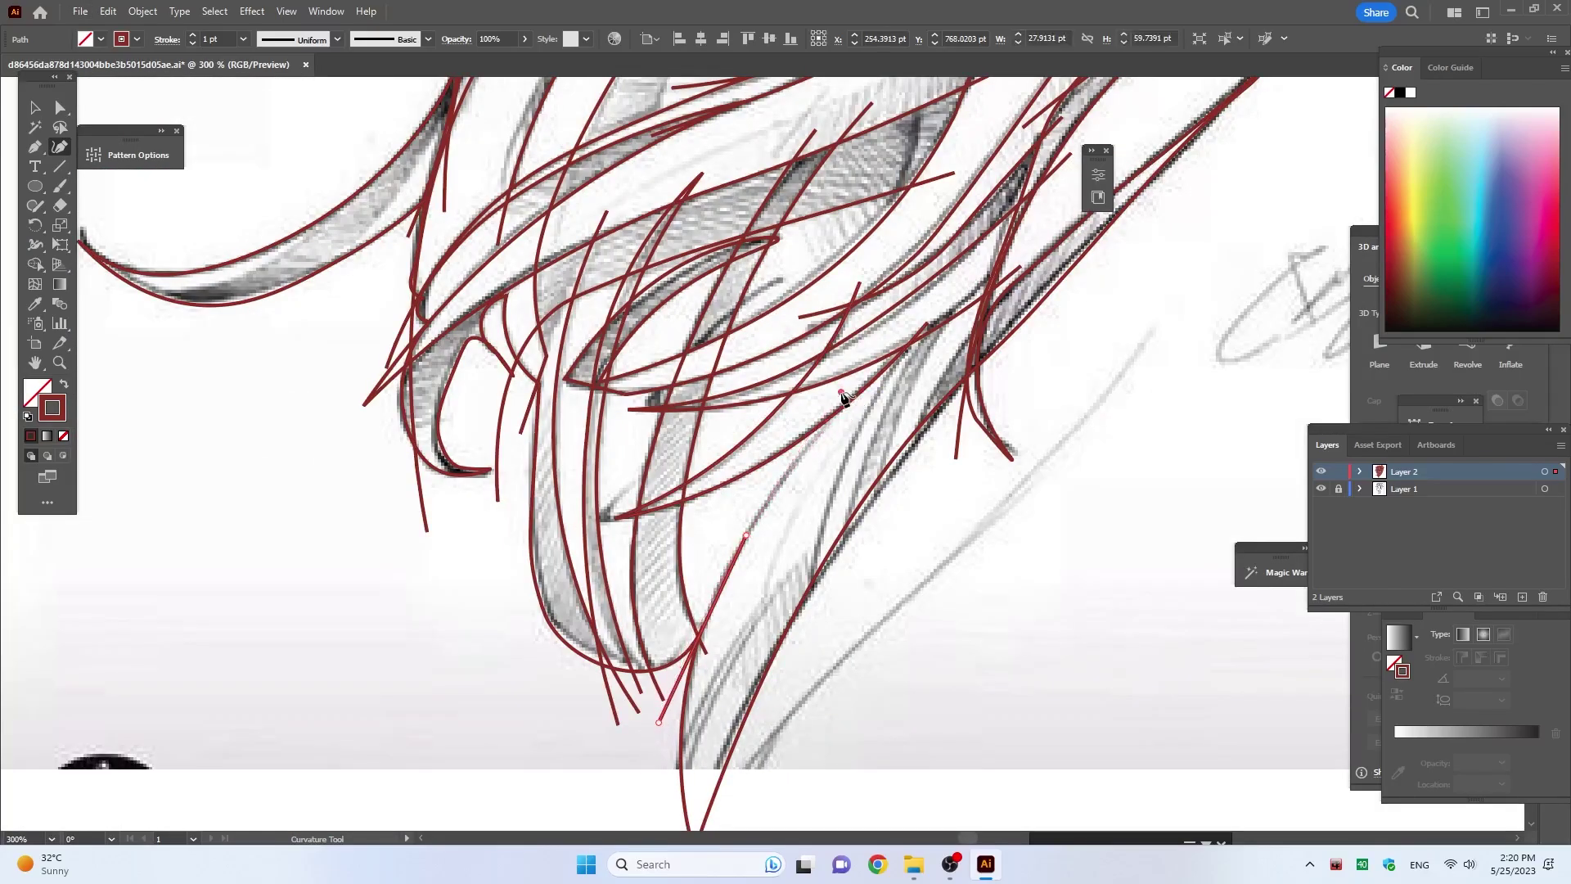
key(Escape)
Step: Trace two more lower hair strands, the second looping up and back down to its tip
click(928, 288)
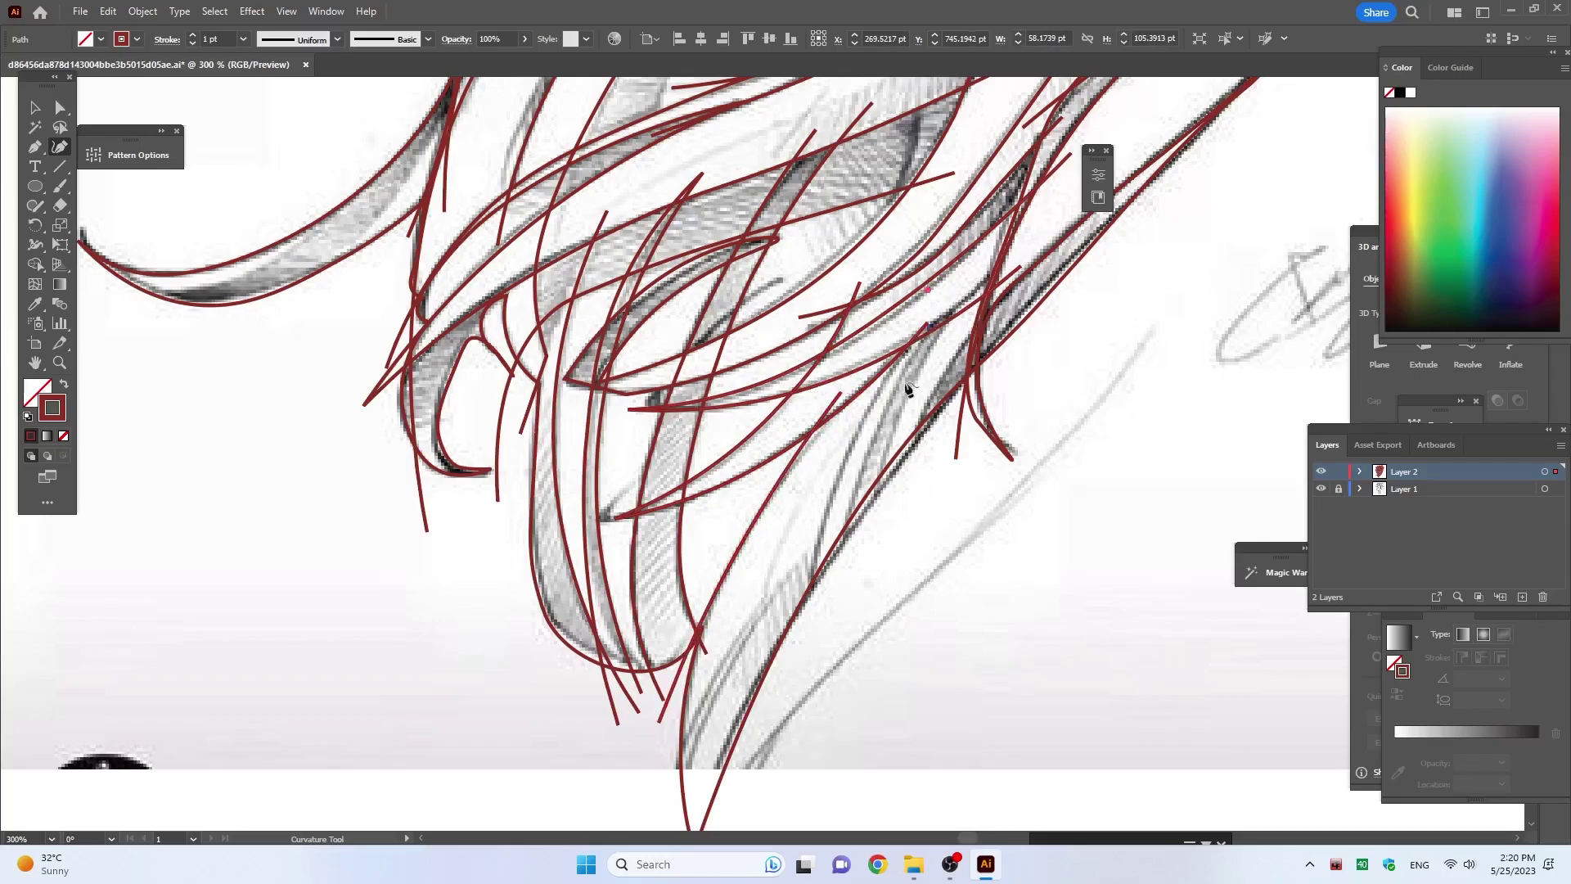
click(833, 482)
click(805, 688)
key(Escape)
click(830, 601)
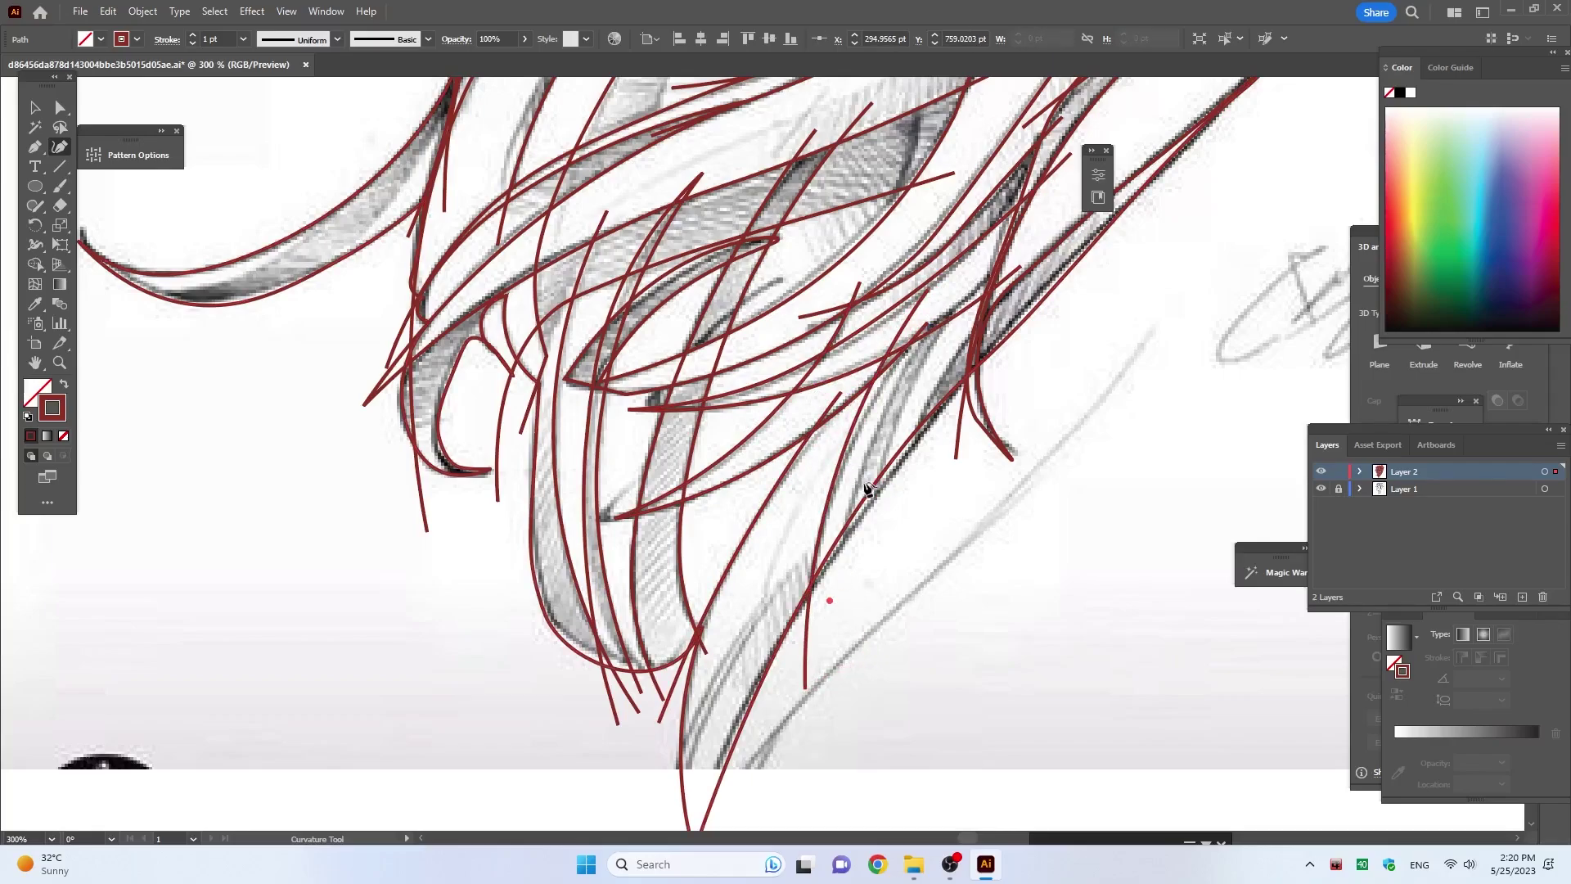
click(859, 467)
click(957, 296)
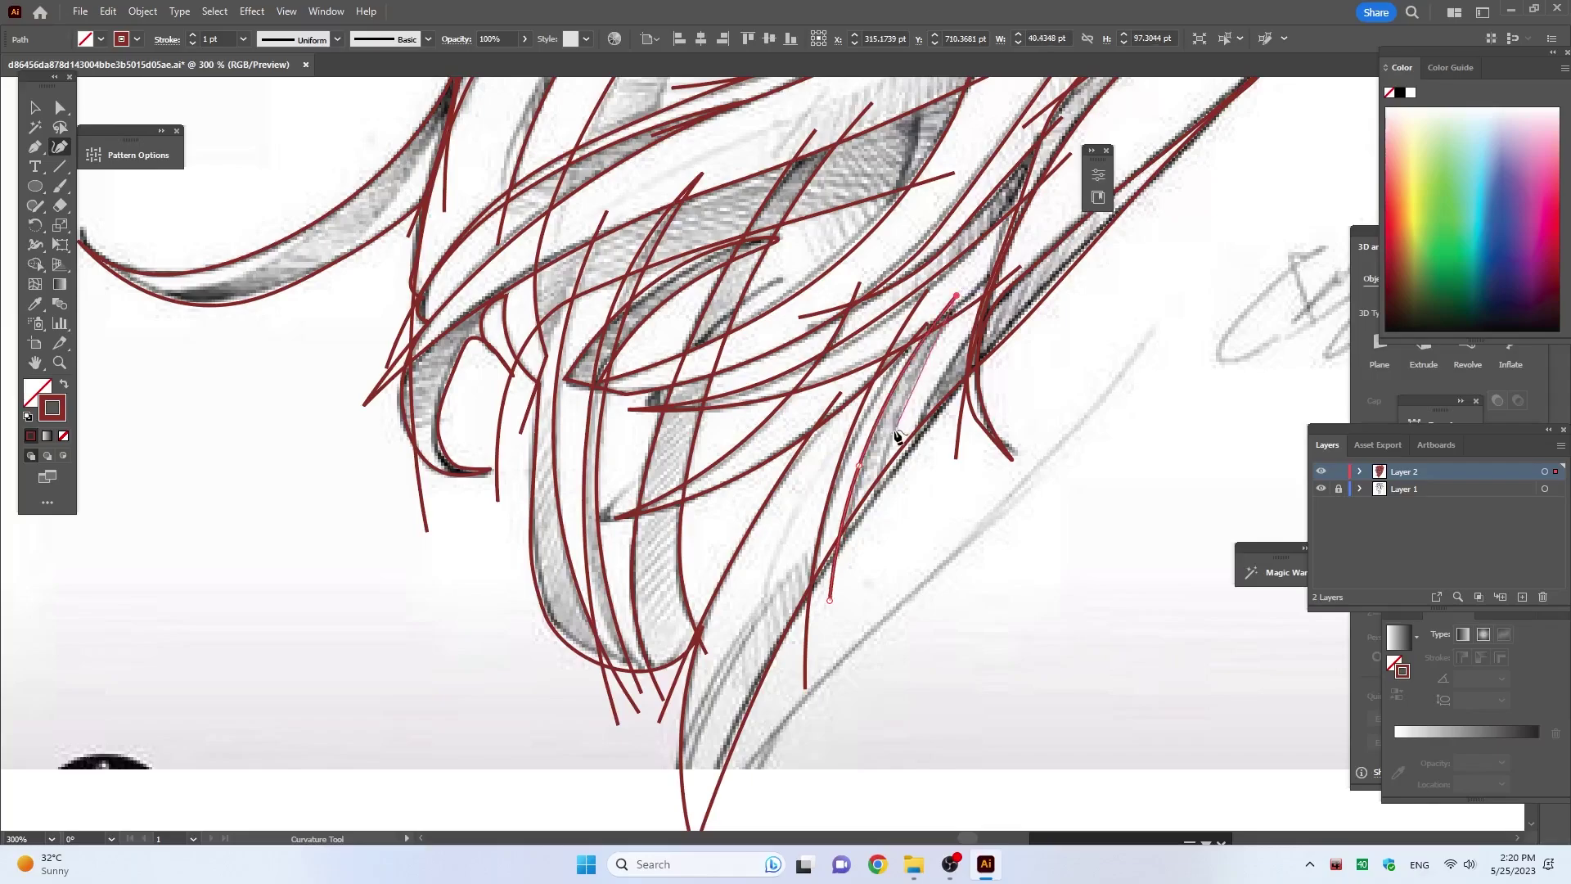
click(898, 420)
click(881, 651)
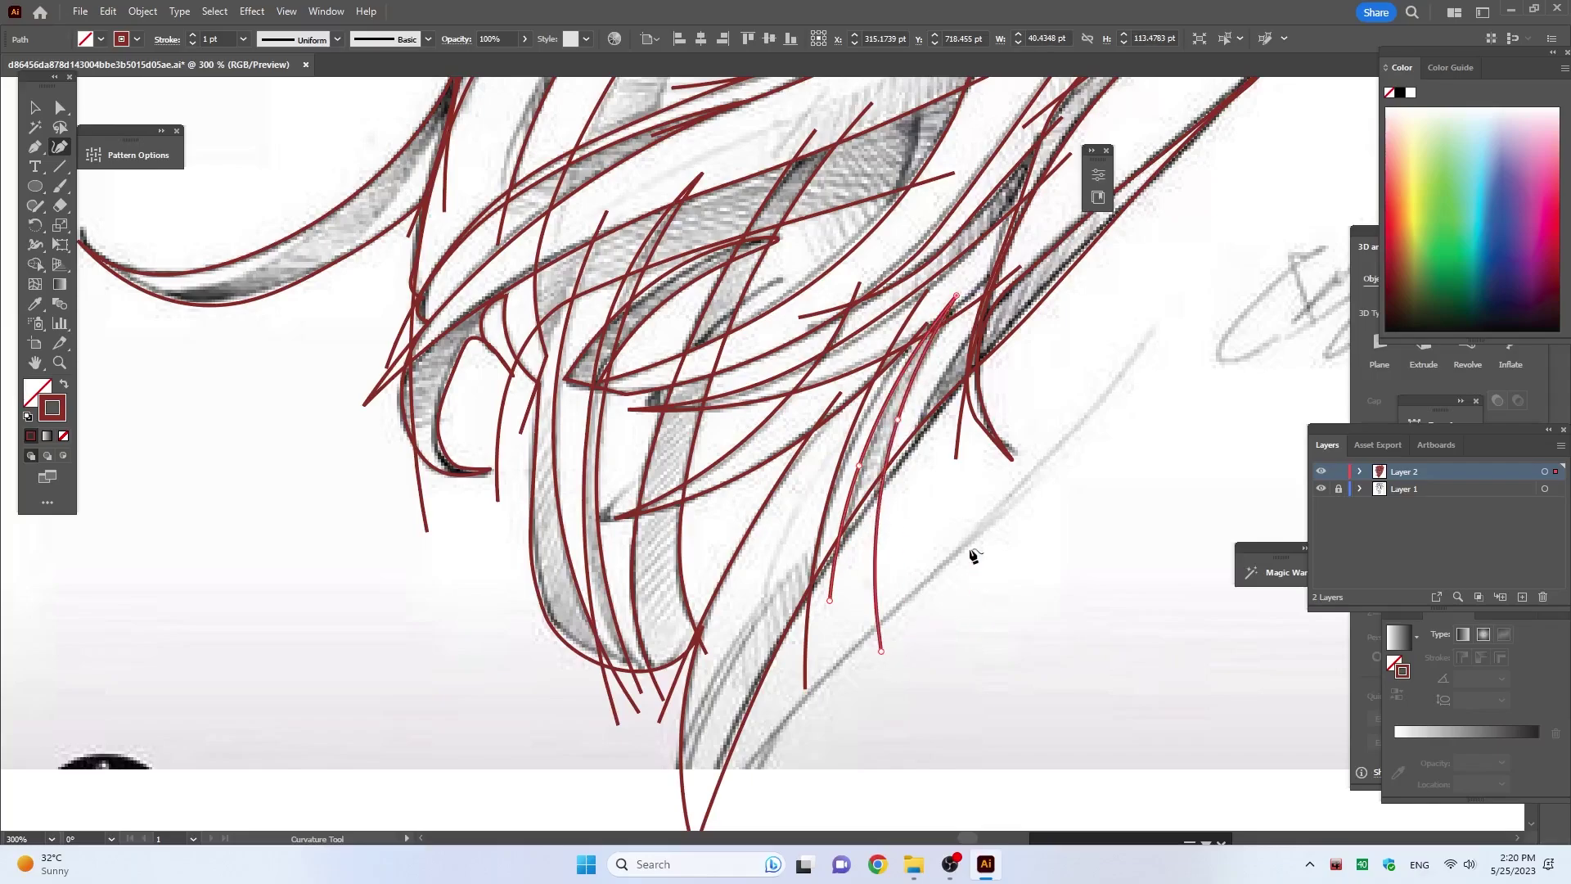
key(ctrl+minus)
key(ctrl+minus)
key(ctrl+minus)
scroll(885, 365, up, 2)
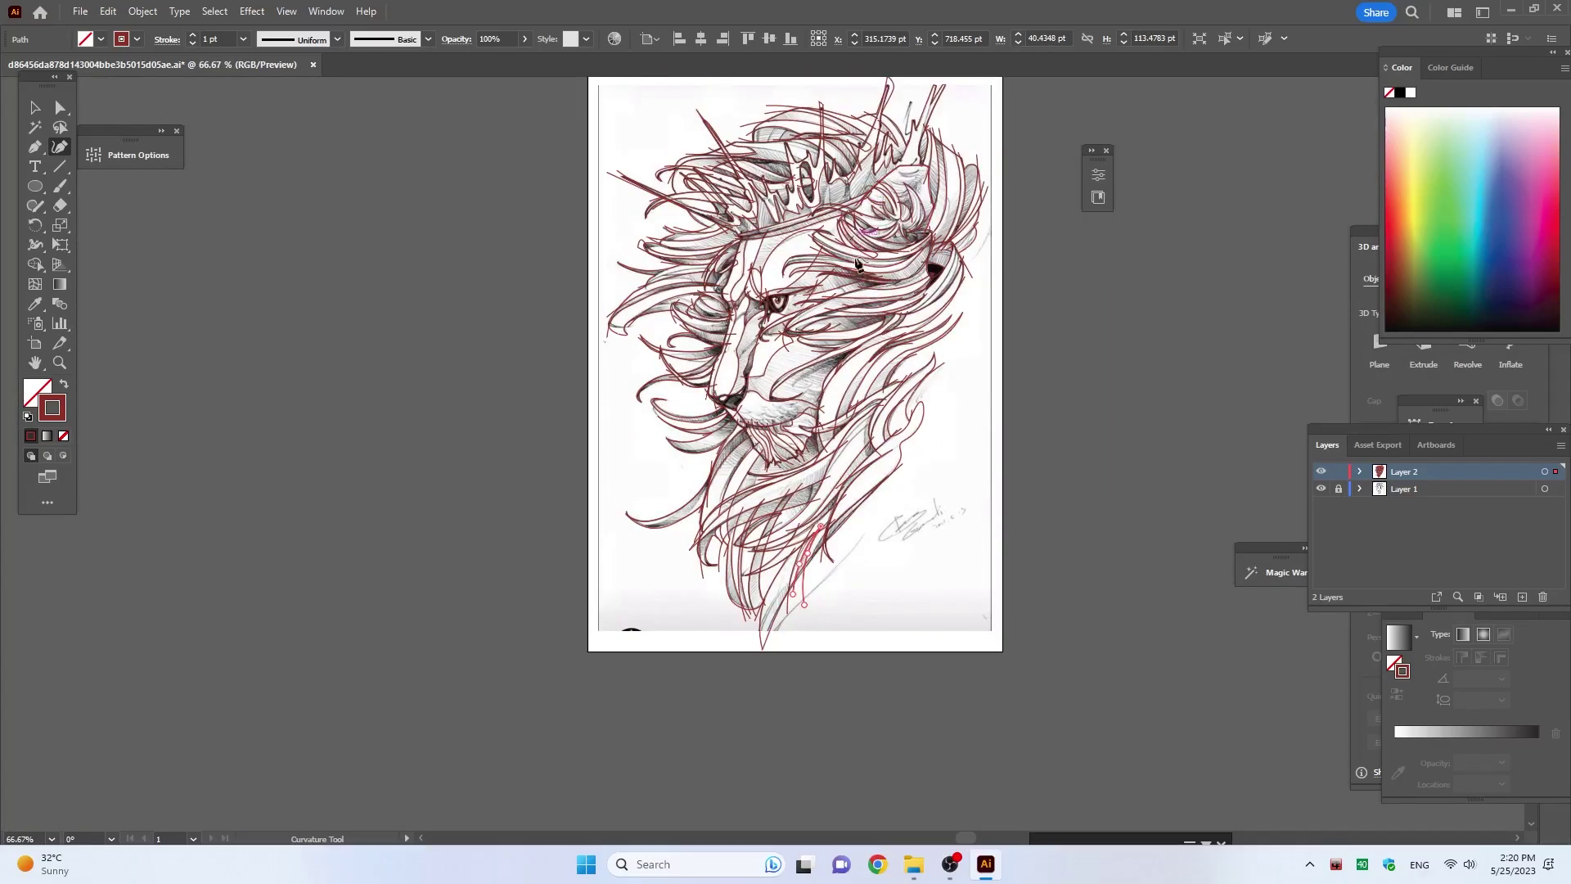
key(Escape)
Step: Hide and re-show Layer 1 to check the tracing without the sketch
click(1321, 489)
click(1321, 489)
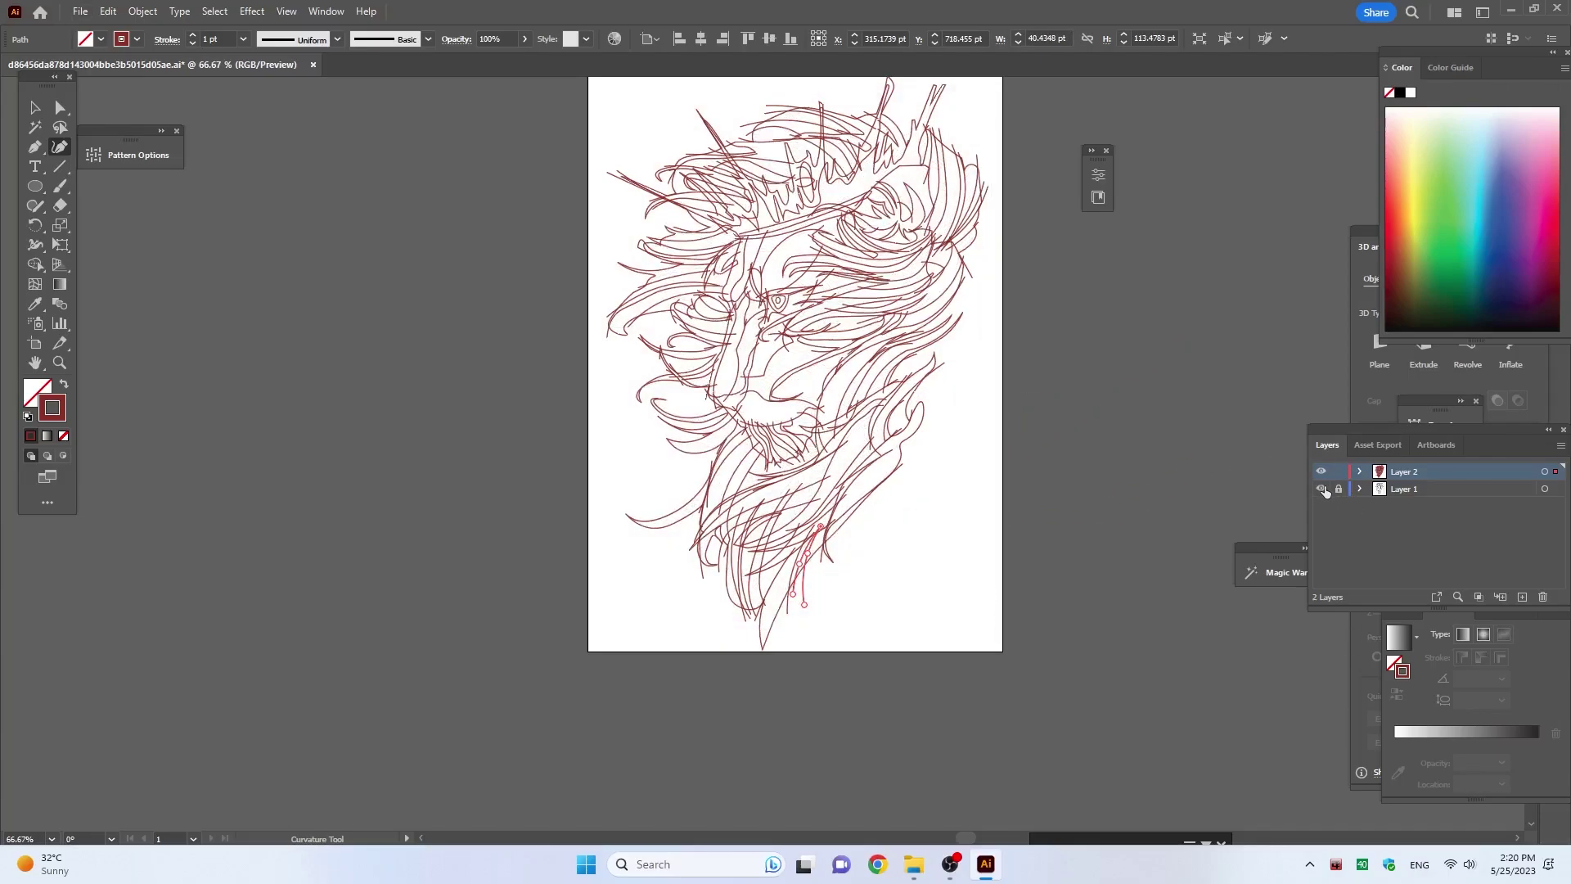
scroll(849, 248, up, 1)
scroll(848, 248, up, 2)
scroll(848, 248, up, 2)
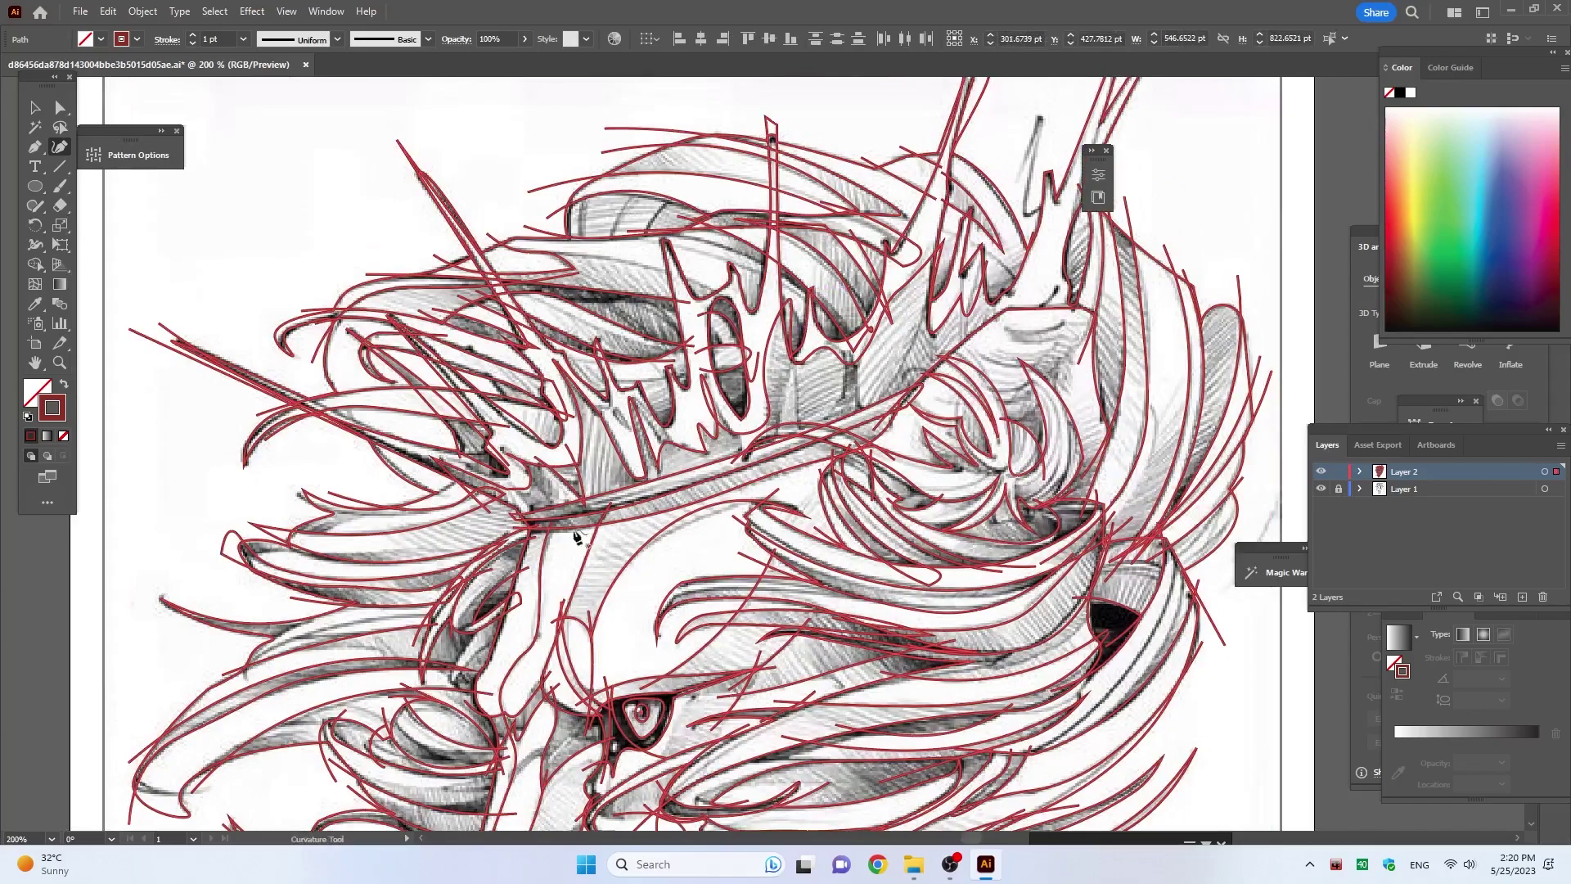
Step: With Shape Builder, merge the adjoining crown regions near the eye into one shape
click(35, 264)
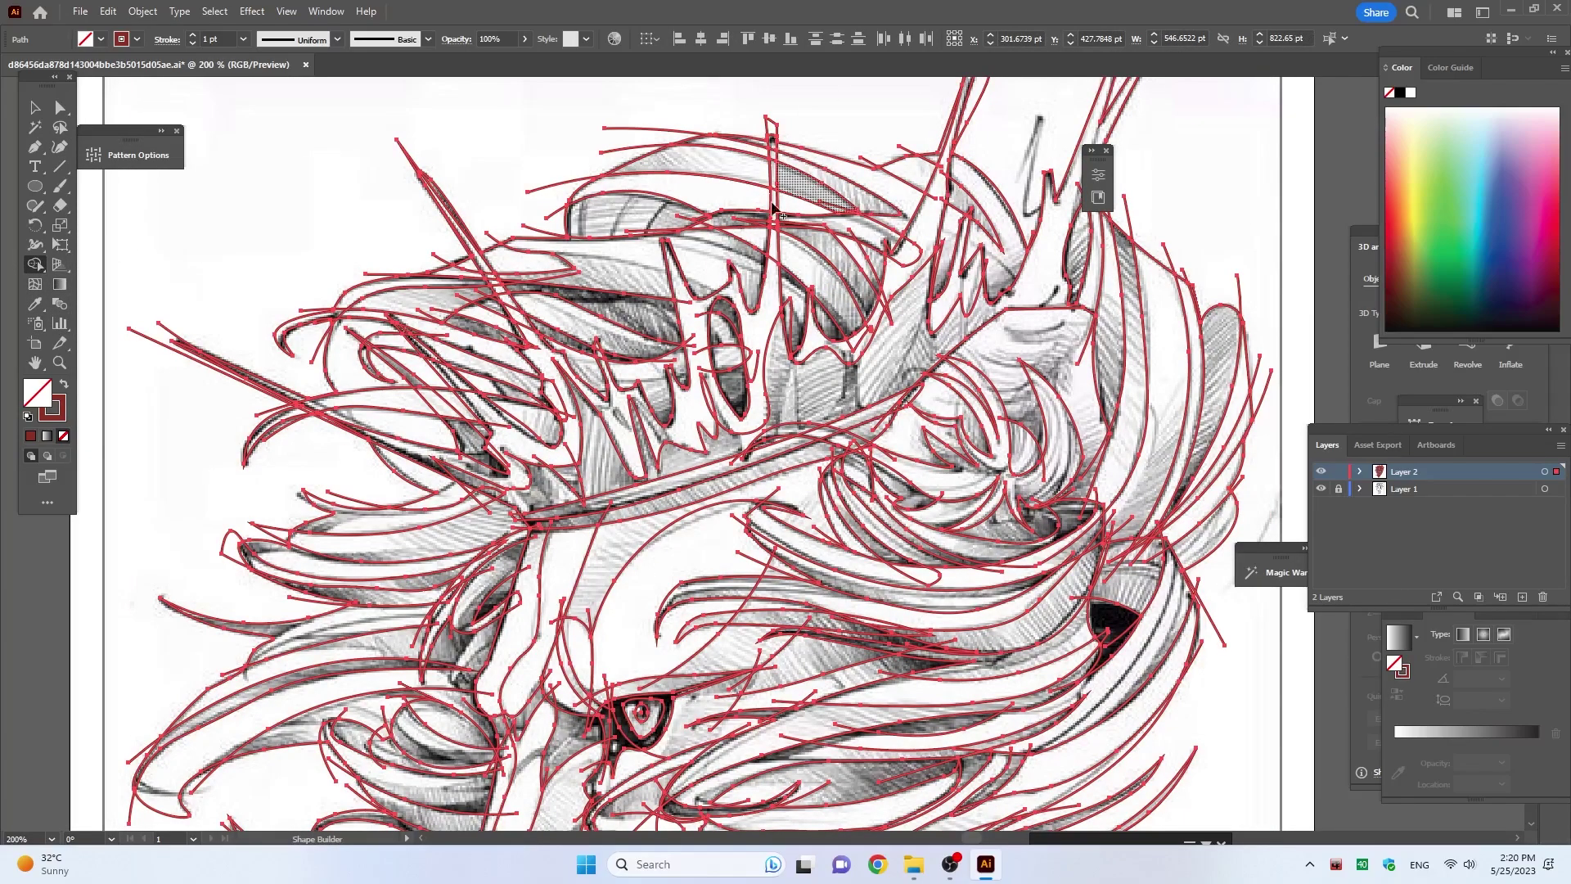
scroll(779, 288, up, 2)
scroll(779, 289, up, 2)
drag(756, 135, 765, 409)
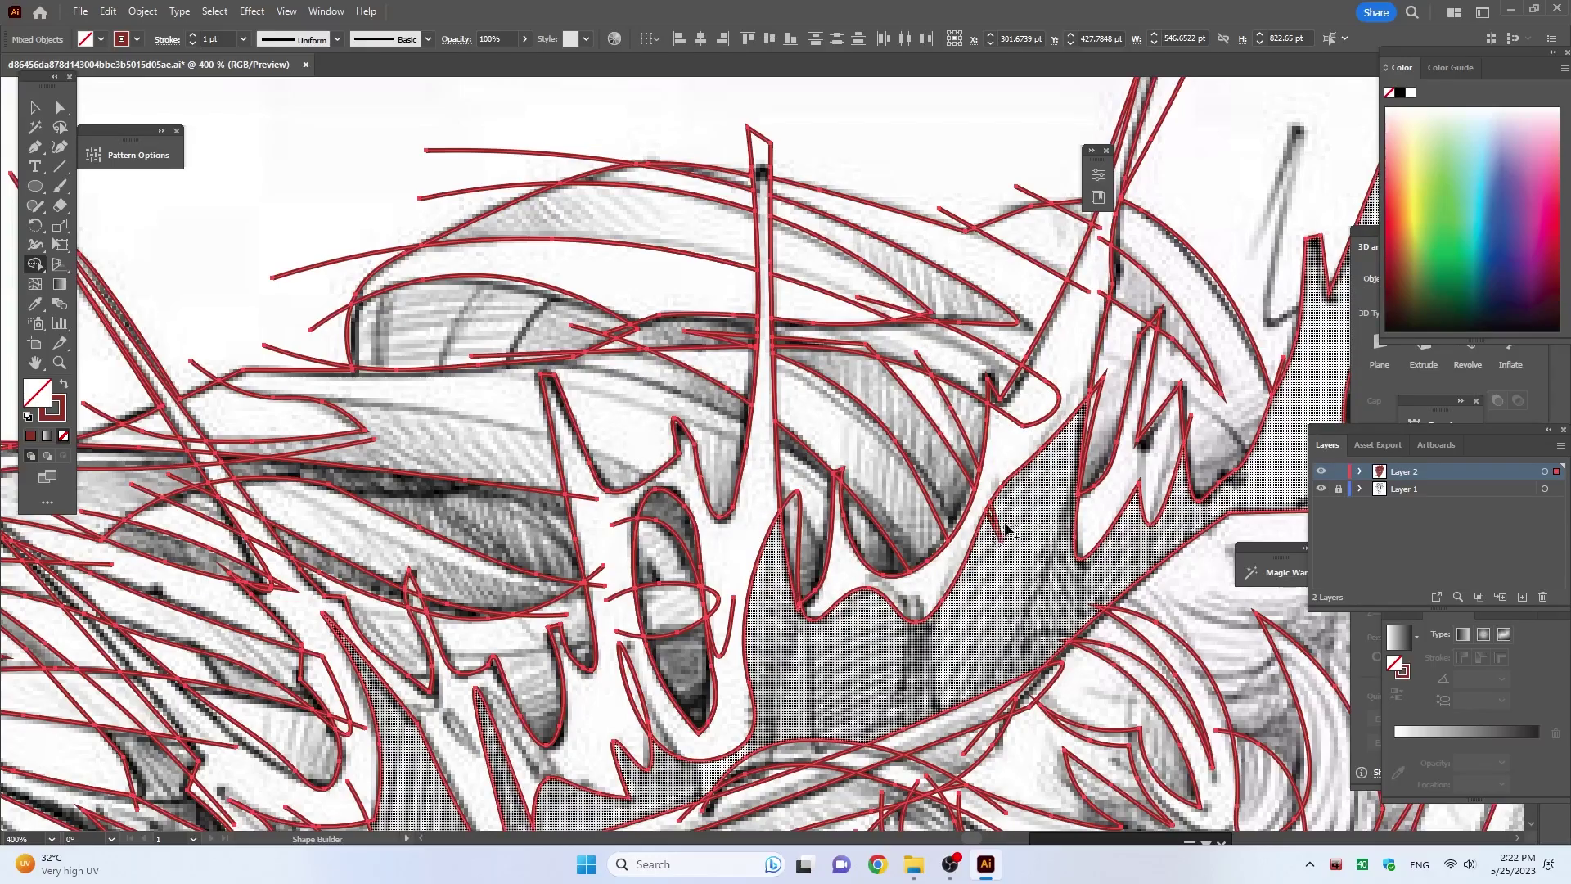
Step: Move around the canvas to bring the left-side hair strands around the eye into view
scroll(1015, 532, down, 1)
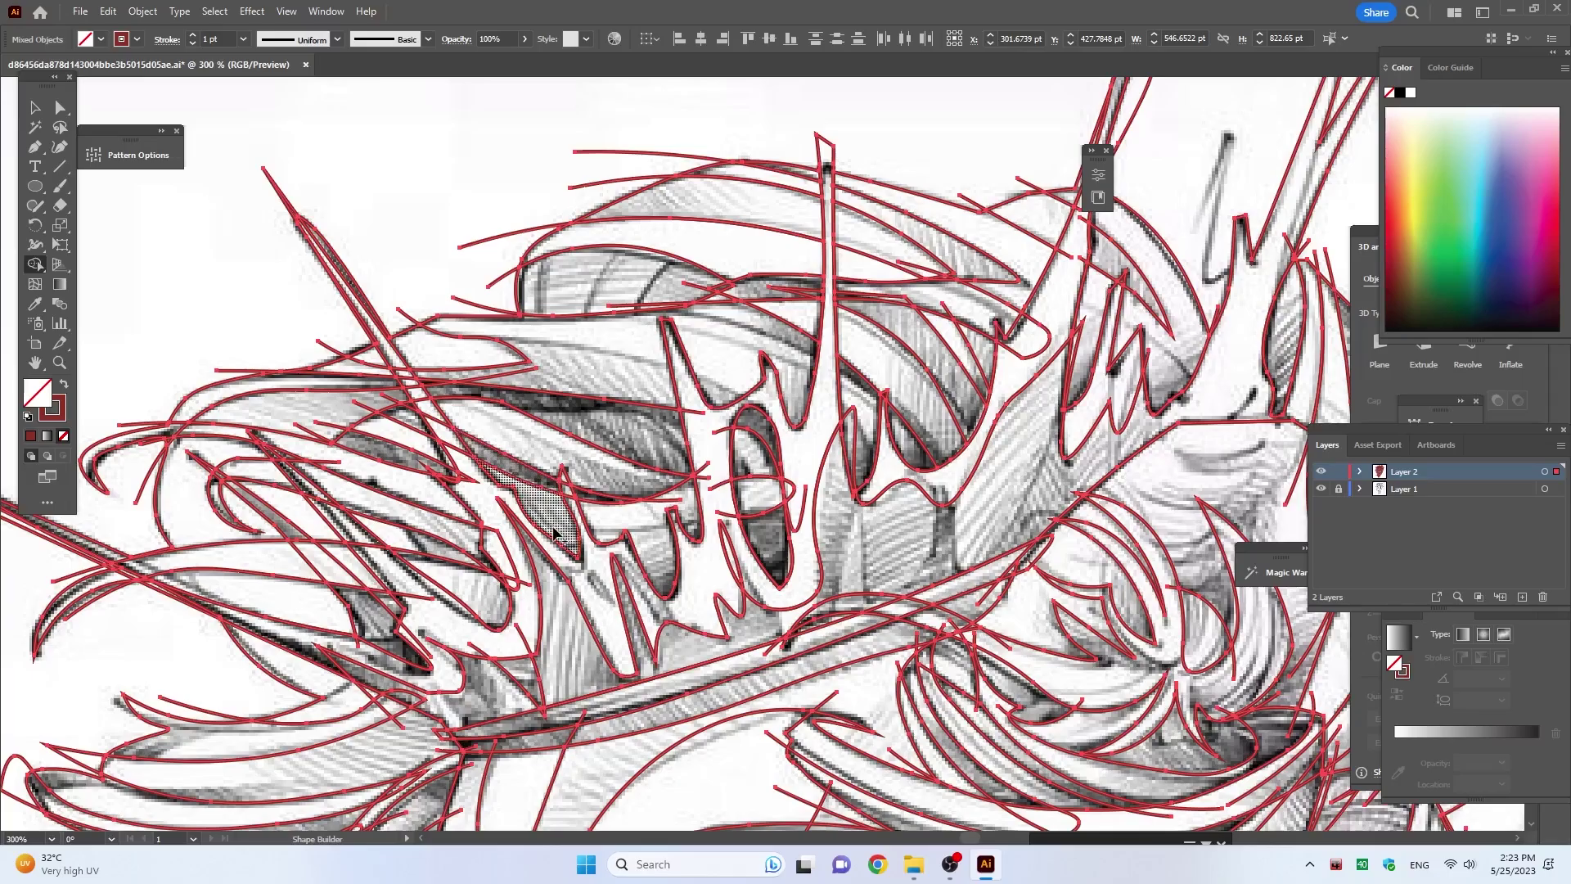
scroll(581, 517, up, 2)
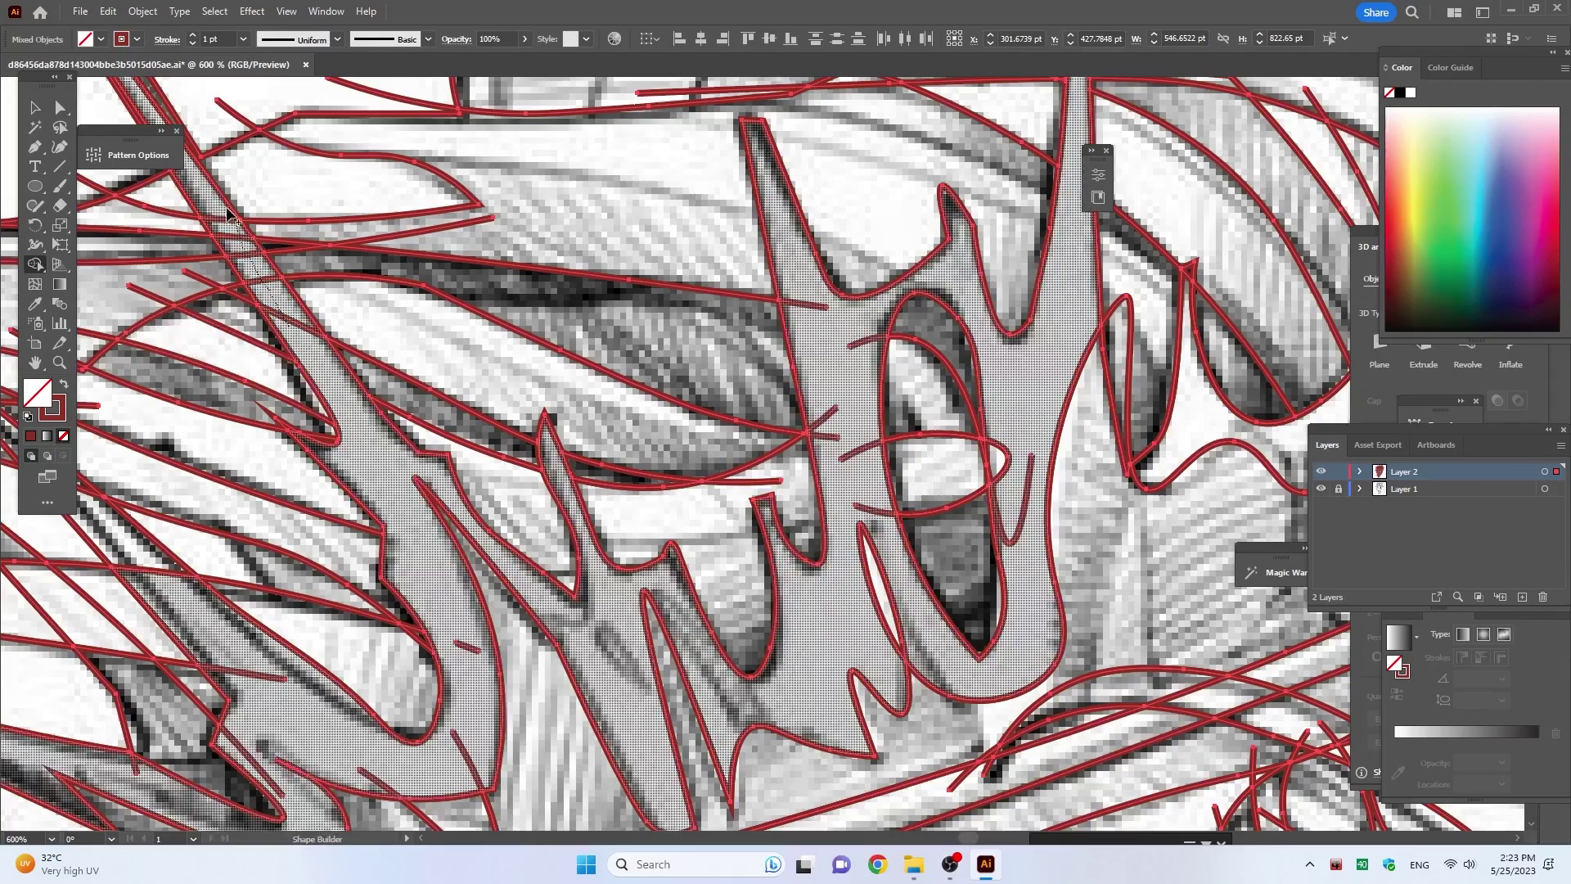
scroll(279, 409, down, 1)
scroll(258, 518, down, 1)
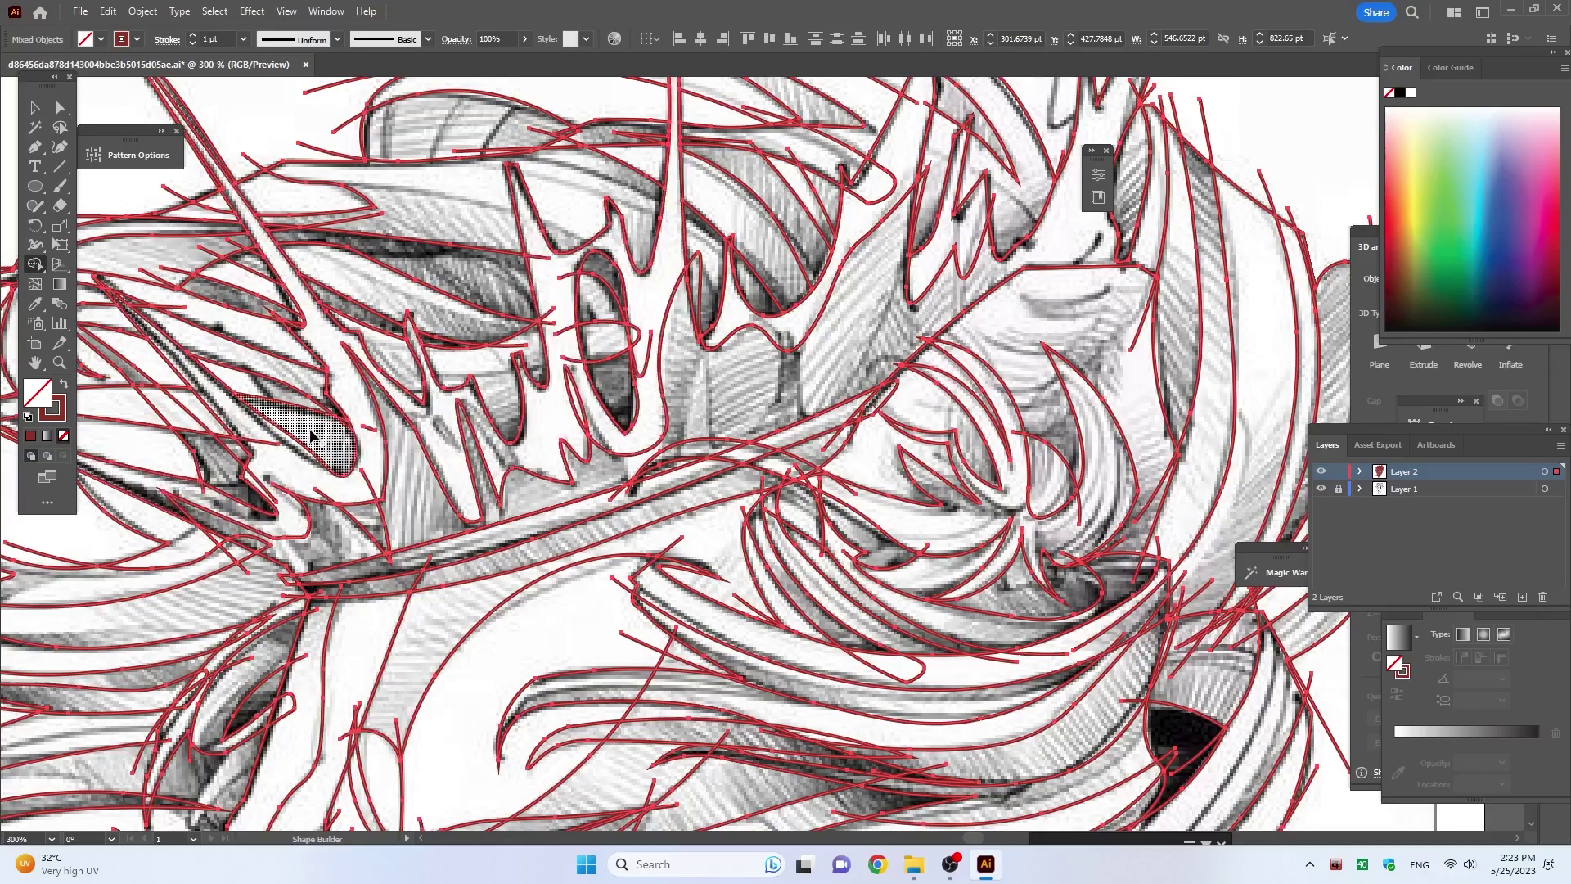
drag(300, 540, 536, 536)
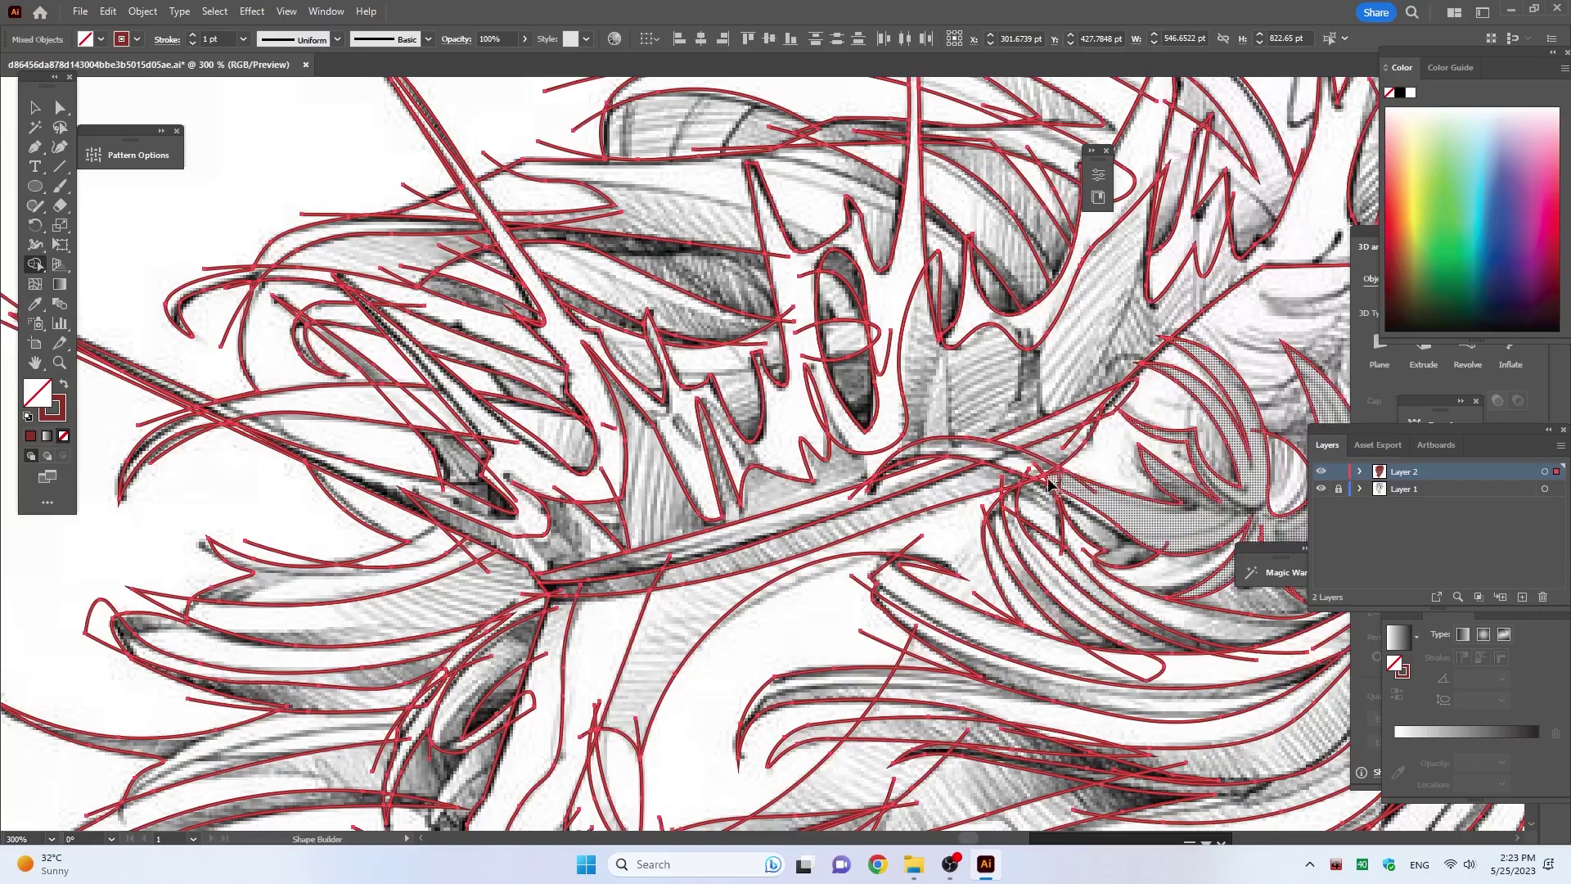
scroll(1080, 495, down, 2)
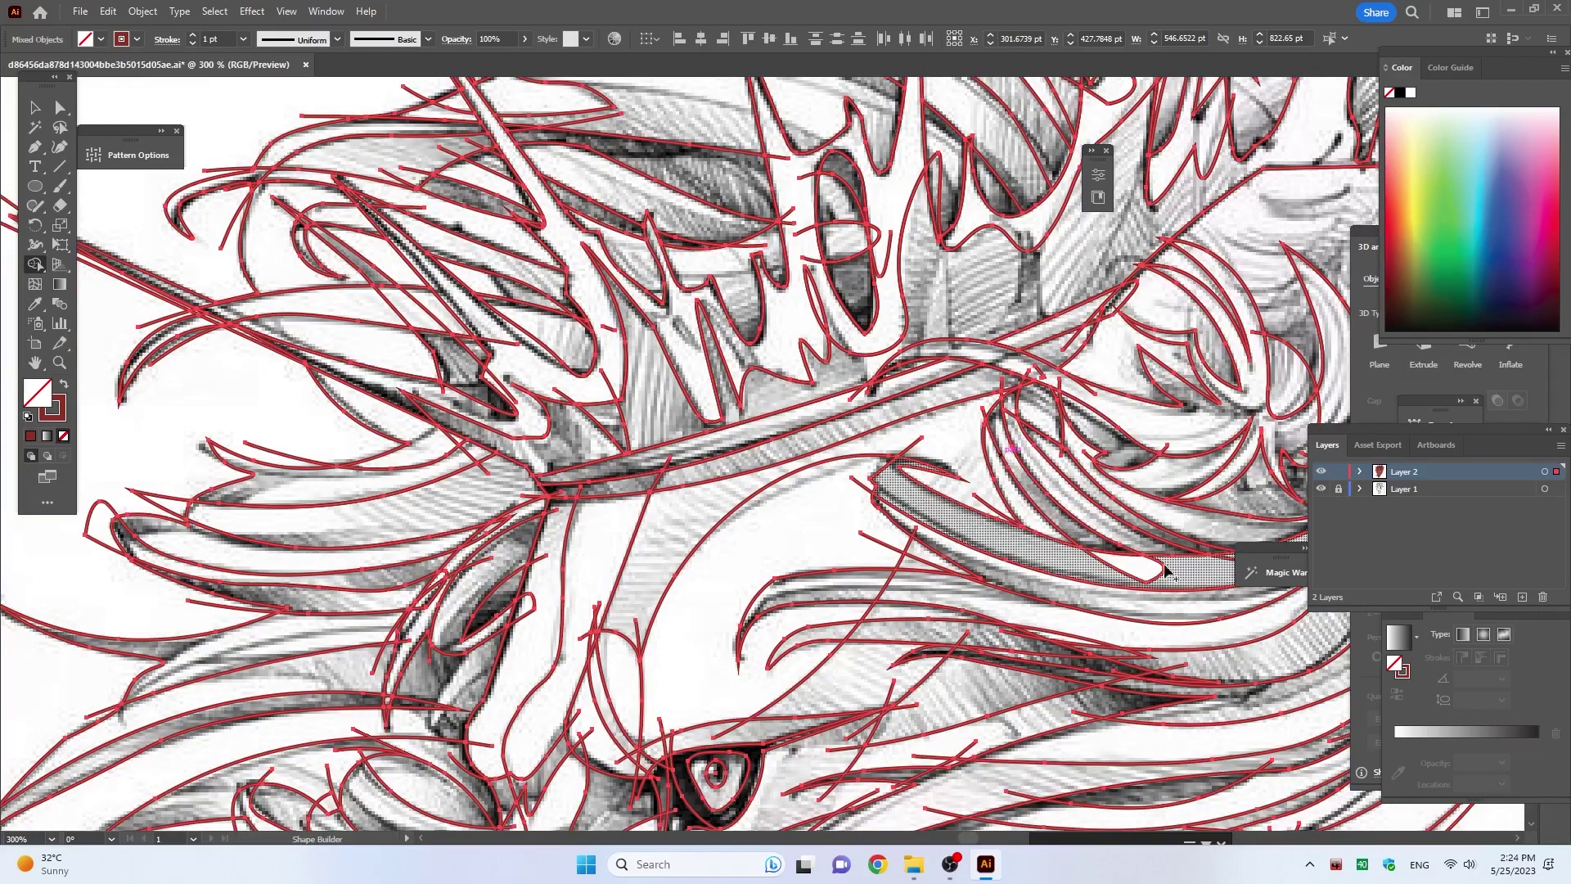
scroll(1138, 547, right, 3)
scroll(1137, 546, down, 1)
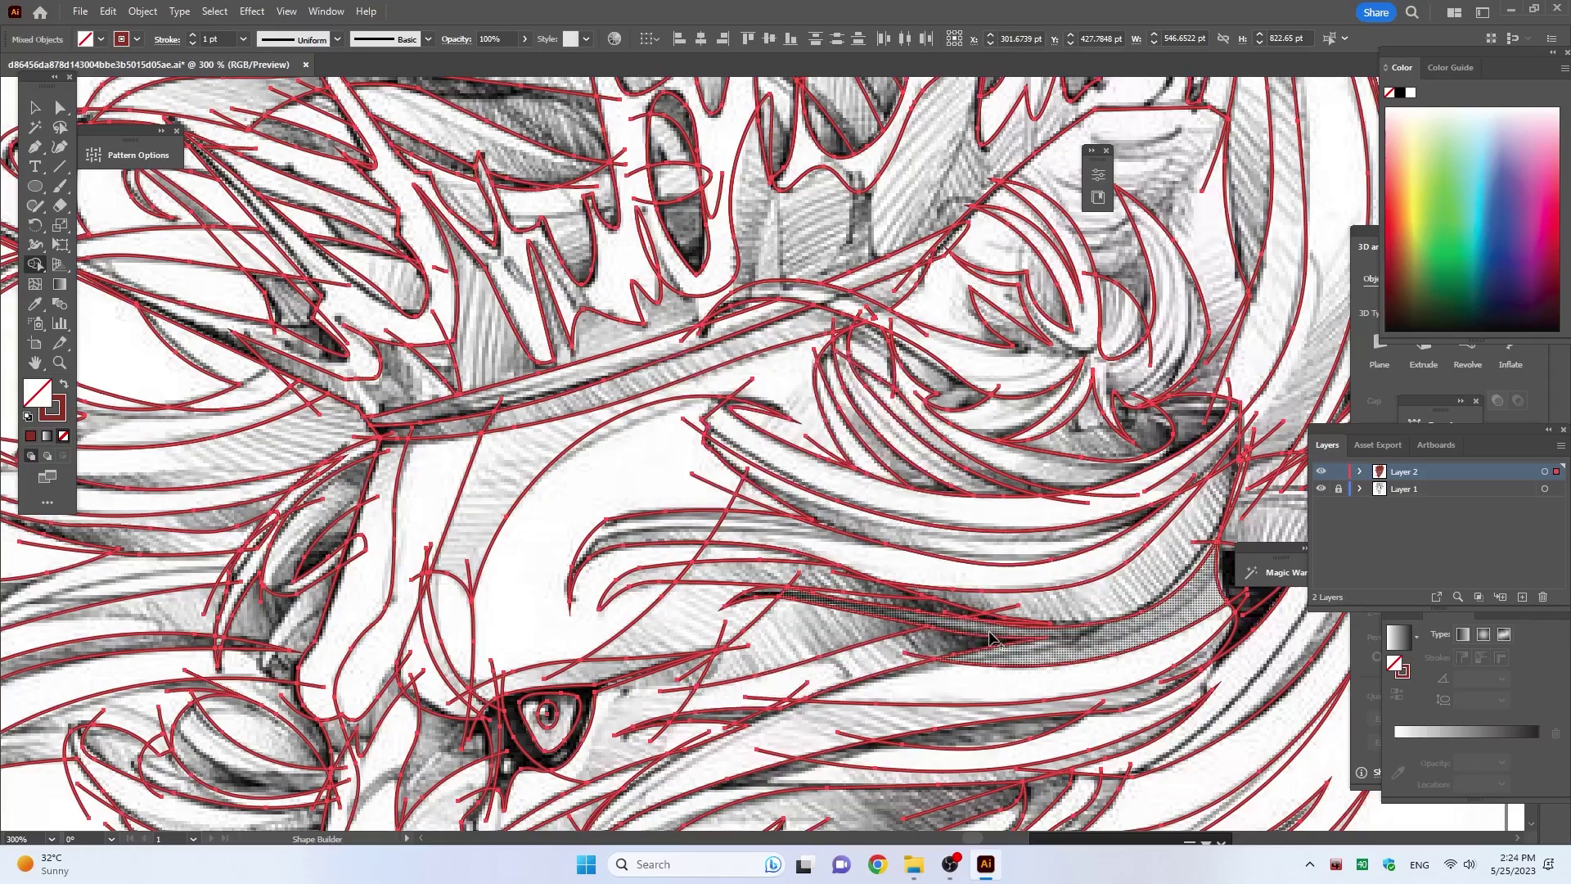
scroll(957, 614, down, 1)
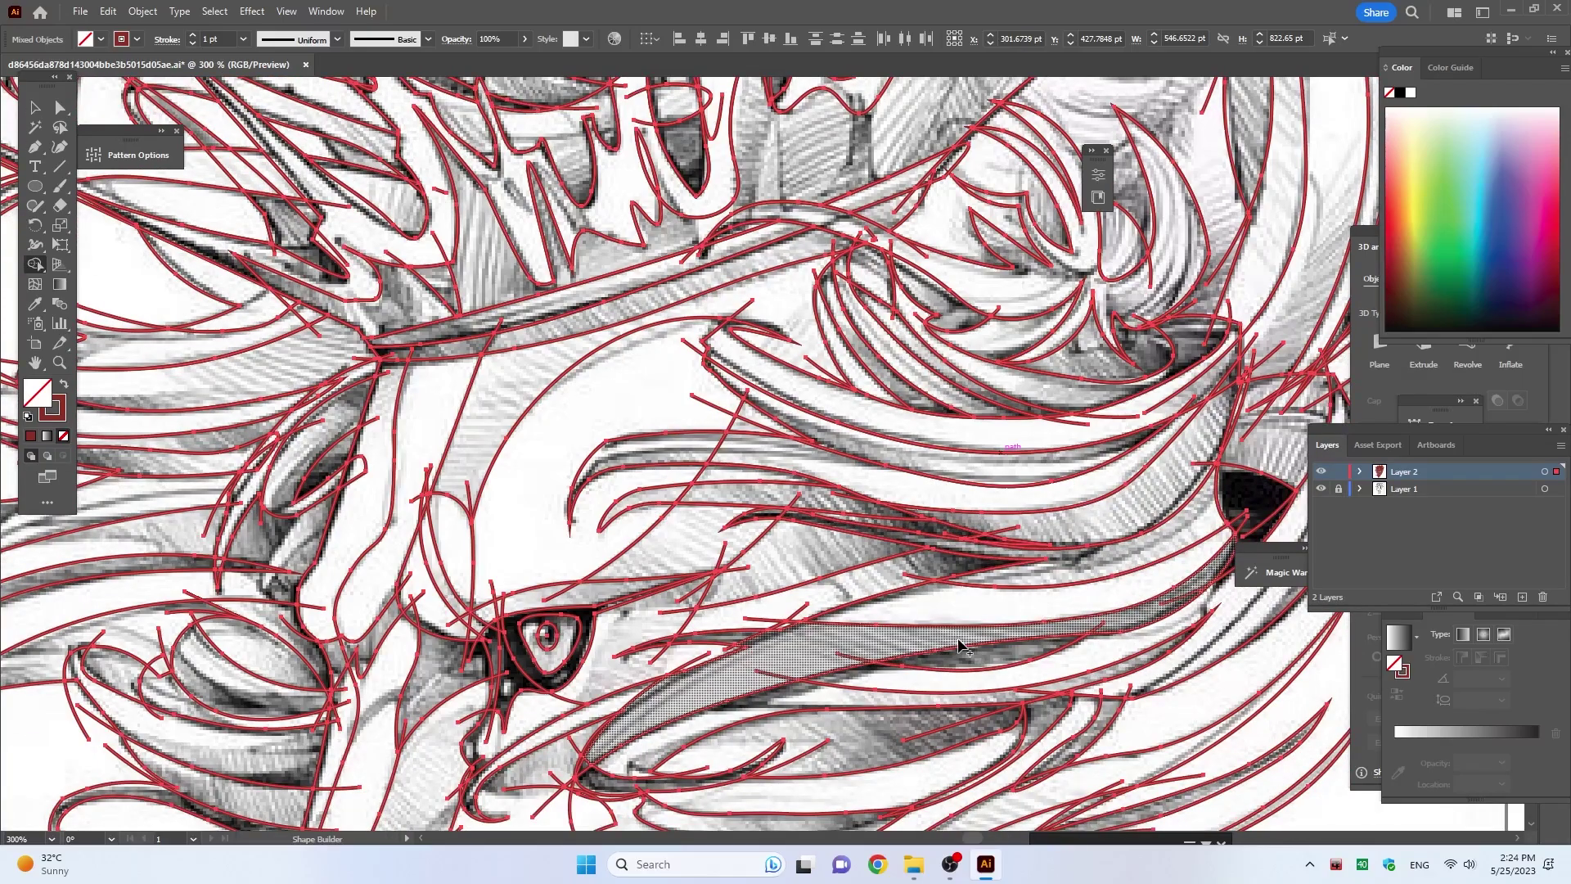
scroll(913, 625, down, 1)
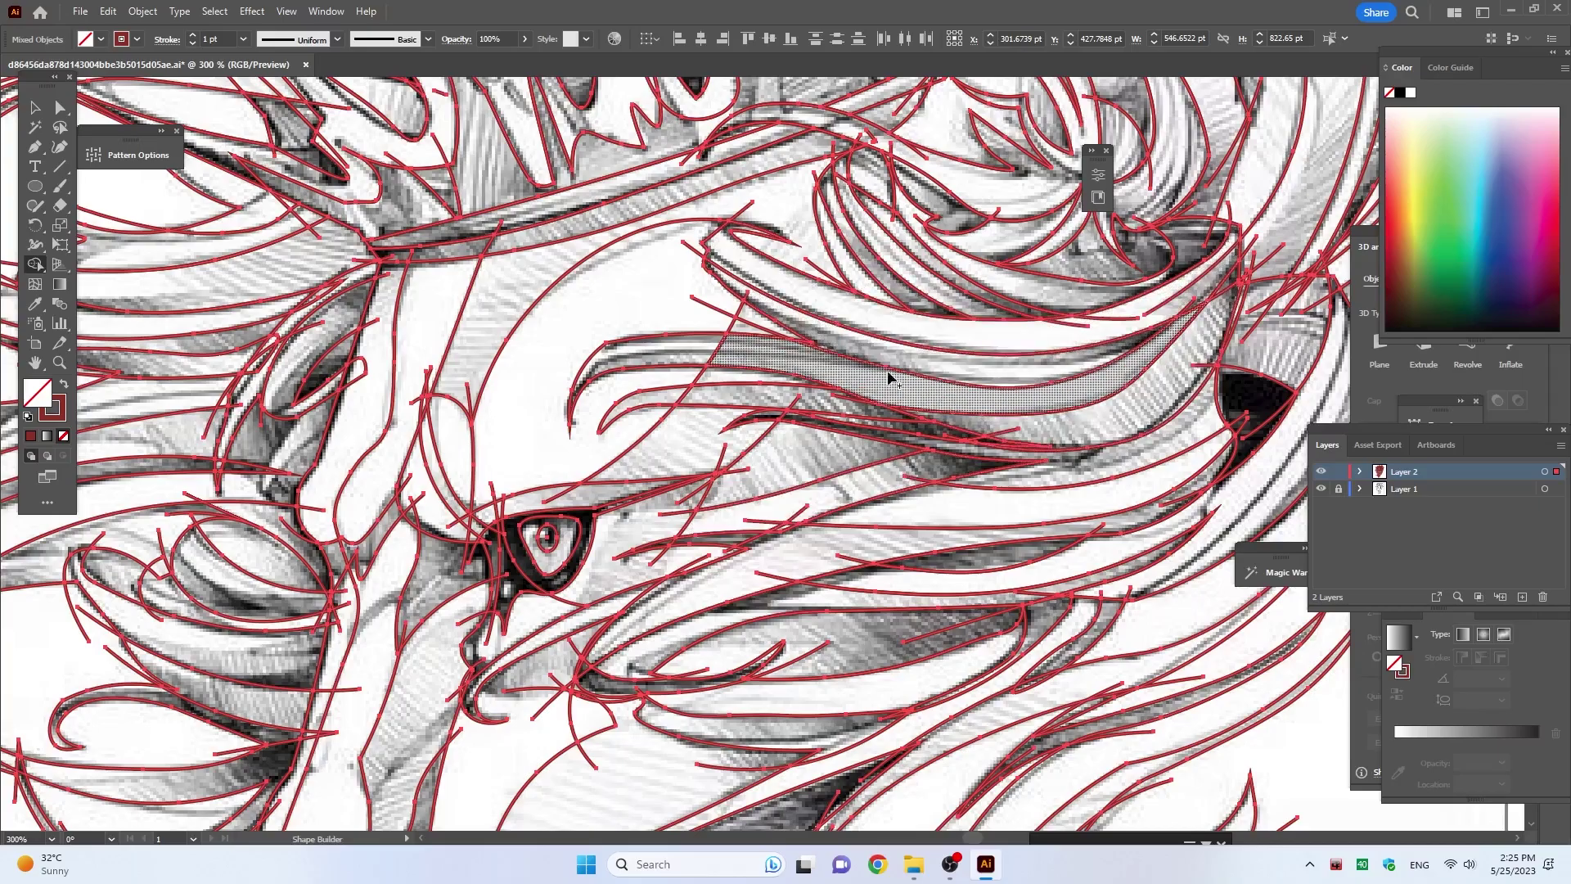
Step: Remove the small stray segment and the long diagonal stray segment beside the eye
alt+click(742, 333)
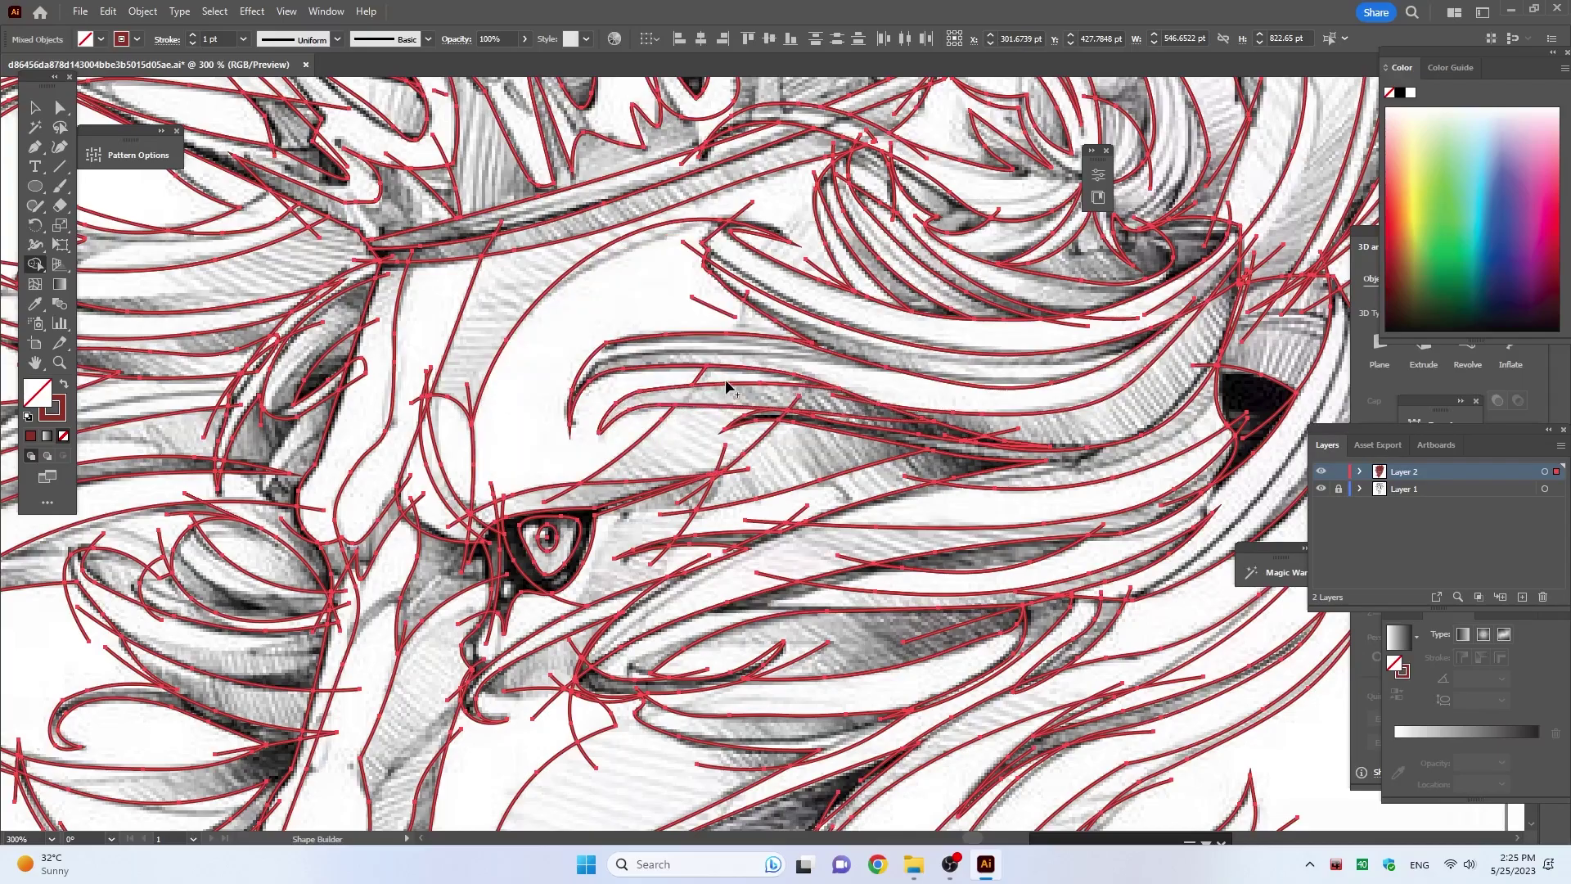
alt+click(691, 378)
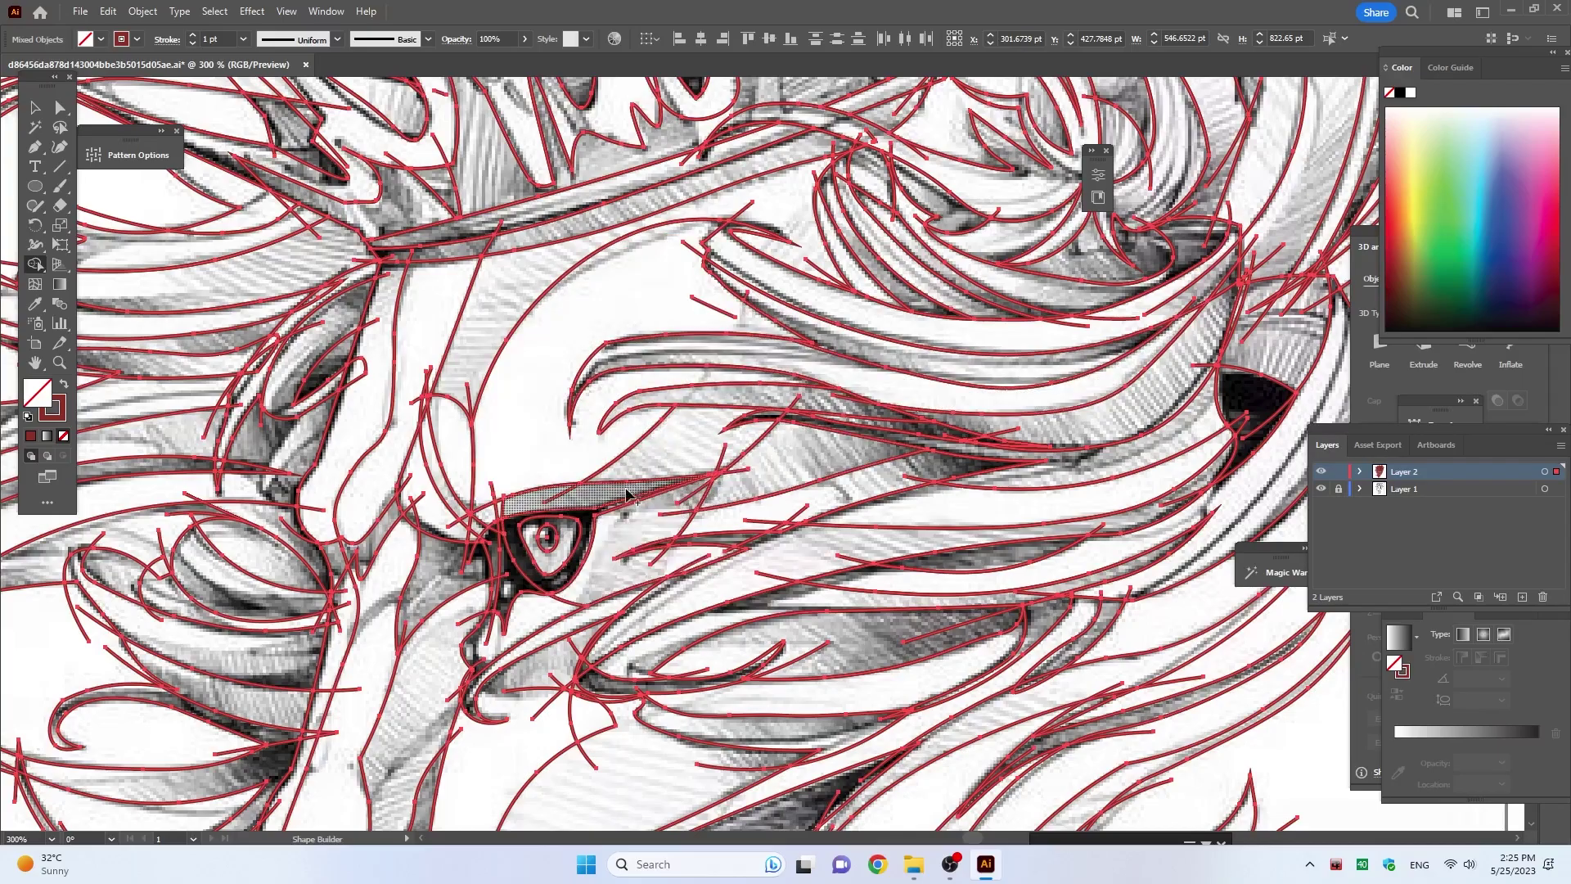
scroll(524, 344, down, 3)
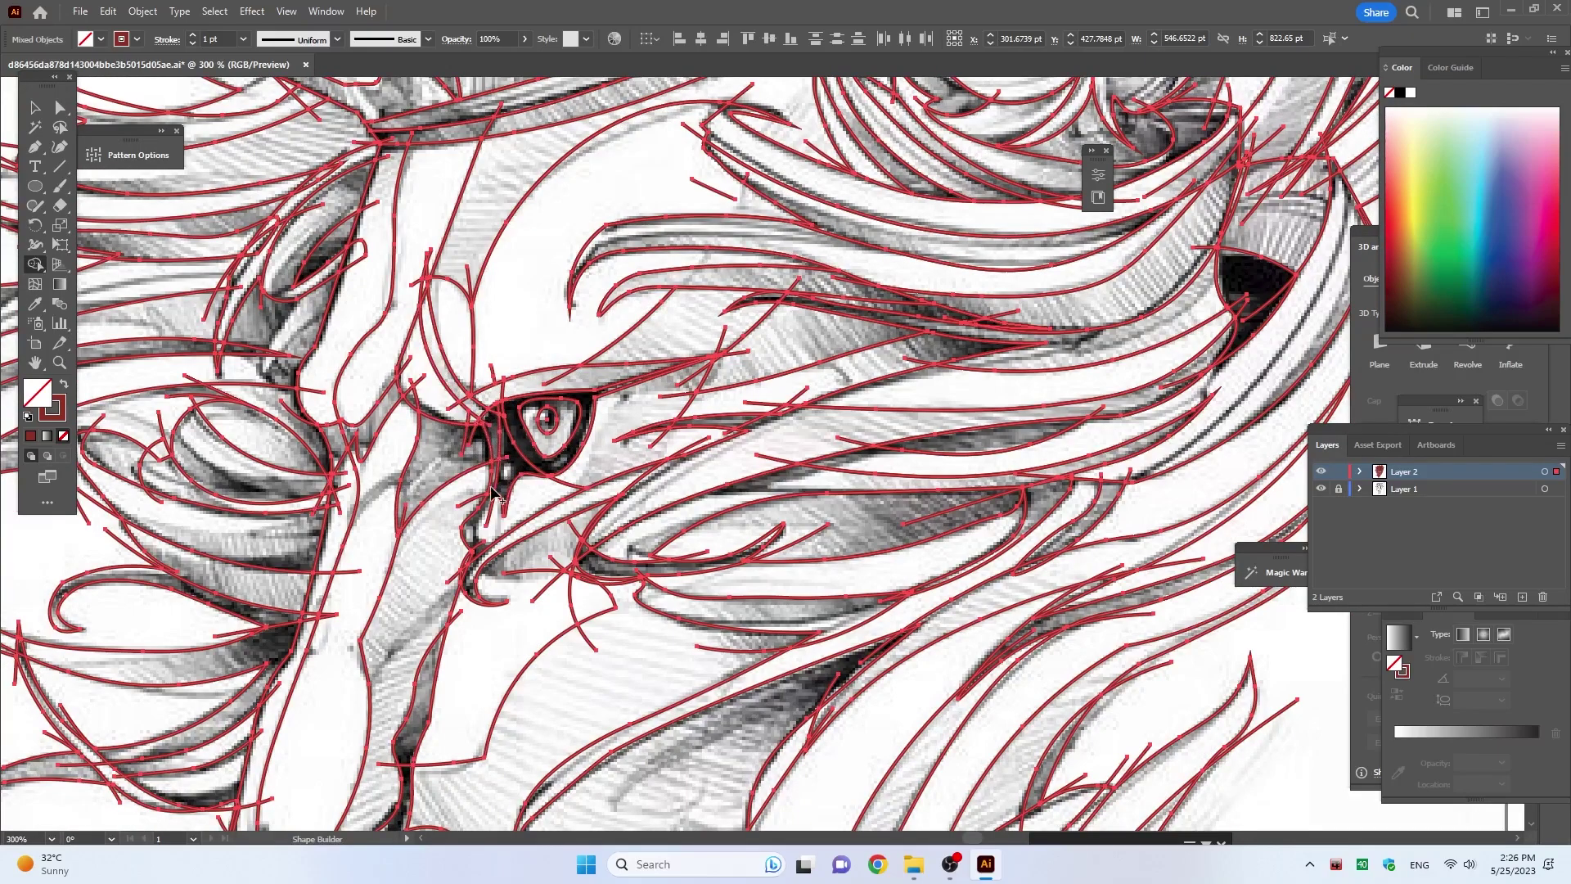
scroll(472, 582, down, 3)
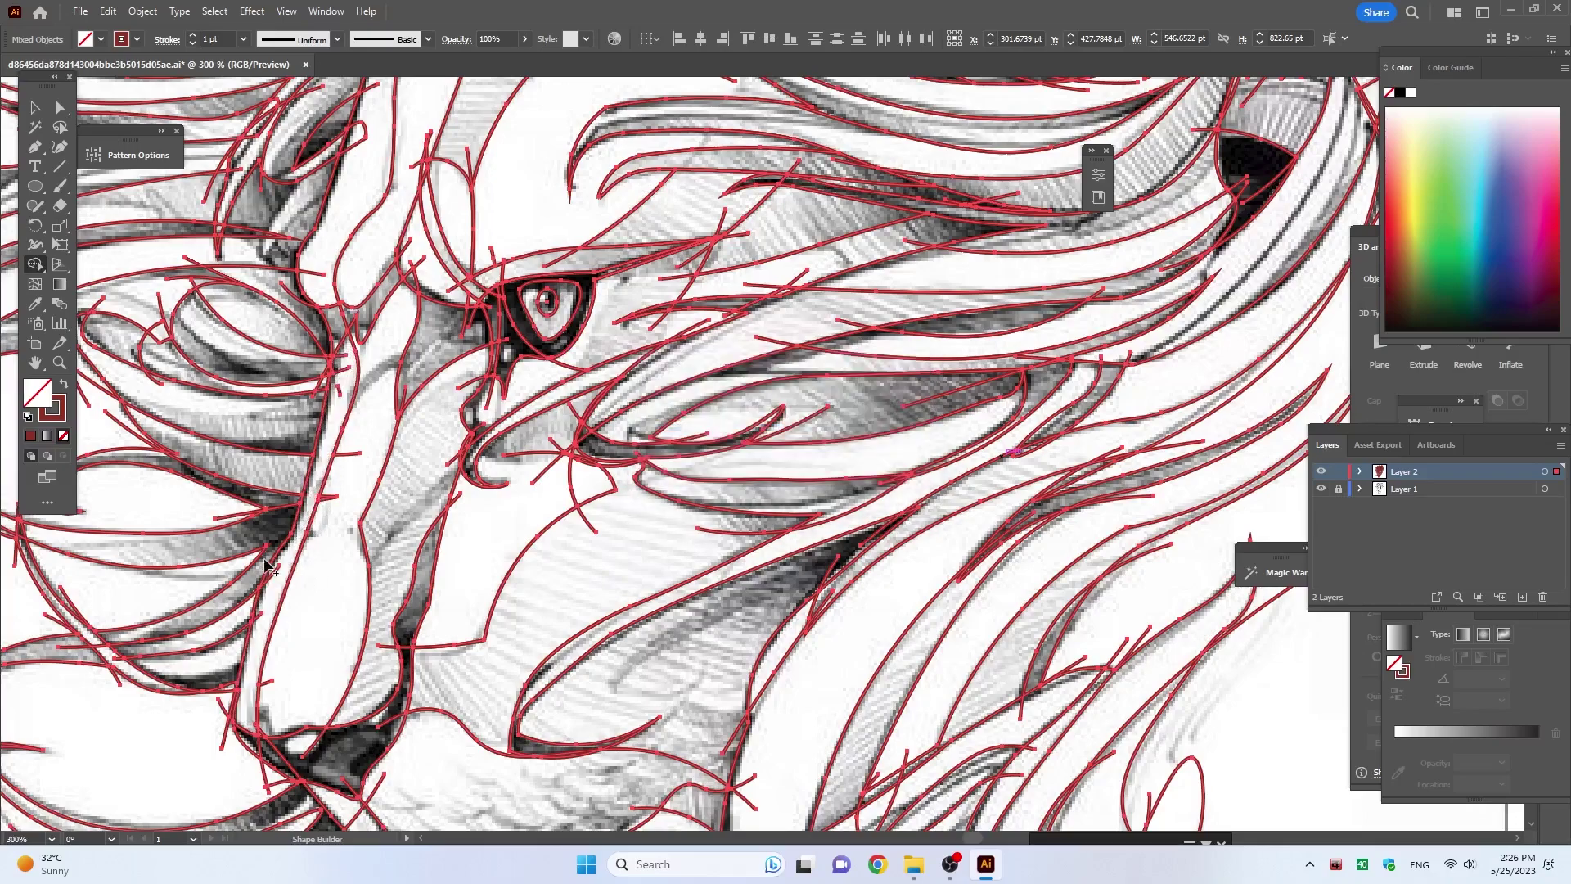
scroll(170, 576, down, 3)
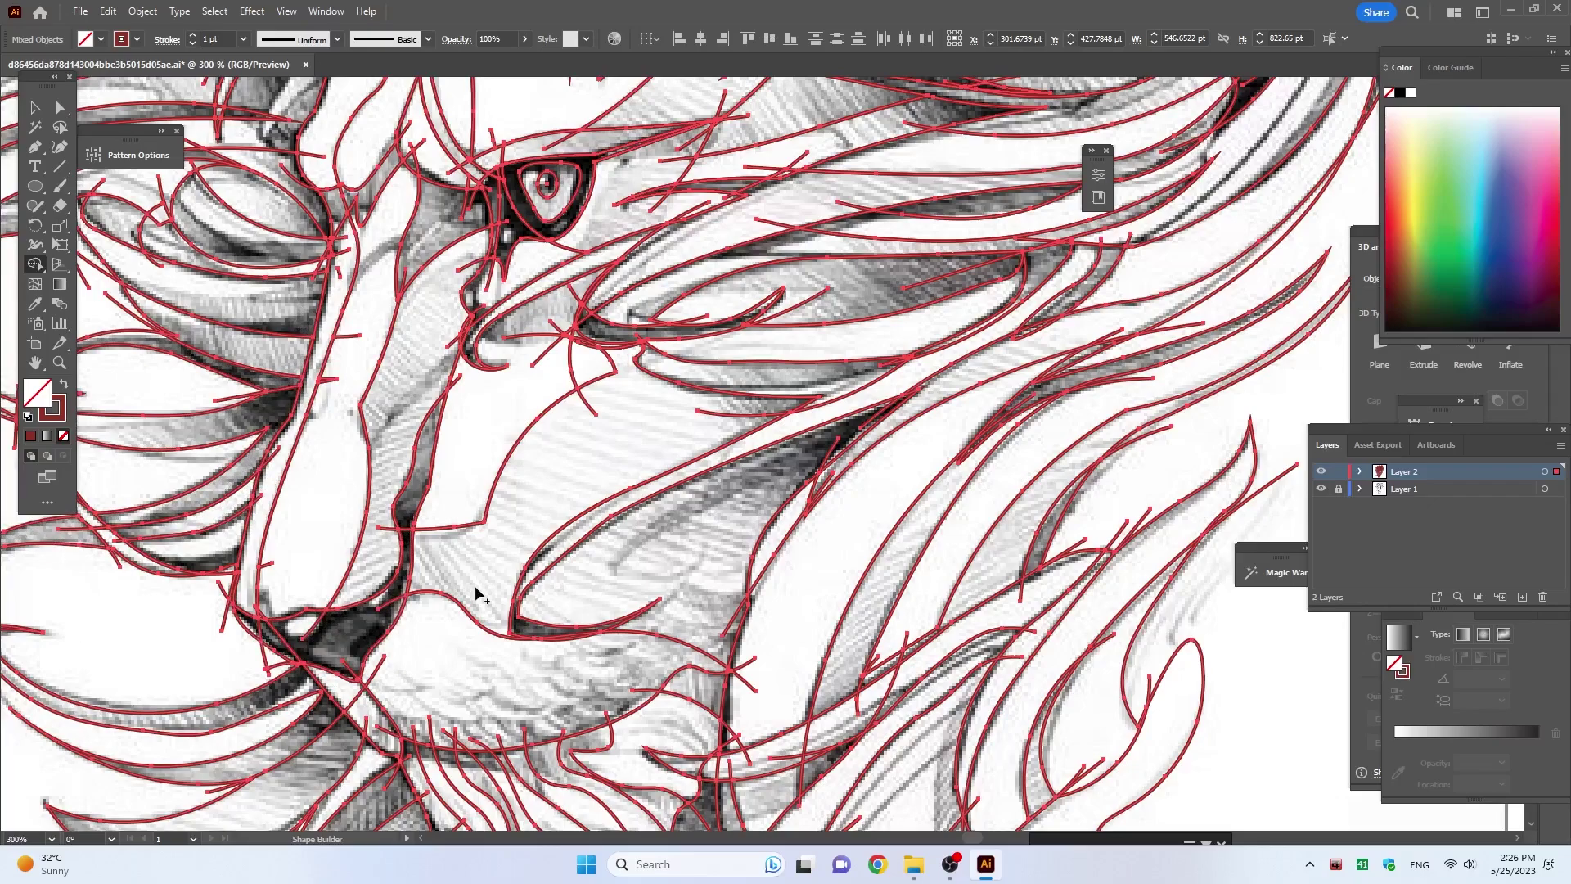
scroll(475, 591, down, 3)
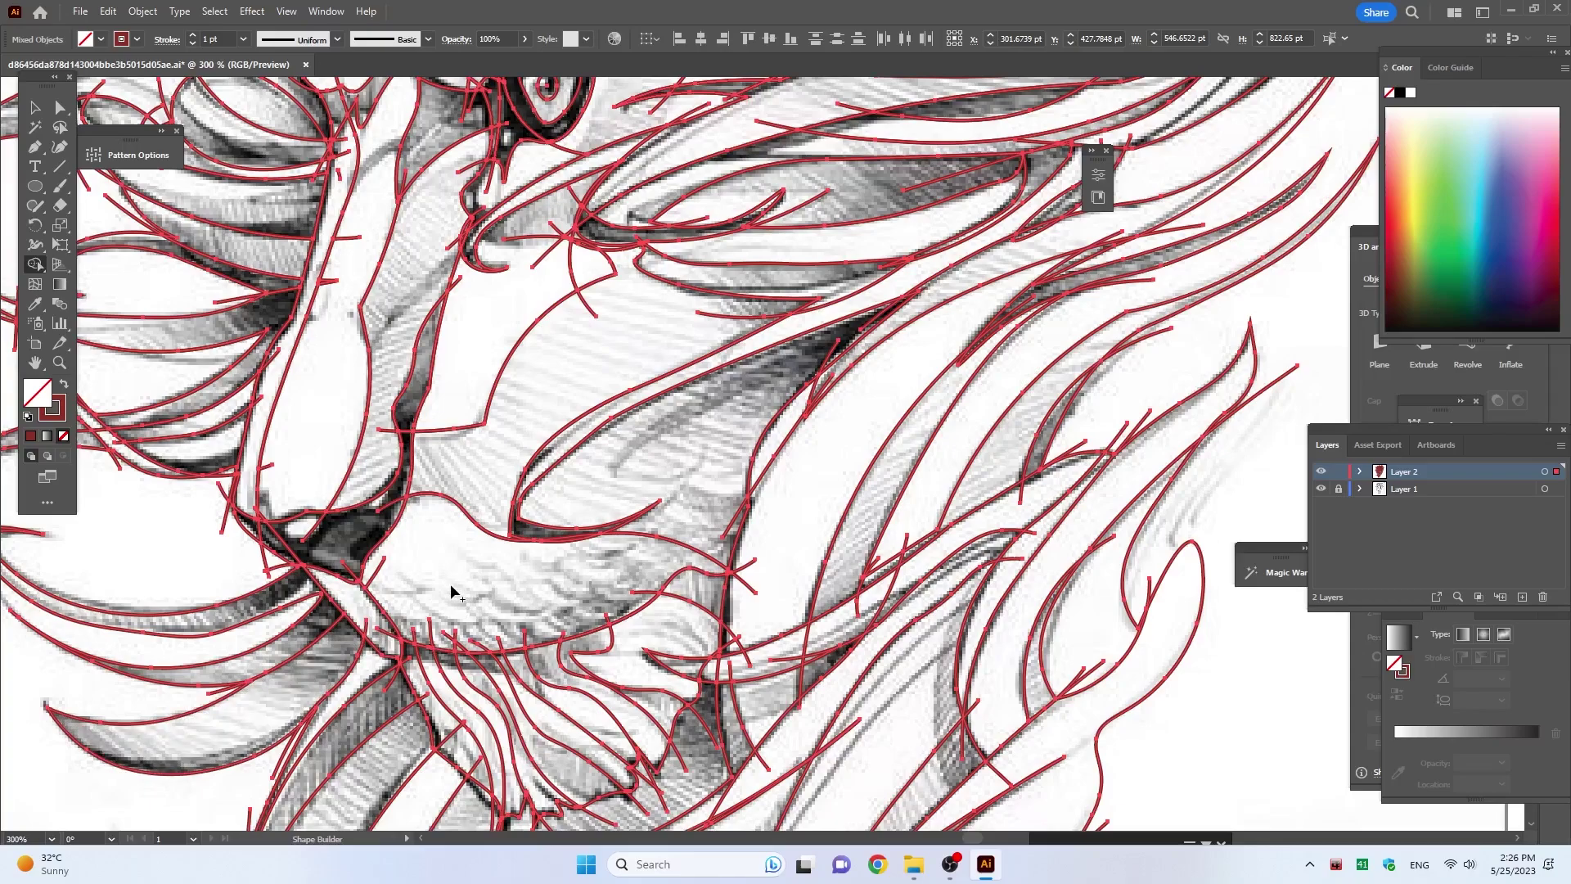
scroll(489, 618, down, 3)
Step: Merge the central hair regions under the muzzle and a long hair strand into single shapes
scroll(346, 618, down, 3)
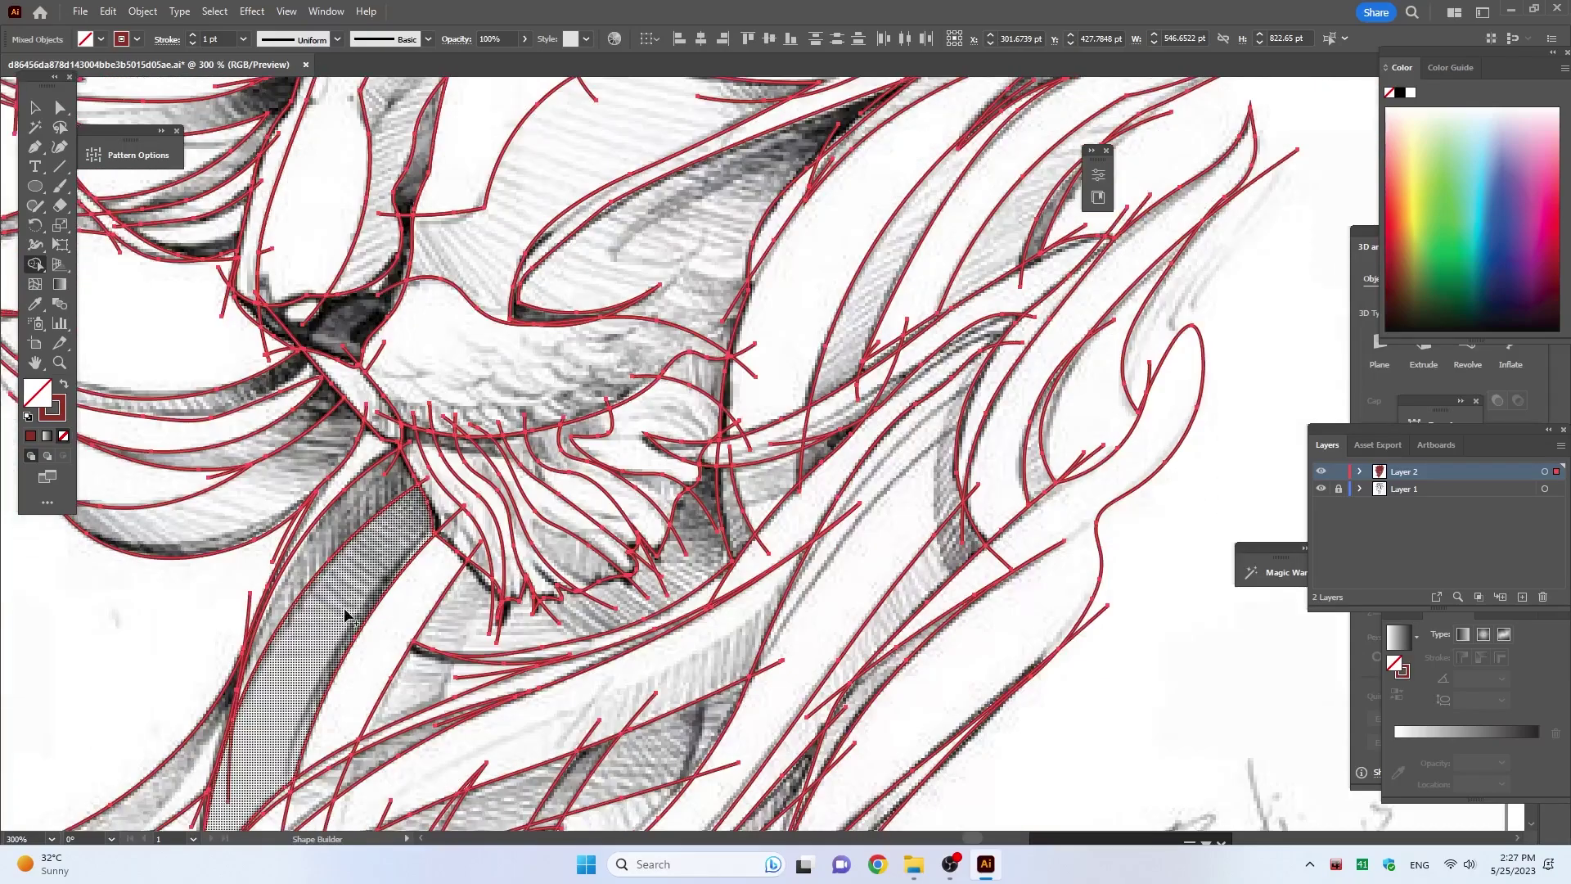
drag(491, 573, 430, 466)
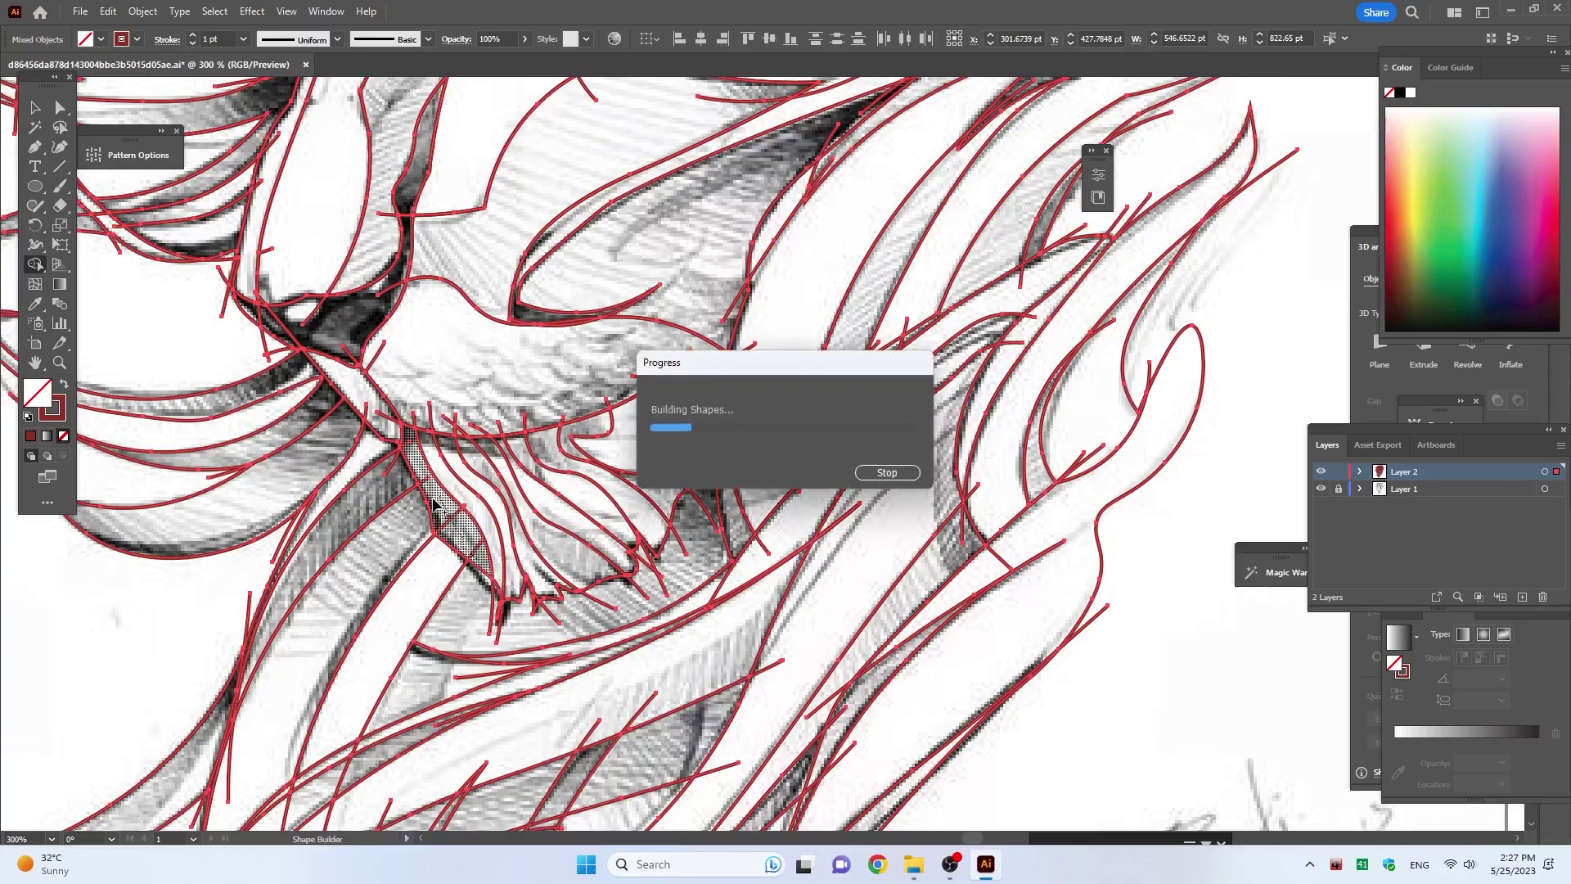
drag(498, 505, 567, 547)
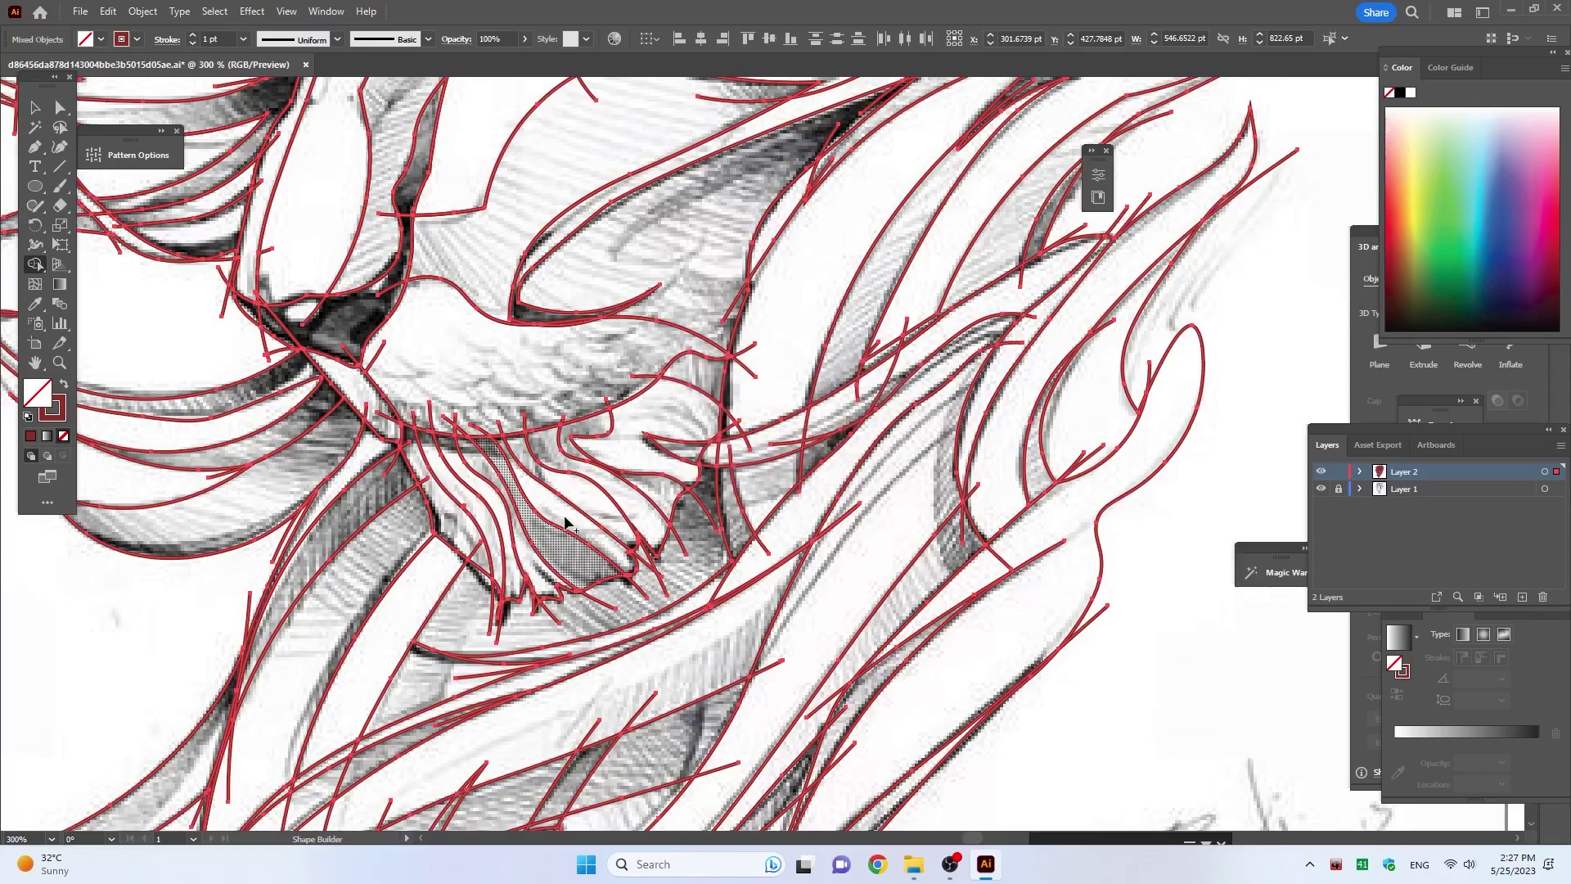
click(564, 524)
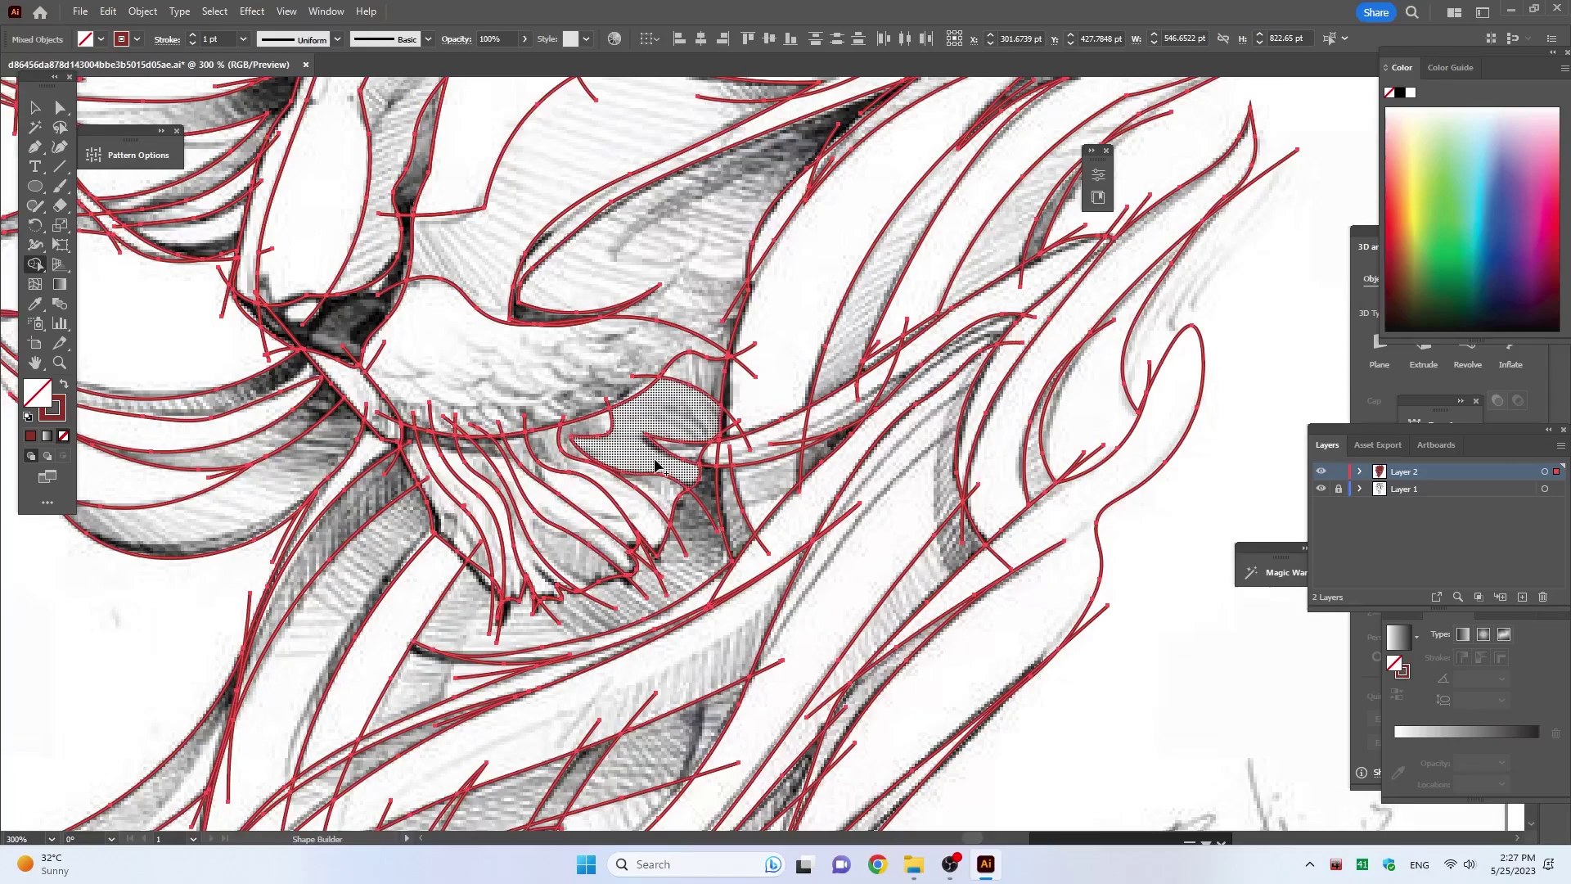
drag(891, 389, 795, 474)
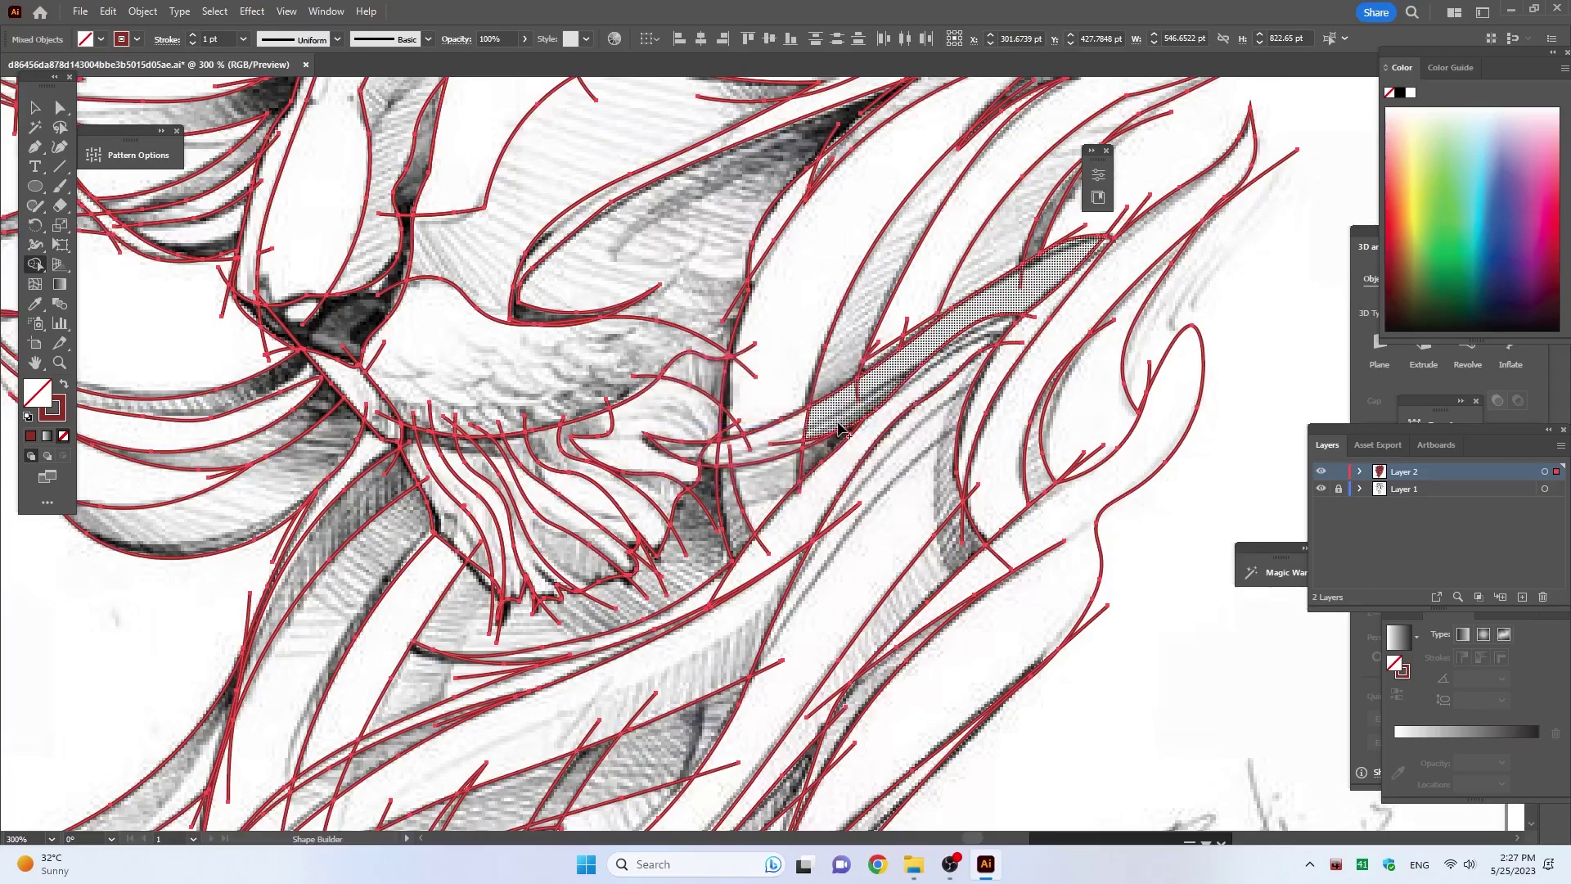
click(732, 464)
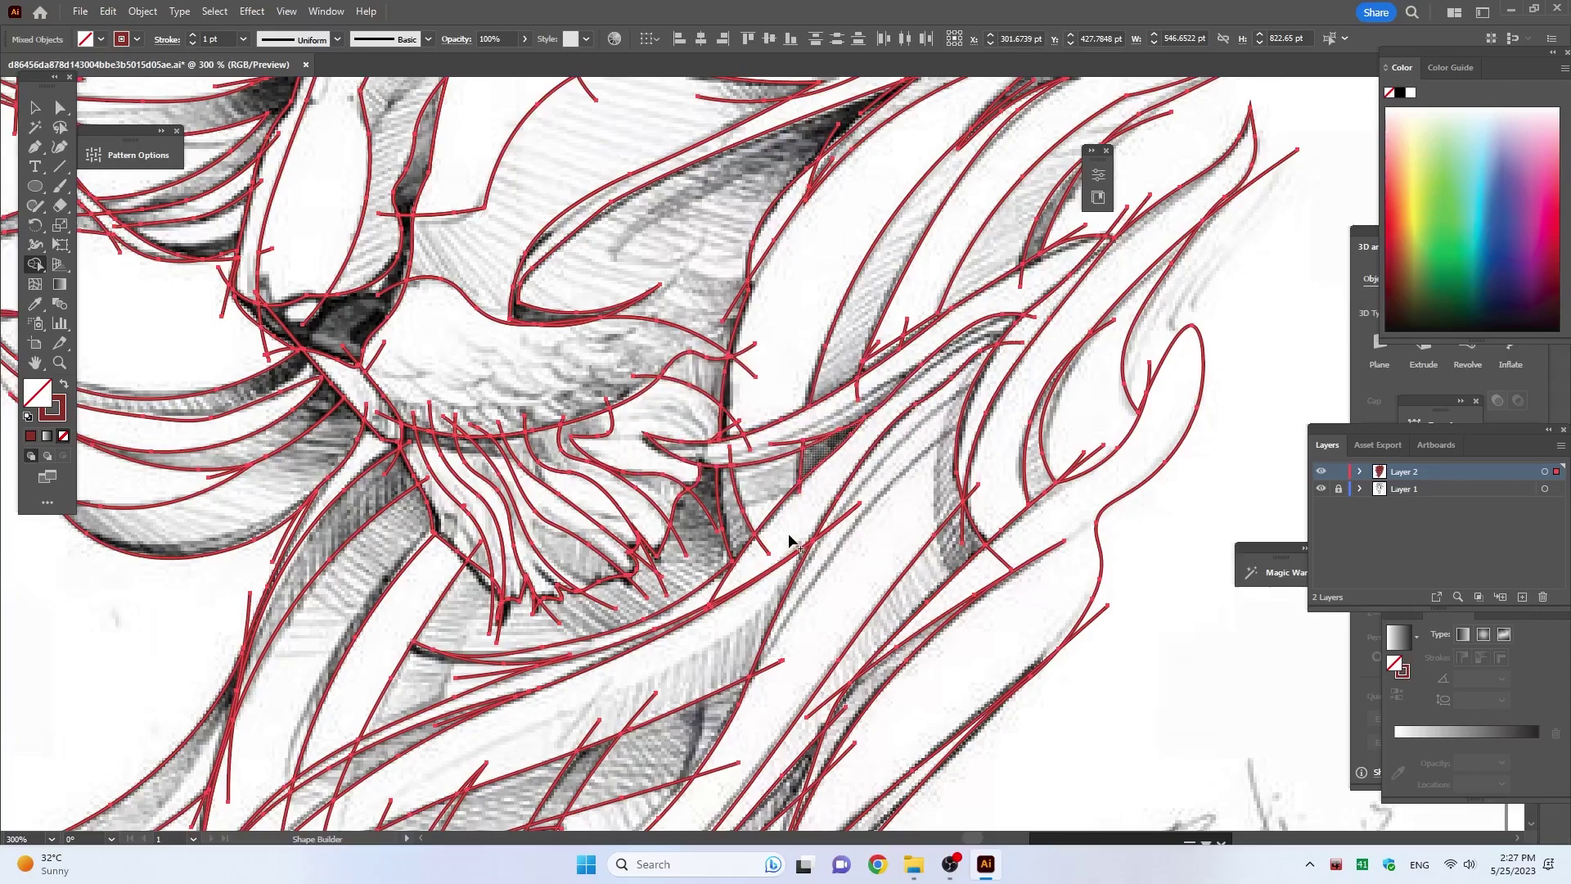
Step: Scroll through the lower mane and delete a short stray path stub
scroll(788, 533, down, 2)
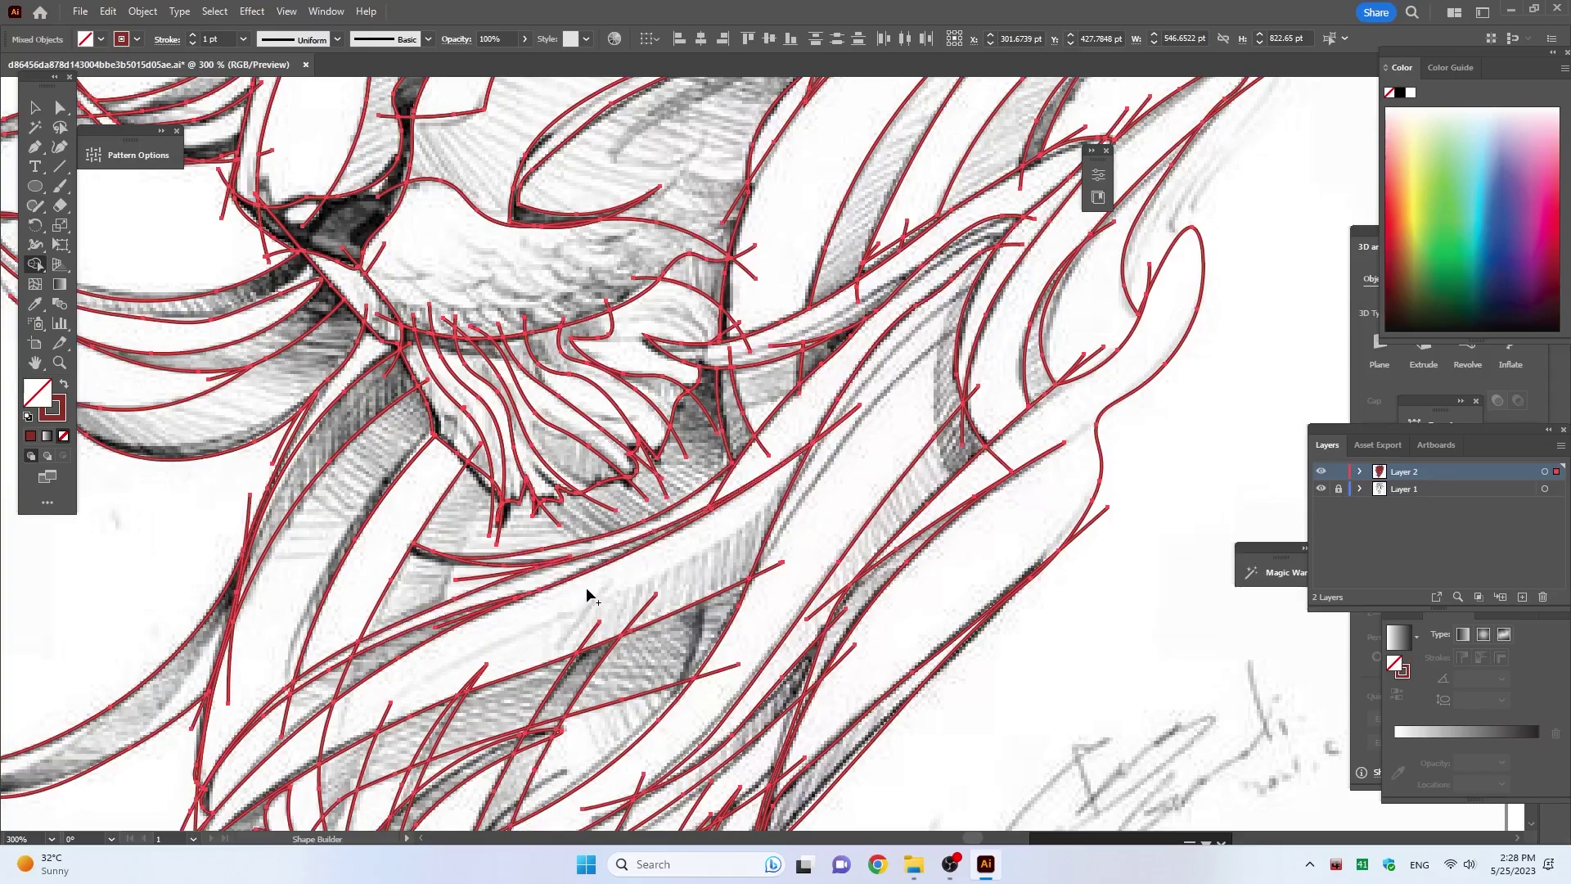
scroll(586, 586, down, 2)
scroll(618, 581, down, 2)
scroll(589, 431, down, 2)
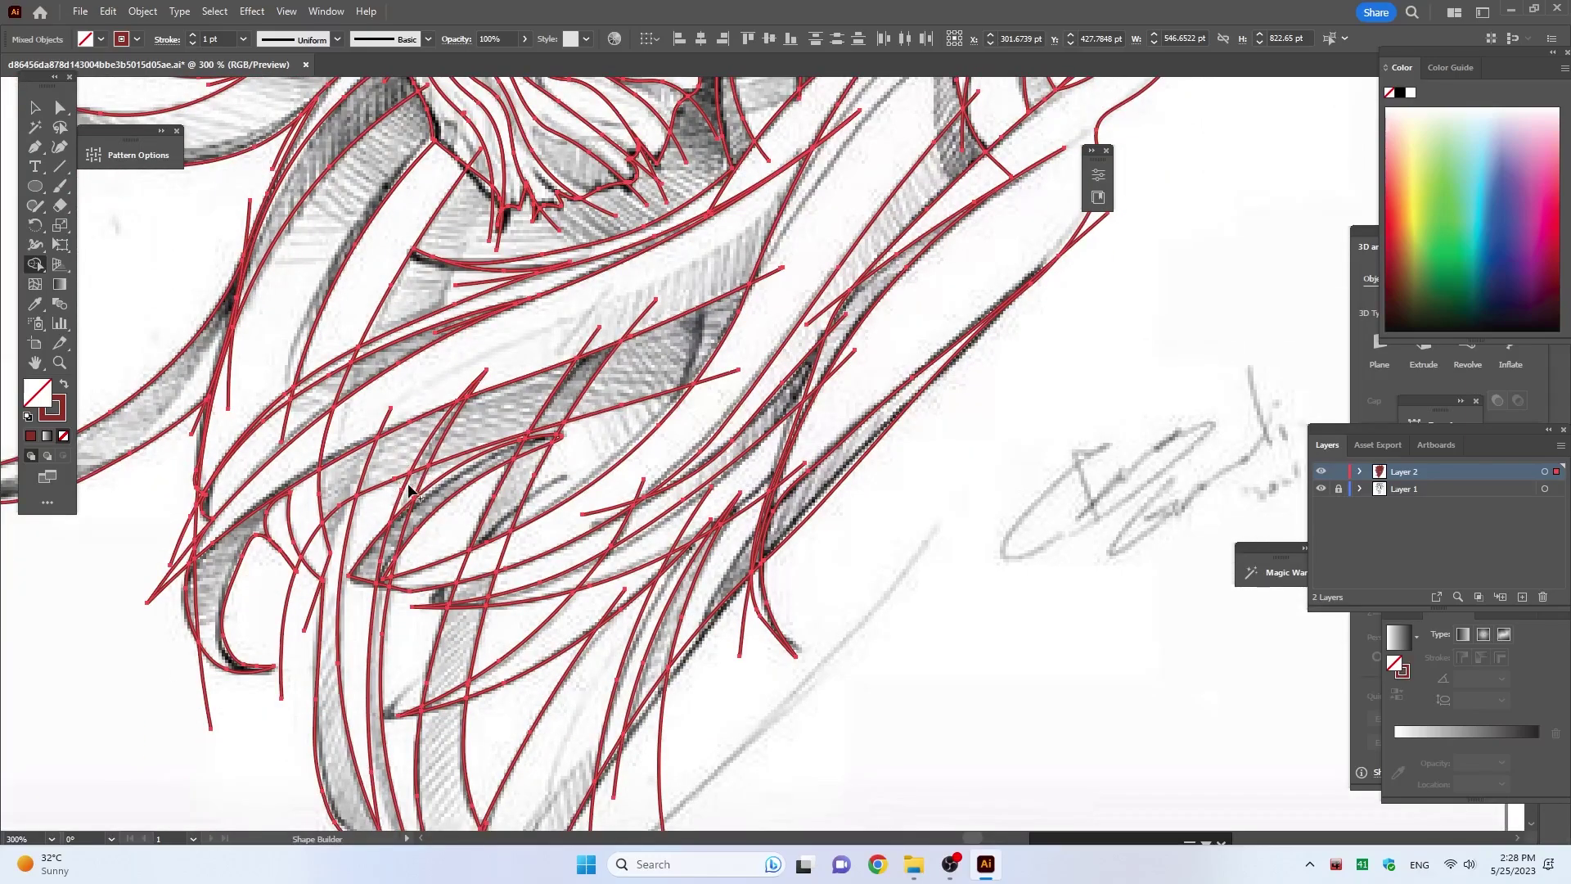
alt+scroll(427, 478, down, 3)
scroll(429, 473, up, 1)
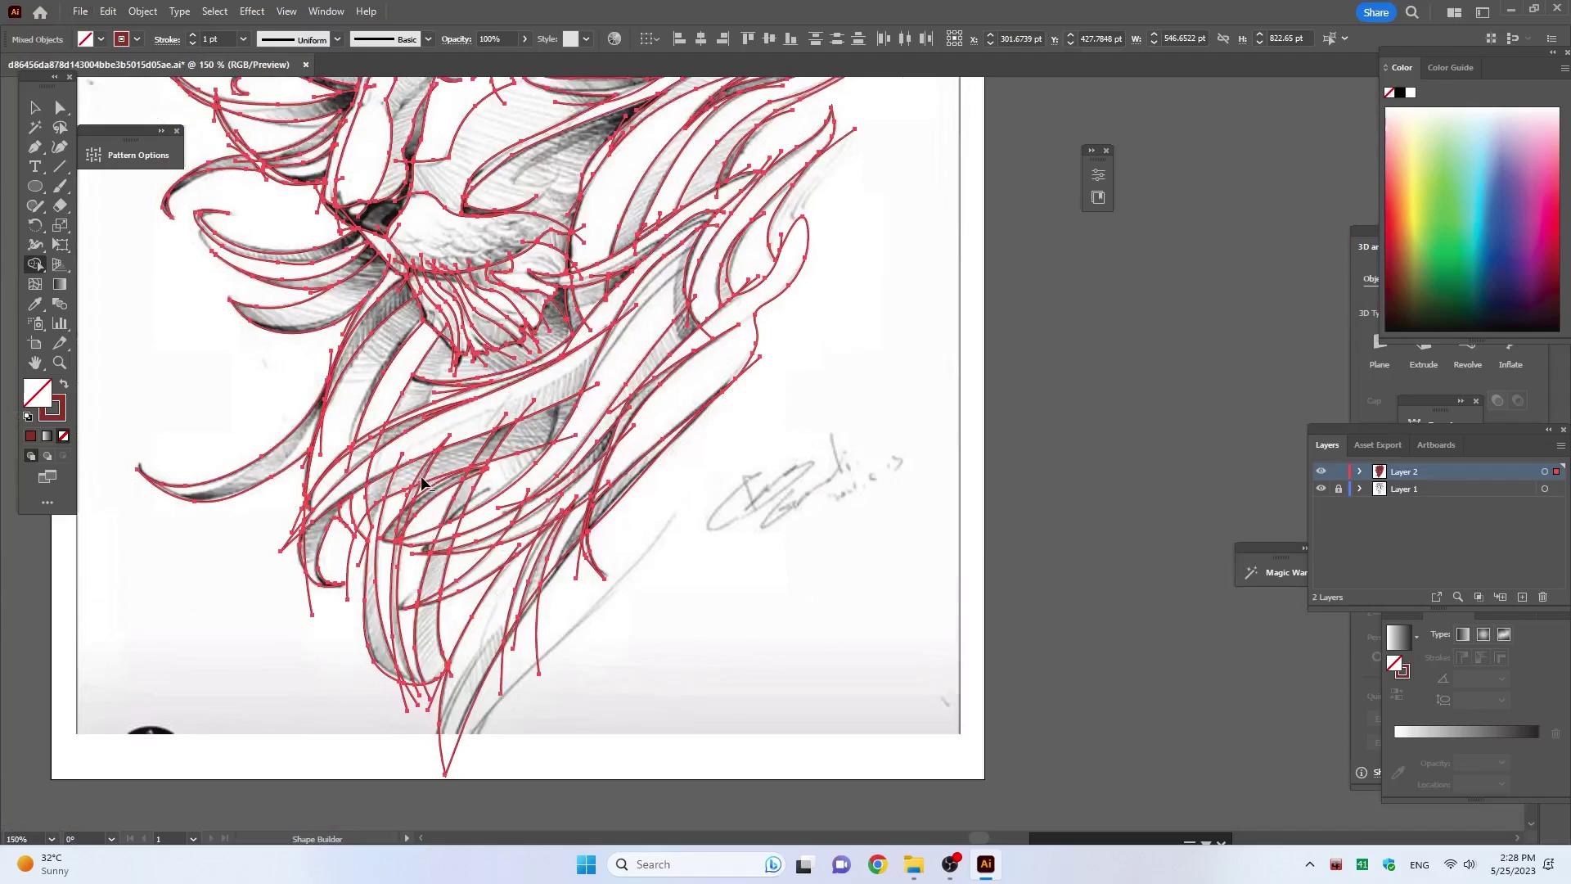
alt+scroll(421, 474, up, 3)
scroll(421, 475, down, 1)
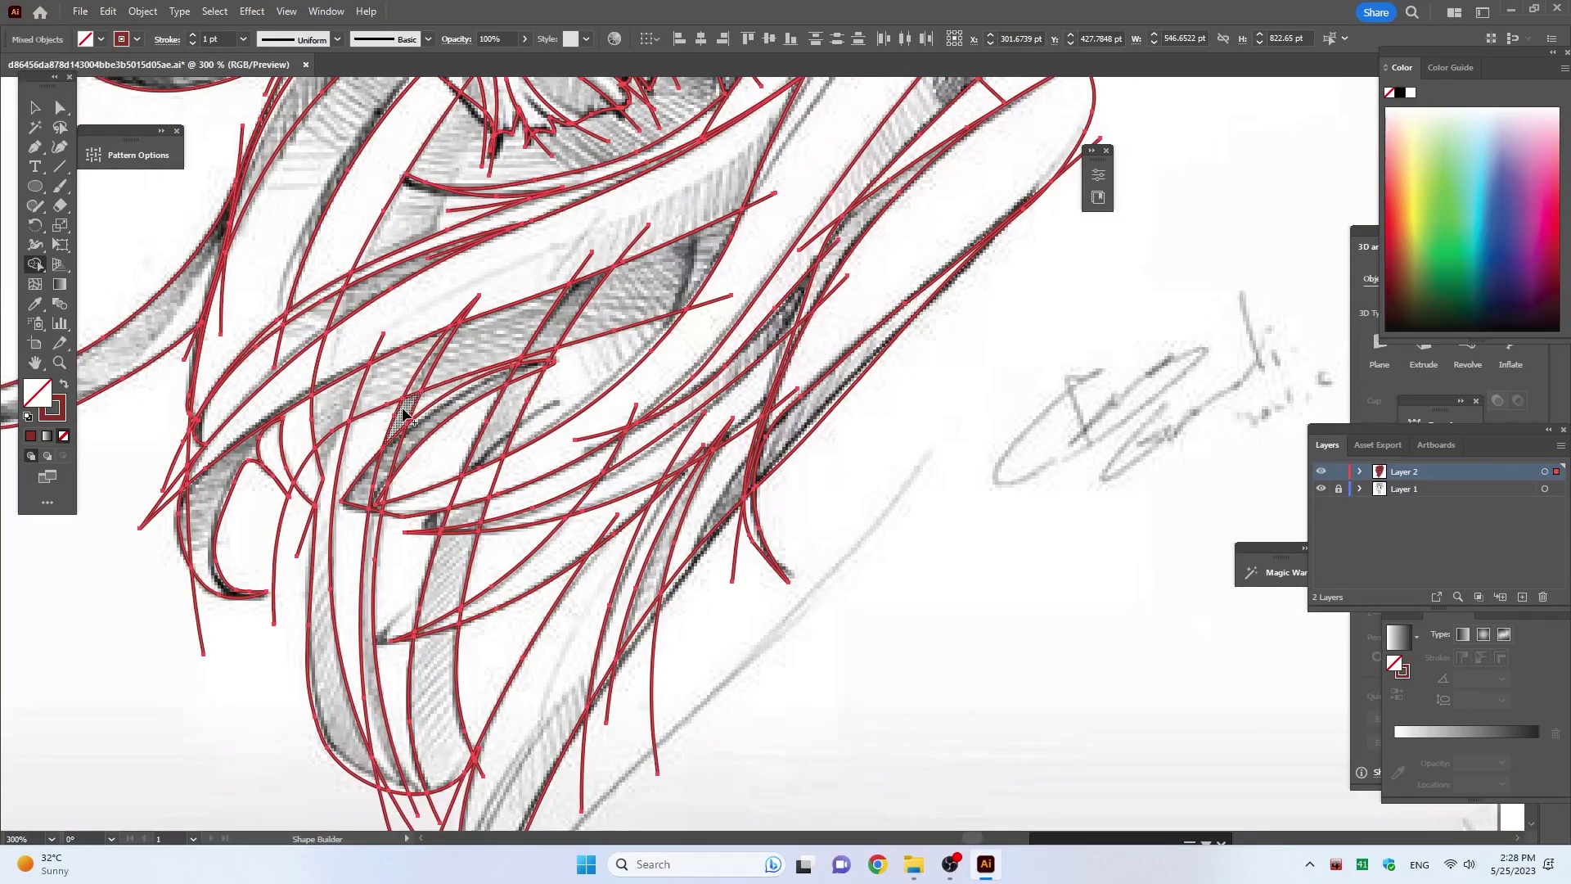
alt+click(443, 321)
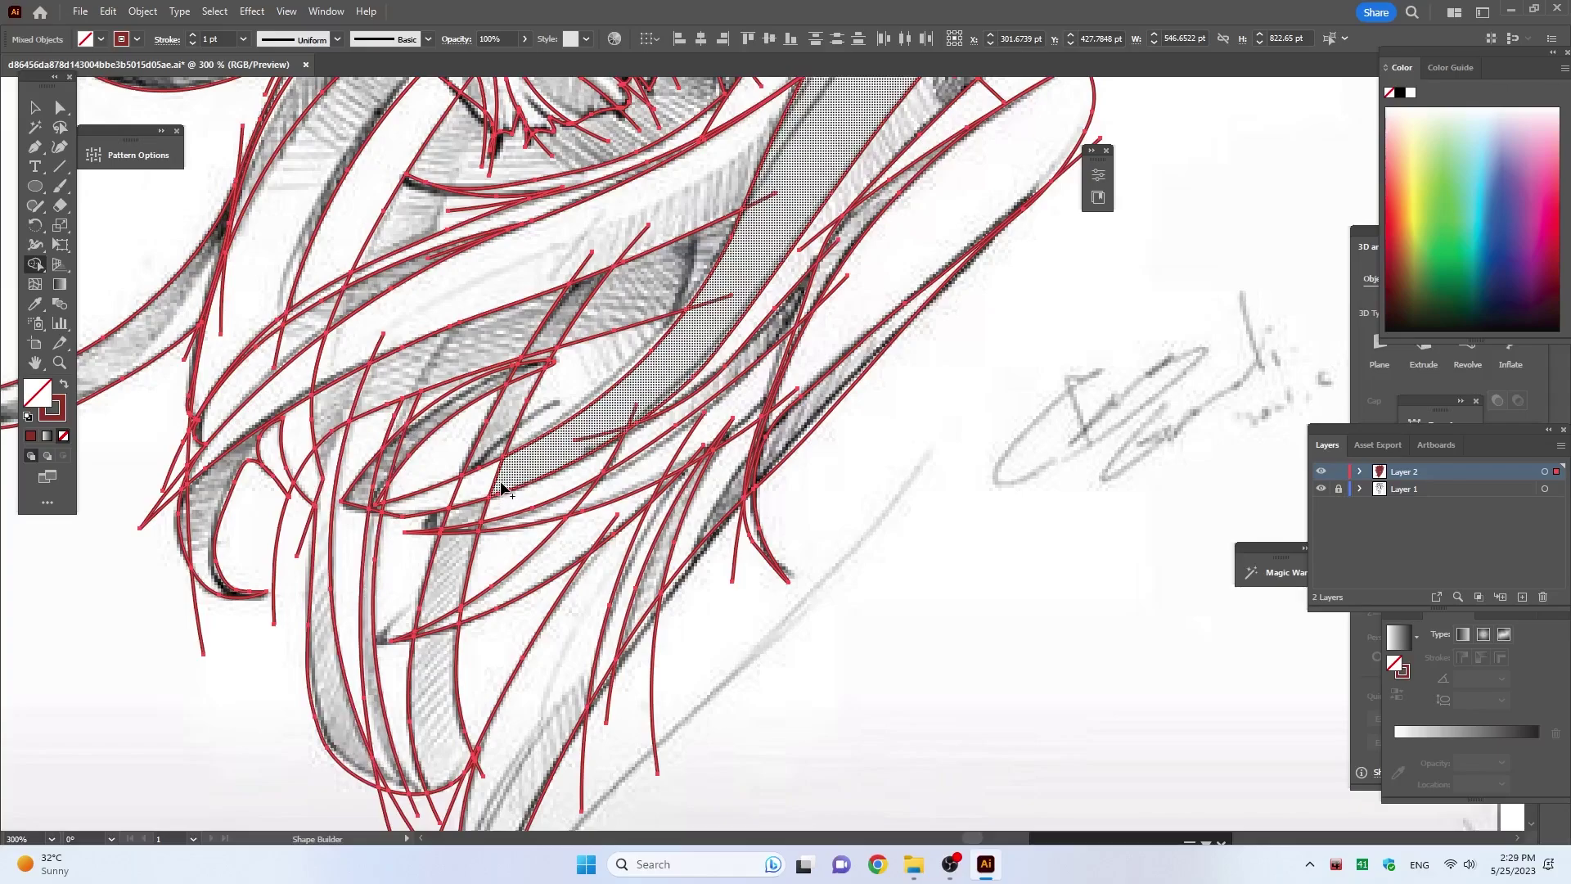
Step: Merge a long band of hair regions plus several thin slivers into their strands
drag(503, 481, 477, 511)
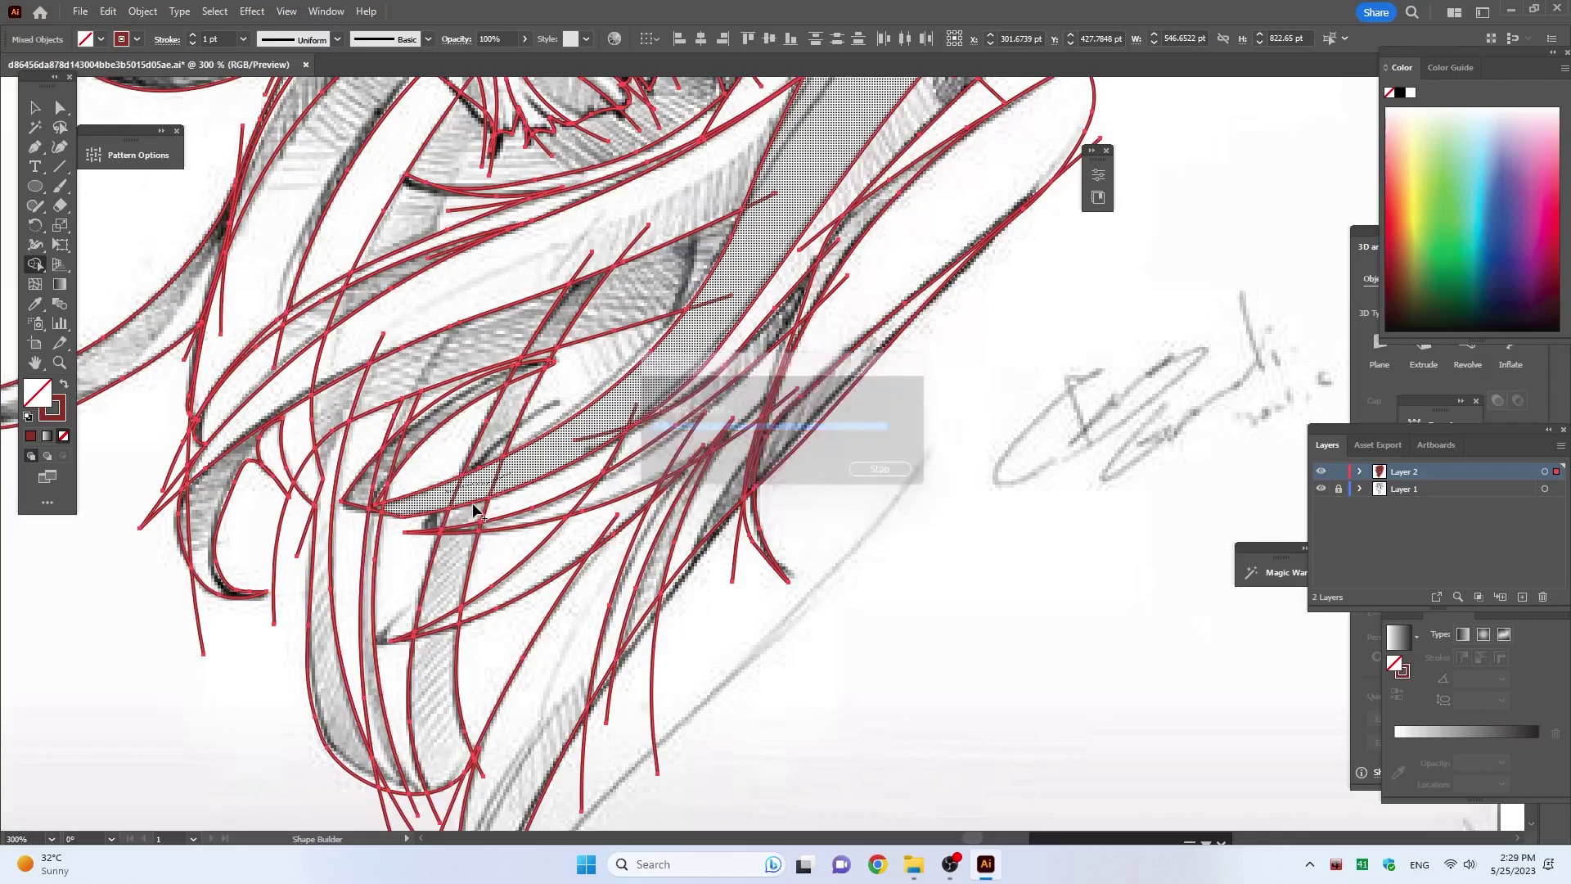
click(406, 444)
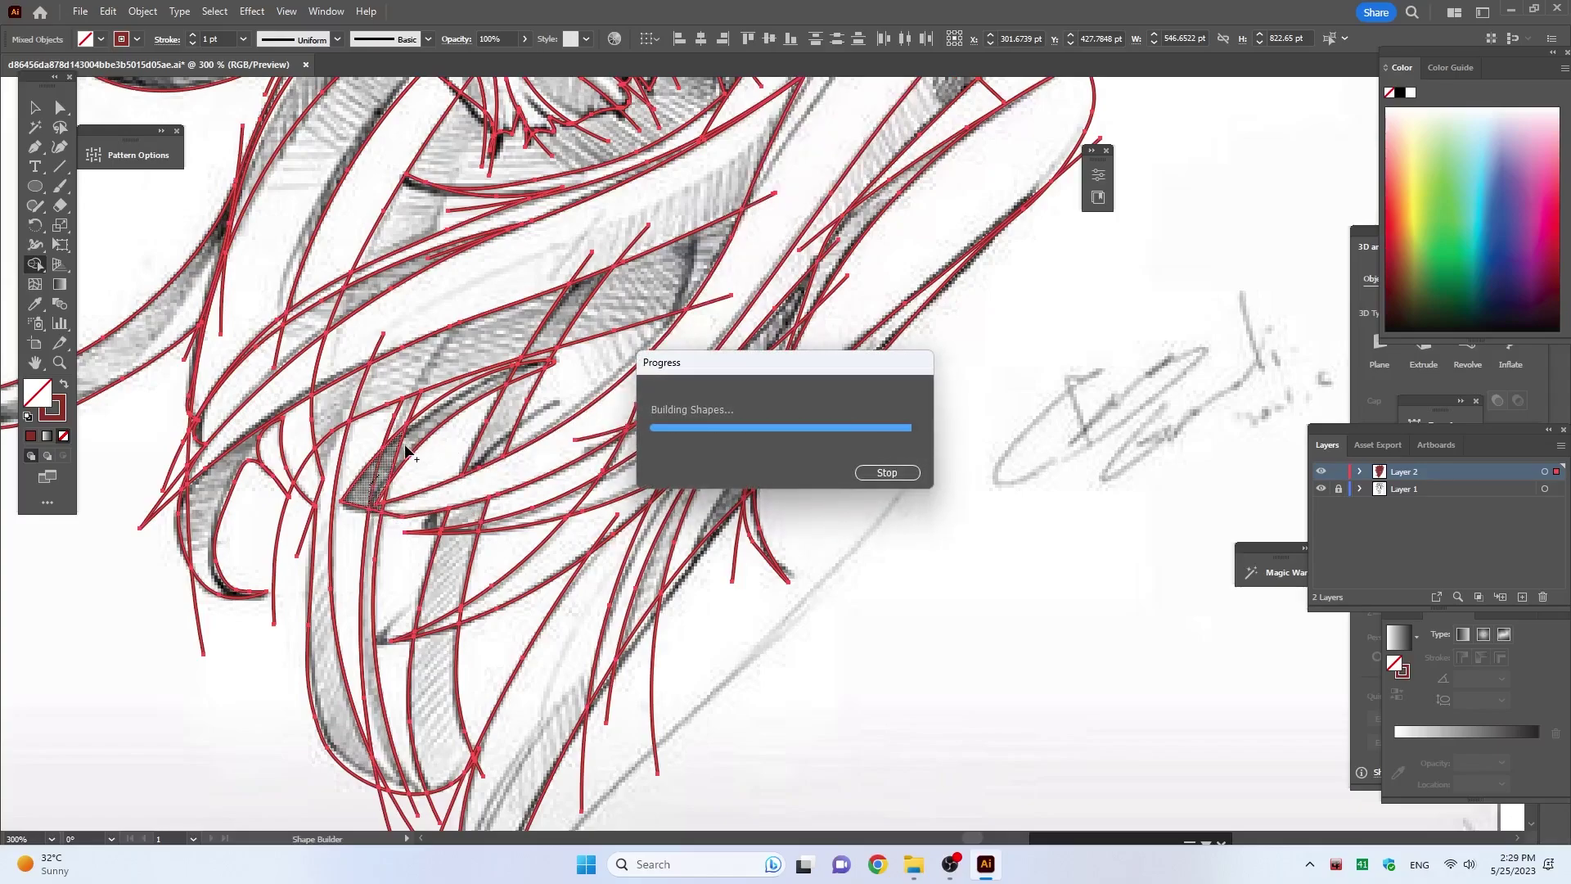
click(410, 462)
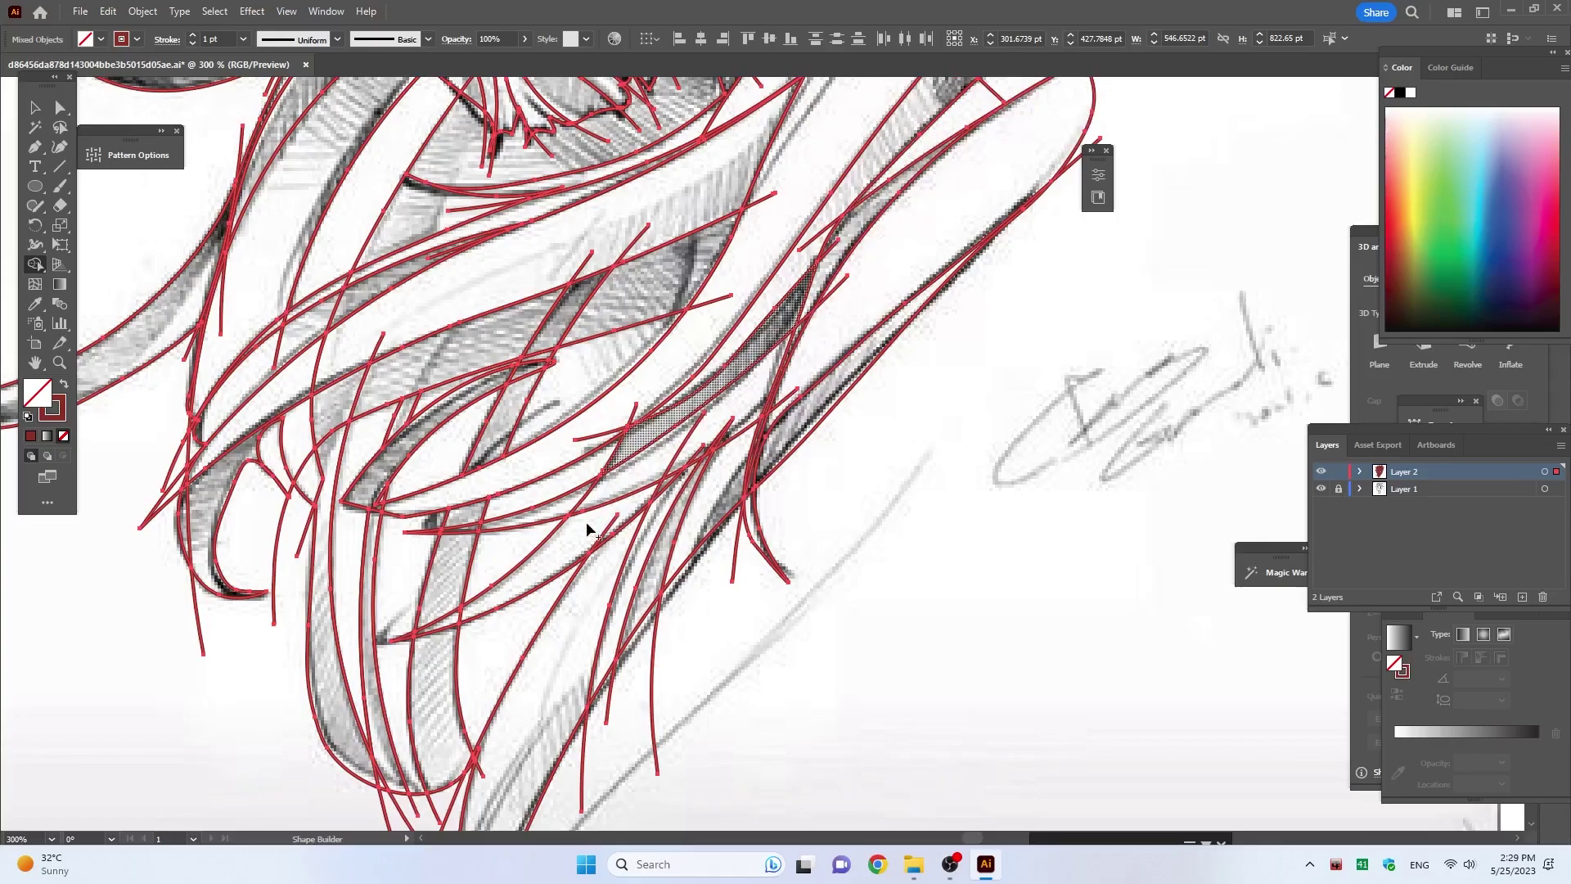
click(713, 444)
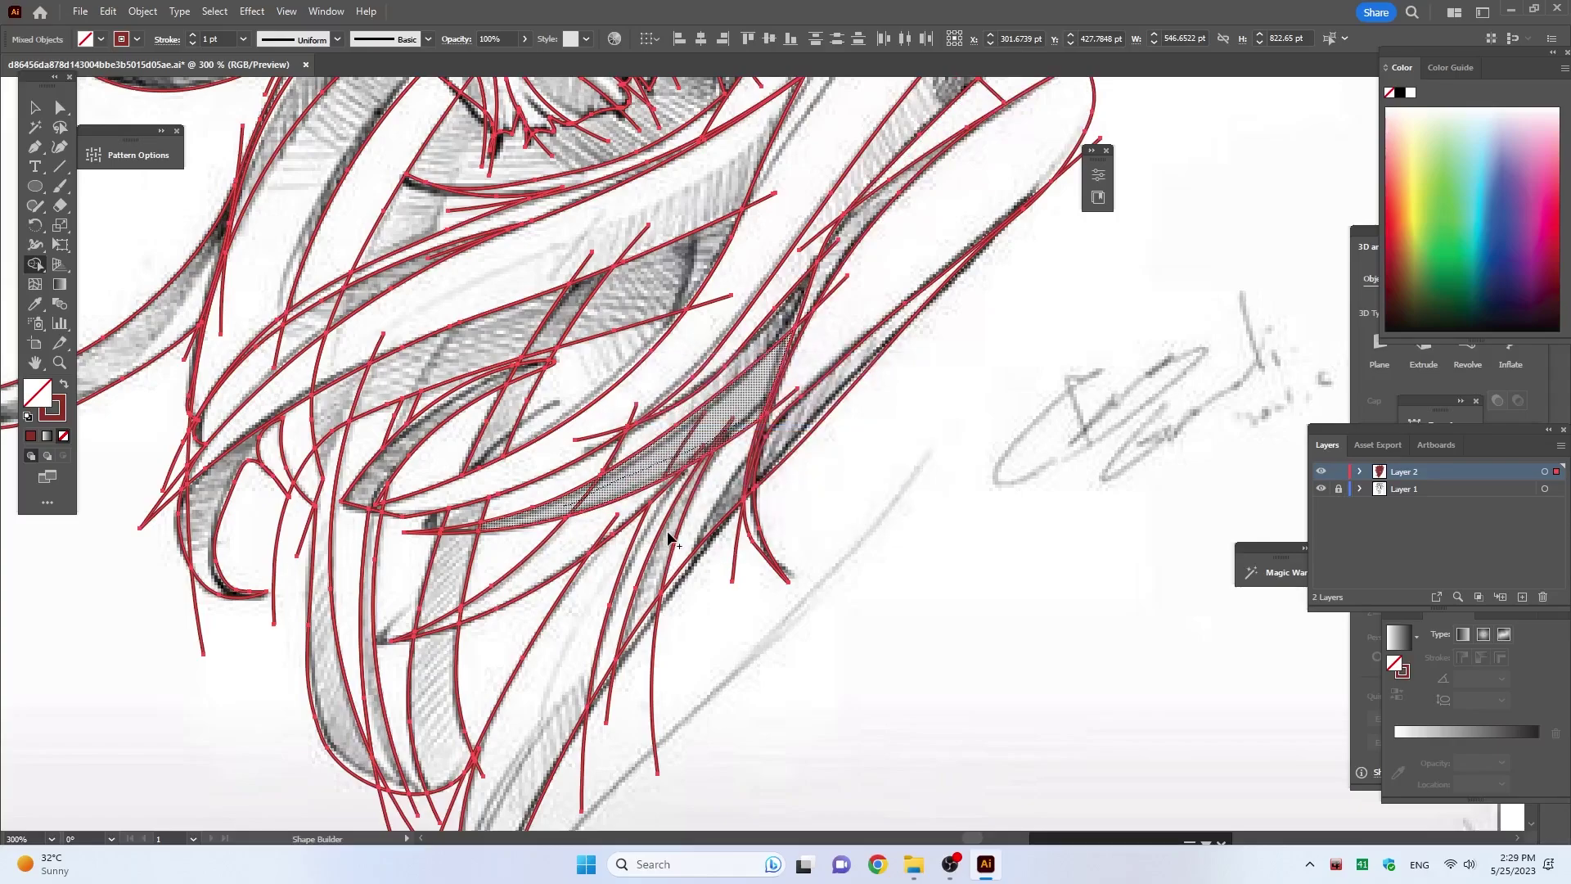
click(472, 537)
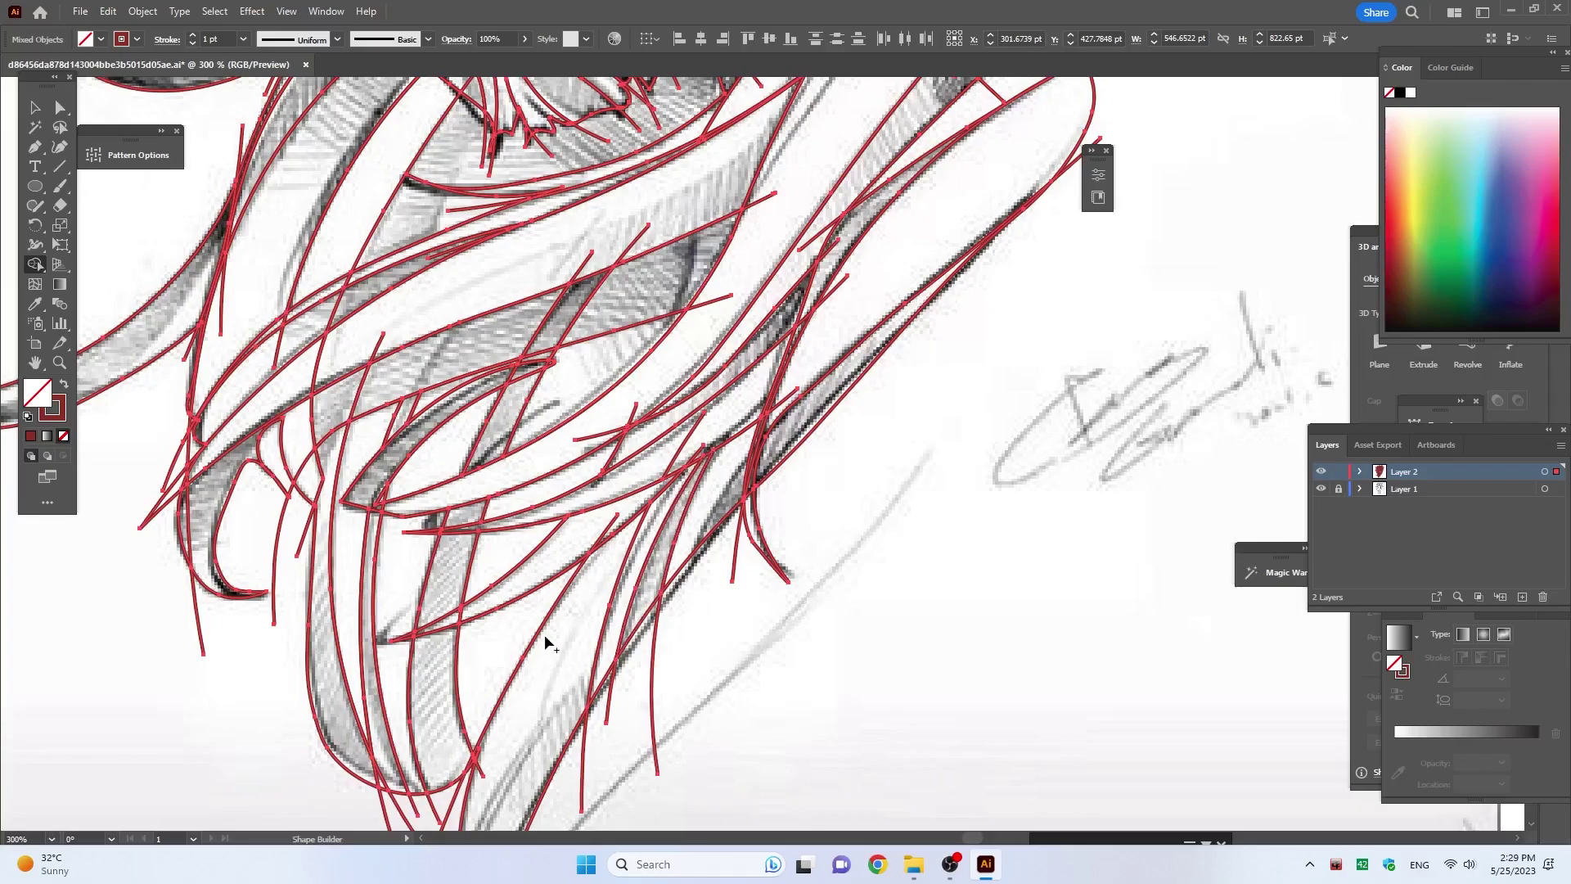
Step: Merge slivers near the mane's bottom edge and lower-left strand, then switch to Selection and deselect
scroll(572, 630, down, 4)
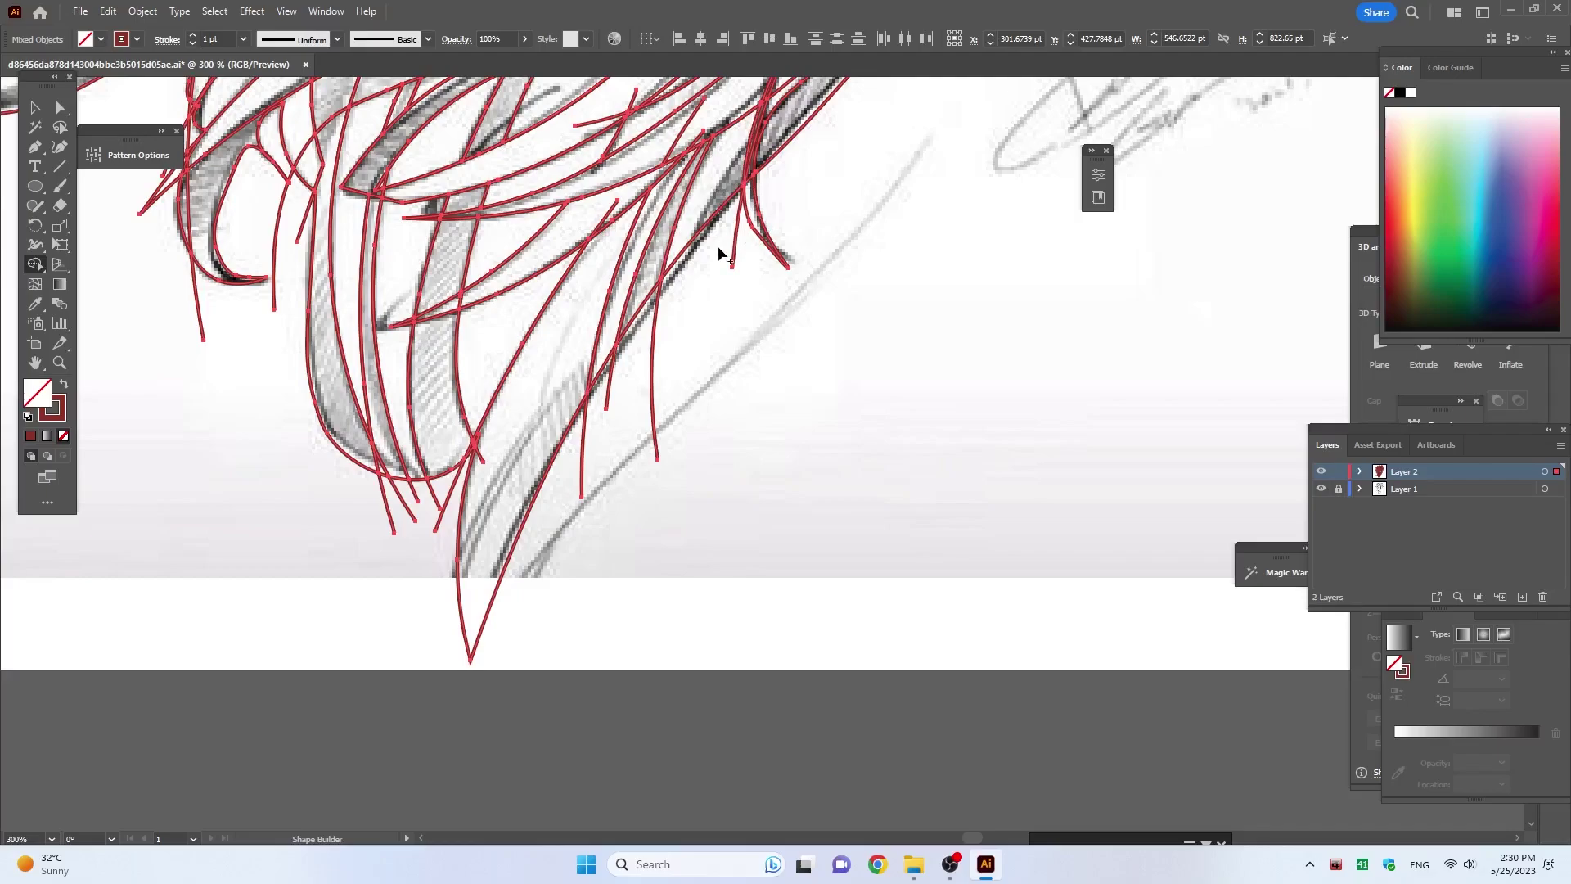
click(203, 244)
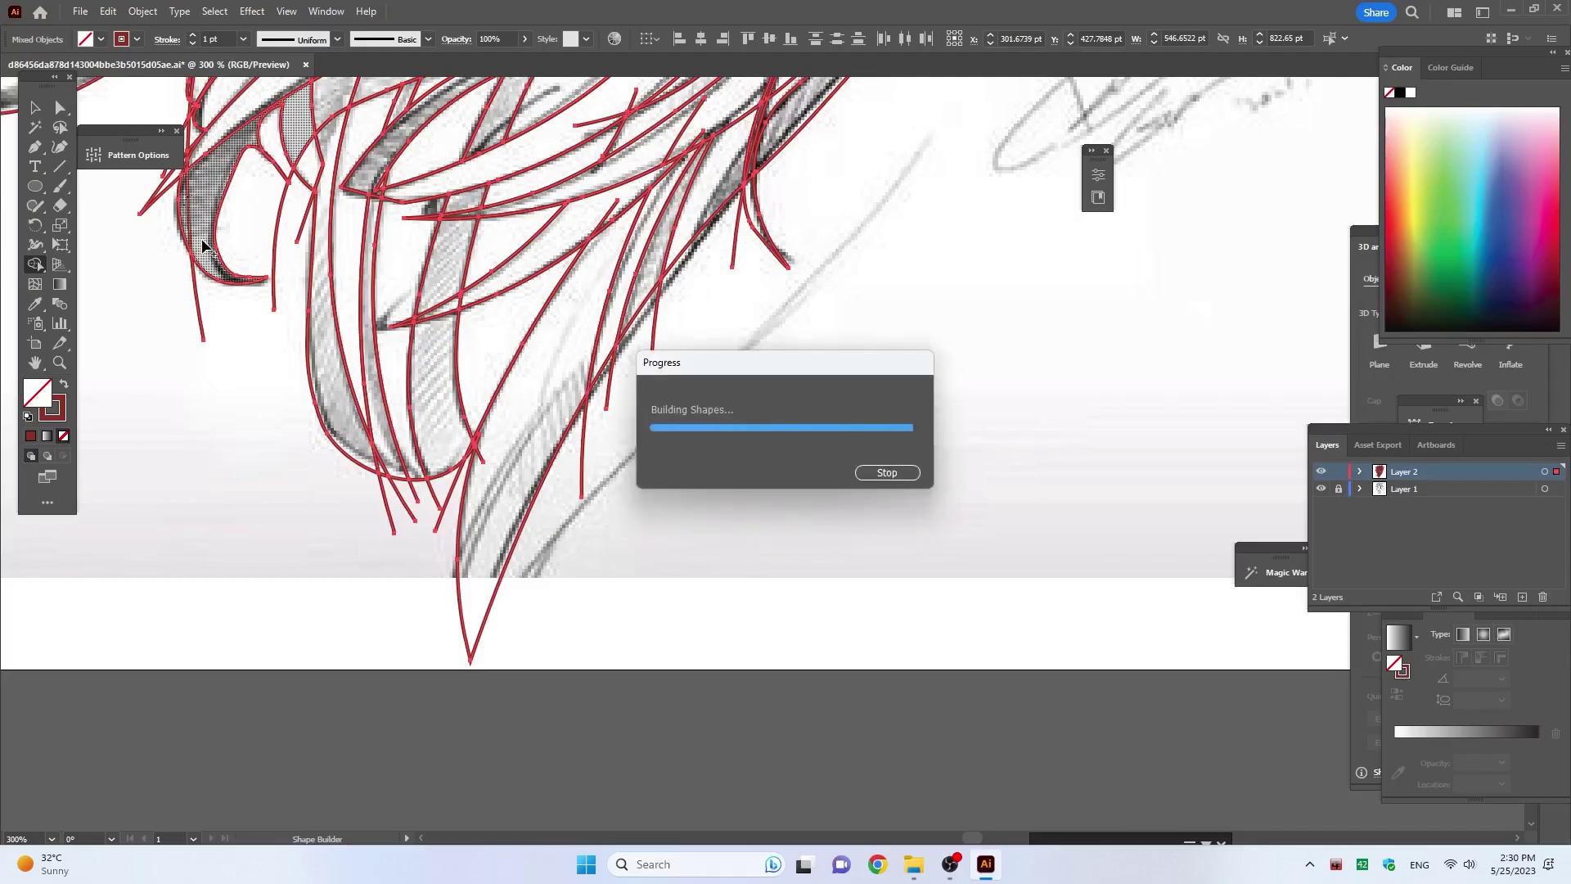
scroll(193, 245, up, 3)
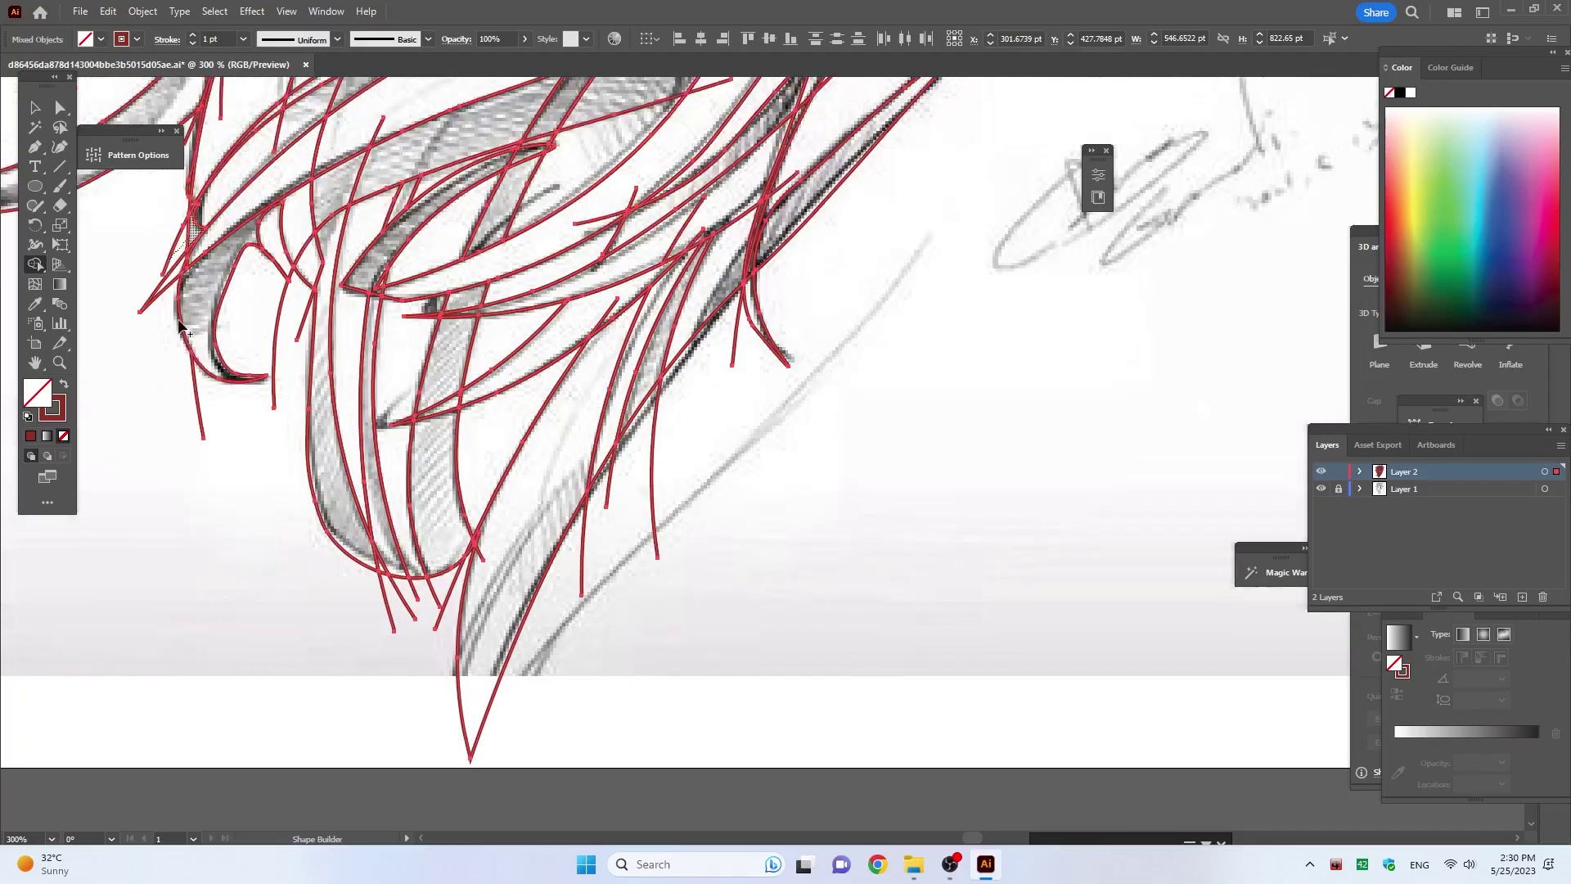
click(179, 295)
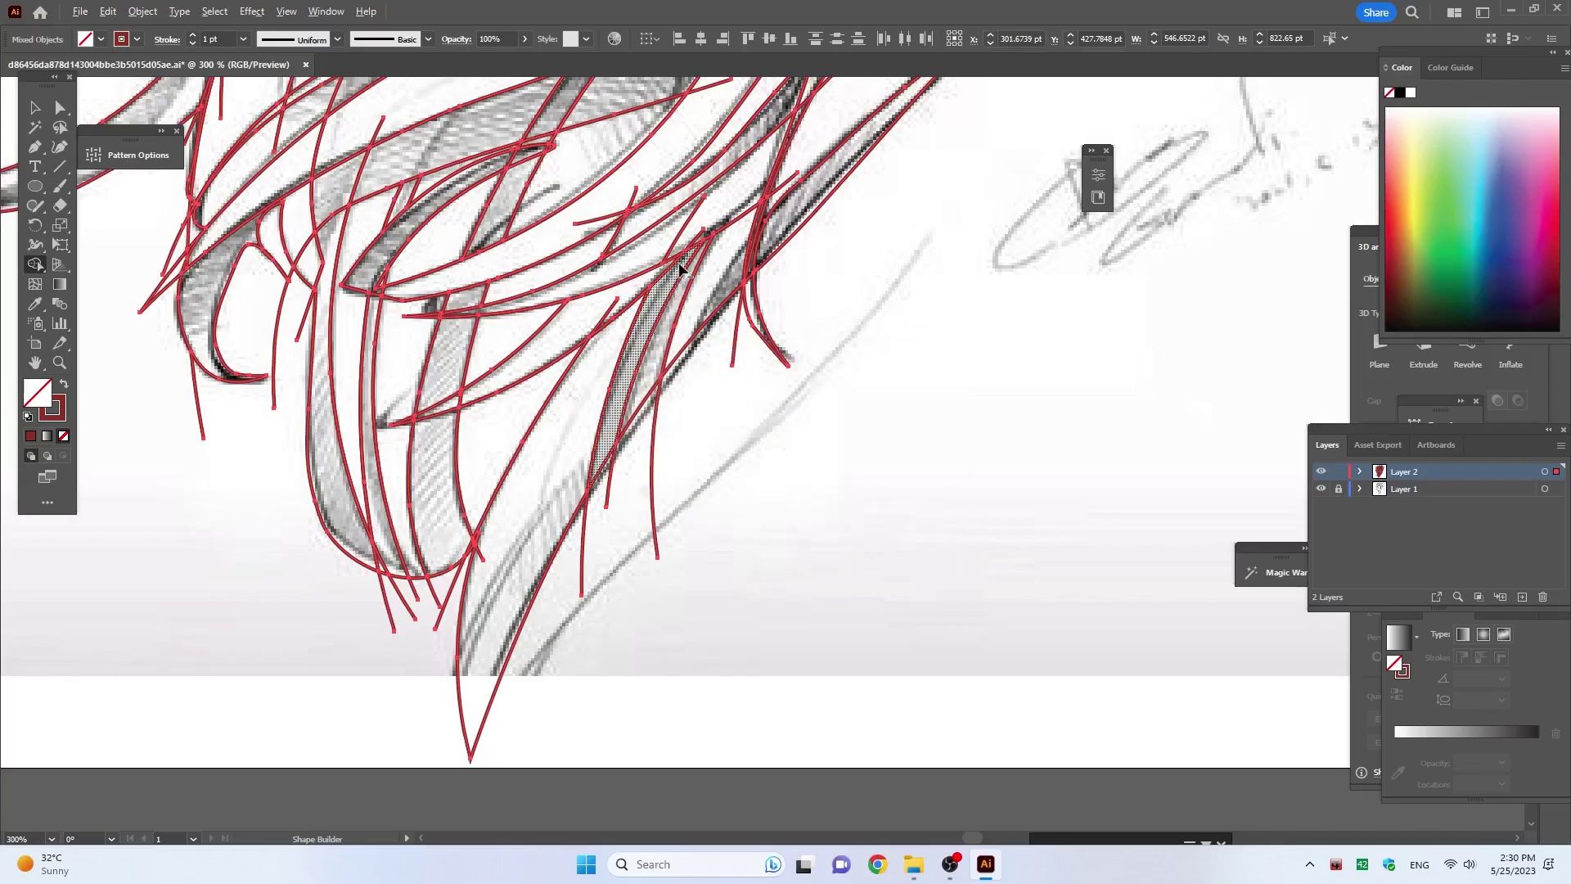
scroll(682, 267, down, 5)
key(v)
click(305, 190)
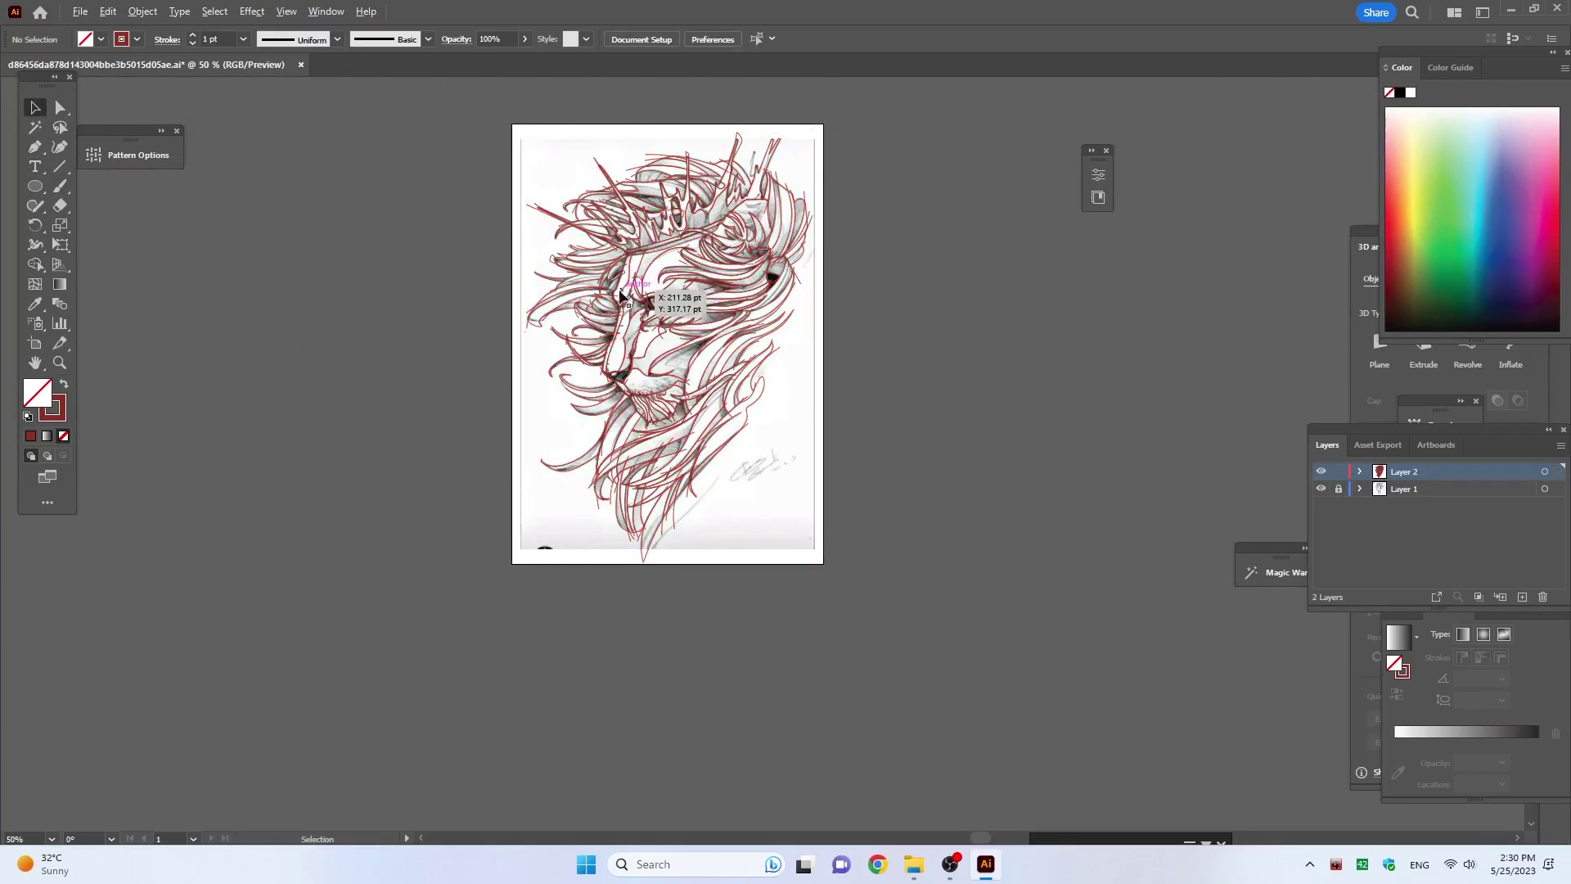
Step: Build the two regions above the lion's left eye into shapes with Shape Builder
scroll(619, 295, up, 4)
click(661, 218)
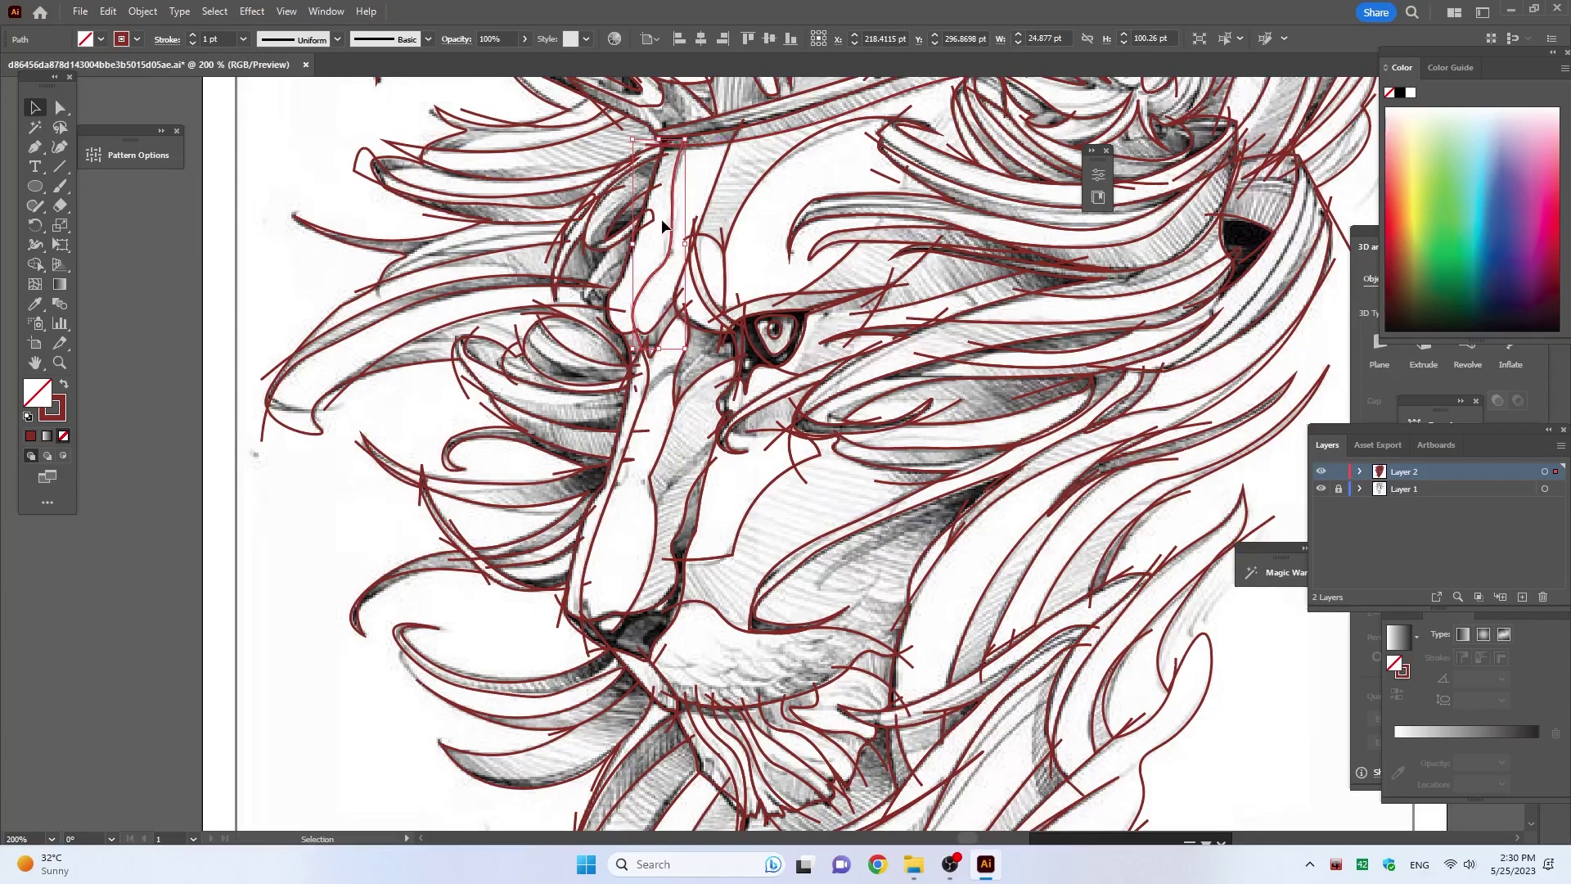
key(ctrl+a)
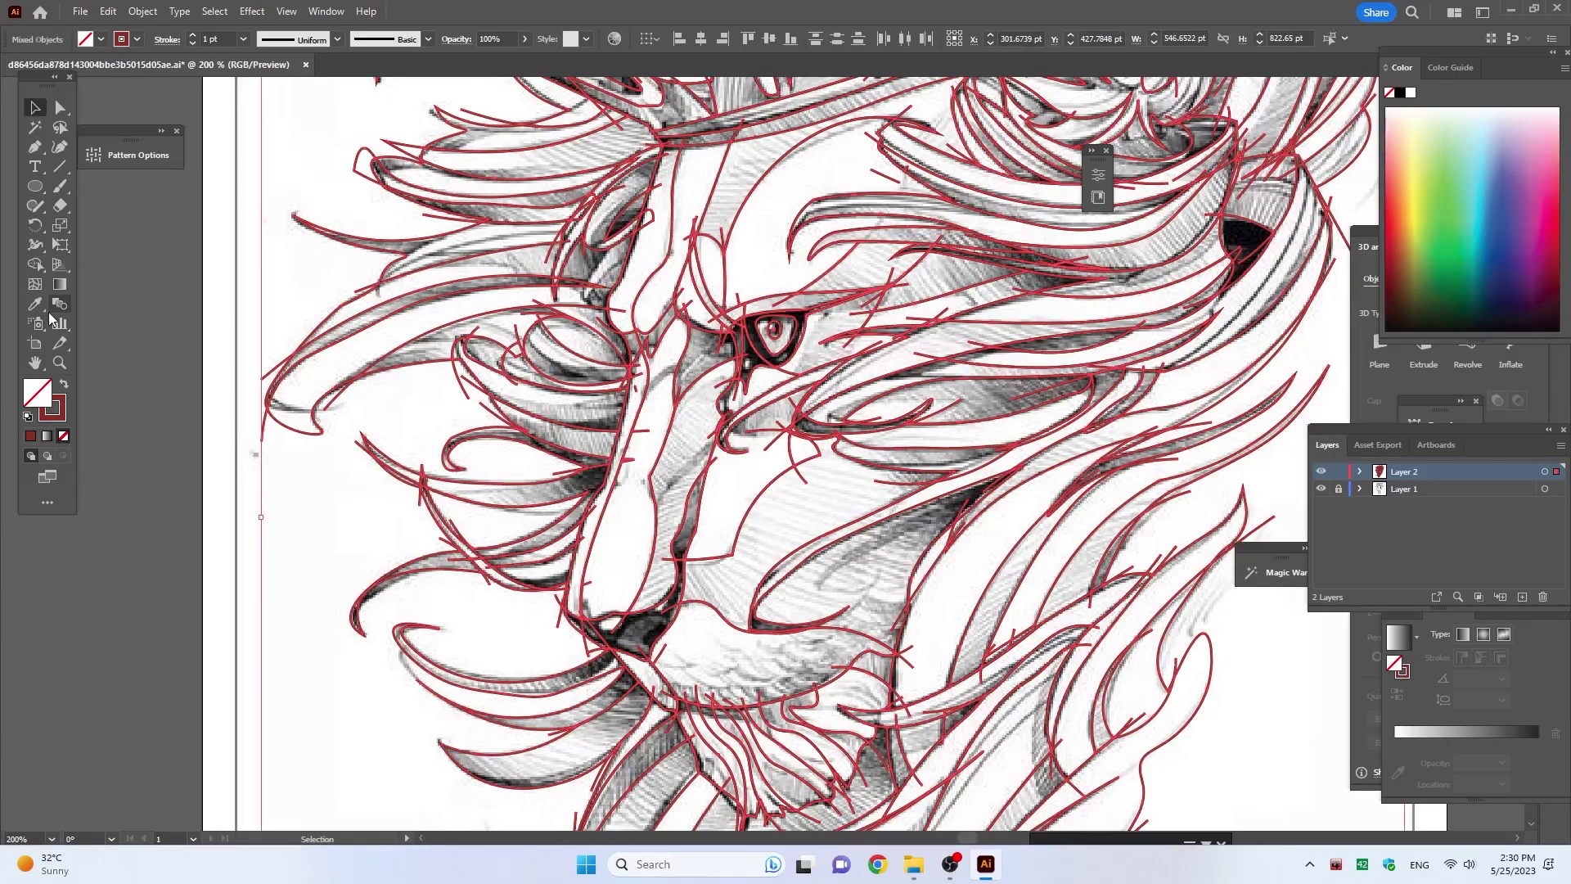
click(35, 264)
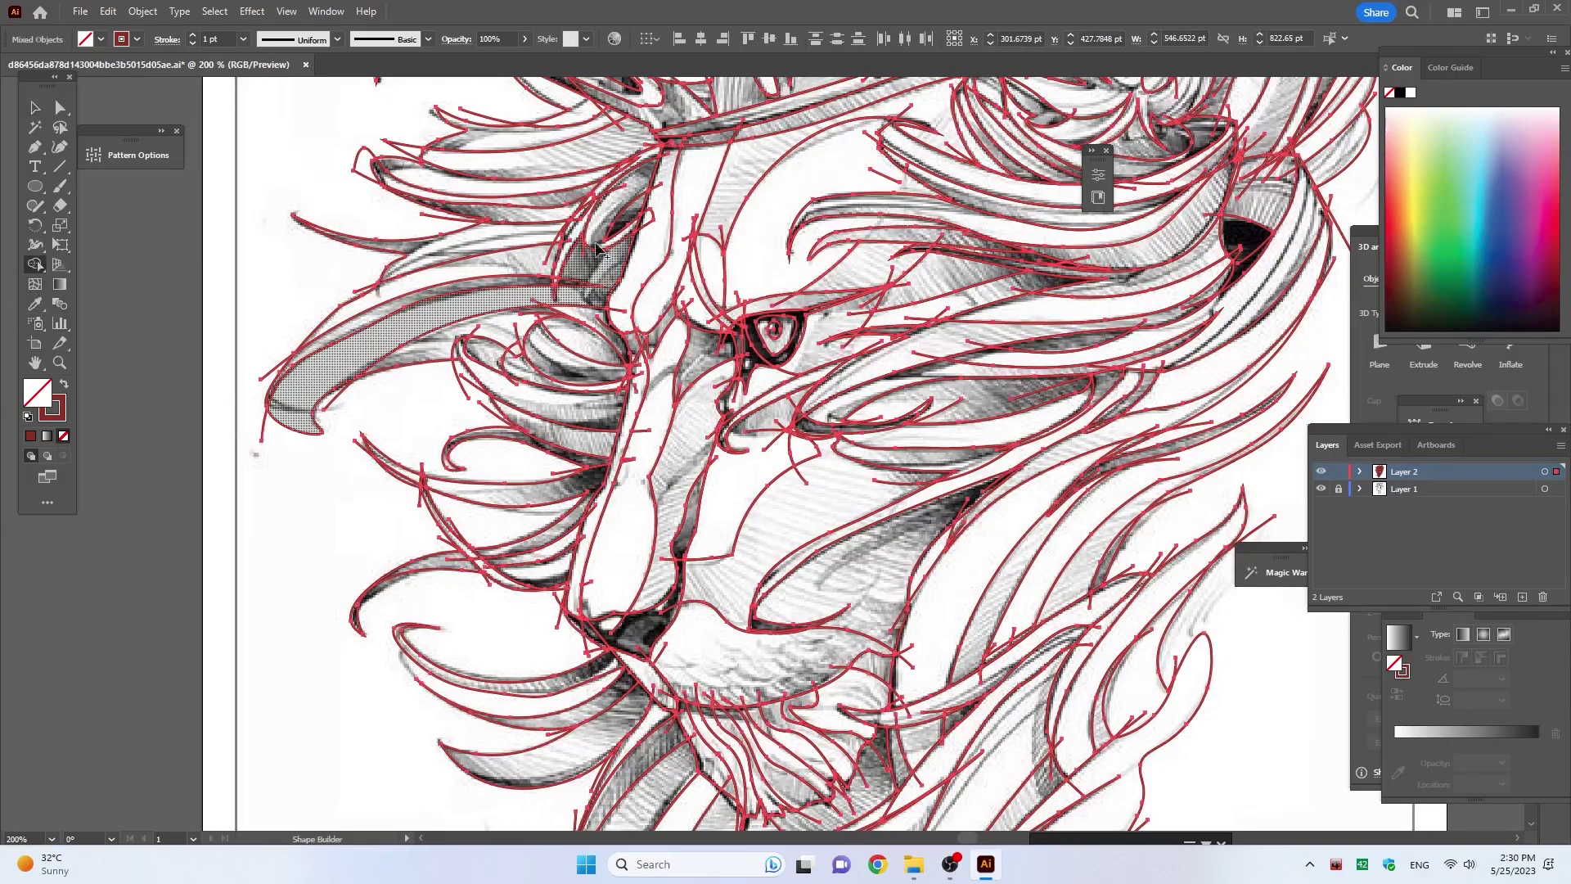
click(652, 212)
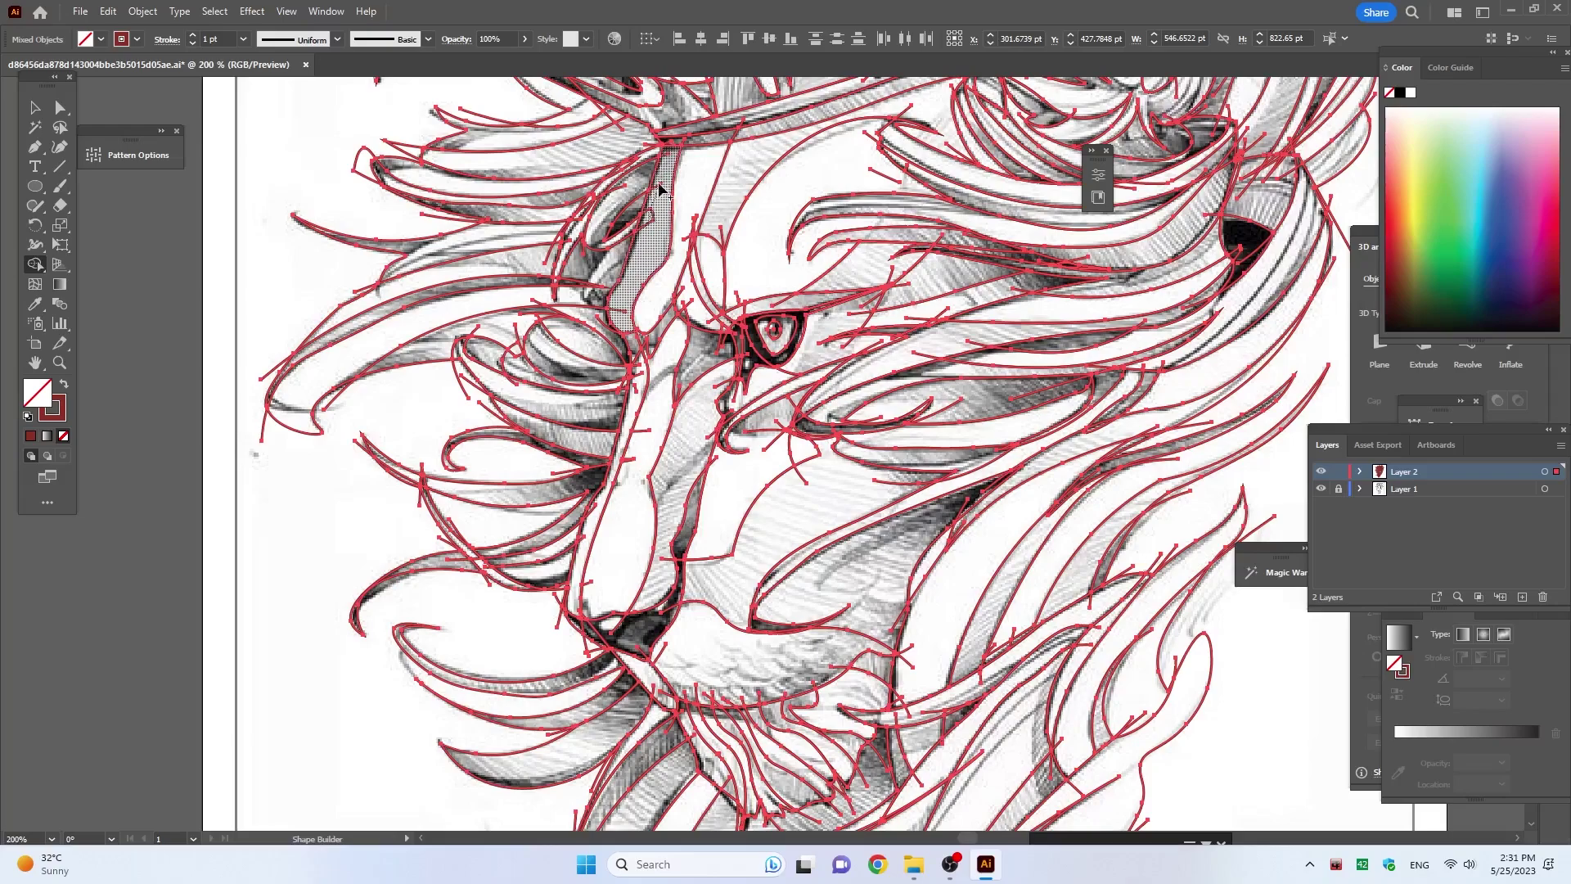
click(659, 227)
click(35, 108)
Step: Fill the new forehead strip light orange and remove its outline
click(164, 218)
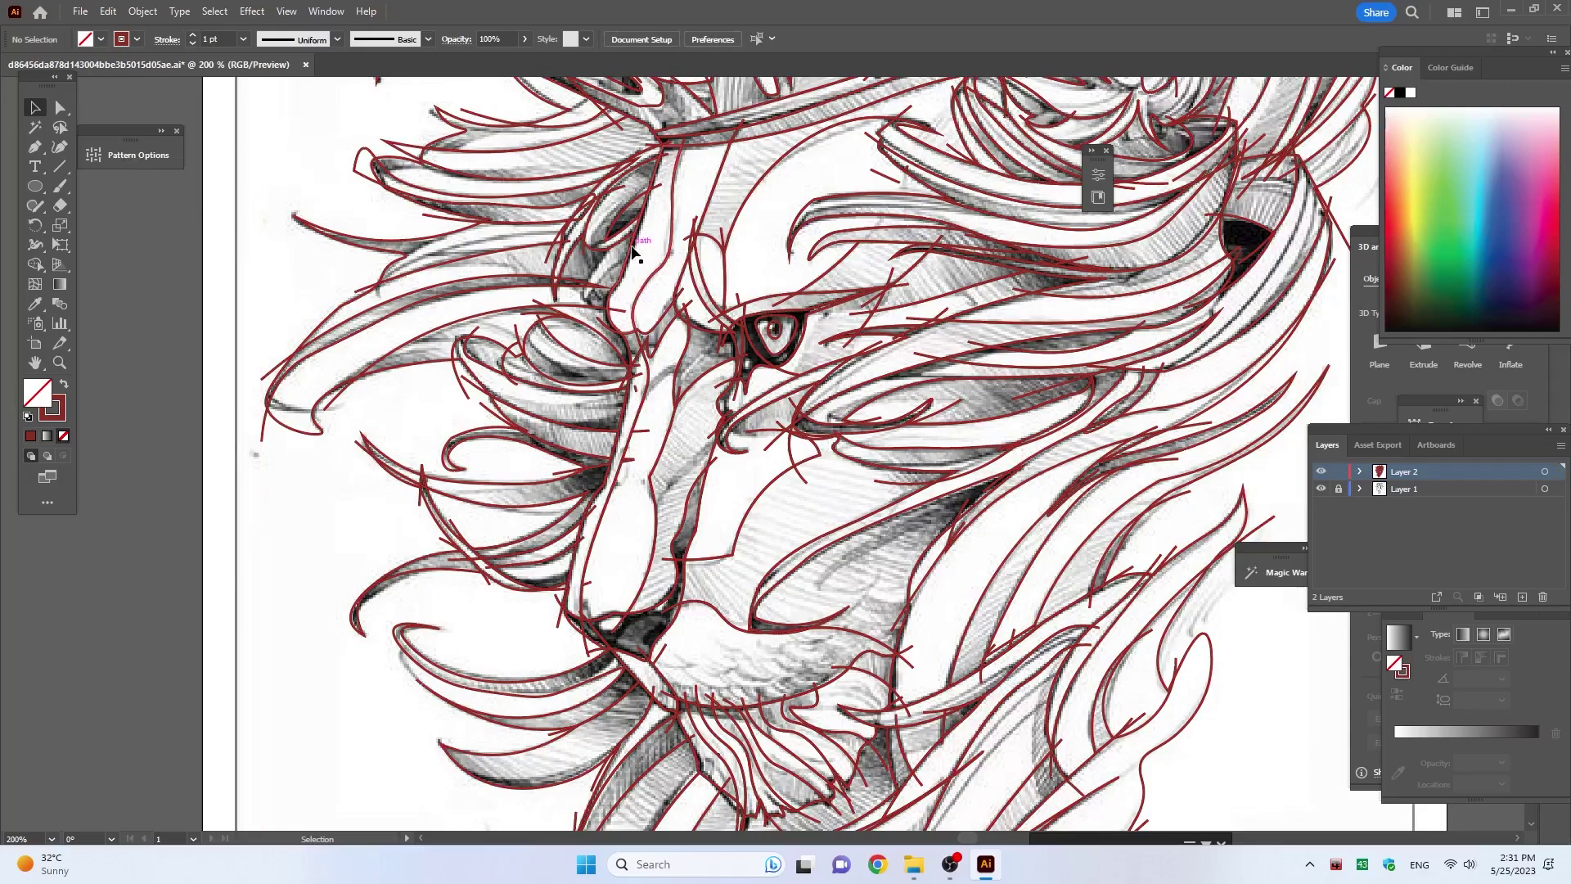
click(681, 226)
click(1408, 208)
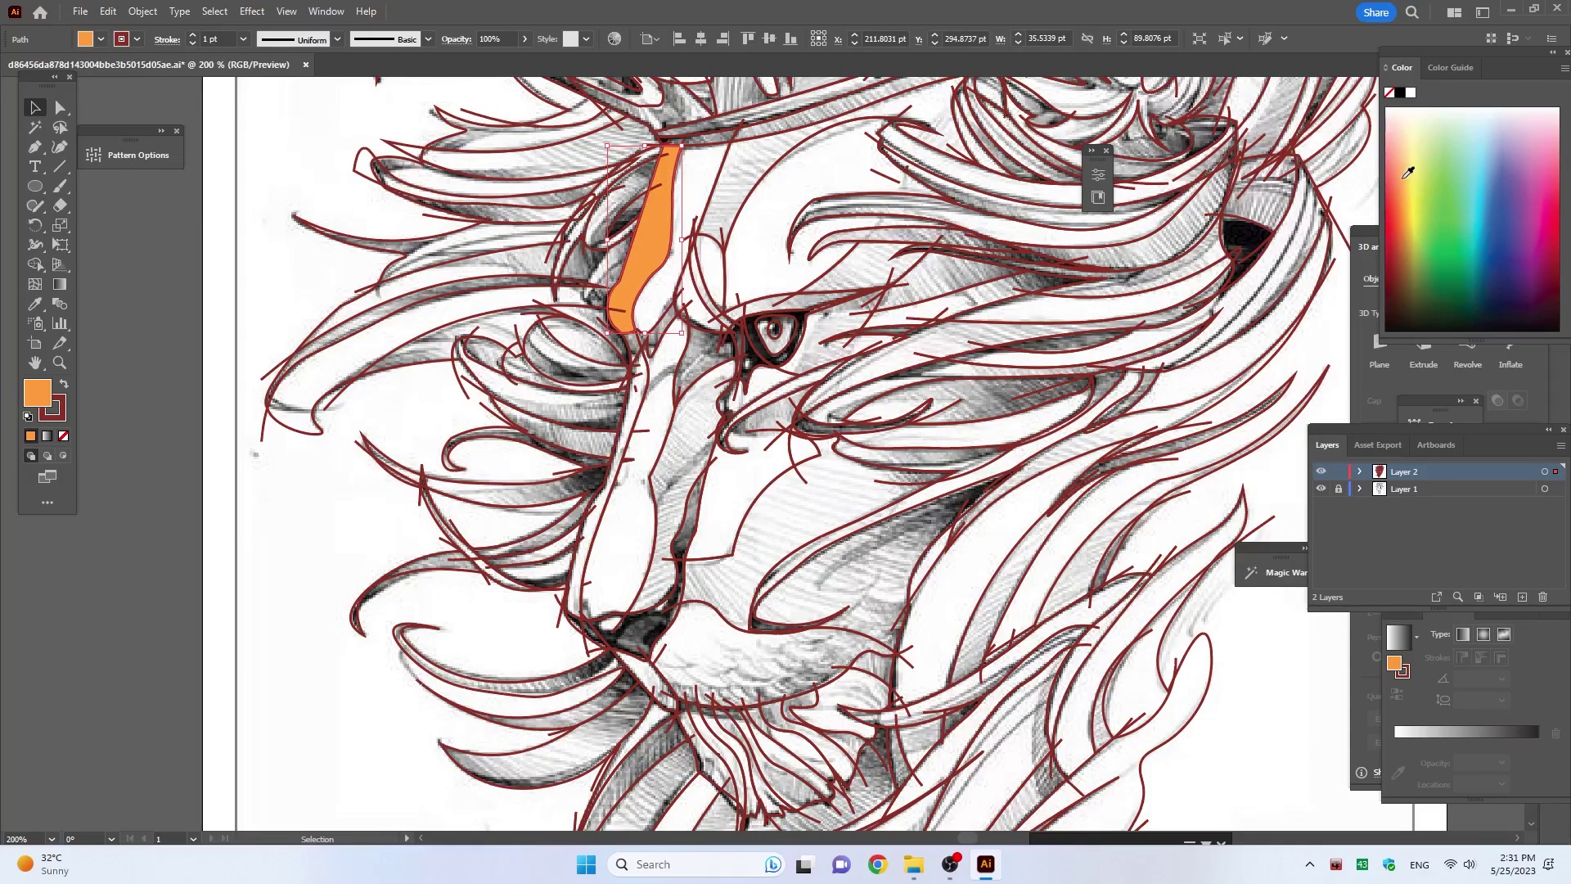
click(1408, 172)
key(x)
key(slash)
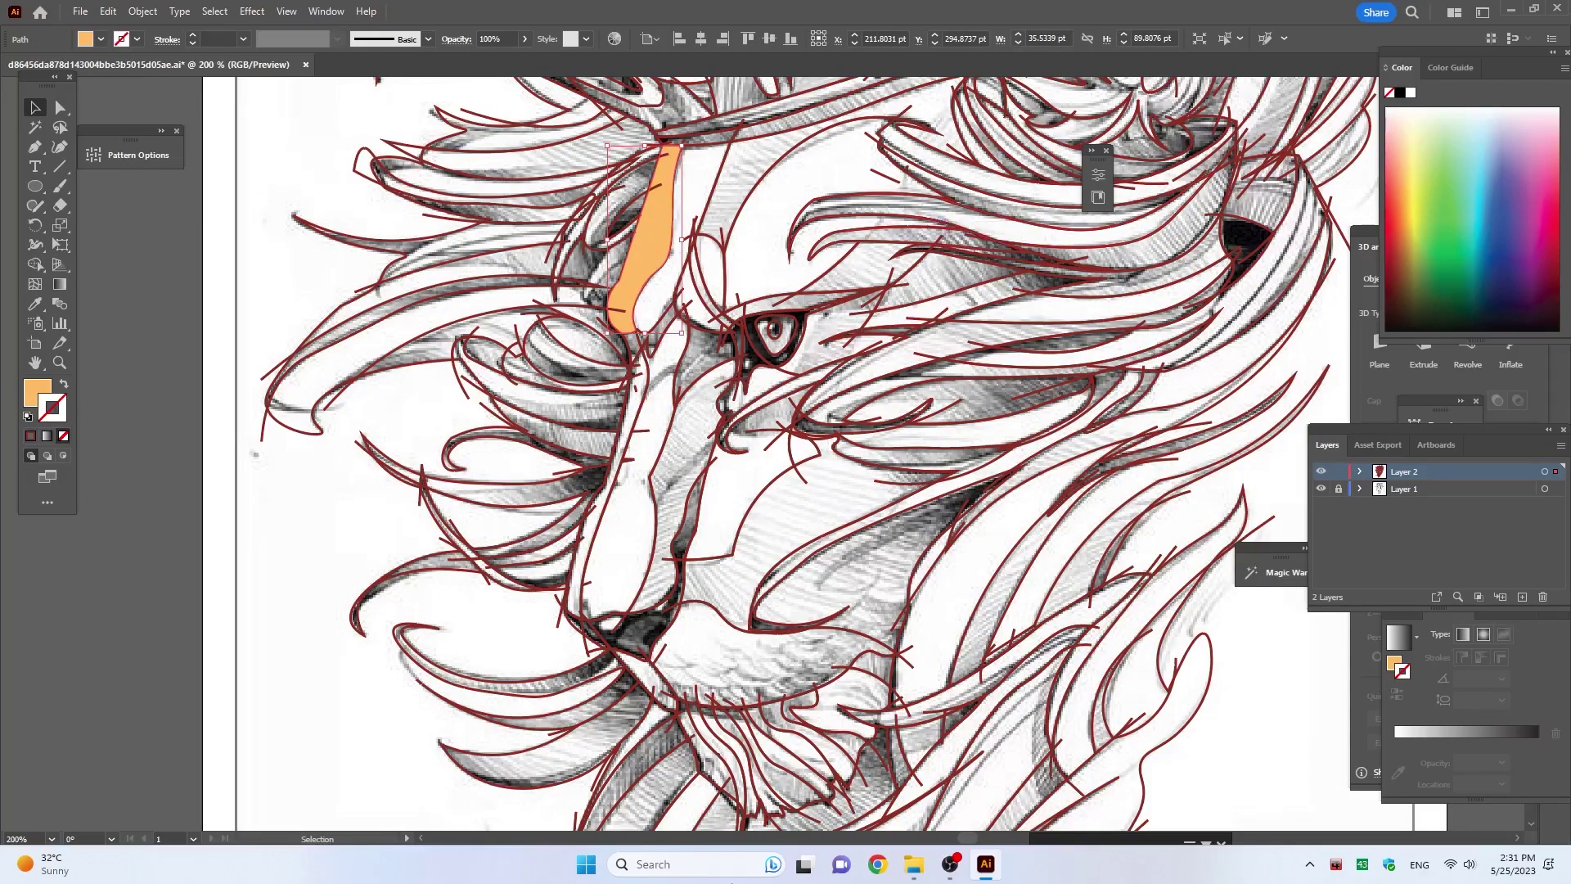
click(651, 317)
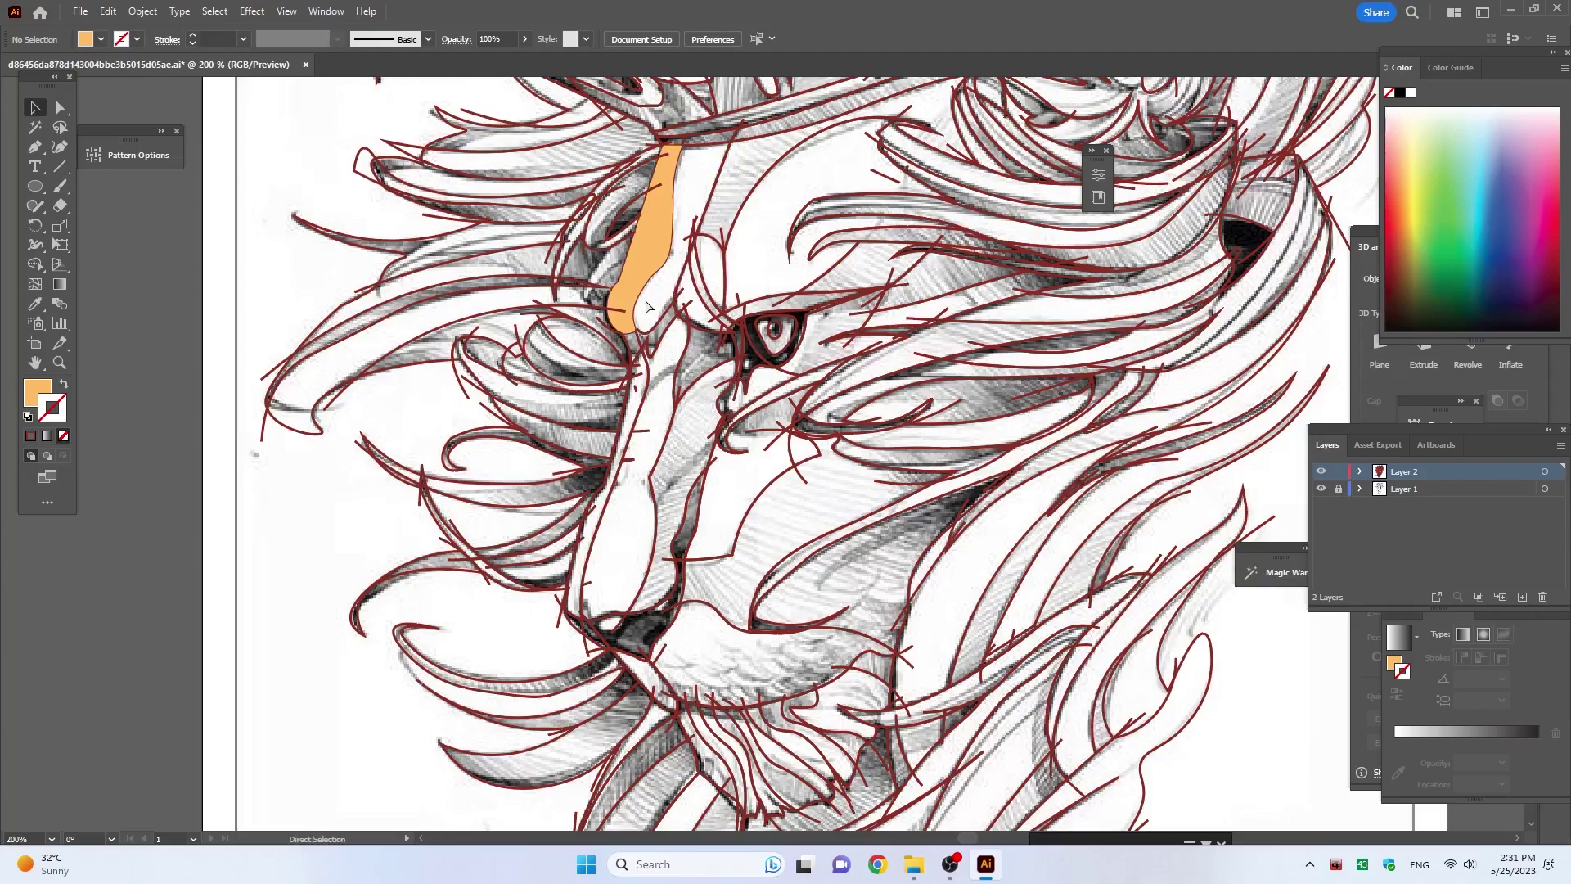
Step: Merge the two orange pieces into one shape with Shape Builder
key(ctrl+a)
click(35, 264)
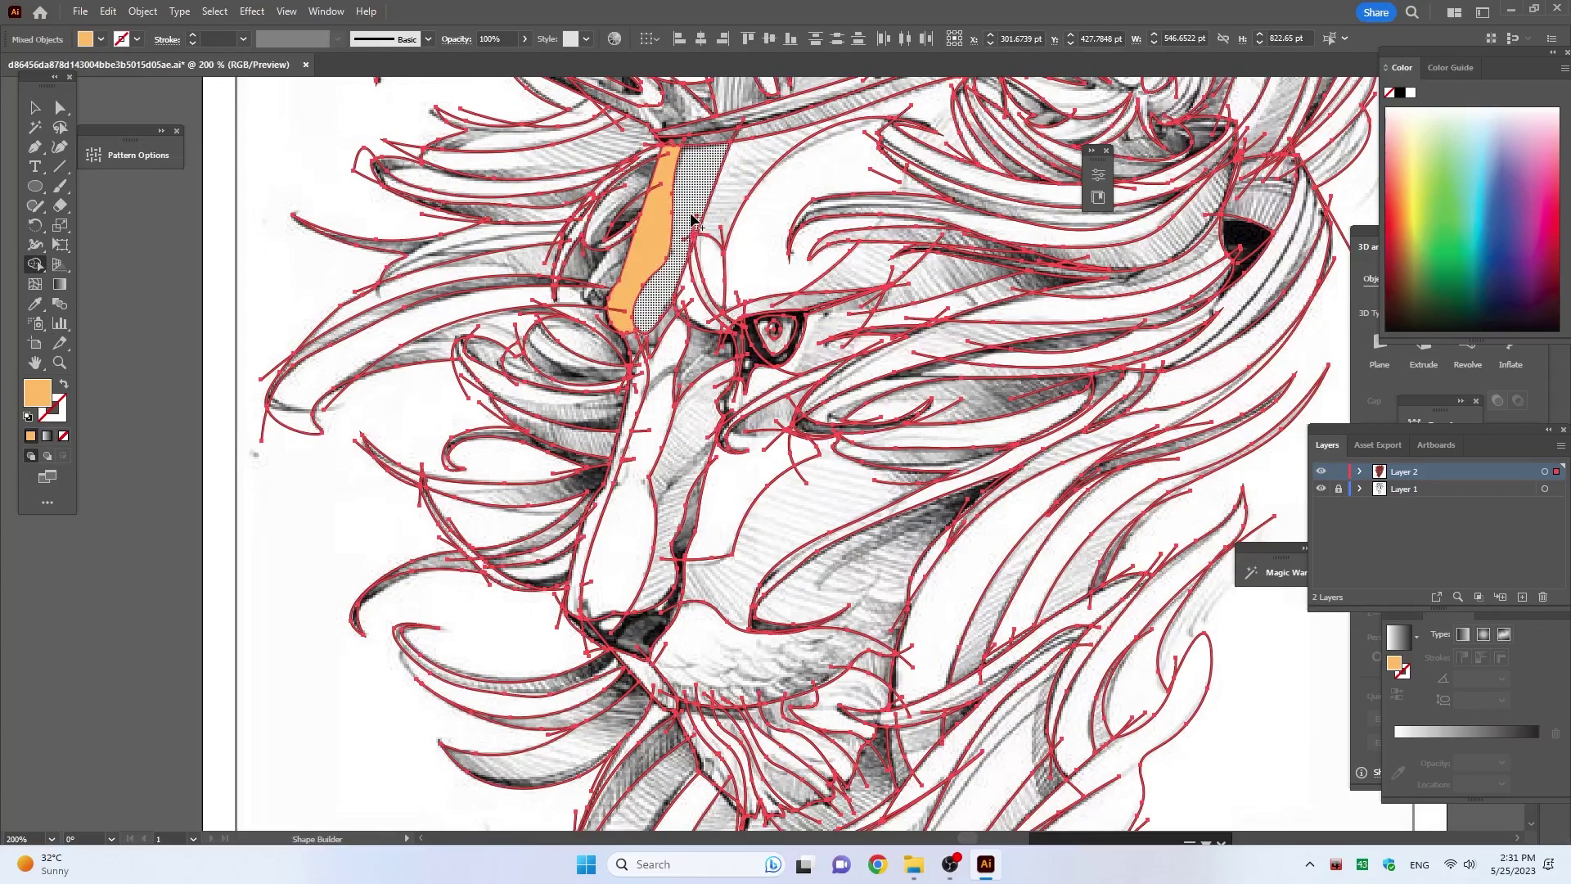
drag(636, 272, 691, 213)
click(35, 107)
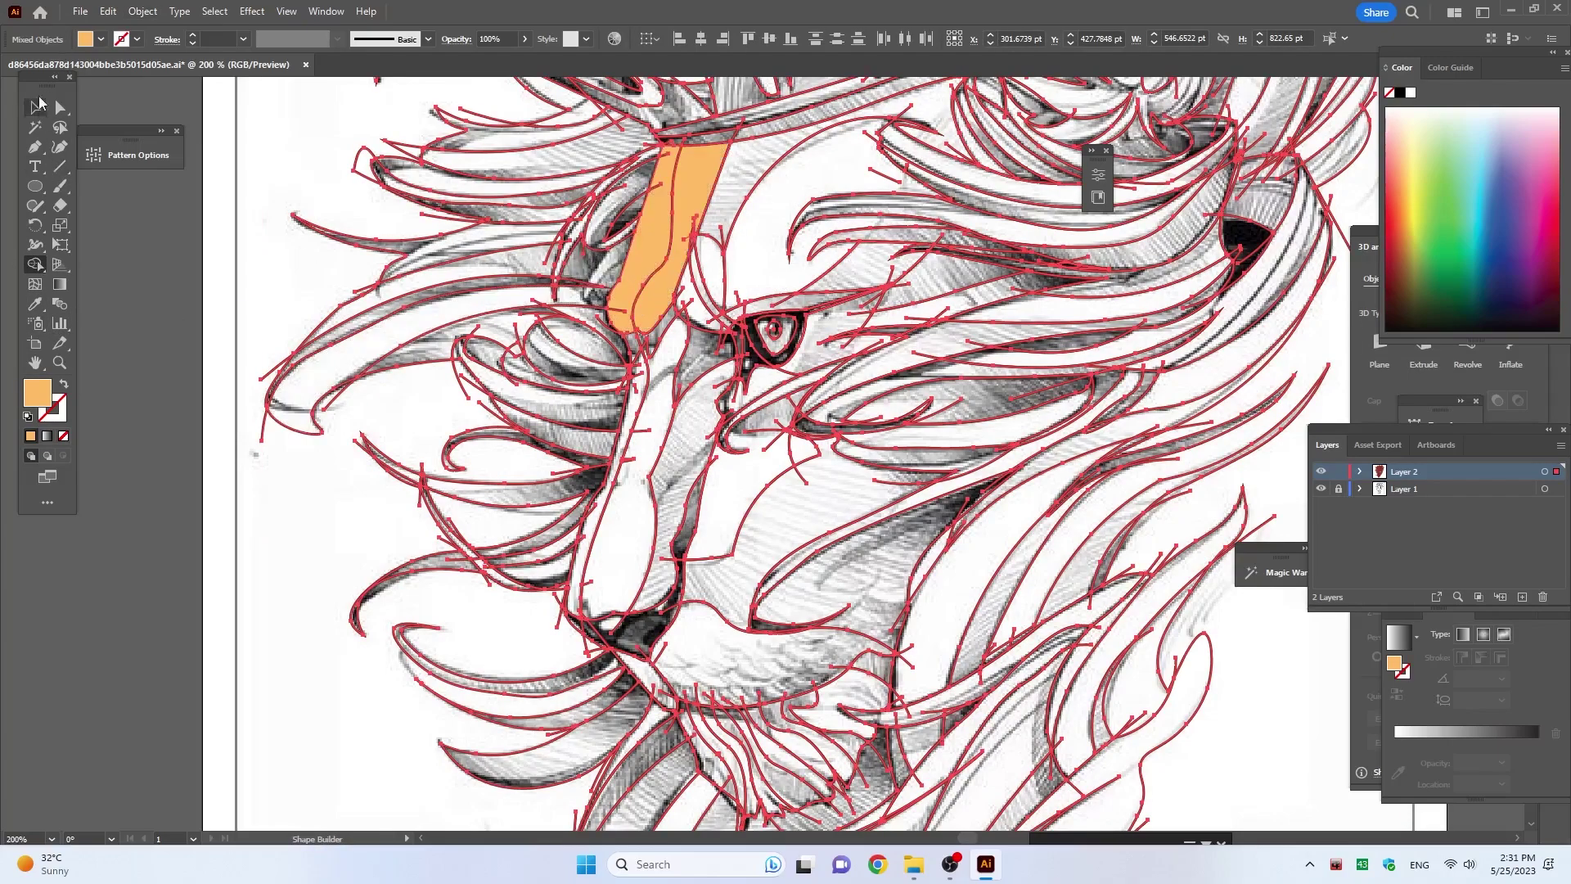
Step: Recolour the right part of the strip light peach
click(144, 291)
click(689, 188)
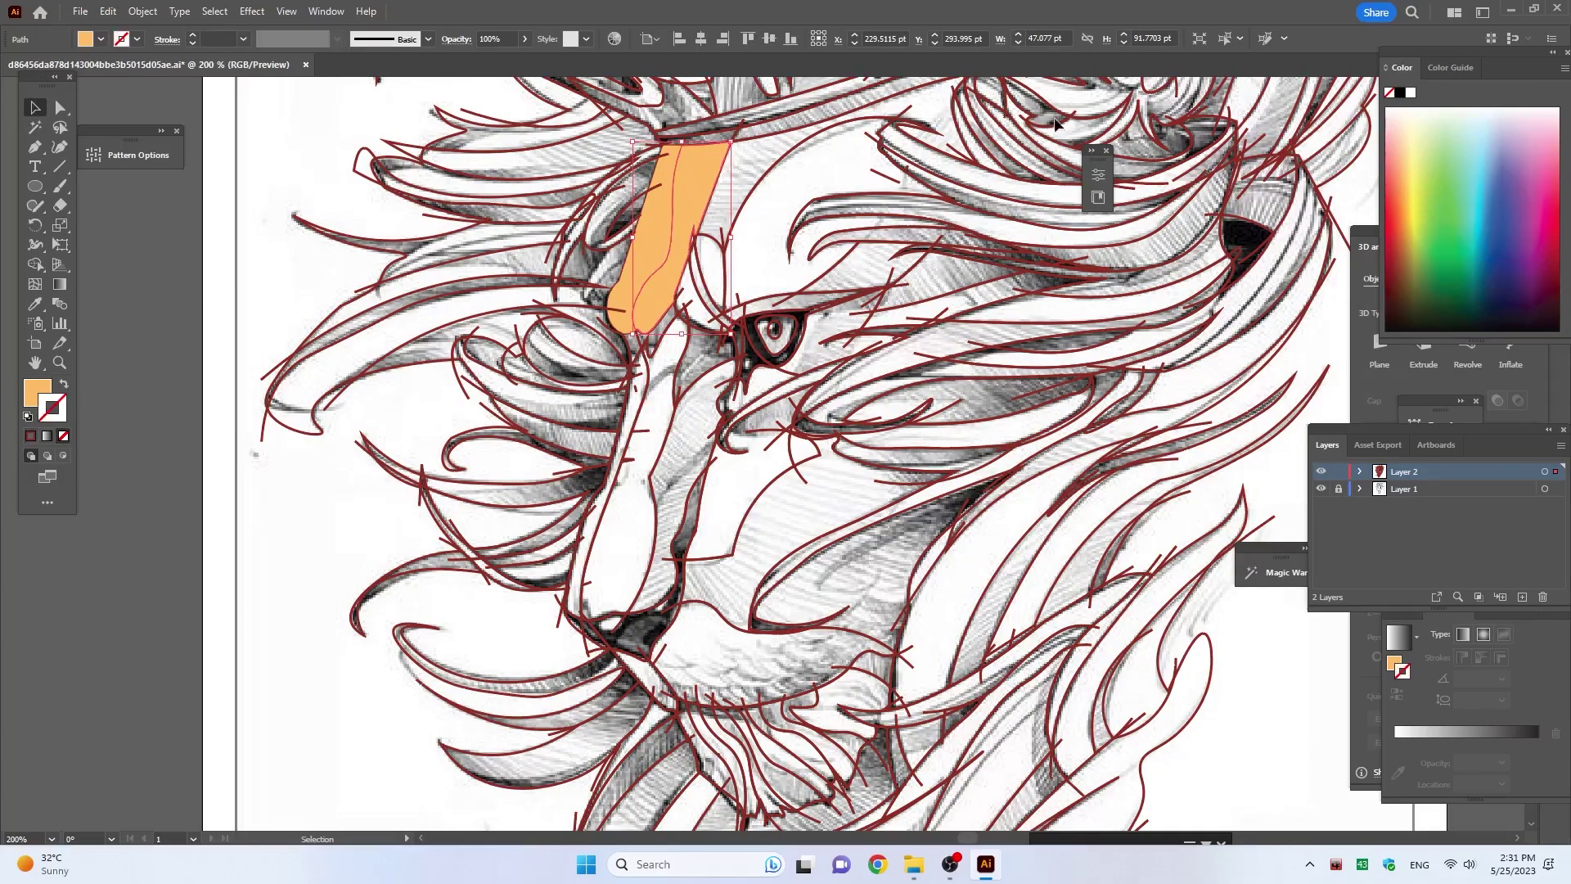
click(1407, 127)
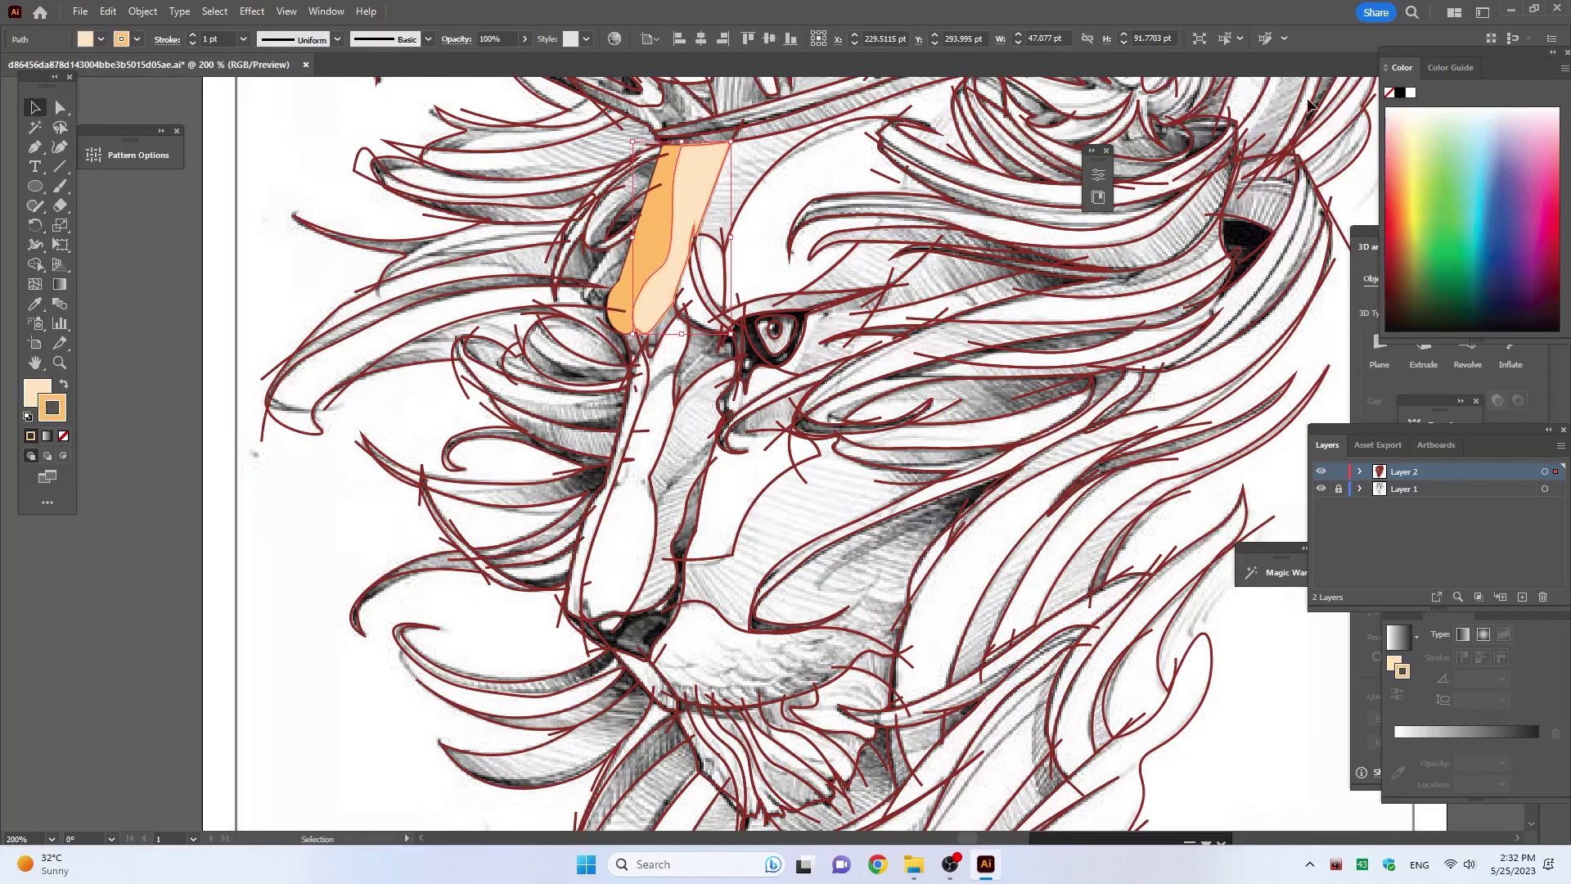
click(245, 524)
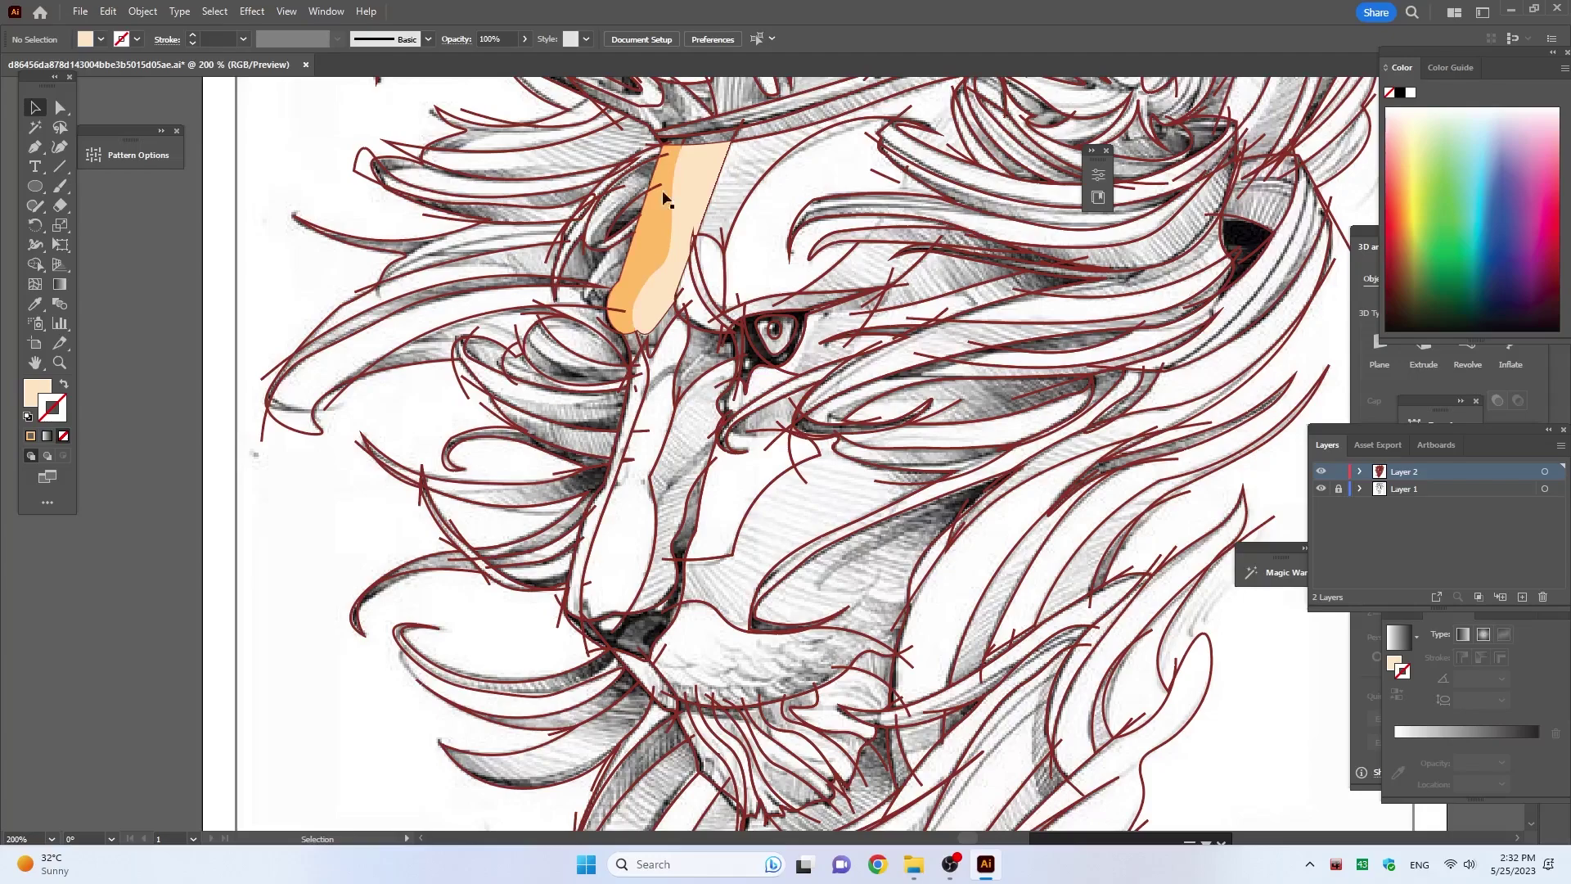
scroll(774, 164, up, 3)
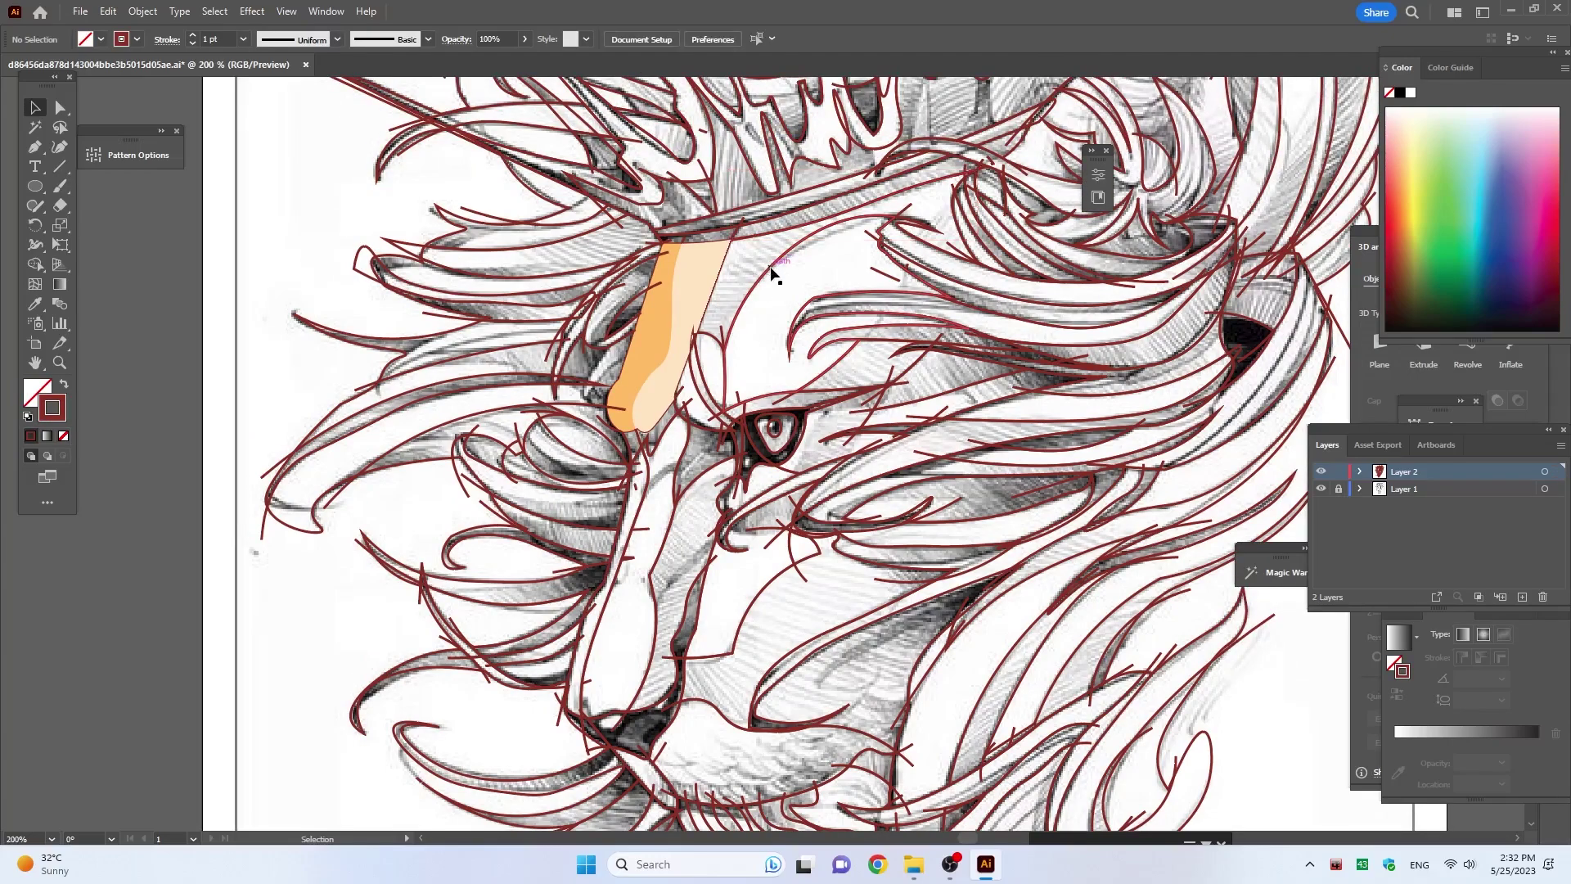
Step: Copy the light peach fill from the nose strip onto the brow region with the Eyedropper
click(774, 276)
key(i)
click(699, 286)
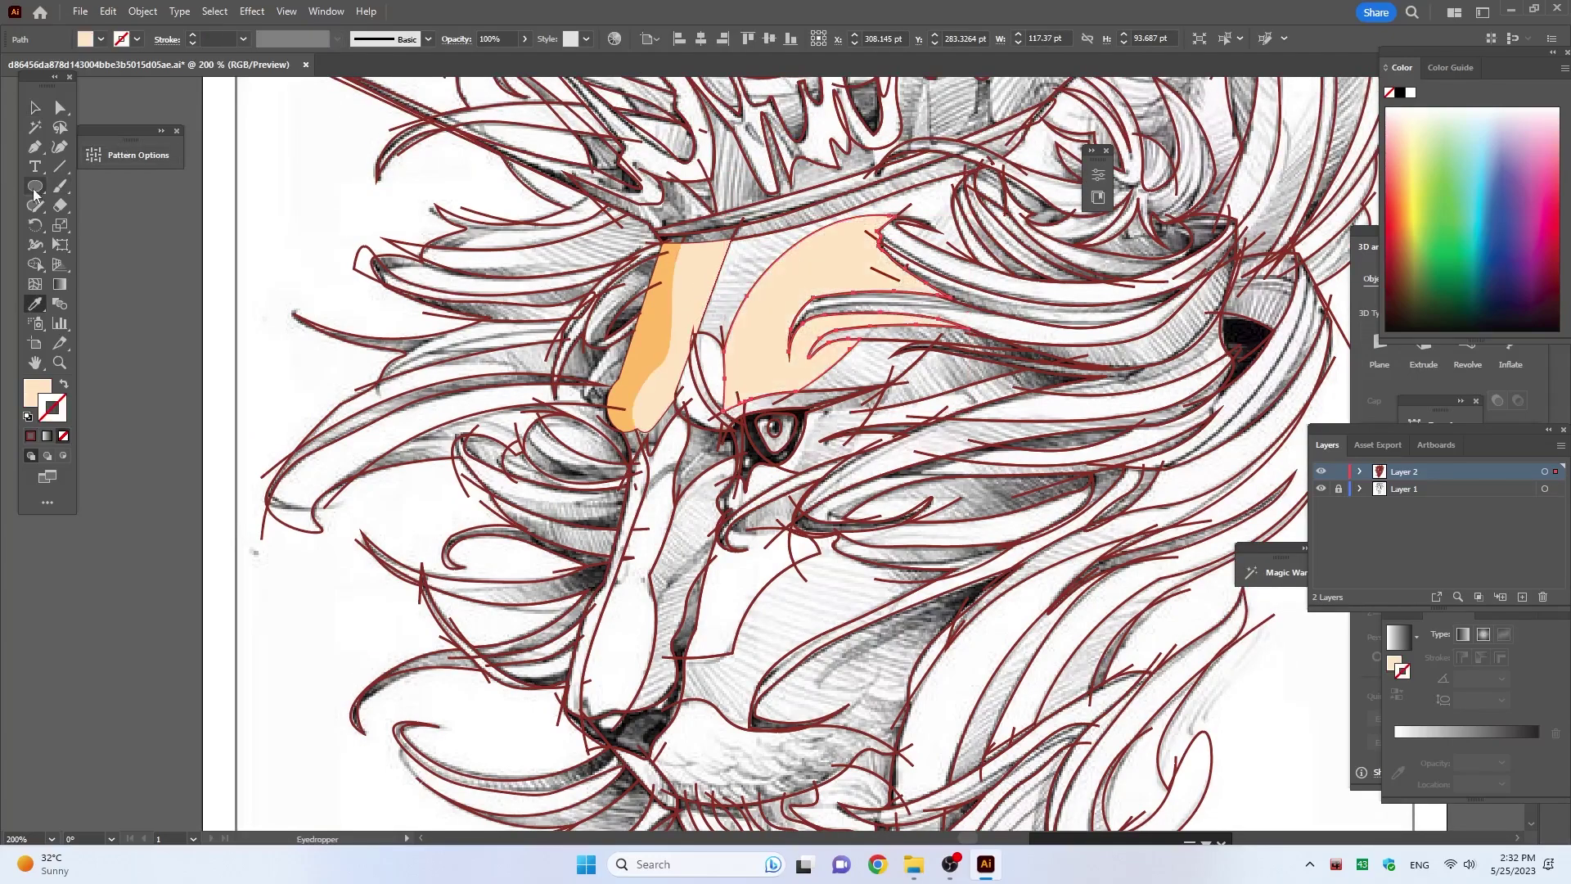
click(36, 107)
click(735, 243)
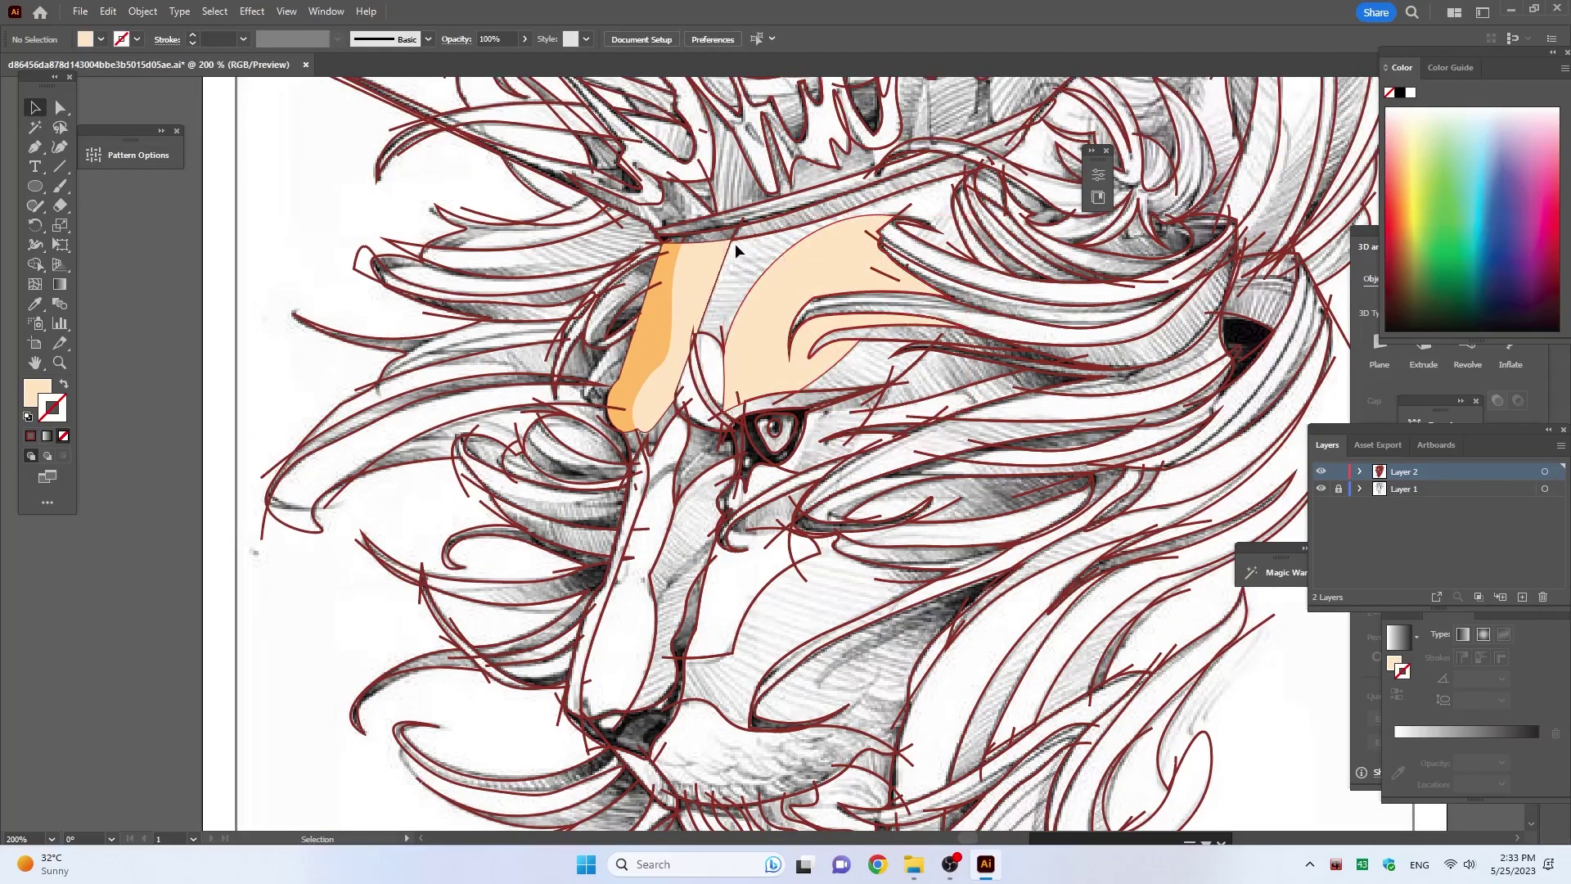
Step: Merge the brow regions into shapes with Shape Builder
click(714, 338)
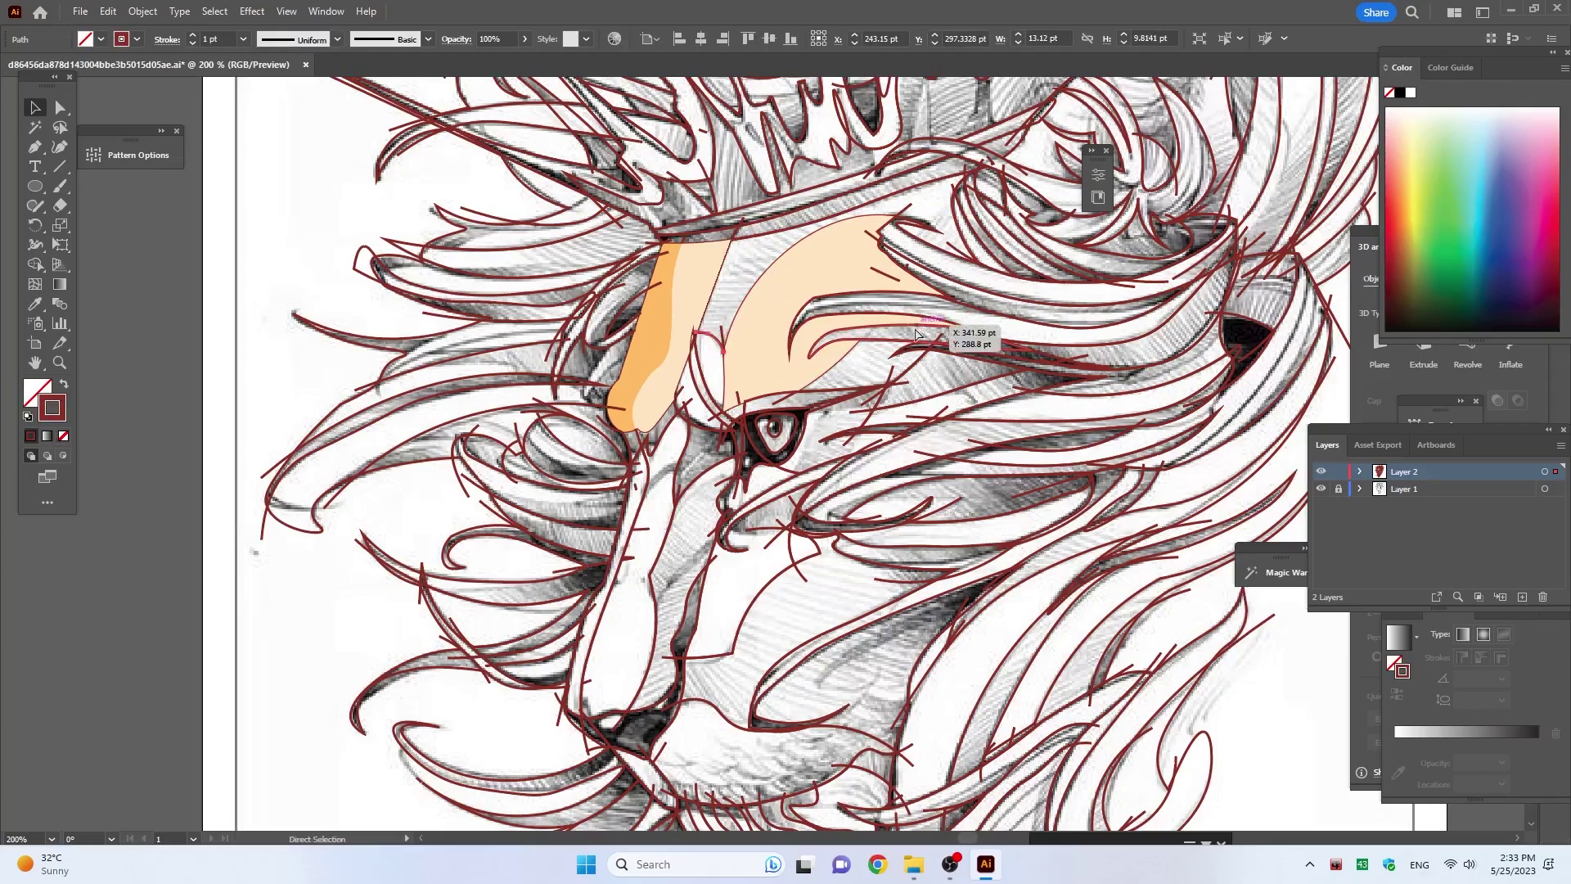
key(ctrl+a)
key(shift+m)
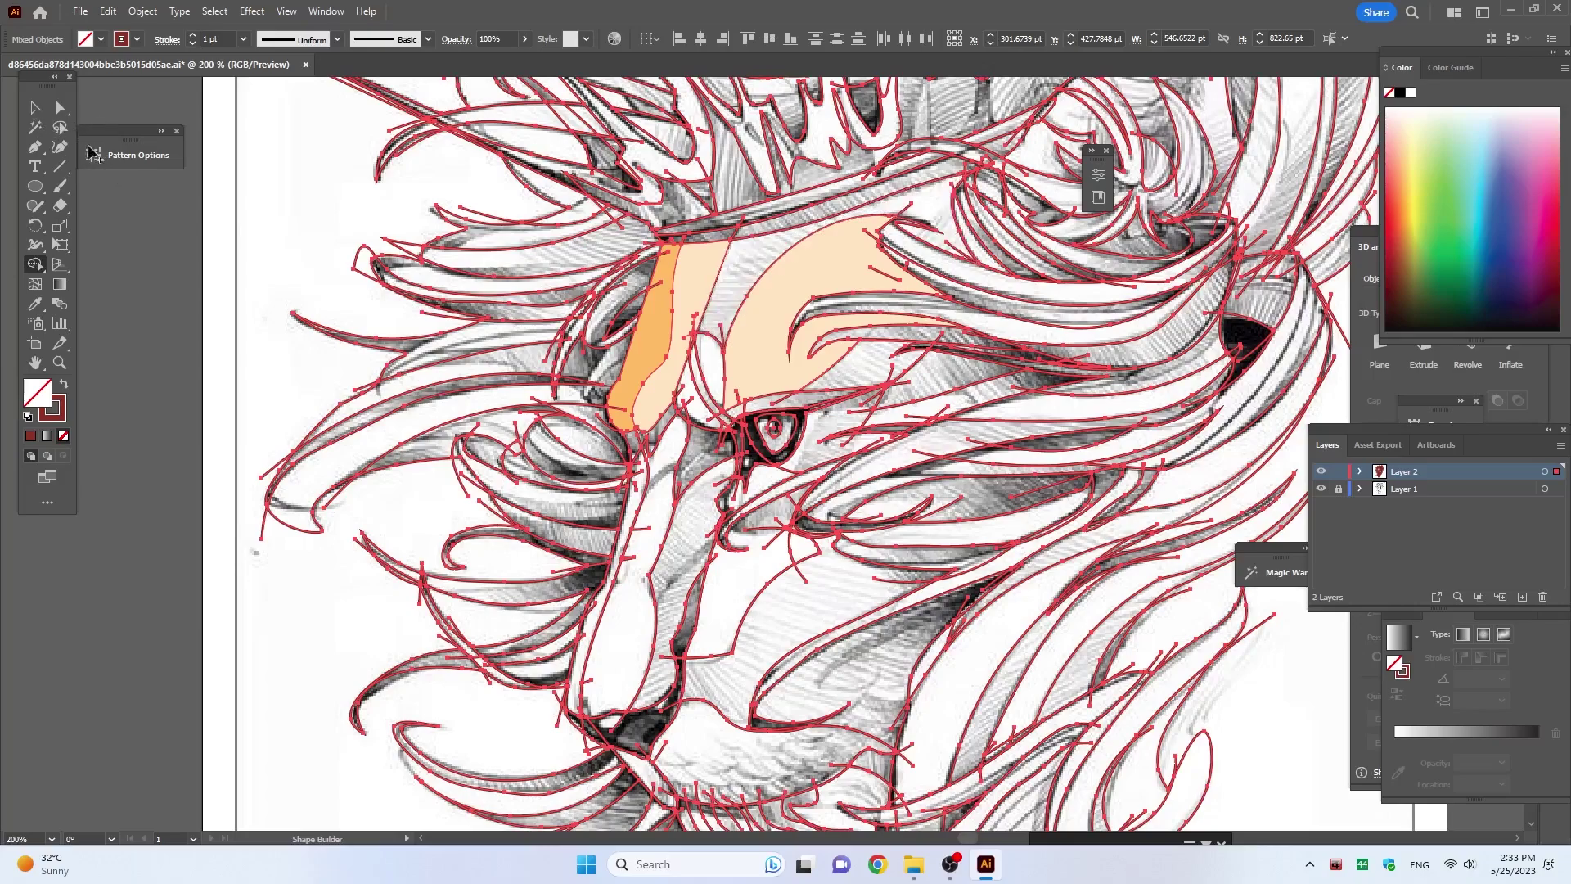
key(v)
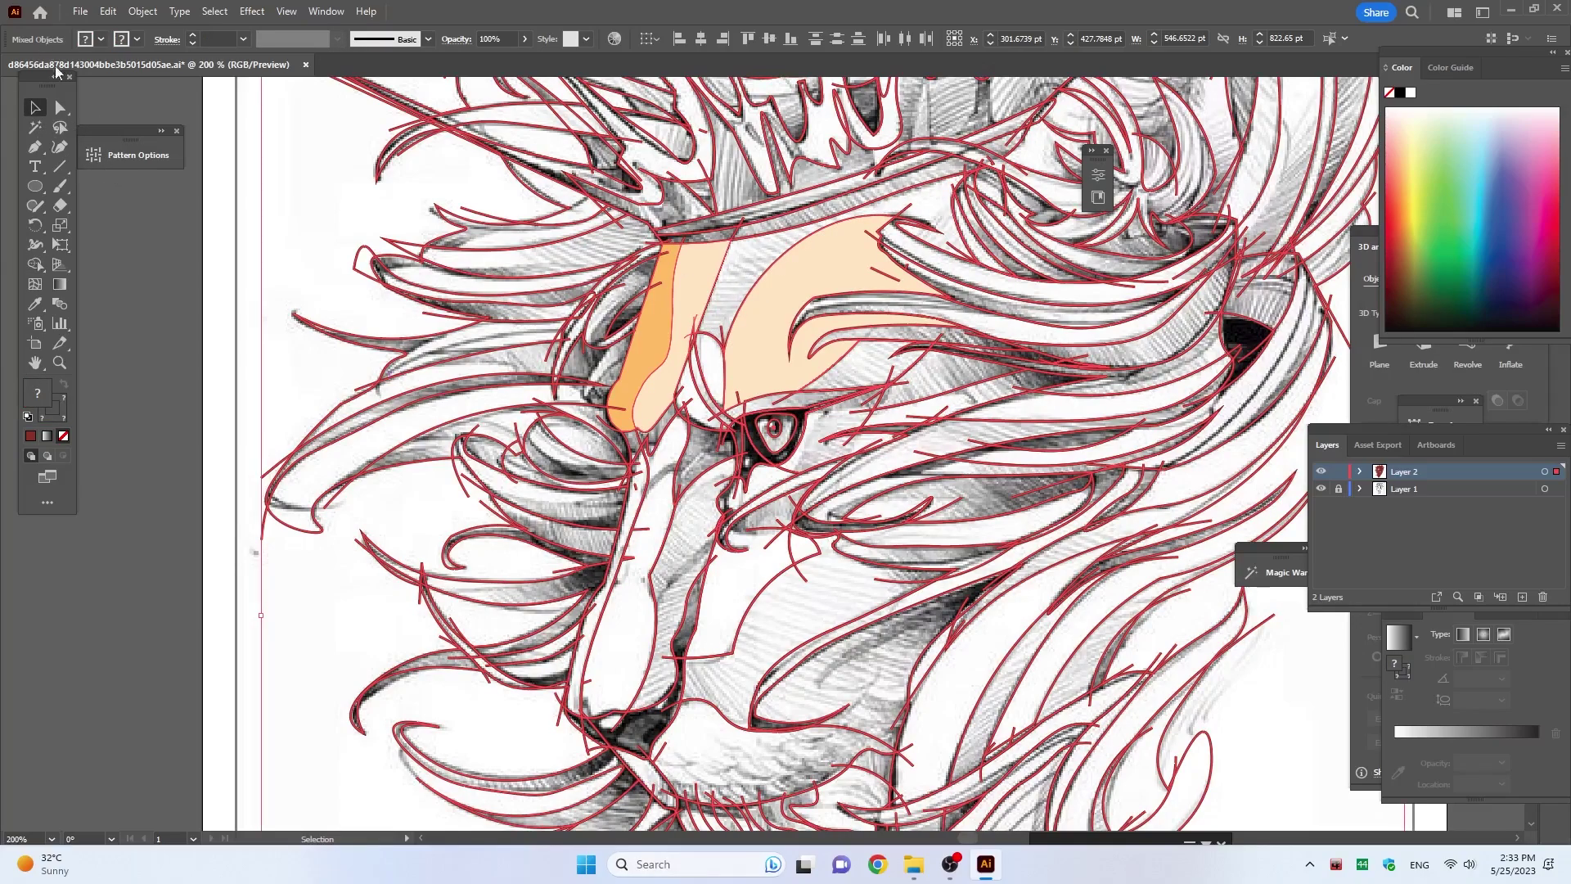
key(ctrl+shift+a)
Step: Give the upper brow band the darker orange fill using the Eyedropper
click(714, 297)
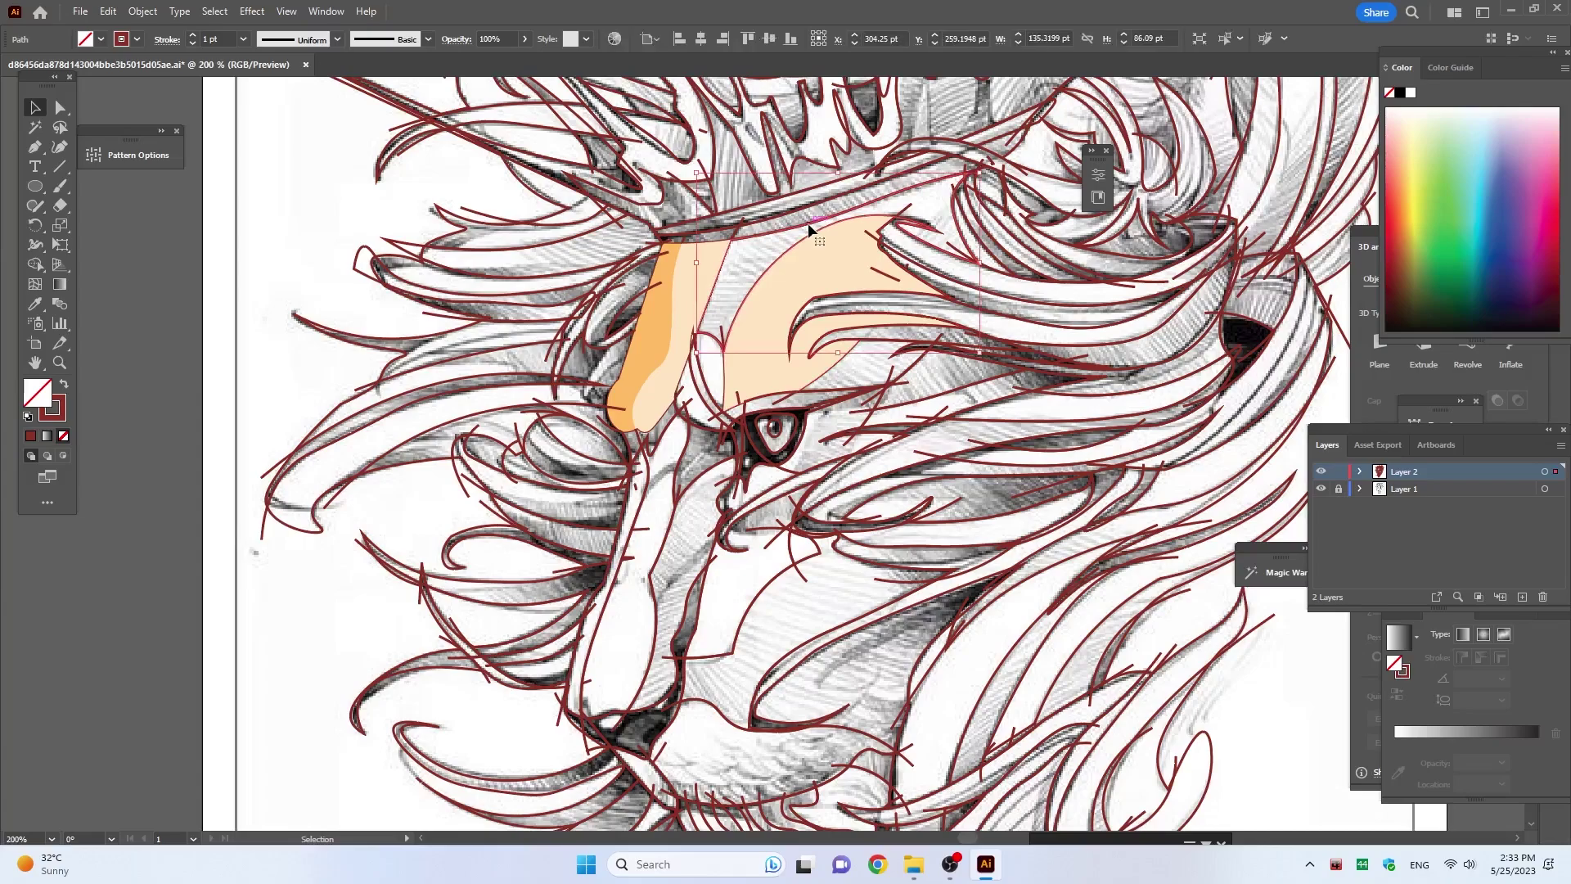
key(i)
click(655, 328)
key(v)
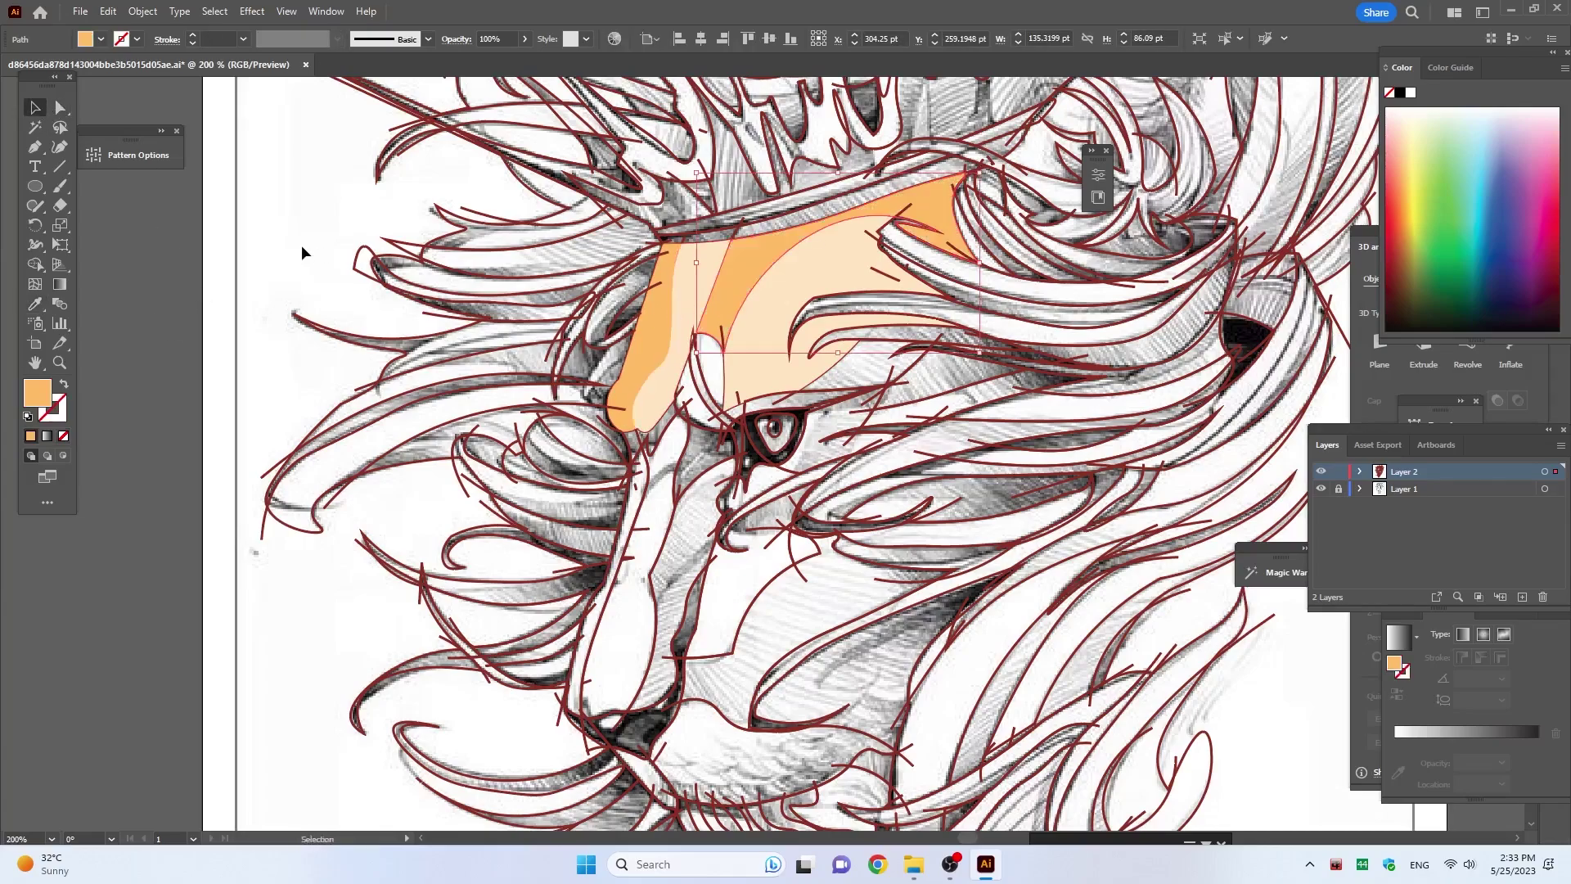
key(ctrl+shift+a)
Step: Fill the small sliver beside the eye dark red with no outline
click(710, 346)
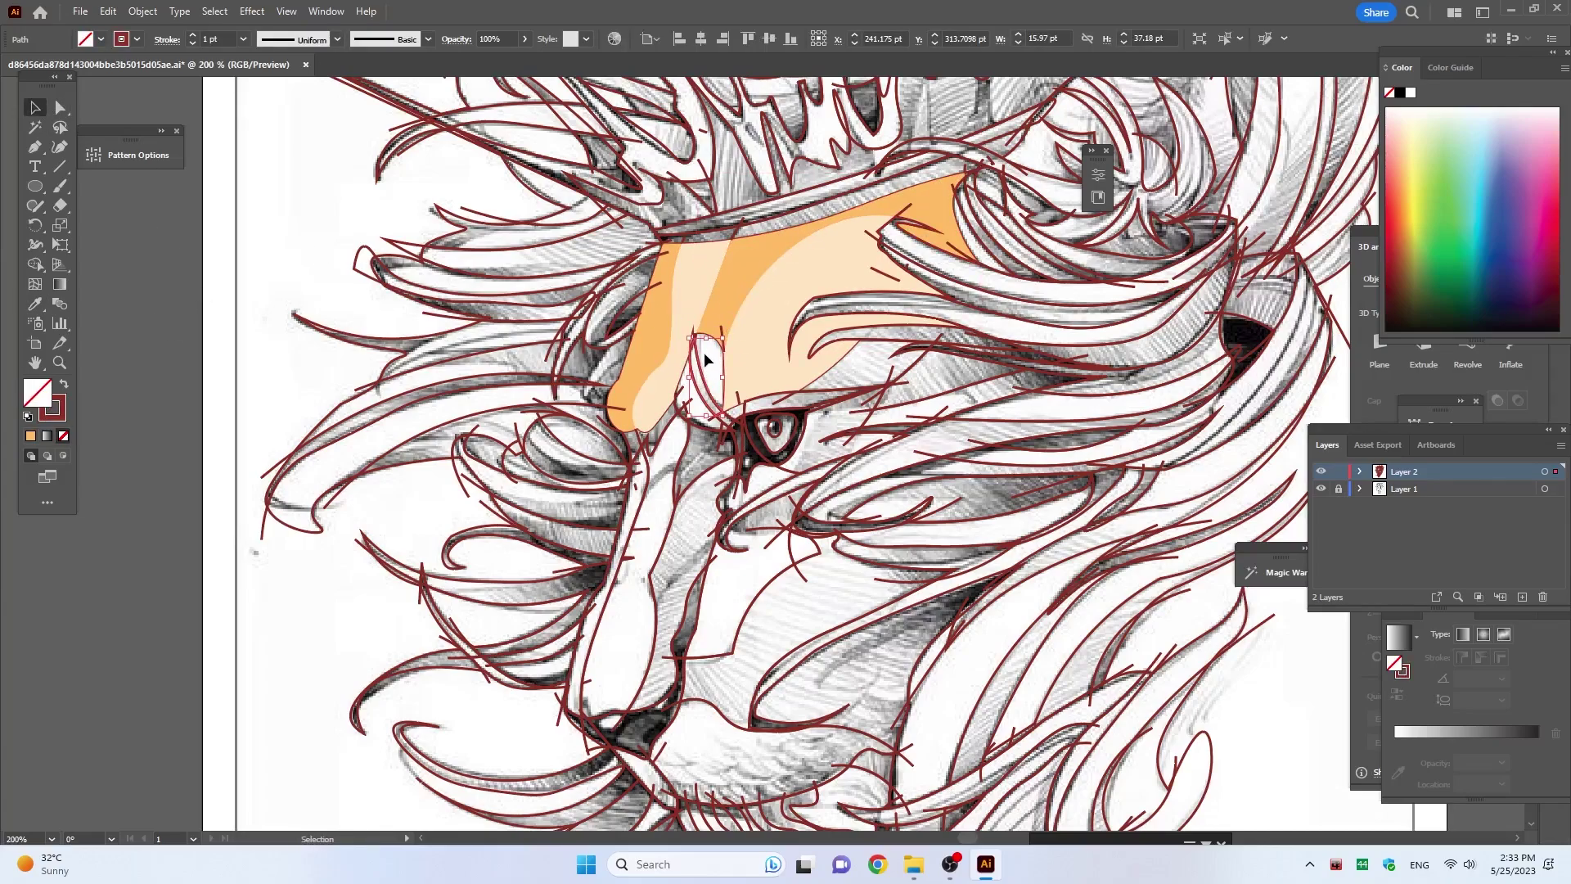
key(i)
click(1403, 284)
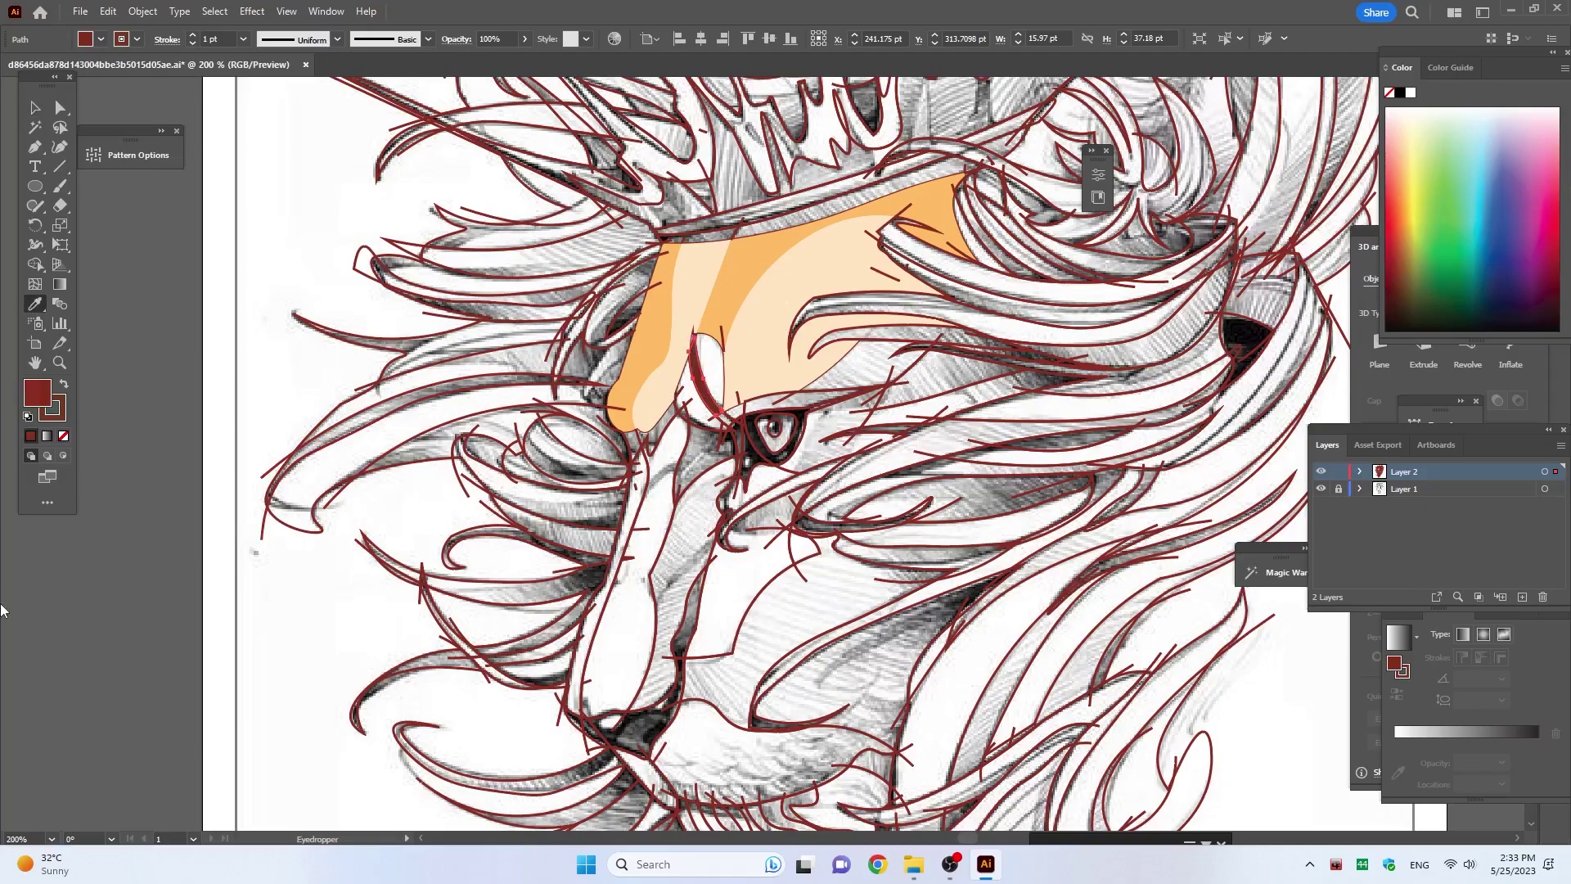
key(x)
key(slash)
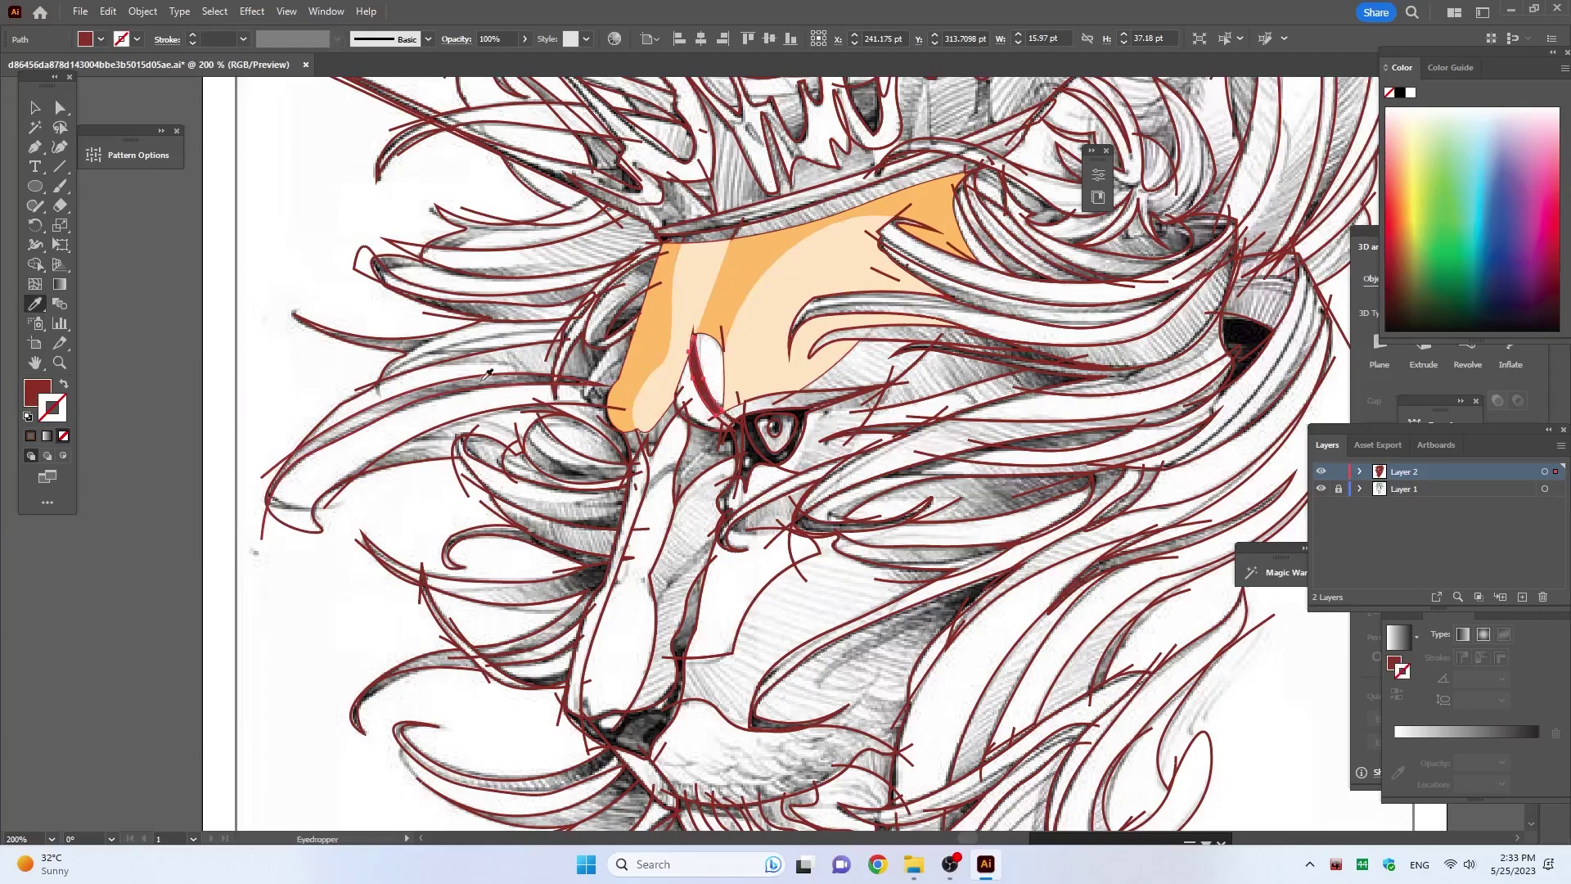
click(34, 108)
key(ctrl+shift+a)
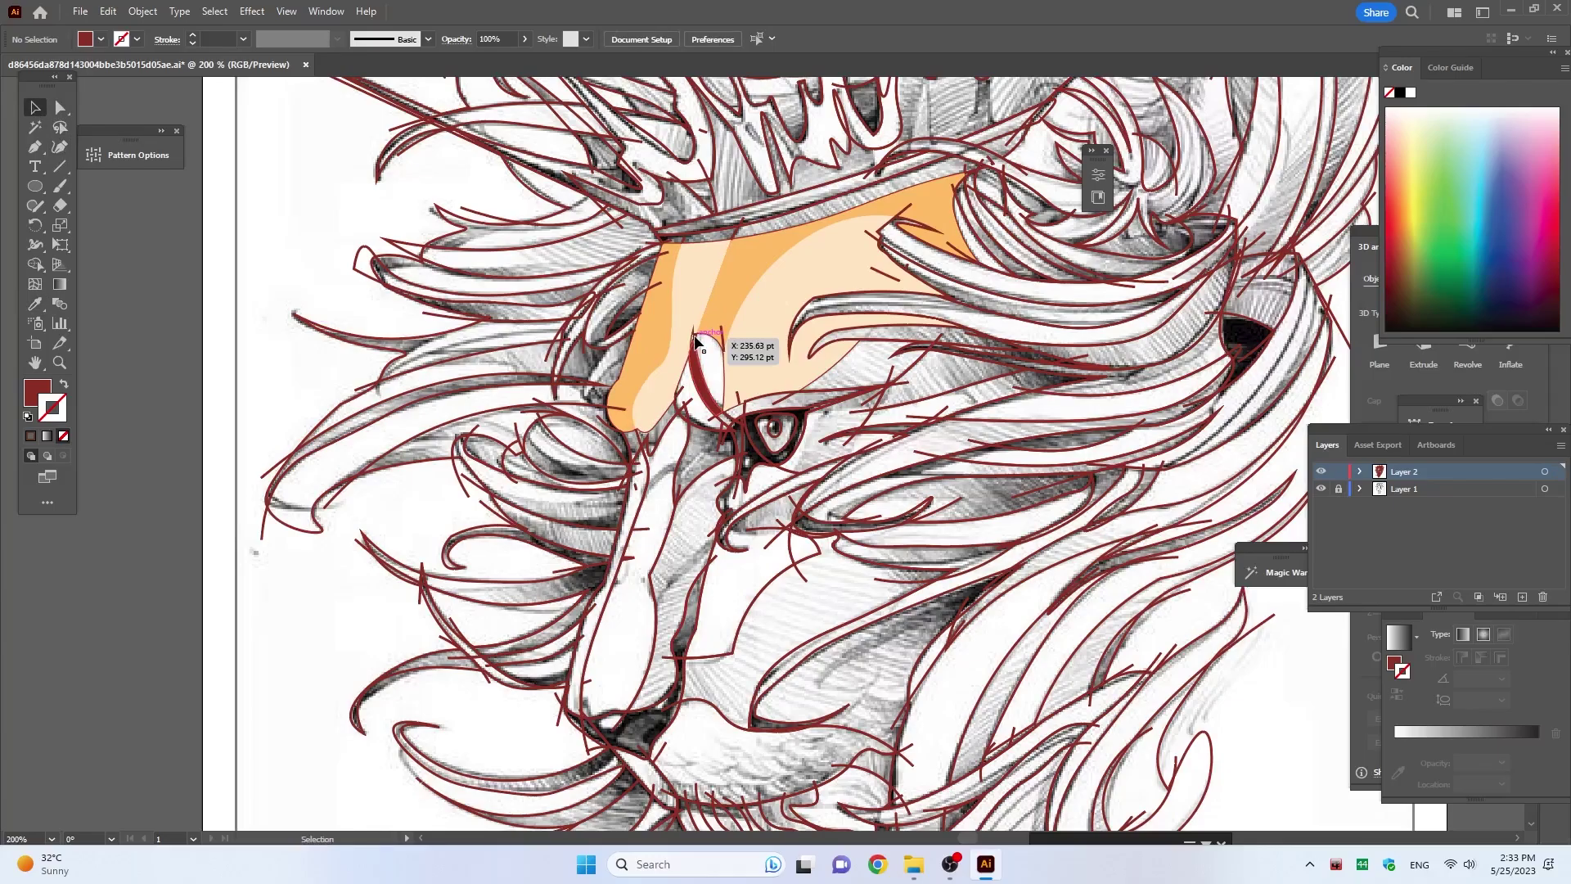
scroll(722, 370, down, 5)
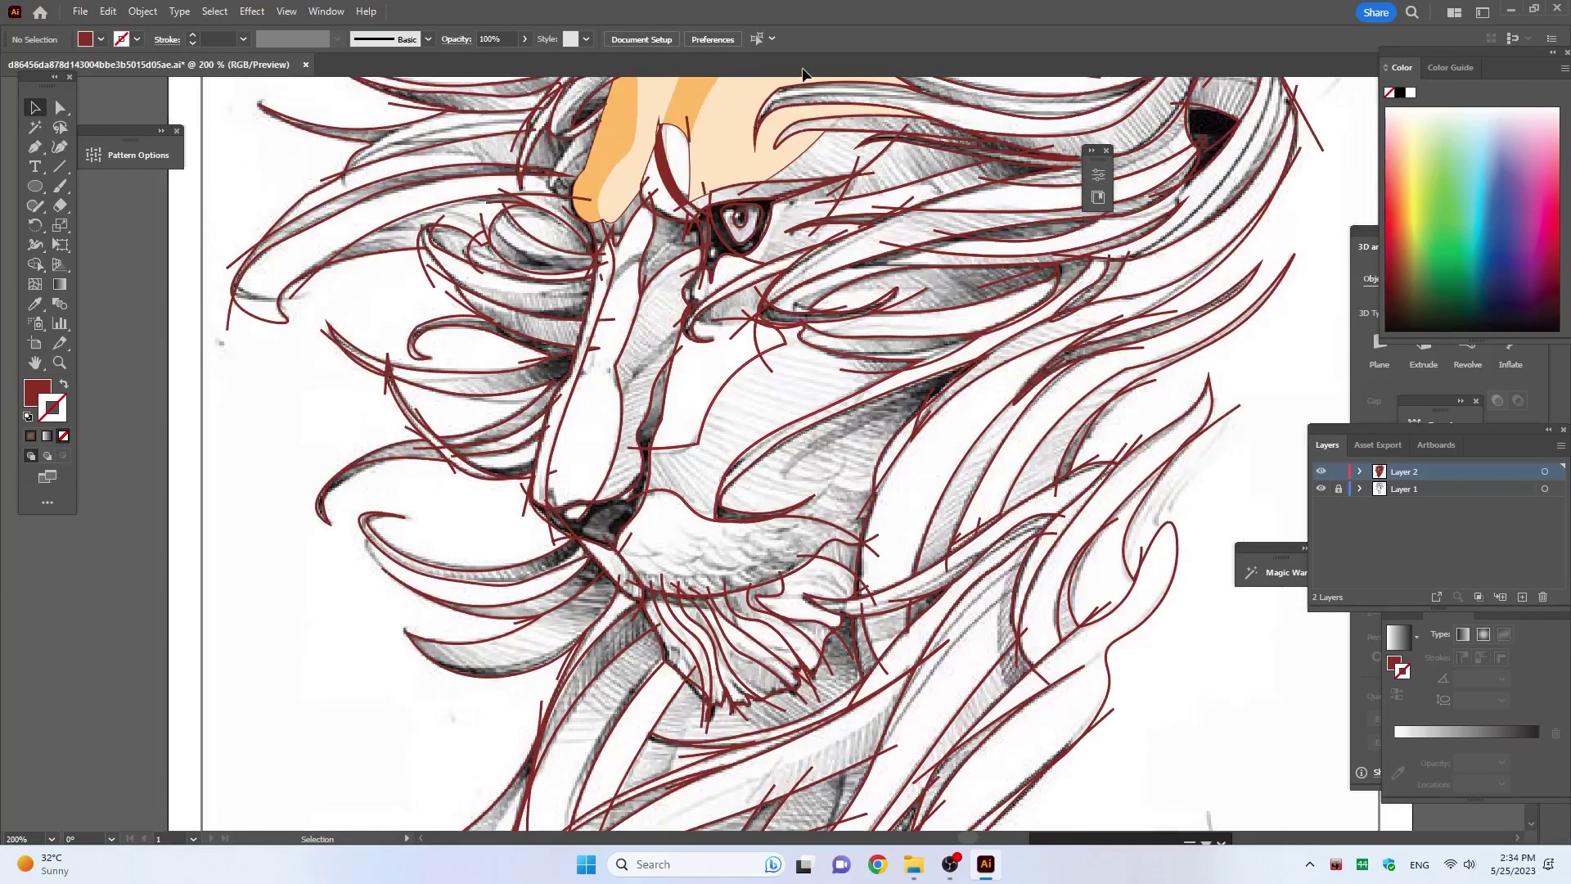
Step: Fill the eye ellipse with a radial white-to-black gradient and open the white stop's colour settings
click(743, 223)
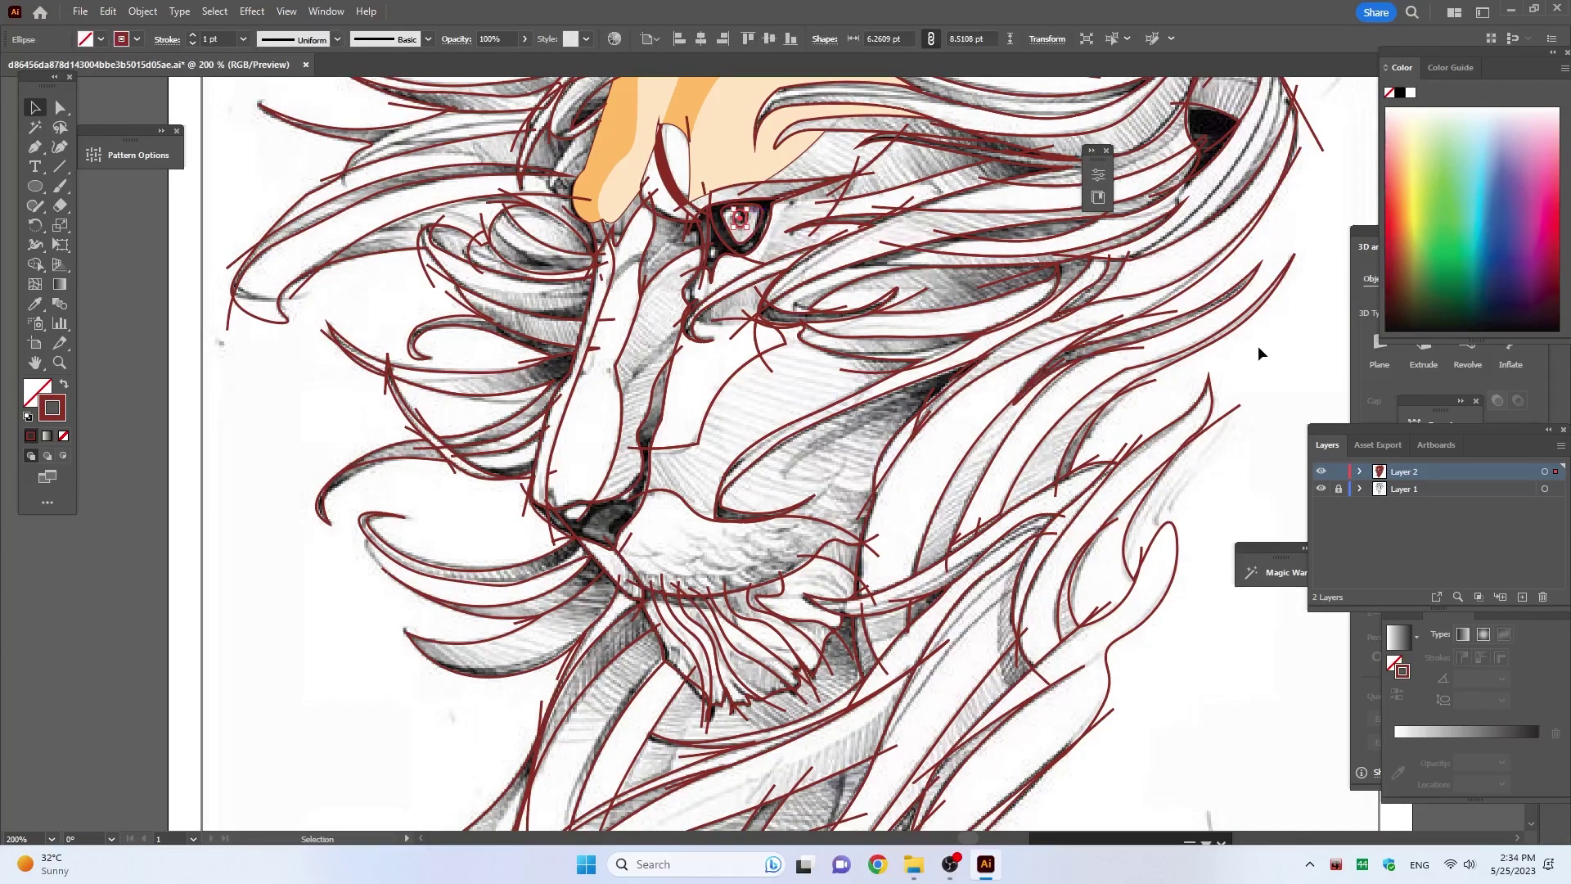
click(1399, 95)
key(shift+x)
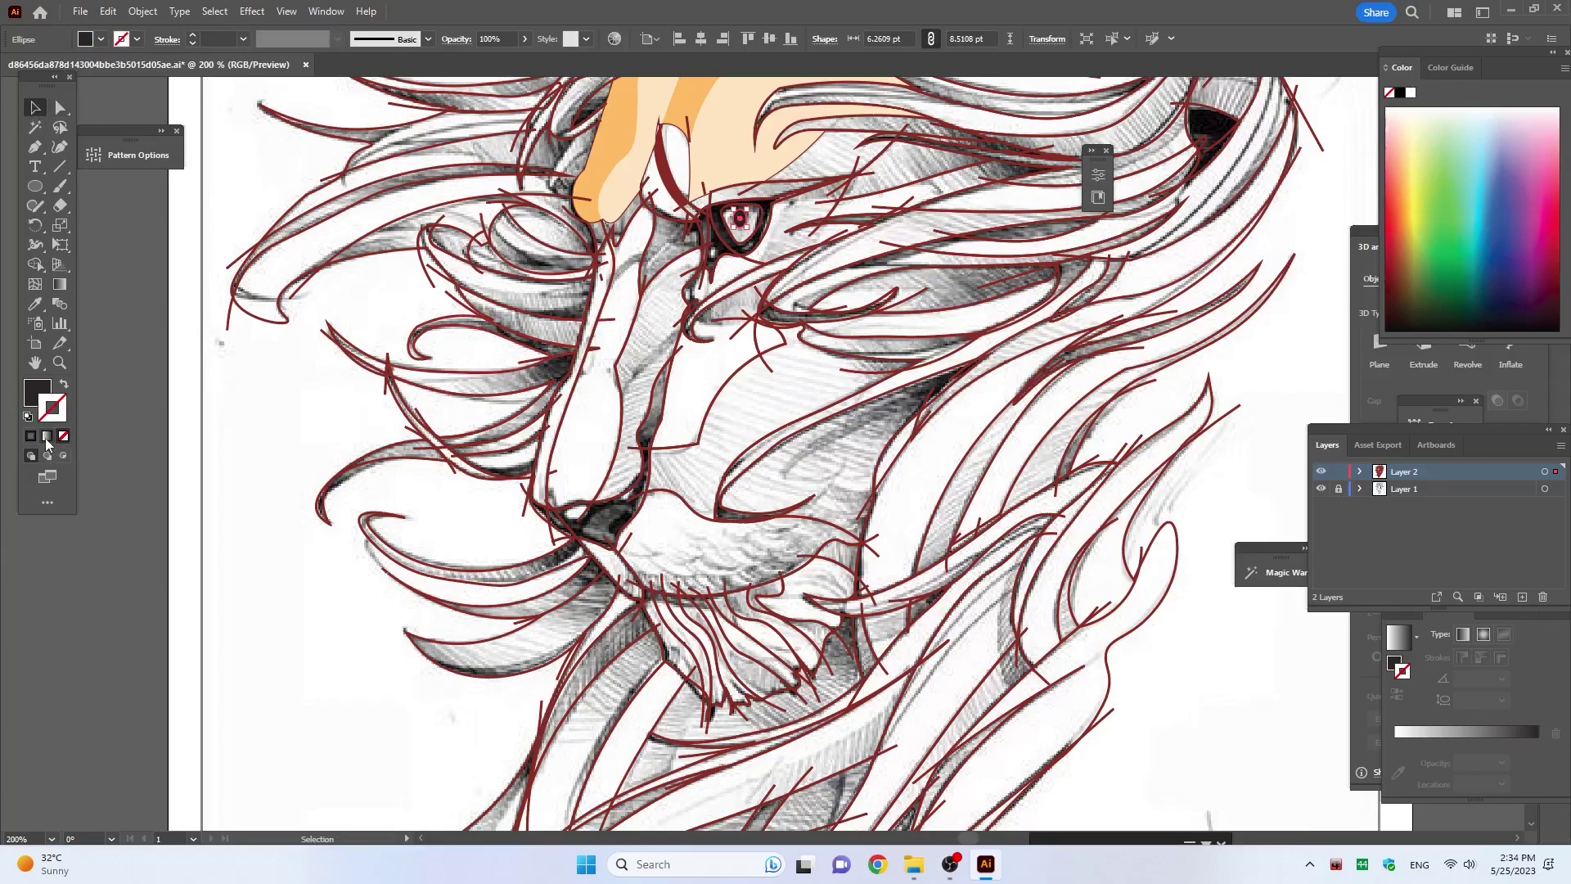
click(47, 436)
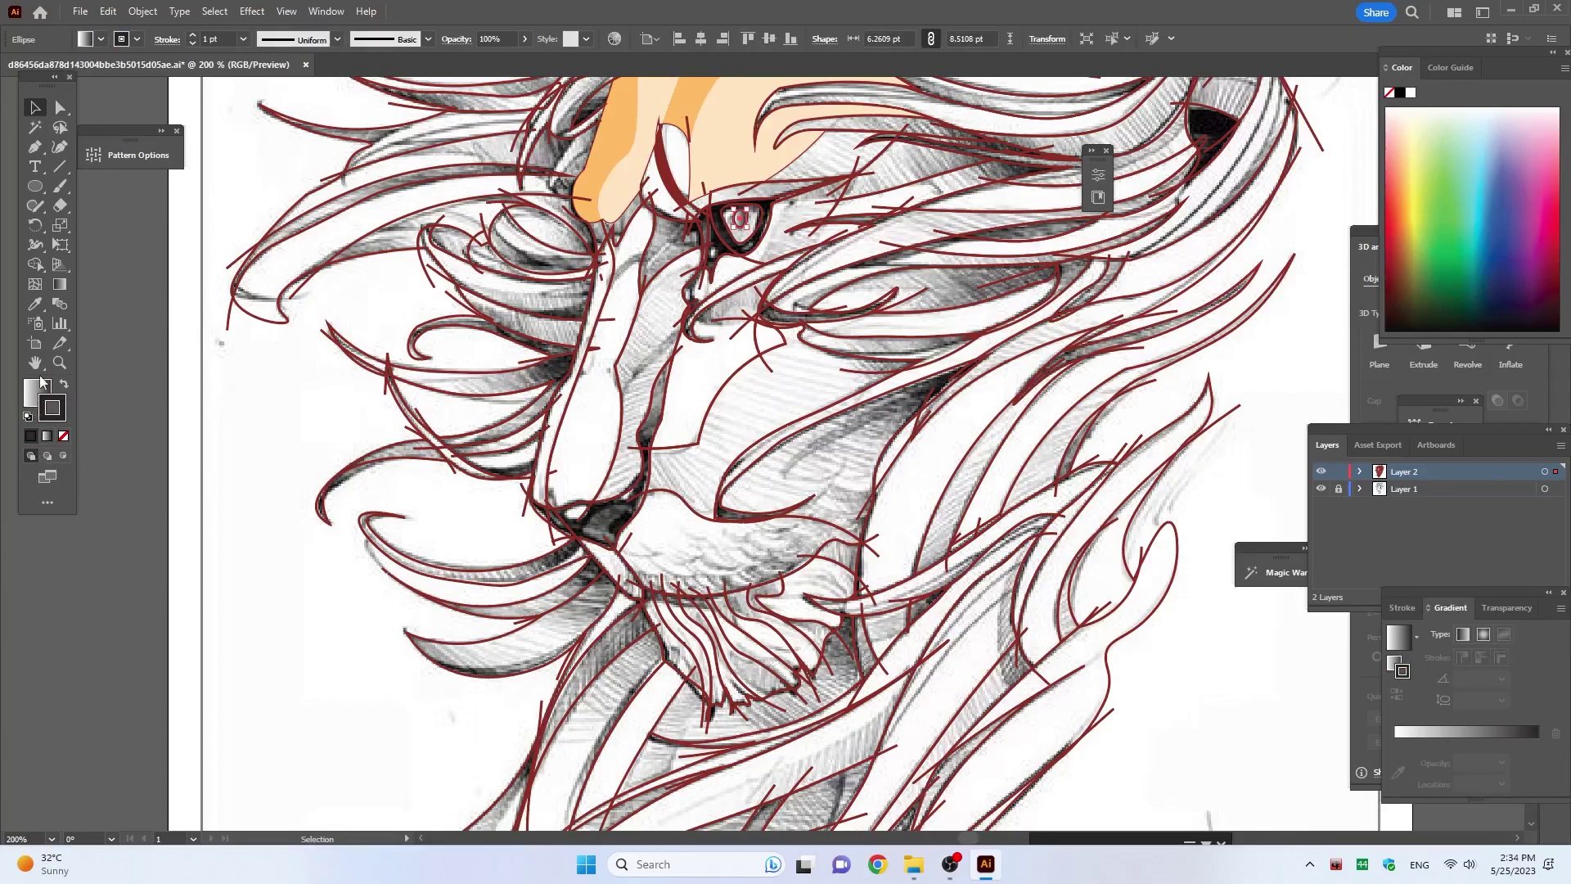
key(x)
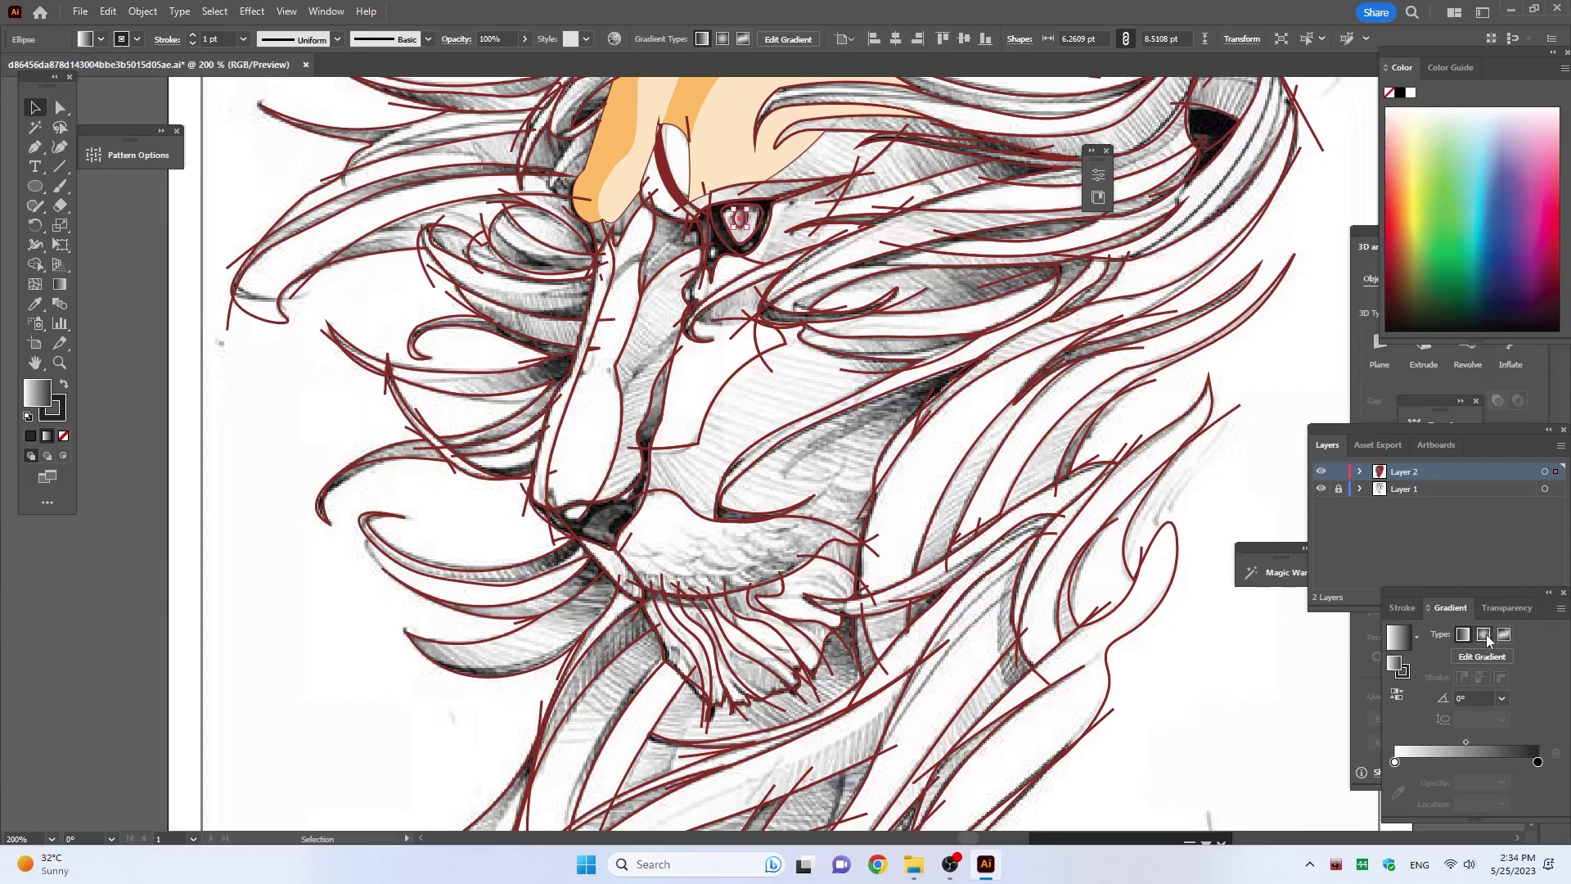
click(1483, 634)
click(1395, 762)
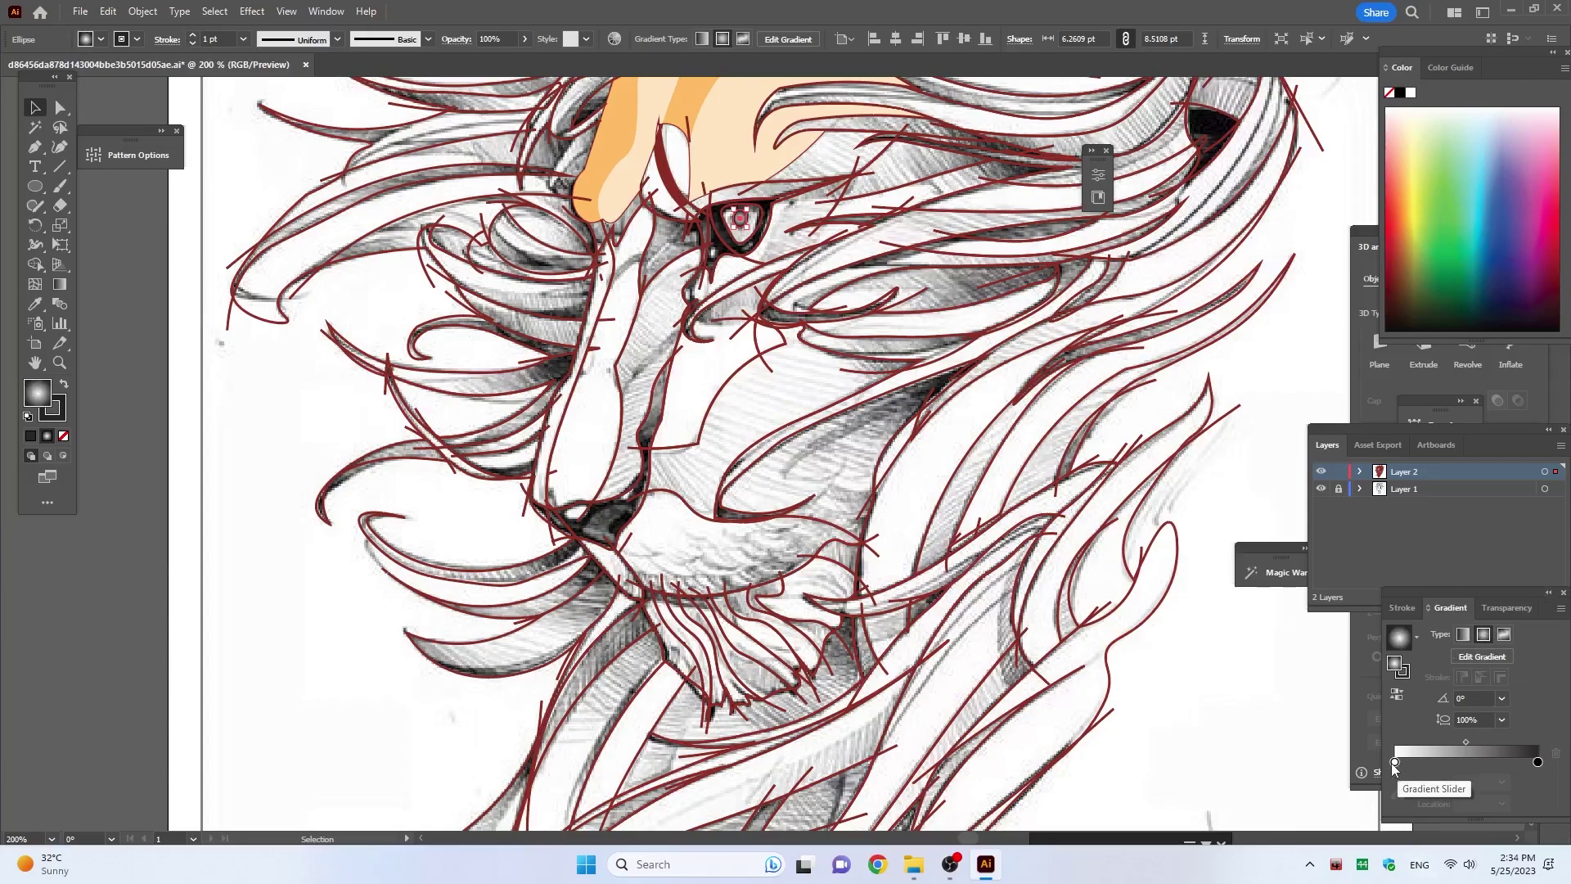
double_click(1395, 762)
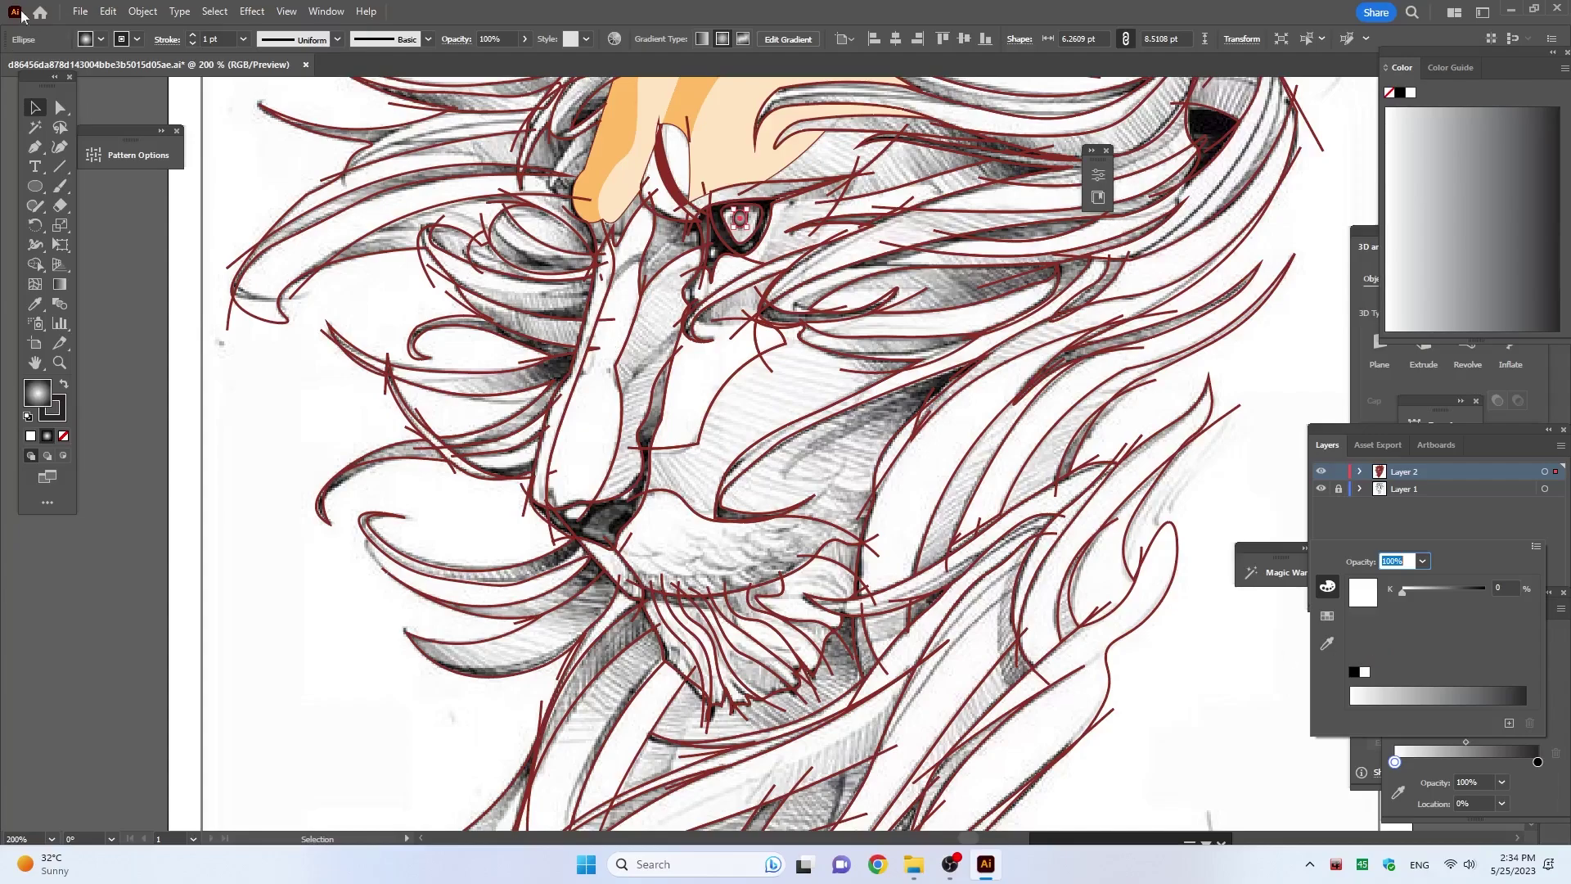
Step: Select the curved mane strand right of the face and give it a red fill
scroll(719, 252, up, 3)
scroll(762, 121, up, 6)
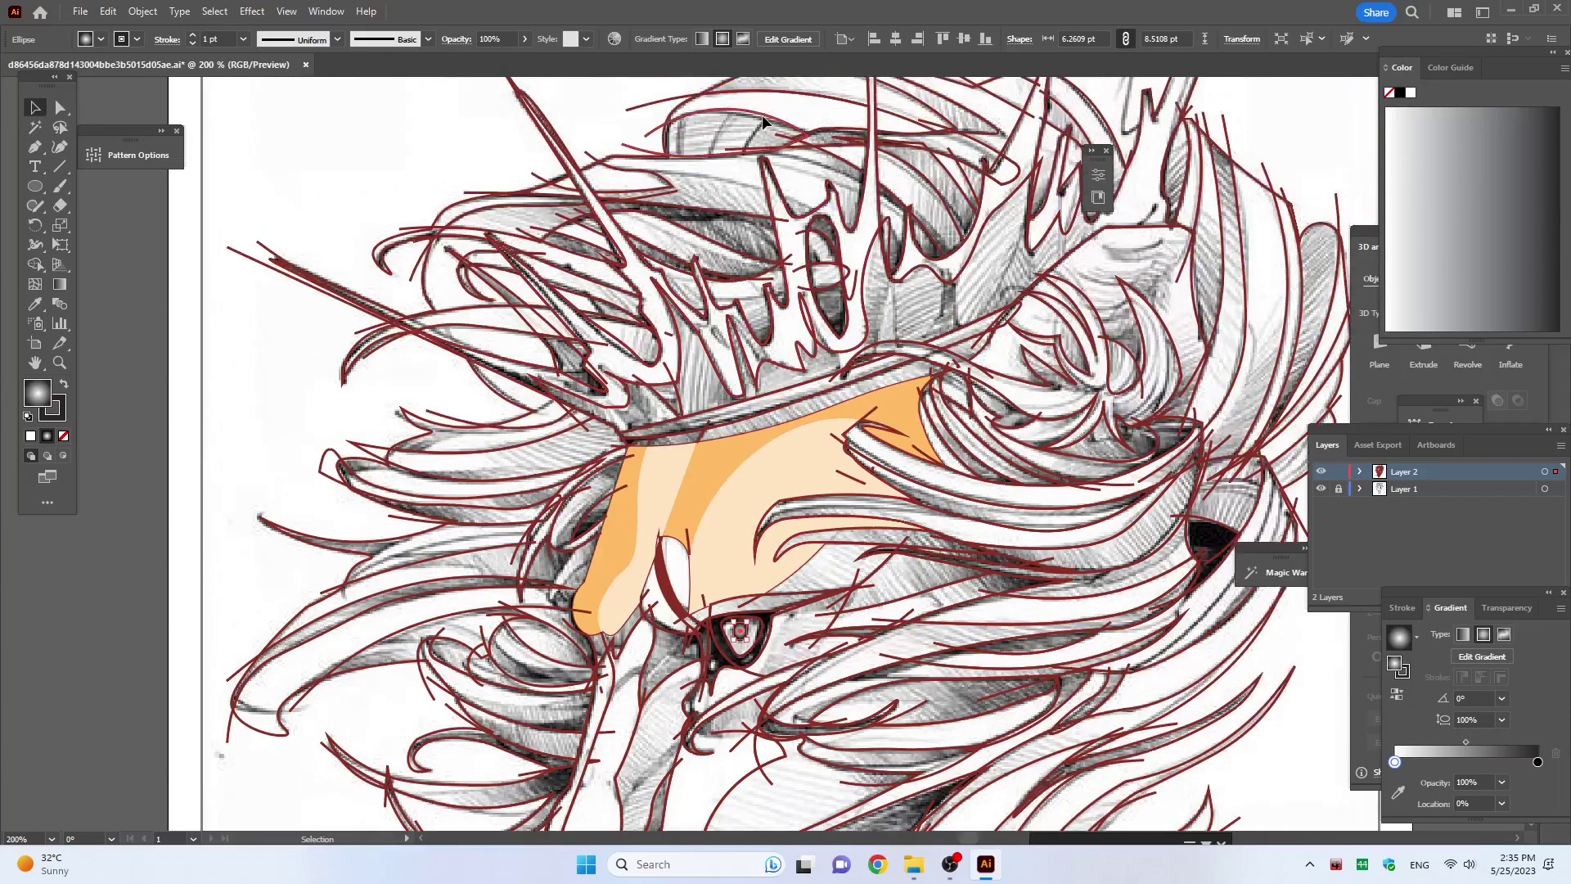
click(762, 121)
scroll(847, 348, down, 3)
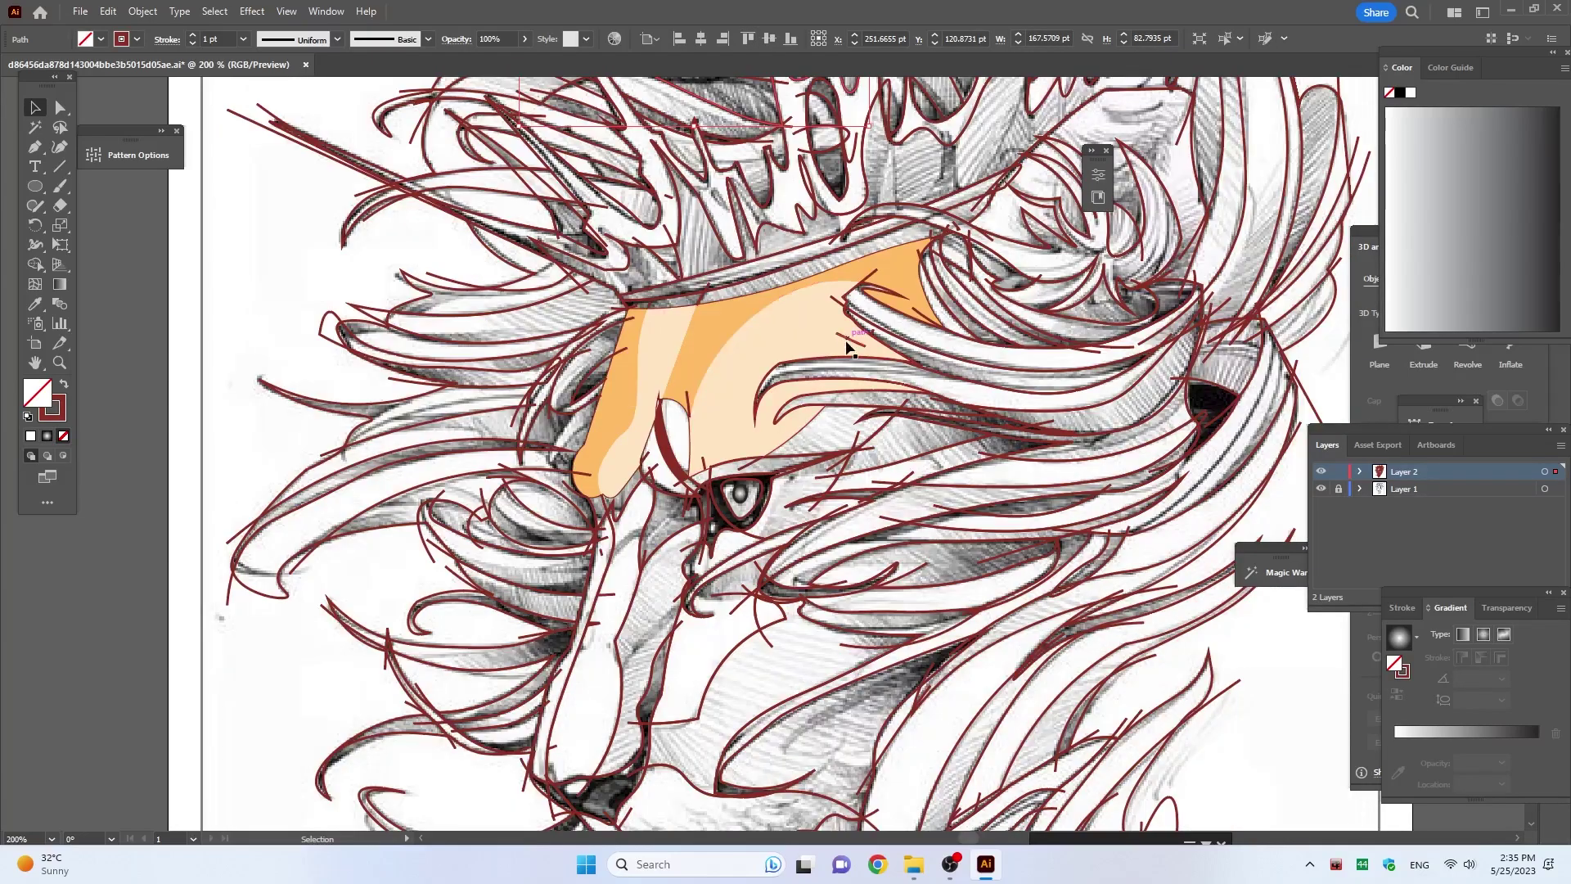
click(849, 342)
key(i)
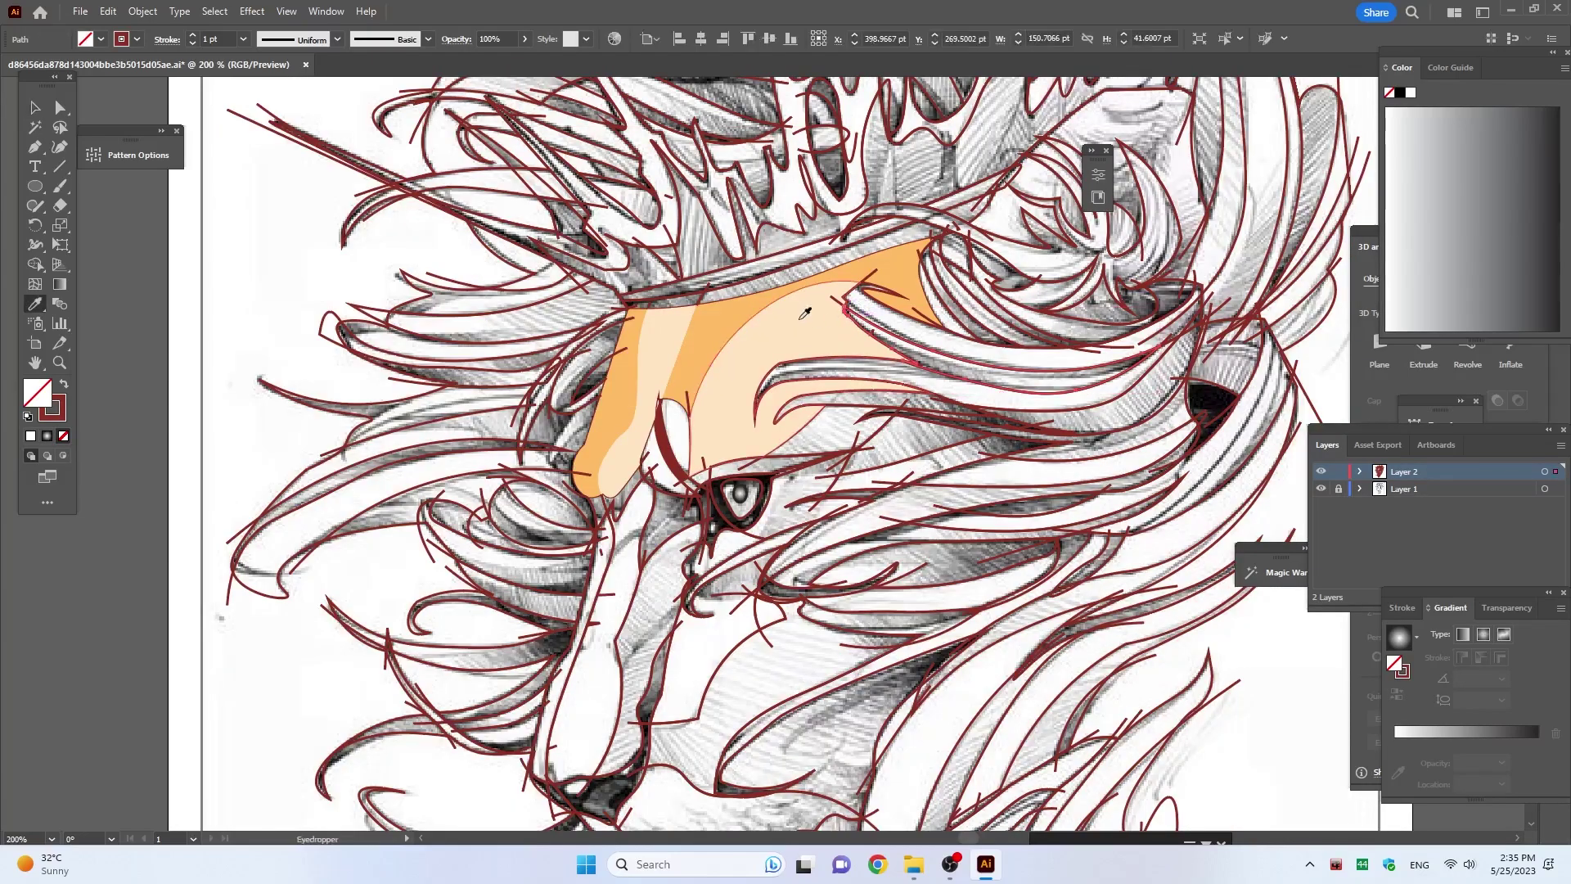
click(804, 313)
drag(1395, 296, 1408, 234)
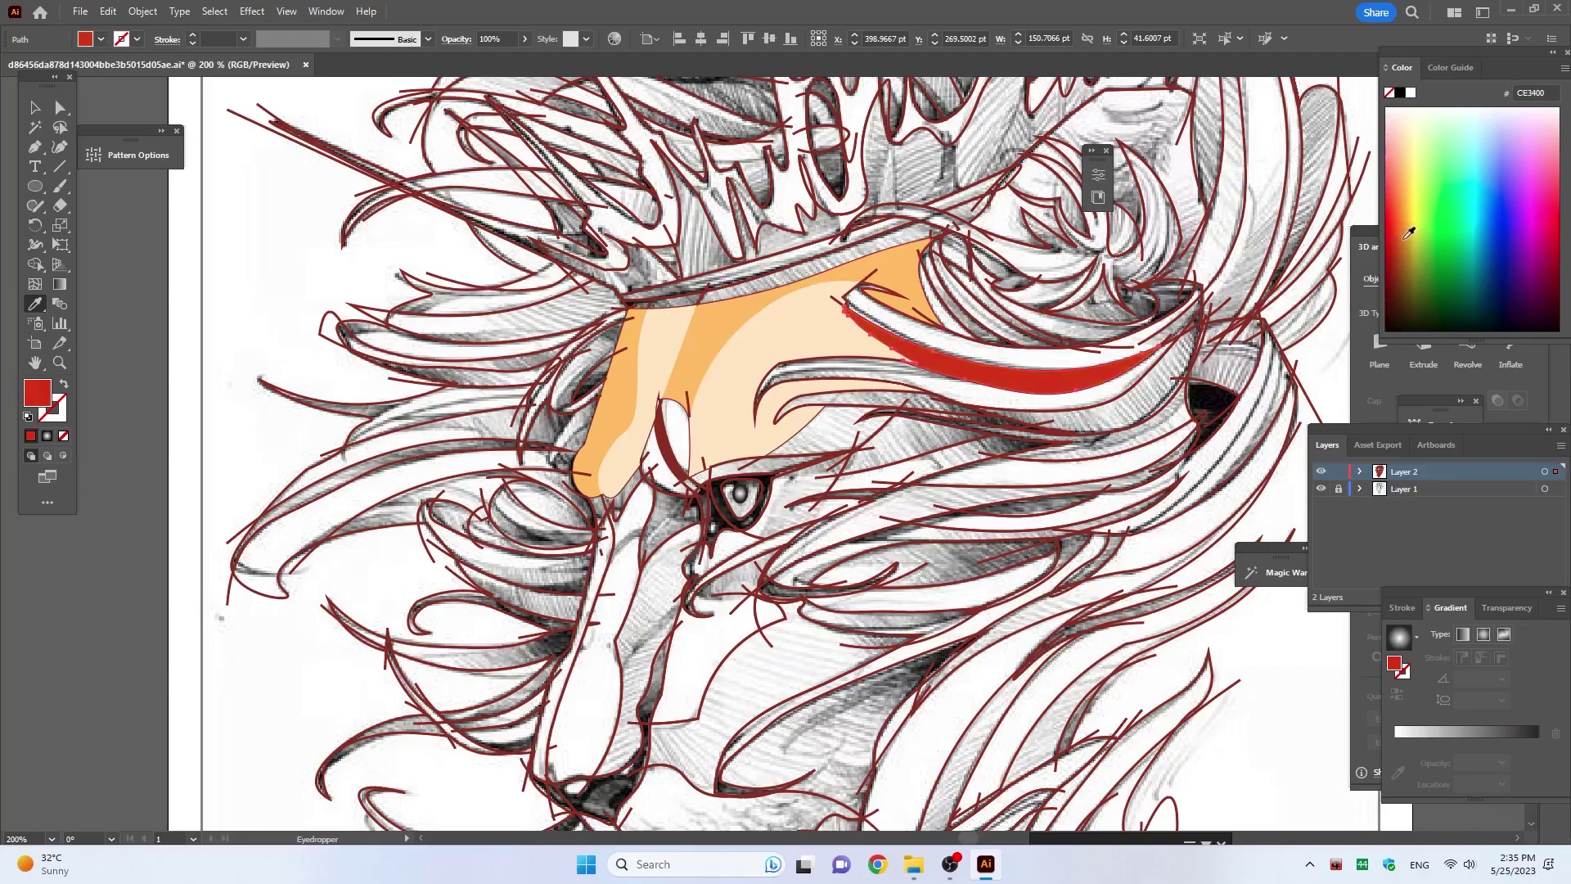
Step: Convert the strand's fill to a gradient starting with red-orange
click(1451, 739)
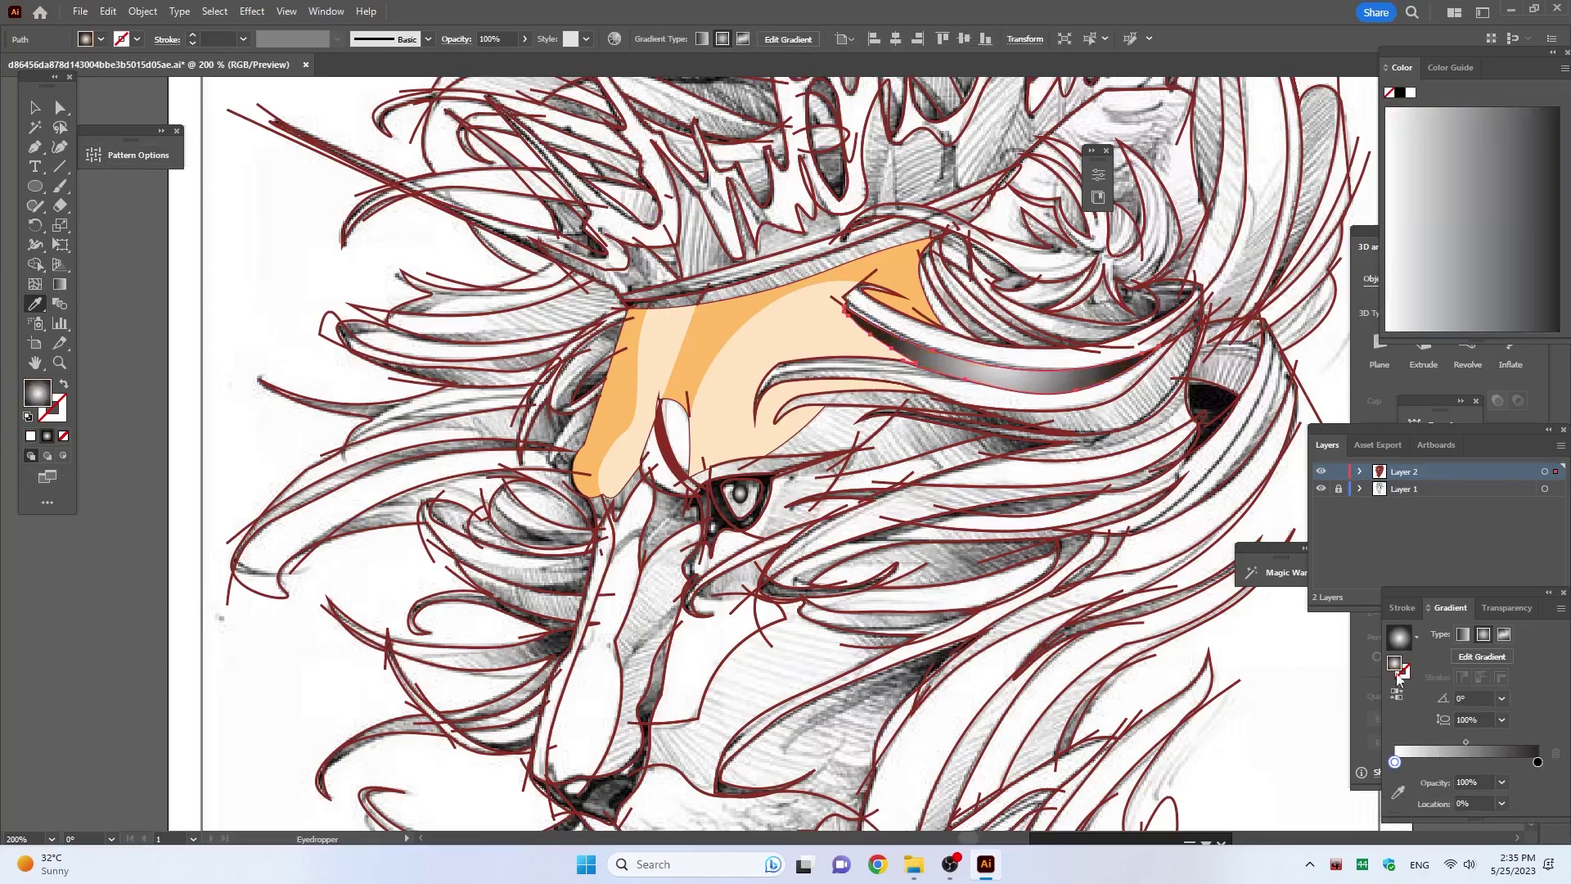
click(1564, 68)
click(1428, 117)
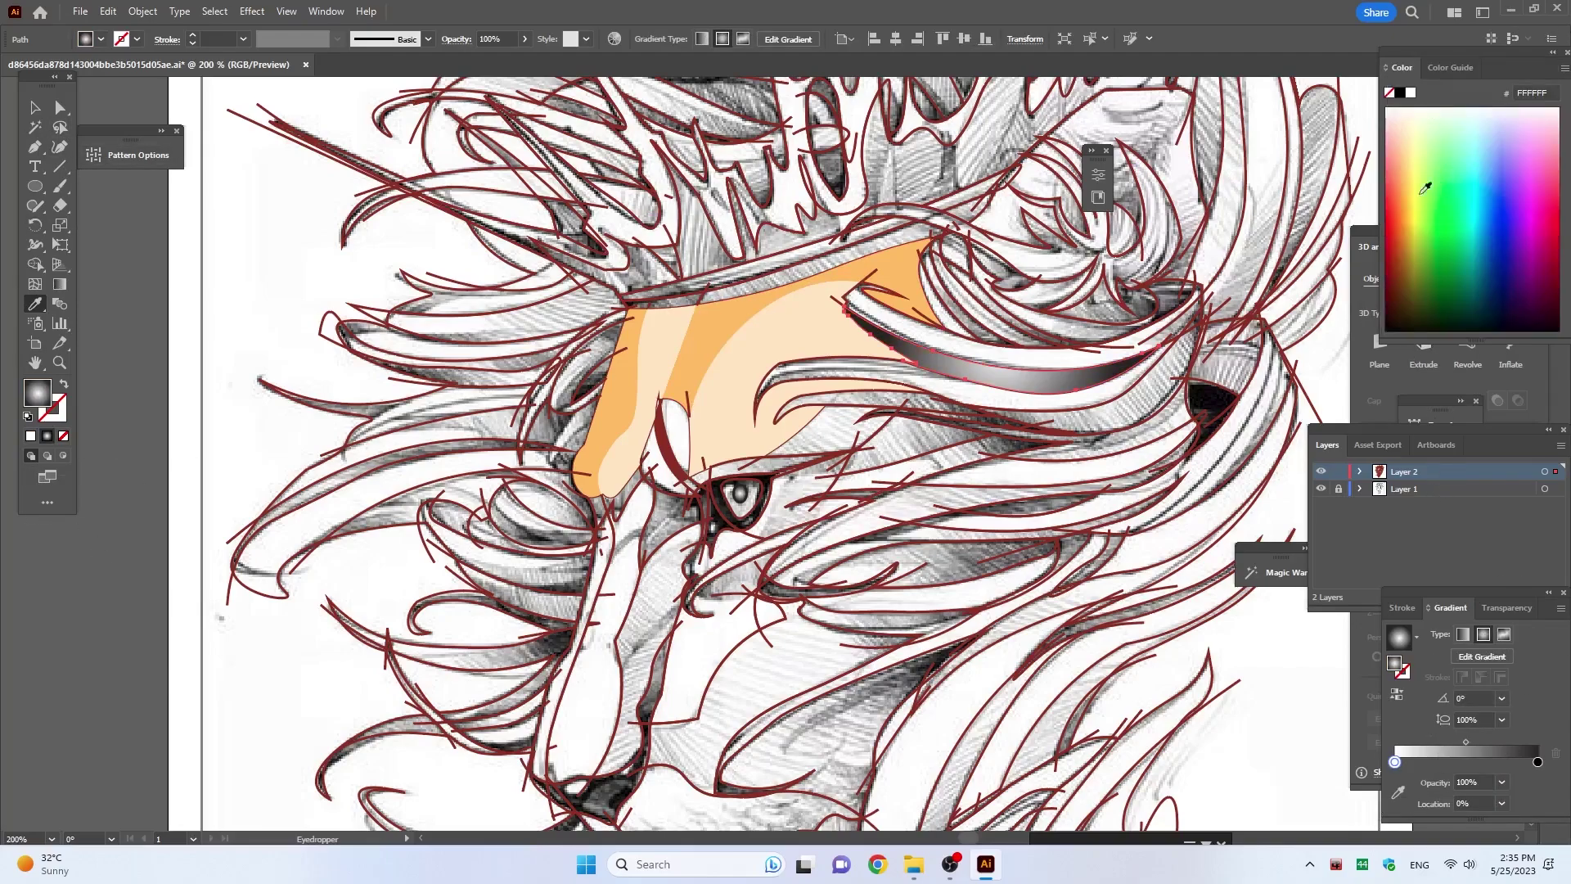
click(1403, 215)
drag(1405, 213, 1426, 238)
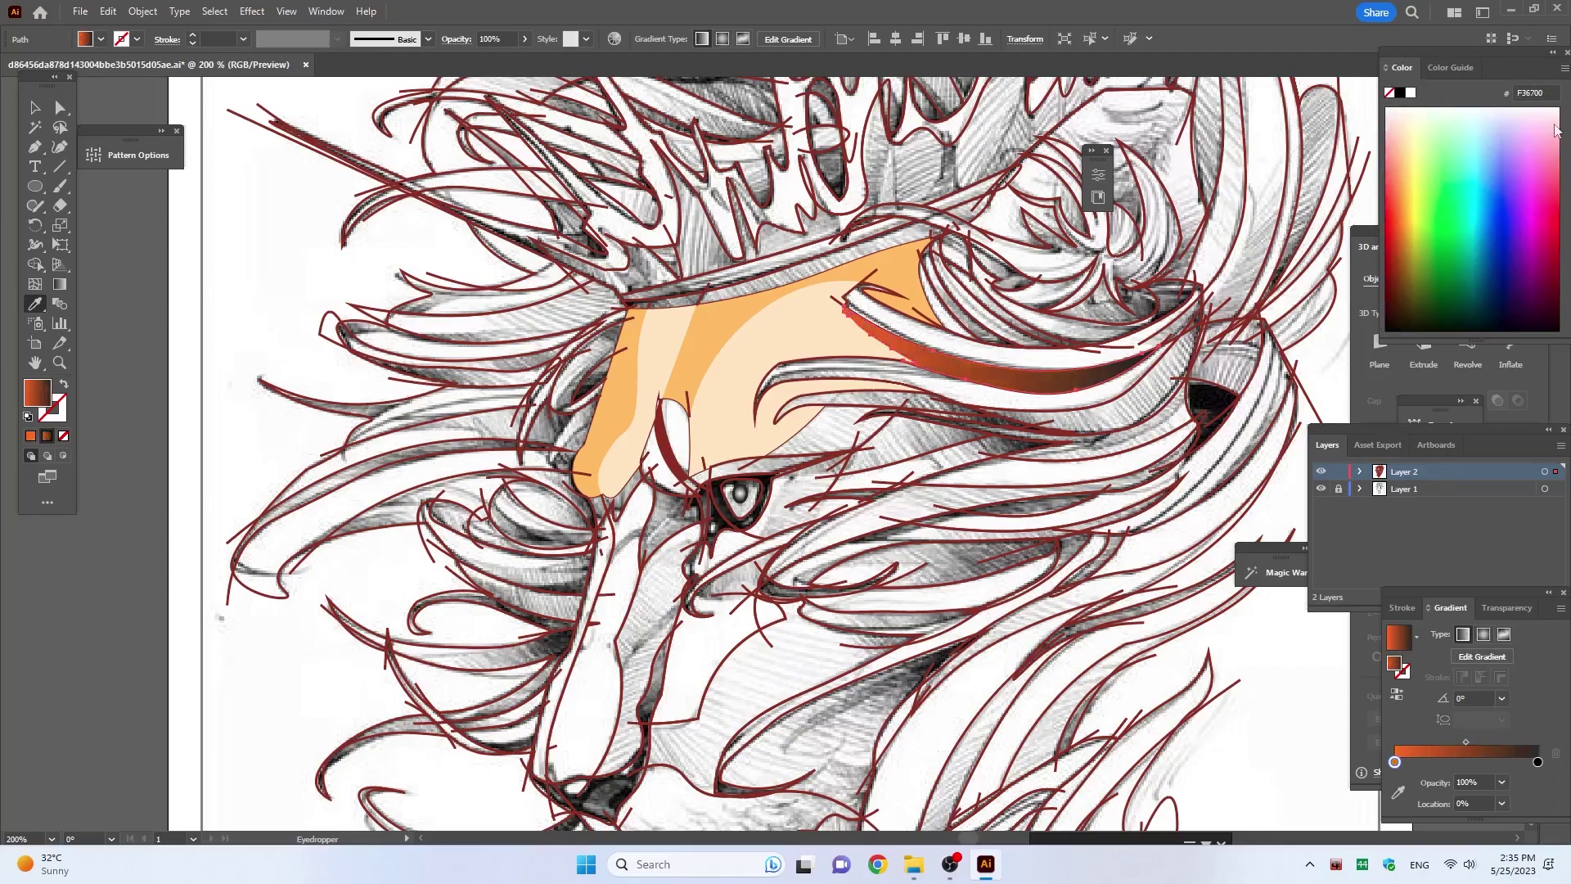
Step: Add magenta and dark stops to finish the orange-to-purple gradient, then select the strand above
click(1537, 761)
click(1519, 221)
click(1407, 273)
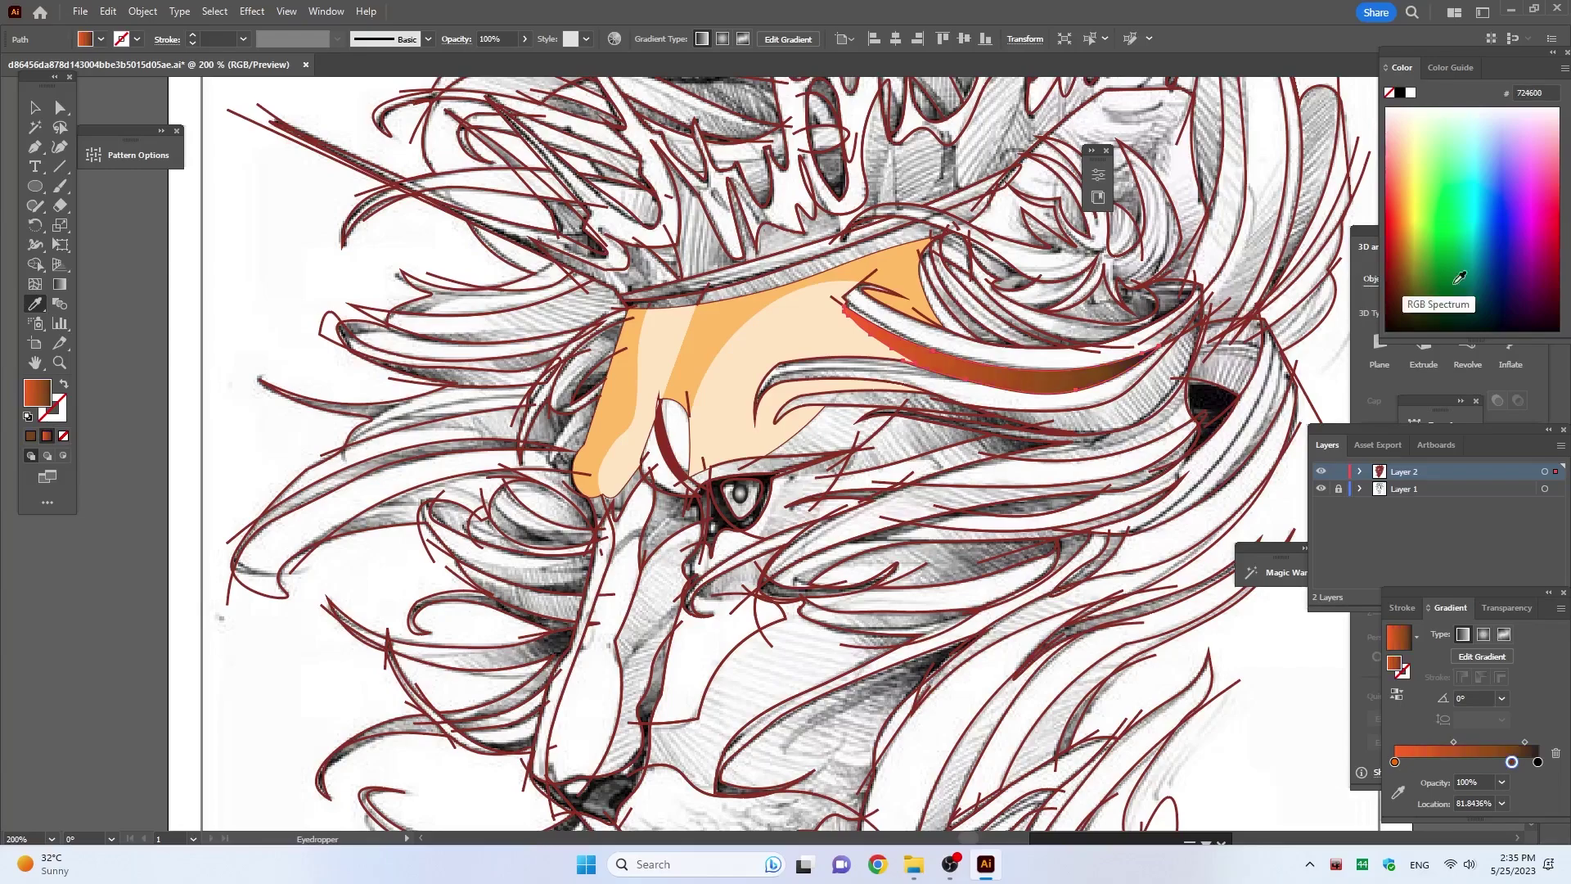
click(1526, 290)
drag(1537, 762, 1537, 789)
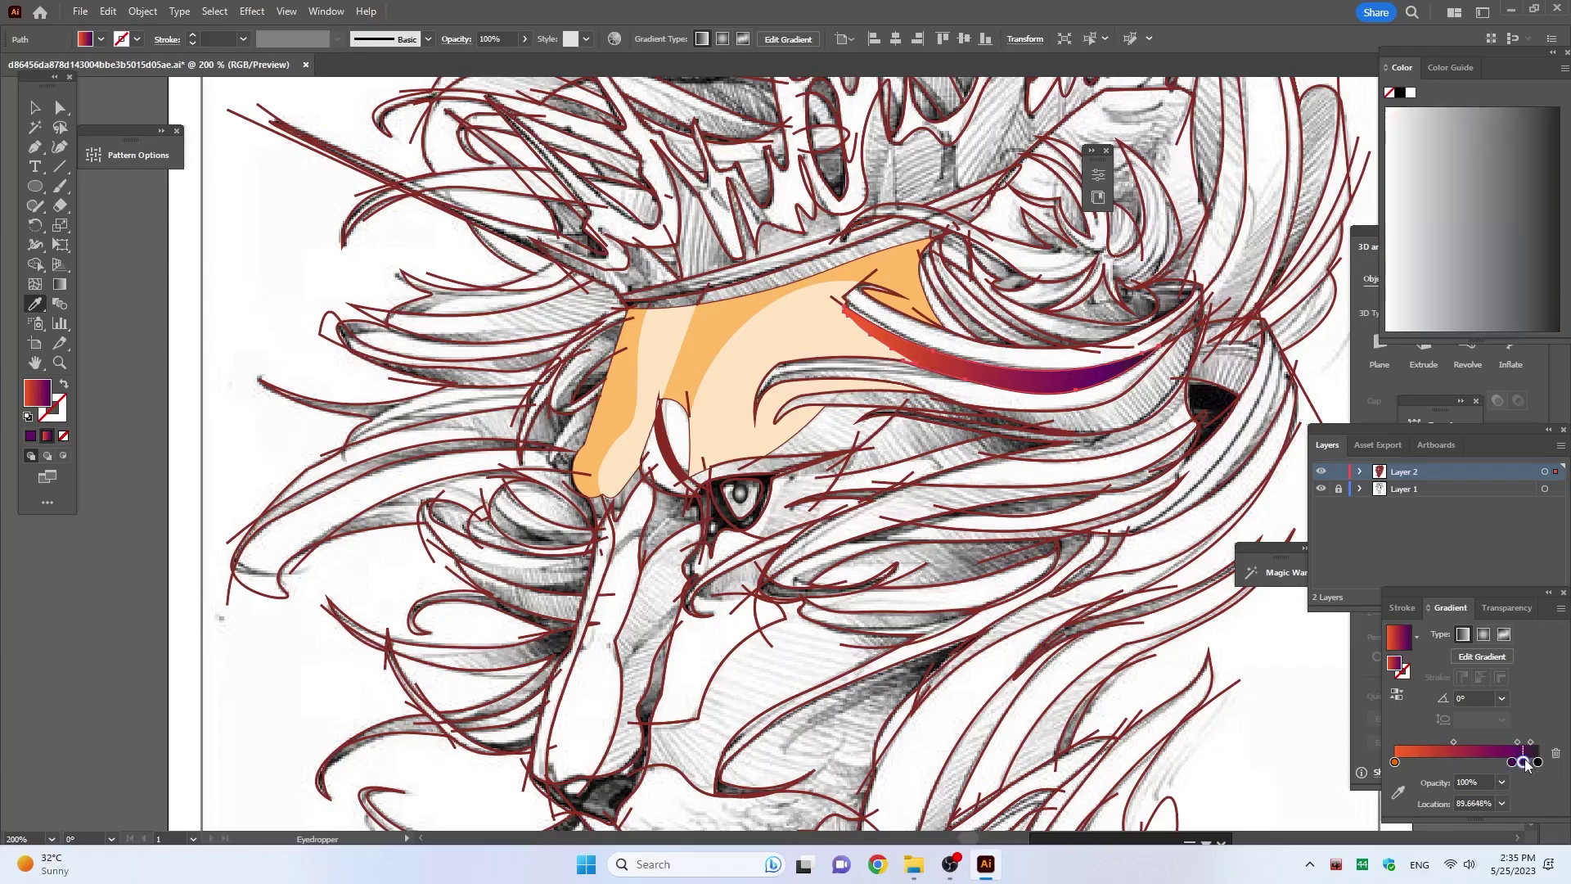
click(1442, 762)
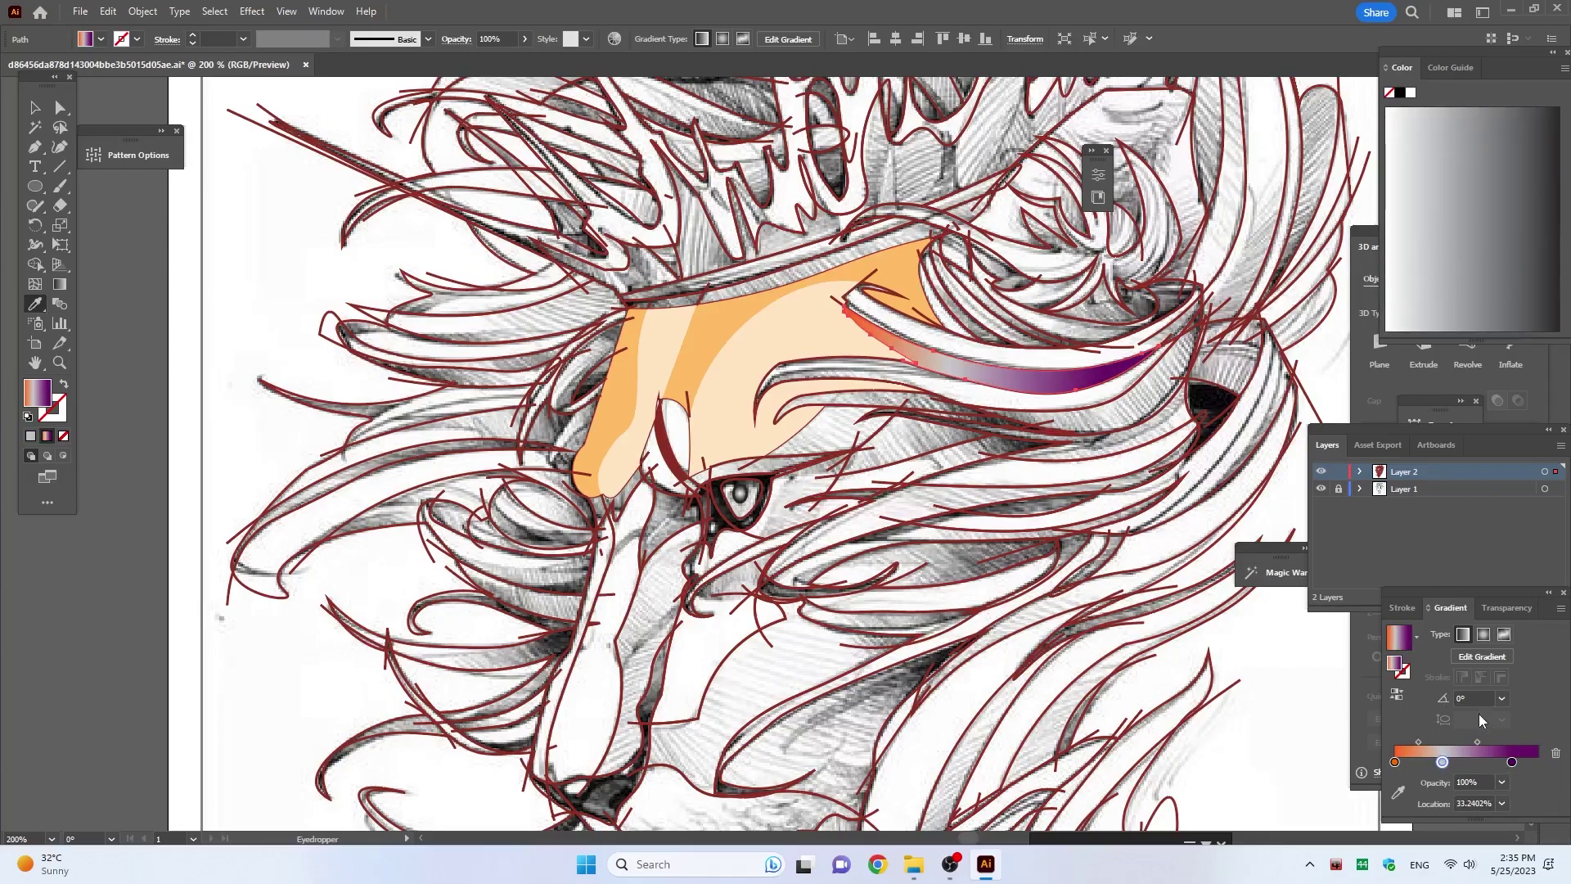
drag(1442, 762, 1537, 762)
click(34, 107)
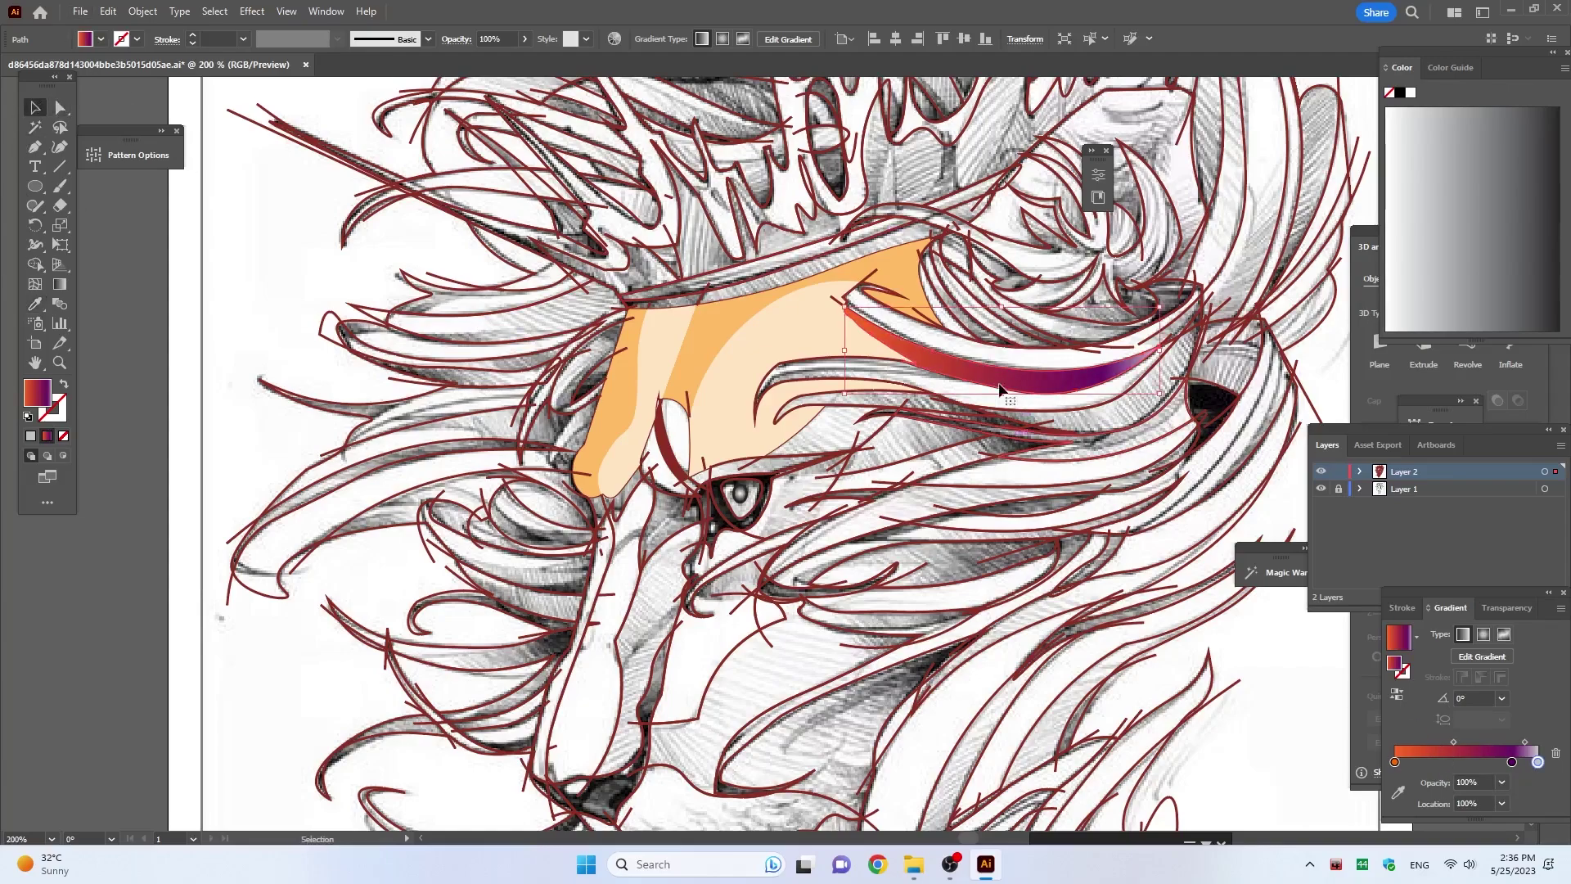
click(999, 342)
Step: Eyedrop the red-purple gradient onto the upper strand, the left strand and a small hair path
key(i)
click(1011, 364)
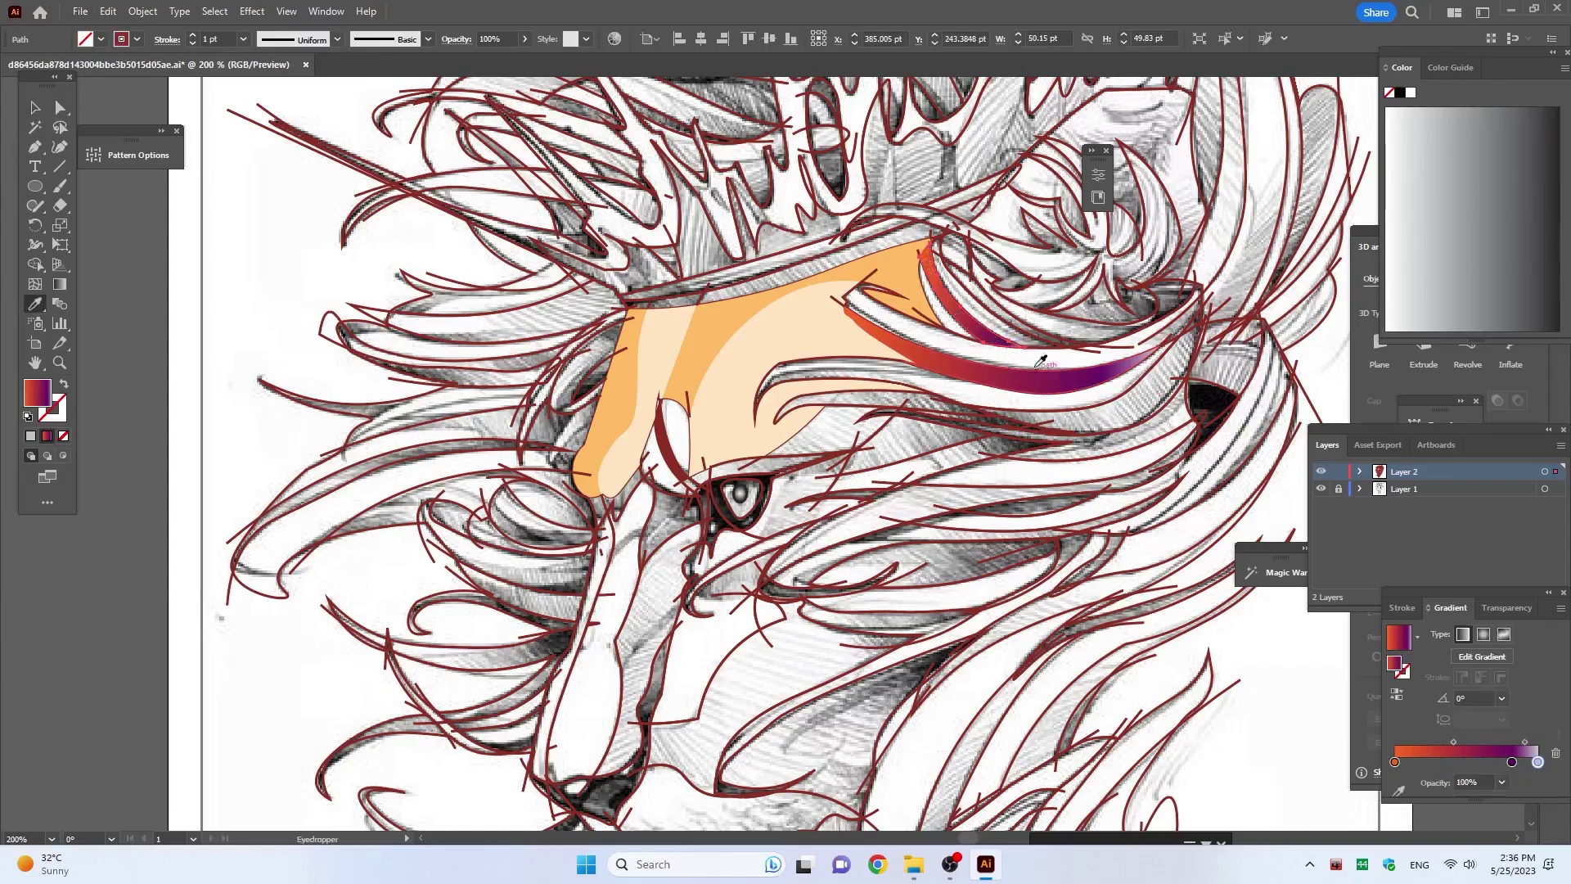
click(466, 318)
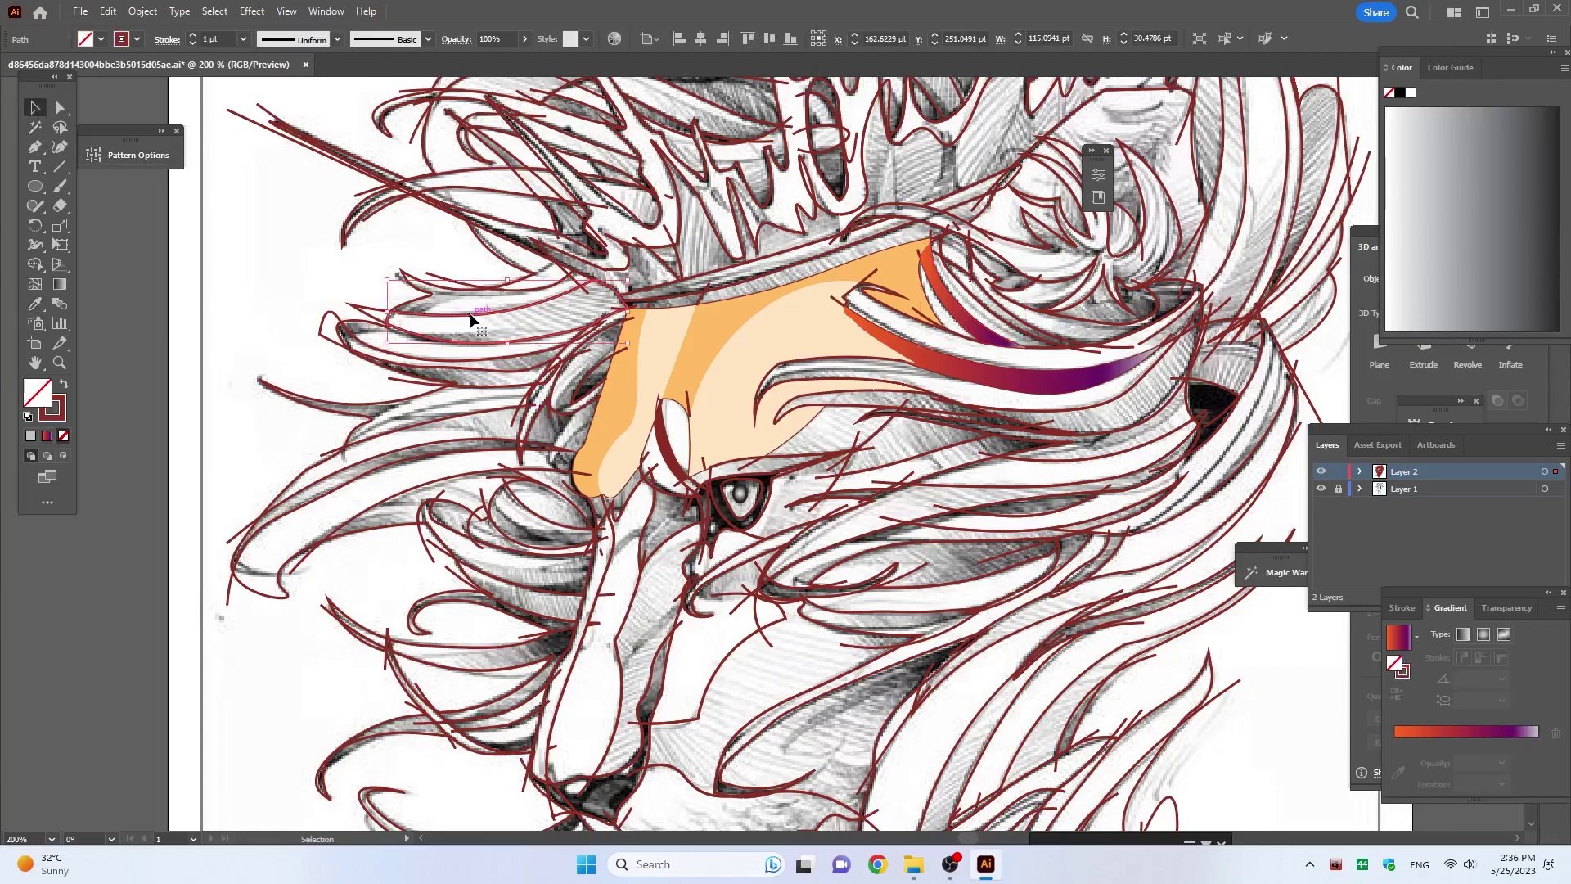
click(949, 366)
click(34, 108)
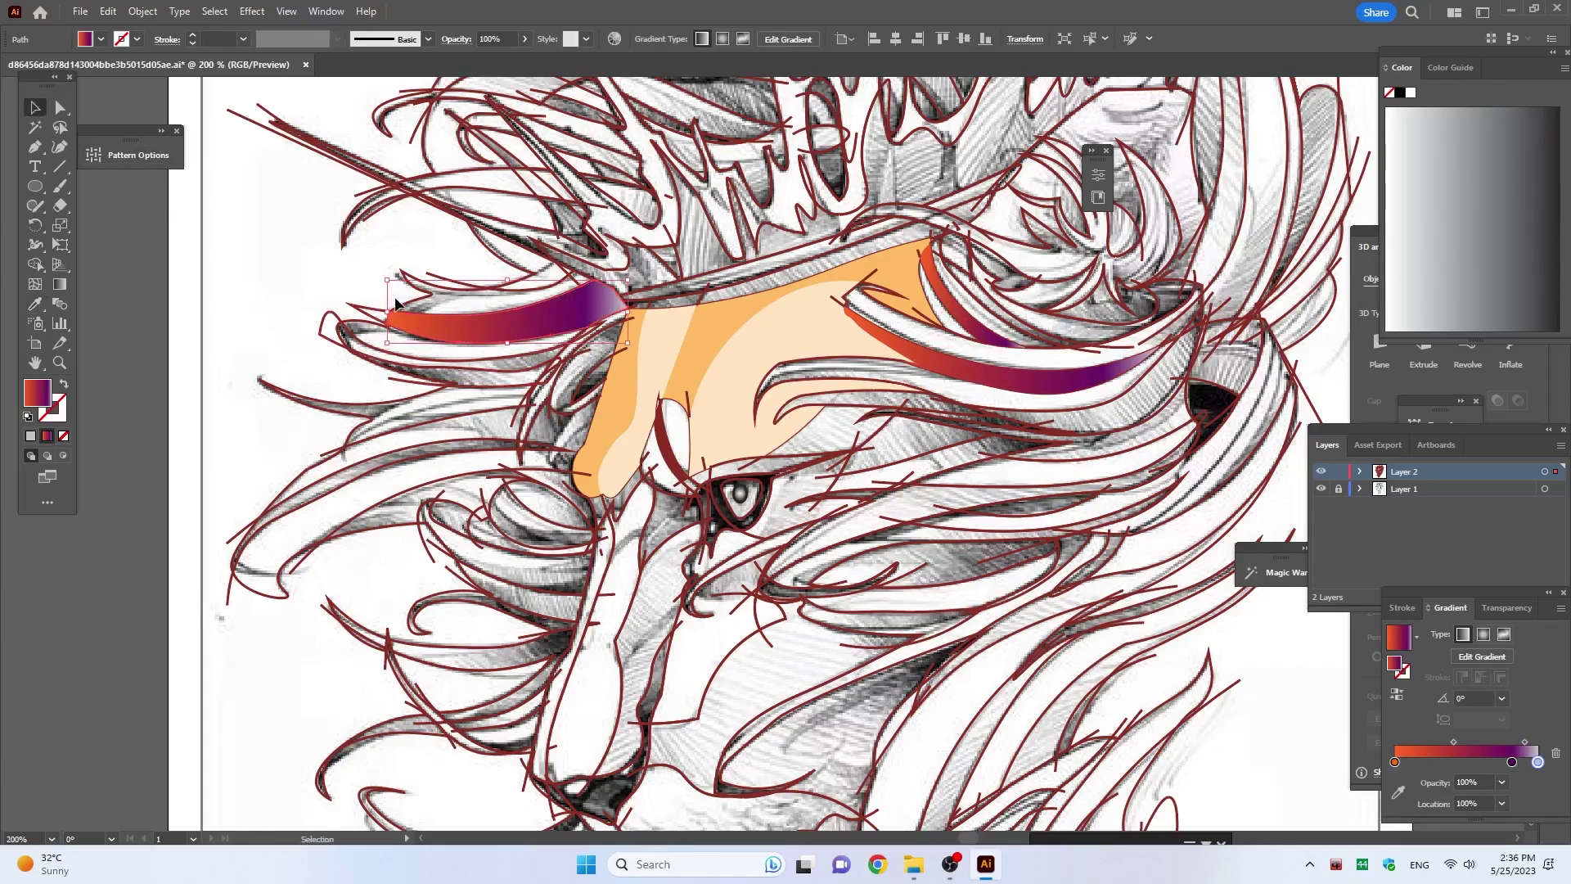
key(i)
click(426, 309)
Step: Select the large traced outline and try Shape Builder, then clear the selection
key(v)
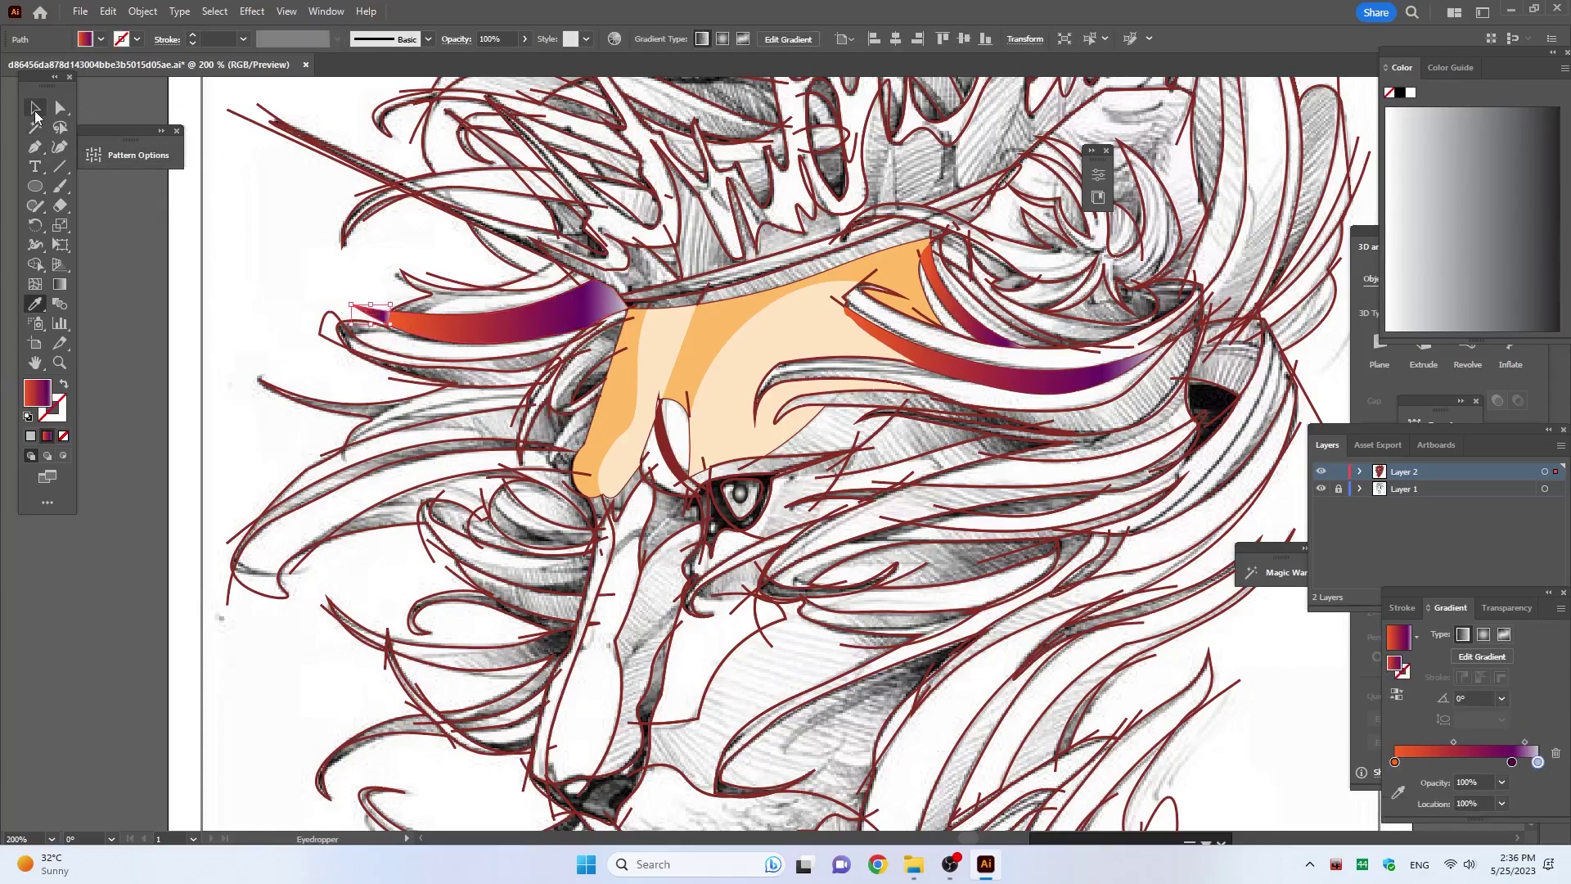
click(427, 303)
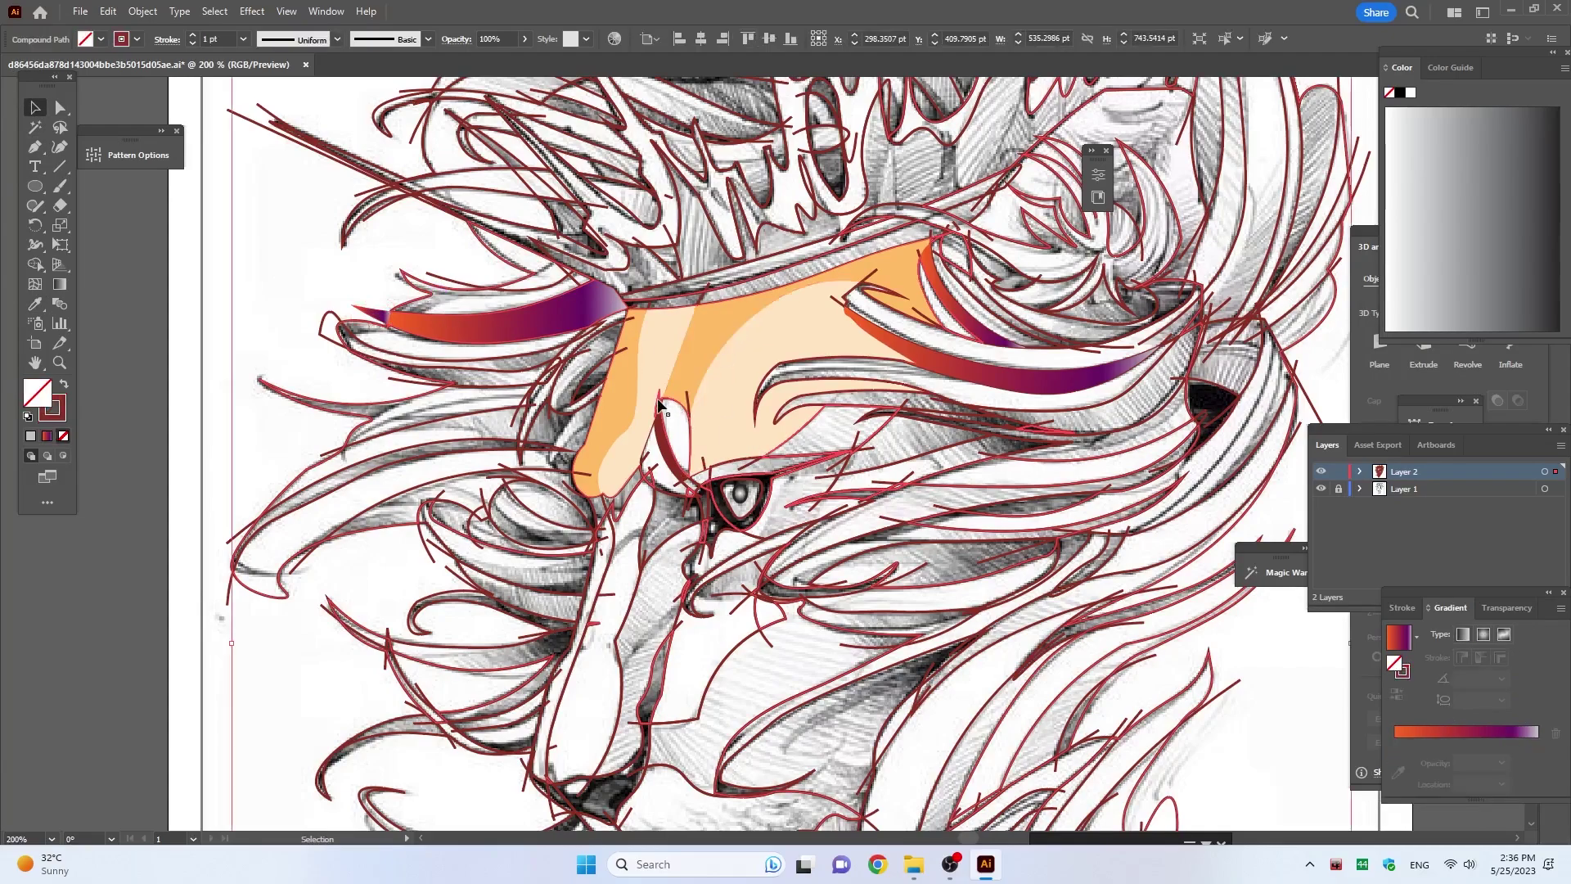
scroll(663, 442, down, 3)
shift+click(755, 405)
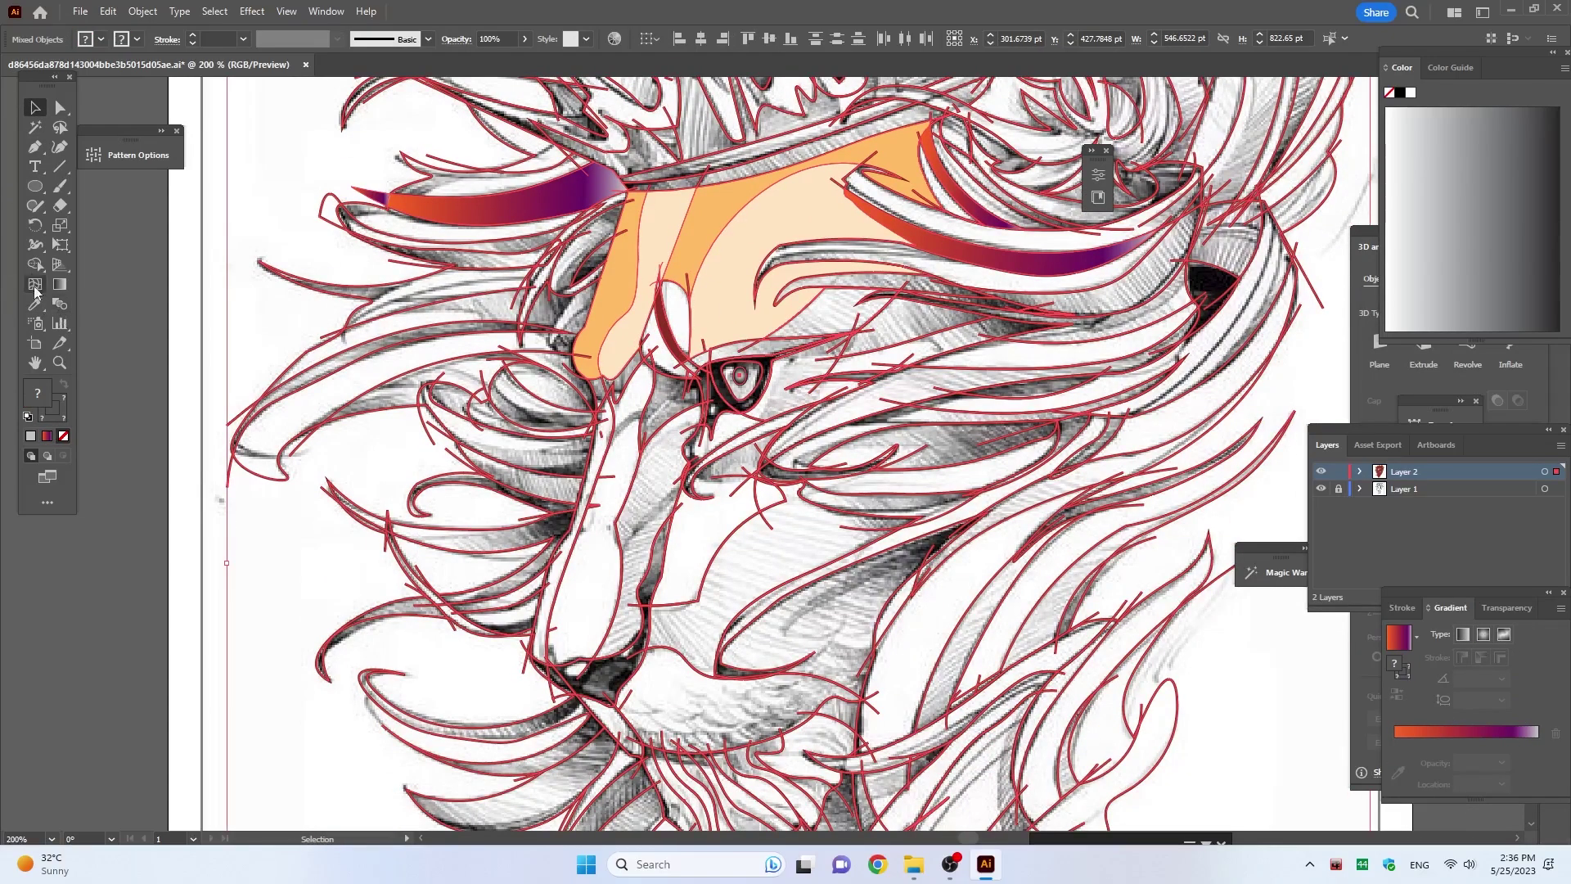
key(shift+m)
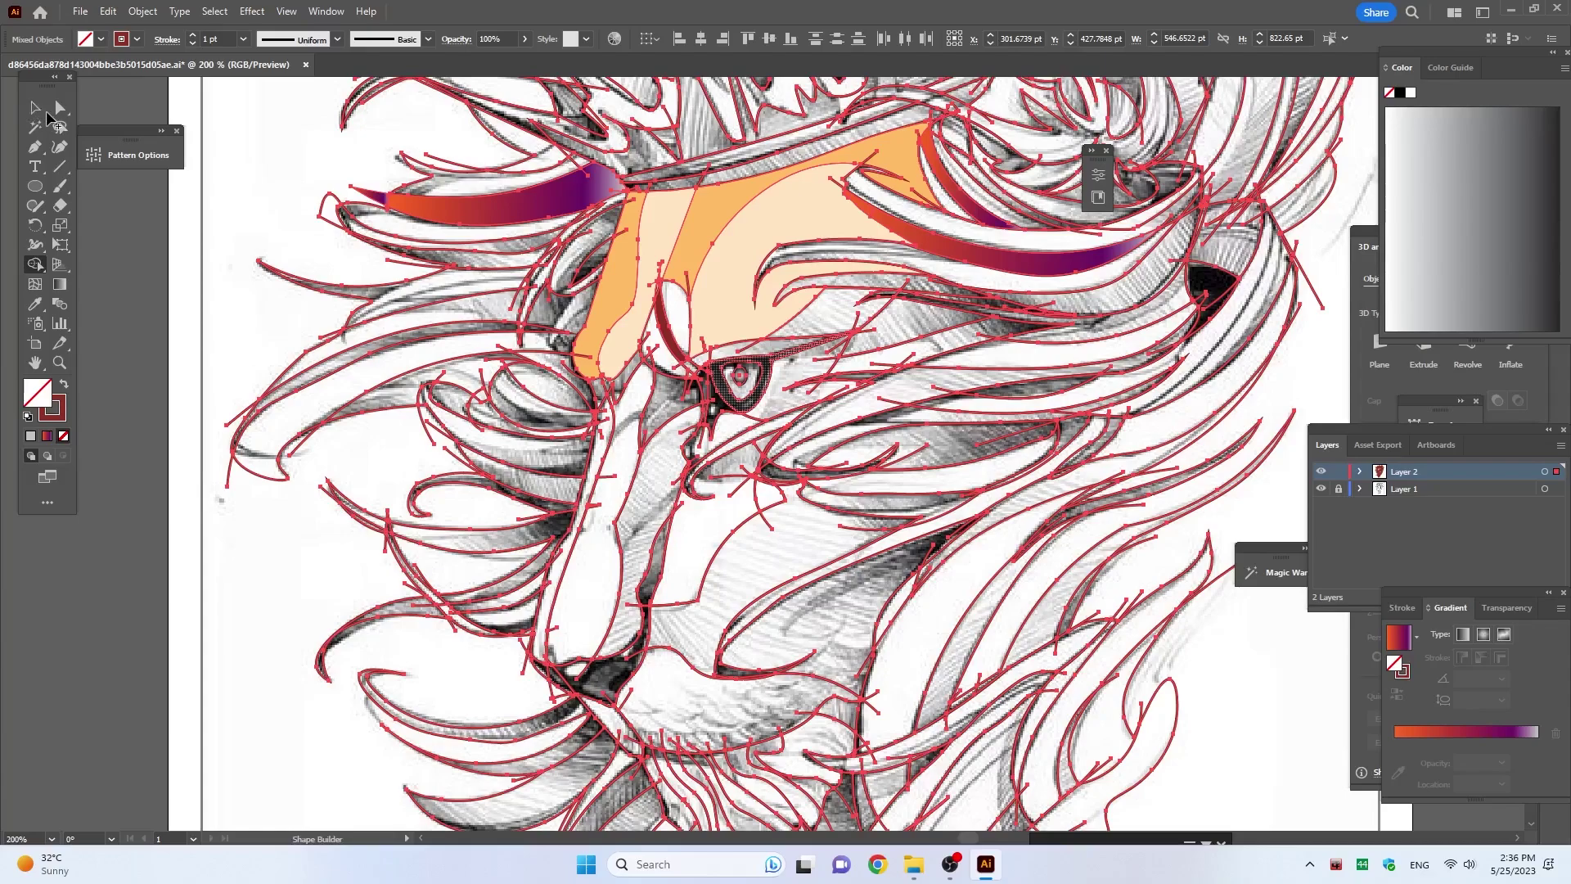
click(35, 108)
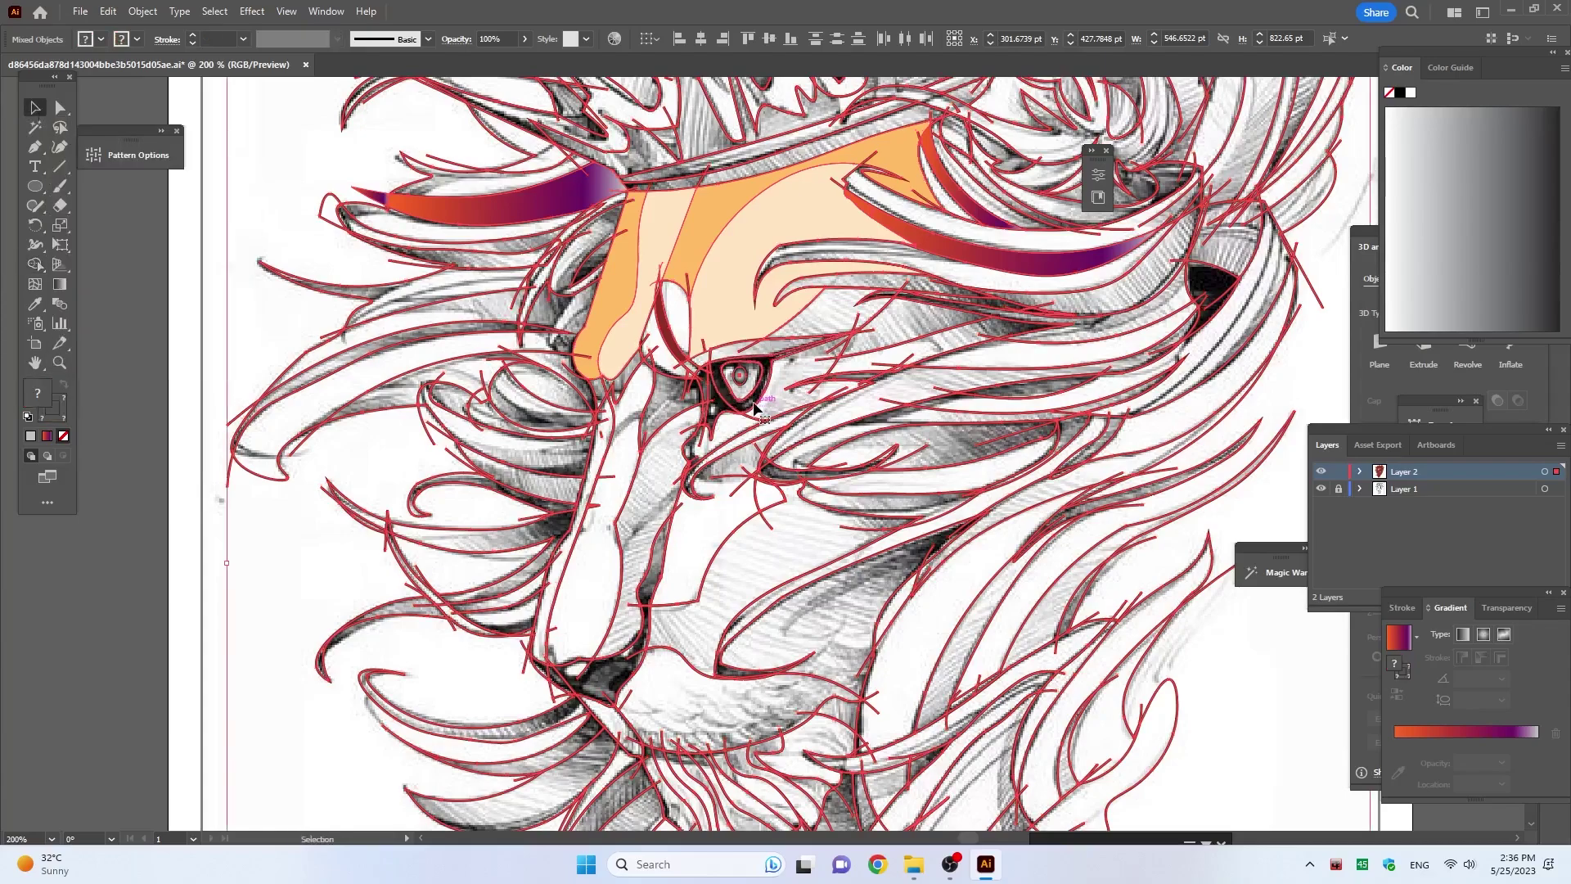
click(345, 477)
Step: Fill the eye outline with black and zoom out to the whole lion
click(767, 385)
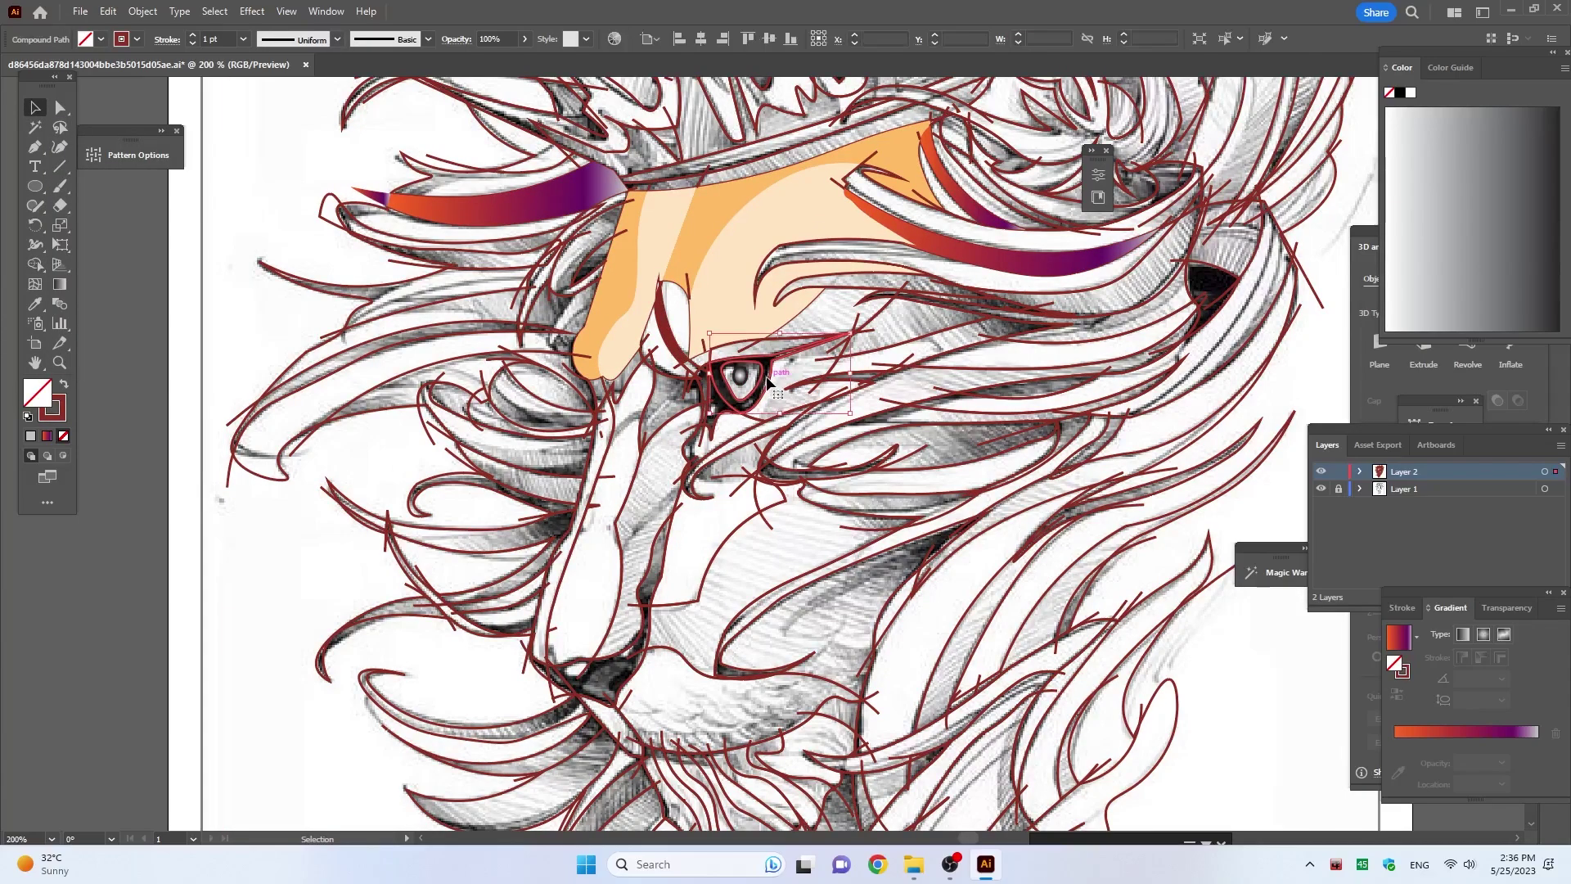
key(i)
click(758, 392)
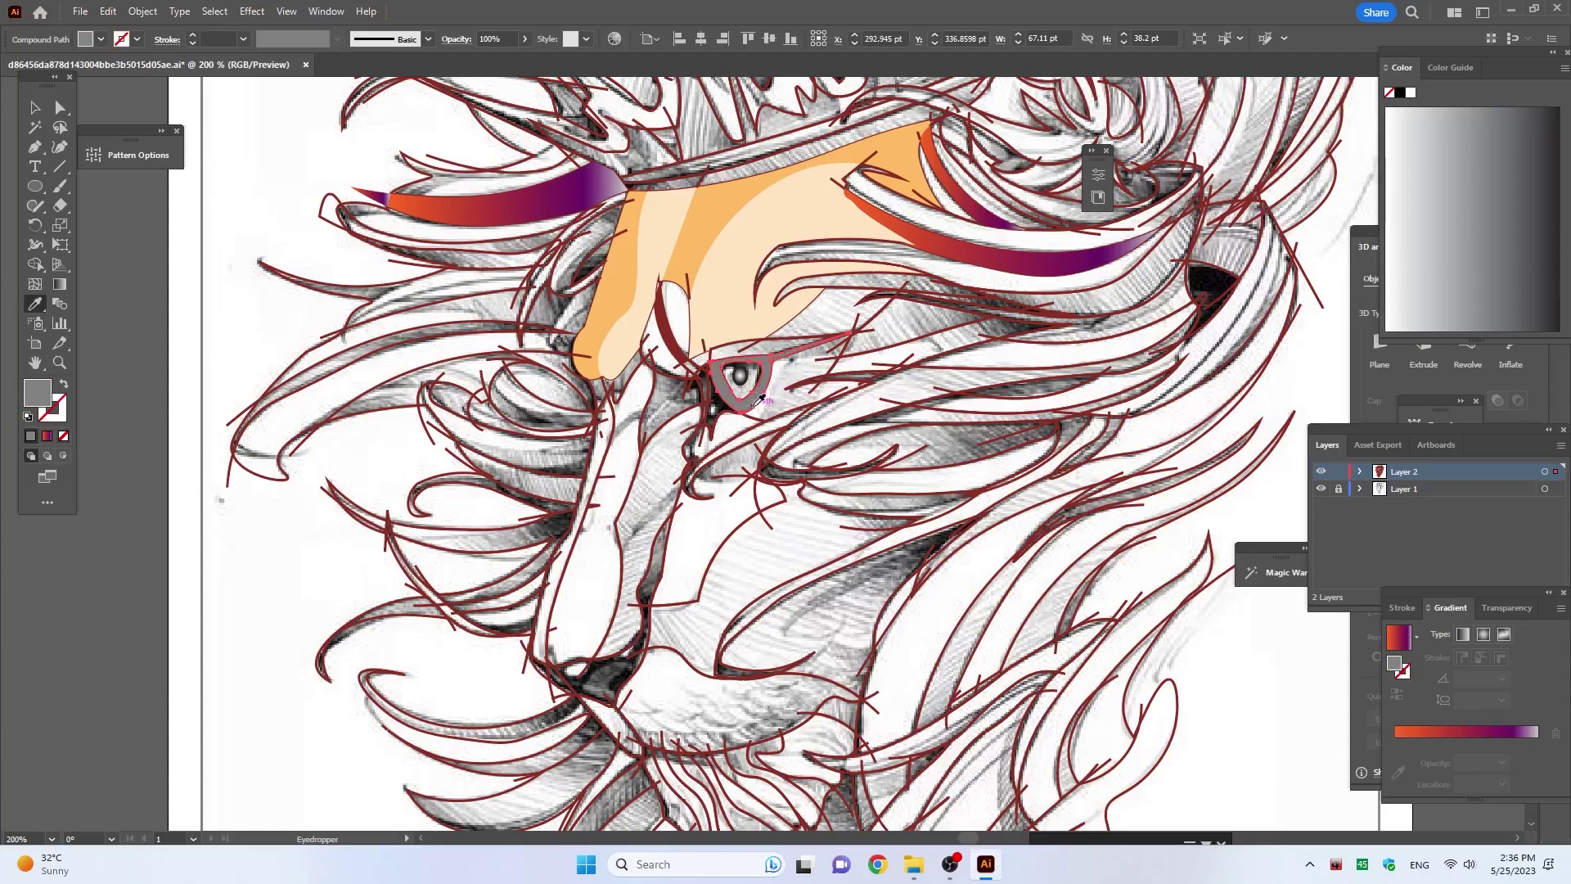
click(35, 108)
key(ctrl+0)
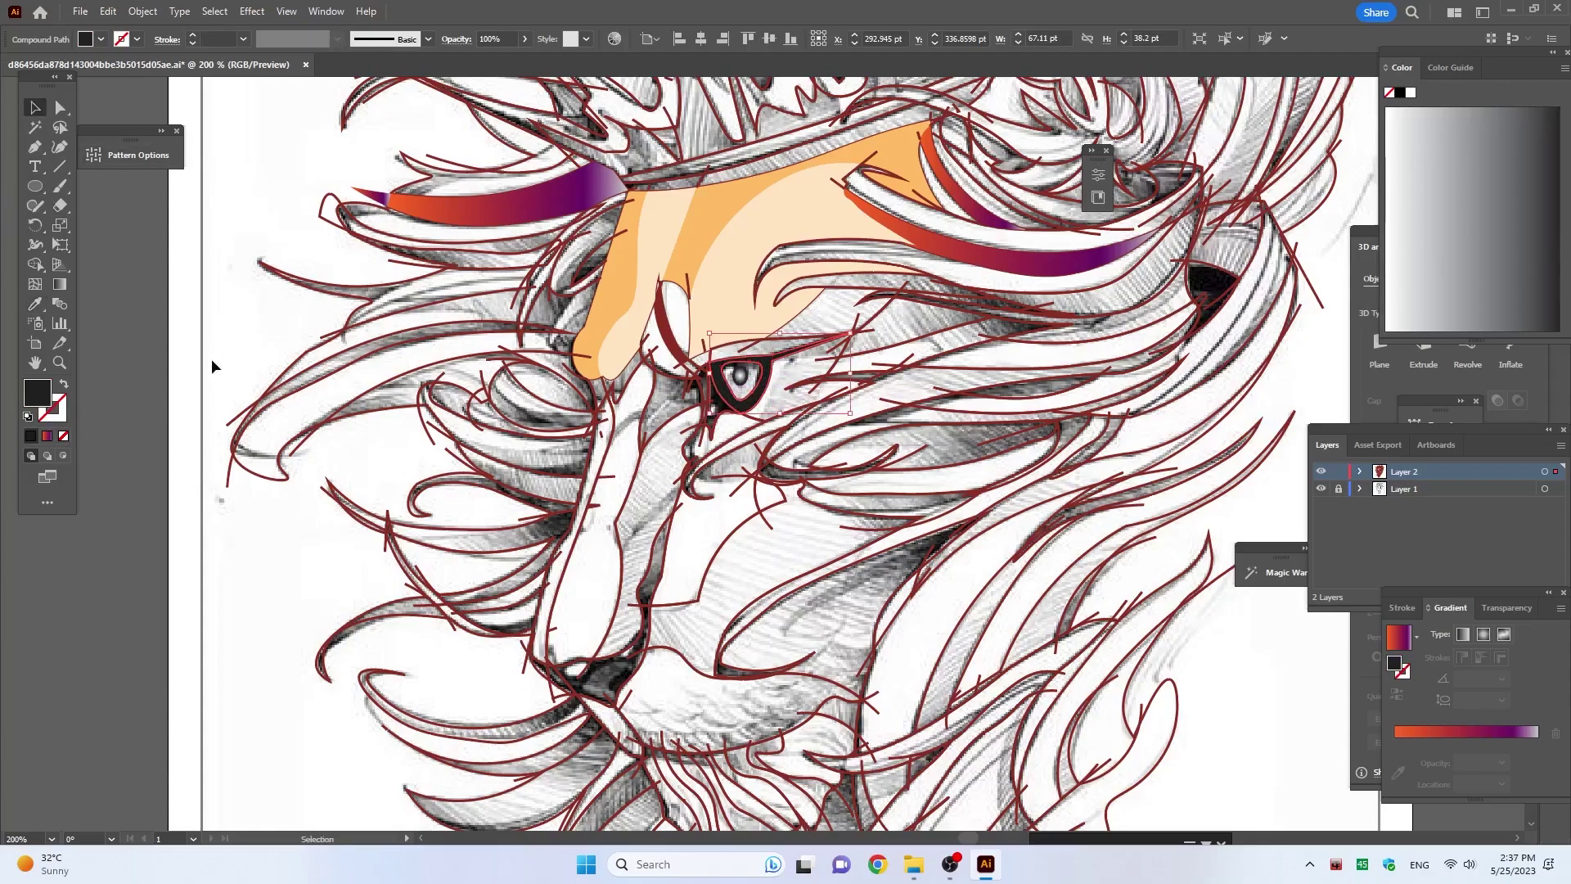
Step: Copy the gradient onto the large mane compound path and its surrounding hair shapes
key(ctrl+1)
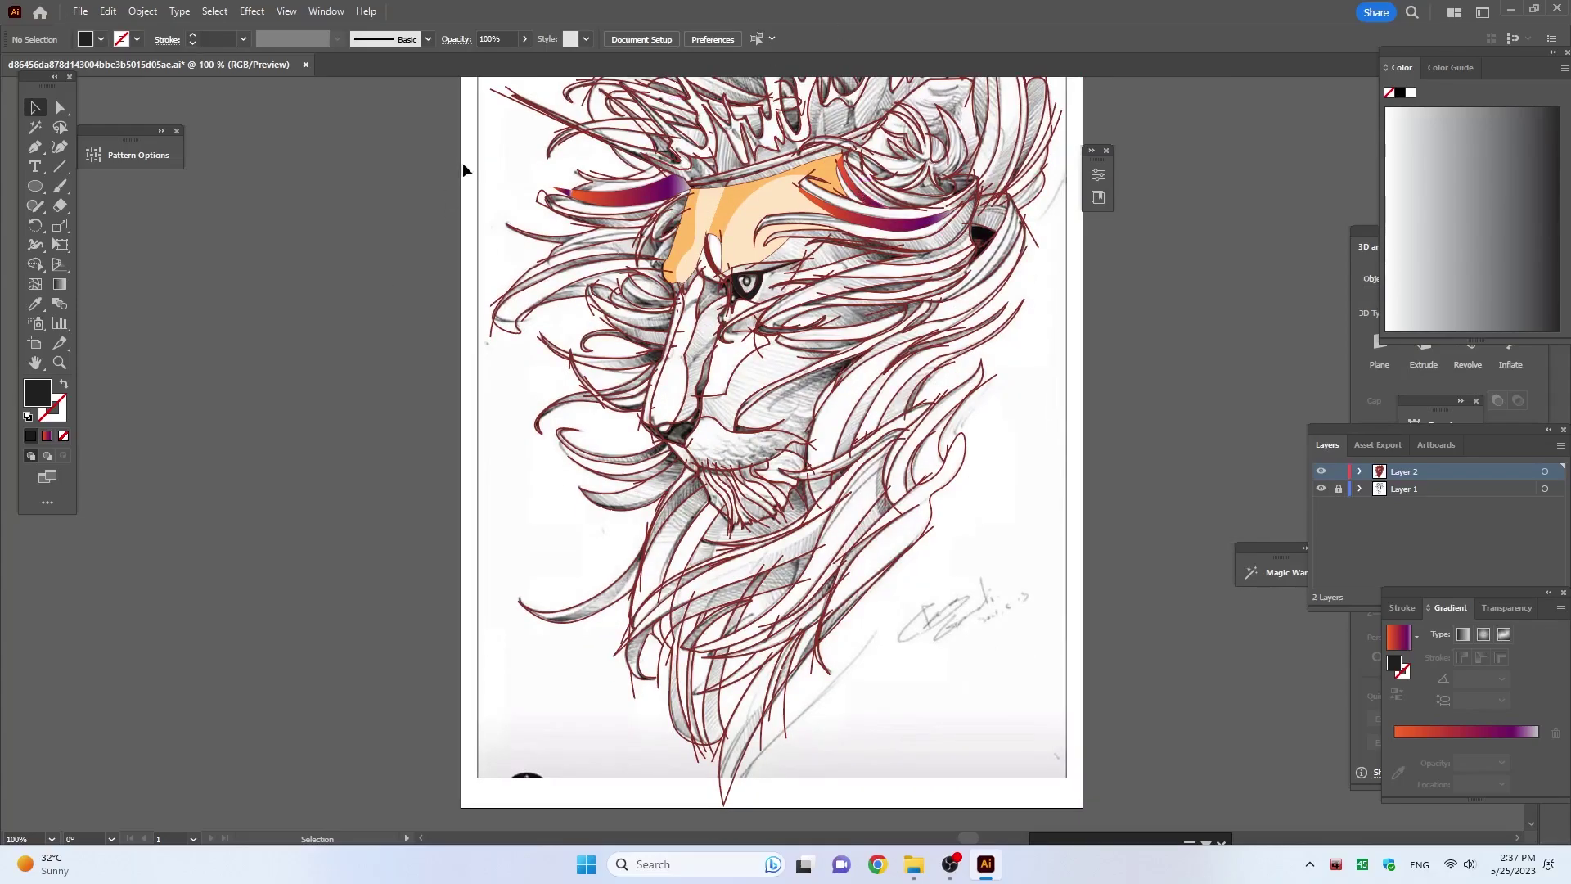
click(619, 284)
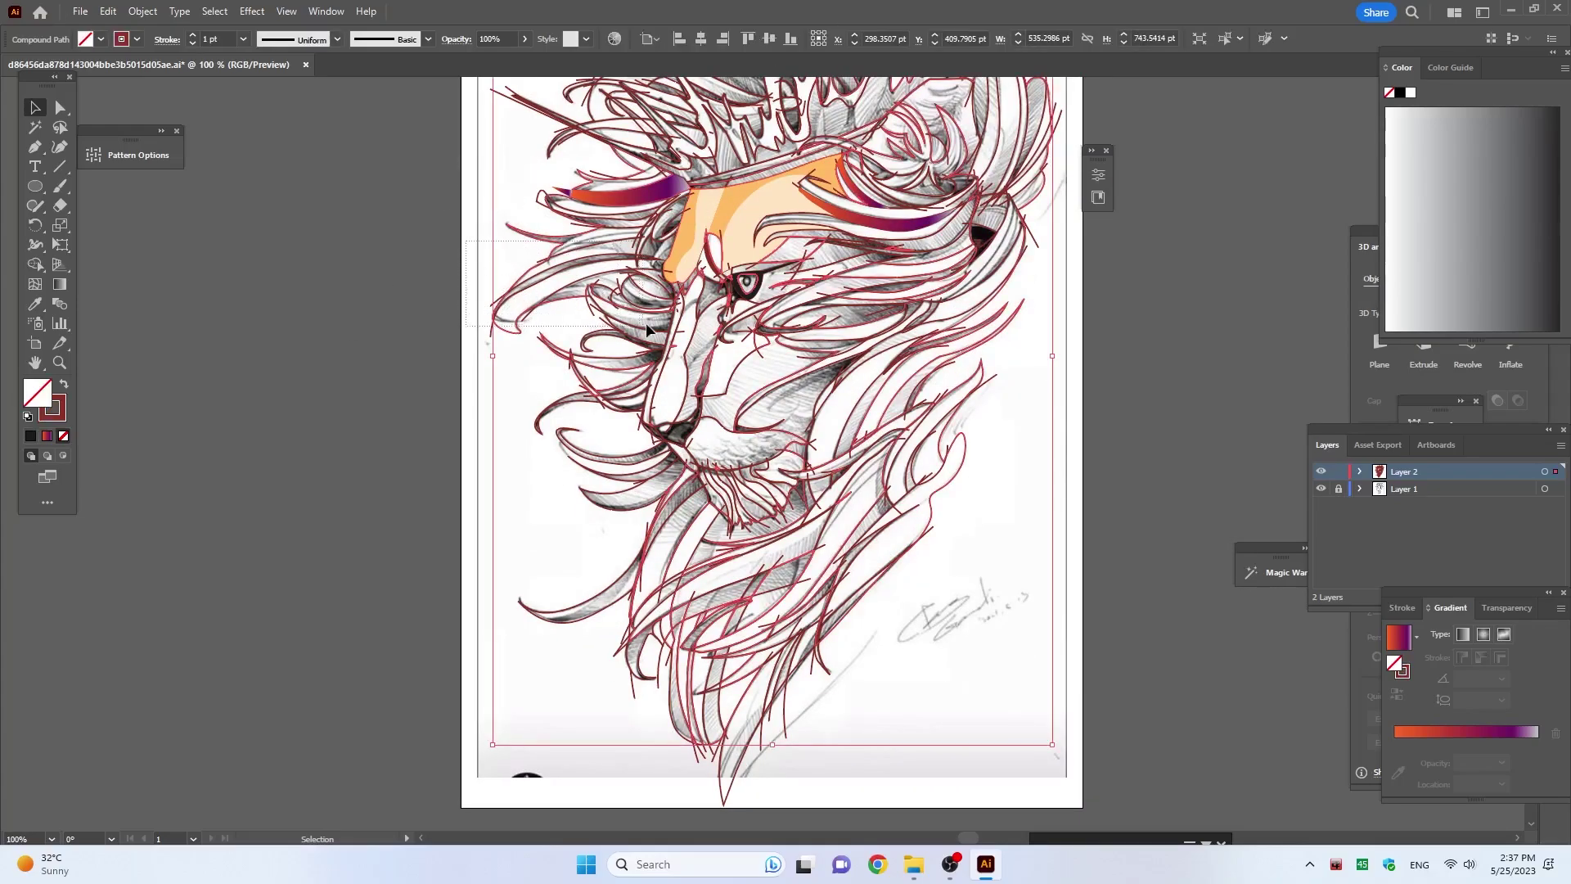
drag(577, 319, 648, 329)
key(i)
click(641, 190)
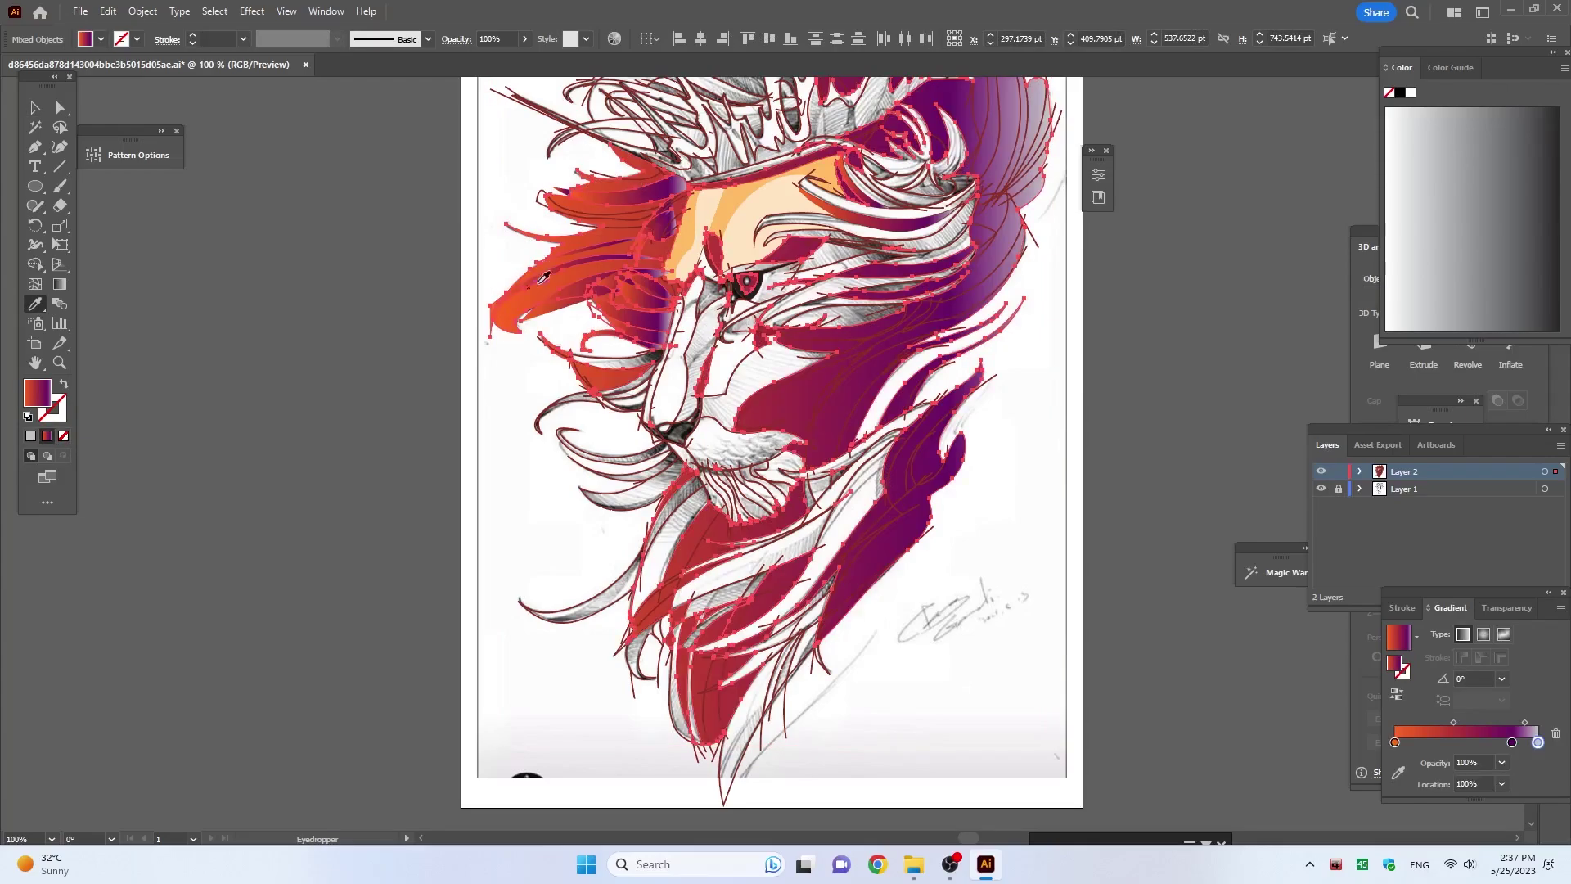
Step: Give the small hair shape left of the face the orange-to-purple gradient
key(v)
drag(620, 347, 630, 424)
key(i)
click(832, 419)
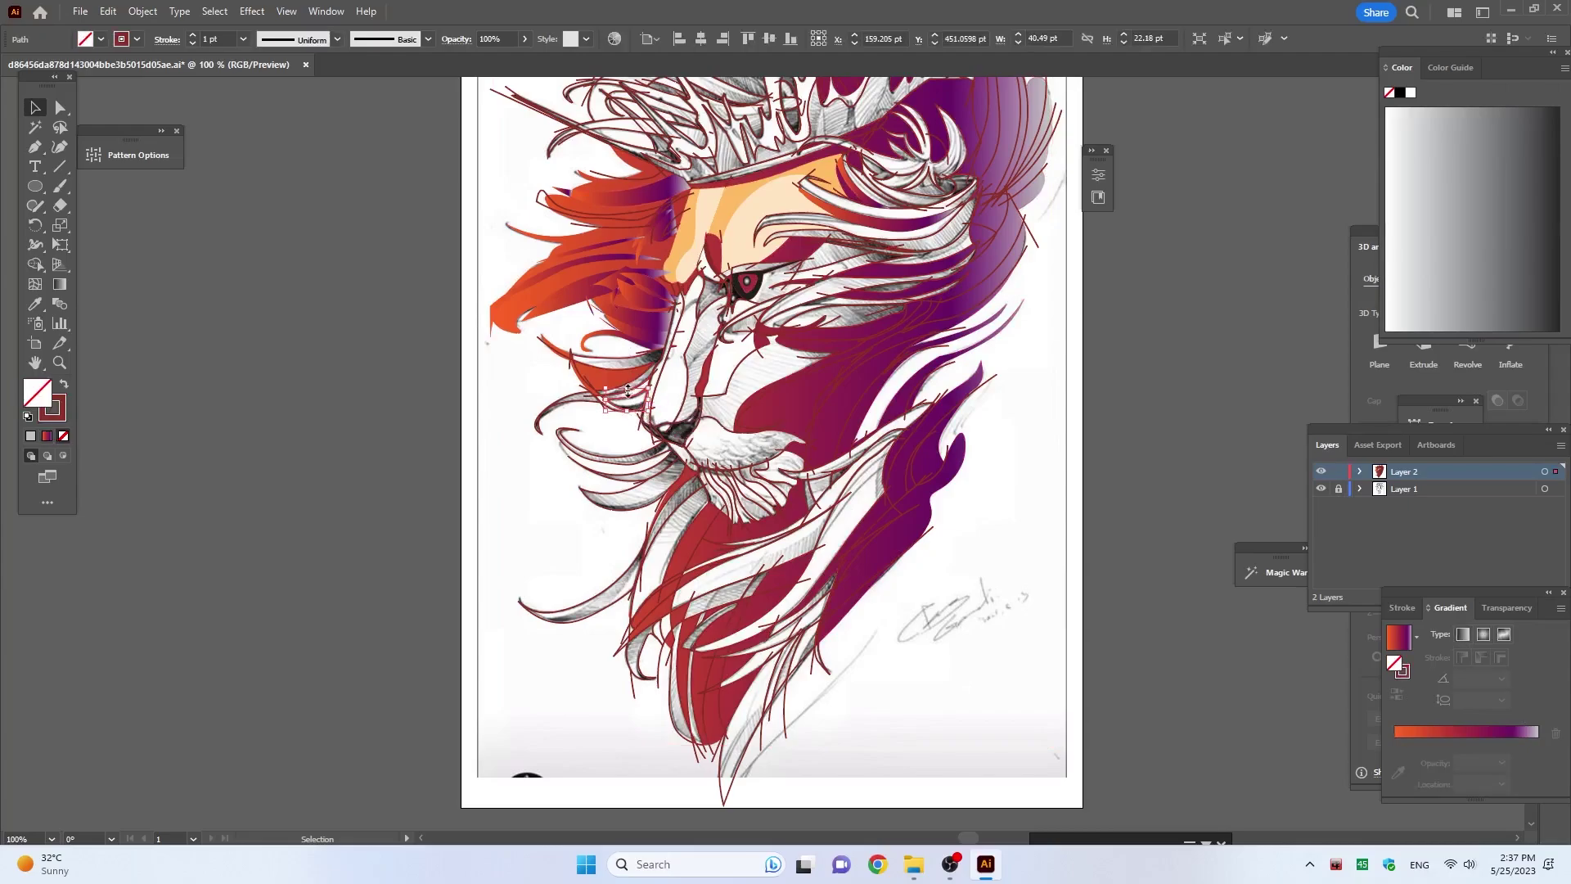
click(833, 419)
click(35, 107)
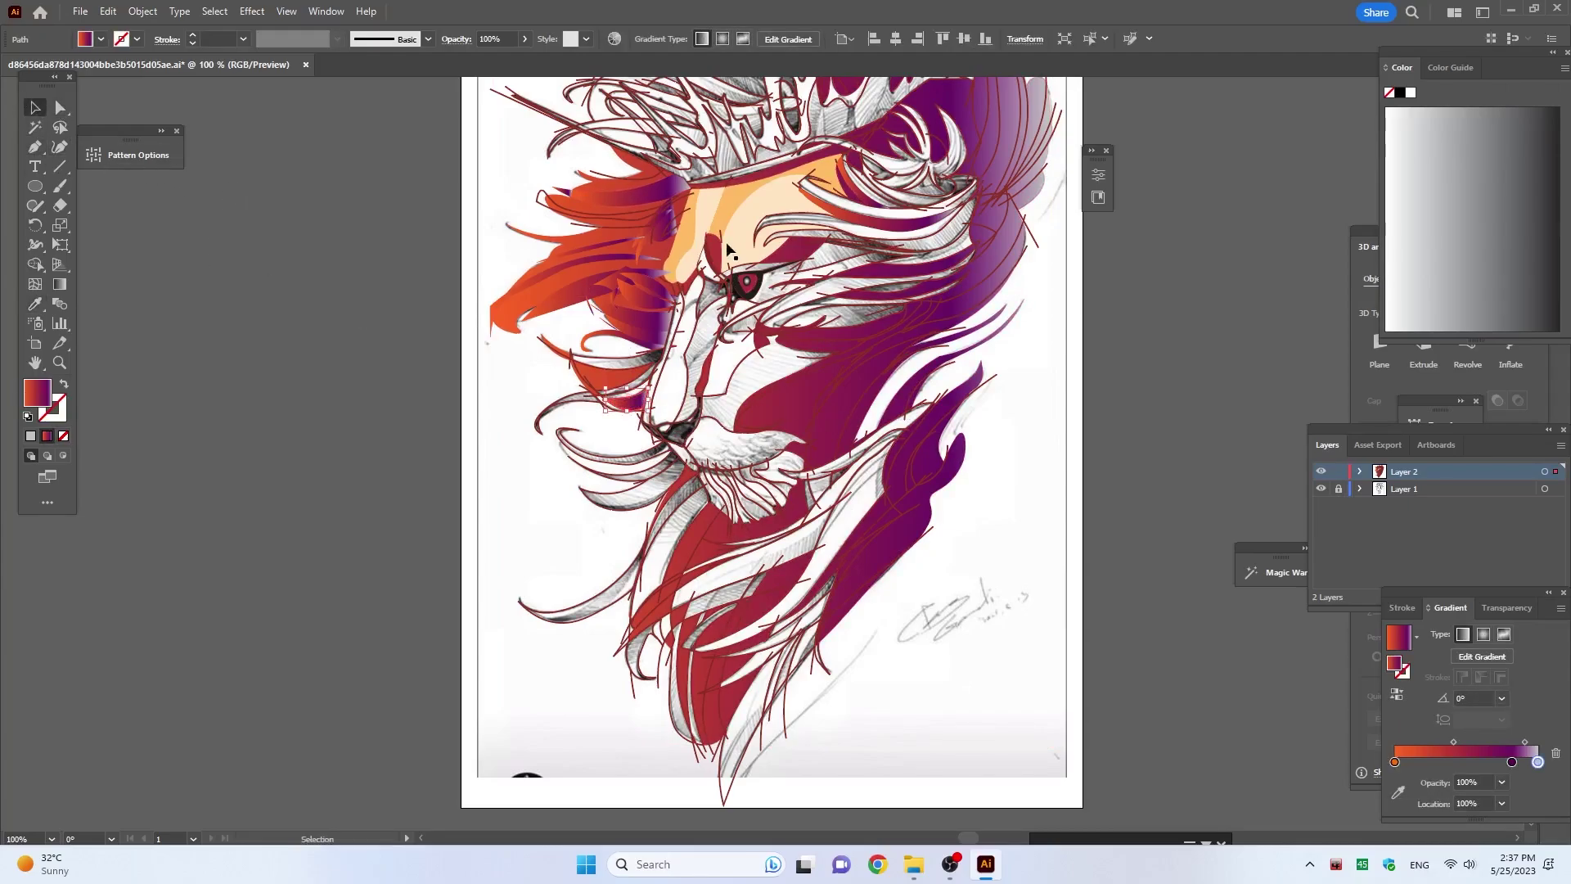
scroll(969, 346, up, 2)
Step: Select all and use Shape Builder to merge the right mane regions beside the crown
key(ctrl+a)
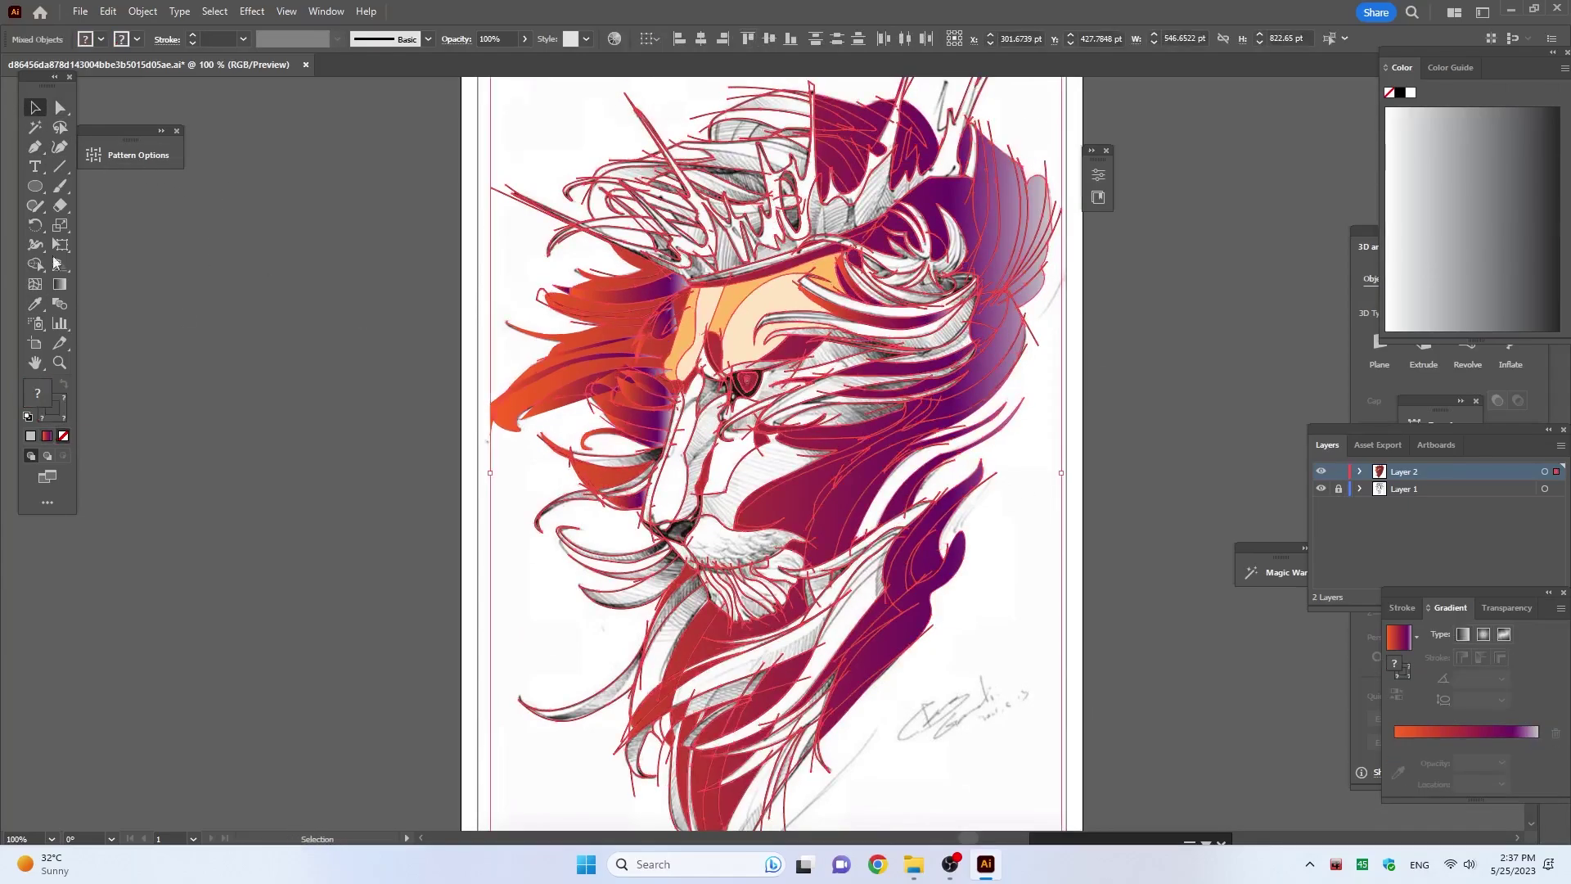
key(shift+m)
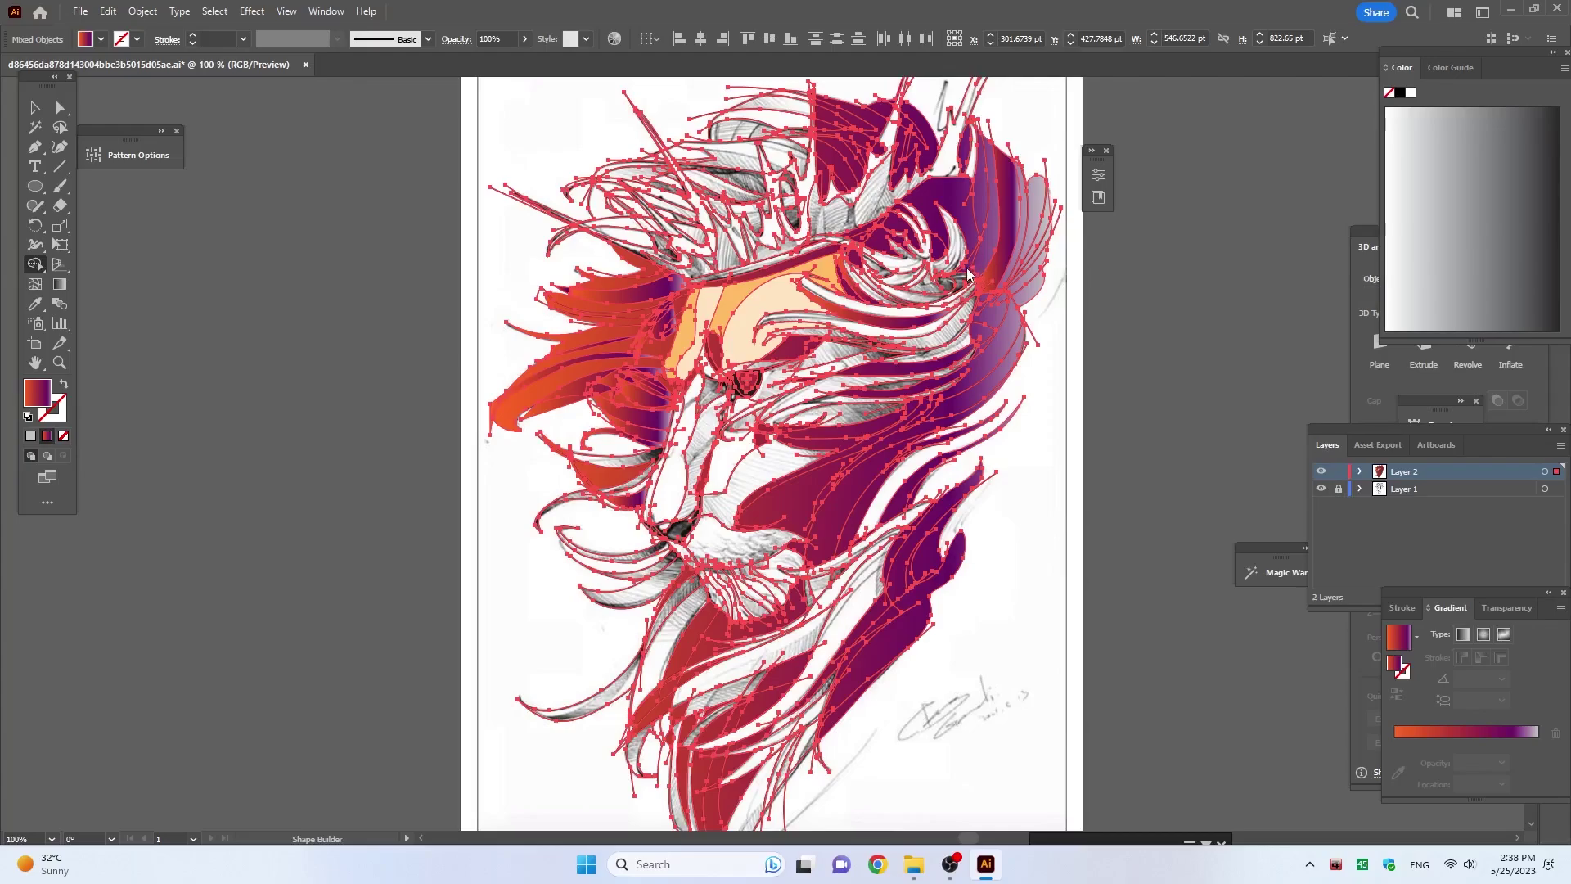
drag(959, 266, 1043, 197)
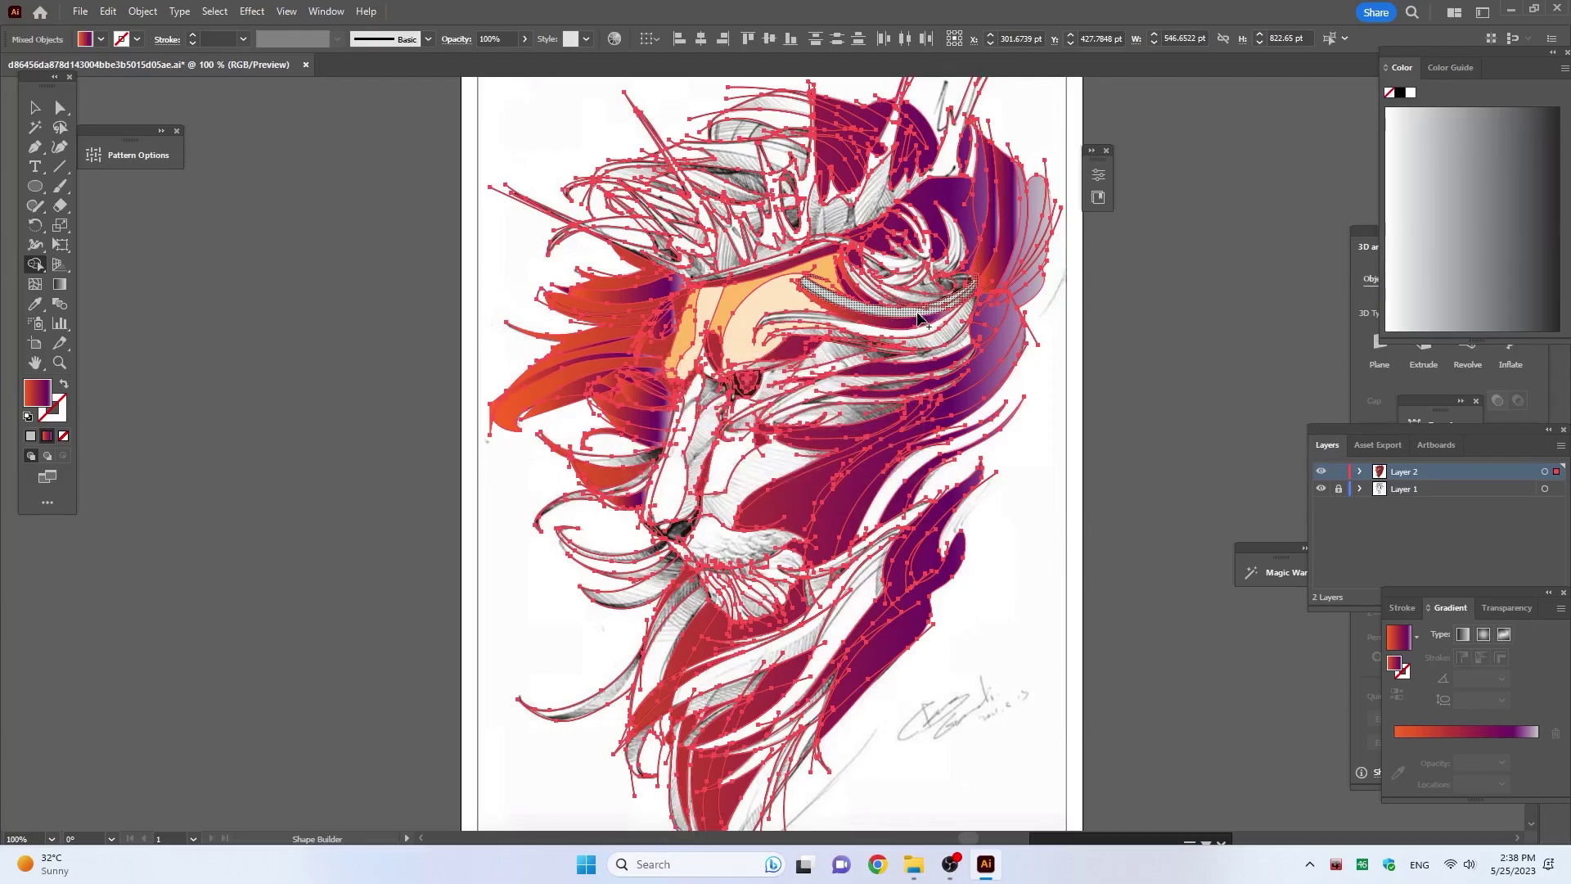
click(918, 314)
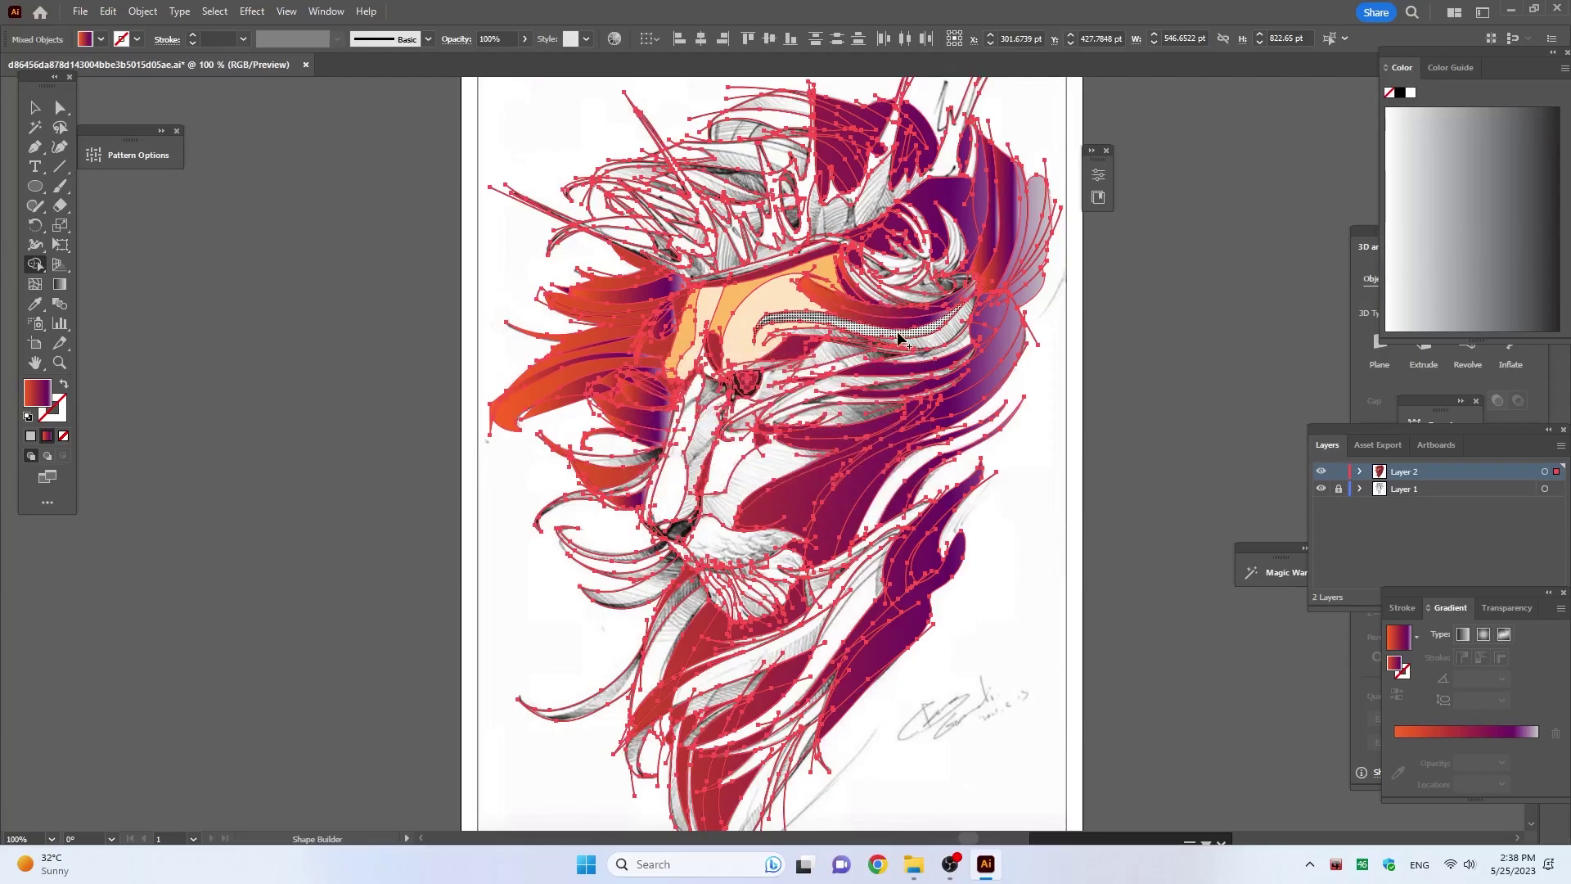
click(897, 333)
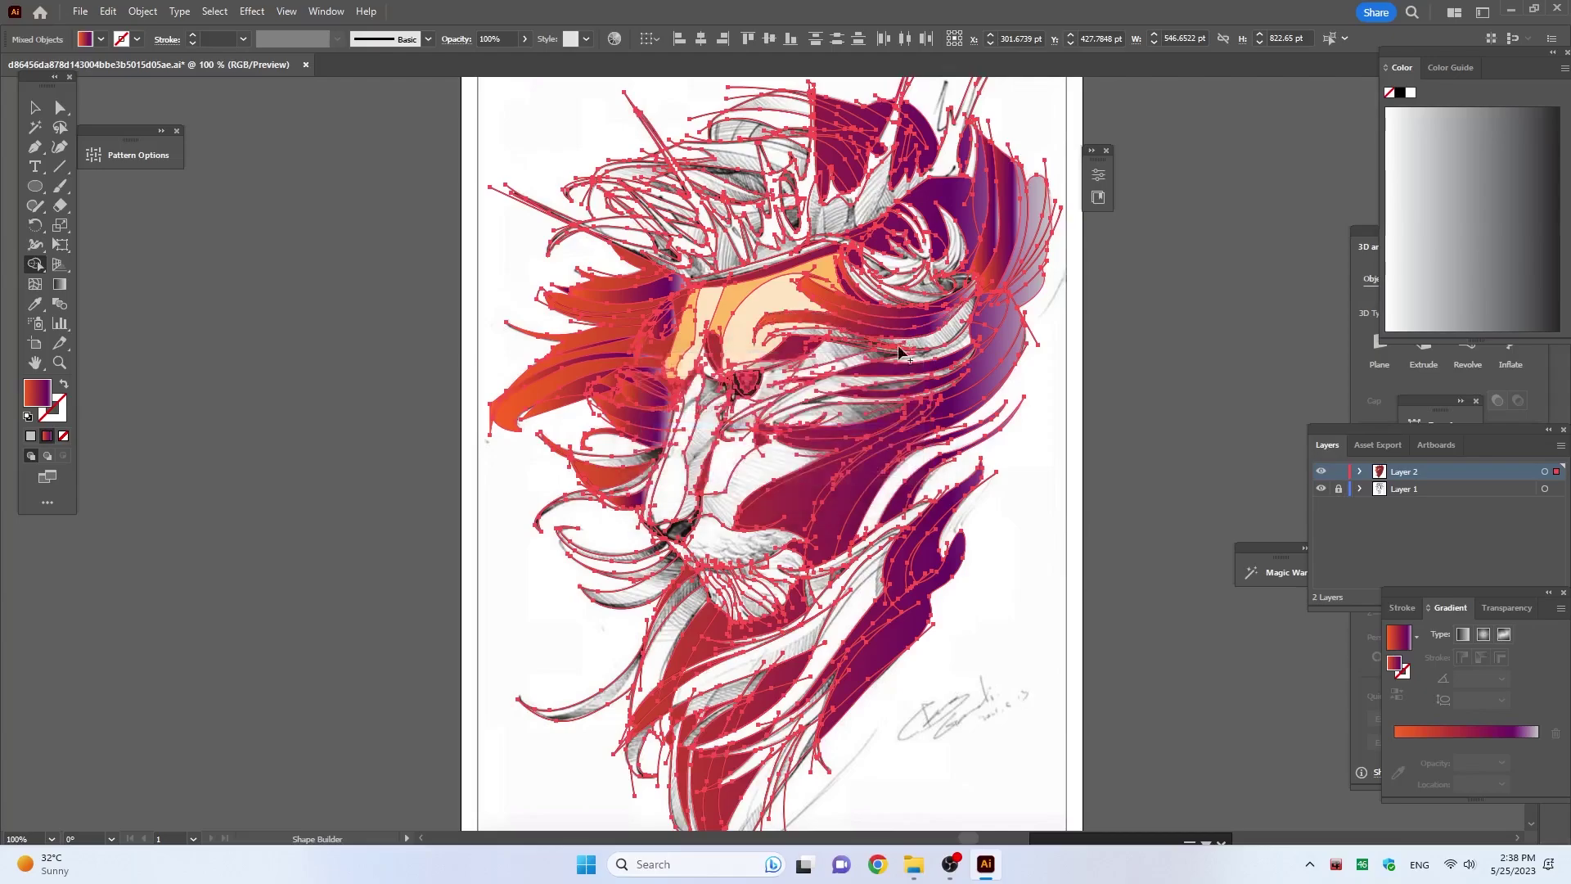
click(949, 336)
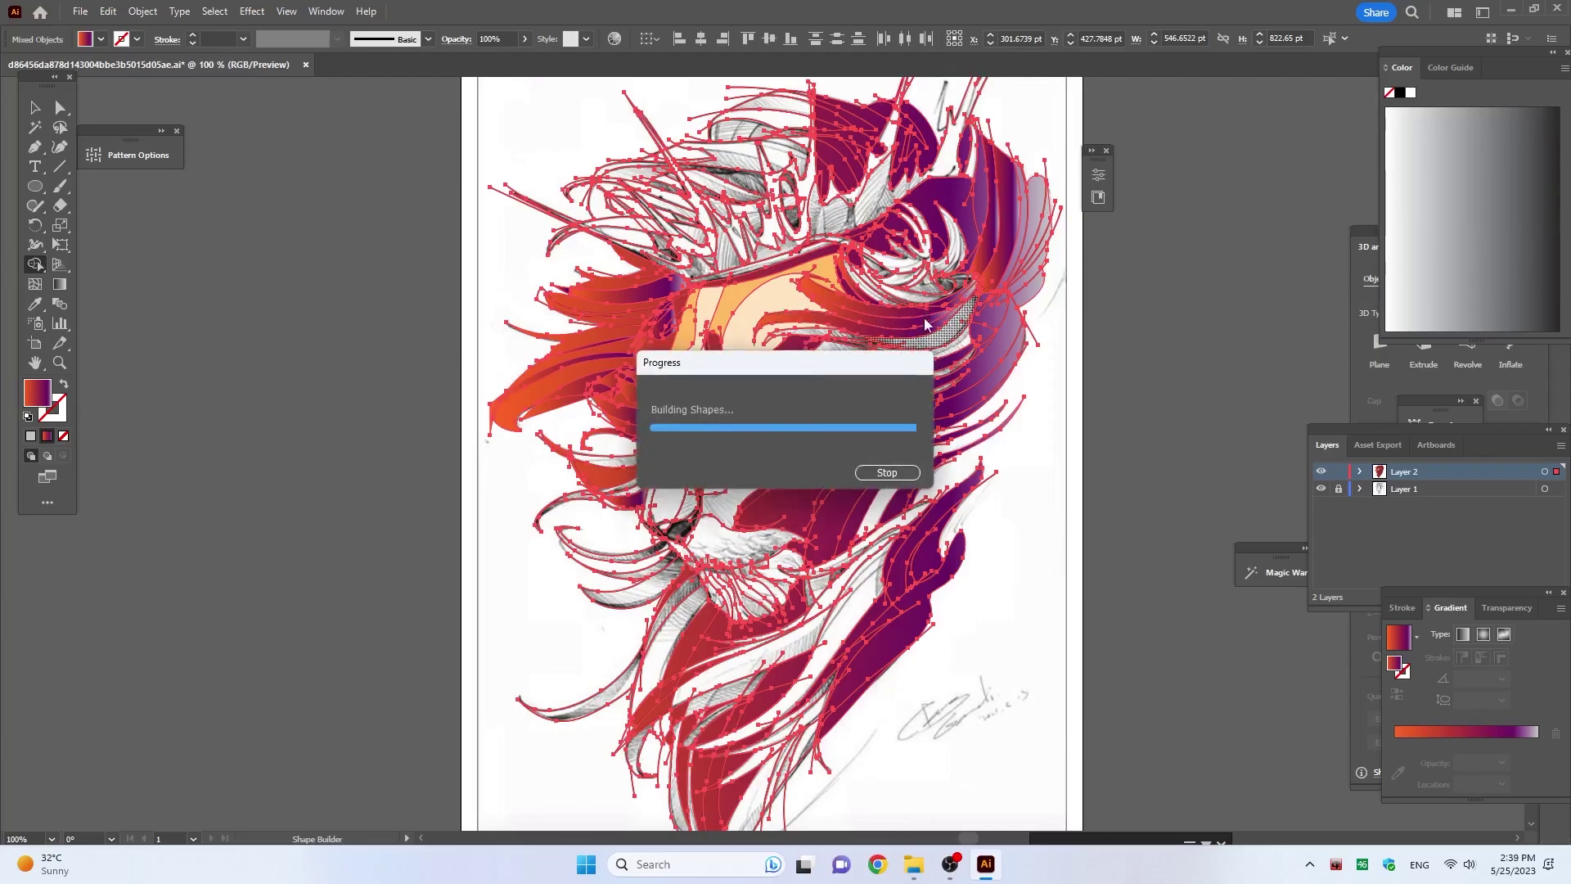
click(959, 249)
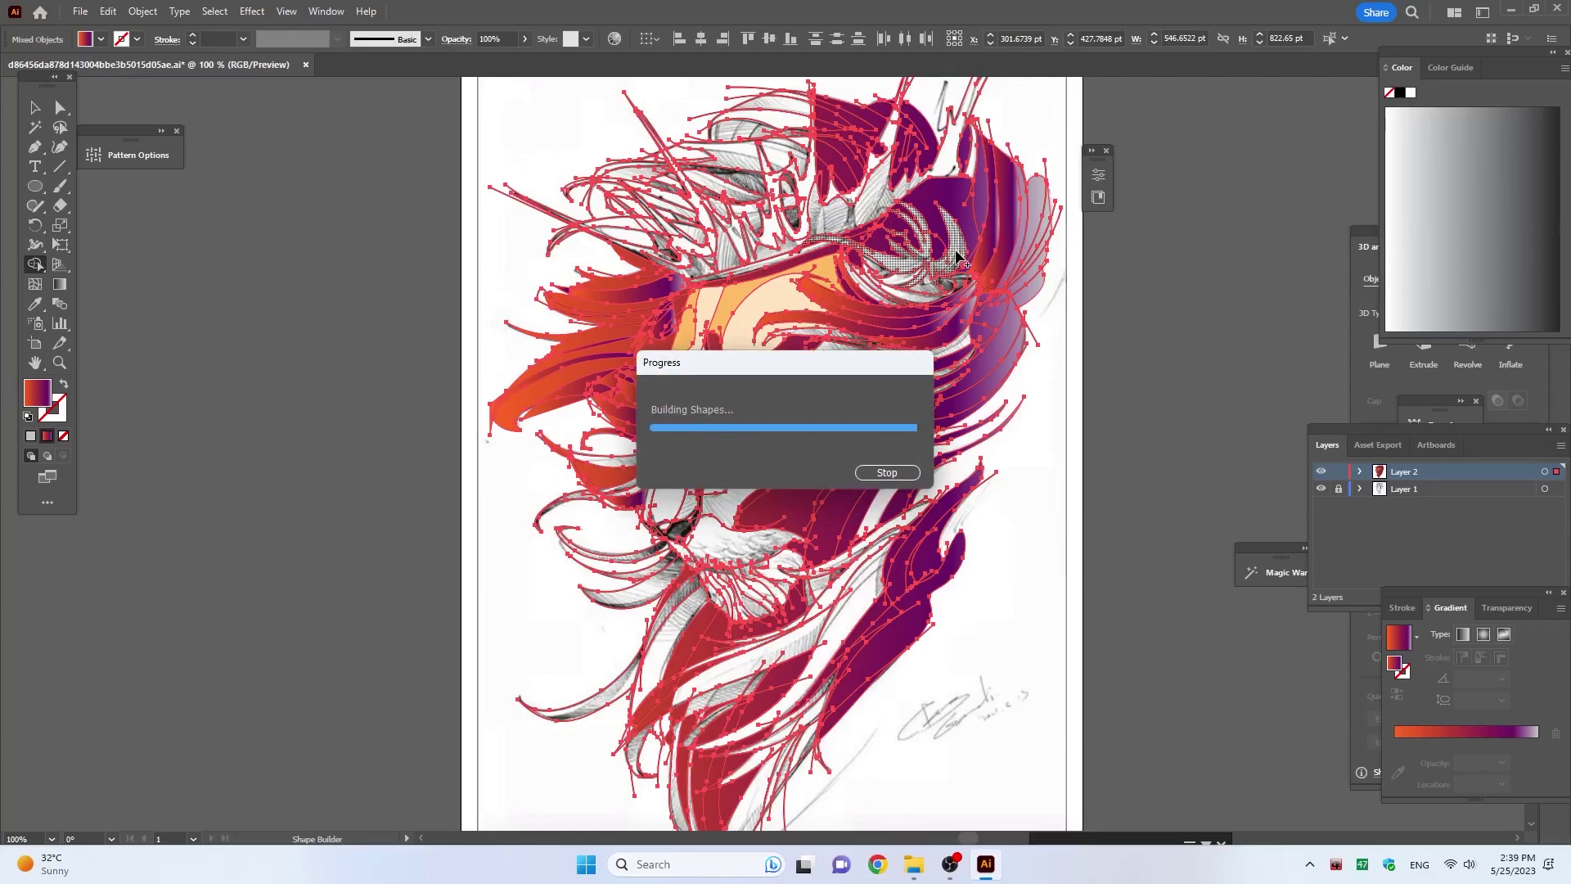
click(930, 288)
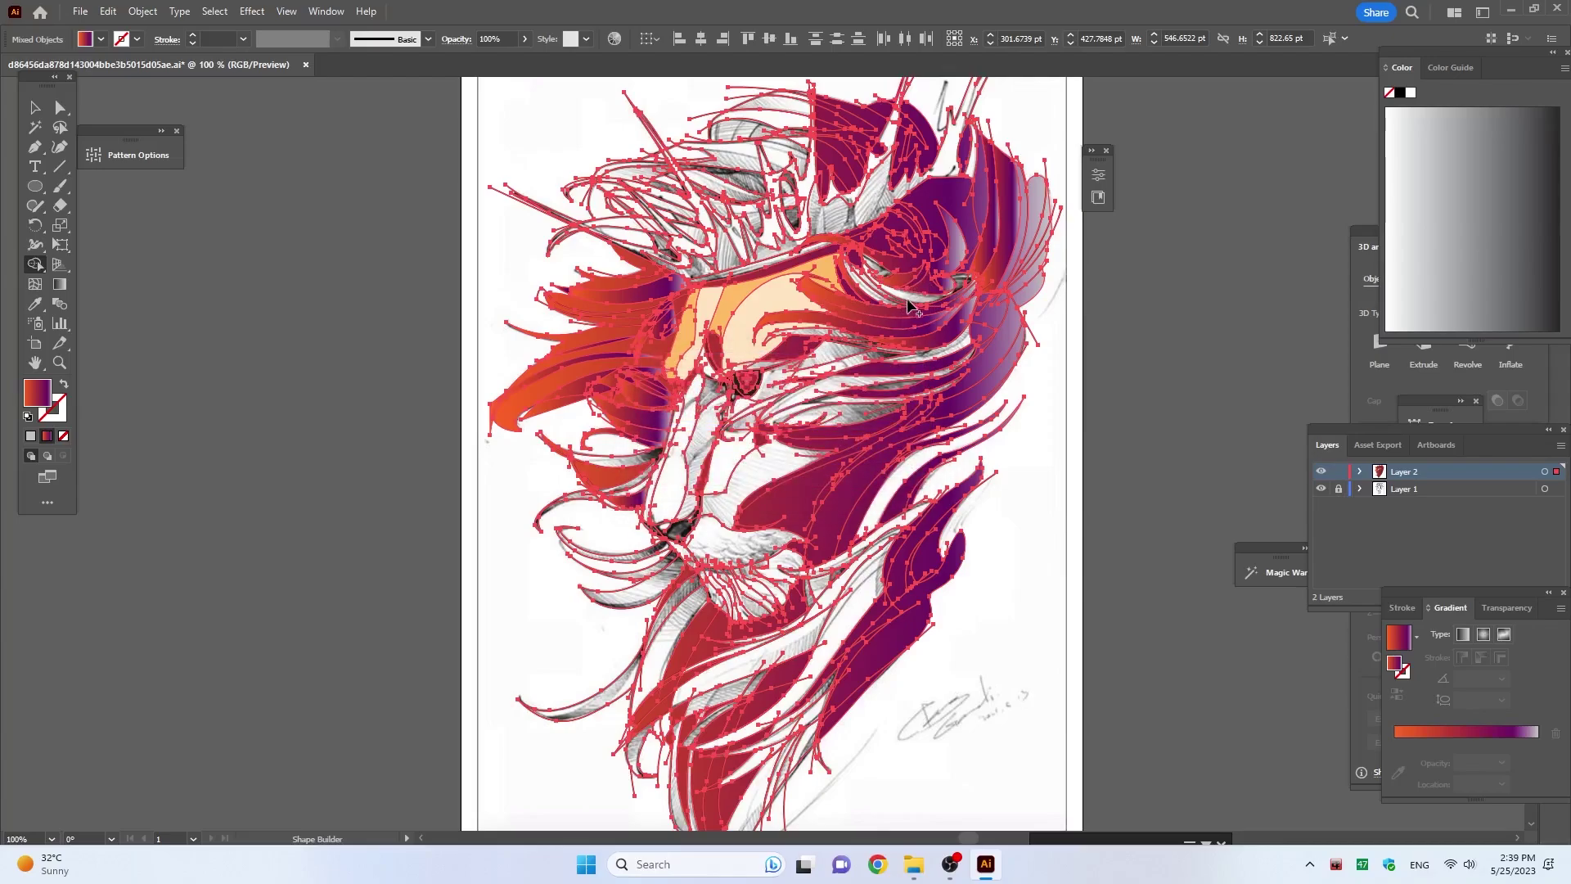
Step: Merge the regions above the eye and along the left mane into shapes
click(910, 304)
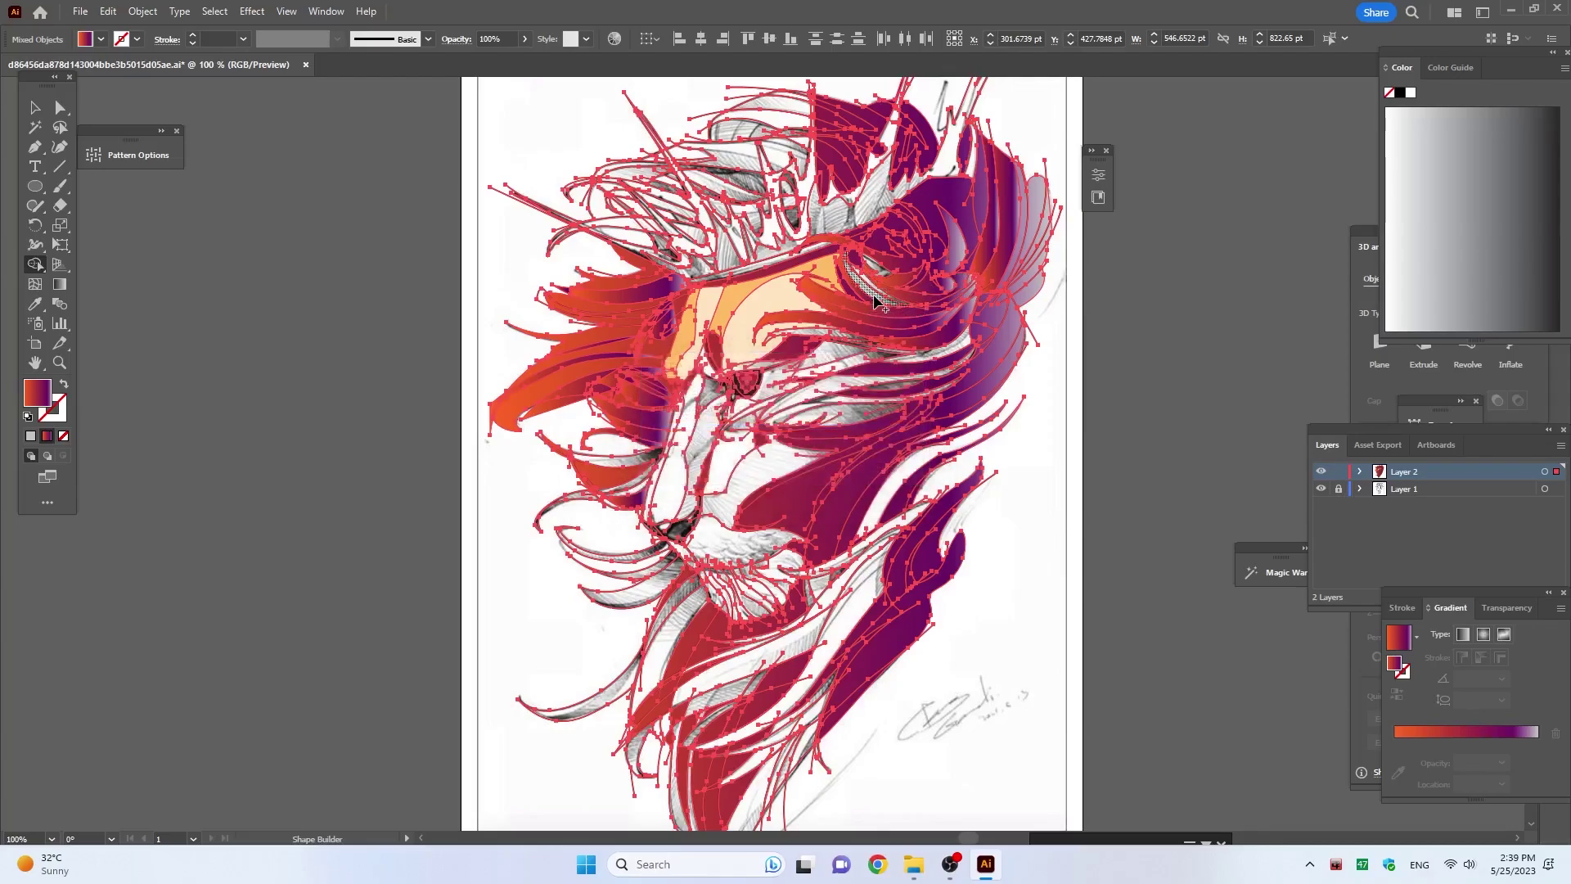
click(875, 301)
click(575, 383)
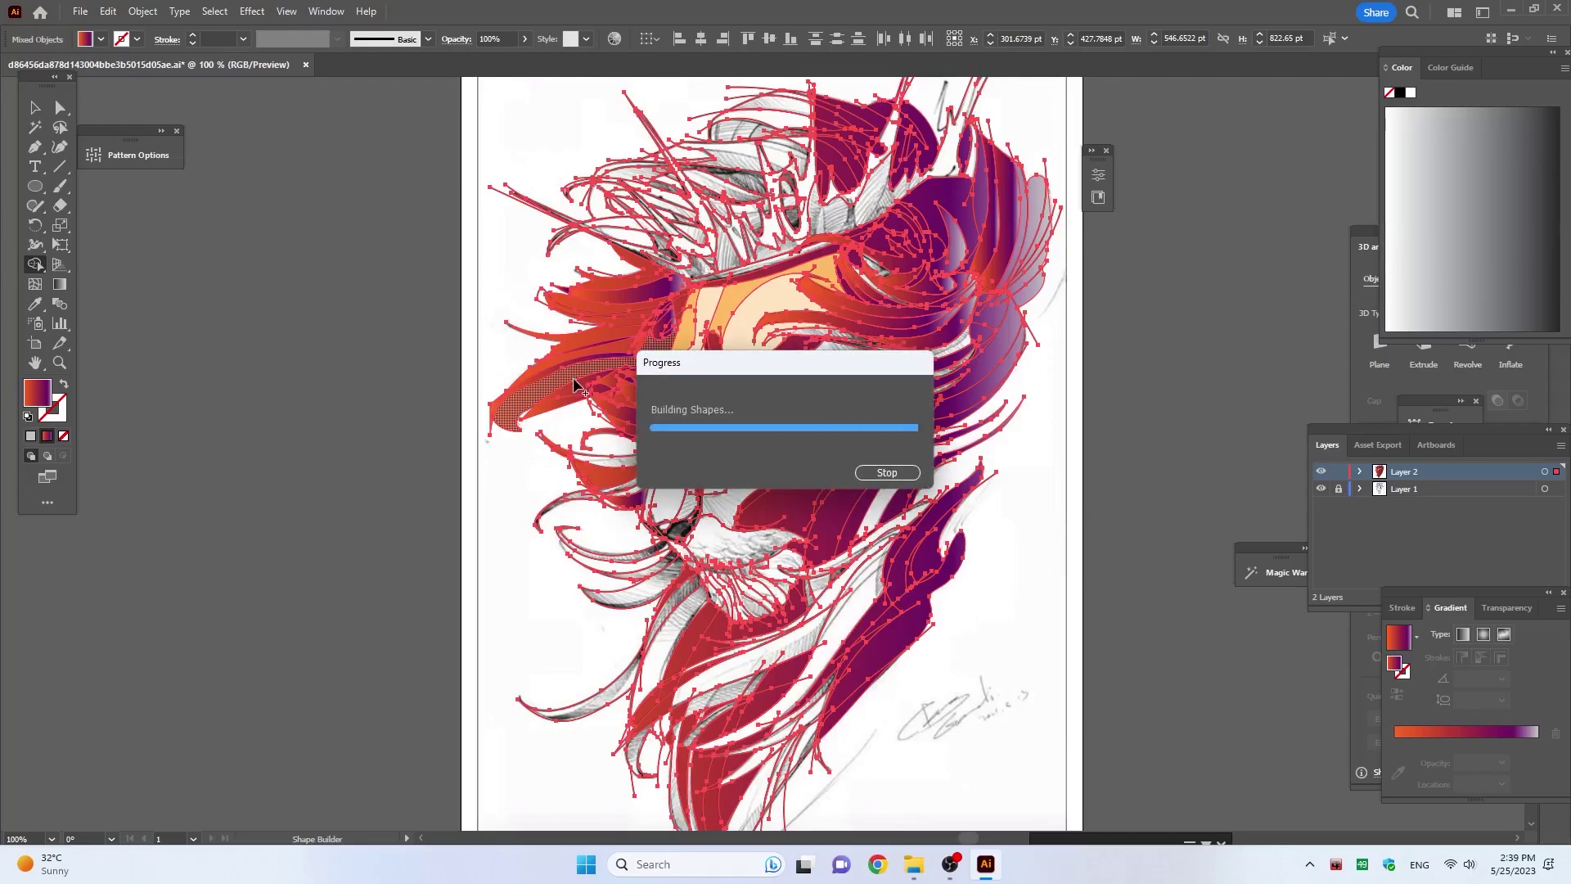
click(625, 352)
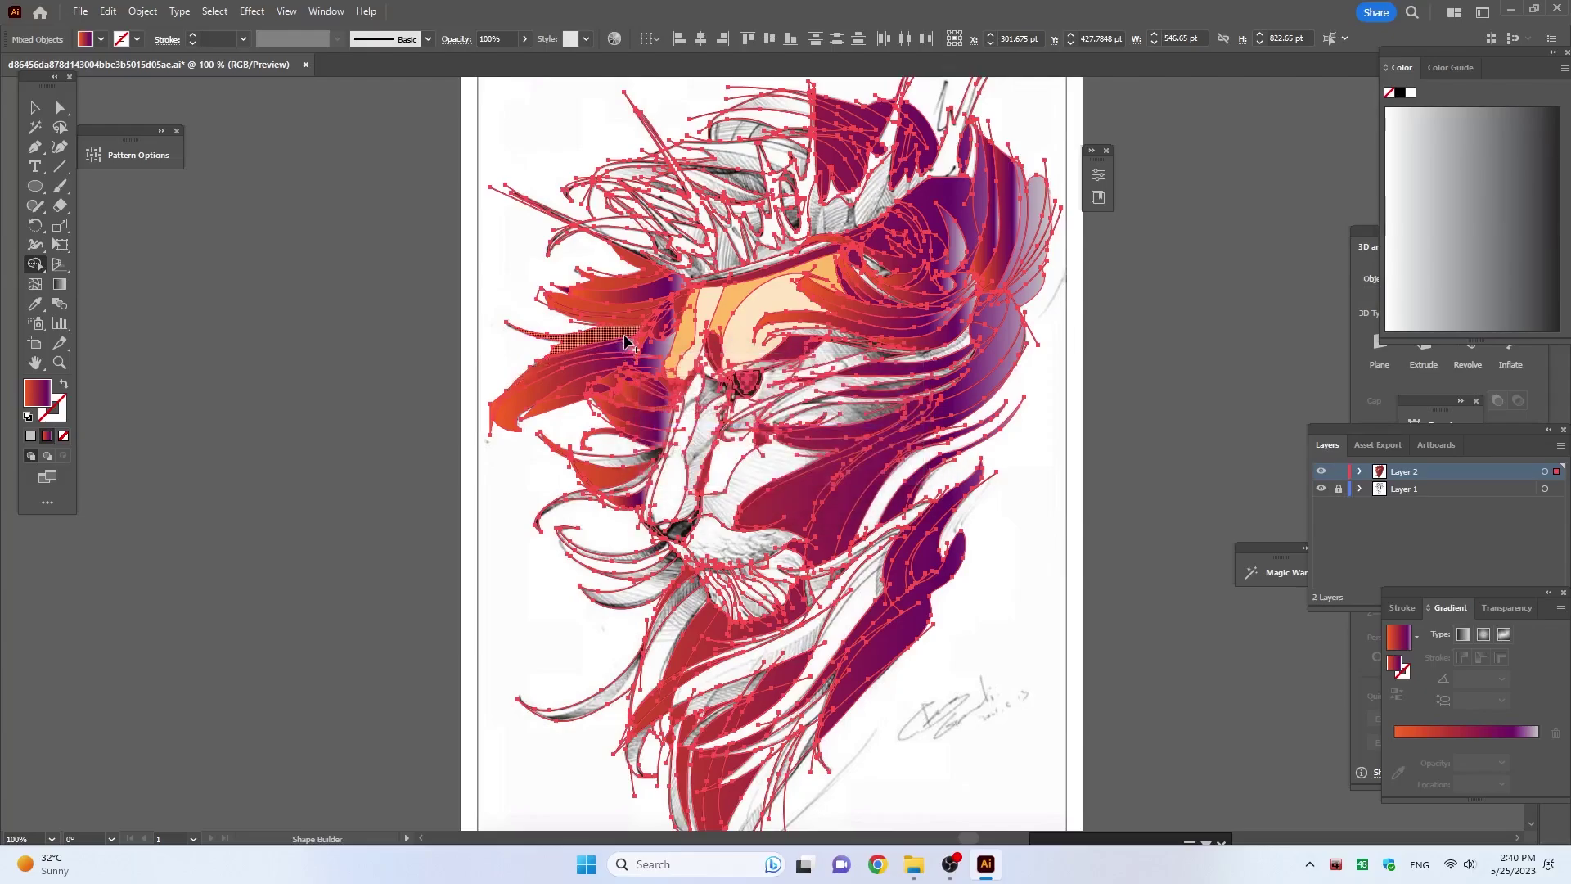
click(626, 342)
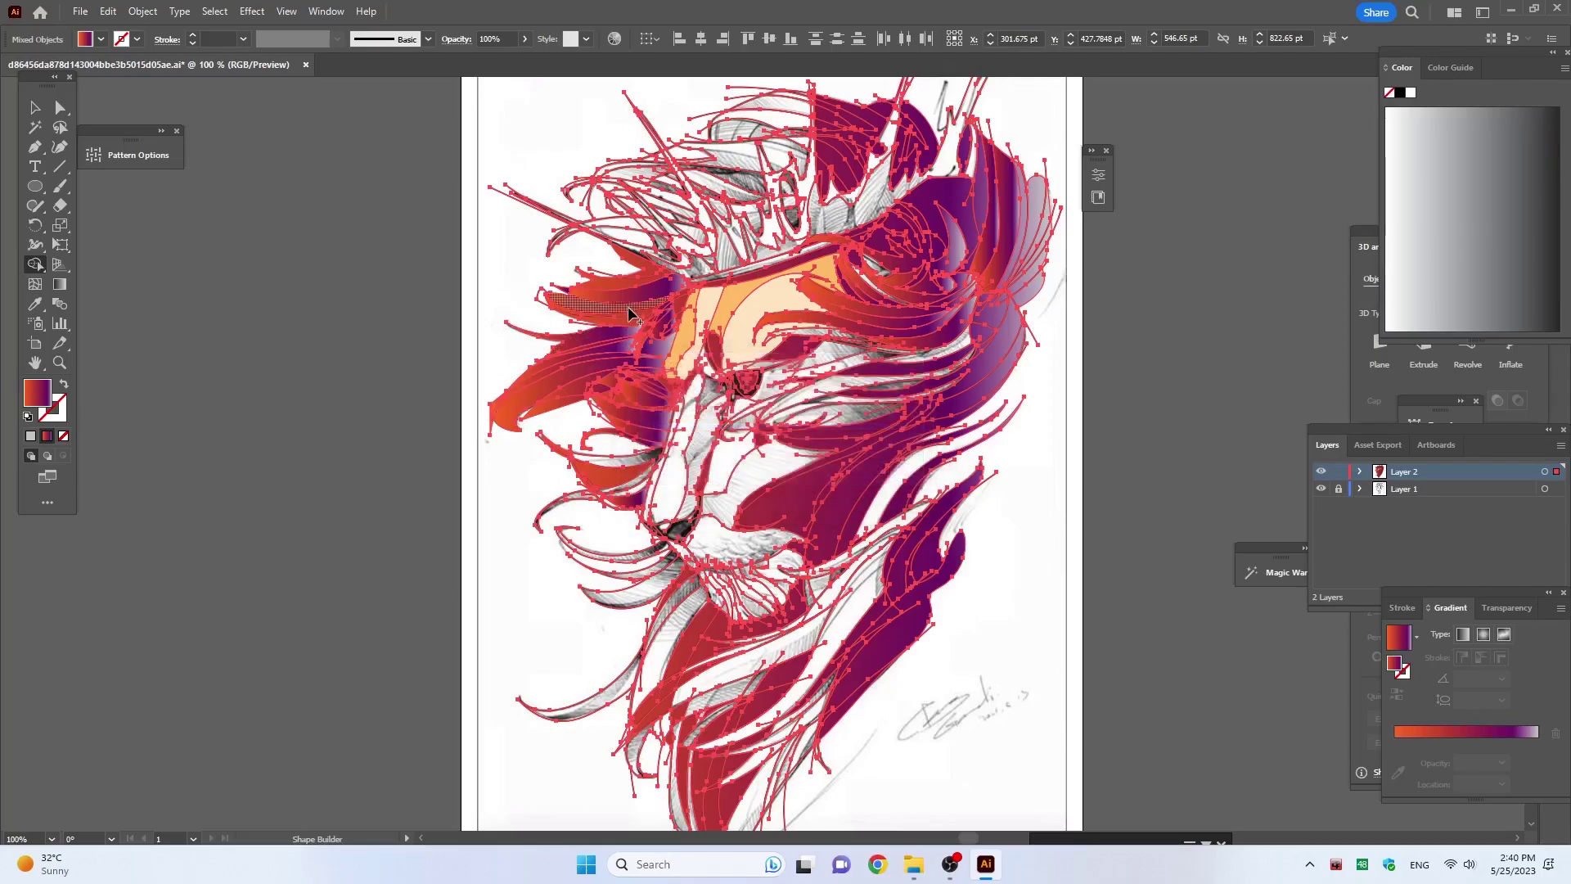
click(628, 312)
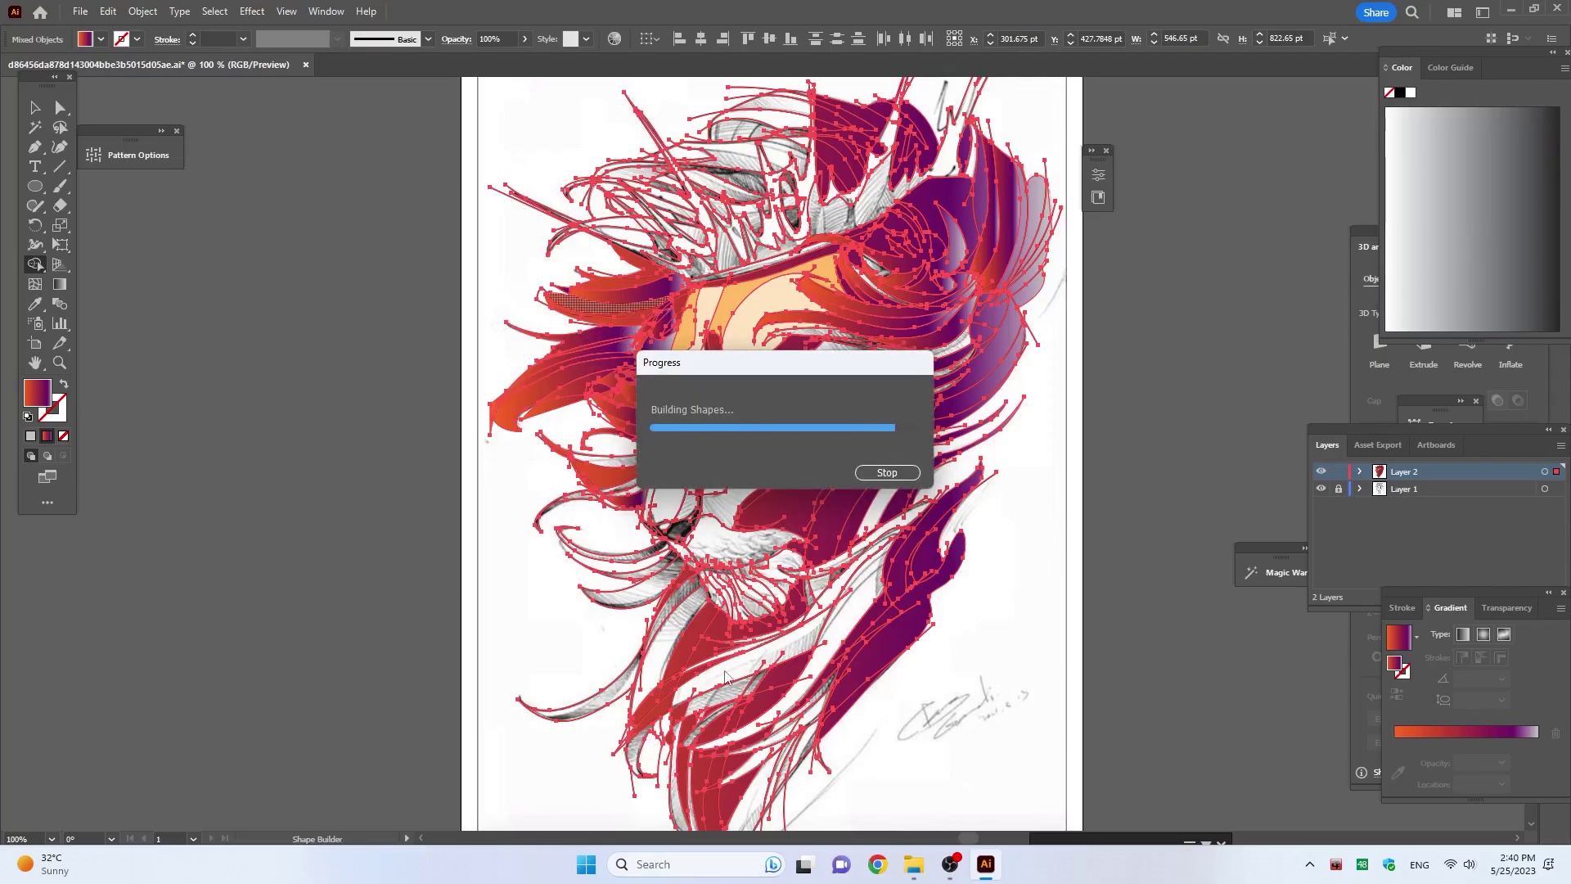
click(651, 271)
Step: Clear the selection and select the small path beside the muzzle
click(34, 107)
click(316, 315)
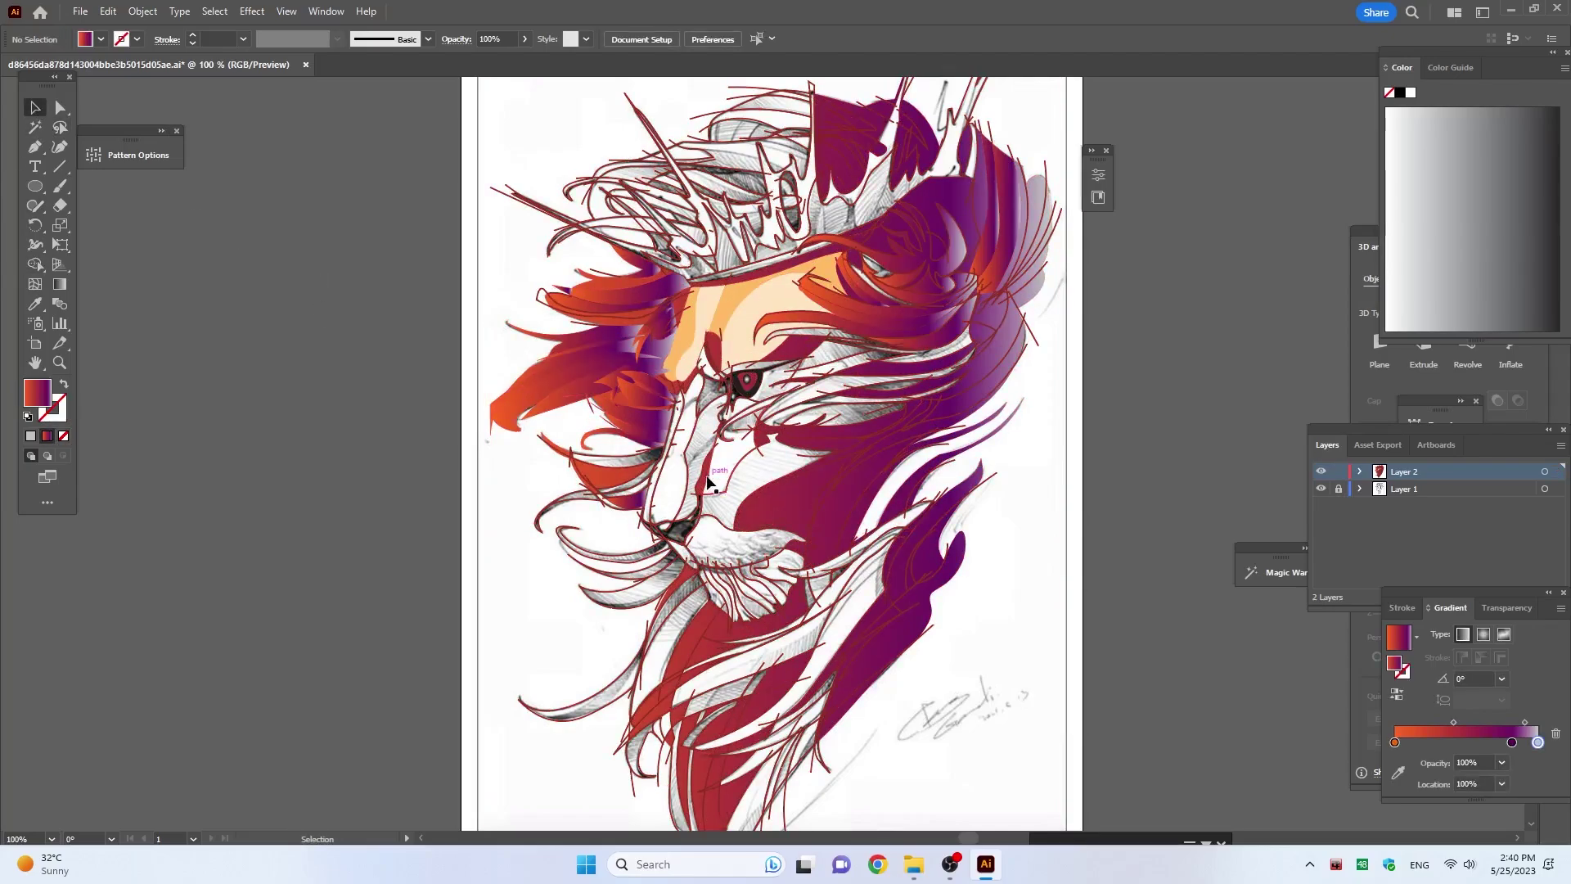
scroll(655, 458, down, 1)
click(613, 420)
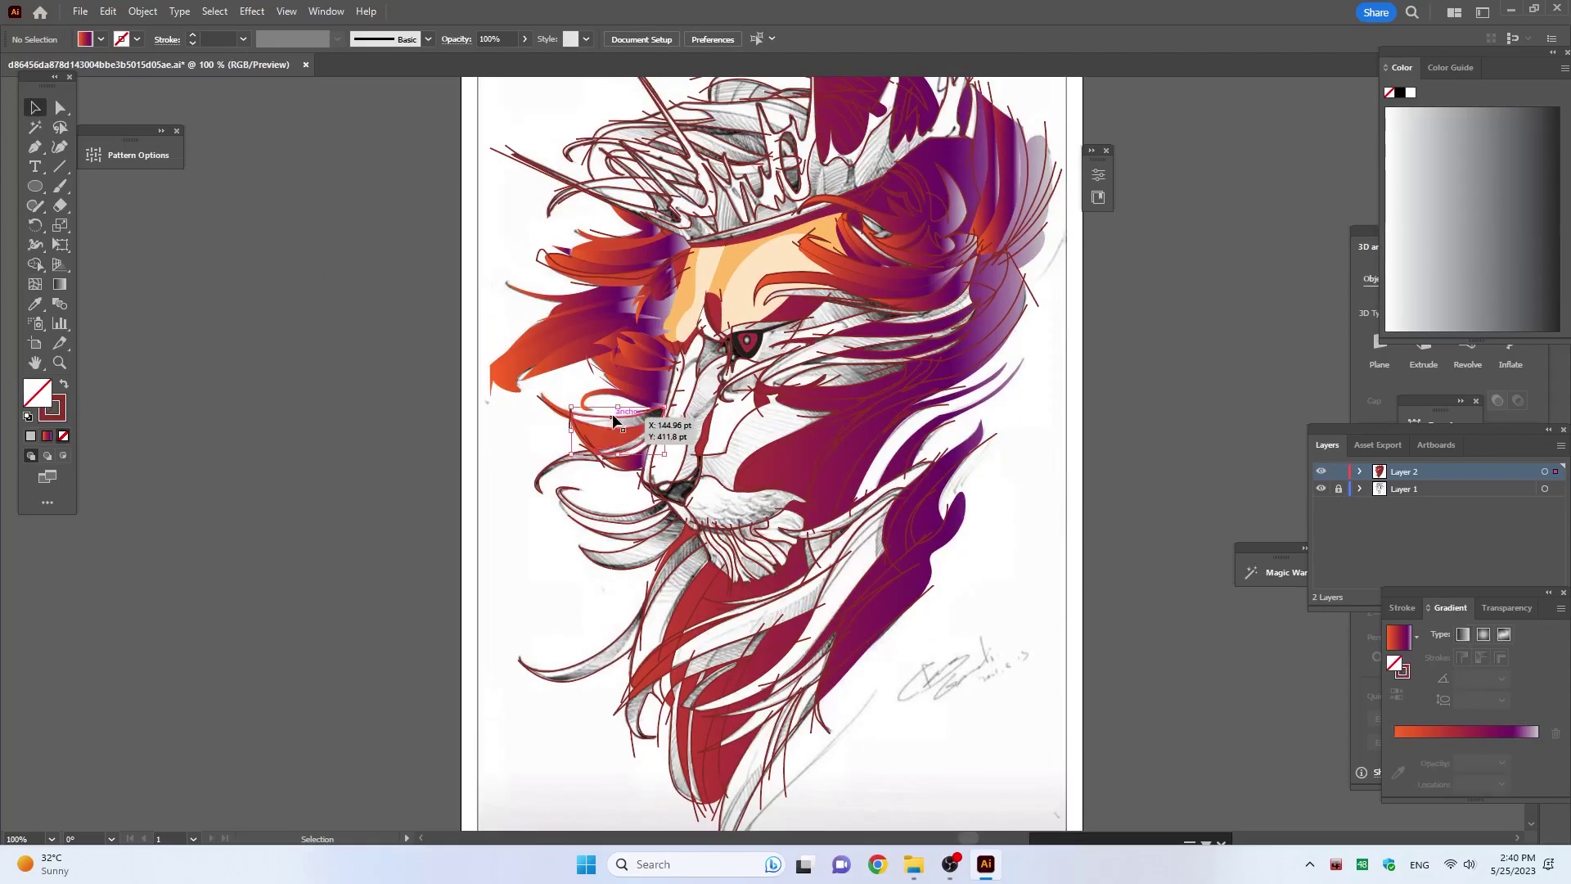
Step: Fill the nose with the light peach skin tone
key(i)
click(34, 107)
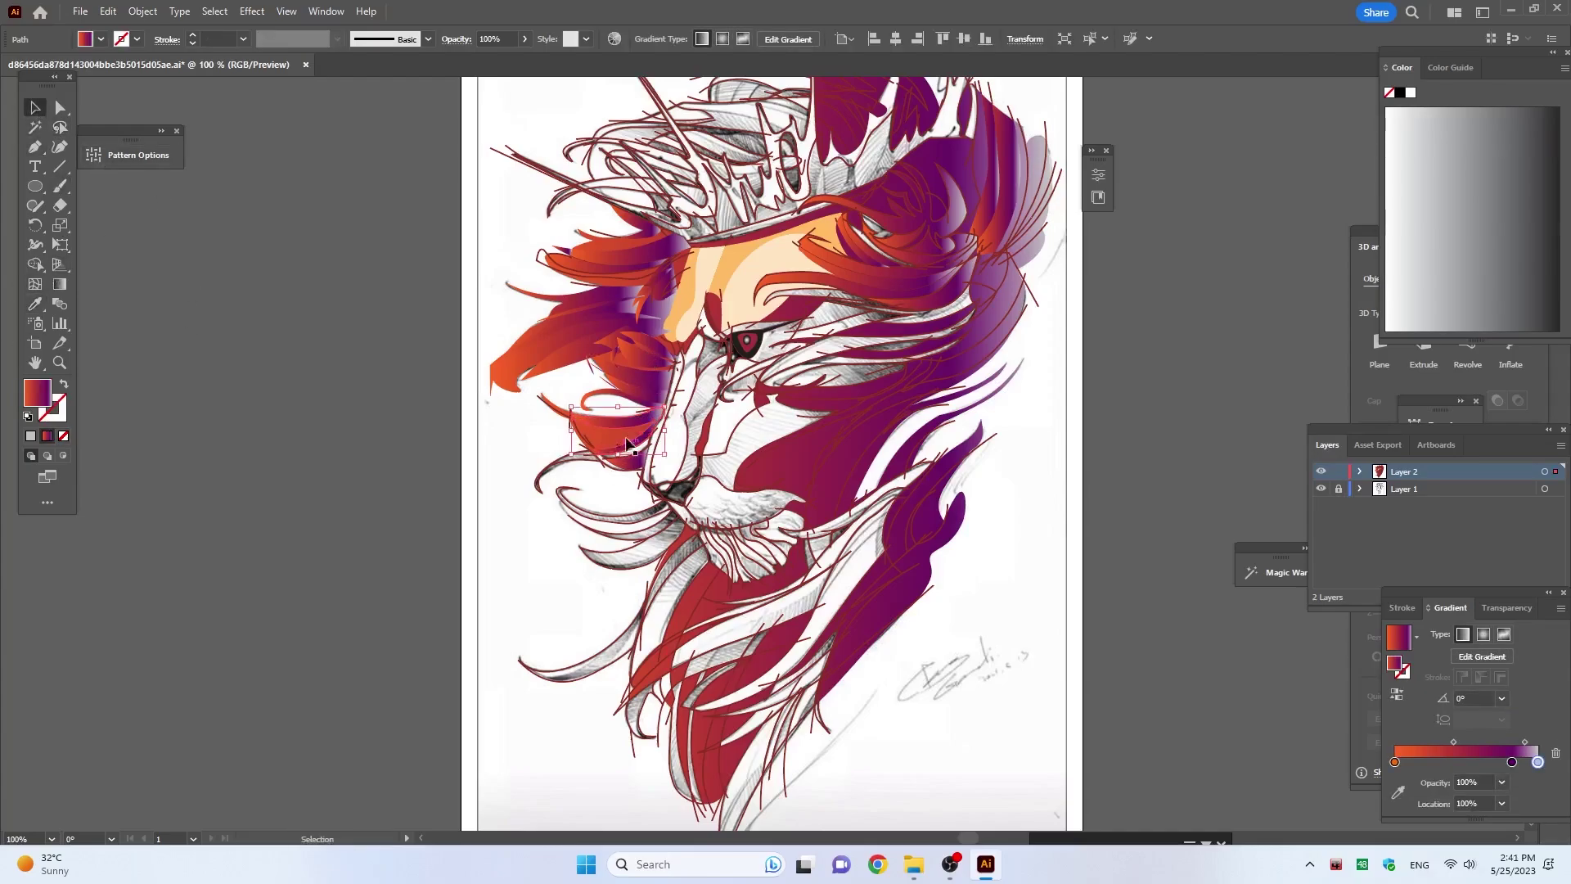
click(655, 482)
key(i)
click(716, 304)
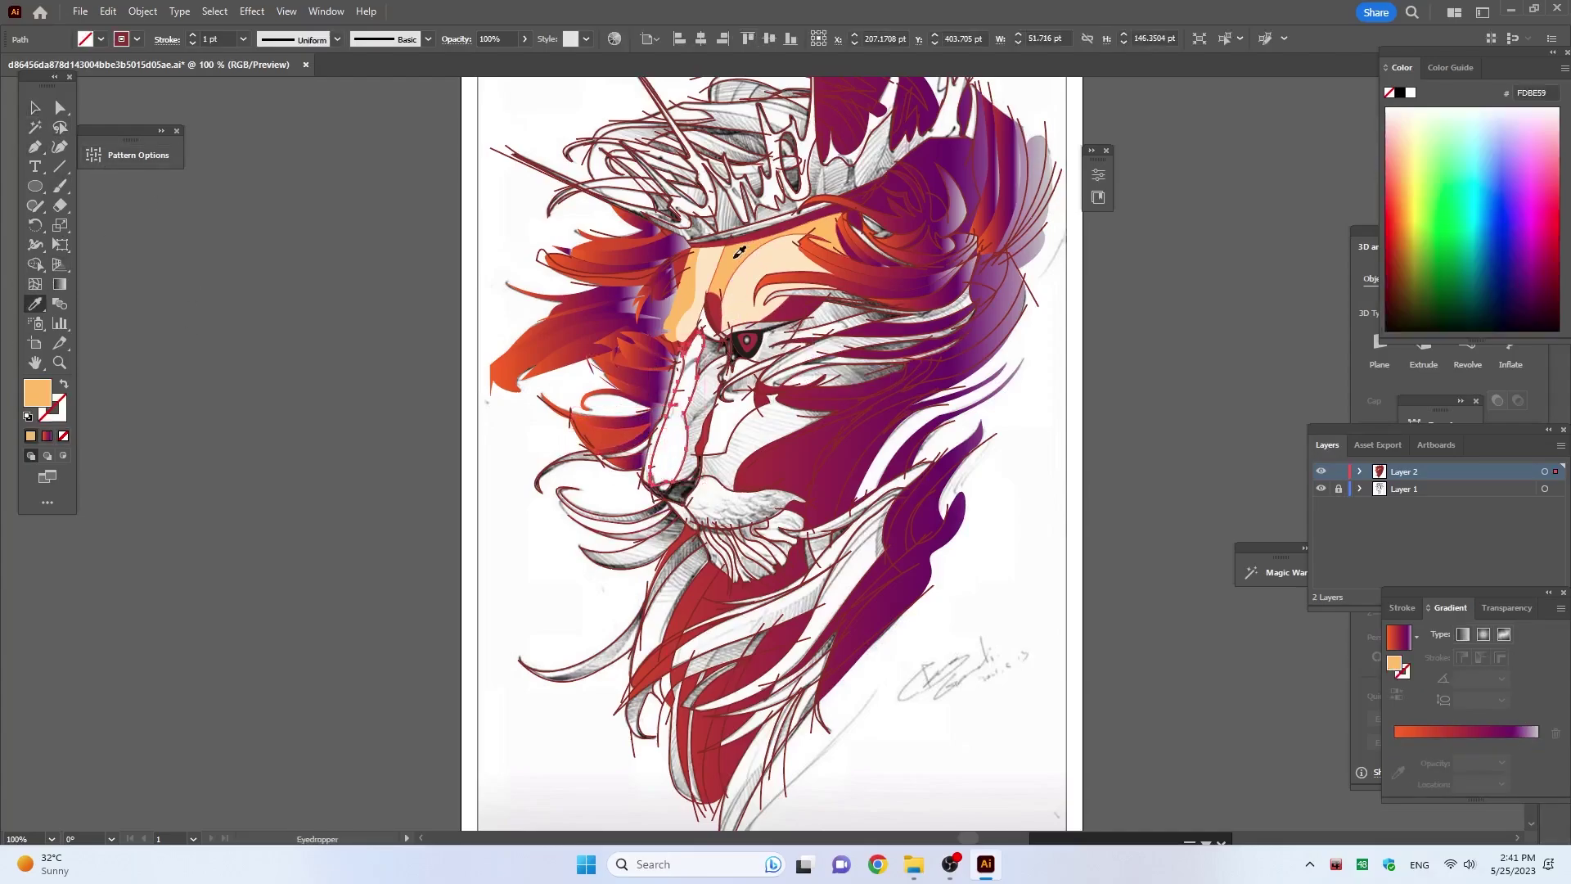
click(34, 107)
click(572, 393)
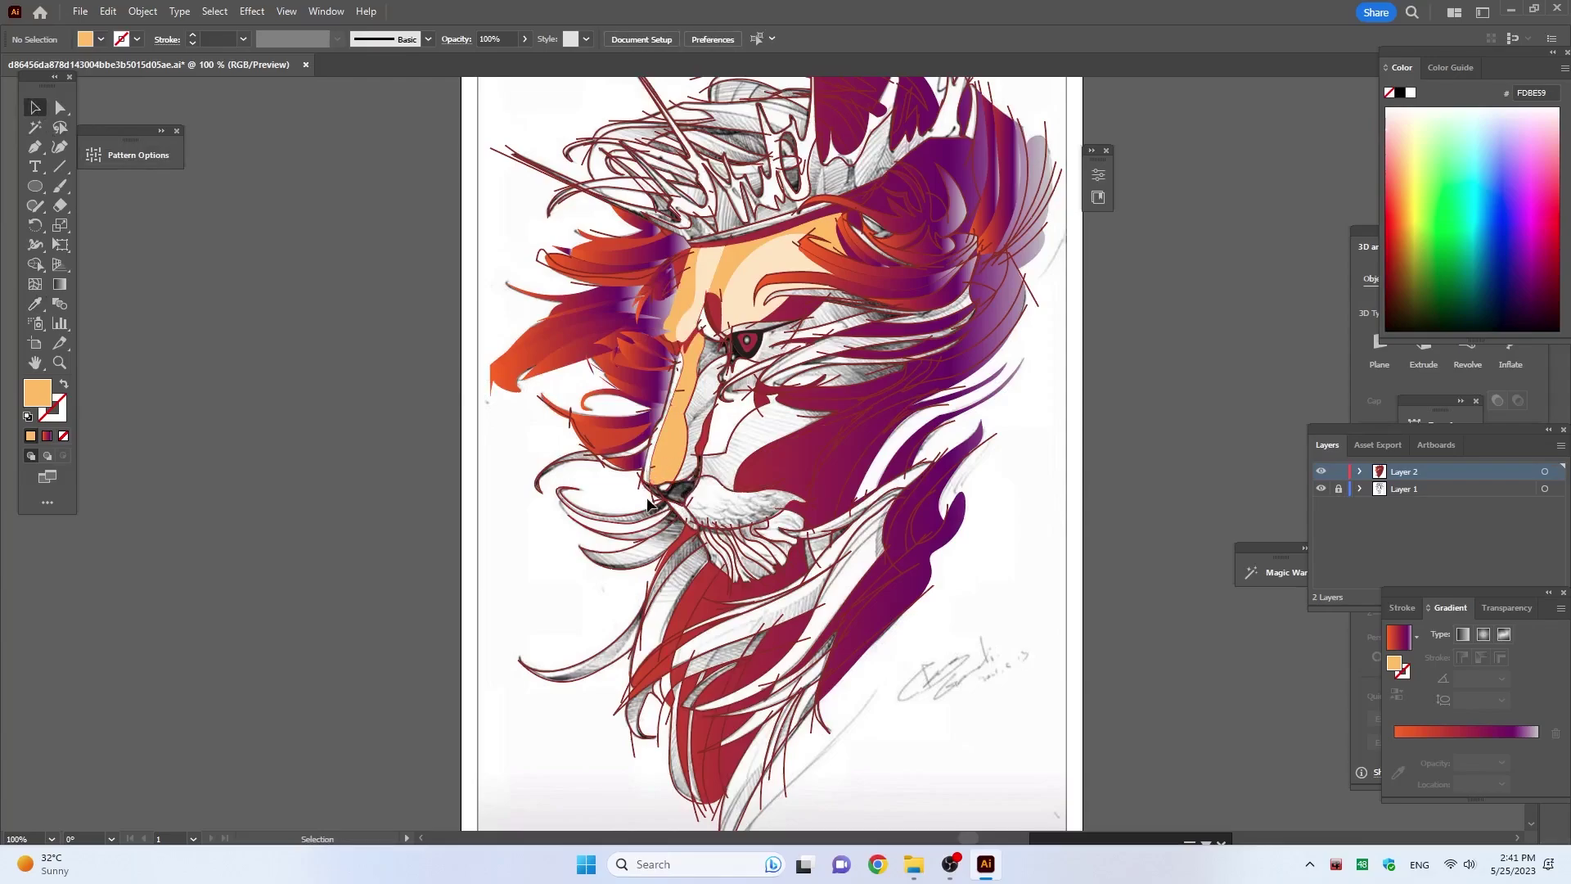
click(655, 485)
key(i)
click(702, 282)
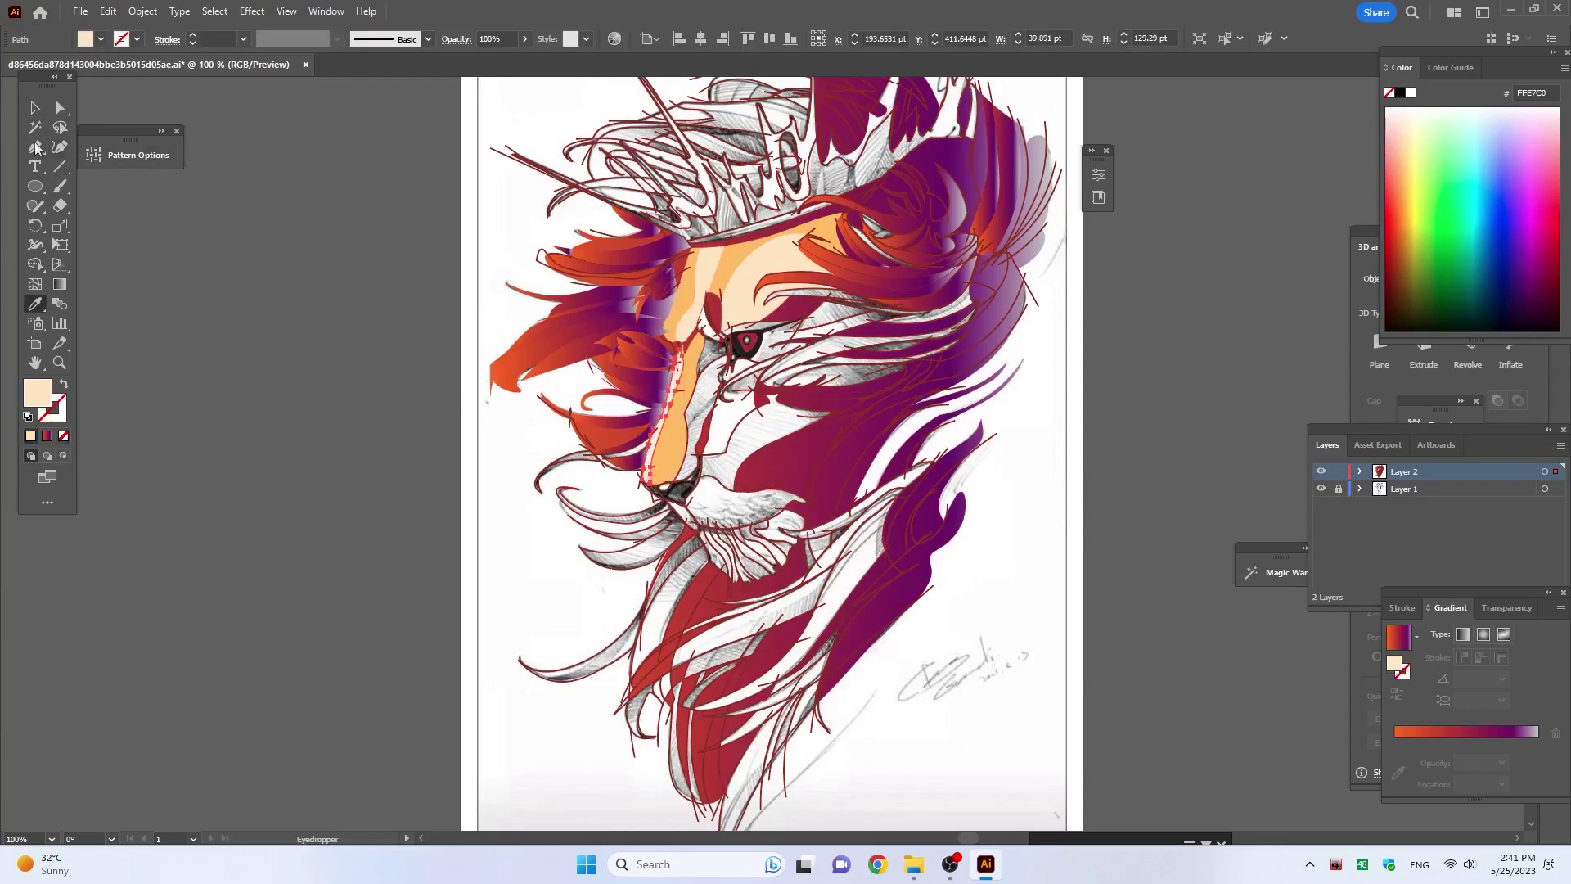
Step: Copy the red-purple gradient onto the eyebrow above the eye
click(35, 107)
click(819, 283)
key(i)
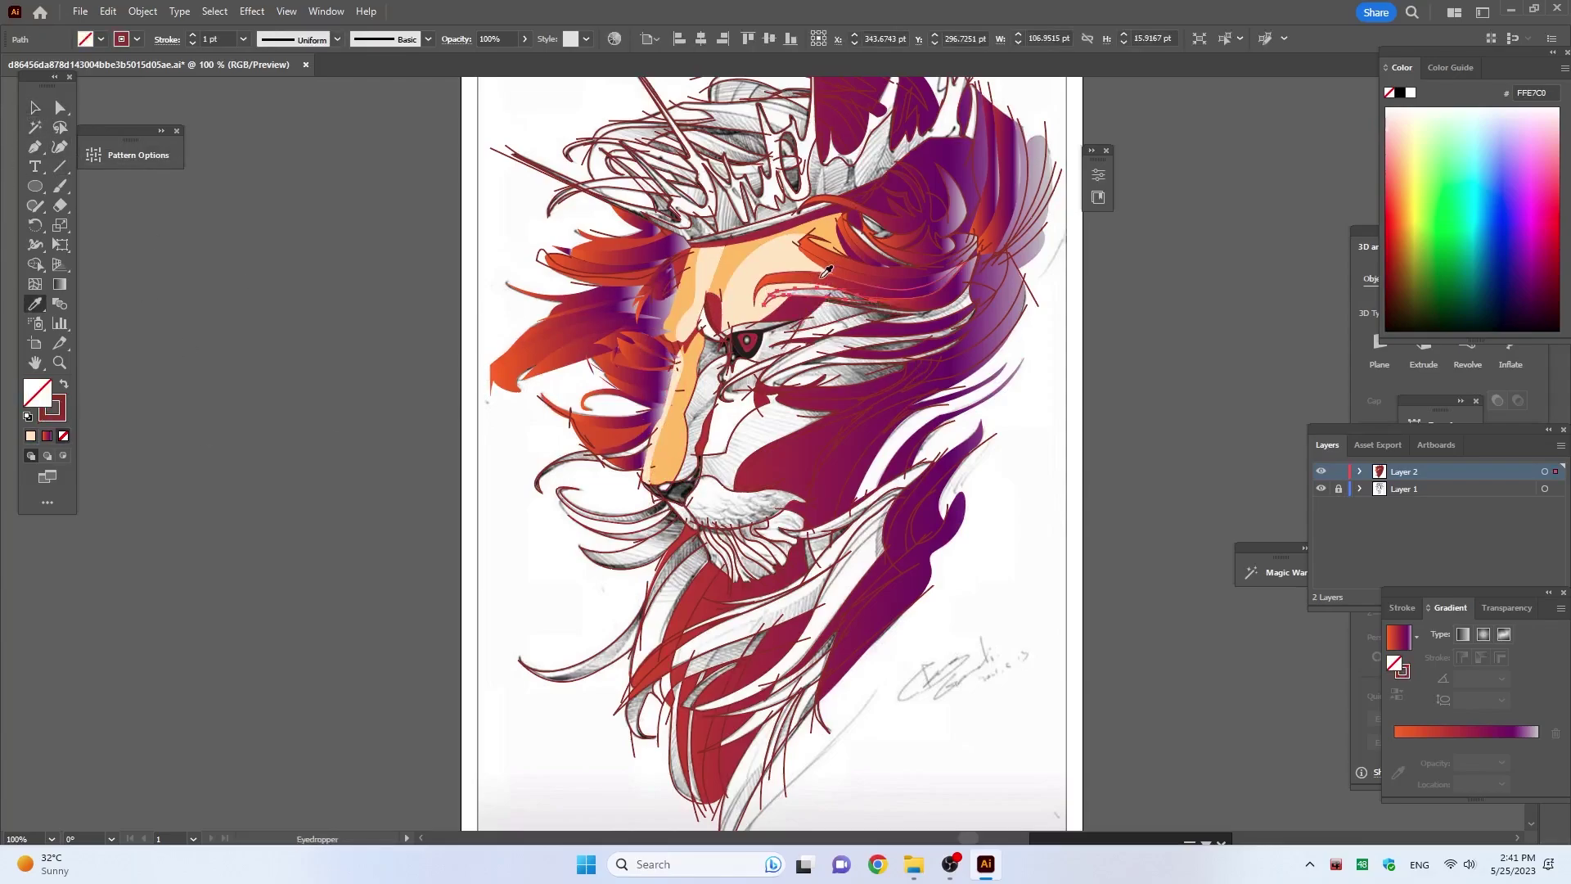
click(821, 276)
click(34, 107)
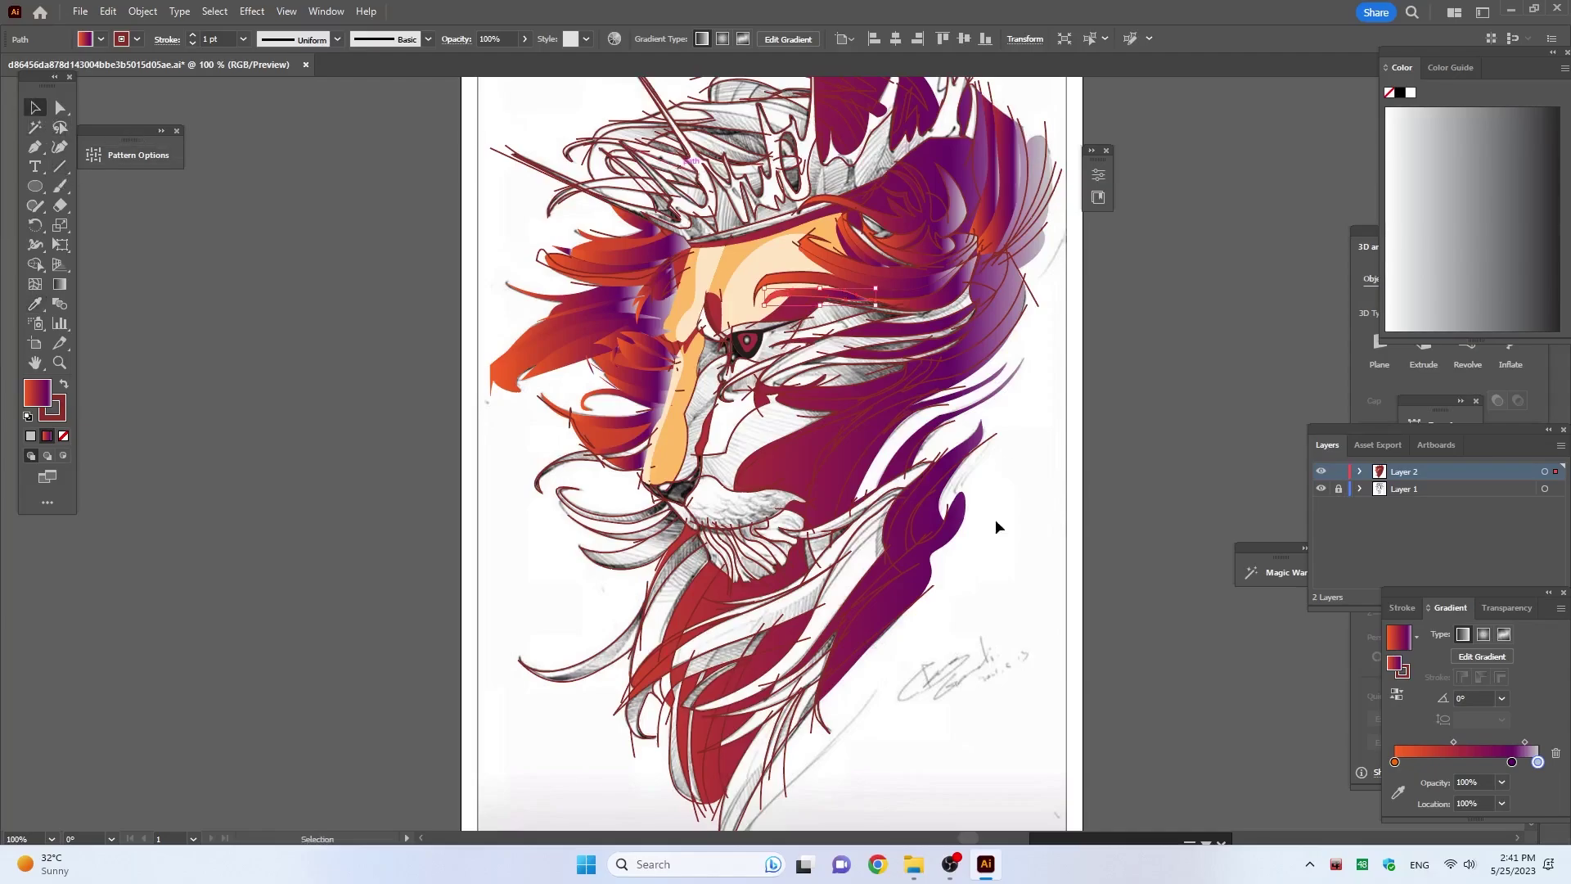
Step: Give a lower mane strand and the strand below the muzzle the gradient
click(919, 463)
click(872, 501)
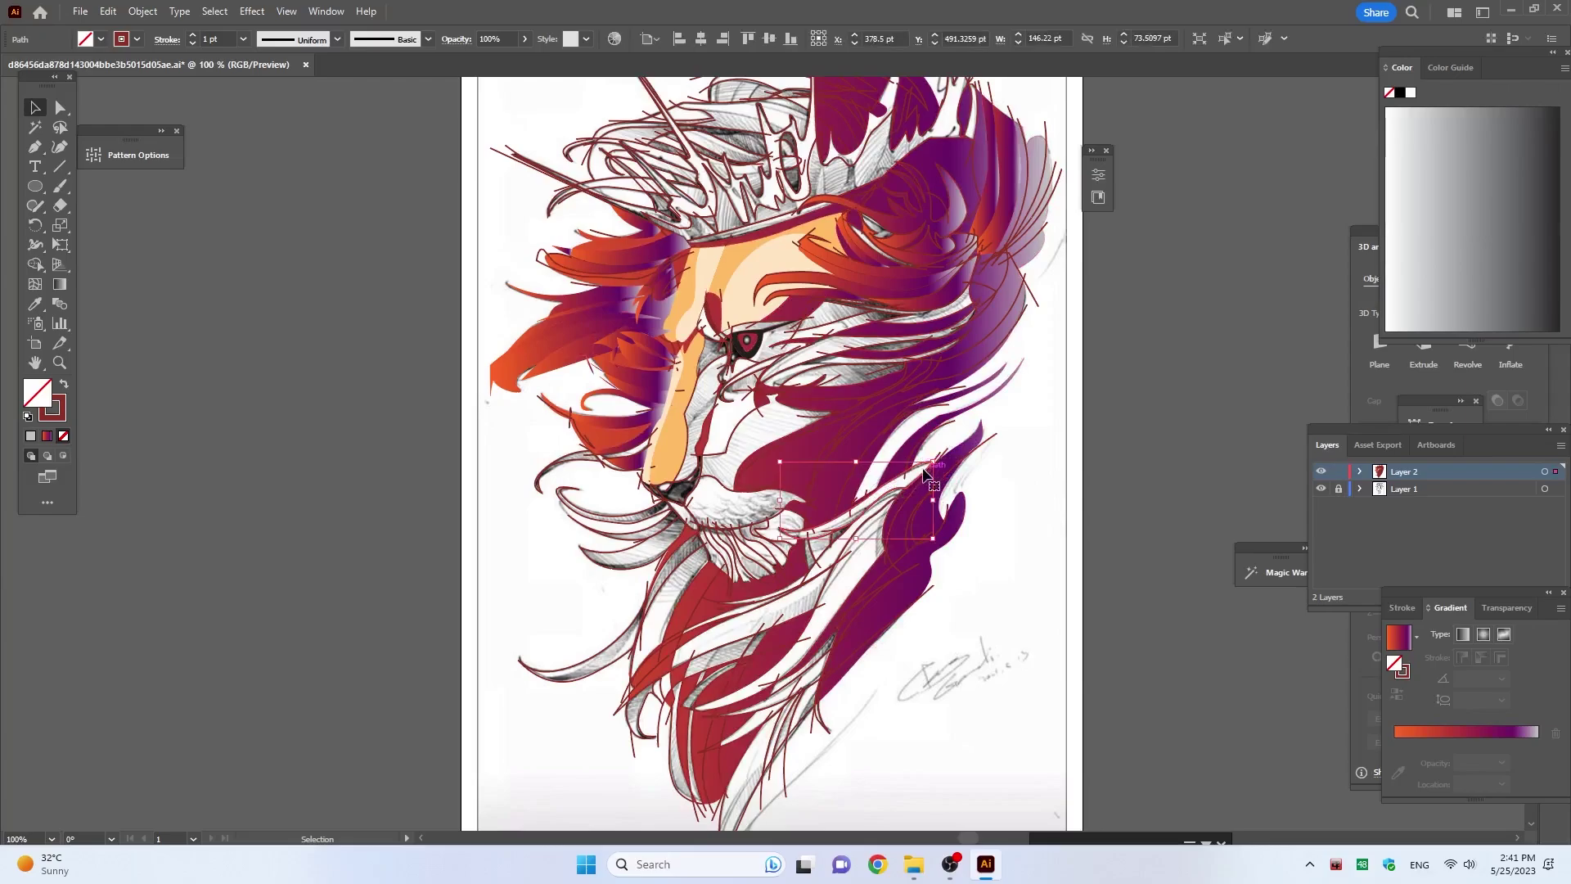
key(i)
click(908, 188)
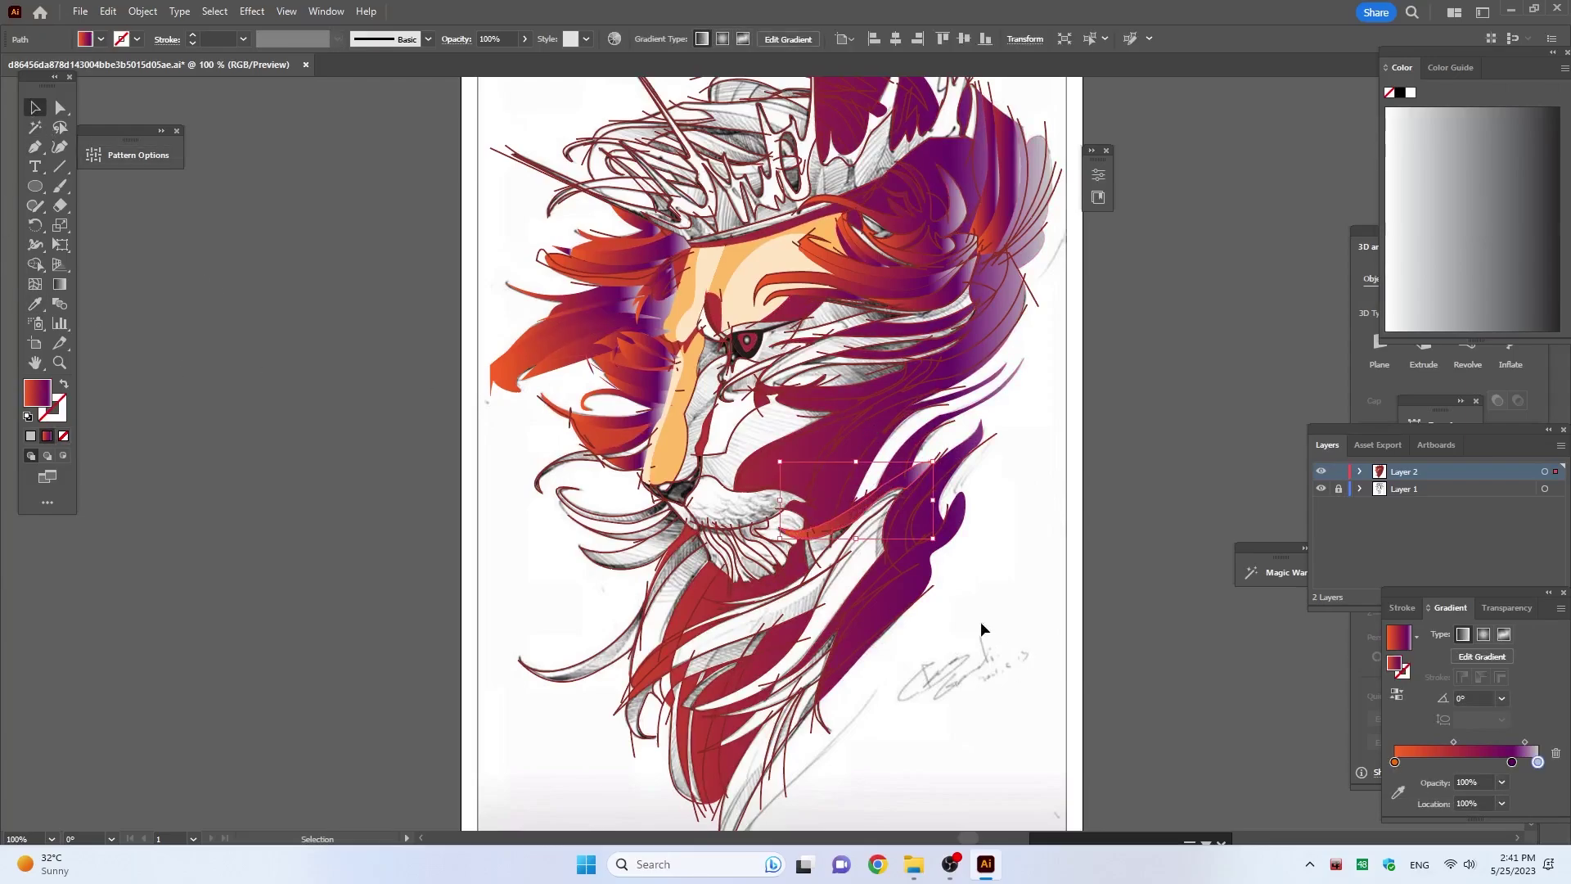
ctrl+click(831, 556)
click(831, 480)
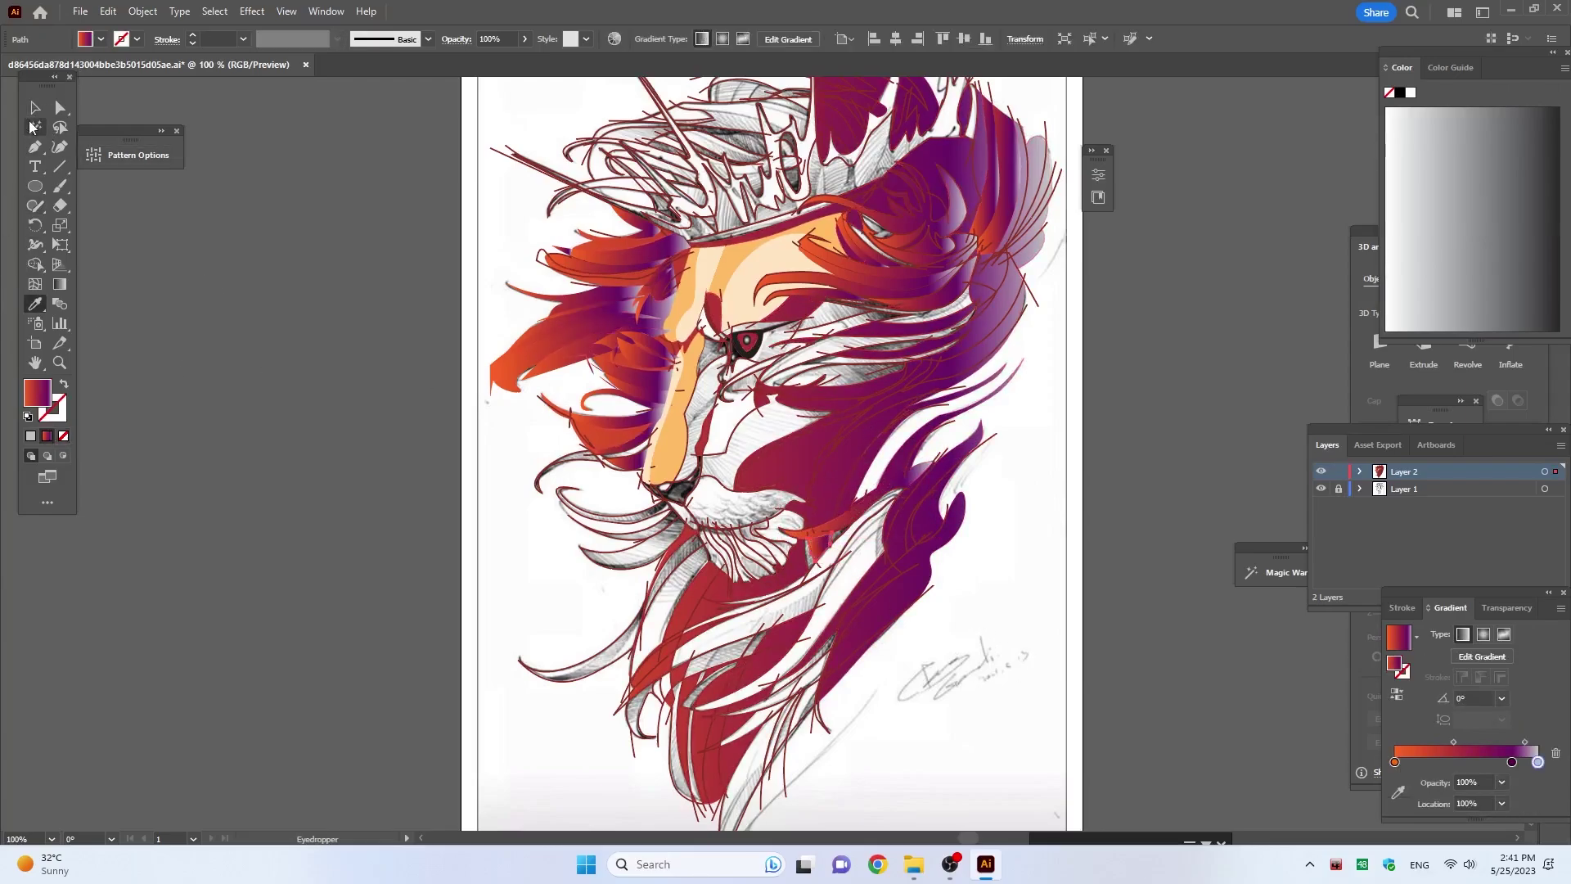
click(35, 107)
click(350, 439)
Step: Apply the gradient to a lower mane path and a strand left of the muzzle
click(807, 583)
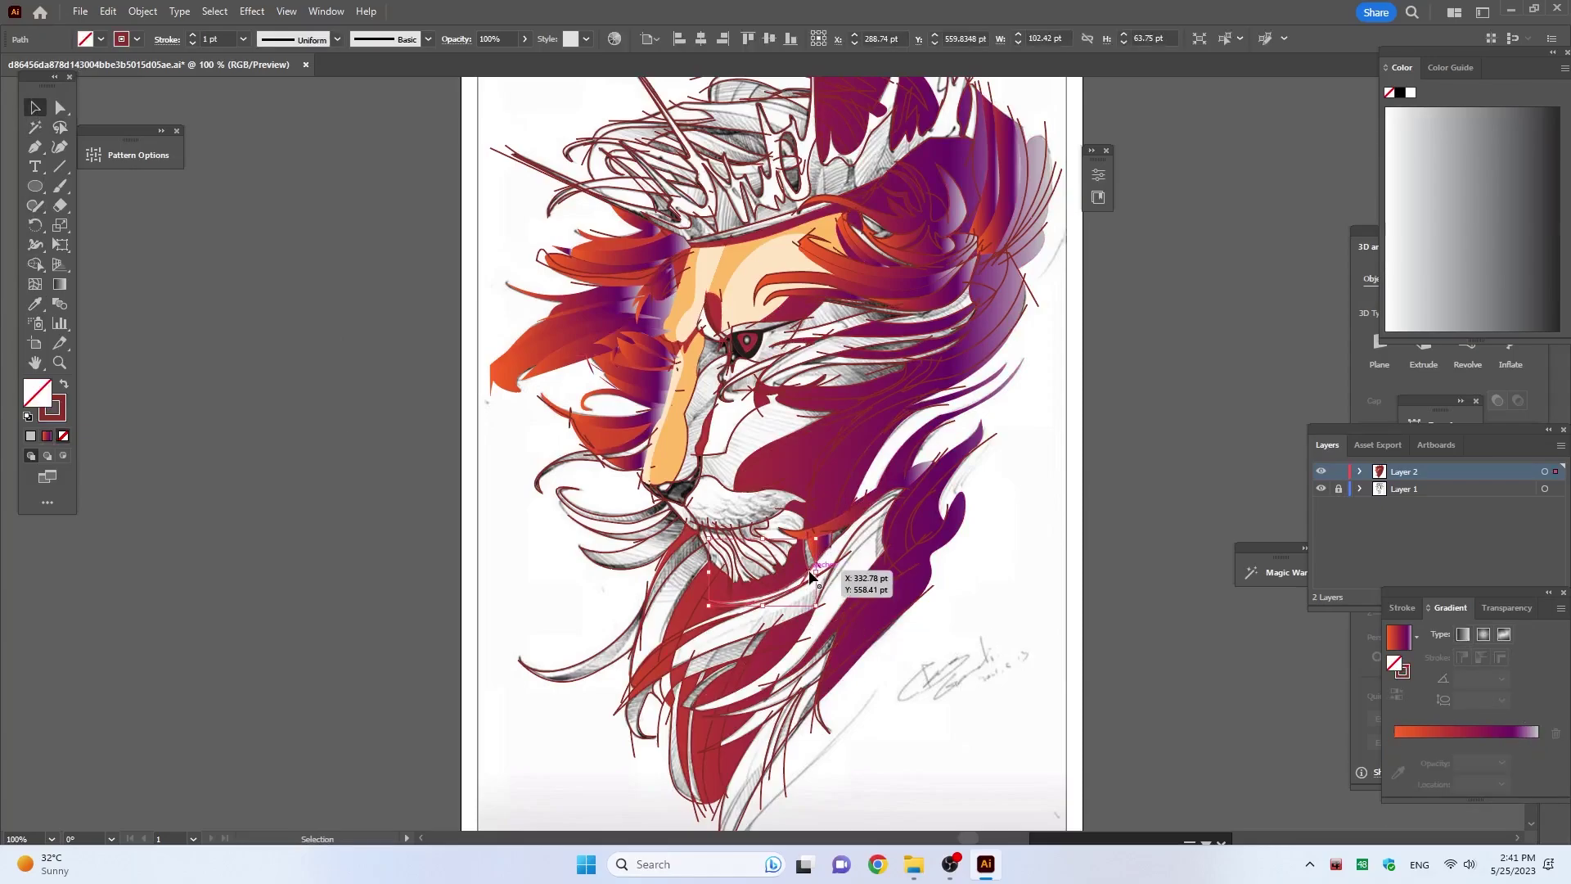
key(i)
click(900, 188)
click(35, 107)
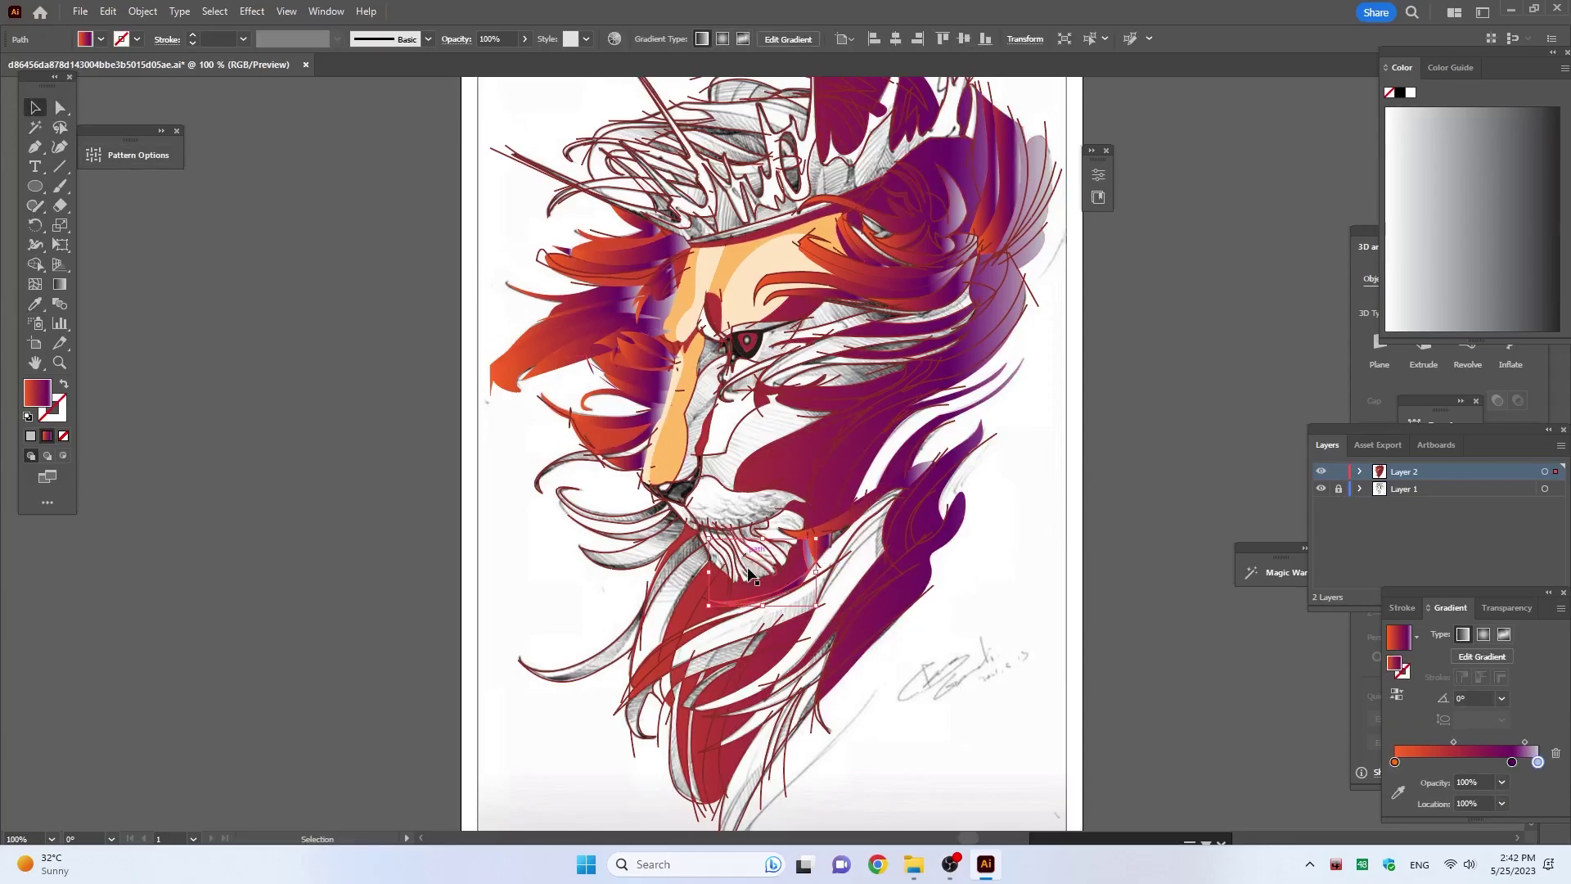
click(630, 421)
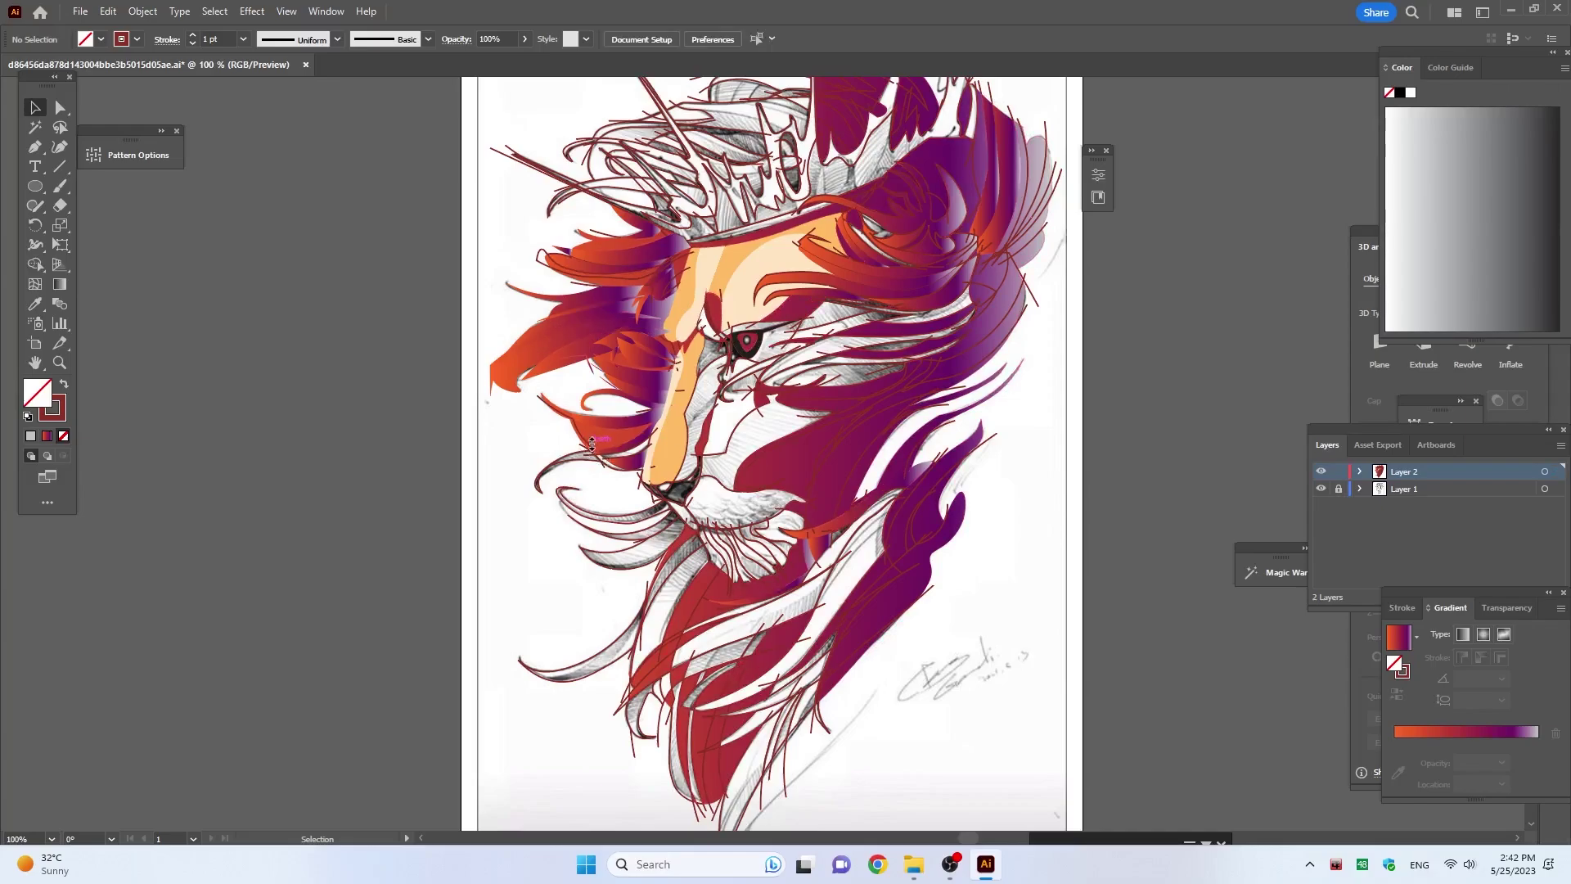
click(559, 473)
key(i)
click(949, 342)
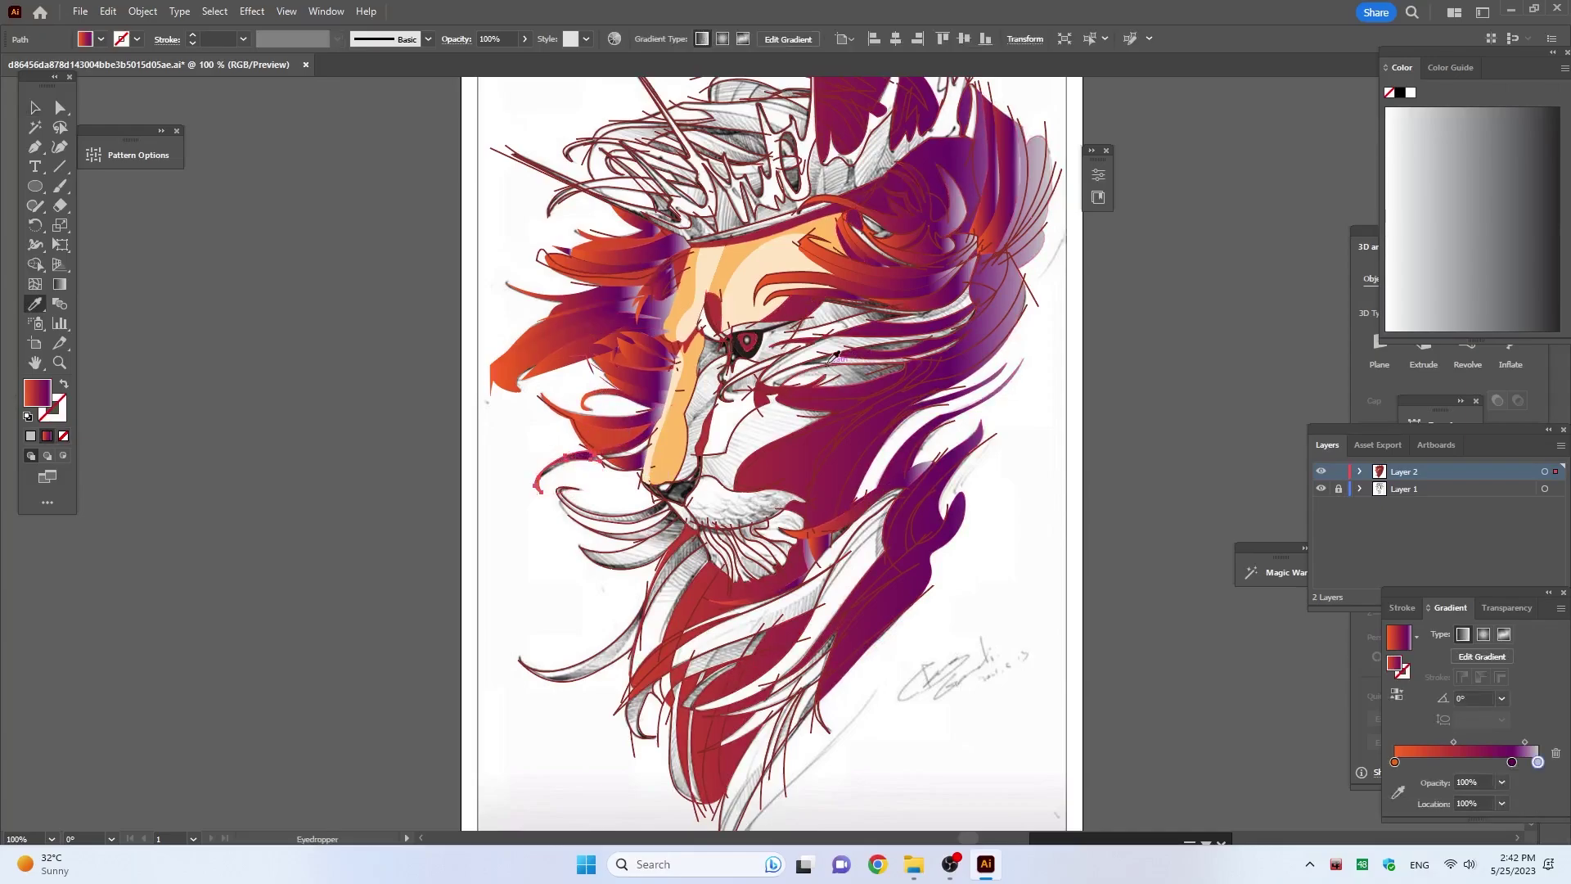
key(ctrl+a)
Step: Remove the stroke from all artwork and apply the gradient to a chin strand
click(63, 436)
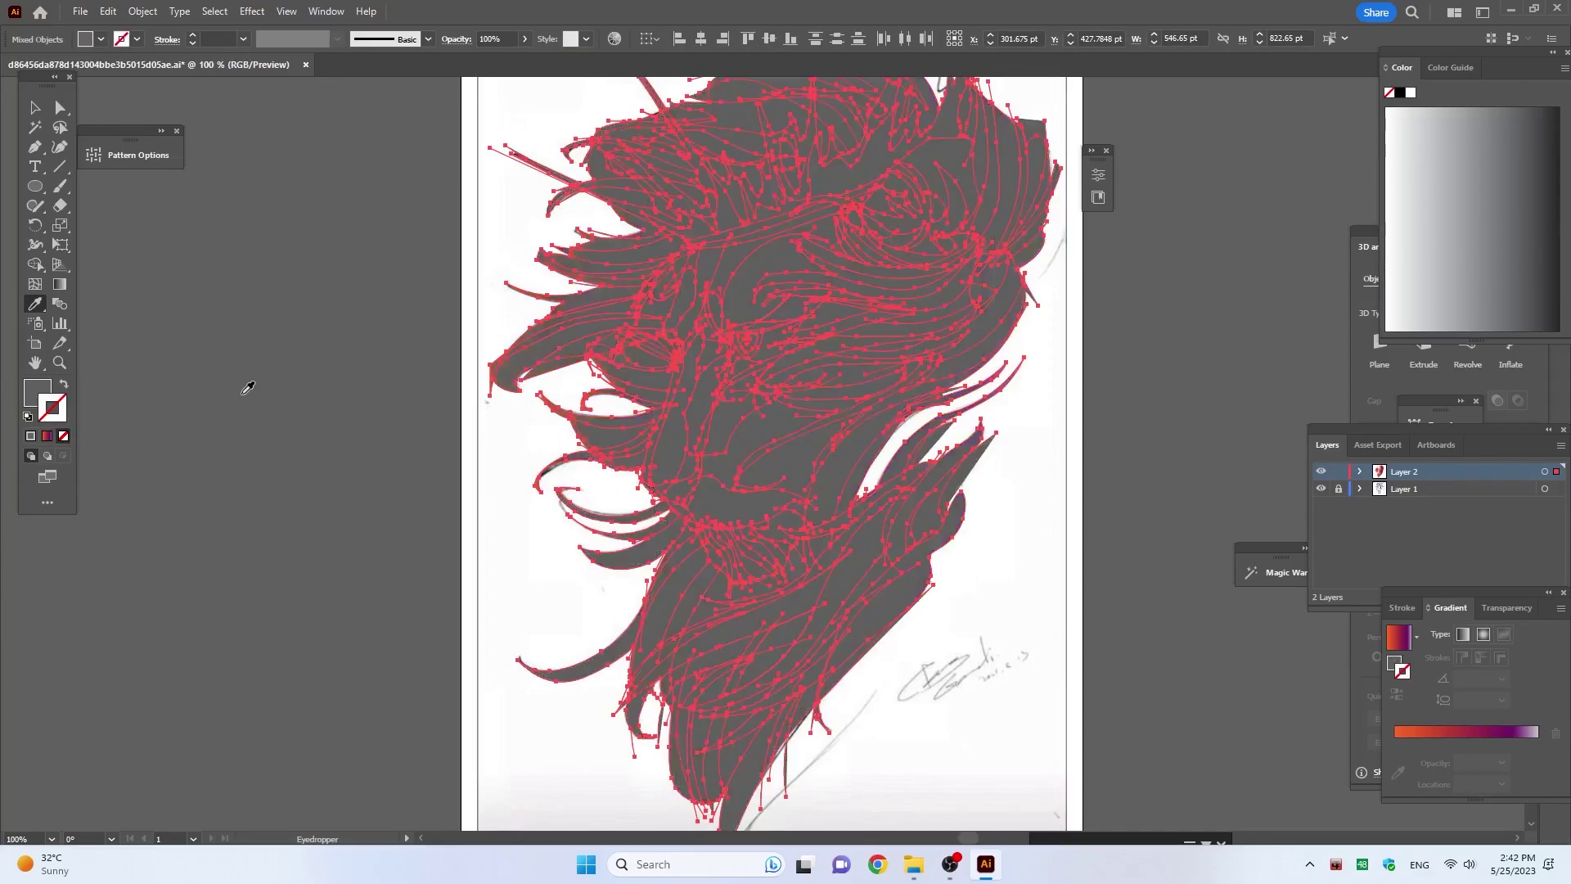
click(36, 109)
click(846, 696)
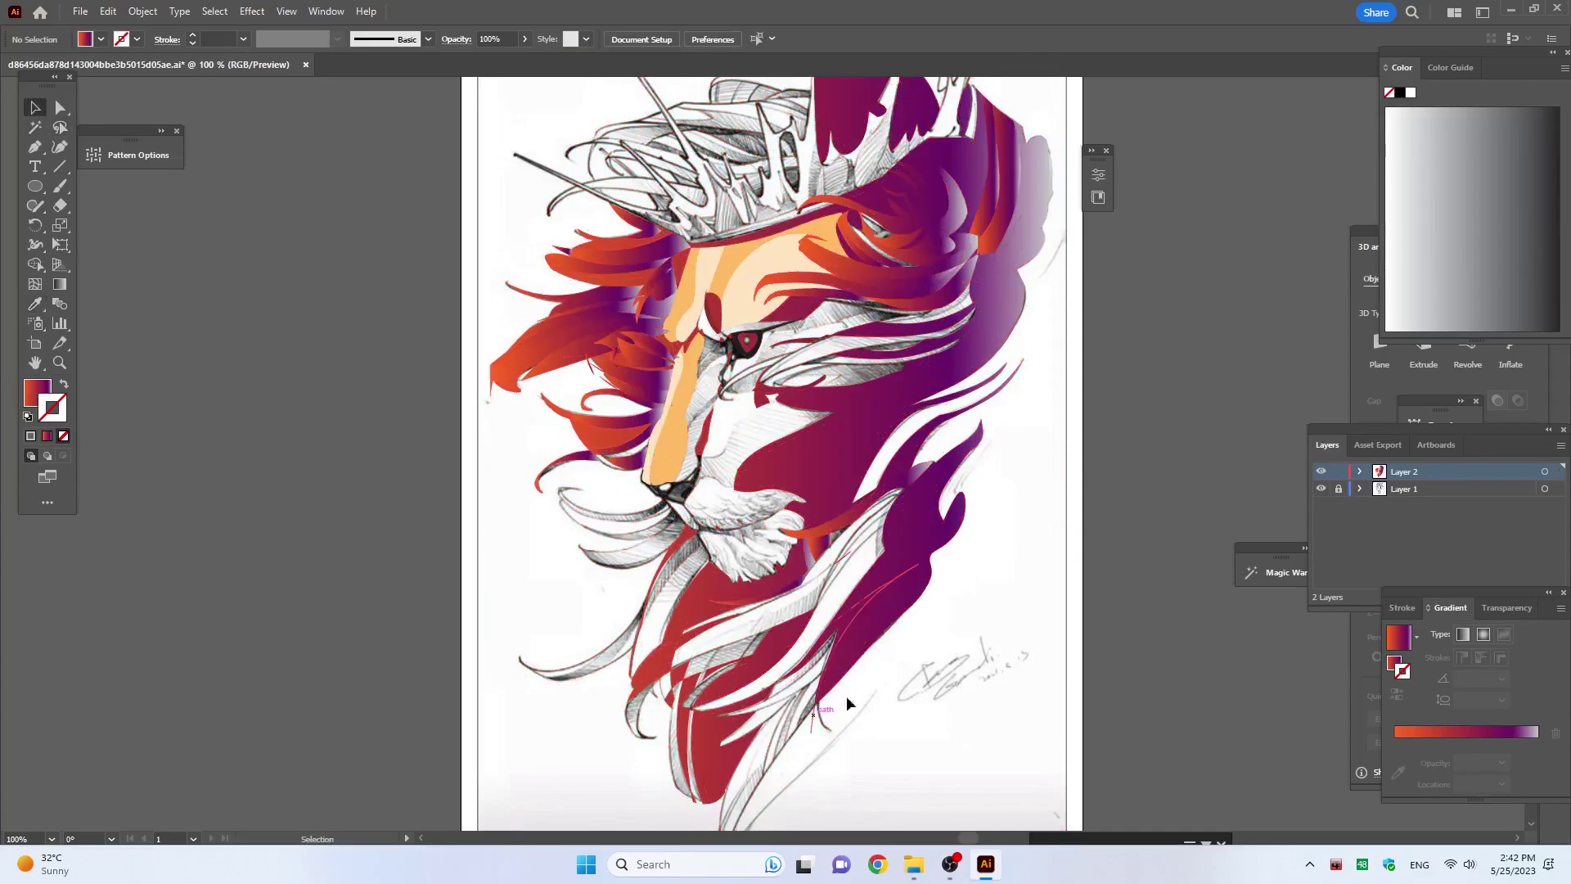
click(675, 523)
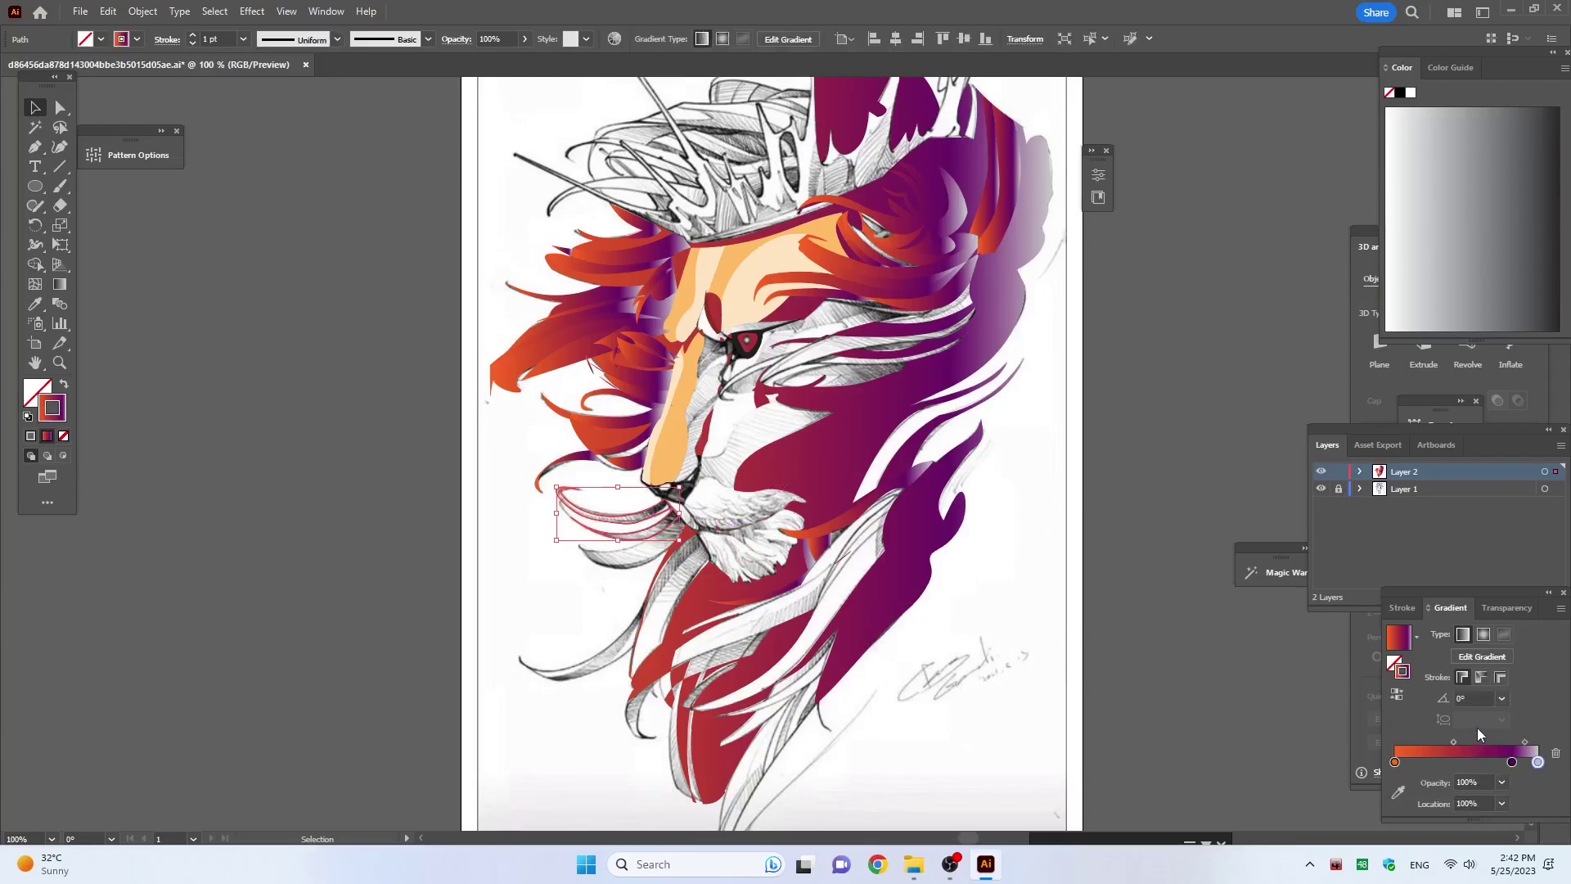
click(1461, 730)
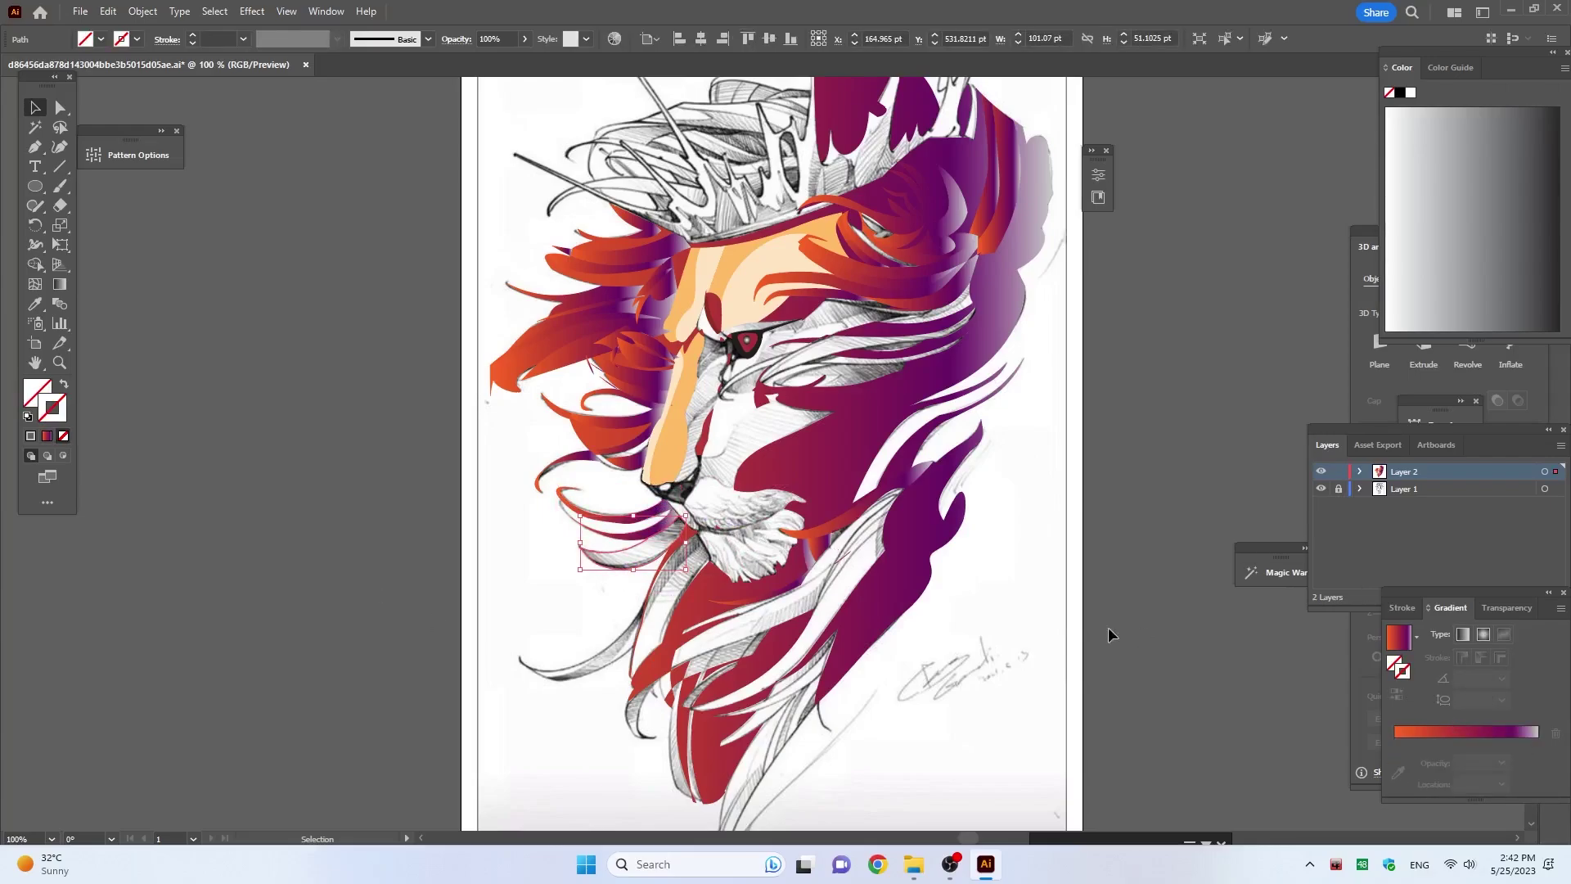
Step: Fill the lower-left sketch strand with the mane gradient
key(i)
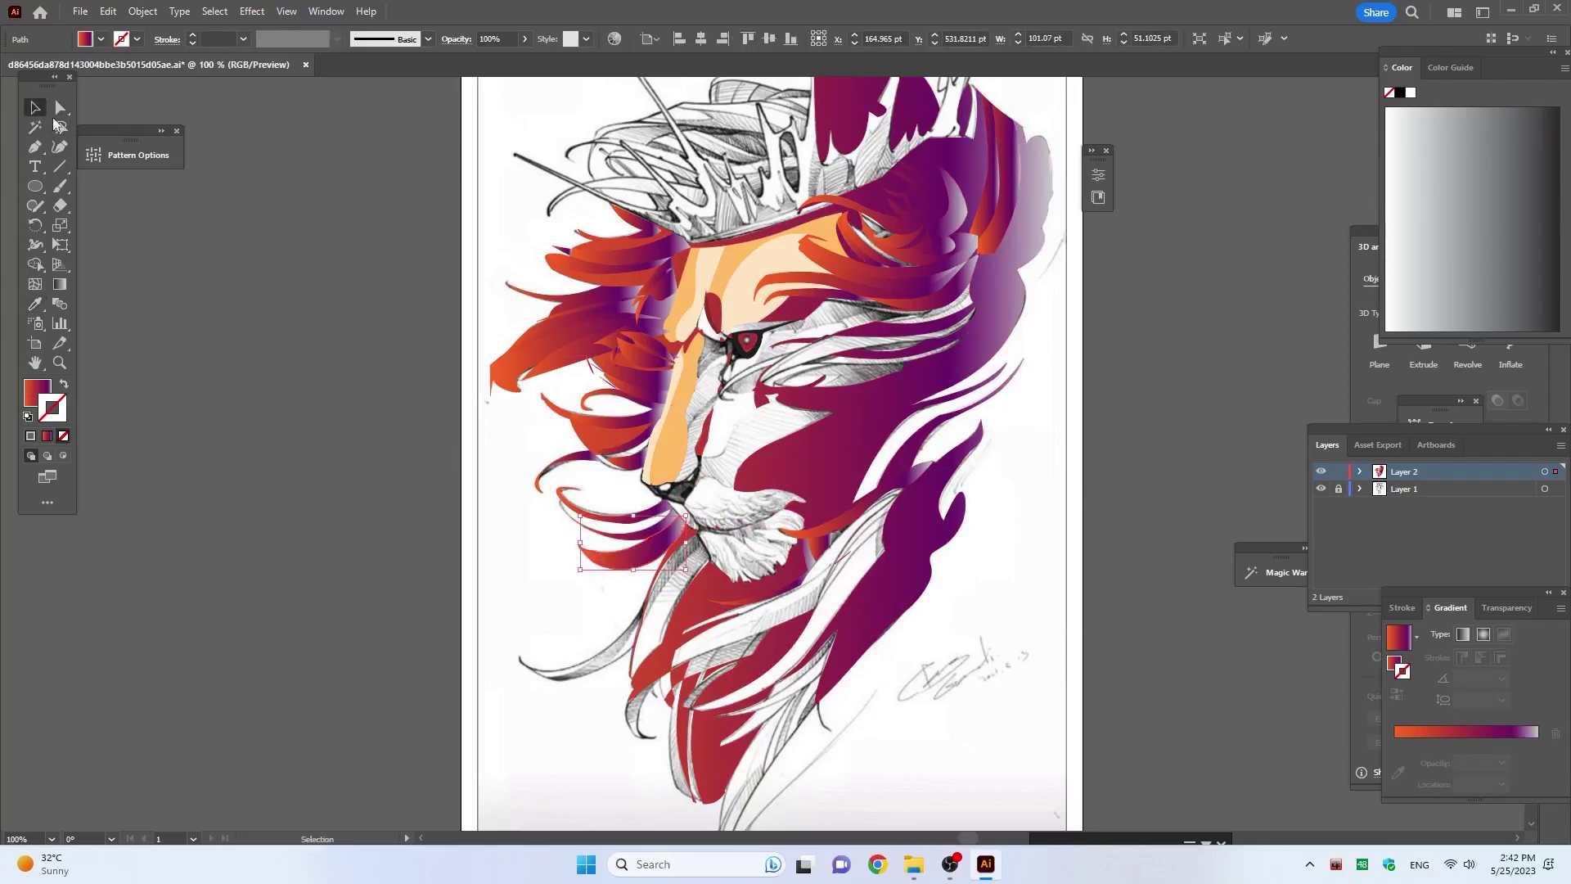
ctrl+click(603, 665)
click(680, 577)
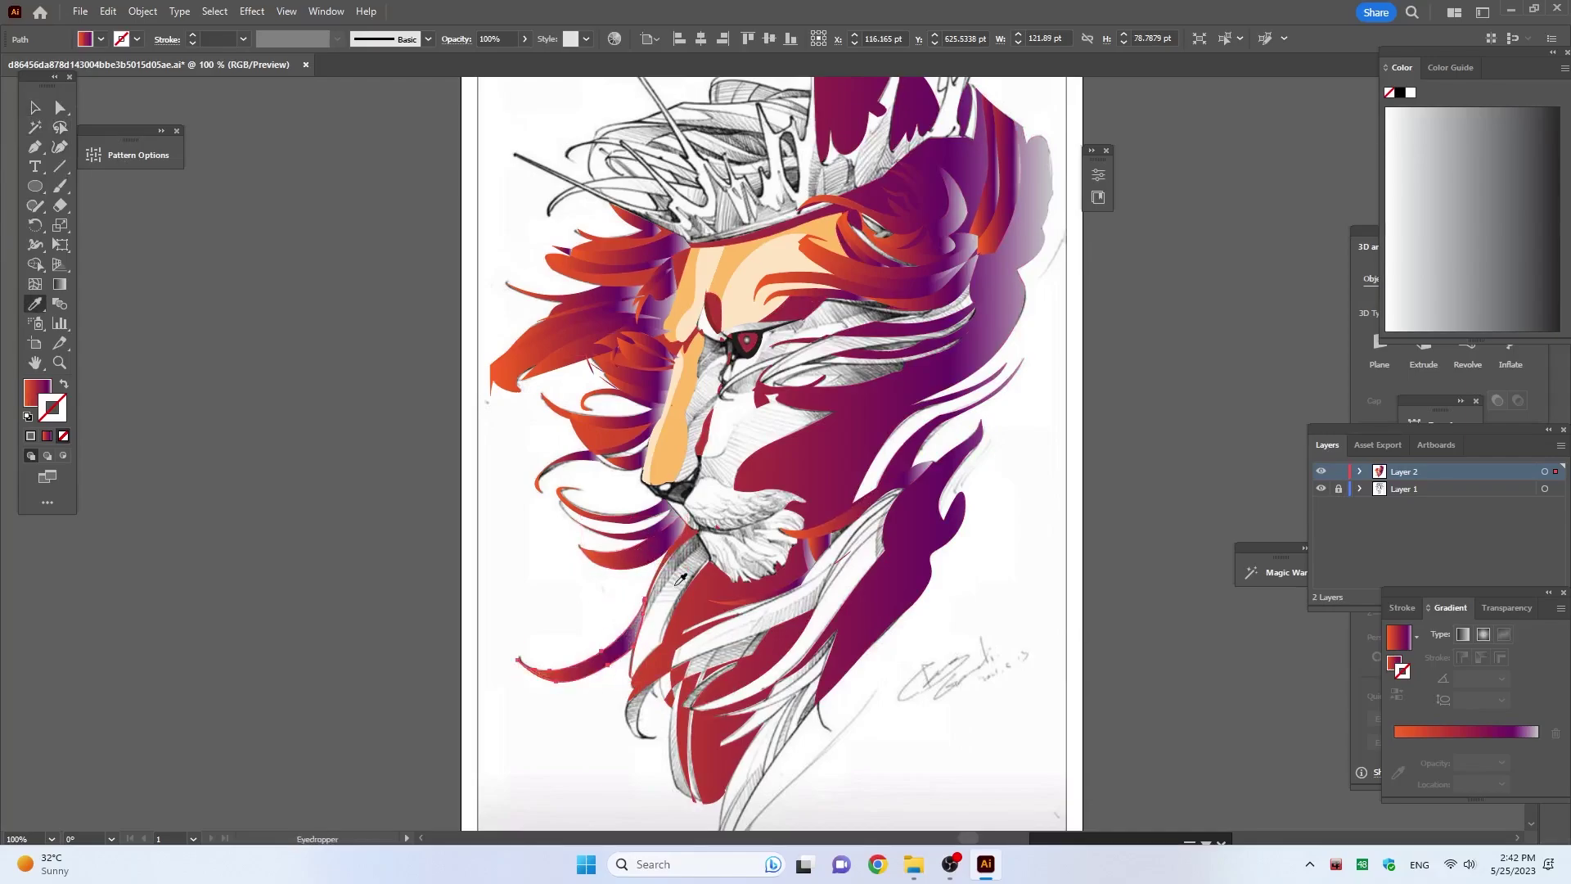
click(35, 107)
key(ctrl+shift+a)
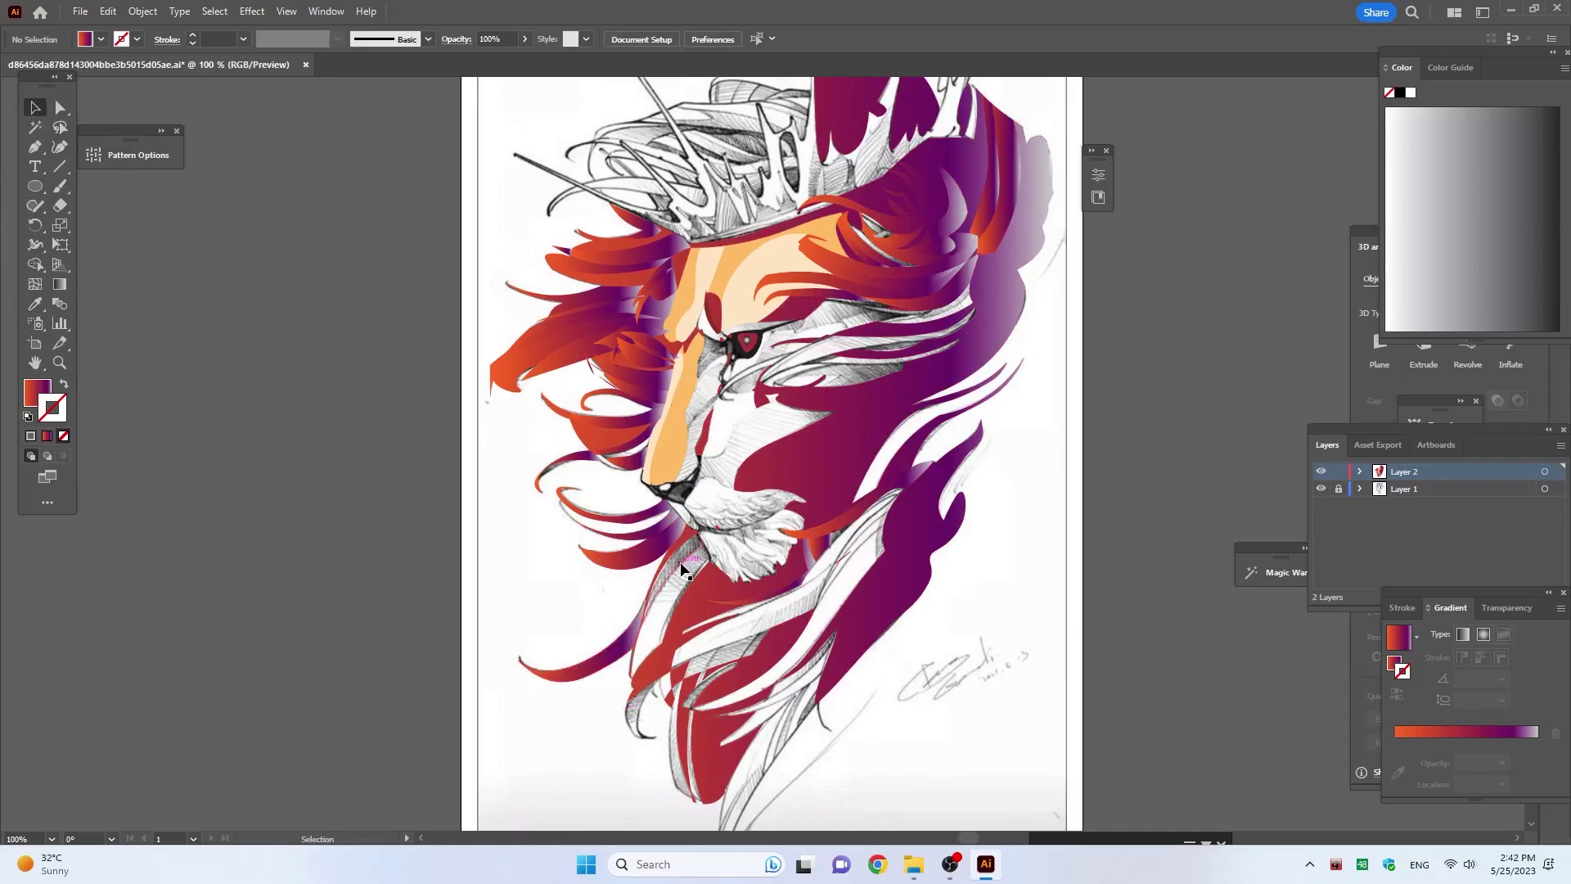
key(i)
click(36, 107)
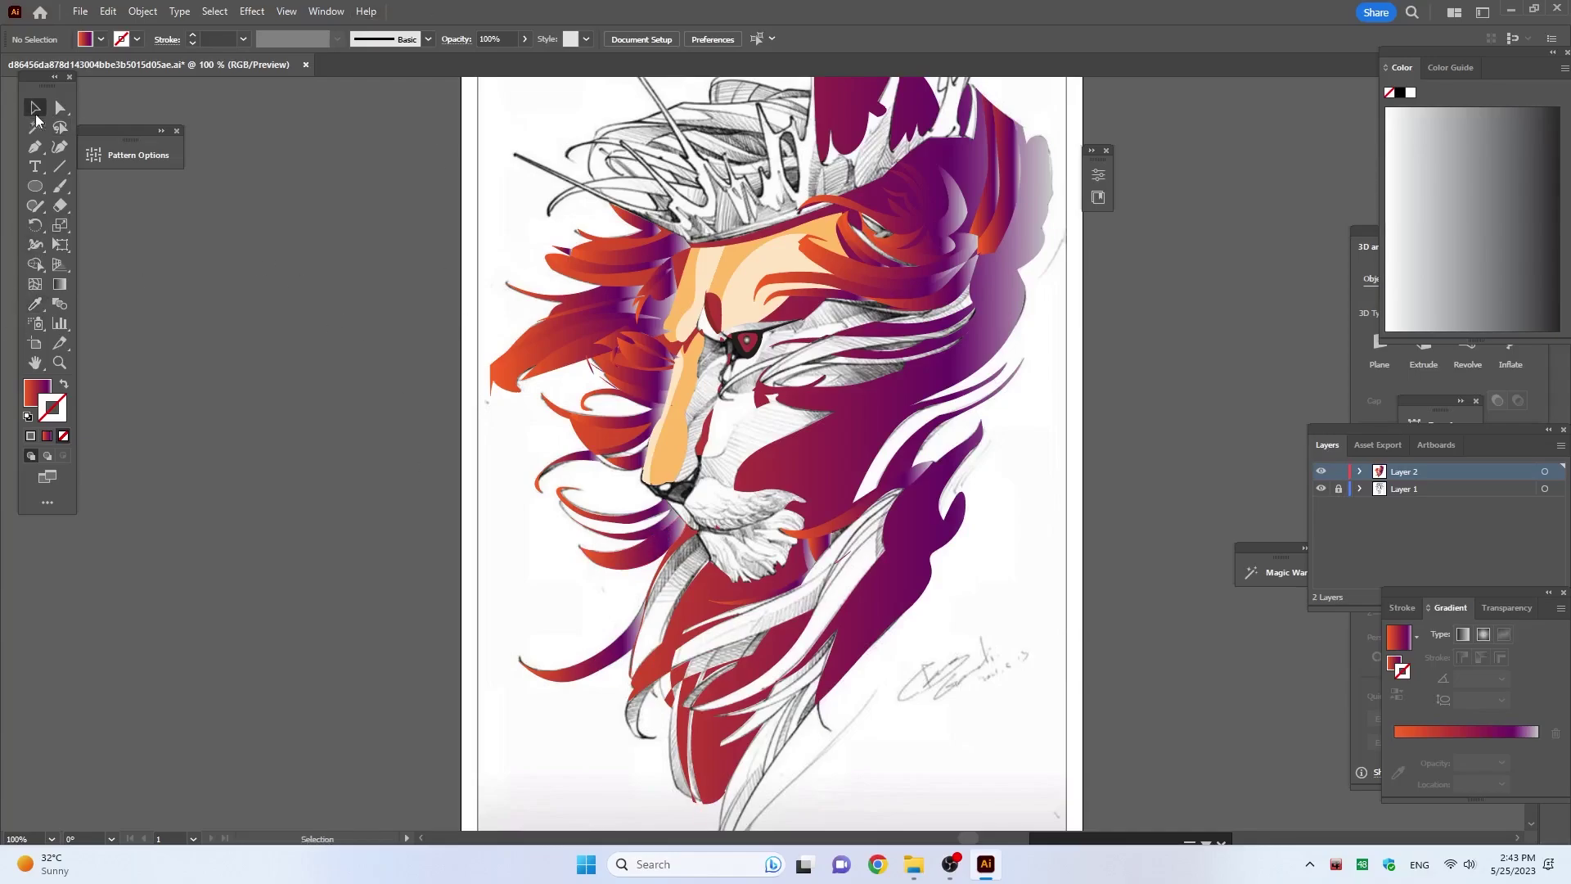
Step: Fill the nose with light peach and give the shape beside the eye the red-purple gradient
click(695, 413)
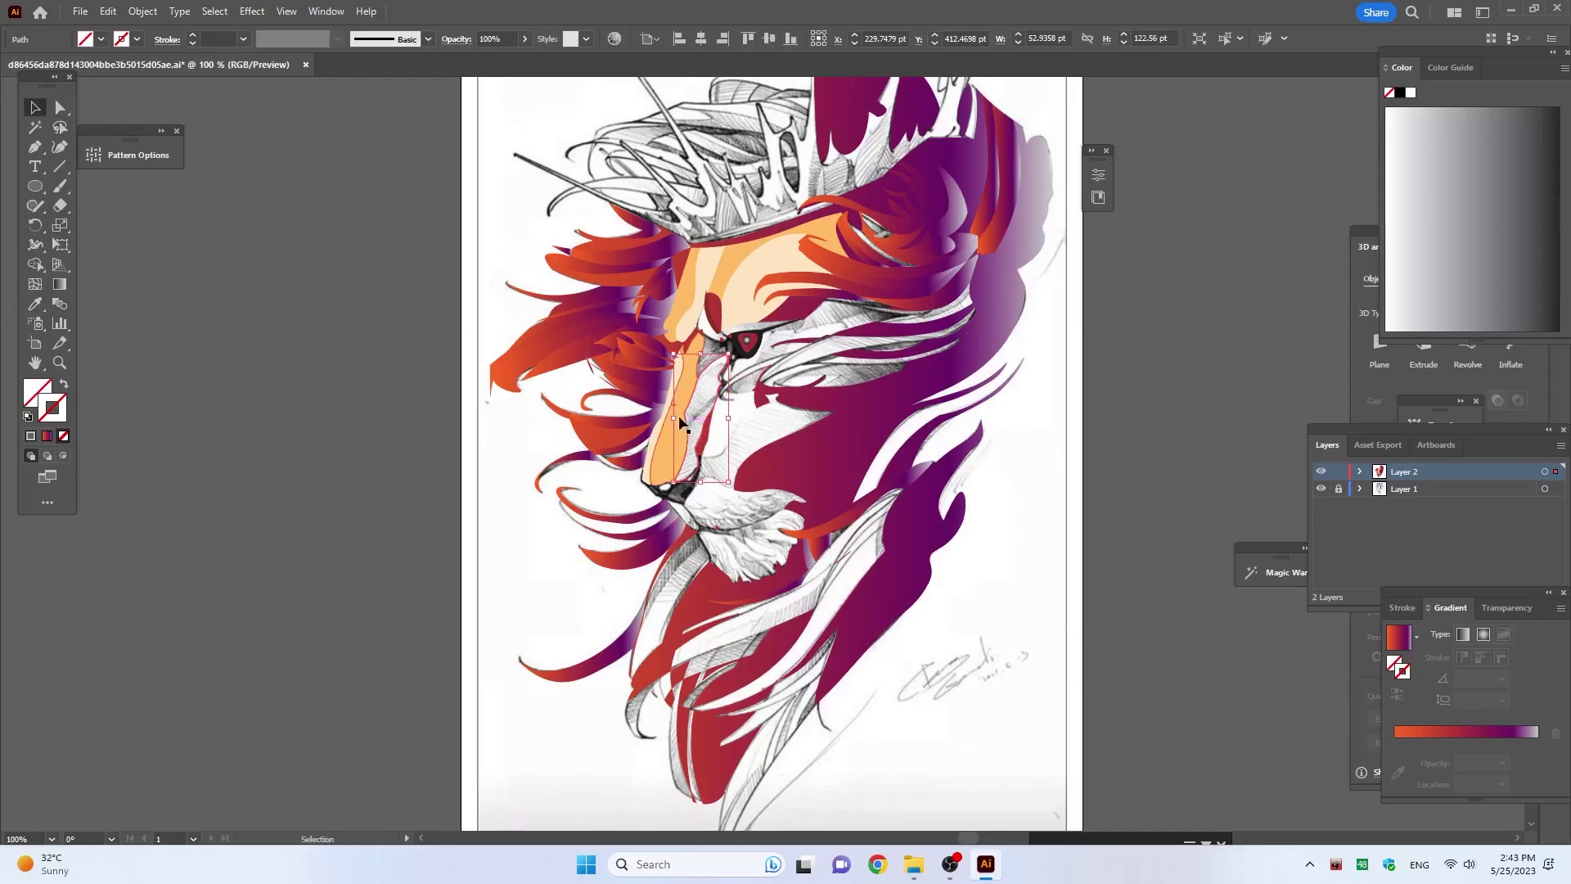
key(i)
click(747, 285)
click(36, 107)
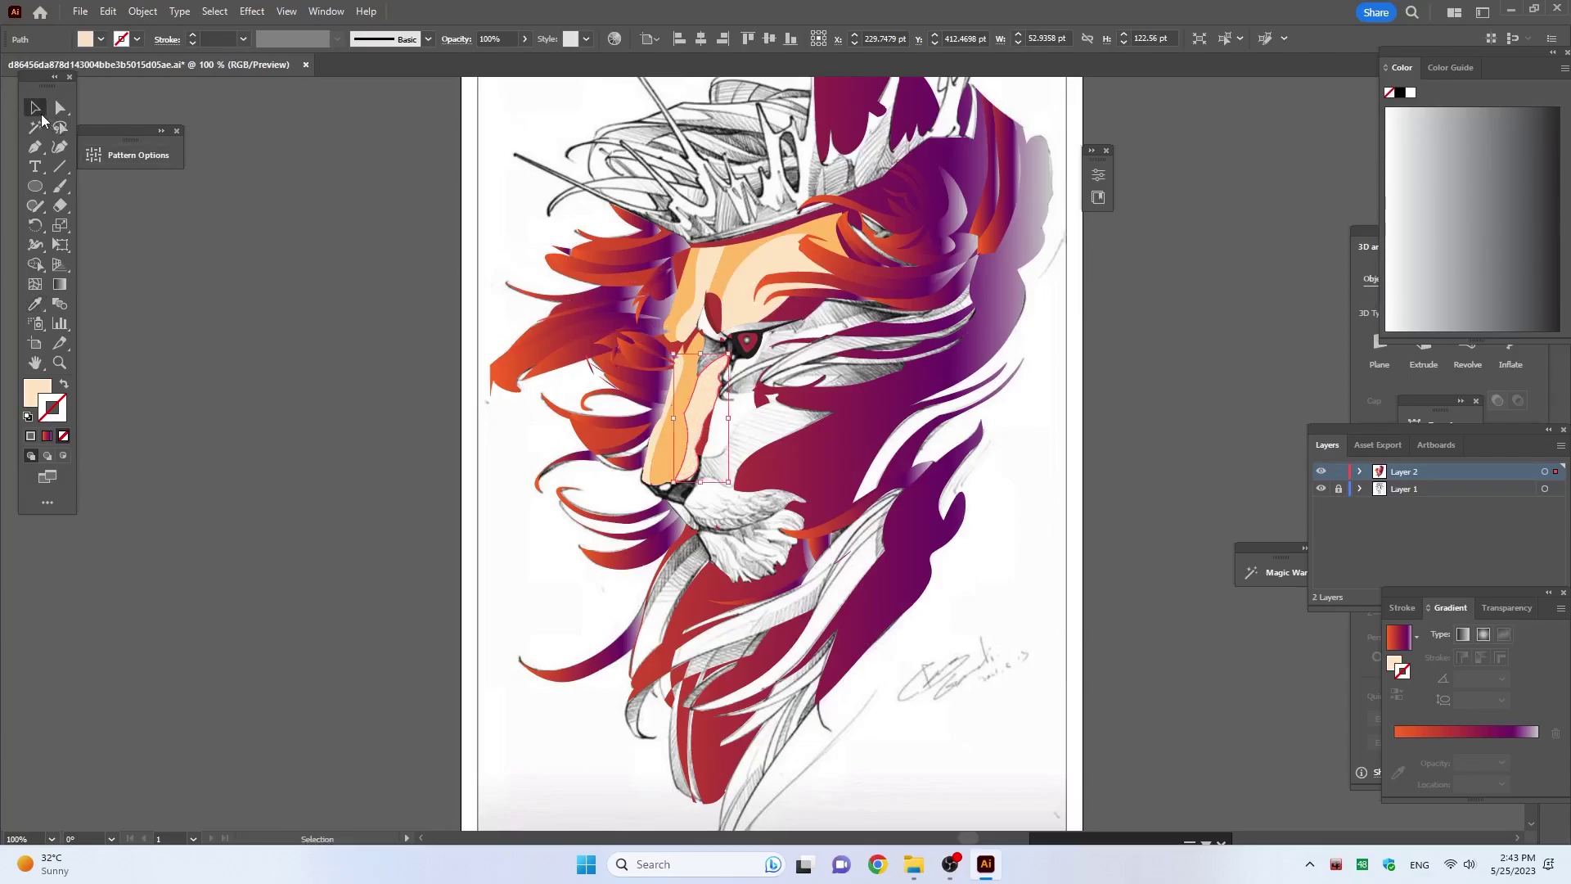
click(714, 350)
click(716, 352)
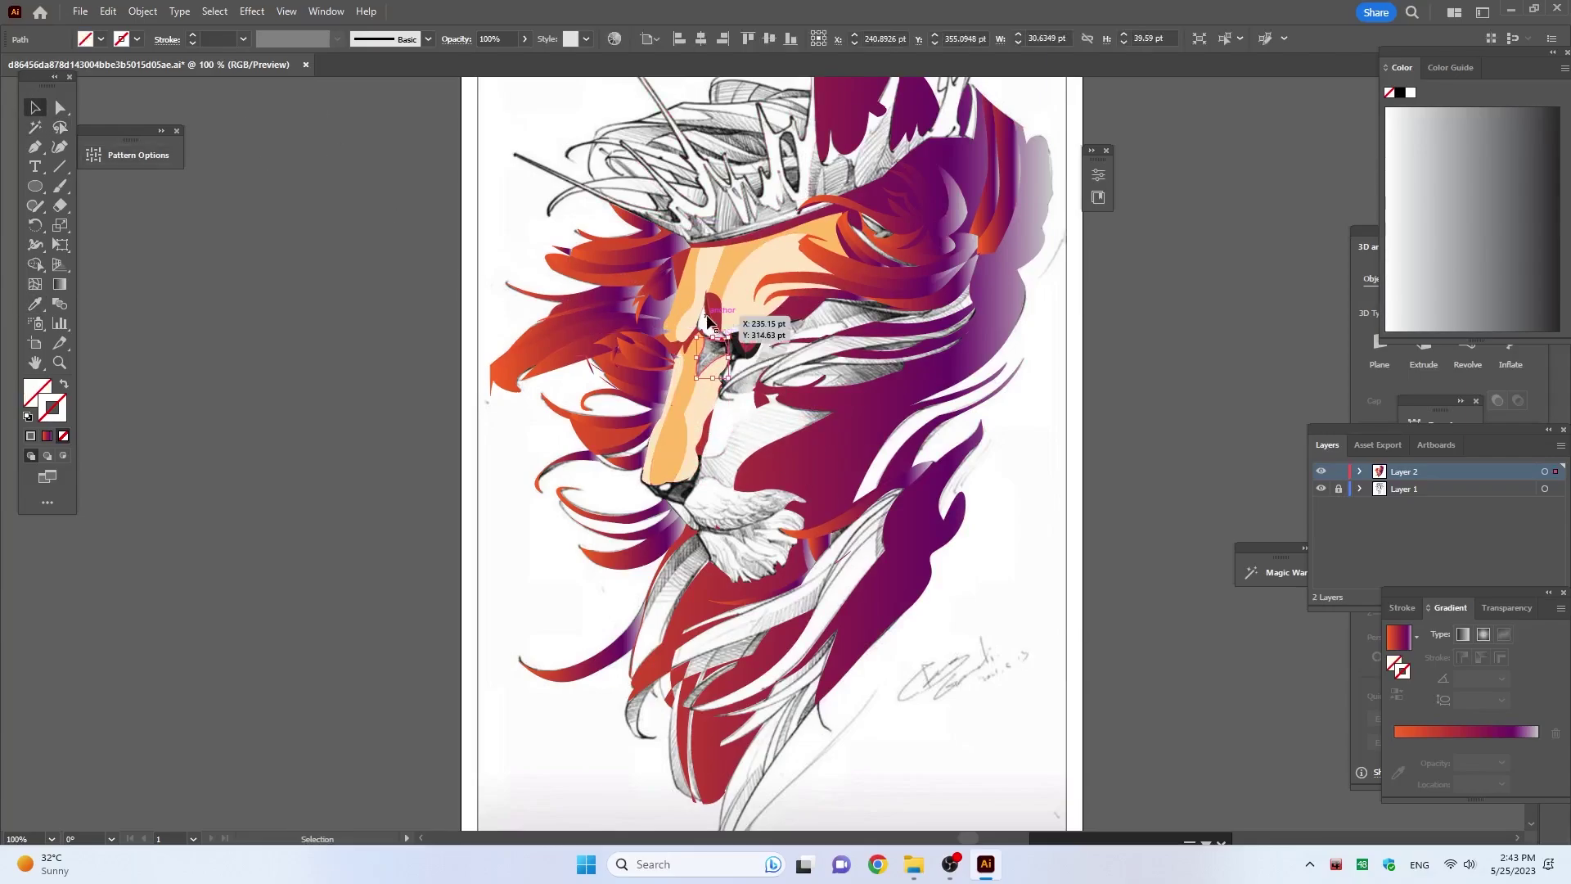
key(i)
click(908, 179)
Step: Fill the two unfilled shapes beside the lion's eye with dark orange-red
click(36, 399)
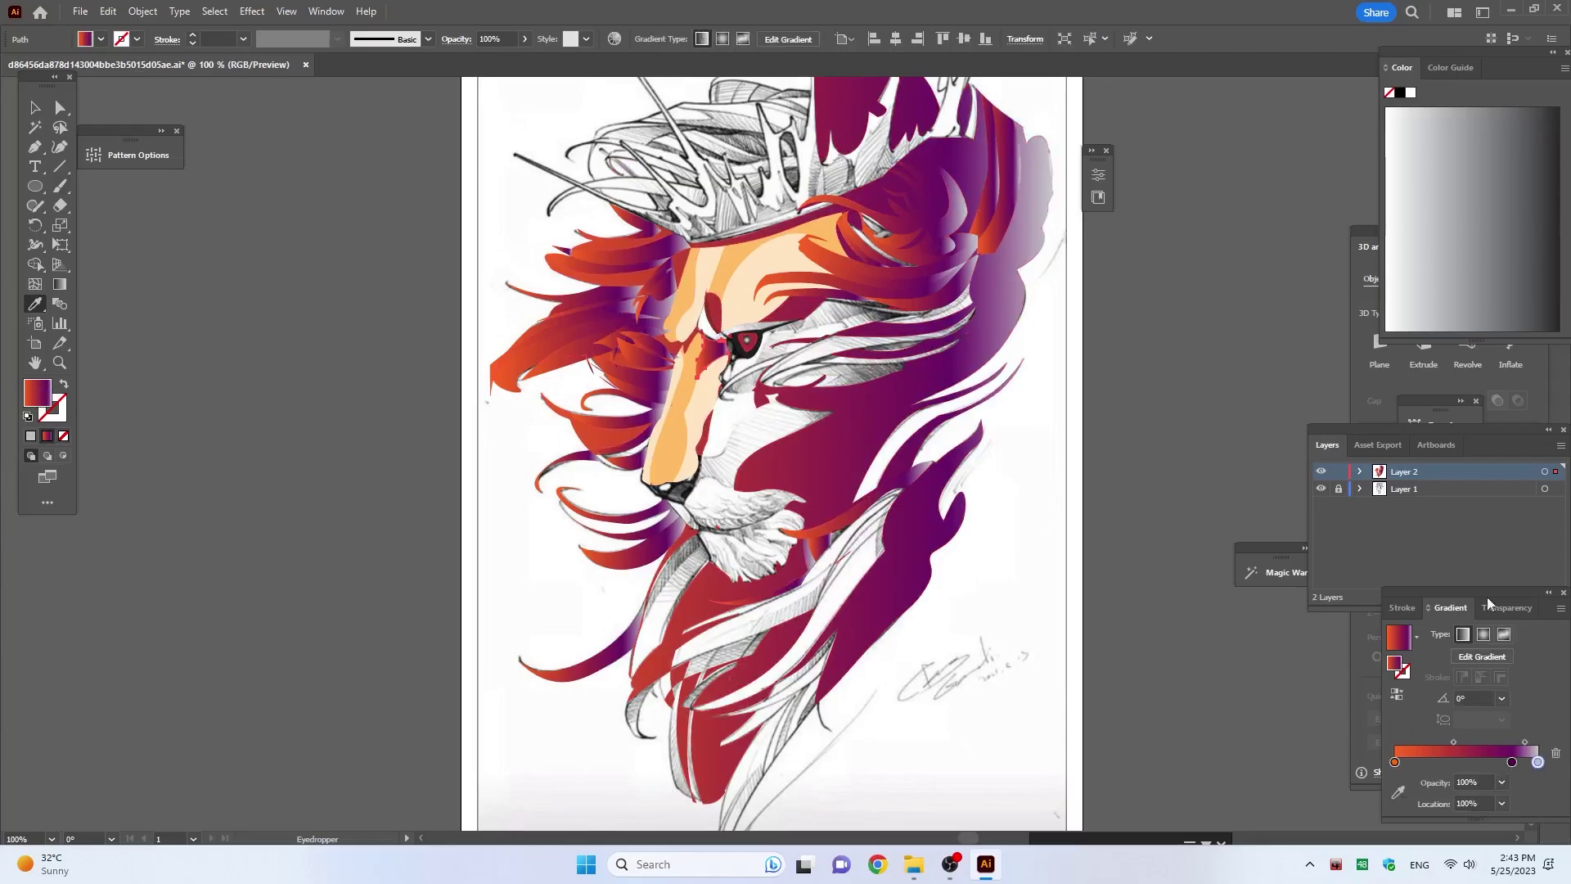
click(28, 418)
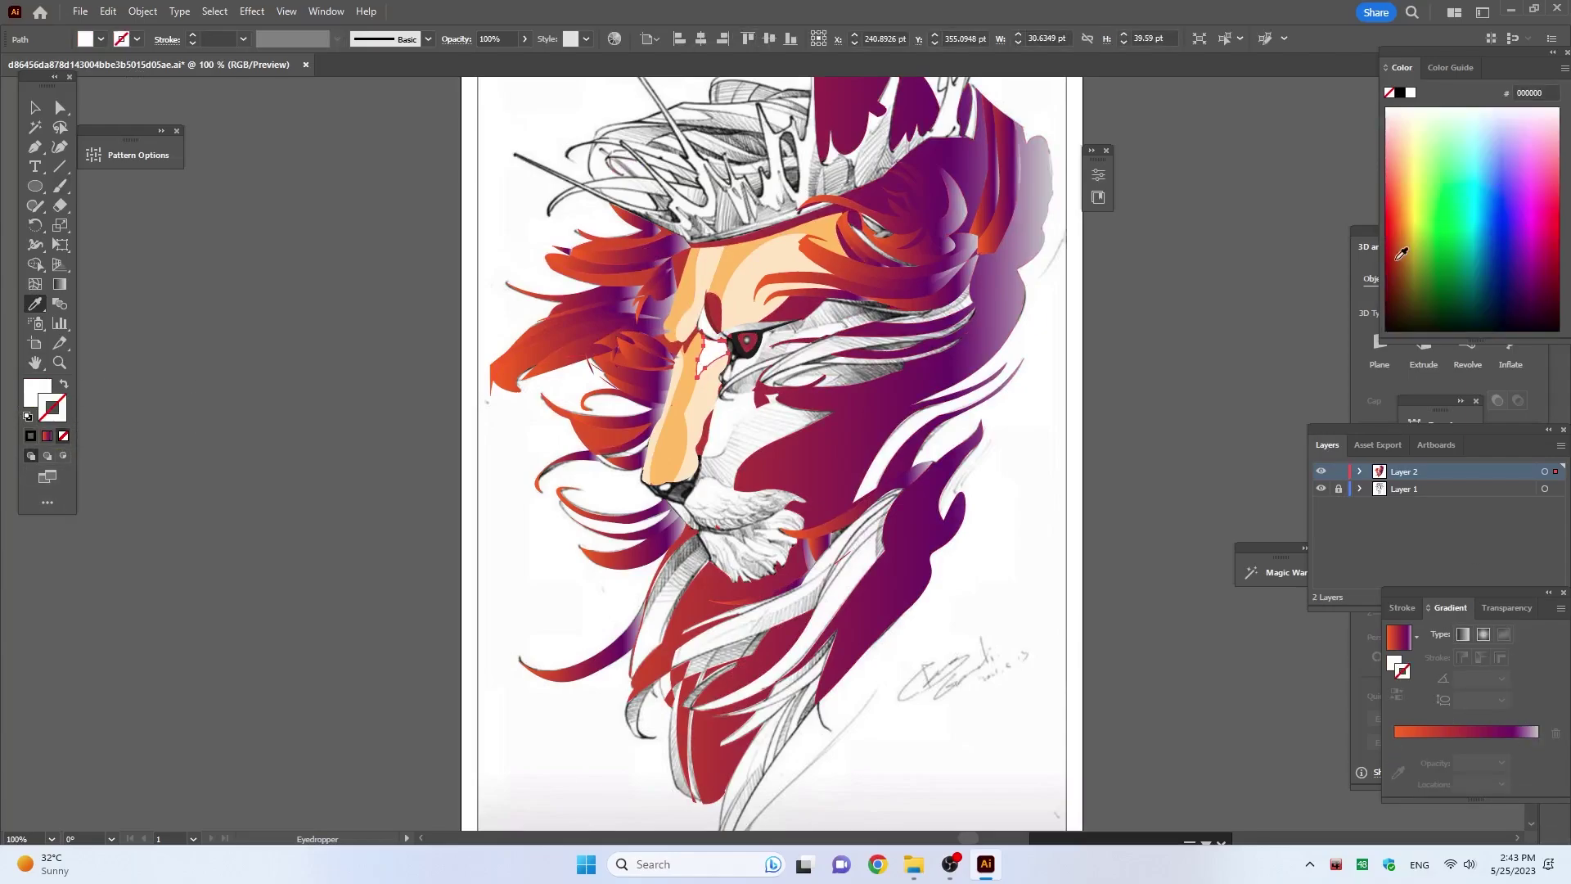
click(565, 384)
click(31, 108)
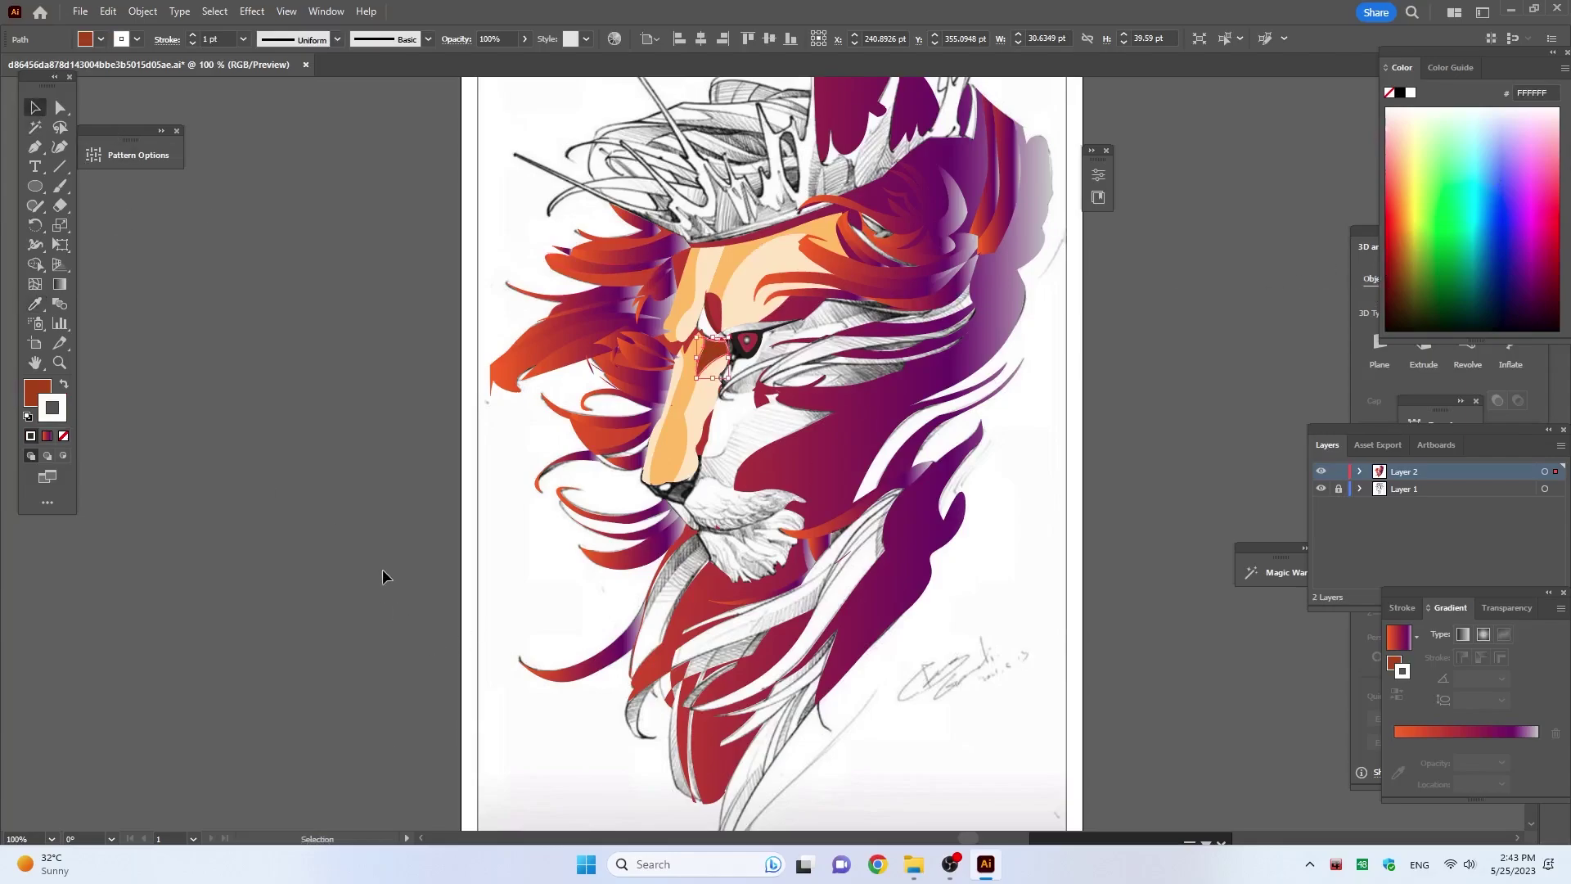
click(387, 578)
click(757, 332)
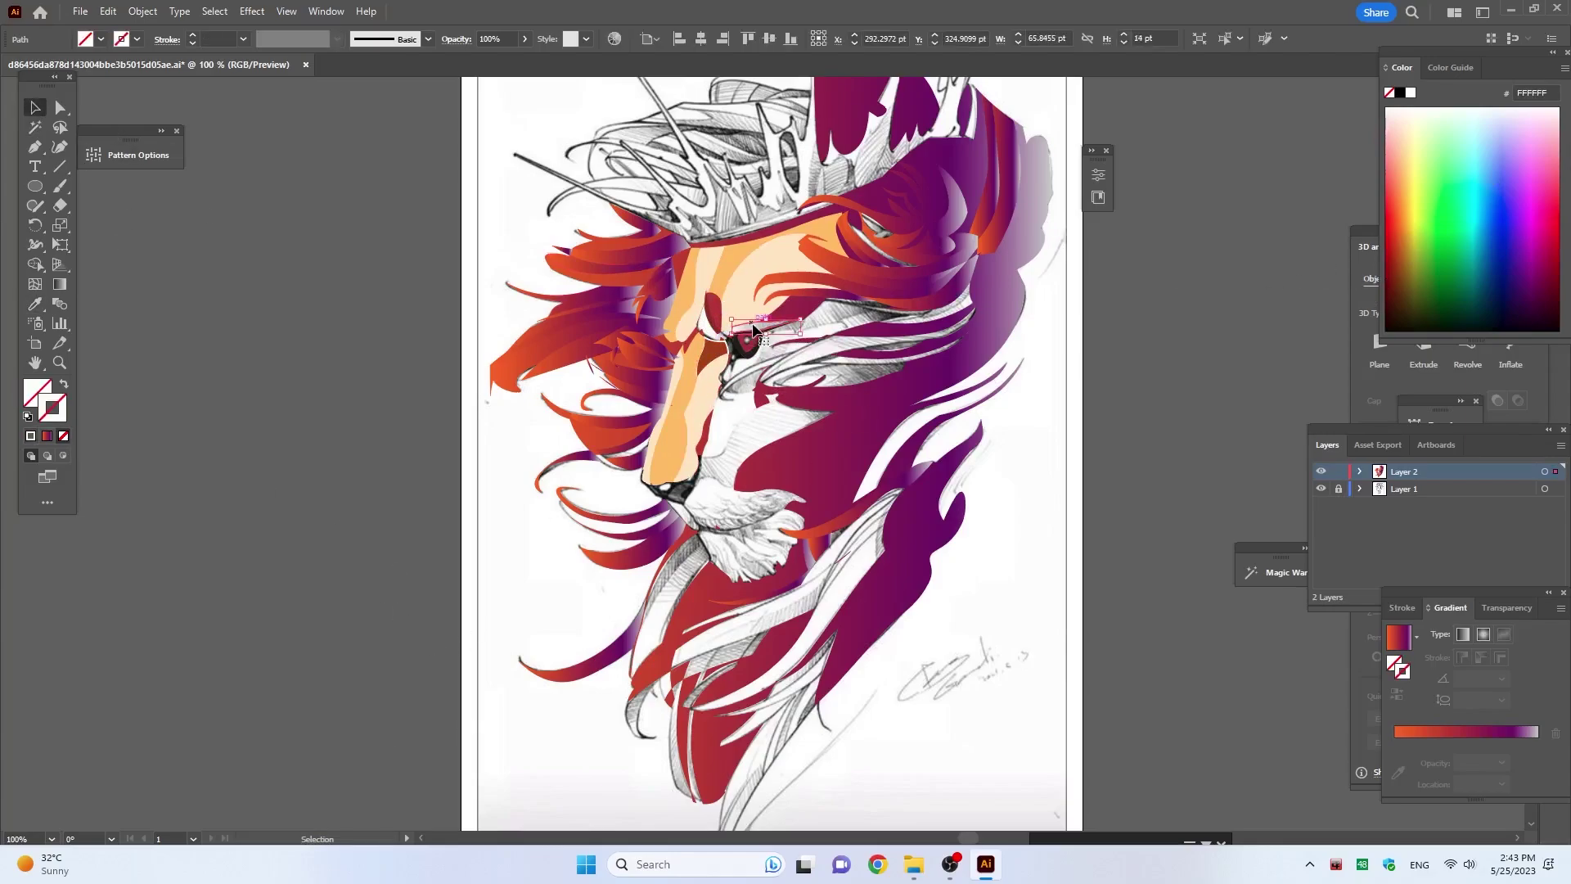
key(i)
click(719, 352)
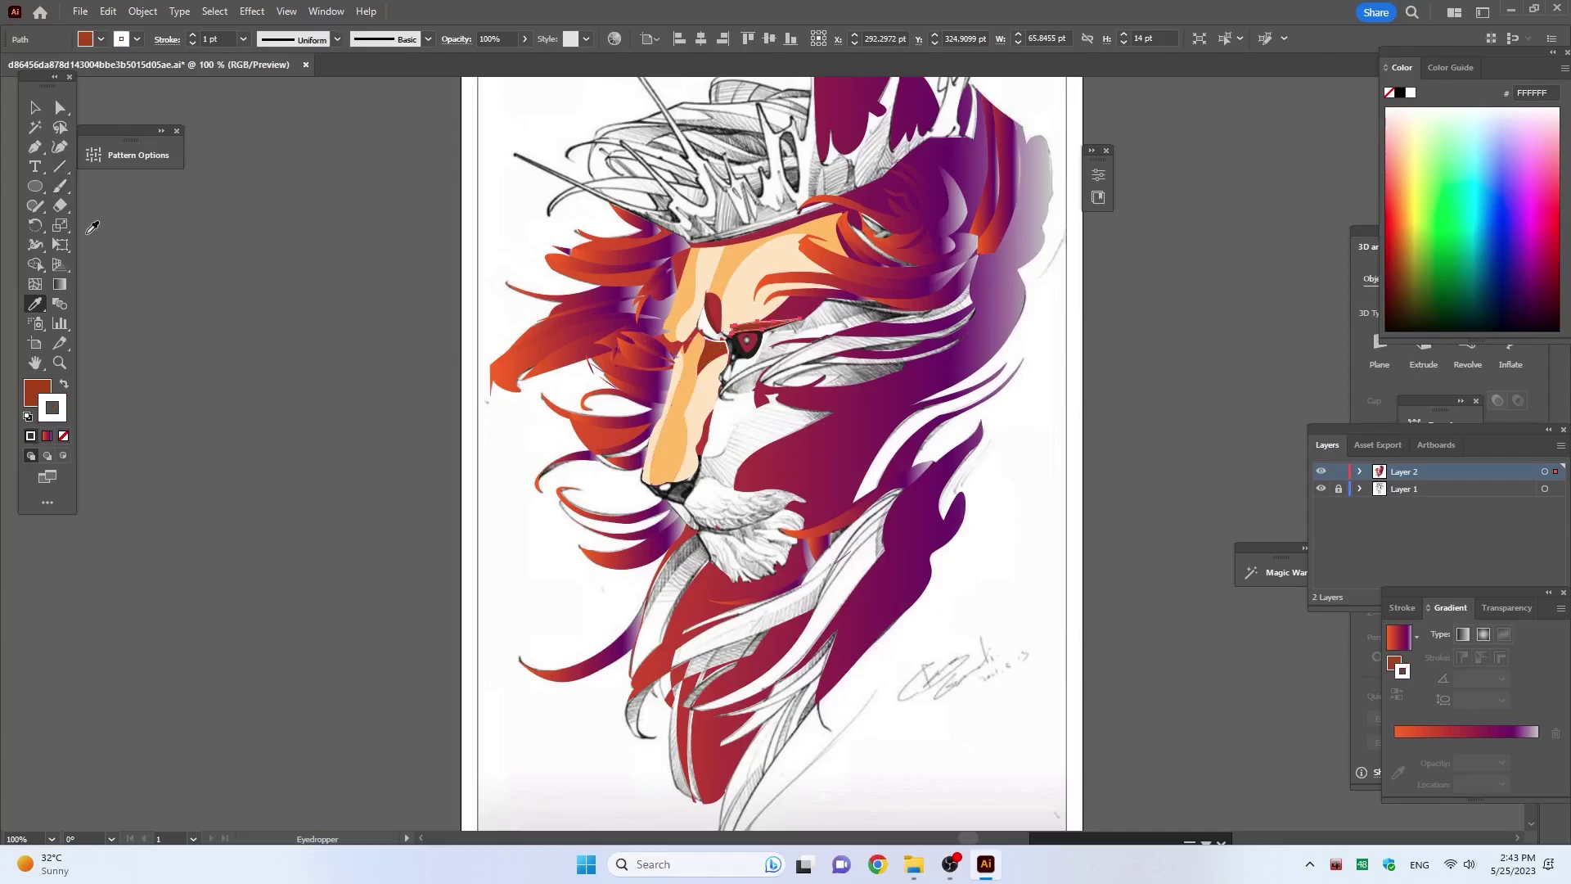
Step: Nudge the small red shape beside the eye into place
click(35, 108)
click(709, 353)
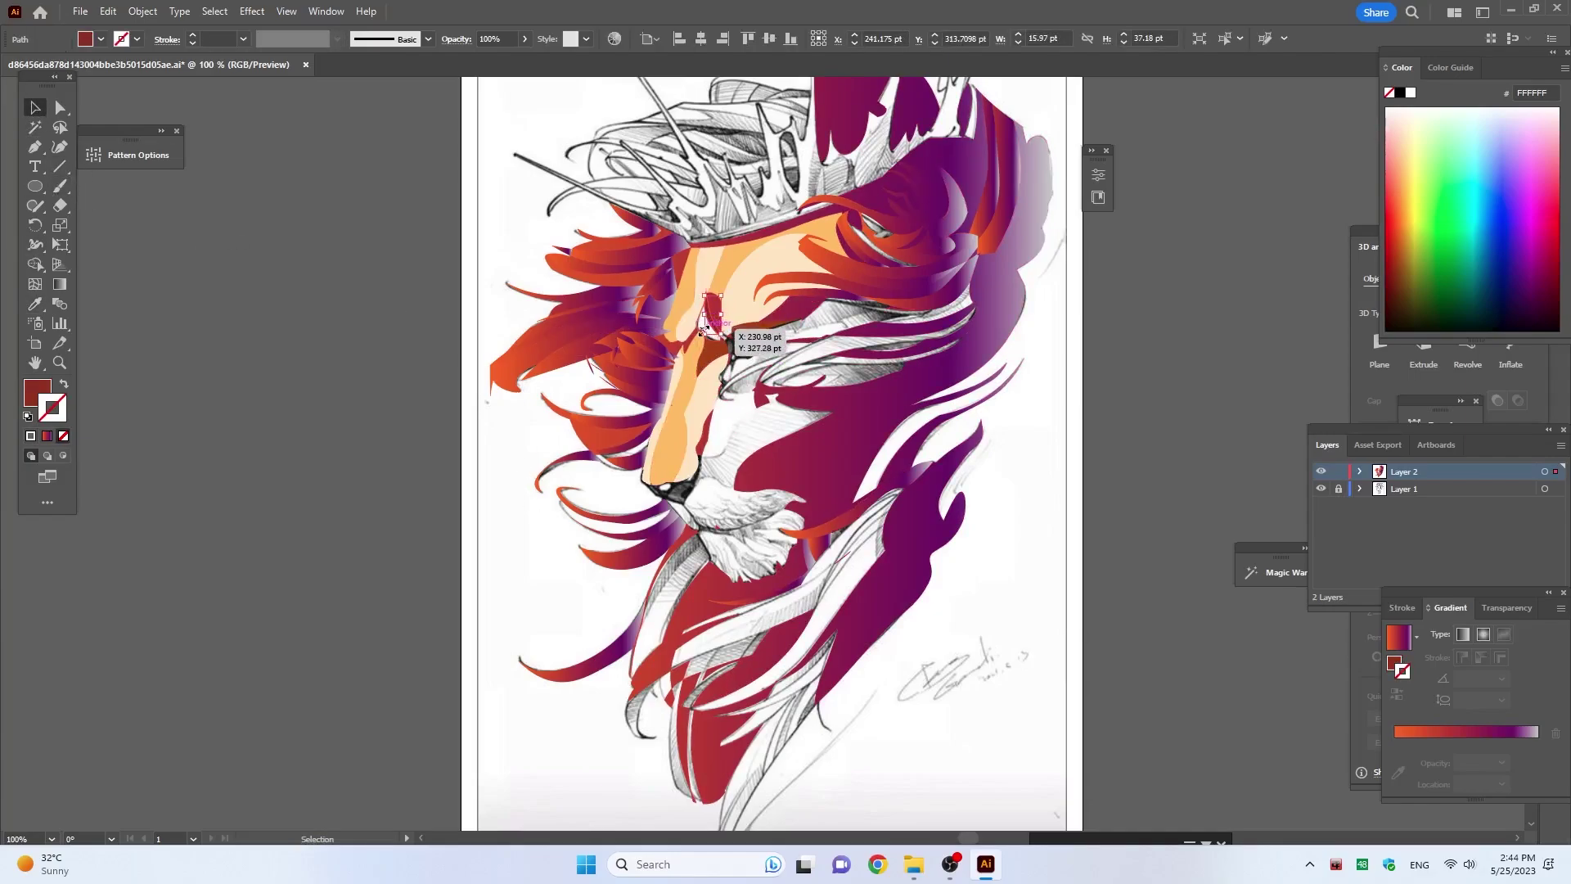
drag(709, 331, 713, 335)
click(716, 393)
Step: Colour the cheek shape dark red-brown, sampled from the eye, replacing a peach fill
click(719, 445)
key(i)
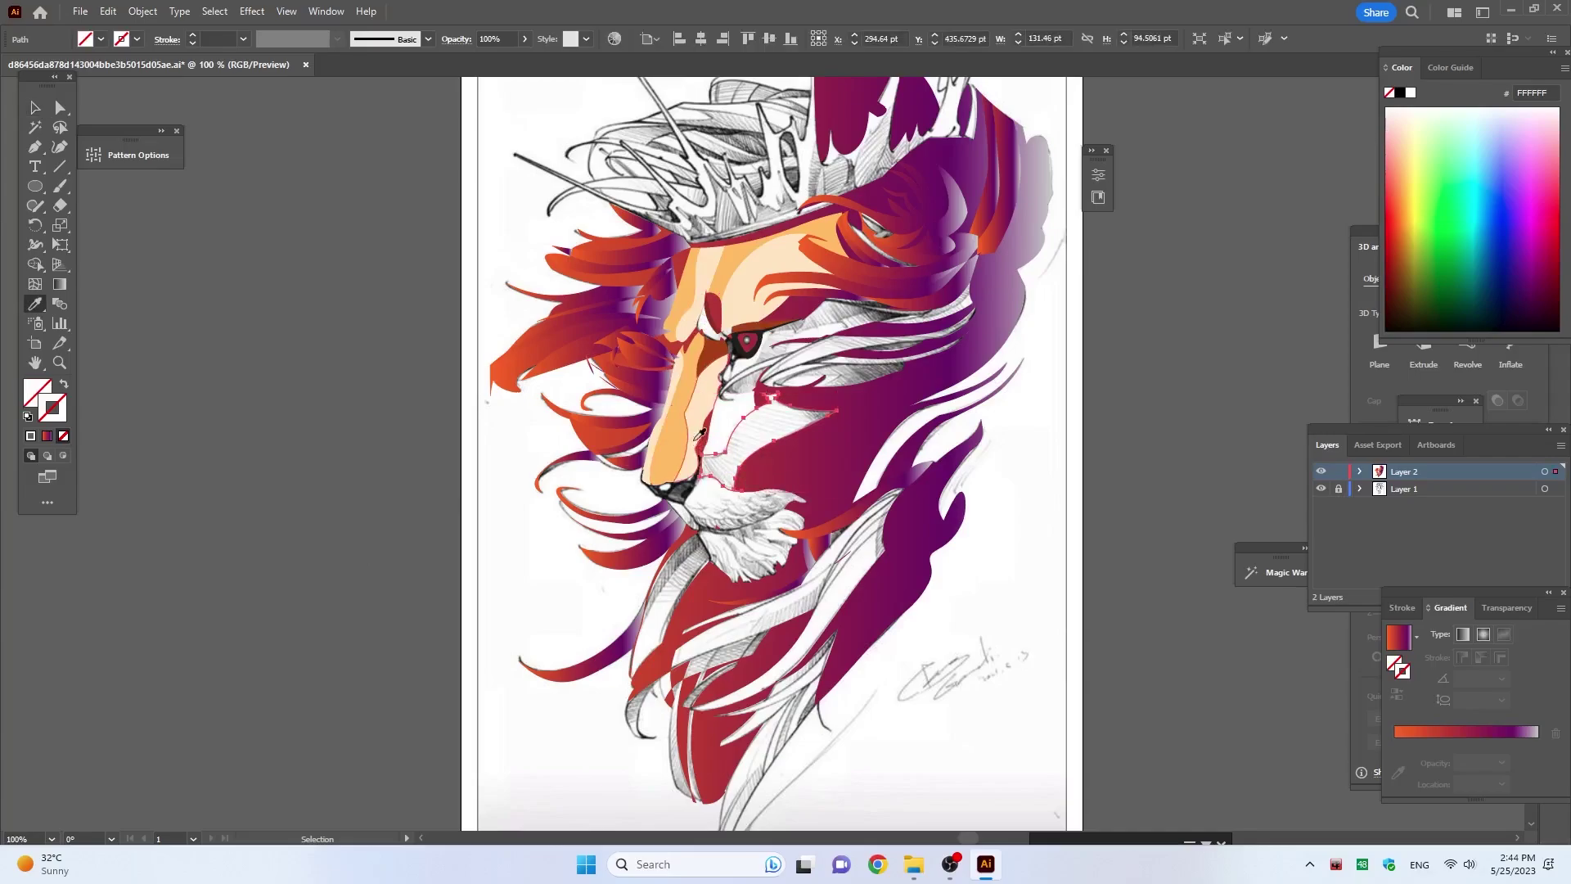
click(764, 270)
click(35, 108)
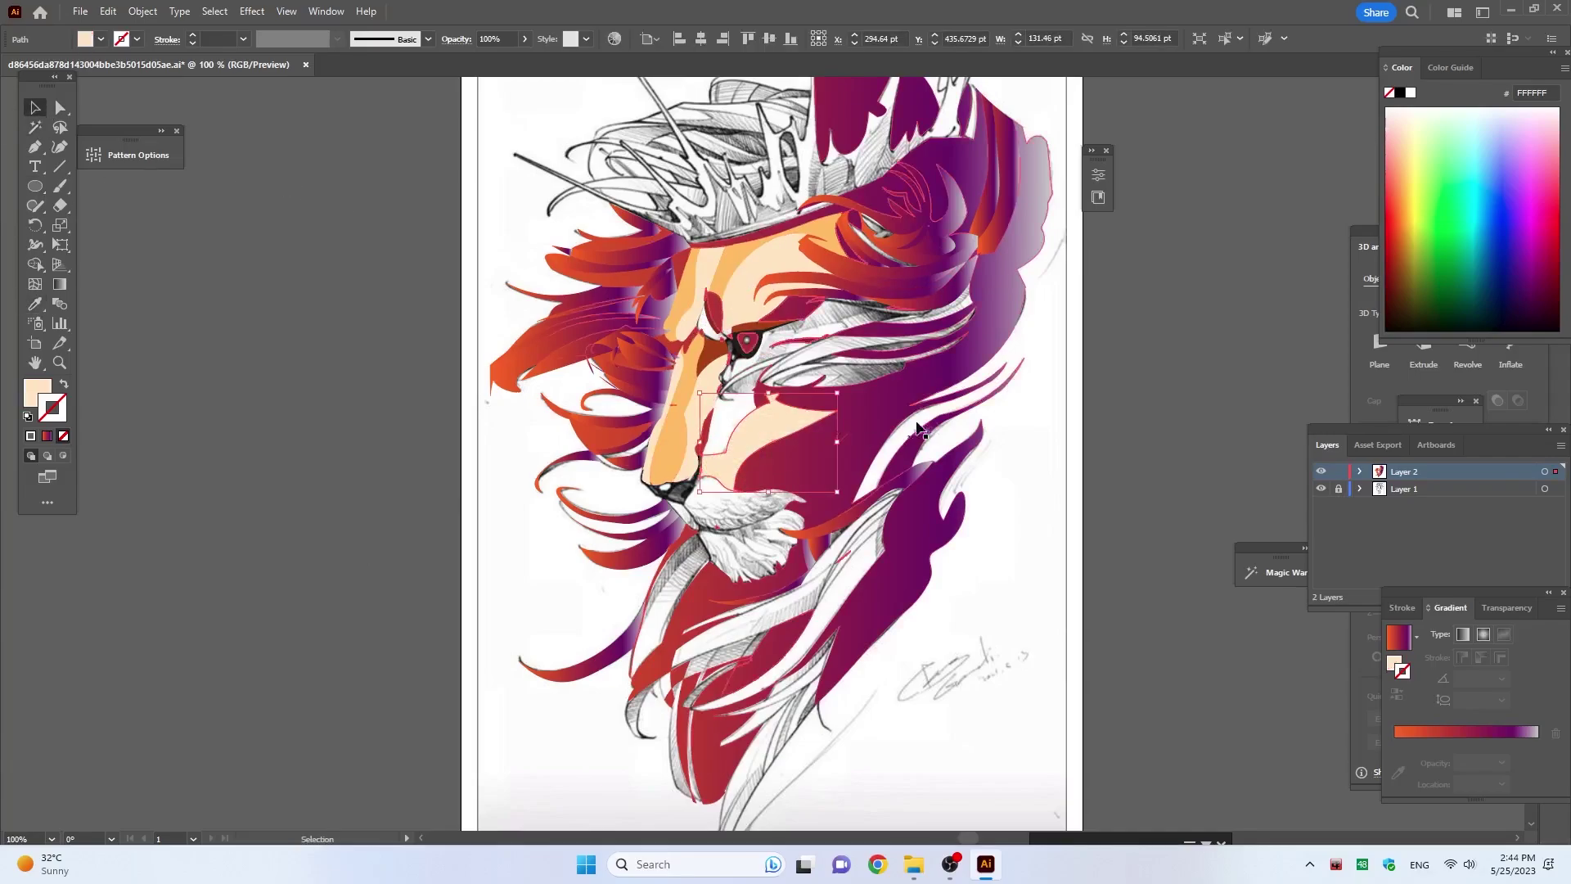
click(730, 422)
click(738, 400)
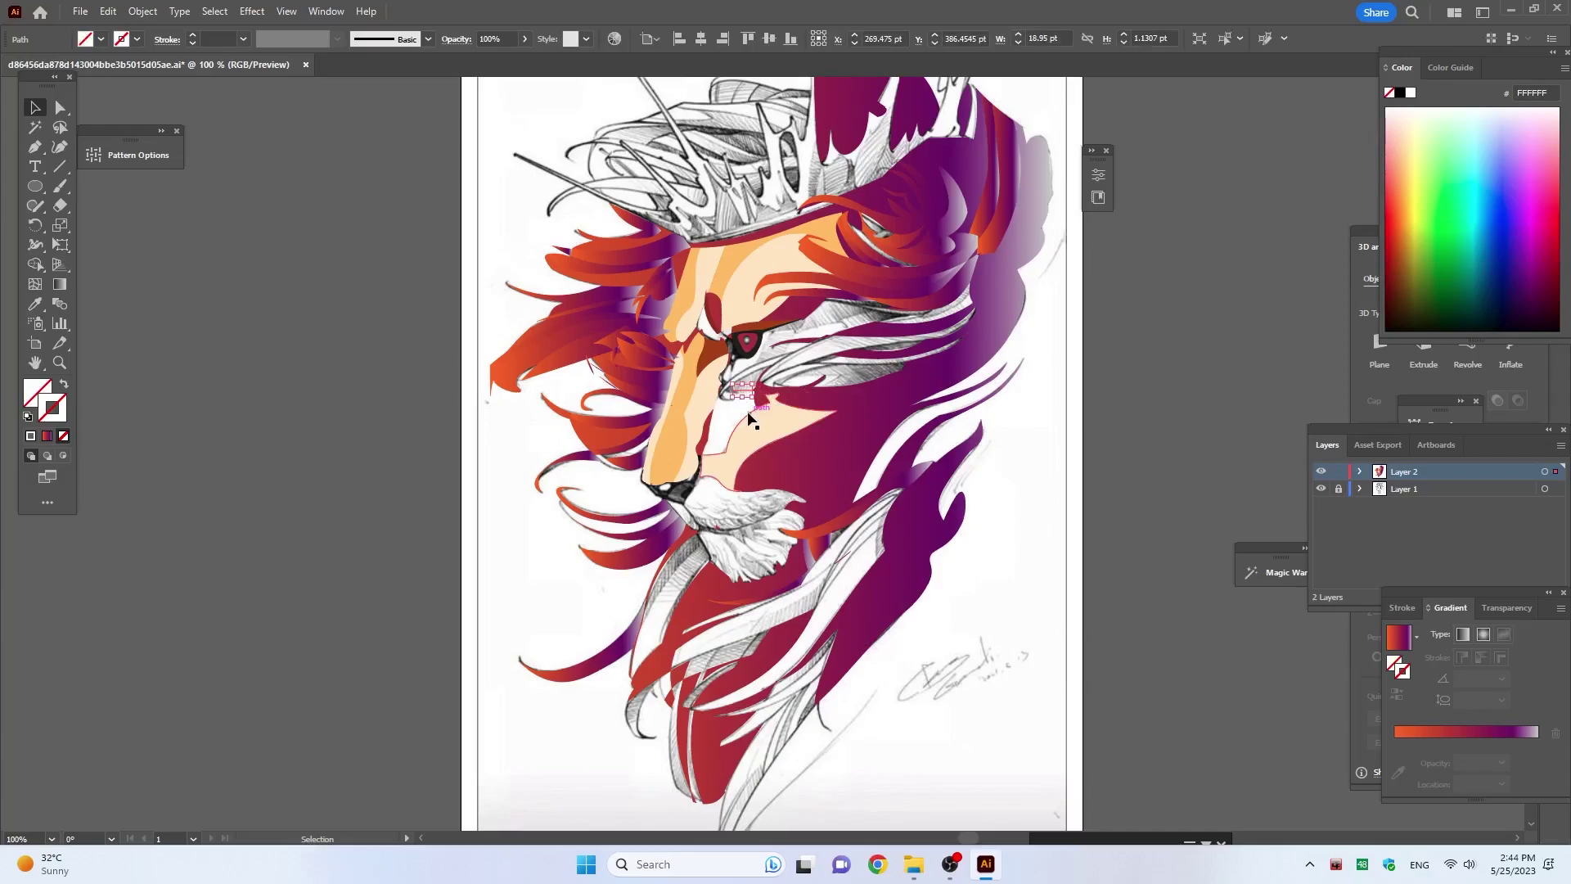
key(i)
click(714, 335)
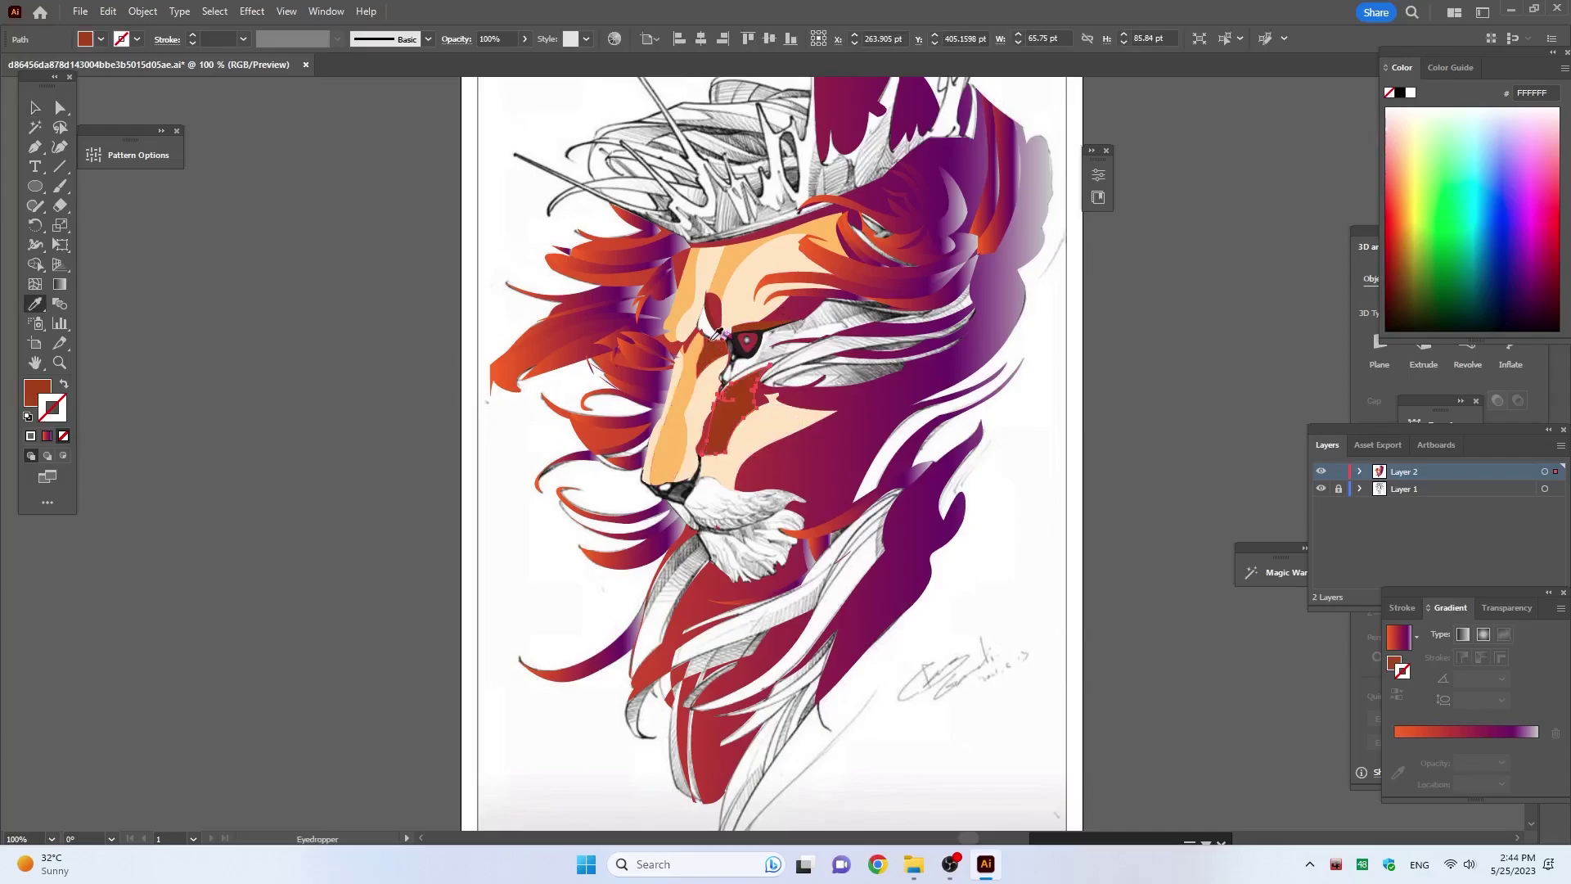
Step: Give a shape near the eye the mane's red-purple gradient and the shape above it light peach
click(35, 108)
click(769, 359)
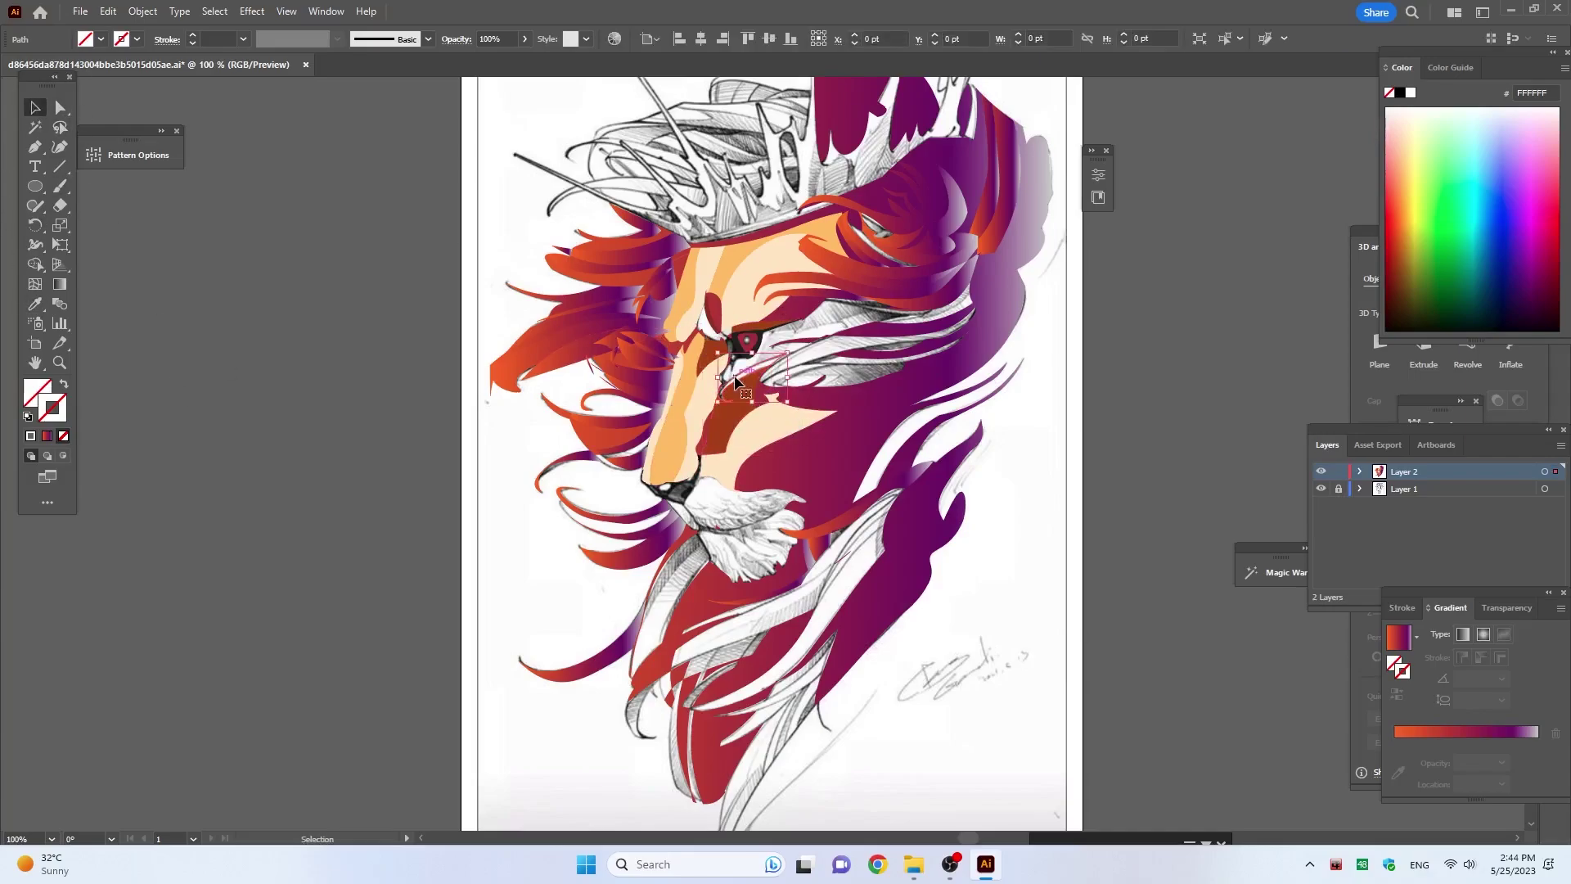
key(i)
click(874, 214)
click(36, 108)
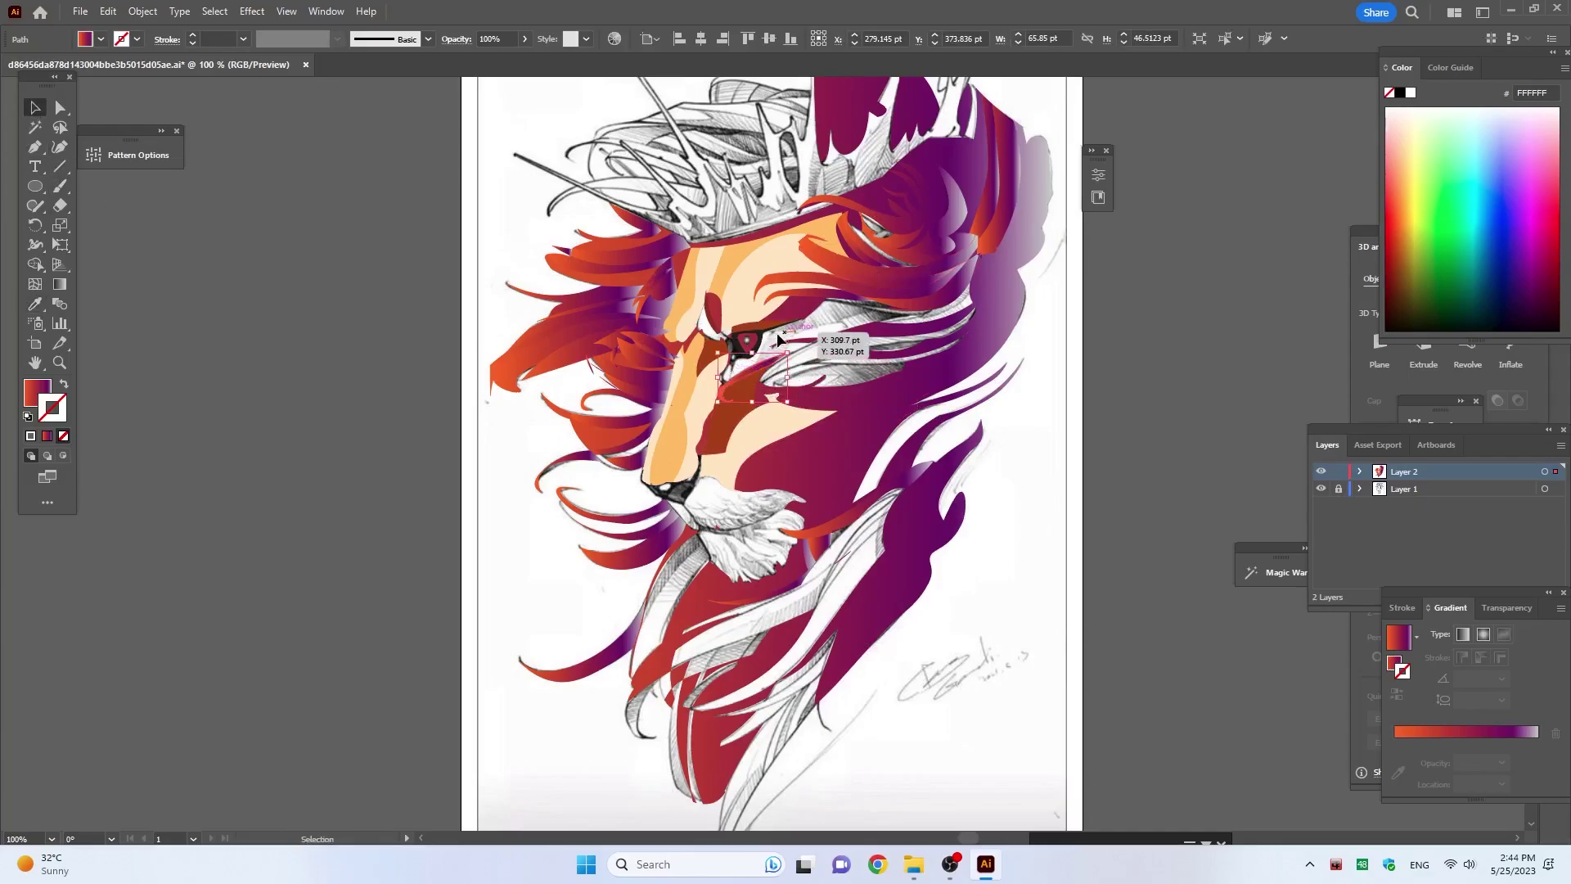
click(859, 318)
key(i)
click(819, 257)
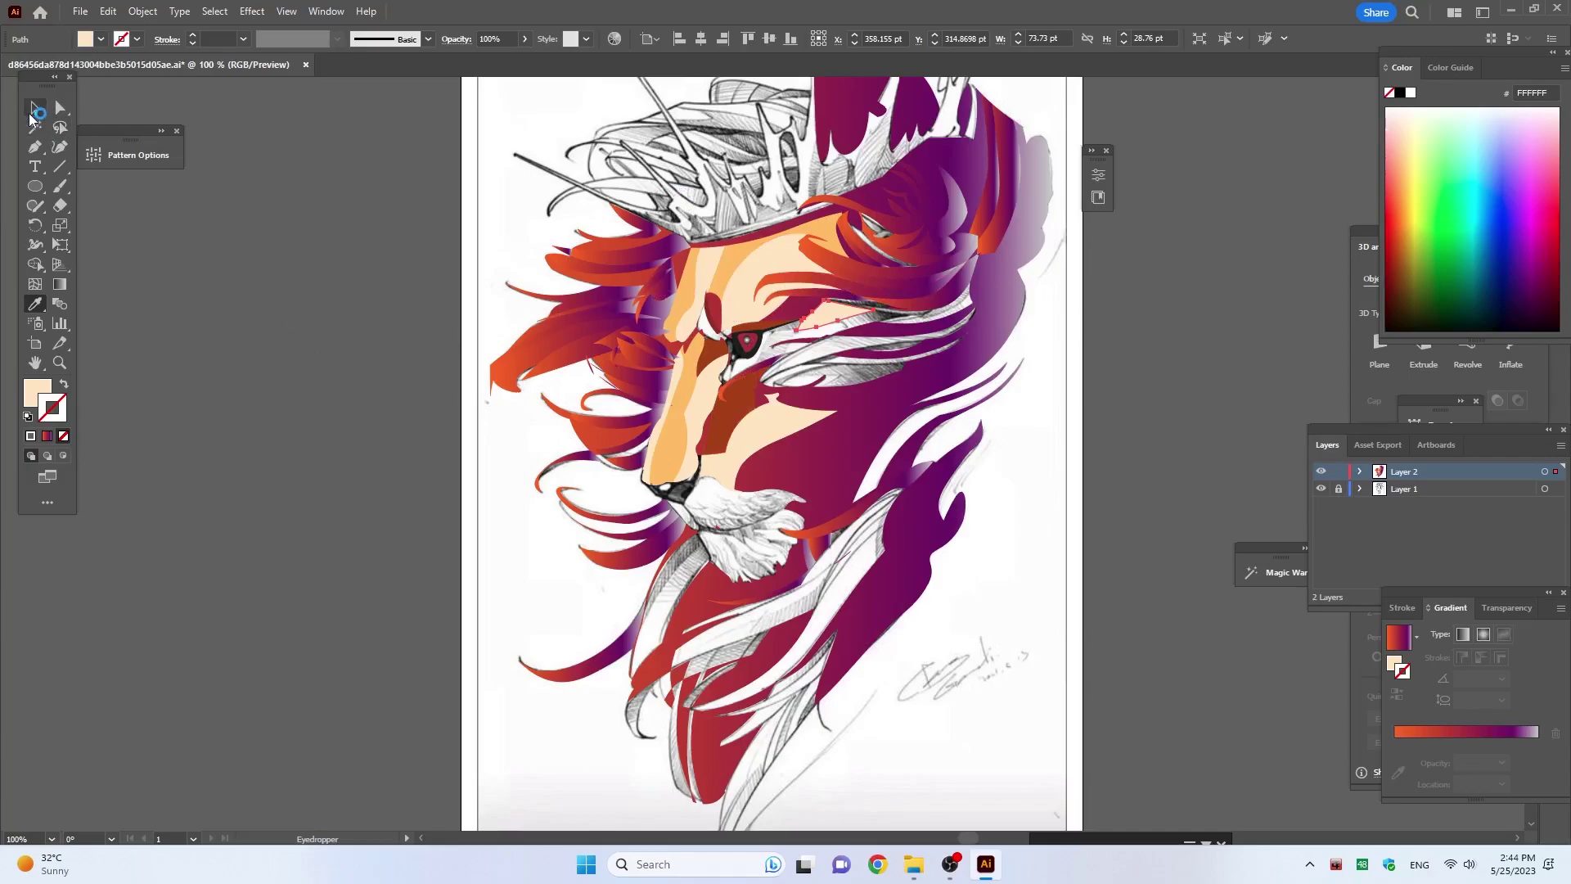
Step: Fill the larger hair shape above the eye with peach sampled from the face
click(32, 113)
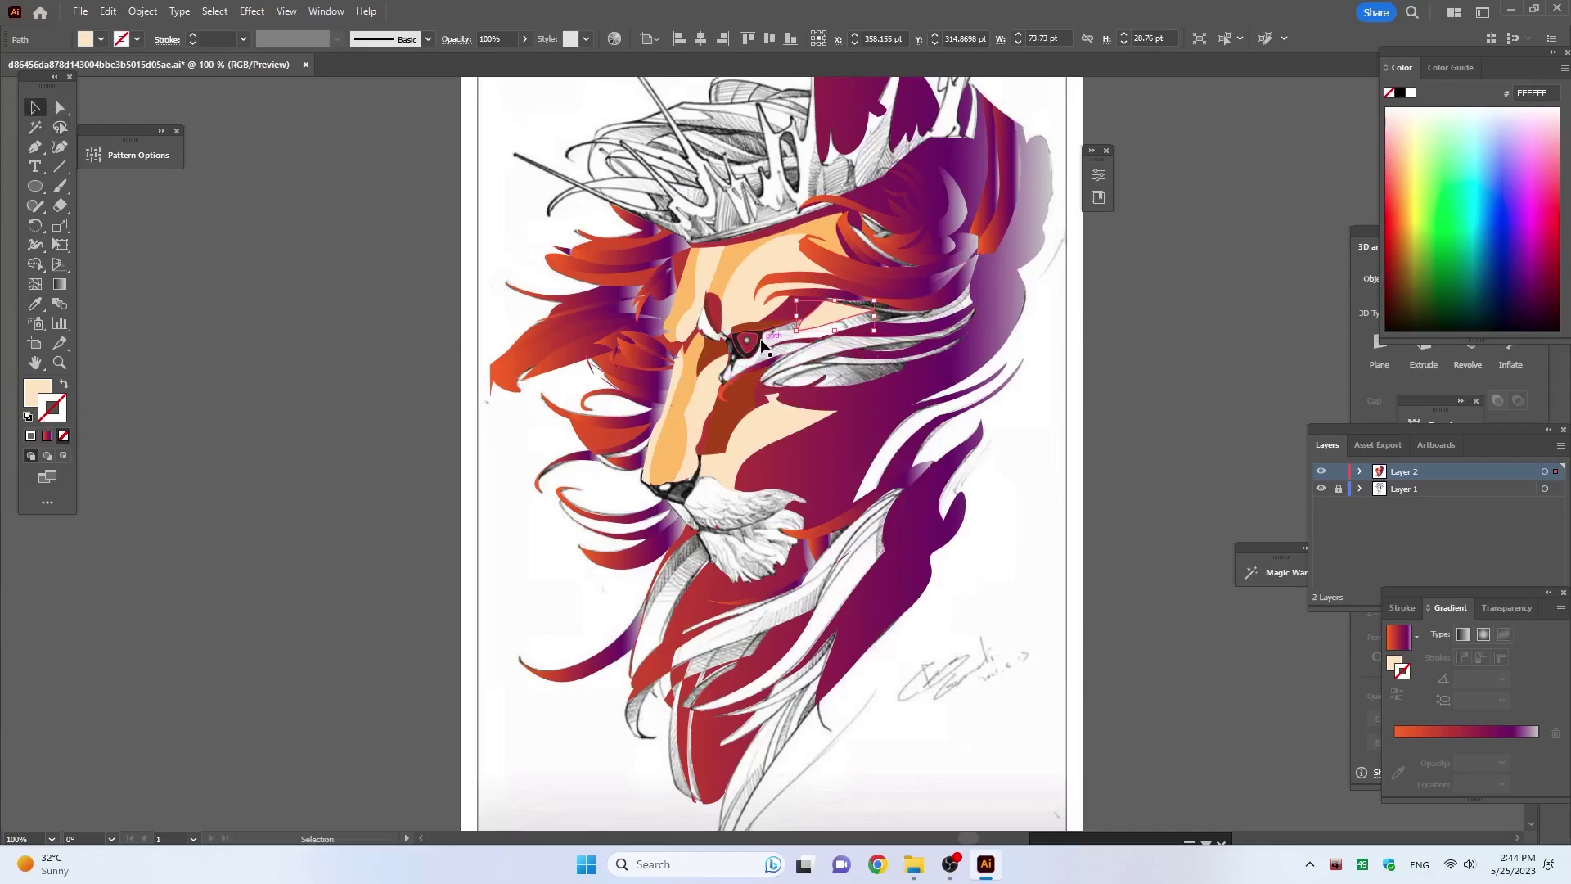
click(890, 321)
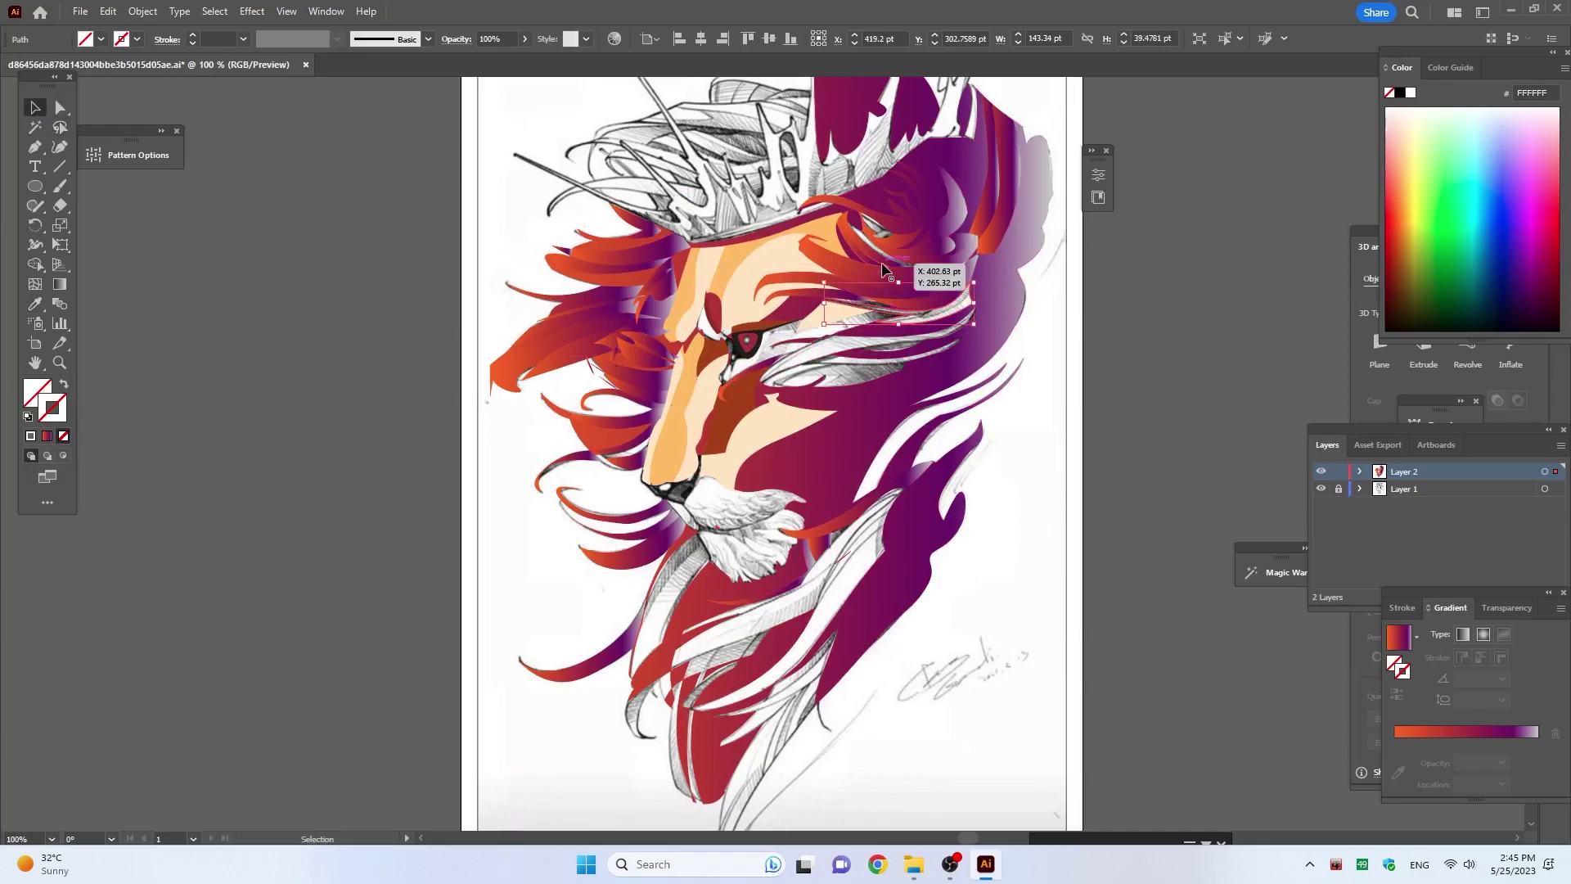
key(i)
click(741, 263)
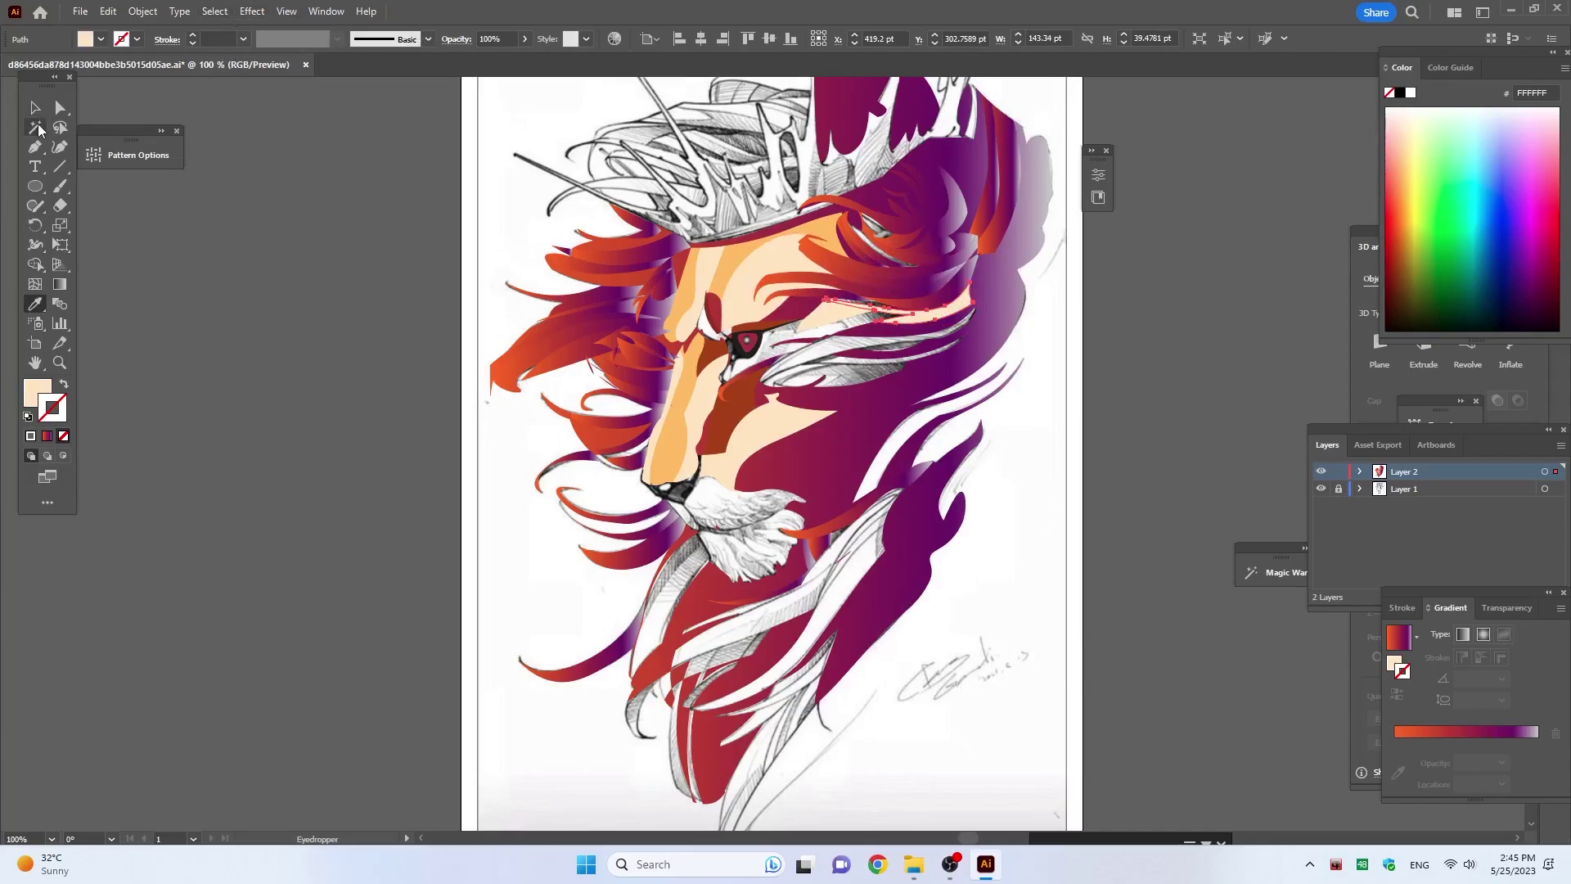
click(35, 107)
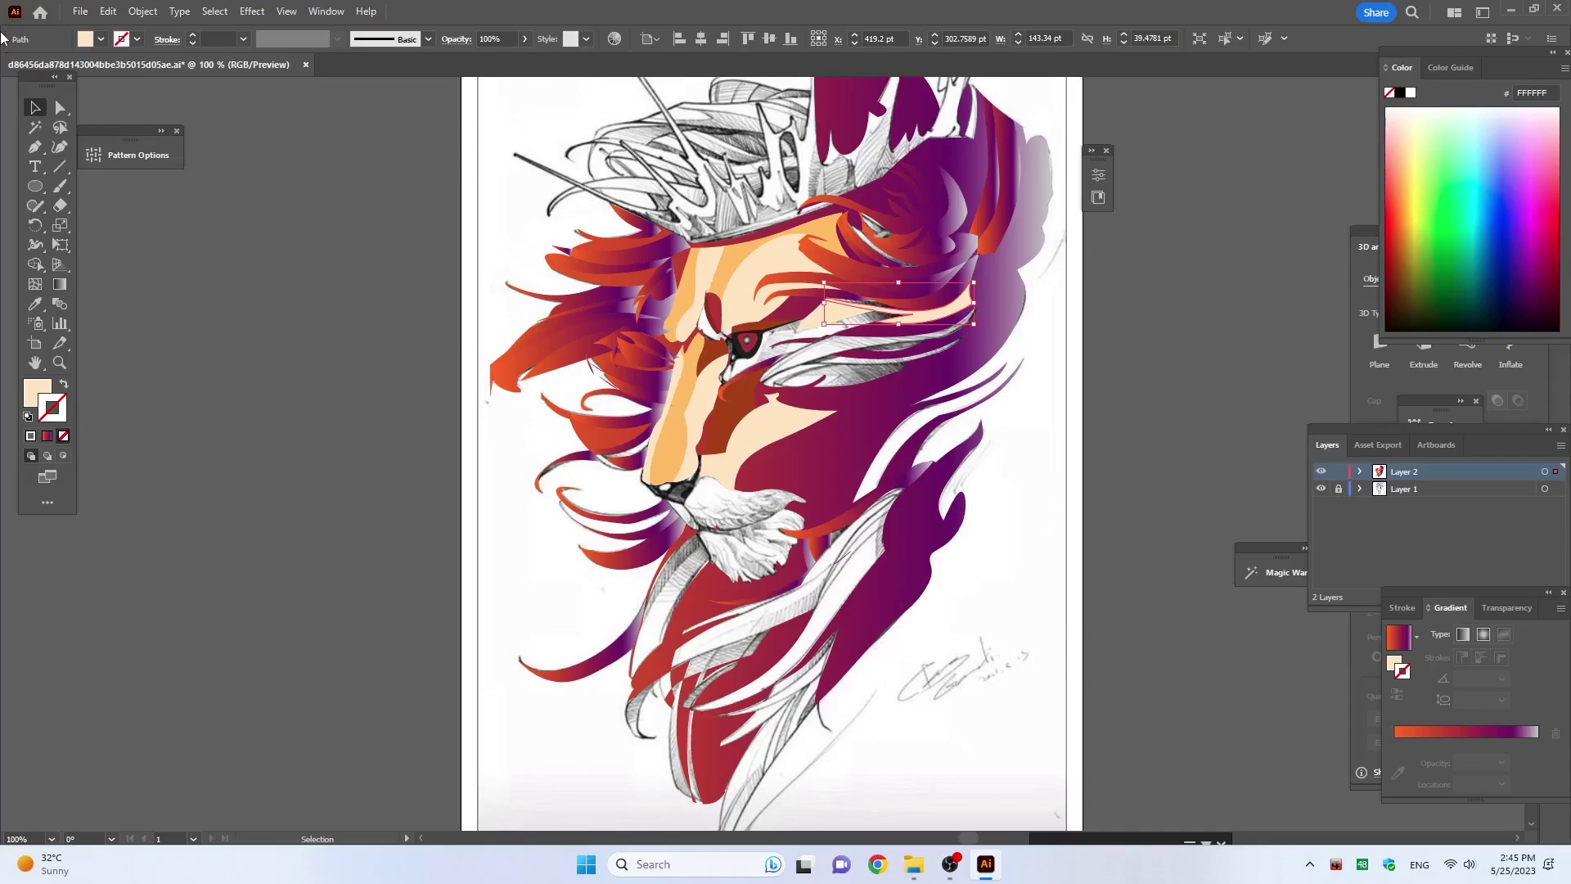
click(765, 359)
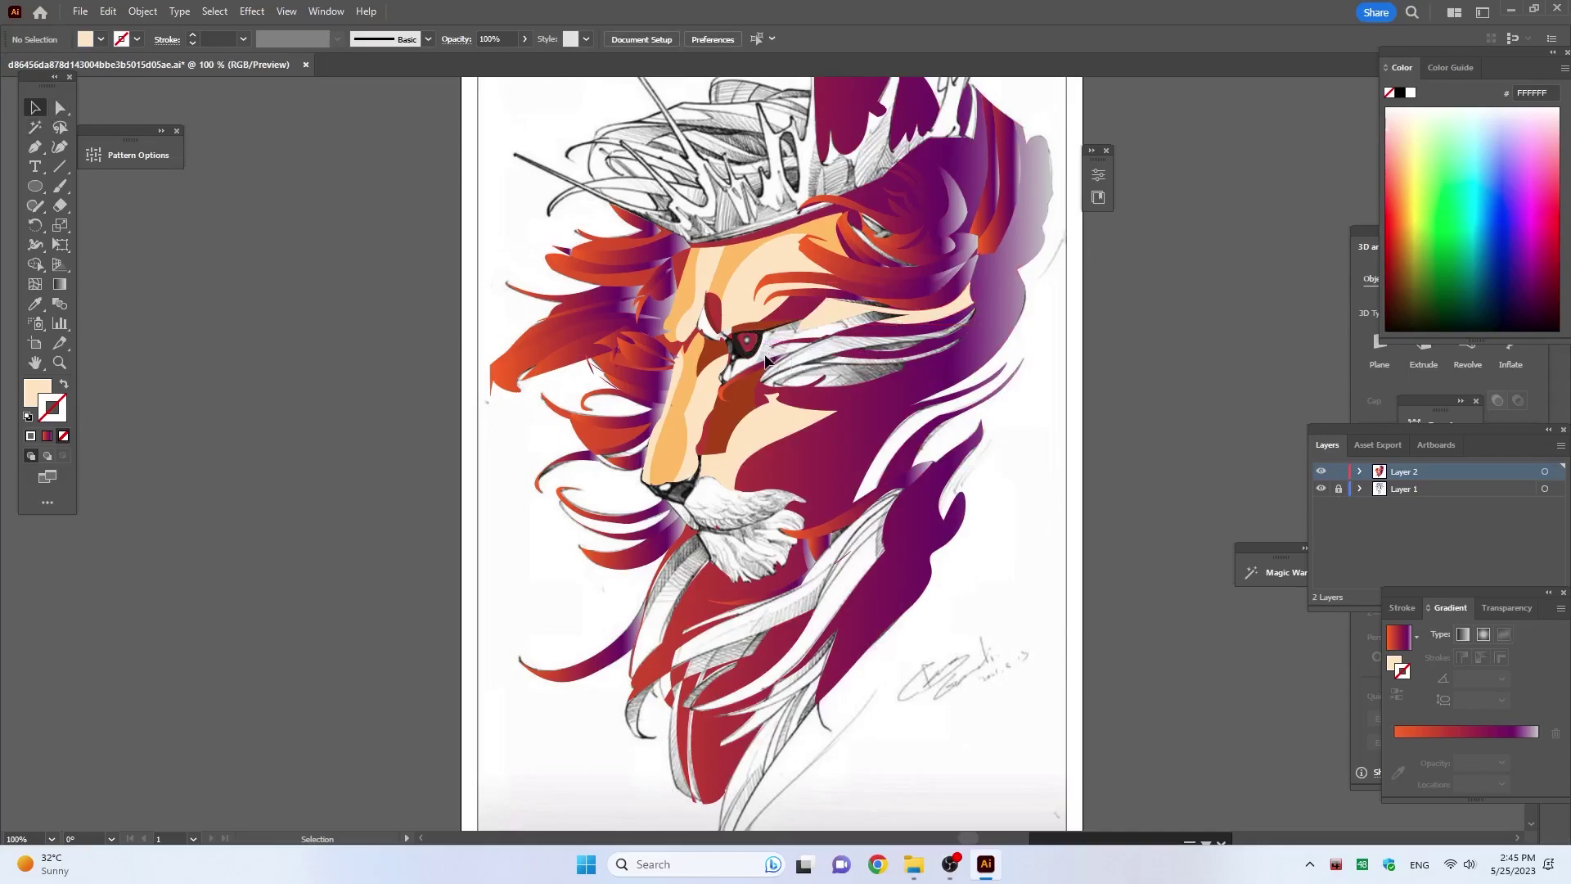
Step: Colour the hair strand by the eye dark orange and the white hair shape dark red-brown
click(859, 321)
key(i)
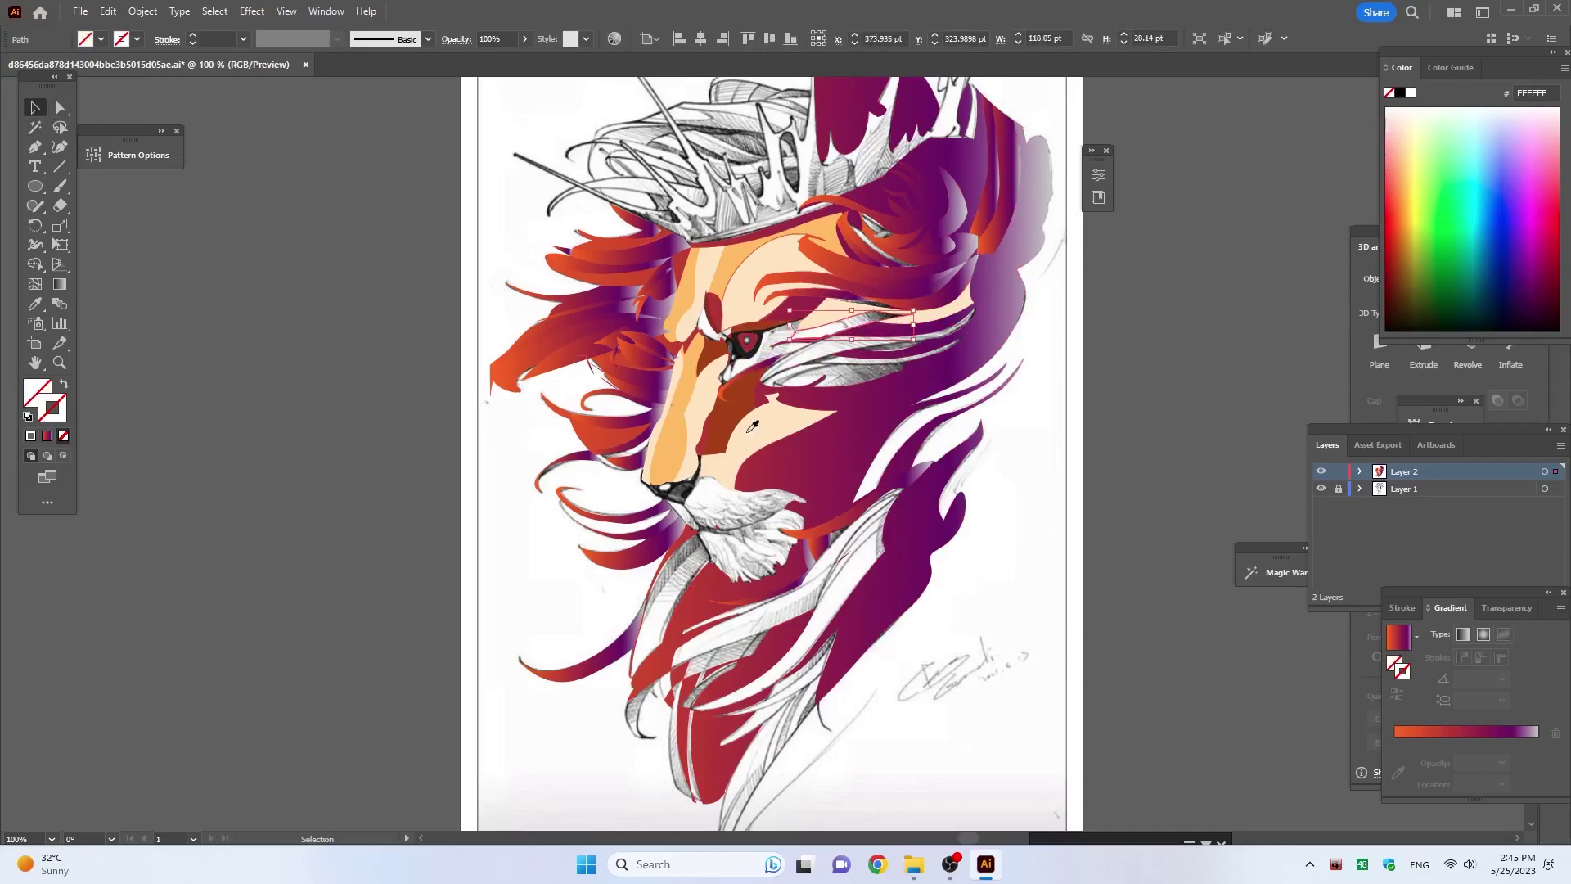
click(548, 327)
key(v)
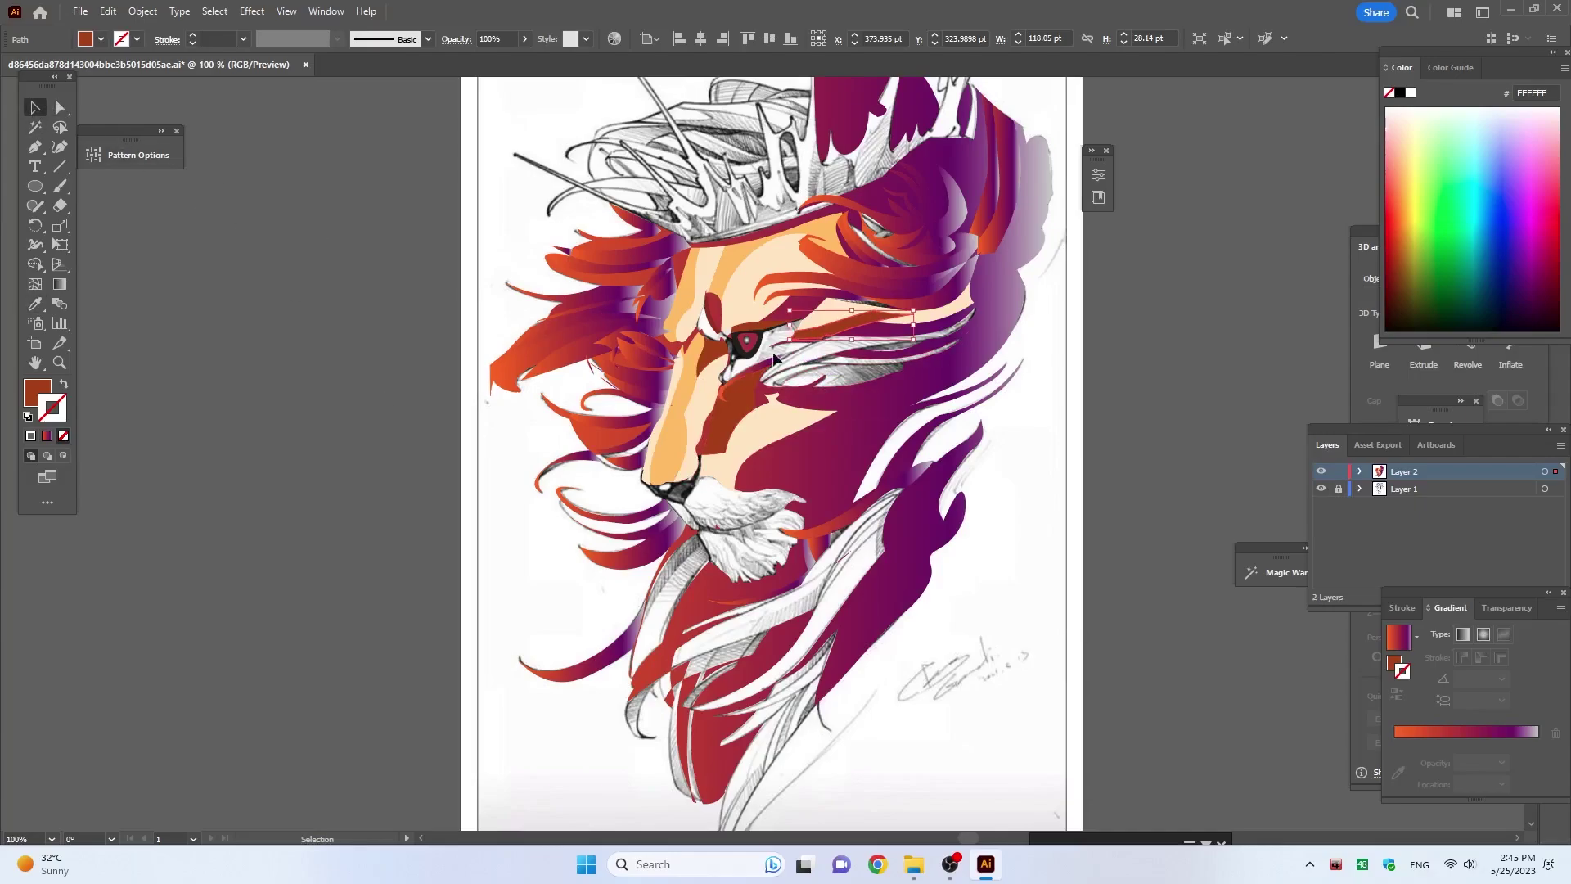
click(782, 360)
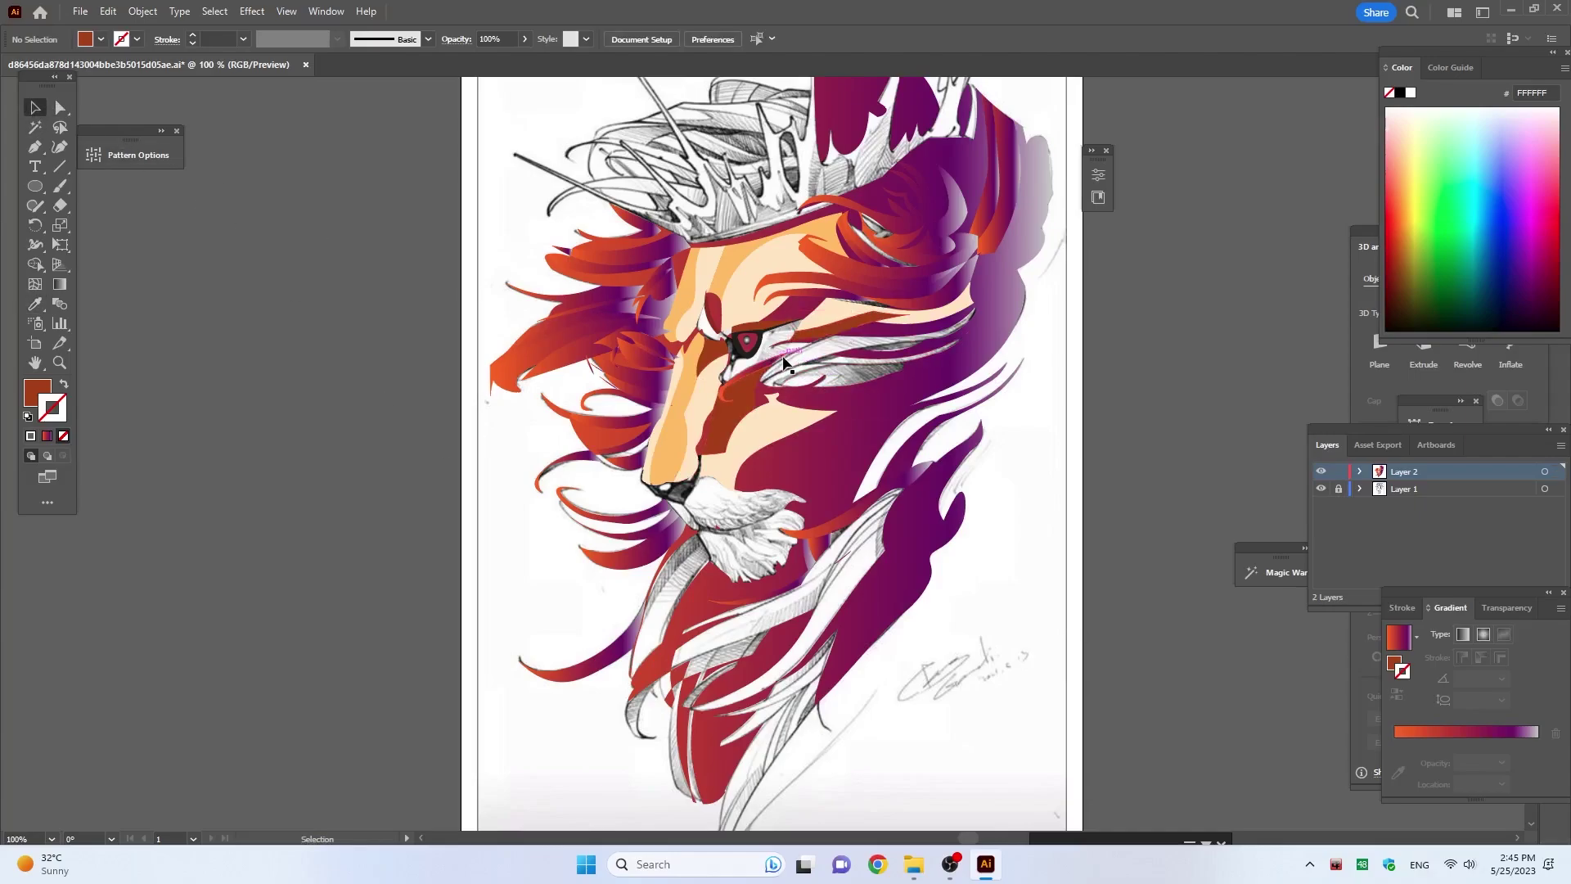
click(864, 348)
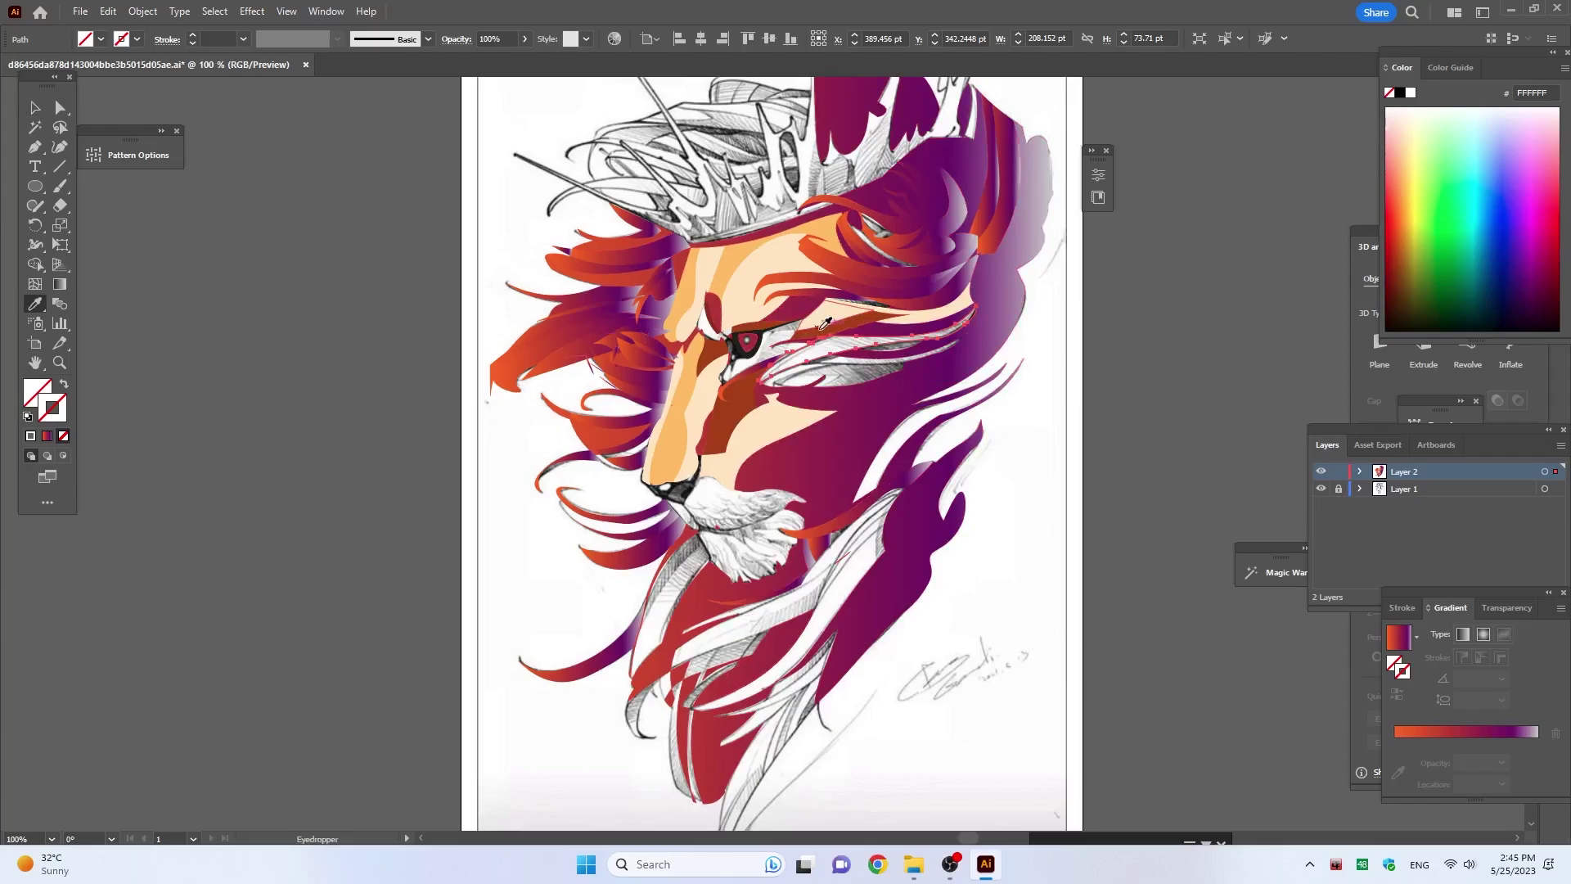
click(795, 331)
click(824, 330)
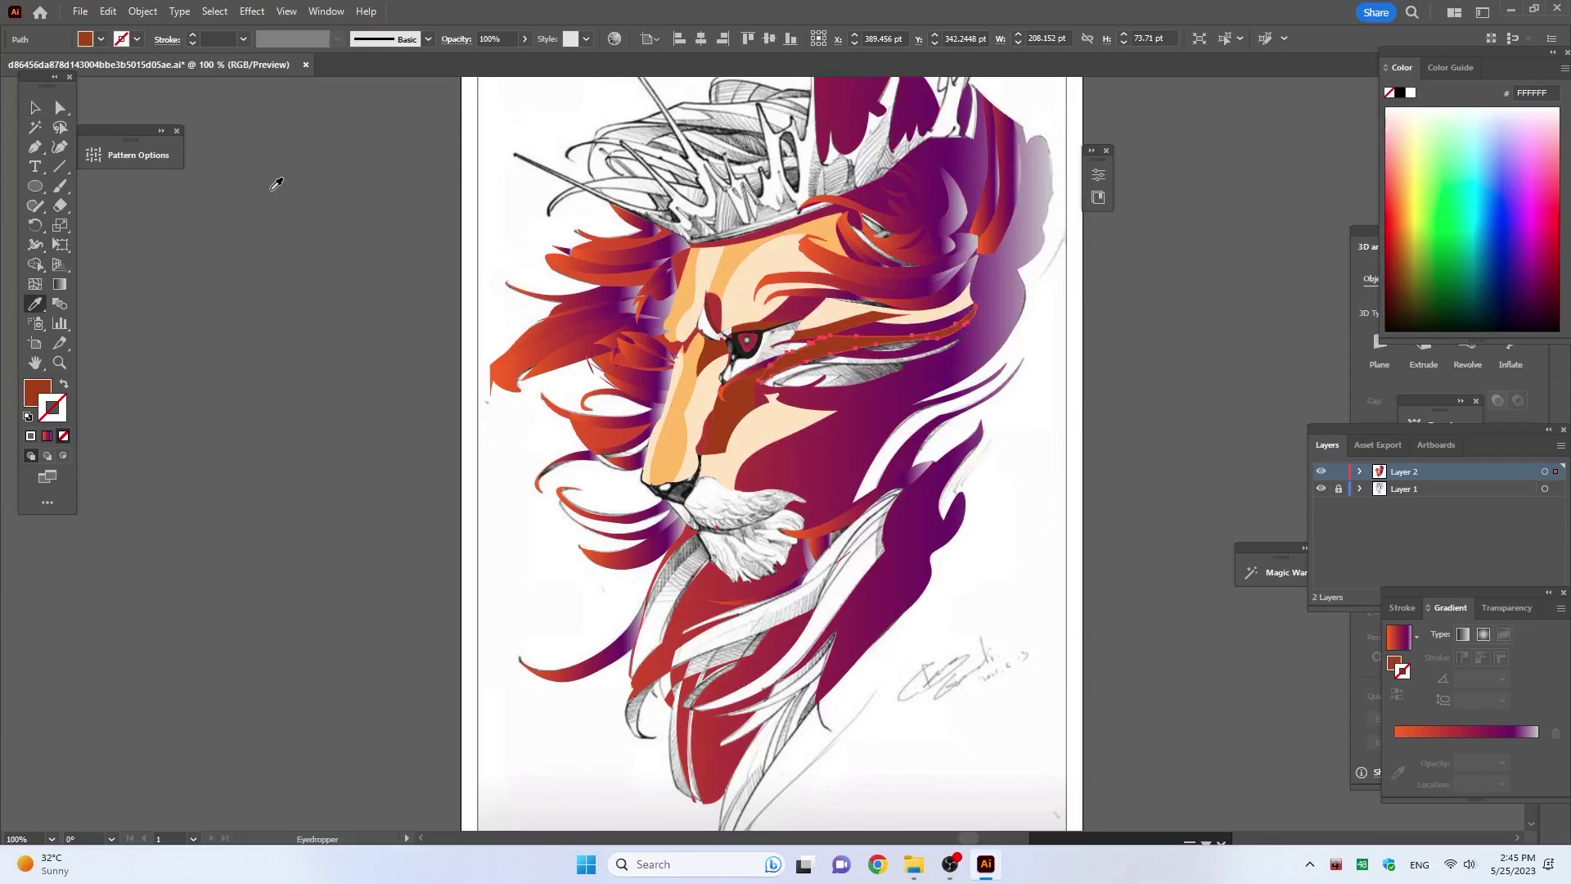
key(v)
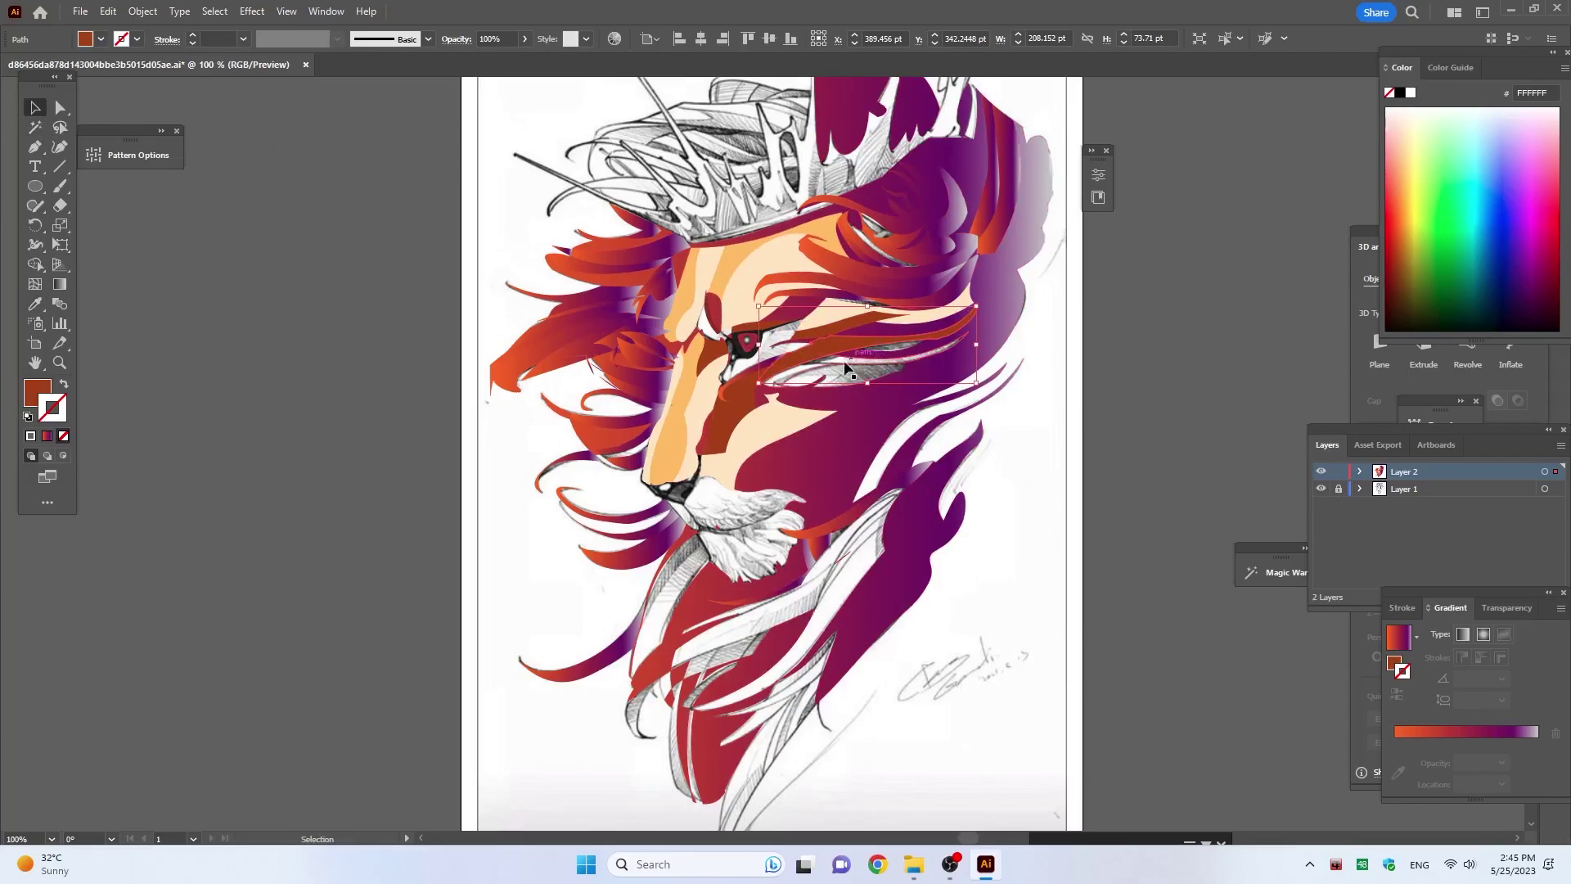
Step: Copy the dark red-brown onto the small path under the eye
click(843, 374)
key(i)
click(818, 327)
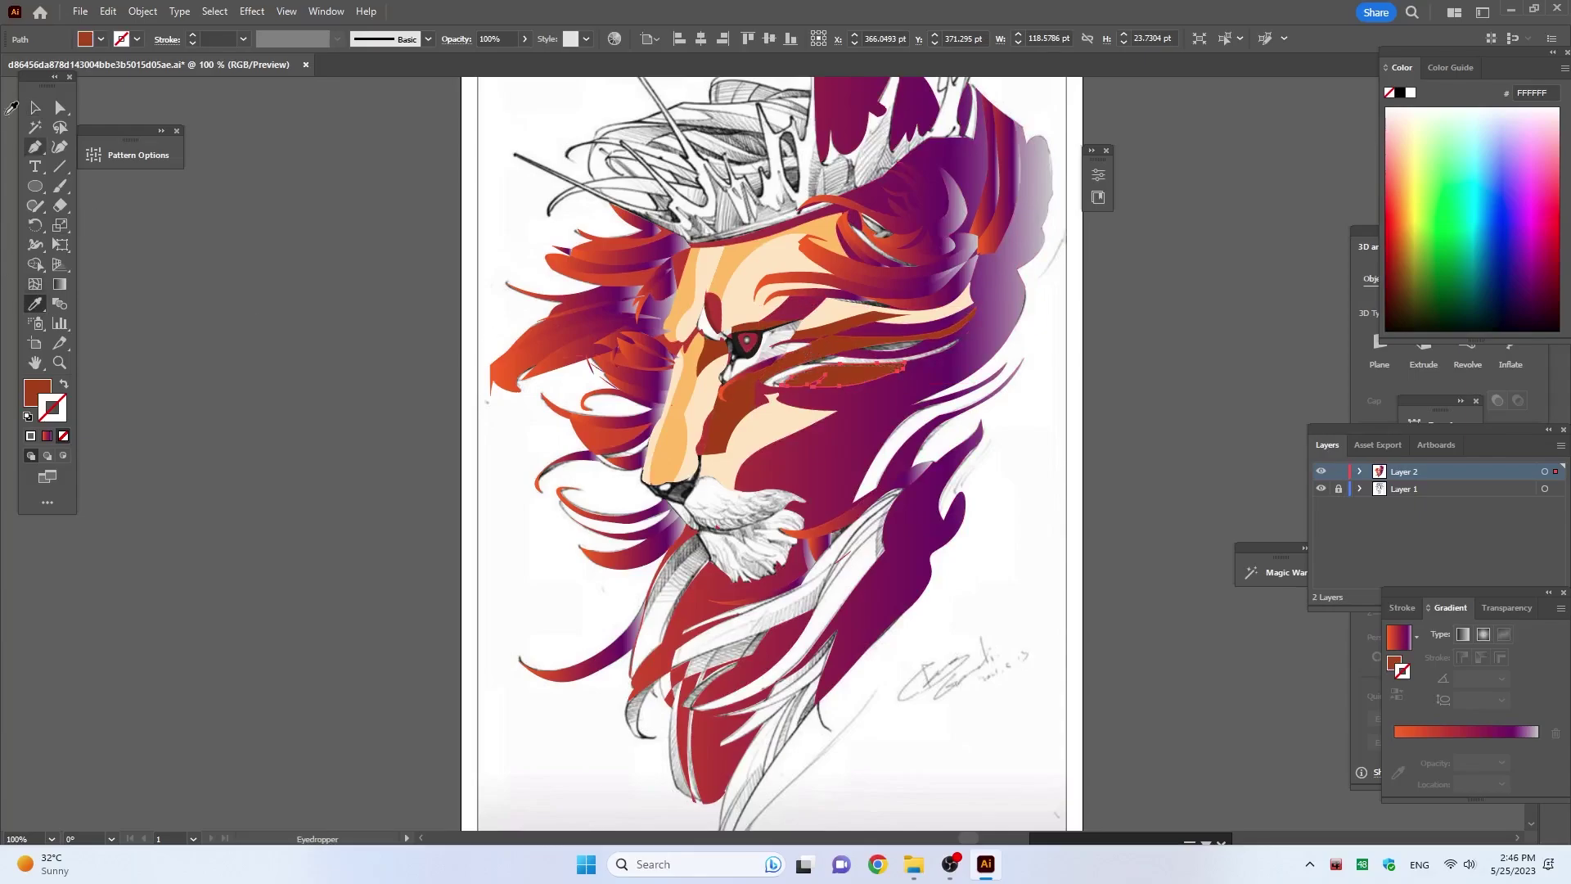
key(v)
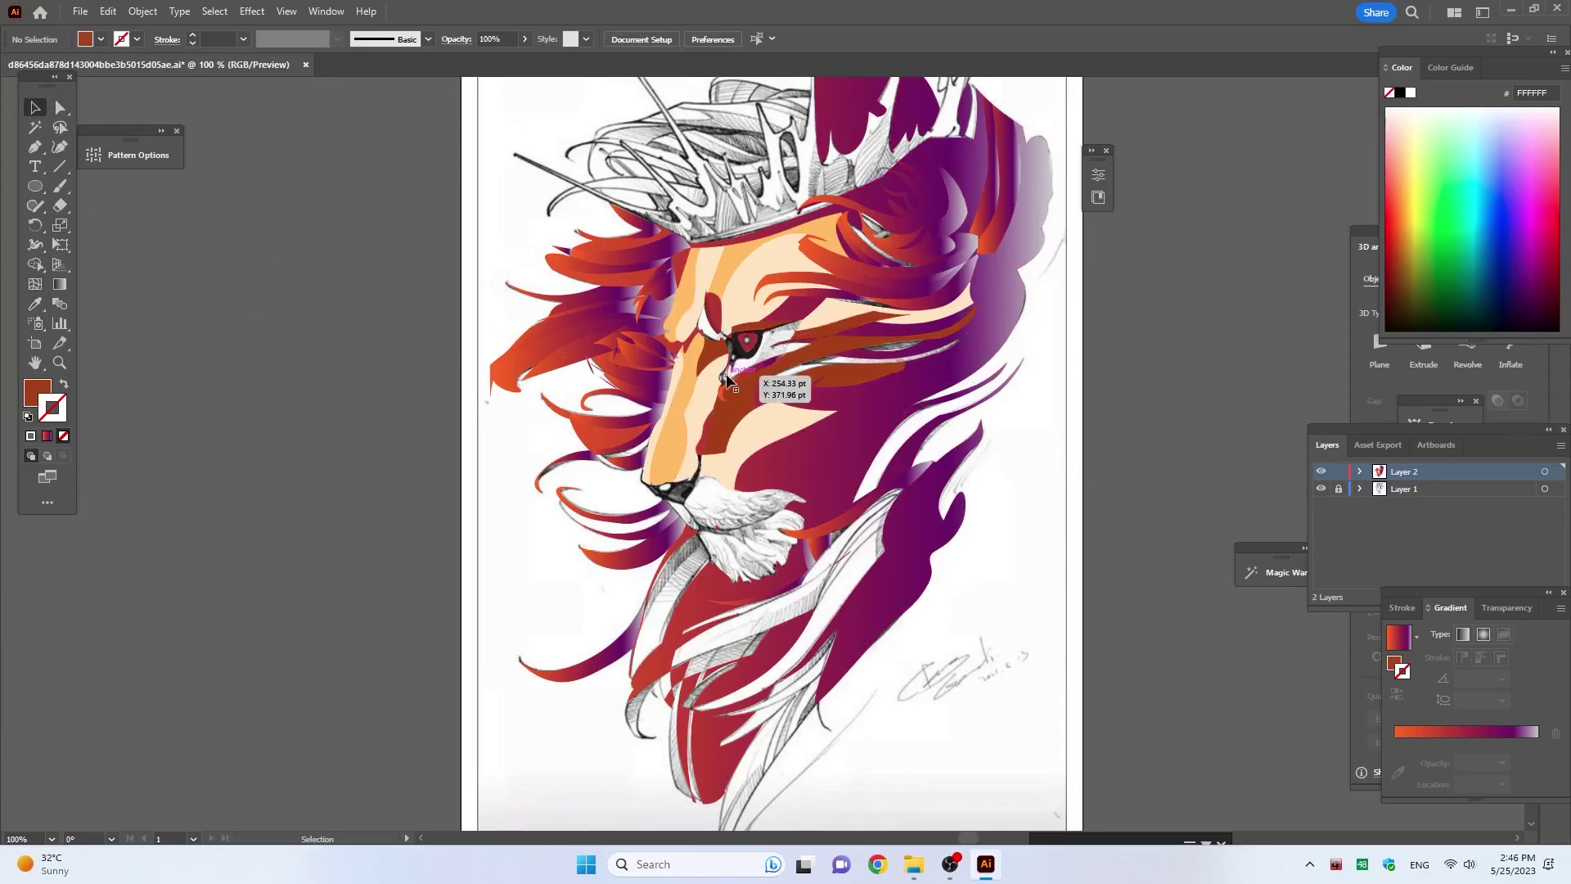
click(720, 376)
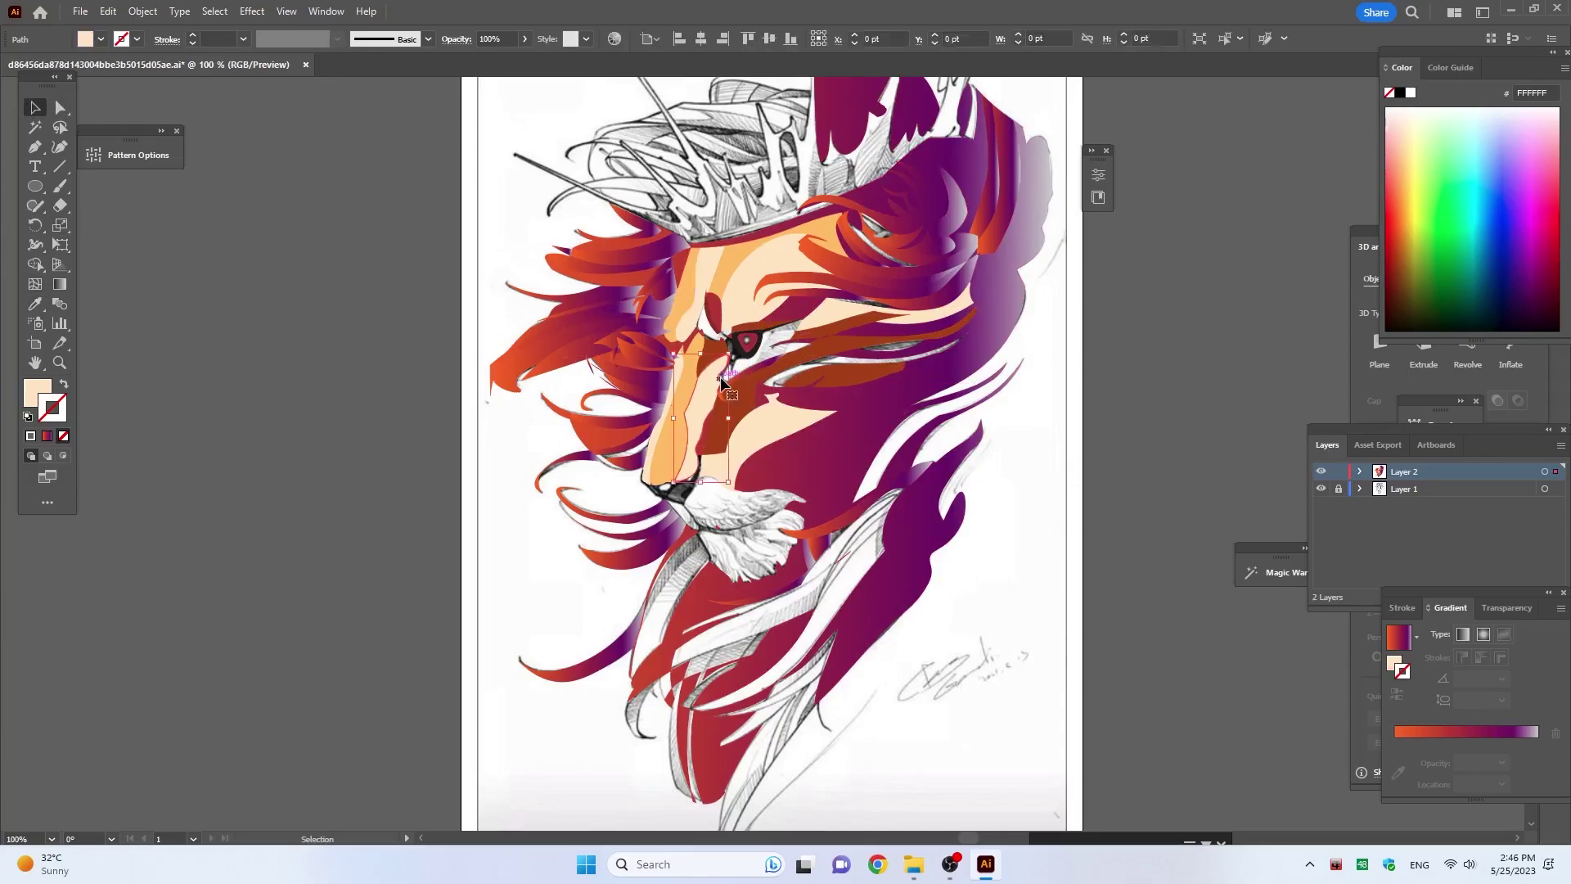
Step: Give the hair strand right of the eye a dark brown fill and outline
click(892, 361)
key(i)
click(728, 323)
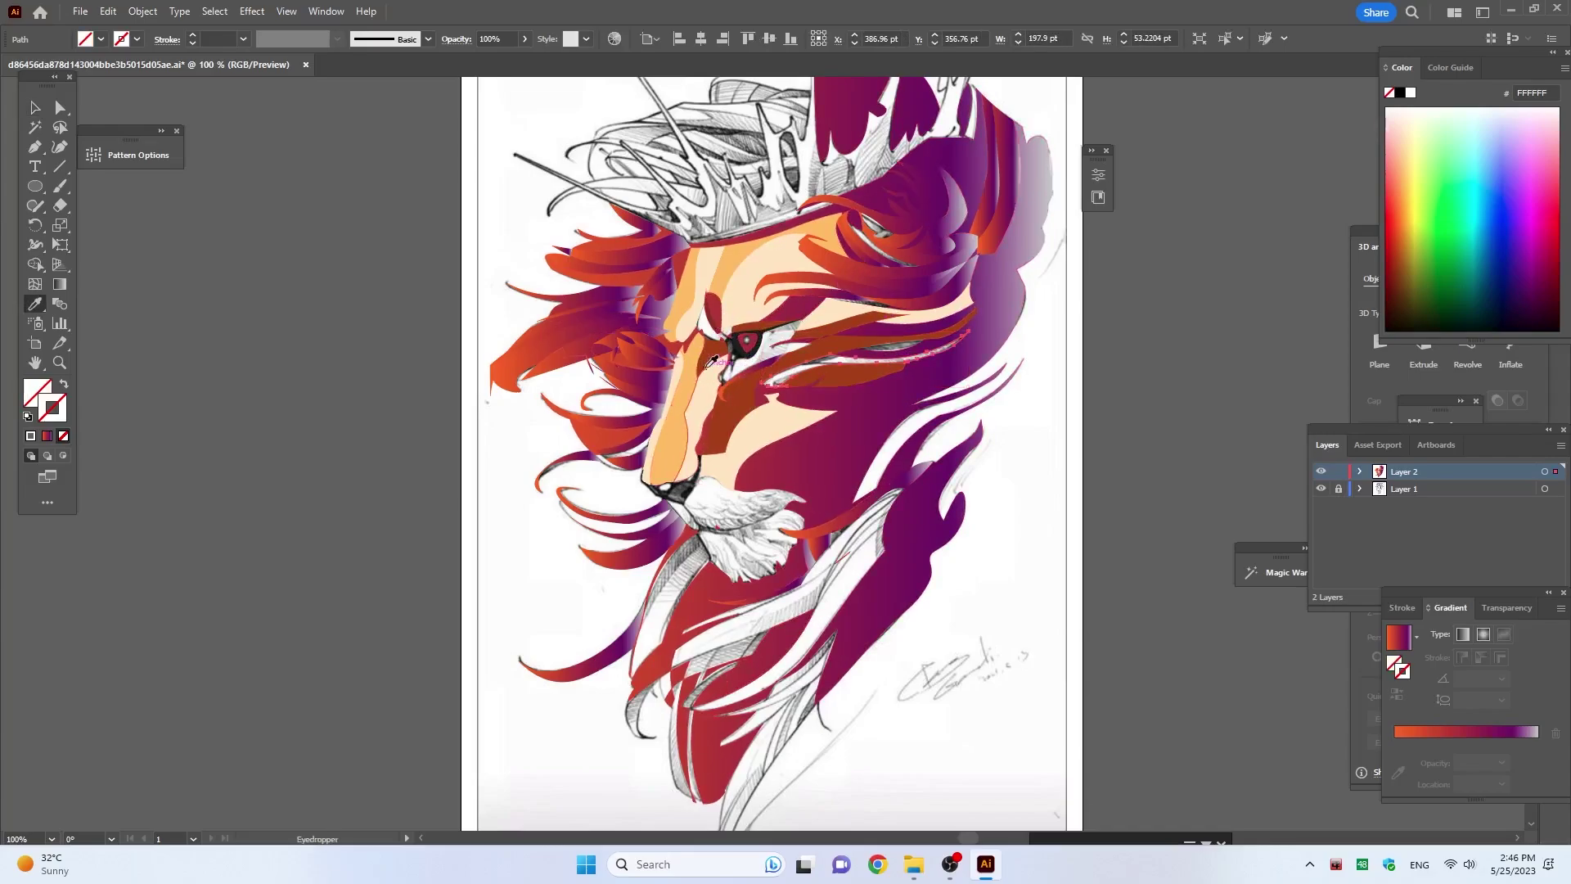
click(686, 368)
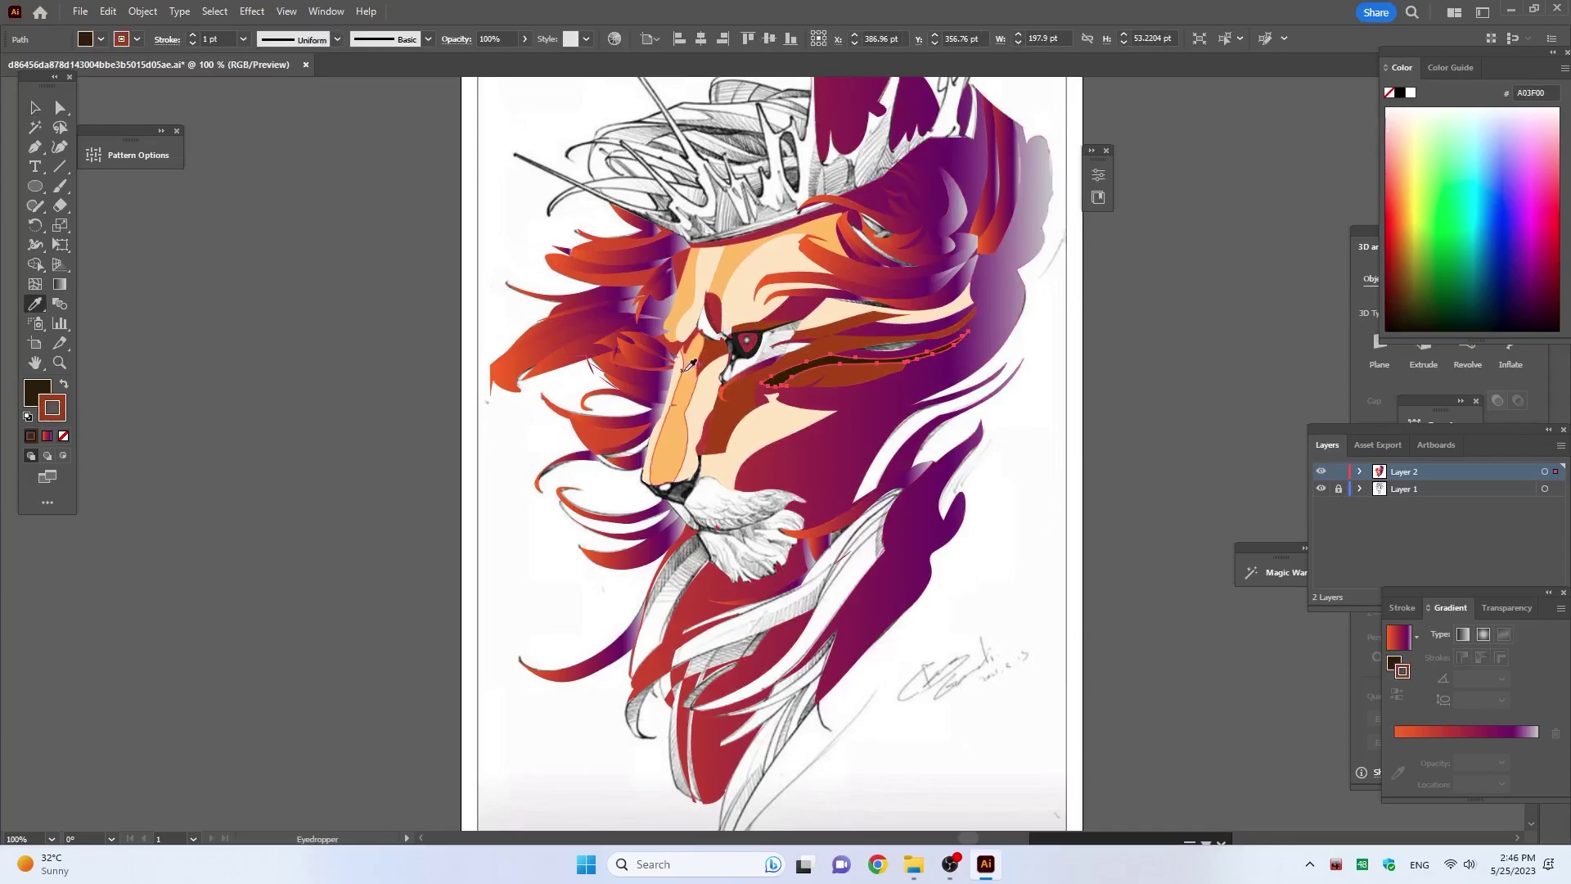
click(35, 108)
Step: Delete the stray small path under the eye
click(207, 333)
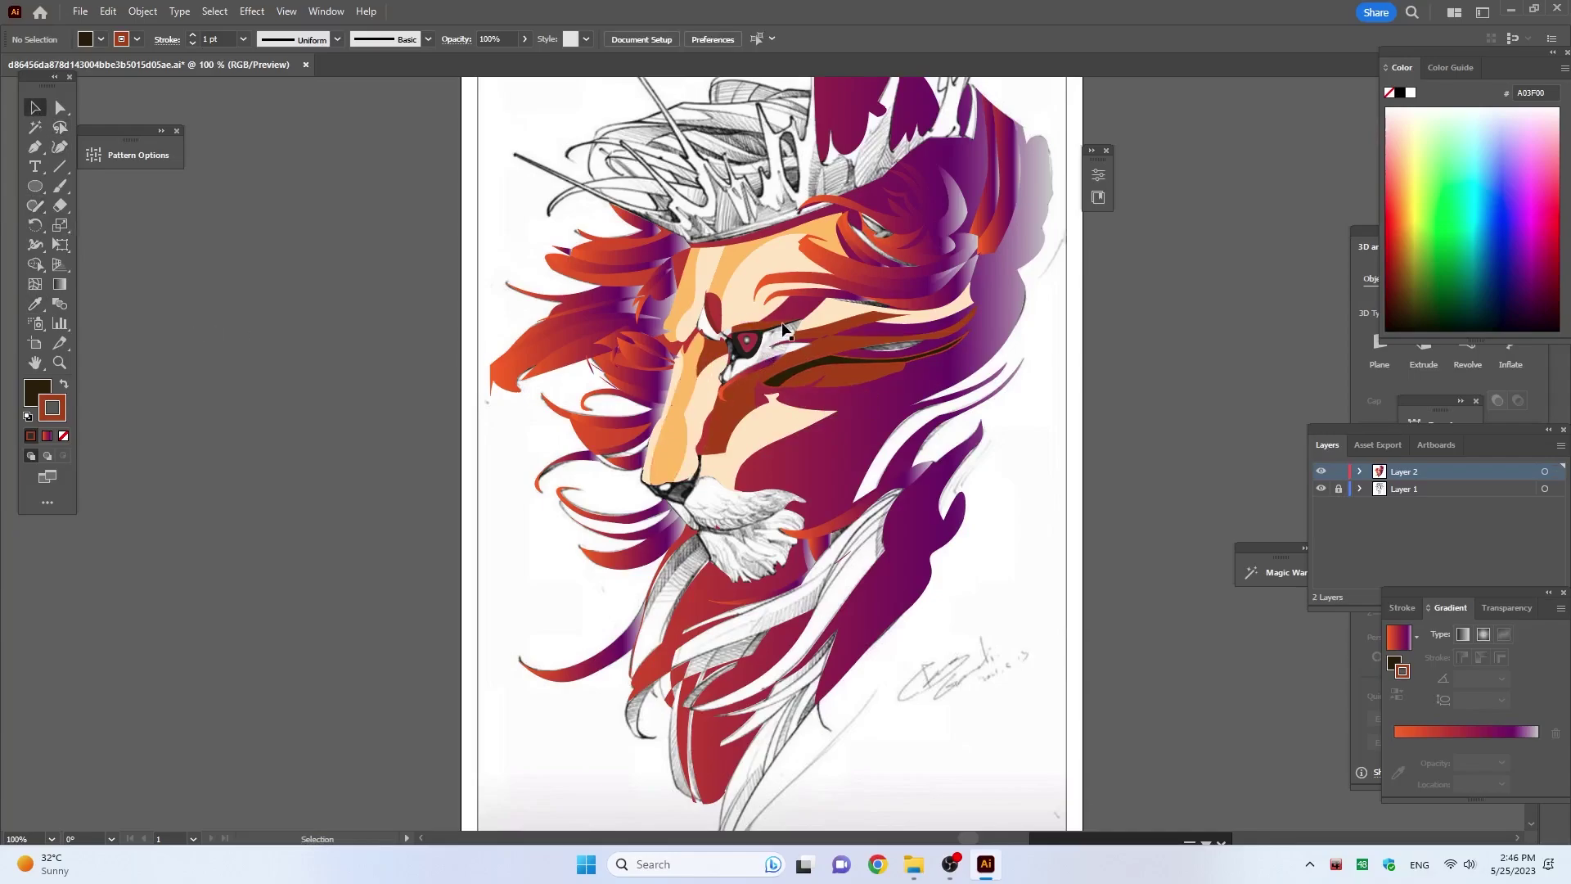
click(725, 382)
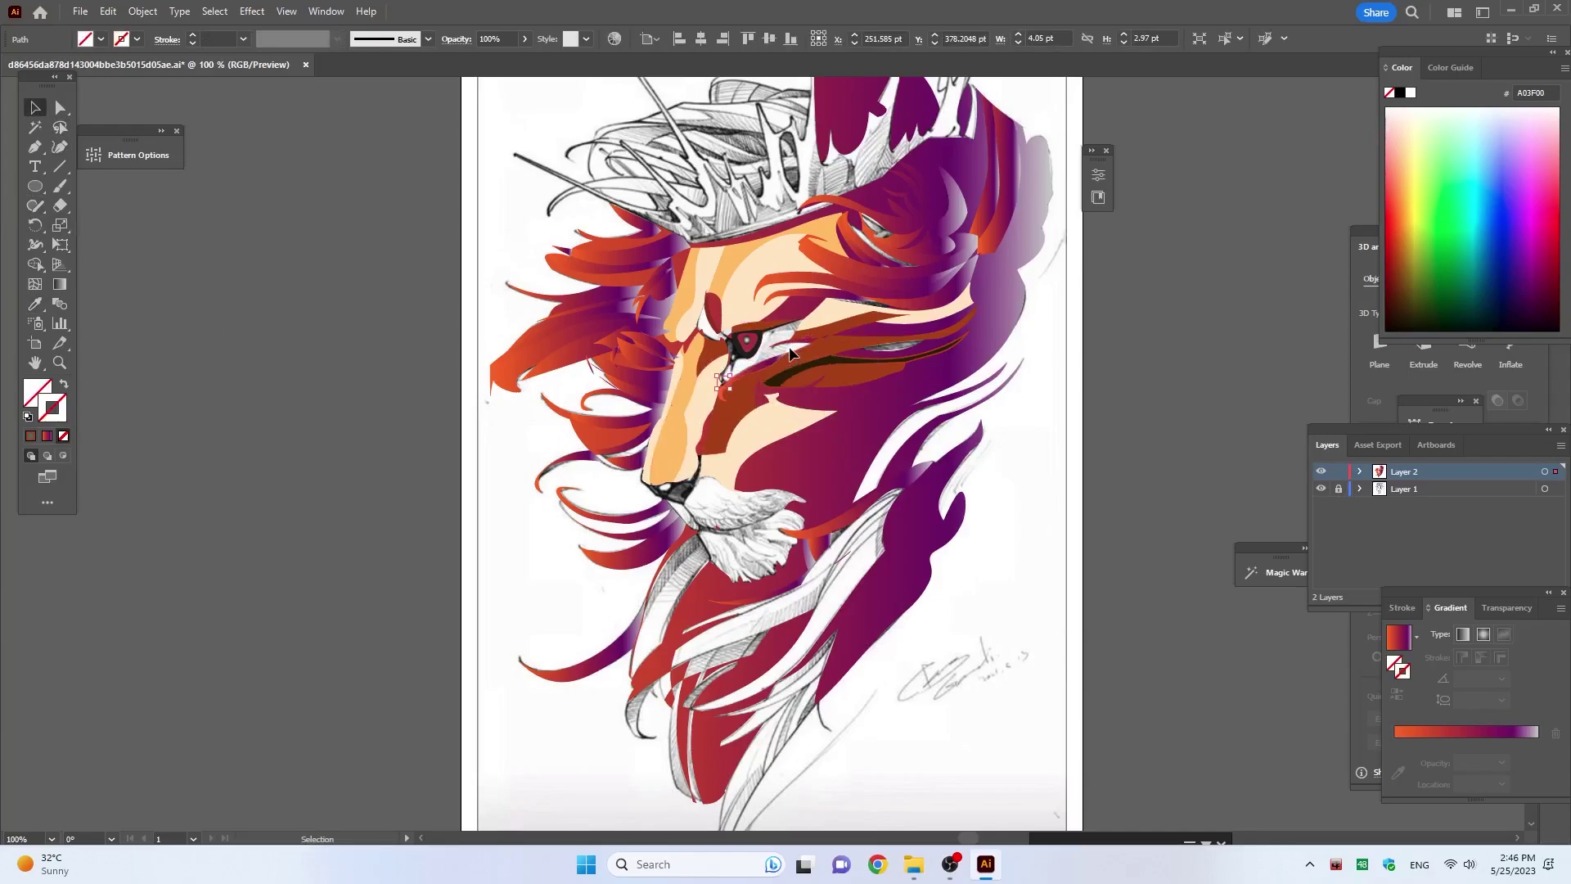
key(Delete)
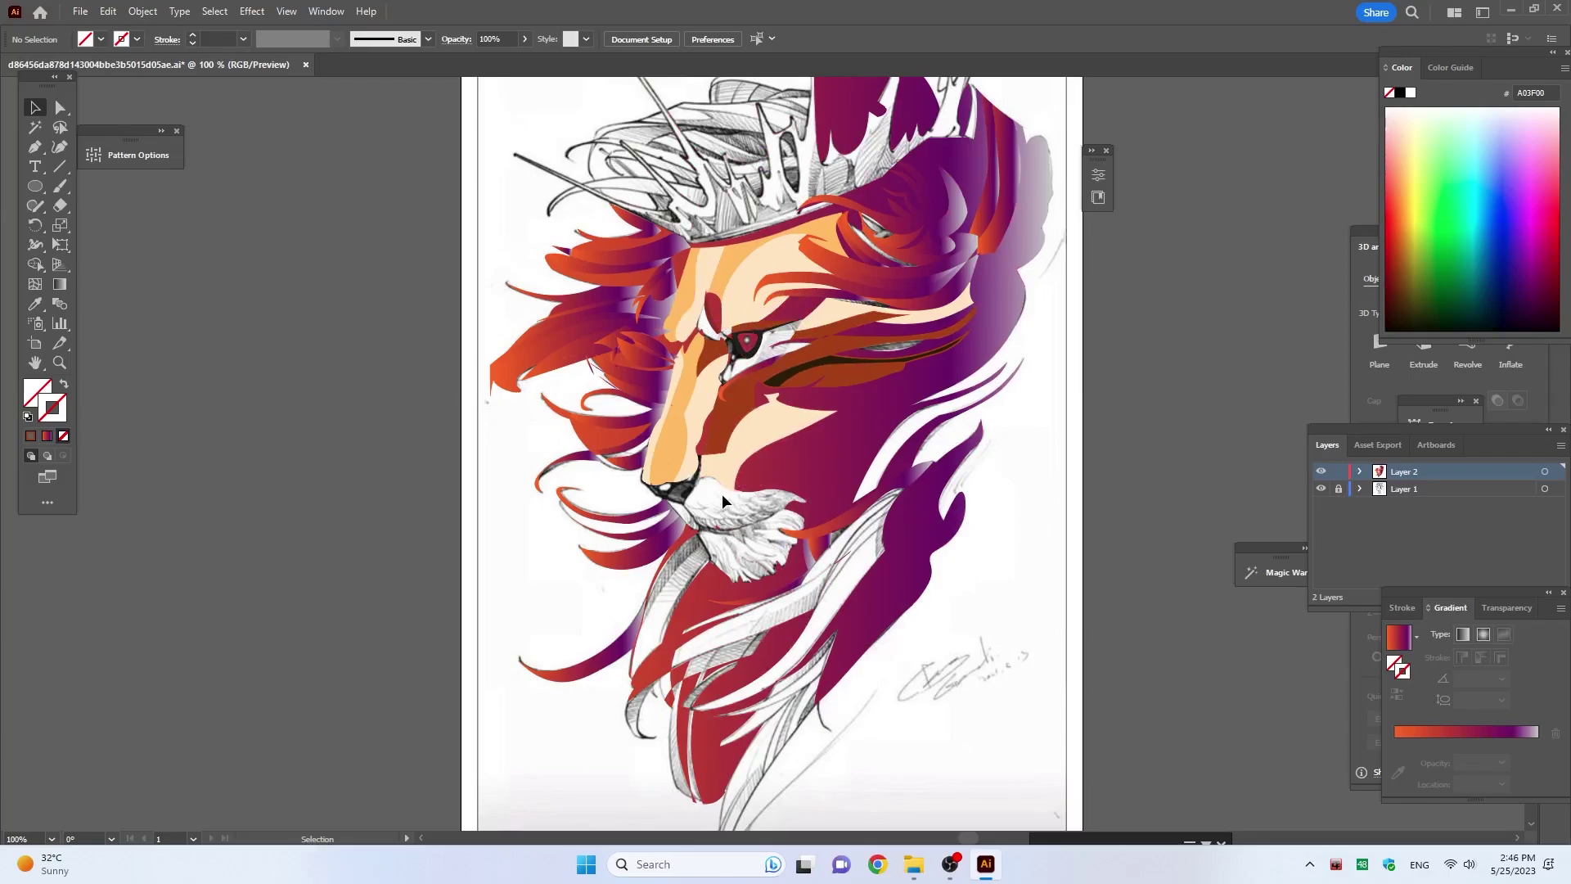
Step: Fill the small path at the nose tip dark green
click(687, 478)
click(1442, 313)
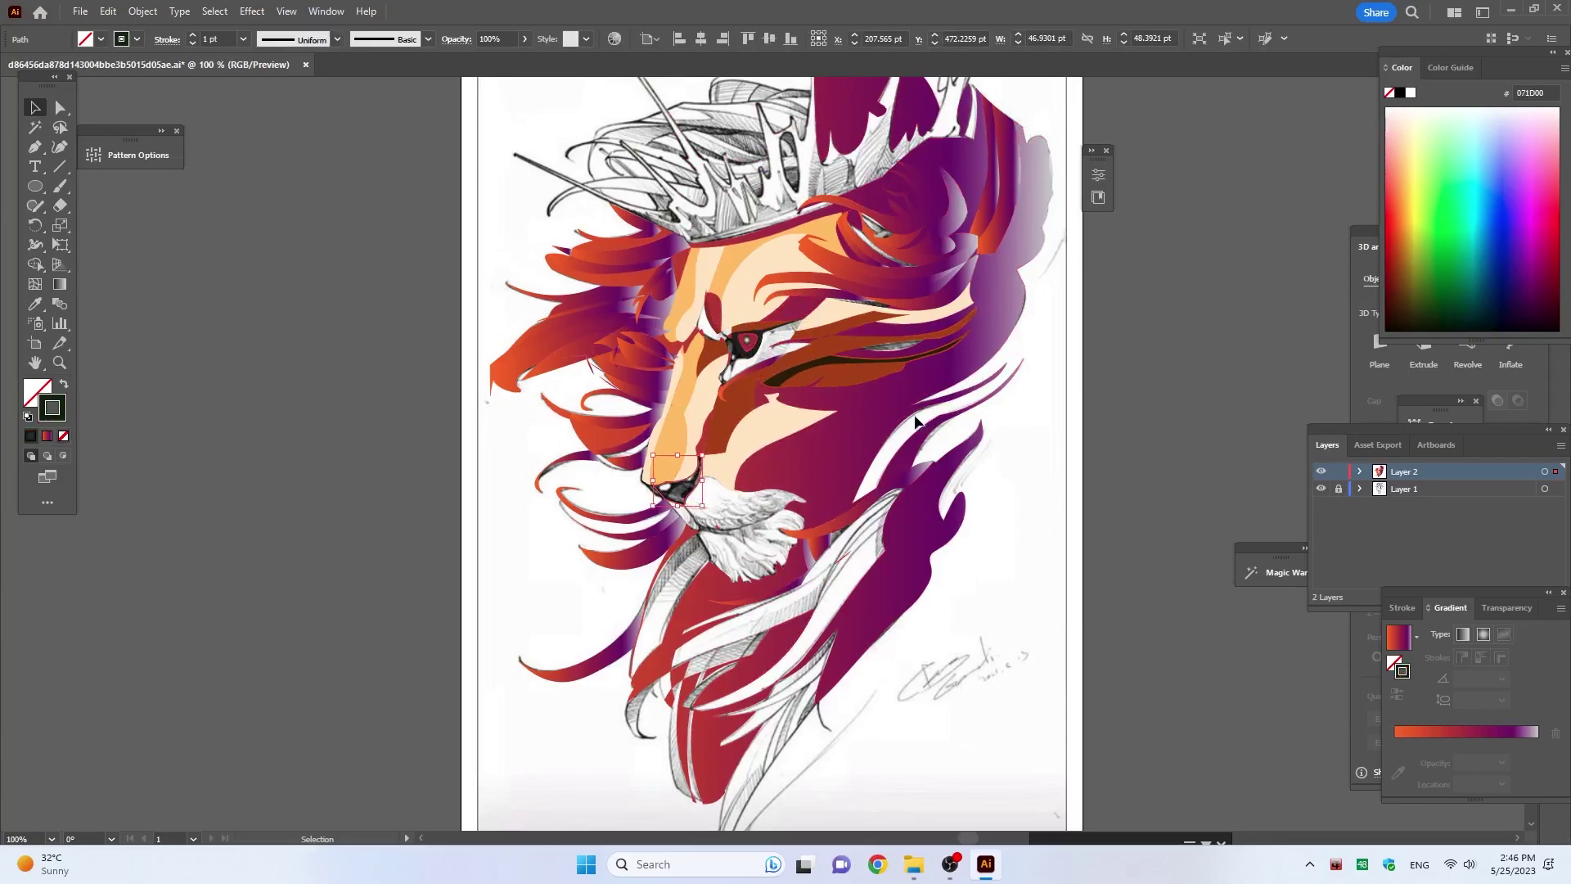
click(679, 494)
key(i)
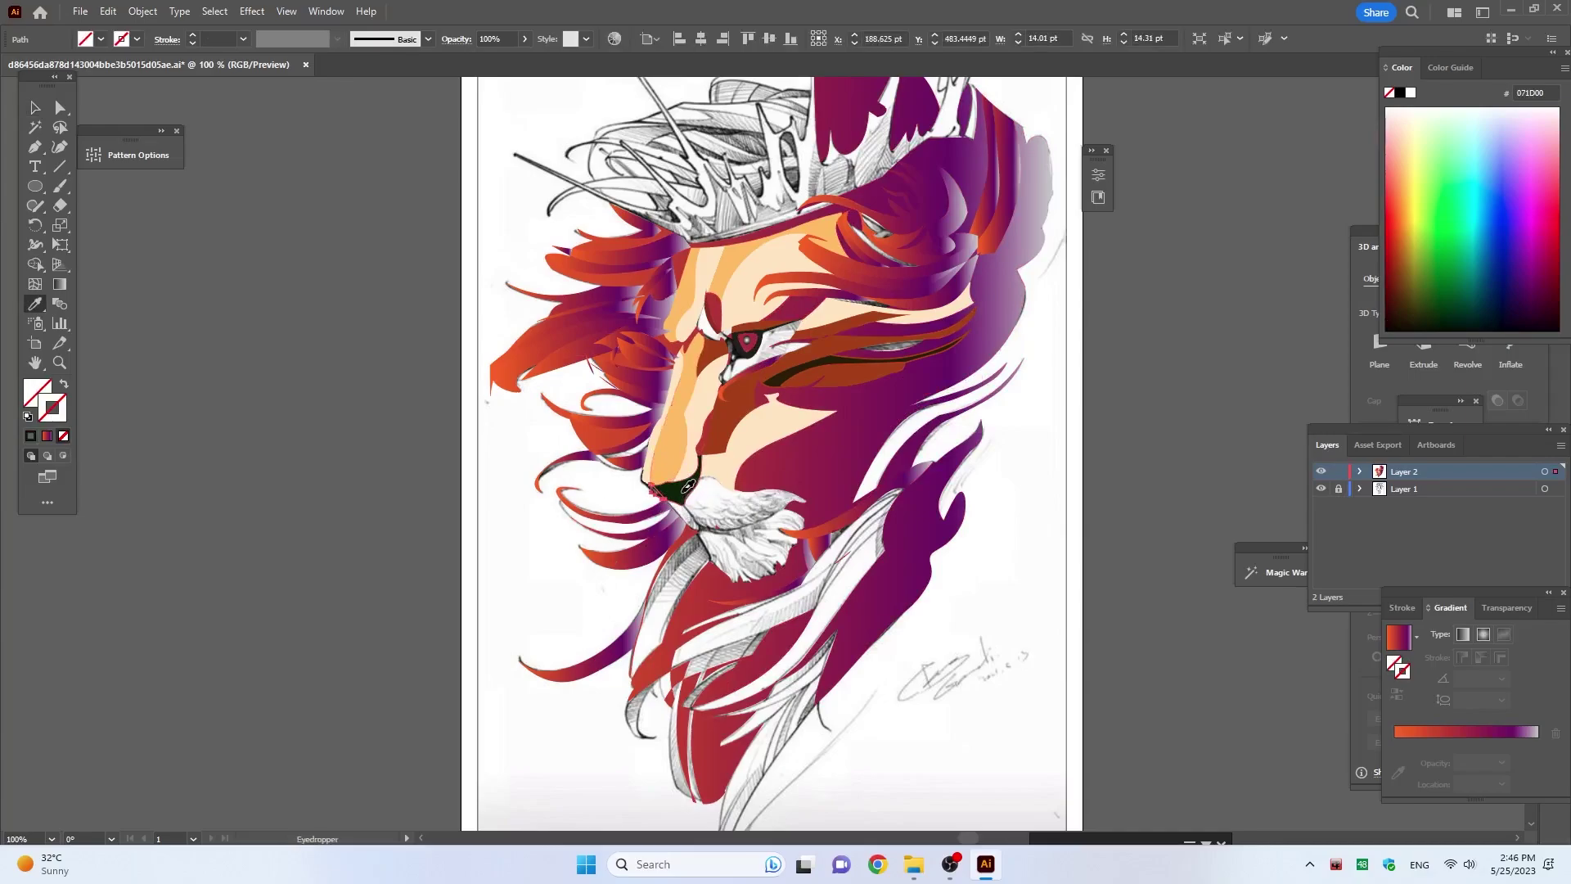
click(679, 491)
click(34, 110)
Step: Colour the whisker path orange and the mouth-corner shape olive
click(740, 503)
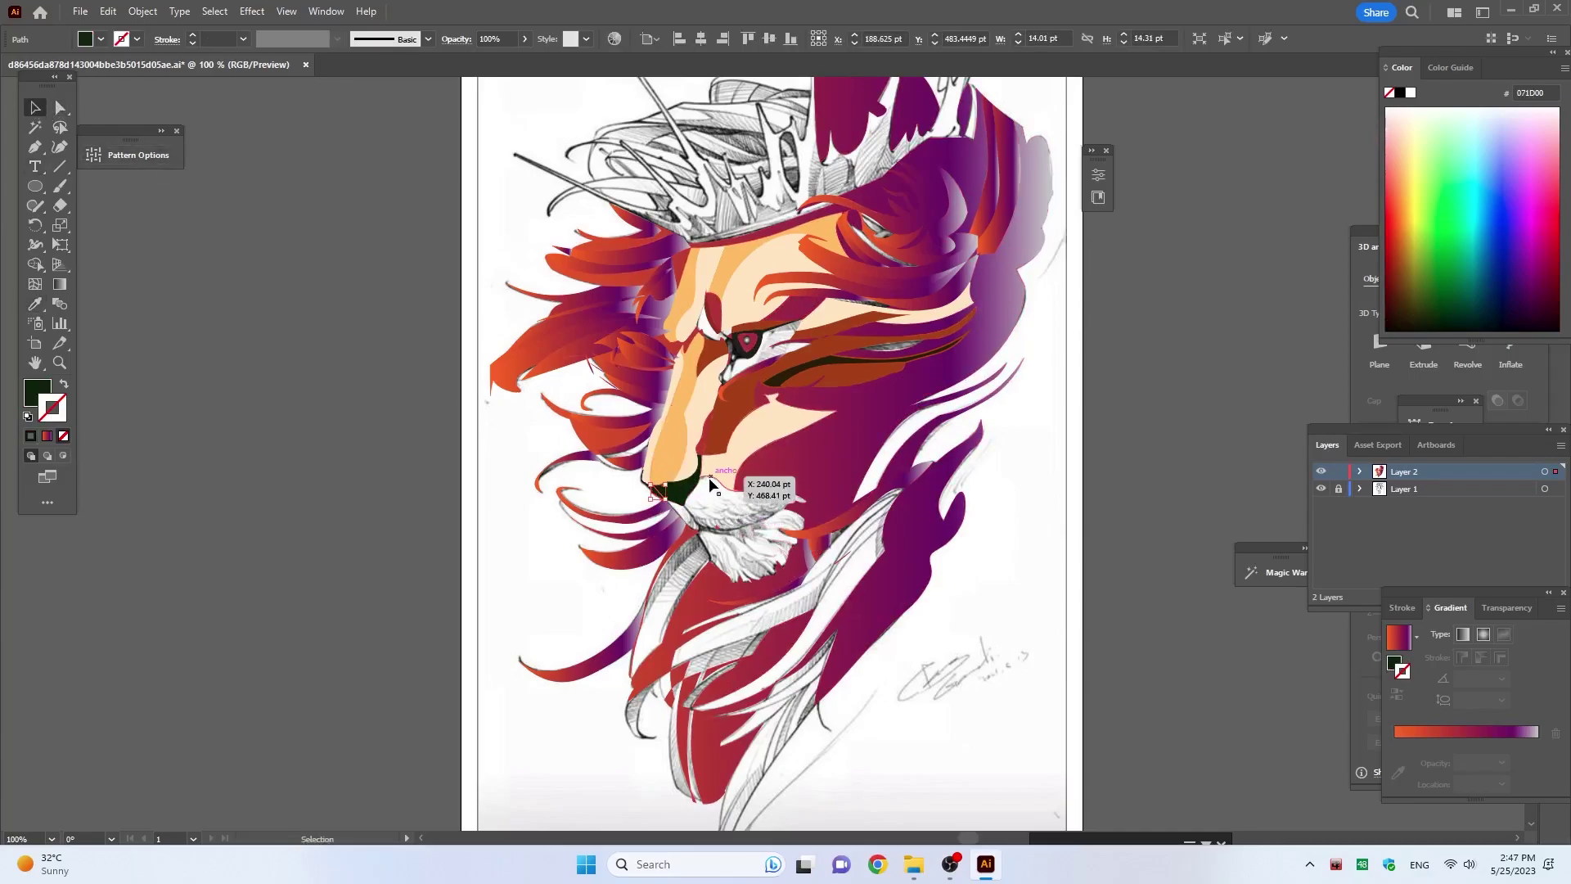
key(i)
click(724, 270)
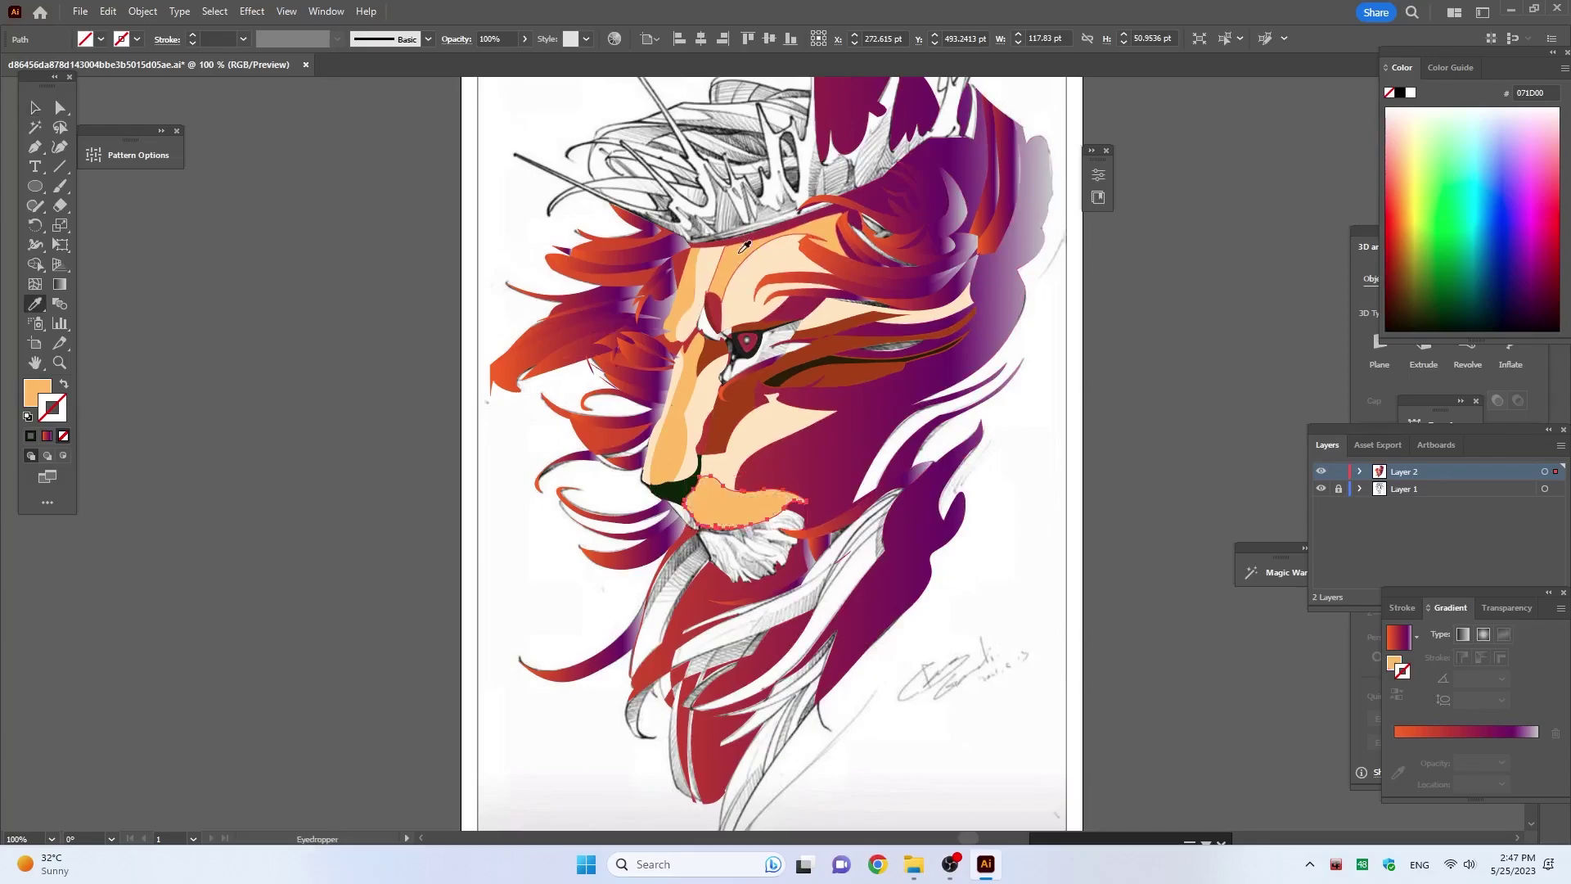
click(35, 107)
click(683, 511)
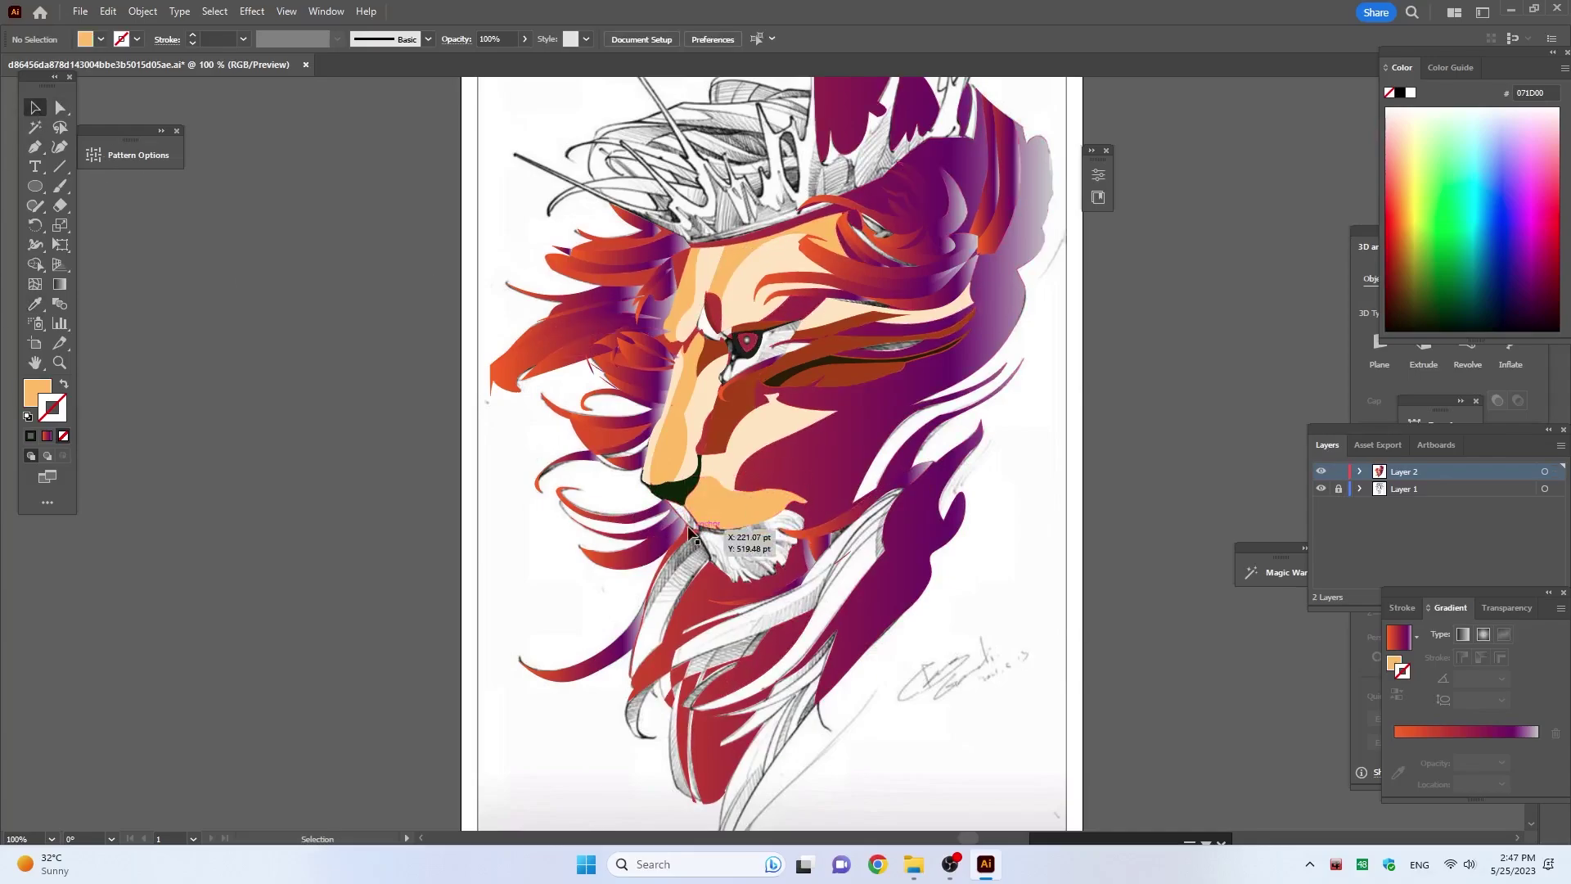
key(i)
click(689, 524)
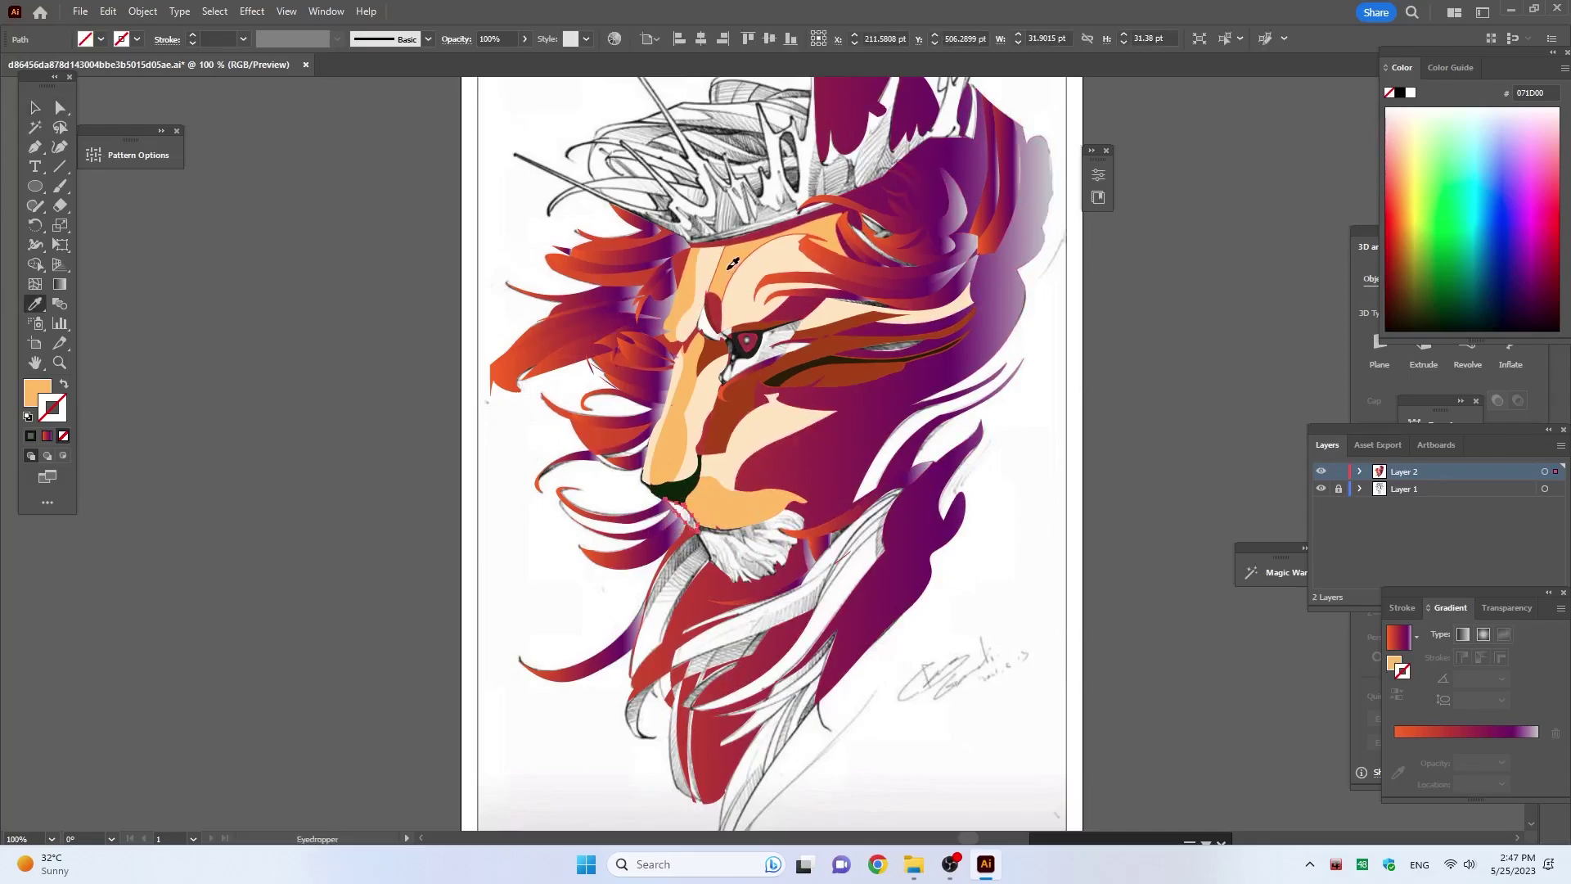
click(731, 266)
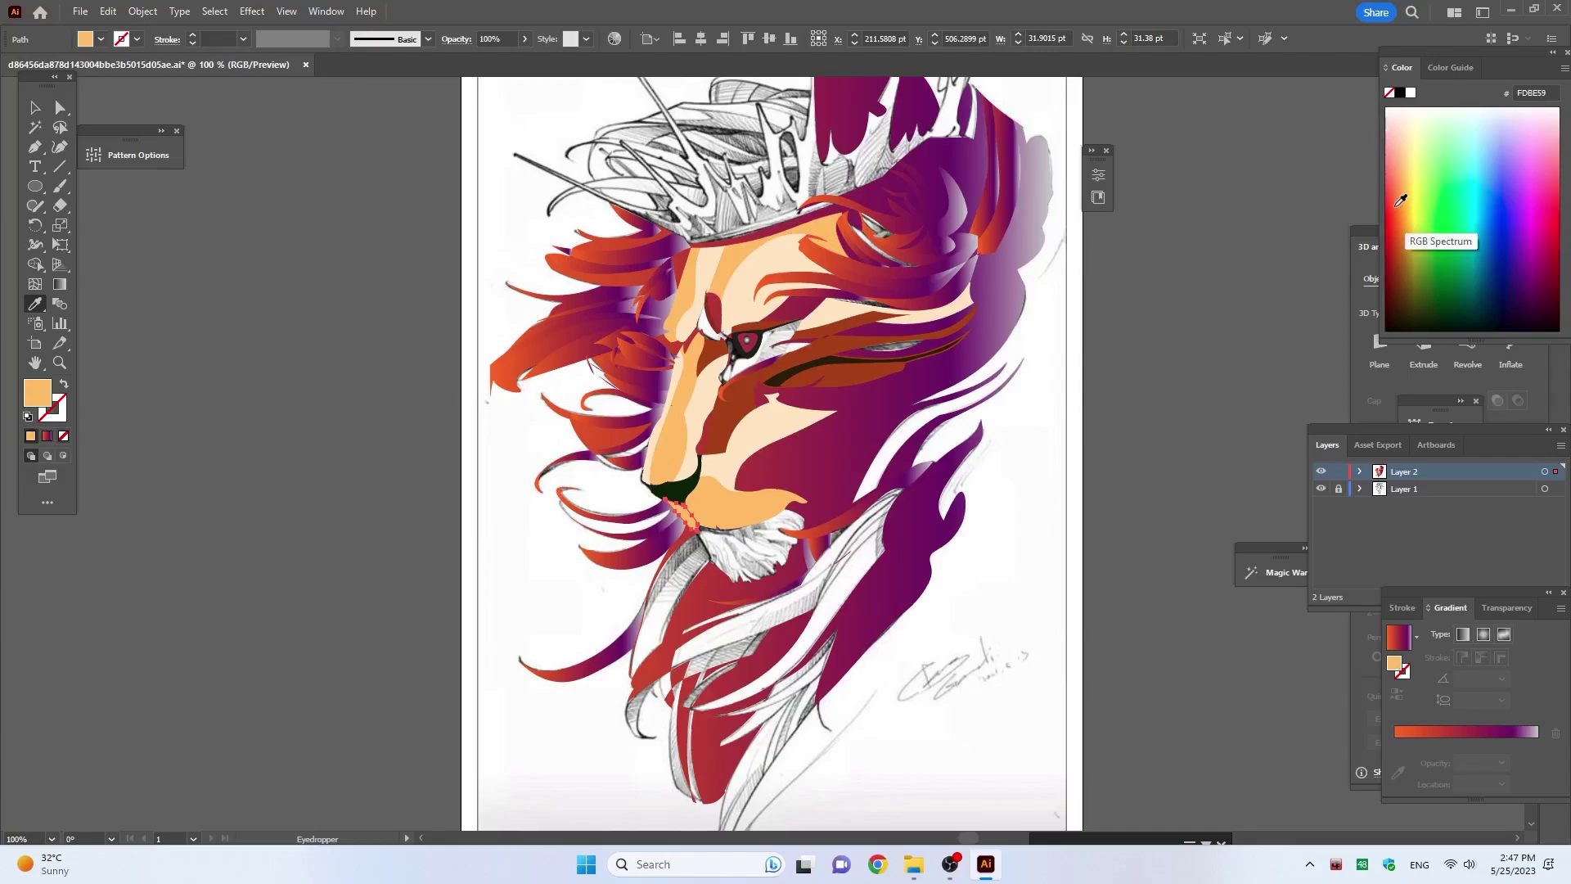
drag(1420, 188, 1422, 281)
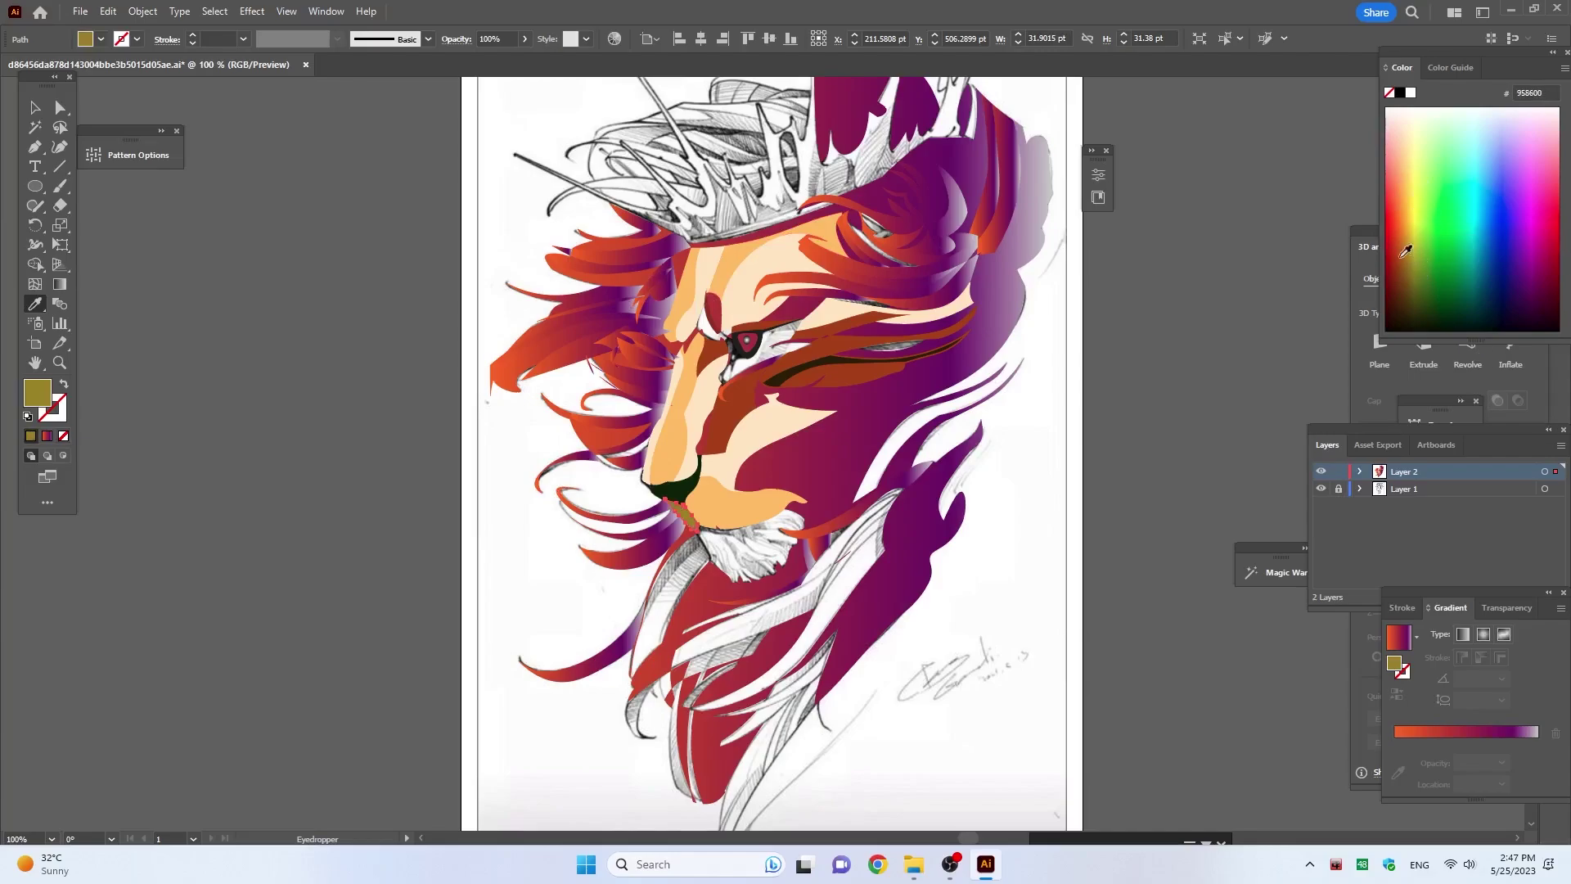
Step: Fill the beard path with the red-purple gradient instead of face orange
click(761, 566)
key(i)
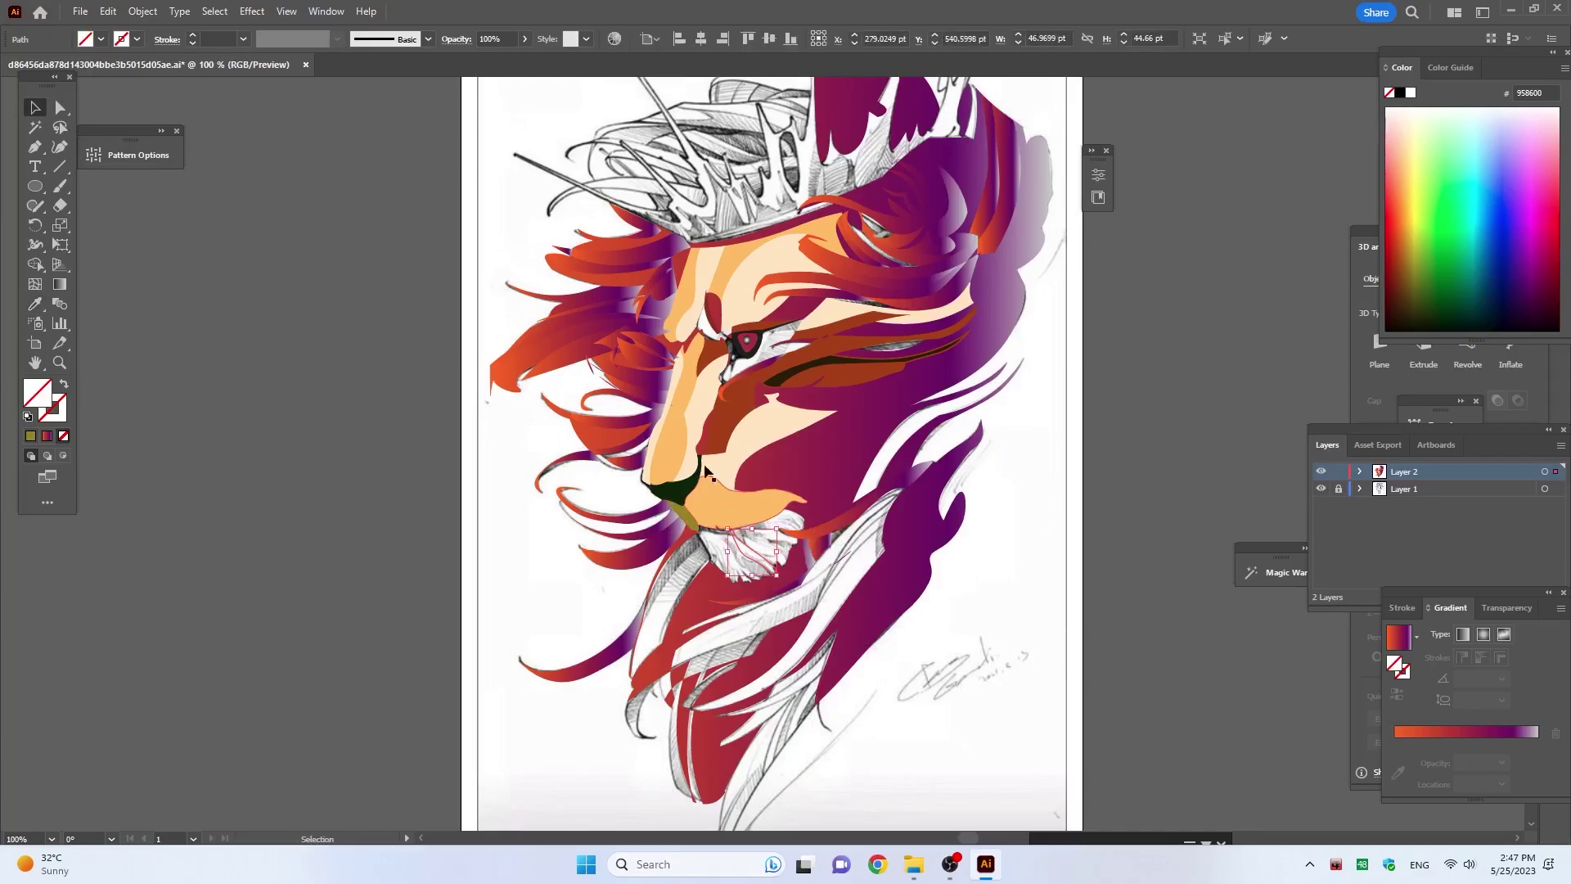
click(738, 258)
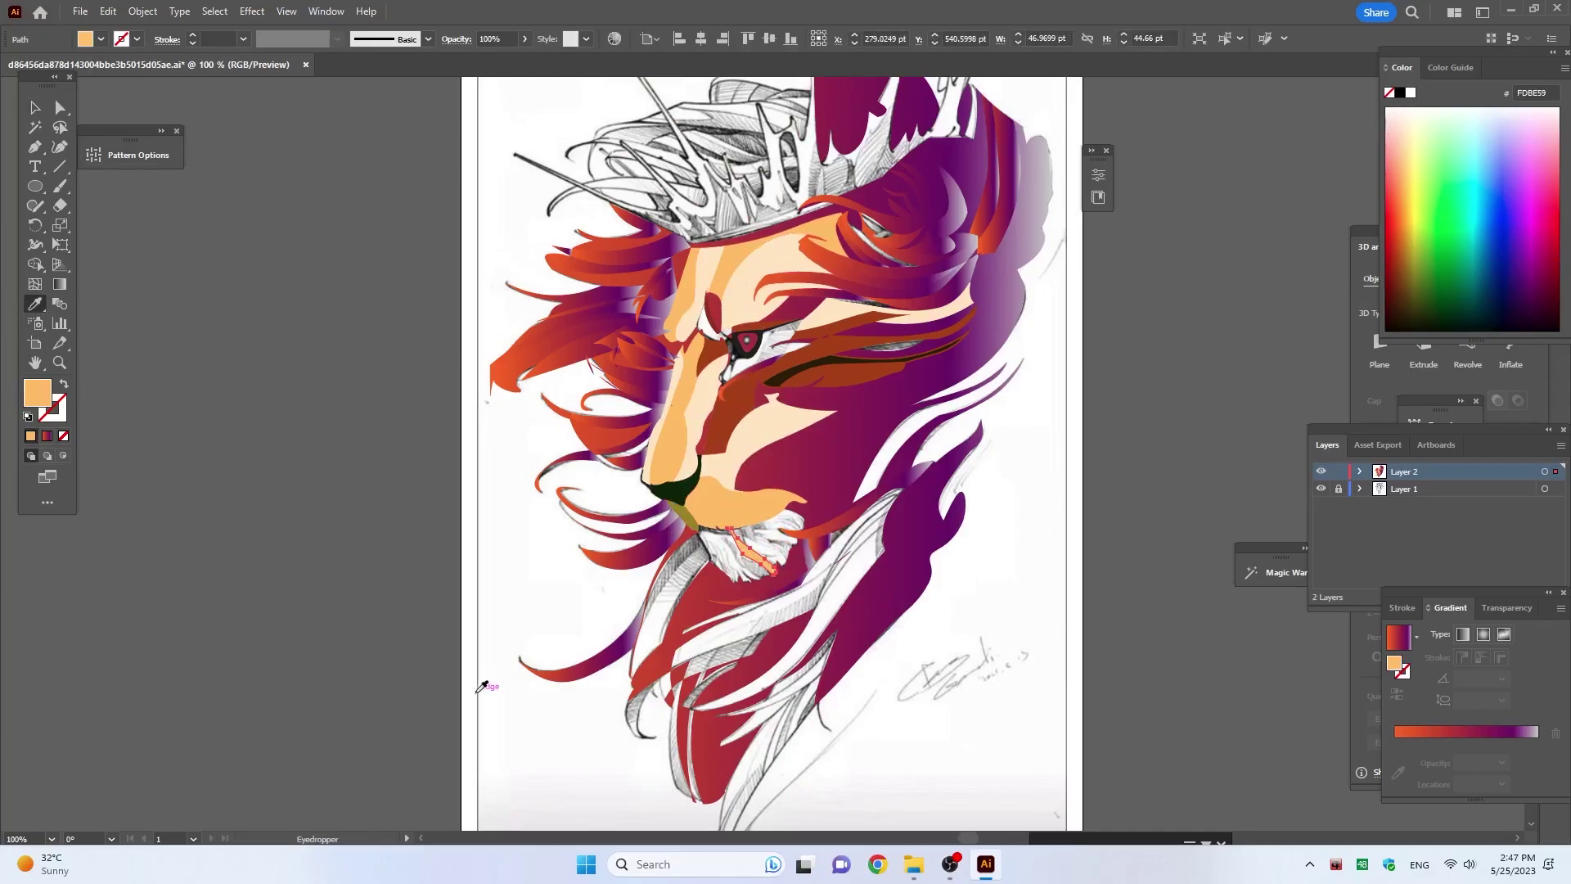
click(34, 107)
key(i)
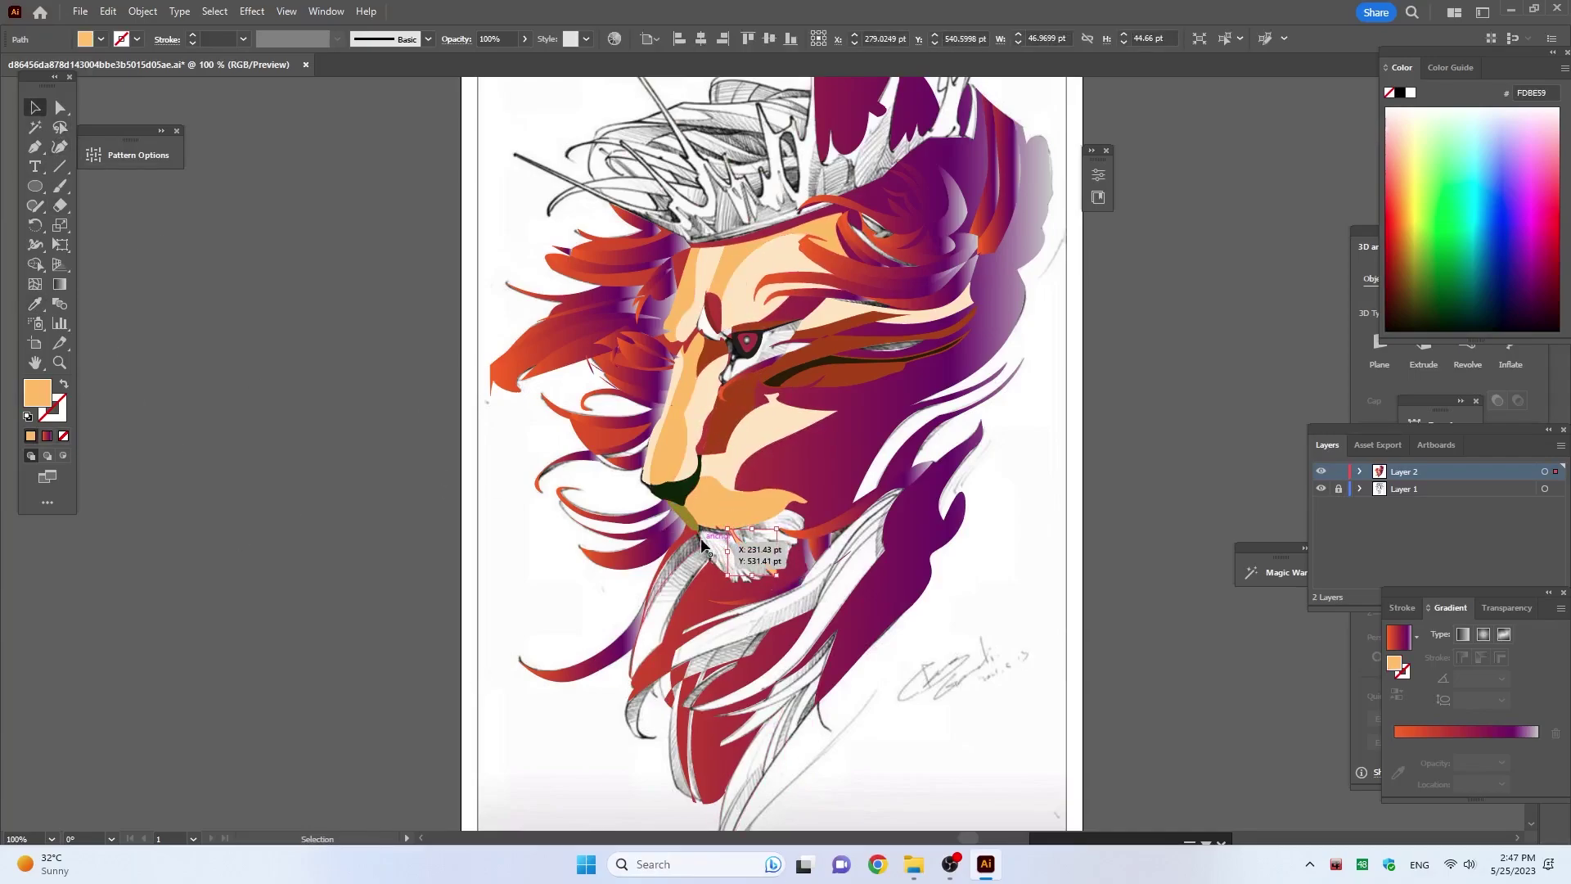
click(702, 546)
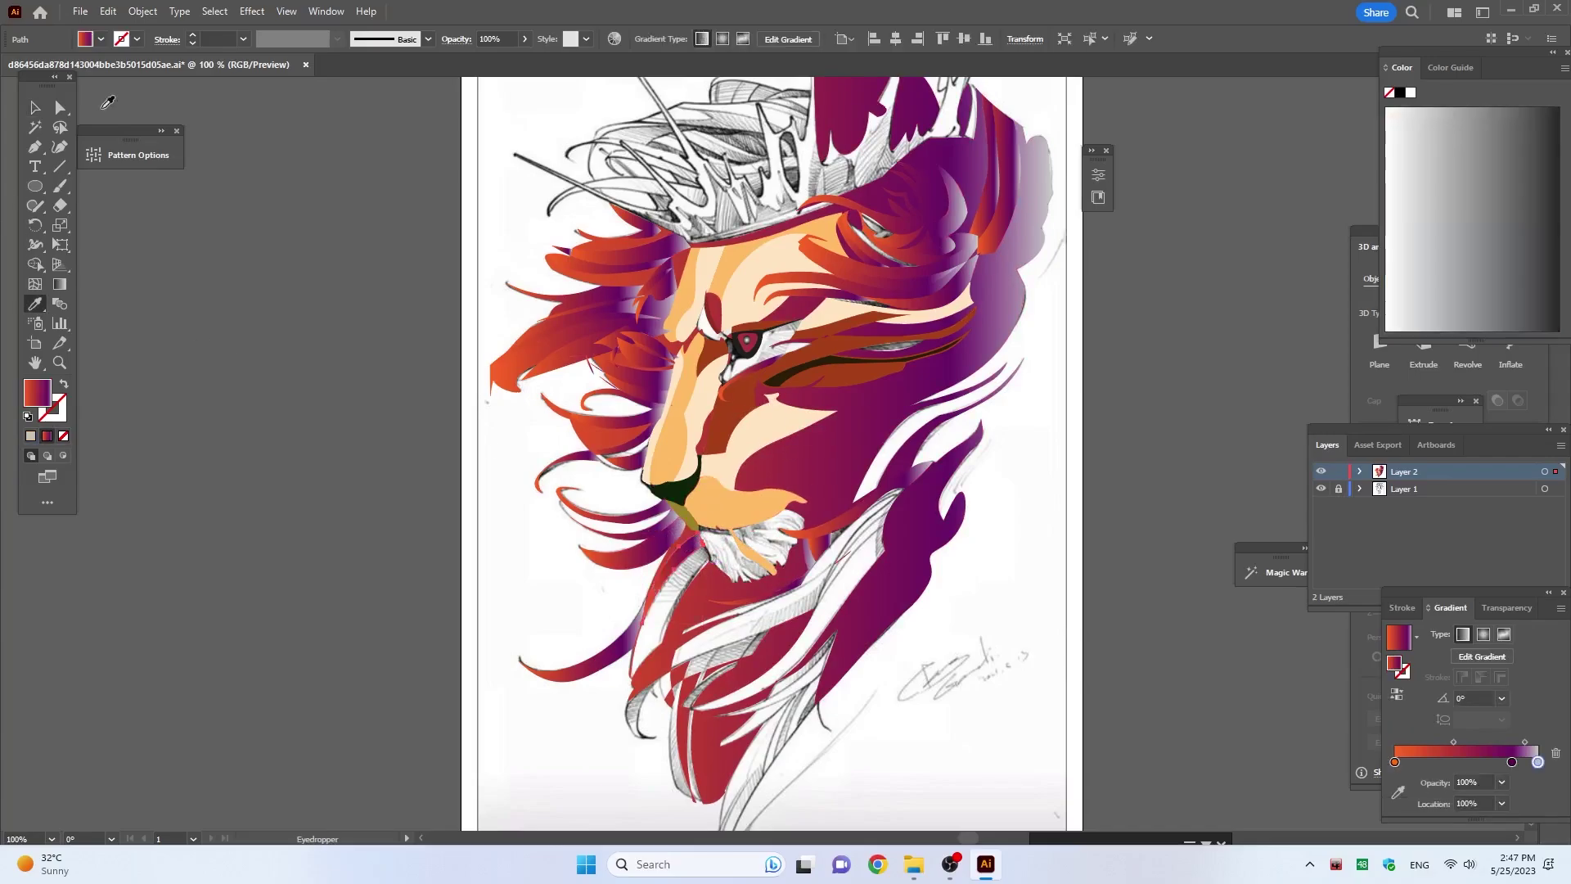
Step: Fill the first small beard path under the chin with the red-purple gradient using the Eyedropper
key(v)
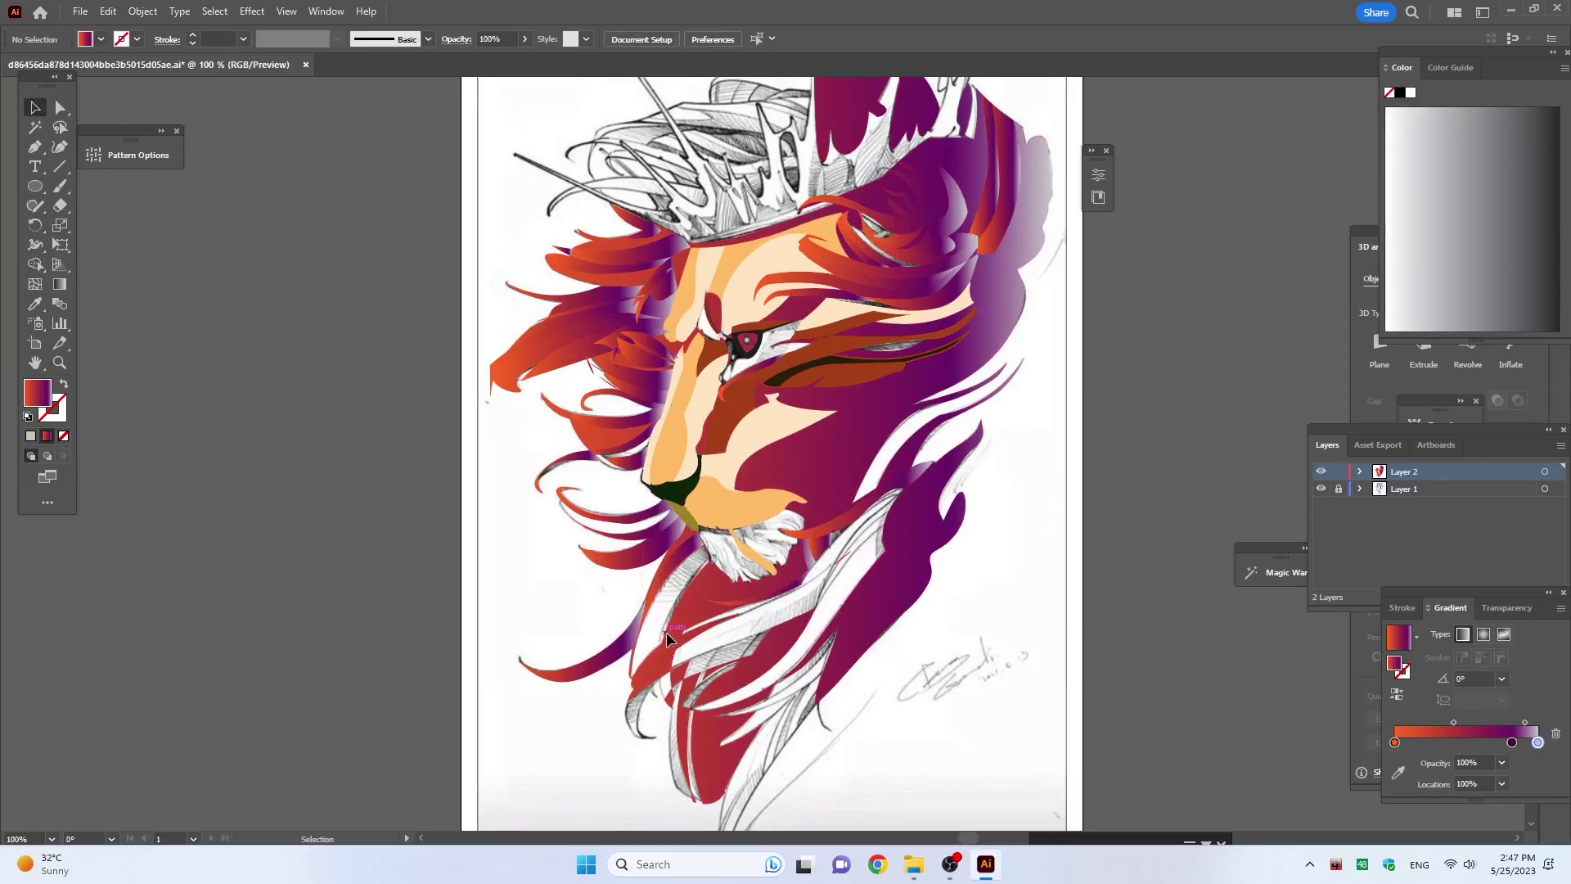
click(666, 632)
key(i)
click(35, 107)
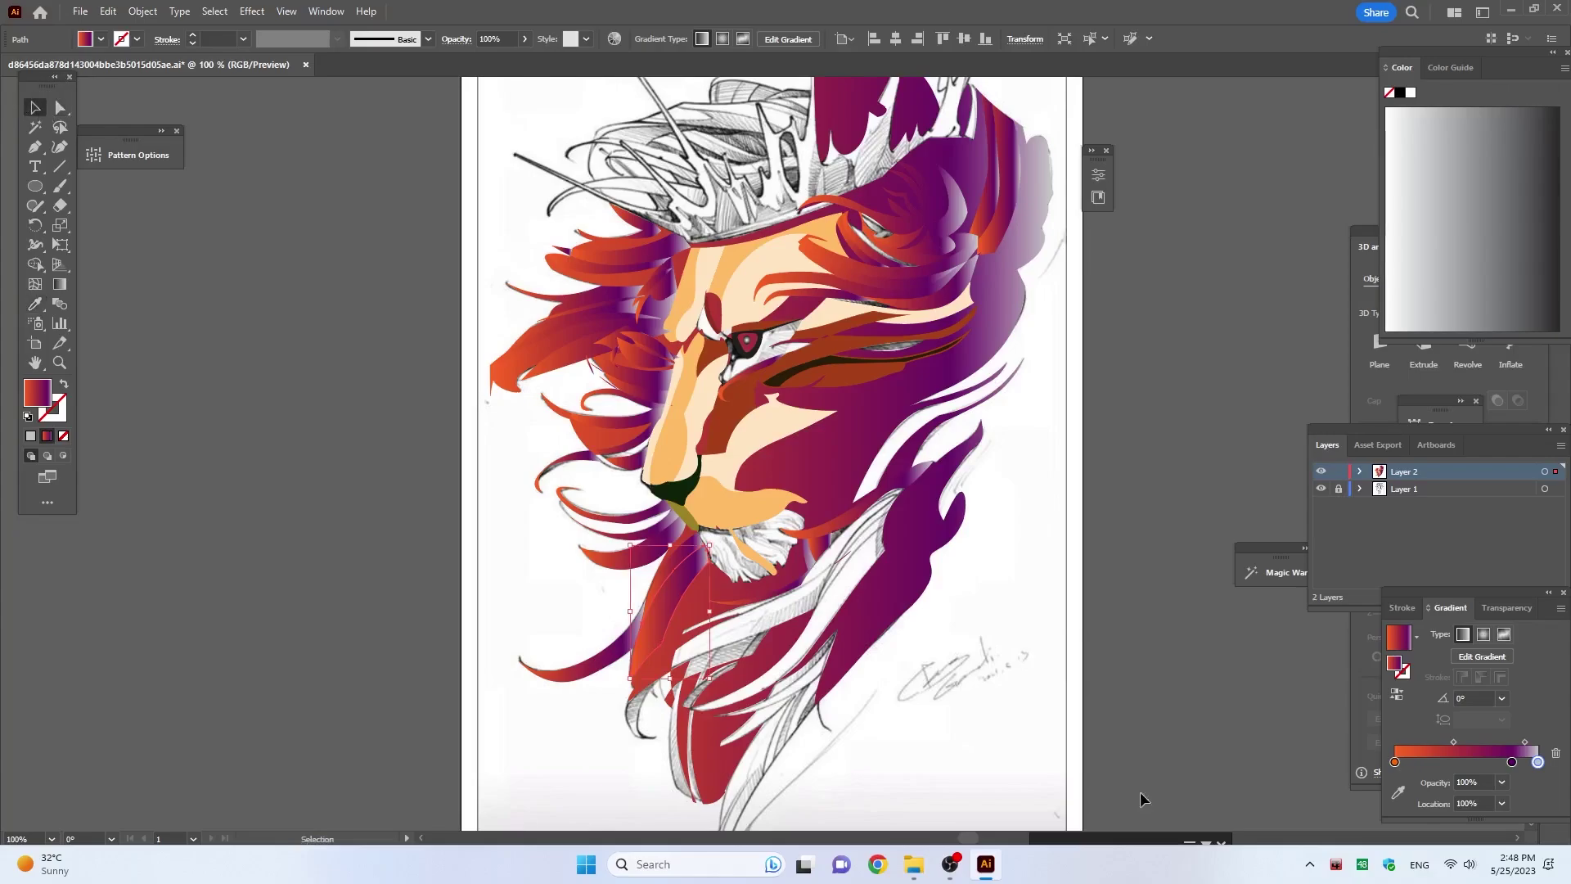
click(645, 740)
key(i)
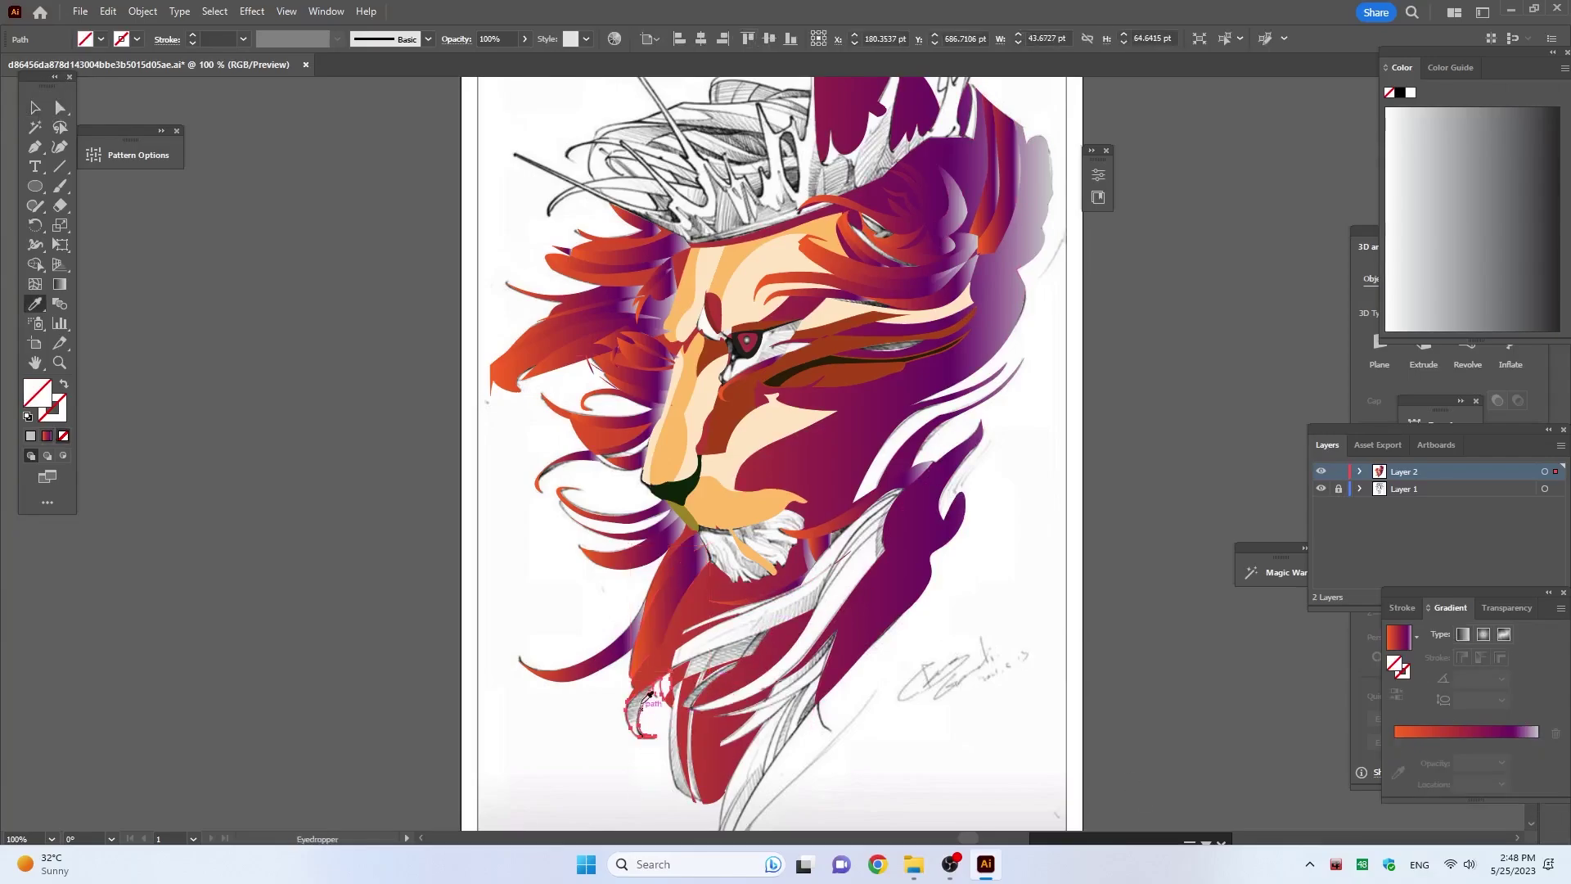
click(655, 610)
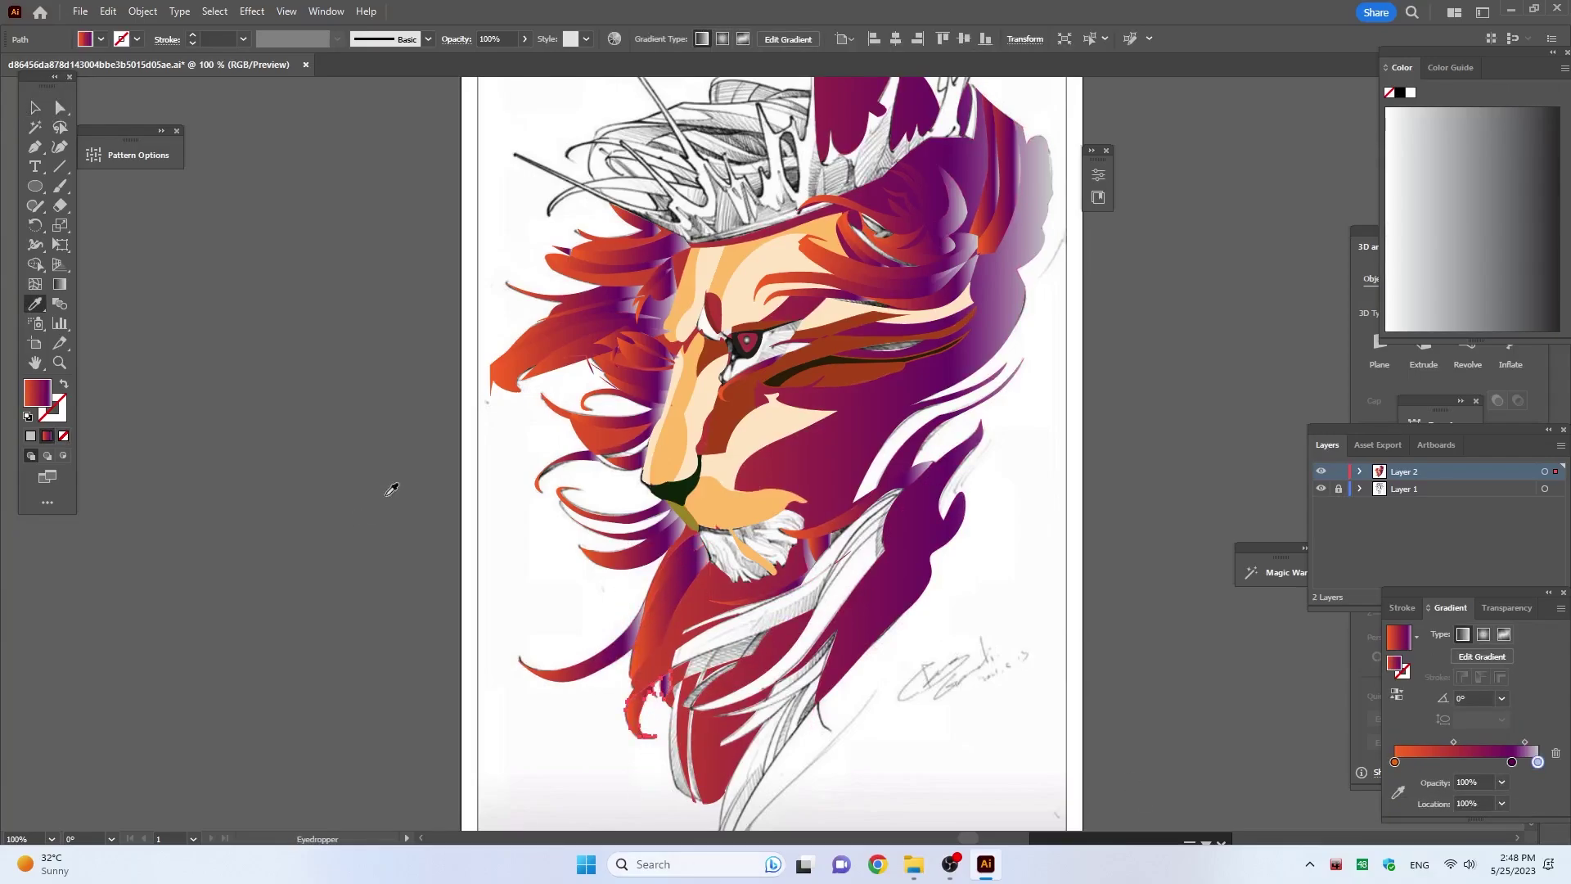
Step: Apply the red-purple gradient to two more beard paths
scroll(391, 489, down, 2)
click(35, 107)
click(720, 577)
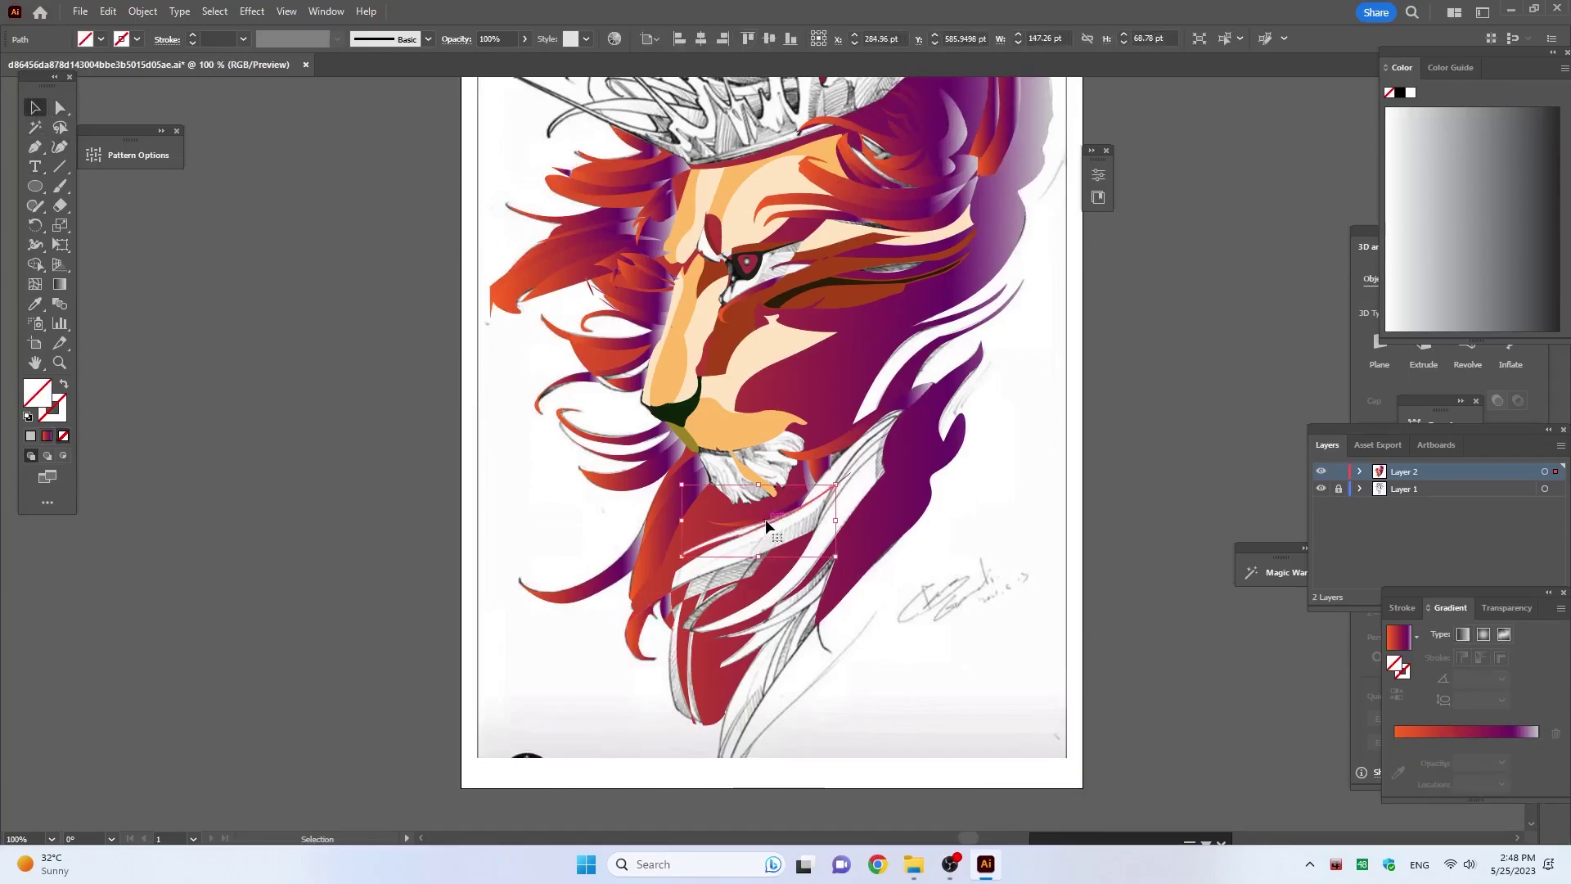
key(i)
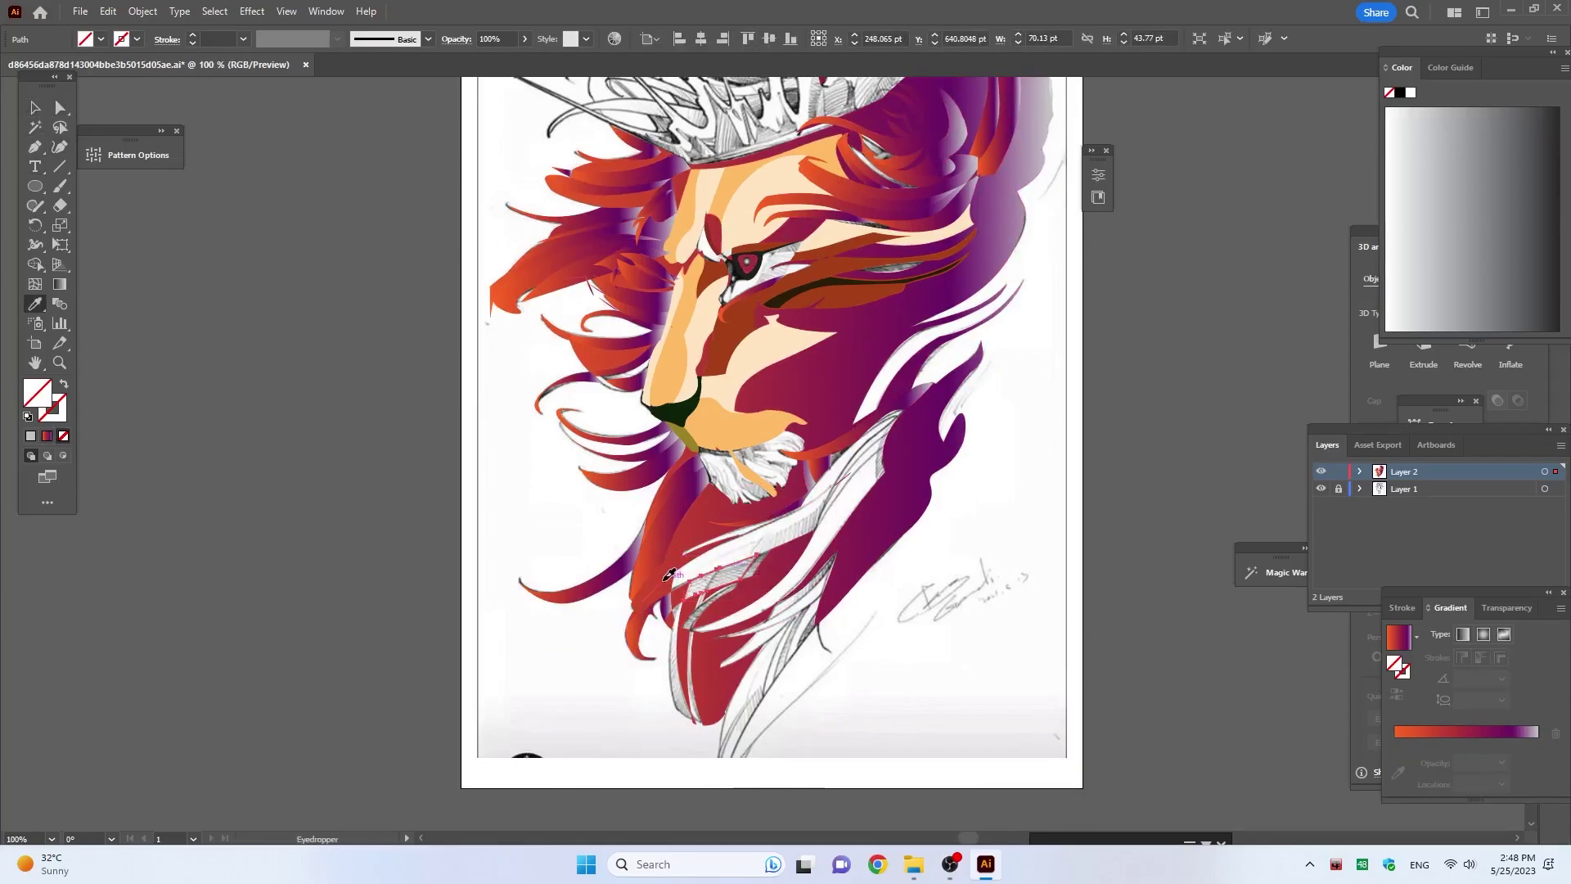
click(709, 603)
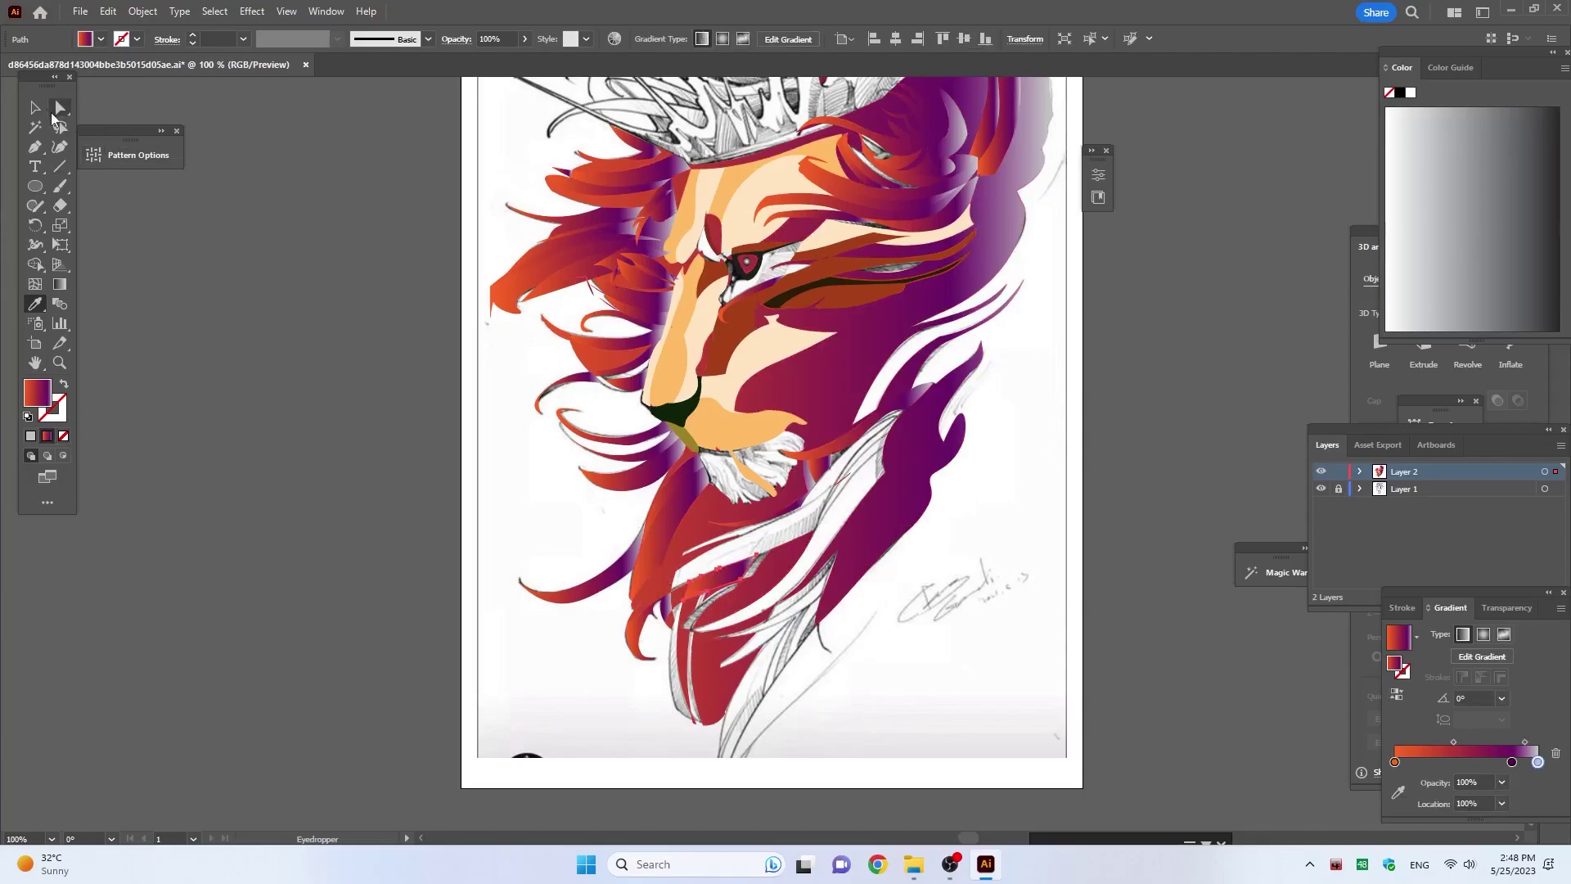
ctrl+click(689, 523)
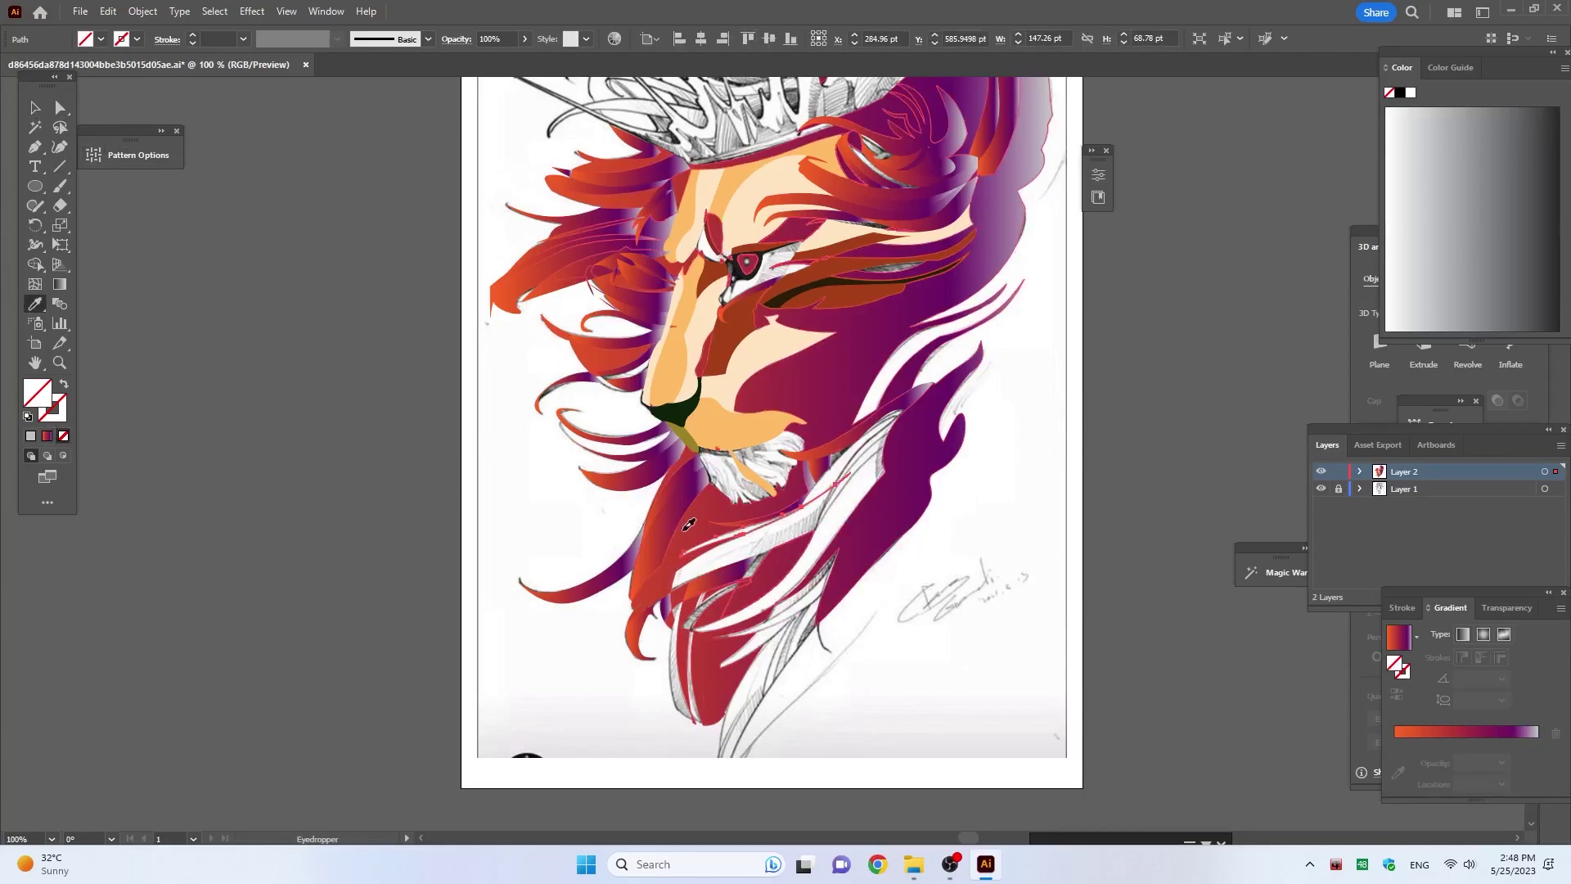
click(688, 524)
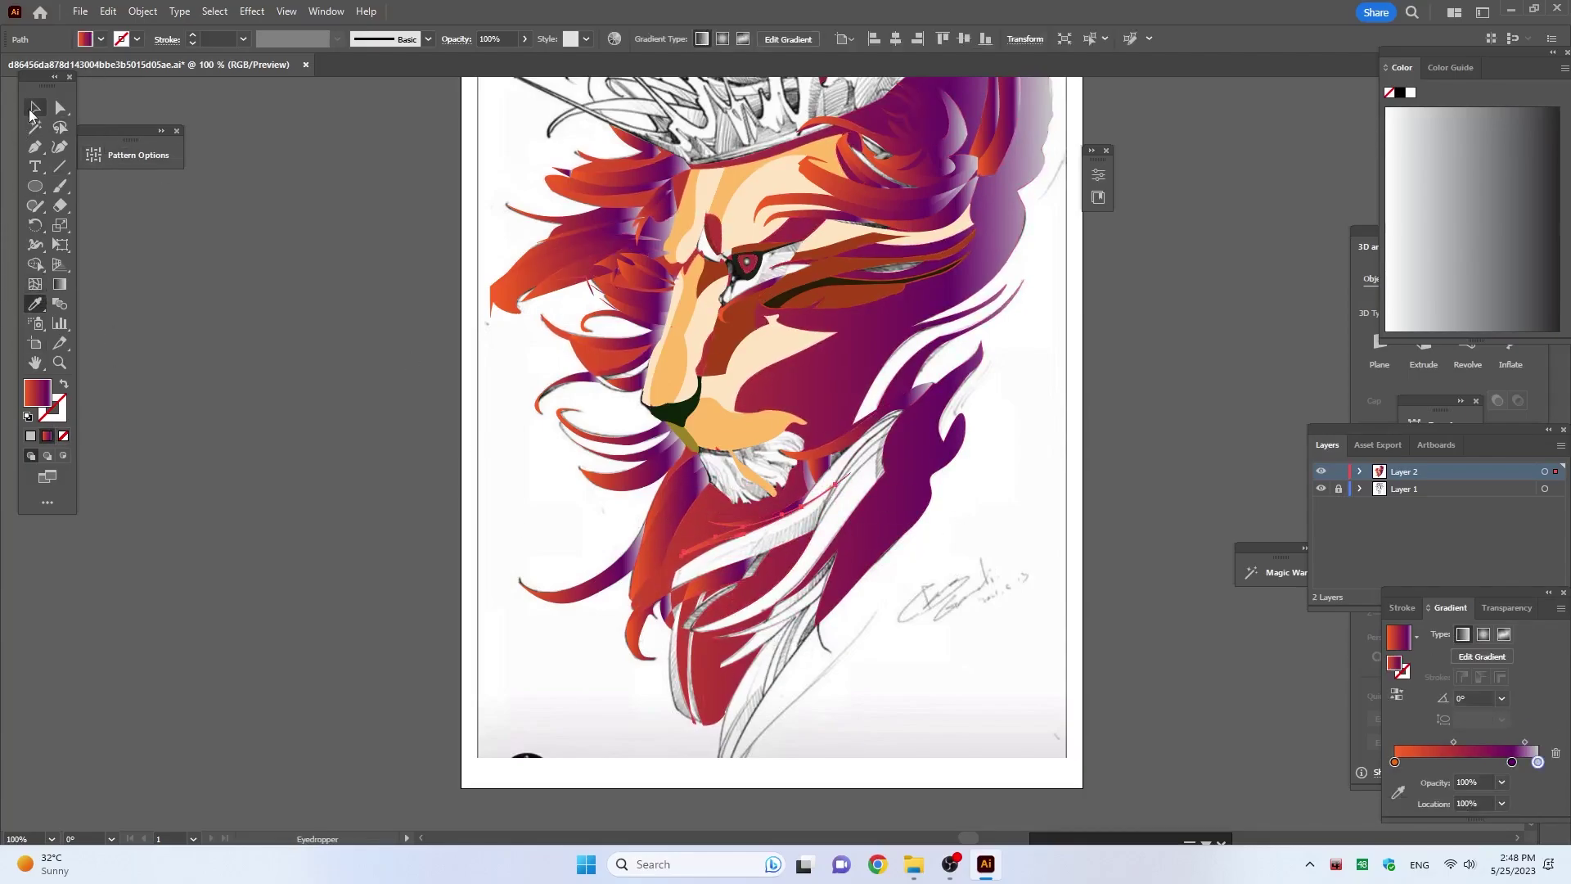
click(33, 107)
Step: Copy the red-purple gradient onto an unfilled strand in the lower mane
key(ctrl+shift+a)
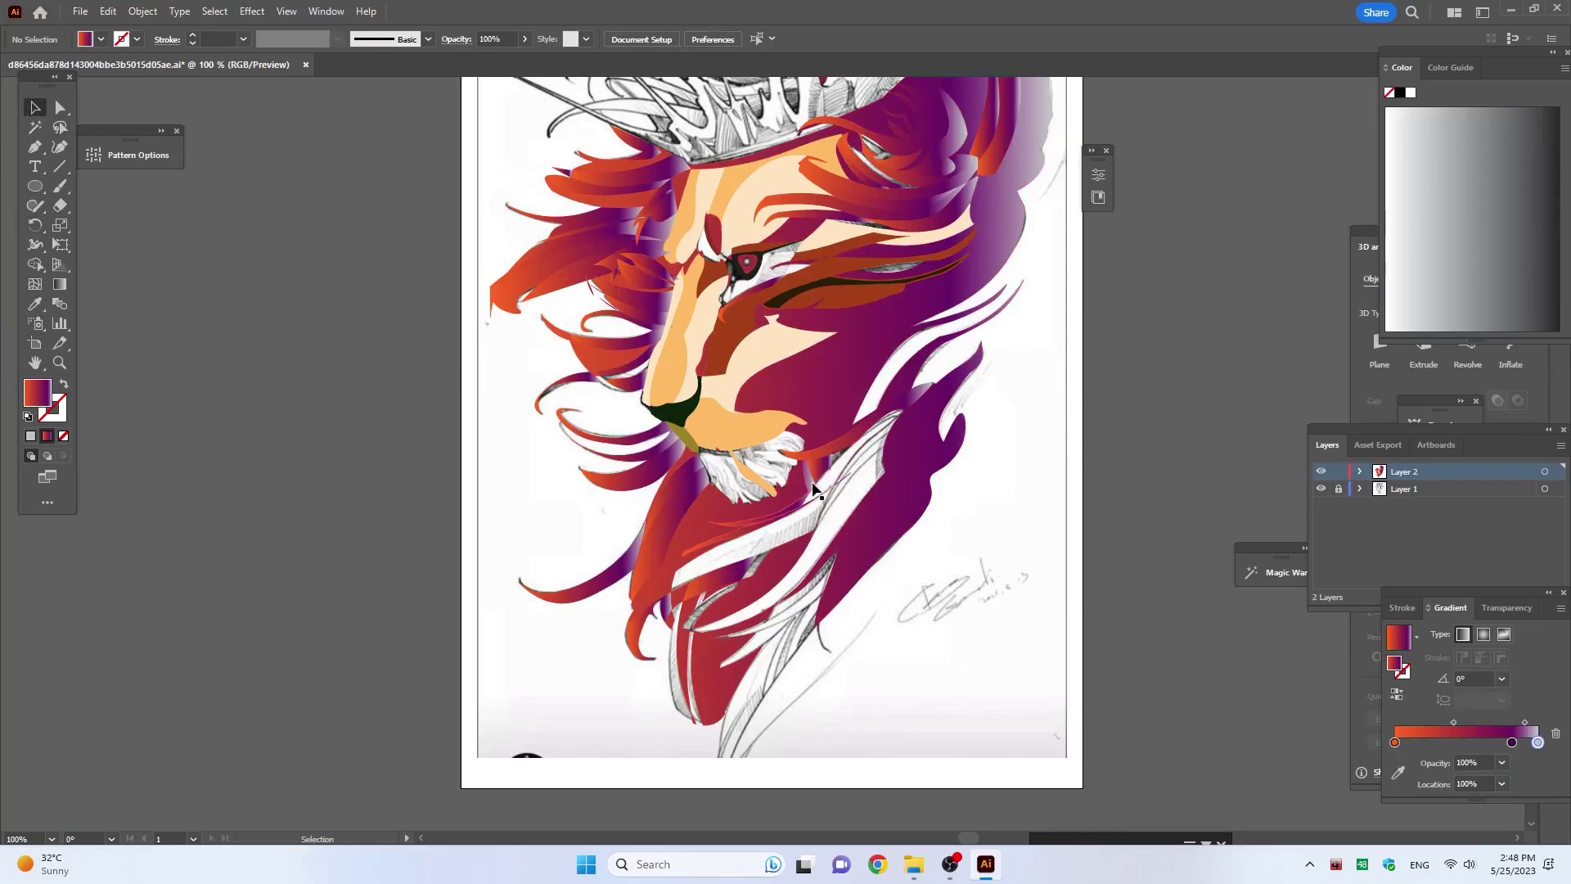
click(848, 459)
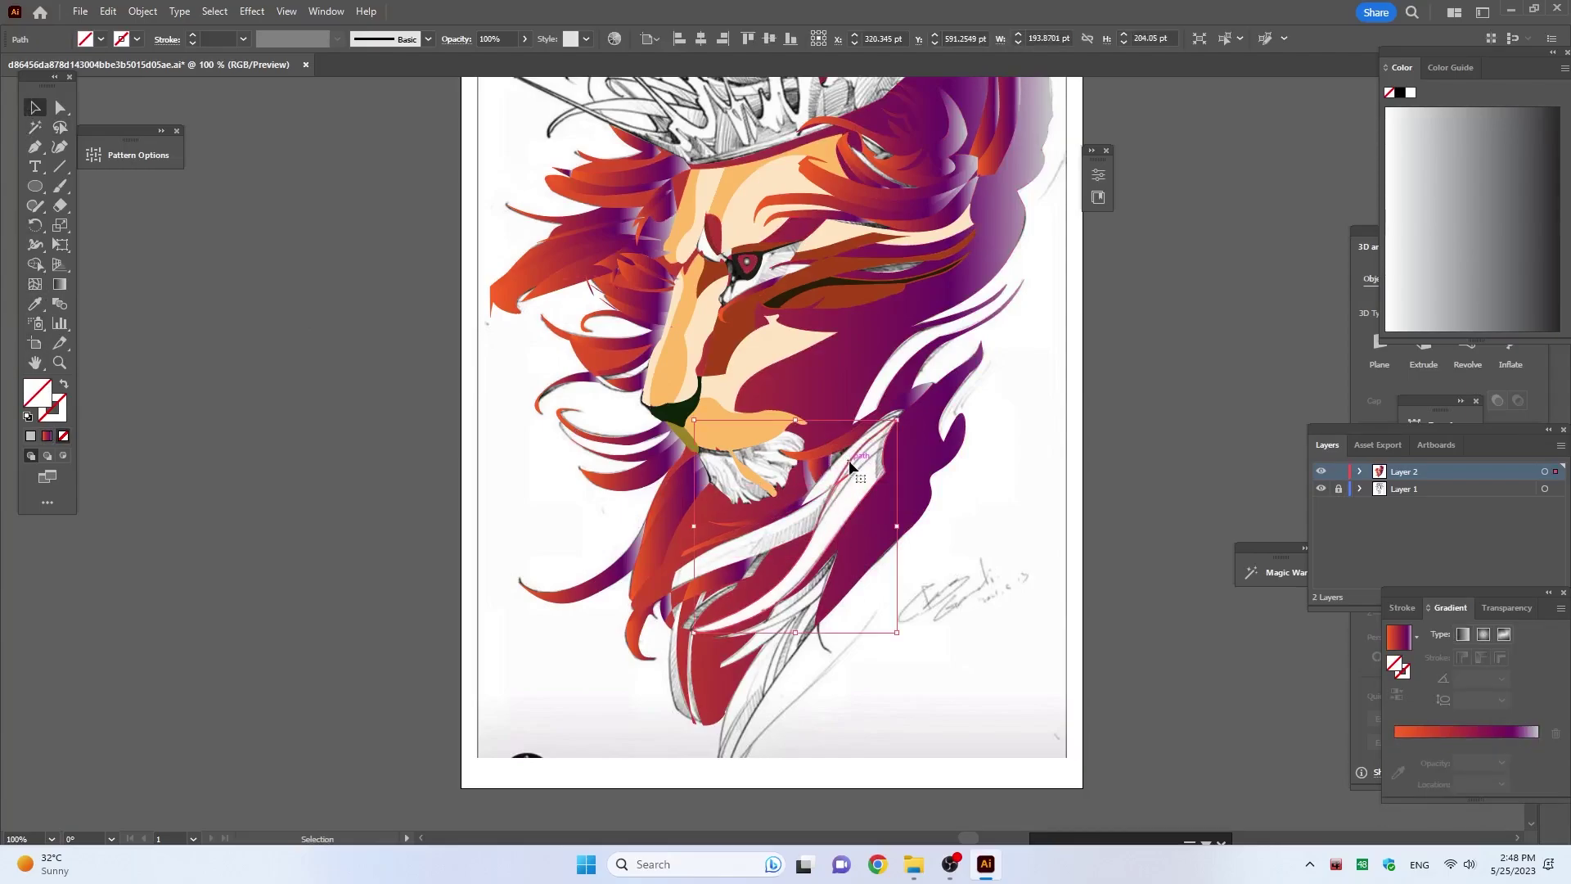
key(i)
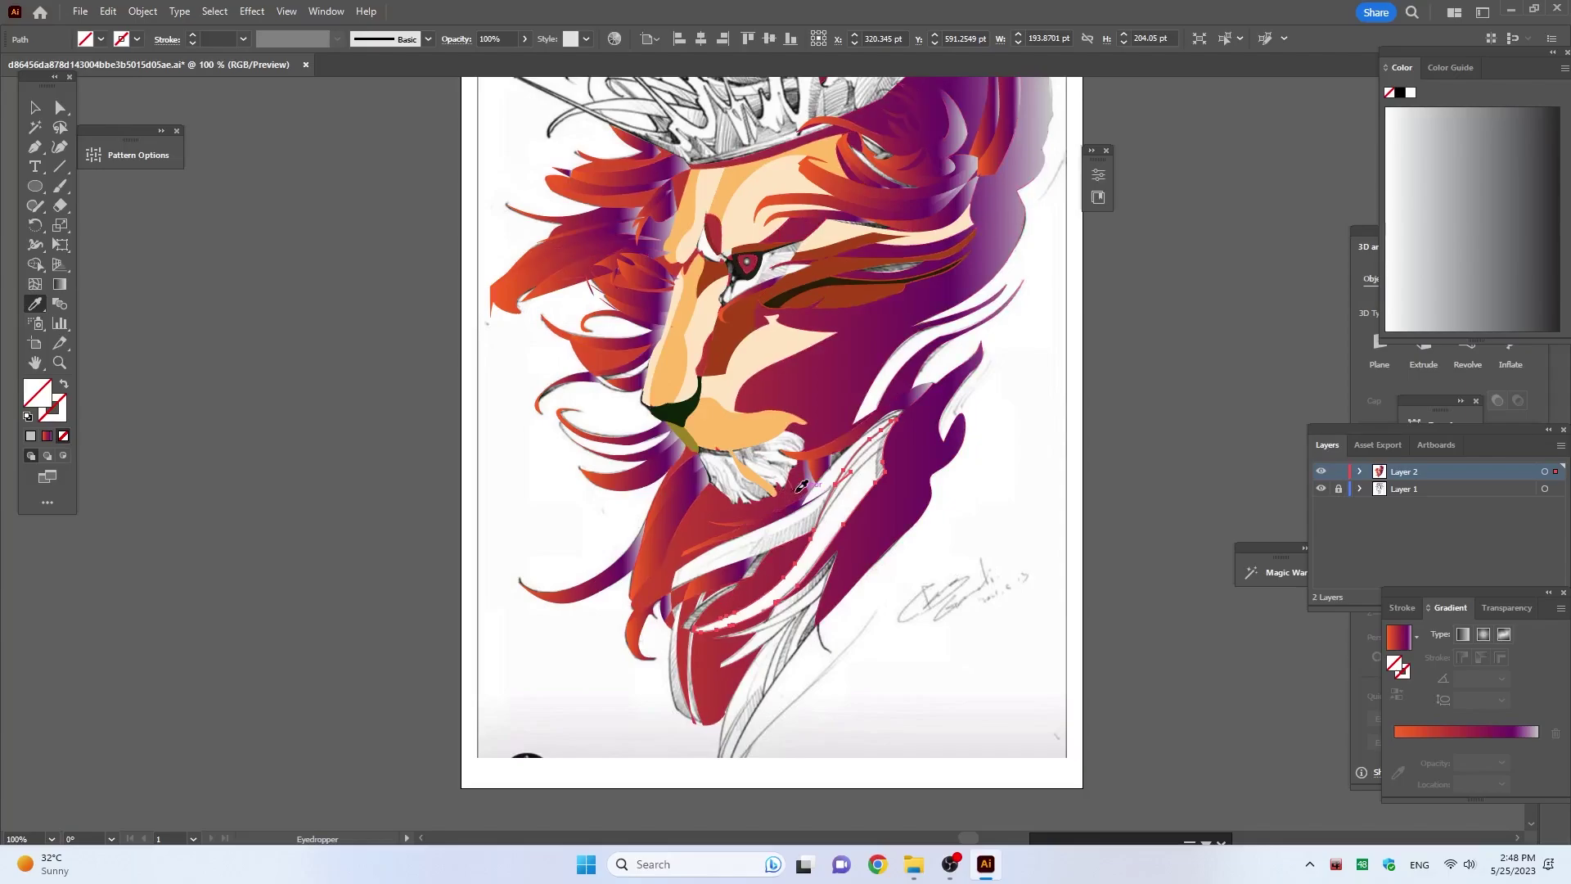
click(802, 486)
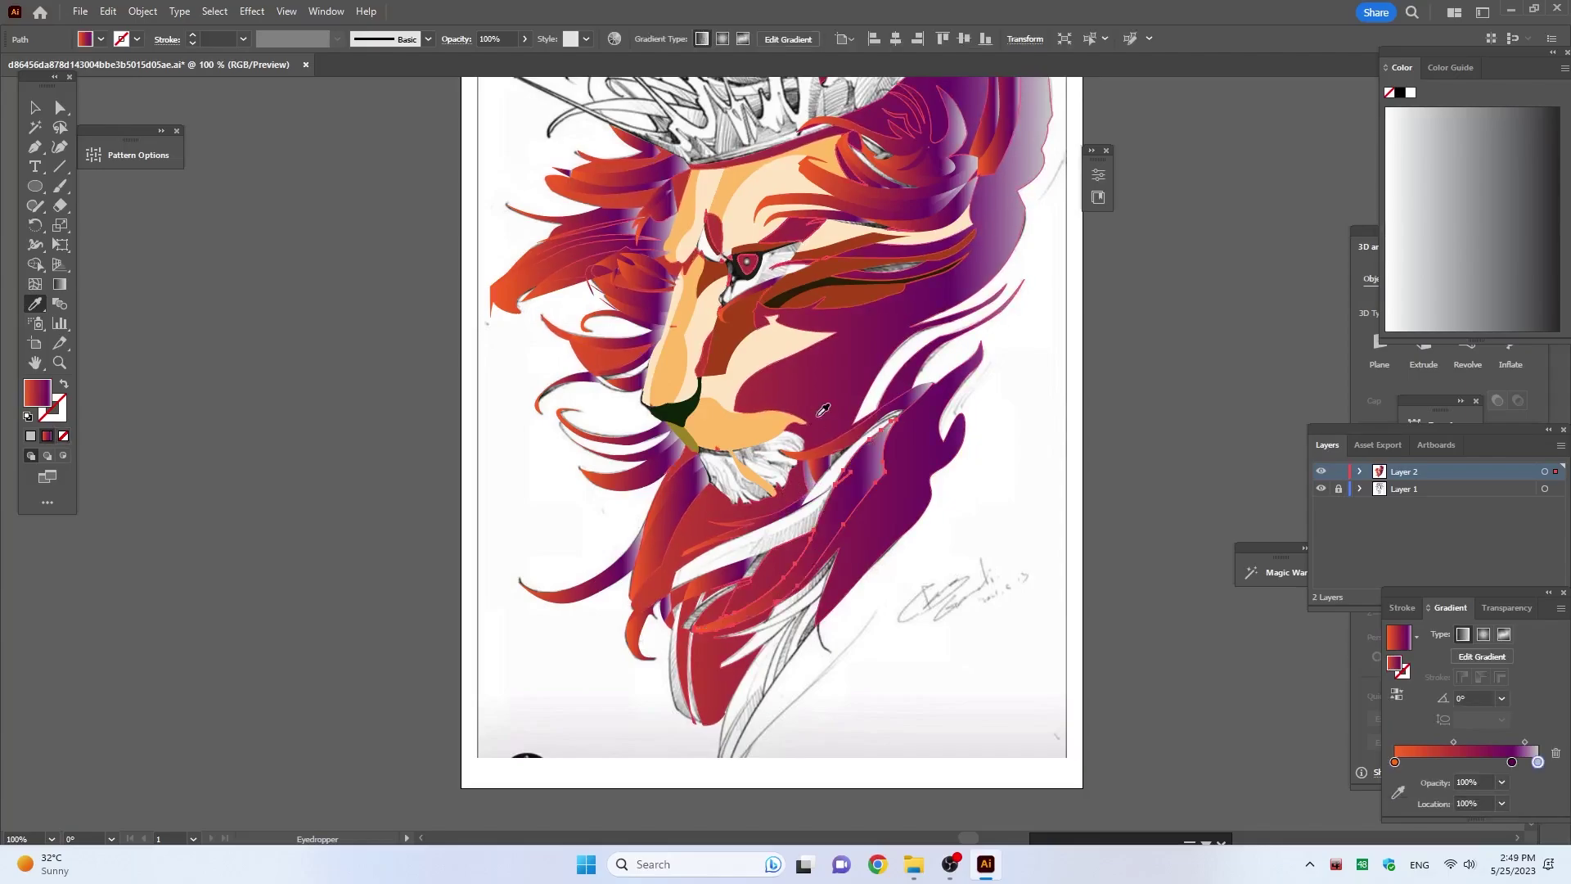
click(33, 107)
click(725, 570)
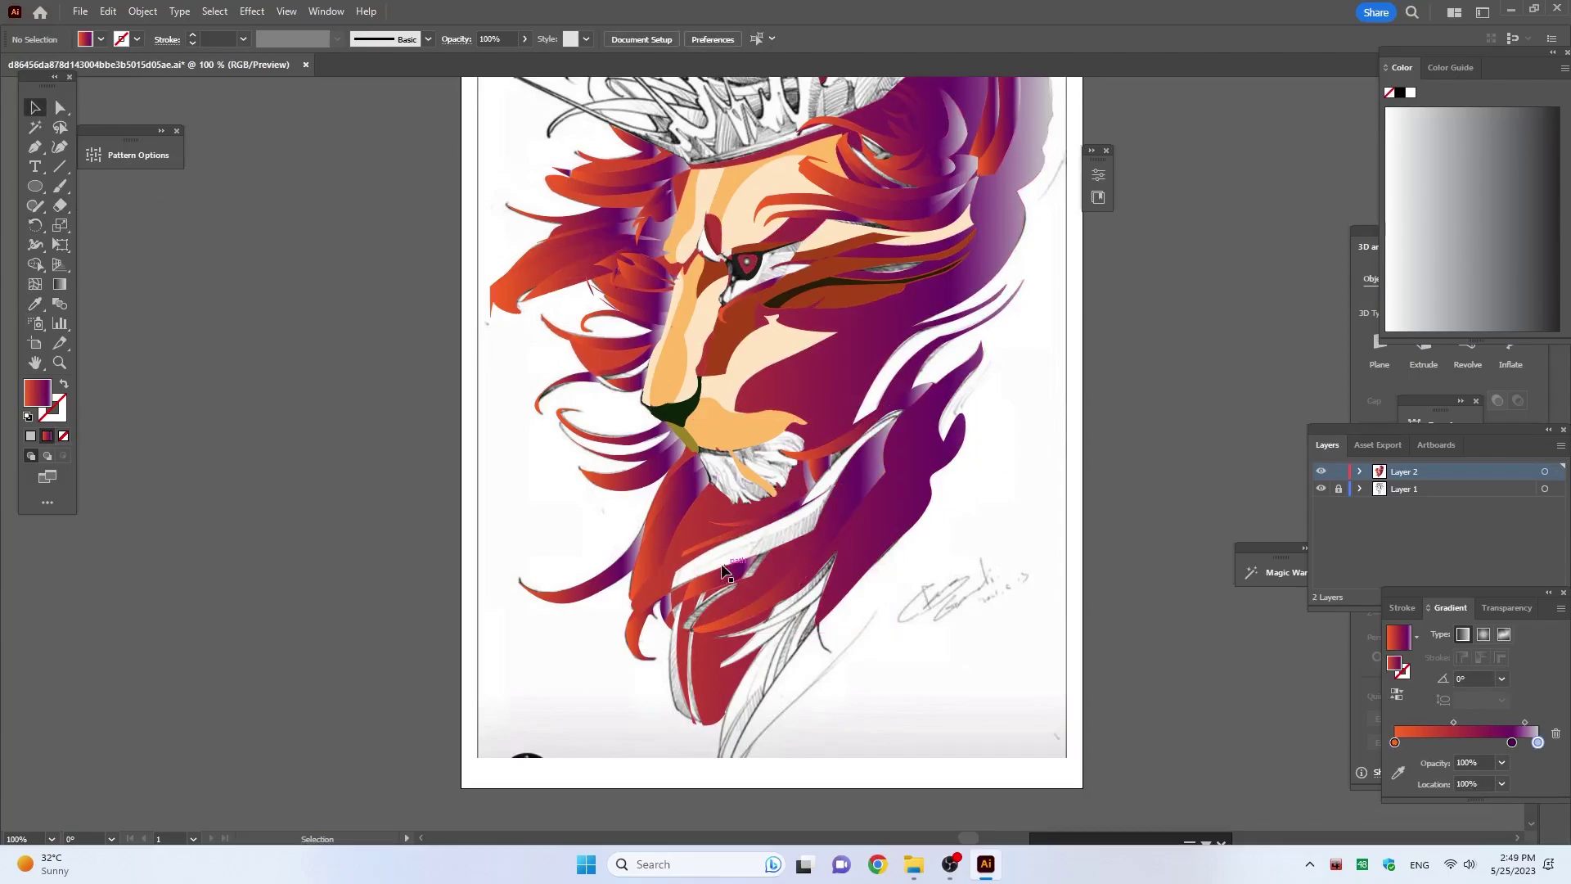
Step: Give the strand below the beard and a small mane shape the red-purple gradient
click(814, 495)
key(i)
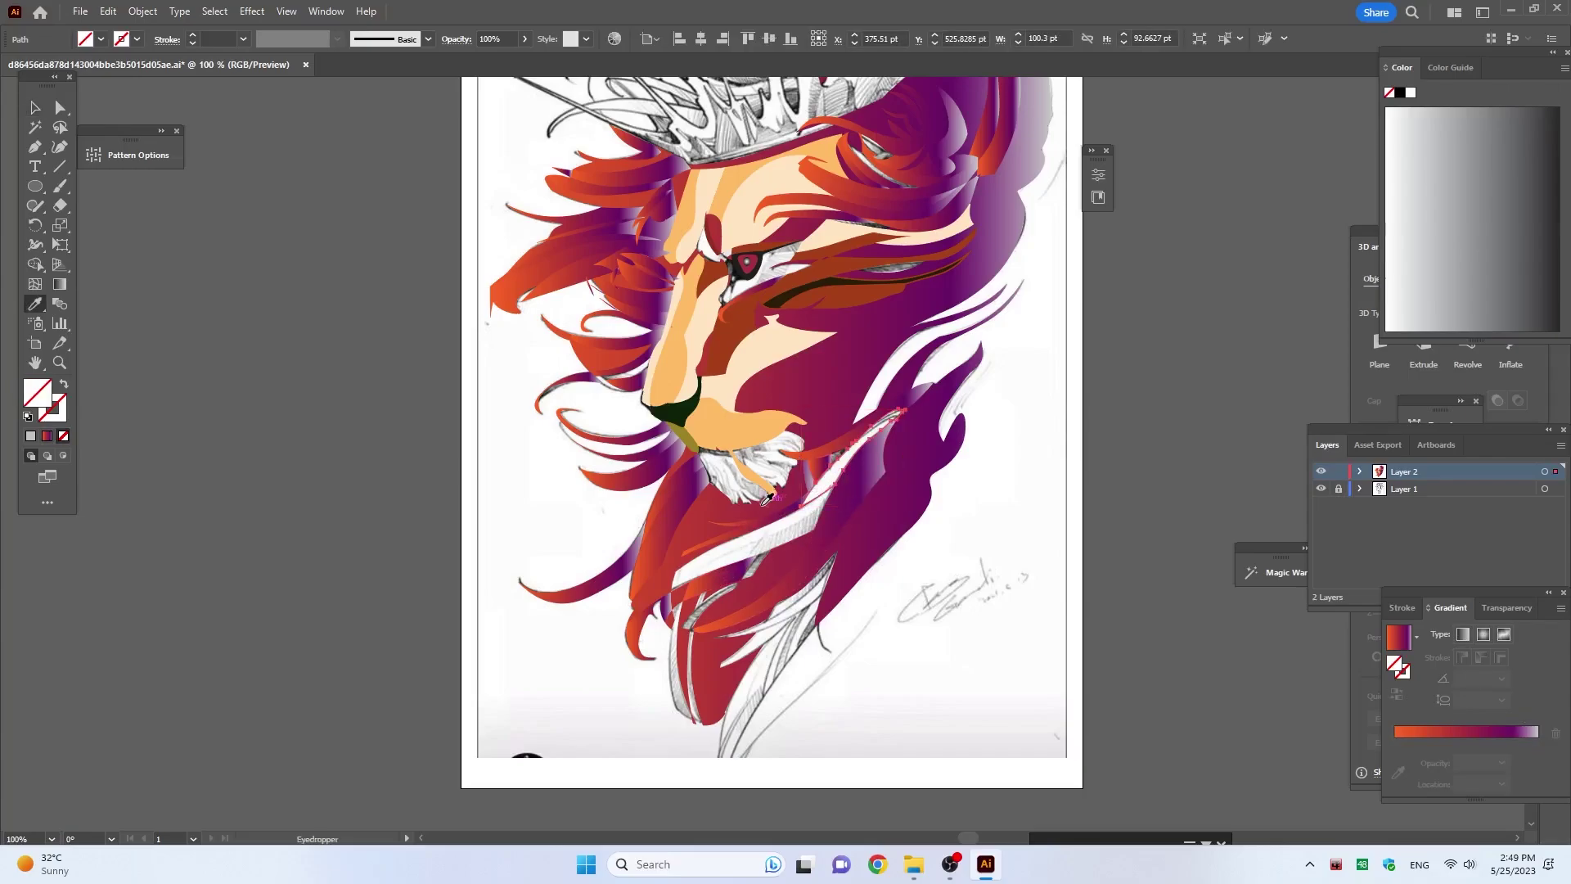
click(761, 217)
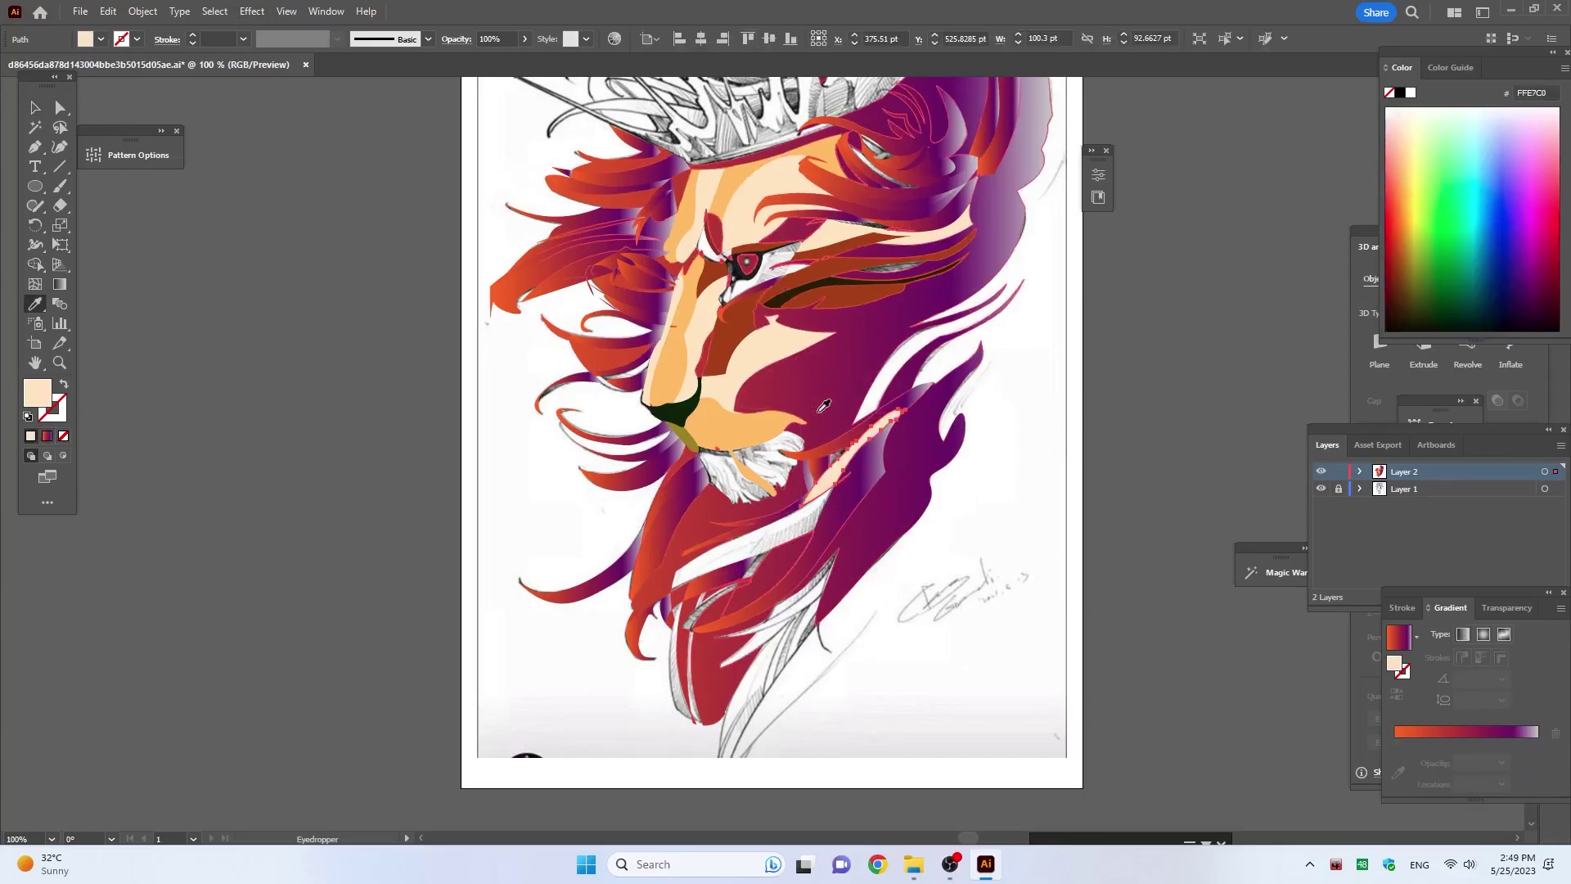
click(794, 385)
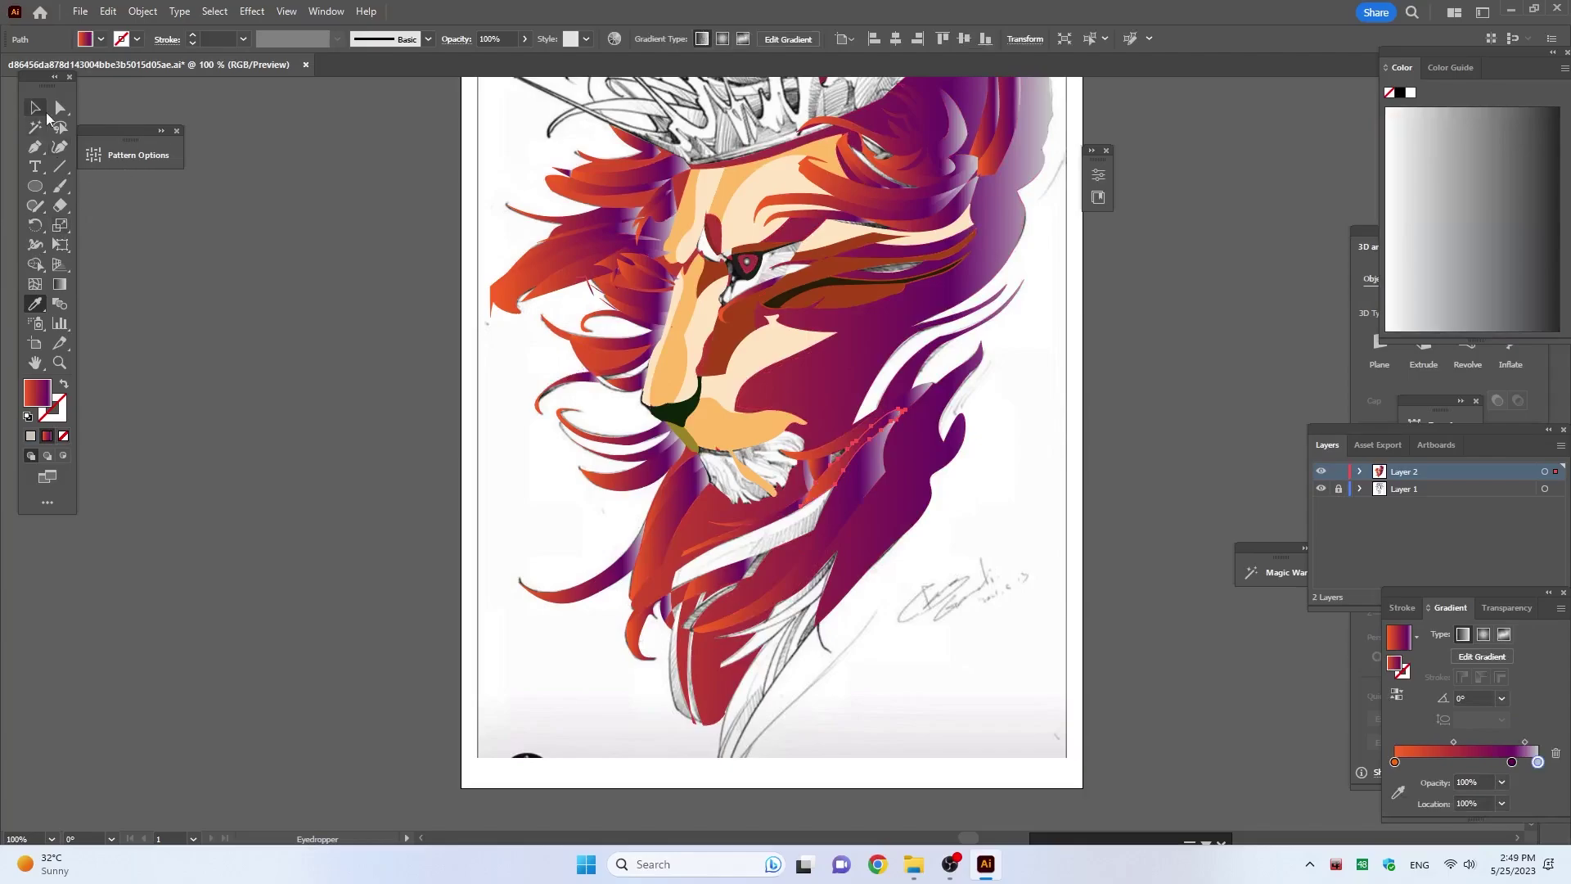
click(47, 117)
click(763, 547)
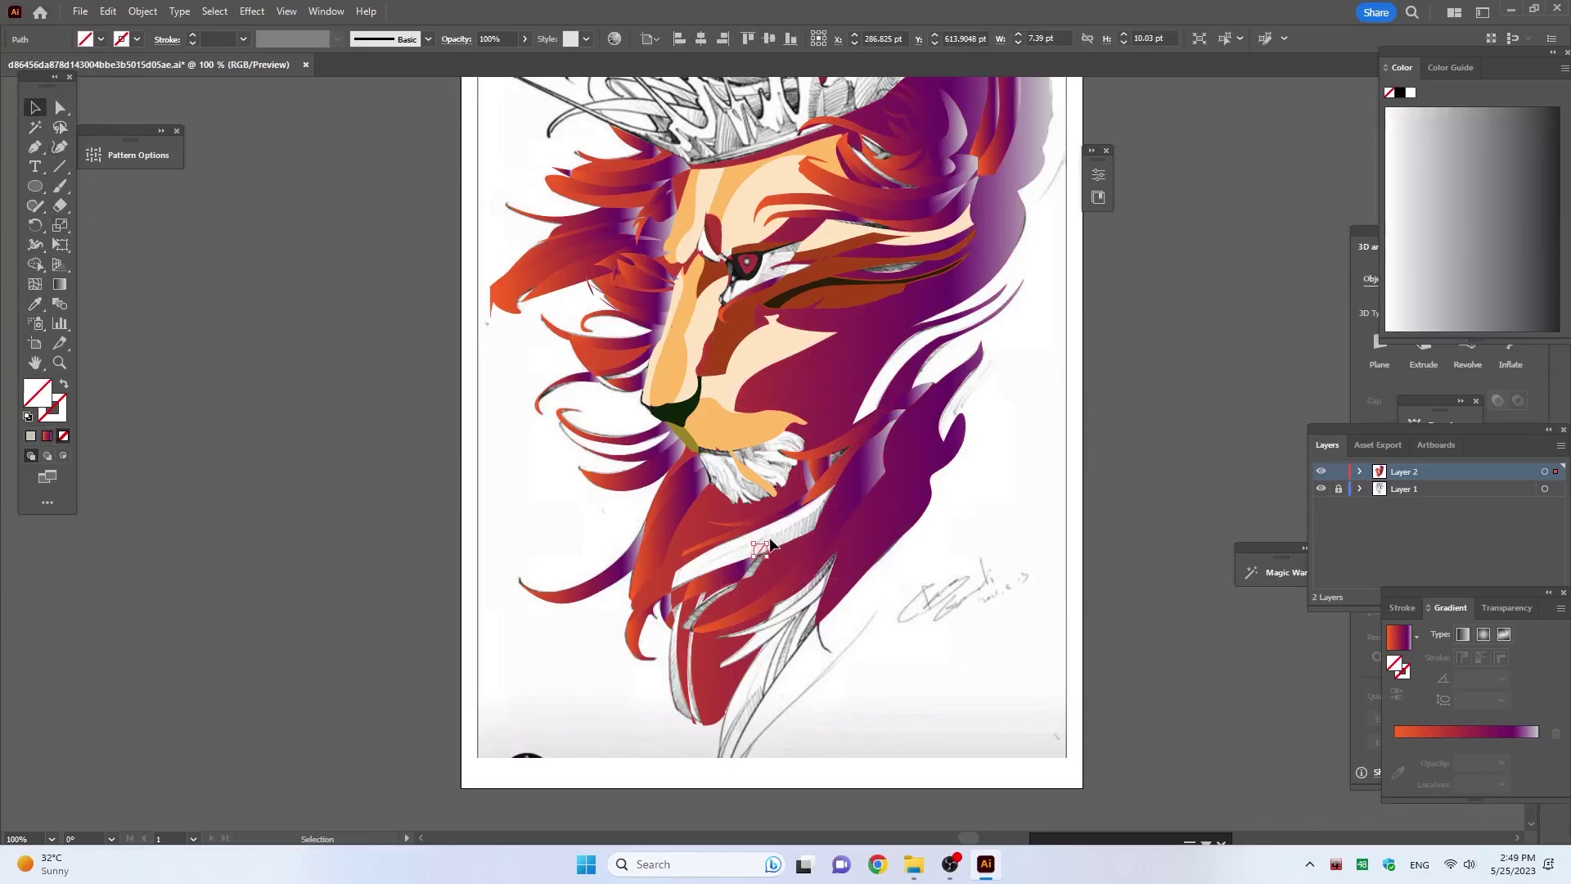
key(i)
click(757, 548)
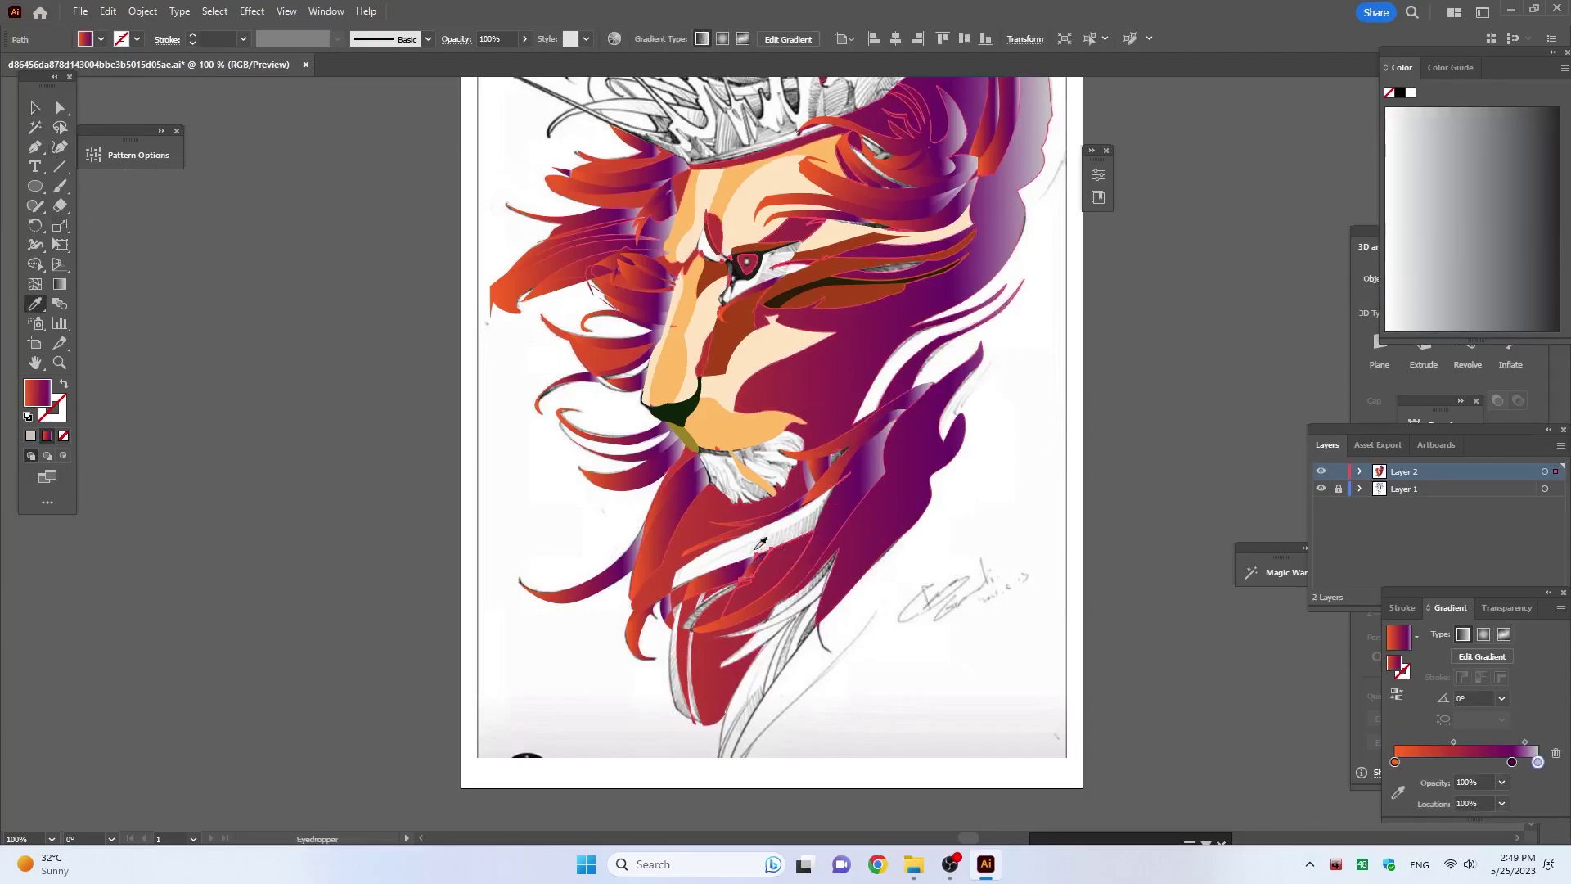
Step: Fill the next mane strand and the thin lower-left strand with the gradient
click(713, 584)
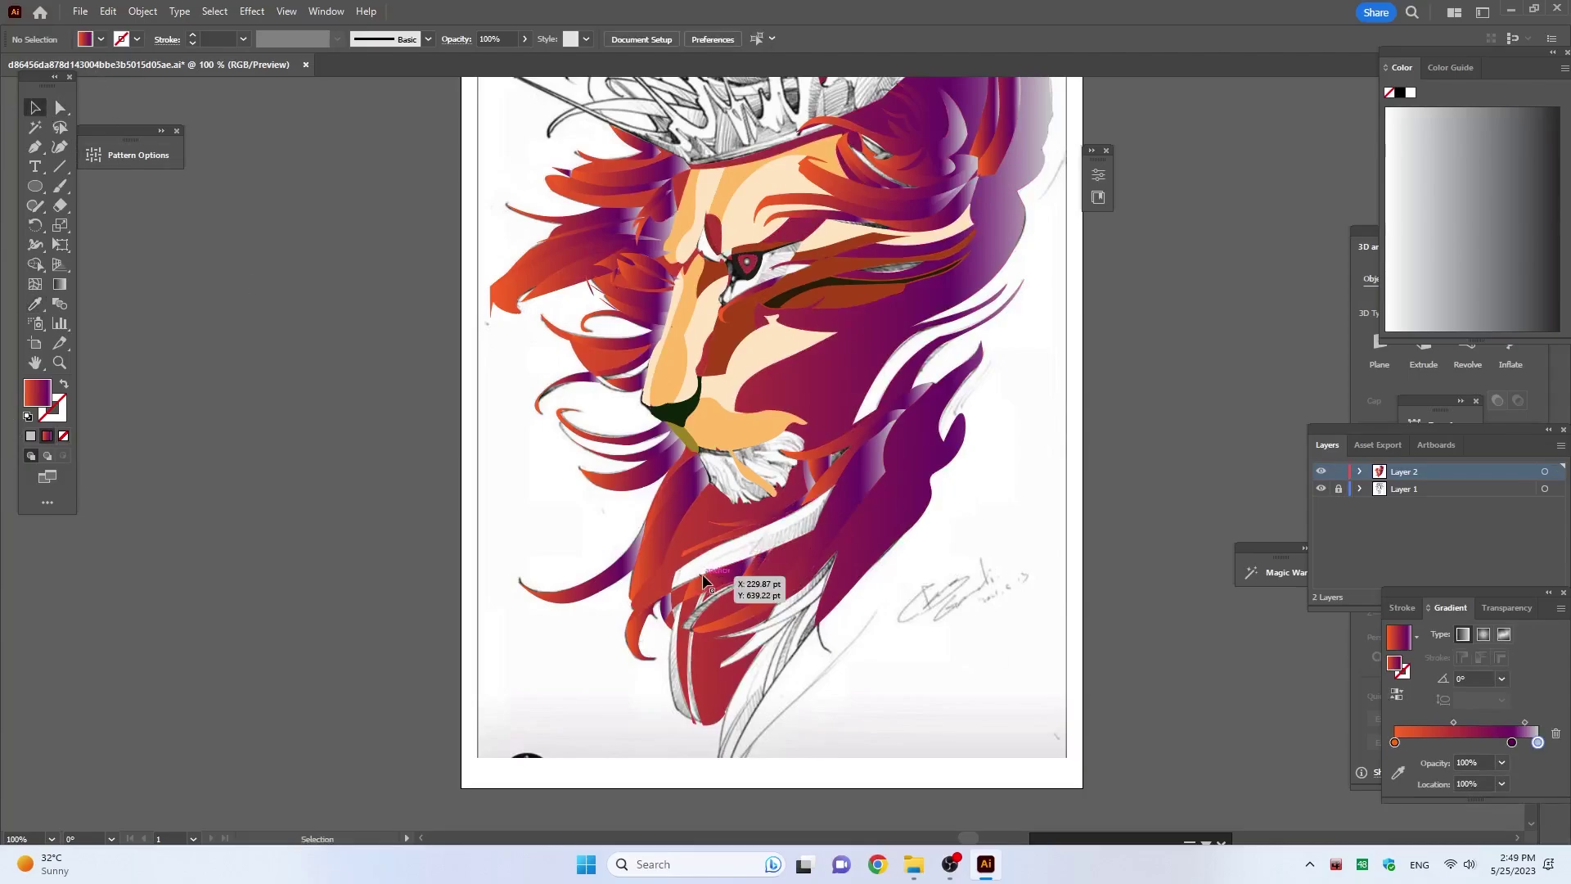
key(i)
click(876, 478)
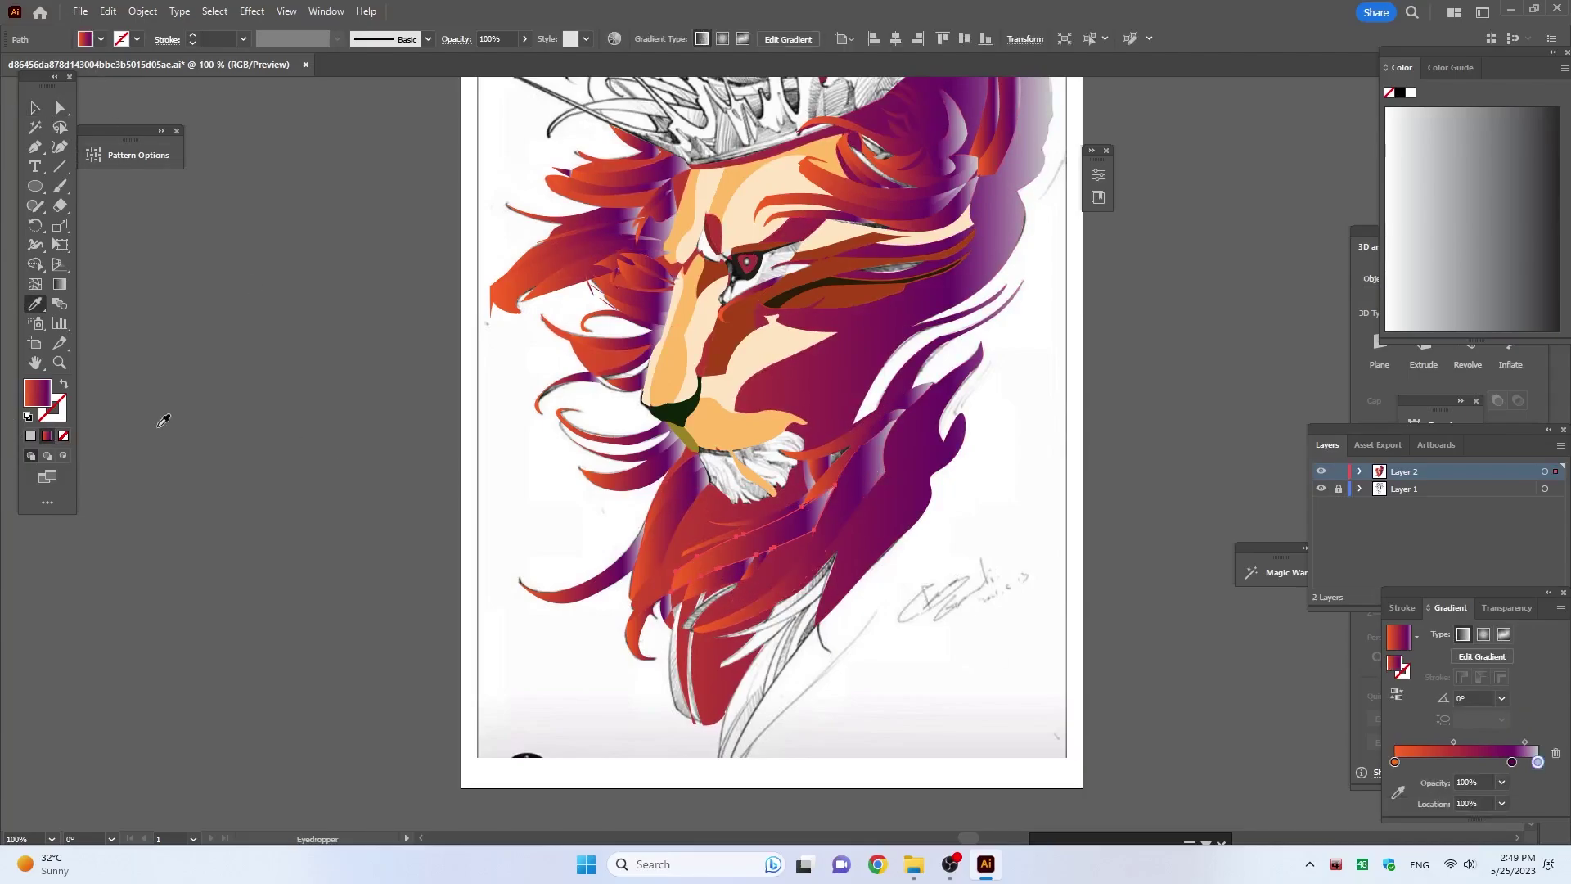
click(42, 107)
click(685, 696)
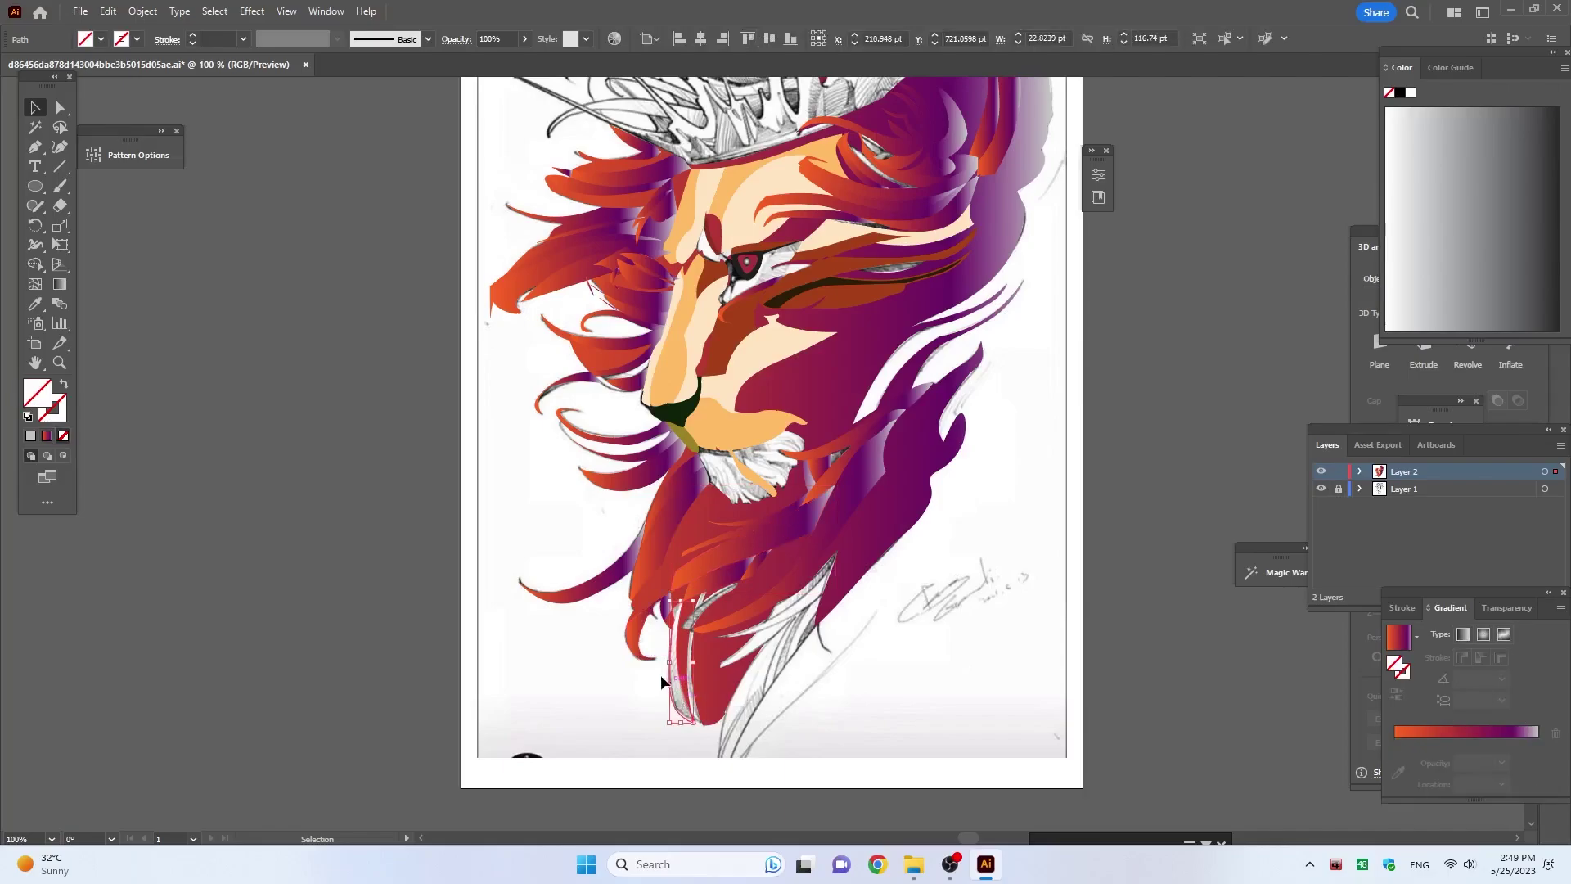
key(i)
click(714, 548)
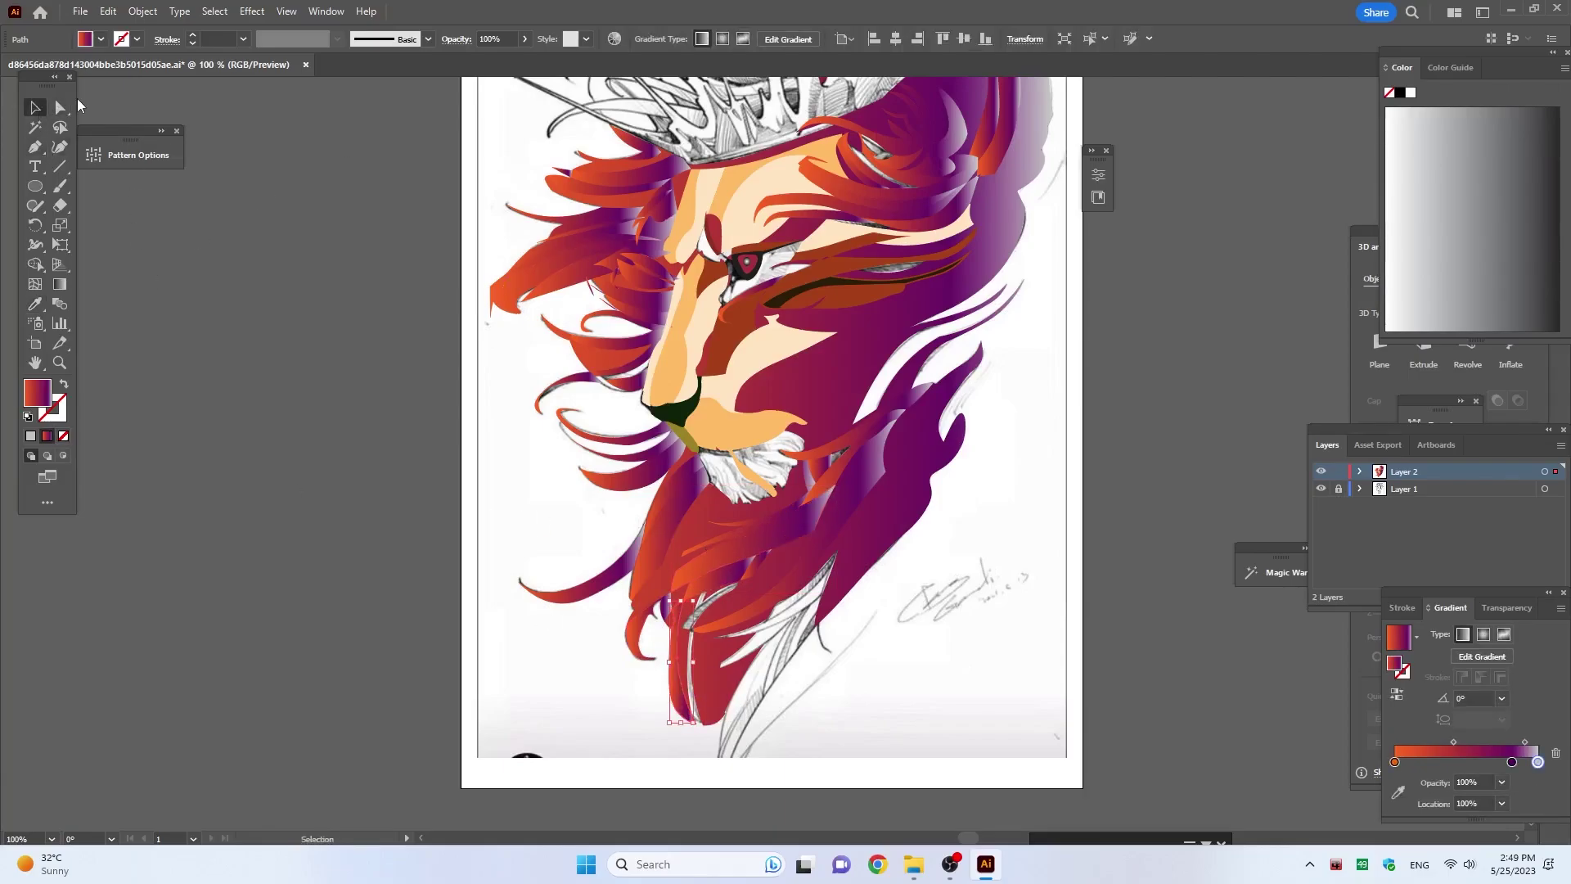
scroll(480, 300, down, 2)
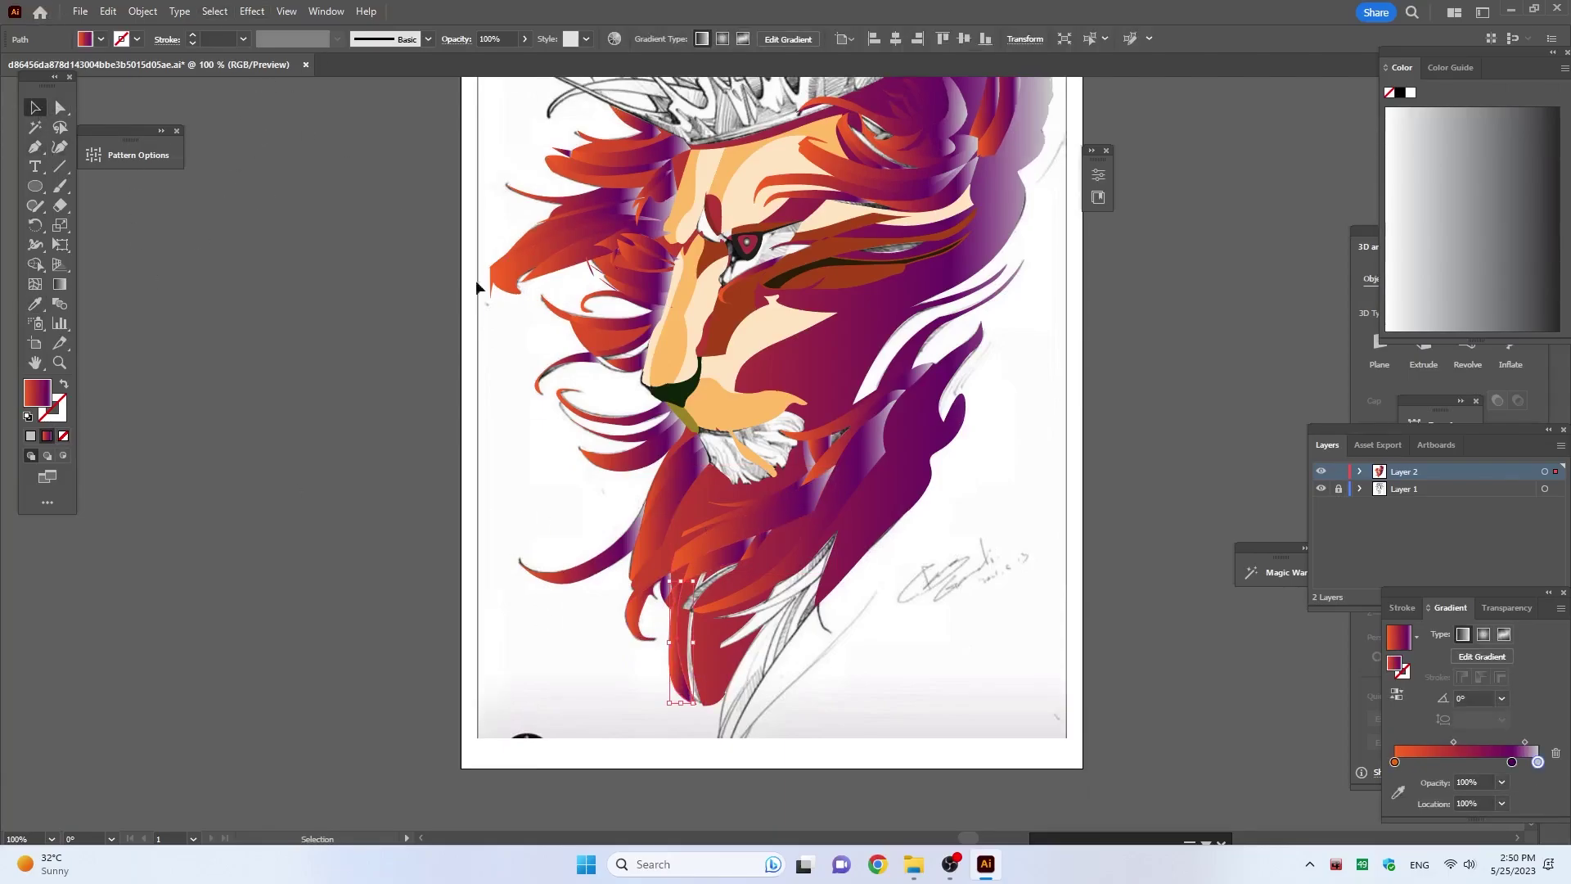
scroll(572, 409, down, 2)
Step: Apply the red-purple gradient to a small strand and a taller strand near the bottom
click(797, 523)
key(i)
click(841, 387)
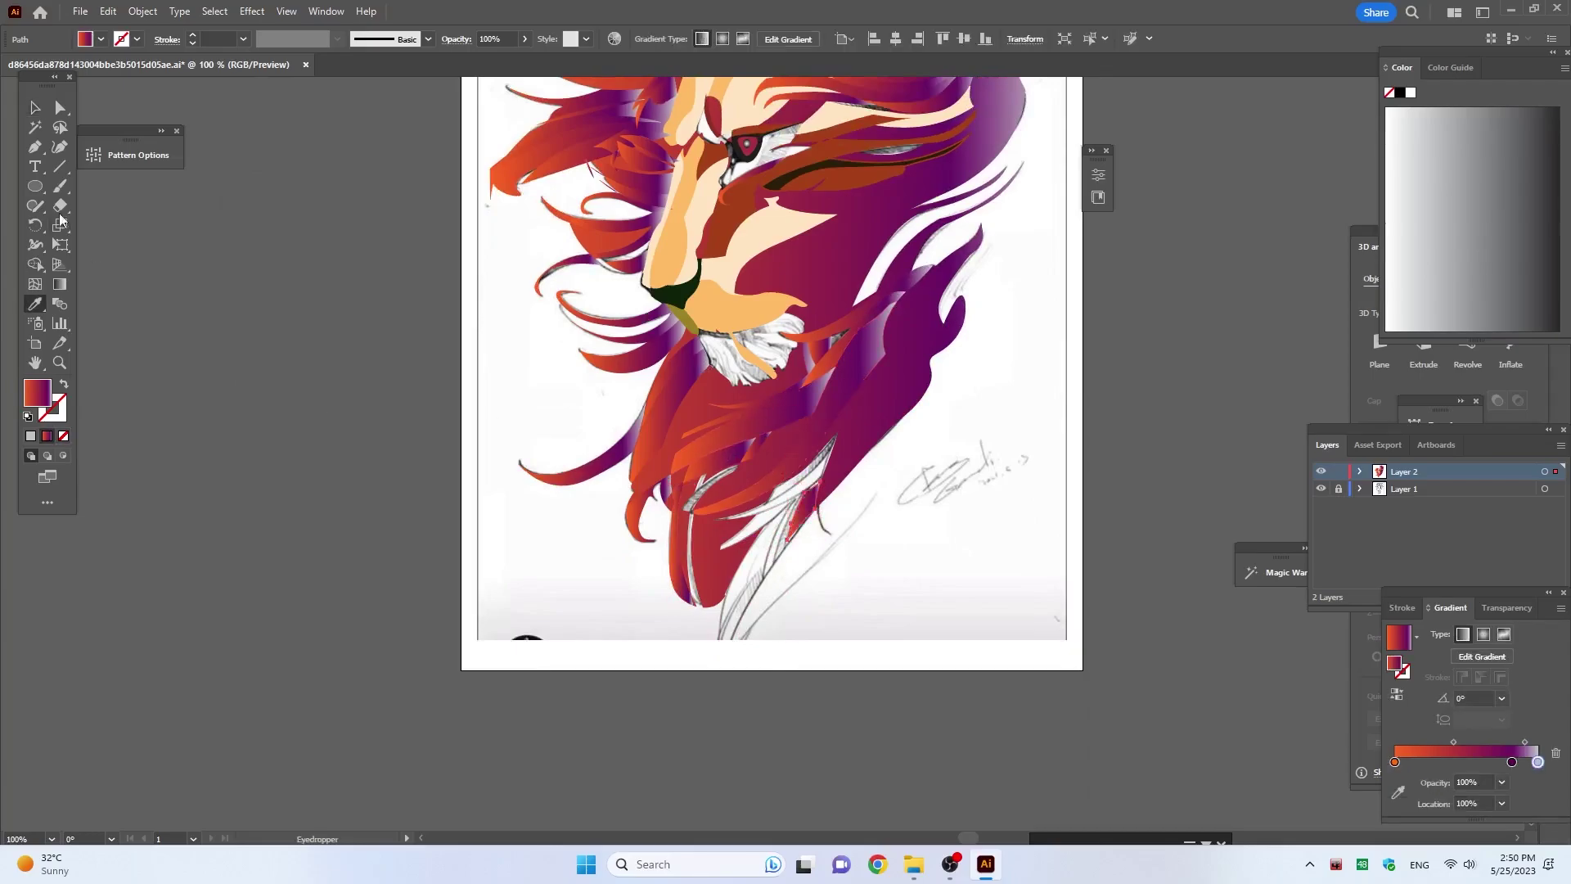
key(v)
click(784, 590)
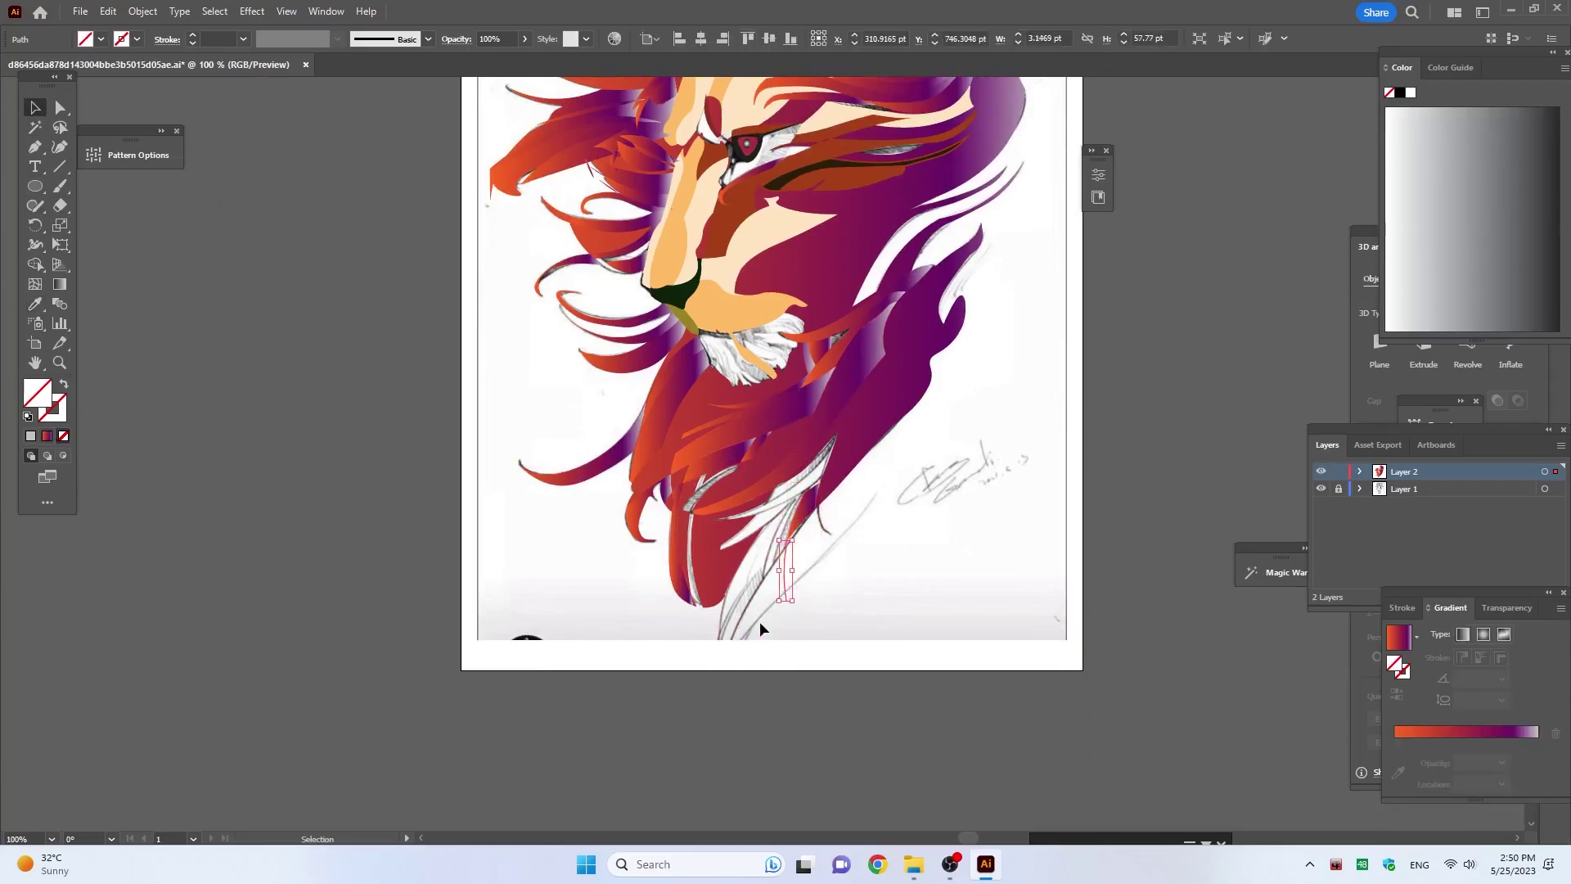
key(i)
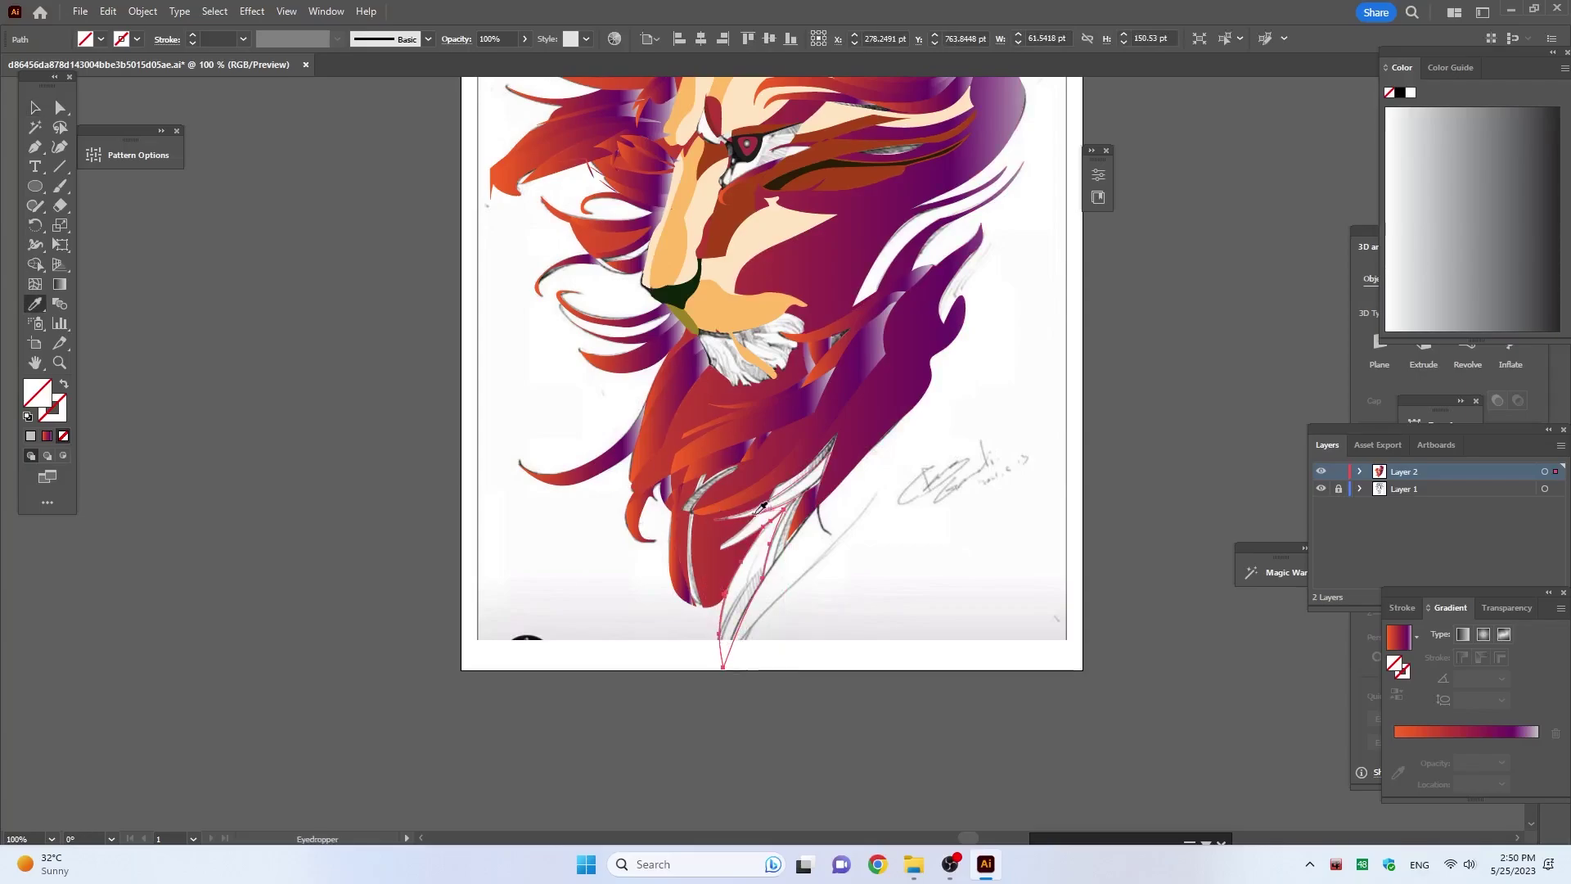
click(723, 554)
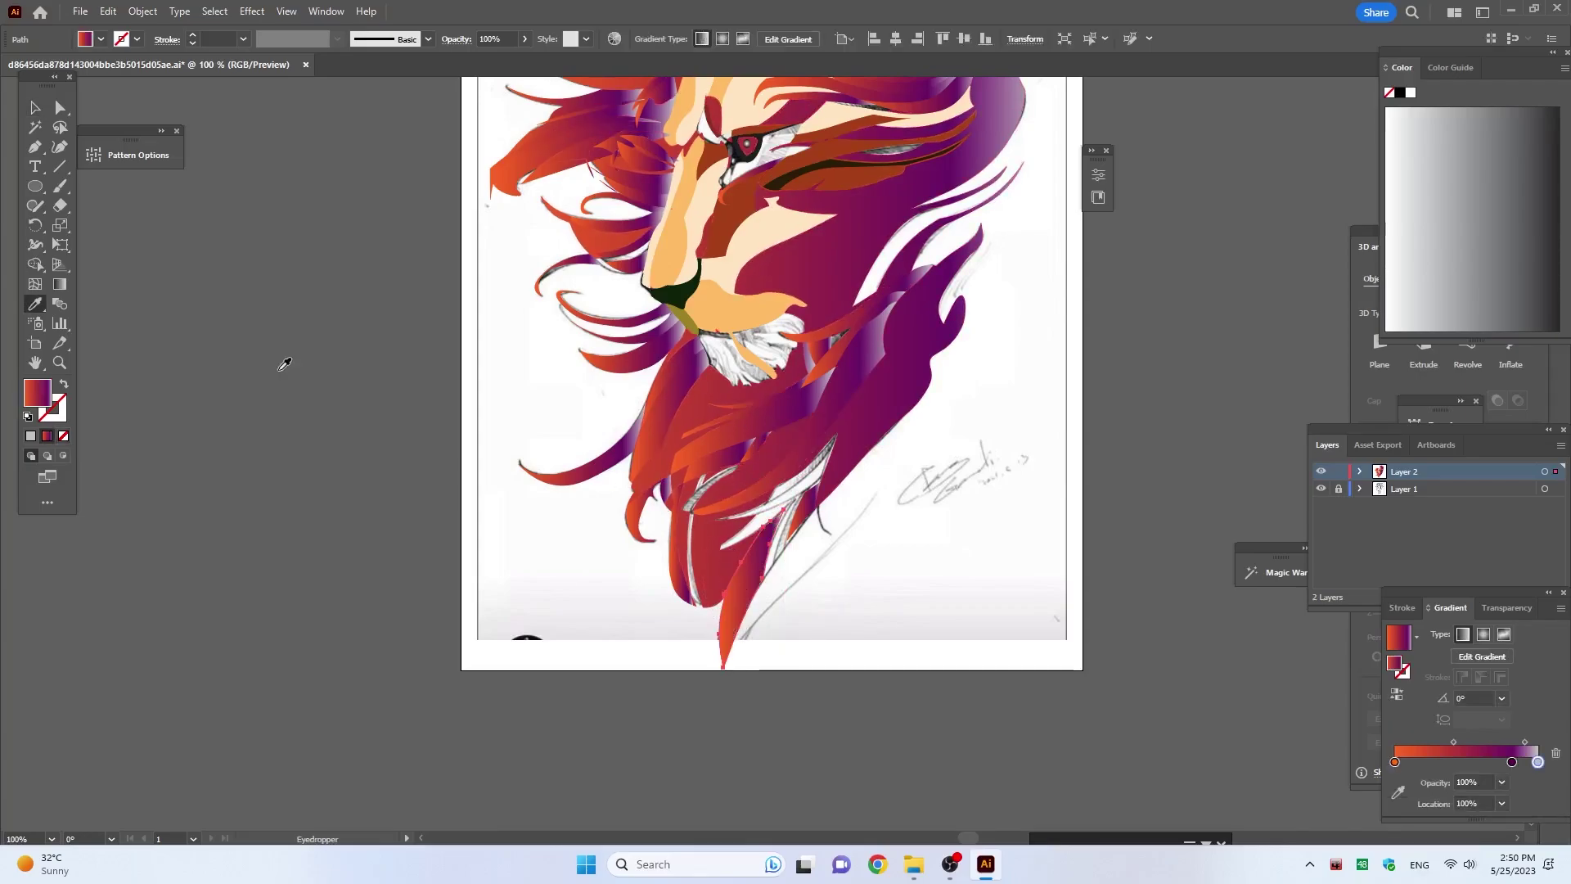
Step: Fill two more thin lower-mane strands with the red-purple gradient
ctrl+click(787, 540)
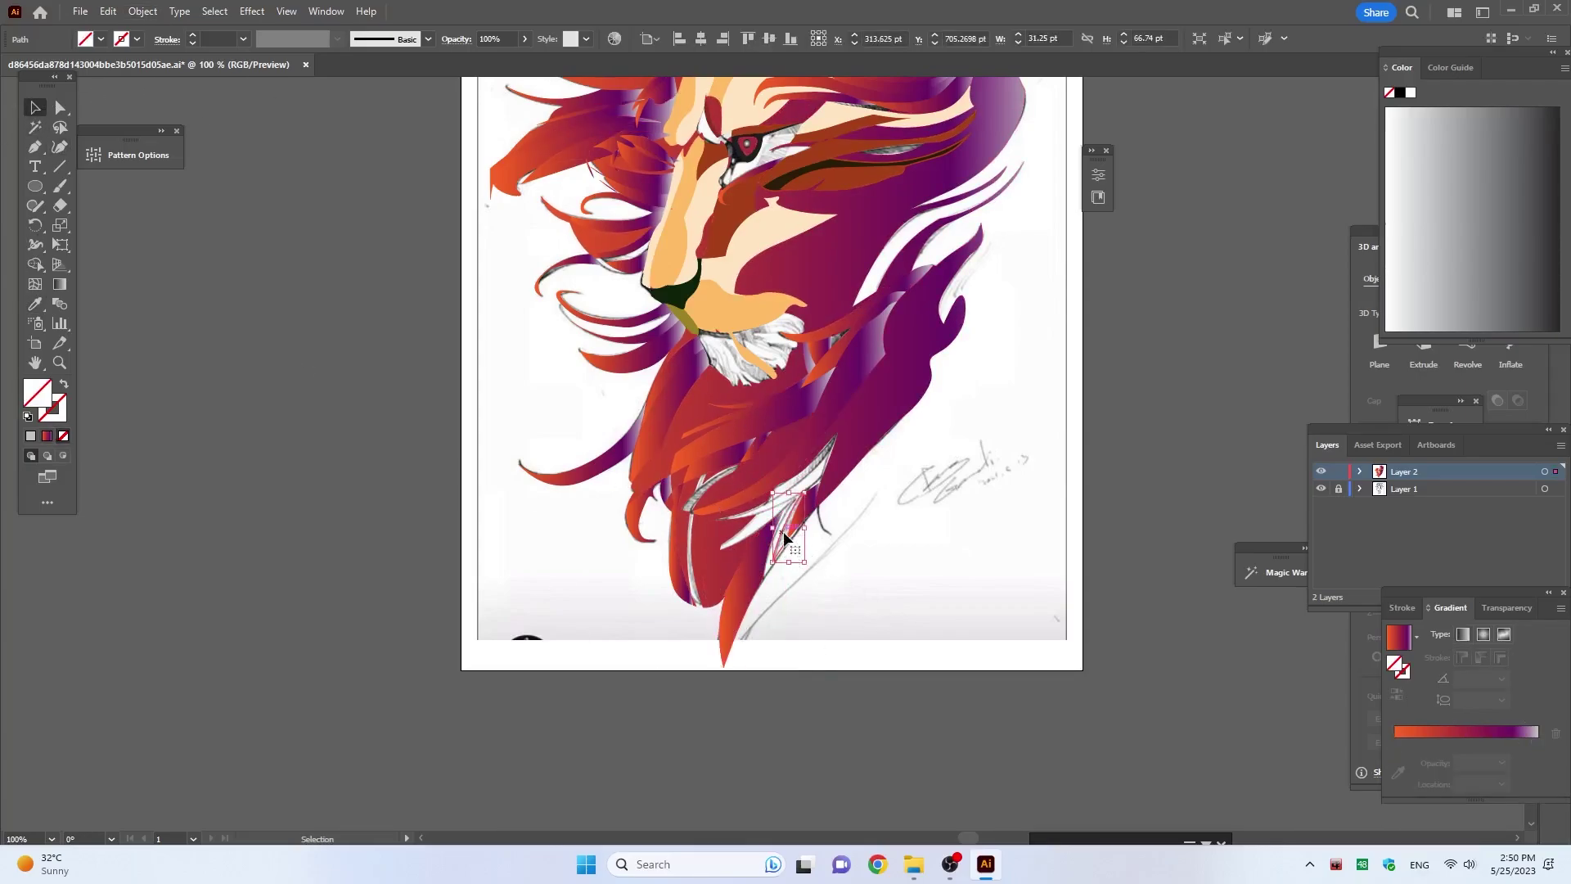
click(867, 435)
click(823, 575)
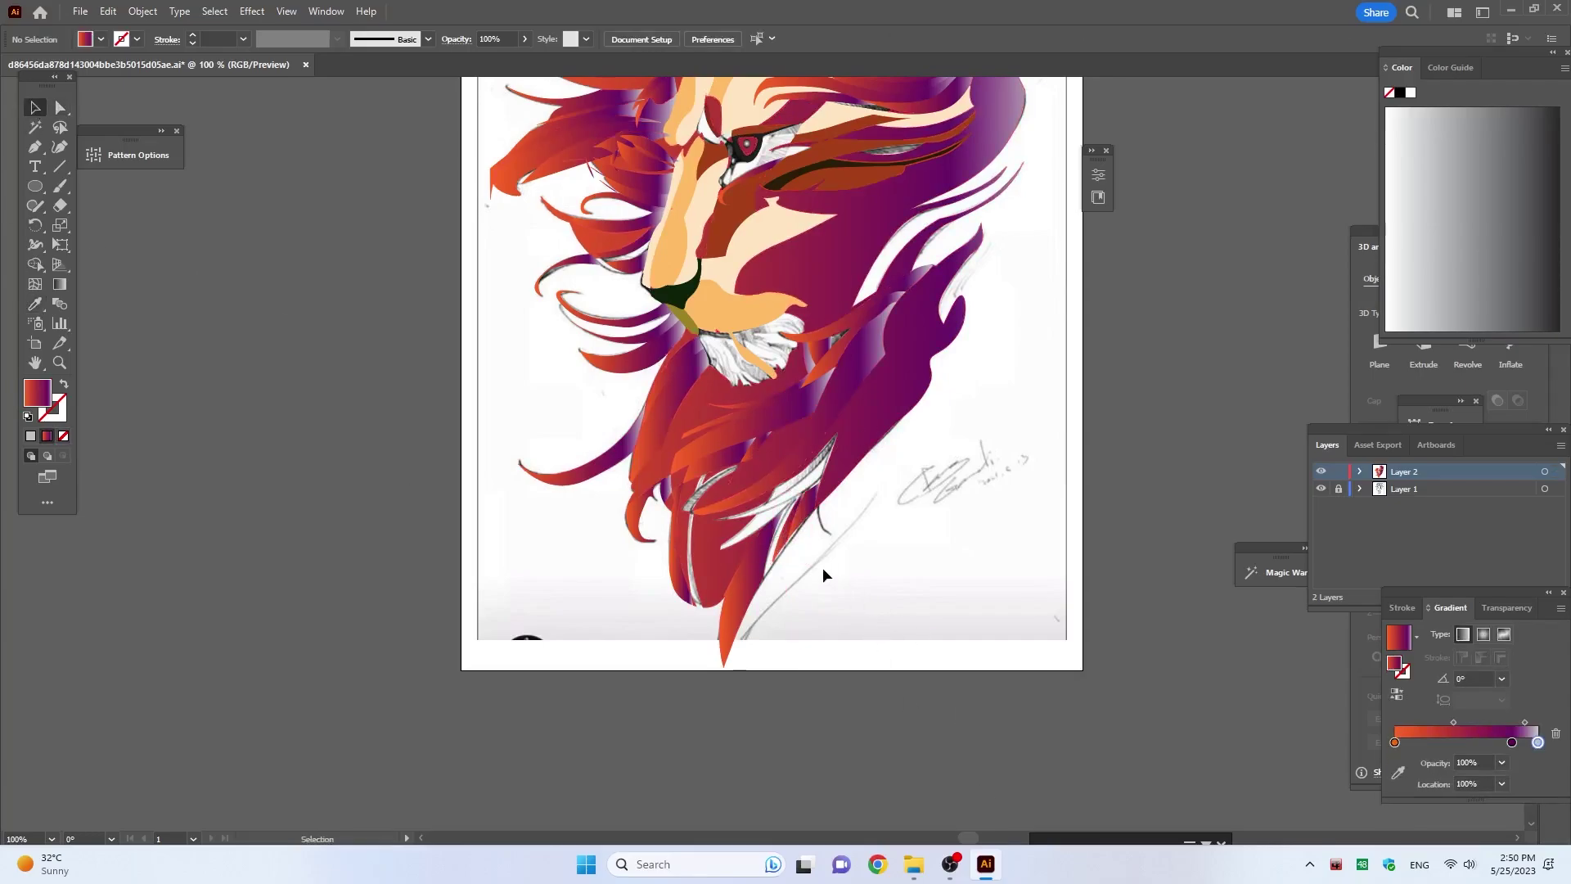
ctrl+click(769, 578)
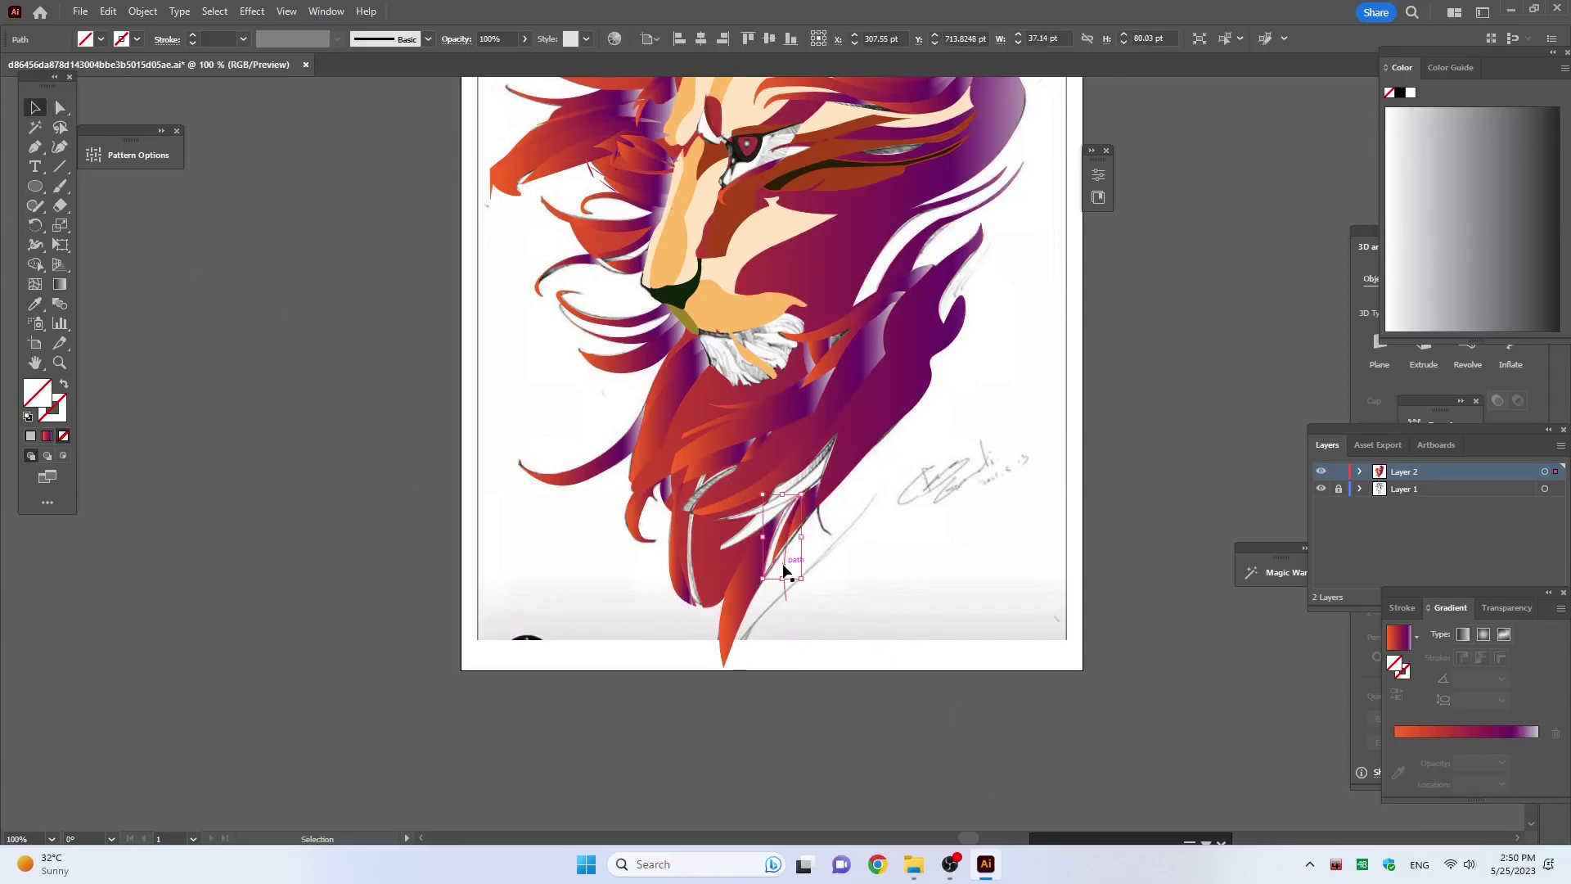
click(786, 253)
key(v)
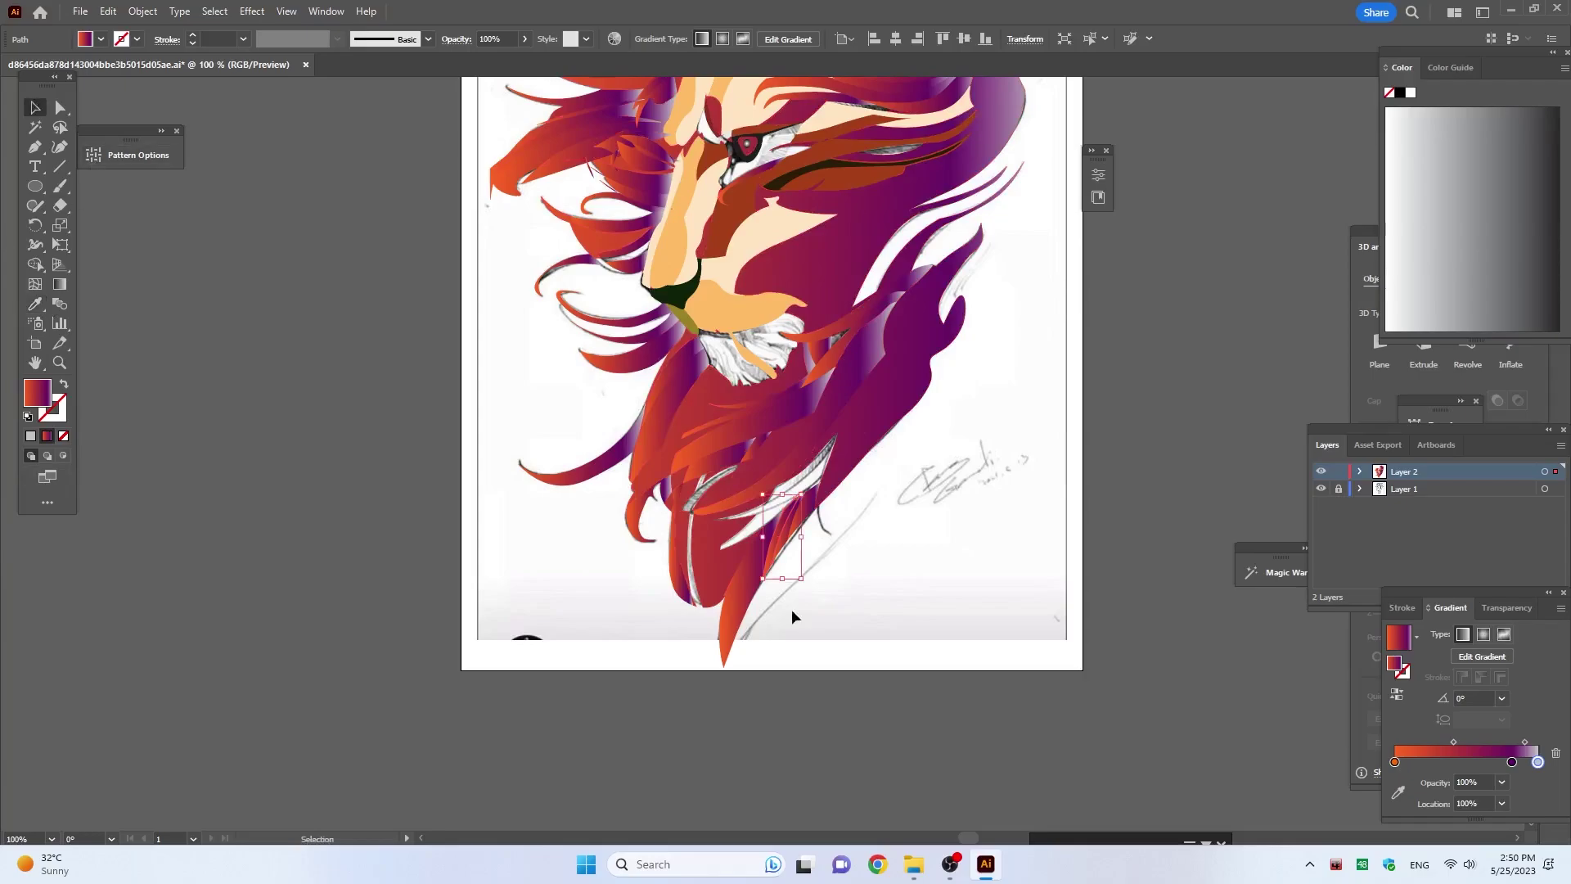
Step: Fill a thin line strand and a strand near the mane's bottom with the gradient
click(743, 537)
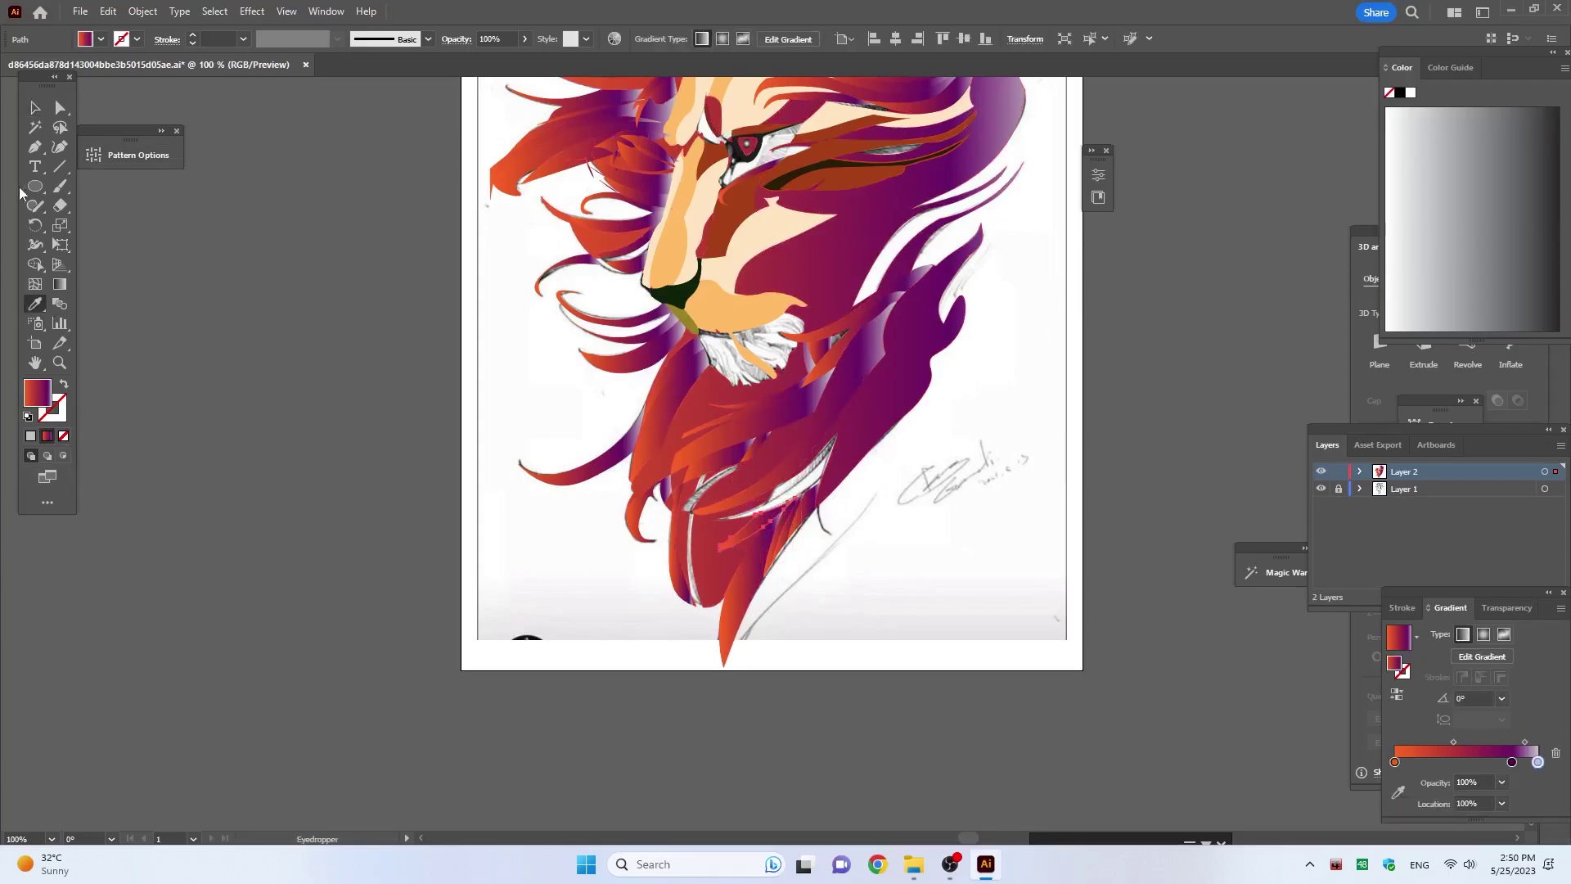
click(796, 485)
key(i)
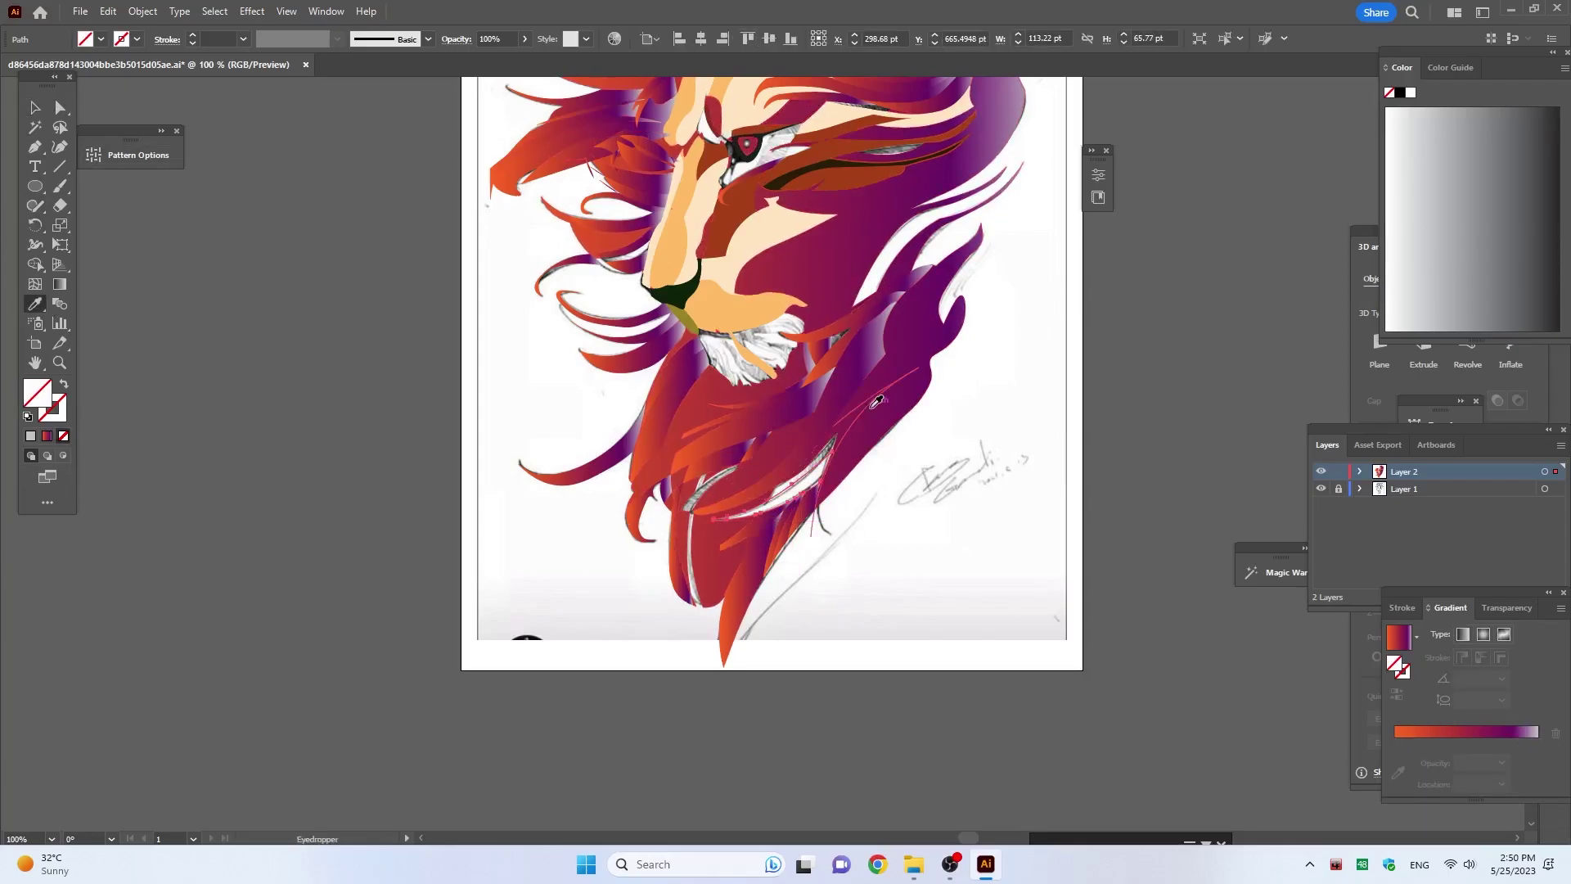
click(929, 400)
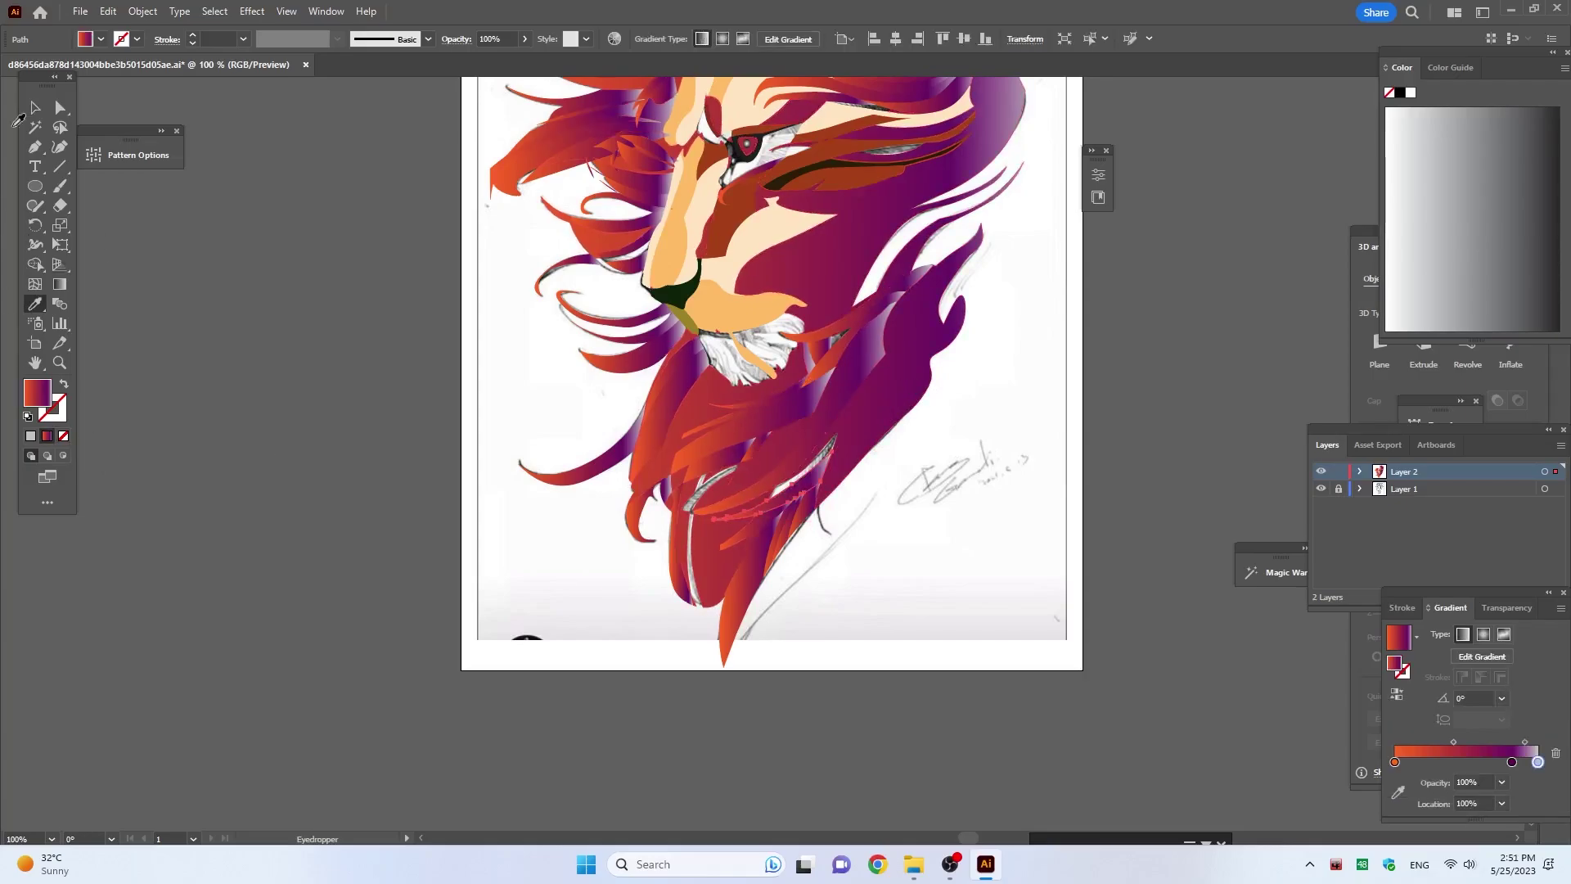
click(35, 108)
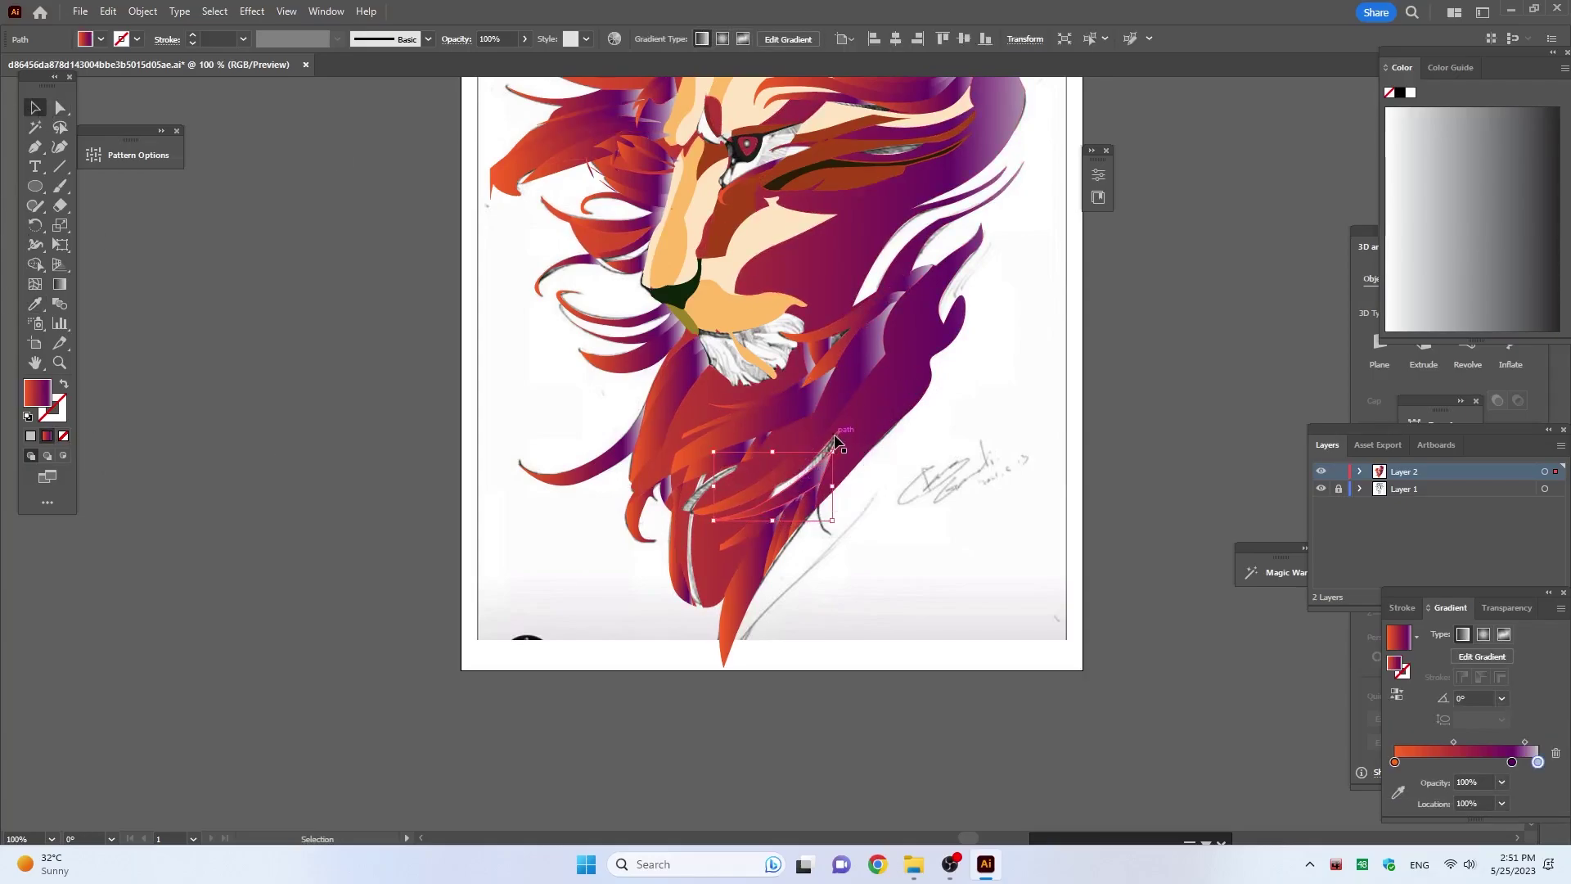
key(i)
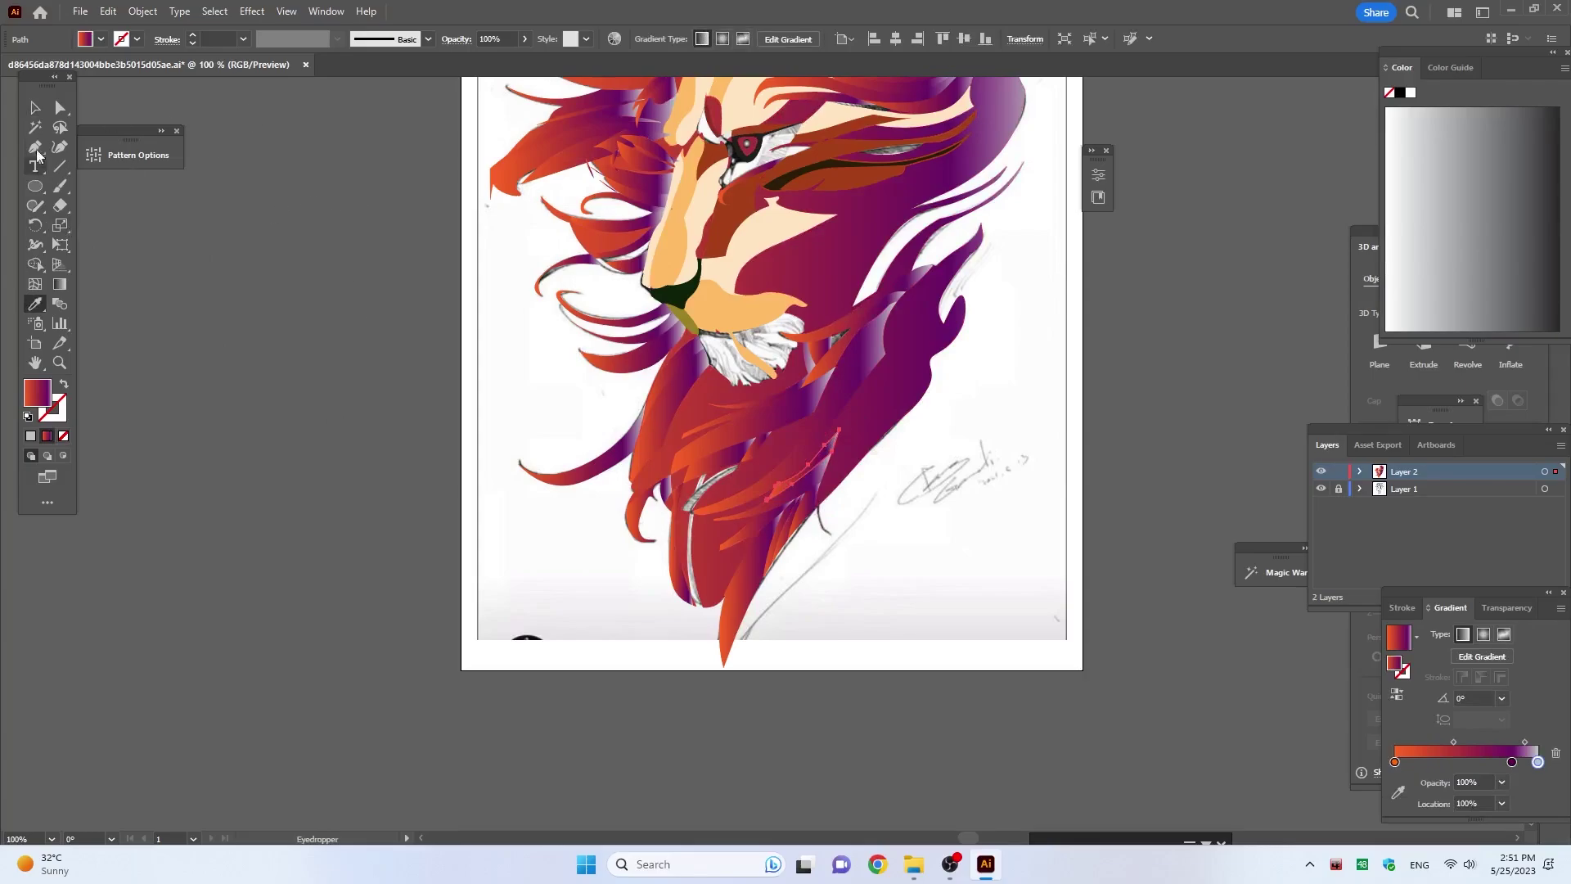
click(33, 111)
click(715, 618)
key(i)
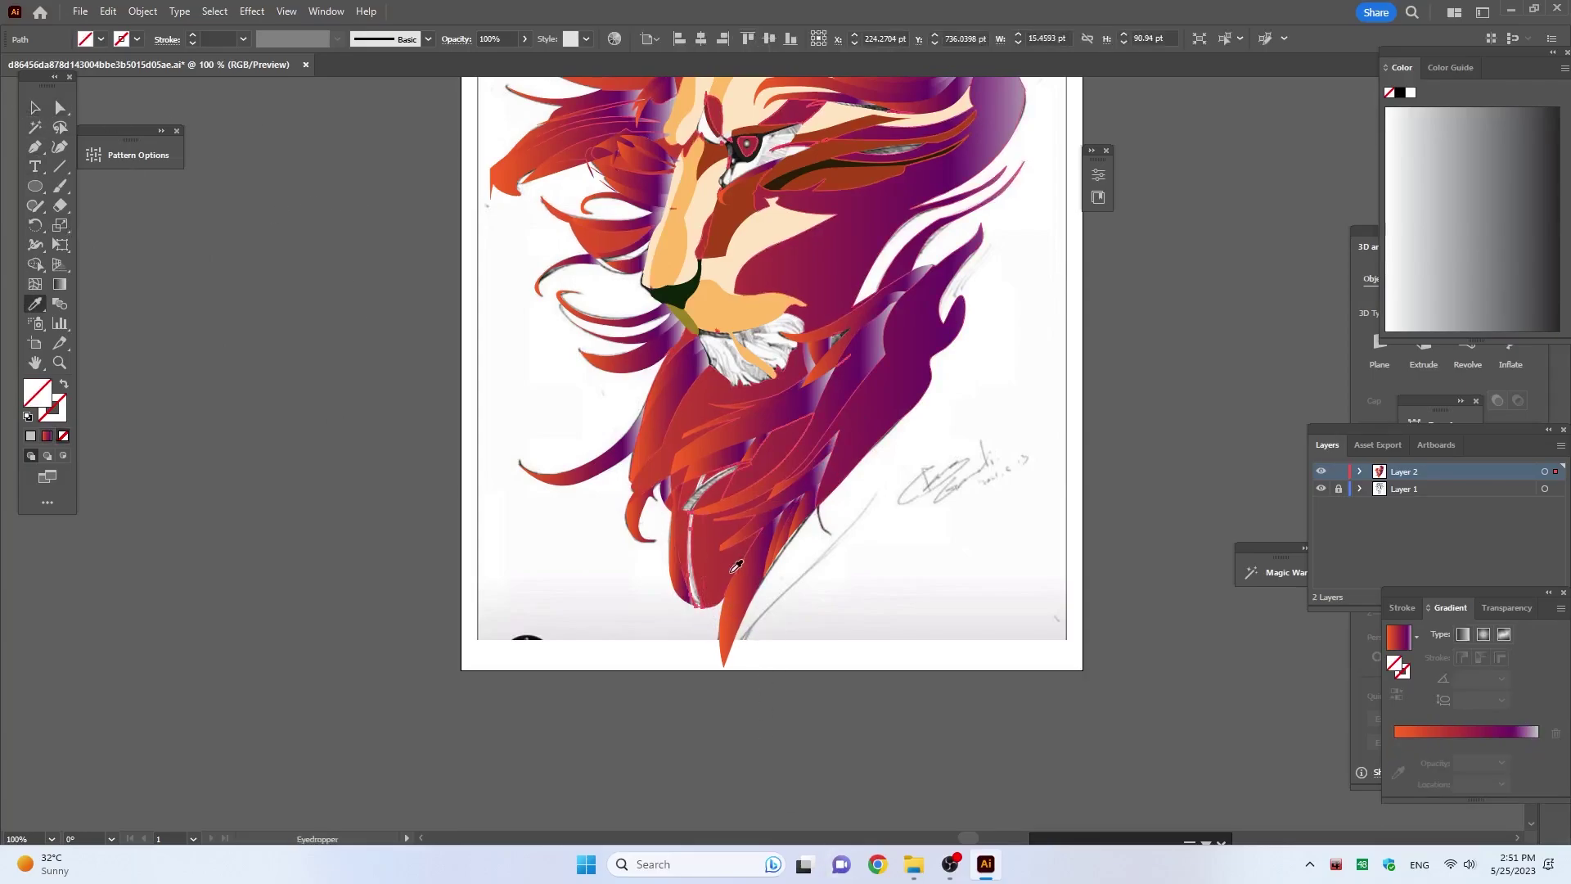
click(718, 421)
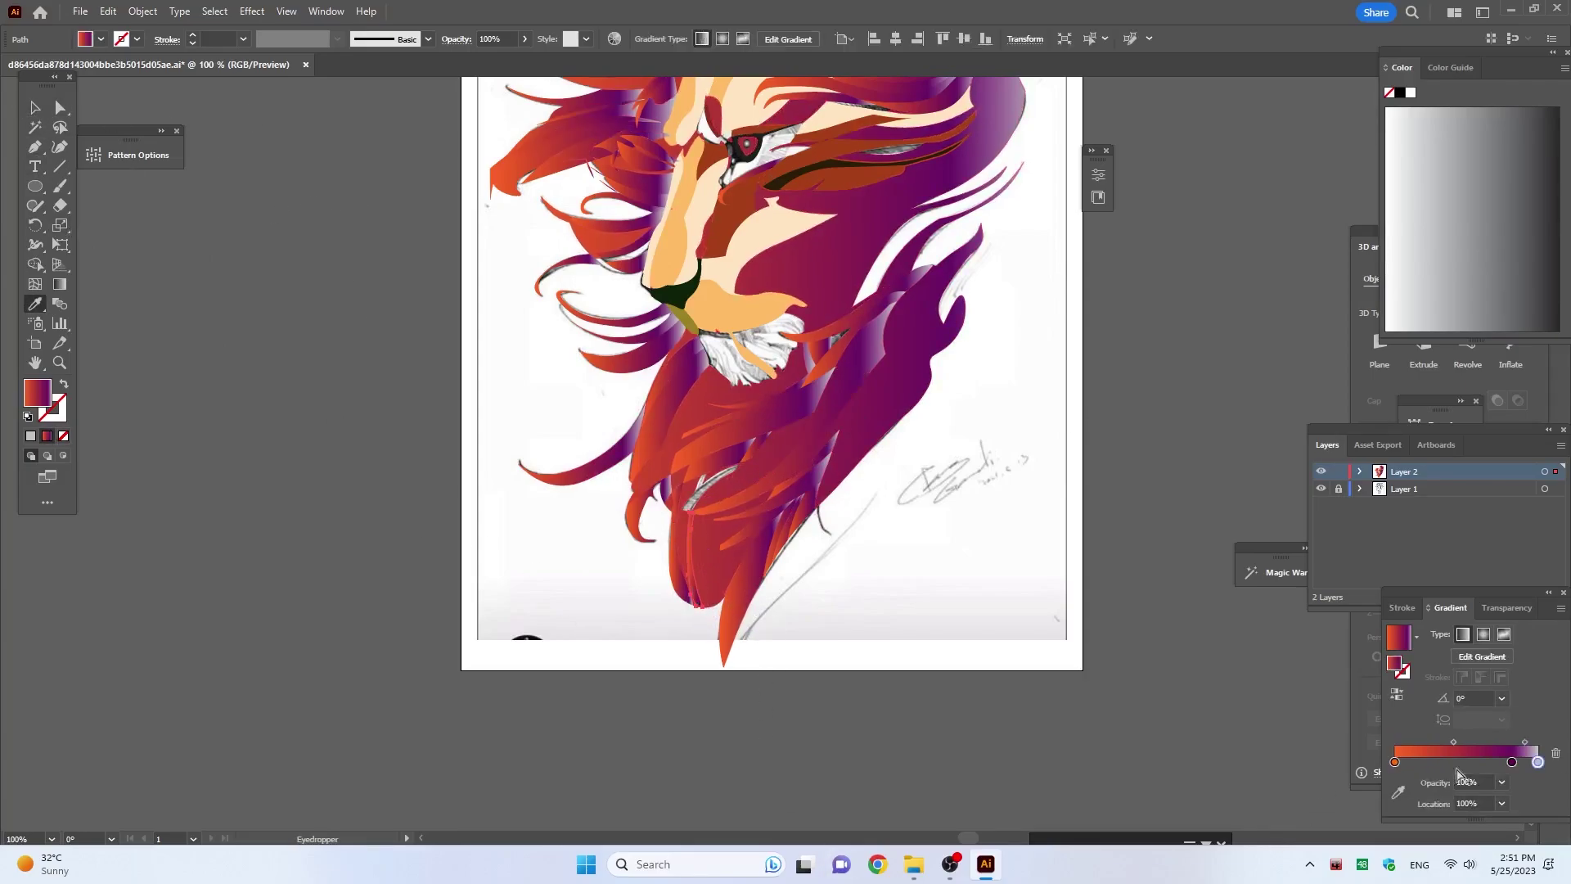
Step: Reverse the mane gradient and copy it onto the grey streak in the lower mane
click(1397, 697)
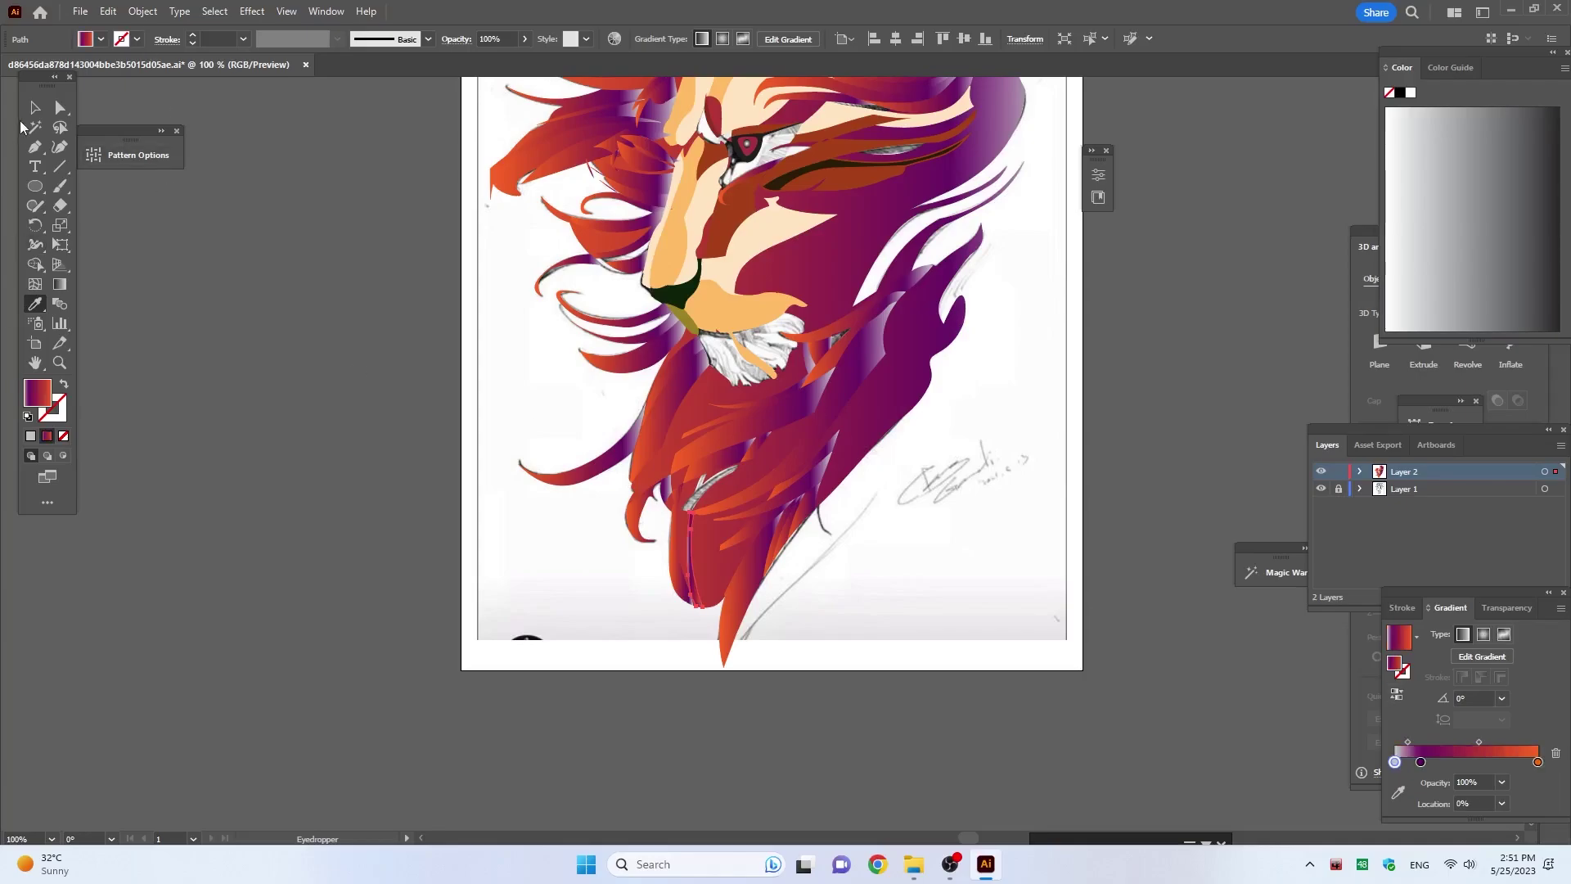
click(698, 501)
key(i)
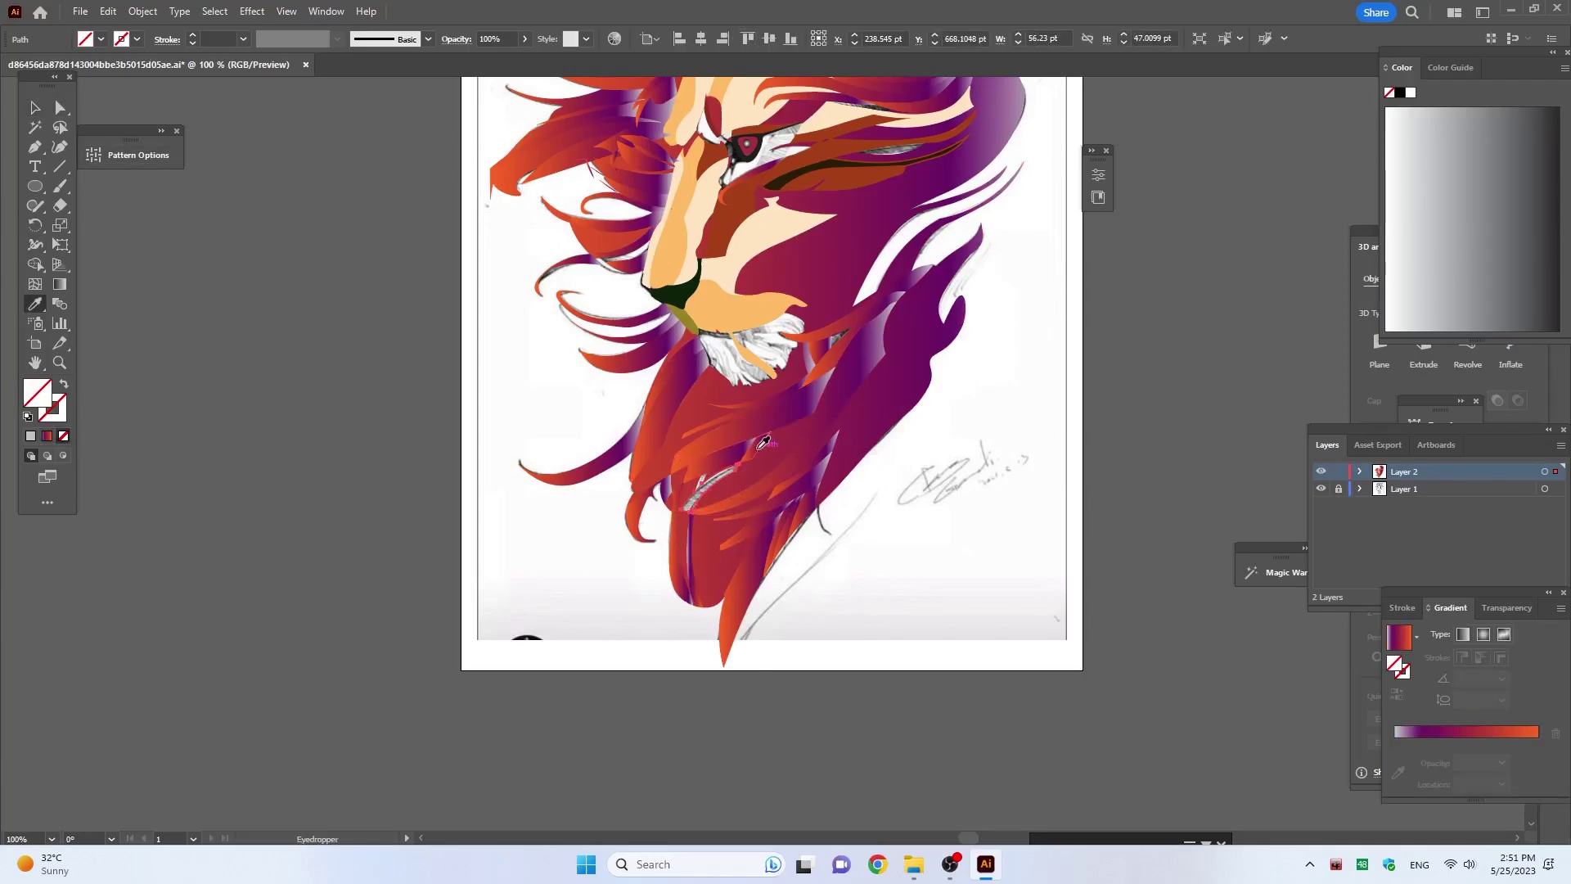
click(765, 442)
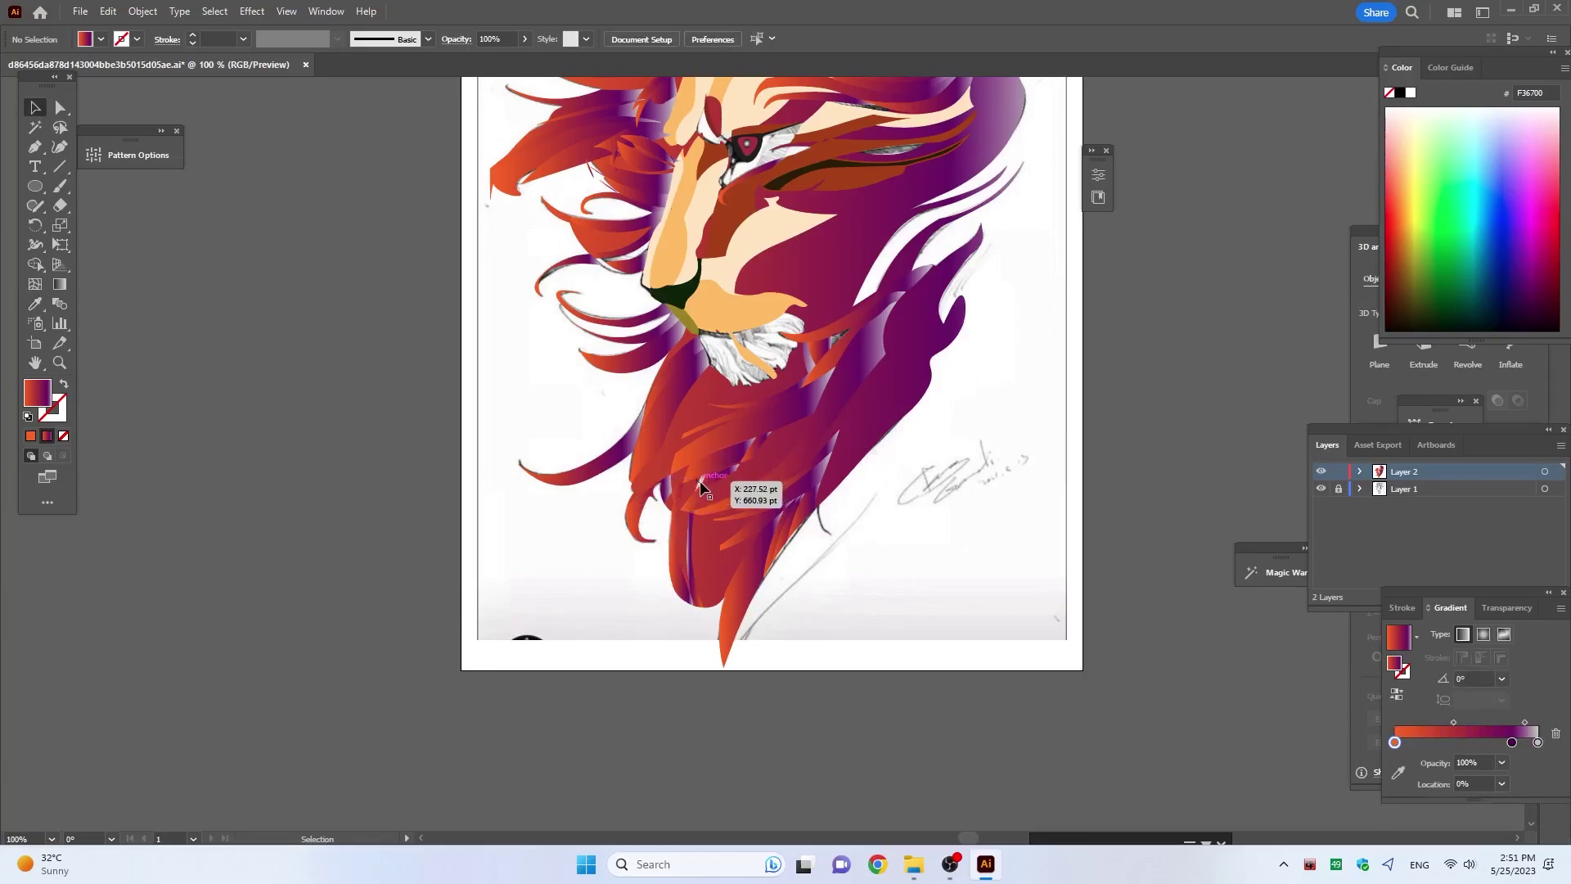
Step: Fill the first small unfilled path near the eye with the face's peach colour
key(i)
click(741, 421)
scroll(614, 351, up, 2)
scroll(478, 283, up, 2)
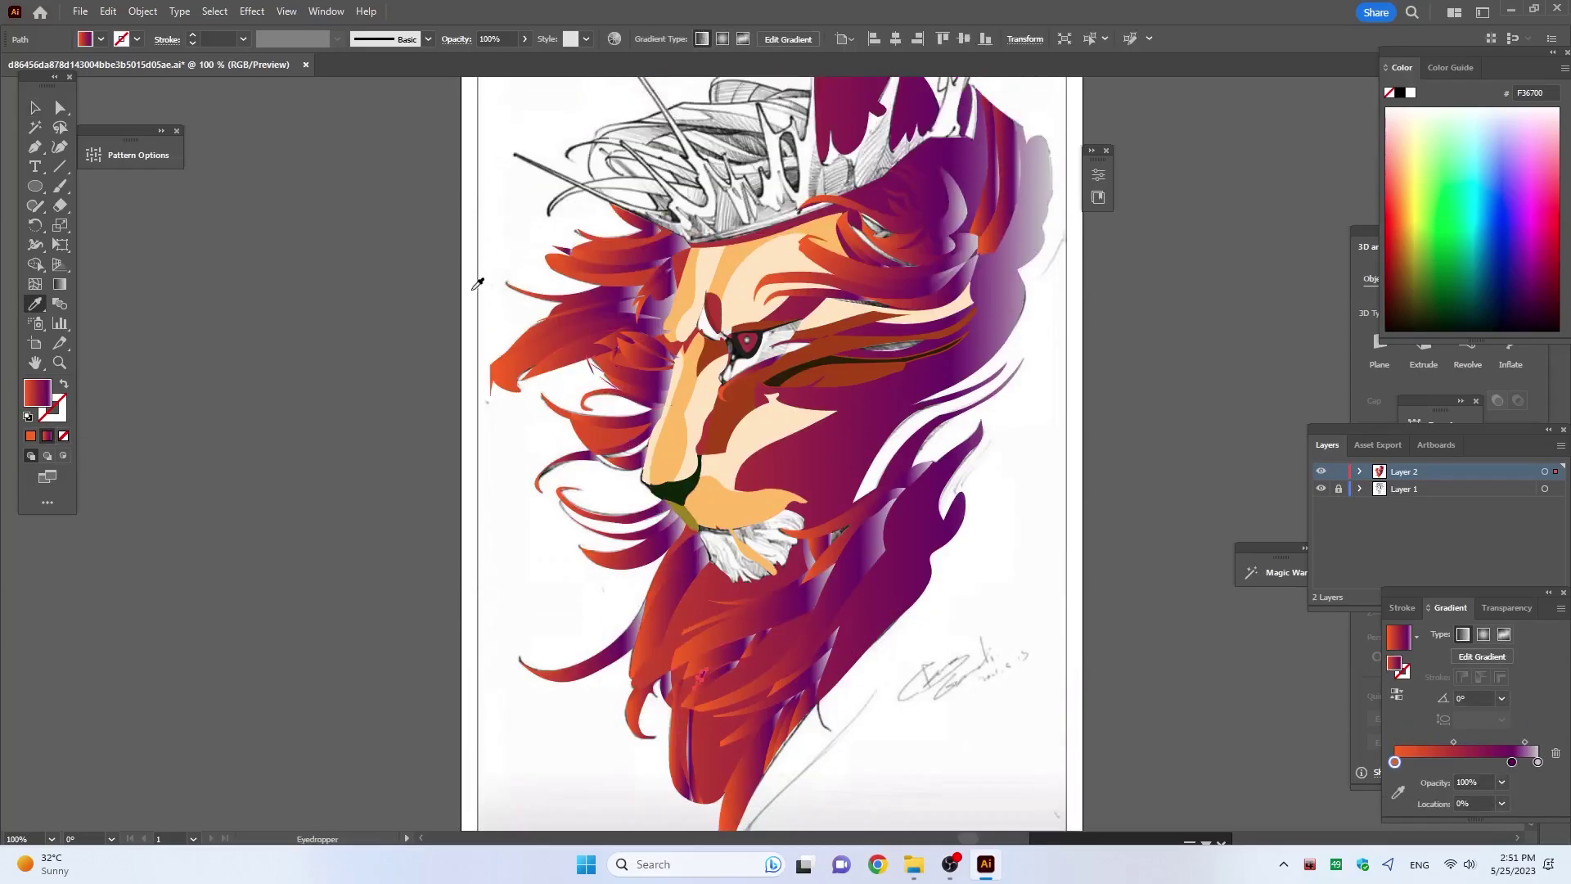
click(36, 108)
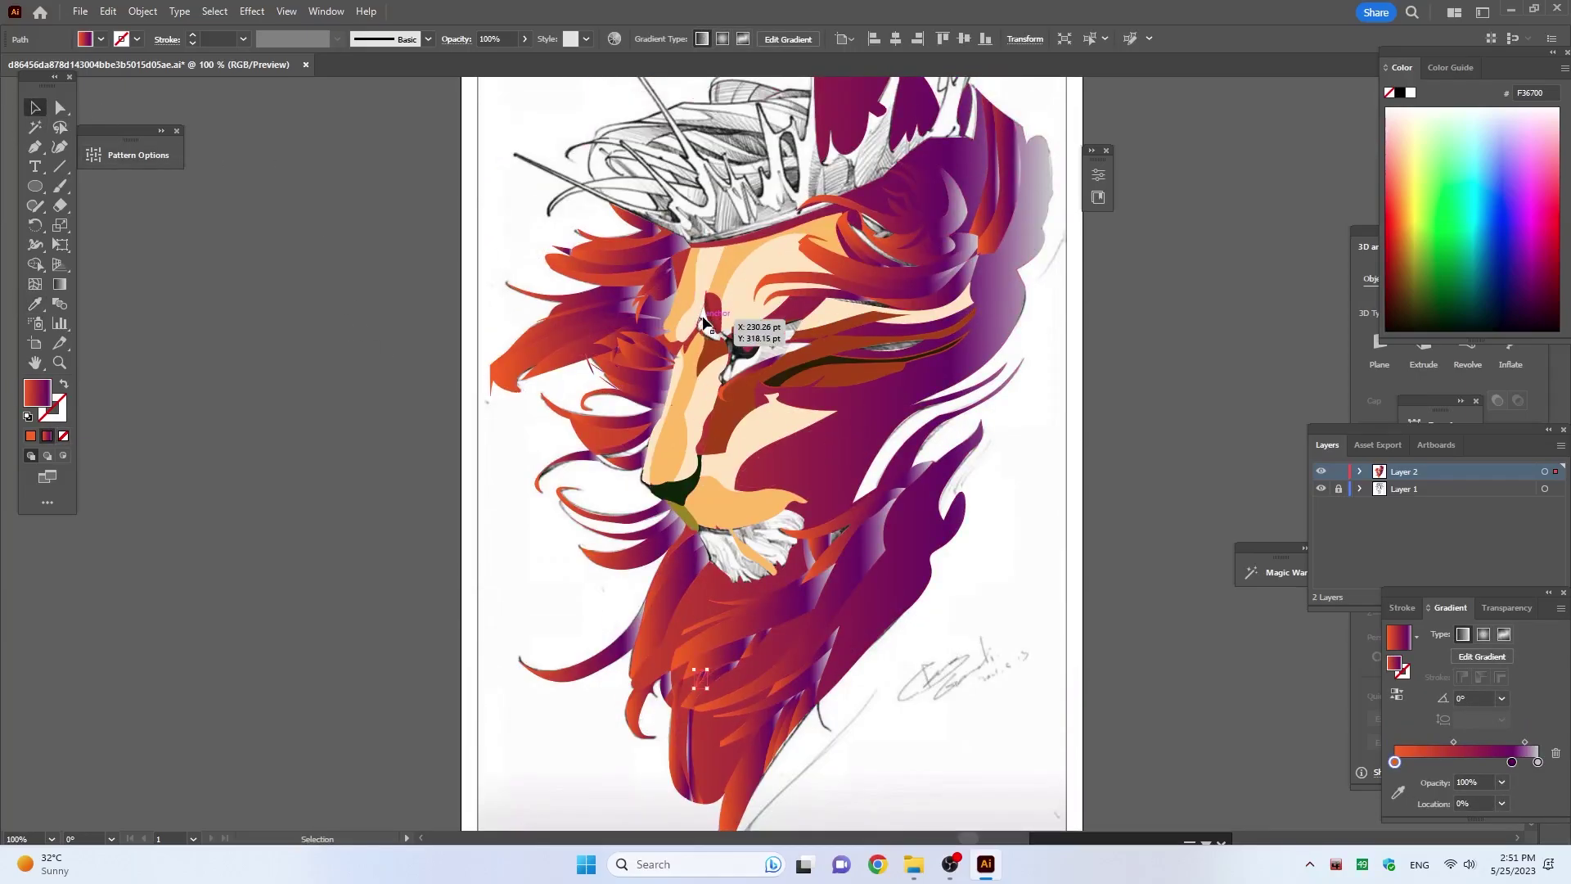
click(704, 334)
key(i)
click(728, 261)
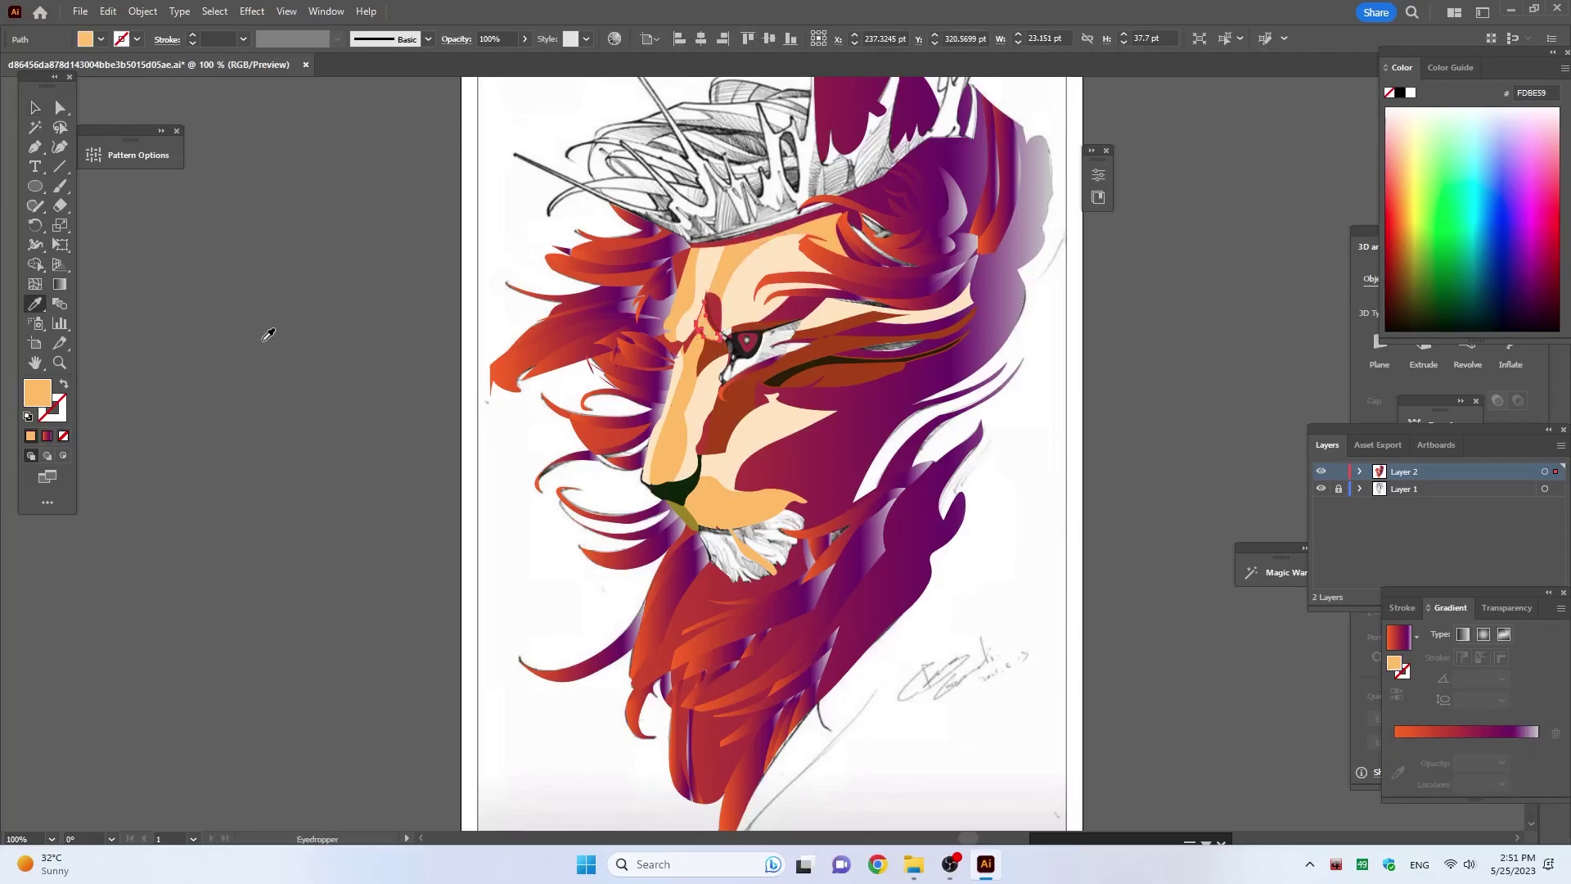
Step: Give a second small path beside the eye the peach face colour
click(37, 110)
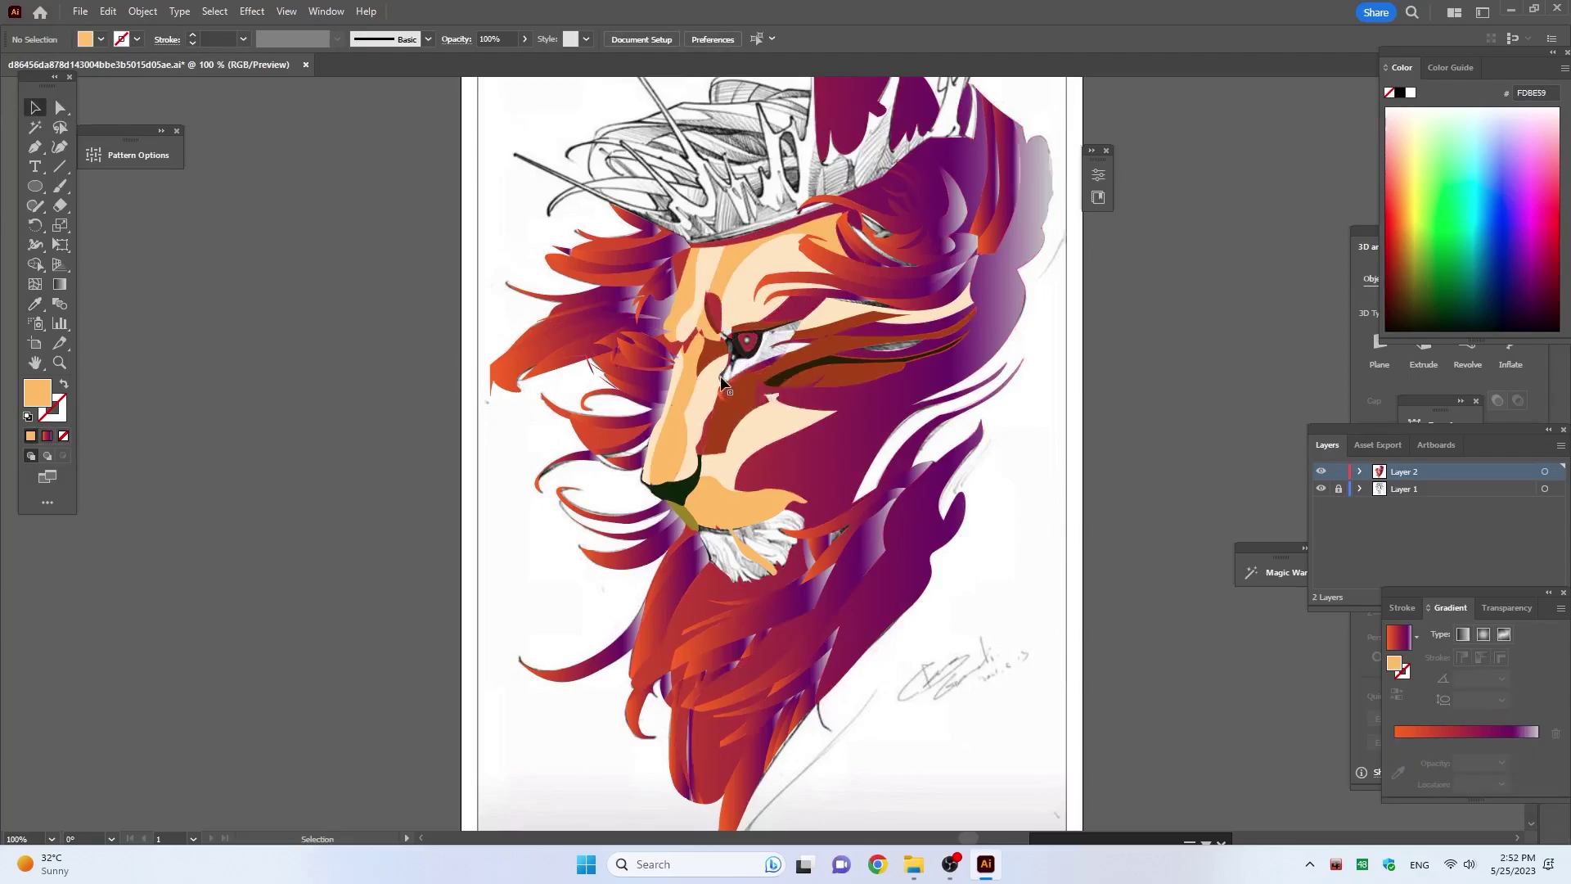
click(776, 350)
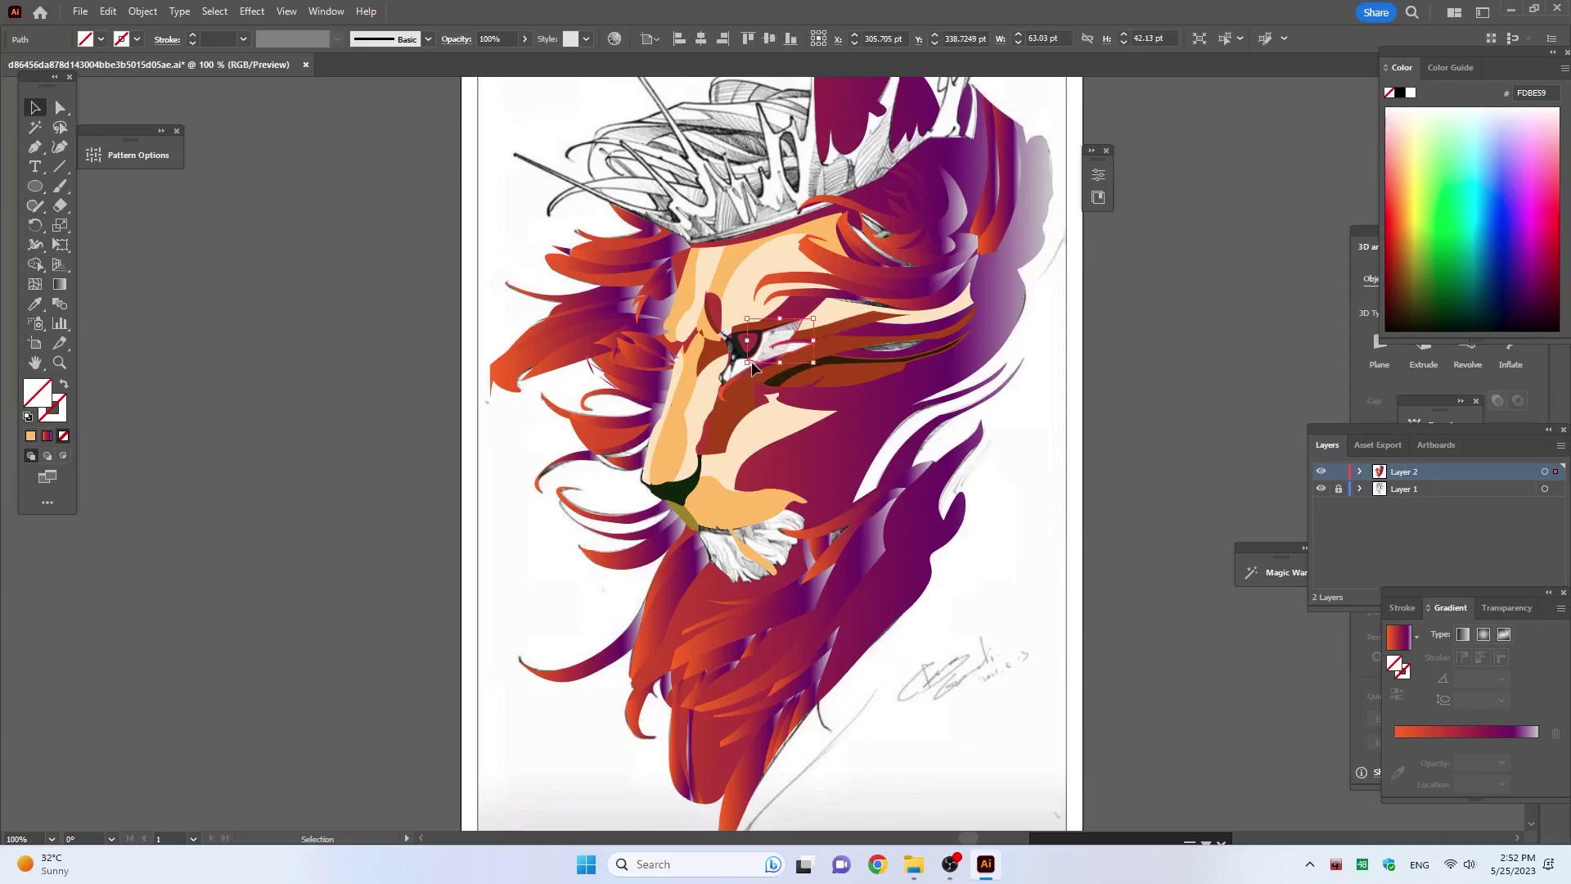
key(i)
click(732, 259)
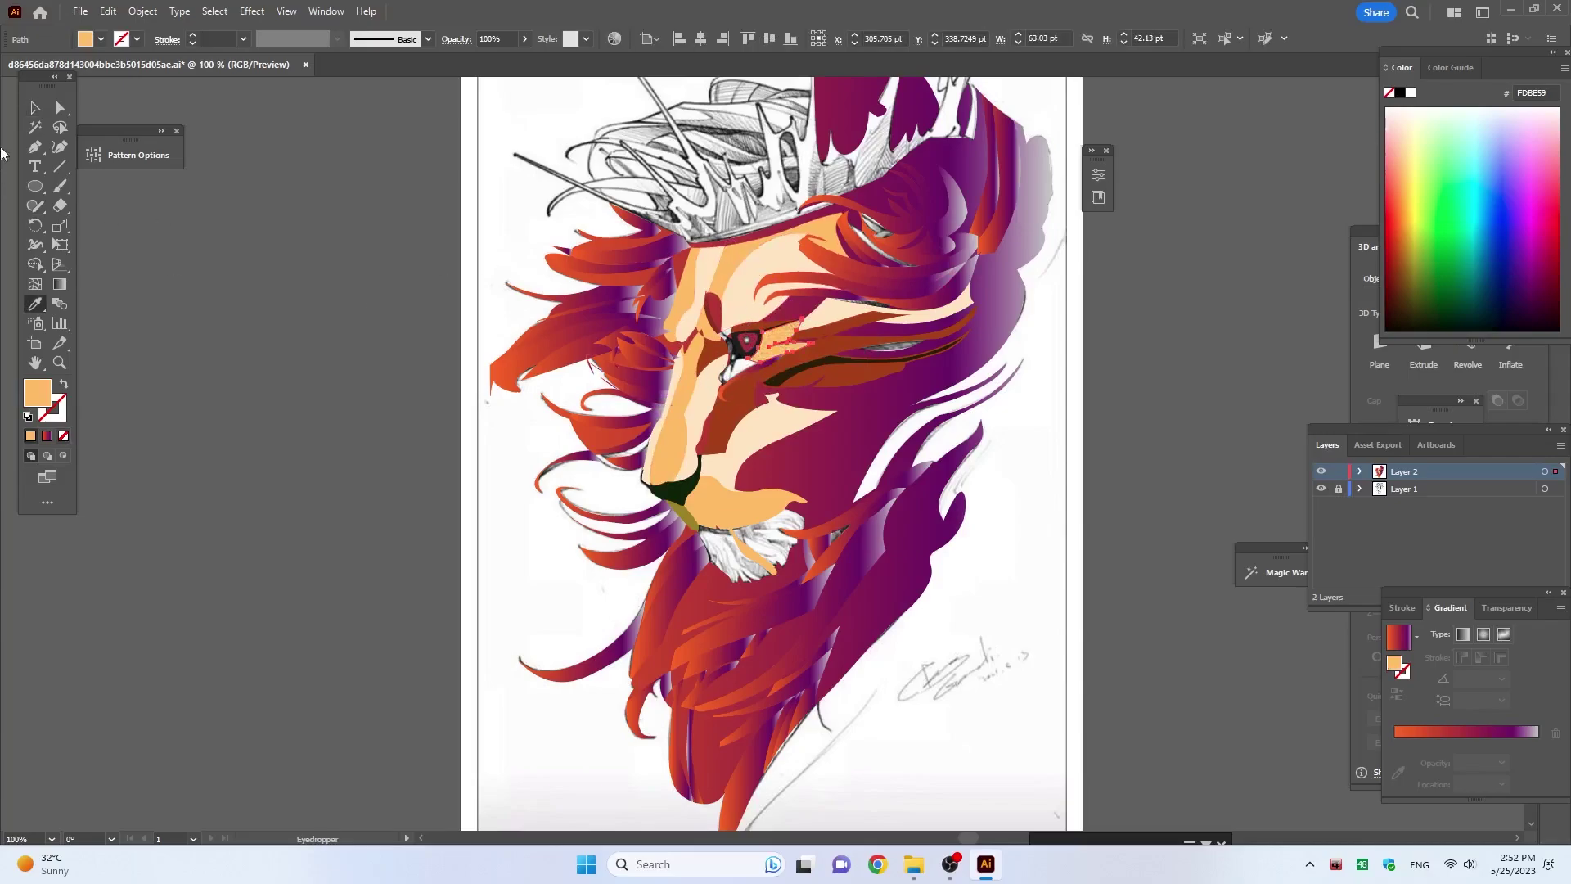
key(v)
click(203, 242)
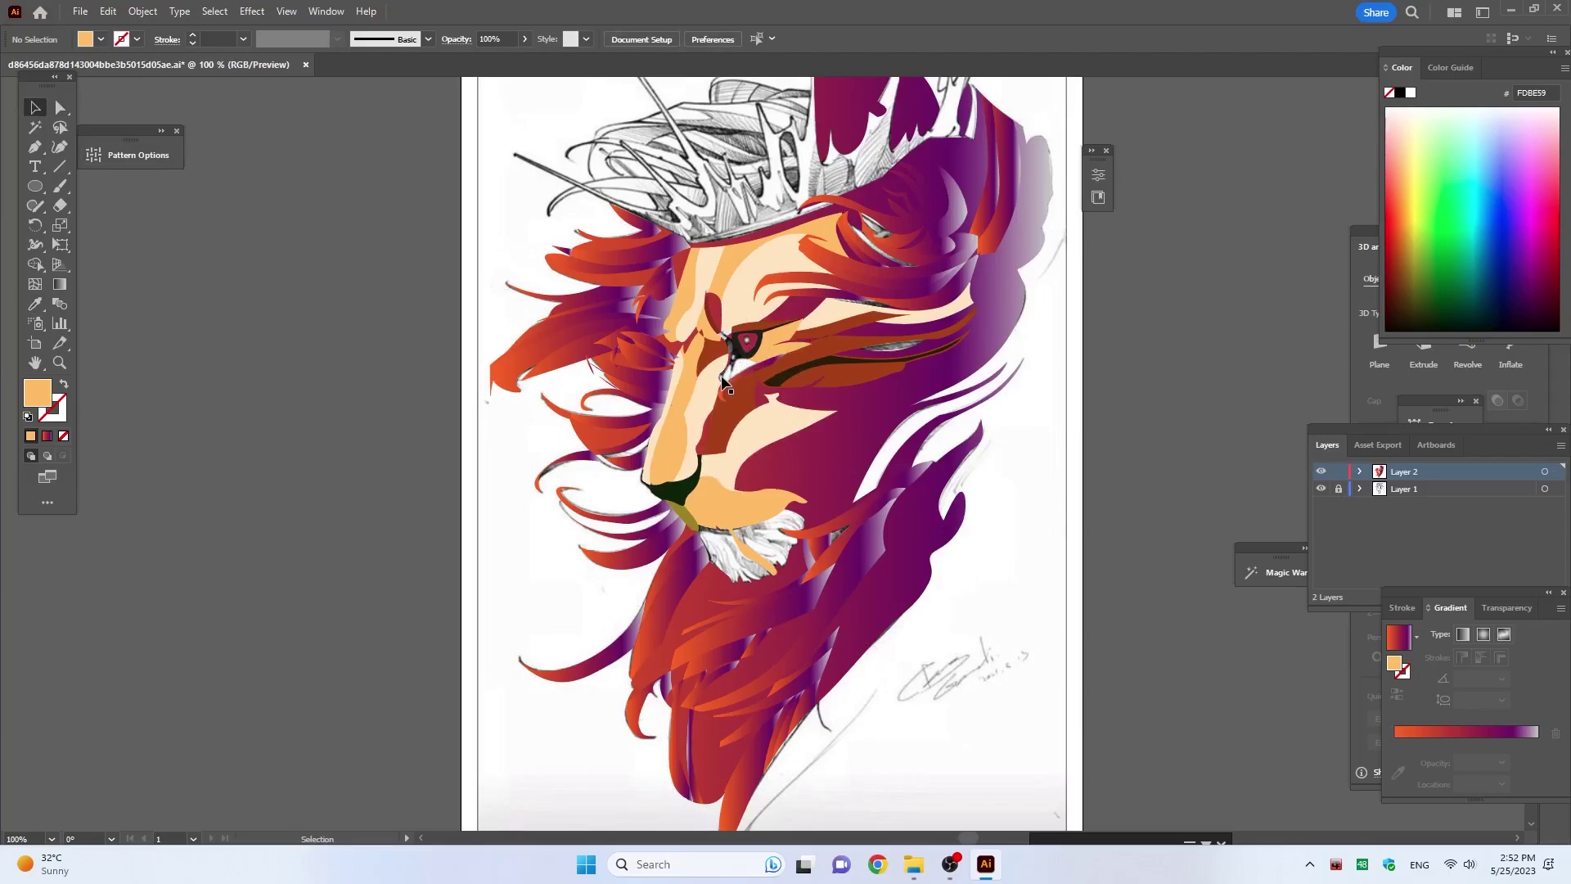
Step: Copy the peach face colour onto a third small path by the eye
click(723, 369)
key(i)
click(708, 348)
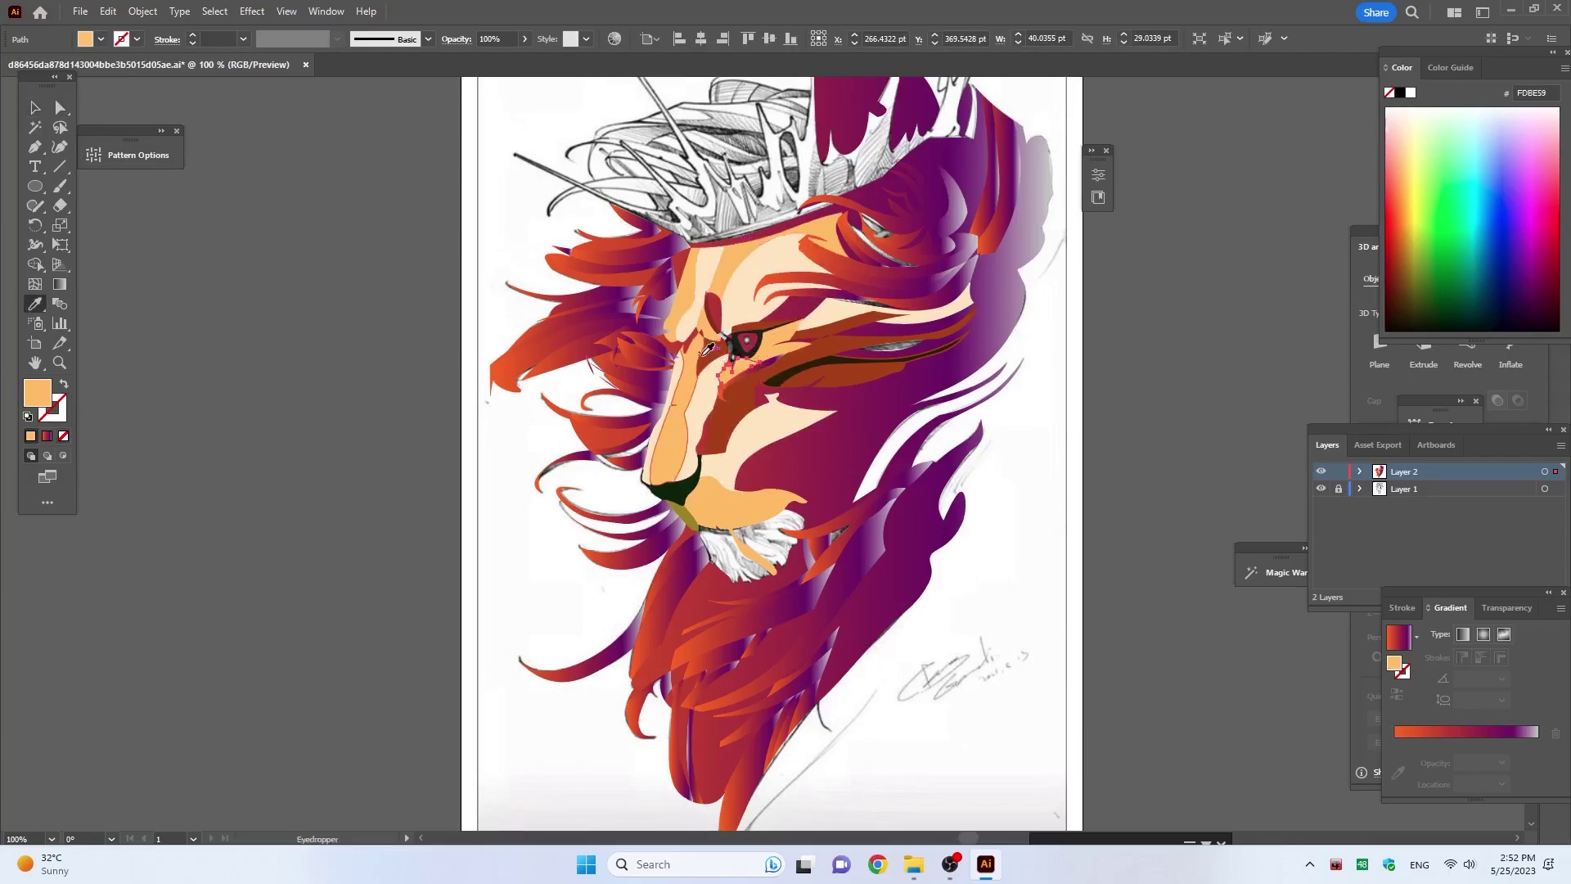
click(35, 107)
click(654, 679)
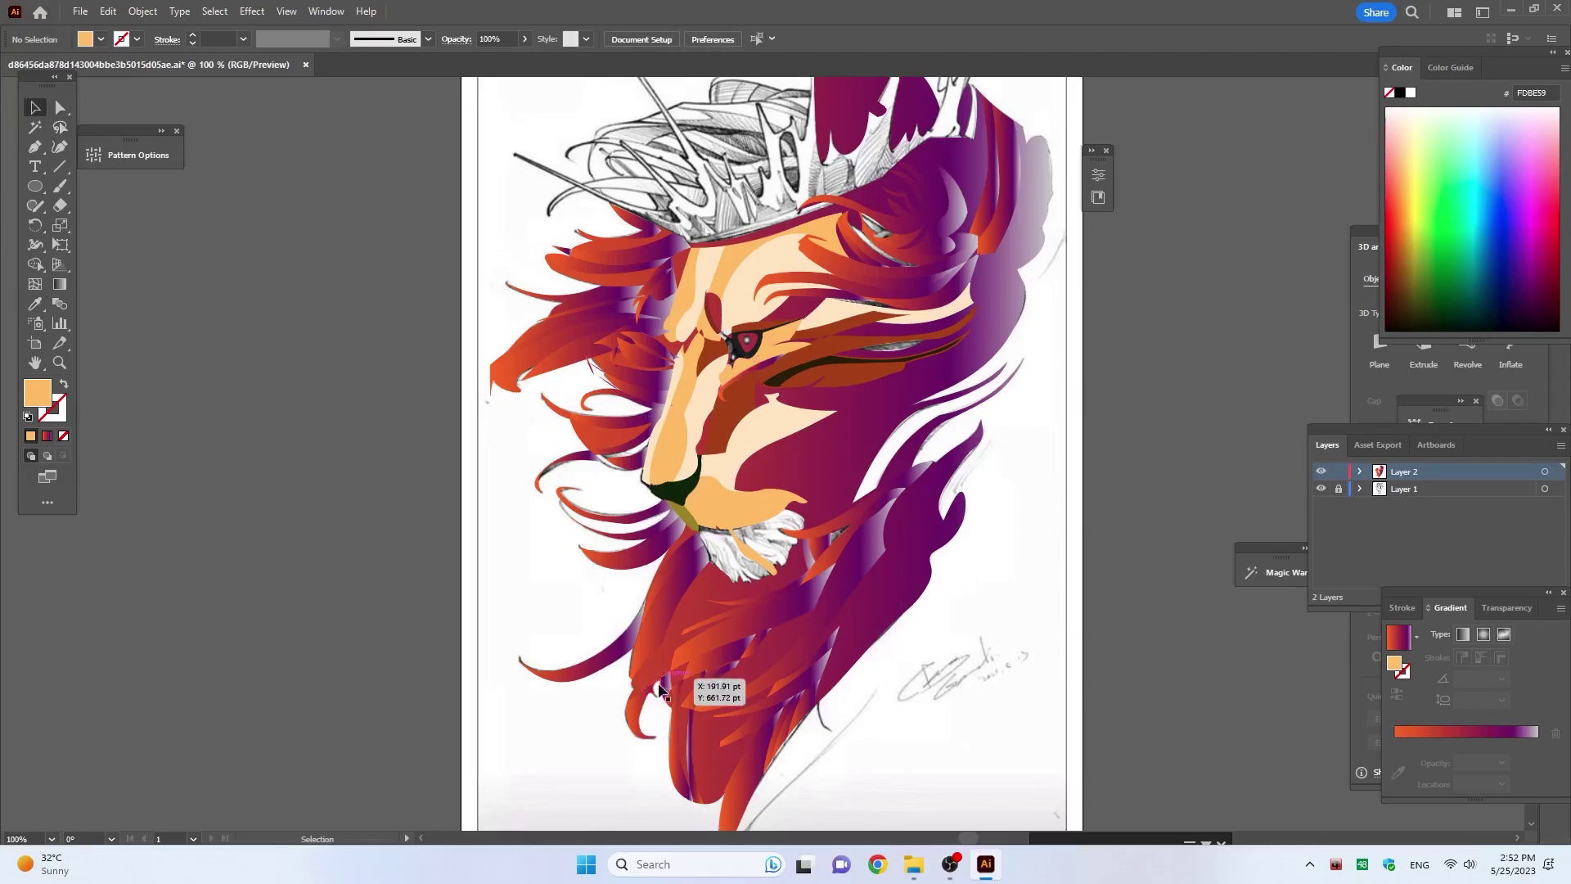
scroll(731, 509, down, 2)
Step: Fill two unfilled mouth paths with the orange face colour
click(708, 483)
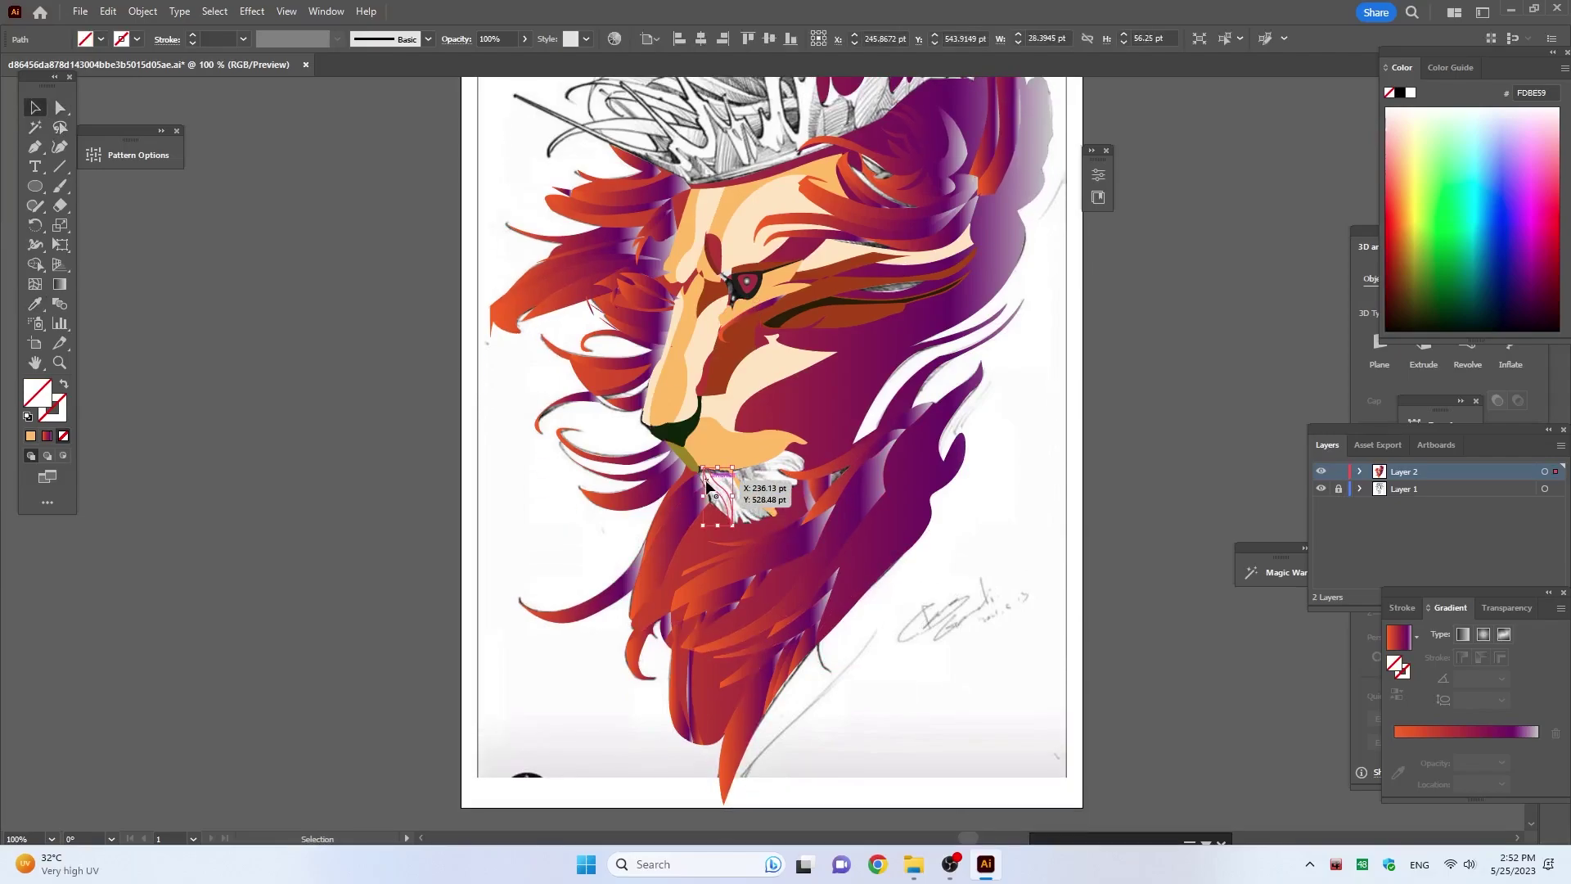
key(i)
click(678, 380)
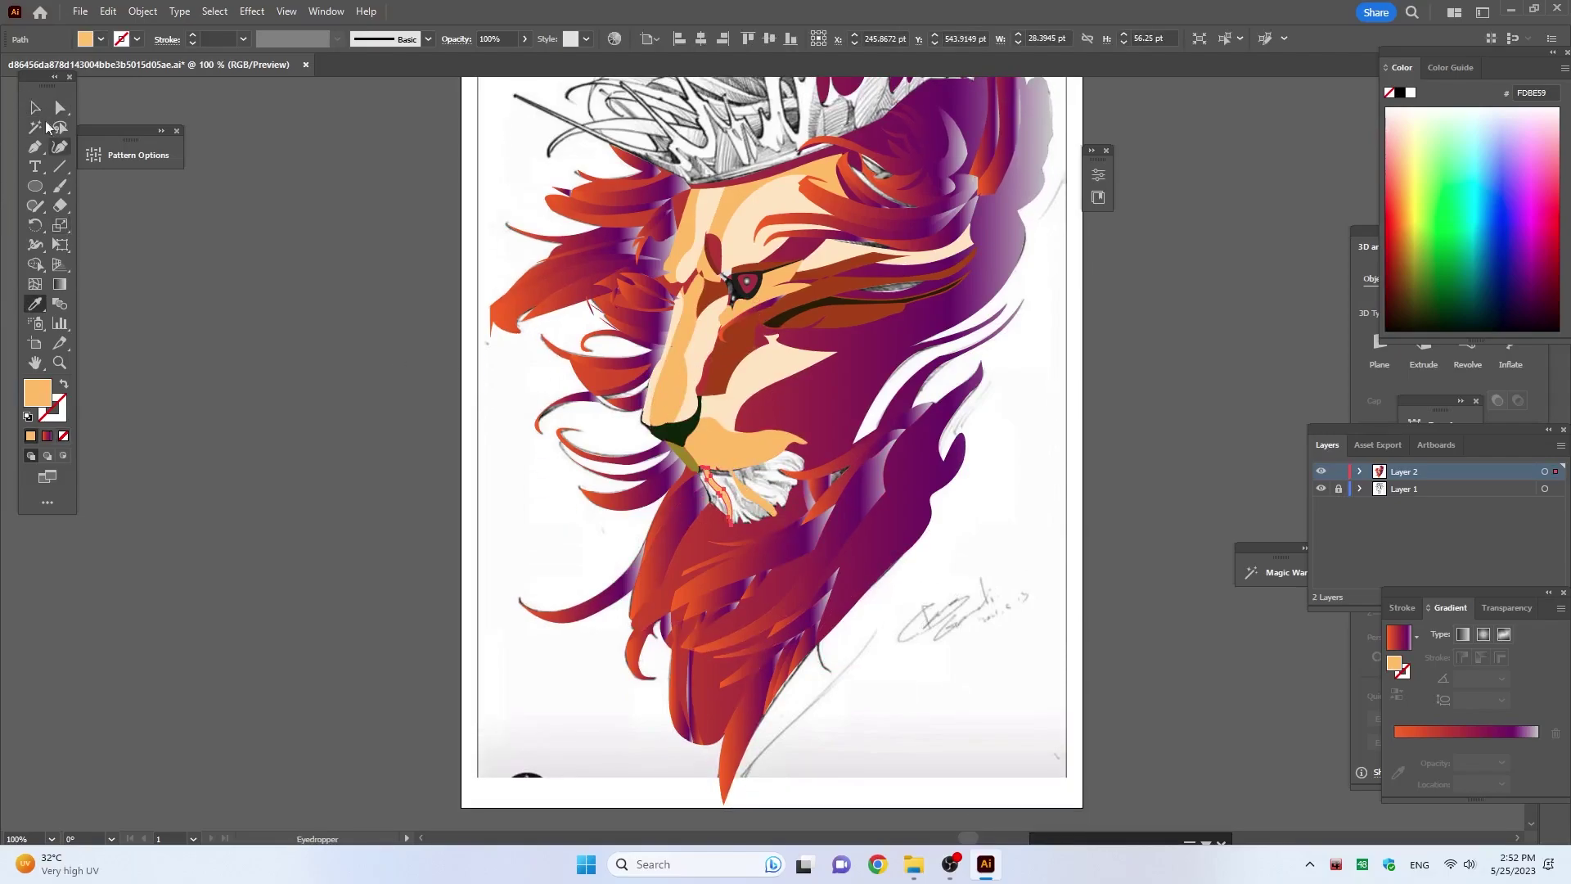
click(34, 107)
click(741, 499)
key(i)
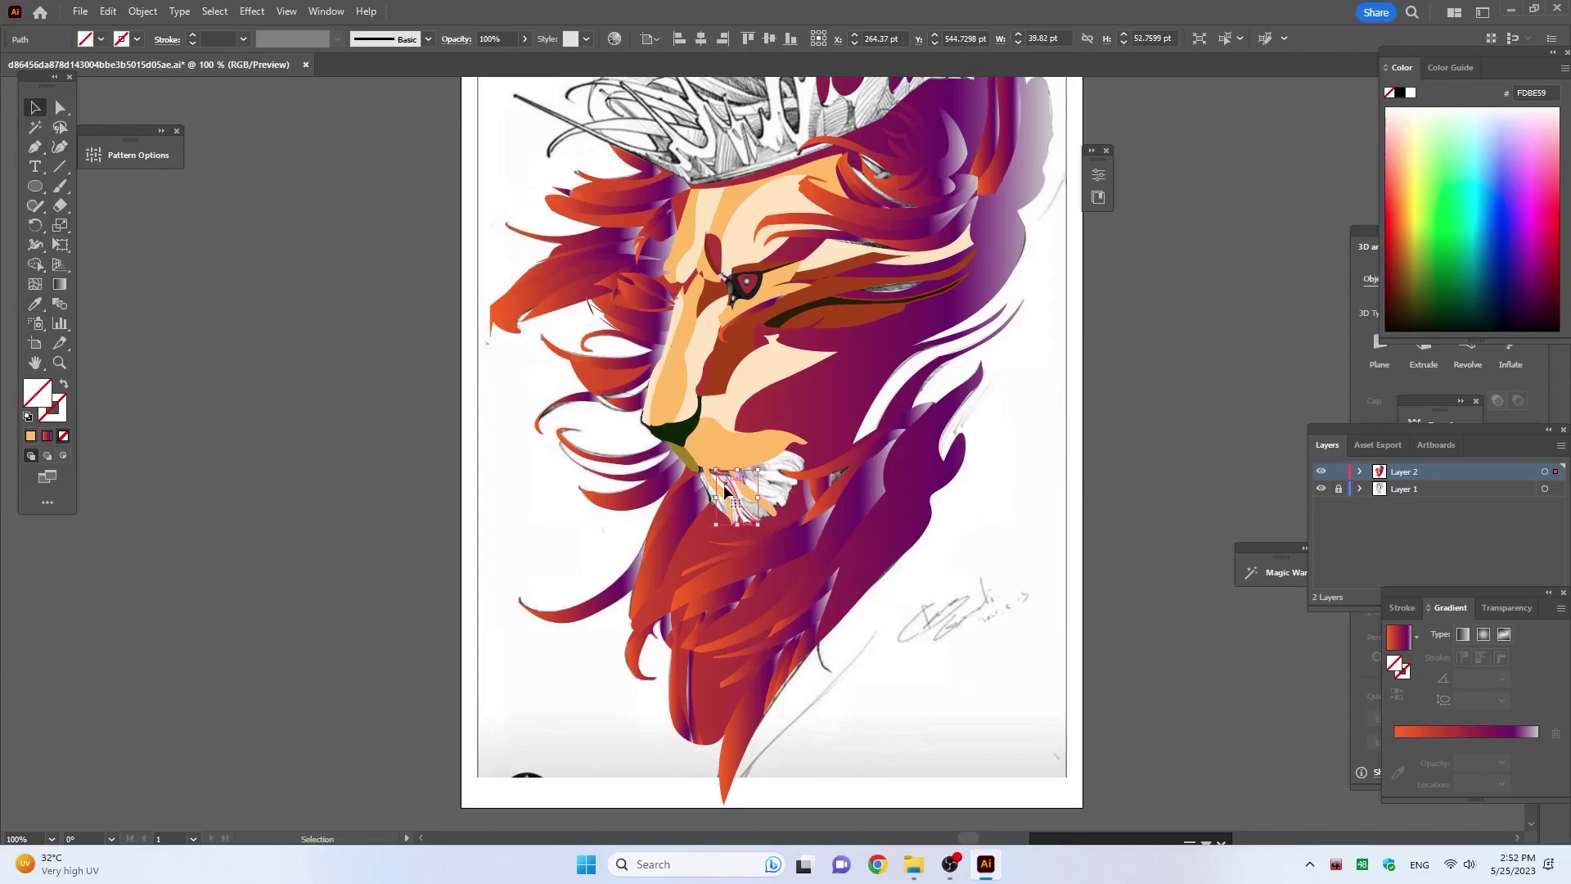
click(777, 279)
click(35, 107)
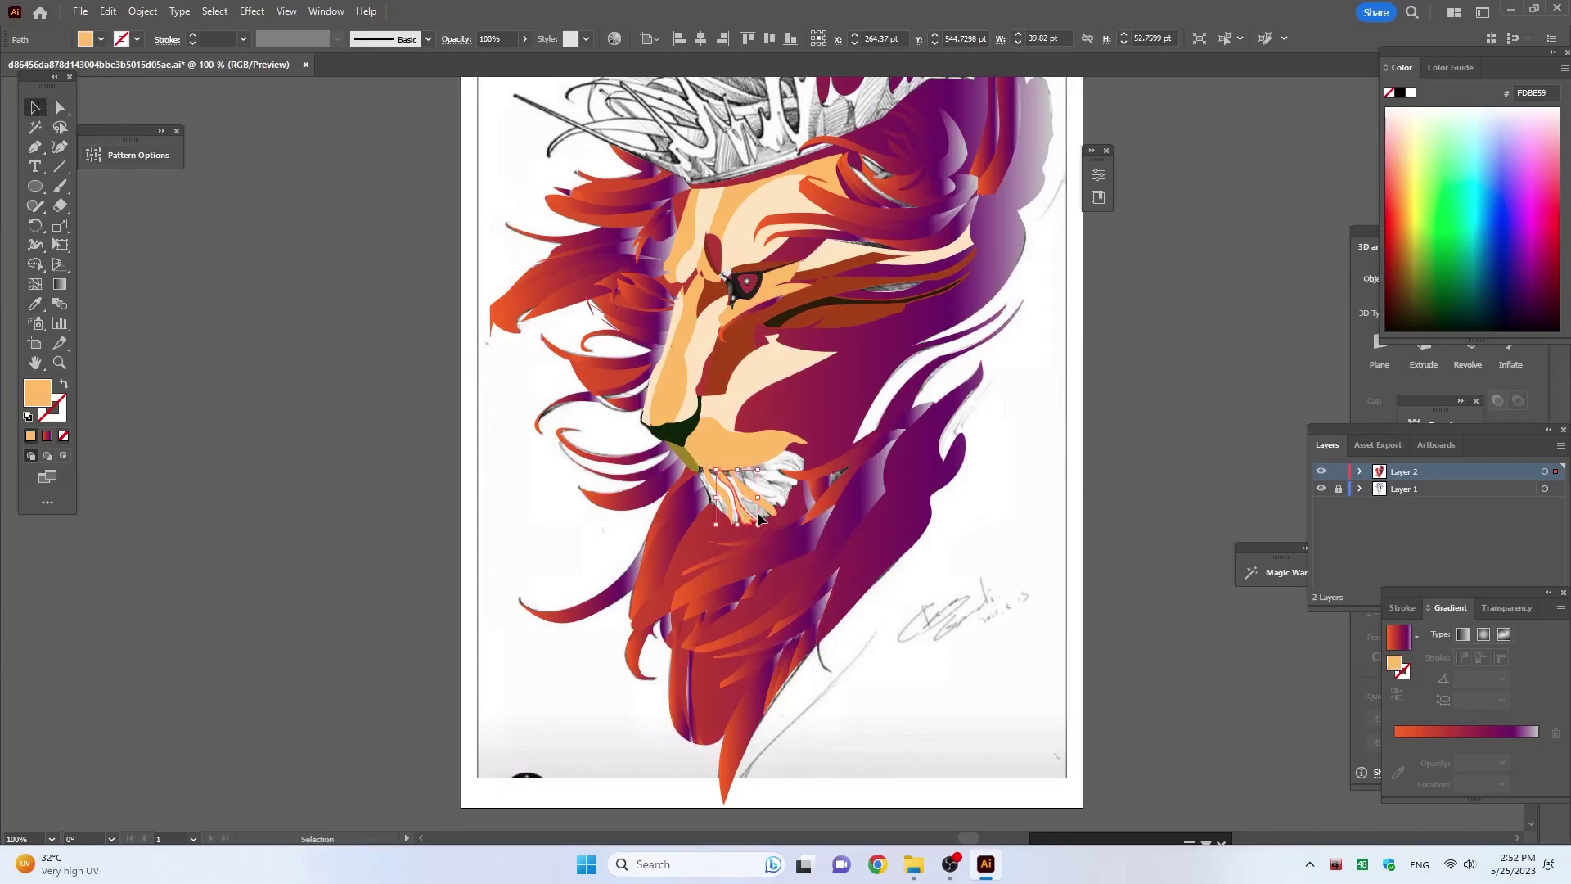
click(777, 499)
Step: Fill another mouth path with dark red A03F00
click(768, 488)
key(i)
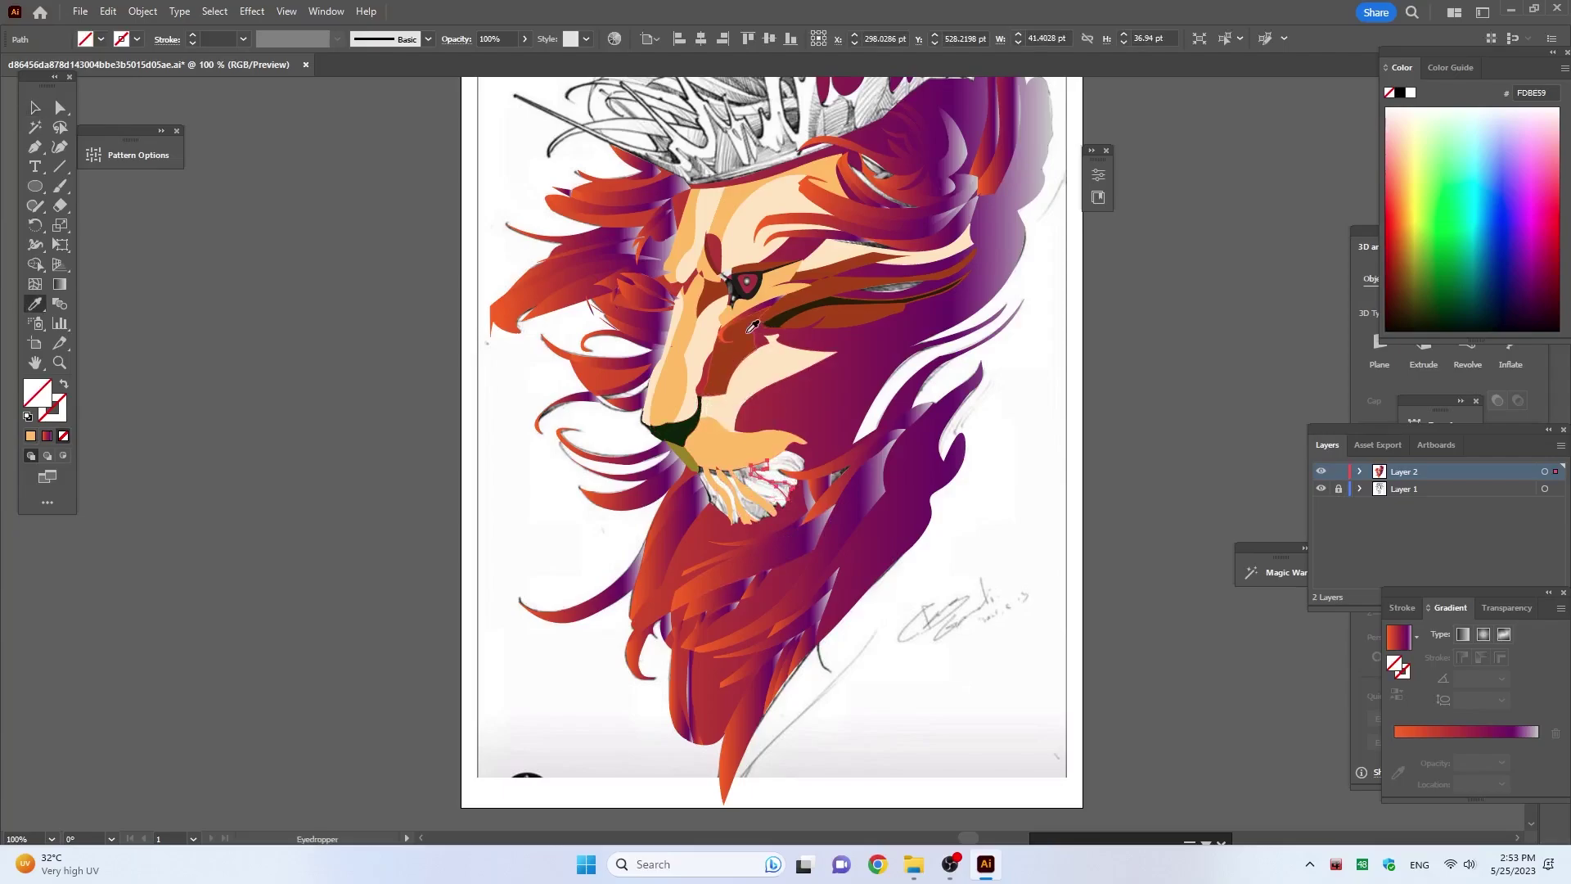
click(762, 528)
key(v)
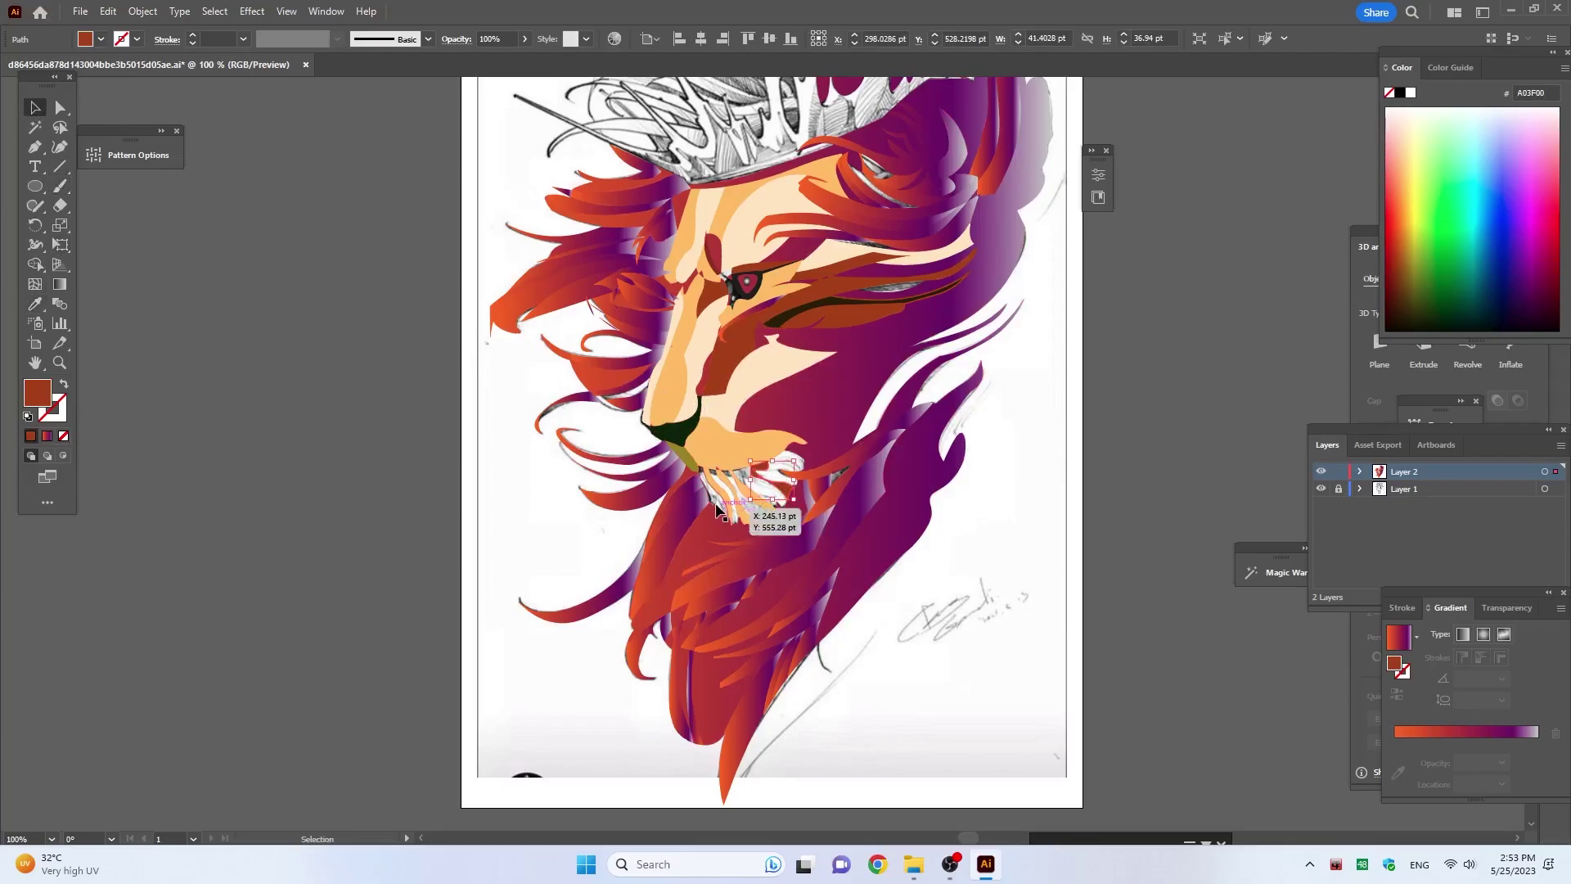
Step: Colour a small teeth path, trying light orange FDBE59 before settling on dark brown A03F00
click(700, 528)
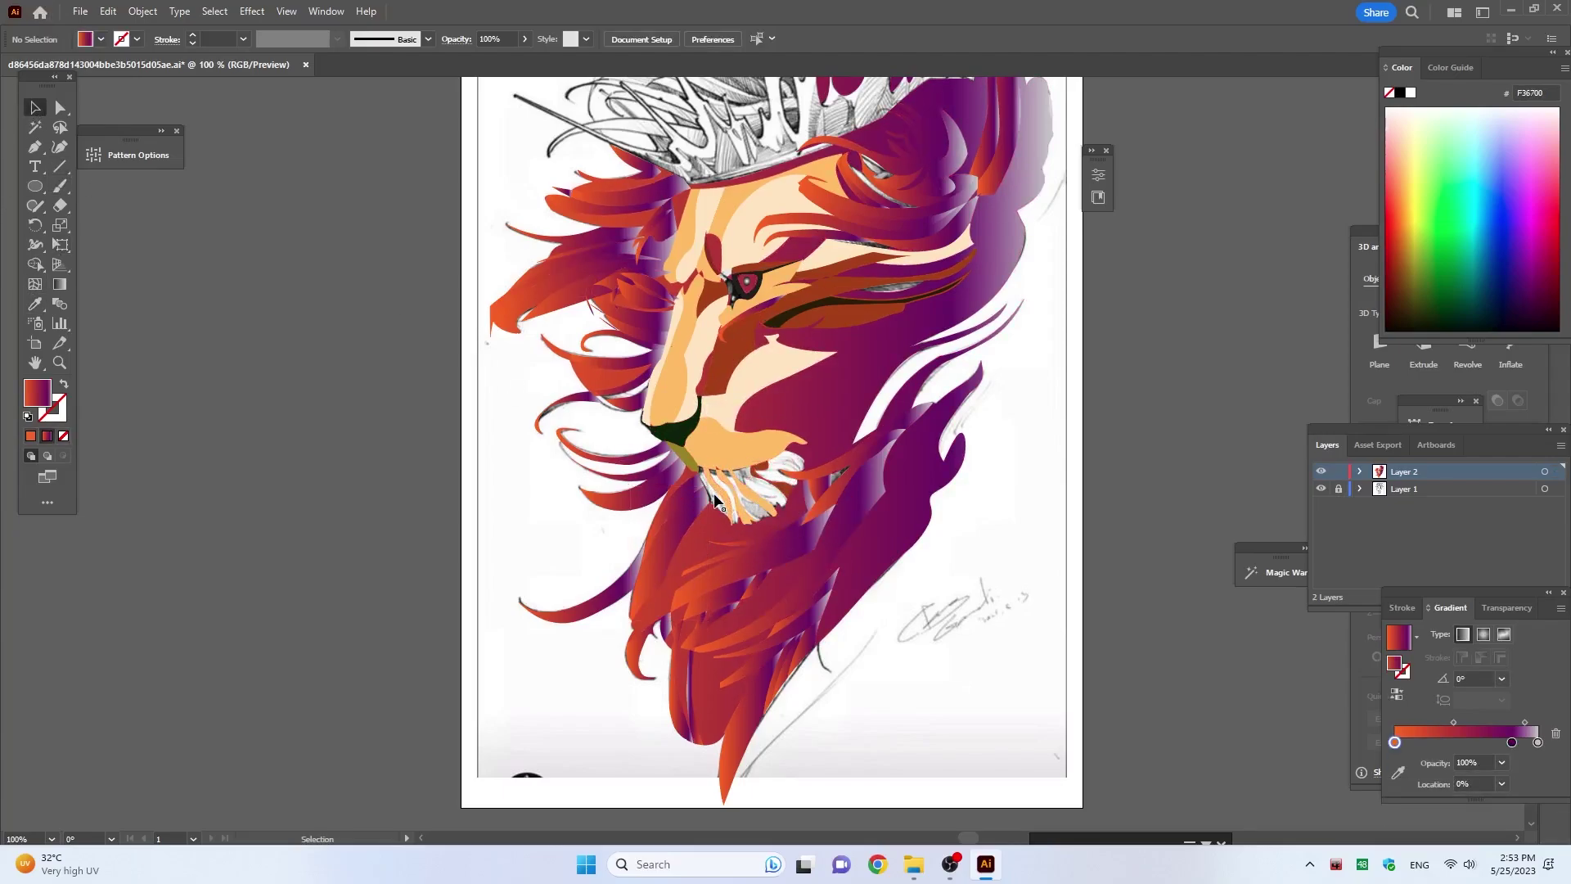
click(723, 497)
key(i)
click(741, 213)
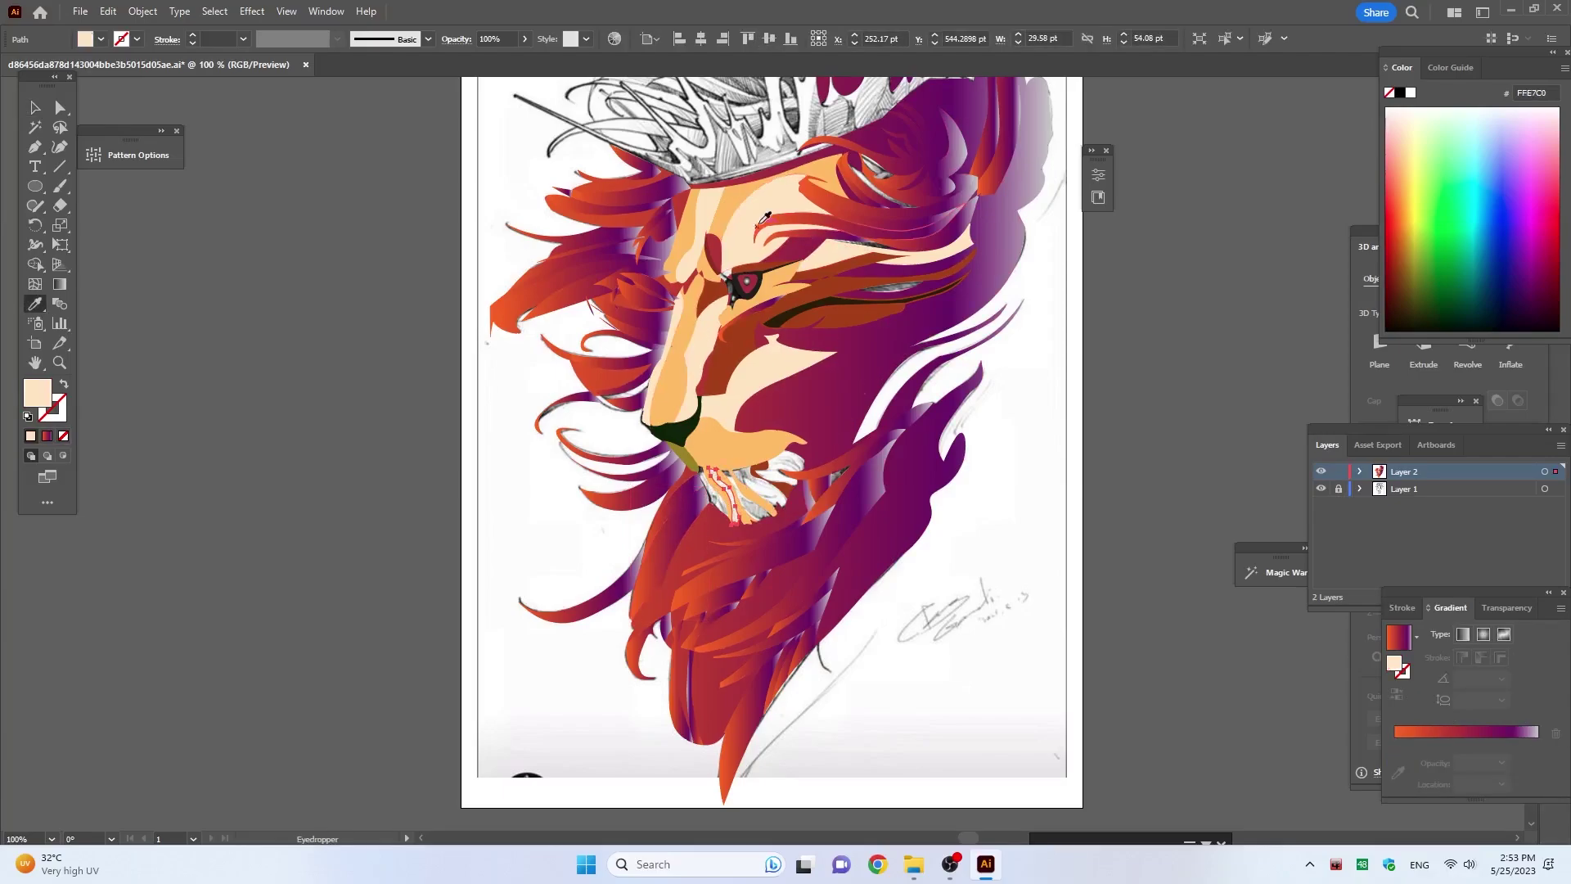
click(727, 321)
click(722, 322)
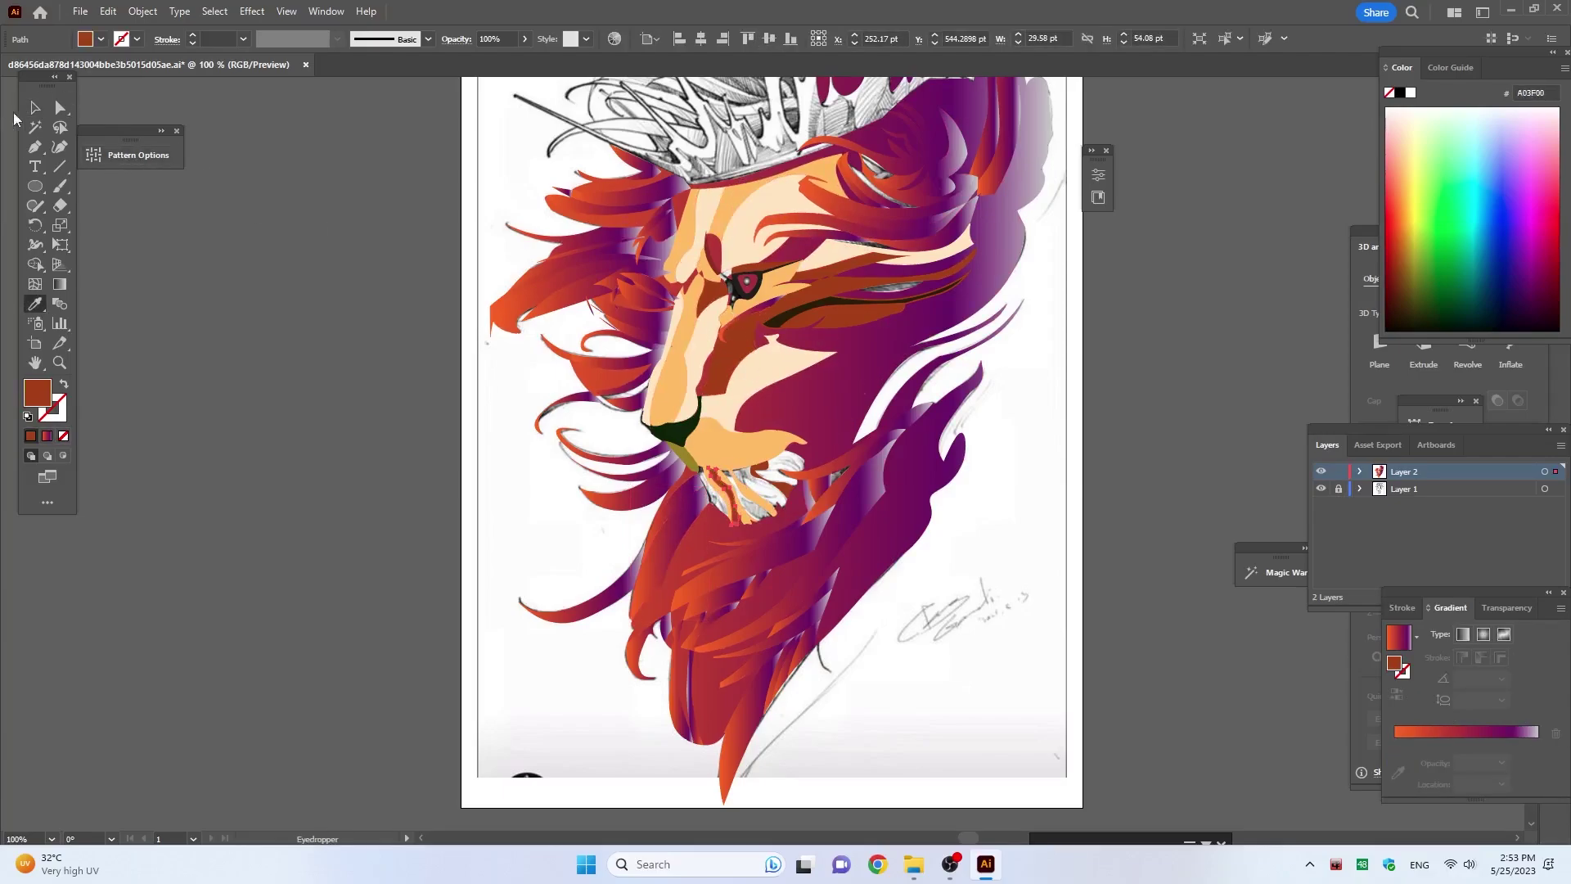
click(43, 107)
click(714, 500)
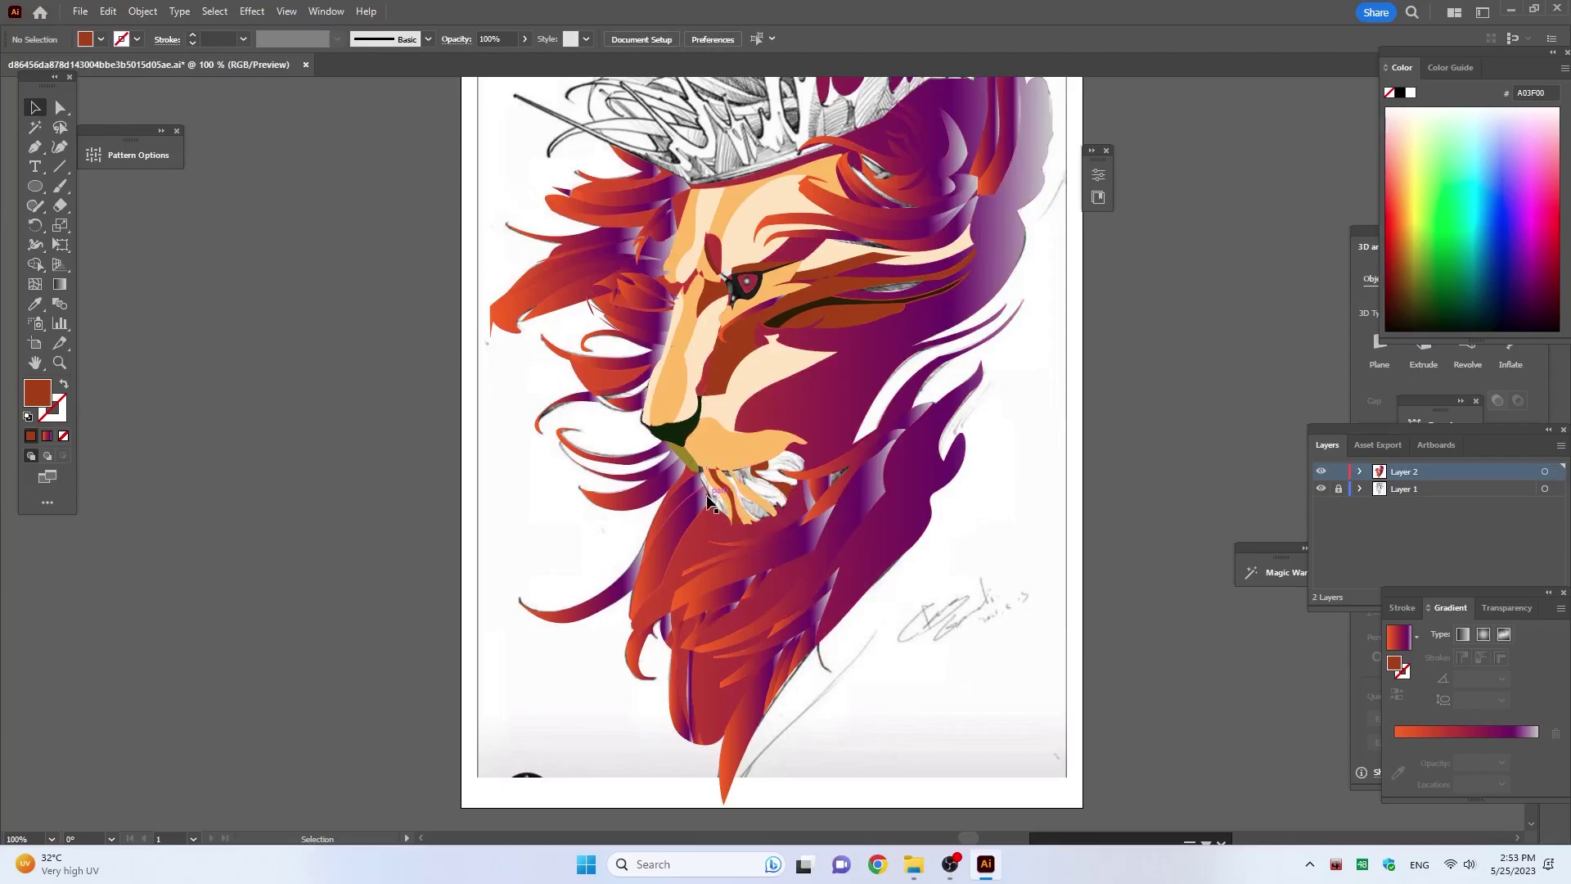
Step: Fill a mouth path with the hair's red-brown and a teeth path with light orange FDBE59
click(702, 473)
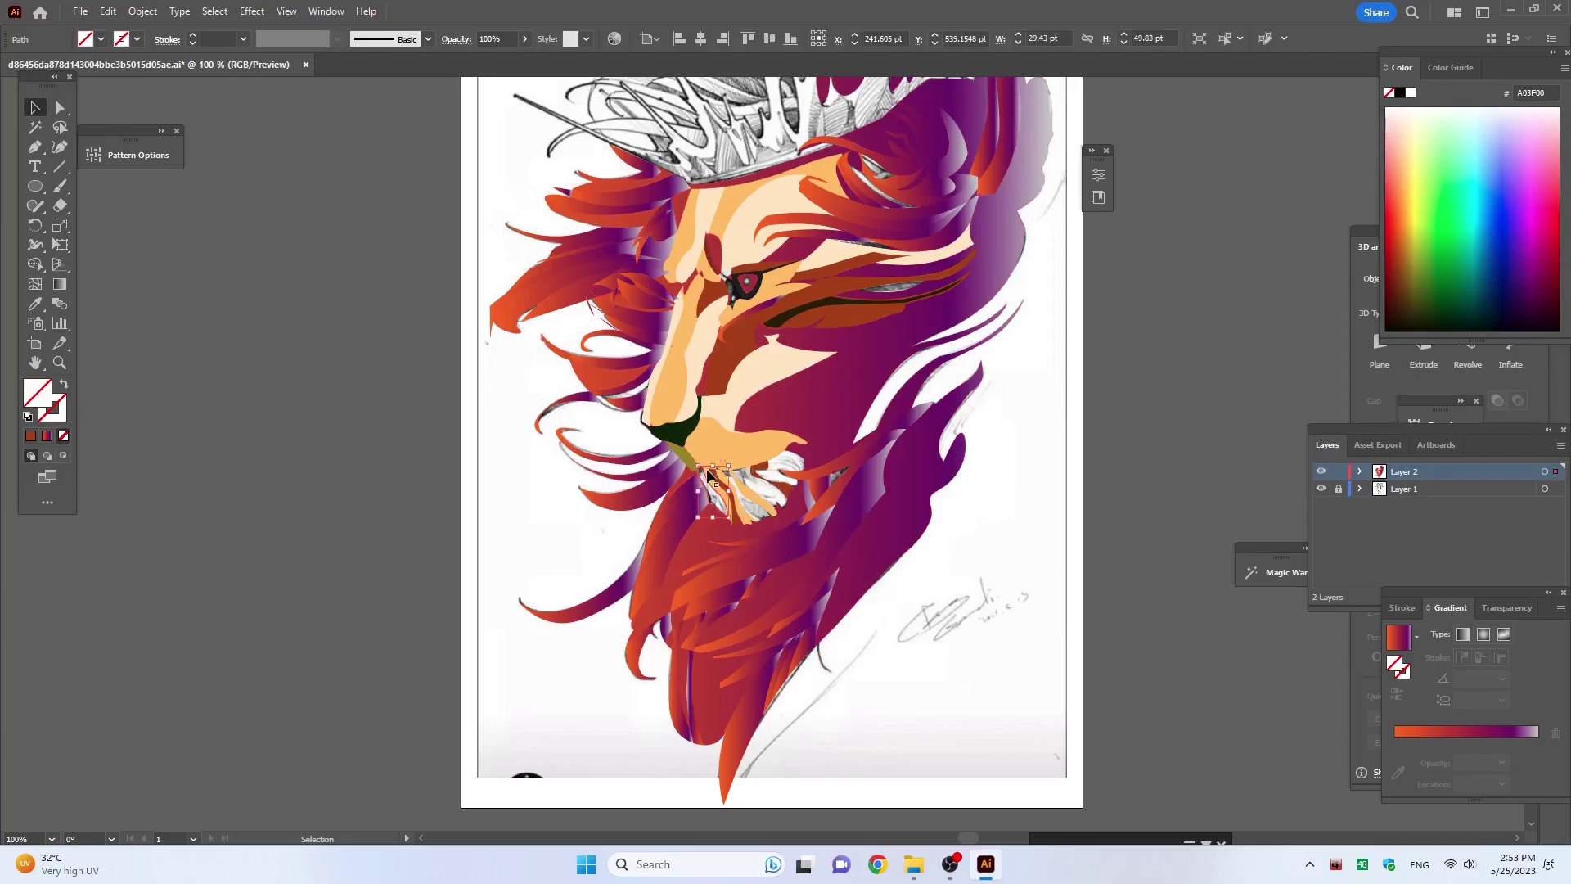
key(i)
click(35, 108)
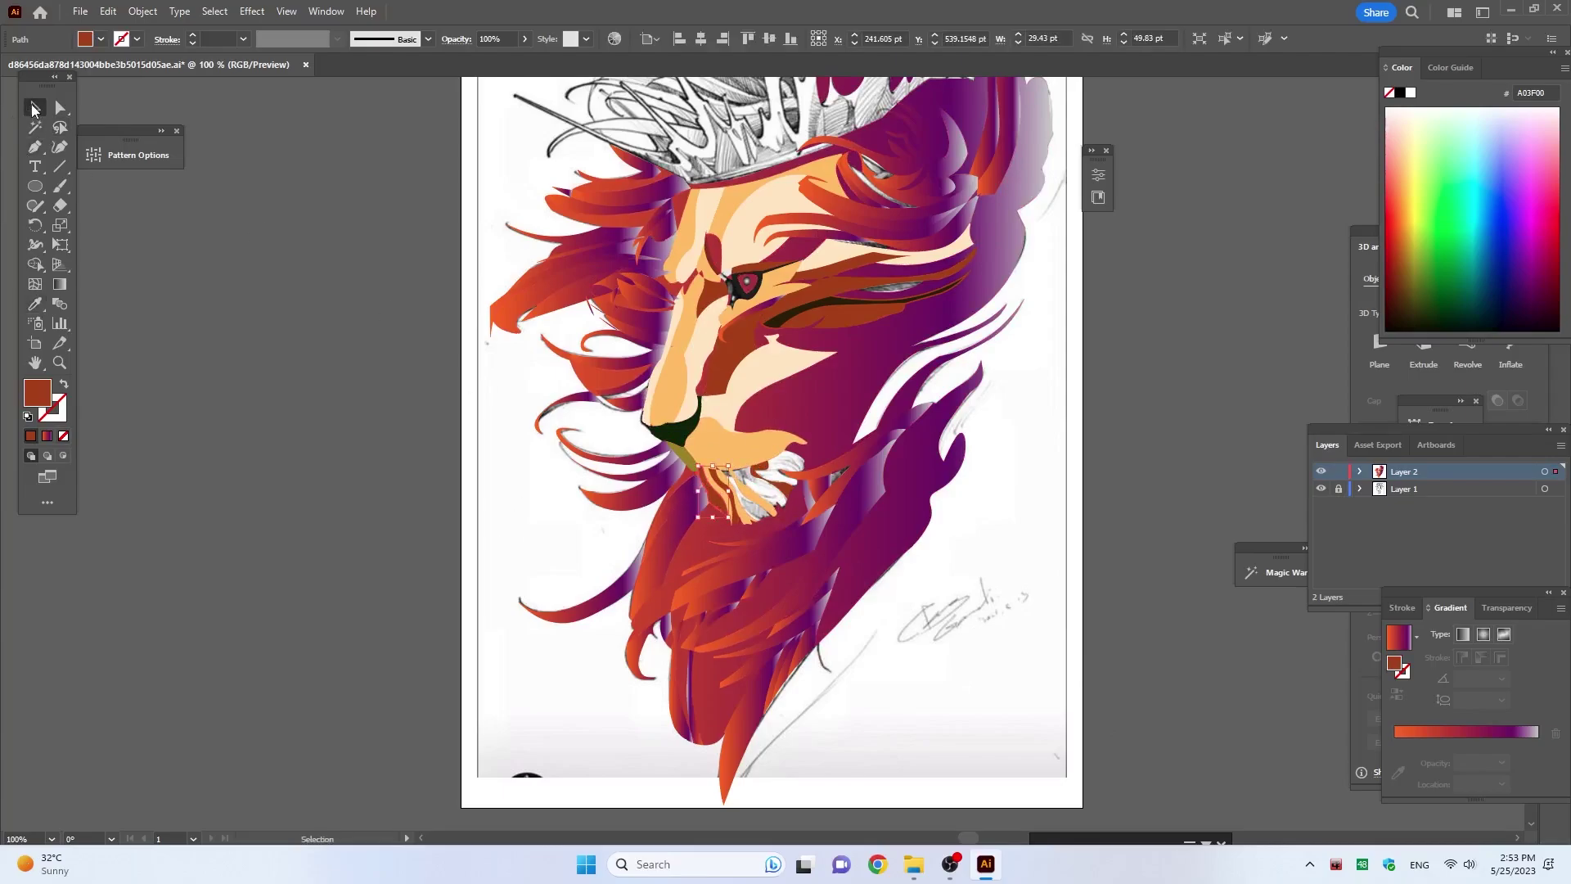
click(761, 514)
click(769, 519)
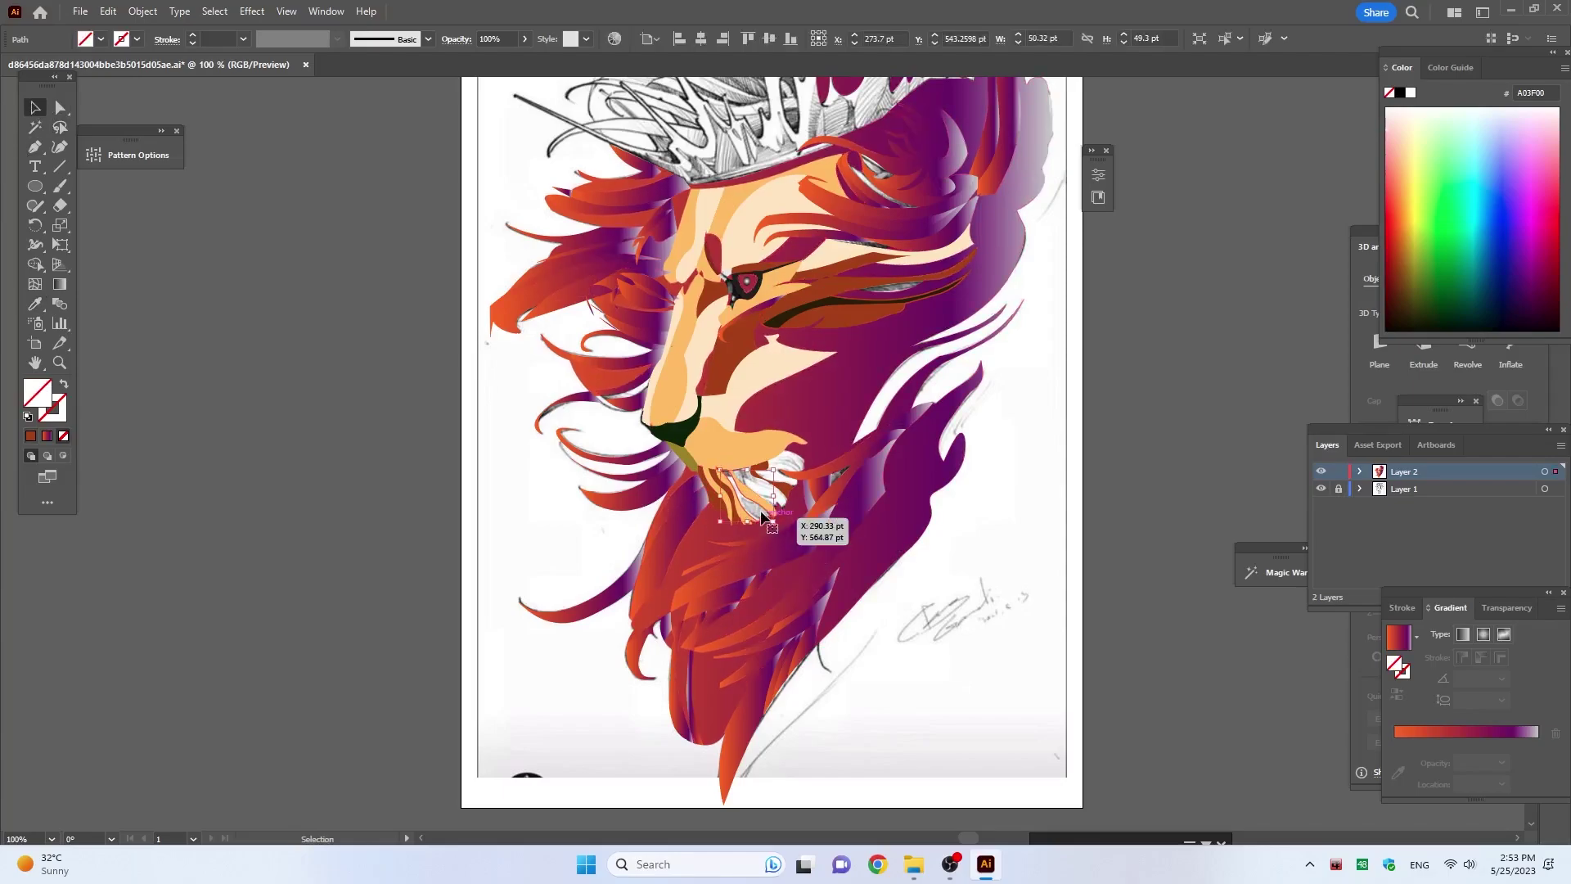
key(i)
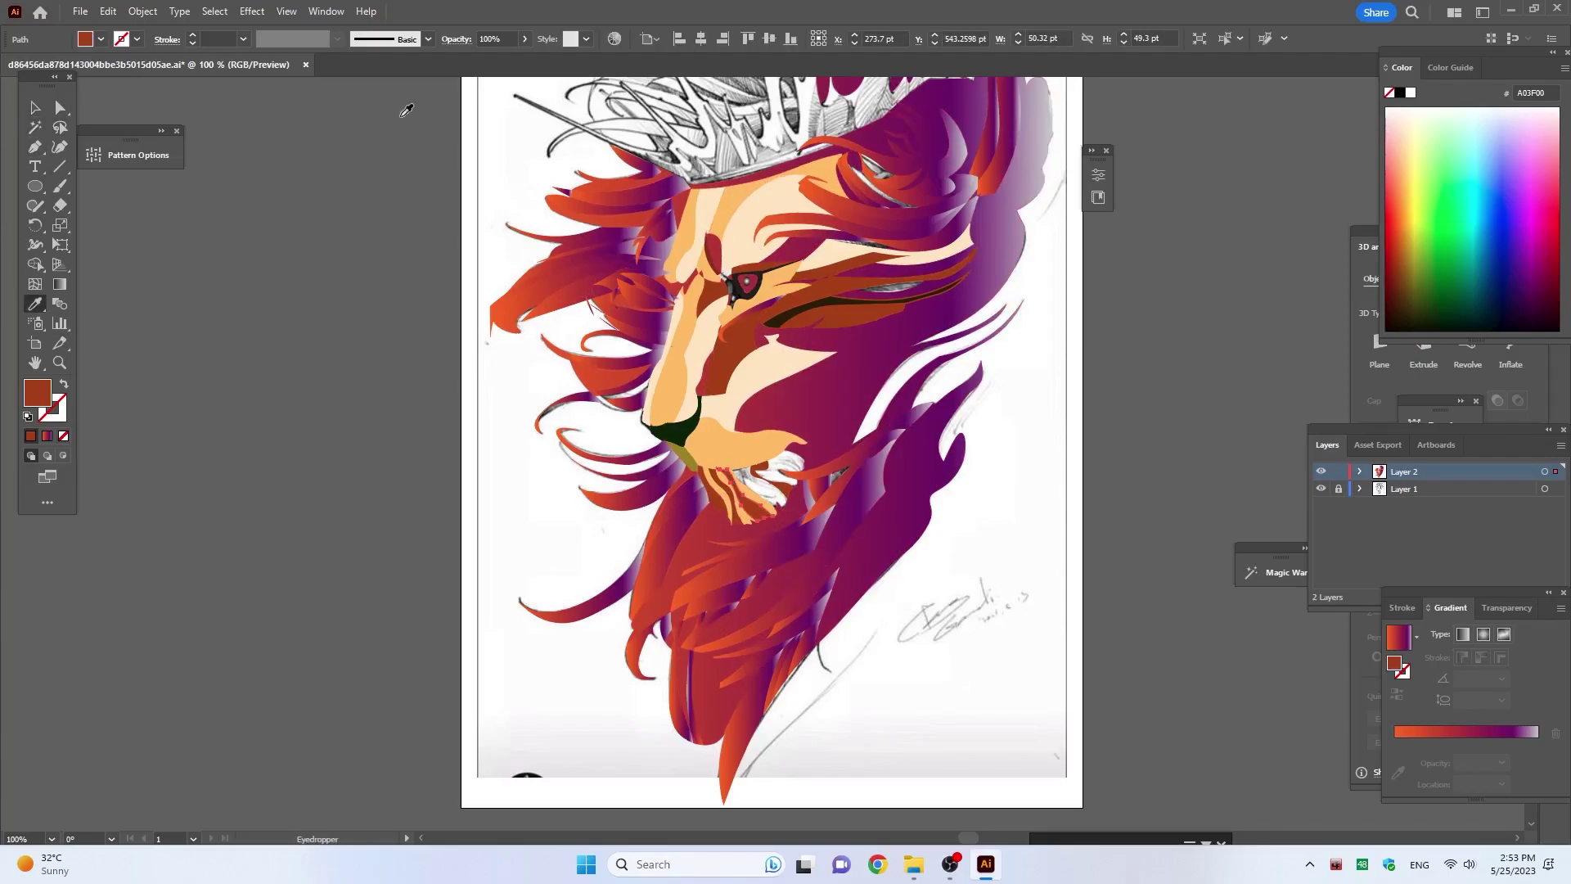
click(798, 491)
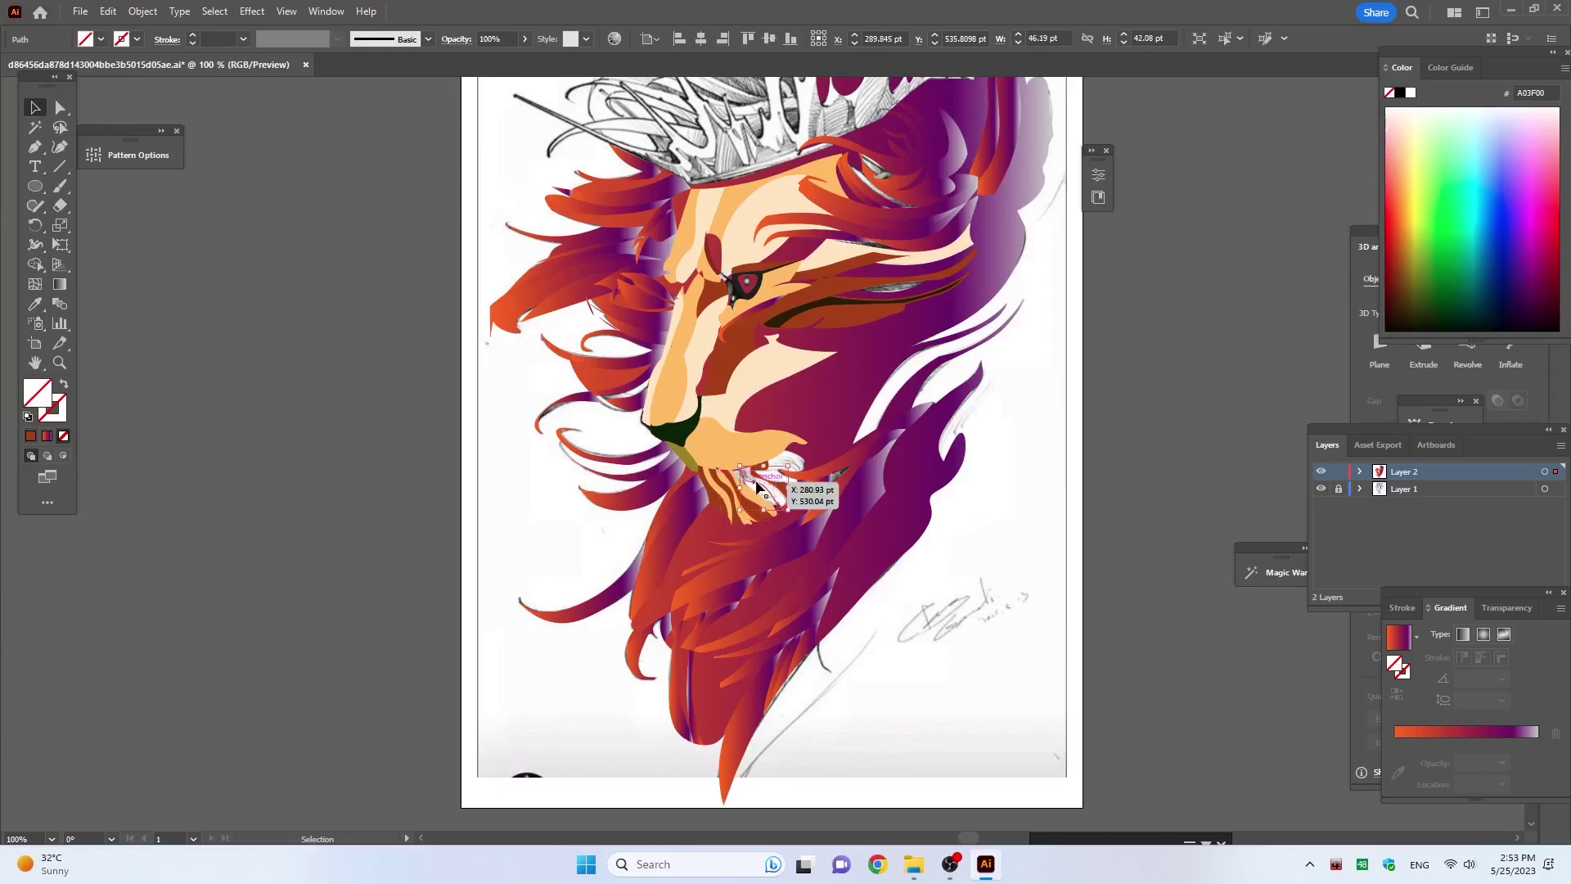
click(609, 418)
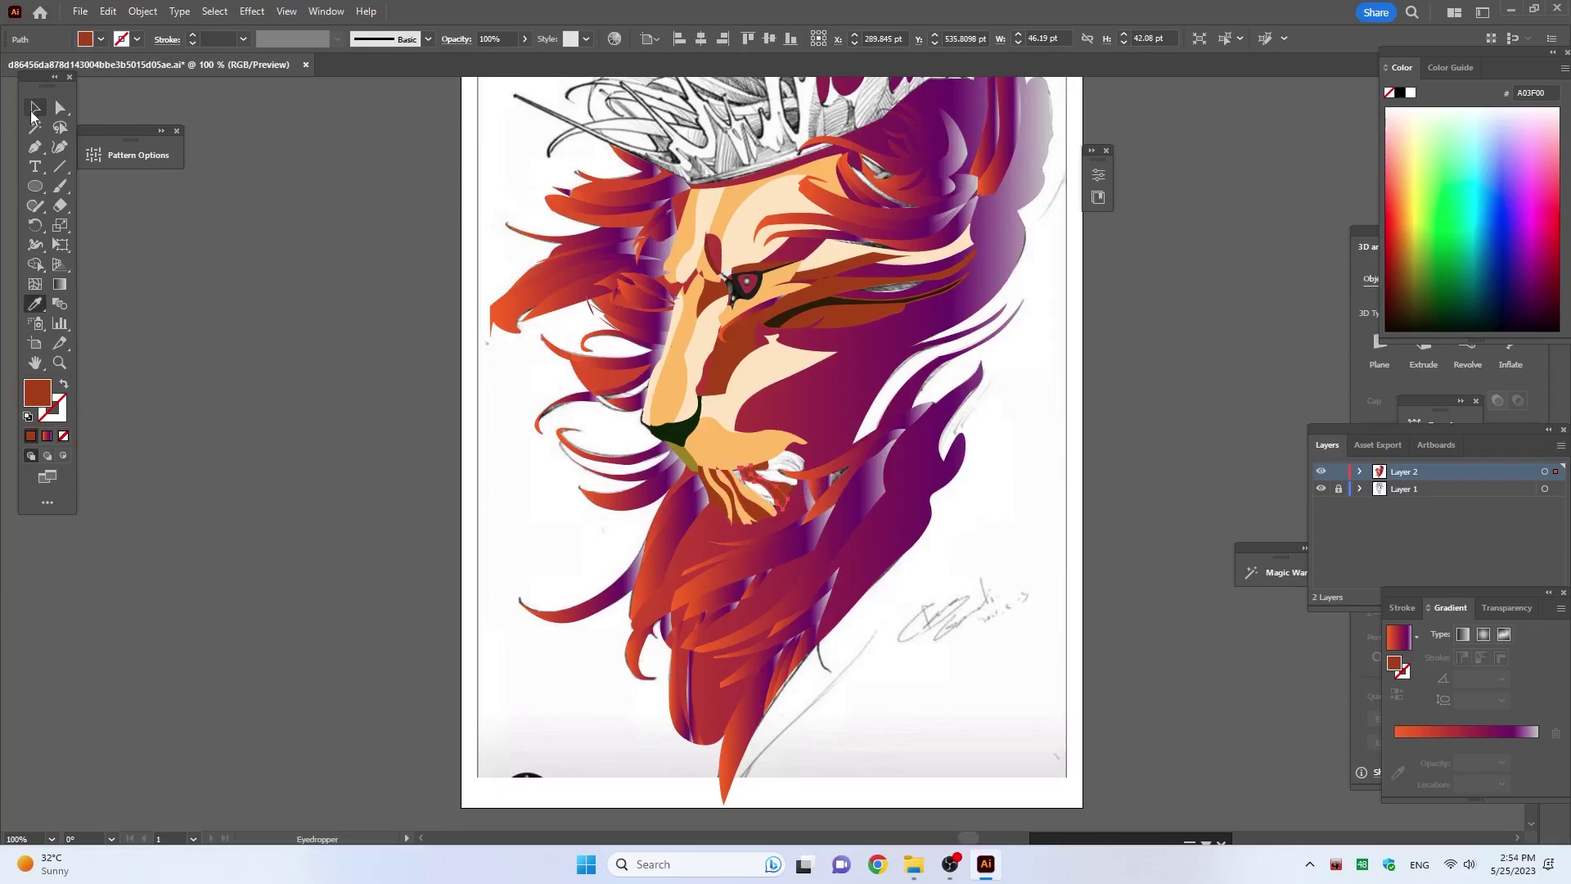
click(747, 477)
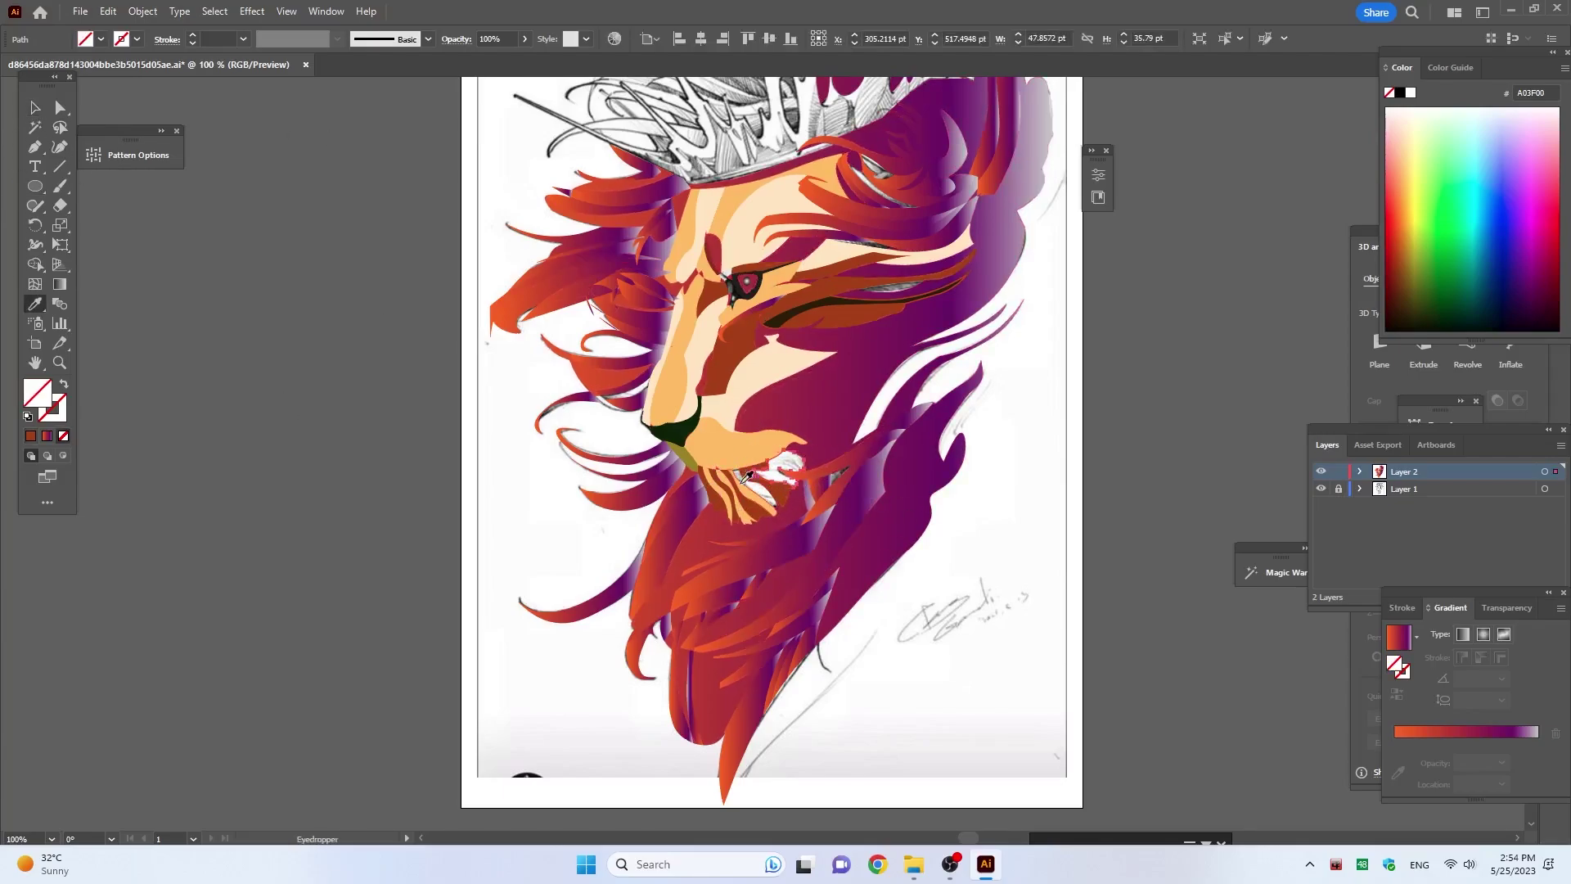
click(719, 448)
click(34, 108)
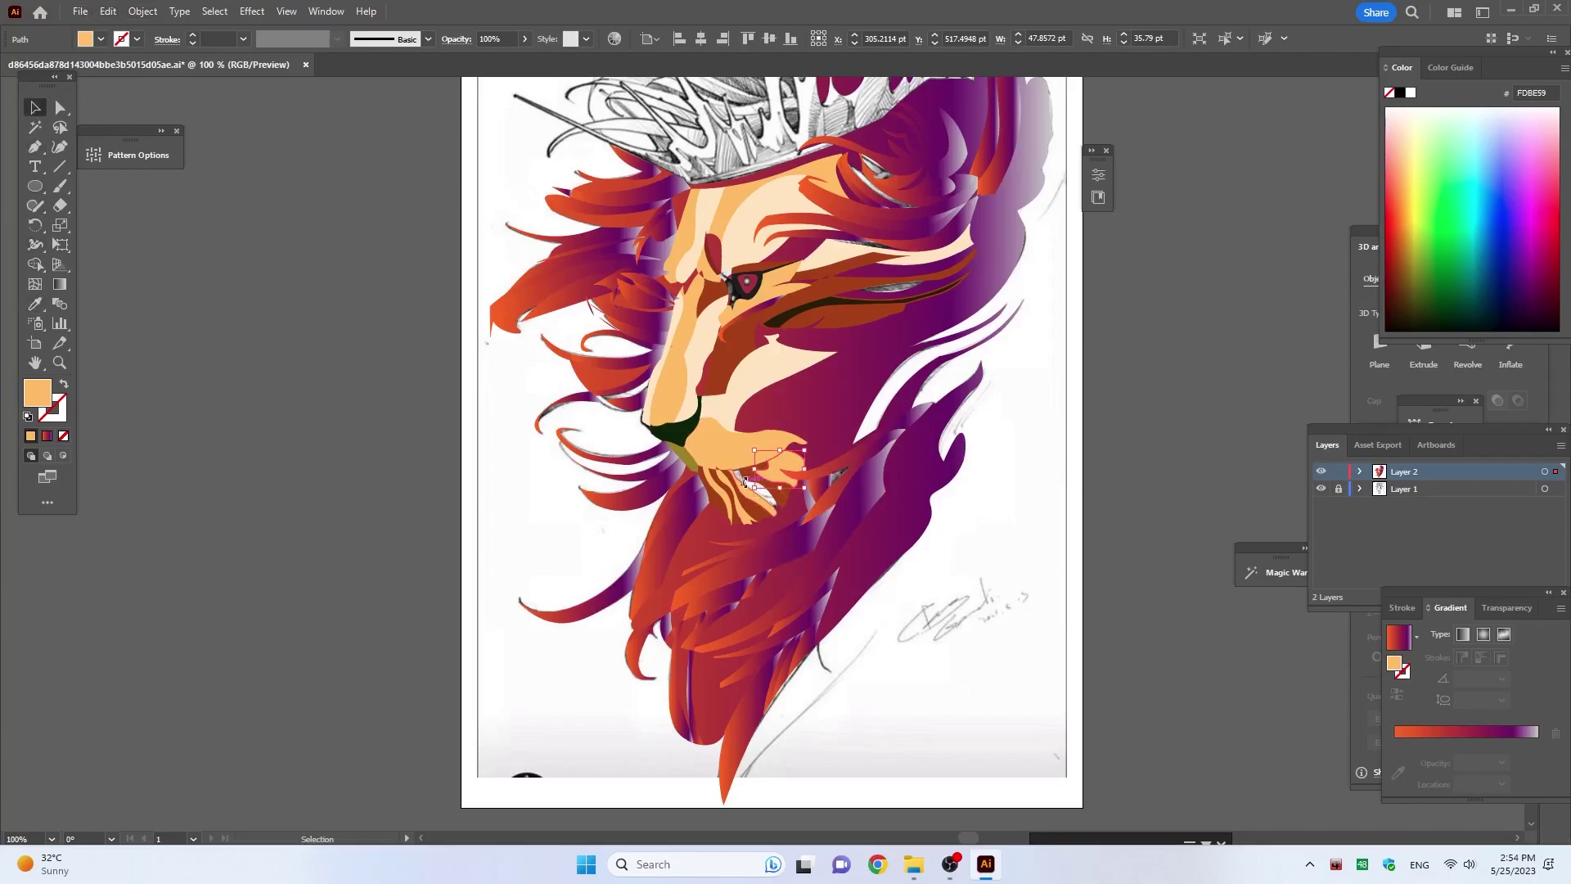
click(949, 554)
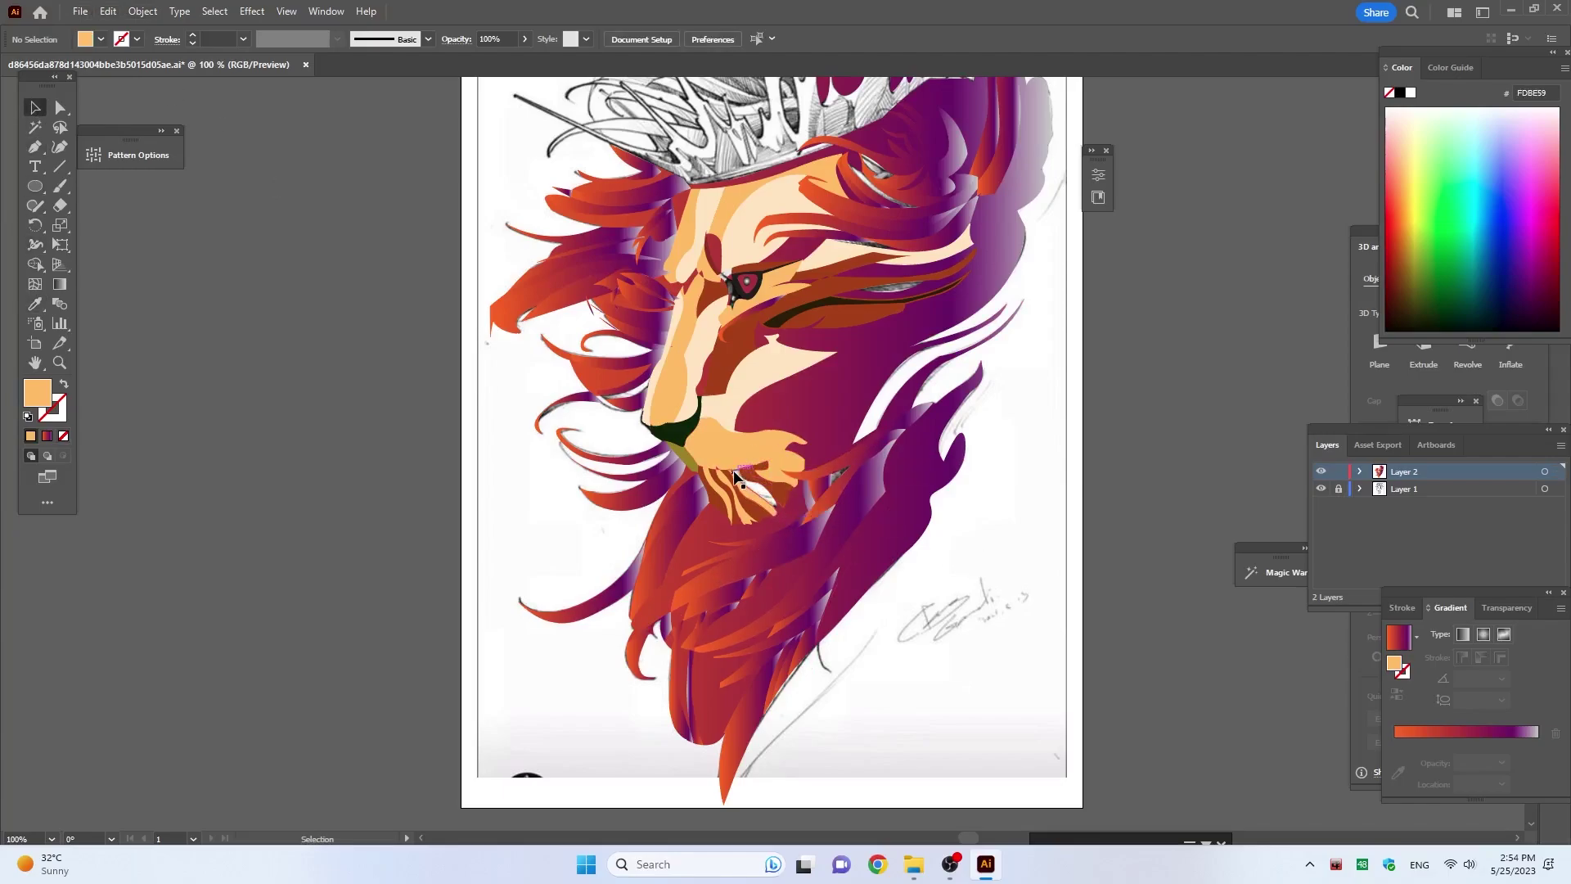
Step: Sample a colour onto the mouth shape, then fill the cheek below the eye dark brown 563300
scroll(736, 475, up, 4)
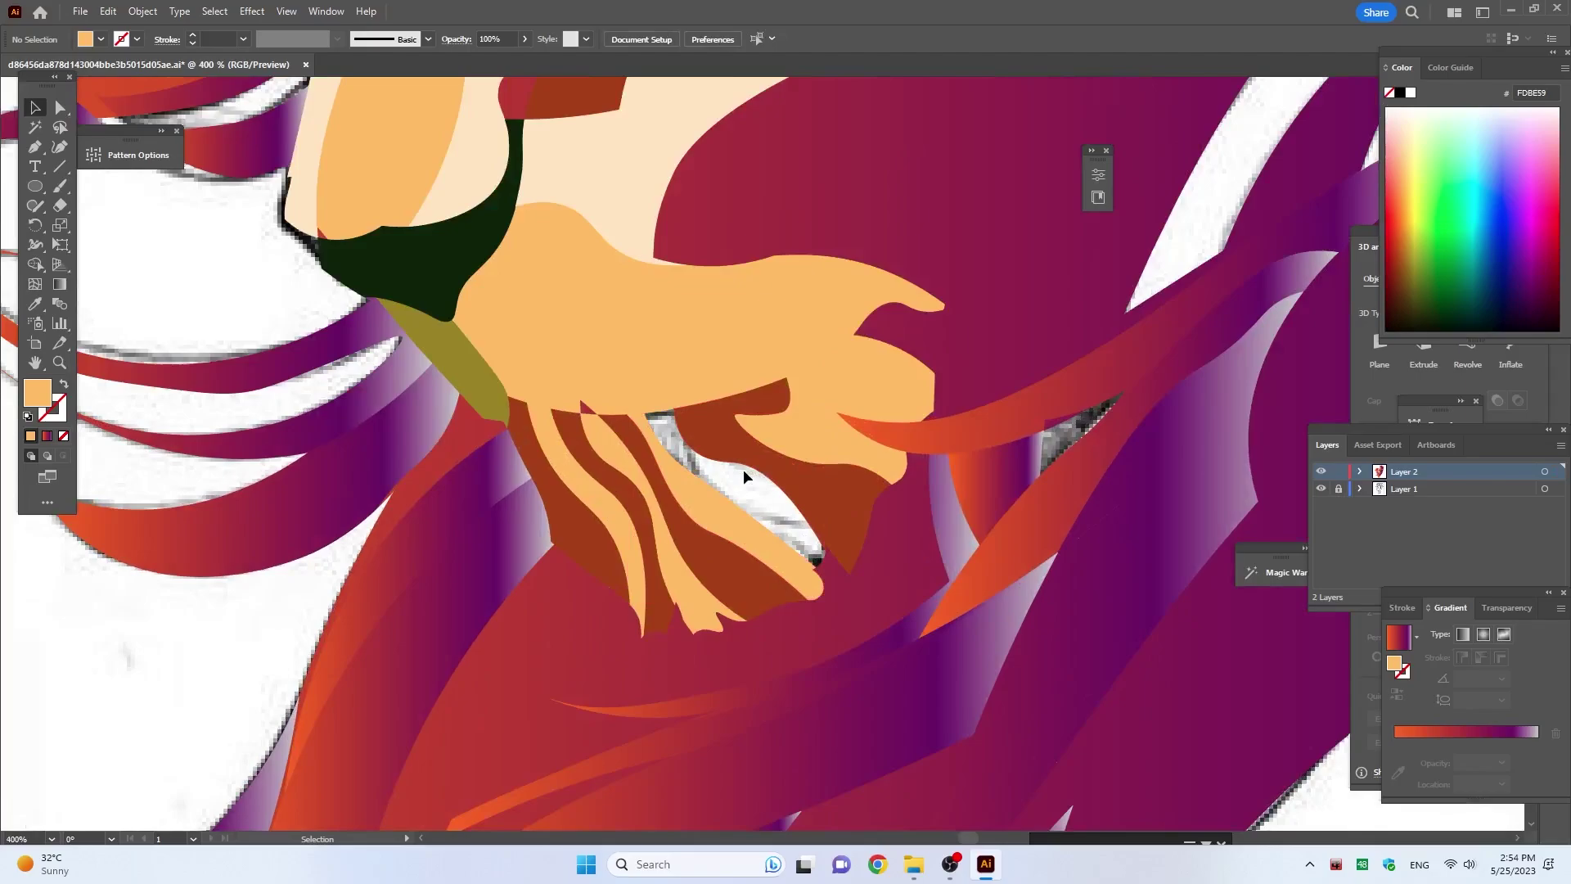
click(665, 418)
key(i)
click(683, 341)
scroll(684, 340, down, 4)
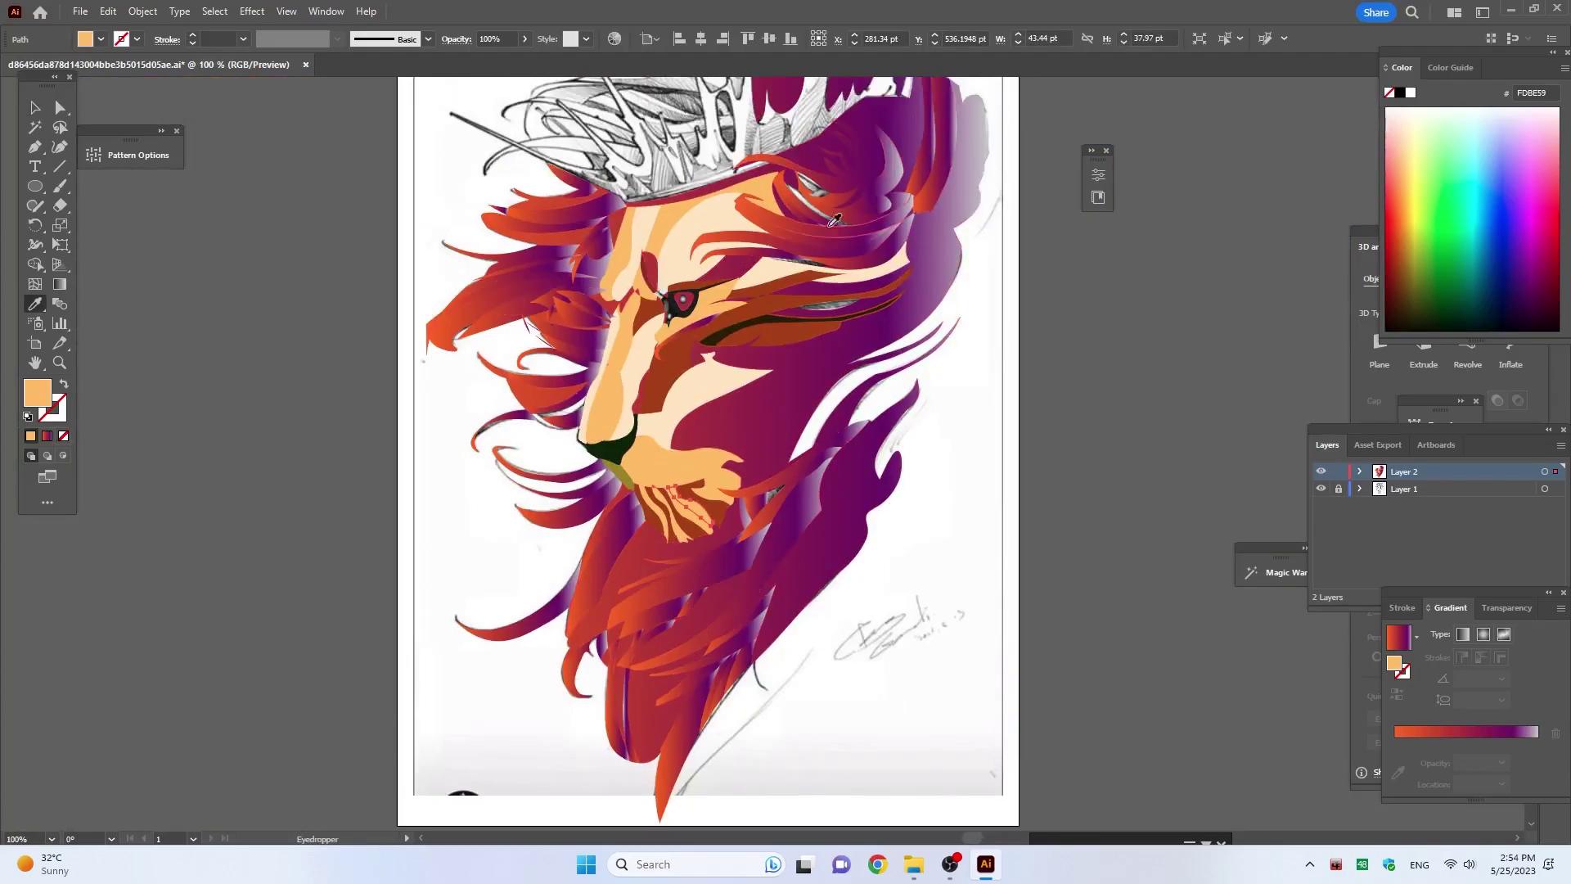
scroll(835, 220, up, 3)
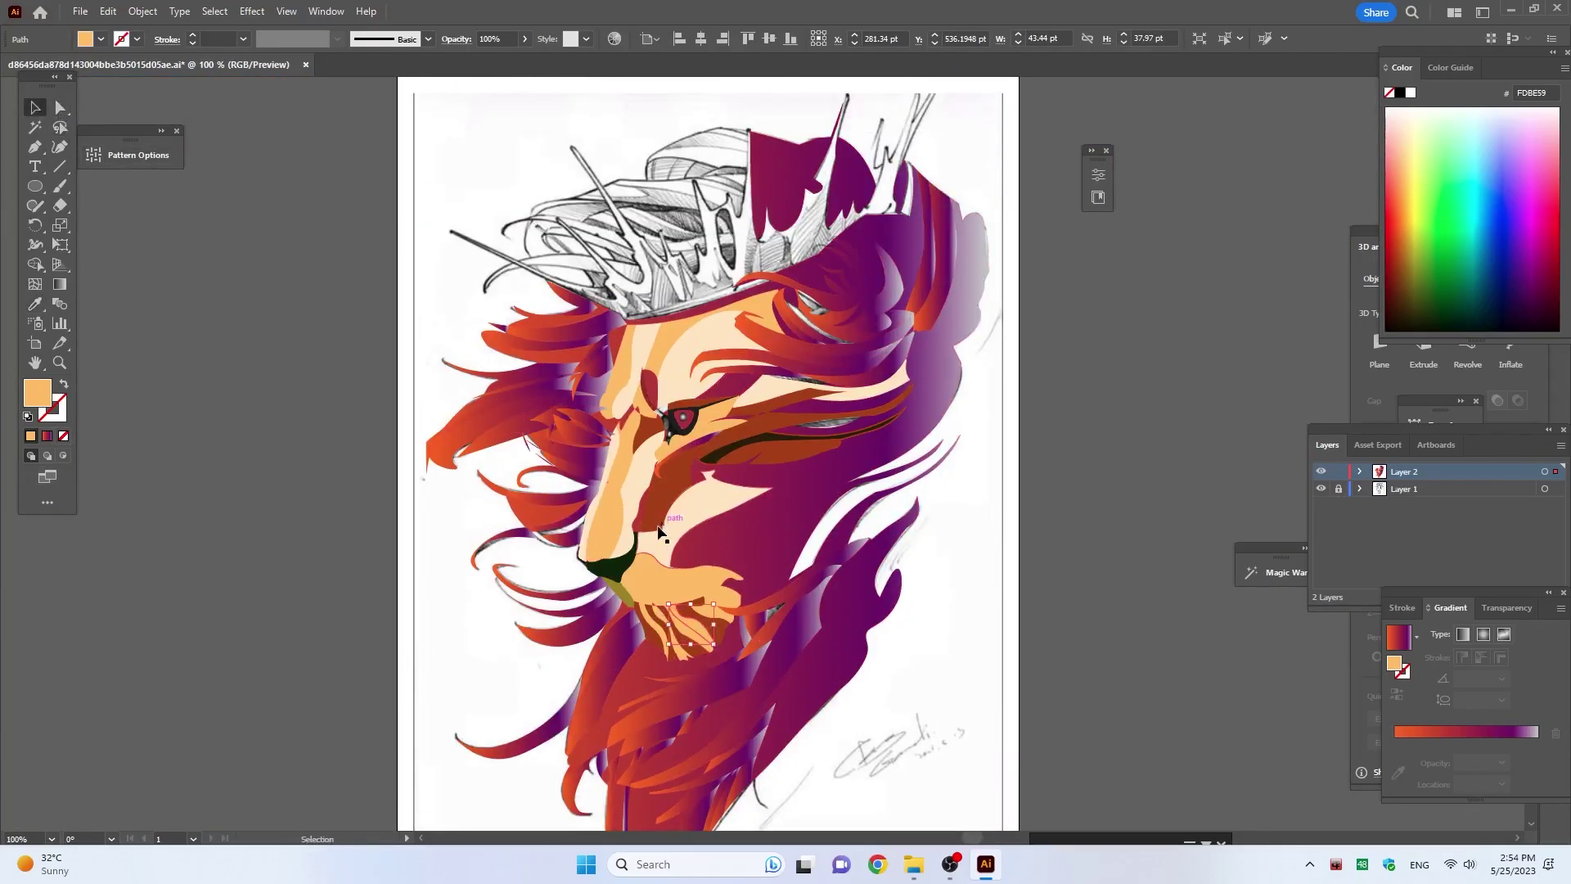
click(659, 531)
click(1407, 286)
Step: Use the Eyedropper to give the small shape near the eye a dark brown fill
click(1007, 519)
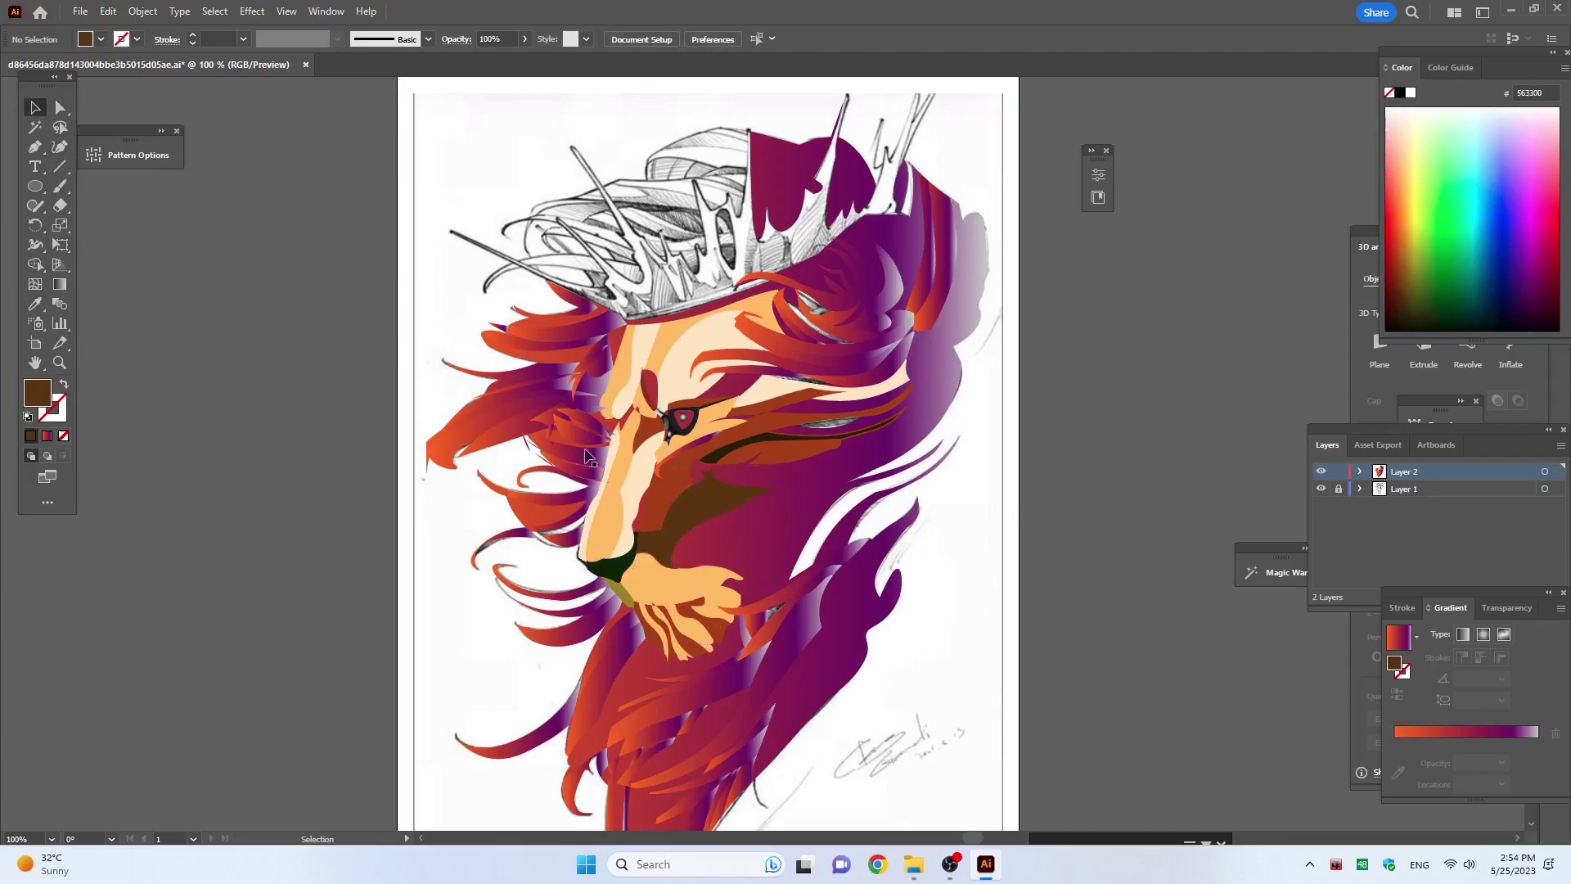
click(801, 425)
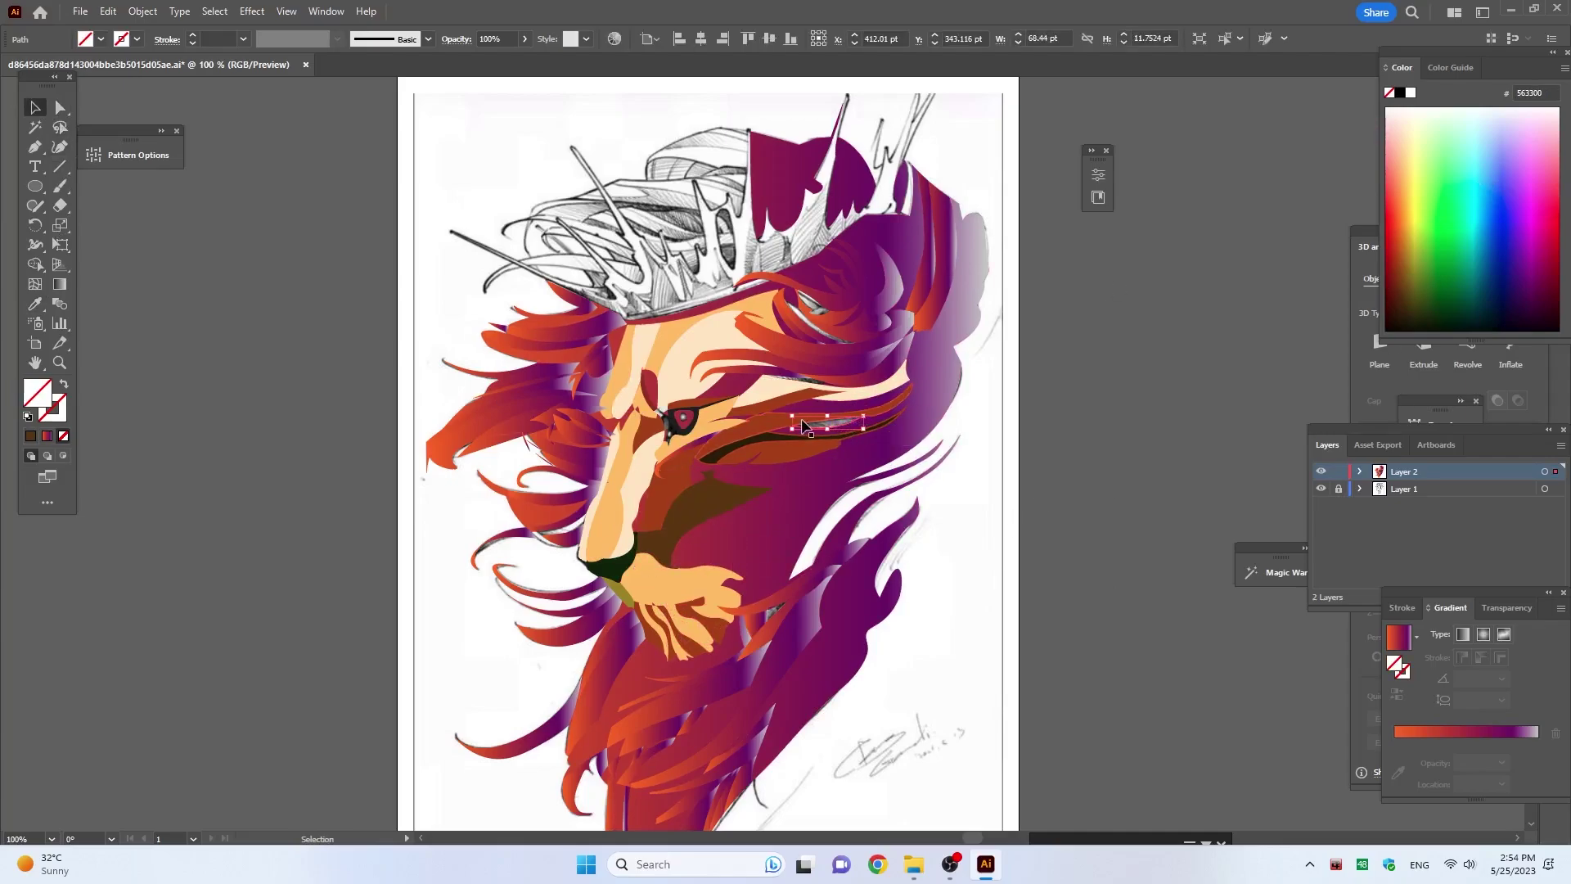
key(i)
click(696, 532)
click(35, 107)
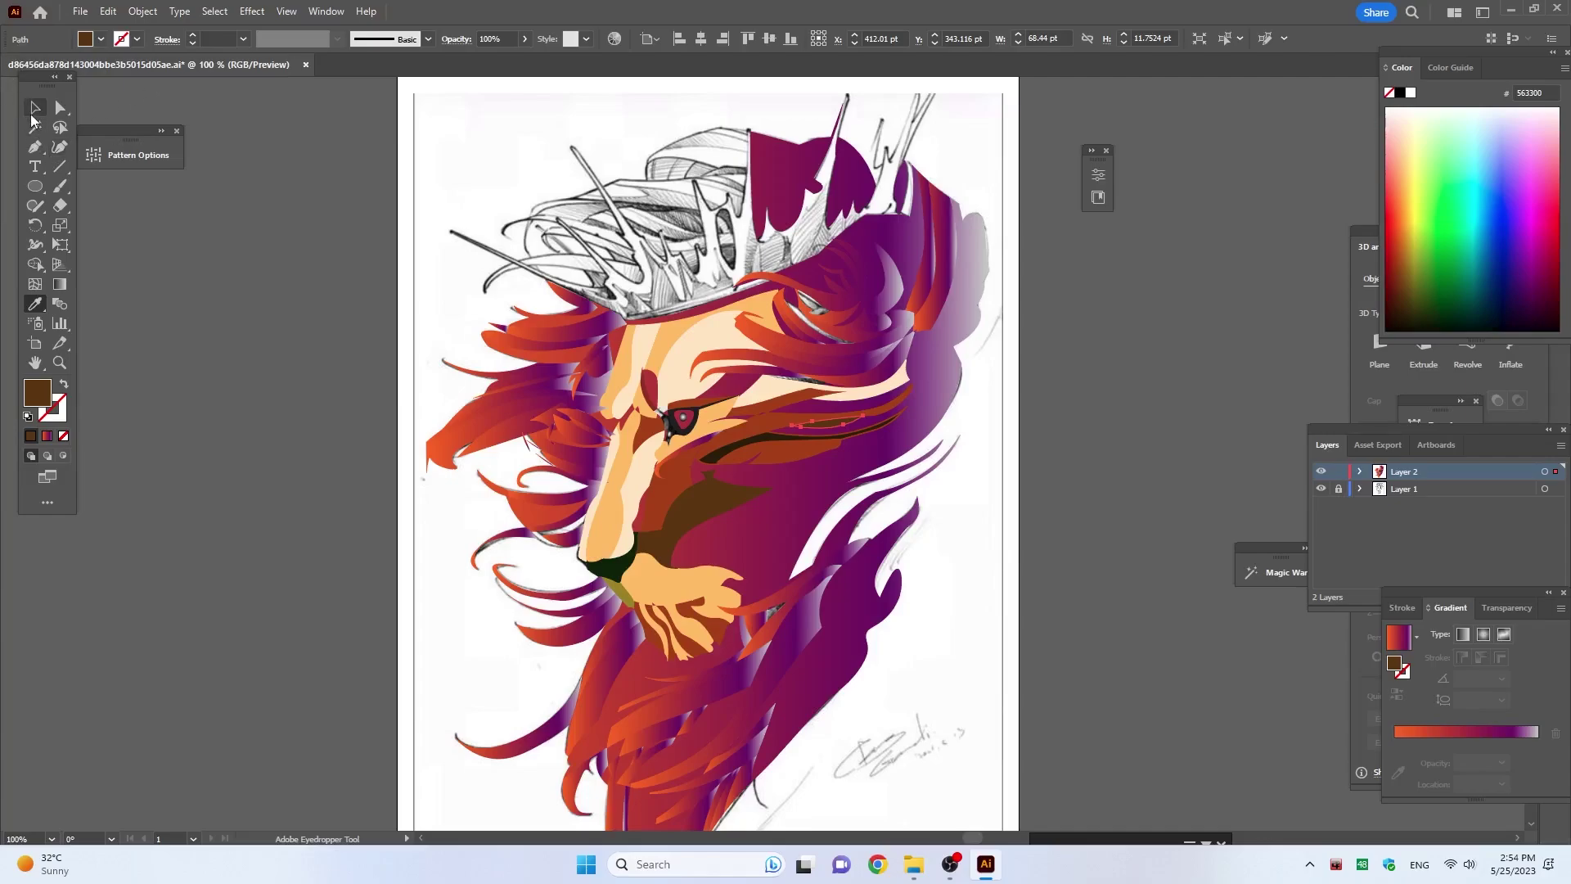
Step: Sample a dark green fill onto the hair-curl shape above the eye
click(814, 305)
key(i)
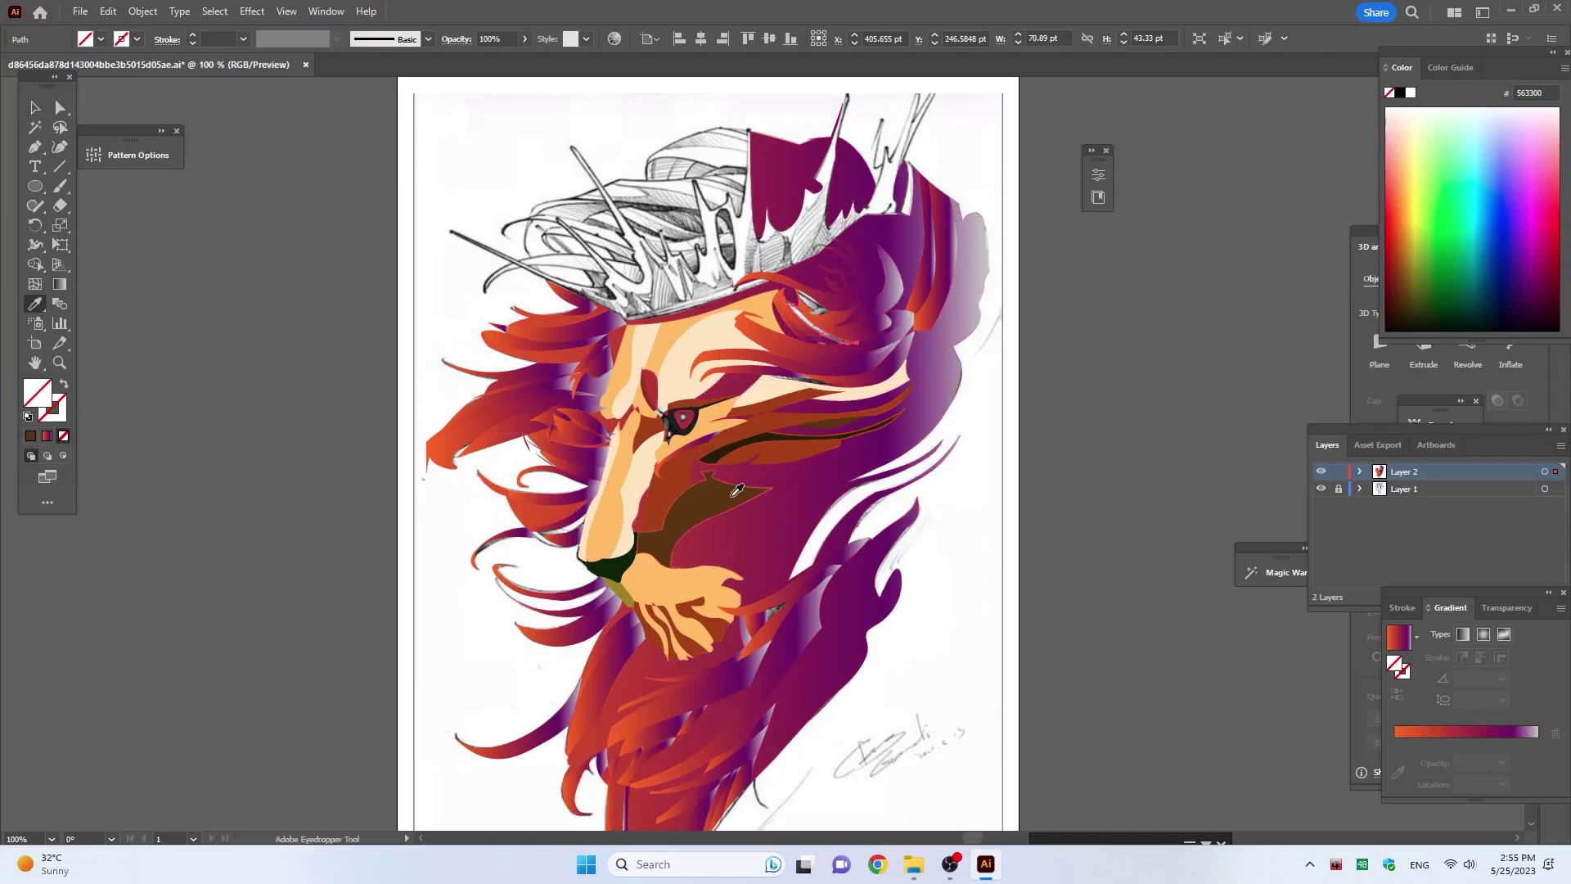
click(618, 563)
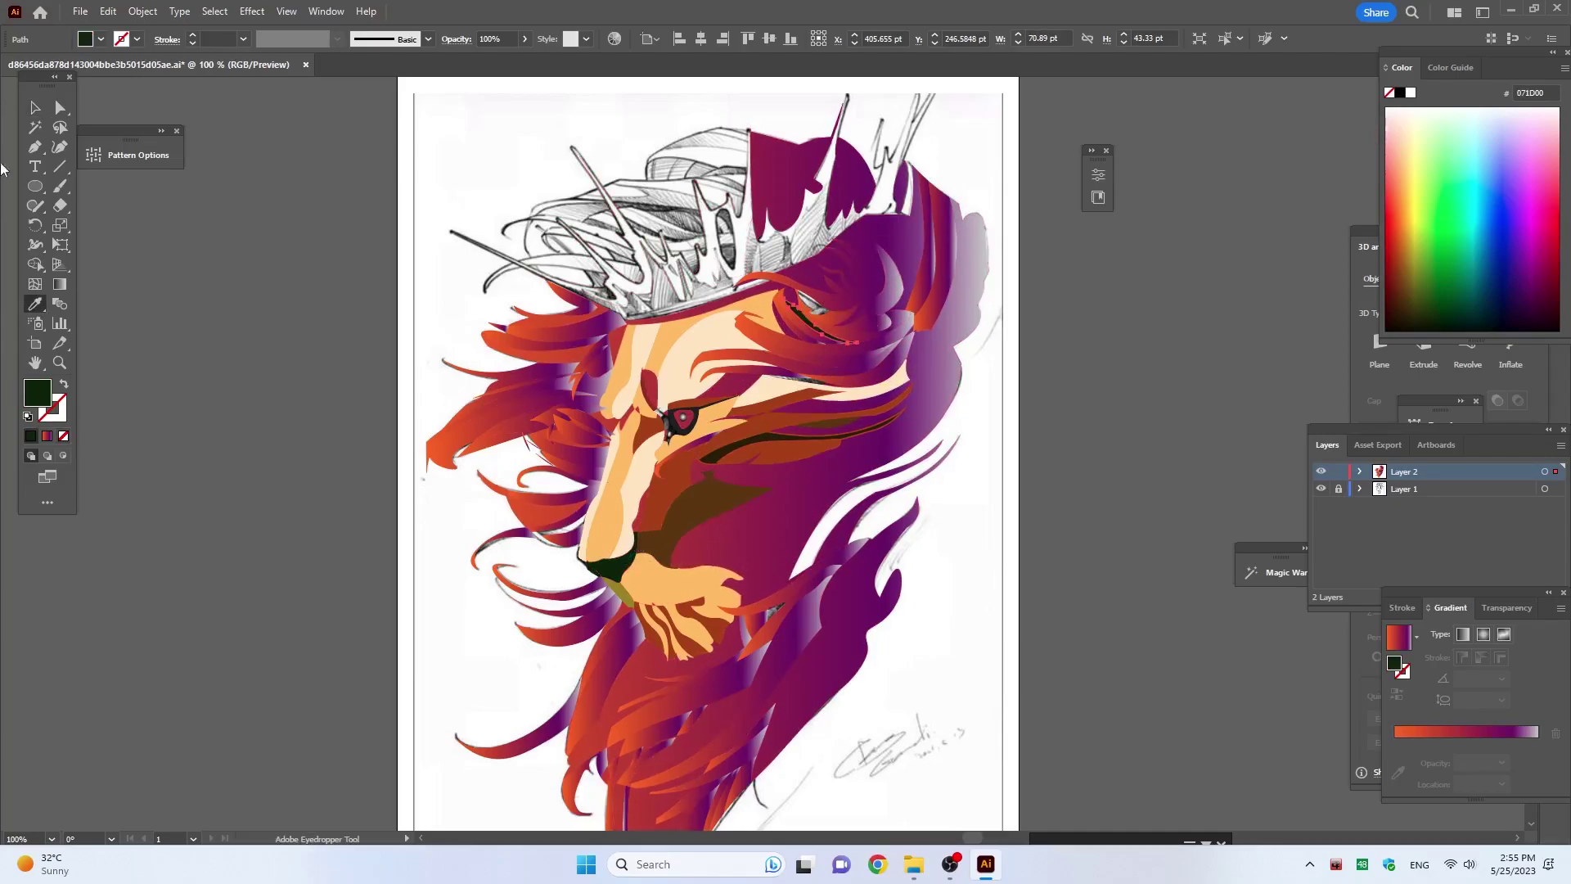
key(v)
Step: Run a Shape Builder pass on all the artwork, then fill the crown's back shape near-black 030200
click(802, 299)
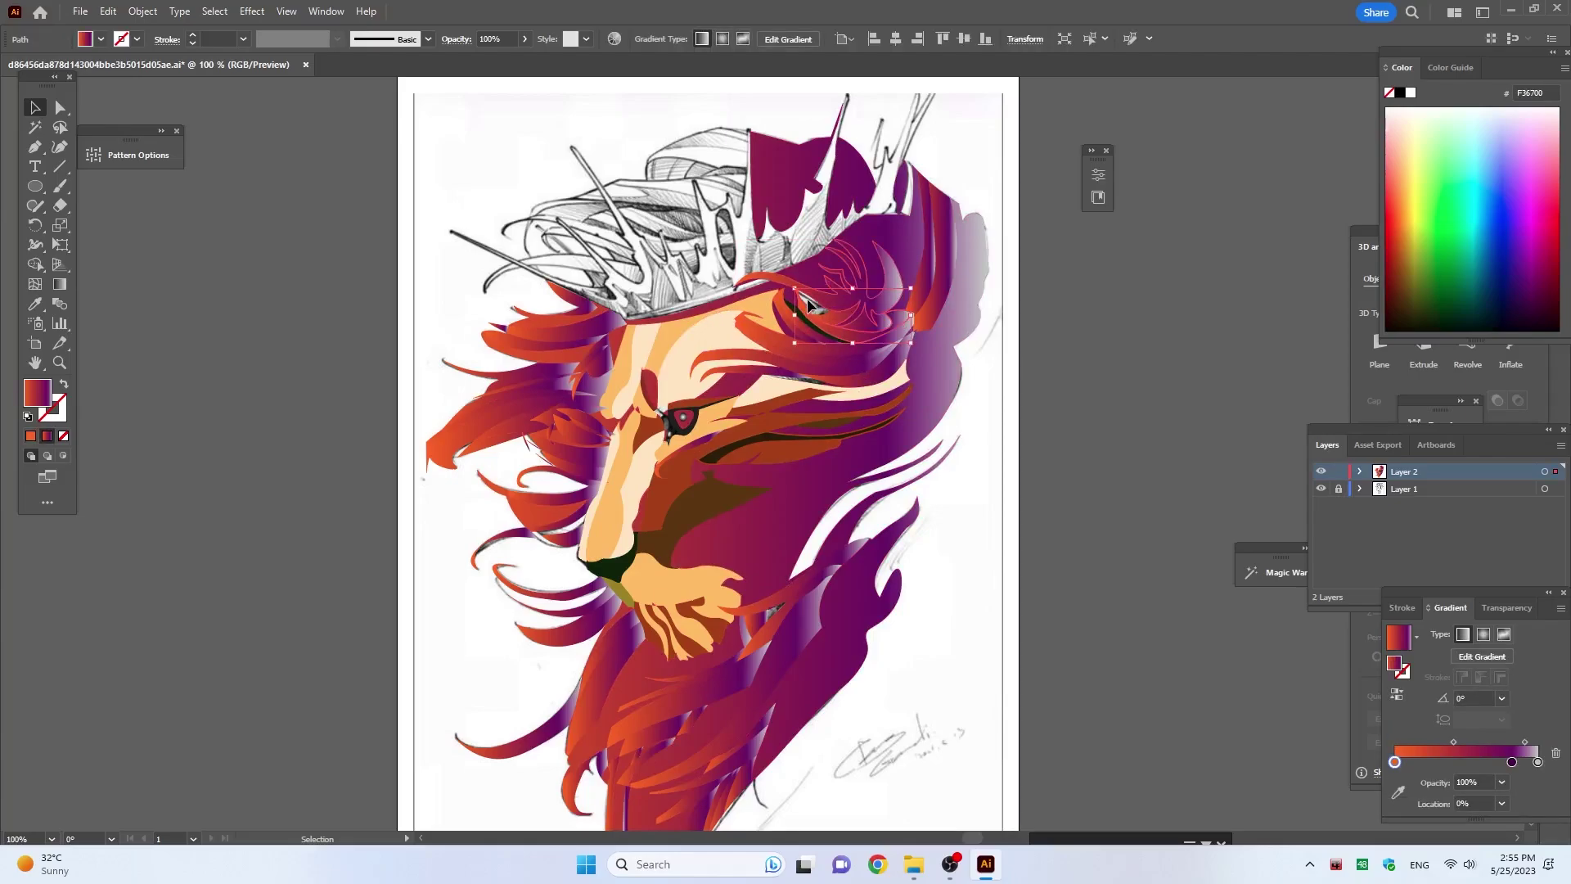
click(814, 304)
scroll(827, 303, up, 4)
key(ctrl+a)
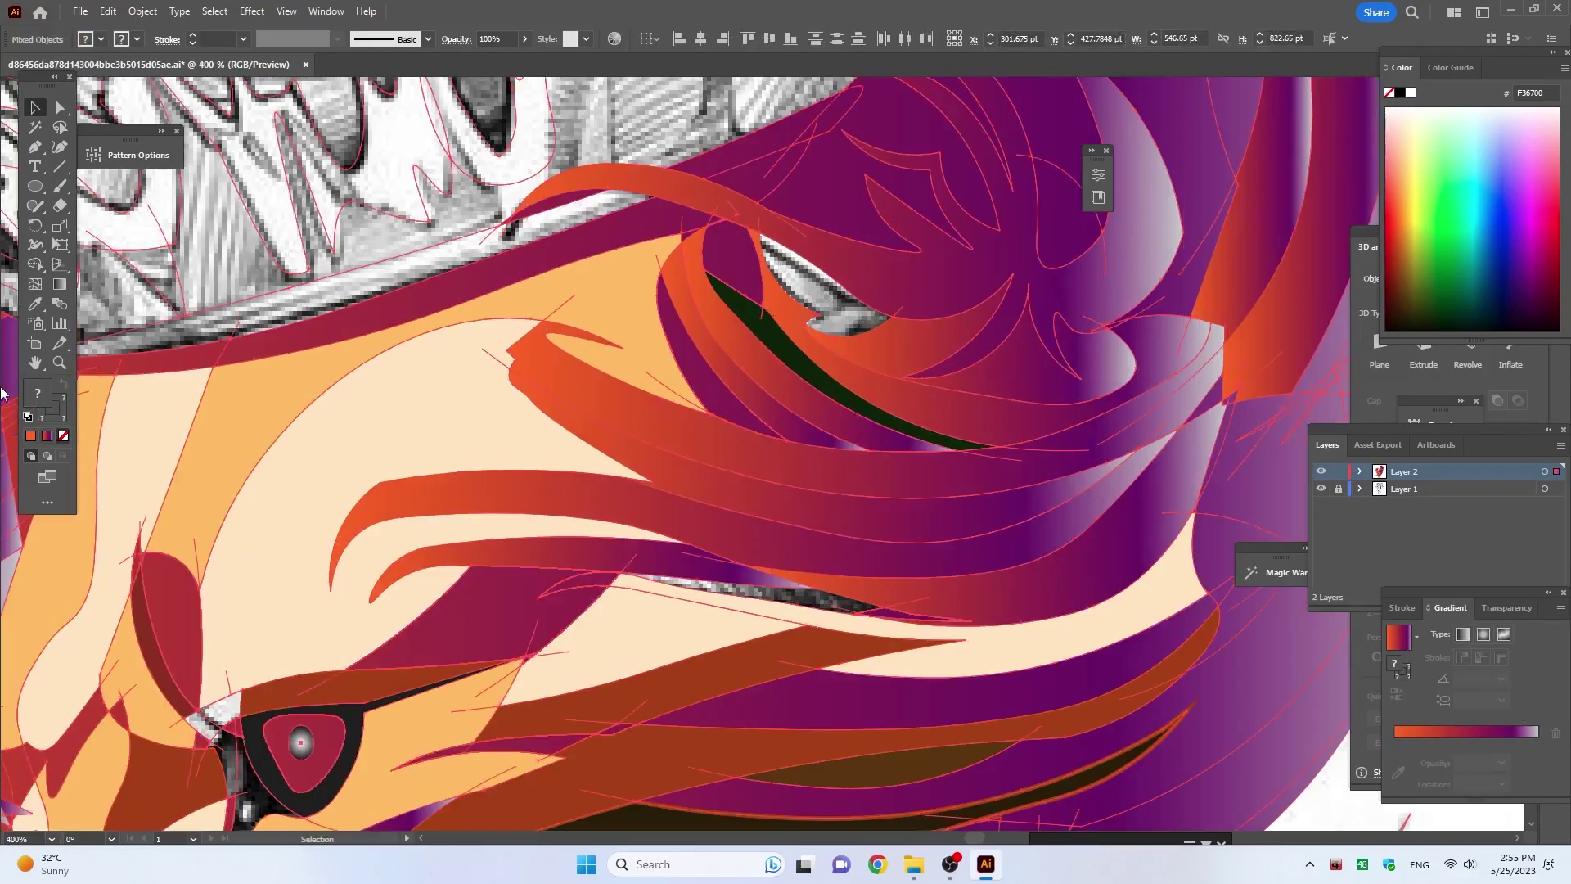
key(shift+m)
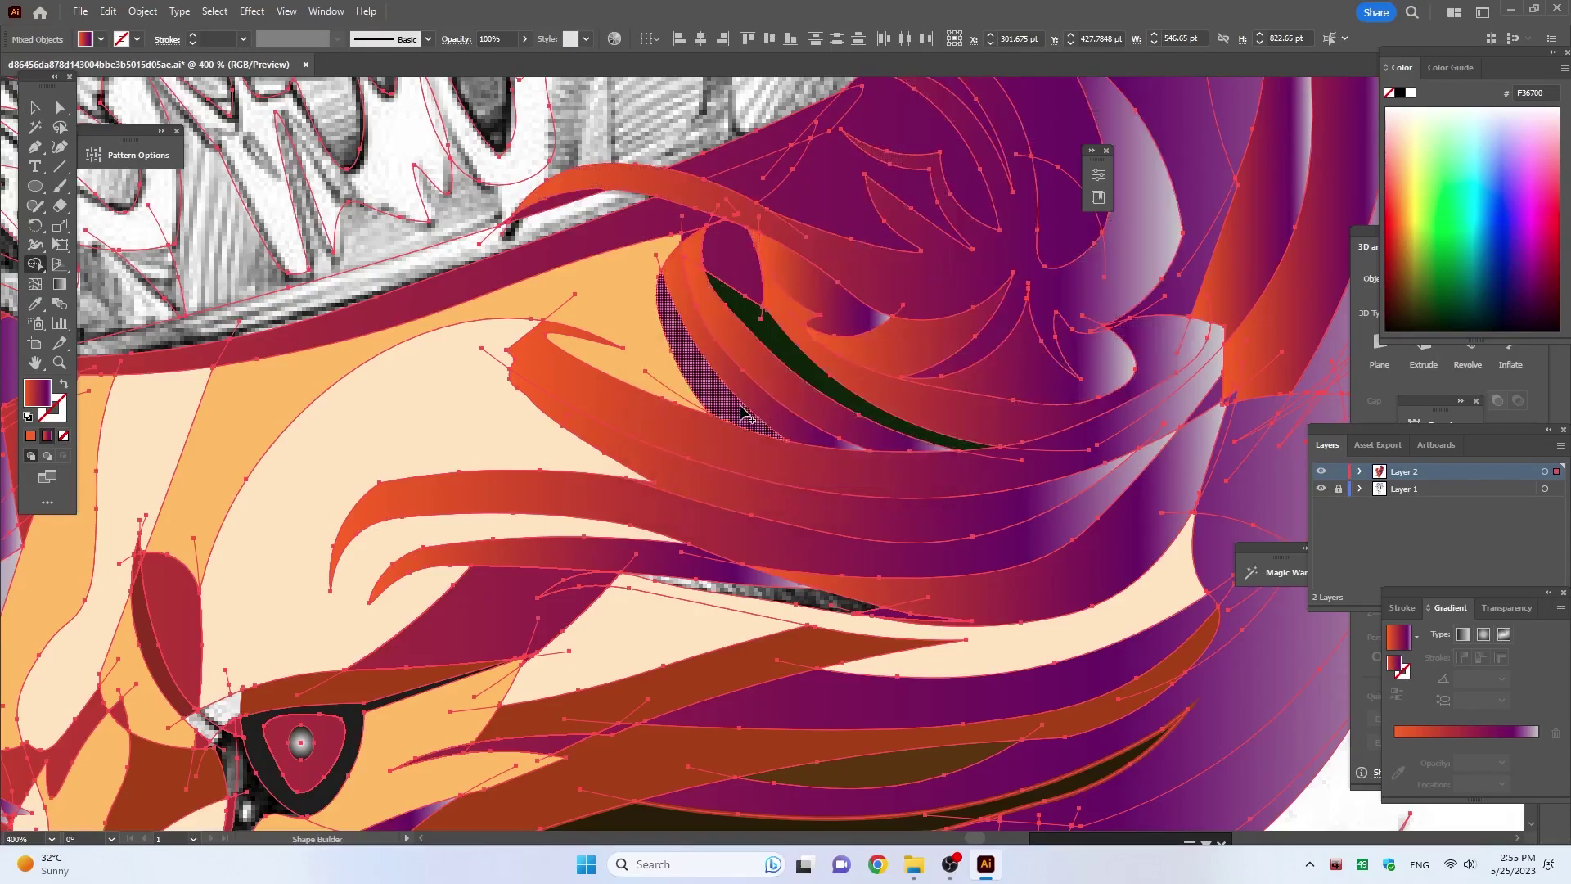
key(ctrl+1)
key(v)
key(ctrl+shift+a)
scroll(530, 247, down, 1)
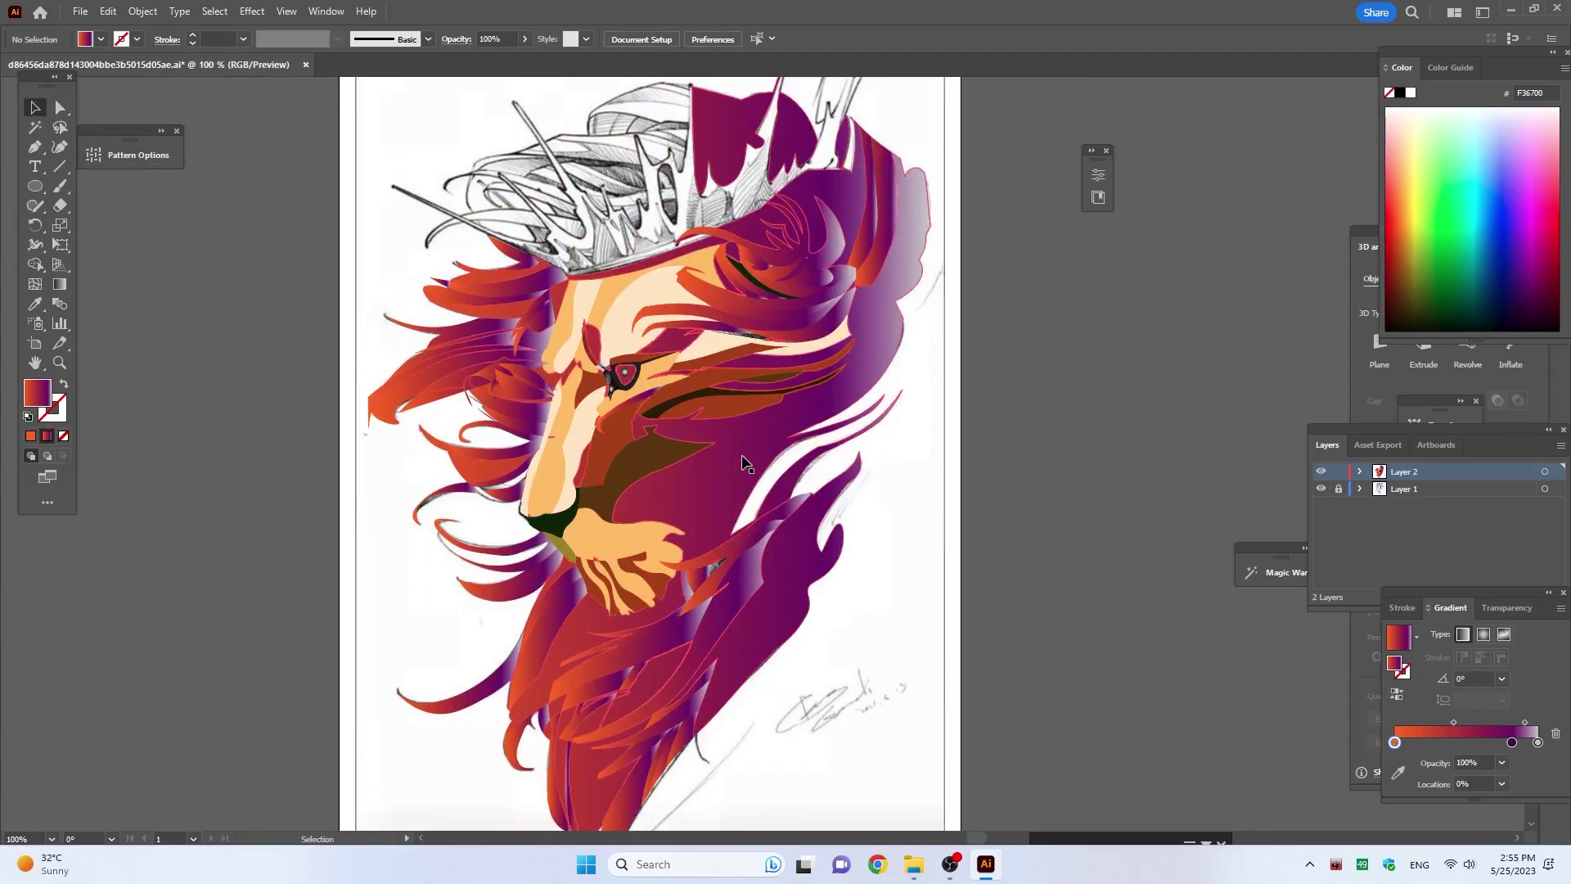
click(655, 278)
click(1434, 324)
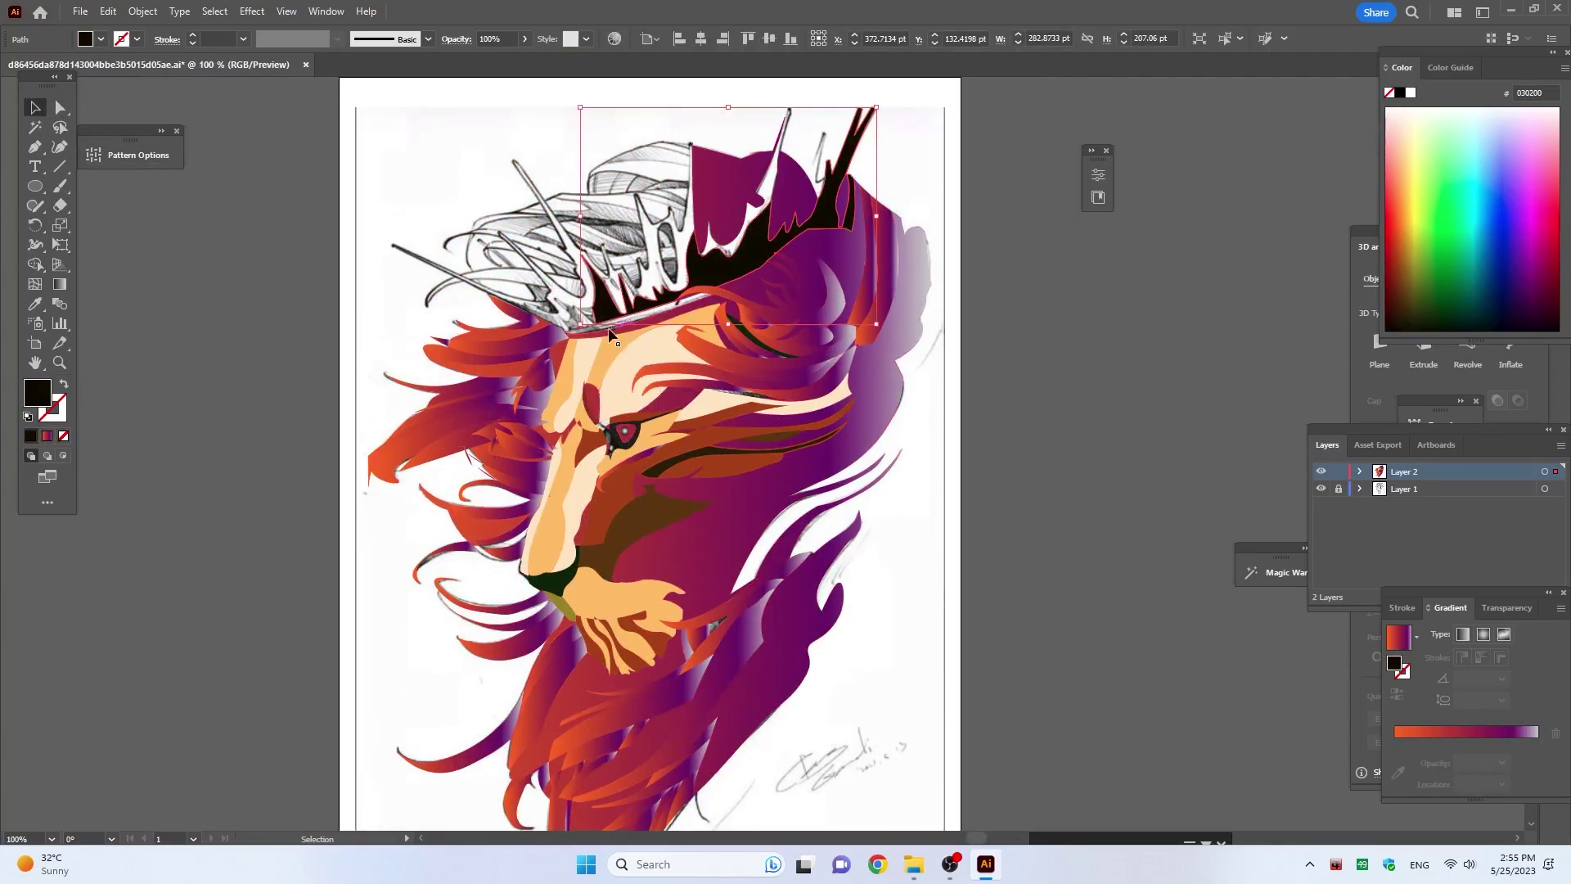
Step: Fill the band beneath the crown dark red 862900
click(609, 332)
click(1408, 261)
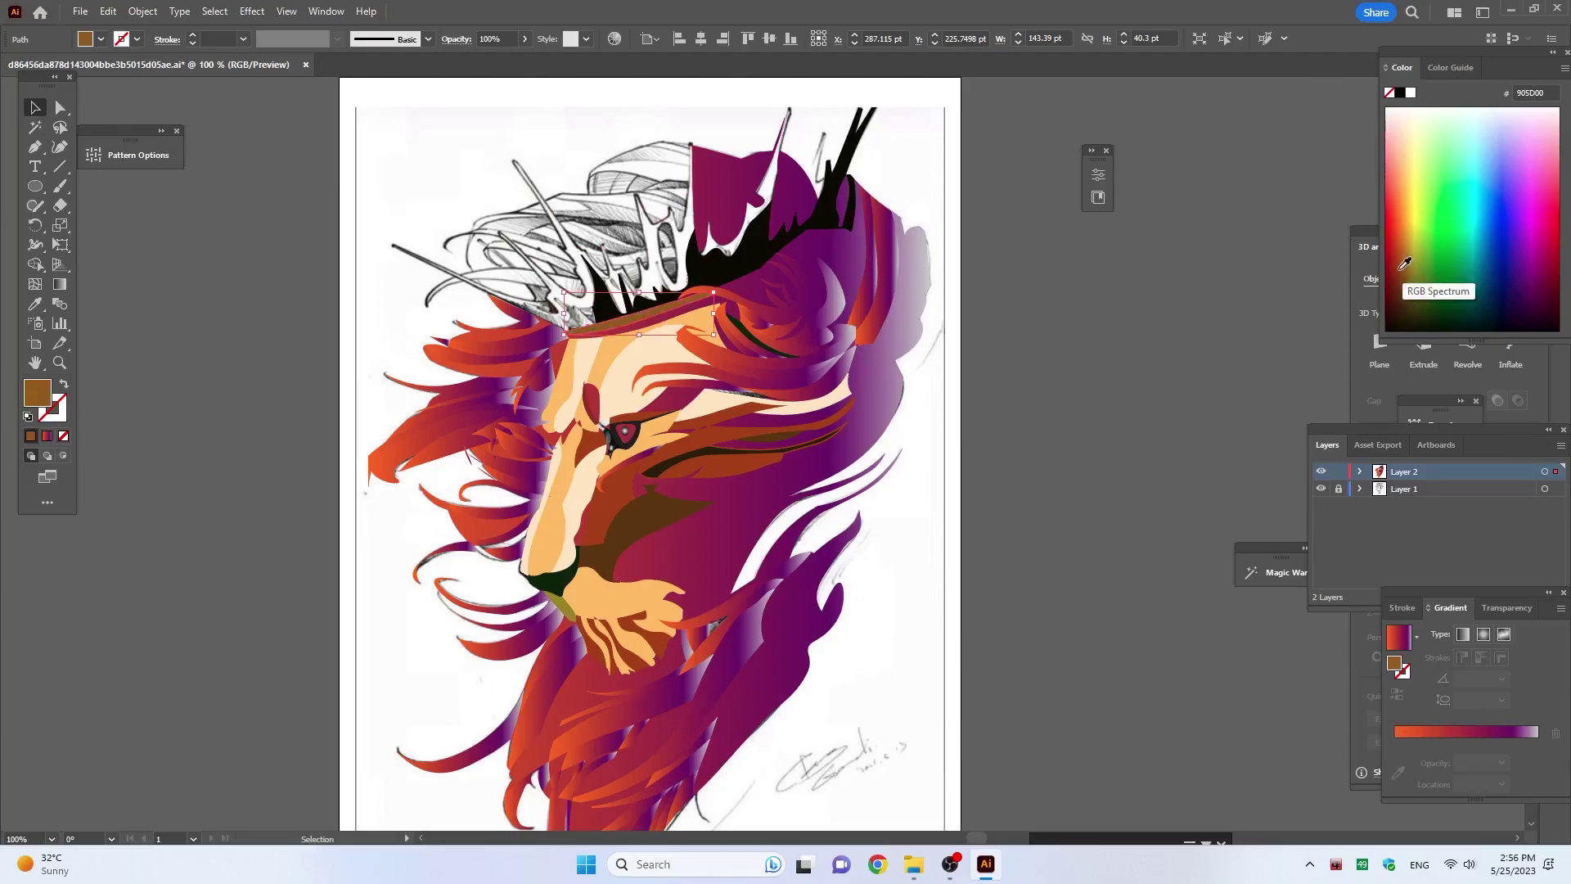
drag(1405, 263, 1396, 268)
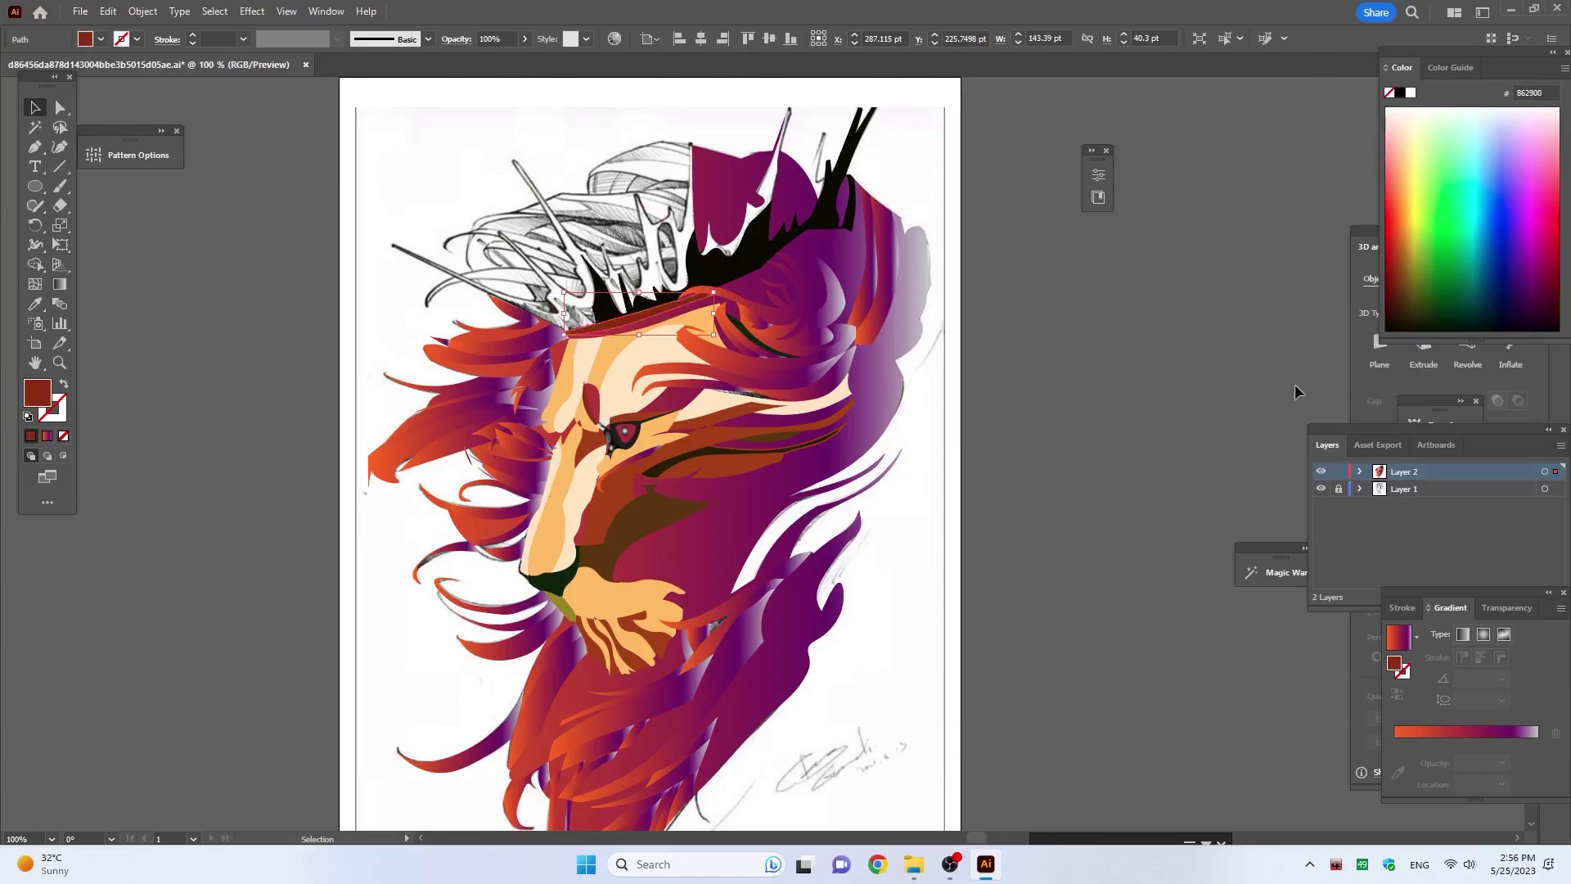
click(1033, 399)
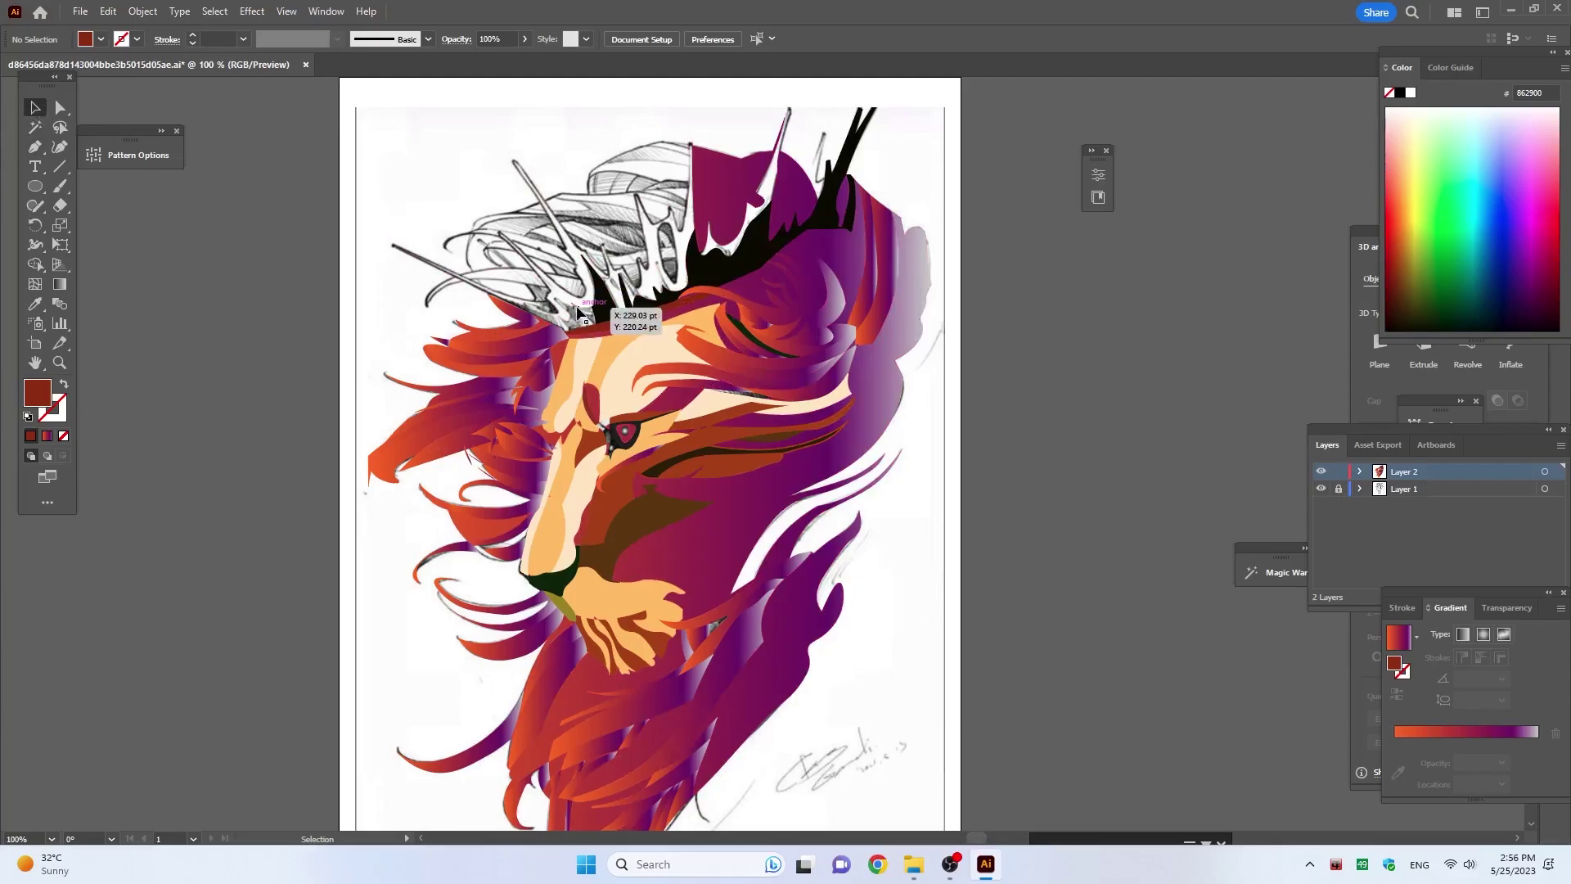
Step: Fill the front crown spikes red-orange EC4200
click(577, 307)
click(1405, 299)
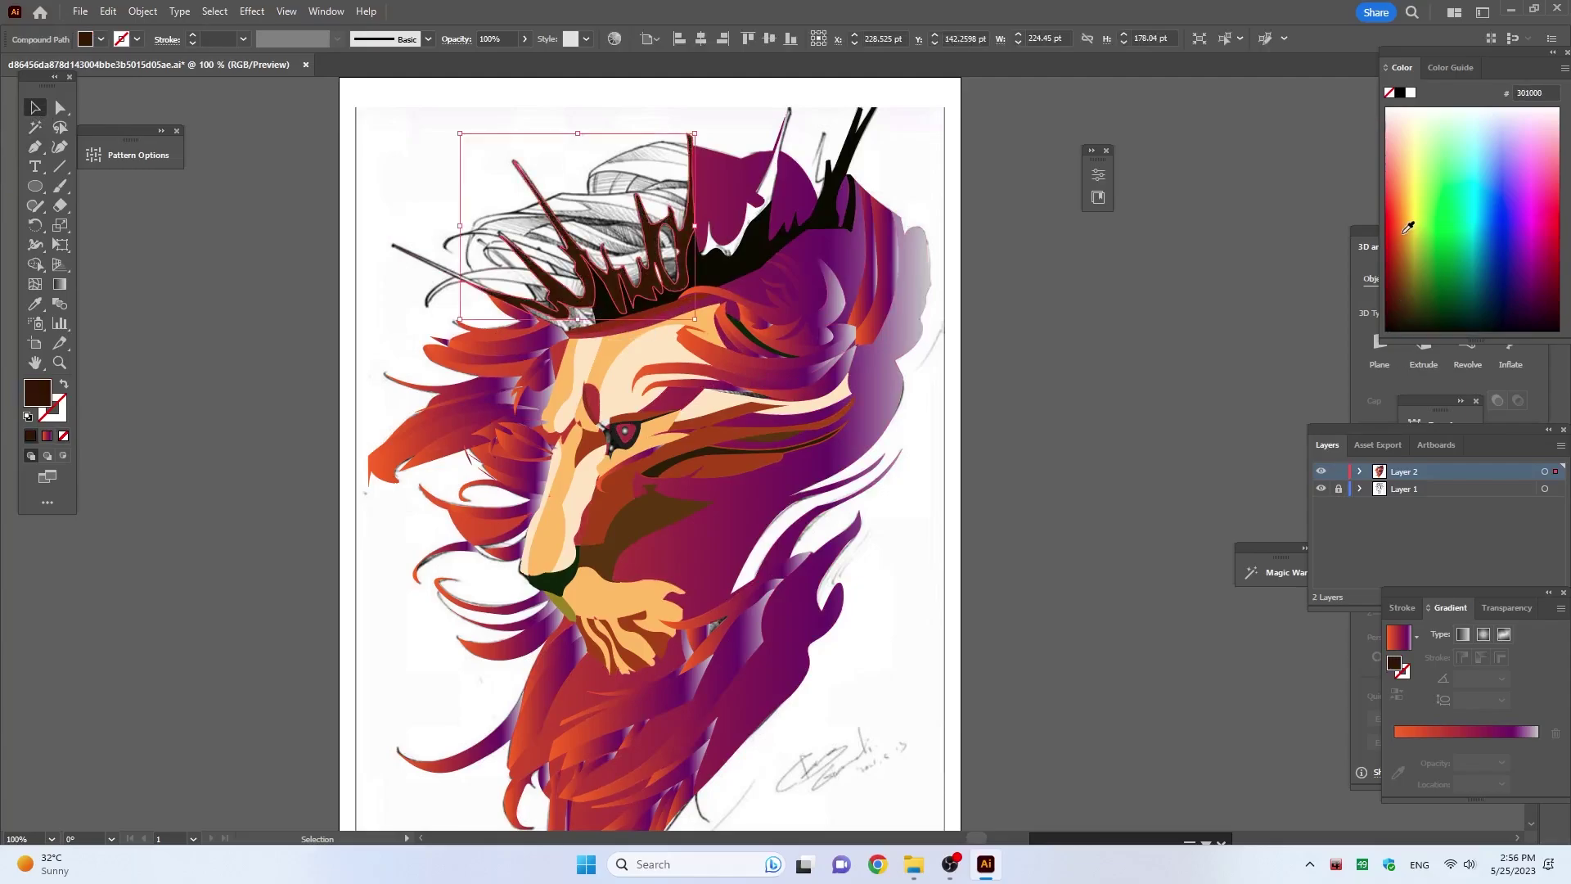
drag(1406, 299, 1399, 214)
click(1092, 309)
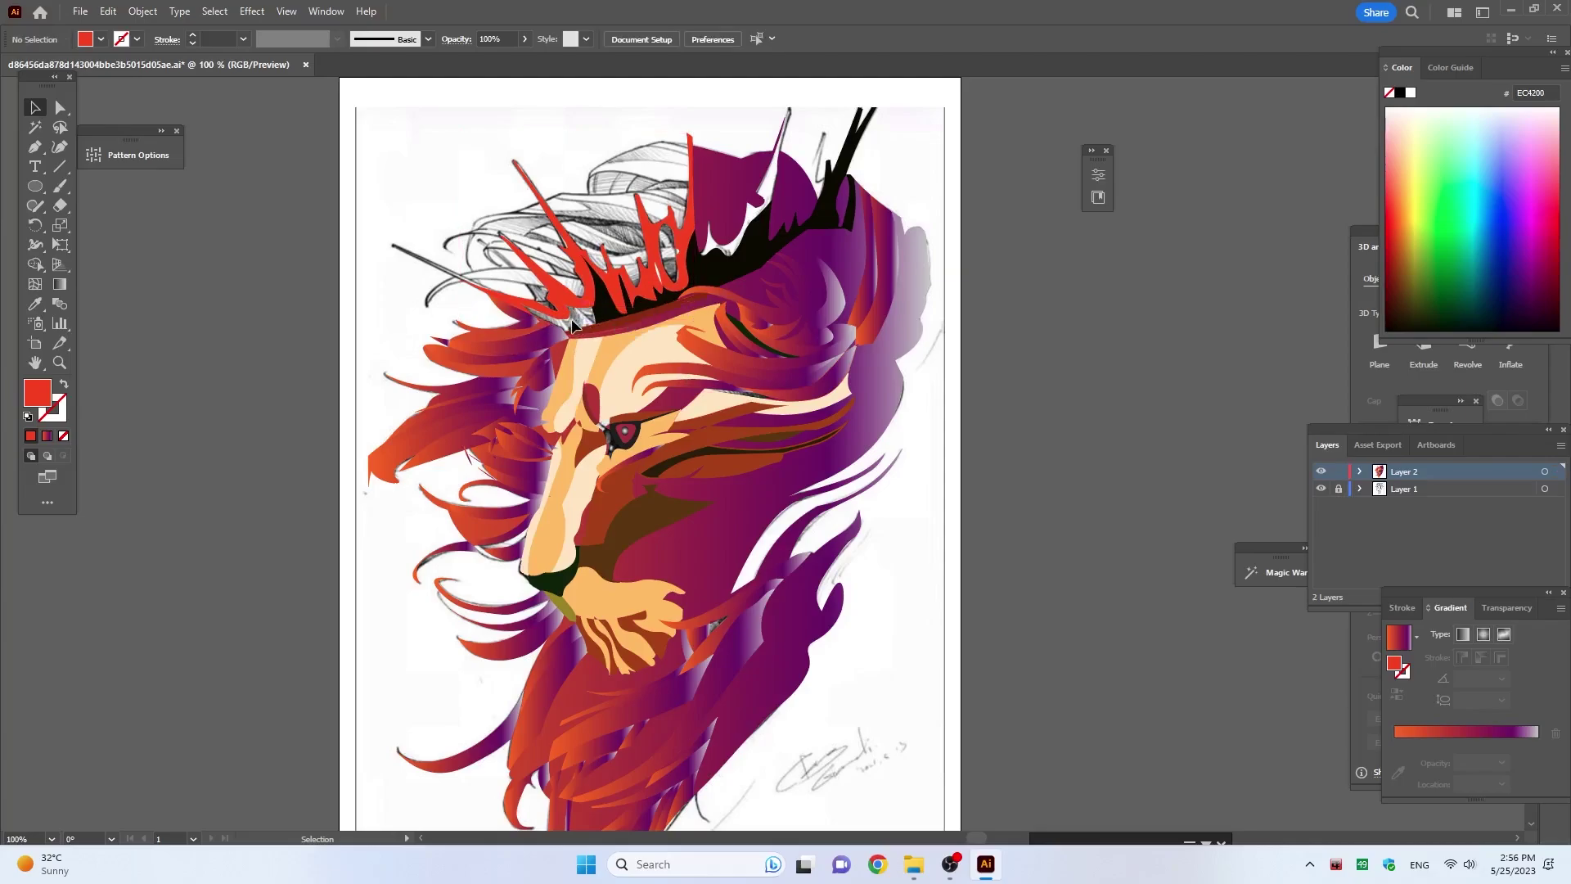
Step: With everything selected, Shape Build five overlapping regions around the eye into new shapes
click(574, 324)
alt+scroll(577, 326, up, 4)
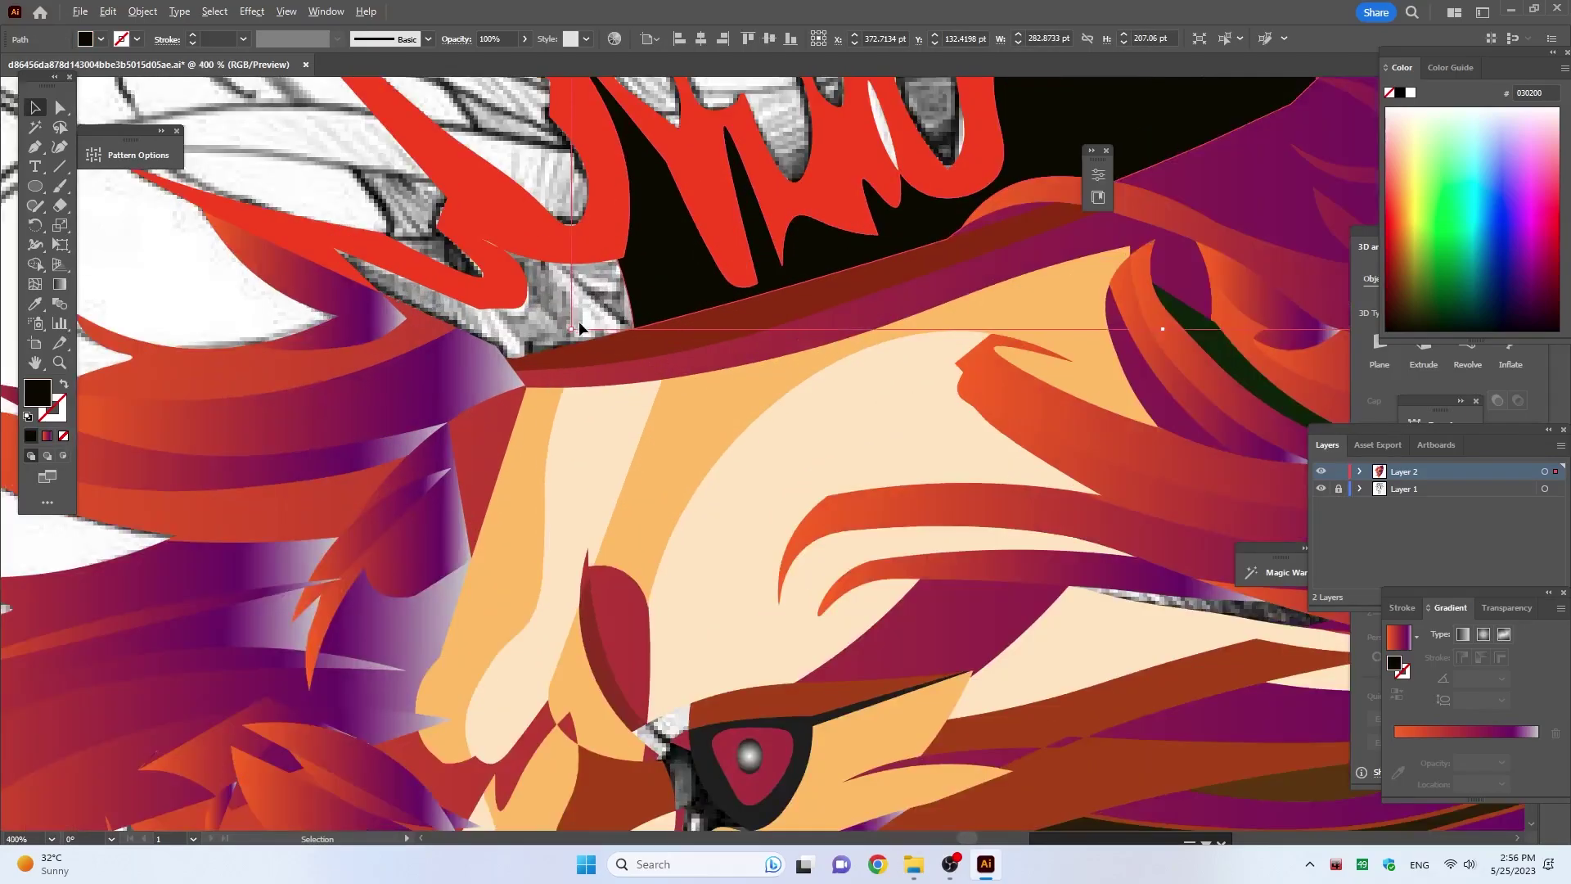
key(shift+m)
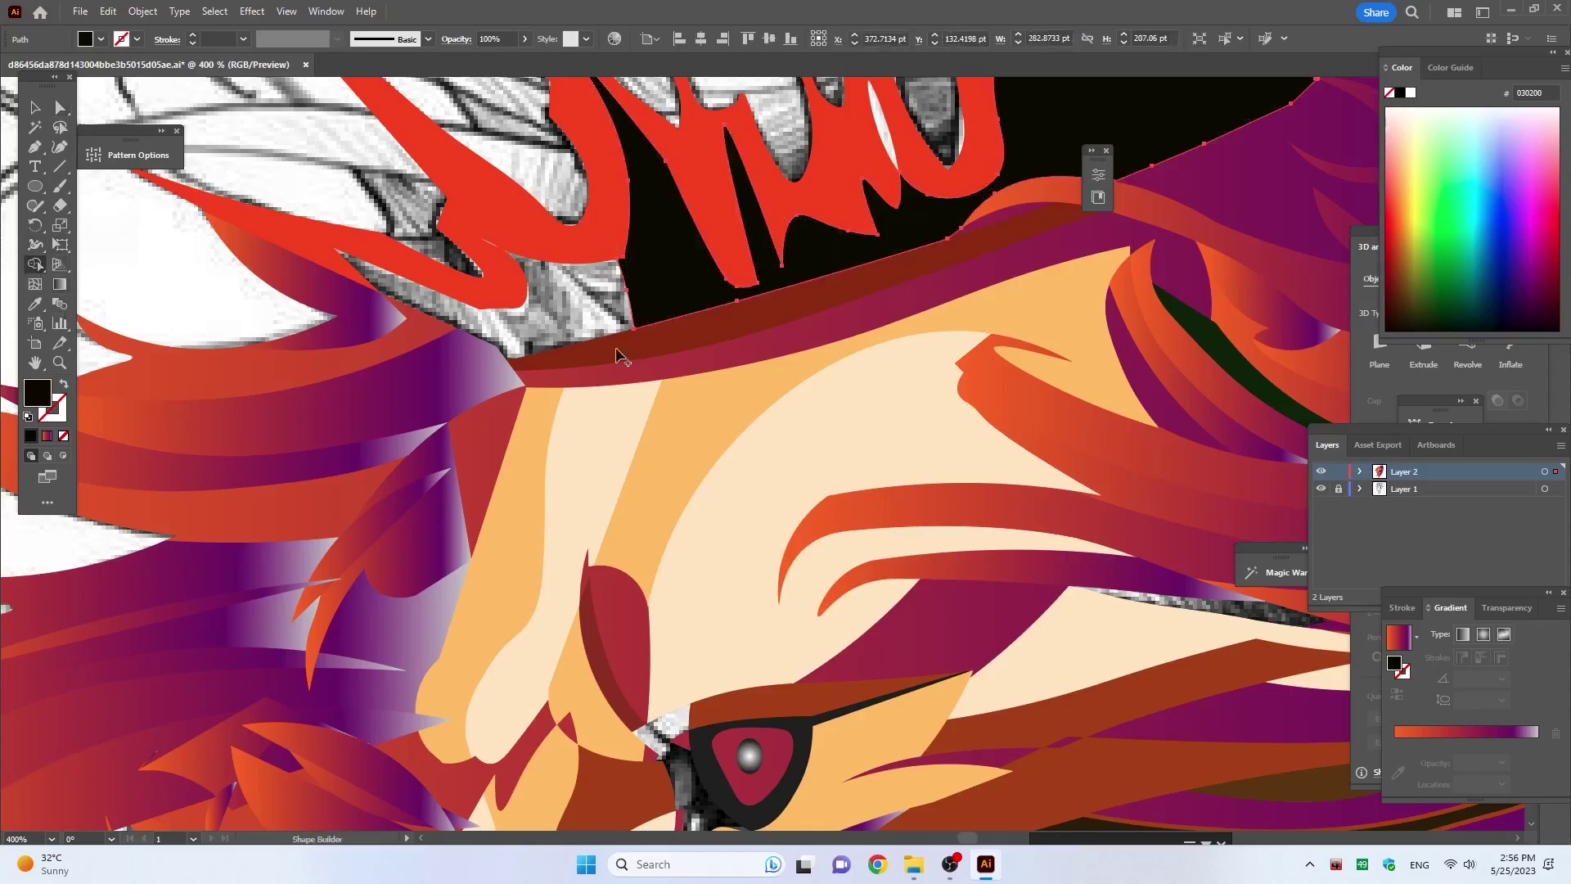
key(ctrl+a)
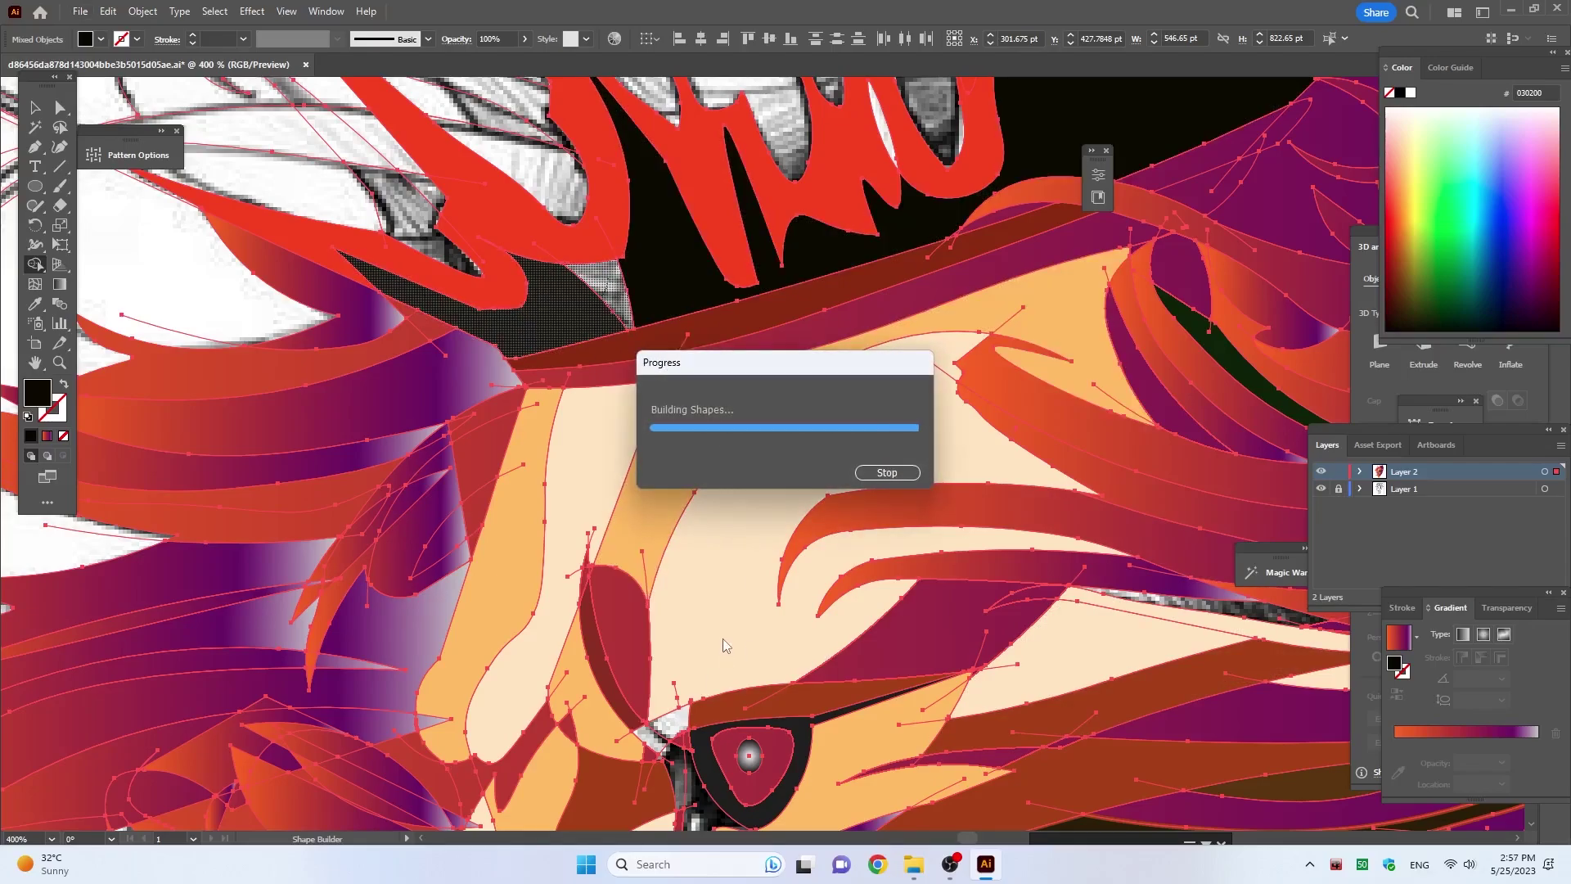
key(ctrl+0)
scroll(536, 327, up, 5)
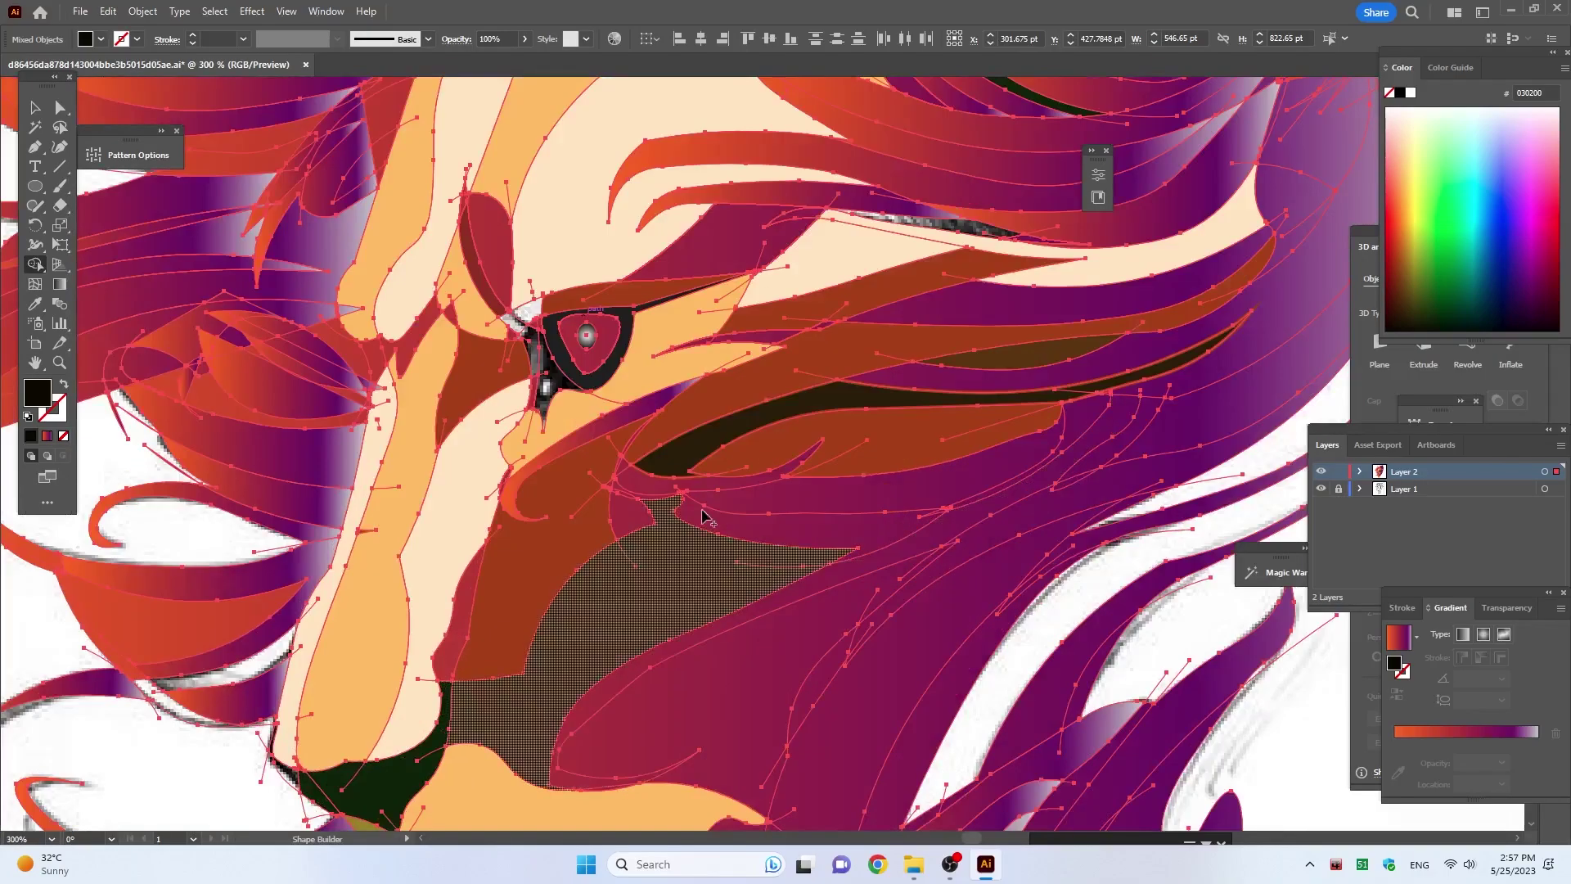
click(532, 321)
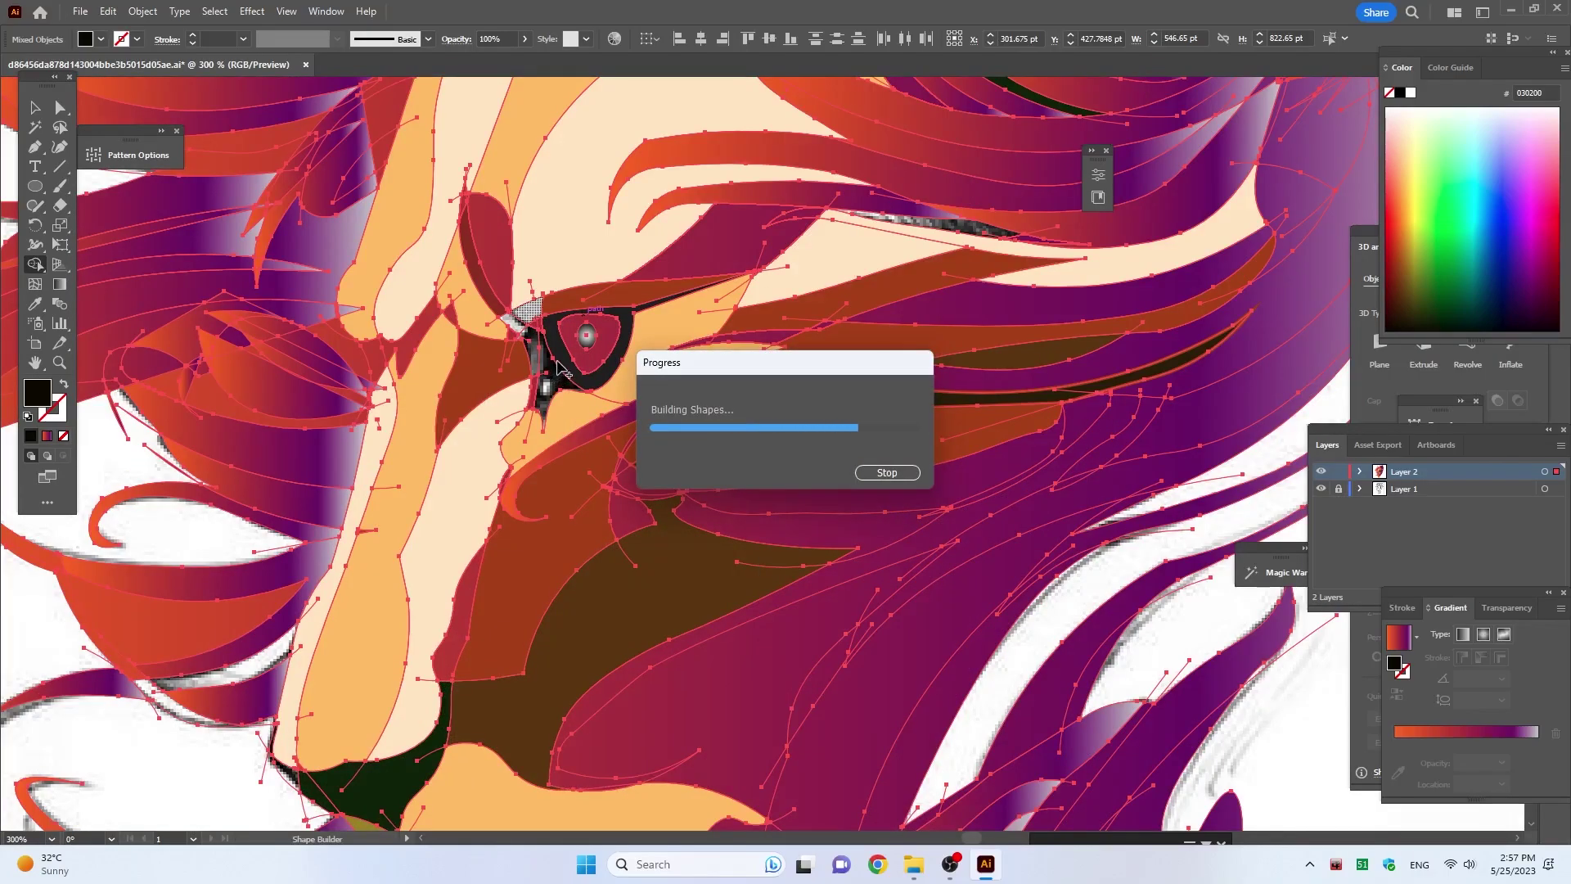
click(962, 230)
click(534, 335)
click(517, 327)
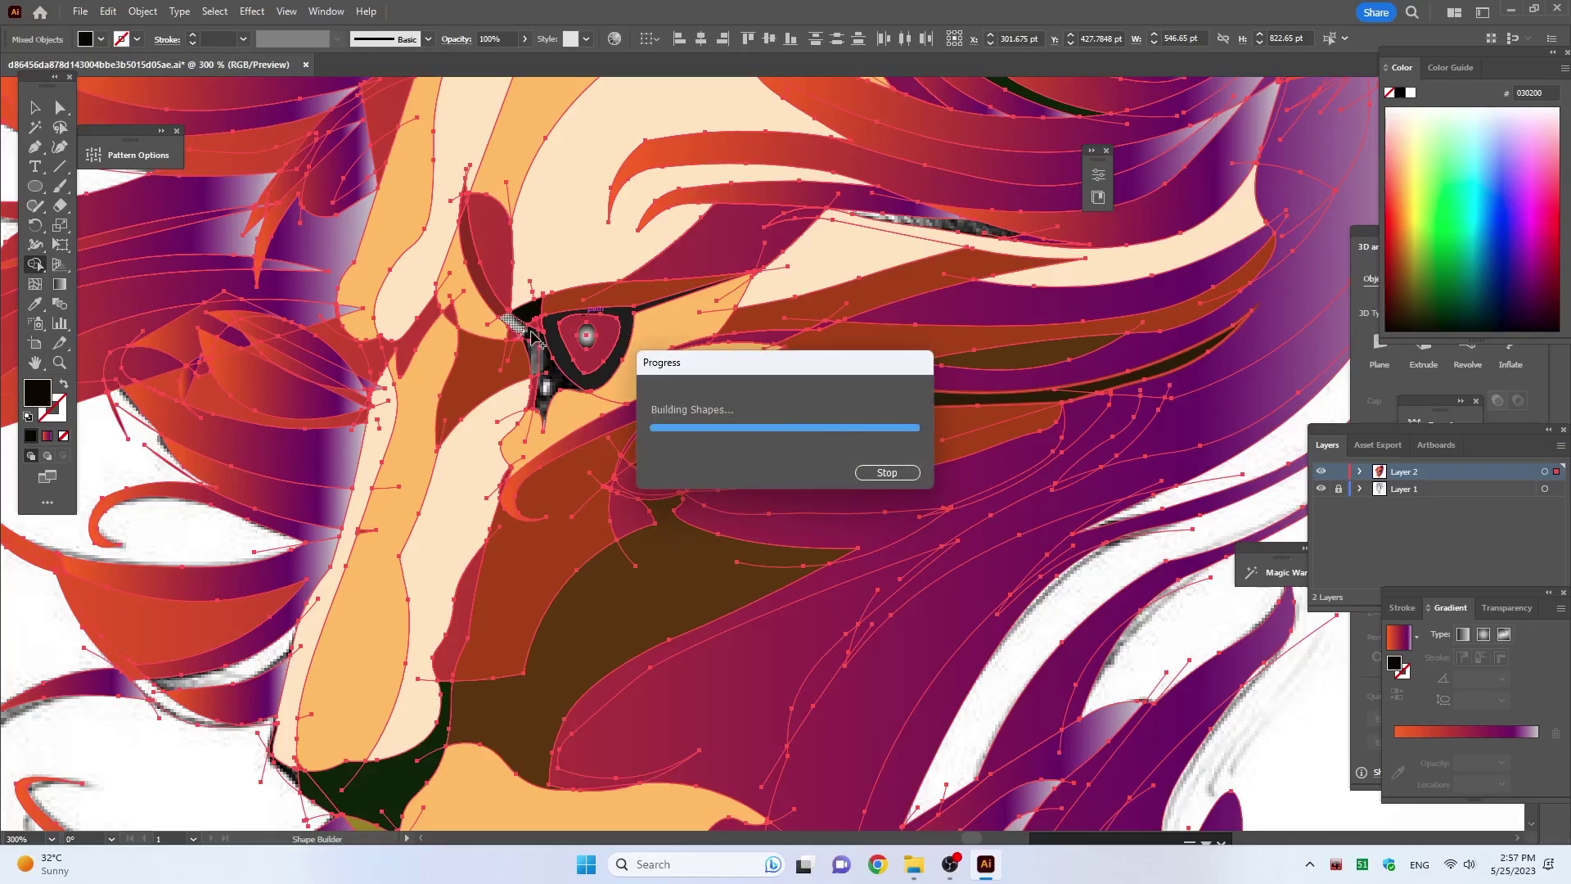
click(532, 339)
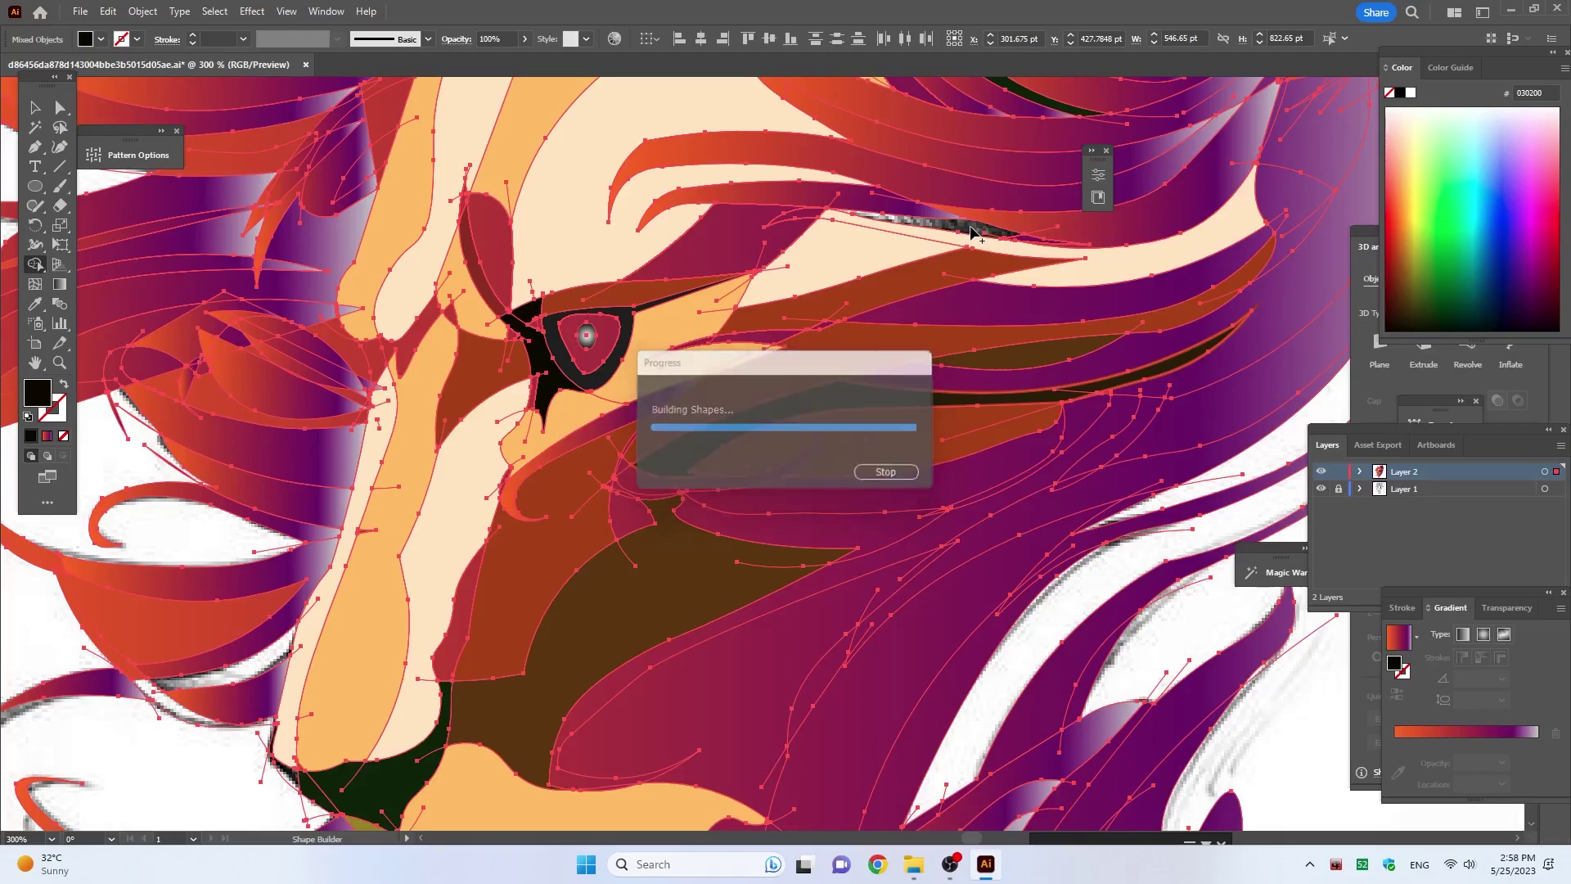
Step: Build one more shape lower on the lion, then deselect and refit the artboard
key(ctrl+0)
scroll(938, 290, up, 5)
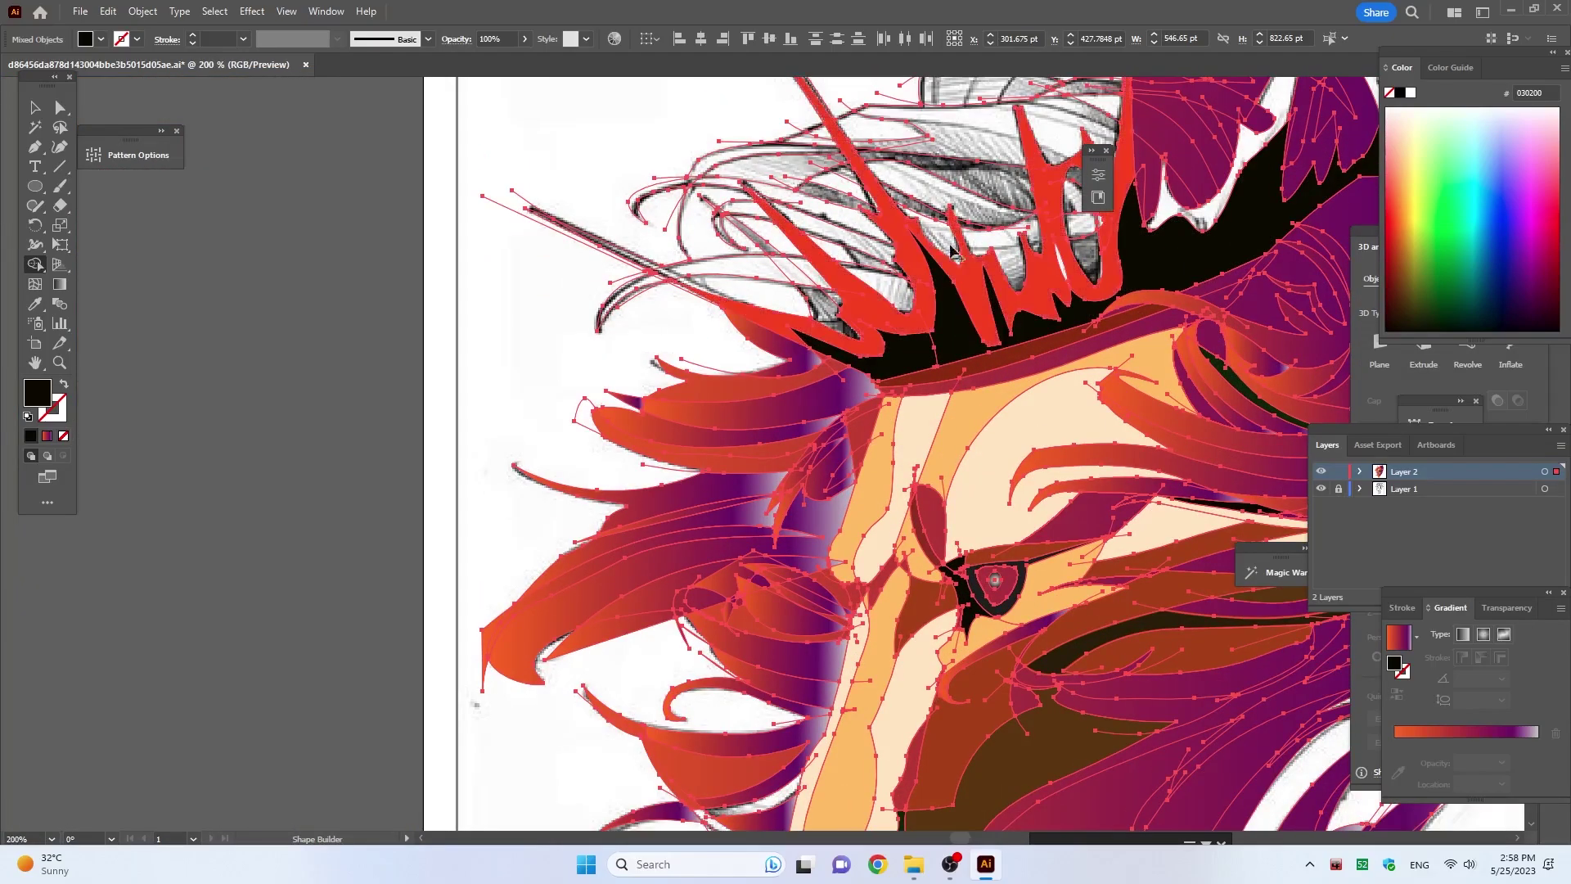
scroll(939, 290, down, 2)
click(776, 724)
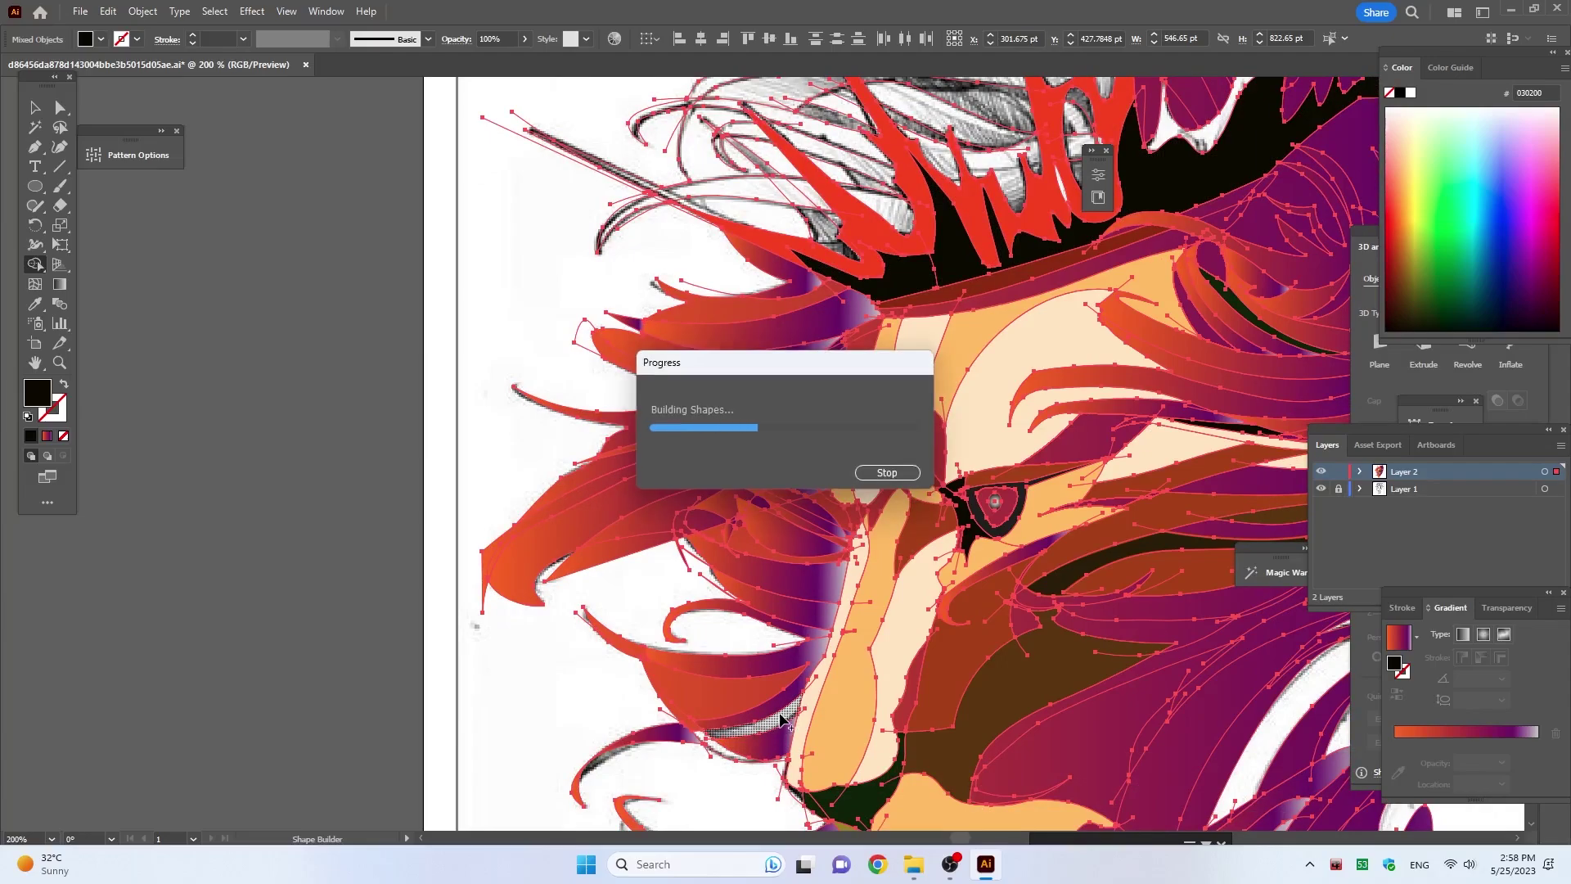
key(v)
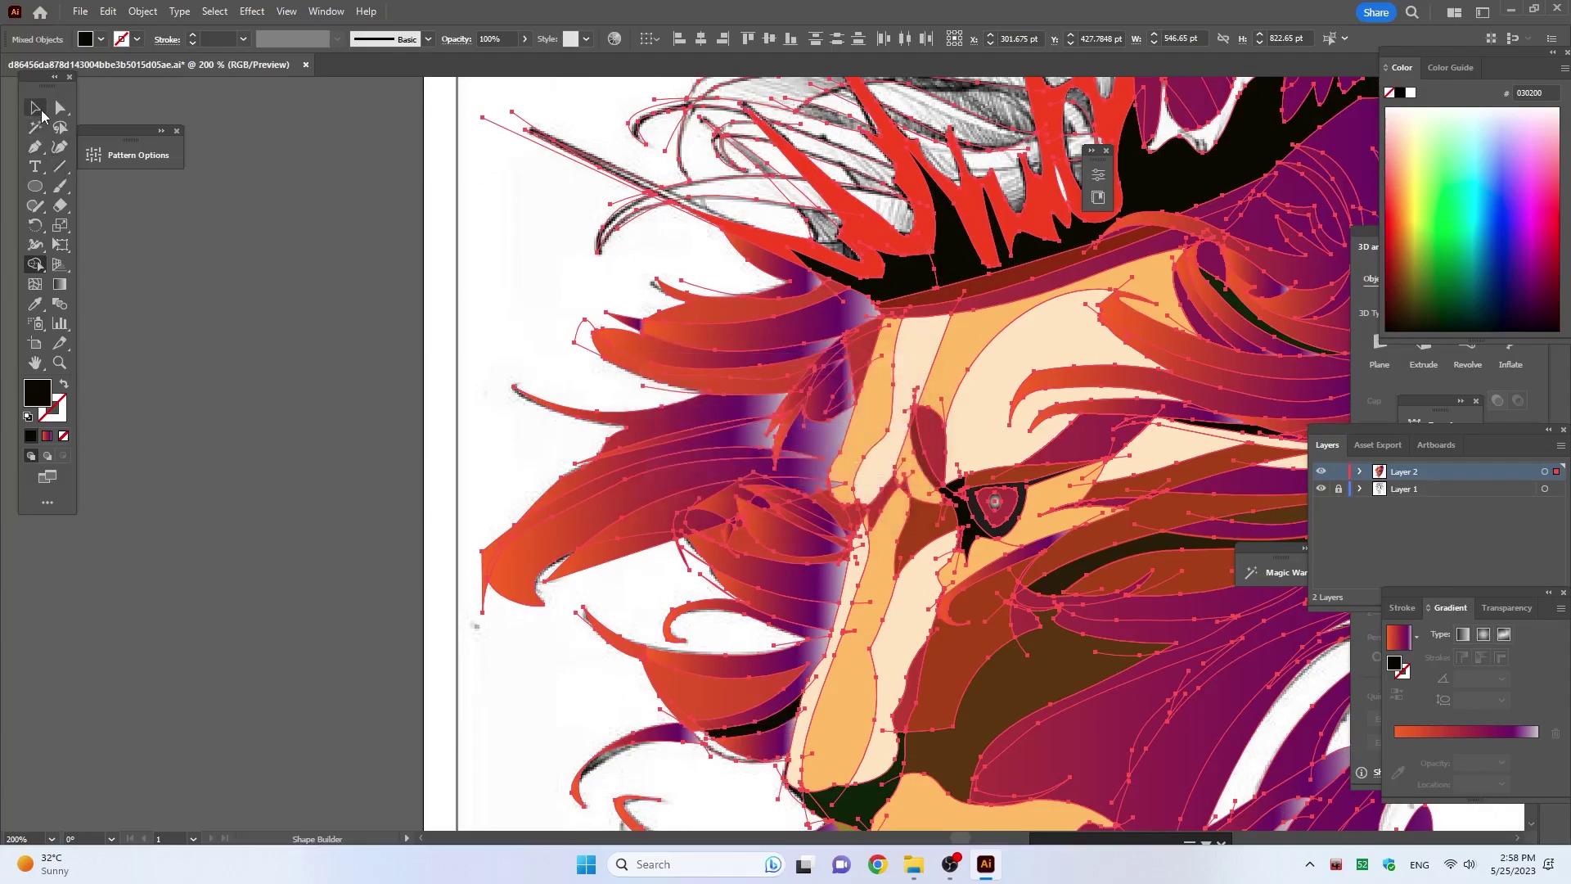
key(ctrl+shift+a)
key(ctrl+minus)
drag(1069, 476, 1111, 426)
key(ctrl+0)
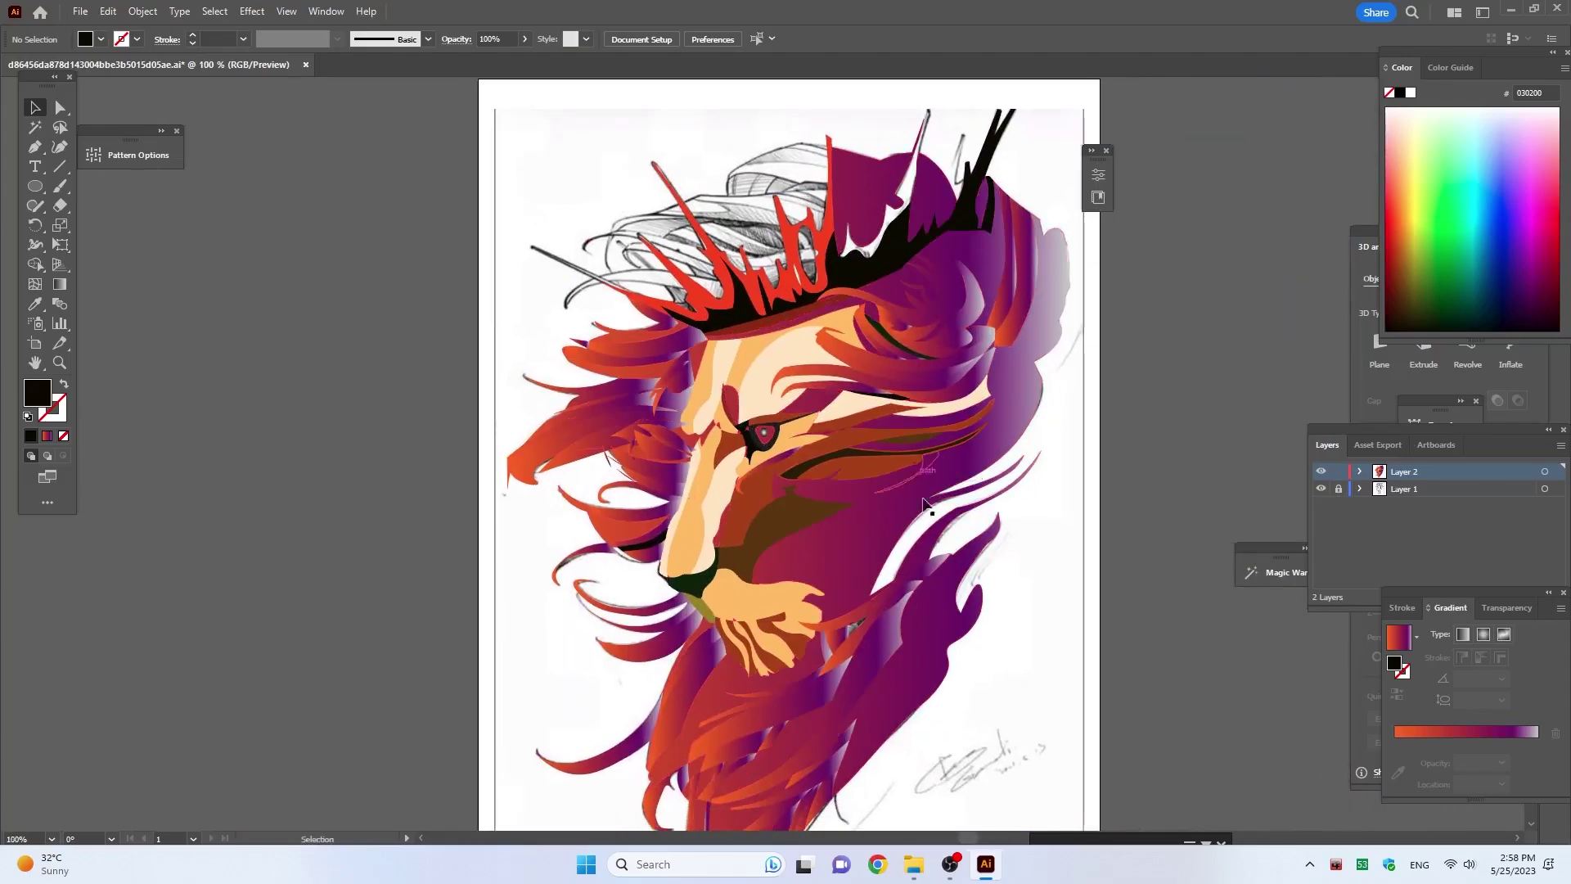
scroll(679, 270, up, 3)
Step: Add pale cream mesh points to the muzzle and along the nose bridge
click(622, 589)
key(u)
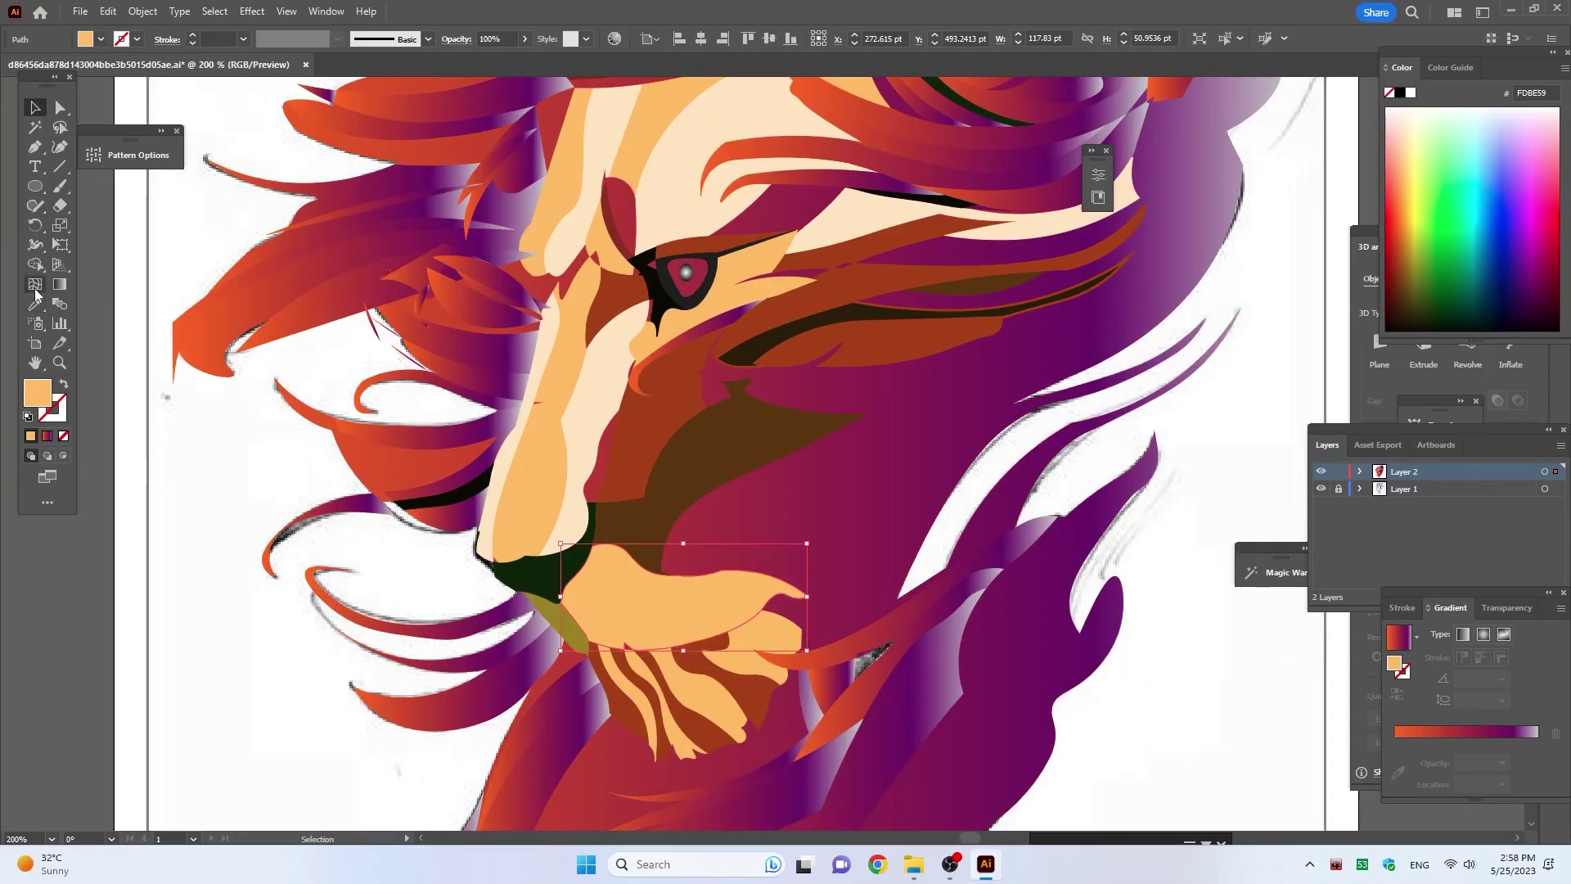
click(625, 589)
click(1397, 133)
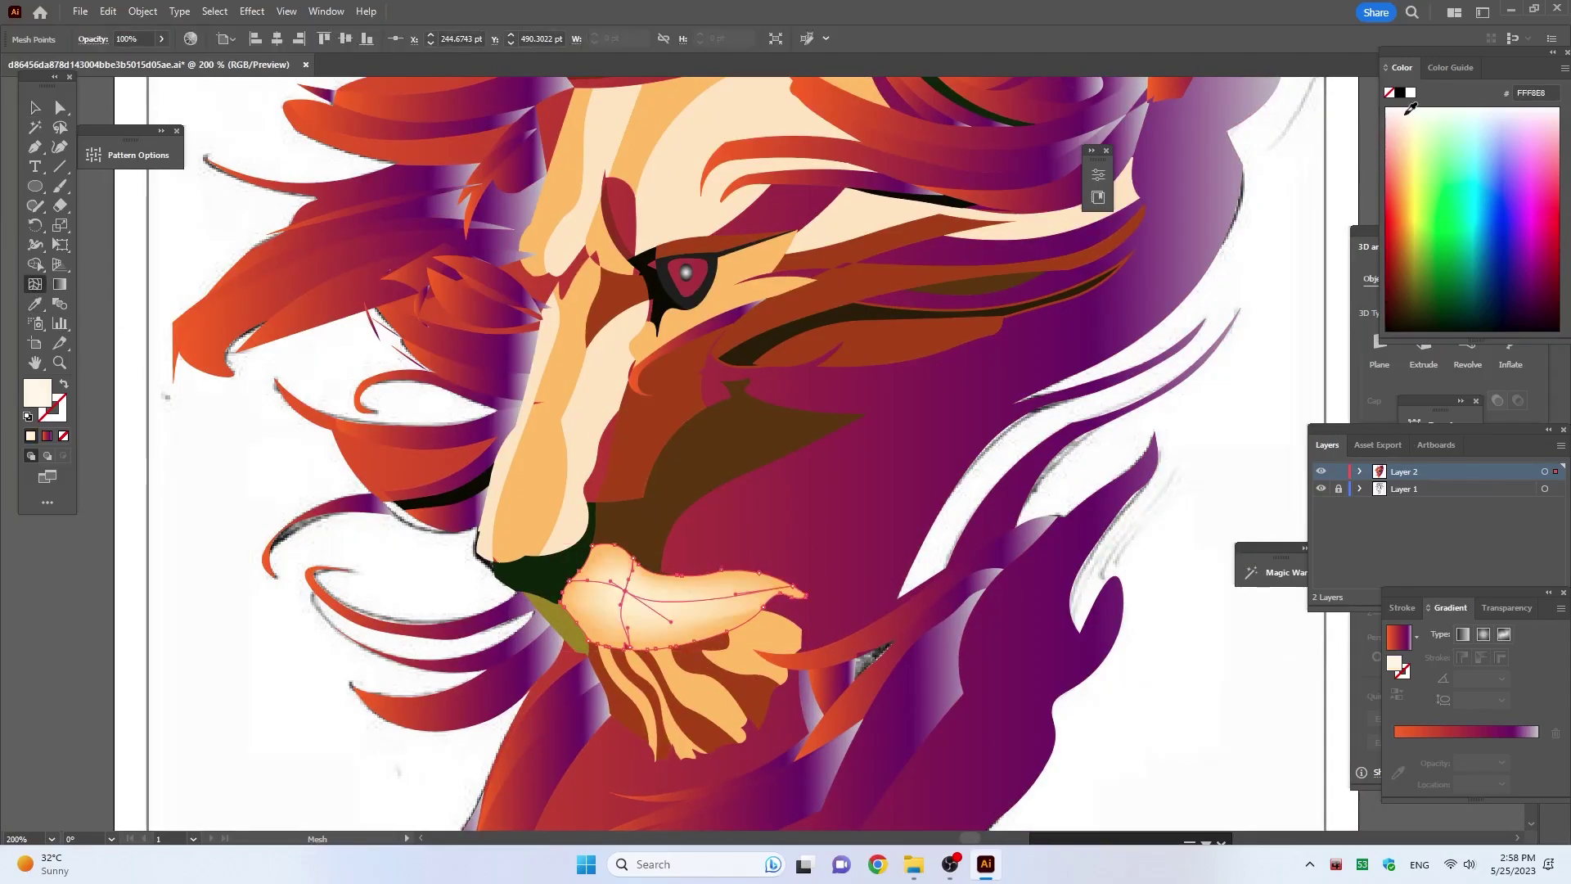
click(642, 123)
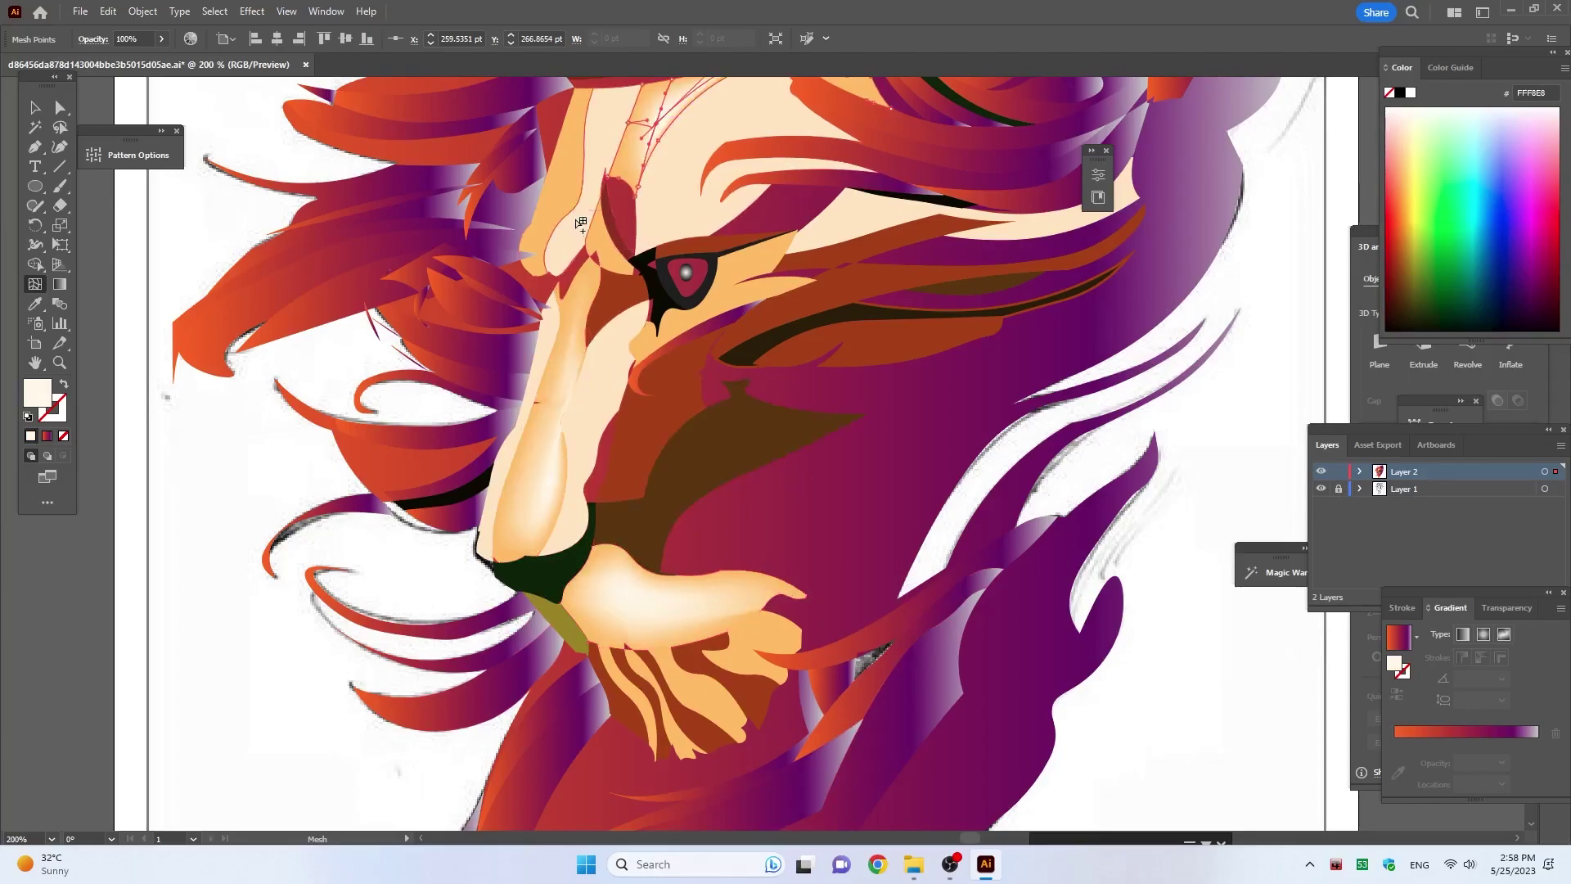
click(581, 223)
click(736, 282)
Step: Deselect and zoom out to show the whole lion
click(34, 107)
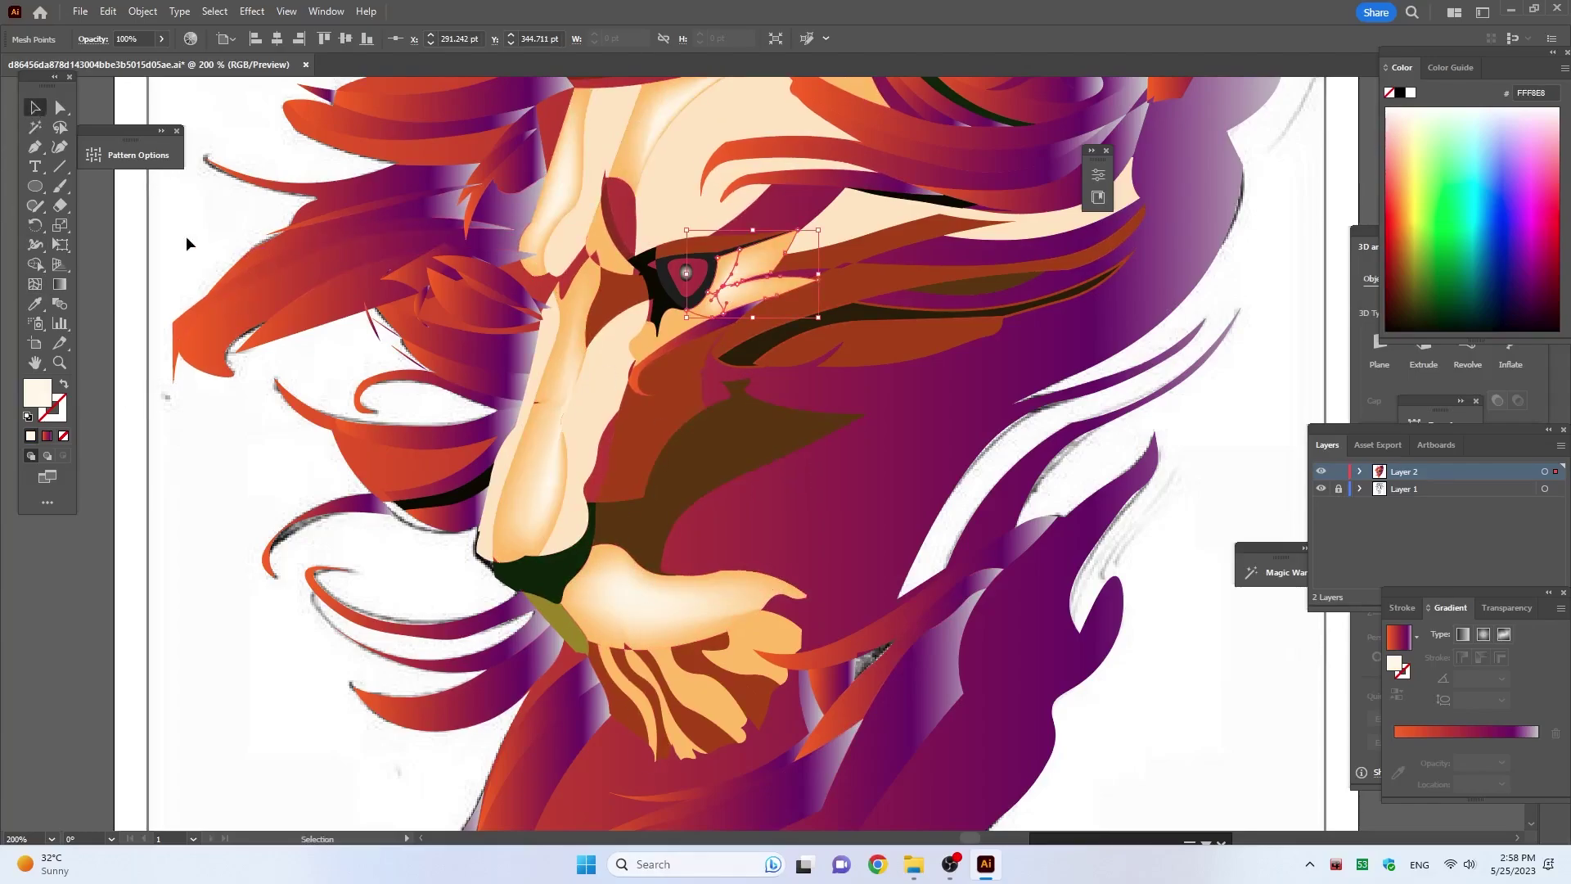
click(185, 236)
key(ctrl+minus)
scroll(1121, 366, up, 2)
scroll(987, 344, up, 2)
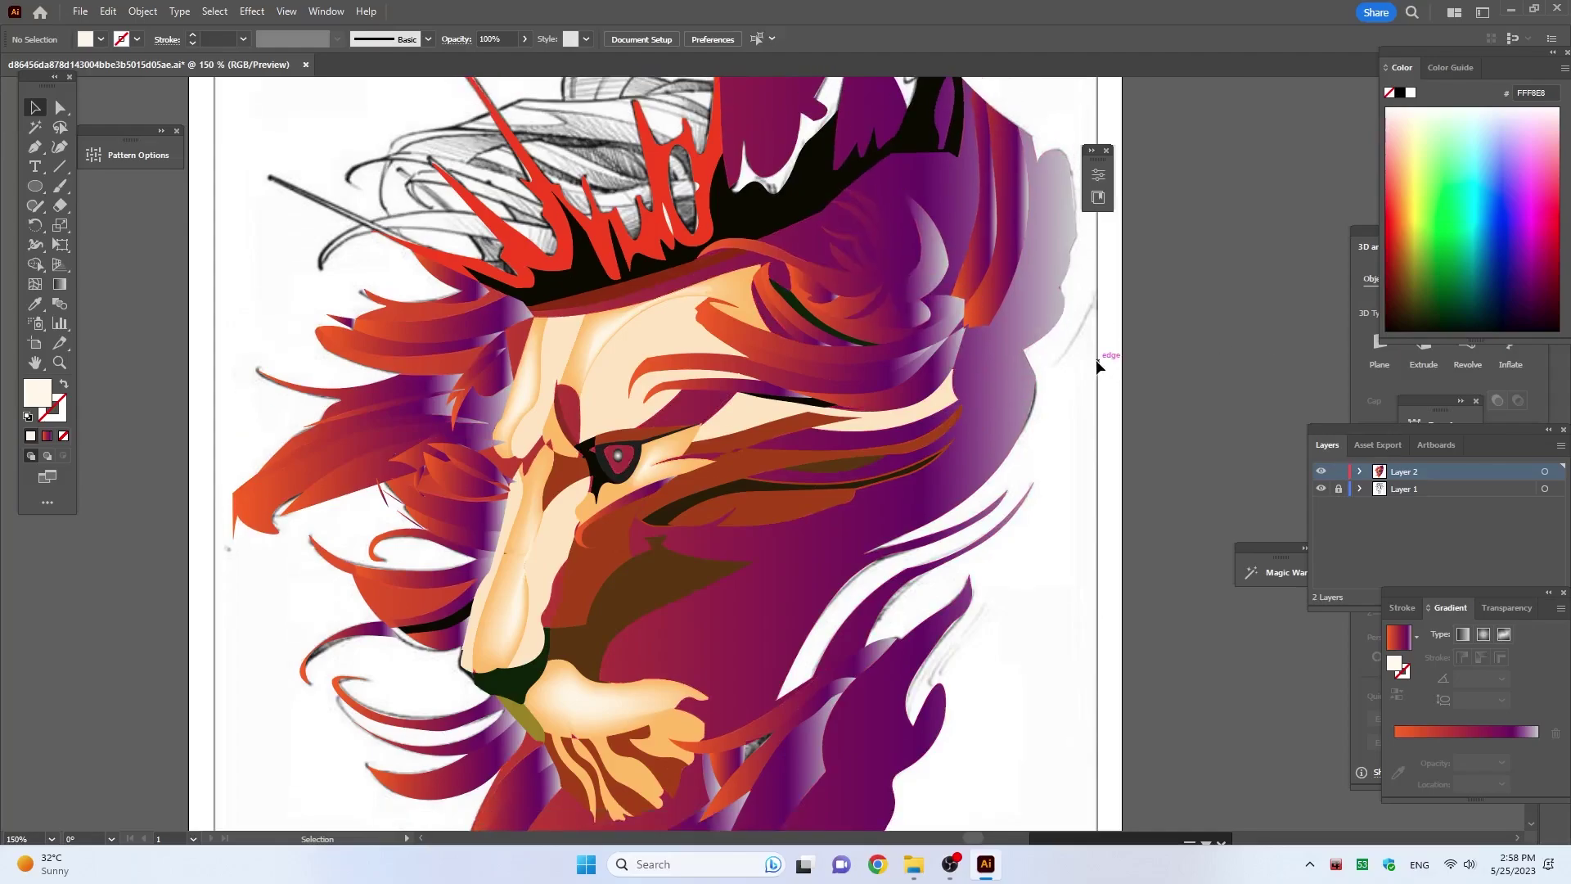
scroll(1096, 360, up, 2)
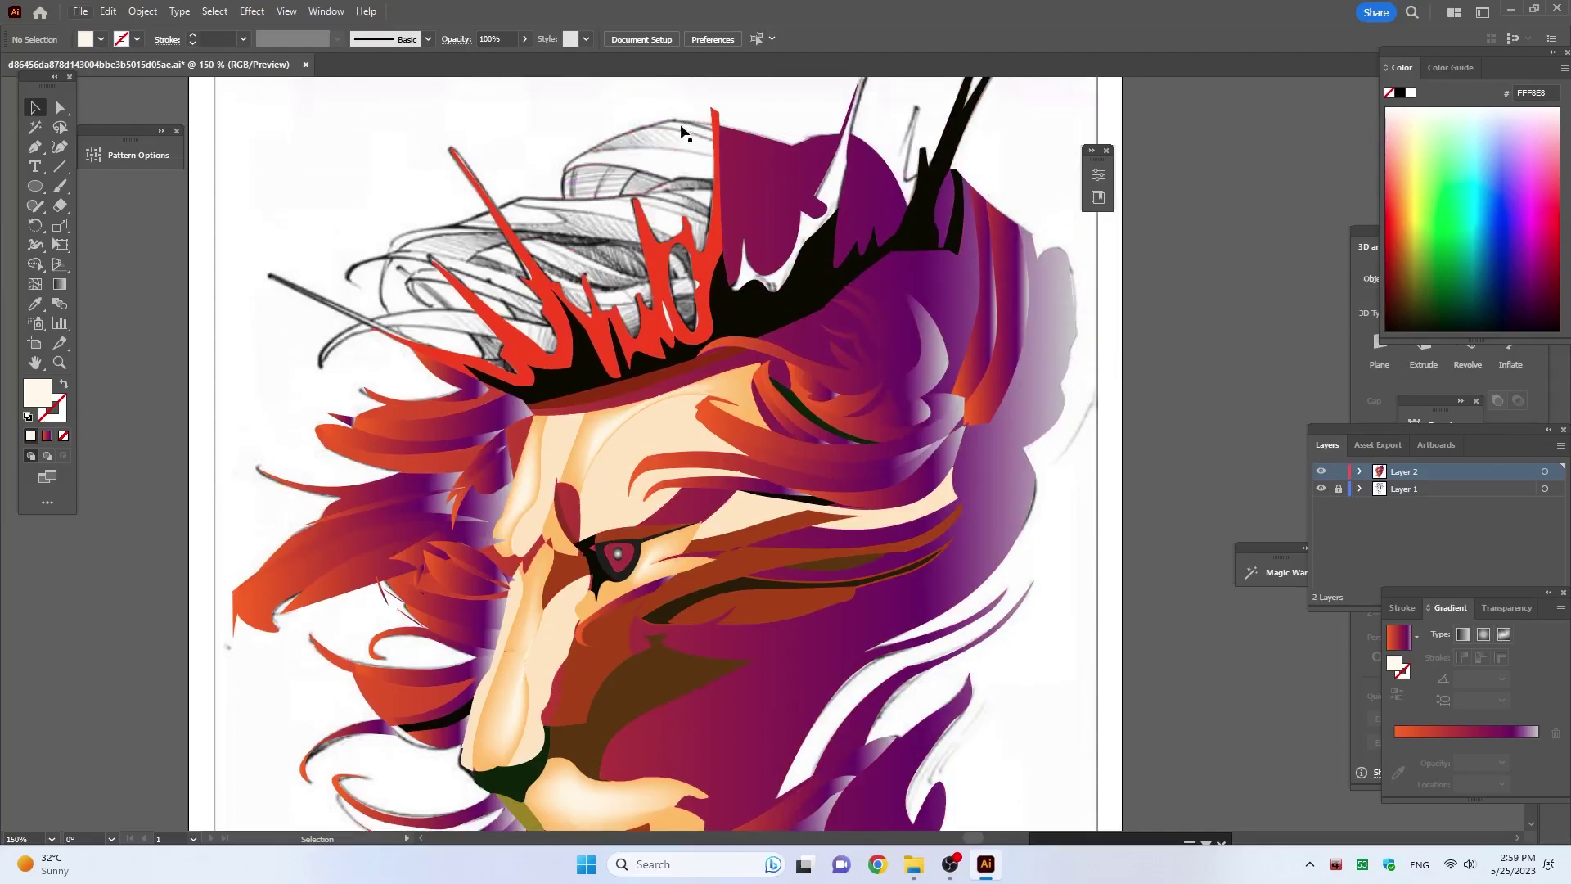
key(ctrl+minus)
scroll(728, 343, down, 2)
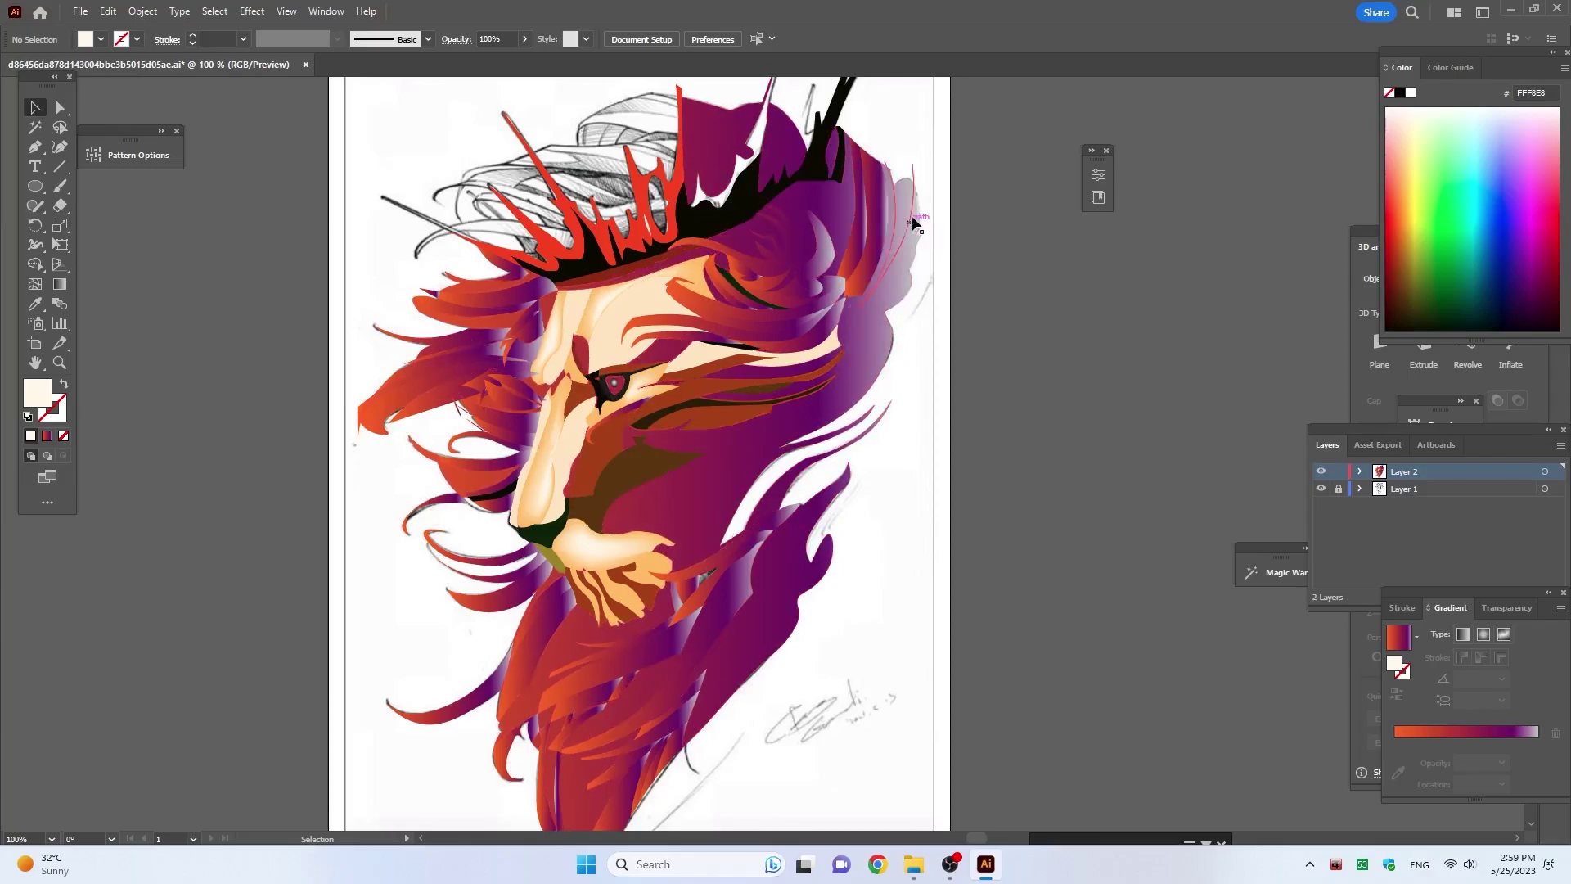
Step: Move the mane gradient's middle stop left and recolour it pink-red FF0142
click(906, 178)
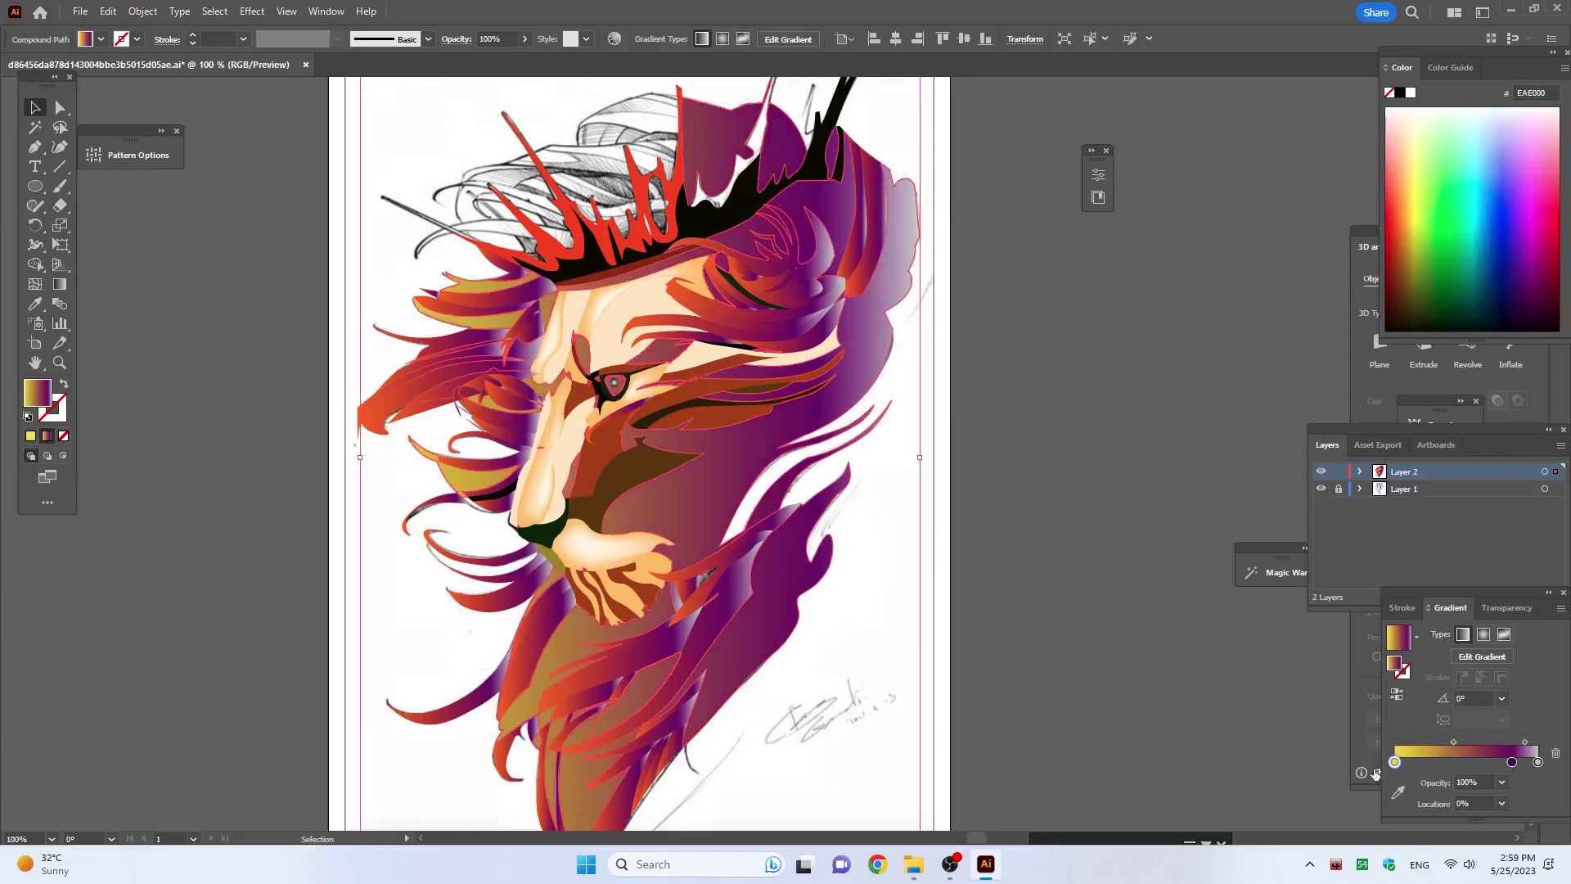
drag(1512, 762, 1484, 761)
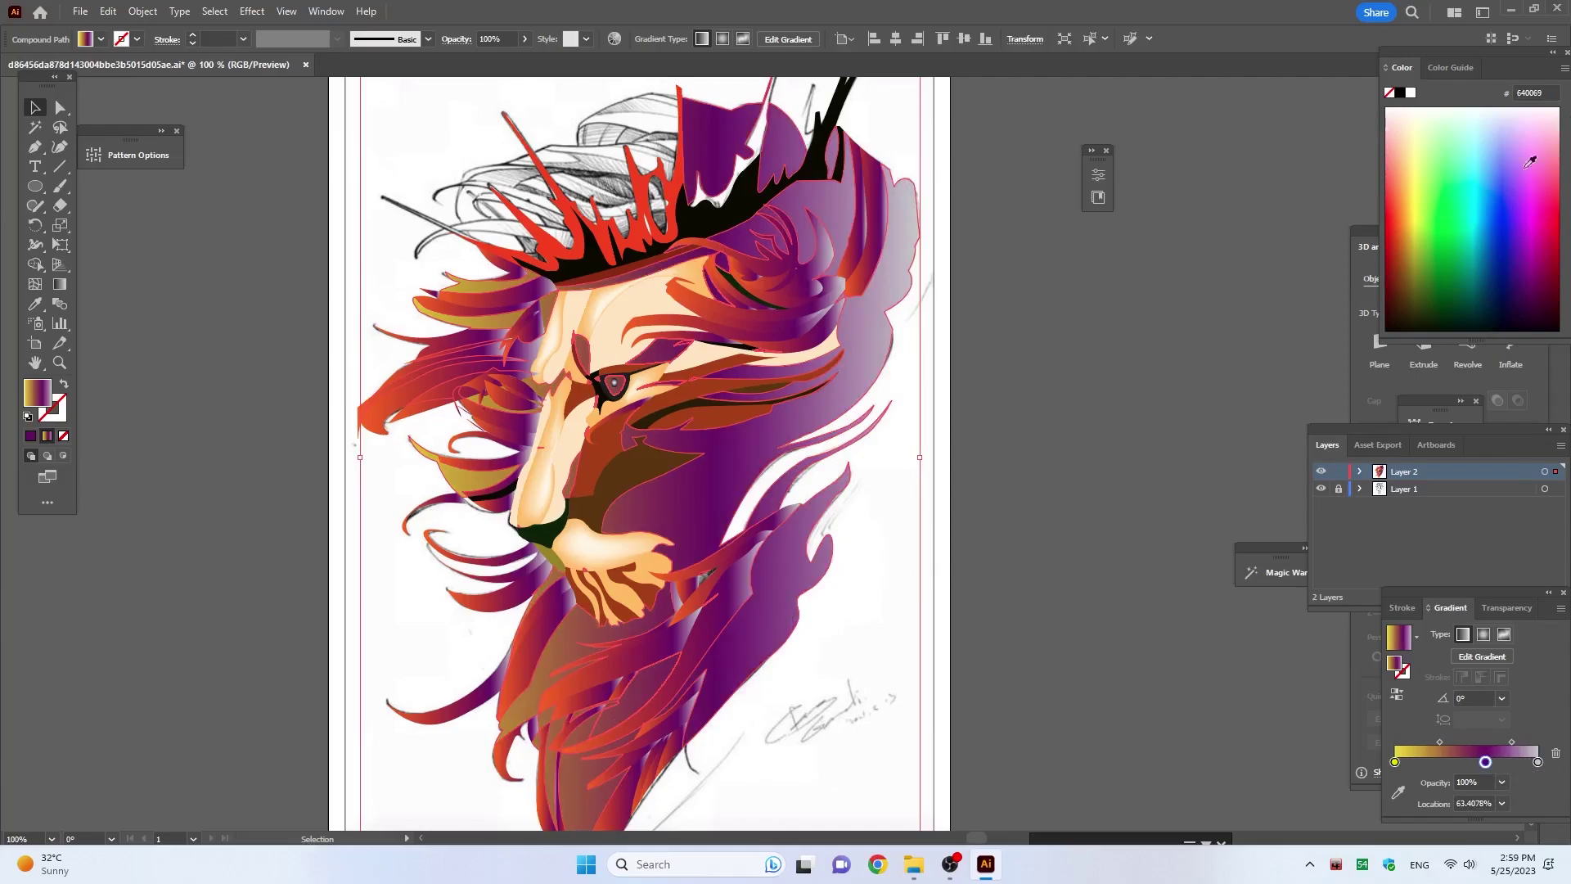
mouse_move(1529, 162)
mouse_down()
mouse_move(1560, 212)
mouse_move(1411, 242)
mouse_move(1566, 260)
mouse_up()
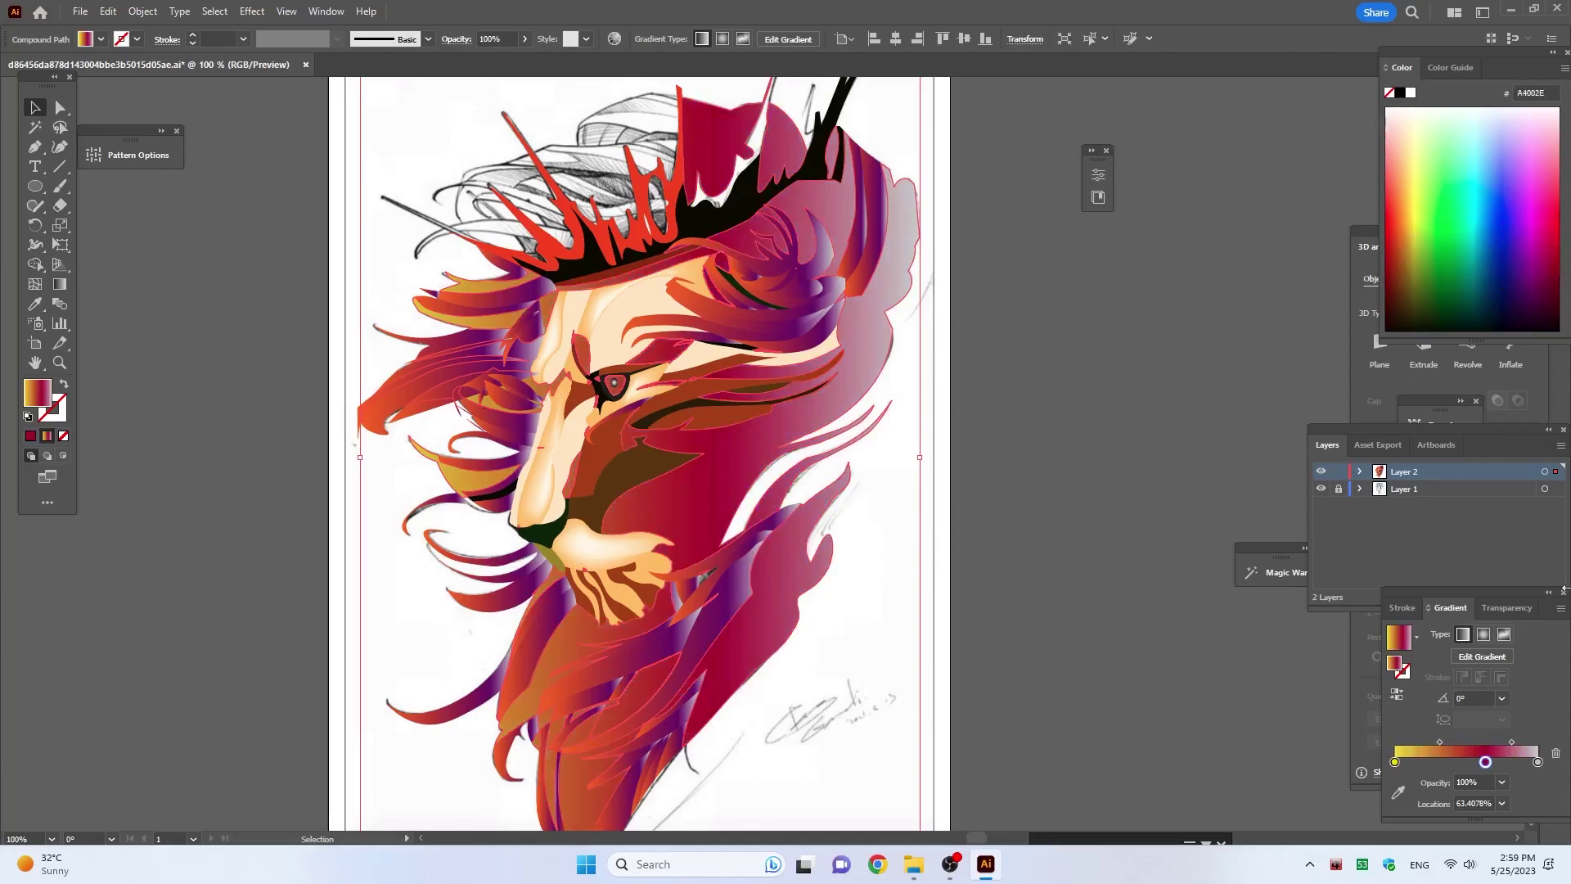
Step: Set the right gradient stop, at 99.44%, to dark blue 001078 in RGB
click(1538, 762)
drag(1540, 769, 1538, 769)
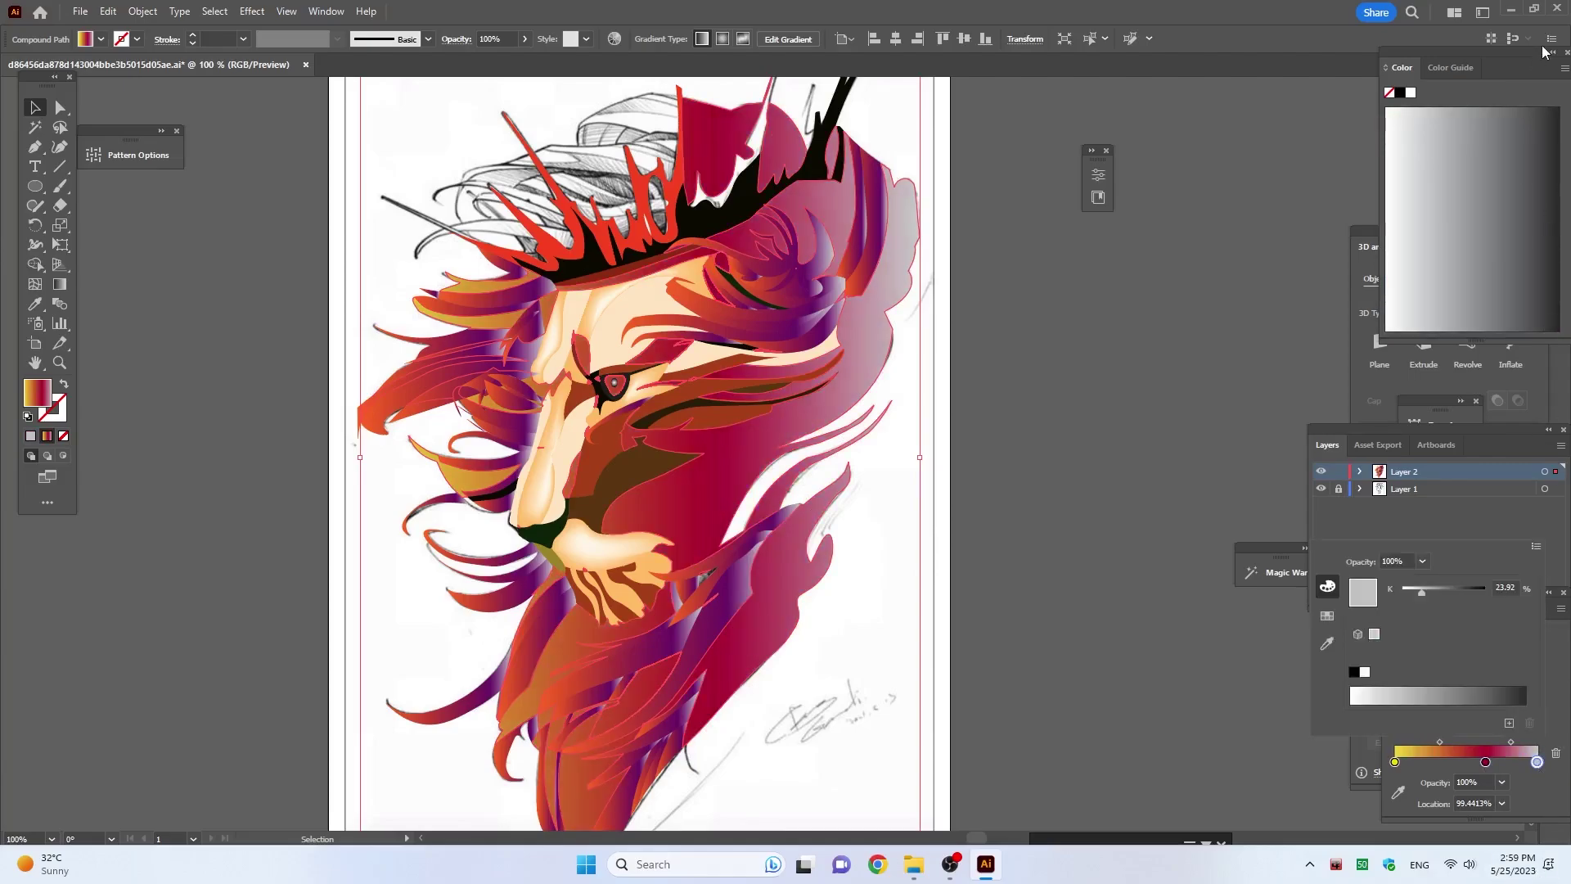
click(1564, 68)
click(1424, 115)
drag(1483, 223, 1514, 235)
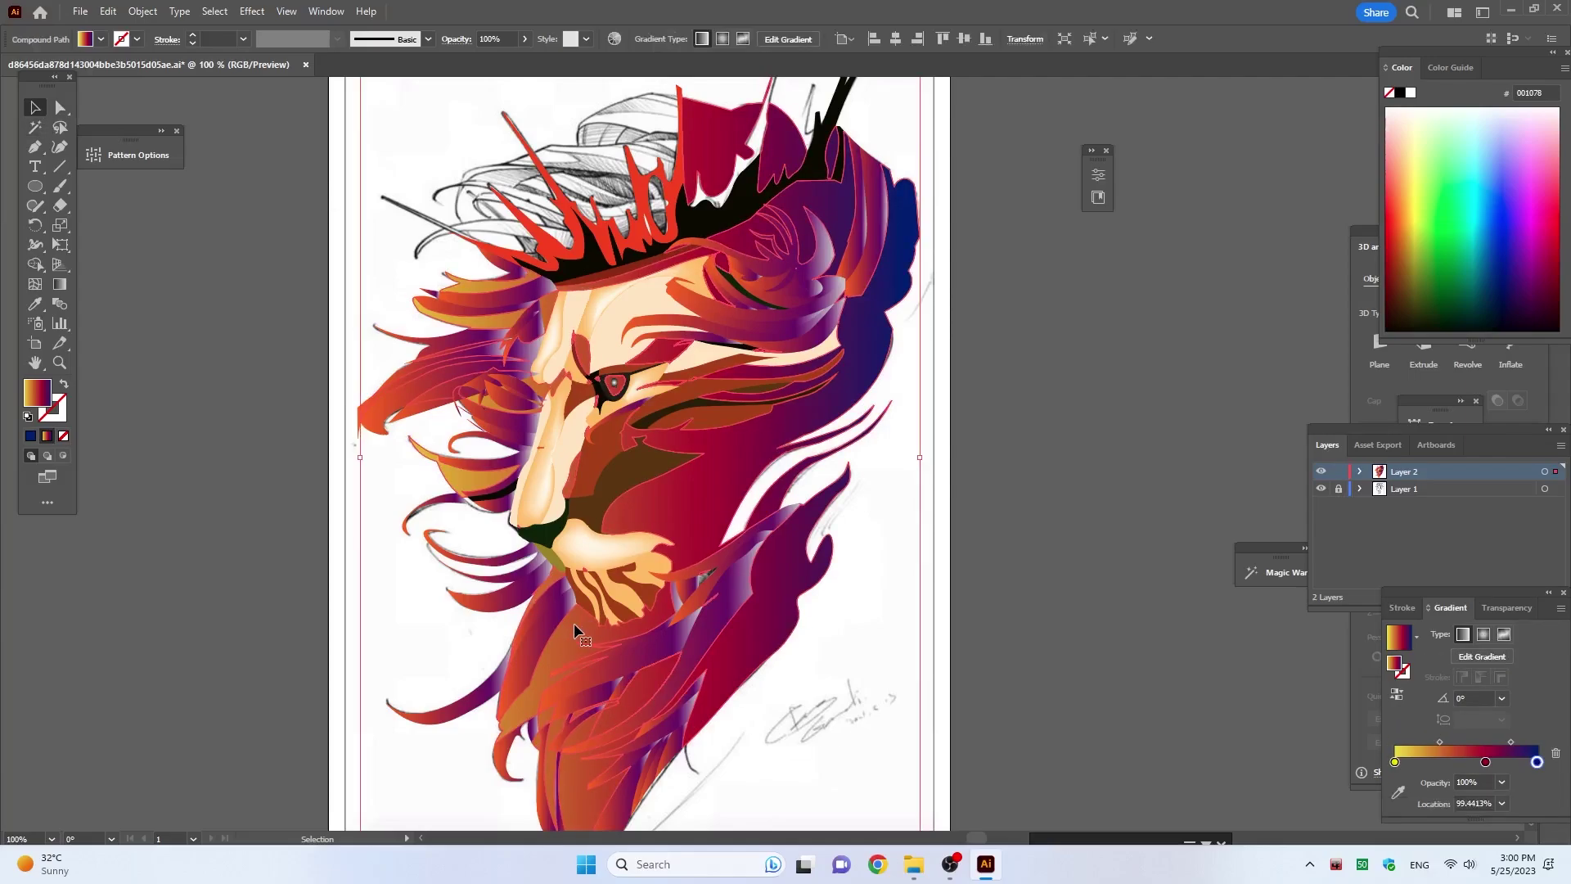
click(642, 105)
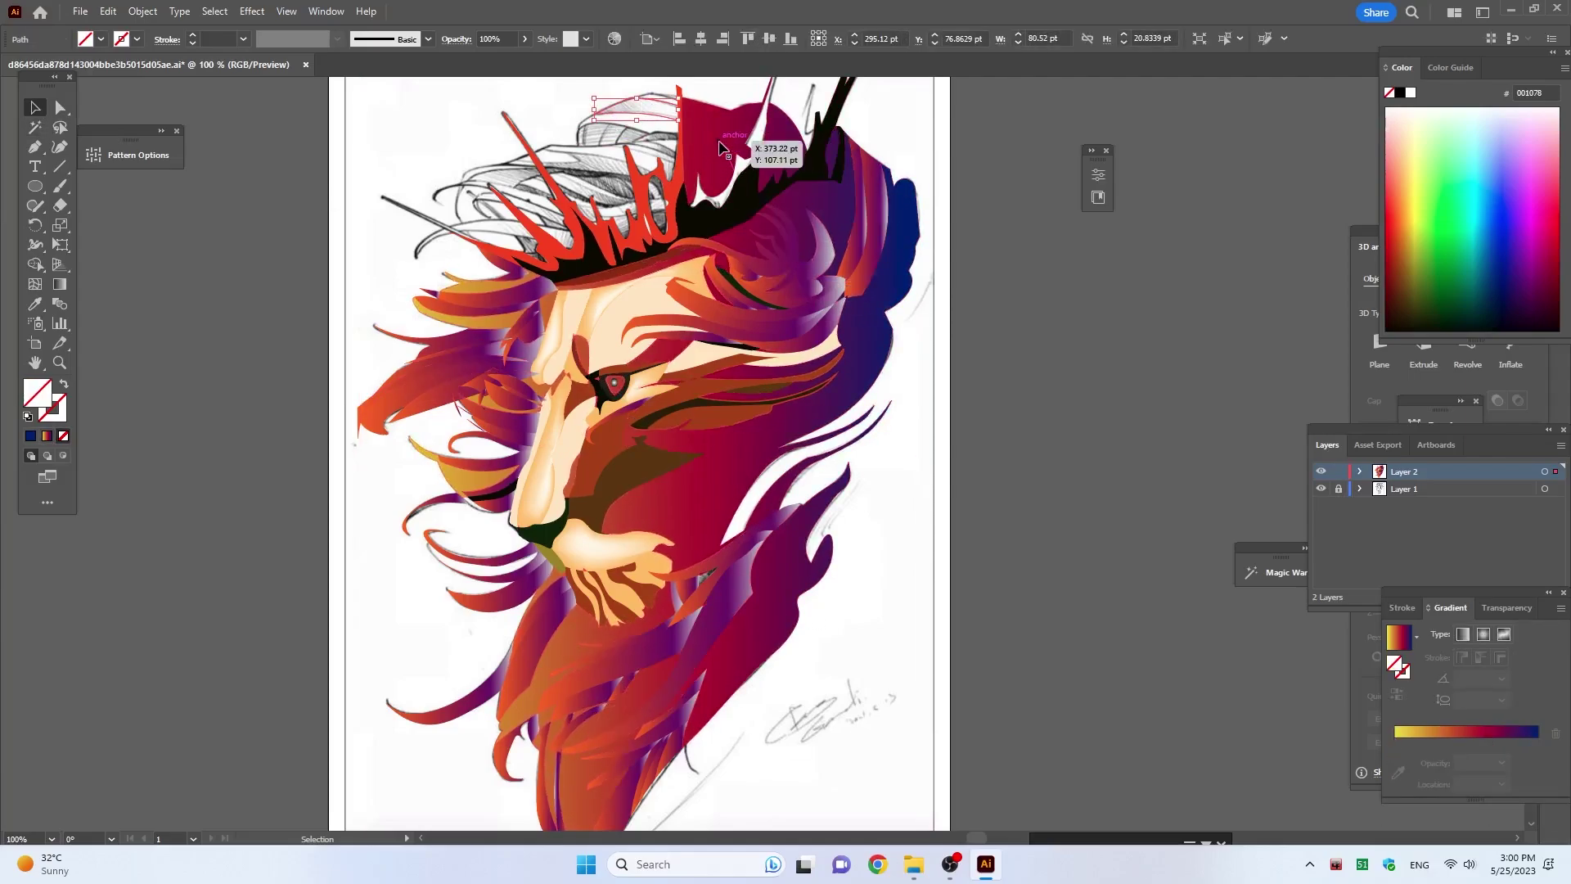
Step: Give the small top hair piece the mane gradient and fill a crown piece orange DB8E00
click(1464, 733)
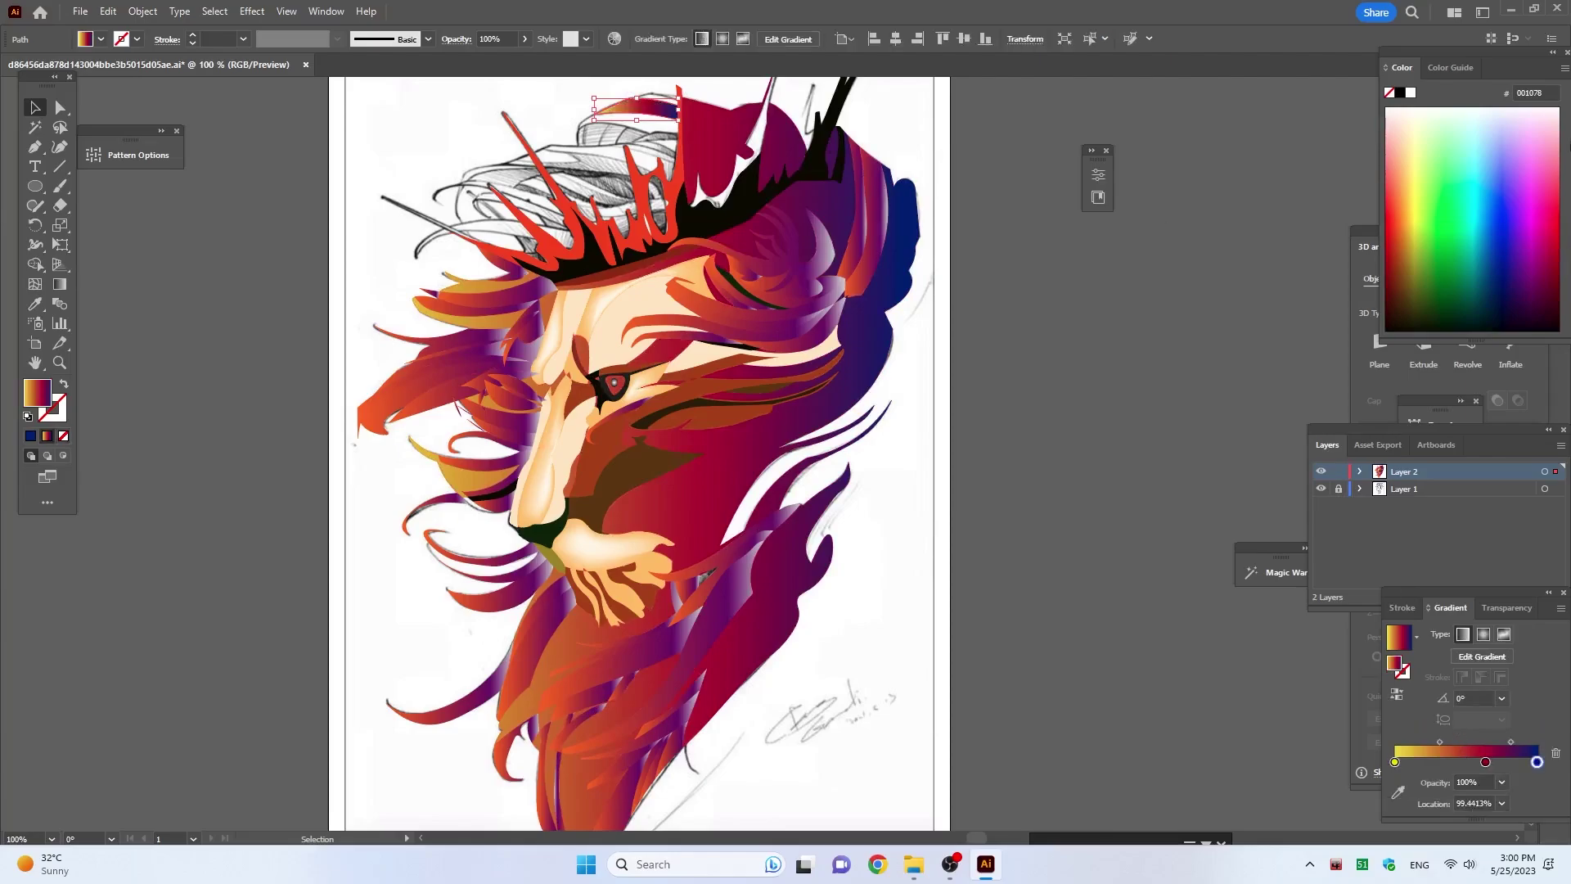
click(573, 90)
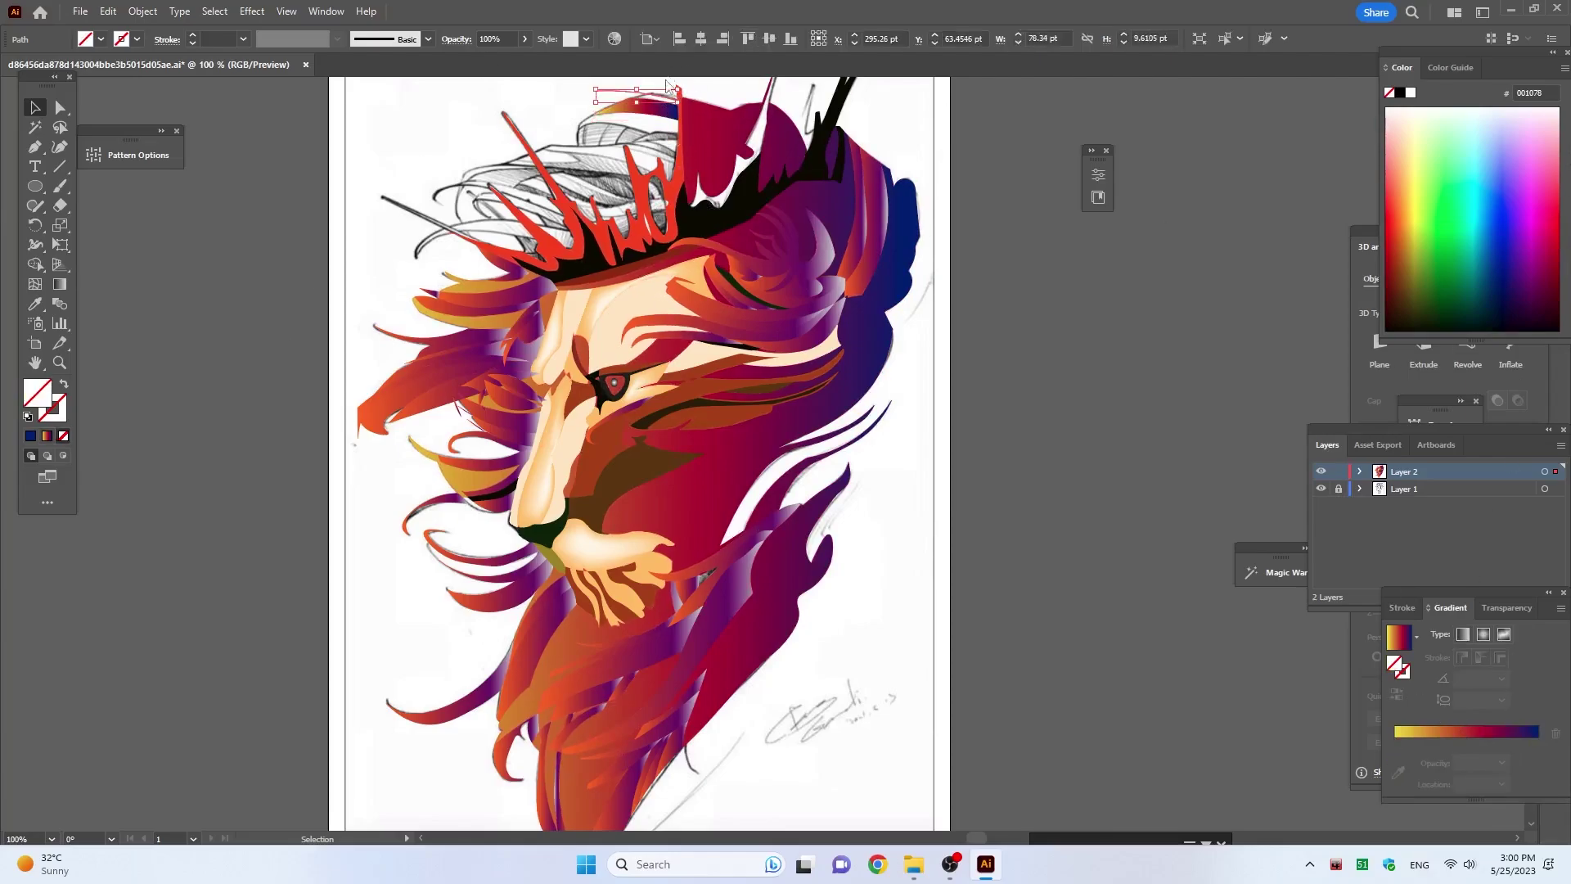
click(761, 151)
click(1416, 253)
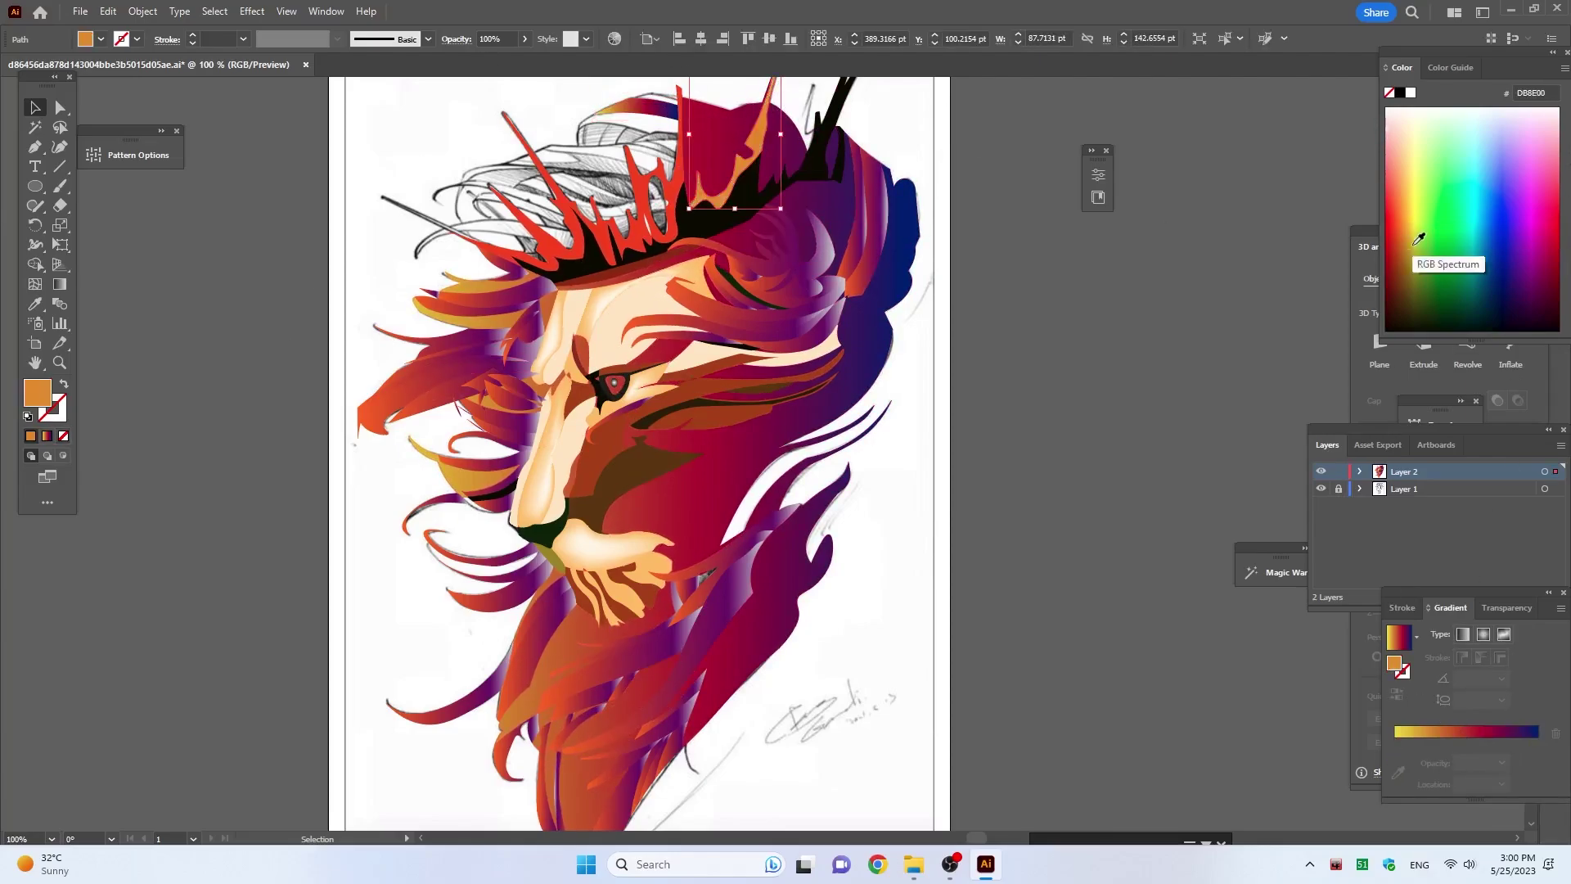
click(1034, 378)
scroll(1034, 378, up, 2)
scroll(1034, 379, up, 2)
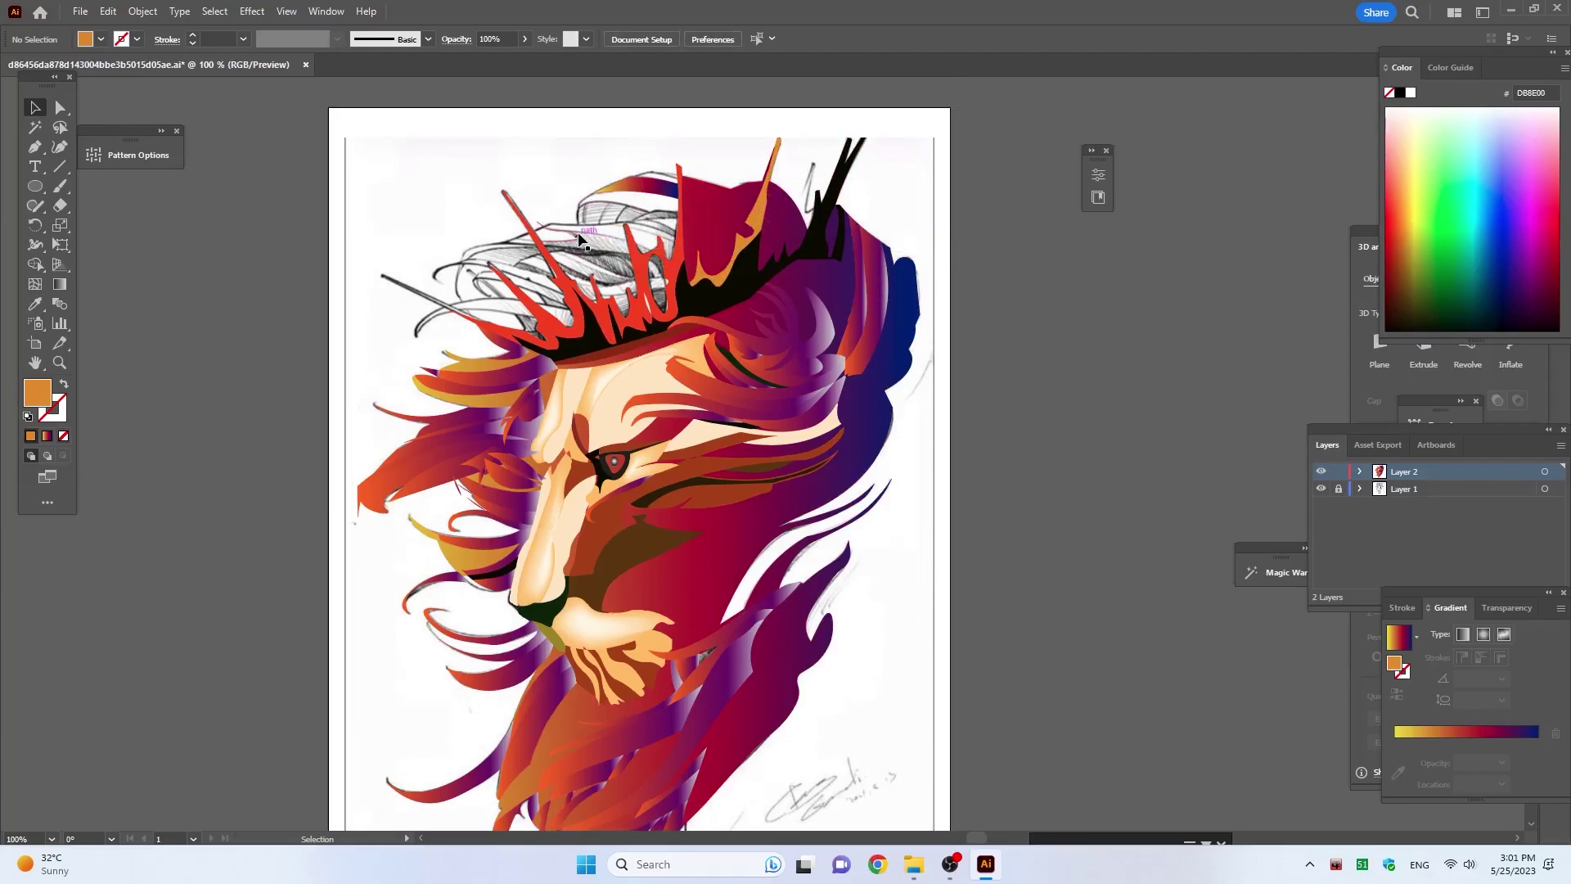
Step: Try a green fill on an upper-left hair path, then undo it
click(470, 286)
click(1407, 223)
key(ctrl+z)
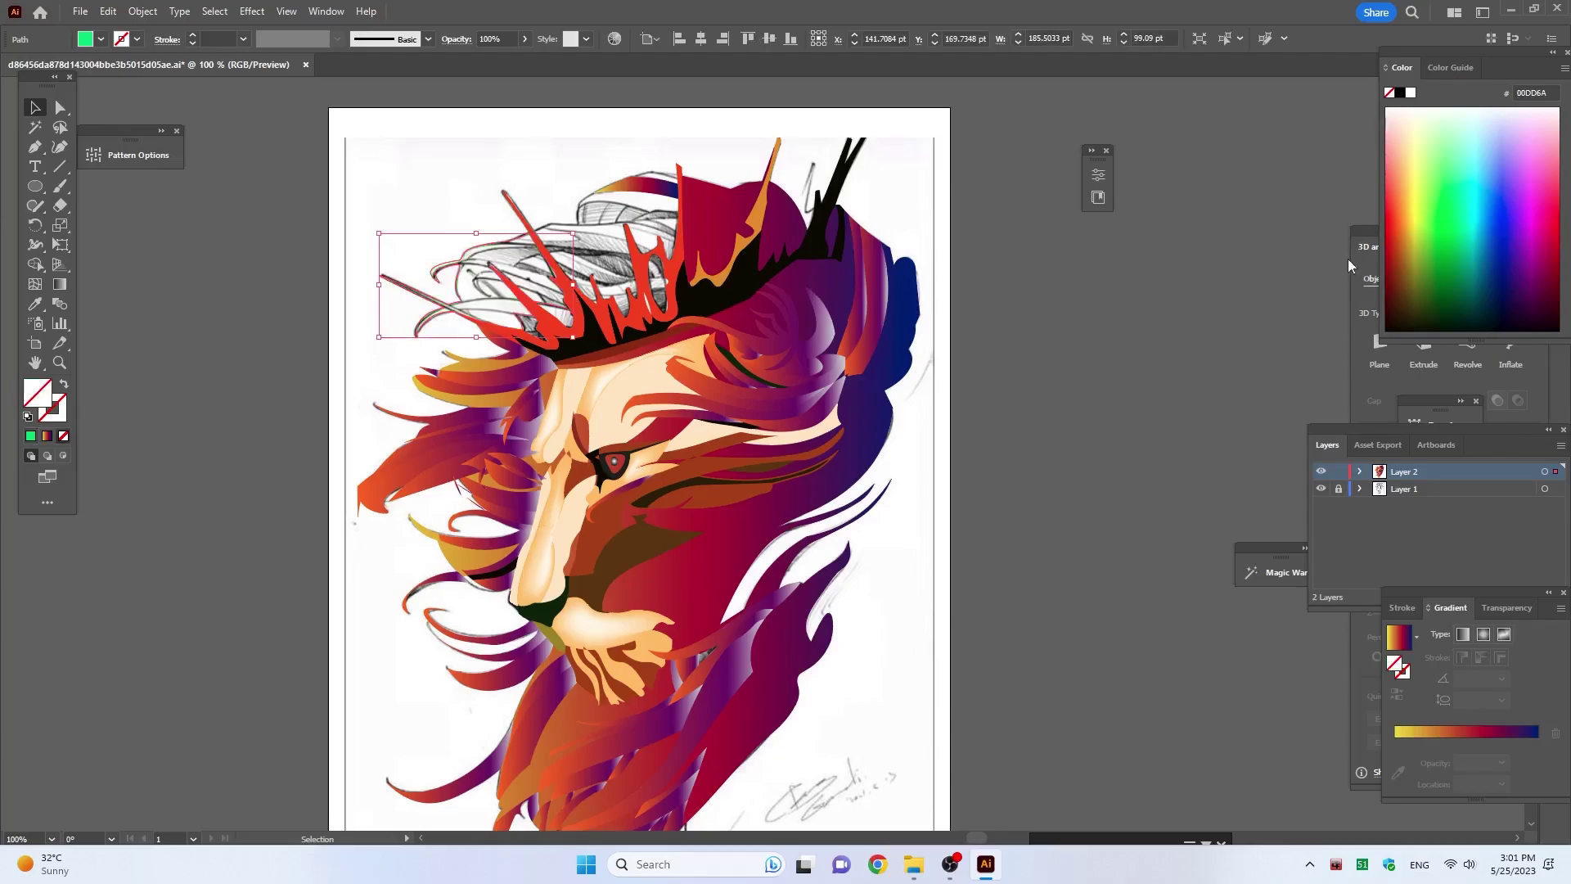
Step: Shape Build eight hair regions behind the crown into separate shapes, then deselect
key(ctrl+a)
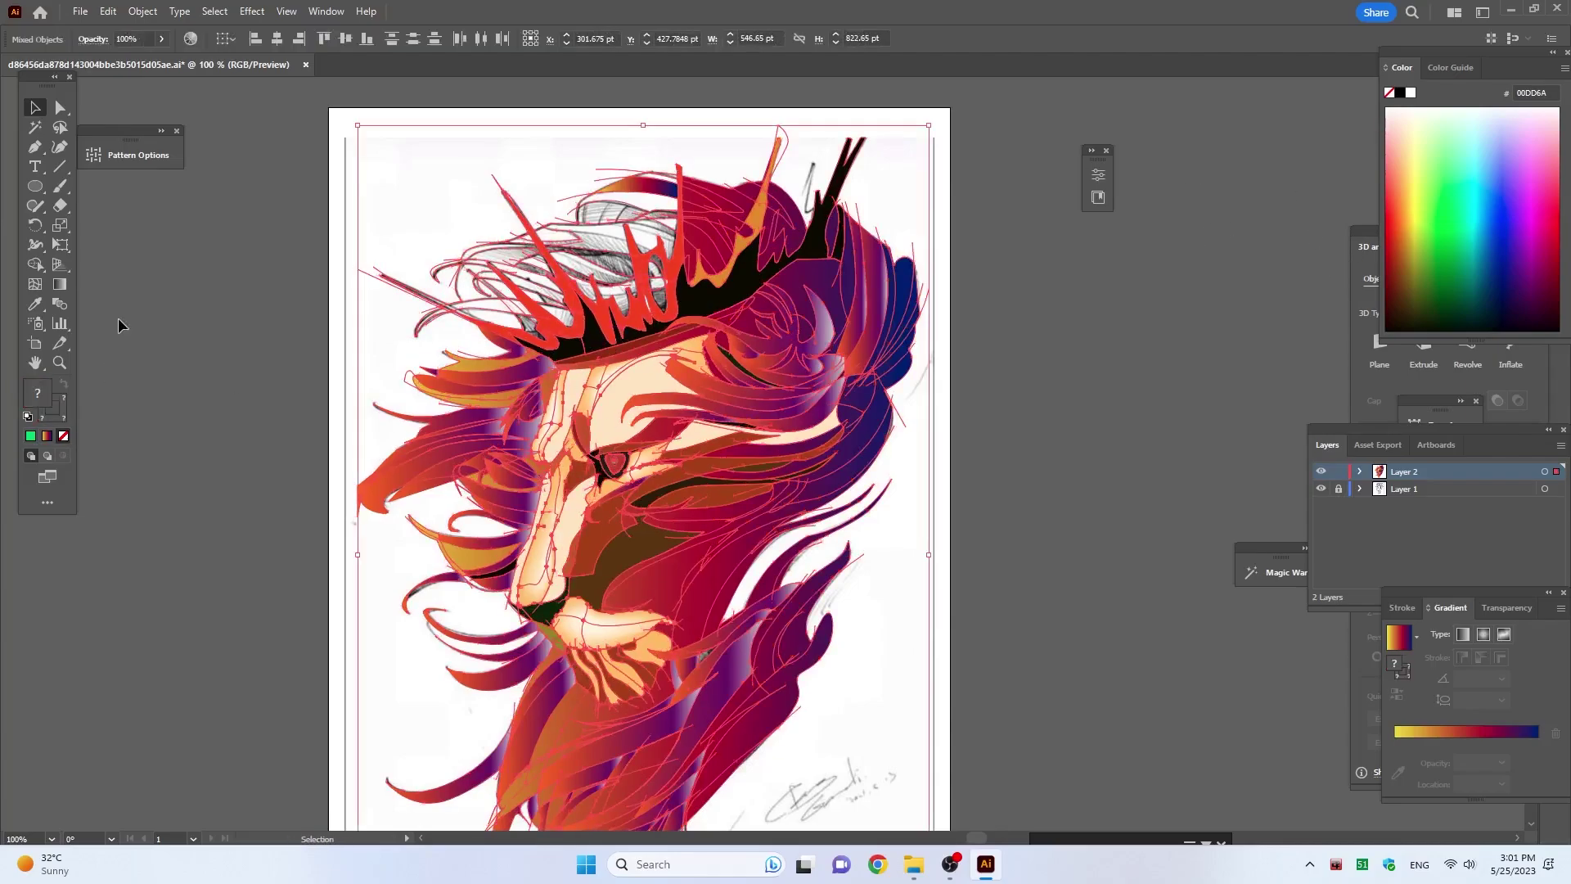
key(shift+m)
click(632, 223)
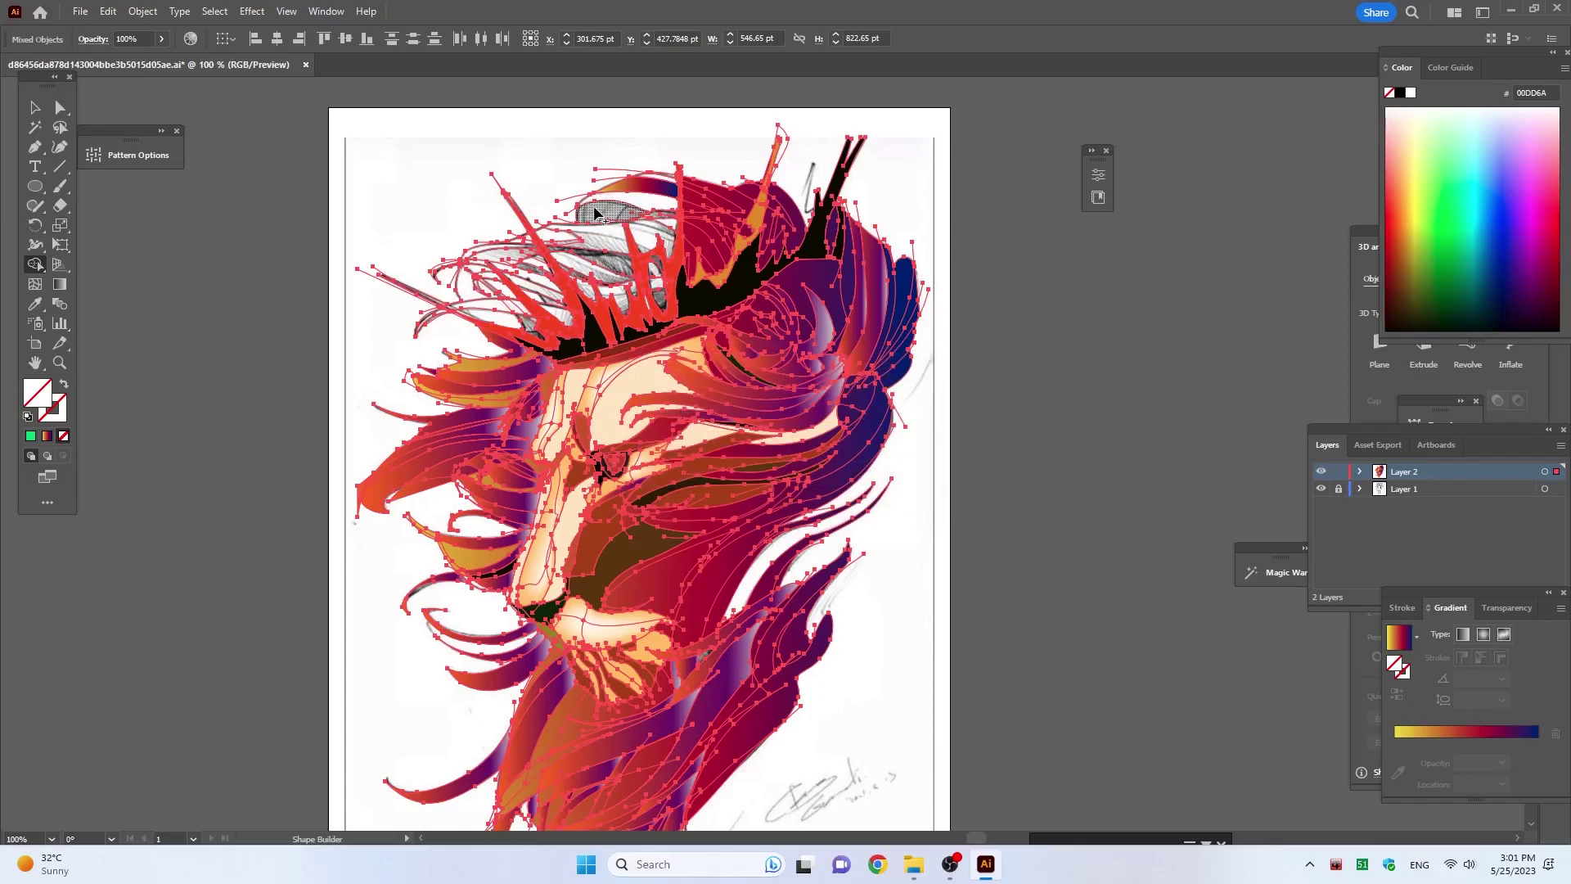
click(596, 212)
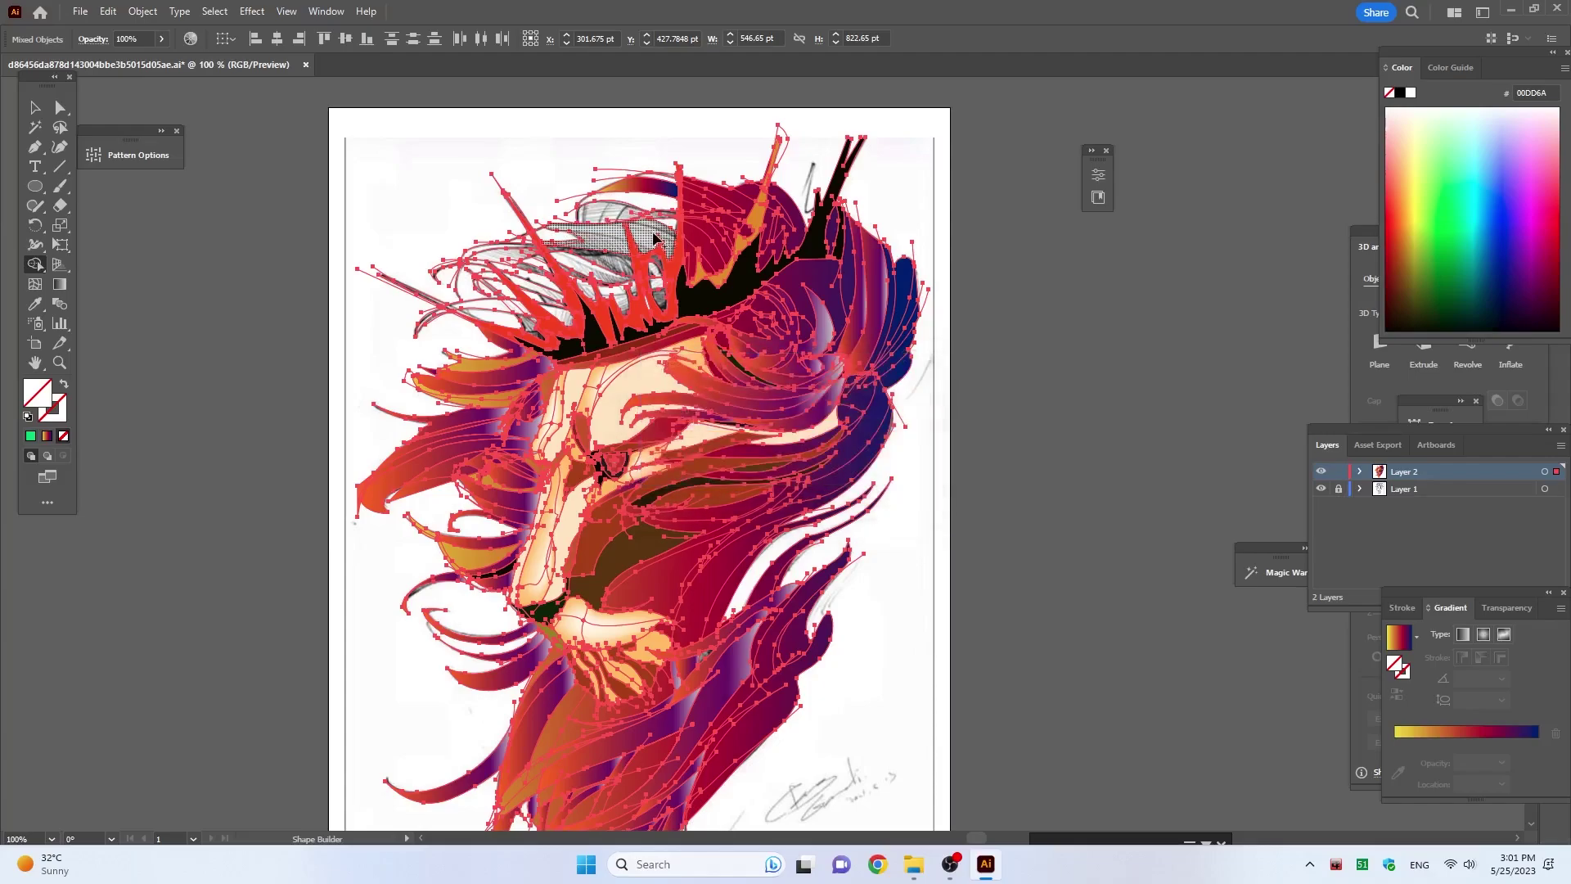
click(655, 231)
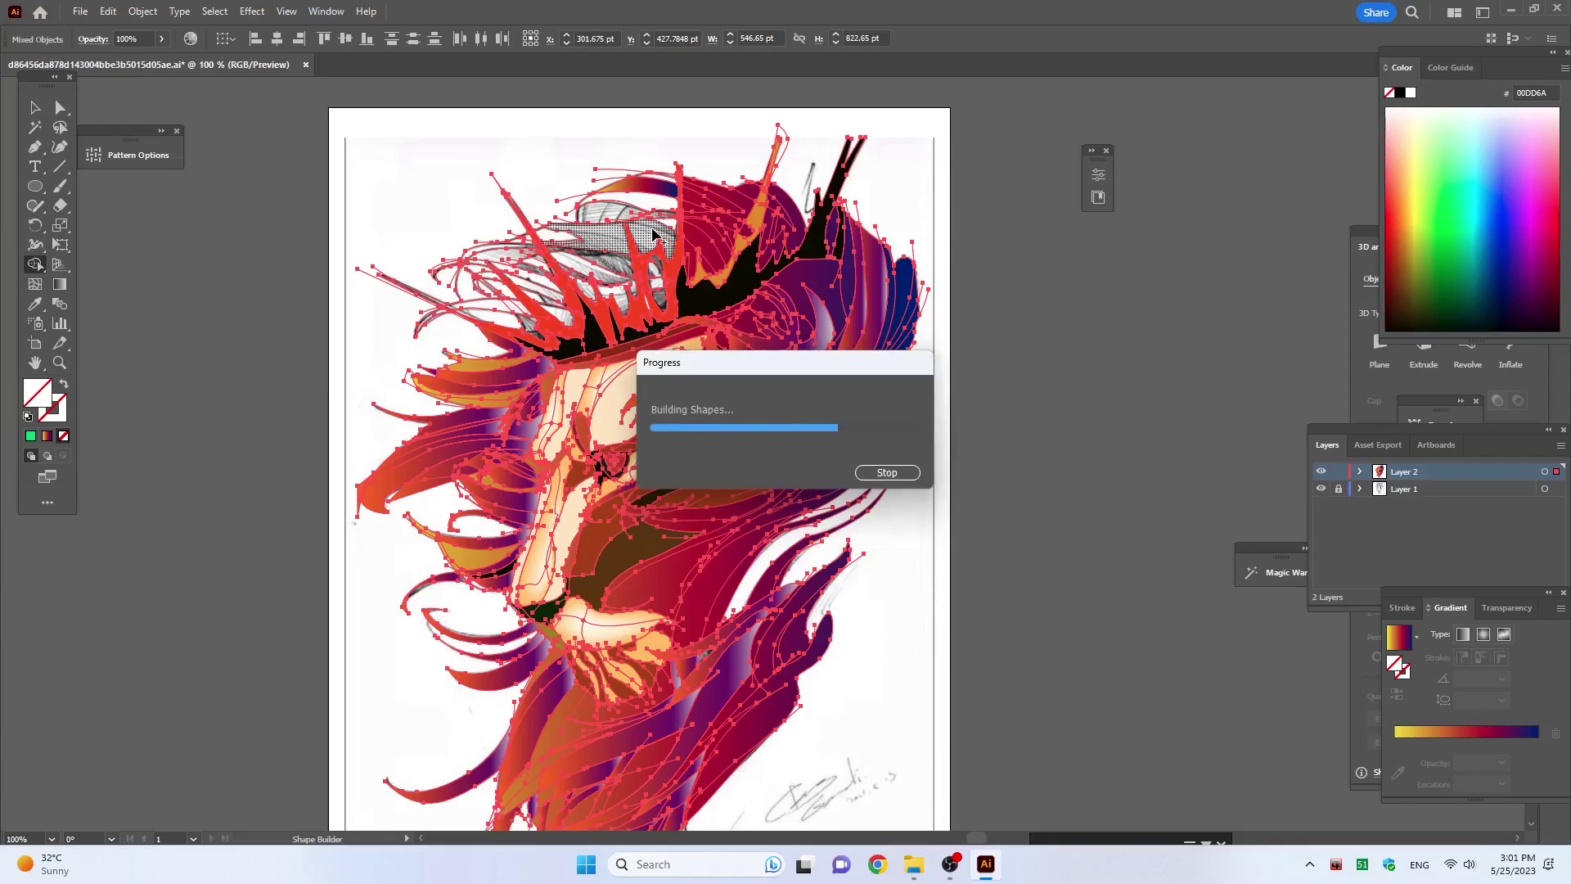
click(624, 279)
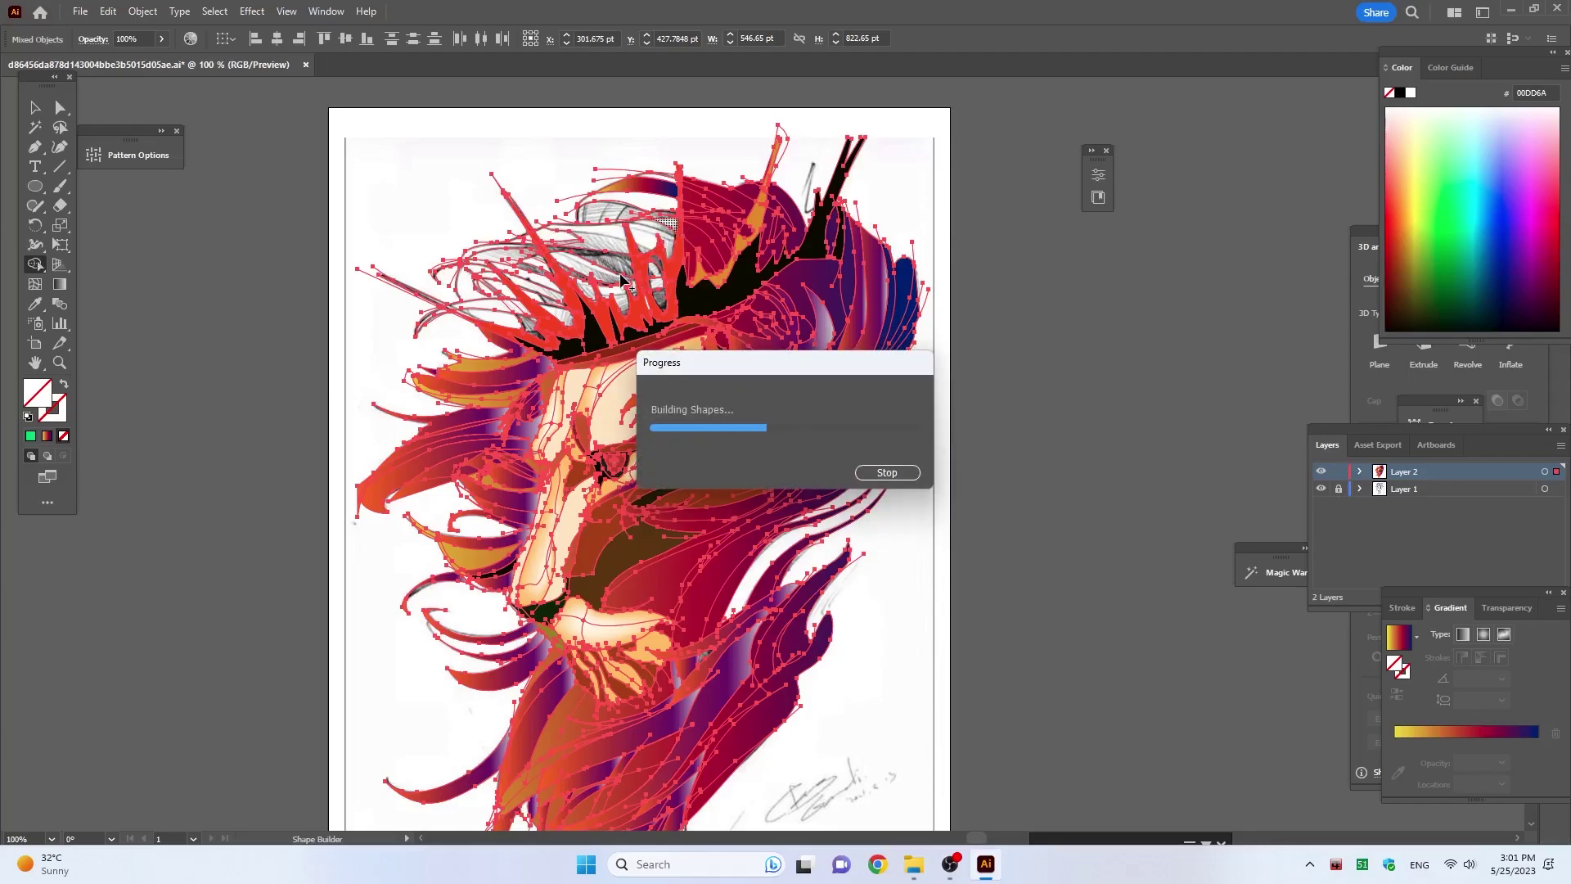
click(602, 279)
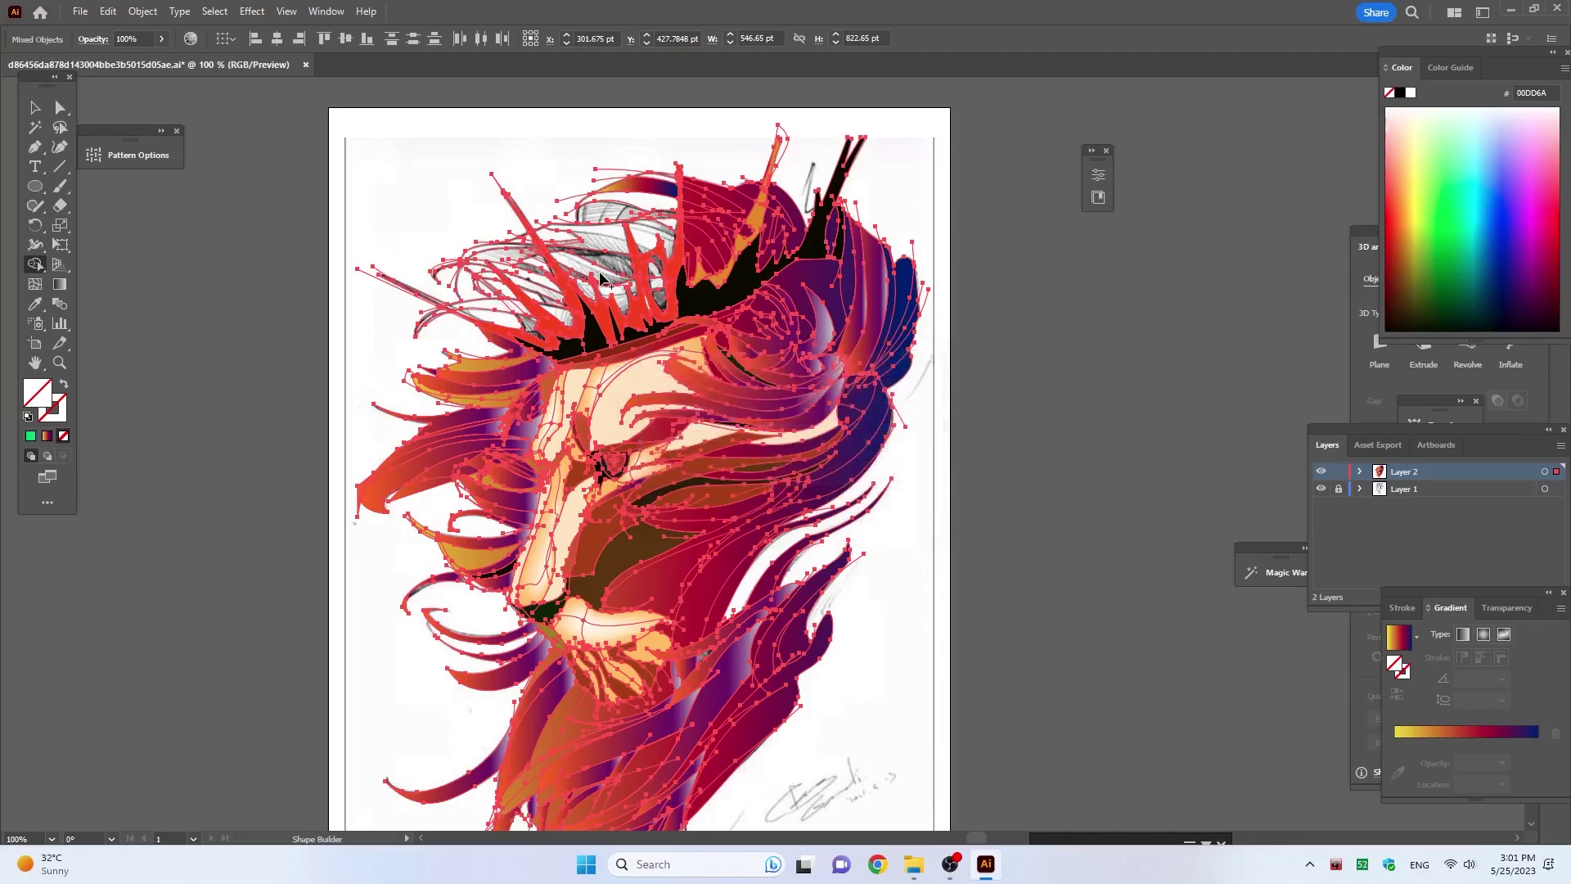
click(544, 309)
click(517, 309)
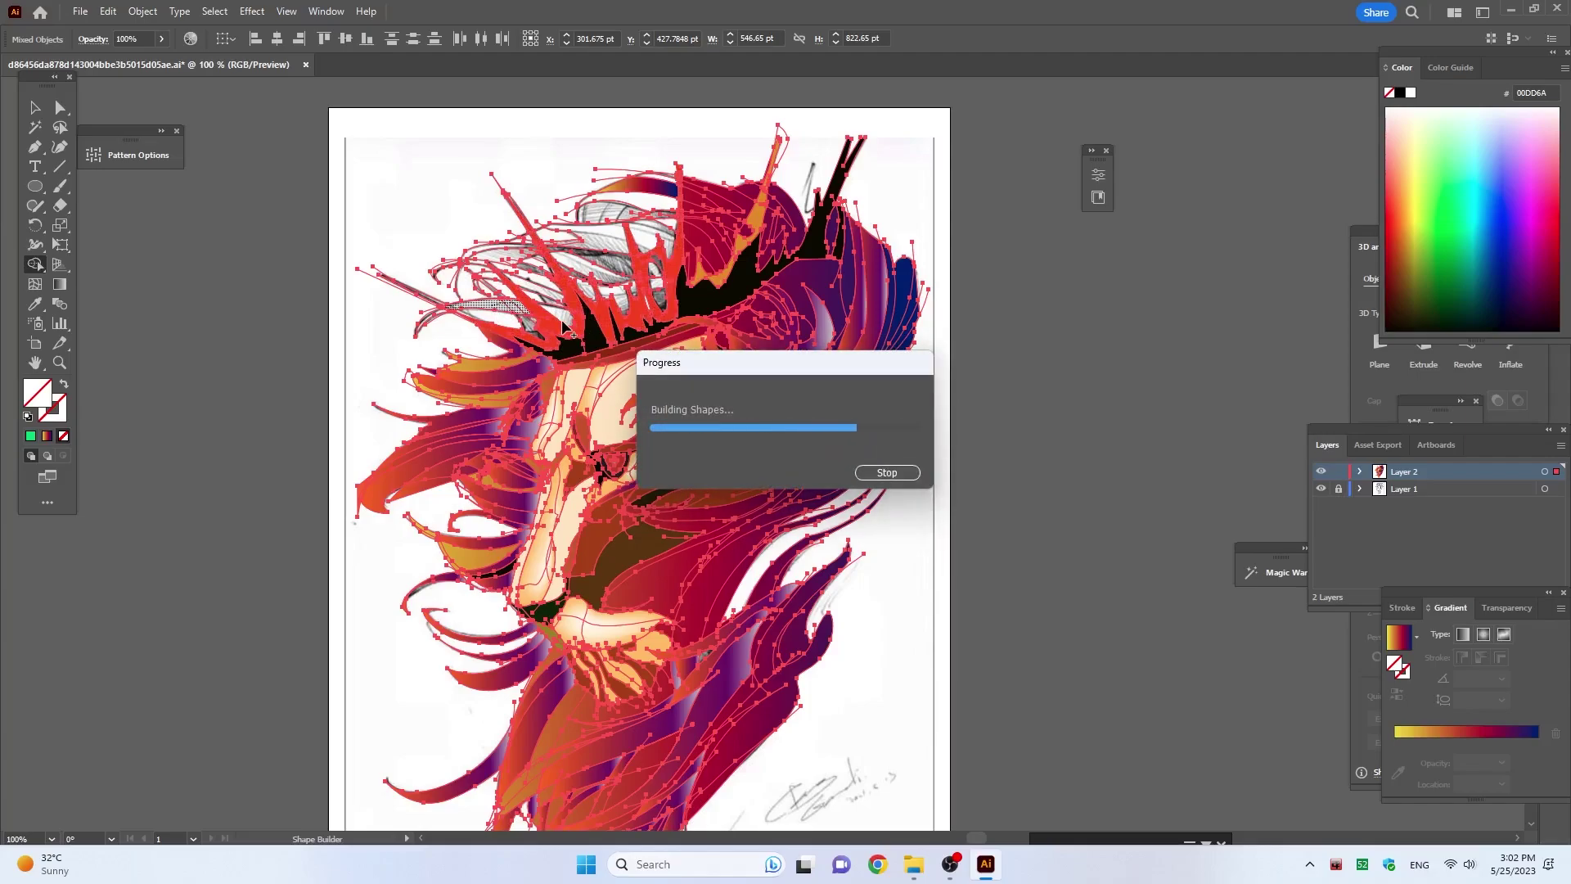
click(623, 317)
click(36, 108)
click(400, 155)
Step: Give a small hair shape behind the crown a pale yellow gradient, then a sampled light orange fill
click(623, 203)
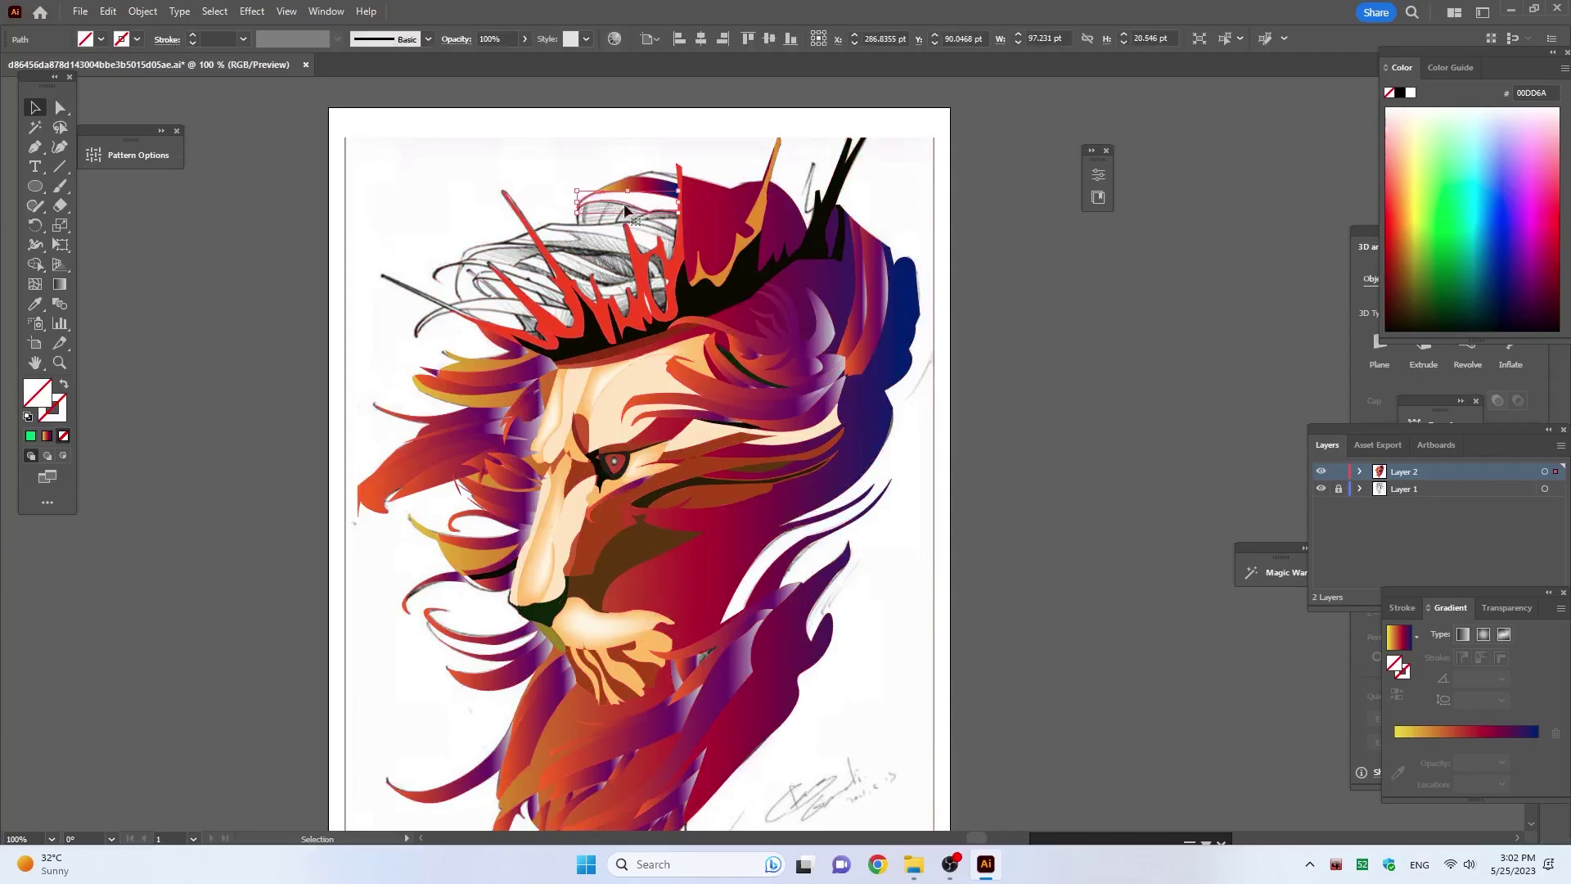
click(1410, 249)
click(1432, 732)
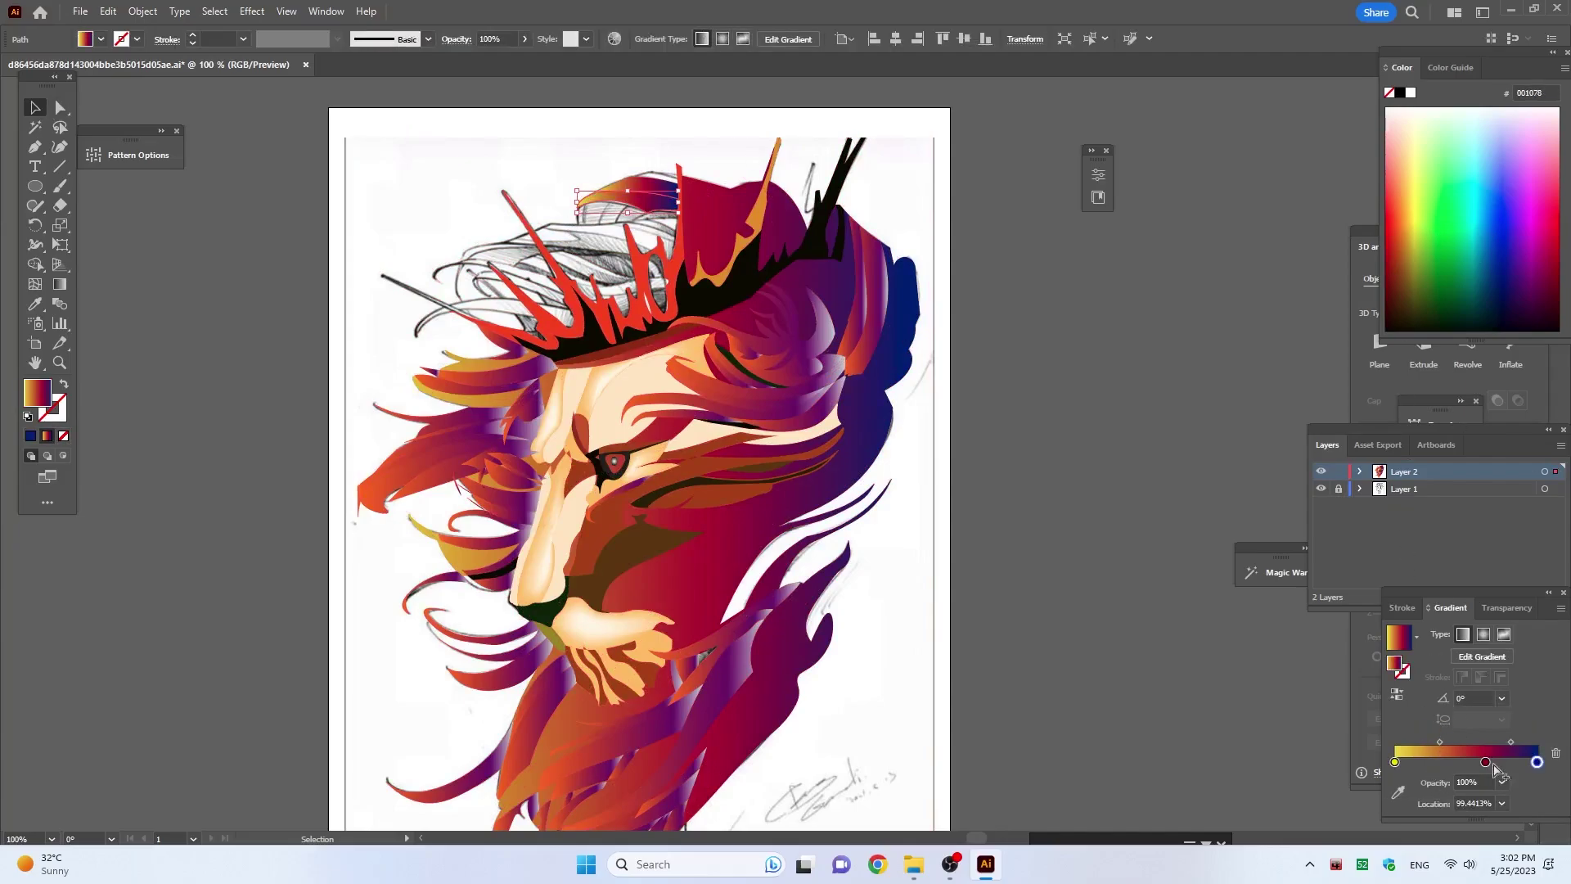
click(1536, 762)
click(1415, 187)
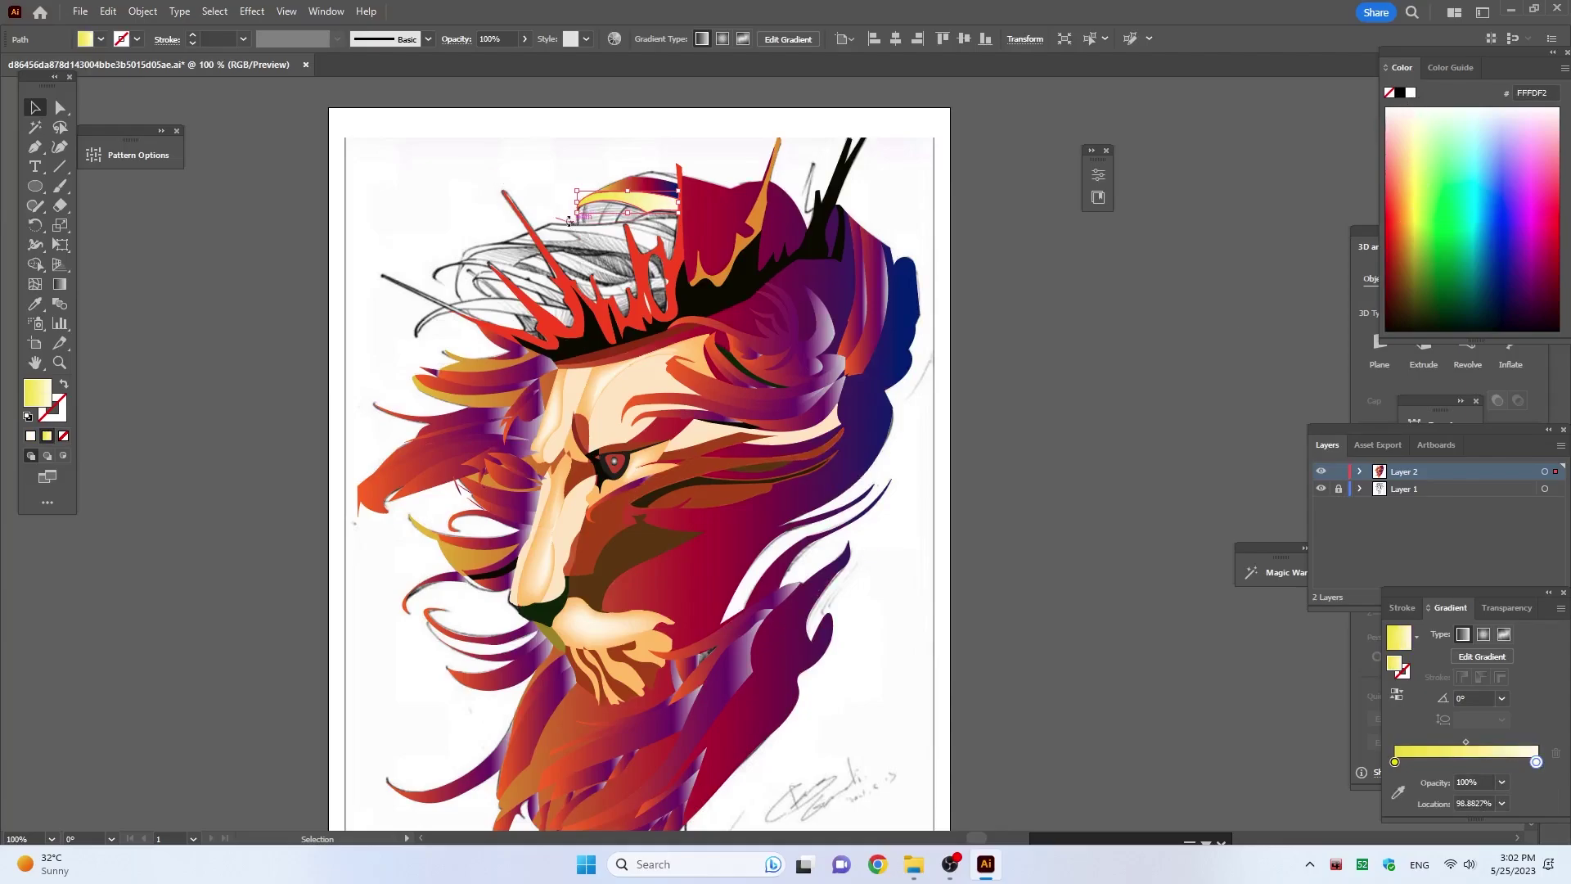
key(i)
click(642, 380)
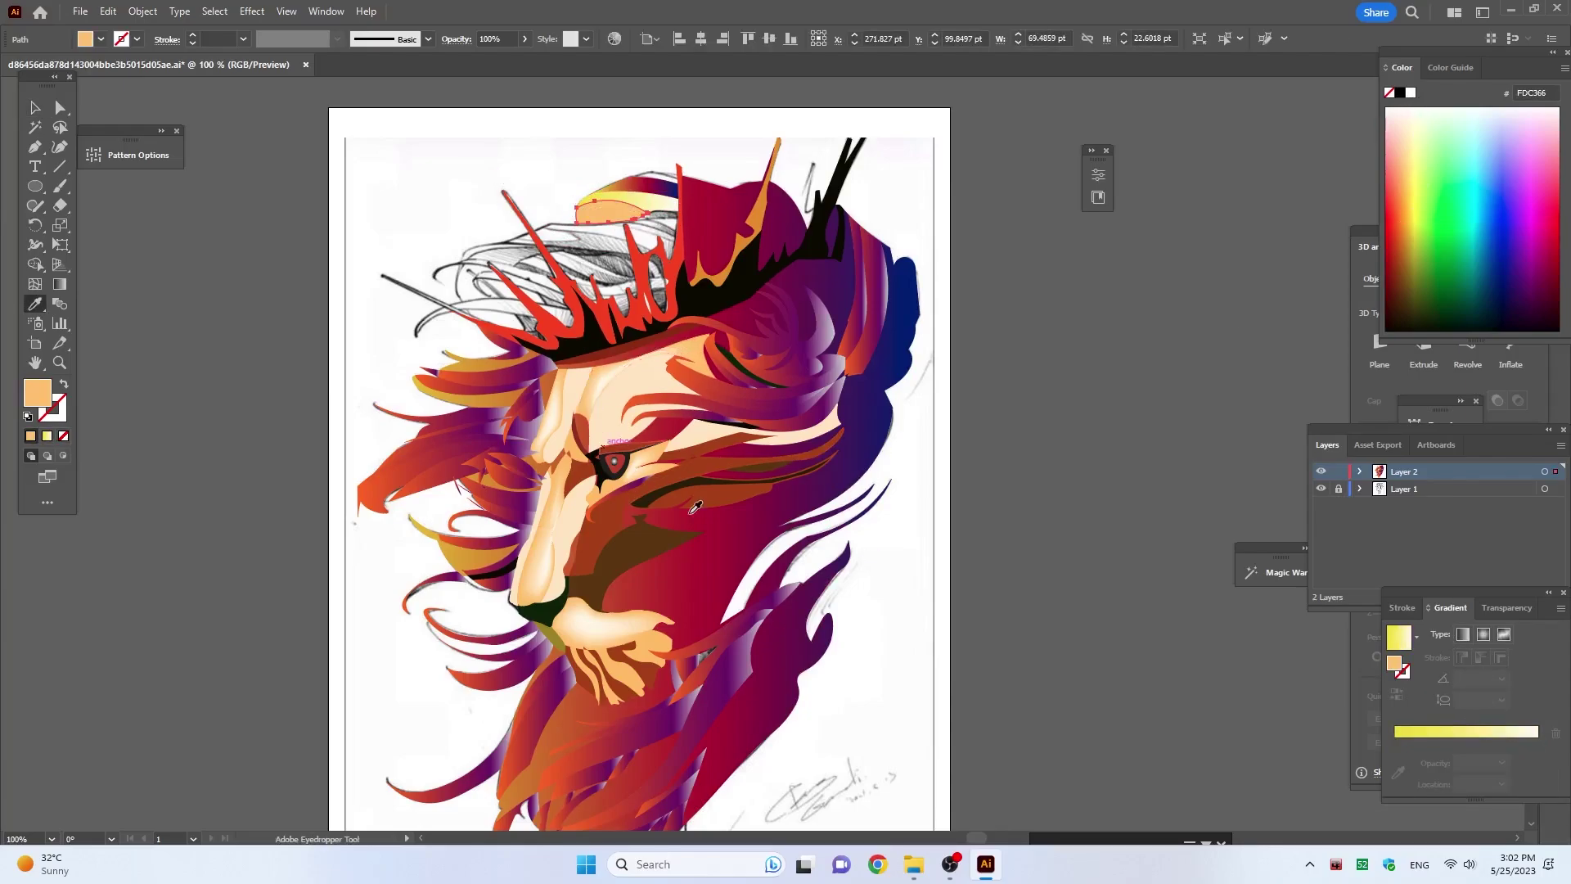
key(v)
click(667, 226)
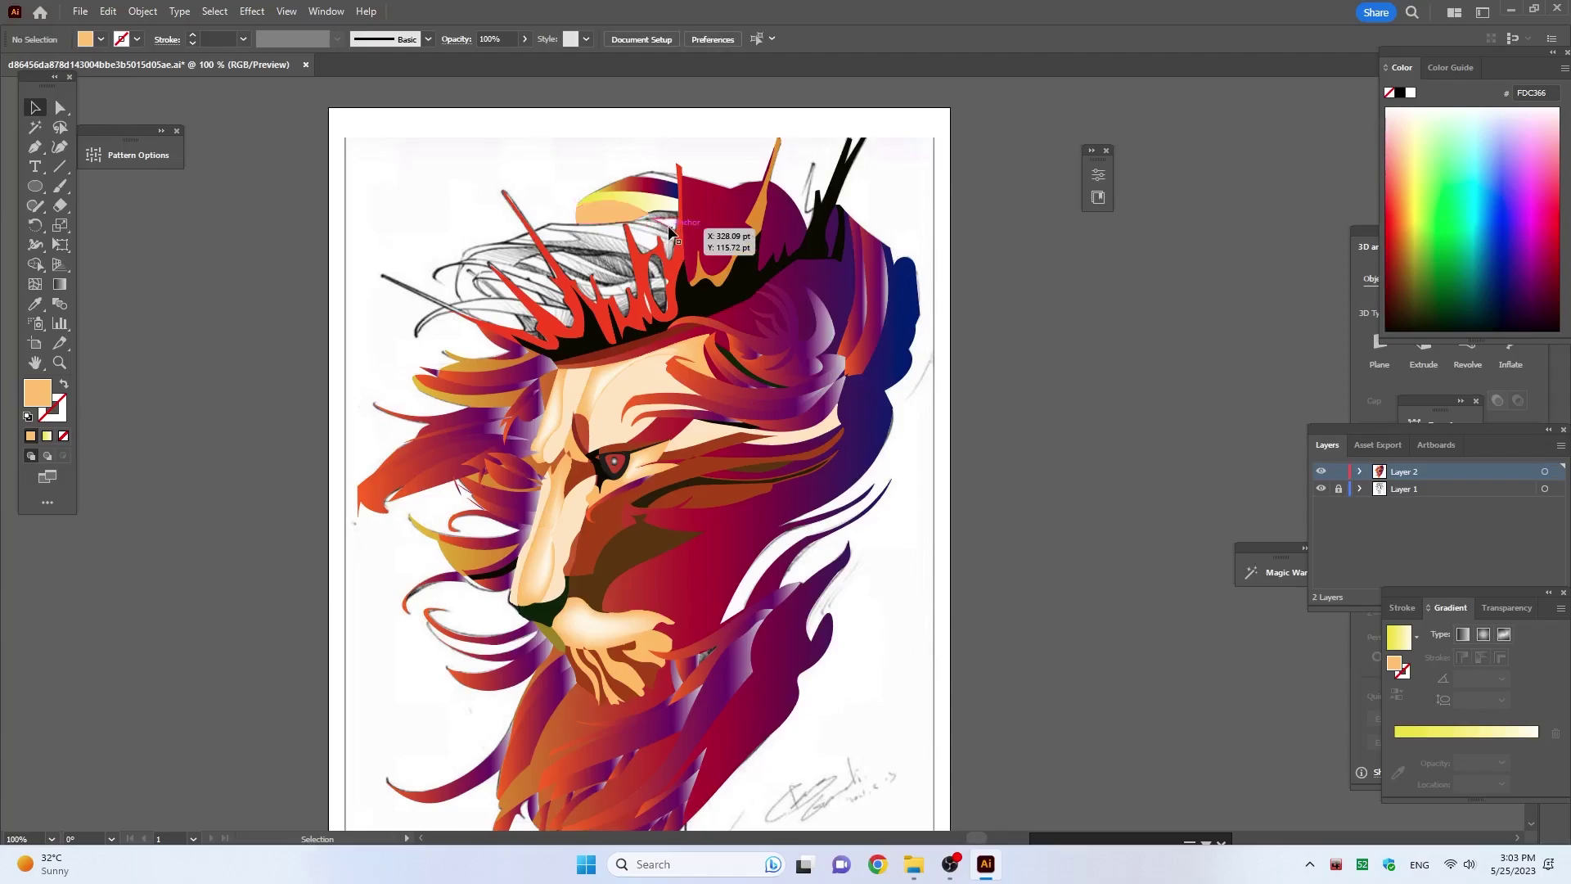
Step: Fill two hair paths behind the crown with dark brown
click(665, 228)
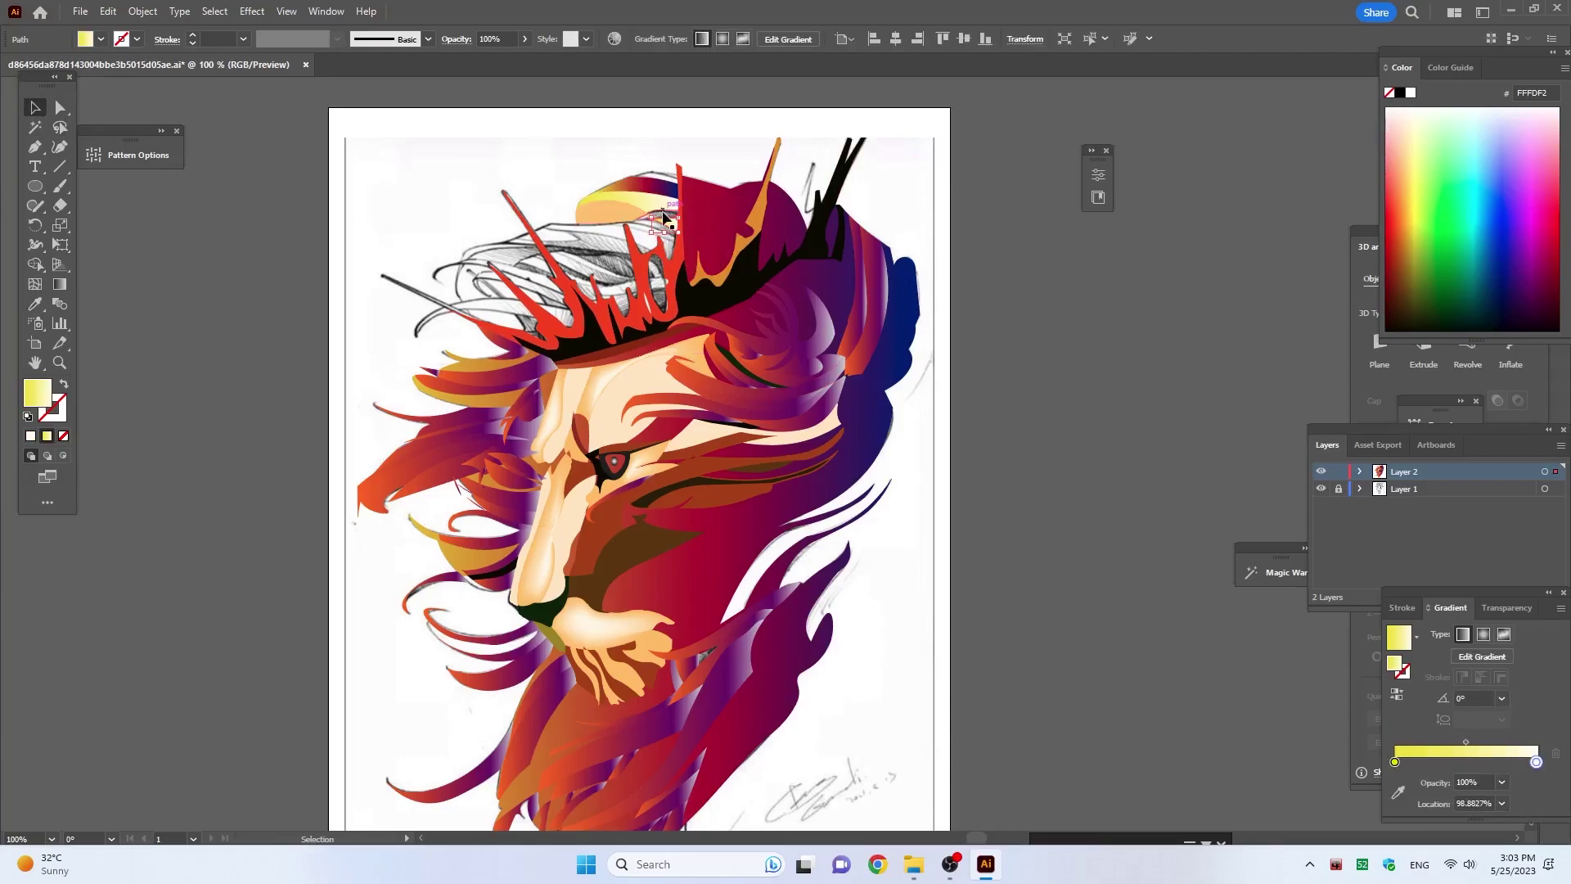
click(650, 214)
click(1396, 330)
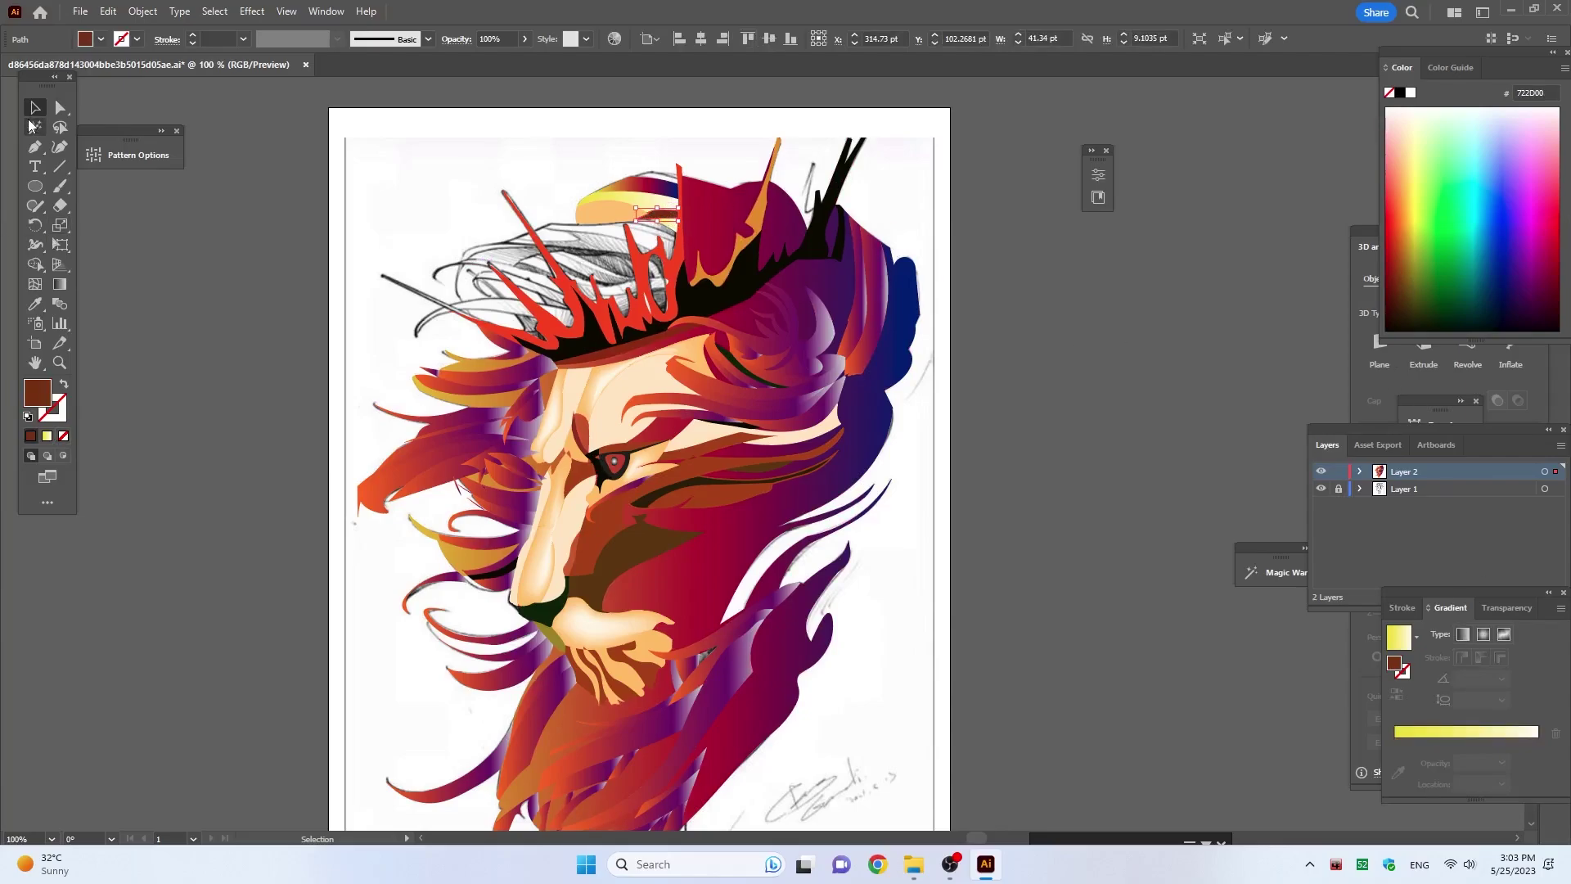
click(572, 228)
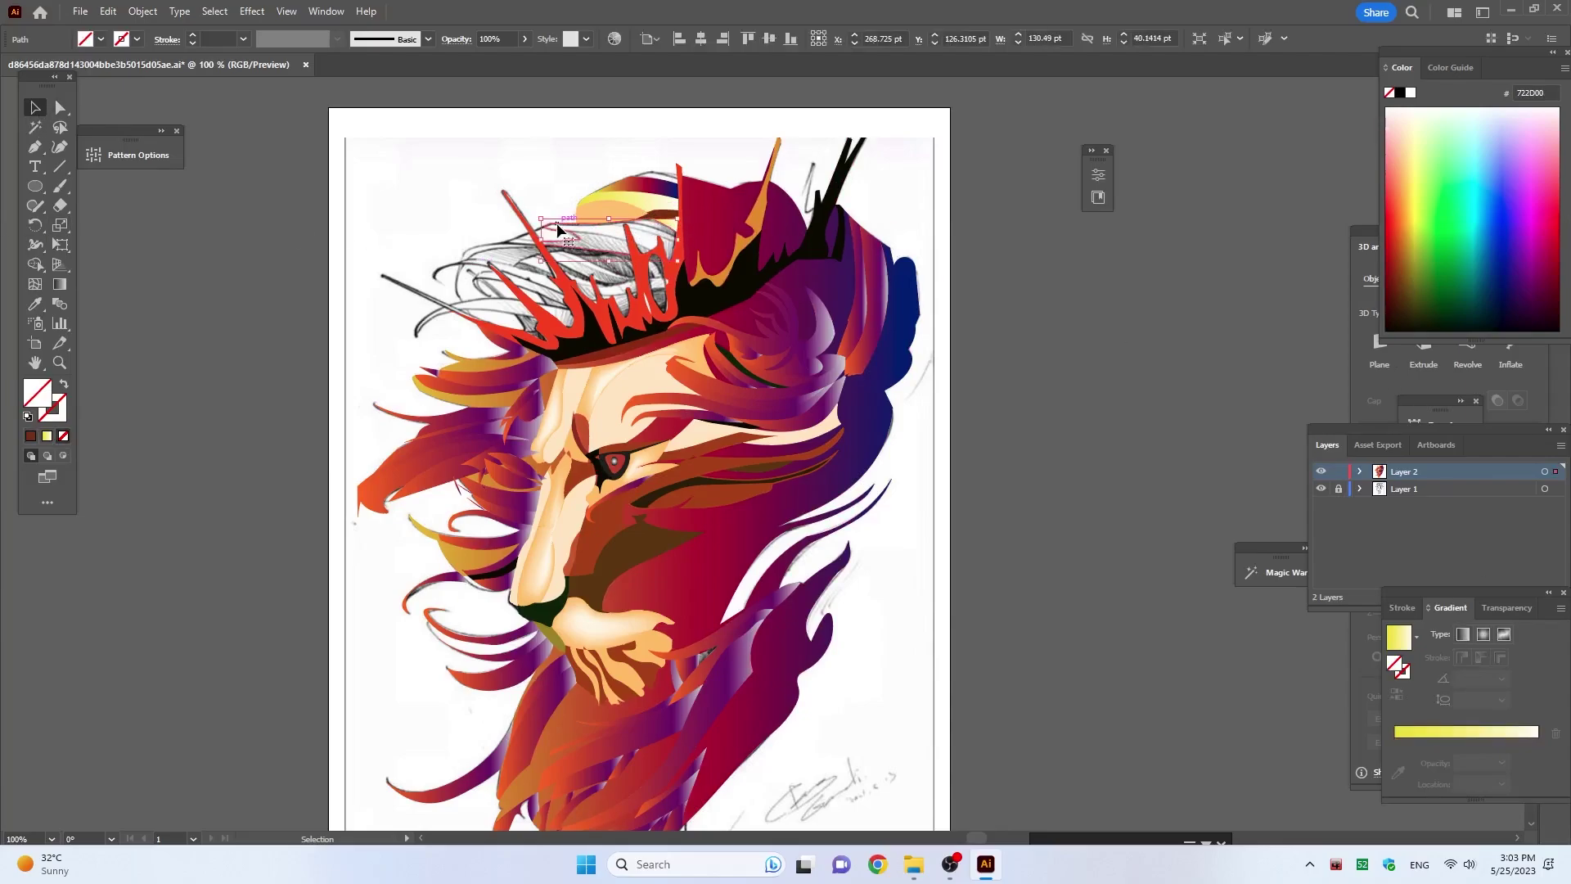
key(i)
click(615, 206)
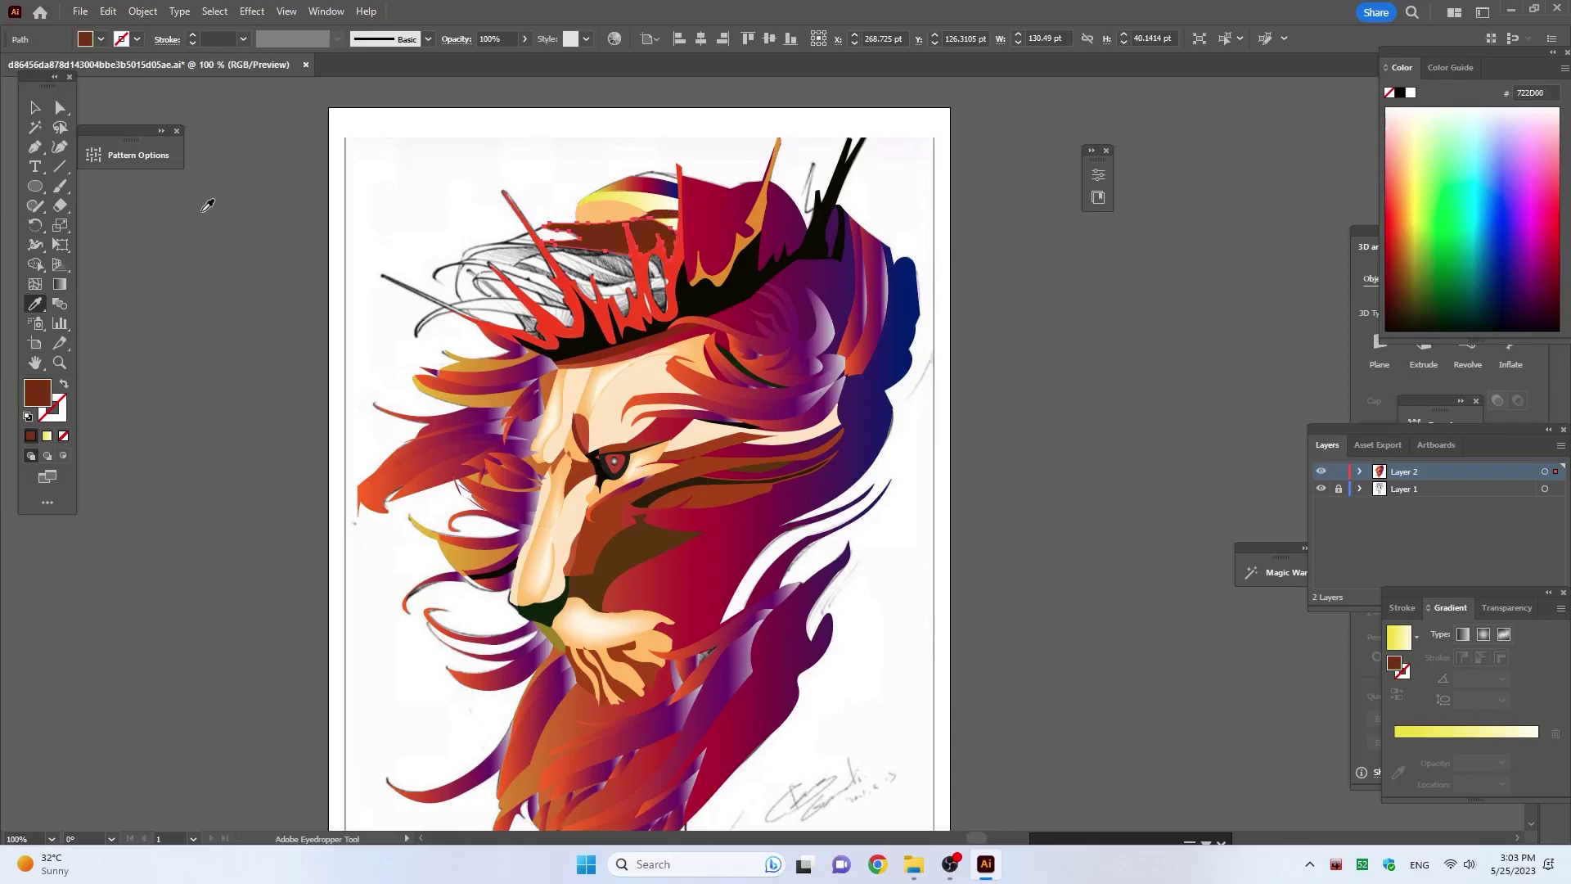
Step: Fill an unfilled shape near the crown with sampled light orange FDC366
click(35, 107)
click(562, 243)
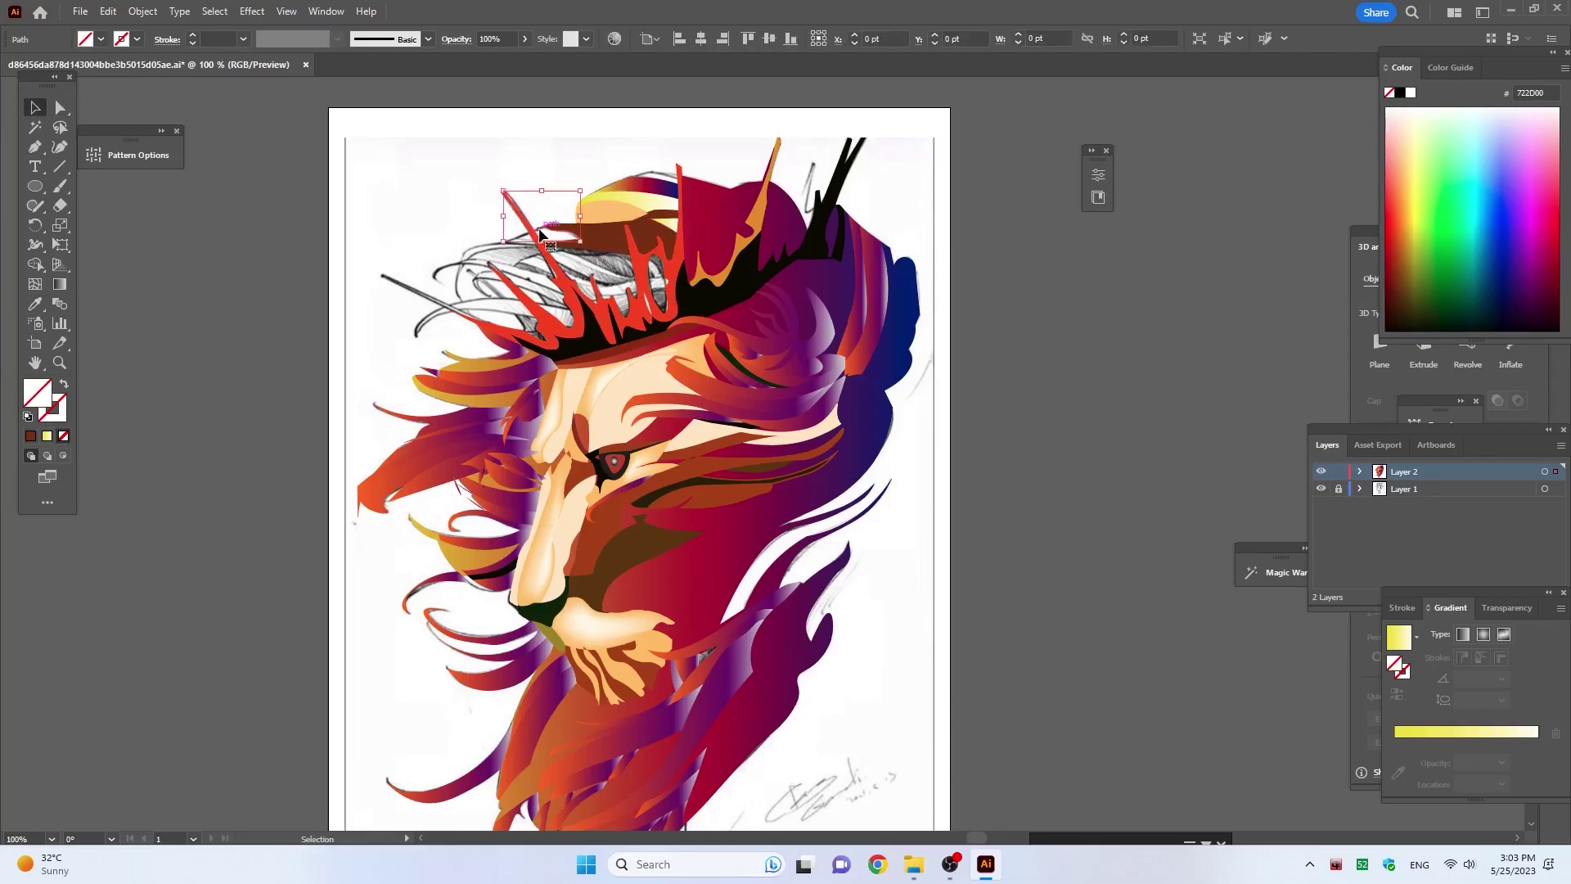
key(i)
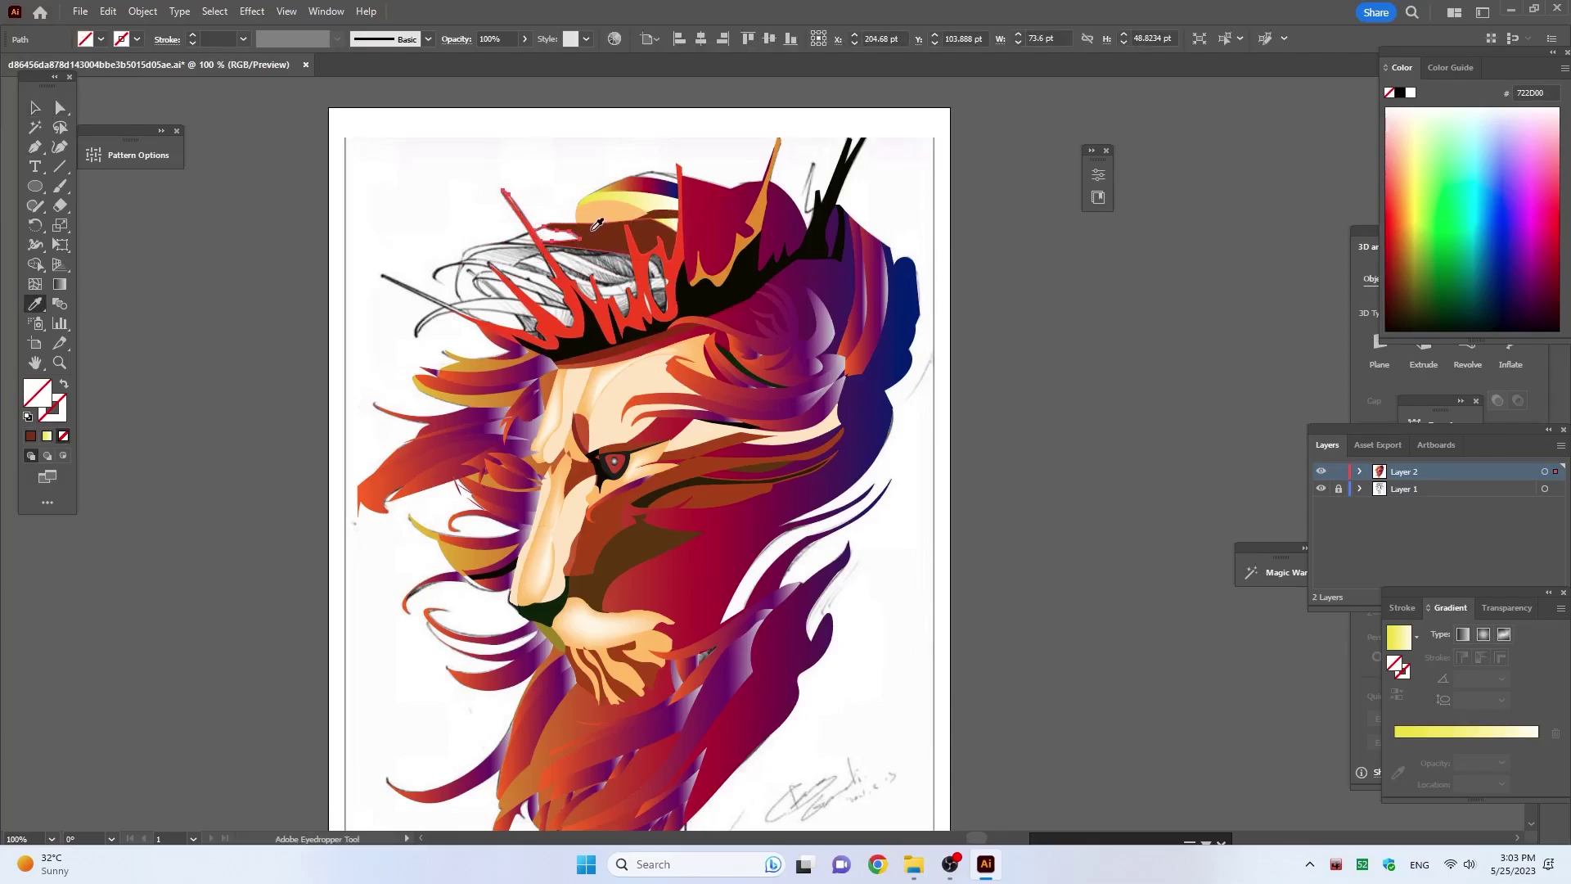
click(595, 212)
click(598, 212)
Step: Copy the yellow gradient onto a hair path and make its end colour dark brown
click(34, 109)
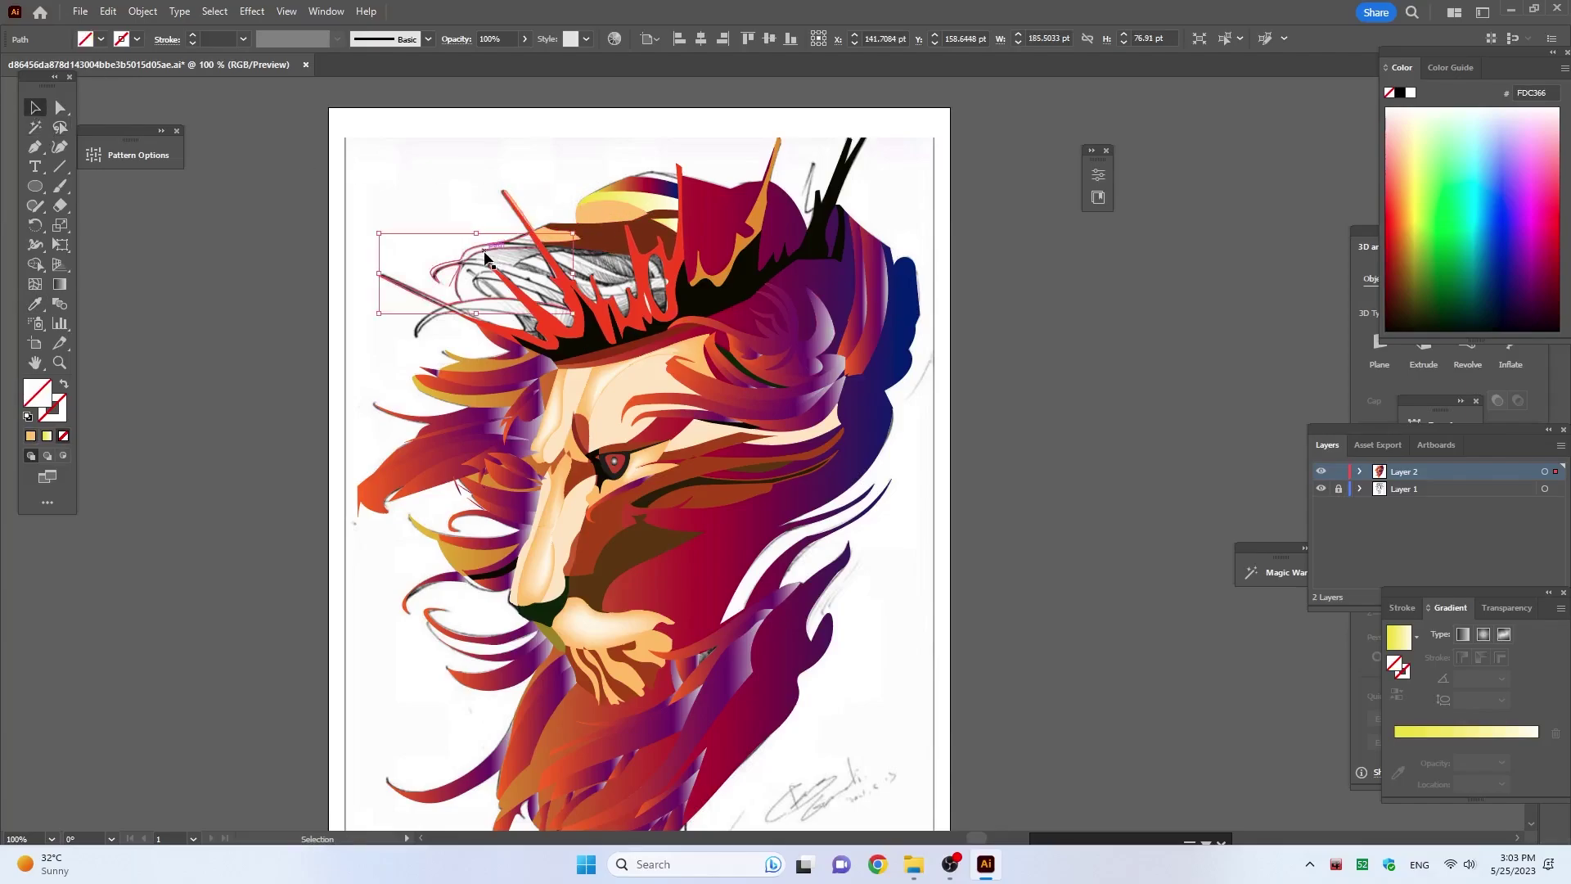
click(517, 266)
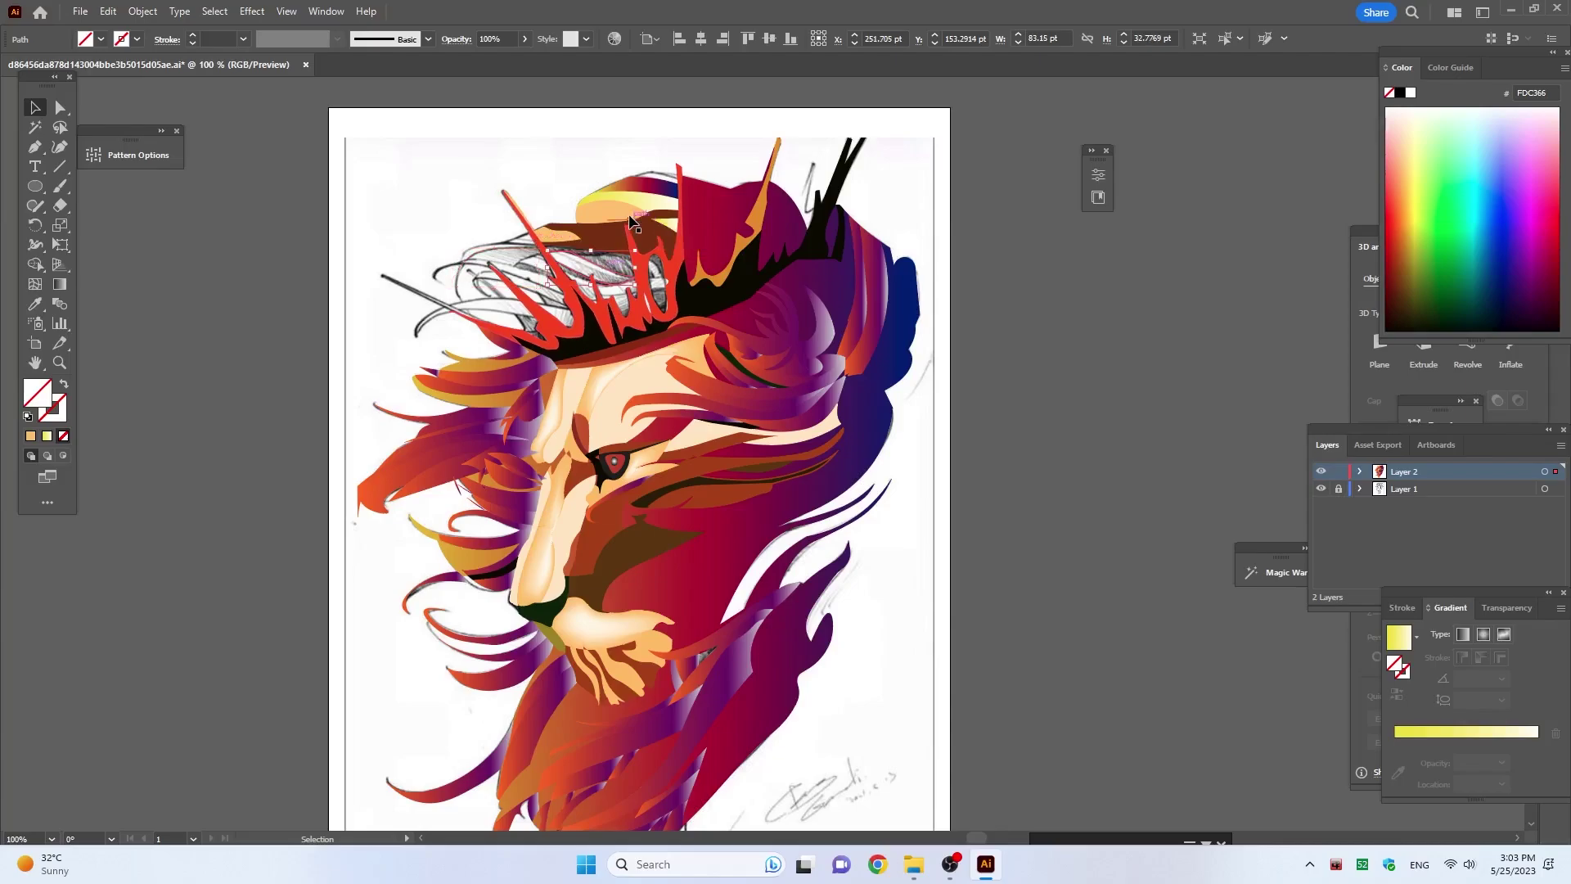
key(i)
click(609, 215)
click(1418, 304)
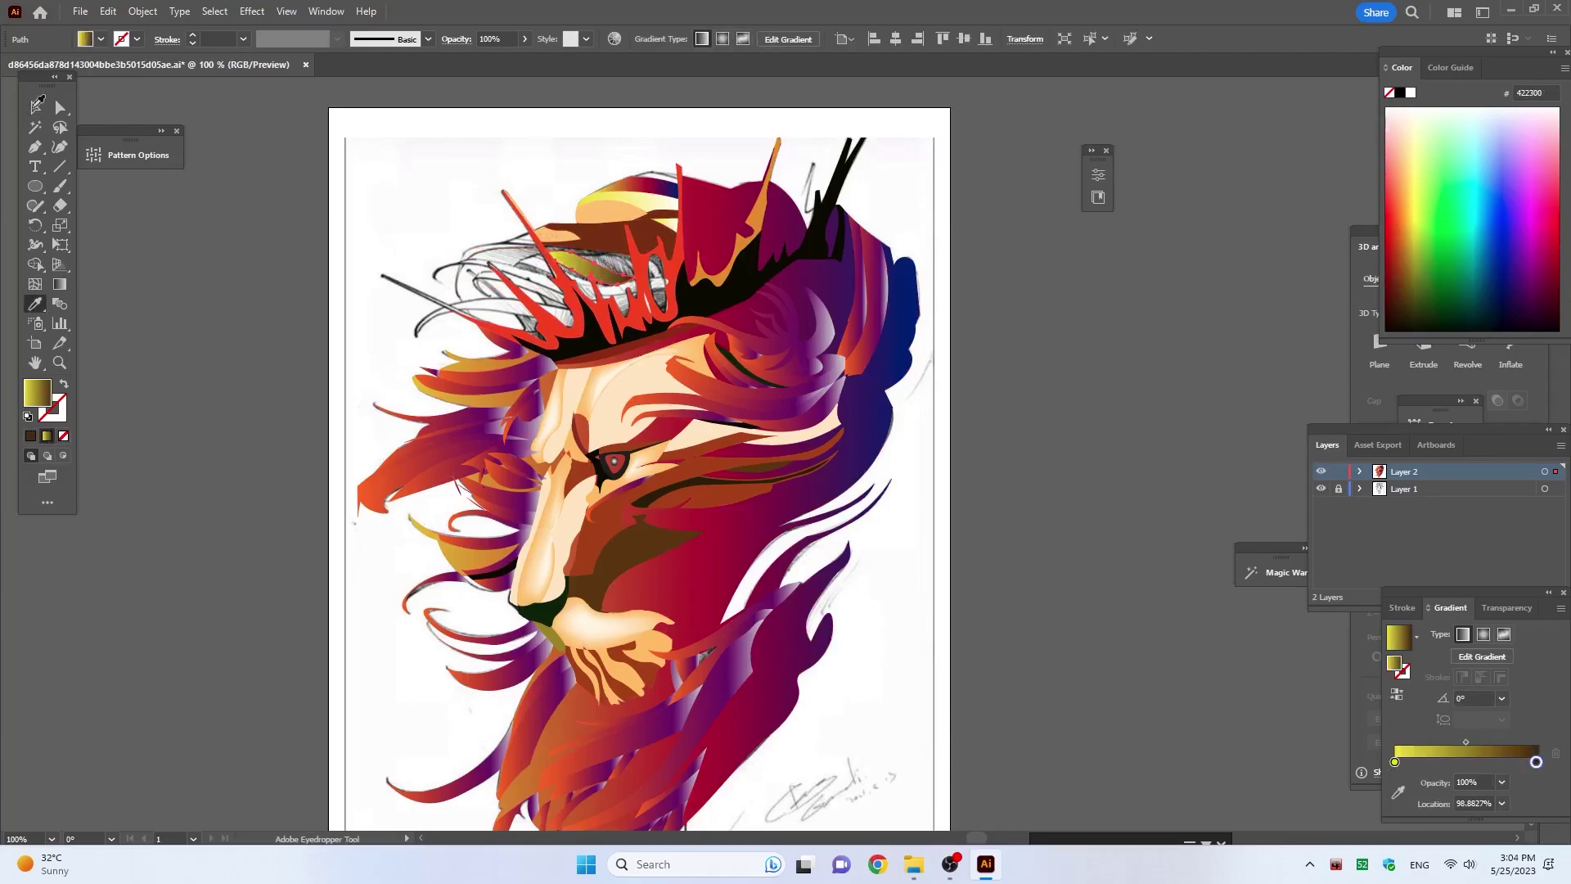
click(44, 108)
Step: Use the Magic Wand to select all shapes sharing the orange-red fill
click(612, 296)
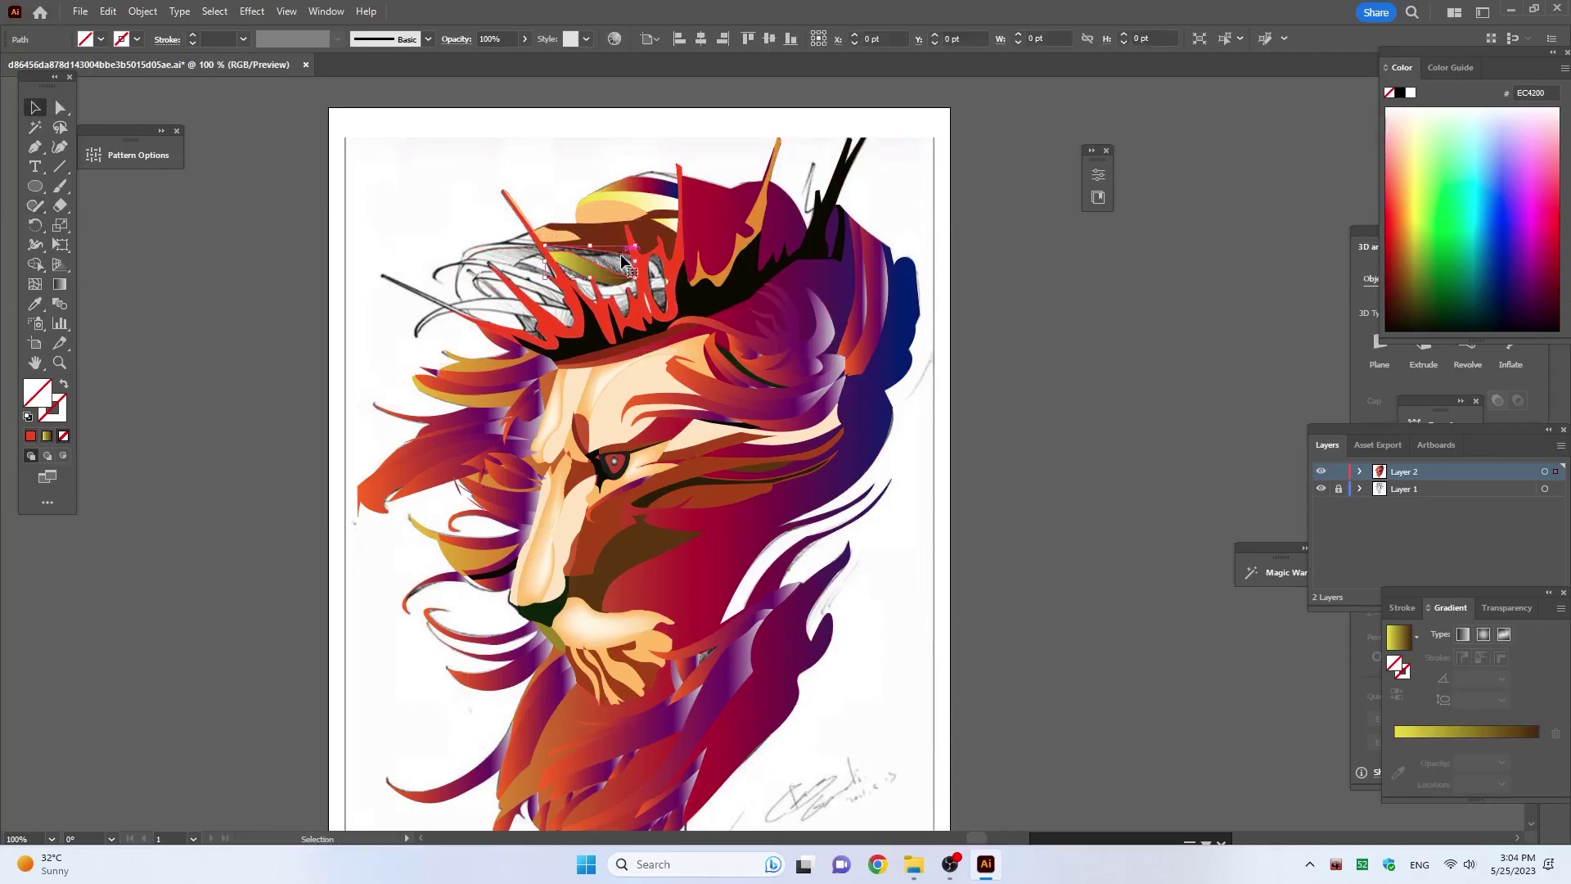
key(y)
click(583, 237)
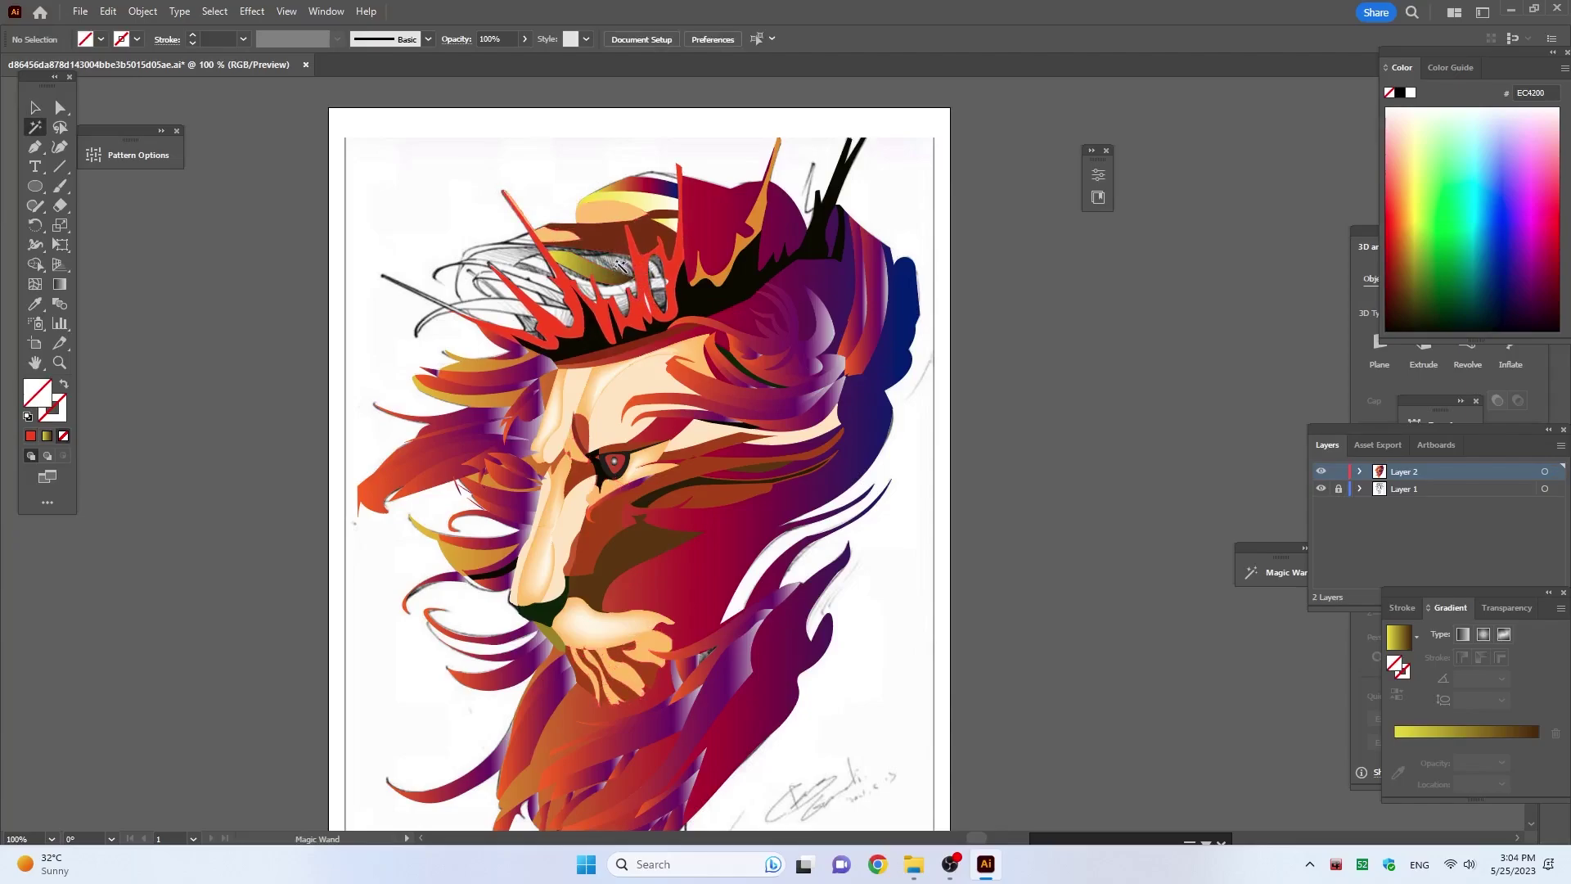
Step: Fill the hair path beside the crown with light orange FDC366 using the Eyedropper
click(627, 260)
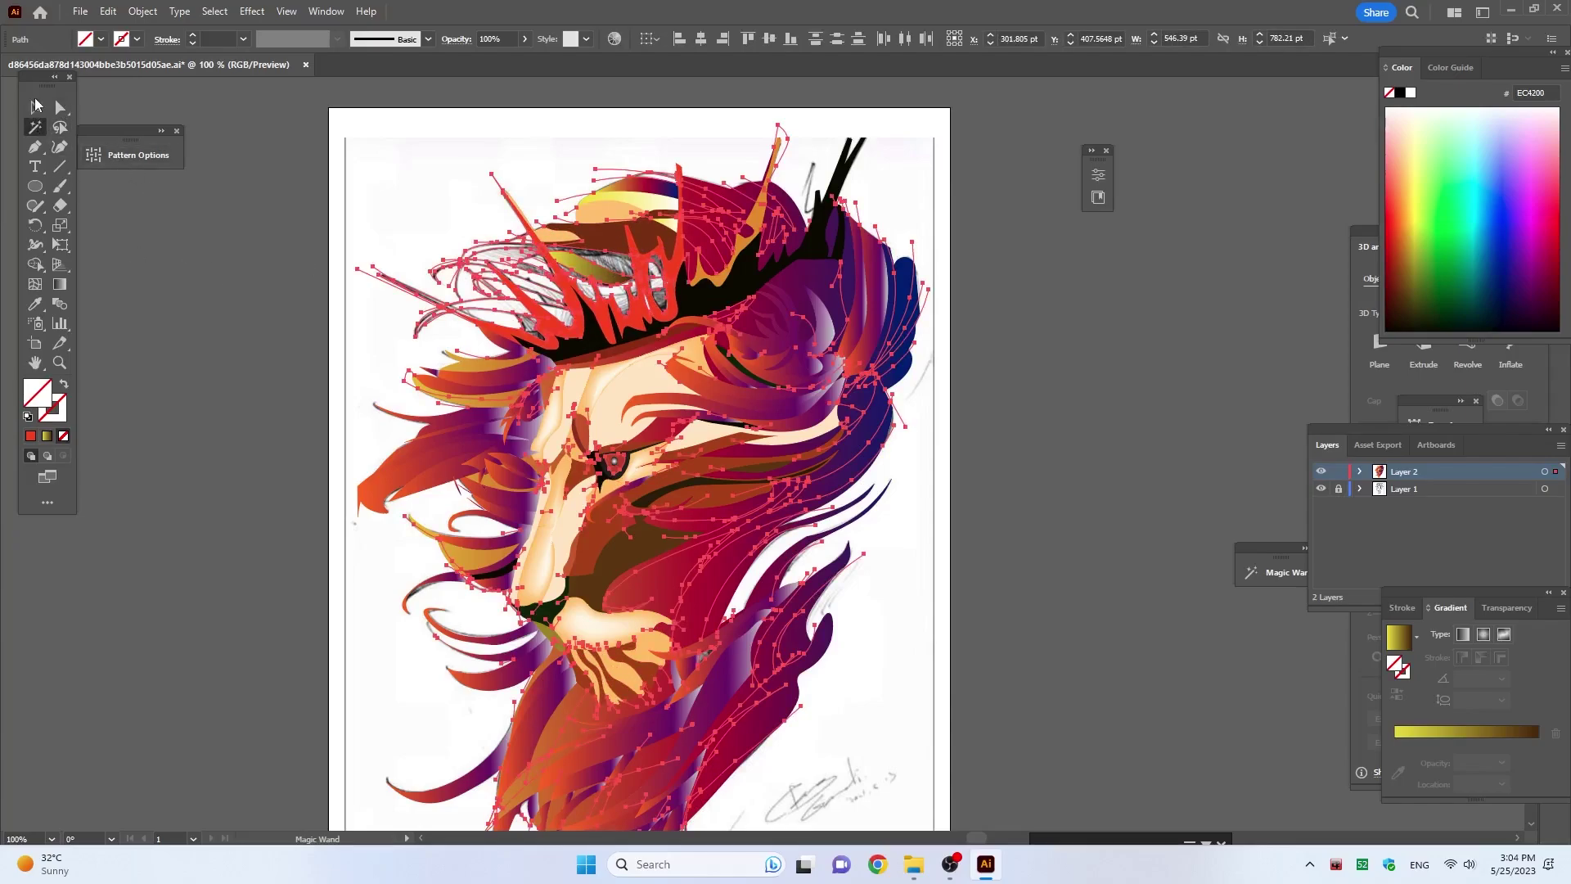
click(36, 106)
click(242, 255)
click(589, 262)
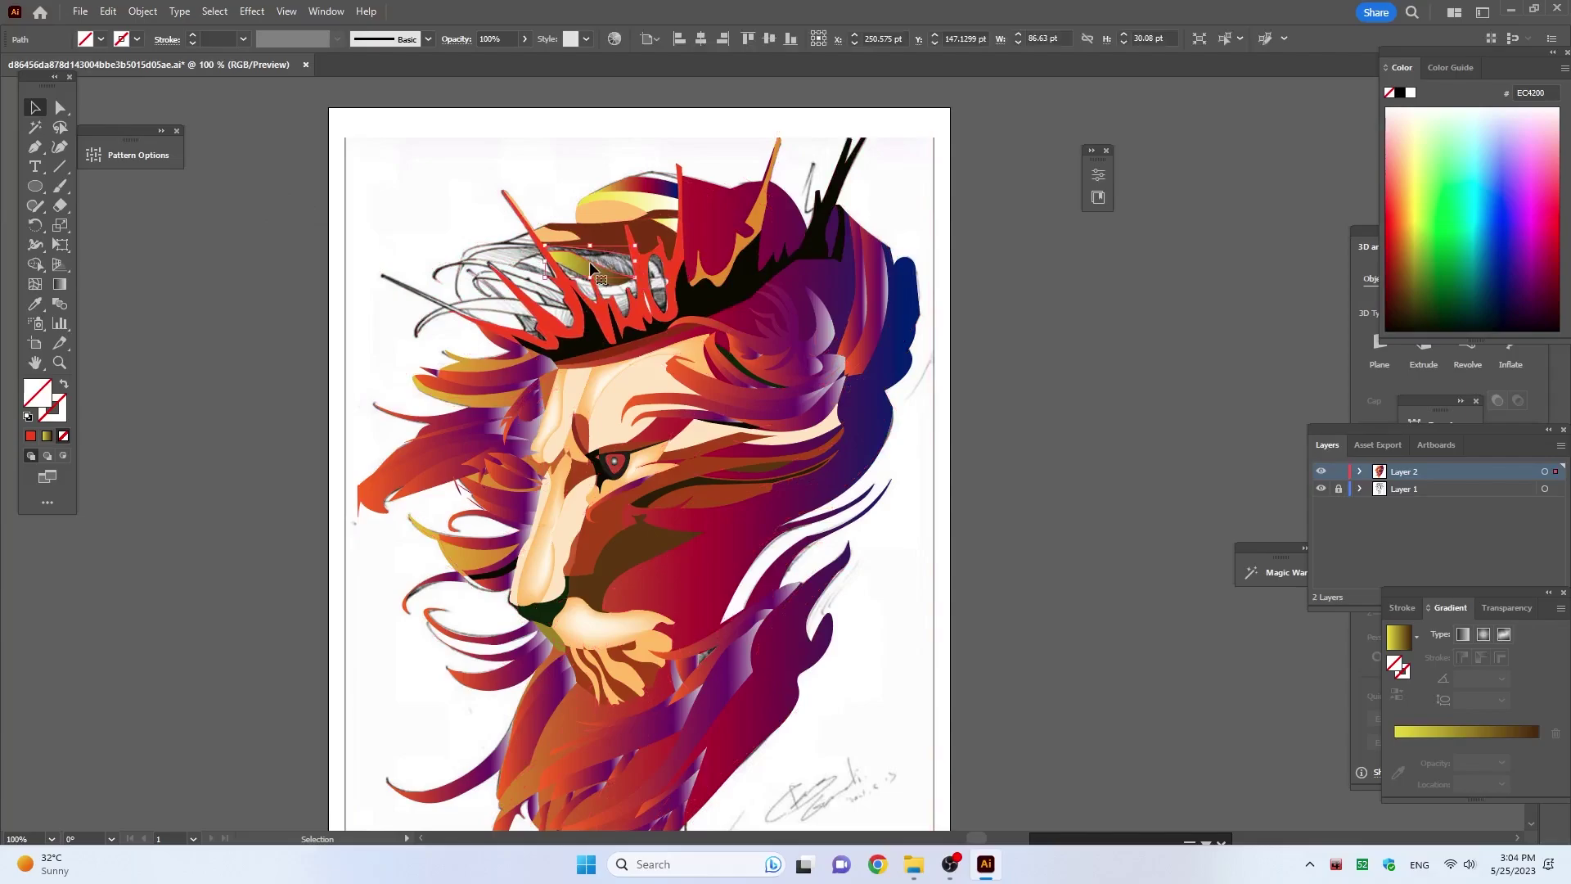
key(i)
click(605, 214)
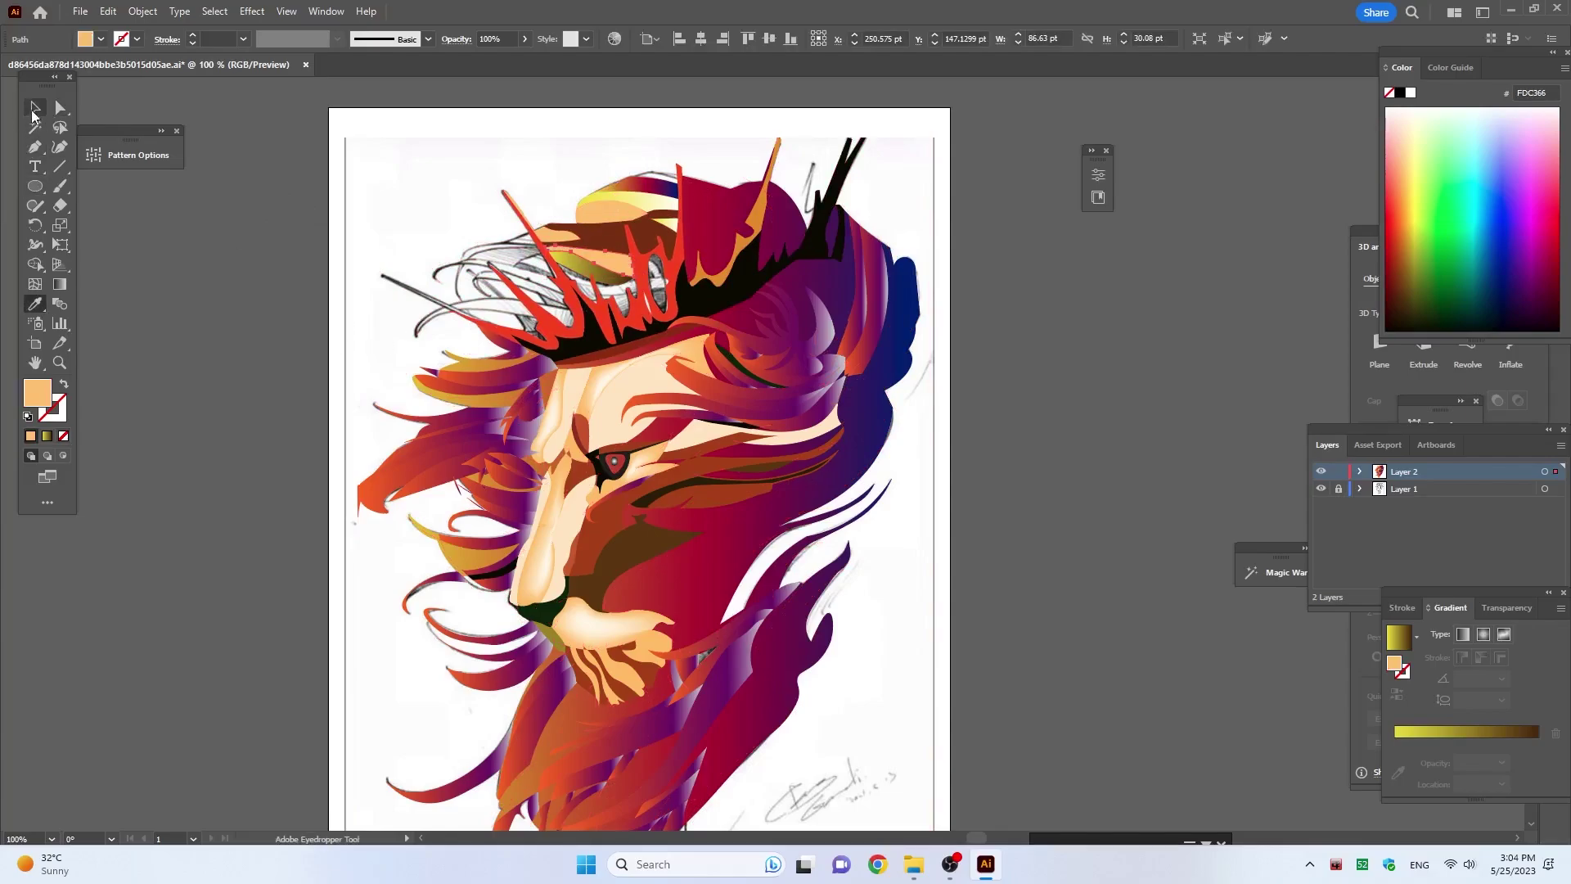
Step: Give another hair path behind the crown the sampled top hair colour
click(34, 109)
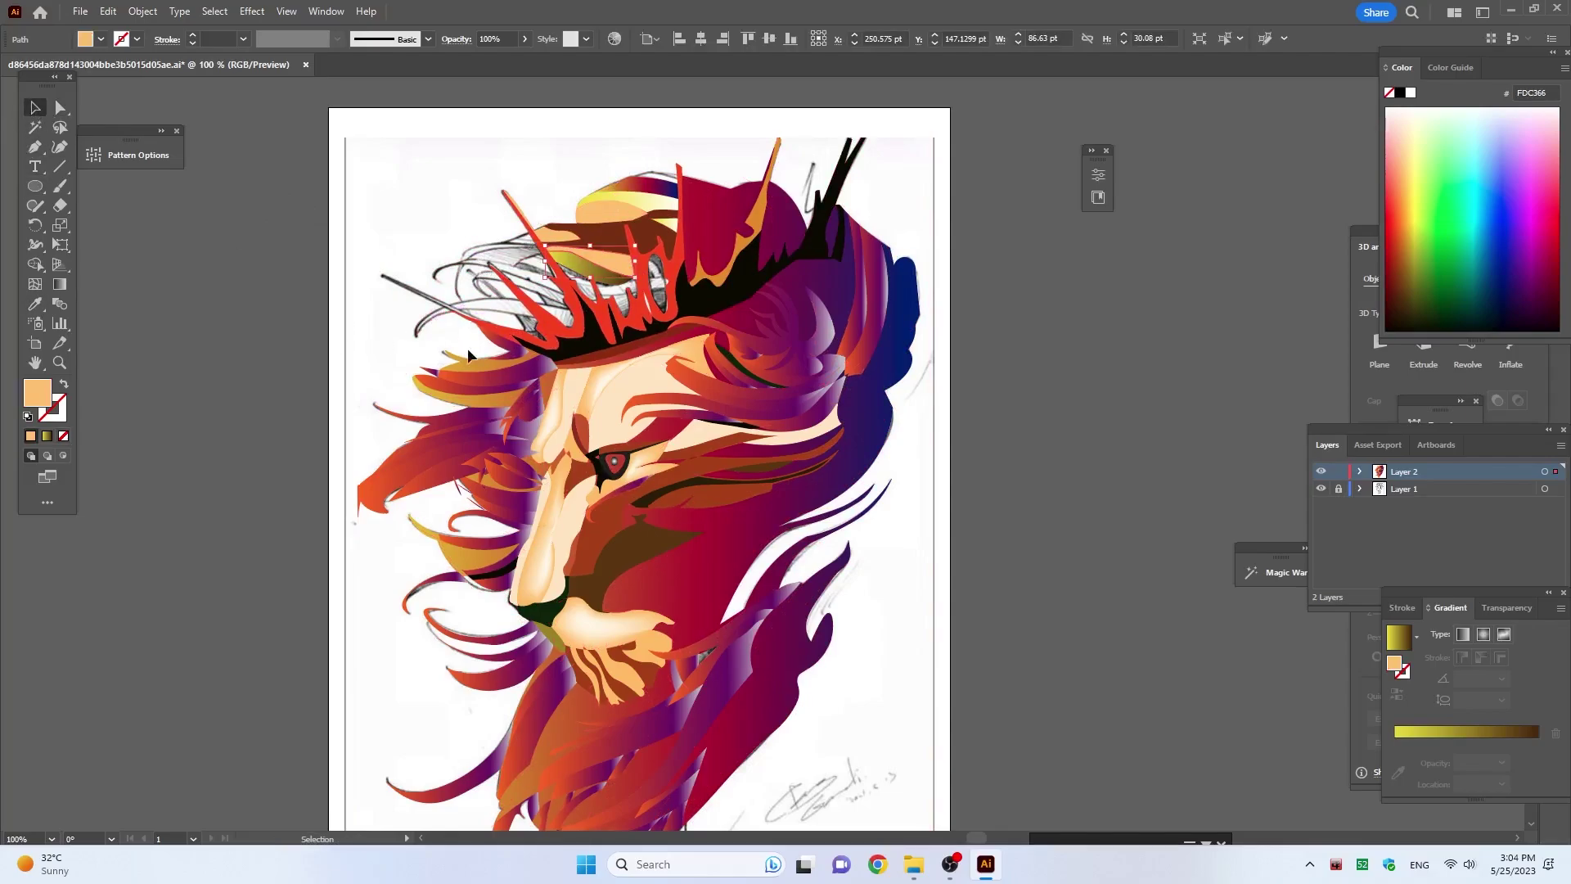
click(499, 309)
key(i)
click(587, 201)
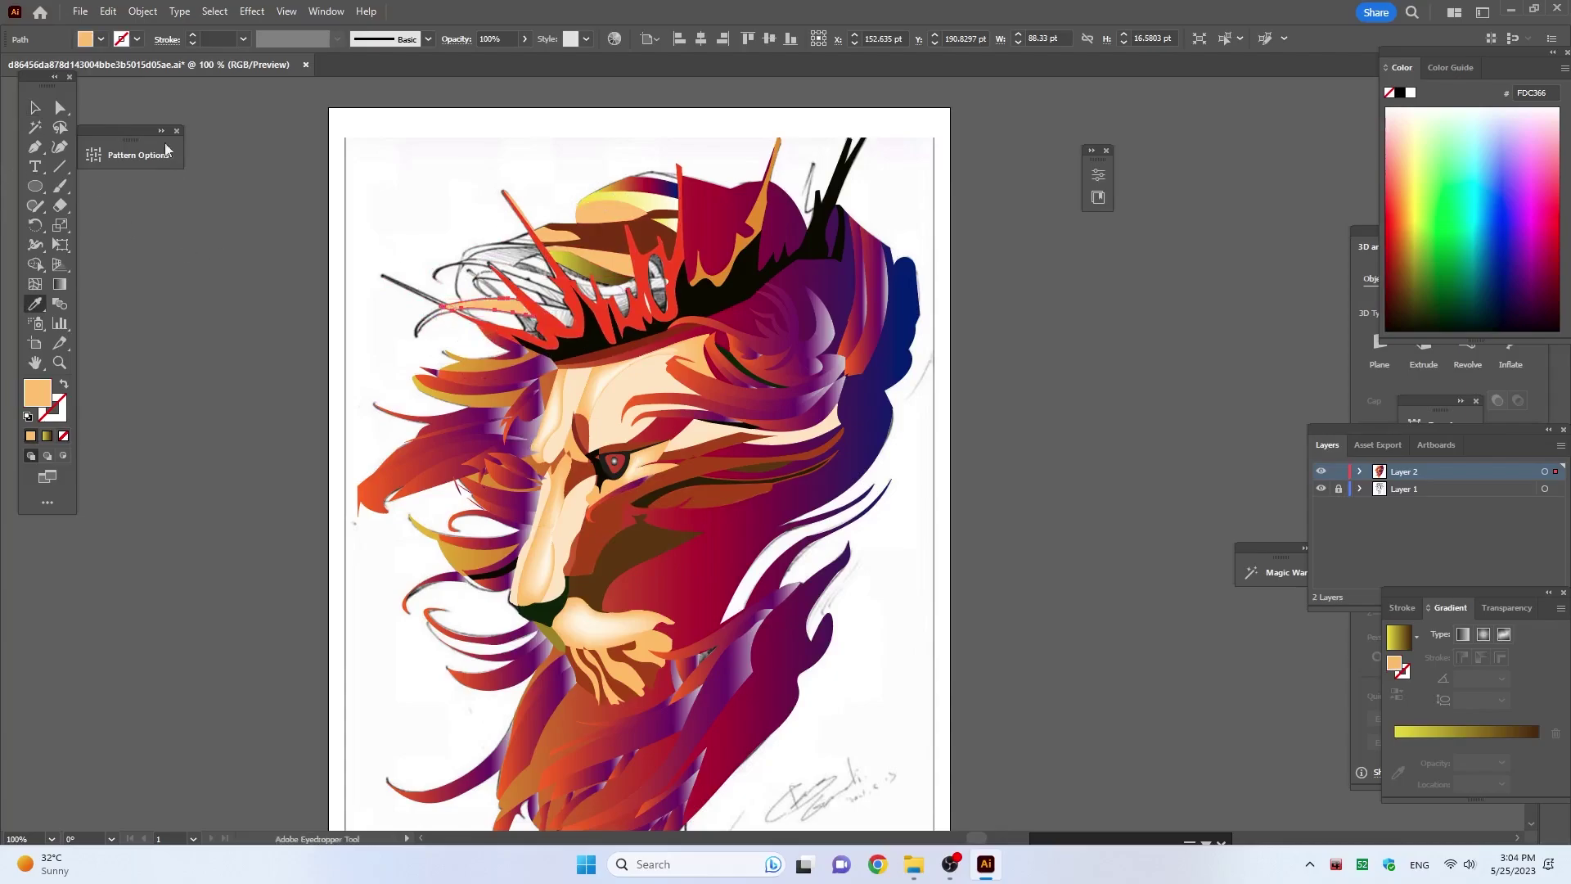
key(v)
Step: Colour the hair strand left of the crown with a sampled hair colour
click(460, 286)
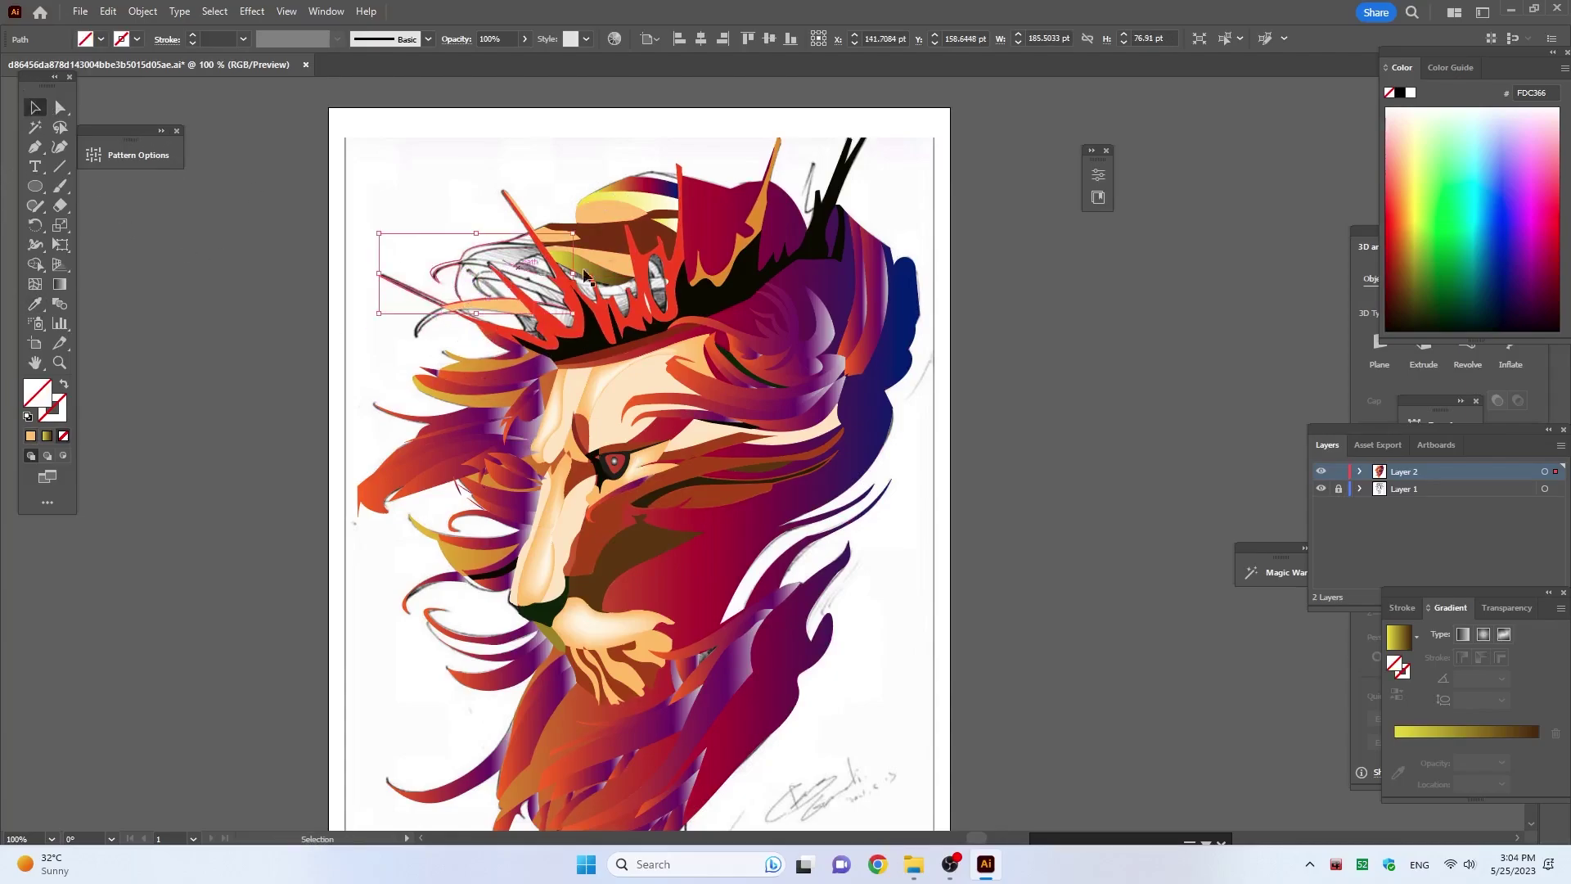
key(i)
click(565, 250)
click(644, 207)
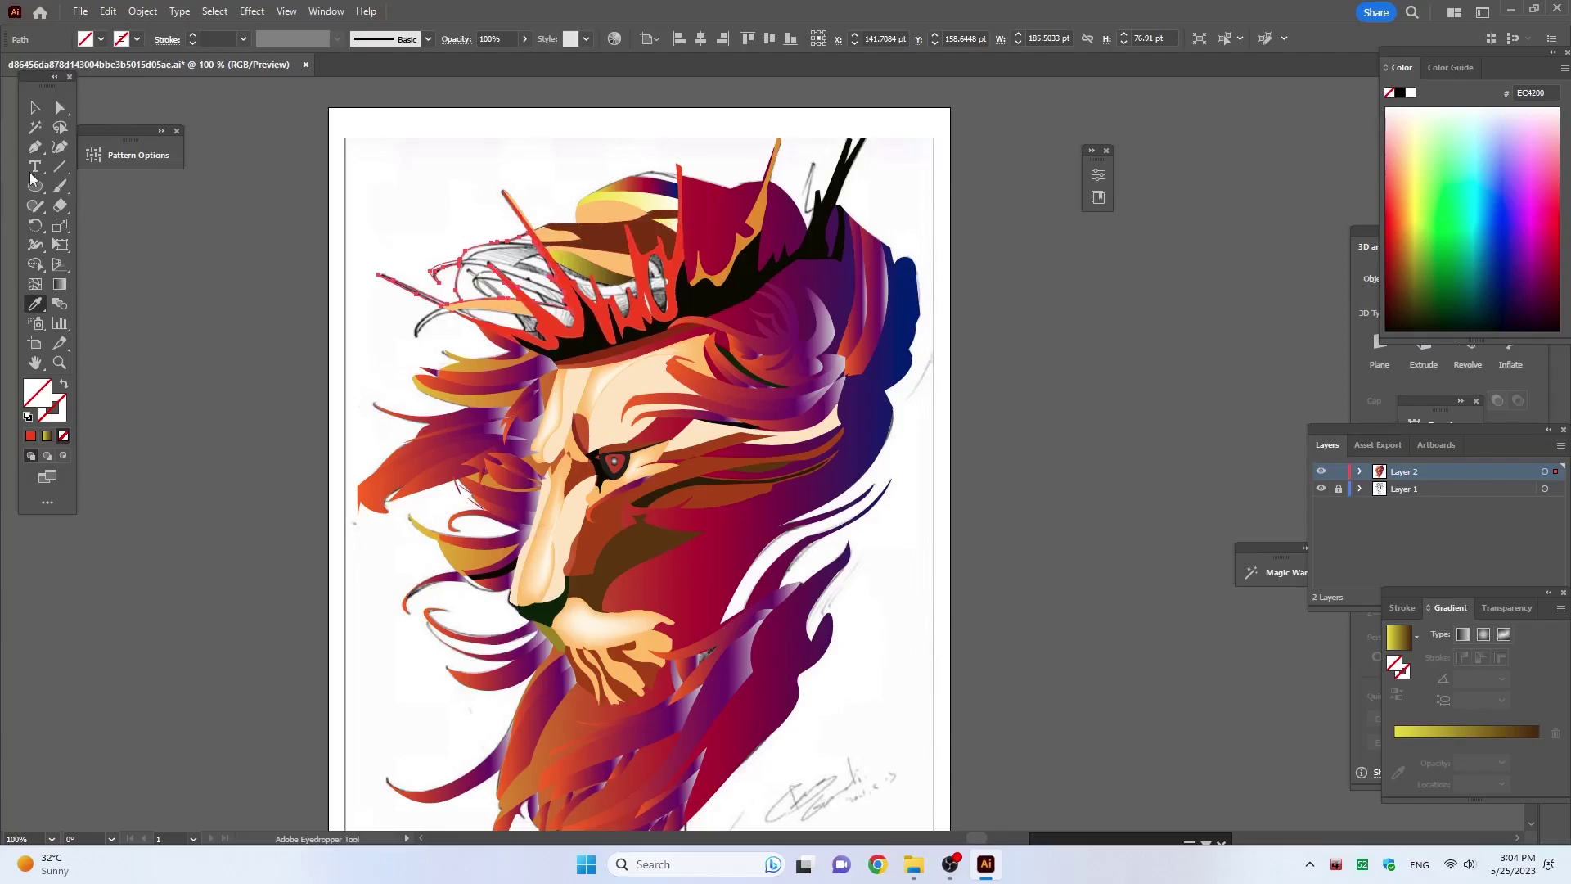
key(v)
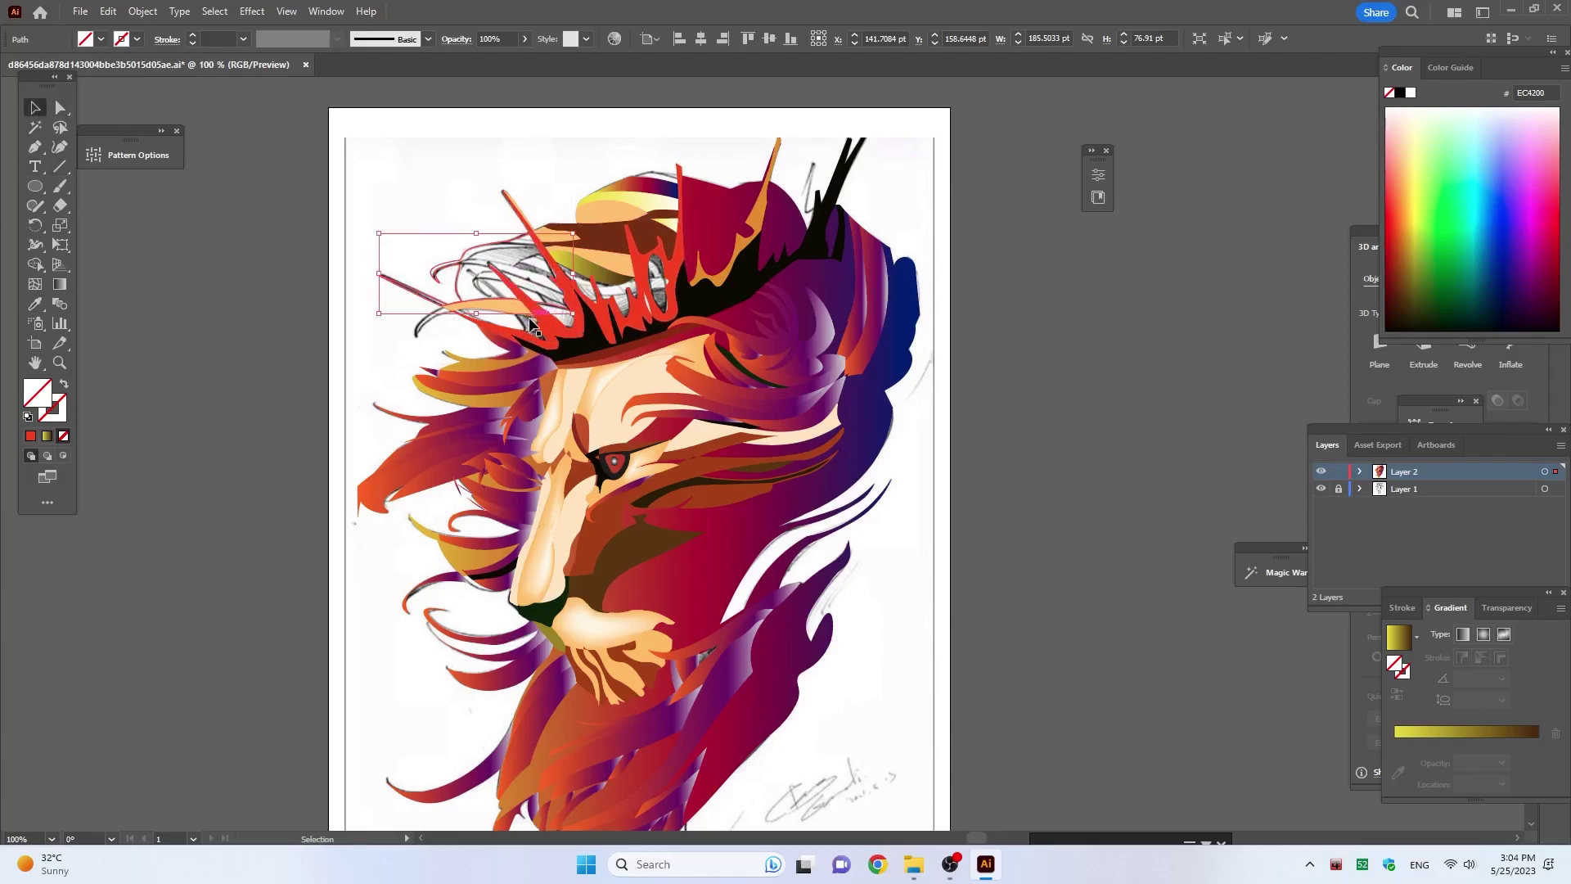
key(ctrl+shift+a)
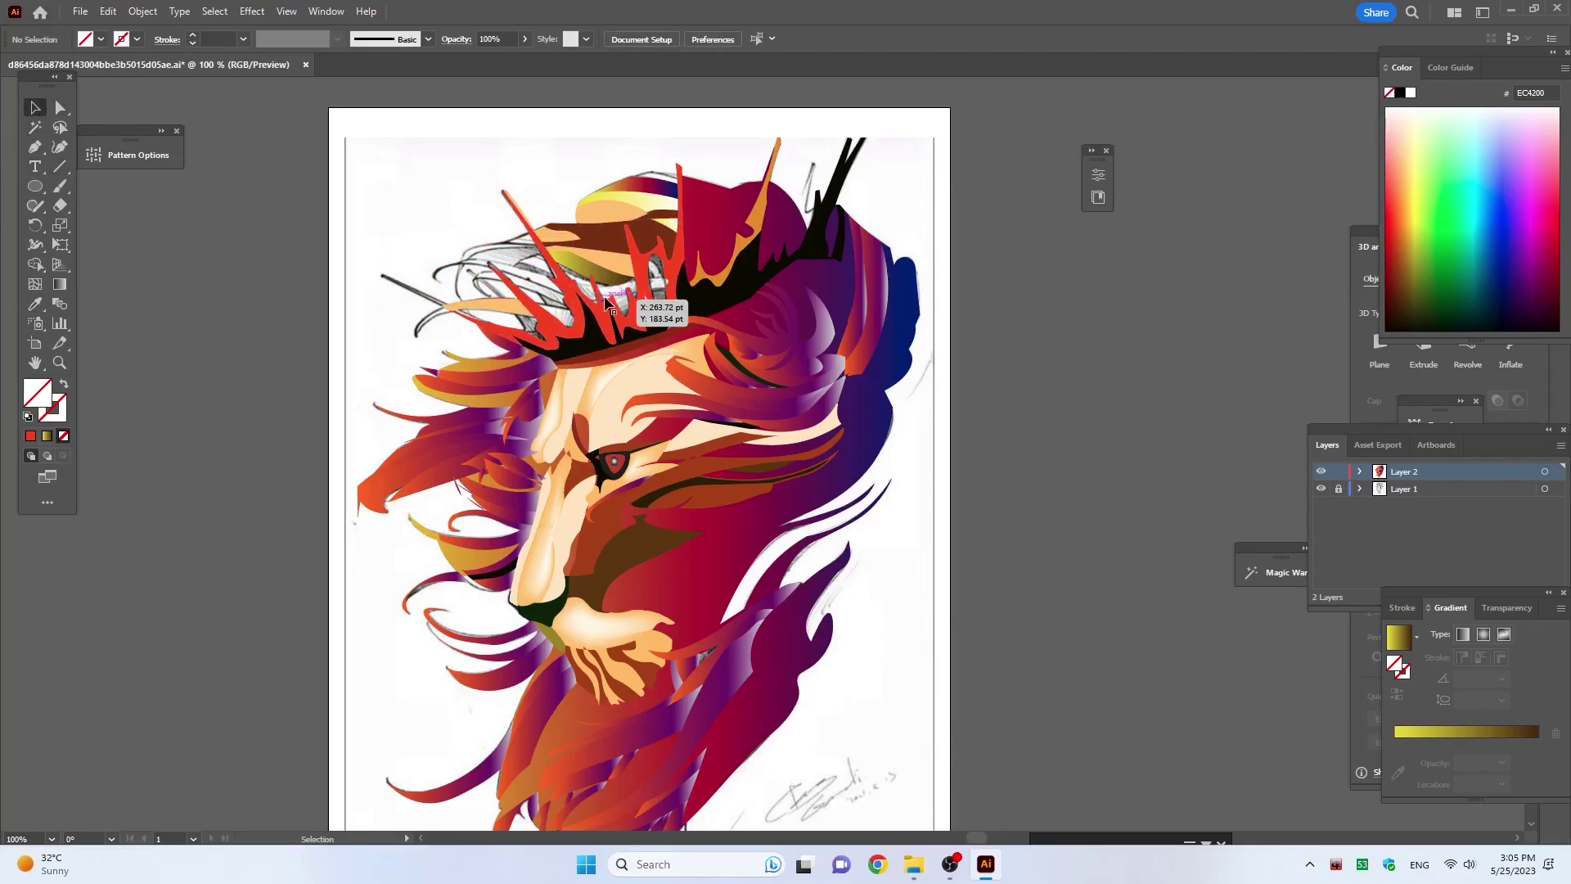
Step: Fill the small path inside the crown with brown 722D00
click(659, 285)
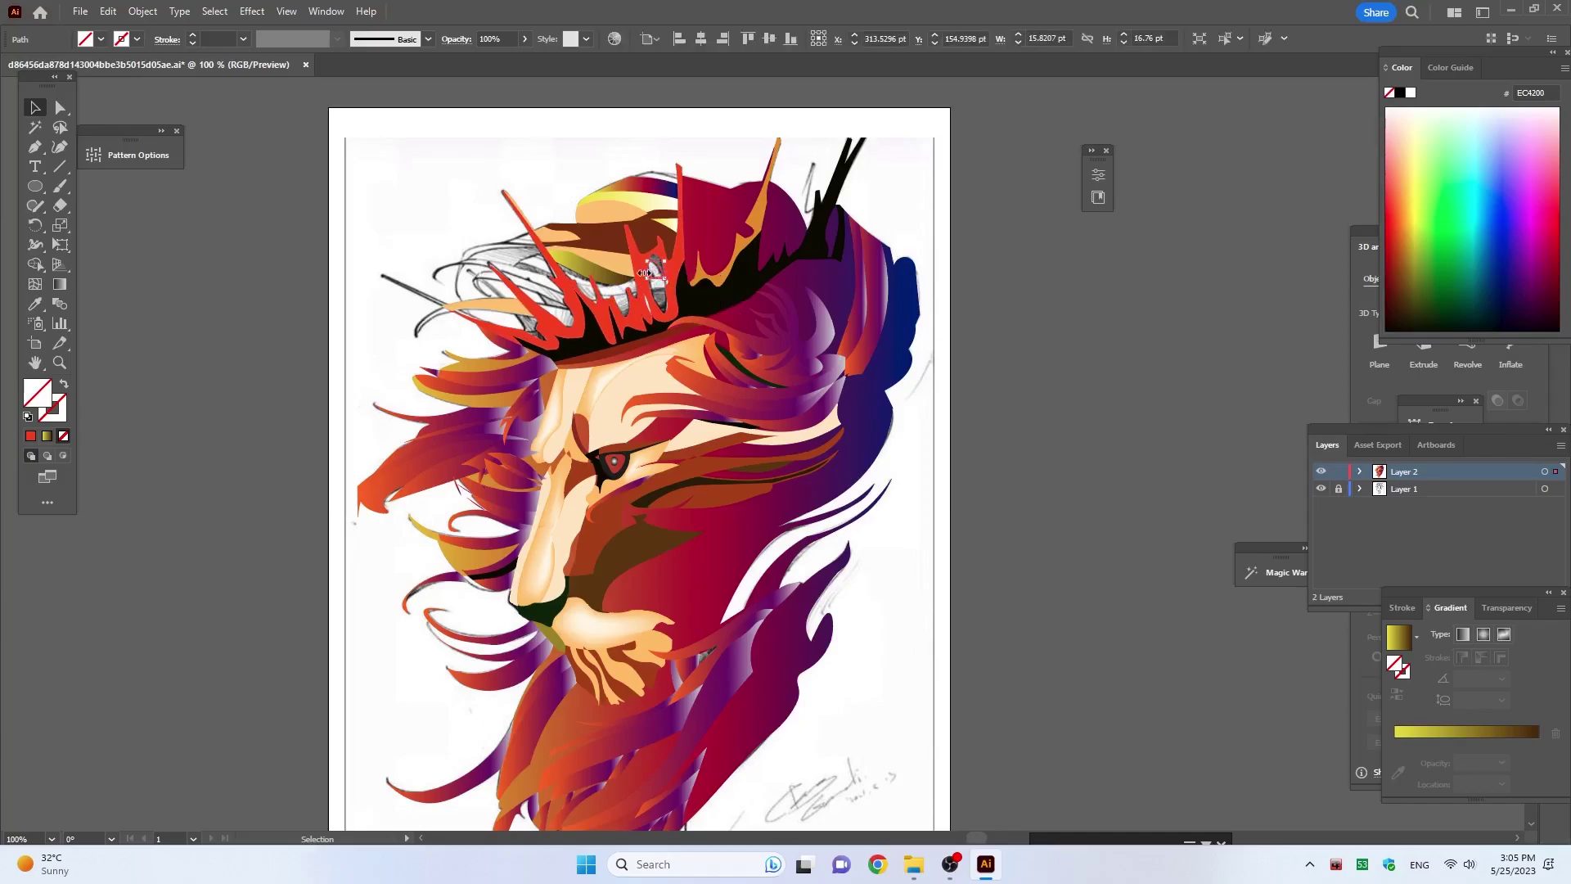
key(i)
click(645, 235)
Step: Select all the artwork and merge it into shapes with the Shape Builder
click(34, 107)
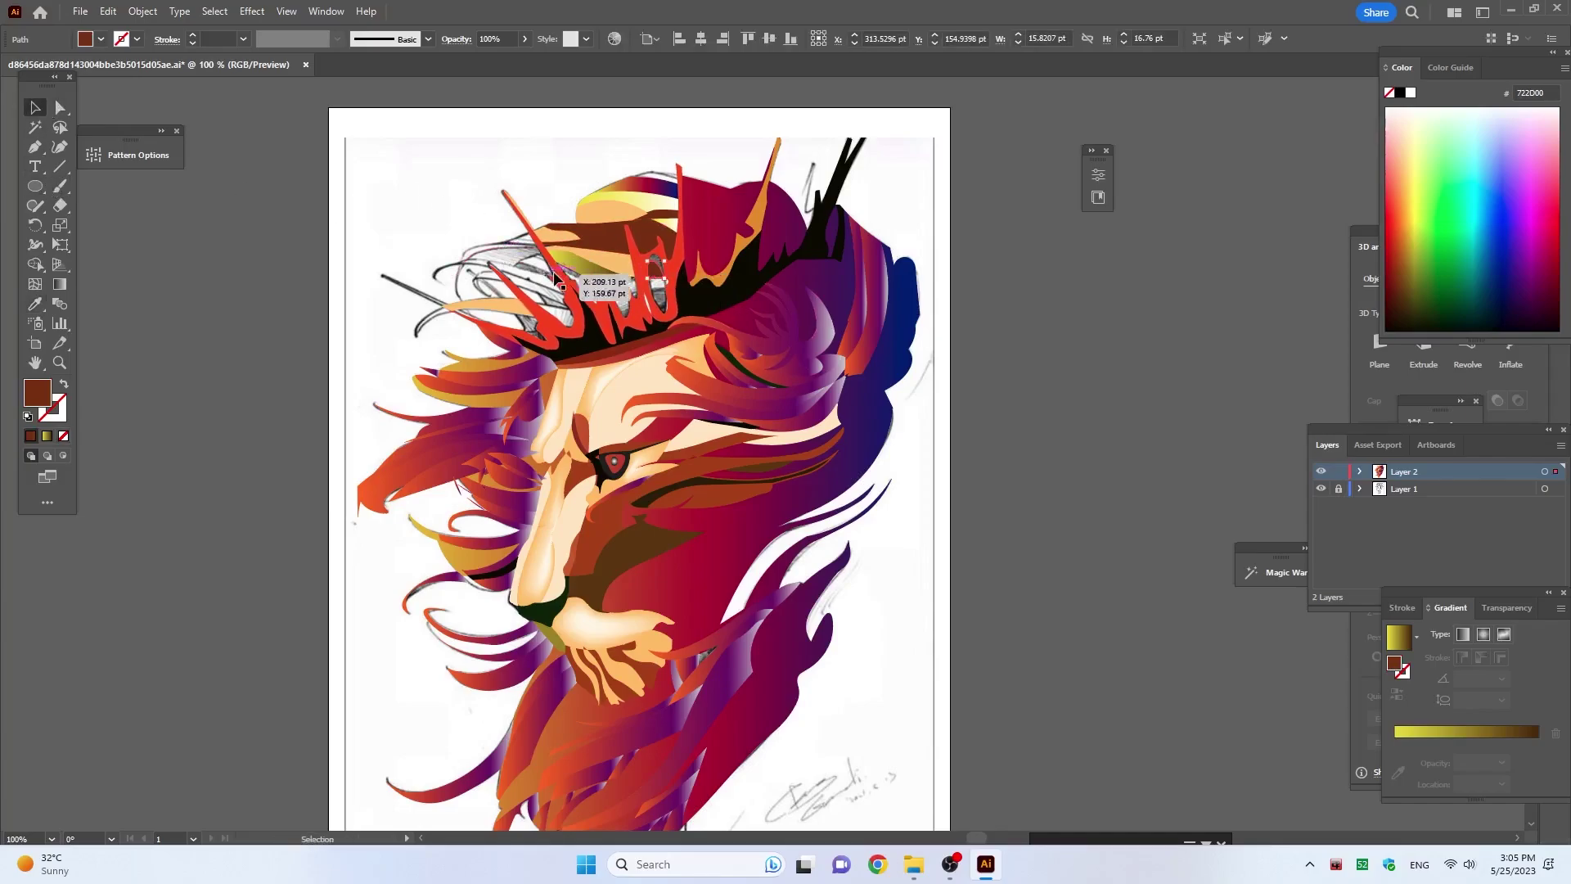
key(ctrl+a)
click(34, 267)
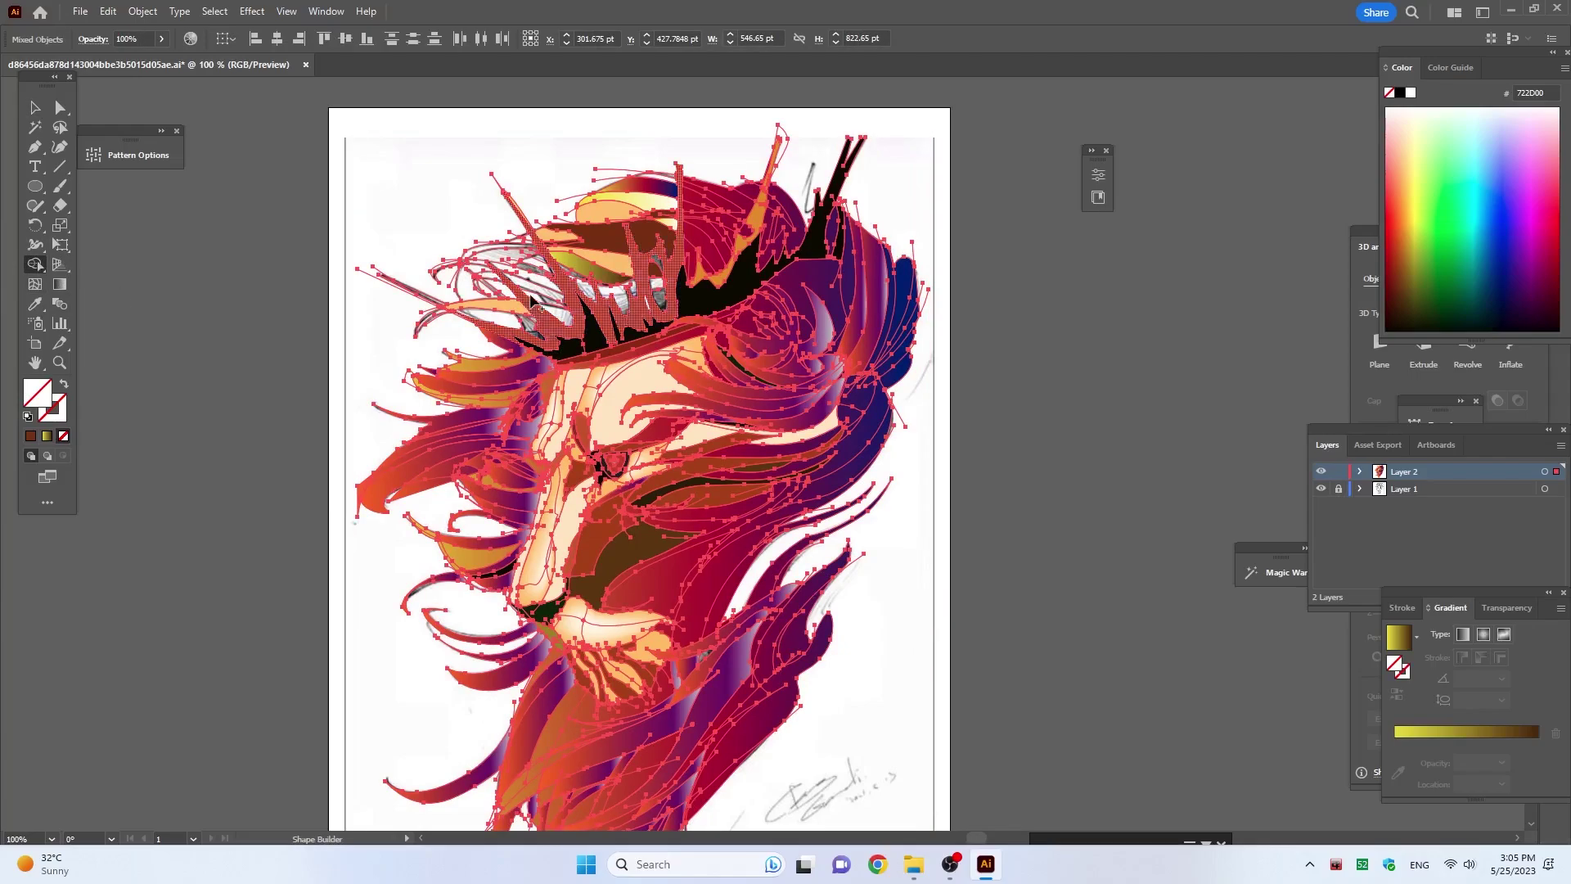
click(546, 299)
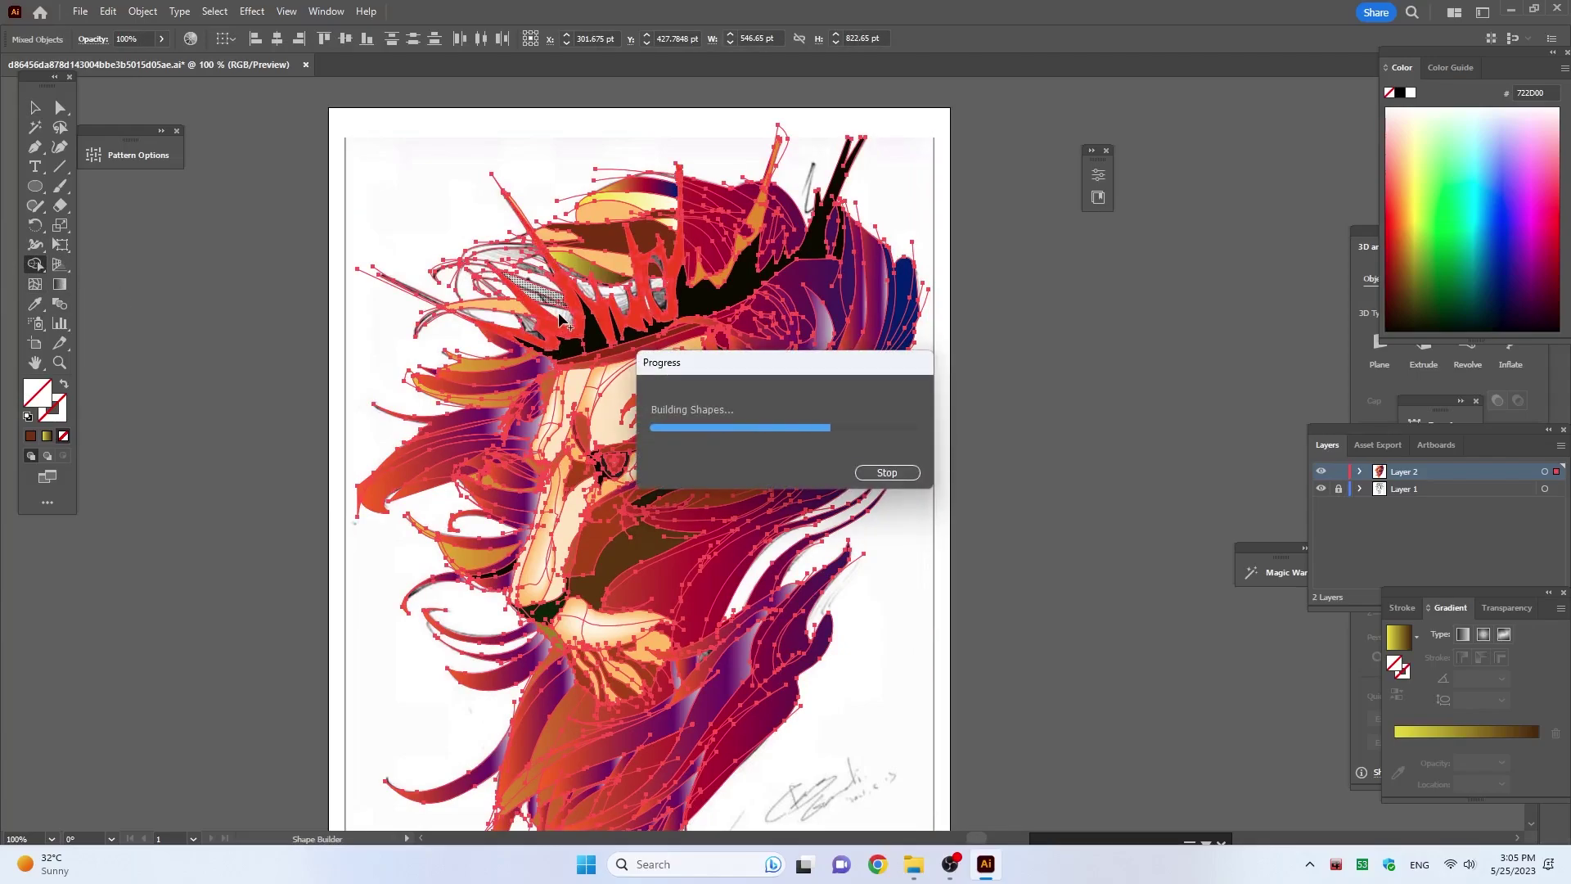
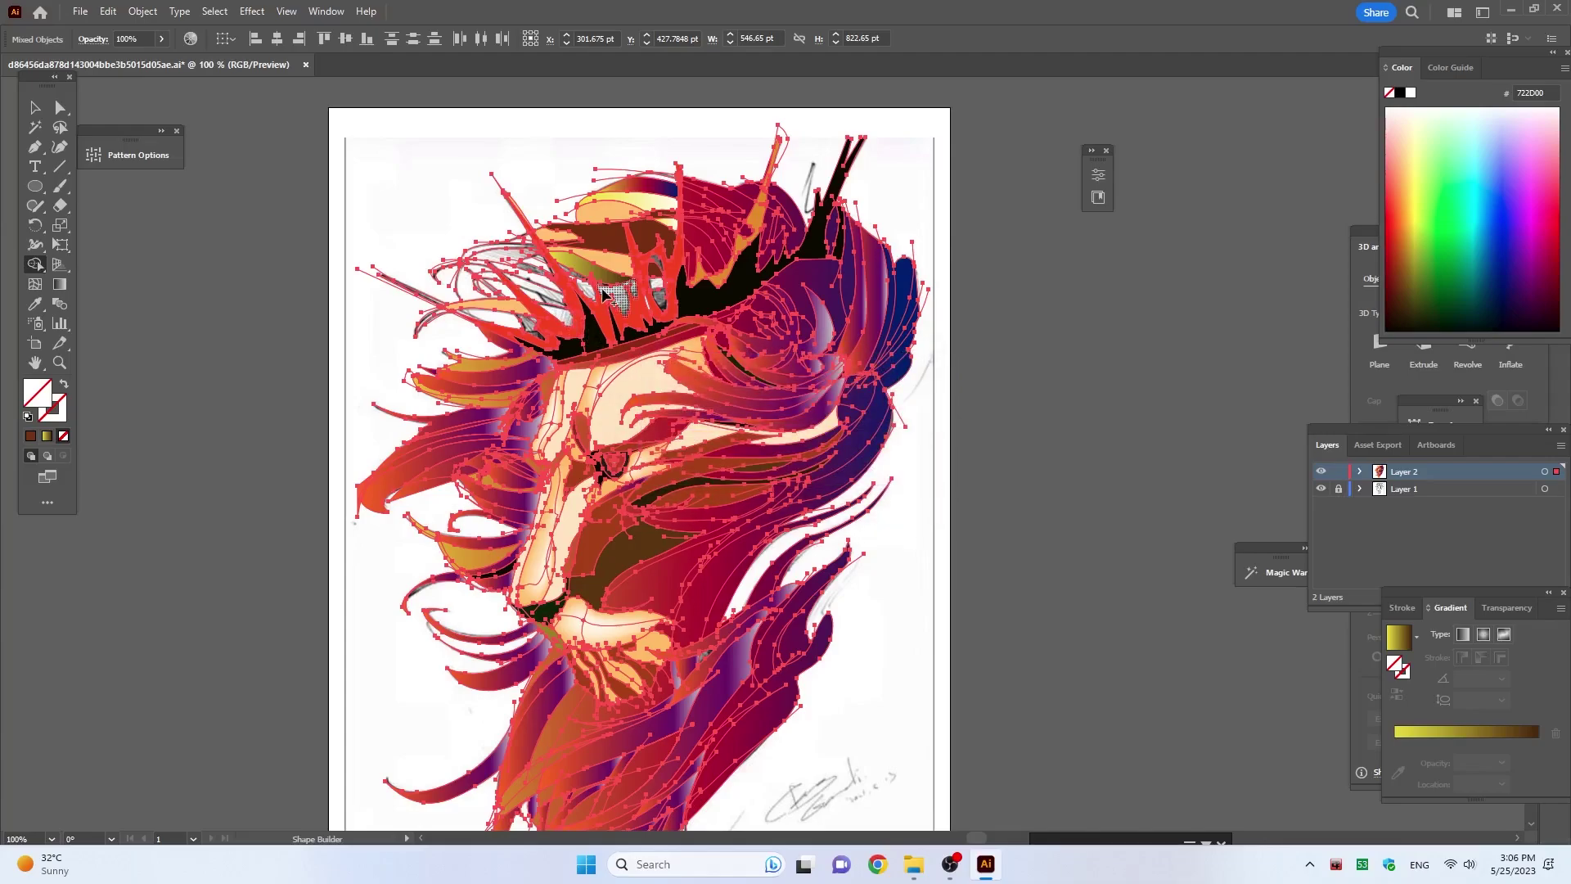
Step: Merge the swept hair pieces and fill the blank piece above the crown with sampled brown
drag(546, 296, 630, 330)
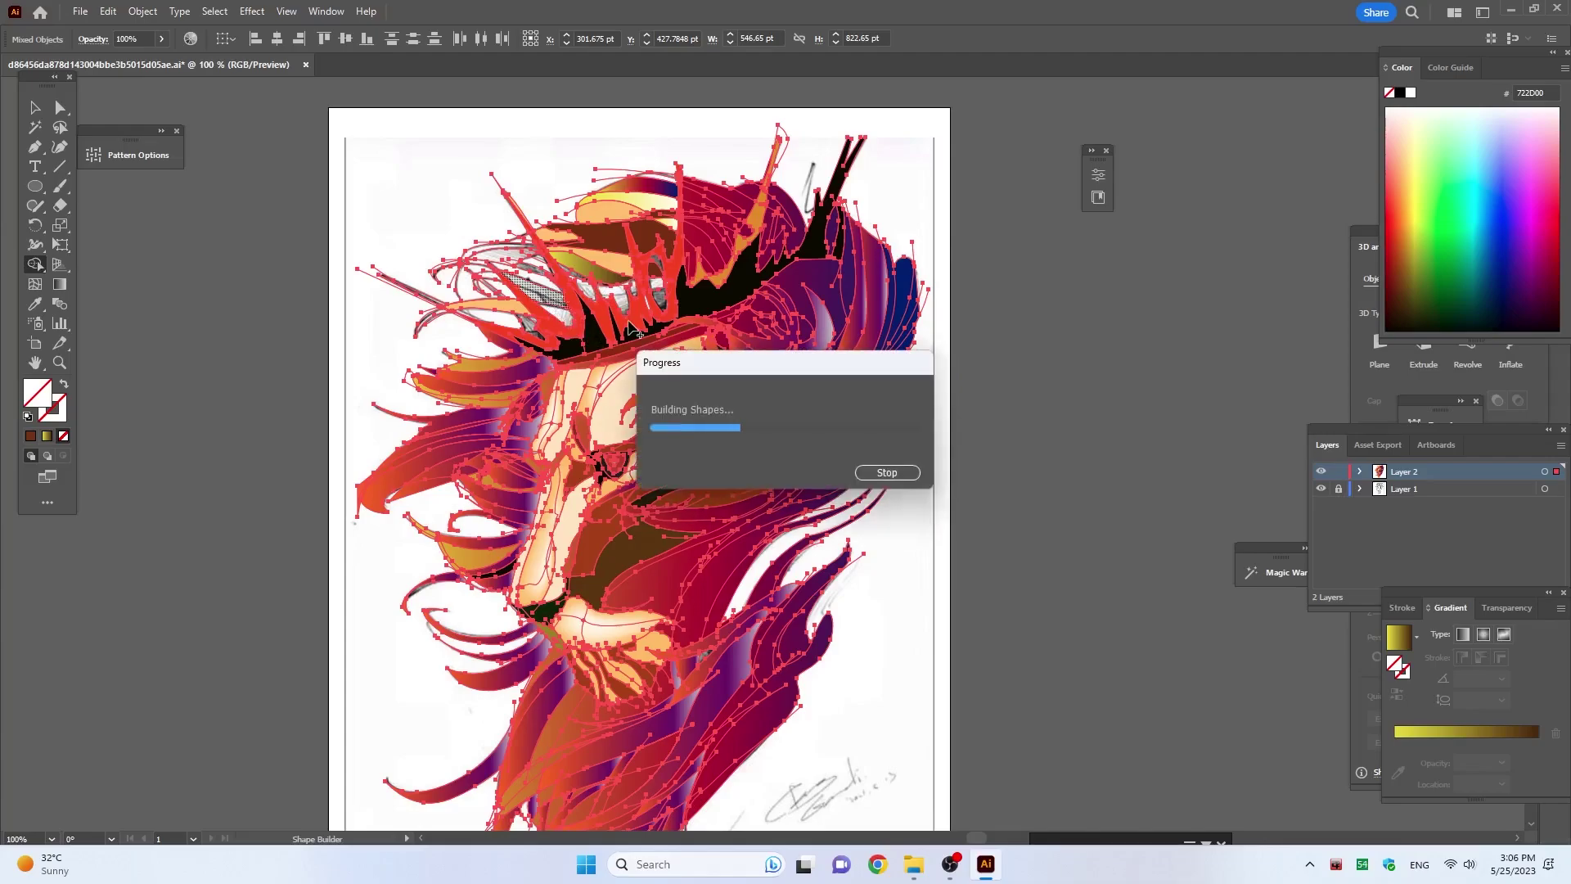
key(v)
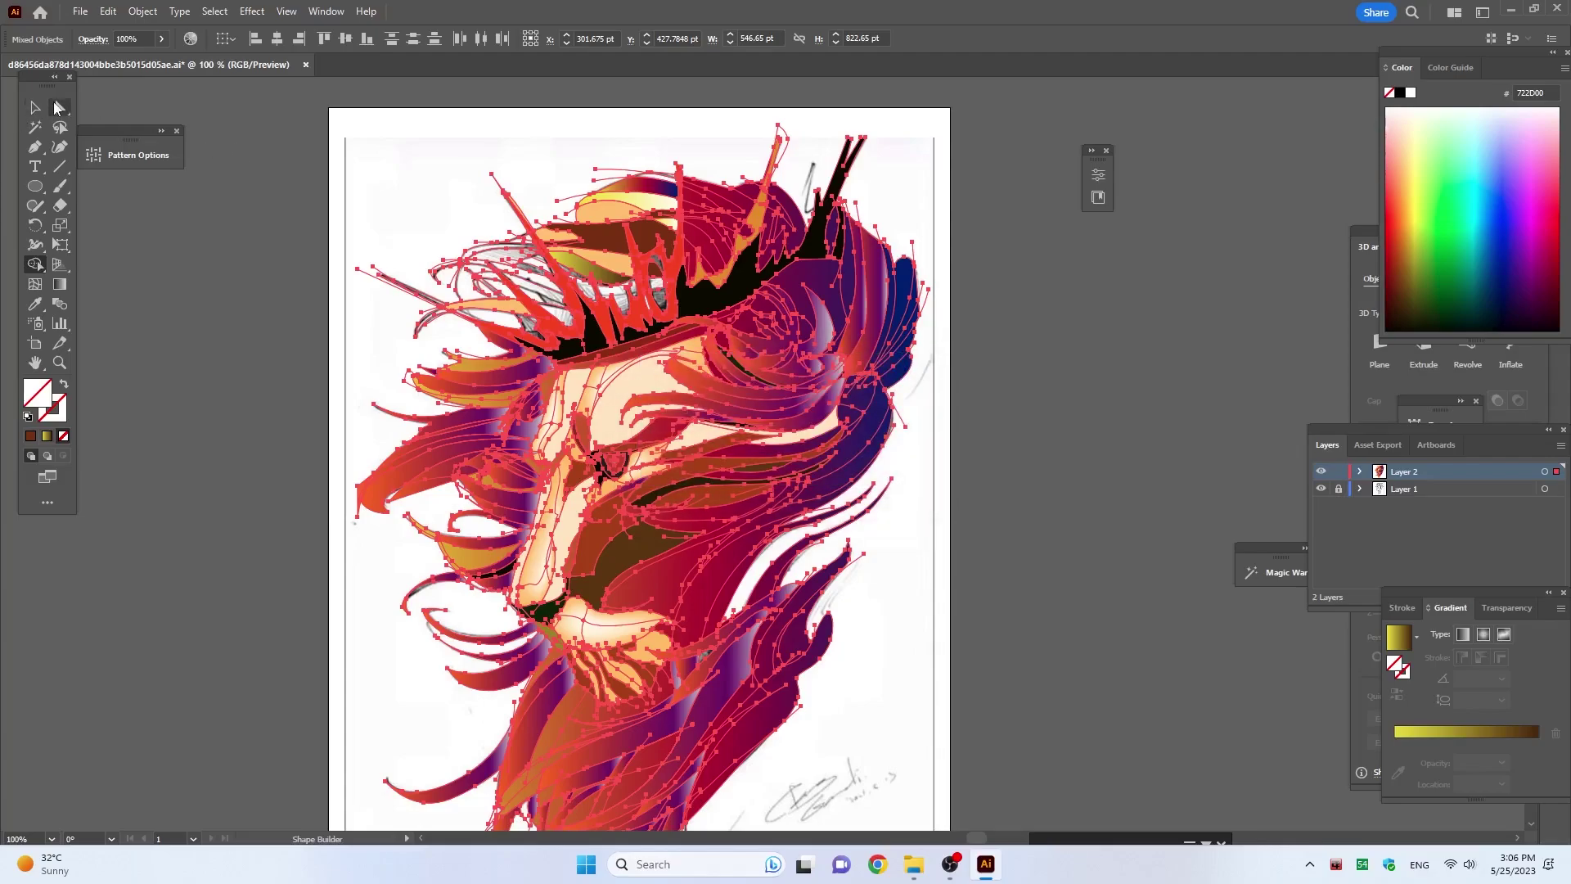
click(216, 136)
click(481, 262)
key(i)
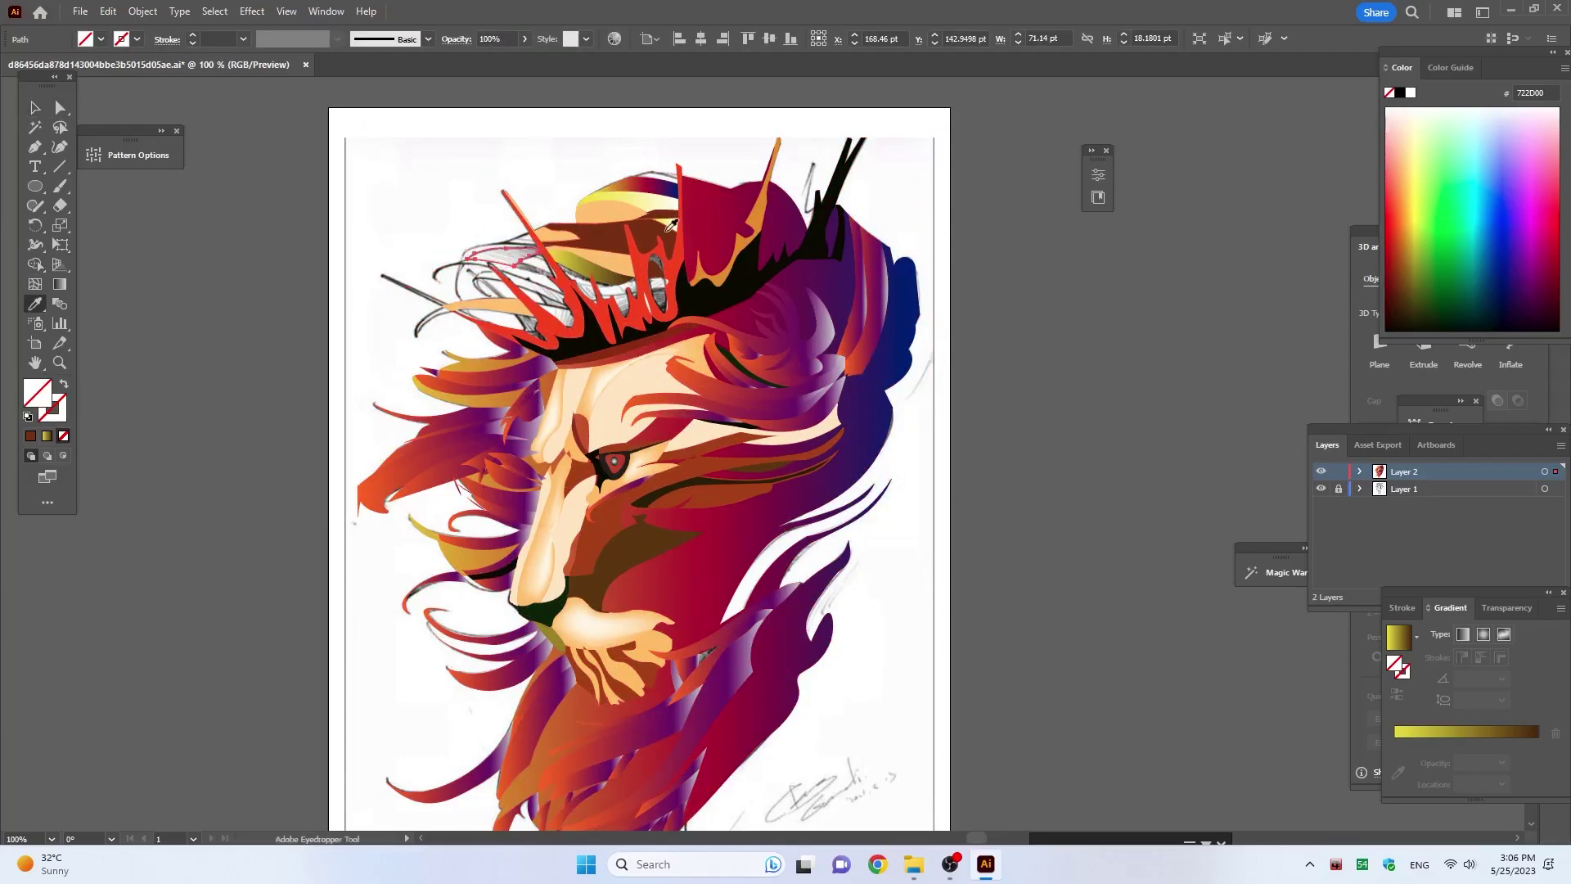
click(609, 231)
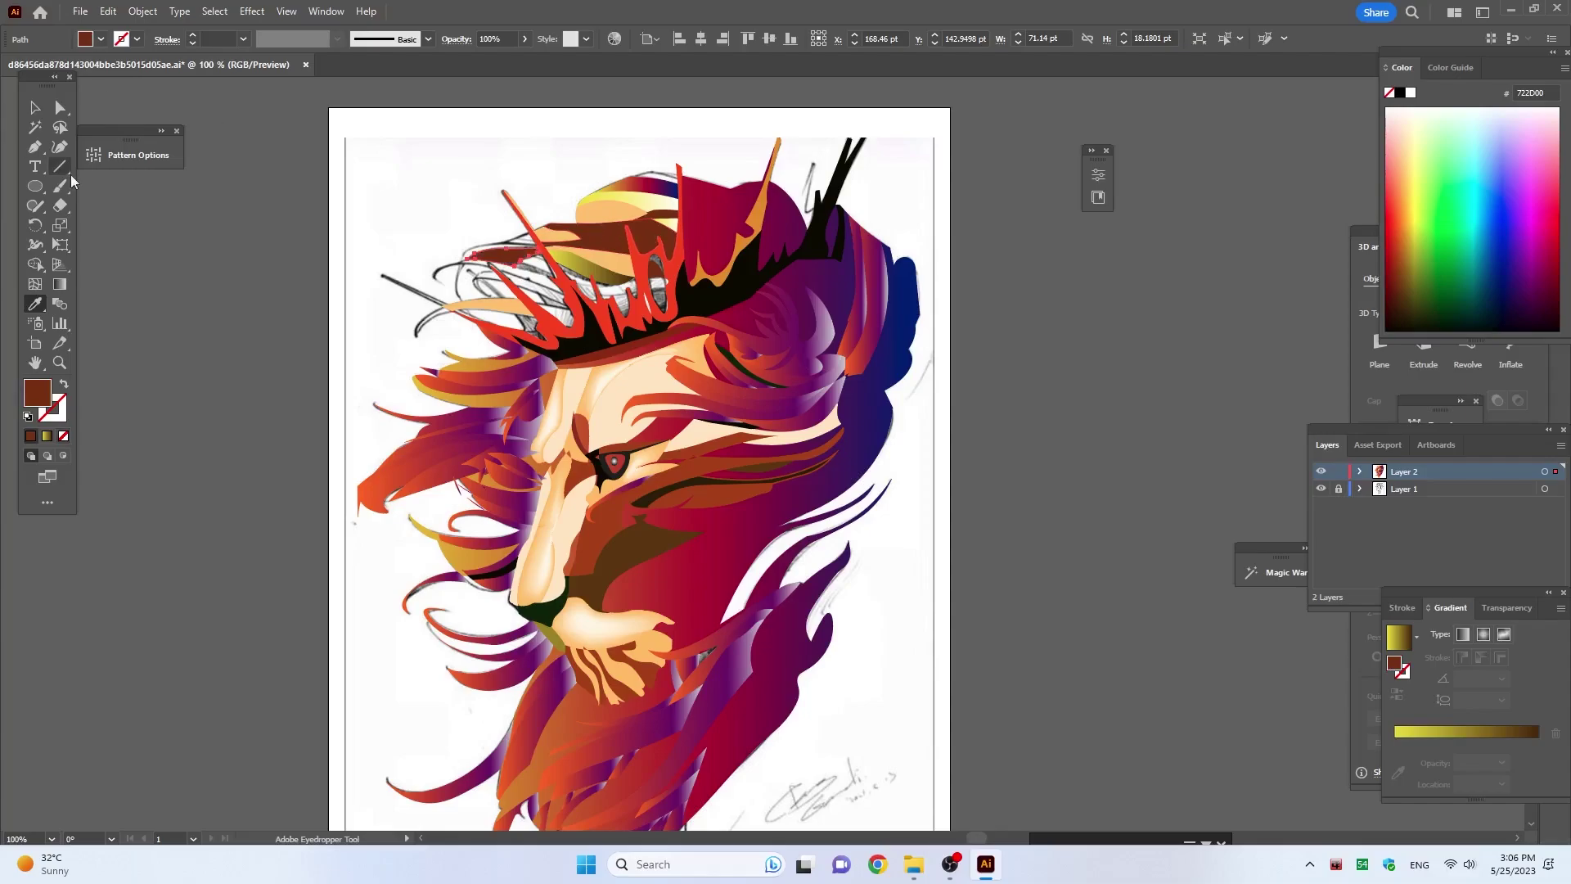
Step: Fill the upper-left strand with sampled peach and another crown-side piece with dark brown
key(v)
click(469, 229)
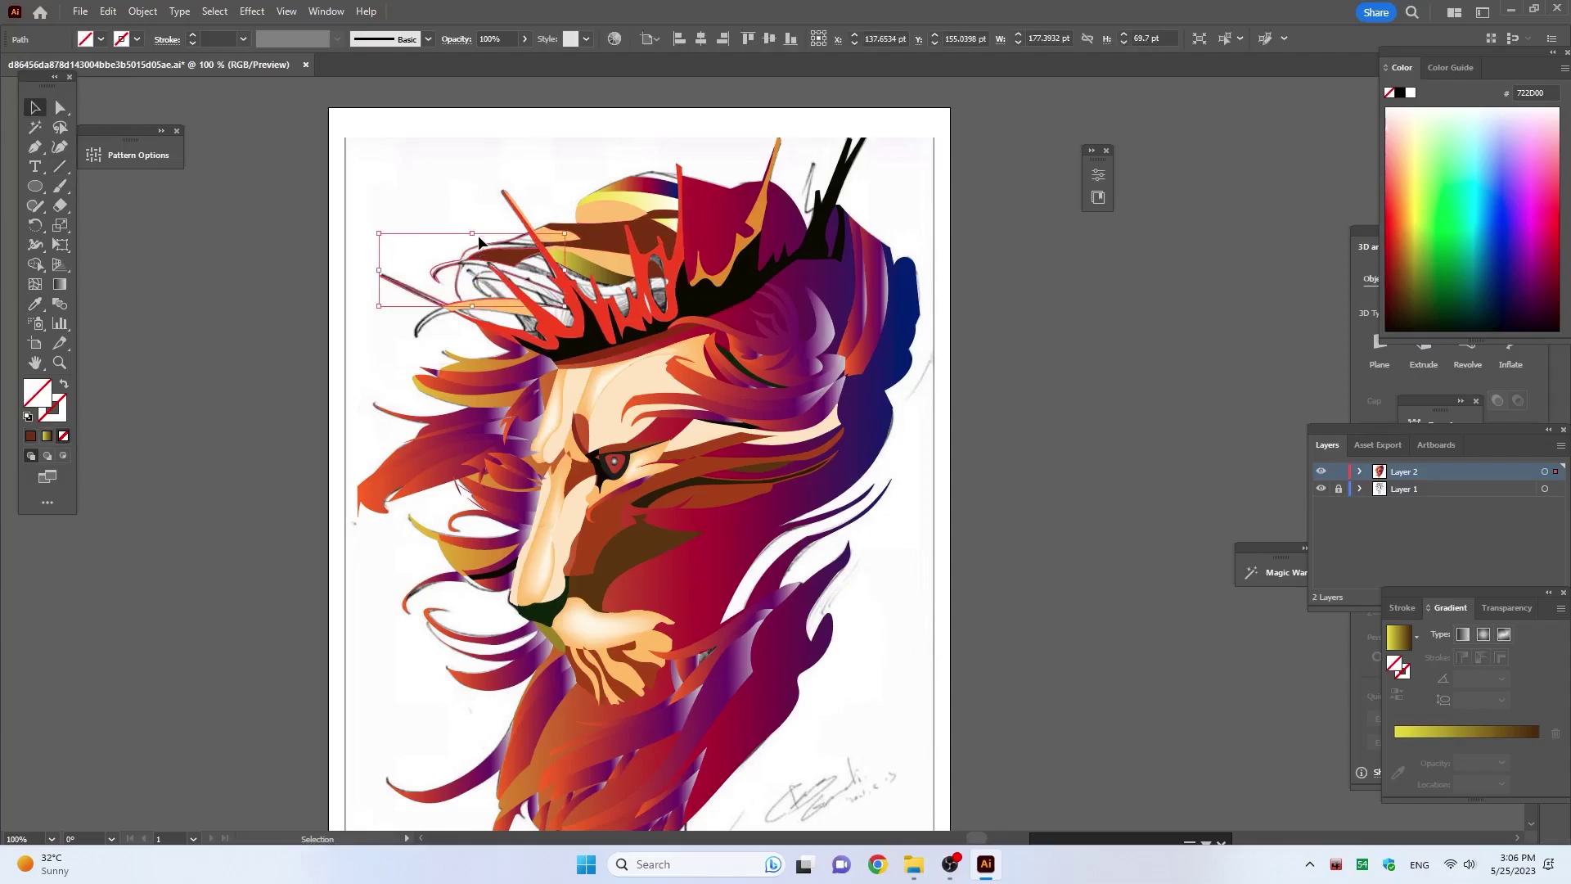
key(i)
click(544, 225)
key(v)
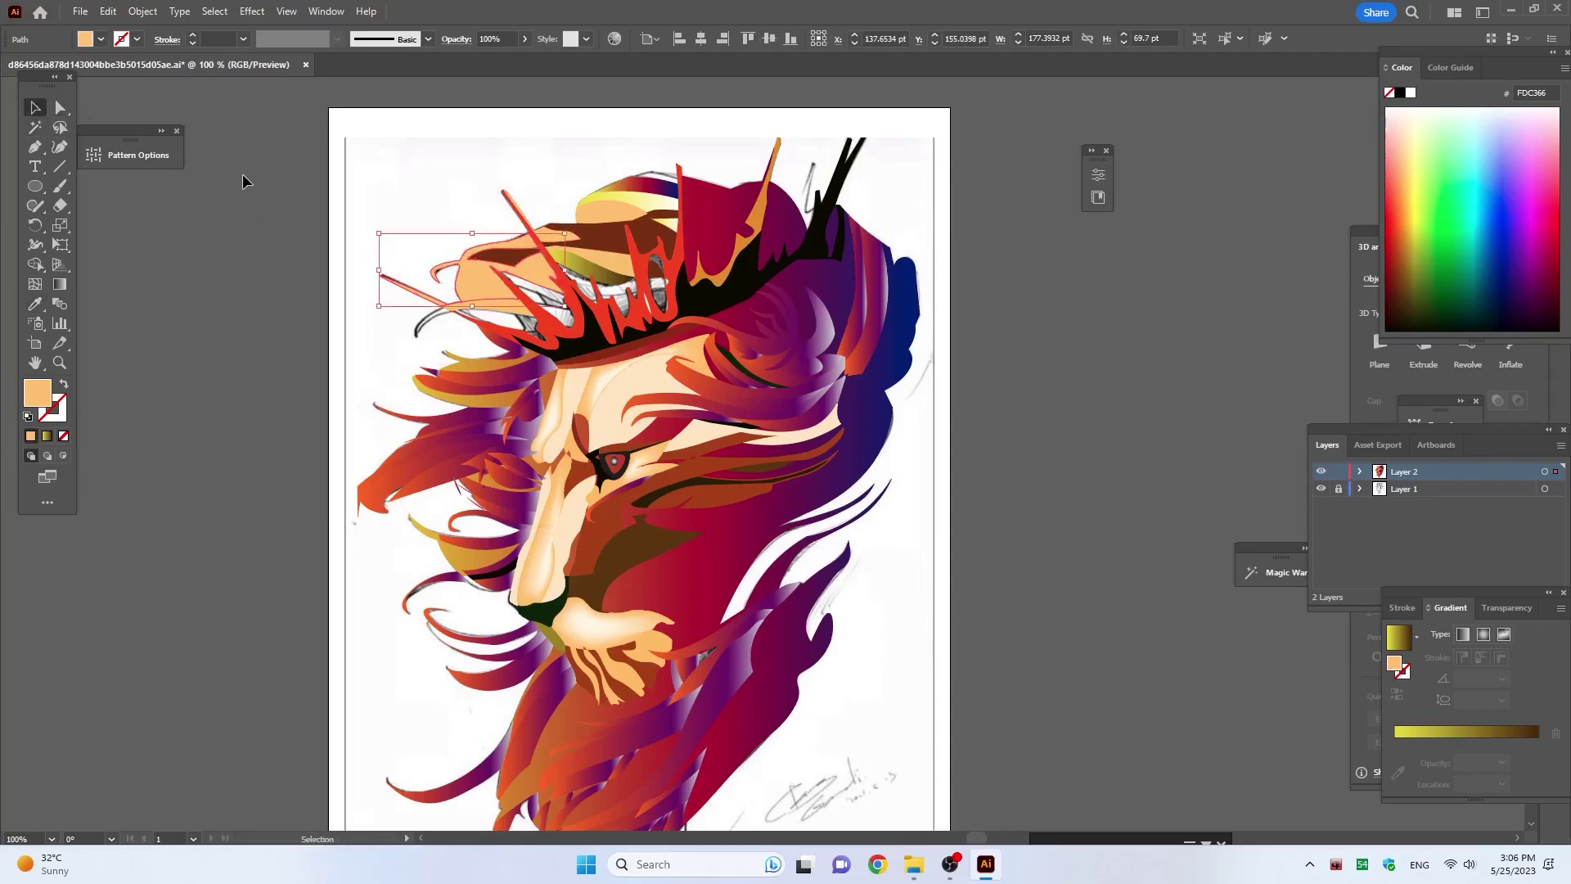
click(555, 278)
key(i)
click(586, 237)
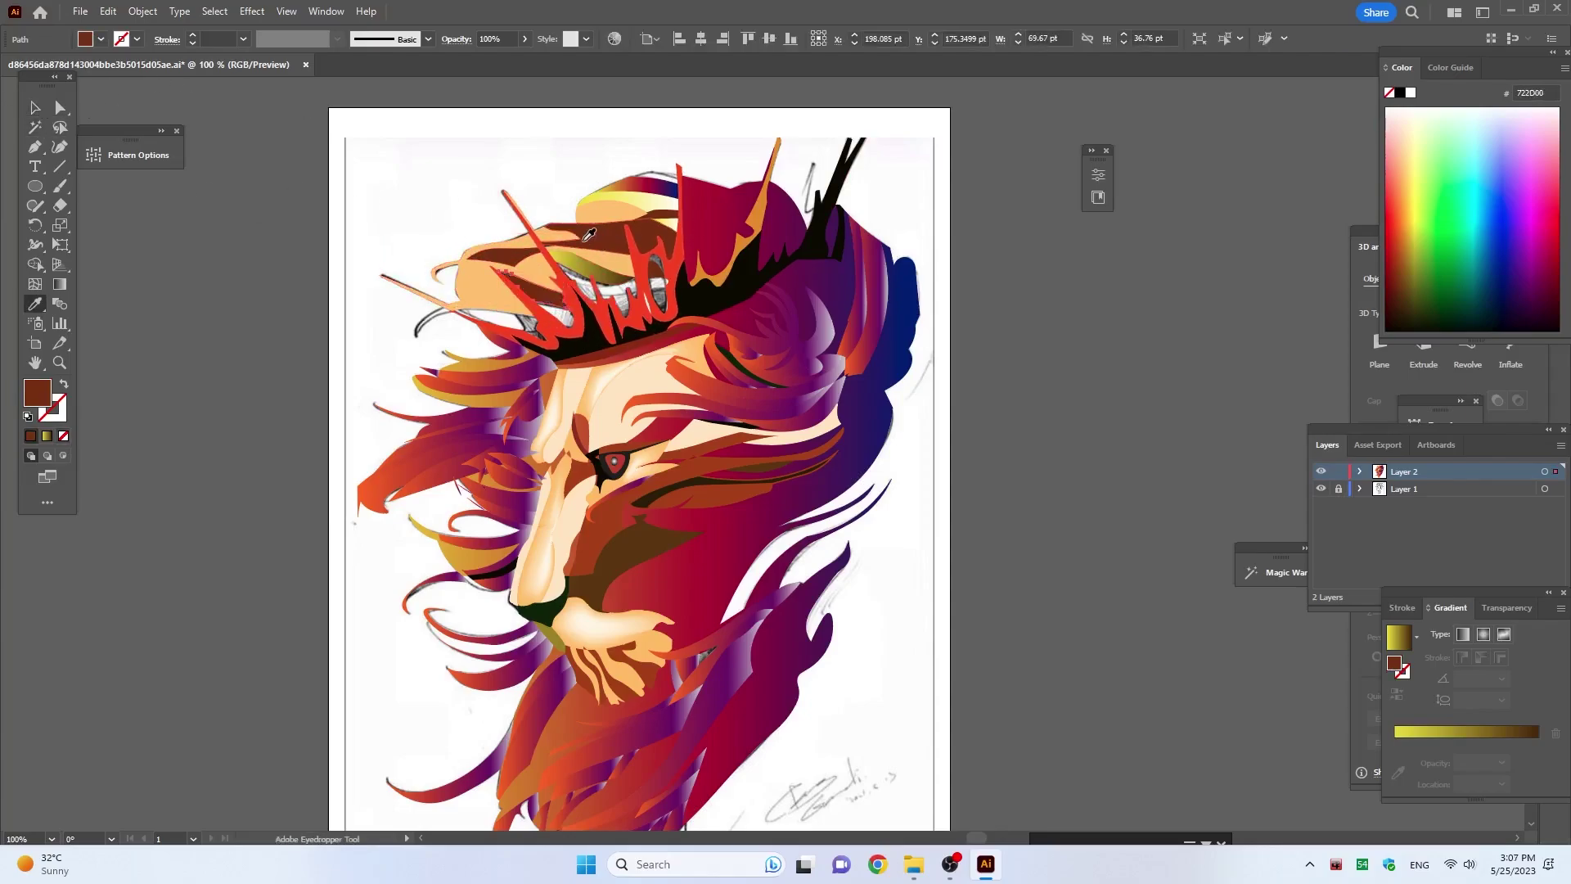
Step: Fill one more hair piece near the crown with sampled dark brown
click(45, 112)
click(438, 317)
key(i)
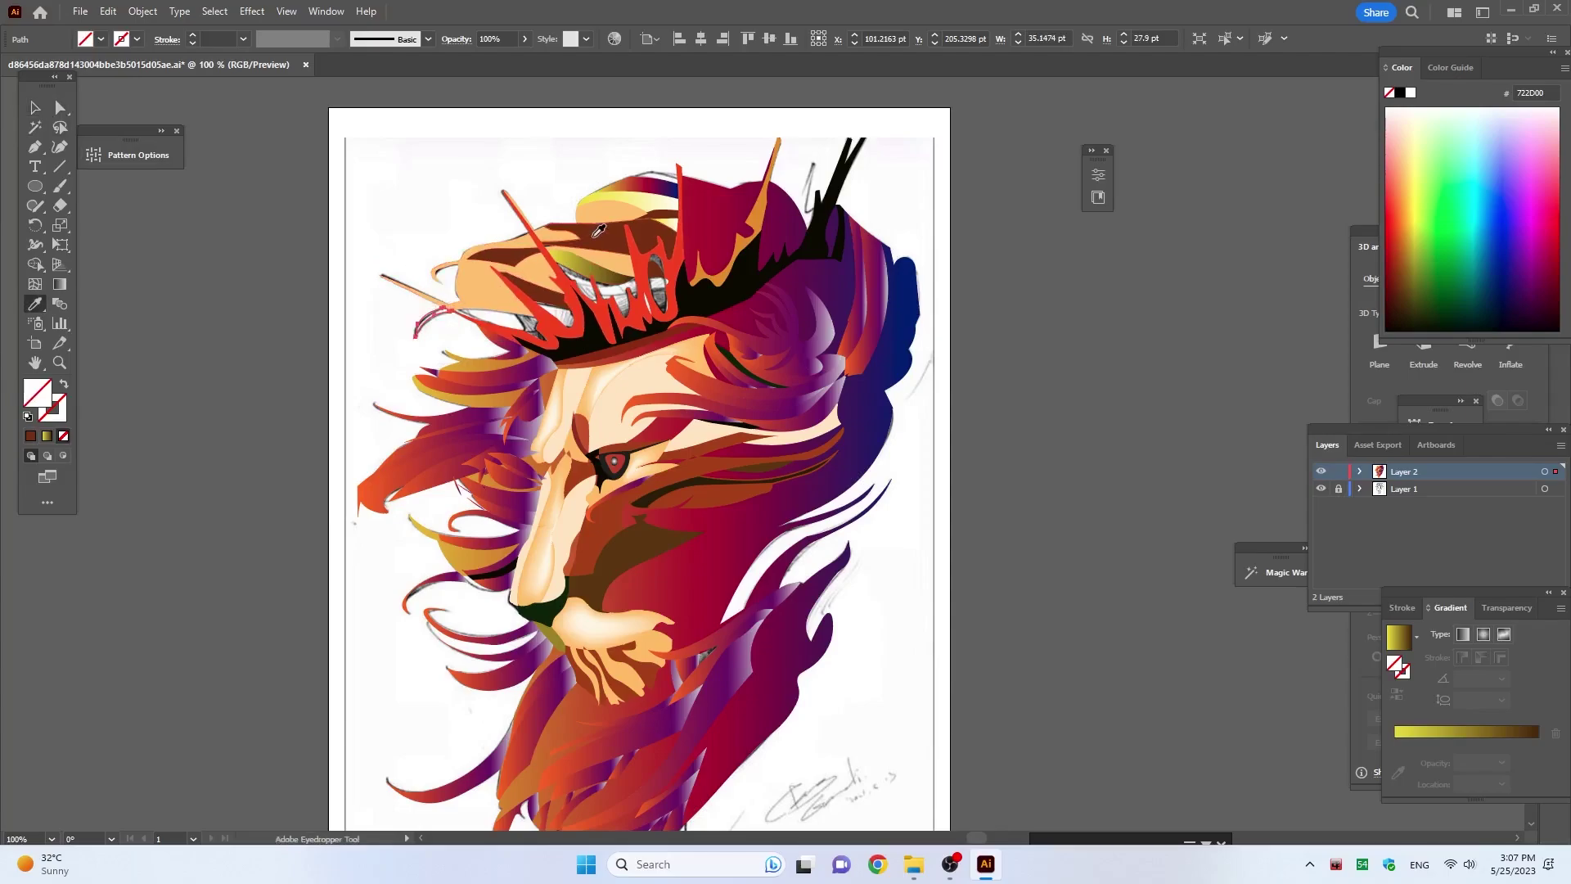
click(587, 230)
click(35, 108)
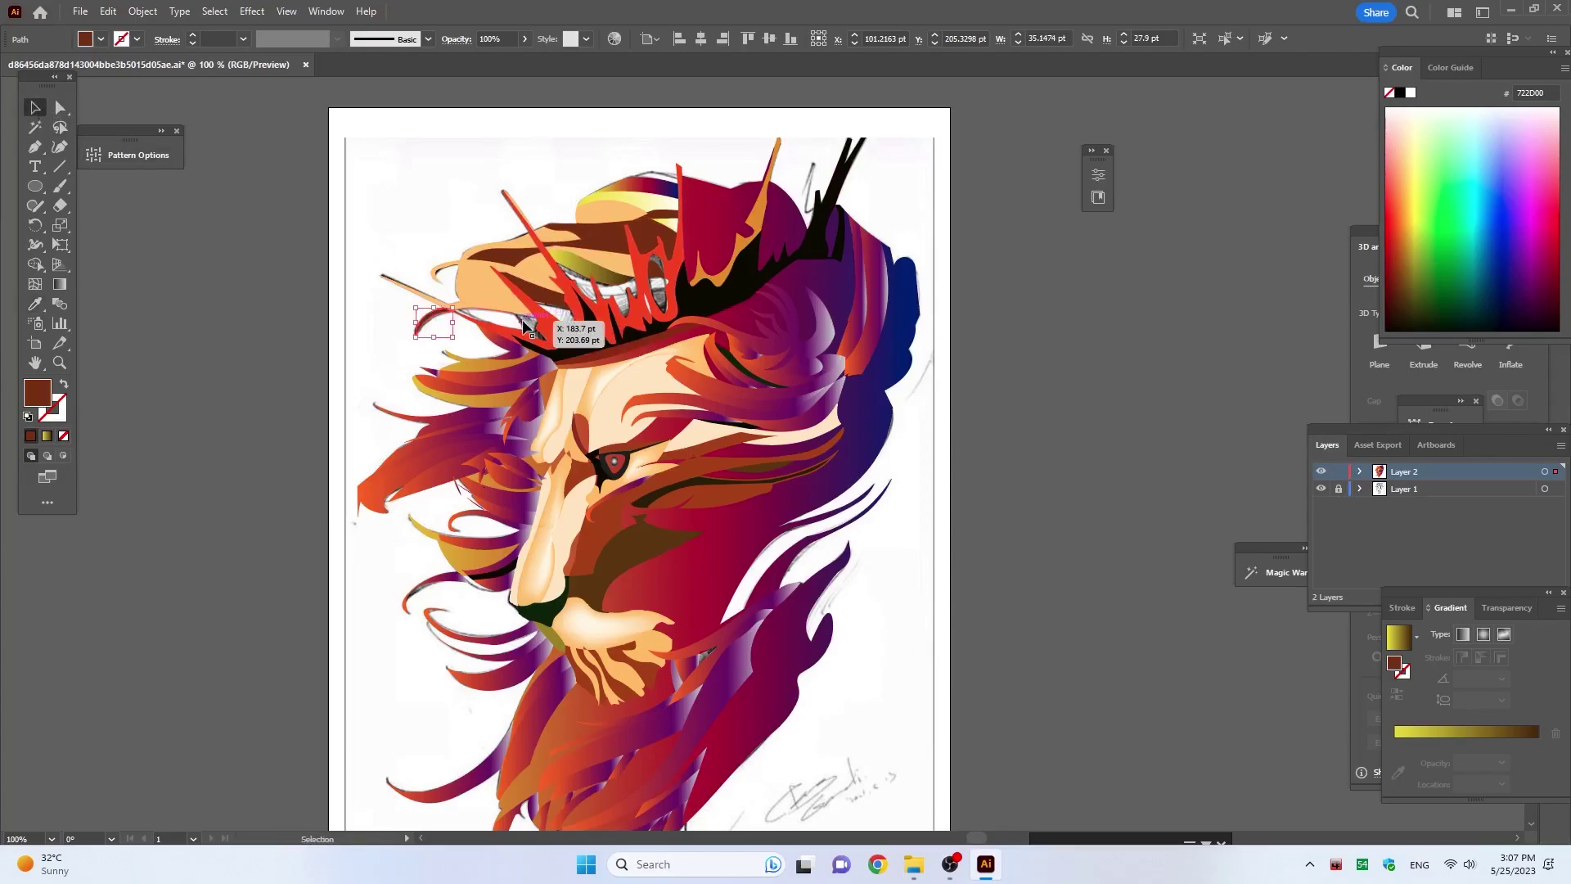
Step: Select and inspect the small pieces inside the crown
click(565, 323)
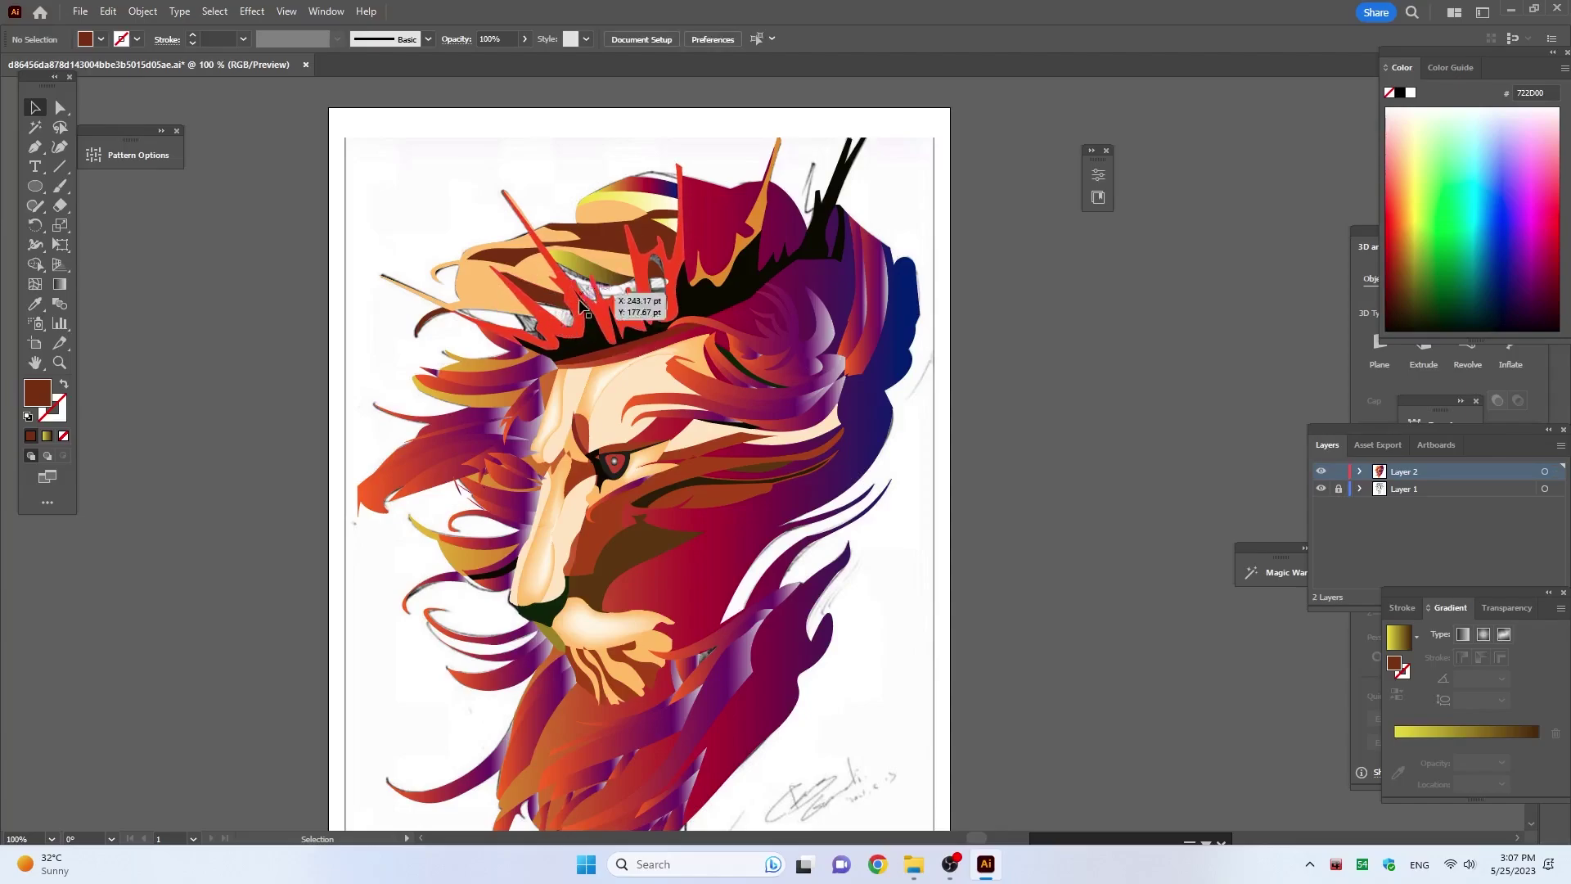
click(577, 281)
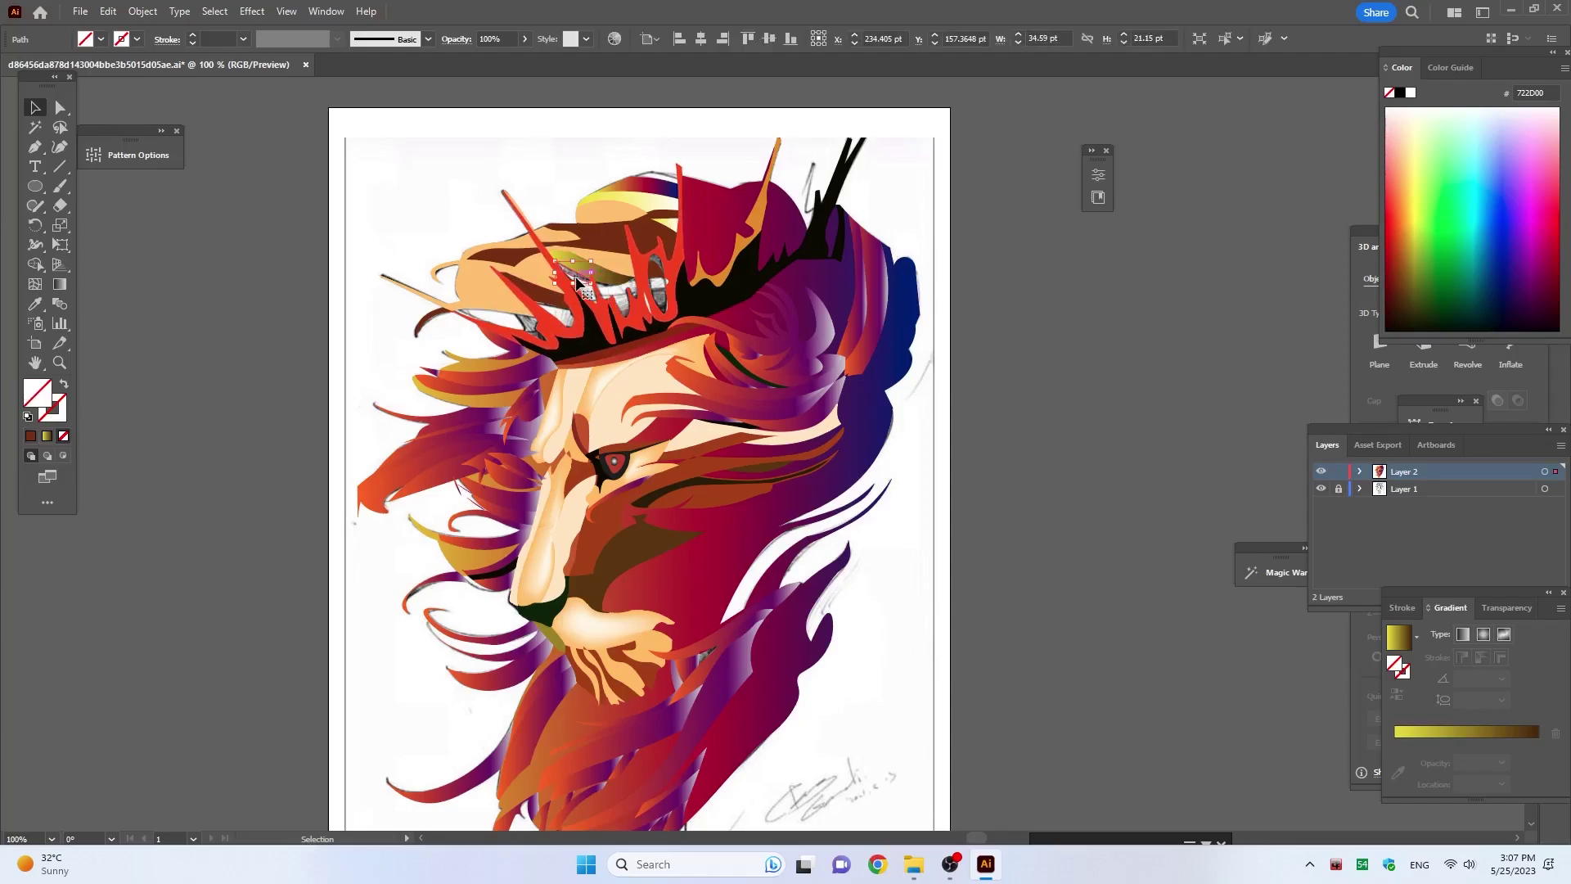
click(607, 286)
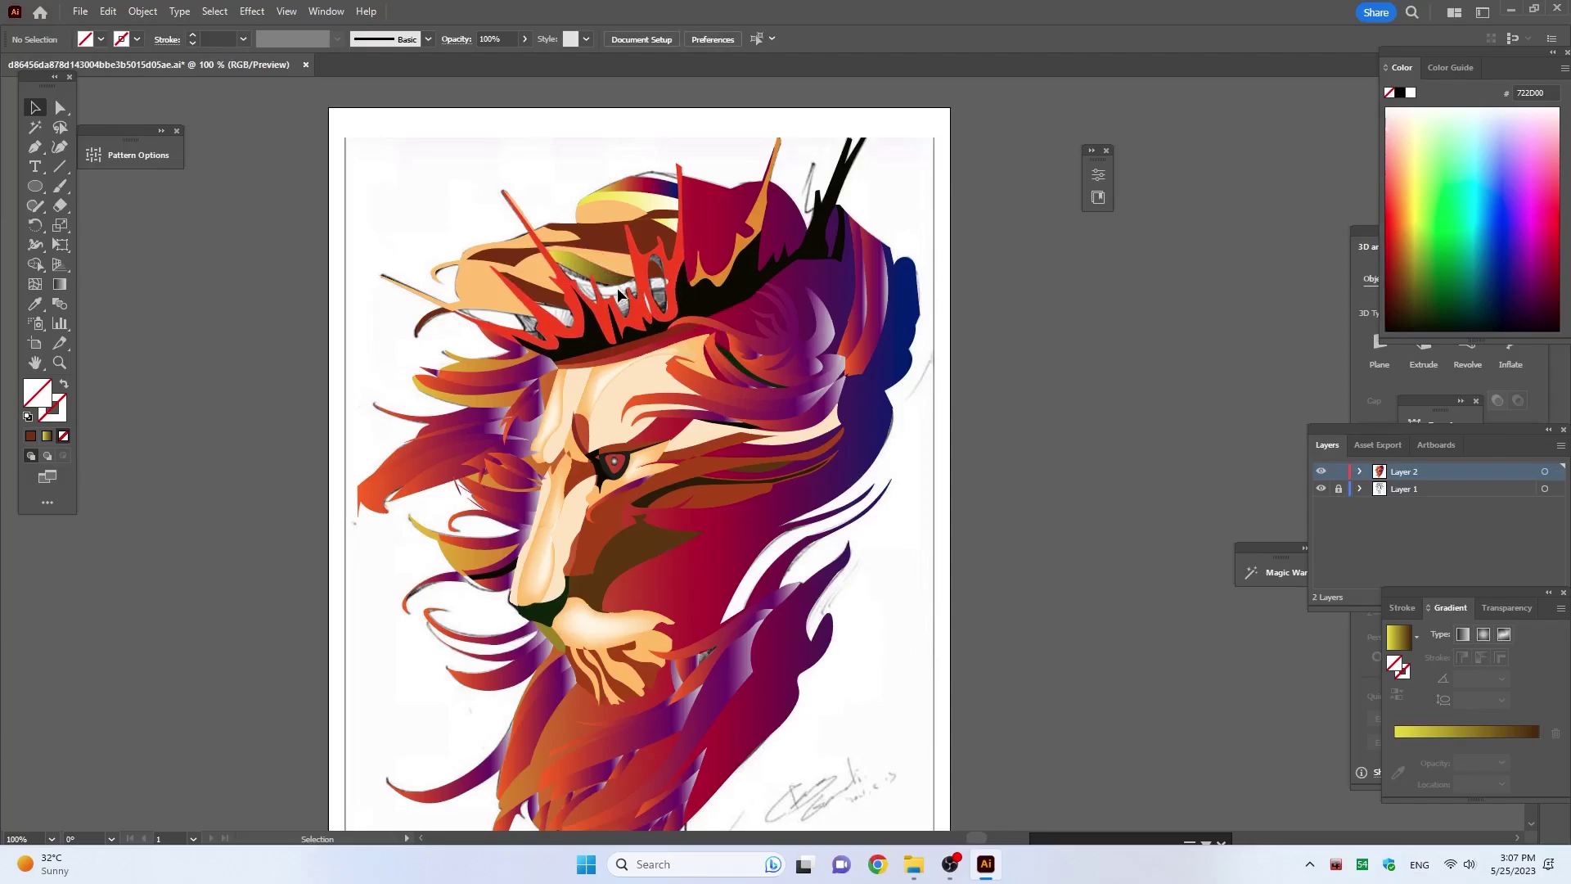
click(615, 282)
key(m)
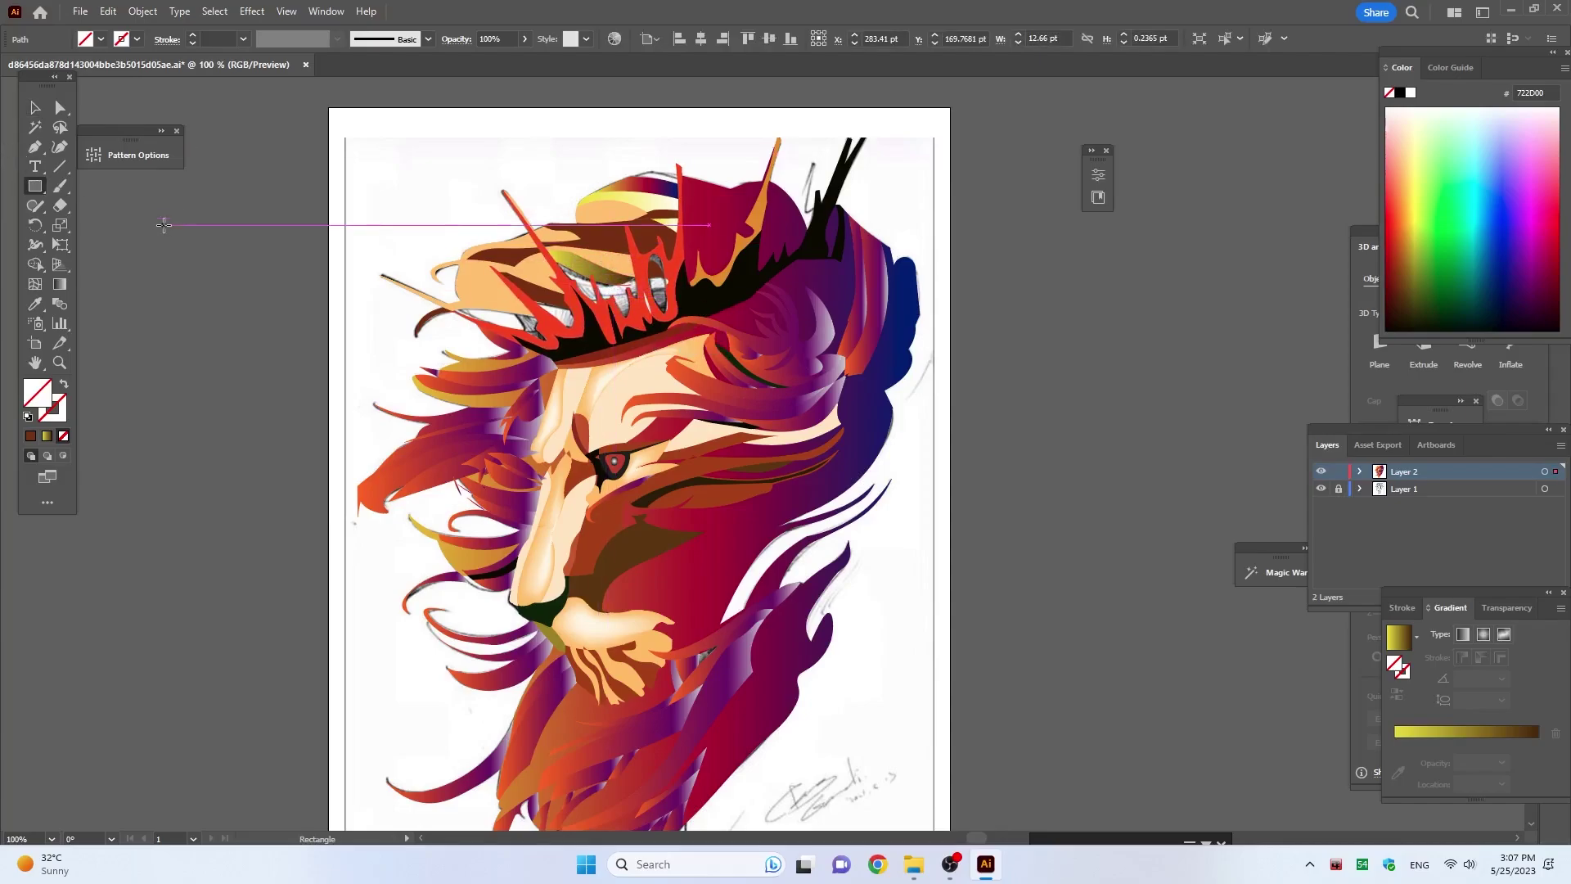
Step: Check the red crown shape's fill, then select all the lion artwork for Shape Builder
click(284, 268)
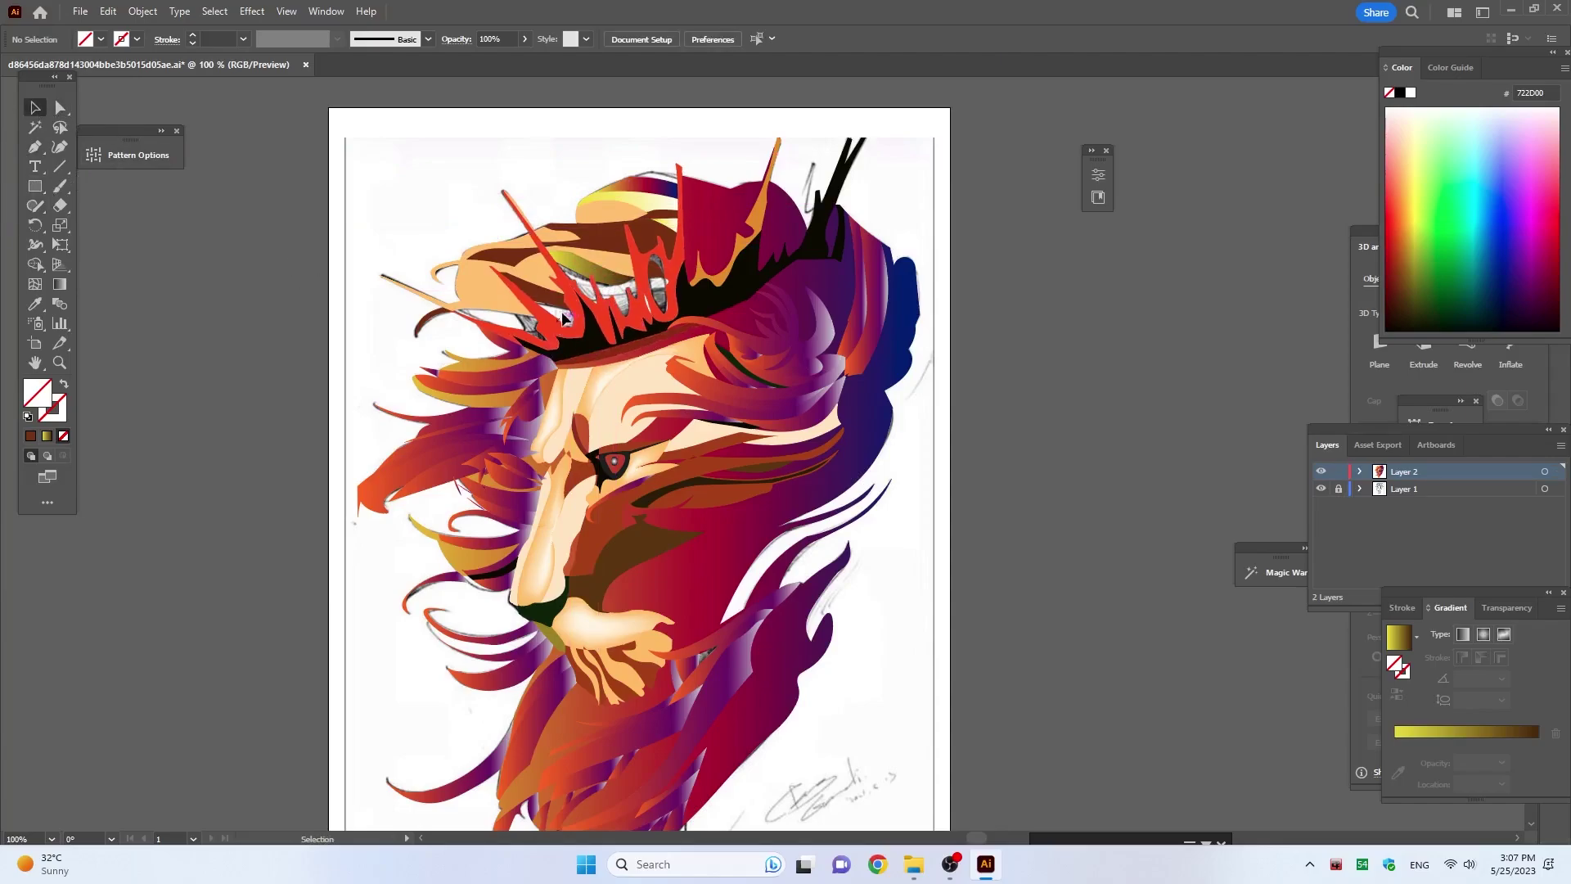
click(622, 307)
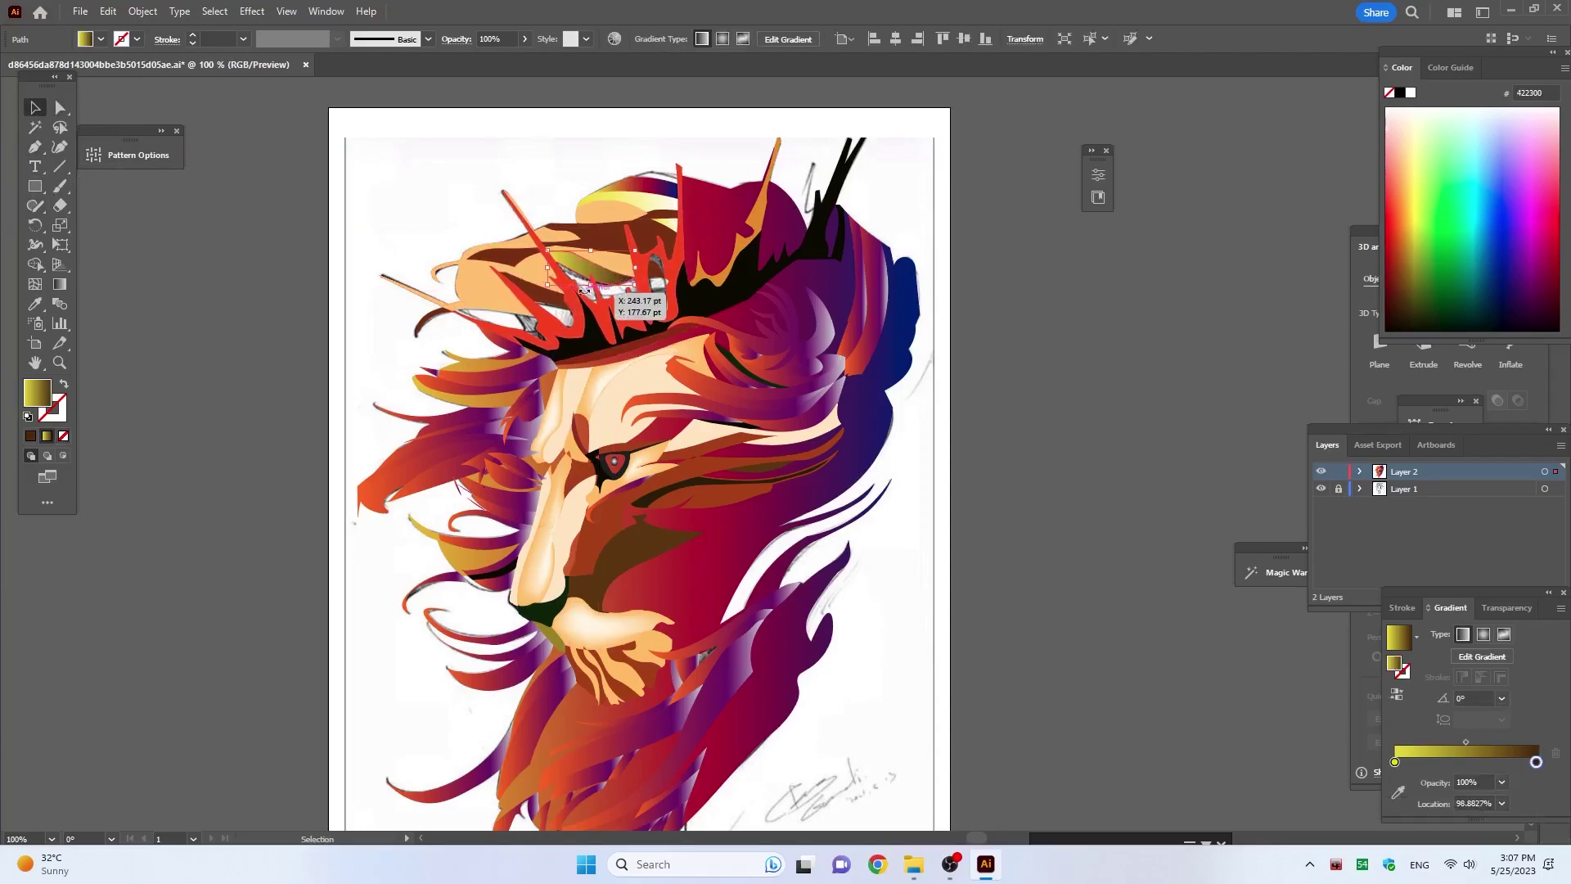
click(620, 305)
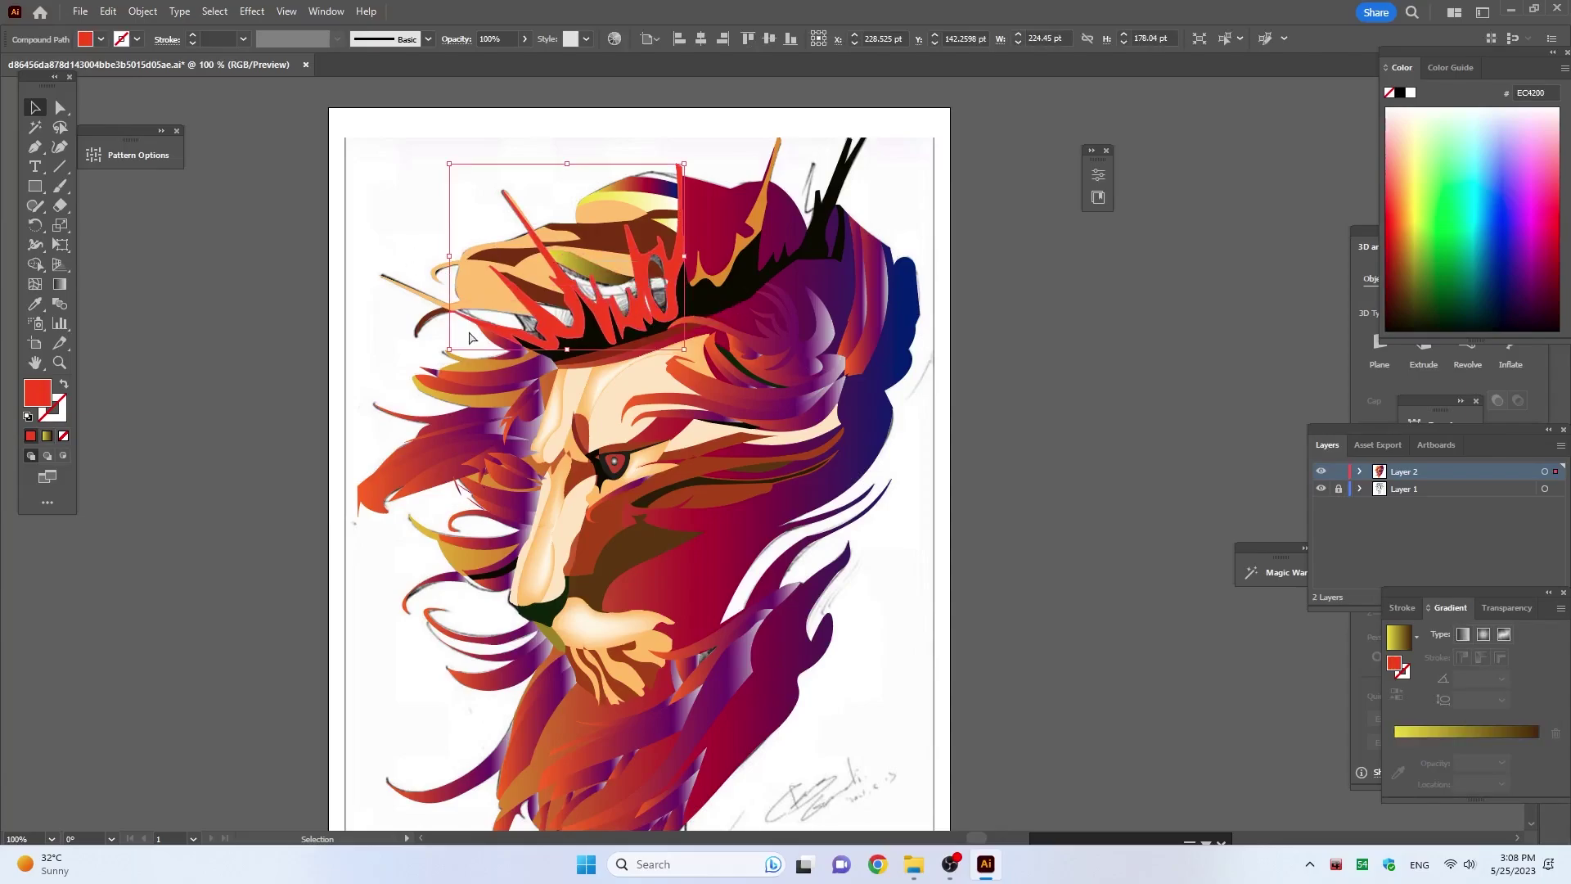
key(ctrl+a)
key(shift+m)
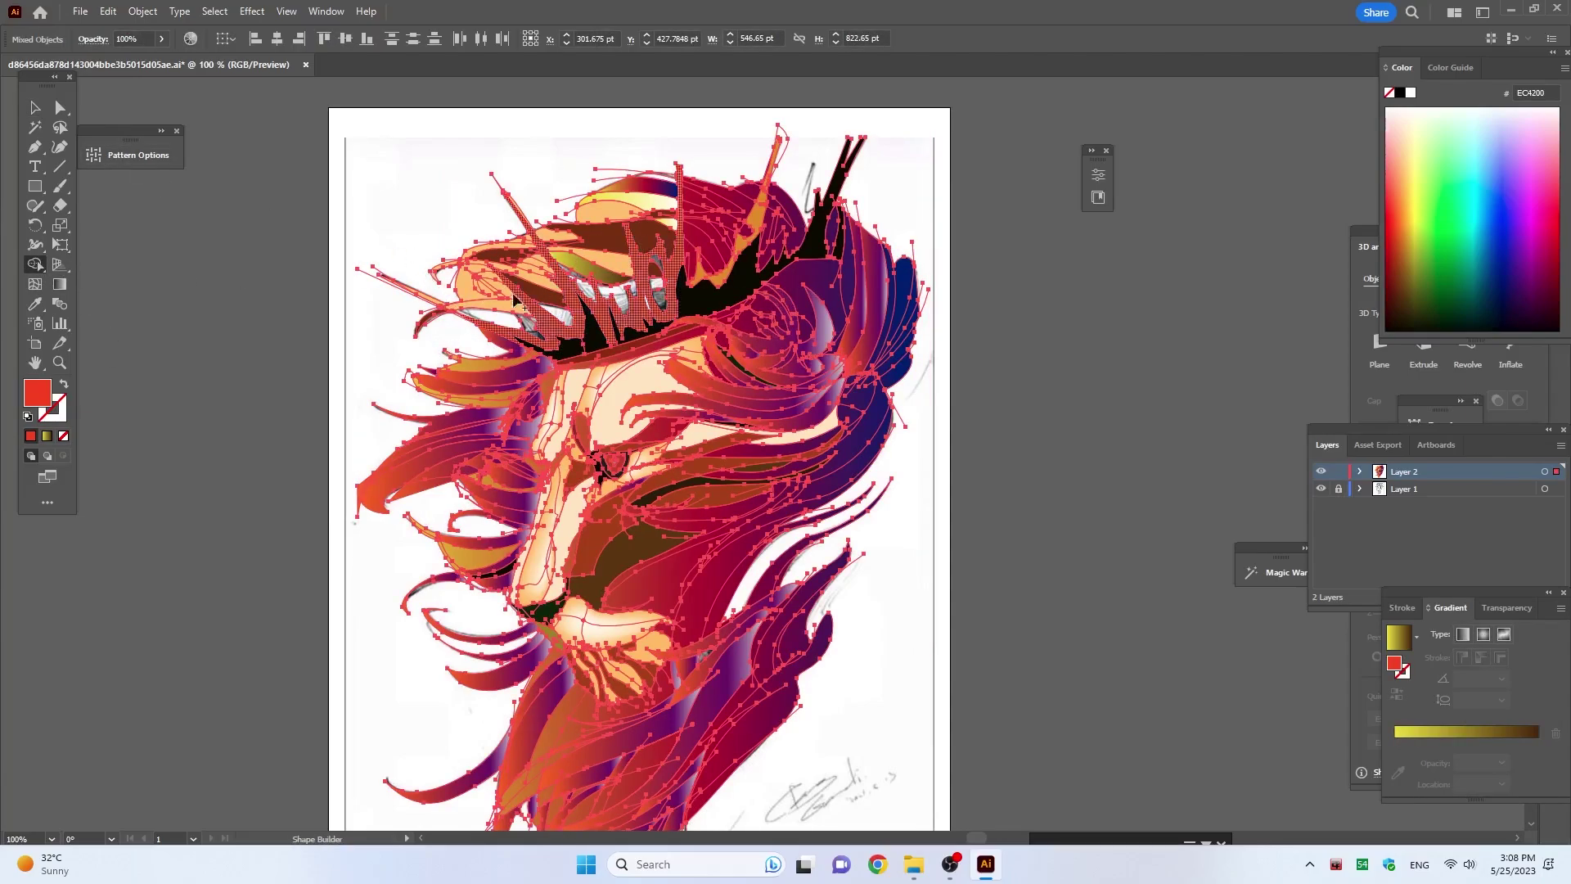
Step: Merge the crown regions and give a gradient-filled crown piece a solid black fill
drag(586, 305, 661, 286)
click(620, 301)
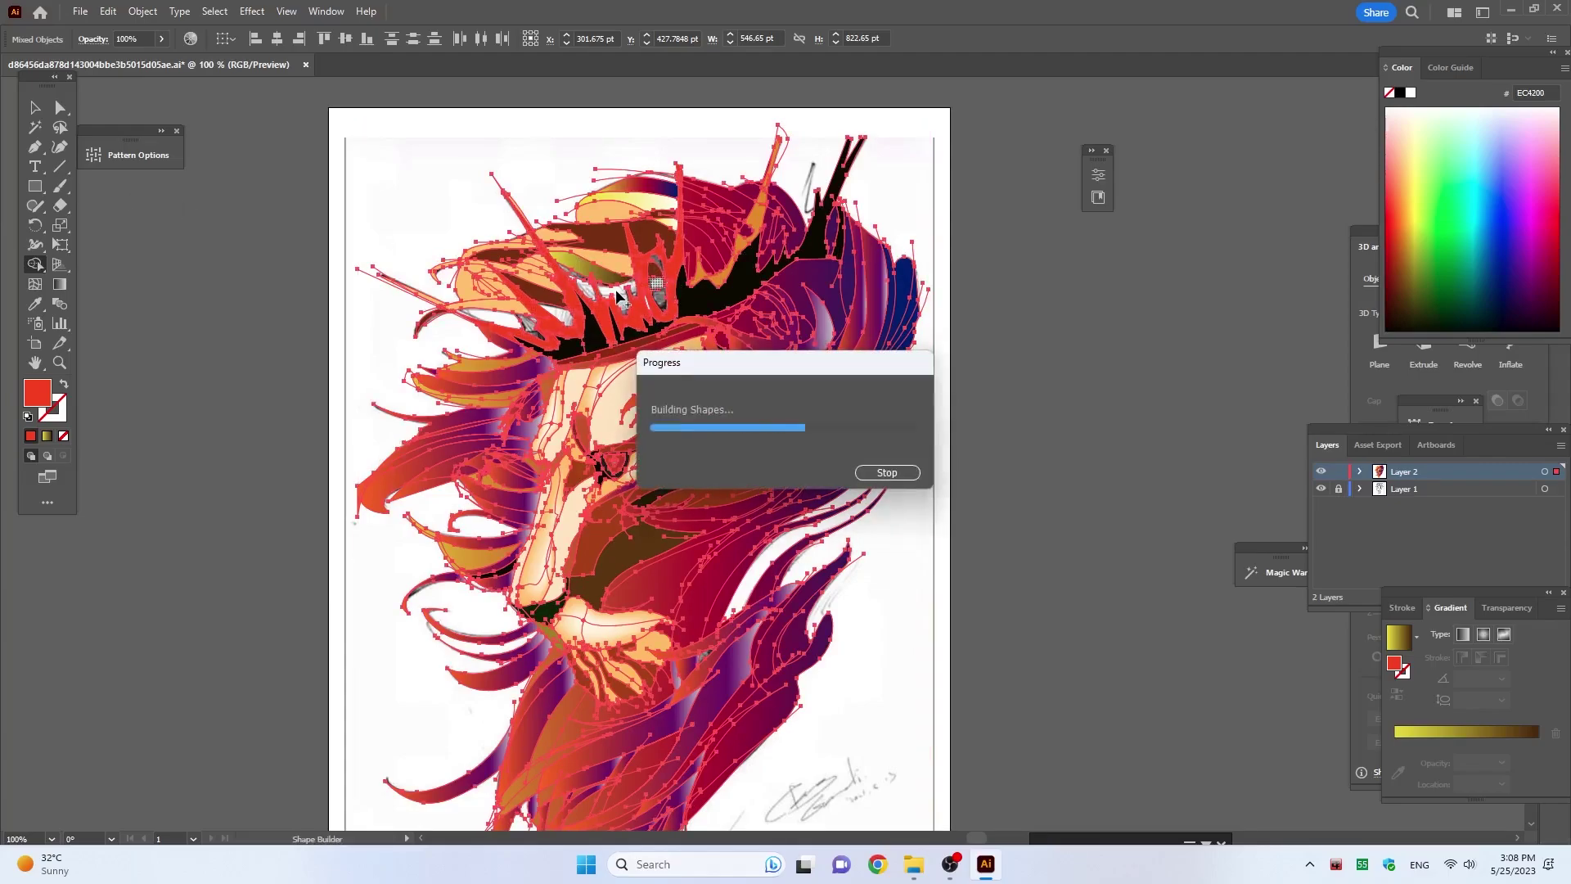
click(619, 299)
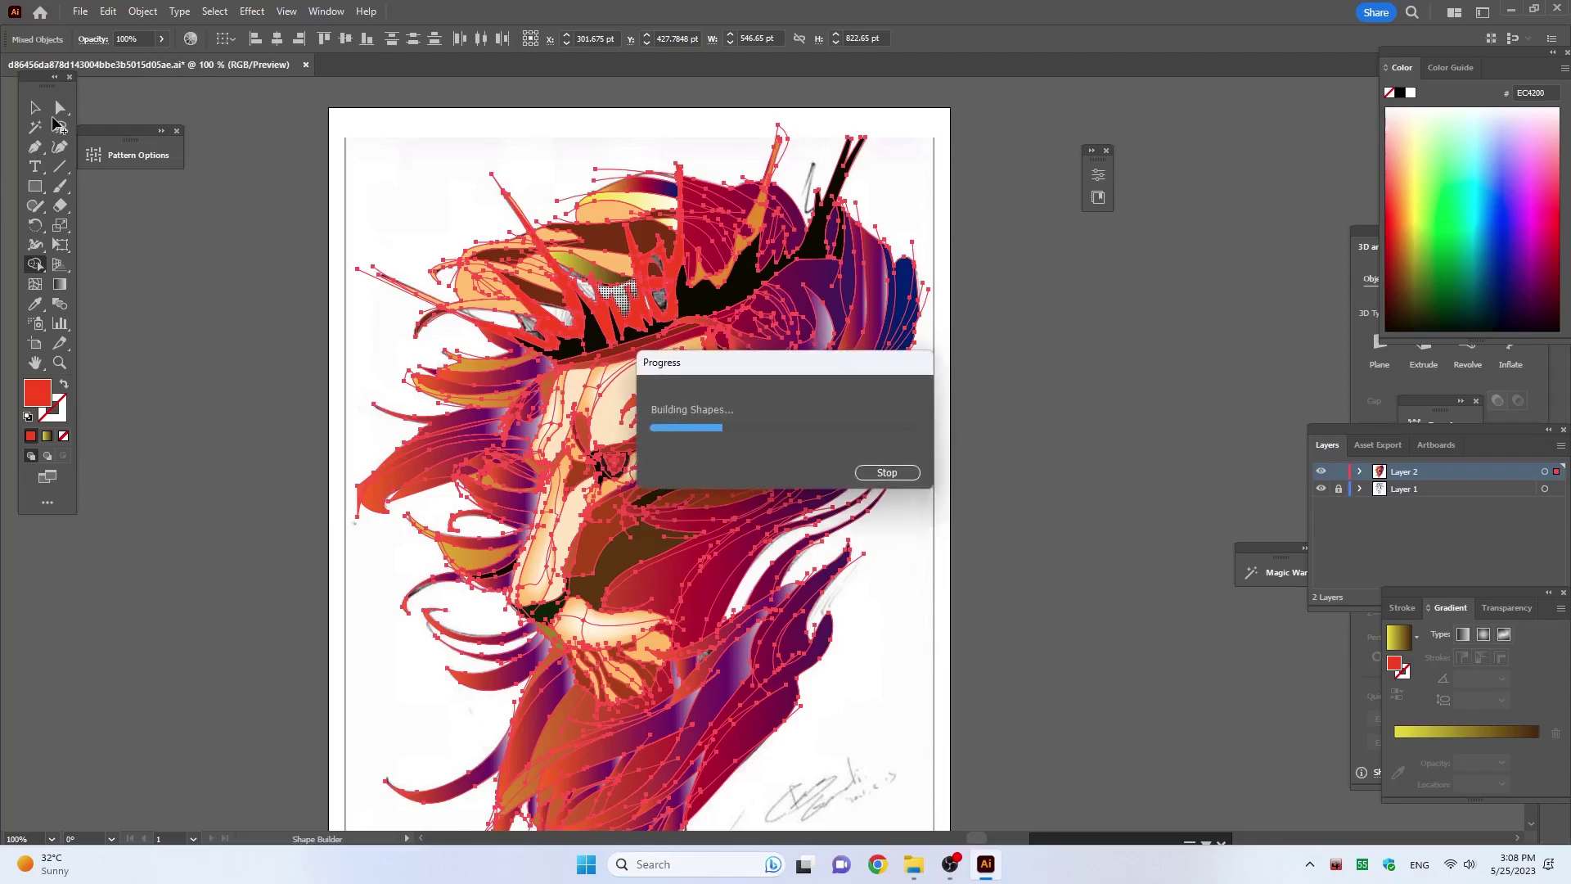
click(35, 107)
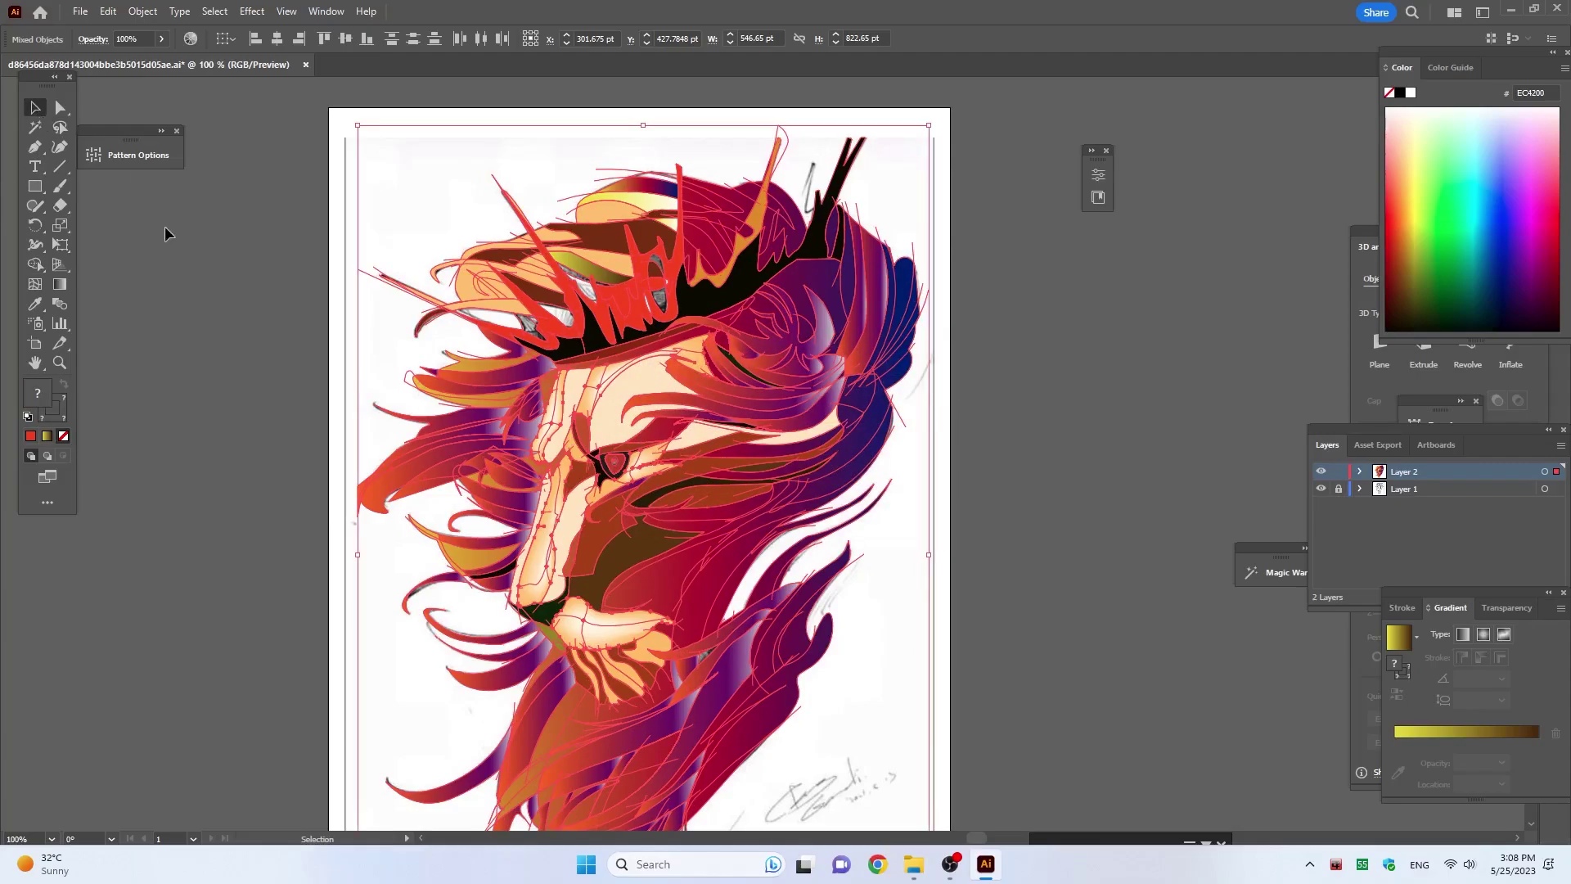
click(619, 301)
click(620, 301)
key(i)
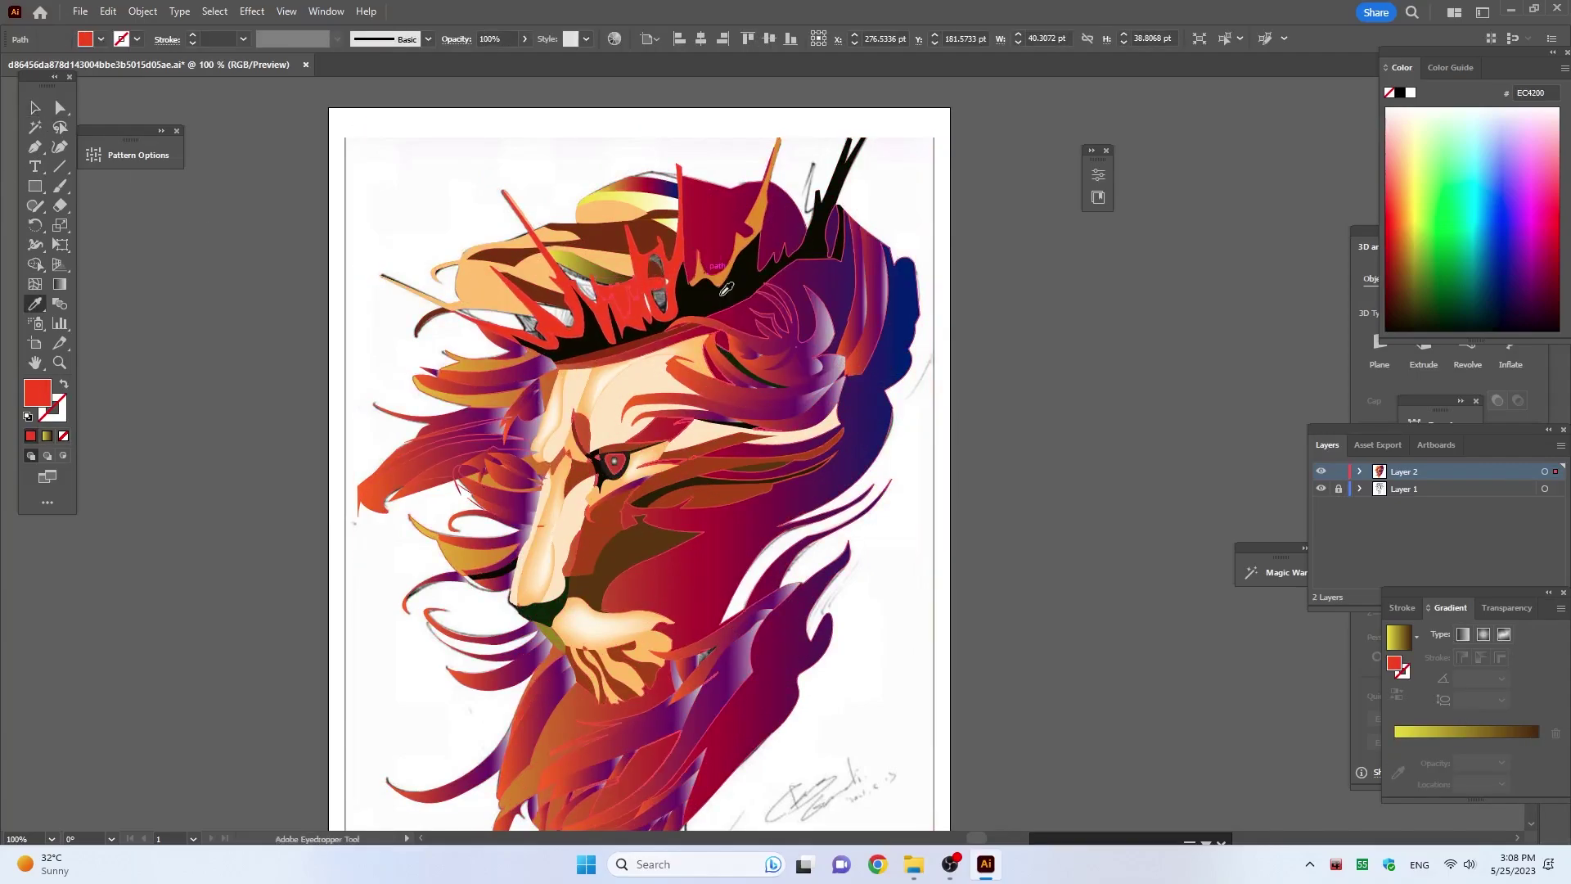
click(703, 310)
Step: Give another crown piece a sampled red-brown fill, then deselect
click(35, 107)
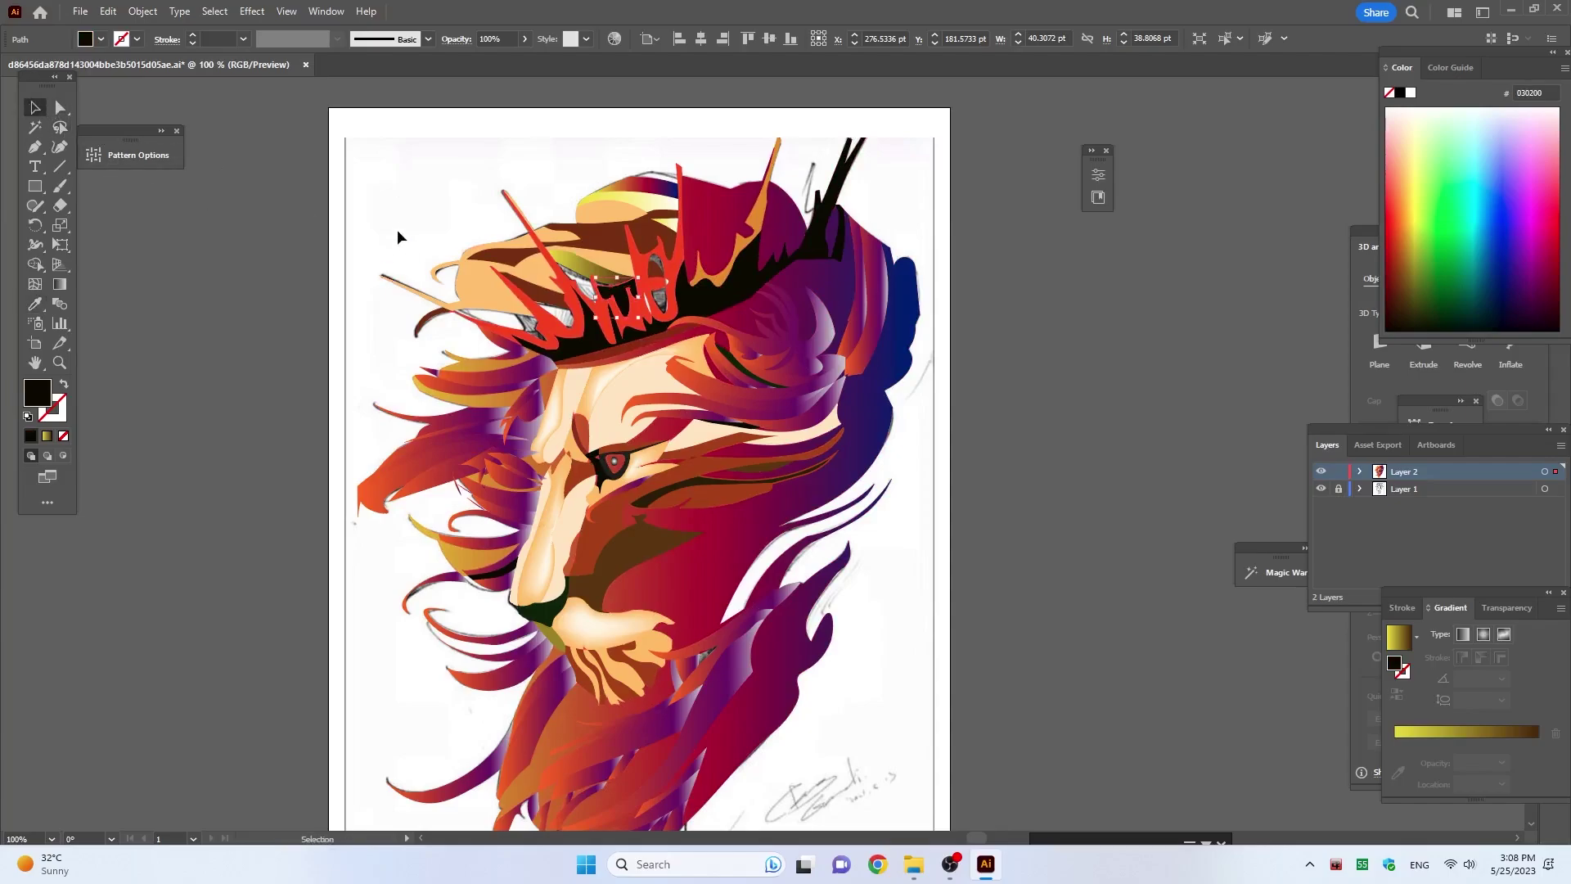
click(559, 314)
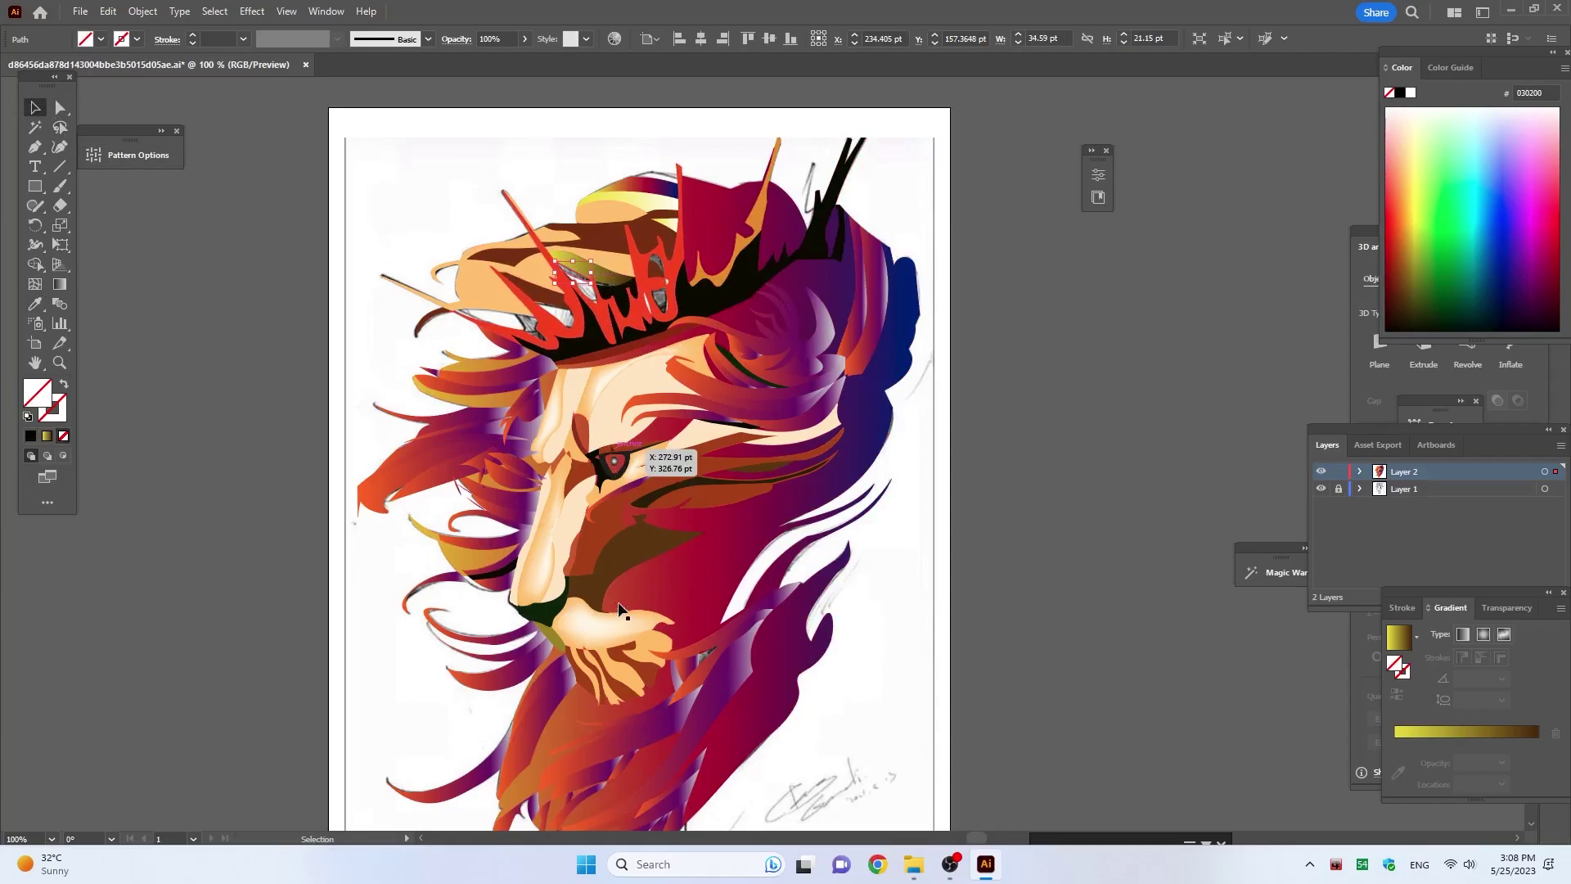
key(i)
click(519, 463)
key(v)
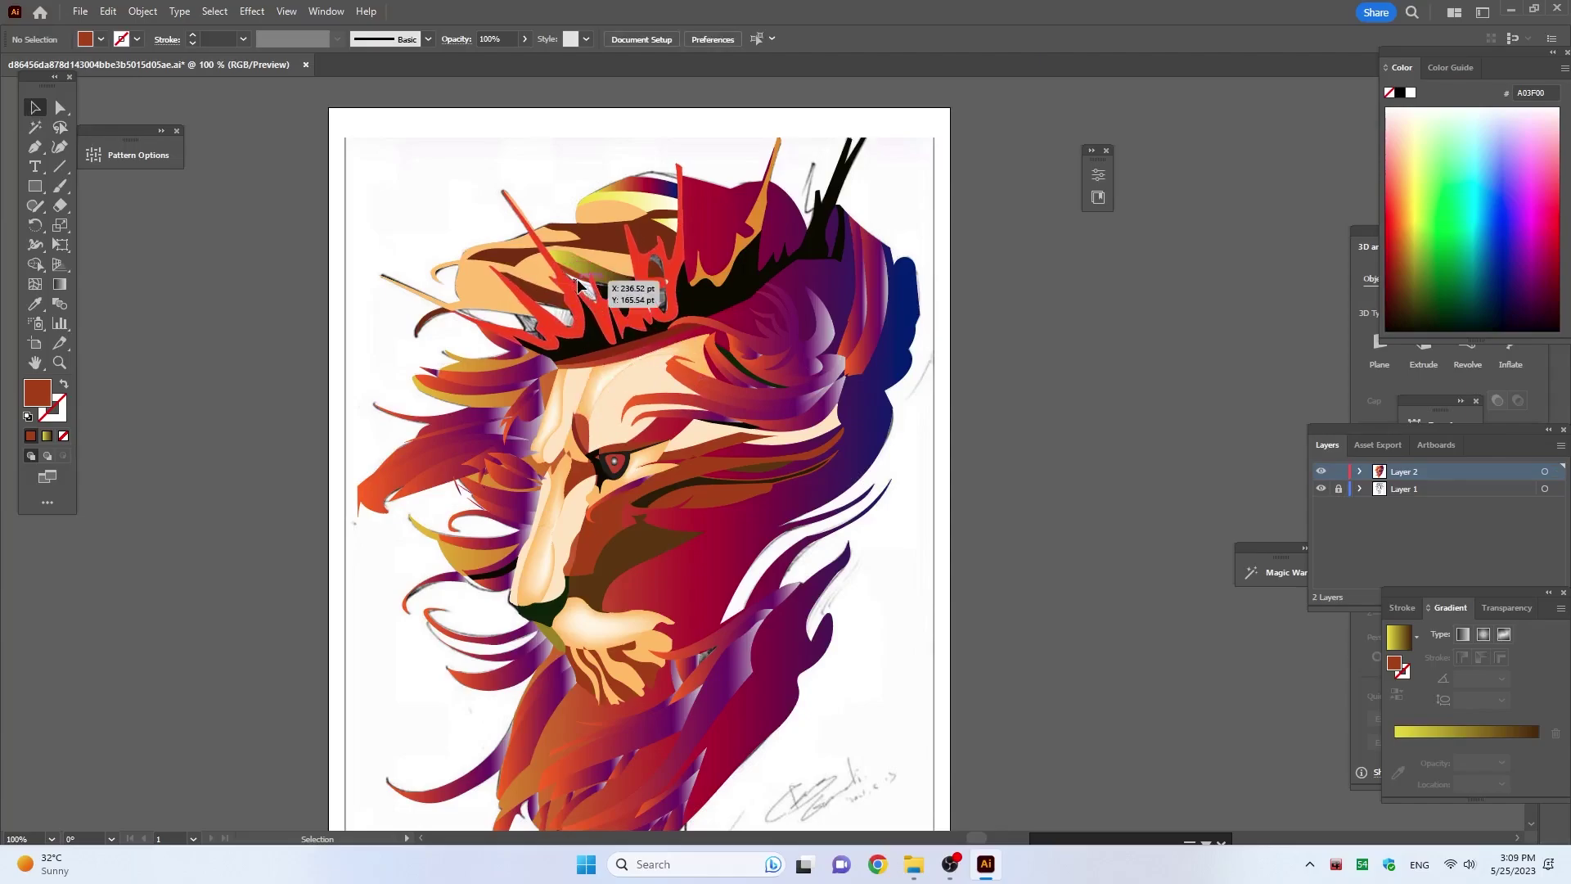
click(605, 299)
click(1002, 309)
scroll(684, 479, down, 3)
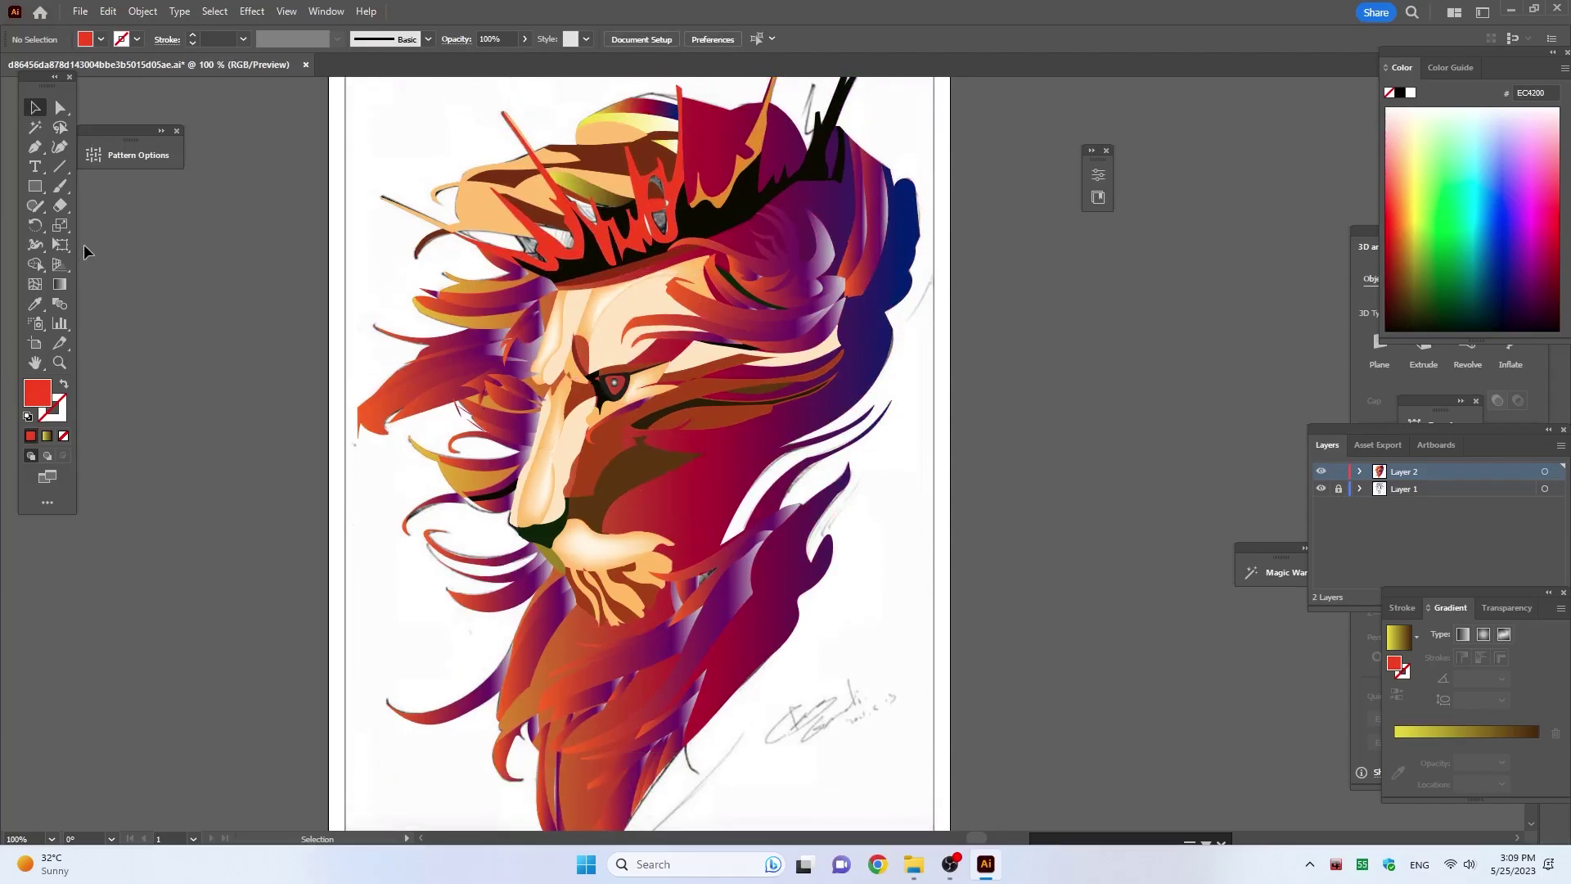
Step: Draw a dark brown rectangle over the crown's base and send it behind the crown
key(m)
drag(513, 174, 624, 265)
click(1398, 318)
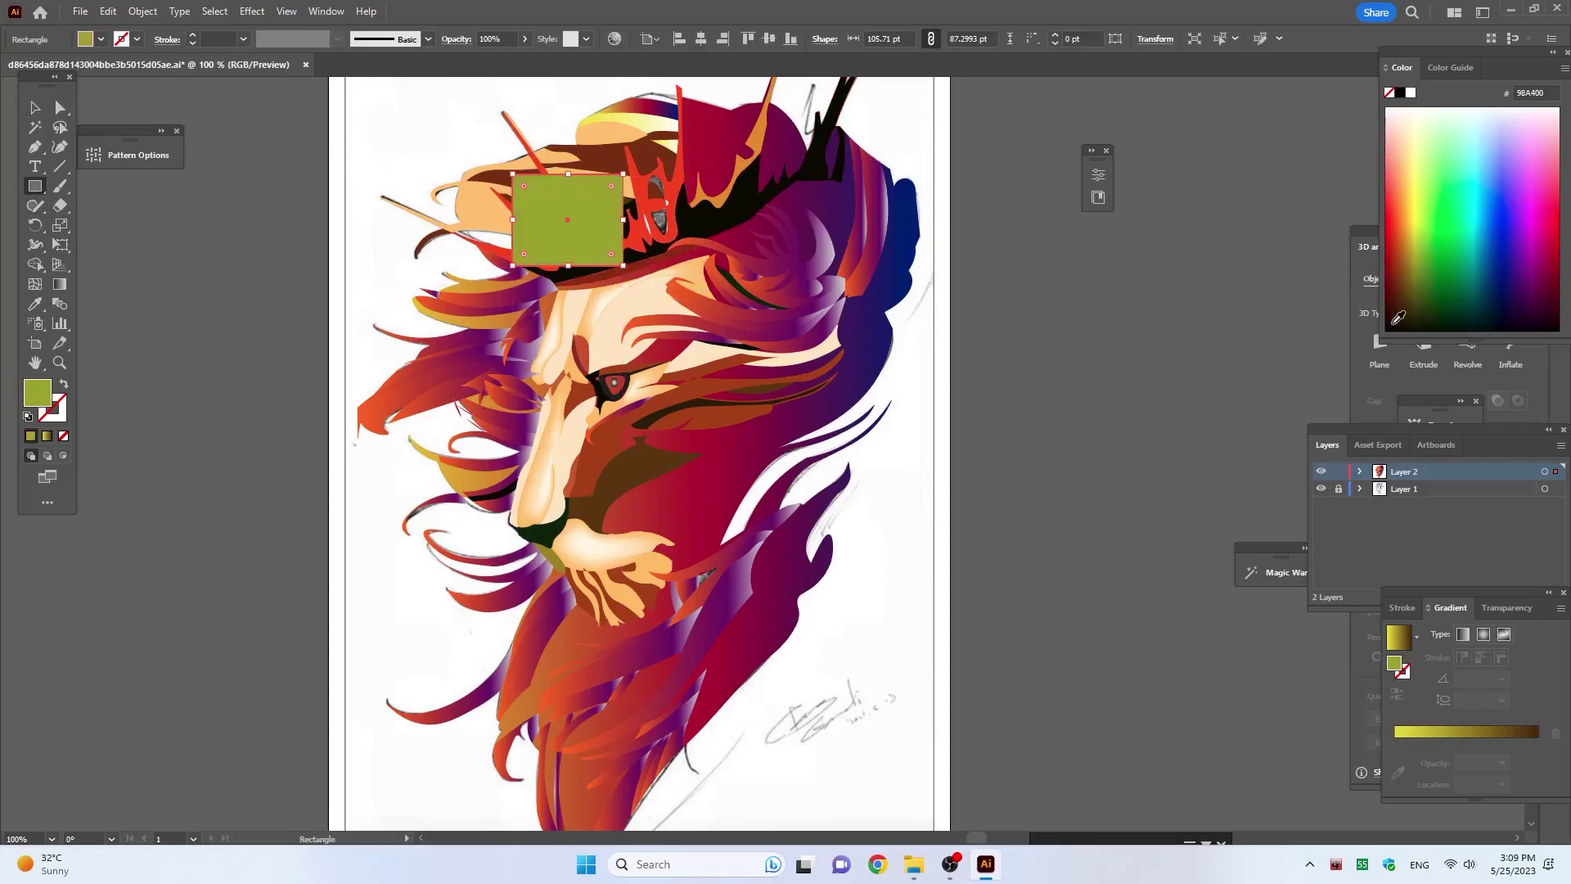
right_click(595, 225)
mouse_move(642, 610)
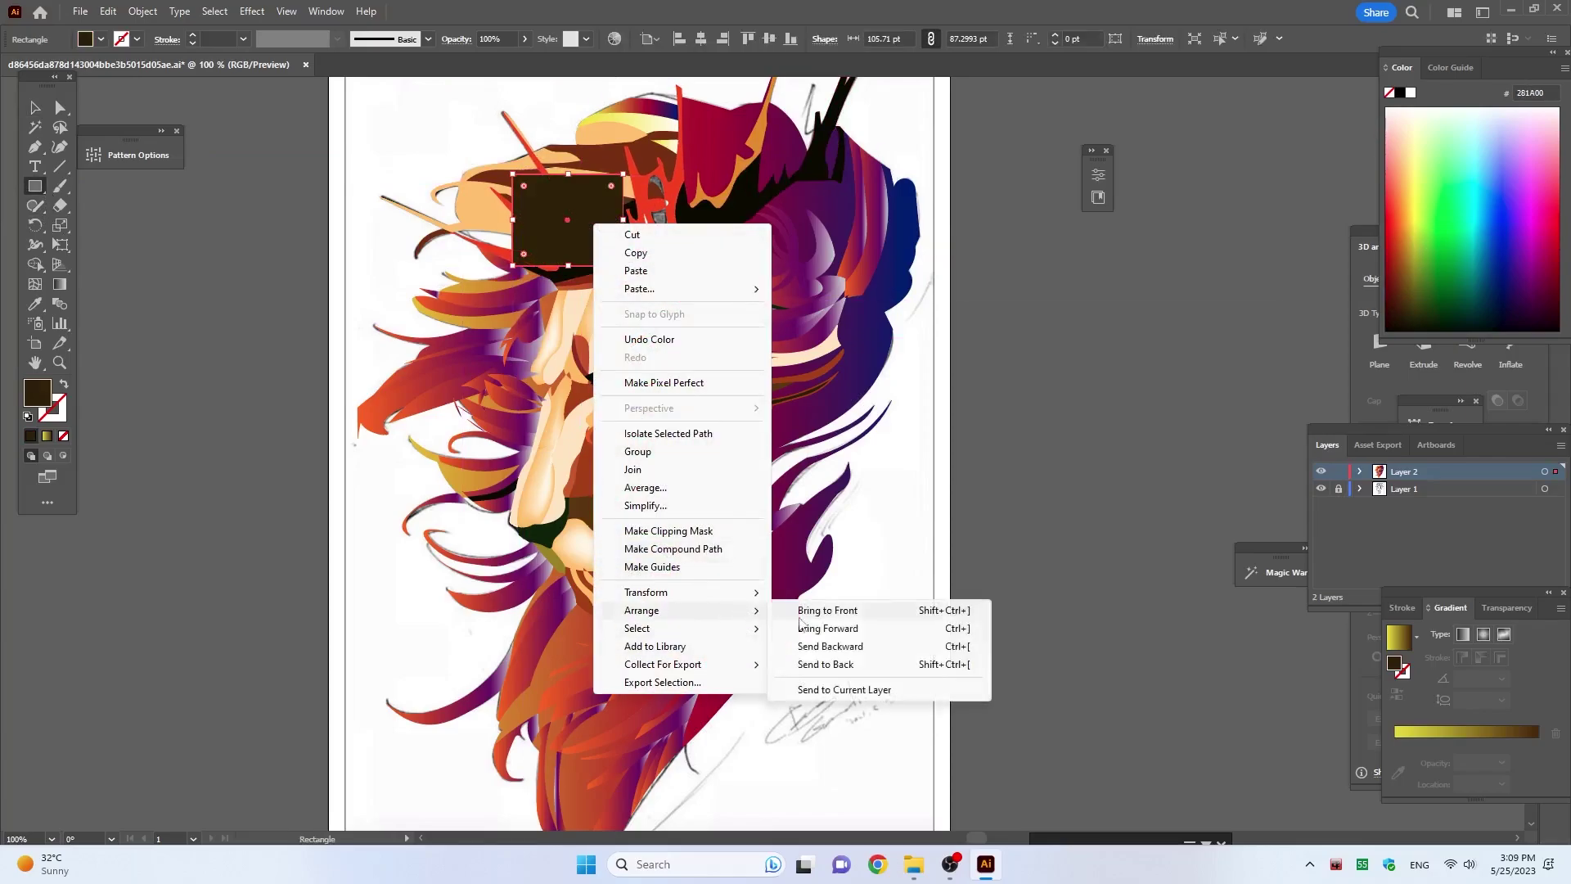
click(826, 663)
key(v)
click(1020, 473)
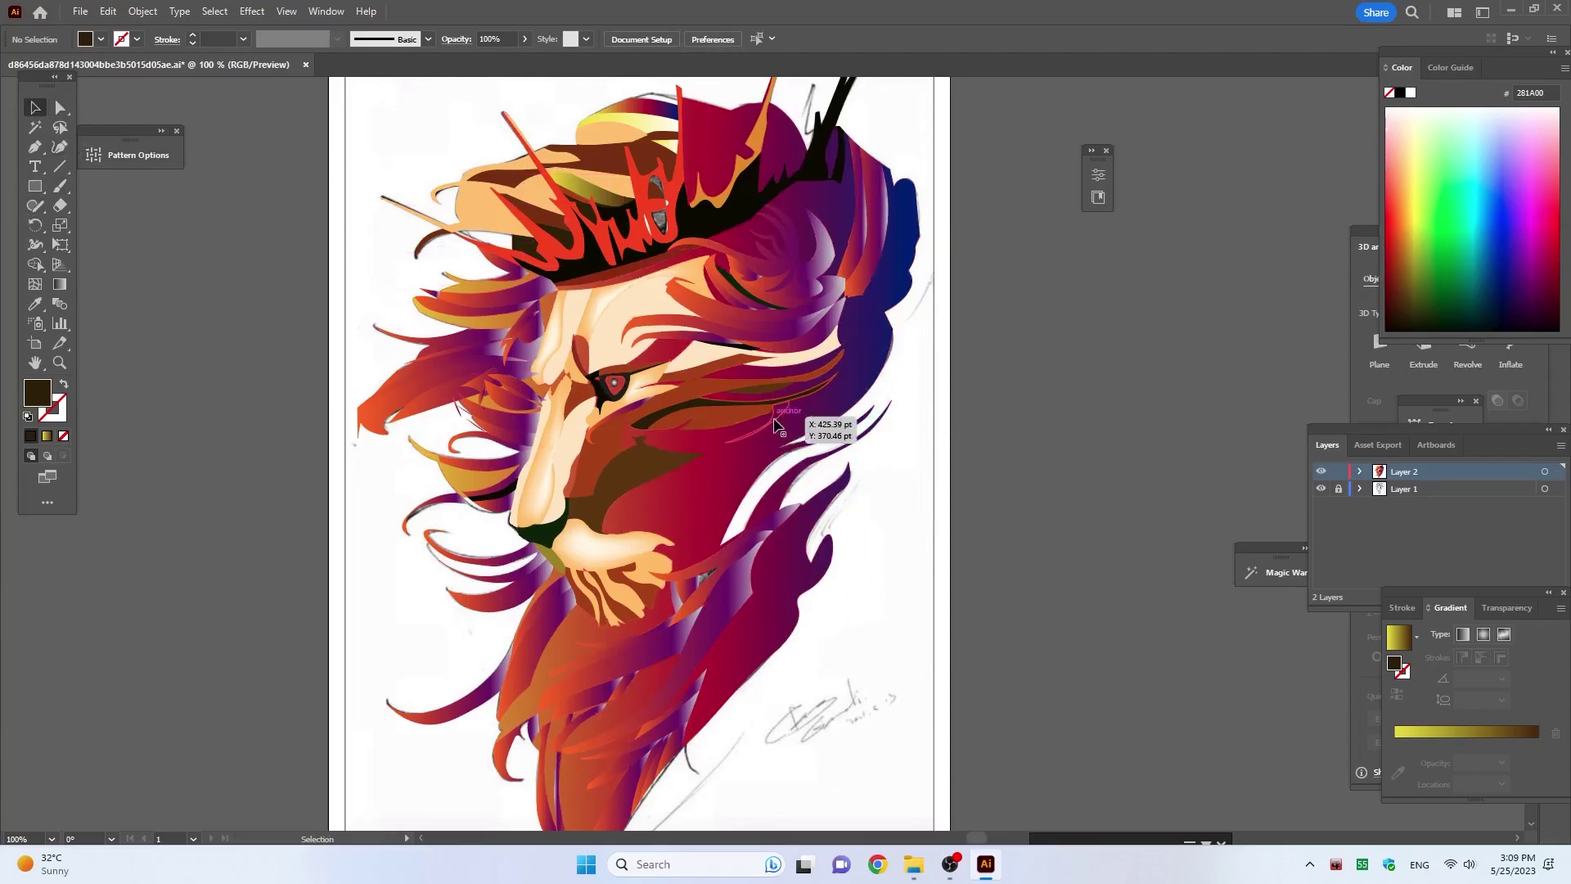
Step: Add a second dark brown rectangle over the crown's right side and send it to the back
drag(619, 151, 720, 272)
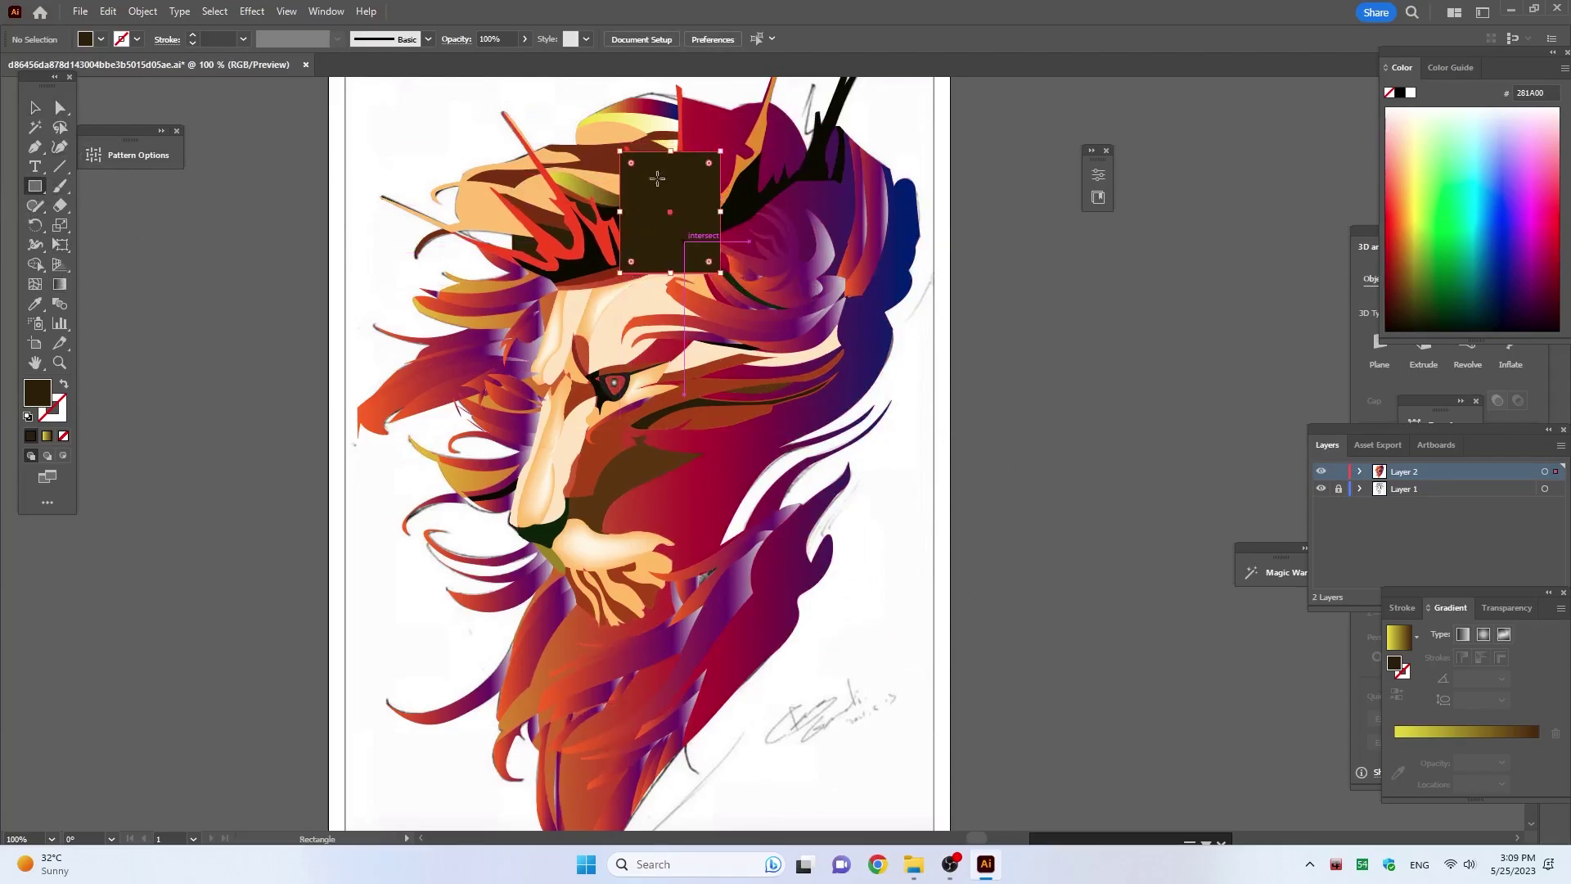
right_click(673, 196)
click(998, 640)
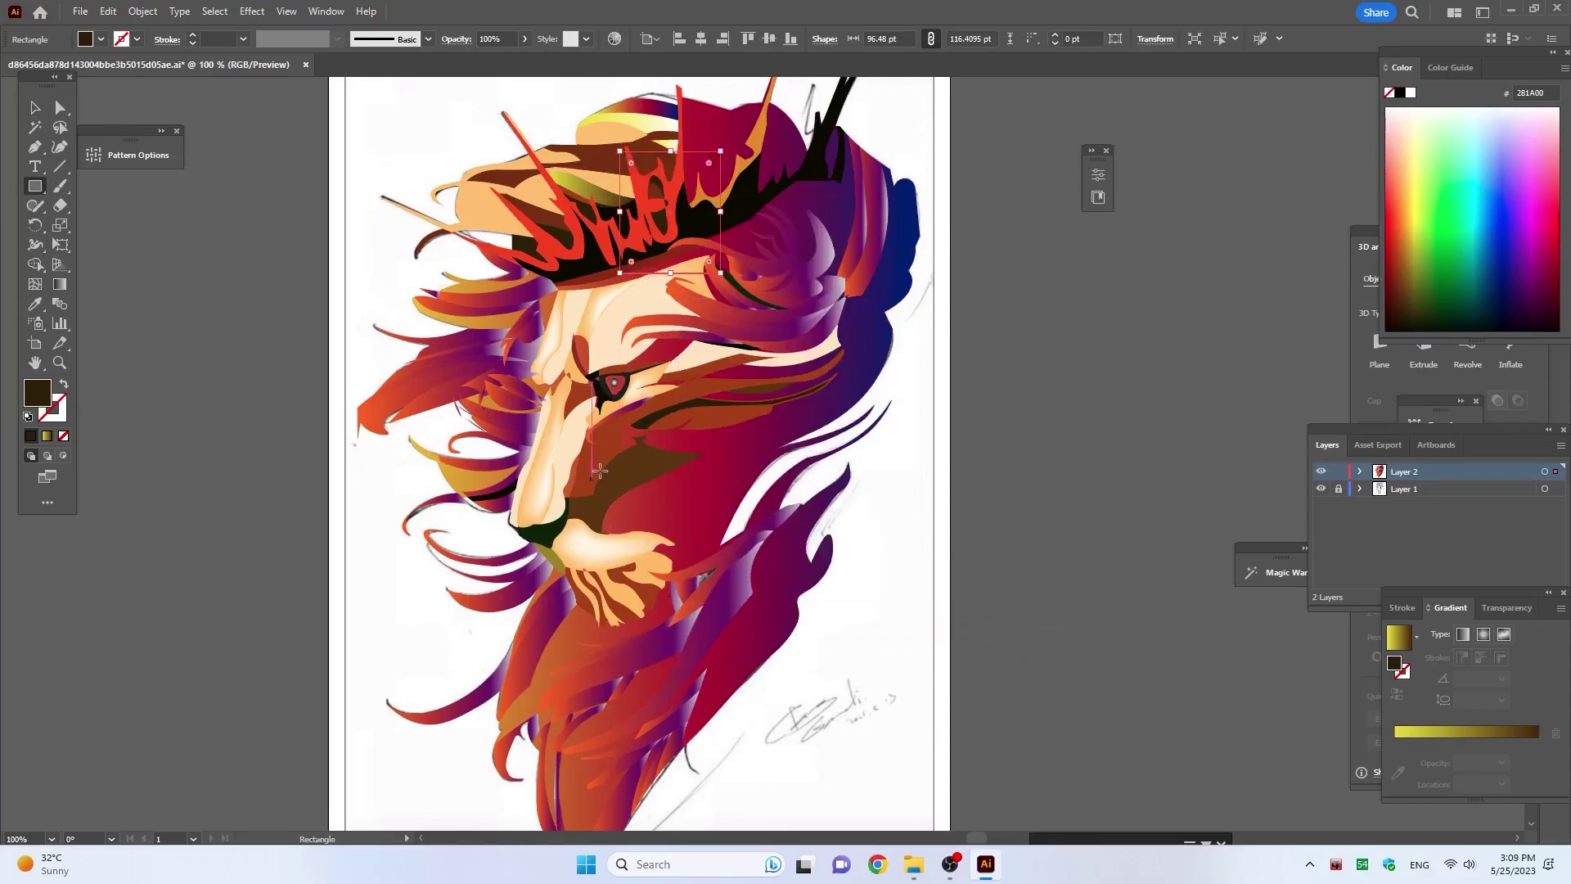
click(30, 108)
click(1129, 444)
Step: Fit the artboard in view, hide the background sketch layer, and save the document
key(ctrl+0)
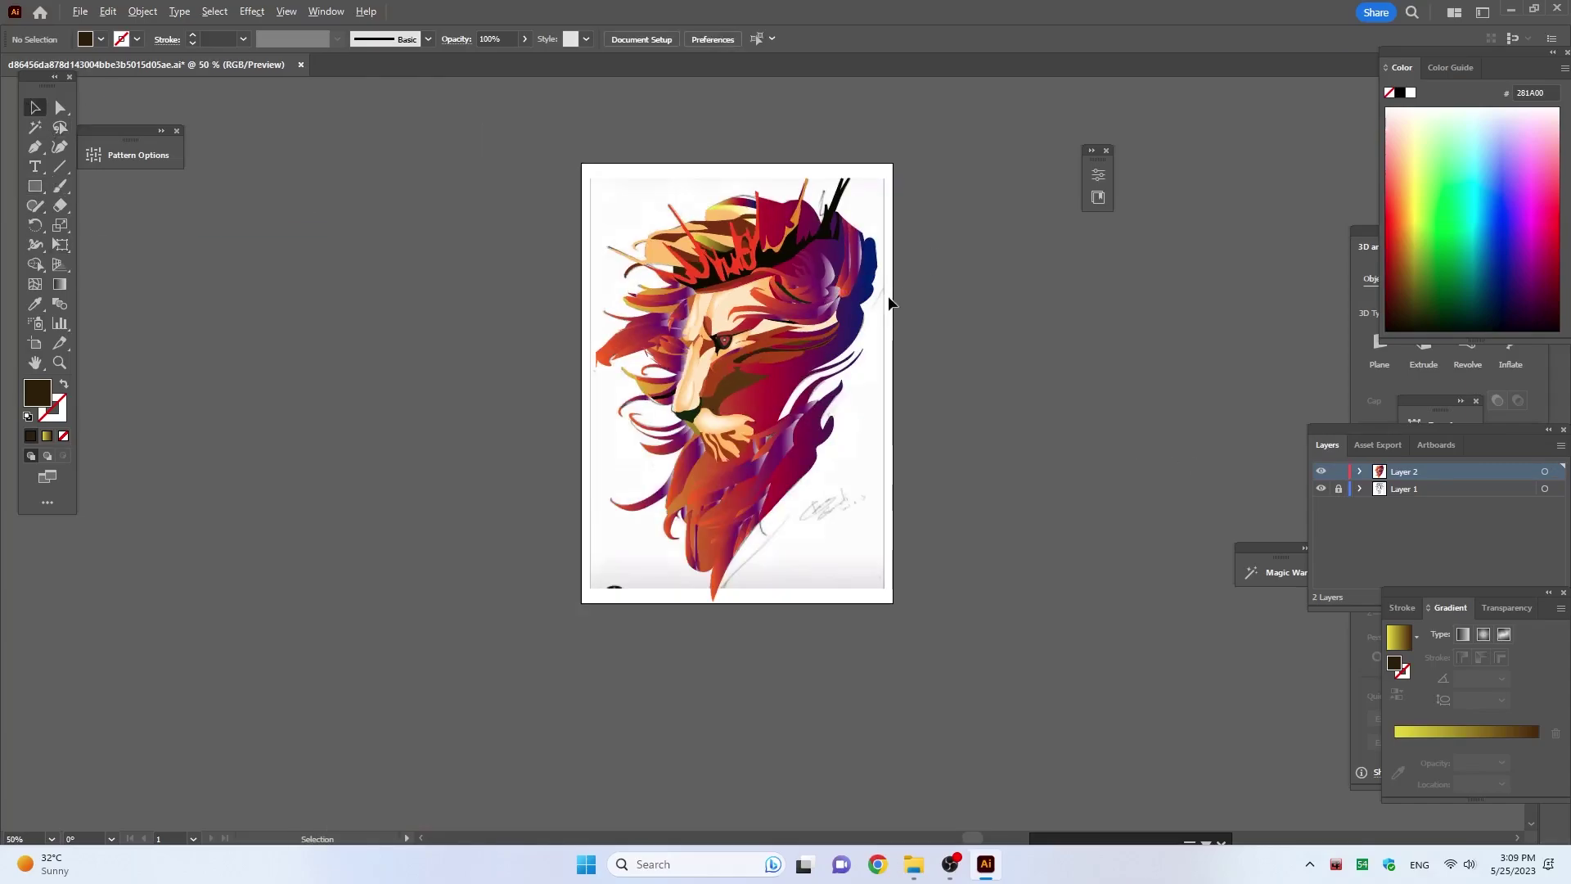
click(1321, 489)
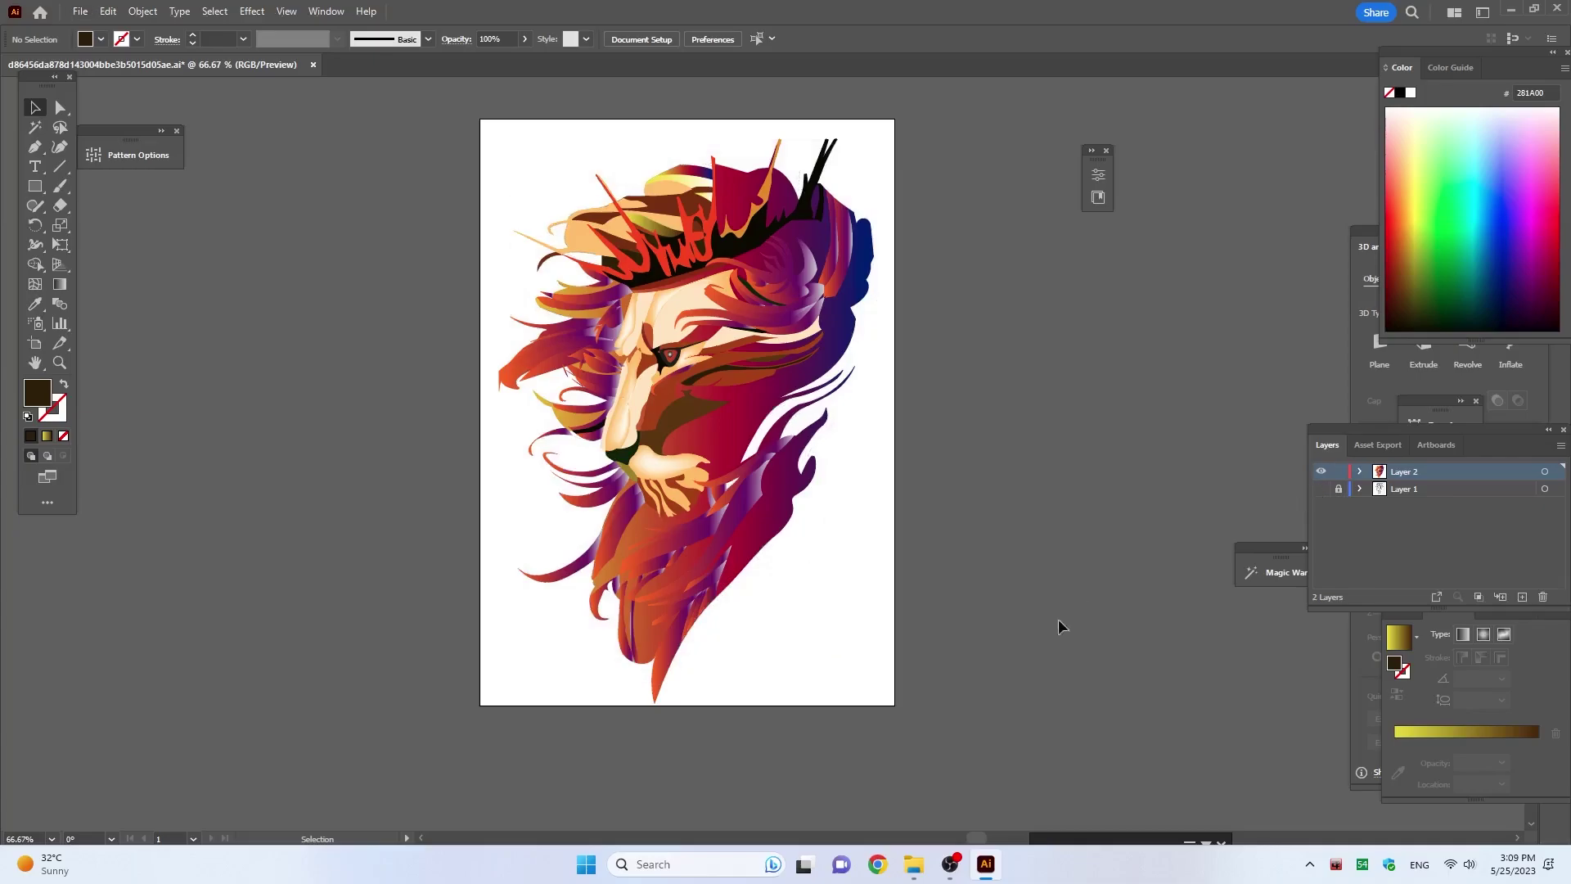
click(80, 11)
click(144, 162)
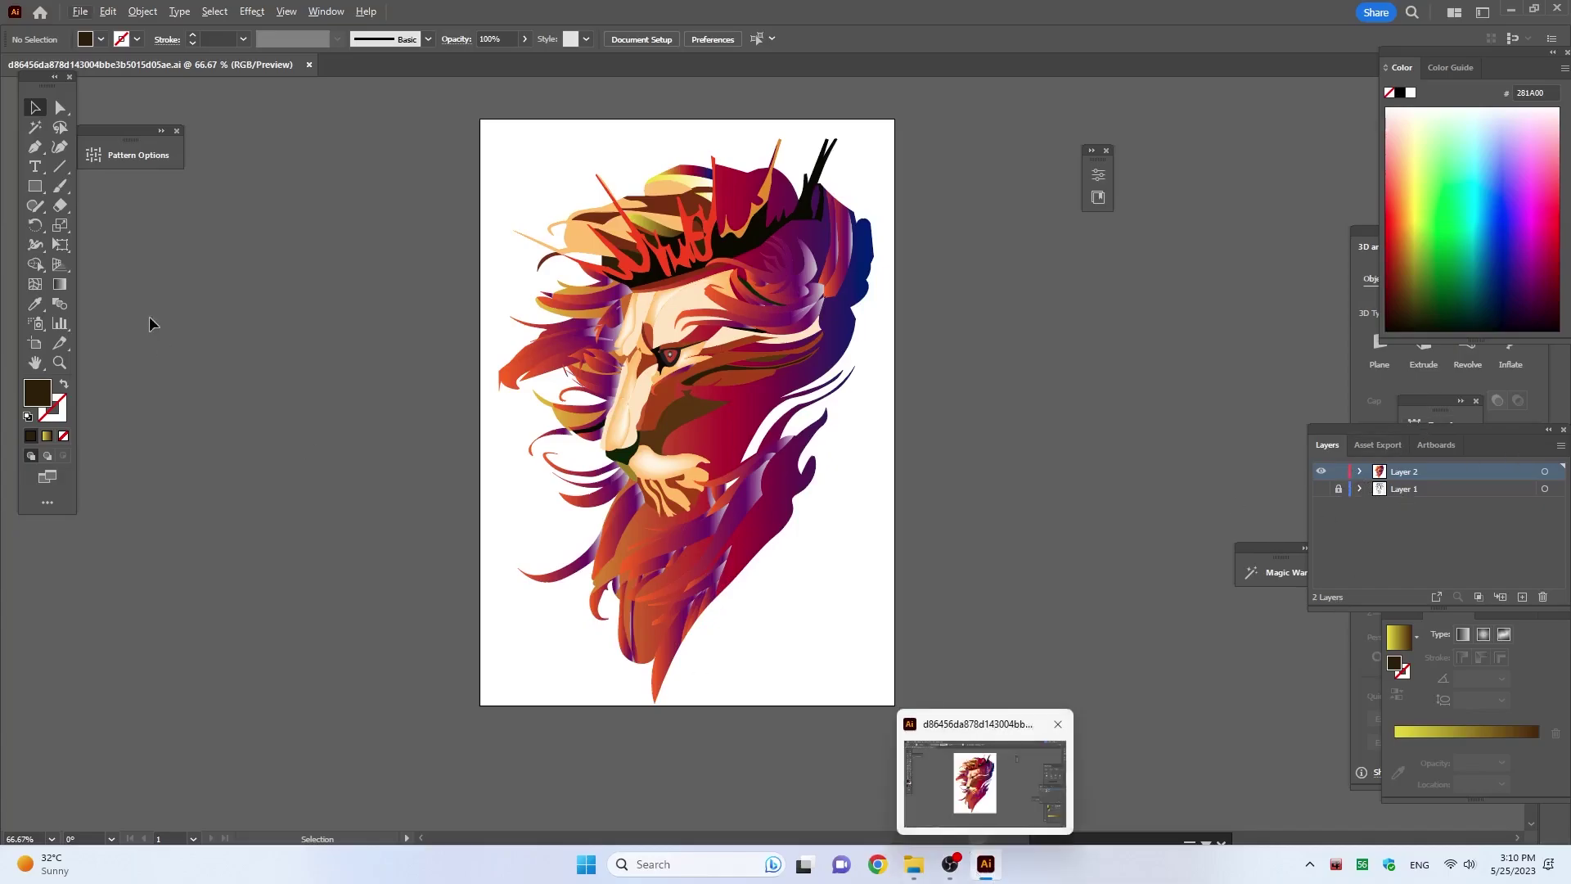
Step: Export the lion artwork as a JPG with default JPEG options
click(80, 12)
mouse_move(376, 386)
click(458, 389)
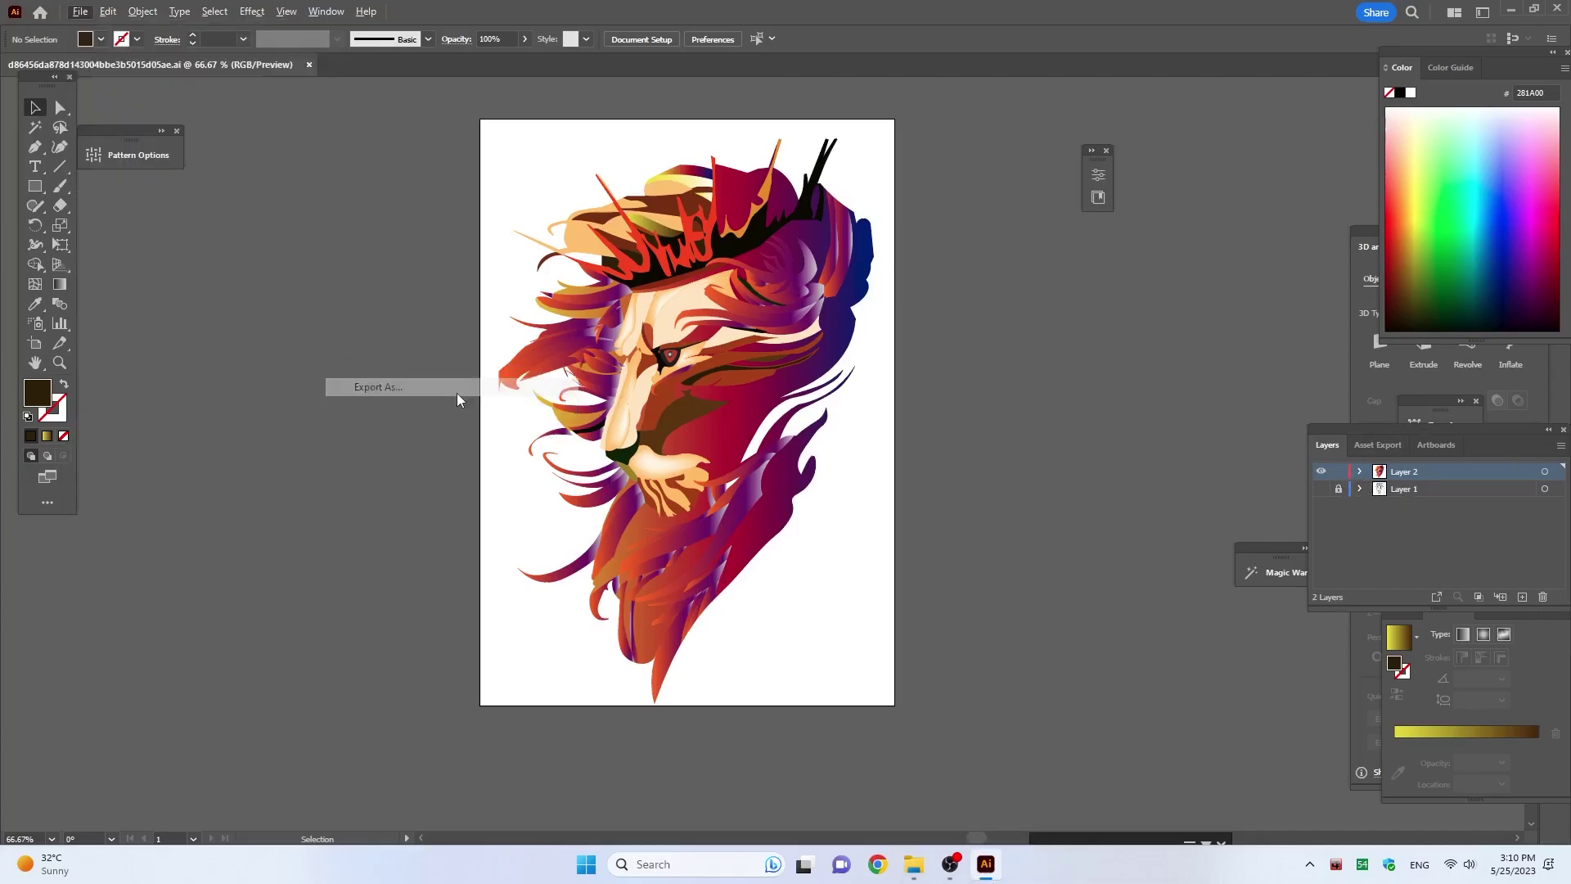
click(642, 492)
click(830, 644)
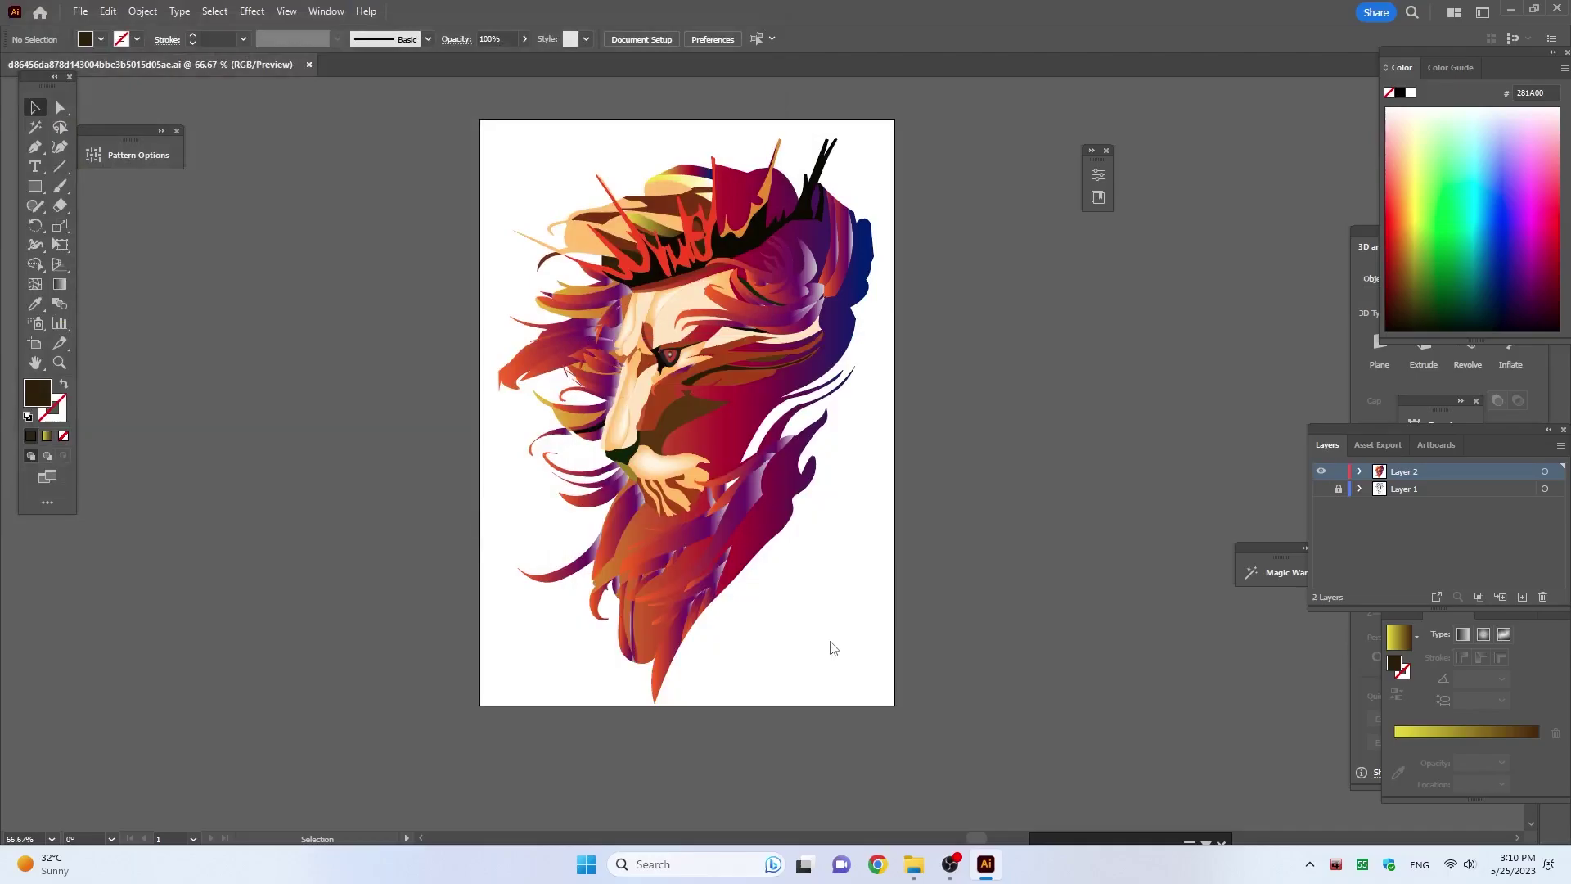
click(994, 769)
Step: Open the exported lion JPG from the lion king folder to view the finished image
double_click(331, 202)
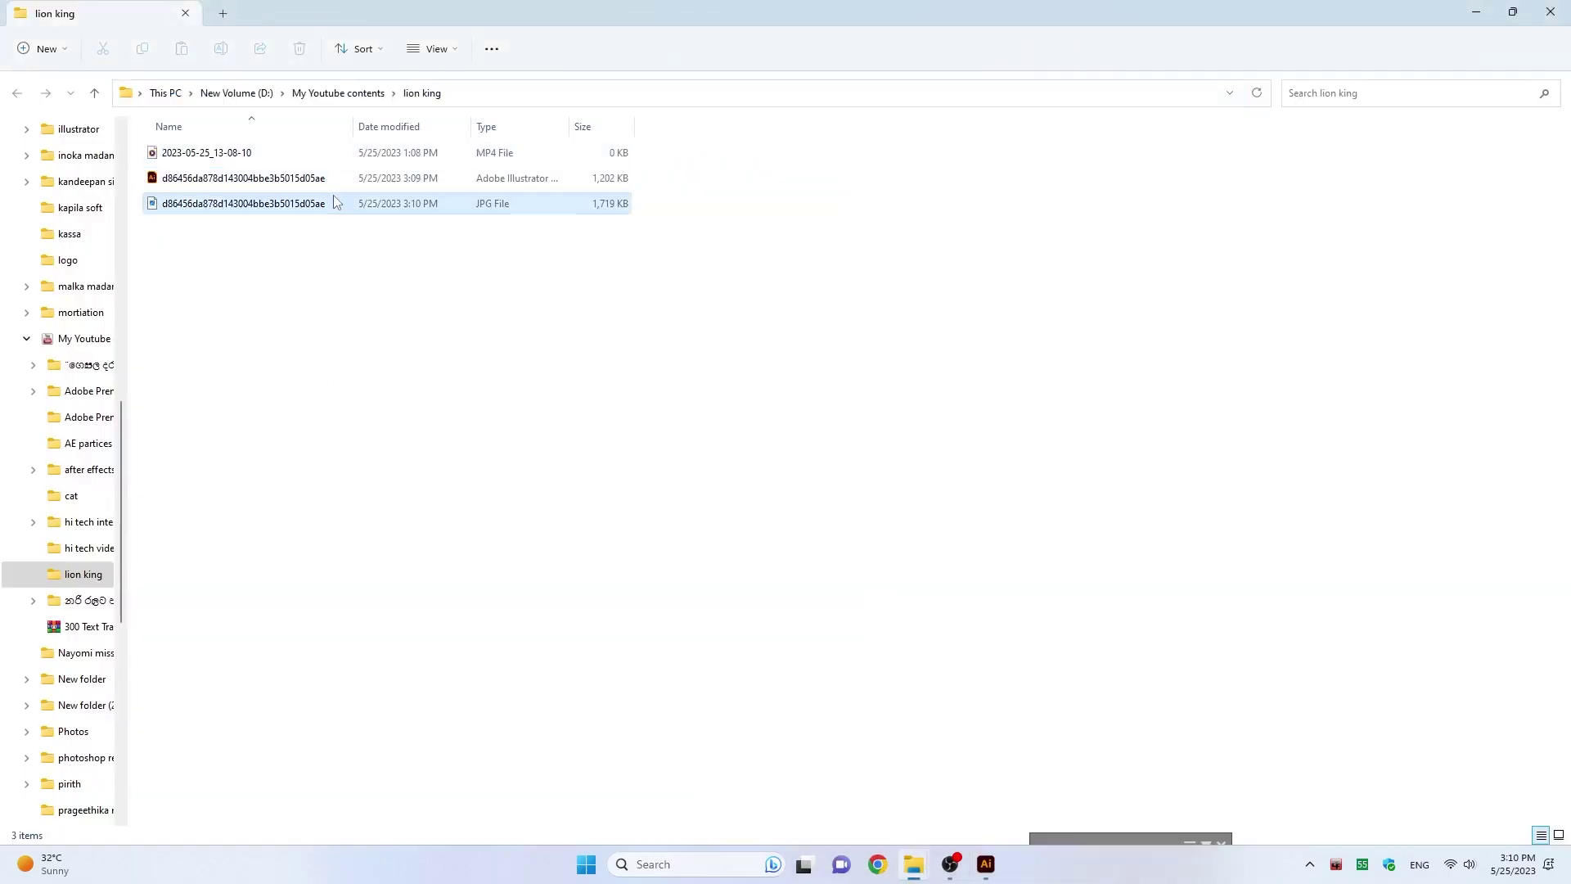
click(1552, 13)
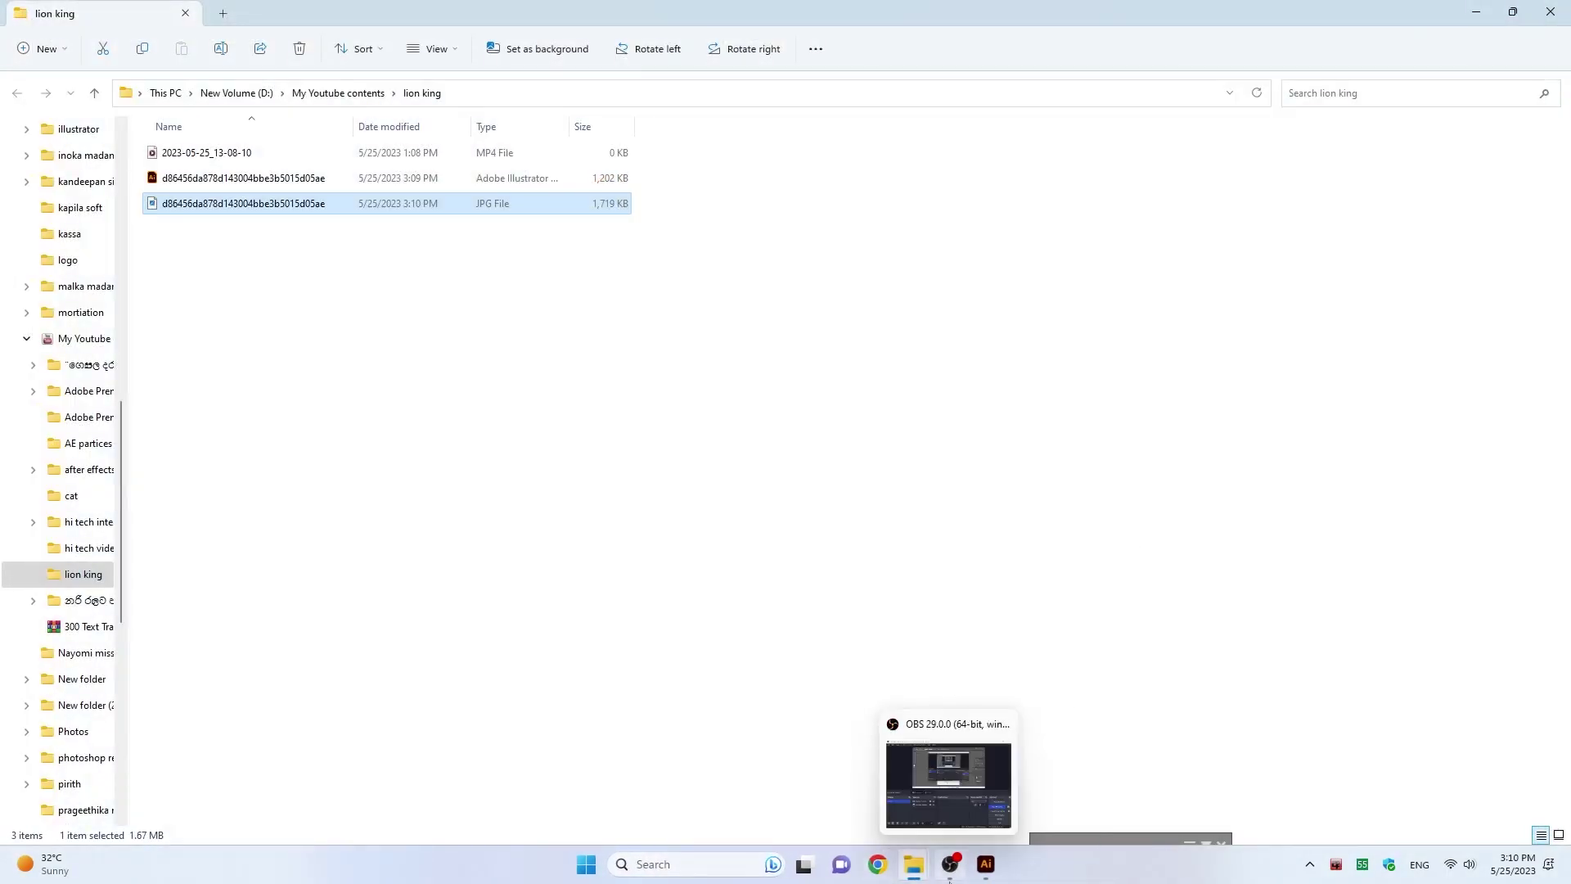
click(948, 864)
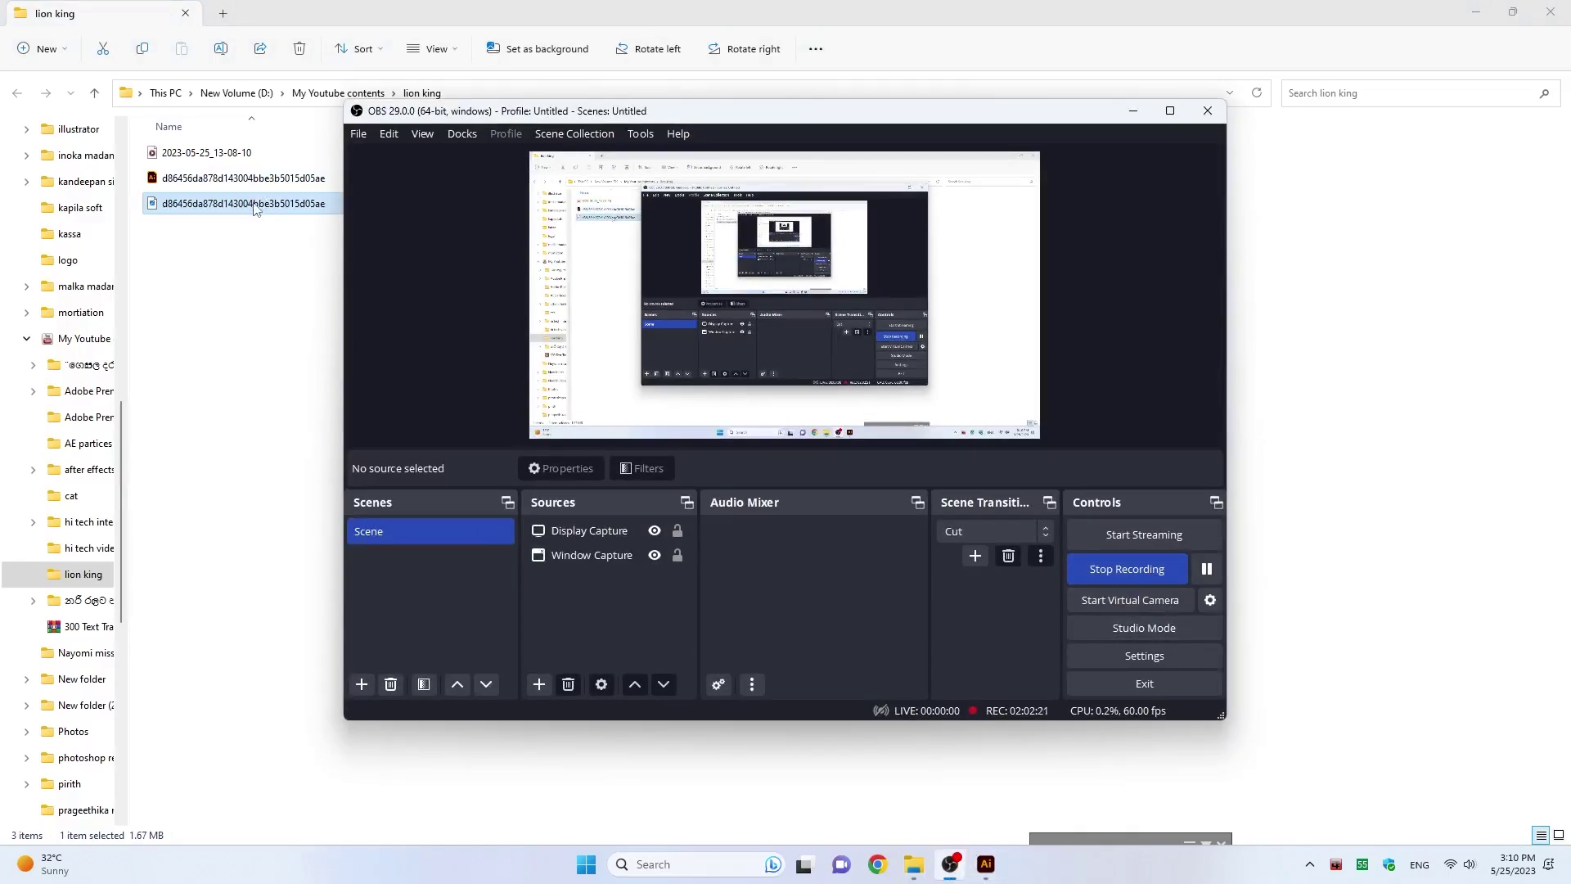
double_click(287, 203)
click(932, 864)
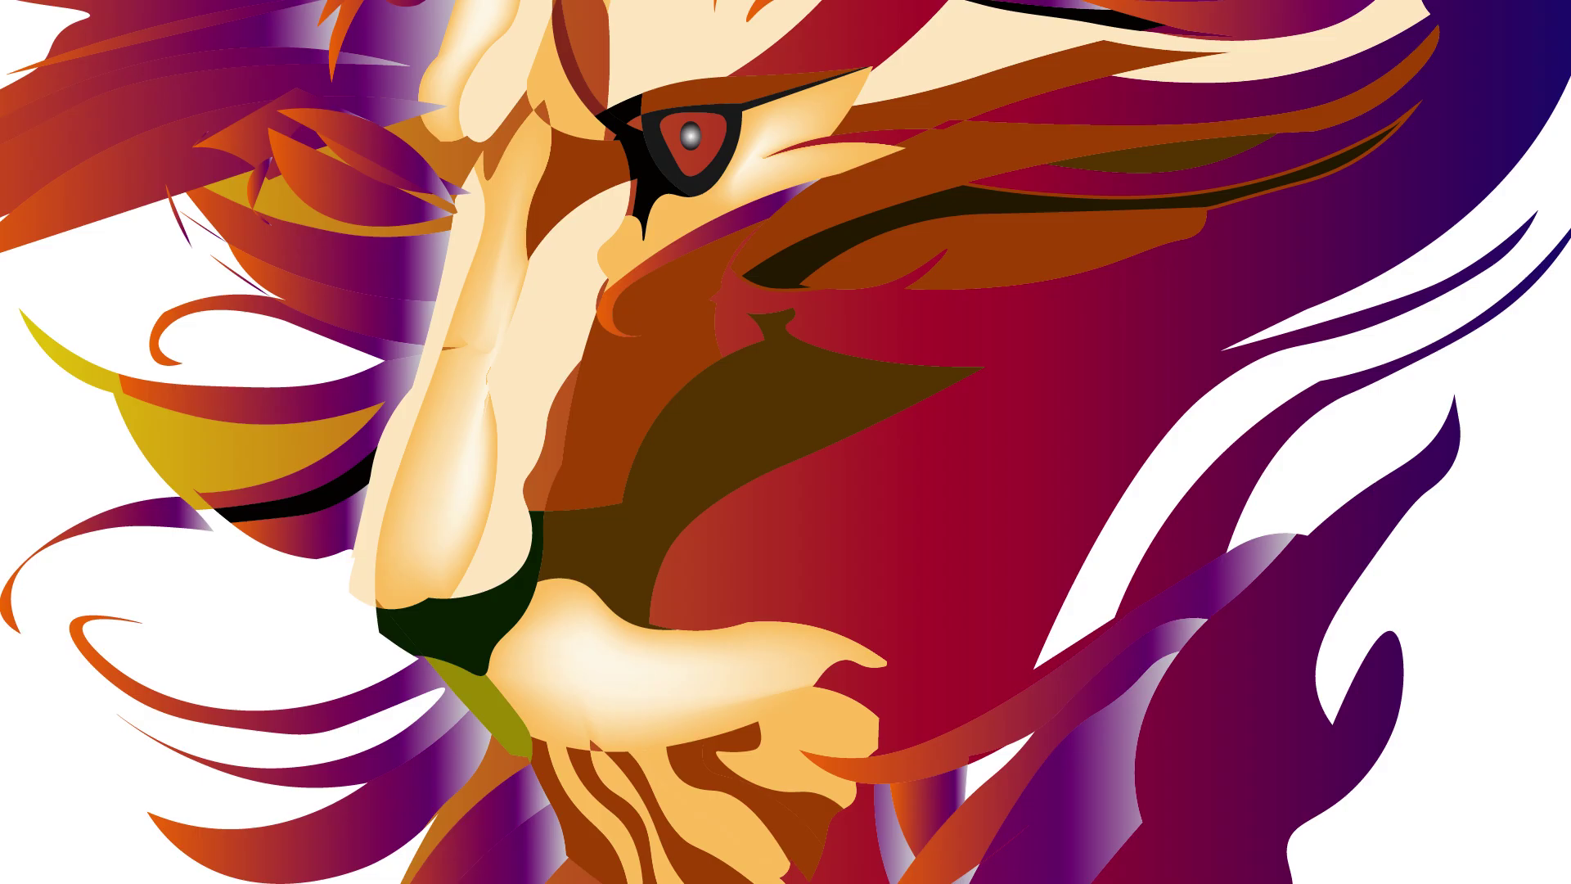